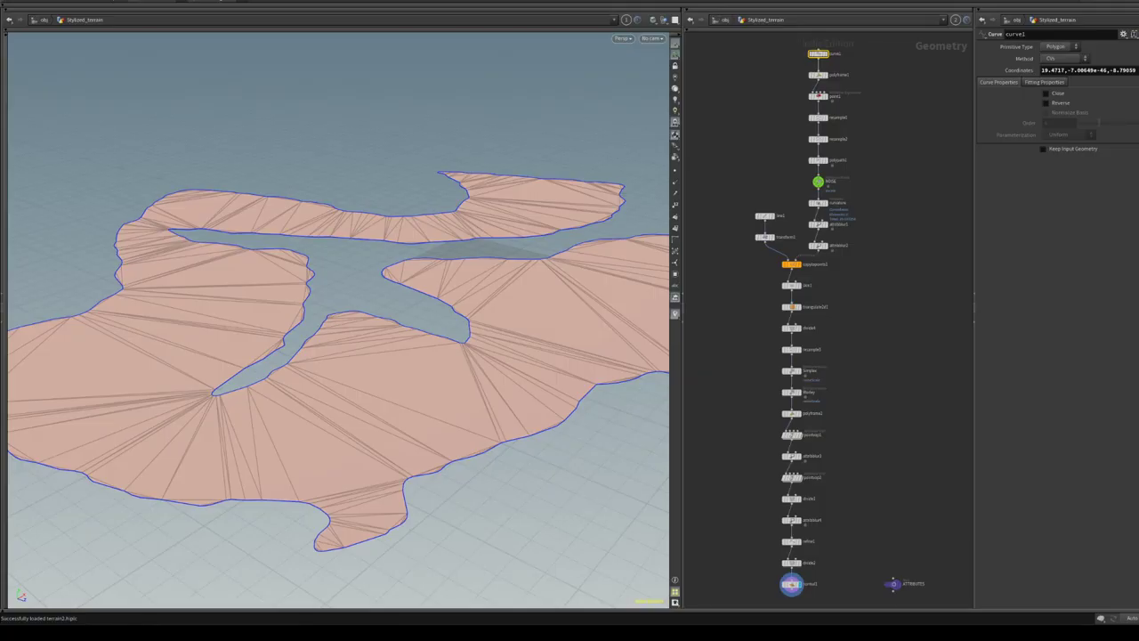
- Save the scene and examine the terrain mesh around its narrow inlets
drag(300, 217, 301, 269)
key(ctrl+s)
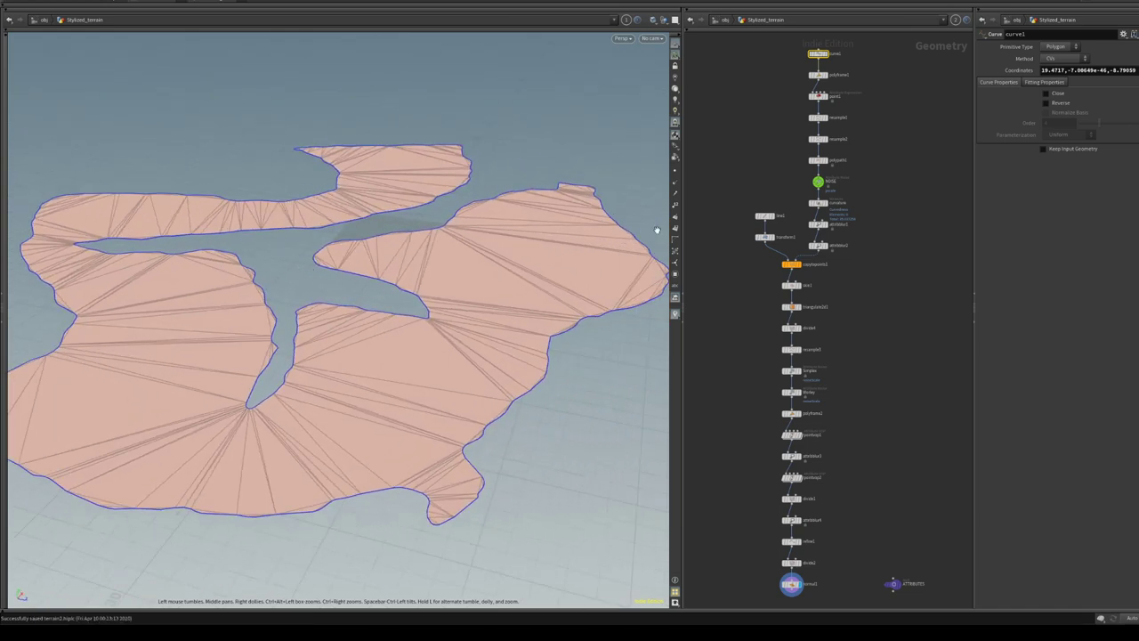
middle_drag(706, 307, 716, 300)
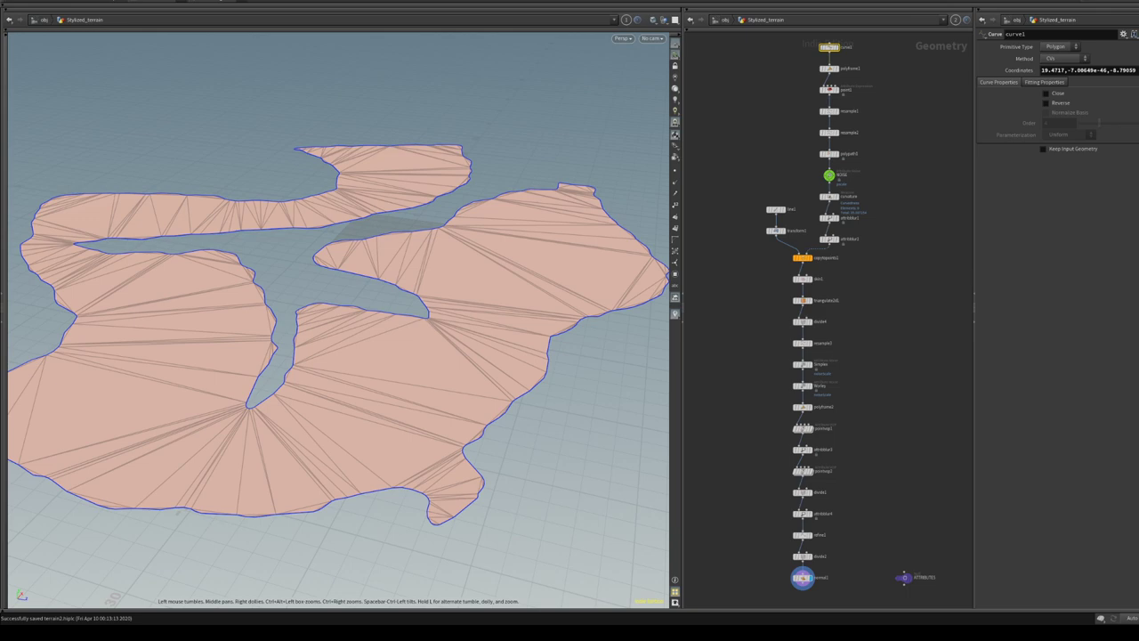
scroll(317, 267, up, 10)
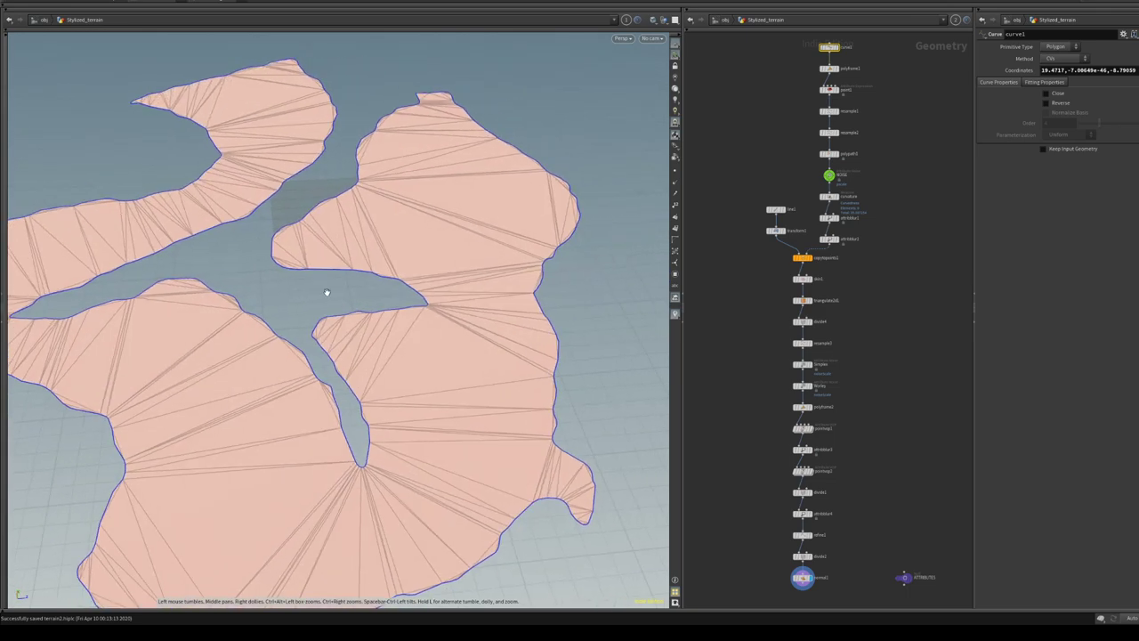
right_drag(326, 278, 430, 325)
key(w)
key(w)
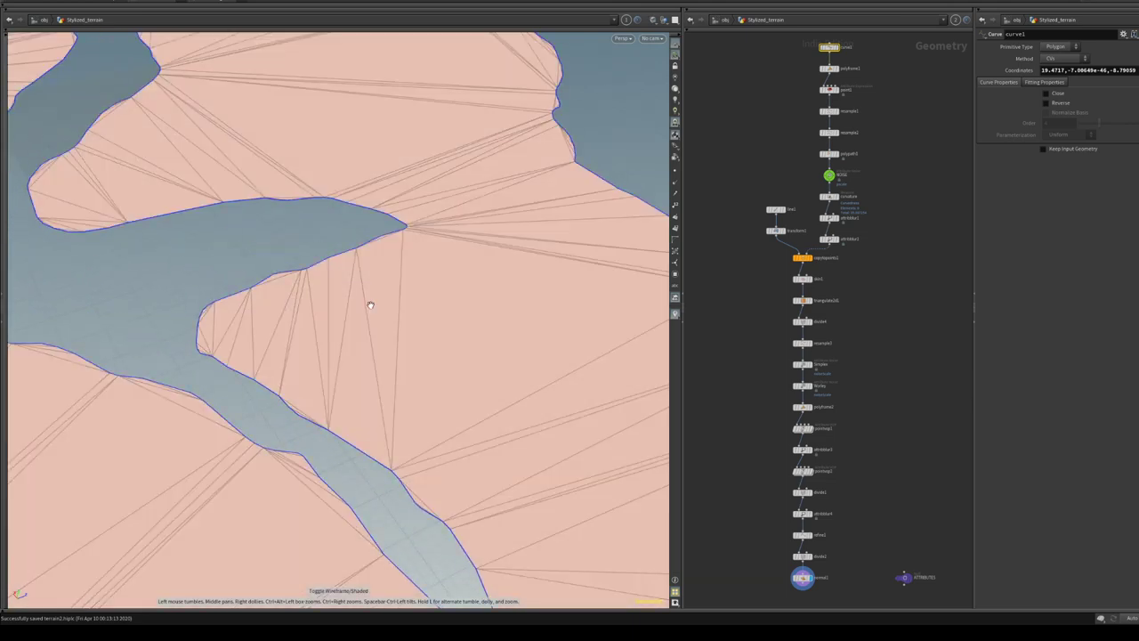
right_drag(369, 303, 329, 283)
middle_drag(874, 325, 895, 486)
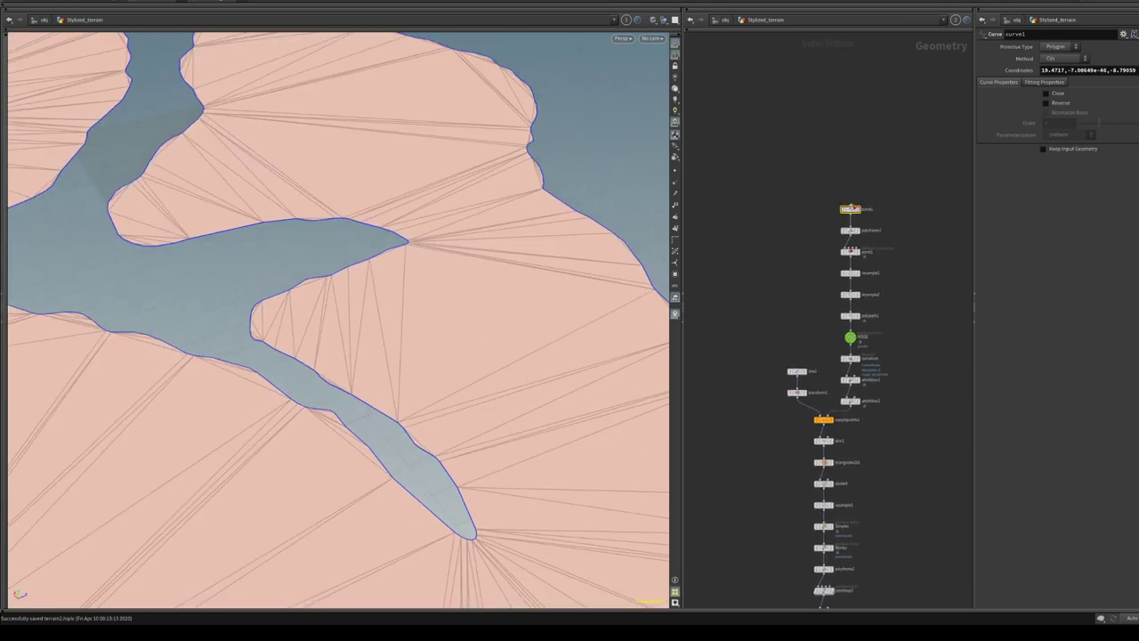
- Activate point editing for curve1 and move the control point nearest the small spur closer to the terrain's outer edge
right_drag(442, 250, 330, 229)
key(Return)
alt+drag(330, 229, 399, 256)
alt+right_drag(399, 256, 350, 257)
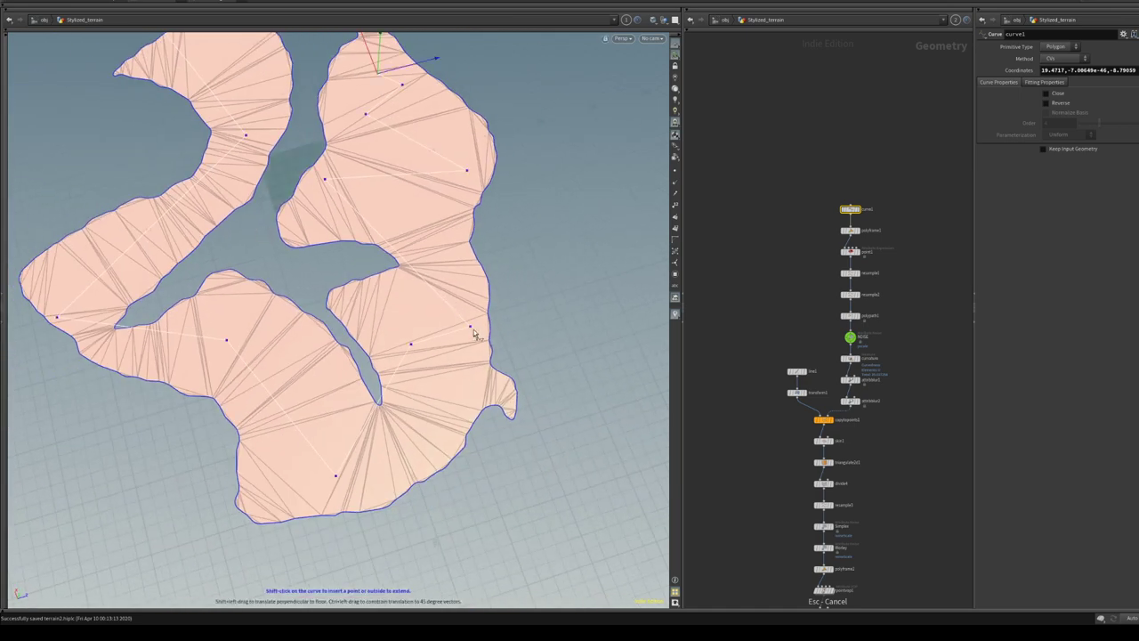
mouse_move(475, 333)
mouse_down()
mouse_move(501, 301)
mouse_move(304, 263)
mouse_move(504, 315)
mouse_move(503, 328)
mouse_up()
- Hide the wireframe overlay, switch to the top view and move curve1's second-to-last point on the long upper arm away from the central gap
alt+middle_drag(445, 236, 438, 290)
key(shift+w)
alt+drag(437, 290, 419, 326)
alt+middle_drag(419, 326, 428, 349)
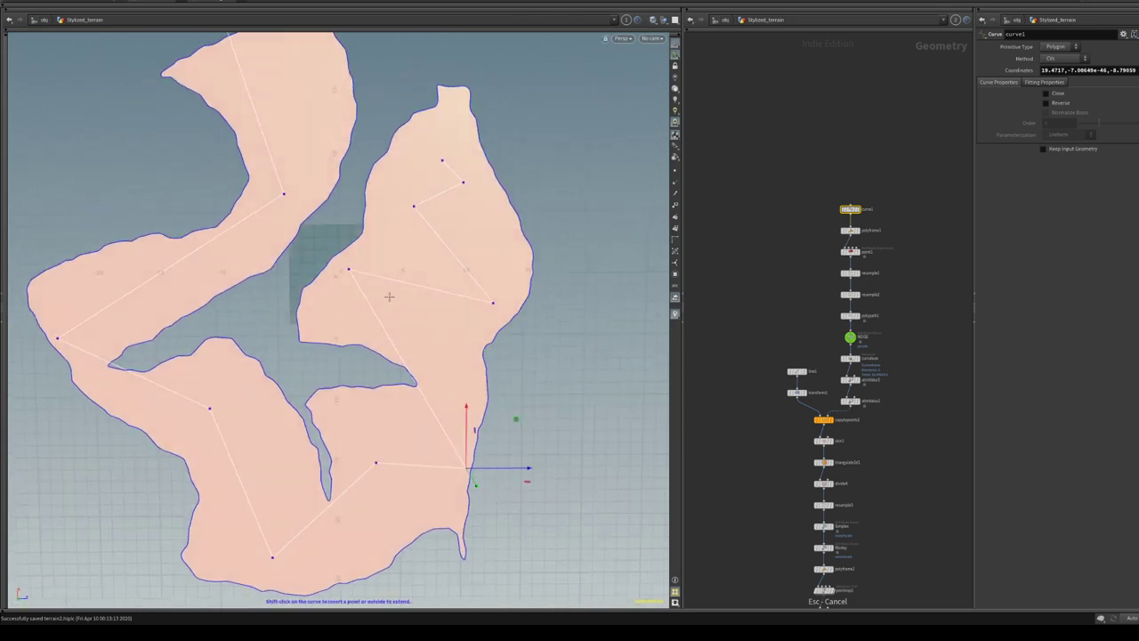
key(space+5)
key(space+4)
key(space+2)
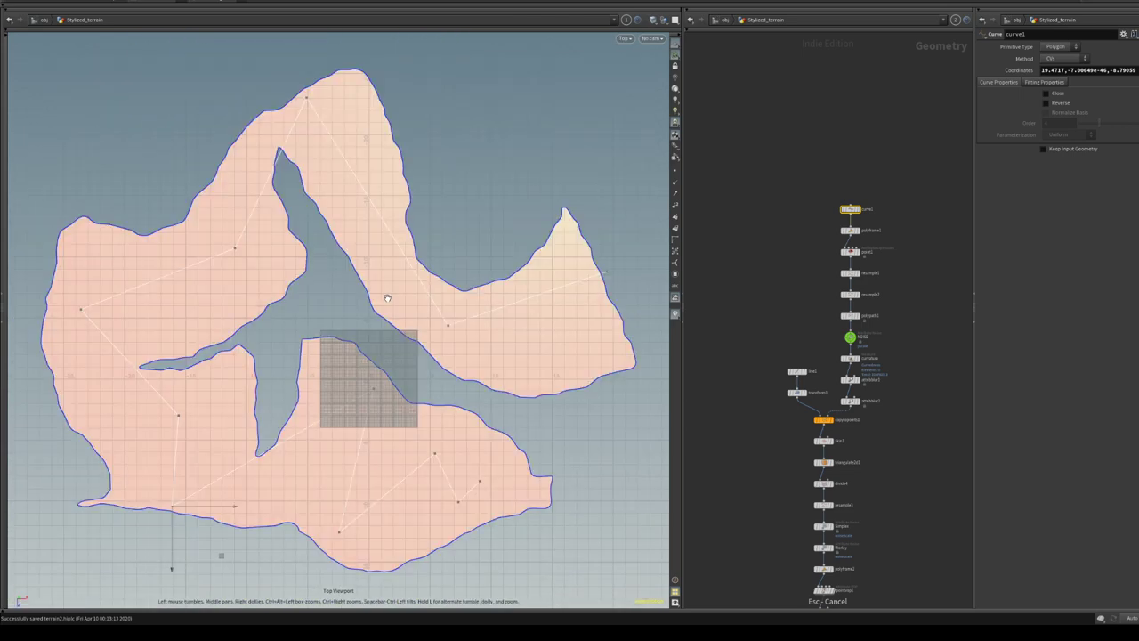
drag(426, 211, 450, 271)
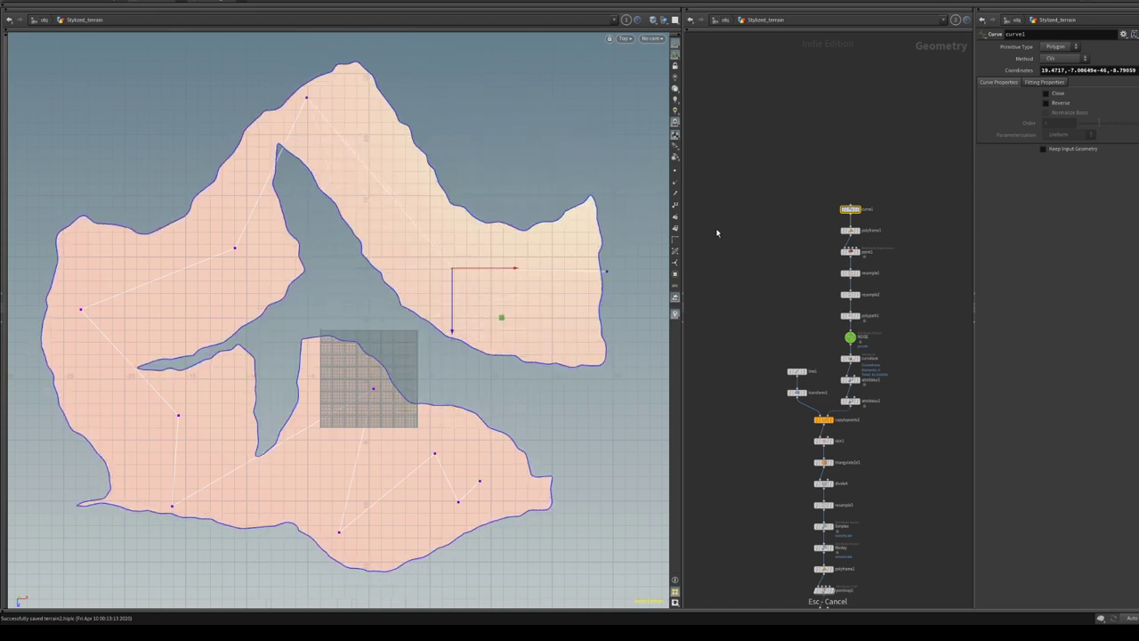
- Select the NOISE node in the network and widen the parameter pane slightly
middle_drag(899, 259, 864, 112)
scroll(909, 207, up, 3)
middle_drag(909, 207, 958, 238)
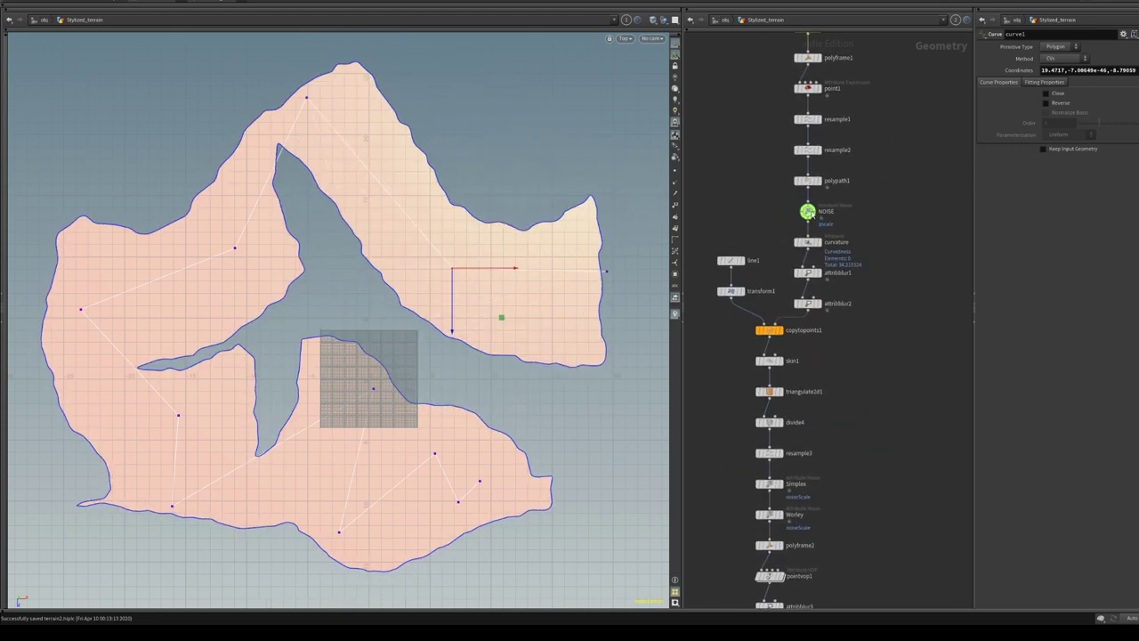
click(811, 214)
drag(974, 51, 962, 56)
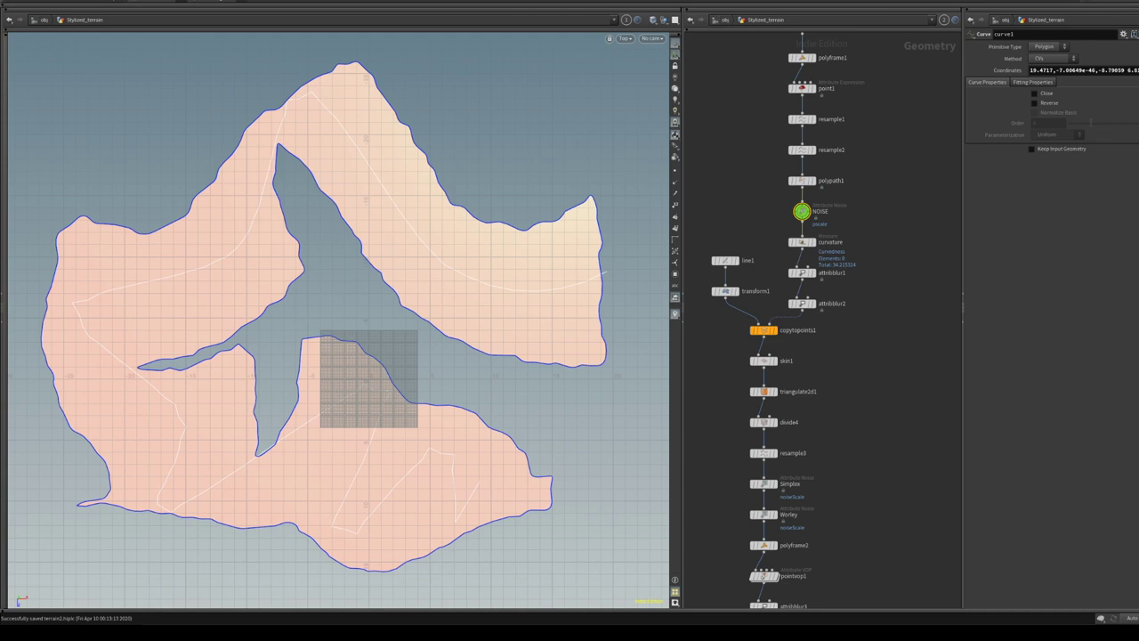
- Show the pane tabs and point the parameter pane to the contents of the NOISE node
mouse_move(868, 638)
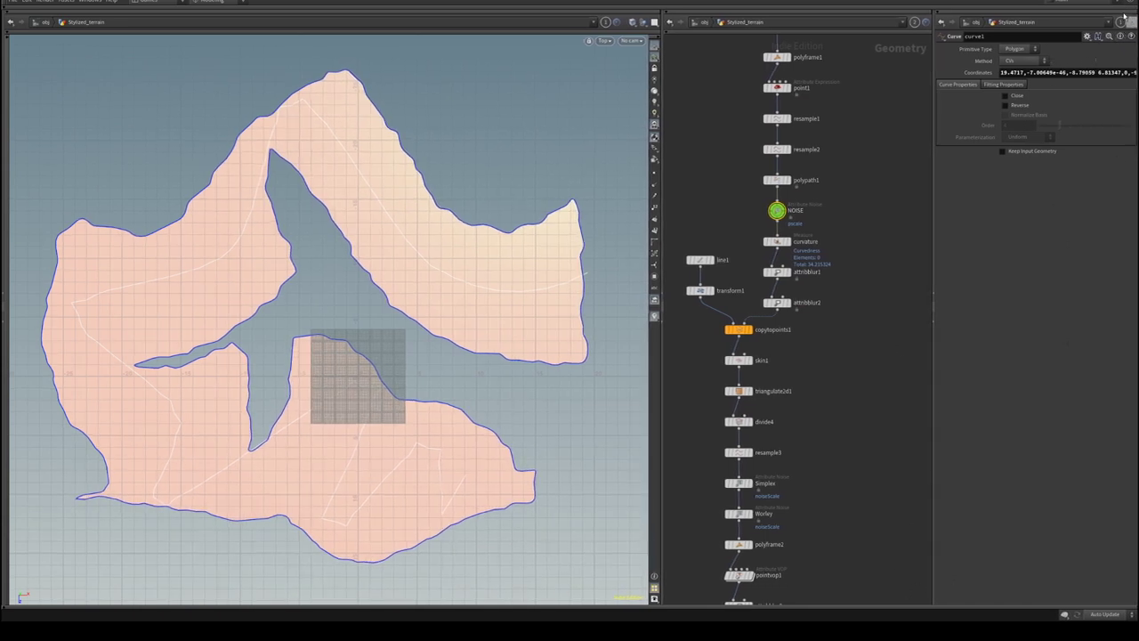
click(1014, 17)
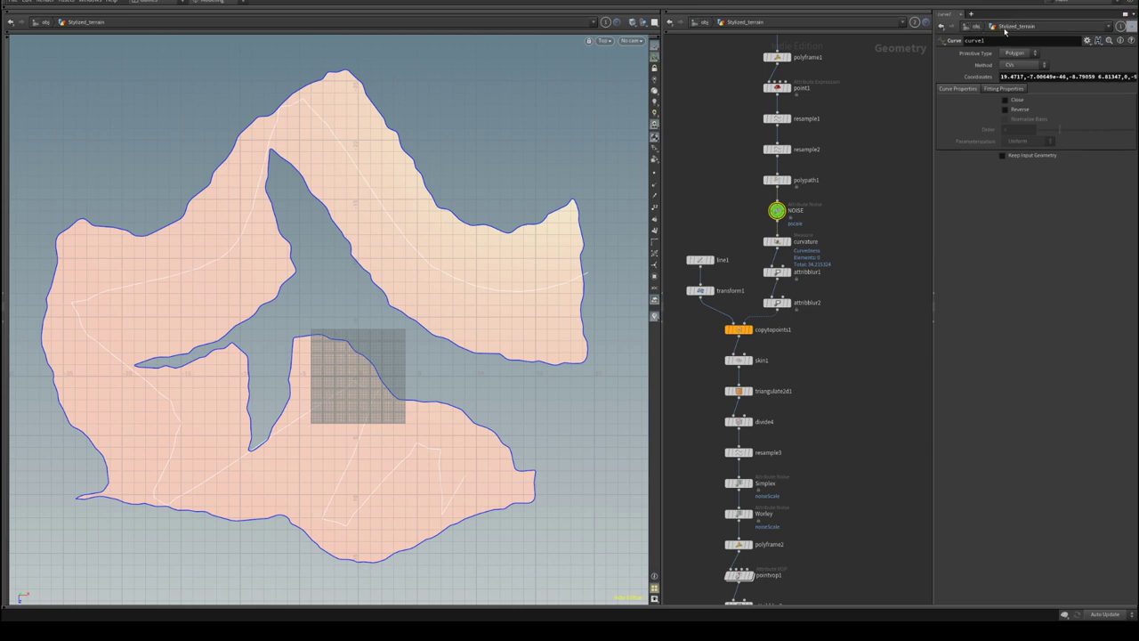
click(1010, 27)
mouse_move(1015, 50)
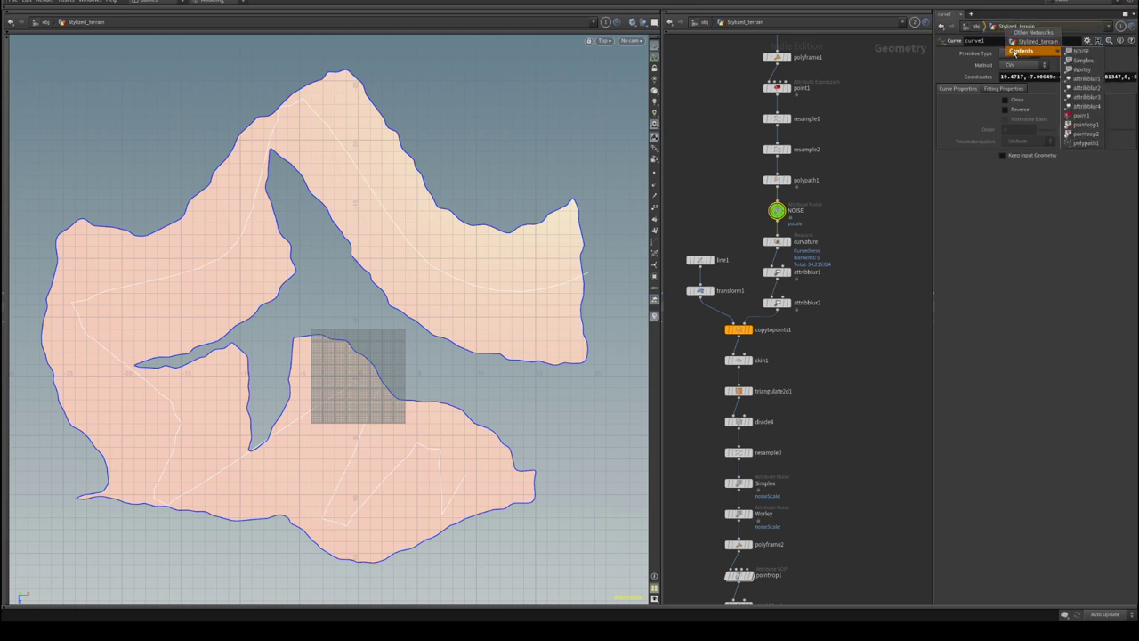
click(1074, 52)
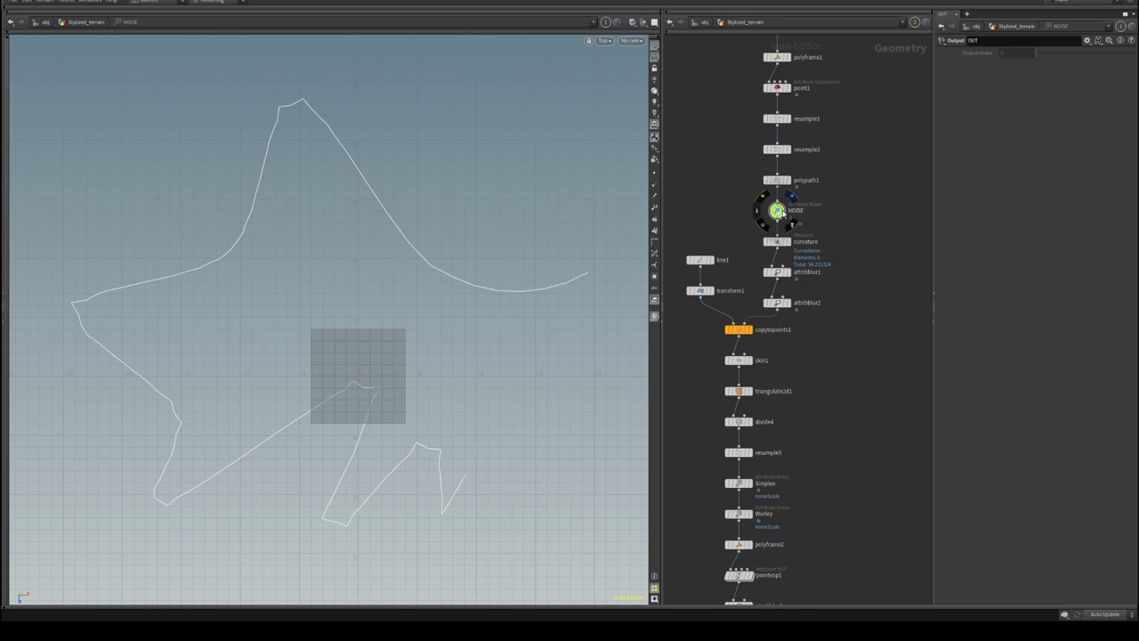
- Display the polypath1 node and bring the parameter pane's path back up to the obj level
click(786, 179)
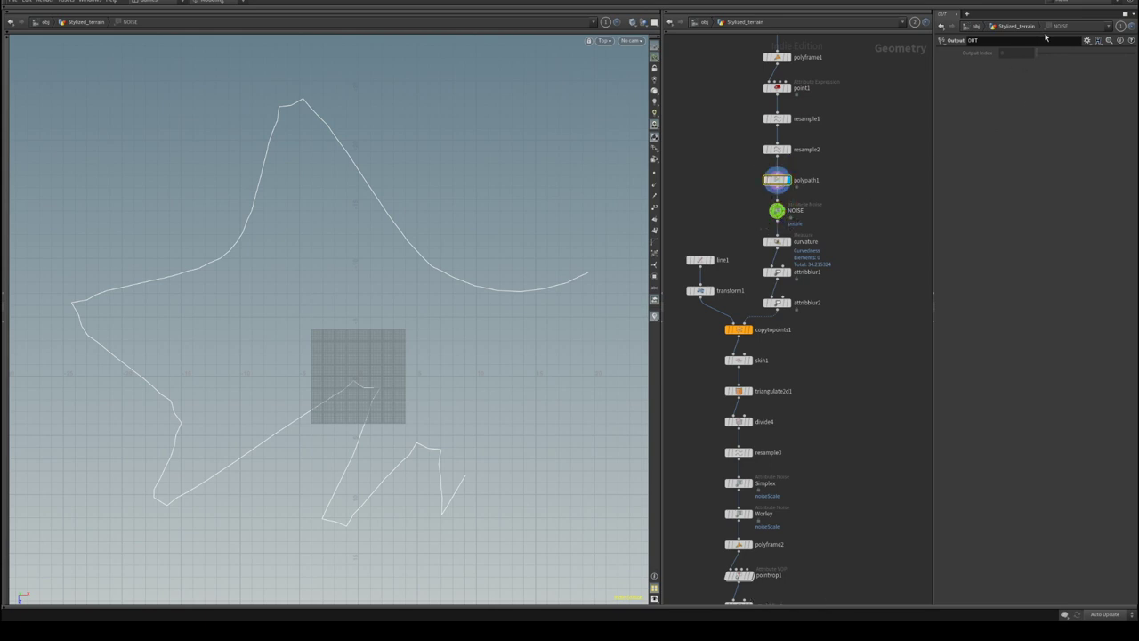
click(1015, 28)
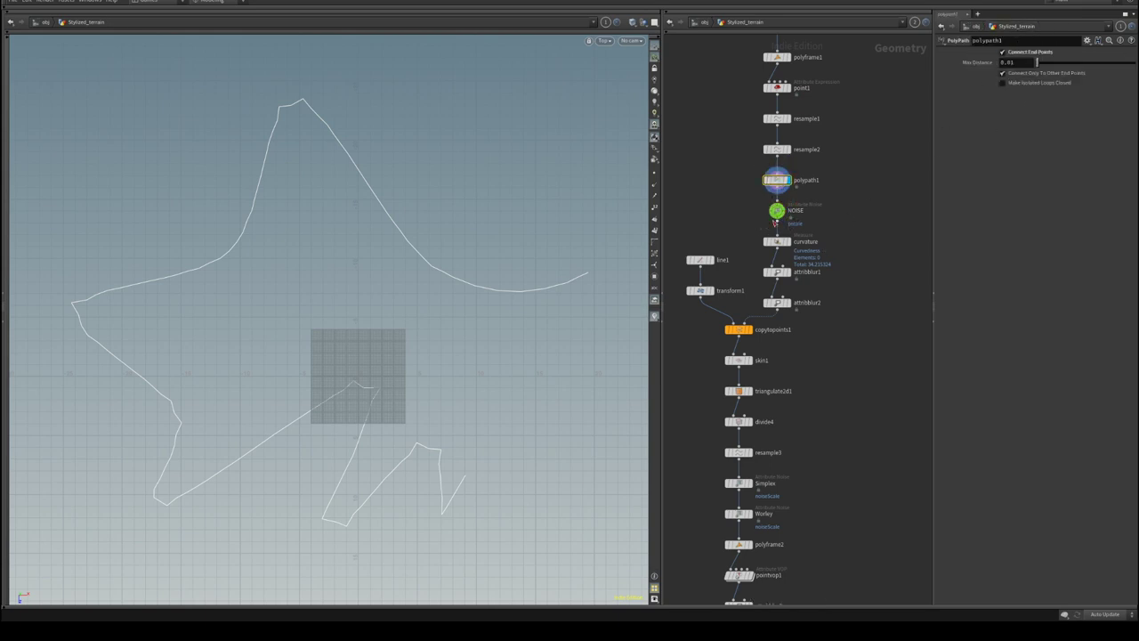
click(978, 28)
key(Escape)
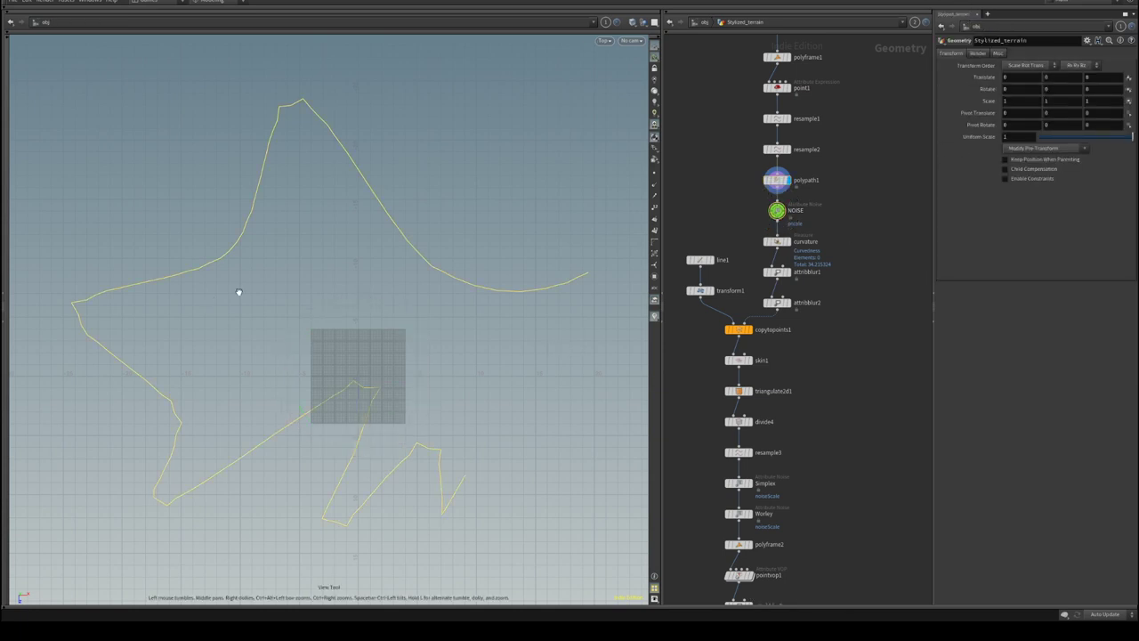
- Add a new Parameters tab beside the Stylized_terrain parameter tab
click(1129, 14)
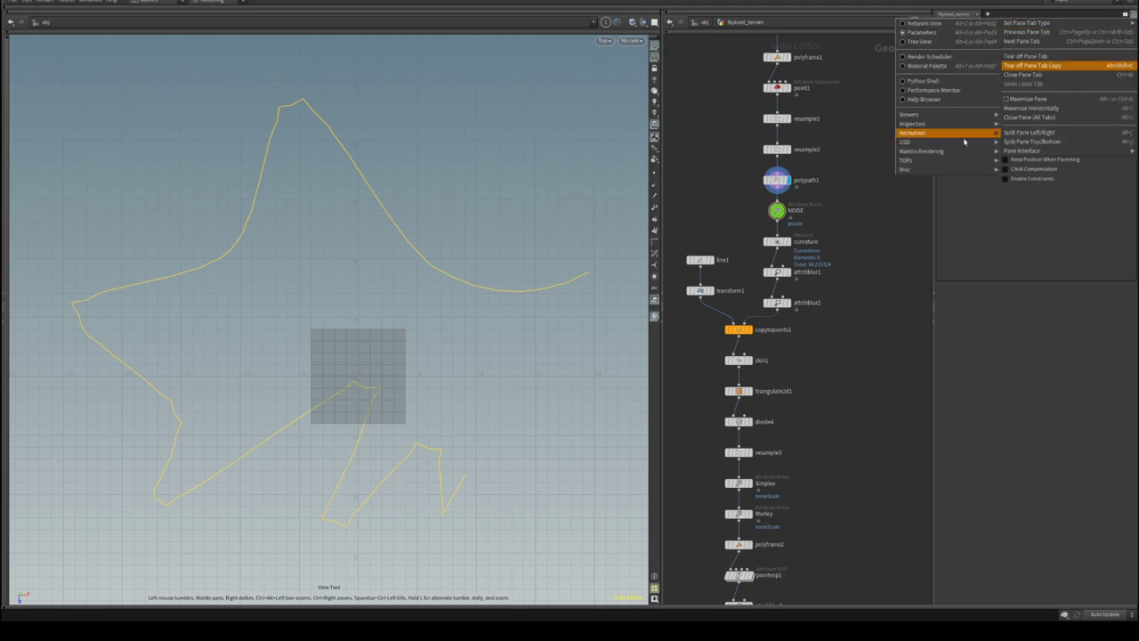
click(983, 235)
click(986, 14)
mouse_move(1015, 32)
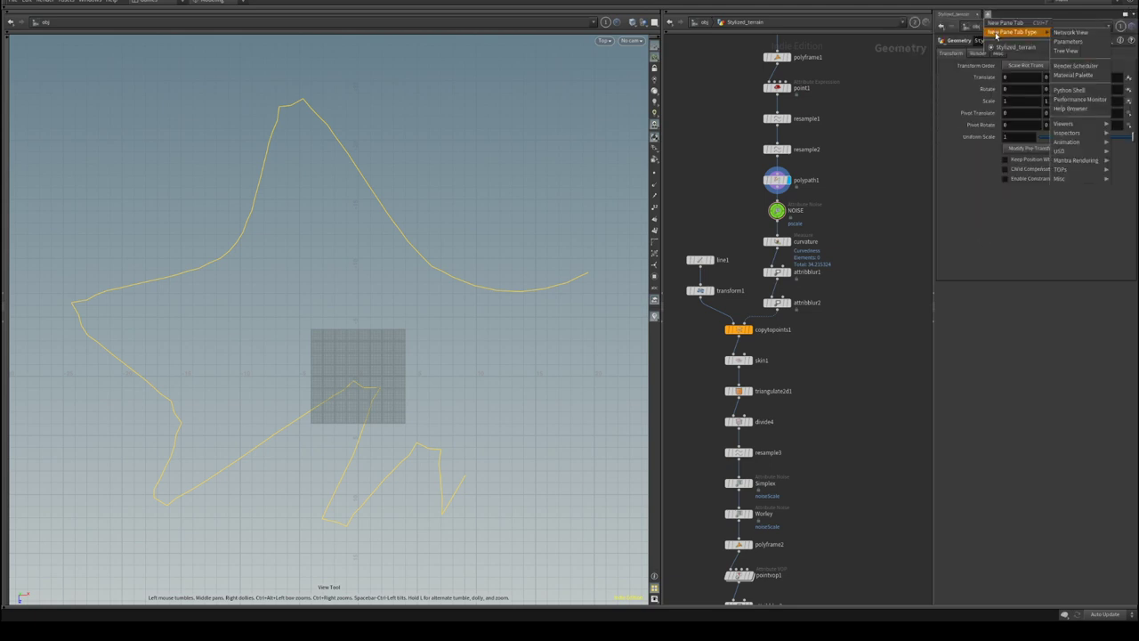
click(1071, 43)
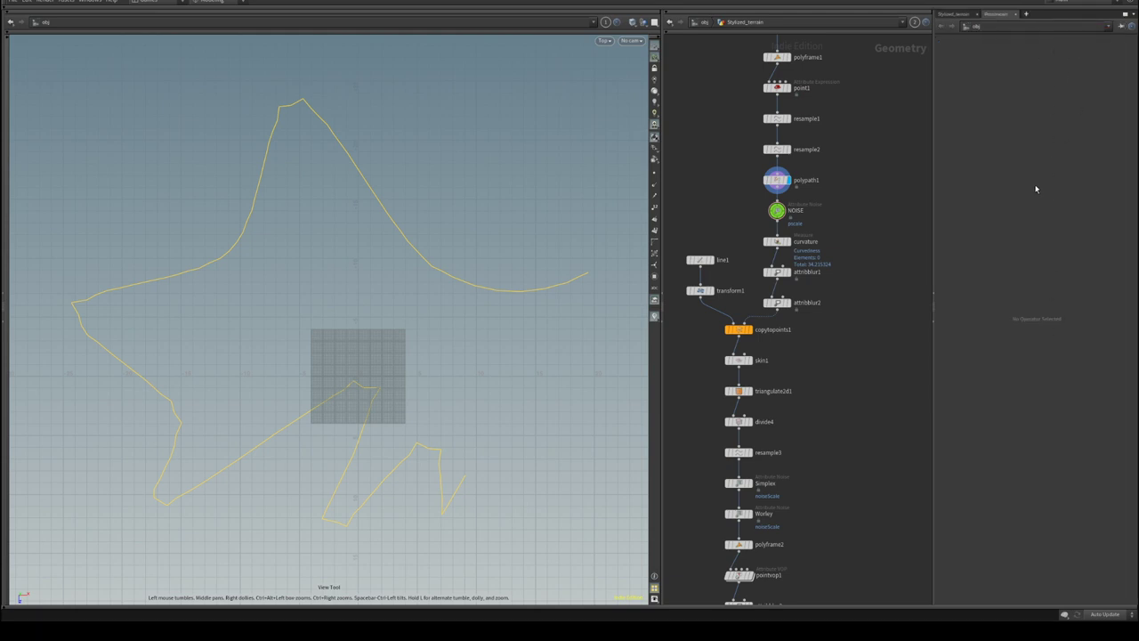
- Split the parameter area into two stacked Parameters panes instead of side-by-side ones
key(alt+bracketleft)
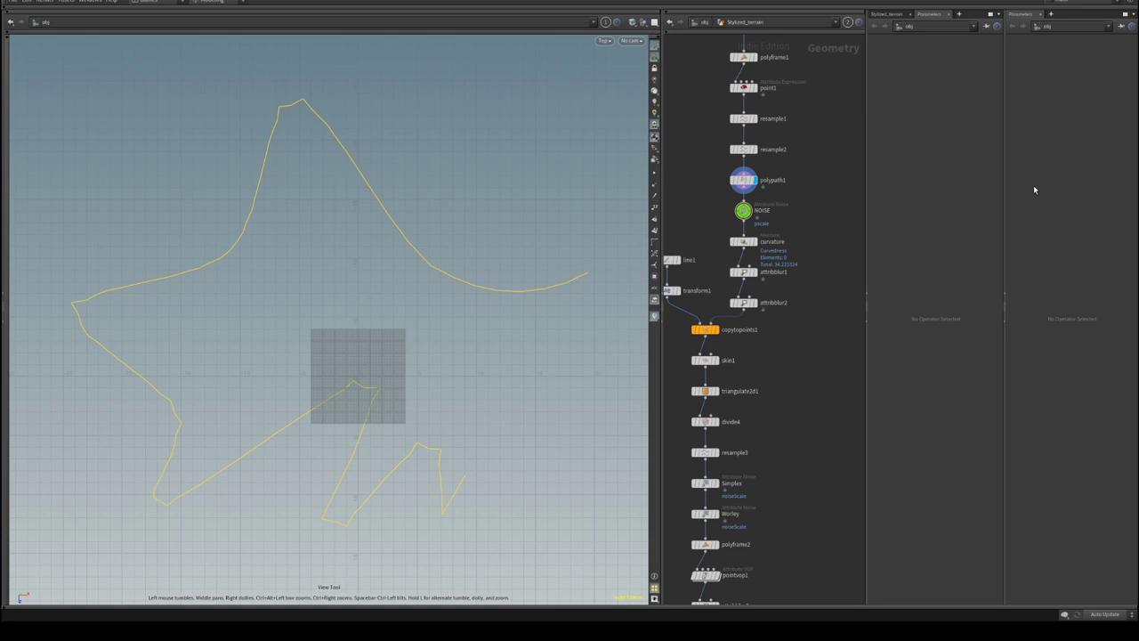
click(1039, 15)
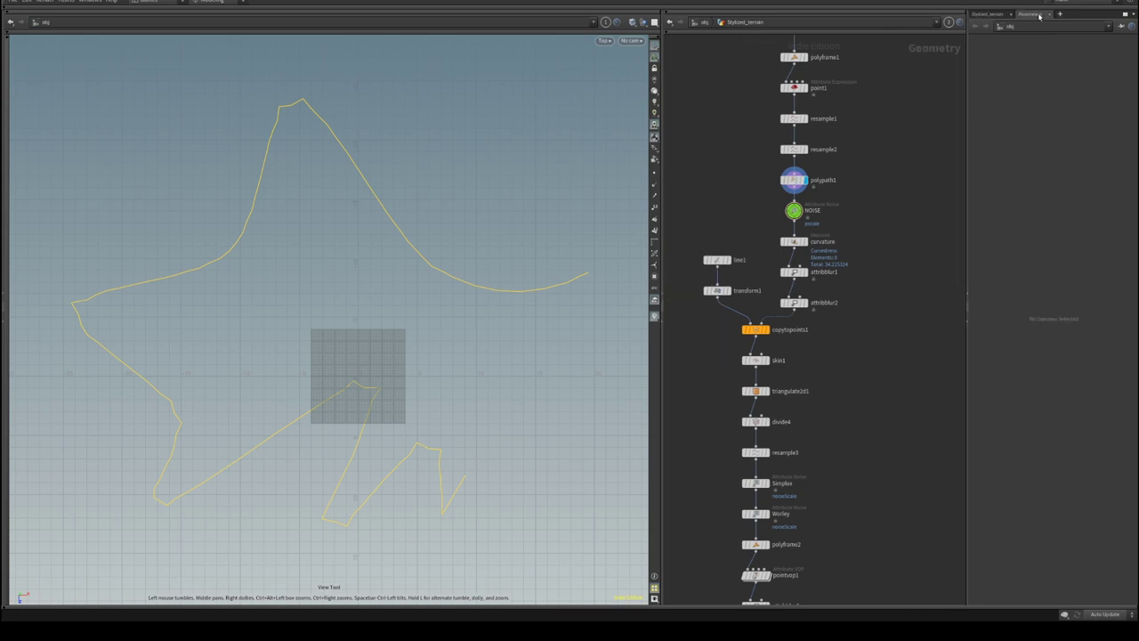
key(alt+bracketright)
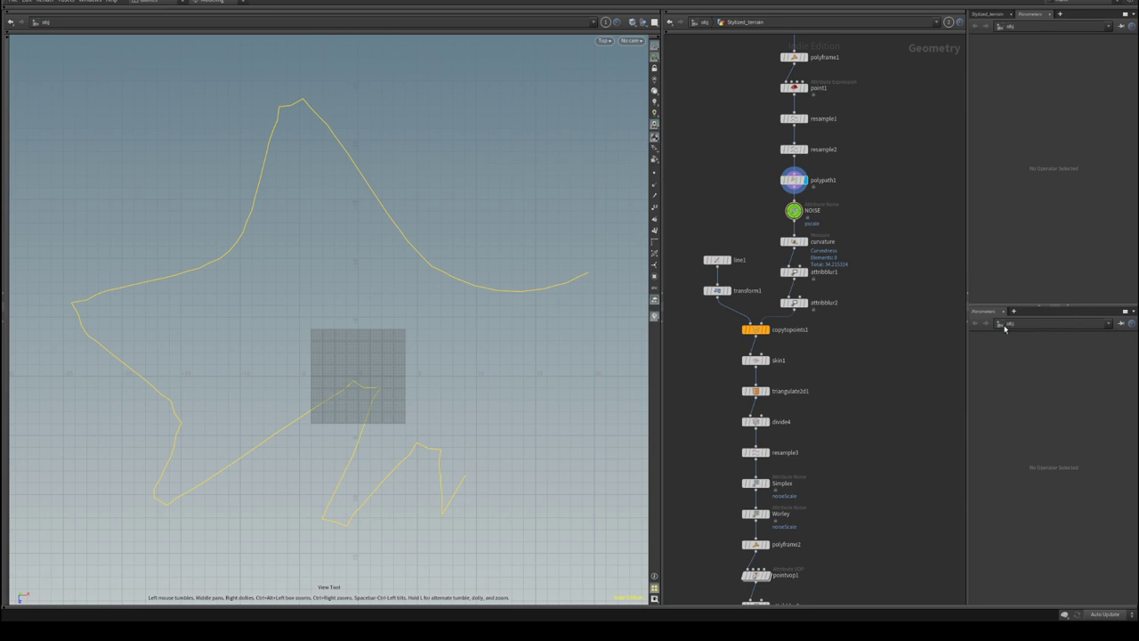
click(1133, 312)
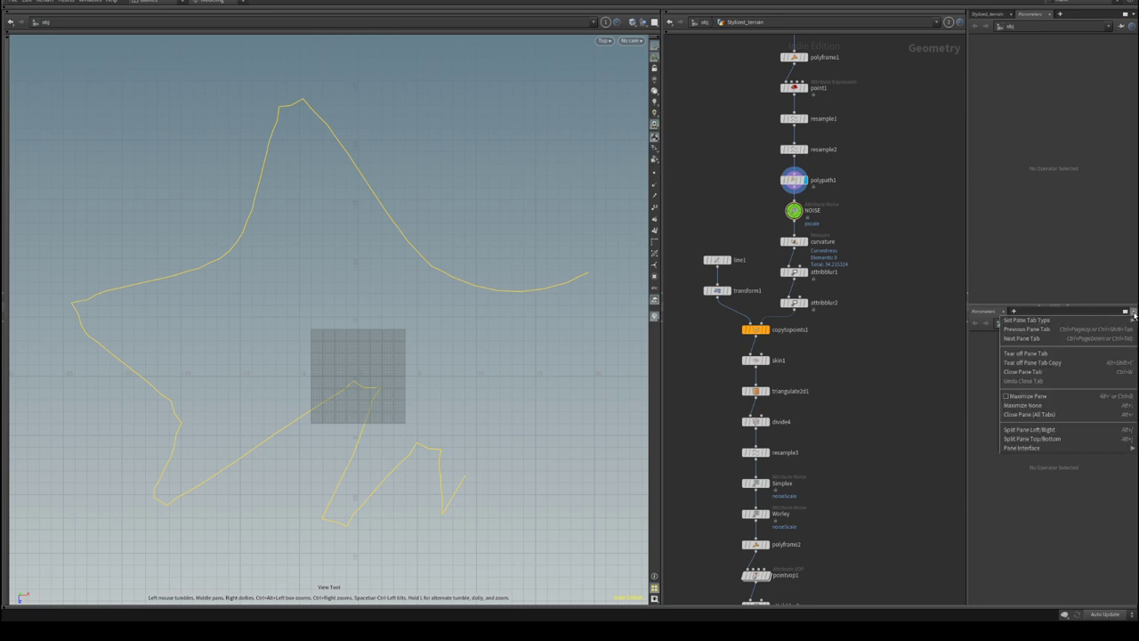
- Select the NOISE node to load its parameters and make it the displayed node
scroll(801, 258, up, 4)
click(796, 257)
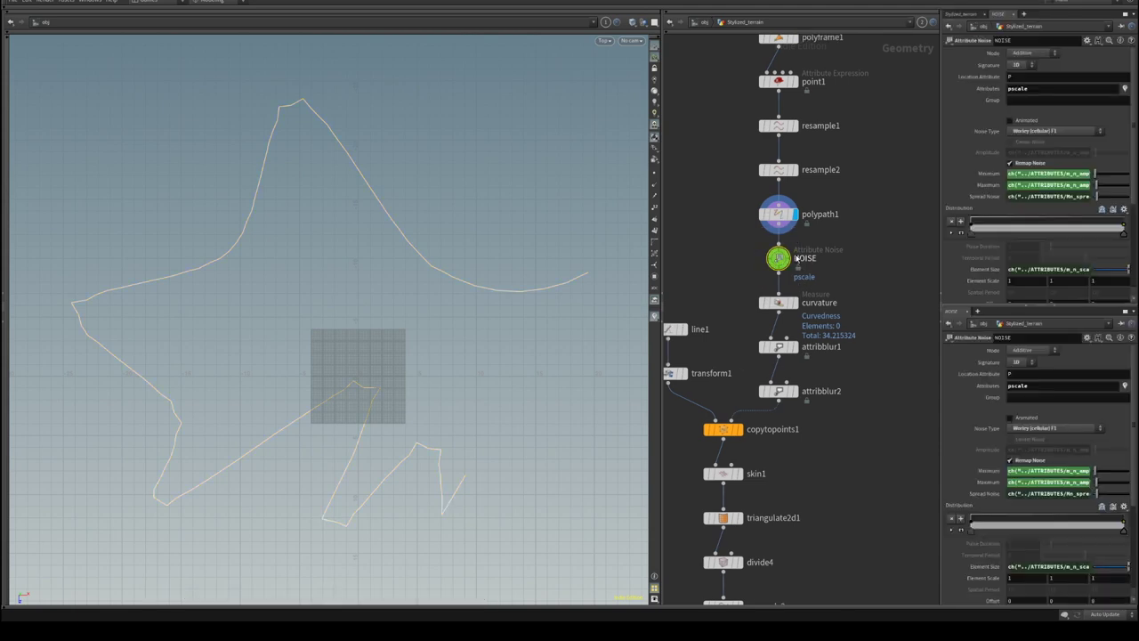
click(800, 238)
- Move the ATTRIBUTES null beside the upper part of the node chain and pin its parameters in the upper pane
middle_drag(841, 189, 889, 233)
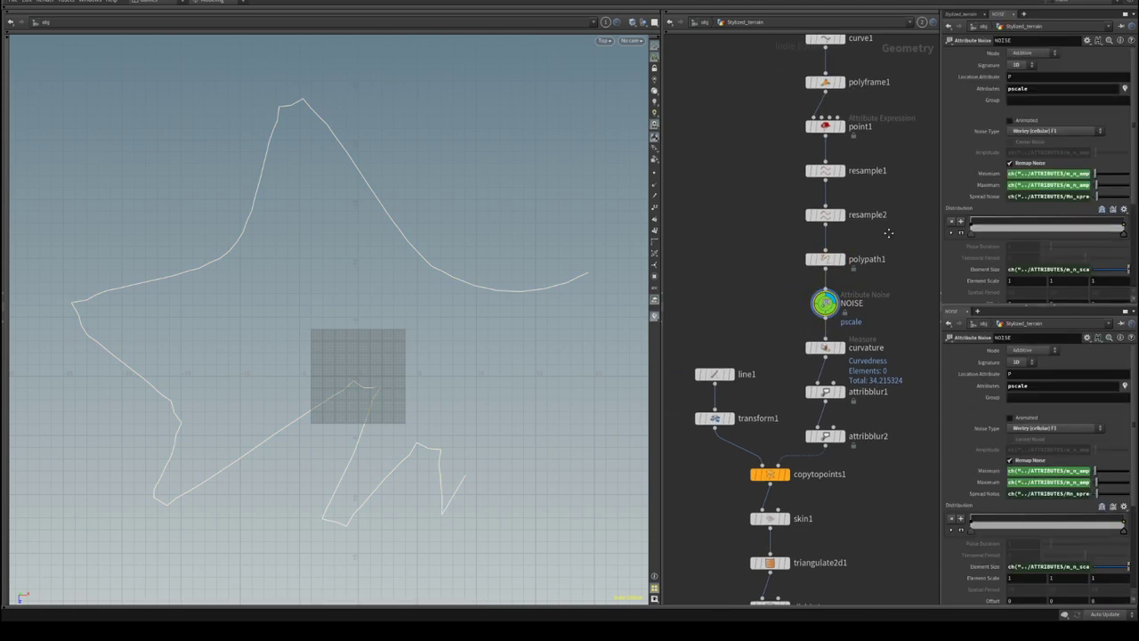
scroll(722, 229, down, 8)
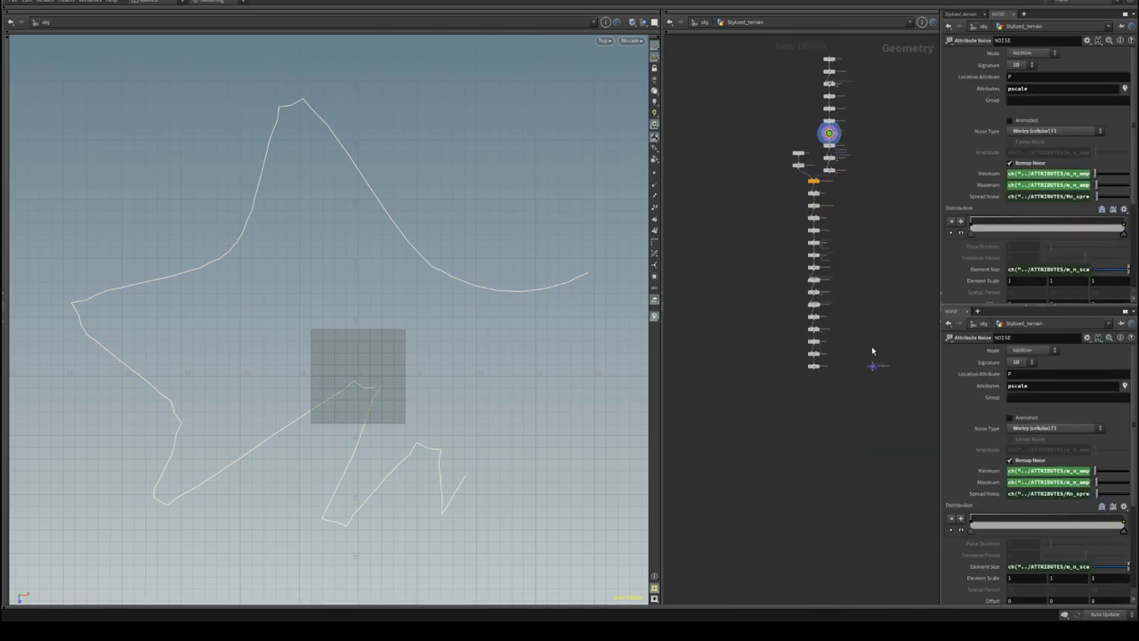
click(699, 158)
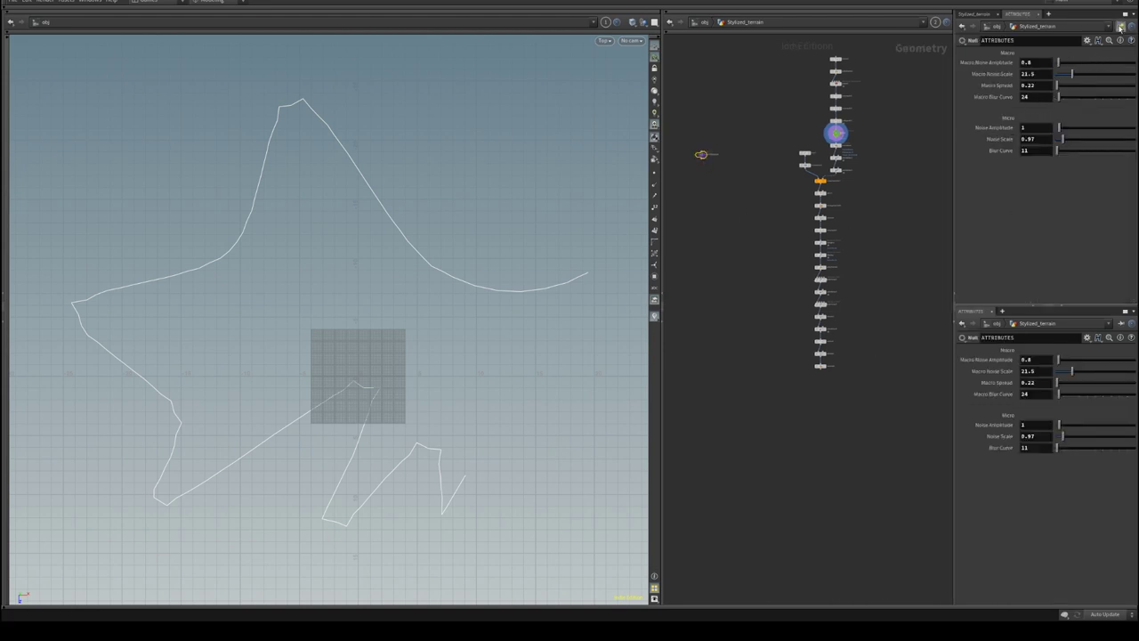
- Display the final normal1 node at the end of the terrain chain
scroll(703, 295, up, 5)
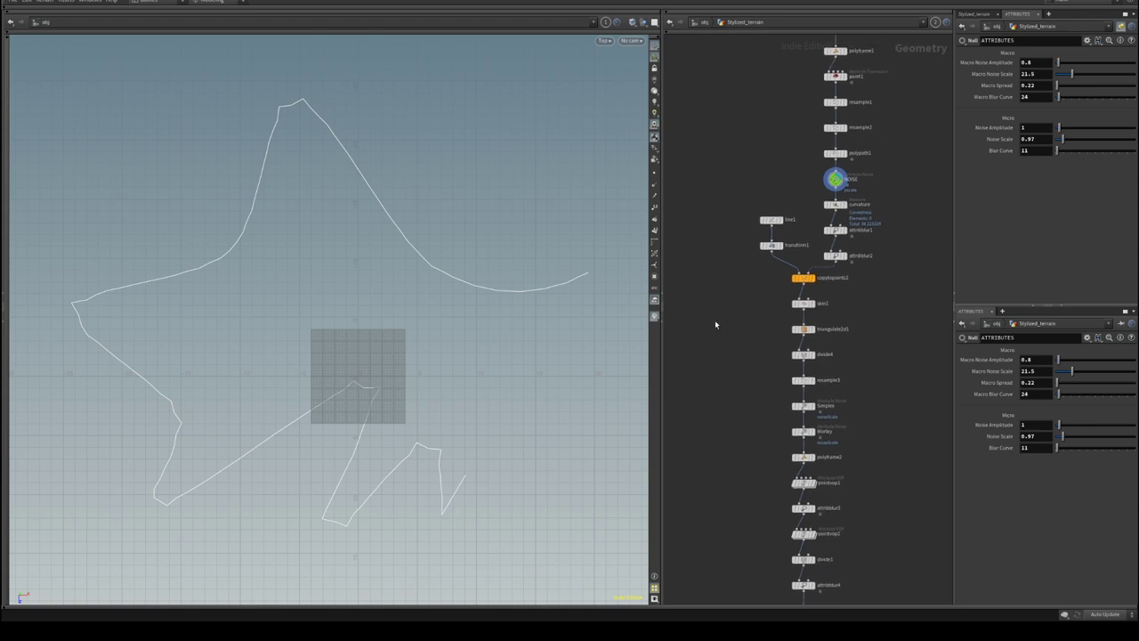
middle_drag(789, 359, 759, 35)
click(782, 332)
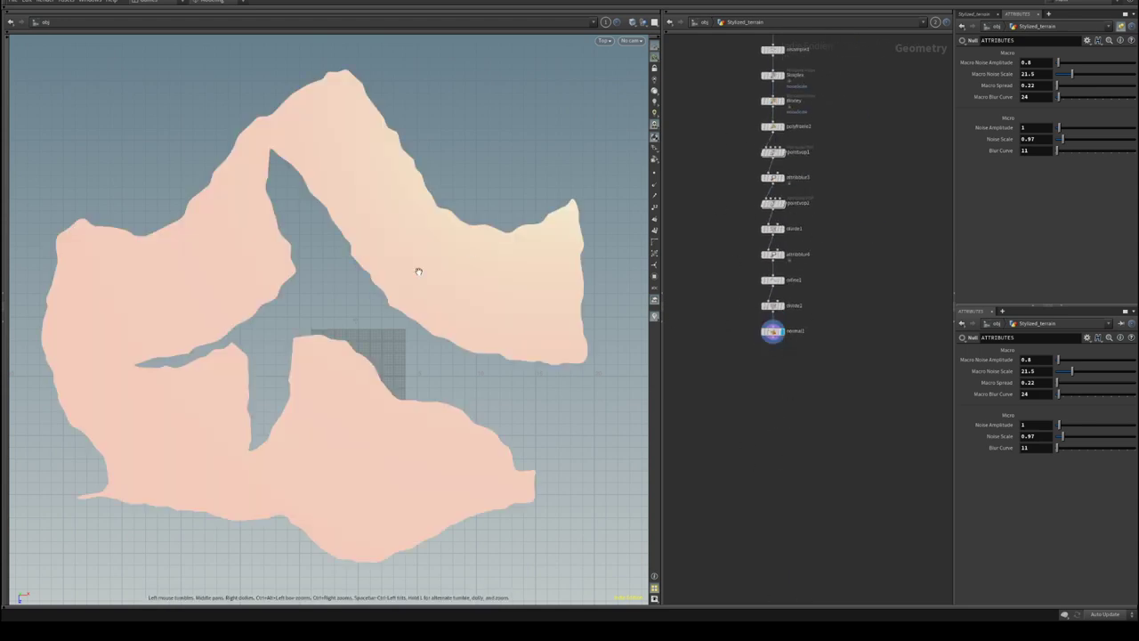
middle_drag(884, 140, 886, 258)
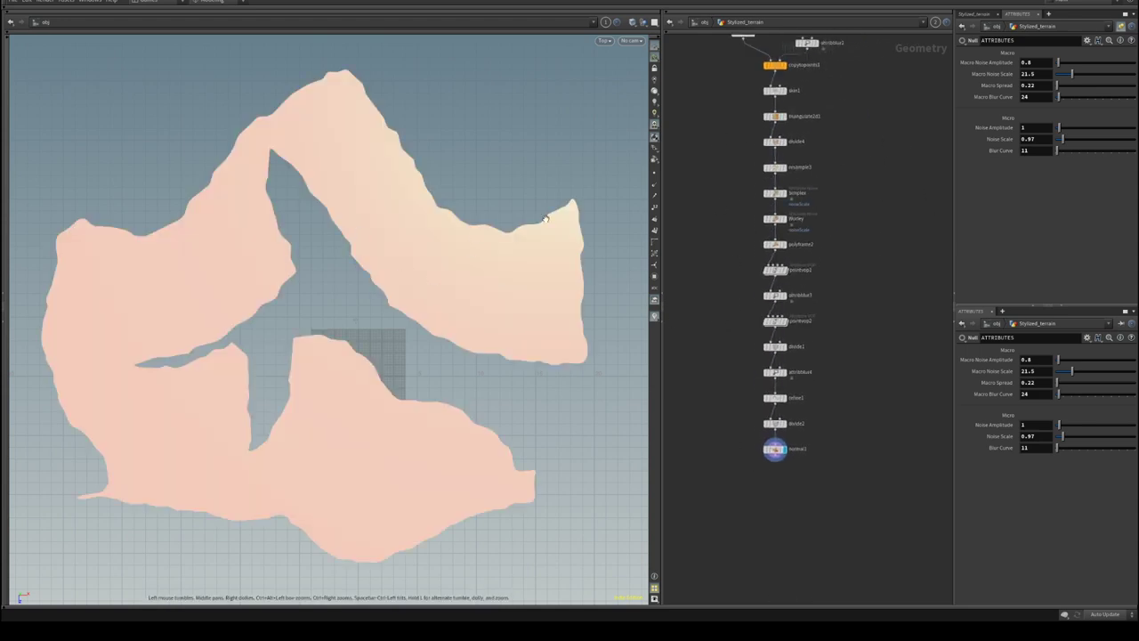
- Show the wireframe overlay and set Macro Noise Scale to 20.1, Macro Spread to 0.34 and Macro Blur Curve to 216
key(shift+w)
drag(1058, 62, 1057, 86)
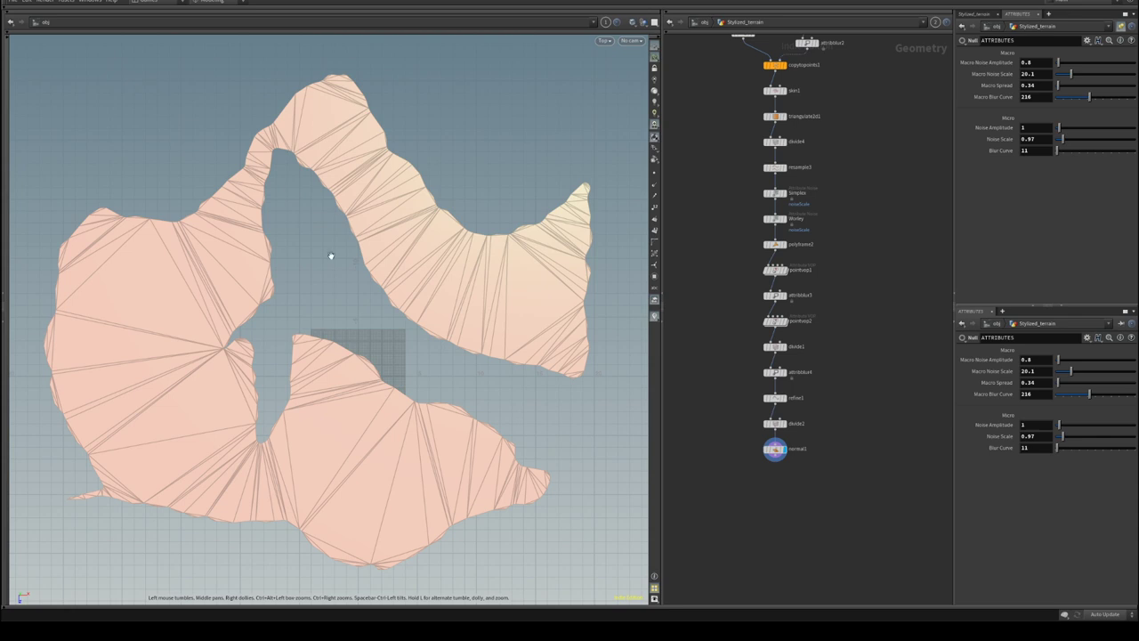
scroll(387, 229, up, 5)
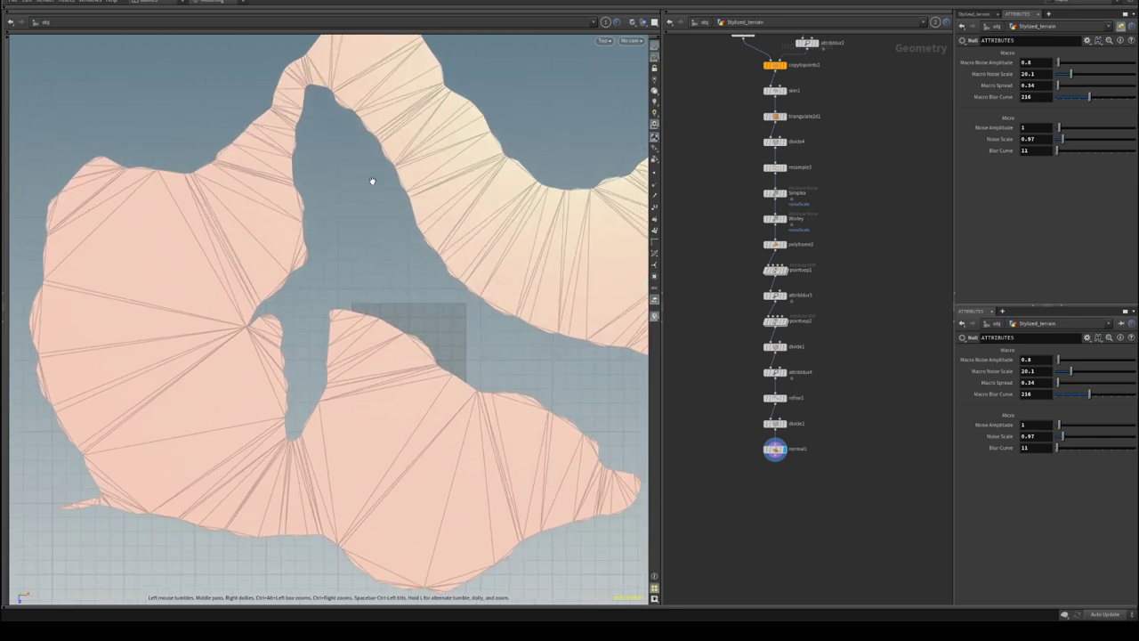
middle_drag(396, 223, 386, 256)
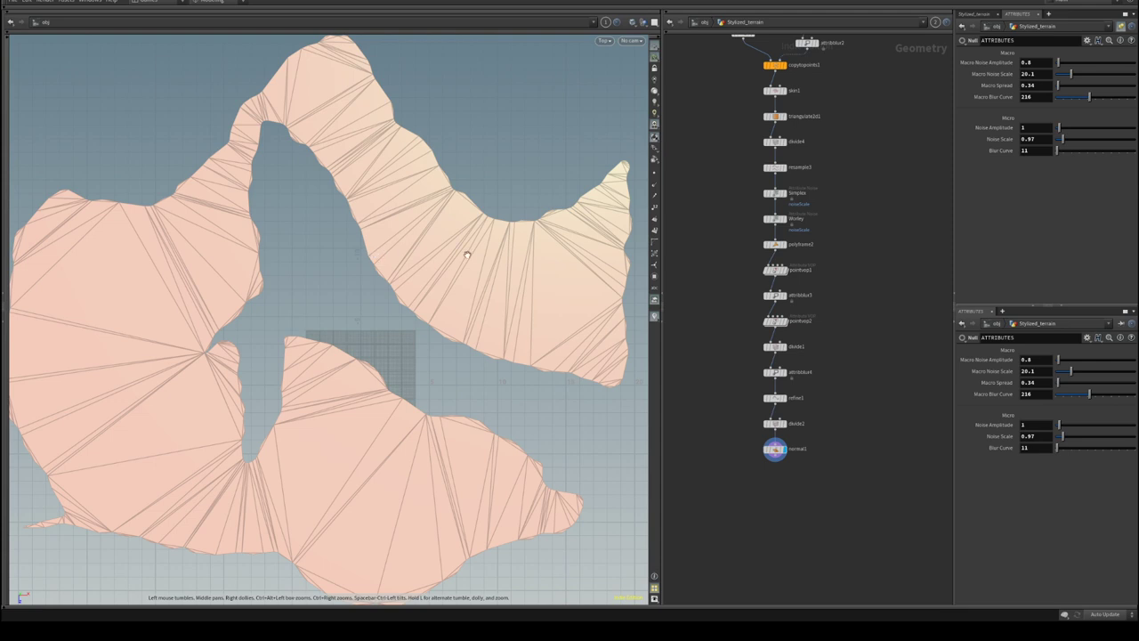
- Display curve1 and then polypath1 to compare the drawn guide curve with its processed version
mouse_move(828, 257)
middle_down()
mouse_move(848, 311)
mouse_move(871, 240)
middle_up()
key(shift+w)
key(shift+w)
mouse_move(384, 289)
middle_down()
mouse_move(417, 247)
mouse_move(405, 277)
middle_up()
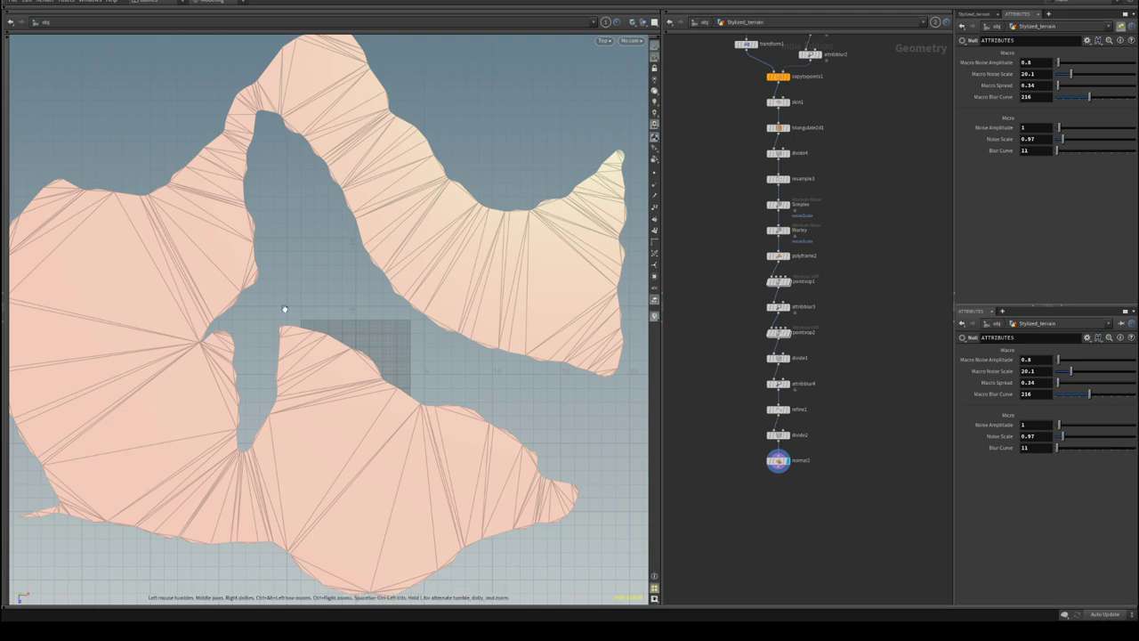
middle_drag(827, 234, 844, 490)
middle_drag(778, 151, 761, 208)
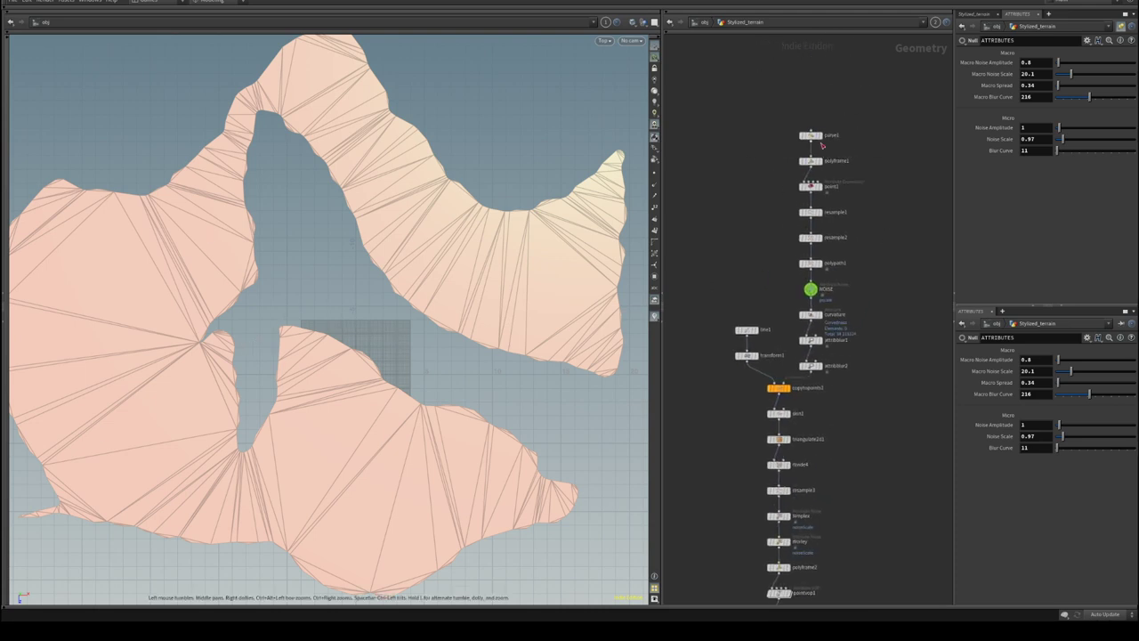
click(819, 135)
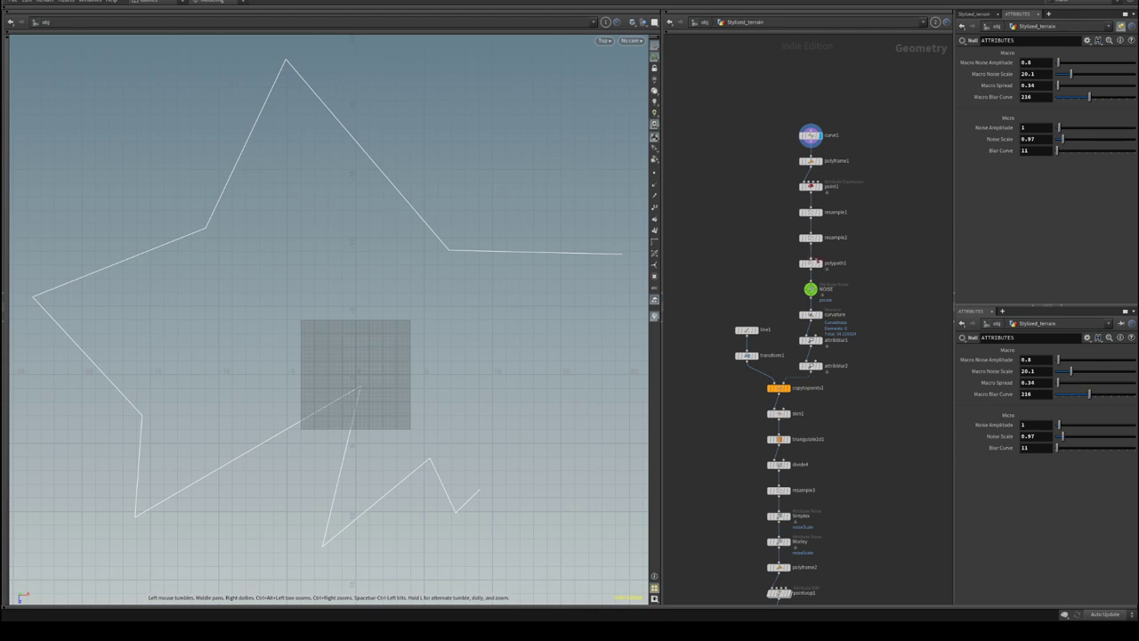
click(819, 262)
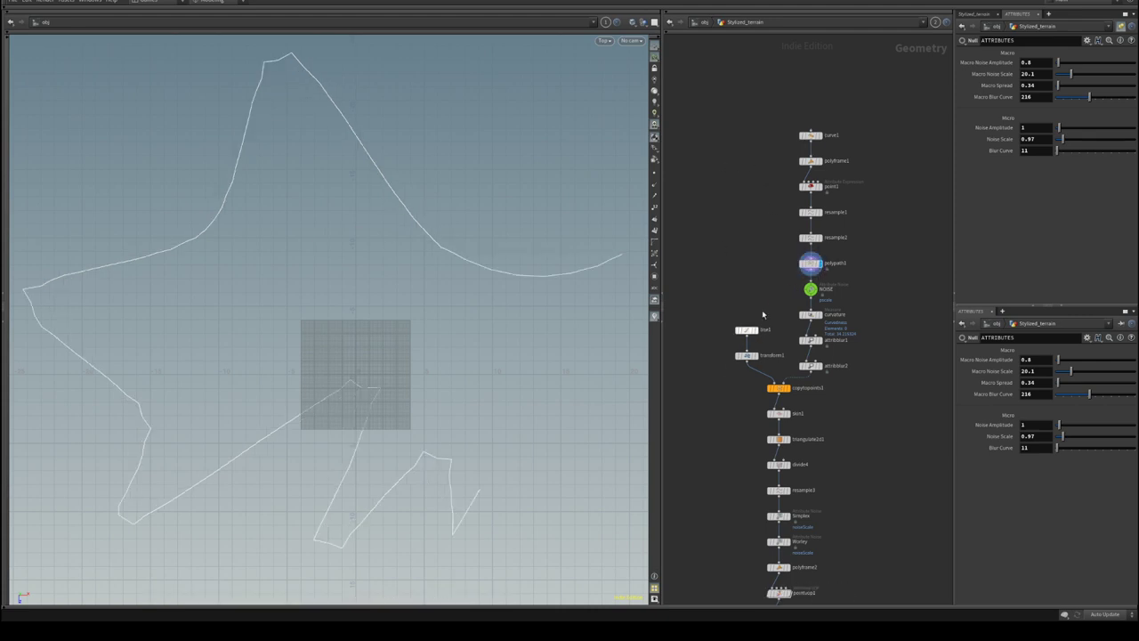
- Widen the network pane to enlarge the node chain, and display the curvature node with its parameters
middle_drag(788, 273, 821, 165)
scroll(825, 165, up, 2)
drag(663, 209, 501, 208)
scroll(608, 213, up, 2)
middle_drag(663, 206, 602, 198)
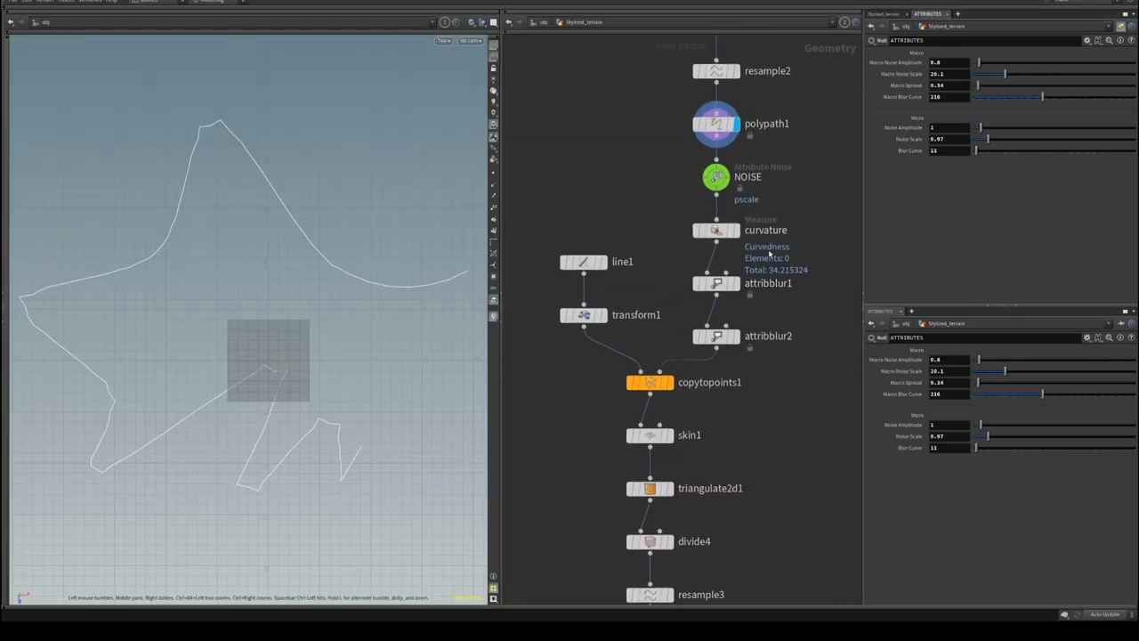
click(735, 230)
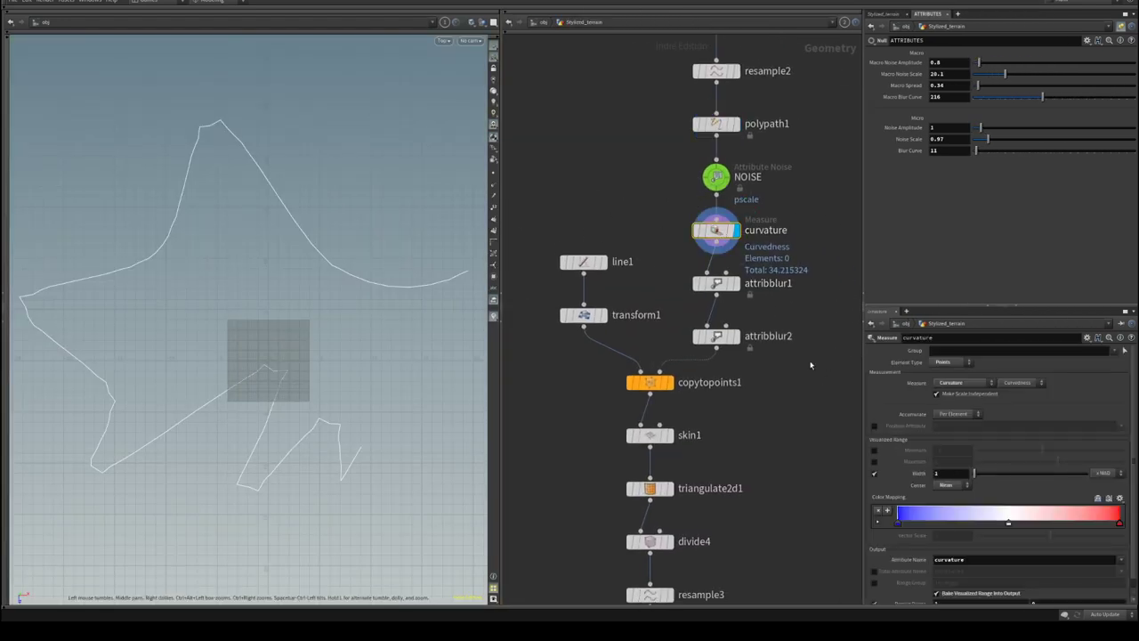
- Display attribblur1 and load the parameters of attribblur2 to examine the blur settings
click(735, 283)
click(715, 288)
middle_drag(787, 326, 753, 535)
middle_drag(764, 333, 775, 62)
click(696, 279)
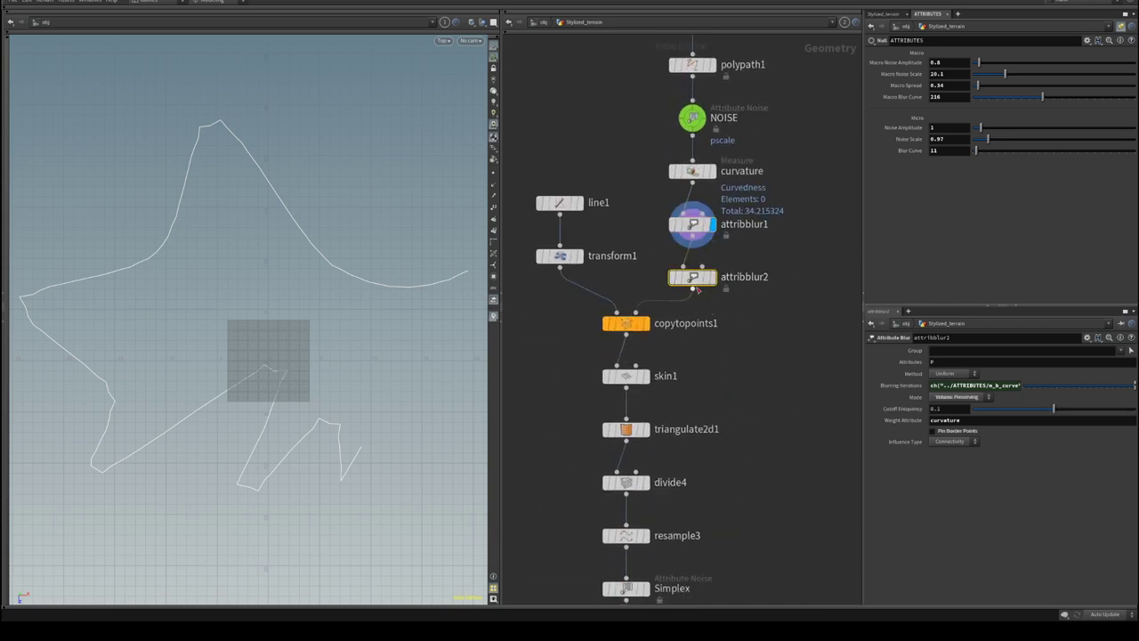
- Load the parameters of the resample2 node to examine its resampling settings
middle_drag(732, 352, 741, 497)
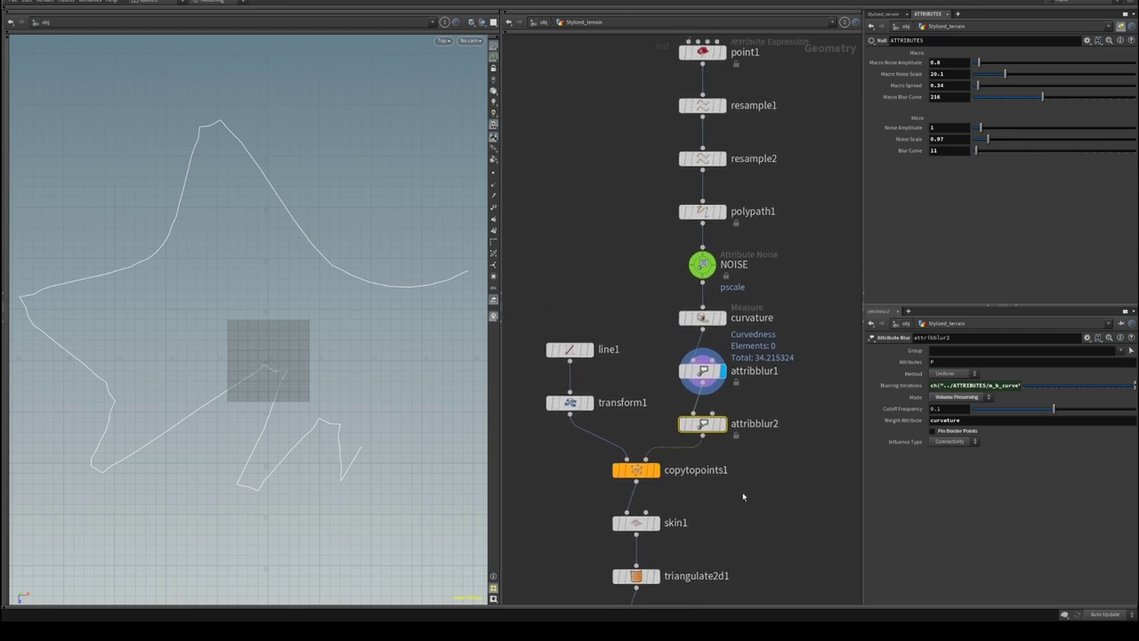
middle_drag(765, 224, 762, 330)
middle_drag(782, 186, 782, 134)
click(698, 264)
click(705, 213)
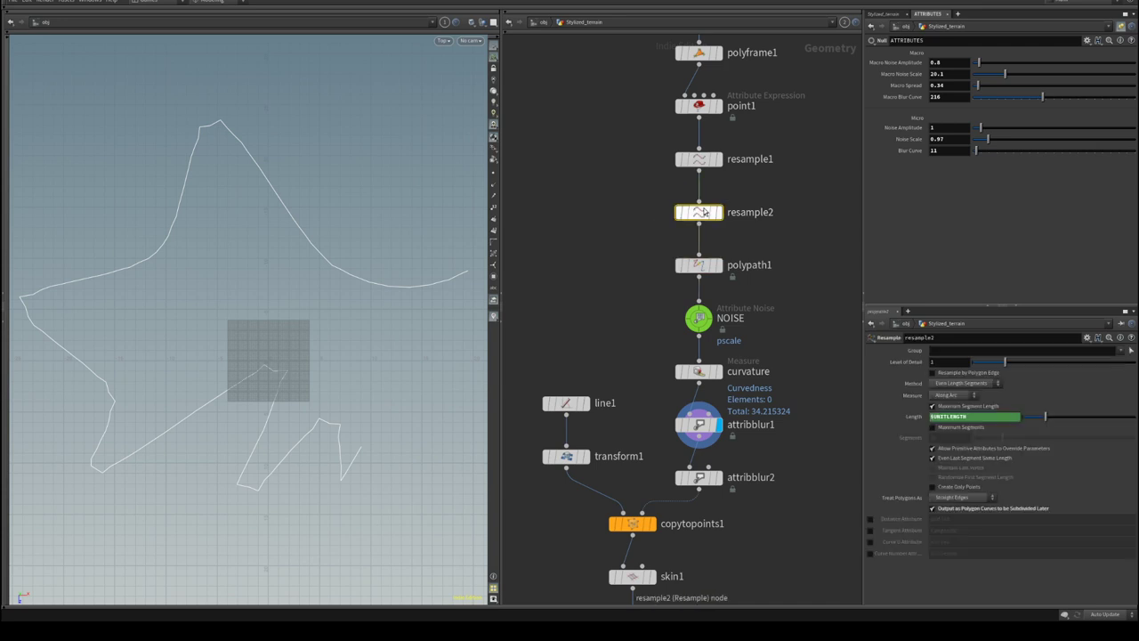
- Display the triangulate2d1 node and examine the triangulated terrain outline
scroll(704, 213, down, 3)
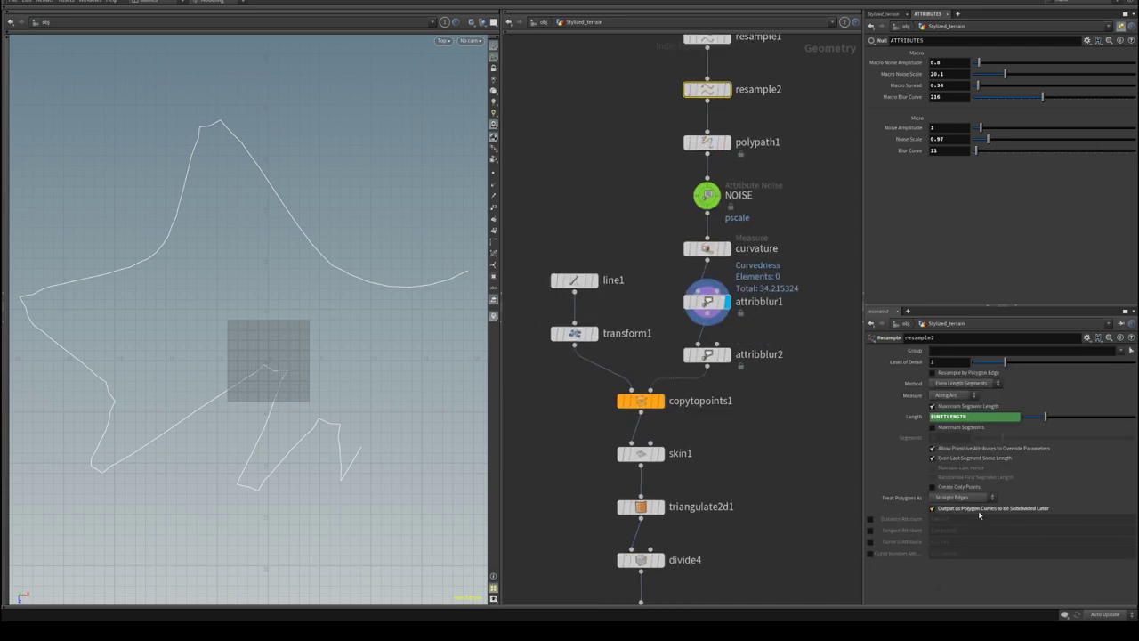
scroll(738, 509, down, 4)
scroll(604, 368, down, 1)
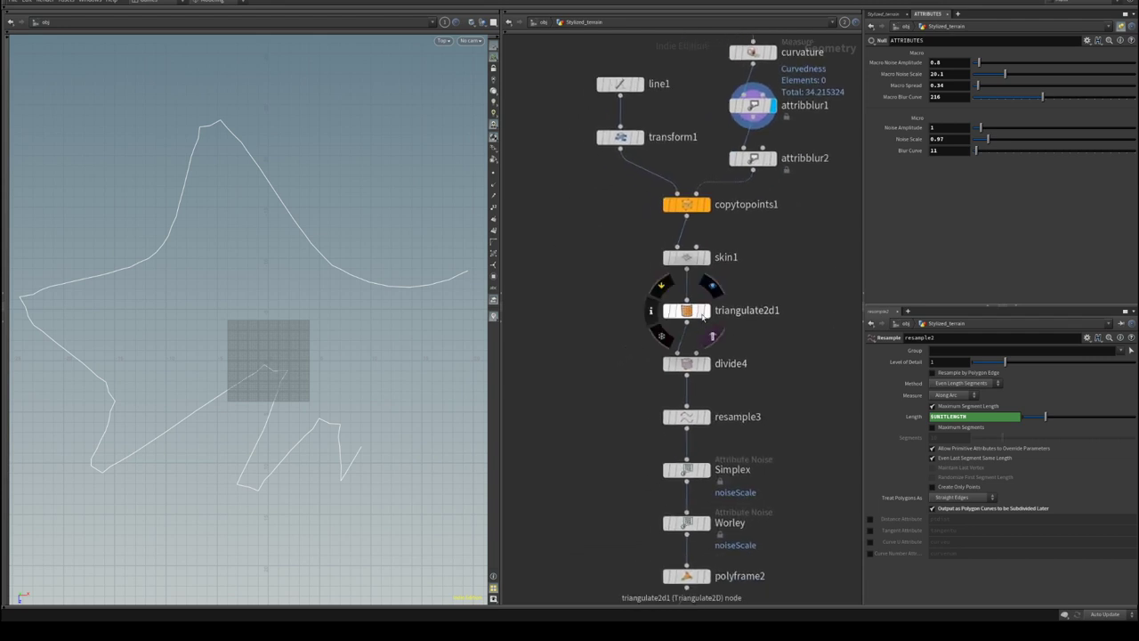
click(703, 311)
click(699, 312)
scroll(280, 298, up, 5)
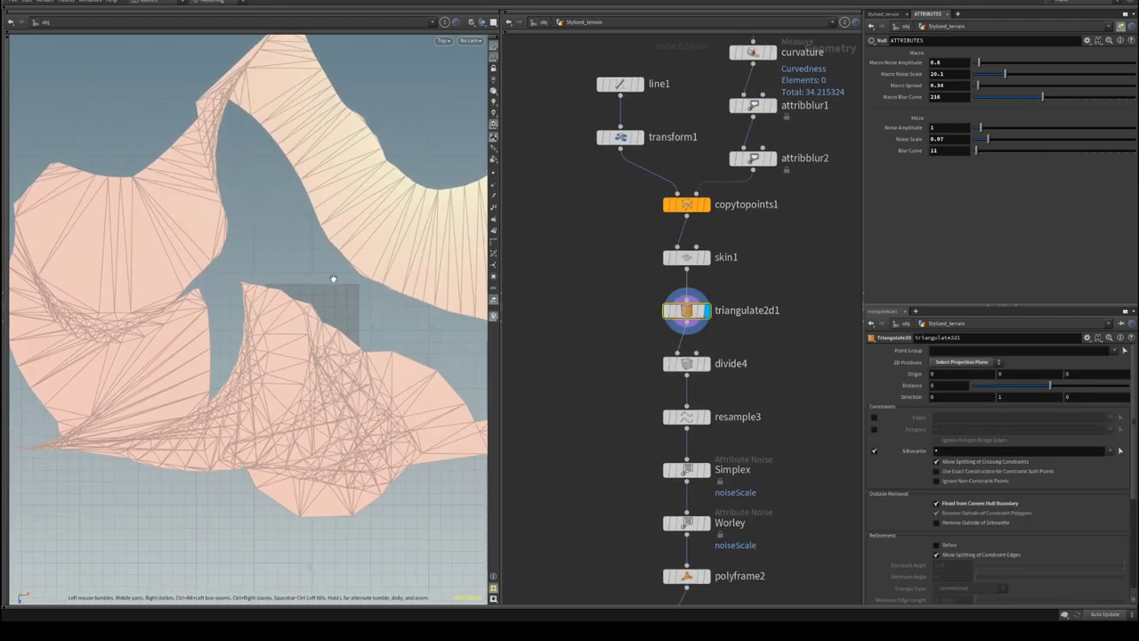
key(w)
key(w)
scroll(603, 118, up, 9)
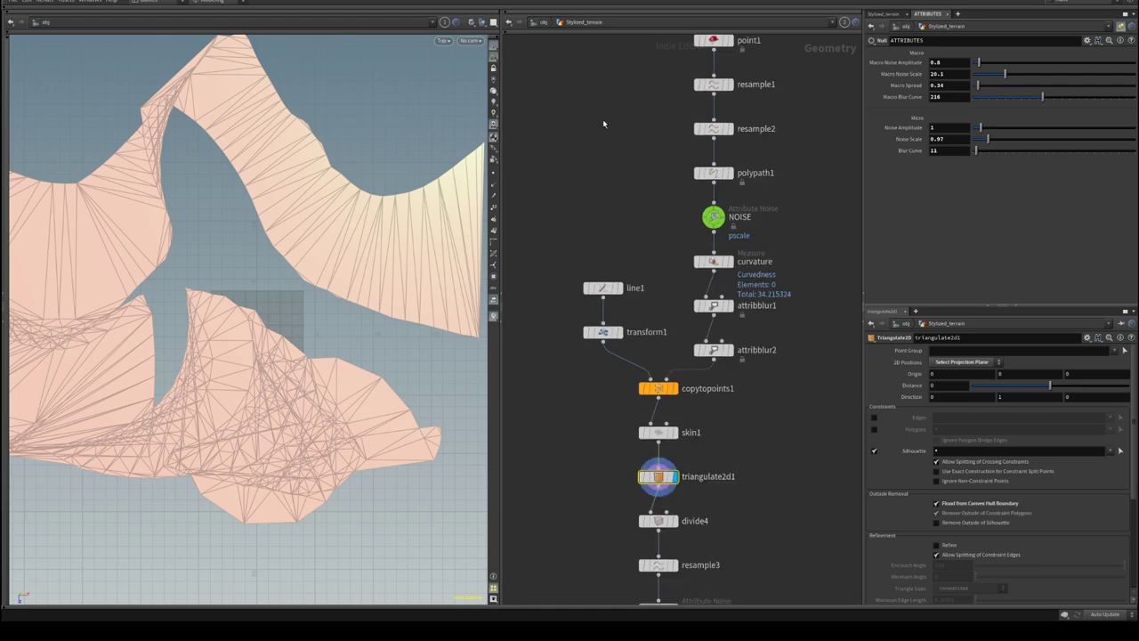
- Select curve1 and set the viewport's network path to Stylized_terrain for editing the curve points
click(724, 129)
drag(307, 249, 290, 255)
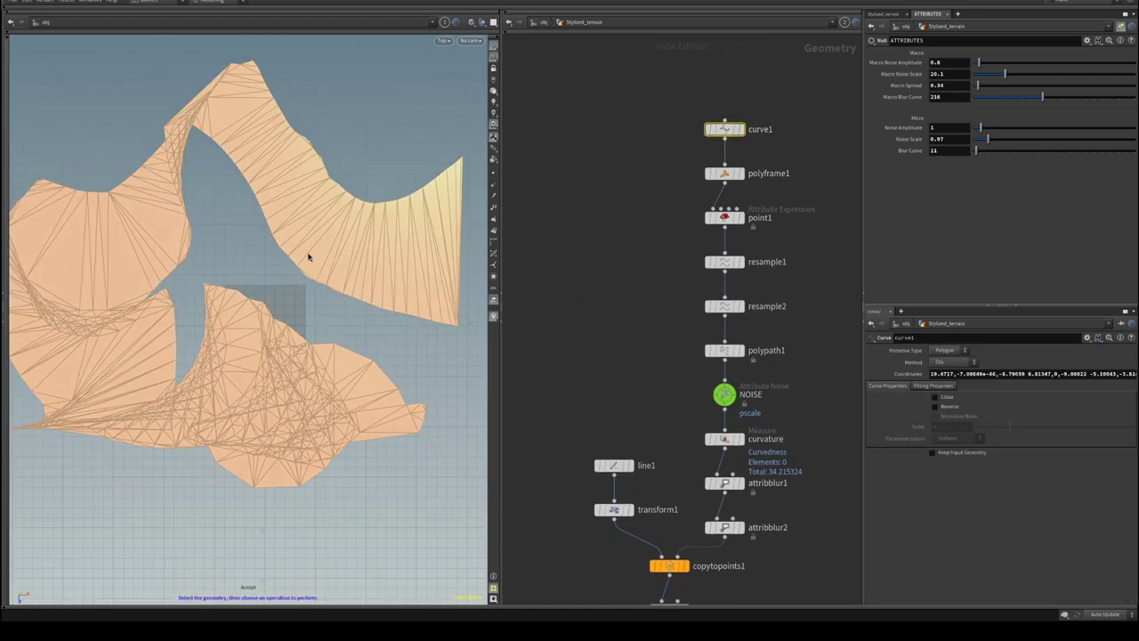
click(309, 258)
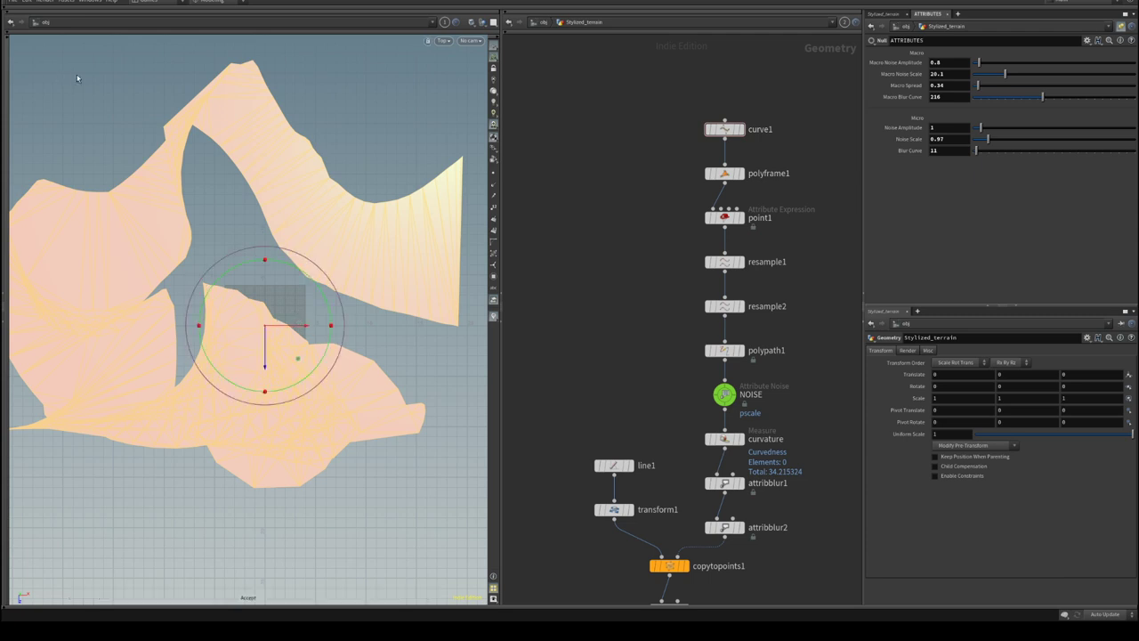
click(44, 24)
mouse_move(59, 62)
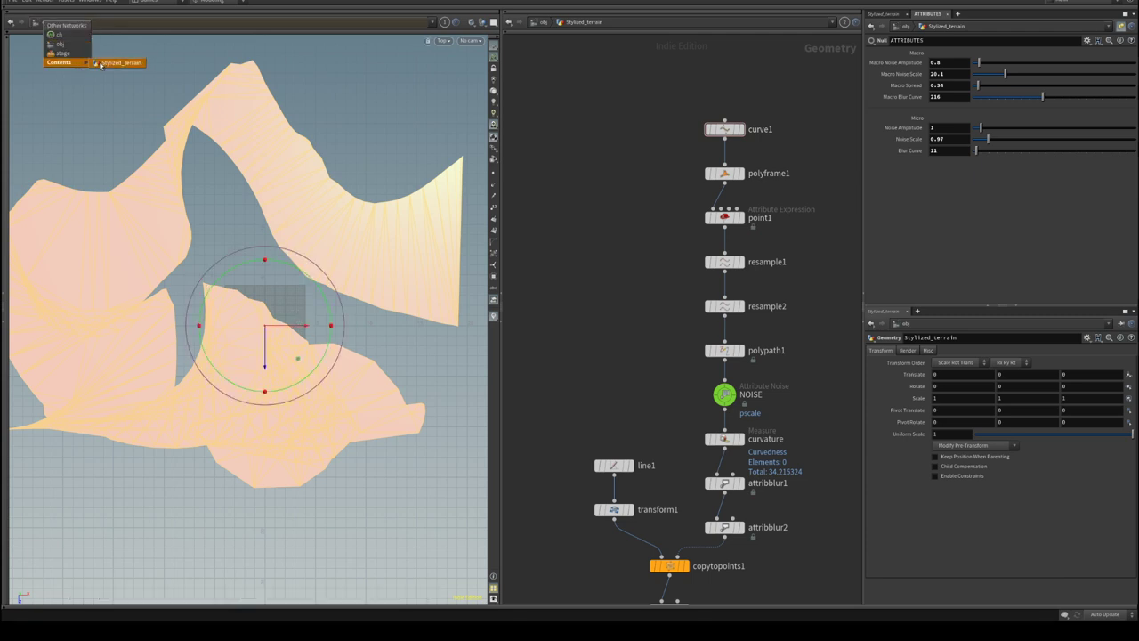
click(116, 66)
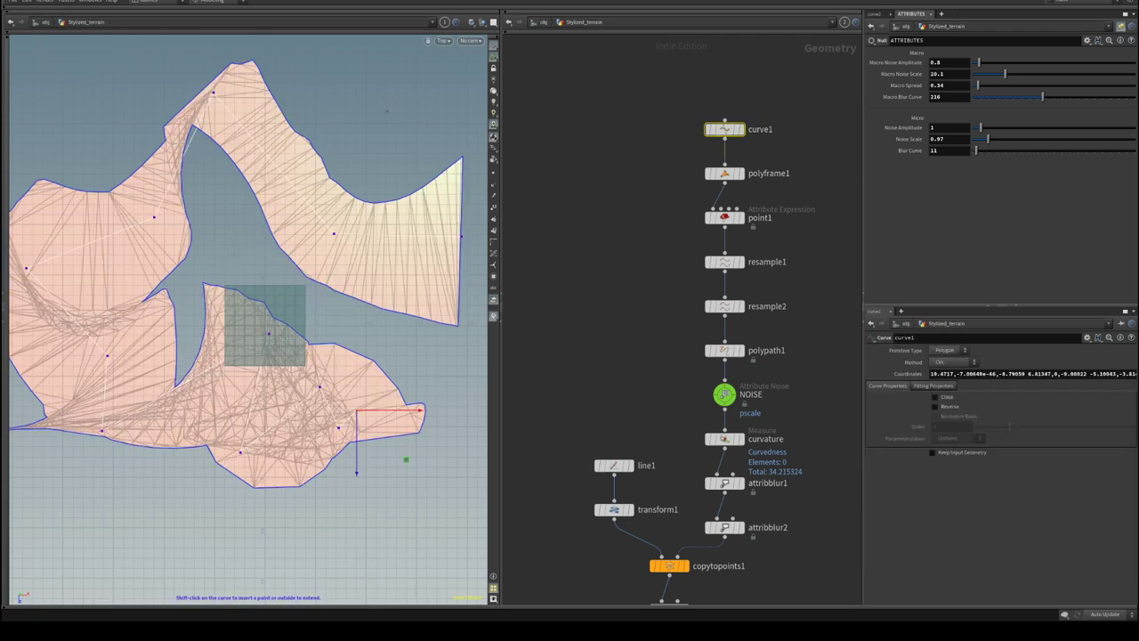
- Set the viewport's pane link to No Link
click(446, 25)
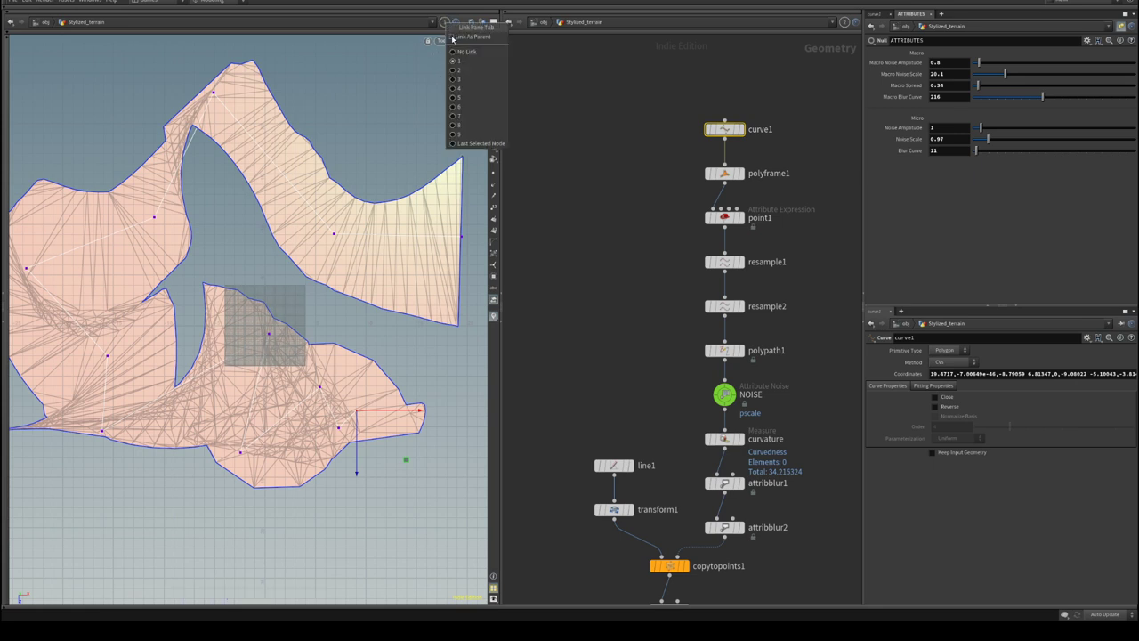
click(460, 53)
key(Escape)
middle_drag(331, 229, 356, 219)
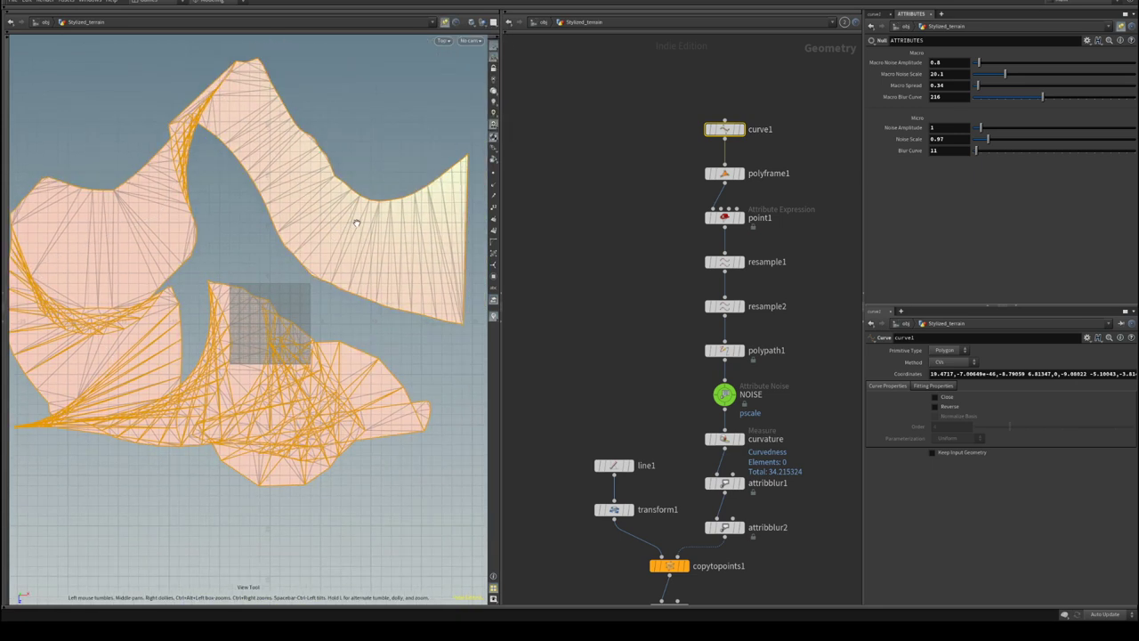
click(445, 22)
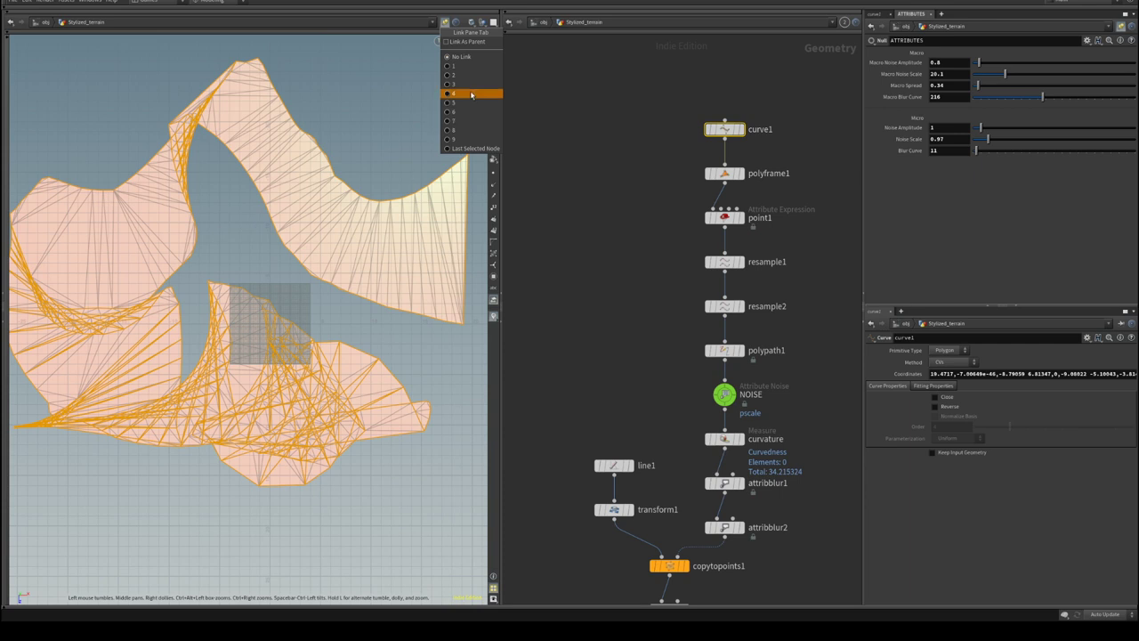
click(458, 57)
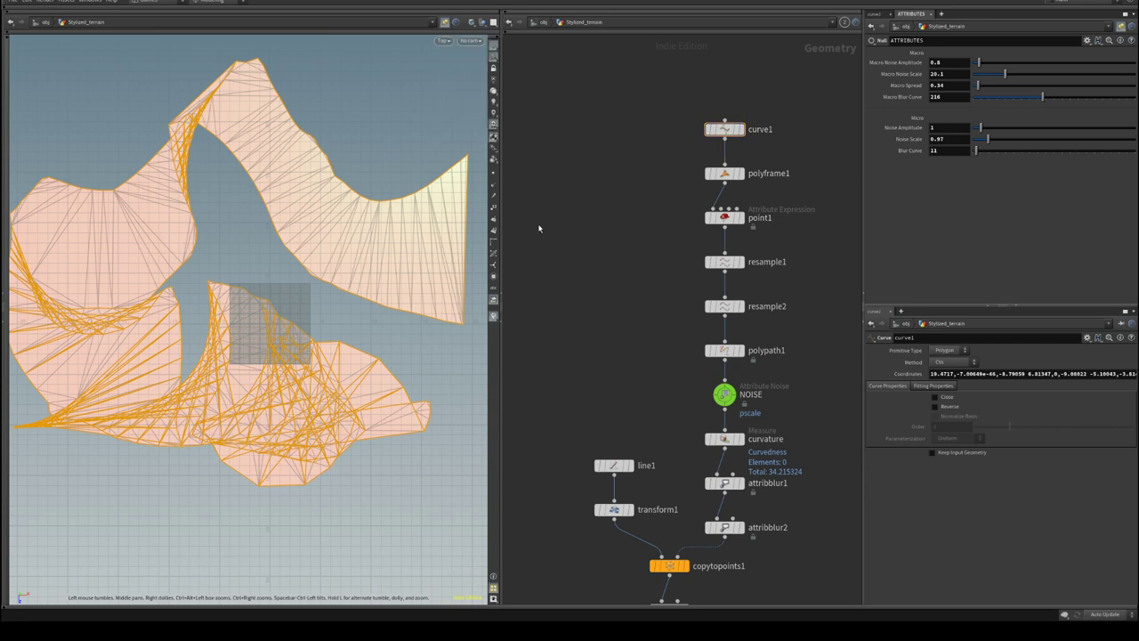
- Link the viewport pane to Last Selected Node
scroll(305, 185, down, 2)
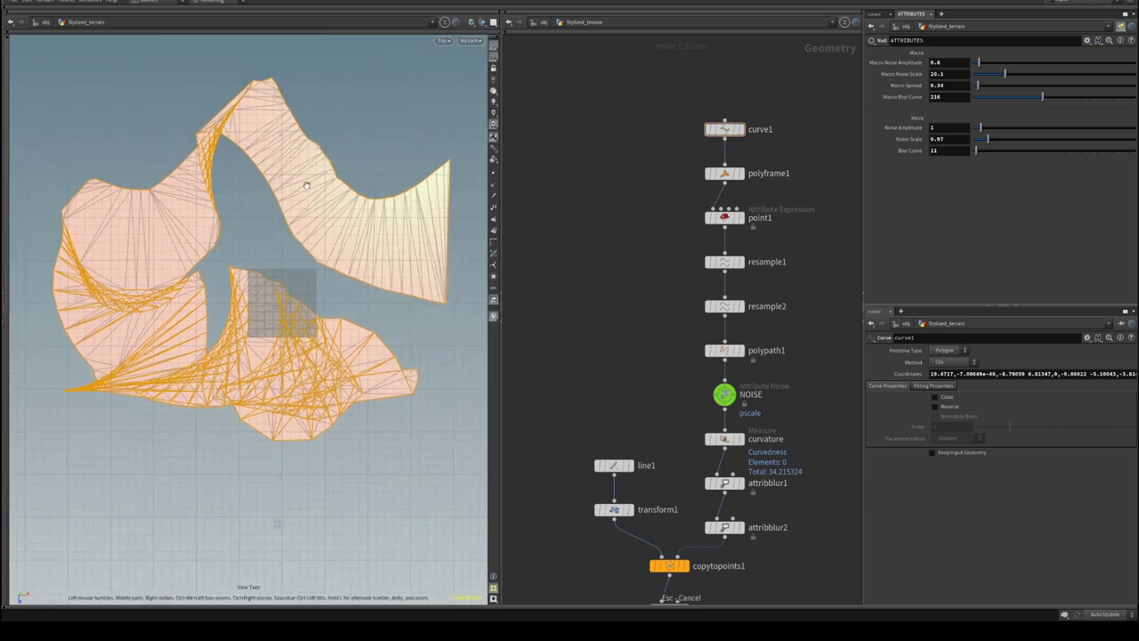
scroll(299, 231, up, 3)
click(445, 22)
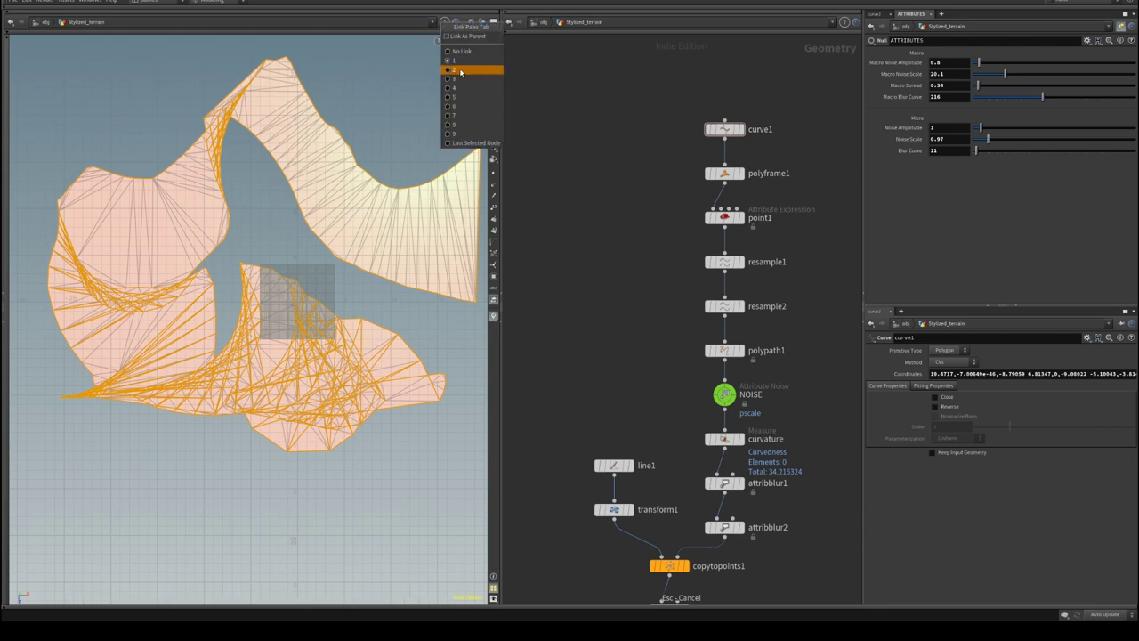
click(458, 143)
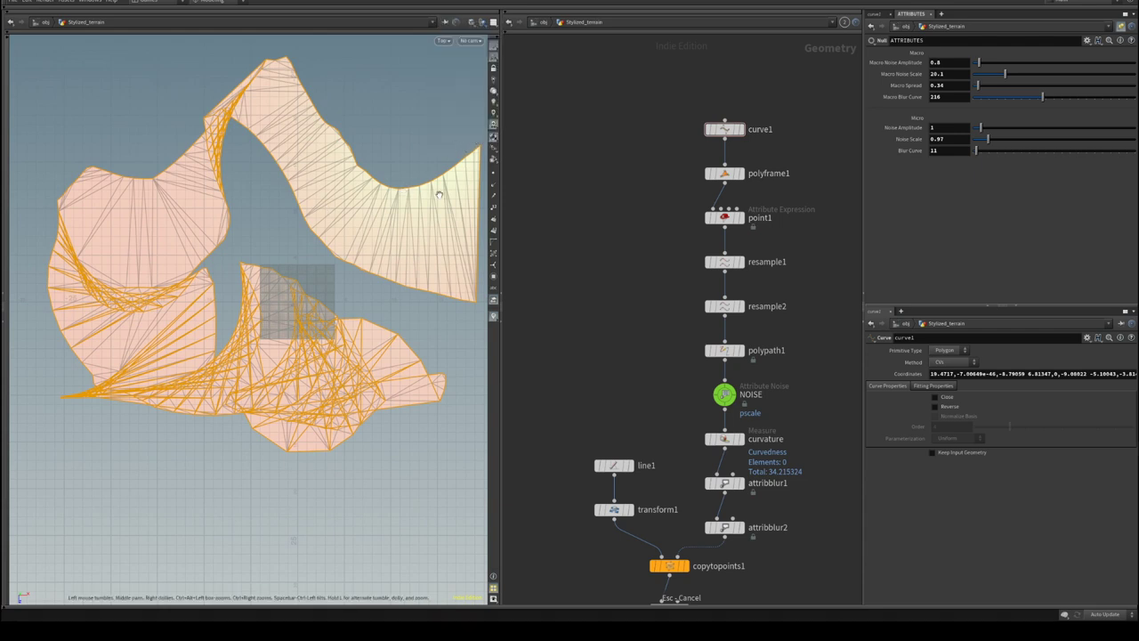
- Show curve1 as a template with its editable points and display resample2 over it
click(739, 129)
scroll(302, 222, down, 1)
key(Return)
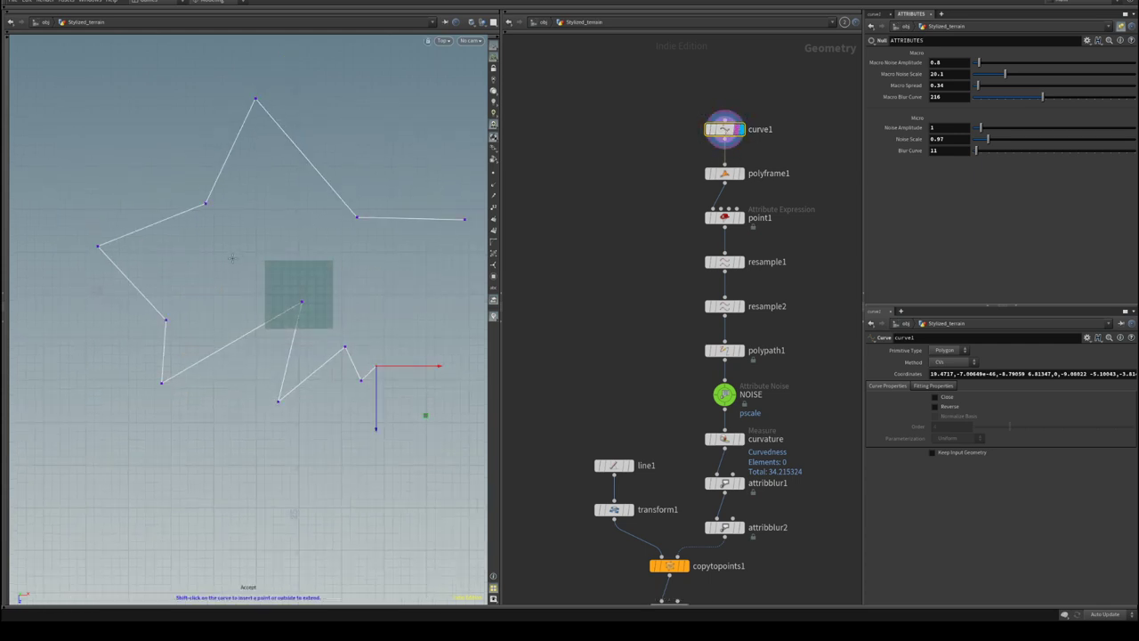
middle_drag(321, 259, 287, 201)
click(739, 306)
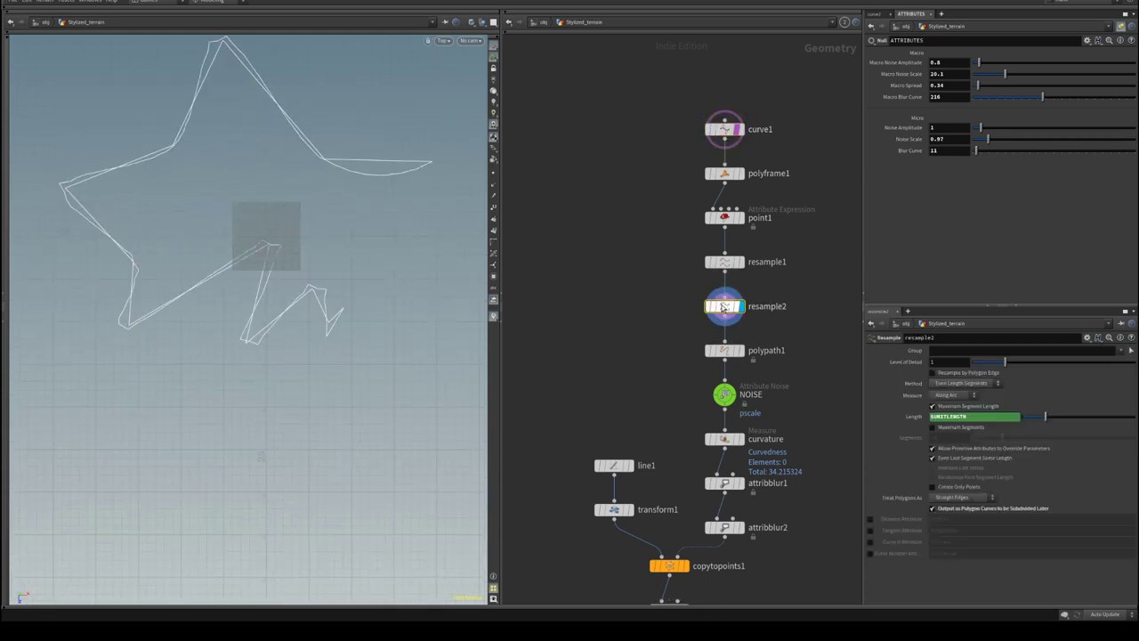
- Display the final normal1 node beneath the templated guide curve
middle_drag(739, 582, 711, 265)
middle_drag(712, 525, 704, 339)
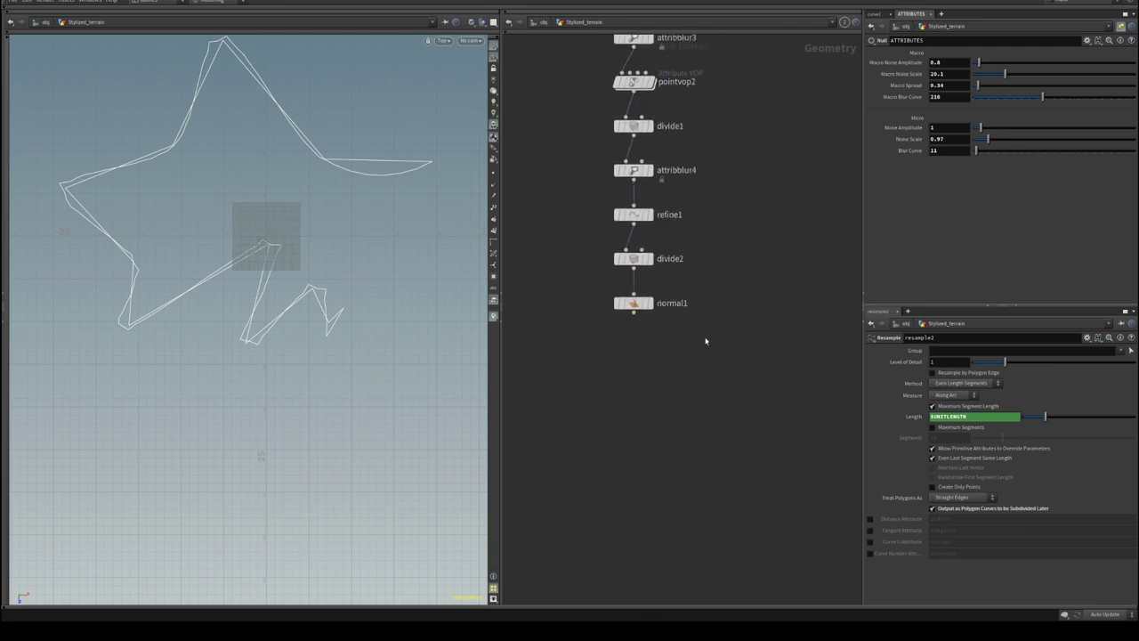
click(634, 304)
click(639, 303)
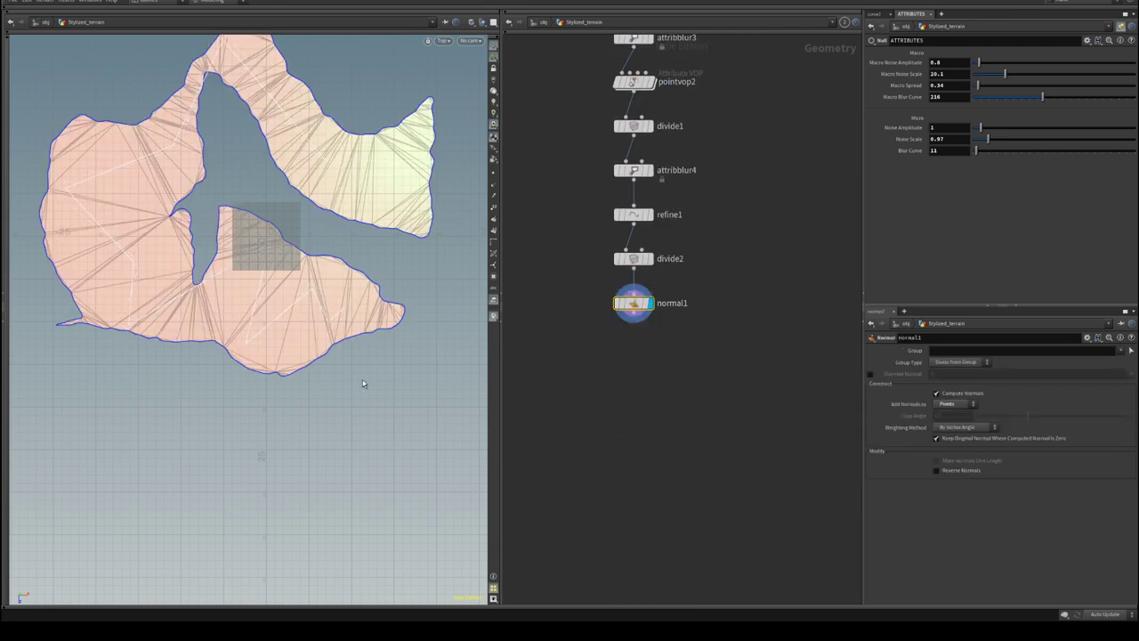
middle_drag(326, 249, 351, 396)
- Select curve1 and reshape the lower part of the terrain by moving the guide curve's end point and inner points
middle_drag(798, 82, 753, 463)
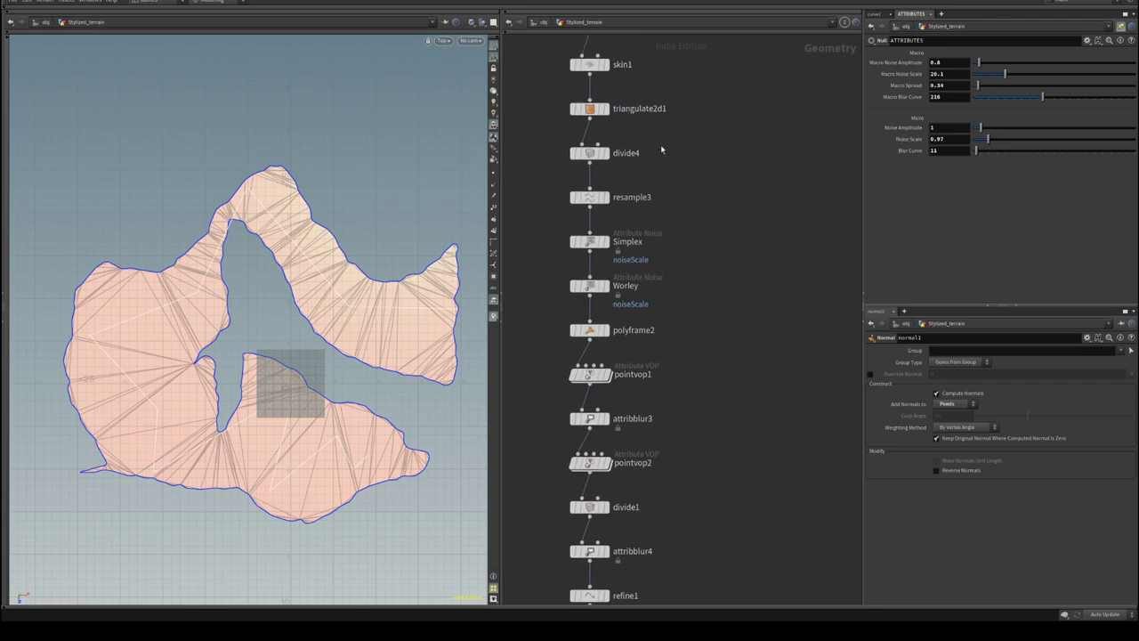
middle_drag(661, 148, 723, 422)
middle_drag(762, 195, 730, 480)
click(669, 138)
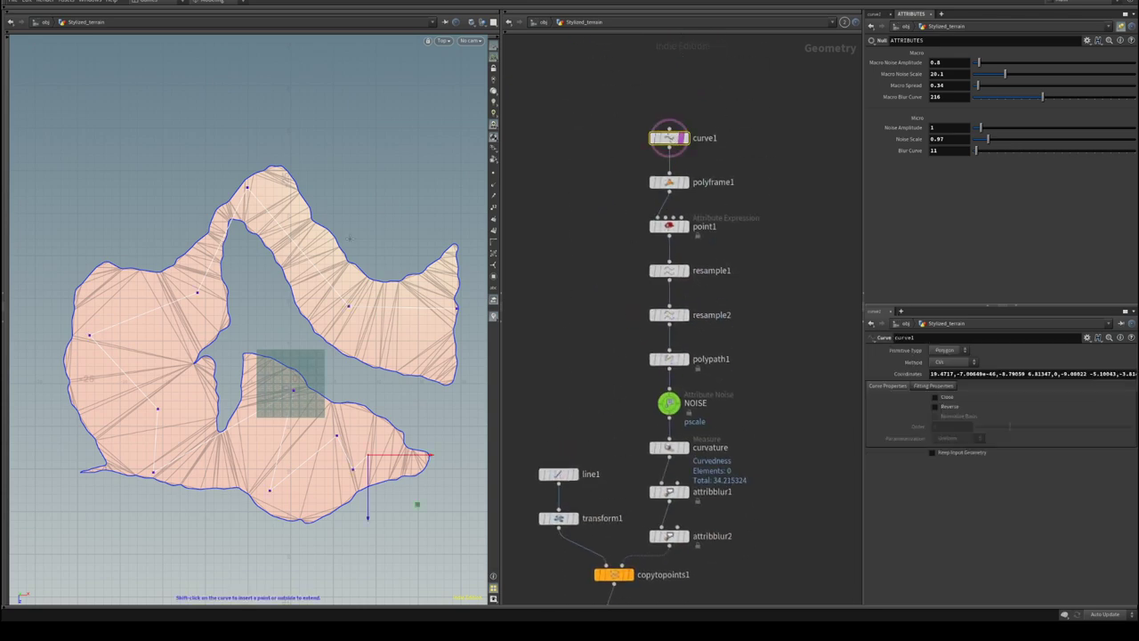
drag(369, 465, 396, 527)
drag(338, 438, 239, 449)
alt+middle_drag(153, 446, 213, 359)
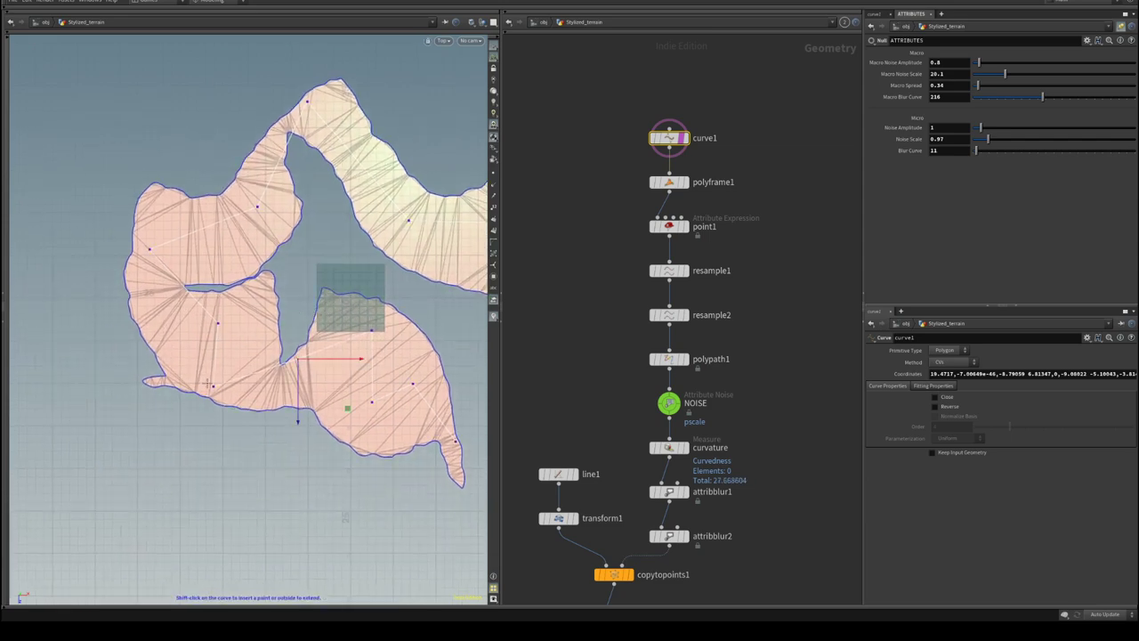
drag(210, 384, 239, 357)
- Frame the whole terrain in the viewport and widen the viewport pane
middle_drag(761, 328, 732, 207)
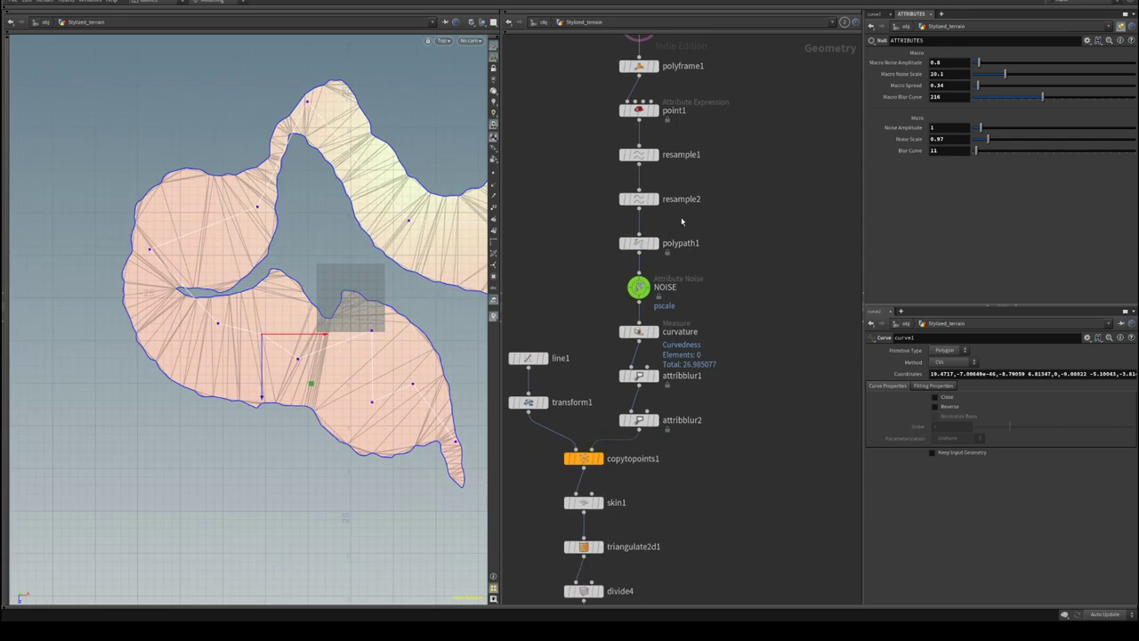
alt+right_drag(335, 317, 350, 288)
alt+middle_drag(350, 288, 318, 290)
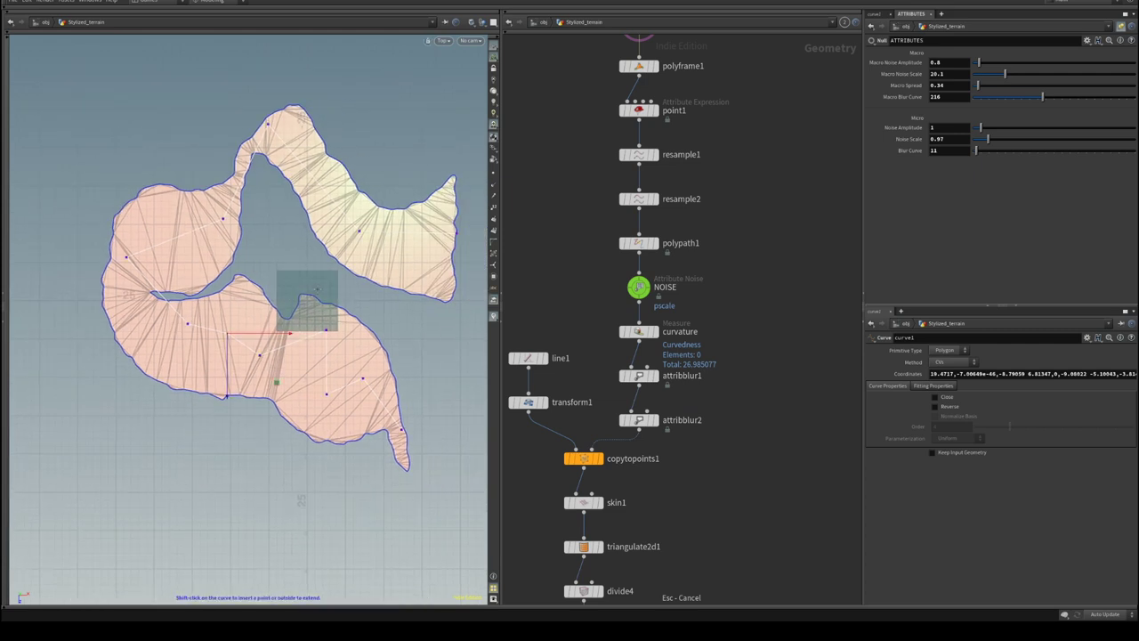
key(Escape)
drag(502, 244, 538, 244)
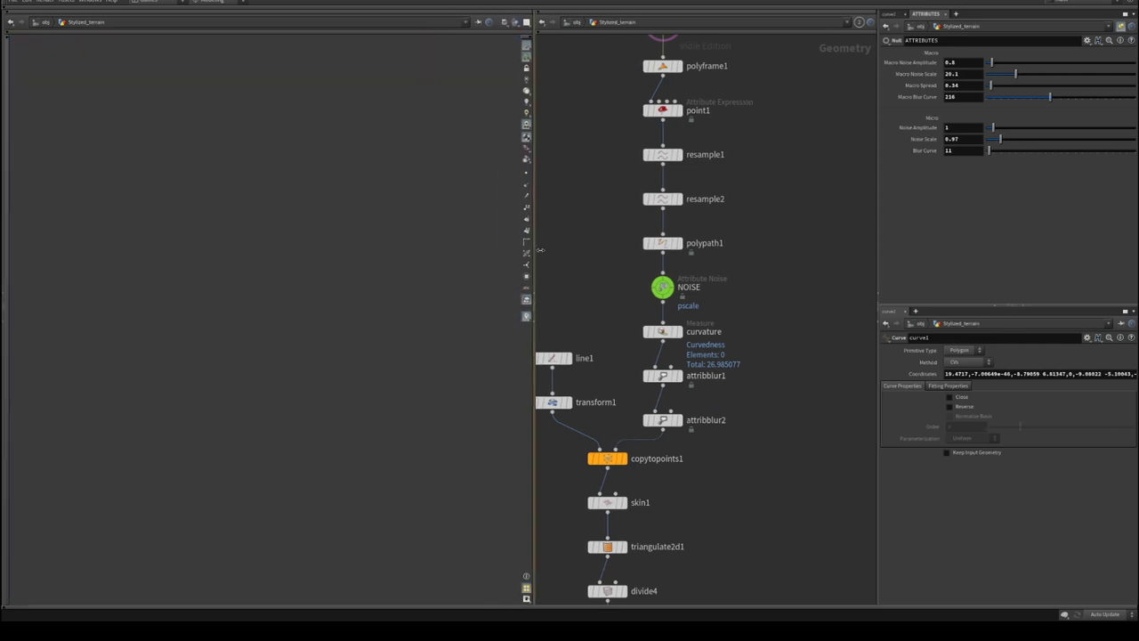
- Set the viewport's background color scheme to Dark in the display options
key(d)
click(513, 211)
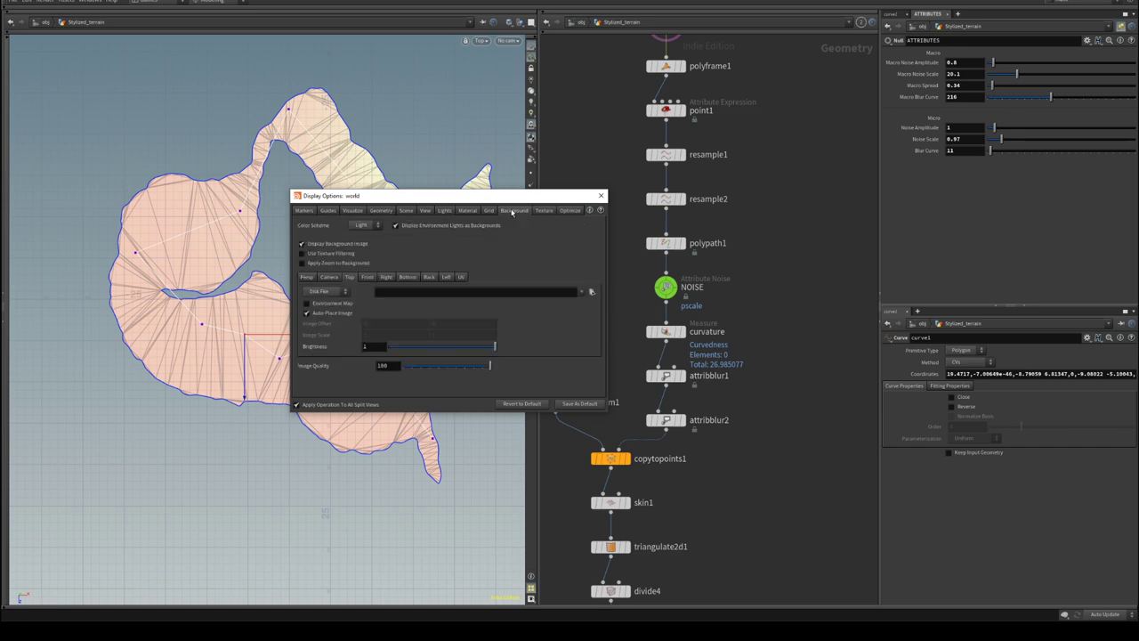
click(365, 225)
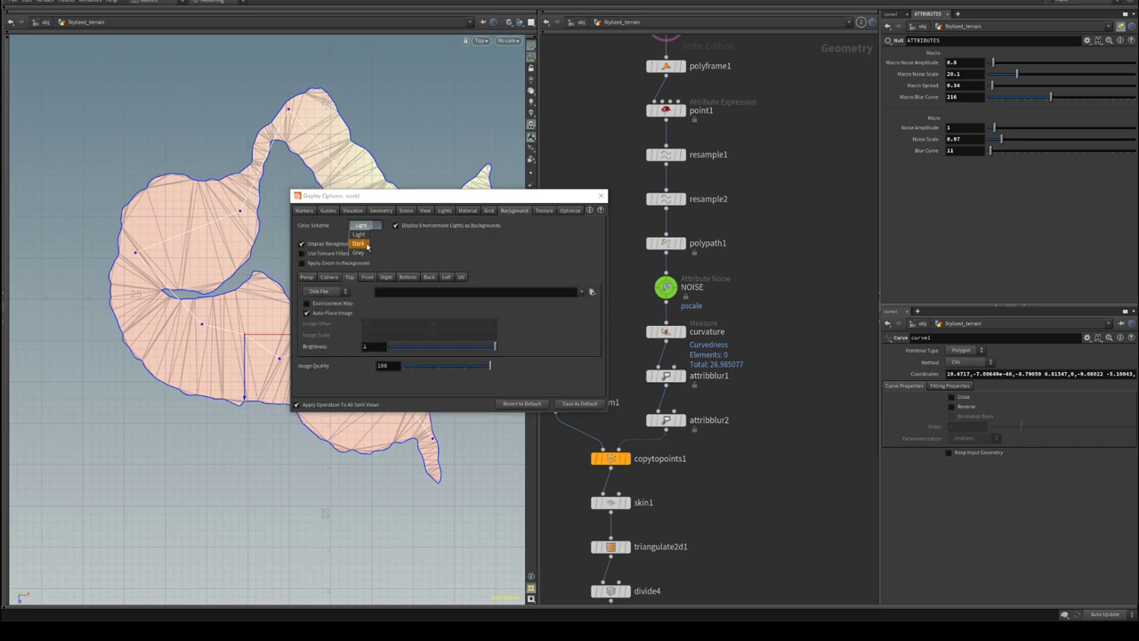
click(360, 245)
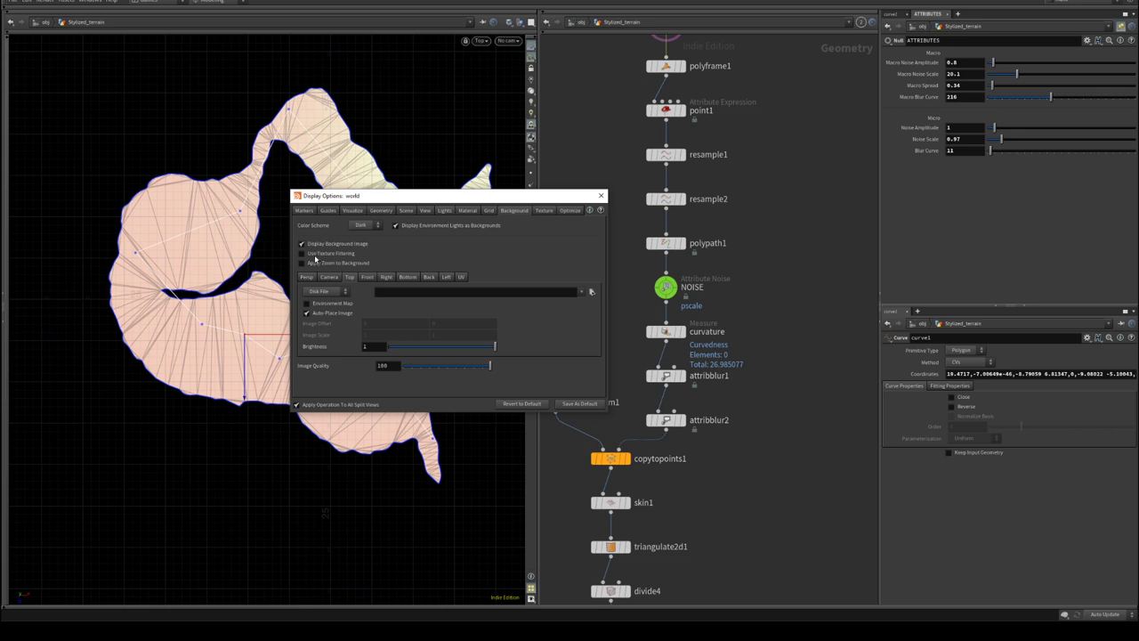
click(601, 195)
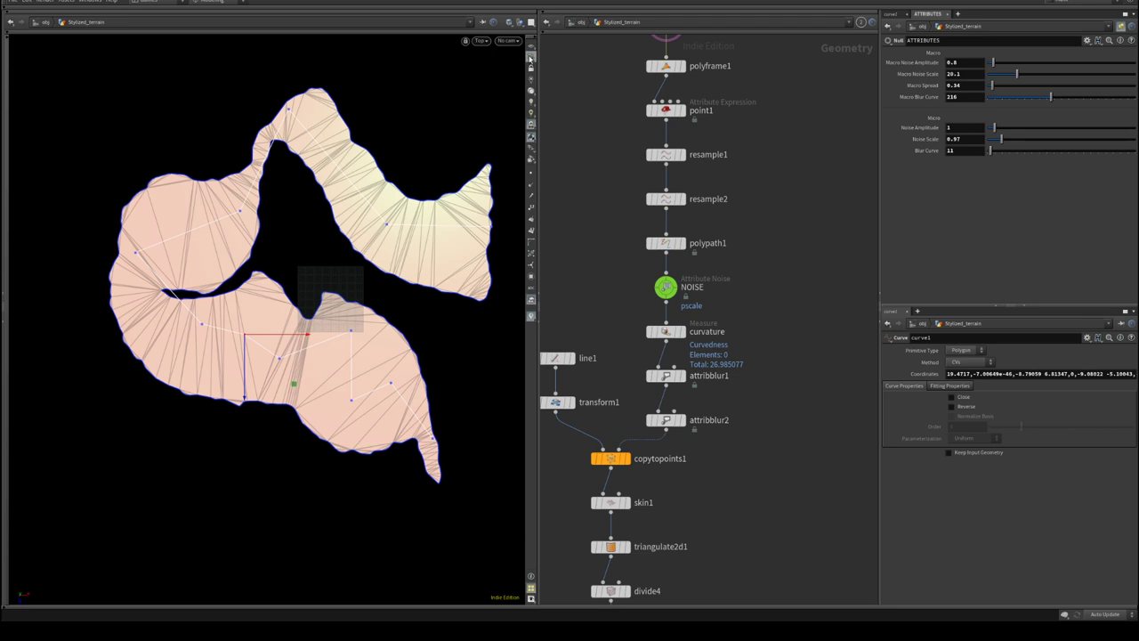
- Enlarge the viewport pane further at the network editor's expense for a closer look at the terrain
scroll(328, 296, up, 2)
scroll(329, 296, up, 2)
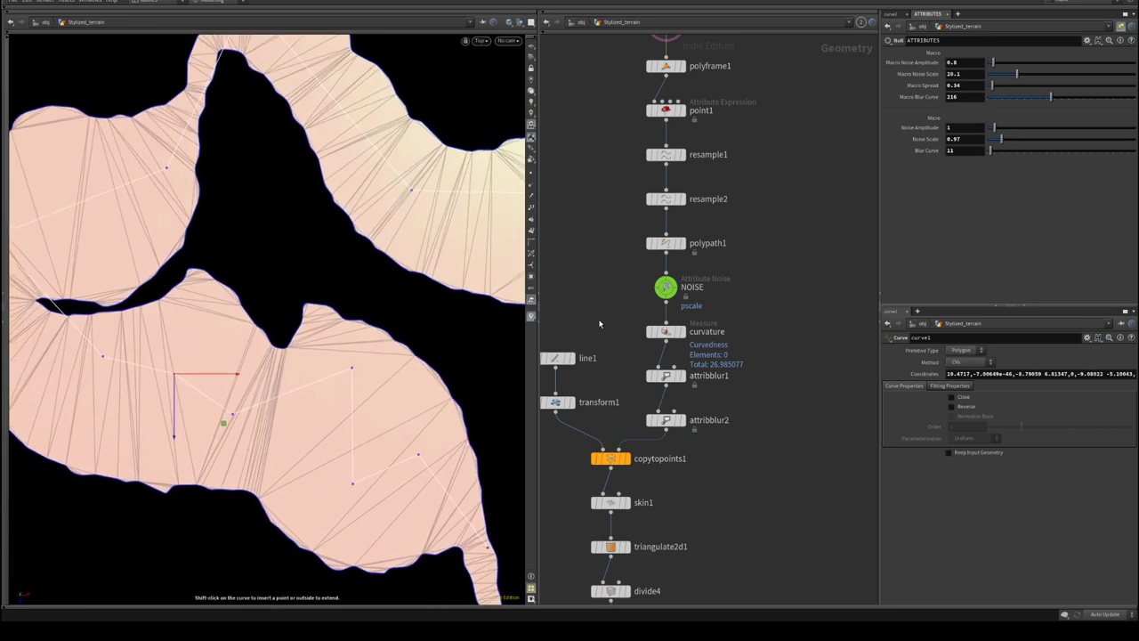
drag(540, 305, 598, 308)
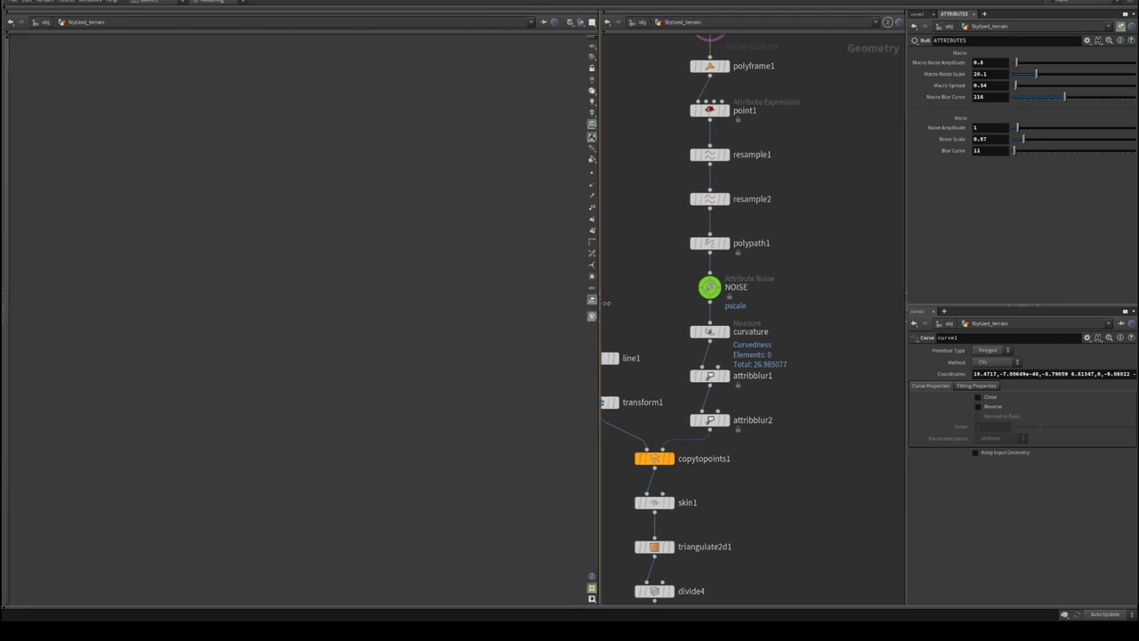
- Select the NOISE node and shift its noise pattern to an X offset of -0.34
middle_drag(619, 330, 679, 292)
click(769, 249)
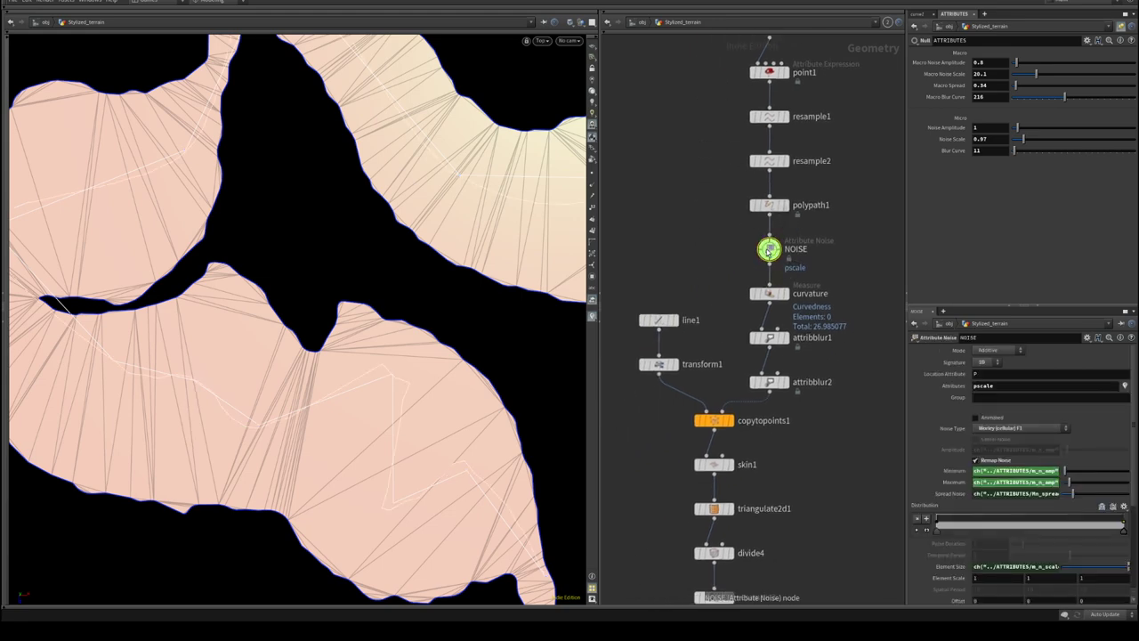
scroll(983, 569, down, 1)
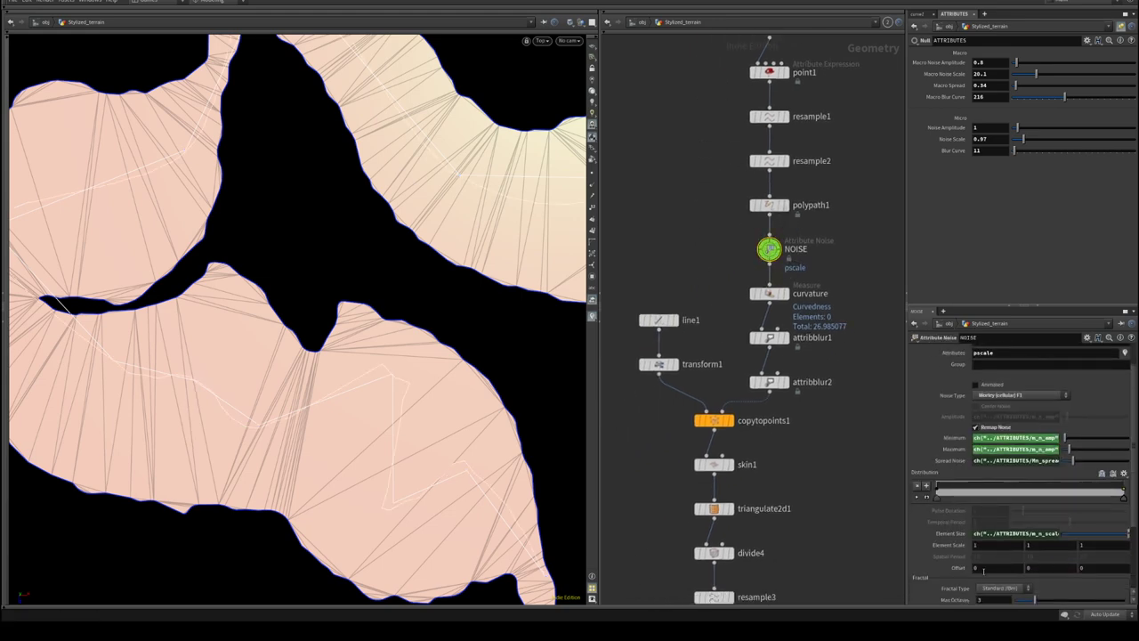
middle_drag(983, 569, 721, 578)
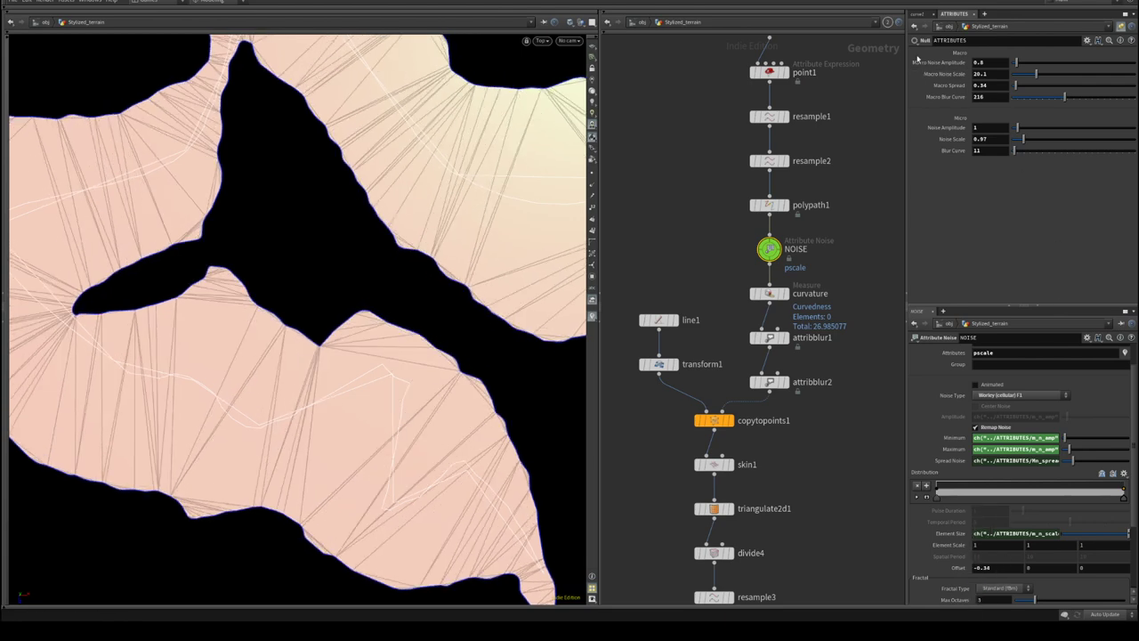
- In the ATTRIBUTES node's parameter interface, add a float named mn_offset with the label Offset below the Macro label
click(1087, 40)
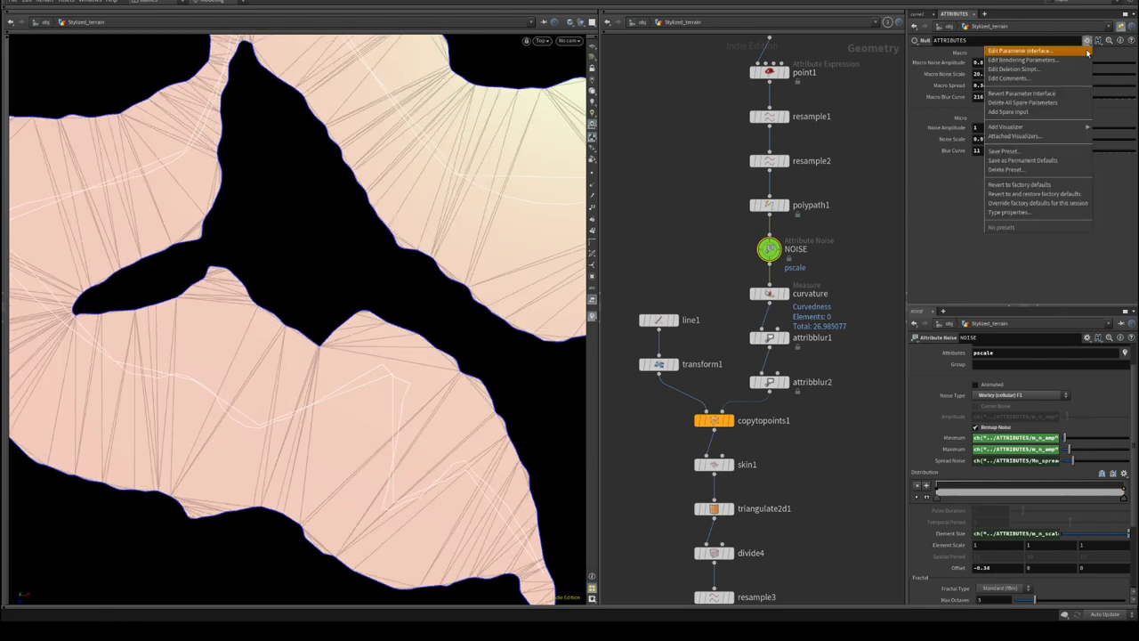
click(1084, 52)
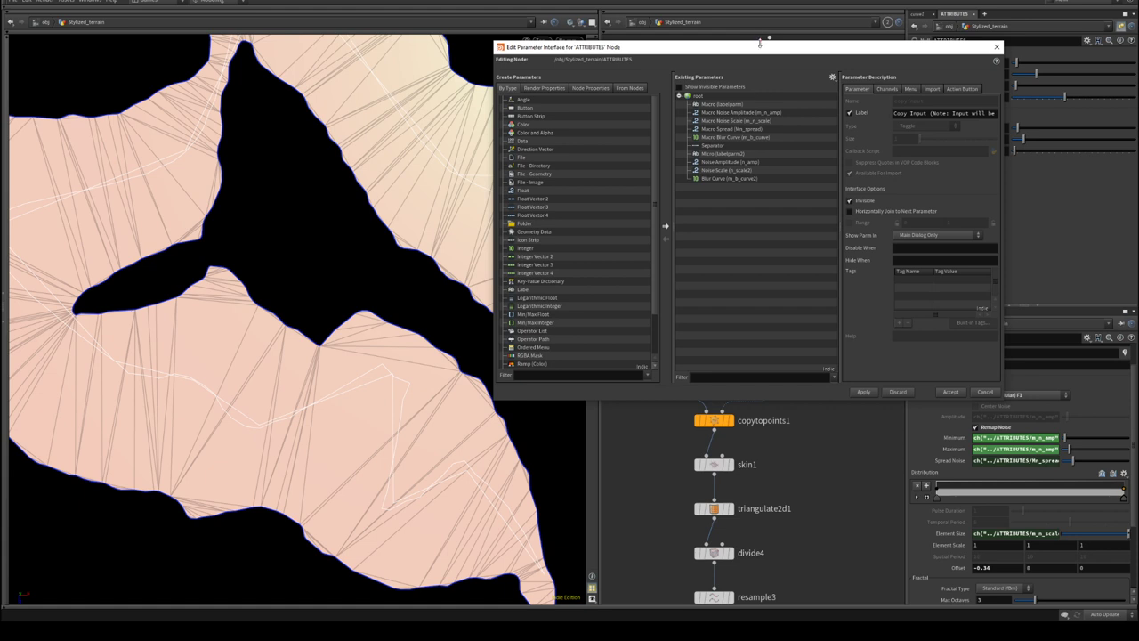
drag(759, 42, 795, 190)
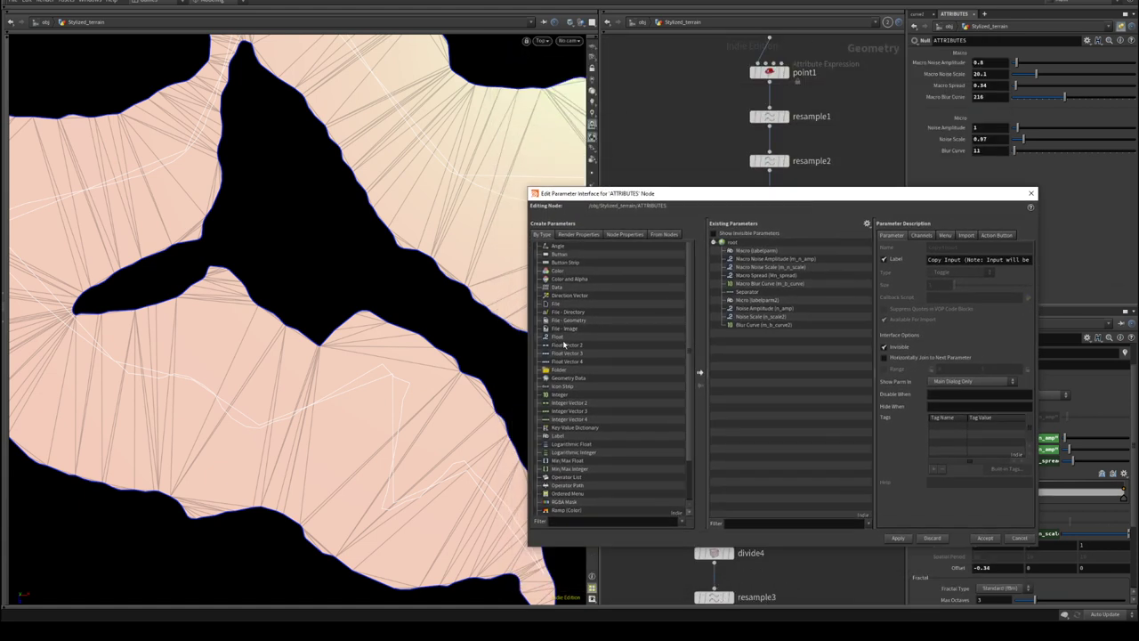
drag(558, 337, 758, 258)
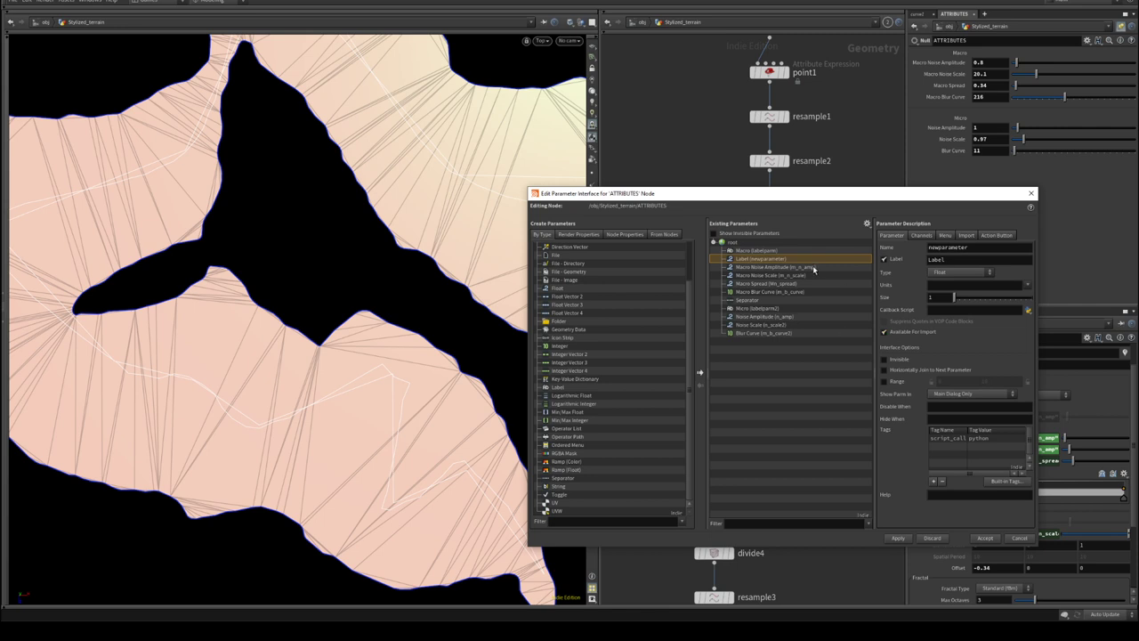
drag(978, 248, 792, 275)
text(mn_offset)
key(Tab)
text(Mi)
key(Return)
- Remove the word Macro from the labels of the macro noise amplitude and macro noise scale parameters
click(773, 267)
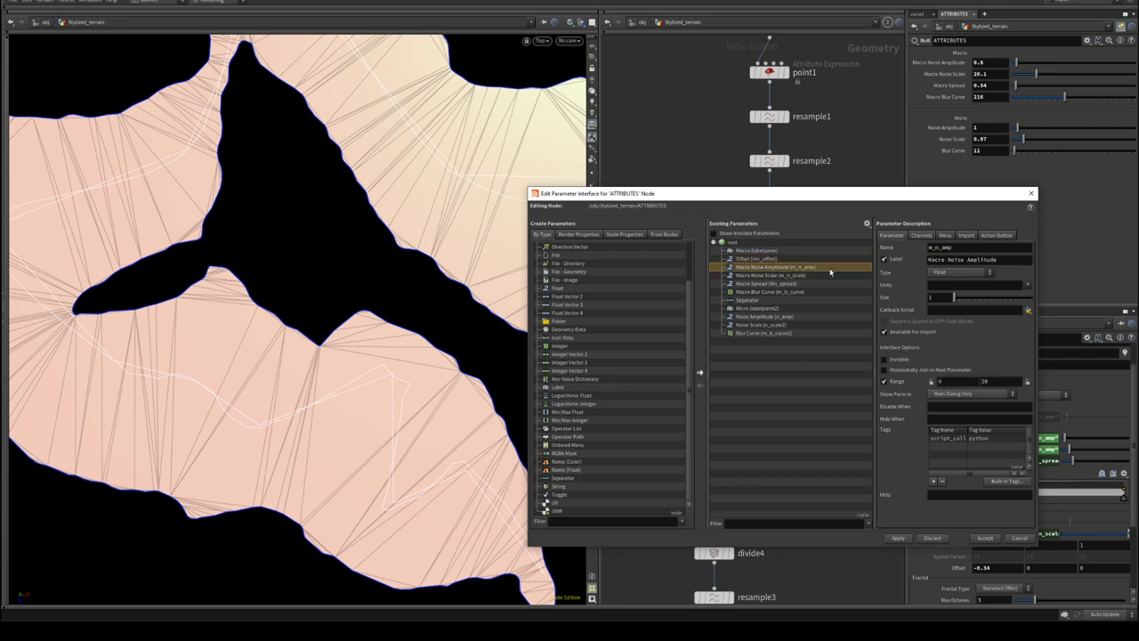
drag(945, 259, 927, 260)
key(Delete)
key(Delete)
click(789, 276)
double_click(937, 259)
key(Delete)
key(Delete)
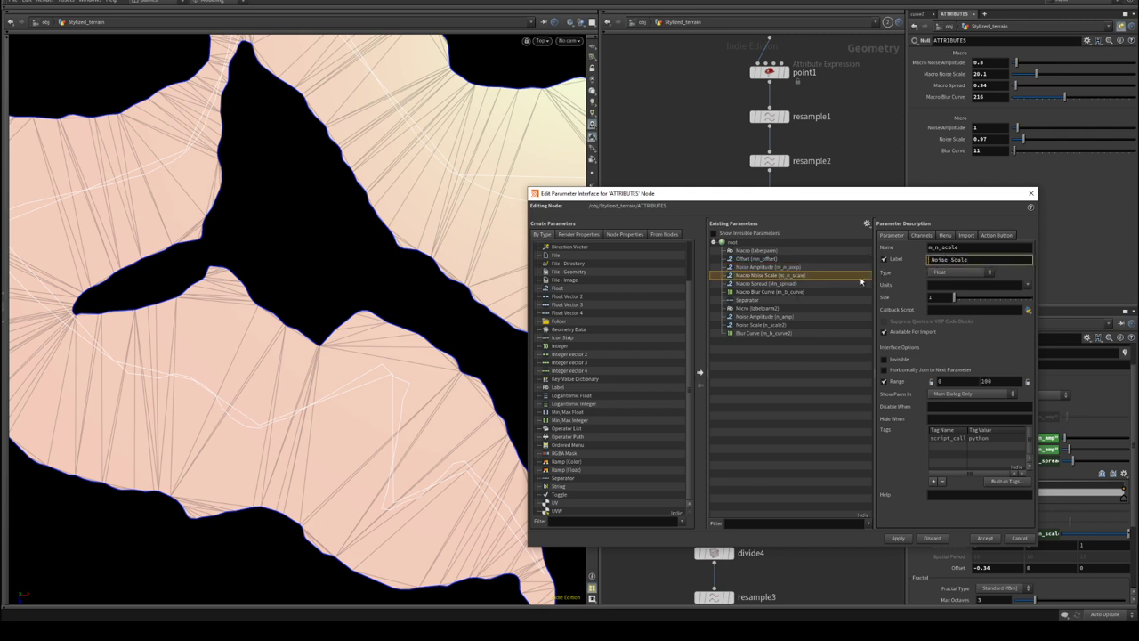
- Remove the word Macro from the macro spread and blur curve labels, and accept the parameter interface changes
click(801, 283)
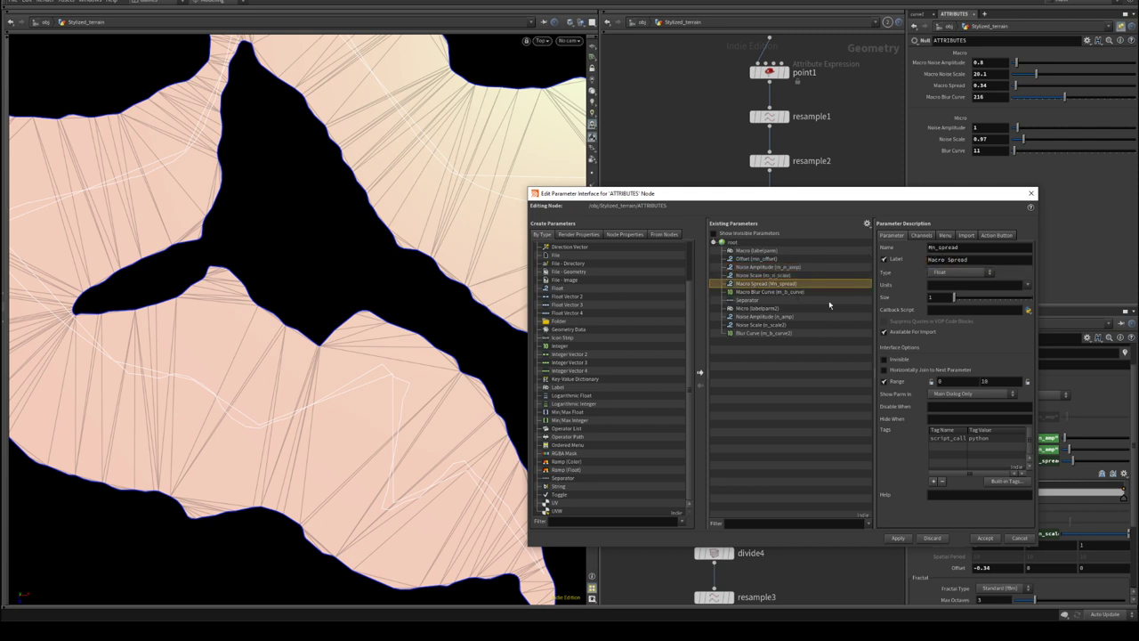
double_click(936, 259)
key(Delete)
key(Delete)
click(766, 292)
double_click(937, 259)
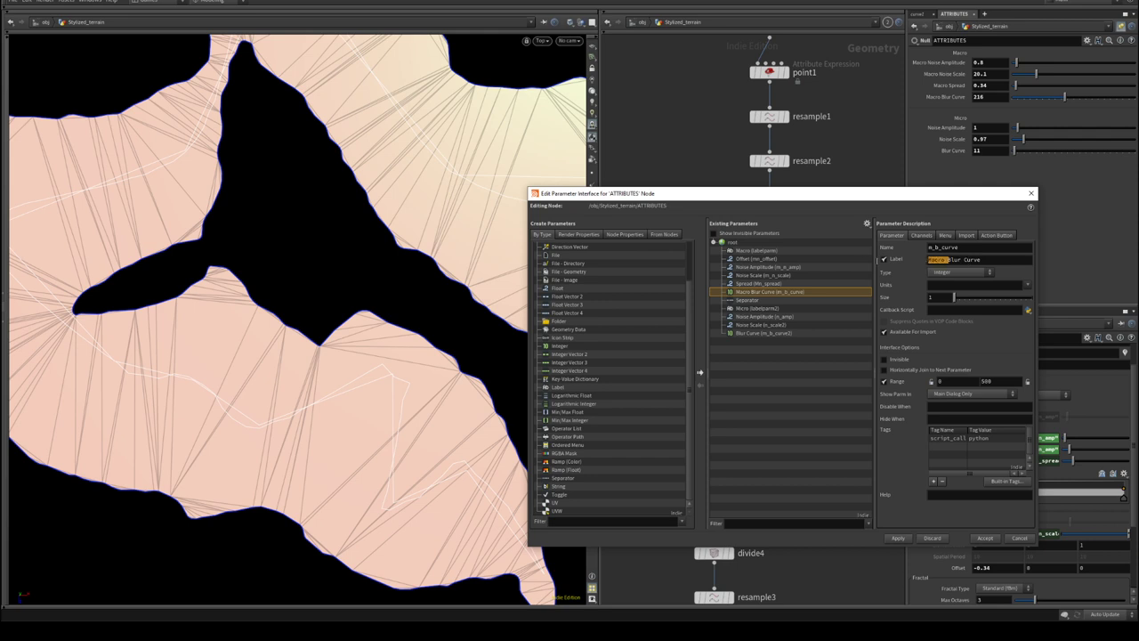
key(Delete)
key(Delete)
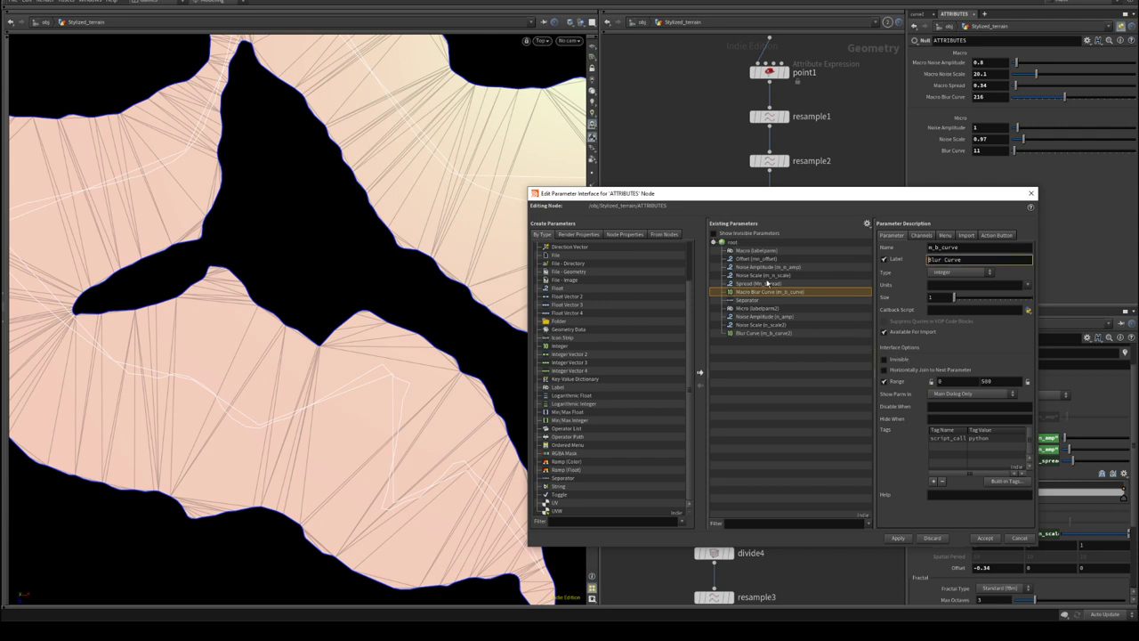
click(760, 303)
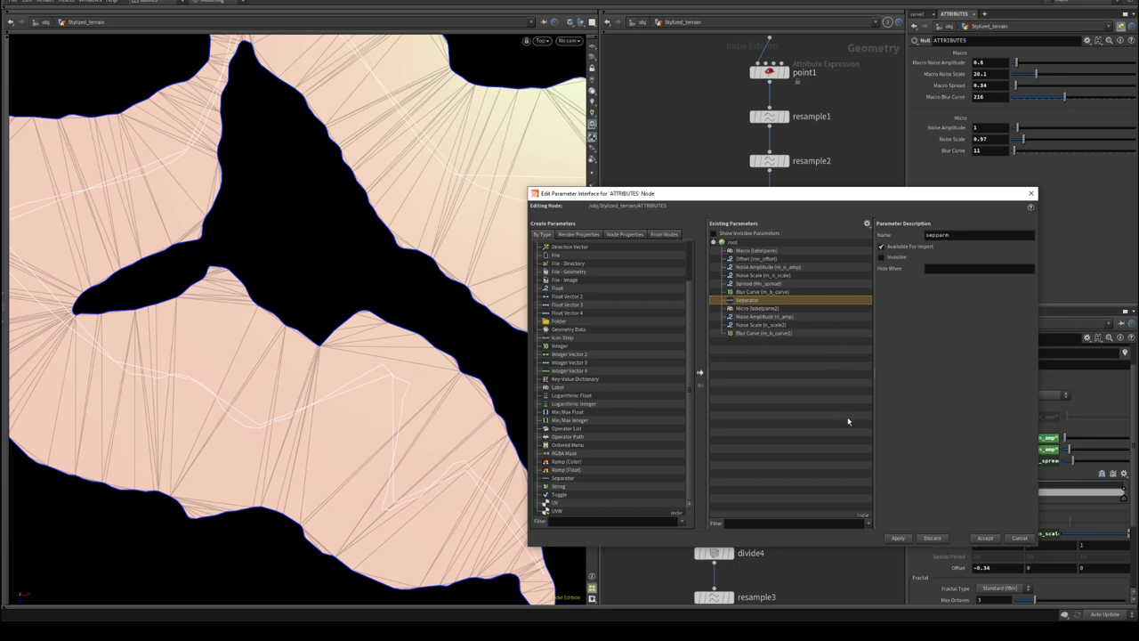
click(910, 539)
click(988, 539)
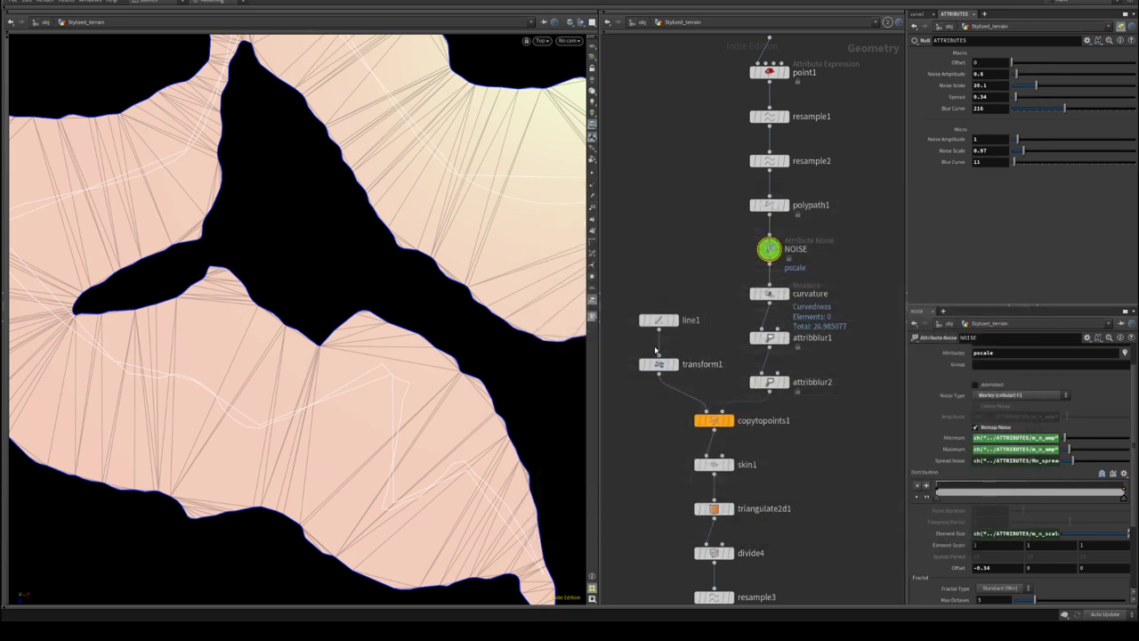
- Link the NOISE node's X offset to the Macro Offset parameter of ATTRIBUTES with a relative reference
middle_drag(443, 199, 406, 202)
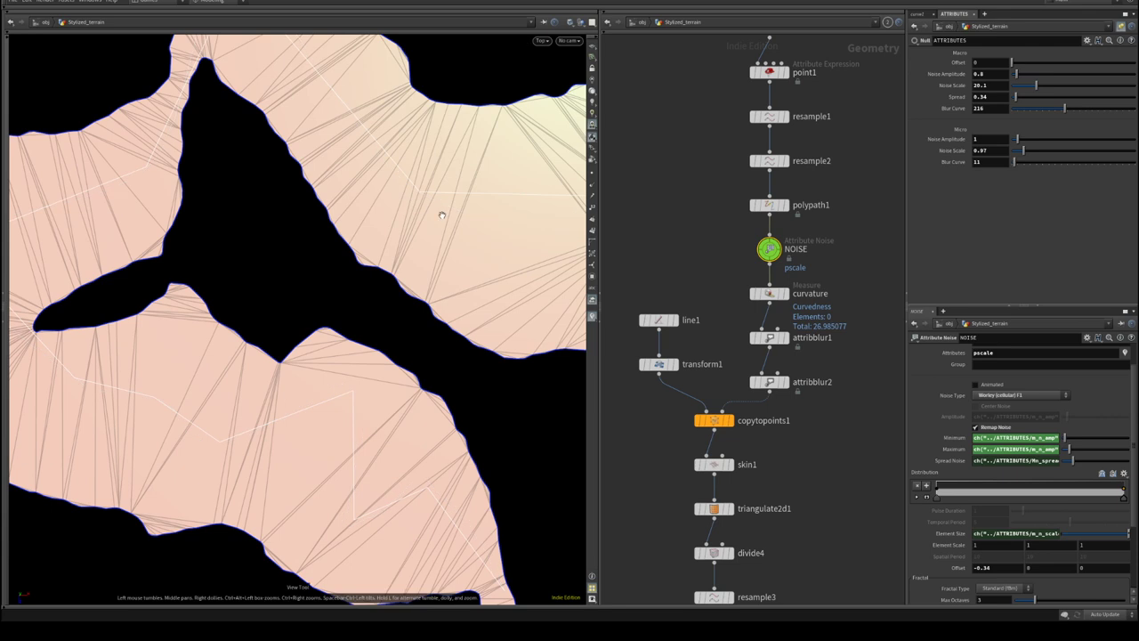
right_drag(441, 214, 402, 249)
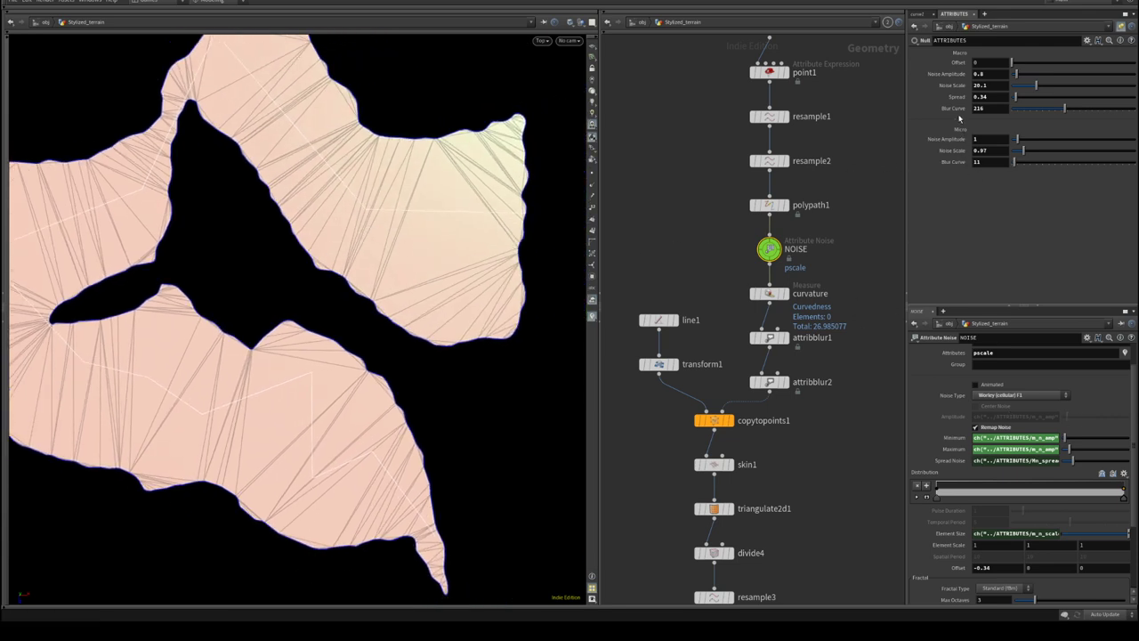
right_click(956, 63)
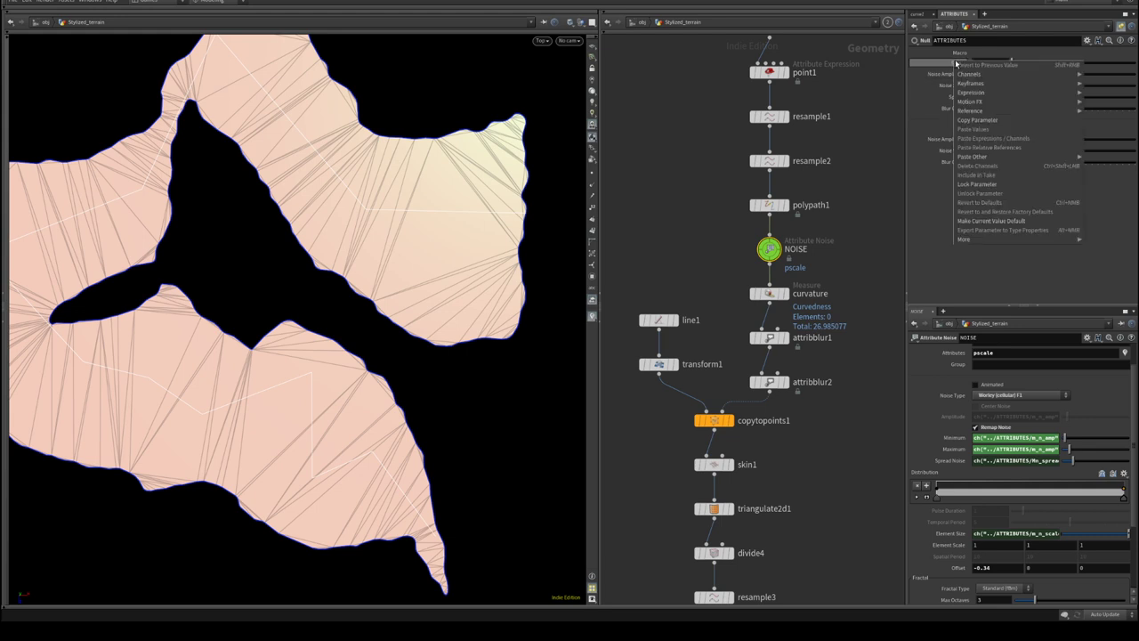
click(971, 119)
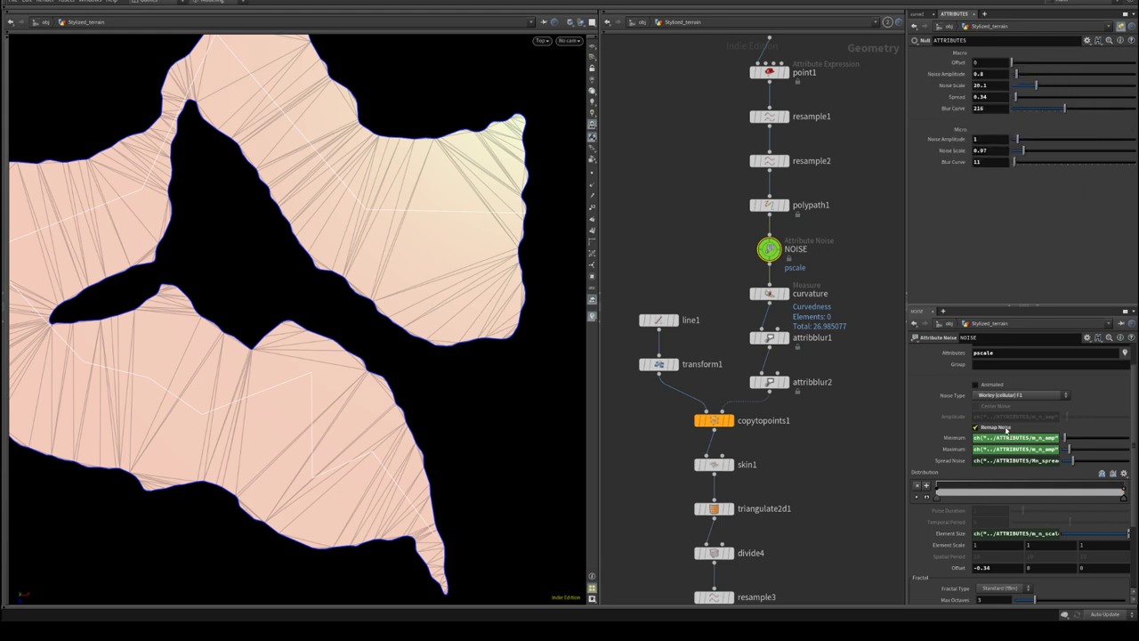
scroll(1006, 428, down, 3)
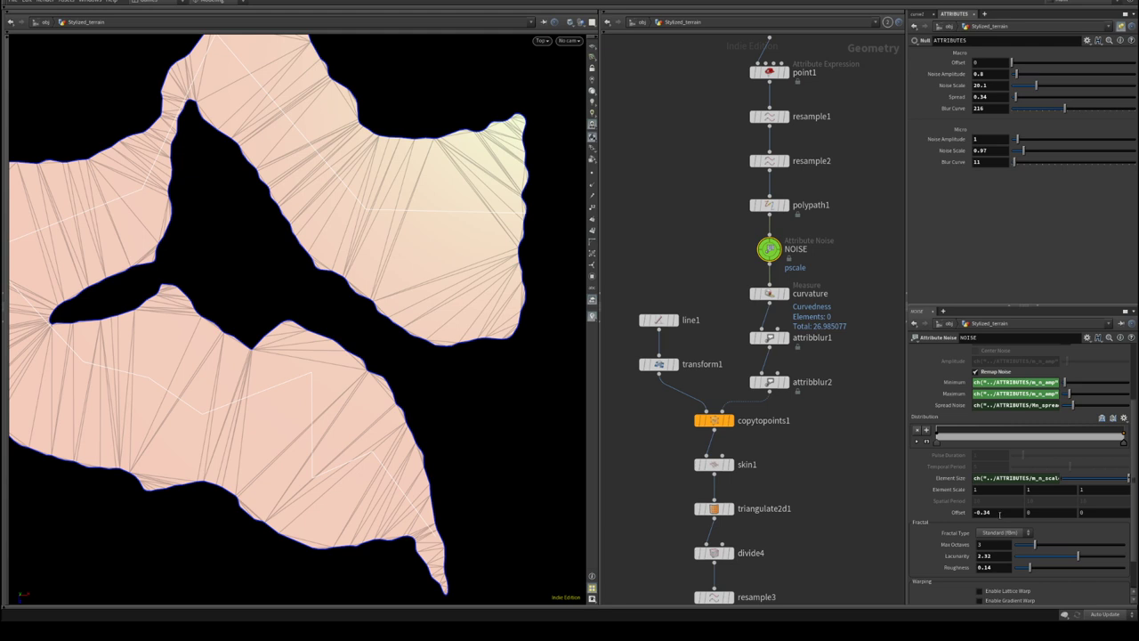
right_click(999, 514)
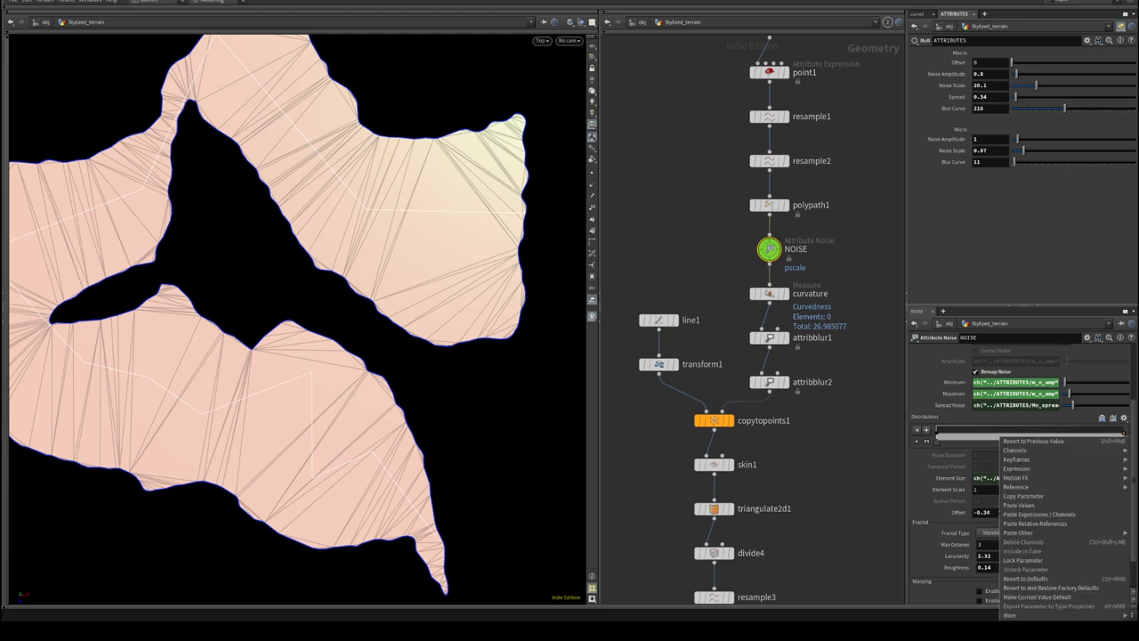
click(1014, 524)
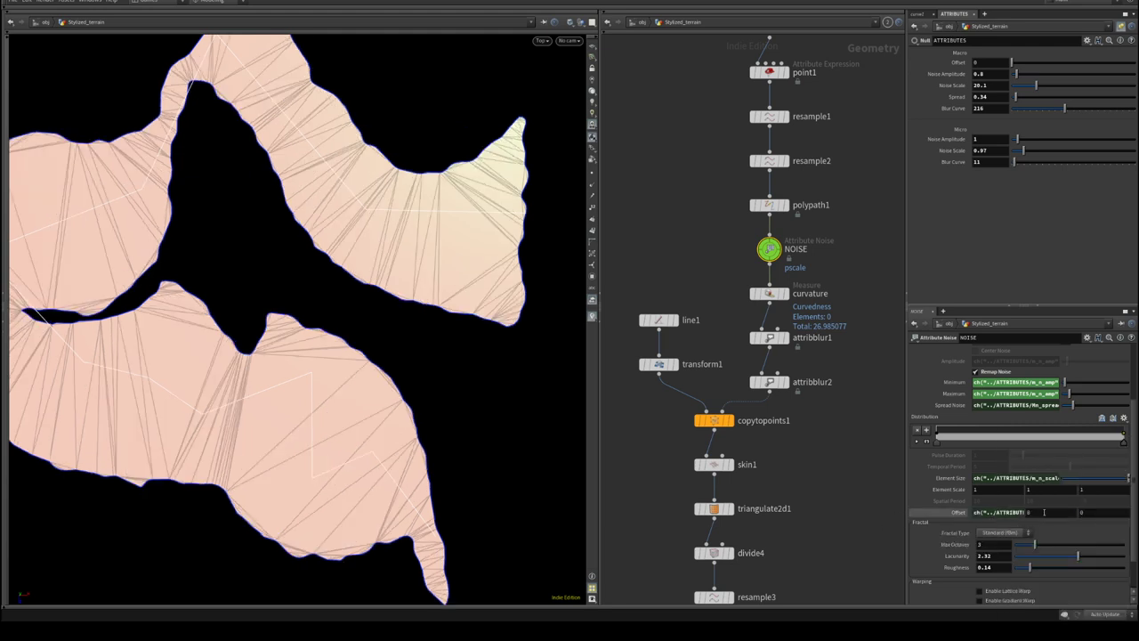
right_click(1044, 512)
click(997, 505)
- Turn off the template display of curve1 and set the Macro Offset to about 2.68
middle_drag(836, 363, 830, 479)
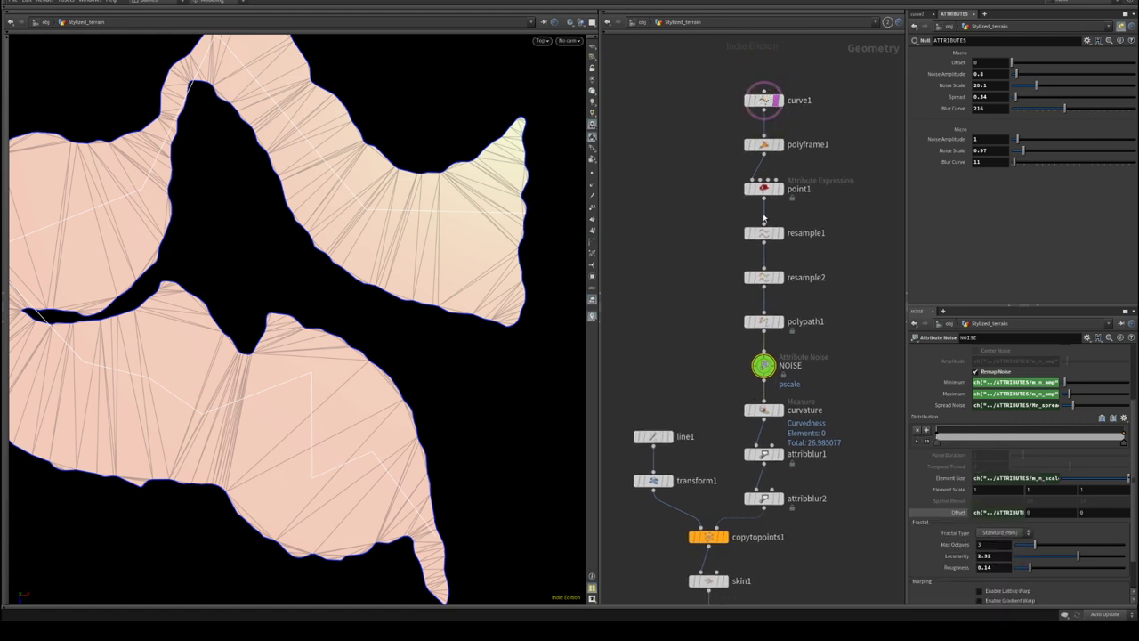
click(791, 116)
middle_drag(699, 337, 777, 348)
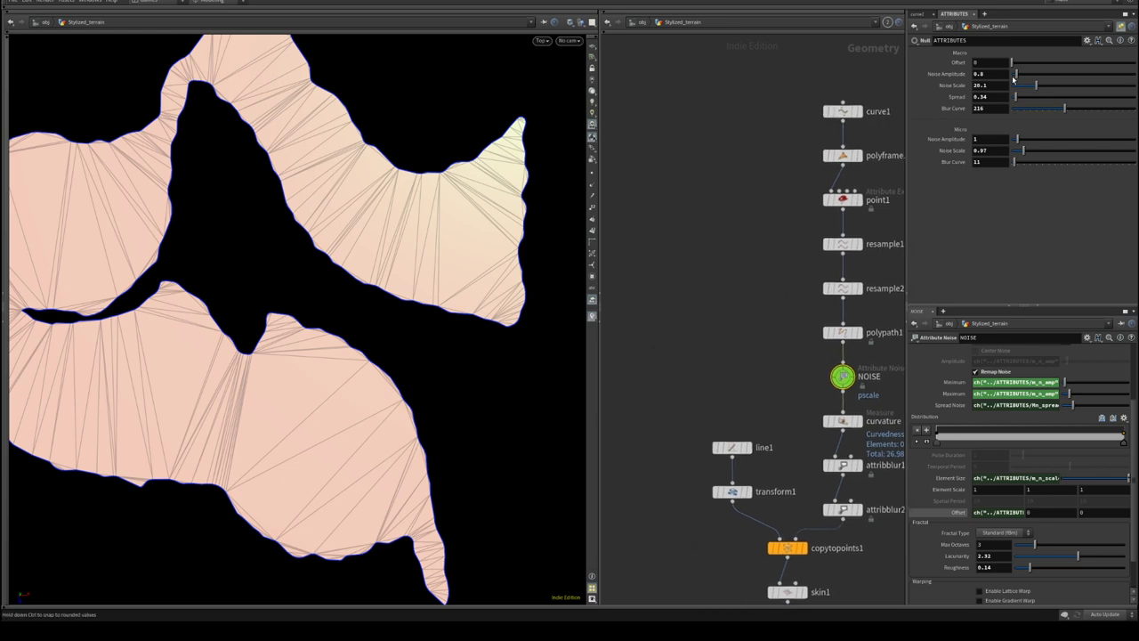
drag(1016, 66, 1045, 65)
- Find the Simplex attribute noise node below resample3 and show its parameters
middle_drag(752, 407, 661, 148)
middle_drag(759, 458, 786, 257)
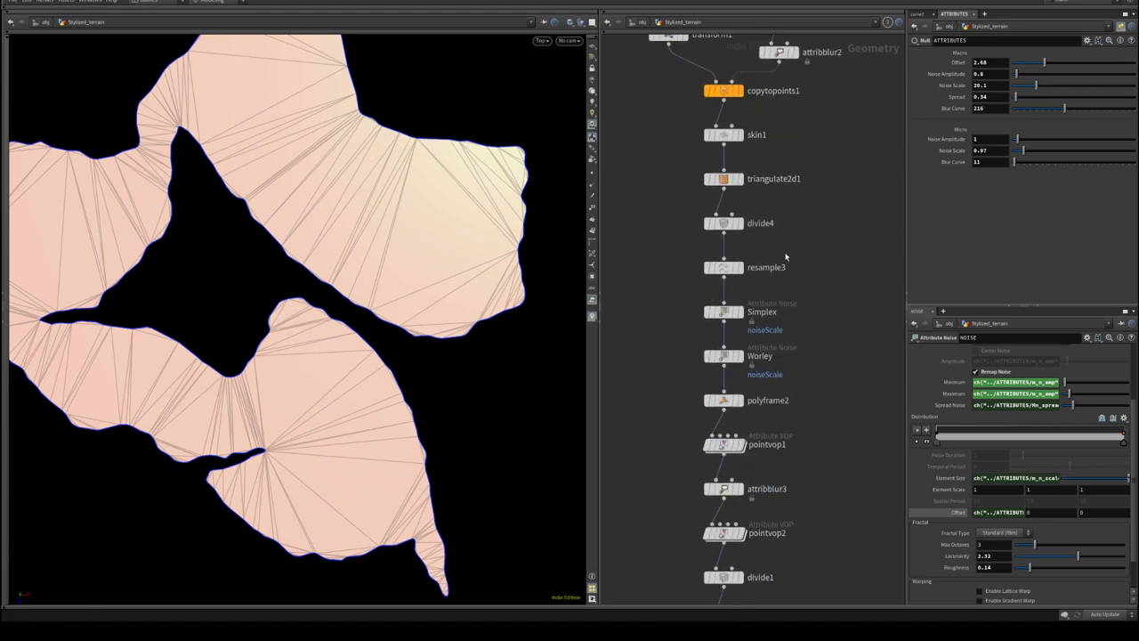
middle_drag(816, 379, 795, 178)
middle_drag(775, 323, 808, 193)
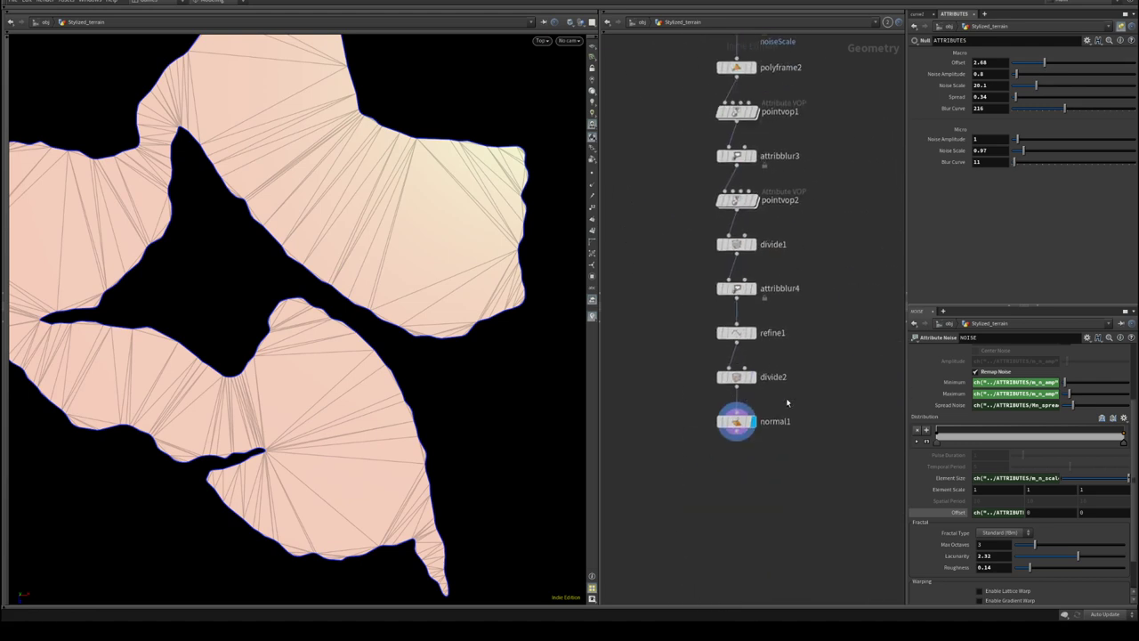
middle_drag(810, 316, 745, 590)
scroll(756, 394, up, 1)
scroll(807, 460, down, 1)
middle_drag(755, 373, 819, 368)
scroll(783, 406, down, 2)
scroll(777, 480, up, 1)
click(764, 269)
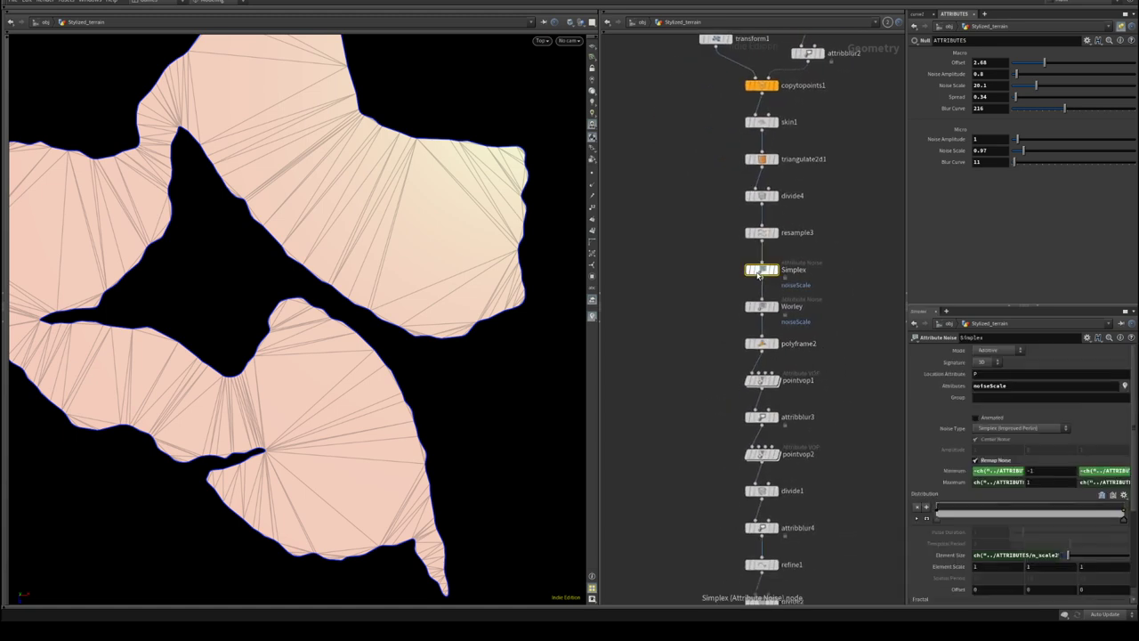
- Color the Simplex and Worley attribute noise nodes green and give both a circular node shape
key(c)
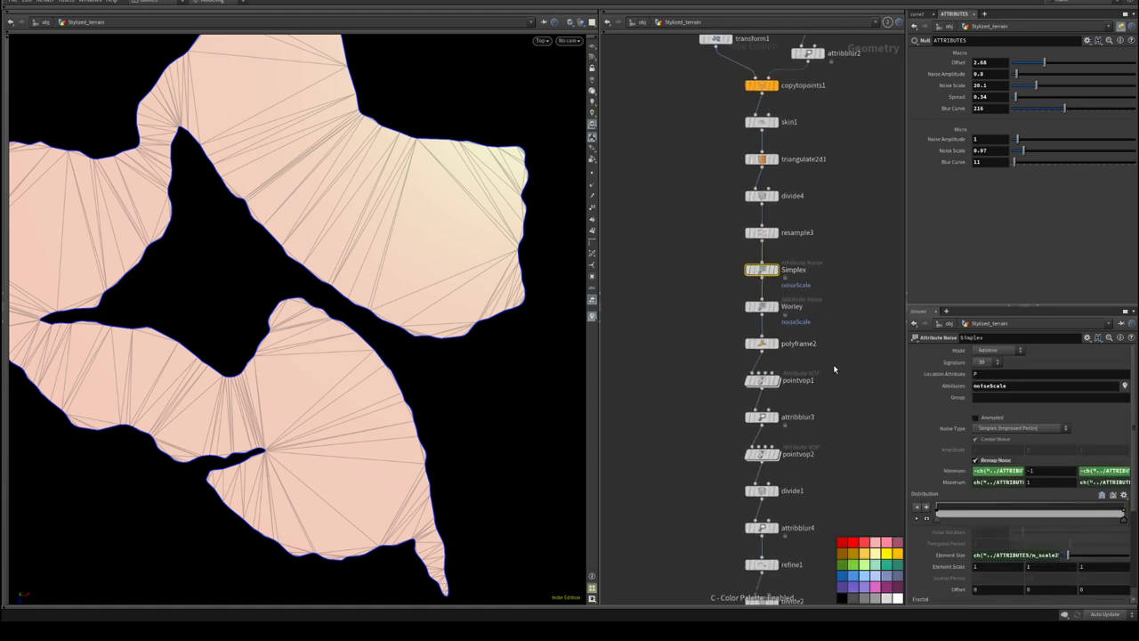
click(855, 566)
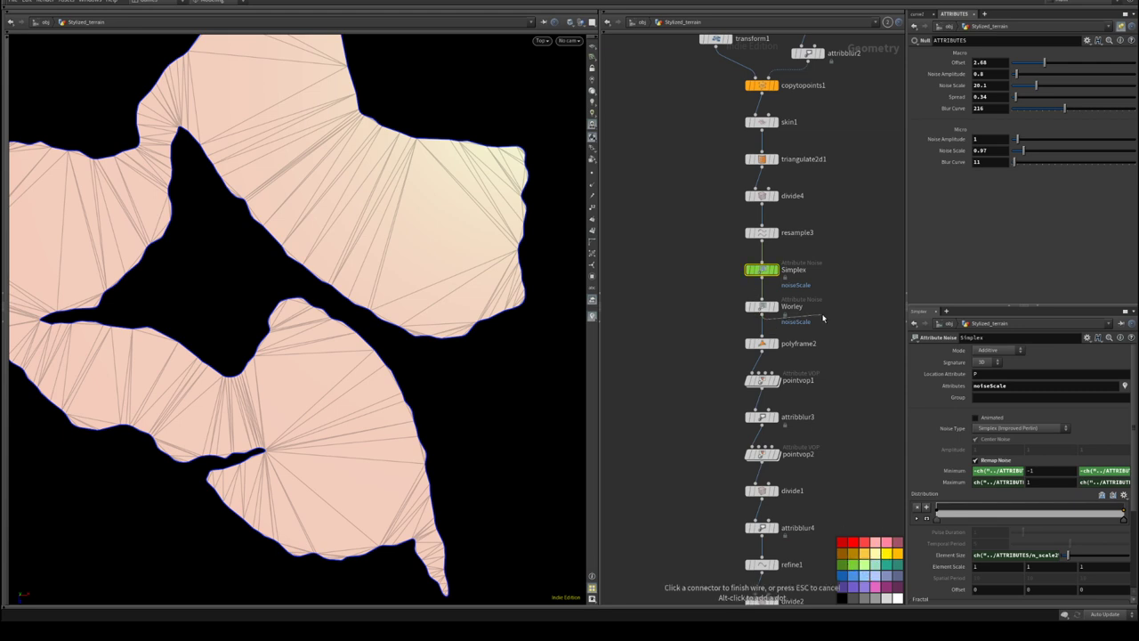
click(758, 306)
click(853, 566)
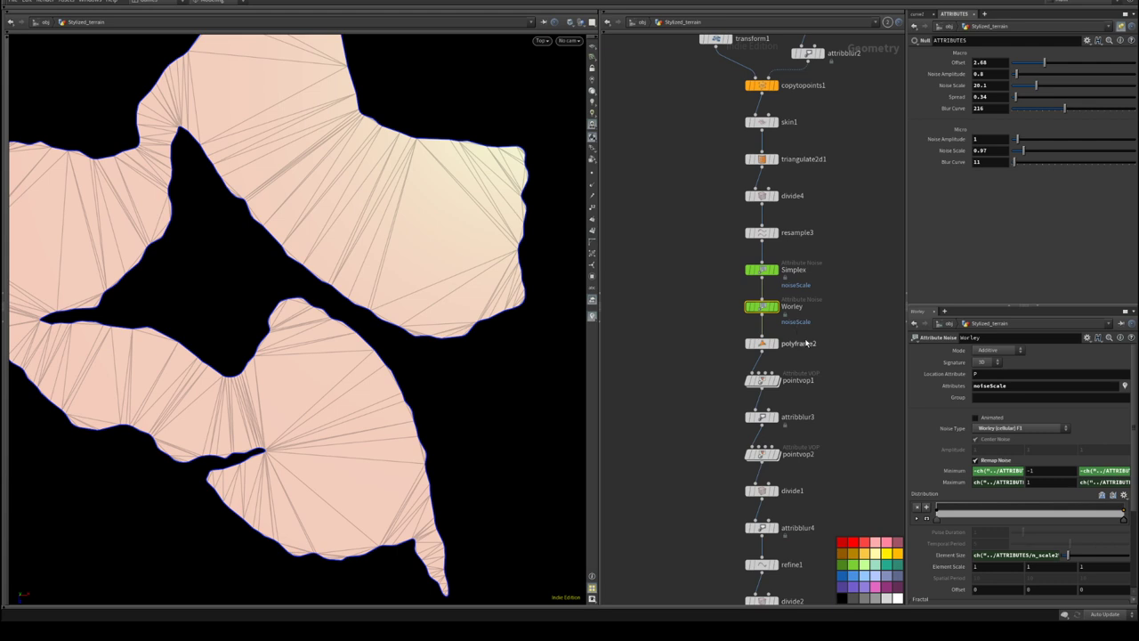
key(z)
click(876, 554)
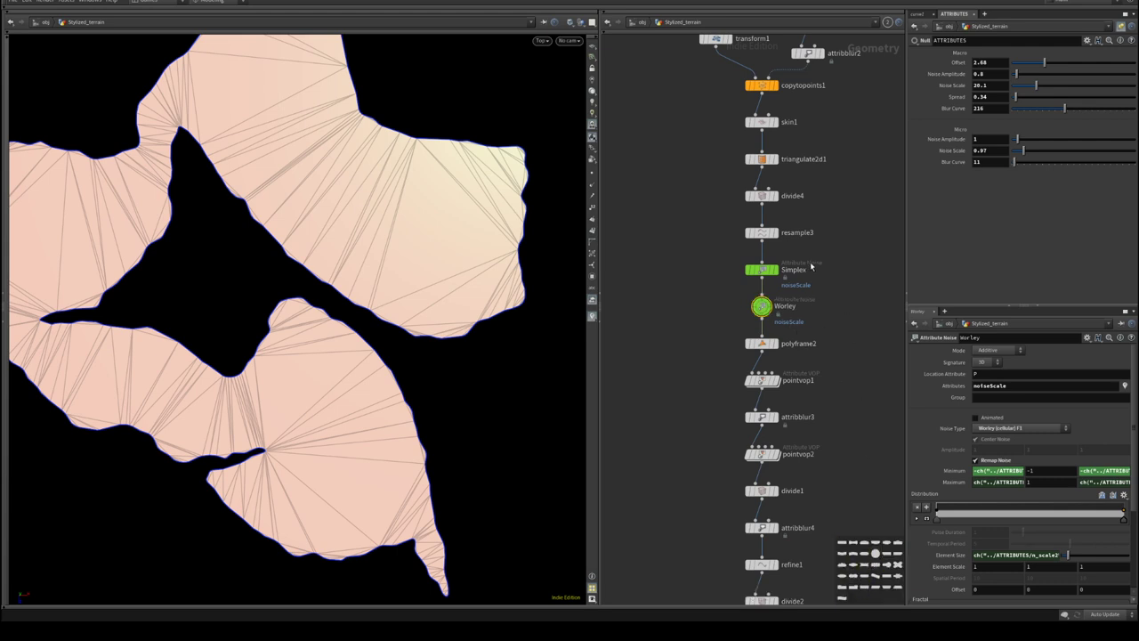
click(761, 269)
click(878, 553)
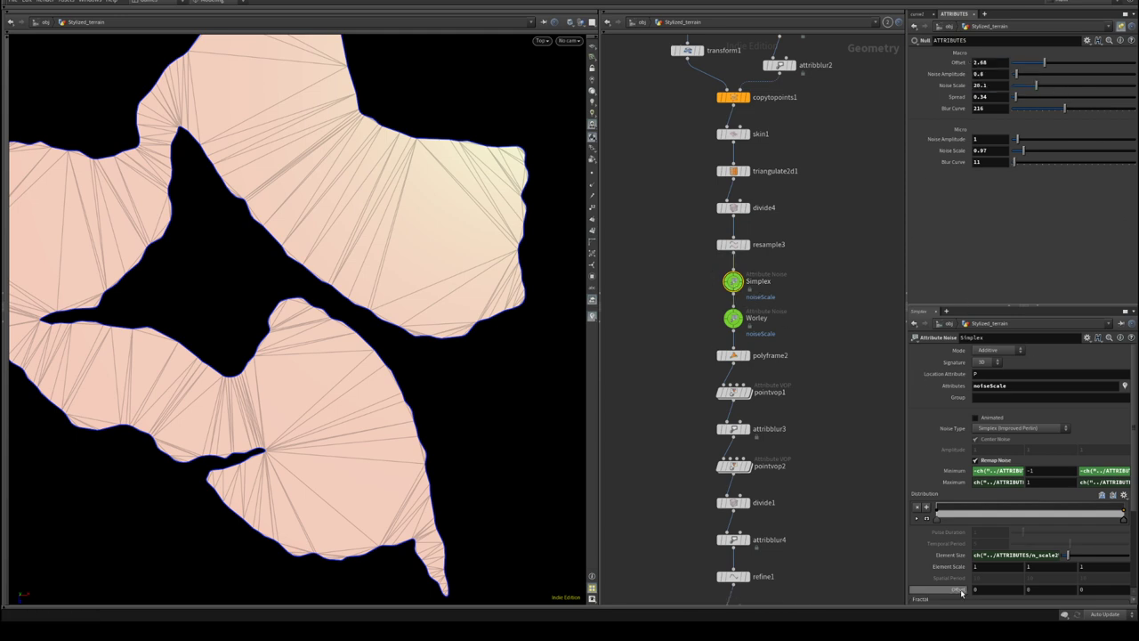
- Link the X offset of both the Simplex and Worley nodes to the ATTRIBUTES Offset parameter with relative references
scroll(981, 512, down, 3)
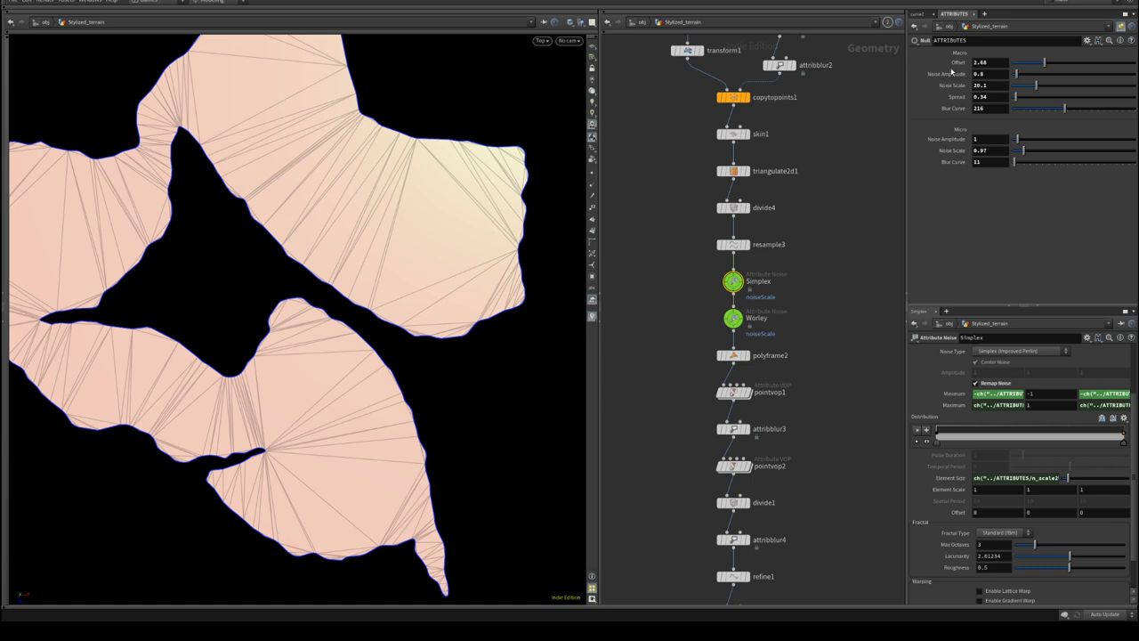
right_click(954, 62)
click(977, 125)
right_click(982, 512)
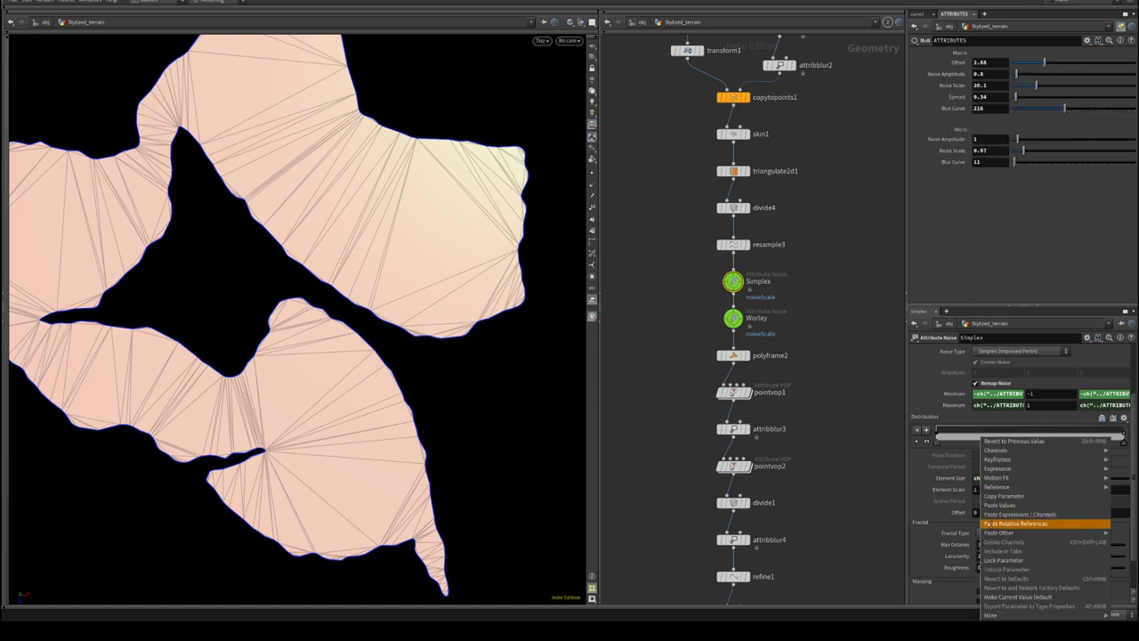
click(1015, 523)
click(733, 319)
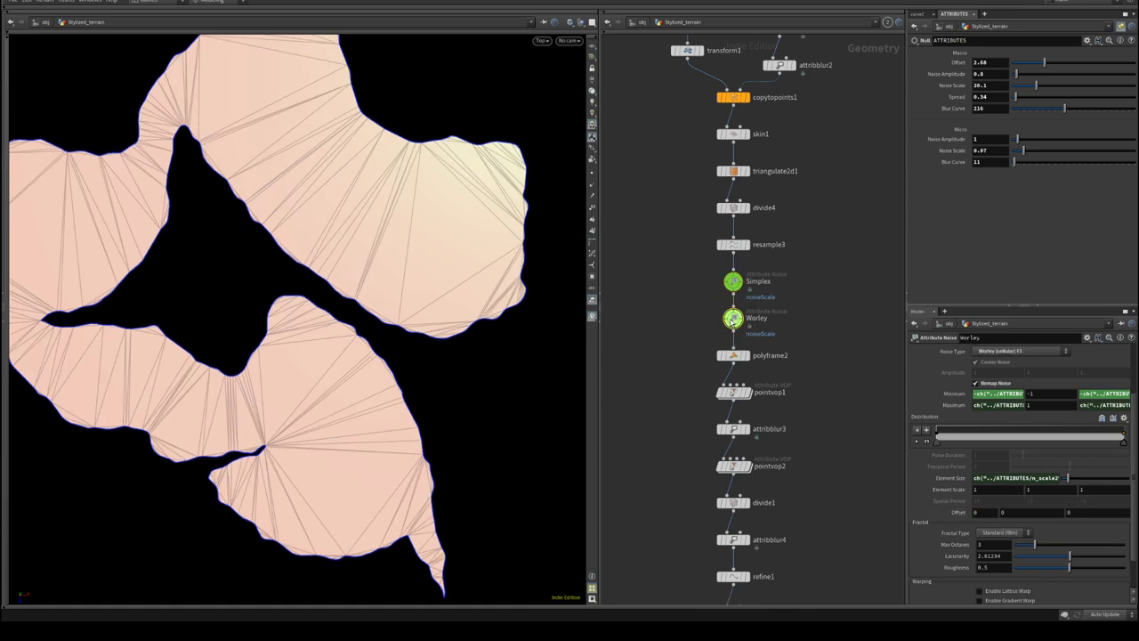
right_click(984, 512)
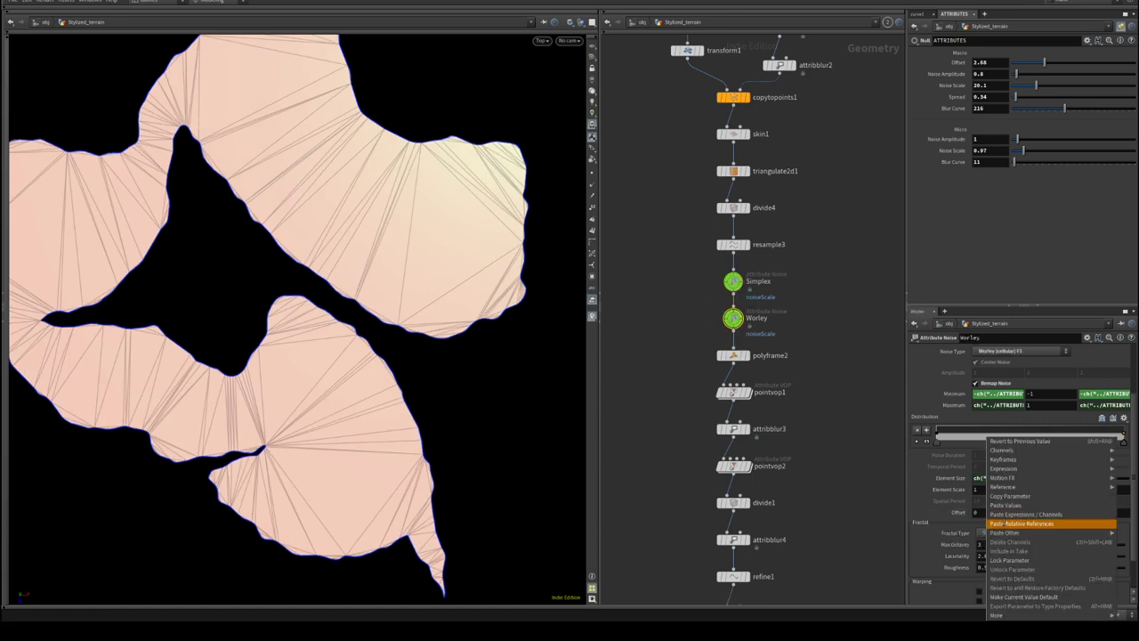
click(1007, 523)
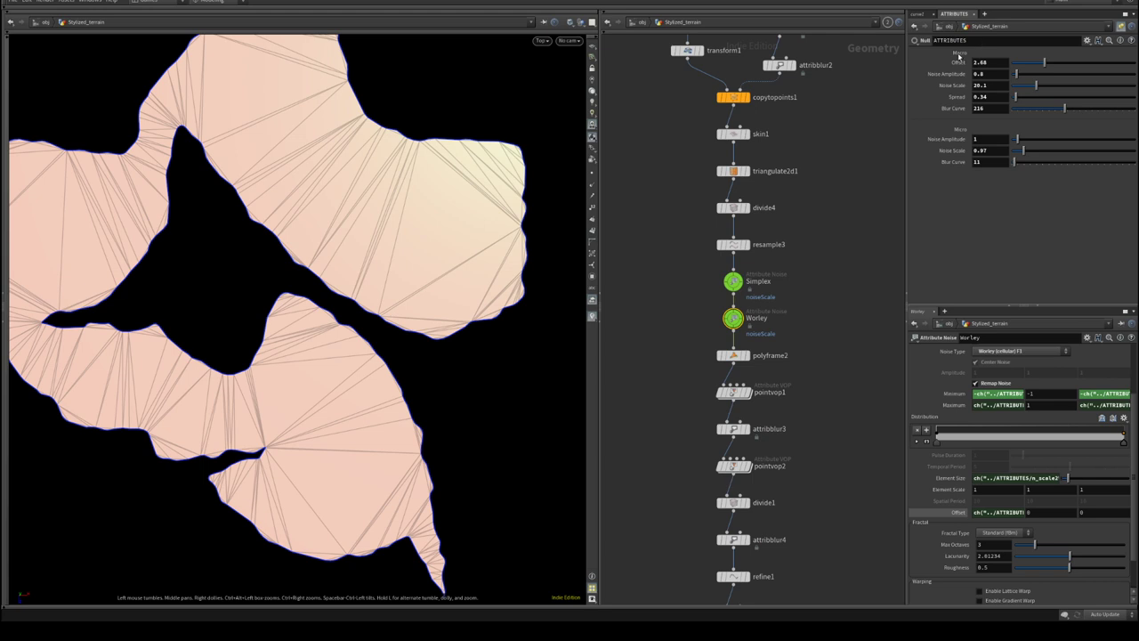
- Move the Offset parameter above the Macro label in the ATTRIBUTES parameter interface, accept, and set Offset to about 4.87
click(1086, 41)
click(1084, 50)
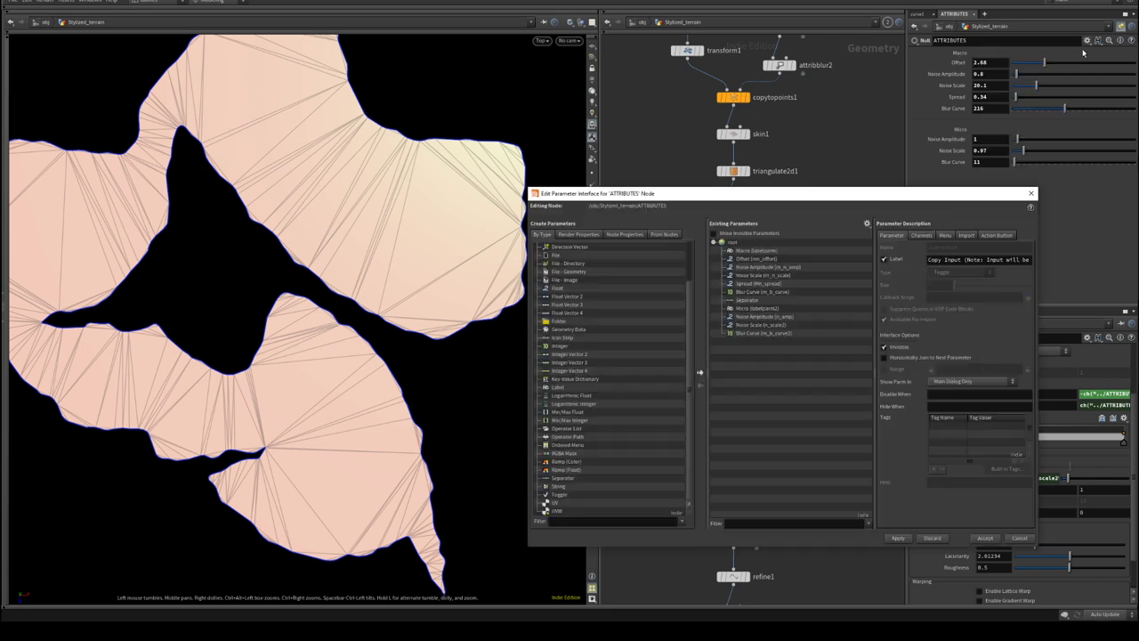
drag(761, 261, 735, 249)
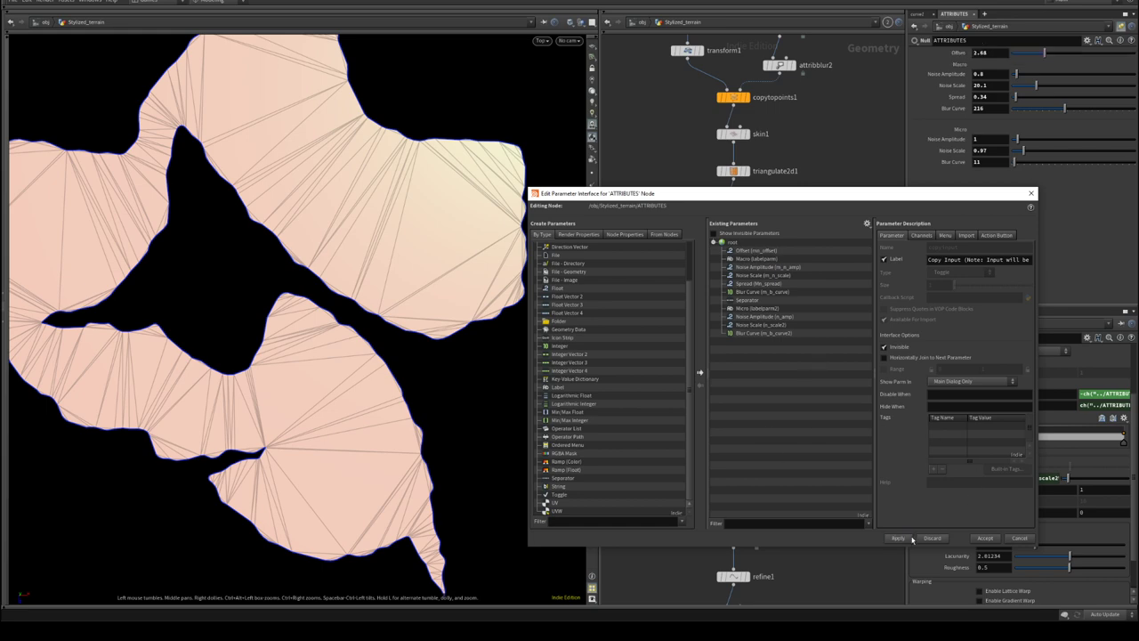
click(985, 539)
drag(1044, 52, 1072, 66)
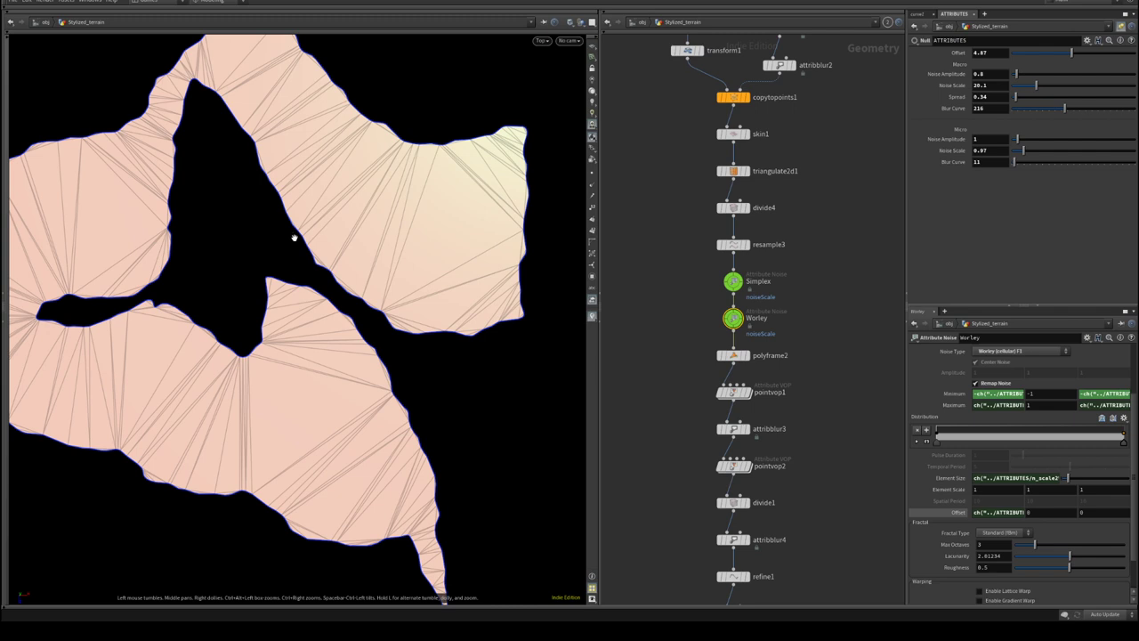
- Examine the terrain outline from the top and in perspective, with the wireframe overlay switched off
middle_drag(295, 234, 356, 234)
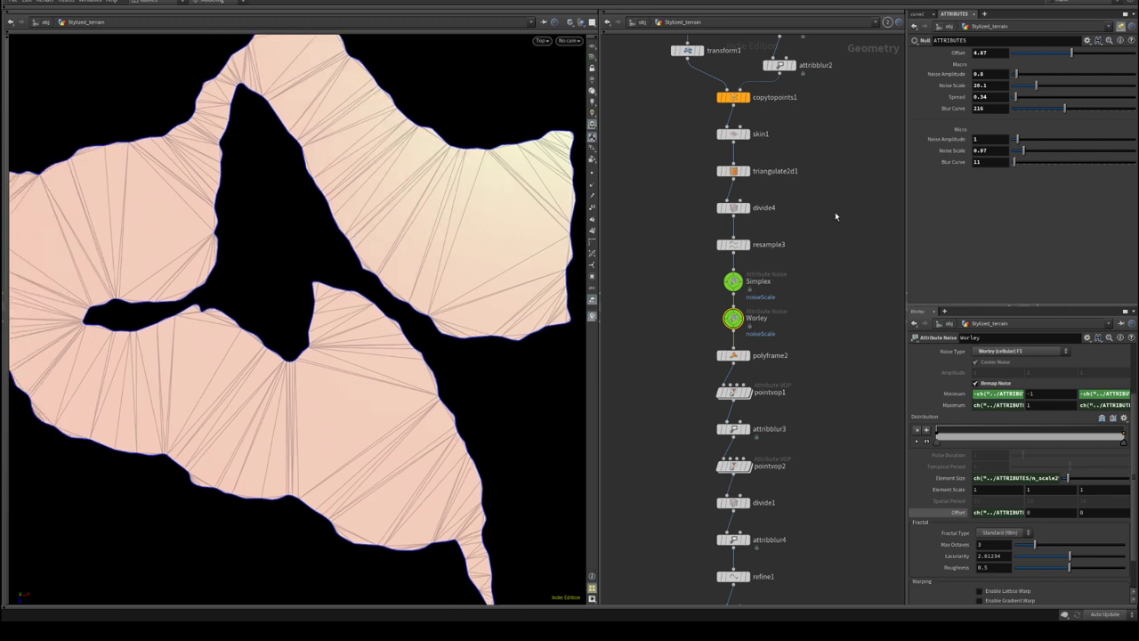
middle_drag(826, 323, 859, 372)
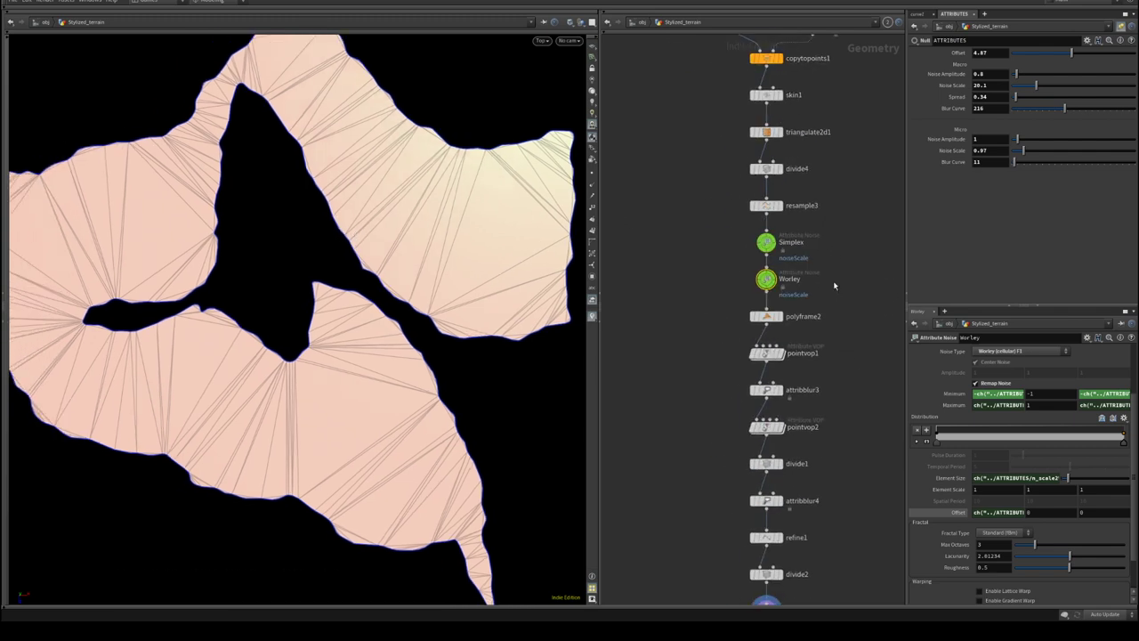
scroll(279, 230, down, 3)
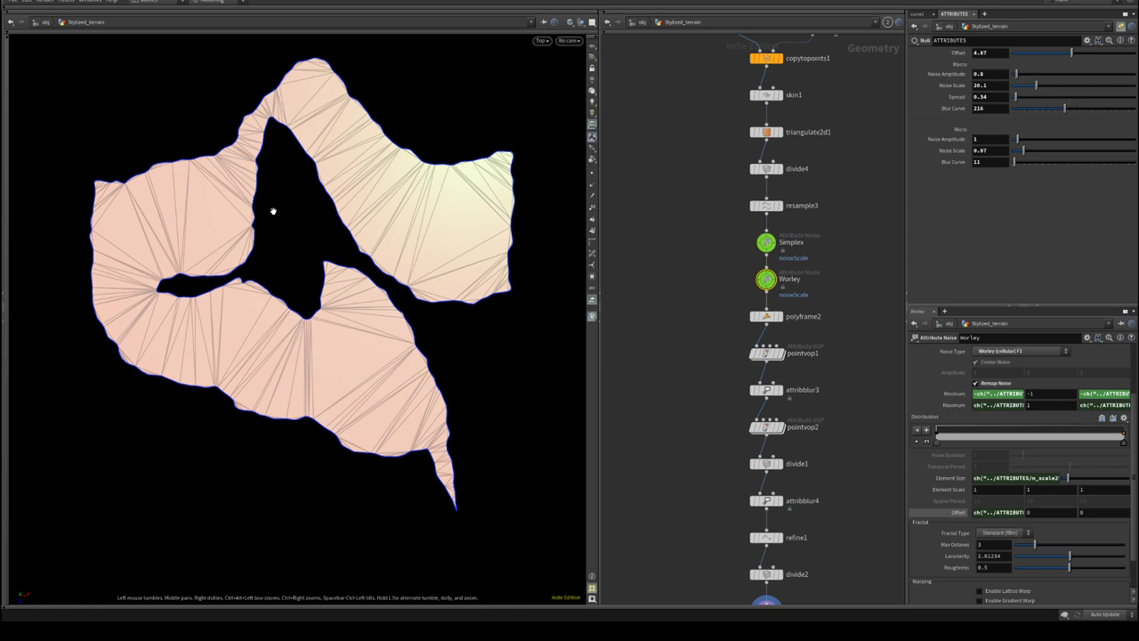
middle_drag(281, 201, 275, 213)
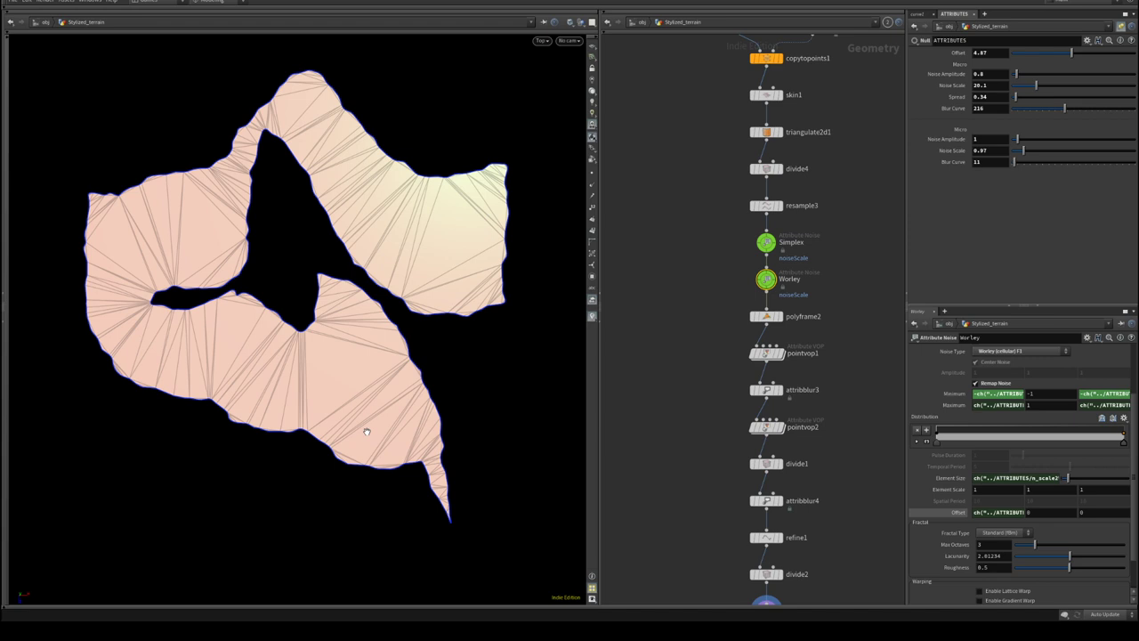
scroll(391, 249, up, 3)
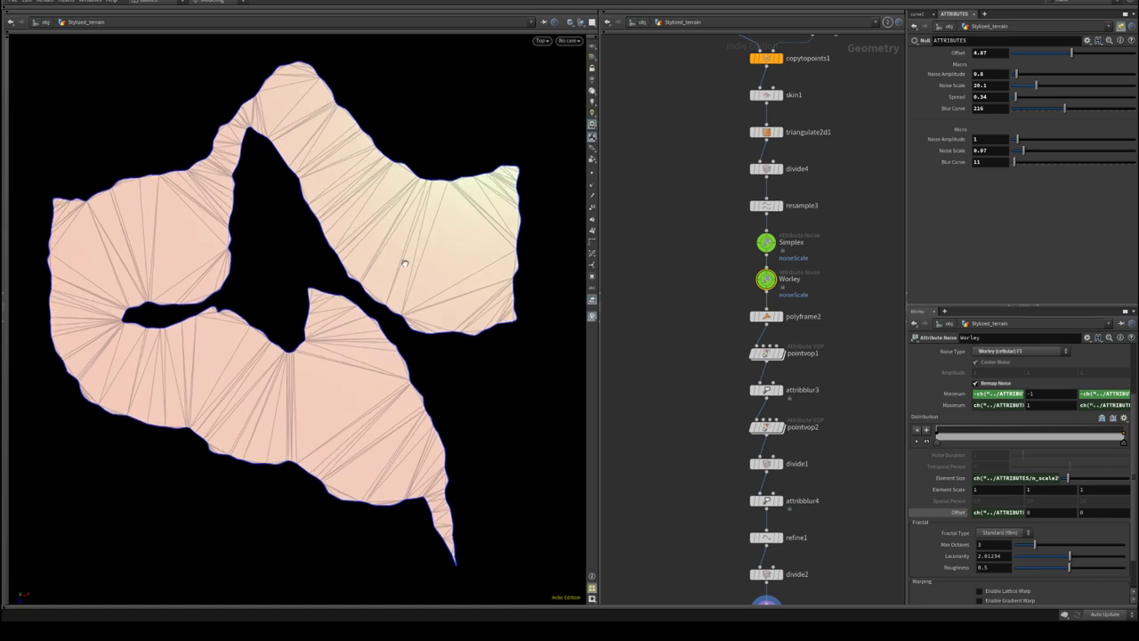
mouse_move(388, 262)
alt+mouse_down()
mouse_move(402, 313)
mouse_move(305, 307)
mouse_move(374, 302)
mouse_move(207, 339)
mouse_move(361, 350)
mouse_move(303, 342)
mouse_move(406, 320)
alt+mouse_up()
key(w)
scroll(334, 357, up, 3)
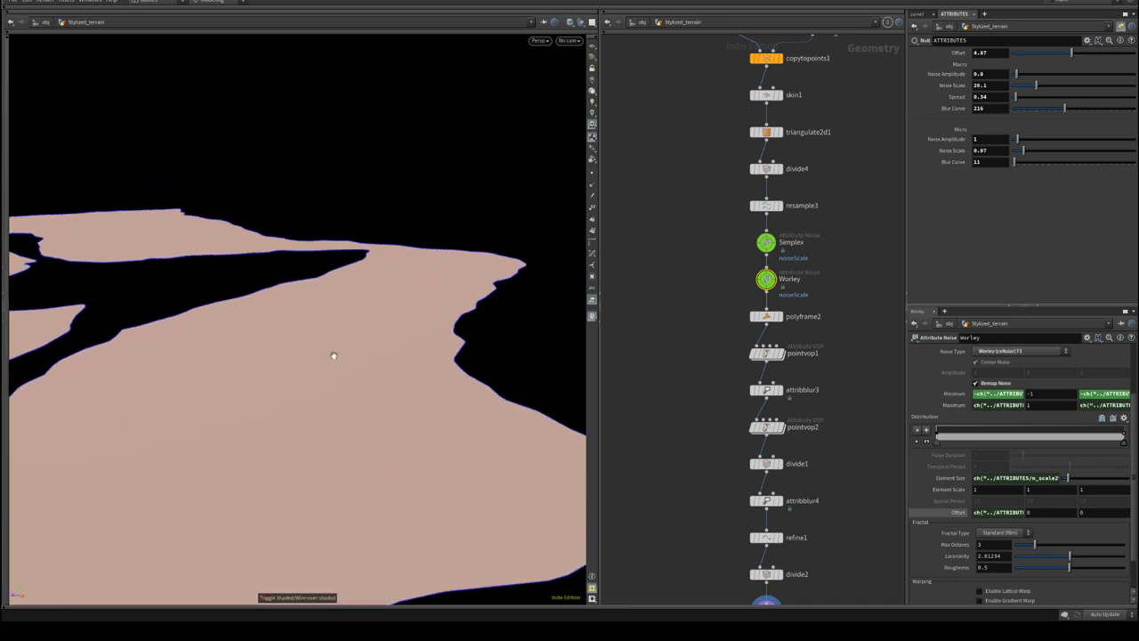
scroll(339, 128, down, 3)
alt+drag(339, 127, 231, 234)
alt+middle_drag(231, 235, 266, 218)
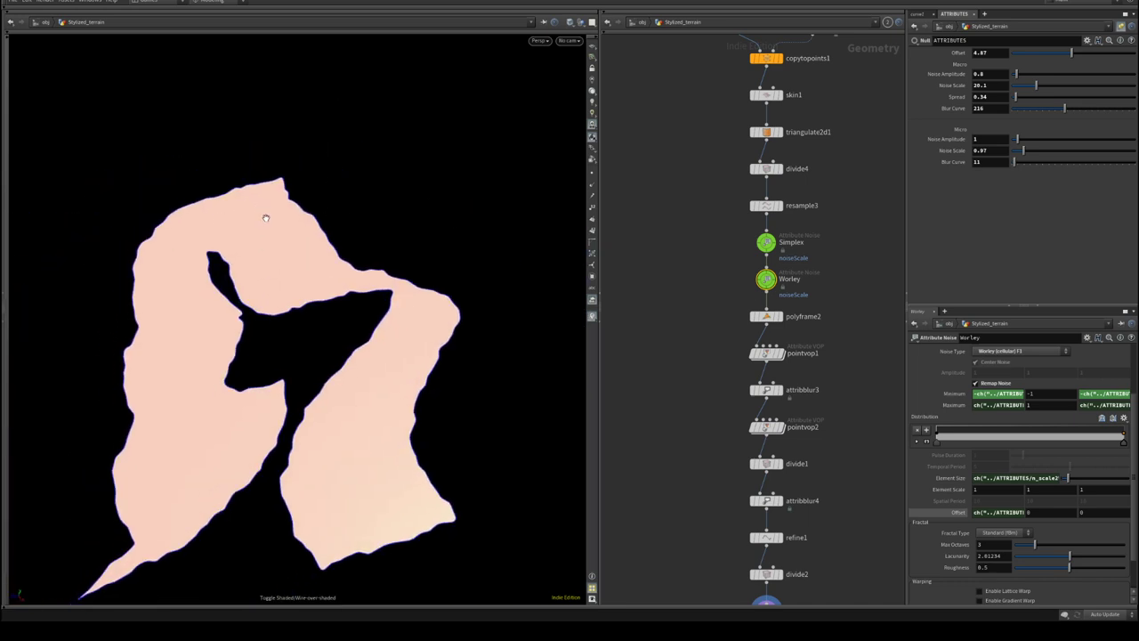
alt+drag(266, 218, 280, 279)
- Select the curve1 node at the start of the network and activate its point handles in the viewport
middle_drag(653, 72, 742, 336)
scroll(742, 333, down, 3)
middle_drag(694, 292, 616, 345)
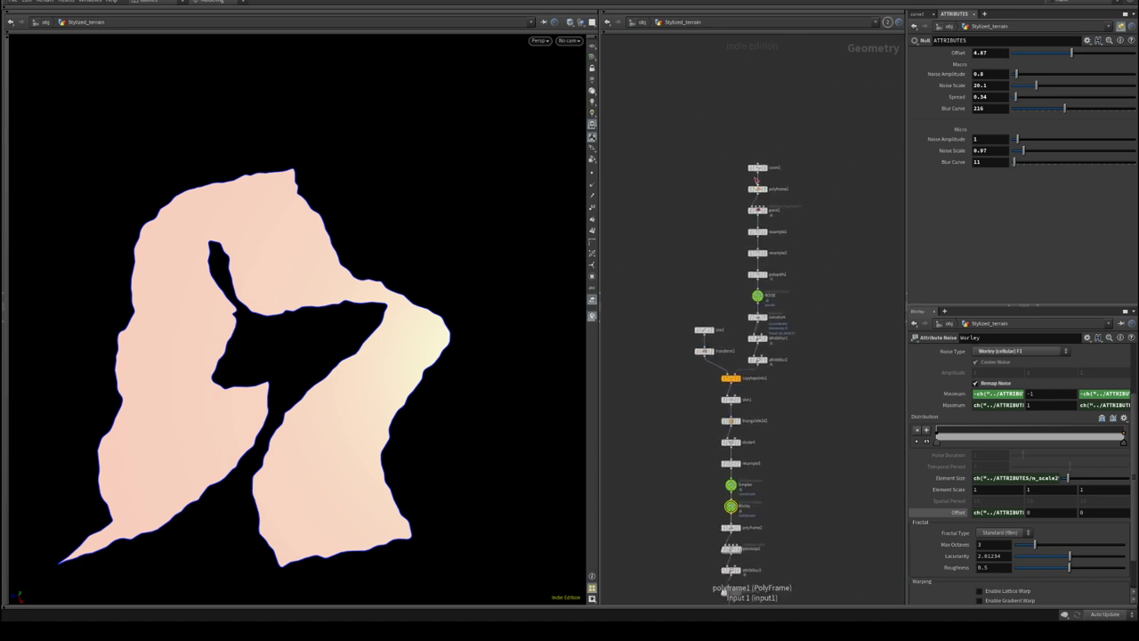
click(757, 167)
drag(313, 238, 232, 323)
key(Return)
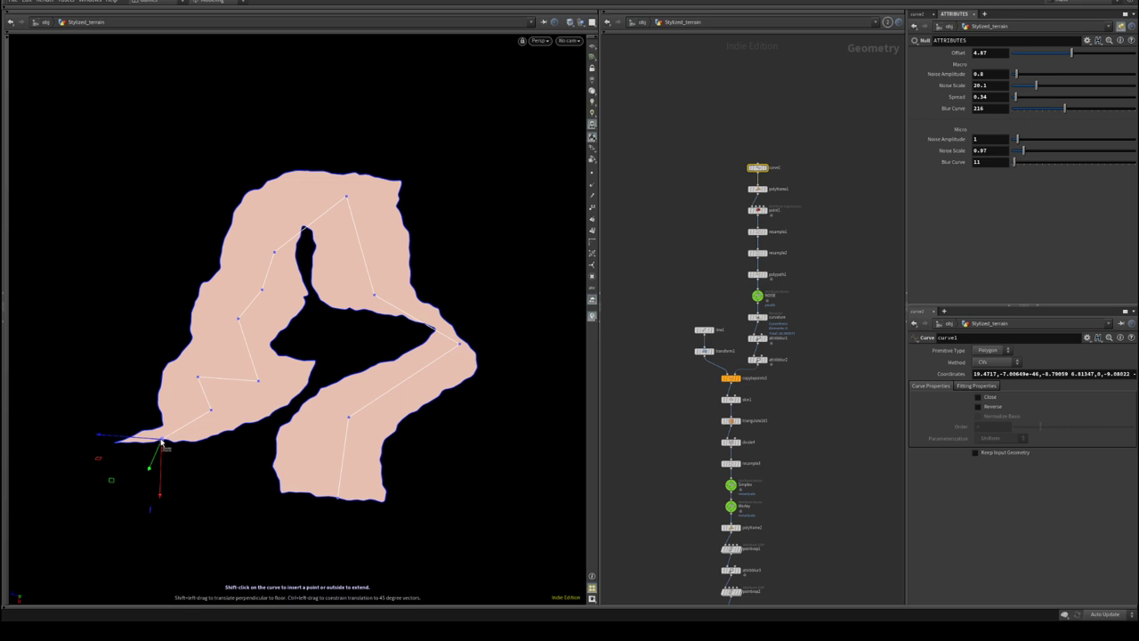
- Try moving the end point of curve1 and a nearby point to reshape the terrain, and undo both moves
drag(161, 438, 107, 311)
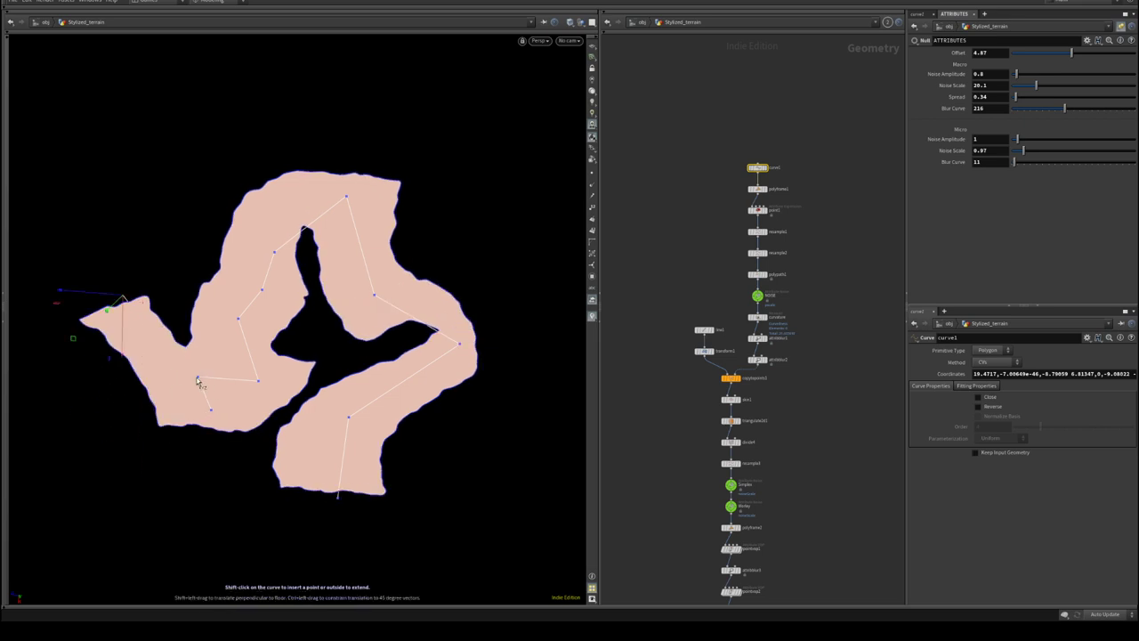
drag(198, 377, 180, 233)
key(w)
alt+drag(239, 313, 255, 310)
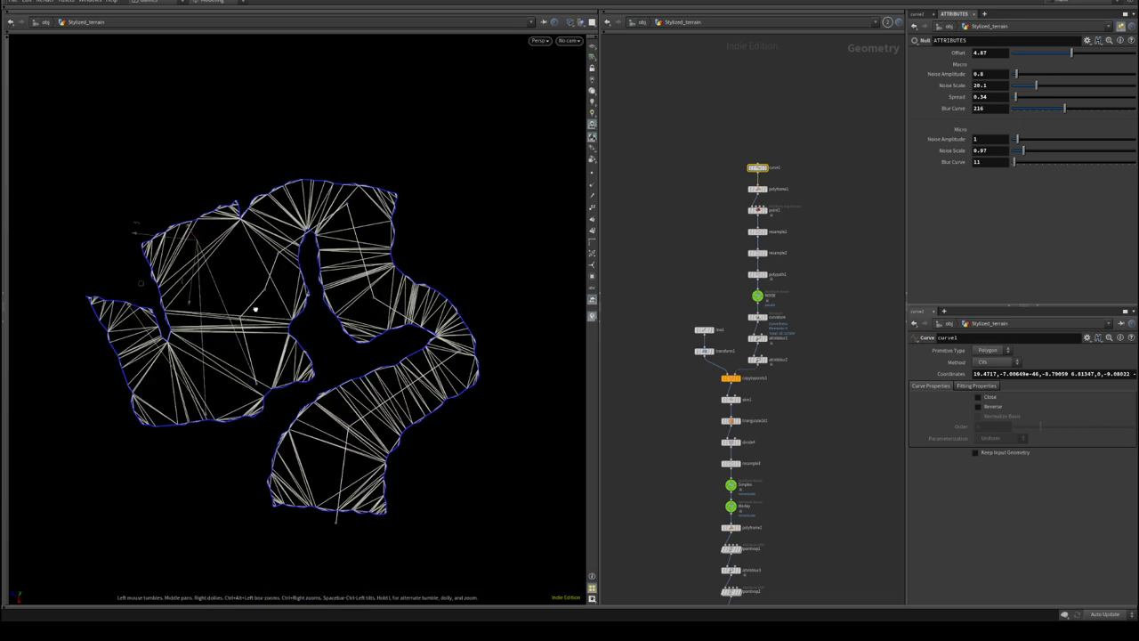
key(ctrl+z)
key(ctrl+z)
- Show the reference grid and delete points from the end of curve1 until only its first three remain
click(592, 48)
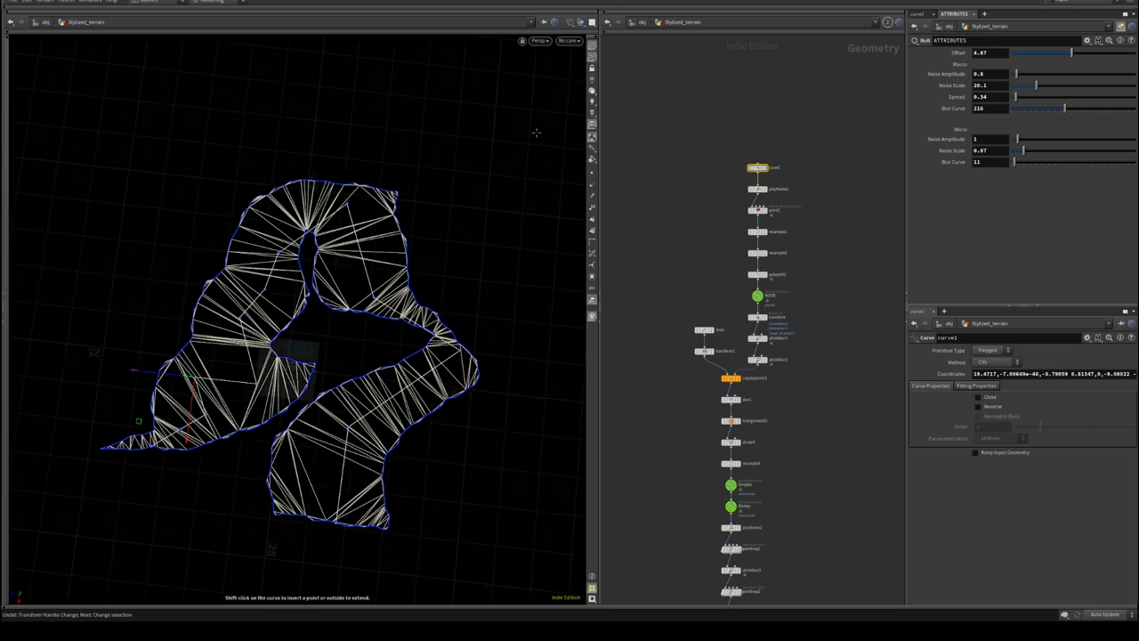
alt+drag(344, 290, 315, 288)
drag(253, 387, 223, 144)
drag(244, 319, 259, 265)
key(Delete)
key(Delete)
key(Delete)
key(Delete)
key(Delete)
key(Delete)
key(Delete)
key(Delete)
key(Delete)
key(Delete)
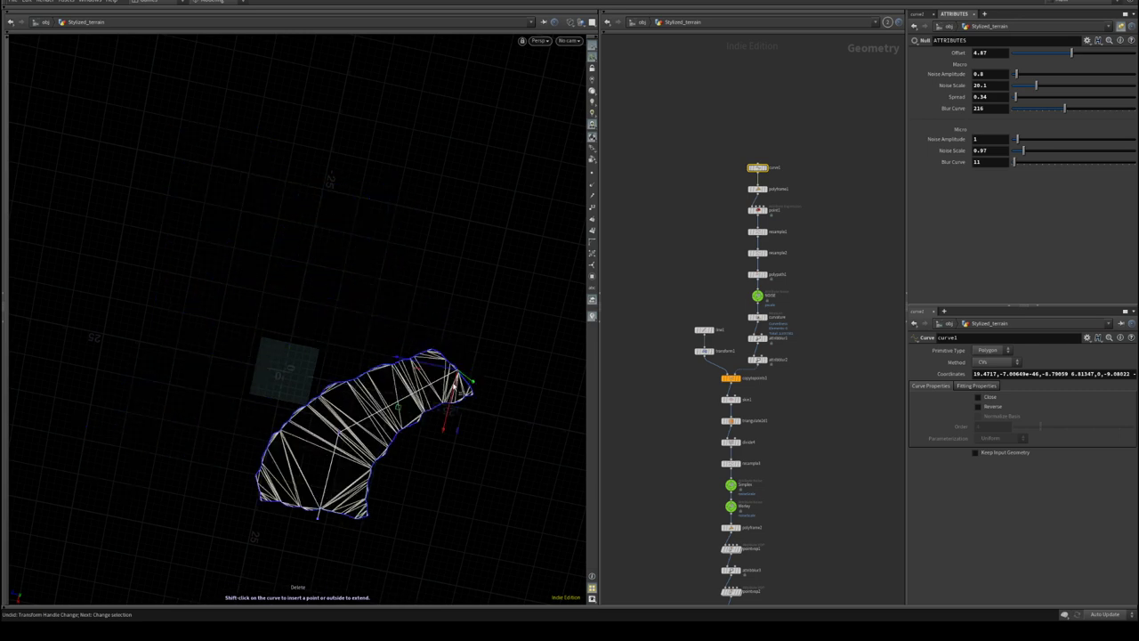
- Reposition the end point of curve1 and add further points beyond it to form a long, winding path
drag(452, 371, 356, 305)
shift+drag(353, 240, 437, 230)
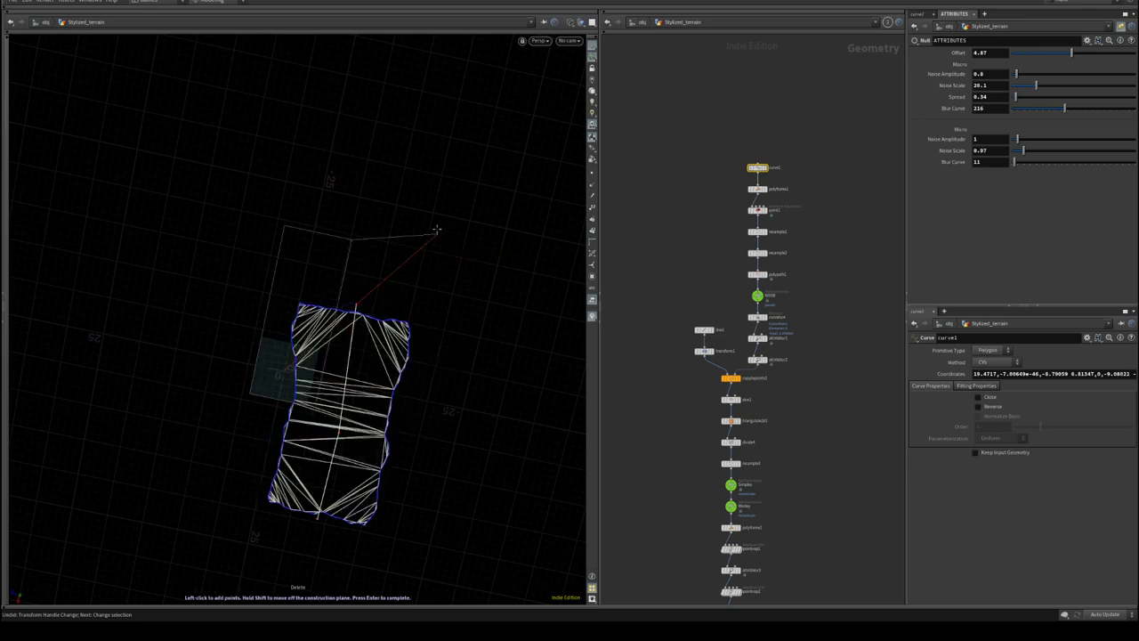
shift+click(433, 214)
alt+middle_drag(424, 204, 315, 327)
alt+drag(315, 328, 270, 368)
key(f)
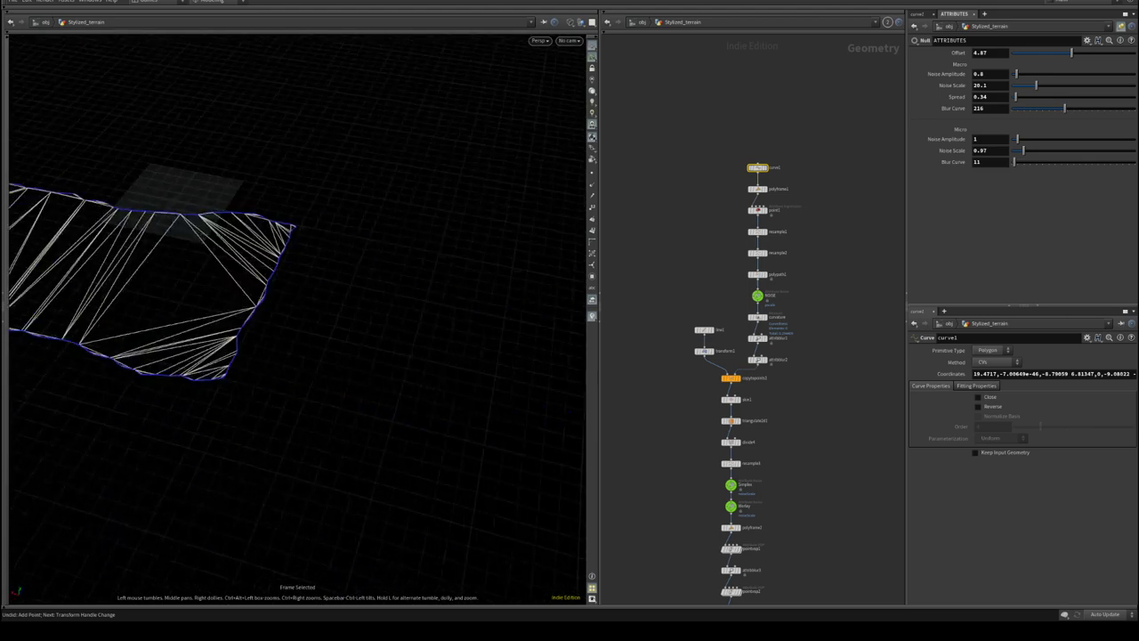
alt+drag(183, 289, 335, 270)
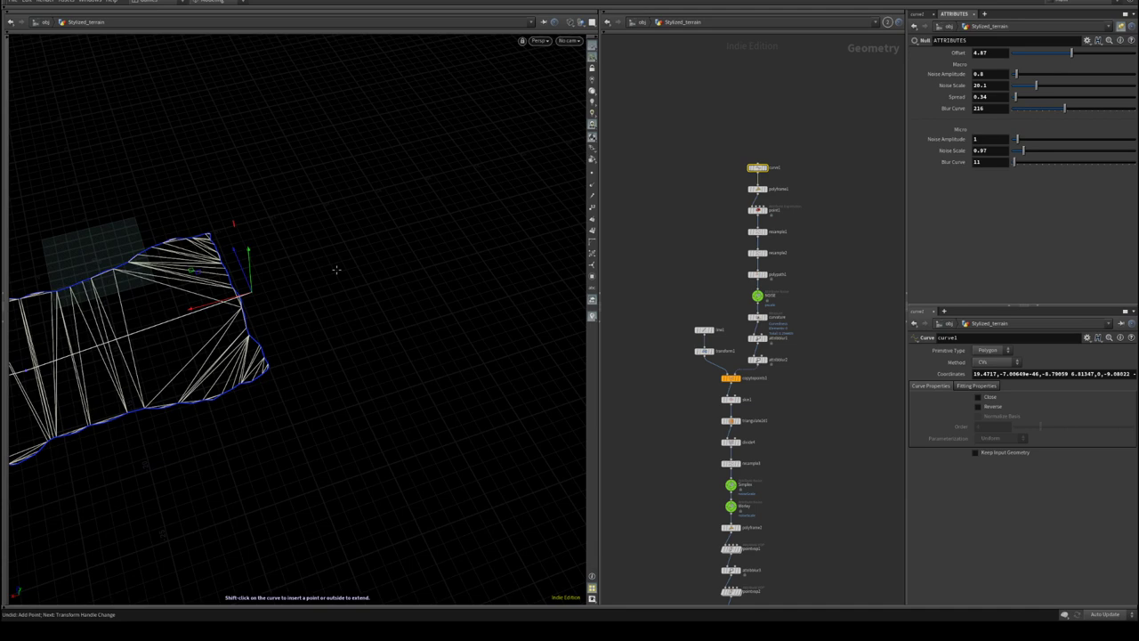
shift+click(336, 270)
alt+drag(337, 269, 369, 209)
alt+drag(392, 249, 383, 342)
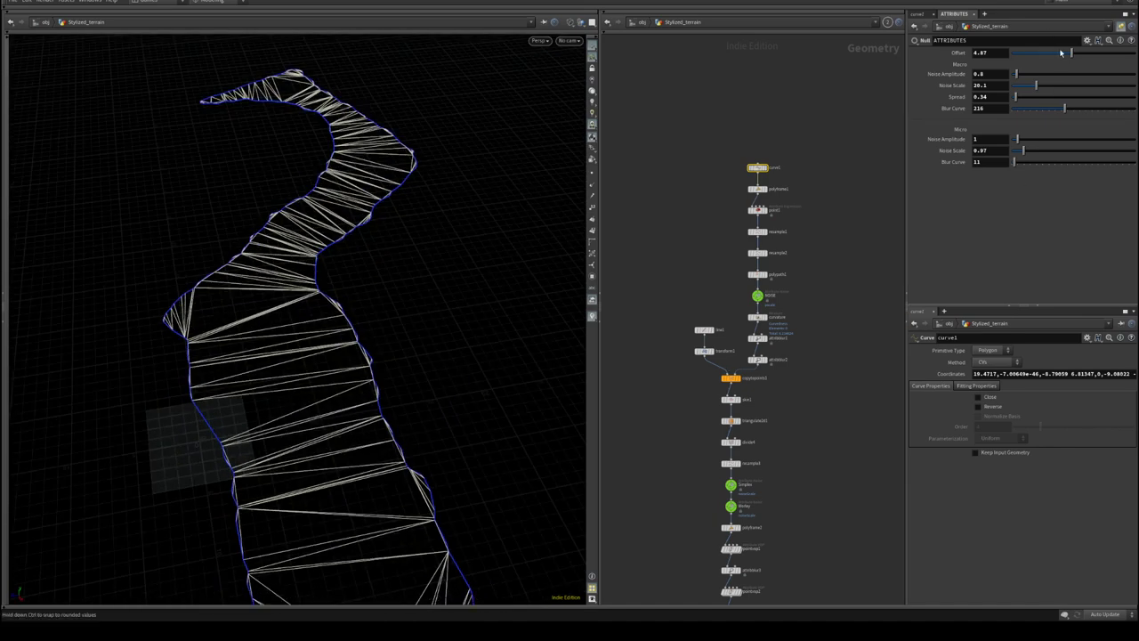
- Set Offset to about 0.19, Macro Noise Scale to about 9.3 and Micro Noise Scale to about 1.26, and switch the viewport to shaded display
drag(1071, 53, 1031, 94)
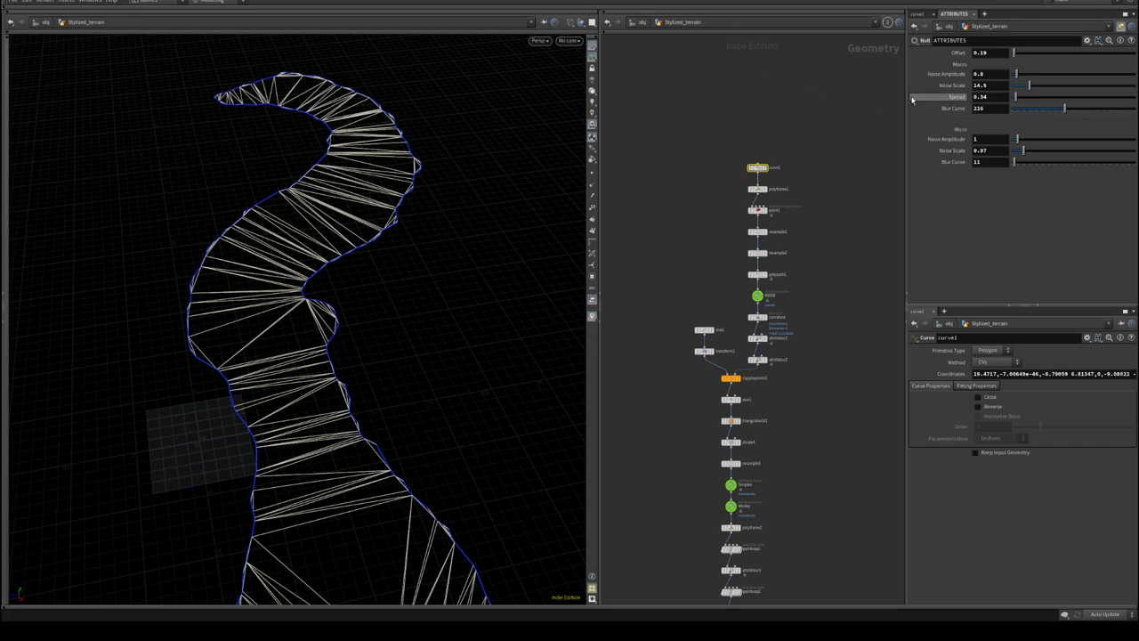
drag(1027, 153, 1031, 156)
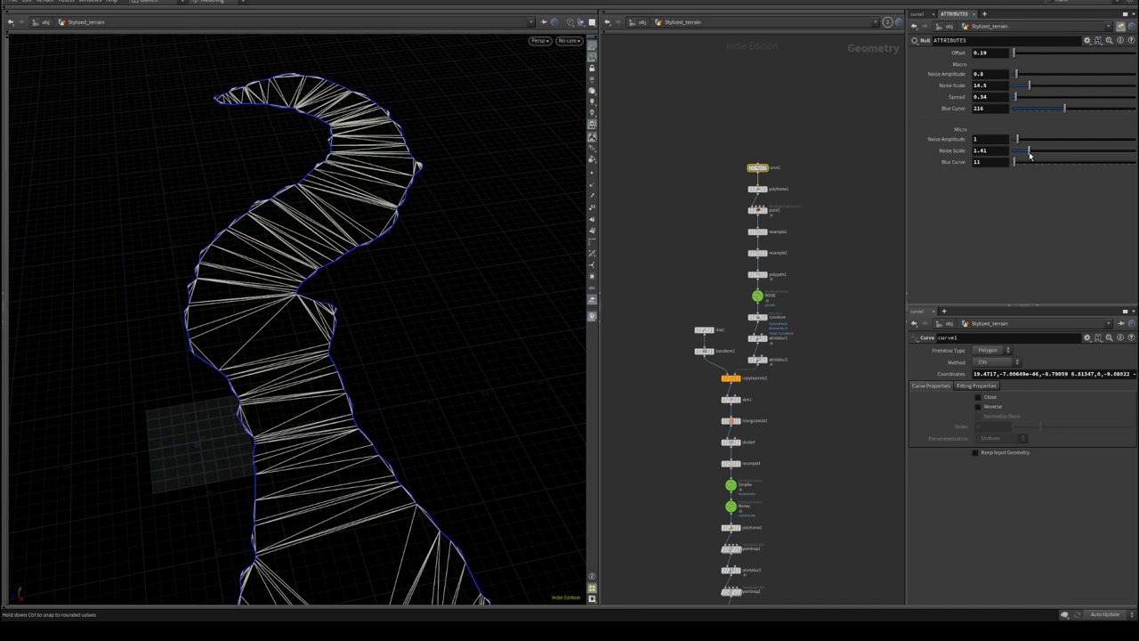
drag(1030, 155, 1028, 161)
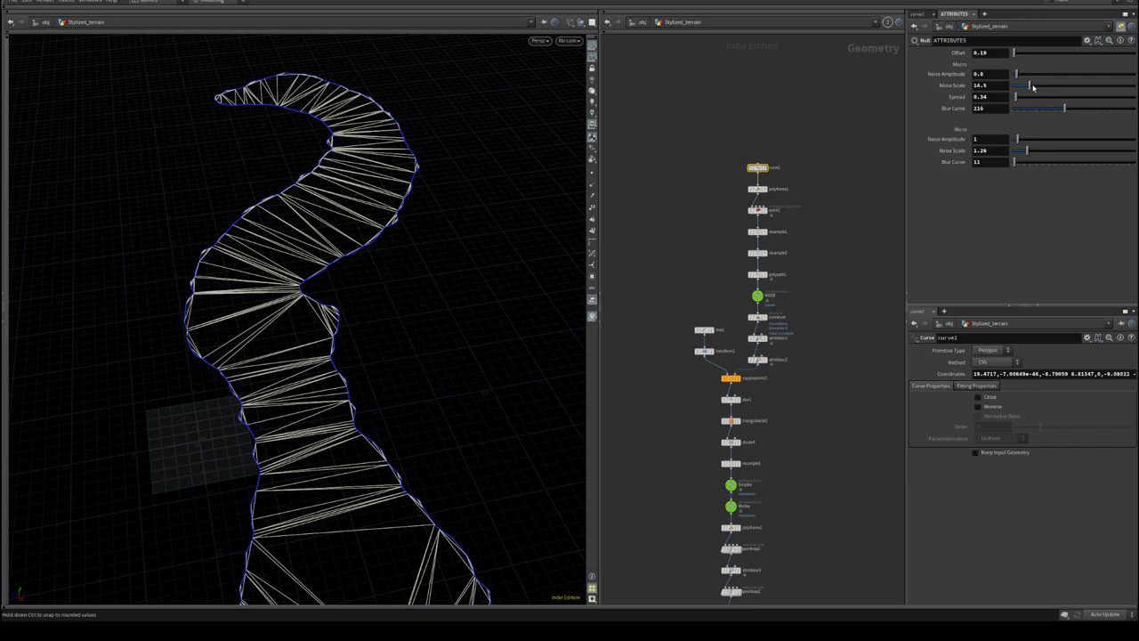
mouse_move(1032, 87)
mouse_down()
mouse_move(1053, 89)
mouse_move(1024, 100)
mouse_up()
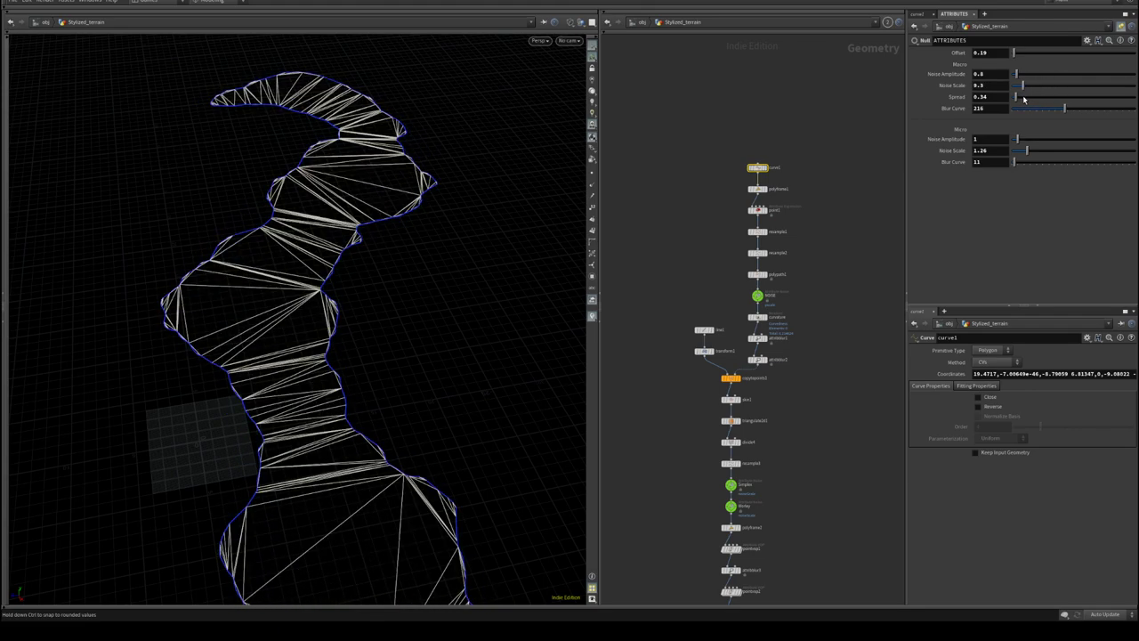
mouse_move(234, 219)
mouse_down()
mouse_move(299, 220)
mouse_move(356, 298)
mouse_move(273, 287)
mouse_move(397, 273)
mouse_move(318, 353)
mouse_move(420, 285)
mouse_up()
key(w)
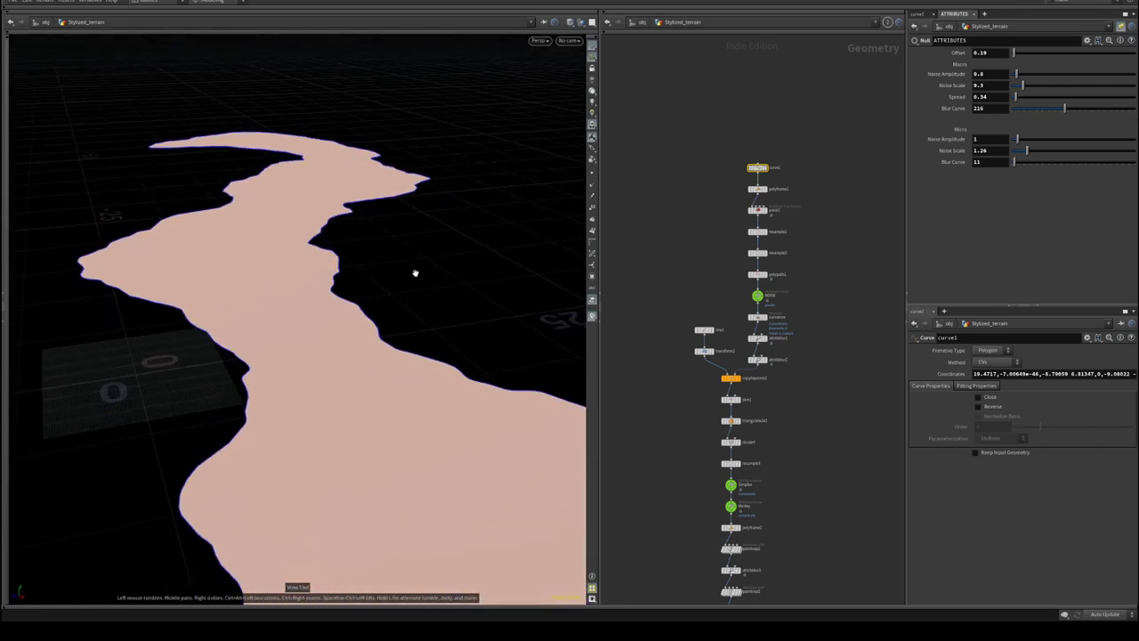
- Hide the reference grid in the viewport and view the full length of the winding terrain
click(592, 45)
click(592, 57)
drag(326, 244, 311, 265)
middle_drag(817, 414, 861, 136)
drag(332, 271, 300, 282)
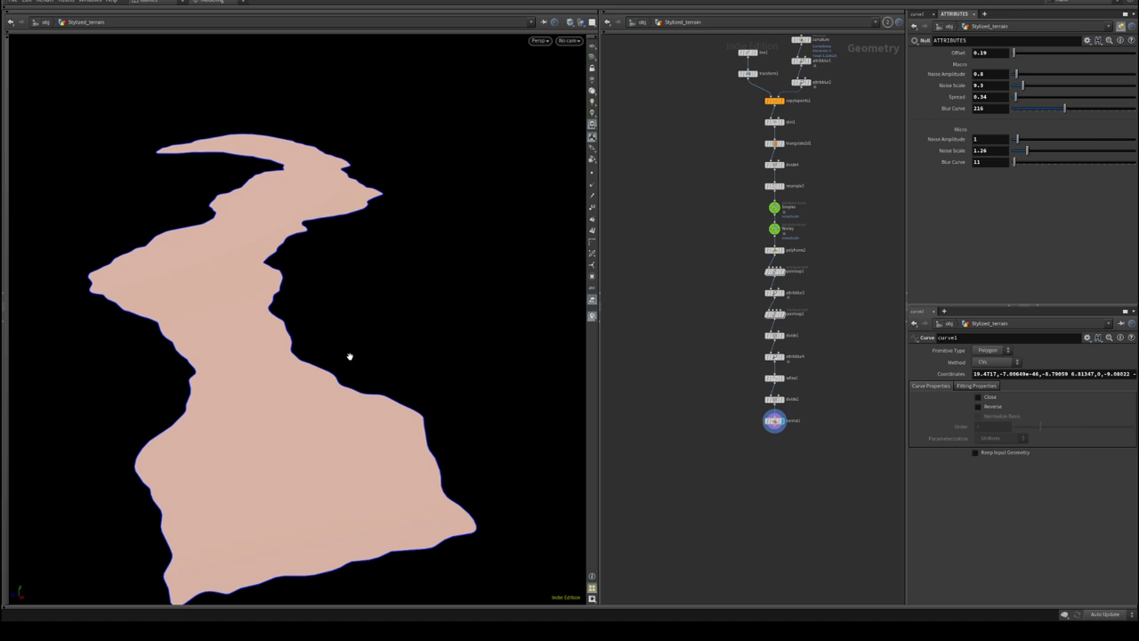
middle_drag(706, 338, 700, 308)
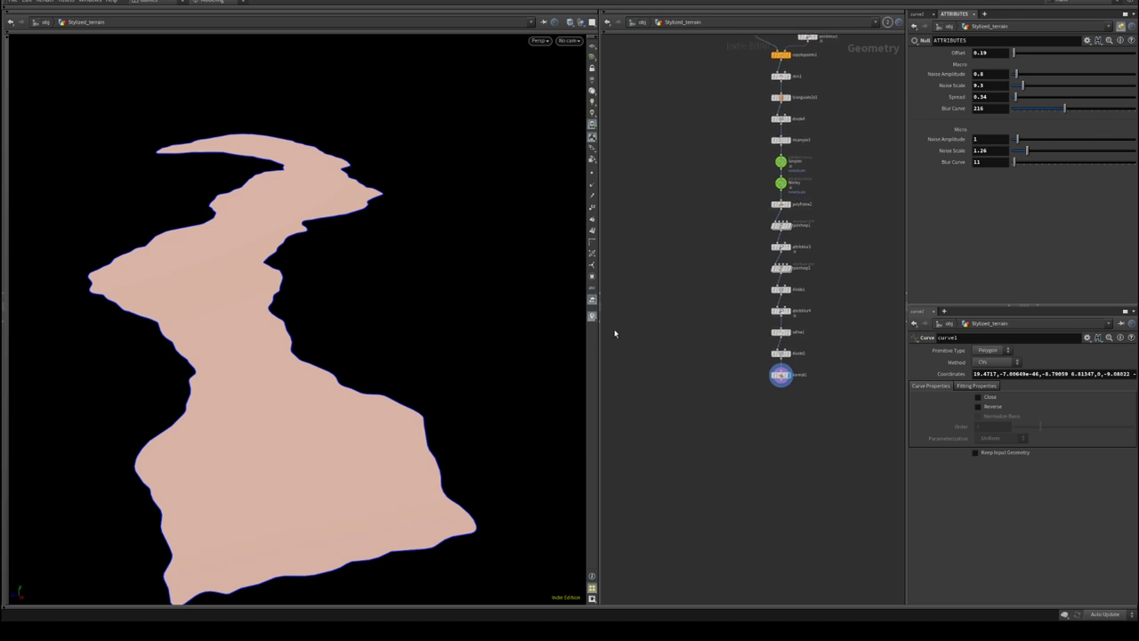
- Widen the network editor at the viewport's expense and bring the nodes around copytopoints1 and skin1 into view
drag(601, 330, 465, 330)
scroll(653, 344, up, 2)
middle_drag(669, 421, 550, 500)
scroll(666, 240, down, 3)
key(h)
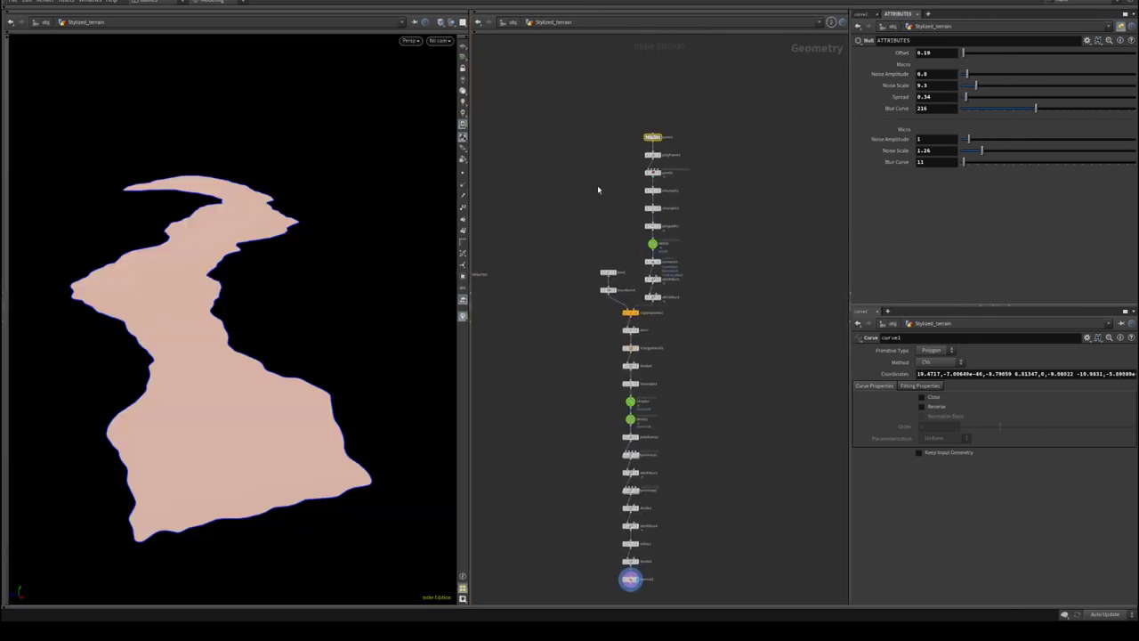
middle_drag(716, 463, 735, 310)
scroll(735, 311, up, 3)
middle_drag(628, 118, 730, 333)
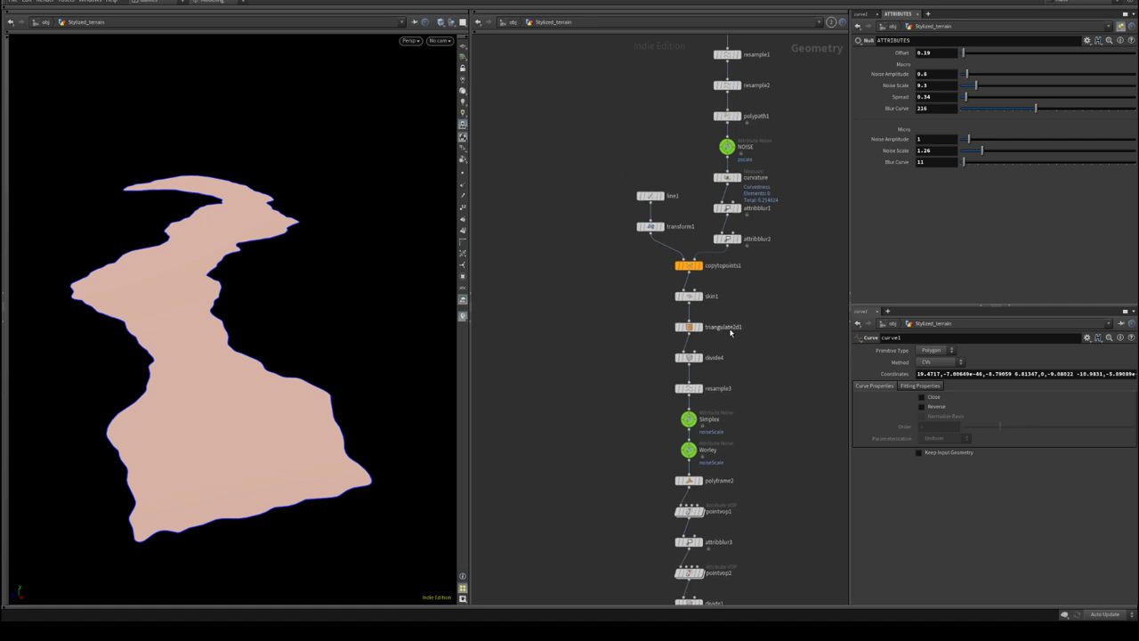
- Inspect the output of skin1 and of copytopoints1 in wireframe display
click(701, 296)
key(w)
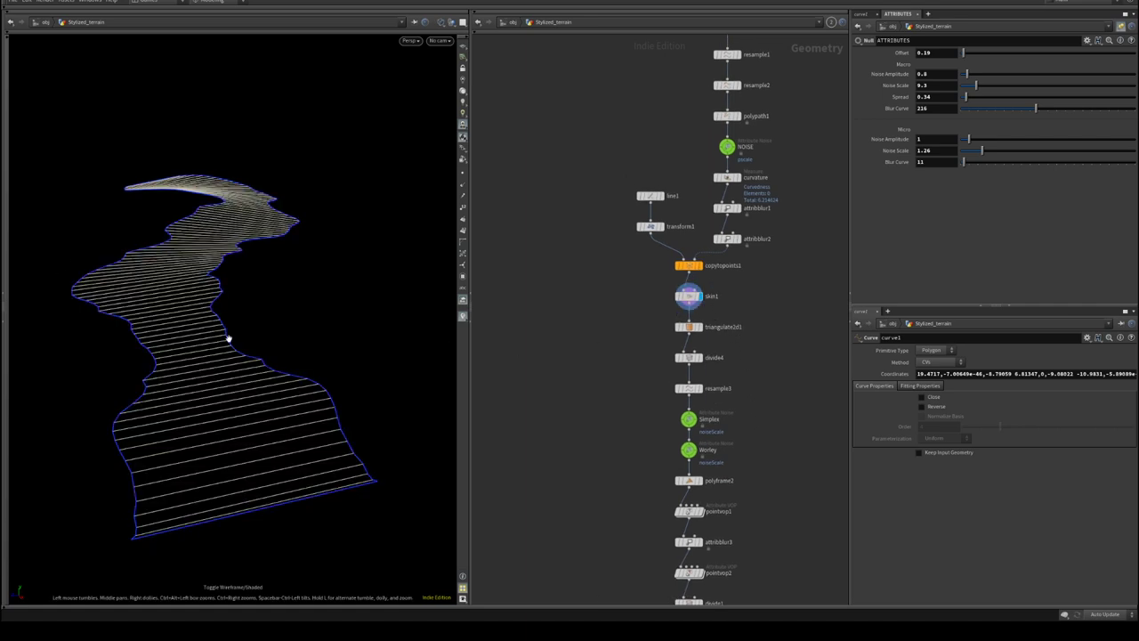
mouse_move(229, 333)
mouse_down()
mouse_move(224, 382)
mouse_move(234, 323)
mouse_move(278, 350)
mouse_up()
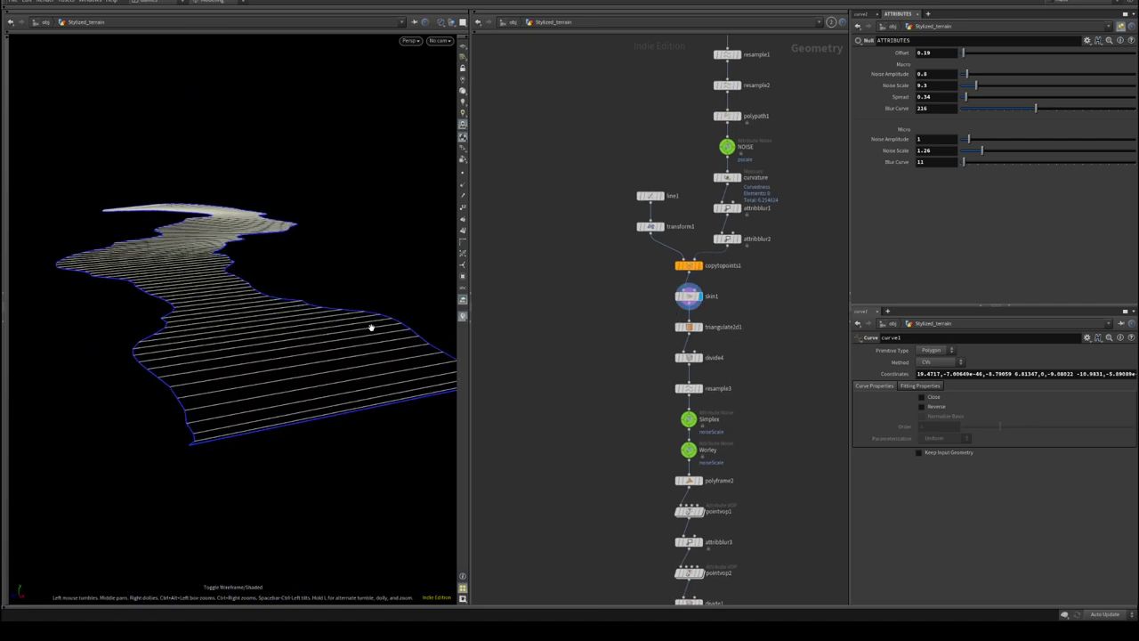
middle_drag(772, 334, 760, 364)
click(689, 296)
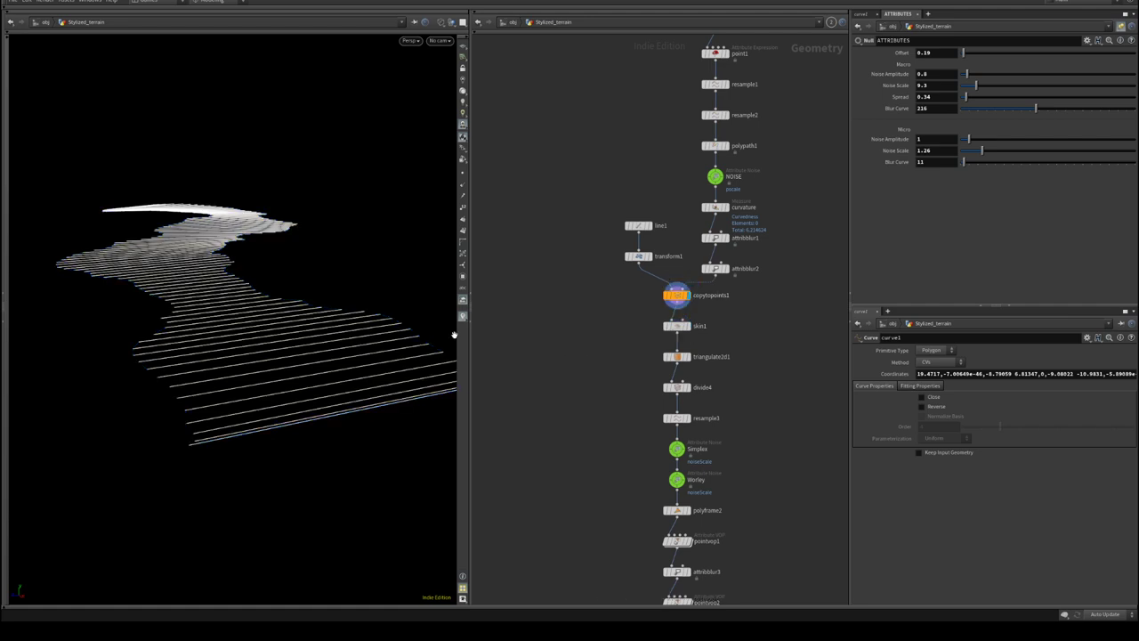
drag(454, 334, 686, 371)
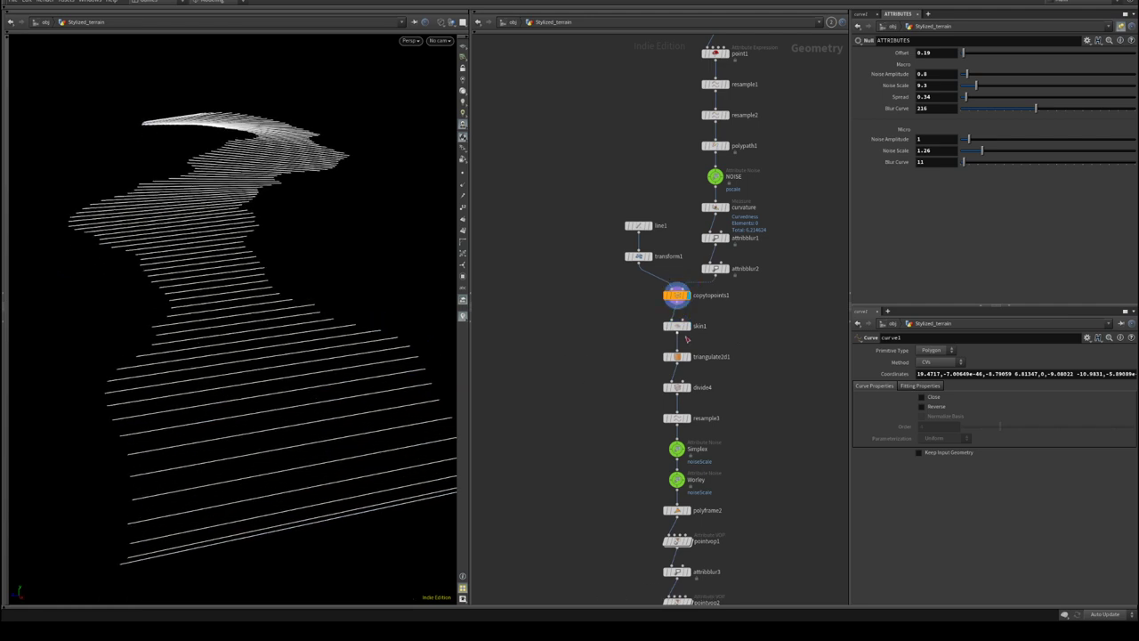
middle_drag(606, 338, 663, 309)
scroll(608, 392, up, 2)
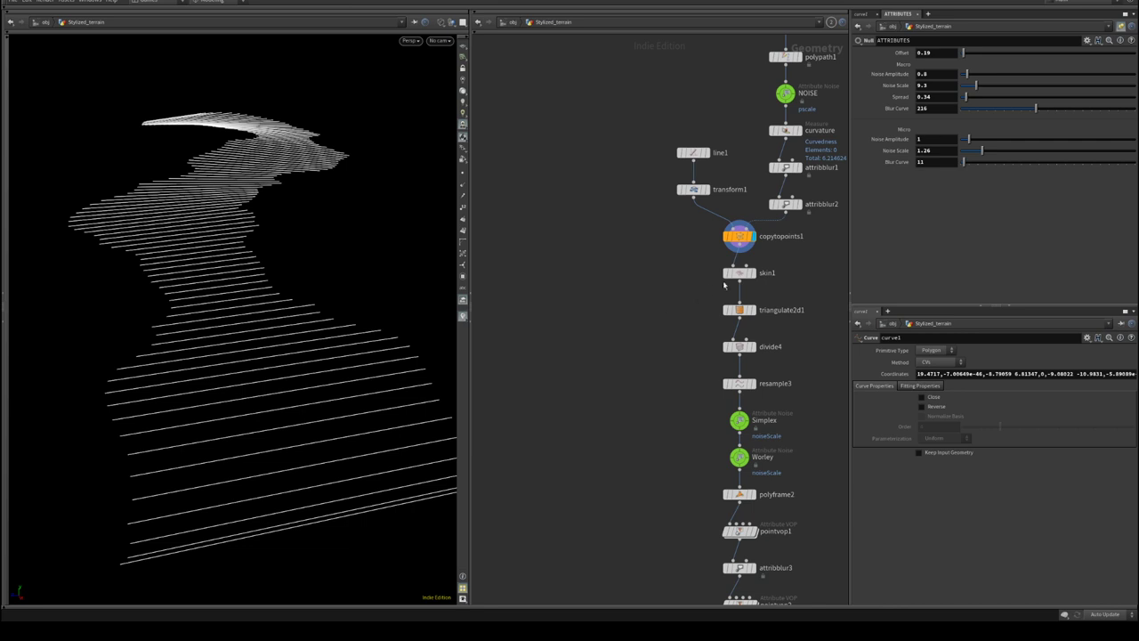
- Duplicate skin1 as a second branch from copytopoints1, display the copy and set its Connectivity to Columns
mouse_move(743, 280)
alt+drag(743, 280, 656, 272)
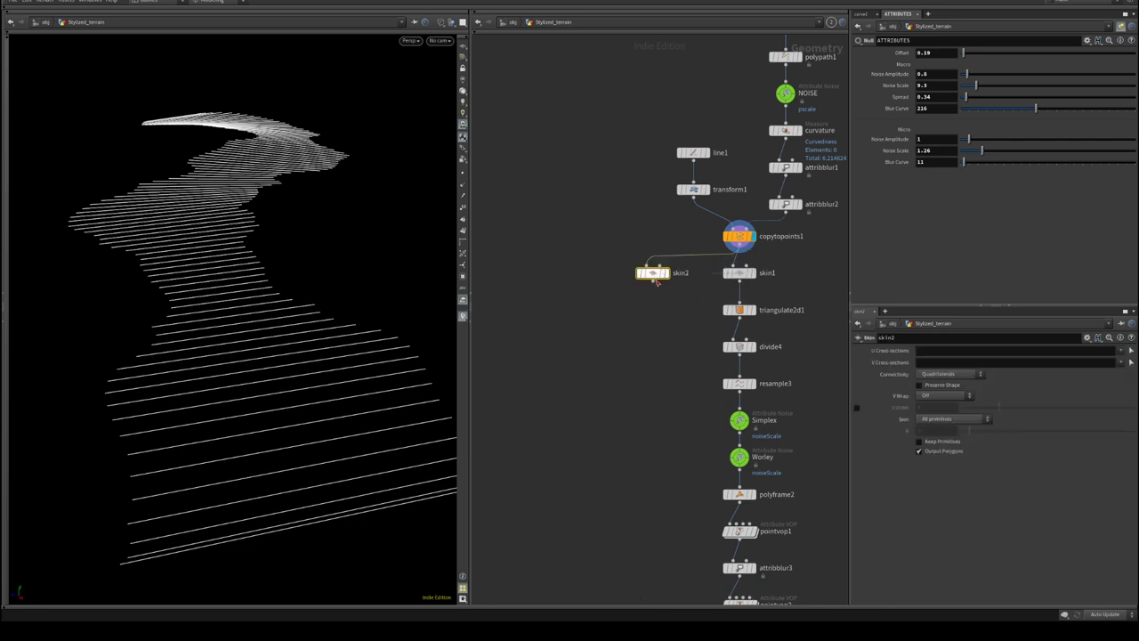
click(665, 272)
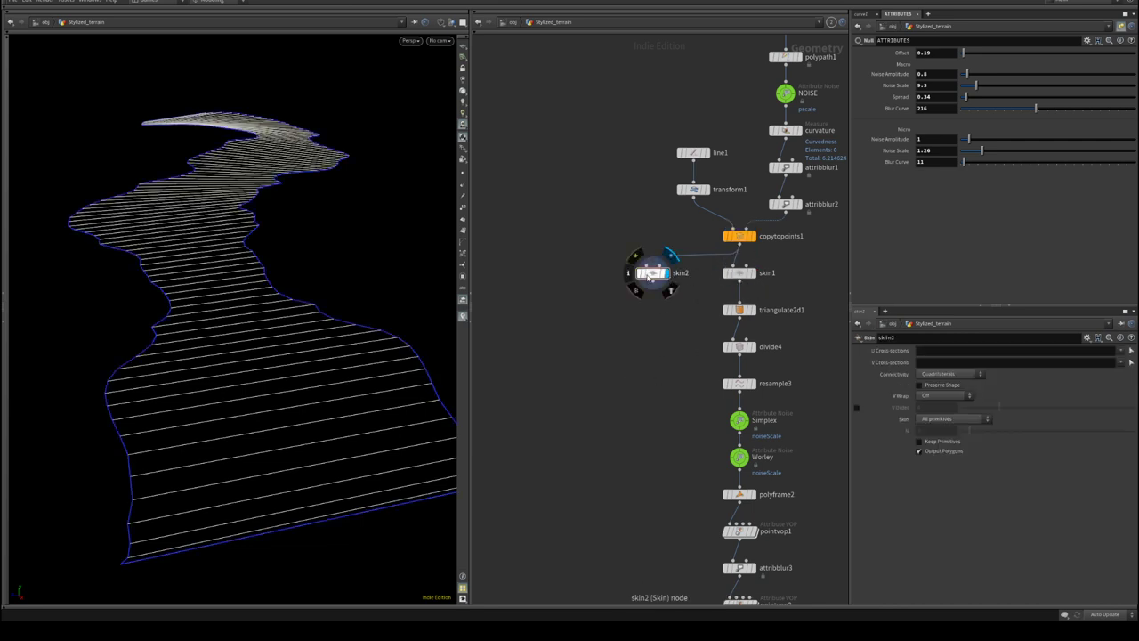
click(943, 374)
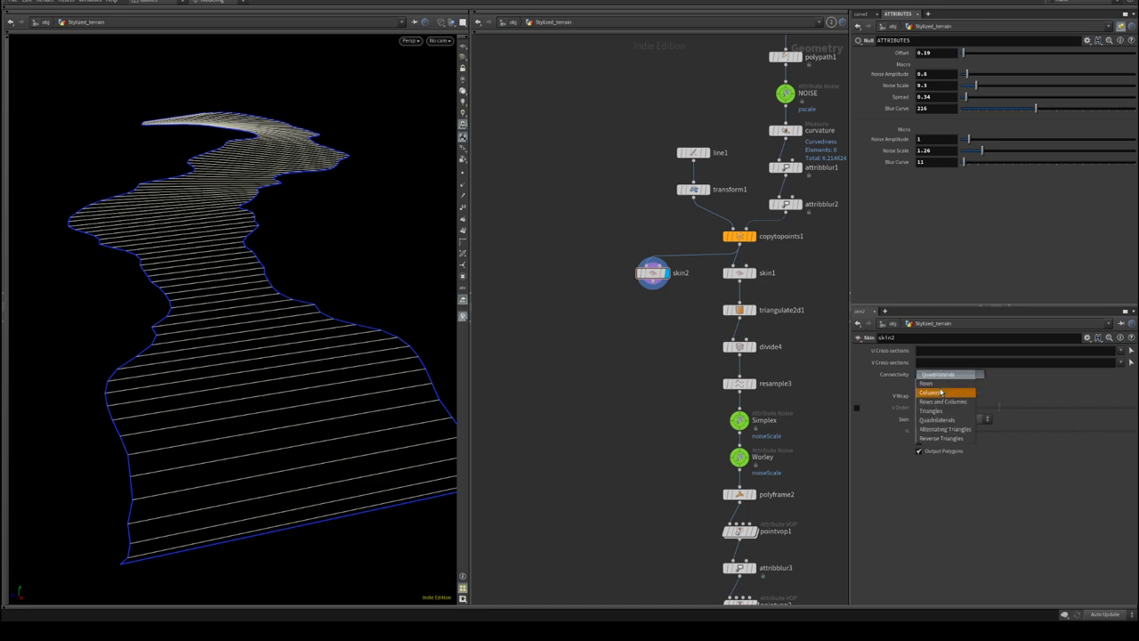
click(941, 377)
click(941, 376)
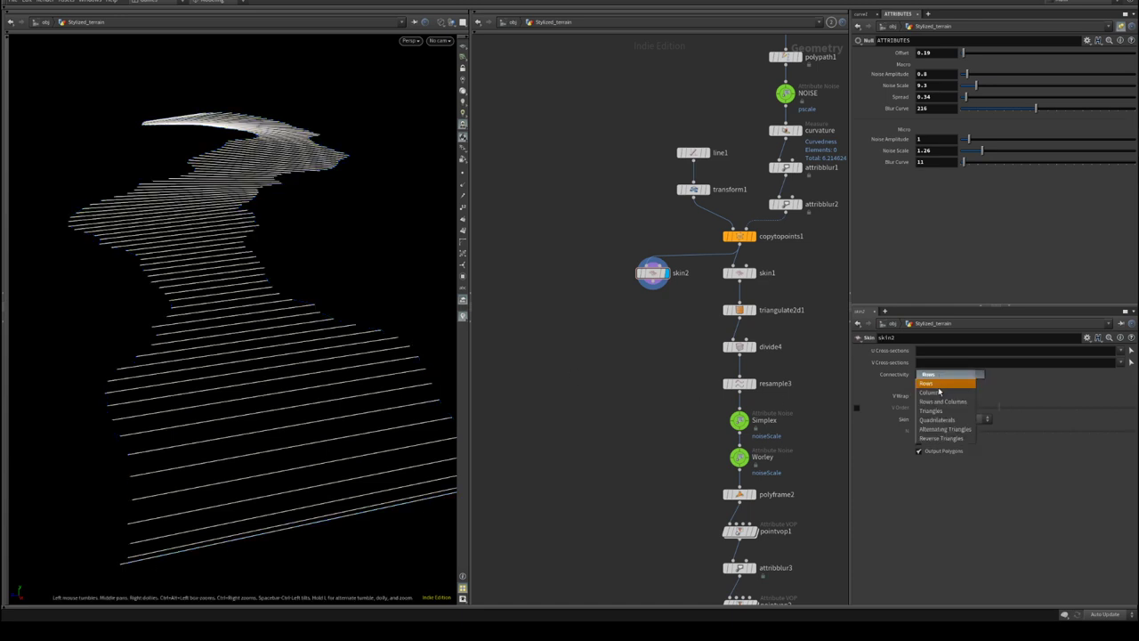
click(940, 386)
drag(244, 285, 498, 412)
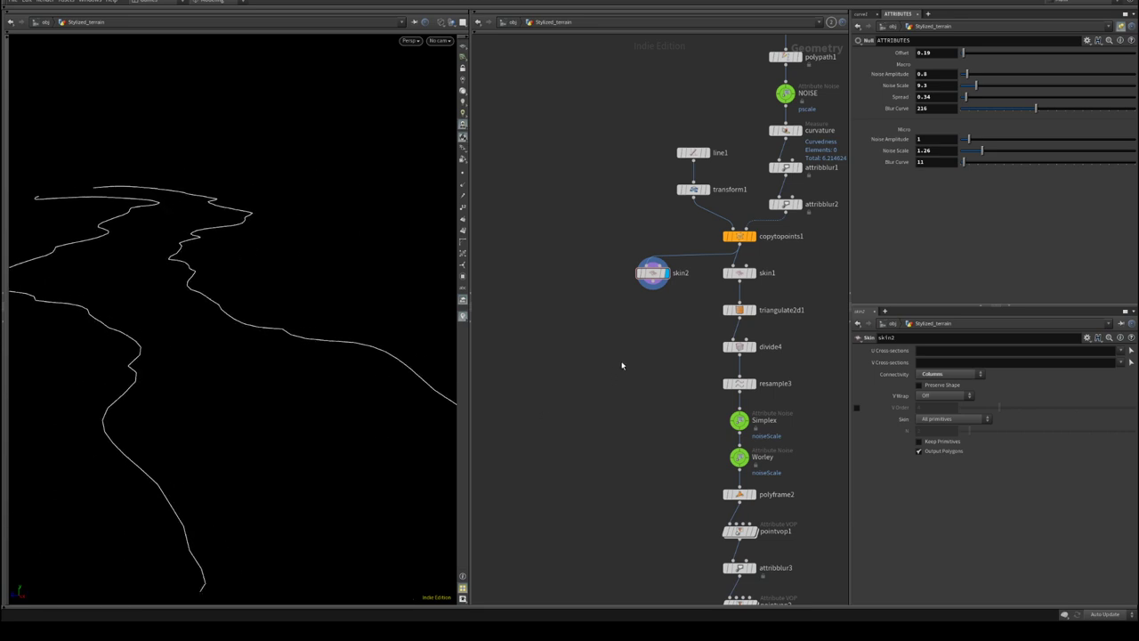
- Examine the two border curves and the node chain running from skin1 down to normal1
middle_drag(622, 365, 584, 345)
middle_drag(597, 390, 601, 369)
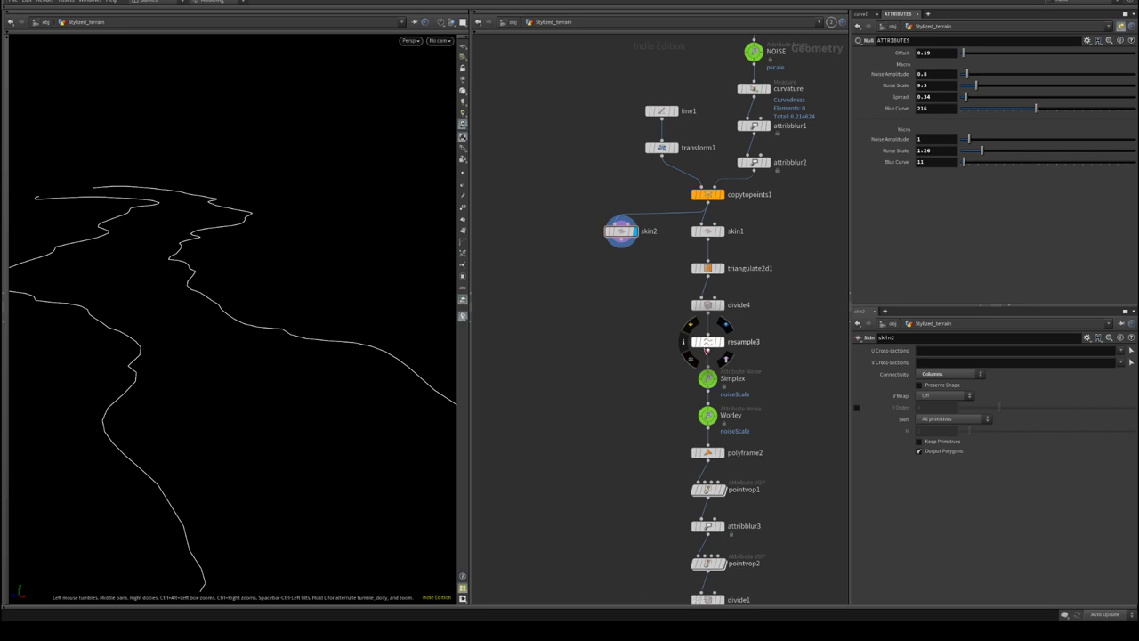
middle_drag(785, 461, 765, 328)
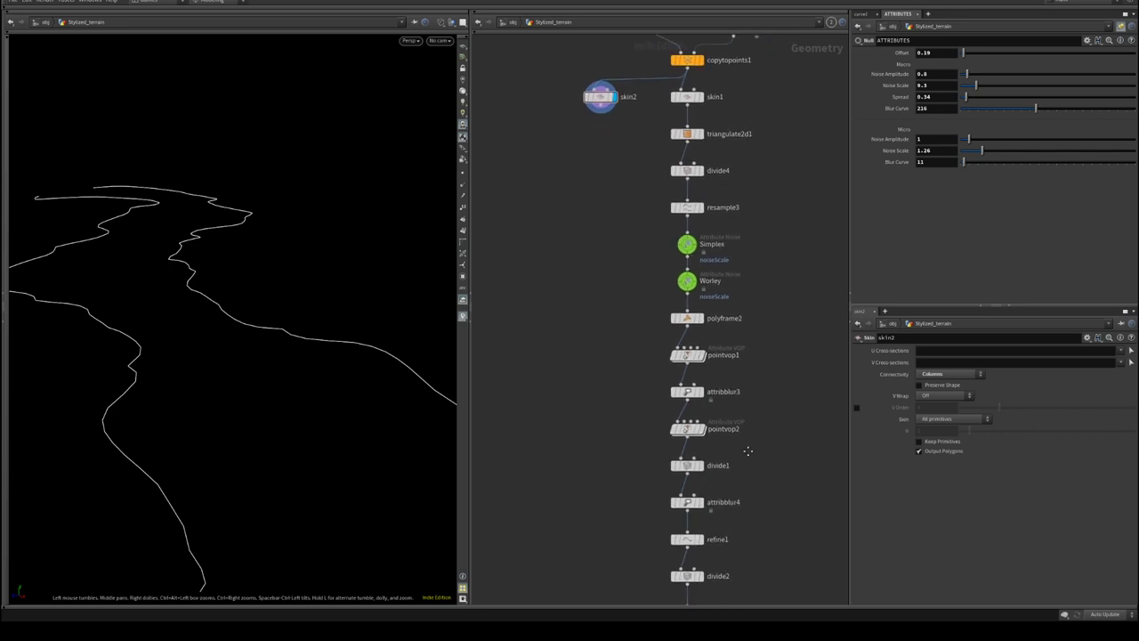
middle_drag(694, 552, 690, 524)
drag(167, 262, 198, 229)
middle_drag(578, 315, 650, 245)
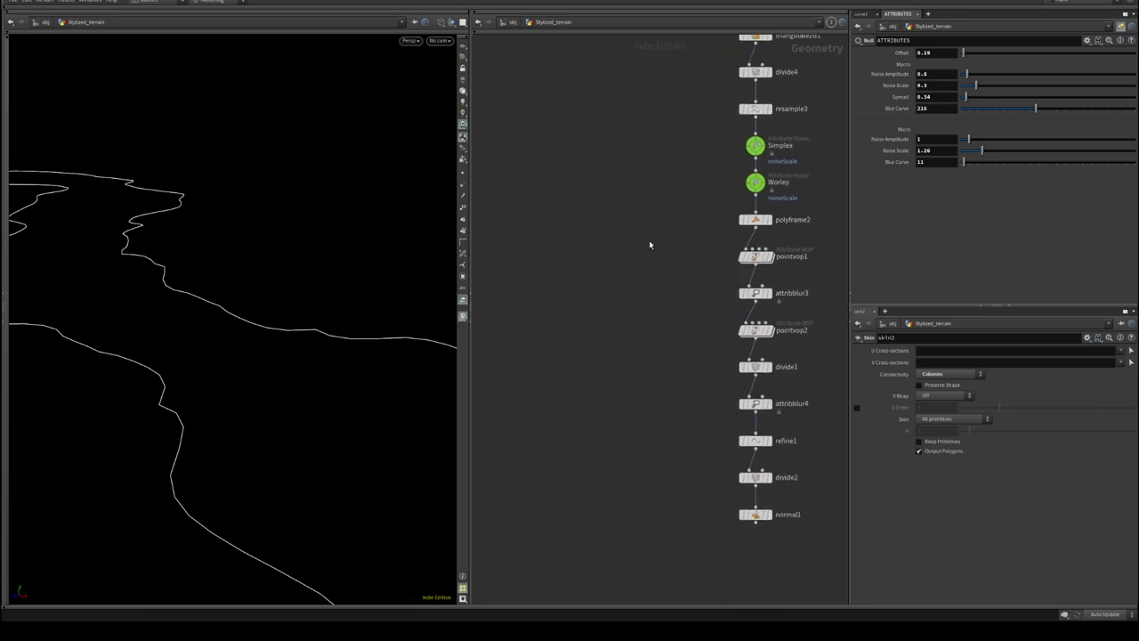
scroll(643, 365, down, 3)
scroll(792, 352, up, 3)
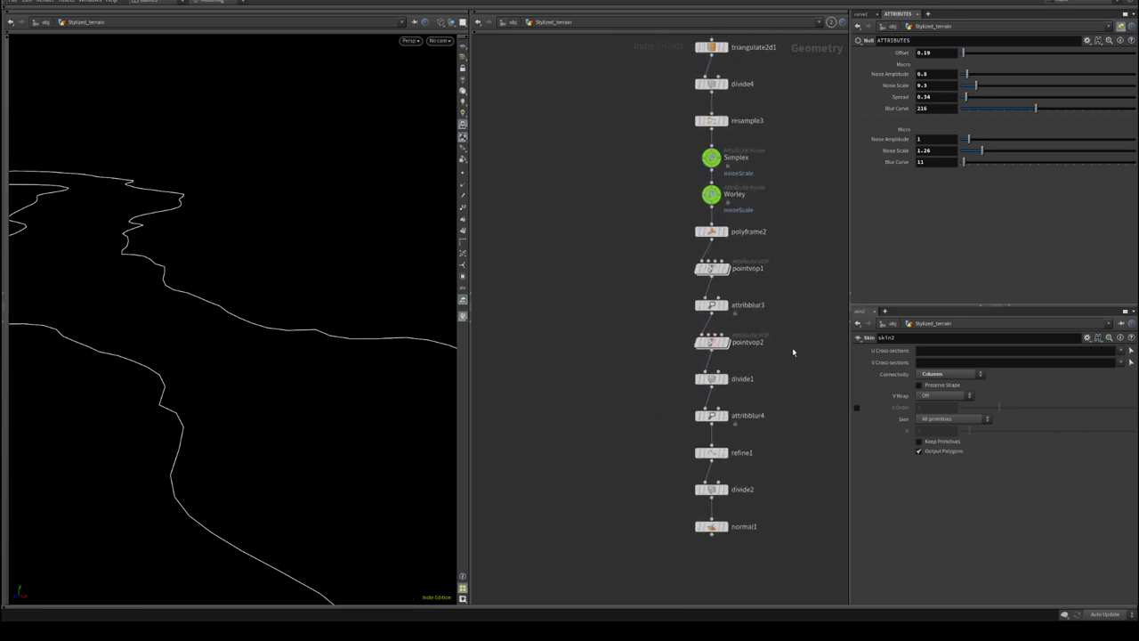
- Display normal1 as a shaded surface with wireframe overlay
click(723, 526)
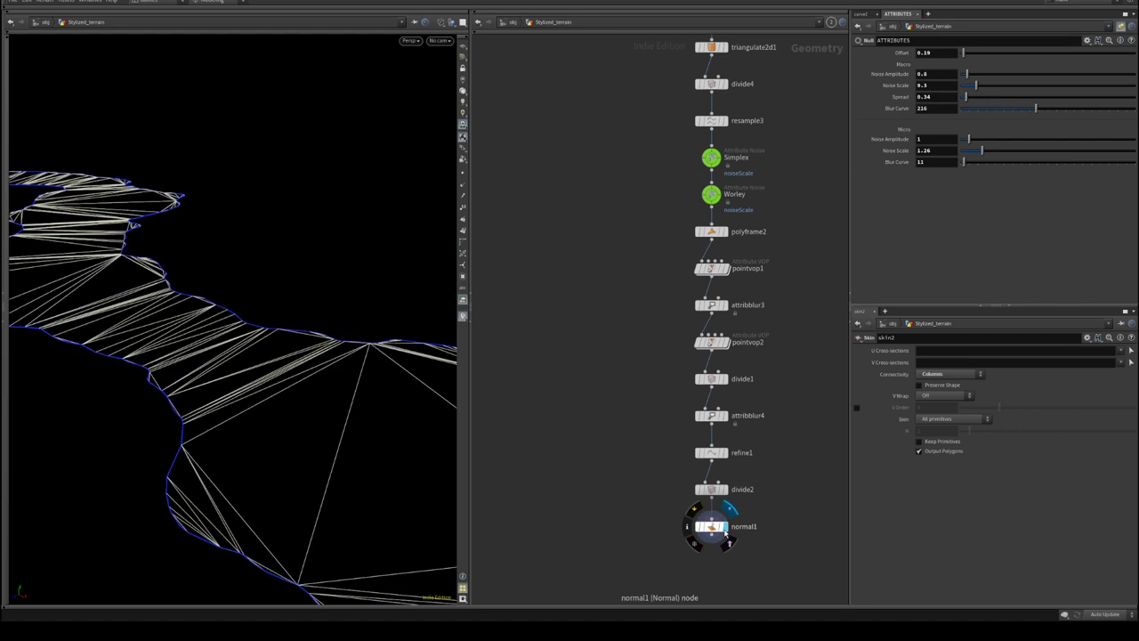
key(w)
key(shift+w)
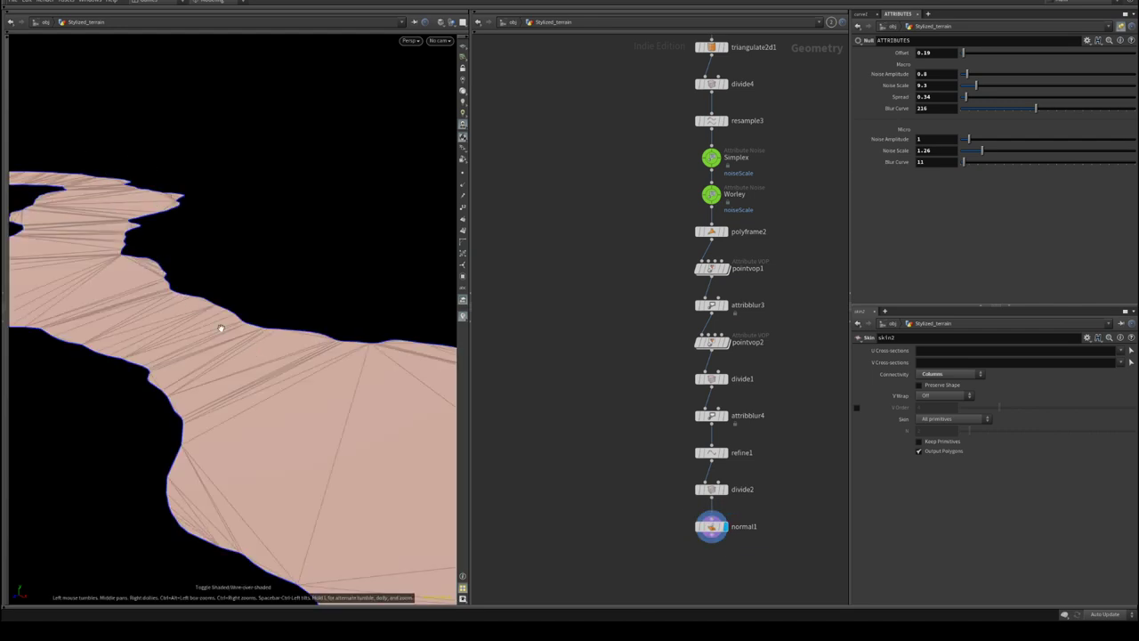
middle_drag(735, 98, 701, 206)
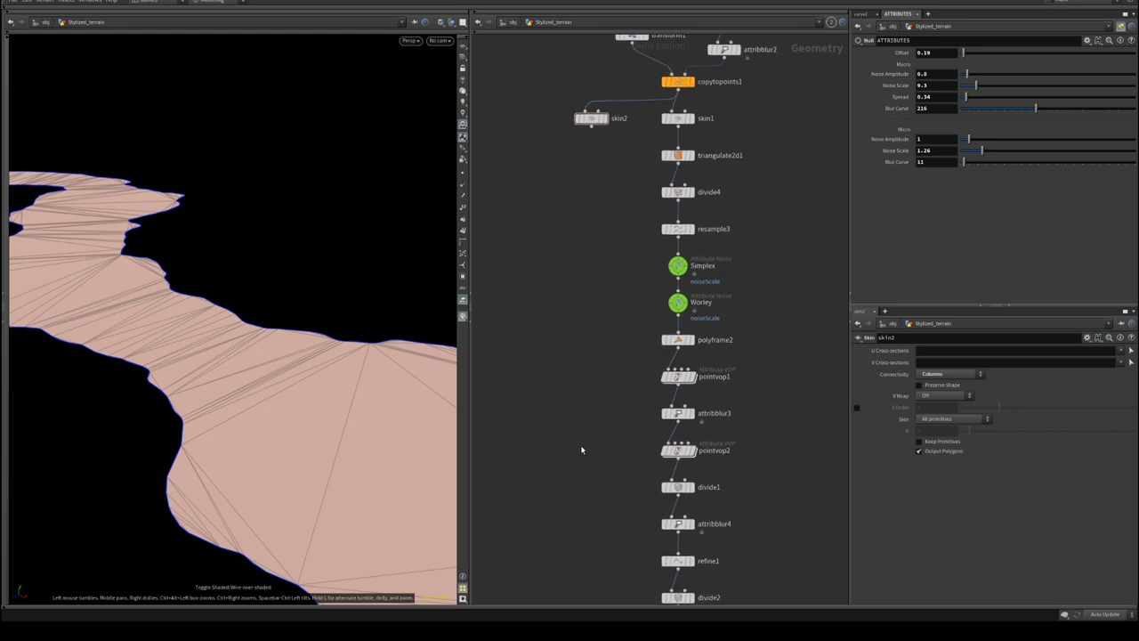
middle_drag(581, 450, 564, 428)
drag(714, 84, 629, 581)
click(583, 492)
middle_drag(584, 490, 580, 451)
scroll(581, 451, down, 2)
middle_drag(653, 189, 658, 227)
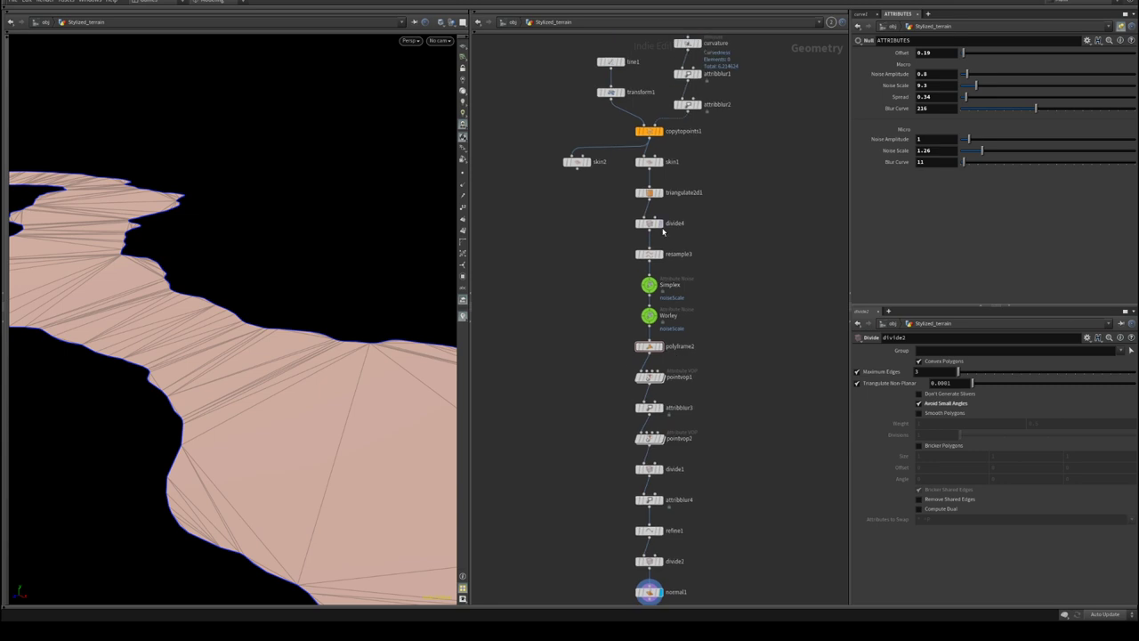
- Display the output of skin1 and save the scene file
click(664, 169)
key(ctrl+s)
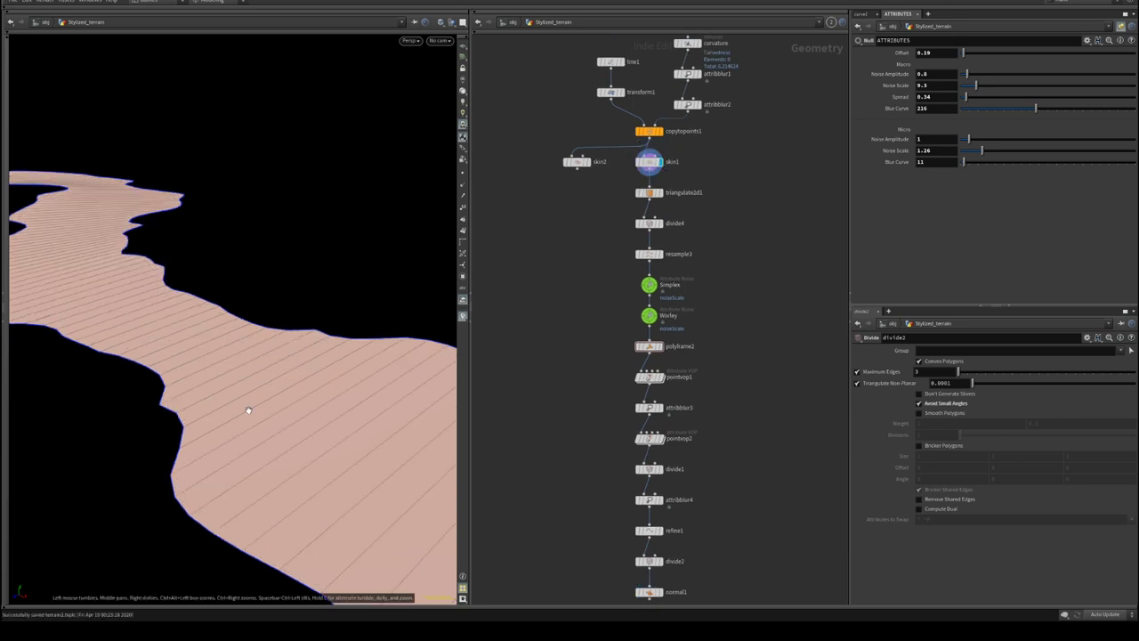
- Collapse the chain from skin1 through normal1 into a subnet and place it a little lower beneath copytopoints1
middle_drag(733, 246, 739, 201)
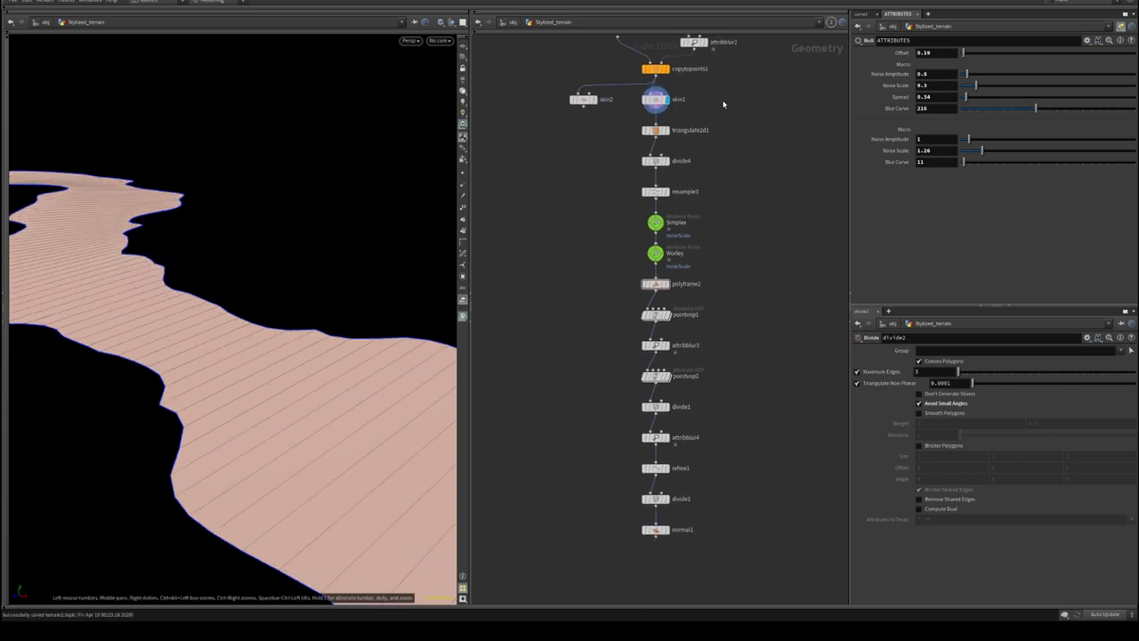
drag(723, 98, 634, 538)
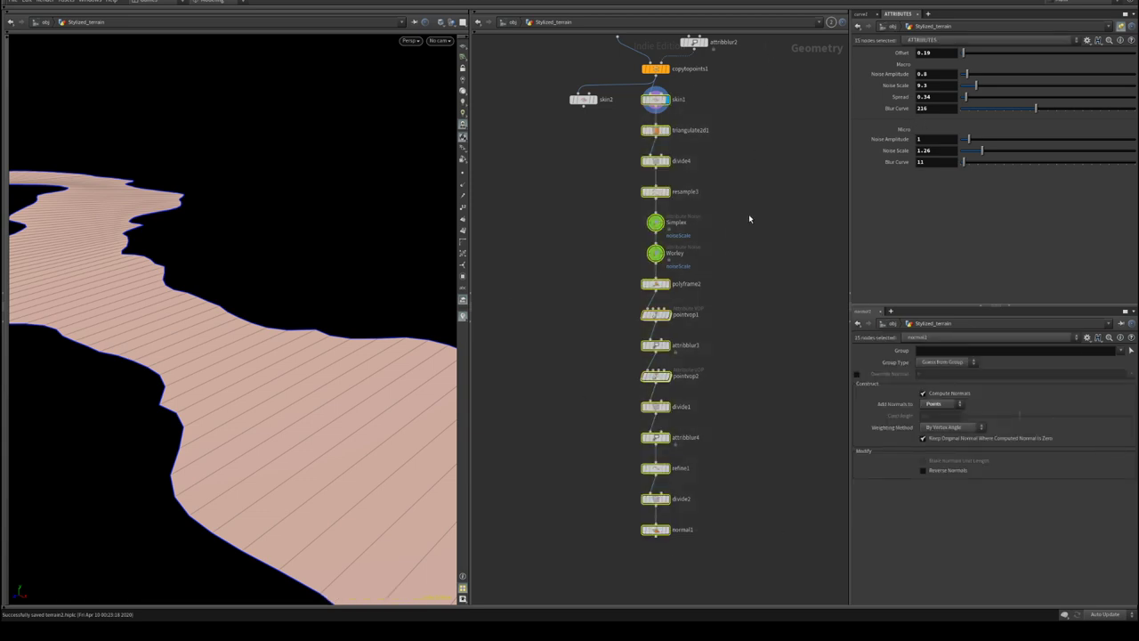
middle_drag(768, 155, 756, 210)
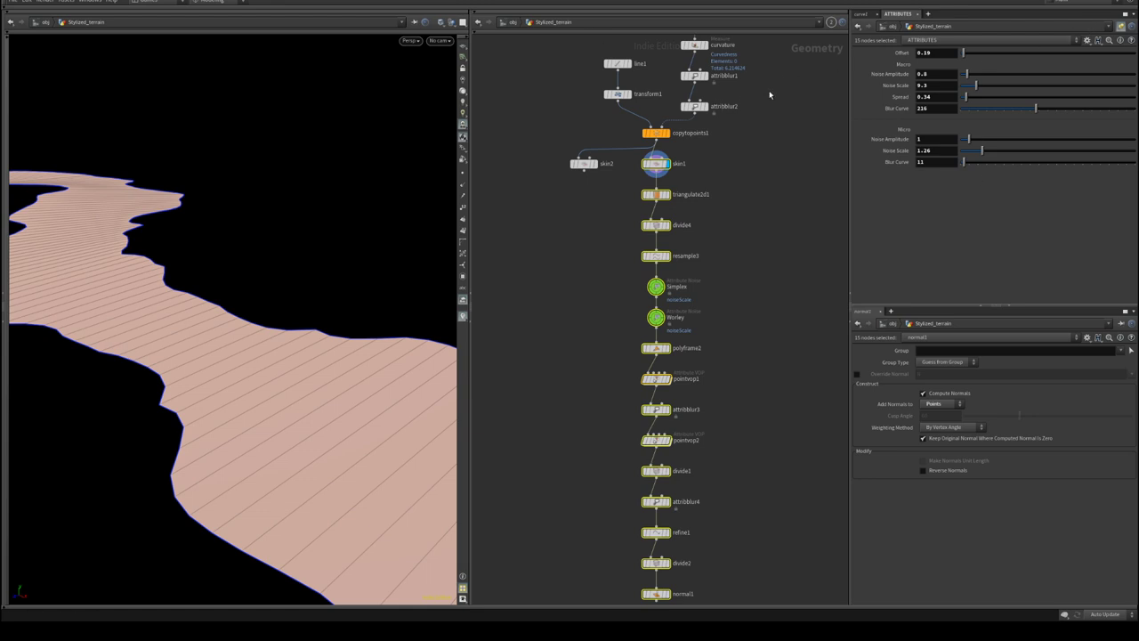
right_click(656, 164)
mouse_move(664, 181)
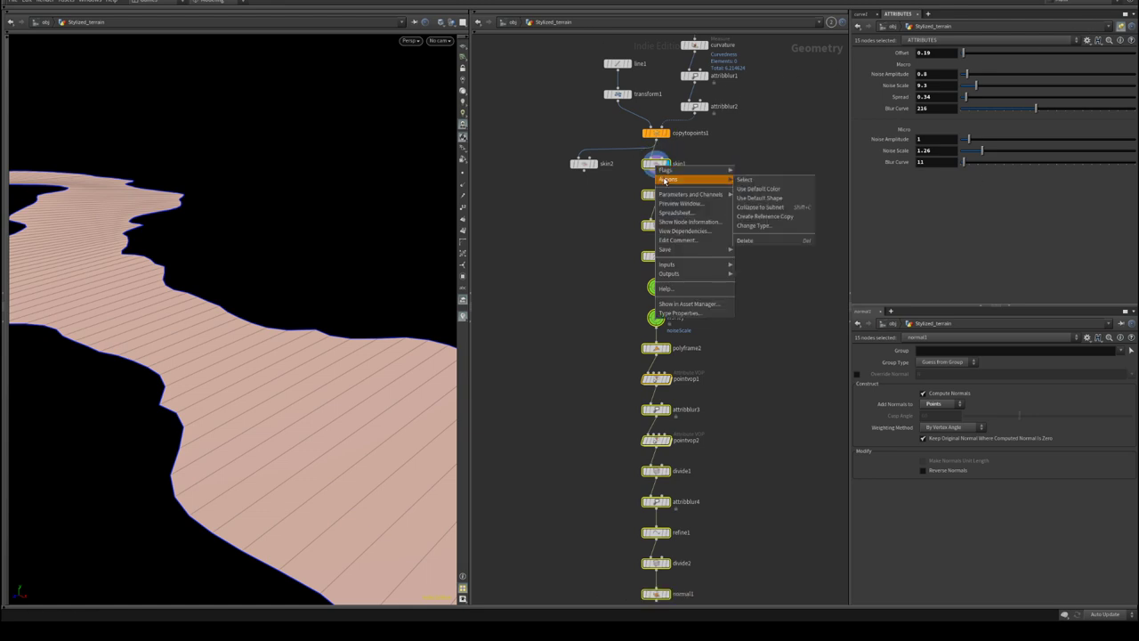
click(773, 207)
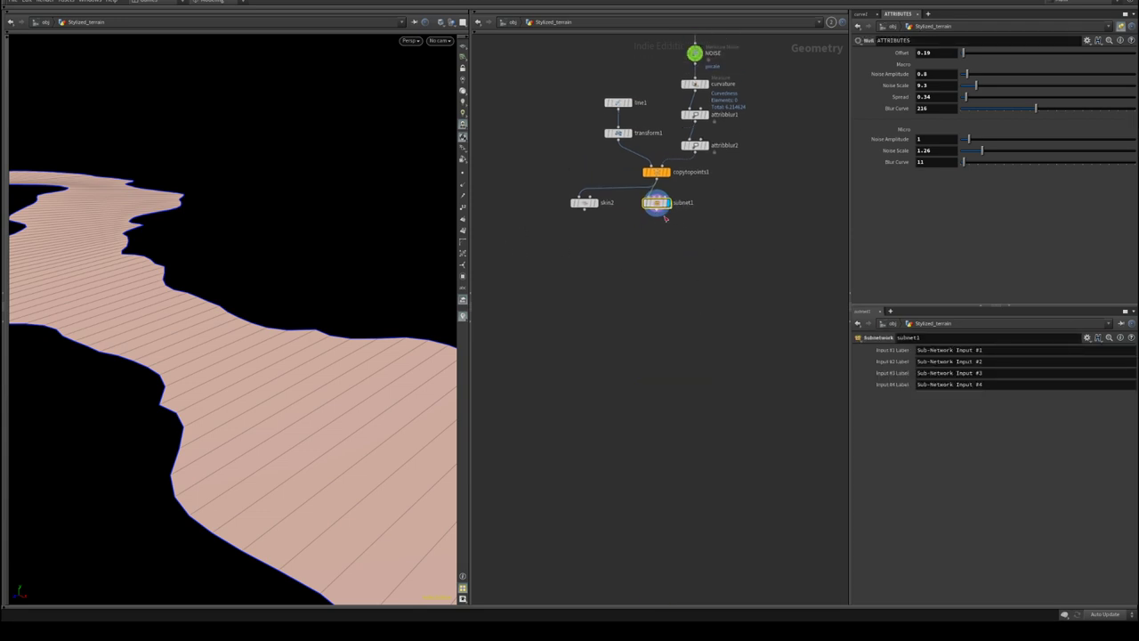
drag(657, 202, 658, 243)
click(584, 202)
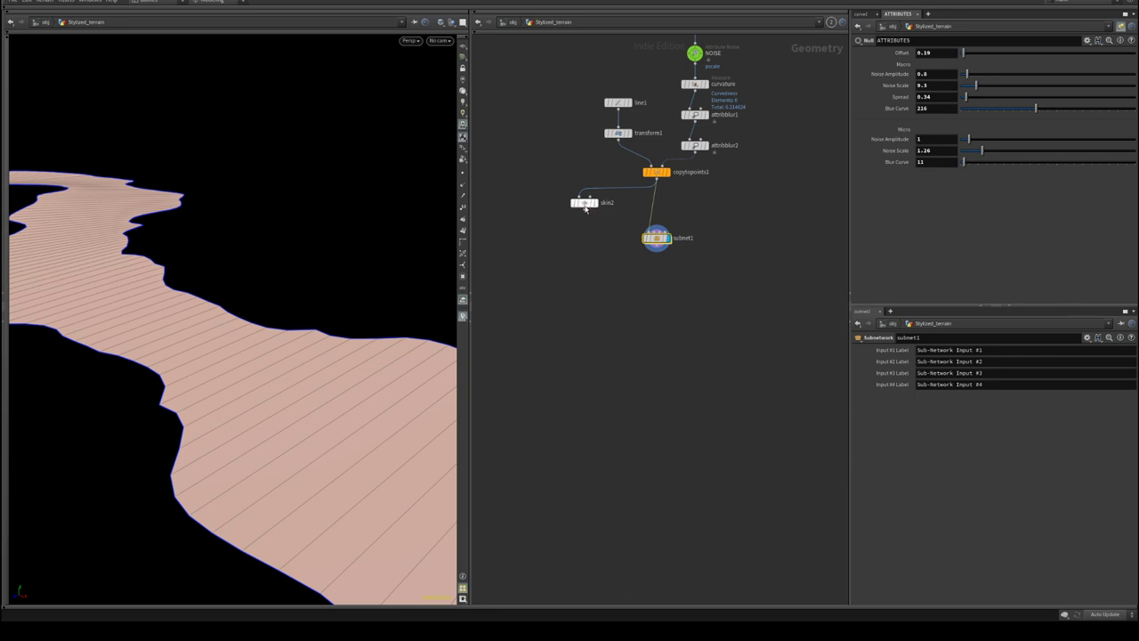
right_click(582, 204)
mouse_move(623, 223)
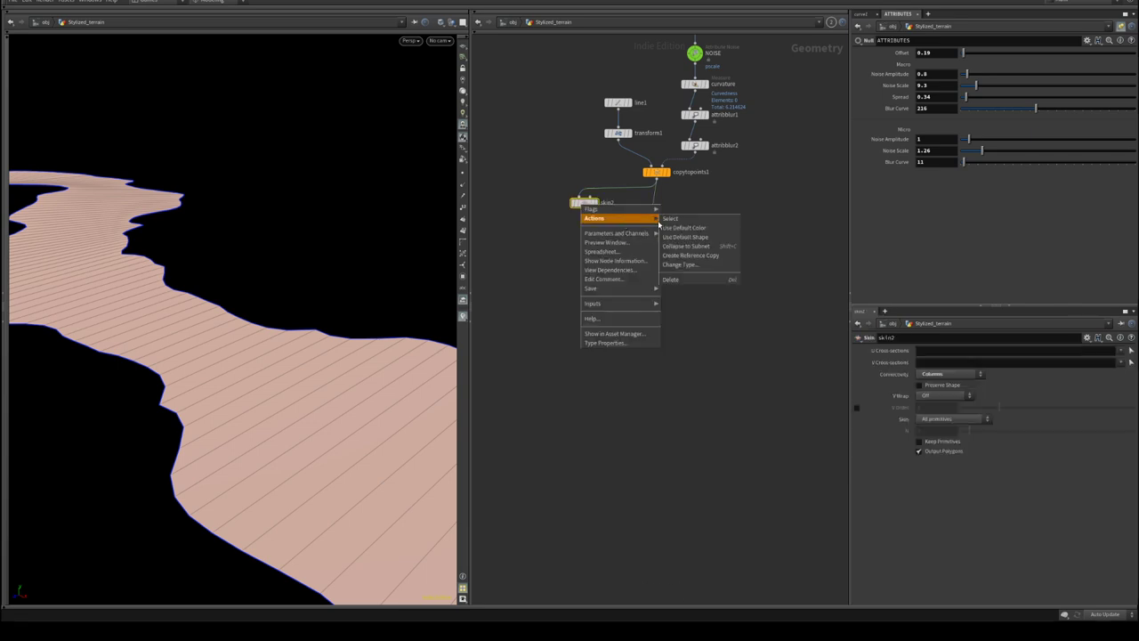
click(687, 245)
- Enter subnet1 to review the collapsed nodes and return to the Stylized_terrain network
scroll(722, 269, up, 1)
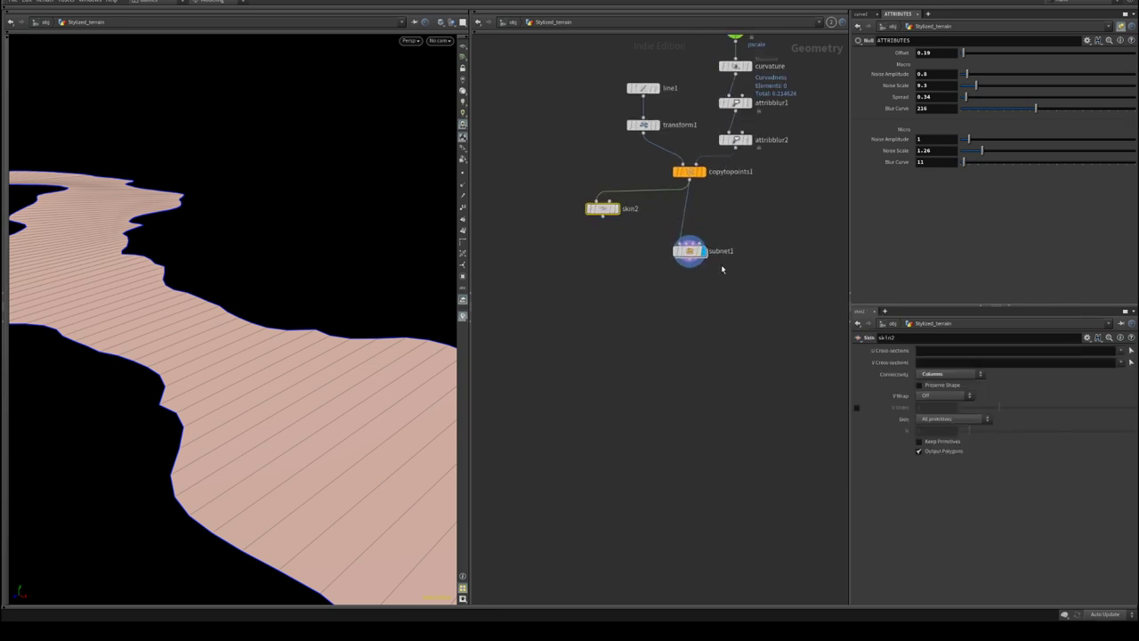
click(687, 251)
double_click(684, 251)
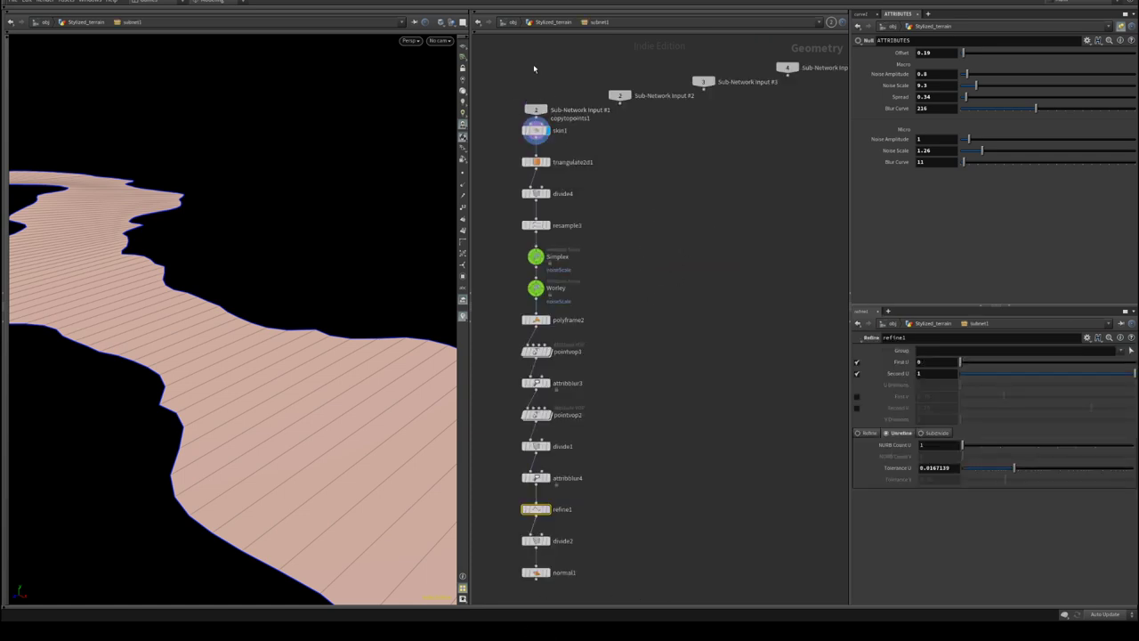
middle_drag(611, 190, 662, 146)
click(556, 25)
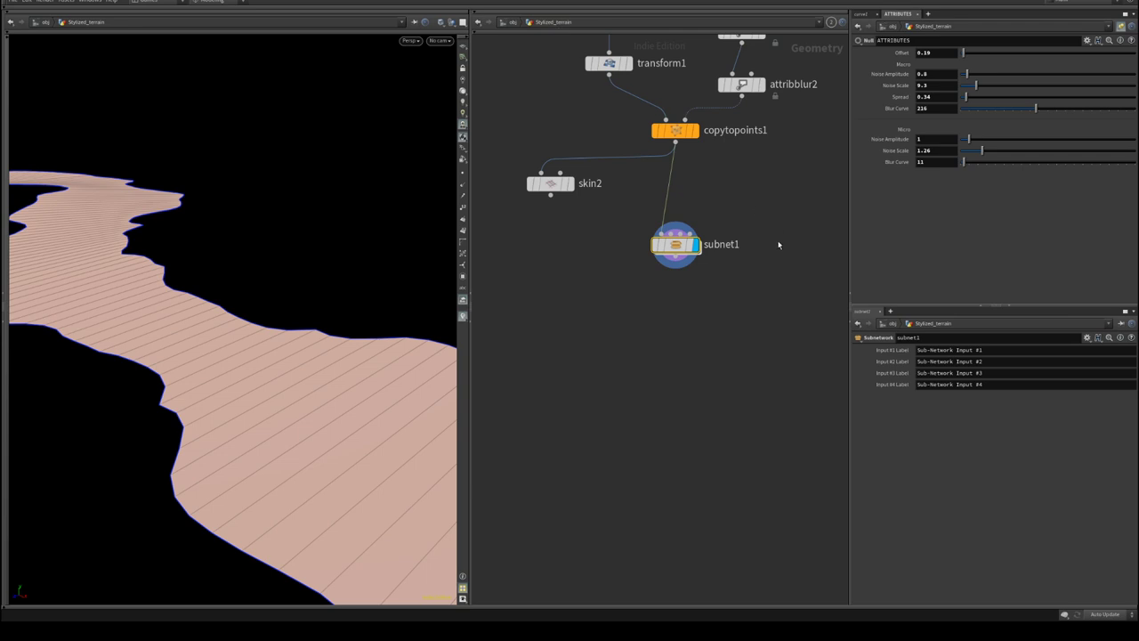
- Rename the subnet1 node as Micro_Noise
double_click(738, 247)
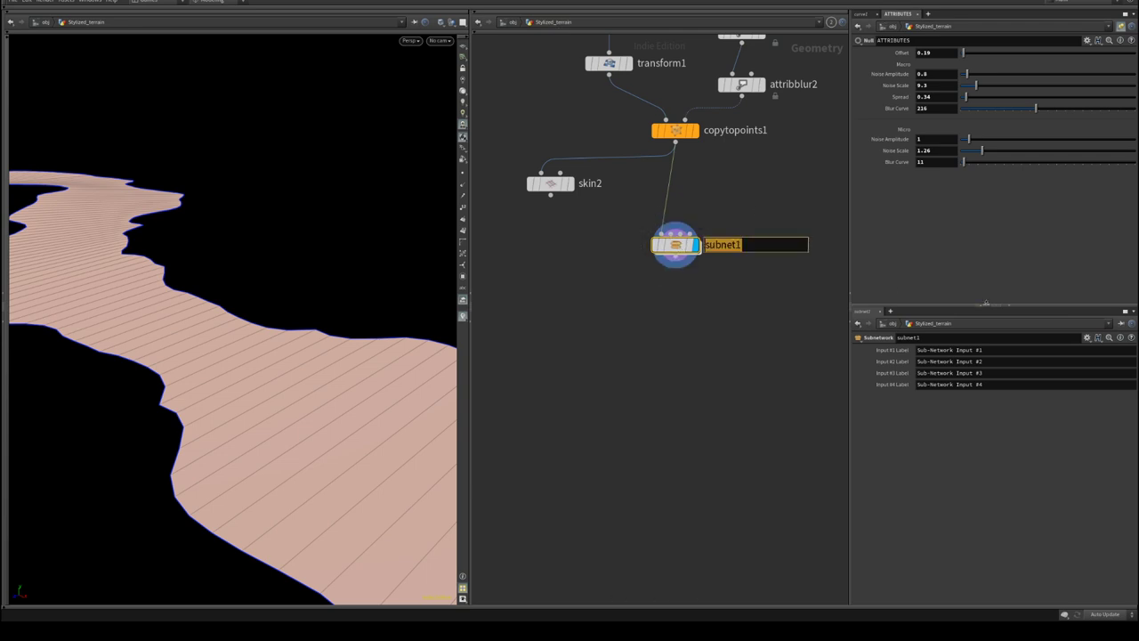
text(Micro_N)
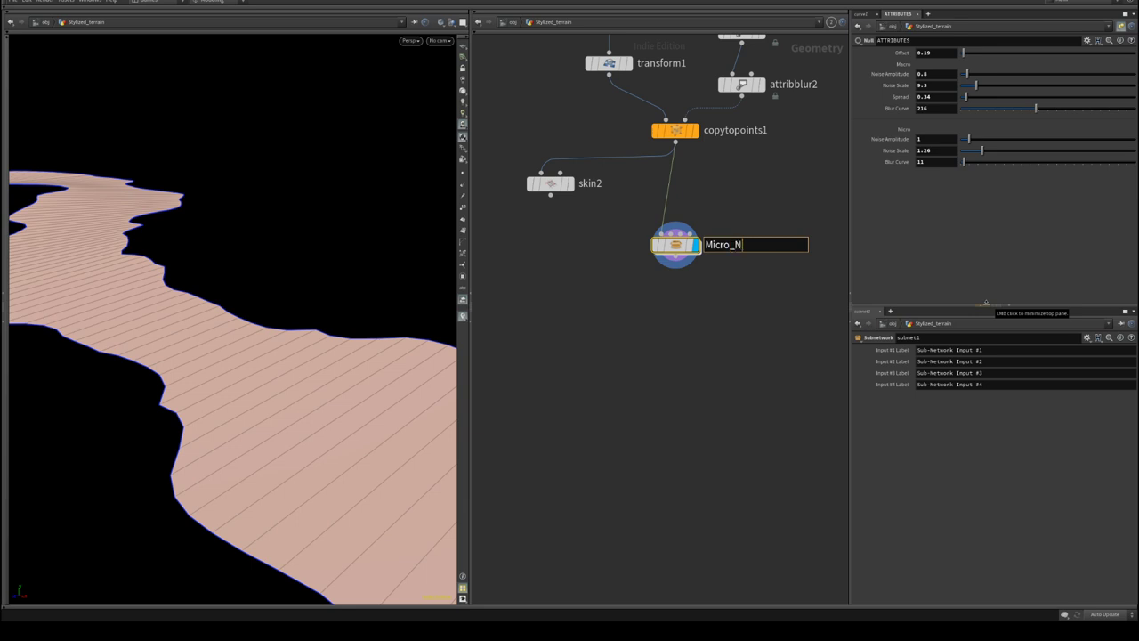
text(oise)
key(Return)
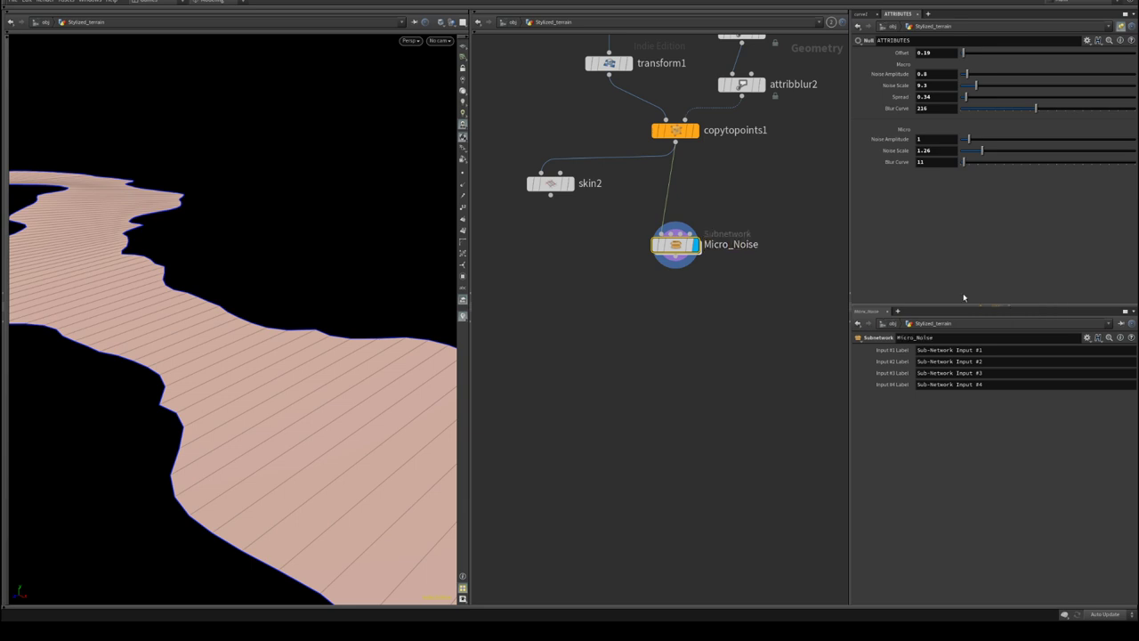
- Try orange and pink as the Micro_Noise node color and settle on medium blue
mouse_move(688, 249)
key(c)
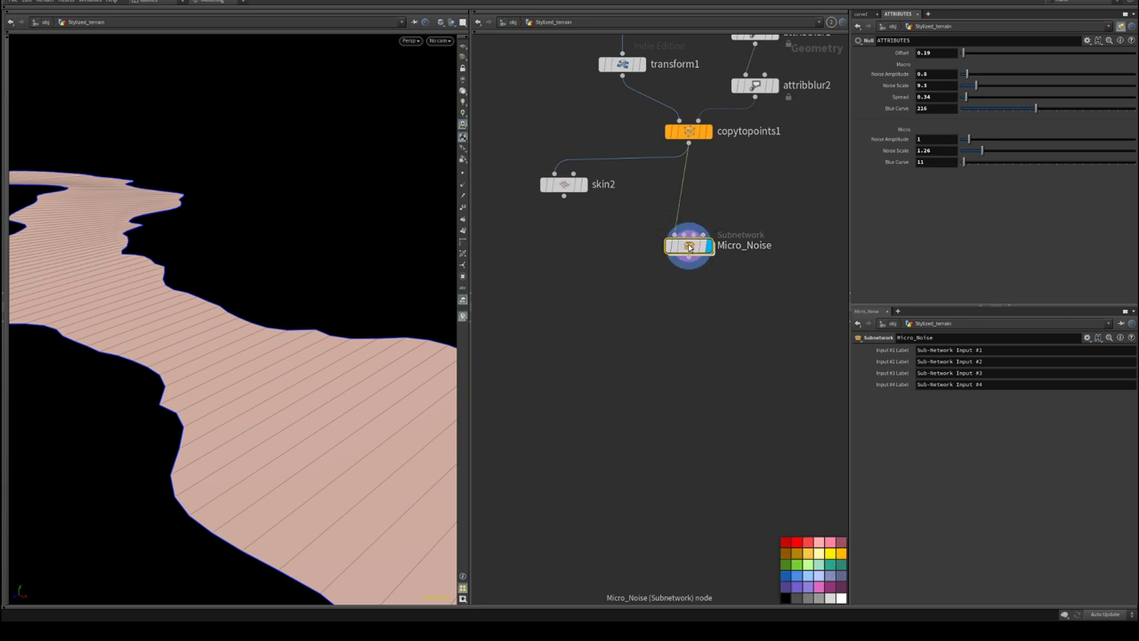
click(838, 555)
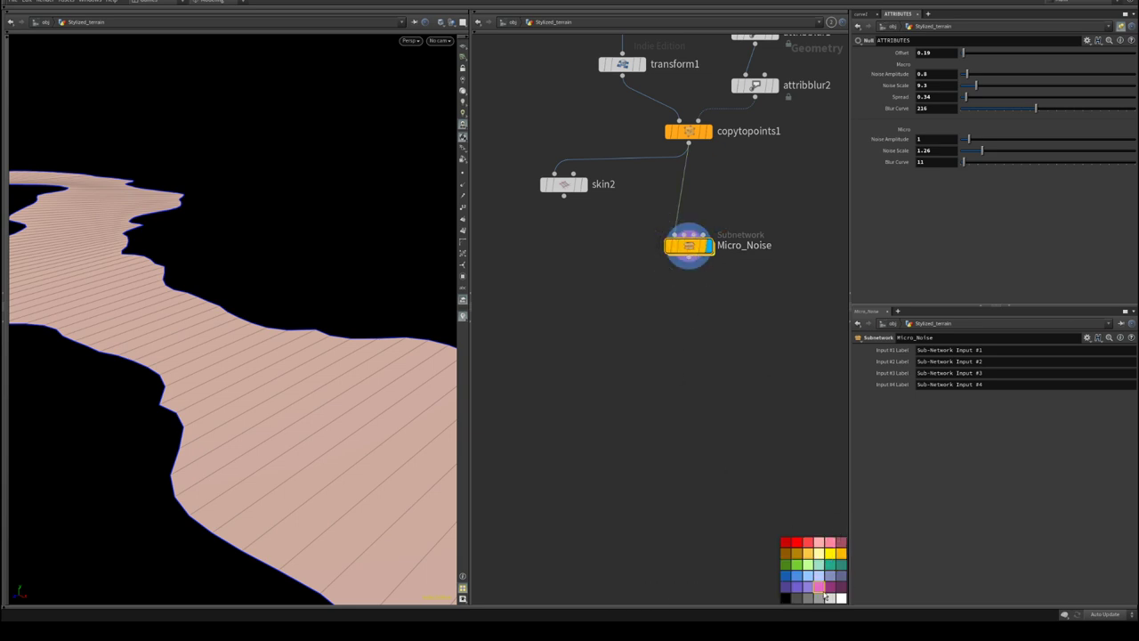
click(820, 588)
key(c)
key(c)
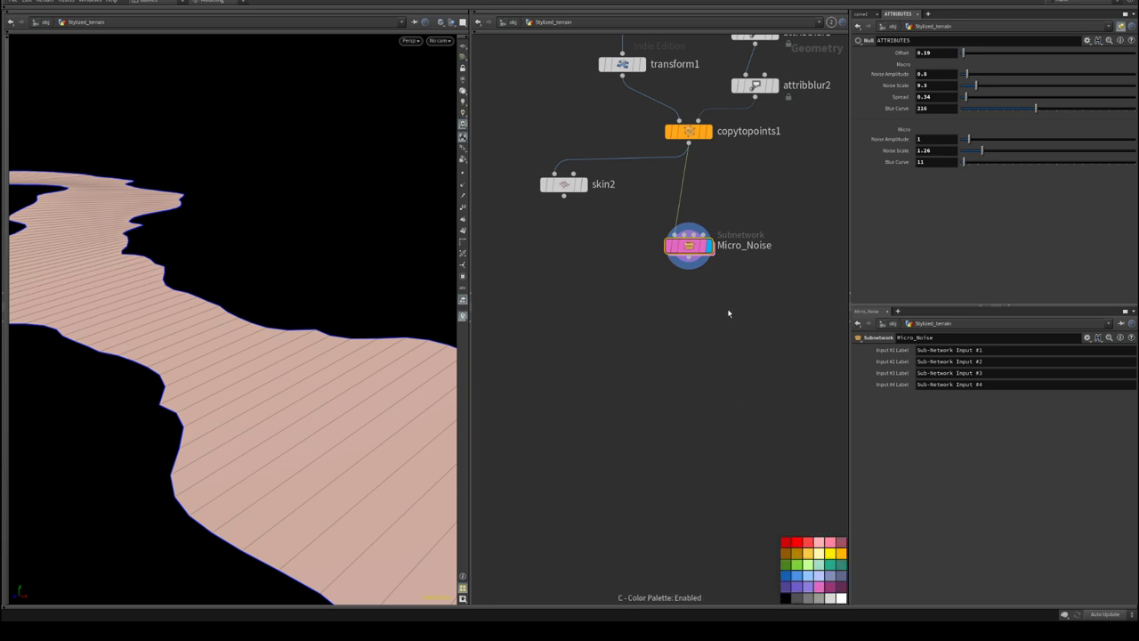
click(796, 576)
- Change the Micro_Noise node's shape to the star-like burst with side wings
key(z)
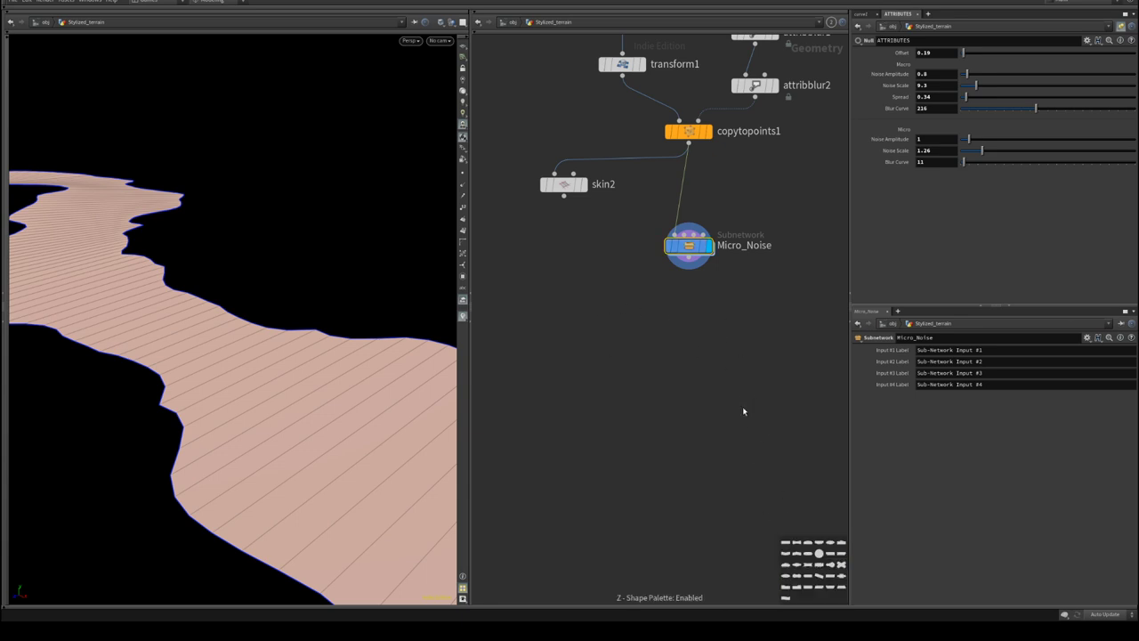
click(819, 578)
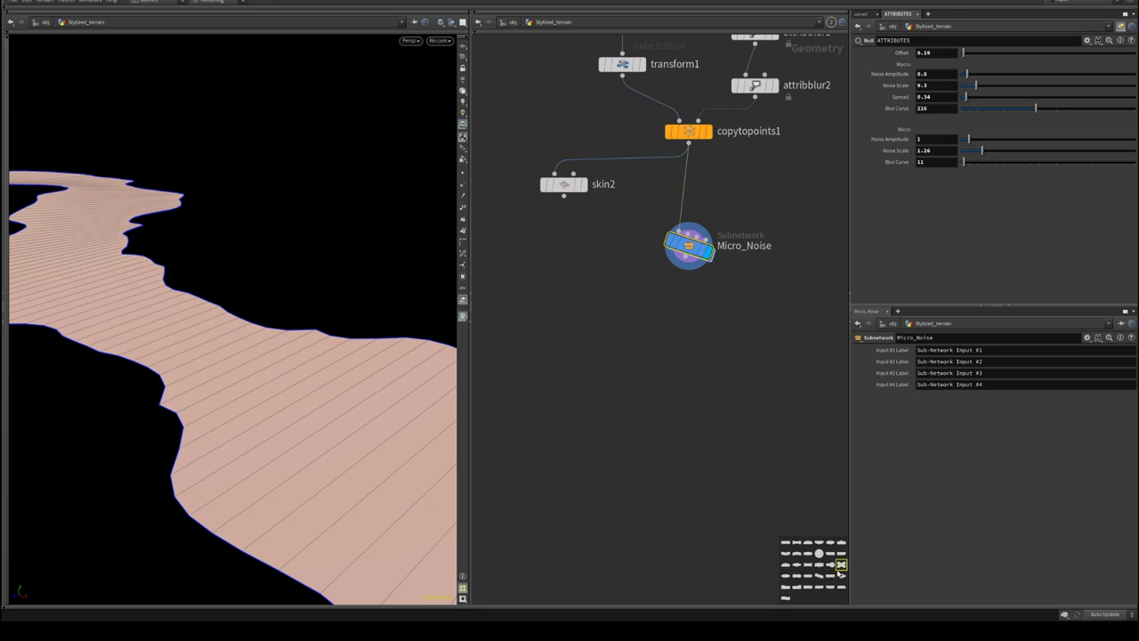
click(840, 578)
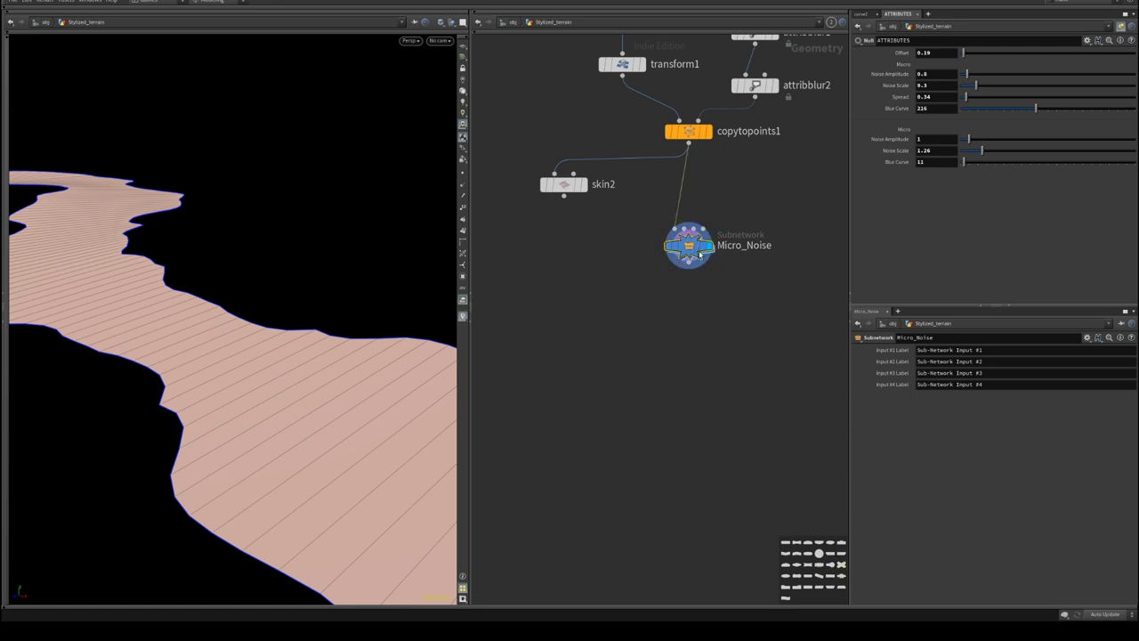
- Move Micro_Noise to the right of copytopoints1 and create a reference copy of it
drag(709, 247, 791, 231)
right_click(773, 232)
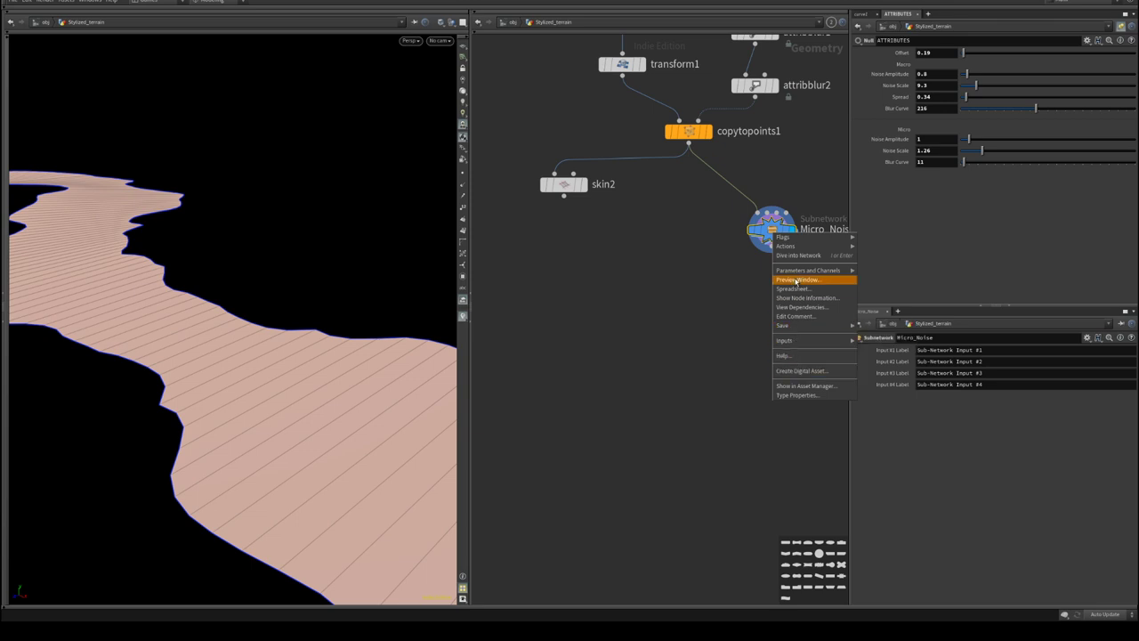
mouse_move(802, 247)
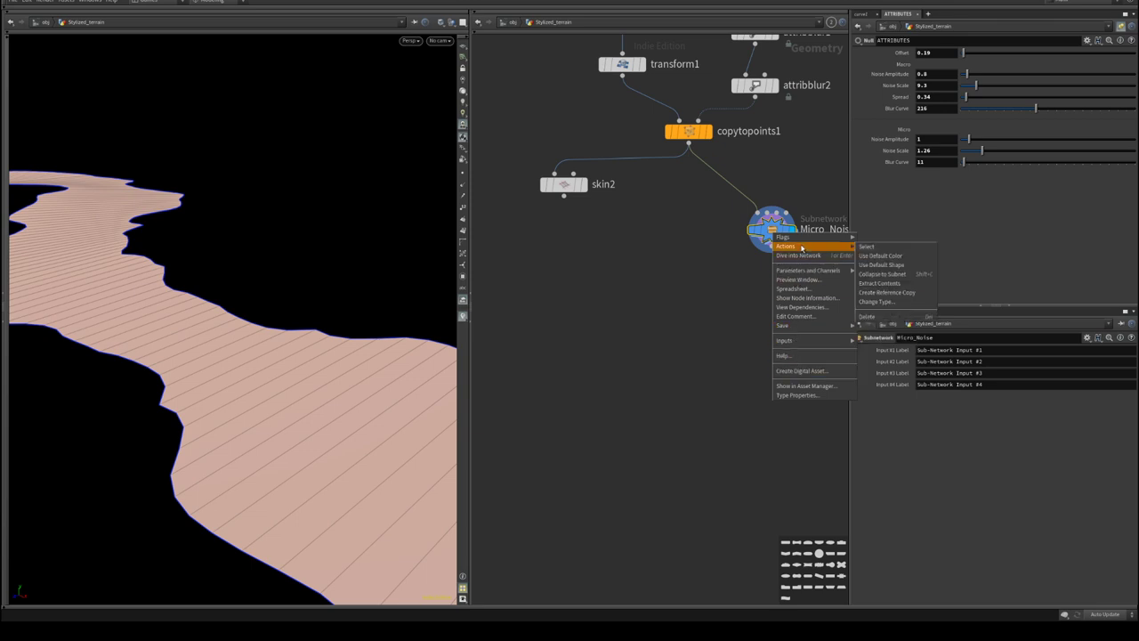
click(887, 291)
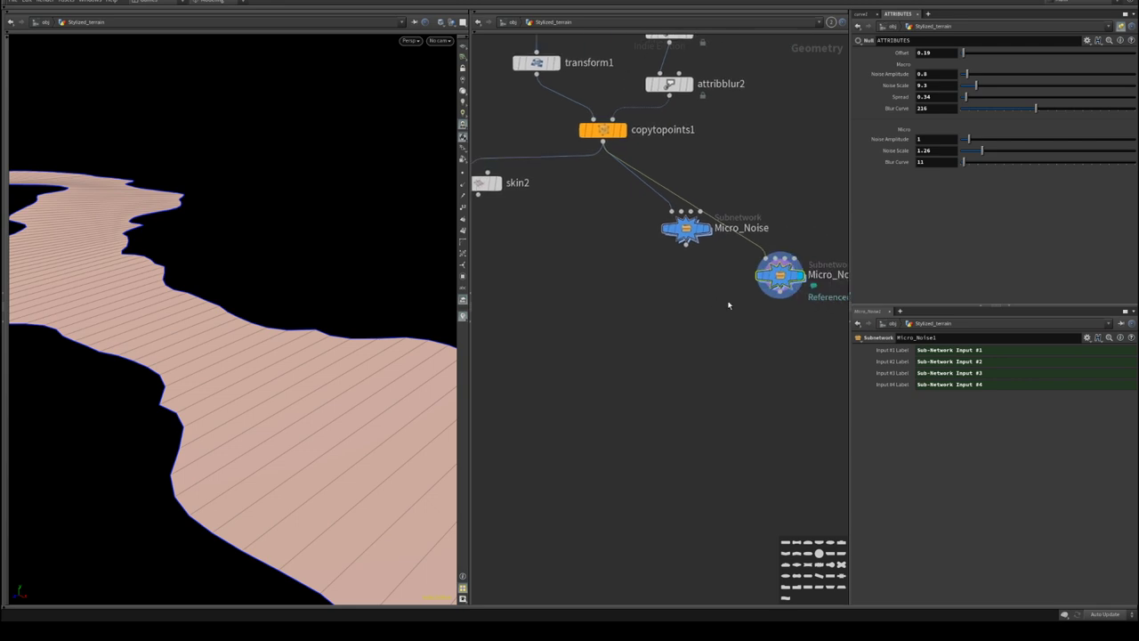
- Place the reference copy Micro_Noise1 beneath skin2 and line up the original Micro_Noise beneath attribblur2
drag(781, 276, 526, 221)
middle_drag(565, 295, 671, 325)
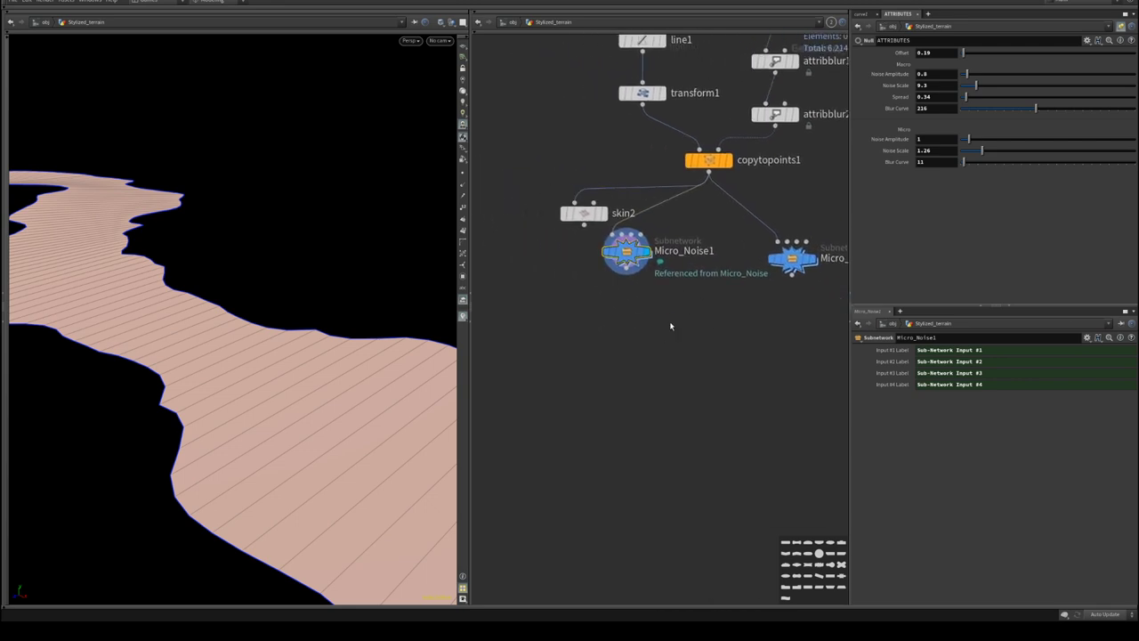
drag(627, 256, 606, 287)
middle_drag(724, 351, 673, 369)
drag(740, 278, 725, 295)
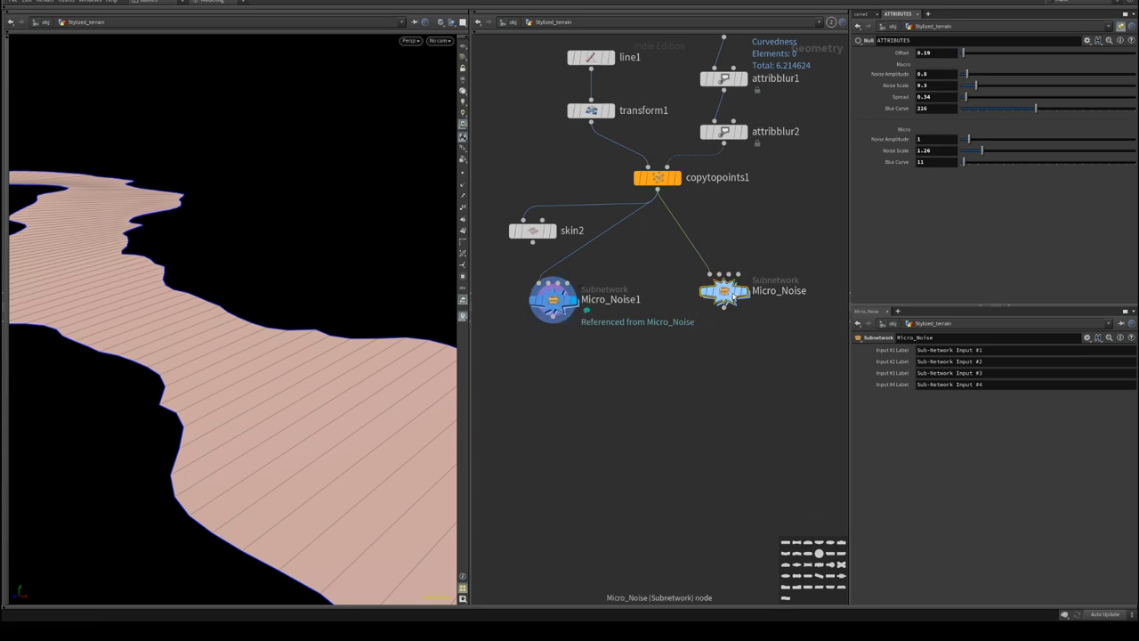
- Enter Micro_Noise to review its node chain and return to the Stylized_terrain network
double_click(724, 291)
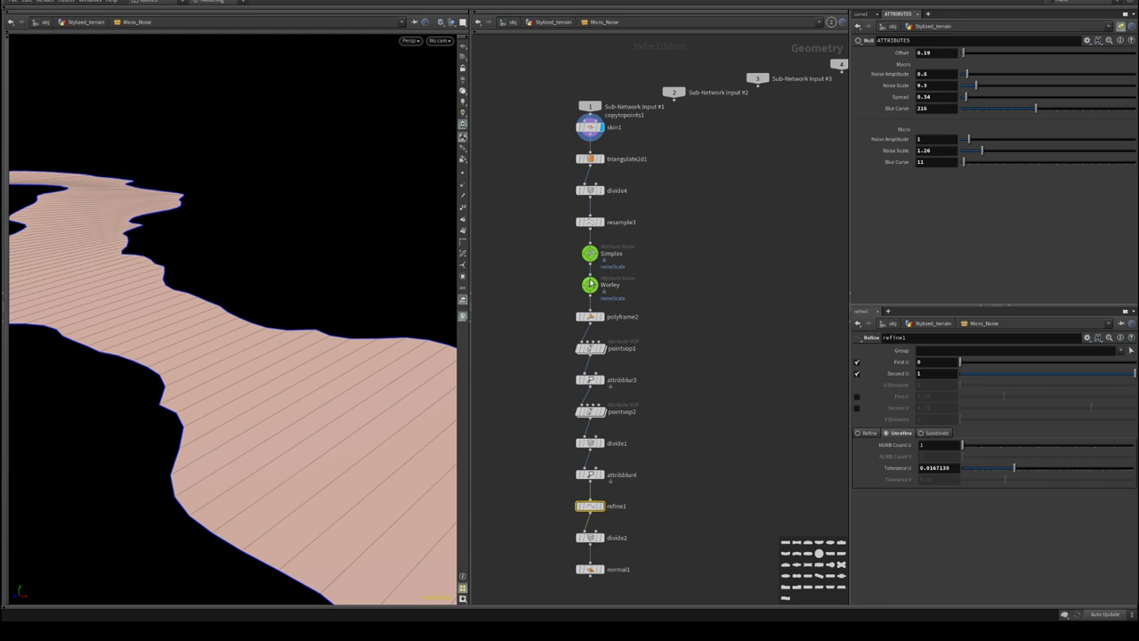
middle_drag(662, 277, 760, 256)
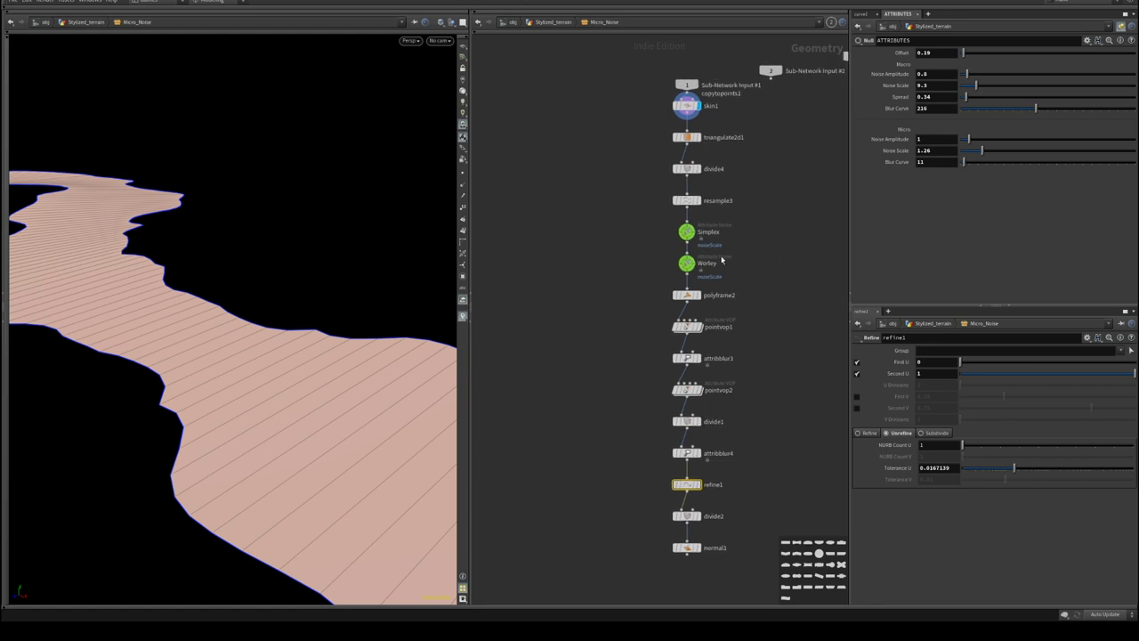
click(552, 21)
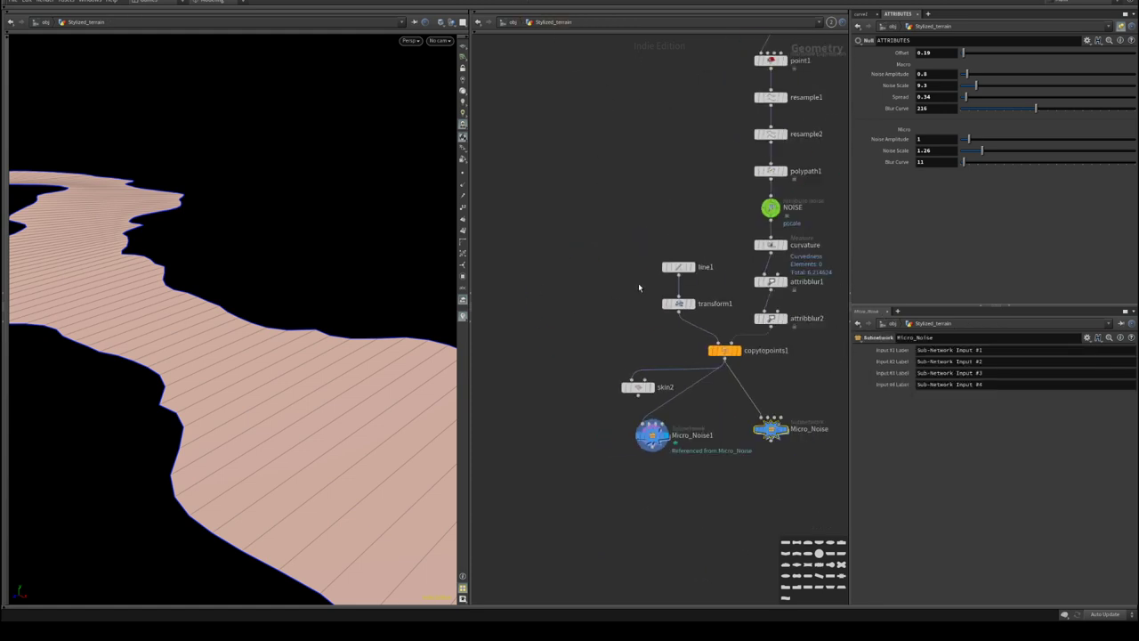
- Select Micro_Noise1 and raise the Offset in the ATTRIBUTES controls to 1.55
click(634, 352)
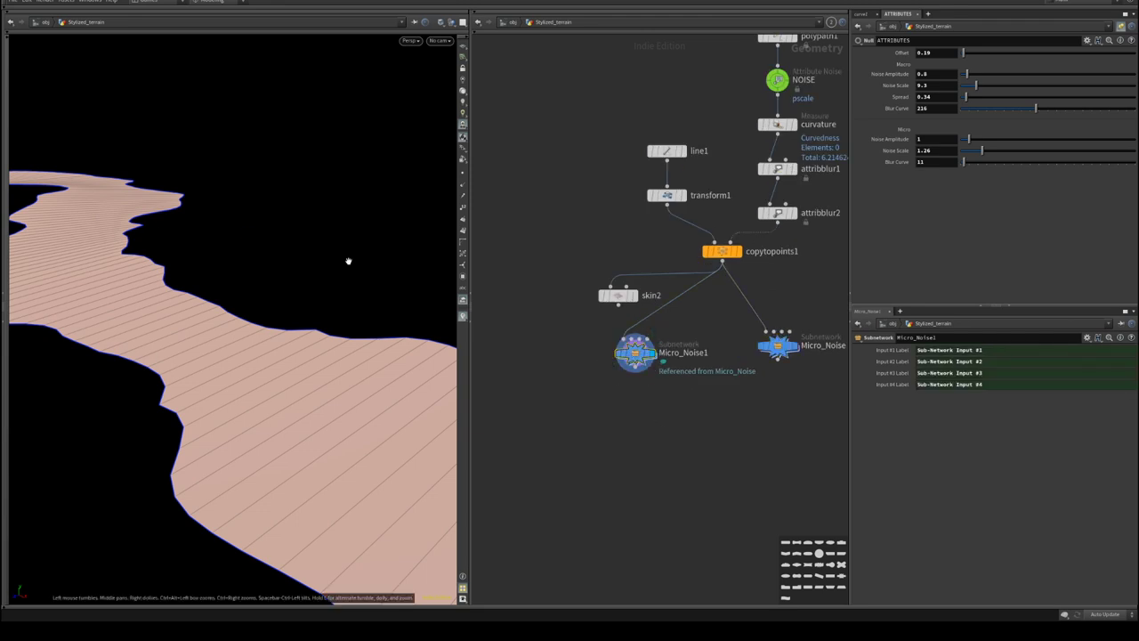
mouse_move(964, 55)
mouse_down()
mouse_move(989, 56)
mouse_move(970, 66)
mouse_move(987, 54)
mouse_up()
key(ctrl+z)
- Compare the outputs of Micro_Noise and Micro_Noise1 in the viewport with shaded display
click(788, 354)
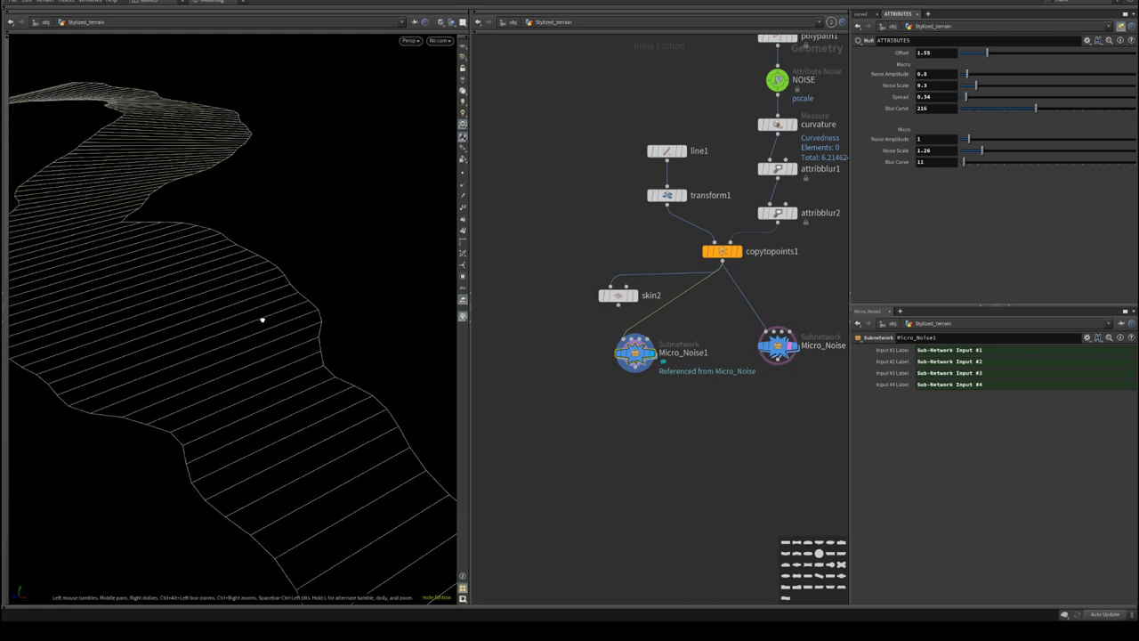
click(795, 345)
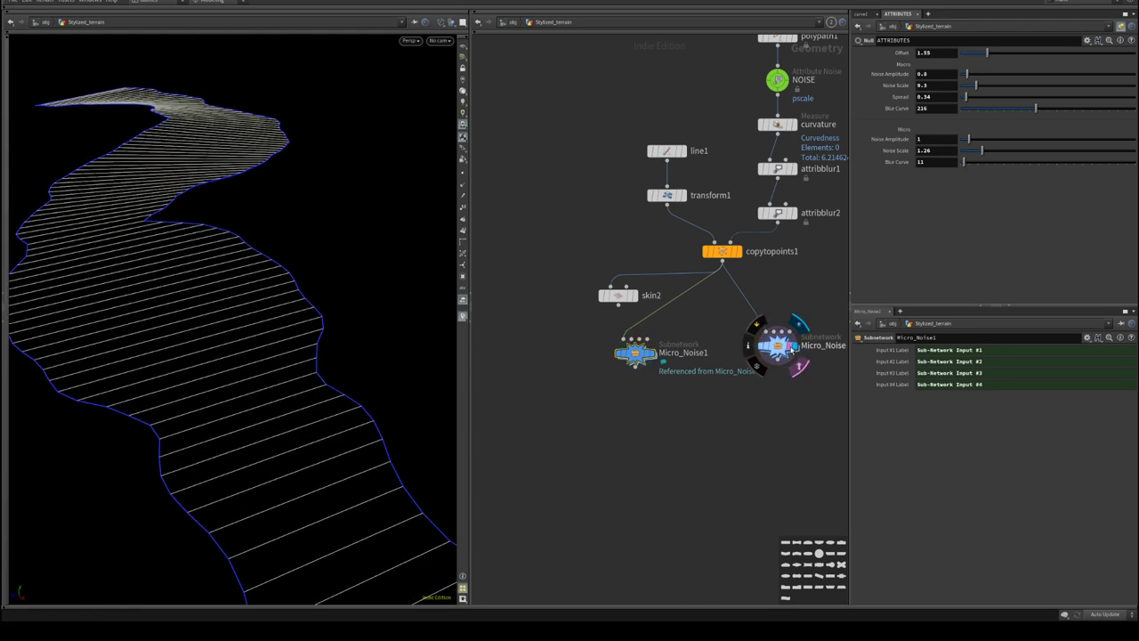
key(w)
drag(274, 365, 294, 346)
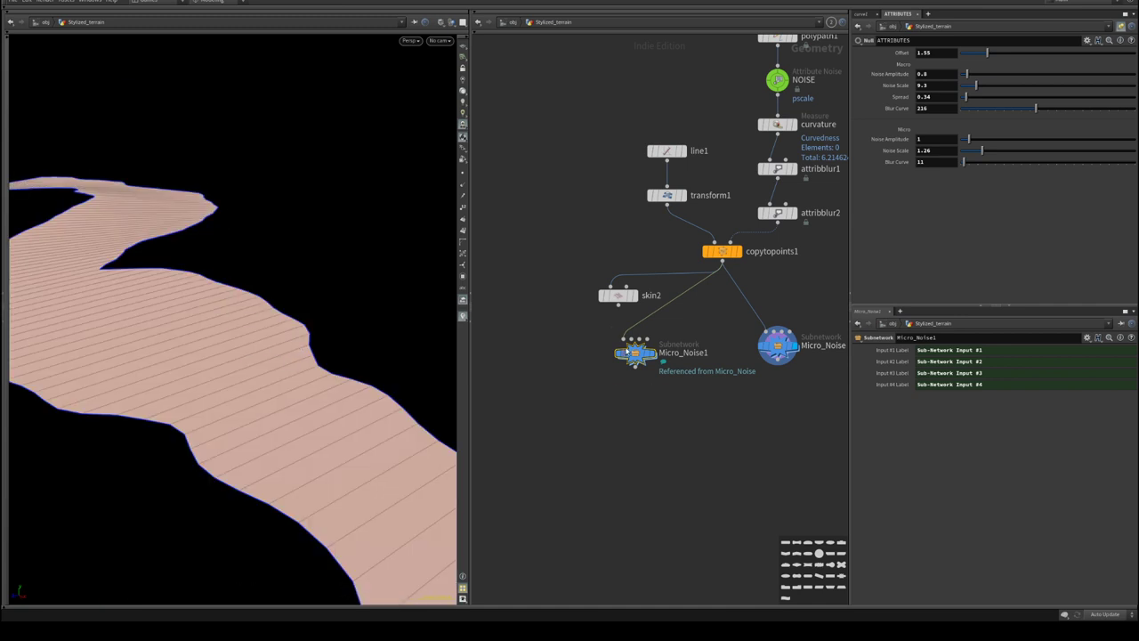
mouse_move(656, 369)
click(656, 333)
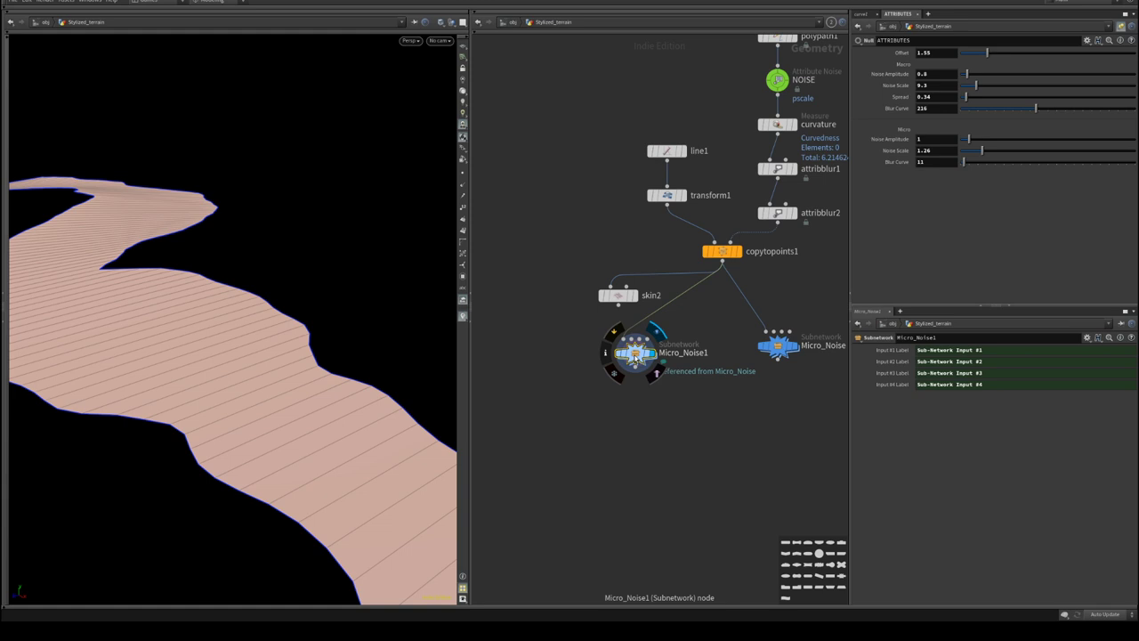
- Inside Micro_Noise, detach skin1 from the chain and cut it out of the subnet
double_click(748, 371)
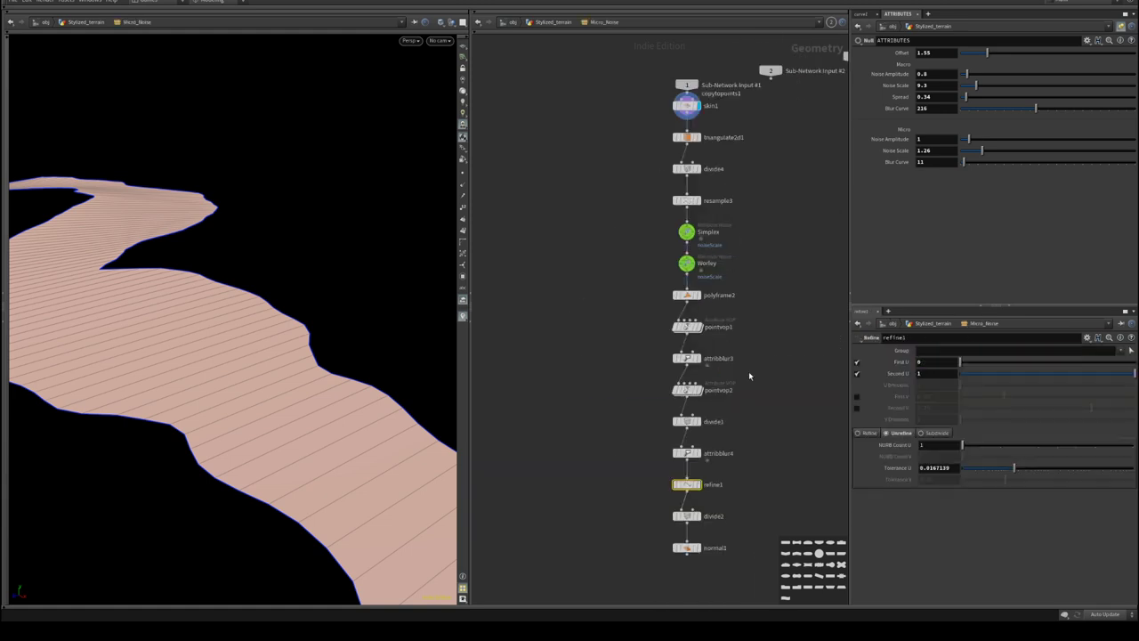
middle_drag(739, 233, 723, 466)
scroll(733, 336, up, 3)
mouse_move(648, 290)
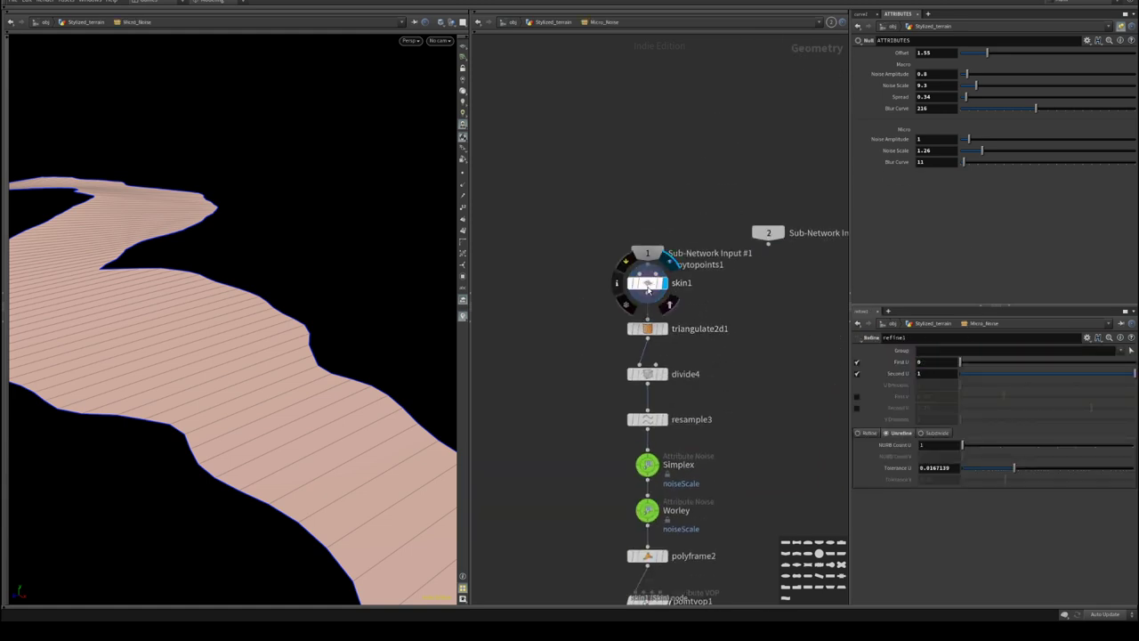
drag(650, 283, 746, 323)
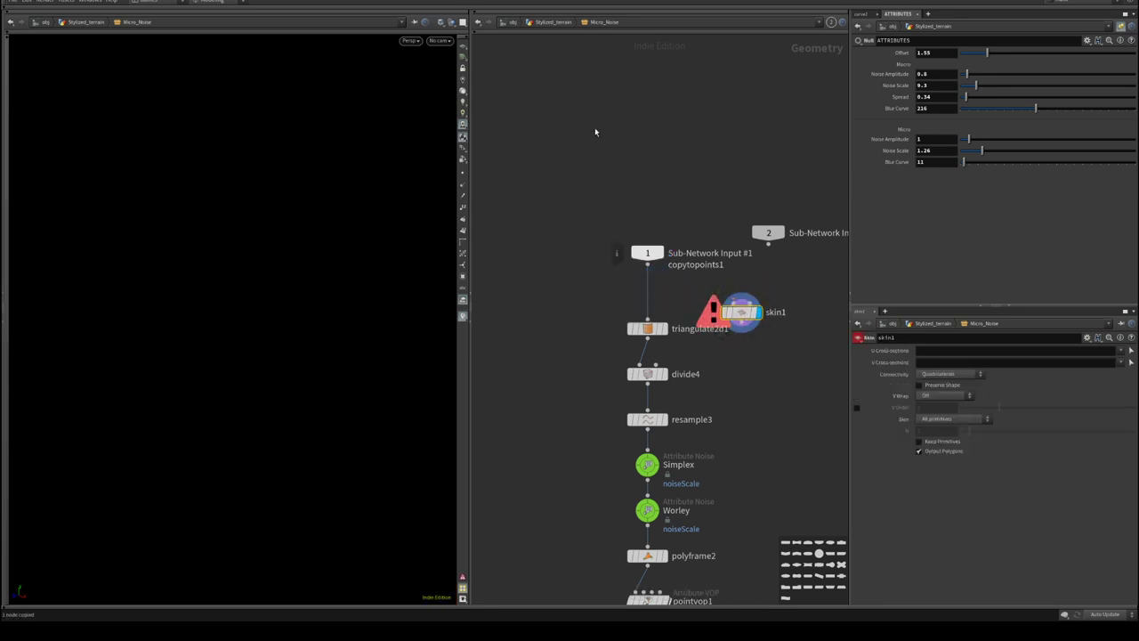
key(ctrl+x)
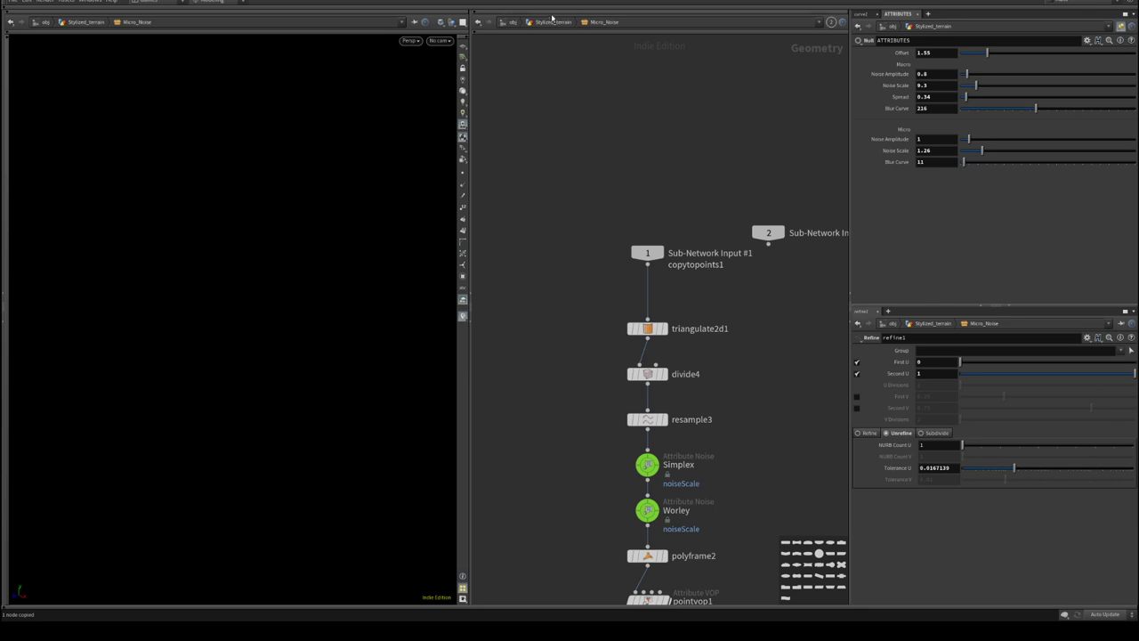
- Paste skin1 into Stylized_terrain, insert it between copytopoints1 and Micro_Noise, and display Micro_Noise
click(552, 20)
key(ctrl+v)
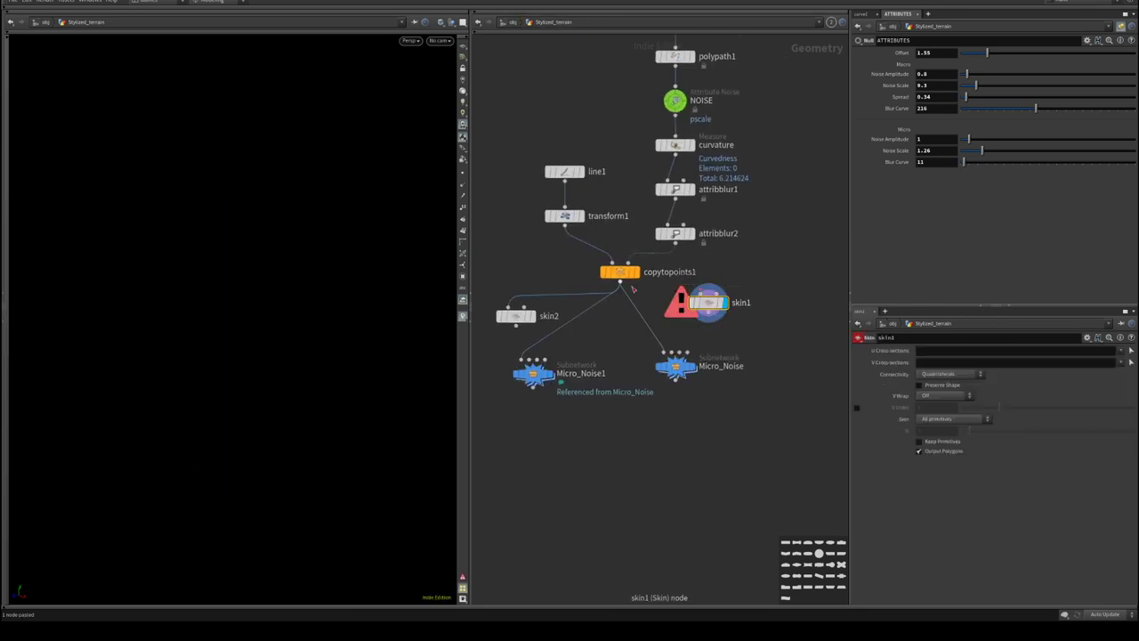
drag(633, 290, 635, 313)
click(690, 366)
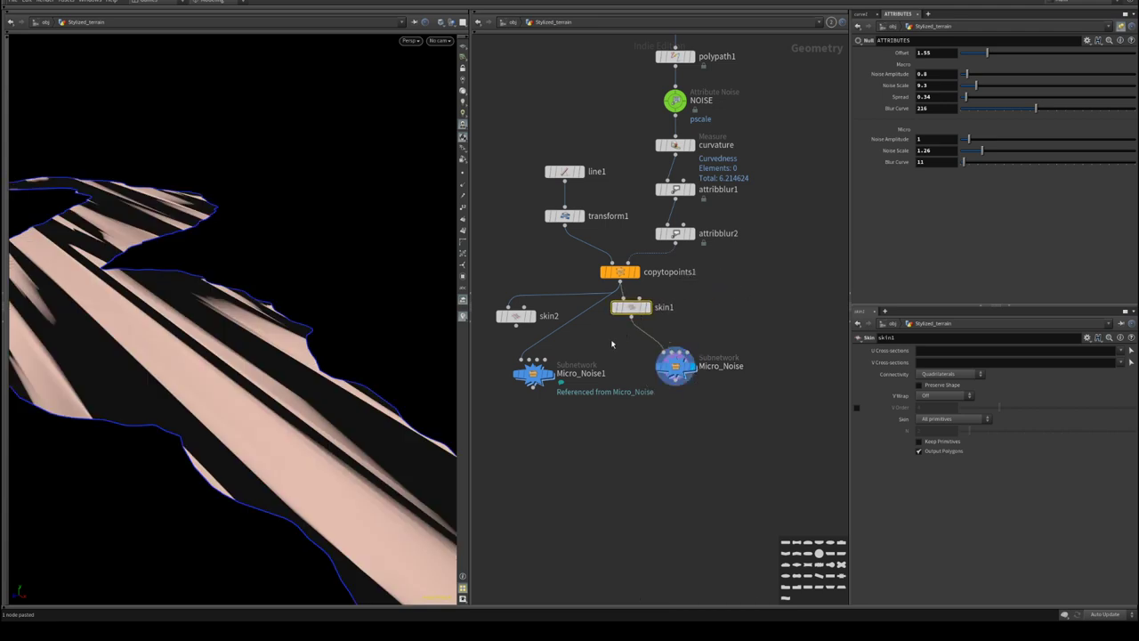
- Connect skin2's output to the first input of Micro_Noise1 and display Micro_Noise1
middle_drag(613, 343, 738, 356)
drag(643, 331, 667, 311)
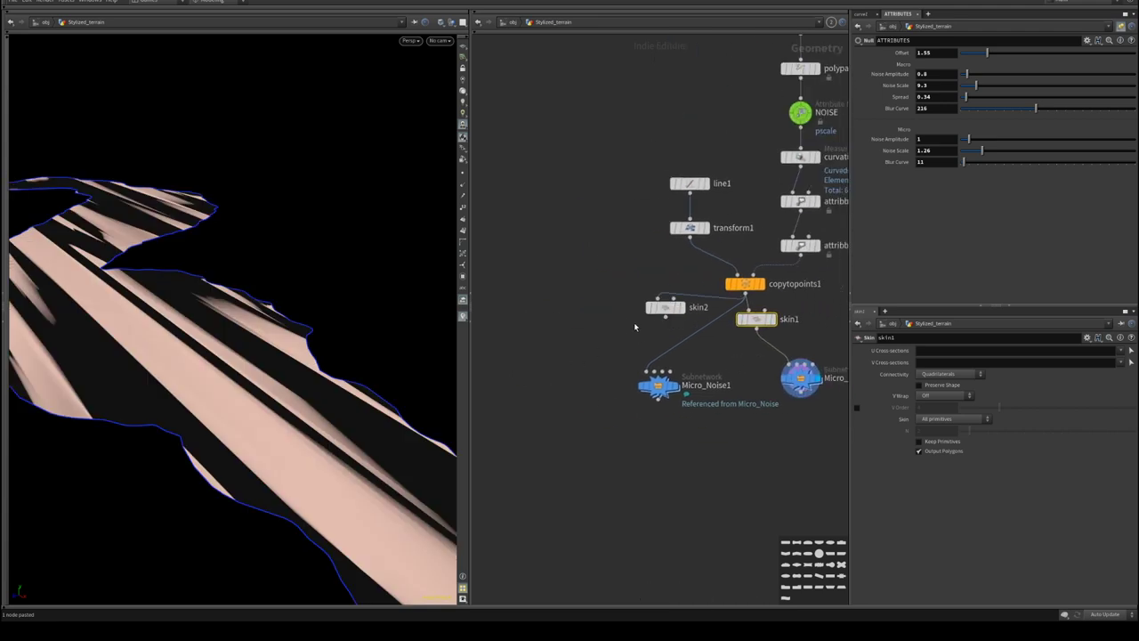
click(669, 317)
click(647, 365)
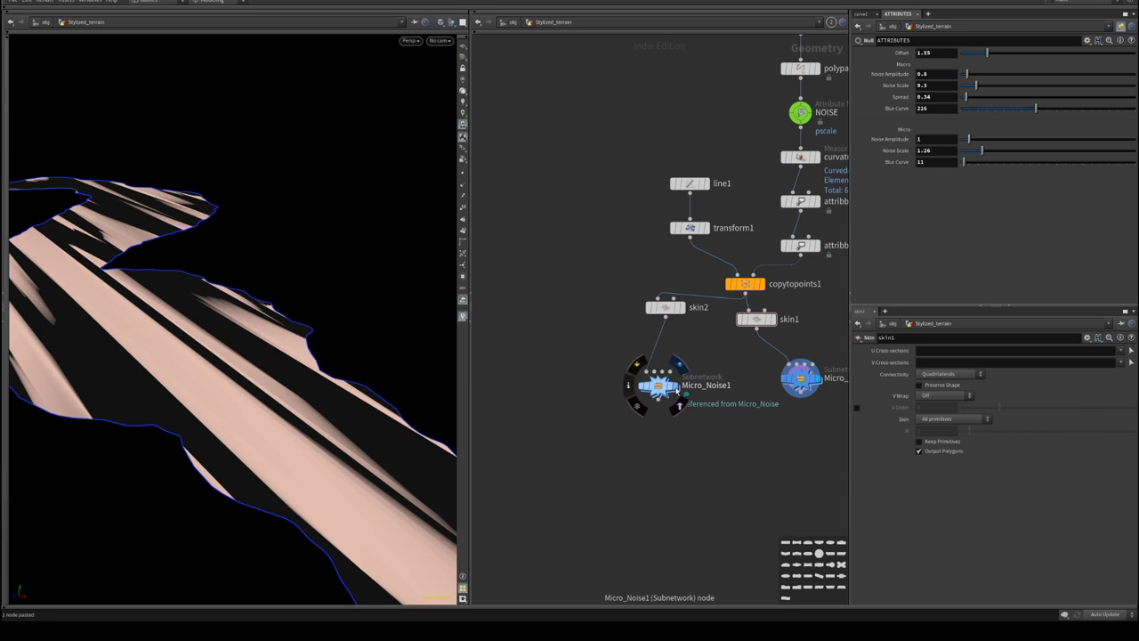
click(678, 394)
alt+drag(374, 356, 240, 334)
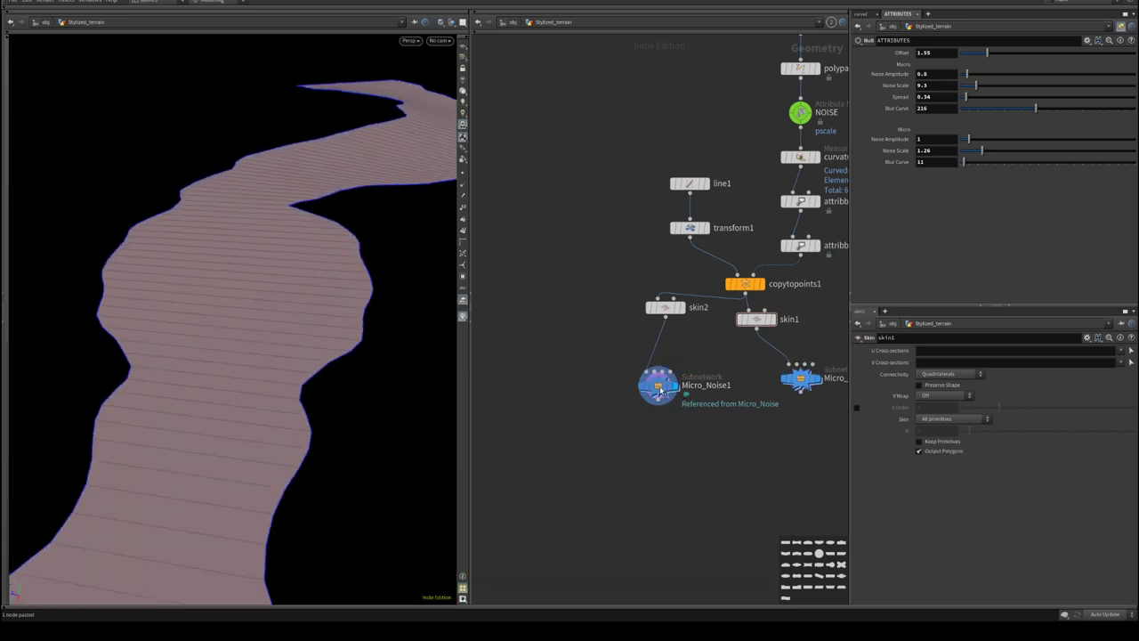
- Enter Micro_Noise1 and display the output of triangulate2d1
double_click(659, 385)
middle_drag(647, 294, 697, 320)
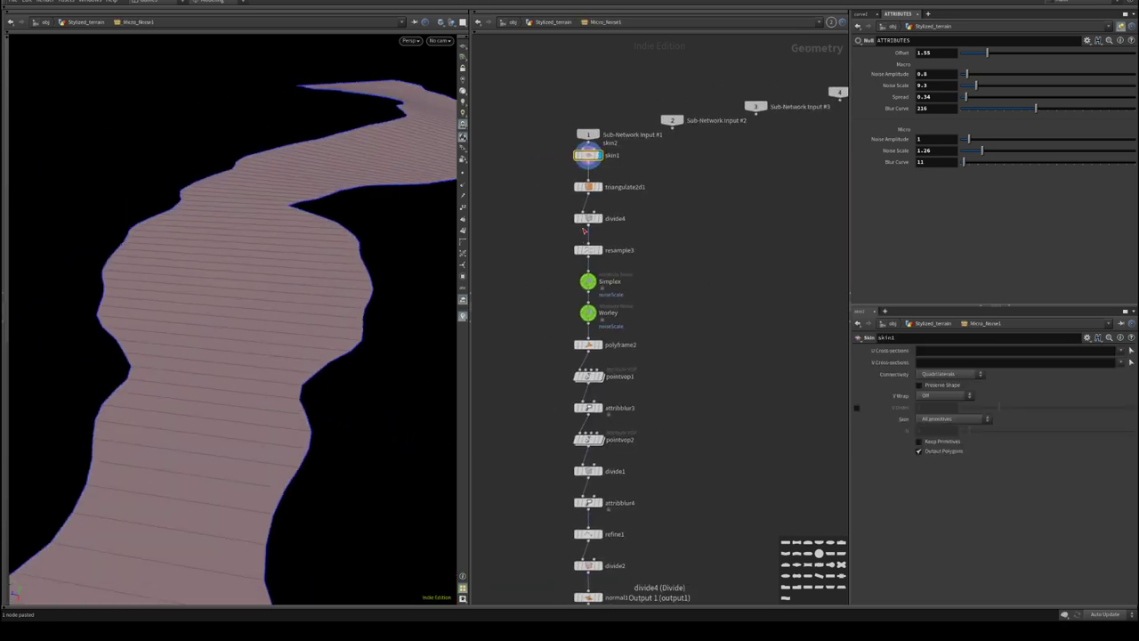
middle_drag(634, 202, 696, 253)
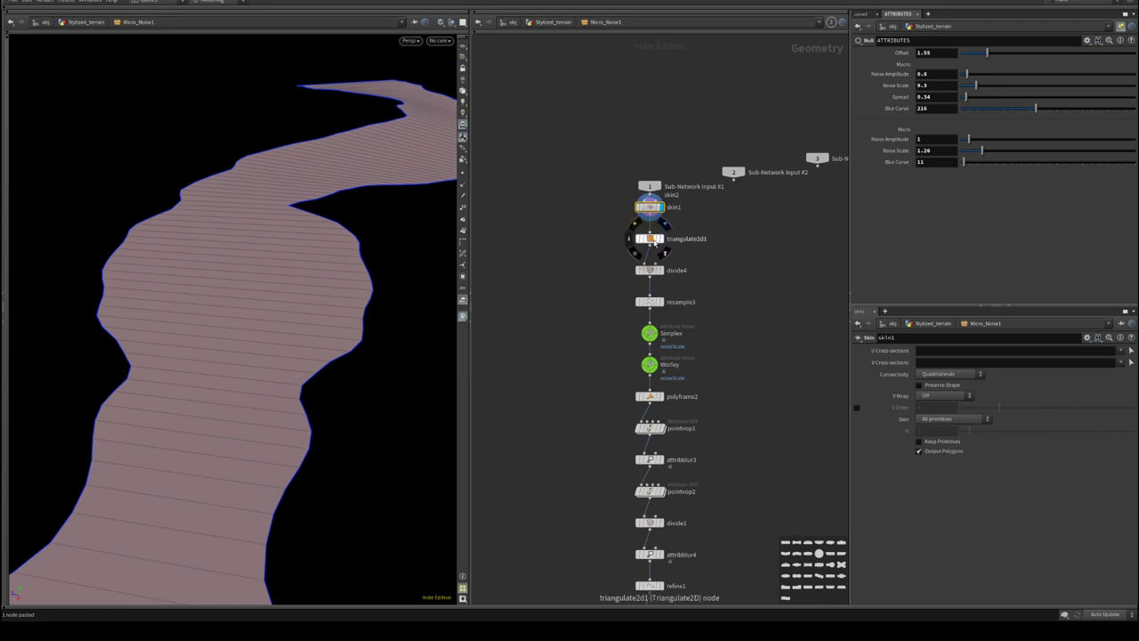
click(664, 223)
- Try deleting skin1 inside Micro_Noise1 and undo the deletion
click(652, 241)
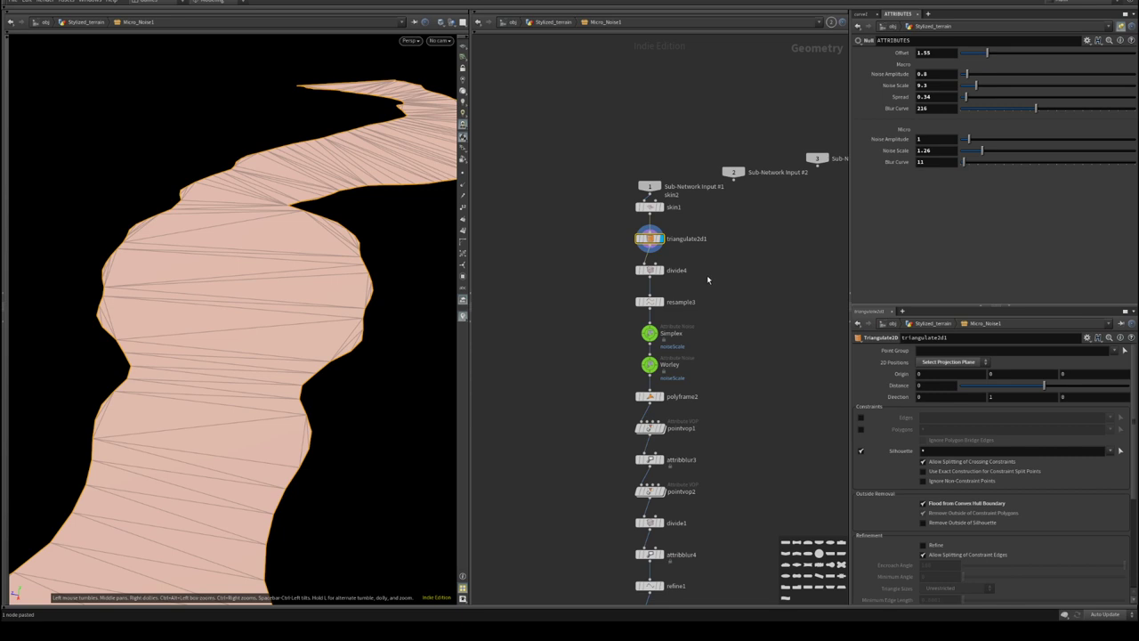
key(Delete)
key(ctrl+z)
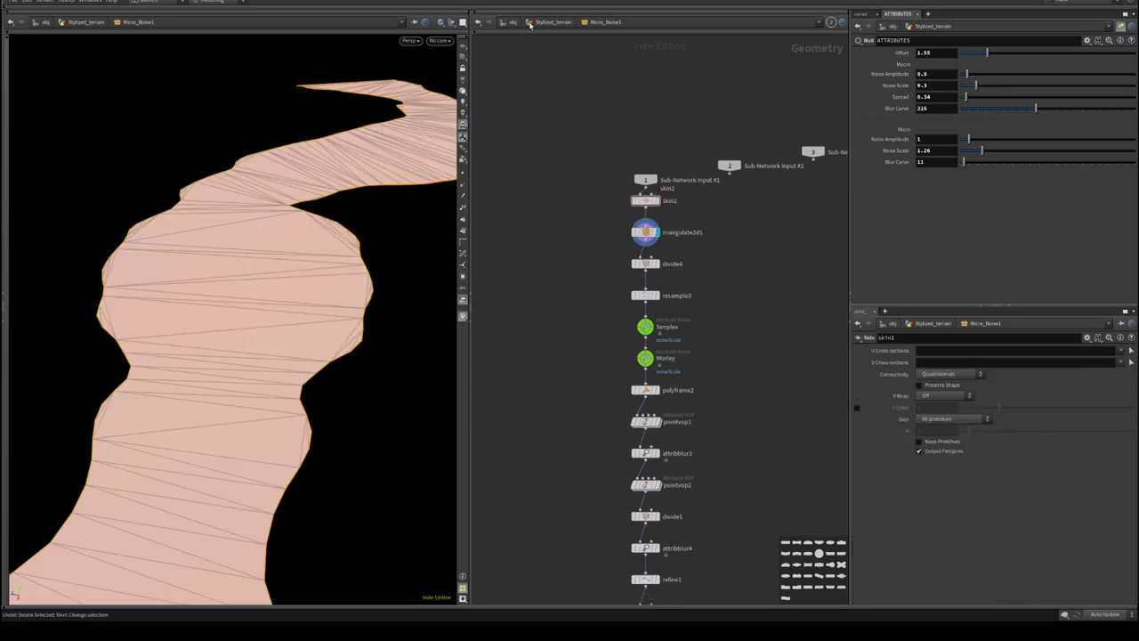
- Return to the Stylized_terrain network, reposition Micro_Noise below skin1, and display skin1
key(u)
middle_drag(648, 404, 672, 400)
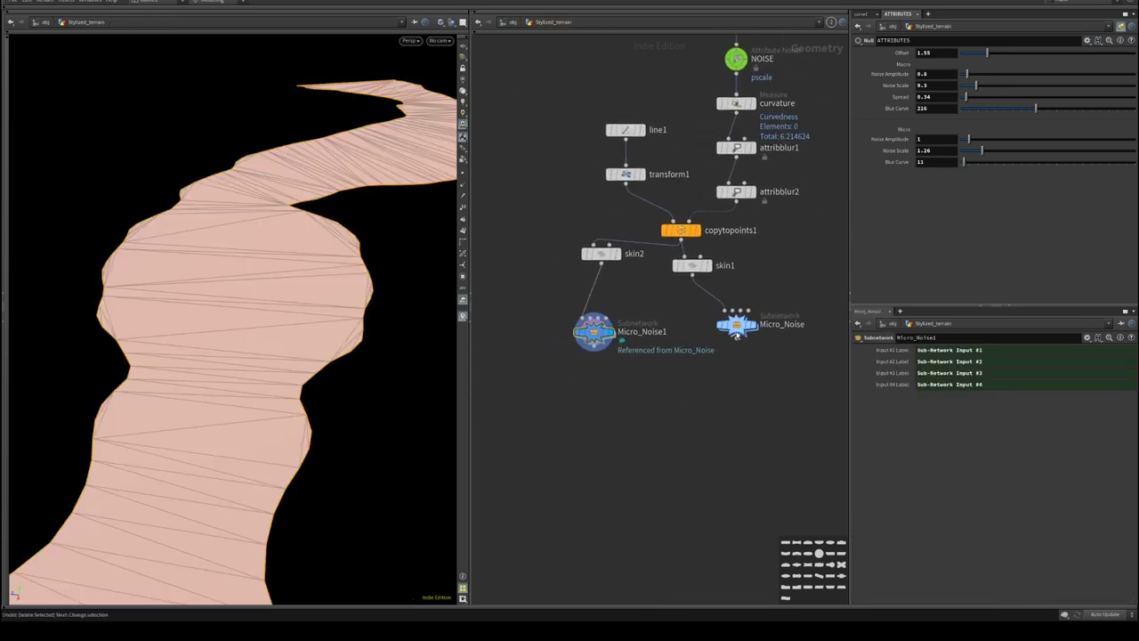
drag(738, 325, 729, 343)
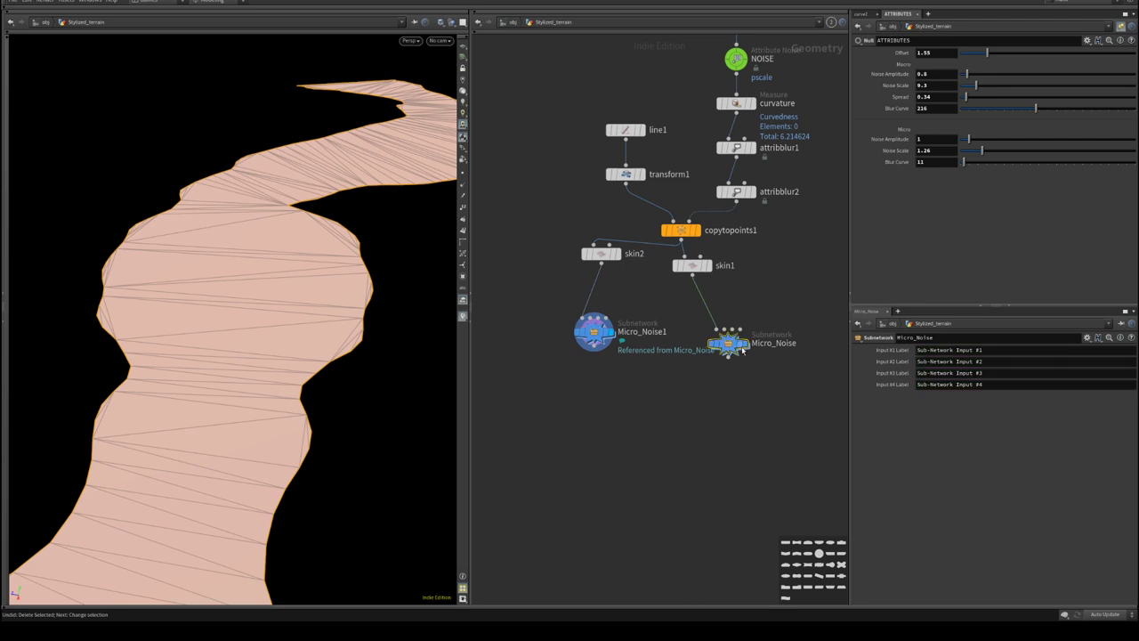
click(708, 267)
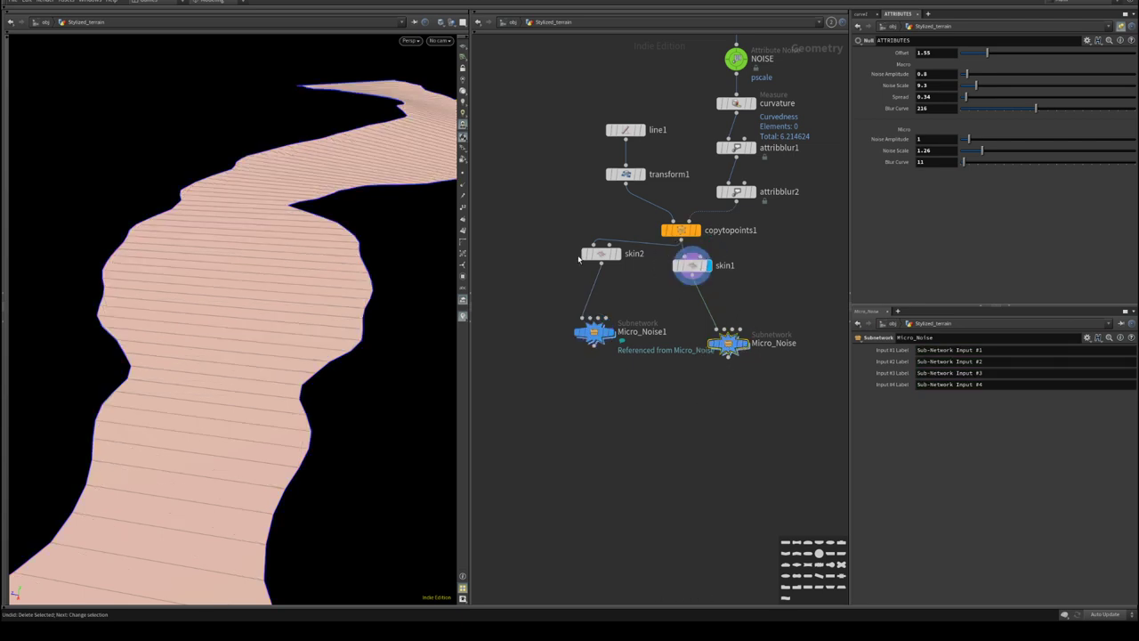
- Enter the Micro_Noise subnet and bypass triangulate2d1
double_click(728, 345)
drag(725, 224, 595, 265)
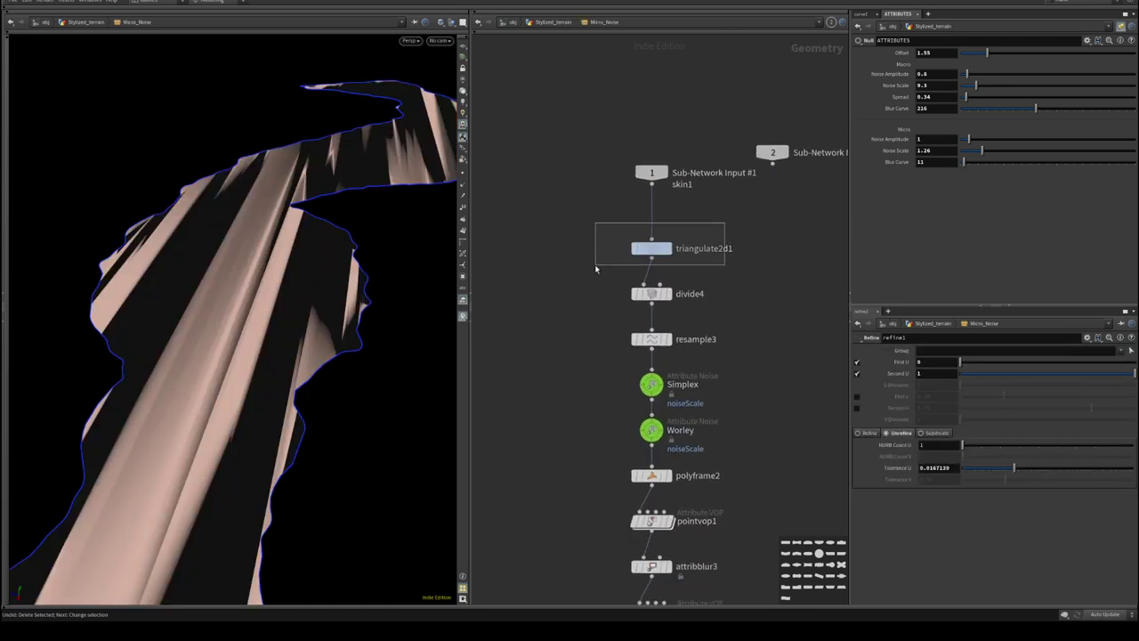
click(632, 226)
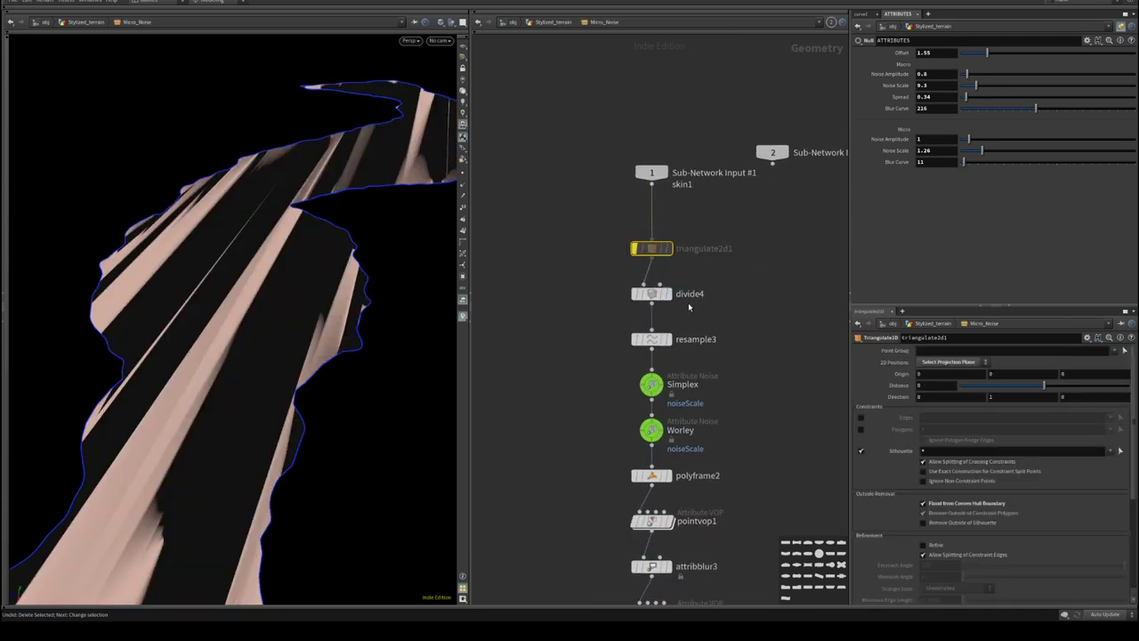
- Display divide4, resample3 and normal1 in turn to examine how the chain behaves with triangulate2d1 bypassed
click(669, 294)
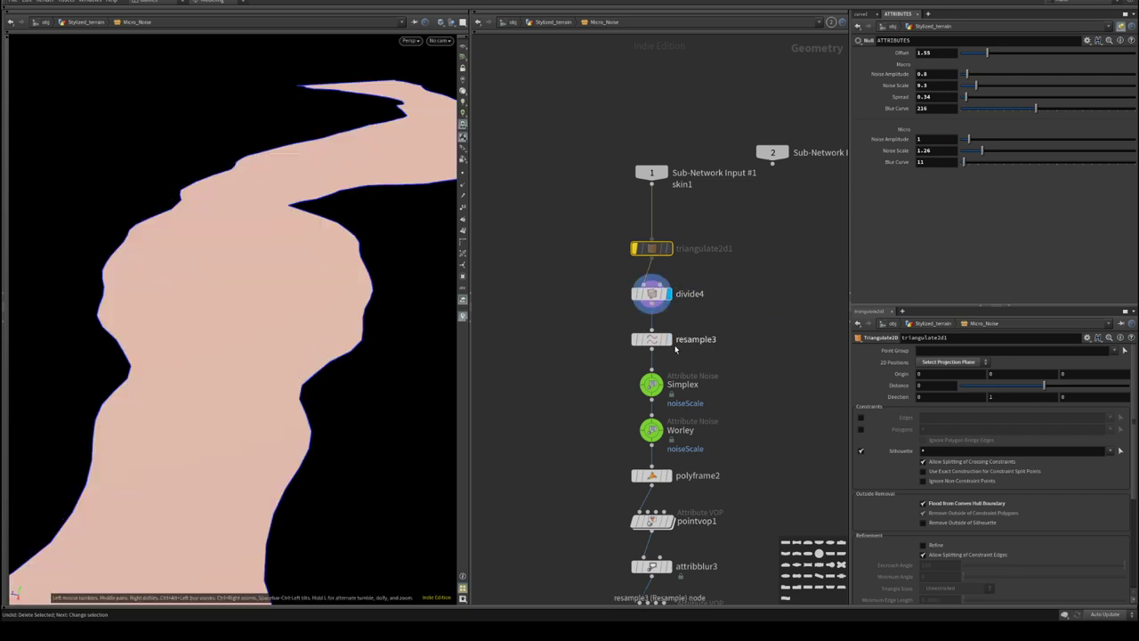
click(674, 344)
middle_drag(745, 462, 730, 329)
right_drag(302, 314, 222, 312)
drag(241, 311, 285, 330)
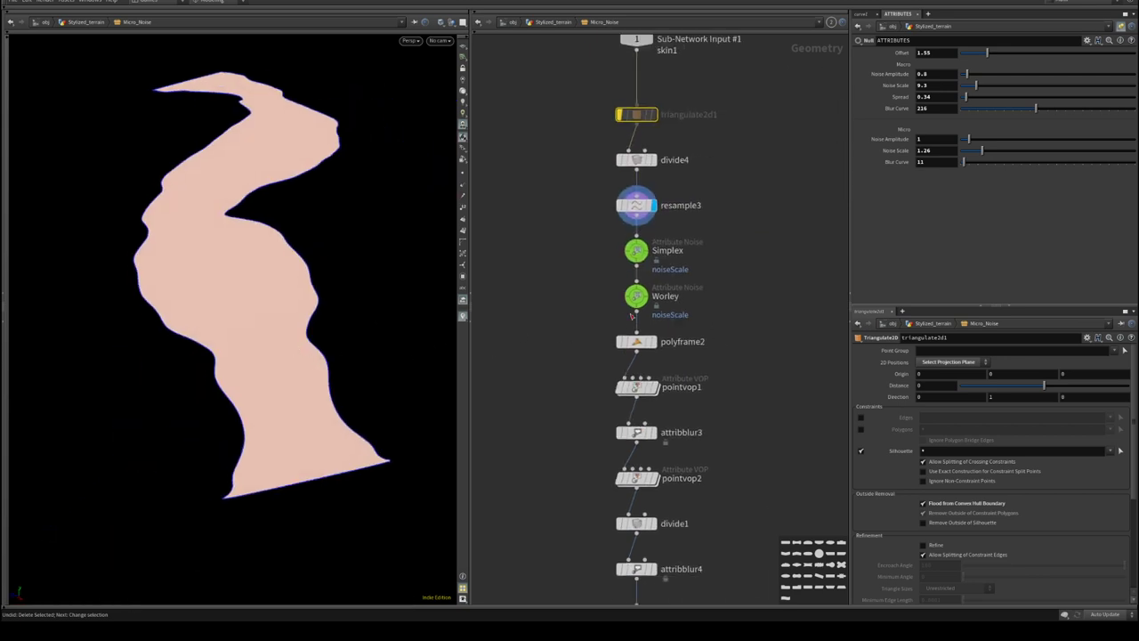
middle_drag(735, 206, 726, 253)
middle_drag(756, 421, 749, 153)
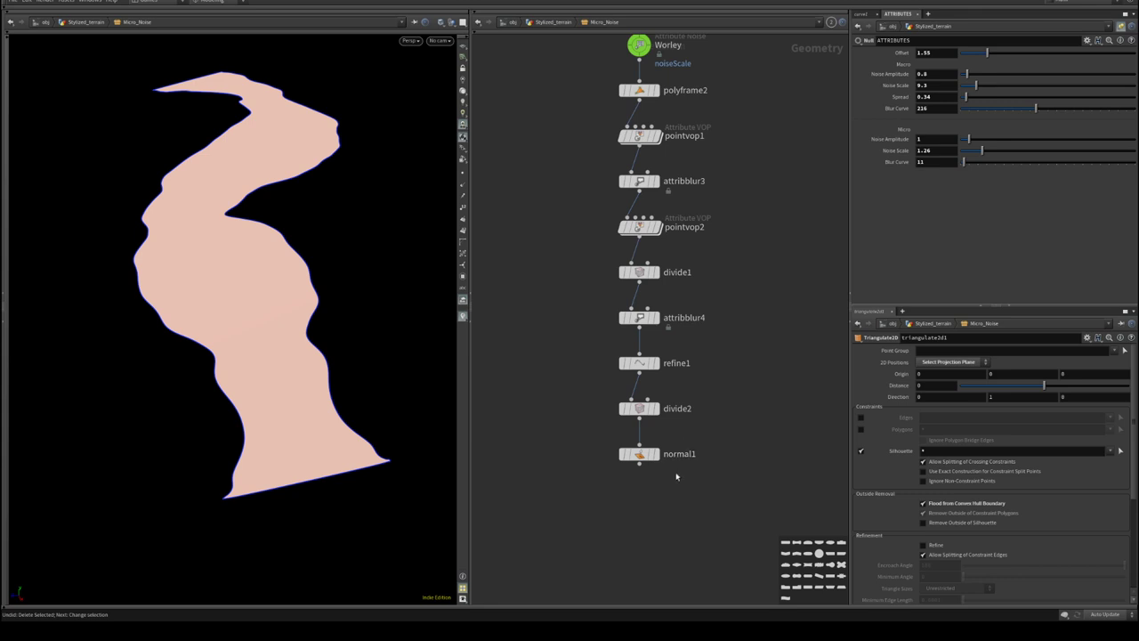
click(655, 454)
mouse_move(314, 305)
mouse_down()
mouse_move(326, 270)
mouse_move(320, 306)
mouse_up()
- Move triangulate2d1 out of Micro_Noise into the Stylized_terrain network and feed it from skin1
middle_drag(557, 175, 584, 513)
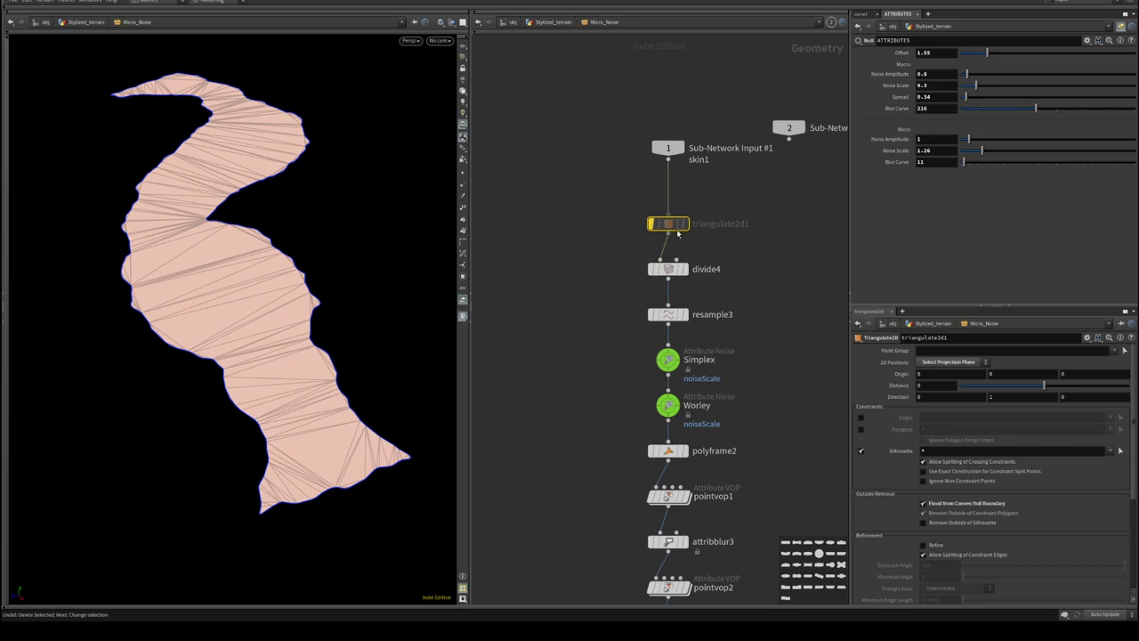
mouse_move(677, 231)
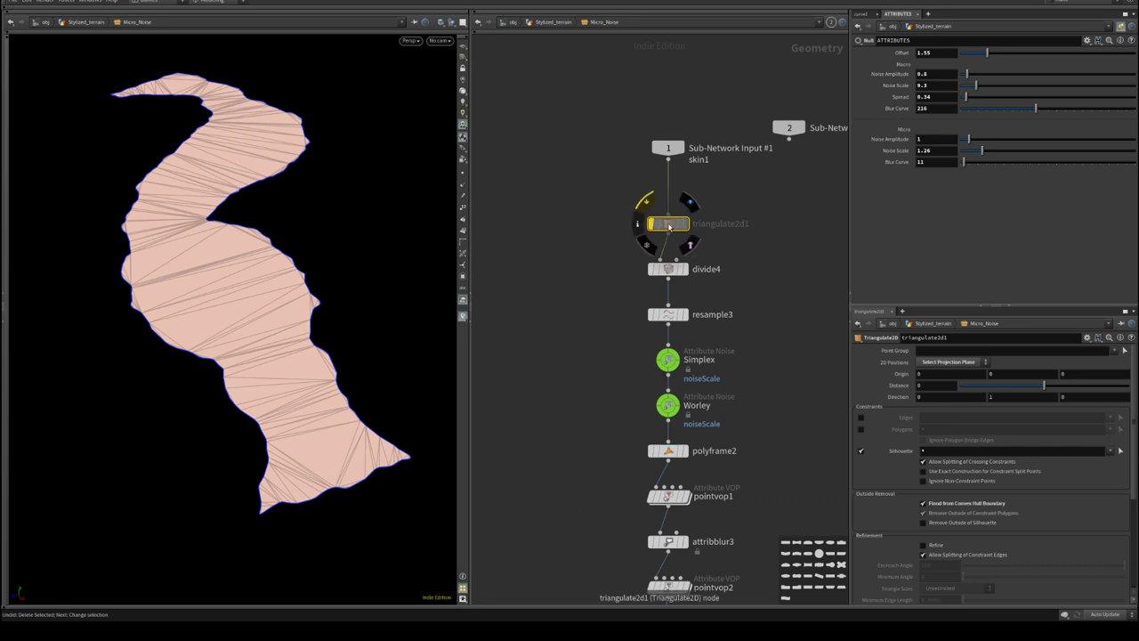
key(ctrl+x)
click(554, 22)
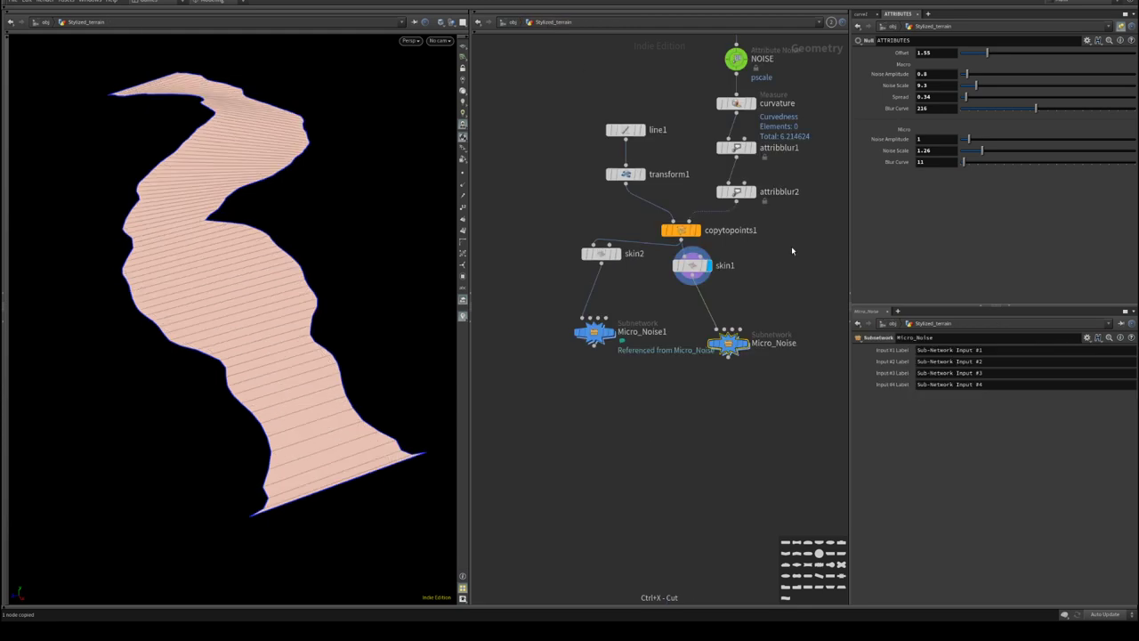
middle_drag(757, 272, 753, 273)
key(ctrl+v)
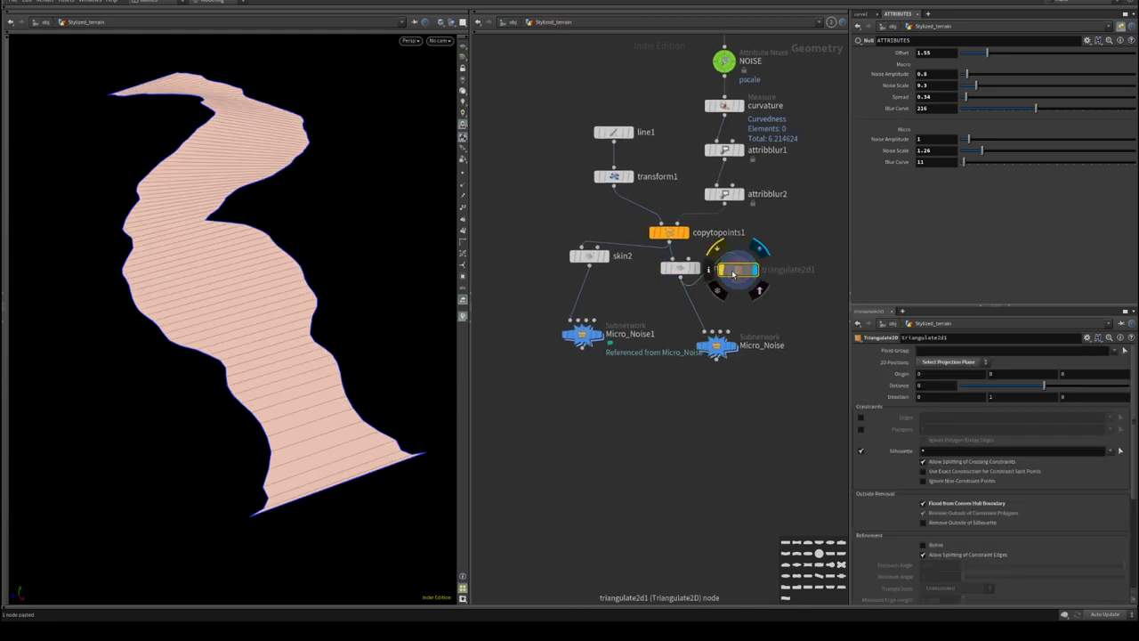
- Turn off the bypass on triangulate2d1, connect its output to the first input of Micro_Noise, and display Micro_Noise
click(717, 254)
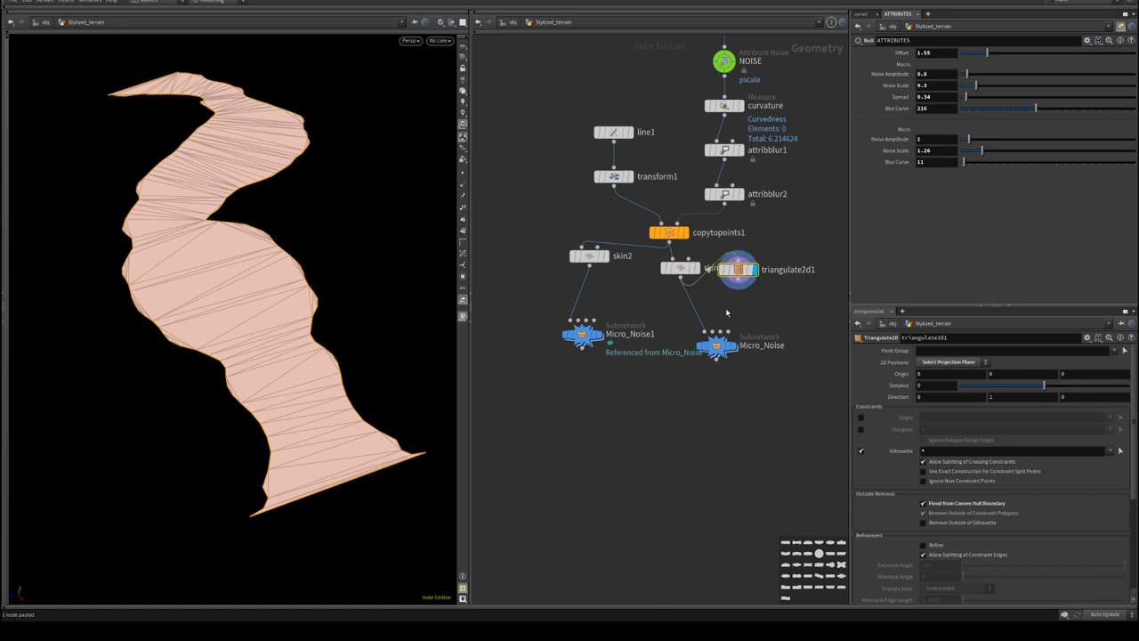
drag(737, 278, 704, 331)
click(752, 346)
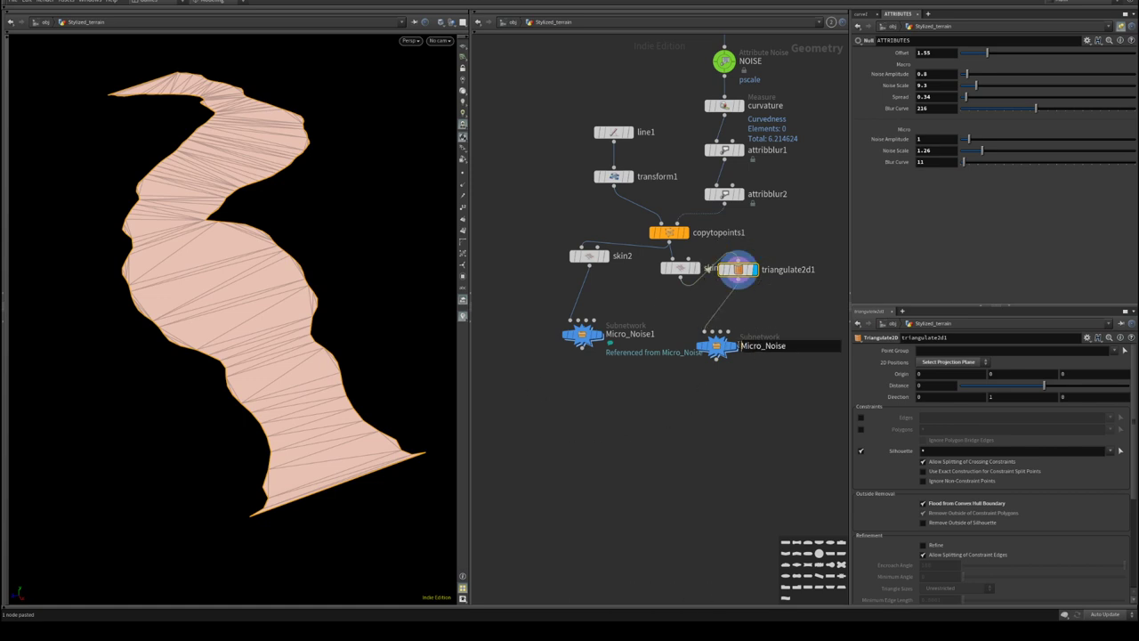
click(733, 346)
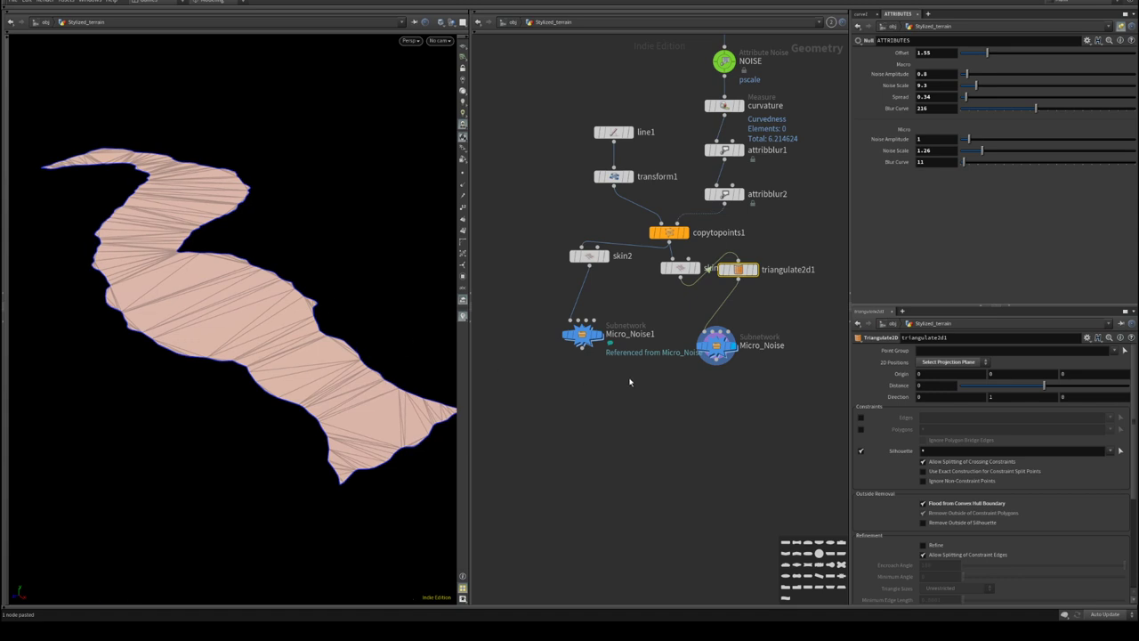
- Enter the Micro_Noise1 subnet and display the output of its final normal1 node
click(594, 334)
drag(299, 330, 306, 394)
double_click(580, 334)
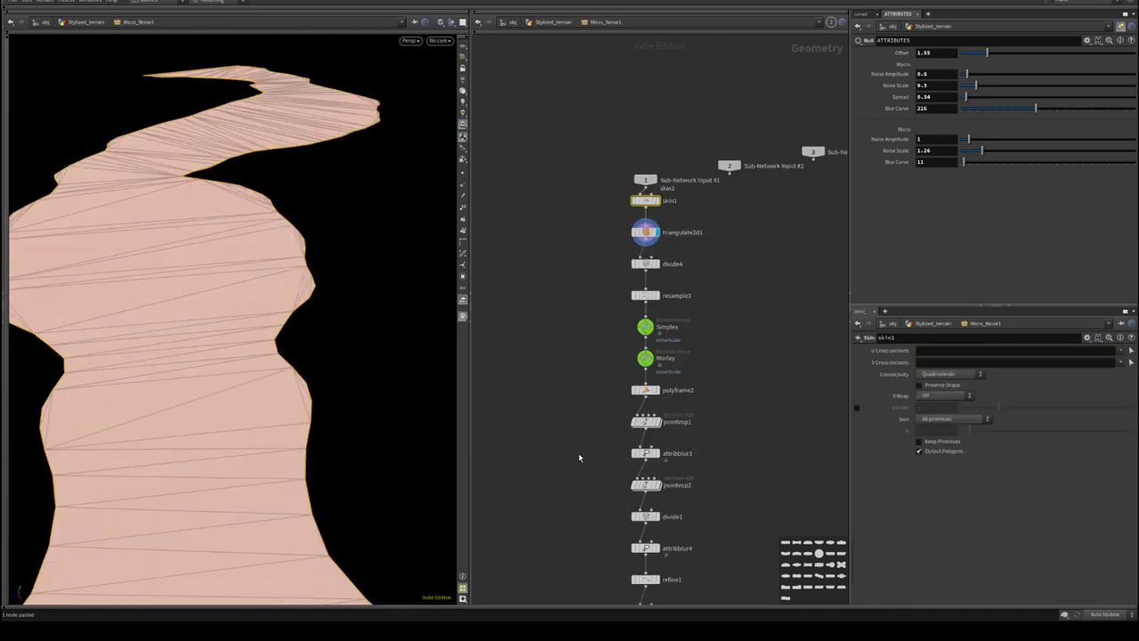
middle_drag(579, 457, 585, 343)
mouse_move(654, 386)
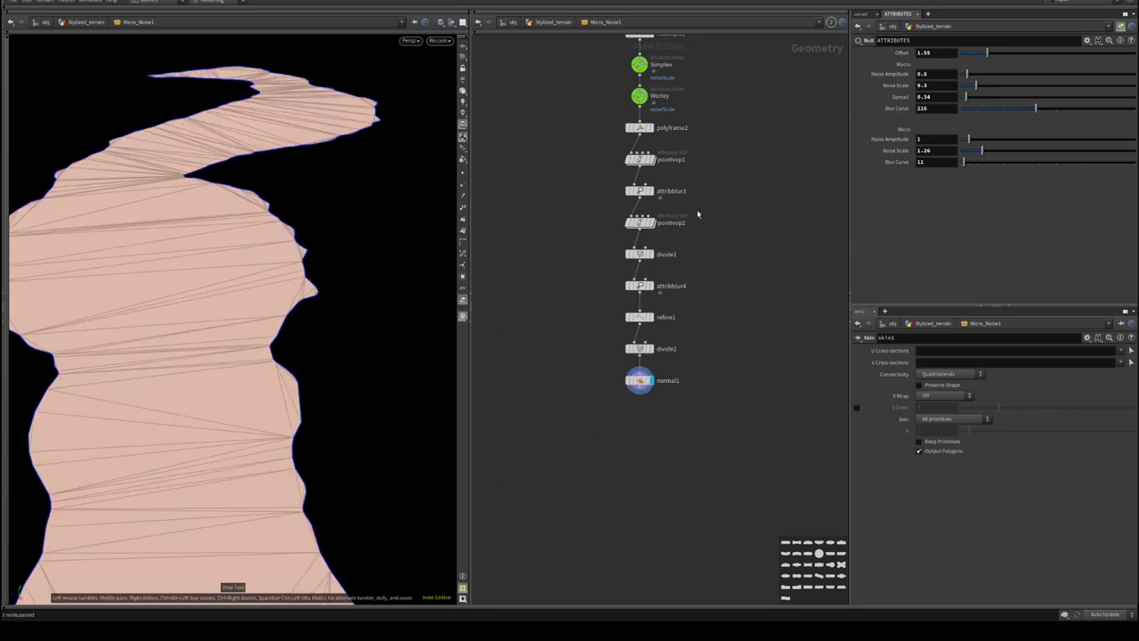
- Delete triangulate2d1 and skin1 inside Micro_Noise1 and return to the Stylized_terrain network
middle_drag(697, 213, 674, 485)
click(616, 236)
key(Delete)
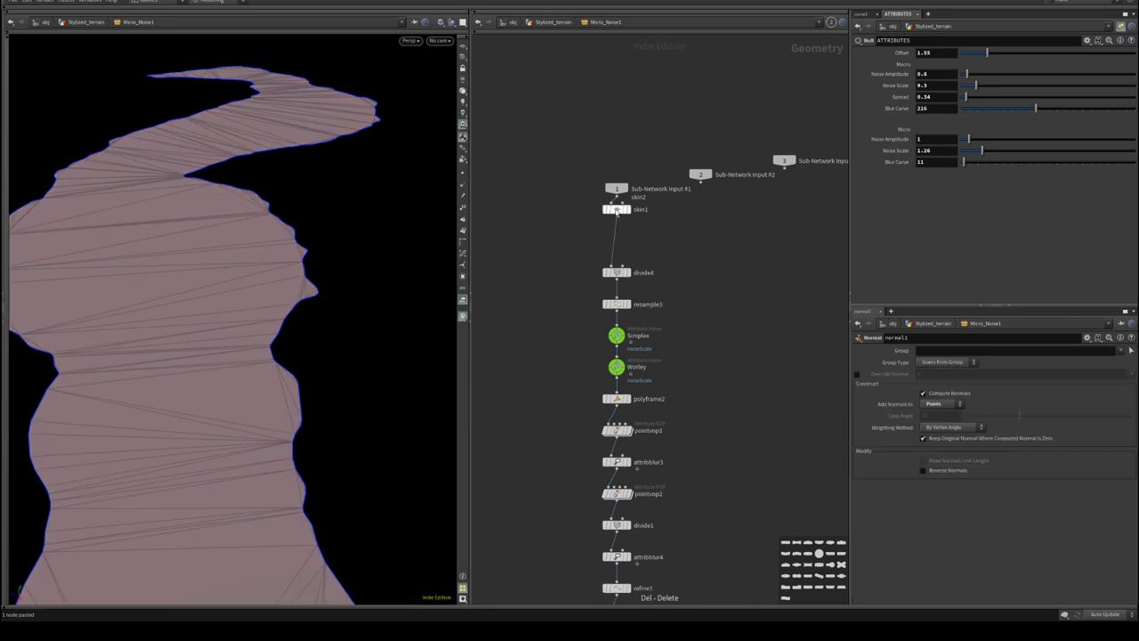
click(616, 210)
key(Delete)
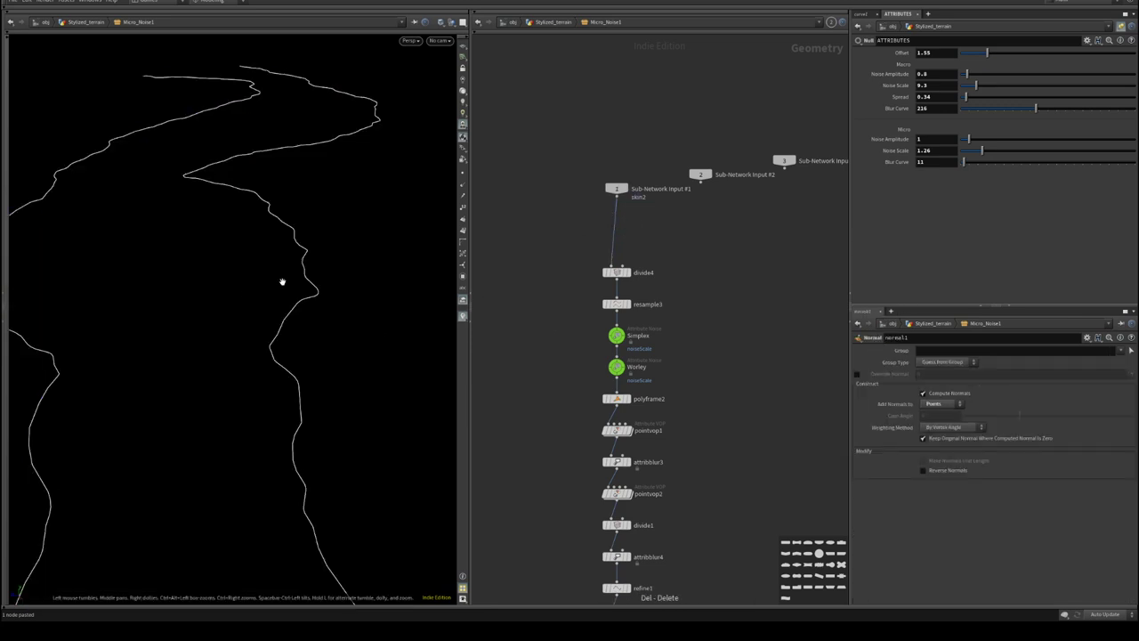
click(552, 22)
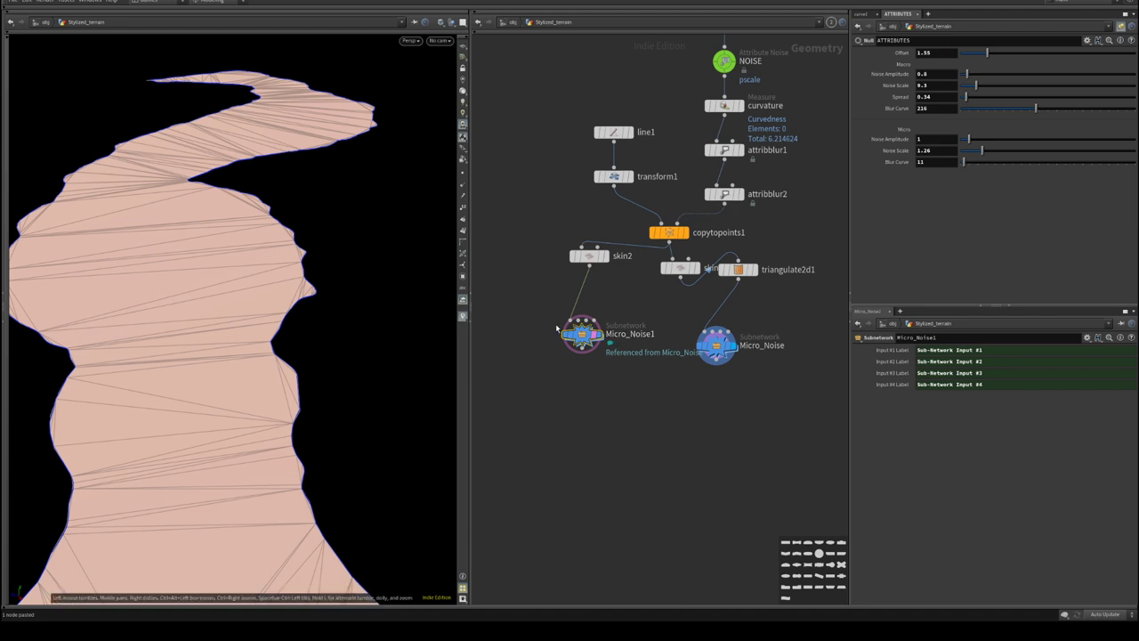
- Check the contents of Micro_Noise, then delete the outdated Micro_Noise1 reference copy from Stylized_terrain
mouse_move(581, 336)
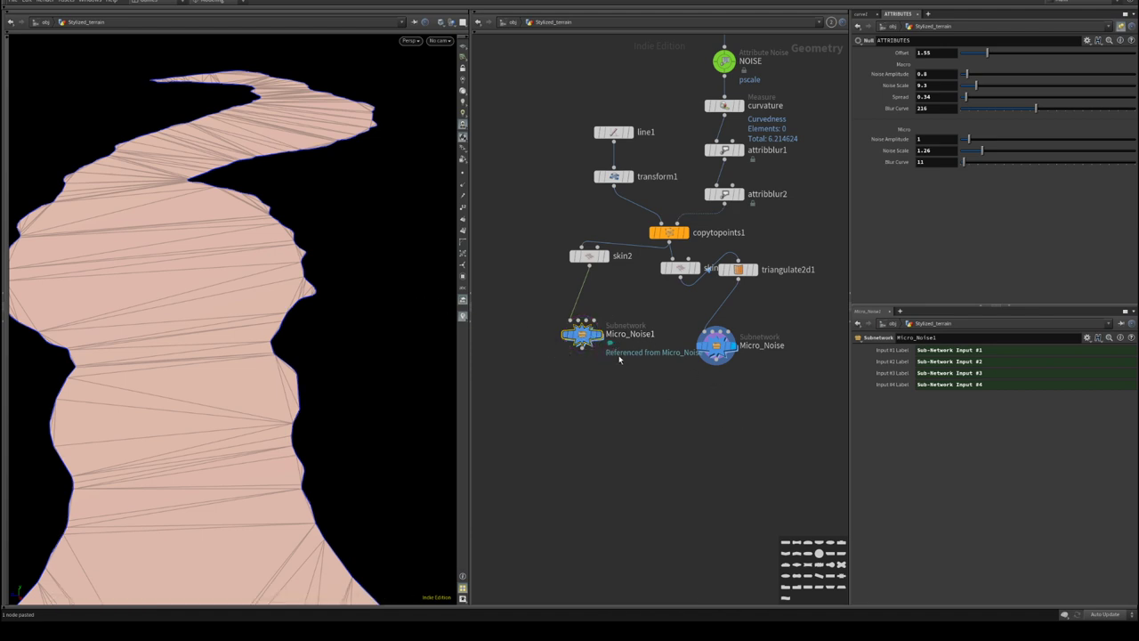
double_click(715, 353)
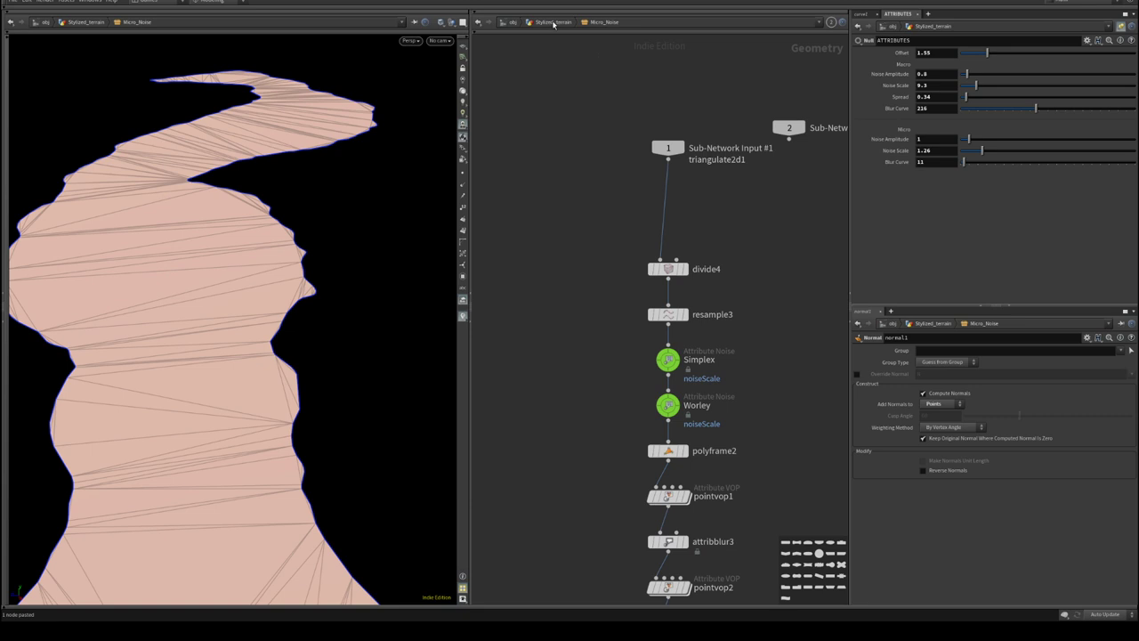
click(552, 21)
key(Delete)
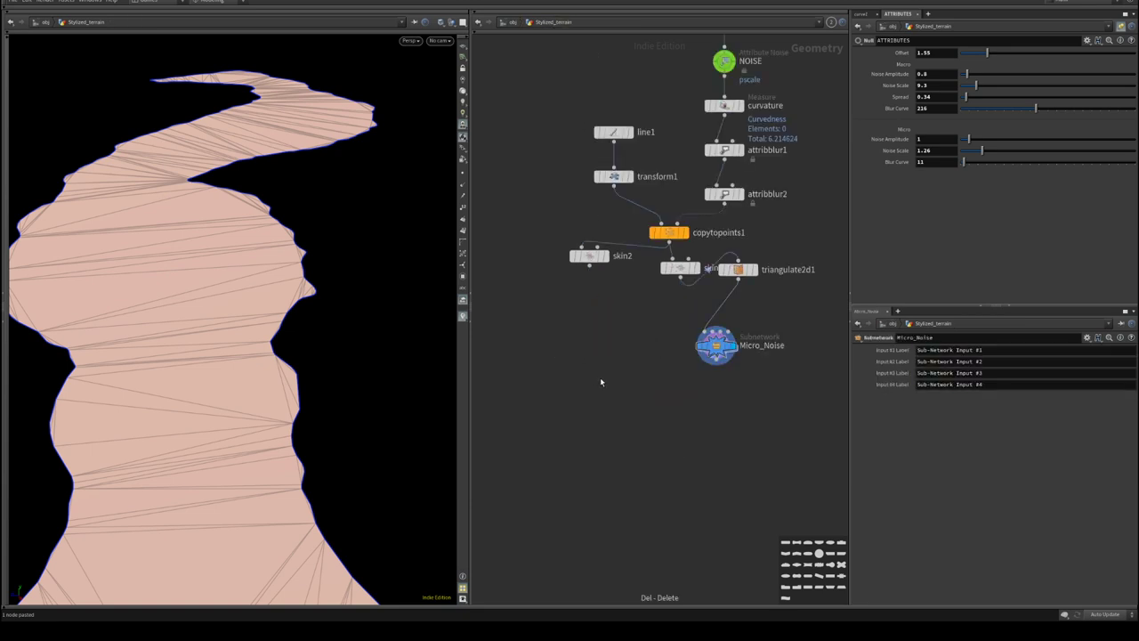
- Create a new reference copy of the Micro_Noise subnet
drag(735, 347, 722, 344)
right_click(702, 347)
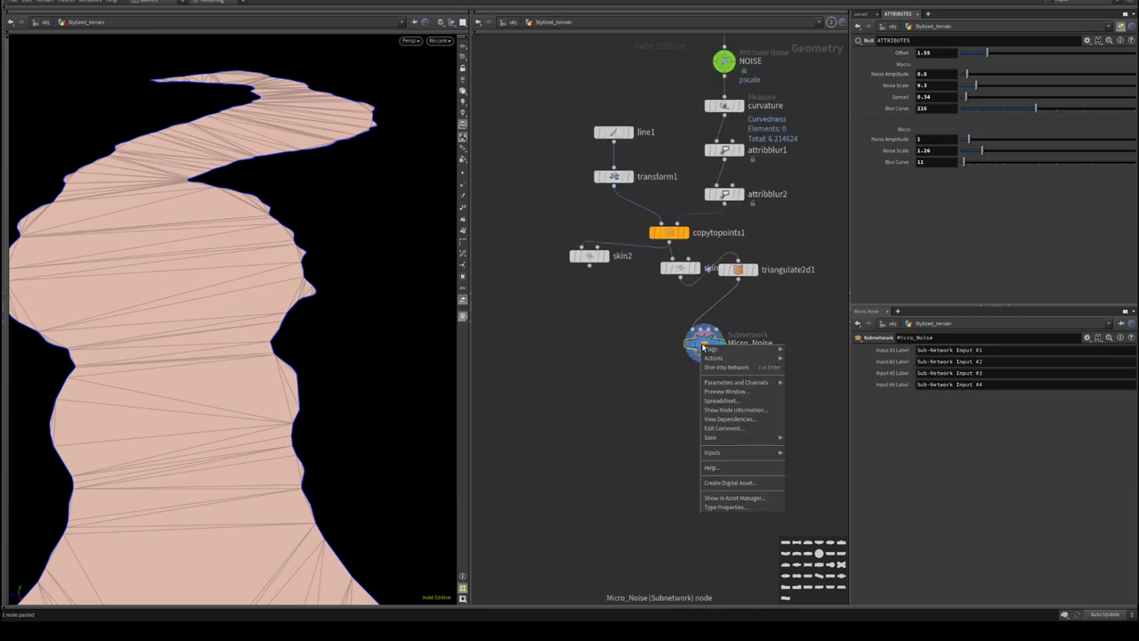
mouse_move(714, 357)
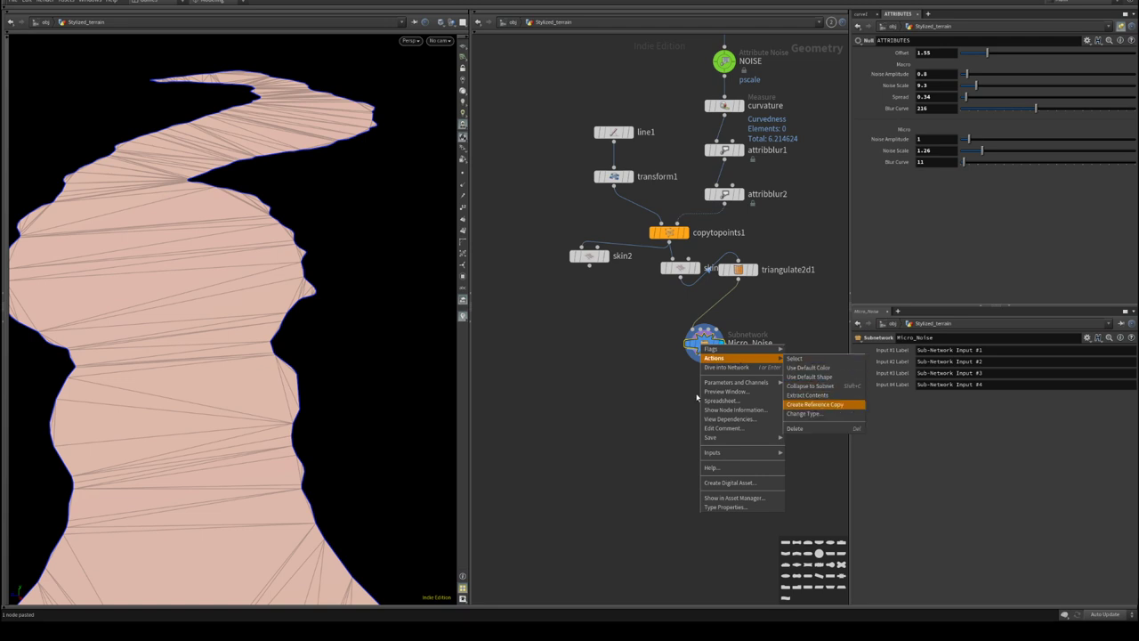
click(544, 366)
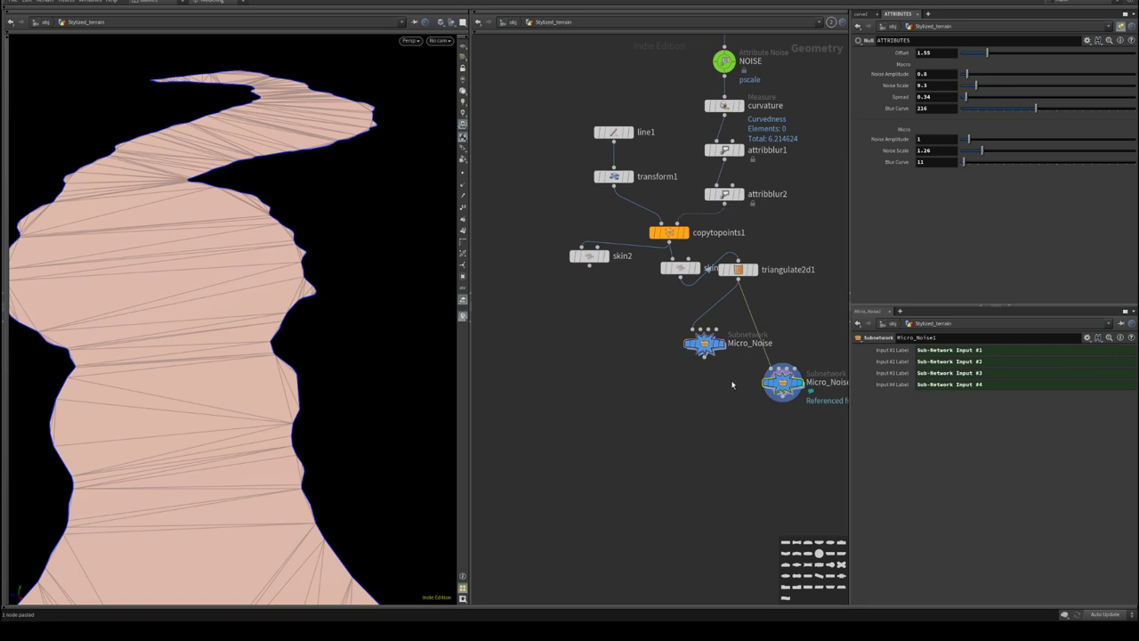
- Place the reference copy below skin2, connect skin2's output to its first input, and display Micro_Noise
drag(782, 387, 577, 351)
click(578, 350)
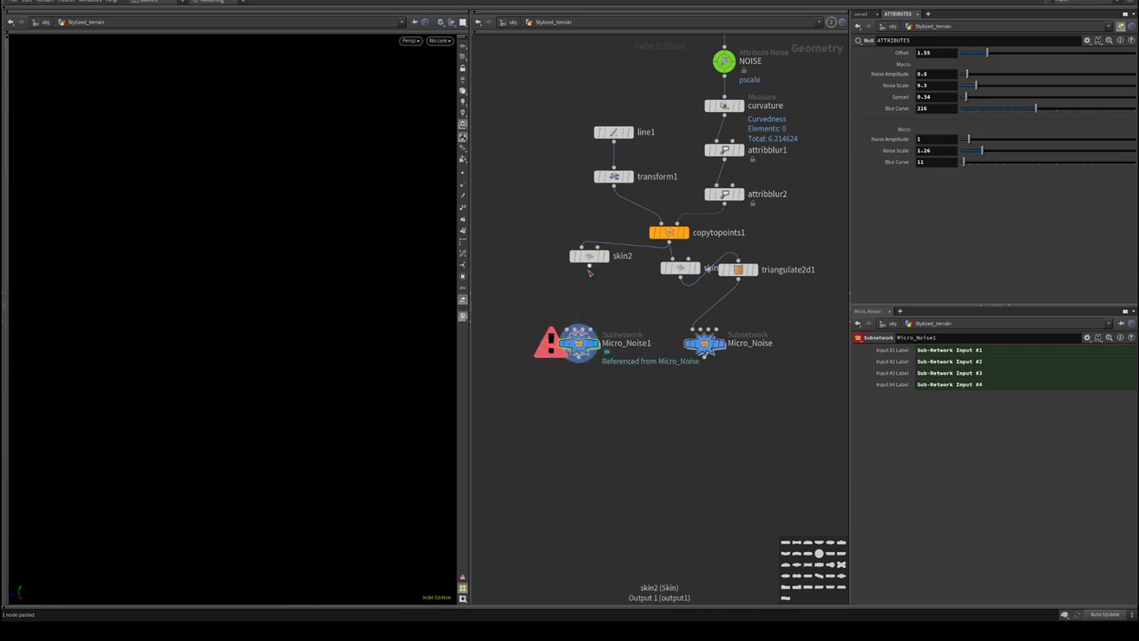
drag(587, 263, 579, 329)
click(723, 346)
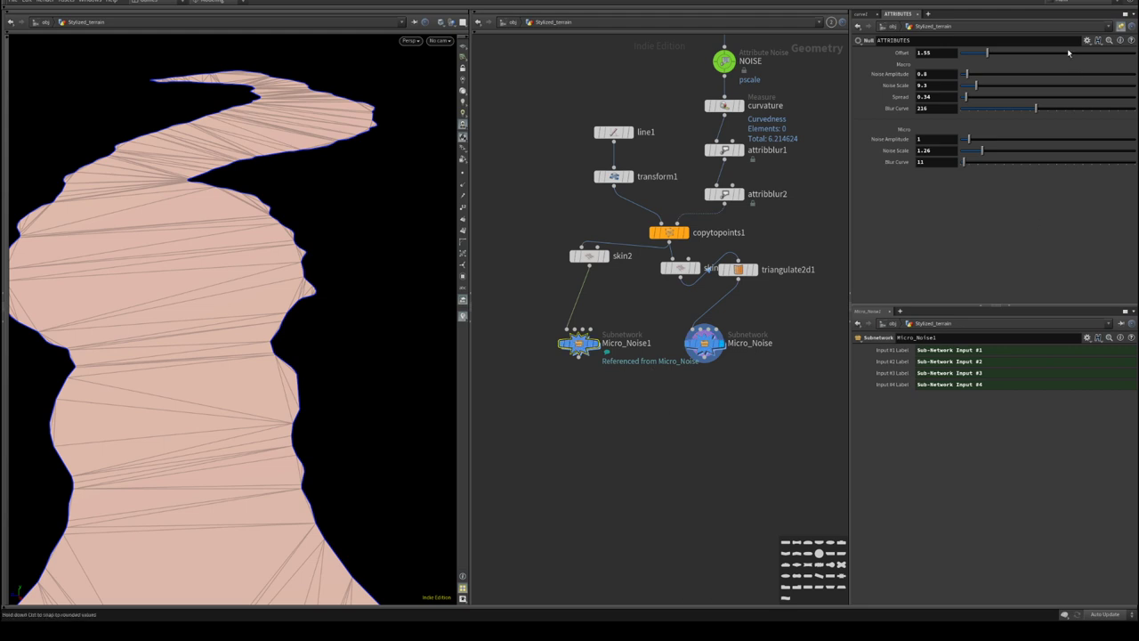
- Try an Offset of 3.75, set it to 1.13, and switch the viewport to wireframe shading
drag(1004, 57, 1026, 56)
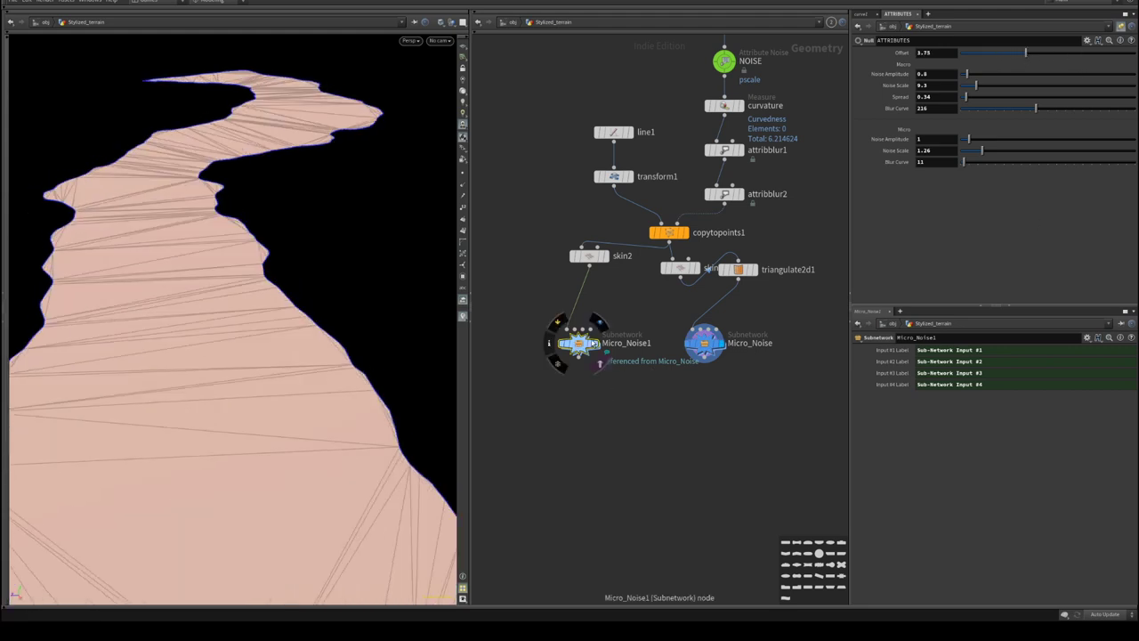
drag(1021, 55, 979, 55)
key(w)
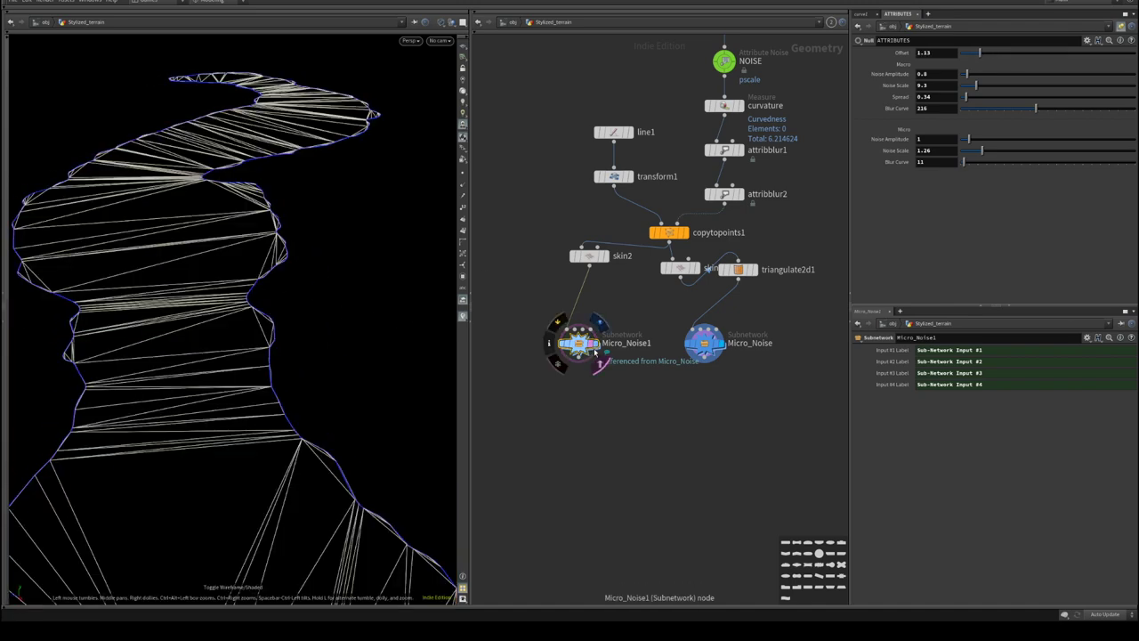
- Compare the outputs of Micro_Noise and Micro_Noise1 in the viewport, leaving Micro_Noise1 displayed
click(595, 343)
click(725, 322)
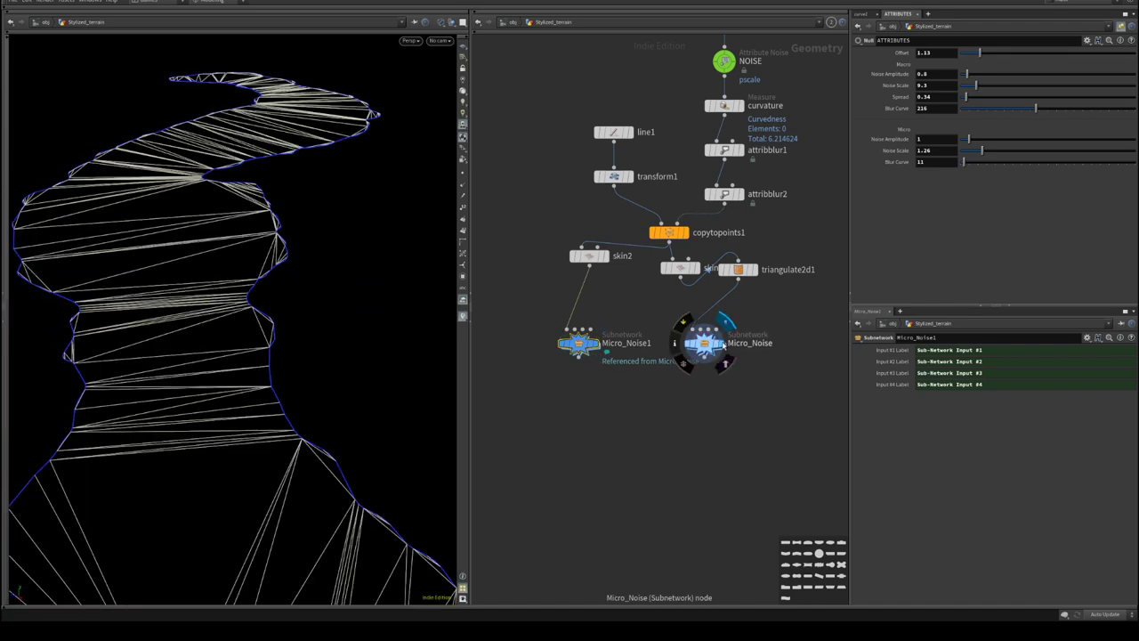
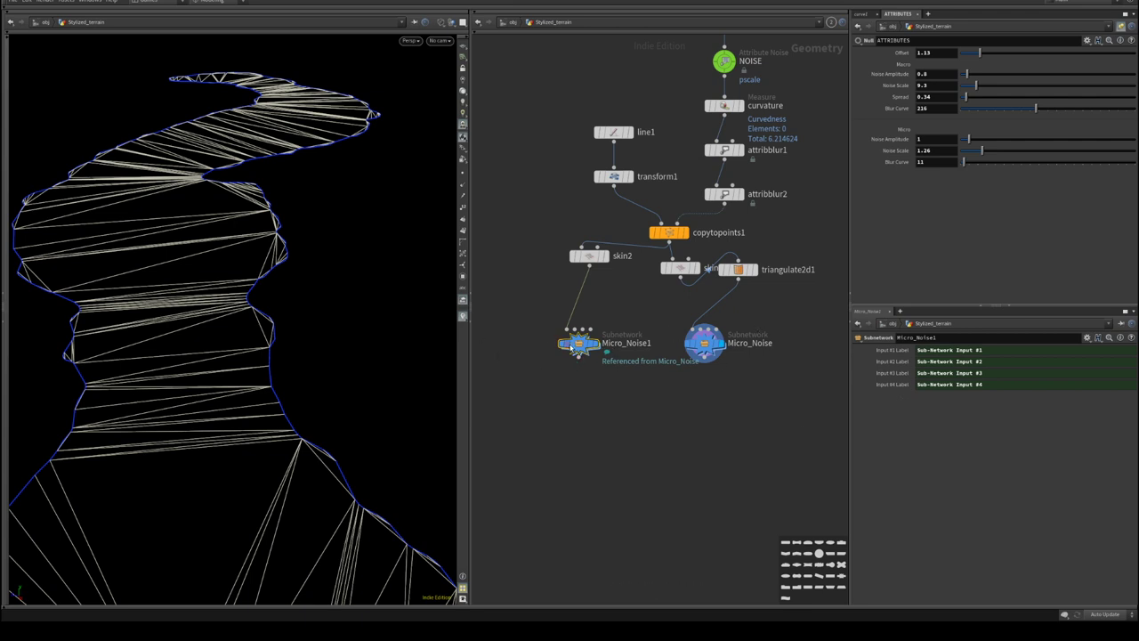
drag(570, 347, 564, 342)
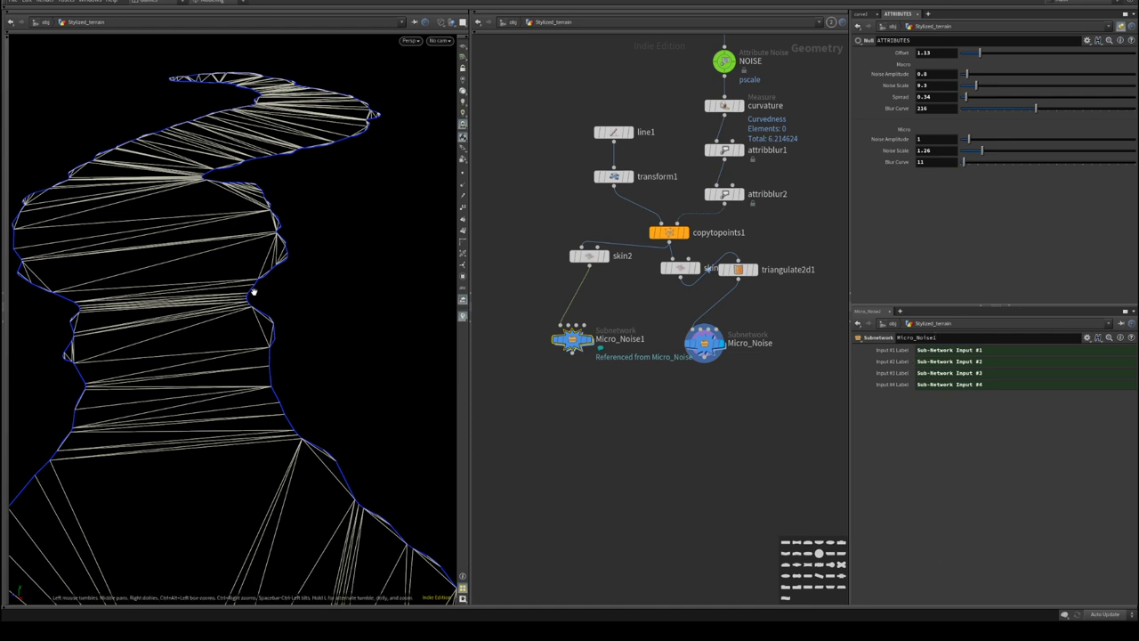
mouse_move(254, 291)
alt+mouse_down()
mouse_move(275, 295)
mouse_move(250, 300)
alt+mouse_up()
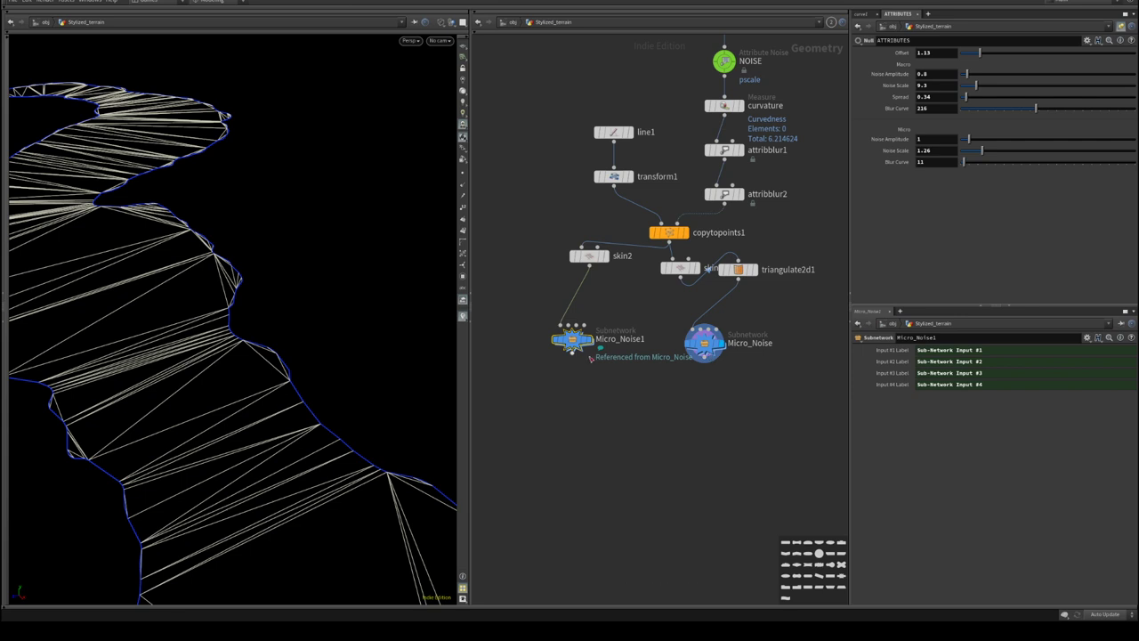
click(593, 319)
middle_drag(601, 411, 702, 403)
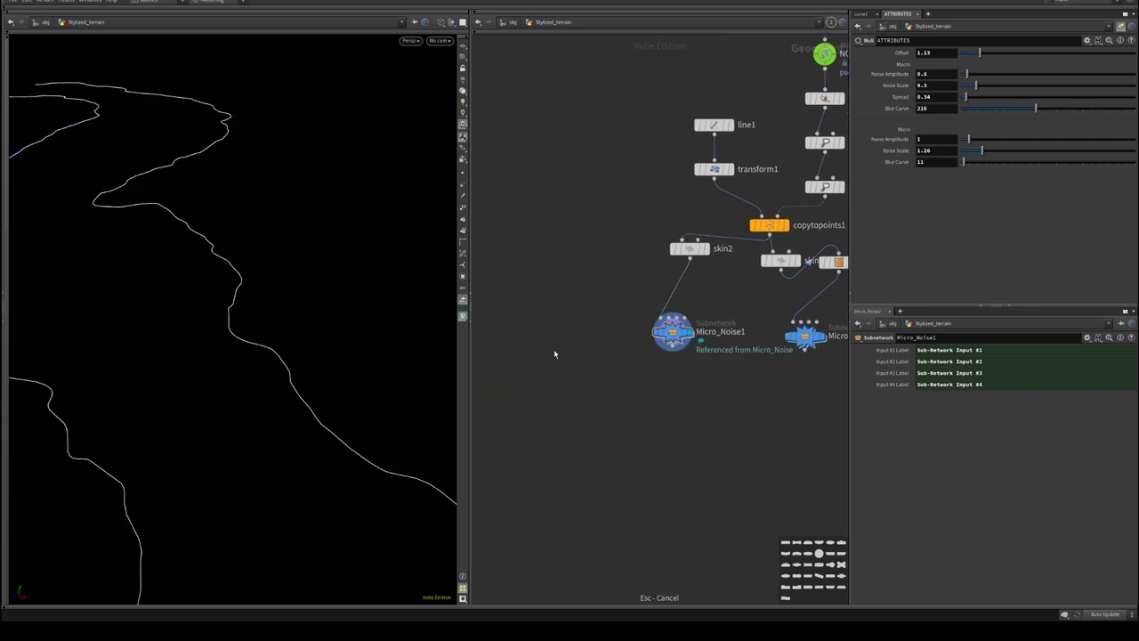
- Widen the viewport pane and move Micro_Noise1 and skin2 farther away from the copytopoints1 branch
drag(386, 339, 293, 317)
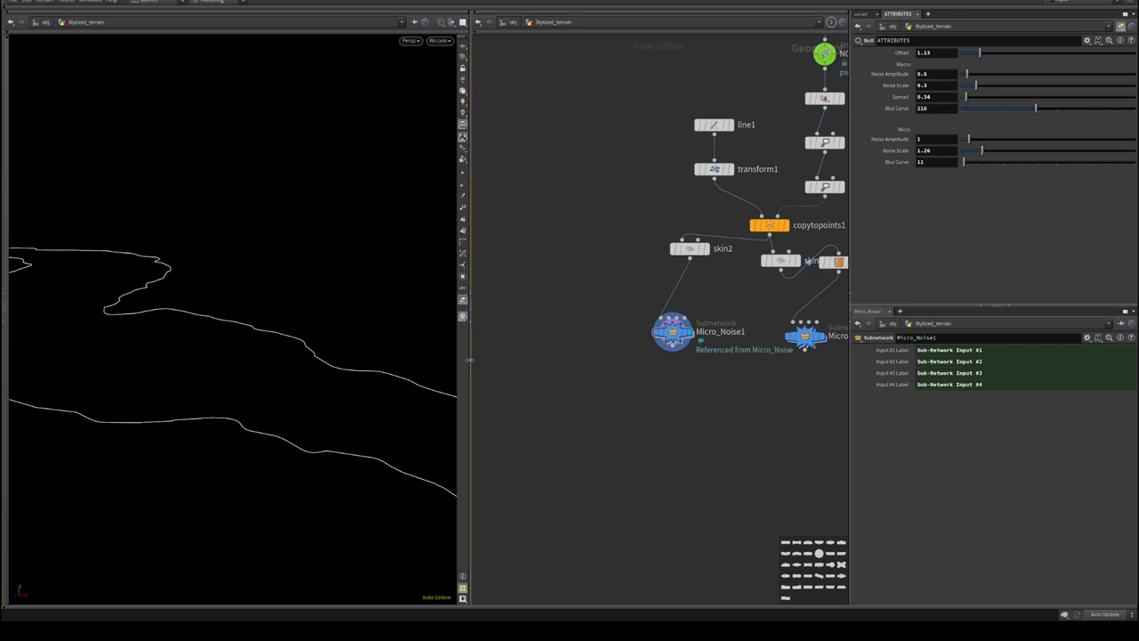
drag(469, 360, 560, 361)
drag(338, 280, 283, 297)
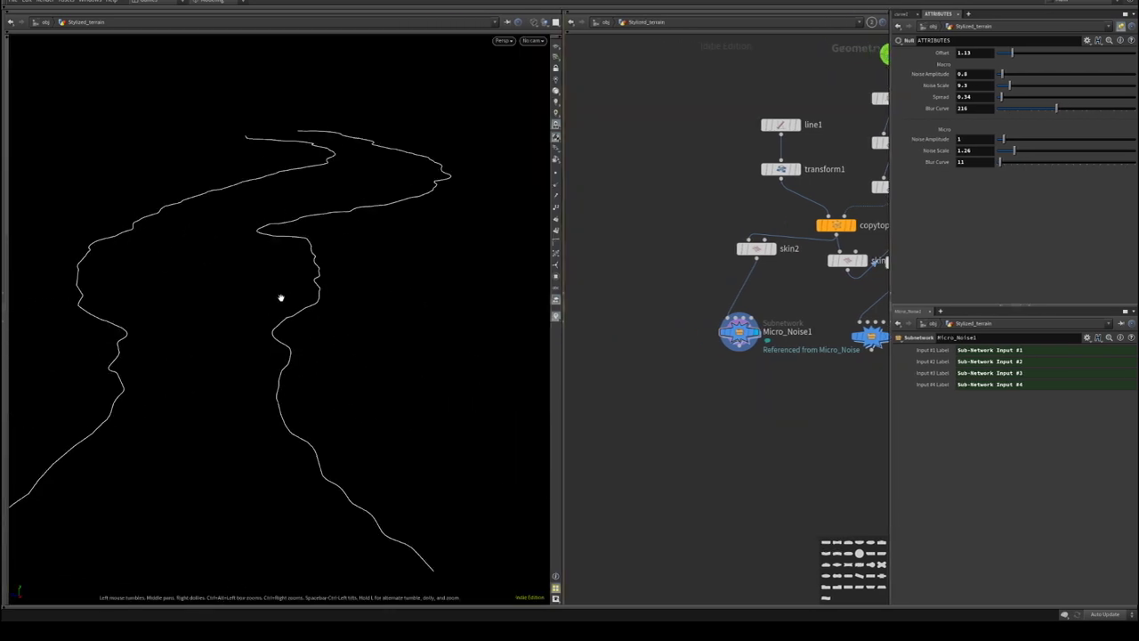
mouse_move(740, 336)
drag(741, 336, 667, 349)
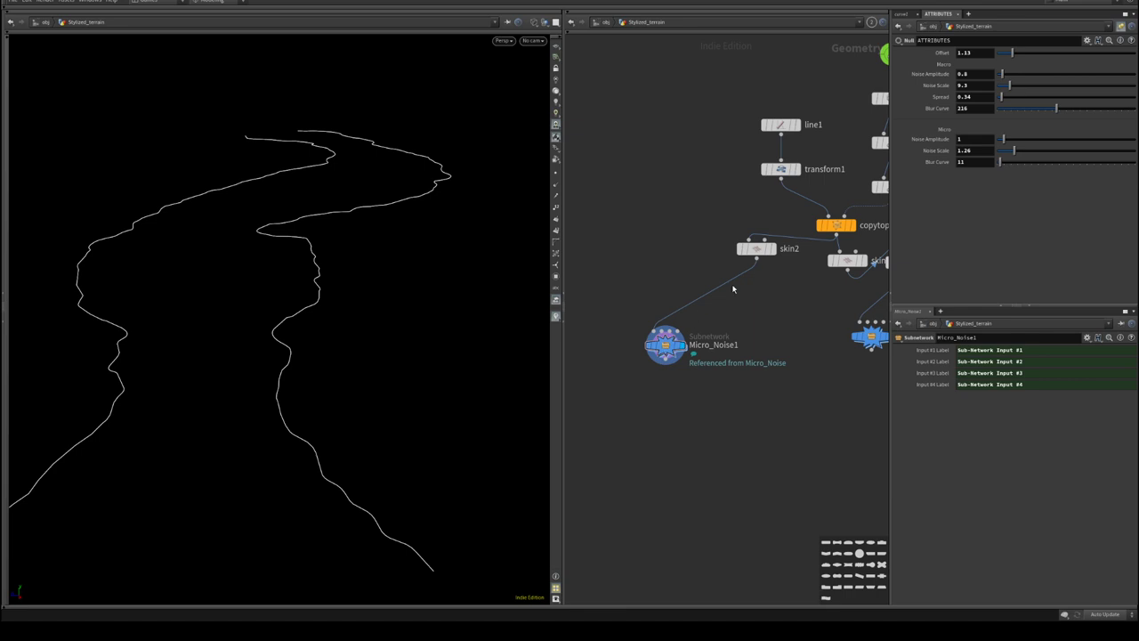
drag(756, 248, 671, 240)
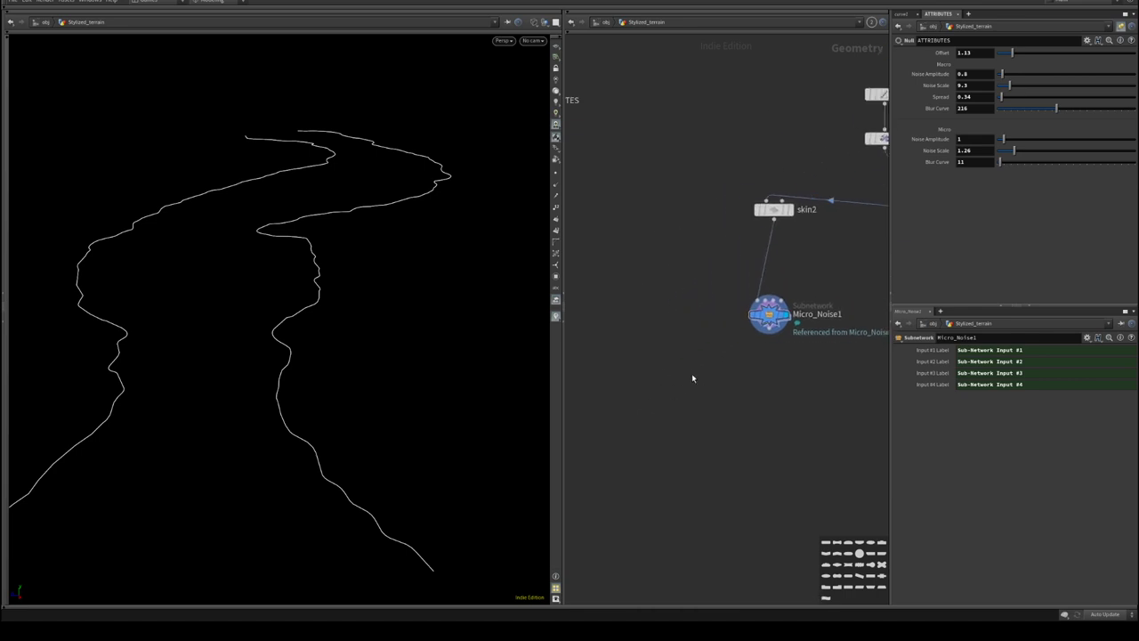
- Add a For-Each Connected Piece block below Micro_Noise1 and connect Micro_Noise1's output to connectivity1
key(Tab)
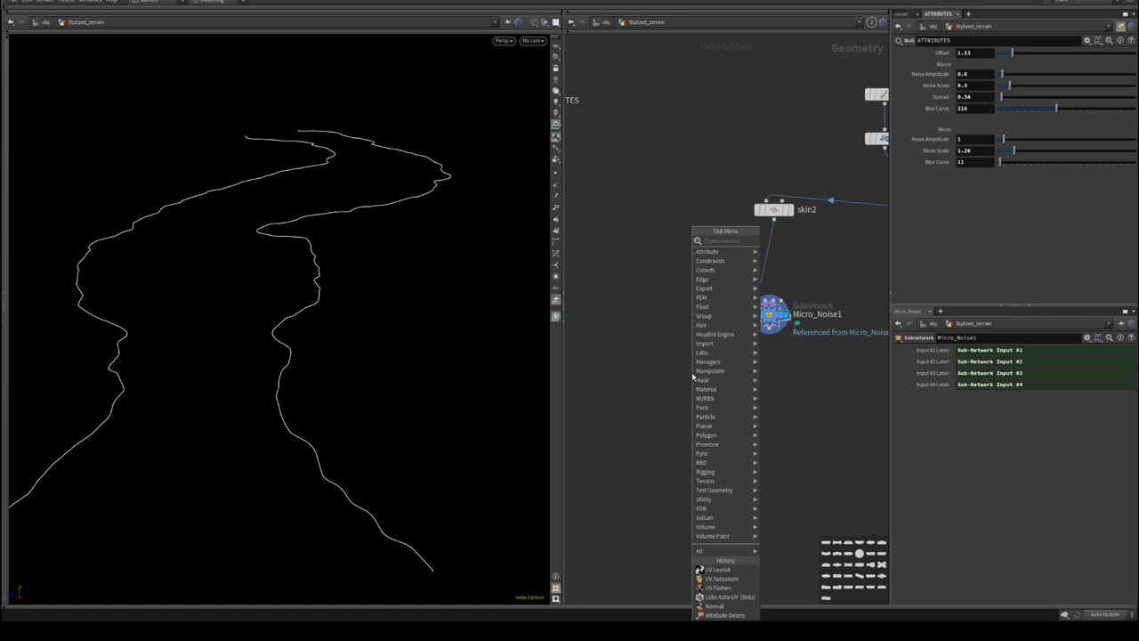
click(671, 294)
middle_drag(734, 453, 720, 414)
key(Tab)
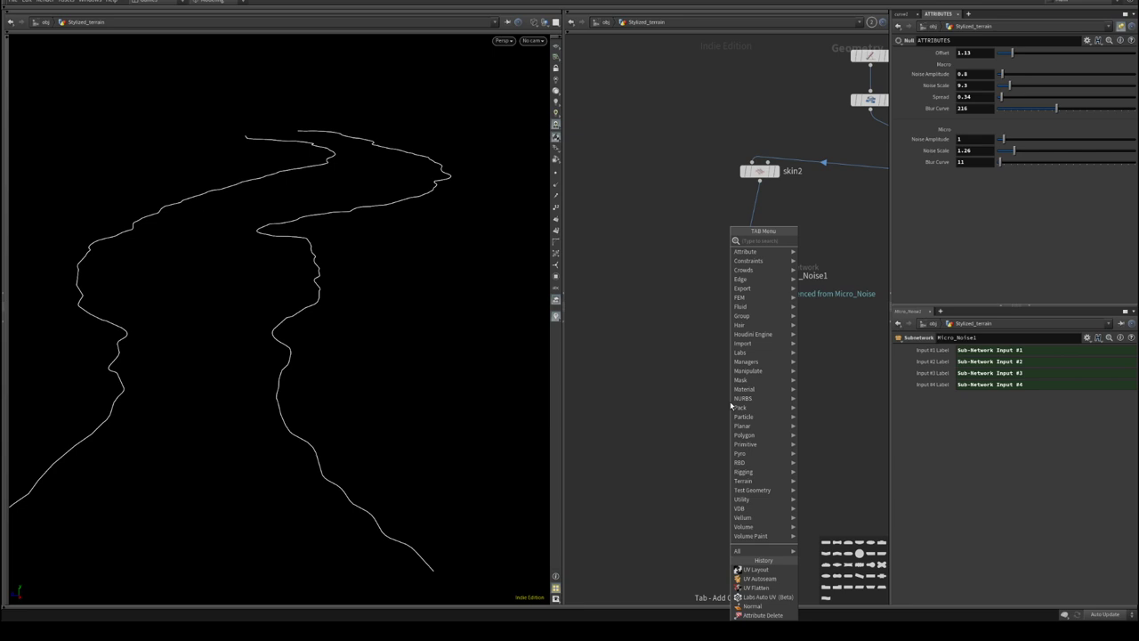
text(fo)
key(Down)
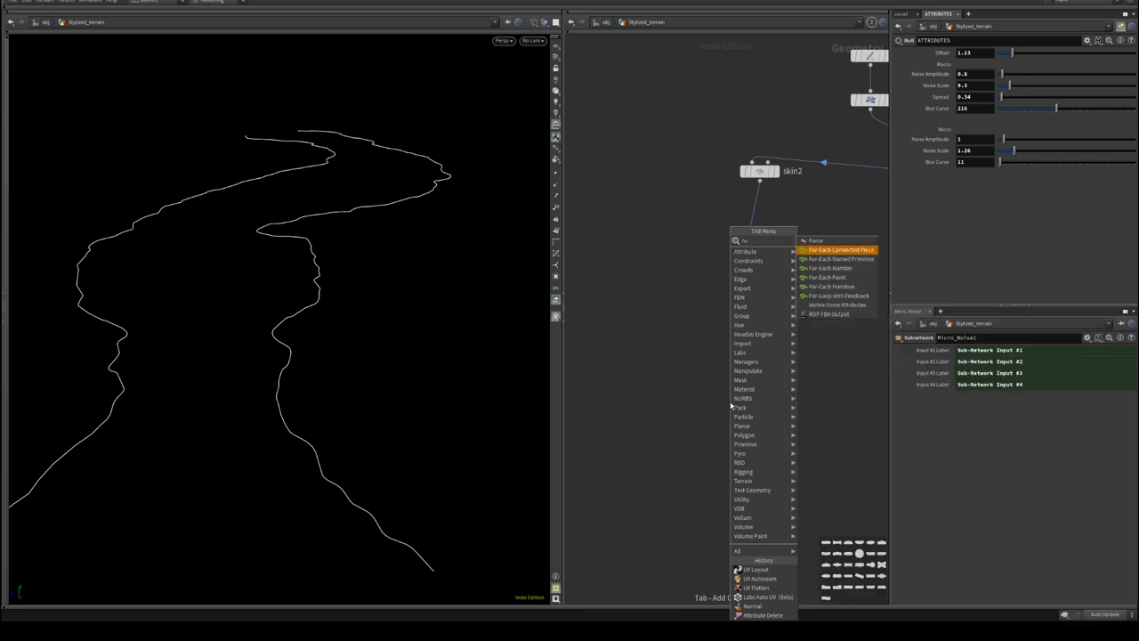
key(Return)
click(732, 401)
middle_drag(673, 325, 638, 269)
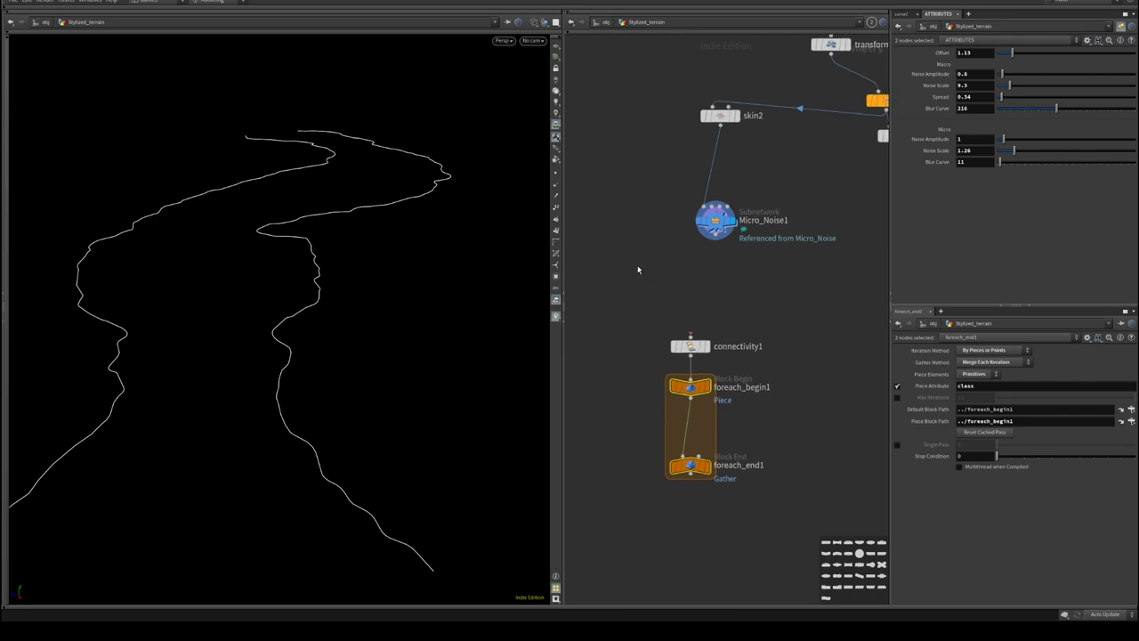
click(721, 239)
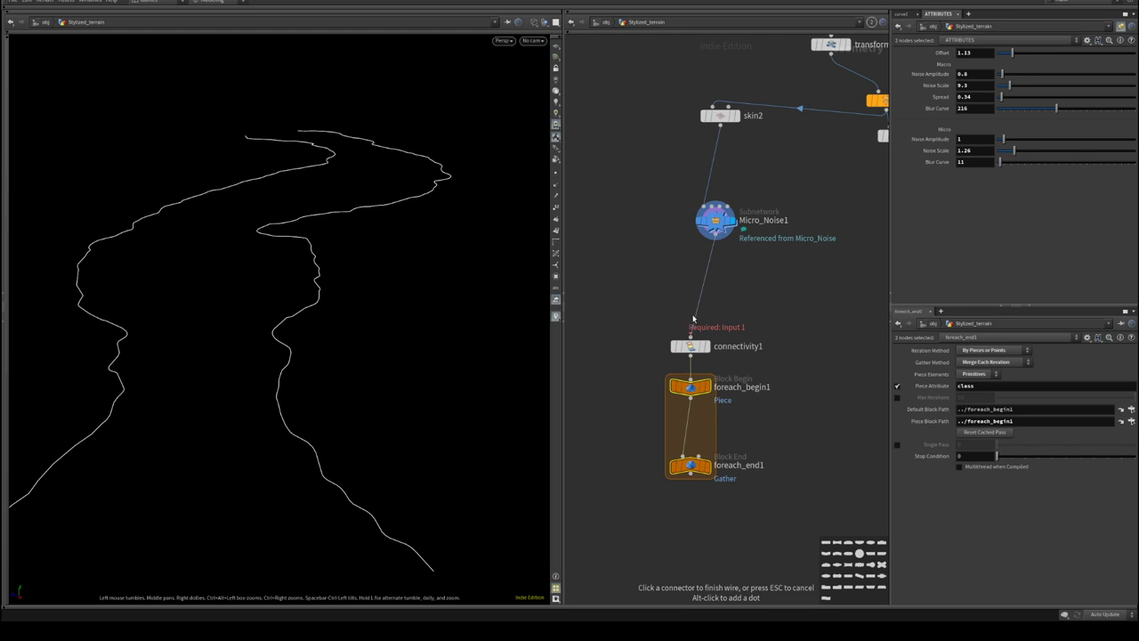
click(692, 322)
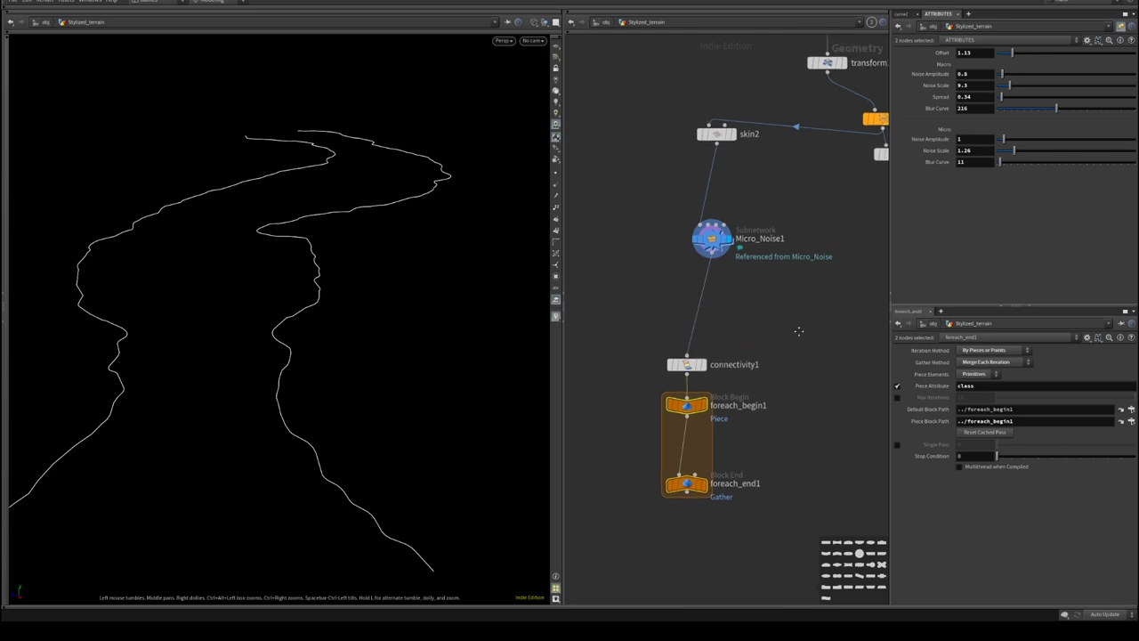
- Display foreach_begin1's output and move foreach_end1 lower to make room inside the loop block
click(687, 368)
click(704, 409)
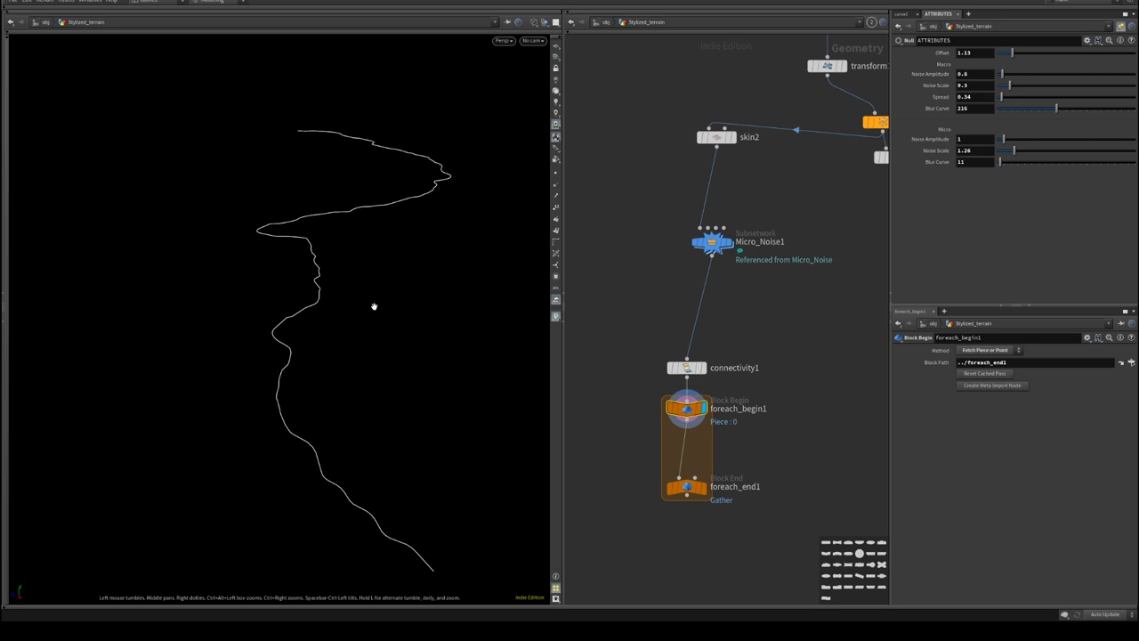
middle_drag(801, 421, 806, 305)
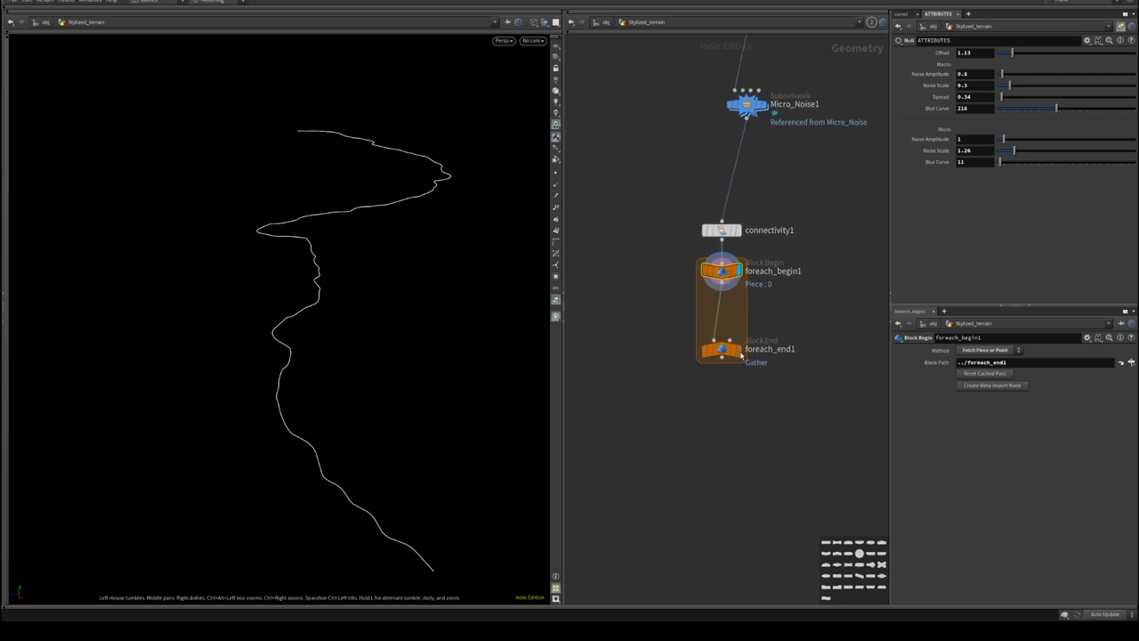
mouse_move(742, 355)
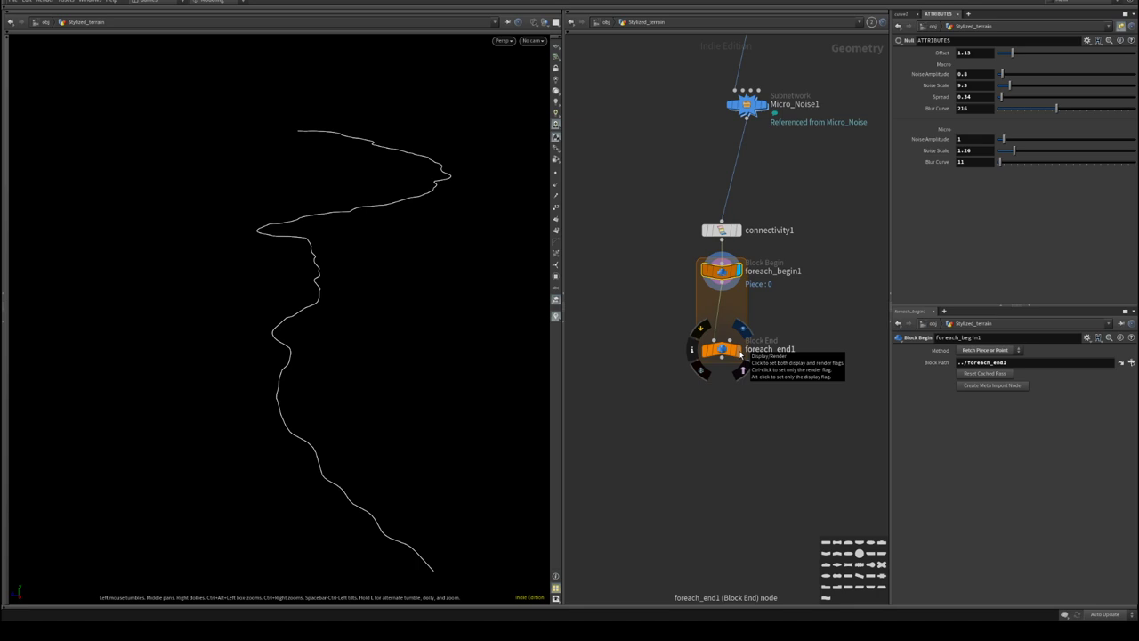
middle_drag(790, 348, 814, 267)
drag(746, 268, 746, 360)
middle_drag(800, 343, 746, 414)
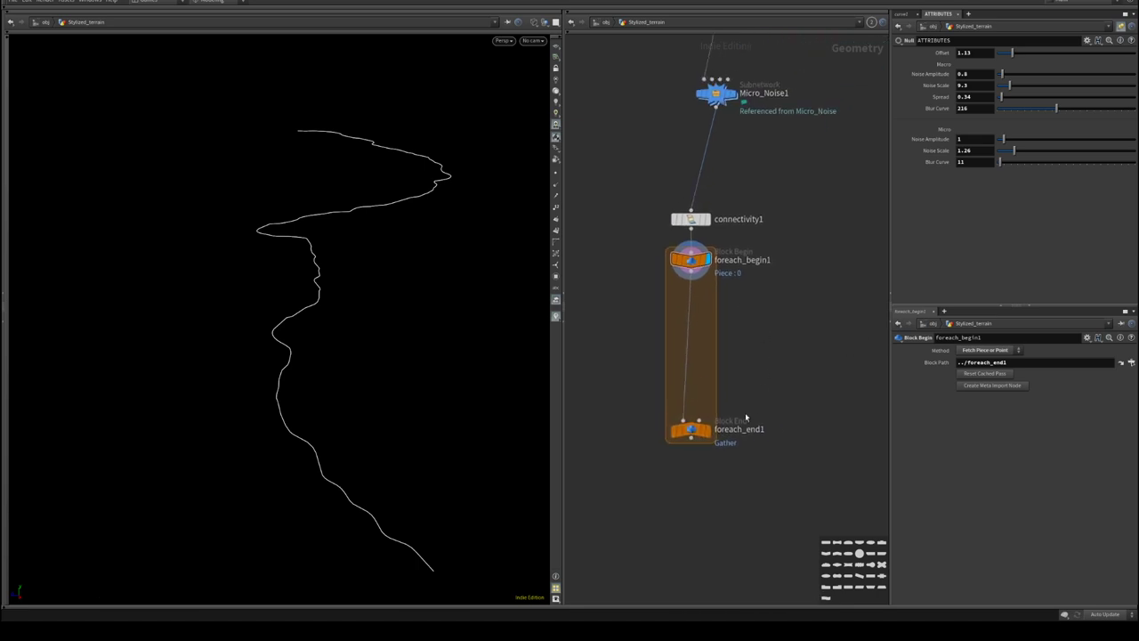
- Display foreach_end1 to cook the loop, select it, and return the display to foreach_begin1
click(707, 429)
click(692, 430)
click(708, 259)
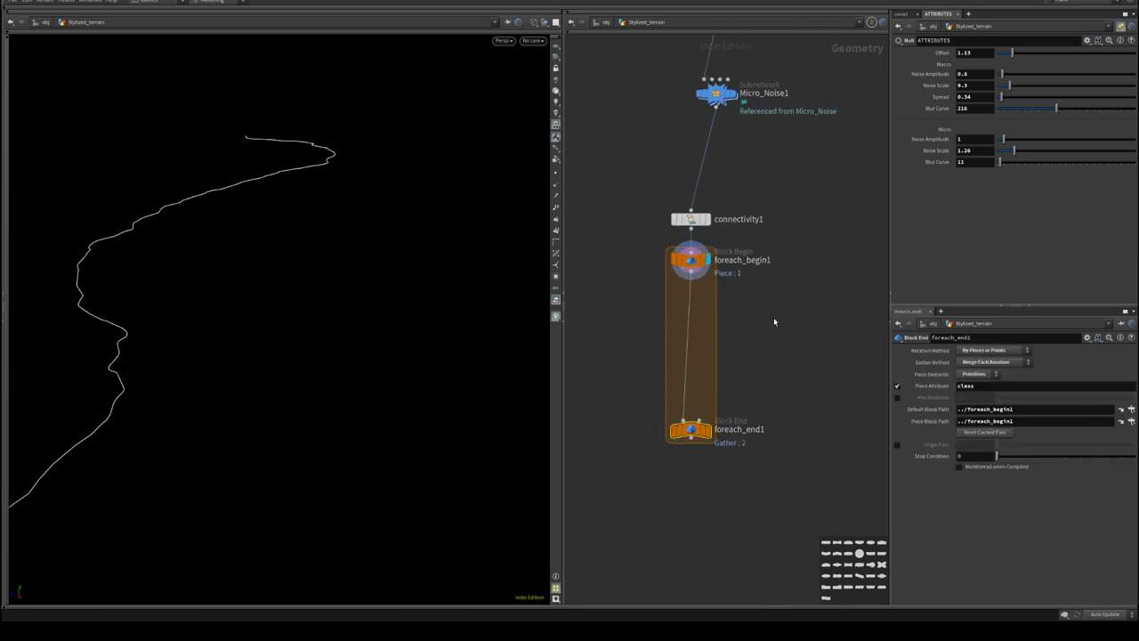
- Insert a PolyExtrude node between foreach_begin1 and foreach_end1 and display its output
key(Tab)
text(ext)
key(Down)
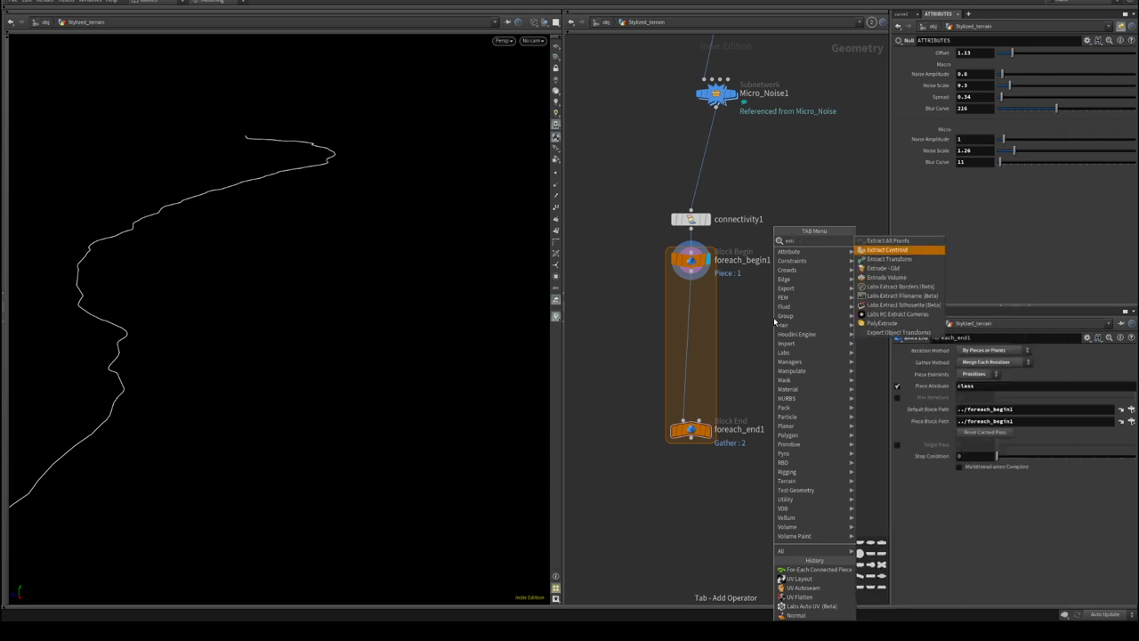
key(Down)
key(Down)
key(Down)
key(Down)
key(Down)
key(Down)
key(Down)
key(Down)
key(Return)
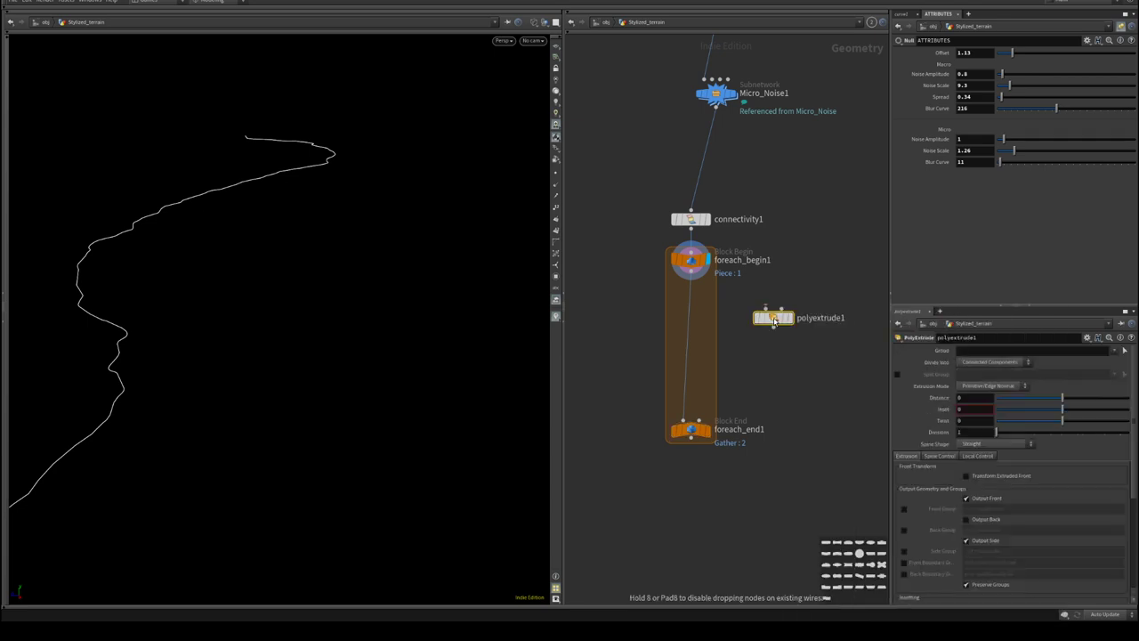
click(703, 327)
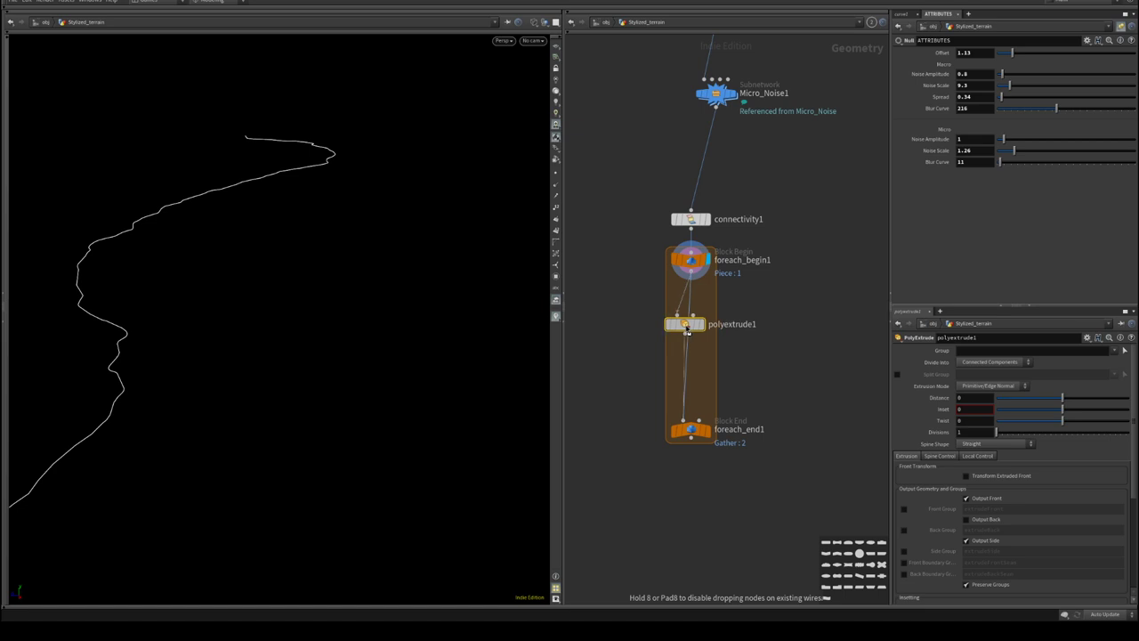
click(706, 325)
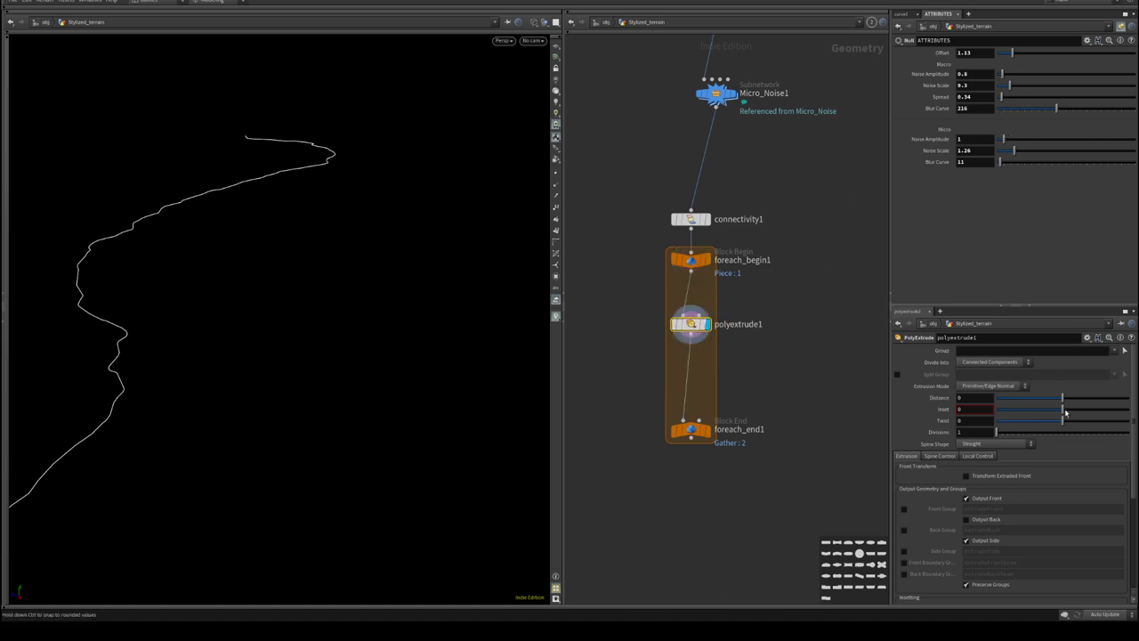
- Enable Transform Extruded Front on polyextrude1, with a Y translate of 20 and Global transform space
click(966, 476)
scroll(1034, 507, down, 2)
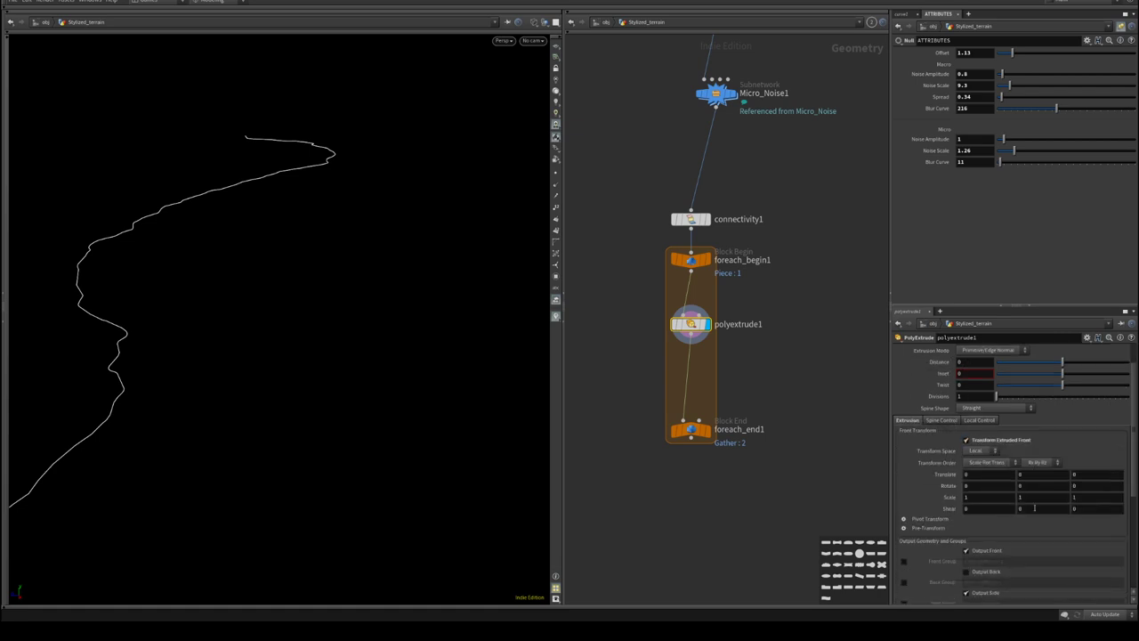
click(1043, 476)
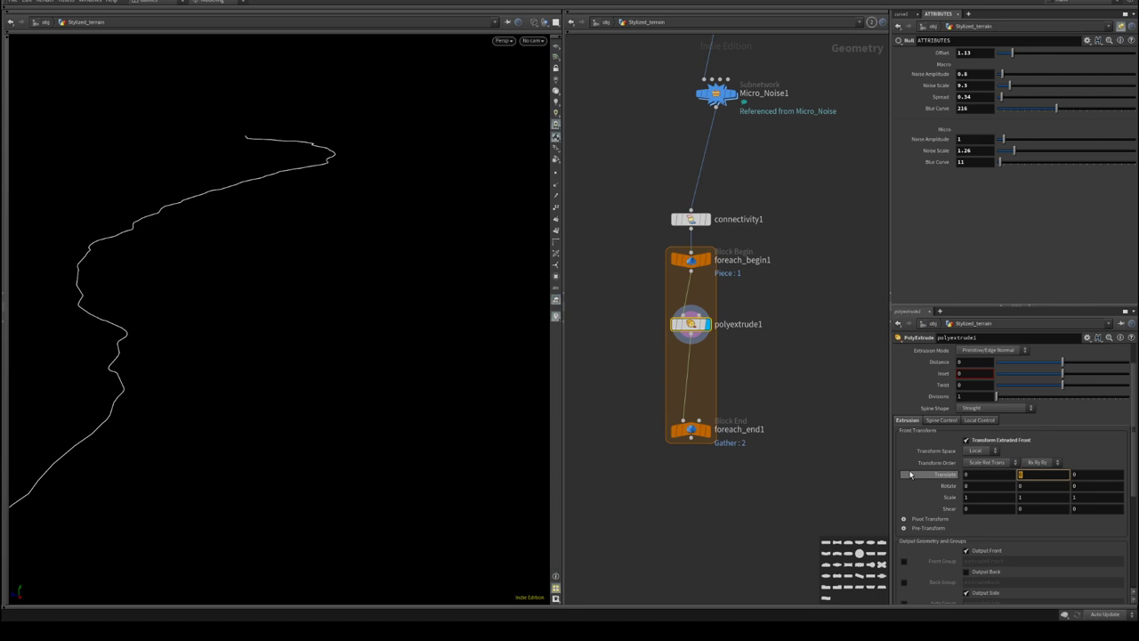
text(20)
key(Return)
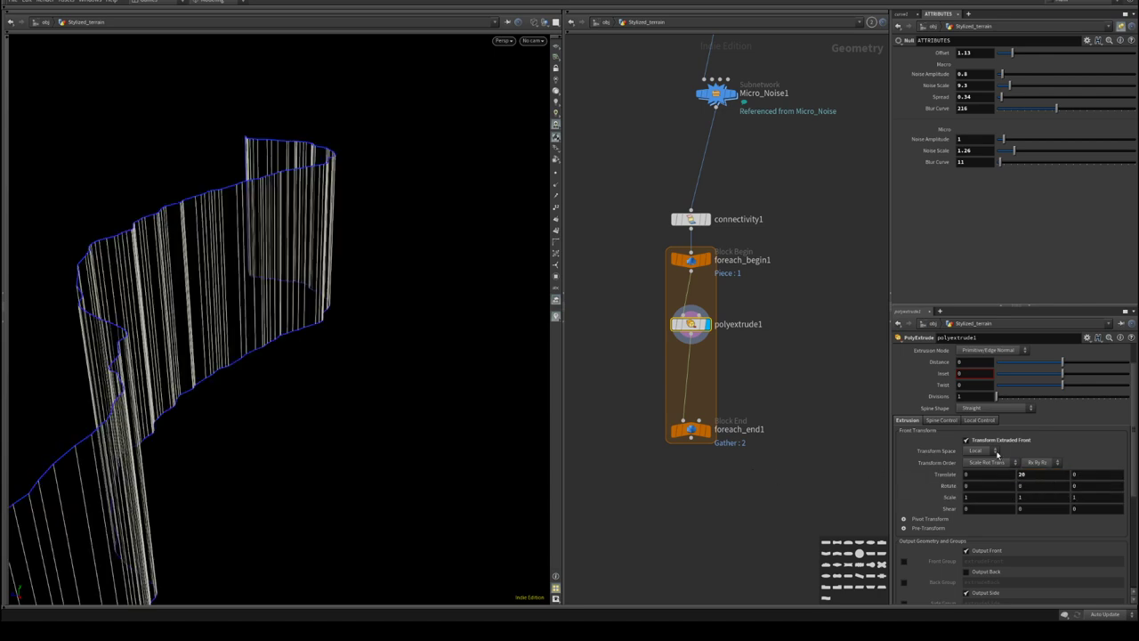
click(997, 454)
click(977, 465)
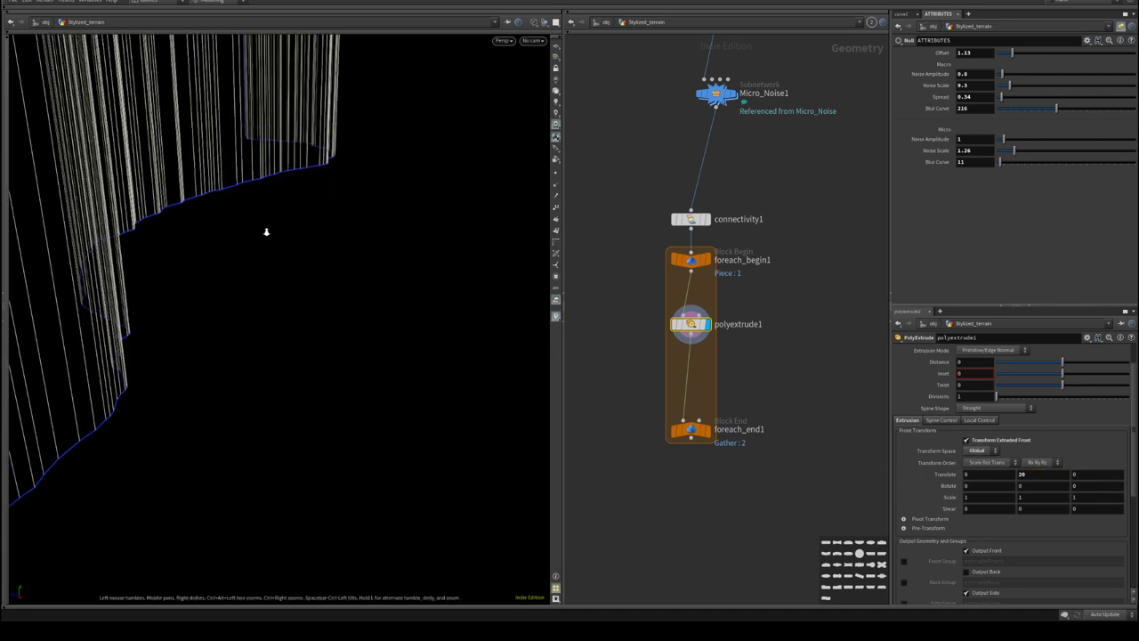
- Inspect the extruded wall, display foreach_end1's output, and switch the viewport to shaded mode
drag(267, 231, 214, 378)
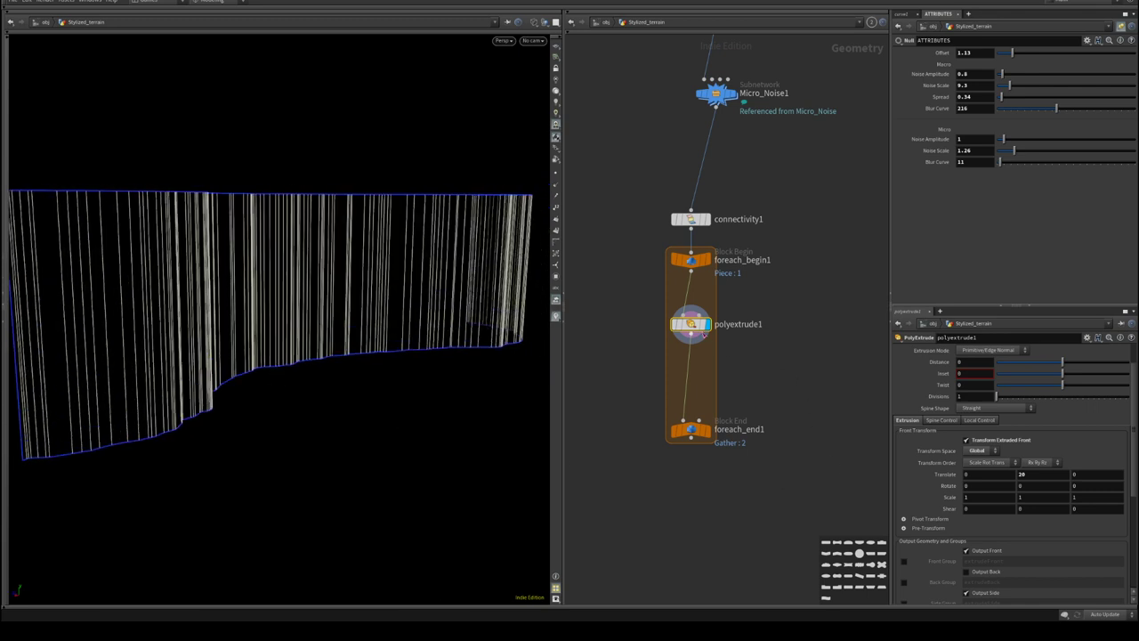
drag(381, 326, 360, 338)
drag(346, 239, 327, 280)
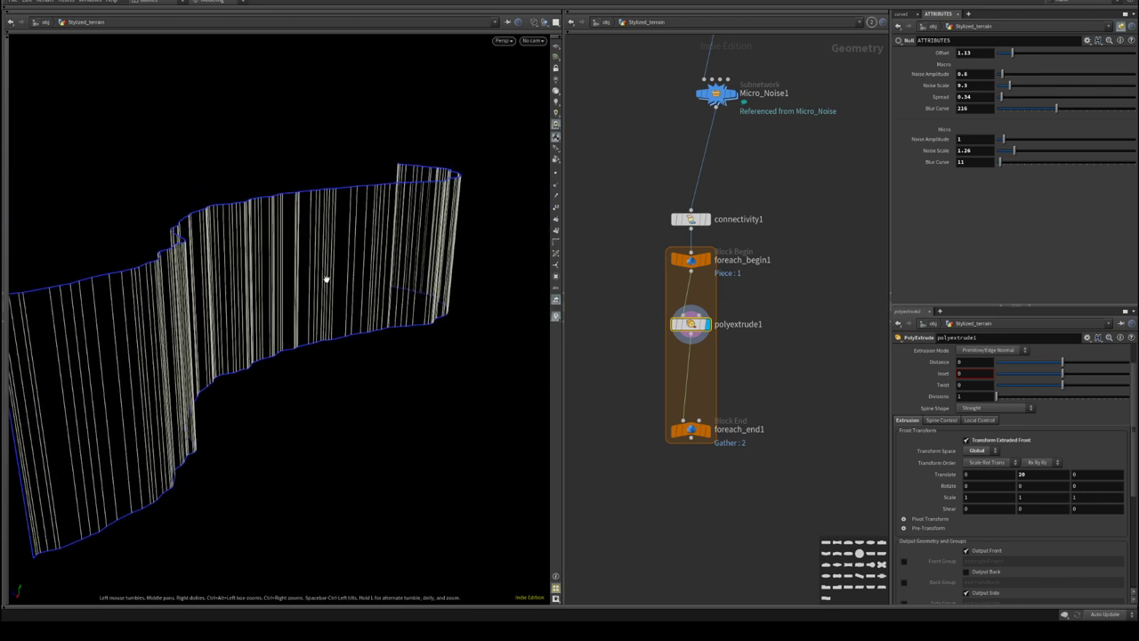
drag(311, 151, 383, 205)
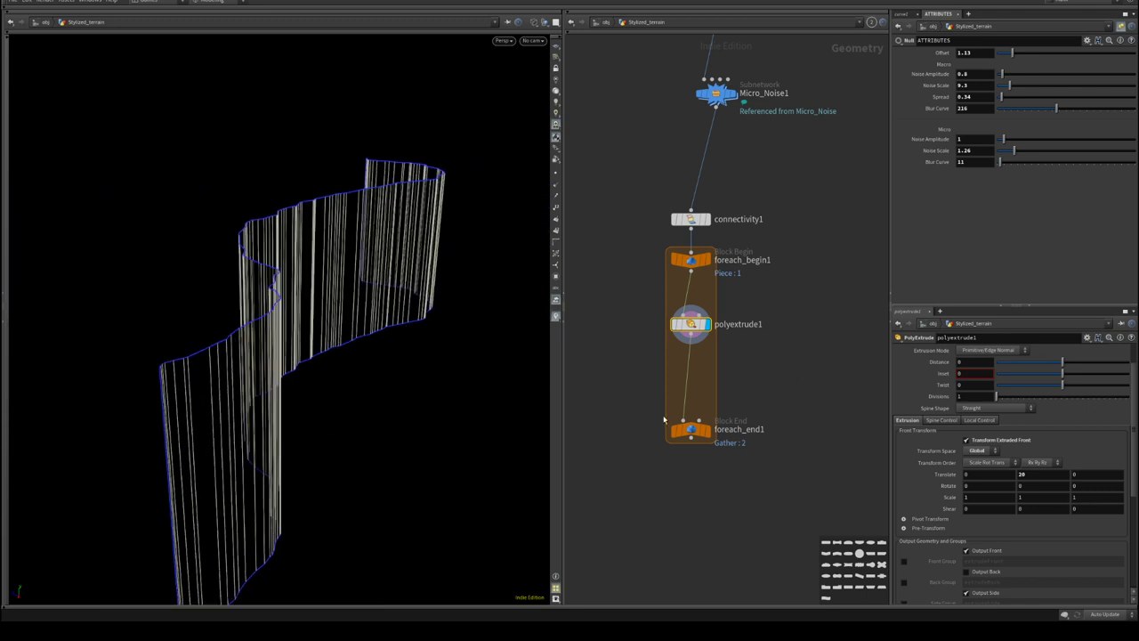
click(709, 432)
key(w)
drag(421, 323, 352, 339)
- Enable Remove Backfaces in the viewport's display options and close the dialog
key(d)
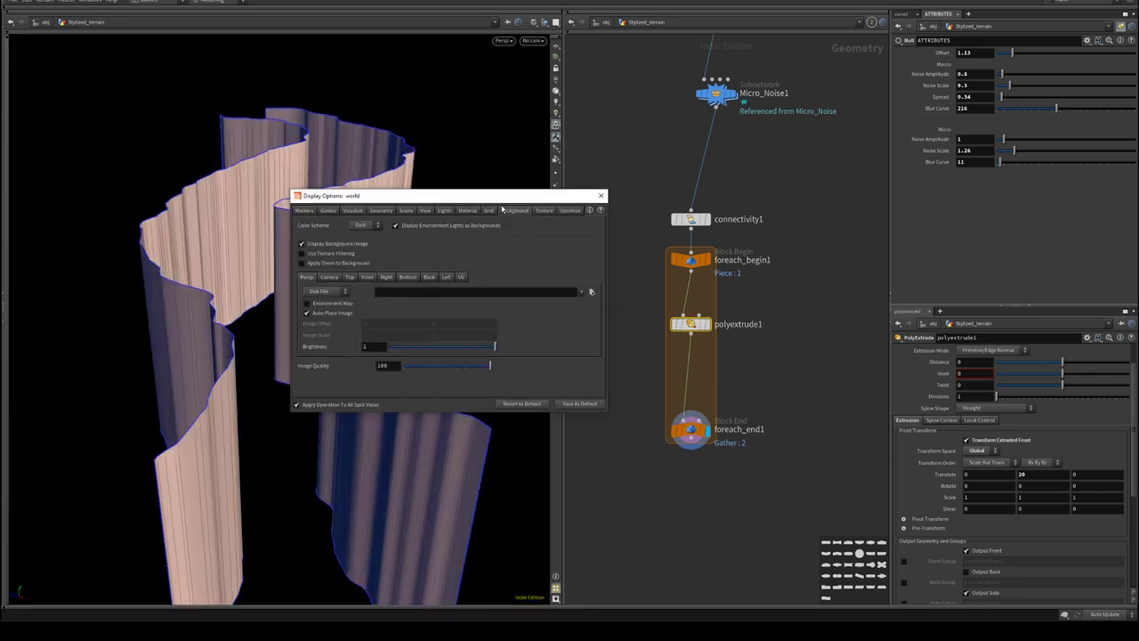
click(571, 210)
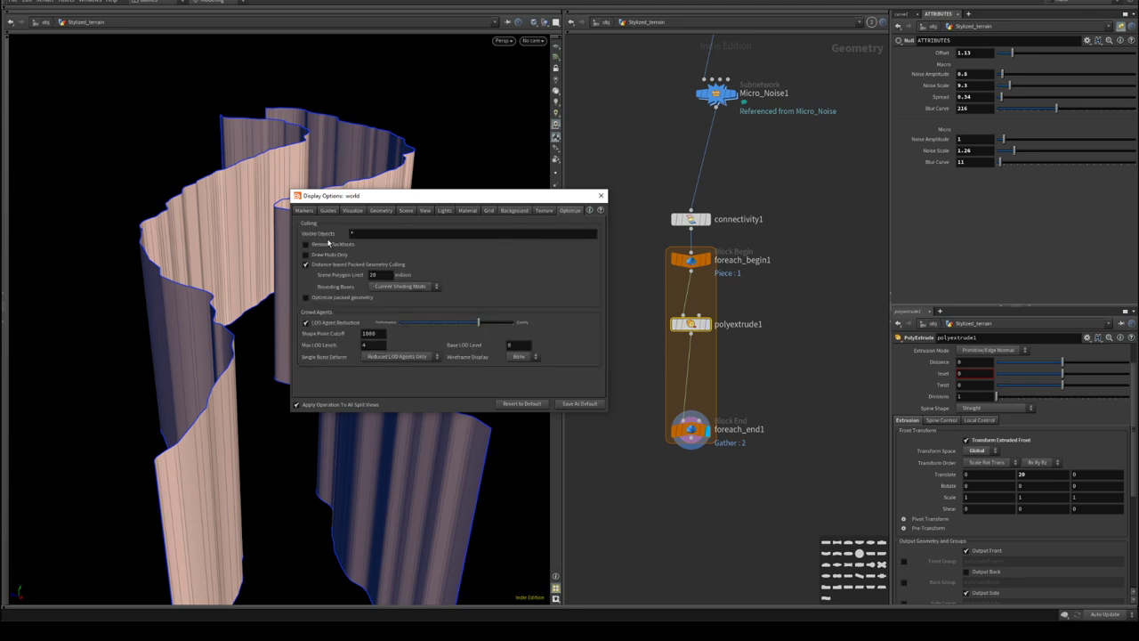
click(329, 245)
click(601, 195)
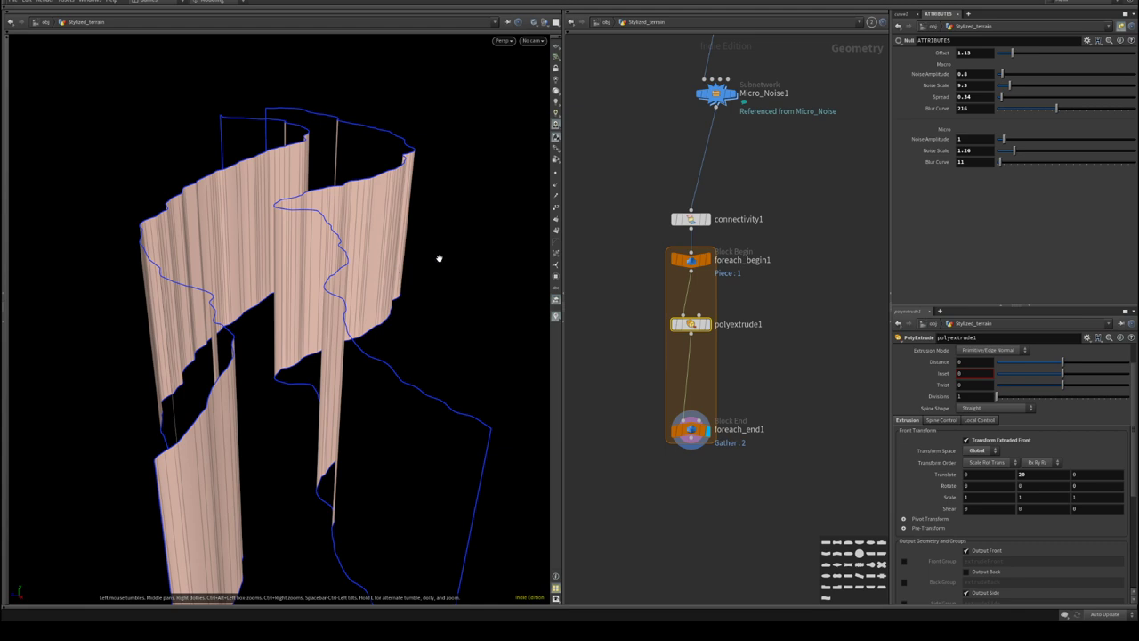
- Examine which way the two extruded walls face and review the skin2 and Micro_Noise branches in the network
scroll(813, 263, up, 1)
scroll(814, 263, down, 1)
middle_drag(805, 273, 803, 354)
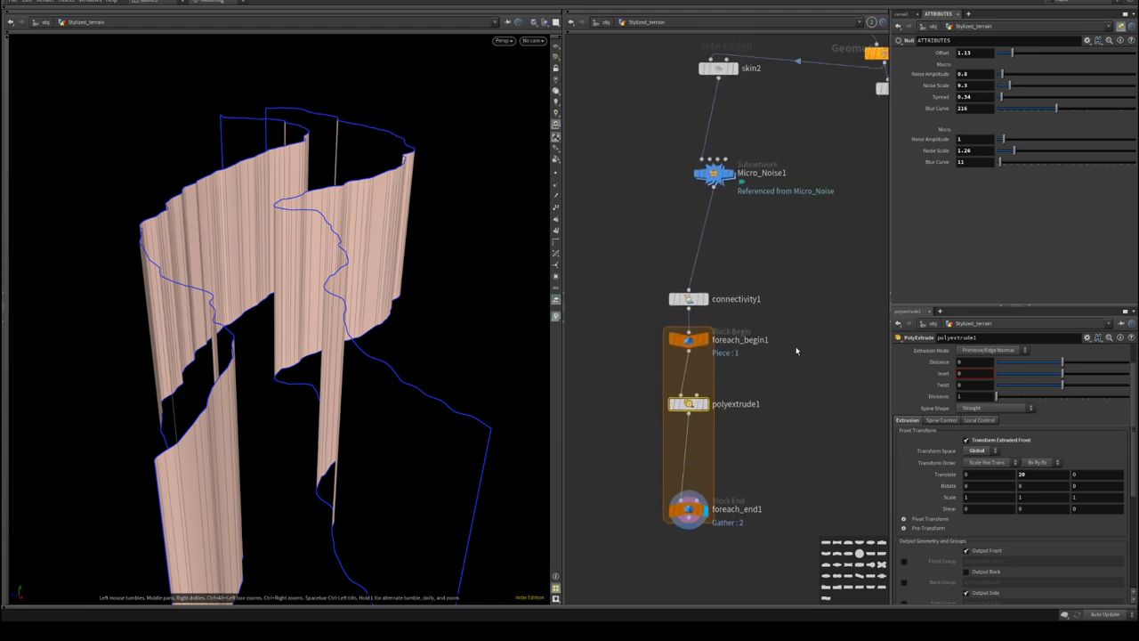
drag(364, 279, 239, 404)
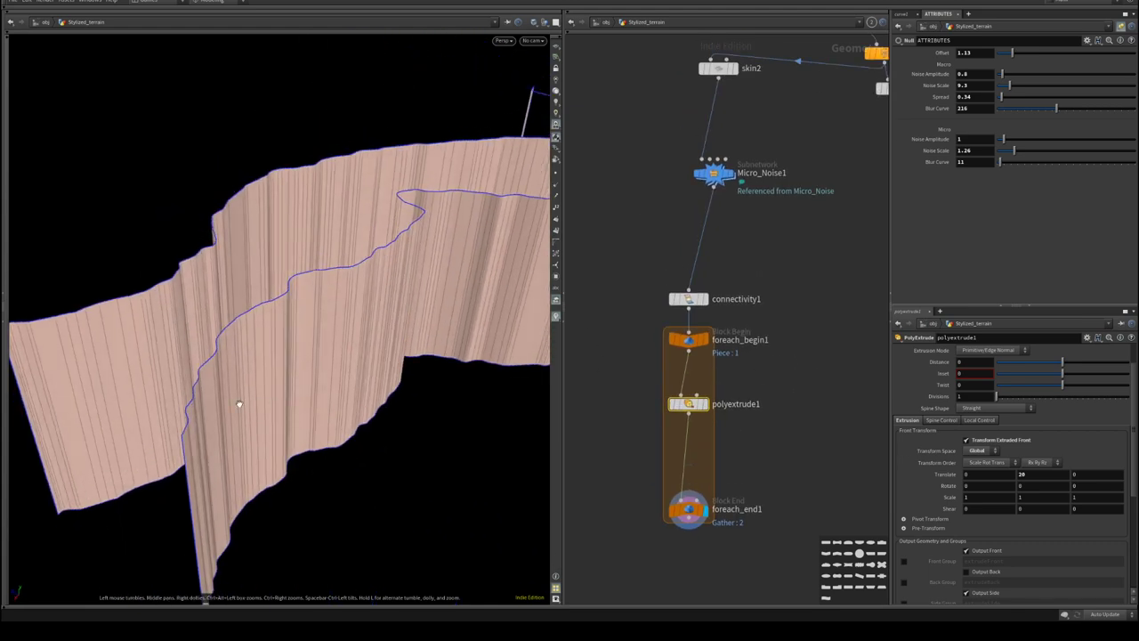
drag(240, 446, 238, 217)
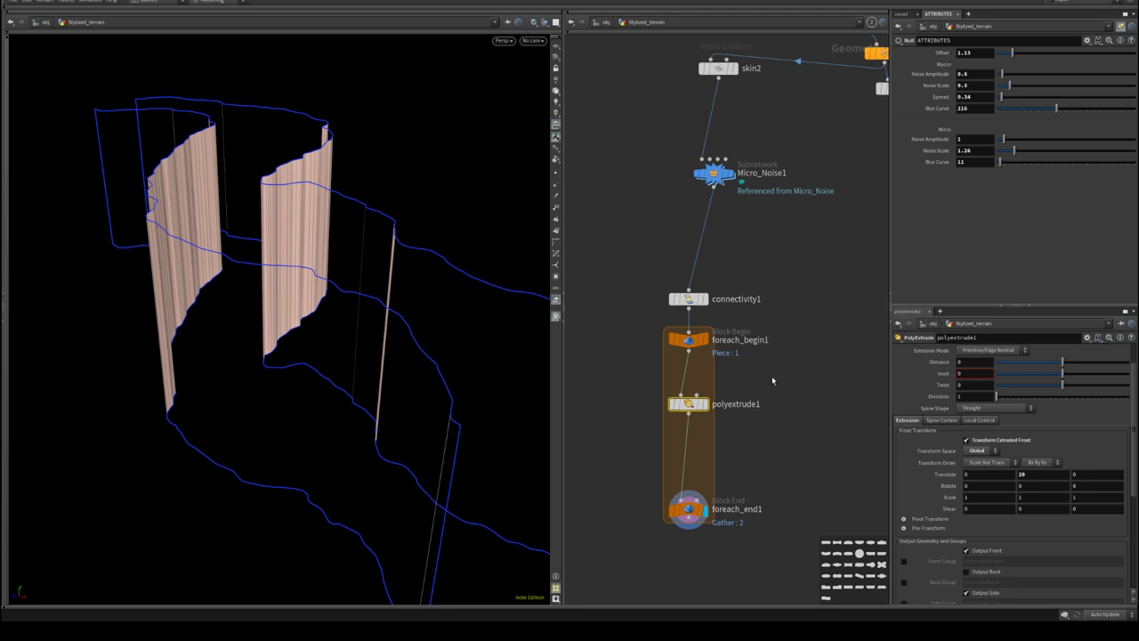
middle_drag(789, 273, 572, 469)
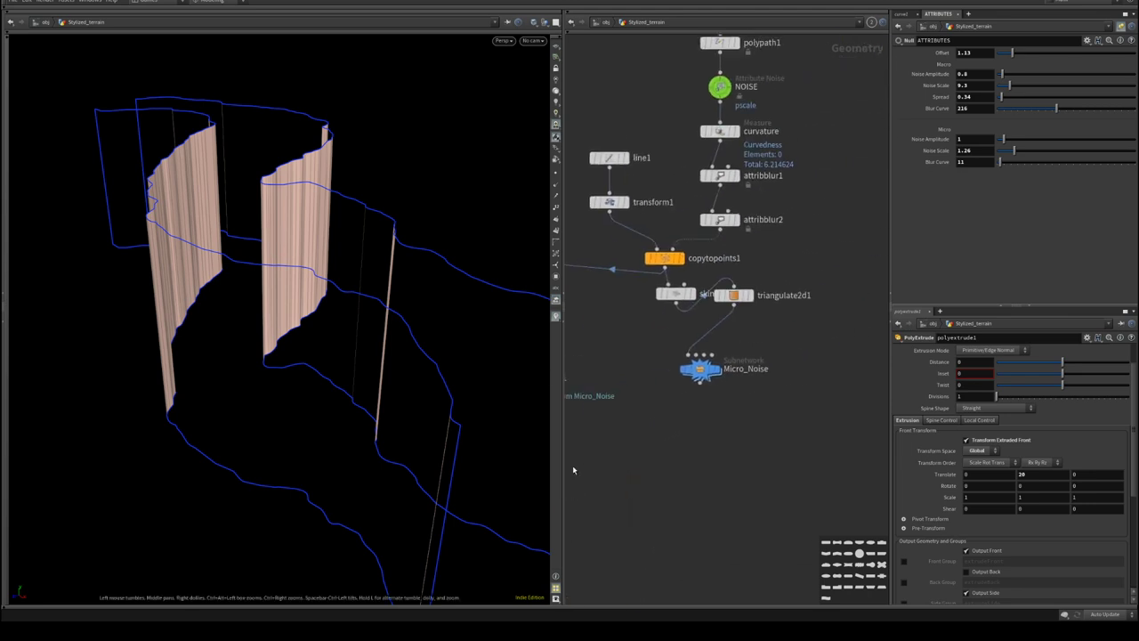
middle_drag(654, 452, 800, 458)
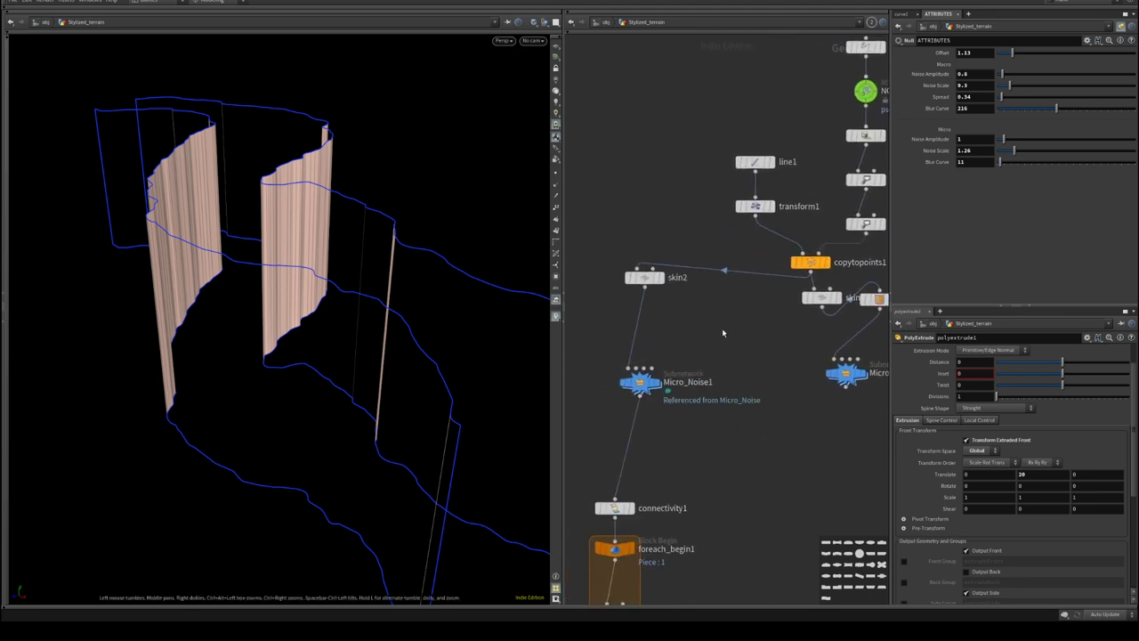
middle_drag(722, 328, 768, 294)
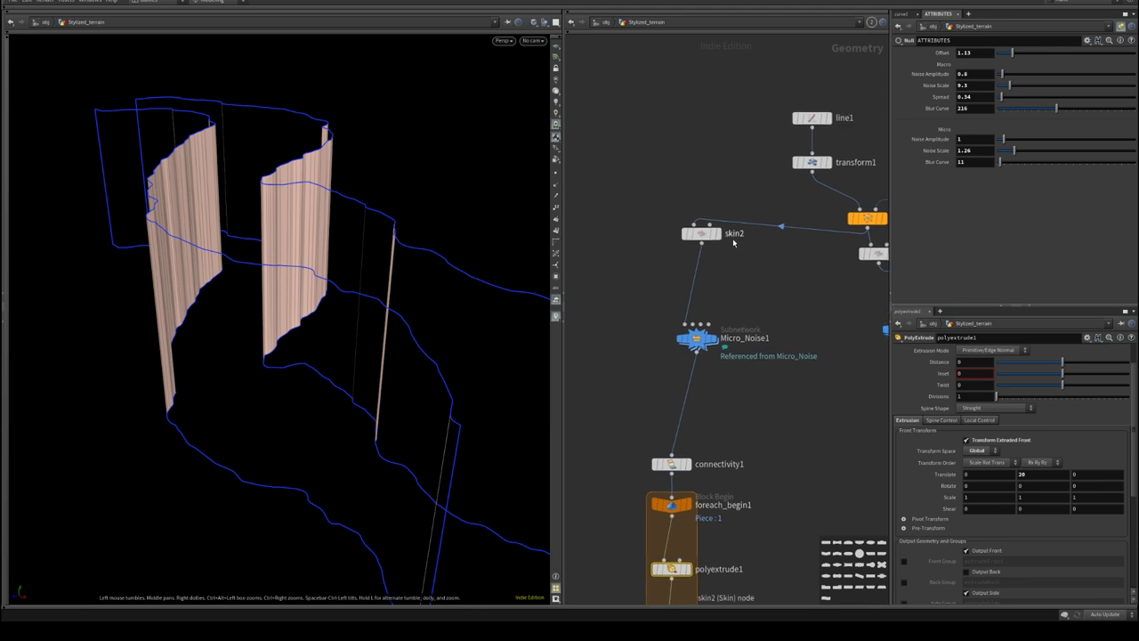
- Add a Reverse node fed by Micro_Noise1 and display its output
middle_drag(783, 470, 797, 306)
key(Tab)
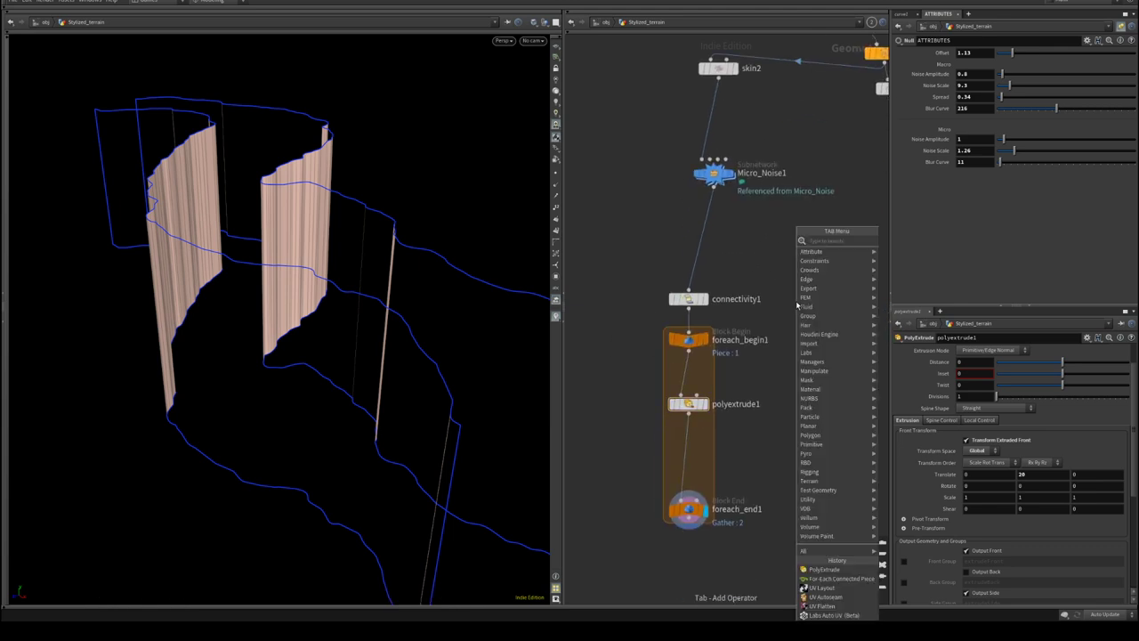
text(res)
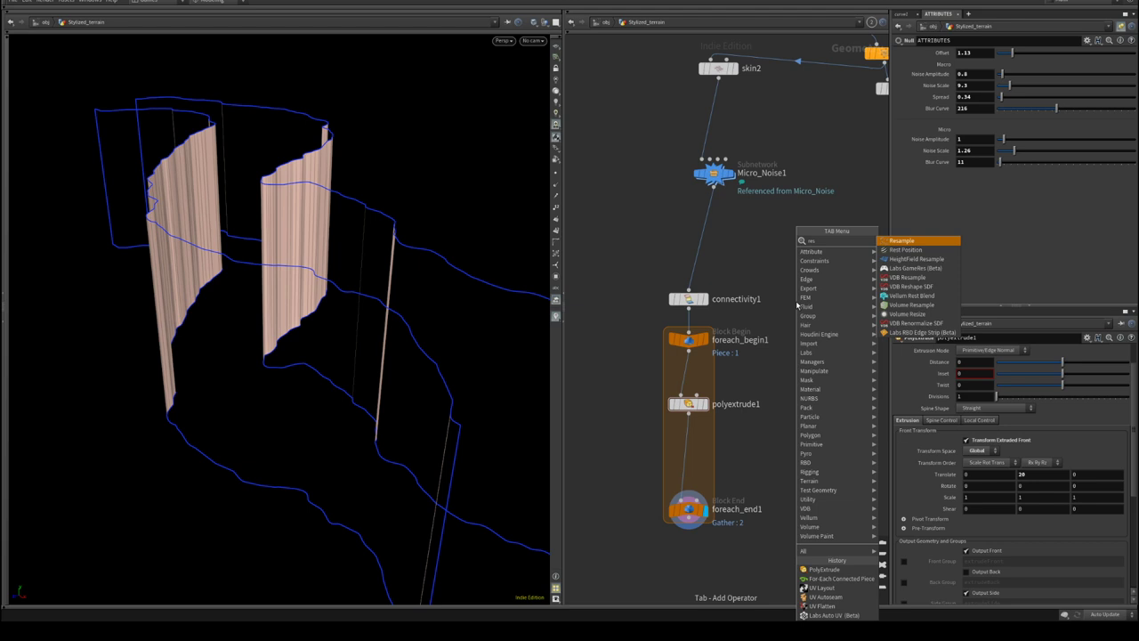
key(Escape)
key(Tab)
text(rever)
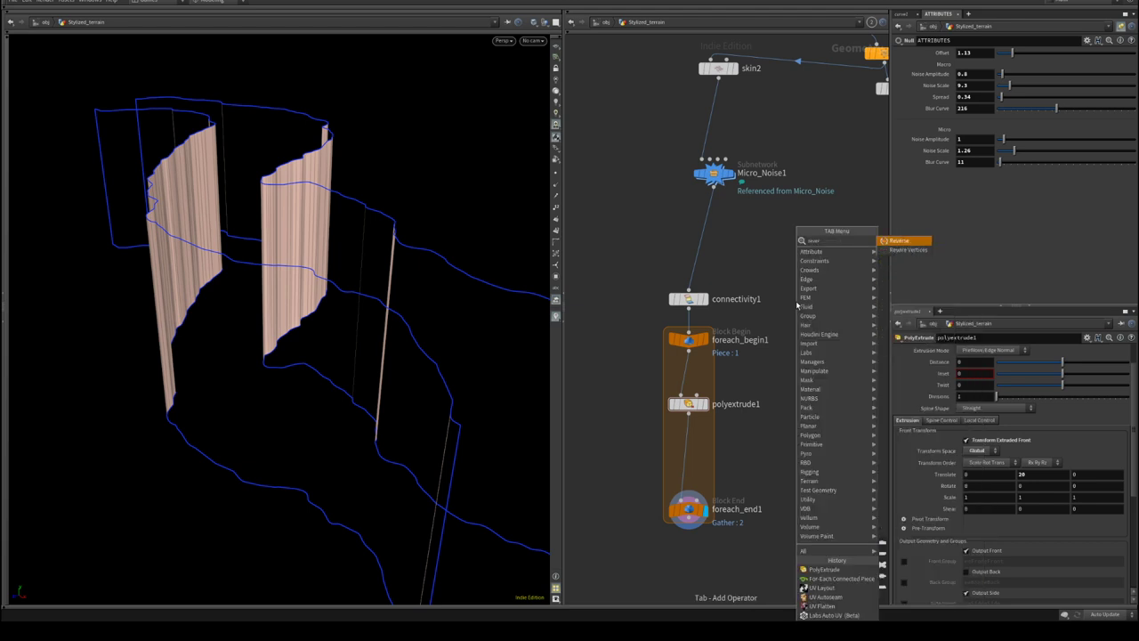
key(Return)
click(736, 256)
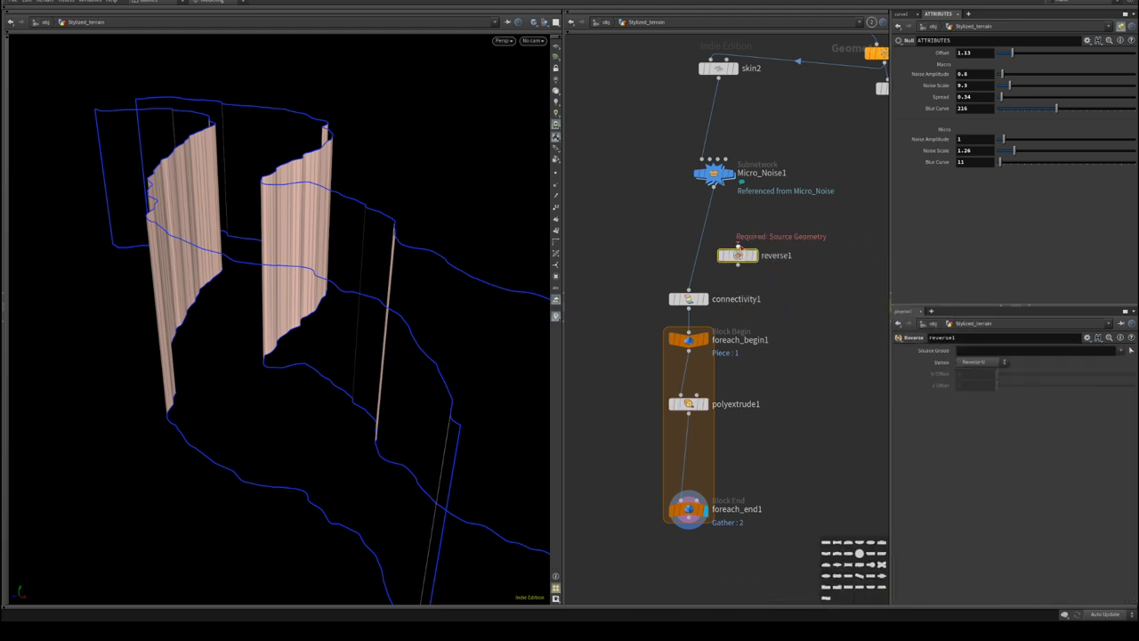
drag(713, 186, 737, 248)
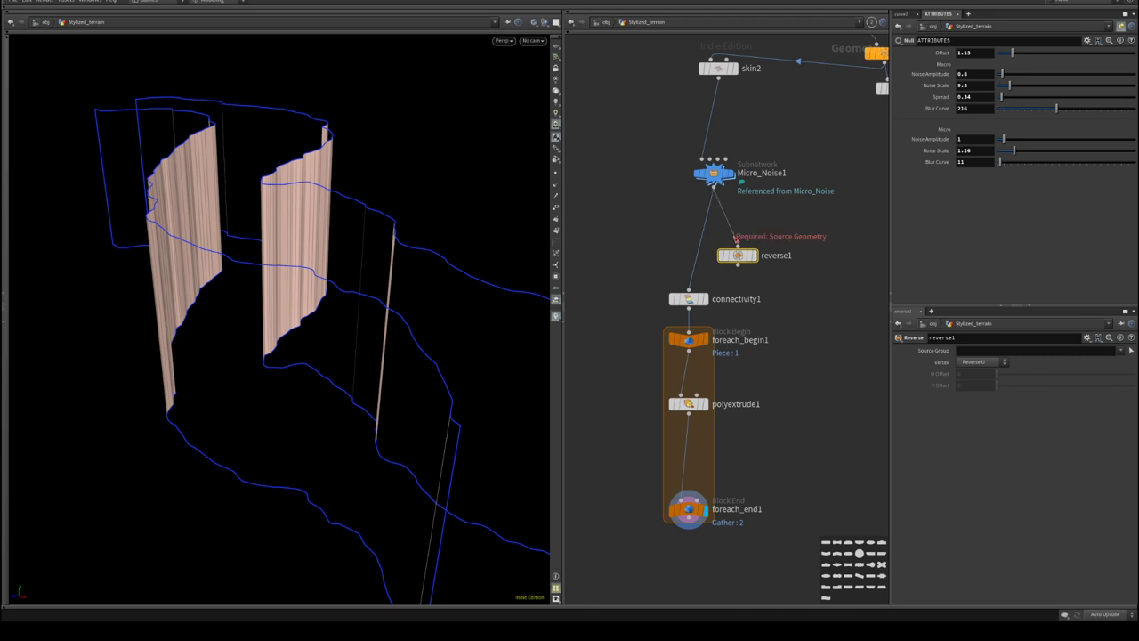
click(753, 256)
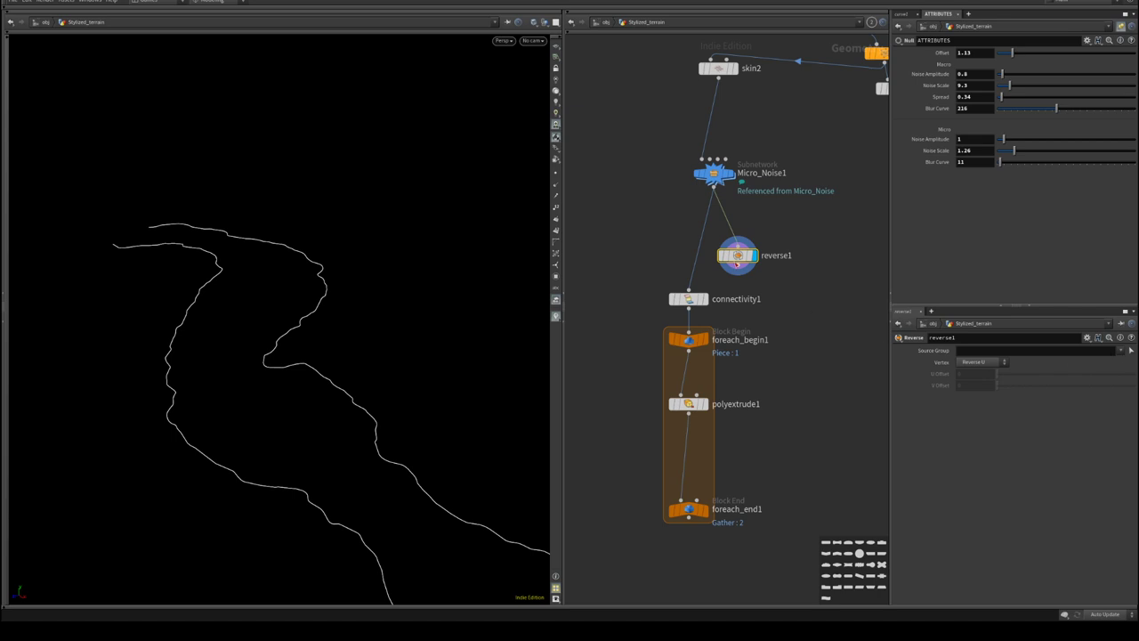
- Insert a Group node between Micro_Noise1 and reverse1 and display its output
key(Tab)
text(grou)
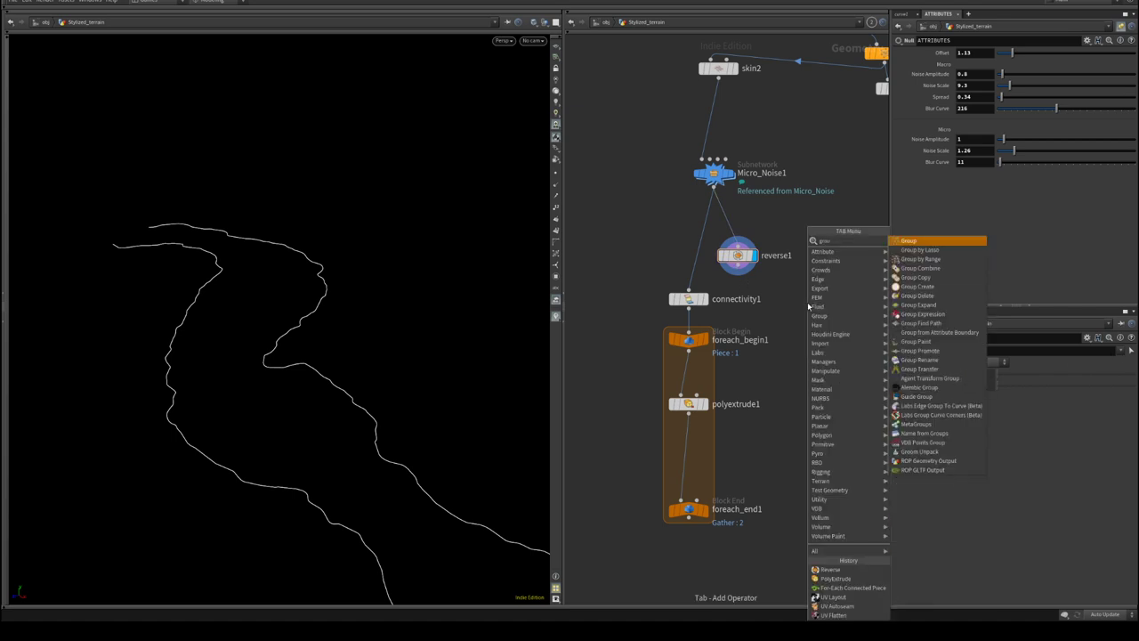
key(Return)
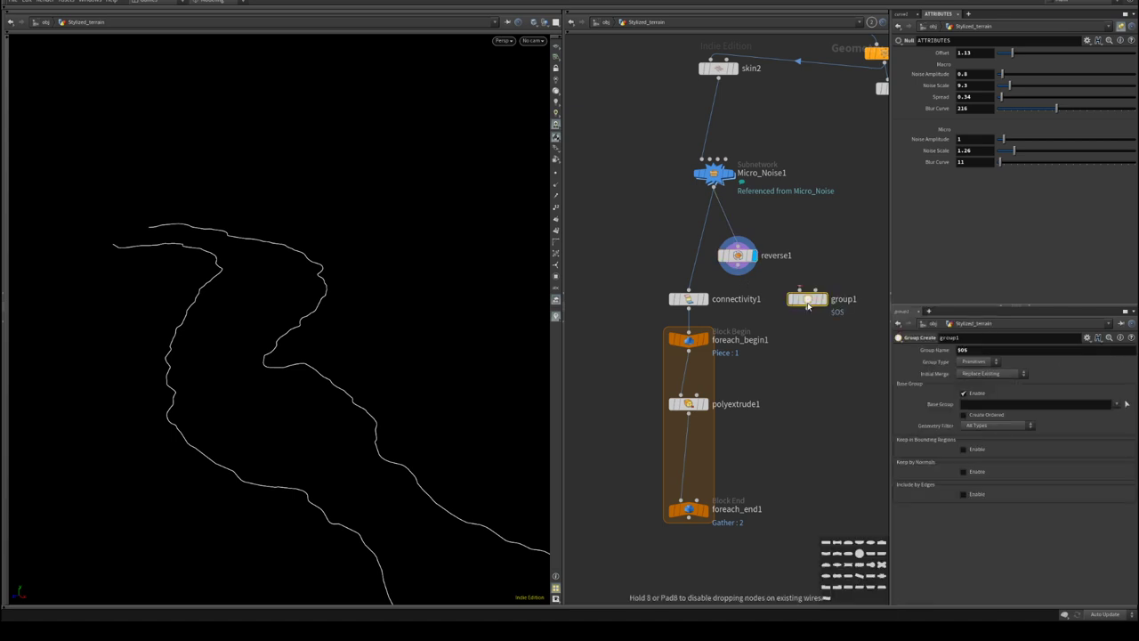
click(753, 229)
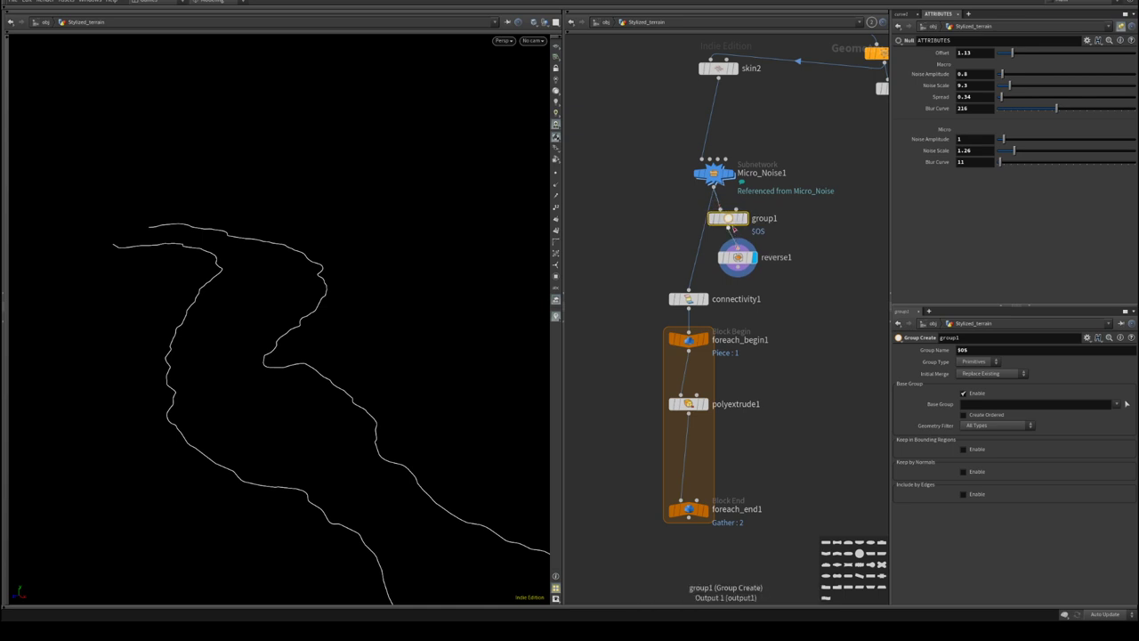
click(755, 223)
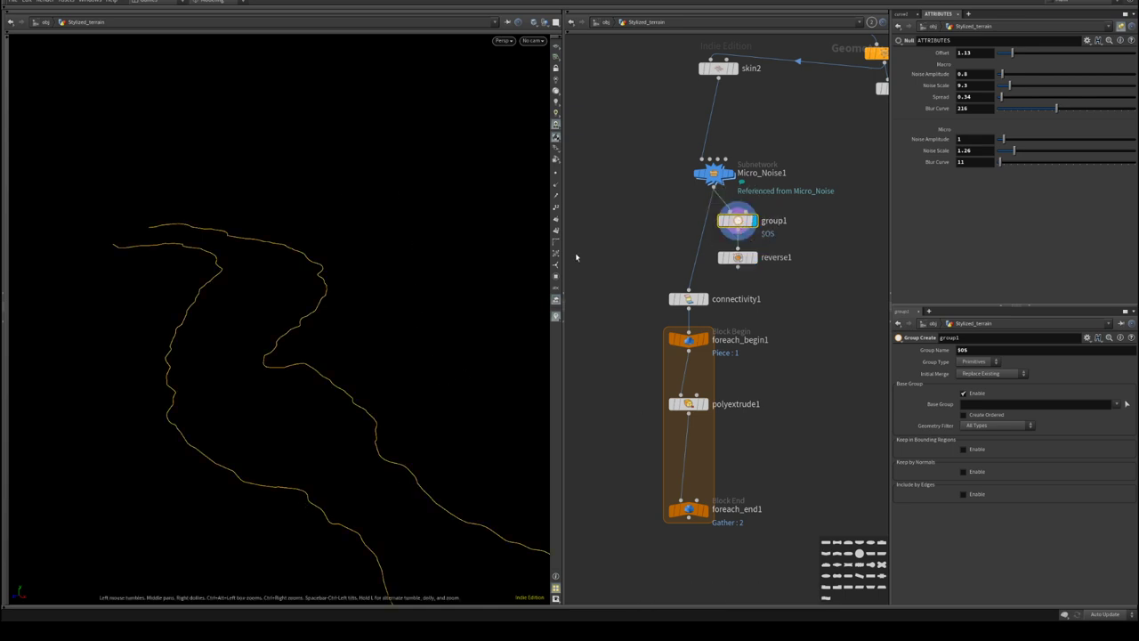
- Turn on primitive numbers in the viewport, and in the display options' guide sizes set Scale Vectors to 1.55 and reduce the origin gnomon size
click(554, 233)
drag(178, 405, 318, 382)
key(d)
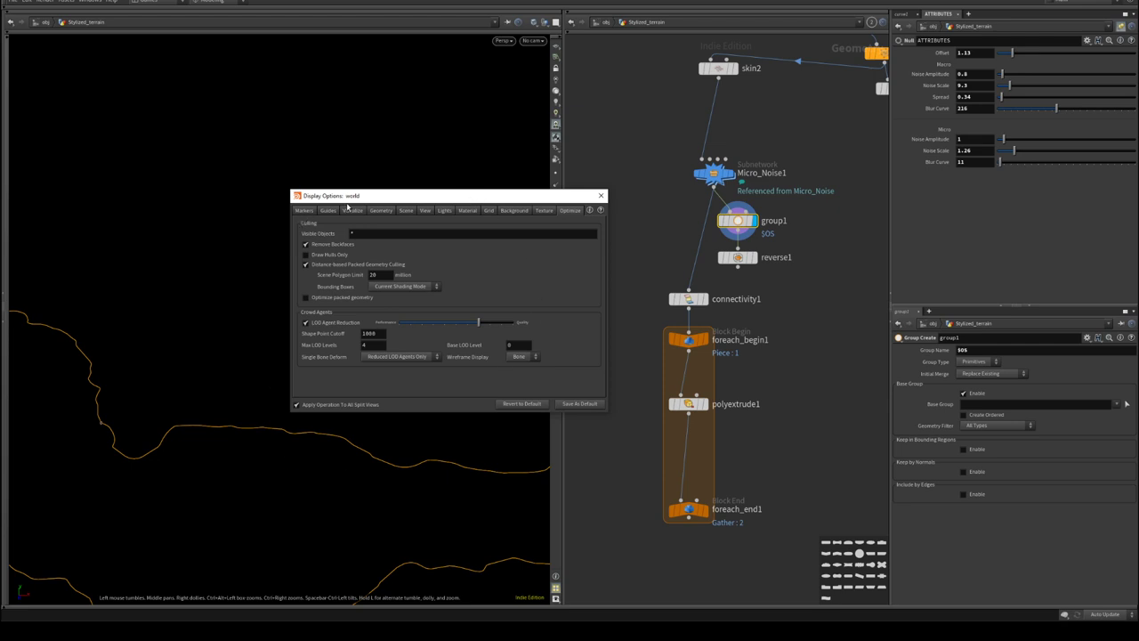
click(328, 210)
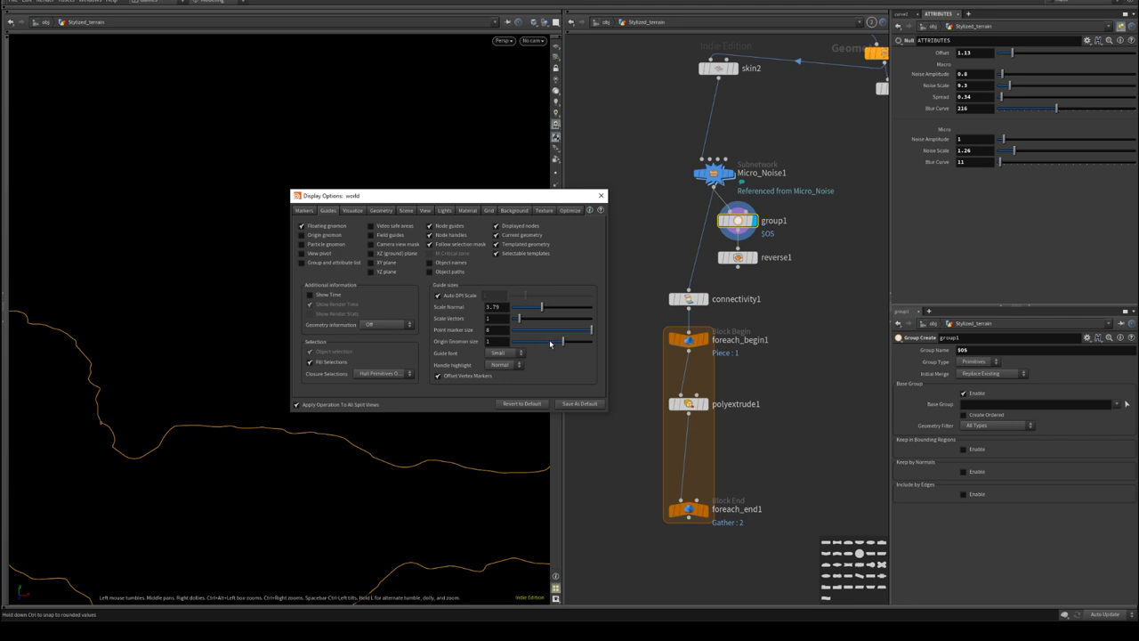
drag(550, 343, 525, 321)
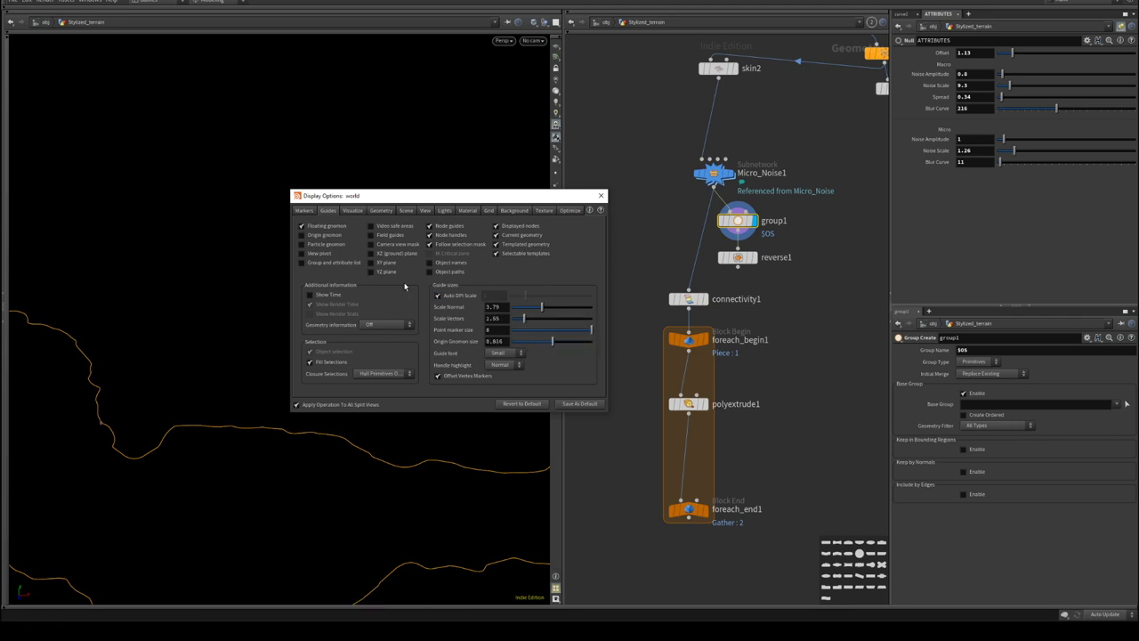
click(360, 211)
click(388, 212)
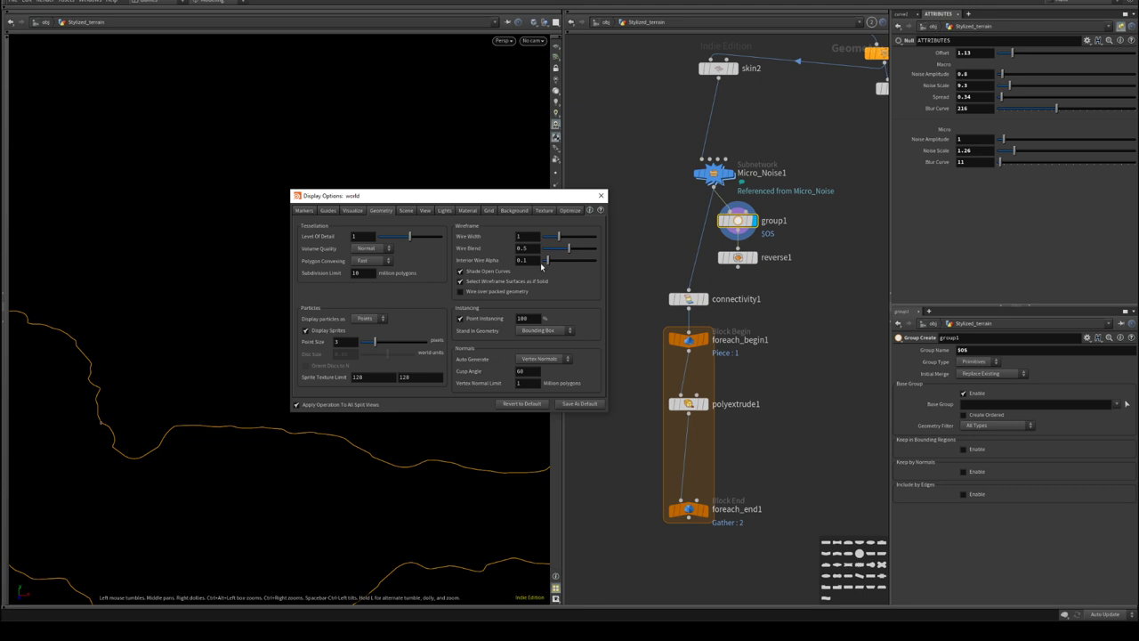
click(601, 196)
- Check the primitive numbers of both border curves and set group1's Base Group to 0
middle_drag(266, 374, 340, 302)
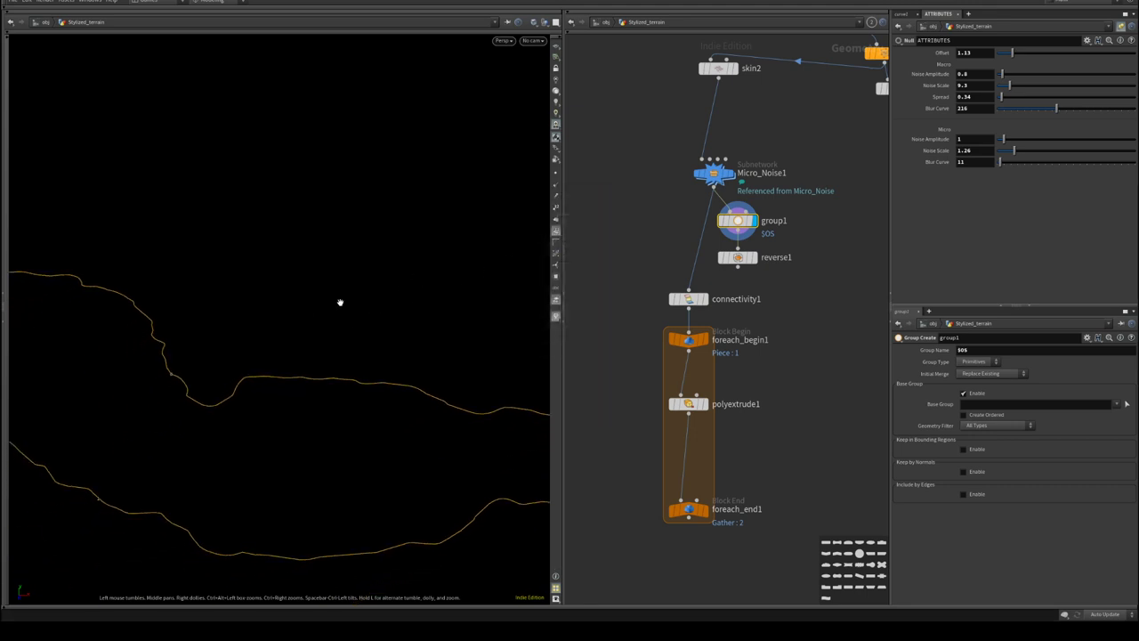
drag(339, 303, 429, 288)
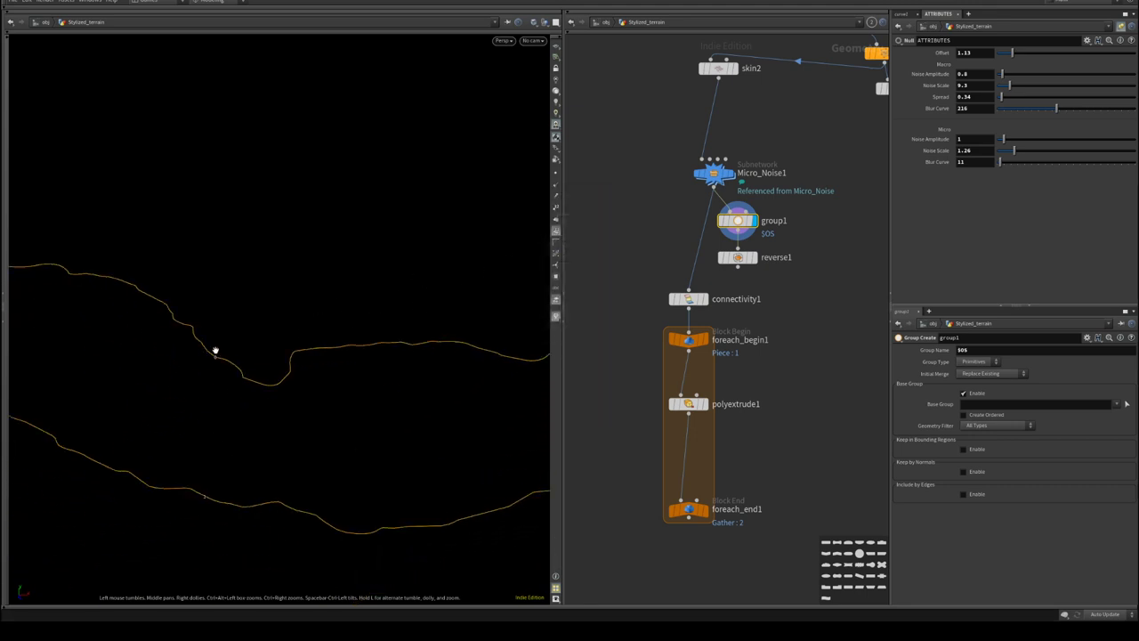
drag(252, 351, 383, 351)
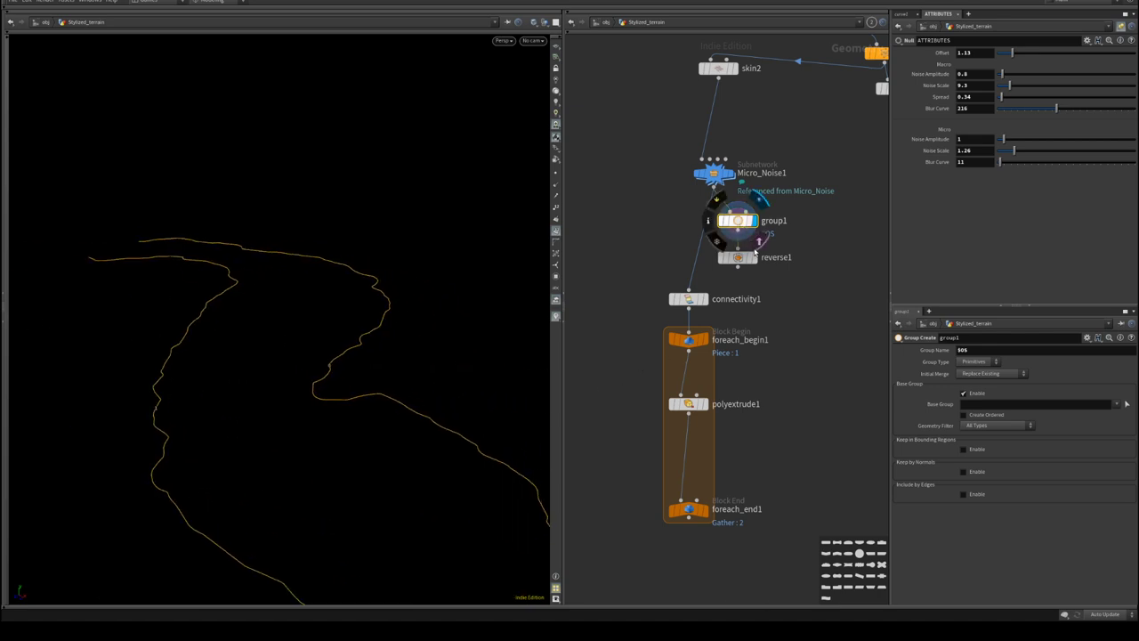
click(983, 405)
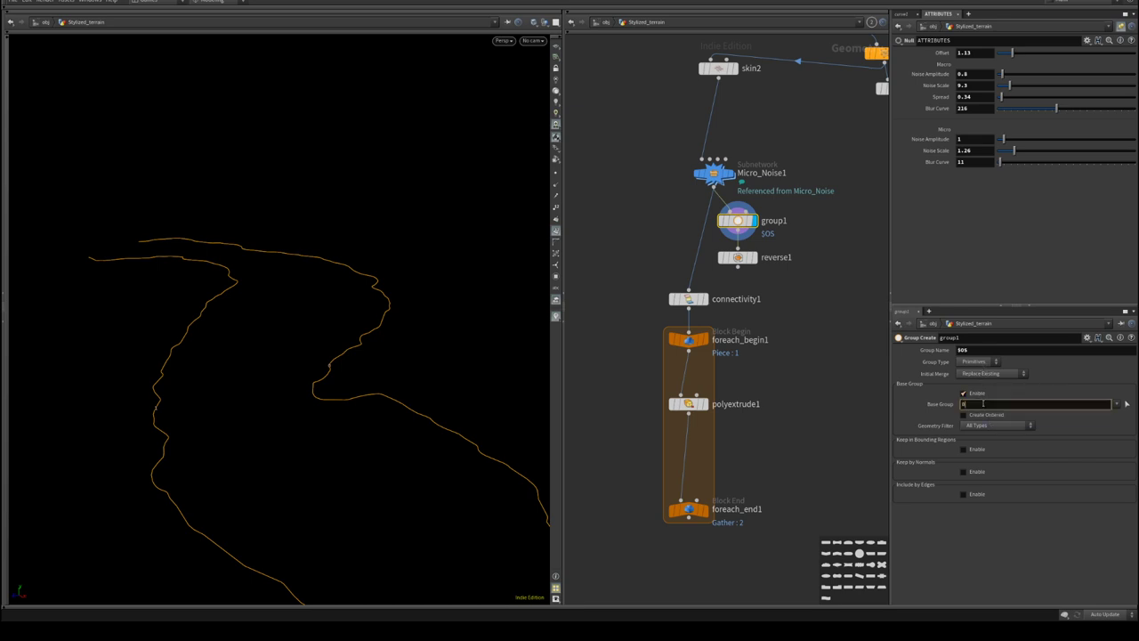
key(Return)
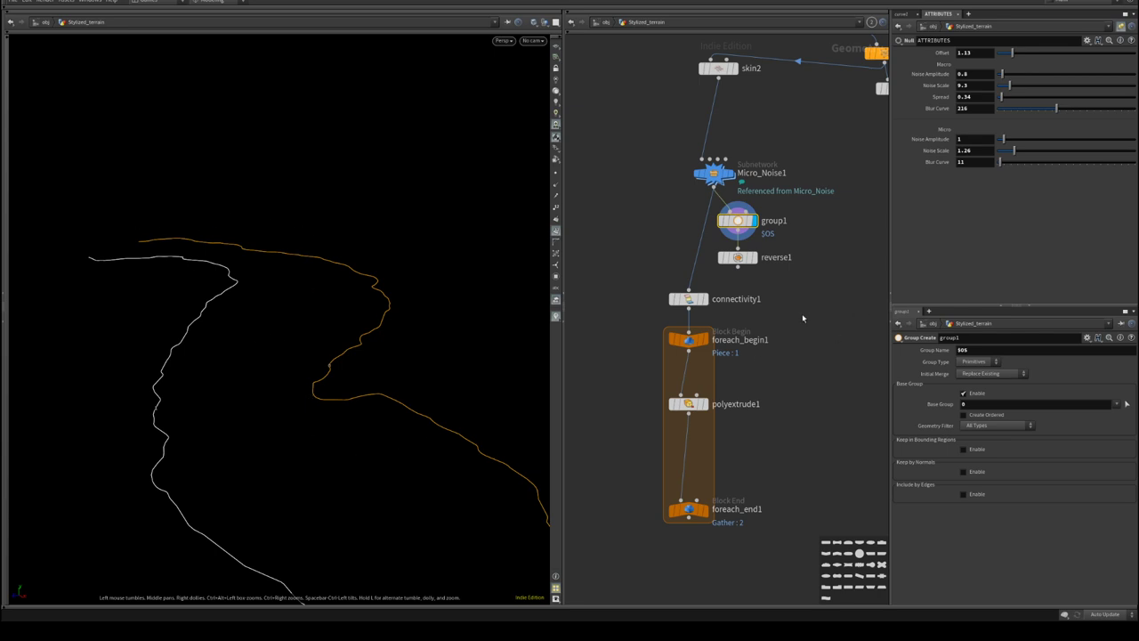
- Choose group1 as reverse1's Source Group and rename the group1 node to reverse
click(738, 257)
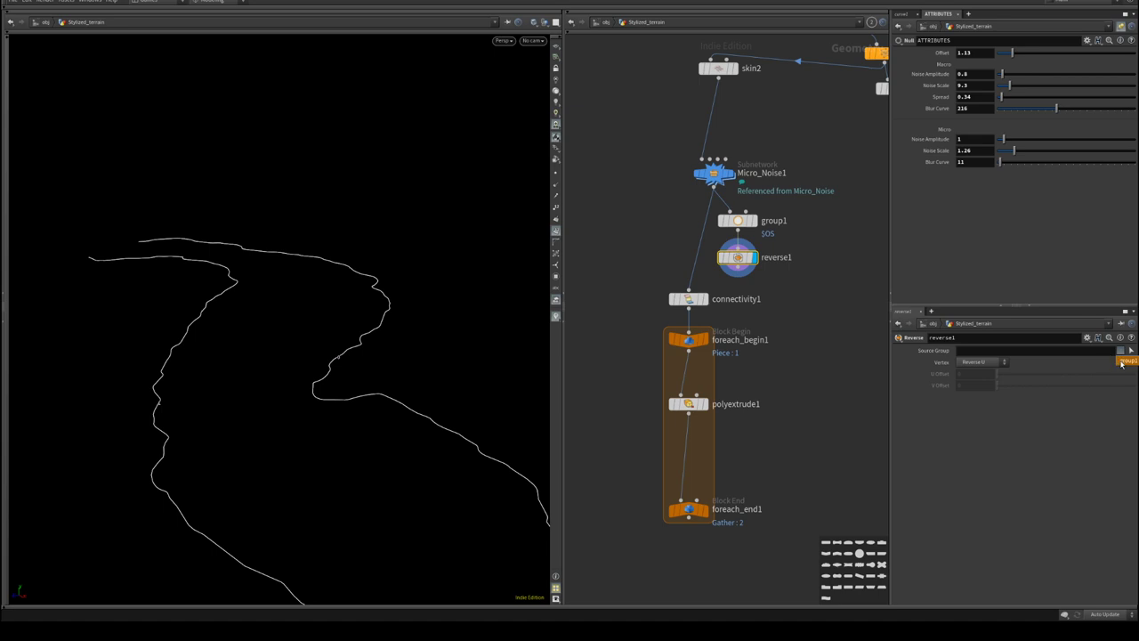
click(1125, 360)
double_click(774, 220)
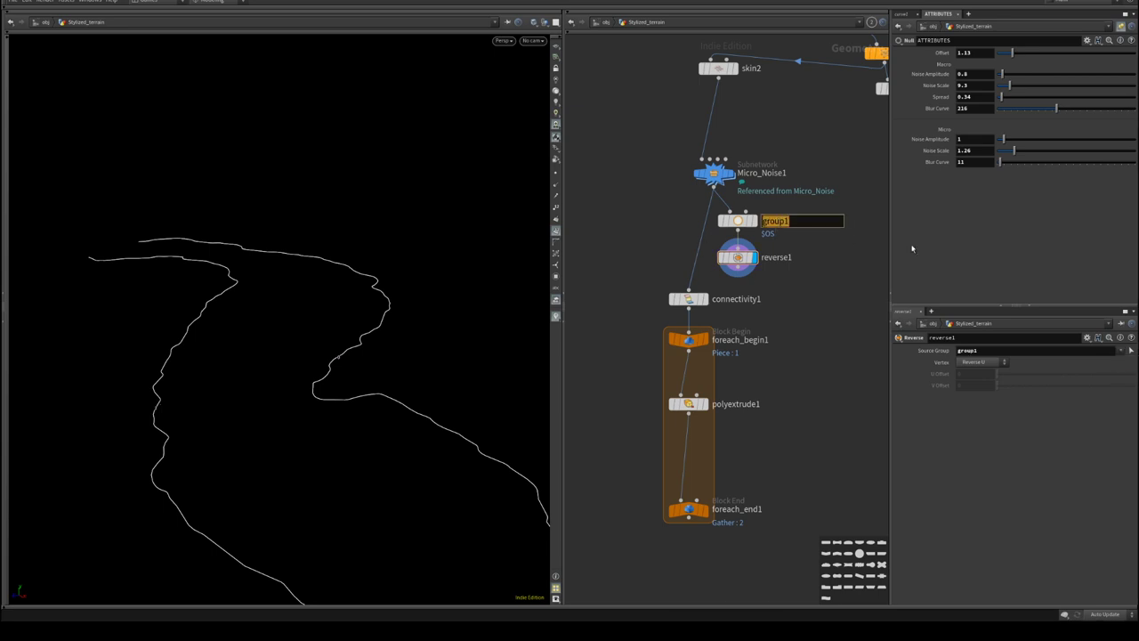
text(reverse)
key(Return)
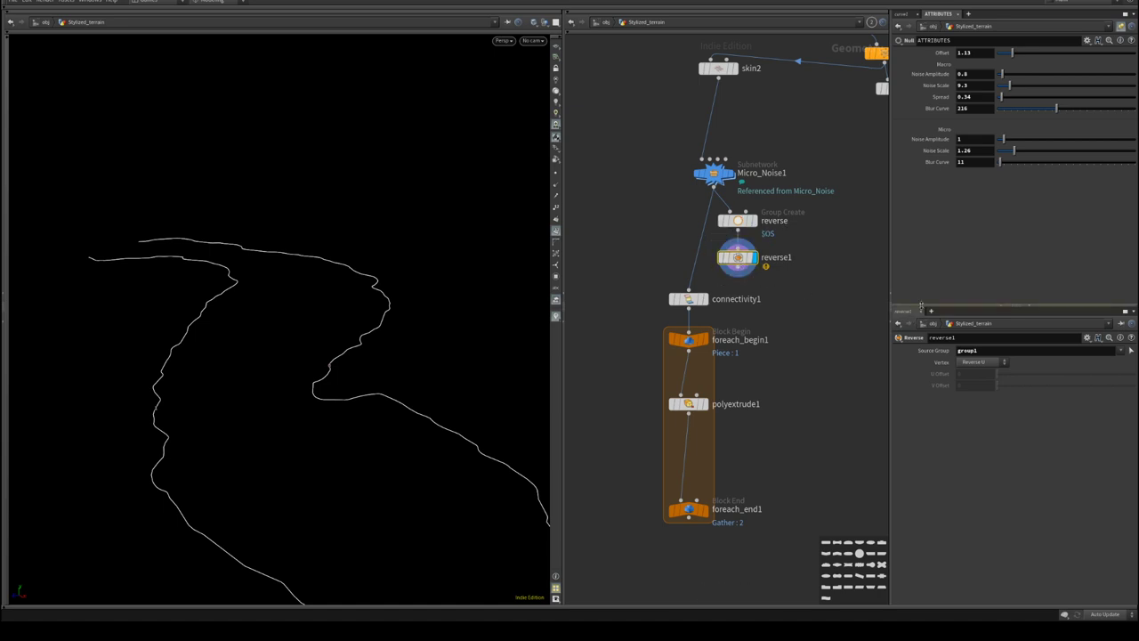
- Set the Source Group of reverse1 to the renamed group, reverse
double_click(783, 223)
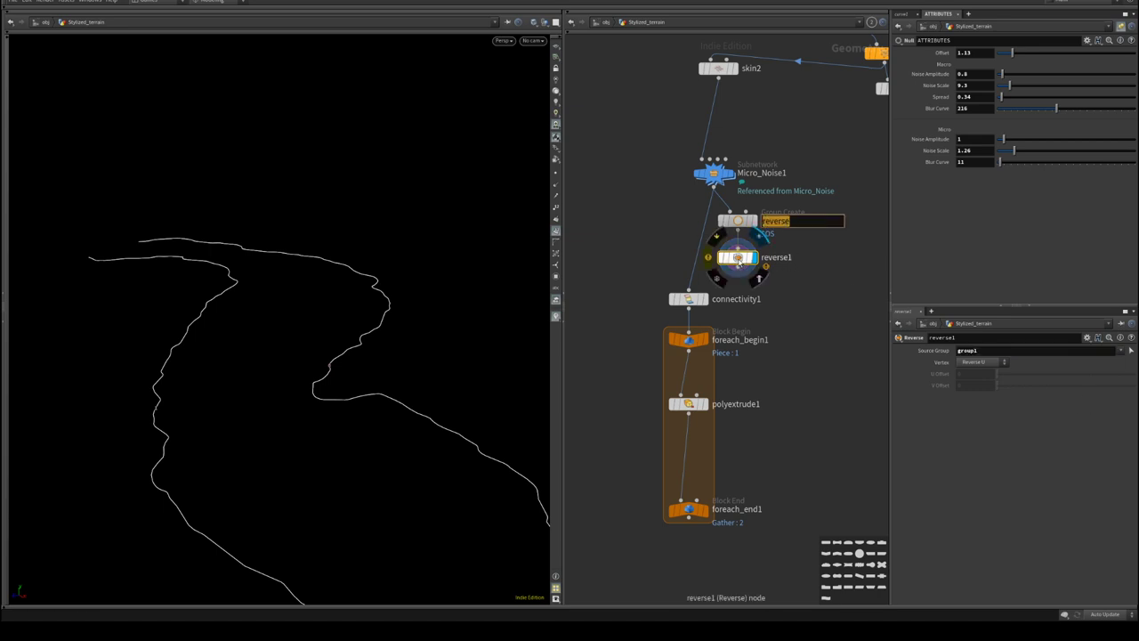
key(Return)
drag(983, 349, 955, 350)
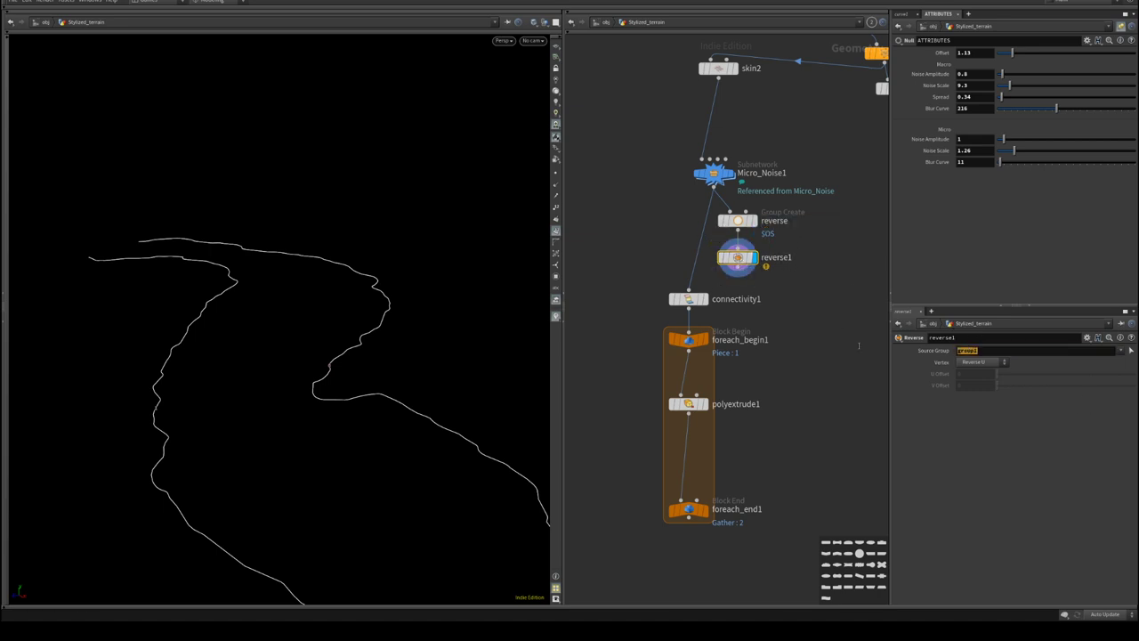
text(reverse)
key(Return)
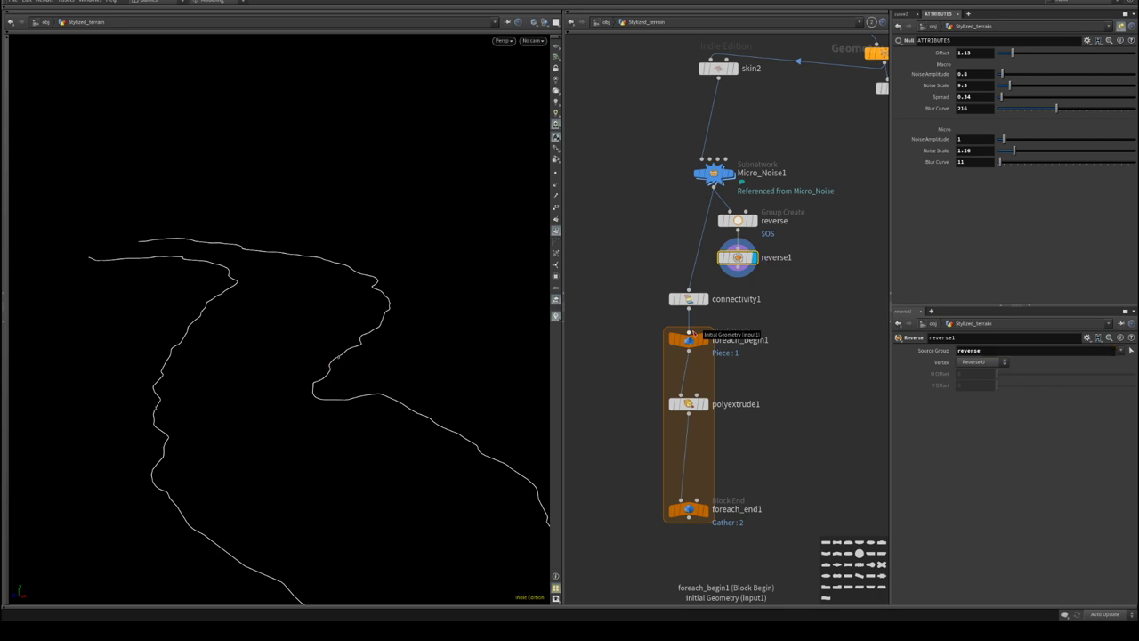
click(728, 220)
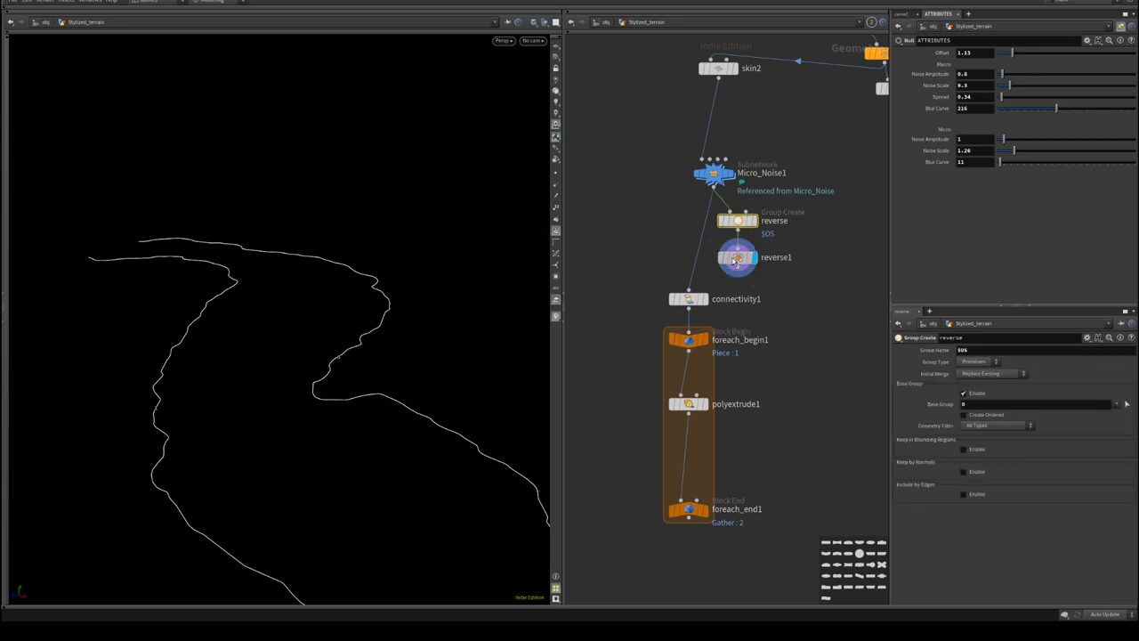
click(734, 260)
drag(716, 300, 630, 590)
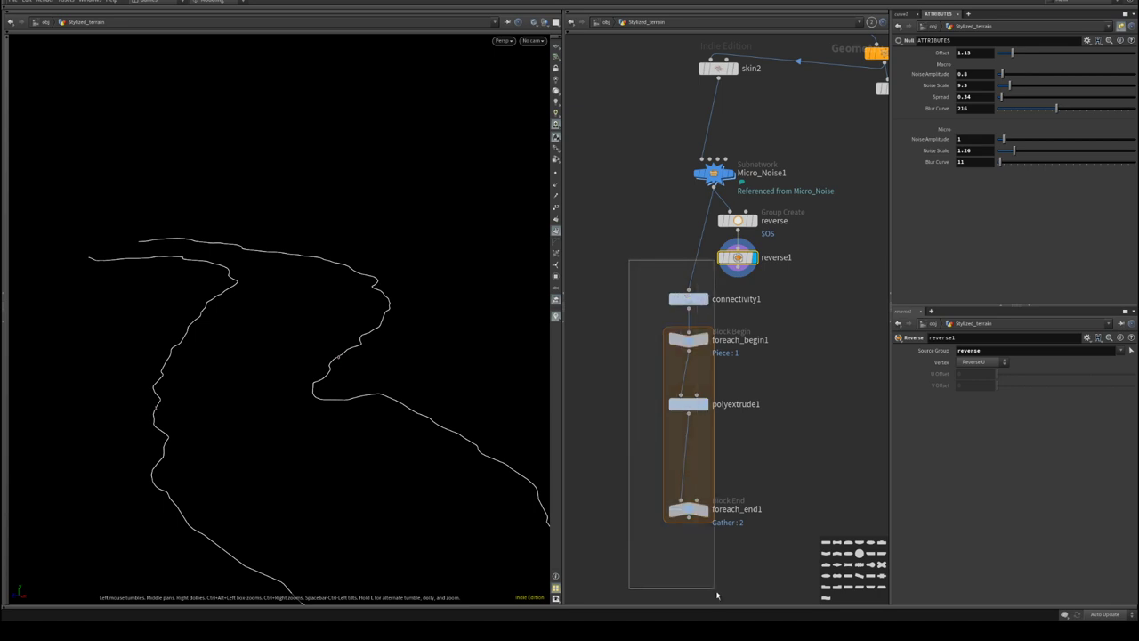
click(736, 259)
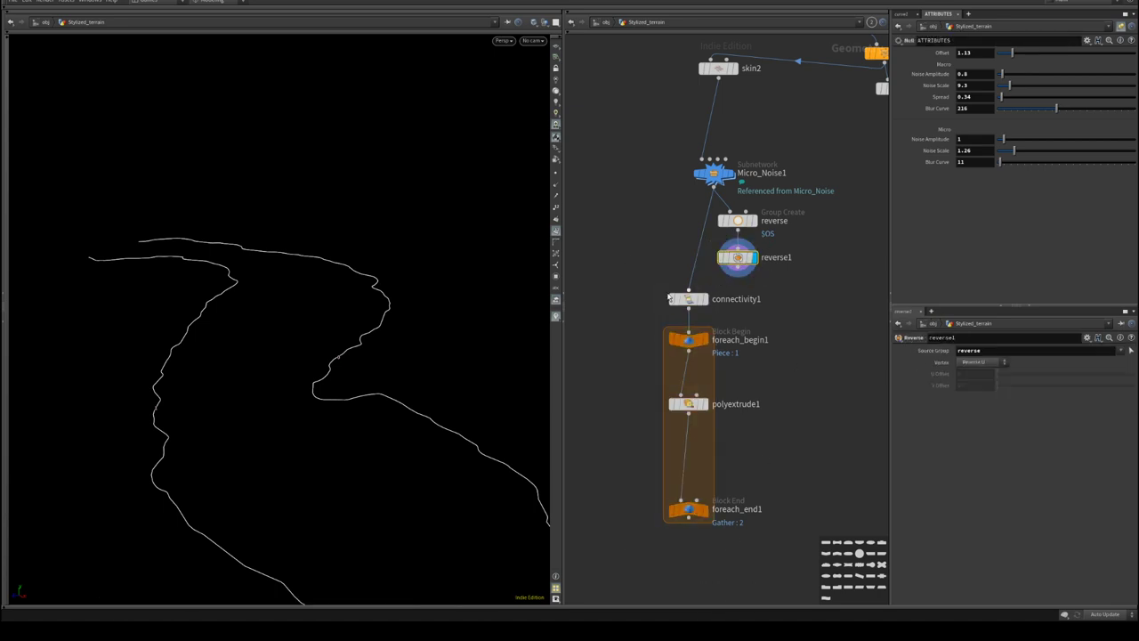
- Show point normals and point numbers in the viewport and compare the curves at the reverse group node and at reverse1
click(555, 183)
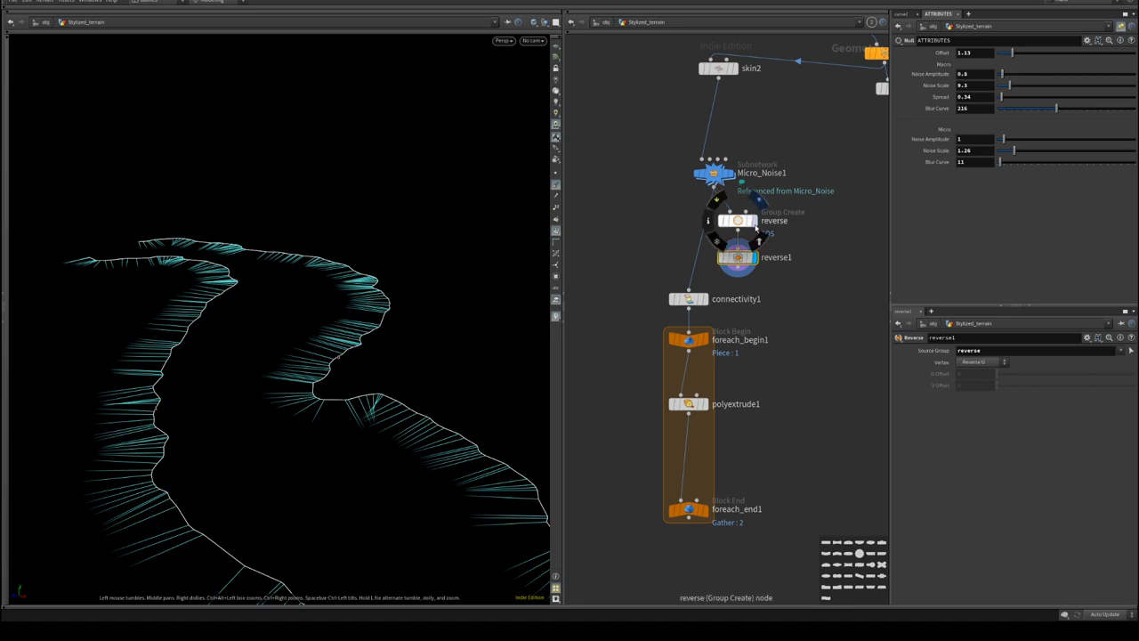
click(752, 220)
click(752, 258)
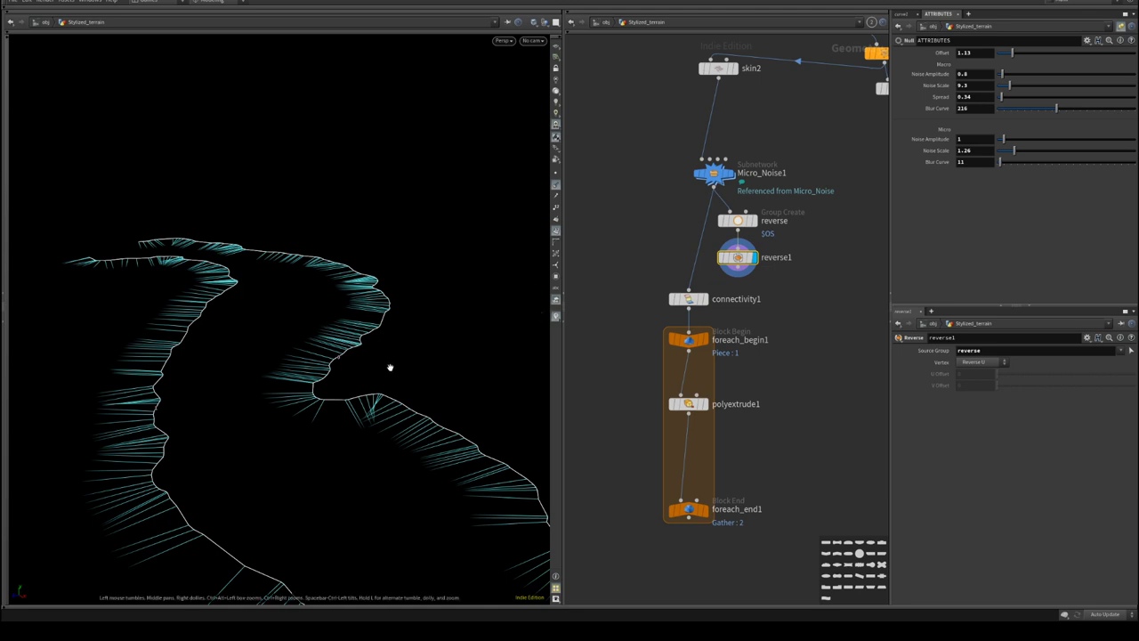
click(553, 206)
drag(364, 305, 222, 374)
middle_drag(222, 374, 215, 264)
scroll(445, 337, up, 3)
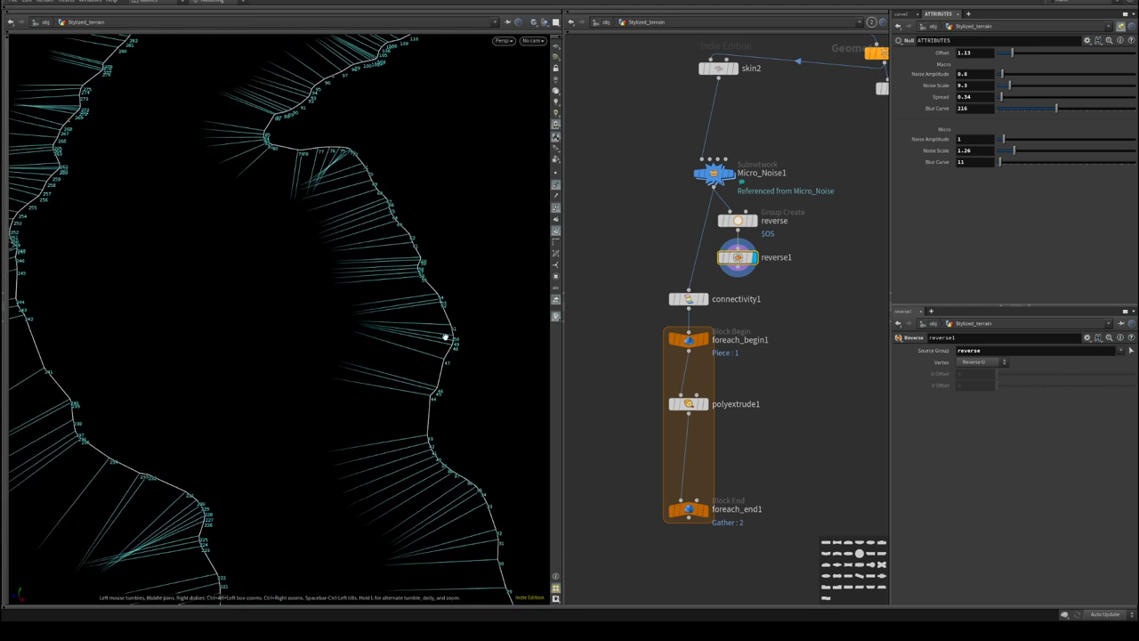
middle_drag(445, 337, 389, 334)
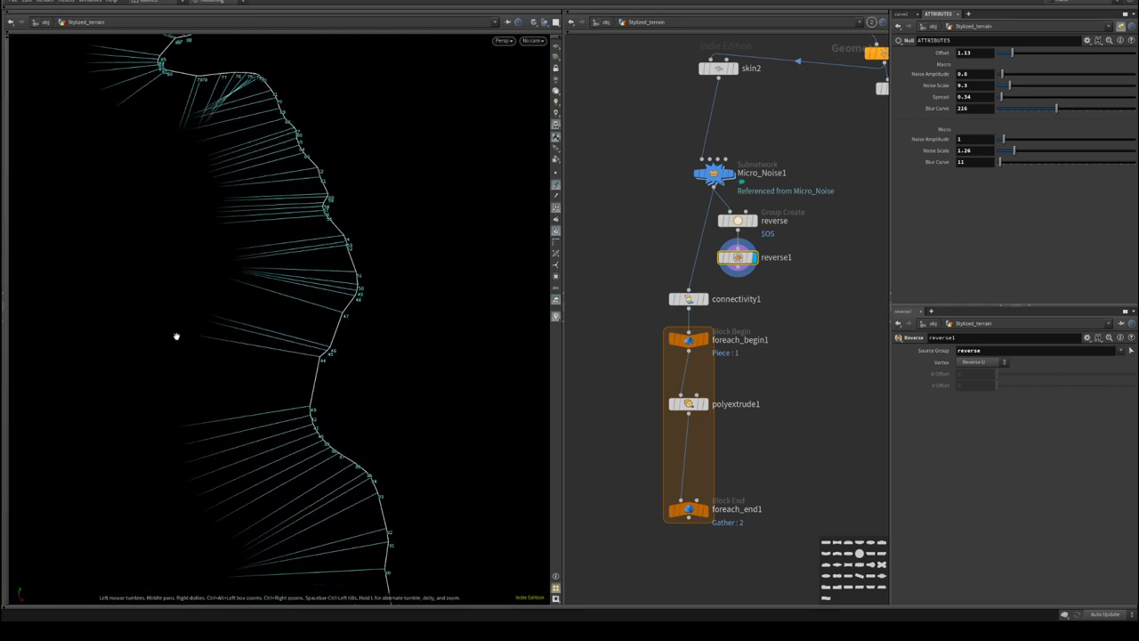
- Compare the curve before and after reverse1 once more and delete the reverse1 node
double_click(755, 258)
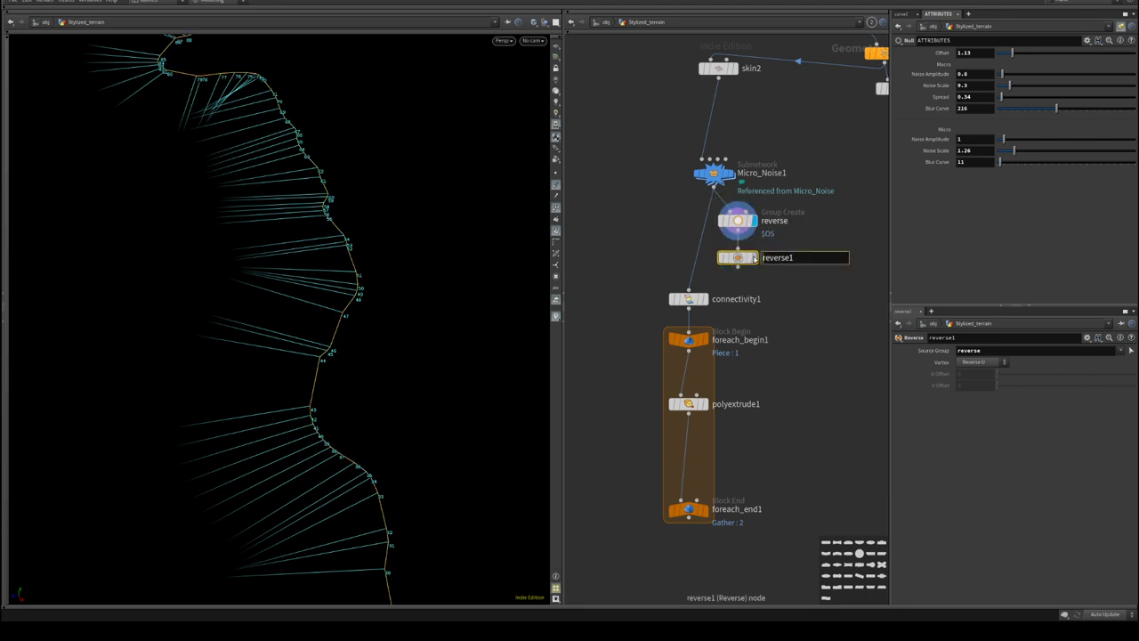
click(755, 258)
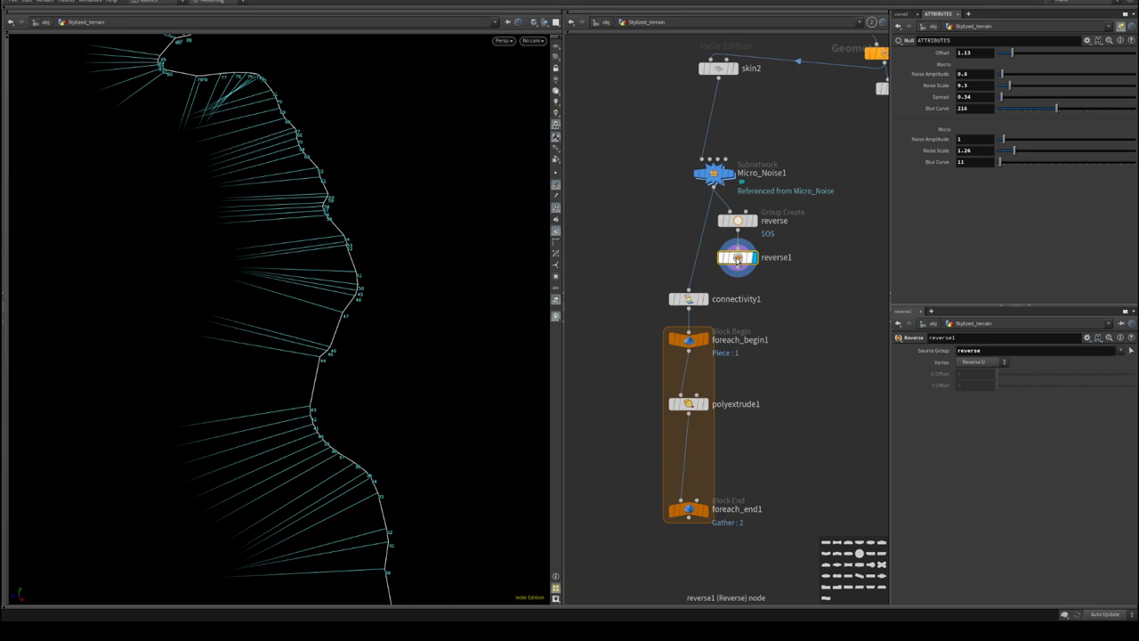
key(Delete)
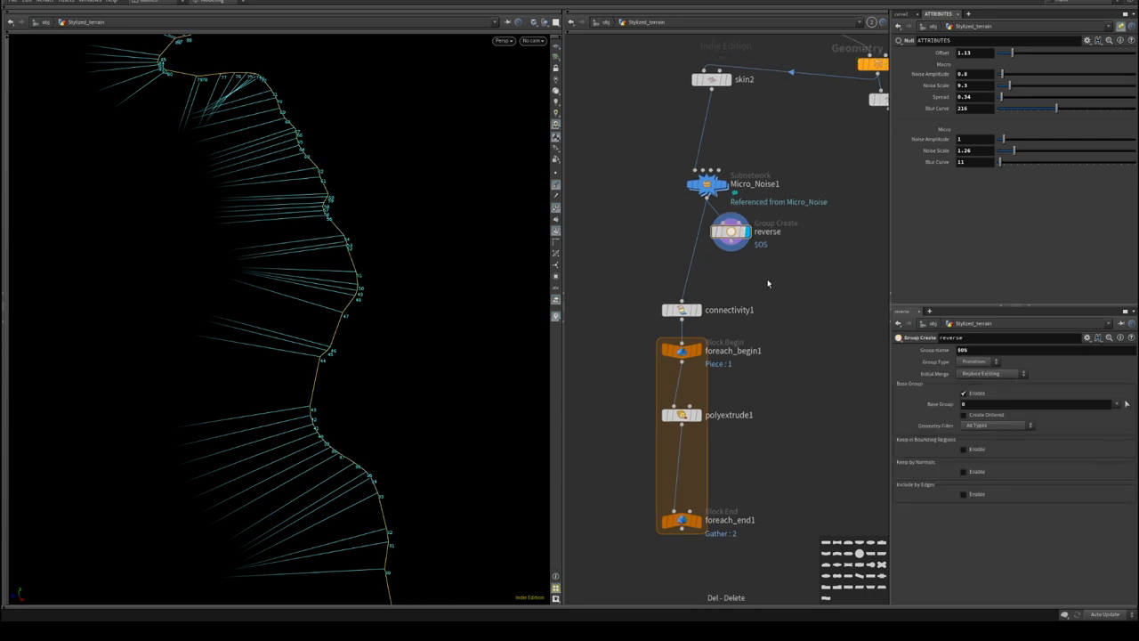
- Add a Sort node after the reverse group node, display it and set its Point Sort to Reverse
key(Tab)
text(sor)
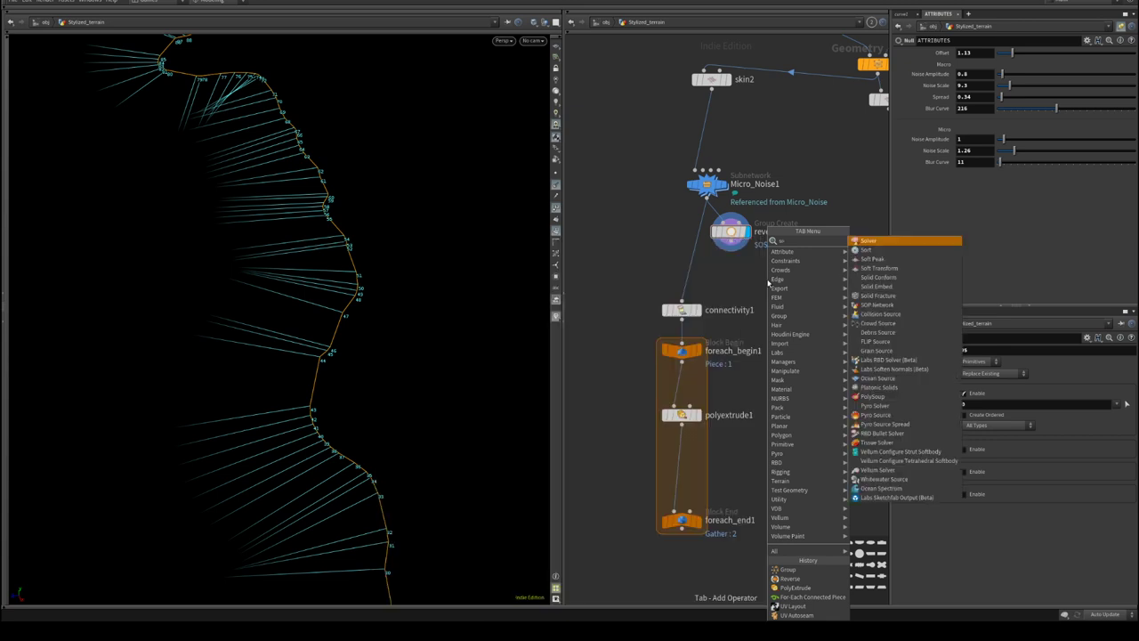
key(Return)
click(756, 283)
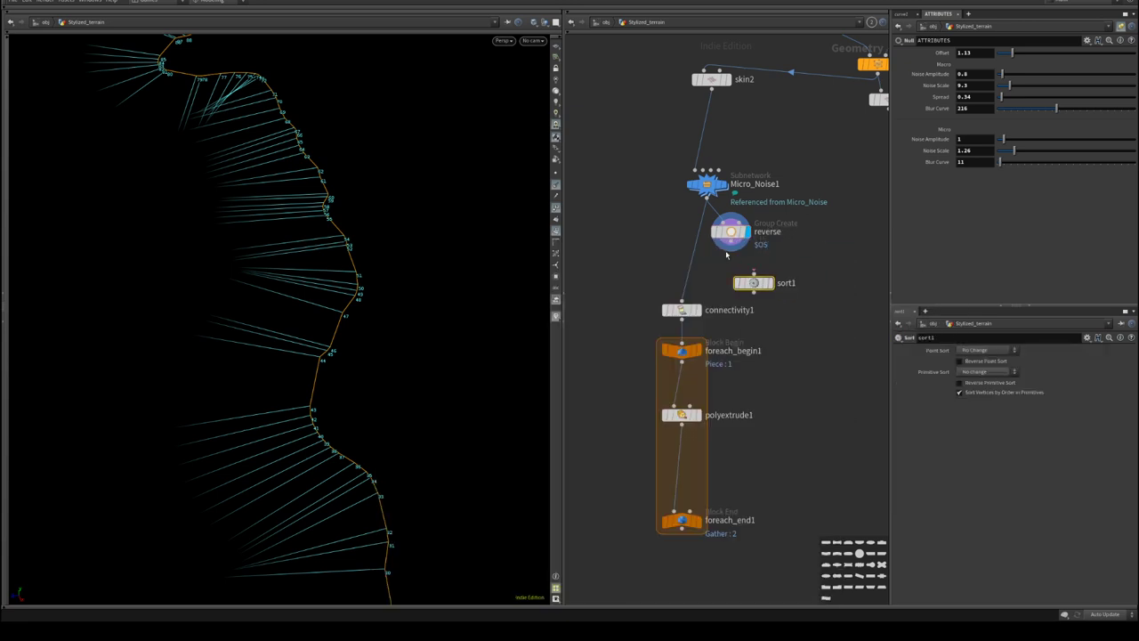
click(754, 277)
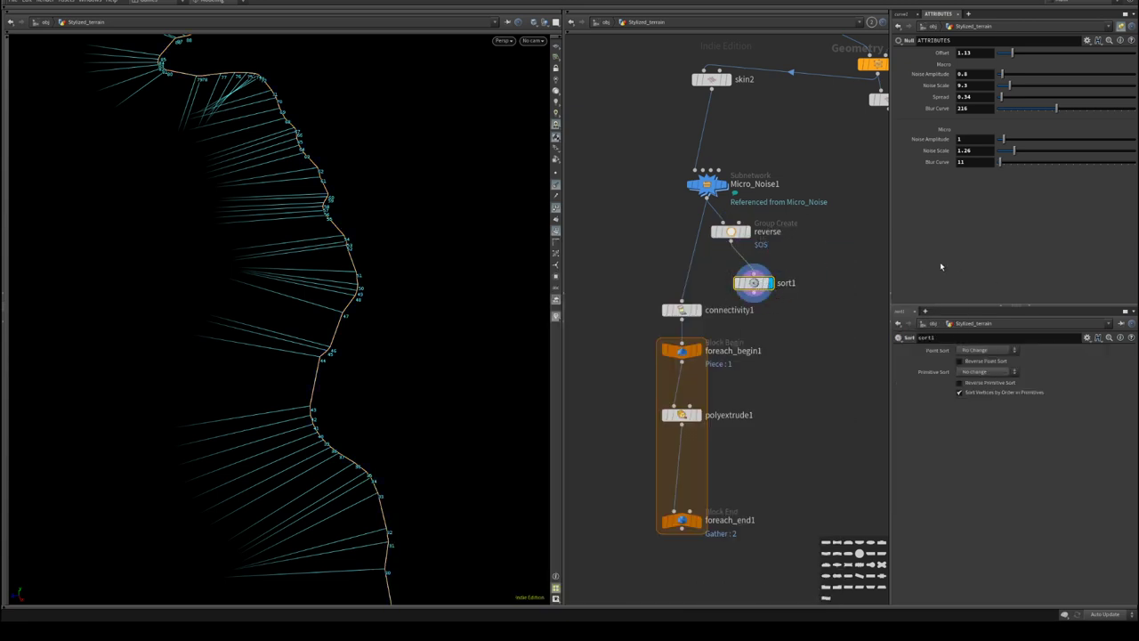
click(1014, 350)
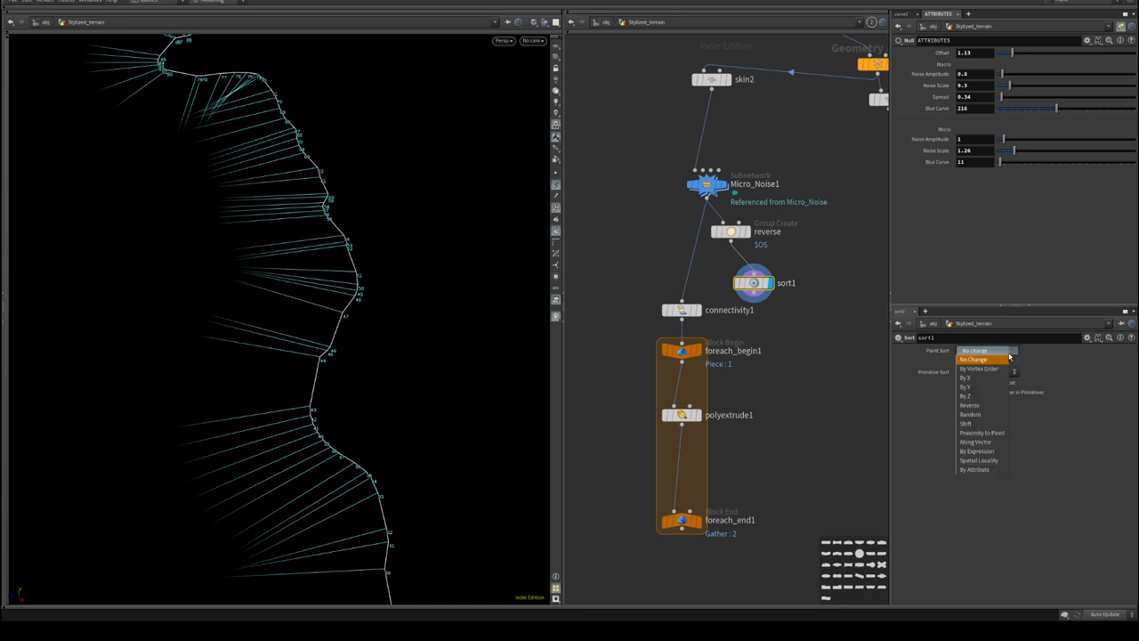
click(974, 405)
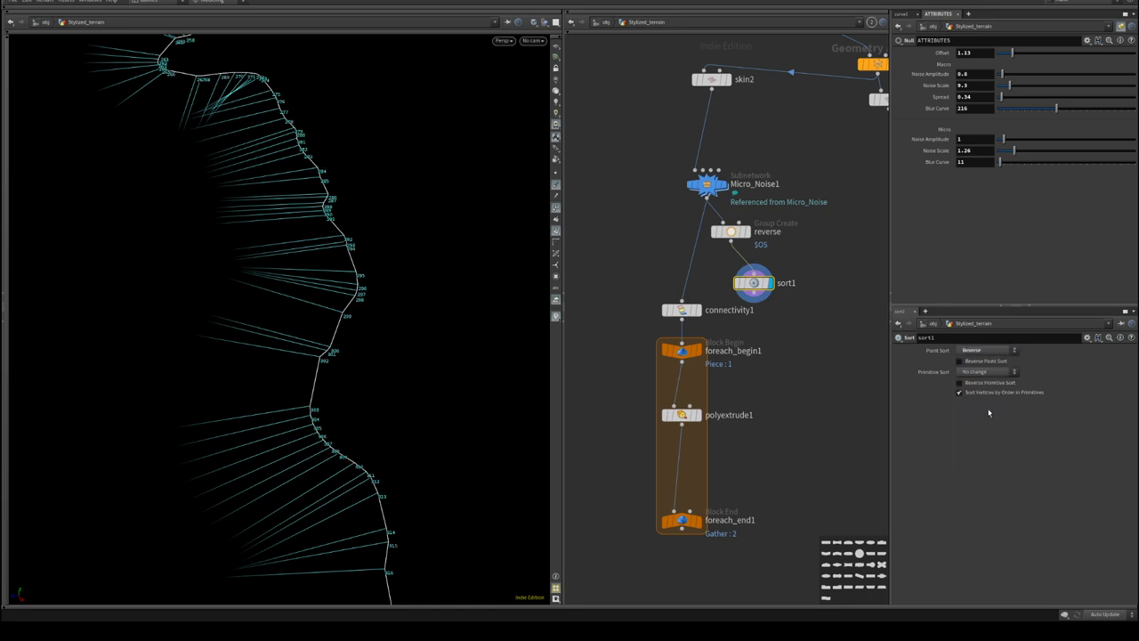
- Compare the point numbering of both curves with sort1 bypassed and with it active
right_drag(371, 336, 231, 358)
middle_drag(232, 358, 327, 327)
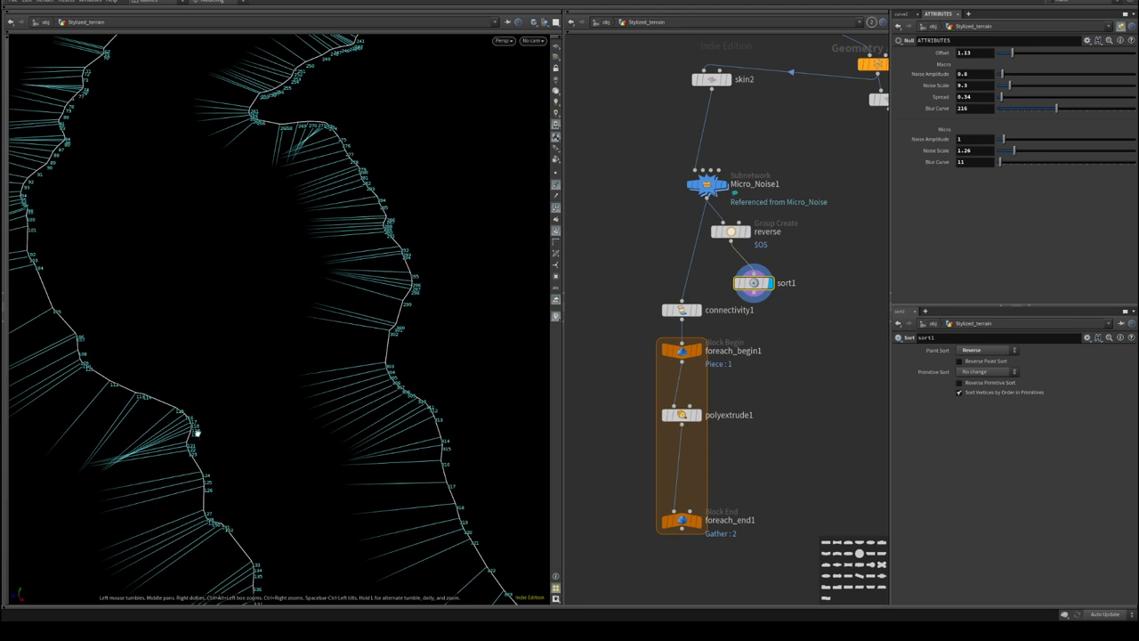
mouse_move(730, 264)
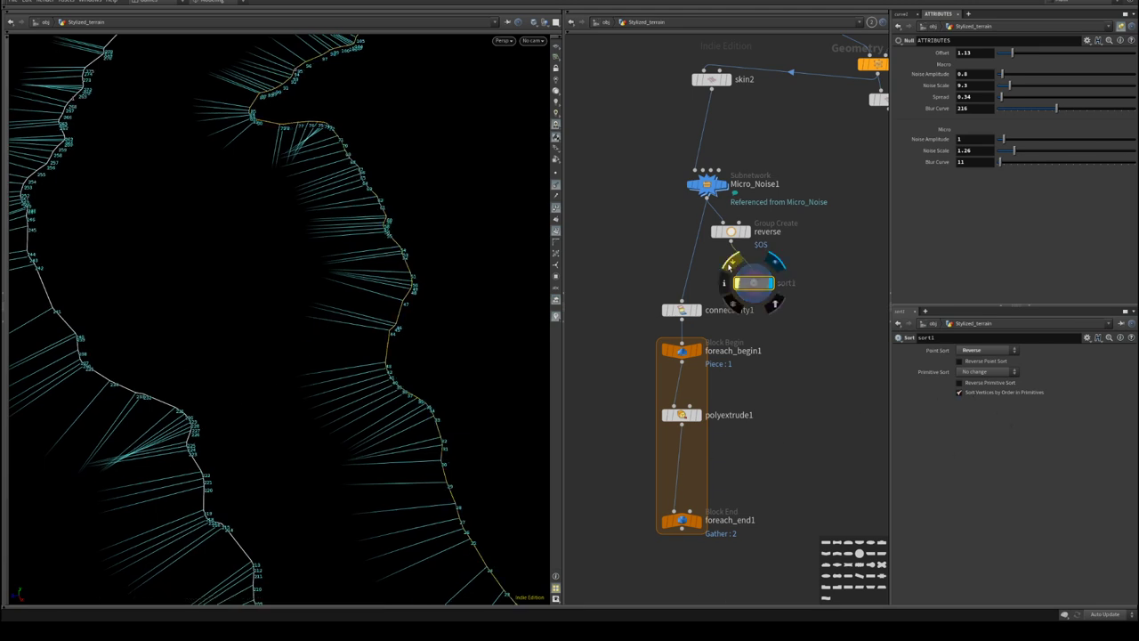
click(729, 265)
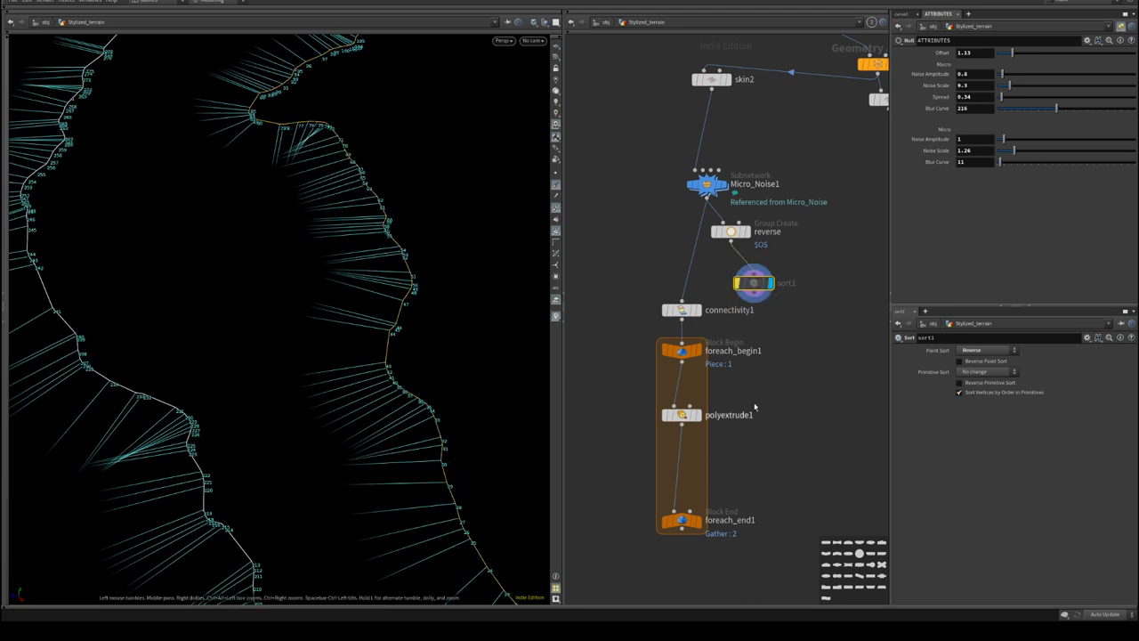
middle_drag(785, 405, 783, 388)
click(731, 245)
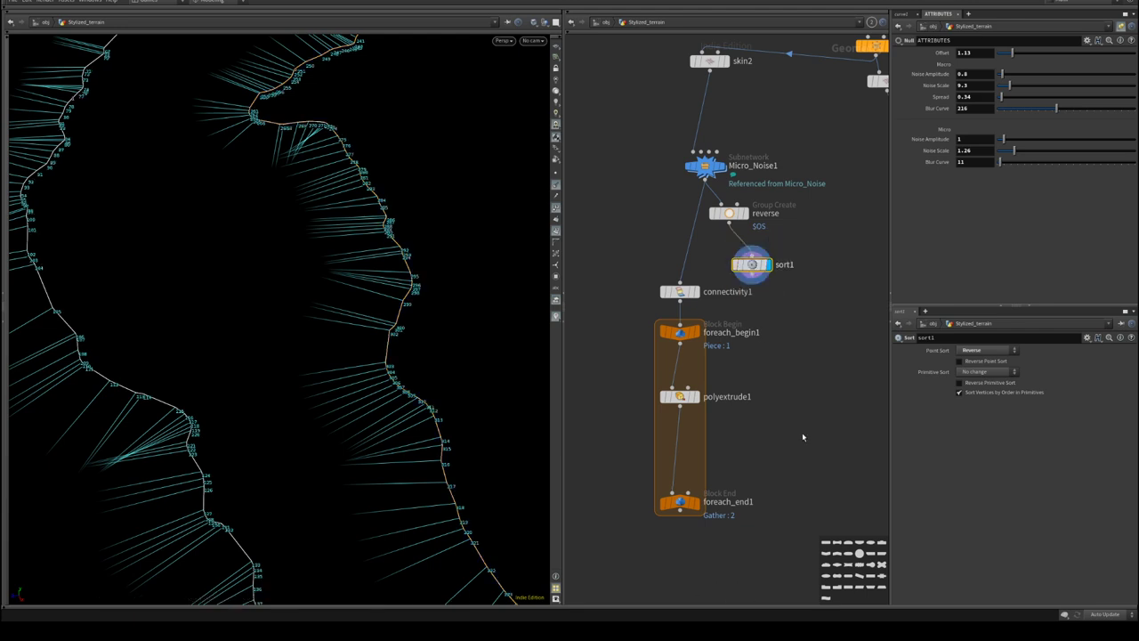
- Move sort1 further down and add a Split node beside the reverse group node
middle_drag(804, 430, 789, 493)
drag(737, 328, 755, 357)
key(Tab)
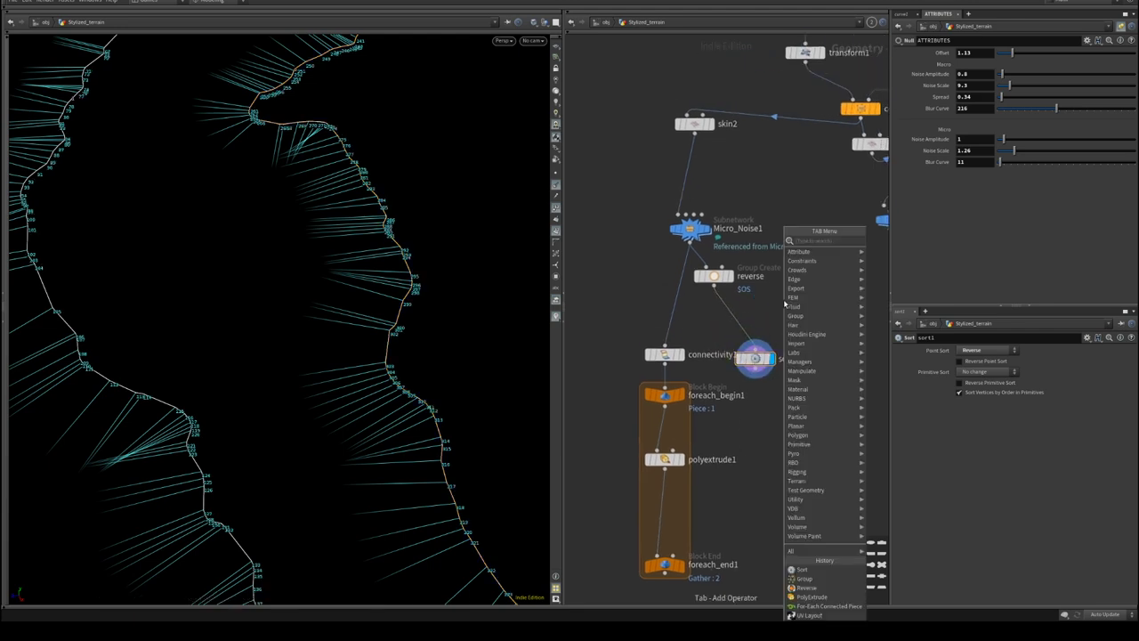
text(split)
key(Return)
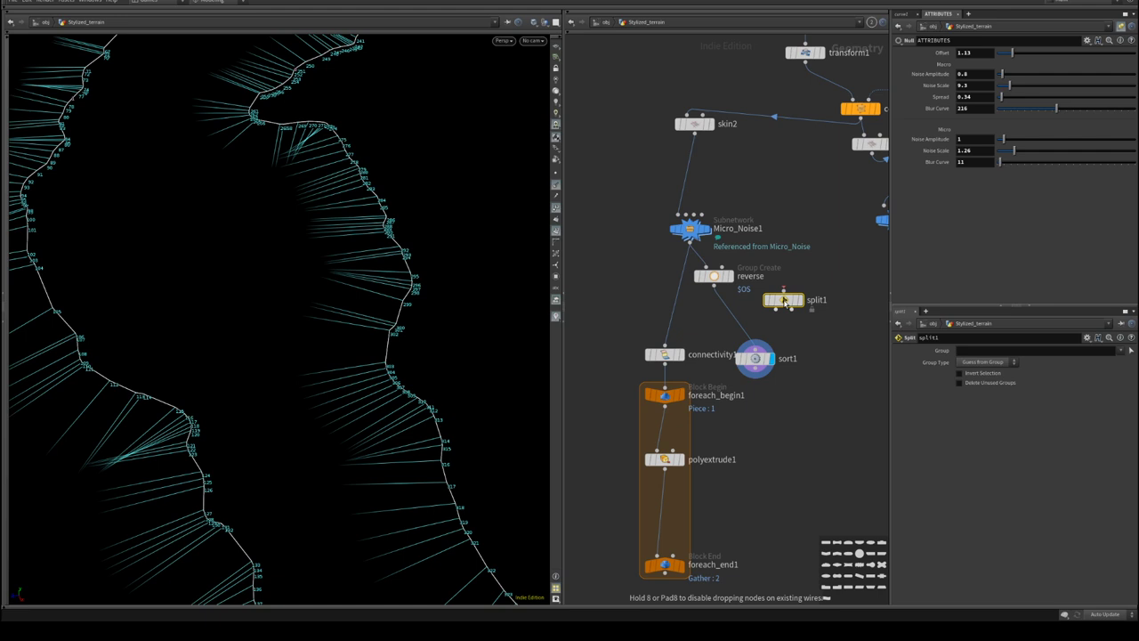
click(785, 306)
- Move connectivity1 and the whole for-each block further down to make room in the network
middle_drag(787, 418, 809, 390)
scroll(809, 390, down, 2)
drag(668, 329, 735, 561)
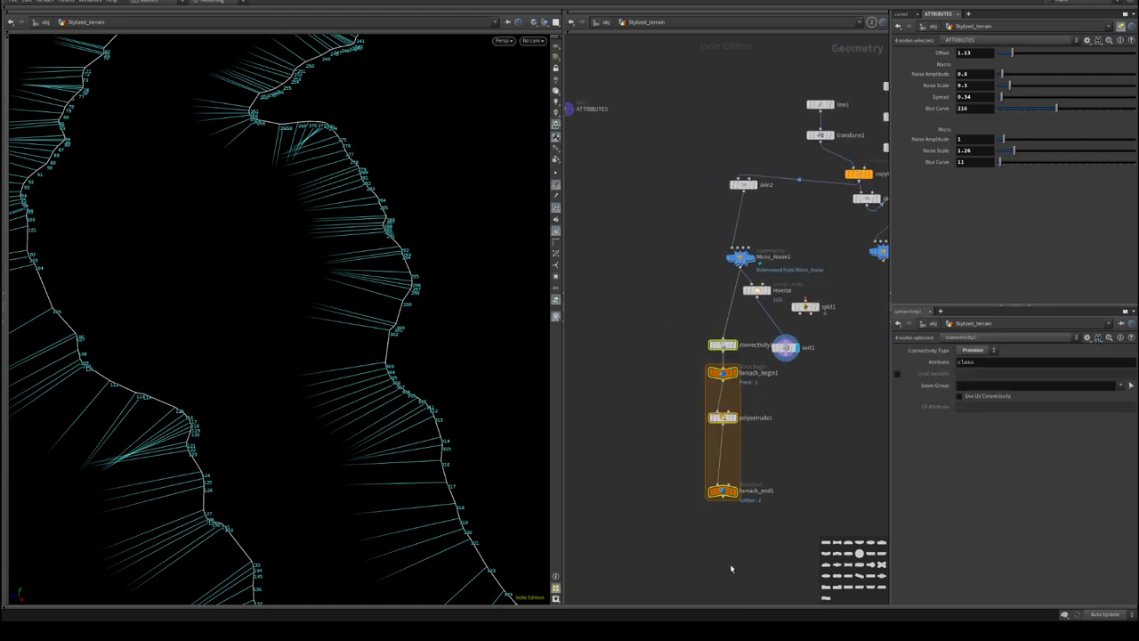
drag(724, 350, 722, 412)
scroll(782, 381, up, 3)
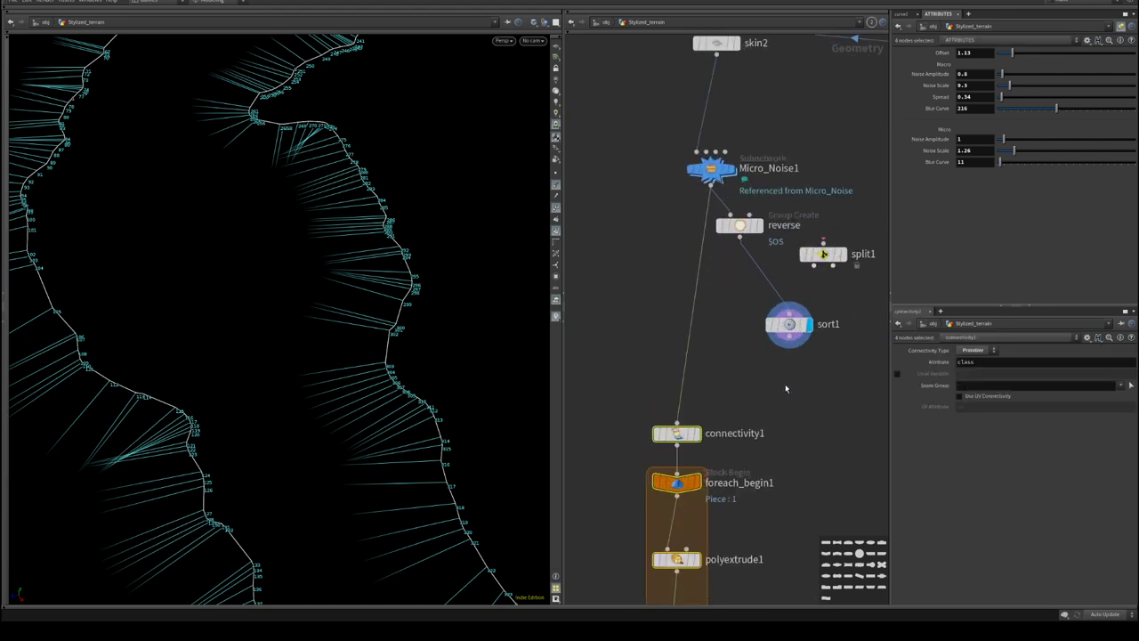
middle_drag(794, 430, 715, 497)
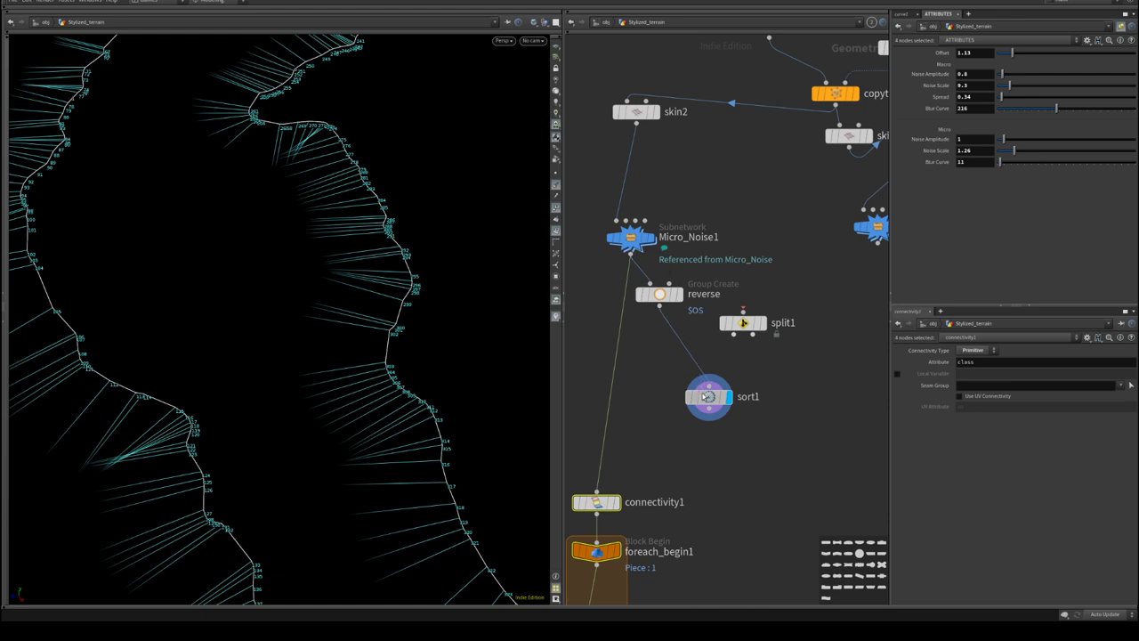
- Wire split1 between the reverse group node and sort1, display it and set its Group to 0
drag(709, 392, 679, 433)
drag(662, 302, 675, 323)
drag(743, 323, 734, 368)
drag(673, 327, 679, 422)
click(734, 367)
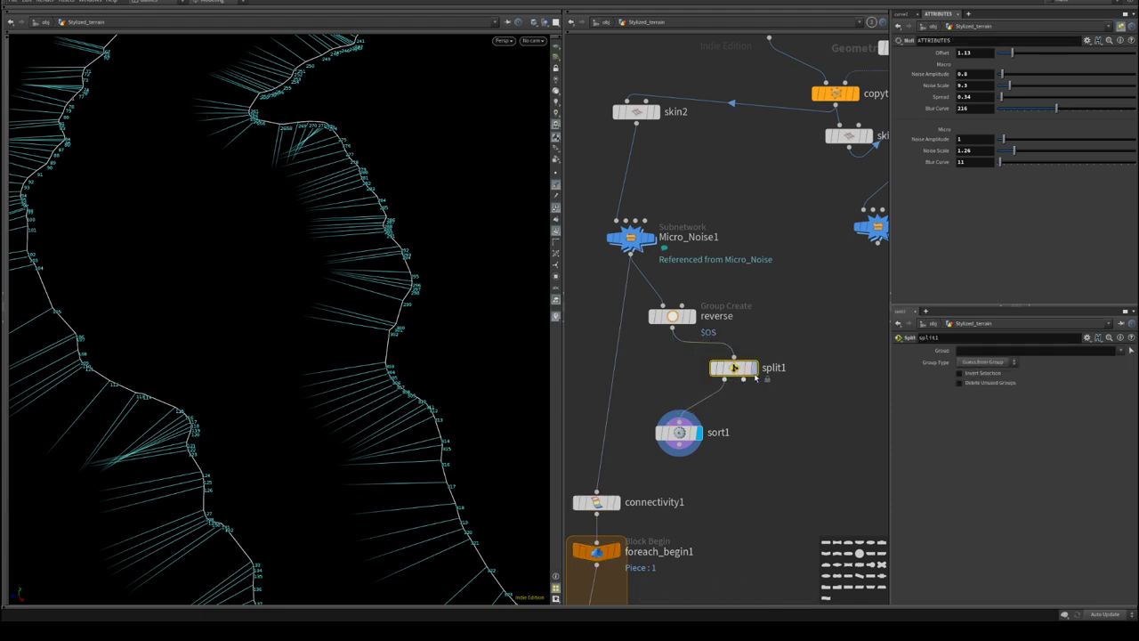
click(1089, 352)
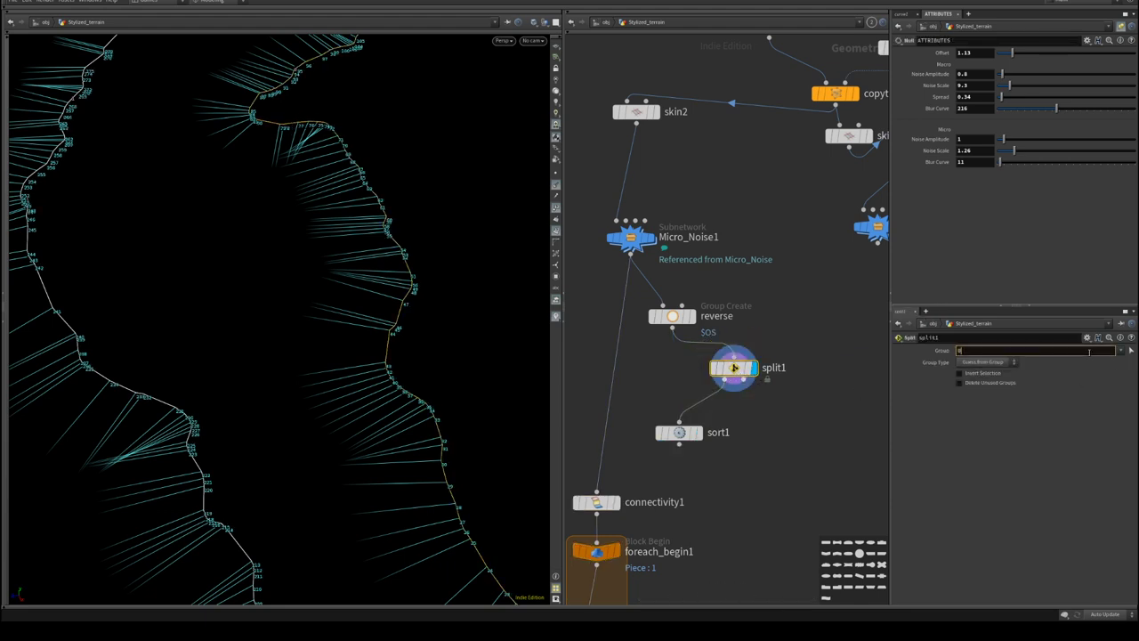
text(0)
key(Return)
- Line up split1 above sort1 and display sort1 to check the separated curve
middle_drag(747, 406, 792, 360)
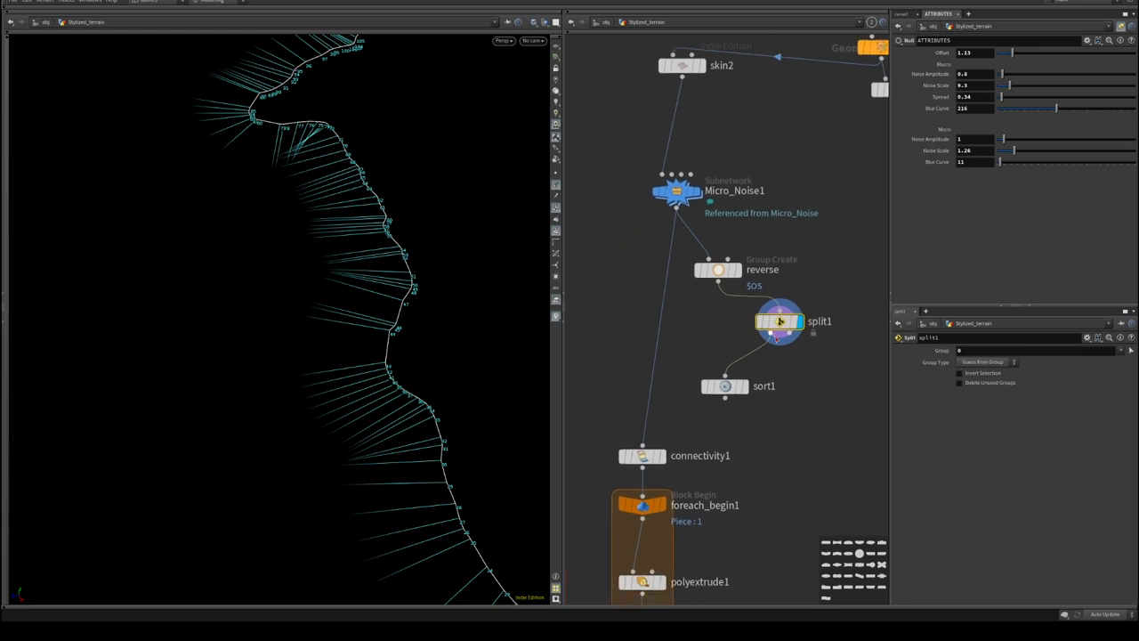
drag(780, 324, 762, 319)
click(745, 387)
click(749, 386)
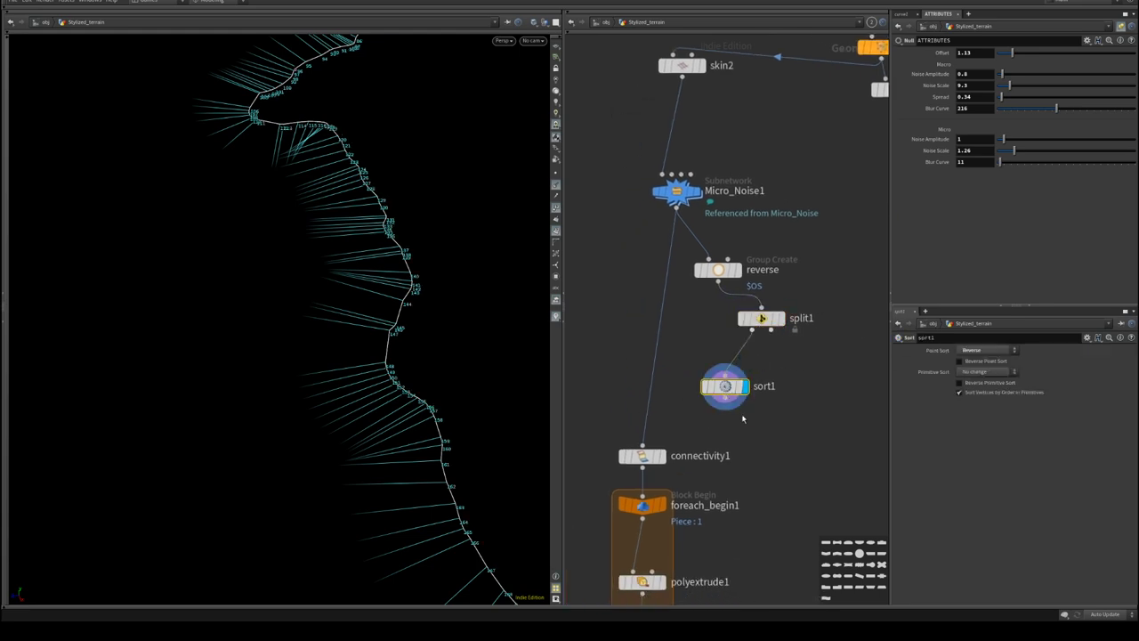
- Add a Merge node combining sort1 with the second output of split1, and display the result
key(f)
key(Tab)
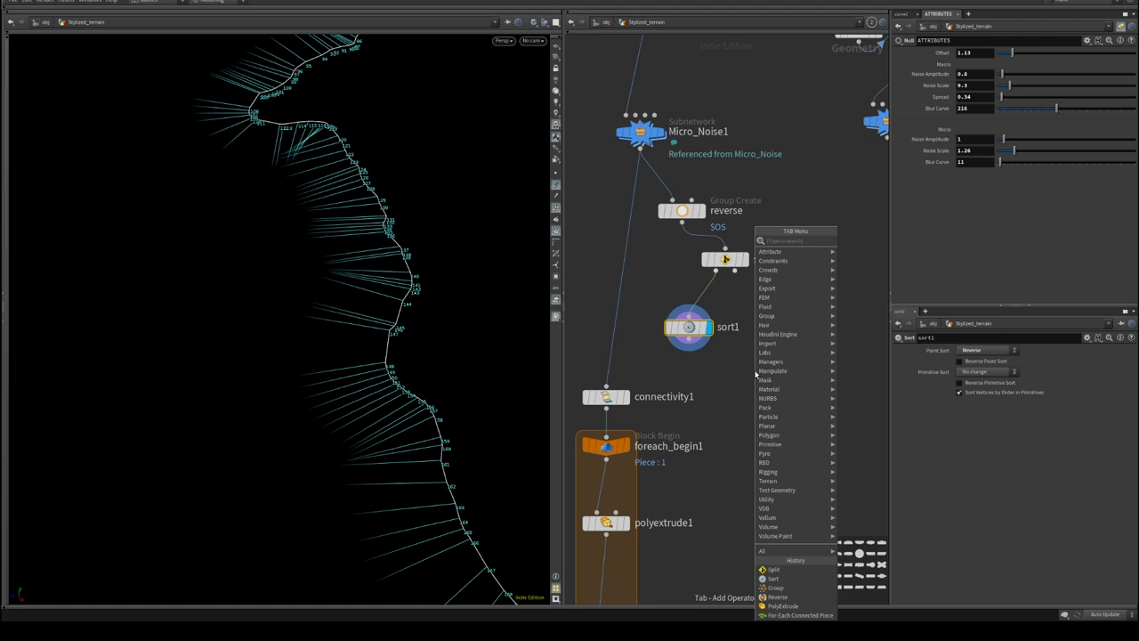
mouse_move(772, 372)
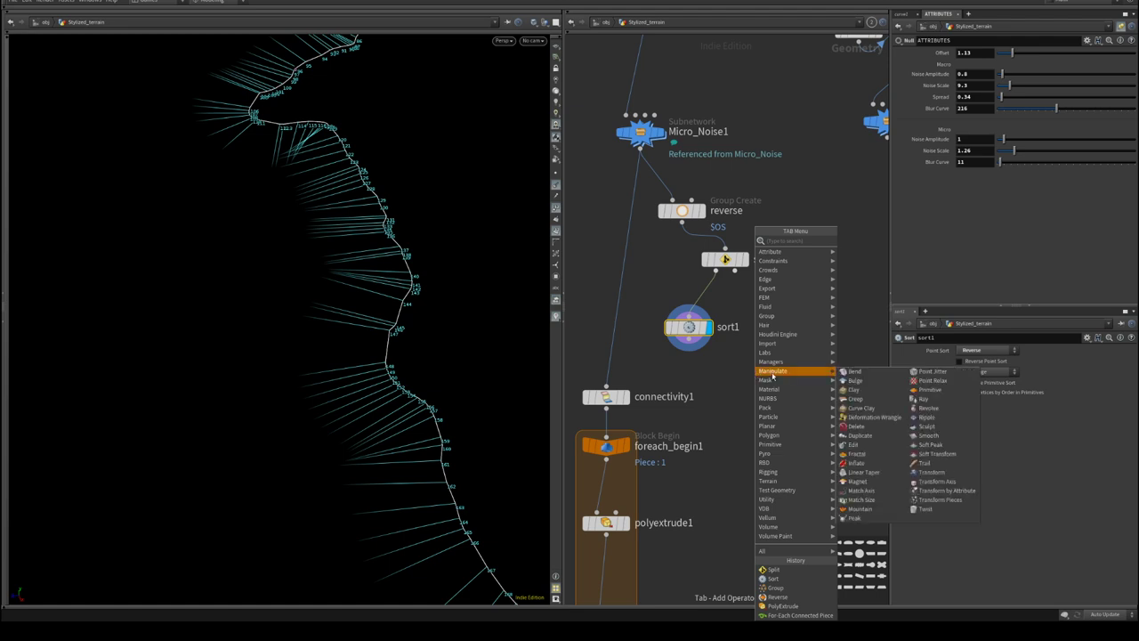
text(mer)
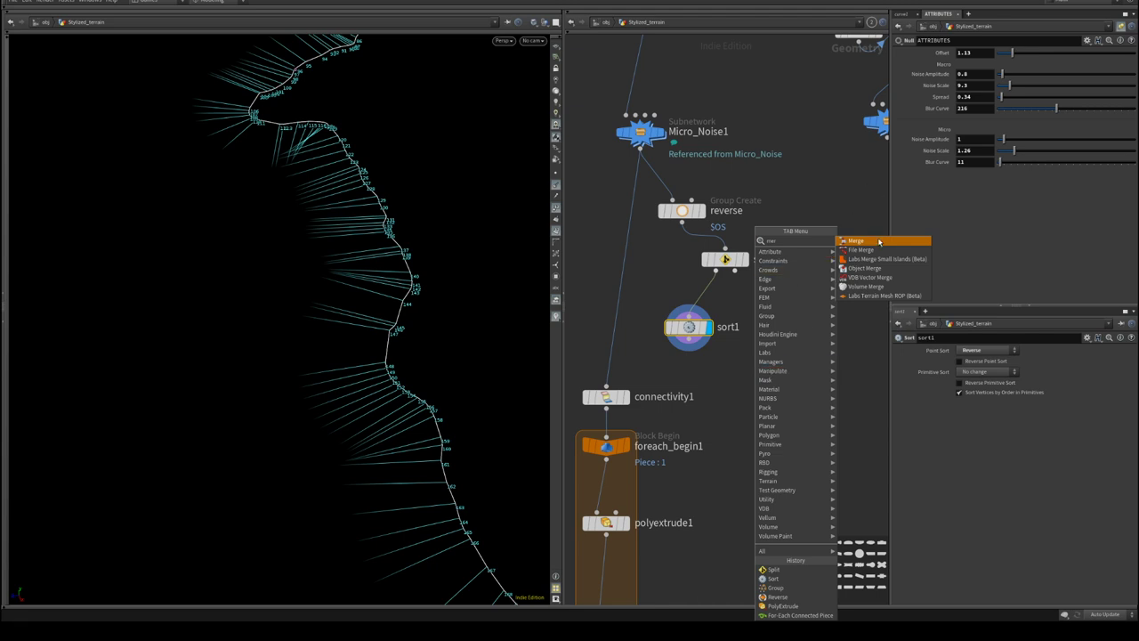
click(878, 241)
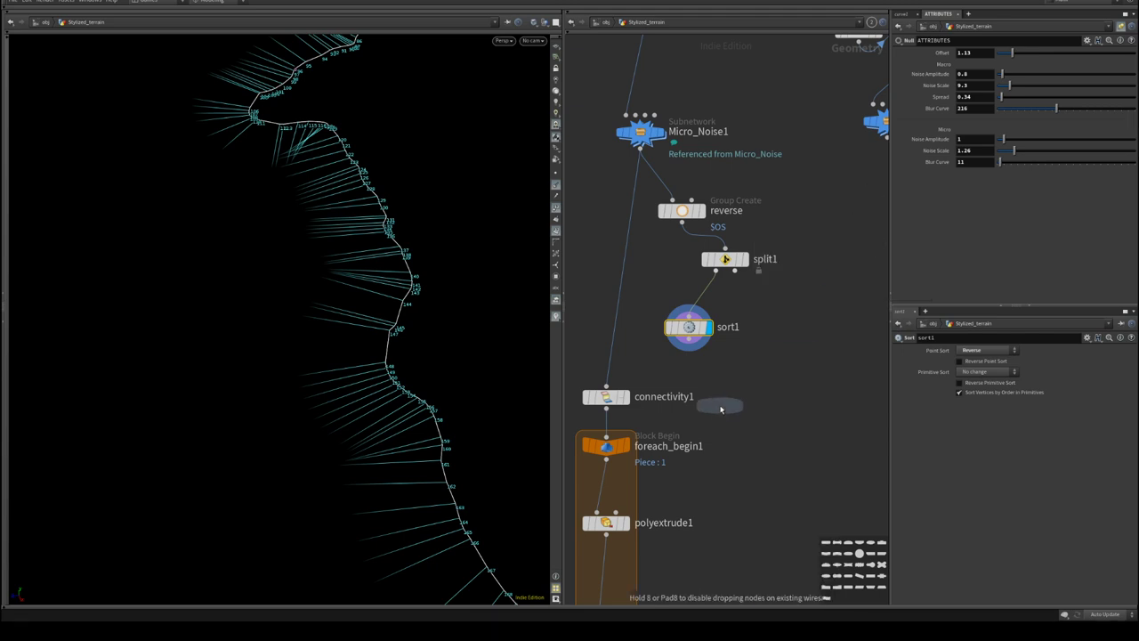
click(719, 405)
drag(735, 270, 721, 394)
click(748, 383)
- Feed merge1 into connectivity1 above the for-each block and display foreach_end1
alt+drag(361, 350, 341, 226)
middle_drag(707, 477, 776, 391)
scroll(776, 391, down, 3)
drag(623, 312, 723, 605)
drag(705, 335, 702, 417)
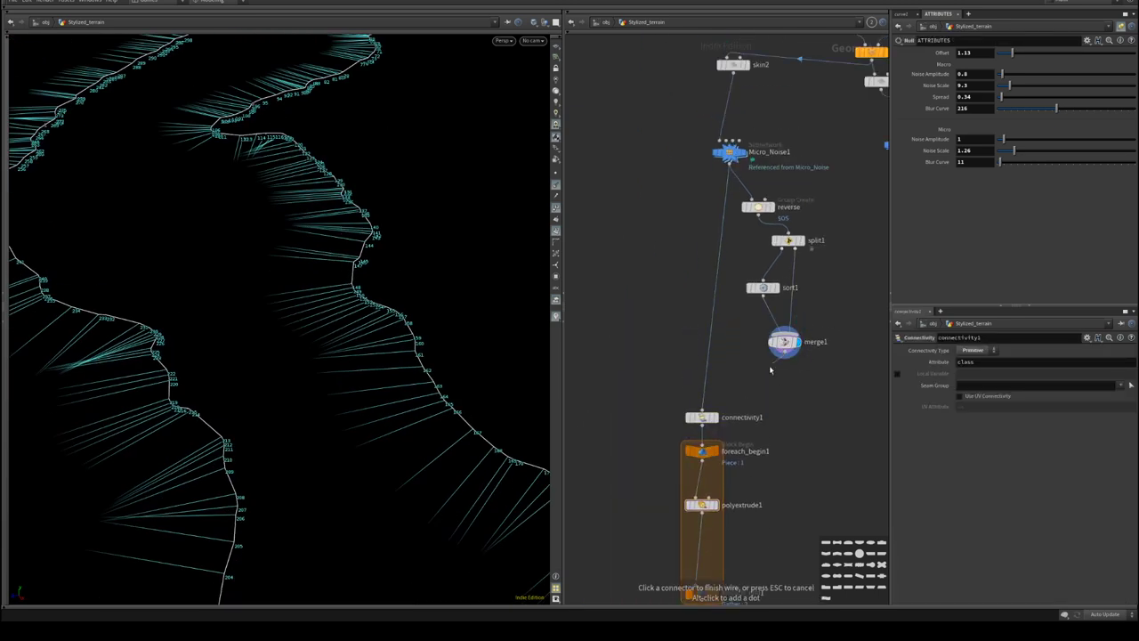
middle_drag(719, 595, 719, 395)
click(719, 396)
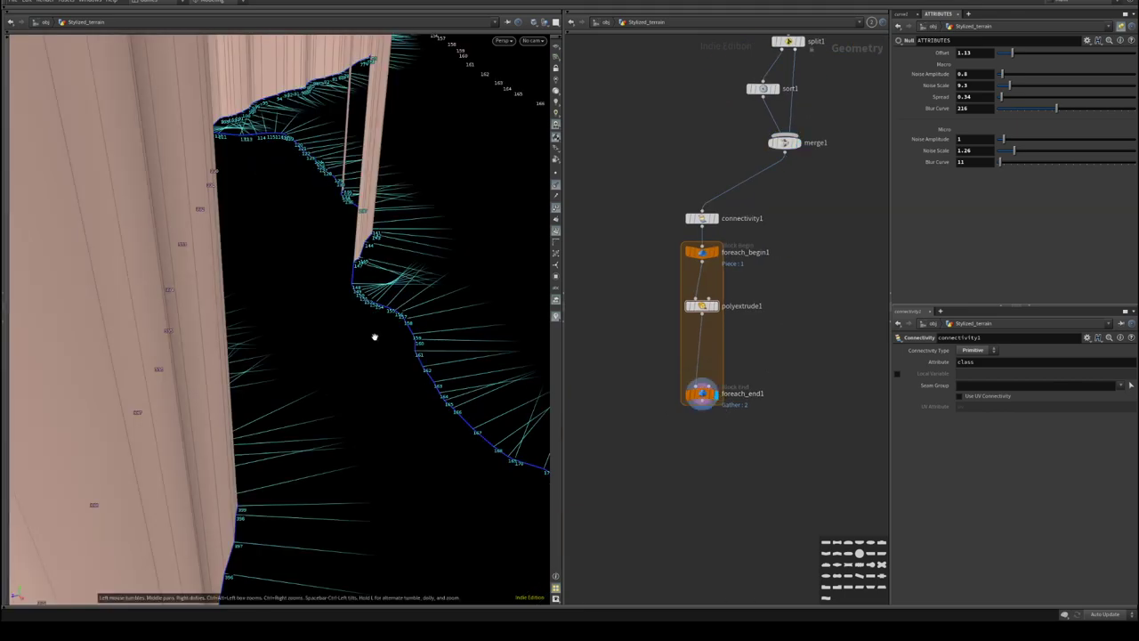
- Inspect the extruded walls and insert a Reverse node between sort1 and merge1
alt+drag(374, 333, 221, 322)
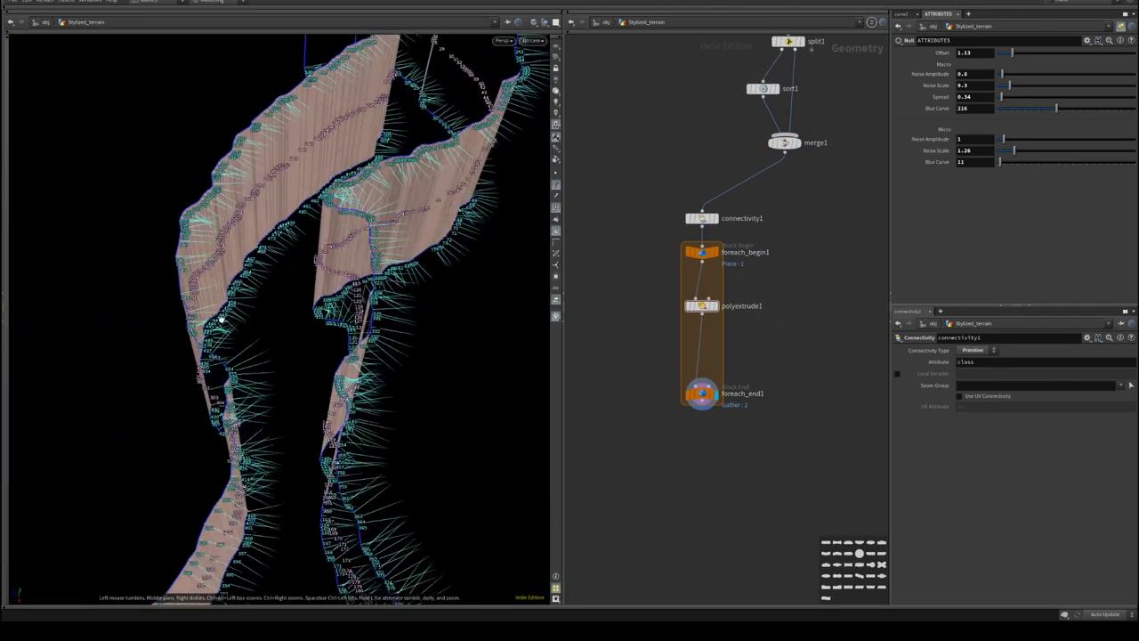
alt+right_drag(222, 321, 299, 377)
middle_drag(777, 290, 778, 374)
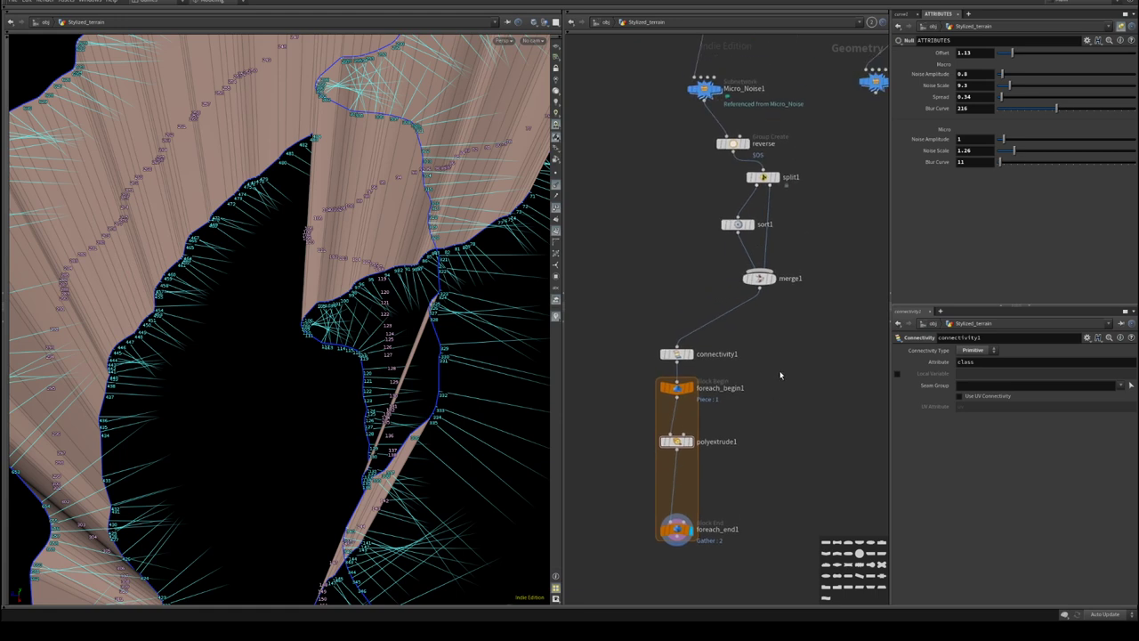
key(Tab)
text(rev)
key(Return)
click(824, 215)
drag(823, 215, 741, 259)
- Turn off the point normals and number displays in the viewport while inspecting the extruded walls
drag(342, 329, 403, 280)
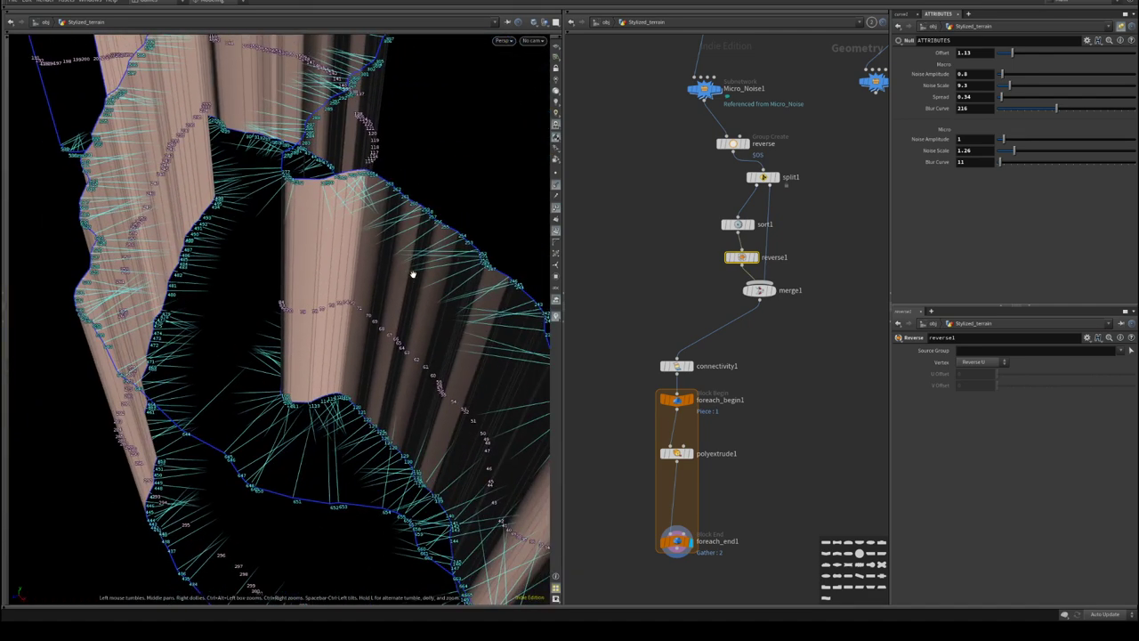
drag(374, 267, 543, 177)
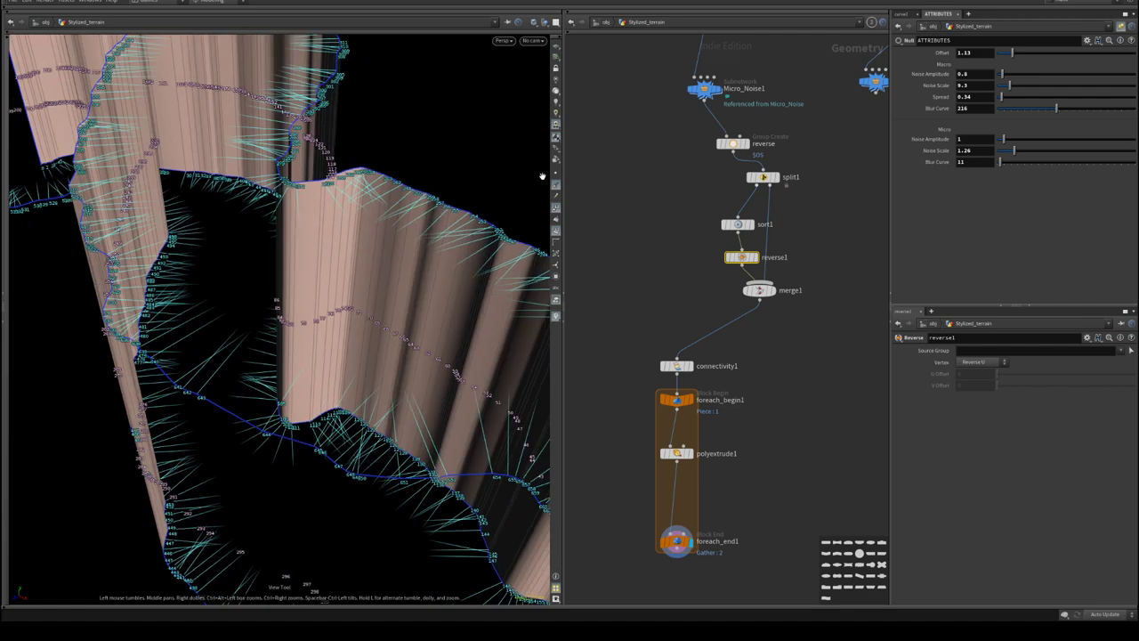
click(554, 188)
drag(303, 223, 219, 283)
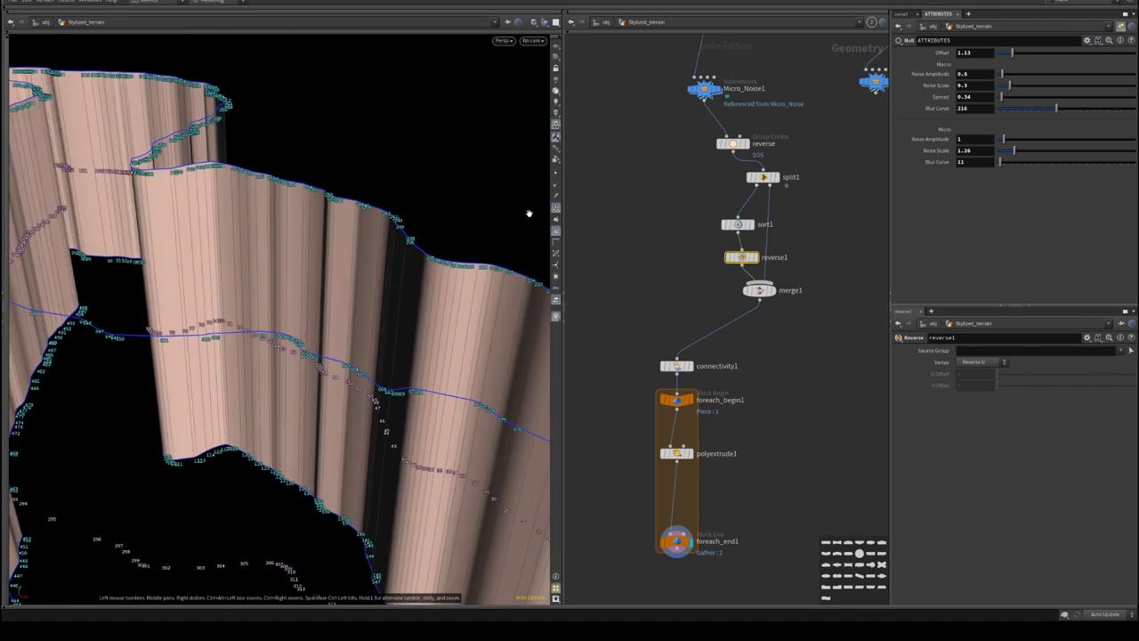
click(556, 231)
drag(402, 267, 418, 293)
- Inspect the walls with polyextrude1 selected and detach that node from the for-each loop
click(676, 455)
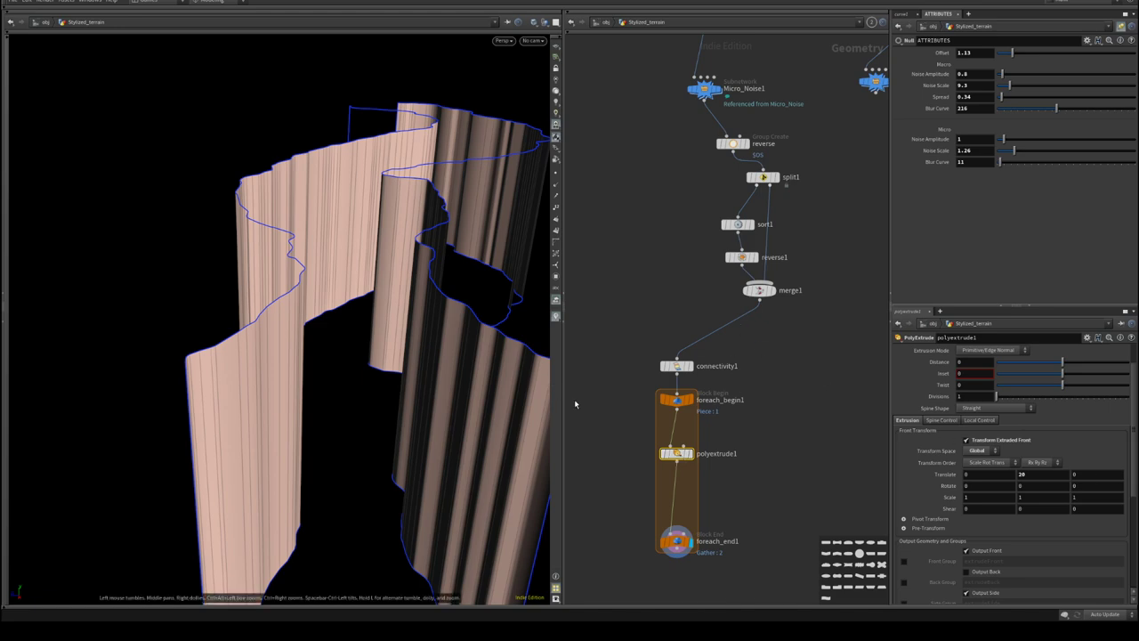
drag(368, 396, 339, 381)
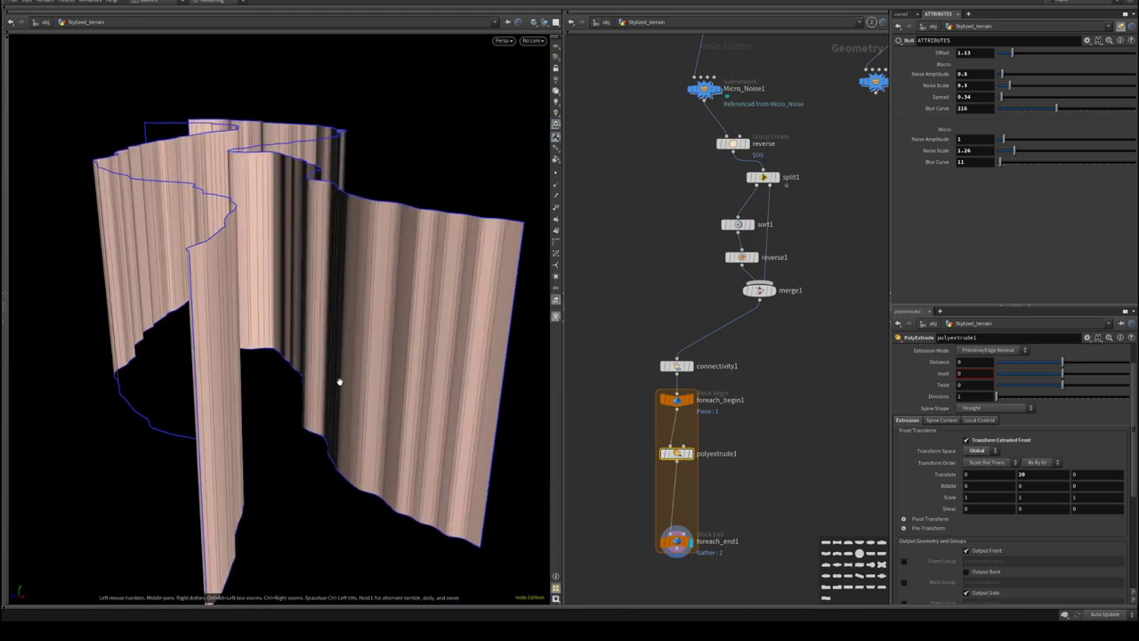
middle_drag(779, 440, 817, 334)
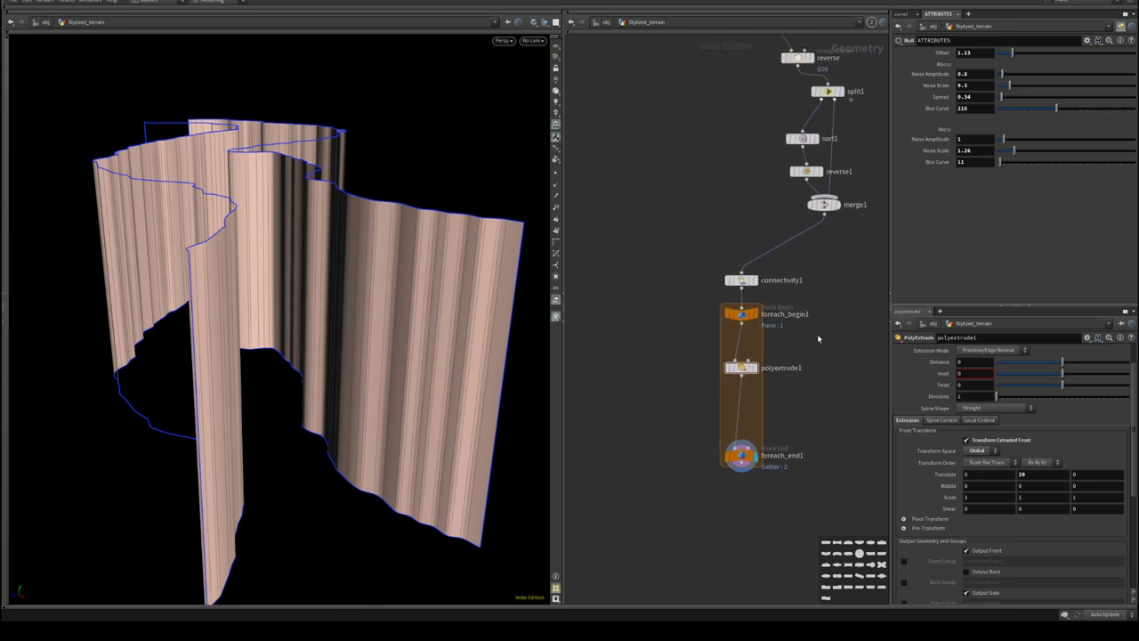
drag(741, 367, 846, 359)
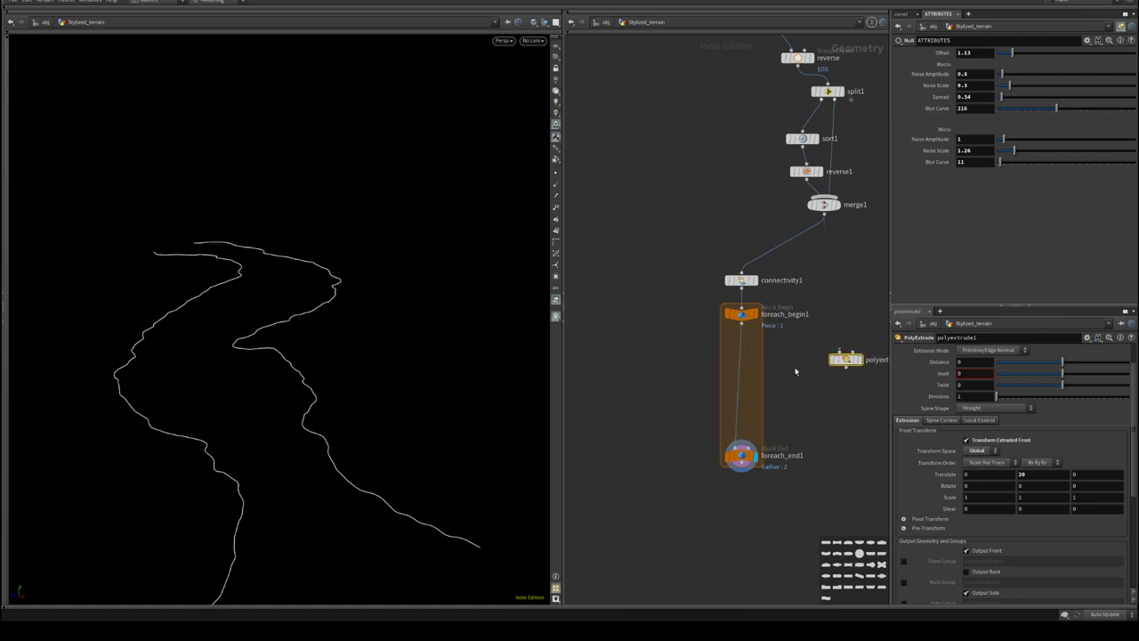
middle_drag(846, 358, 785, 341)
- Insert a Copy and Transform node between foreach_begin1 and foreach_end1 and display it
key(Tab)
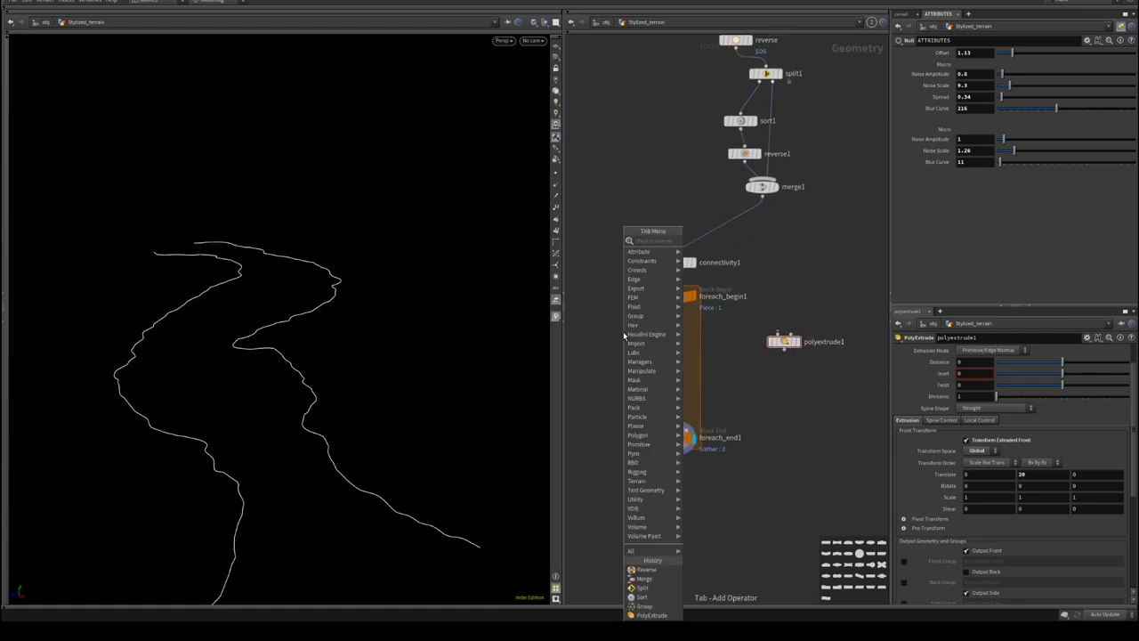
text(trans)
key(Tab)
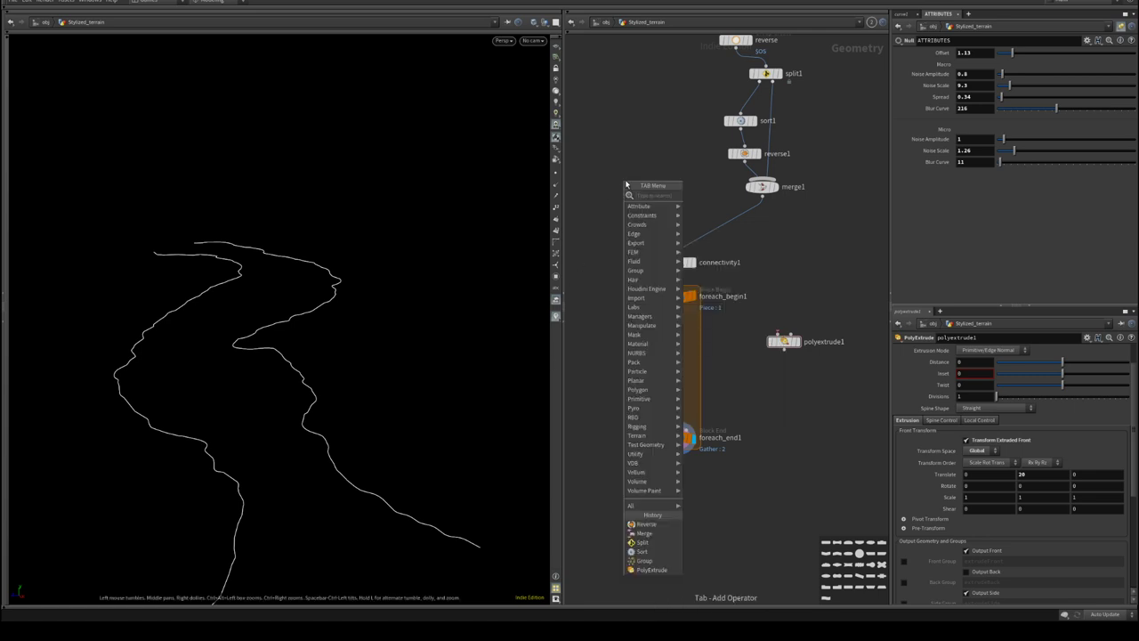
text(copy)
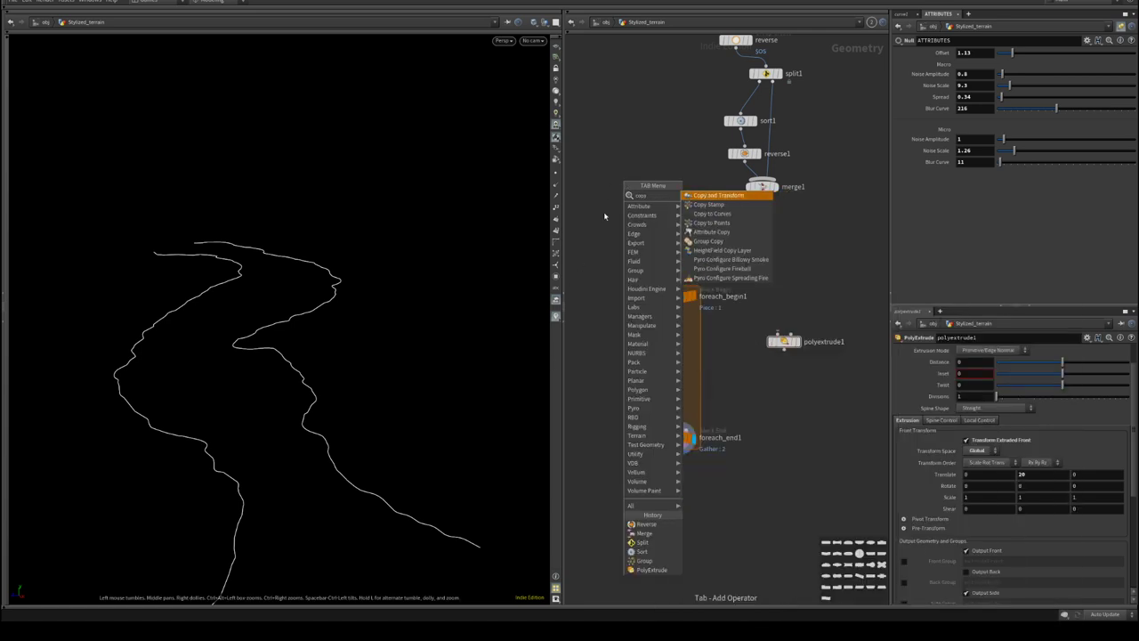
key(Return)
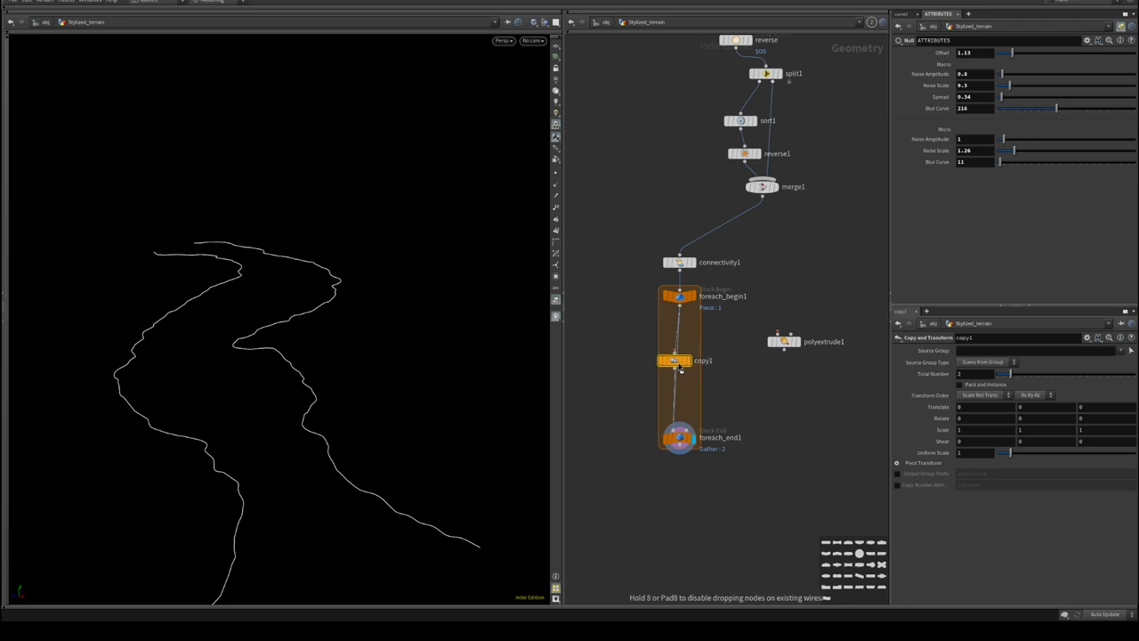
click(680, 368)
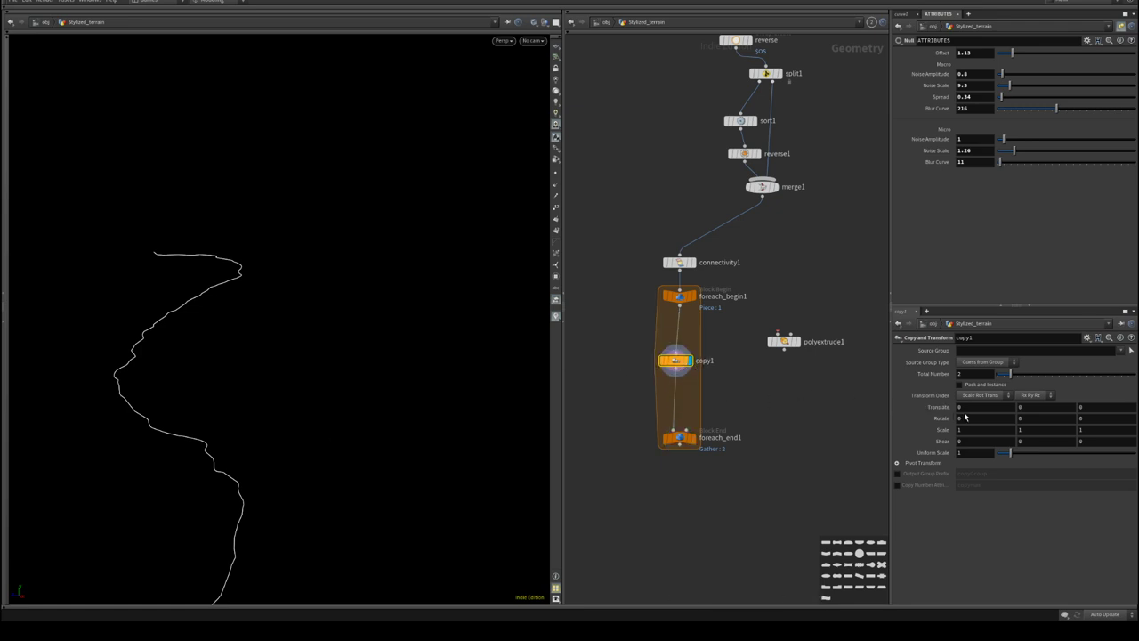
- Add a new float parameter at the end of the ATTRIBUTES node's parameter interface
click(1047, 408)
click(1088, 40)
click(1077, 51)
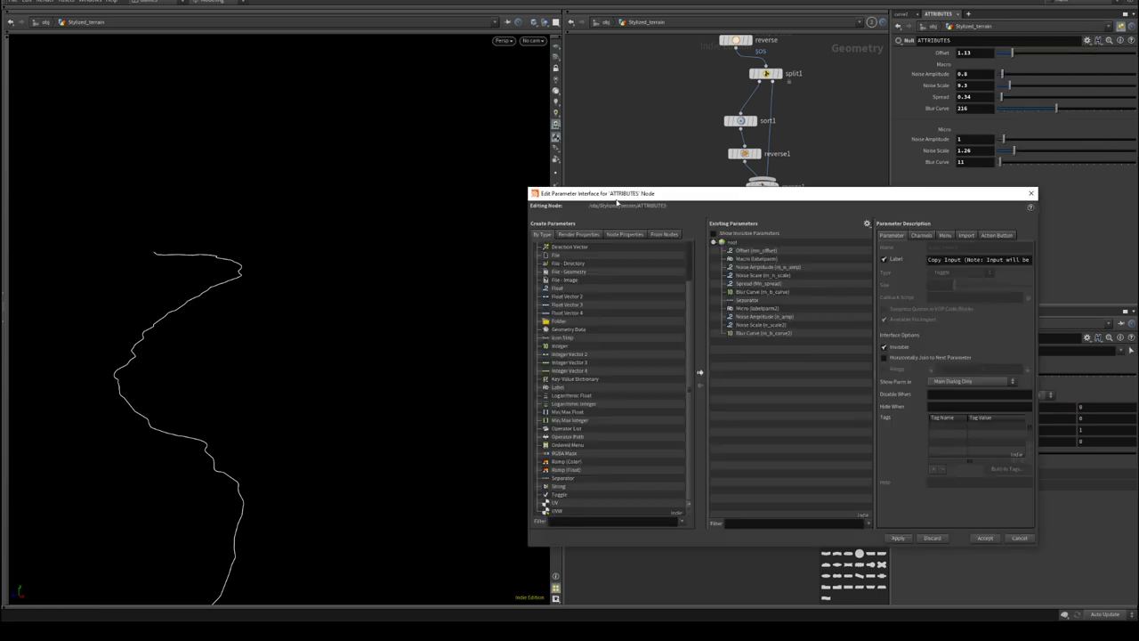
scroll(578, 323, up, 2)
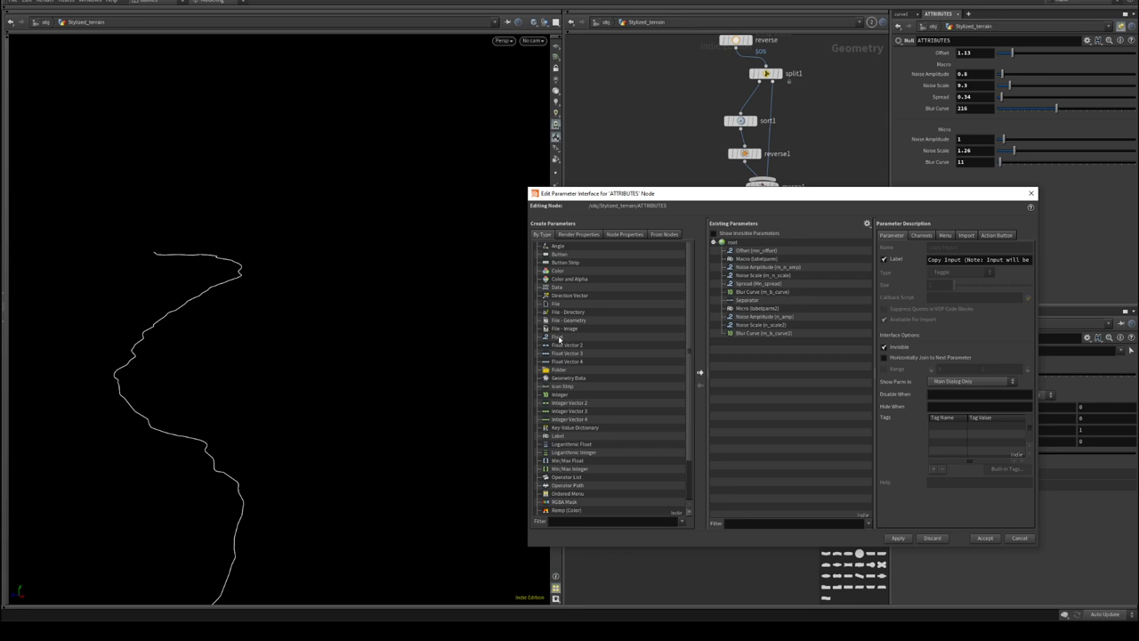
click(559, 338)
drag(608, 359, 785, 406)
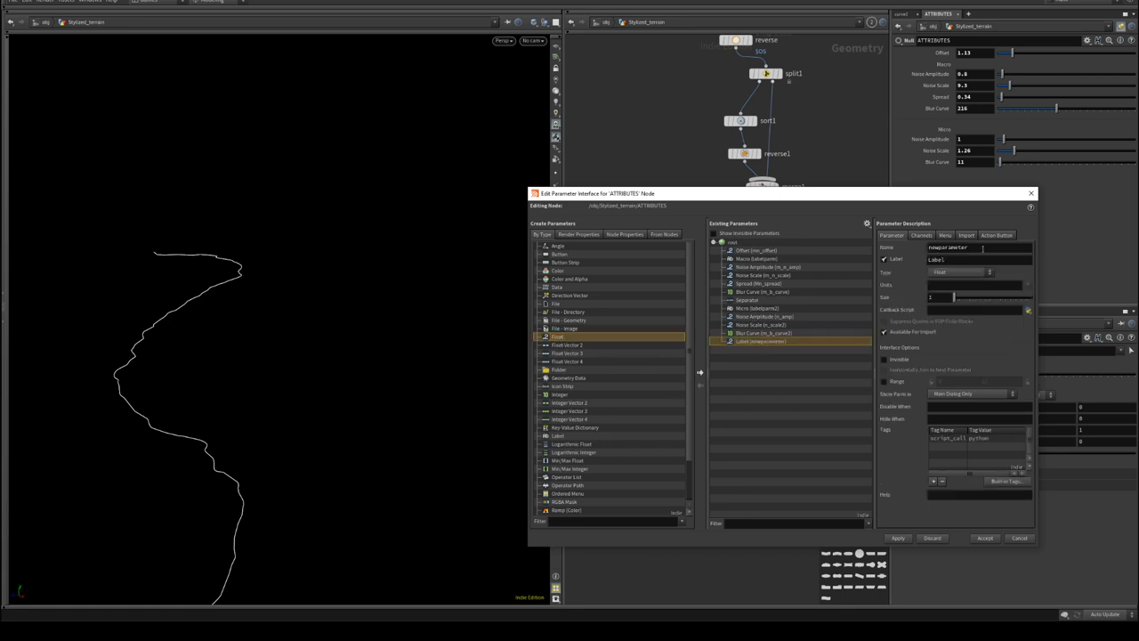
- Name the new float parameter cl_height and label it Cliff Height
double_click(982, 248)
text(cl_height)
key(Return)
double_click(951, 259)
text(c)
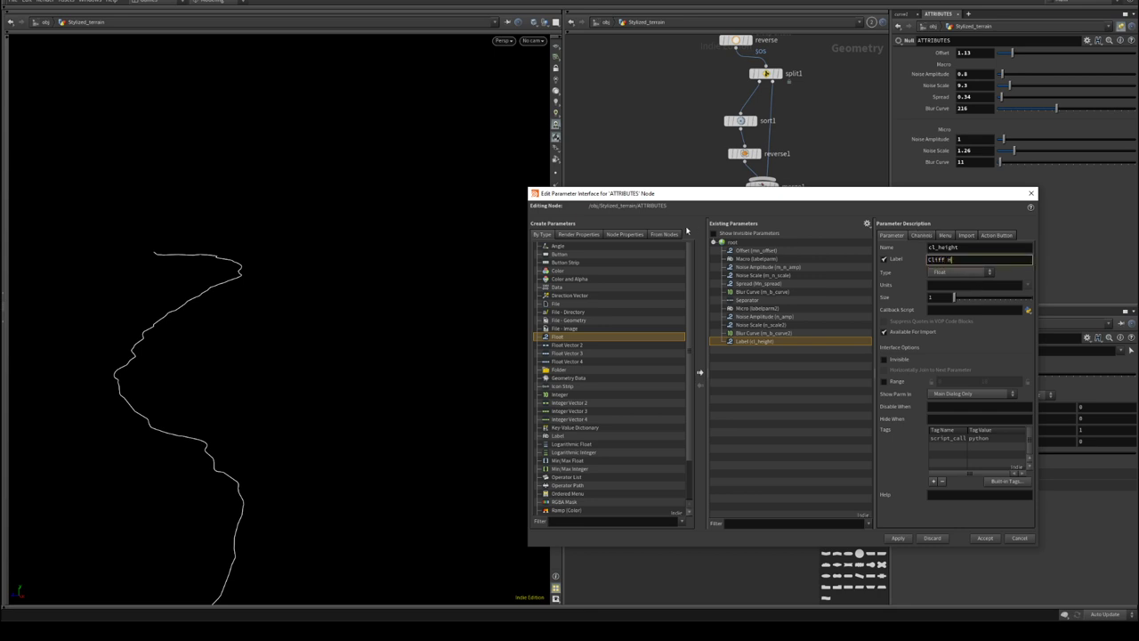
text(liff Height)
key(Return)
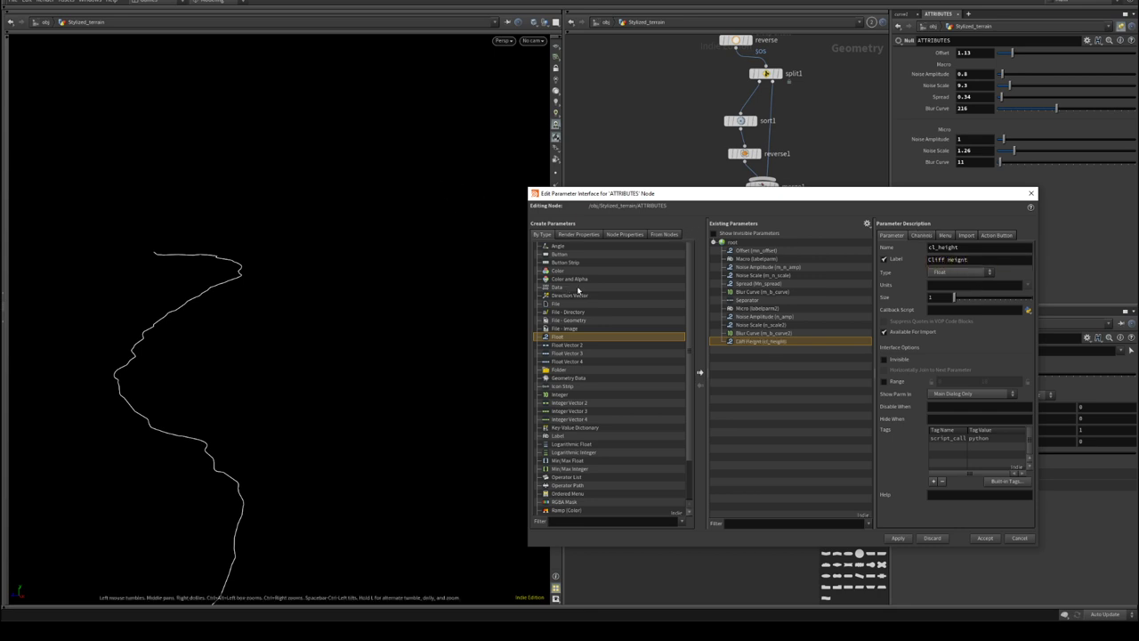
- Add a separator and a label reading Cliffs above the Cliff Height parameter, and accept the interface changes
scroll(593, 417, down, 2)
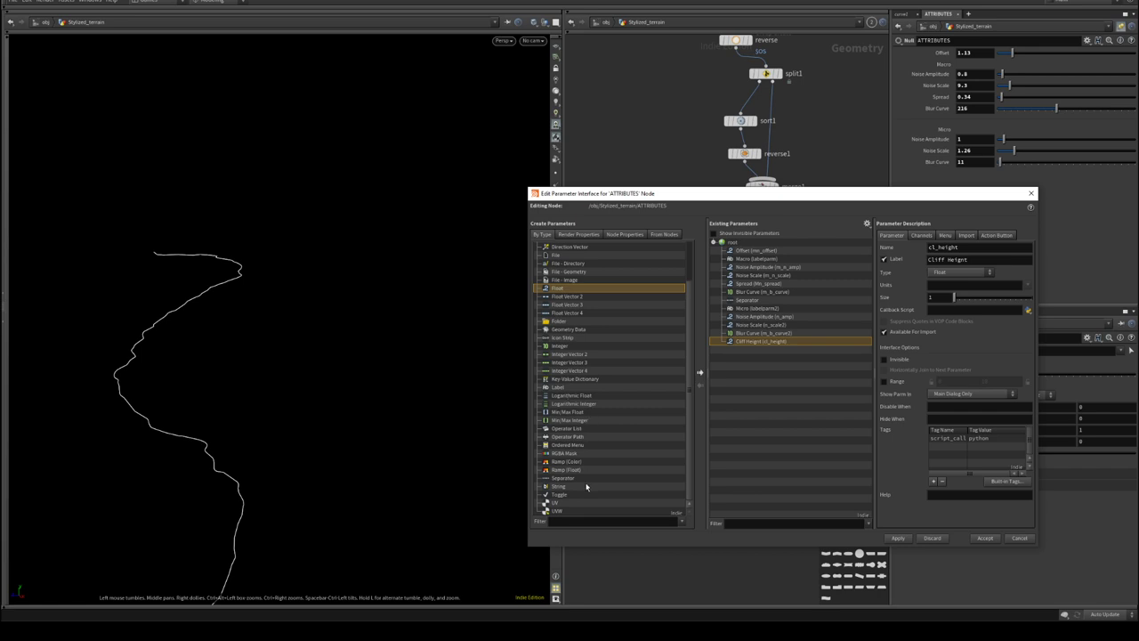
drag(561, 480, 732, 341)
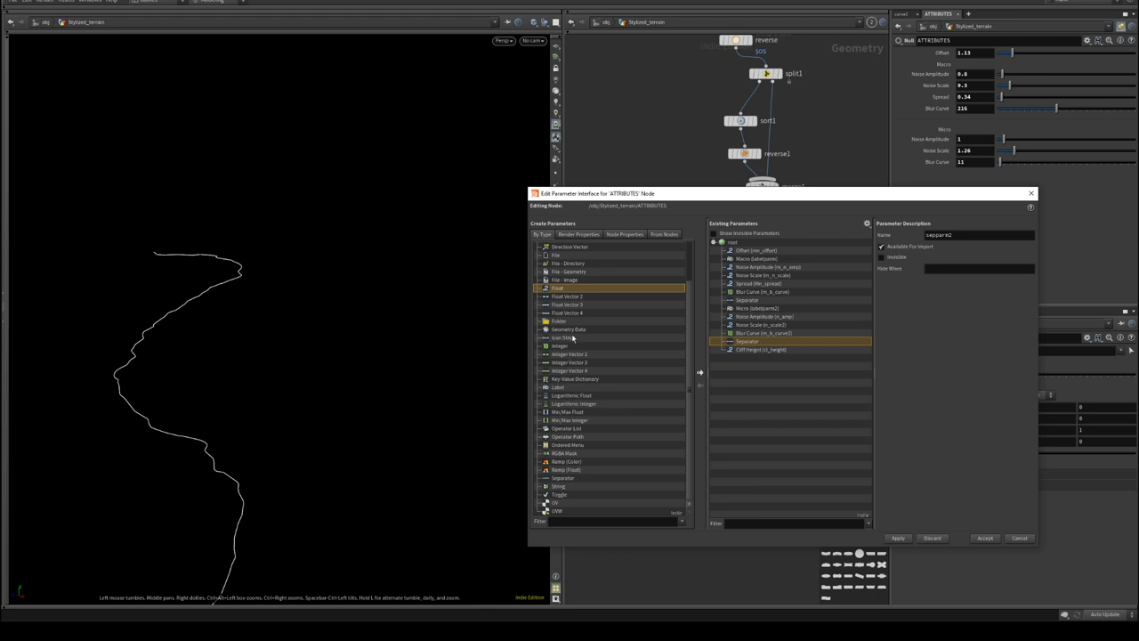
drag(572, 386, 735, 347)
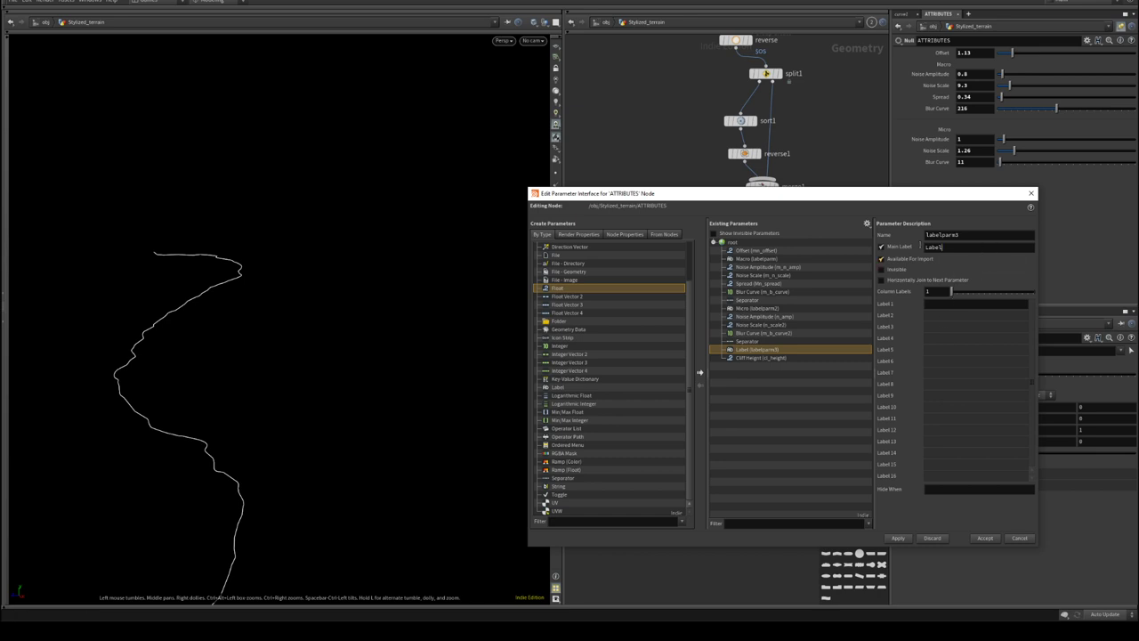
double_click(931, 247)
text(Cliffs)
key(Return)
click(897, 538)
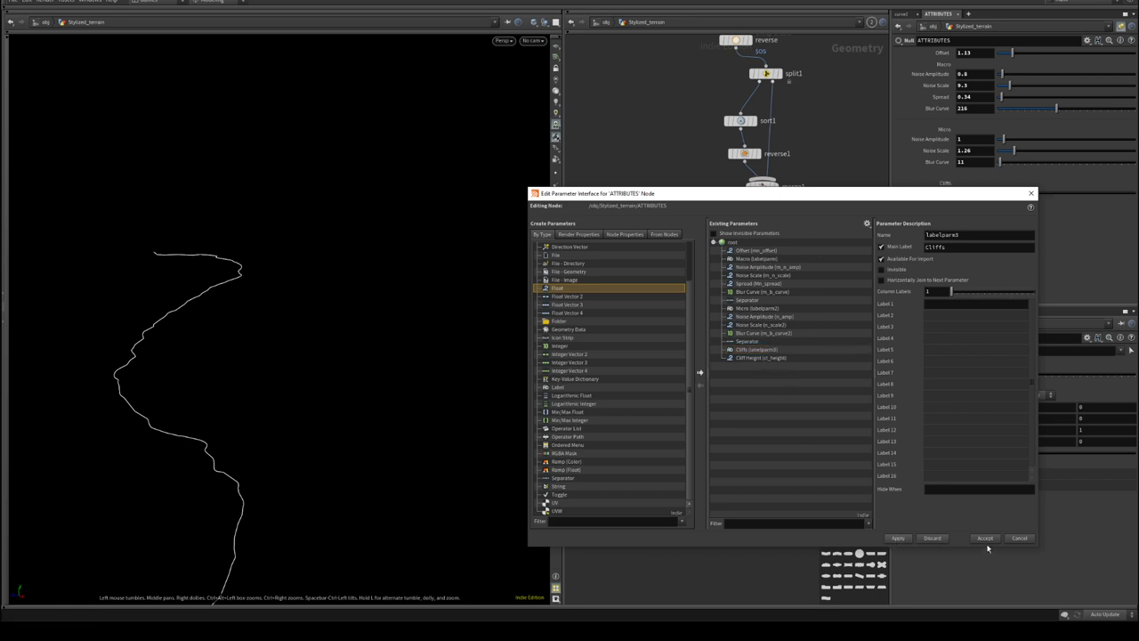
click(984, 537)
- Link copy1's Y translation to the Cliff Height parameter with a relative reference
right_click(942, 197)
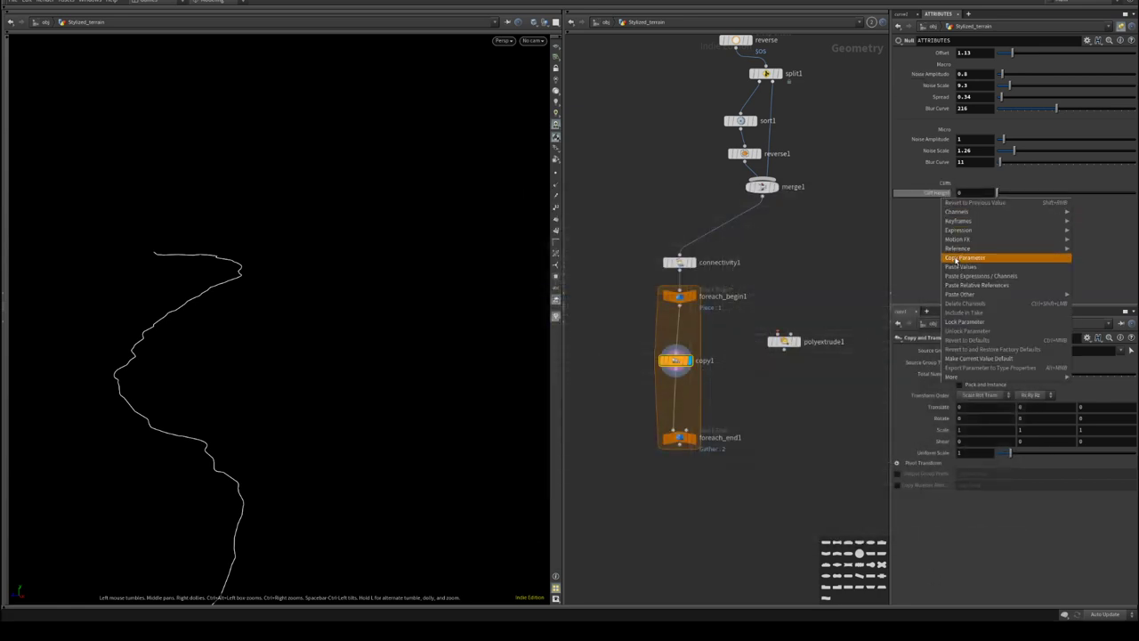
click(955, 258)
right_click(1039, 402)
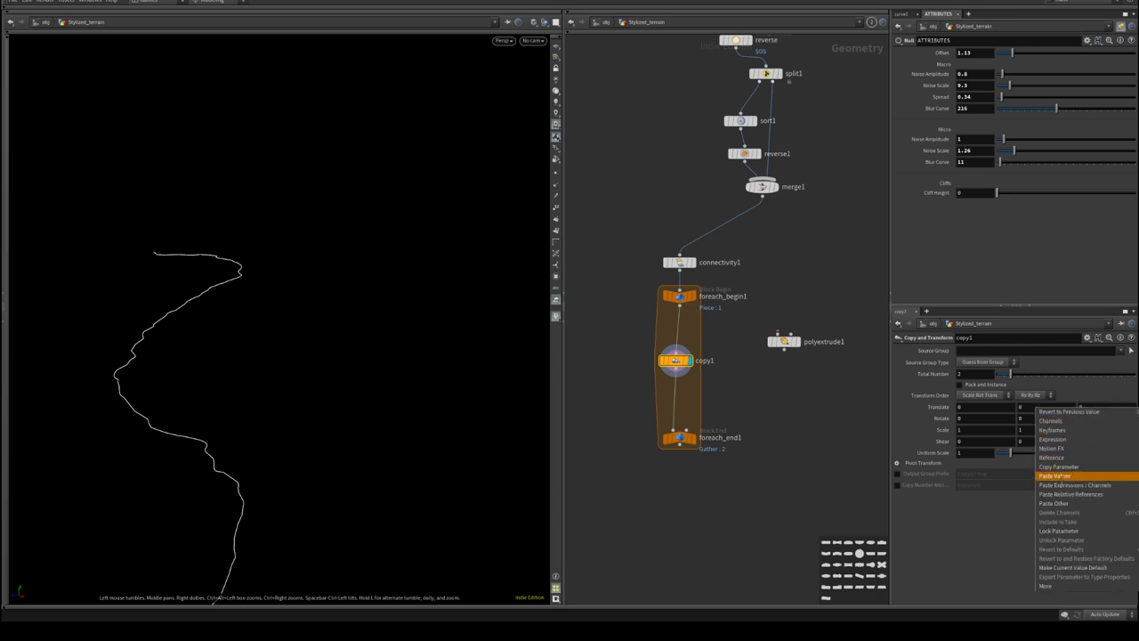
click(1068, 495)
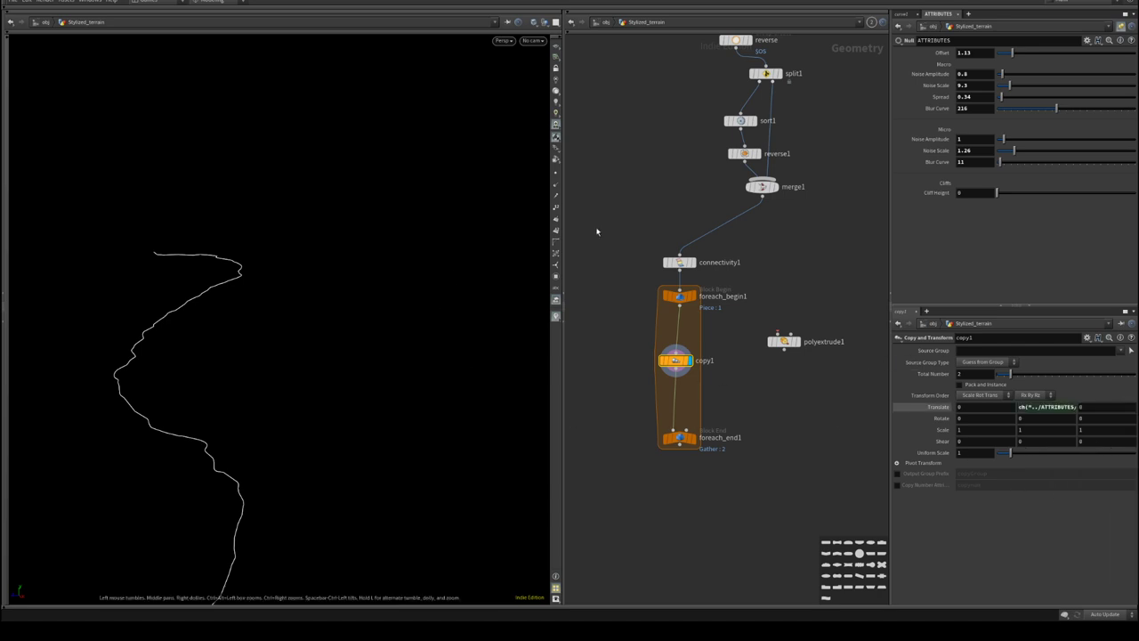
- Set Cliff Height to 10, display foreach_end1 and move that node lower to make room in the loop
drag(997, 193, 1135, 193)
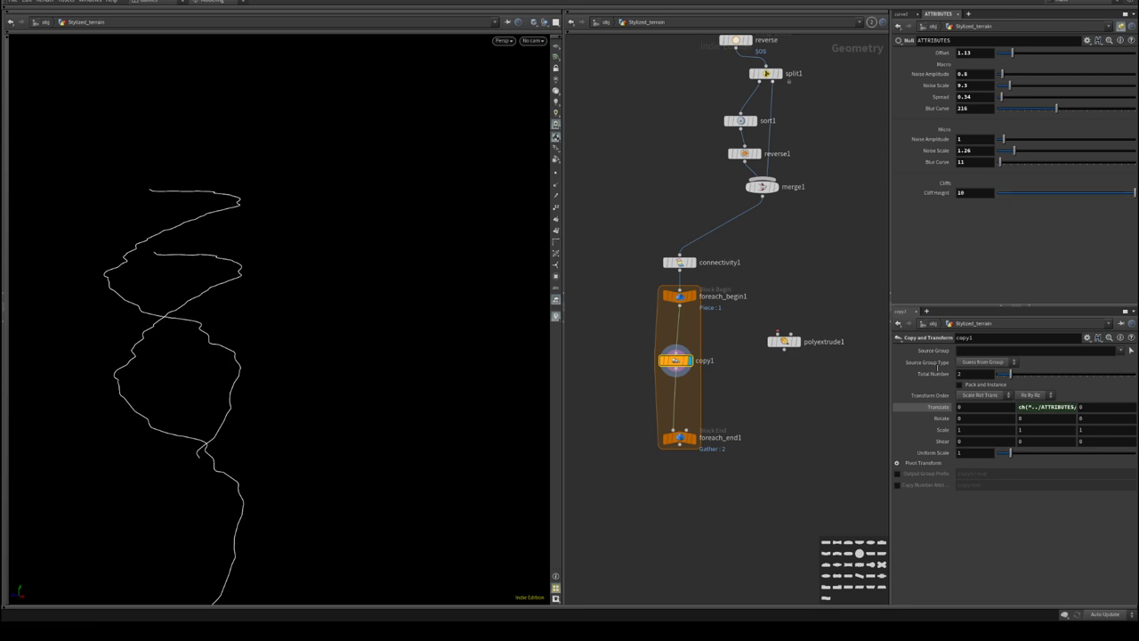
click(692, 437)
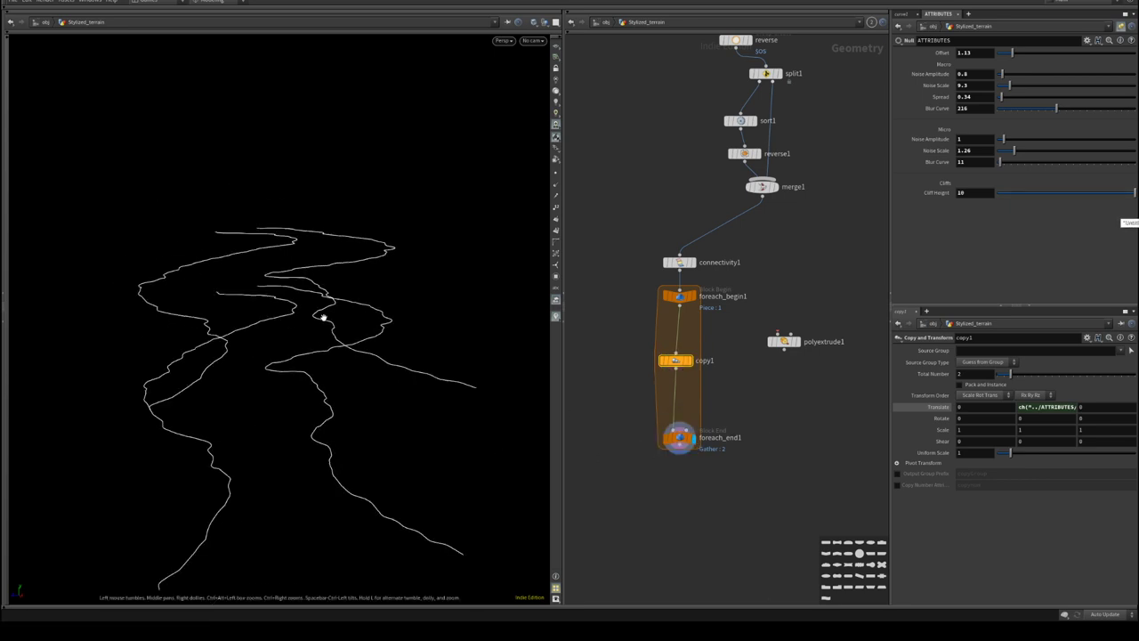
drag(349, 322, 394, 260)
middle_drag(764, 402, 799, 361)
drag(715, 411, 711, 449)
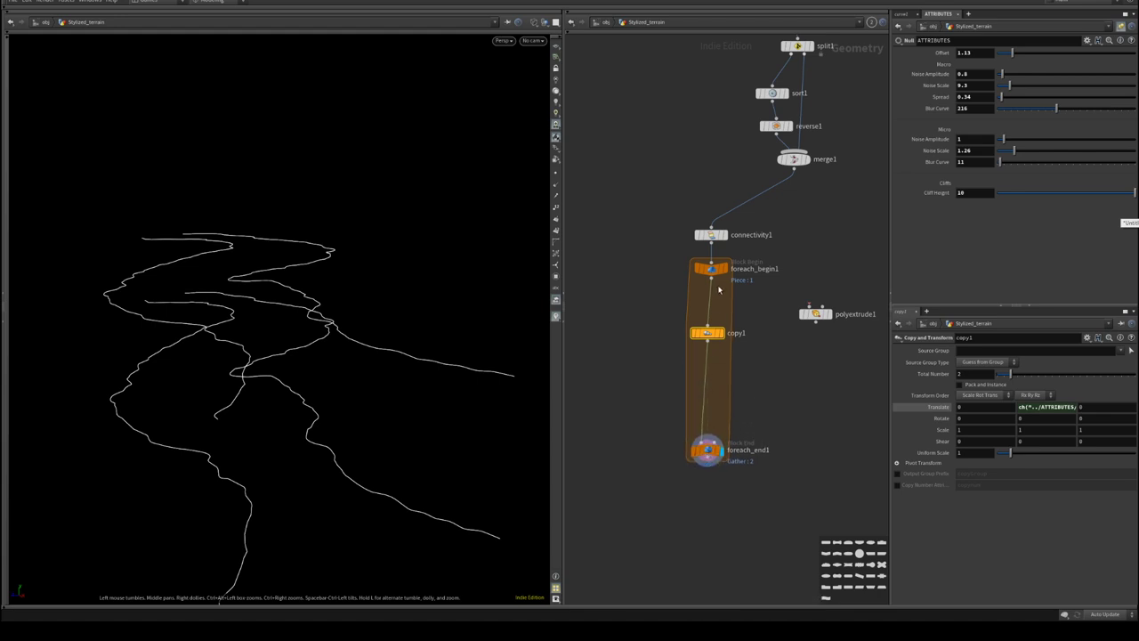
- Move copy1 out beside the for-each block and compare the foreach_begin1 output with copy1's copied curves
click(723, 268)
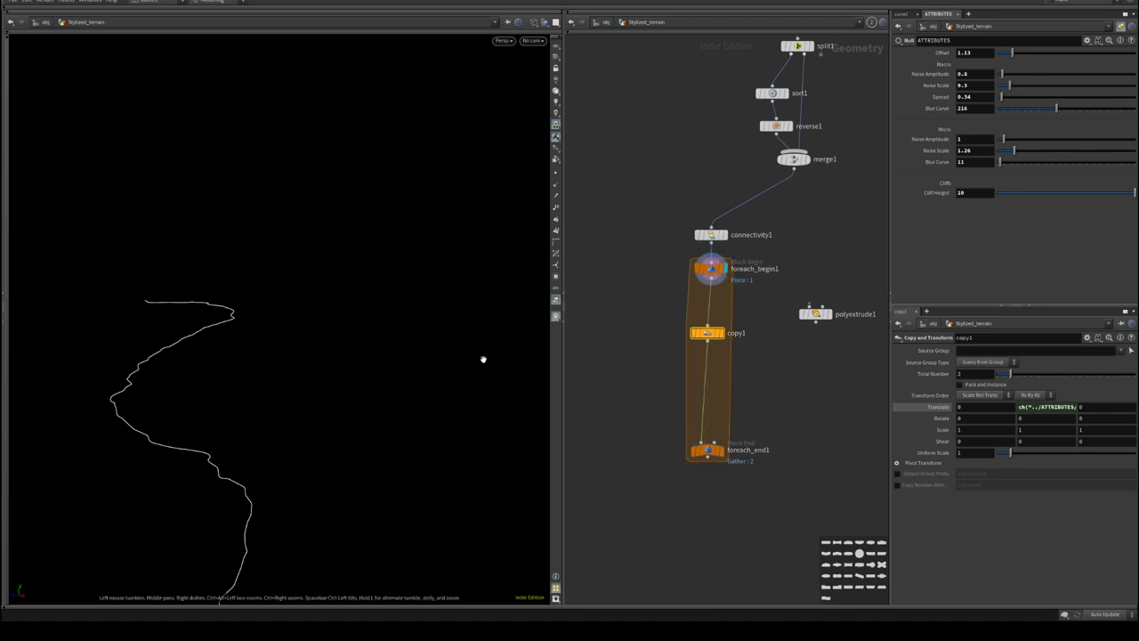
drag(694, 333, 620, 314)
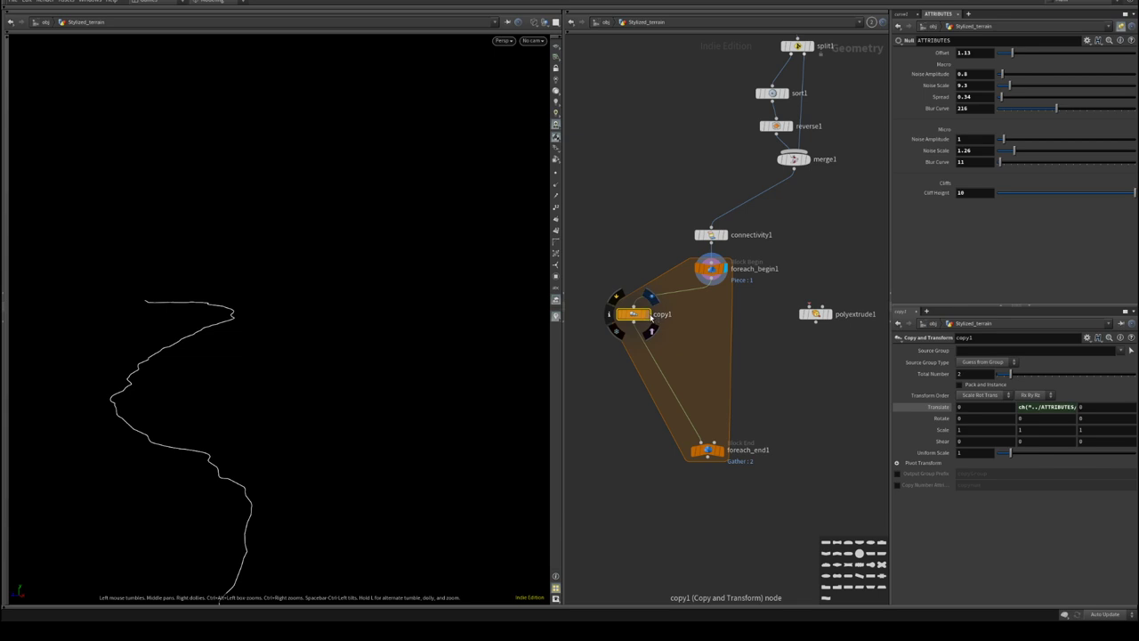
click(649, 314)
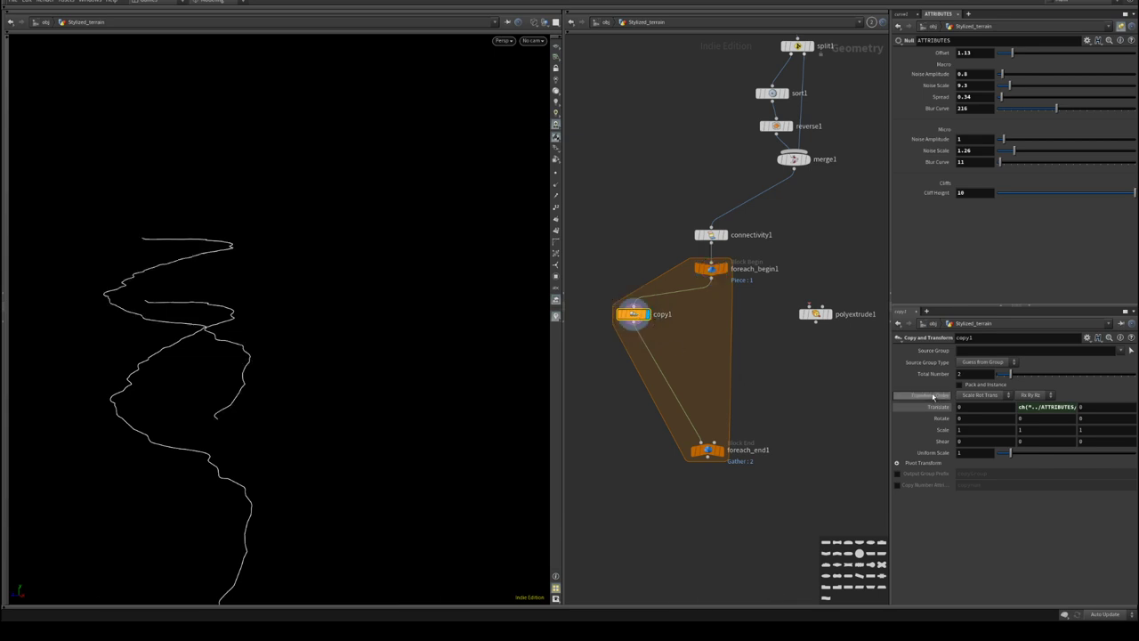
- Add a Skin node inside the loop fed by copy1, and display its surface in shaded mode
key(Tab)
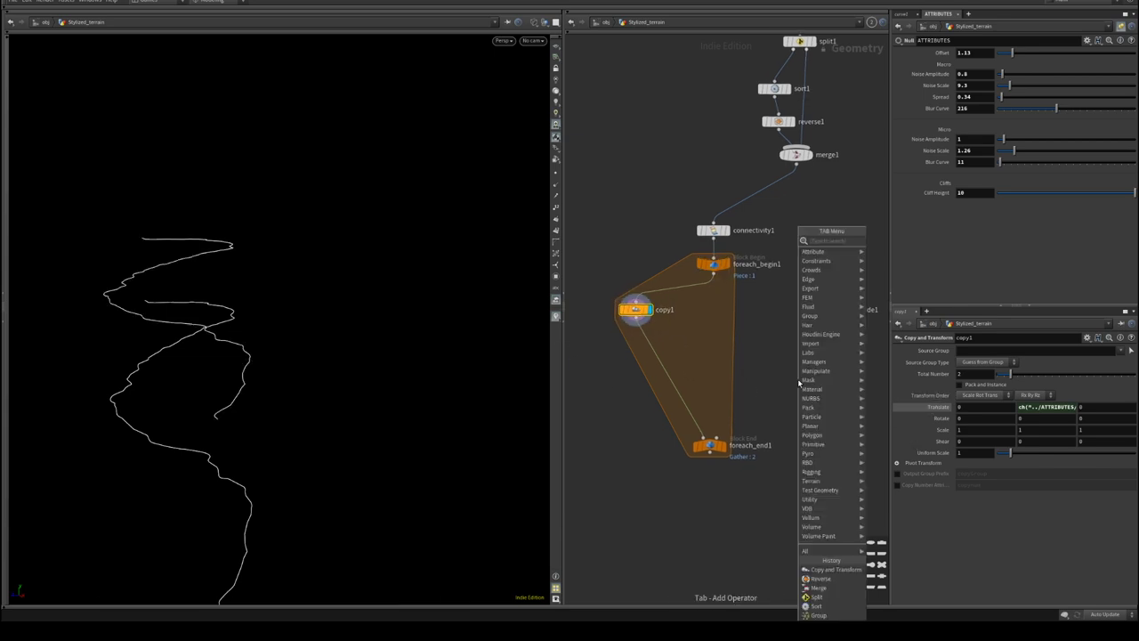
text(ski)
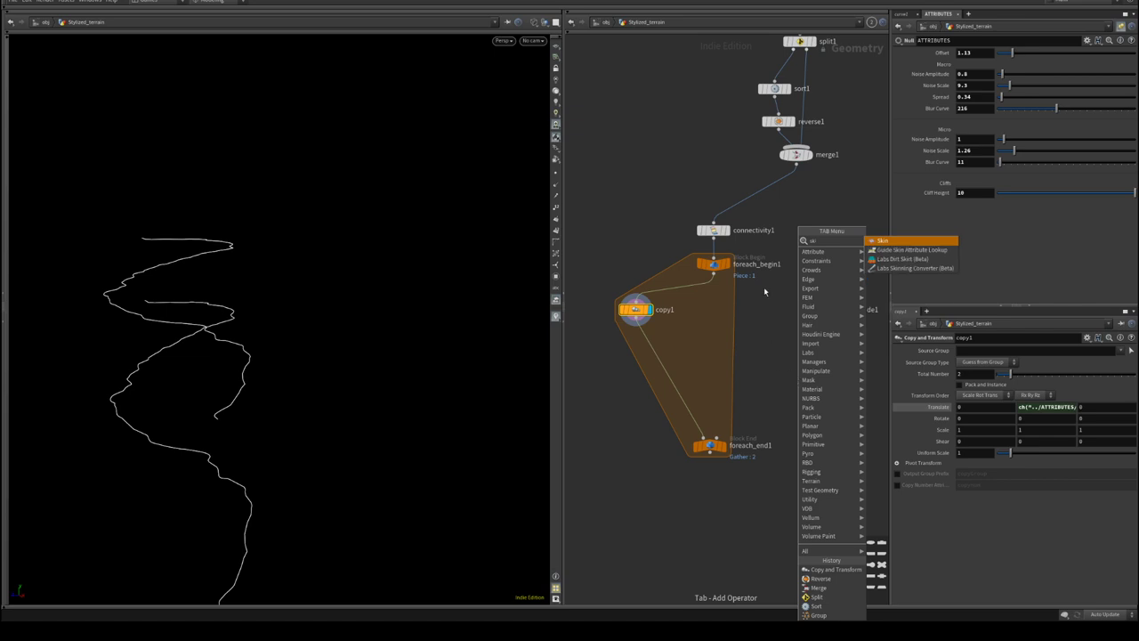
click(887, 242)
click(700, 330)
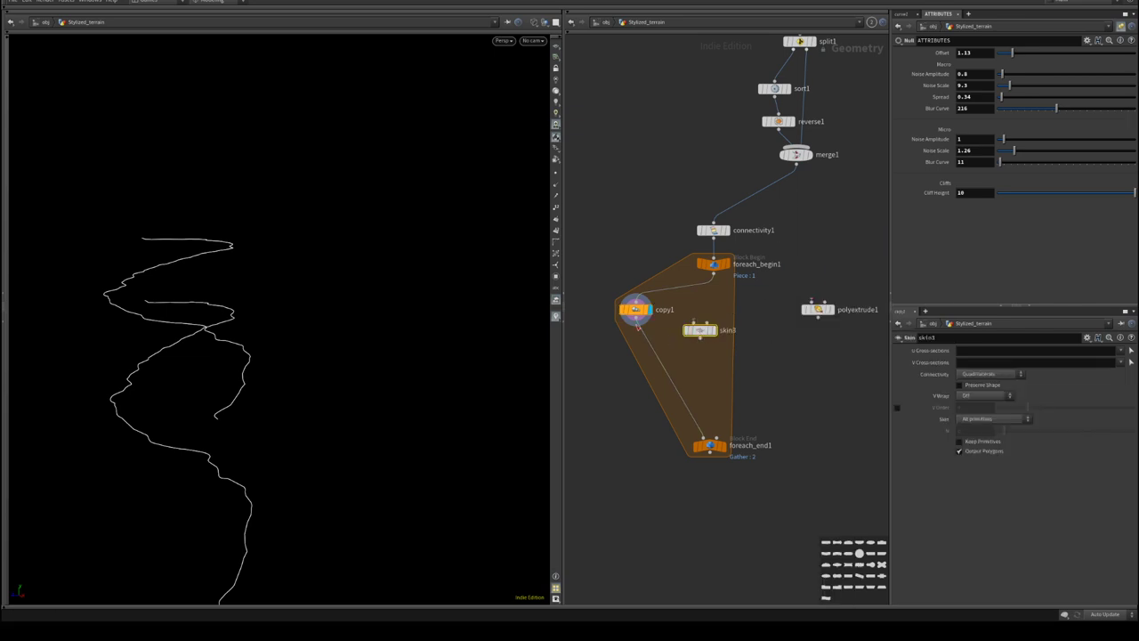
drag(636, 321, 694, 322)
click(714, 332)
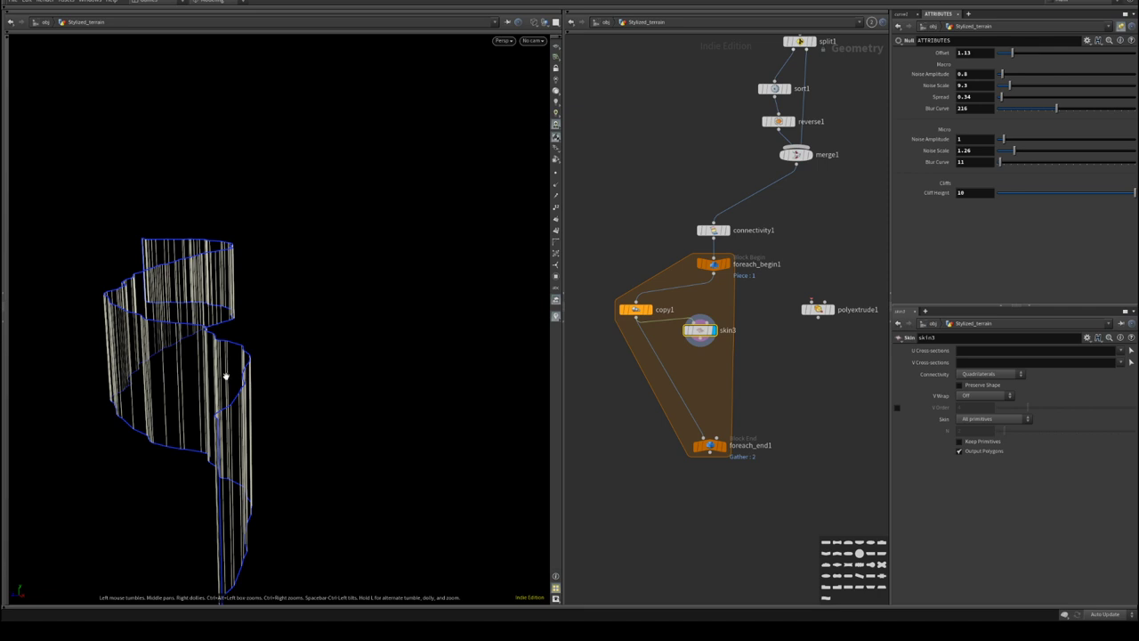
key(w)
mouse_move(226, 376)
mouse_down()
mouse_move(211, 376)
mouse_move(393, 371)
mouse_up()
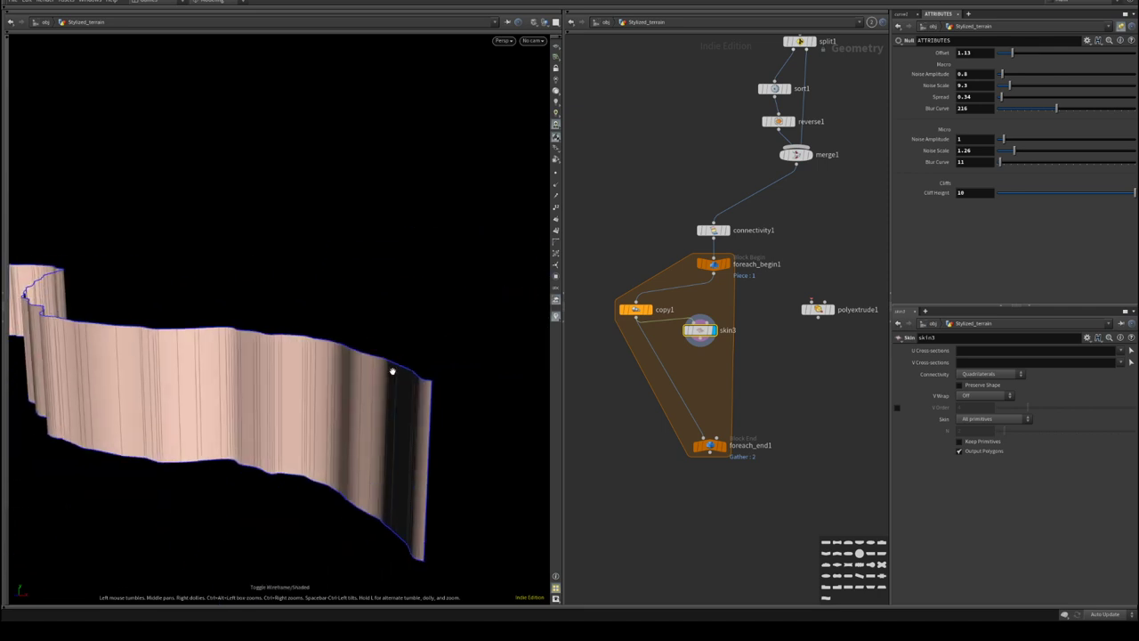
- Connect the Skin node's output to foreach_end1 and display the loop's result for both curves
middle_drag(721, 337, 756, 331)
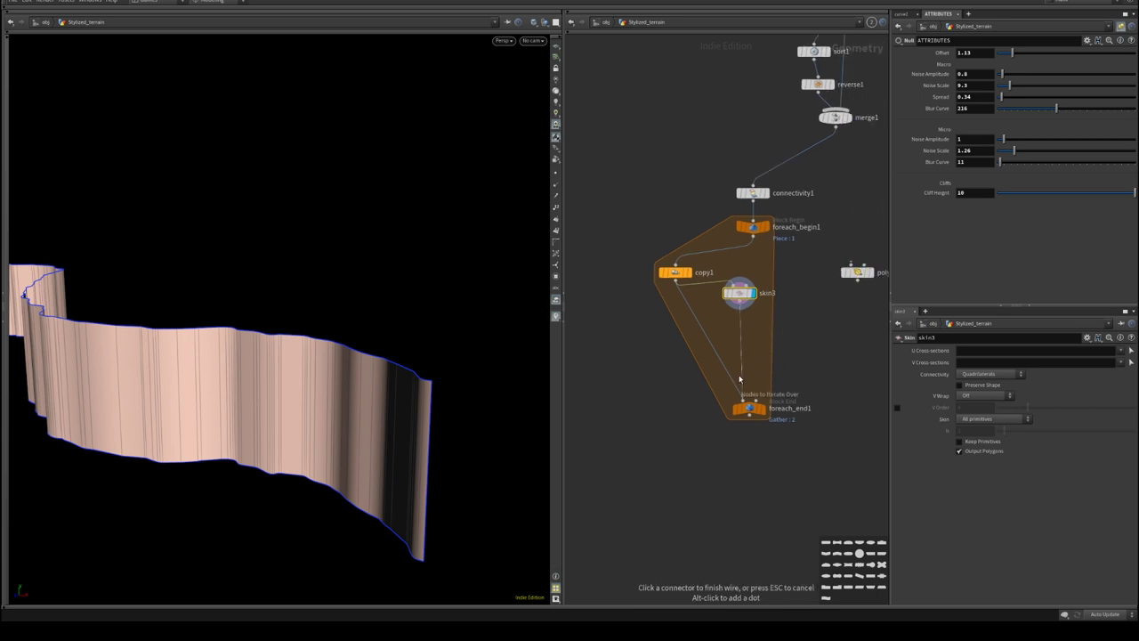
click(761, 409)
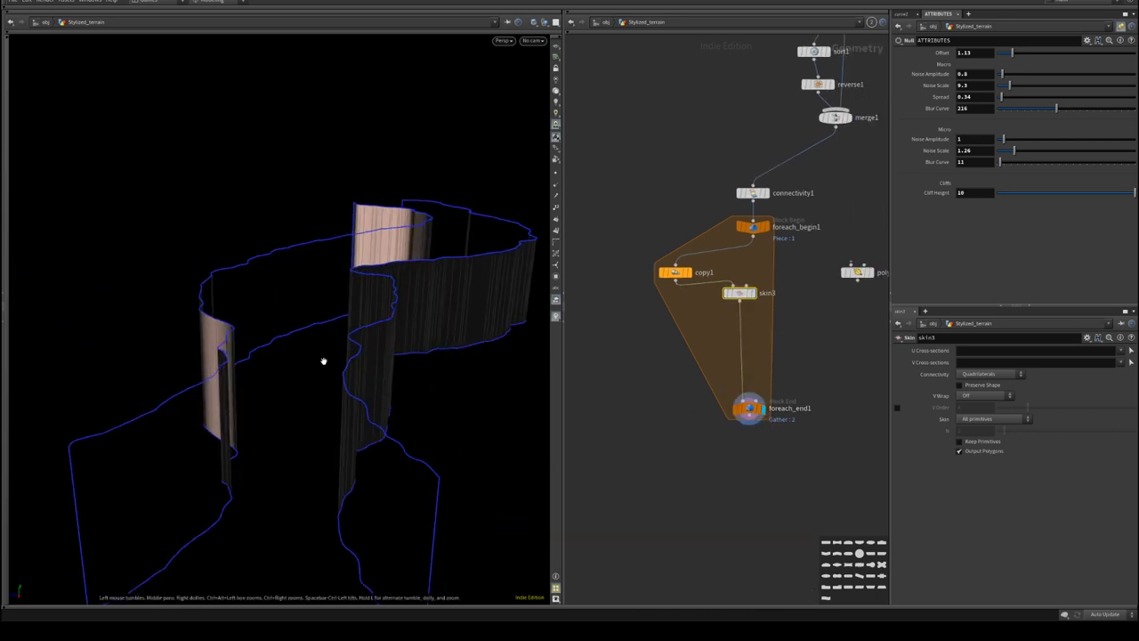
middle_drag(763, 337, 767, 365)
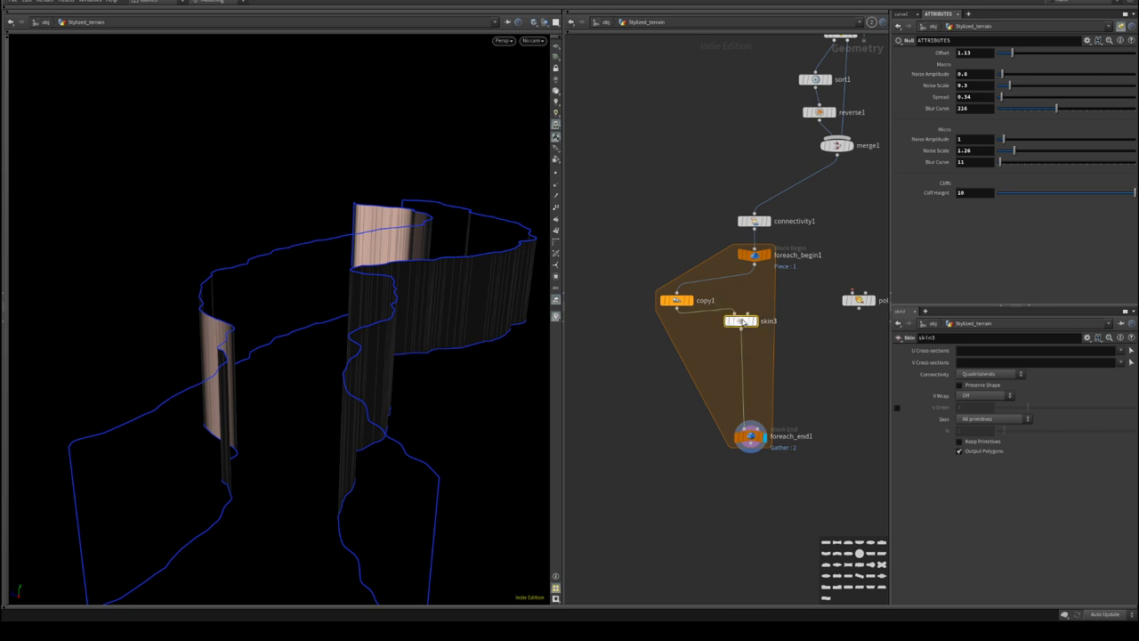
- Try the Output Polygons, V Wrap and Preserve Shape options on the skin3 node and restore the original settings
click(988, 454)
click(988, 454)
click(997, 397)
click(987, 414)
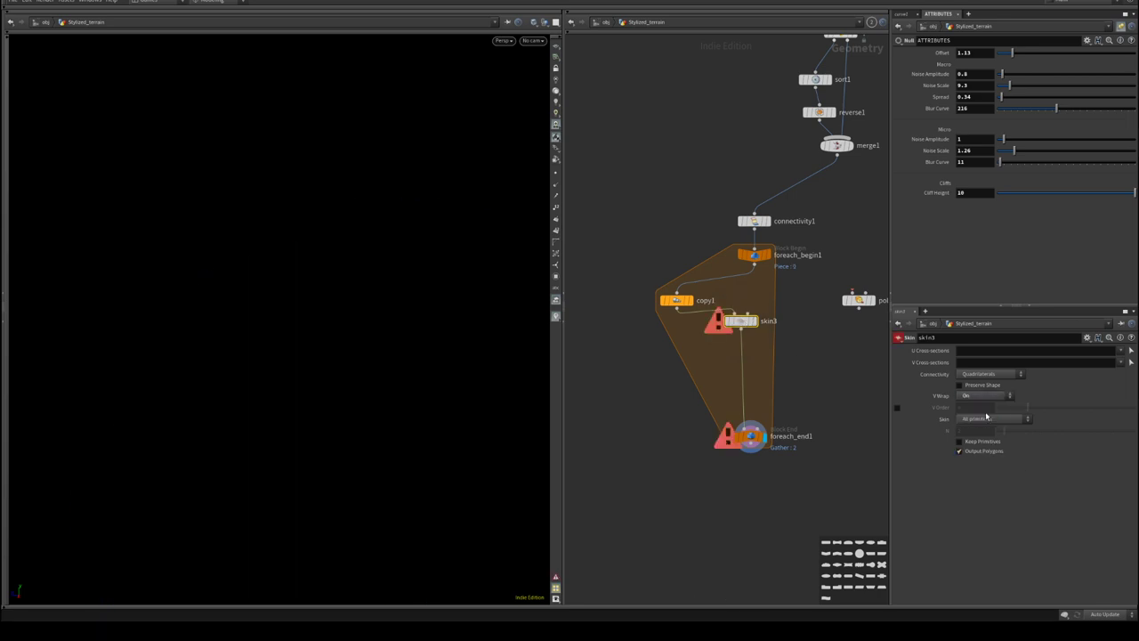
click(987, 397)
click(988, 405)
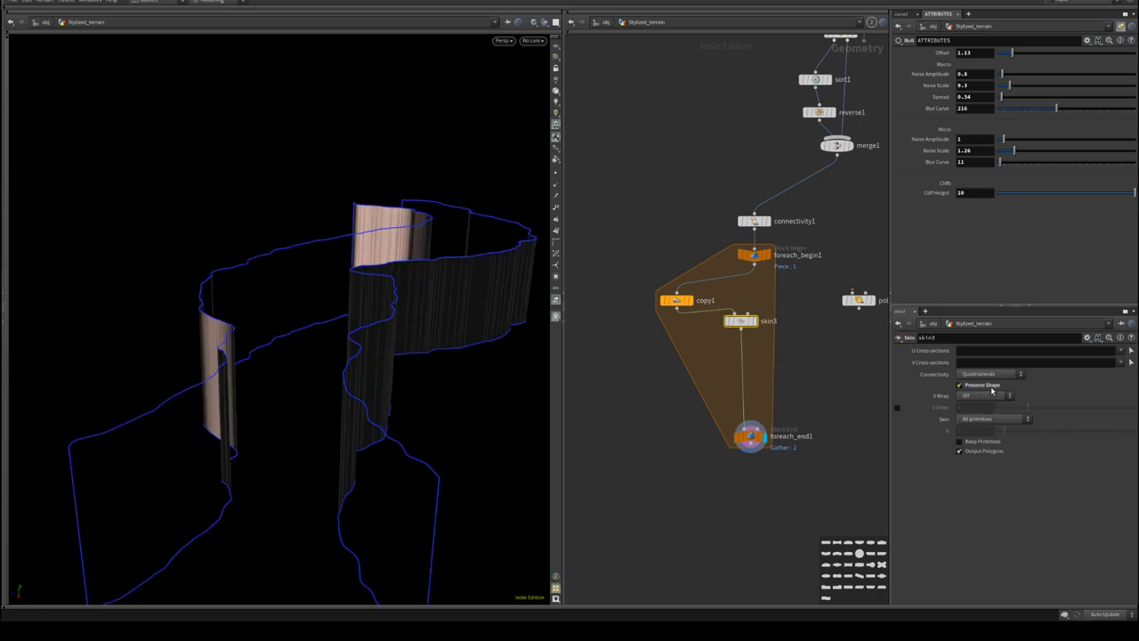
click(983, 418)
click(984, 420)
click(985, 397)
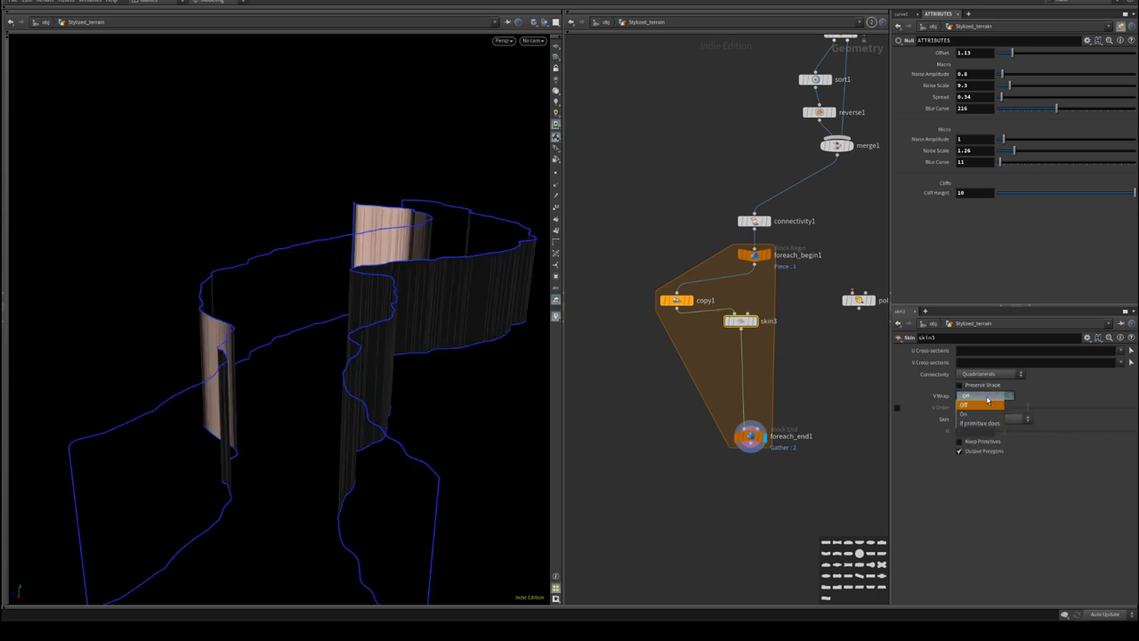
click(987, 399)
- Duplicate the reverse1 node and insert the copy on the wire between split1's second output and merge1
middle_drag(807, 348, 756, 422)
mouse_move(778, 192)
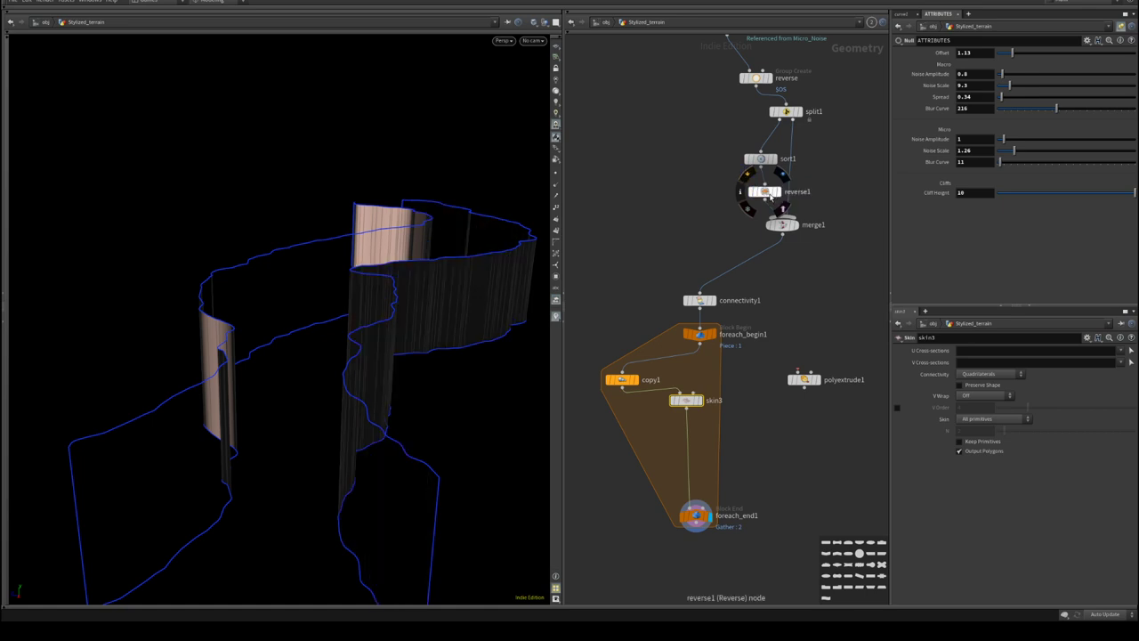
middle_drag(770, 197, 770, 324)
alt+drag(687, 328, 715, 282)
drag(401, 332, 321, 340)
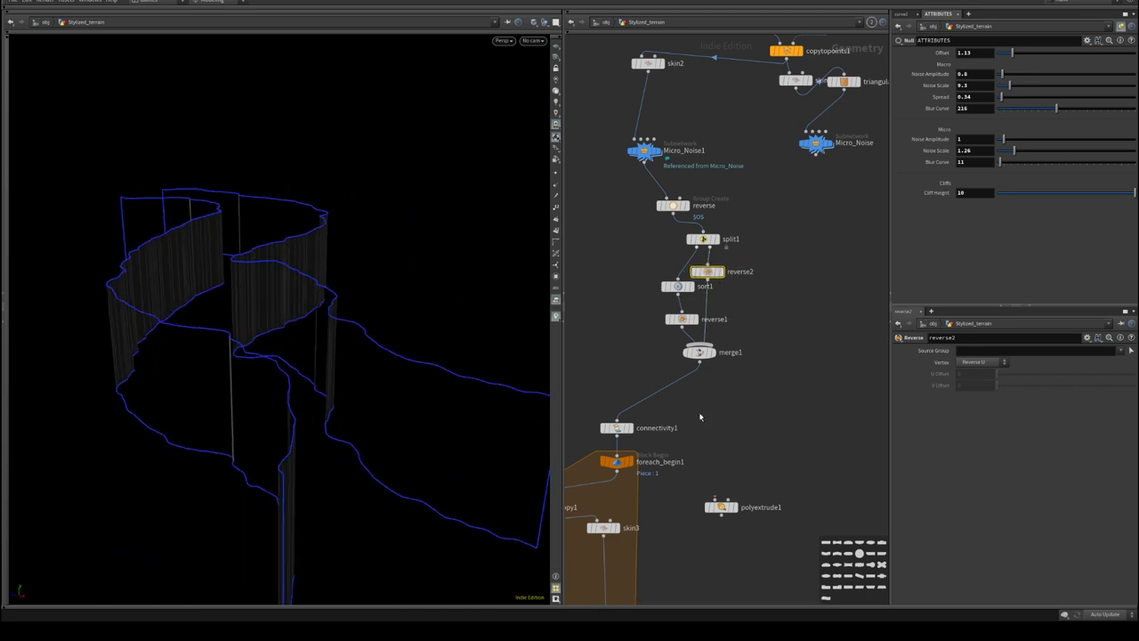
- Add a Normal node fed by foreach_end1 and display its result
middle_drag(614, 605, 686, 475)
key(Tab)
text(normal)
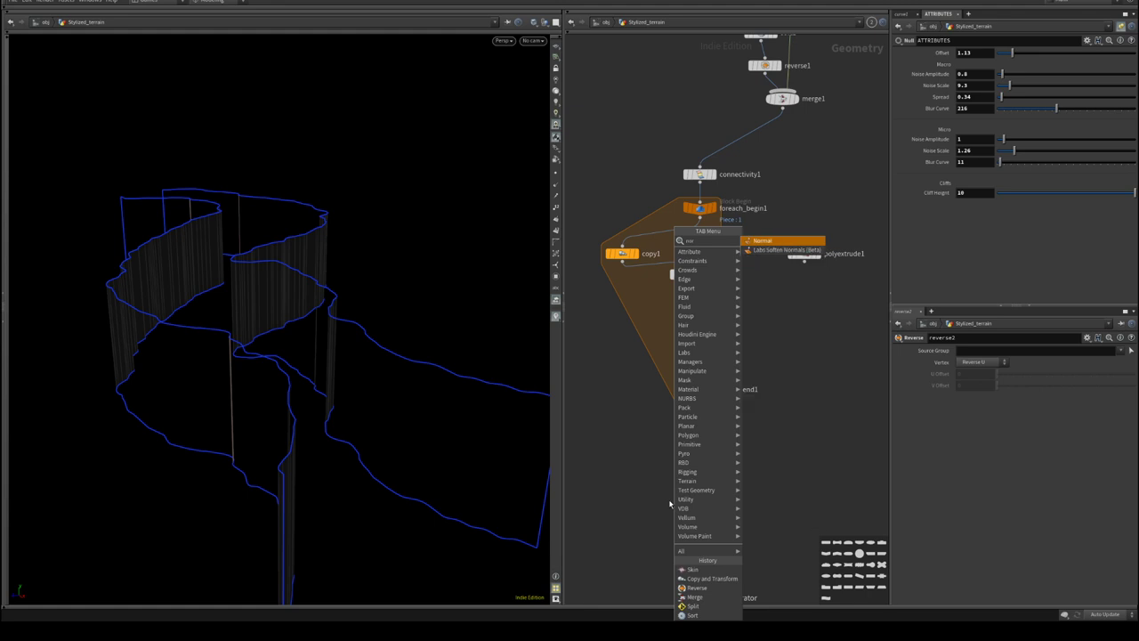
key(Return)
click(669, 499)
drag(695, 409, 669, 492)
click(682, 500)
middle_drag(729, 436, 804, 463)
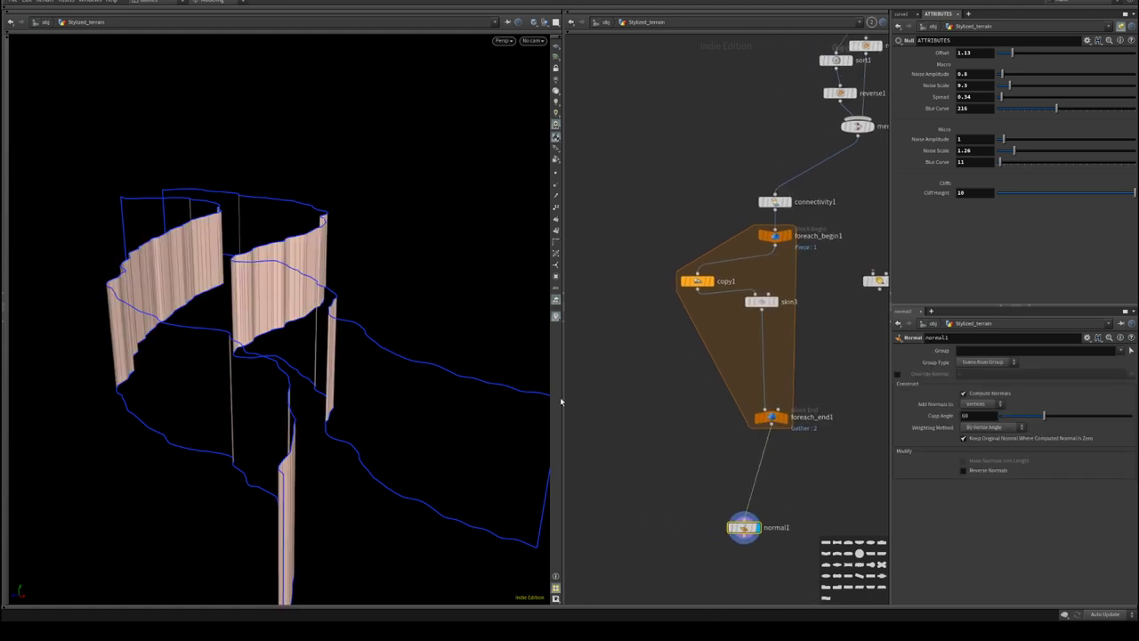
- Widen the network editor and move the skin3 node below copy1 inside the for-each loop
drag(562, 395, 437, 394)
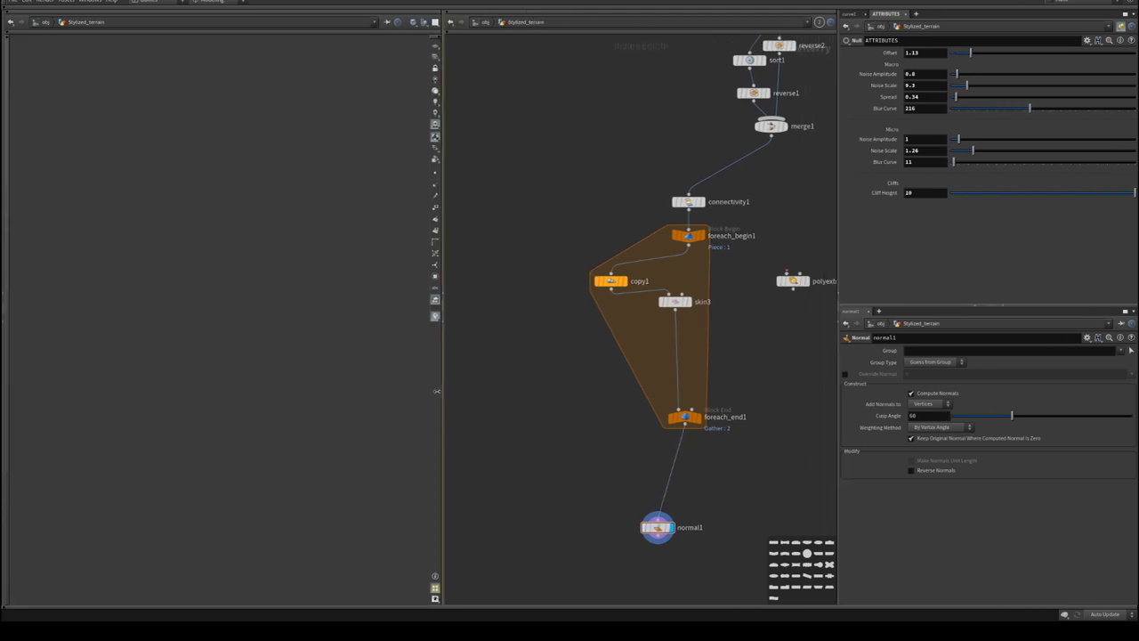
scroll(712, 330, up, 4)
mouse_move(712, 330)
middle_down()
mouse_move(590, 366)
mouse_move(705, 309)
middle_up()
scroll(590, 366, down, 3)
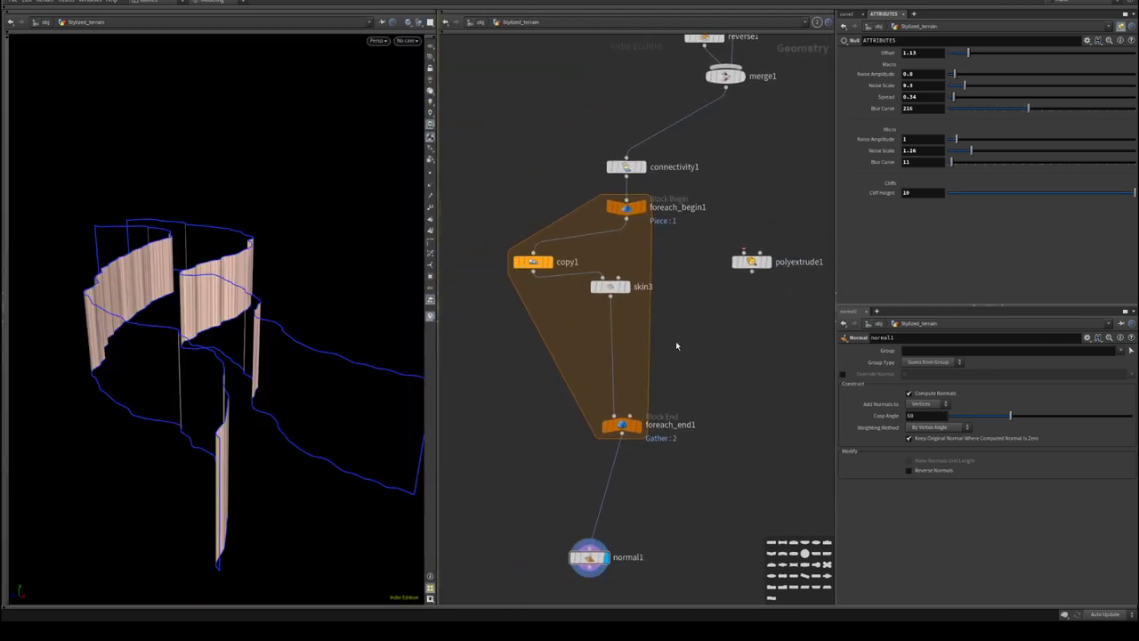
drag(610, 287, 521, 336)
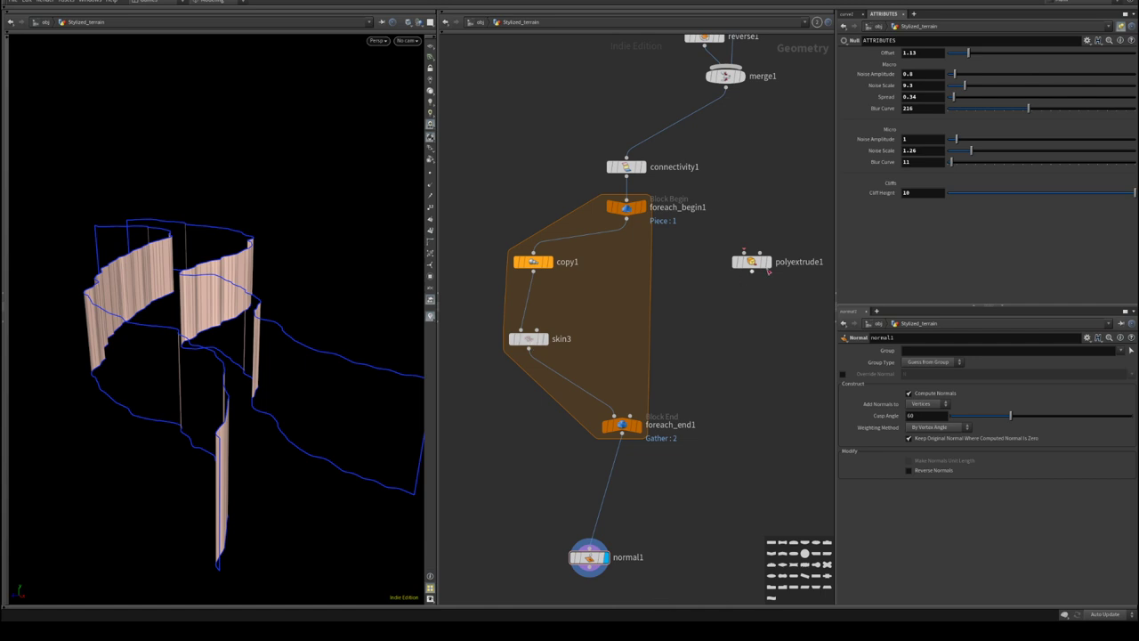
middle_drag(731, 374, 745, 372)
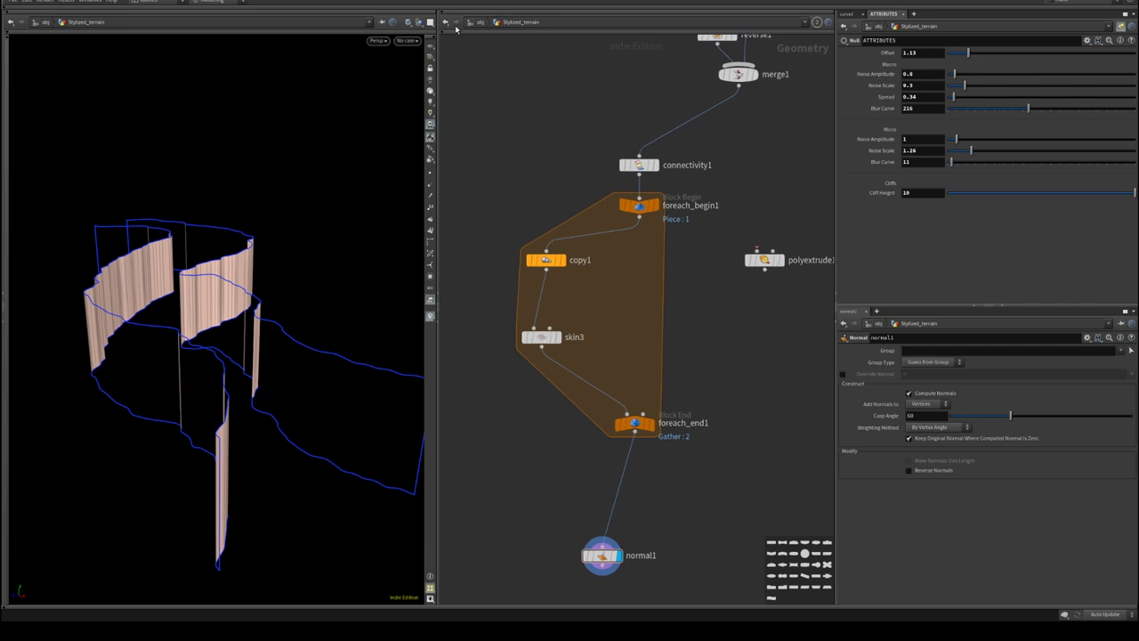
- Display the output of foreach_end1 and select that node
click(9, 3)
scroll(574, 251, up, 2)
middle_drag(770, 299, 700, 283)
scroll(752, 294, down, 2)
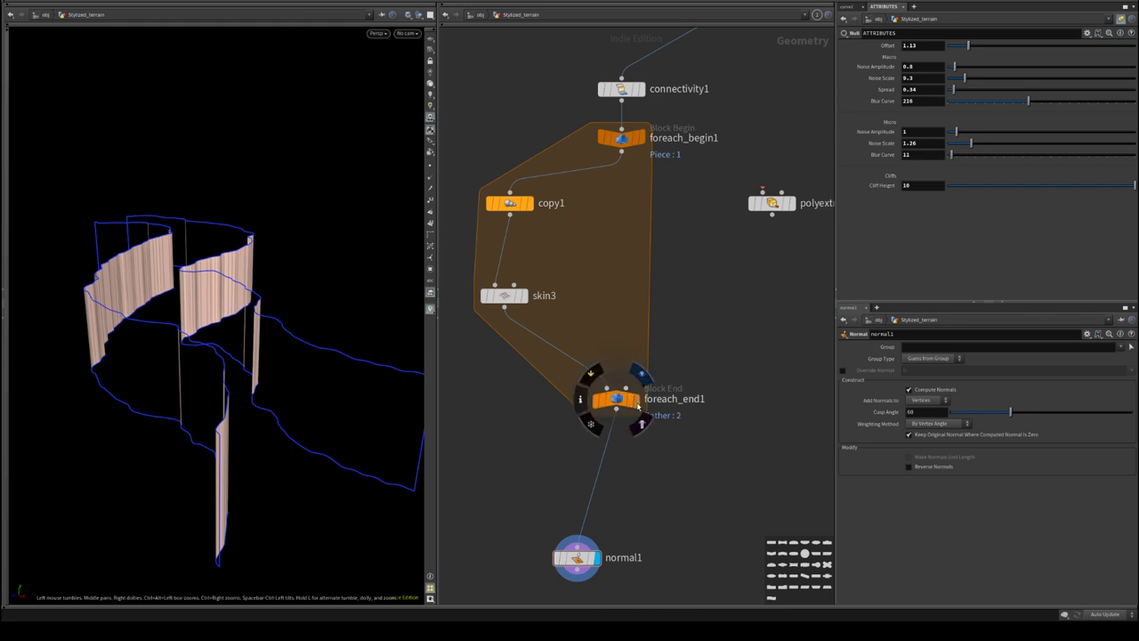
click(645, 373)
click(623, 399)
- Bypass reverse1 while keeping reverse2 active, and display the normal1 node again
middle_drag(706, 288, 615, 485)
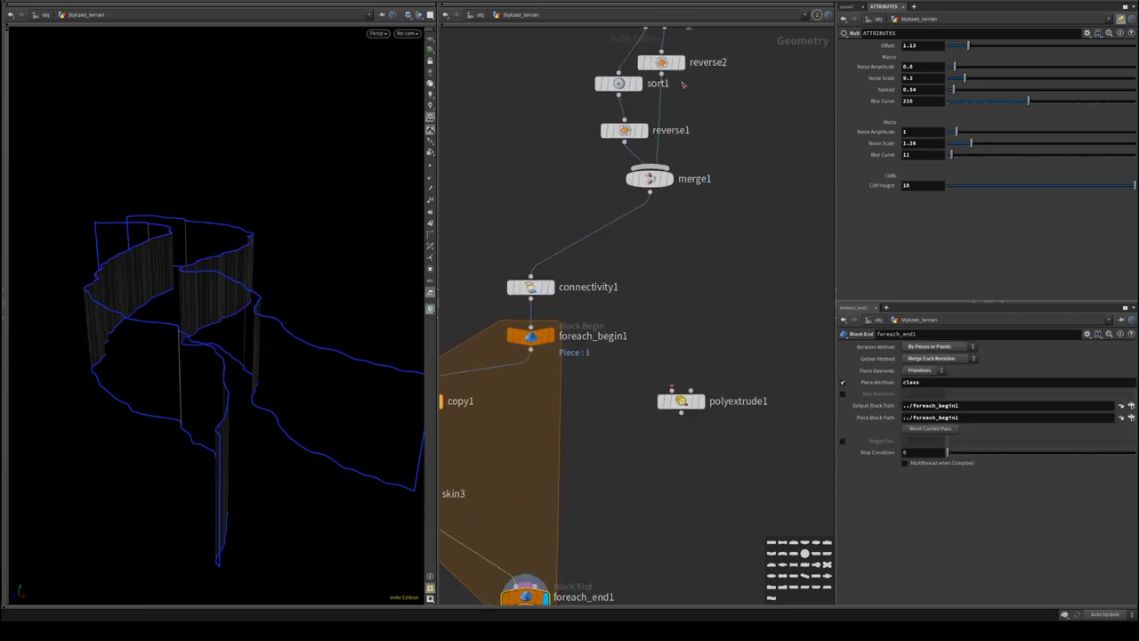
mouse_move(676, 70)
click(637, 40)
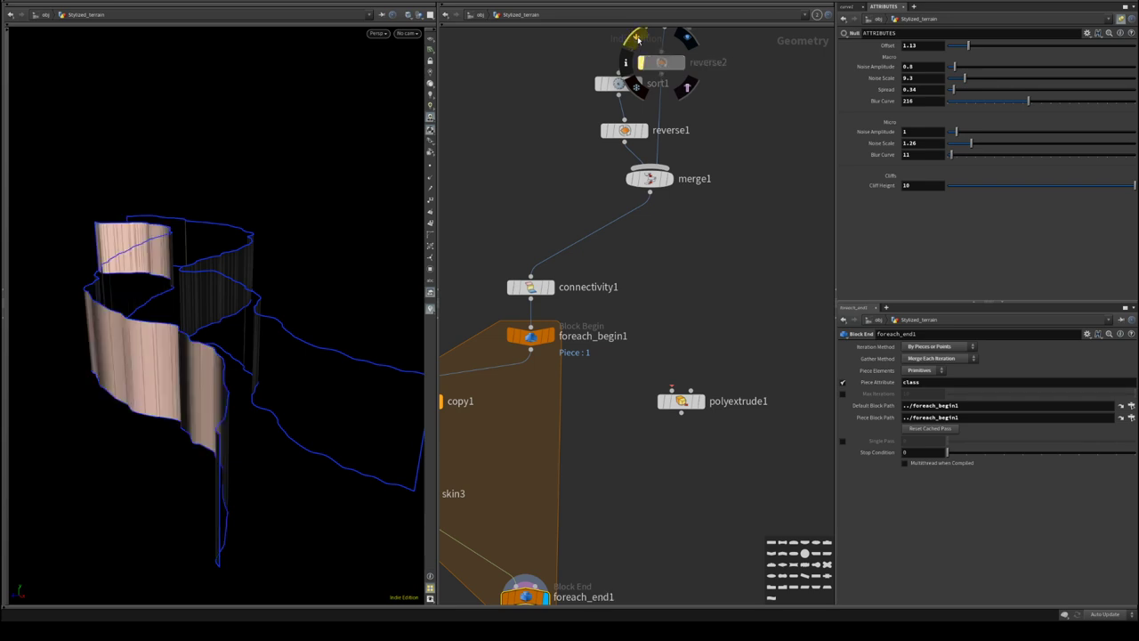
click(637, 40)
click(602, 108)
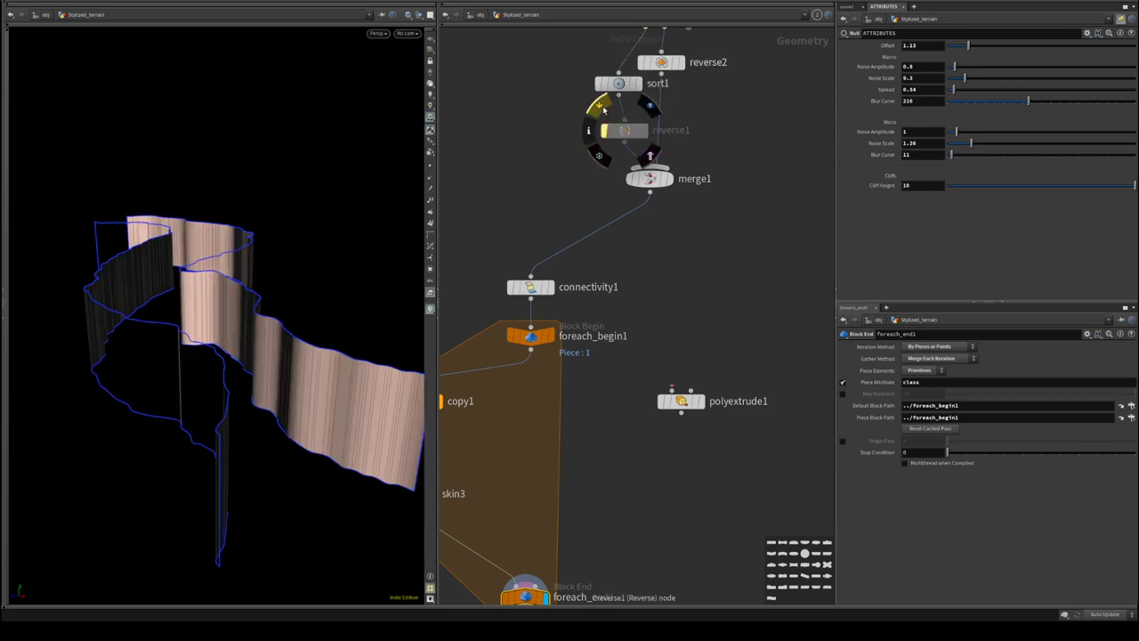
middle_drag(715, 412, 725, 193)
click(517, 545)
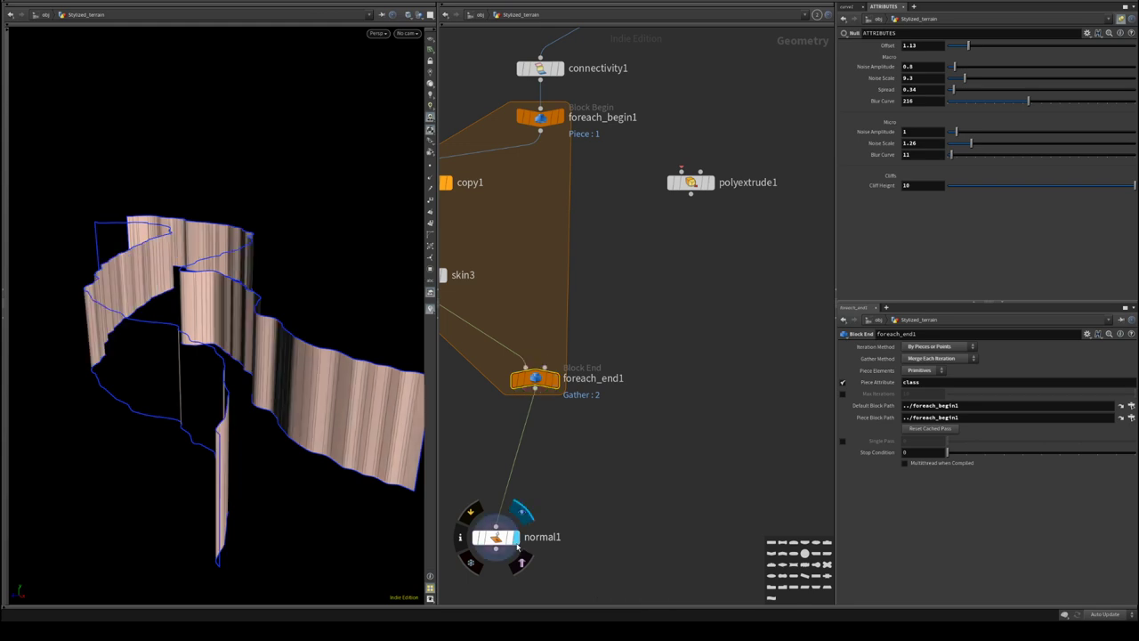
click(509, 538)
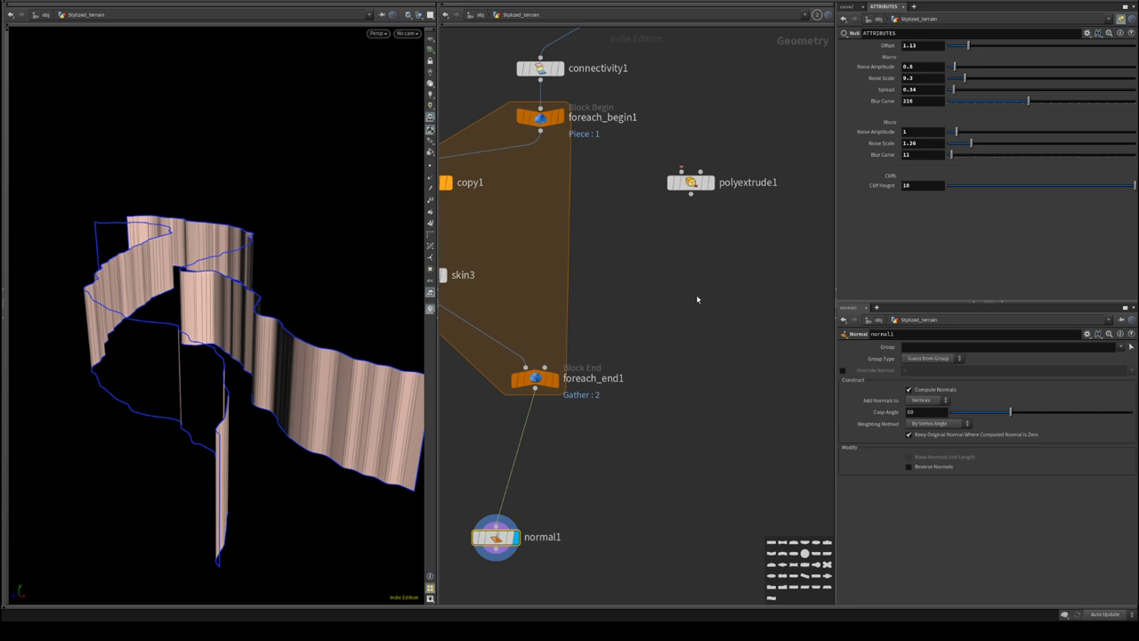
- Line up copy1 and skin3 beneath foreach_begin1 and place normal1 directly below foreach_end1
middle_drag(659, 285, 753, 352)
drag(477, 170, 518, 306)
drag(522, 250, 627, 285)
middle_drag(532, 269, 488, 288)
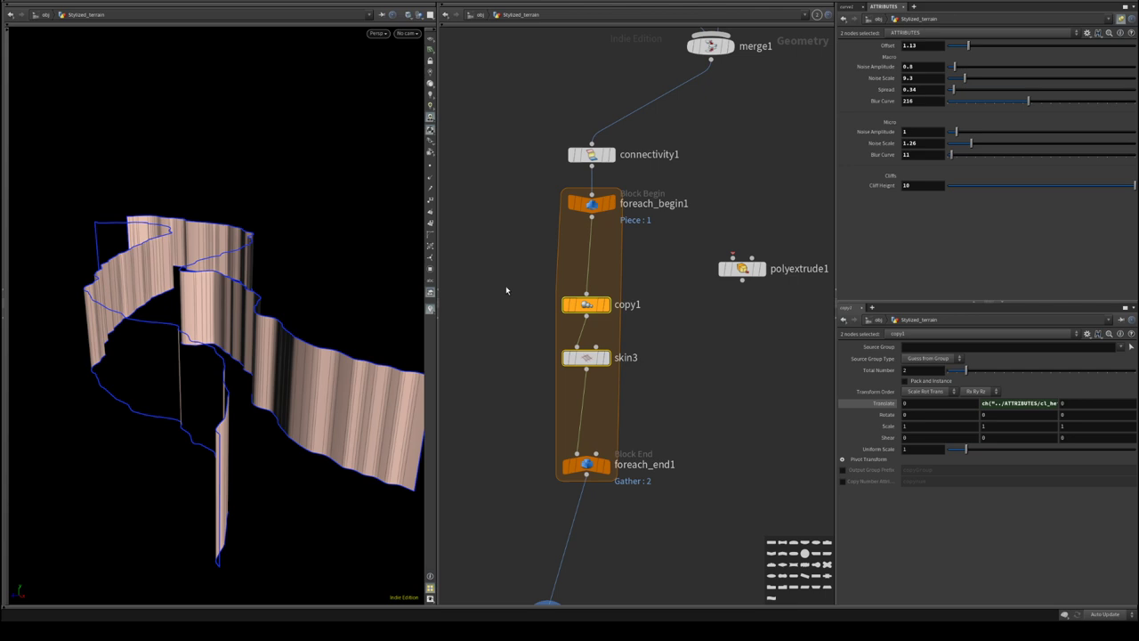
scroll(516, 341, down, 1)
middle_drag(516, 341, 572, 300)
drag(597, 538, 624, 508)
middle_drag(720, 356, 712, 375)
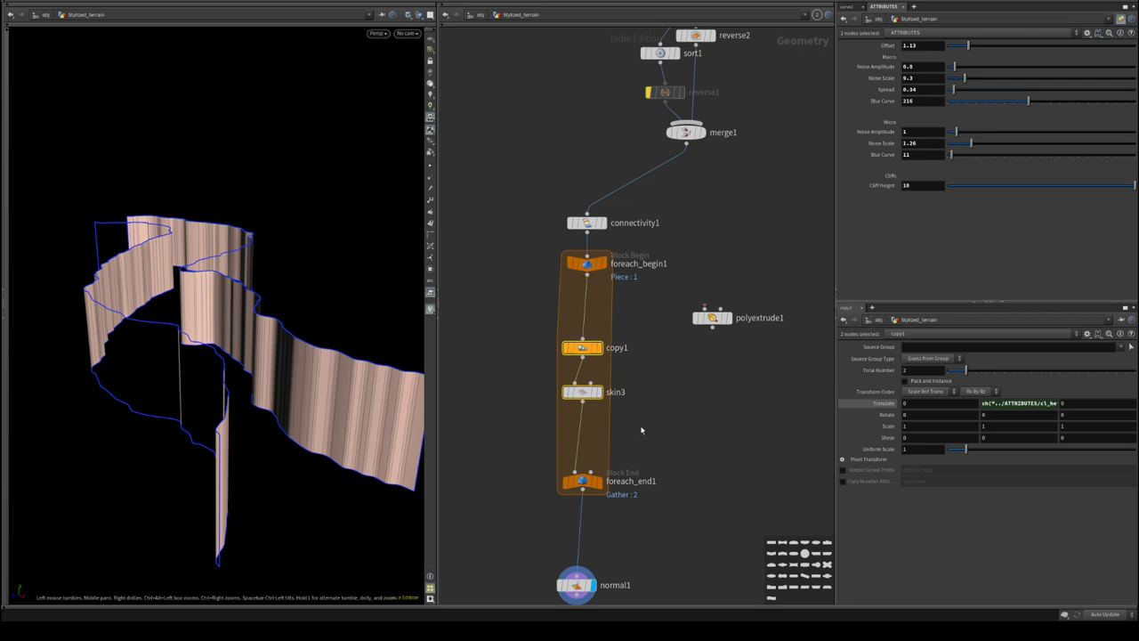
- Inspect the cliff geometry from another angle, displaying skin3 and copy1 in turn
middle_drag(683, 200, 661, 363)
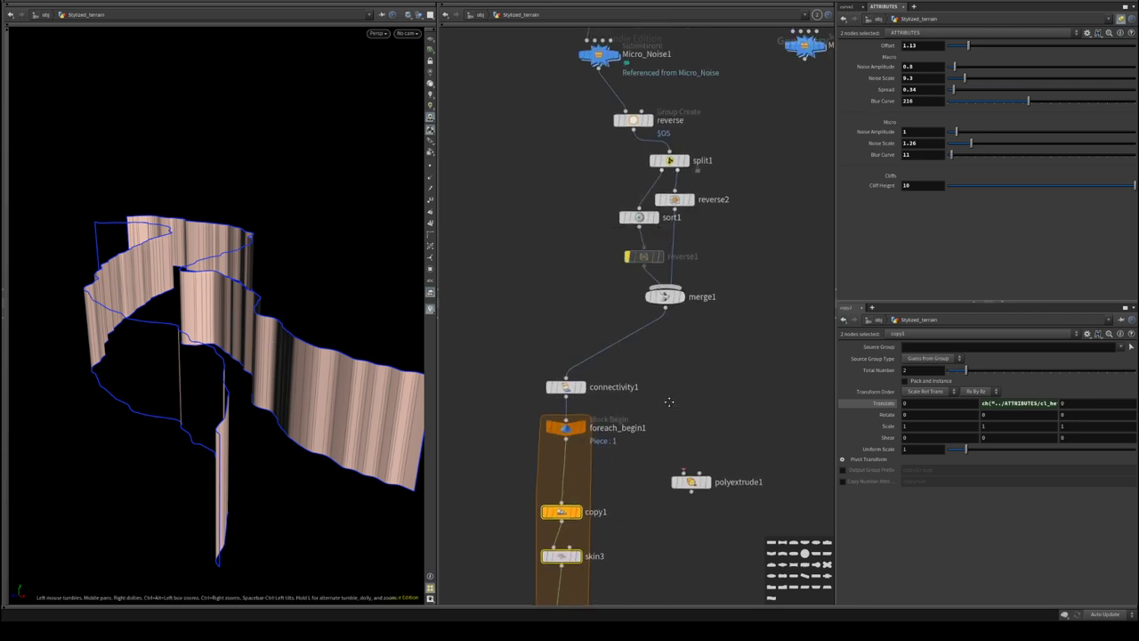
middle_drag(669, 402, 687, 301)
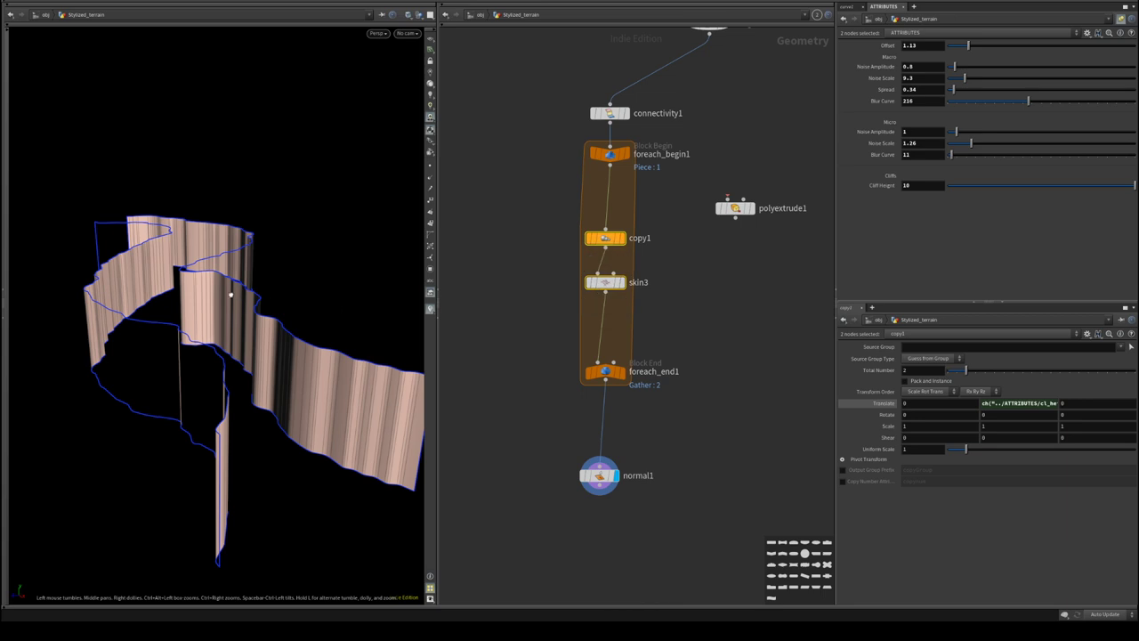
drag(230, 294, 331, 307)
click(622, 285)
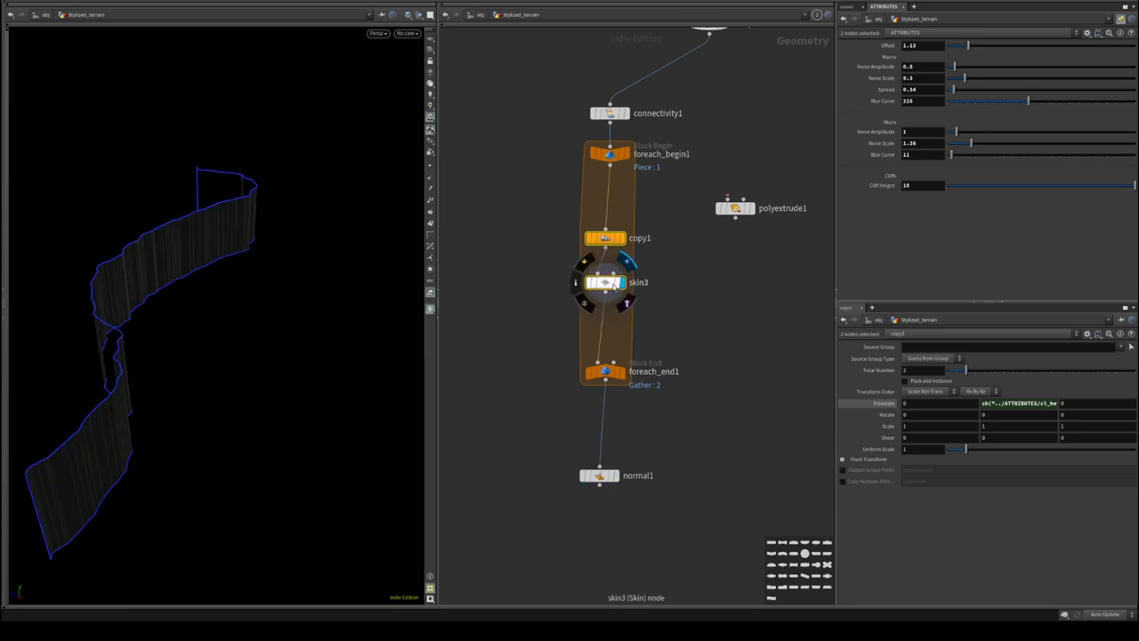
click(608, 283)
click(621, 239)
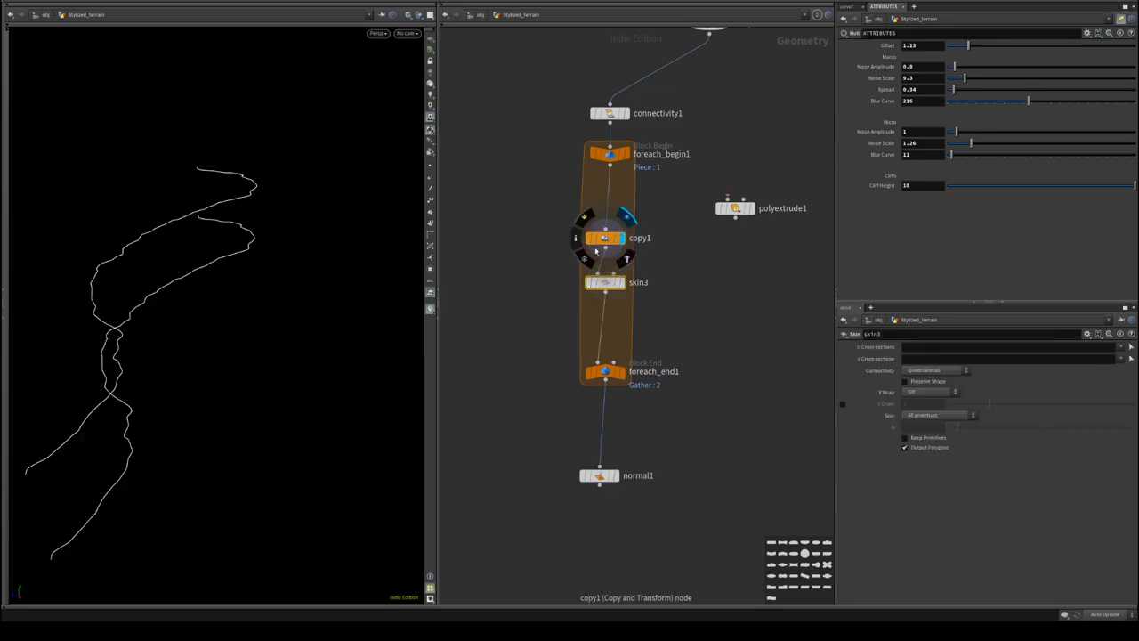
- Make room inside the loop by moving skin3, foreach_end1 and normal1 down and copy1 aside
middle_drag(704, 327, 739, 311)
drag(514, 250, 703, 512)
drag(642, 275, 642, 415)
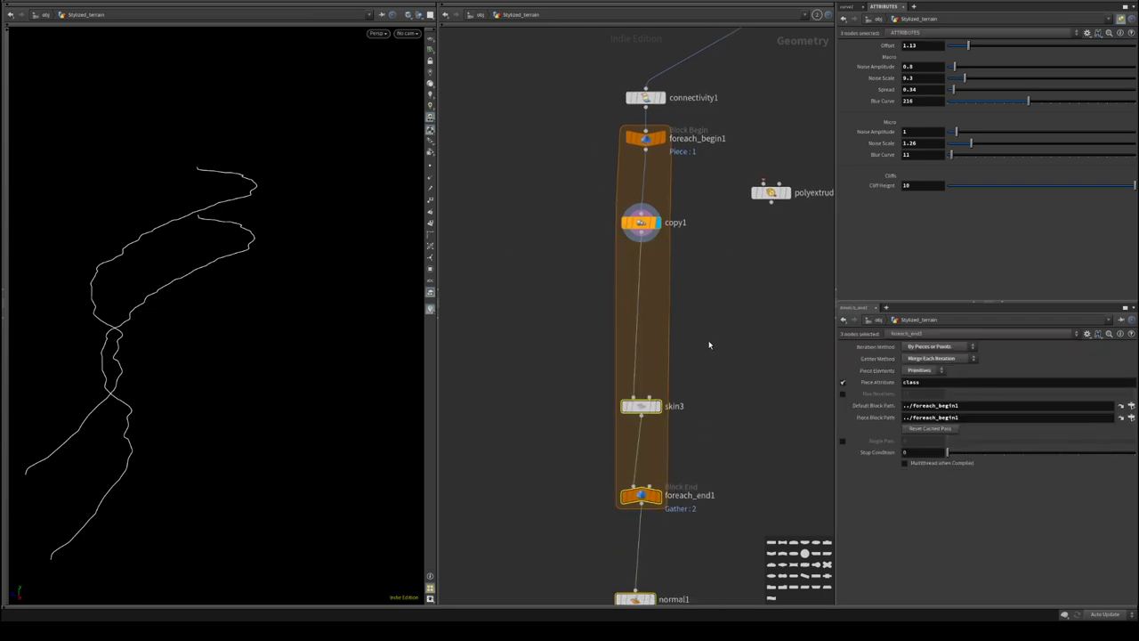
click(709, 343)
middle_drag(704, 417, 702, 330)
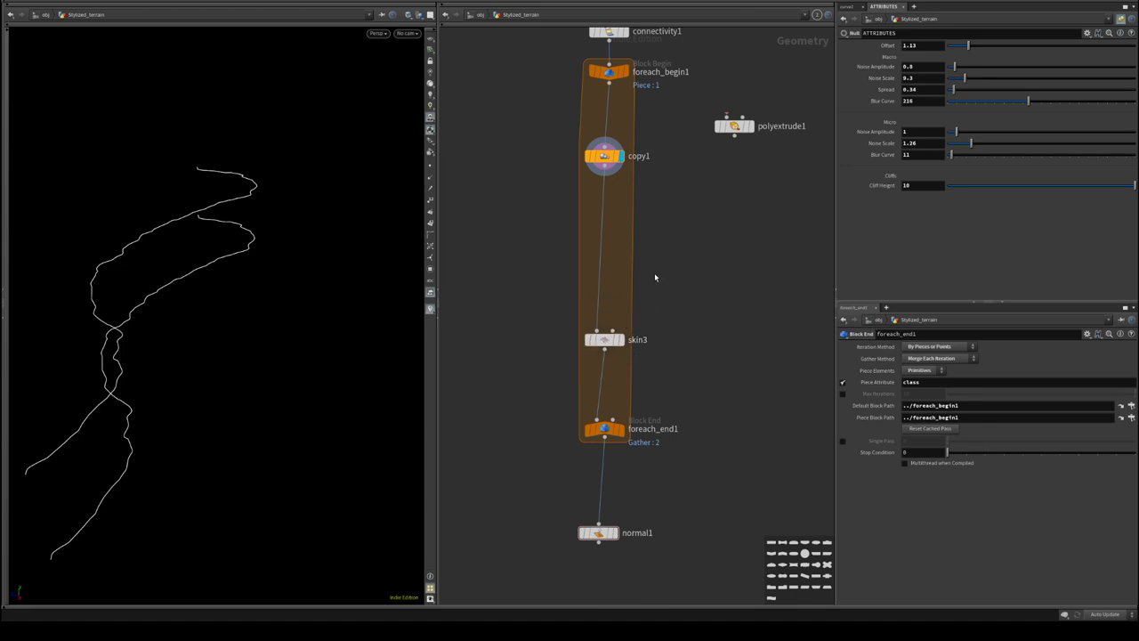
middle_drag(655, 268, 667, 312)
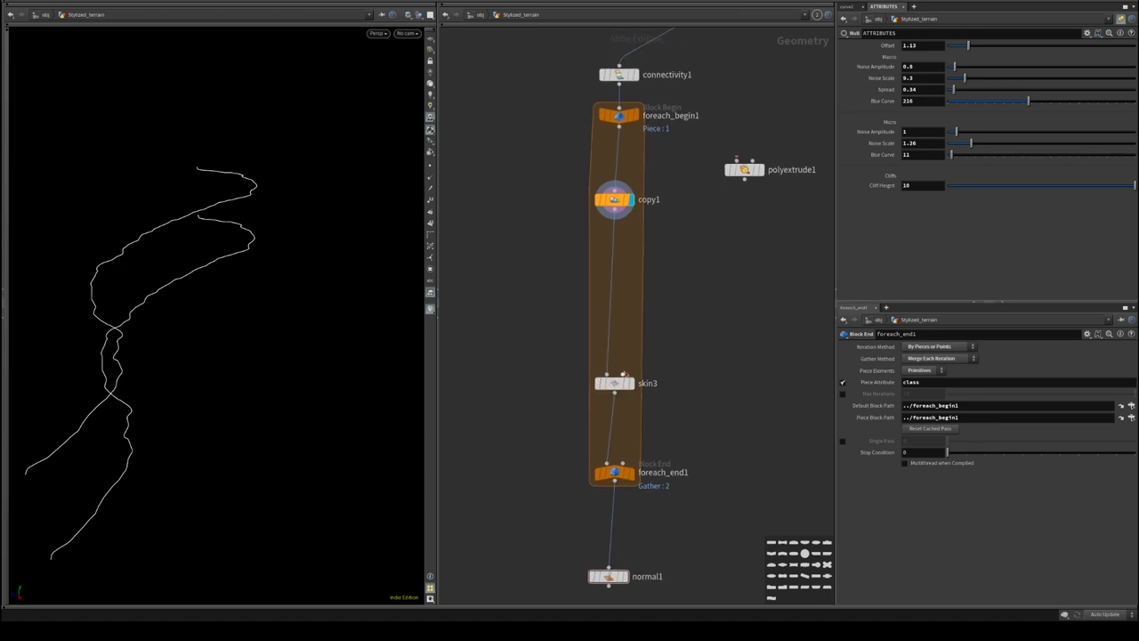
drag(624, 381, 624, 413)
drag(614, 201, 575, 177)
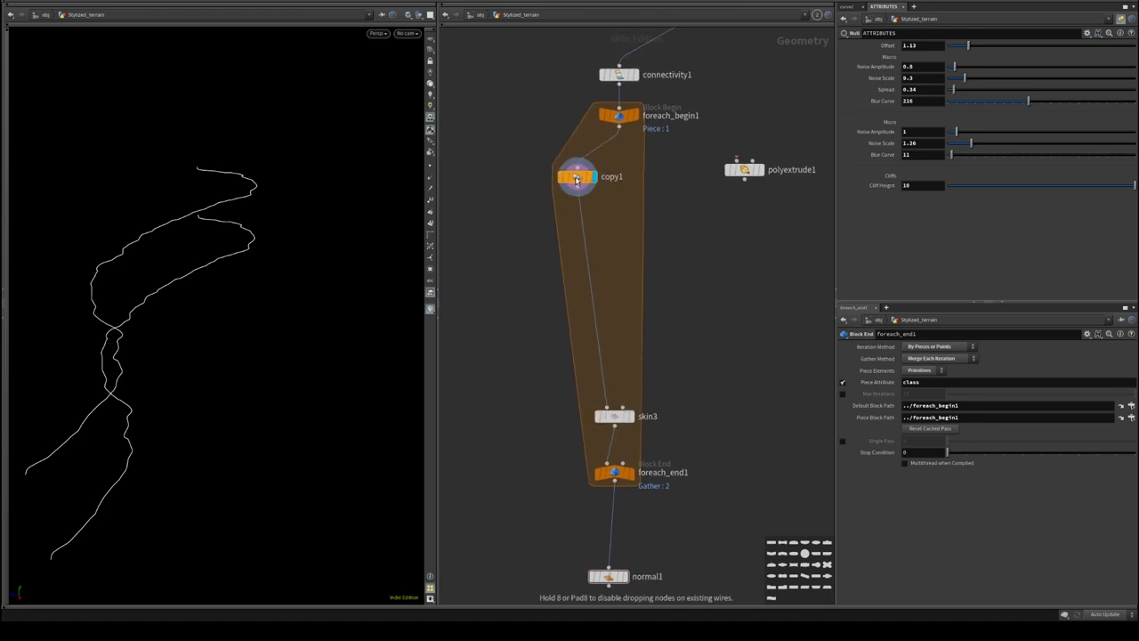
- Automatically lay out the nodes from connectivity1 through normal1 in a compact vertical column
middle_drag(683, 201, 630, 304)
scroll(622, 297, down, 3)
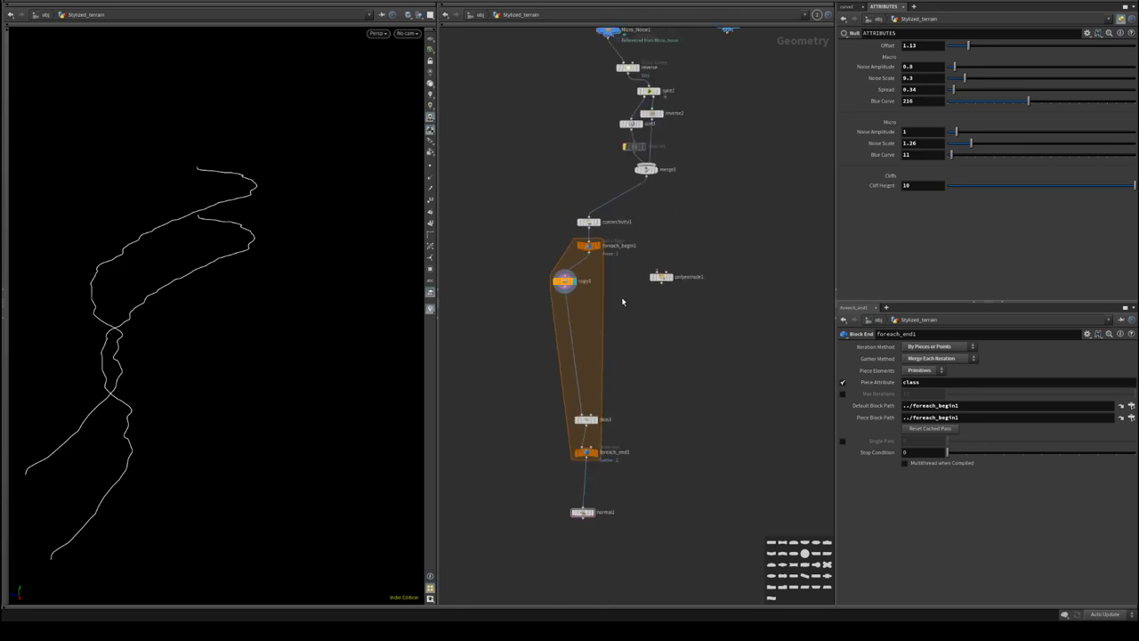
middle_drag(614, 354, 620, 313)
drag(497, 155, 627, 577)
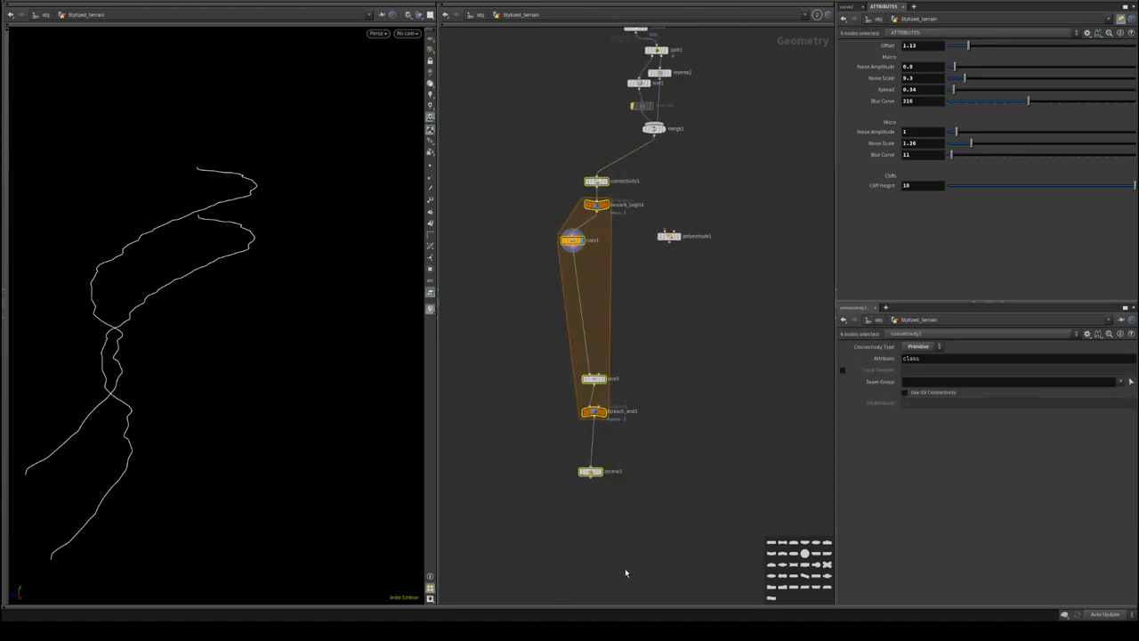
key(shift+l)
scroll(716, 308, up, 3)
click(611, 178)
- Move reverse2 clear of the sort1 branch and display the split1 node
middle_drag(584, 222, 527, 384)
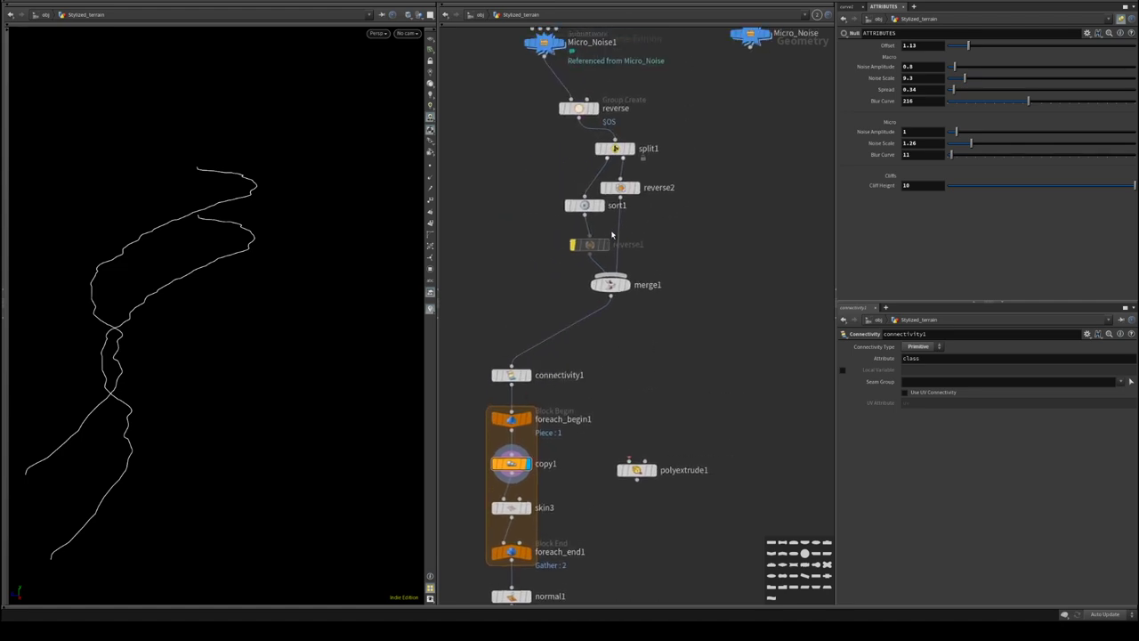
drag(621, 187, 672, 220)
click(614, 149)
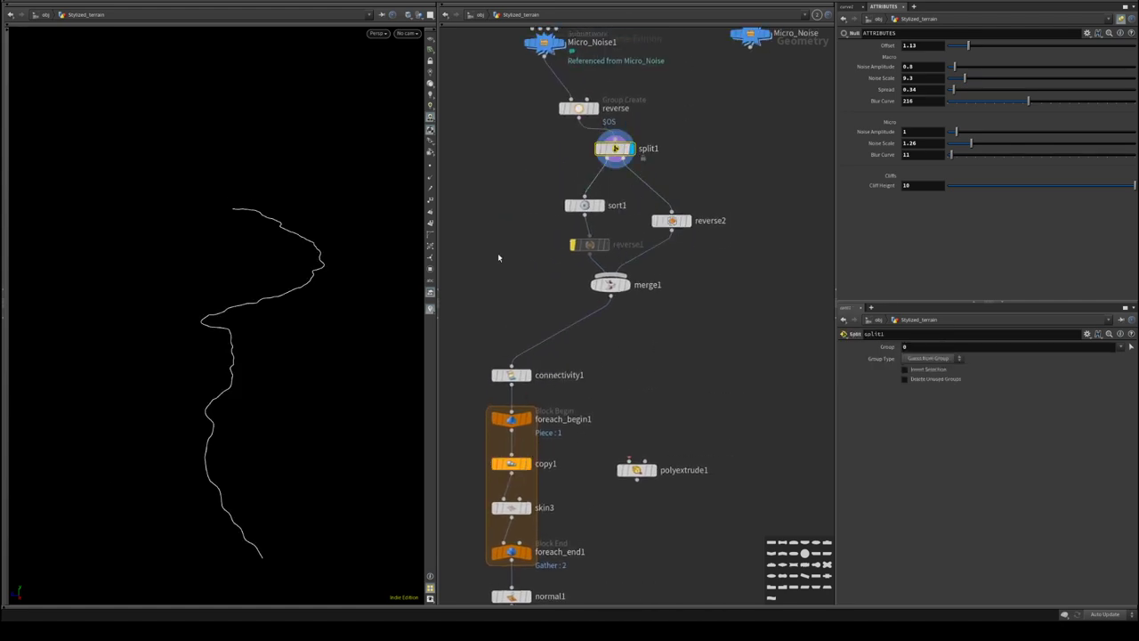
- Delete connectivity1 and pull copy1 and skin3 out of the for-each loop
middle_drag(479, 425, 447, 480)
click(470, 404)
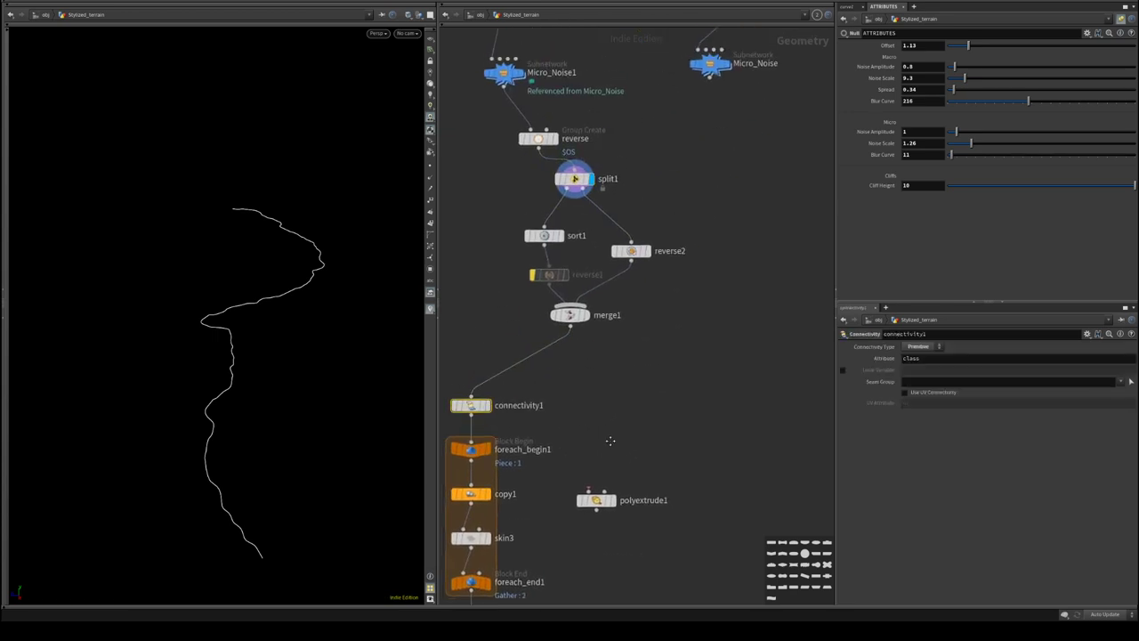
middle_drag(611, 441, 703, 372)
key(Delete)
drag(508, 400, 583, 479)
drag(563, 426, 753, 300)
- Move merge1 further down and delete the for-each block together with normal1
middle_drag(663, 247, 652, 292)
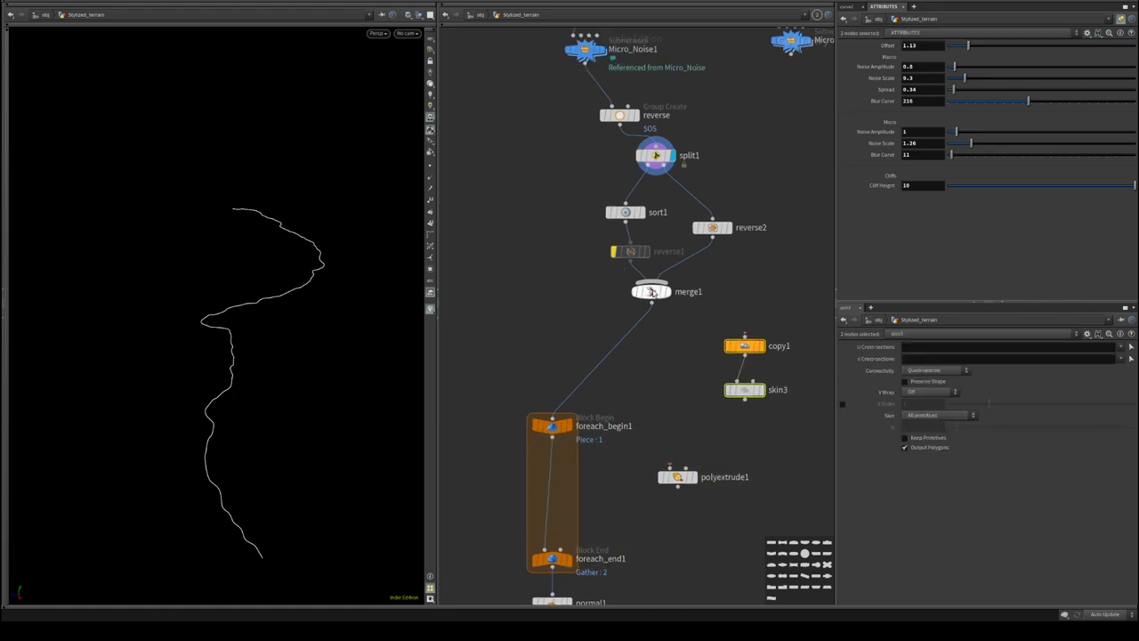
drag(653, 292, 647, 437)
middle_drag(602, 473, 653, 228)
scroll(653, 228, down, 3)
drag(567, 154, 523, 411)
key(Delete)
- Move the bypassed reverse1 node down and away from sort1
middle_drag(649, 406, 652, 447)
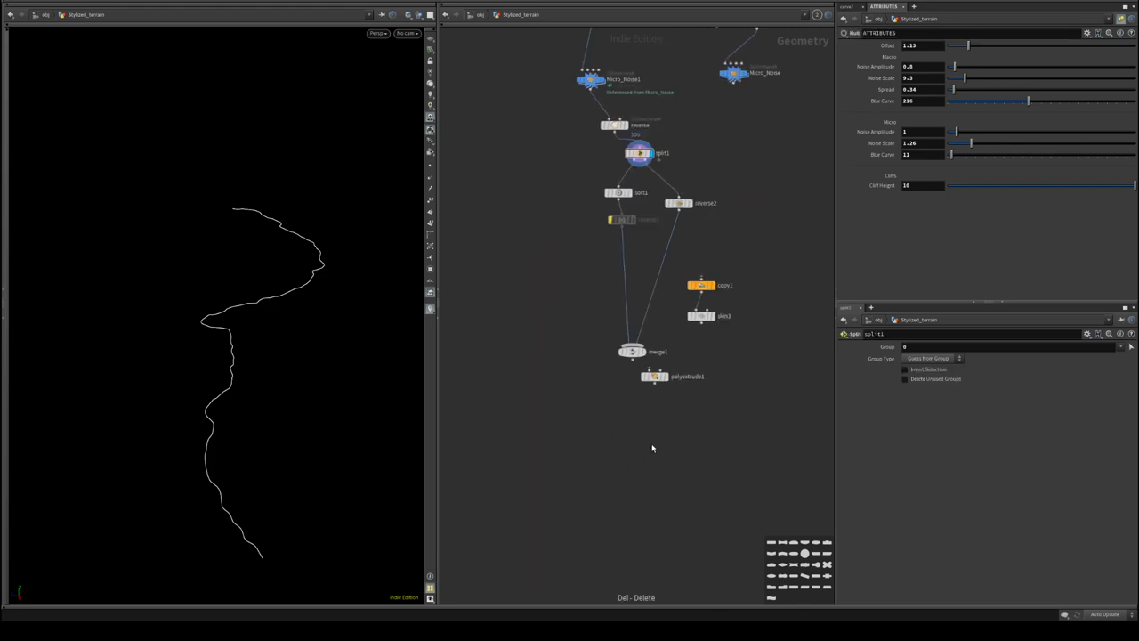
scroll(679, 361, up, 3)
middle_drag(680, 361, 678, 539)
drag(579, 299, 542, 334)
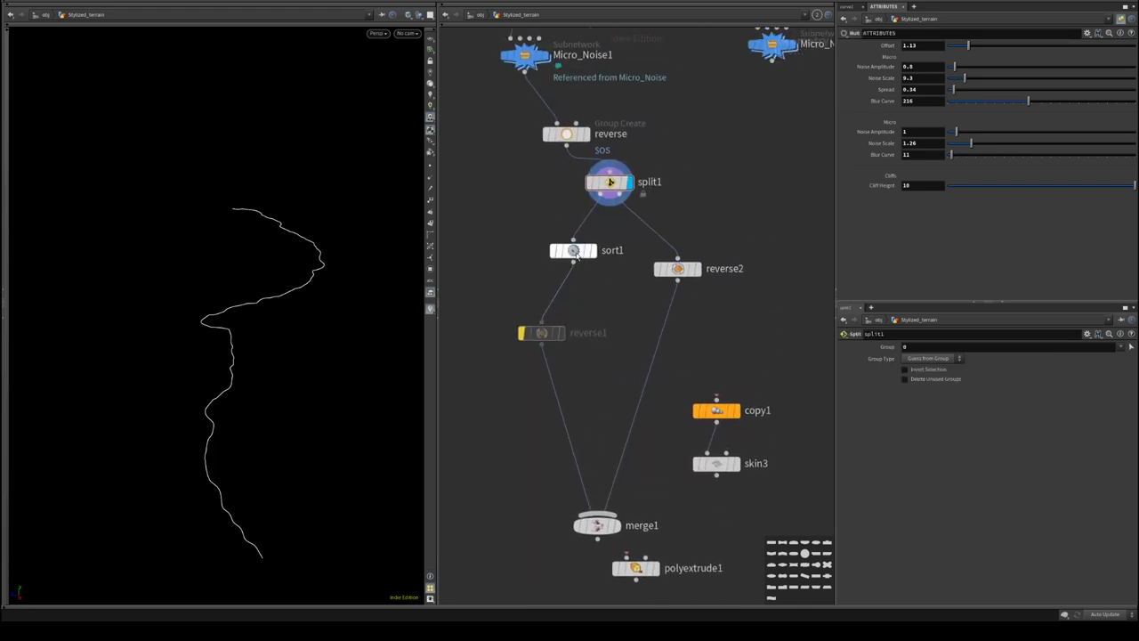
- Move sort1 and reverse1 away from the reverse2 branch and delete the bypassed reverse1 node
drag(574, 252, 510, 248)
drag(542, 333, 496, 287)
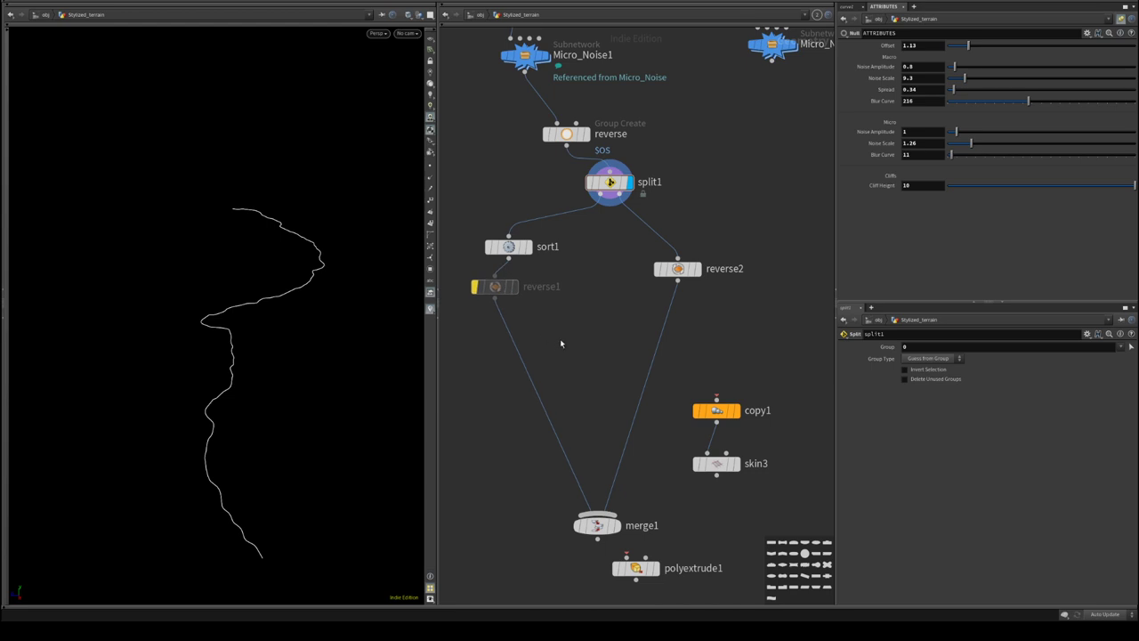
middle_drag(560, 343, 593, 267)
click(524, 262)
key(Delete)
- Insert copy2 between reverse2 and merge1, with copy1 placed between sort1 and merge1
drag(734, 323, 703, 263)
click(545, 256)
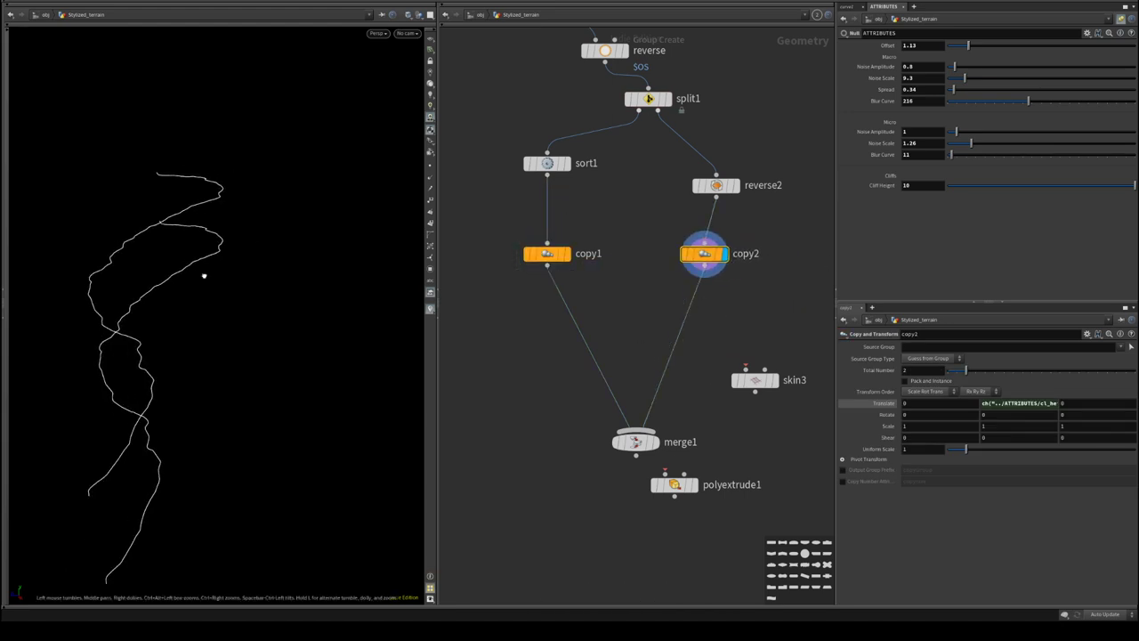
middle_drag(646, 279, 653, 290)
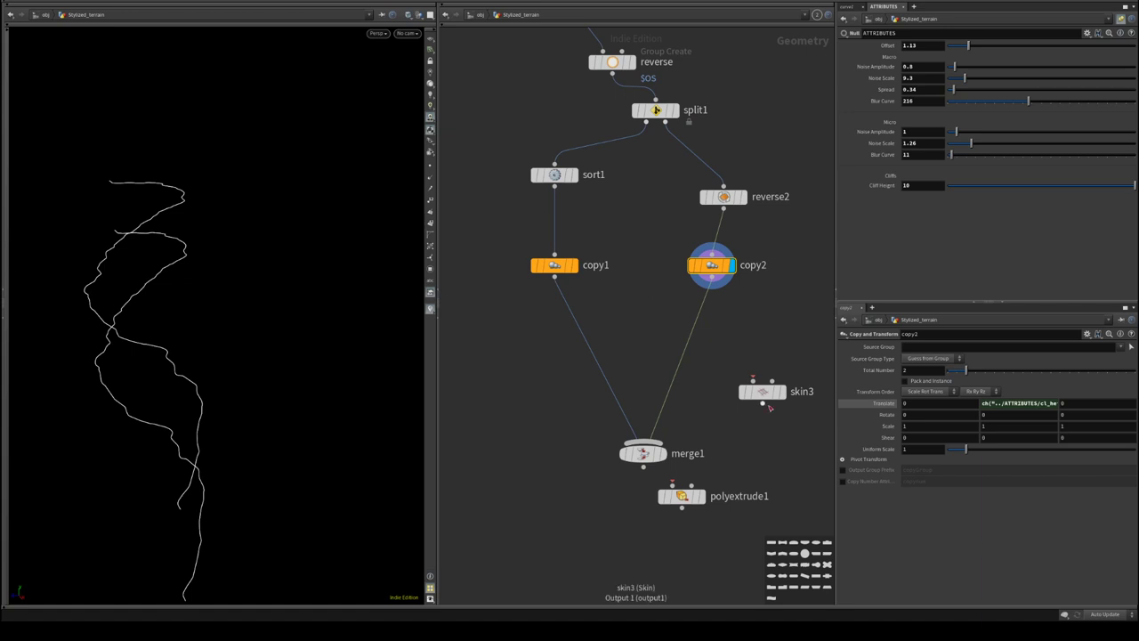
- Try adding 5 to the cliff height expression in copy2's Y translate and viewing the merged curves
click(545, 257)
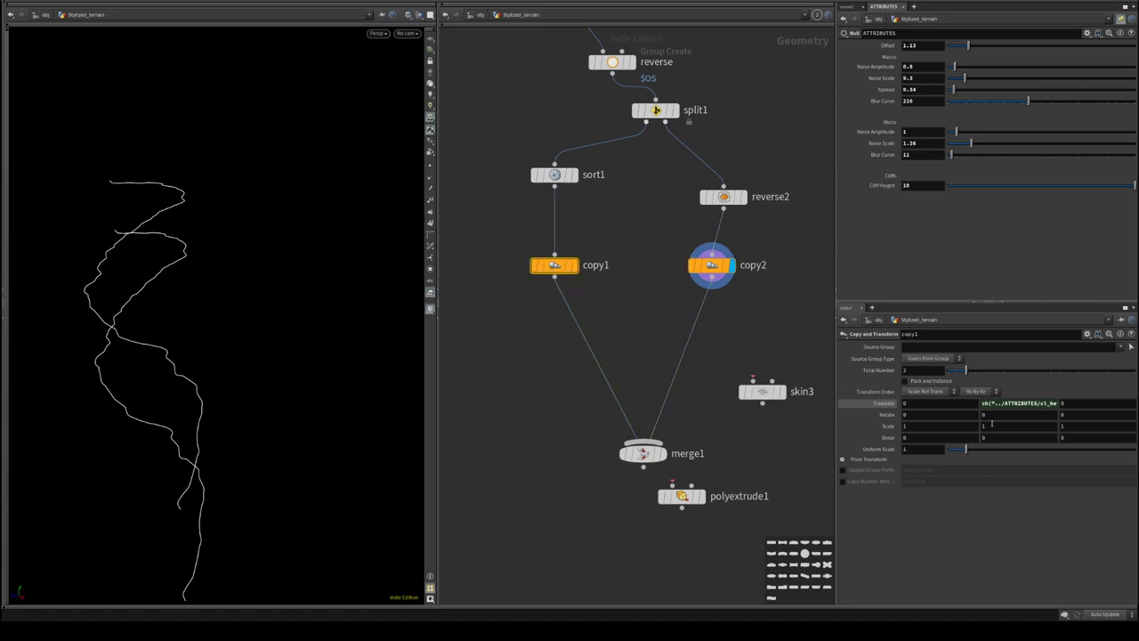
click(710, 269)
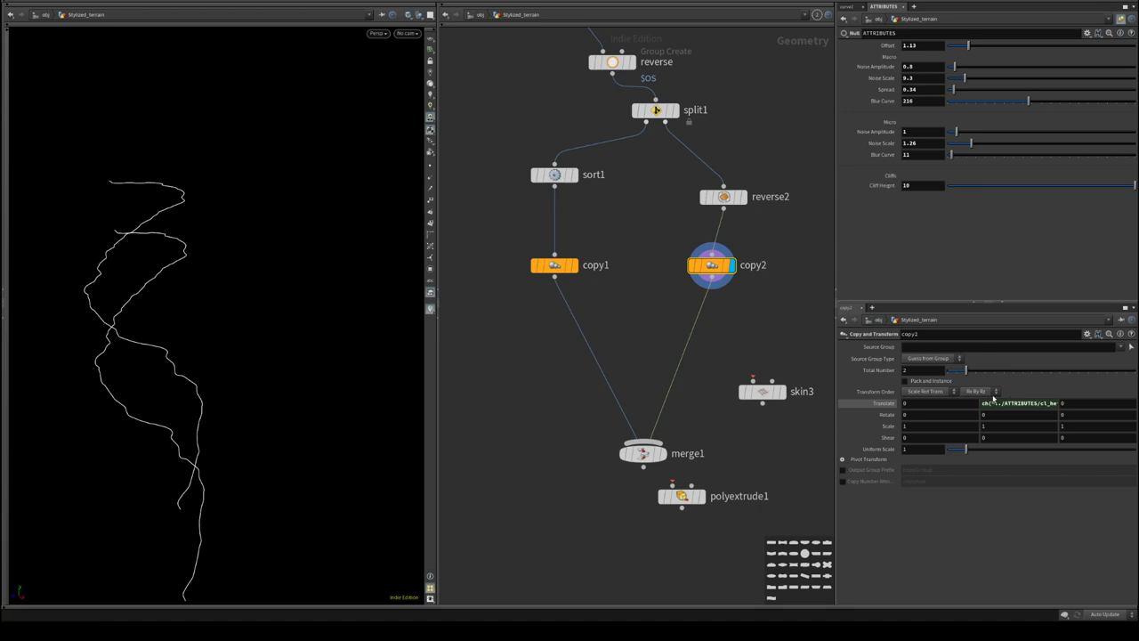
click(993, 403)
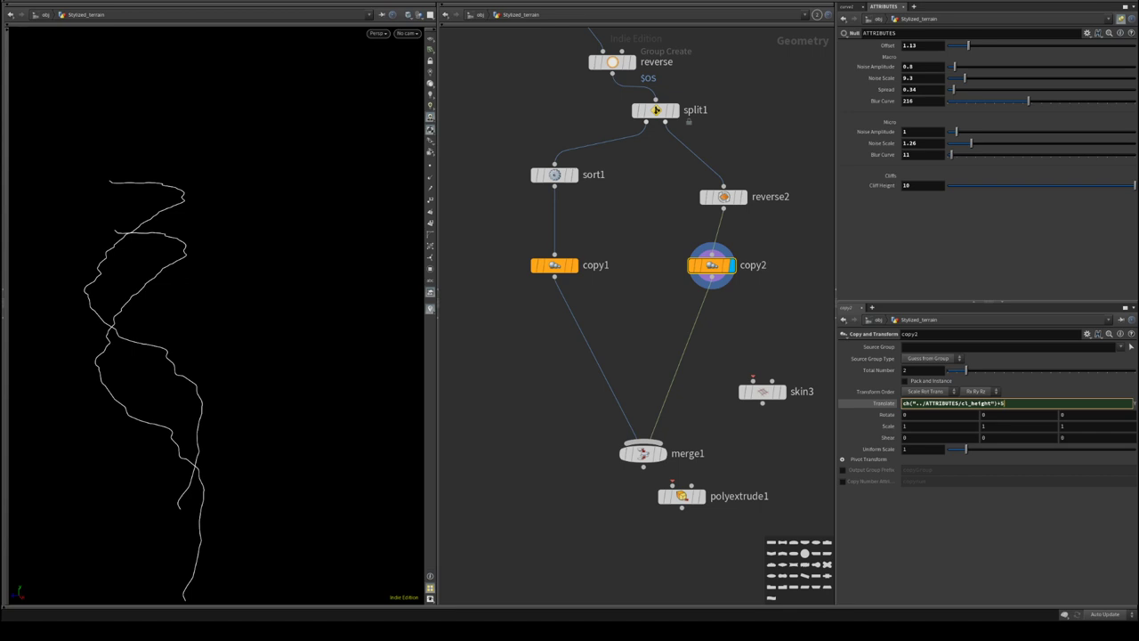
key(Return)
click(662, 454)
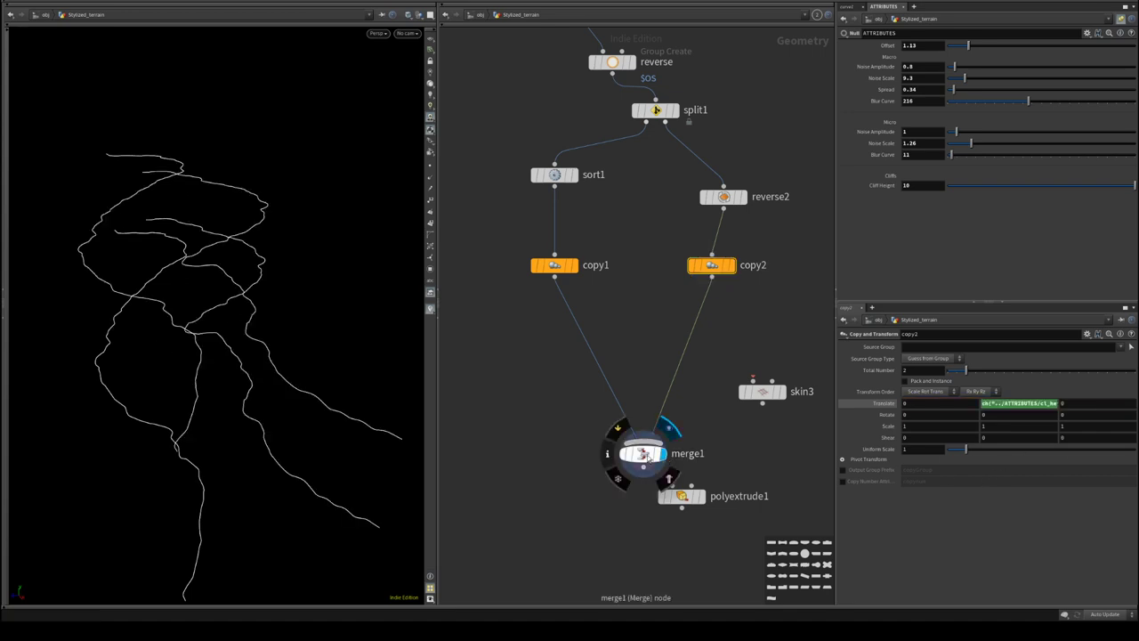
drag(106, 294, 184, 234)
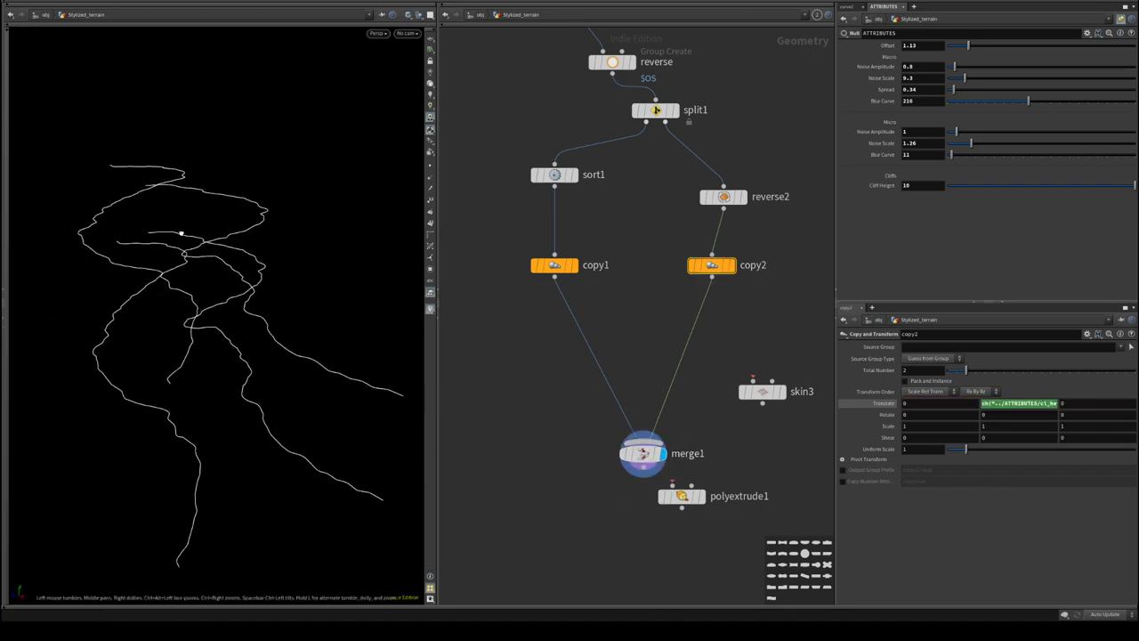
key(ctrl+z)
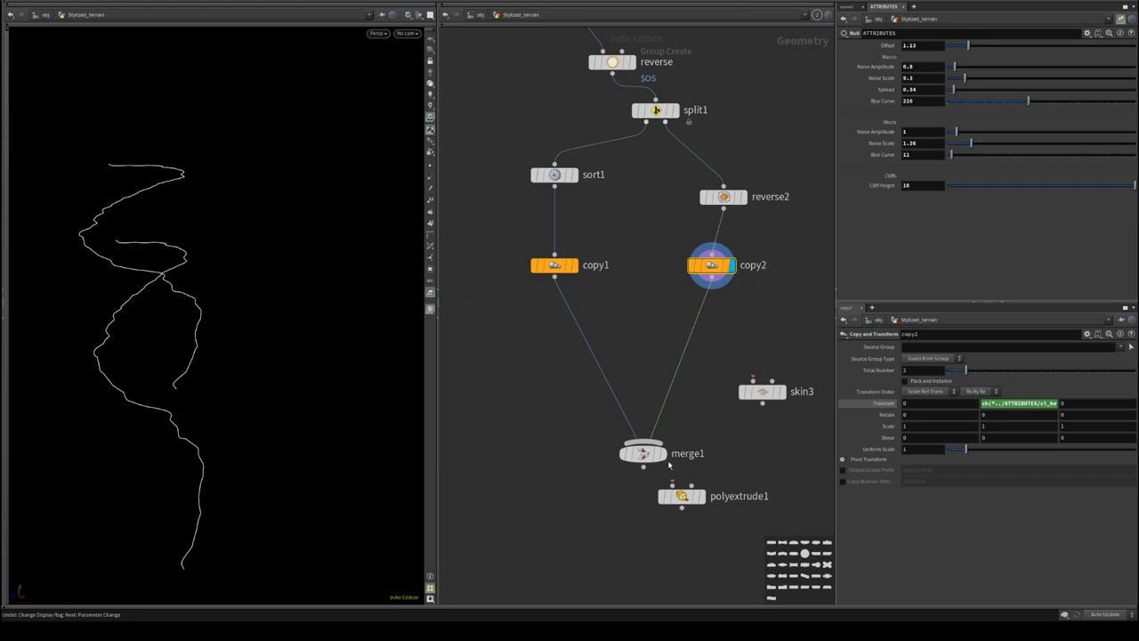
- Display merge1 and remove the added offset from copy2's Y translate expression
click(661, 453)
click(1028, 404)
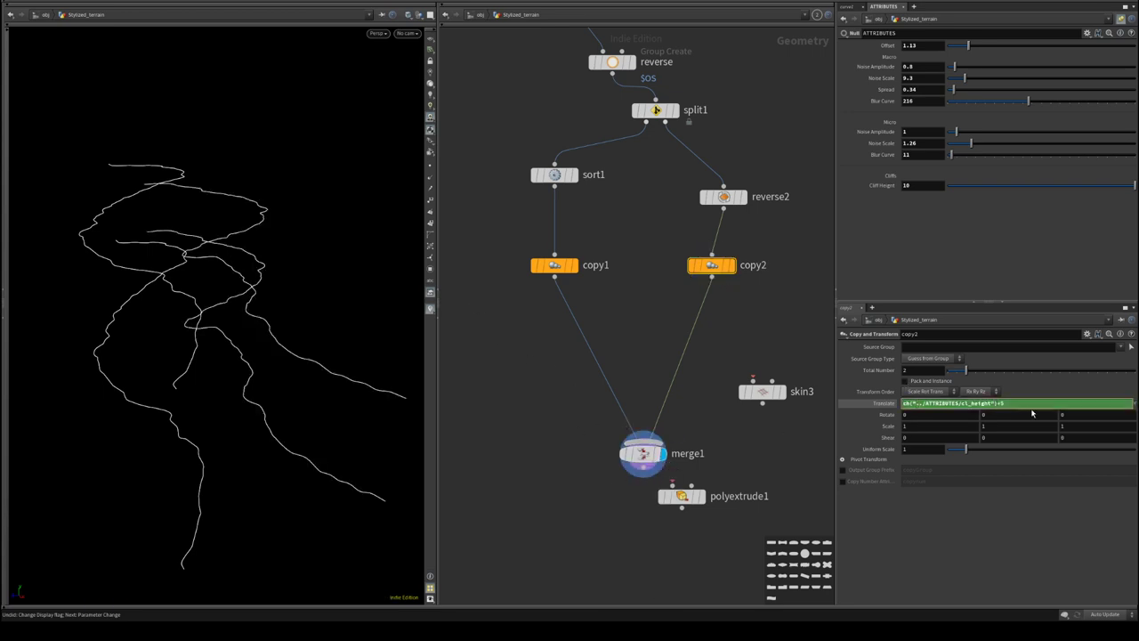
key(BackSpace)
key(BackSpace)
key(Return)
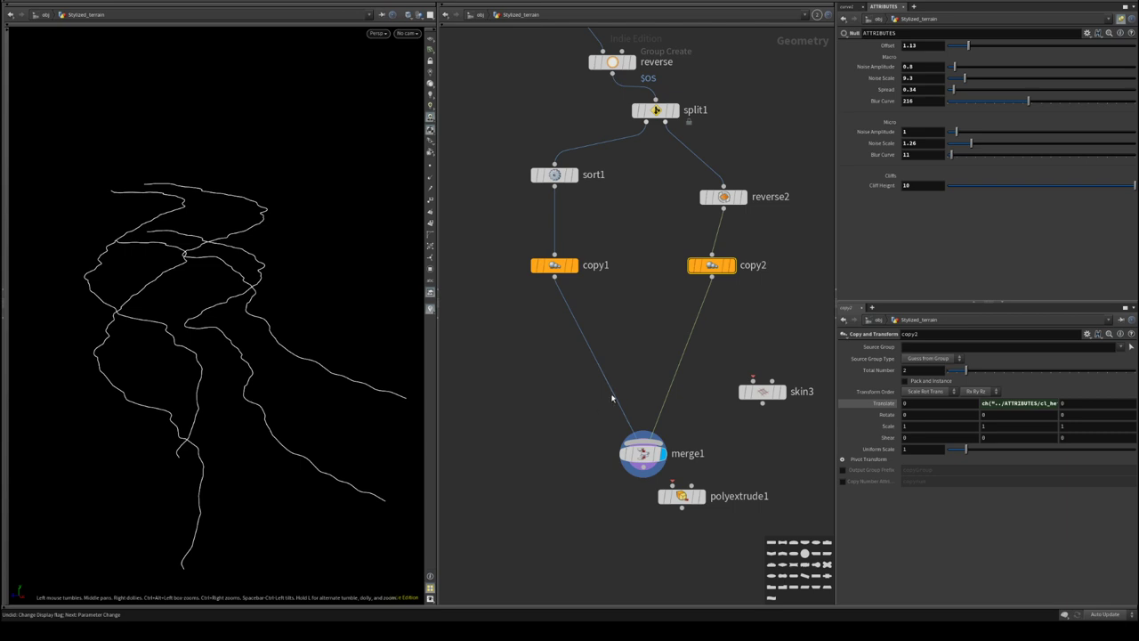
- Move merge1 closer to the copy nodes, place copy1 directly below sort1, and display copy1's curves
drag(643, 452, 598, 374)
middle_drag(579, 277, 607, 389)
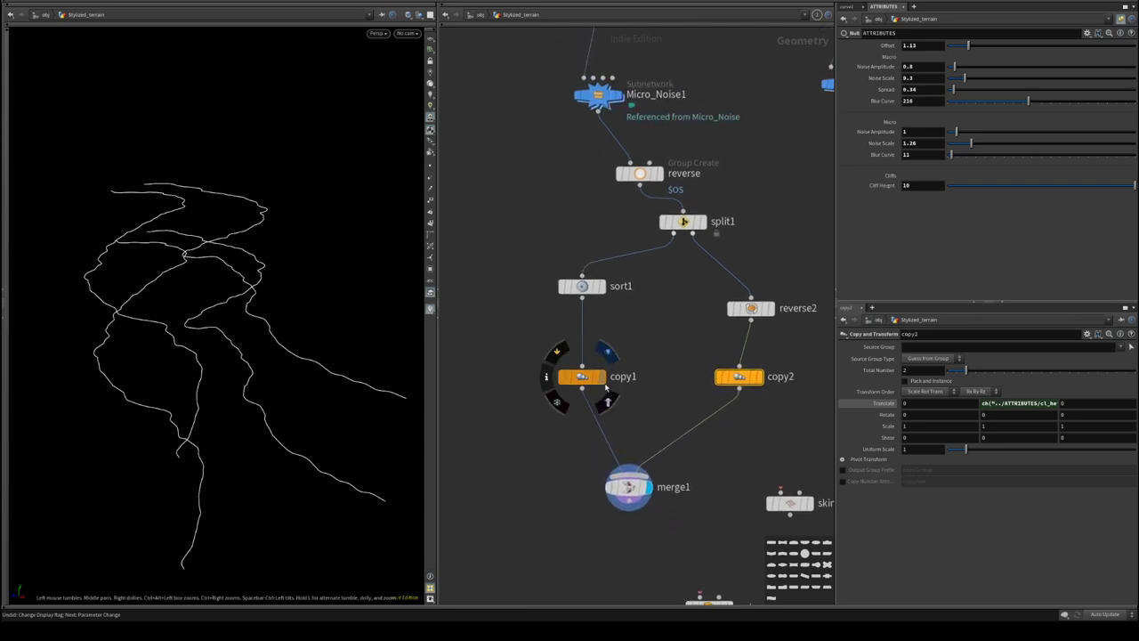
click(602, 376)
drag(583, 376, 575, 335)
click(575, 335)
middle_drag(610, 374, 692, 286)
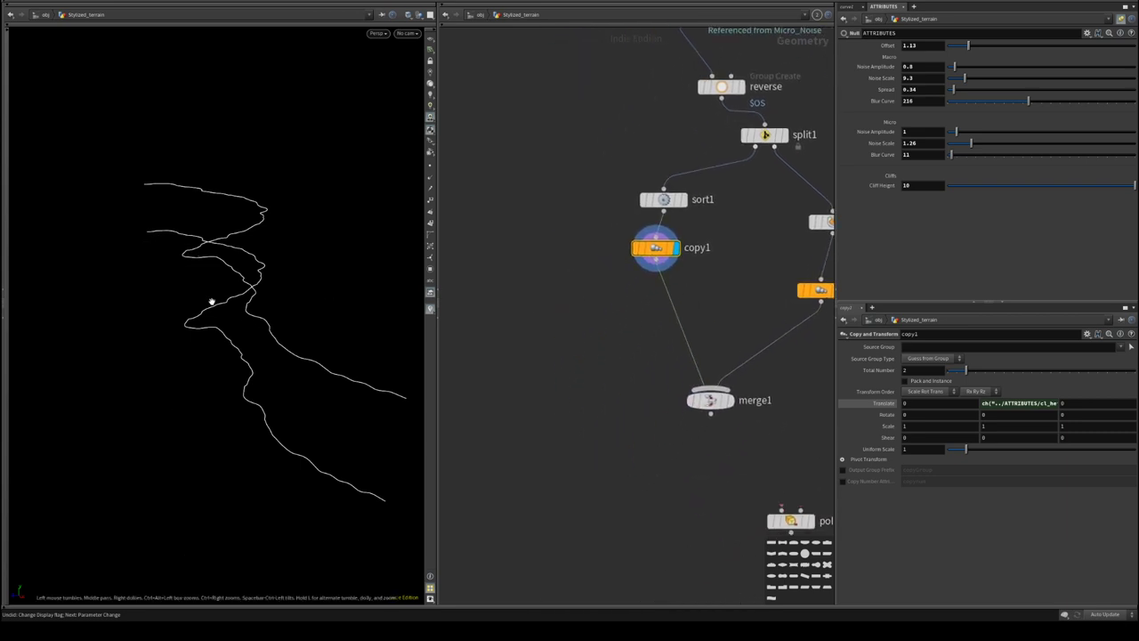
drag(212, 303, 230, 332)
middle_drag(546, 415, 566, 470)
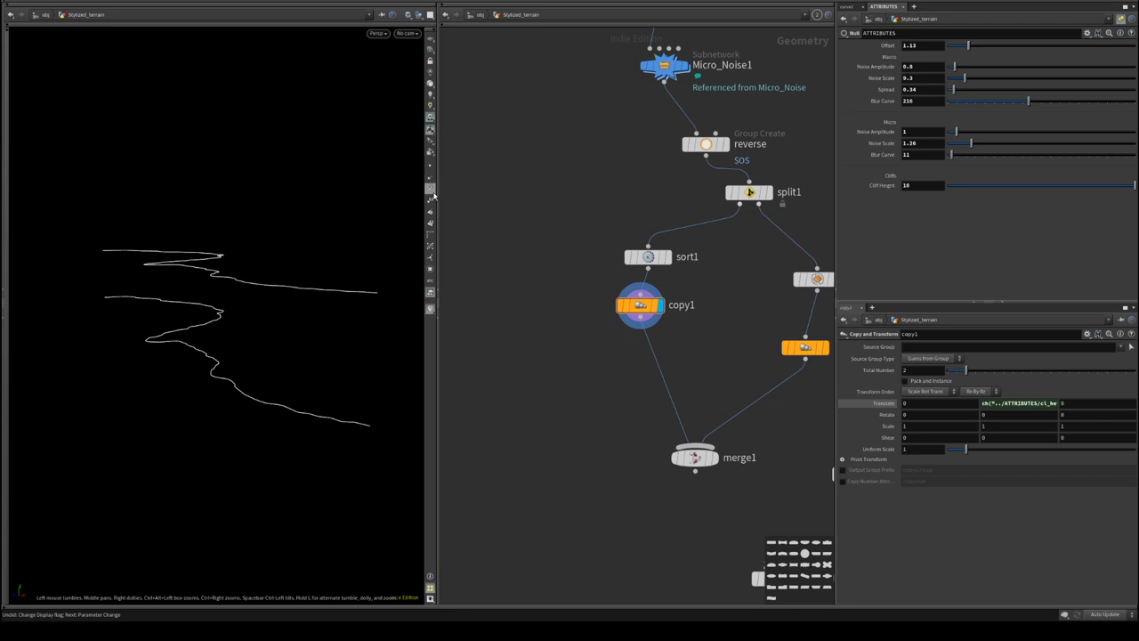
drag(272, 289, 315, 291)
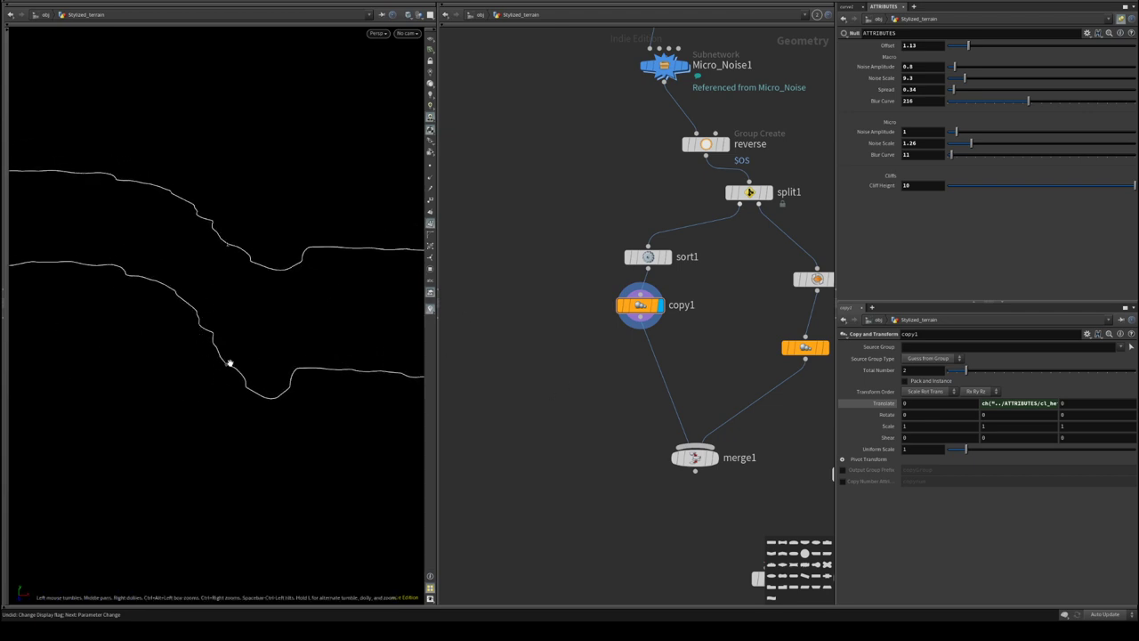
- Add a second Split node to the network near copy1
key(Tab)
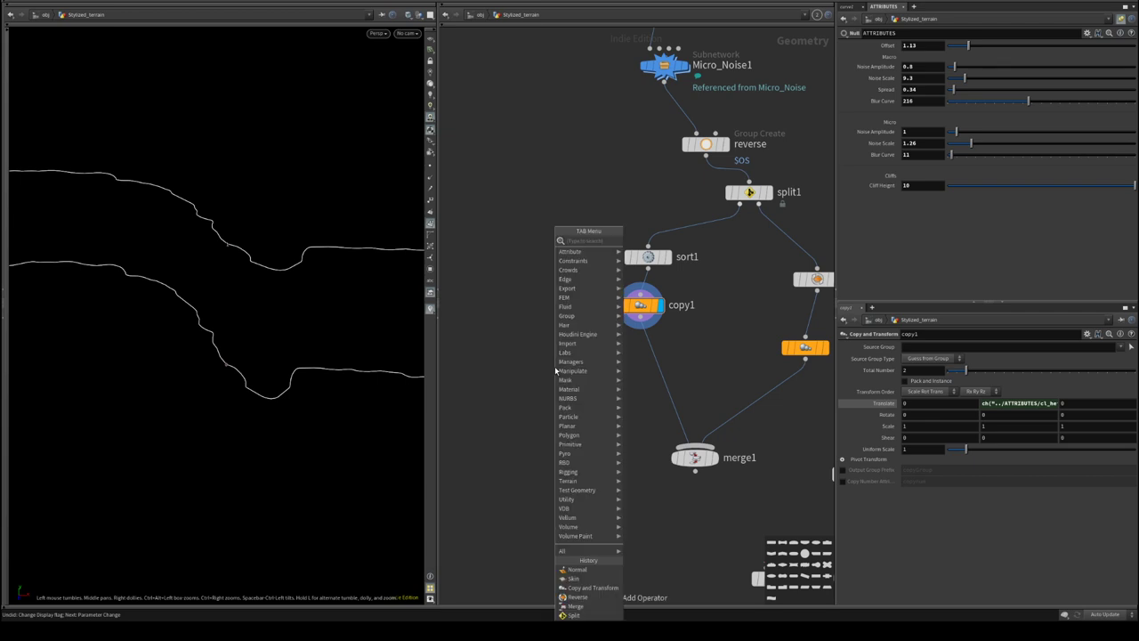
mouse_move(557, 370)
text(dl)
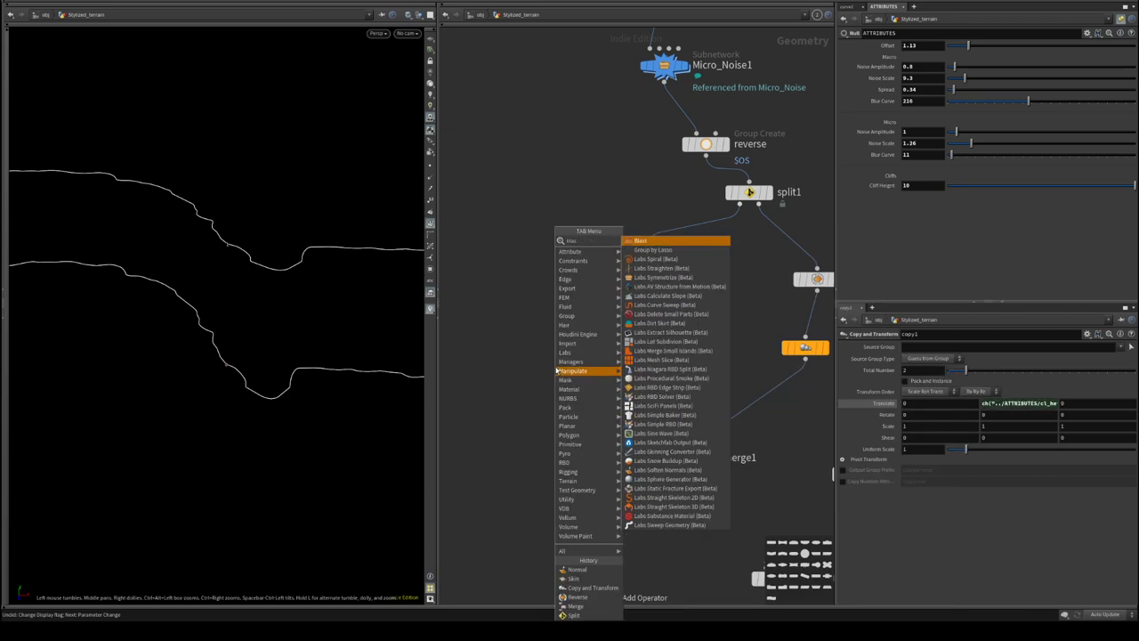
key(BackSpace)
text(el)
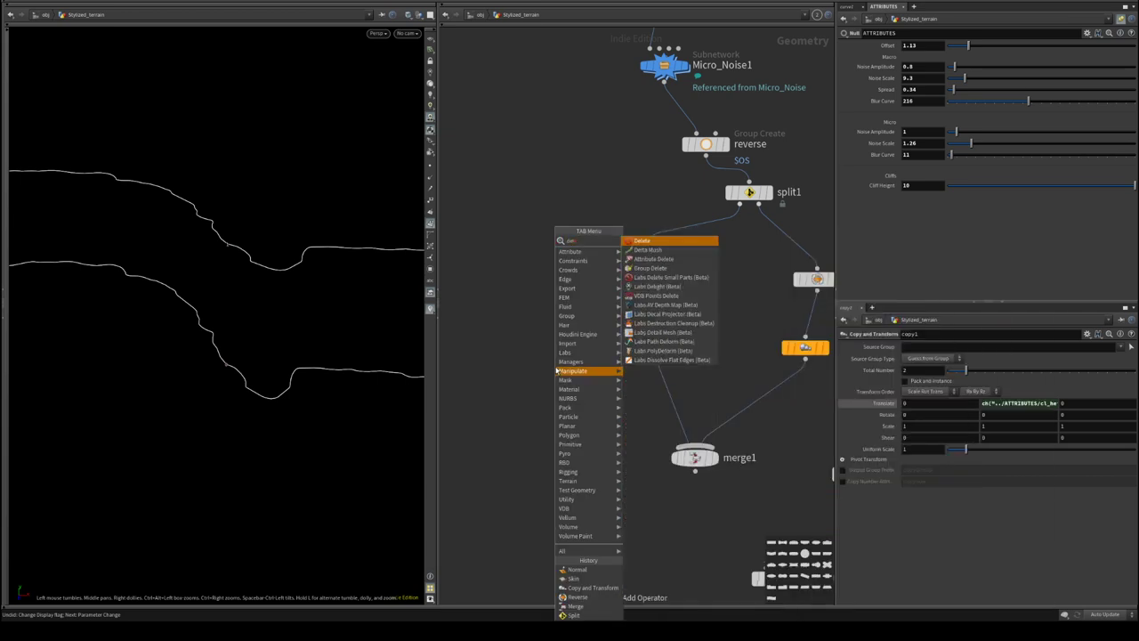
key(BackSpace)
key(BackSpace)
key(BackSpace)
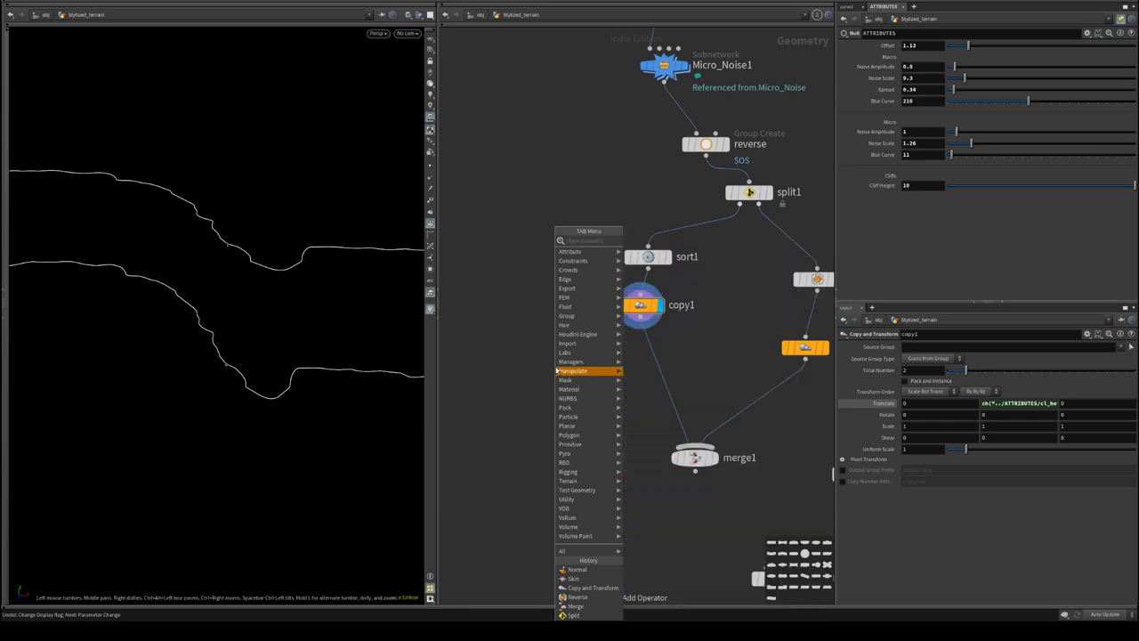
text(spl)
key(Return)
click(555, 367)
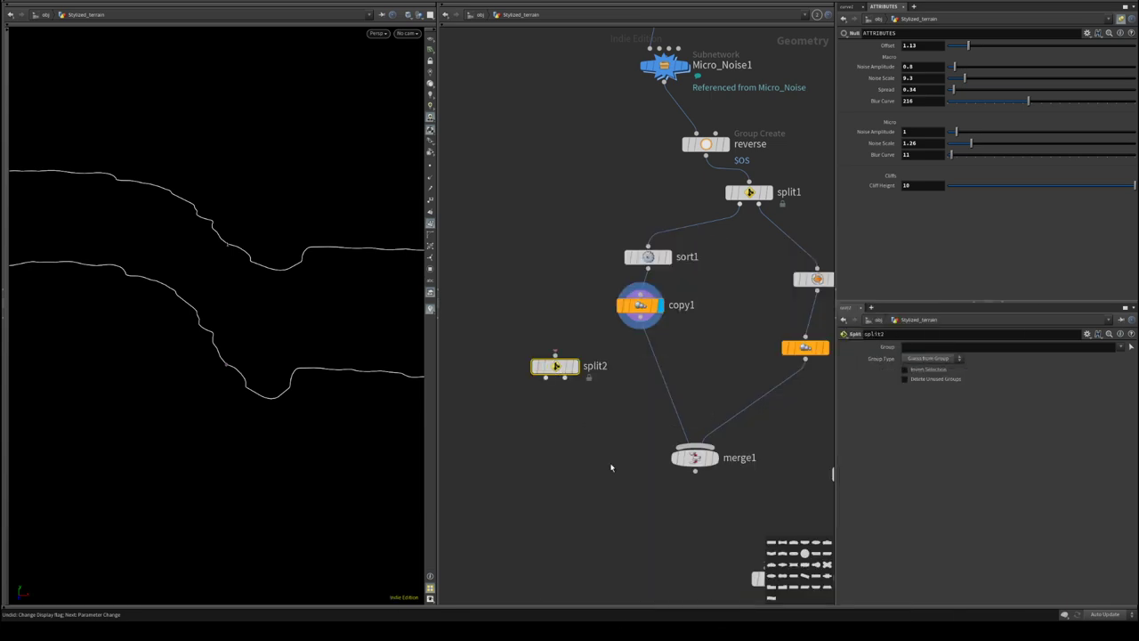
- Insert split2 between copy1 and merge1 and display it
middle_drag(610, 468, 484, 398)
scroll(532, 367, down, 3)
drag(742, 366, 574, 526)
mouse_move(476, 405)
middle_down()
mouse_move(597, 425)
mouse_move(482, 413)
middle_up()
drag(834, 391, 936, 391)
drag(572, 301, 625, 299)
click(641, 288)
click(630, 289)
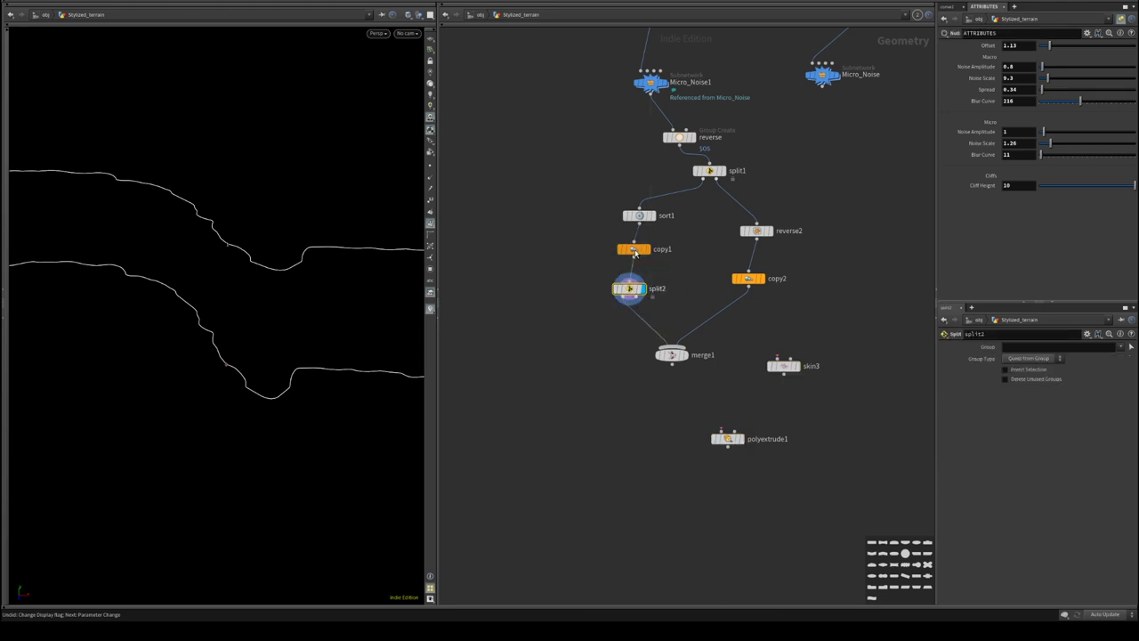
- Set split2's group to 1 to isolate one of copy1's two curves
click(633, 249)
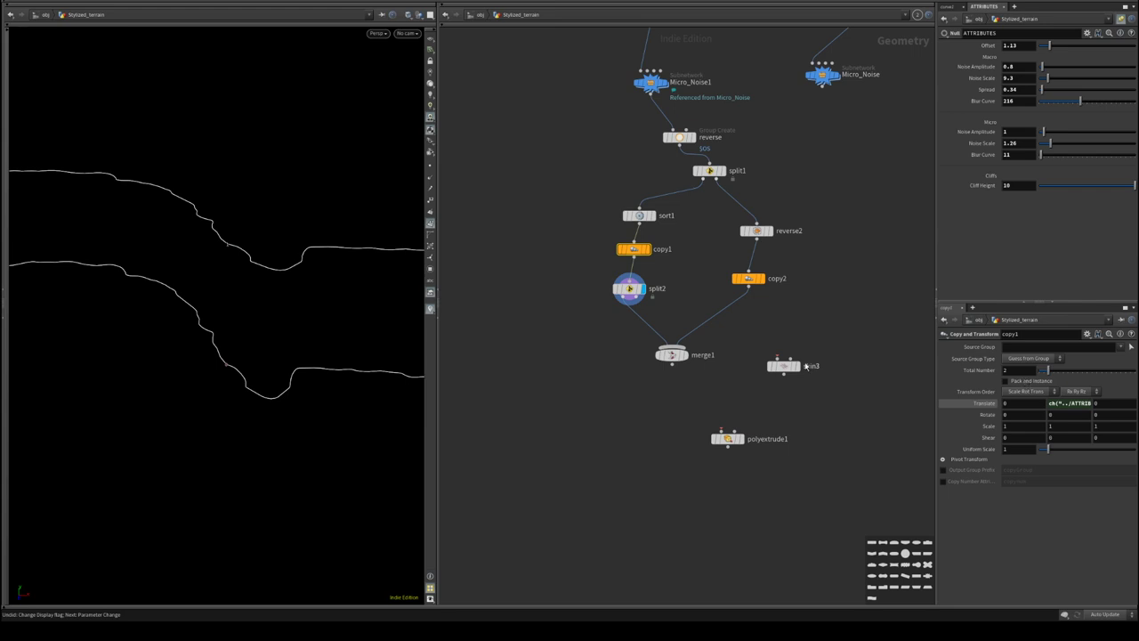
click(631, 295)
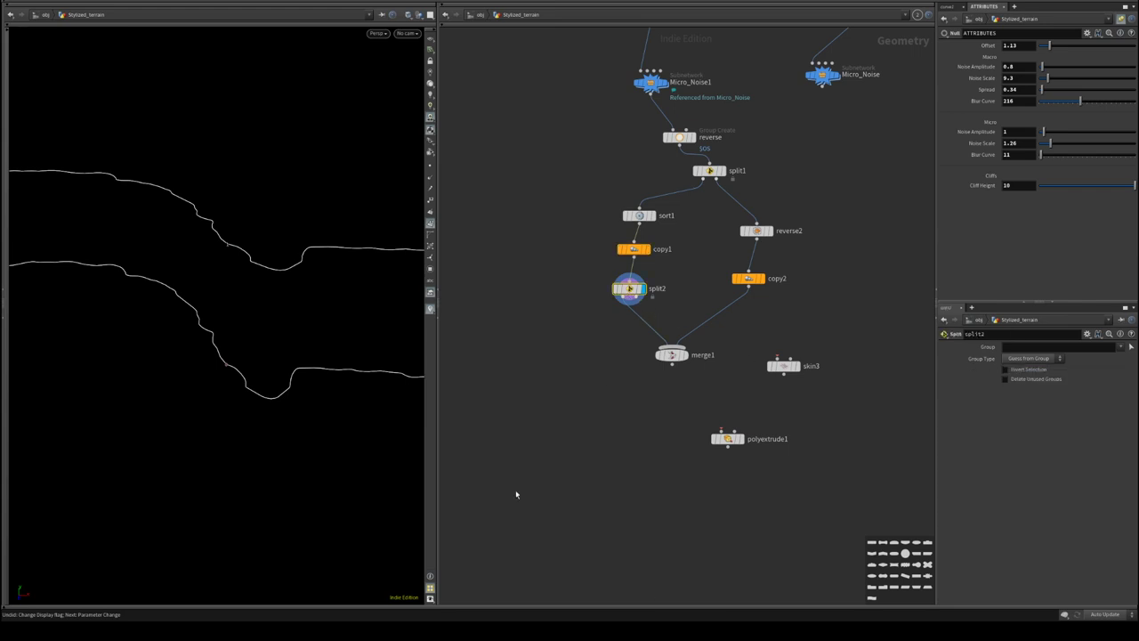
click(1034, 348)
text(1)
key(Return)
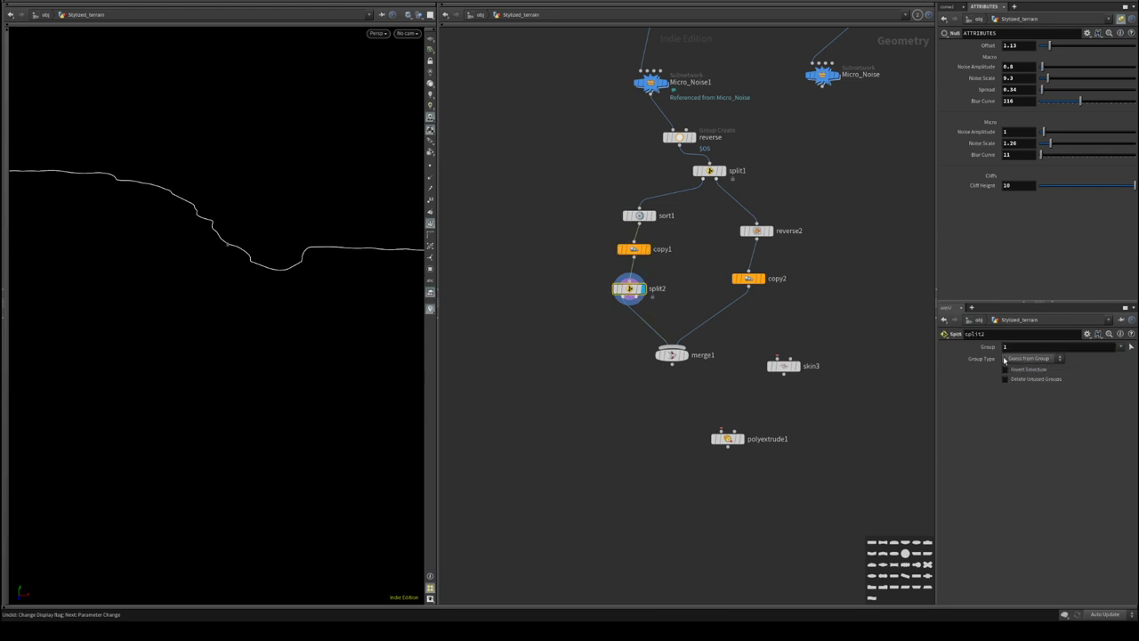
- Move merge1 down and insert a Subnetwork node between split2 and merge1
middle_drag(563, 383, 627, 343)
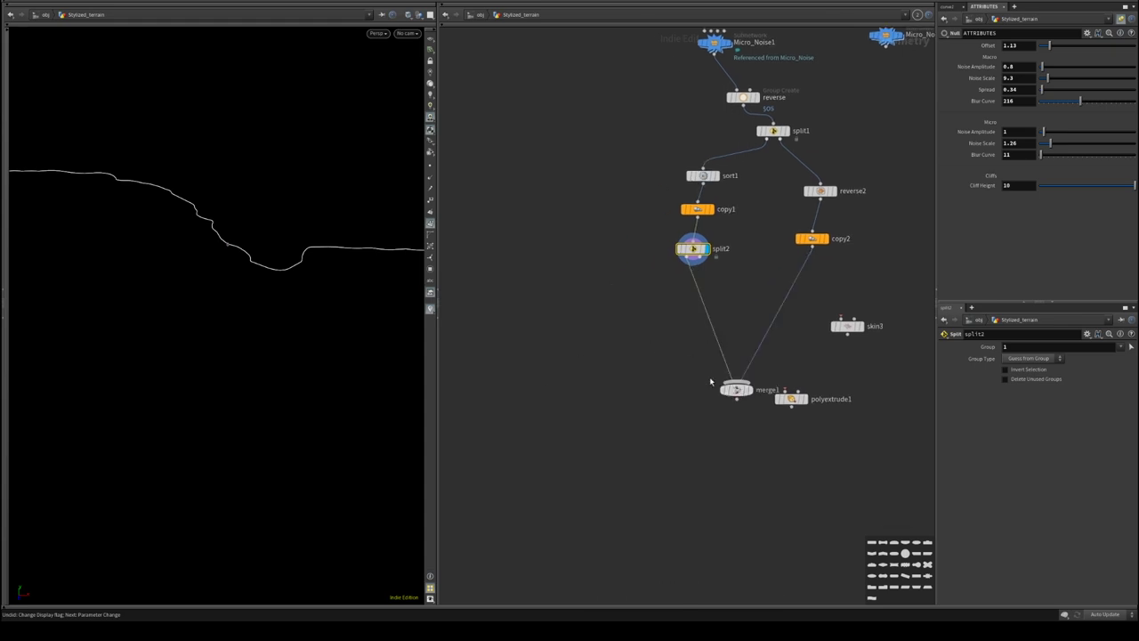
middle_drag(710, 376, 575, 432)
key(Tab)
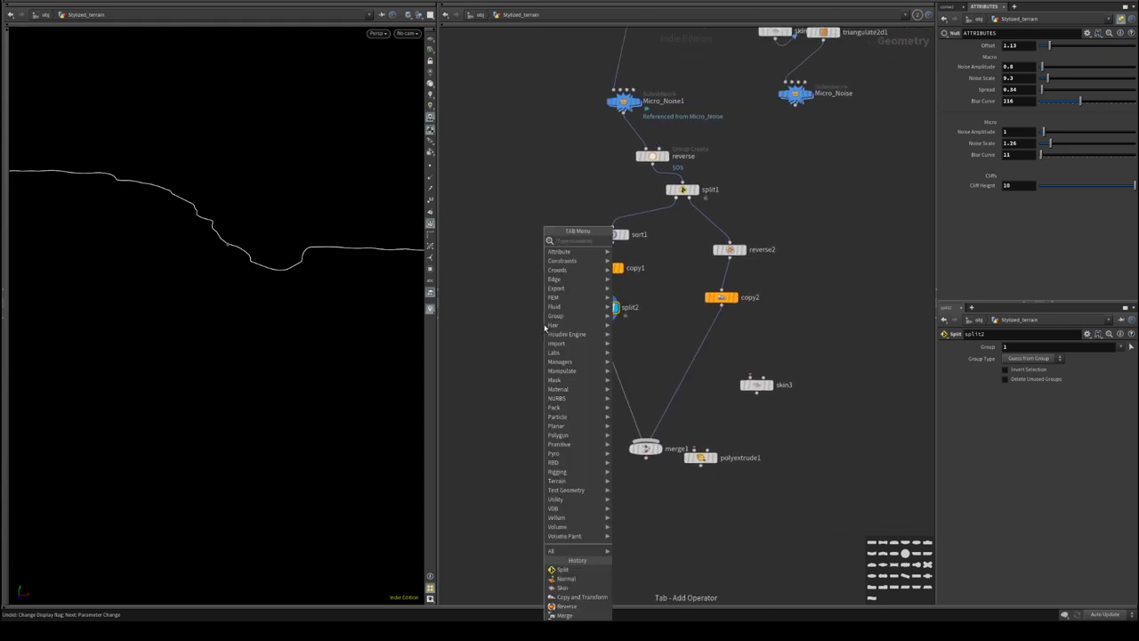
text(sub)
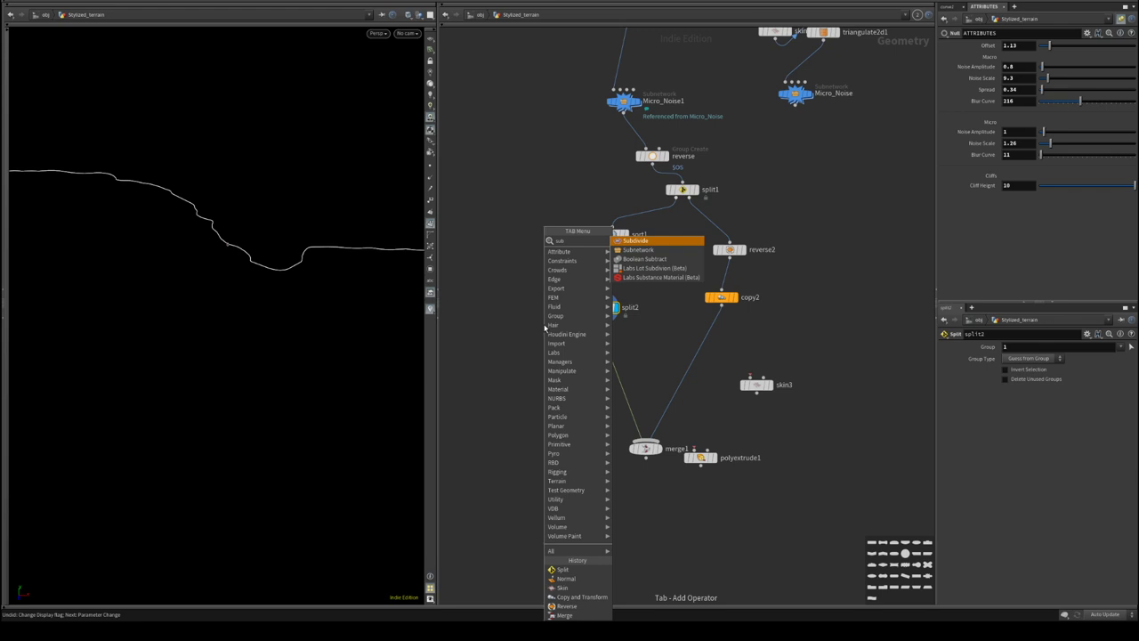
key(Down)
key(Return)
click(544, 326)
drag(544, 328, 599, 367)
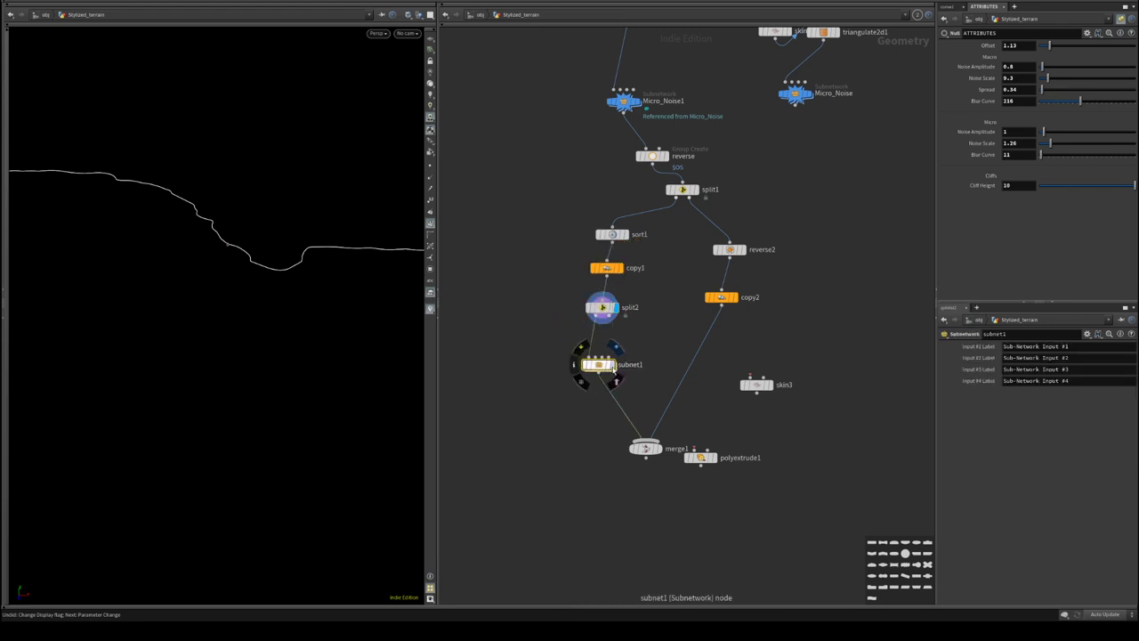
- Display subnet1 and examine the contents of subnet1 and the existing Micro_Noise subnetwork
double_click(611, 367)
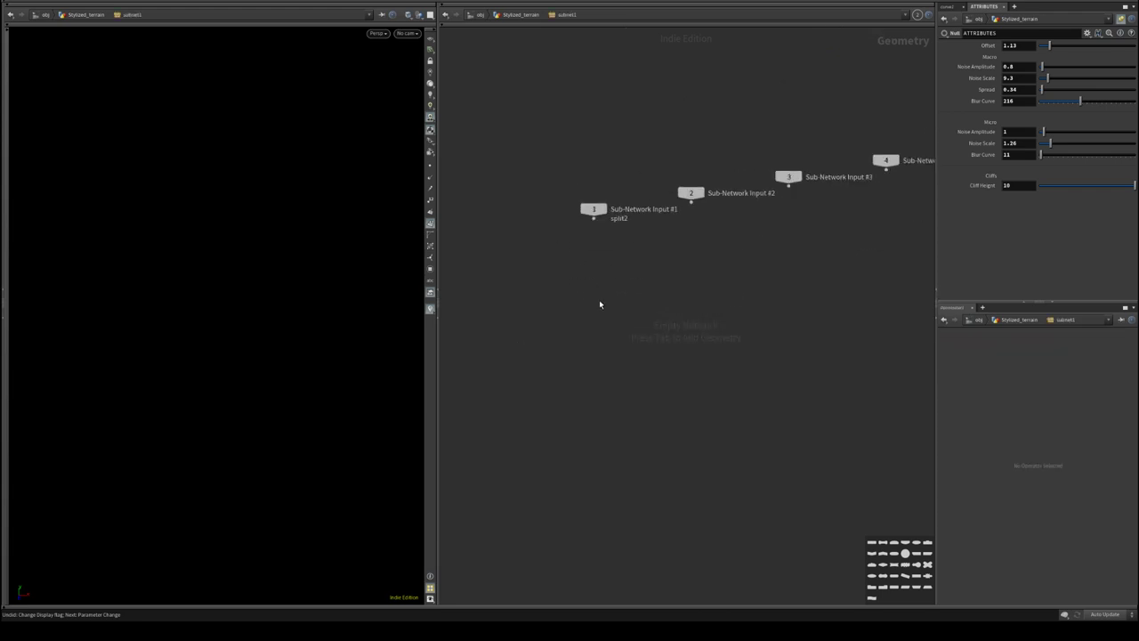
click(520, 15)
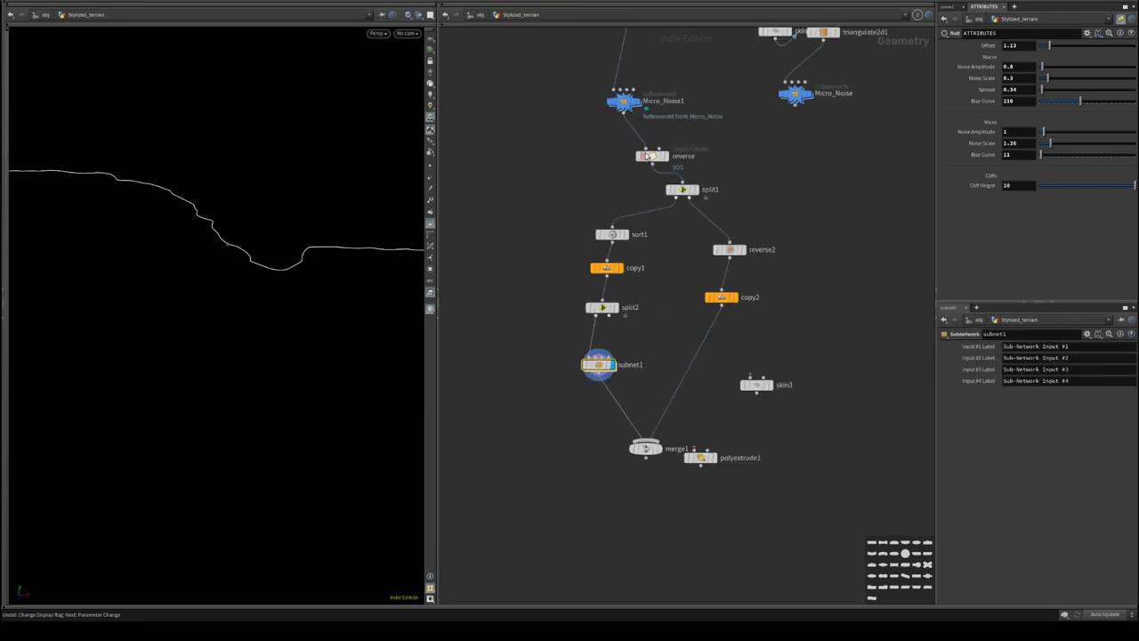
mouse_move(723, 260)
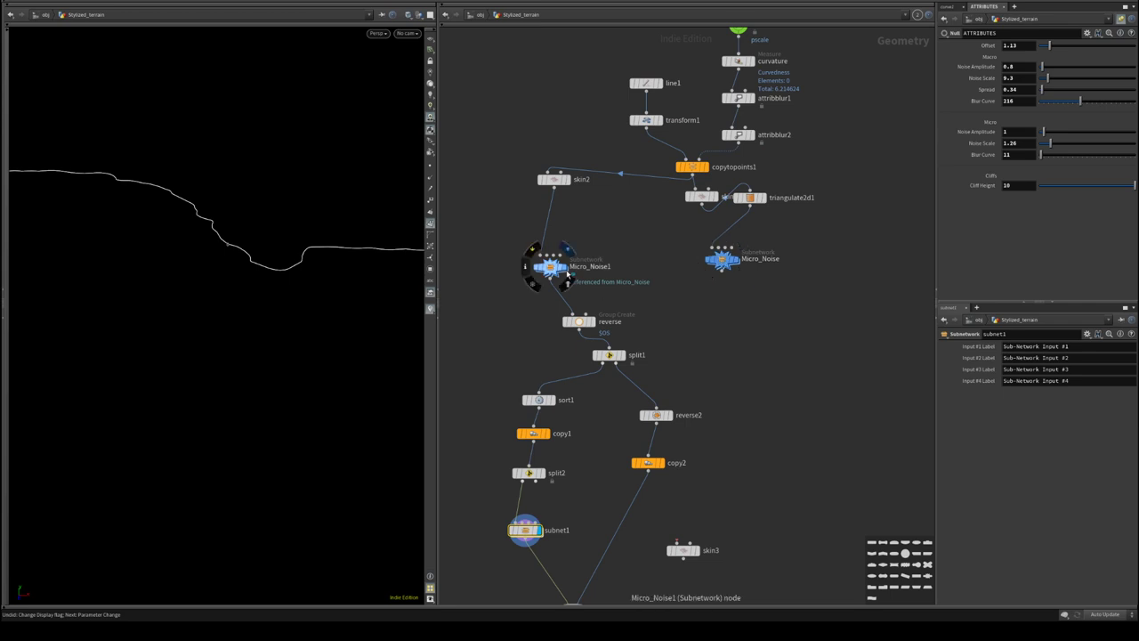
double_click(712, 267)
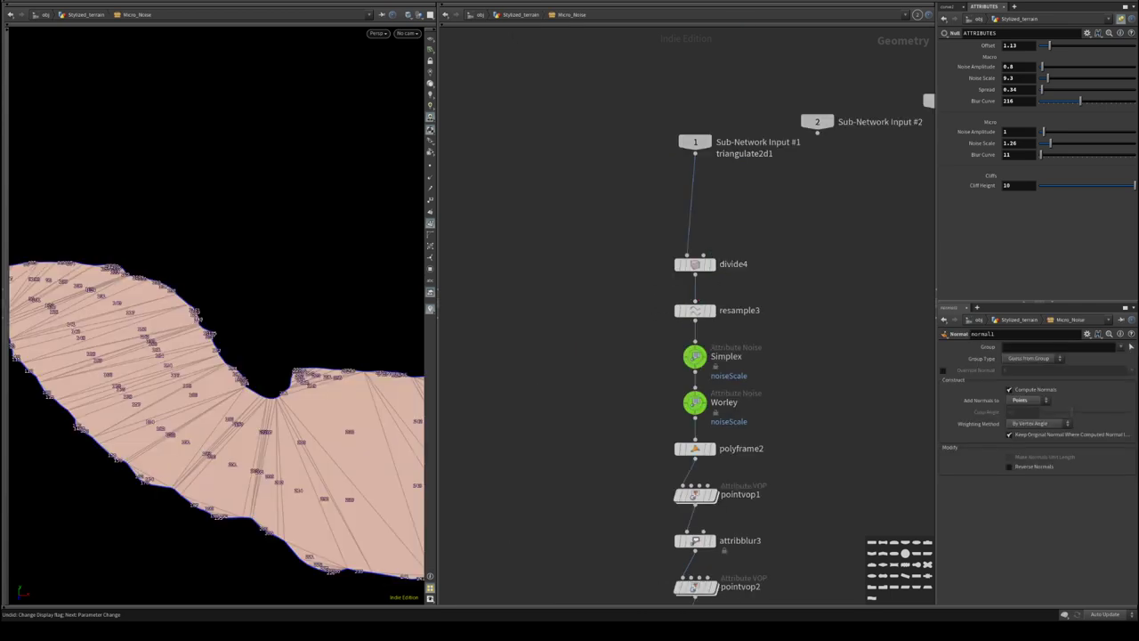
click(522, 14)
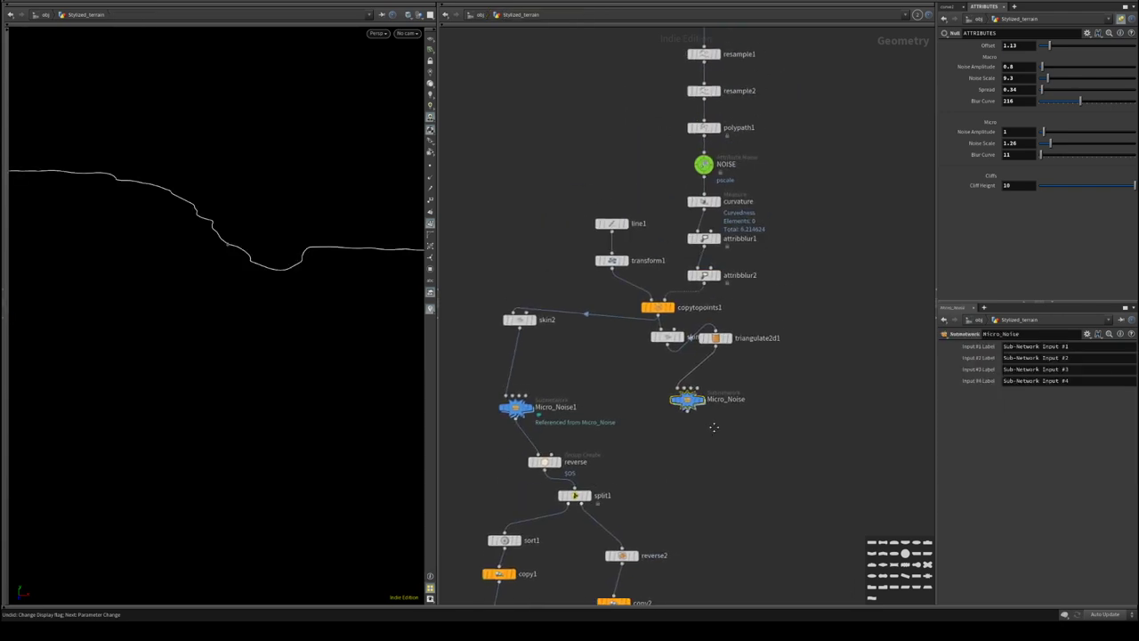
- Add an Attribute Noise node inside subnet1, wire it to Sub-Network Input #1, and display it
middle_drag(712, 441, 837, 147)
double_click(610, 400)
key(Tab)
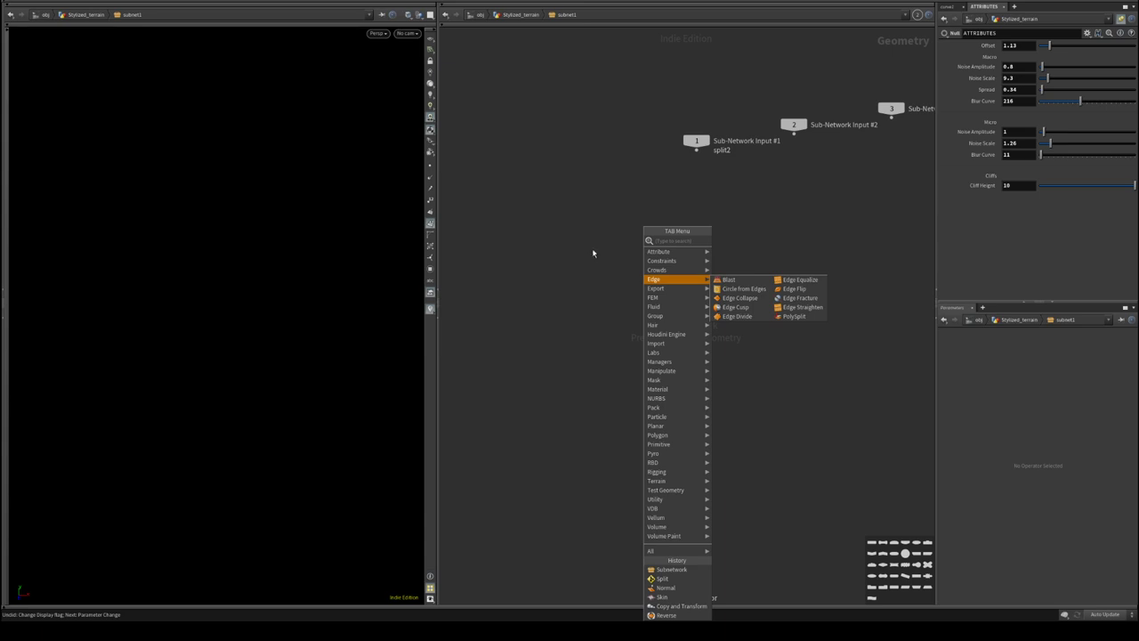
text(noise)
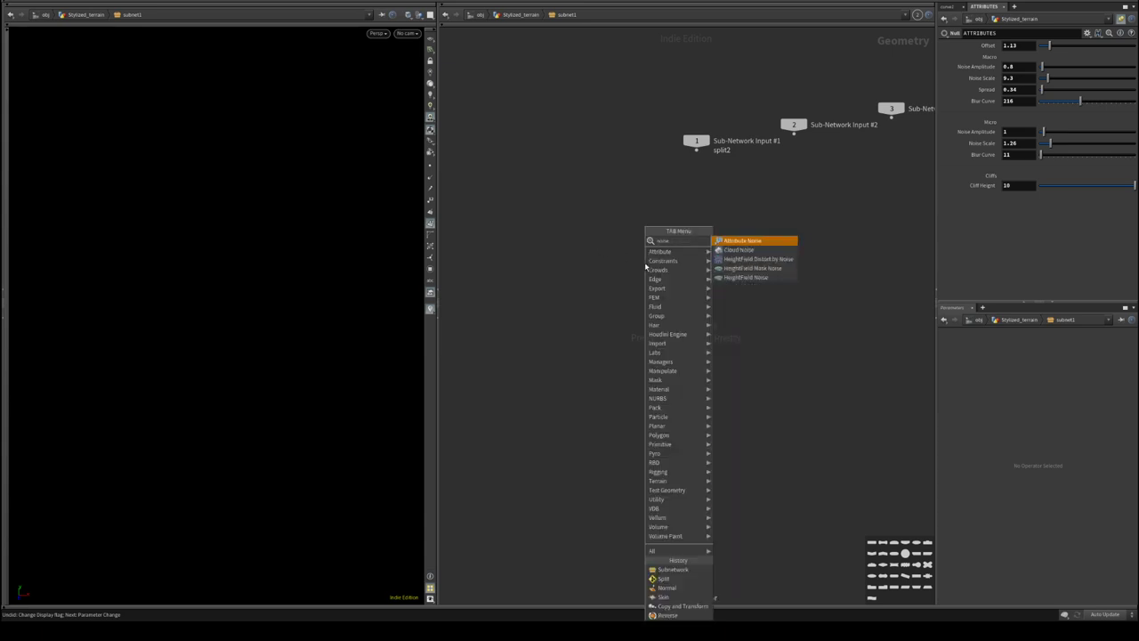
click(740, 244)
click(649, 274)
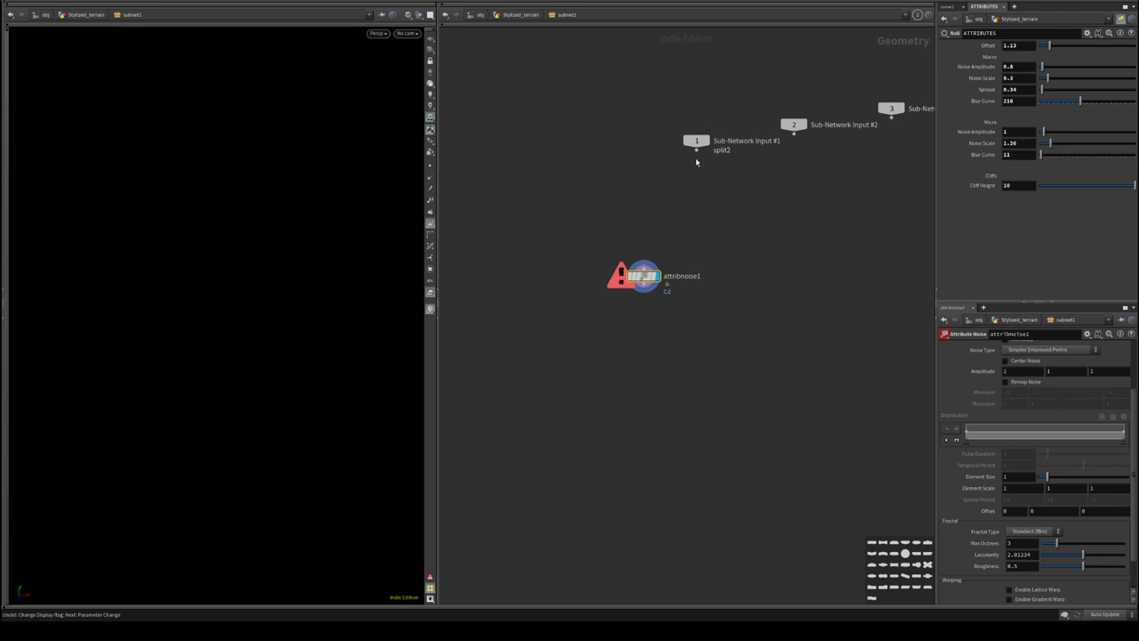
drag(696, 154, 636, 260)
drag(699, 155, 712, 229)
click(697, 149)
click(653, 272)
alt+drag(314, 234, 333, 272)
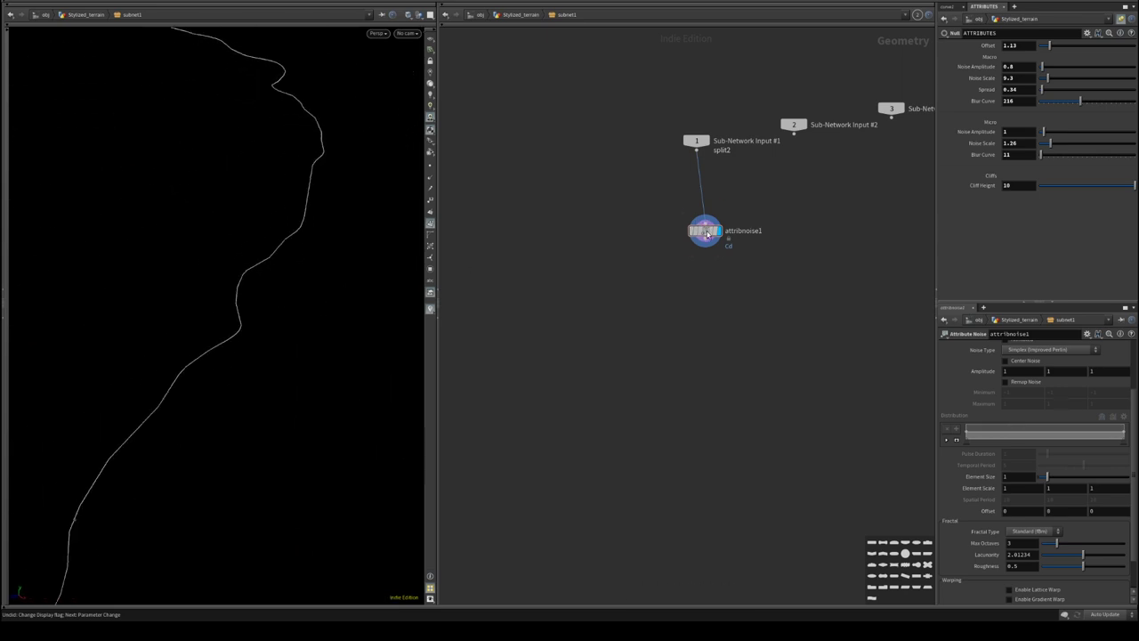
- Align the Attribute Noise node under the first input and rename it Cliff_noise
drag(704, 231, 696, 224)
double_click(737, 226)
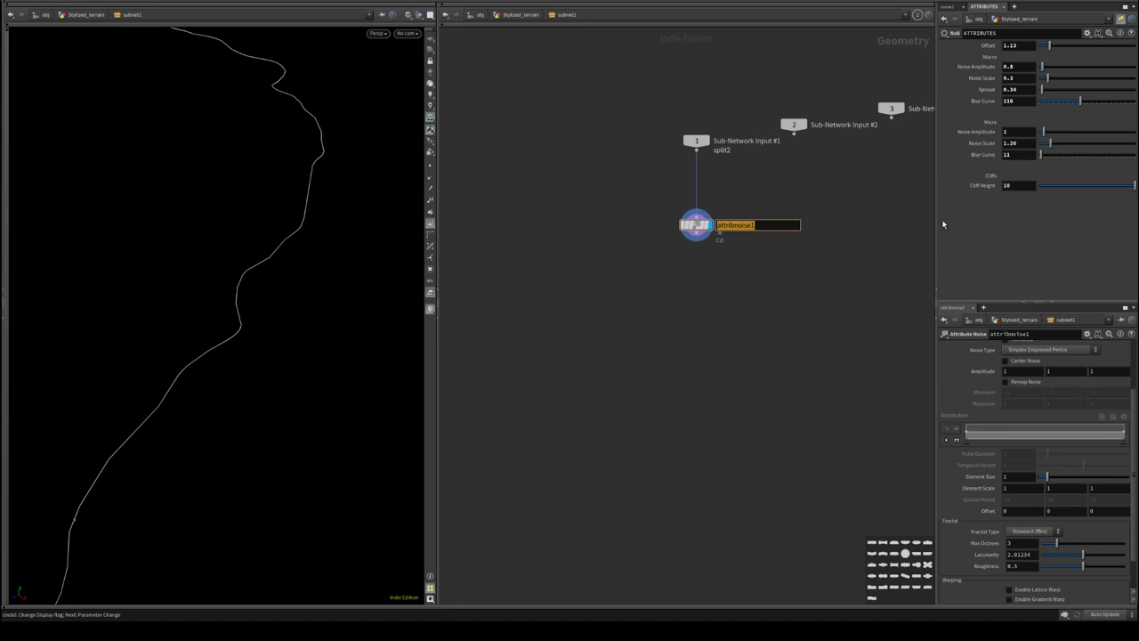
text(C)
text(liff_noise)
key(Return)
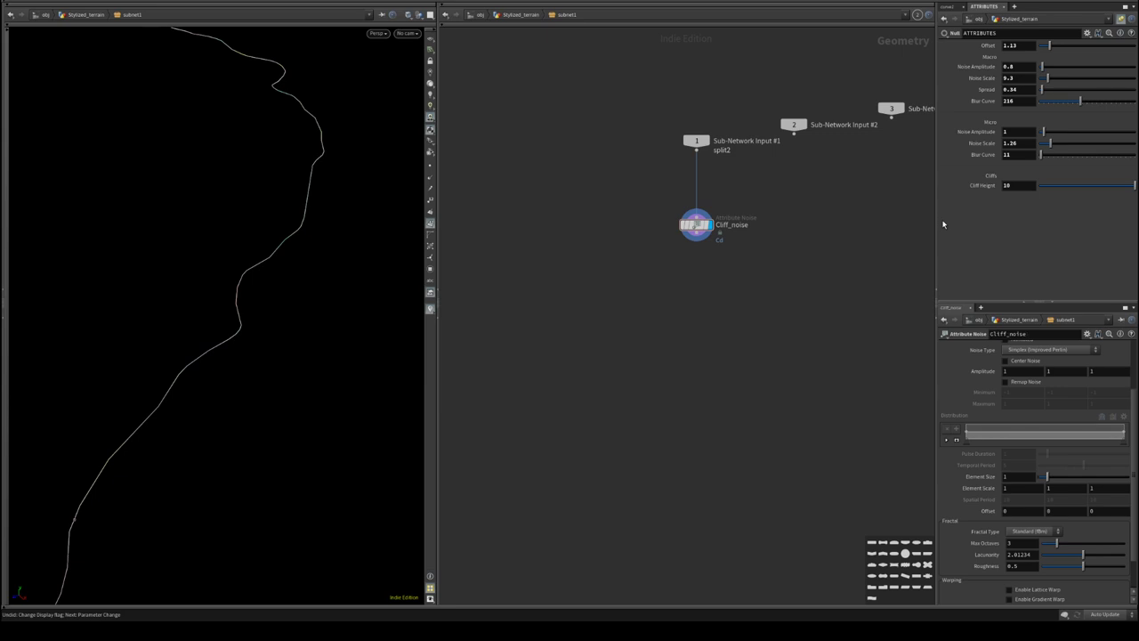
- Colour the Cliff_noise node green and give it a circular shape
key(c)
click(882, 565)
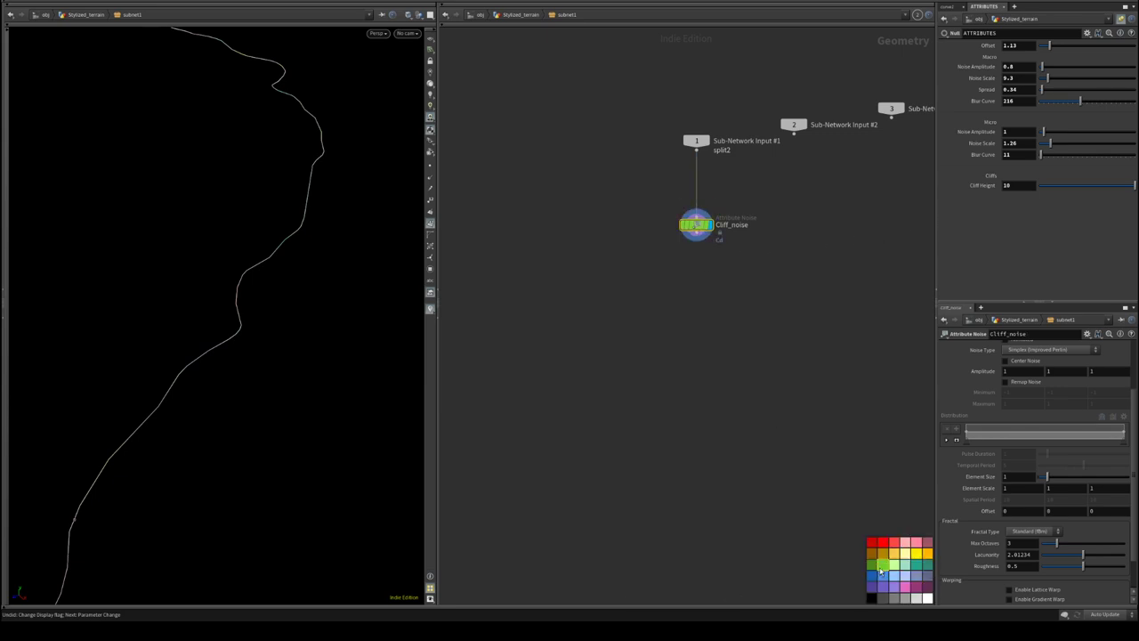
key(z)
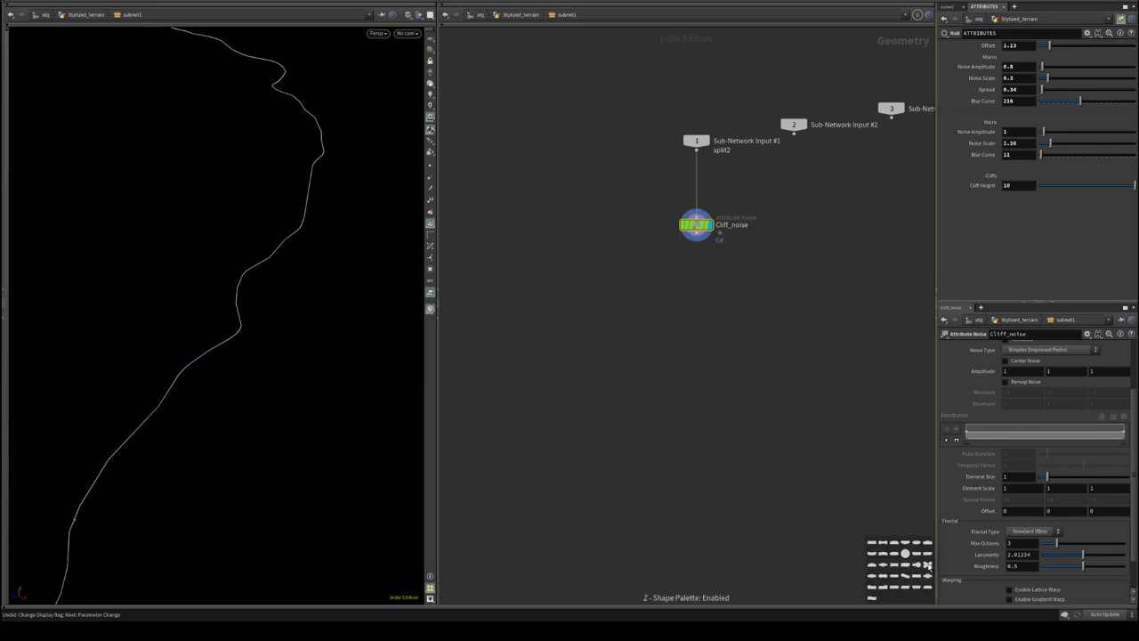
click(905, 553)
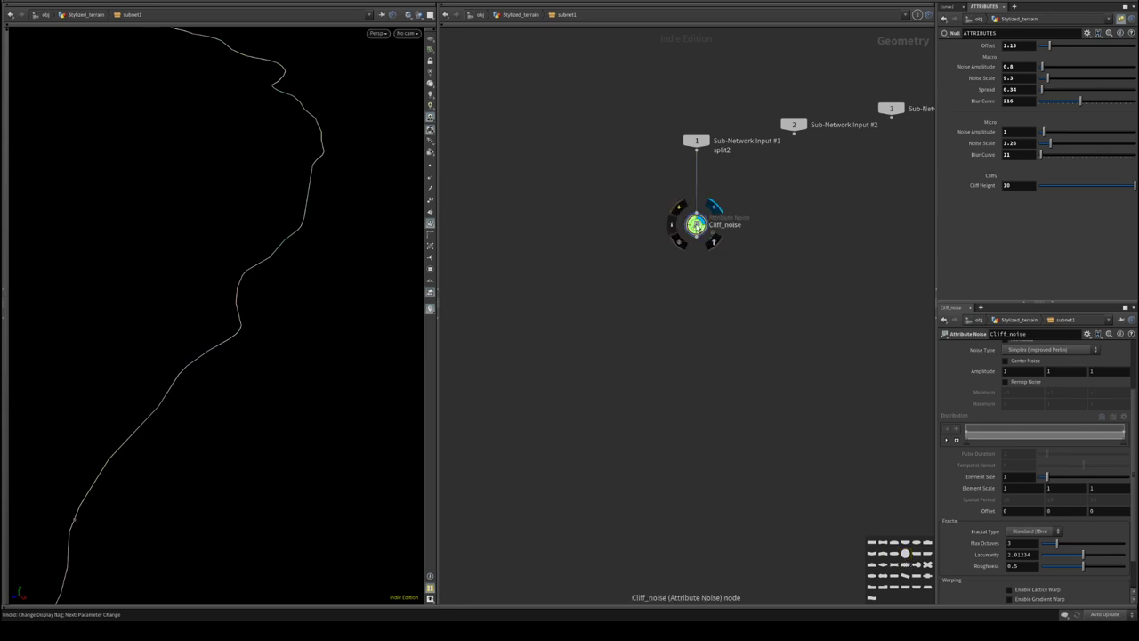
drag(697, 226, 697, 221)
alt+drag(171, 239, 282, 231)
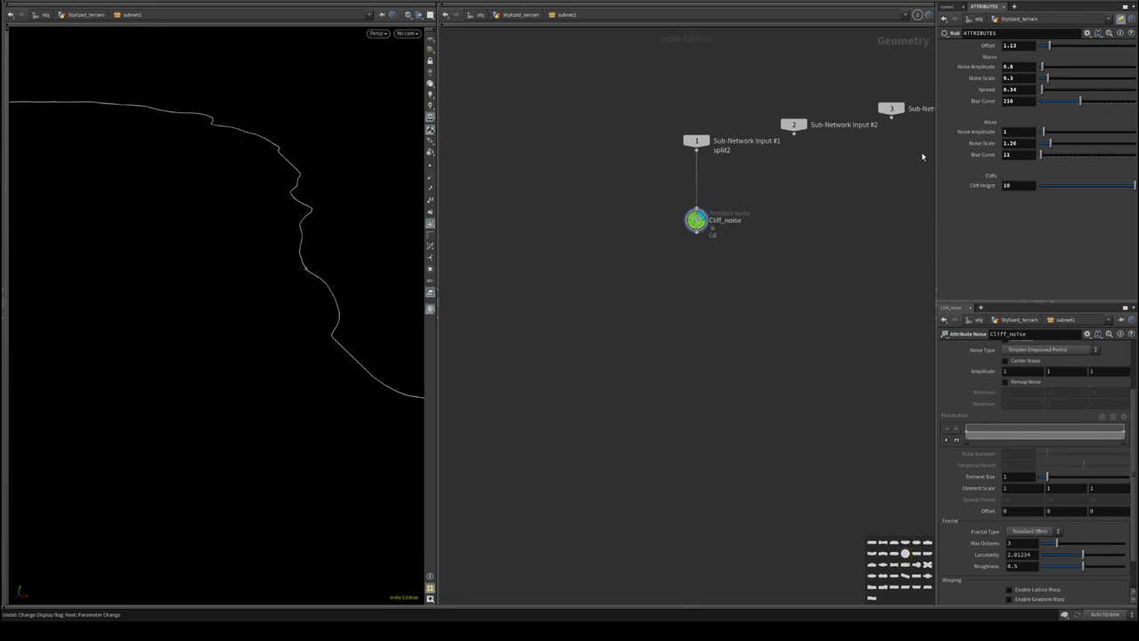
- Enlarge Cliff_noise's parameter area, keep its signature at 3D, and enable Center Noise
drag(1062, 304, 1063, 198)
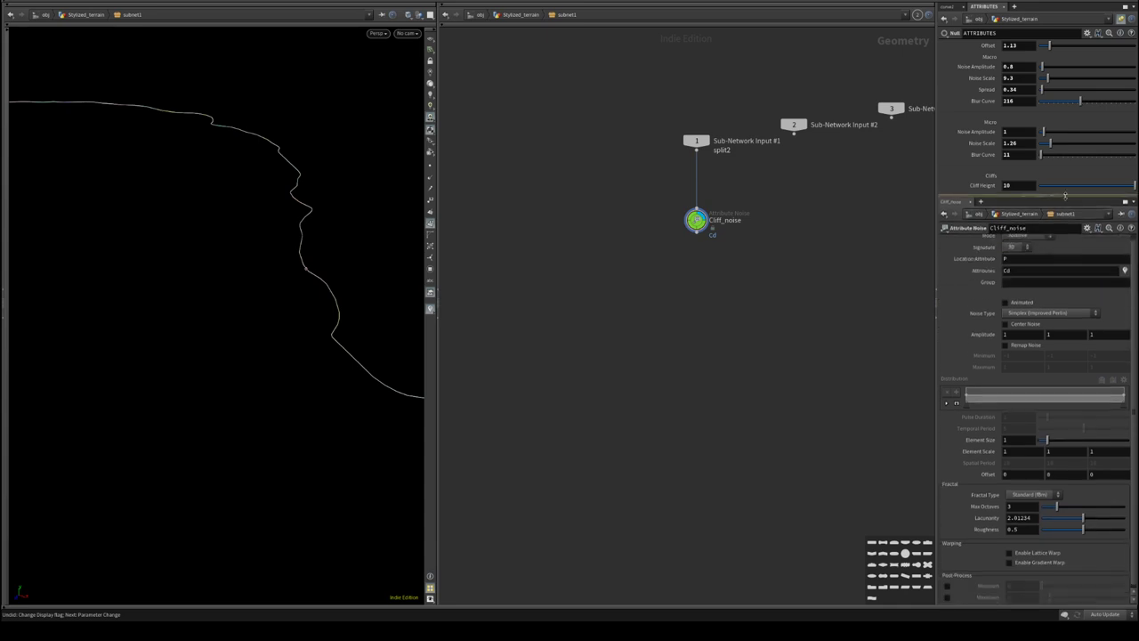
double_click(1020, 278)
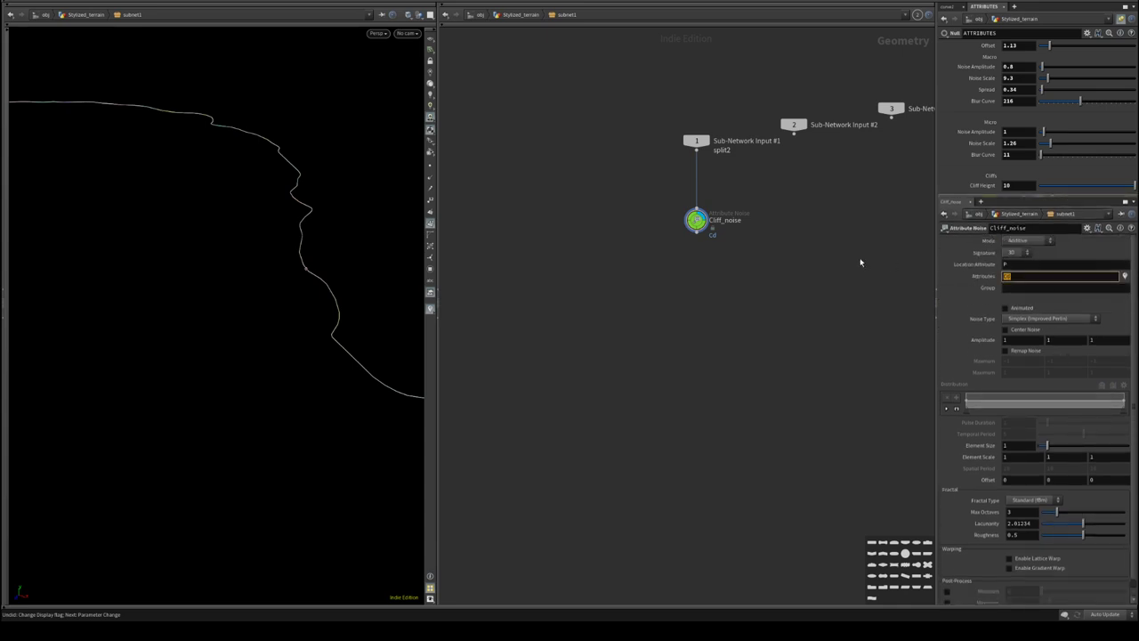
click(1017, 253)
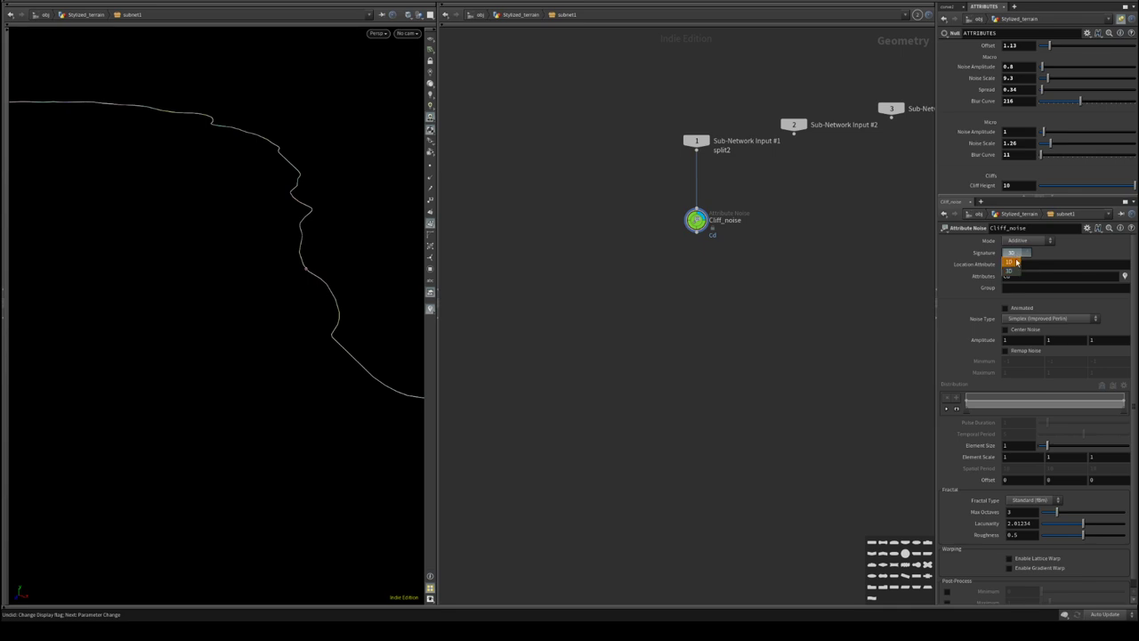
click(1015, 272)
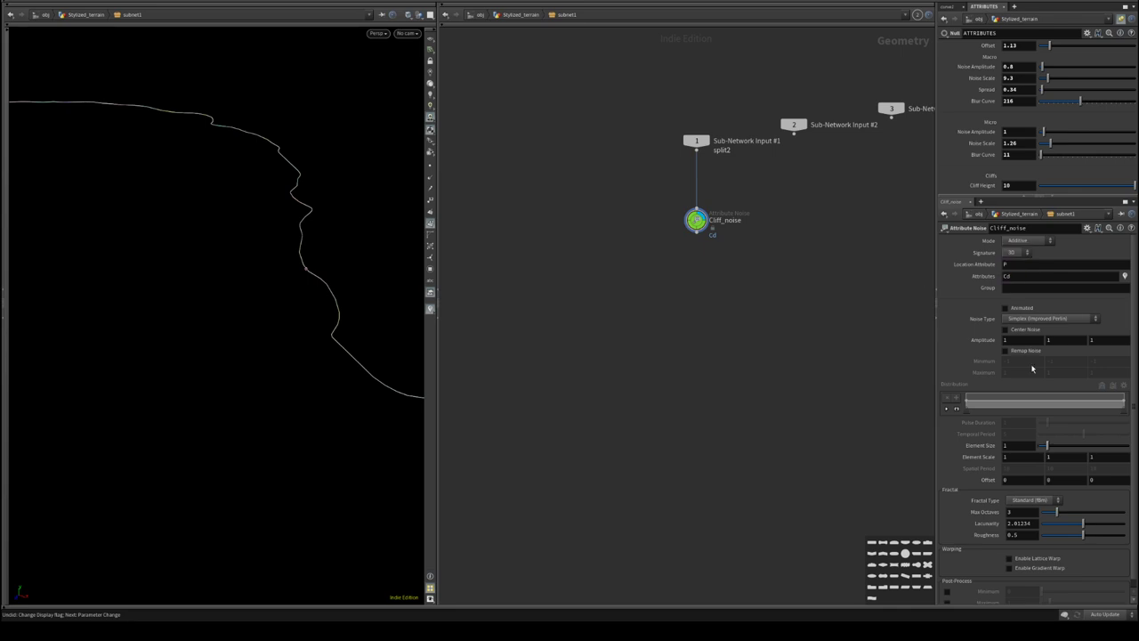
click(1021, 334)
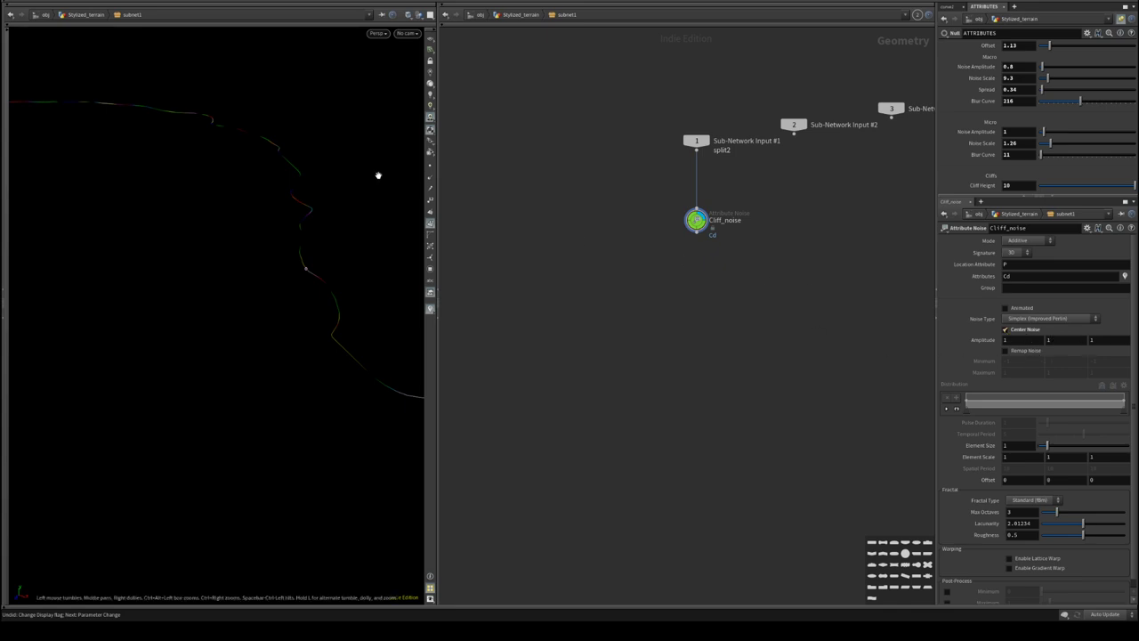
alt+drag(379, 175, 312, 191)
key(Tab)
mouse_move(766, 334)
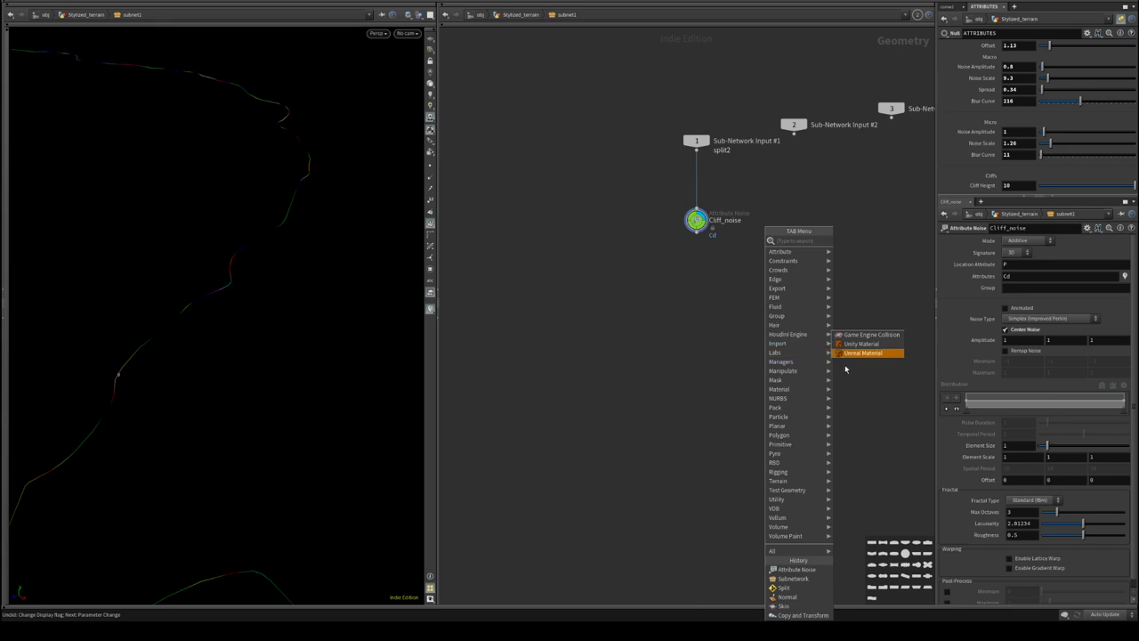
- Set Cliff_noise's attribute to N and show the curve's point normals in the viewport
click(1033, 278)
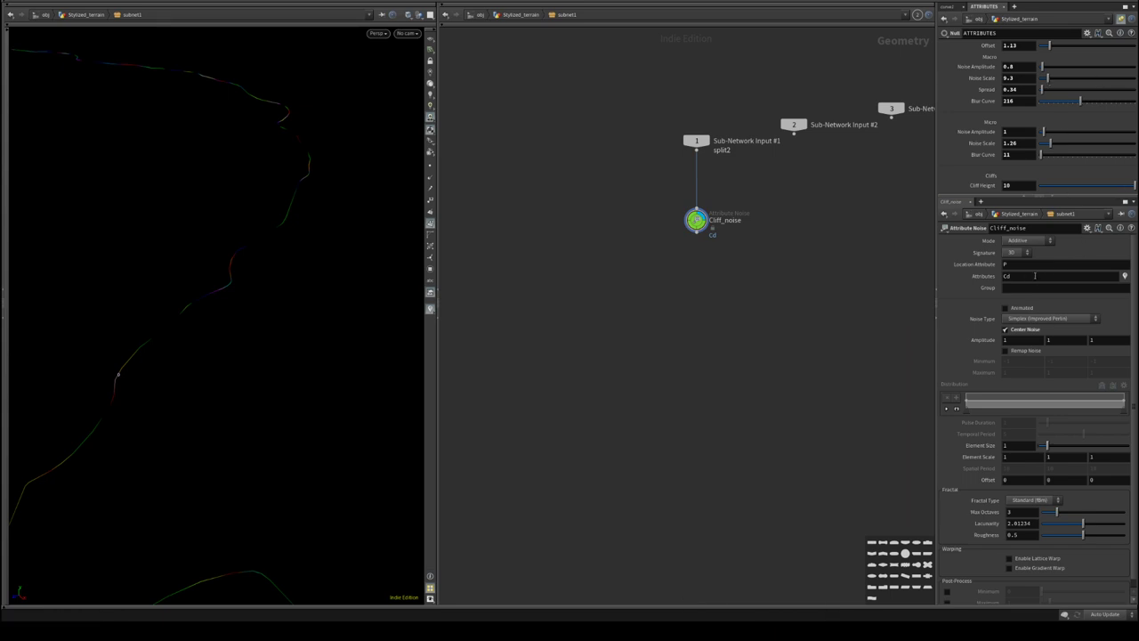
double_click(1007, 276)
text(N)
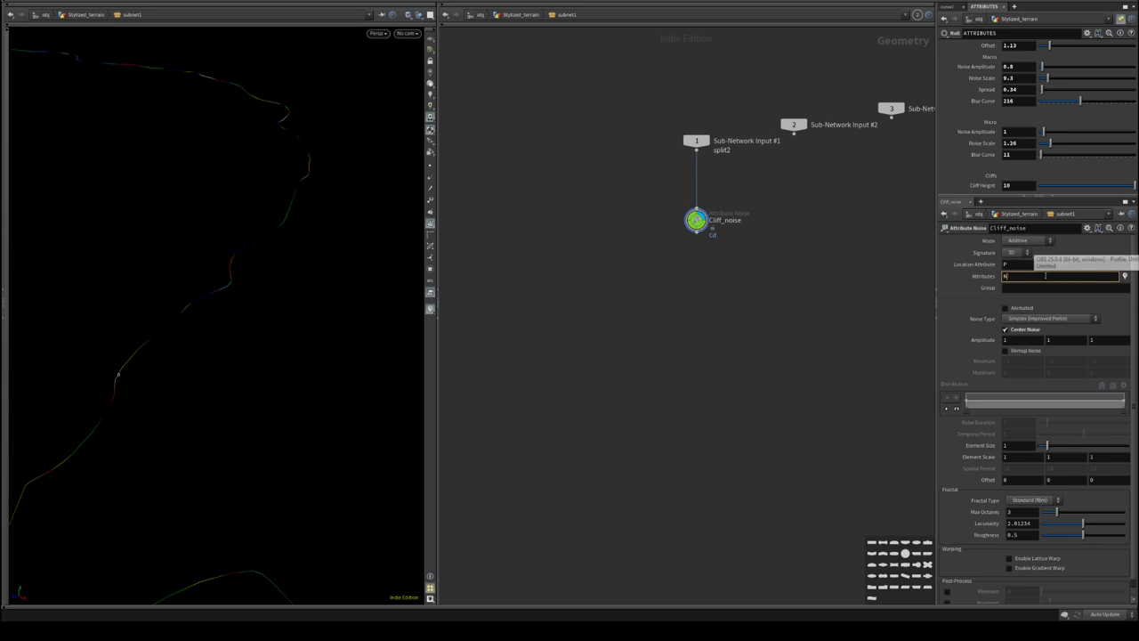
key(Return)
click(429, 178)
drag(338, 233, 184, 145)
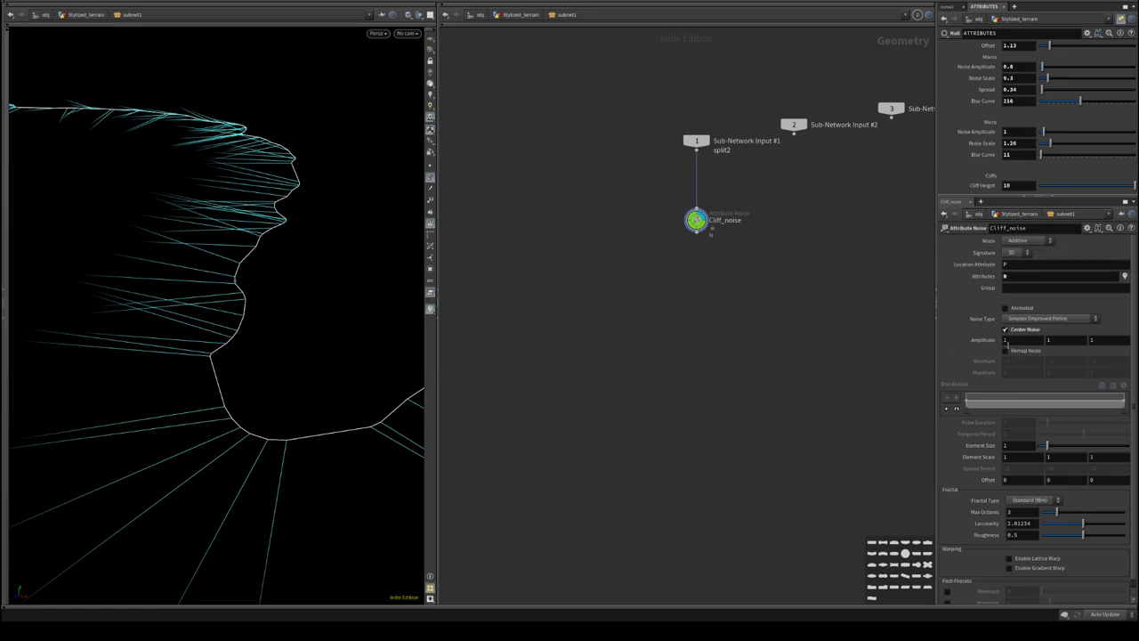
- Enable Remap Noise on Cliff_noise and inspect the normals along the curve
click(1006, 352)
drag(254, 223, 253, 273)
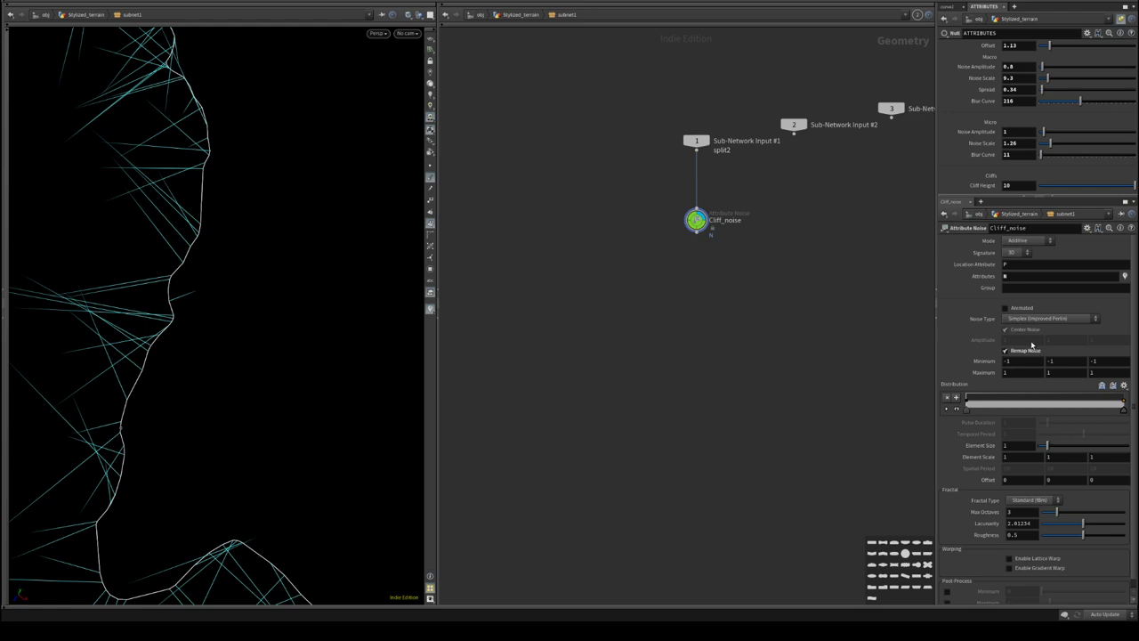
drag(71, 322, 152, 285)
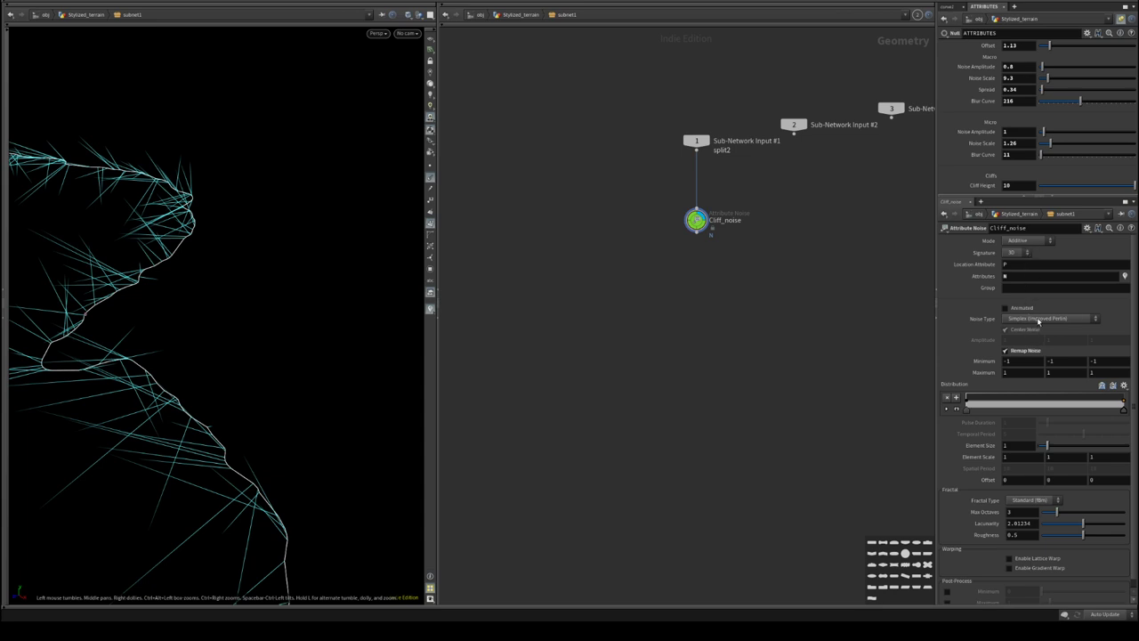
click(1027, 352)
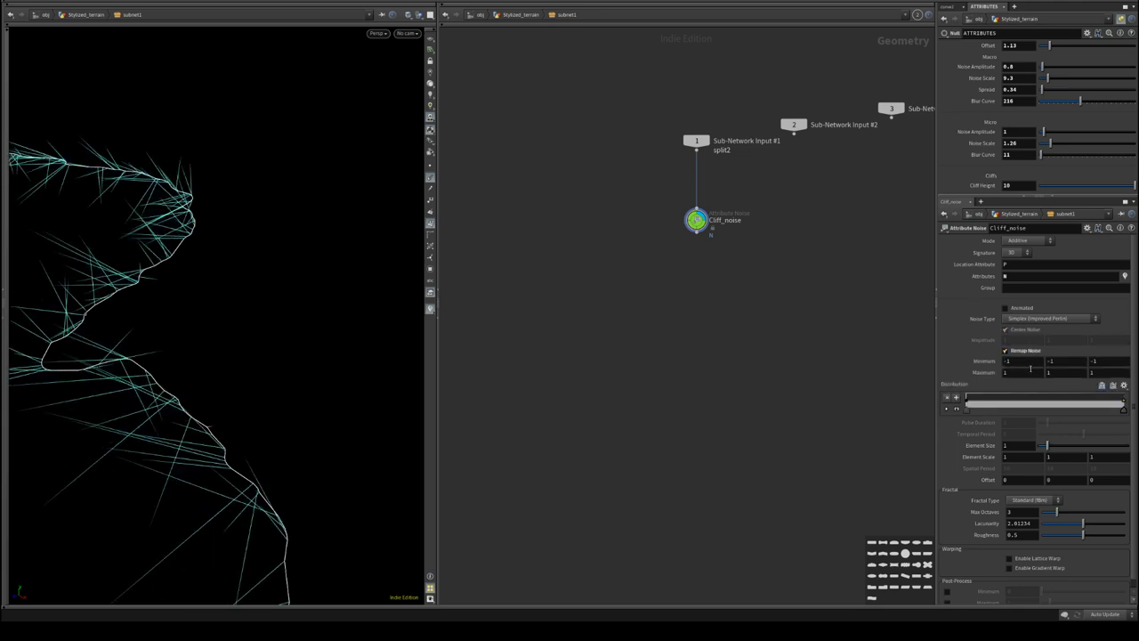
drag(395, 353, 154, 318)
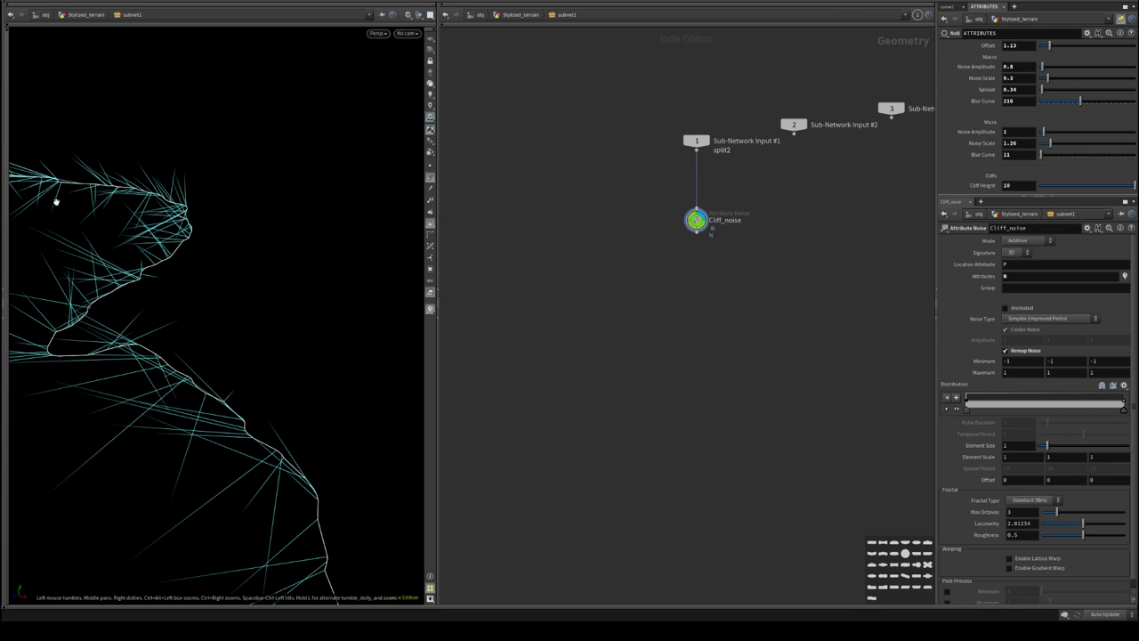
- Add a Peak node and place it well below Cliff_noise, leaving space between them
key(Tab)
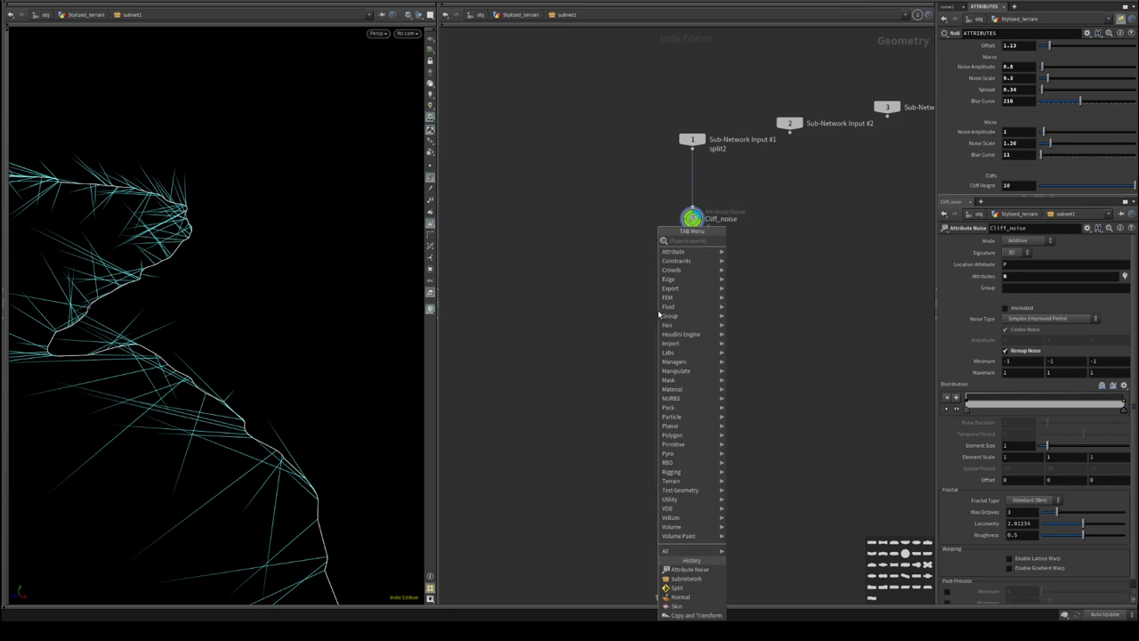
text(peak)
key(Return)
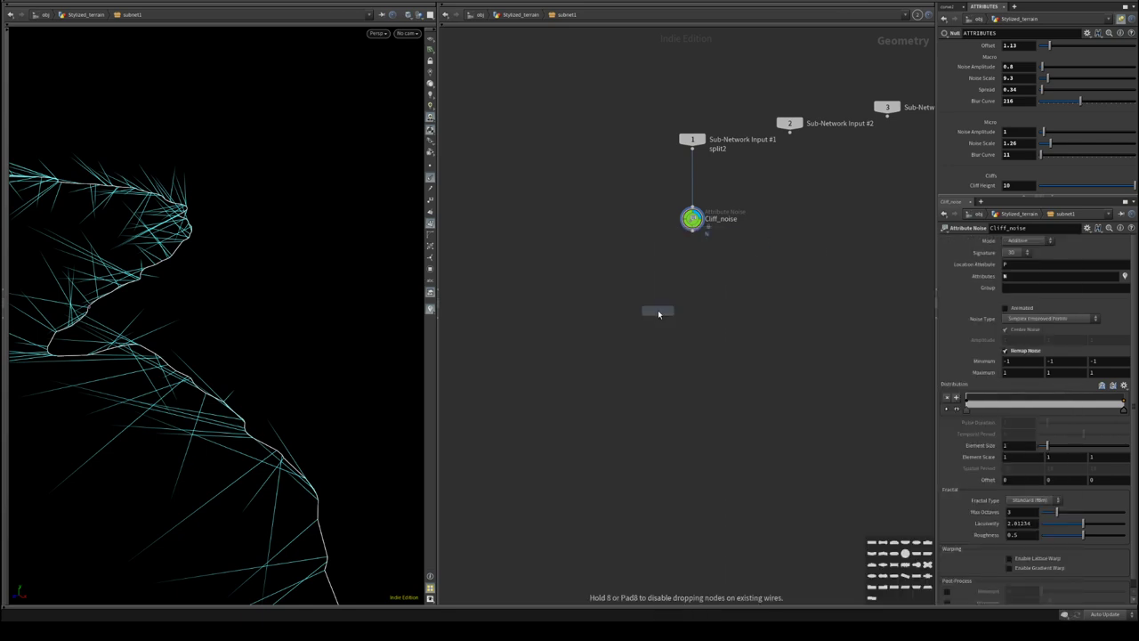
click(658, 309)
drag(658, 311, 701, 387)
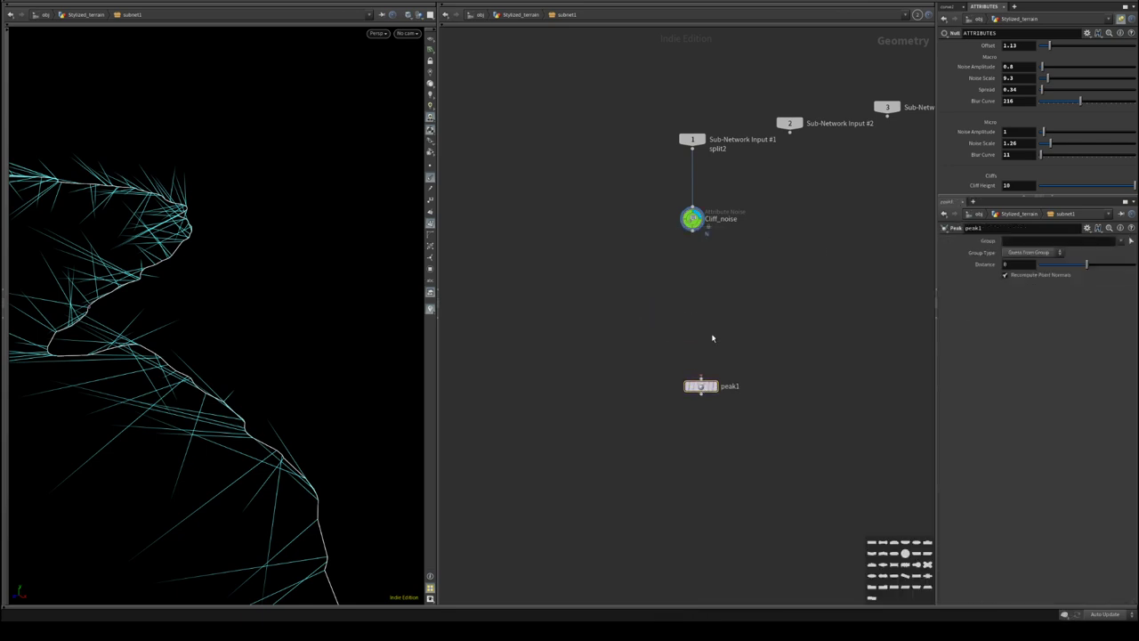
- Add an Attribute Blur node between Cliff_noise and the Peak node, fed by Cliff_noise, and display it
key(Tab)
text(blur)
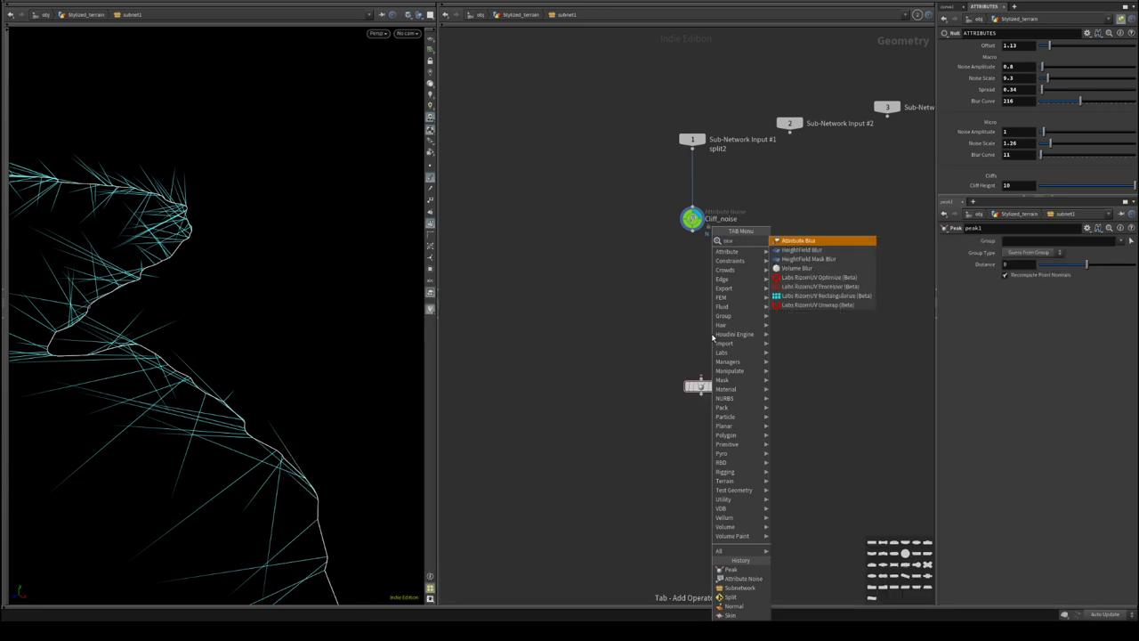
click(821, 241)
click(723, 290)
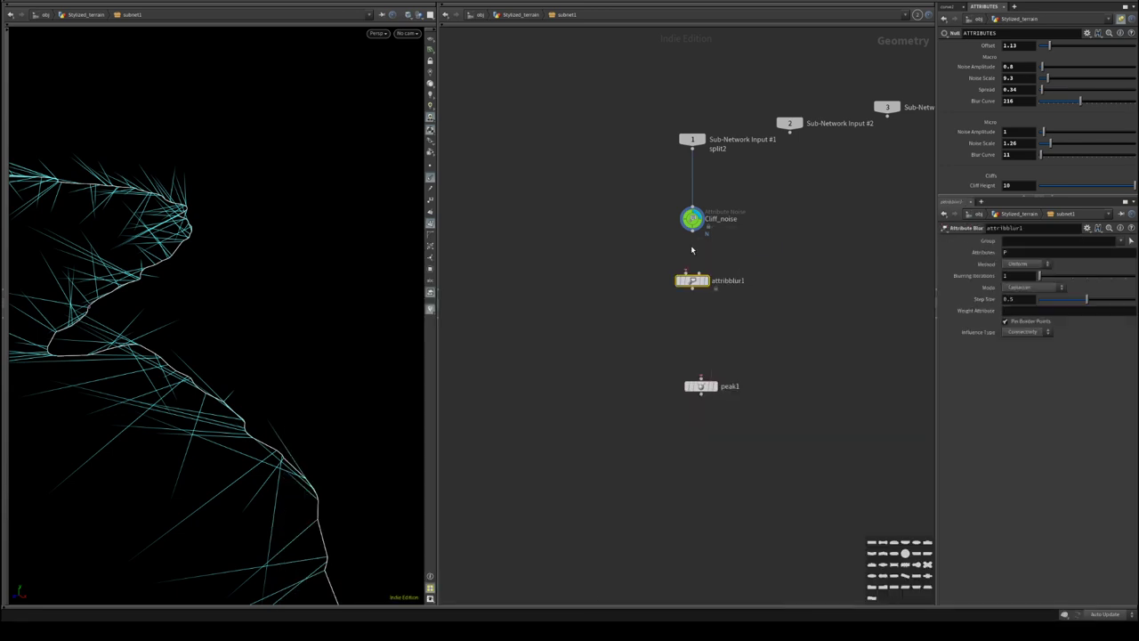
click(707, 281)
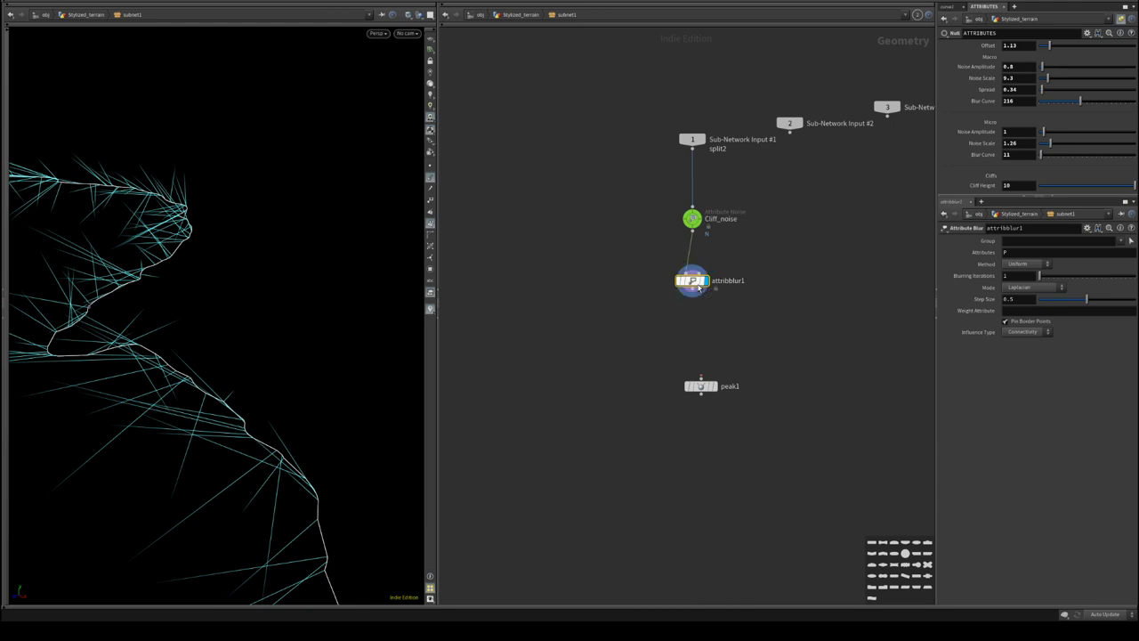
- Blur the N attribute with 69 iterations and Pin Border Points disabled, and inspect the smoothed normals
double_click(1023, 252)
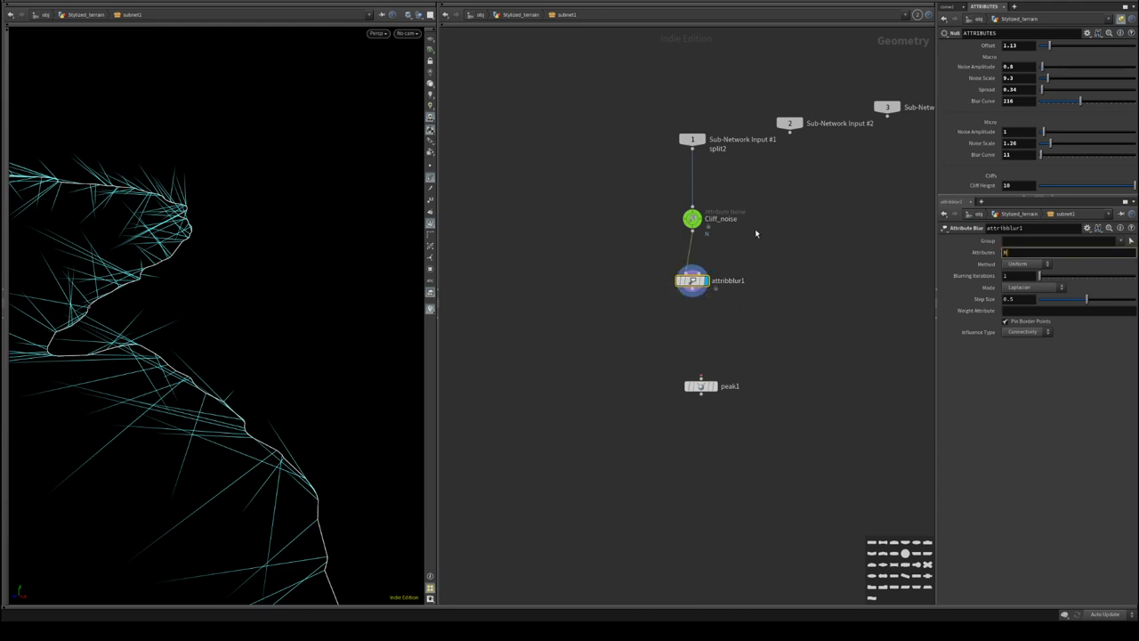
key(Return)
drag(1040, 276, 1130, 278)
click(1037, 324)
drag(228, 277, 315, 321)
mouse_move(1100, 277)
mouse_down()
mouse_move(1048, 283)
mouse_move(1105, 276)
mouse_up()
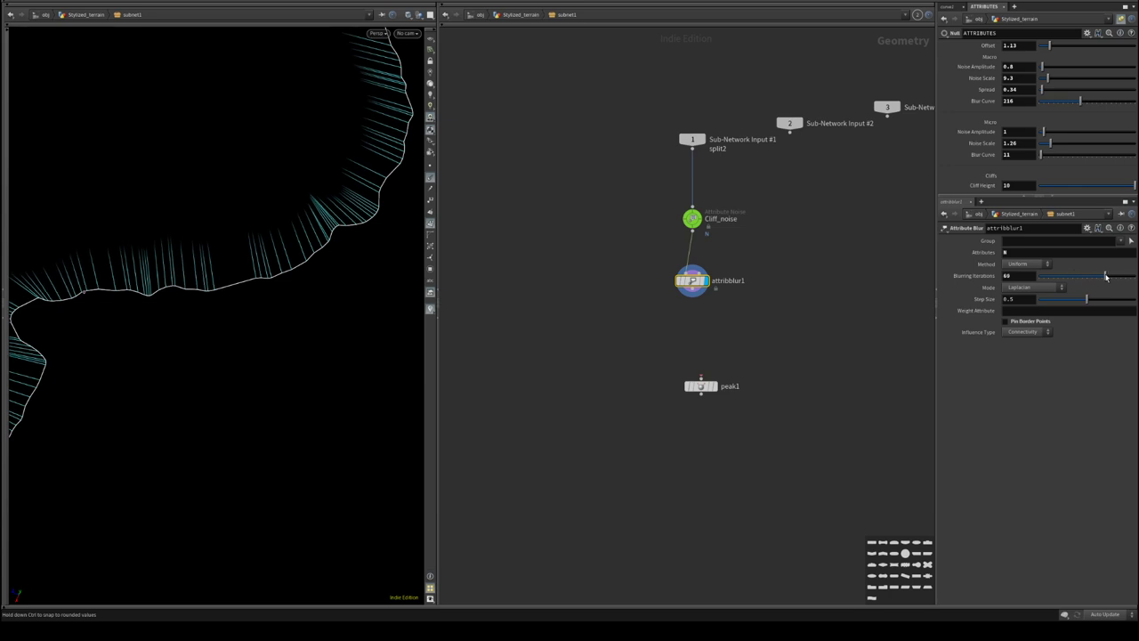
drag(151, 209, 239, 290)
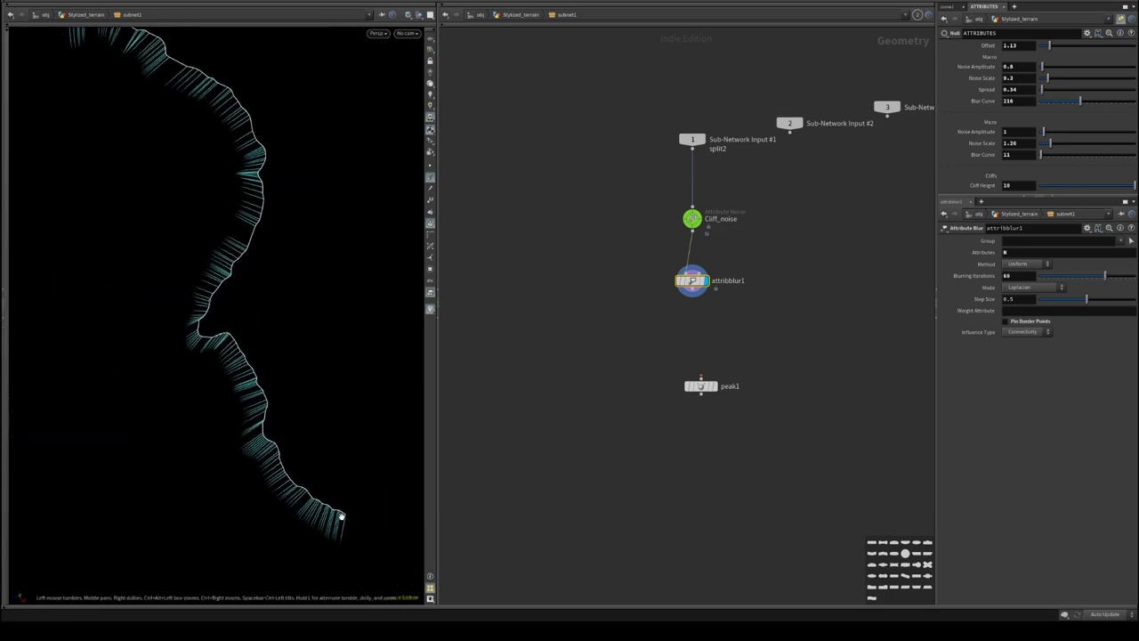
mouse_move(242, 281)
mouse_down()
mouse_move(228, 279)
mouse_move(275, 282)
mouse_move(240, 295)
mouse_up()
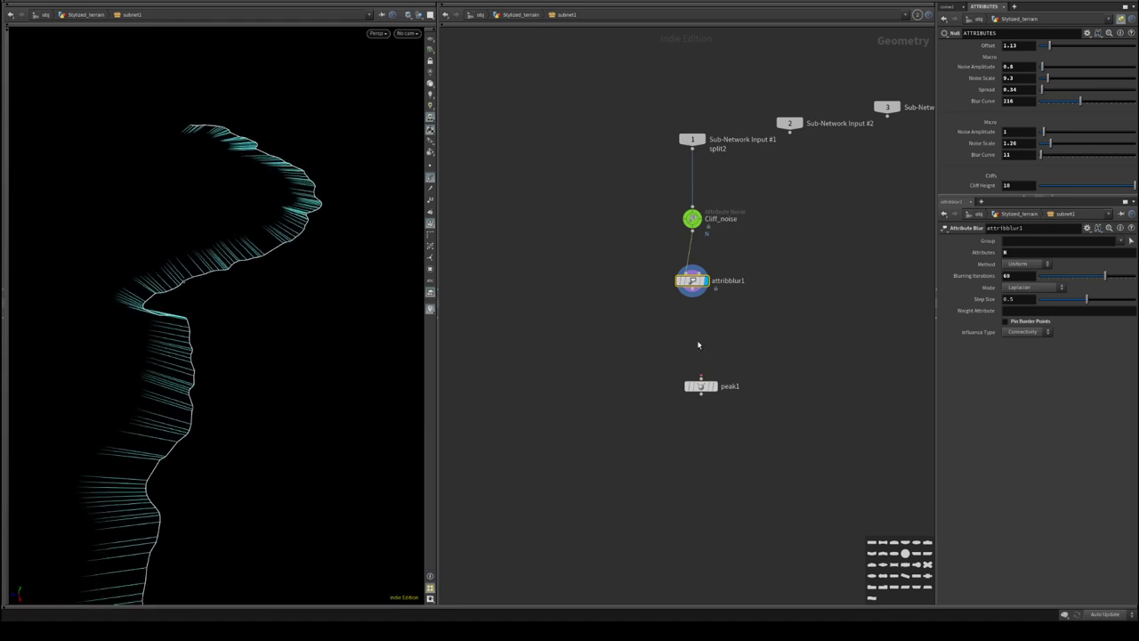
- Connect attribblur1 to peak1, display it, and offset the curve by about 5.05 with Recompute Point Normals disabled
drag(694, 294, 700, 379)
click(715, 386)
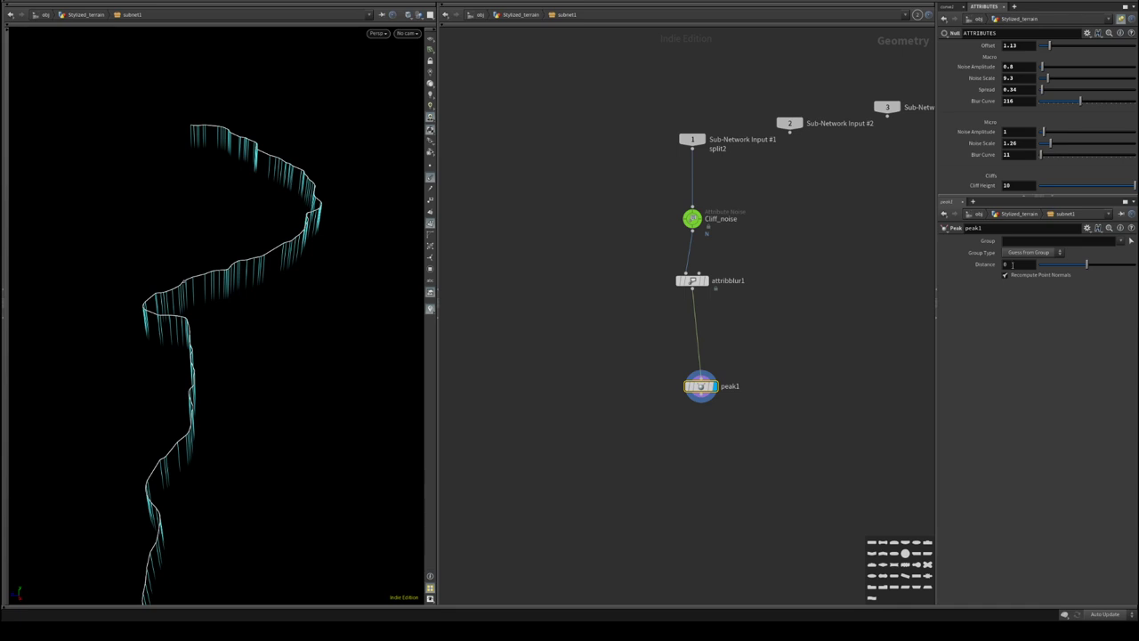
click(1012, 276)
drag(1087, 265, 1112, 268)
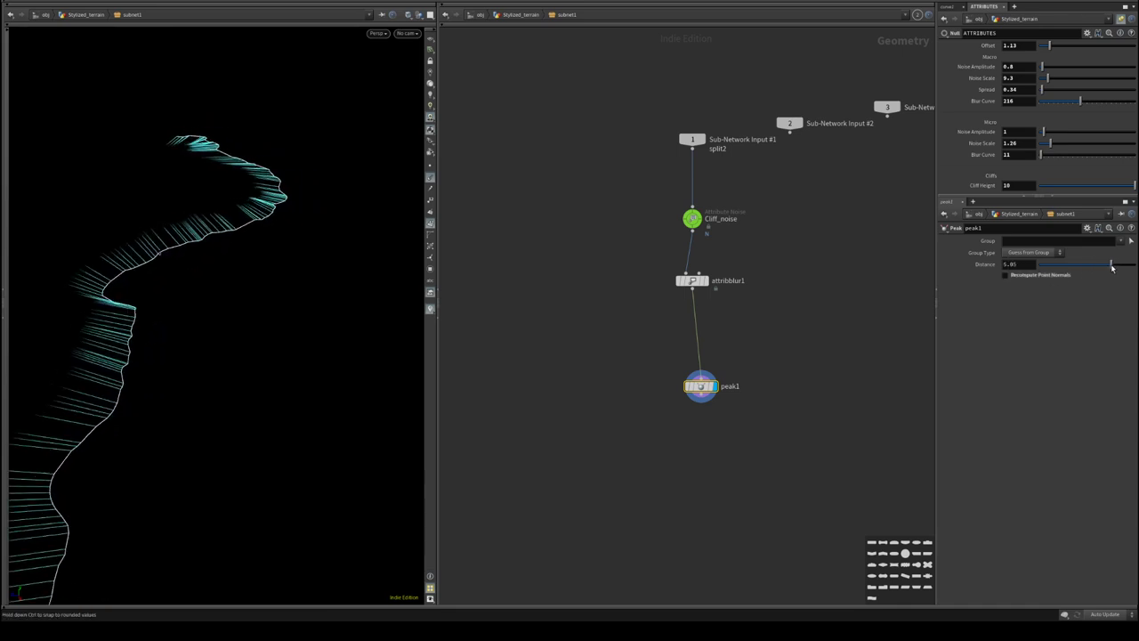
- Return to the Stylized_terrain network and rename the subnet1 subnetwork as PUSH_NORMALS
middle_drag(638, 285, 612, 306)
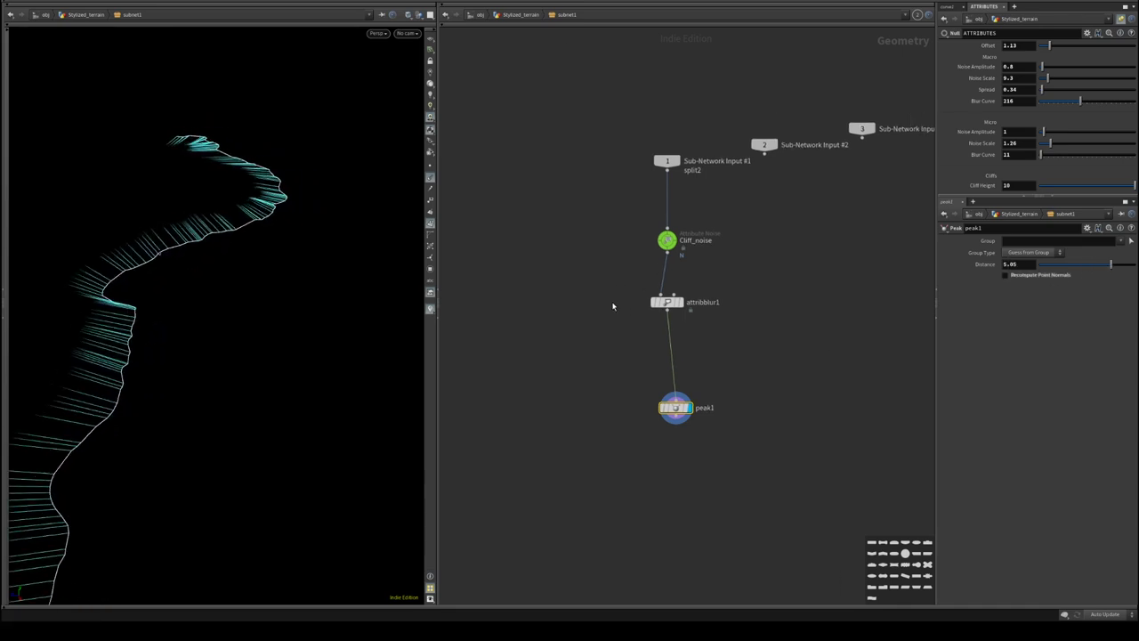
click(515, 15)
middle_drag(702, 281, 726, 189)
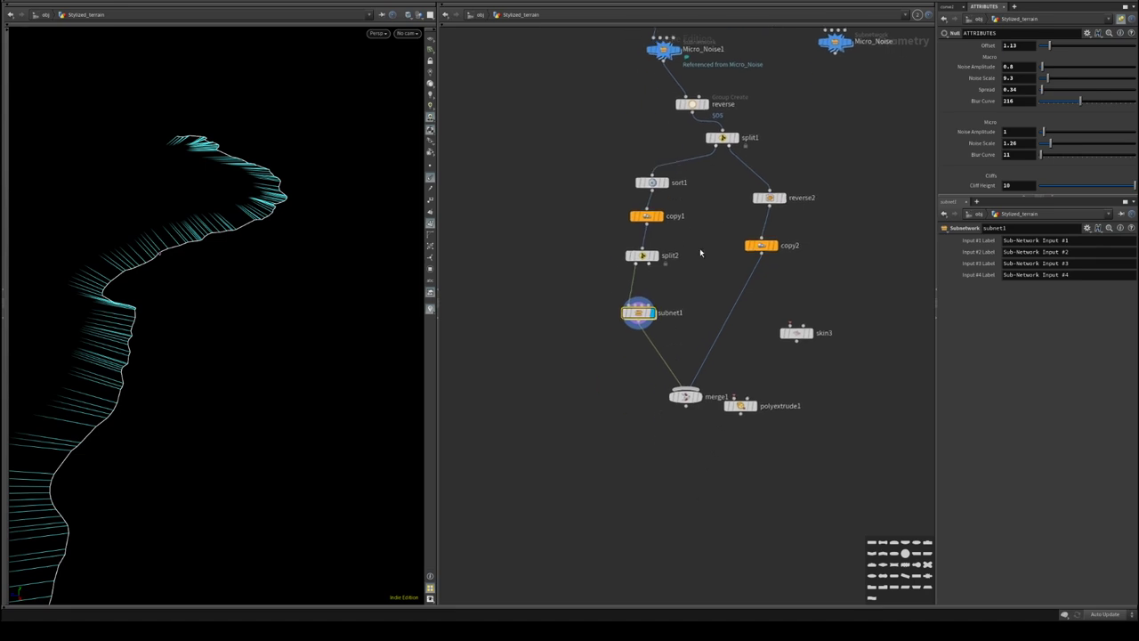
double_click(669, 309)
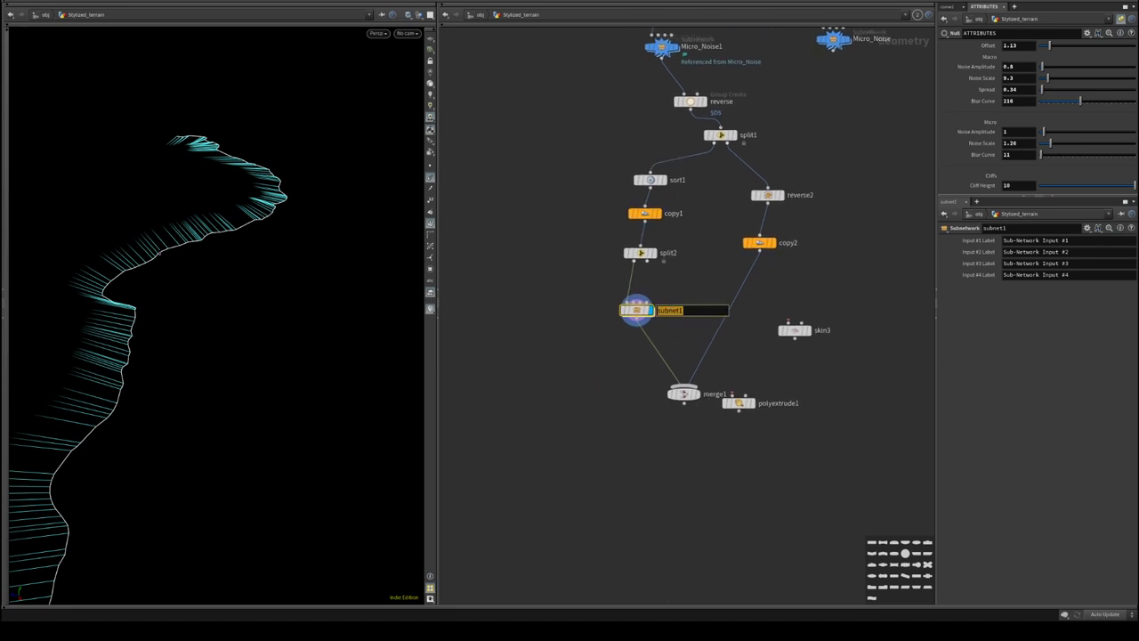
text(PUSH_NORMALS)
key(Return)
middle_drag(631, 407, 570, 437)
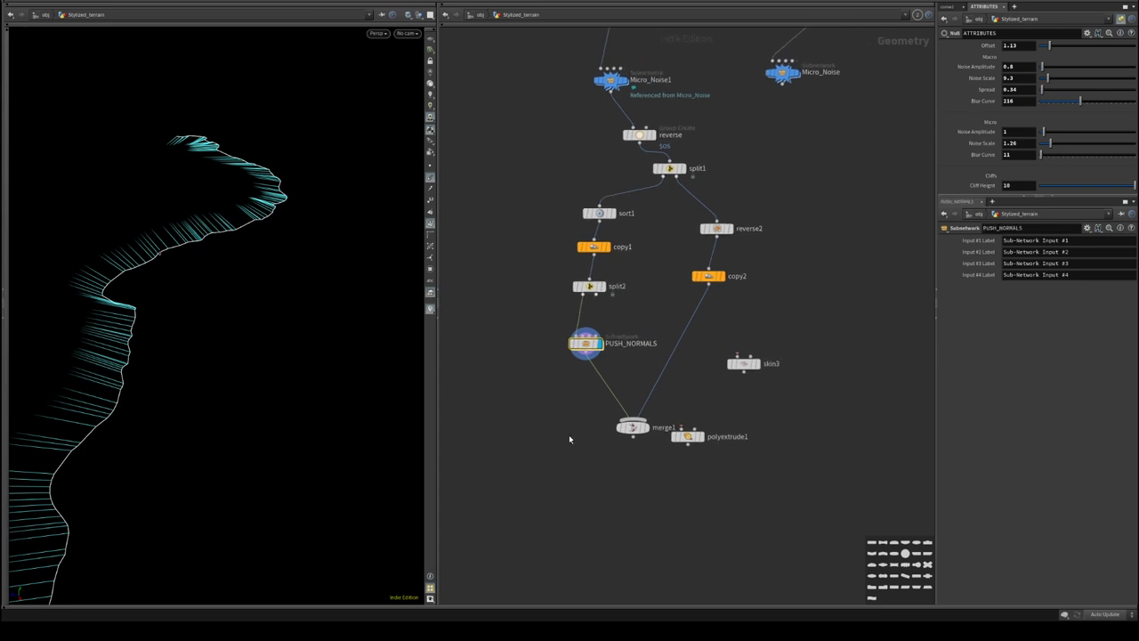
- Create a reference copy of PUSH_NORMALS, insert it between copy2 and merge1, and save the scene
right_click(592, 331)
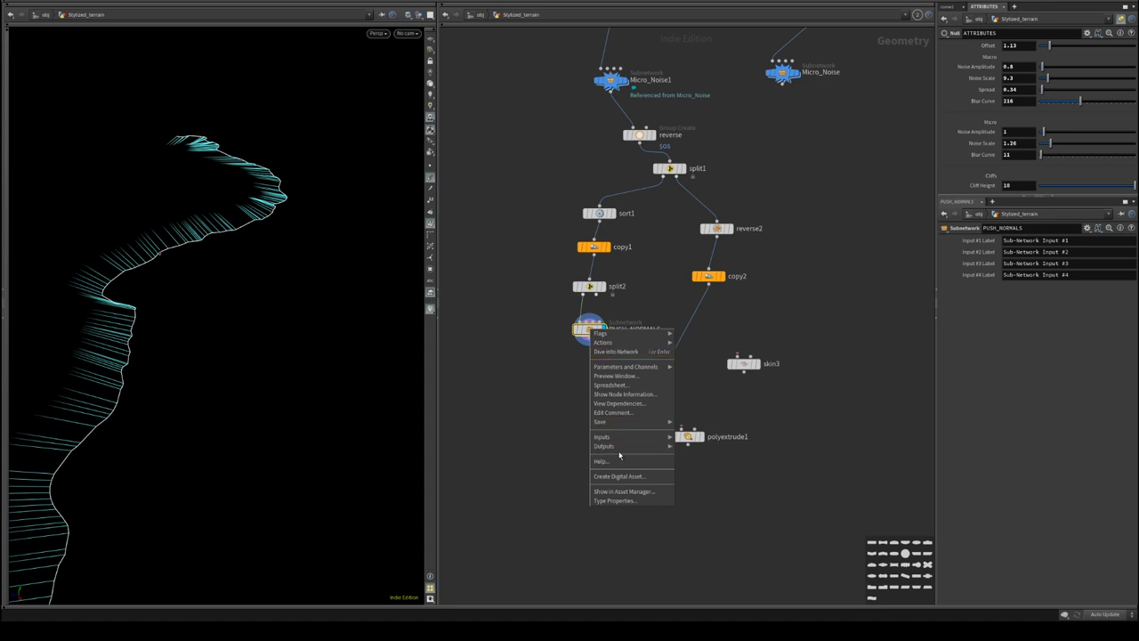
mouse_move(663, 343)
click(704, 389)
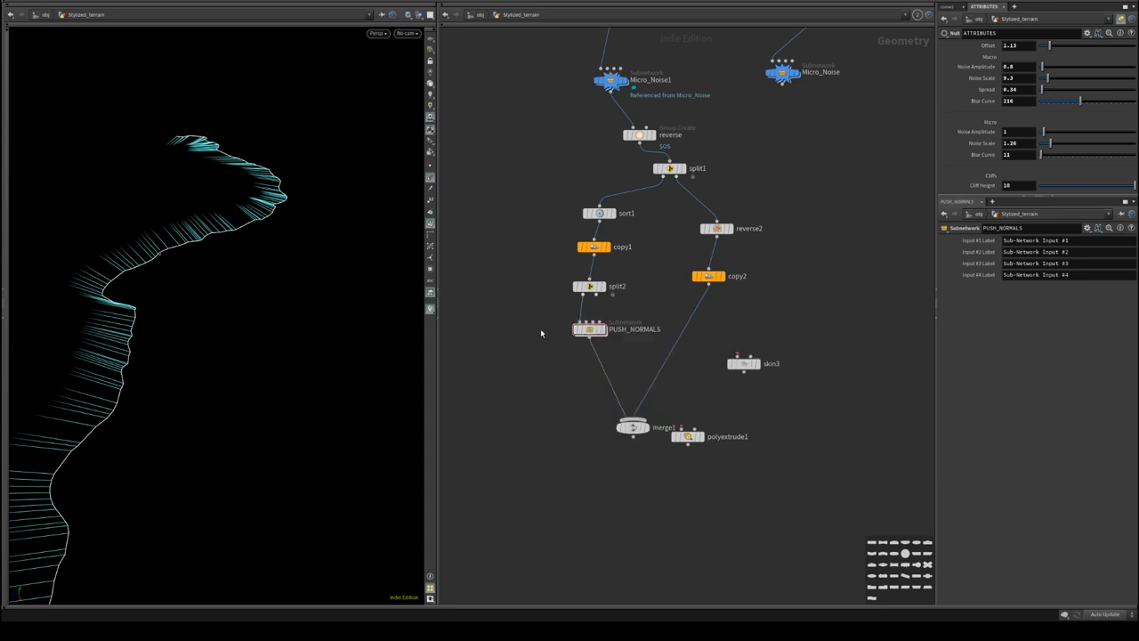
drag(650, 367, 703, 318)
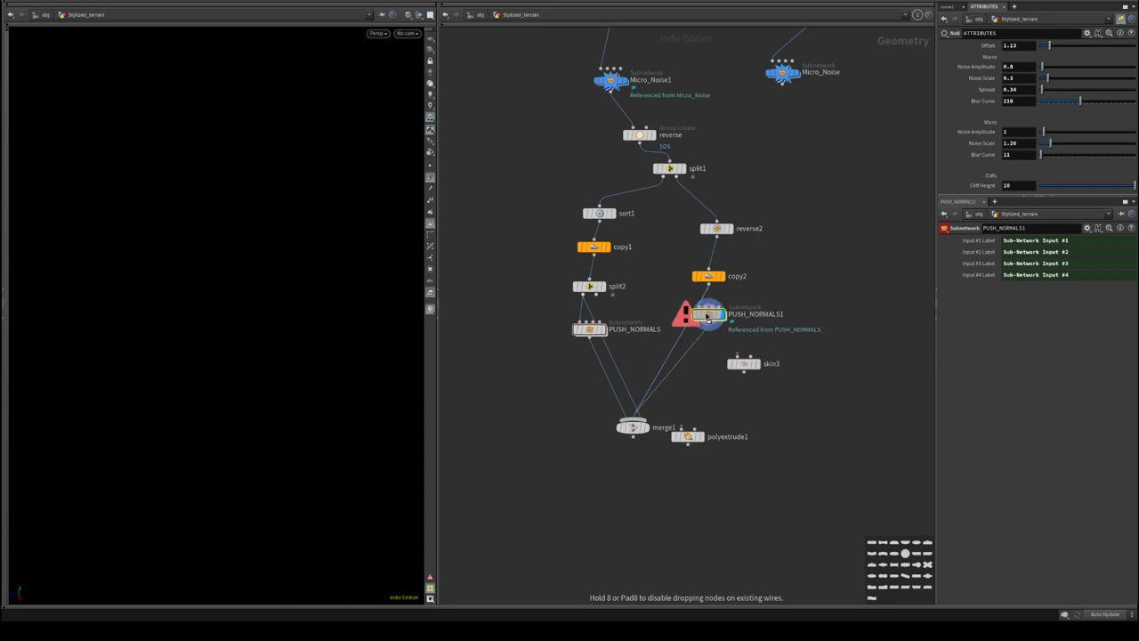
key(ctrl+s)
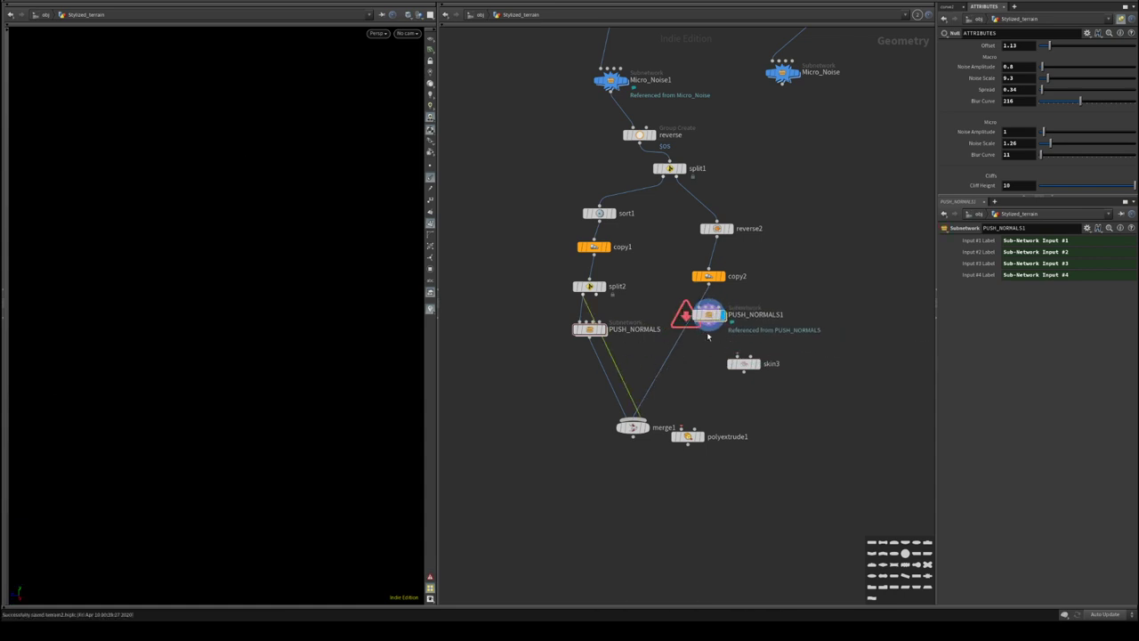
drag(708, 316, 687, 318)
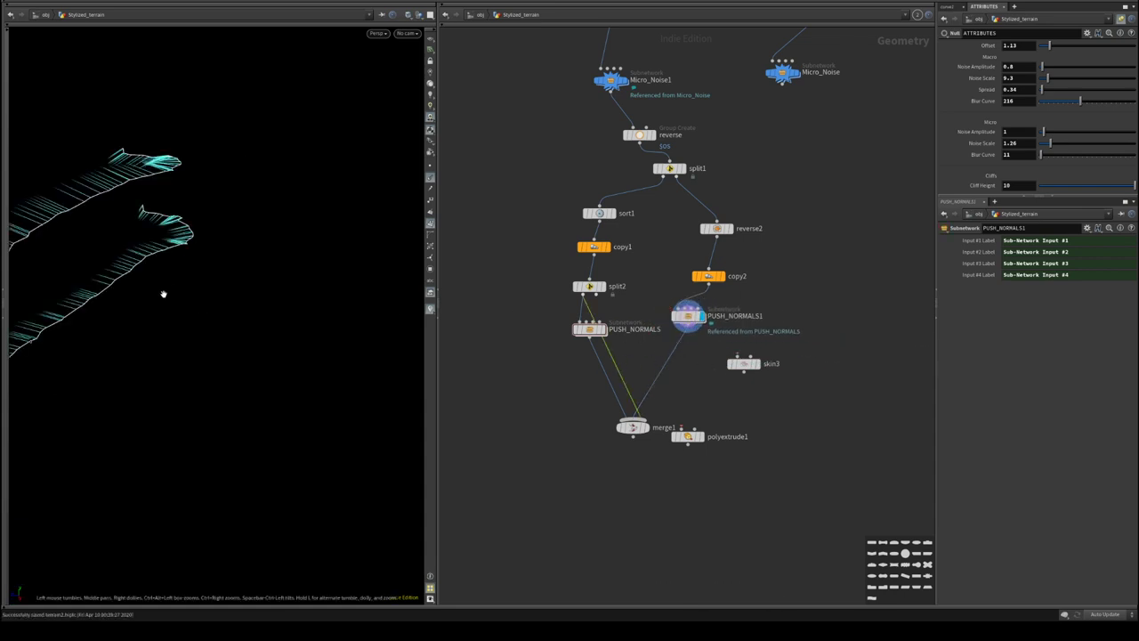
drag(163, 293, 290, 341)
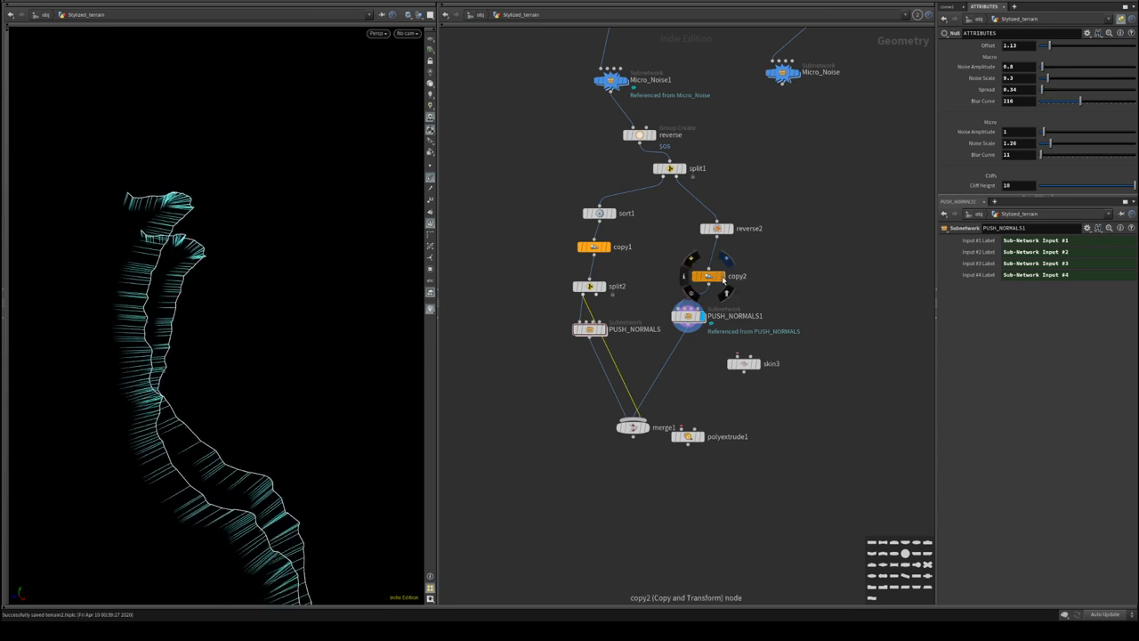
- Duplicate split2, insert the copy between copy2 and PUSH_NORMALS1, and display merge1
click(589, 287)
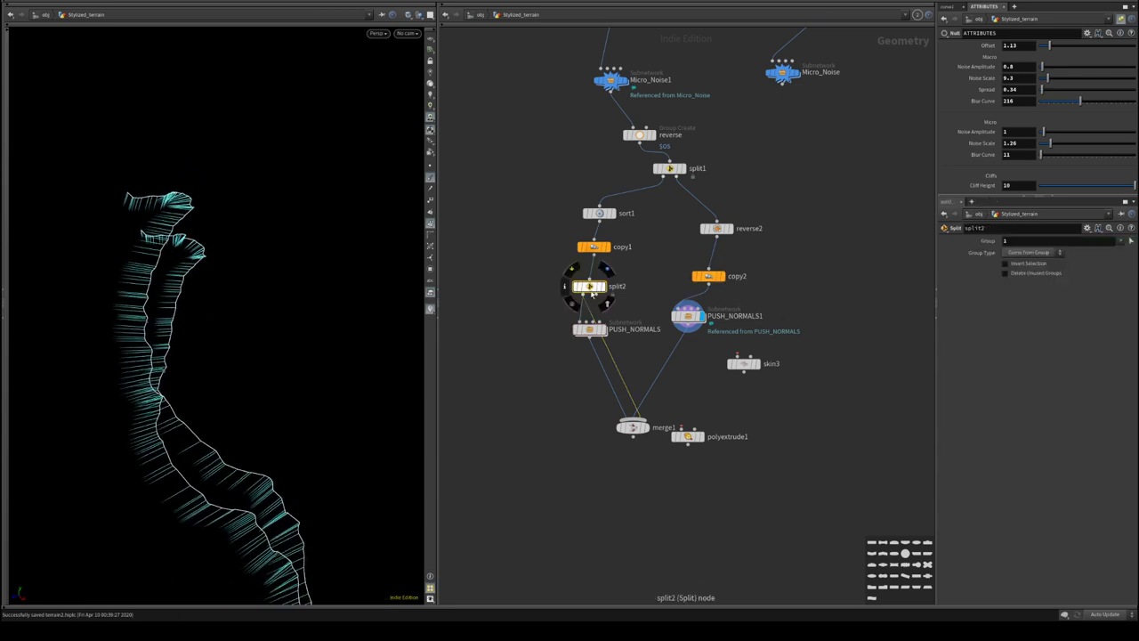
alt+drag(589, 290, 712, 258)
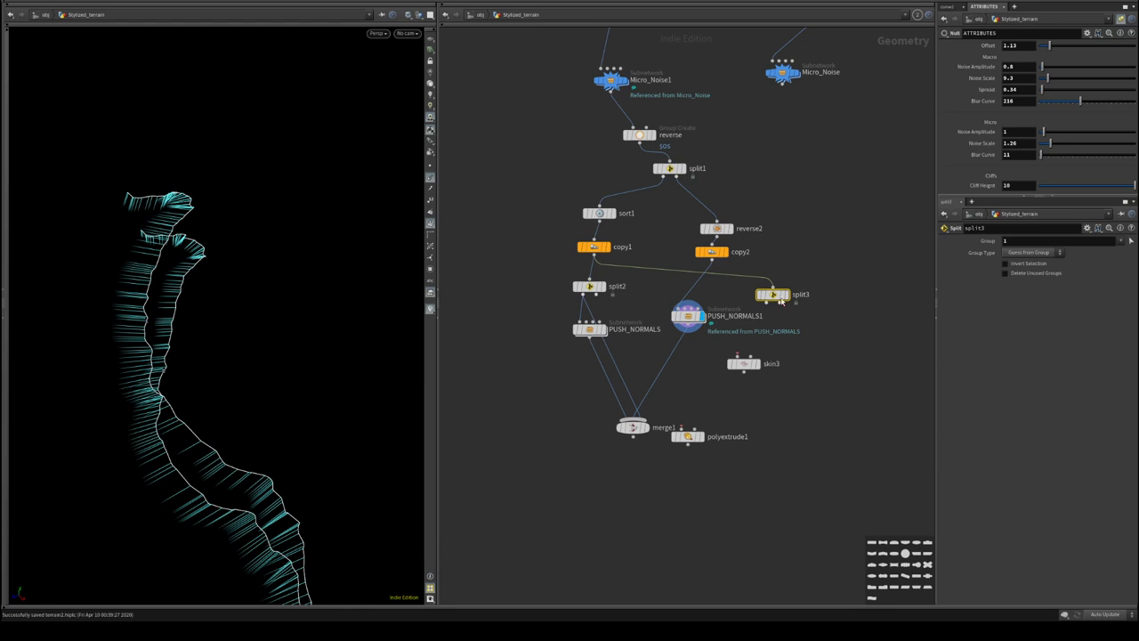
drag(772, 295, 708, 319)
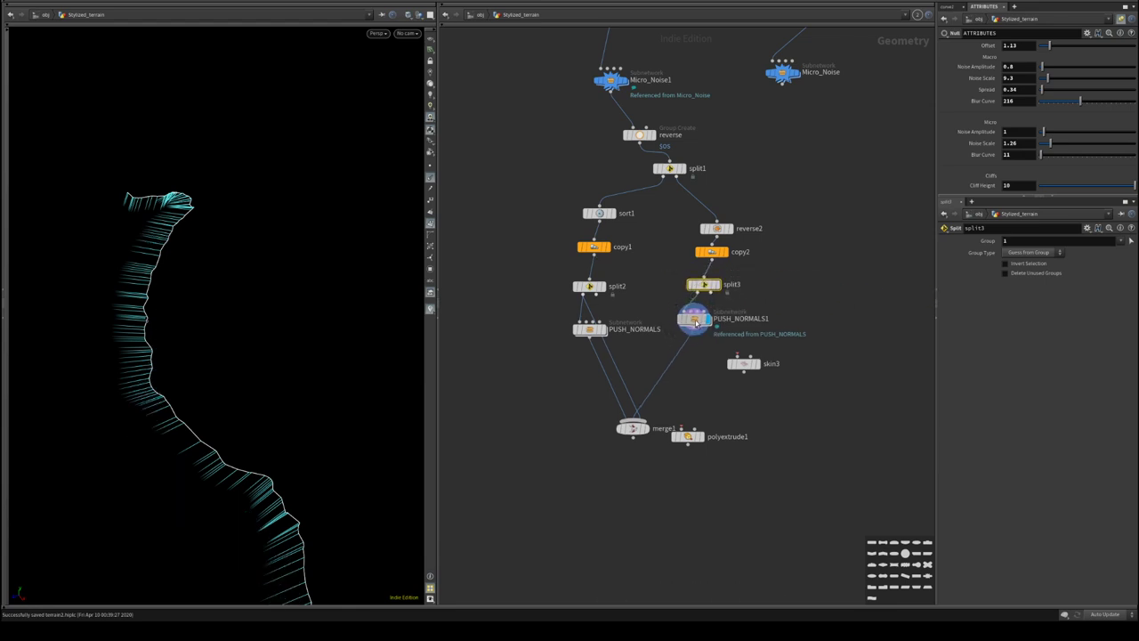
click(604, 329)
click(646, 429)
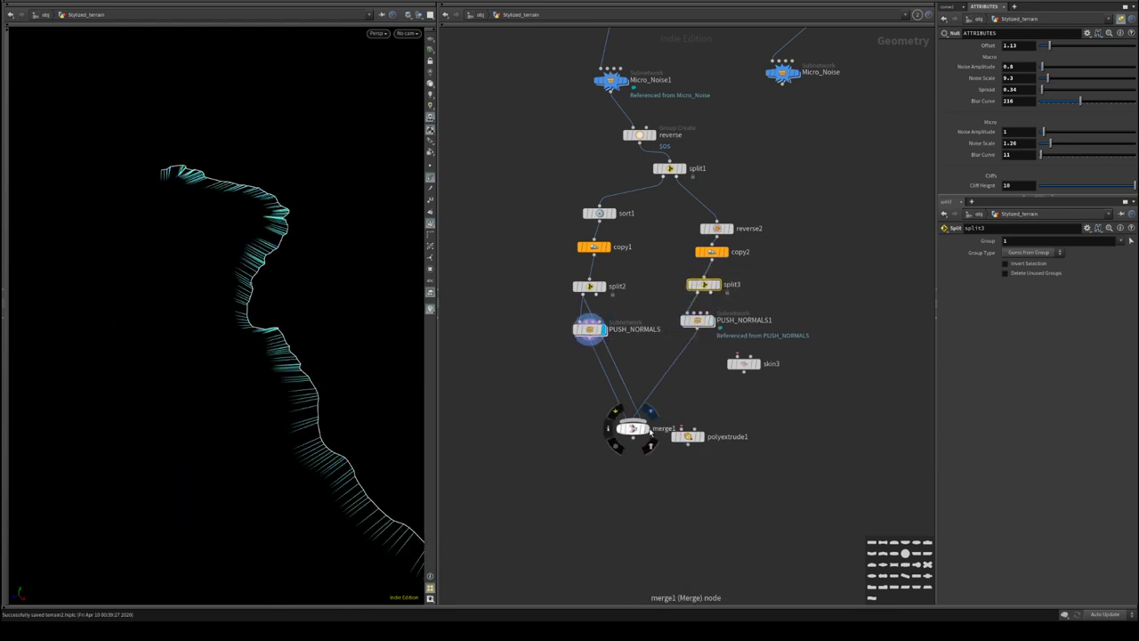
drag(329, 353, 268, 297)
middle_drag(646, 381, 644, 411)
scroll(641, 408, up, 3)
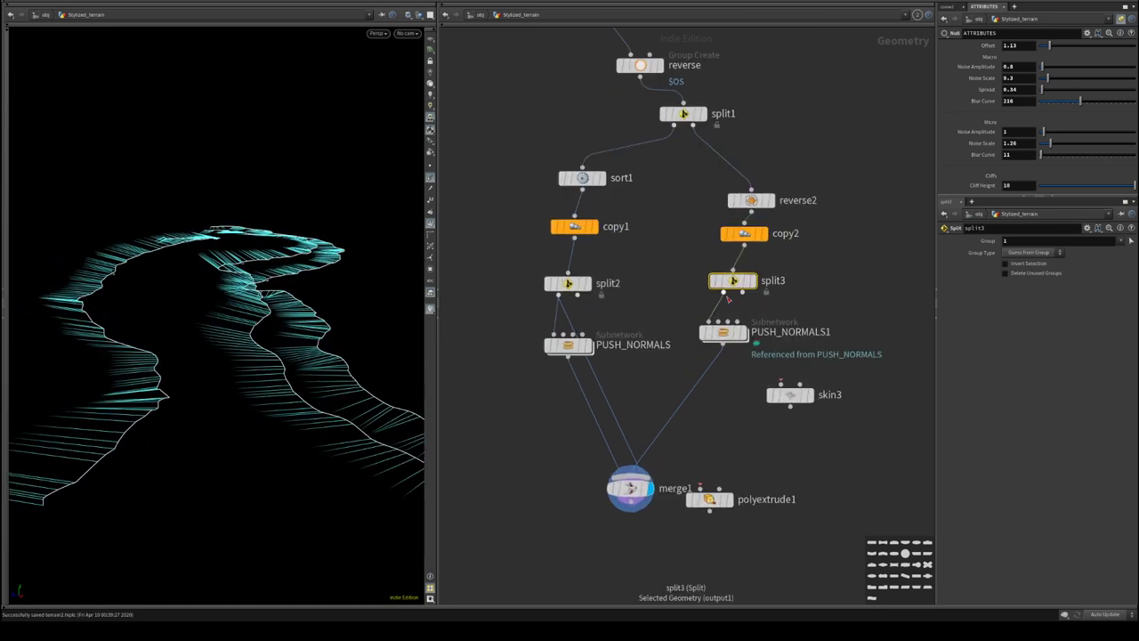
- Wire the second outputs of split2 and split3 into merge1 and inspect the merged curves
drag(566, 313, 578, 296)
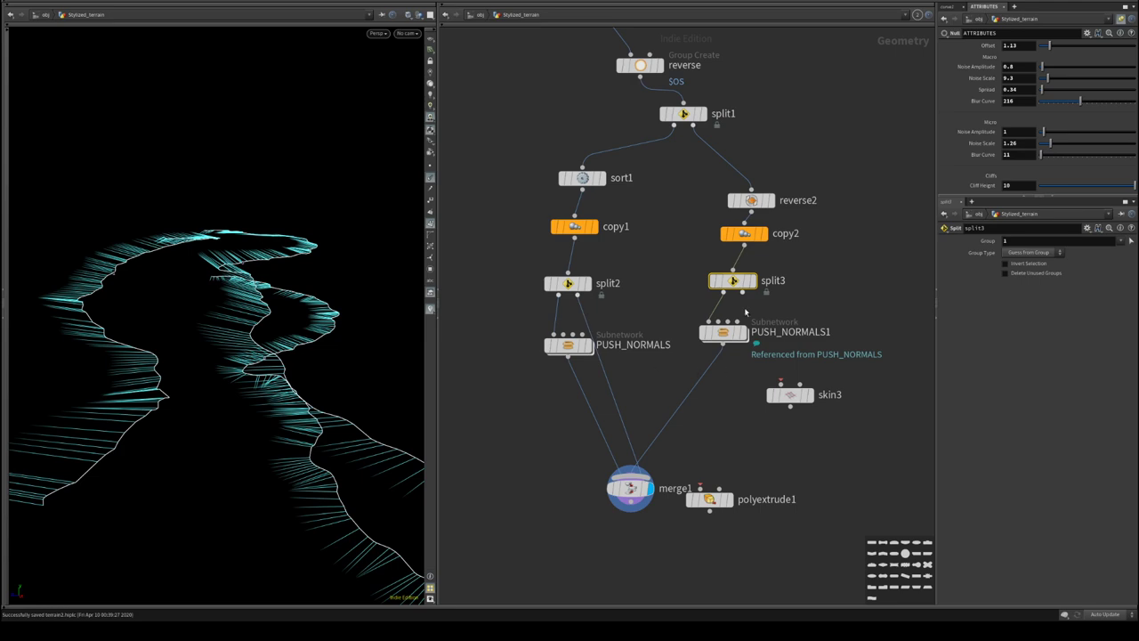
drag(744, 294, 632, 481)
drag(216, 427, 218, 366)
drag(304, 330, 322, 361)
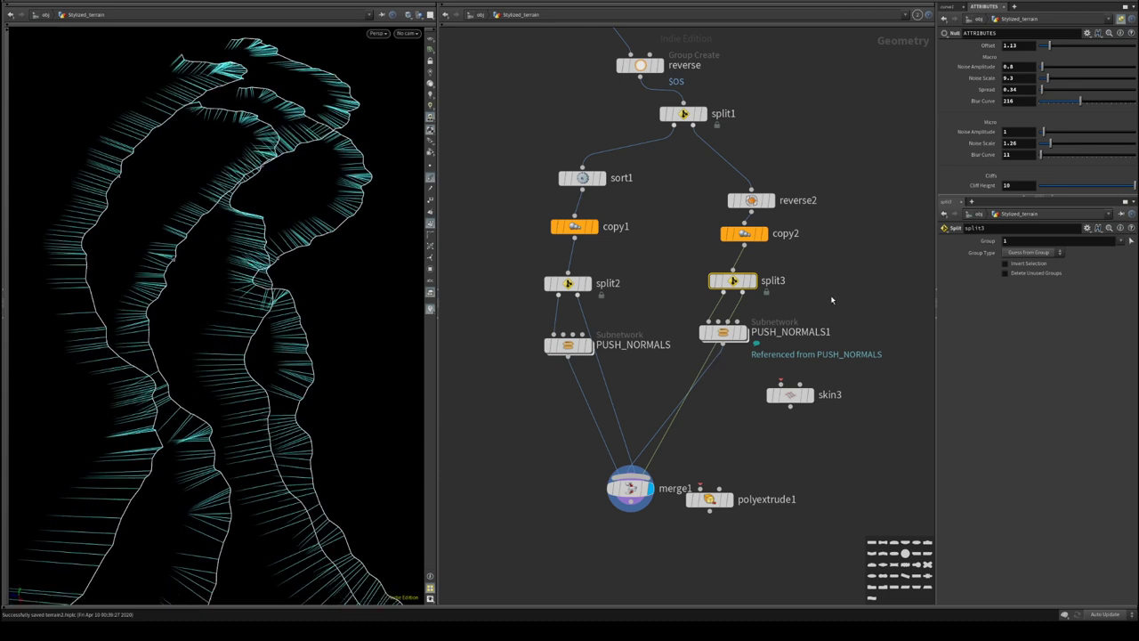
- Move PUSH_NORMALS1 and split3 aside so their wires into merge1 are clearly separated
middle_drag(798, 292, 765, 342)
mouse_move(719, 252)
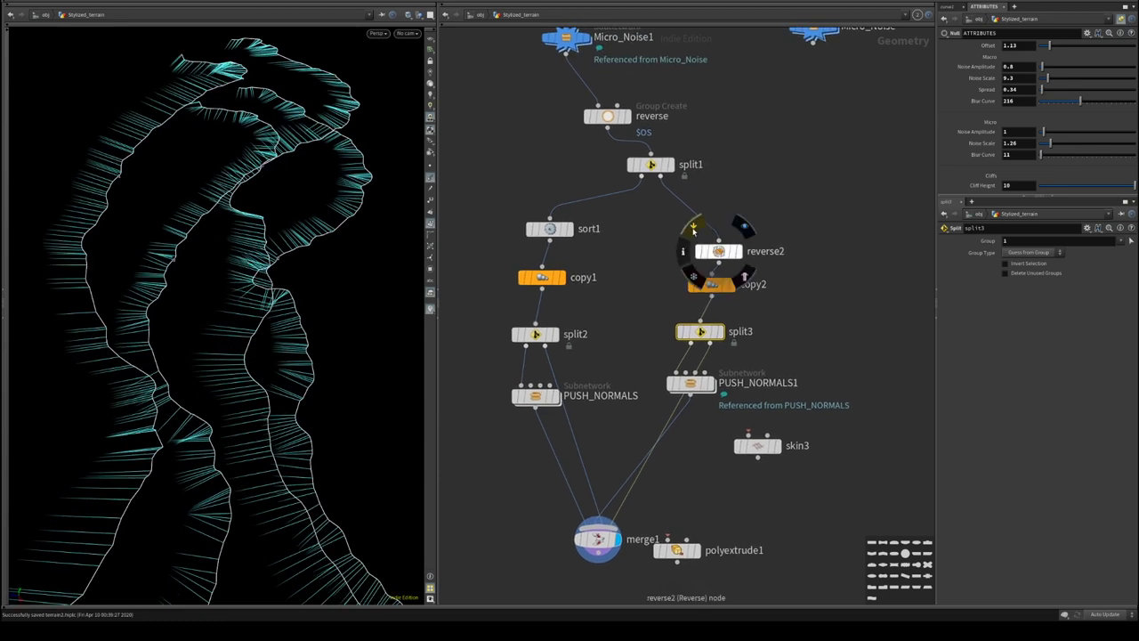
middle_drag(608, 359, 616, 269)
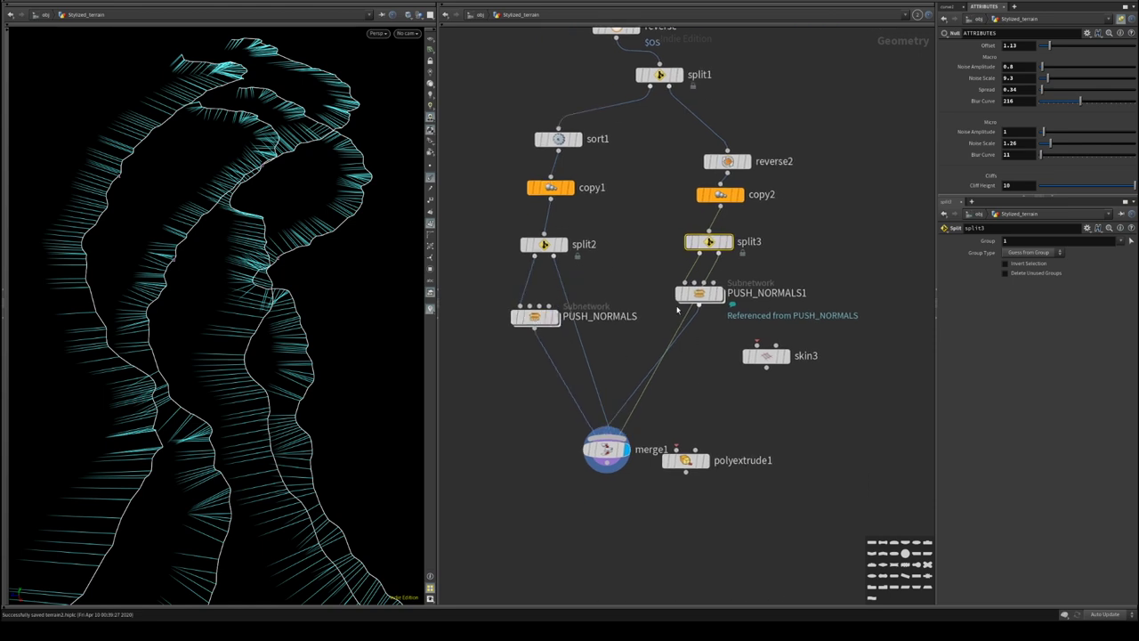
drag(690, 293, 789, 296)
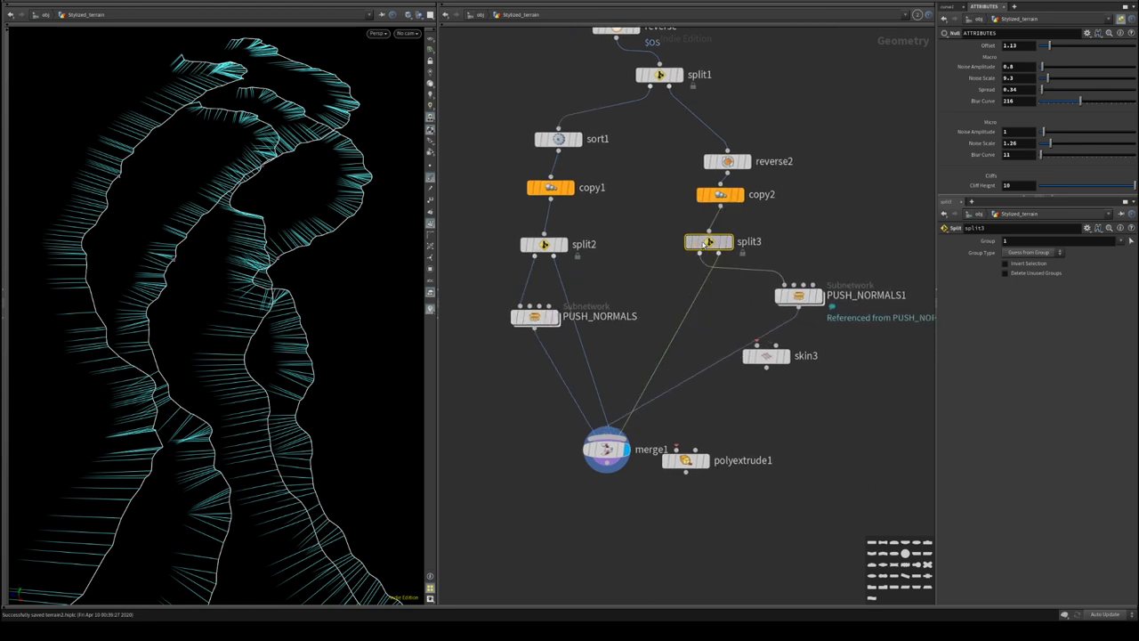
mouse_move(703, 244)
mouse_down()
mouse_move(801, 246)
mouse_move(721, 243)
mouse_up()
- Delete the unused skin3 and polyextrude1 nodes
drag(768, 357, 820, 459)
click(818, 451)
key(Delete)
click(687, 460)
key(Delete)
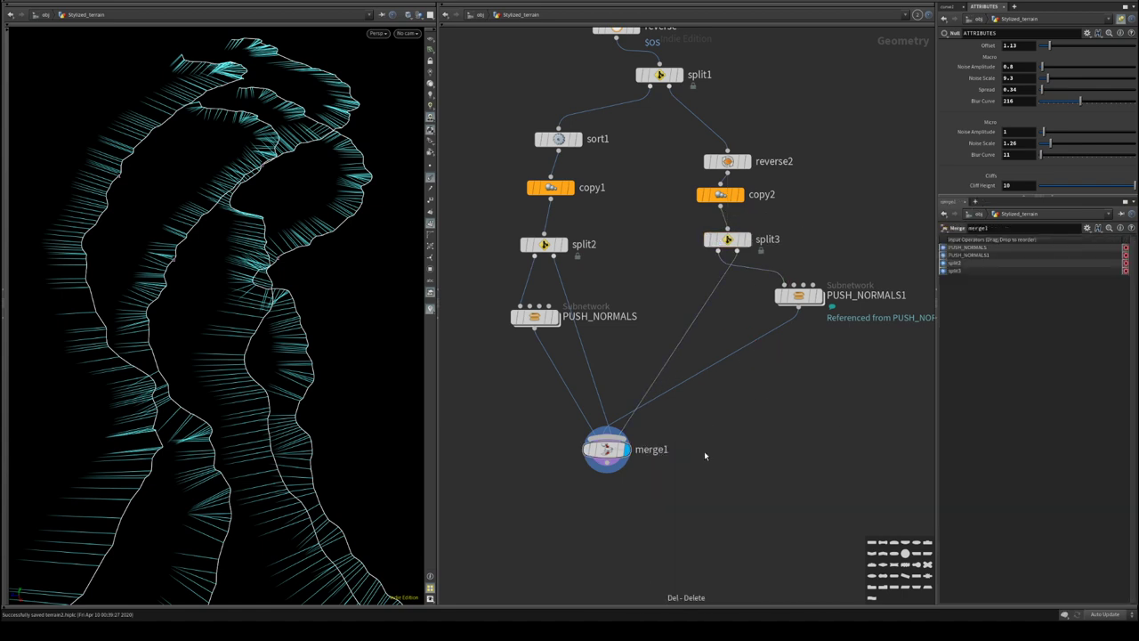
- Compare the displayed curves of split2 and PUSH_NORMALS, and look inside the PUSH_NORMALS subnetwork
click(564, 244)
click(558, 321)
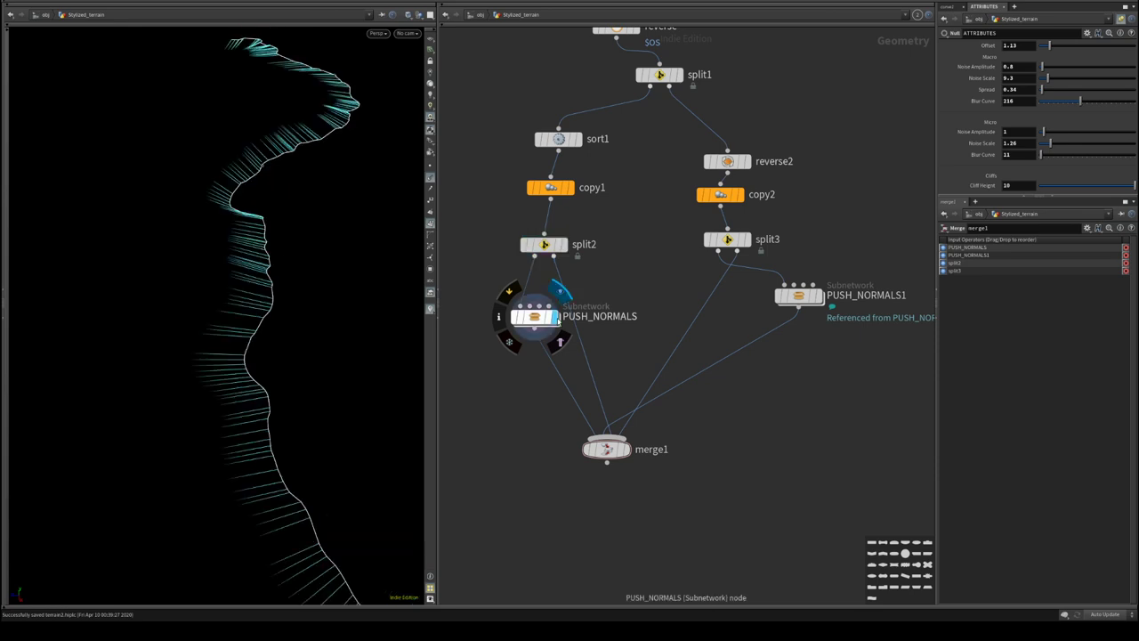
drag(303, 356, 298, 249)
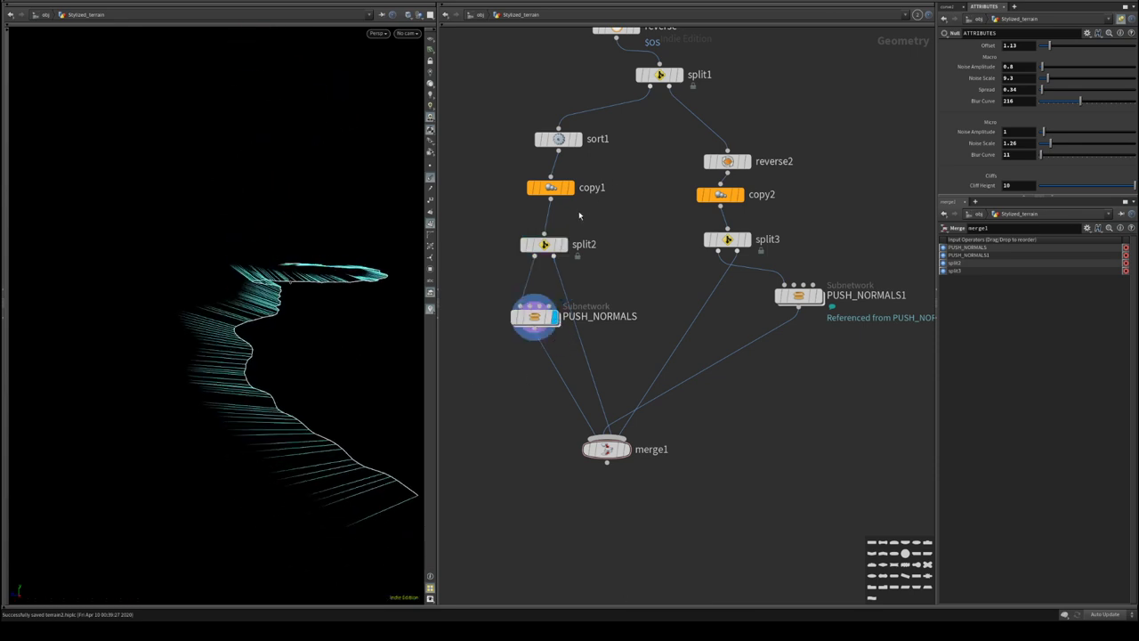
click(564, 244)
click(534, 317)
double_click(534, 318)
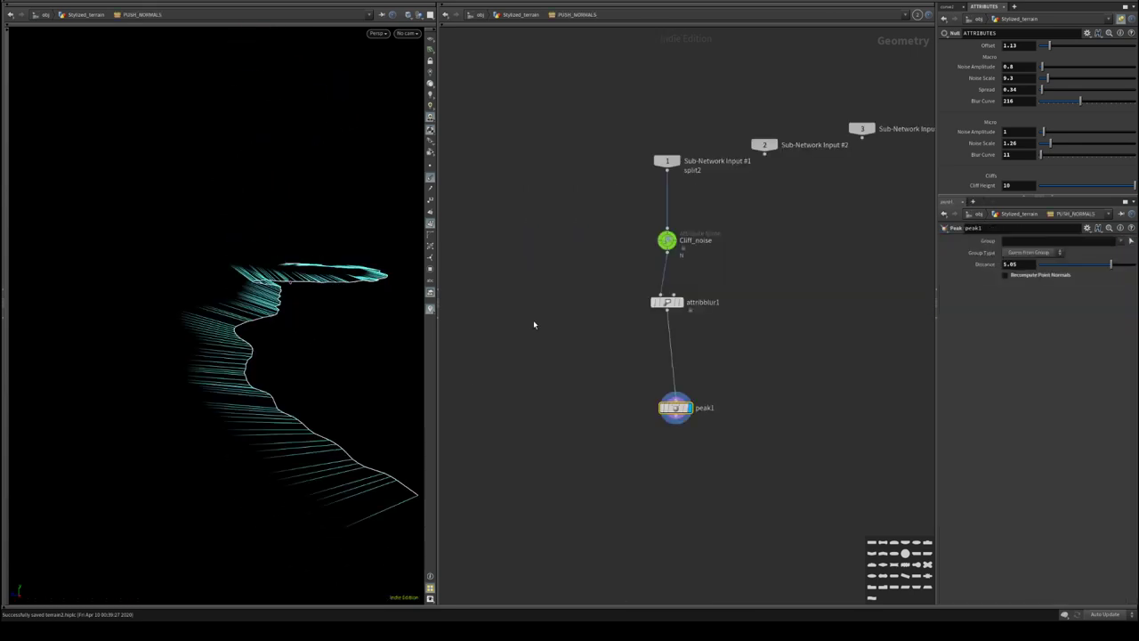
key(u)
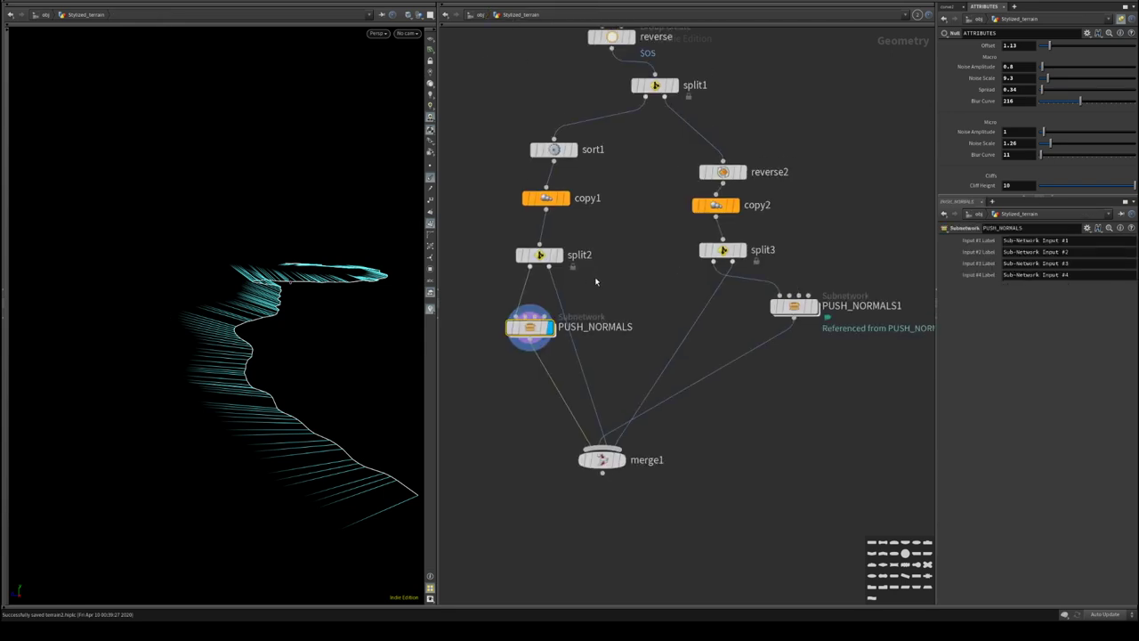
- Remove the direct wires from split2 and split3 into merge1
key(Delete)
drag(707, 336, 706, 335)
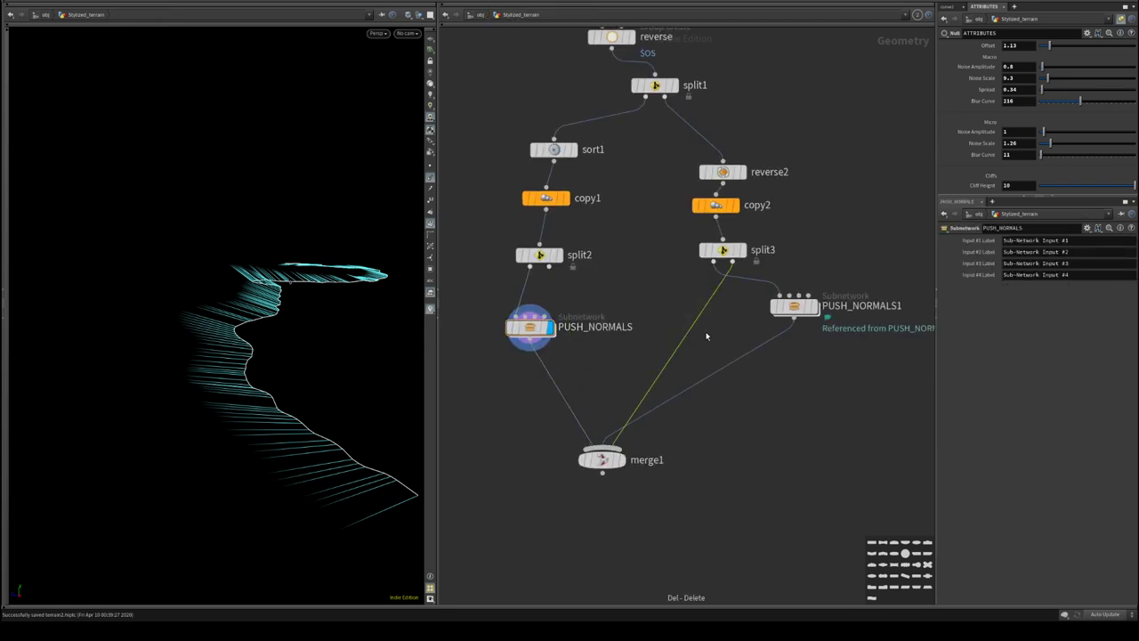
key(Delete)
- Display sort1, copy1 and split2 in turn to compare the base and raised curves
middle_drag(652, 261, 656, 350)
click(578, 239)
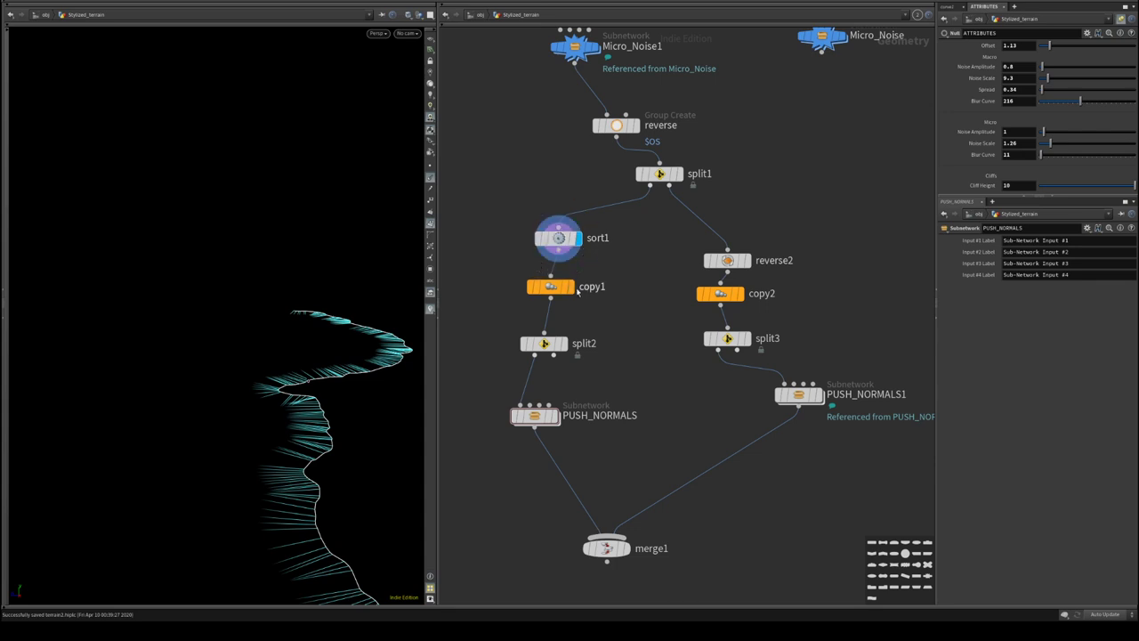
click(570, 287)
click(568, 344)
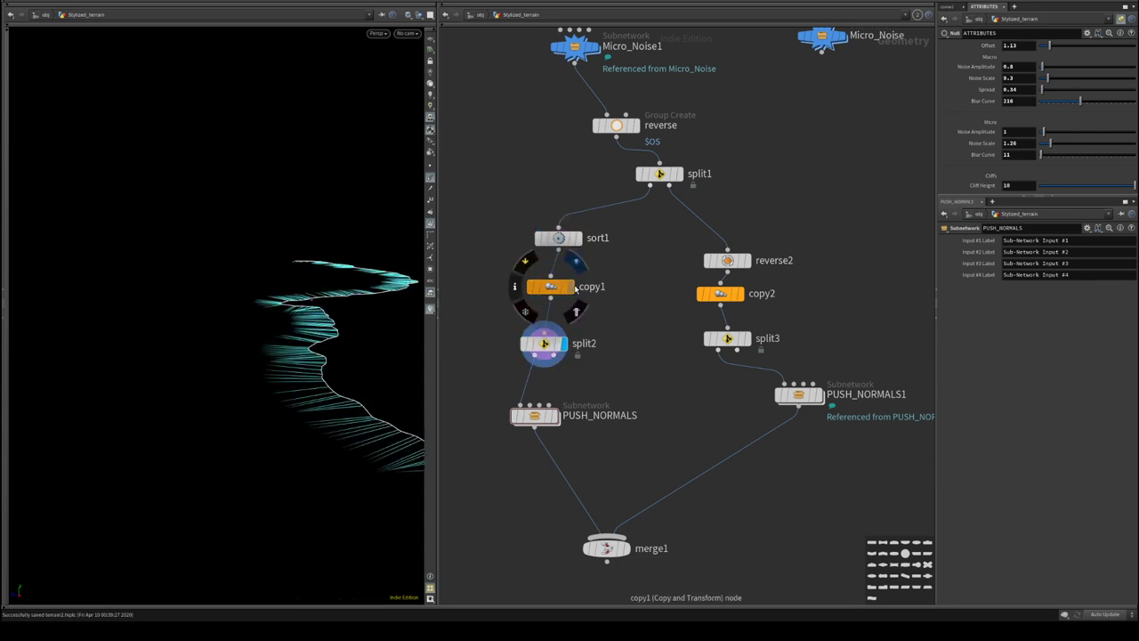
click(570, 286)
click(579, 238)
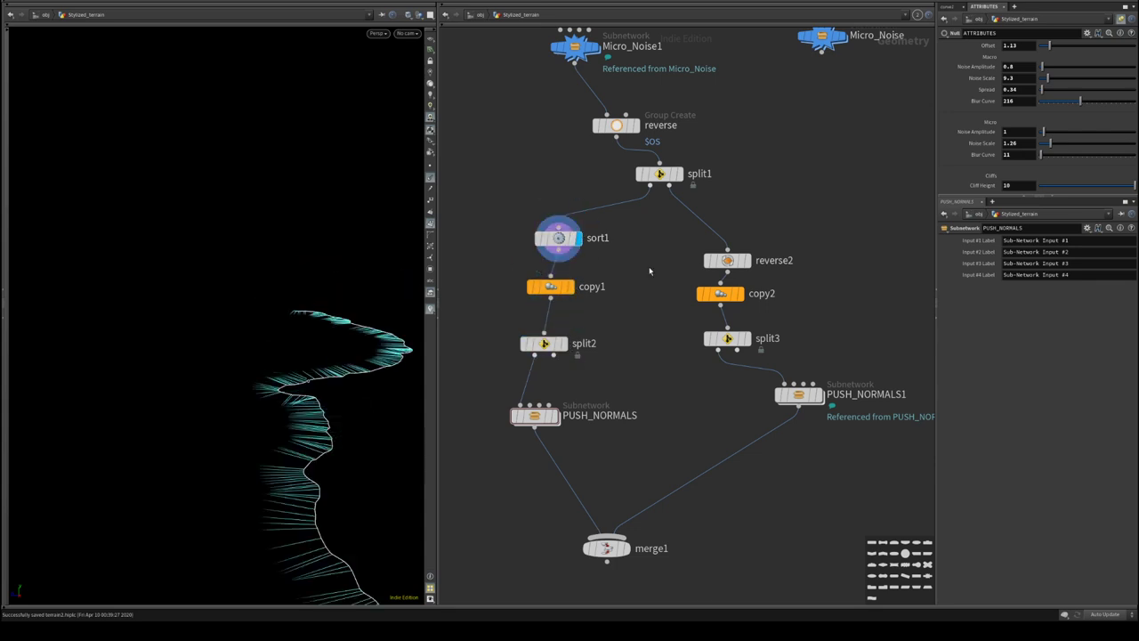
- Connect the second output of split1 to merge1 and display the merged curves
click(679, 174)
drag(660, 184, 612, 534)
click(626, 549)
drag(231, 371, 265, 382)
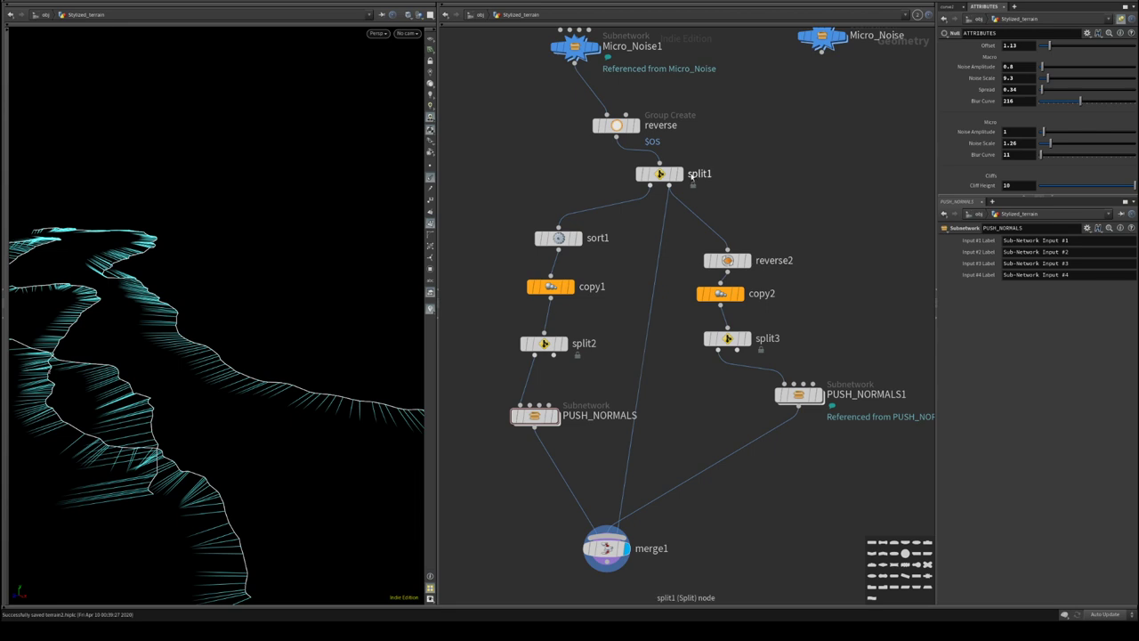
- Connect the first output of split1 to merge1 as well, and display merge1 to check all the curves
click(681, 175)
middle_drag(637, 249, 652, 310)
click(664, 250)
middle_drag(664, 398, 701, 221)
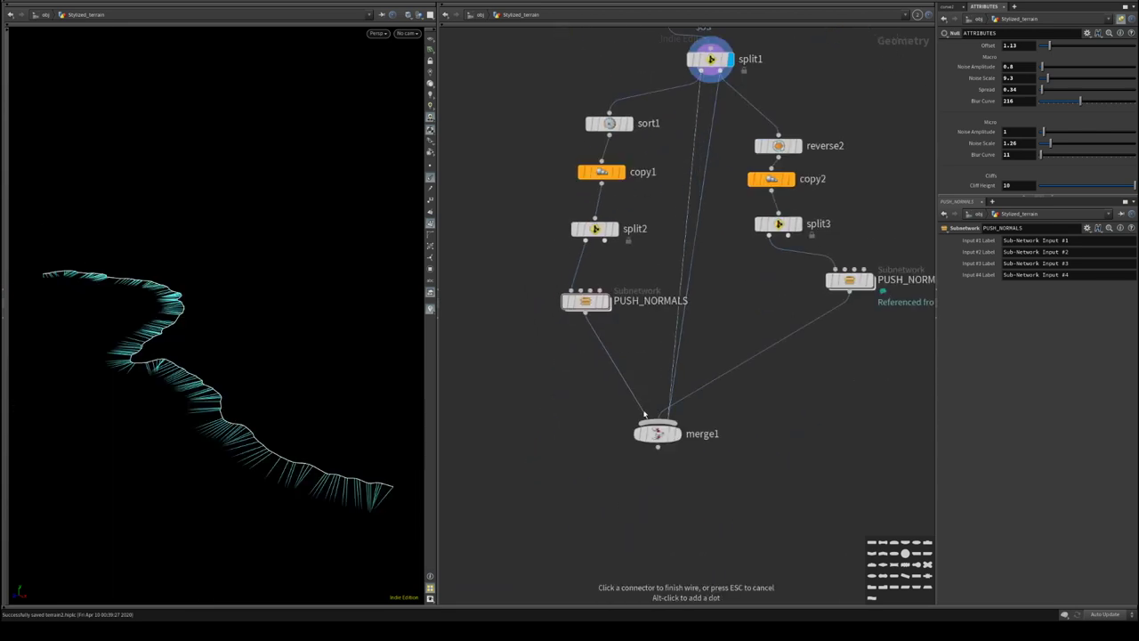
click(659, 419)
middle_drag(782, 203, 713, 311)
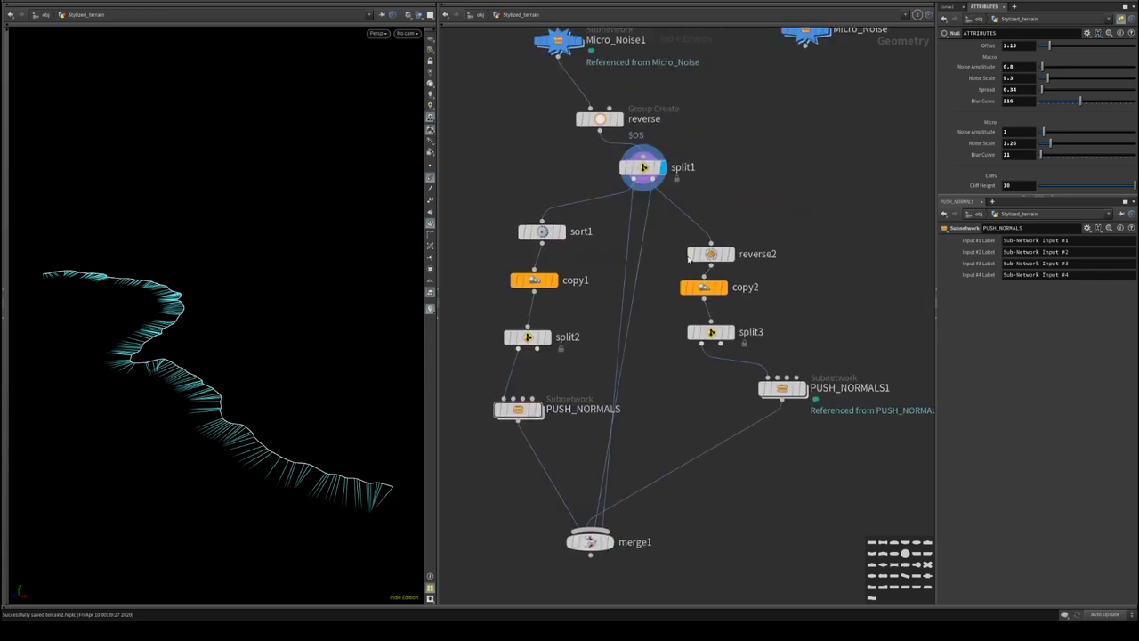
click(624, 550)
alt+drag(251, 379, 222, 415)
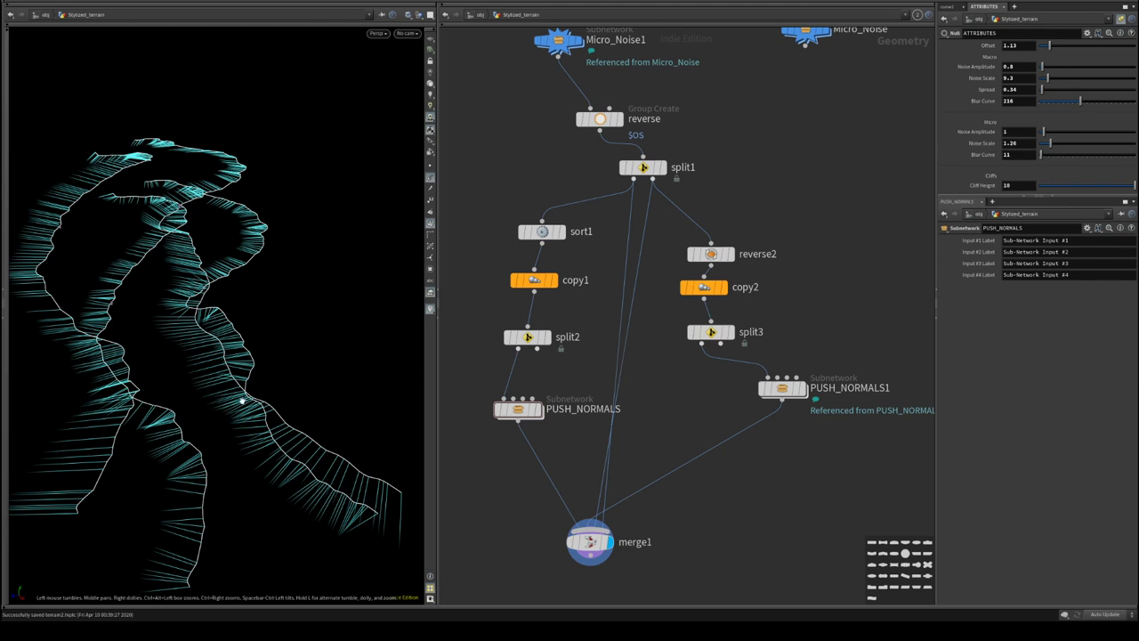
- Display reverse2, the reverse group node and split1 in turn to compare the curve normals
middle_drag(725, 152, 741, 208)
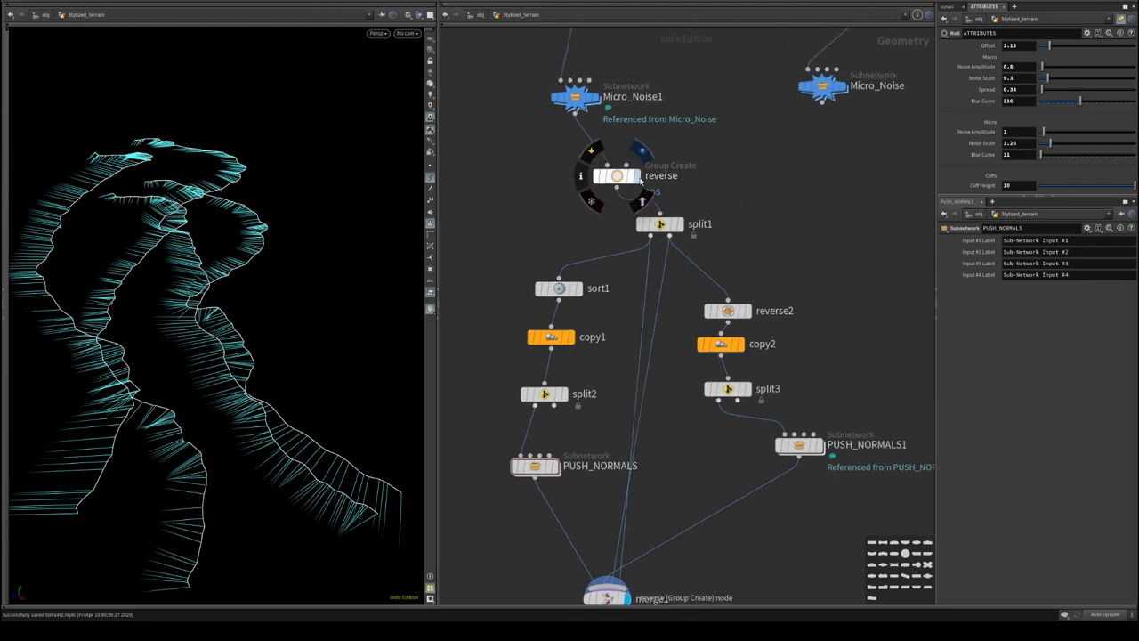
click(747, 311)
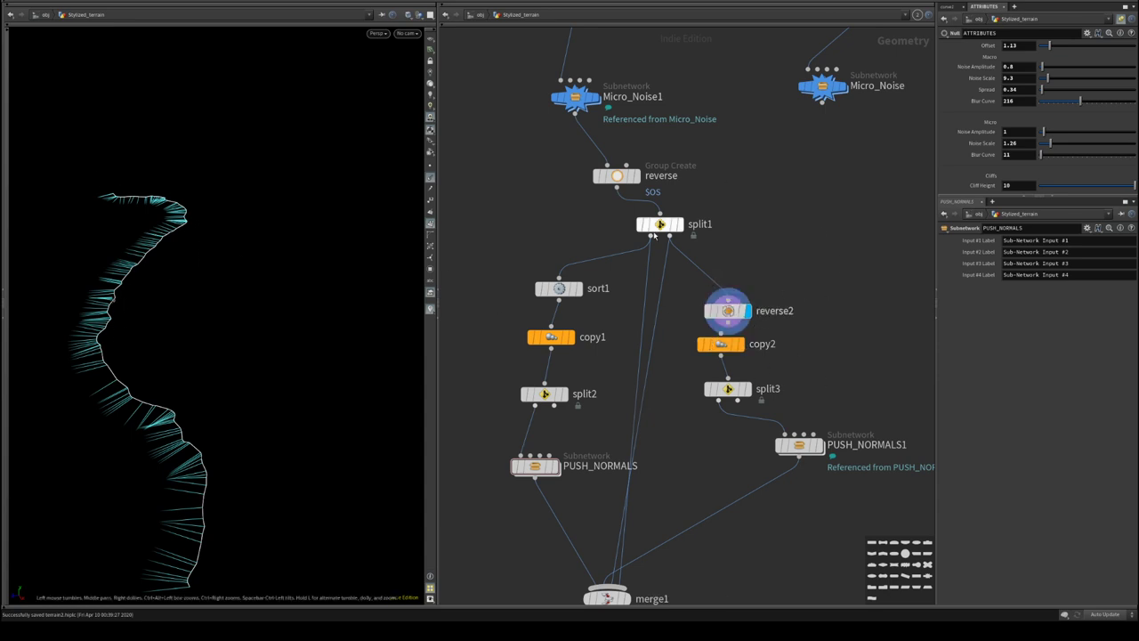
click(635, 176)
click(617, 180)
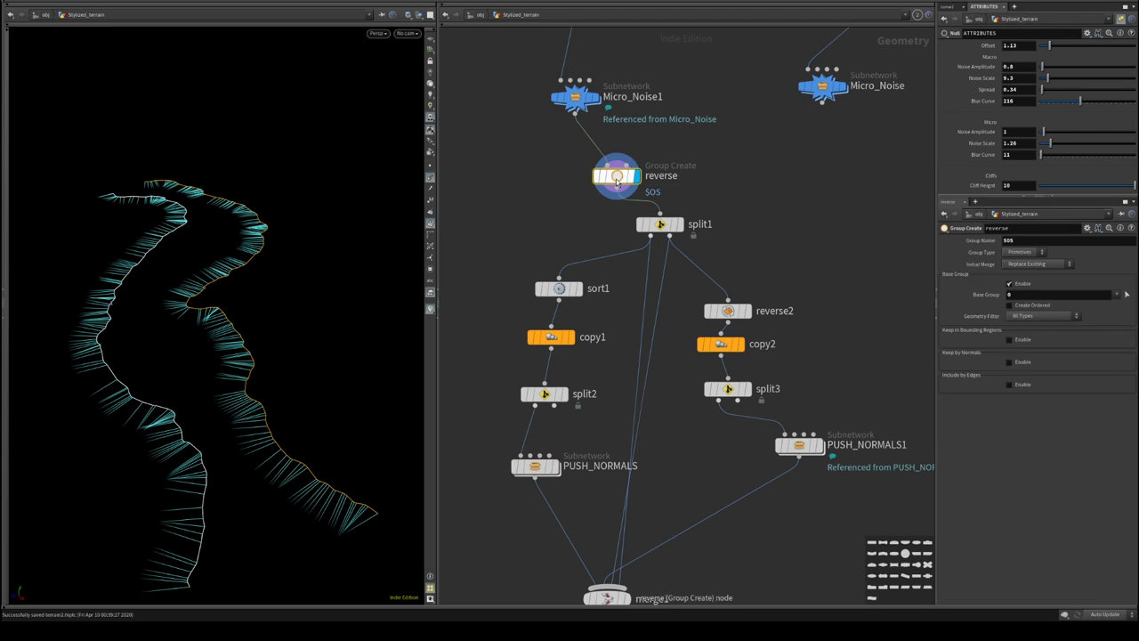
click(681, 225)
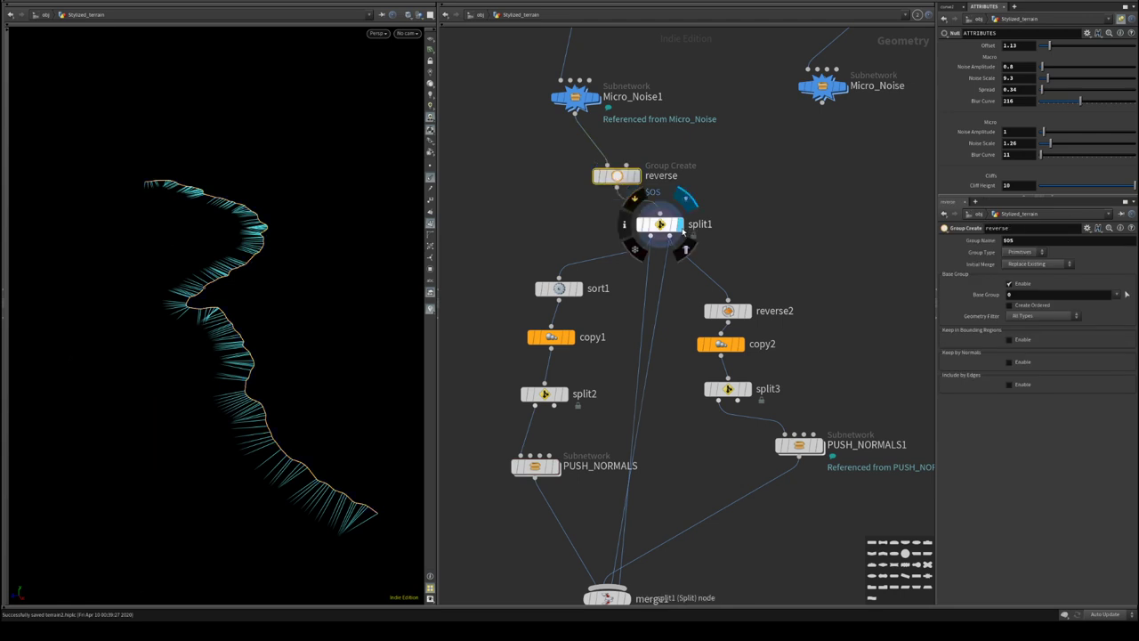
middle_click(732, 315)
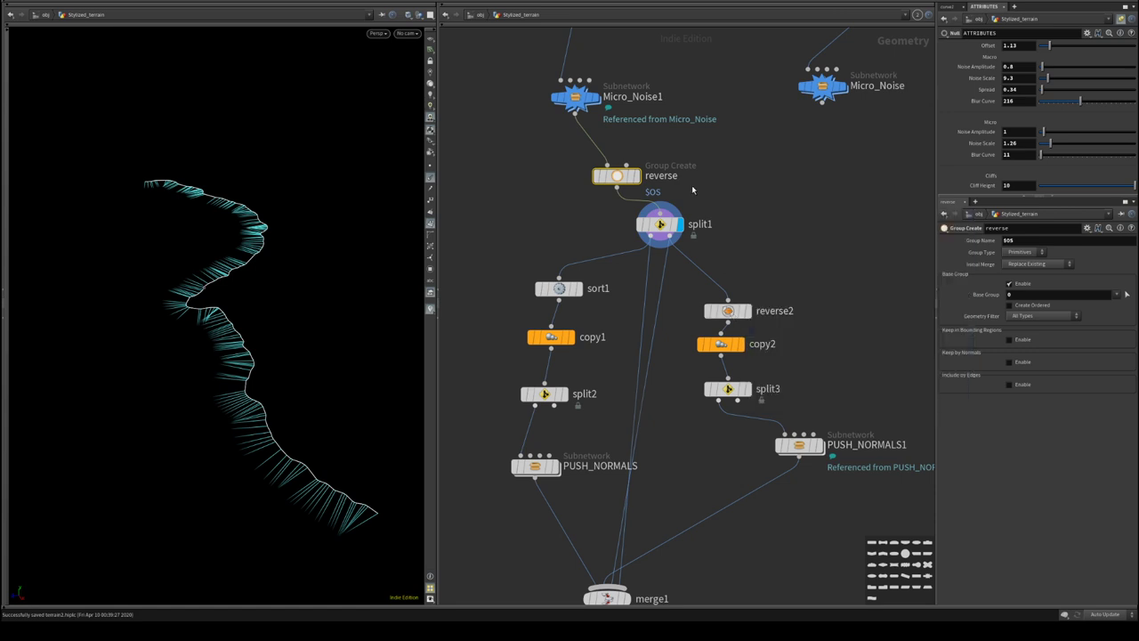
- Remove the reverse group node, leaving Micro_Noise1 wired straight into split1
drag(636, 177, 716, 276)
click(716, 274)
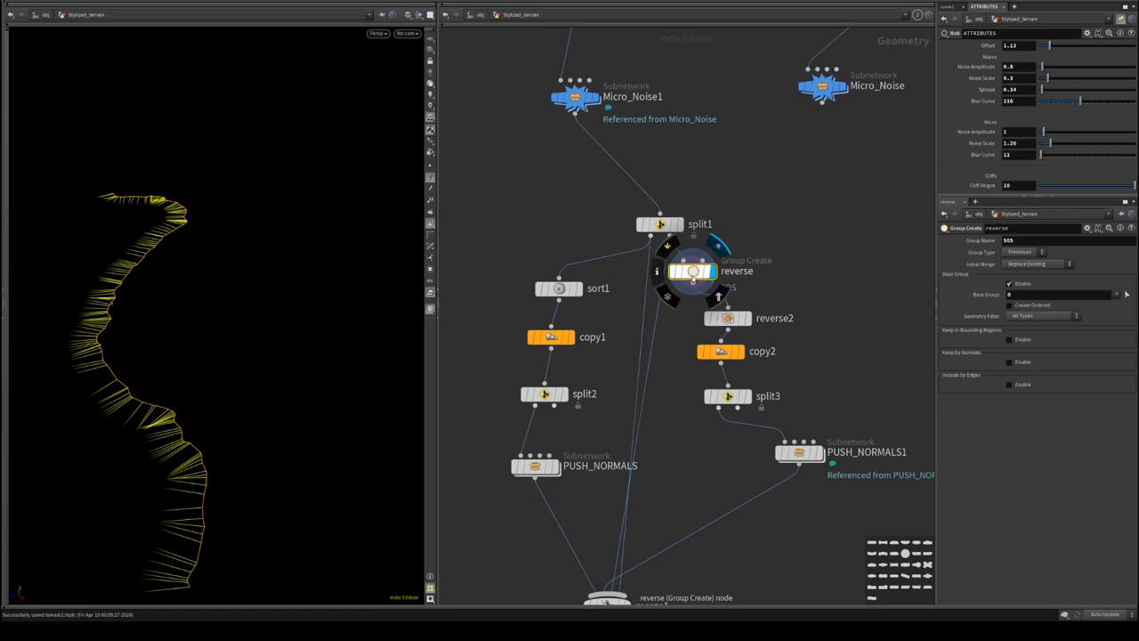
key(Delete)
- Display reverse2 and try its Vertex modes Reverse, No Change, Swap U and V, Reverse U and Reverse V
click(751, 320)
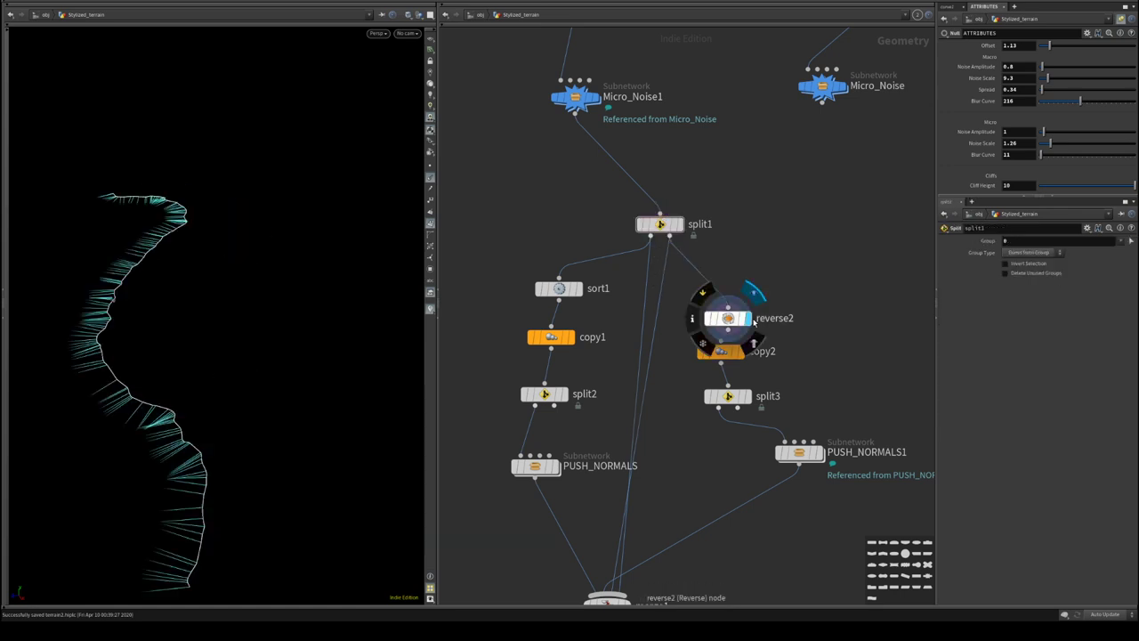
click(734, 318)
click(1050, 252)
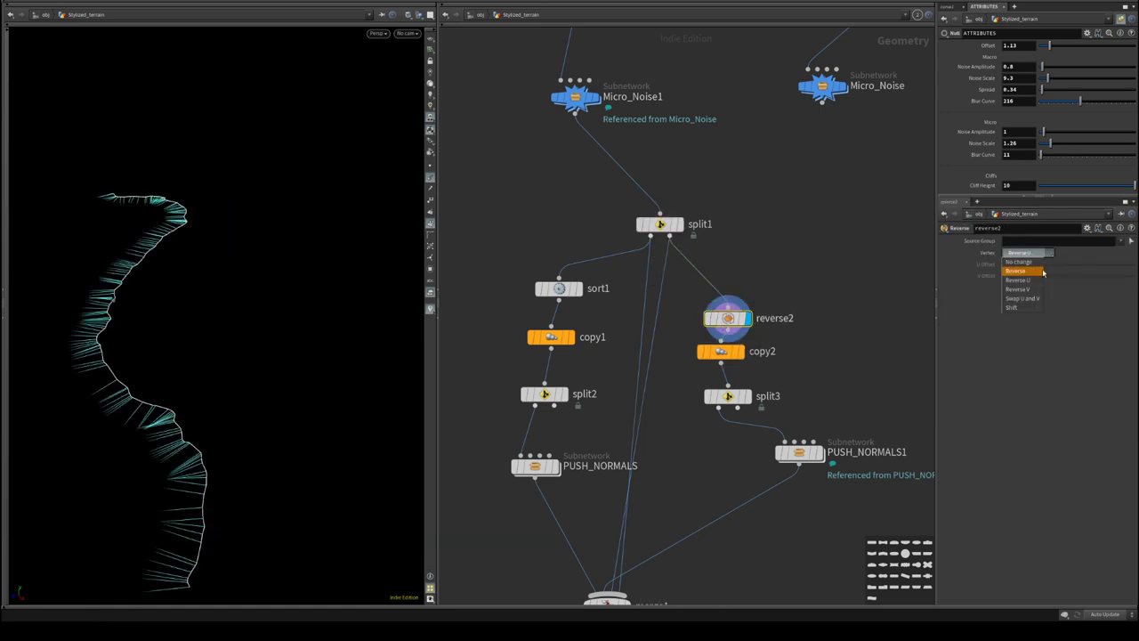
click(1043, 273)
click(1032, 253)
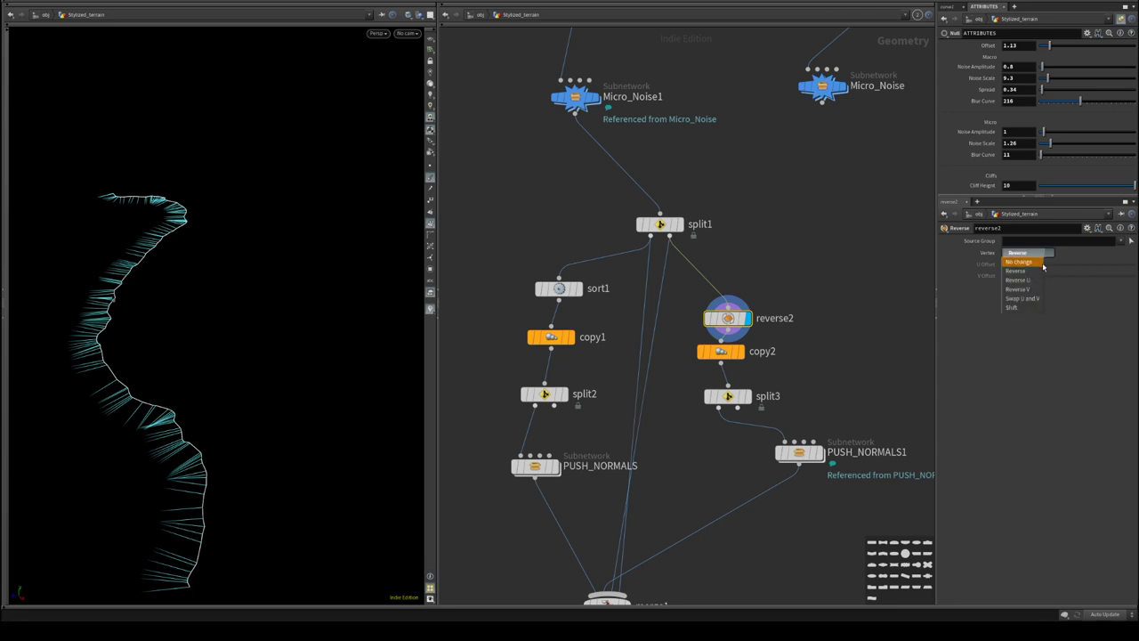
click(1041, 261)
click(1044, 255)
click(1043, 299)
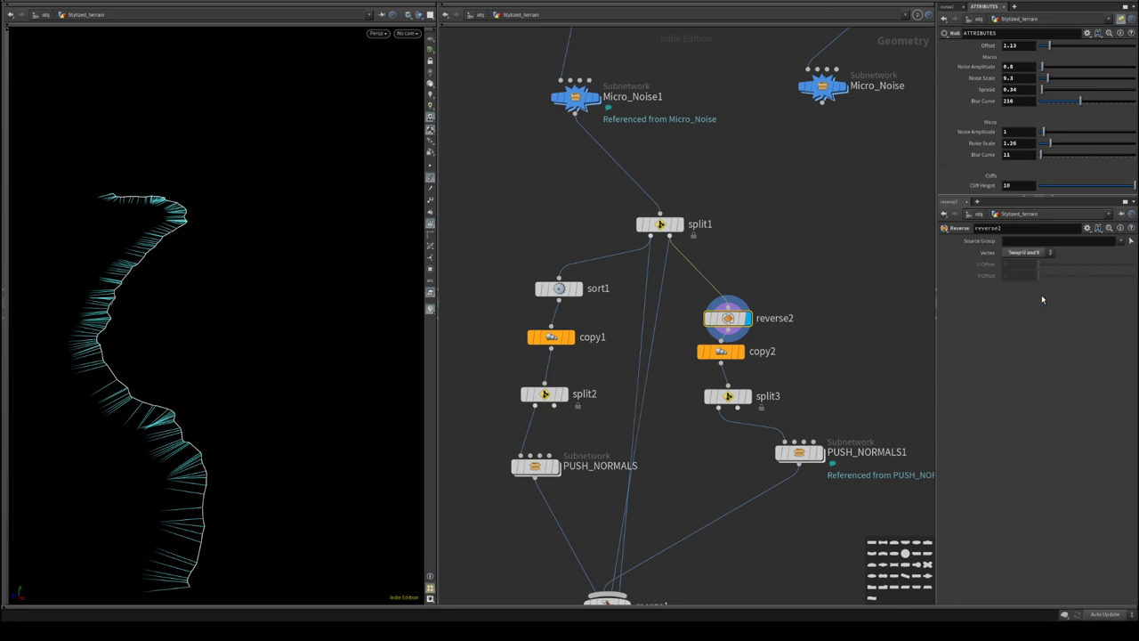
click(1041, 255)
click(1036, 280)
click(1042, 256)
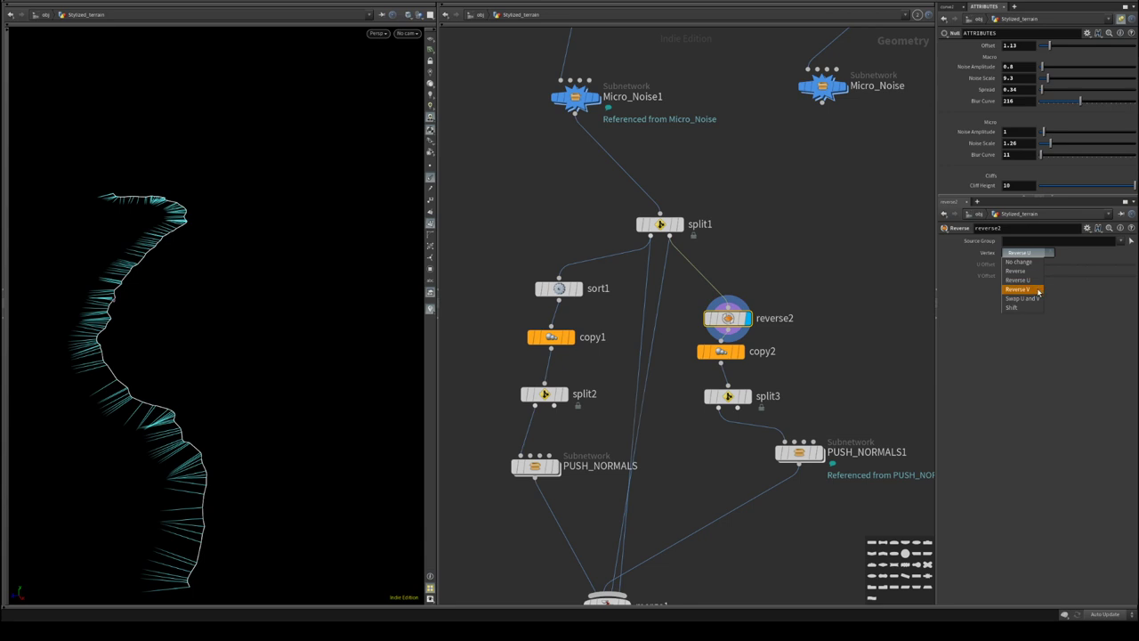
click(1039, 290)
- Reposition reverse2 and split1 for a clearer layout, and display both nodes to compare the normals
drag(708, 323, 700, 294)
middle_drag(789, 269, 777, 318)
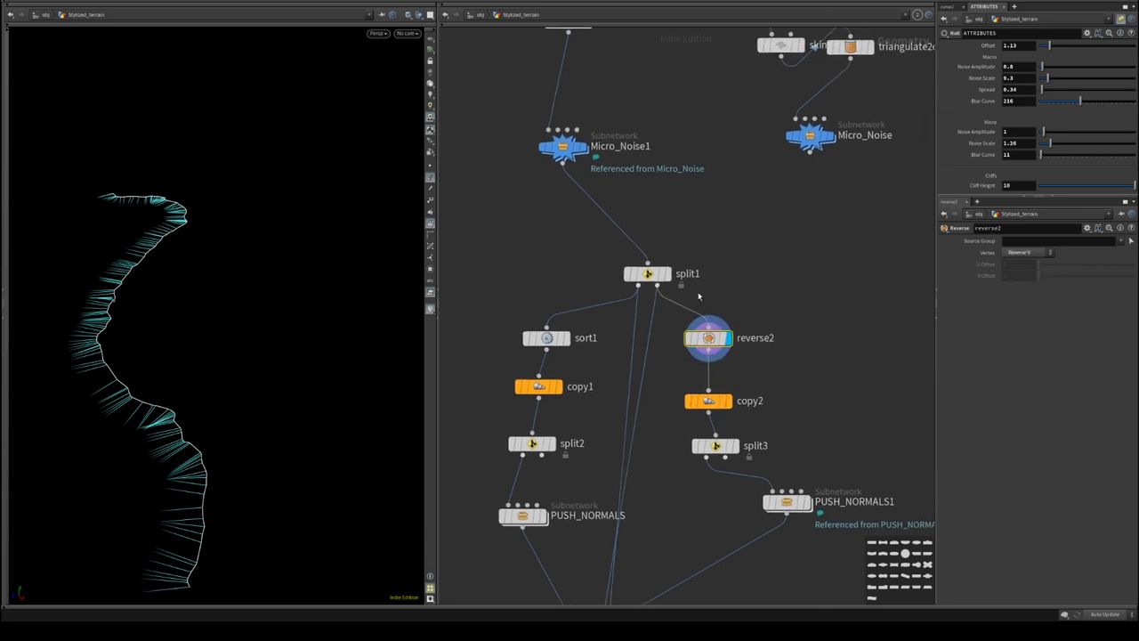
drag(638, 282, 618, 249)
middle_drag(740, 273, 768, 254)
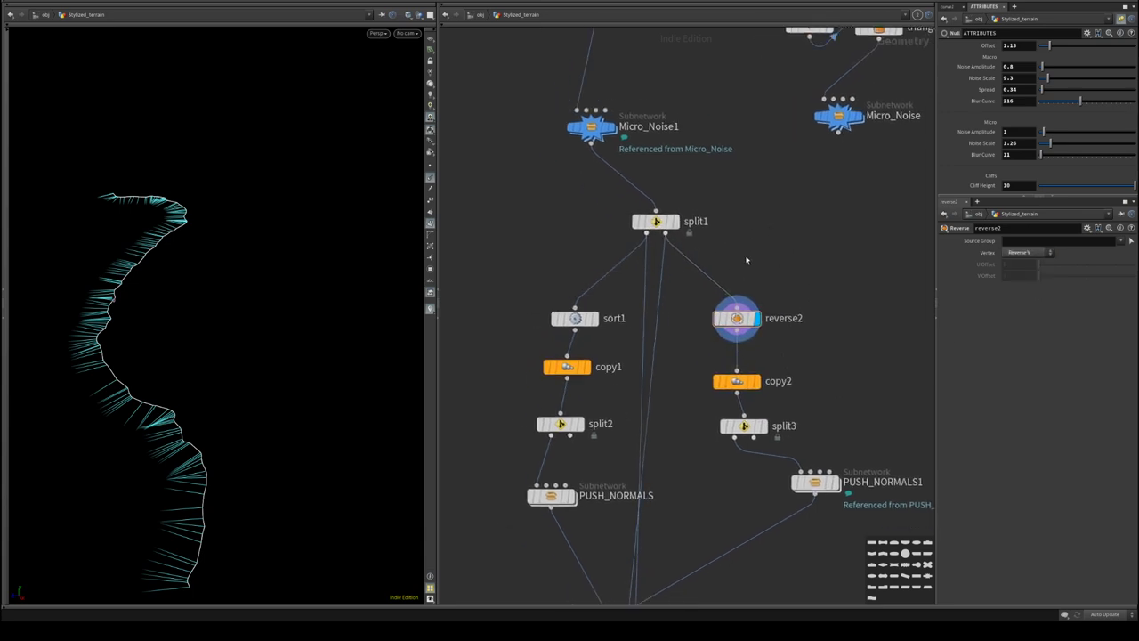
click(675, 221)
click(756, 320)
- Add a null node between split1's second output and reverse2, and display reverse2
key(Tab)
text(null)
key(Return)
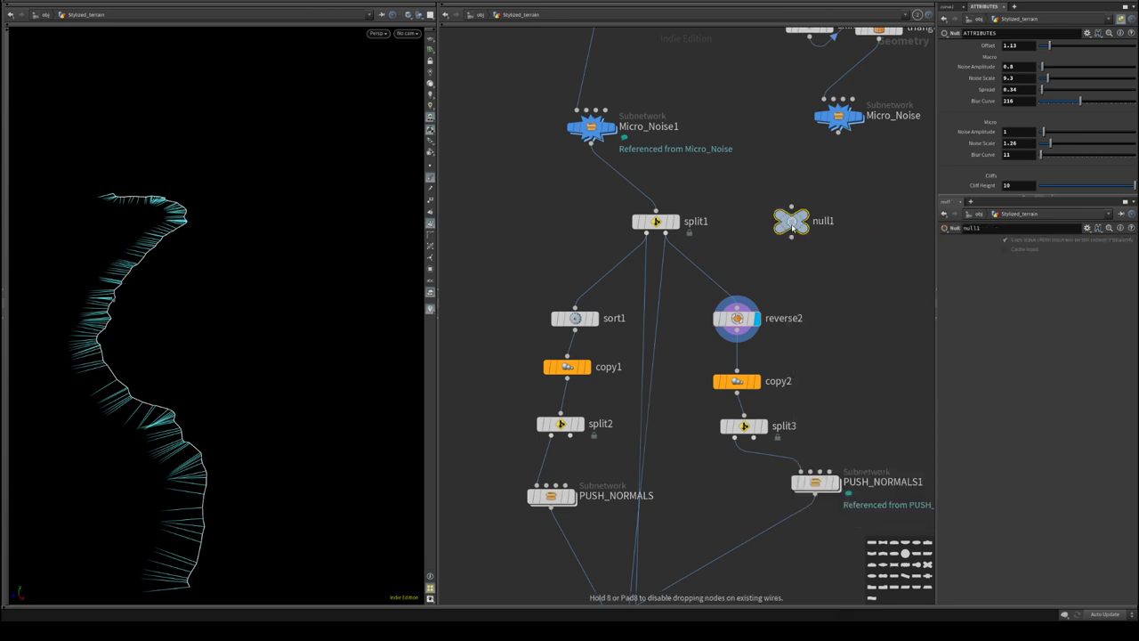
click(792, 222)
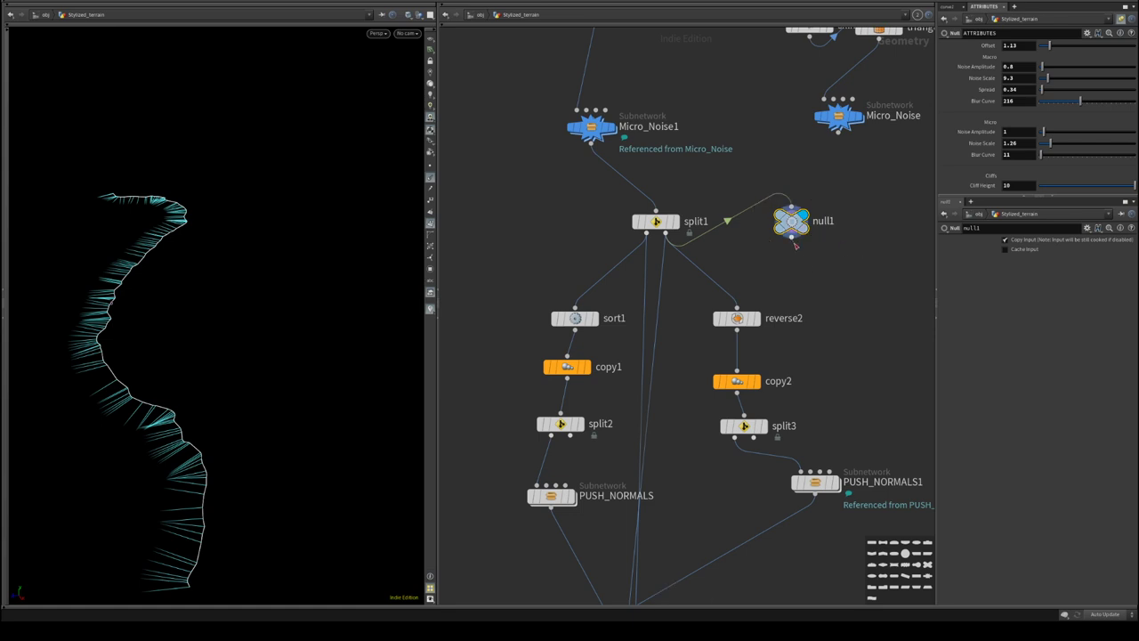
drag(791, 237, 737, 305)
middle_drag(802, 342, 775, 356)
click(738, 311)
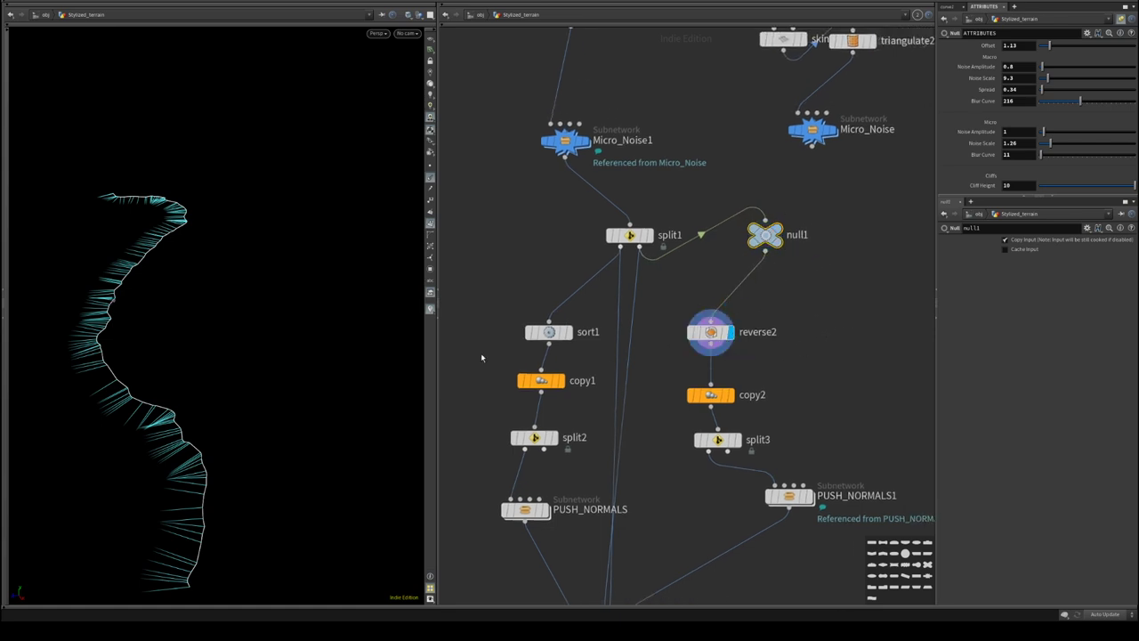
- Check the curve normals around the null and reverse2, and delete the null node
right_drag(165, 345, 326, 320)
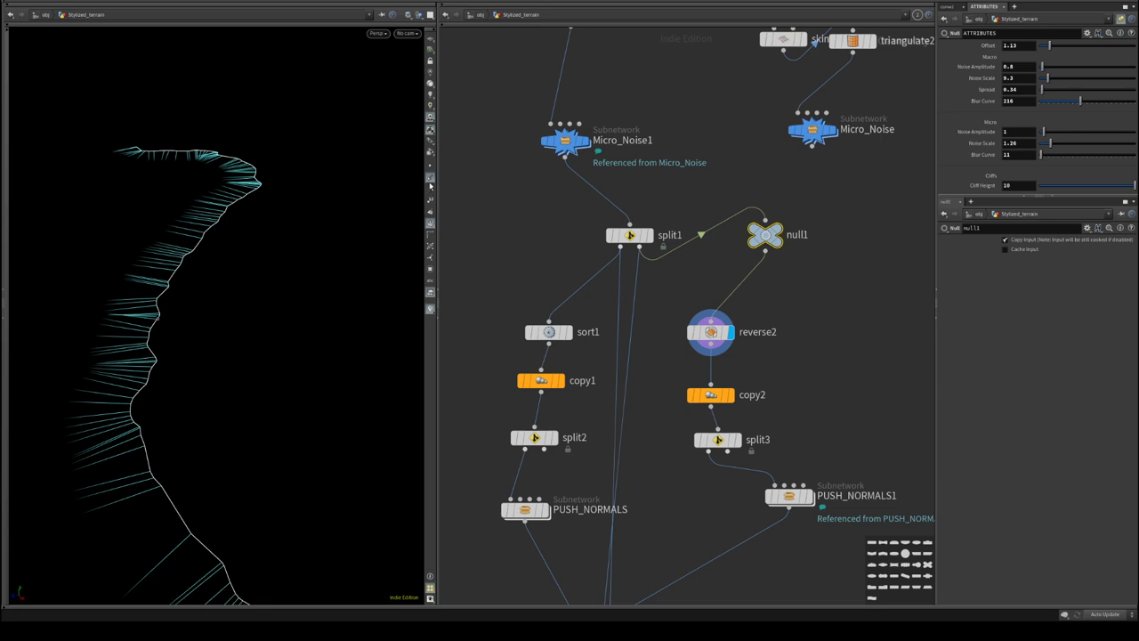
mouse_move(782, 233)
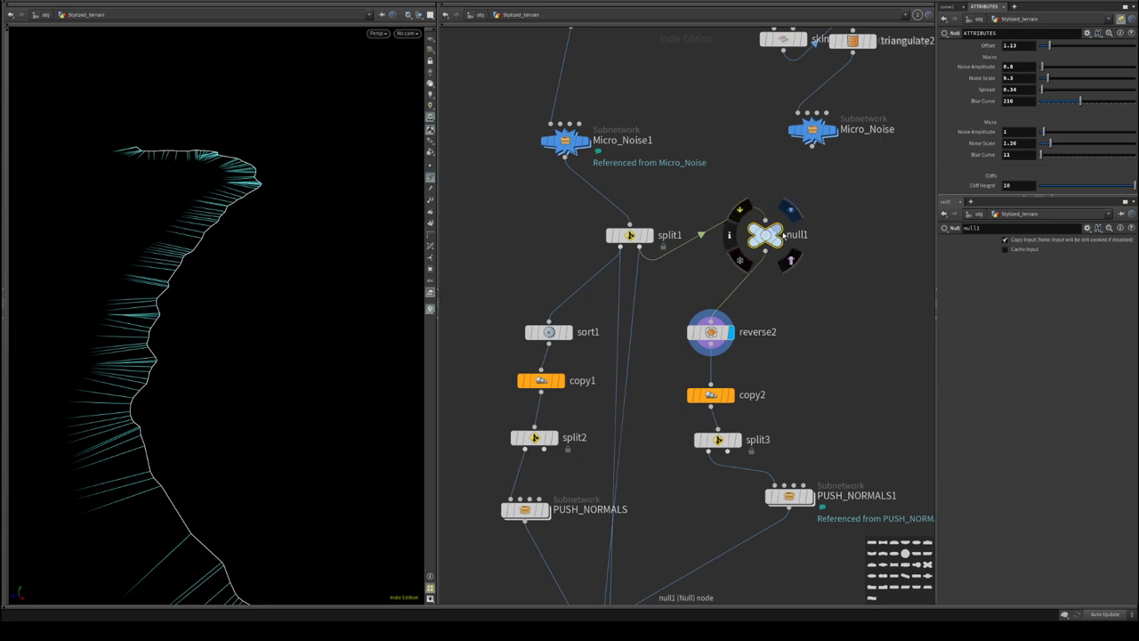
click(731, 333)
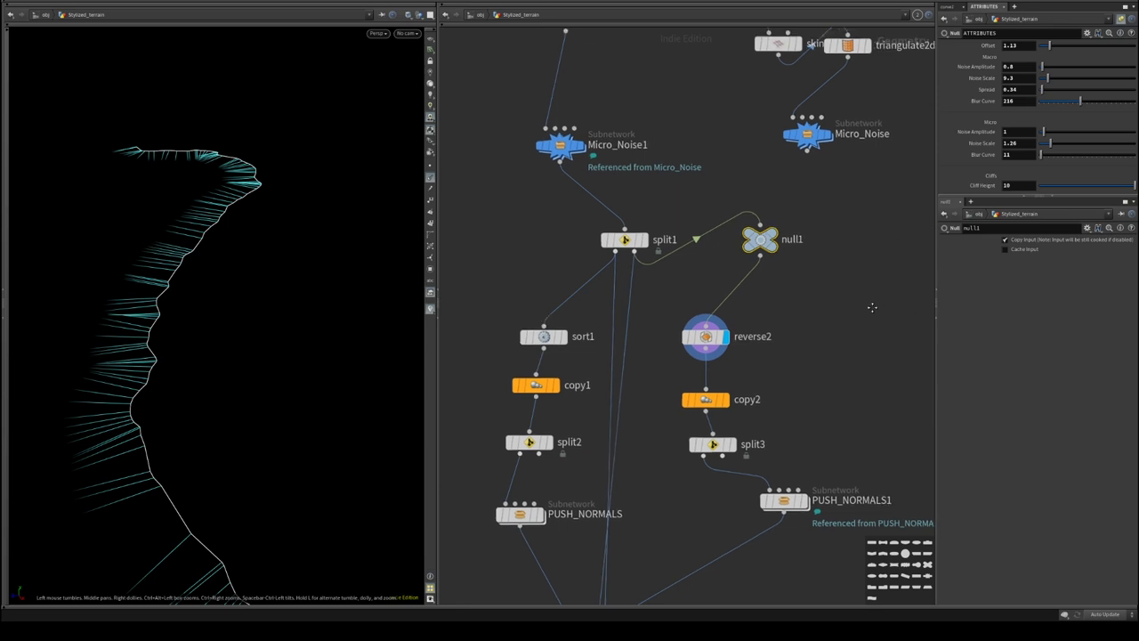
drag(756, 241, 735, 273)
middle_drag(791, 340, 785, 293)
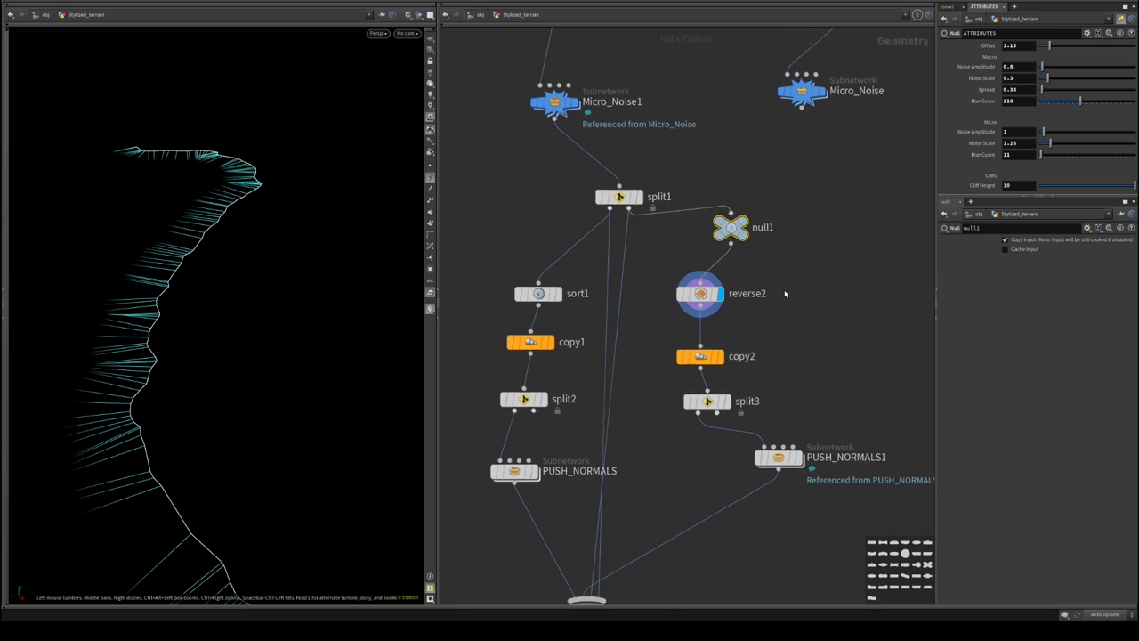
drag(210, 226, 198, 270)
middle_drag(844, 283, 834, 306)
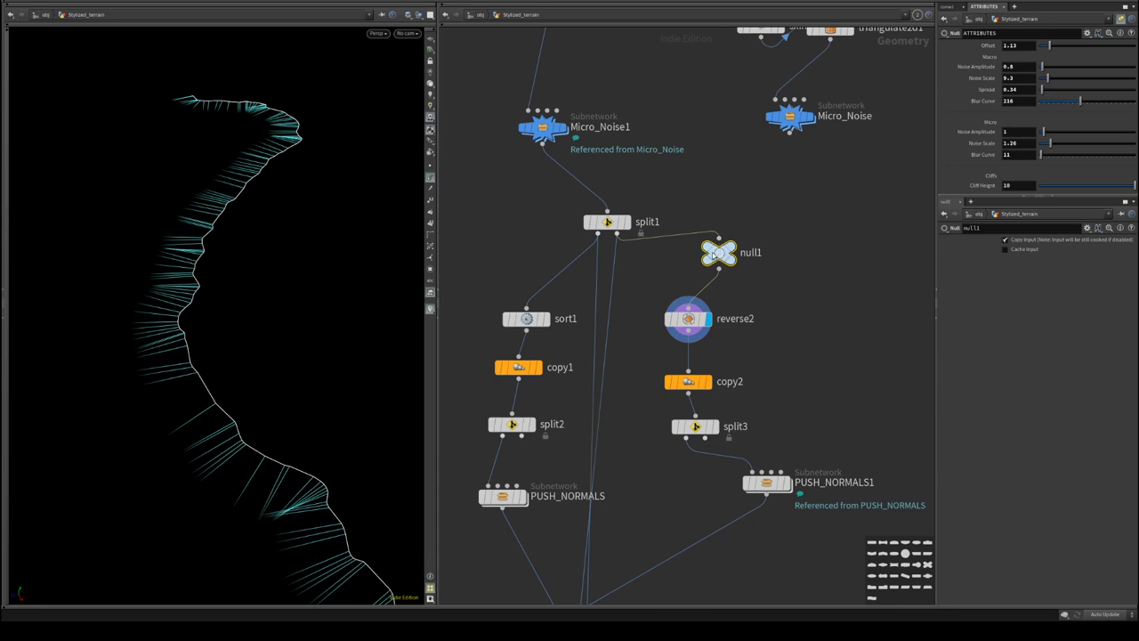
key(Delete)
middle_drag(745, 255, 755, 252)
key(Tab)
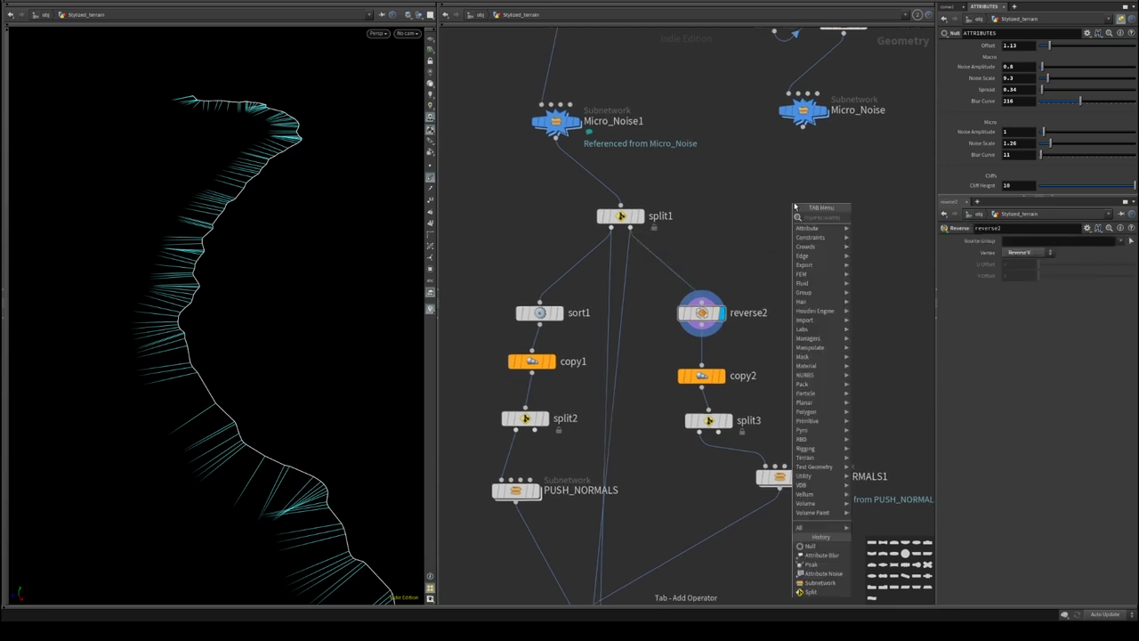
text(VOP)
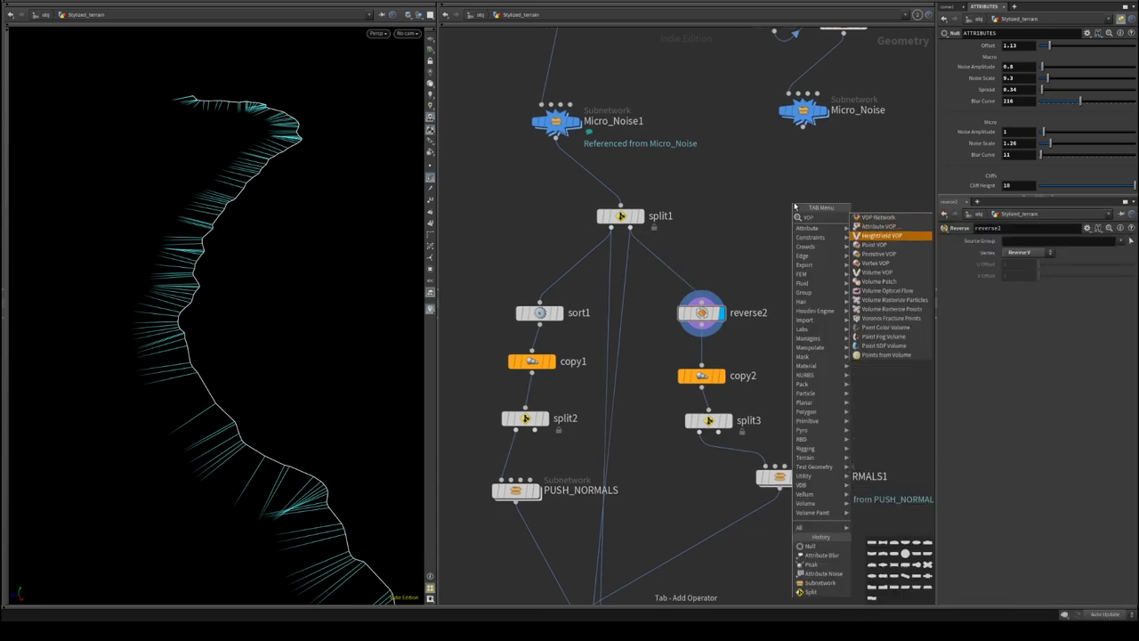
key(Escape)
- Add an Attribute Wrangle on split1's second output, display it, and enter the VEX expression @N = -@N;
key(Tab)
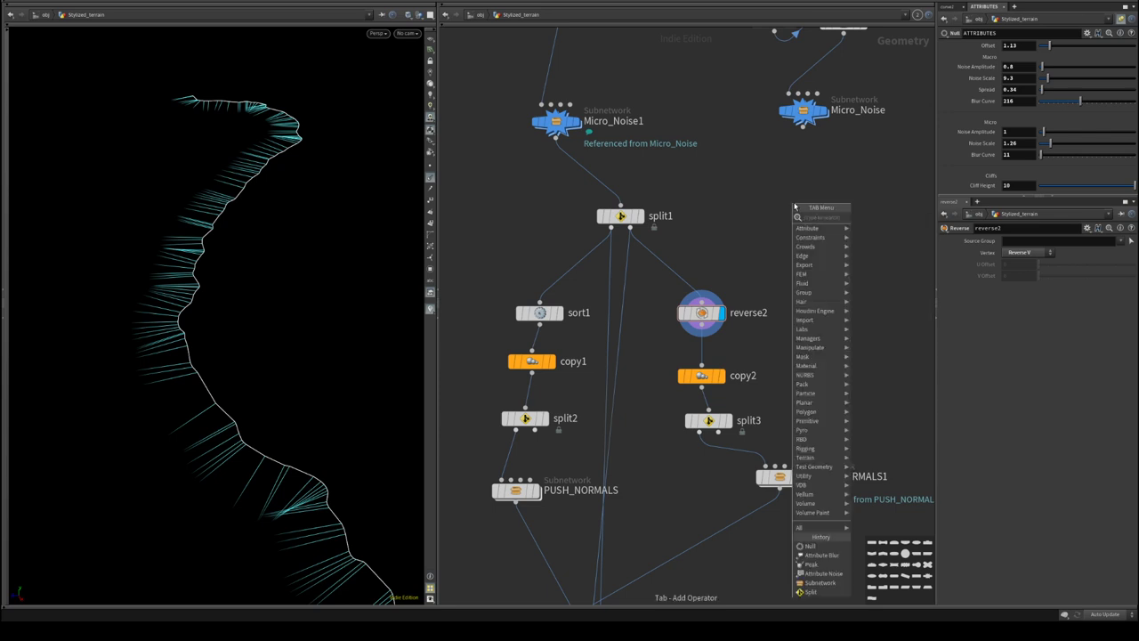
text(wra)
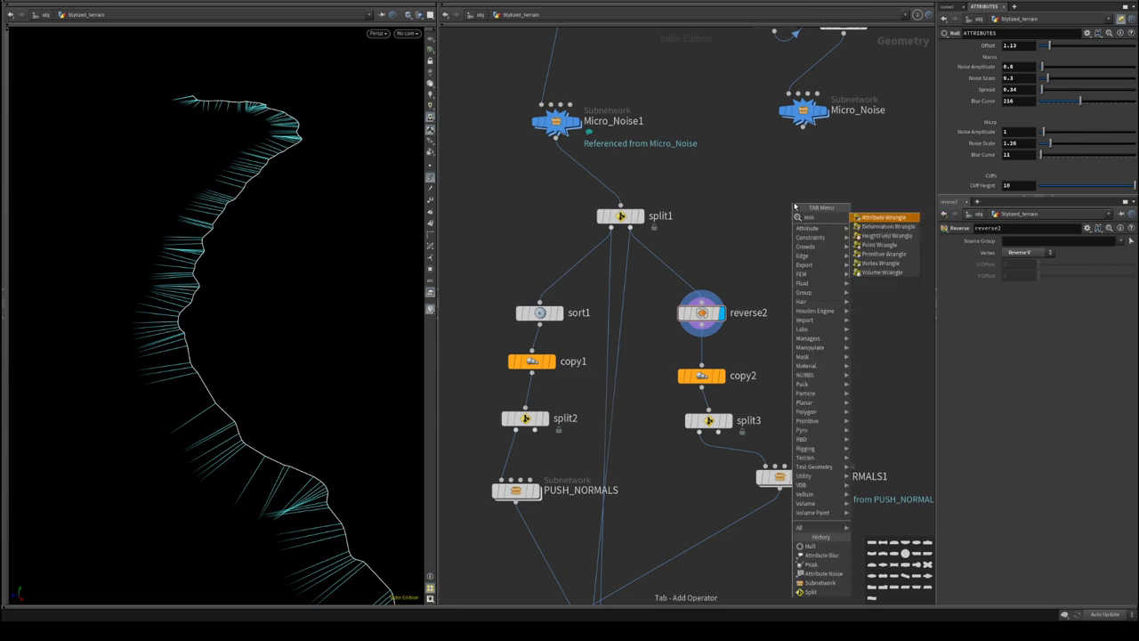
key(Return)
click(793, 203)
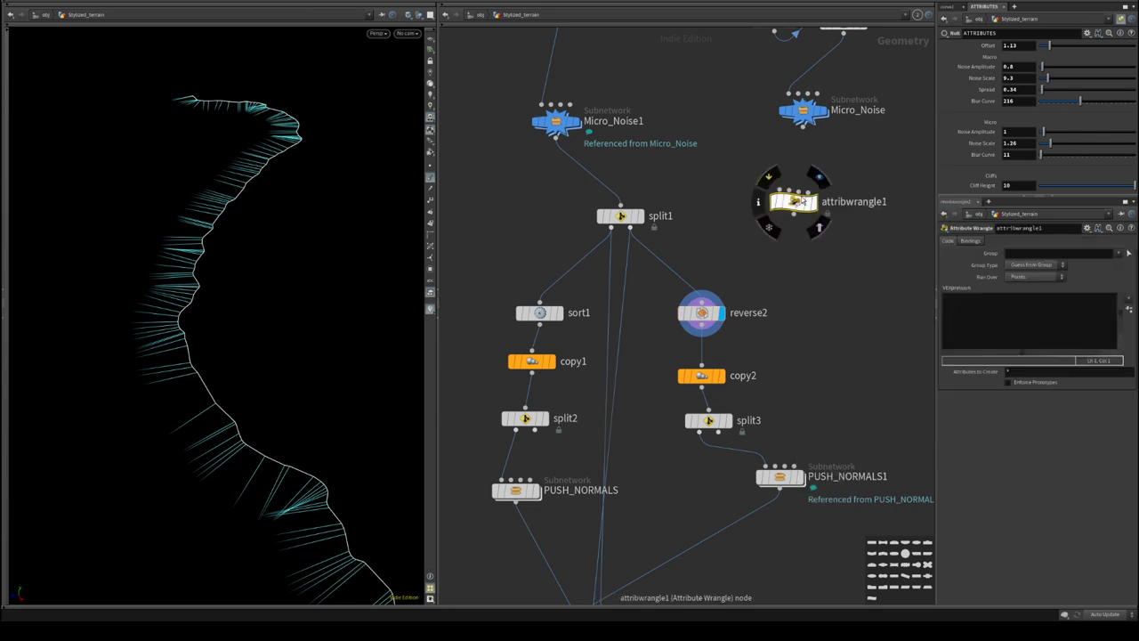
click(640, 238)
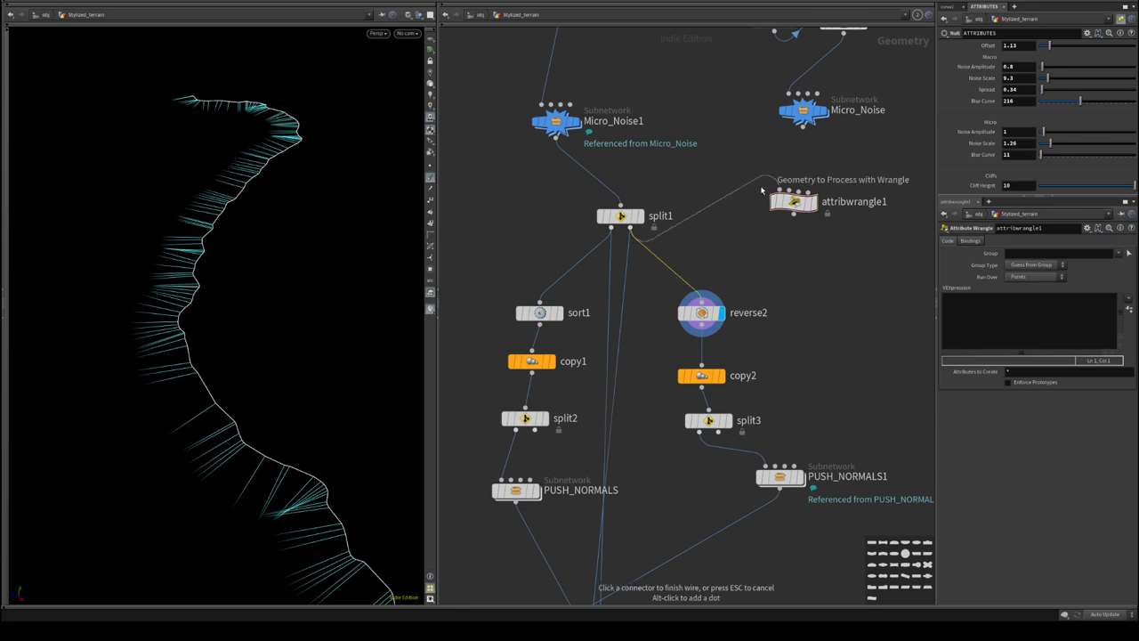
drag(814, 203, 743, 249)
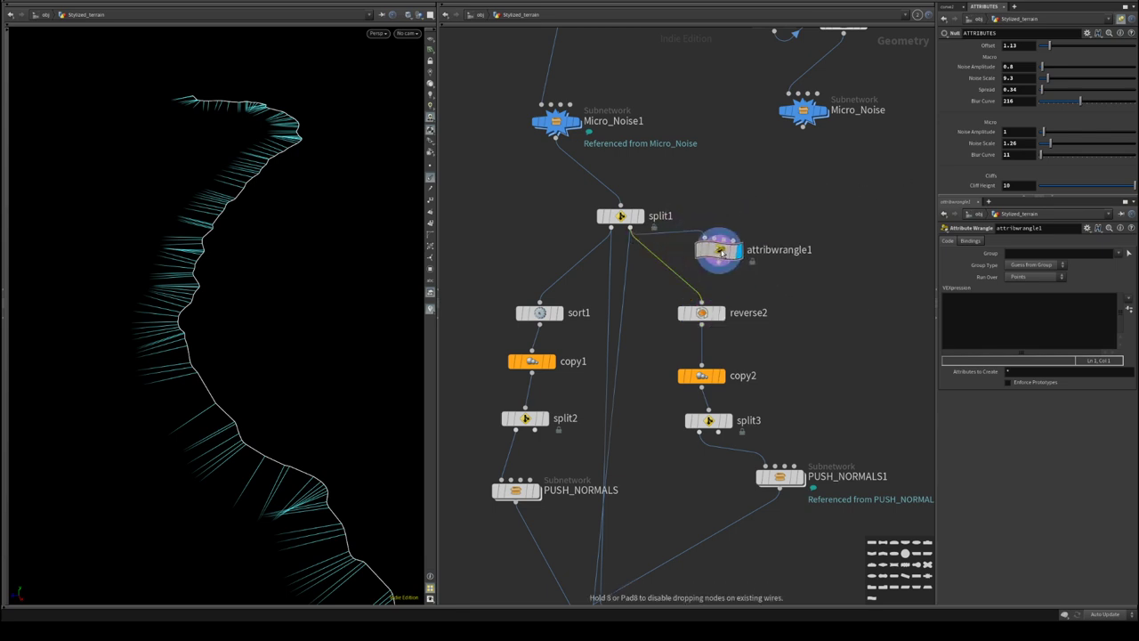
click(1032, 349)
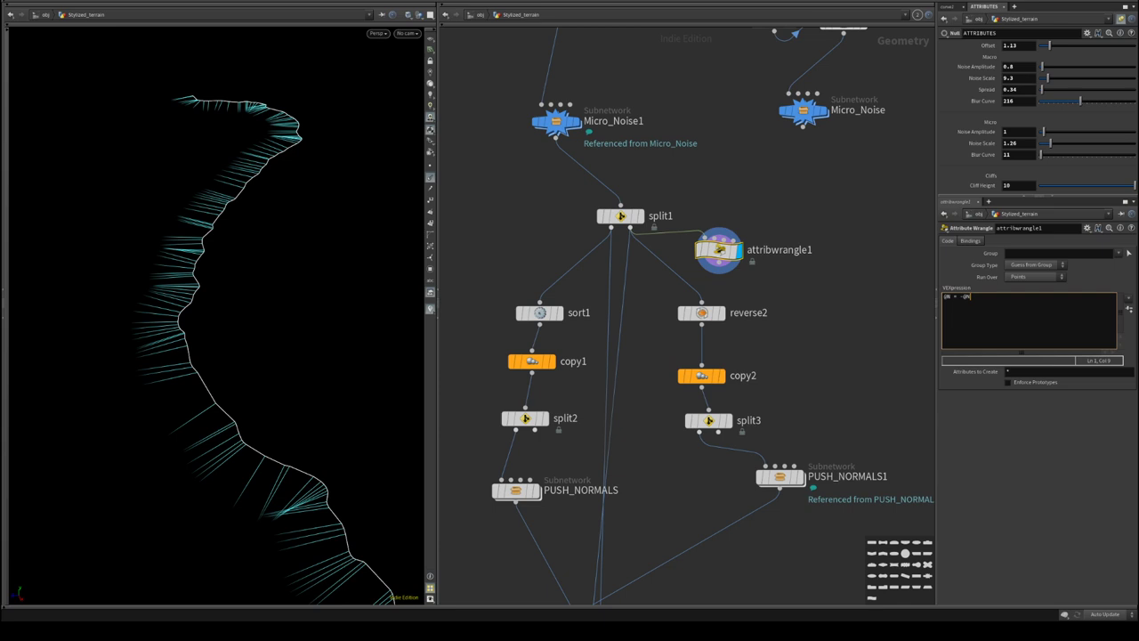
key(ctrl+Return)
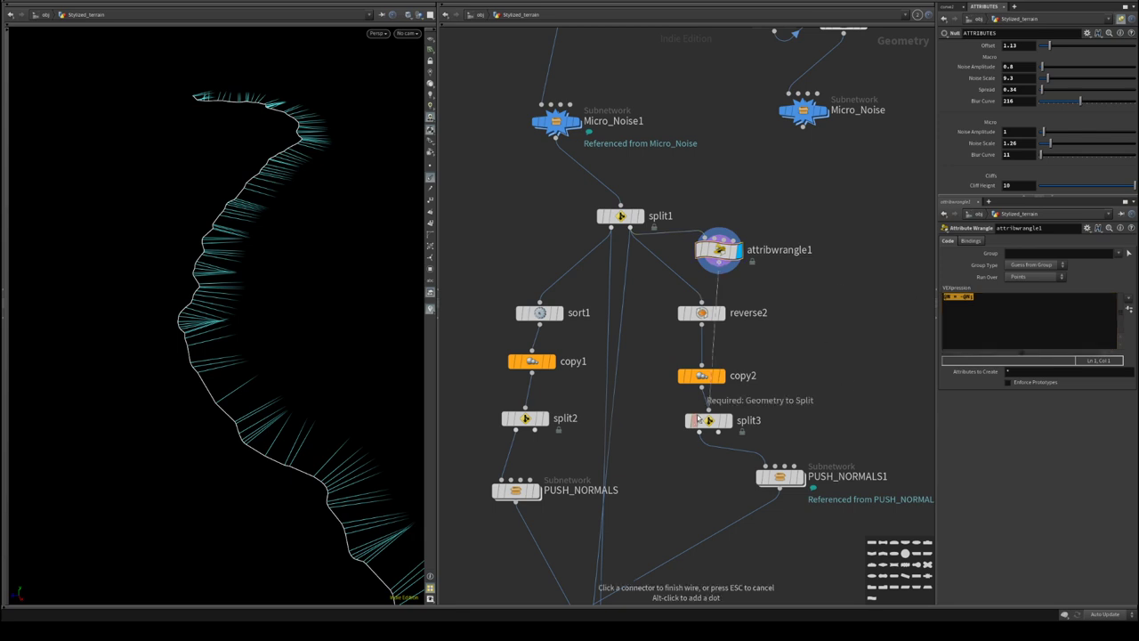
- Feed copy2 from attribwrangle1, delete reverse2, and place the wrangle above copy2
click(701, 313)
right_click(701, 313)
click(656, 330)
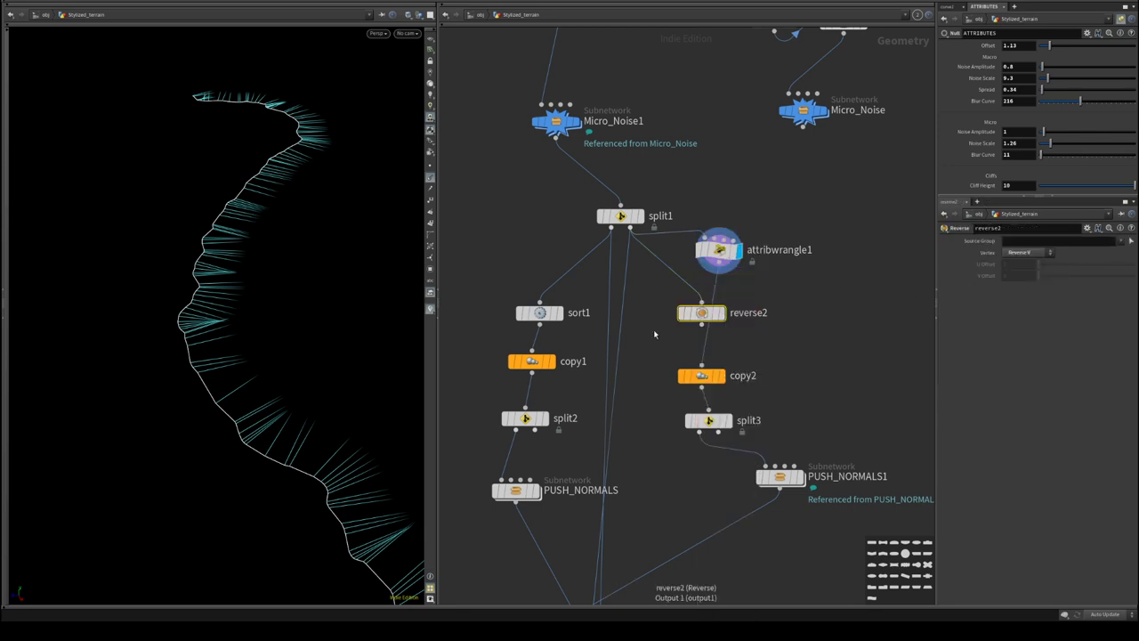
mouse_move(705, 316)
key(Delete)
drag(719, 249, 701, 280)
- Display copy2, split3 and merge1 in turn to check the flipped normals on the merged cliff curves
drag(347, 321, 172, 257)
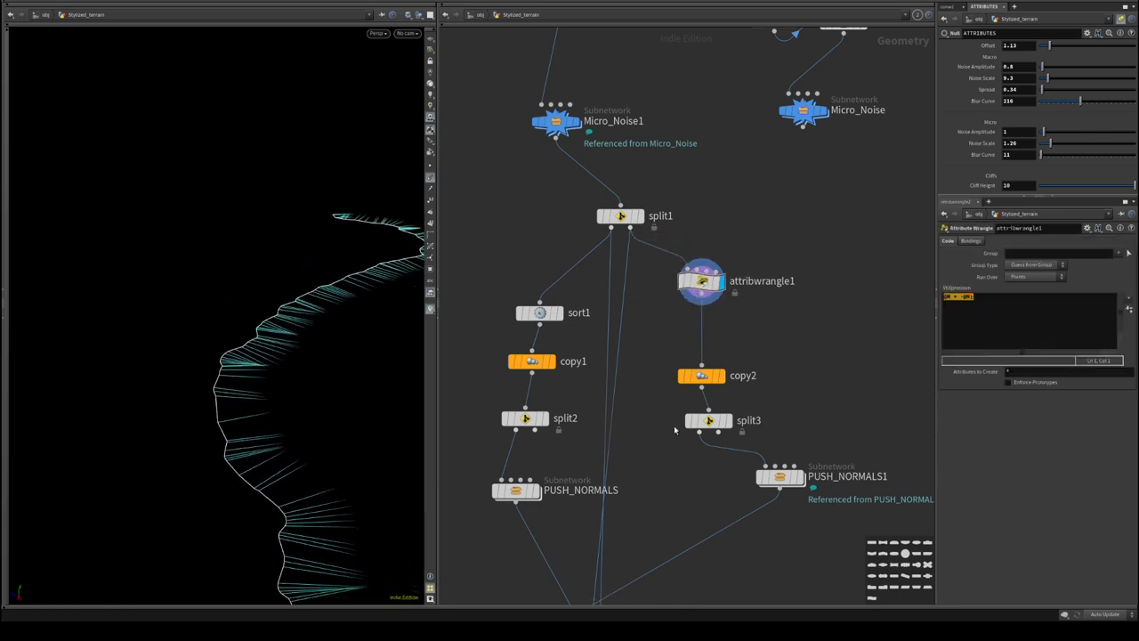
middle_drag(759, 358, 745, 199)
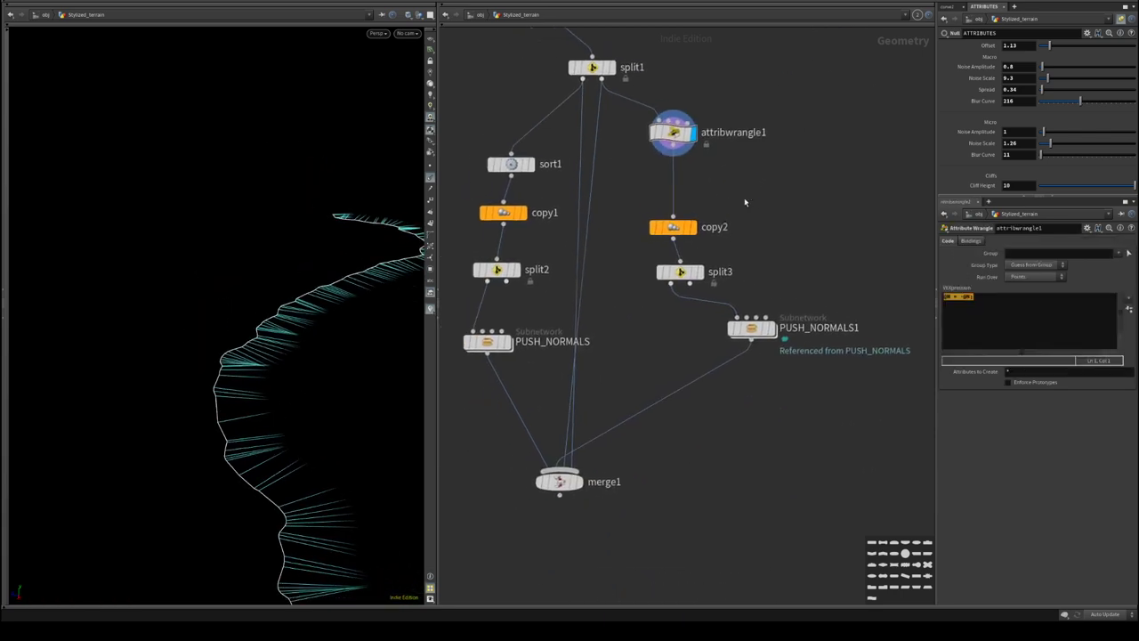
click(694, 229)
click(699, 272)
click(579, 481)
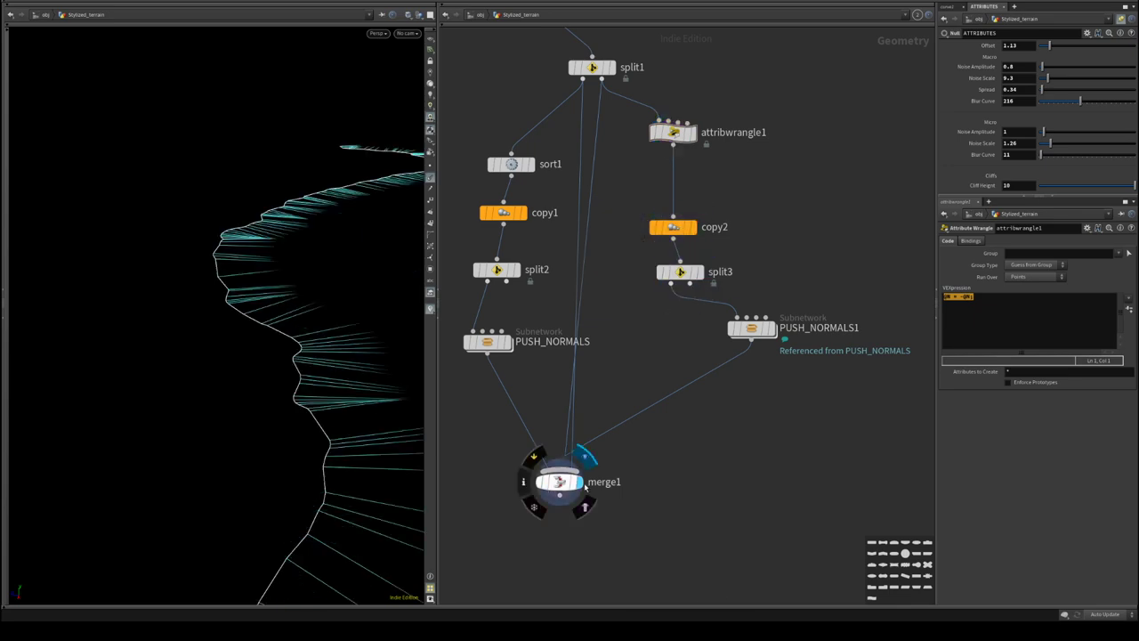
drag(83, 291, 237, 344)
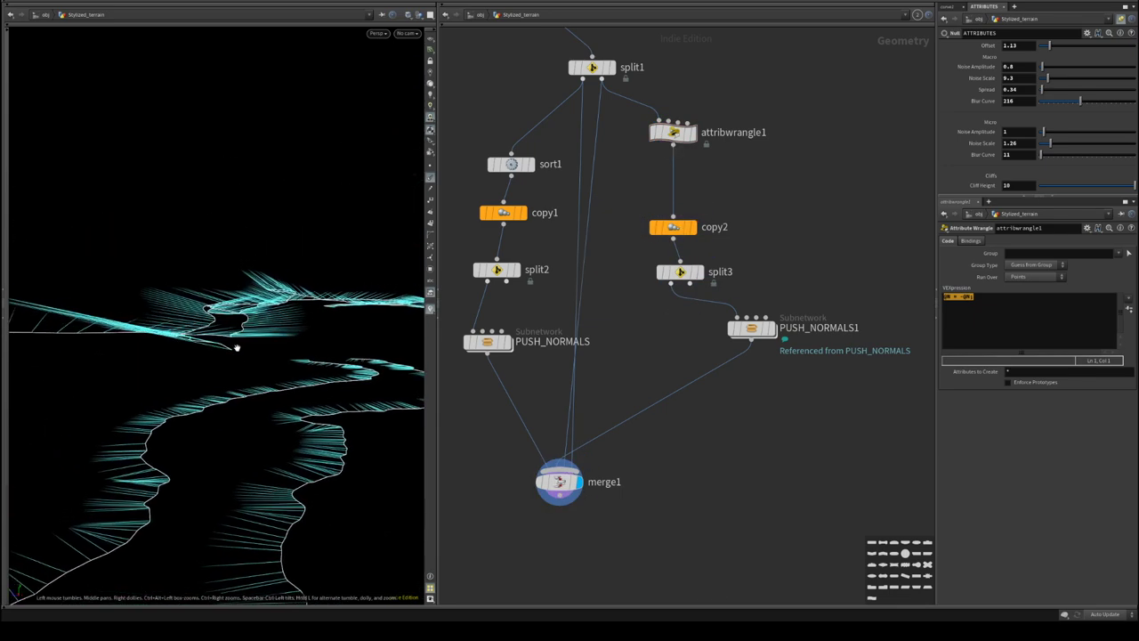
- Move attribwrangle1 onto split1's first output above sort1, and display PUSH_NORMALS and merge1 in turn to check the curves
middle_drag(755, 218, 869, 332)
drag(787, 246, 648, 235)
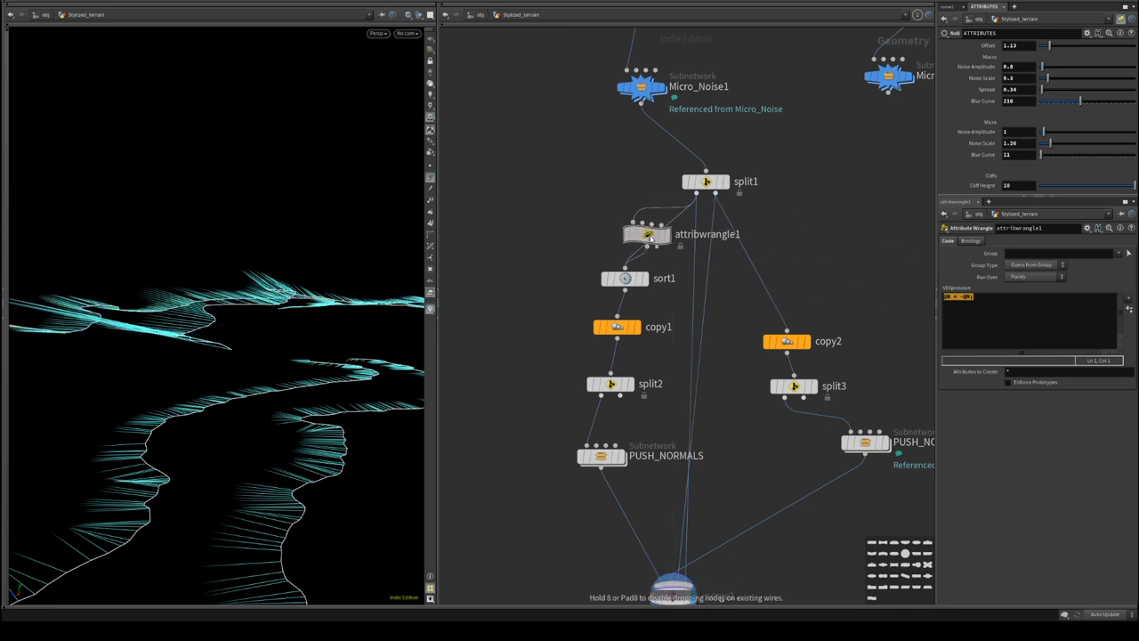
drag(339, 322, 230, 241)
middle_drag(640, 479, 677, 312)
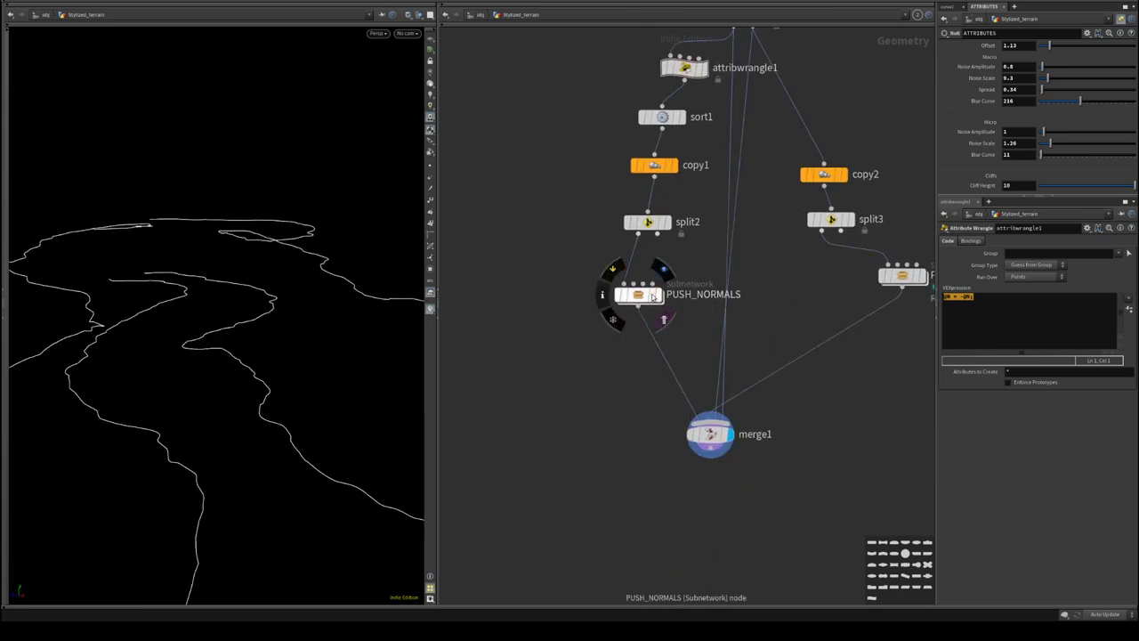
click(659, 299)
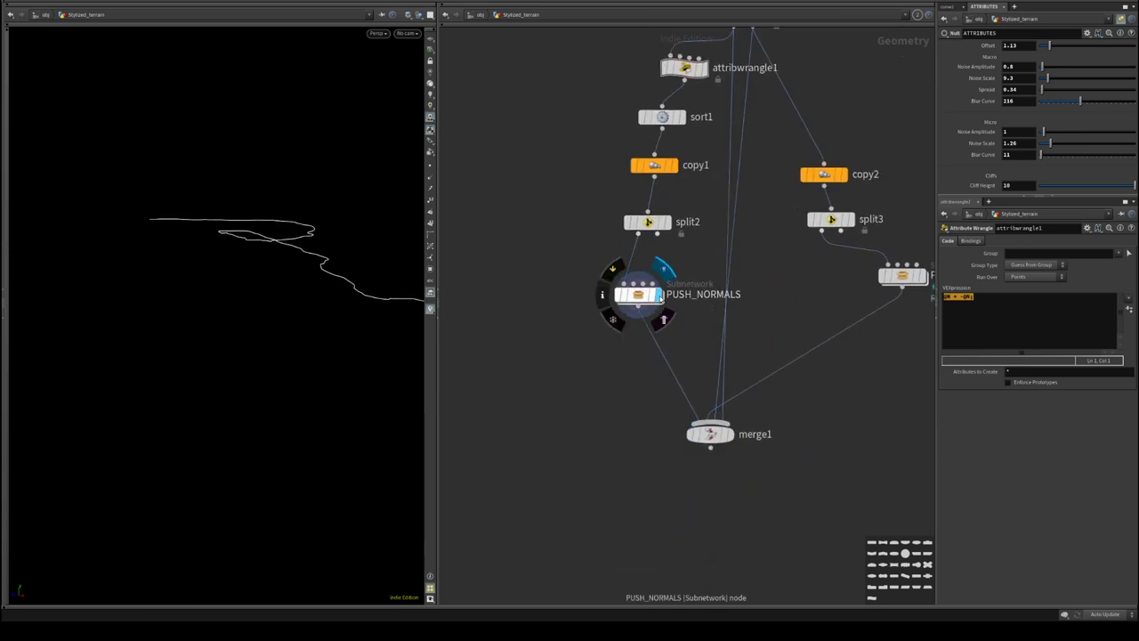
mouse_move(730, 437)
click(735, 409)
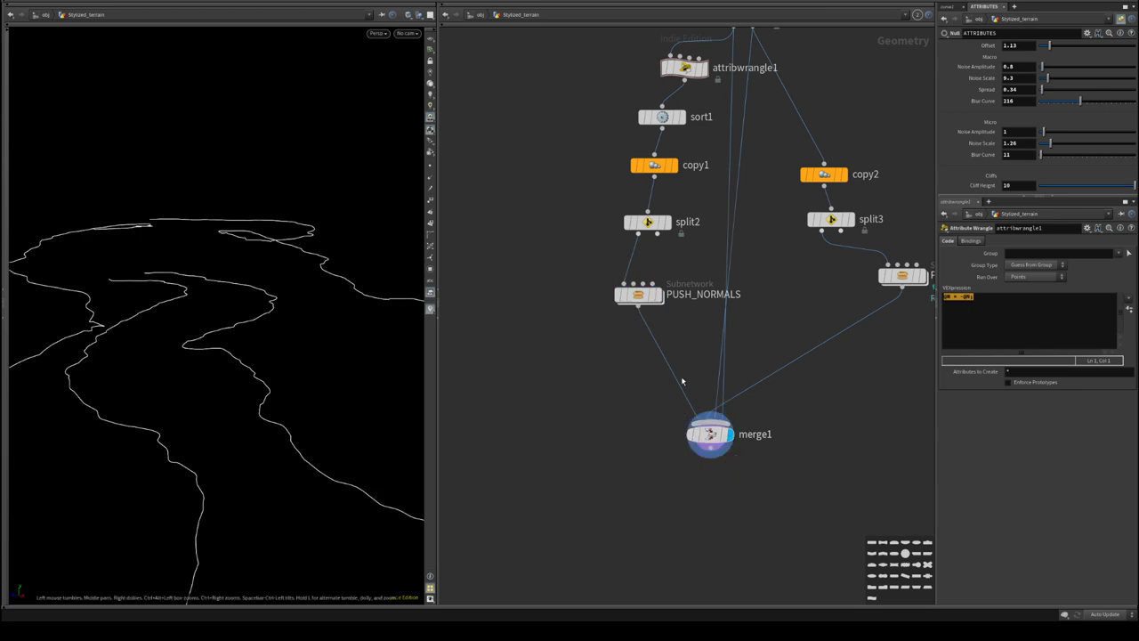
- Move merge1 further below the branches and disconnect all of its input wires
middle_drag(682, 381, 664, 313)
drag(691, 366, 722, 445)
middle_drag(803, 295, 776, 376)
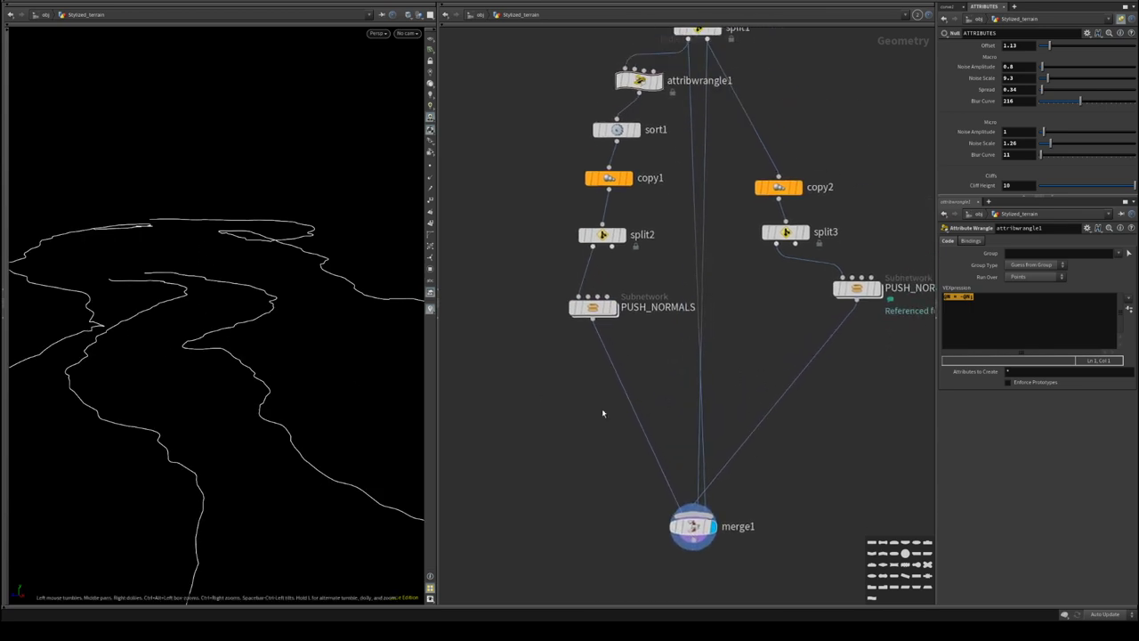
drag(569, 427, 872, 472)
key(Delete)
middle_drag(673, 401, 637, 434)
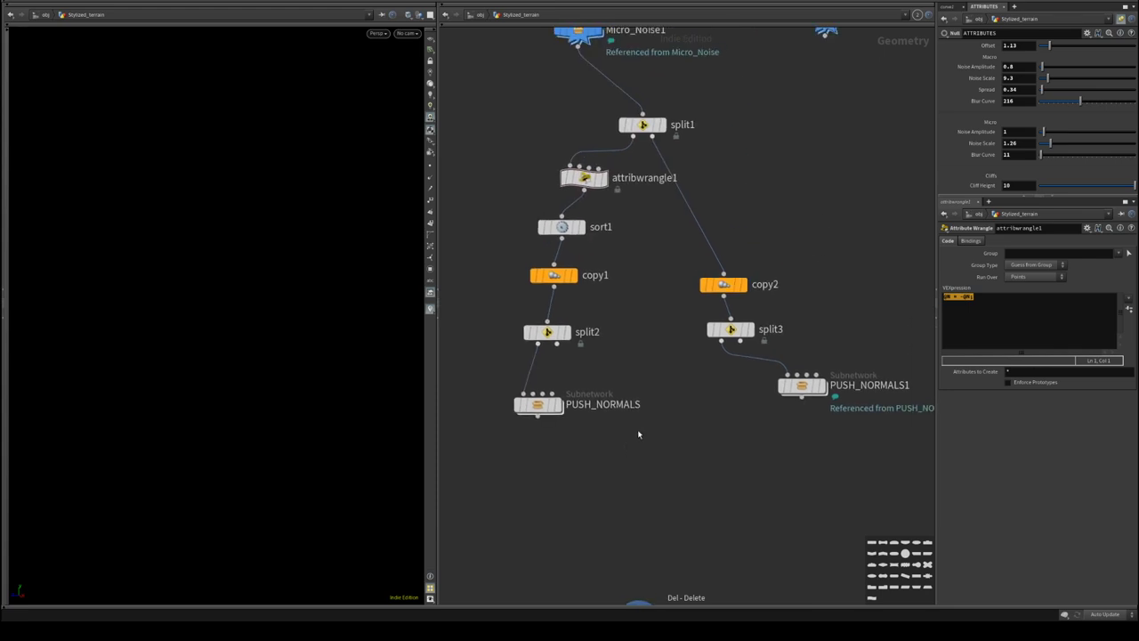
- Align the copy2 branch and the attribwrangle1 branch into straight columns and spread them further apart
drag(672, 258, 855, 448)
key(l)
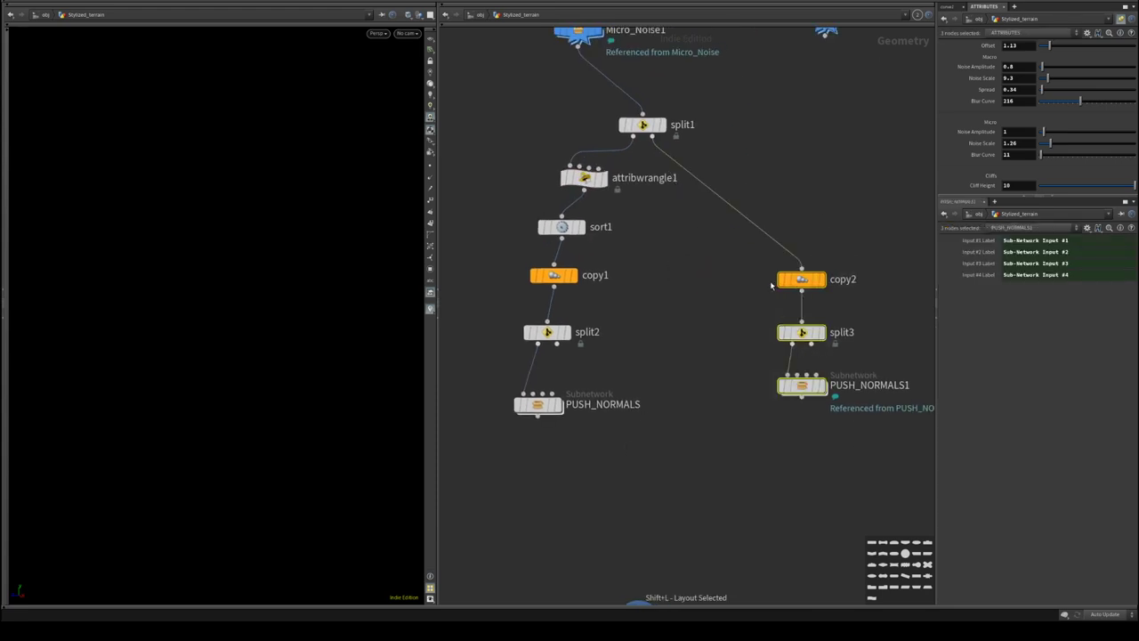
drag(801, 278, 855, 251)
drag(438, 235, 457, 303)
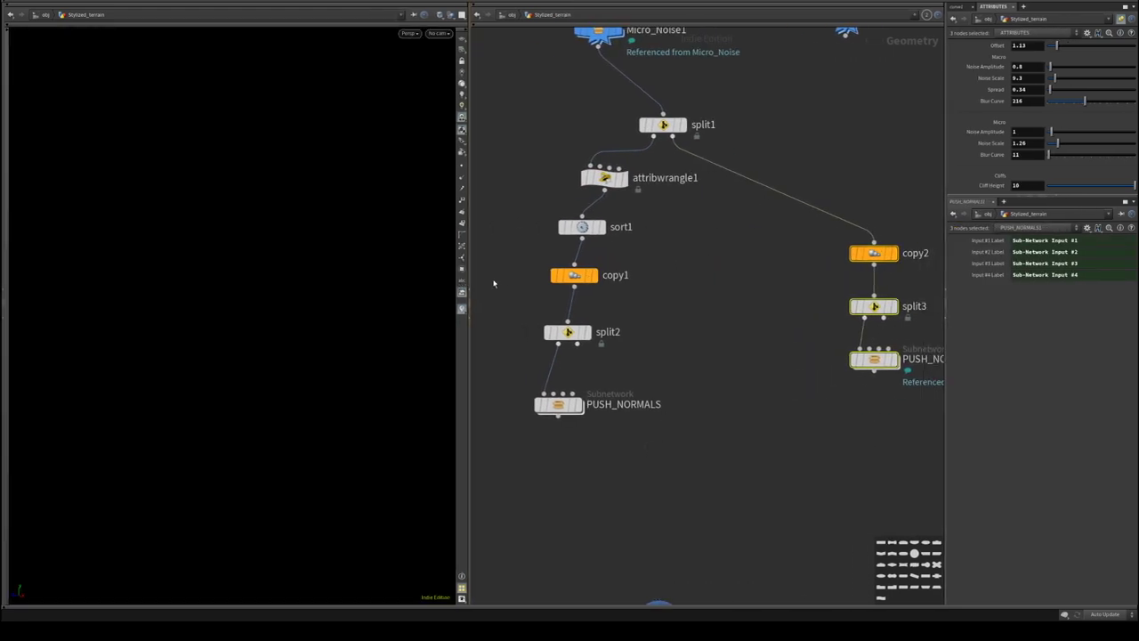
drag(534, 152, 611, 444)
key(l)
drag(594, 182, 531, 192)
- Add a Skin node fed by PUSH_NORMALS, display it, and toggle the viewport shading to inspect the surface's mesh
scroll(782, 316, down, 3)
middle_drag(648, 413, 729, 363)
key(Tab)
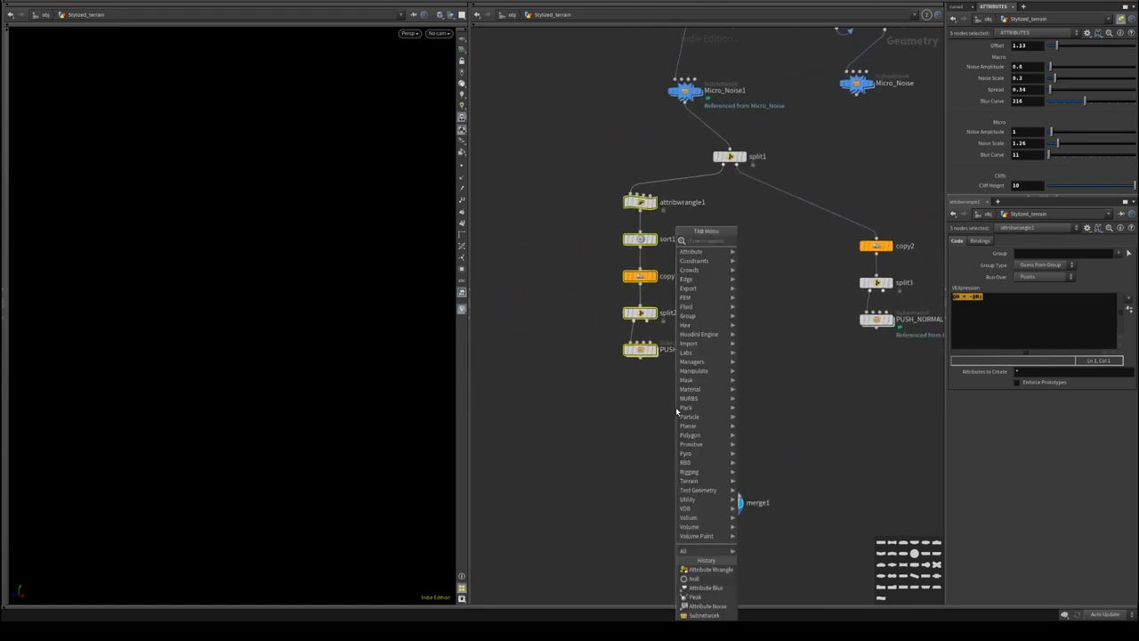
text(skin)
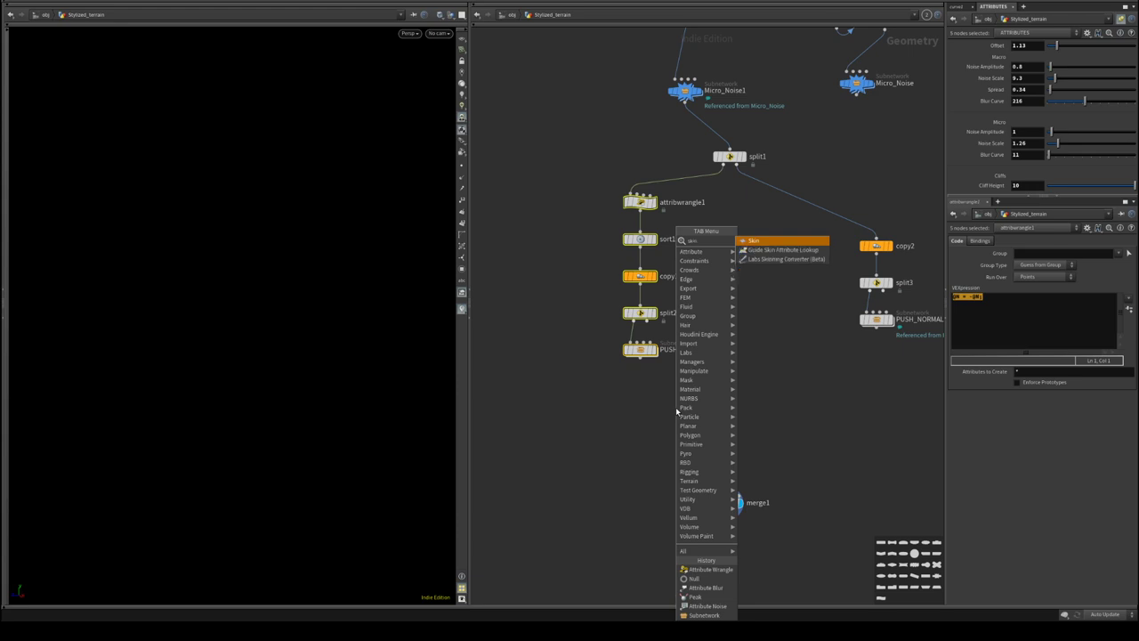
key(Return)
click(675, 407)
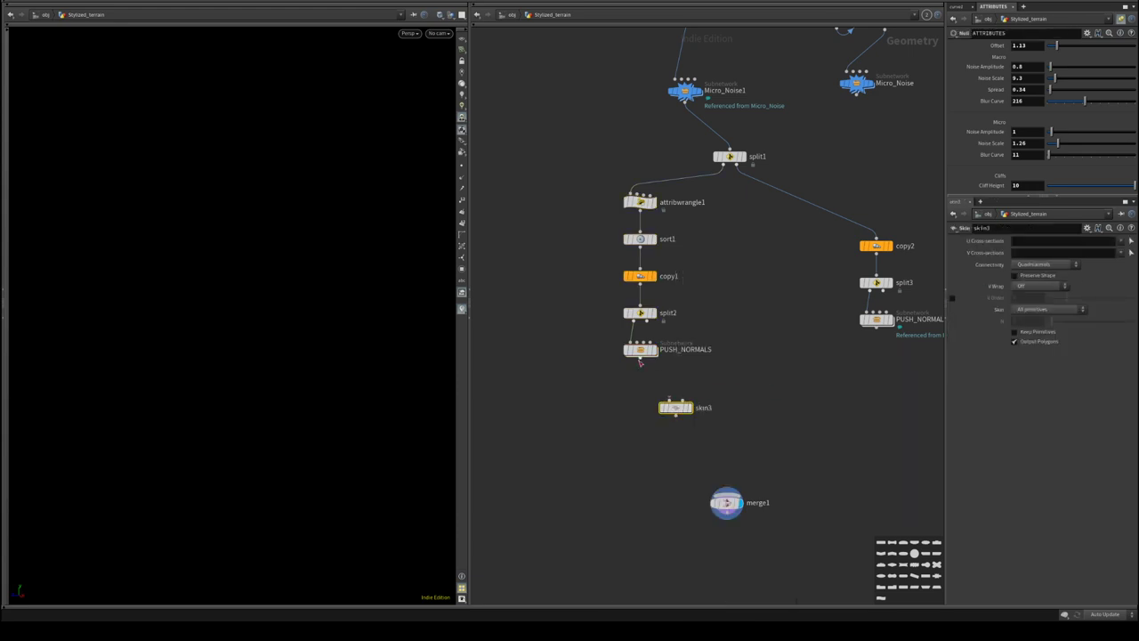
drag(640, 361, 669, 400)
click(688, 406)
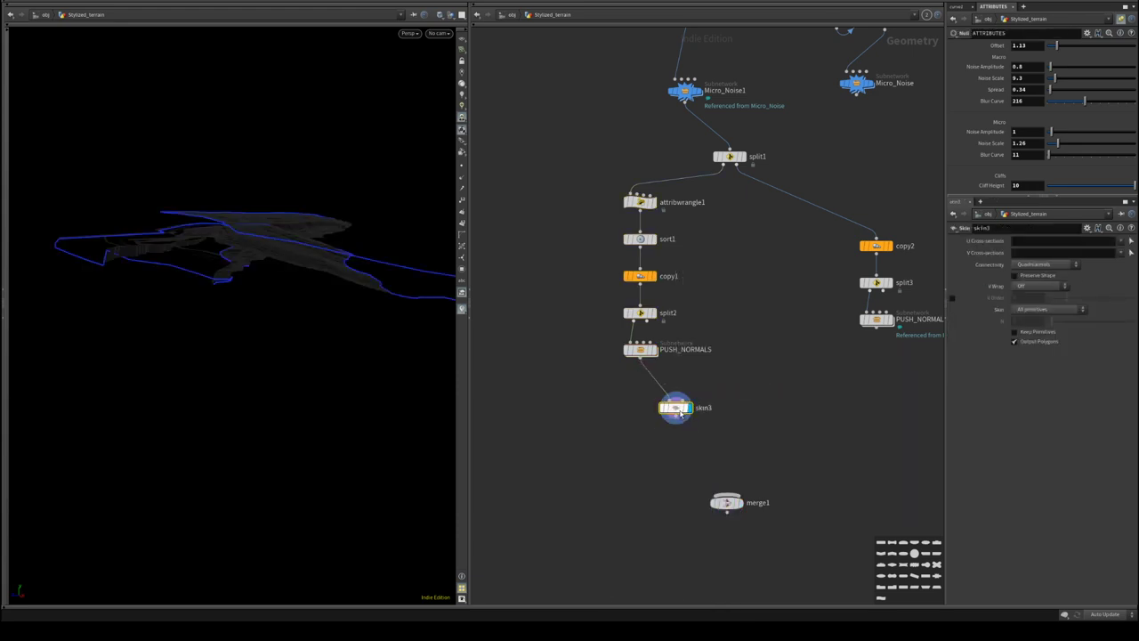
alt+drag(267, 238, 286, 309)
key(w)
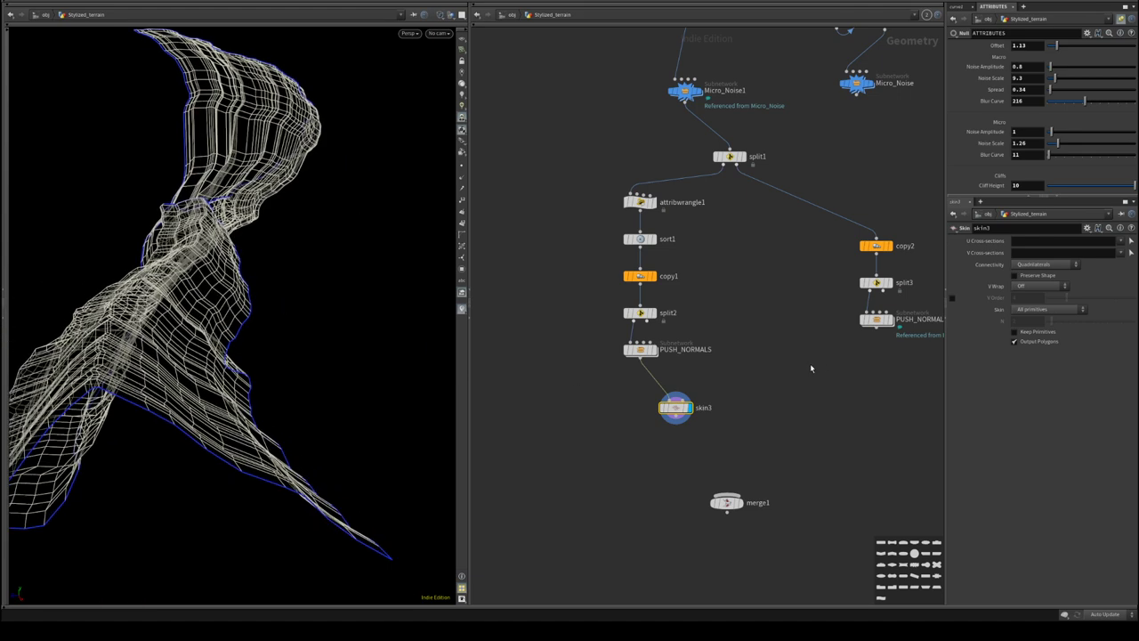
- Compare the split2 curve with the displaced PUSH_NORMALS curve by displaying each node in turn
click(655, 350)
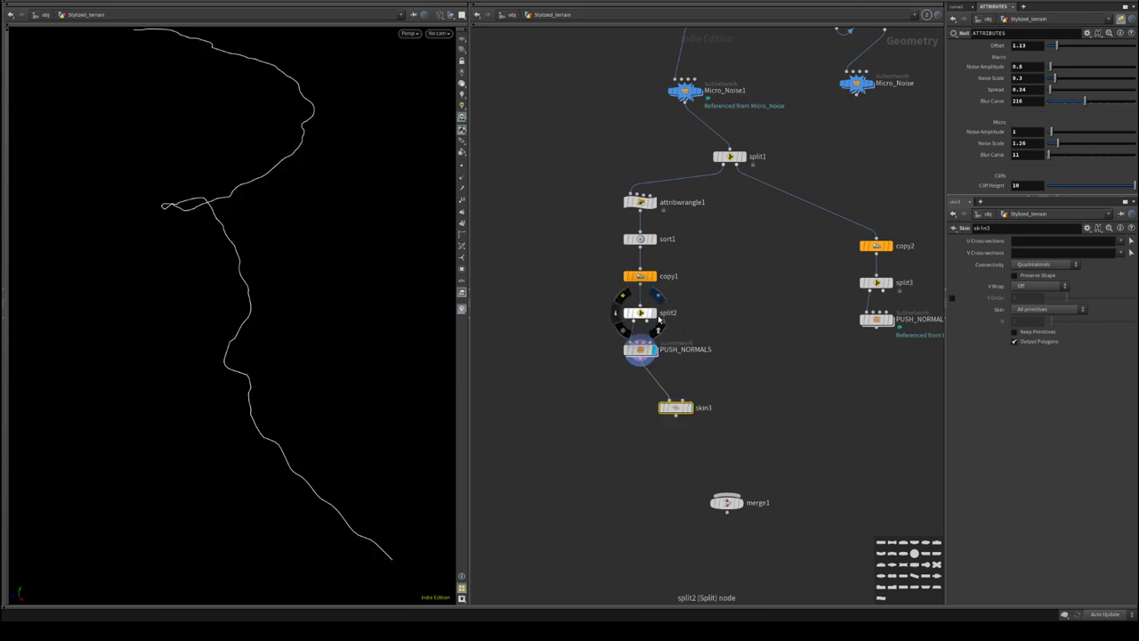
click(655, 314)
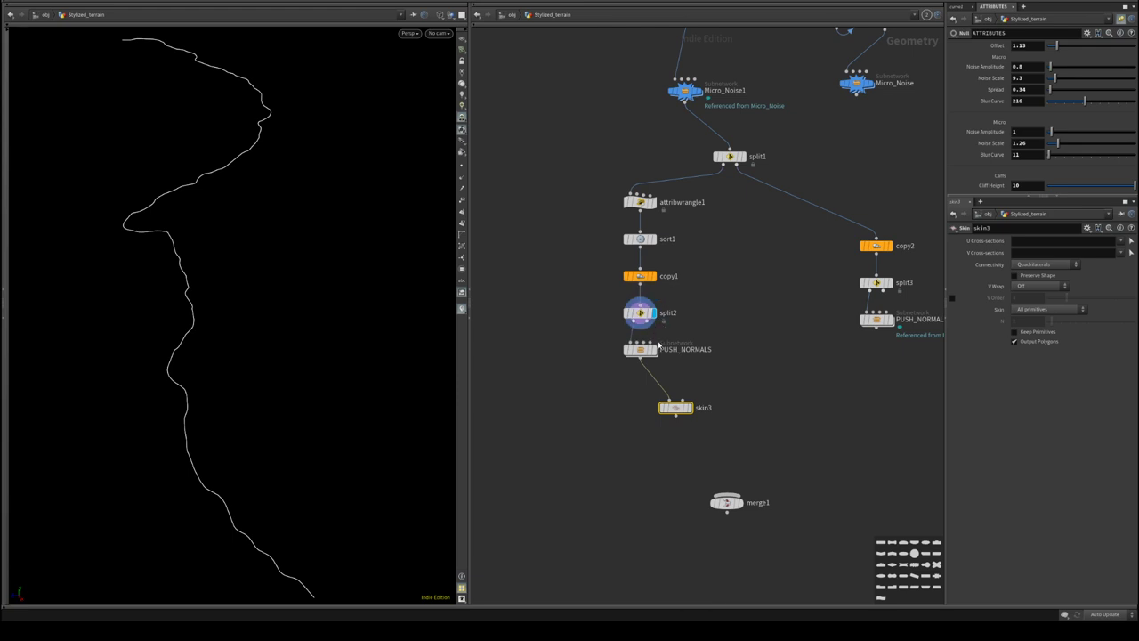
click(654, 349)
scroll(659, 327, up, 3)
click(640, 308)
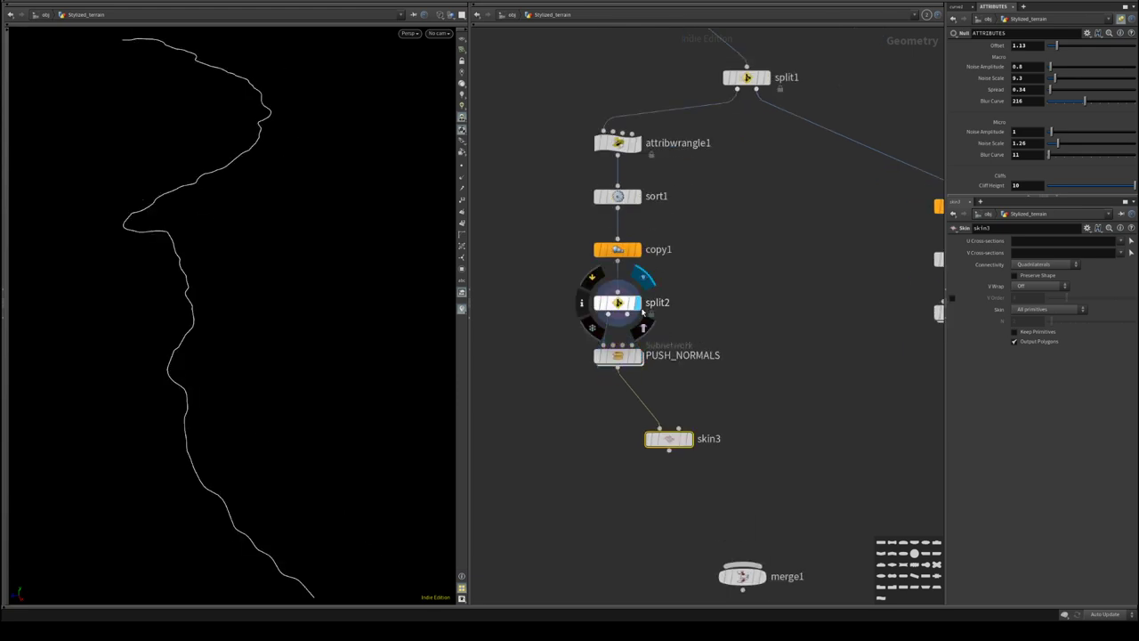
click(638, 359)
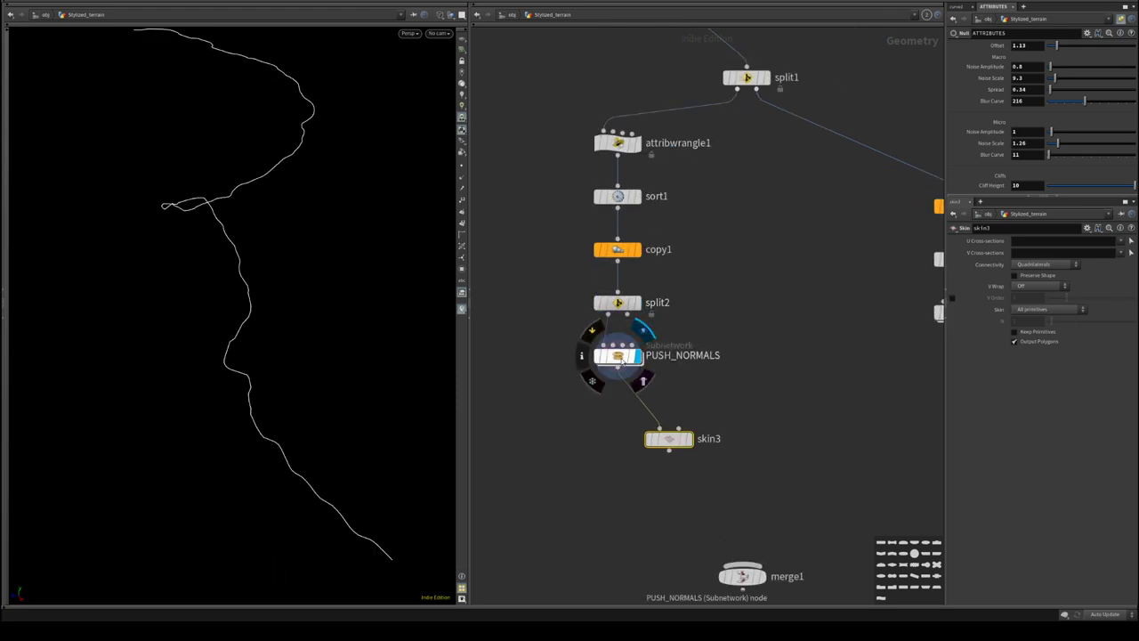
- Insert merge1 between PUSH_NORMALS and skin3, feed it split2's second output as well, and display the merged curves
drag(668, 438, 618, 461)
middle_drag(675, 357, 685, 349)
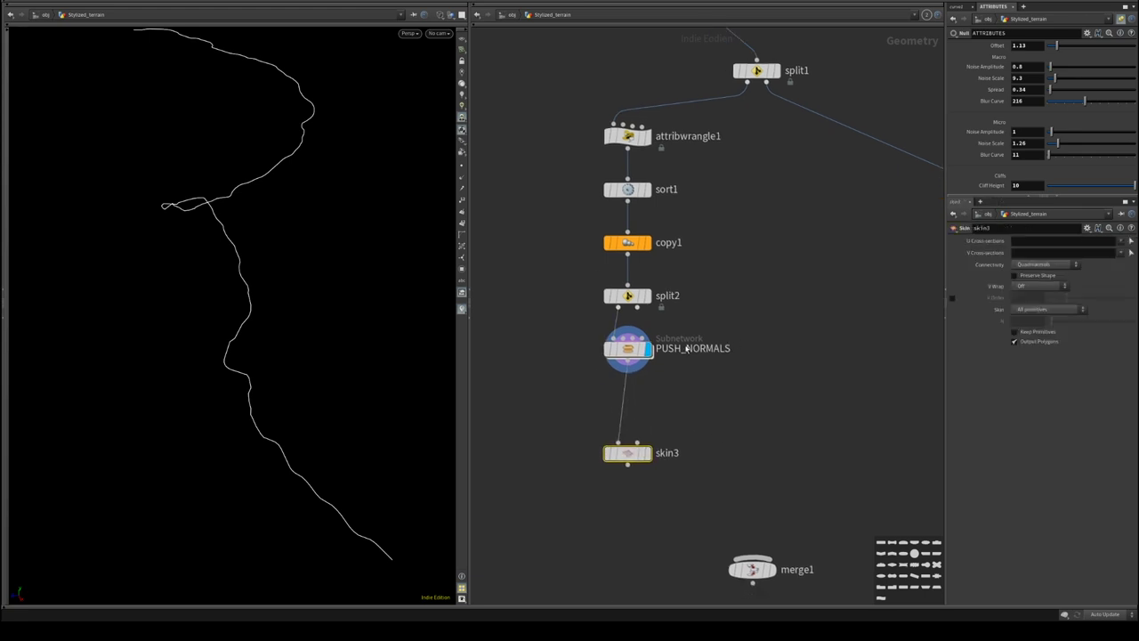
drag(628, 348, 578, 358)
click(739, 533)
drag(752, 574, 618, 411)
drag(637, 307, 619, 394)
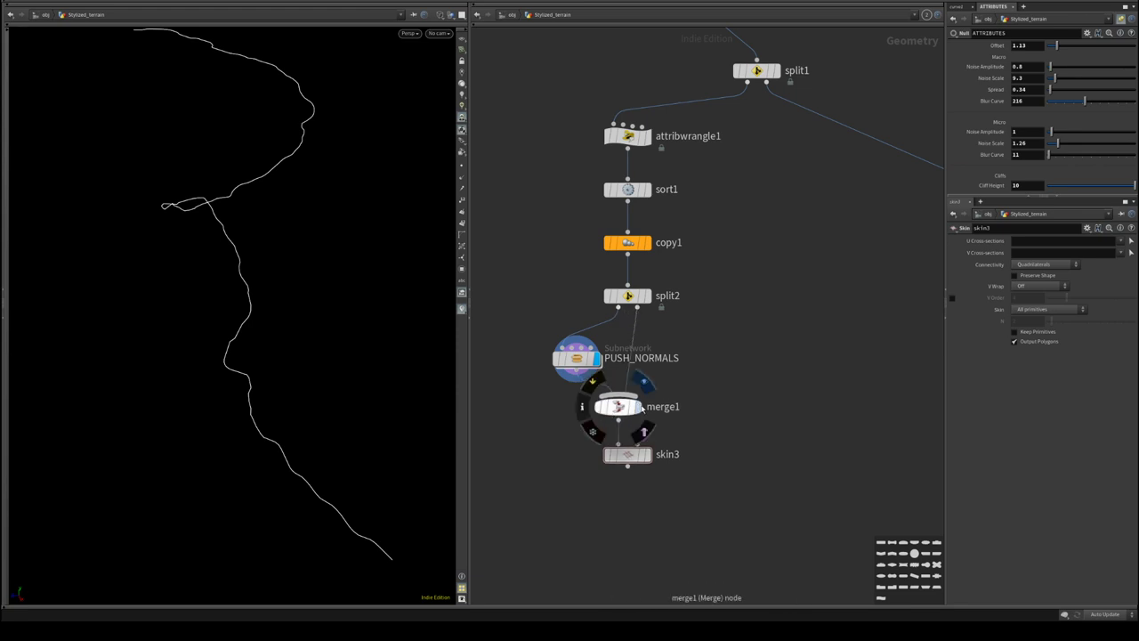
click(637, 406)
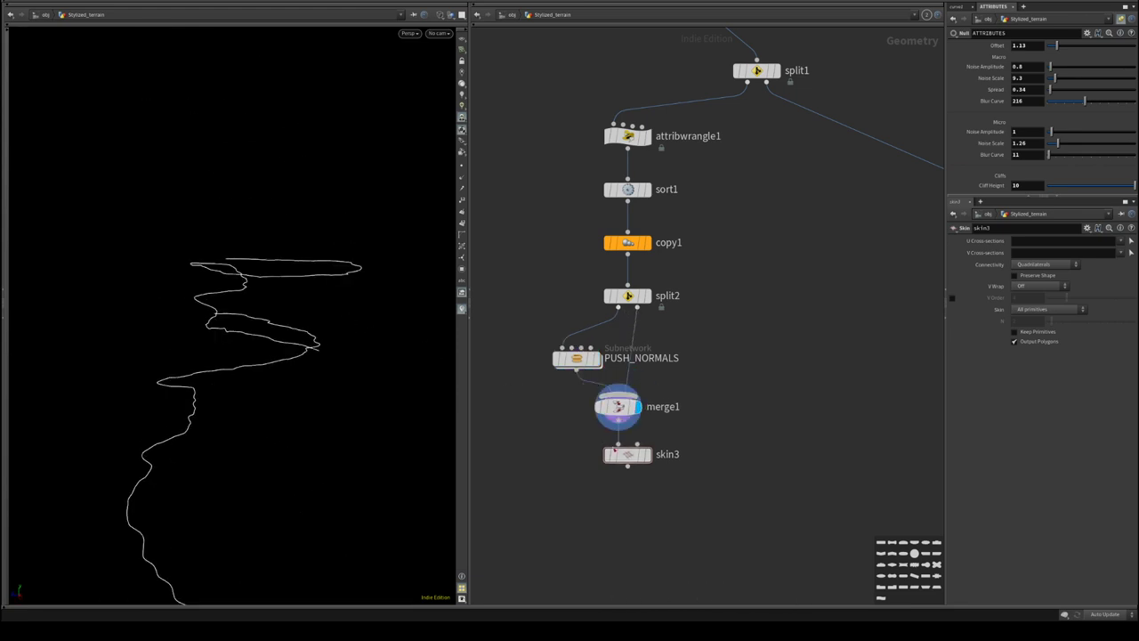
- Display skin3 in shaded mode and inspect the surface skinned from the merged curves
mouse_move(643, 460)
click(653, 481)
key(w)
drag(369, 386, 178, 330)
middle_drag(737, 343, 731, 351)
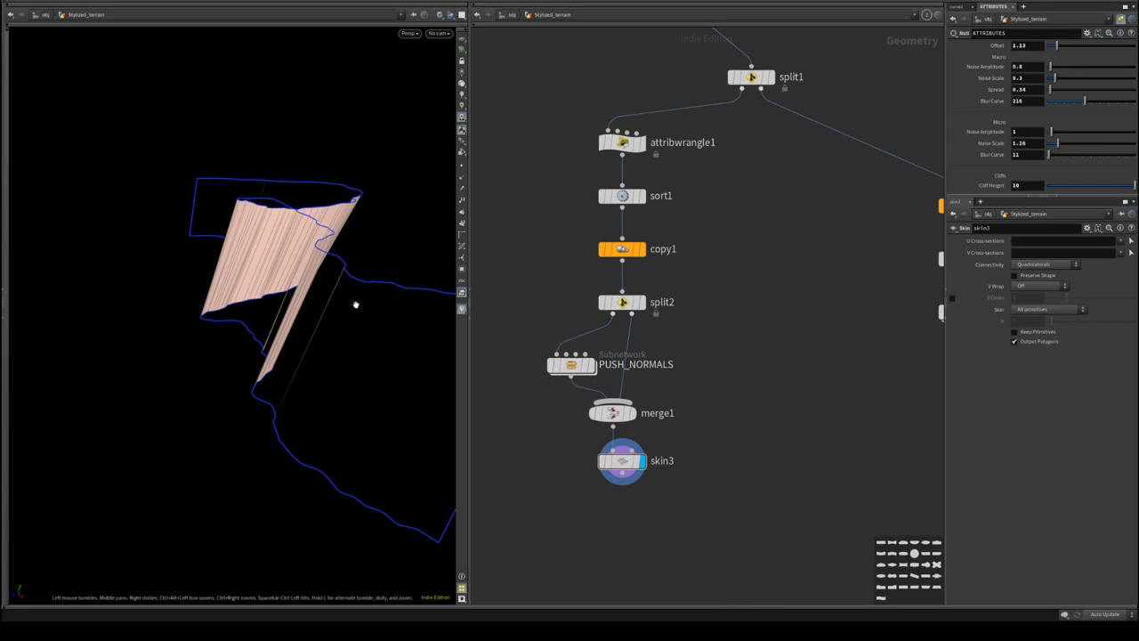
drag(356, 304, 317, 311)
- Duplicate merge1 and skin3 below PUSH_NORMALS1, and feed the copied merge from split3's second output and PUSH_NORMALS1
scroll(749, 393, down, 4)
middle_drag(815, 396, 762, 432)
scroll(762, 433, up, 2)
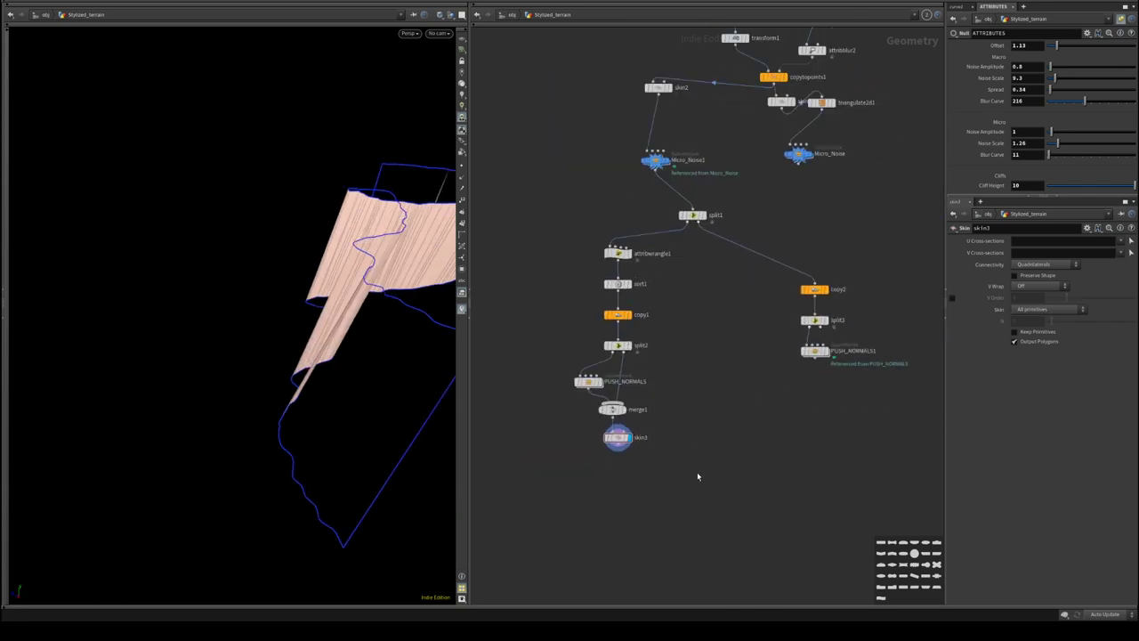
drag(574, 407, 793, 420)
scroll(852, 396, up, 2)
key(y)
drag(657, 337, 722, 429)
drag(804, 298, 766, 422)
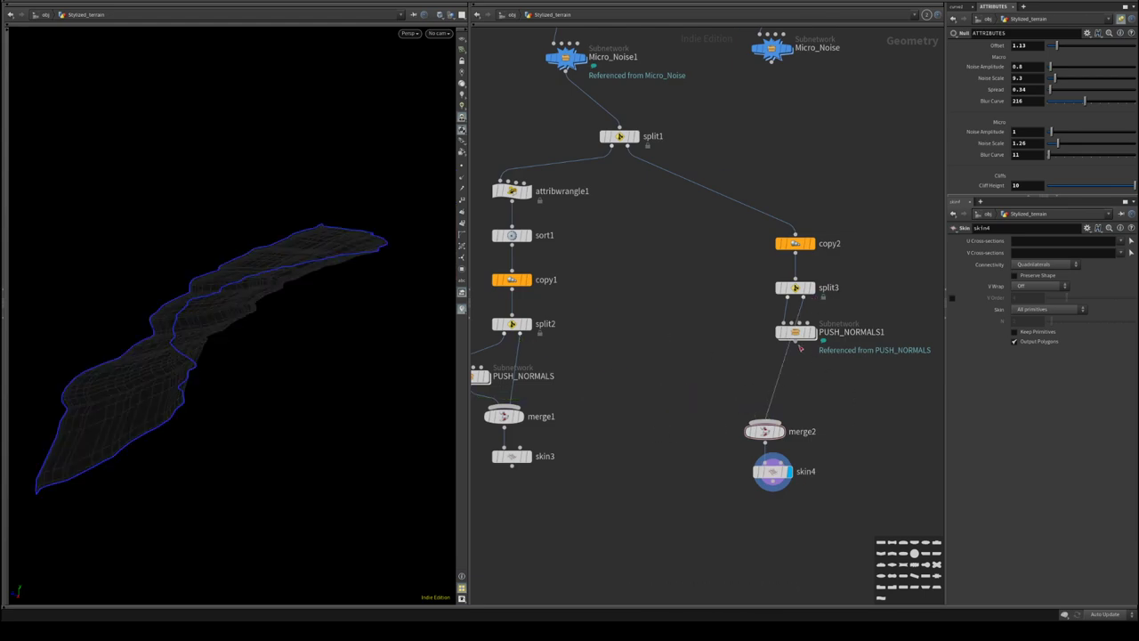
drag(799, 348, 764, 410)
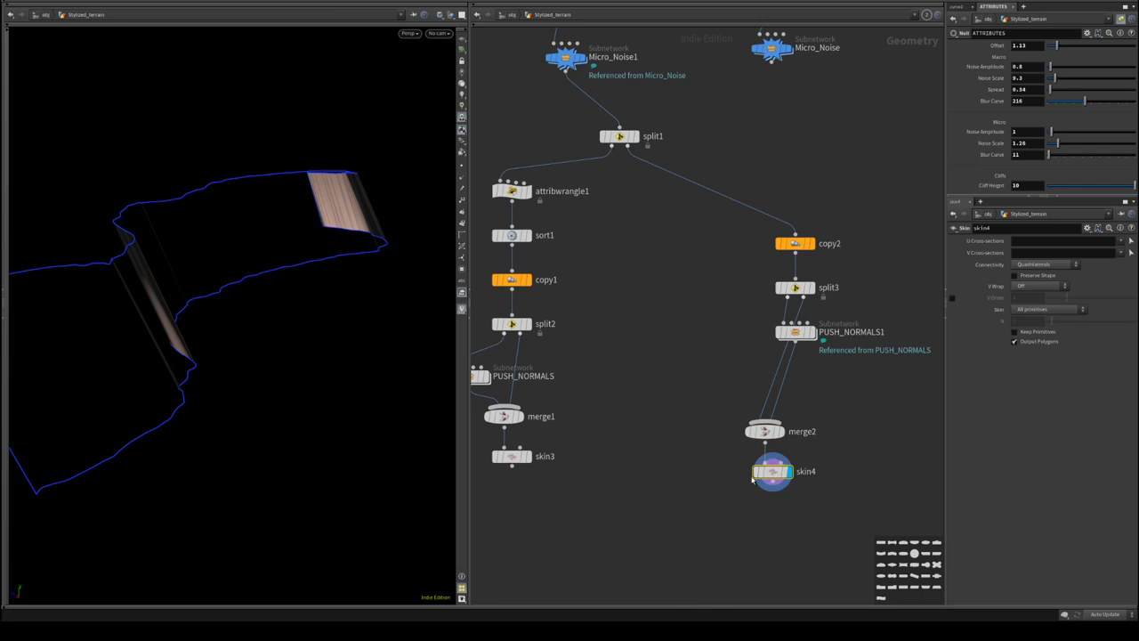
drag(566, 386, 815, 549)
drag(764, 433, 774, 418)
- Add a Merge node combining skin3 and skin4, display it, and inspect both cliff walls together
middle_drag(597, 430, 655, 302)
key(Tab)
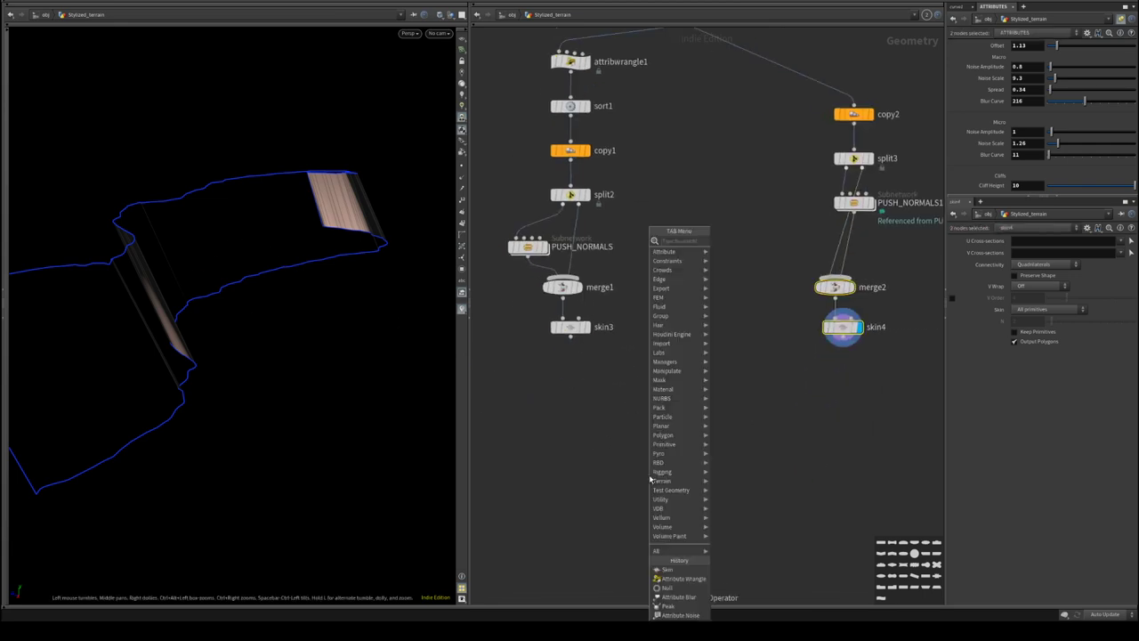
text(merg)
click(738, 241)
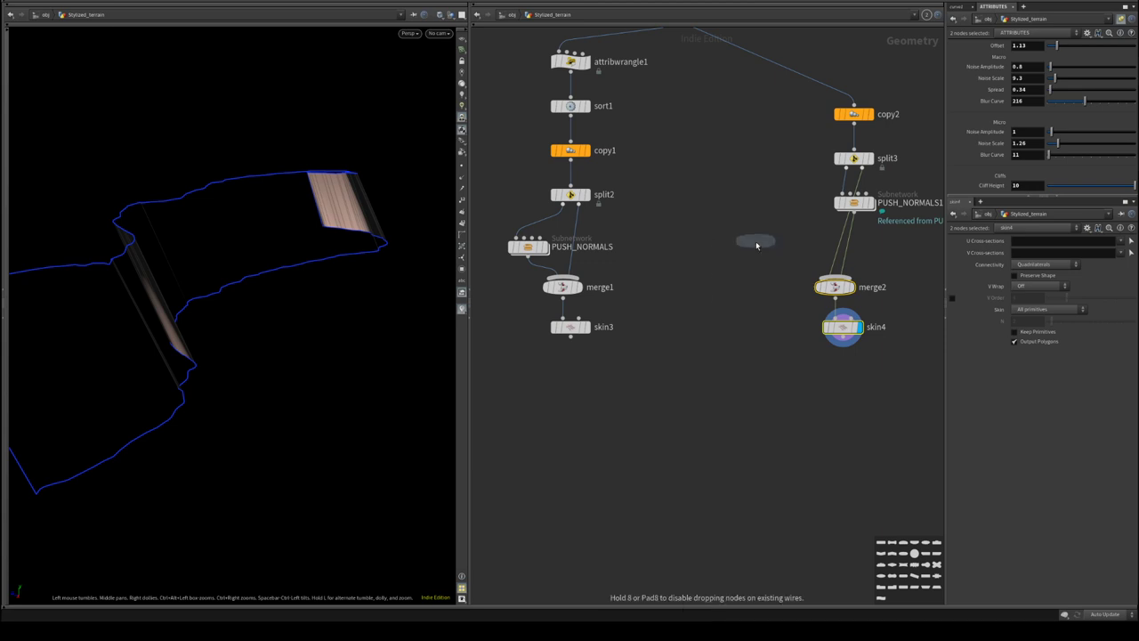
click(689, 489)
drag(571, 338, 666, 468)
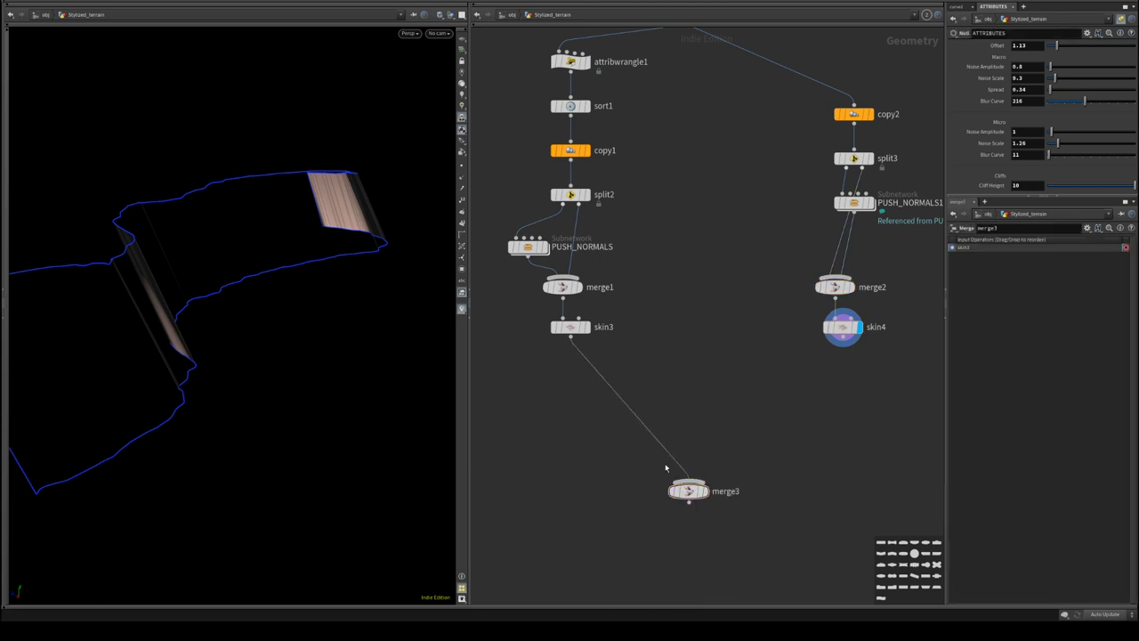
click(848, 340)
click(704, 492)
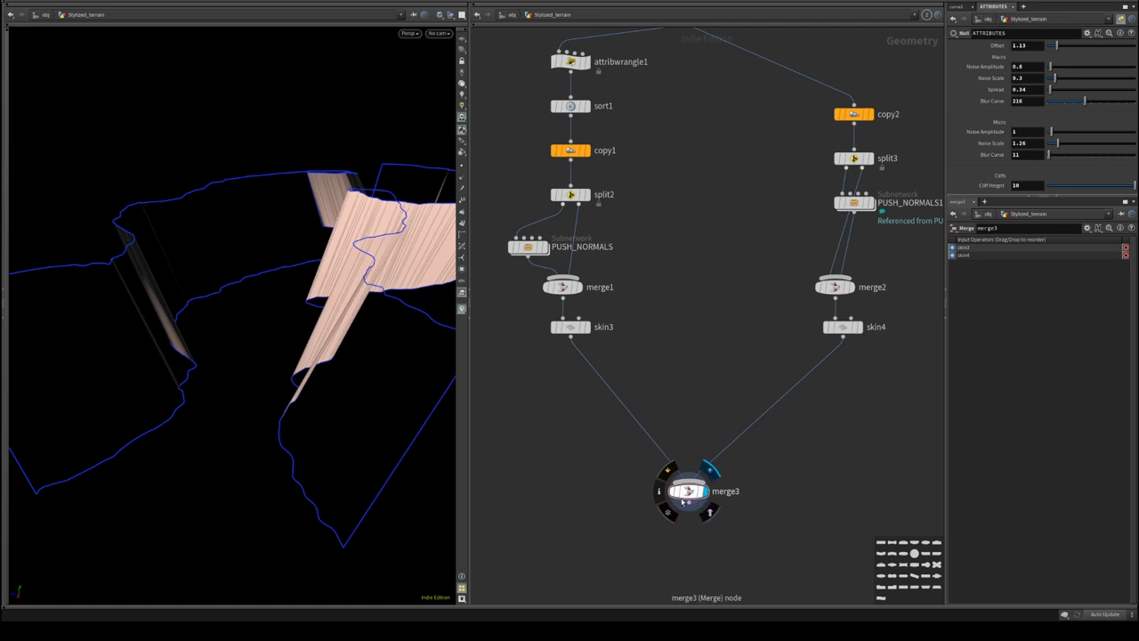
drag(374, 258, 228, 356)
middle_drag(829, 363, 805, 491)
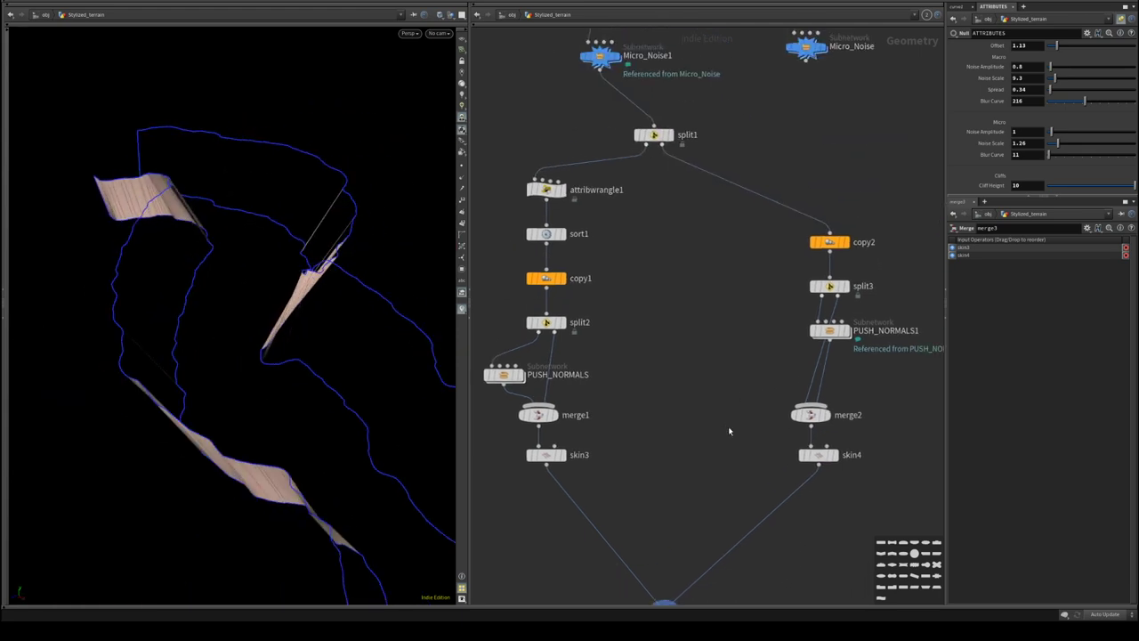
drag(220, 302, 419, 374)
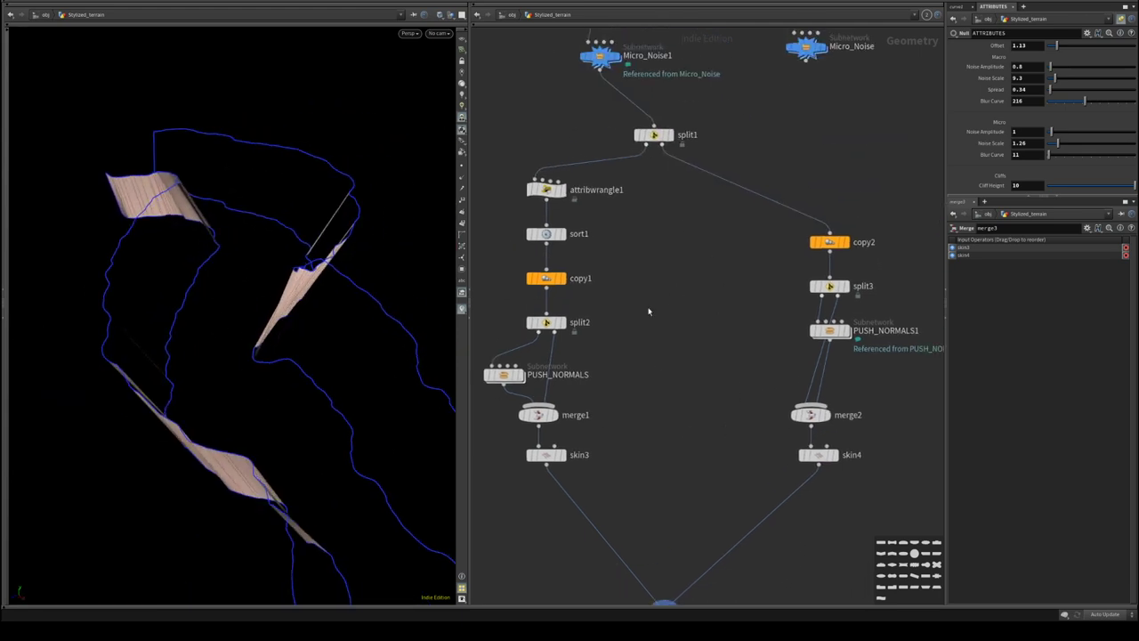
- Insert a Reverse node between merge2 and skin4, and check the cliff surfaces in the viewport
middle_drag(683, 351, 694, 235)
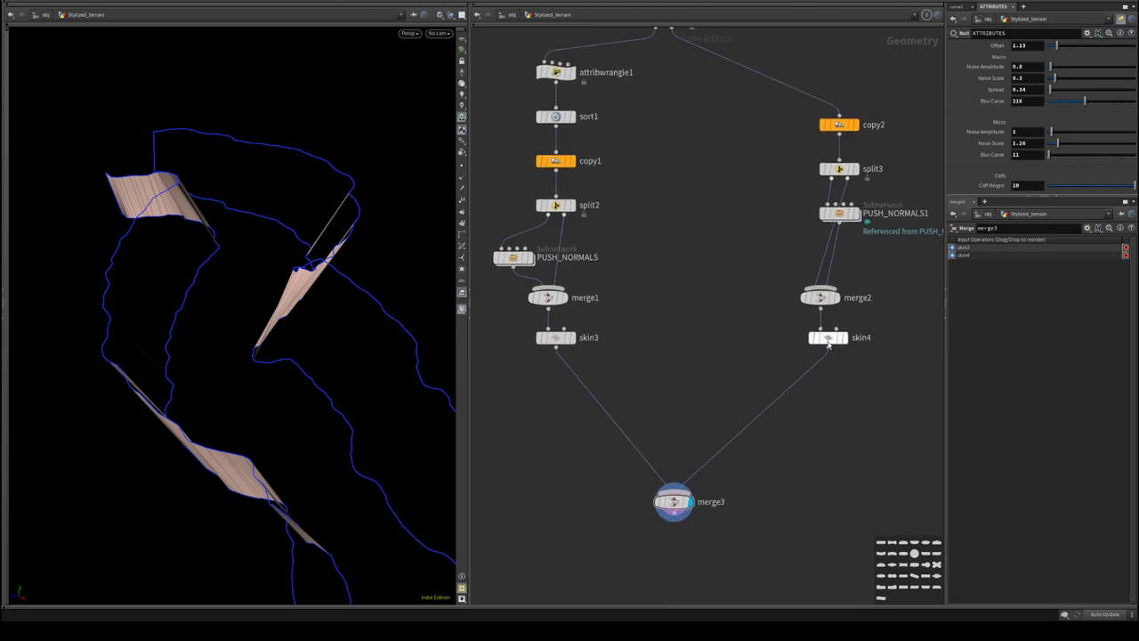
drag(828, 342, 829, 393)
key(Tab)
mouse_move(899, 288)
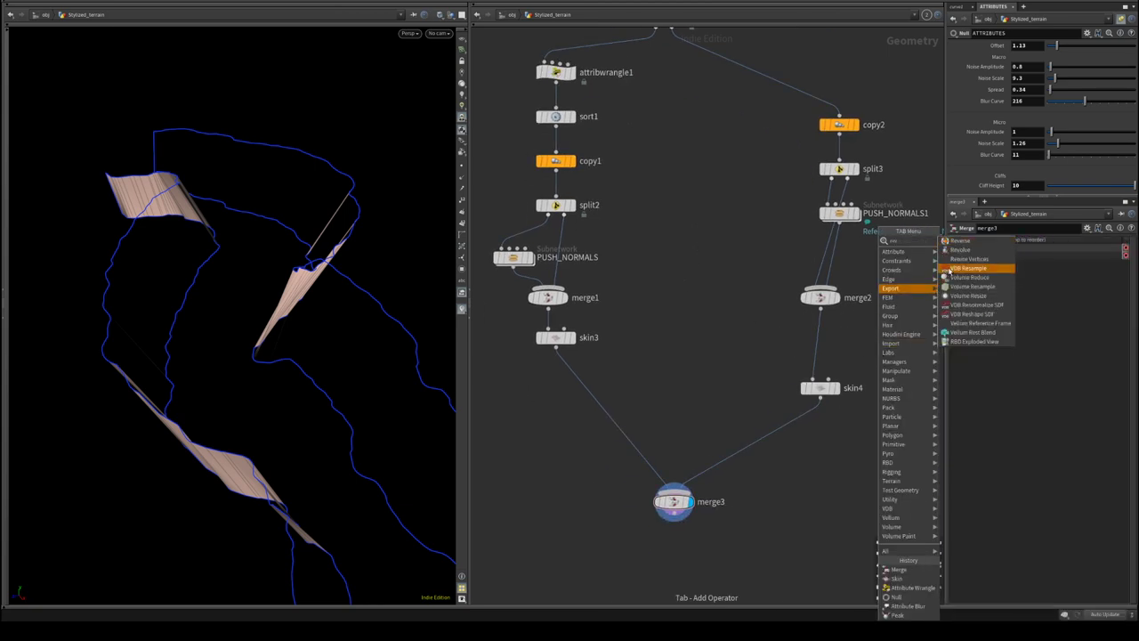
click(954, 243)
click(882, 347)
mouse_move(882, 347)
mouse_down()
mouse_move(812, 341)
mouse_move(821, 337)
mouse_up()
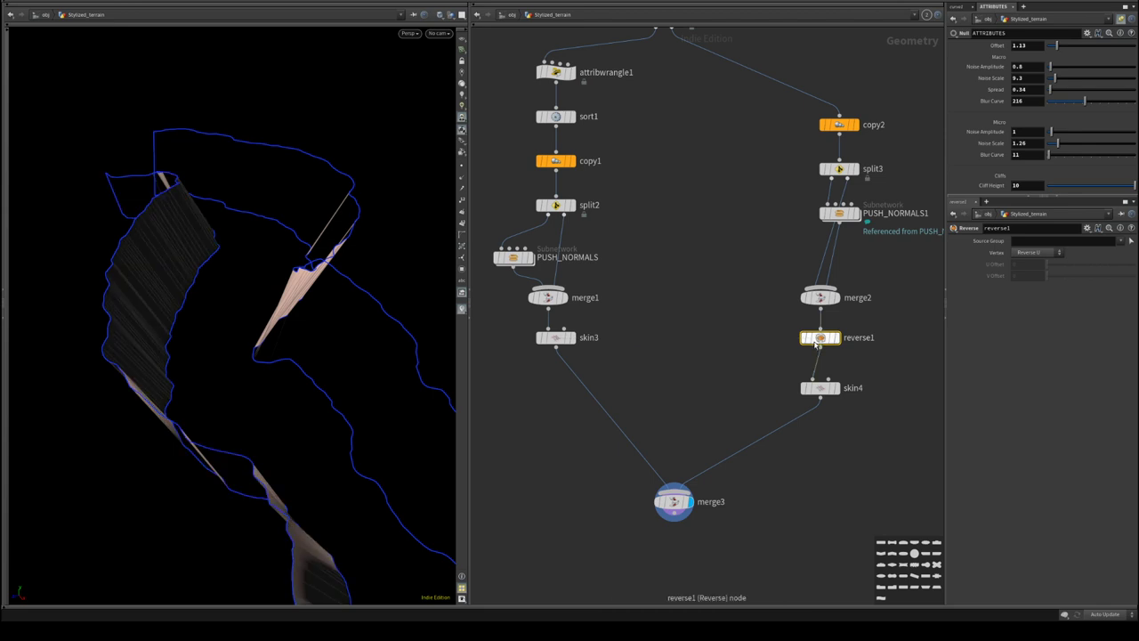
drag(294, 260, 175, 290)
- Add a Normal node fed by merge3, display it, and inspect the shading of both cliff walls
middle_drag(614, 521, 599, 389)
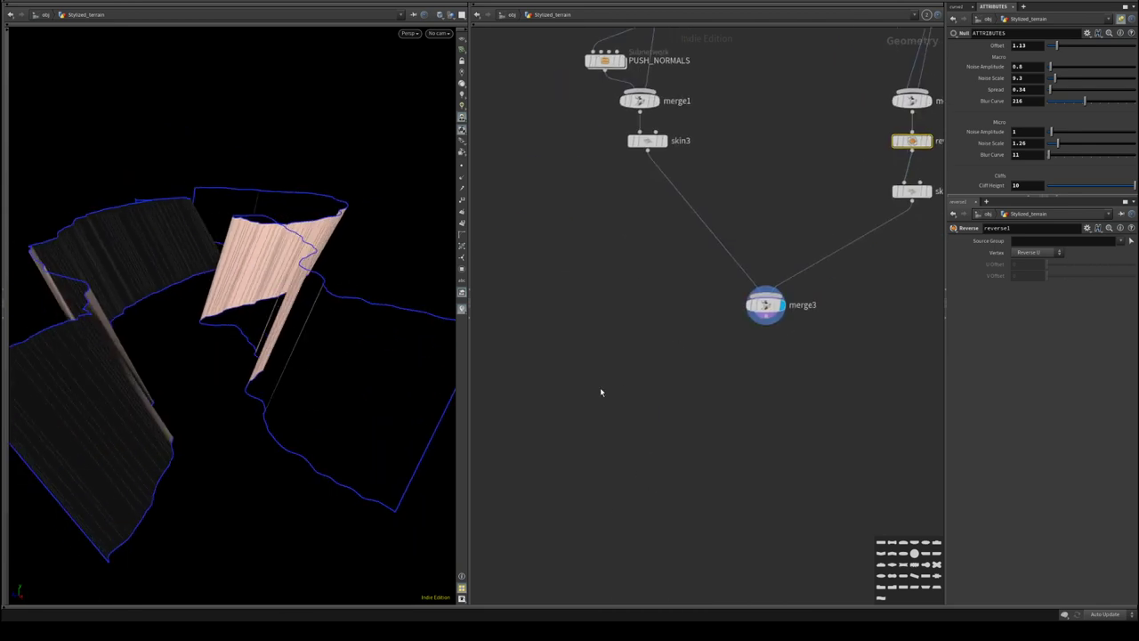
key(Tab)
text(normal)
key(Return)
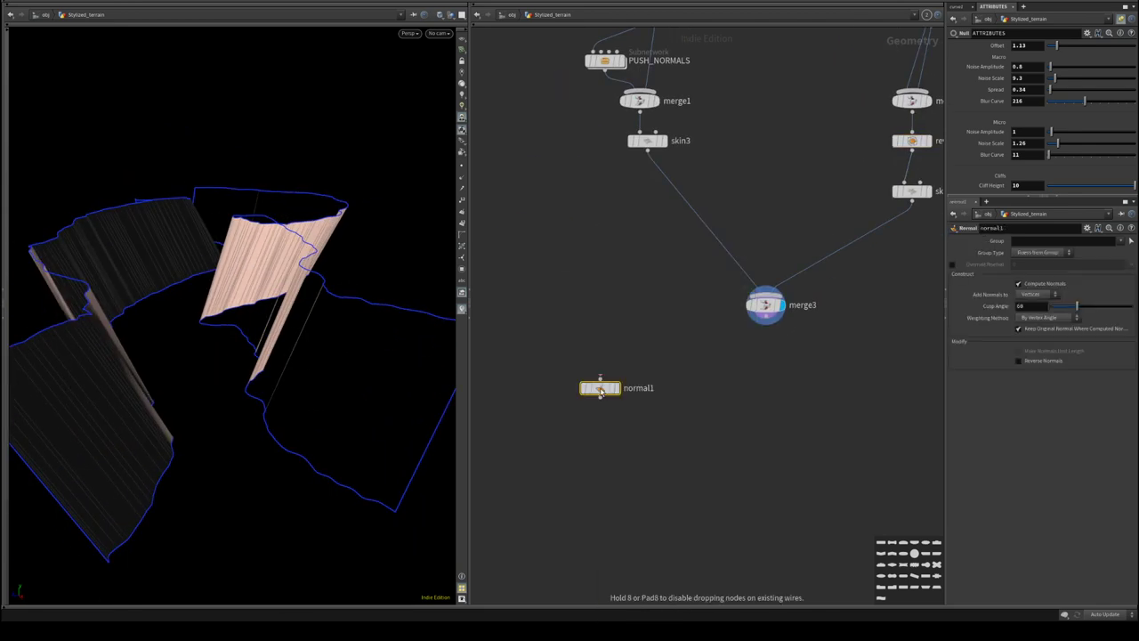
click(699, 367)
drag(699, 366, 752, 376)
drag(766, 317, 751, 369)
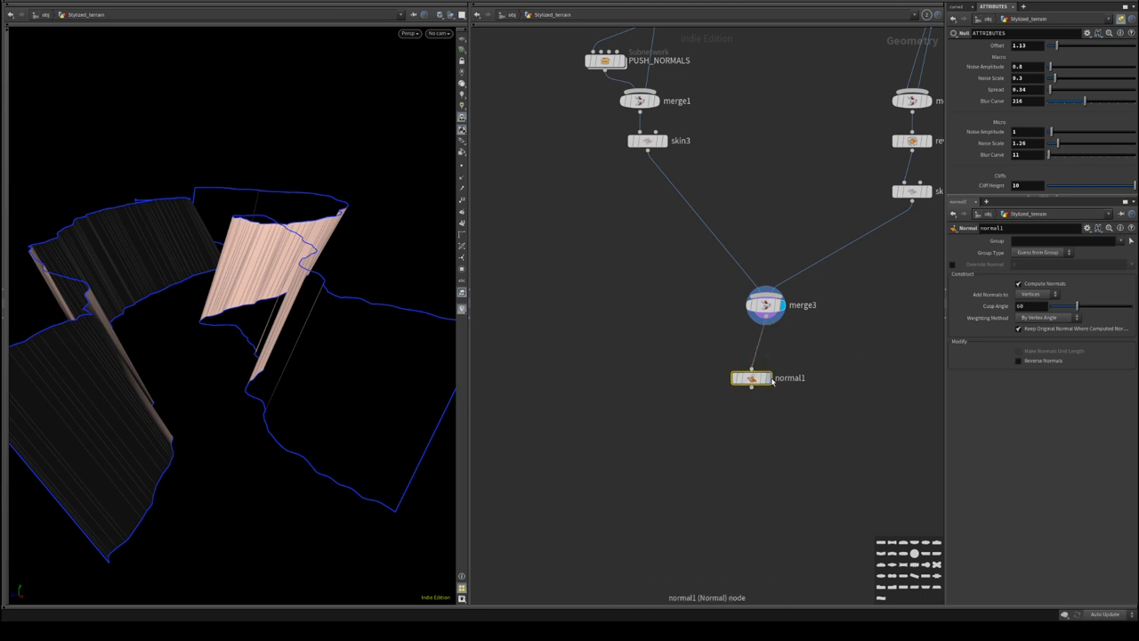
click(767, 378)
drag(320, 270, 343, 342)
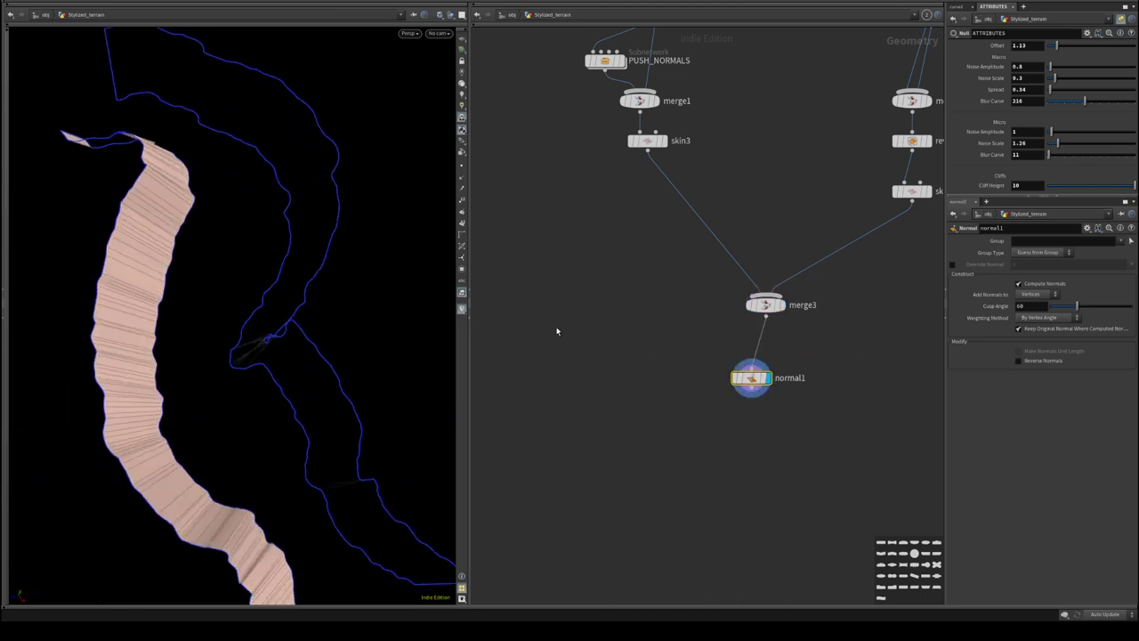
- Bypass reverse1 and check the direction of the cliff surfaces from several angles
middle_drag(772, 211, 640, 382)
click(759, 297)
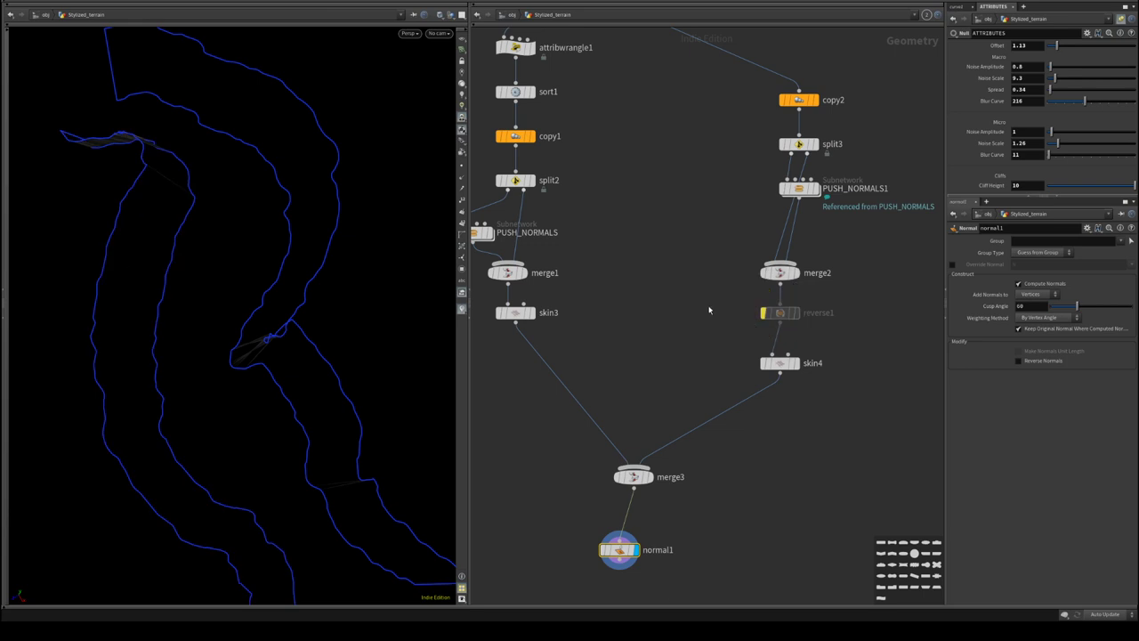
drag(233, 381, 233, 295)
- Check the Remove Backfaces setting in the viewport's optimization display options
key(d)
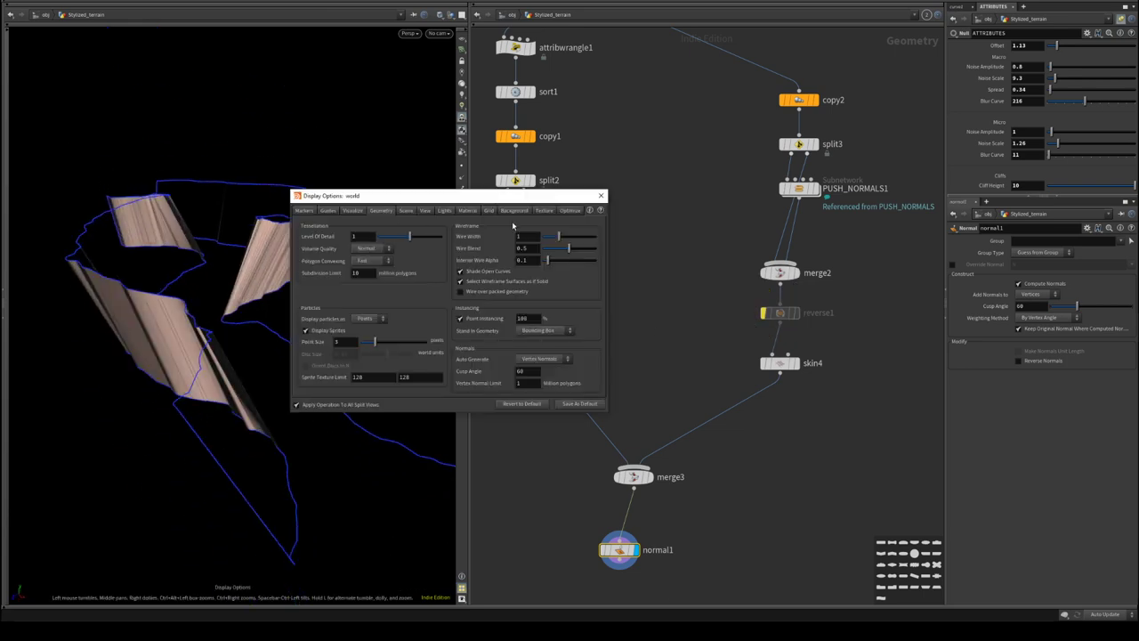
click(570, 210)
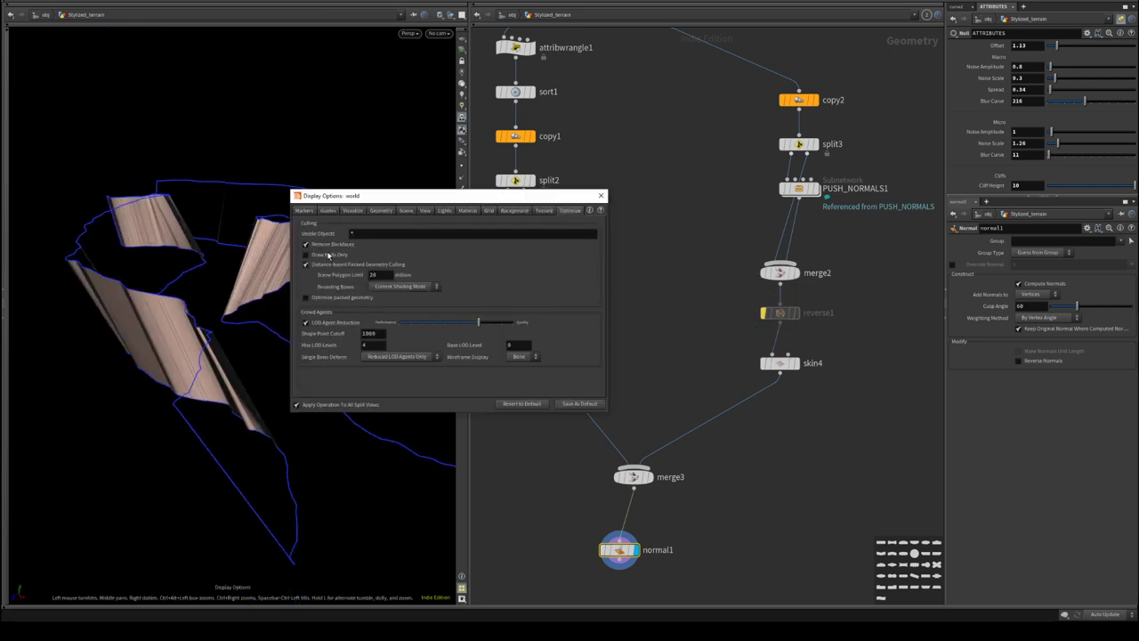
click(307, 244)
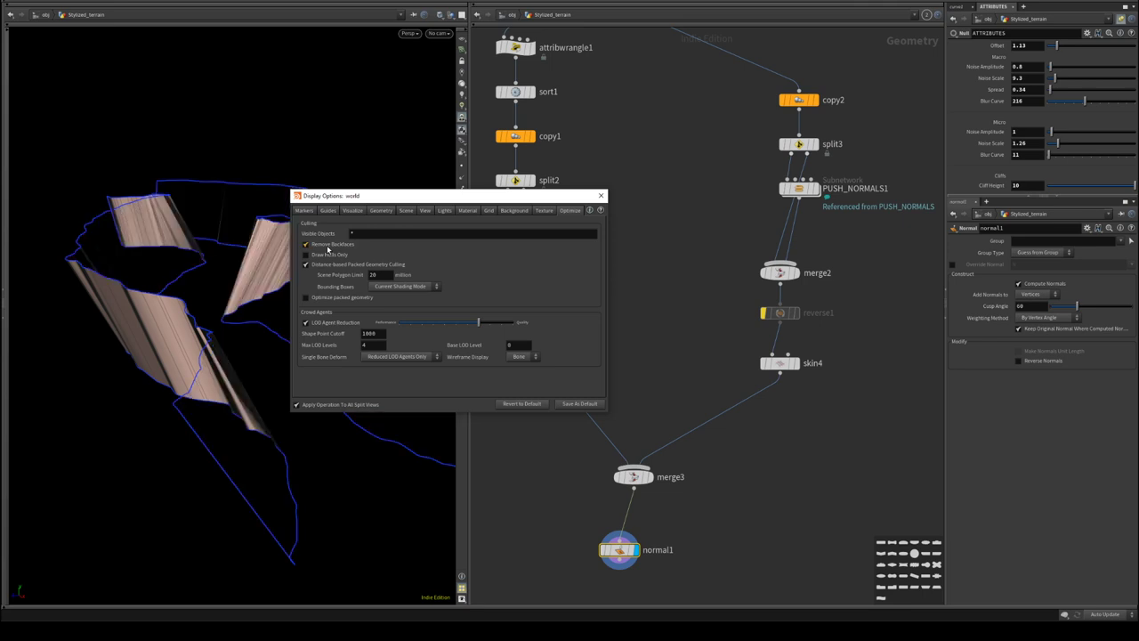
click(601, 195)
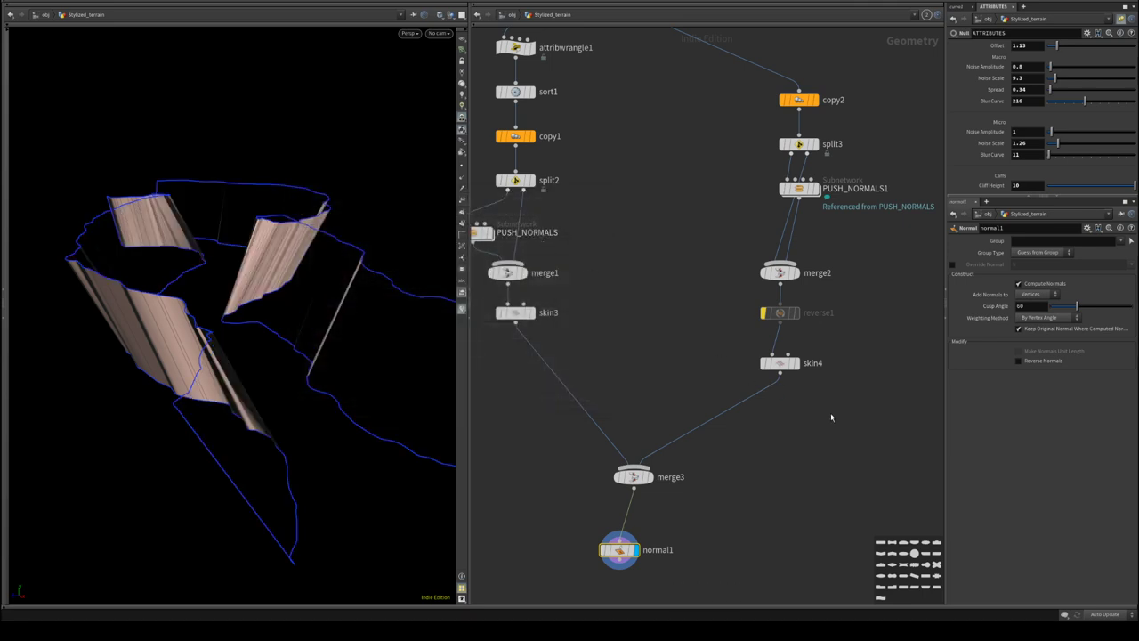
- Display the Micro_Noise subnetwork fed by triangulate2d1 to view the triangulated path surface
middle_drag(760, 290, 719, 403)
scroll(719, 402, down, 3)
middle_drag(785, 189, 753, 322)
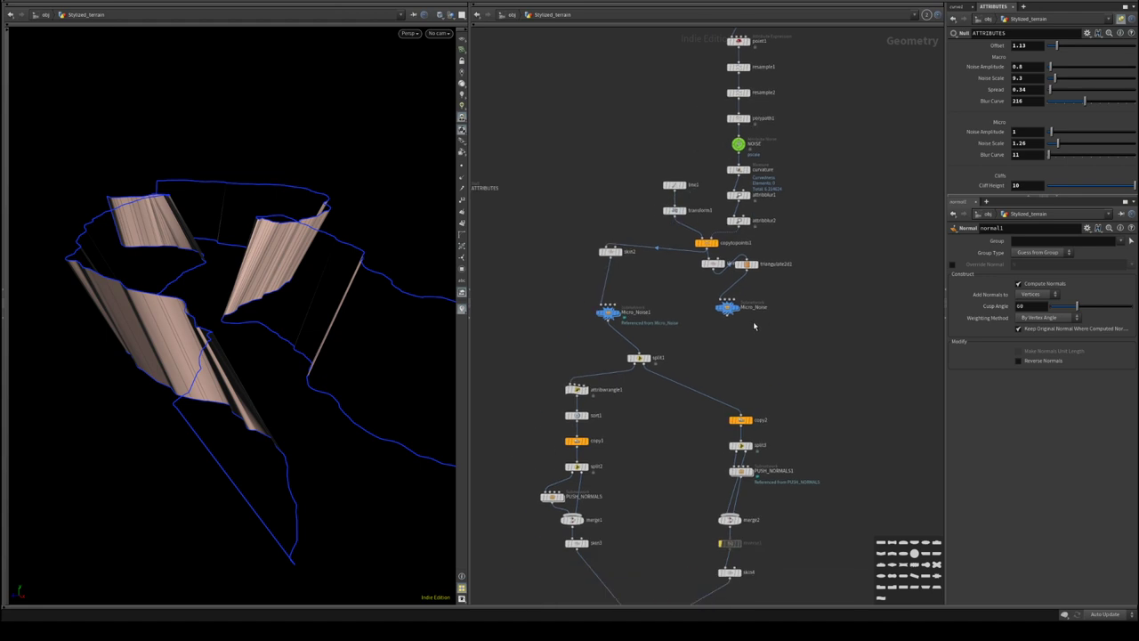
scroll(754, 326, up, 2)
click(730, 299)
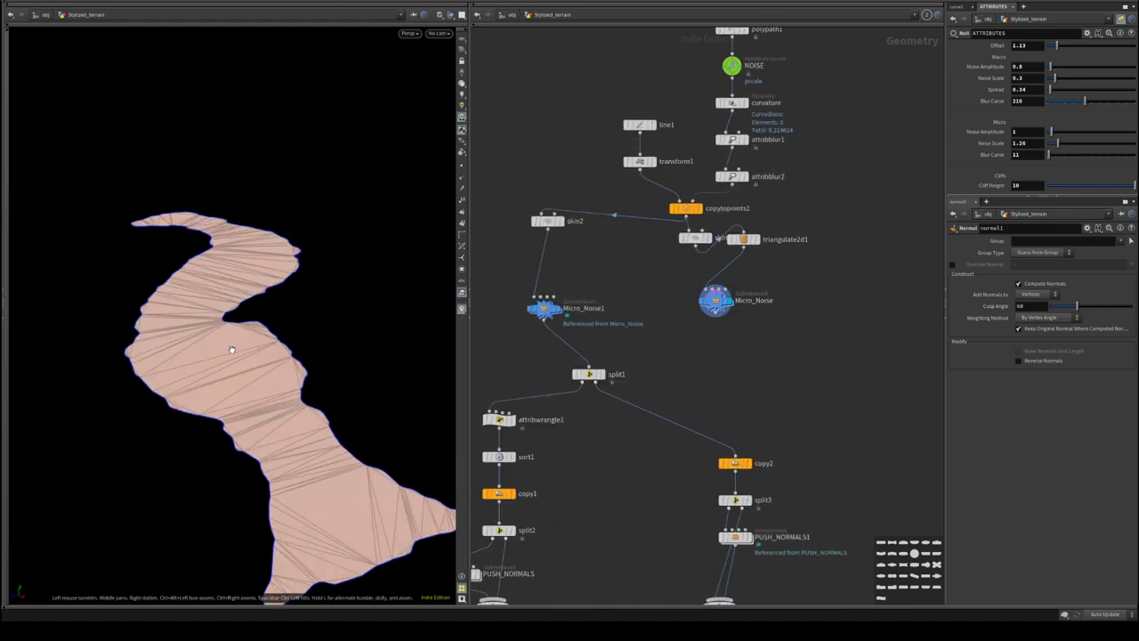
- Feed Micro_Noise's output into merge3 and display merge3 to see the path together with the cliff walls
middle_drag(830, 394, 897, 190)
click(782, 110)
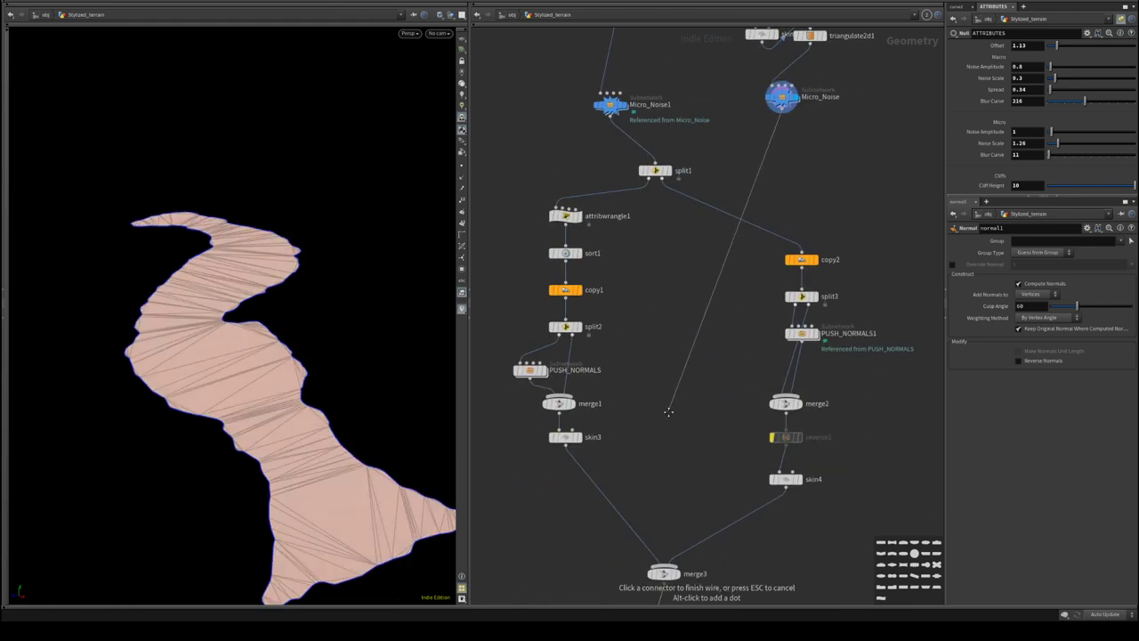
middle_drag(669, 410, 690, 168)
click(686, 327)
click(699, 334)
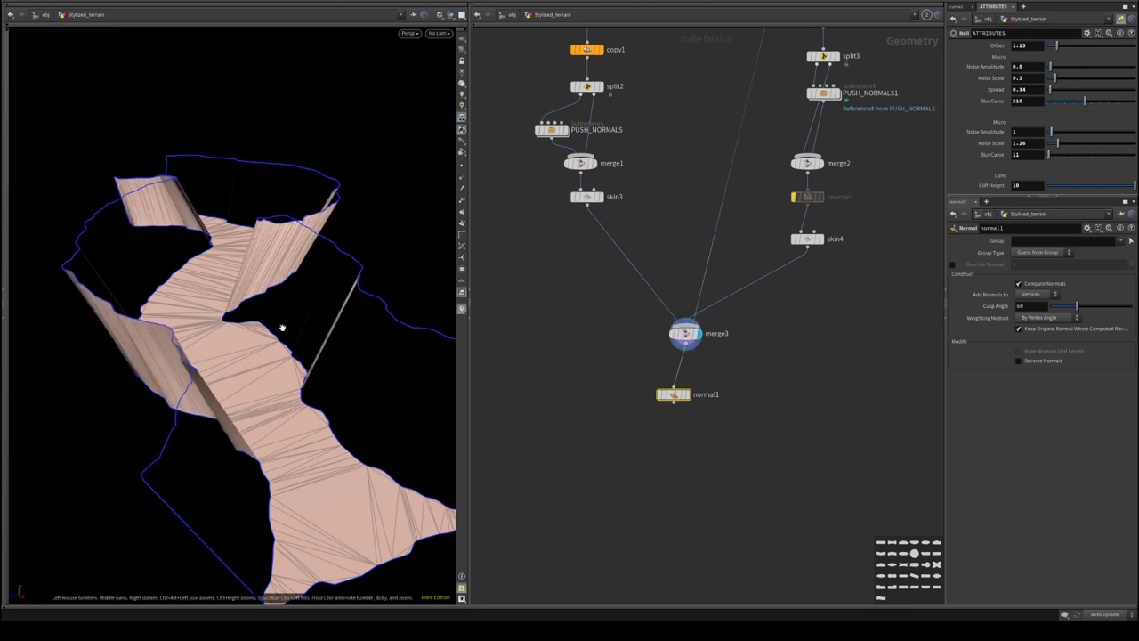
mouse_move(285, 329)
mouse_down()
mouse_move(189, 316)
mouse_move(327, 335)
mouse_up()
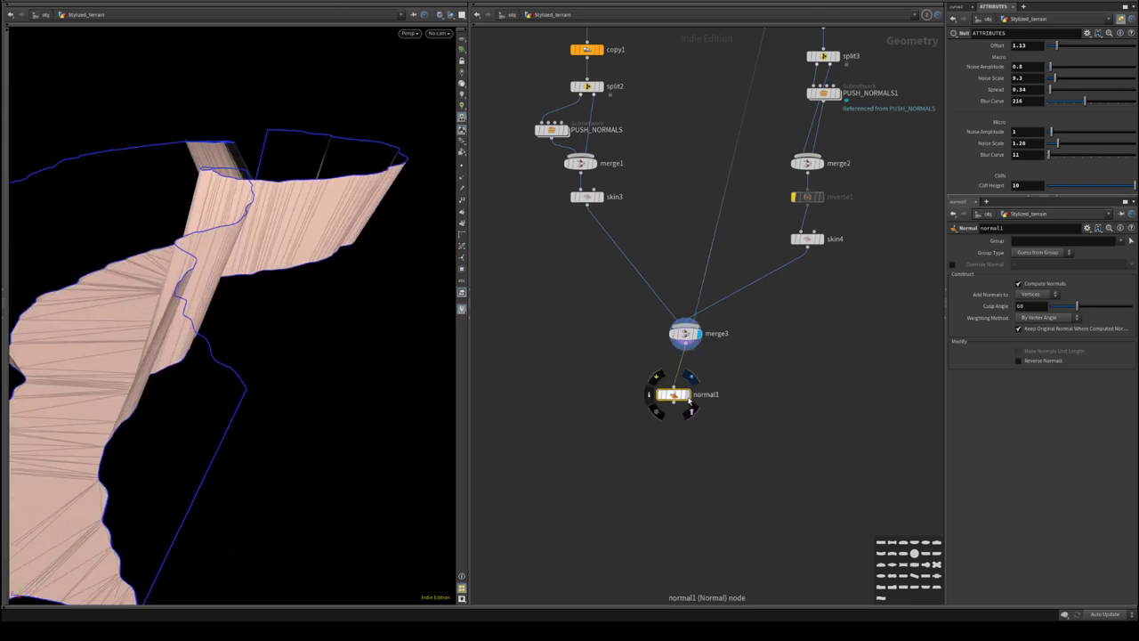
- Display normal1 and inspect the combined path and cliff walls from several angles
click(691, 380)
drag(191, 297, 363, 382)
middle_drag(849, 311, 876, 452)
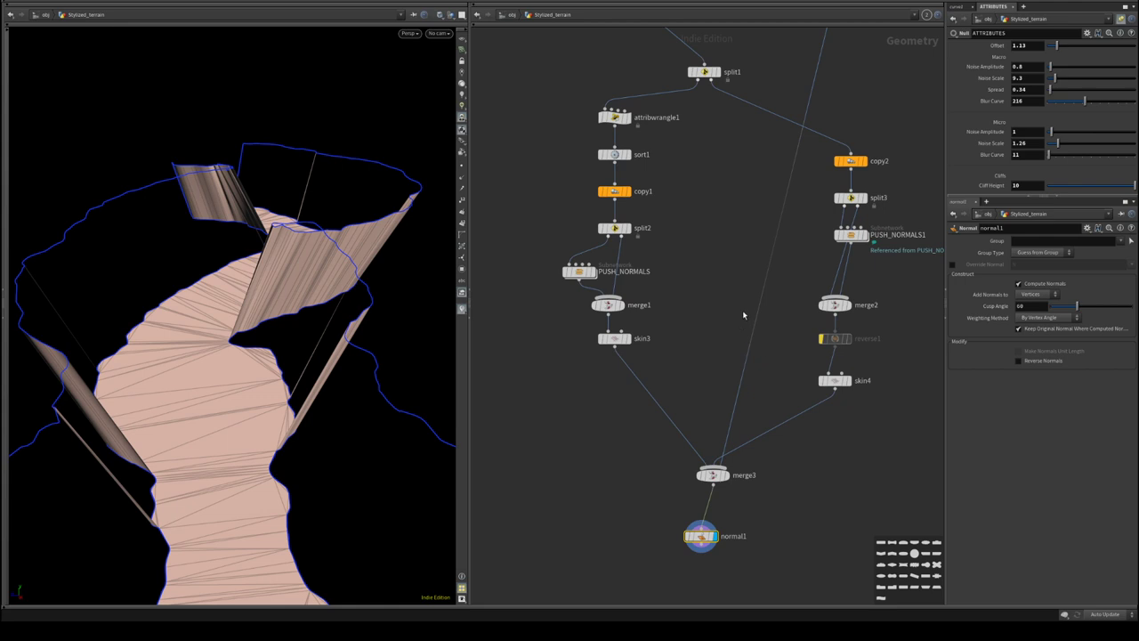
drag(245, 301, 252, 274)
middle_drag(856, 338, 795, 378)
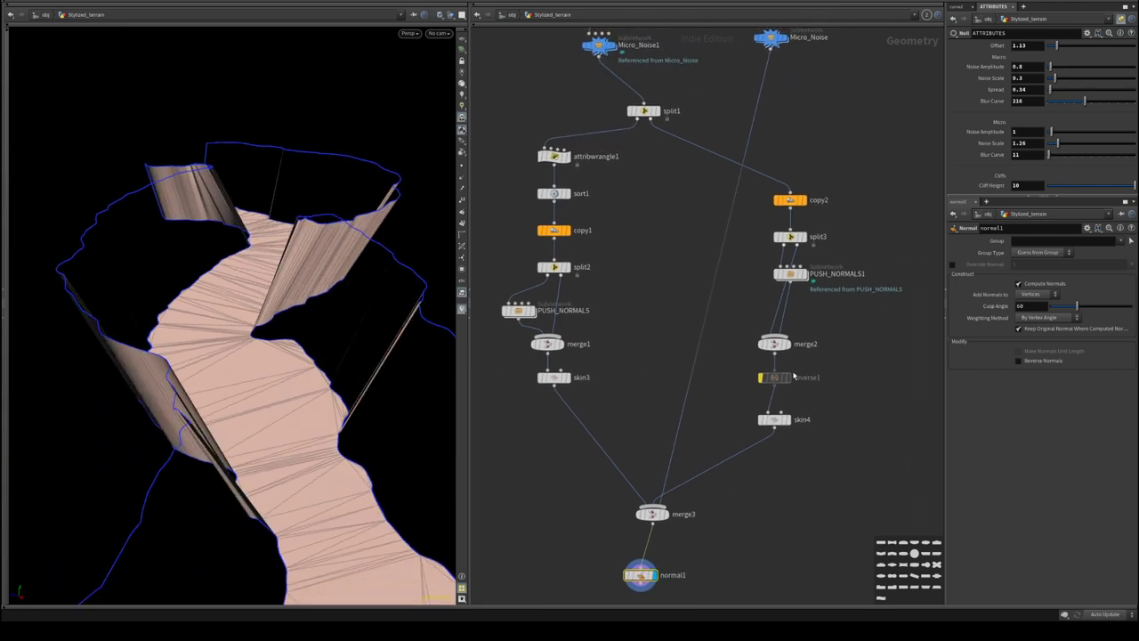
- Reactivate the bypassed reverse1 node between merge2 and skin4, toggling its bypass to compare the surfaces
mouse_move(777, 385)
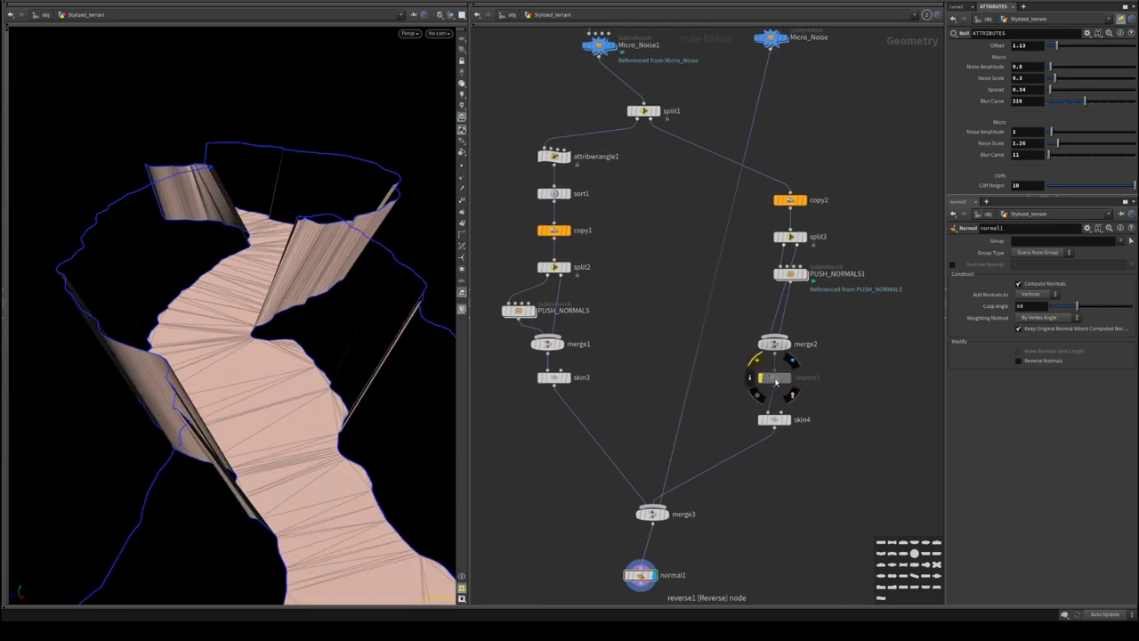
click(753, 363)
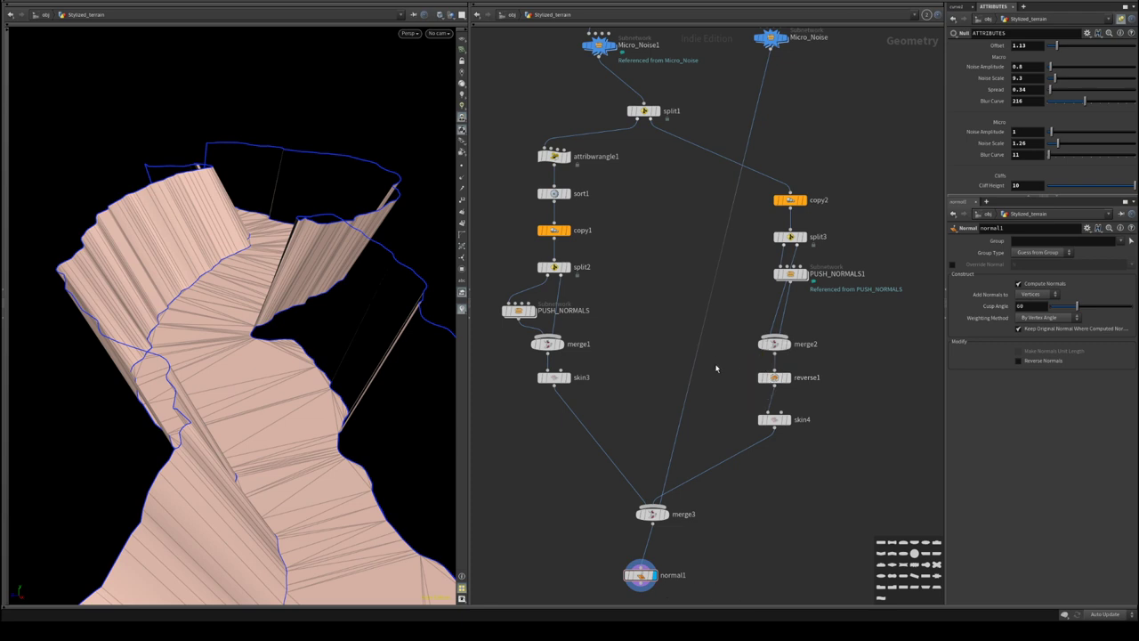
click(774, 377)
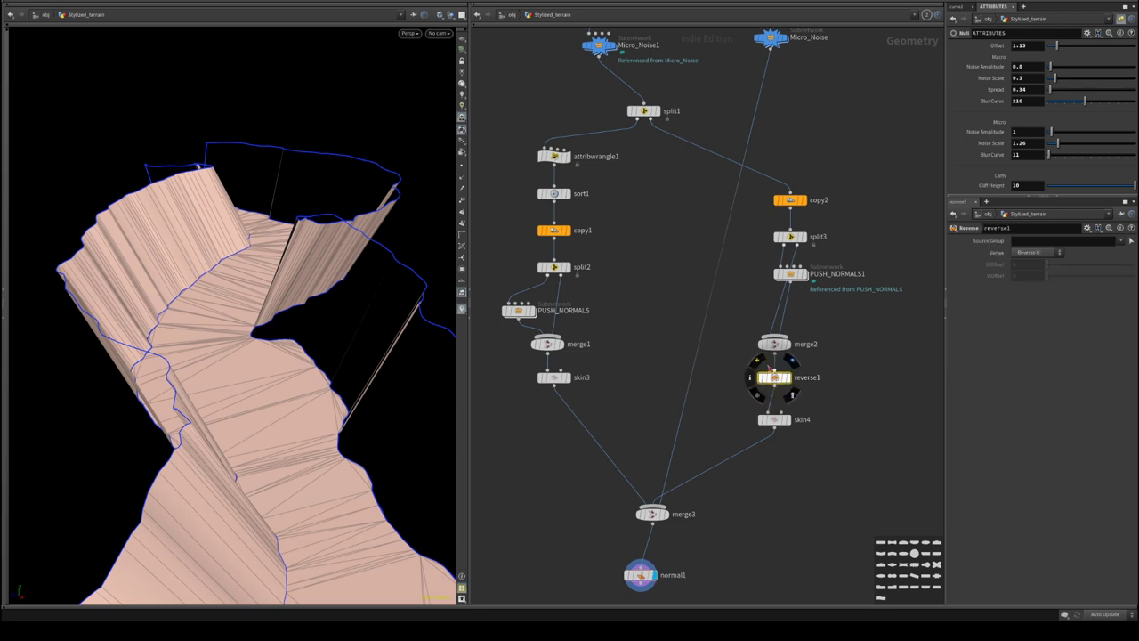
click(758, 362)
click(761, 363)
- Duplicate reverse1 onto the connection between merge1 and skin3, and inspect both cliff walls
alt+drag(774, 378, 548, 360)
alt+drag(312, 335, 230, 380)
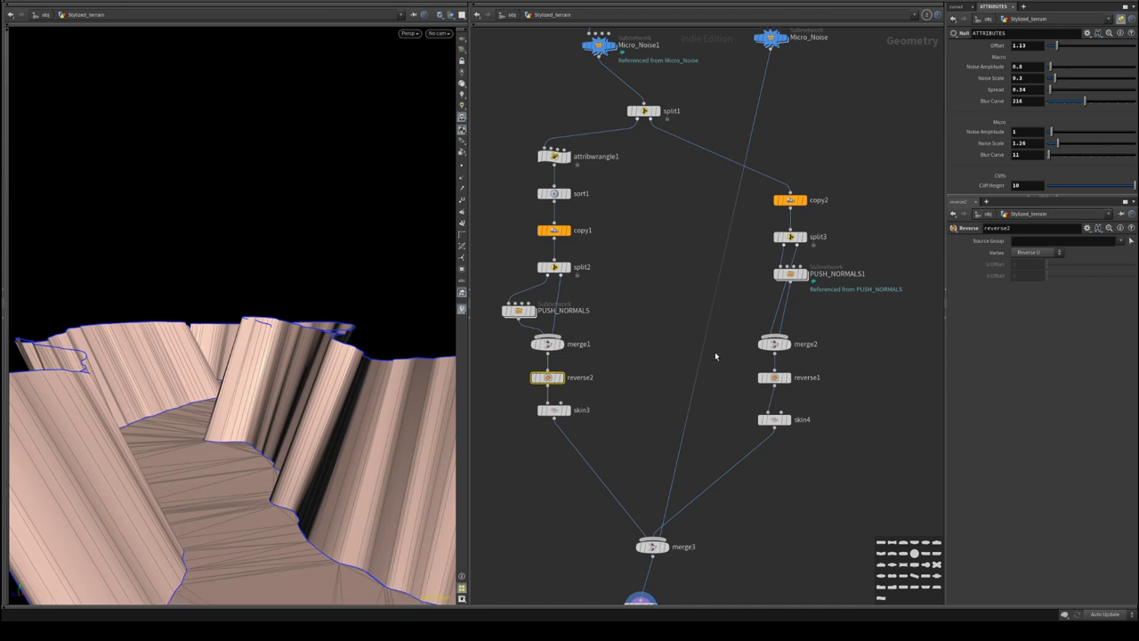
drag(248, 321, 236, 293)
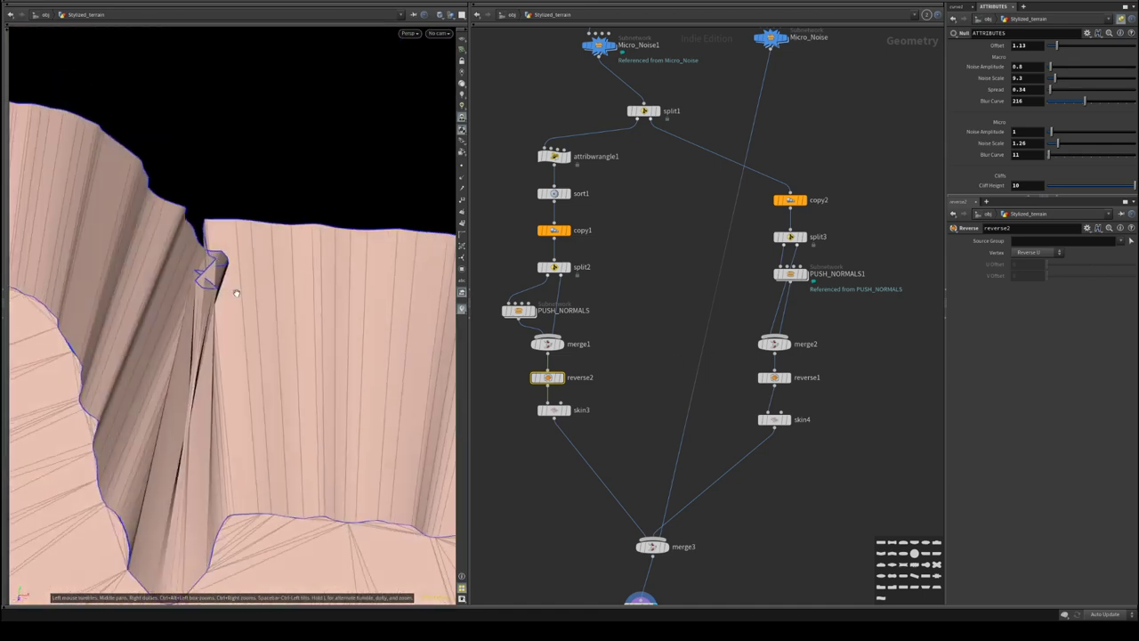
- Open the PUSH_NORMALS subnetwork and compare the curve at Cliff_noise, attribblur1 and peak1
middle_drag(648, 350, 743, 334)
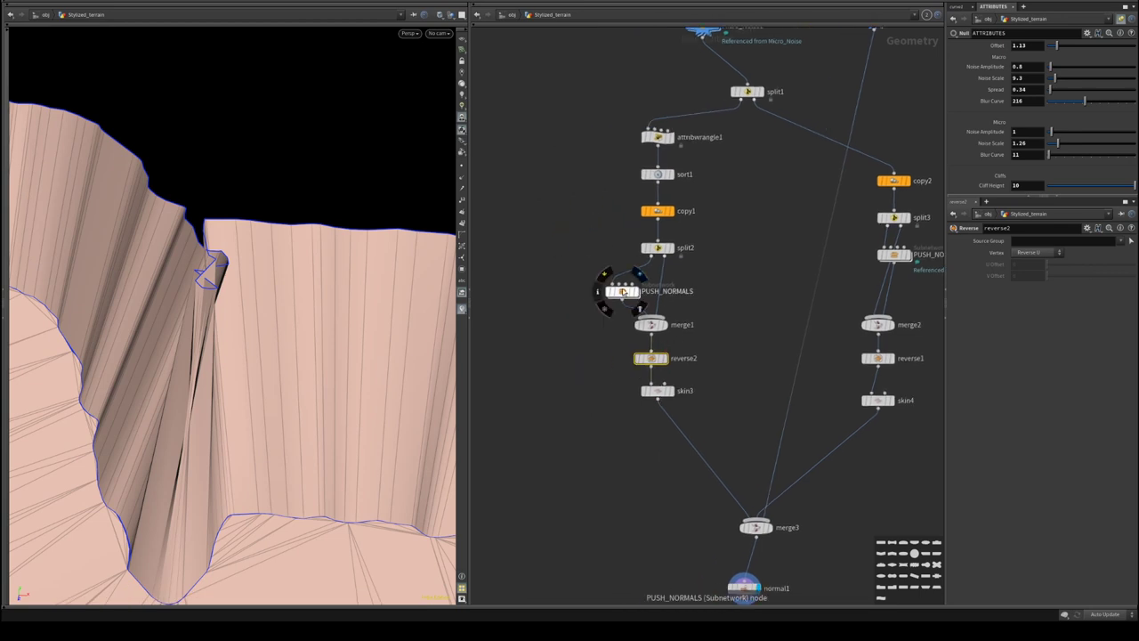
double_click(624, 292)
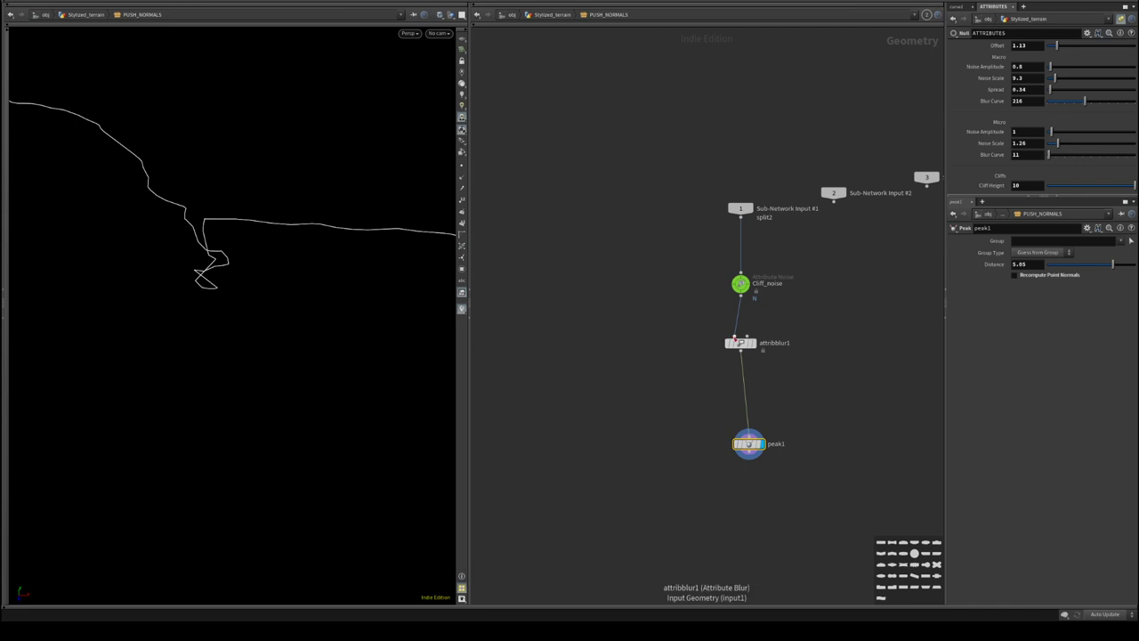
click(756, 267)
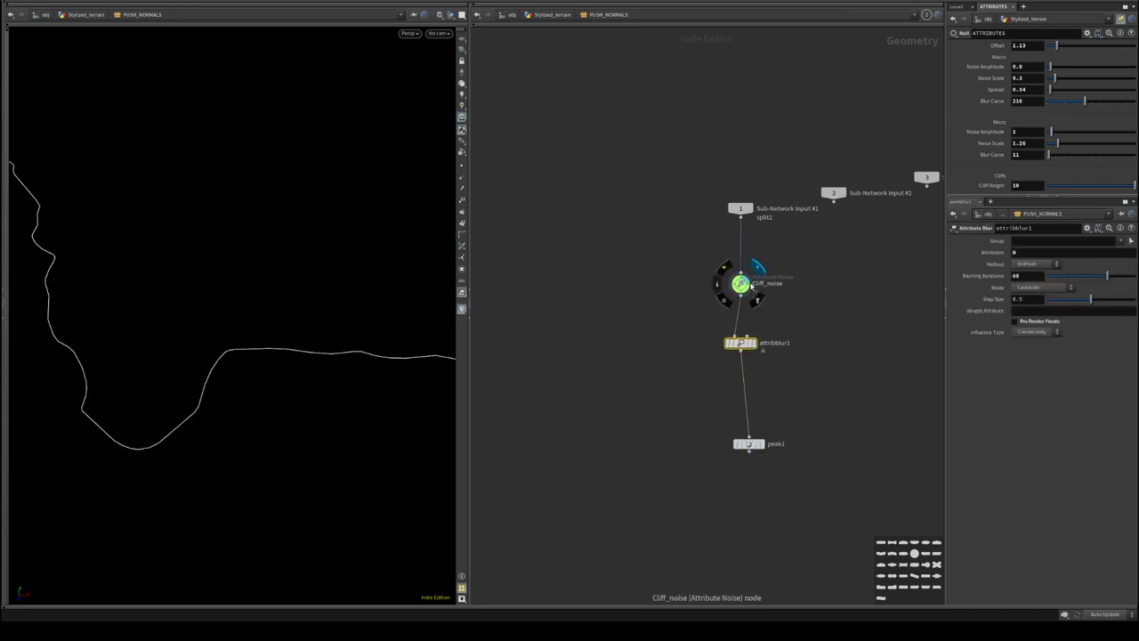
click(745, 346)
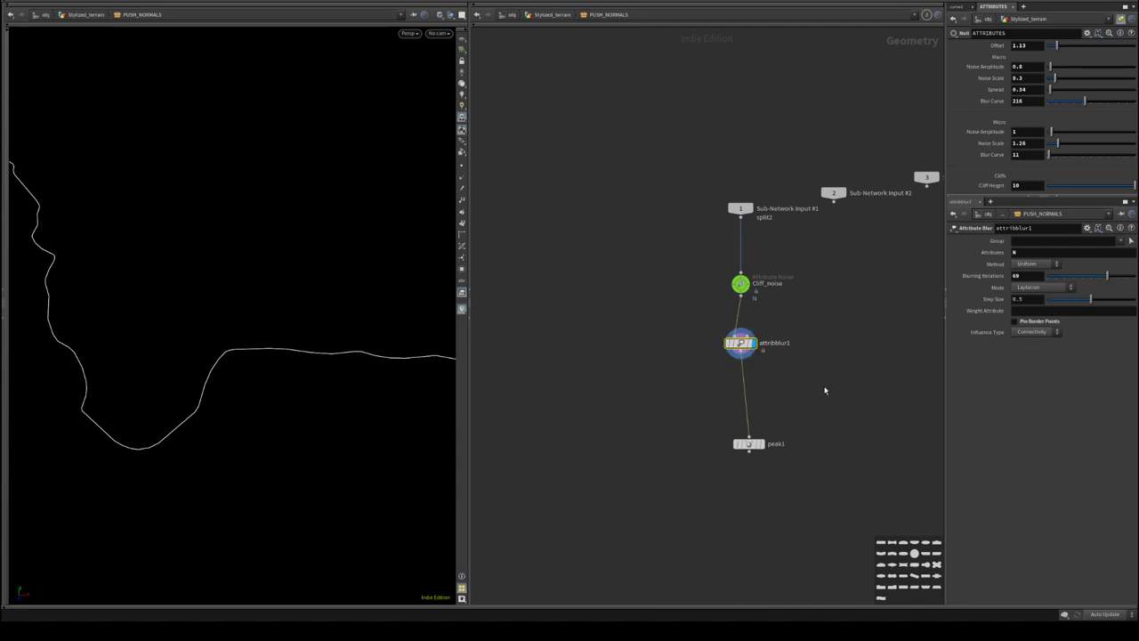
click(758, 445)
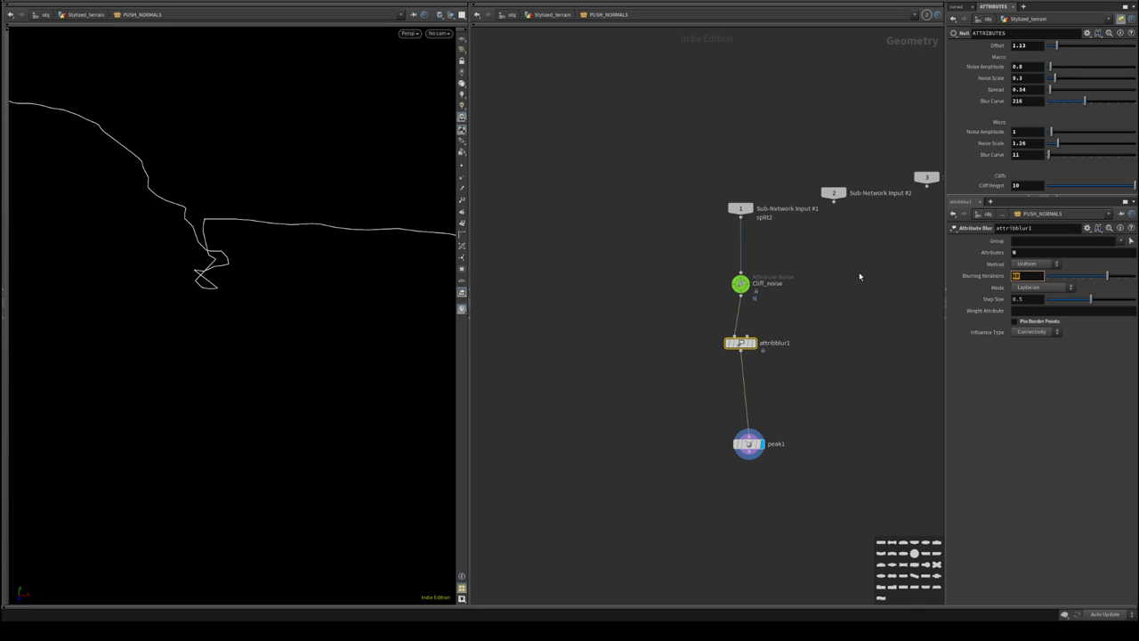
- Try 200 Blurring Iterations on attribblur1, settle on 500, and return to the Stylized_terrain network
text(200)
key(Return)
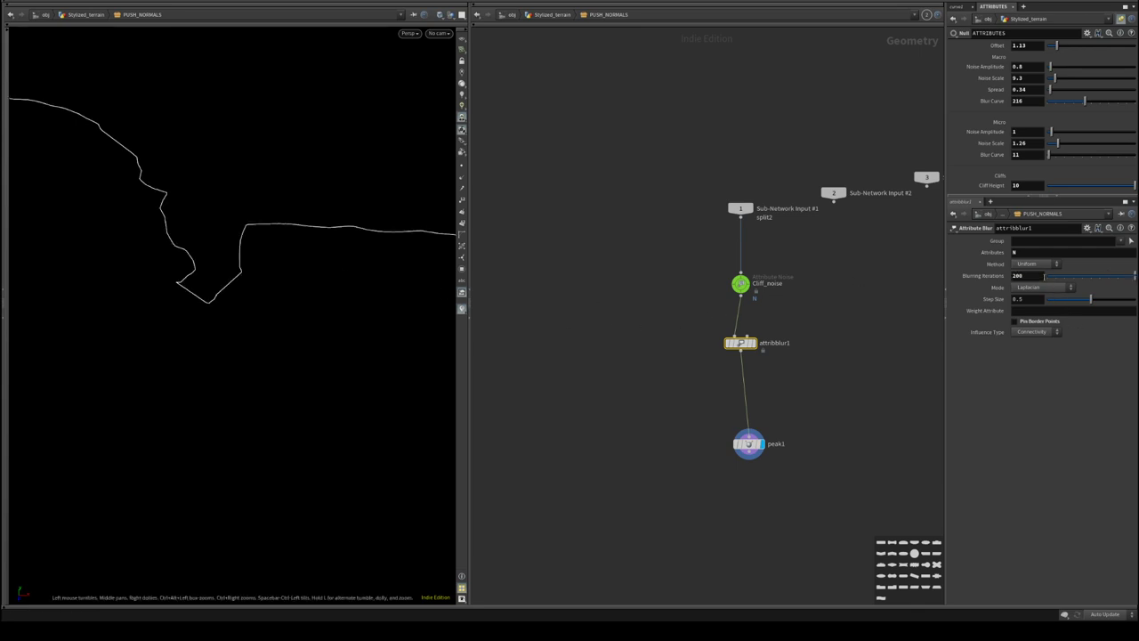
drag(266, 263, 243, 331)
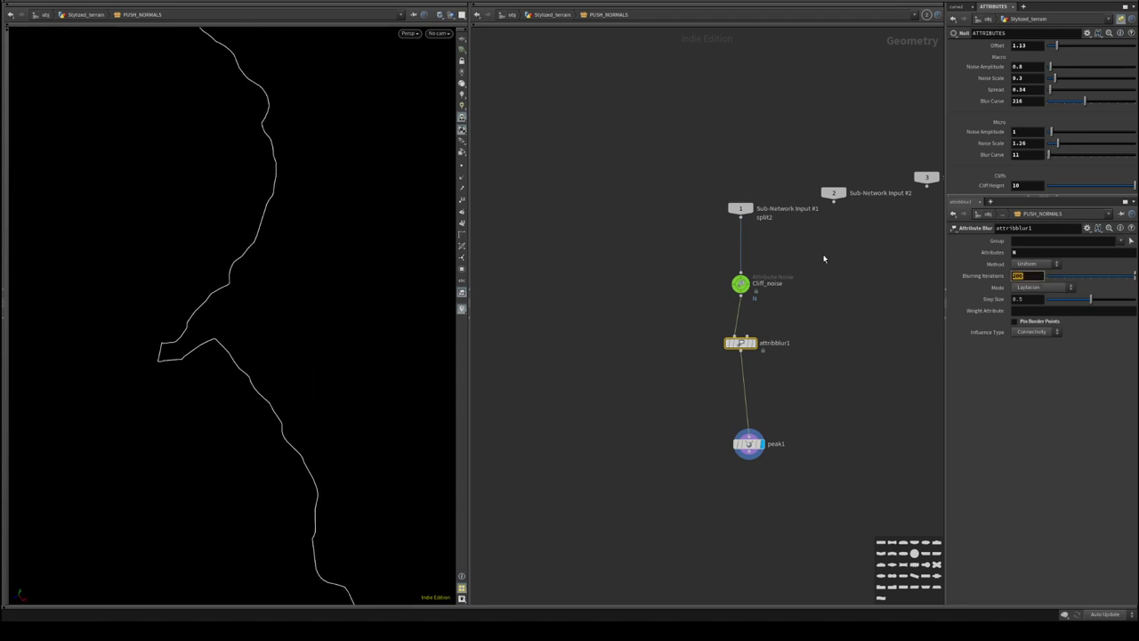
key(Return)
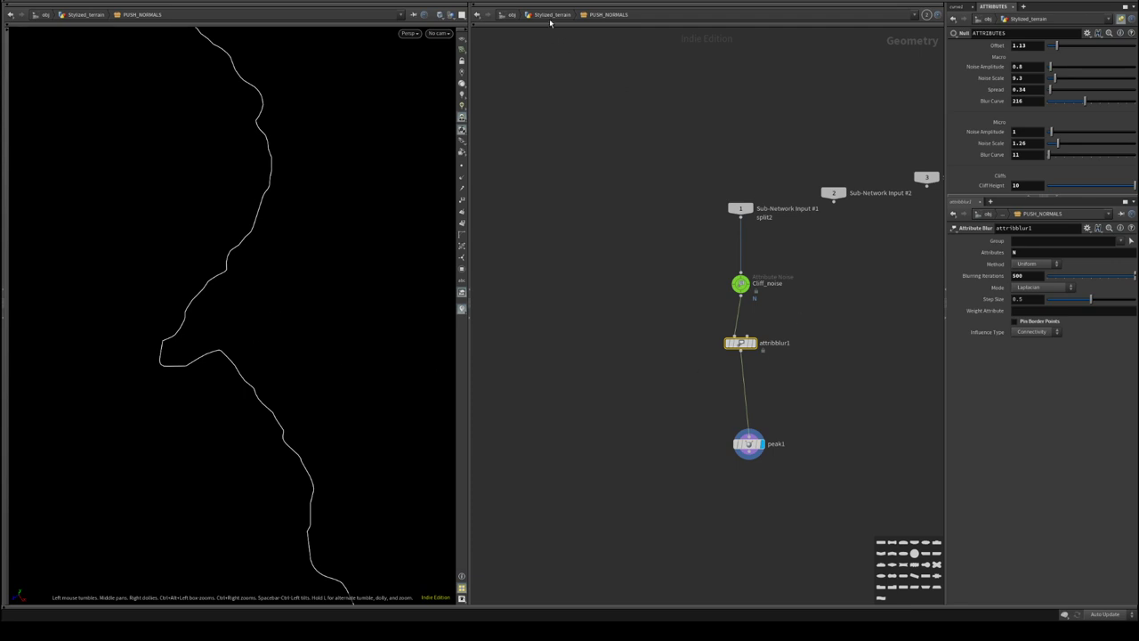
key(u)
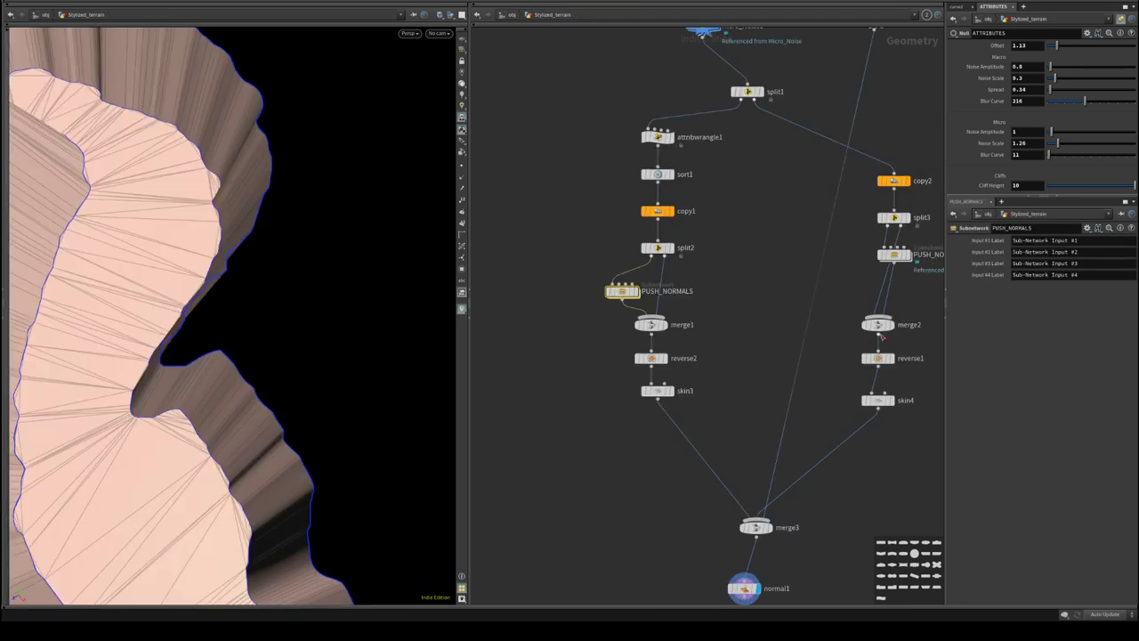
middle_drag(803, 315, 676, 250)
middle_drag(779, 193, 792, 210)
drag(792, 210, 792, 229)
key(ctrl+z)
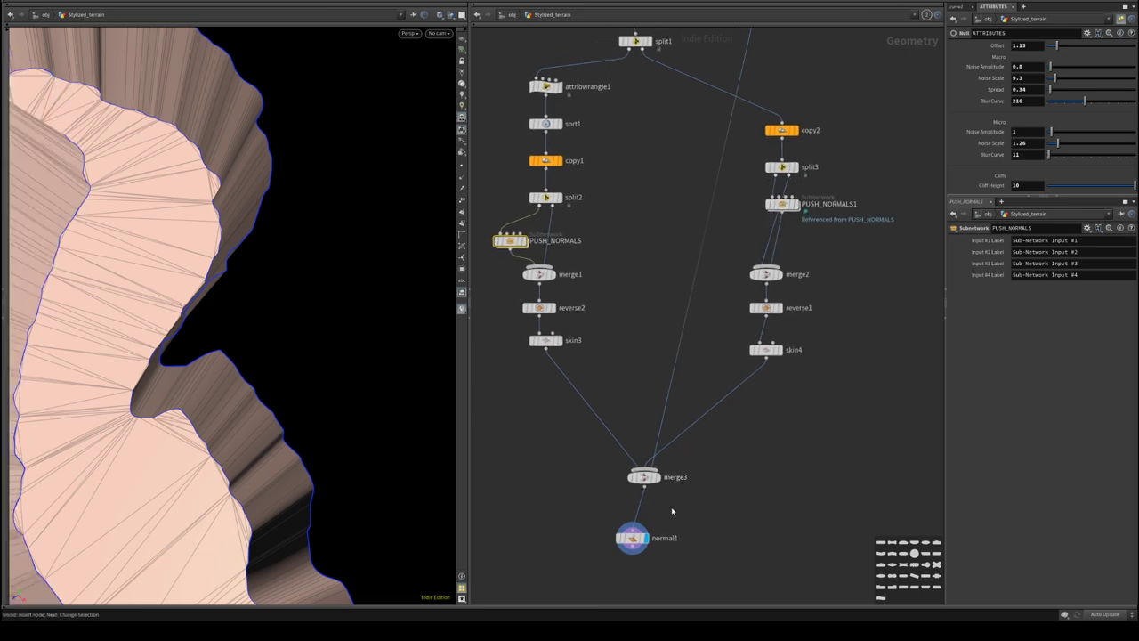
- Reopen PUSH_NORMALS, set the Y component of Cliff_noise's Minimum to 0, and inspect the pushed curve
alt+drag(100, 169, 233, 210)
double_click(512, 246)
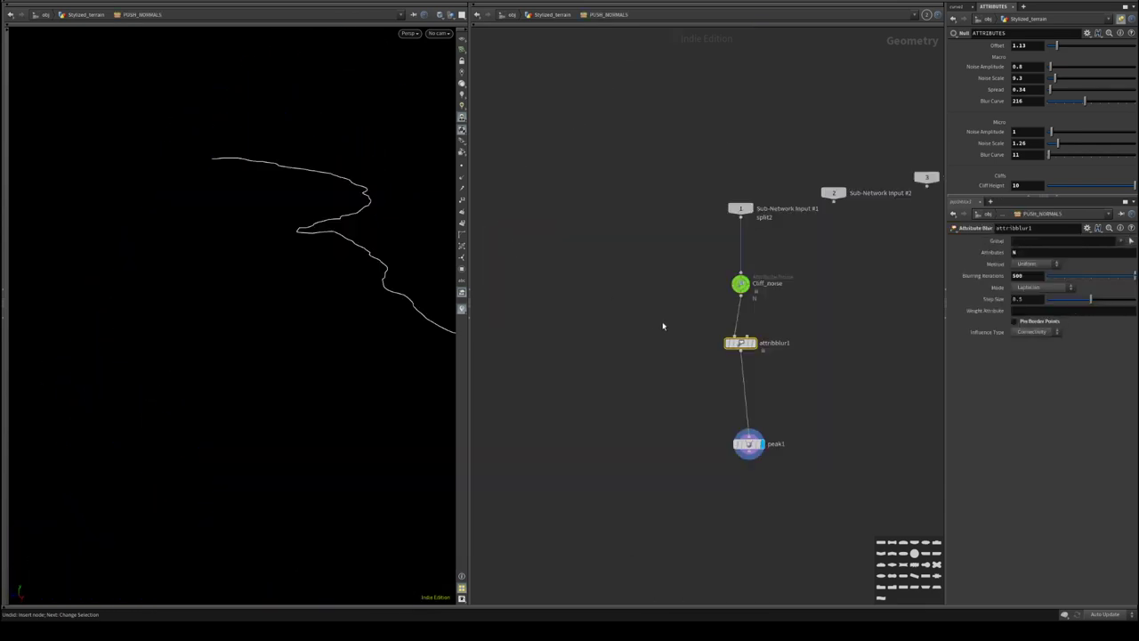
scroll(691, 318, up, 2)
click(763, 272)
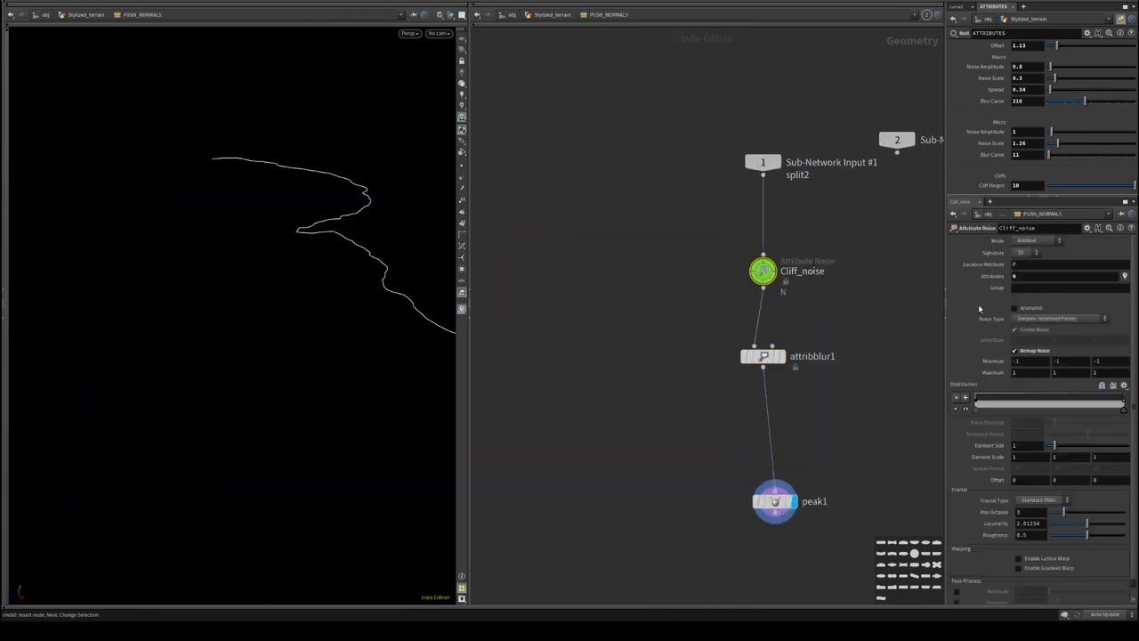
text(0)
key(Return)
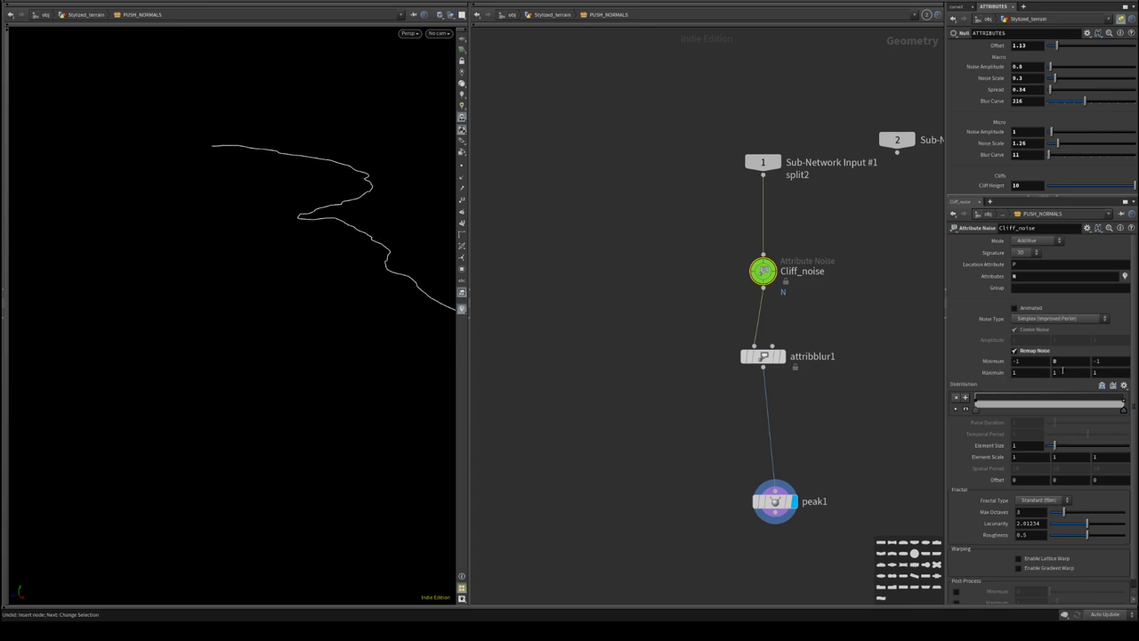
key(Return)
drag(267, 229, 292, 282)
middle_drag(292, 282, 308, 216)
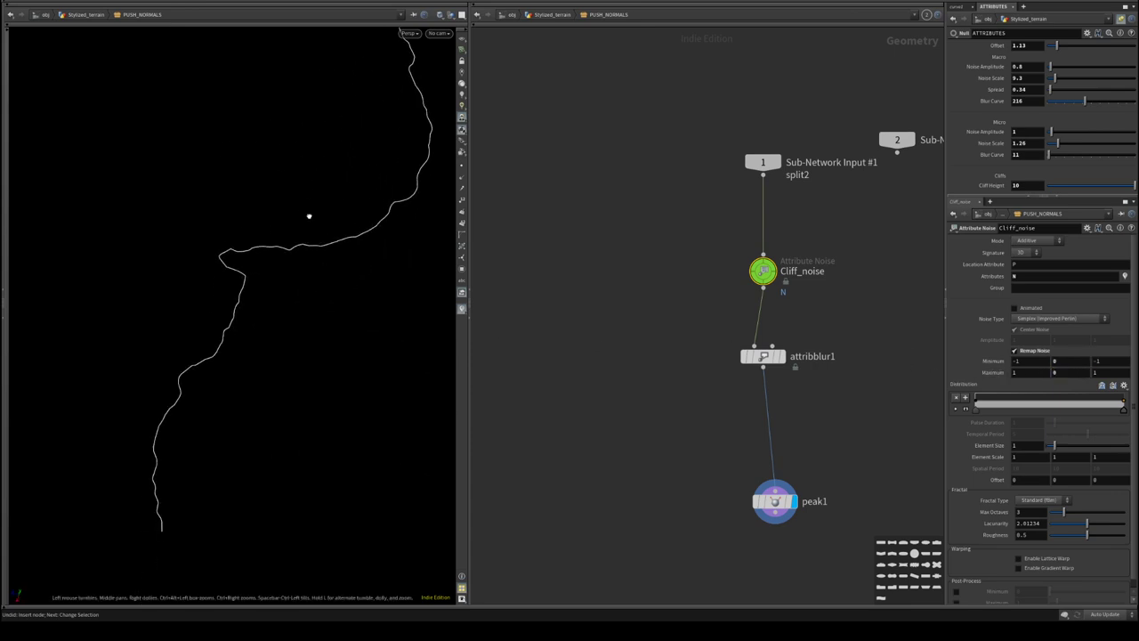
- Insert a Measure node between attribblur1 and peak1, and display its output
drag(308, 216, 333, 219)
middle_drag(648, 339, 569, 271)
key(Tab)
text(mea)
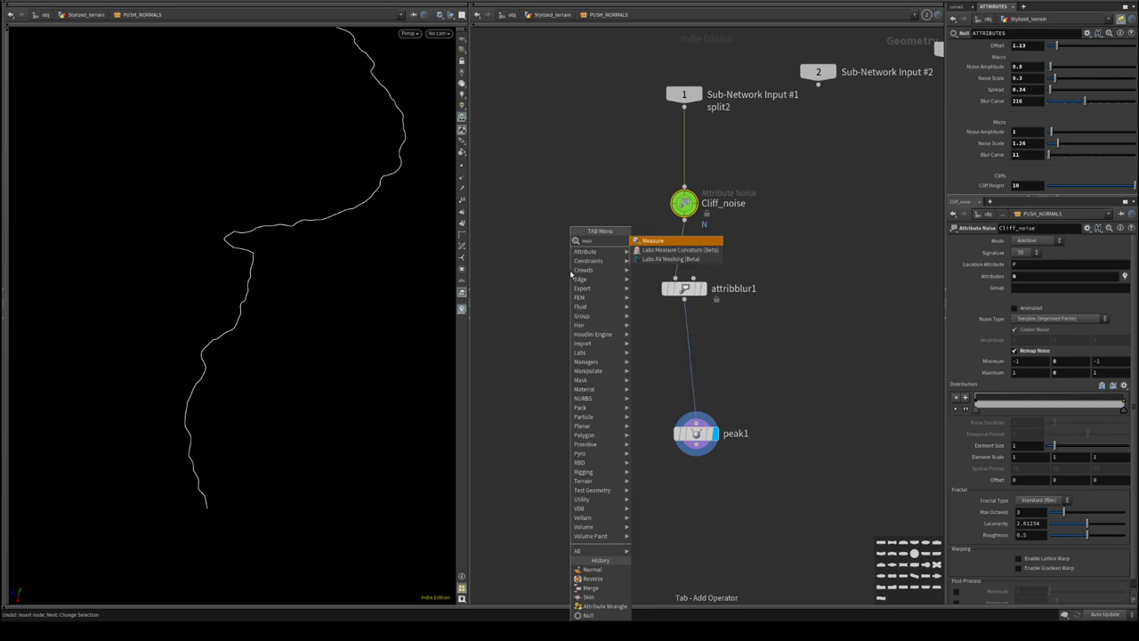
key(Return)
click(570, 271)
click(603, 306)
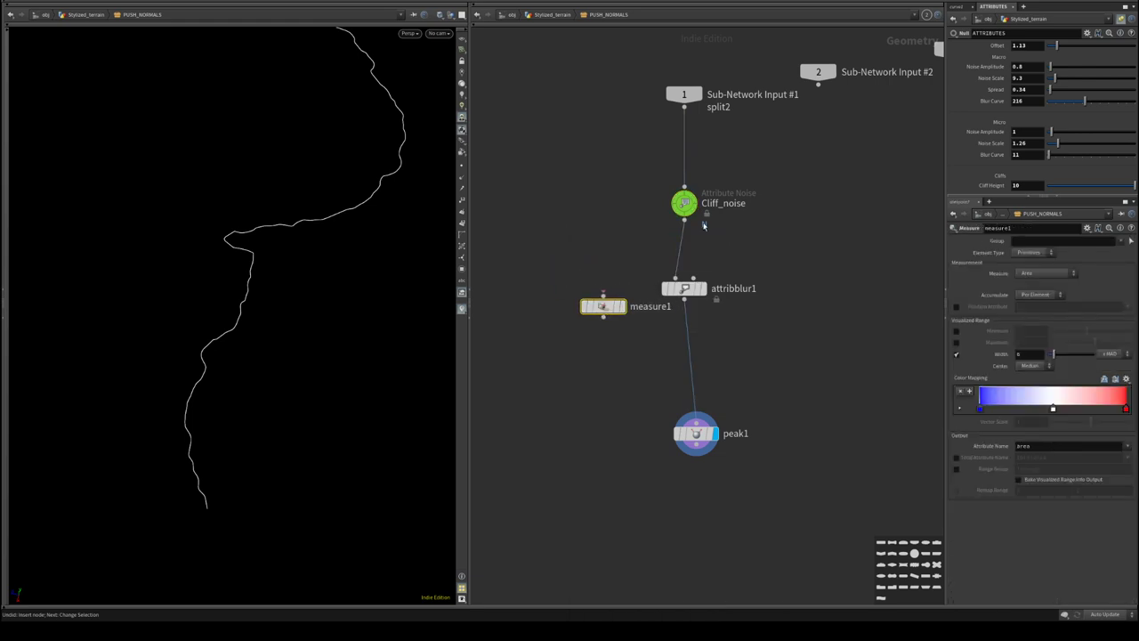
drag(603, 310, 684, 349)
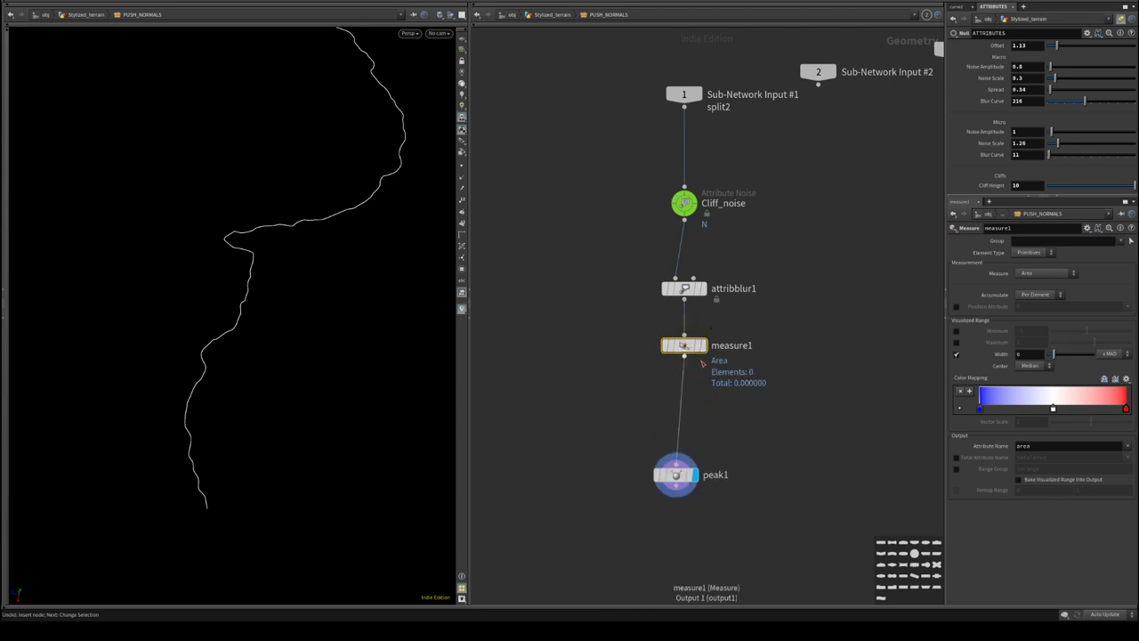
click(701, 347)
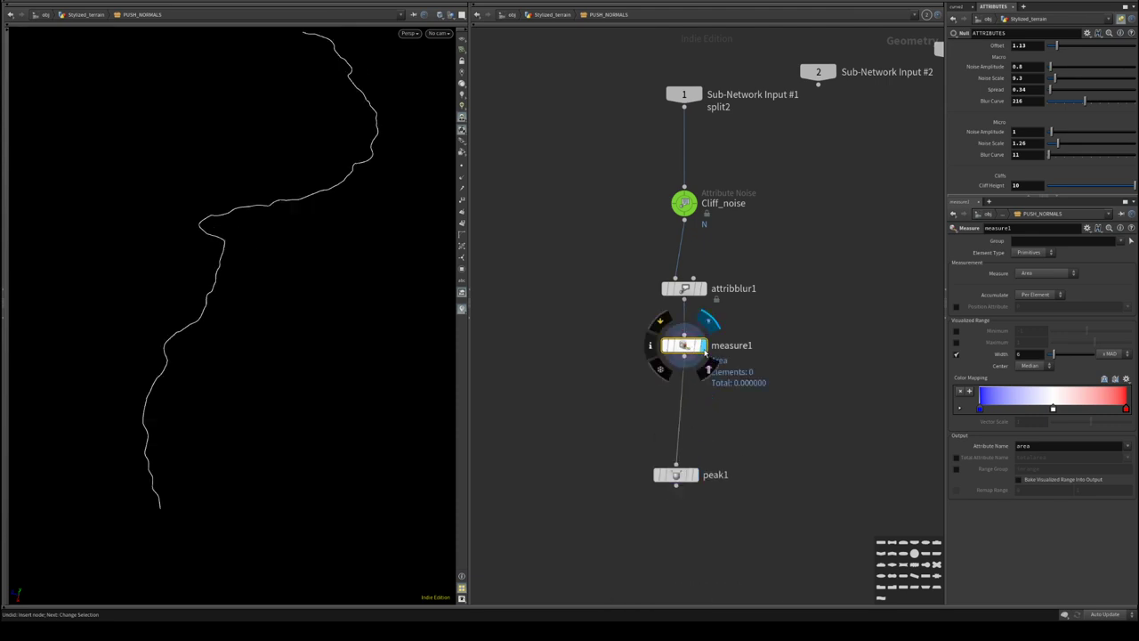
- Set measure1's Element Type to Points and its Measure to Curvature with Curvedness, and save the scene
click(1034, 252)
click(1028, 255)
key(ctrl+s)
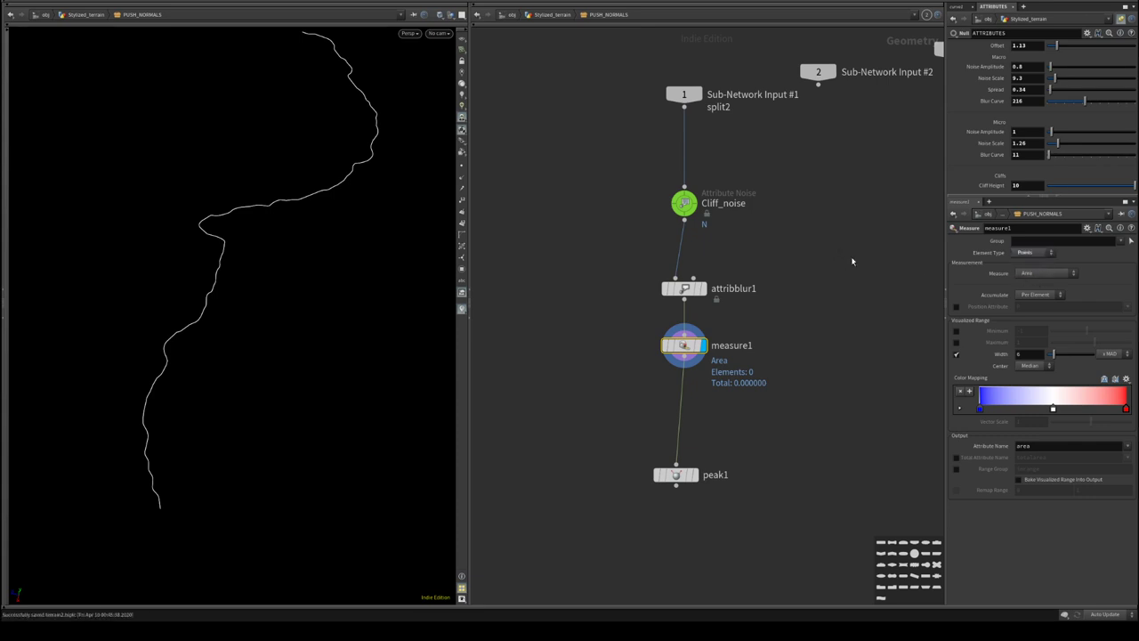
click(1019, 276)
click(1036, 321)
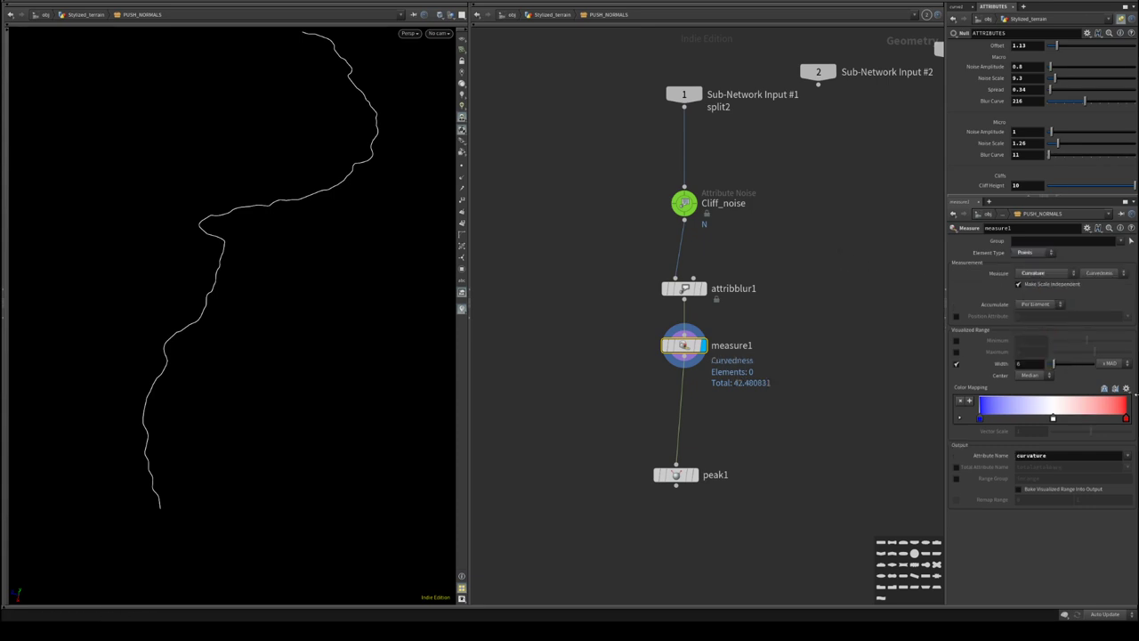
click(1114, 274)
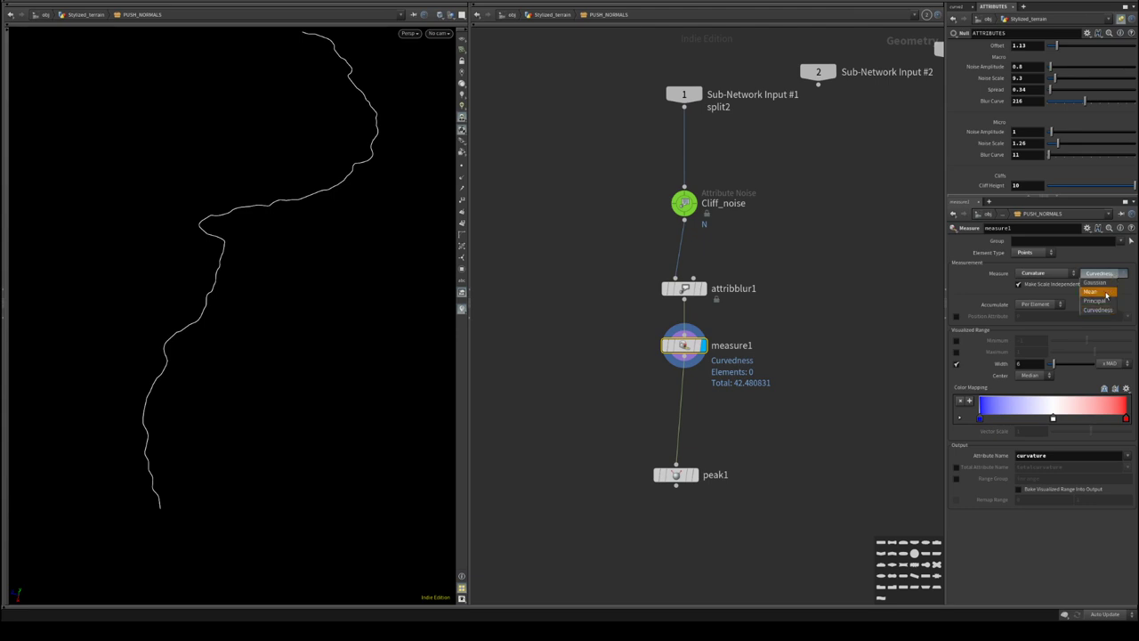
click(1109, 276)
- Center measure1's range on Mean, output it to Cd, and enable Bake Visualized Range into Output and Remap Range
click(1030, 375)
click(1026, 395)
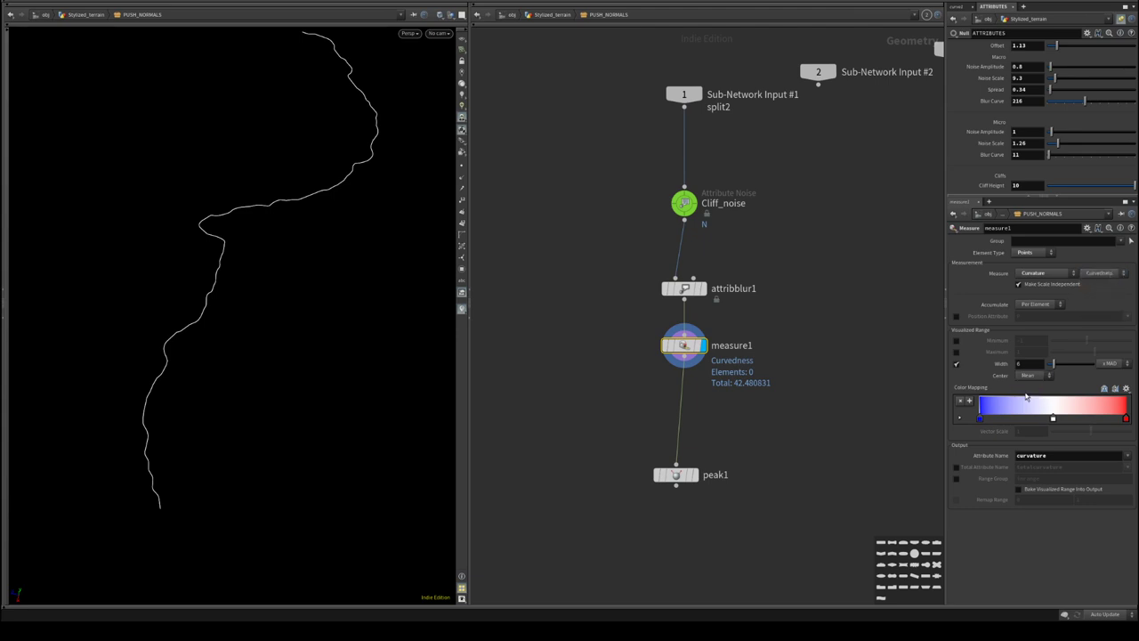
double_click(1059, 455)
text(Cd)
key(Return)
click(1019, 489)
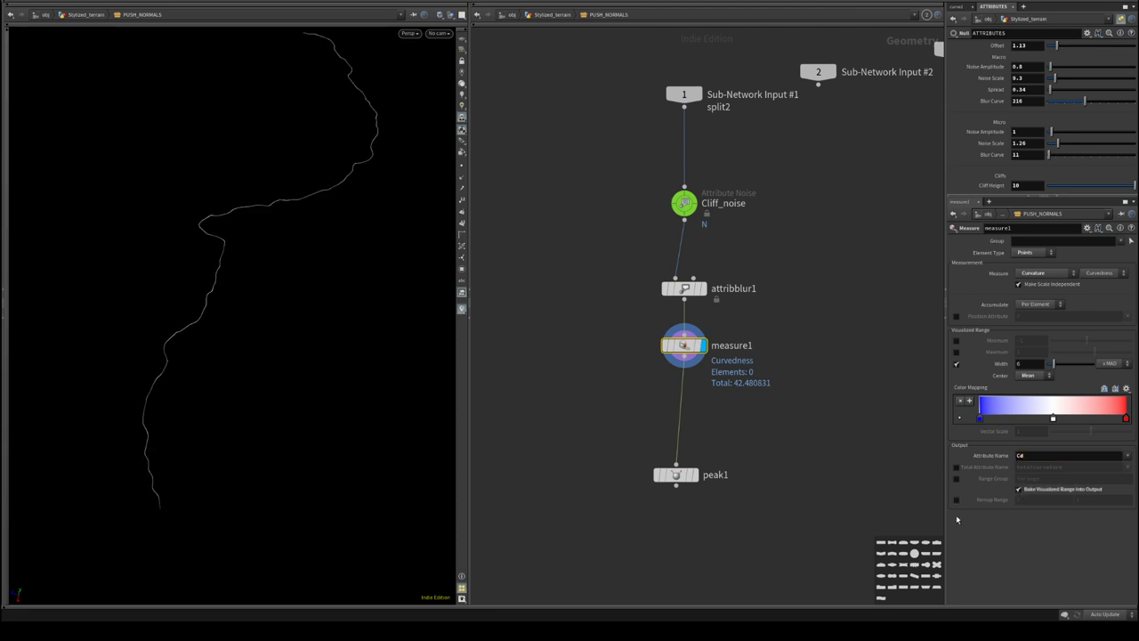
click(956, 501)
- Inspect the curve, try a larger visualized range Width on measure1, and undo that change
drag(326, 311, 302, 290)
drag(249, 336, 291, 353)
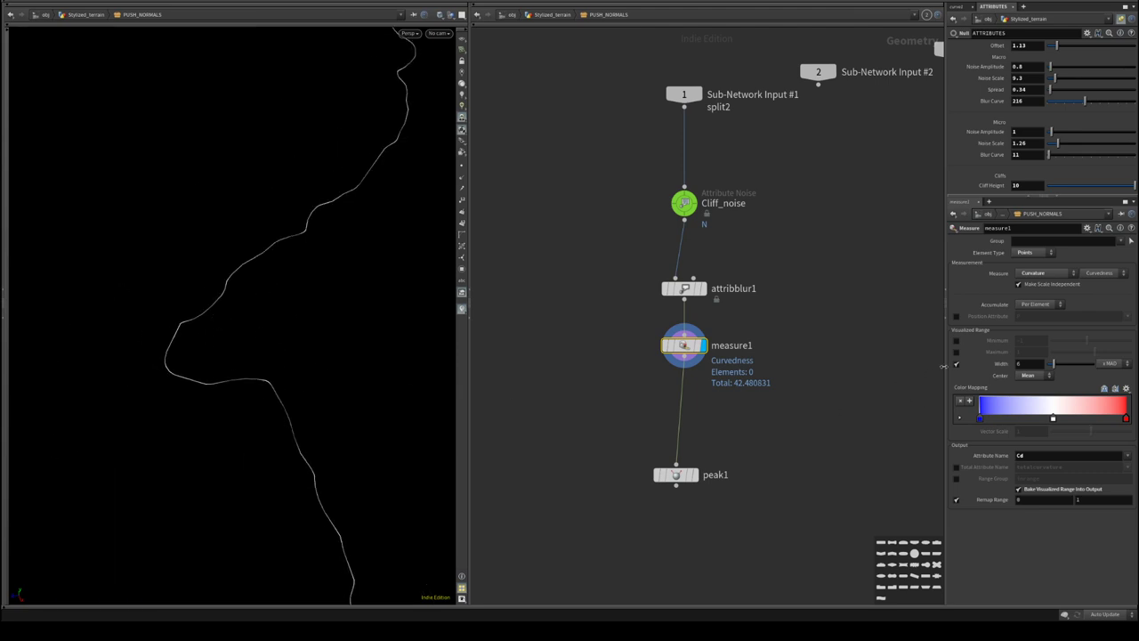
drag(1053, 364, 1099, 370)
key(ctrl+z)
- Try the Mean and Gaussian curvature types on measure1 and inspect the whole curve
click(1113, 276)
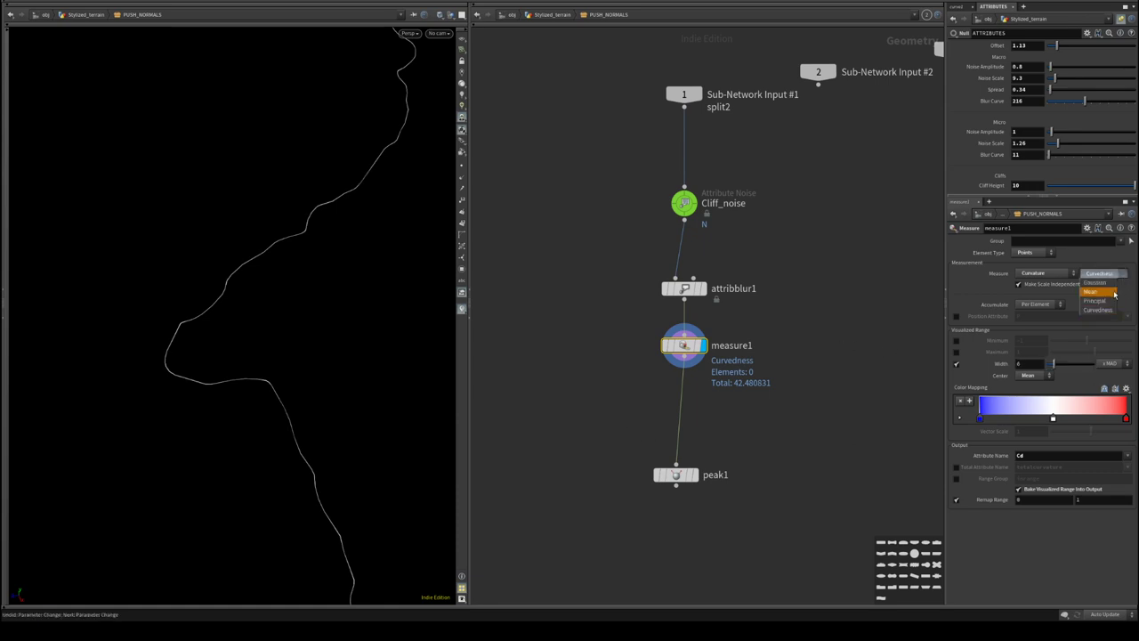
click(1101, 291)
click(1120, 276)
click(1100, 282)
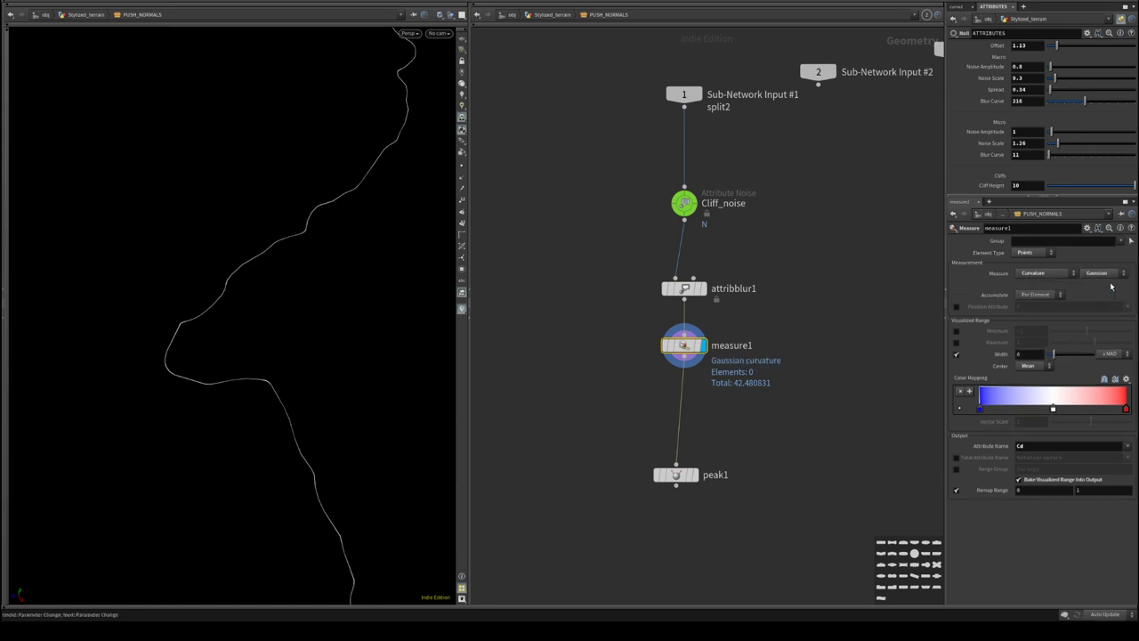
click(1118, 277)
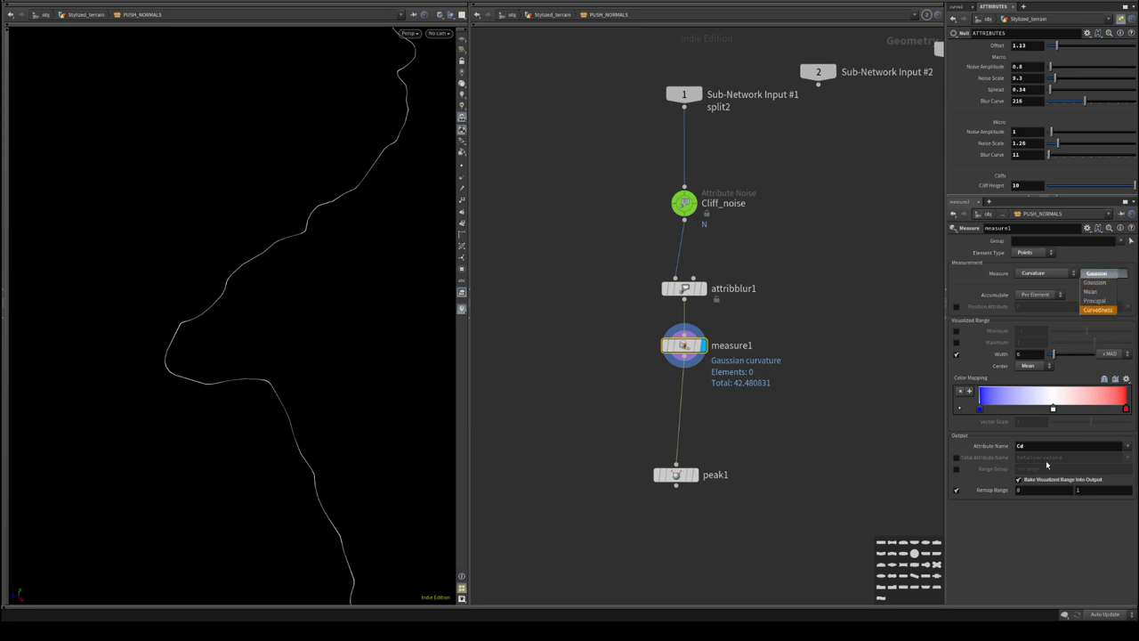
drag(402, 481, 271, 287)
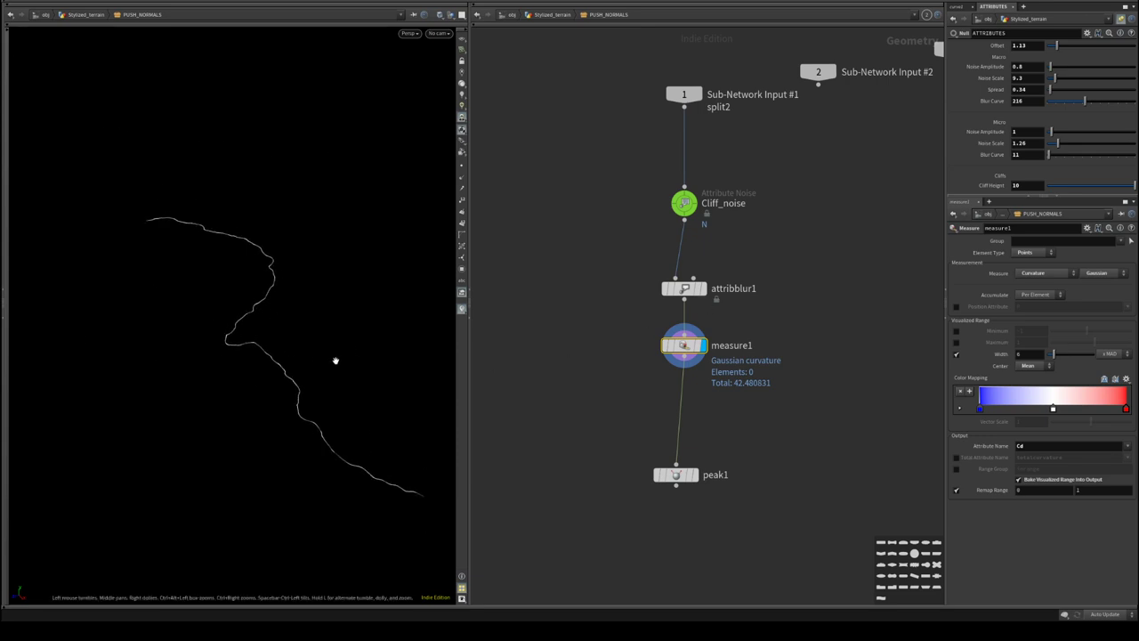
- Set measure1's visualized range Center to Fixed and its Width to 1
click(1030, 365)
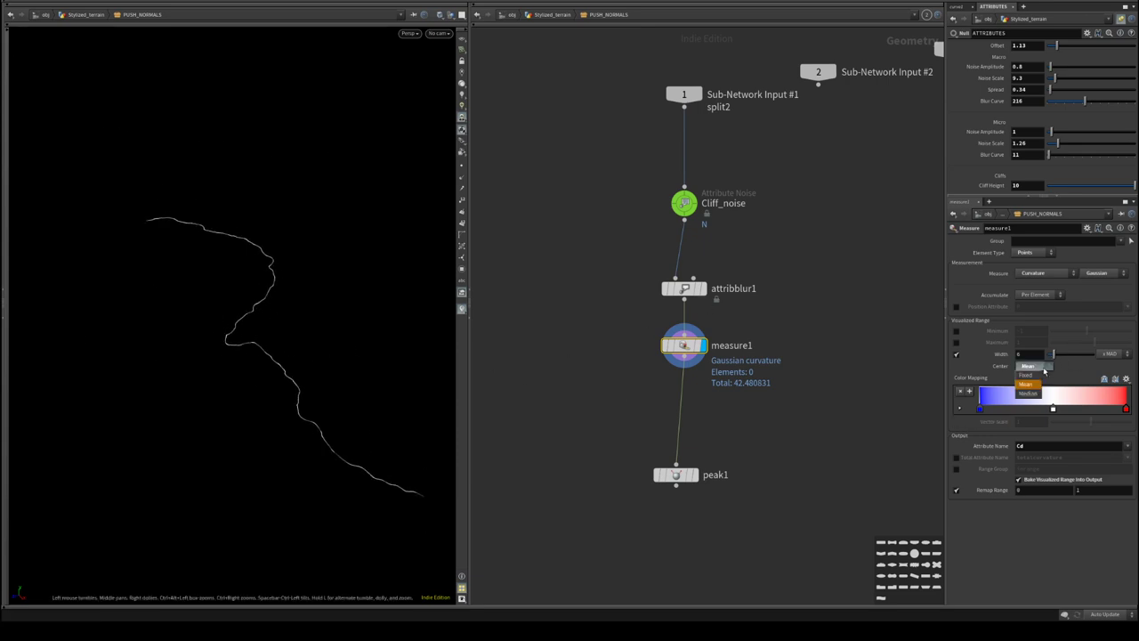
click(1034, 376)
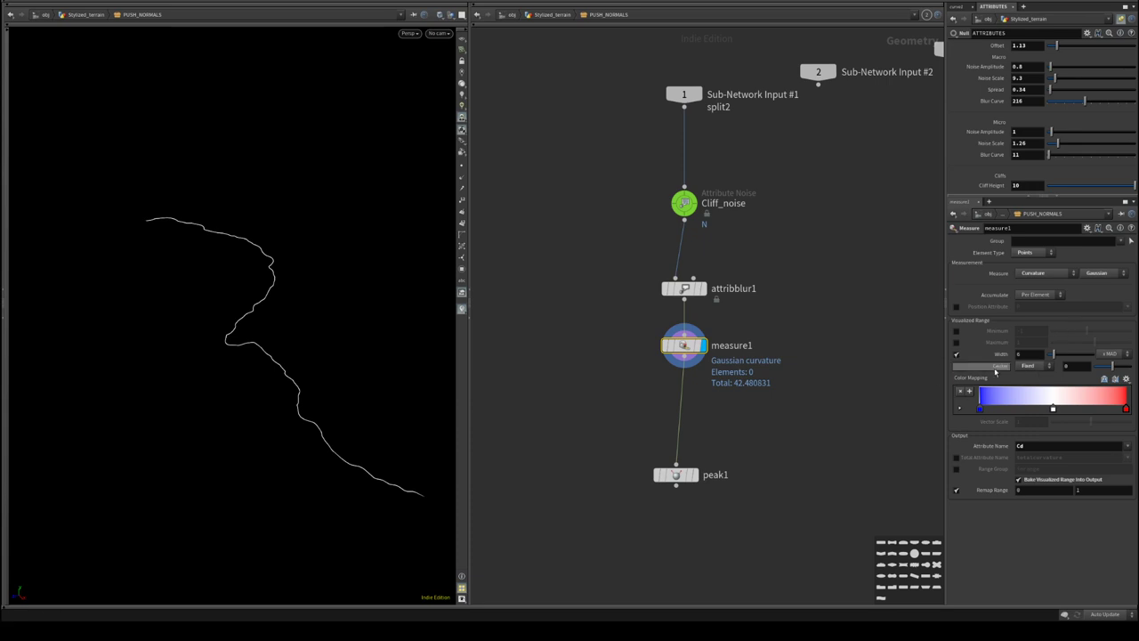
click(1041, 354)
text(1)
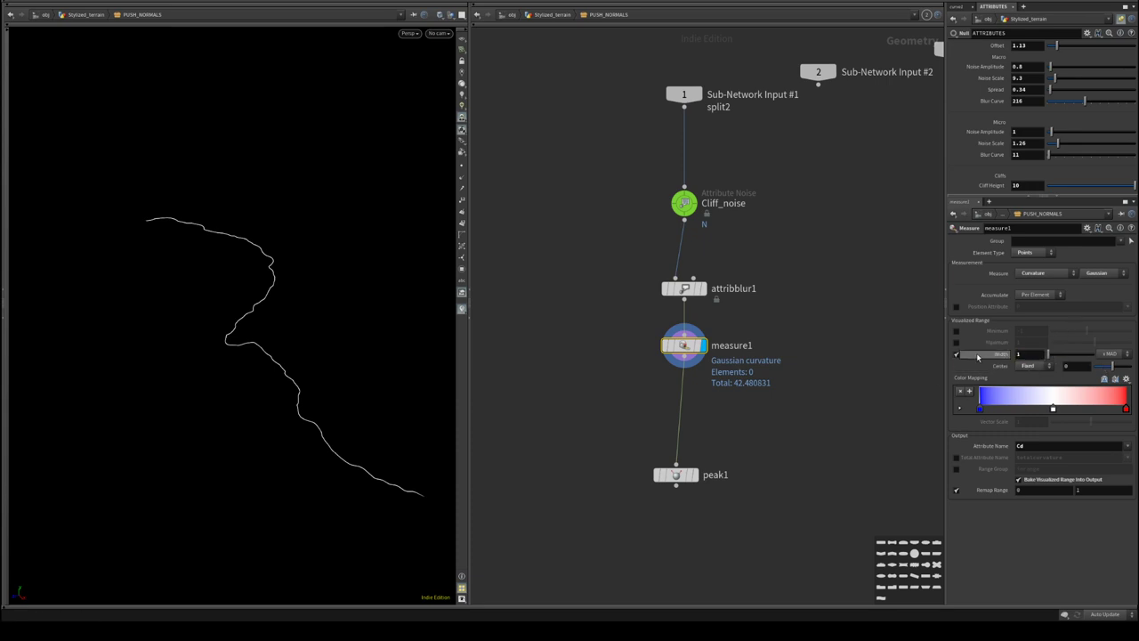
key(Return)
- Set the lower limit of measure1's Remap Range to -1 and inspect the curve up close
click(1027, 490)
text(-5)
key(Return)
click(956, 488)
text(-)
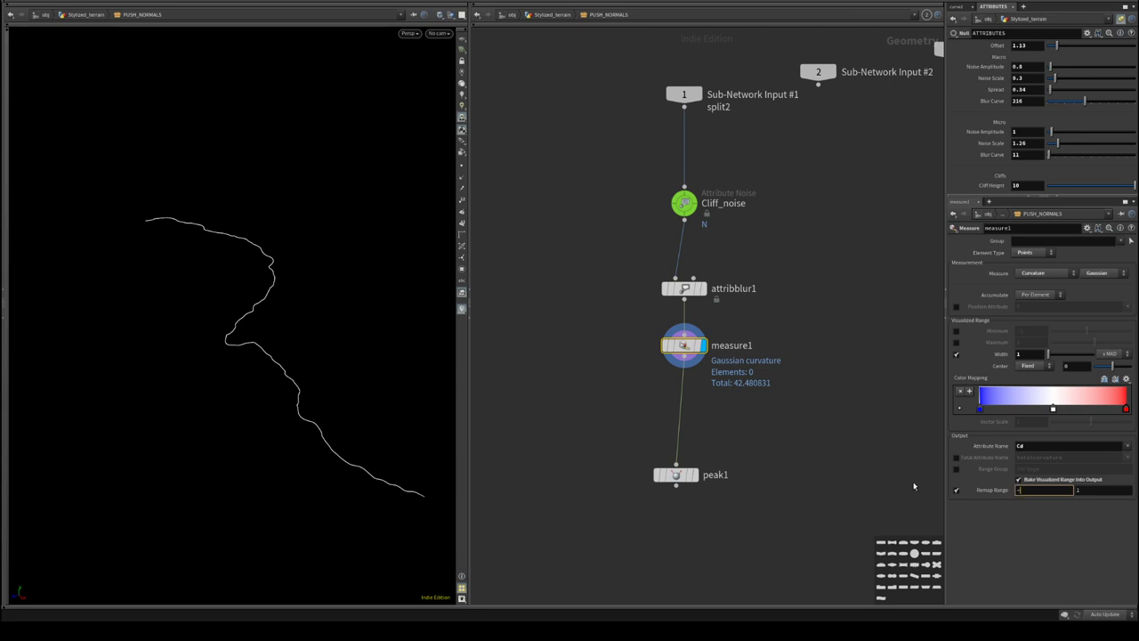
text(1)
key(Return)
scroll(402, 379, up, 4)
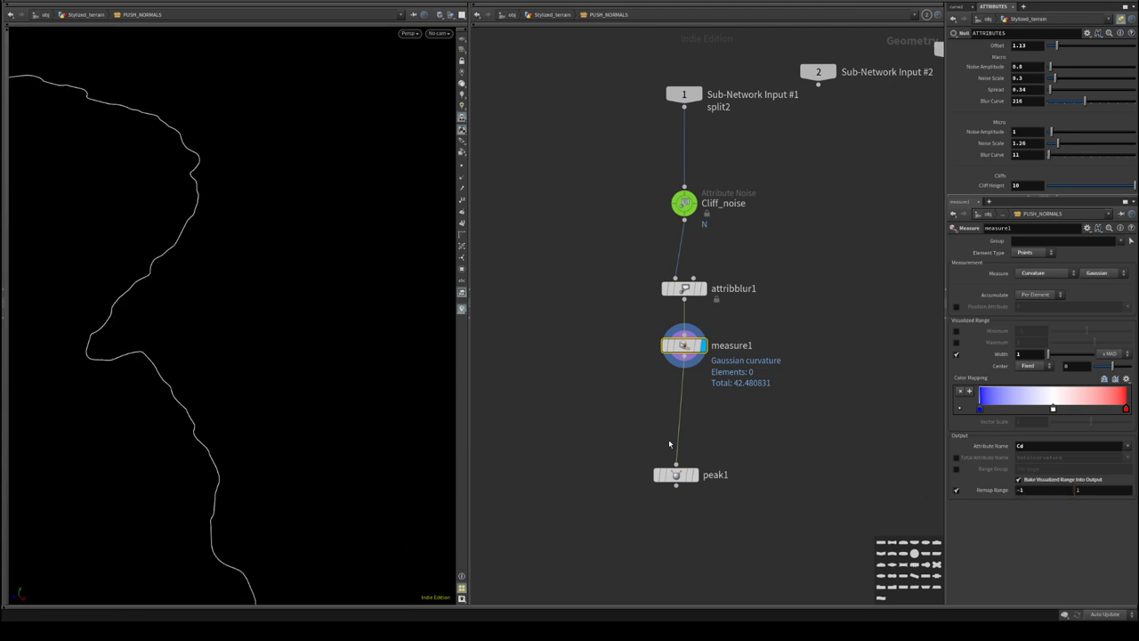
middle_drag(1085, 487, 1015, 490)
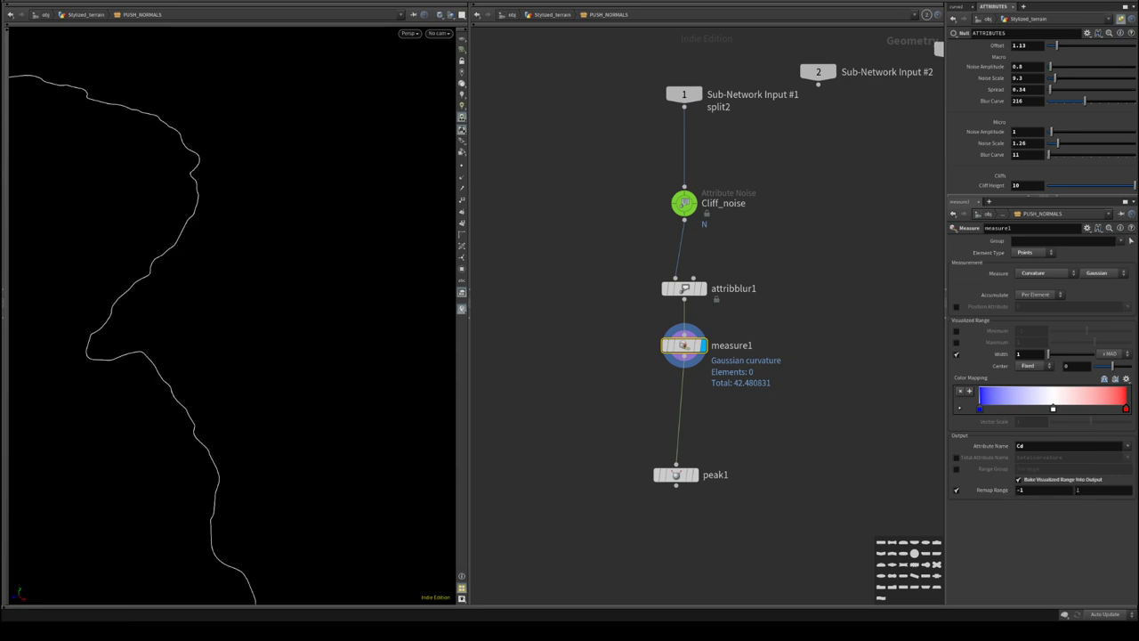
- Compare the Mean and Principal curvature types on measure1, and settle on Curvedness
click(1120, 276)
click(1091, 291)
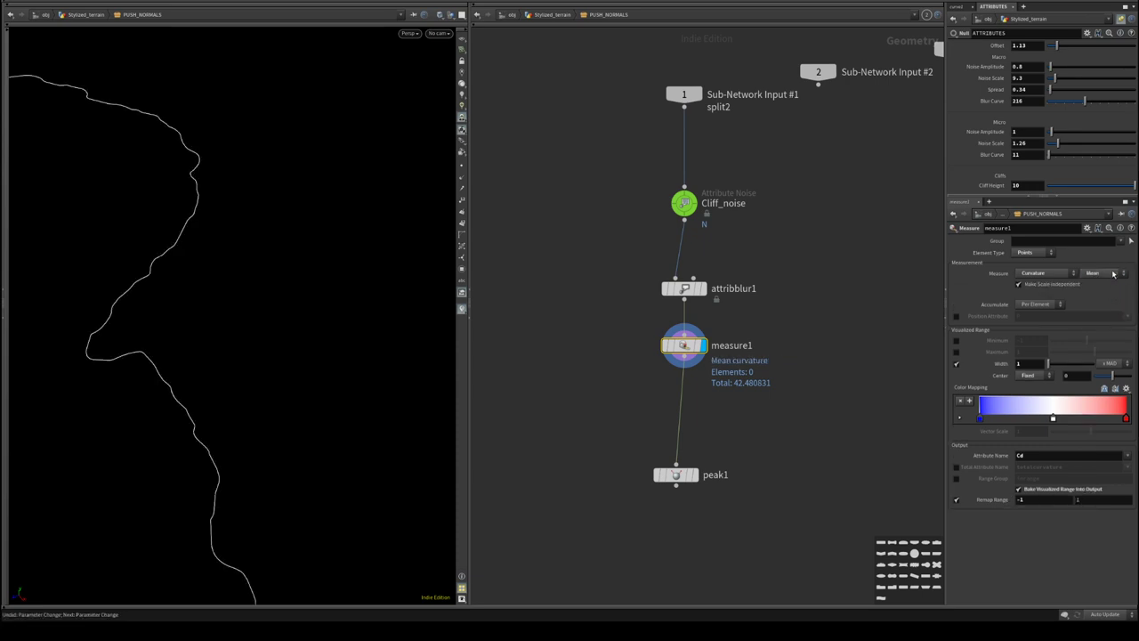
click(1112, 273)
click(1096, 301)
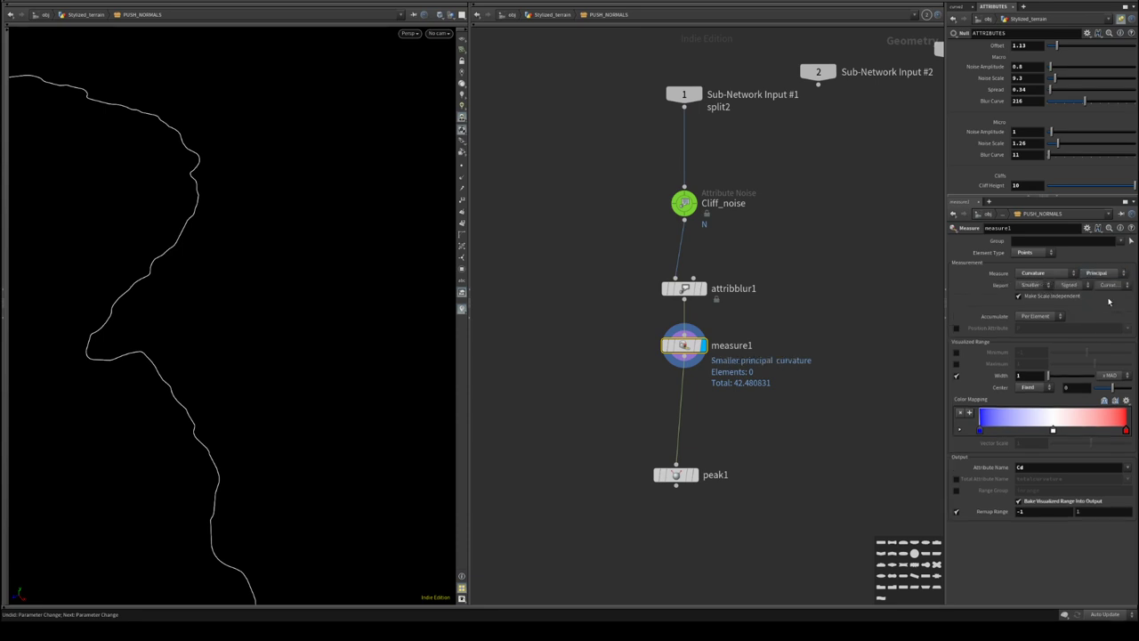
click(1102, 273)
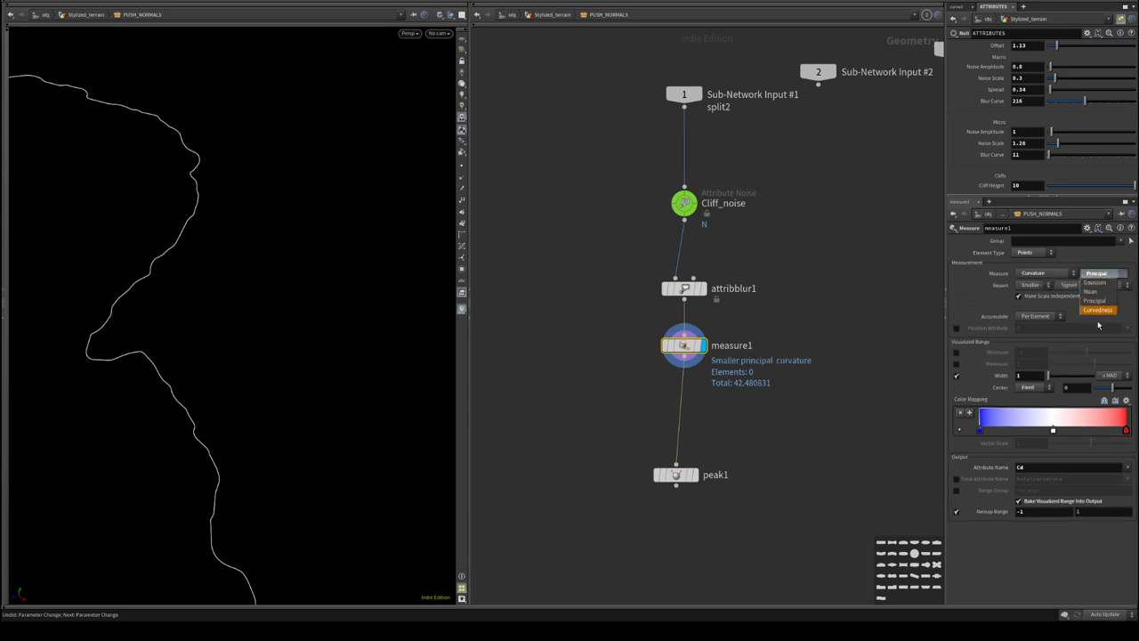
click(1100, 316)
- Increase measure1's visualized range Width to about 17.6 and set the fixed Center to -0.04
mouse_move(1050, 363)
mouse_down()
mouse_move(1120, 368)
mouse_move(1067, 374)
mouse_up()
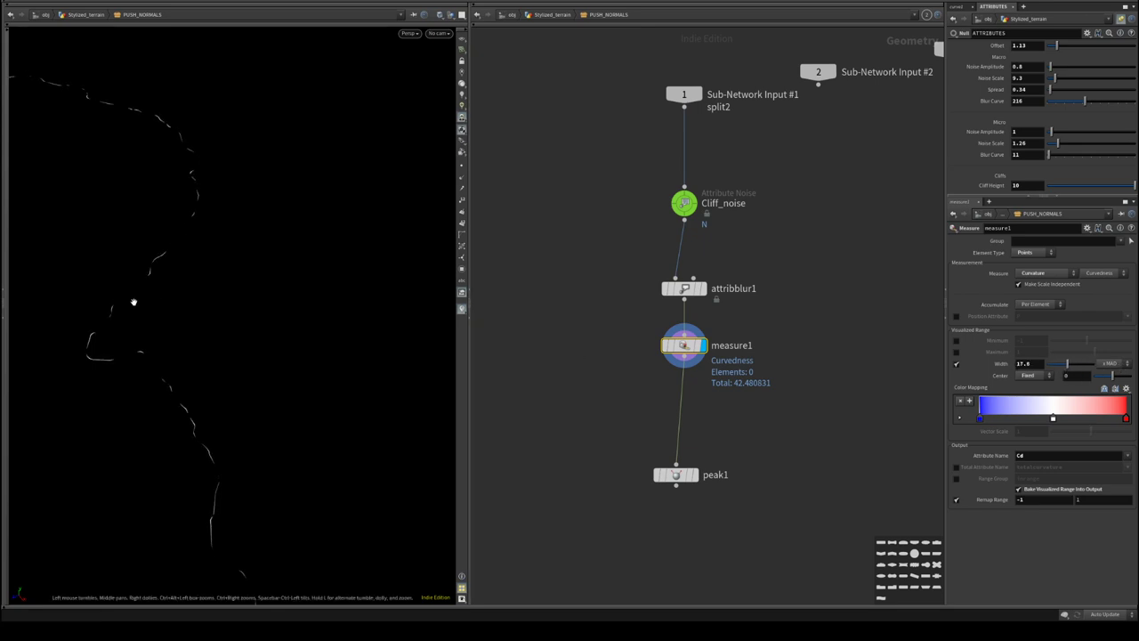
drag(133, 300, 243, 272)
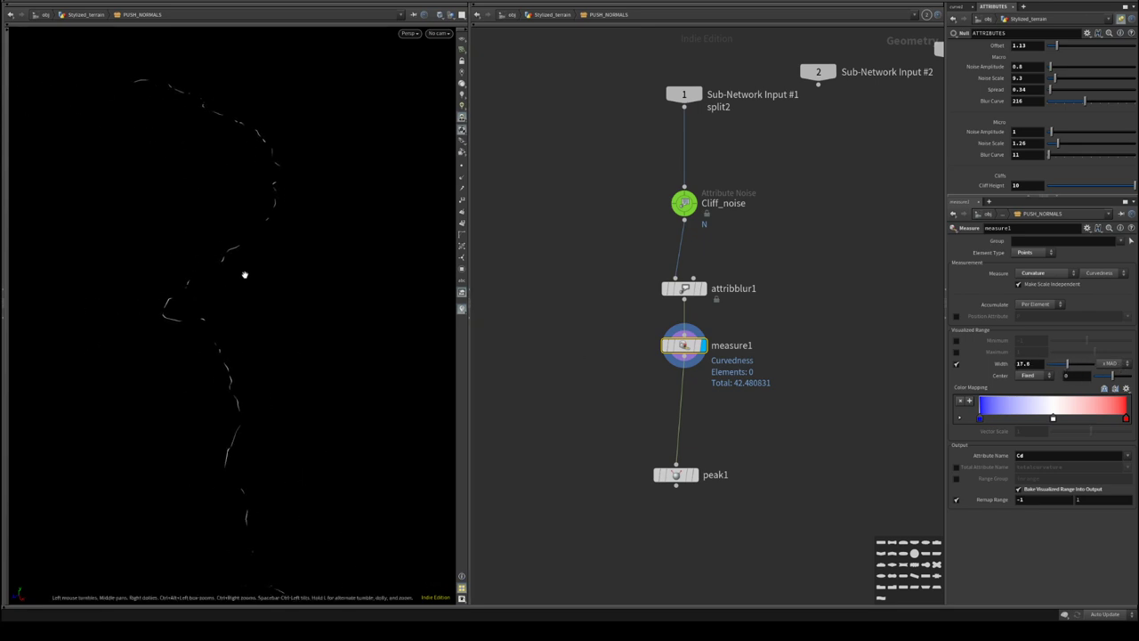
drag(1104, 379, 1117, 386)
- Display the curve's points in the viewport and inspect their spacing along the bends
click(461, 166)
drag(272, 290, 383, 332)
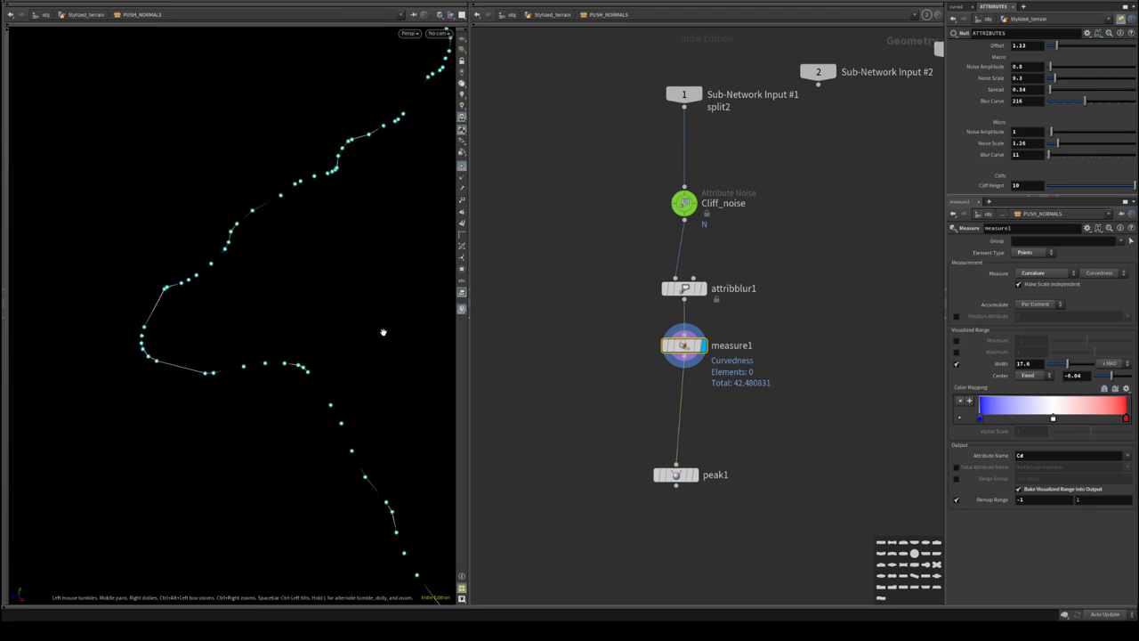
drag(312, 296, 371, 318)
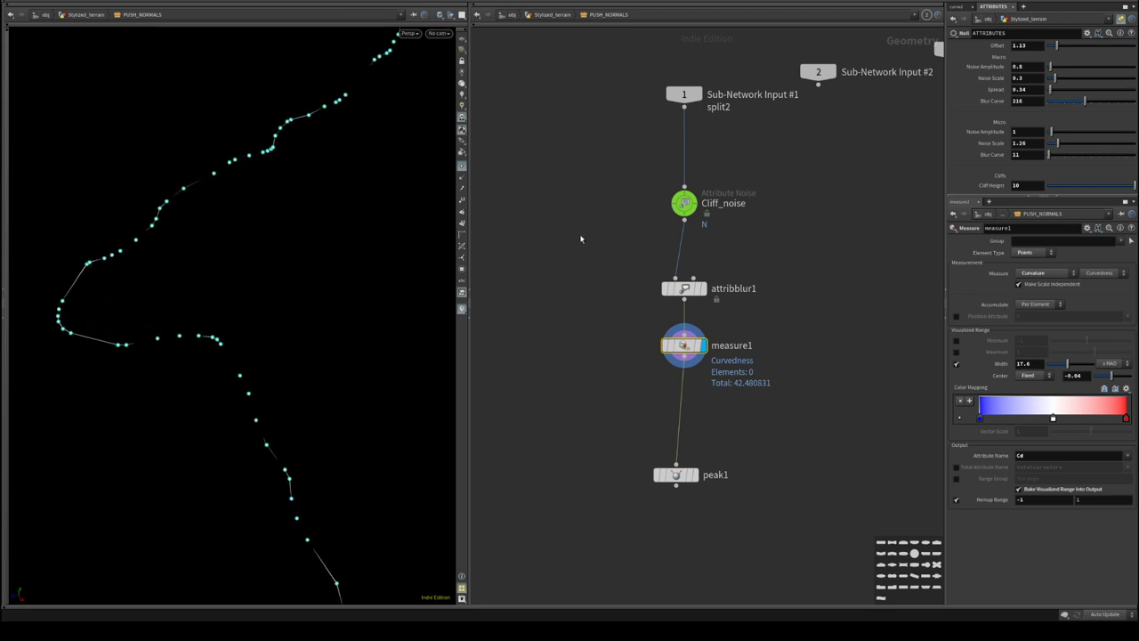
drag(364, 158, 140, 222)
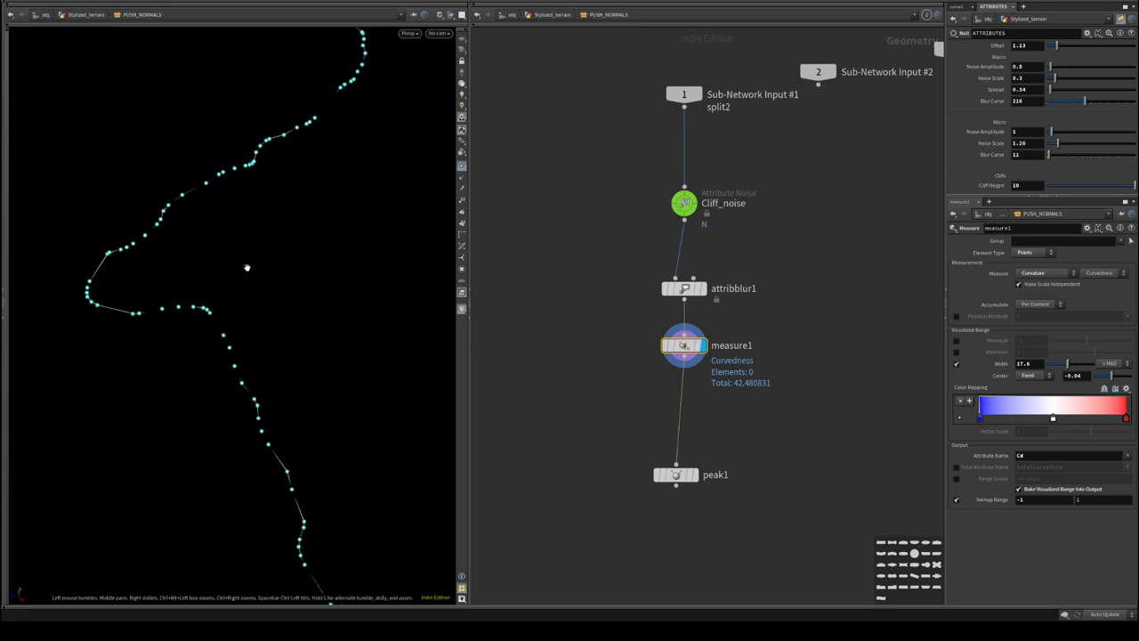
drag(252, 270, 181, 250)
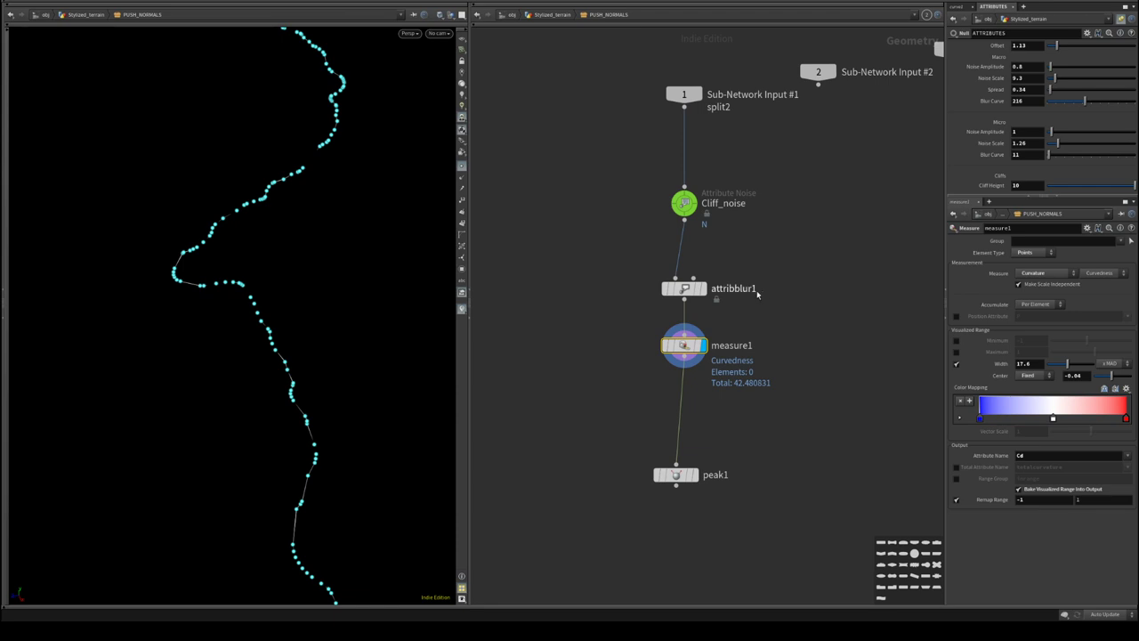
- Add a Resample node beside the chain, wire measure1's output into it, and display its result
middle_drag(779, 271, 790, 134)
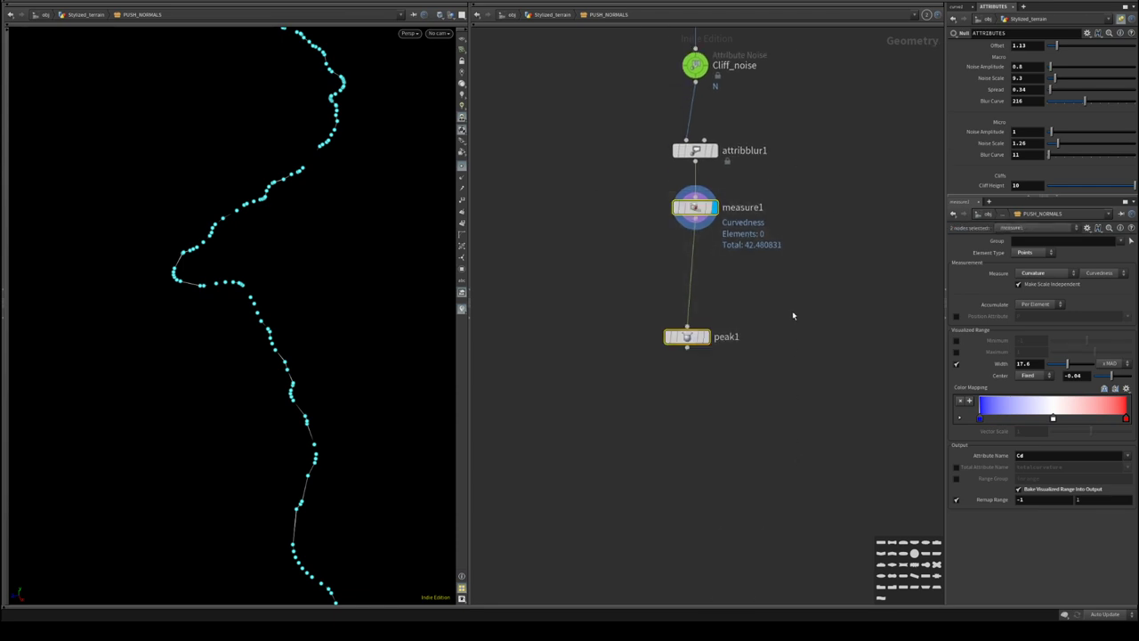
key(Tab)
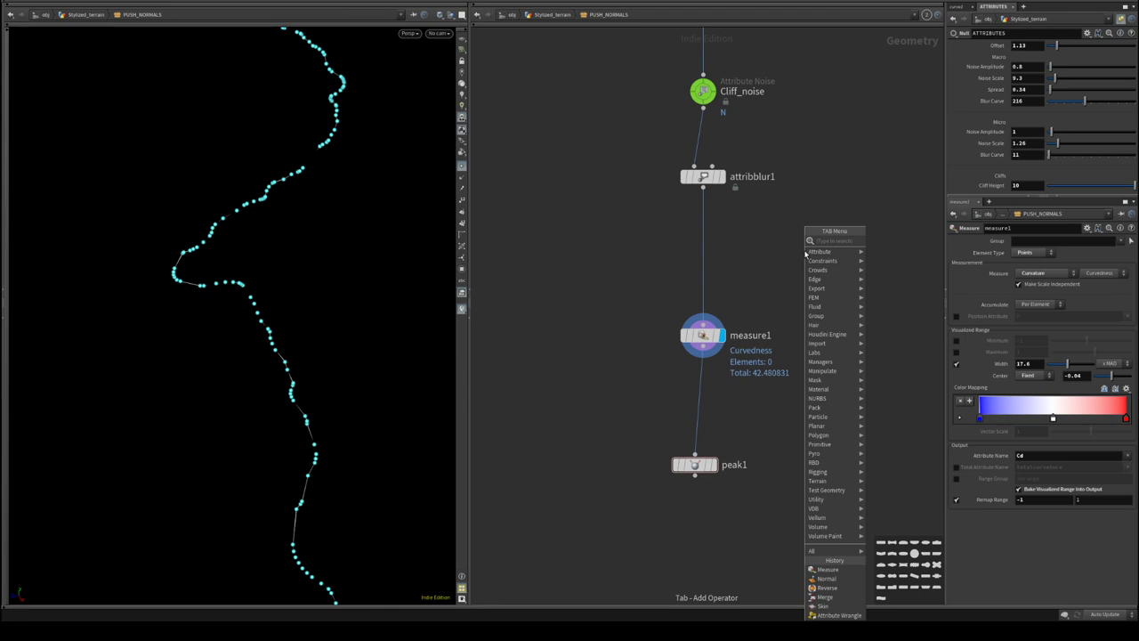
key(Escape)
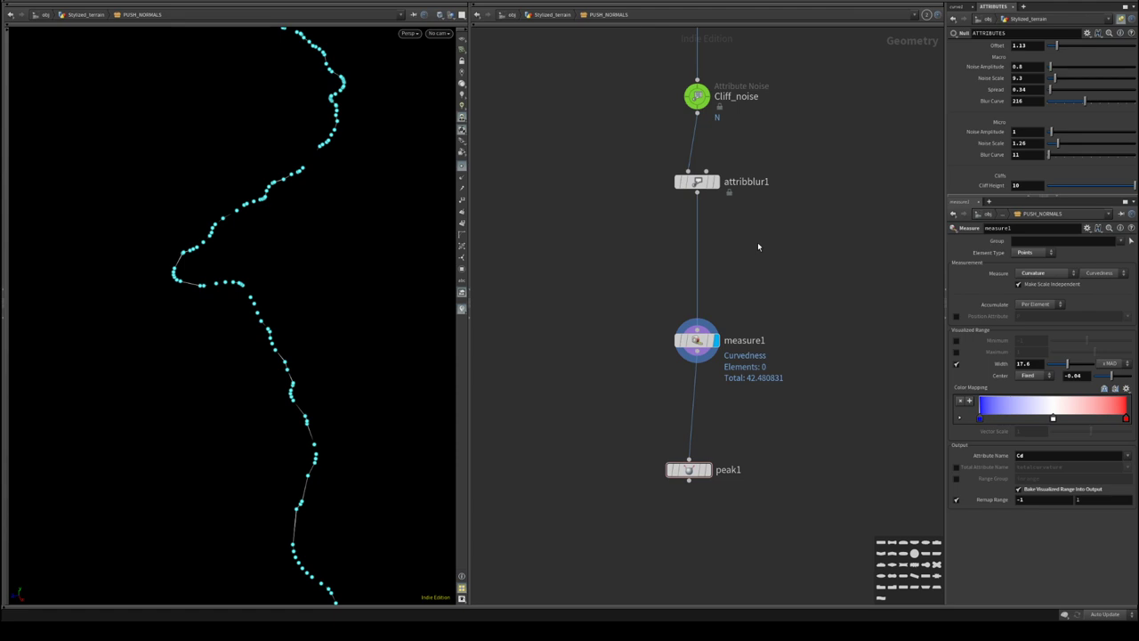
middle_drag(757, 246, 719, 273)
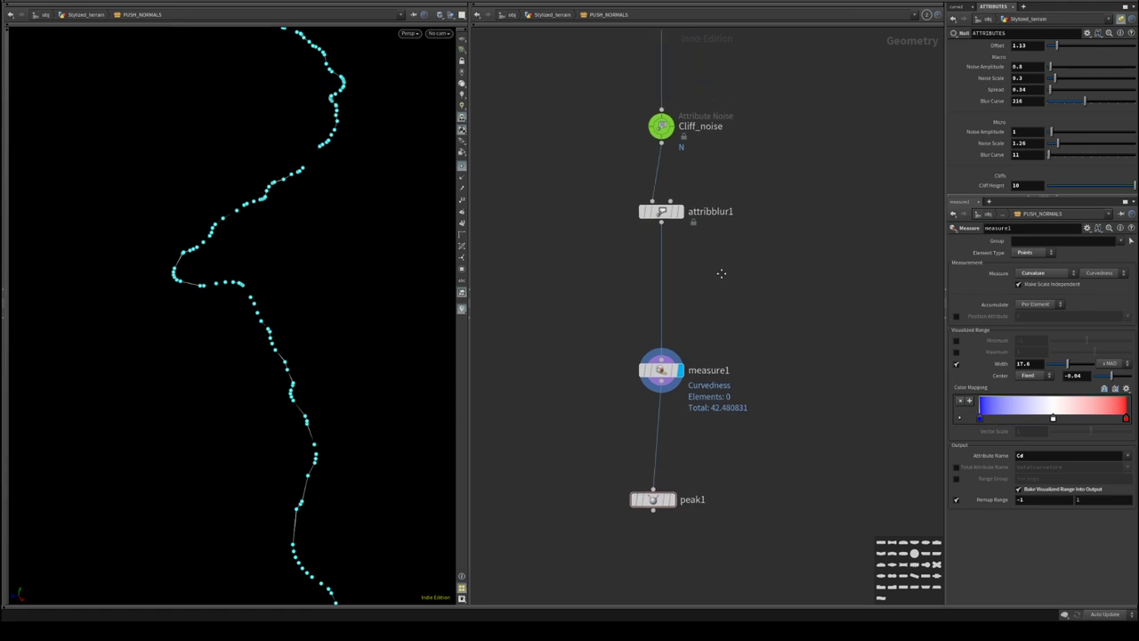
key(Tab)
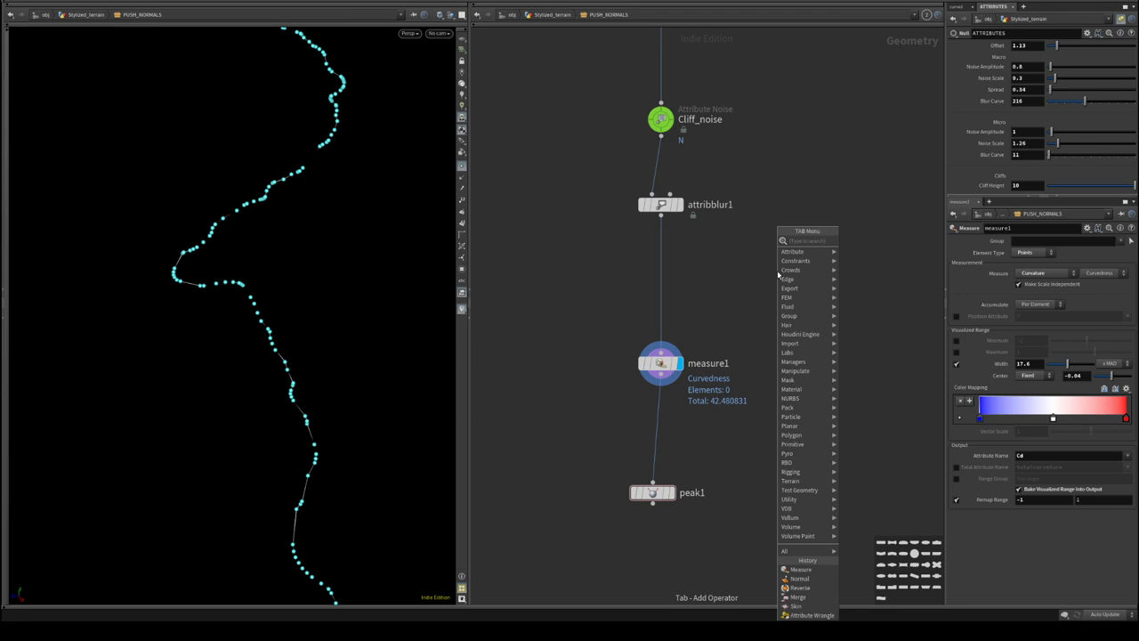
text(resample)
key(Return)
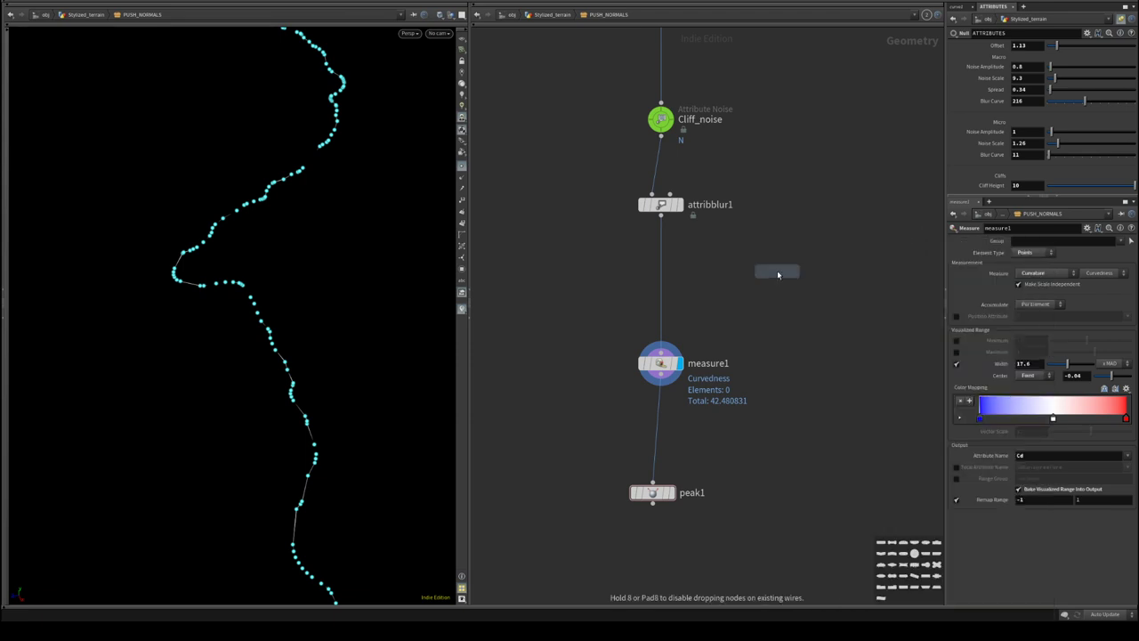
click(777, 271)
drag(661, 380, 777, 260)
click(798, 274)
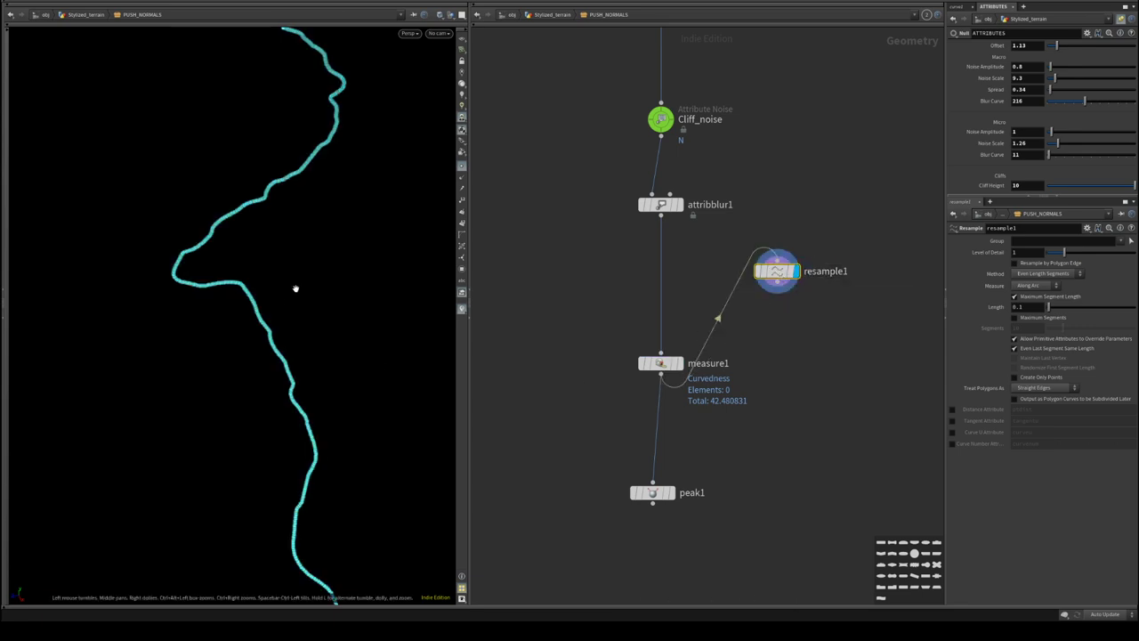
- Try a Length of 10 on resample1 and inspect the coarser curve
drag(295, 288, 224, 290)
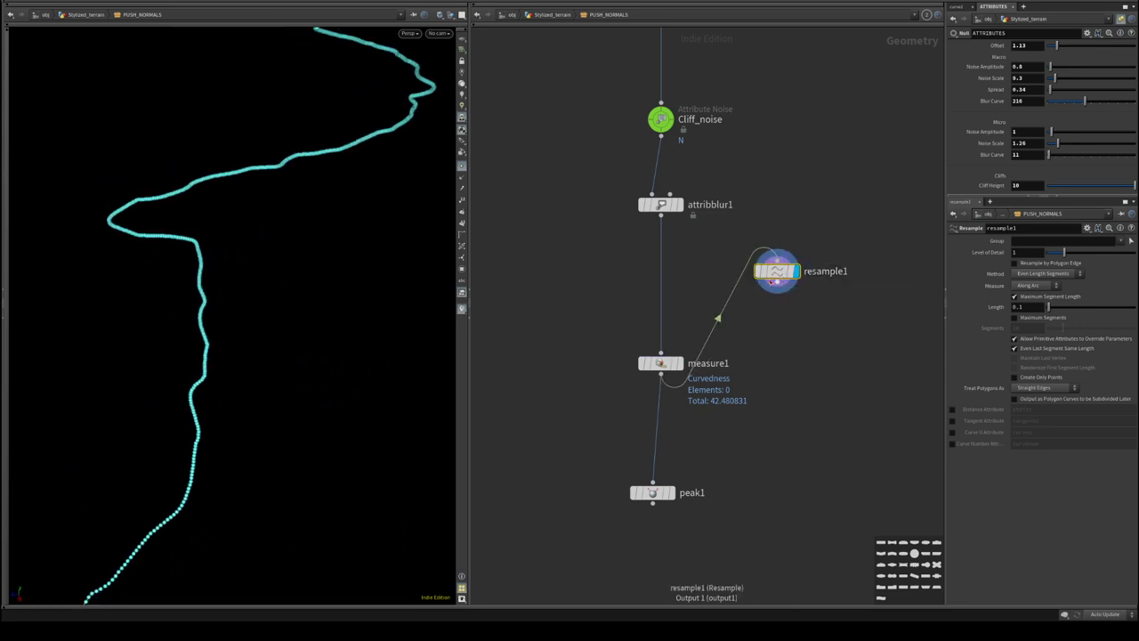
double_click(1030, 307)
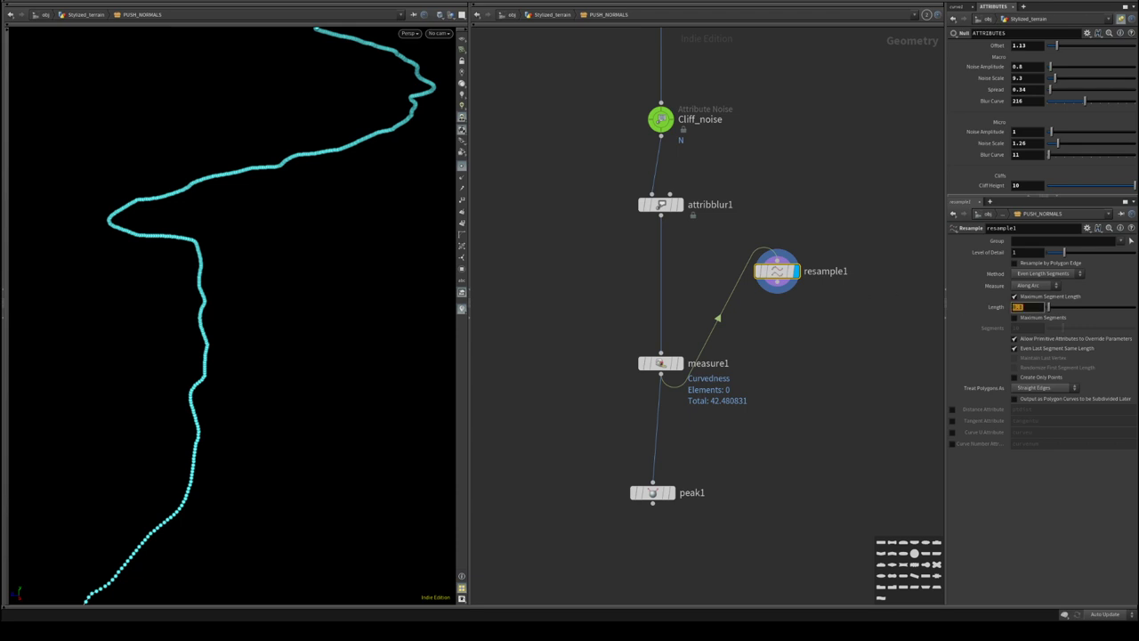
text(10)
key(Return)
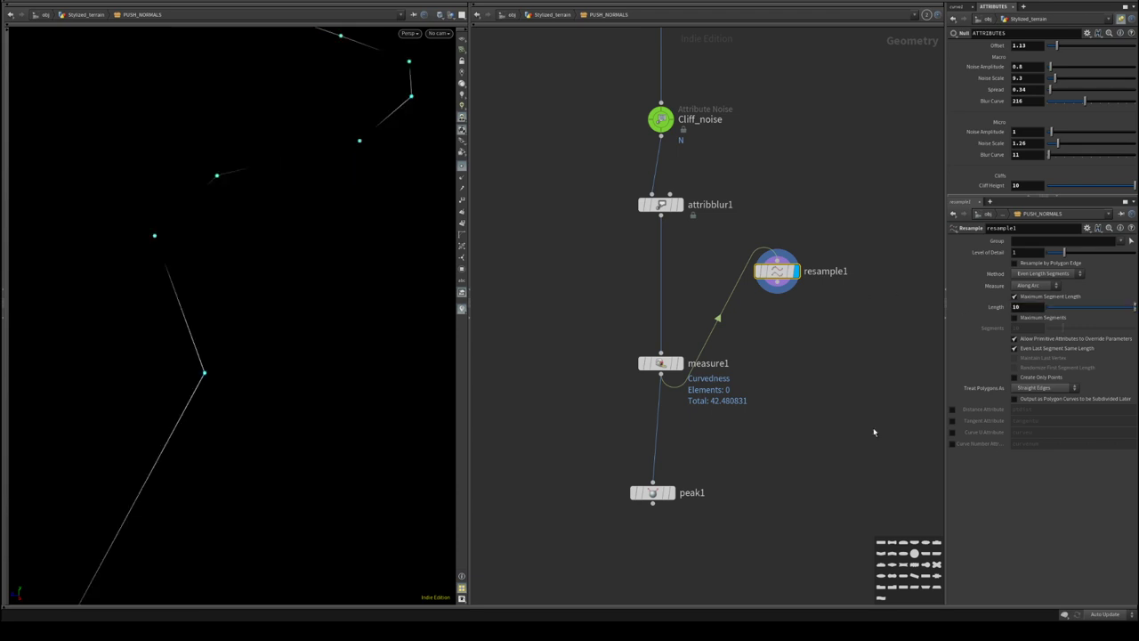
drag(134, 267, 242, 262)
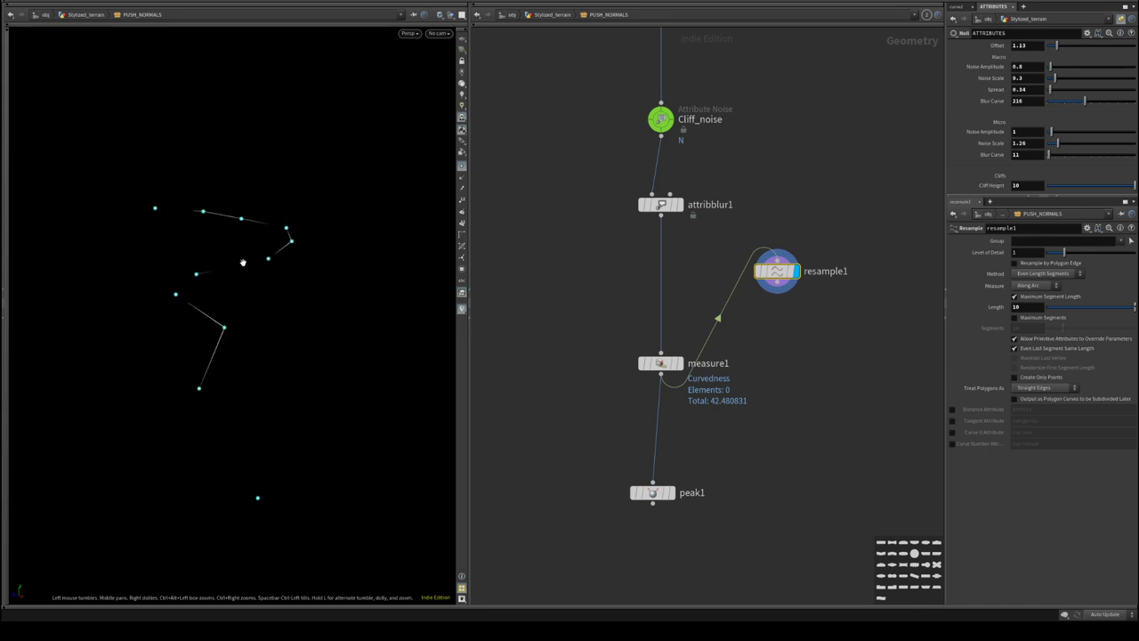
- Move measure1 aside and place a Wire Deform node below resample1
middle_drag(725, 379, 772, 342)
drag(710, 329, 656, 264)
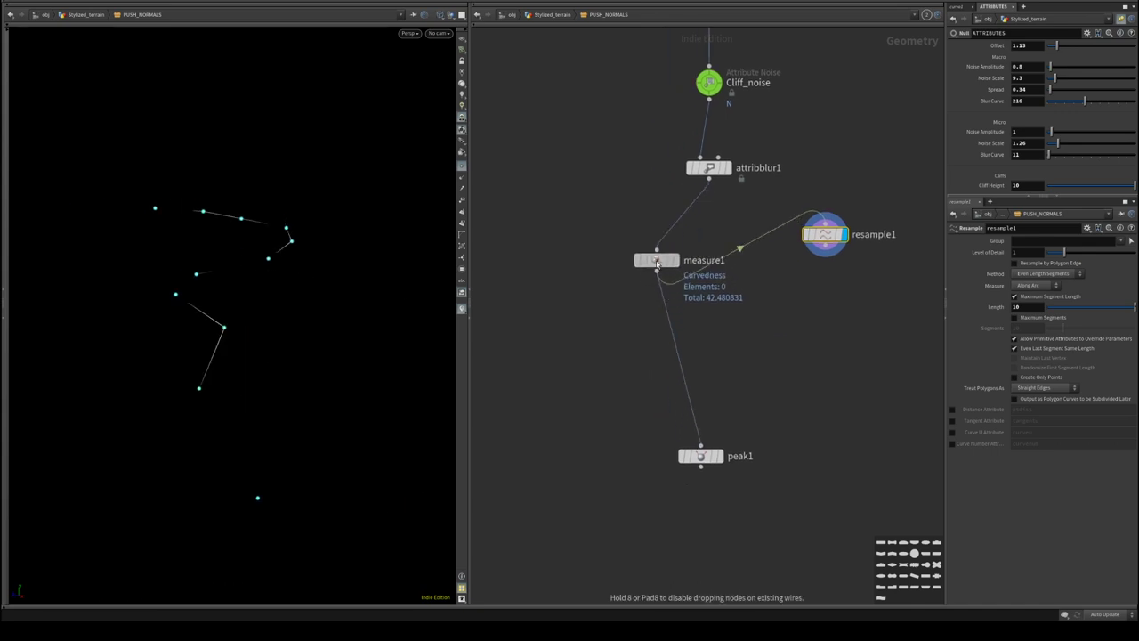
middle_drag(736, 332, 688, 361)
key(Tab)
text(wire)
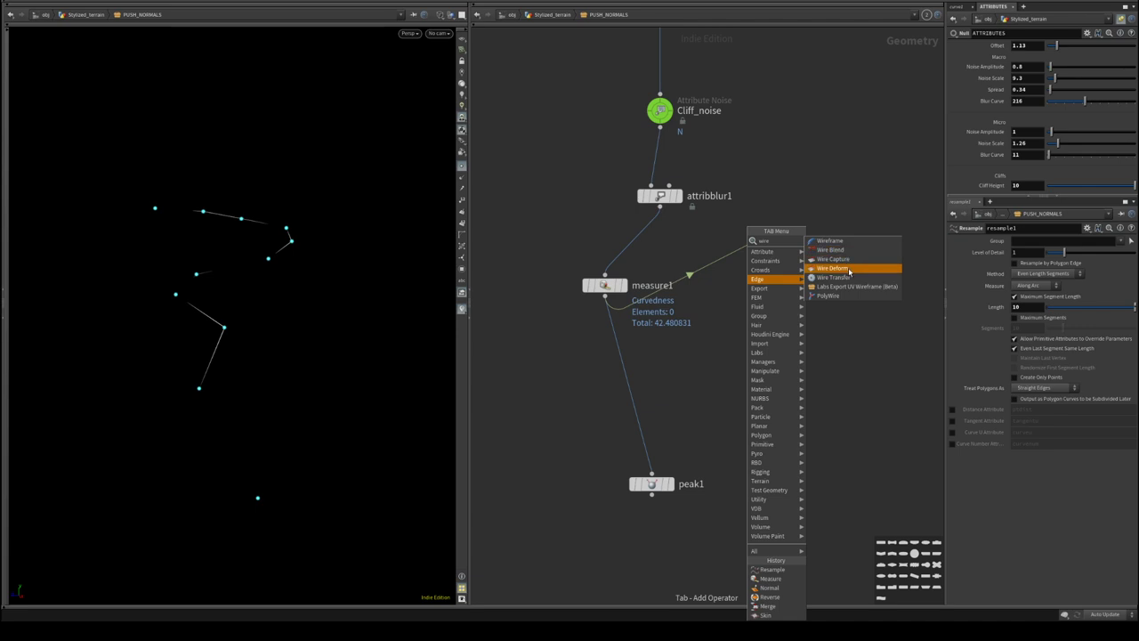
click(833, 268)
click(766, 358)
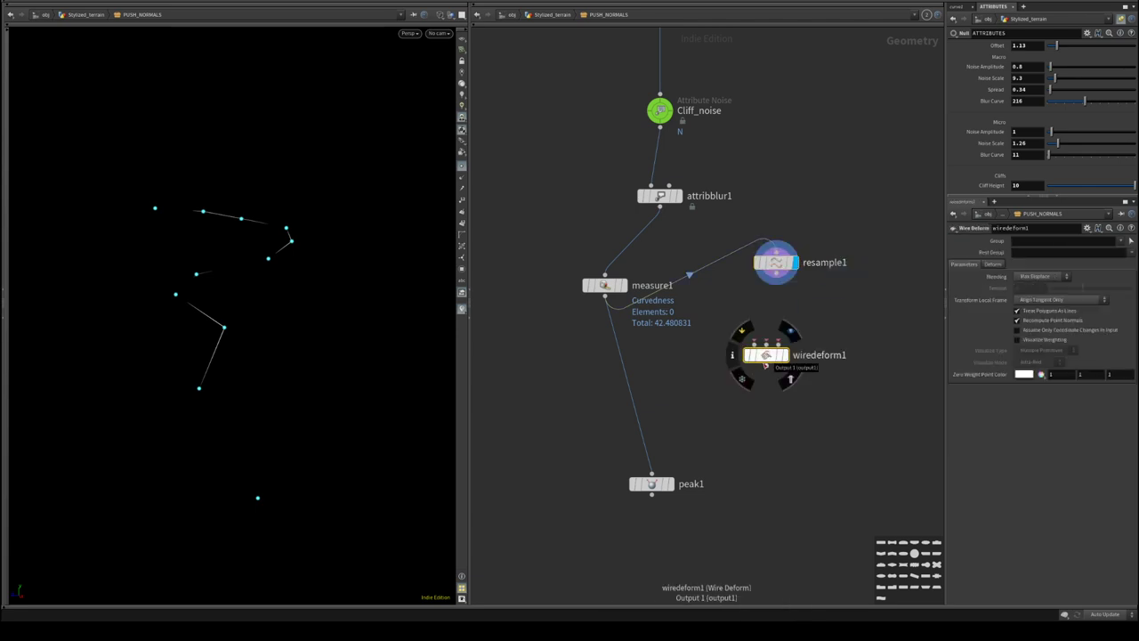
drag(761, 363, 765, 388)
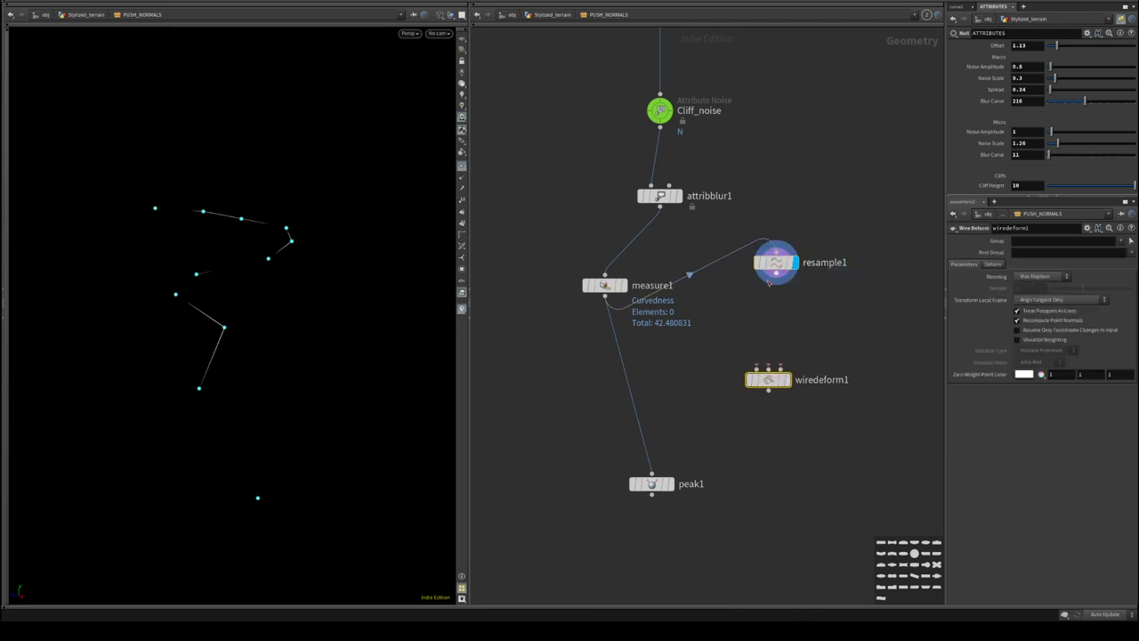
- Try a Length of 2 on resample1, and settle on 4
click(776, 263)
text(2)
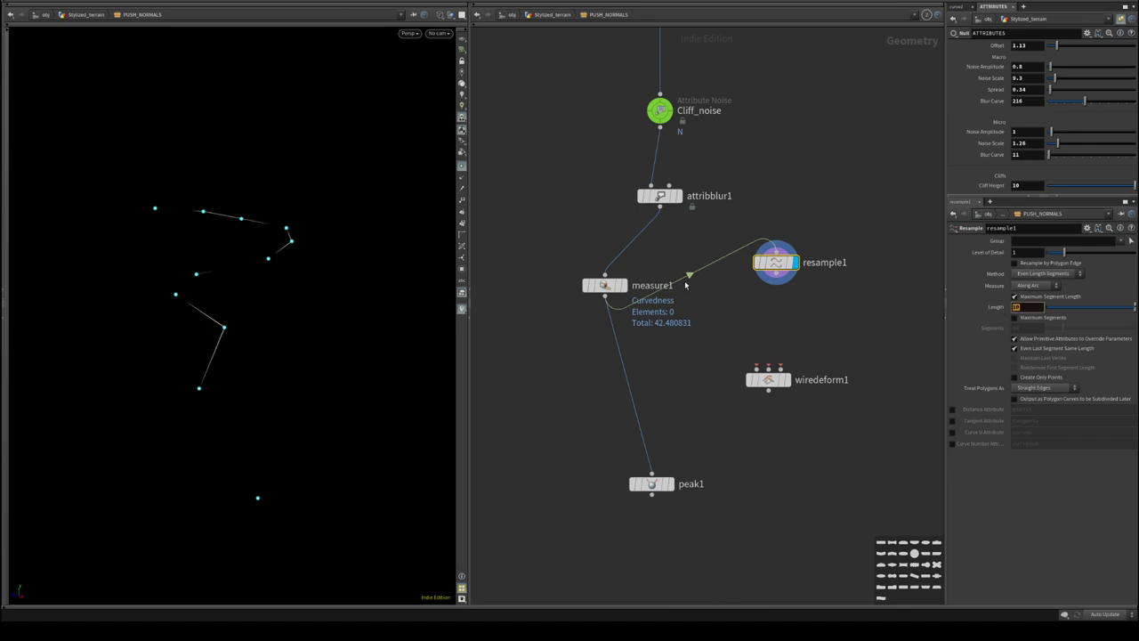
key(Return)
alt+drag(231, 338, 294, 289)
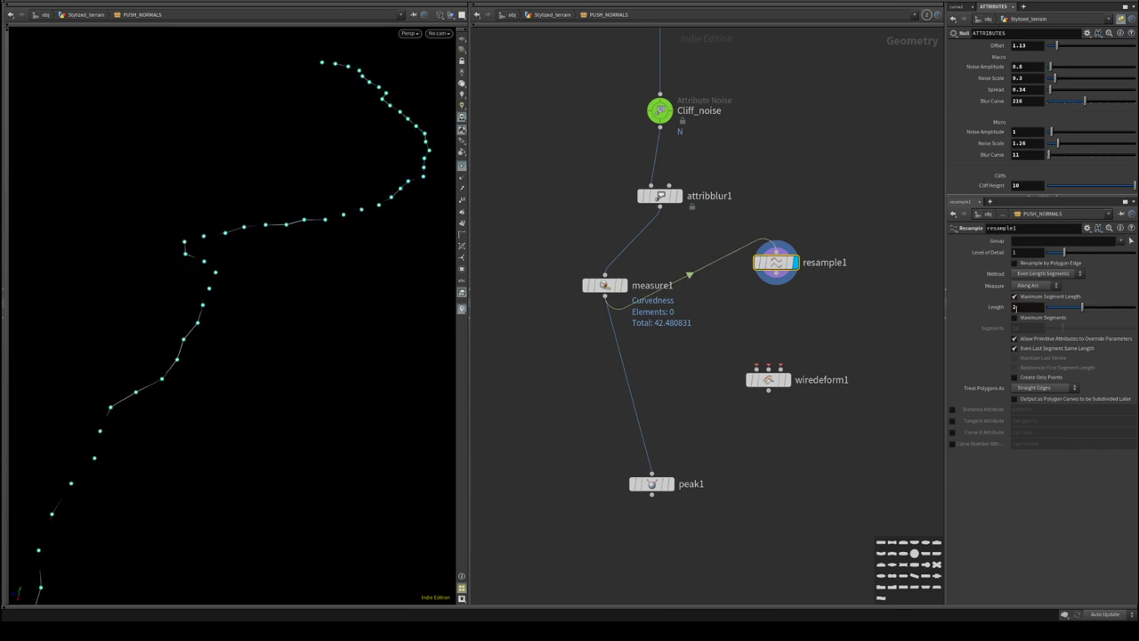
double_click(1016, 308)
text(4)
key(Return)
- Rewire measure1 after resample1 on a branch from attribblur1, display measure1, and inspect the curve's curvature coloring
drag(593, 289, 773, 312)
click(777, 273)
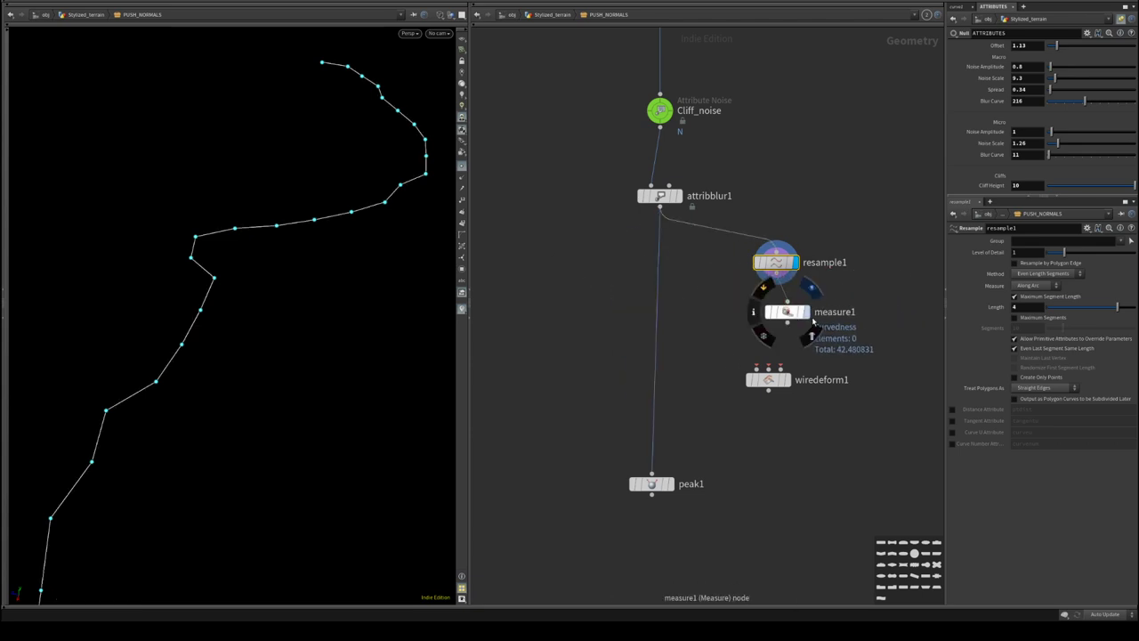
click(807, 311)
click(786, 312)
drag(312, 303, 419, 283)
drag(180, 215, 150, 322)
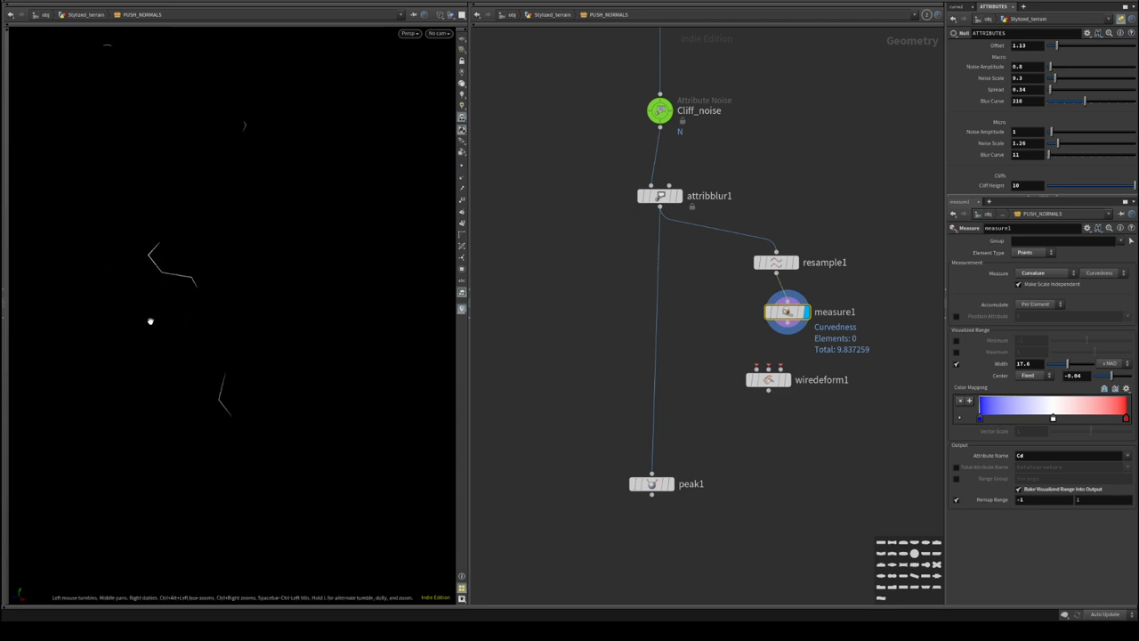
drag(183, 262, 180, 256)
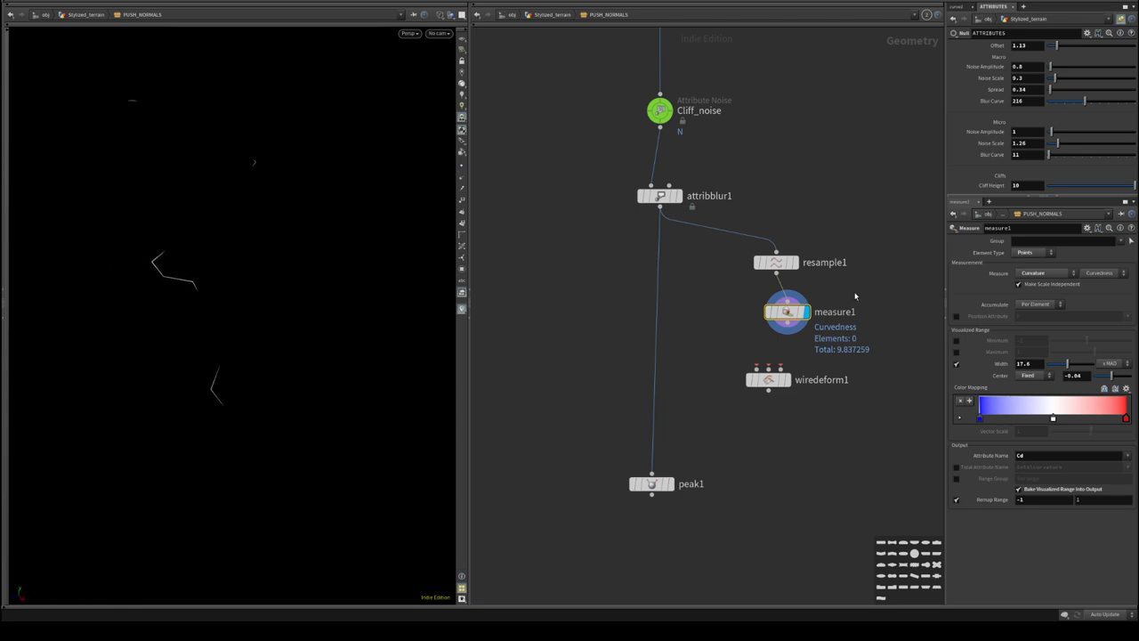
- Compare resample1 Lengths of 2 and 3 while measure1 is displayed
click(776, 263)
text(2)
key(Return)
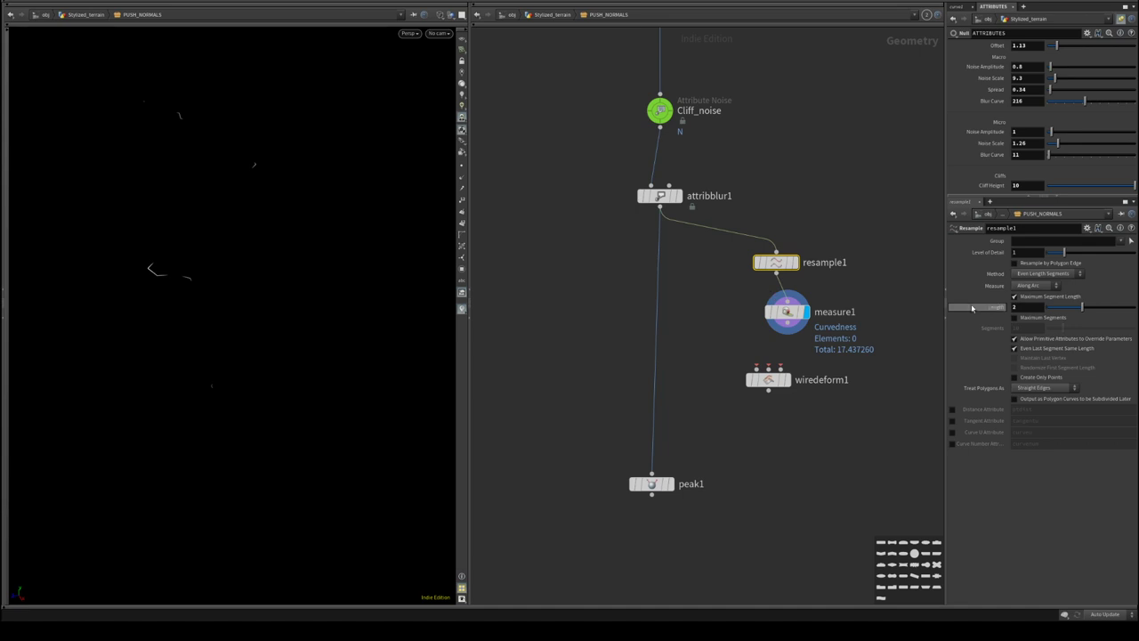
double_click(1015, 307)
text(3)
key(Return)
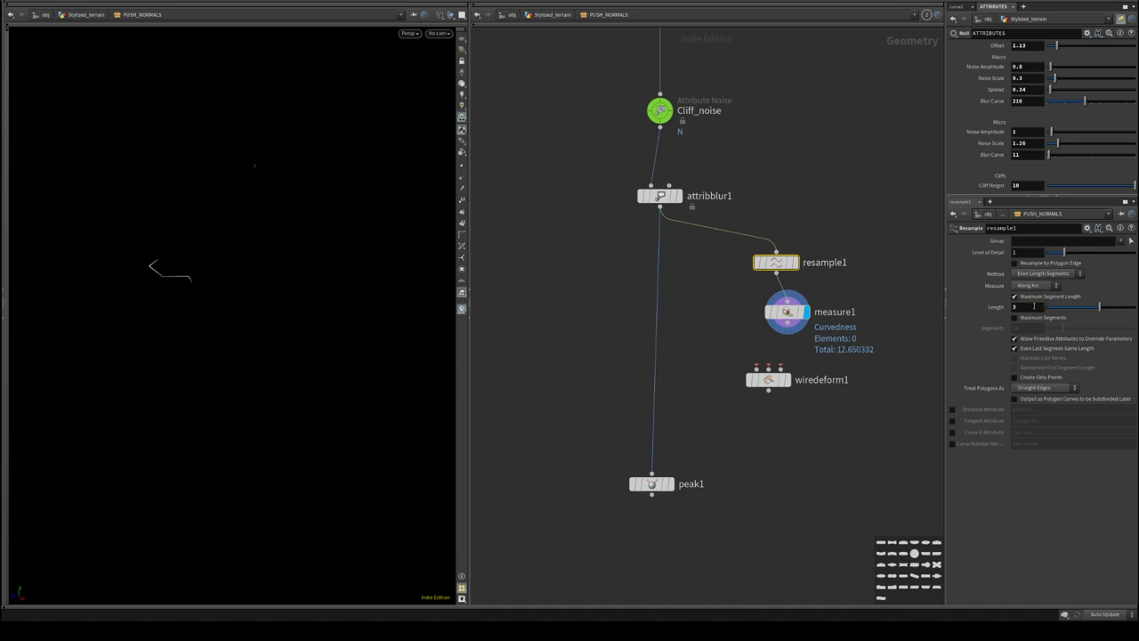
- Set measure1's visualized range Center to Mean and its Width to 6, and inspect the highlighted bends
click(787, 311)
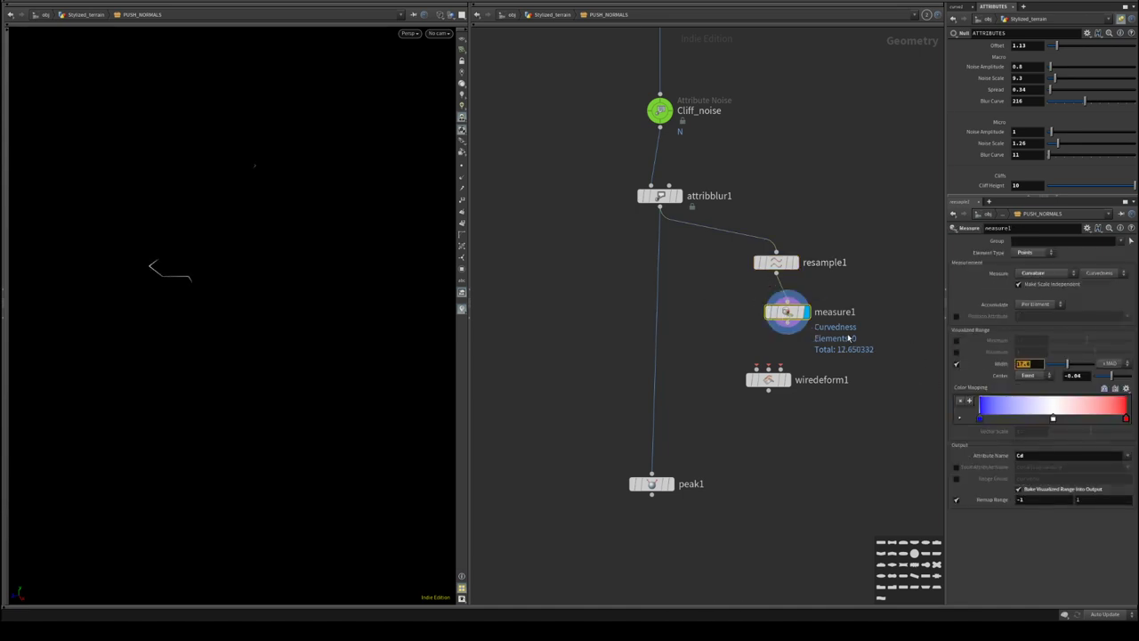
click(1028, 375)
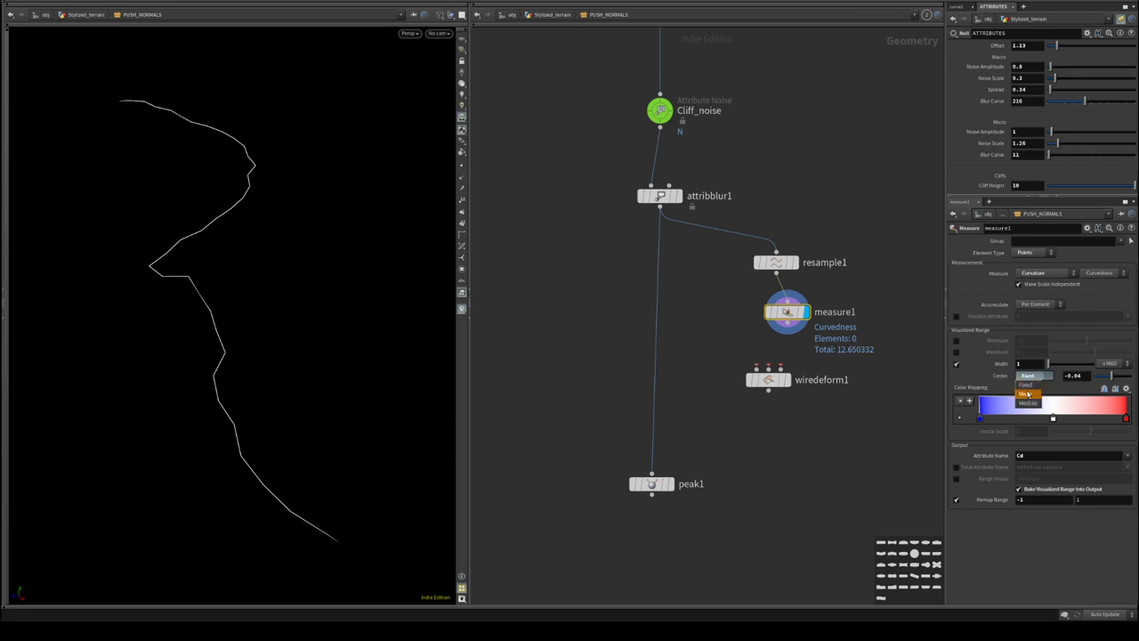
click(1028, 394)
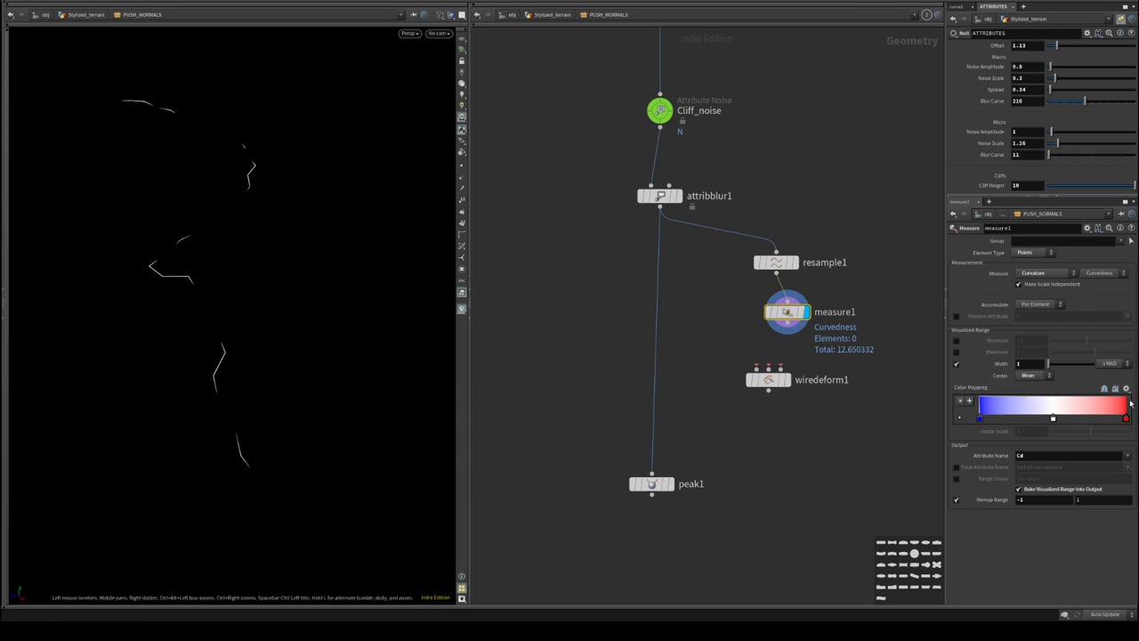
drag(1048, 364, 1055, 364)
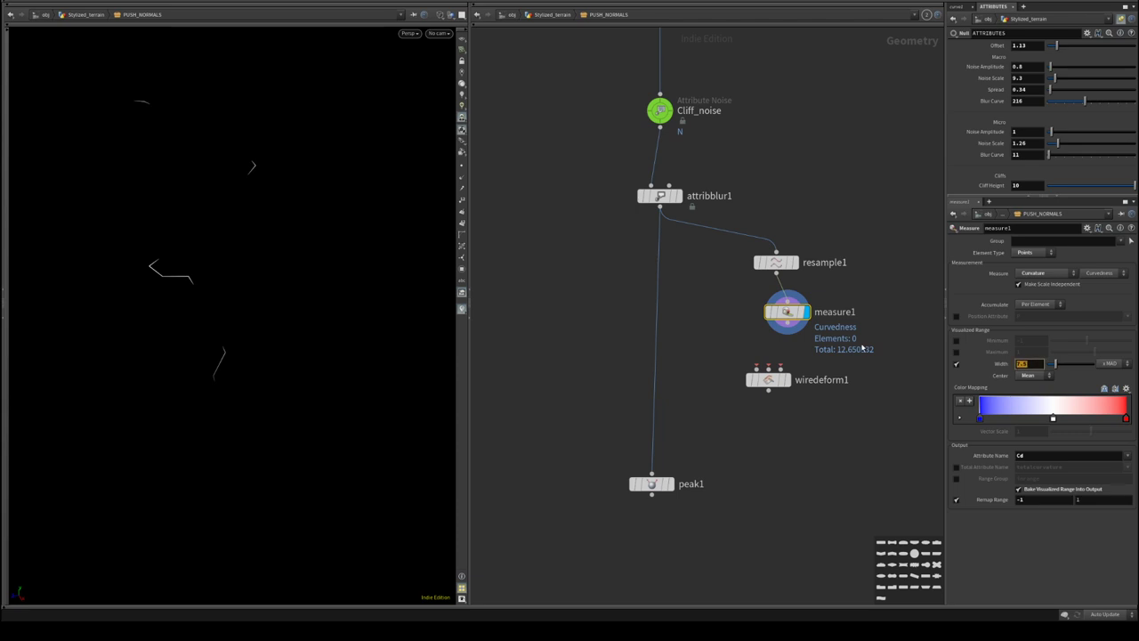
drag(326, 318, 239, 308)
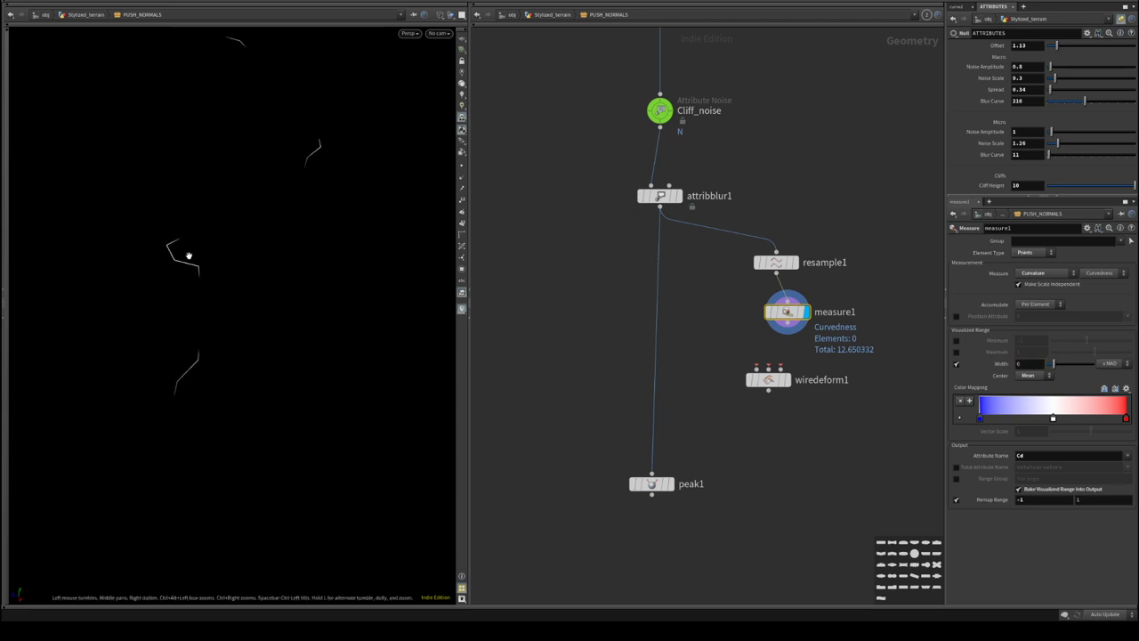
- Try resample1's Length at 2 again, and set it back to 4
click(775, 262)
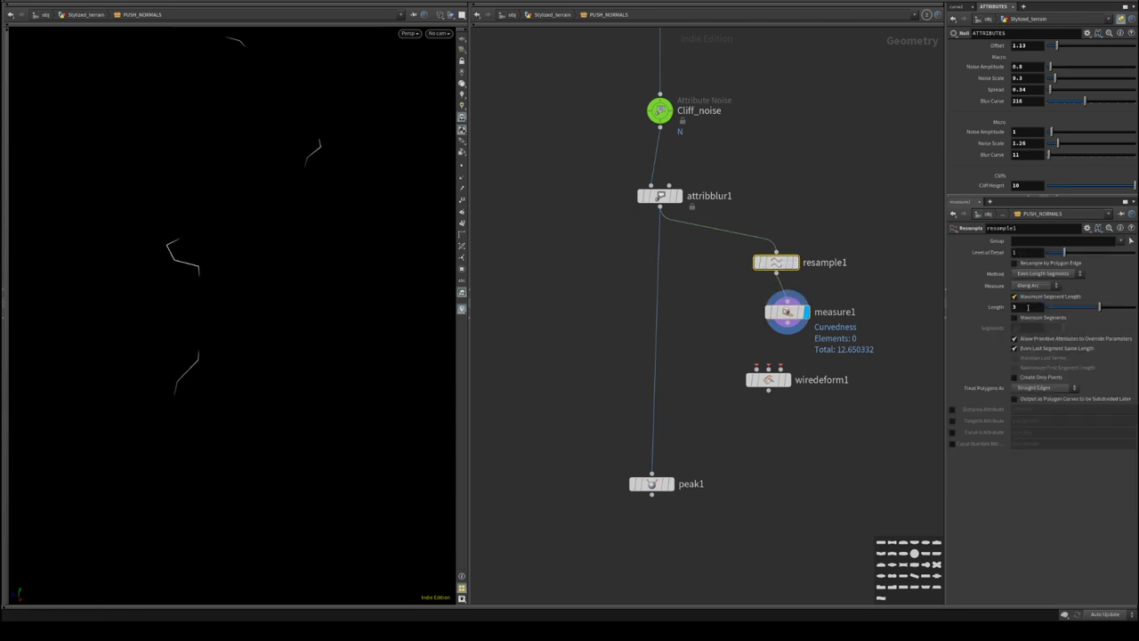
drag(1028, 307, 801, 287)
text(2)
key(Return)
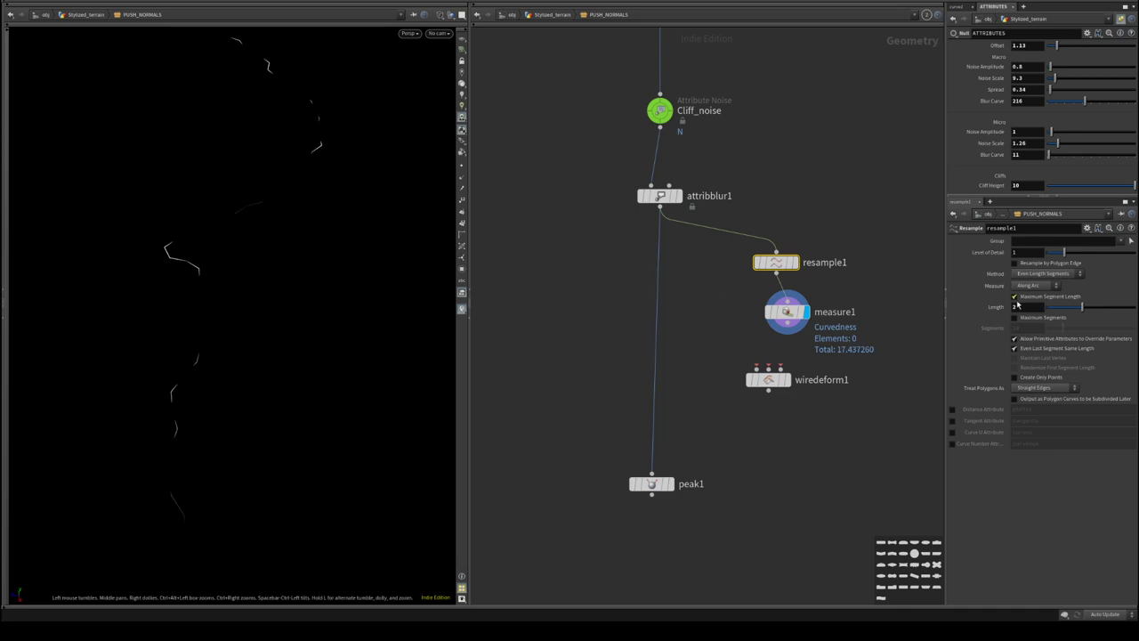
drag(1020, 305, 997, 304)
text(4)
key(Return)
- Move wiredeform1 lower, between measure1 and peak1, and check what its third input requires
middle_drag(774, 484, 769, 504)
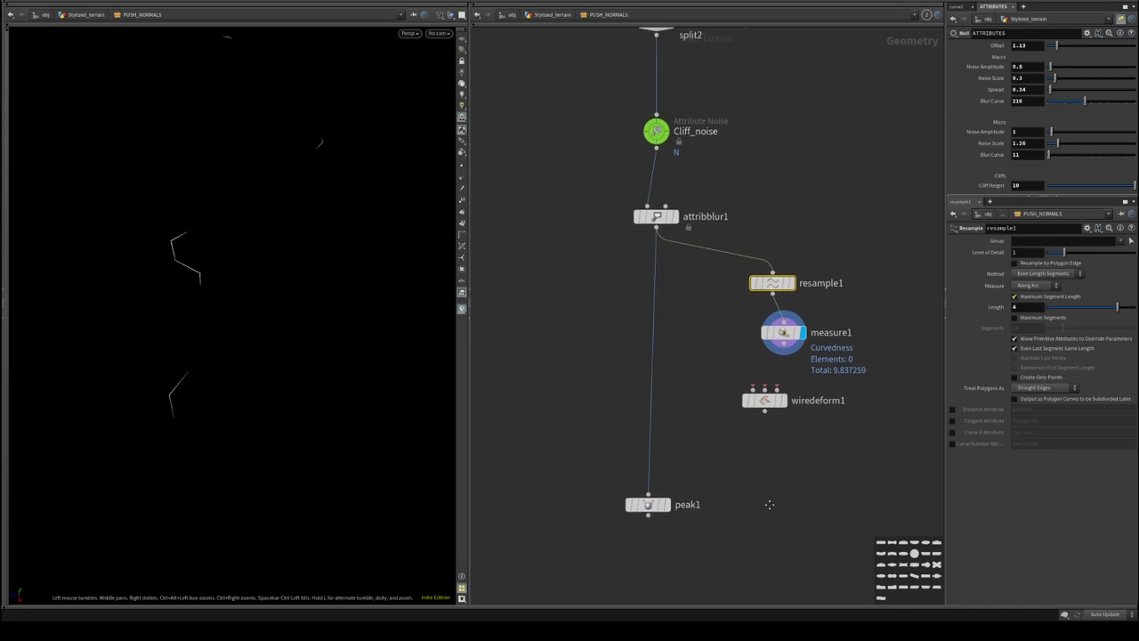
drag(775, 402, 741, 451)
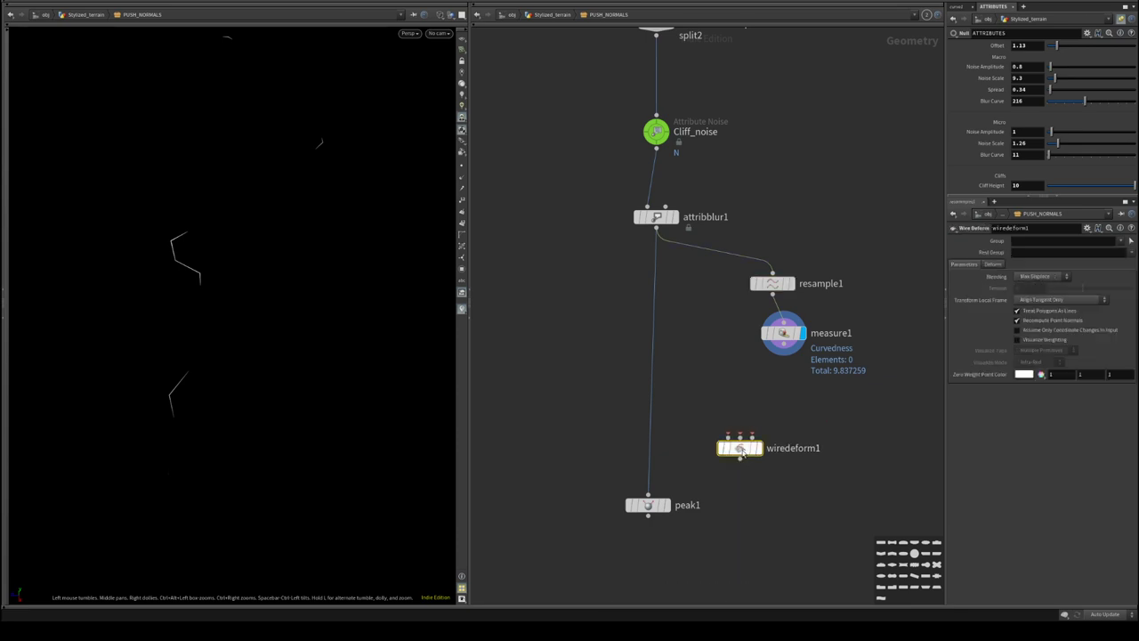
scroll(771, 508, up, 3)
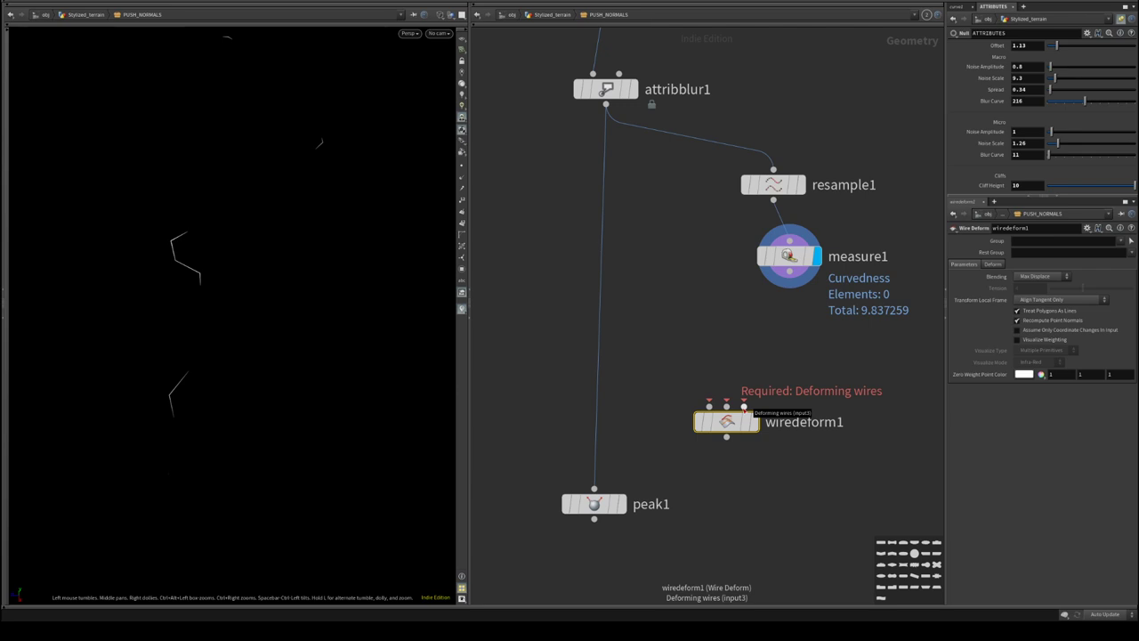
middle_drag(748, 417, 784, 482)
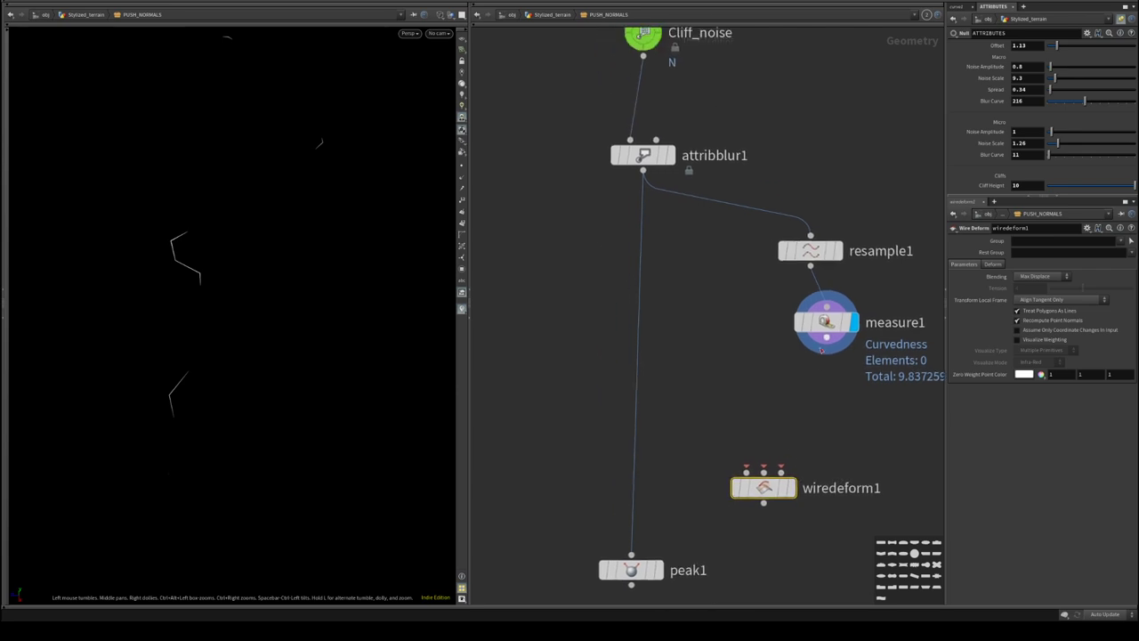
- Move measure1 out to the side and resample1 closer to attribblur1, and display resample1's output
click(812, 334)
middle_drag(817, 406, 765, 380)
scroll(762, 382, down, 1)
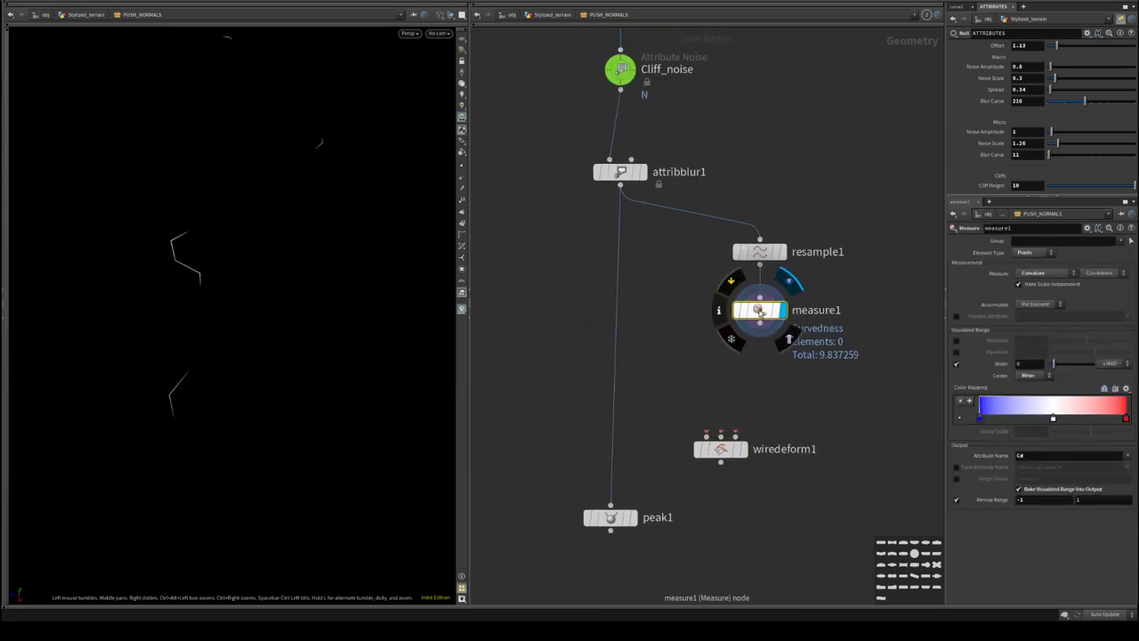
drag(759, 311, 834, 320)
drag(759, 254, 737, 221)
click(763, 187)
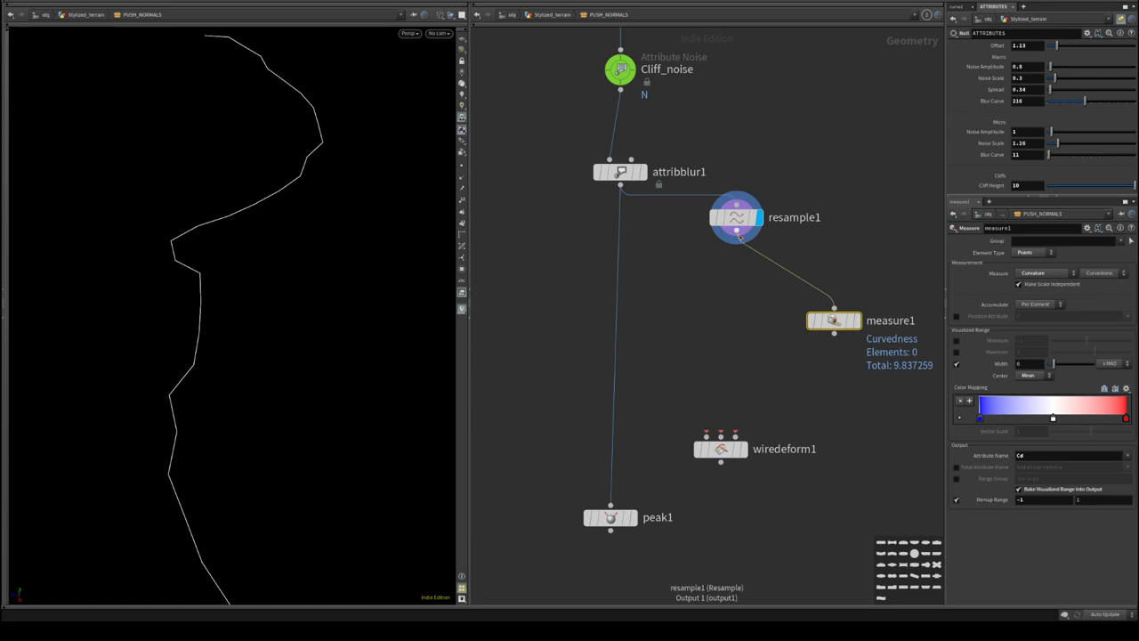
- Connect resample1 to wiredeform1's second input and enable Output as Polygon Curves to be Subdivided Later on resample1
drag(735, 239, 721, 434)
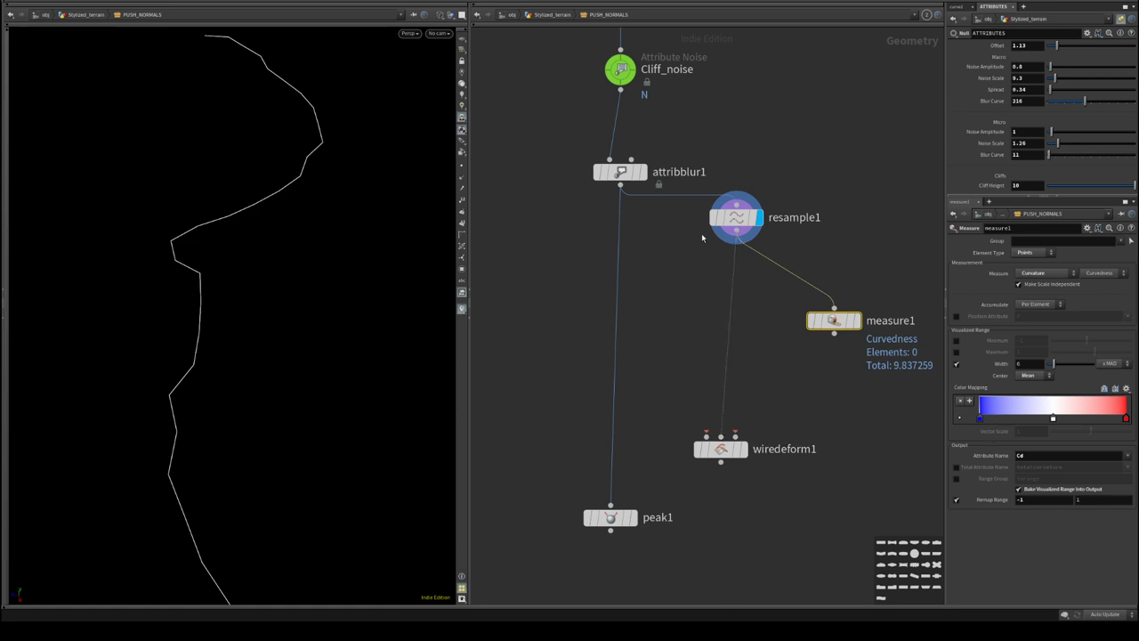
click(728, 219)
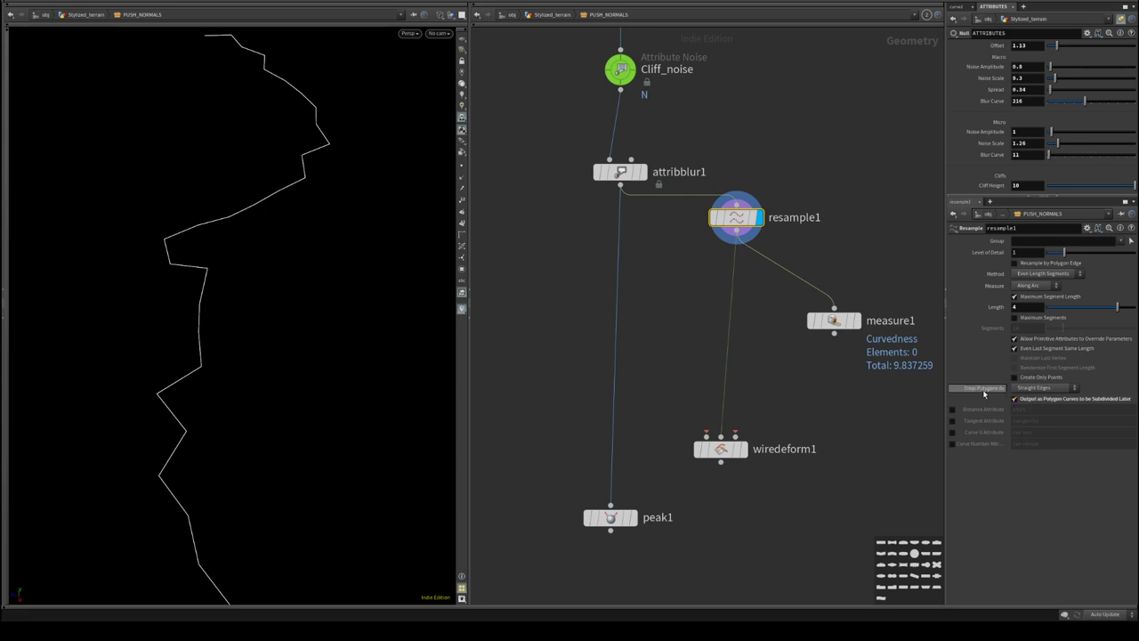
- Check measure1's output, display attribblur1 again, and connect attribblur1 to wiredeform1's first input
click(857, 321)
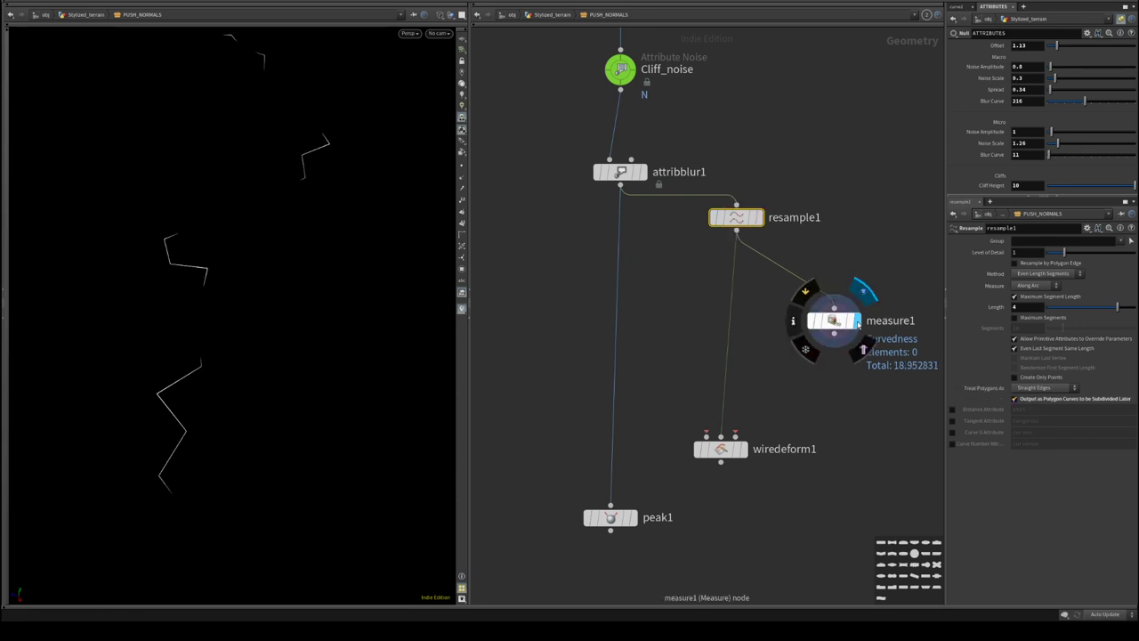
click(643, 173)
drag(614, 194, 689, 414)
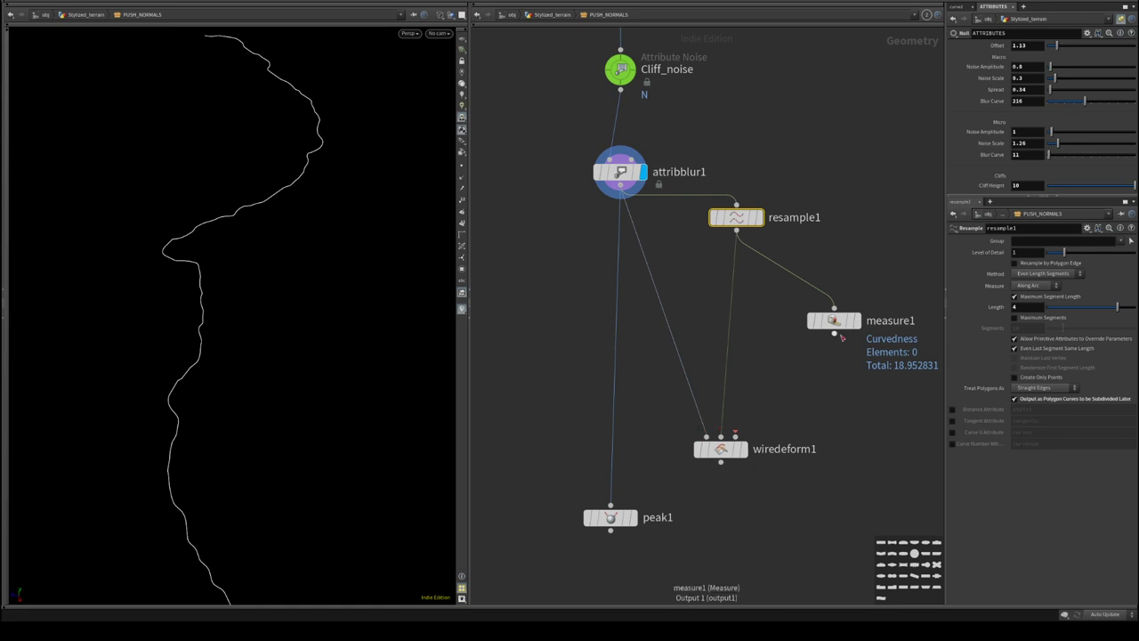
- Display measure1, move it slightly higher, add an Attribute Blur node below it, and save the scene
click(863, 292)
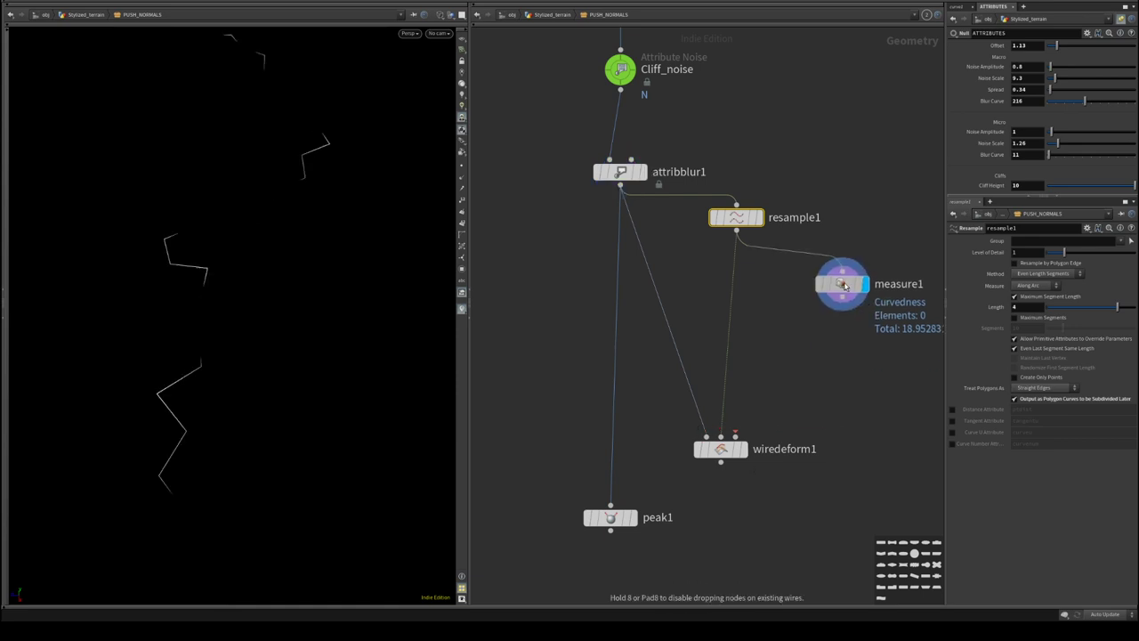
middle_drag(809, 349, 786, 336)
key(Tab)
text(blur)
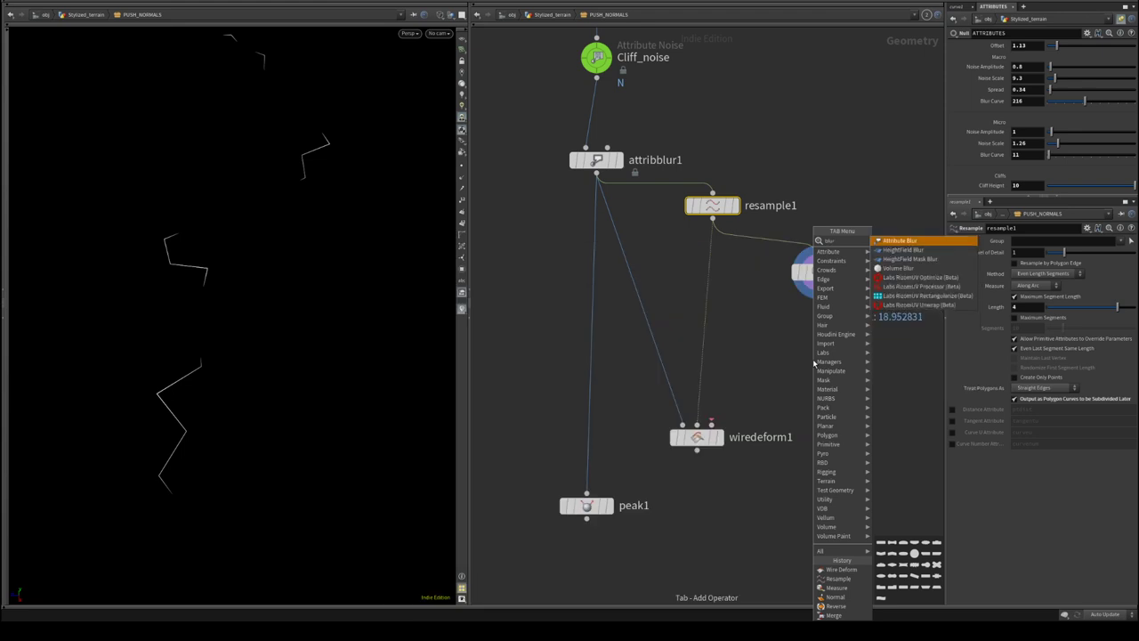
click(885, 242)
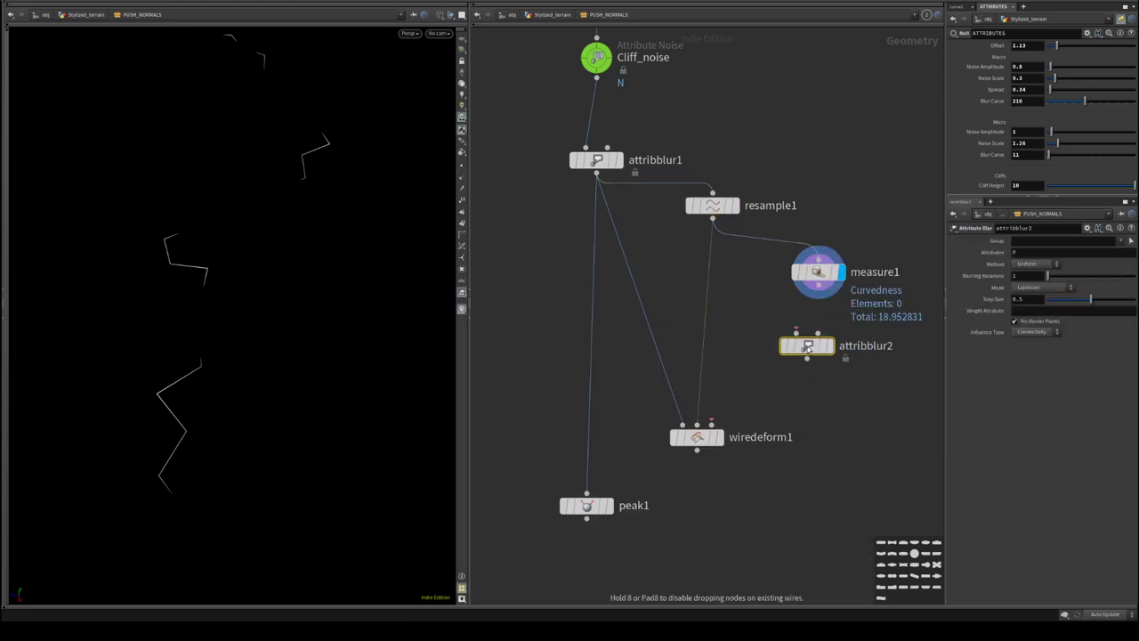
key(ctrl+s)
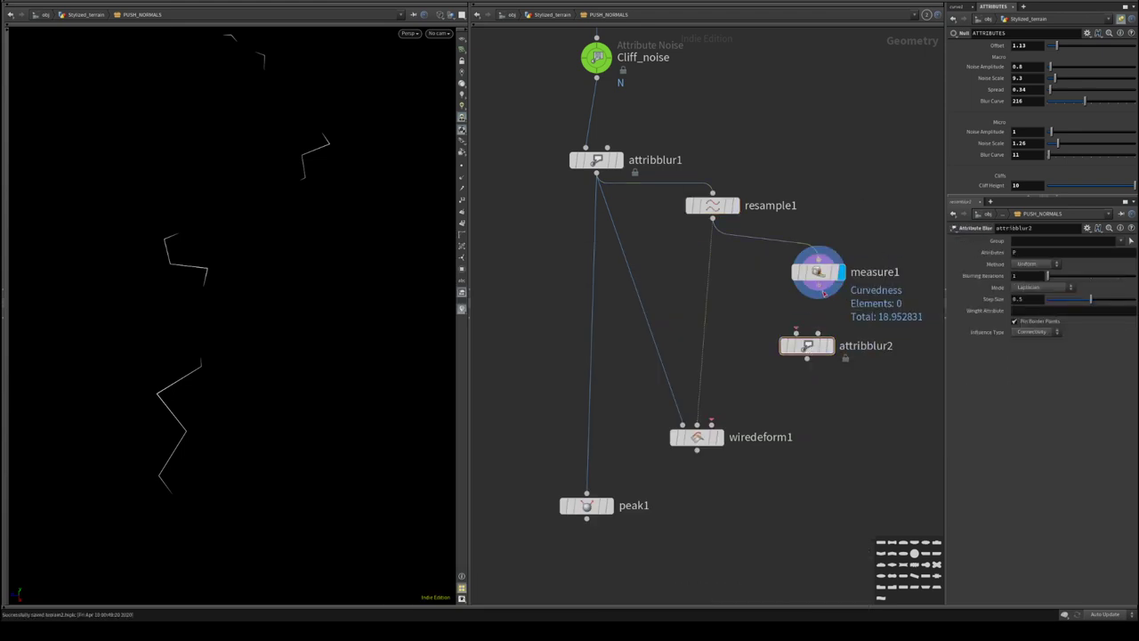
- Connect measure1 to attribblur2, display attribblur2, and turn off its Pin Border Points option
drag(818, 298, 809, 345)
click(829, 345)
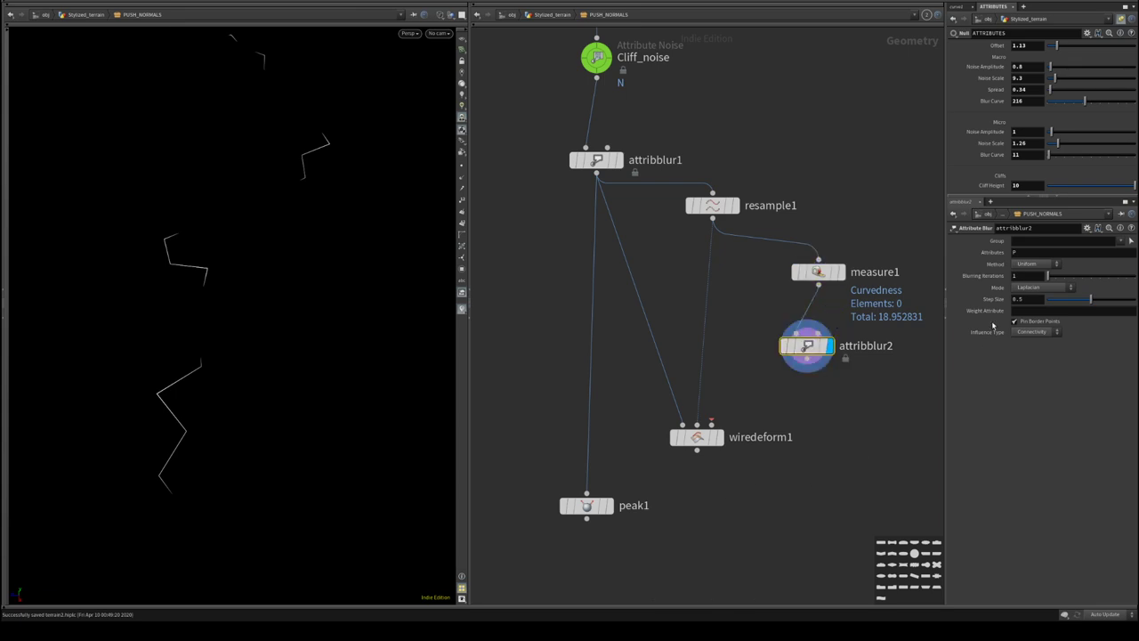
click(1031, 323)
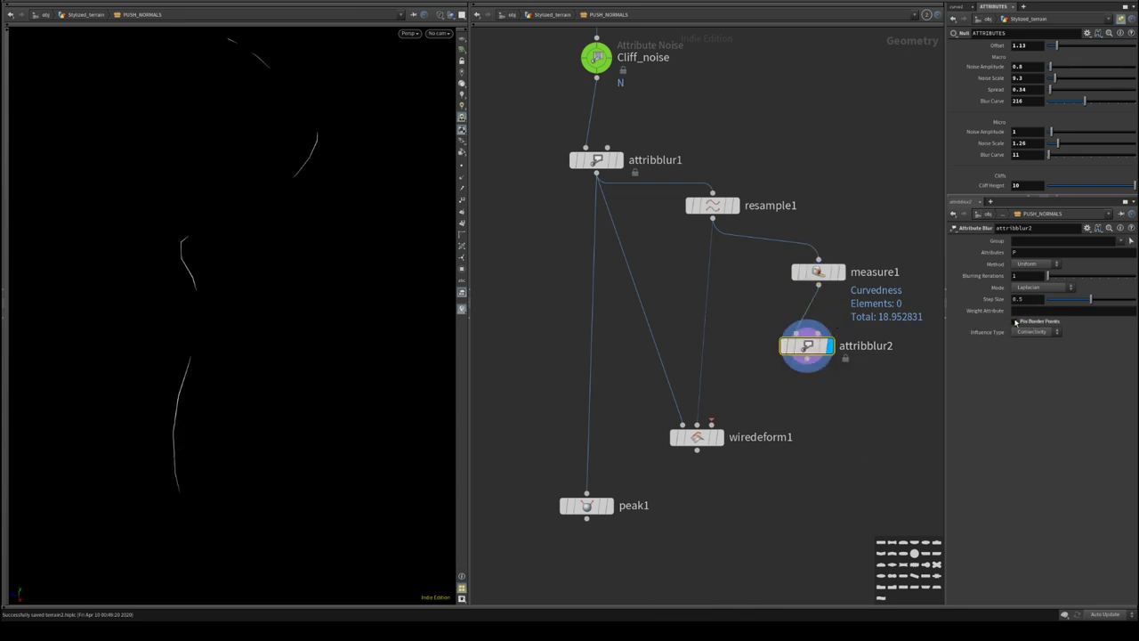
click(1042, 311)
- Set measure1's output Attribute Name to curvature and its Remap Range minimum to 0, and display measure1
click(817, 271)
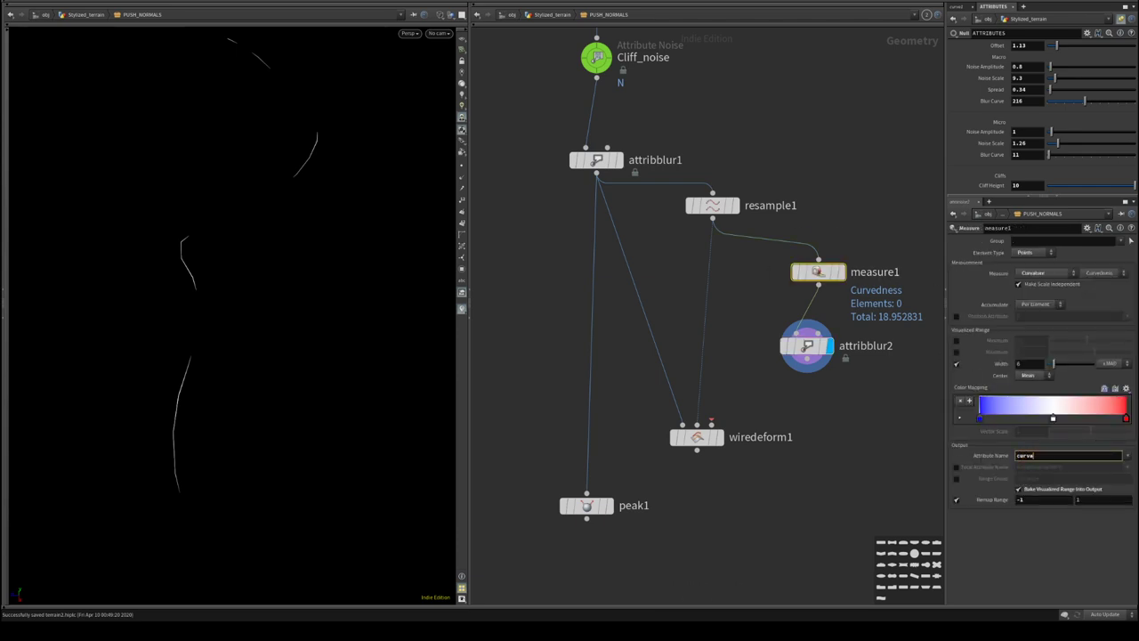
key(Return)
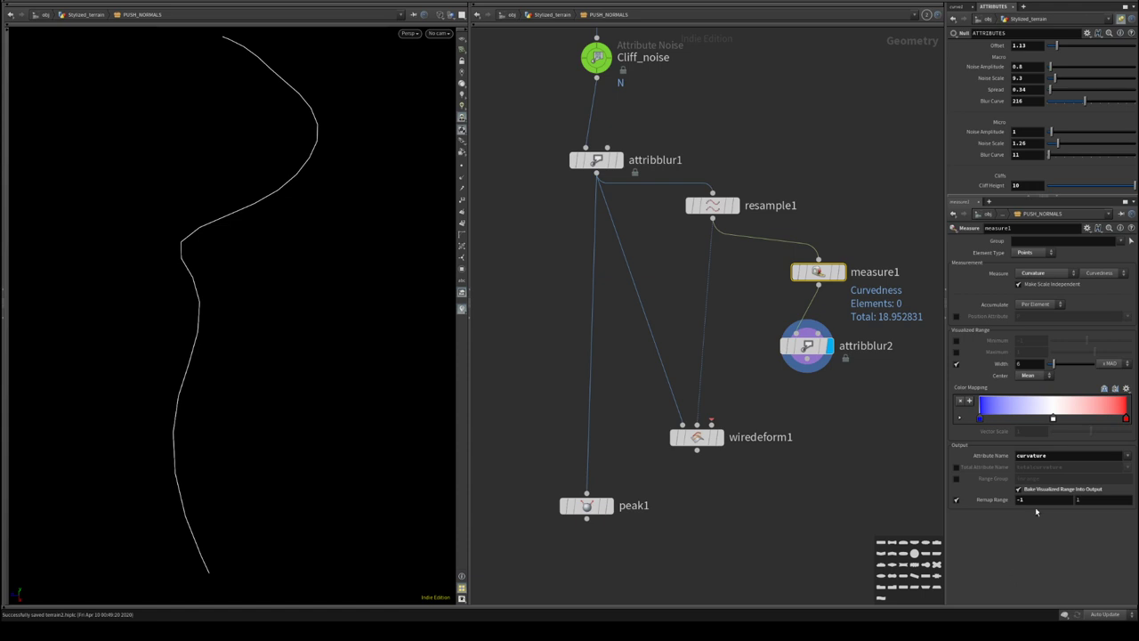
drag(1037, 501, 841, 490)
text(0)
key(Return)
click(845, 241)
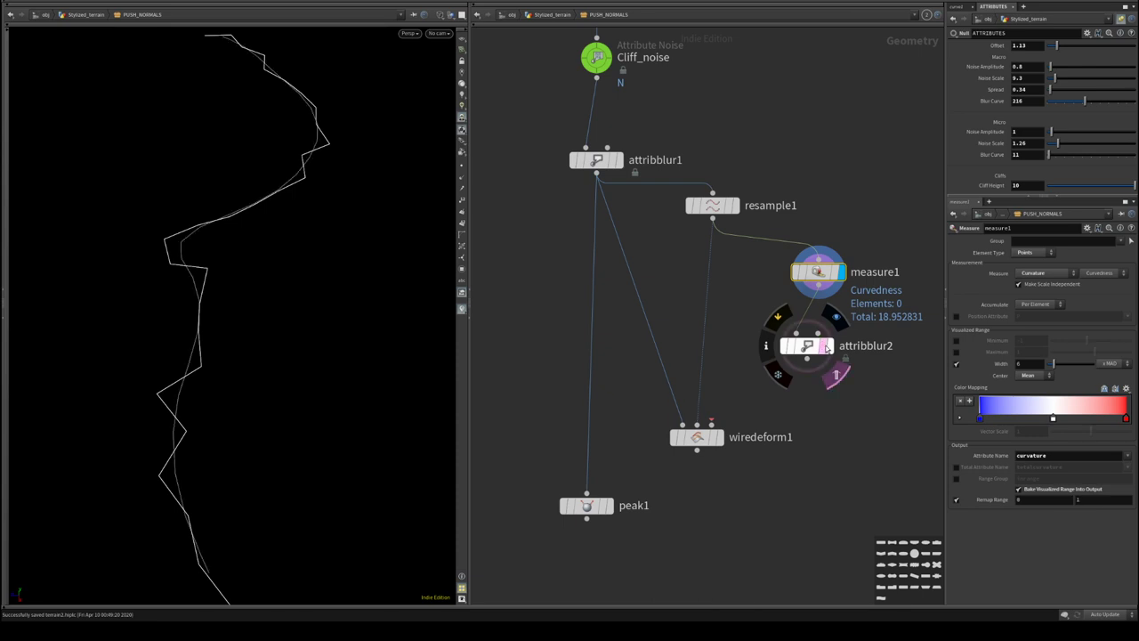
- Display attribblur2, and set its Weight Attribute to curvature and its Blurring Iterations to 12
click(827, 349)
click(1077, 309)
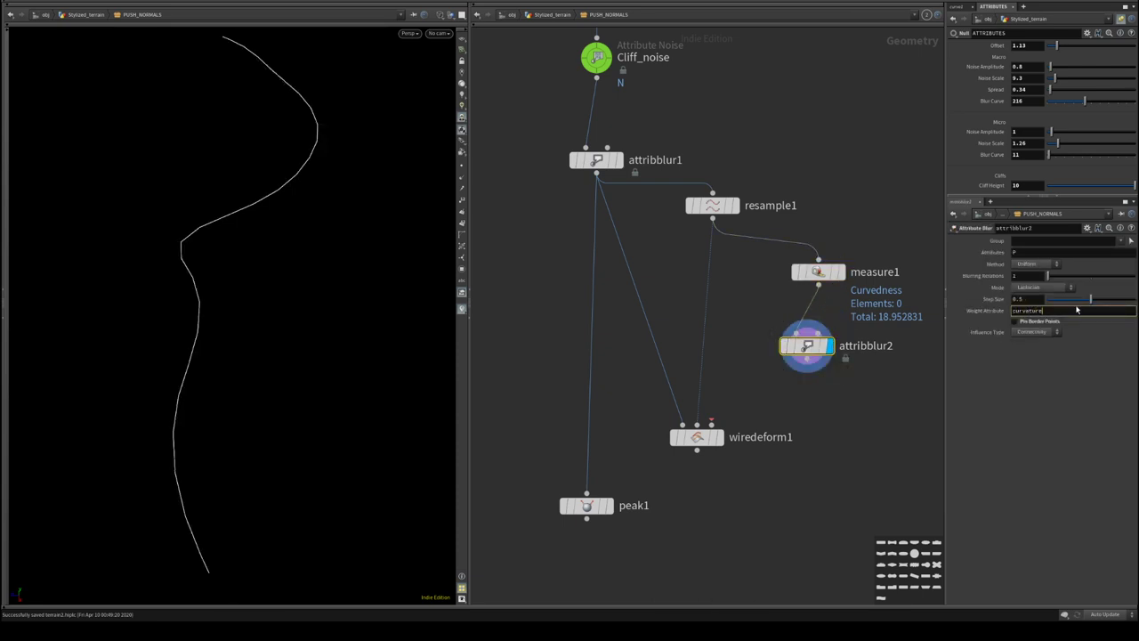
key(Return)
mouse_move(1048, 276)
mouse_down()
mouse_move(1060, 277)
mouse_move(1035, 281)
mouse_move(1055, 280)
mouse_up()
- Lower measure1's visualized range Width to 1 and try the Gaussian, Mean and Principal curvature types
click(818, 272)
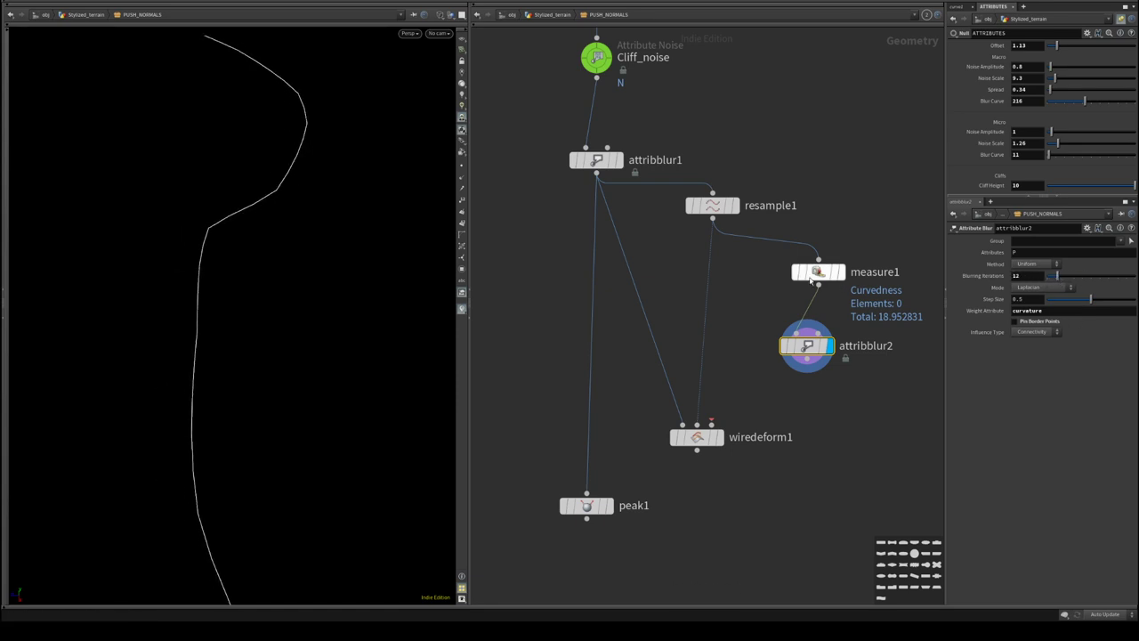
drag(1054, 364, 1049, 368)
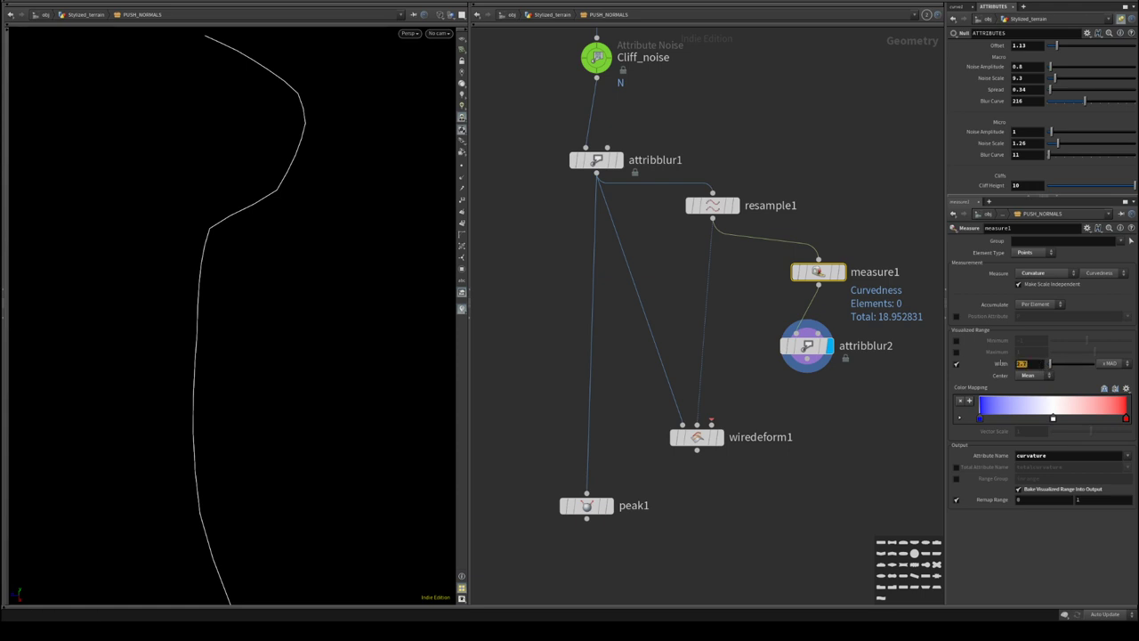
click(1103, 274)
click(1104, 285)
click(1106, 276)
click(1106, 294)
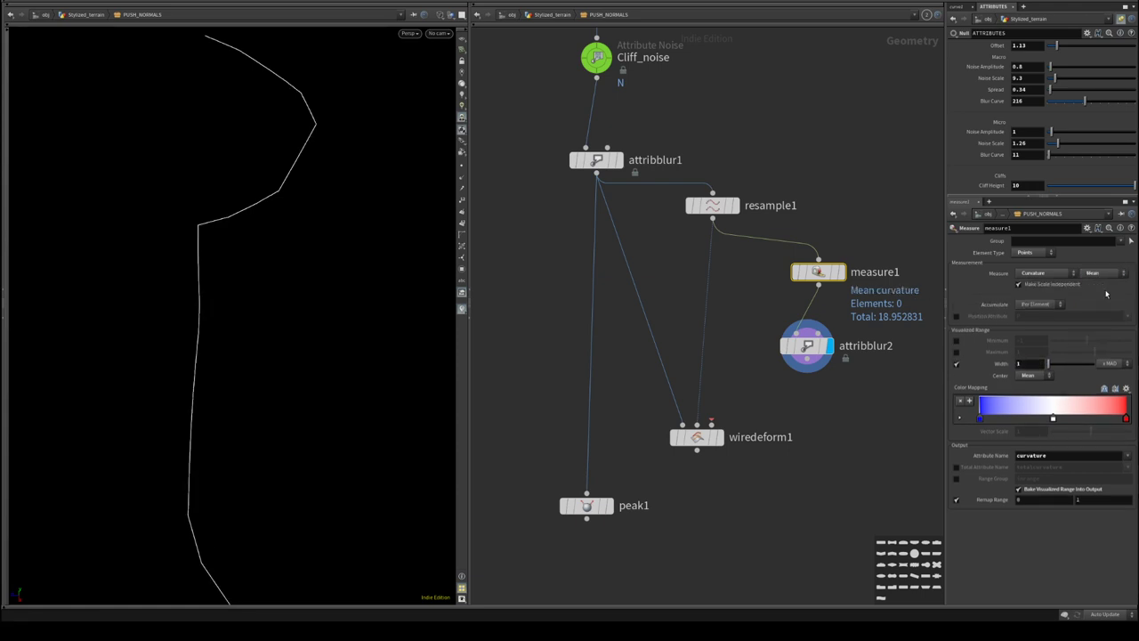
click(1107, 276)
click(1108, 307)
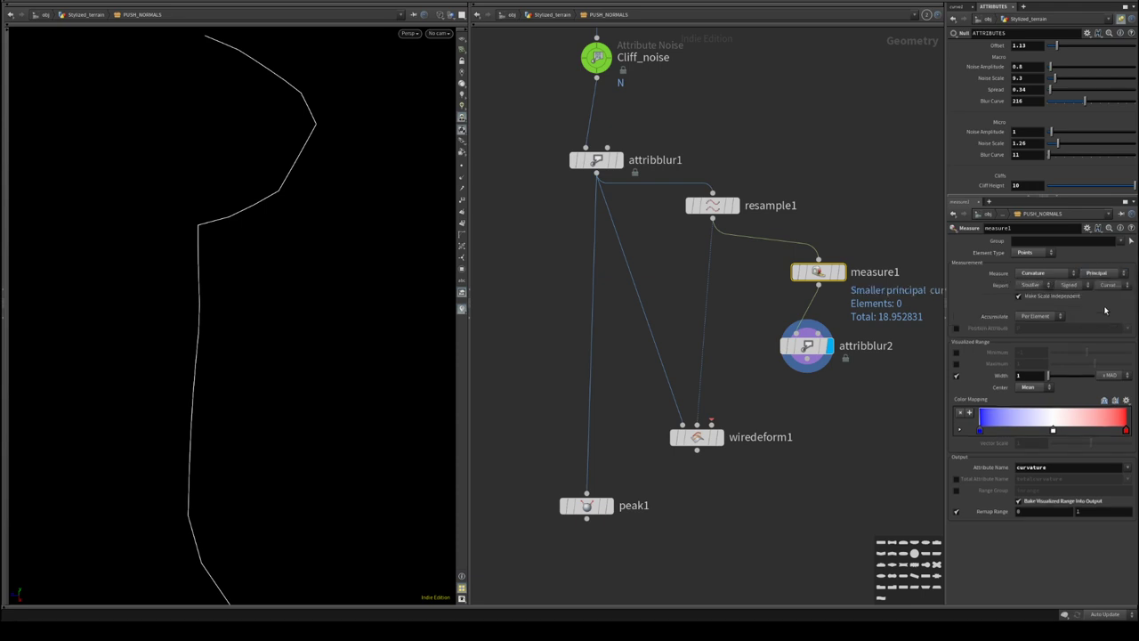
- Switch measure1's Center to Fixed, try Gaussian curvature, and return the curvature type to Curvedness
click(1030, 388)
click(1026, 396)
click(1104, 273)
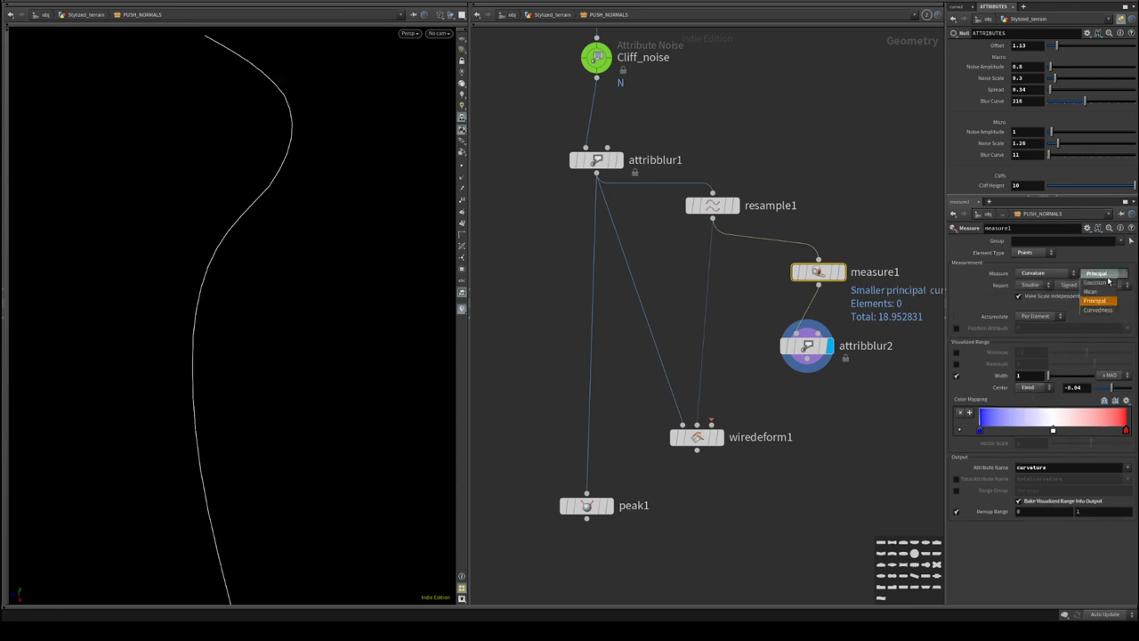
click(1106, 284)
click(1108, 274)
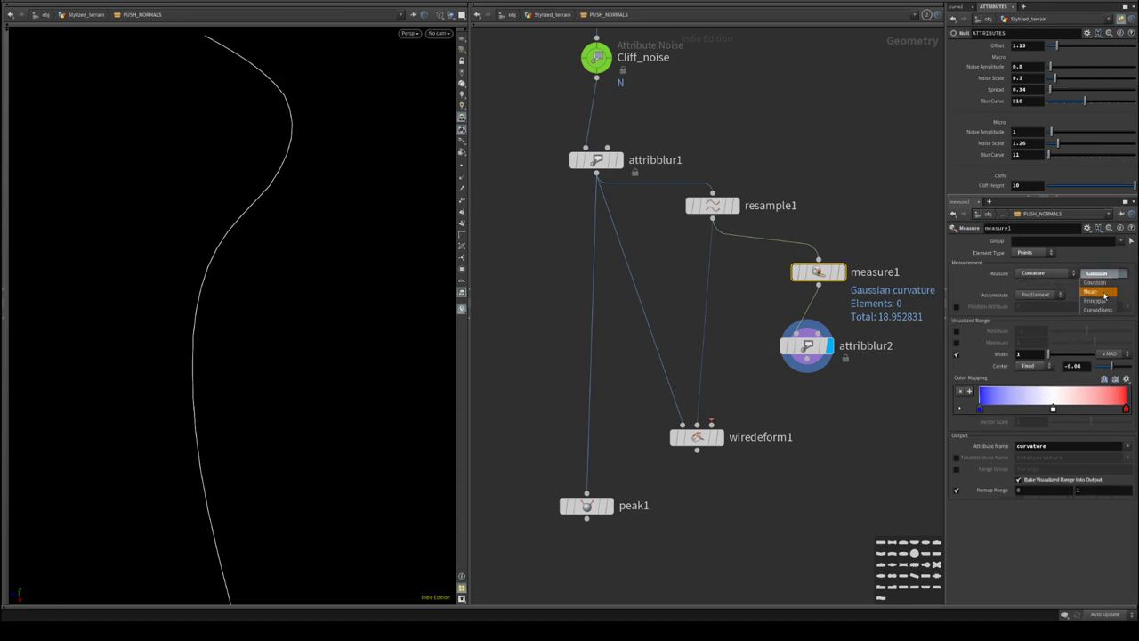
click(1098, 308)
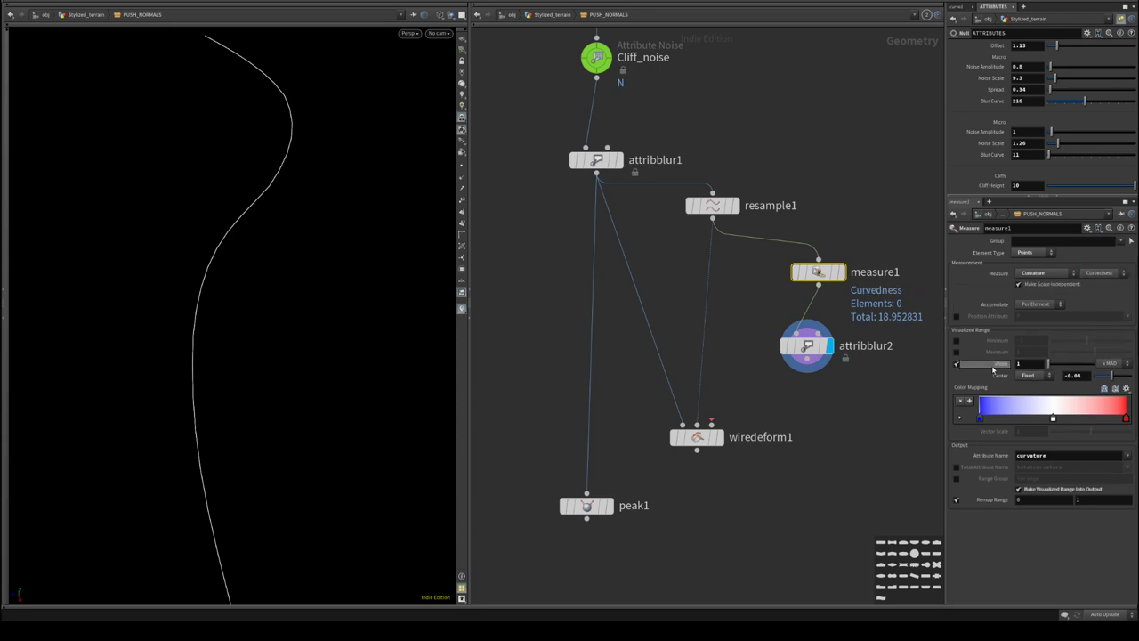
- Try 0.95 as measure1's fixed Center, and set Center back to Mean with a Width of 2
drag(1111, 375, 1130, 383)
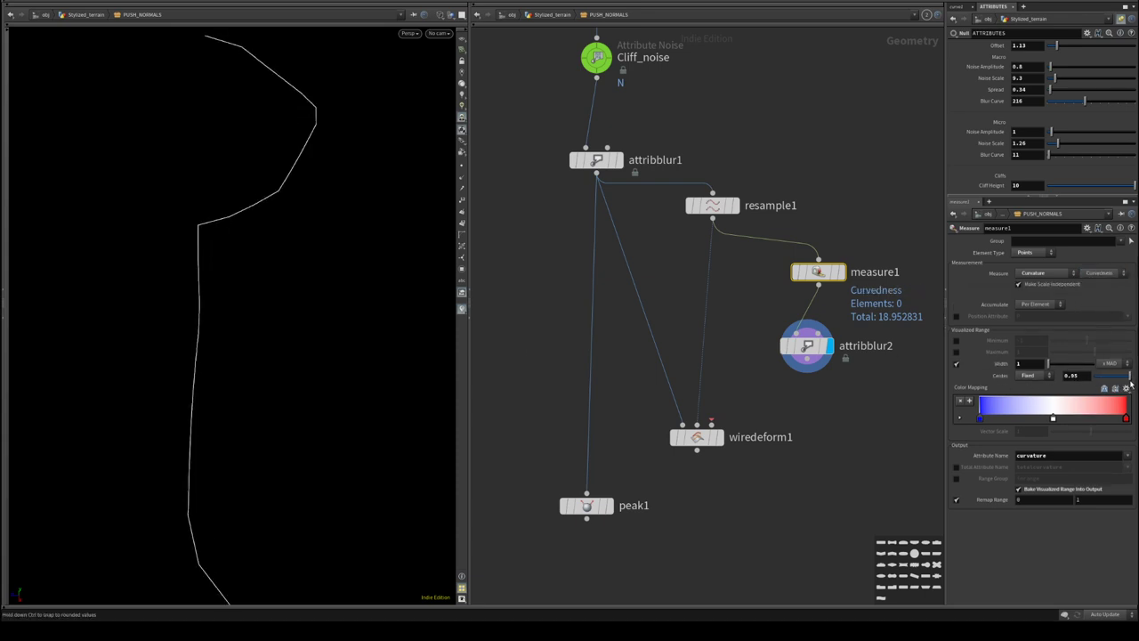
click(1030, 375)
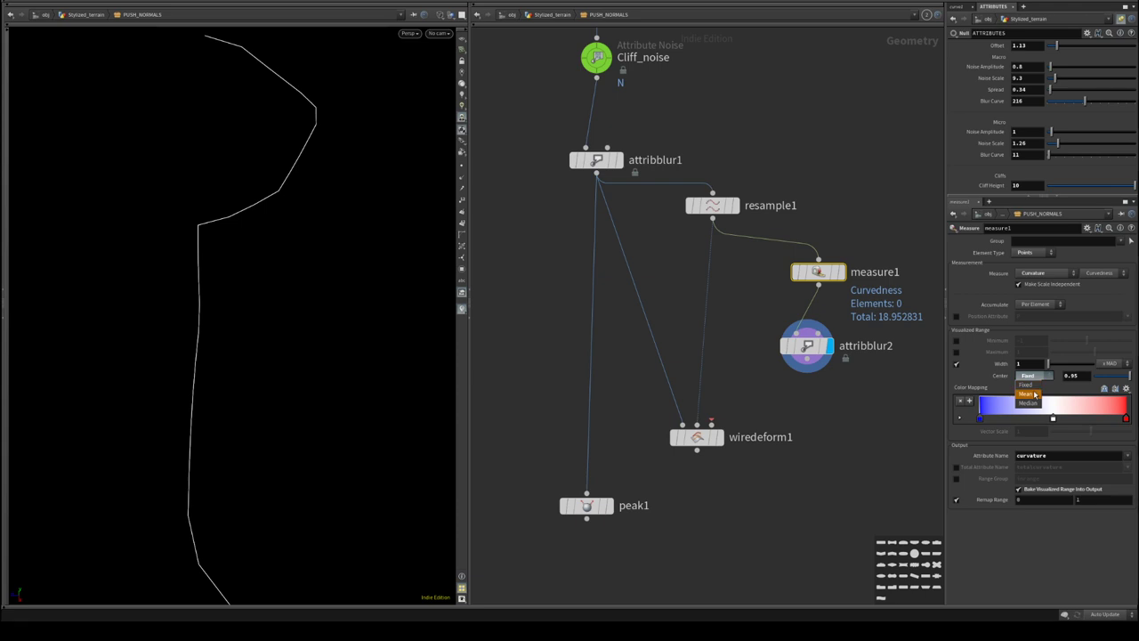
click(1040, 388)
mouse_move(1049, 363)
mouse_down()
mouse_move(1034, 370)
mouse_move(1050, 373)
mouse_up()
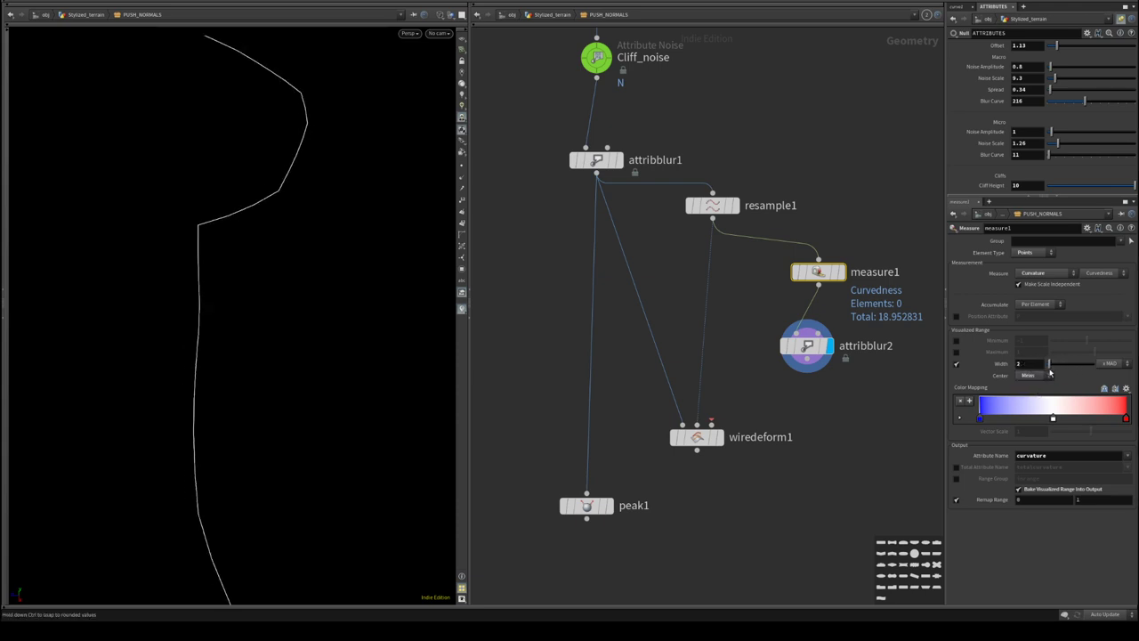
- Turn on point display in the viewport and open attribblur2's parameters to inspect the blurred curve's points
drag(229, 252, 188, 235)
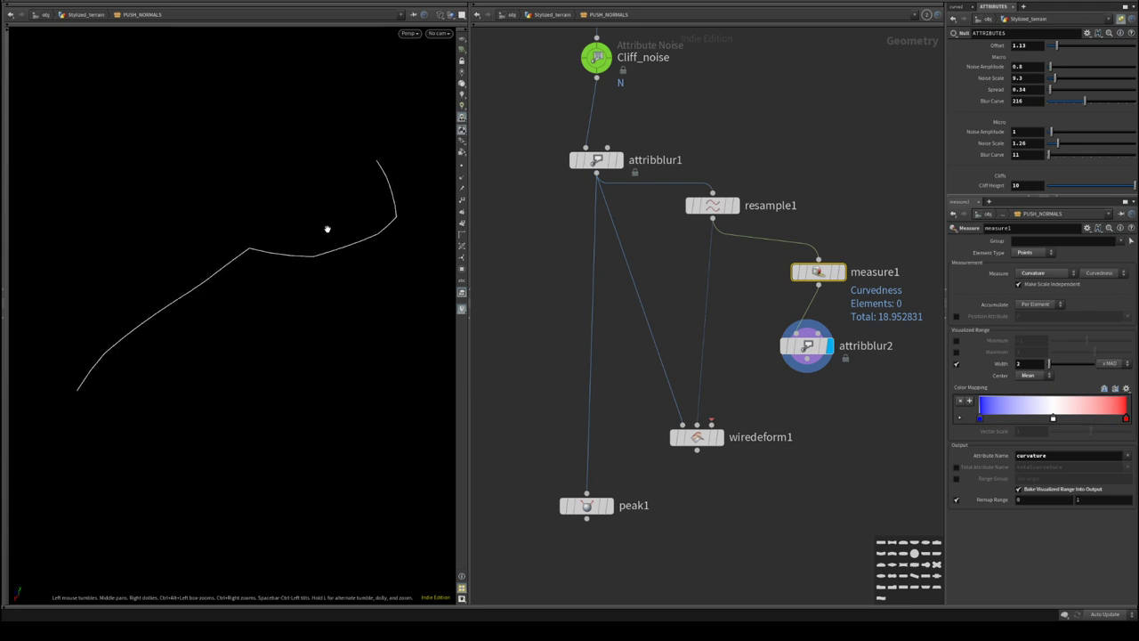
drag(327, 229, 565, 303)
click(462, 166)
drag(258, 254, 349, 261)
middle_drag(862, 338, 736, 225)
click(691, 252)
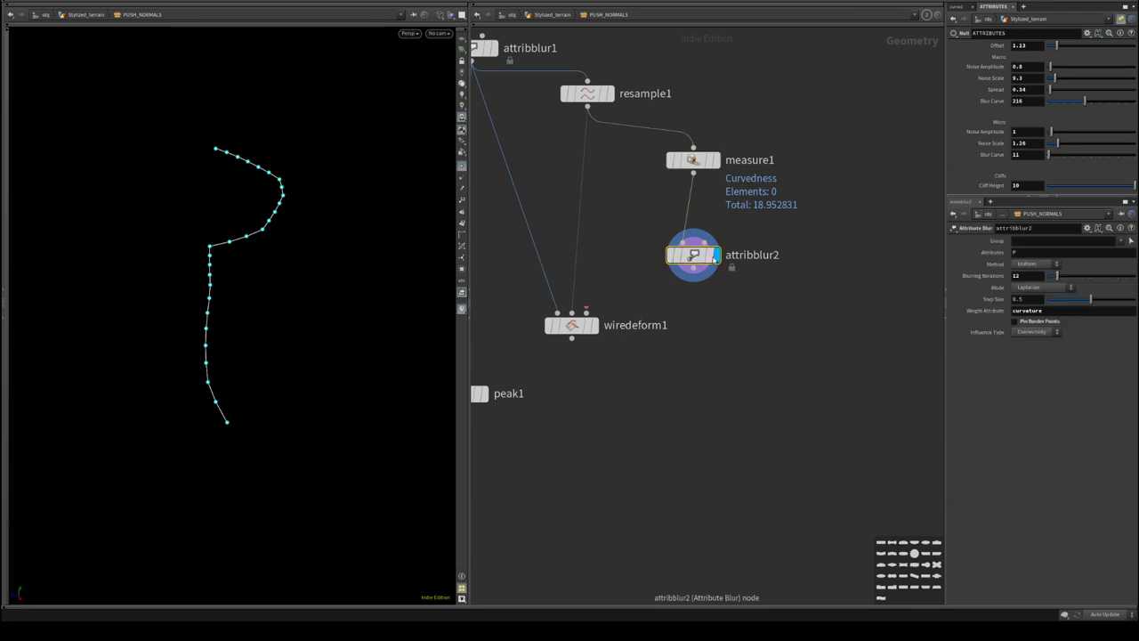
middle_drag(777, 279, 805, 361)
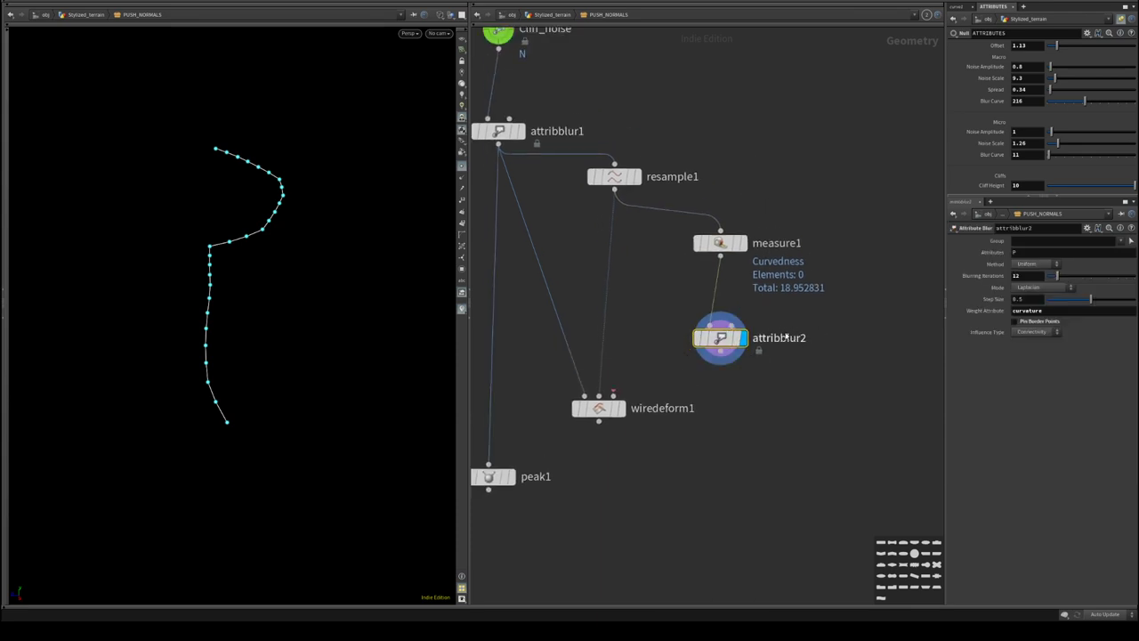
click(1034, 243)
key(BackSpace)
key(BackSpace)
key(BackSpace)
key(BackSpace)
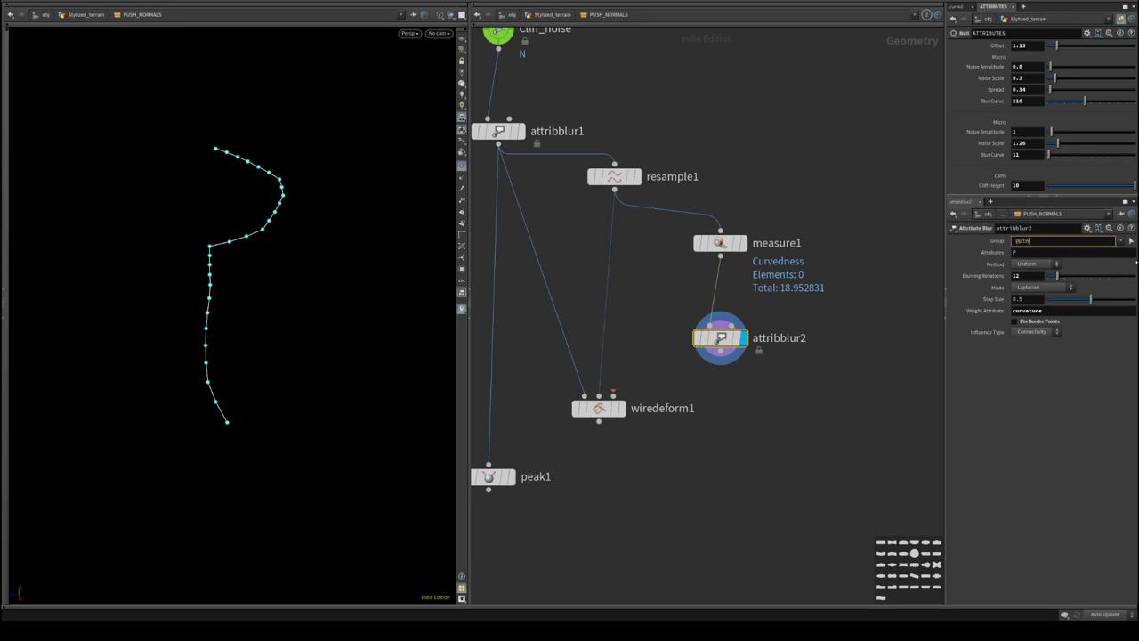
key(ctrl+a)
key(BackSpace)
- Try $PT-$PTNUM as attribblur2's Group expression
text($)
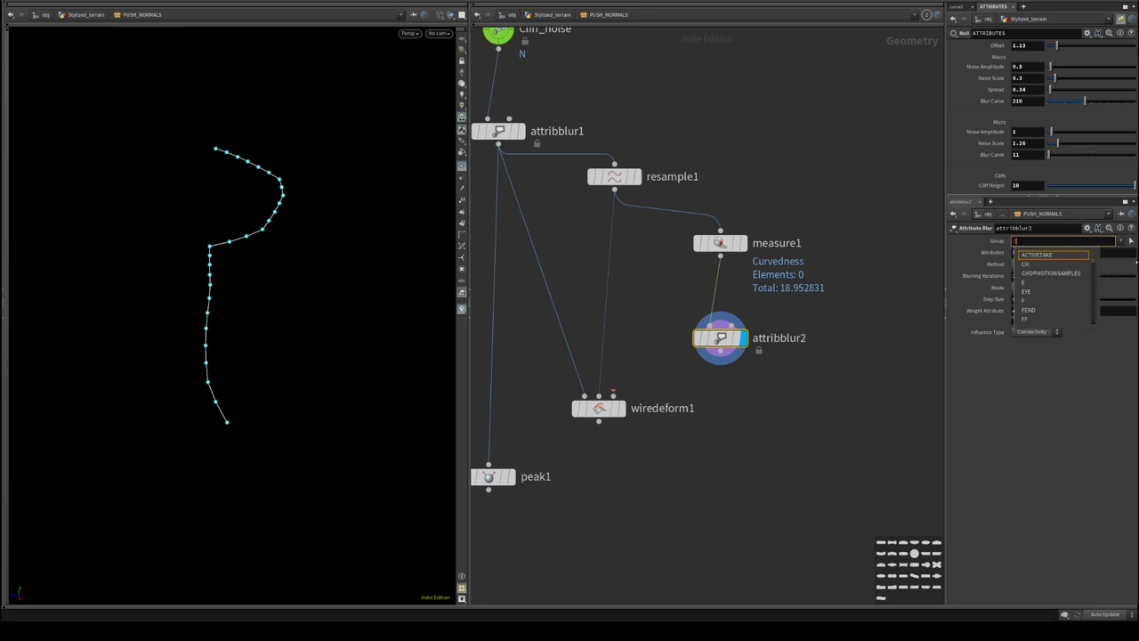
text(PT)
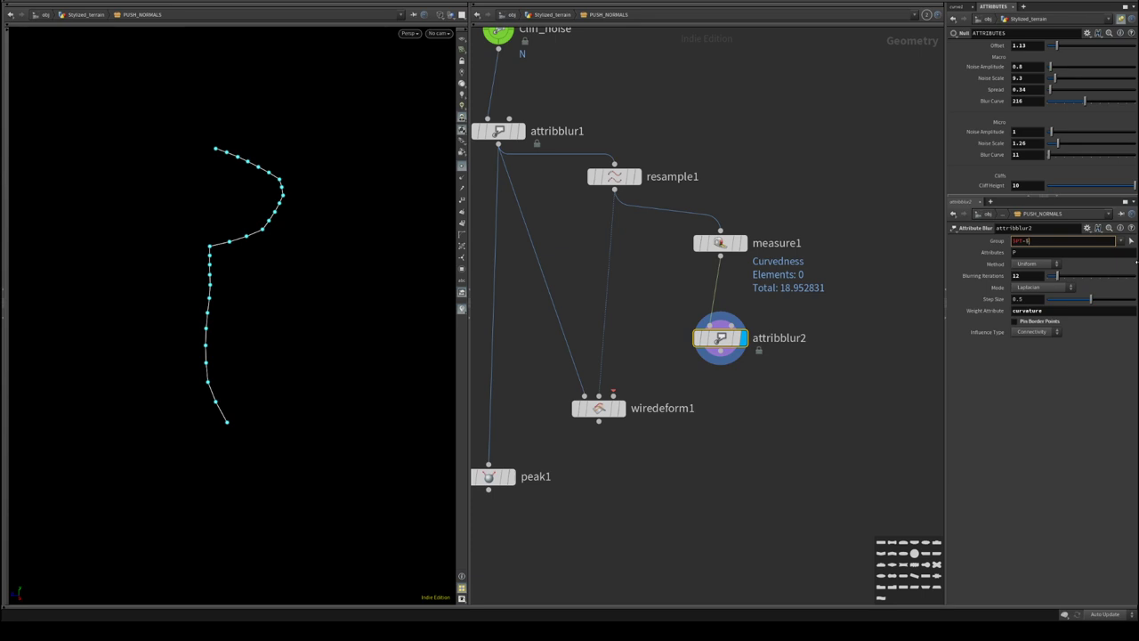
text(-$)
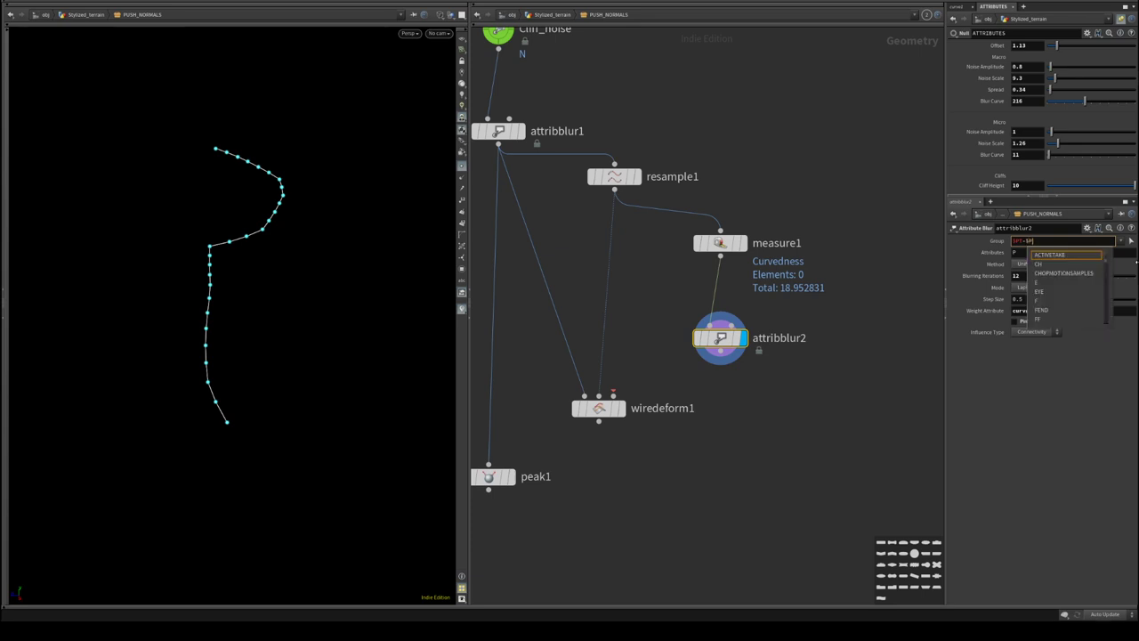
text(P)
text(N)
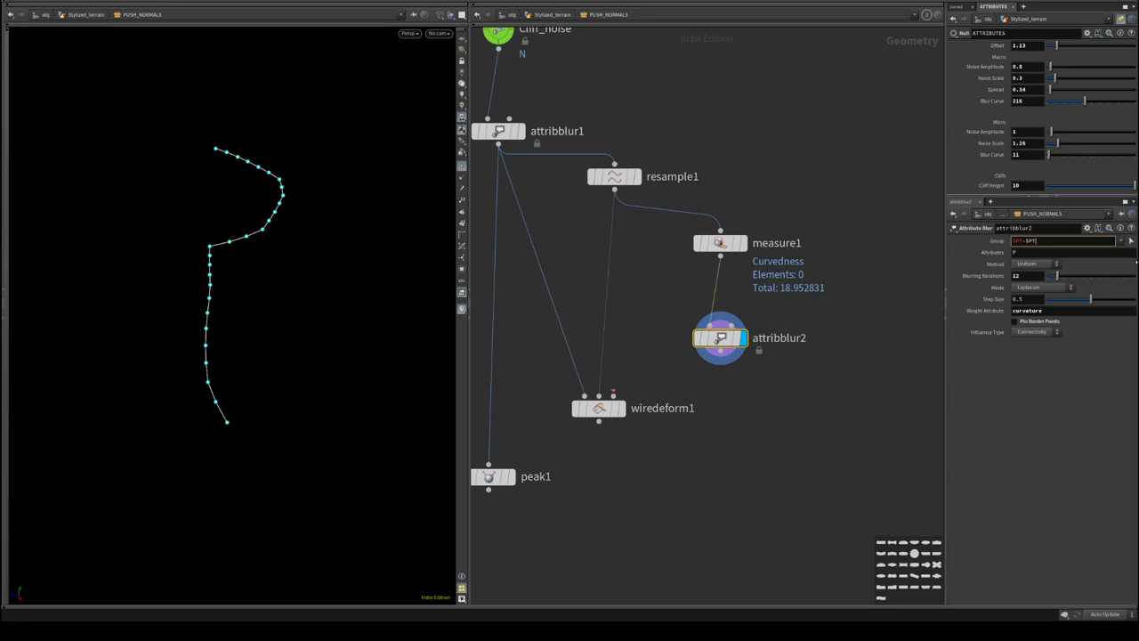
text(NUM)
key(Return)
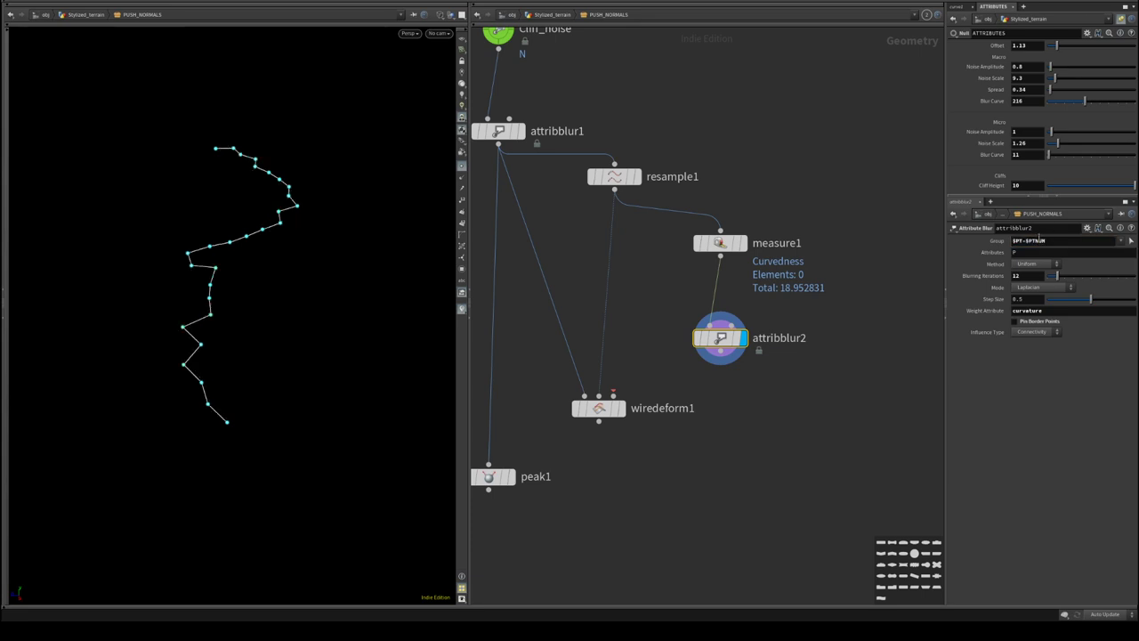
- Try $PT-$NPT as attribblur2's Group, also enclosed in backticks, and undo the Group changes to leave it empty
drag(1027, 241, 1060, 241)
key(BackSpace)
text(NPT)
key(Return)
click(1079, 242)
text(`)
click(1012, 241)
text(`)
key(Return)
key(ctrl+z)
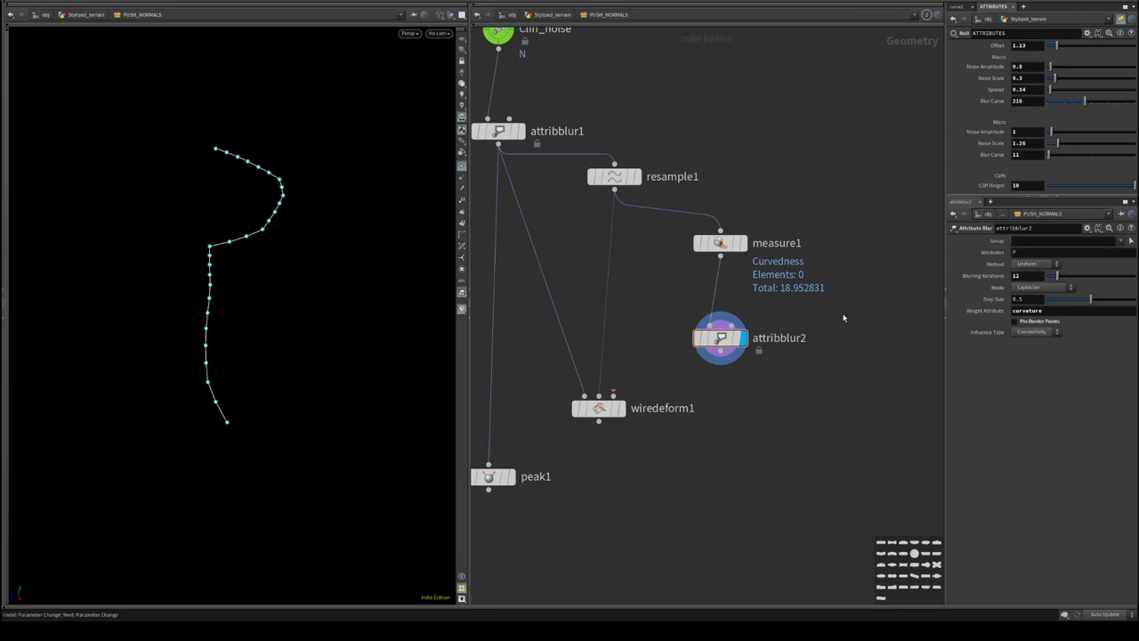
- Add a Group by Range node beside attribblur2 in the PUSH_NORMALS network
key(Tab)
mouse_move(846, 316)
text(group)
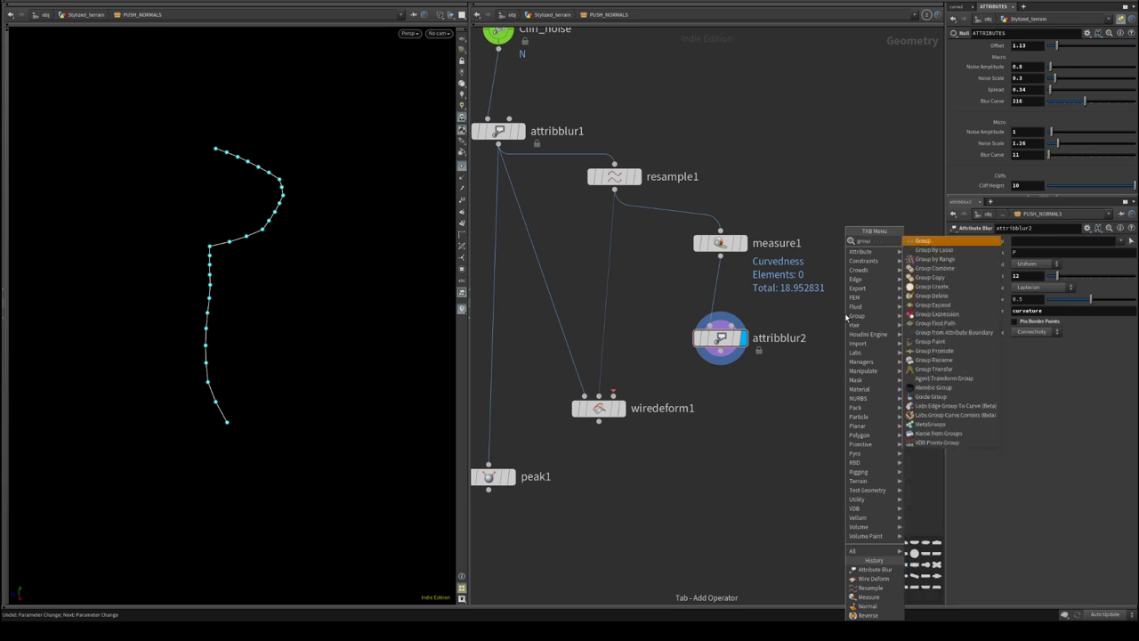
key(Down)
key(Down)
key(Down)
key(Down)
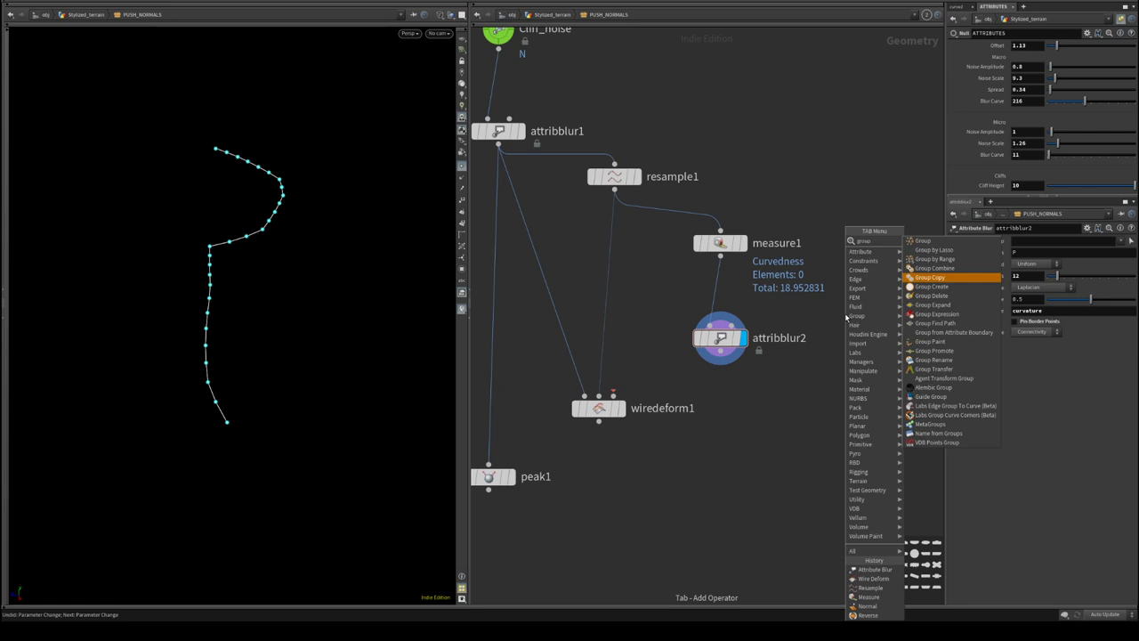
key(Up)
key(Up)
key(Return)
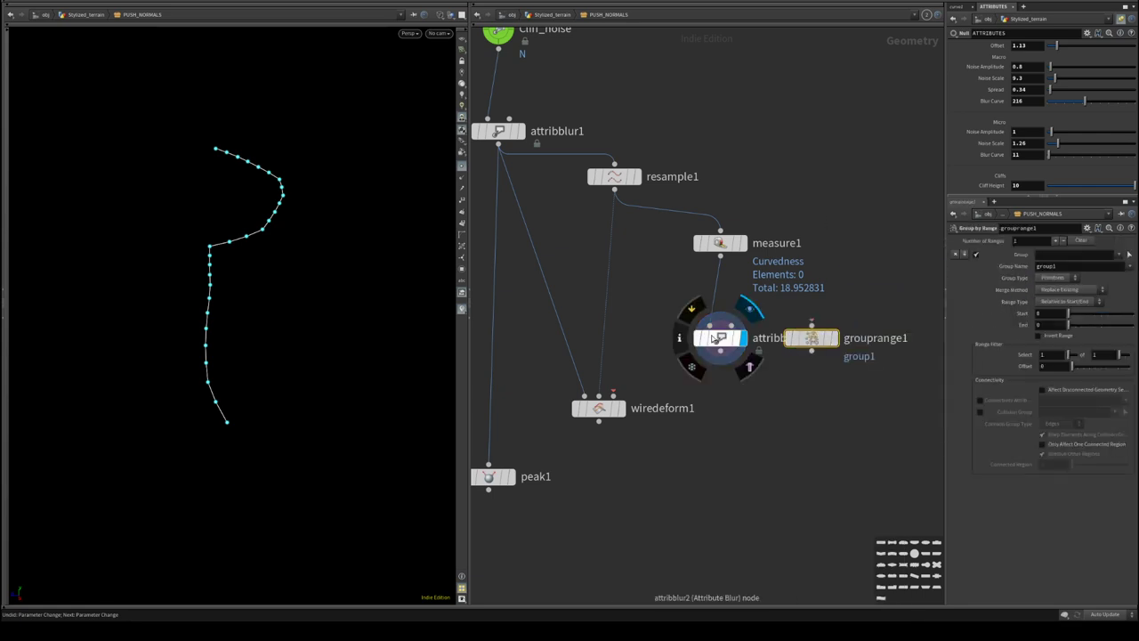
- Make room below measure1, insert grouprange1 between measure1 and attribblur2, and display its result
drag(715, 338, 724, 408)
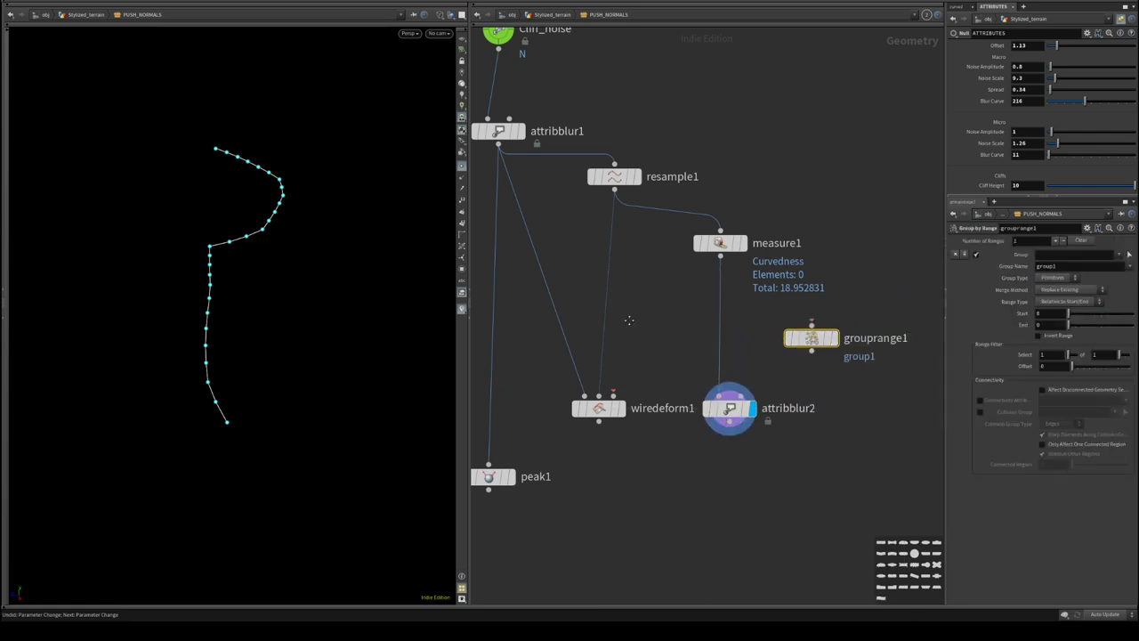
middle_drag(629, 320, 598, 329)
drag(809, 352, 717, 323)
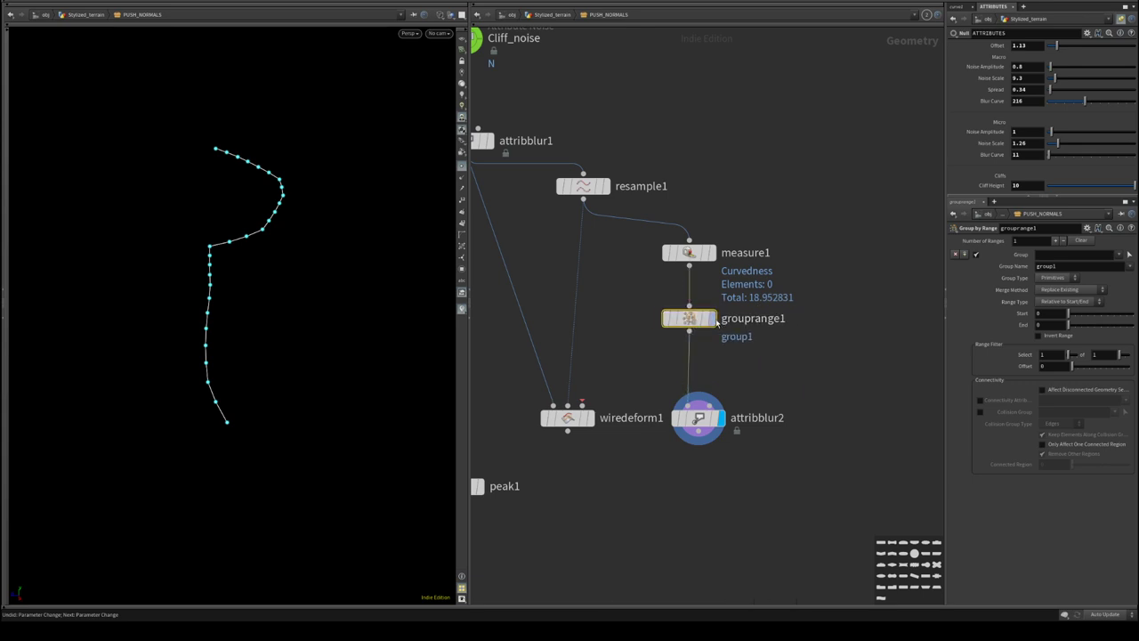
click(712, 319)
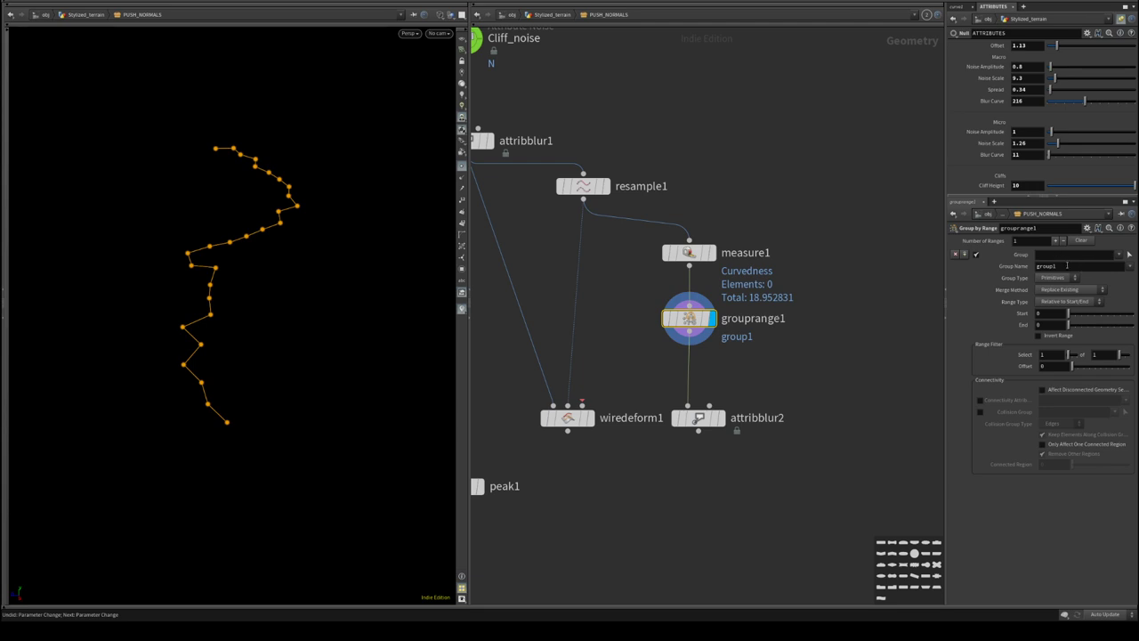
- Name grouprange1's group endpnts and define it as a Points group with Start 1, End 1 and an inverted range
double_click(1069, 265)
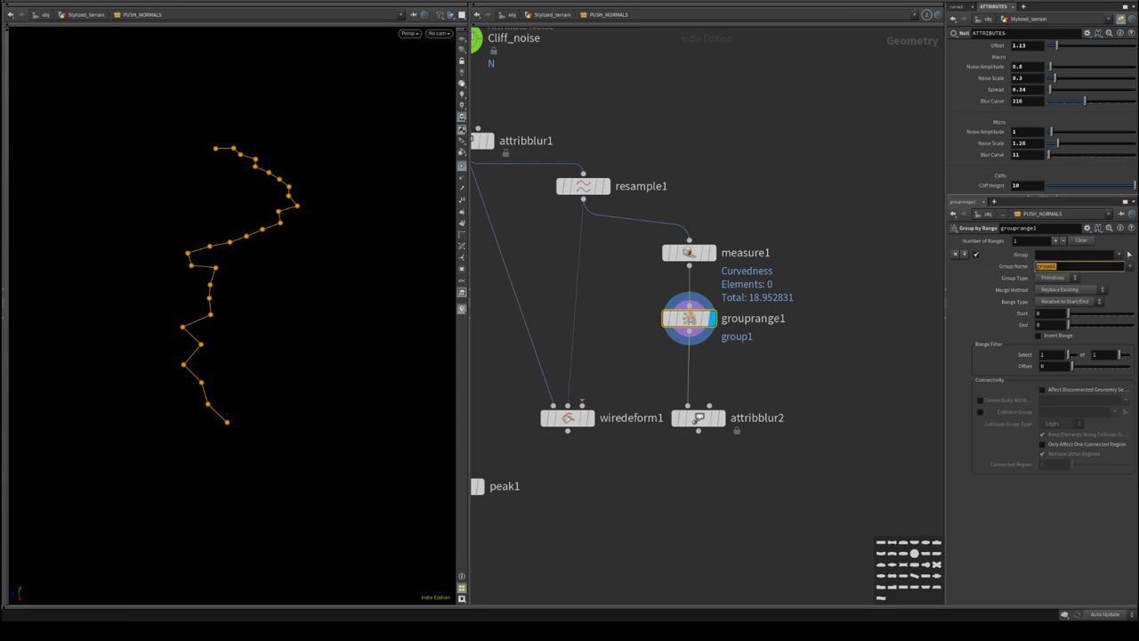
text(endpnts)
key(Return)
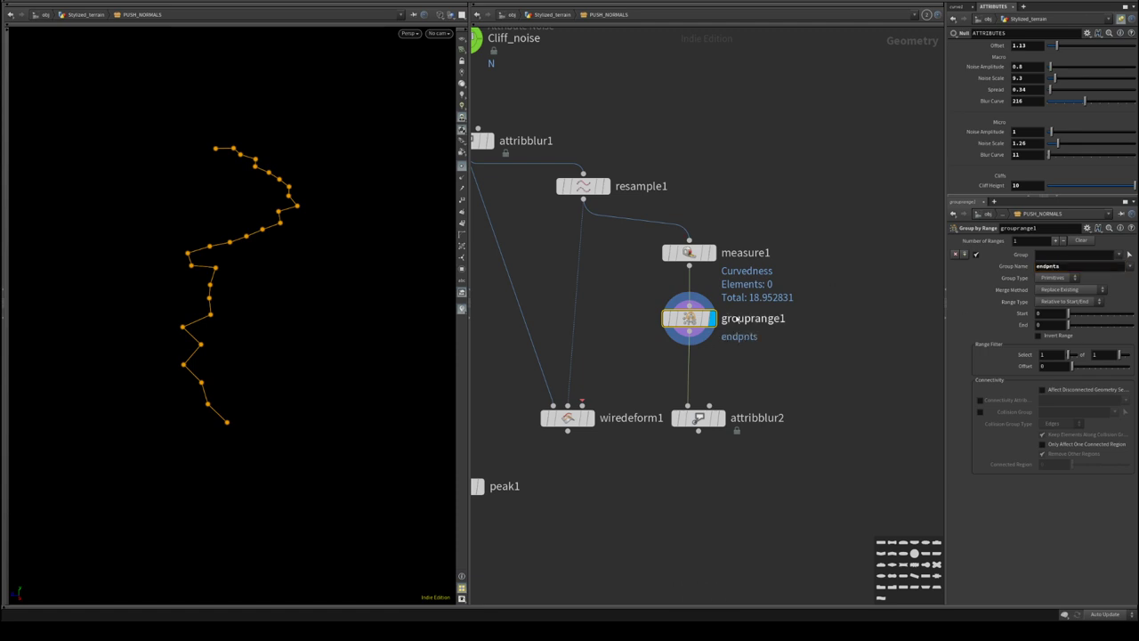
double_click(1052, 317)
text(1)
key(Tab)
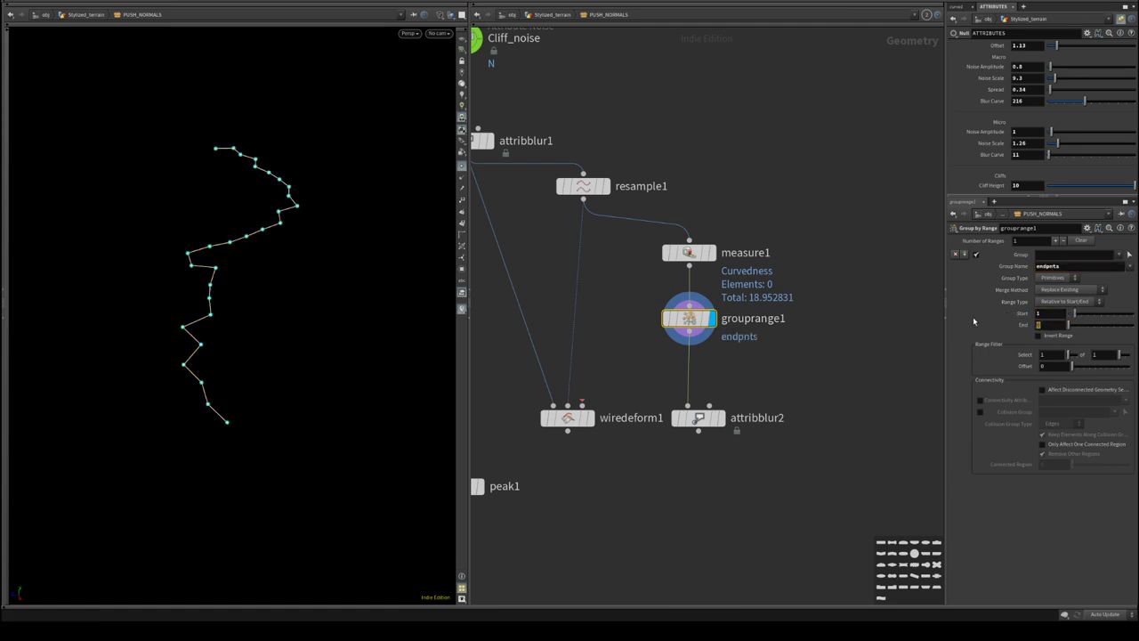
text(1)
click(1066, 278)
click(1059, 287)
click(1037, 336)
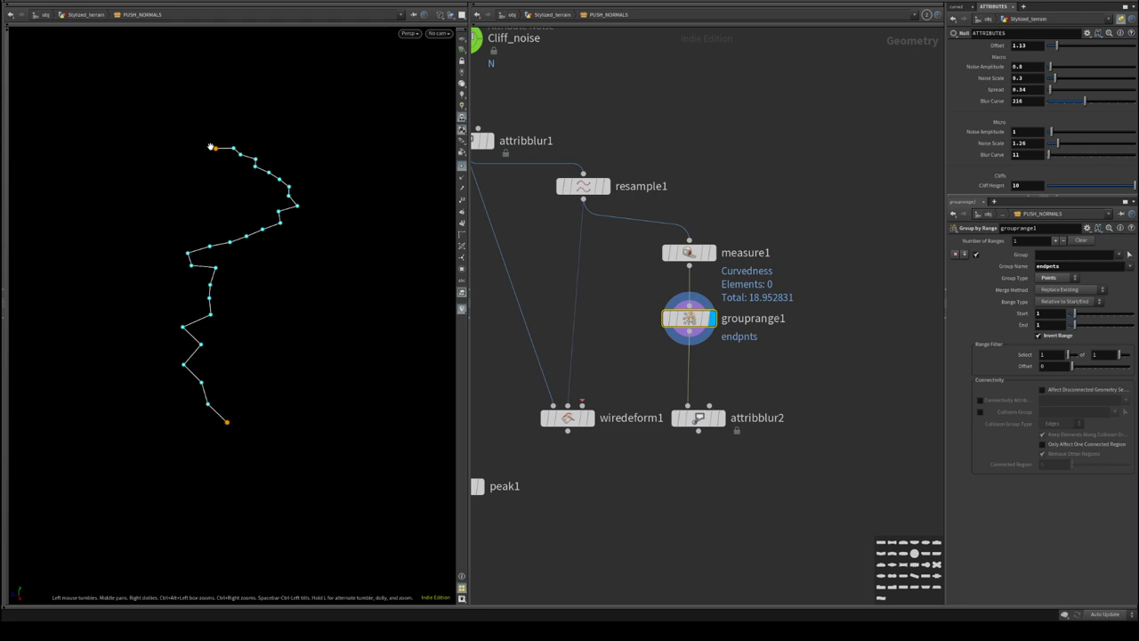
- Display attribblur2, restrict its Group to !endpnts, and set its Blurring Iterations to 1
click(722, 417)
click(1075, 242)
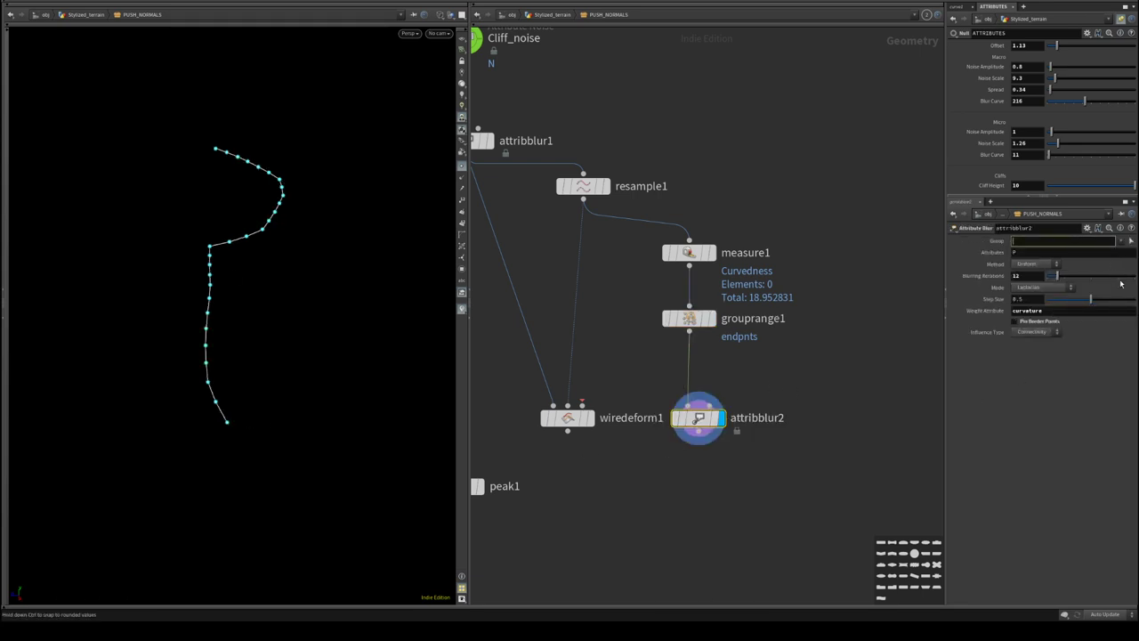
text(!endpts)
key(Return)
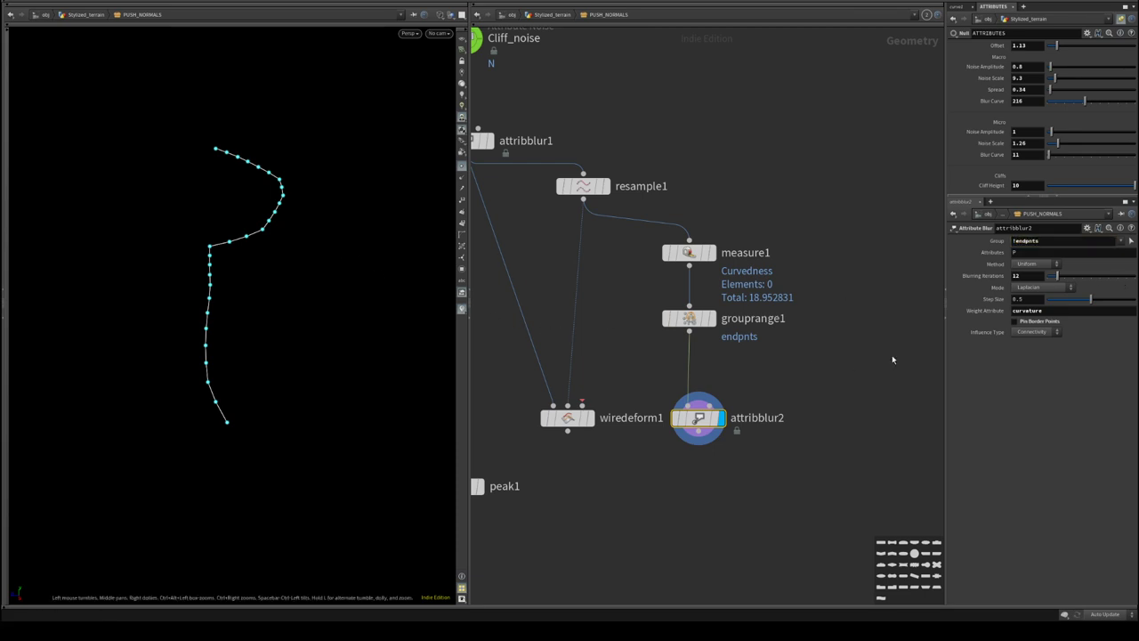
mouse_move(1056, 276)
mouse_down()
mouse_move(1046, 278)
mouse_move(1079, 282)
mouse_move(1049, 283)
mouse_up()
- Move wiredeform1 below attribblur2, connect attribblur2 to its third input, and display wiredeform1
middle_drag(578, 427, 681, 298)
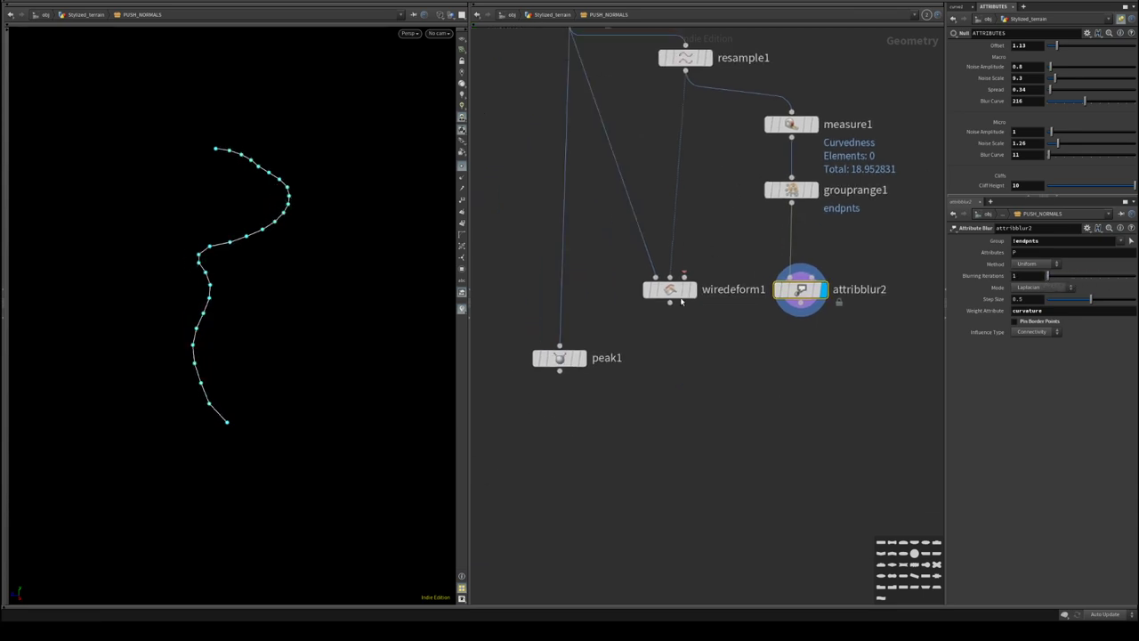
drag(680, 298, 685, 400)
middle_drag(796, 316, 796, 343)
click(800, 330)
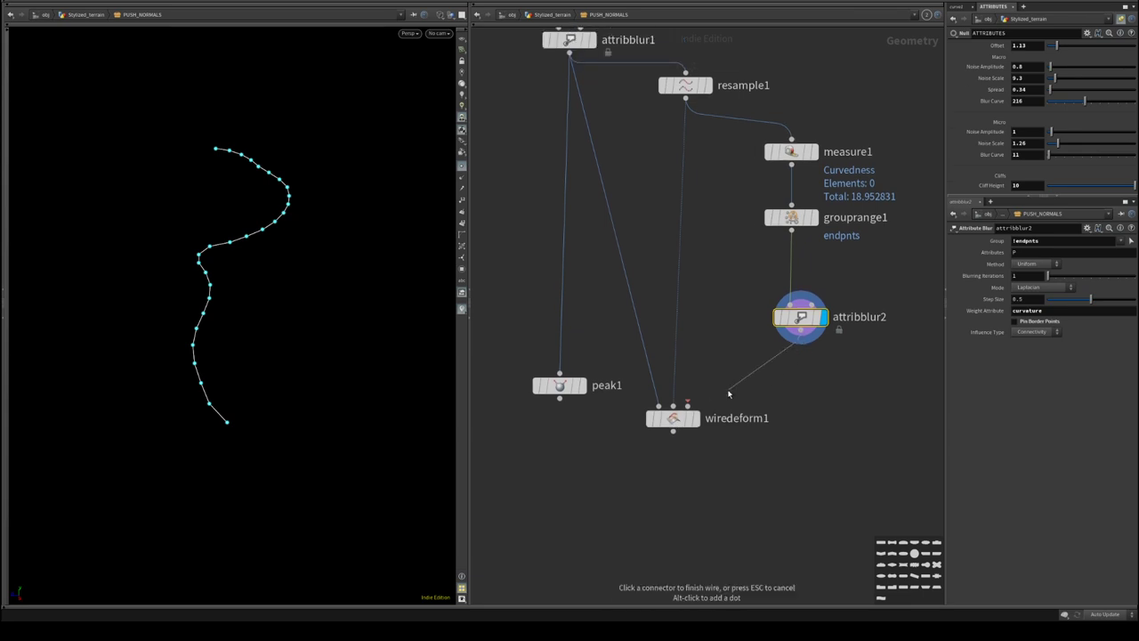
click(688, 406)
click(696, 418)
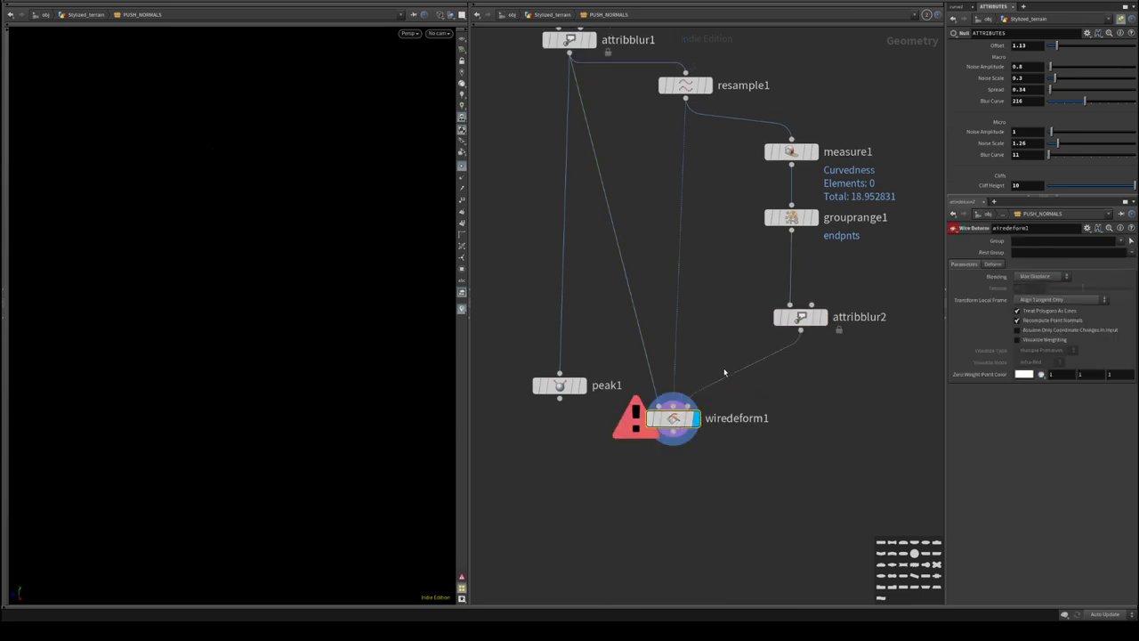
- Check wiredeform1's error and add a Wire Capture node above it
mouse_move(672, 419)
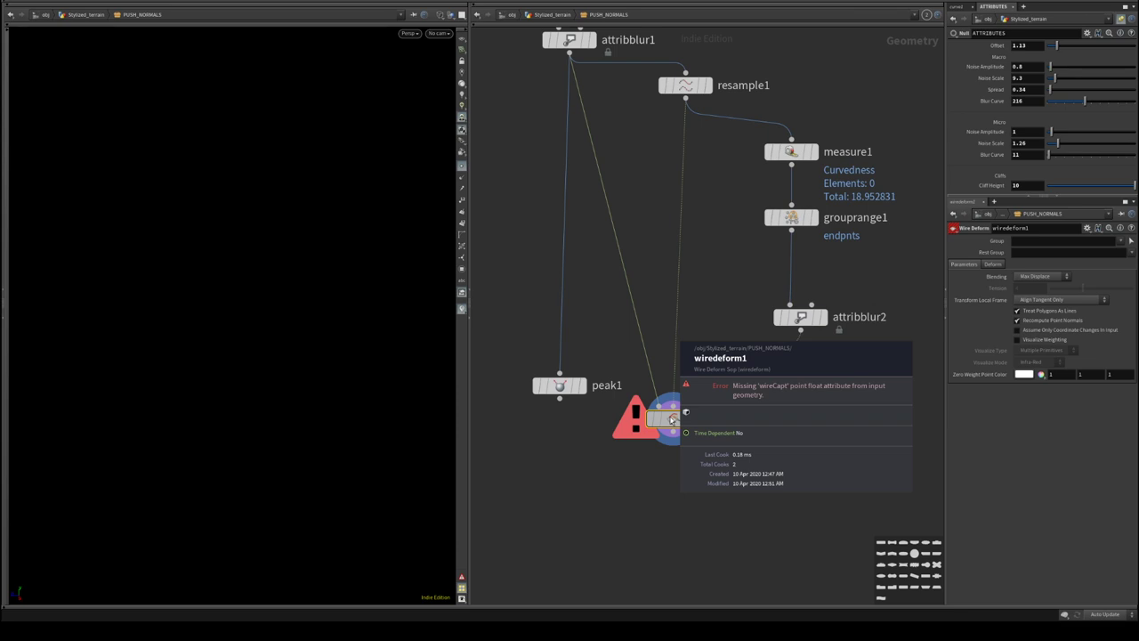
key(Tab)
text(wi)
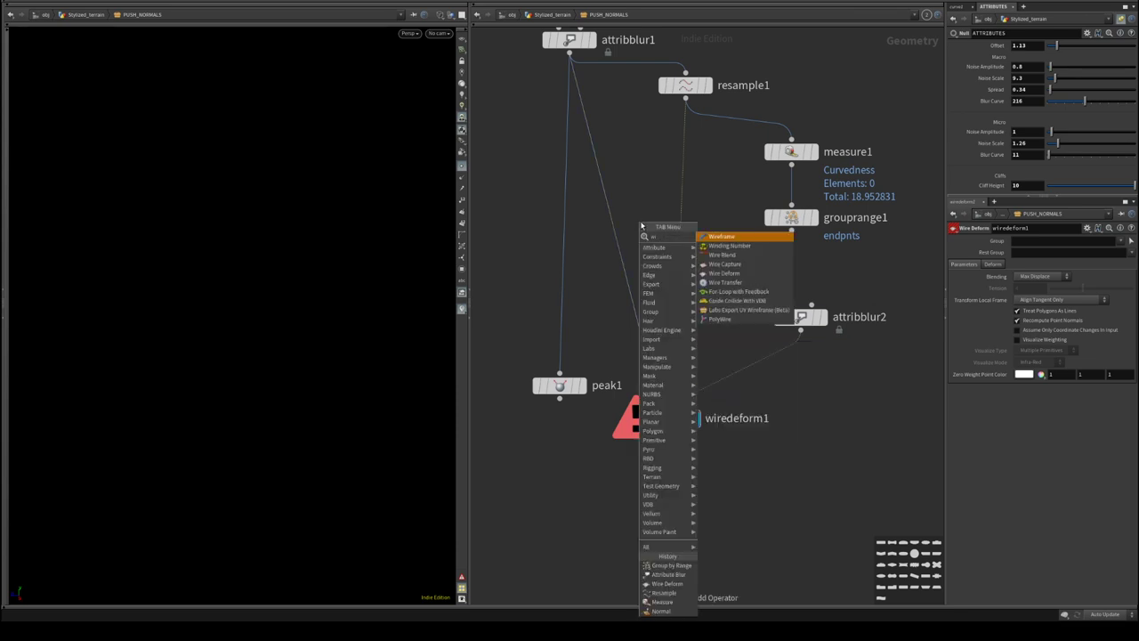
text(re)
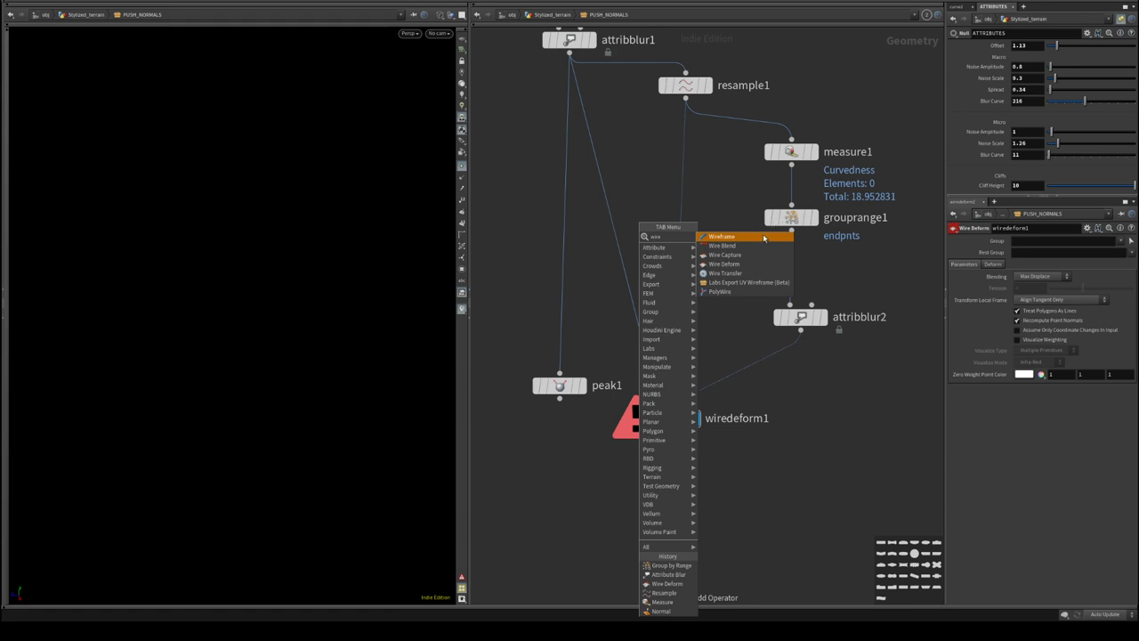
click(755, 255)
click(710, 271)
middle_drag(712, 323, 732, 395)
drag(735, 345, 676, 283)
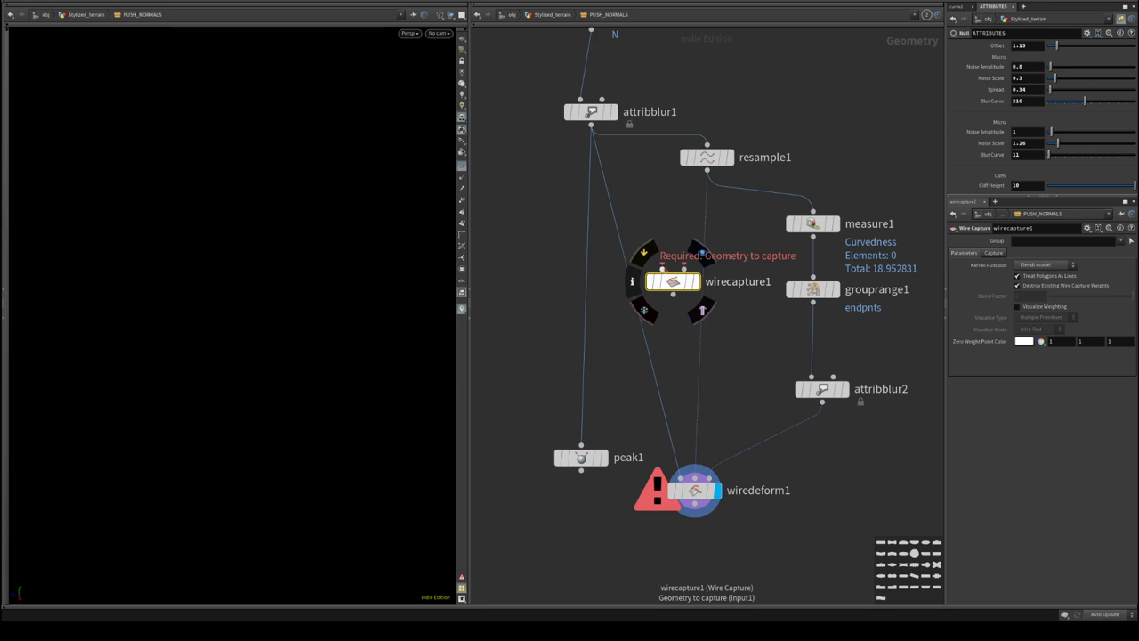
- Connect attribblur1 as wirecapture1's geometry and resample1 as its capture wires, and display wirecapture1
drag(662, 267, 591, 114)
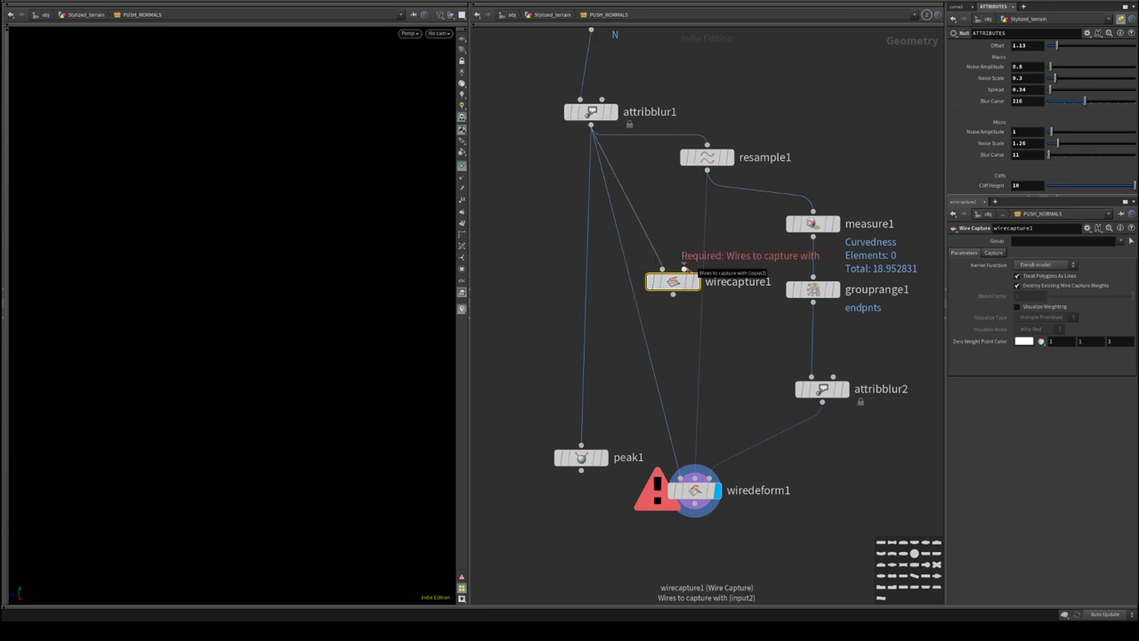
drag(706, 179, 683, 268)
click(695, 282)
middle_drag(675, 338, 678, 266)
- Turn on Visualize Weighting for wirecapture1 and hide the viewport points to inspect the weights along the curve
click(1018, 306)
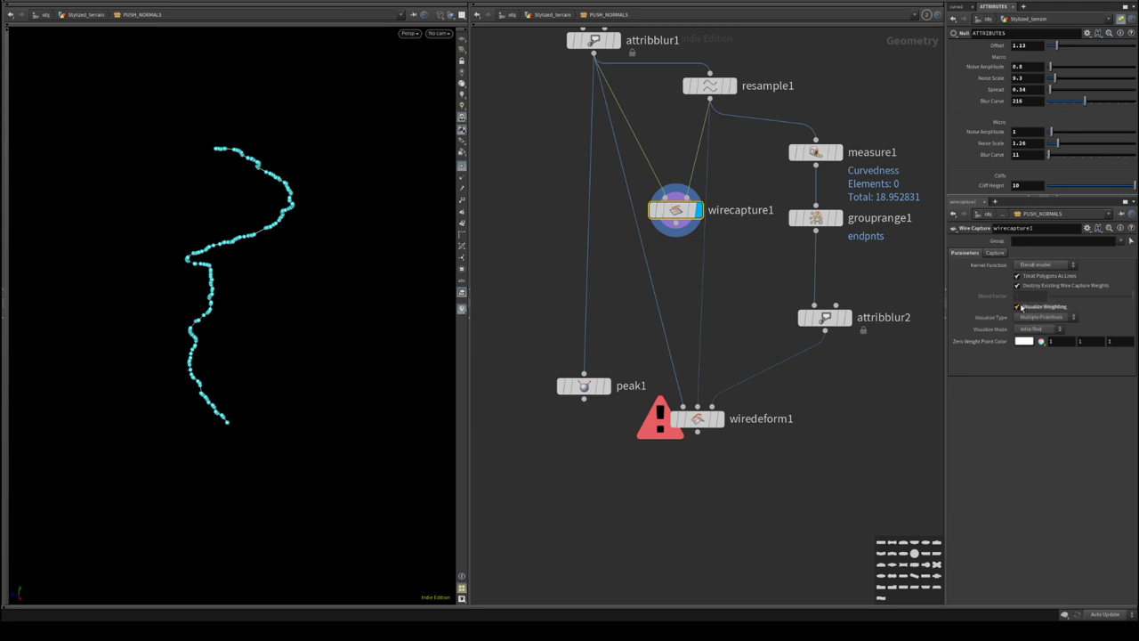
scroll(163, 208, up, 2)
click(461, 165)
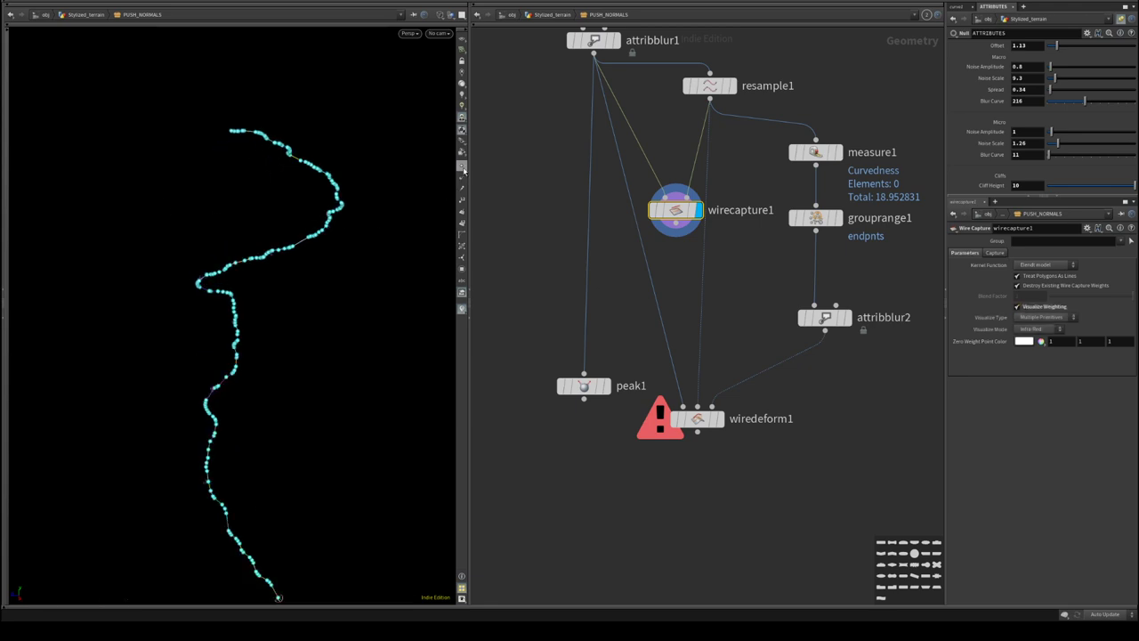
drag(307, 272, 404, 293)
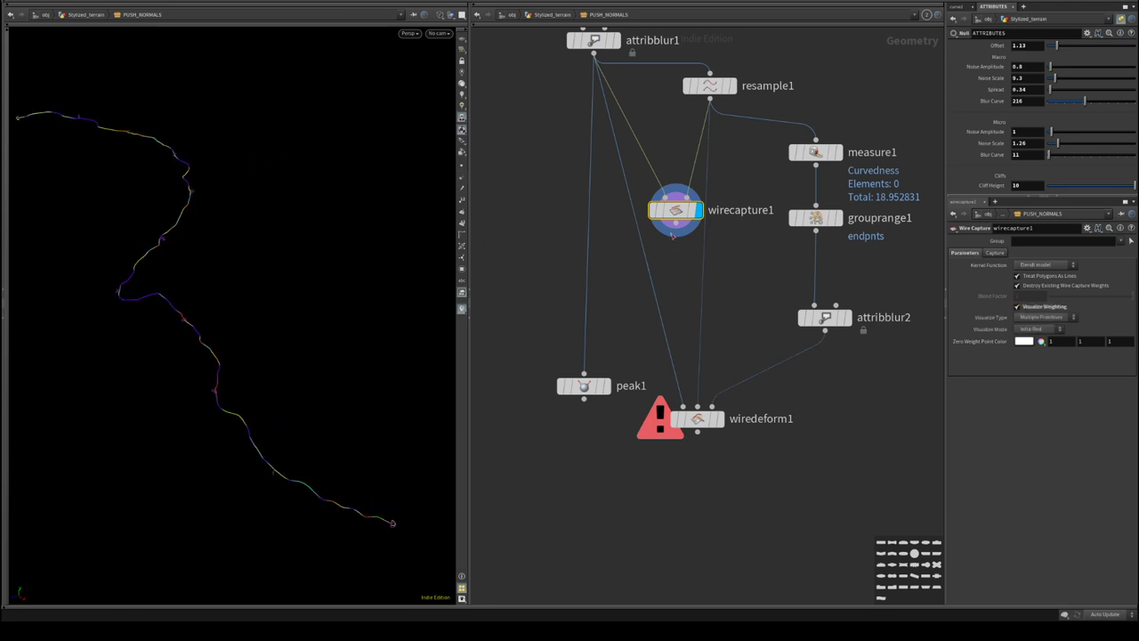
- Replace wiredeform1's first input with wirecapture1's output and display wiredeform1
click(675, 233)
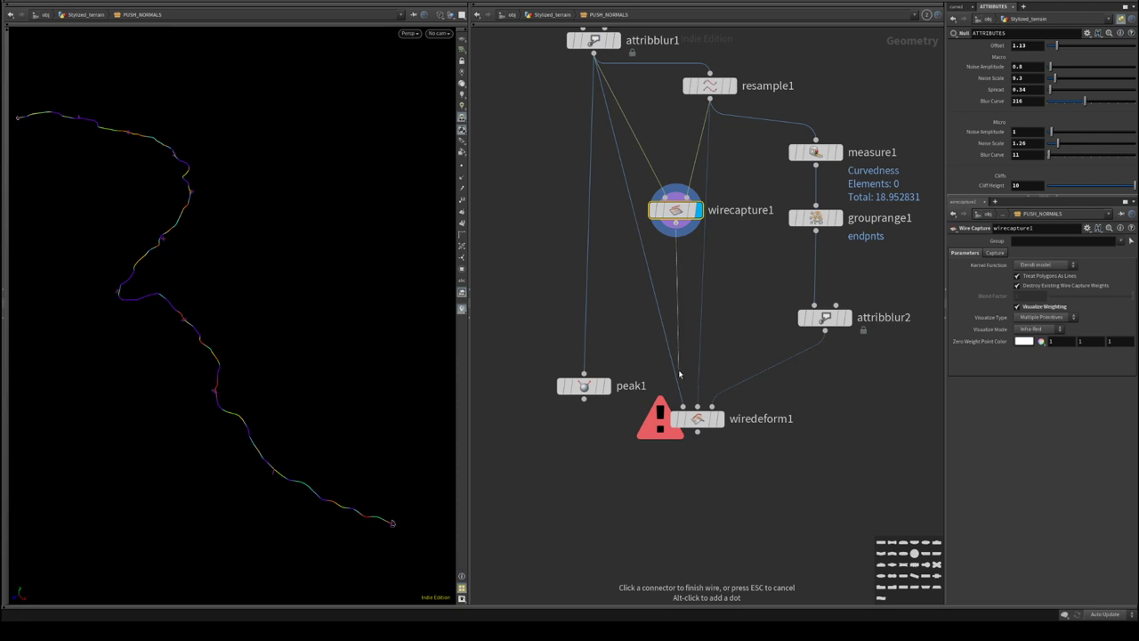
click(682, 406)
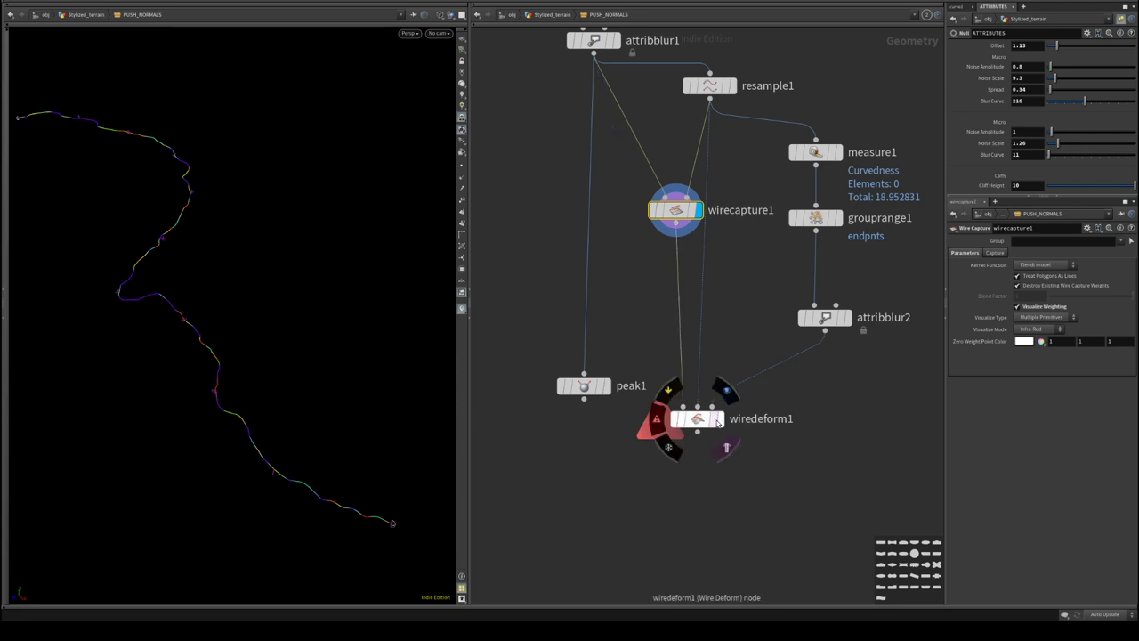
click(720, 418)
click(698, 418)
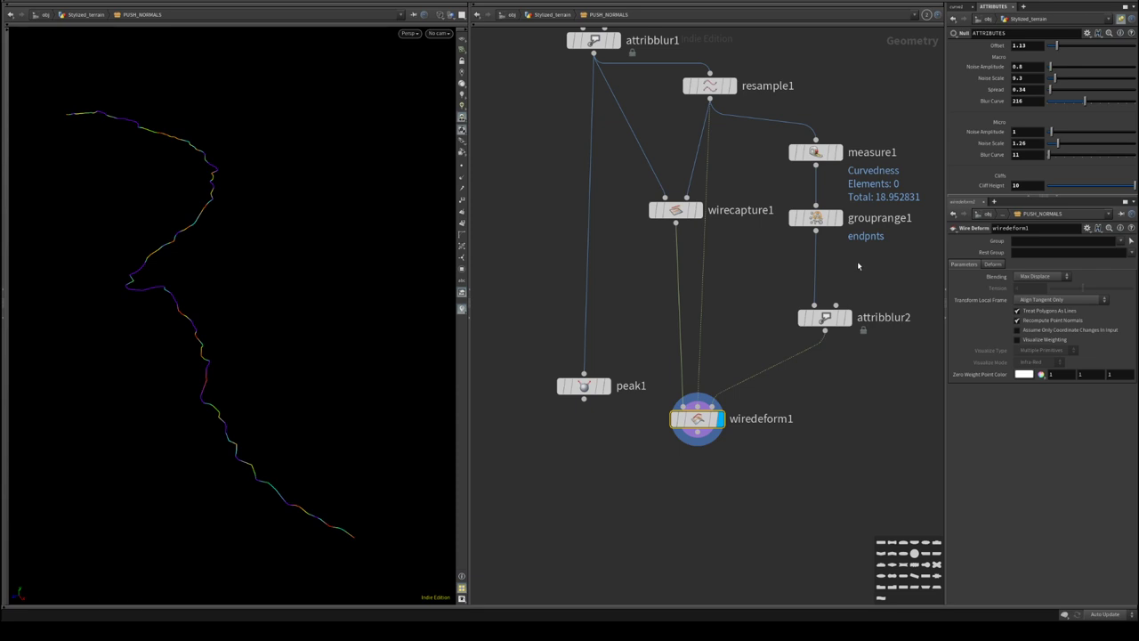
- Turn off Visualize Weighting on wirecapture1
click(676, 210)
click(1018, 306)
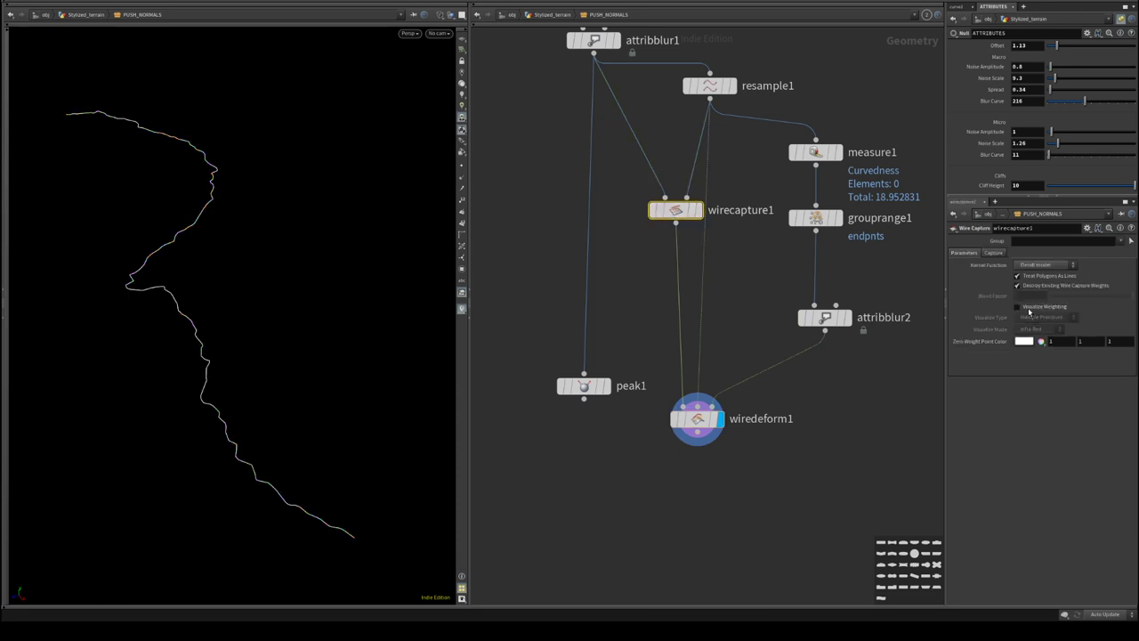
middle_drag(555, 36, 570, 66)
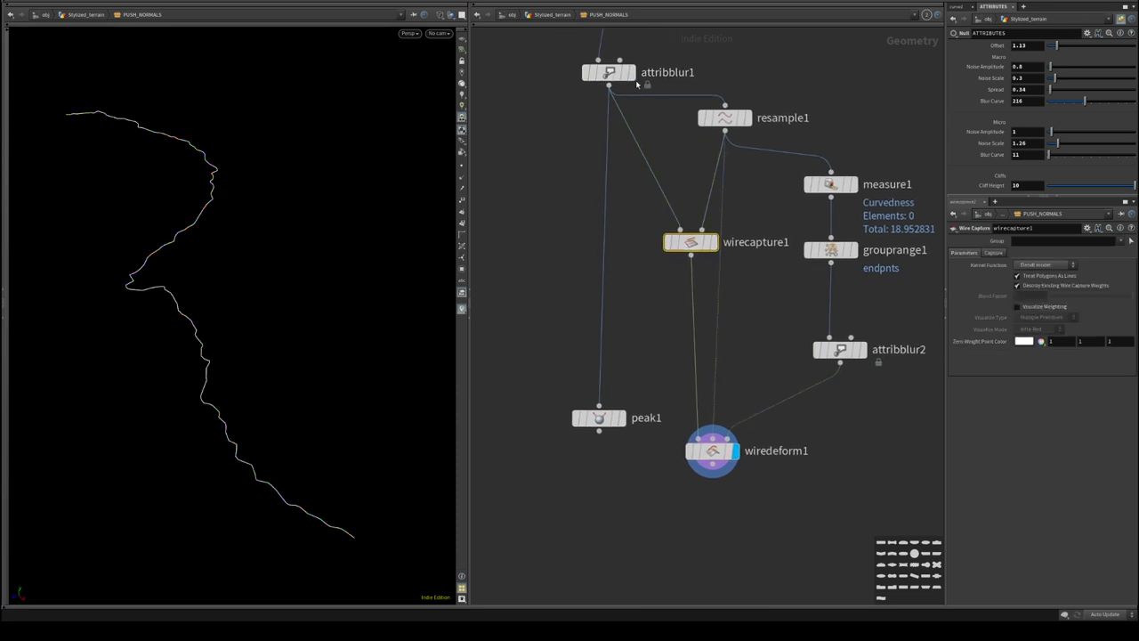
- Raise attribblur2's Blurring Iterations to 16
mouse_move(741, 458)
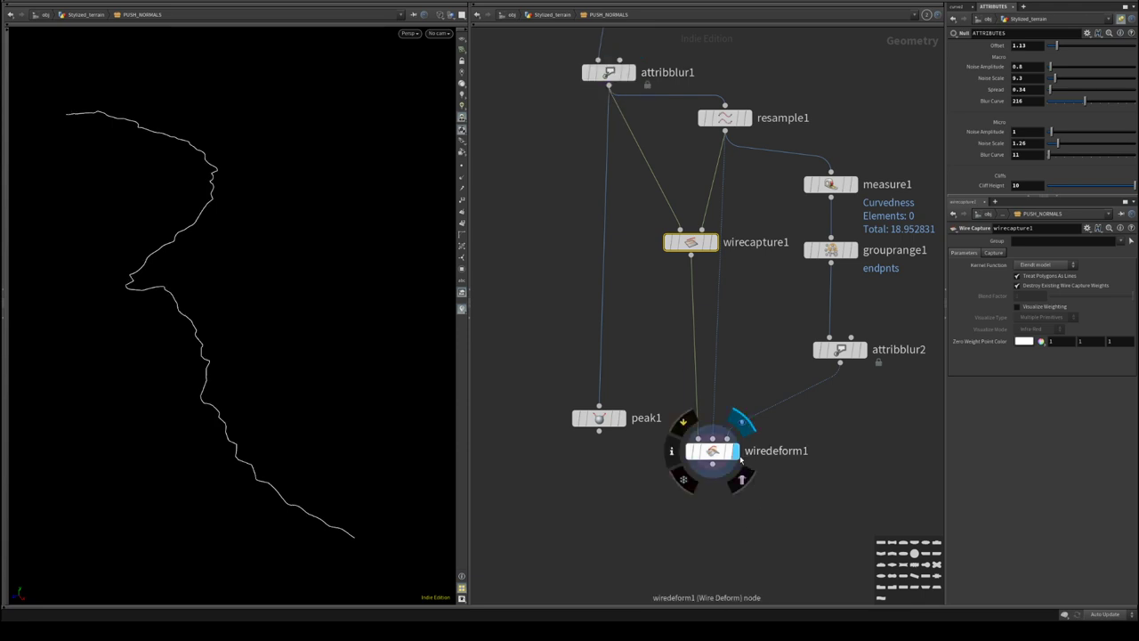
click(840, 350)
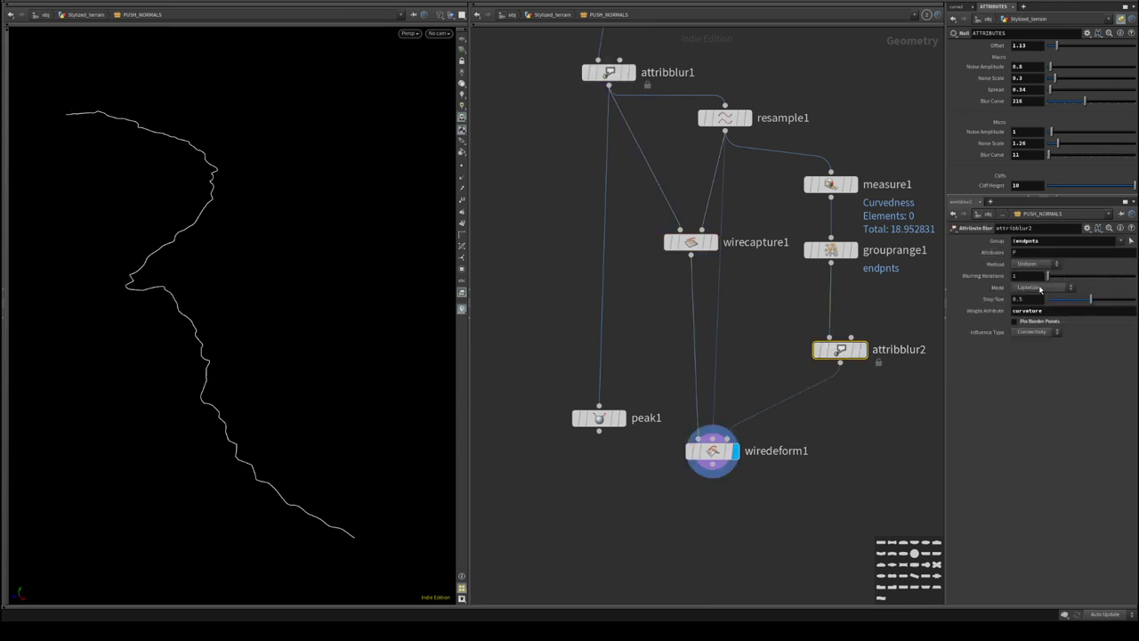
drag(1047, 276, 1062, 277)
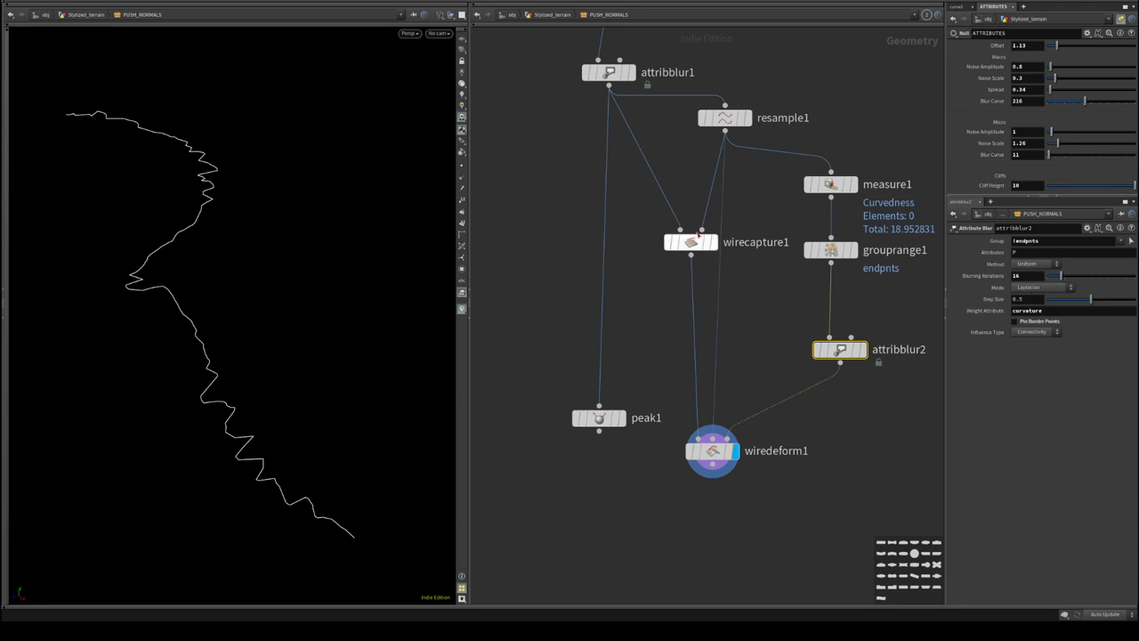
- In wirecapture1's capture settings, try a radius of 0, and set the radius to 1 and Falloff Start to 1
click(697, 238)
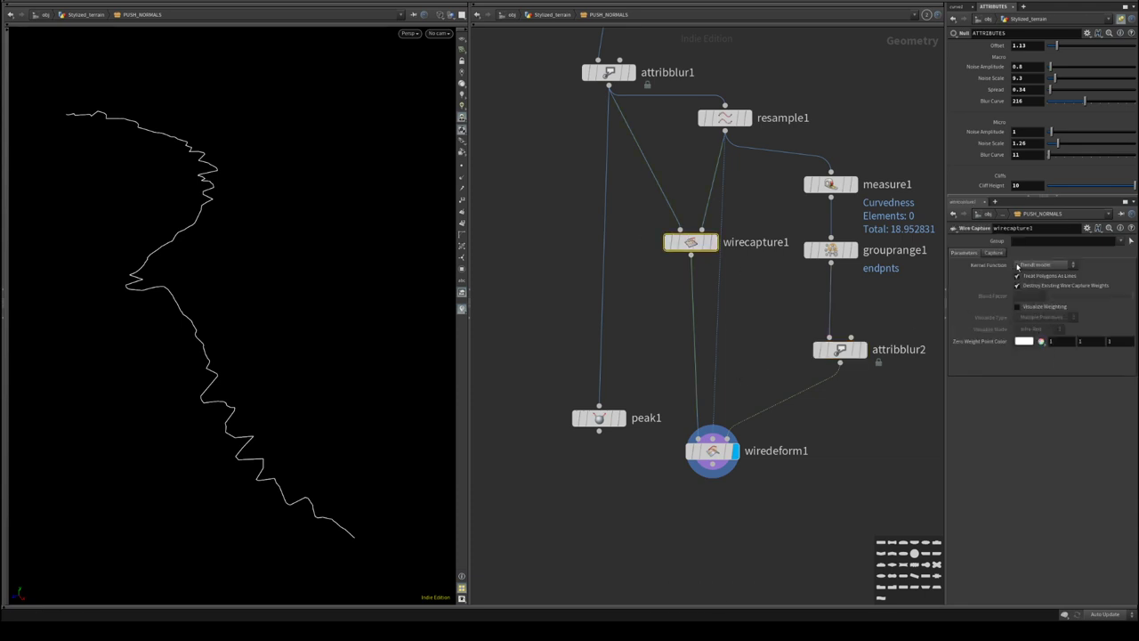
click(993, 253)
drag(1069, 337, 1105, 337)
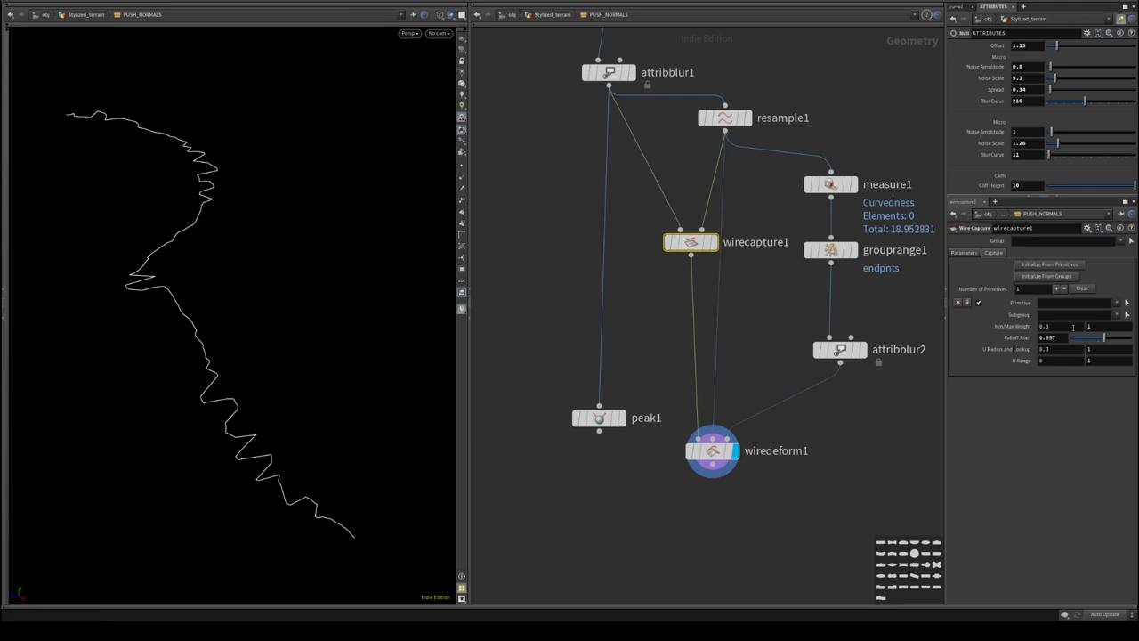
drag(1057, 349, 872, 326)
text(0)
key(Return)
drag(1059, 351, 893, 341)
text(1)
key(Return)
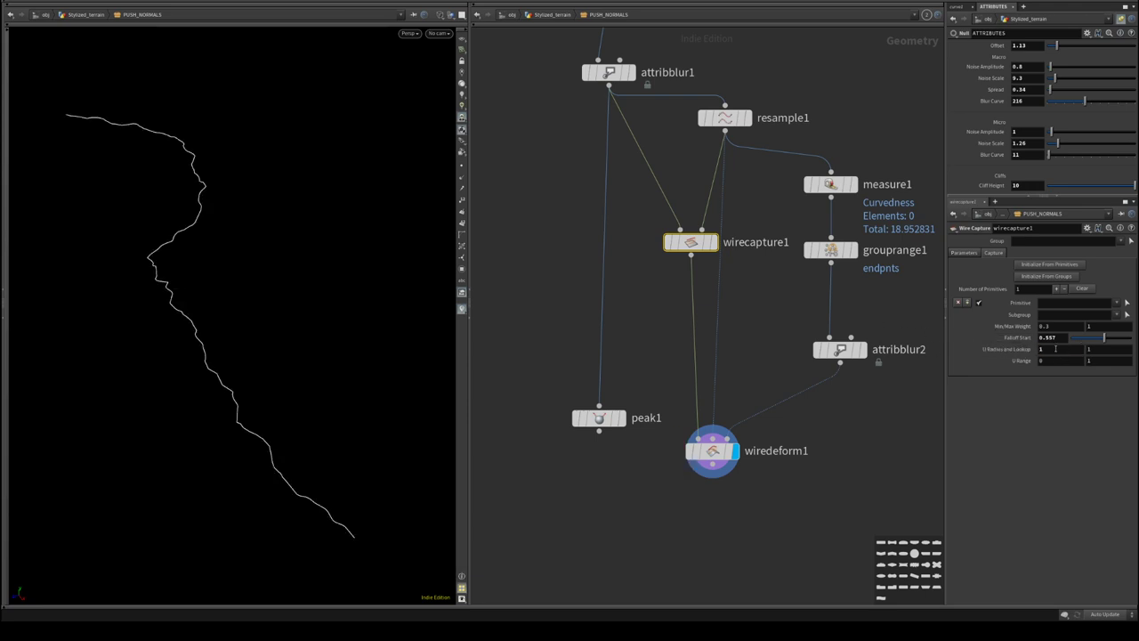
drag(1098, 338, 1132, 345)
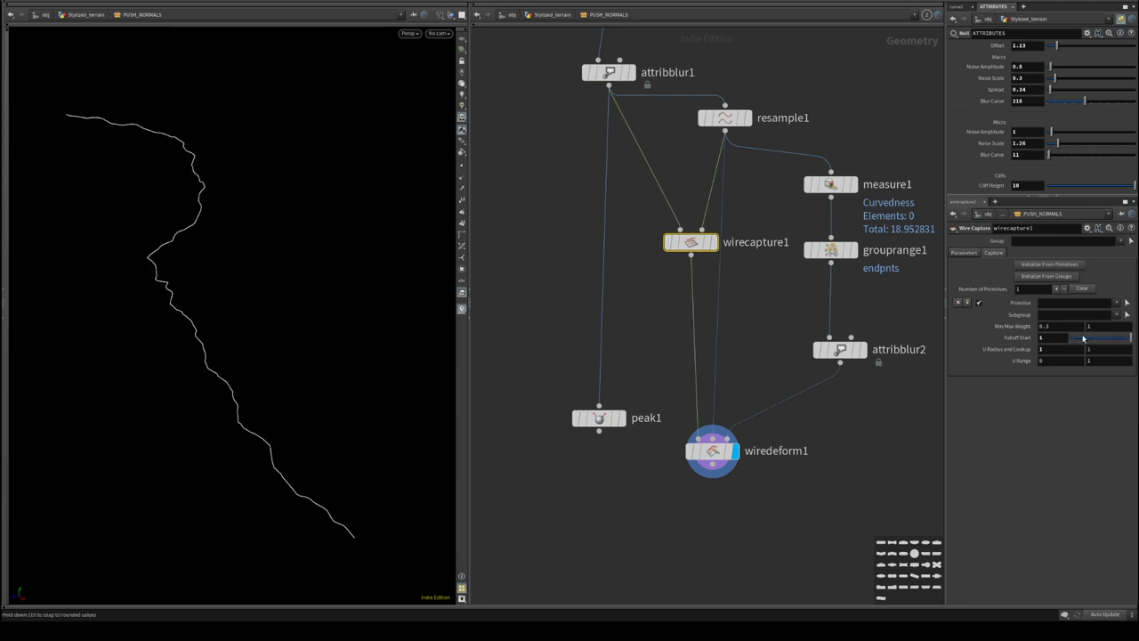
- Turn on Visualize Weighting for wiredeform1 and compare its displayed curve with attribblur1's
click(712, 450)
click(1018, 339)
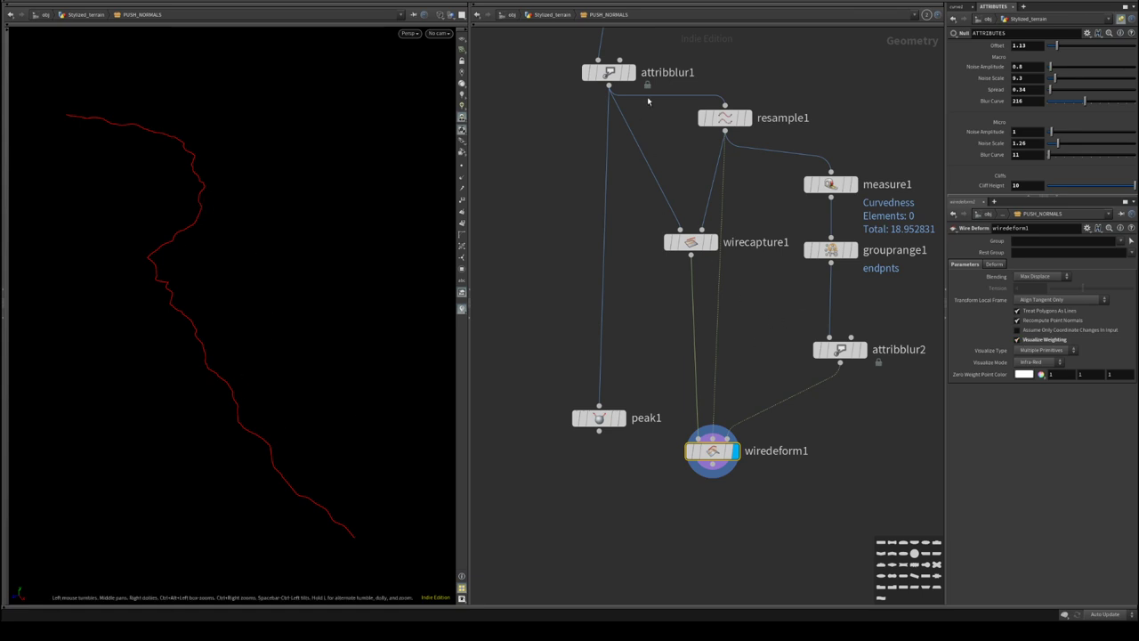
click(631, 72)
click(732, 451)
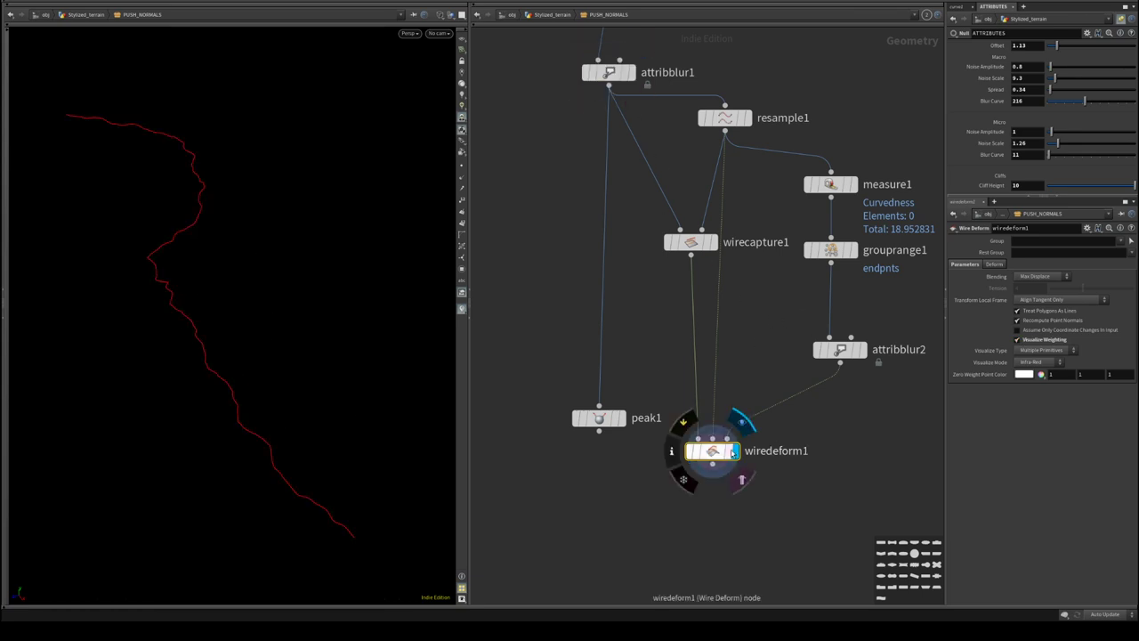
- Set the Blurring Iterations of attribblur2 to 7
click(840, 352)
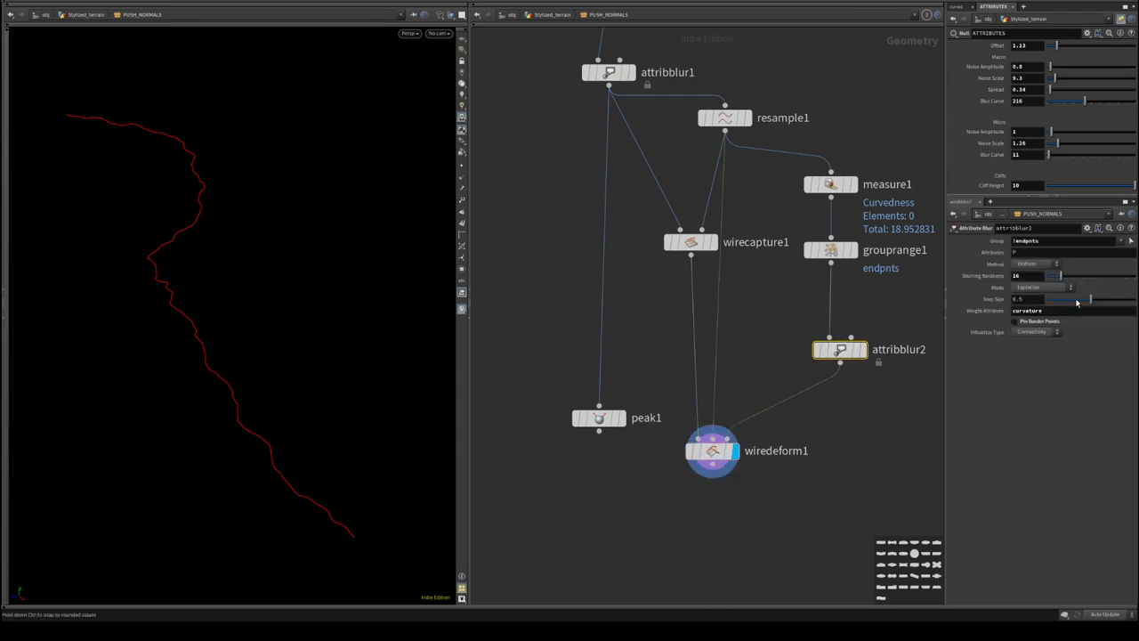
drag(1064, 278, 1052, 285)
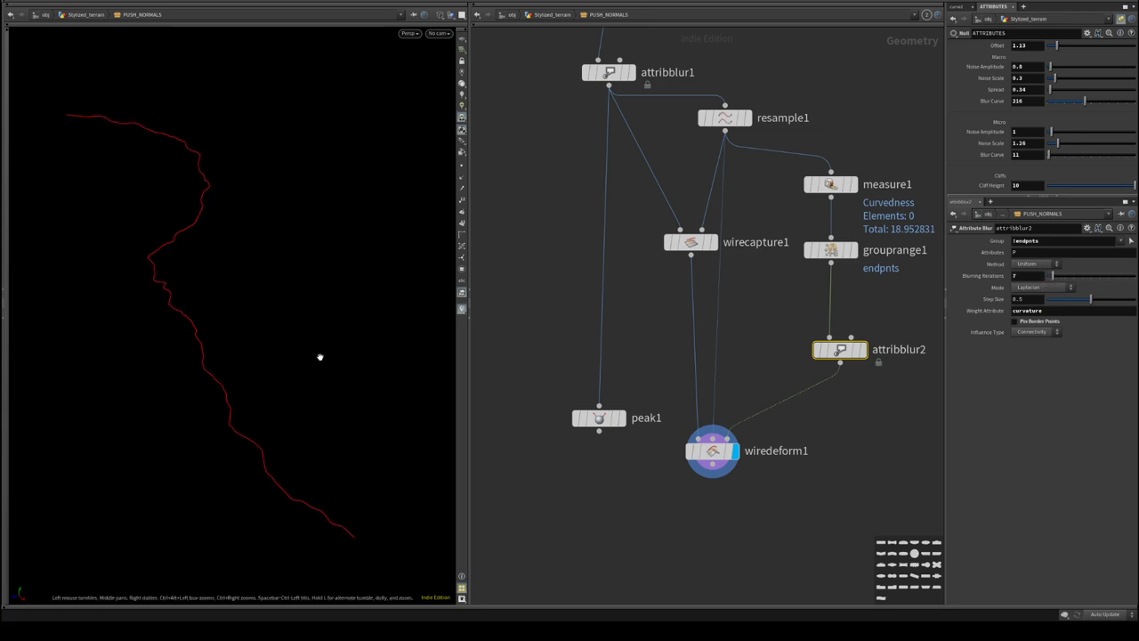
- Turn off Visualize Weighting on the wiredeform1 node and save the scene
middle_drag(840, 450, 883, 387)
click(753, 388)
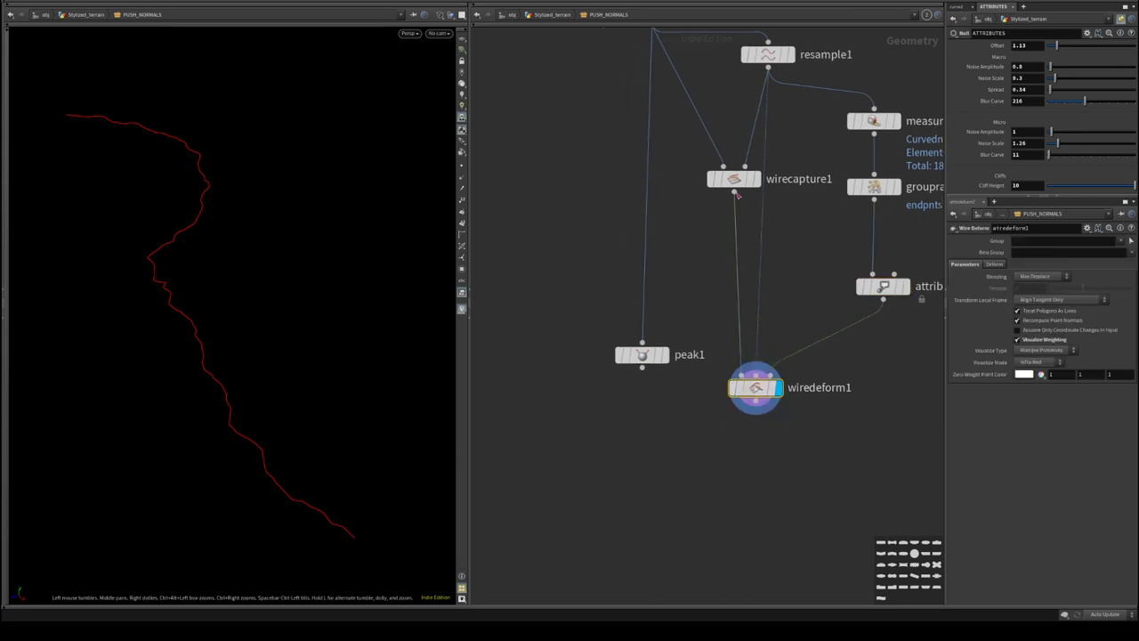
click(1033, 340)
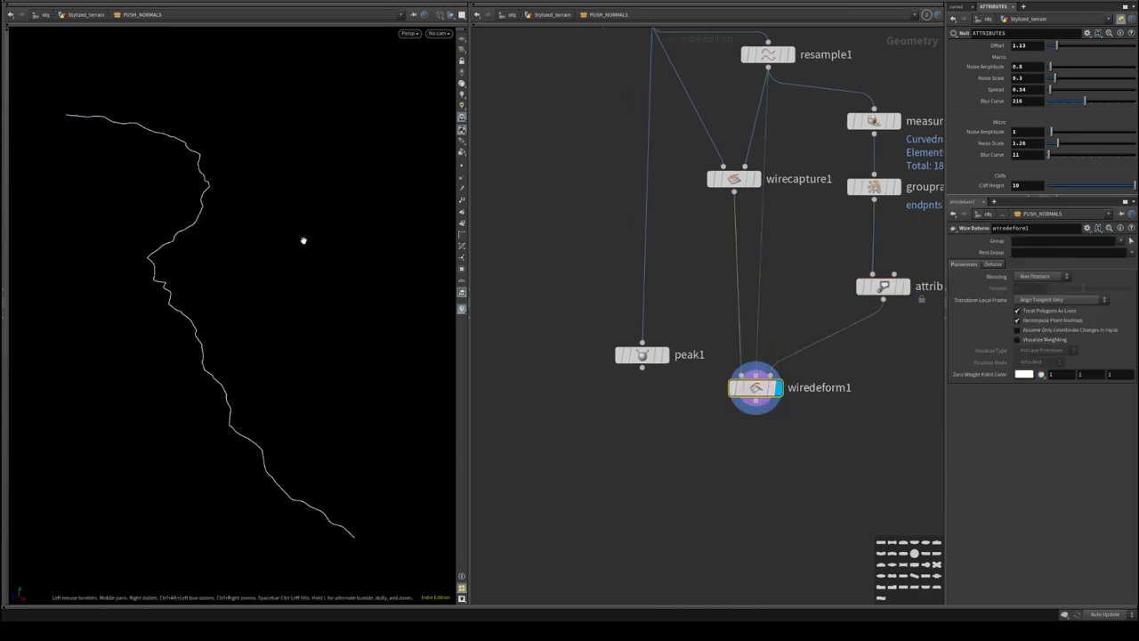
middle_drag(303, 240, 286, 262)
key(ctrl+s)
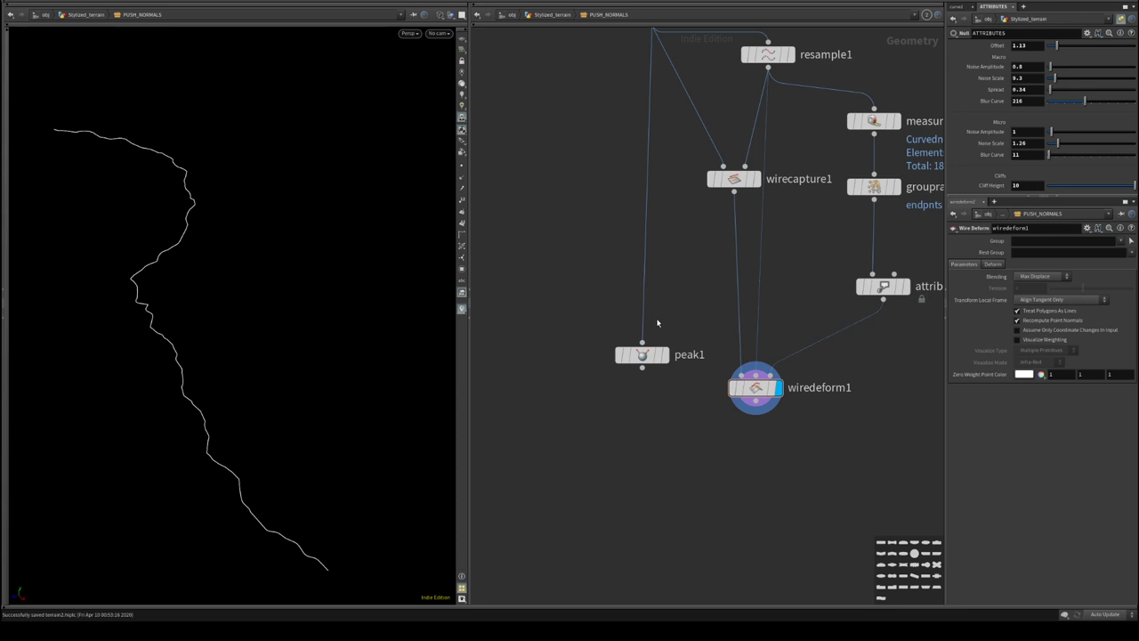
- Move peak1 below wiredeform1, feed it from wiredeform1's output and display its result
drag(649, 354, 639, 444)
click(755, 401)
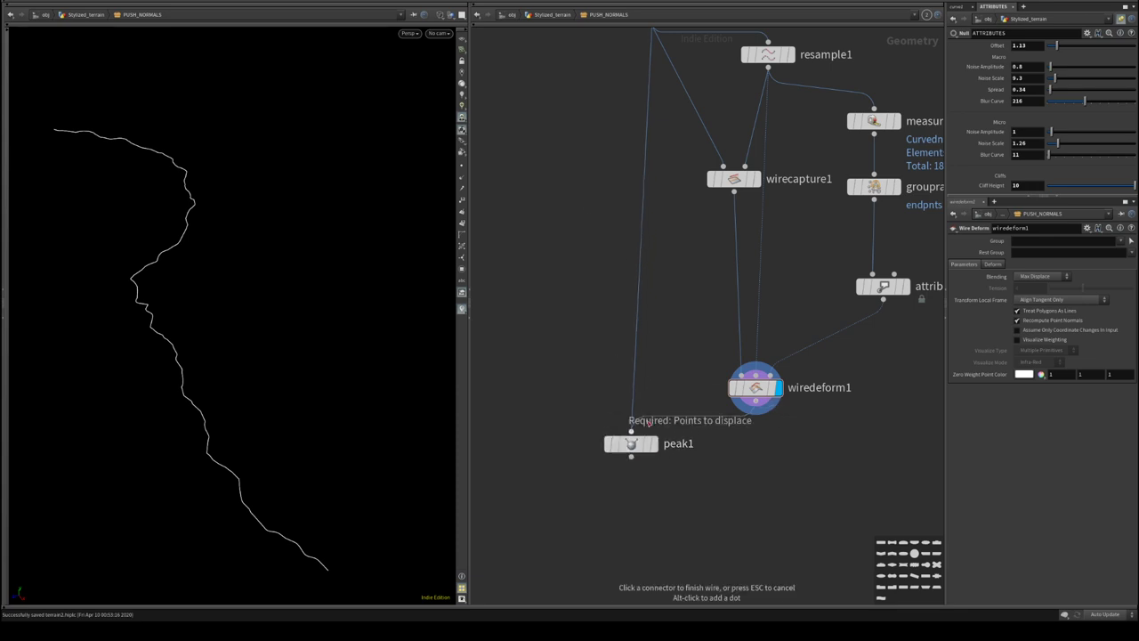
click(631, 431)
click(653, 443)
click(633, 443)
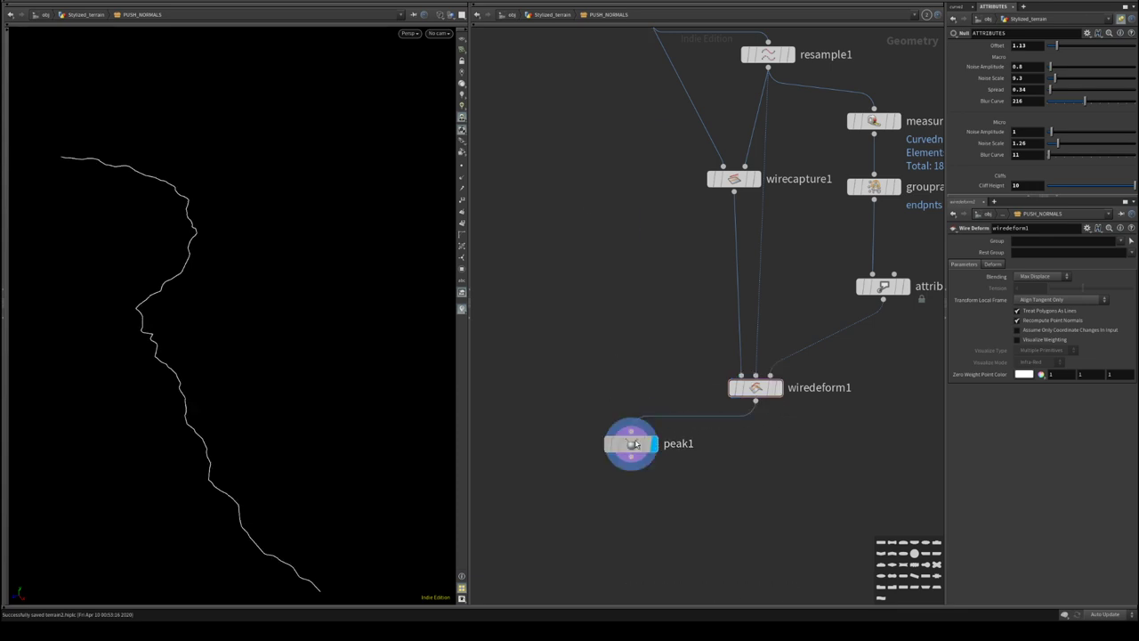
- Show point normals in the viewport and disable Recompute Point Normals on wiredeform1
click(462, 177)
middle_drag(598, 266, 542, 286)
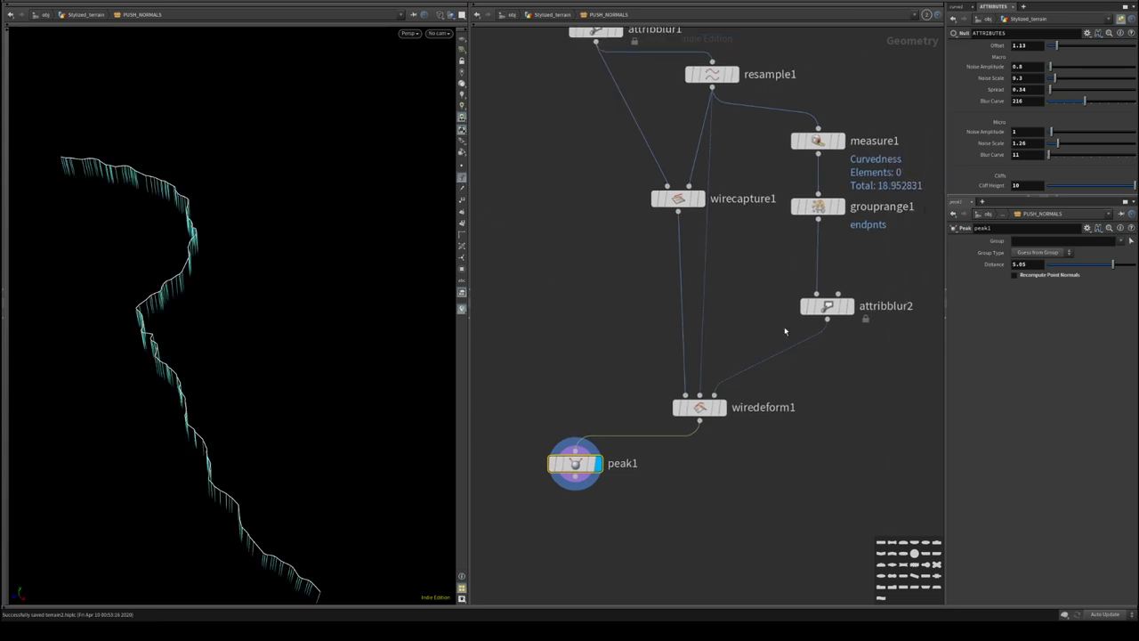
click(723, 409)
click(698, 410)
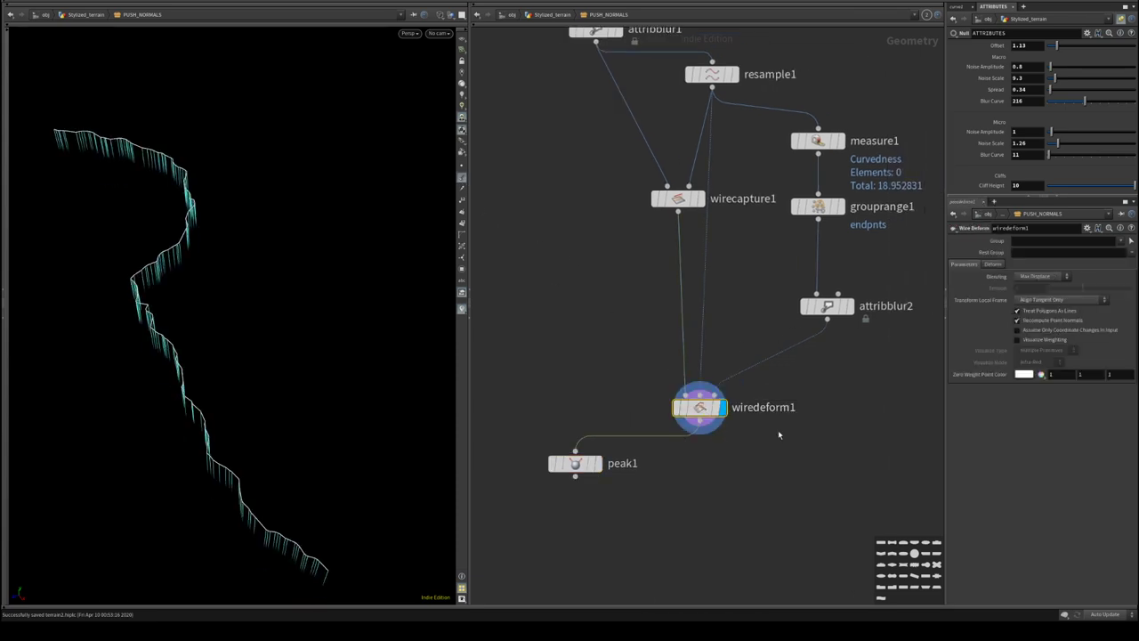
click(1018, 320)
- Check the wirecapture1 capture settings and compare the normals output by peak1 and attribblur1
click(678, 199)
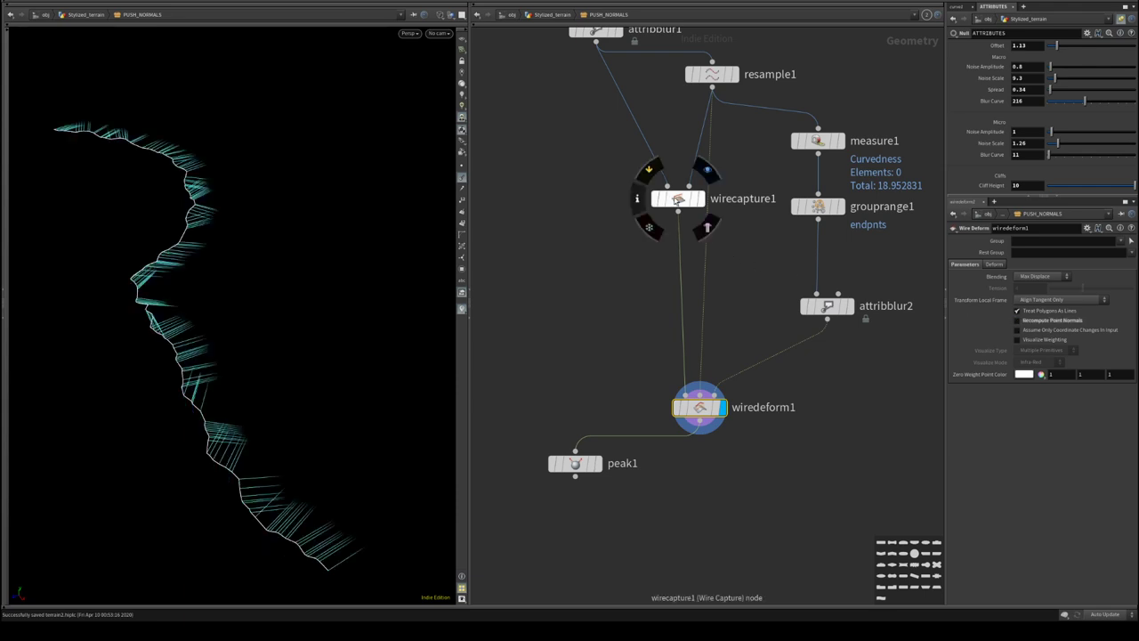
click(964, 253)
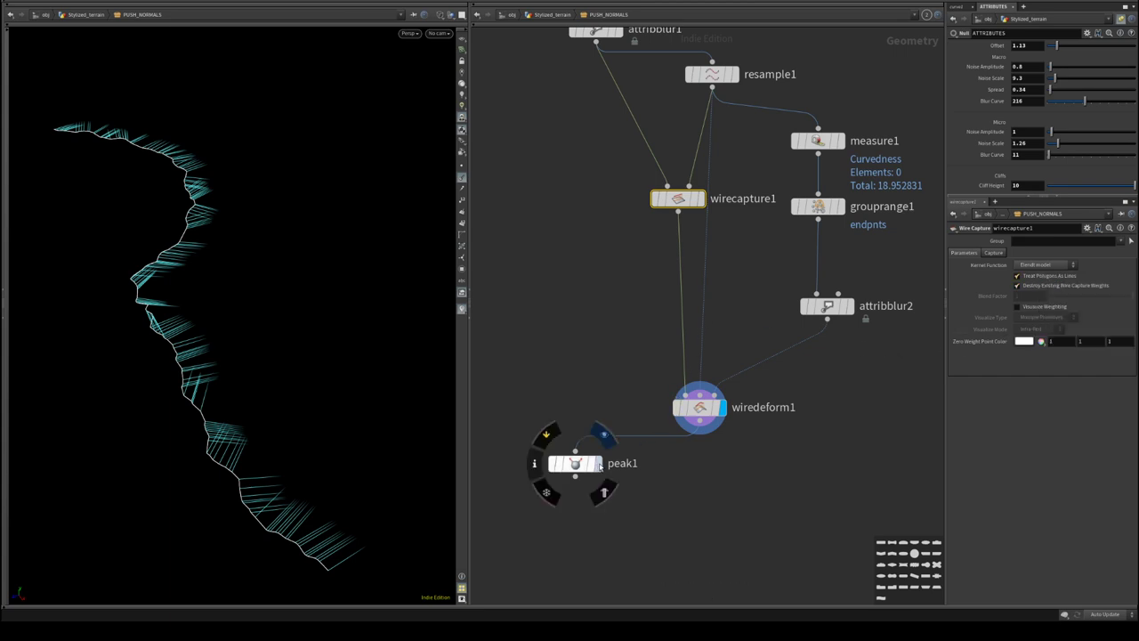
click(598, 462)
middle_drag(871, 410, 849, 463)
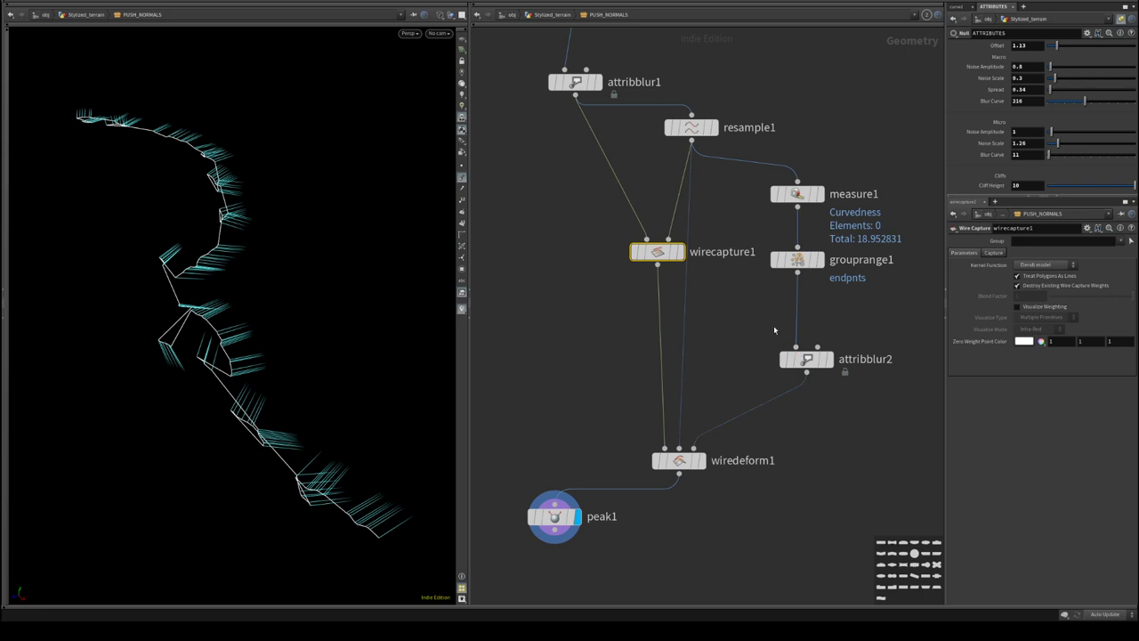
middle_drag(773, 330, 869, 442)
click(672, 196)
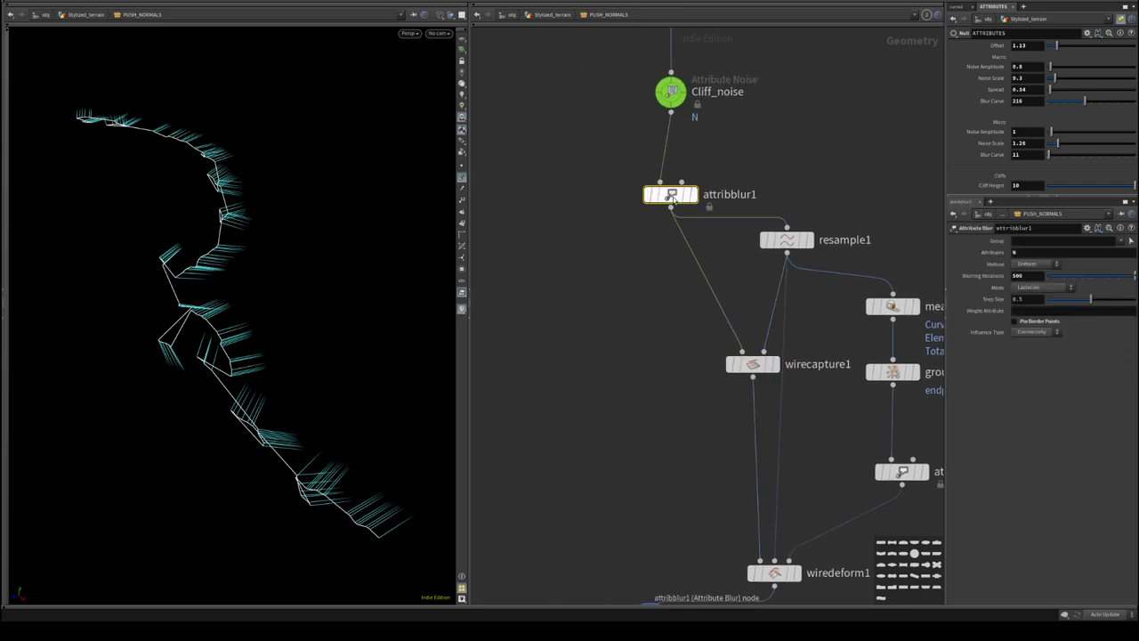
click(694, 194)
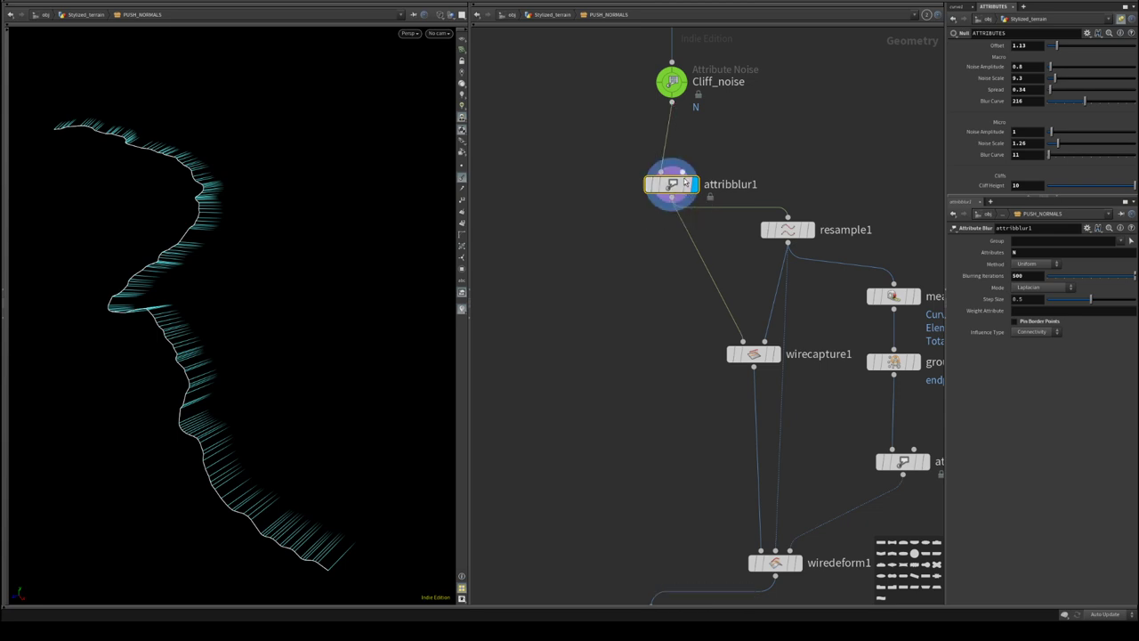
- Detach attribblur1 from below Cliff_noise and insert it between wiredeform1 and peak1
drag(732, 208, 674, 104)
drag(672, 185, 601, 413)
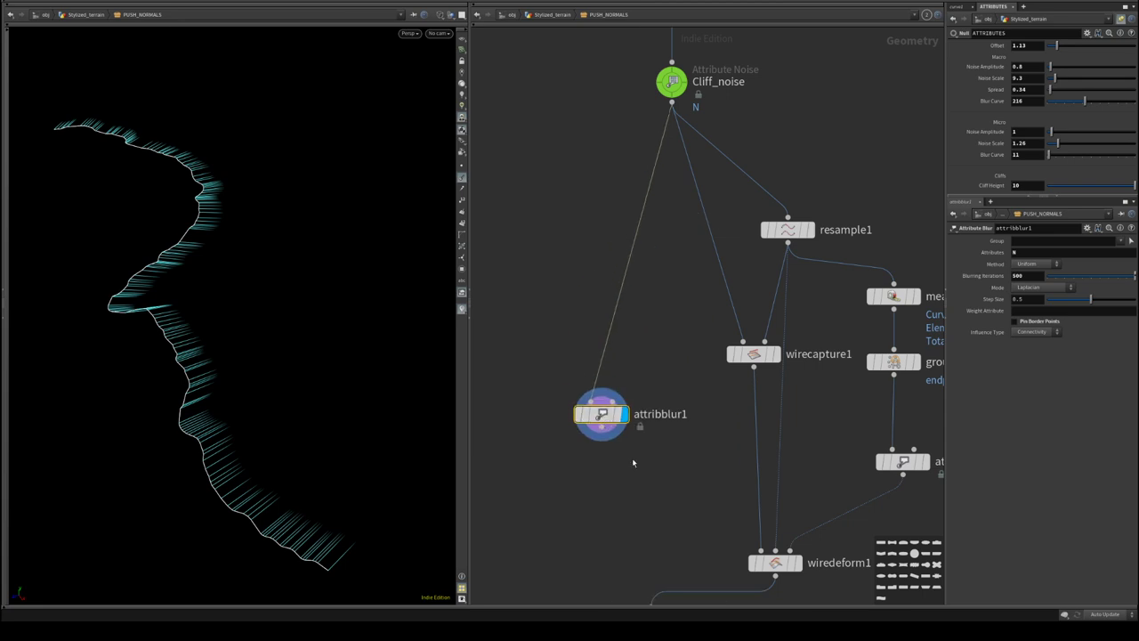
middle_drag(632, 458, 645, 161)
drag(620, 127, 637, 148)
middle_drag(712, 203, 673, 389)
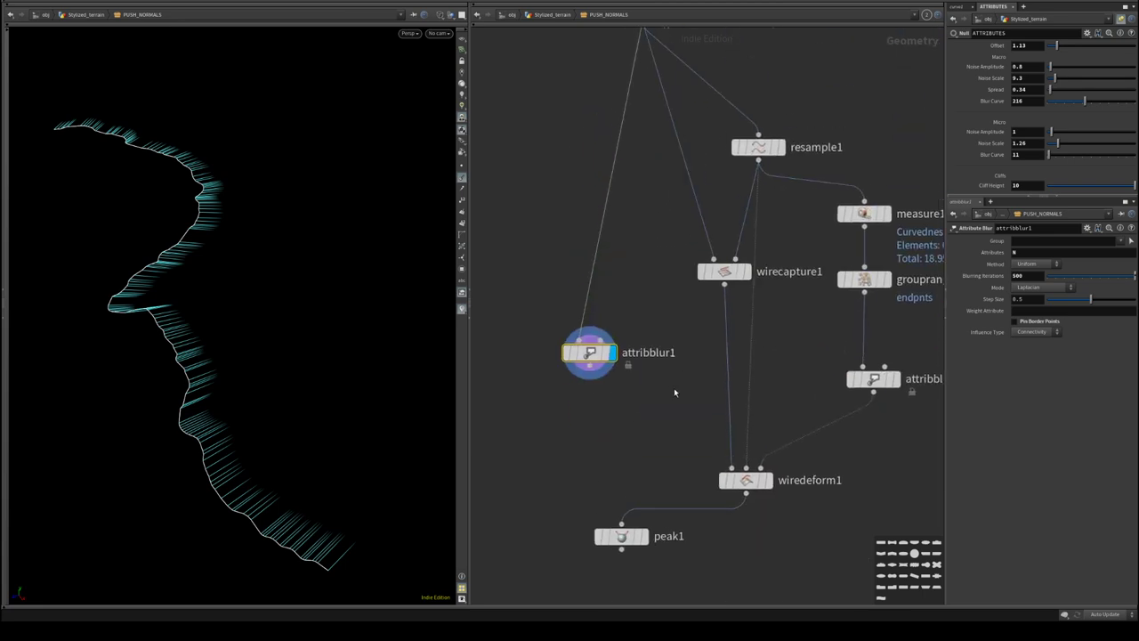
middle_drag(640, 444, 679, 323)
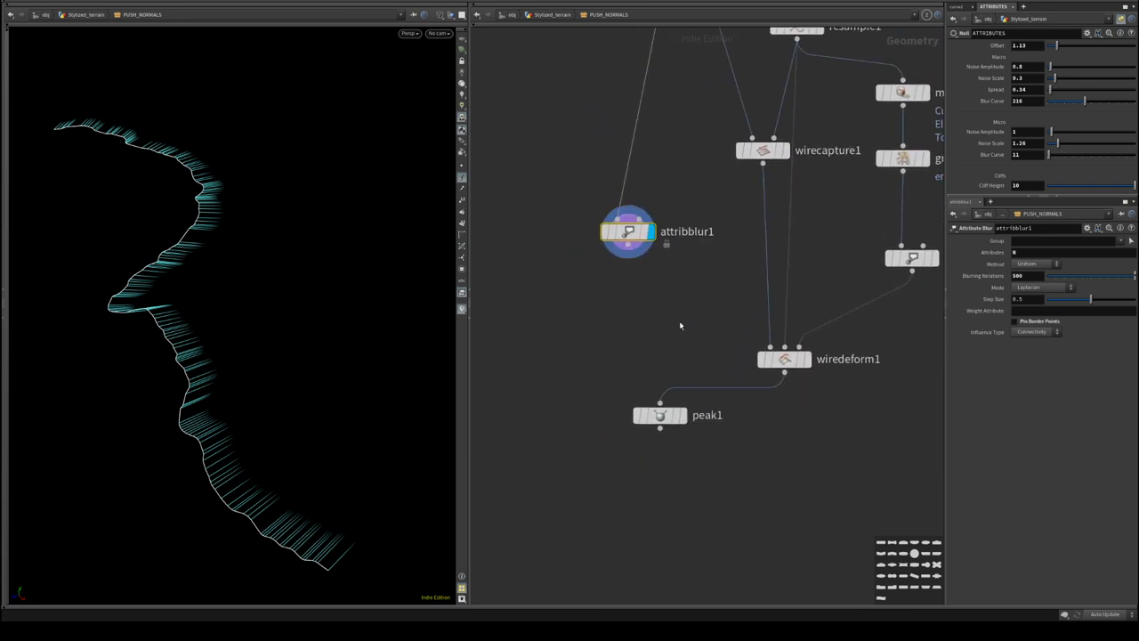
drag(661, 416, 654, 485)
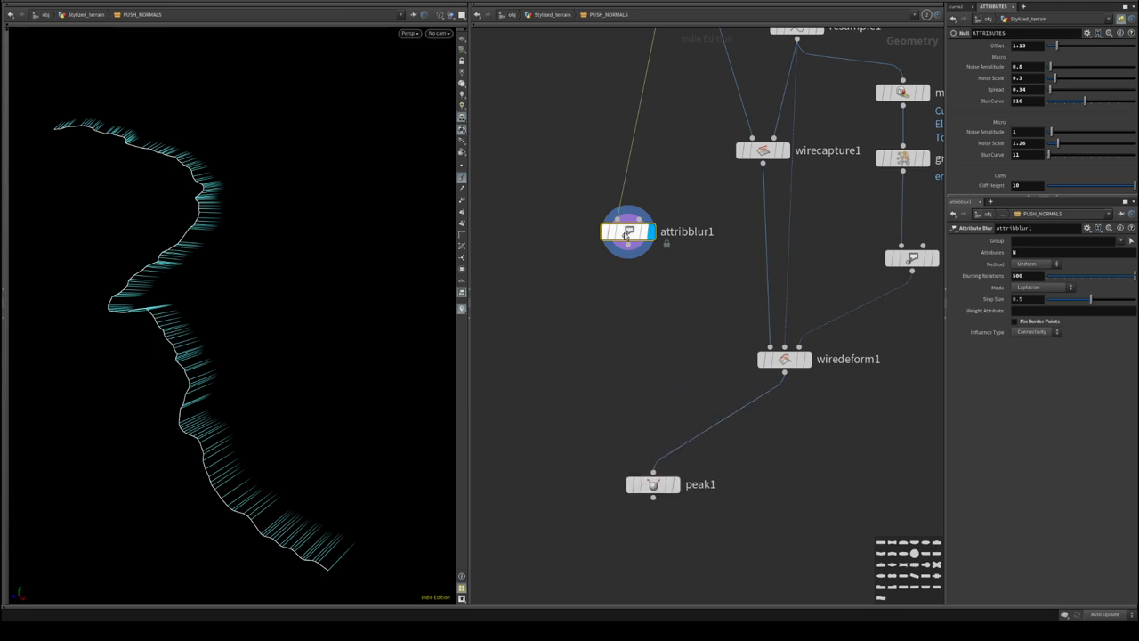
drag(629, 233, 735, 405)
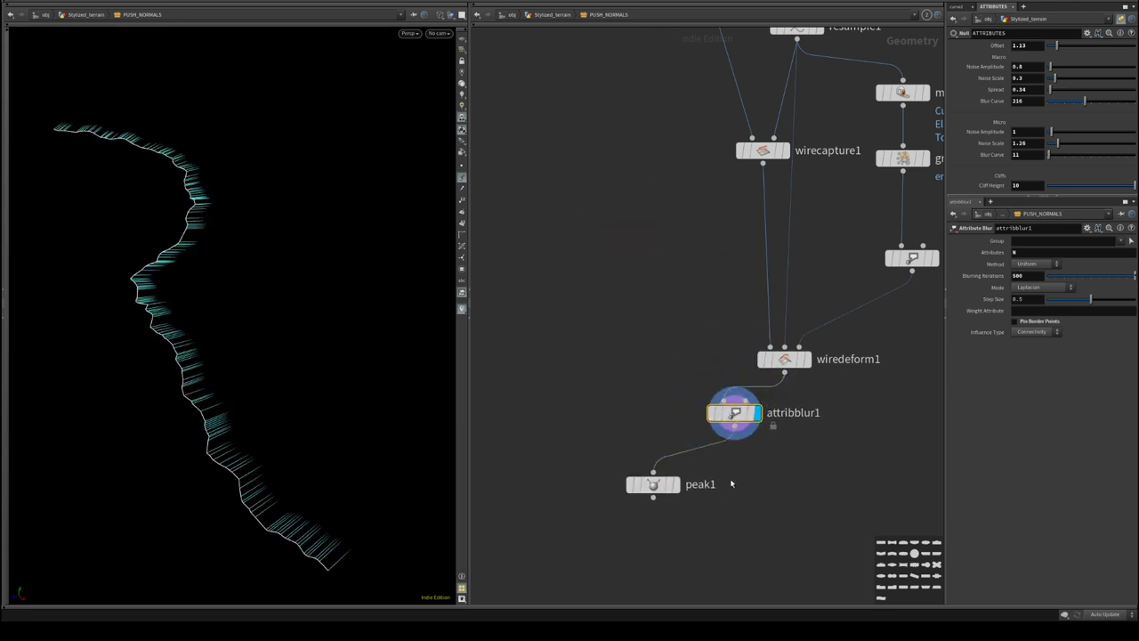
- Align peak1 below attribblur1 with its output displayed, and save the scene
click(677, 485)
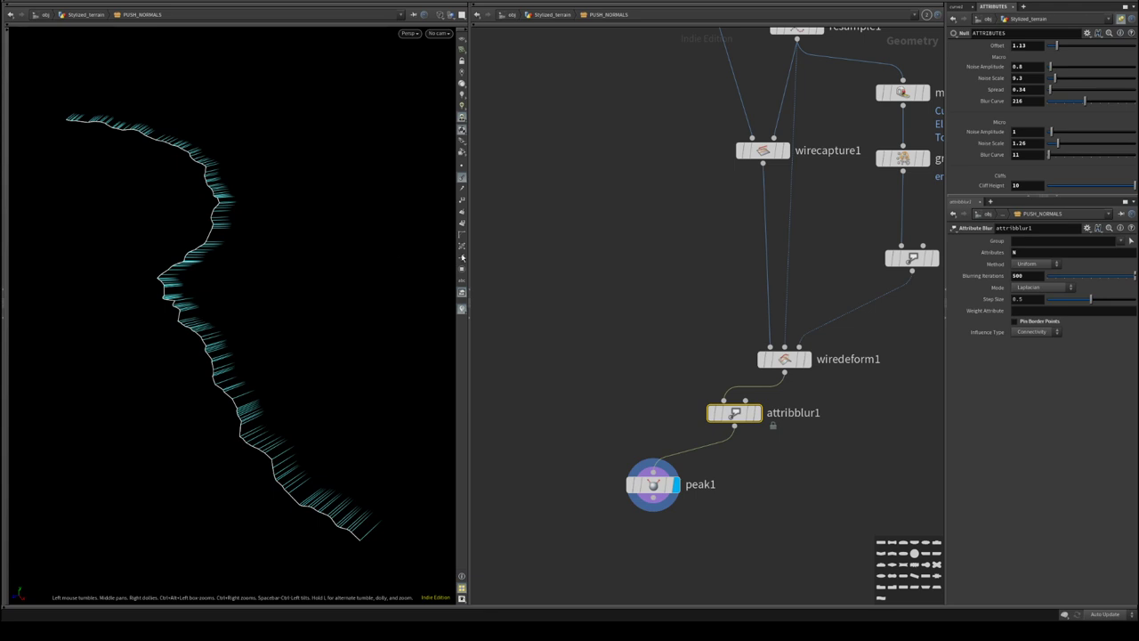
middle_drag(627, 263, 605, 187)
drag(633, 407, 711, 401)
key(ctrl+s)
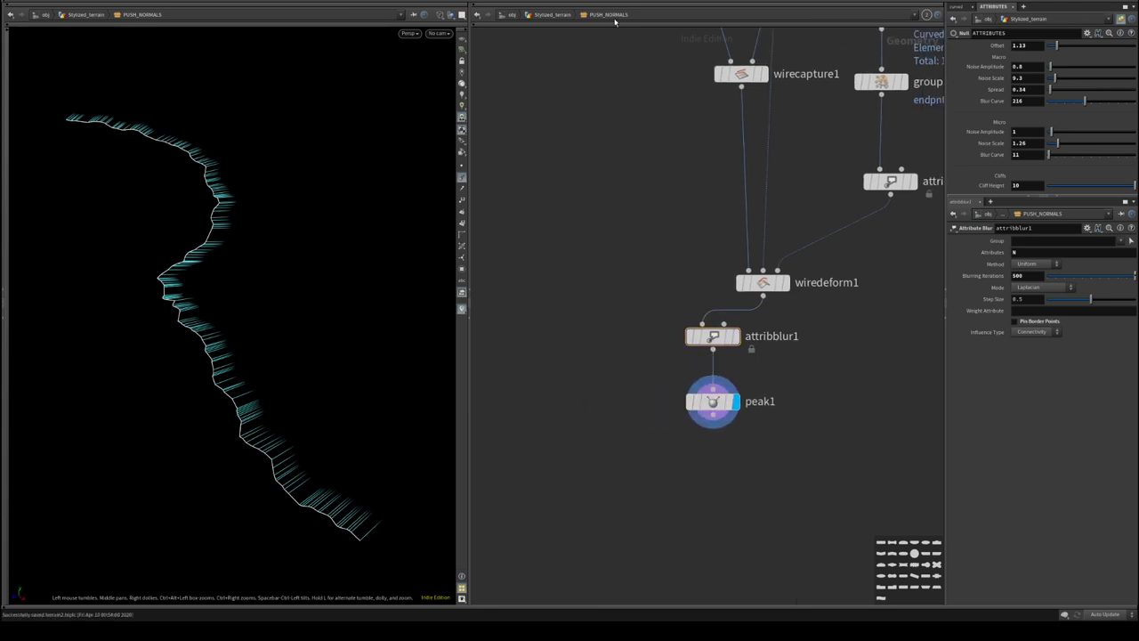
- Return to the Stylized_terrain network and inspect the shaded terrain and its cliff sides
click(561, 15)
drag(372, 359, 204, 305)
key(w)
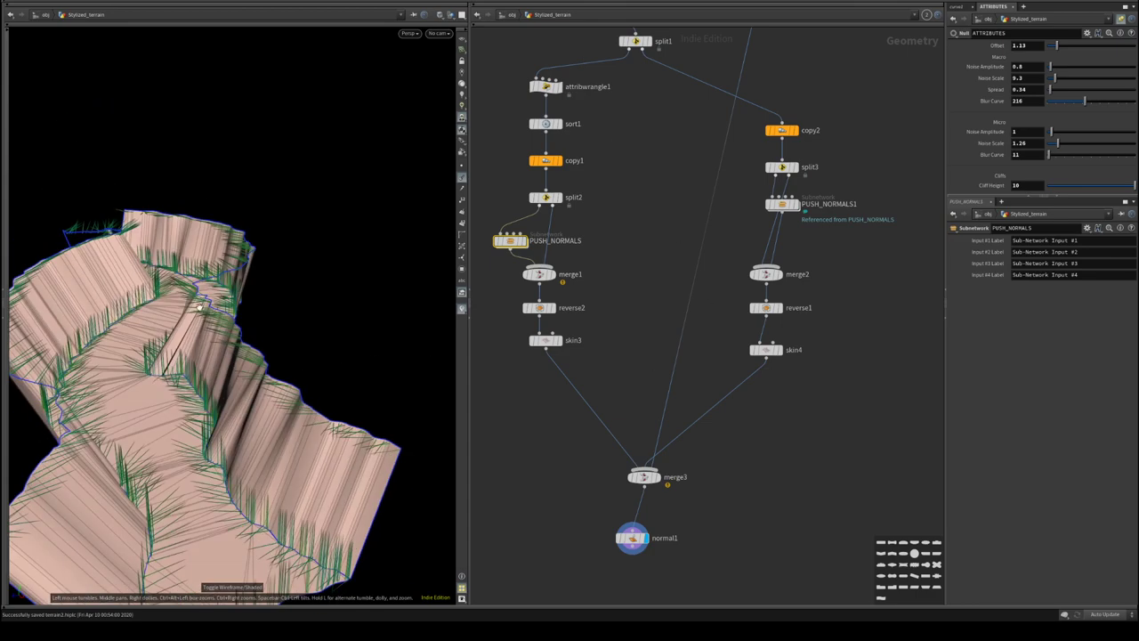
right_drag(203, 305, 246, 352)
drag(245, 353, 365, 329)
middle_drag(711, 380, 771, 394)
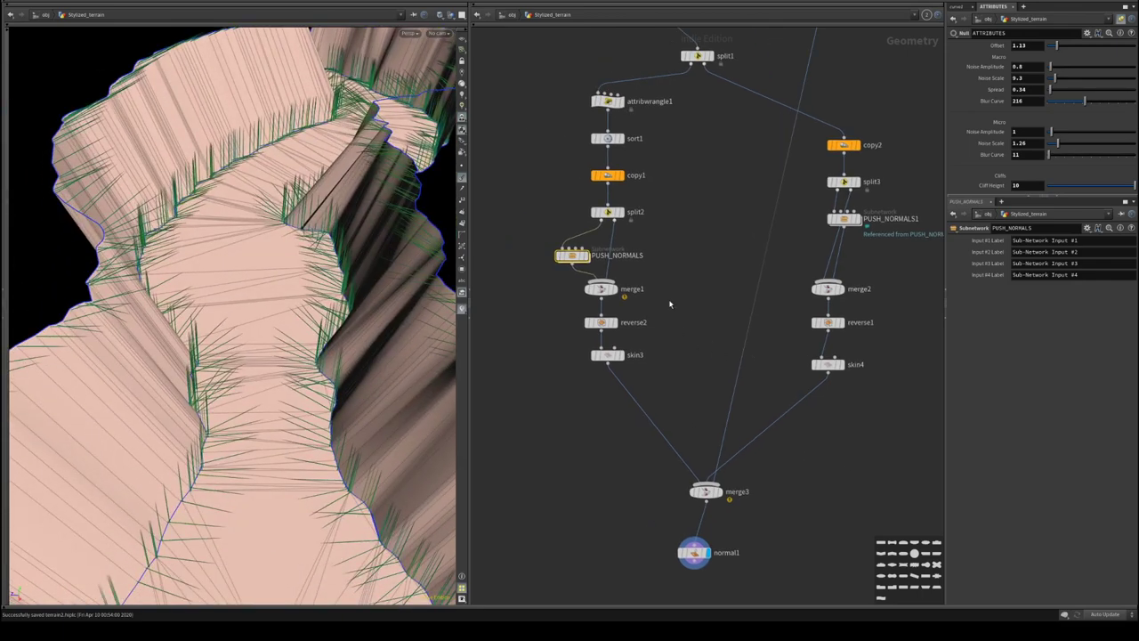
- Make the four input label parameters invisible in the parameter interface of the PUSH_NORMALS subnetwork
scroll(665, 280, up, 3)
middle_drag(603, 274, 579, 331)
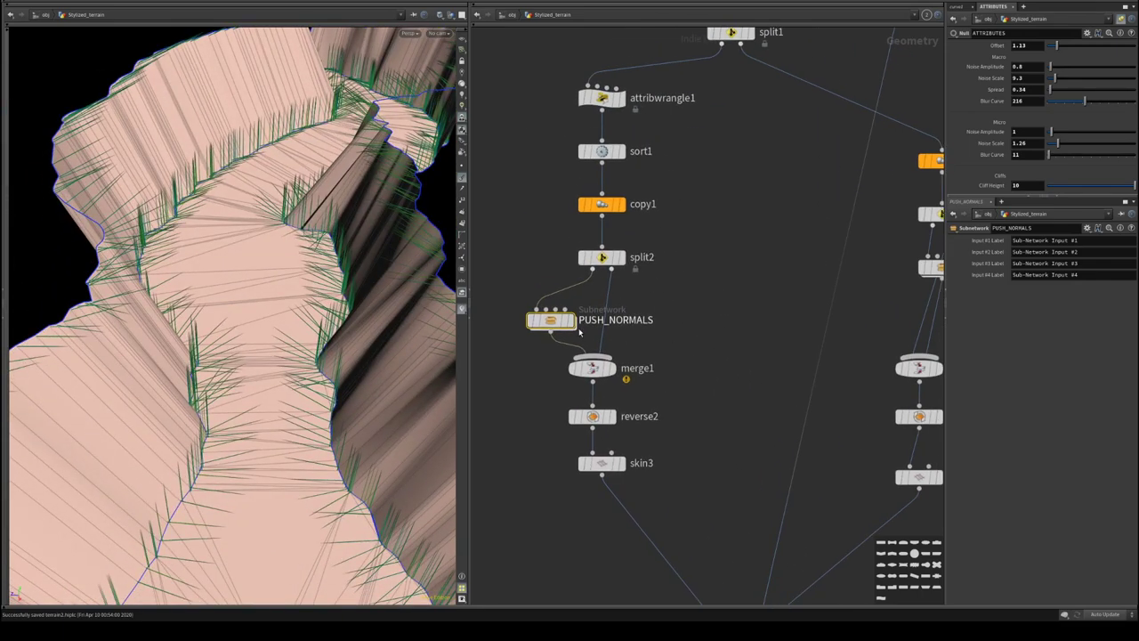
click(1087, 229)
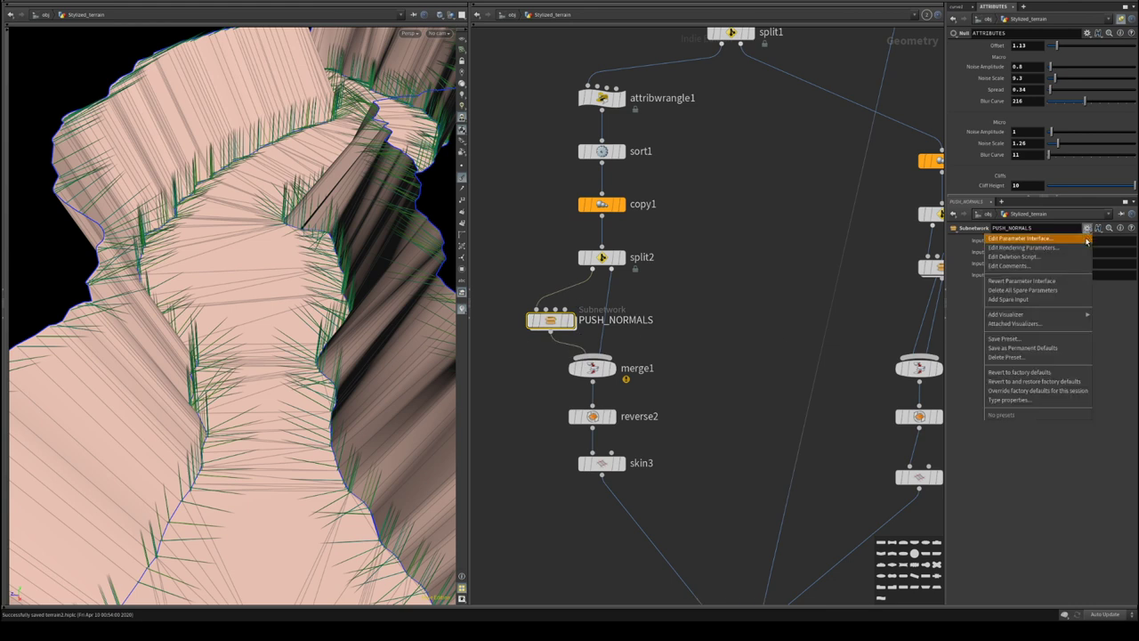
click(1085, 241)
click(781, 257)
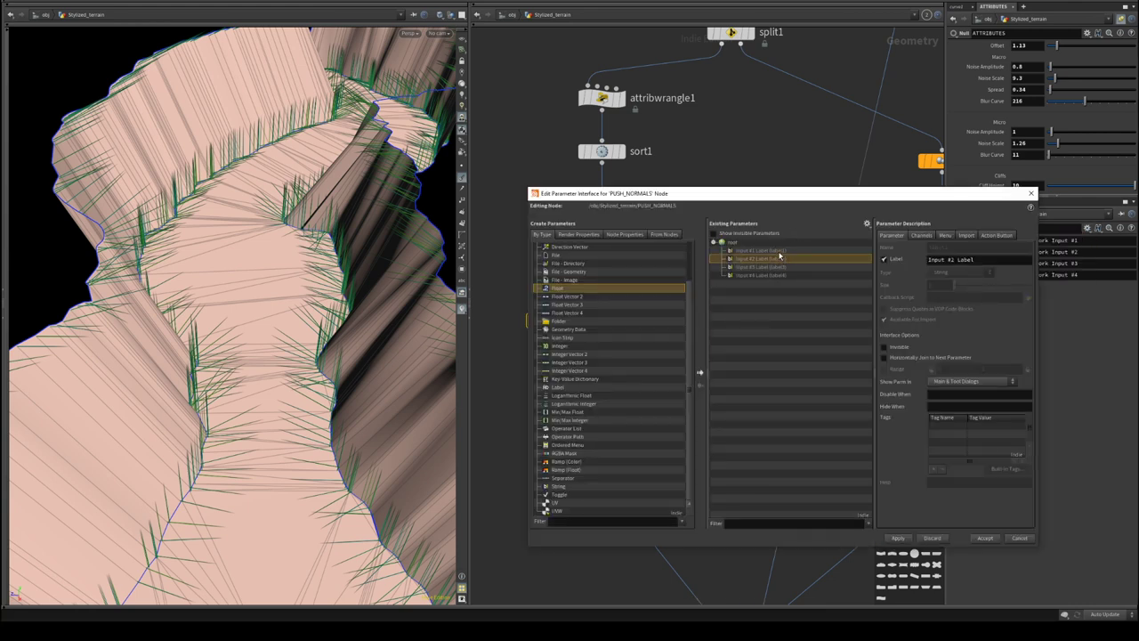
click(780, 251)
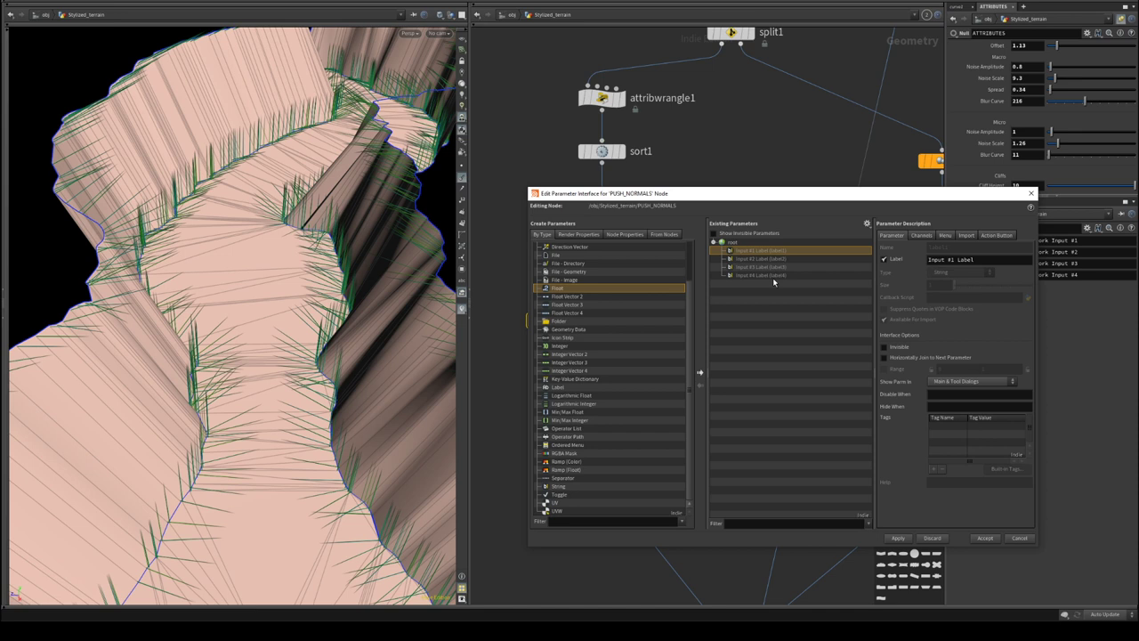
shift+click(771, 275)
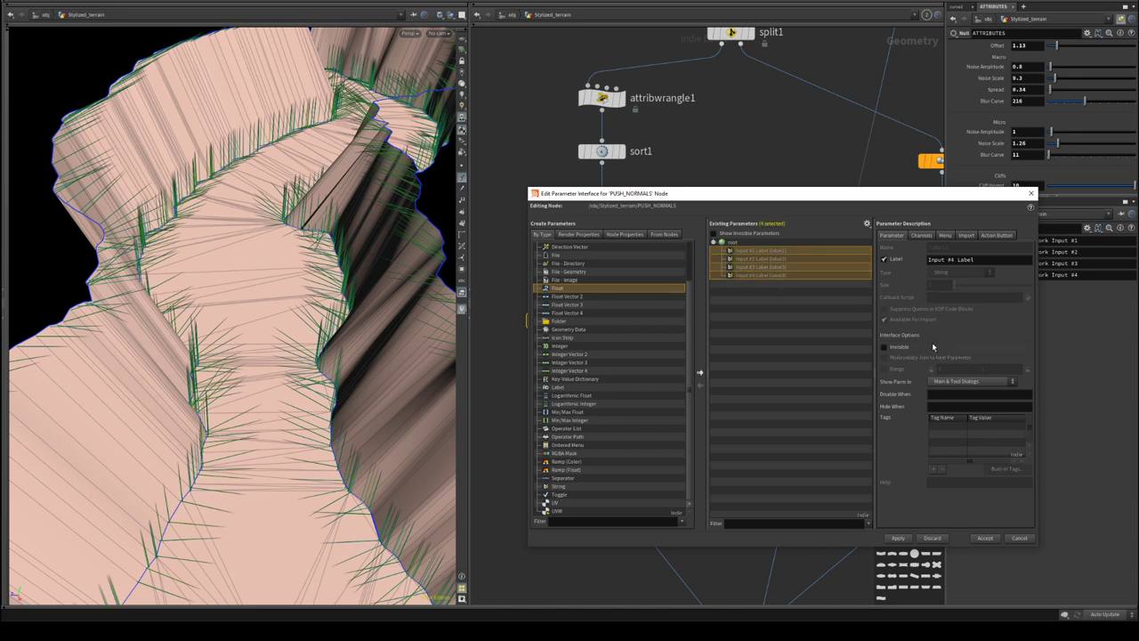
click(885, 348)
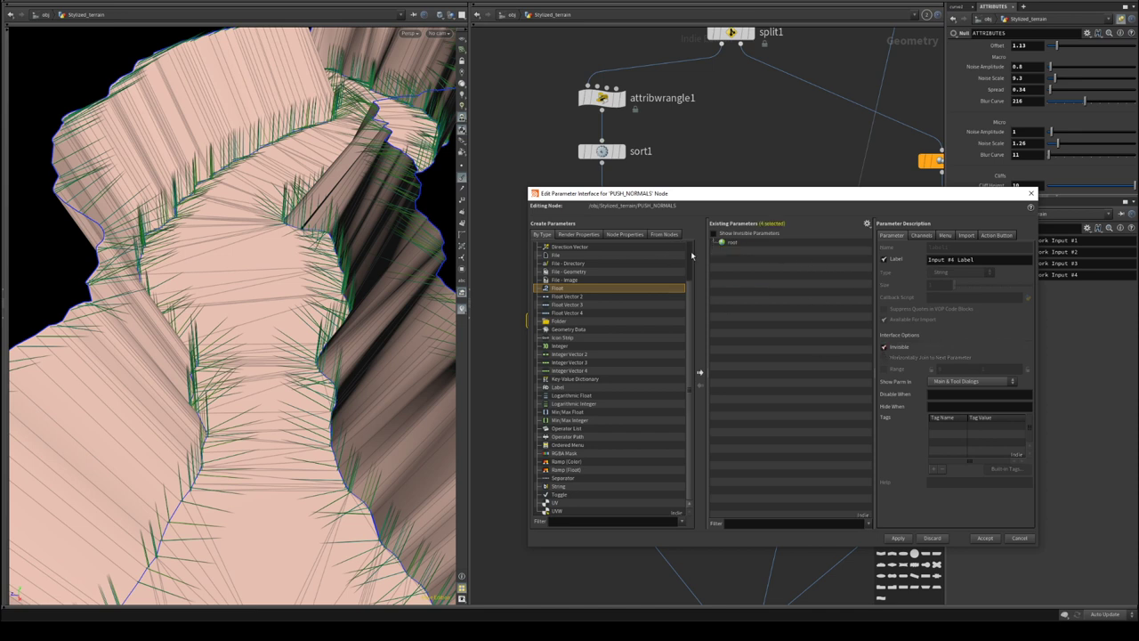
- Add a float parameter labelled Top Blur Curve with a range of 0 to 500 to PUSH_NORMALS and accept the interface
drag(571, 295, 773, 271)
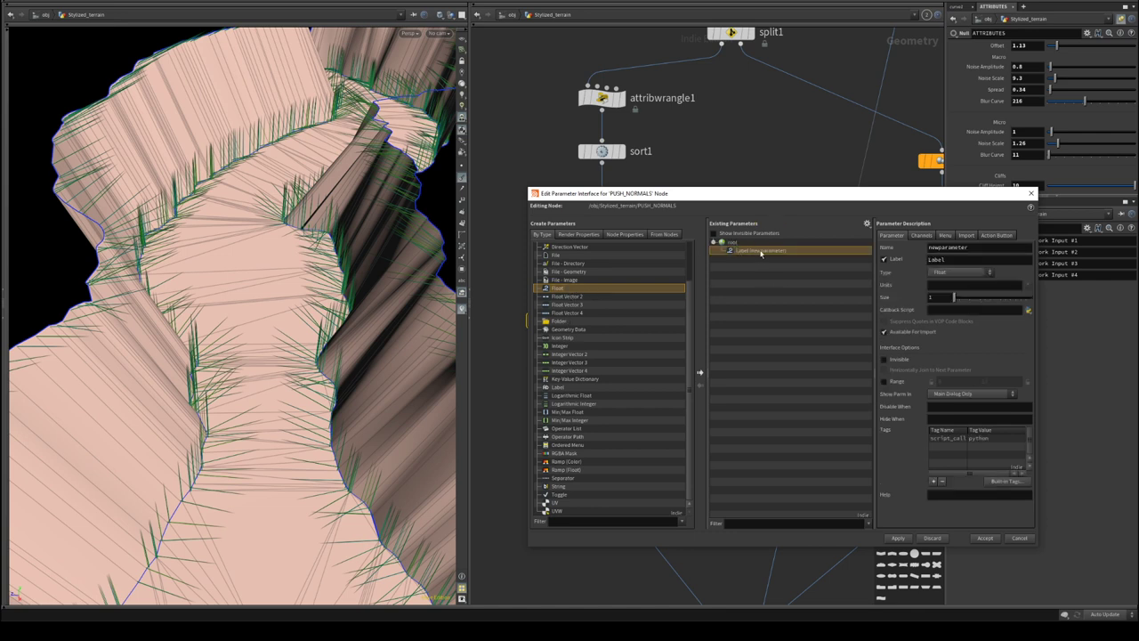
double_click(980, 260)
text(B)
text(op Blur Curve)
key(Return)
click(899, 541)
click(883, 381)
click(996, 381)
text(500)
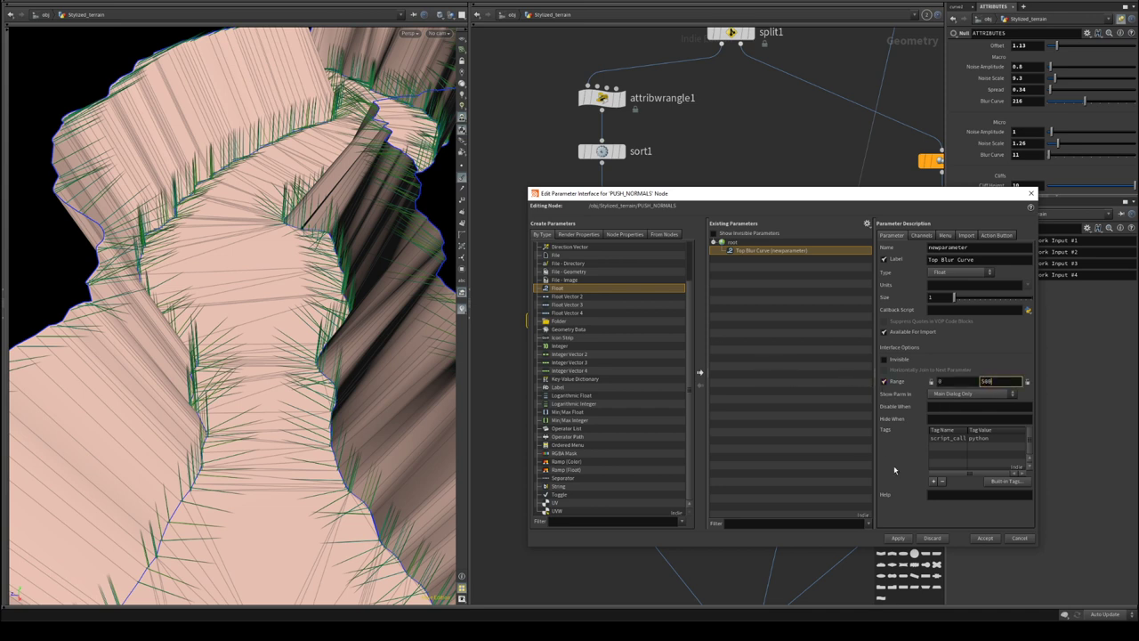
click(898, 537)
click(984, 538)
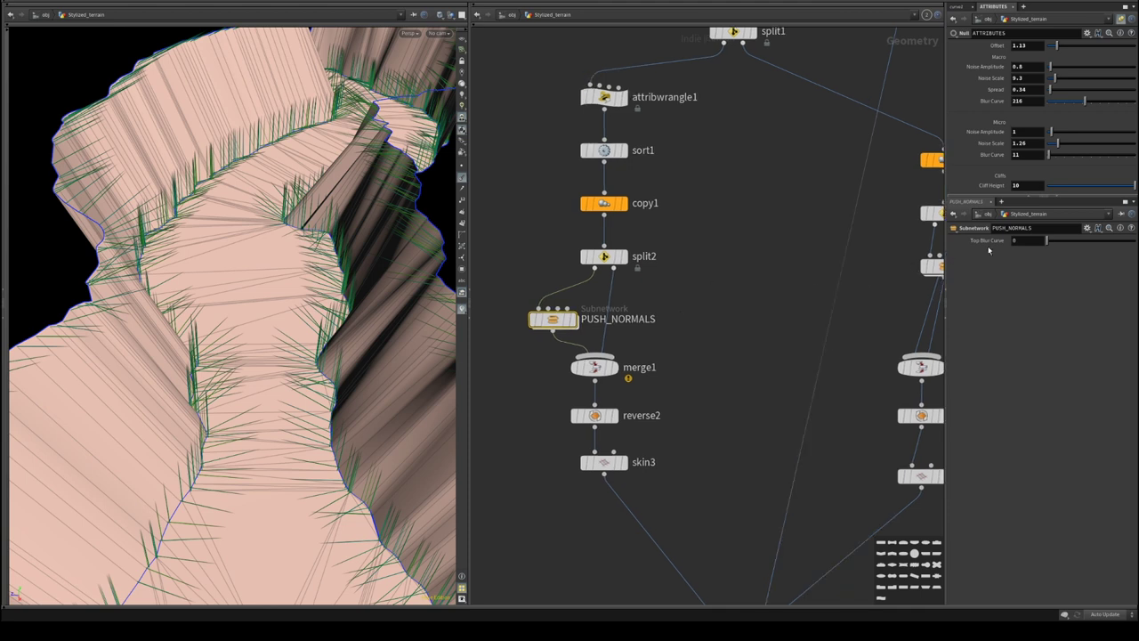
- Link attribblur1's Blurring Iterations to the Top Blur Curve parameter by relative reference, and return to the Stylized_terrain network
right_click(989, 240)
click(1010, 303)
key(Return)
middle_drag(627, 381, 575, 296)
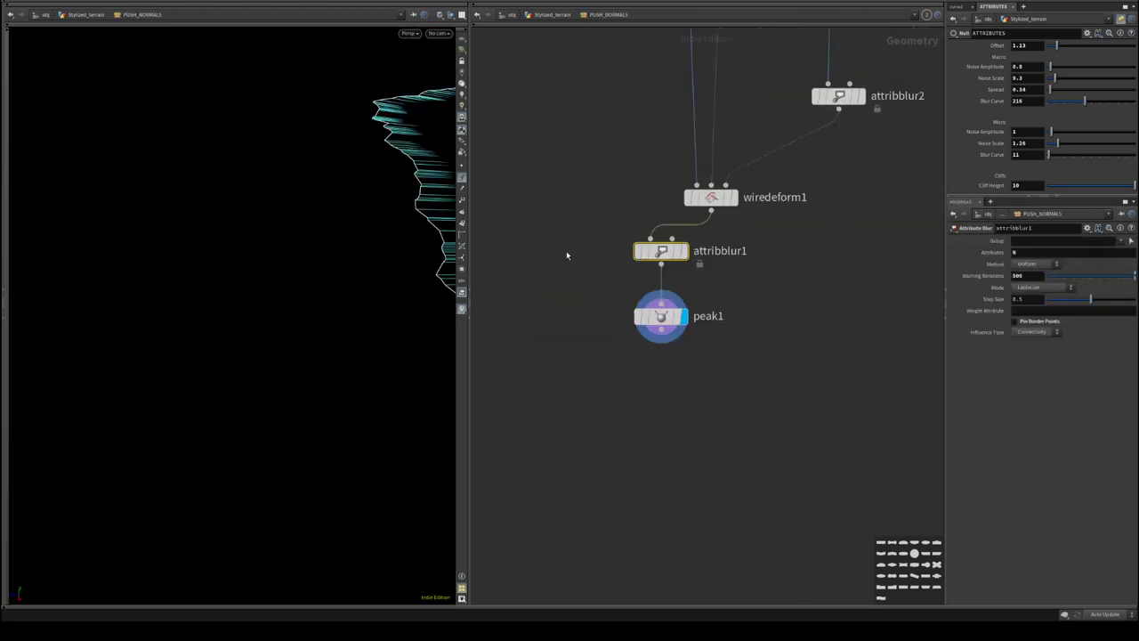
right_click(669, 252)
click(1033, 283)
right_click(1030, 280)
click(1066, 368)
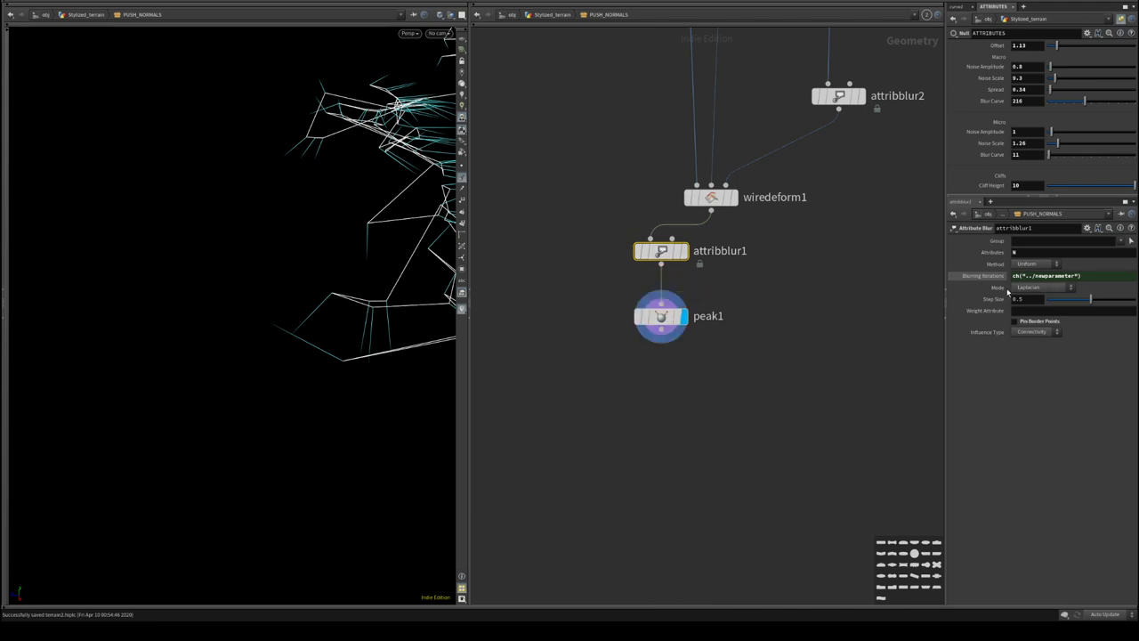
click(561, 15)
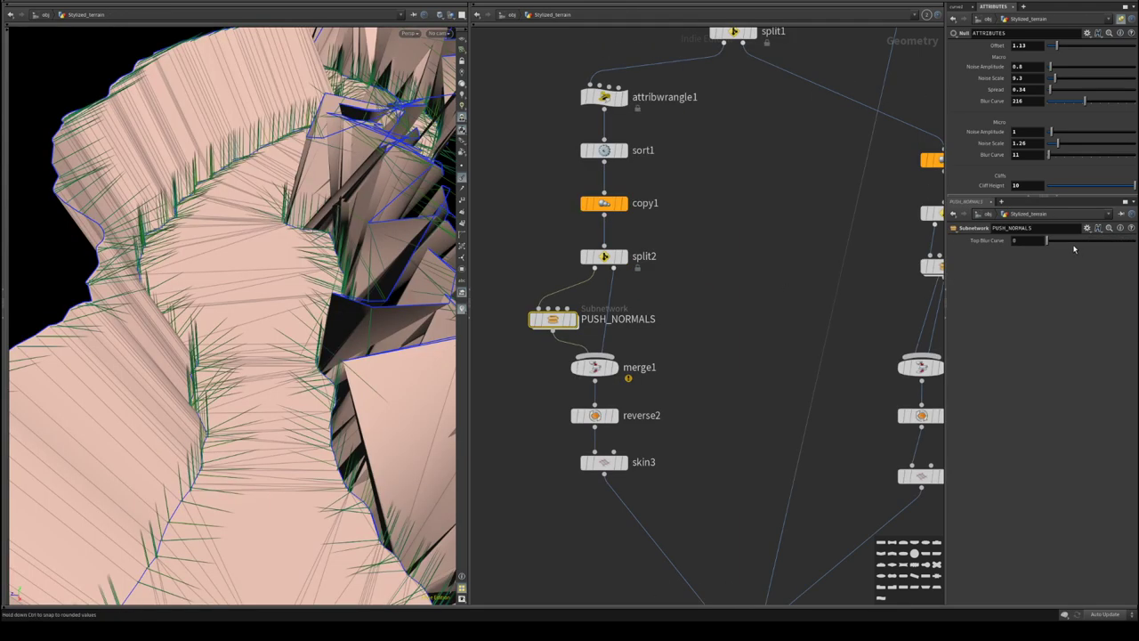
- Set the Top Blur Curve of PUSH_NORMALS to 500, inspect the terrain and hide its point normals
drag(1094, 248, 1135, 237)
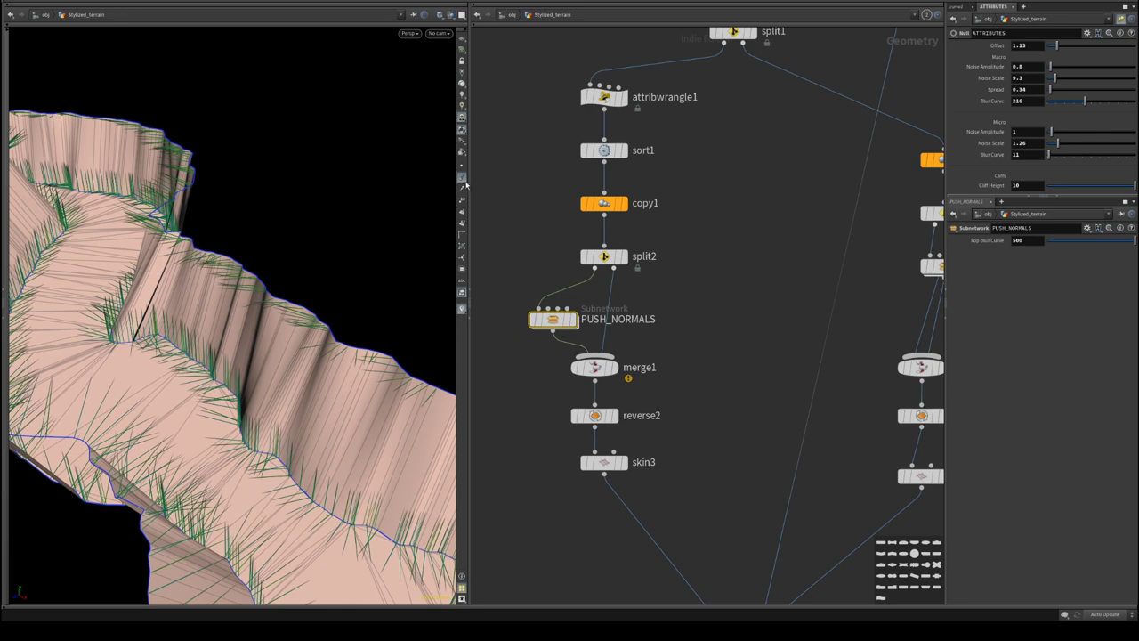
middle_drag(644, 389, 689, 365)
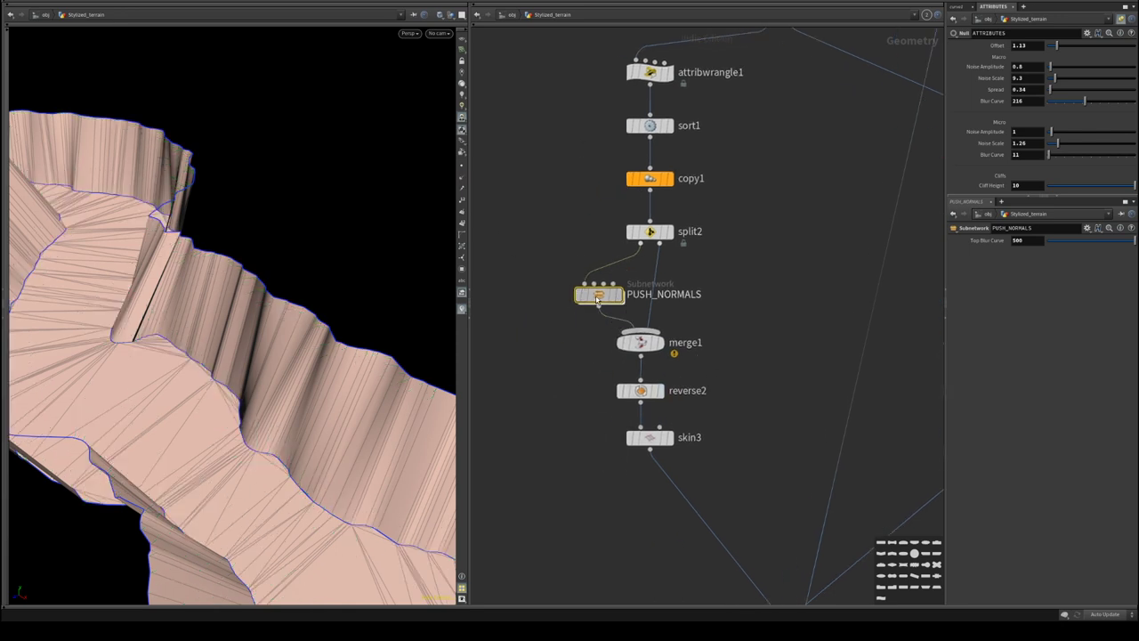
- Enter the PUSH_NORMALS subnetwork and add a Ray node in the free space beside the node chain
double_click(598, 296)
middle_drag(632, 417, 707, 440)
mouse_move(652, 327)
middle_down()
mouse_move(631, 433)
mouse_move(646, 459)
middle_up()
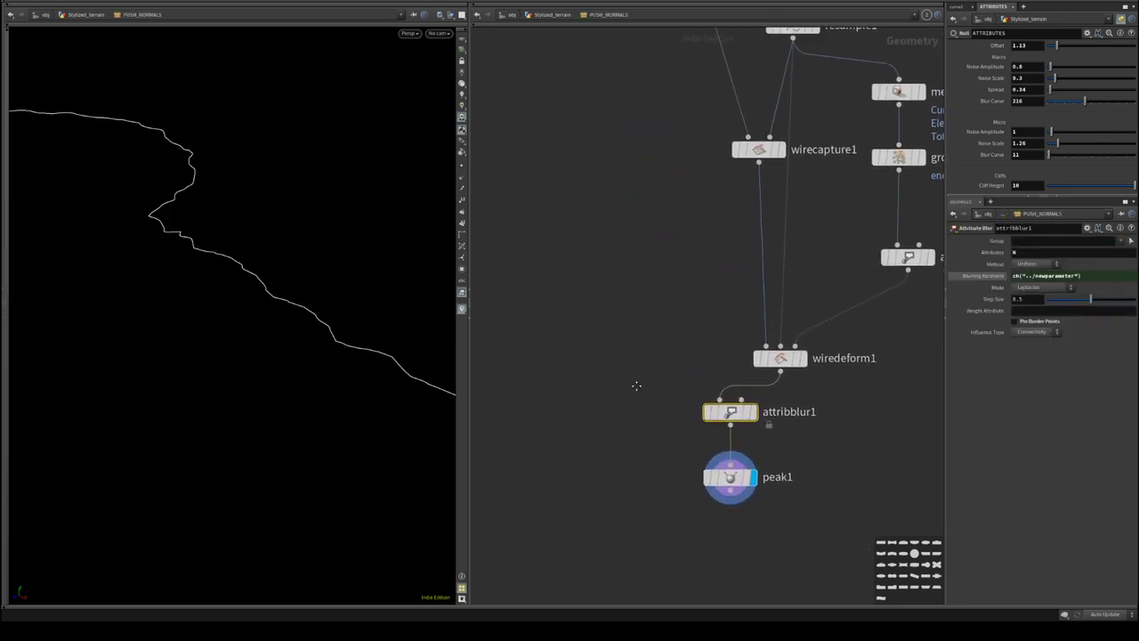
middle_drag(582, 272, 694, 418)
key(Tab)
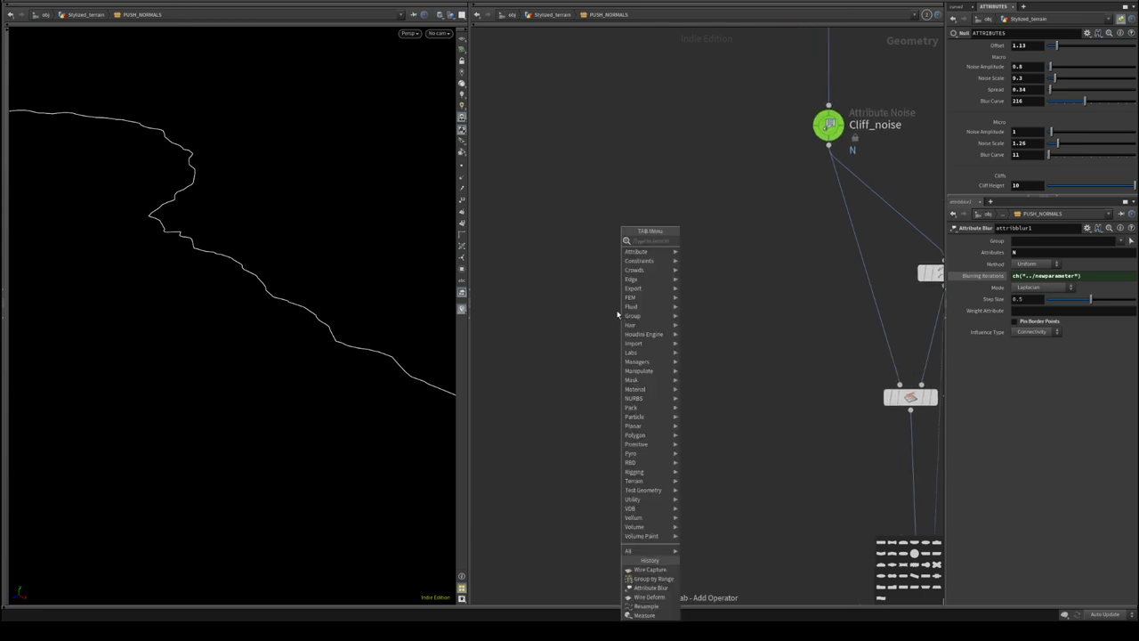
text(ray)
click(694, 244)
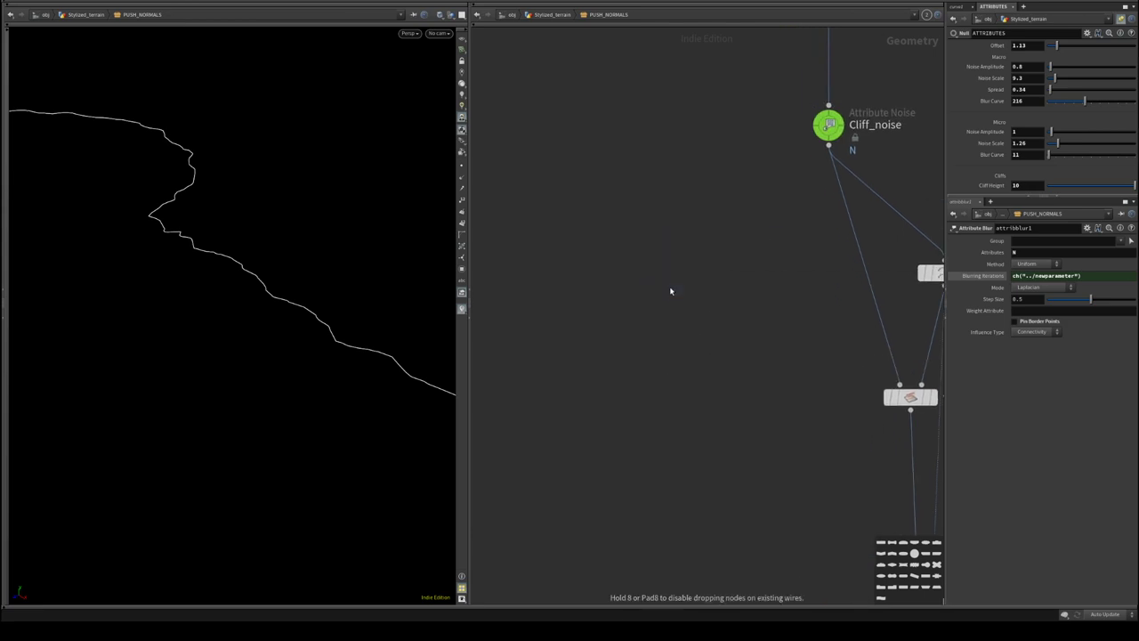
click(671, 290)
- Display the resample1 and attribblur2 curves in turn, and connect attribblur2 to the second input of ray1
middle_drag(696, 423, 610, 423)
scroll(635, 433, down, 3)
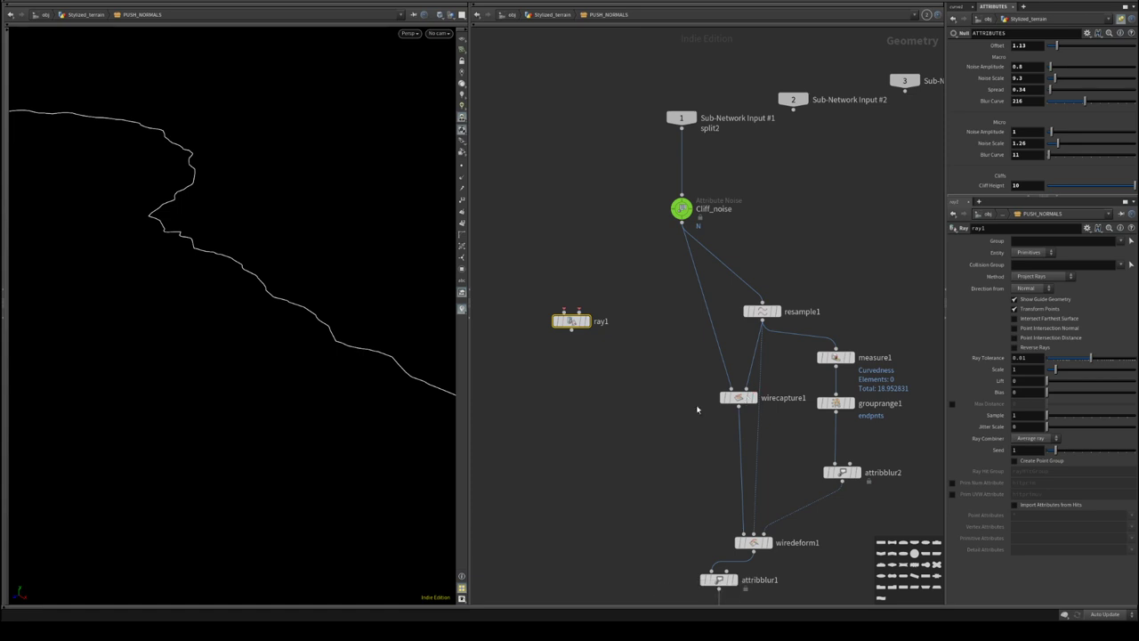
middle_drag(632, 377, 666, 350)
click(810, 286)
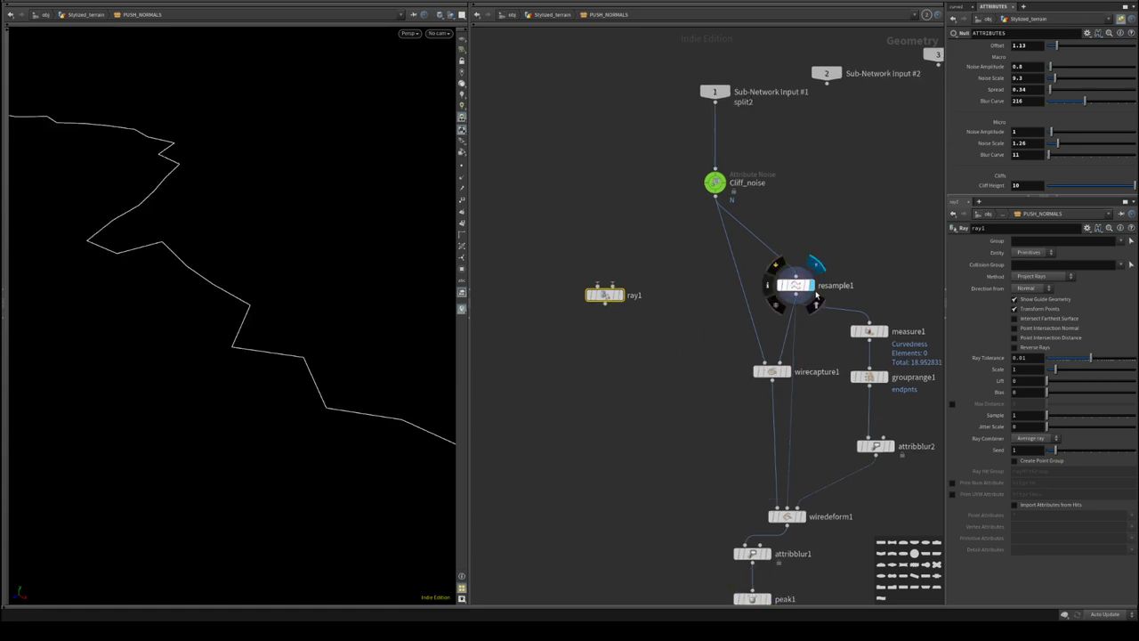
scroll(605, 375, up, 2)
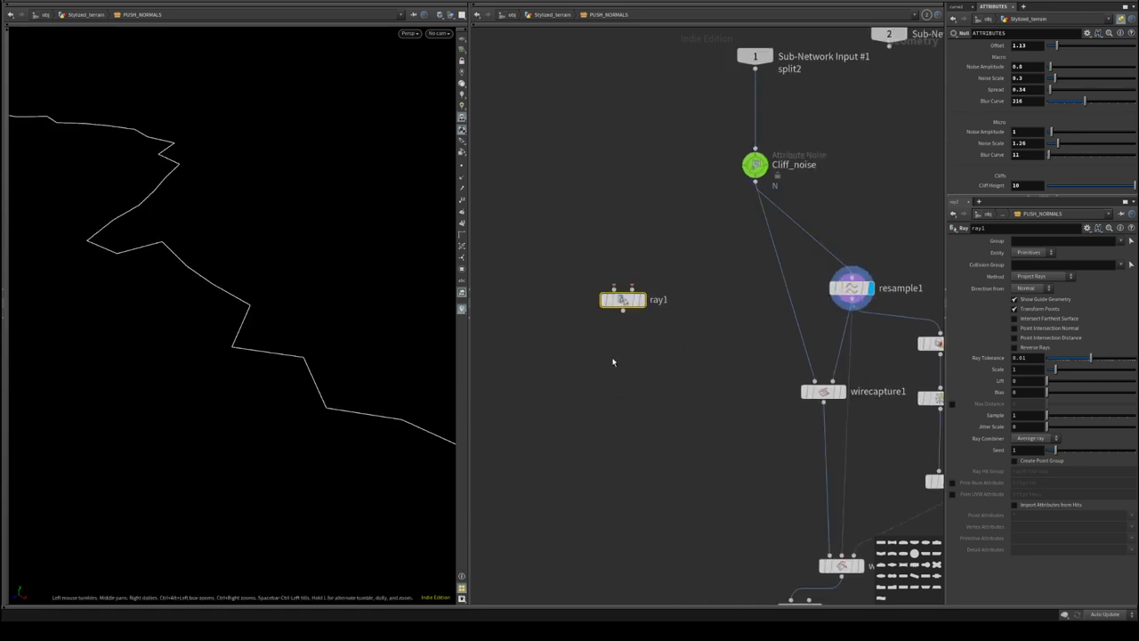
drag(614, 298, 655, 393)
middle_drag(807, 352, 682, 229)
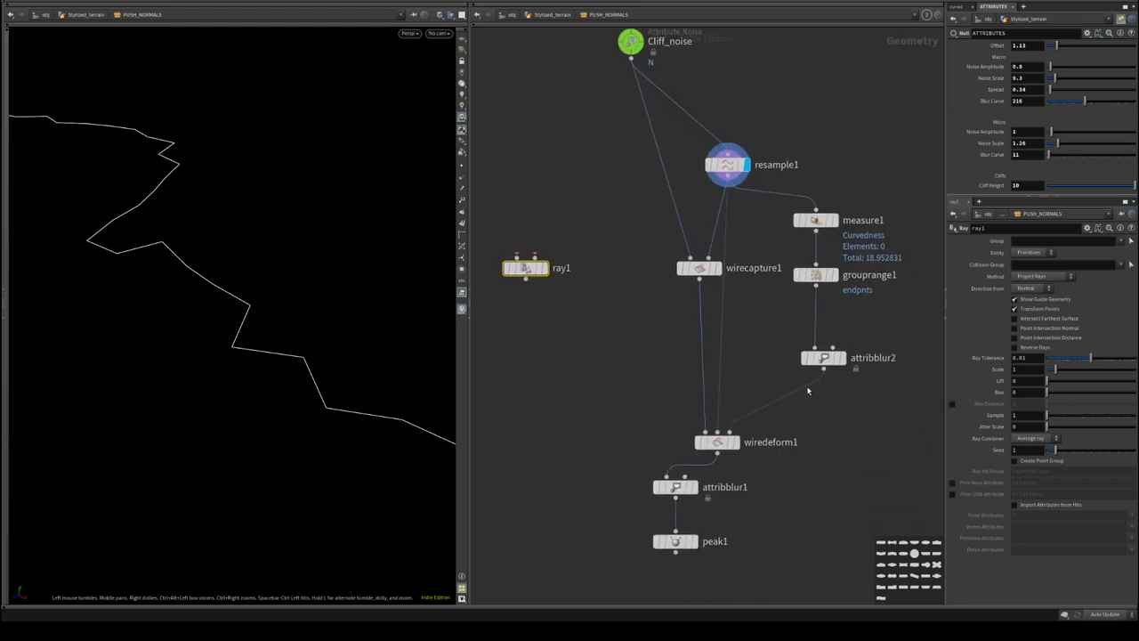
click(843, 329)
drag(829, 374, 529, 356)
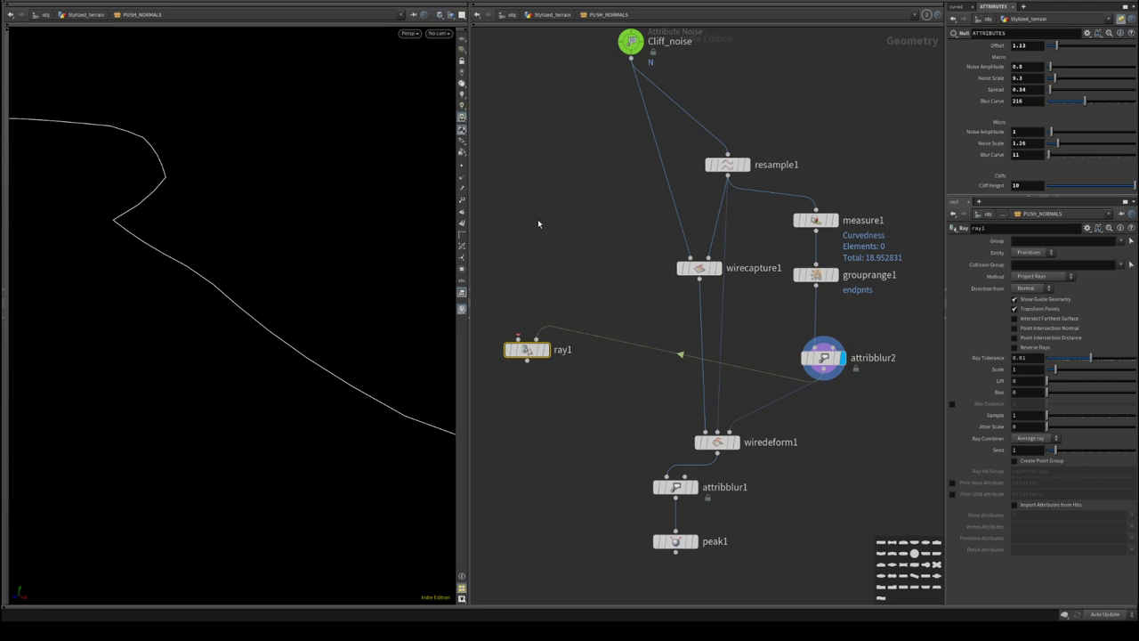
- Connect Cliff_noise to the first input of ray1 and display the ray1 result
middle_drag(537, 219, 569, 286)
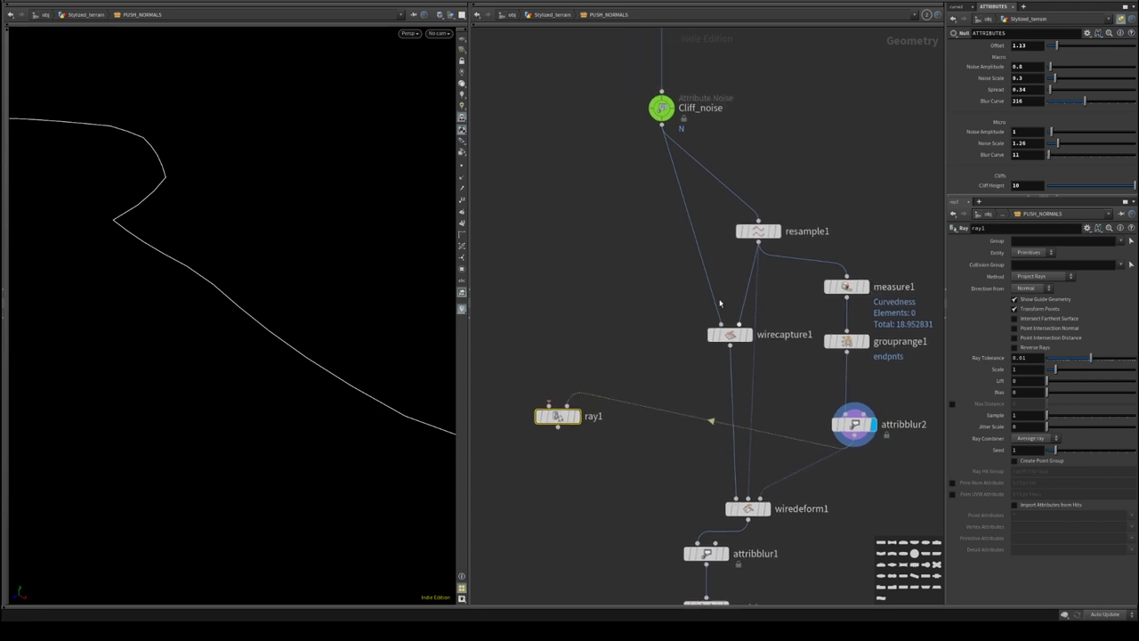
click(661, 126)
click(549, 406)
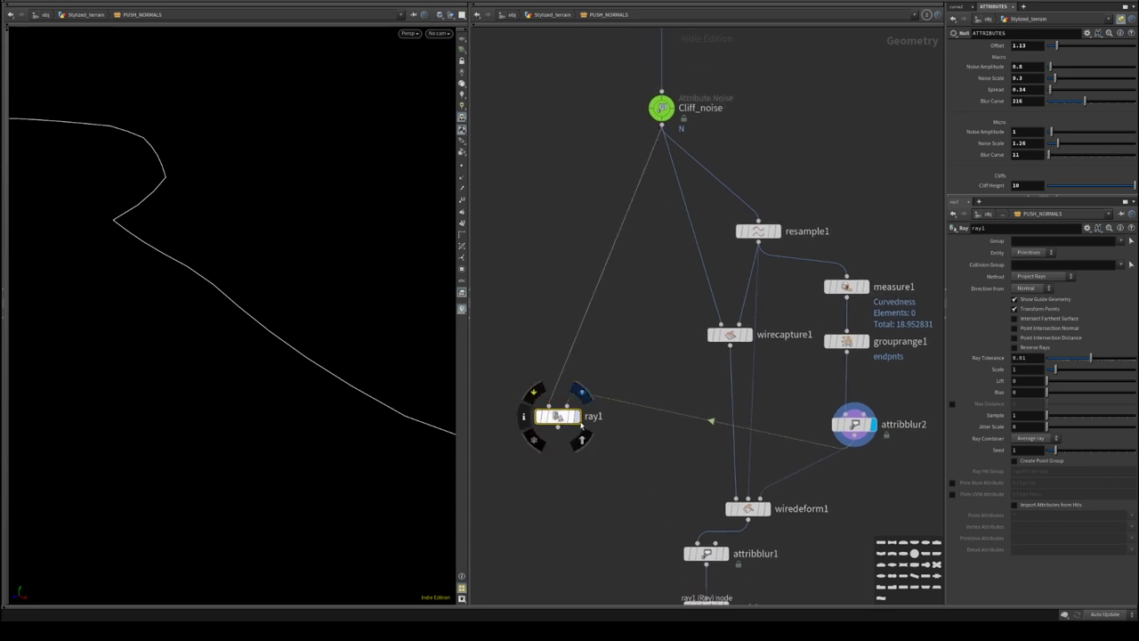
click(582, 392)
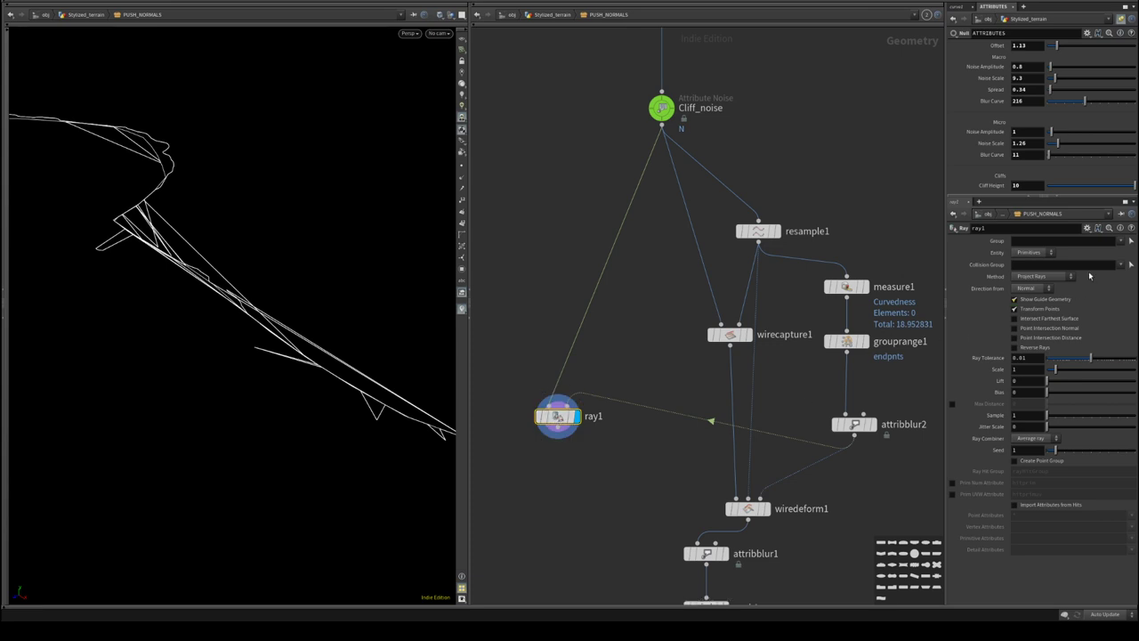
- Set the ray1 method to Minimum Distance and turn off Show Guide Geometry
click(1059, 279)
click(1034, 278)
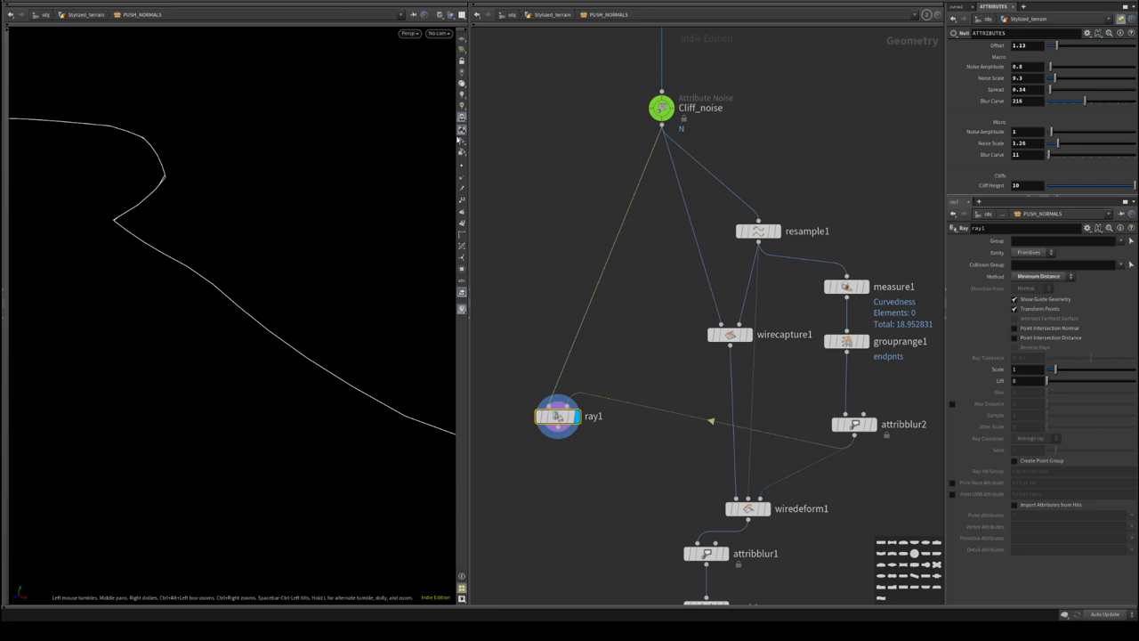
click(1014, 301)
mouse_move(1048, 381)
mouse_down()
mouse_move(1054, 391)
mouse_move(1040, 392)
mouse_up()
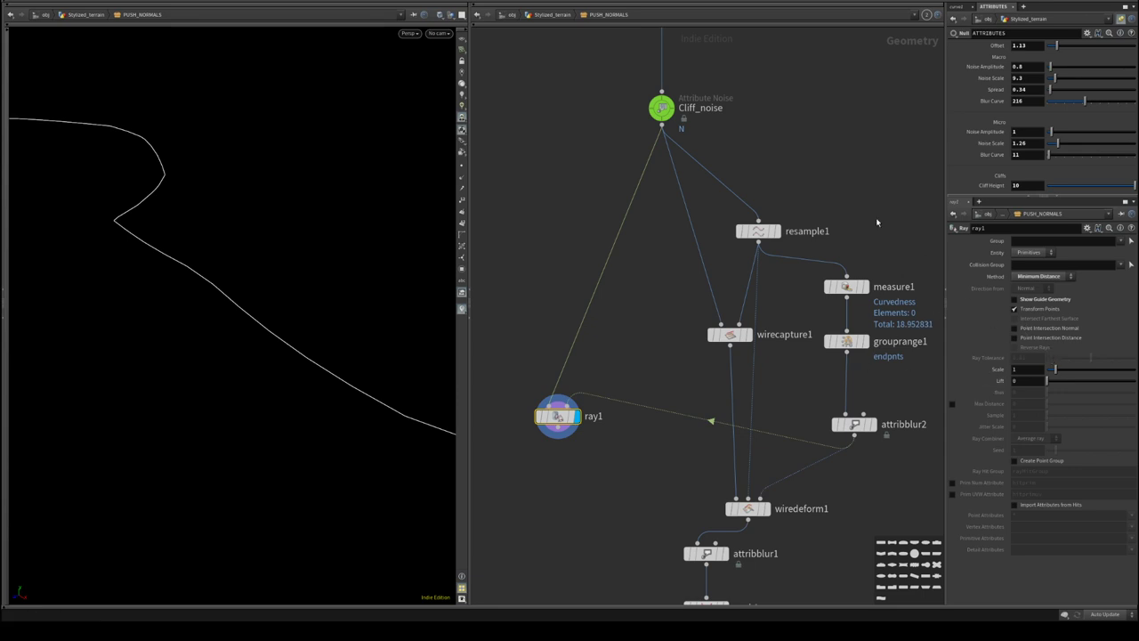
- Show the point normals, try Point Intersection Normal on ray1, switch it off again and inspect the projected curve's normals
click(1048, 327)
click(461, 178)
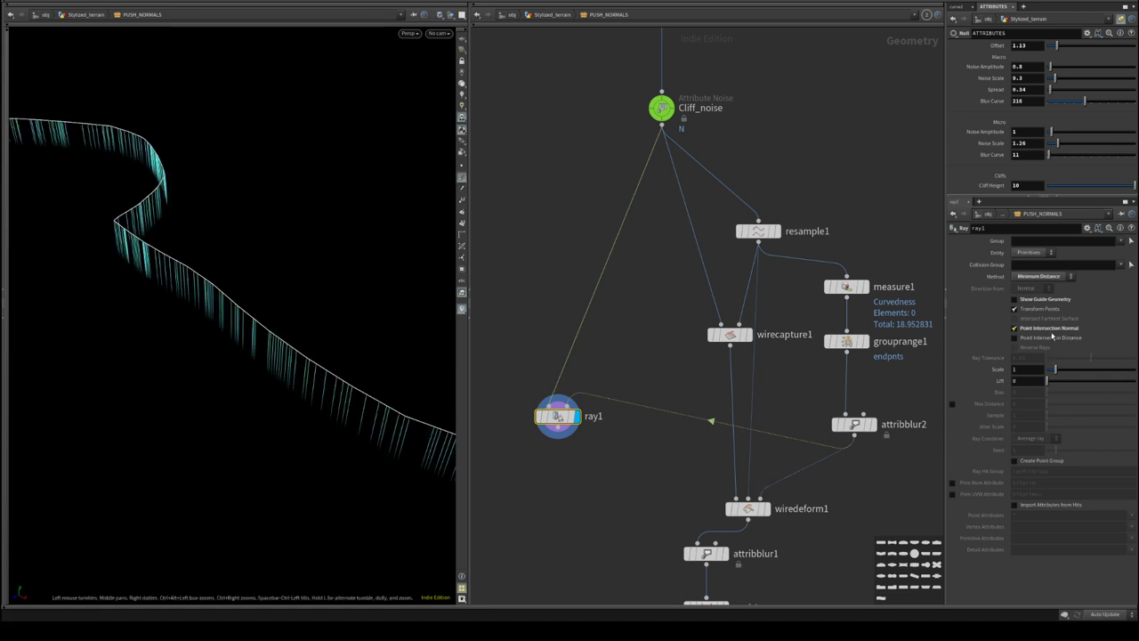
click(1050, 329)
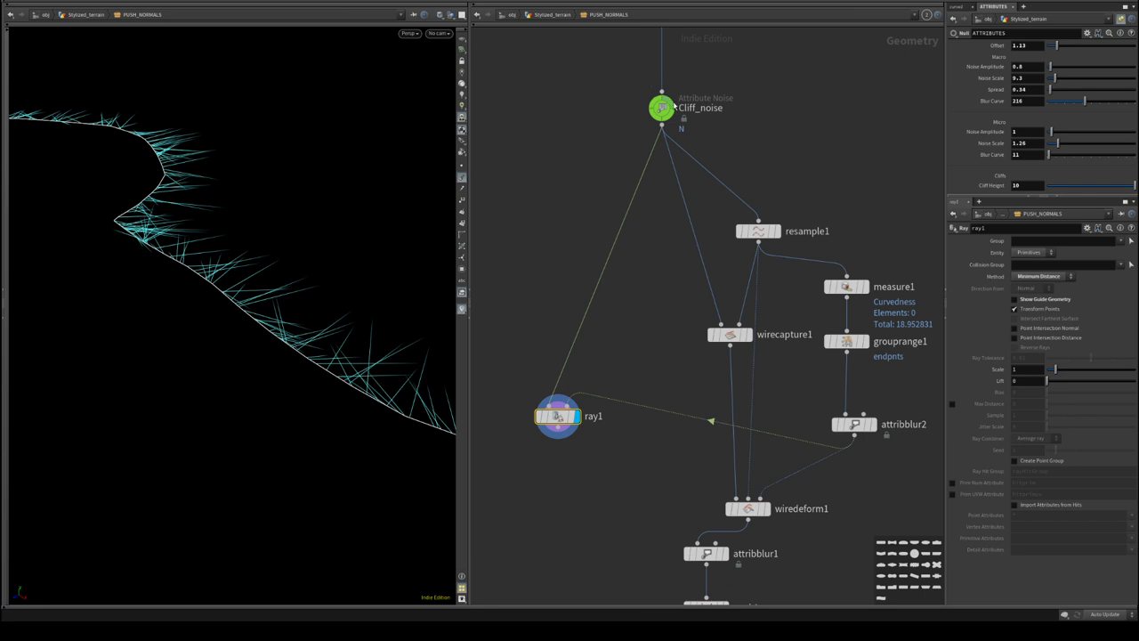
drag(165, 246, 168, 344)
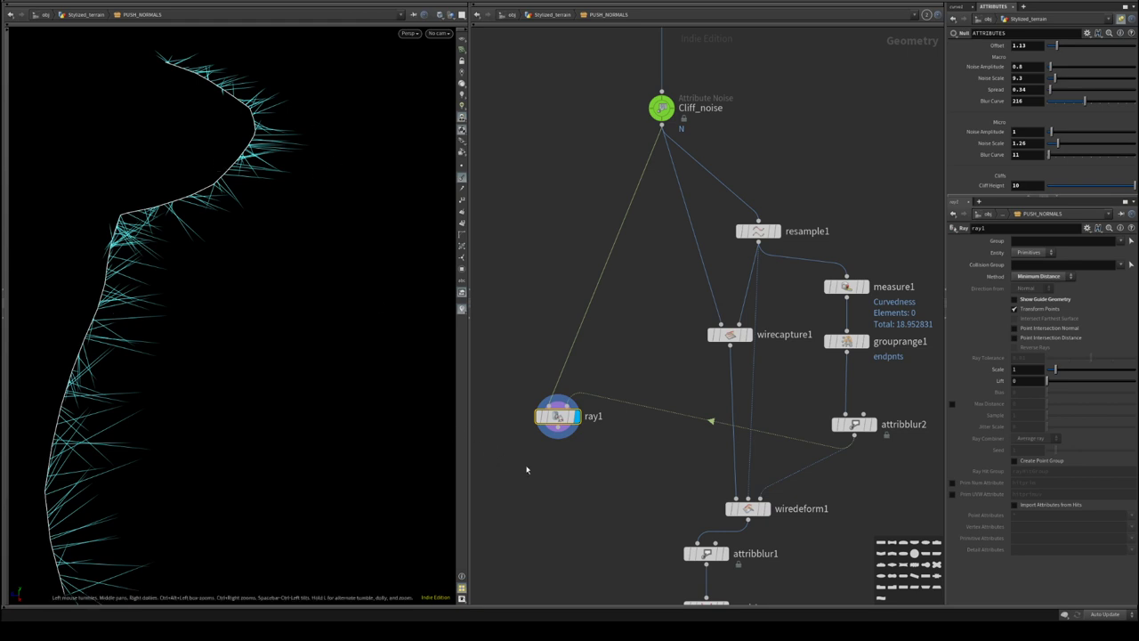
drag(203, 383, 145, 361)
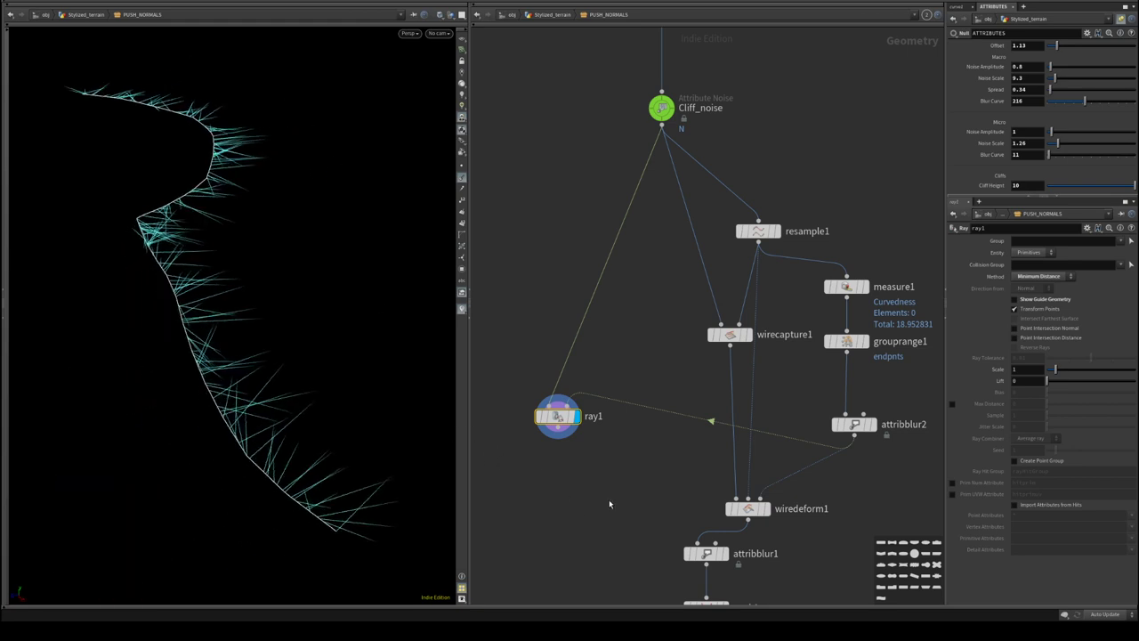
middle_drag(610, 504, 654, 433)
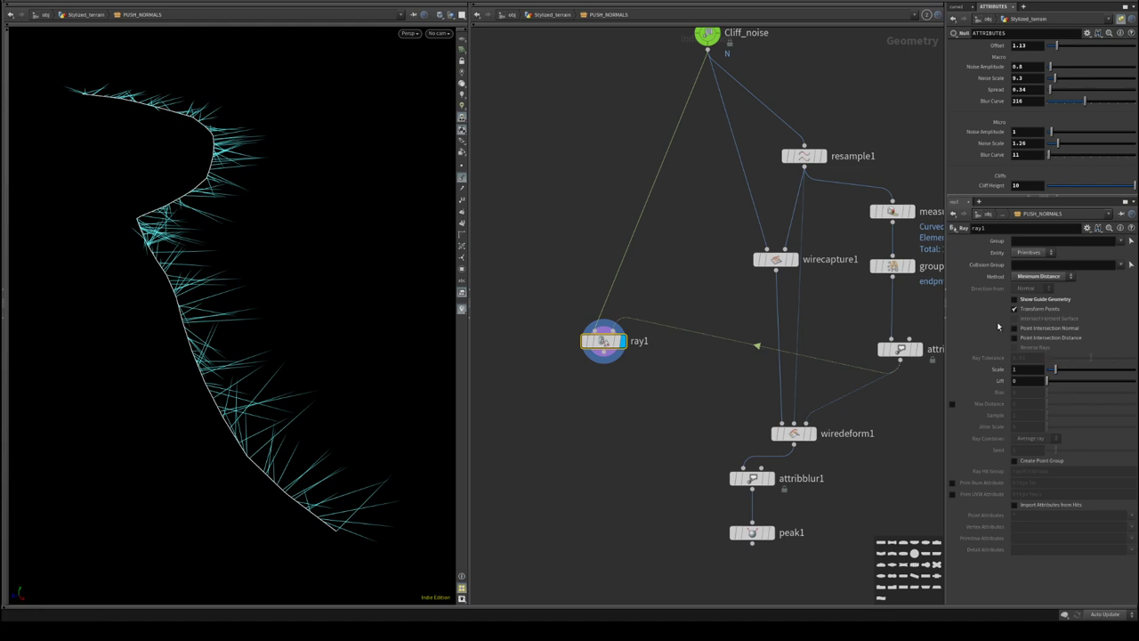
middle_drag(605, 341, 632, 310)
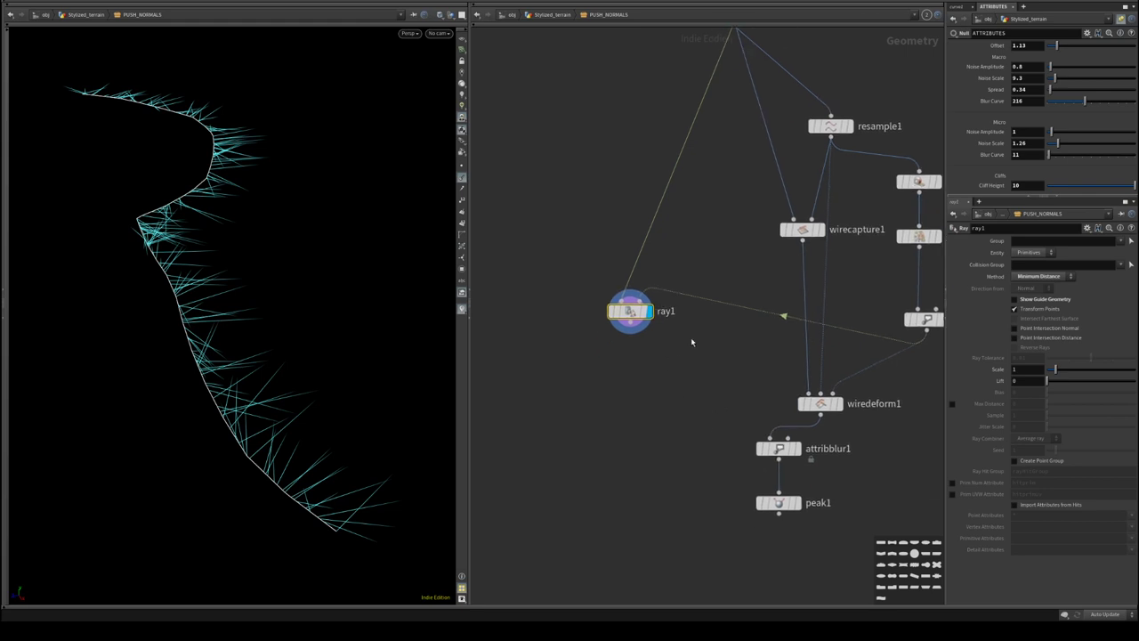
middle_drag(691, 337, 611, 380)
- Delete the ray1 node and display peak1 as the subnetwork's result
key(Delete)
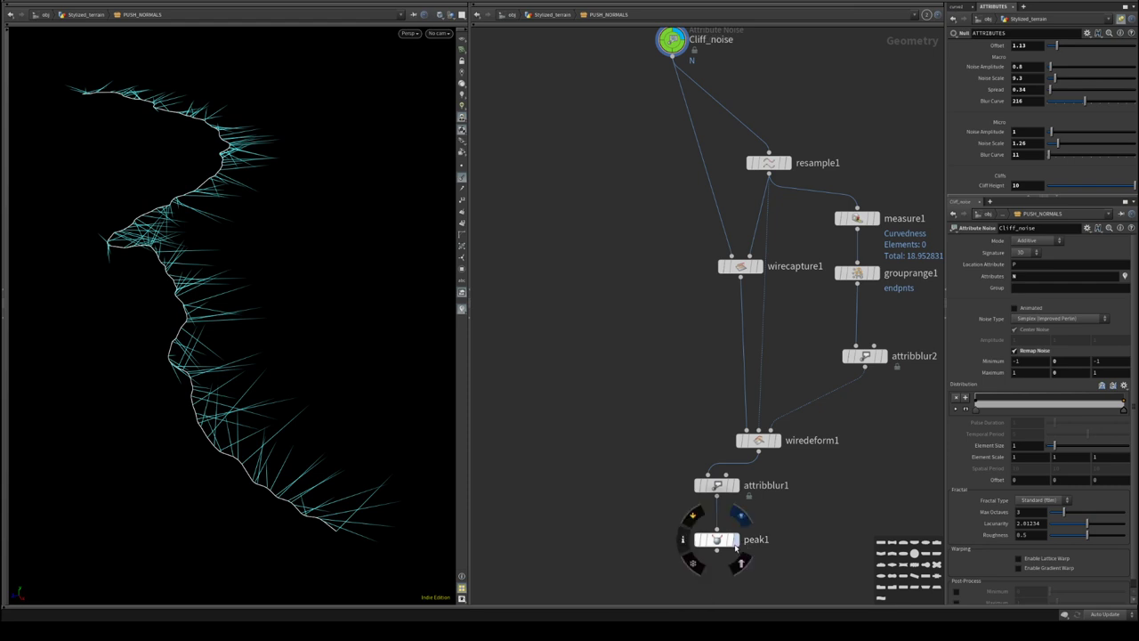
click(735, 548)
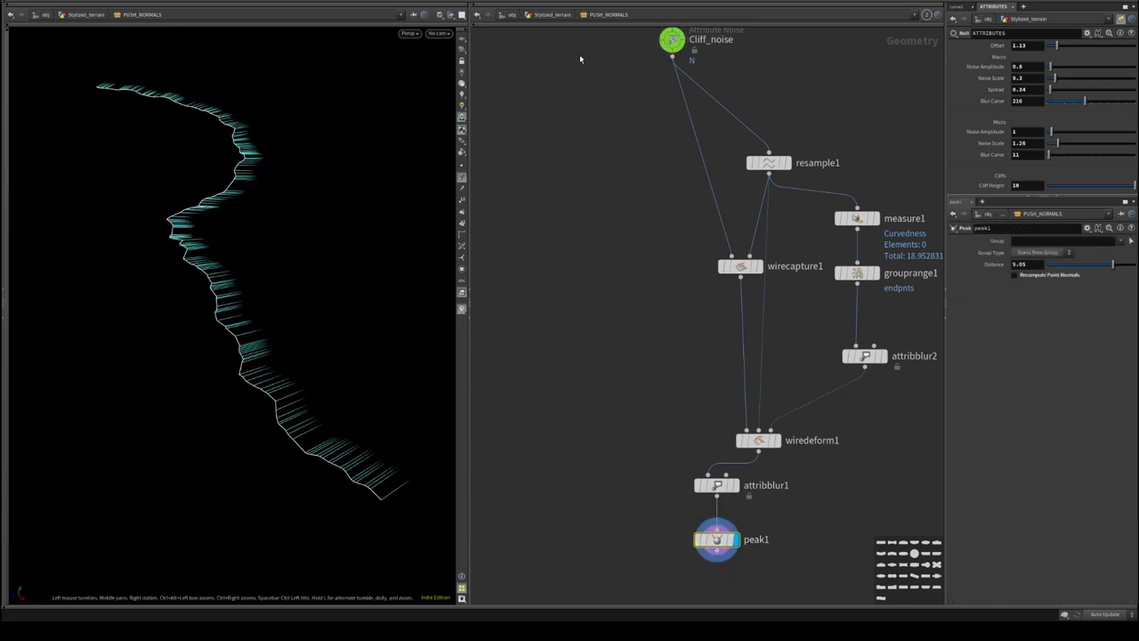
- Return to the Stylized_terrain network, hide the point normals and widen the 3D viewport
click(547, 14)
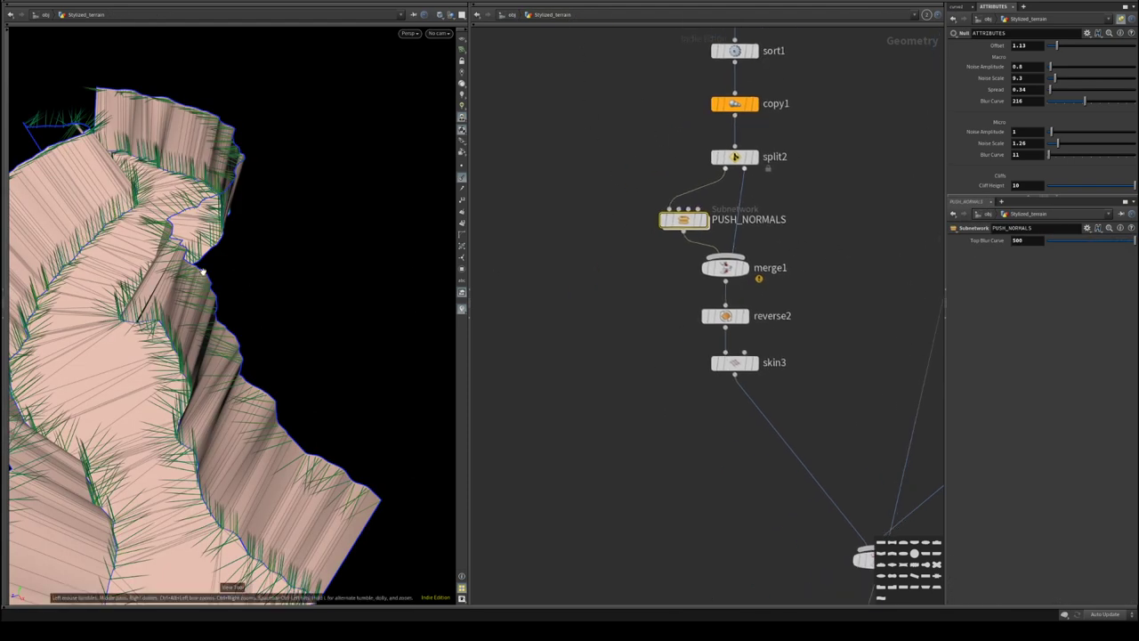
drag(203, 272, 335, 297)
drag(465, 182, 646, 184)
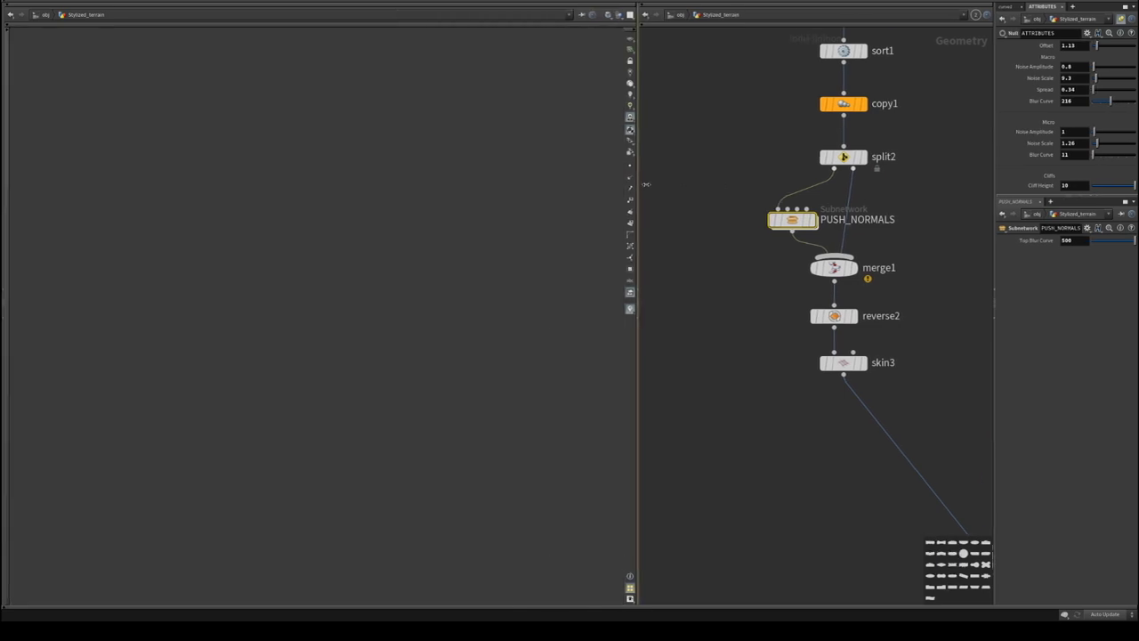
drag(430, 264, 282, 253)
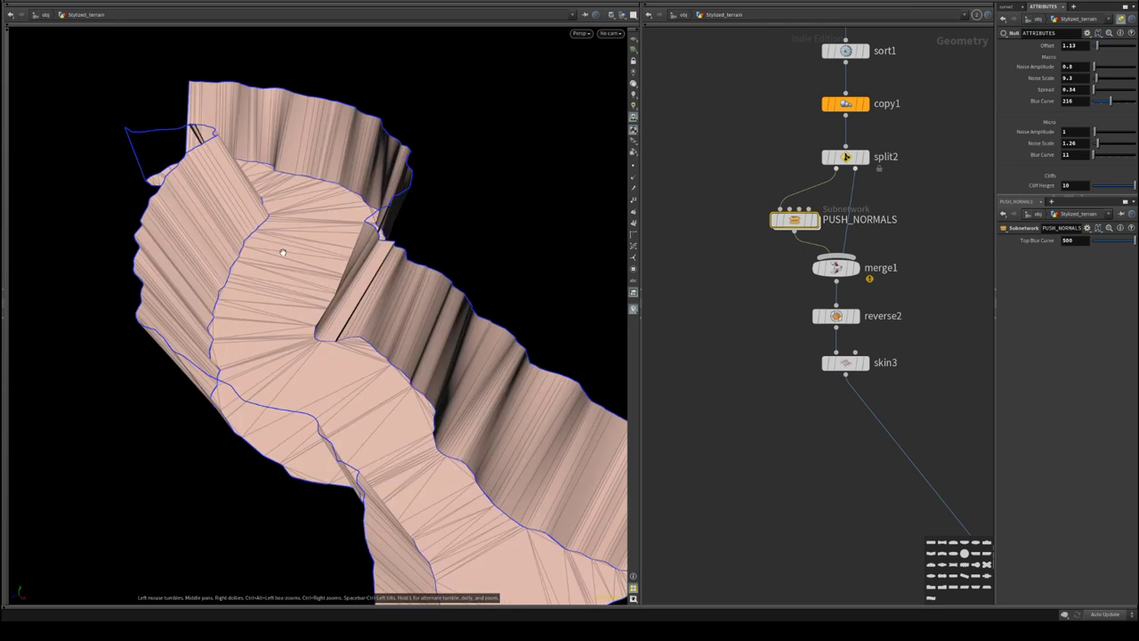
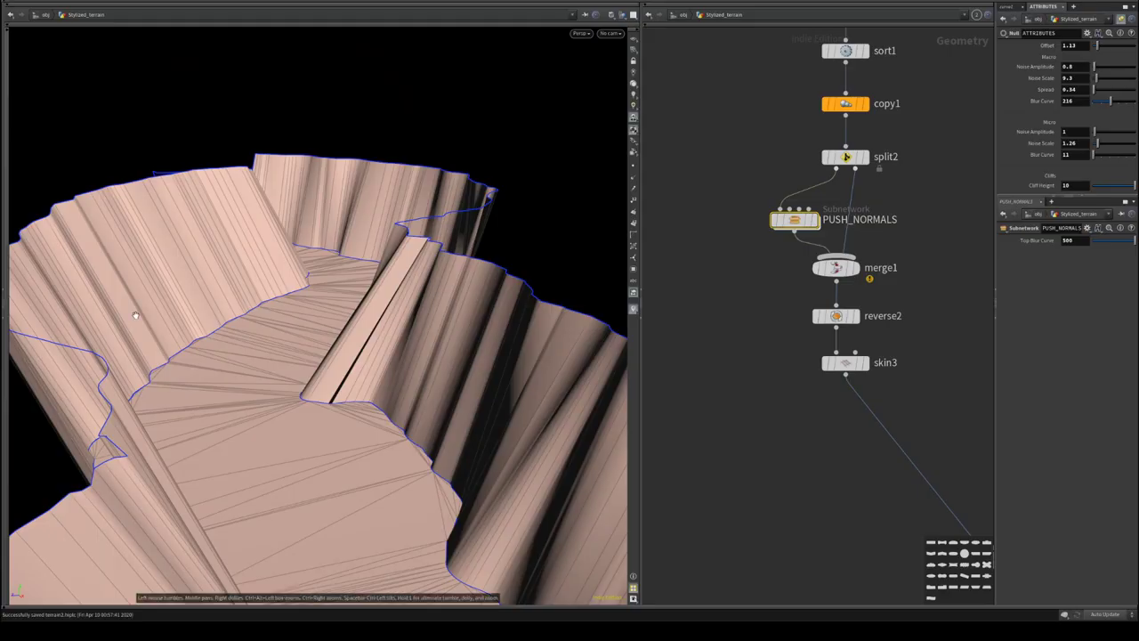
- Examine the cliff wall around the sharp bend from several angles, along with the upstream nodes of the terrain network
drag(330, 219, 188, 304)
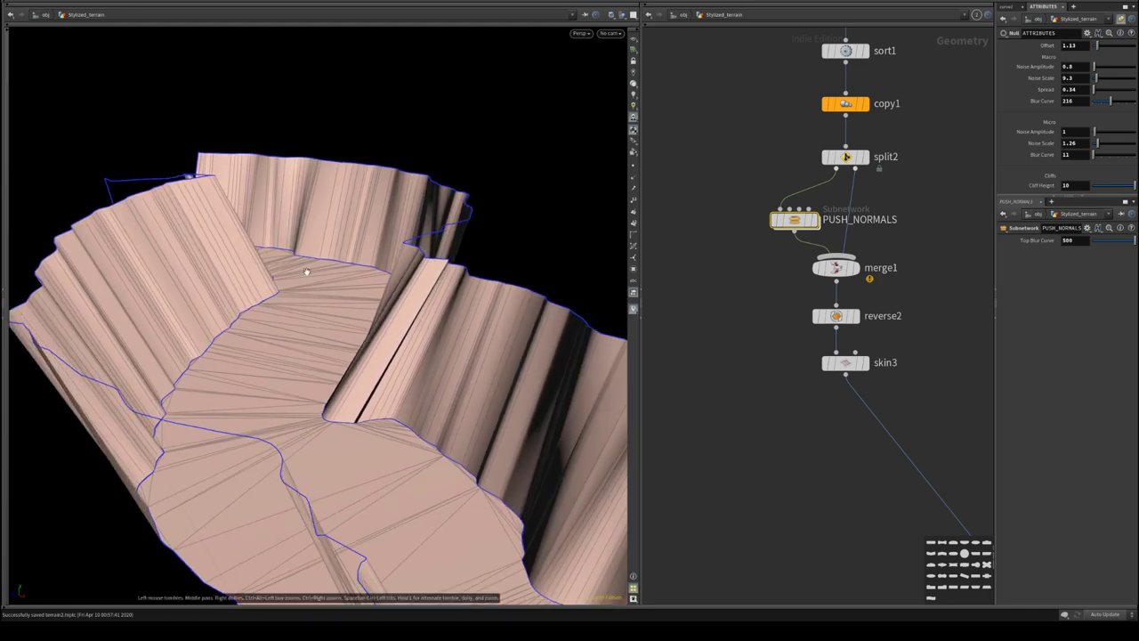
middle_drag(305, 272, 274, 271)
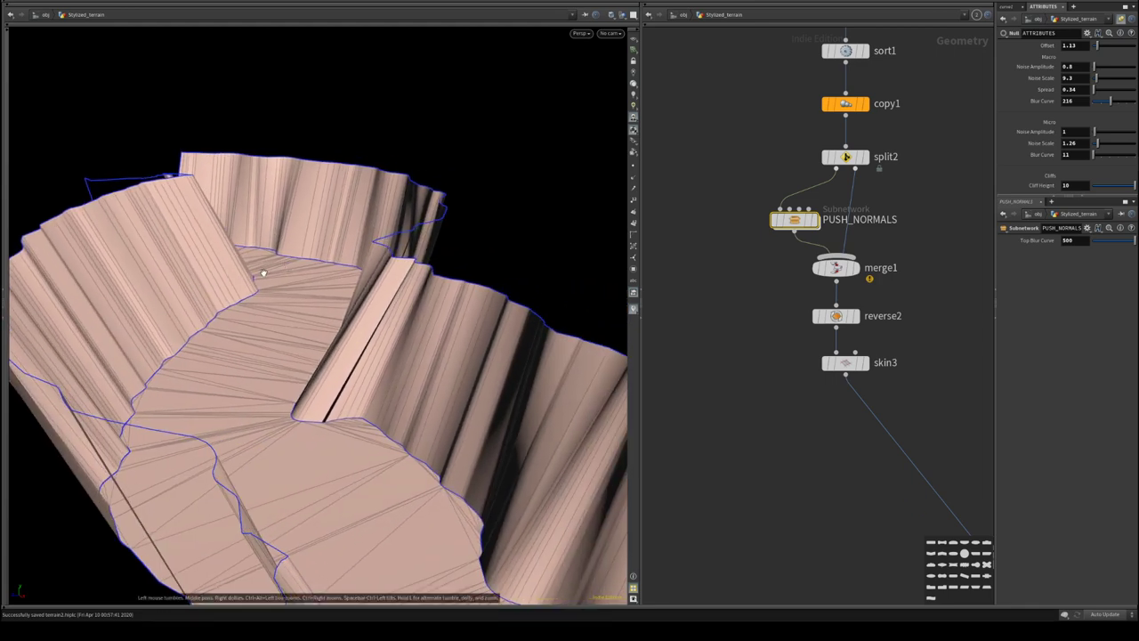
drag(350, 302, 317, 307)
middle_drag(362, 321, 346, 308)
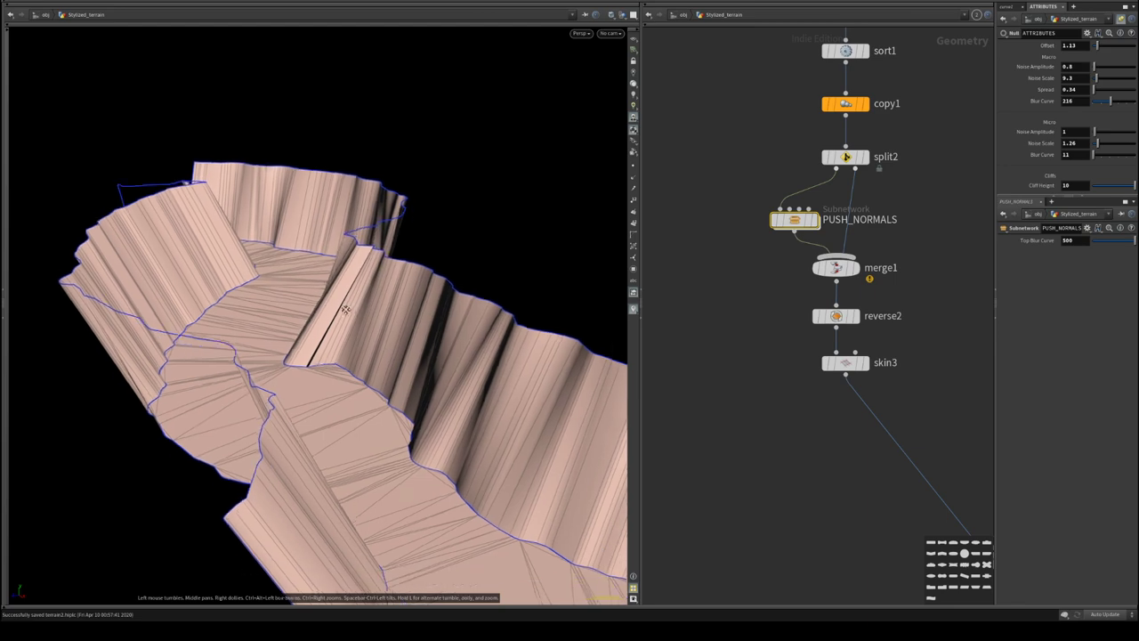
drag(346, 308, 344, 325)
right_drag(338, 322, 392, 323)
drag(391, 323, 354, 333)
scroll(395, 386, up, 5)
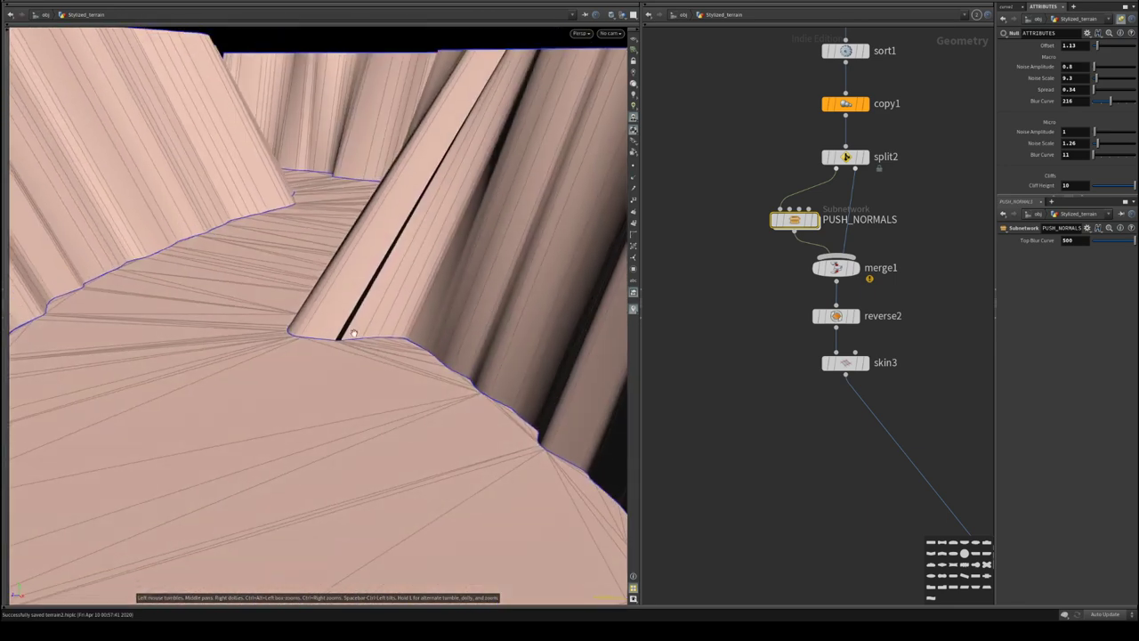
middle_drag(763, 64, 745, 259)
scroll(745, 259, down, 3)
middle_drag(765, 180, 765, 269)
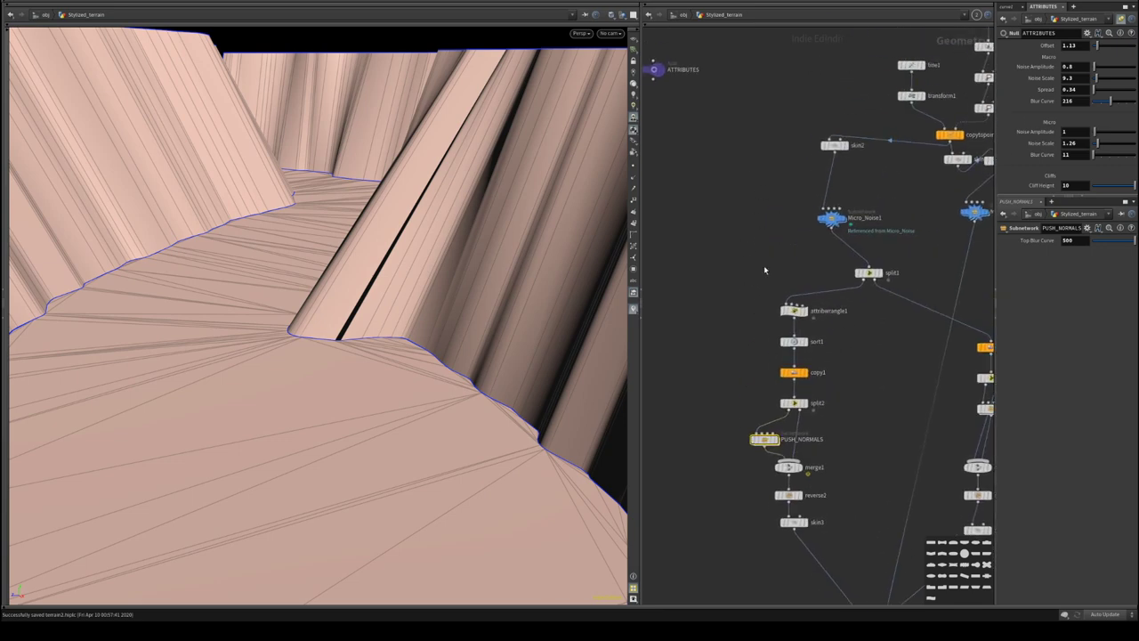
right_drag(492, 196, 373, 202)
drag(374, 201, 356, 238)
scroll(736, 285, down, 3)
scroll(843, 320, up, 3)
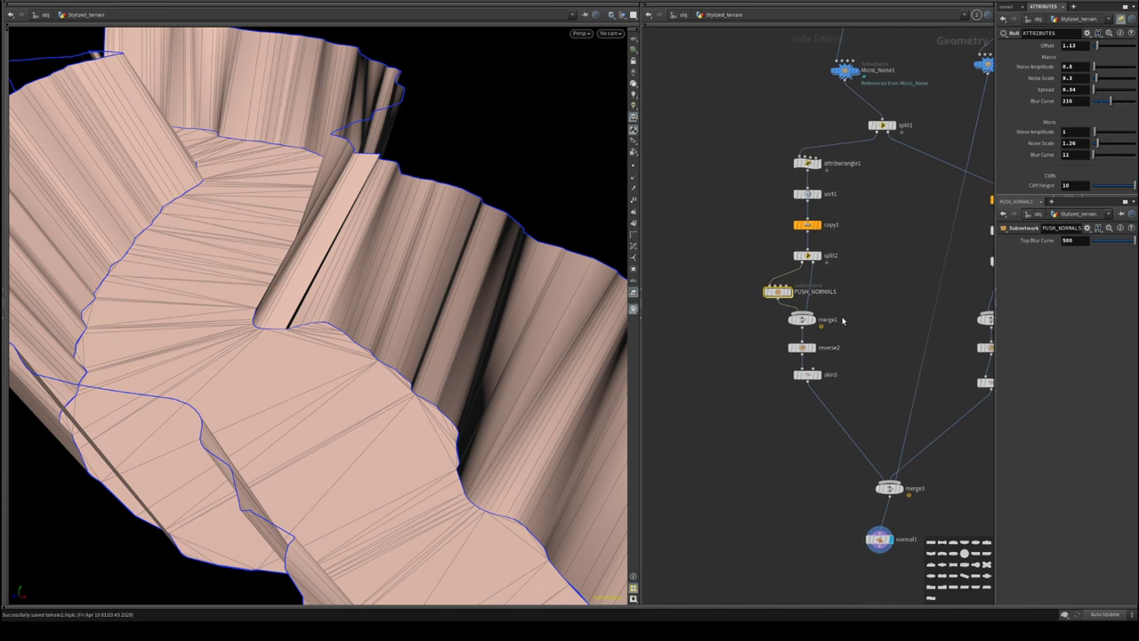
- Inspect copy1's parameters, make more room for the ATTRIBUTES parameters and lower Cliff Height to 7.1
mouse_move(781, 297)
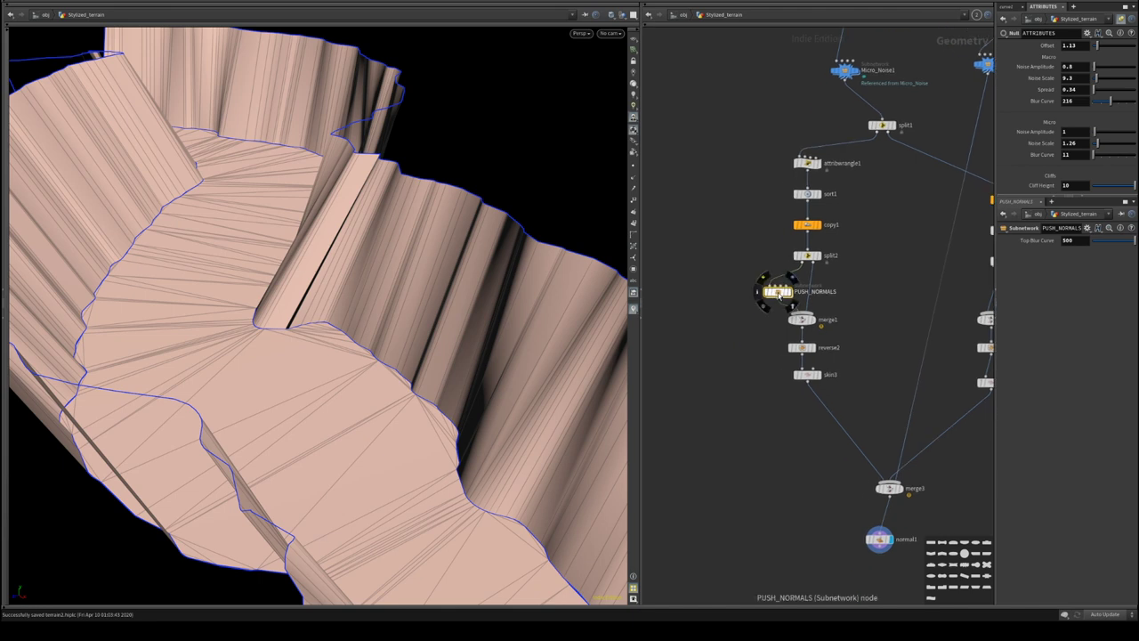
click(807, 224)
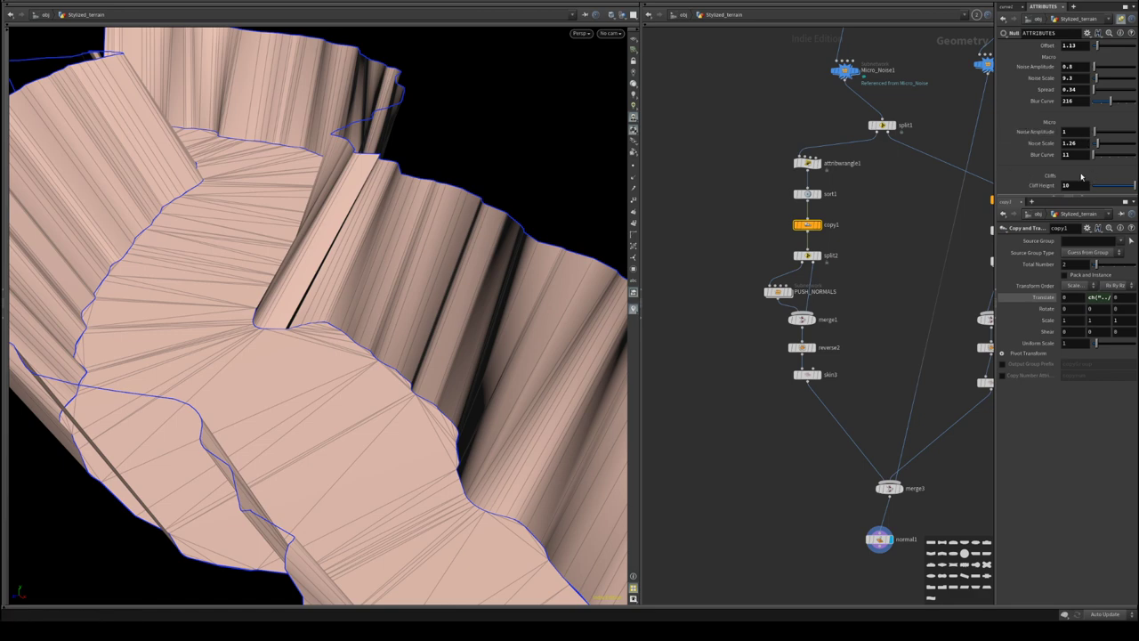
drag(1064, 202, 1064, 258)
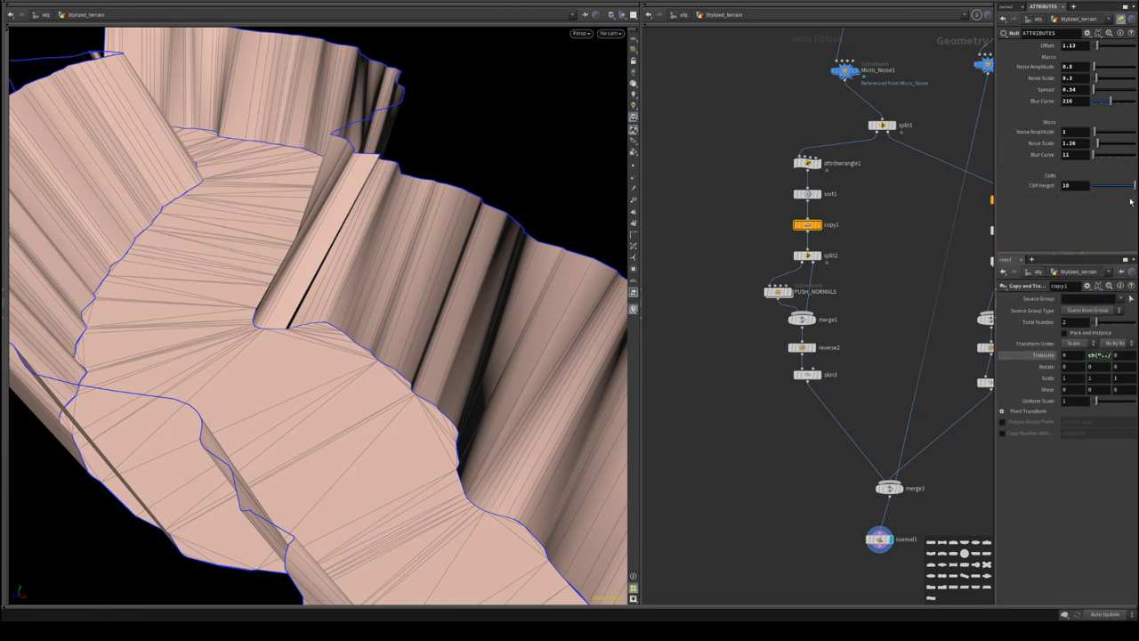
drag(1134, 185, 1117, 194)
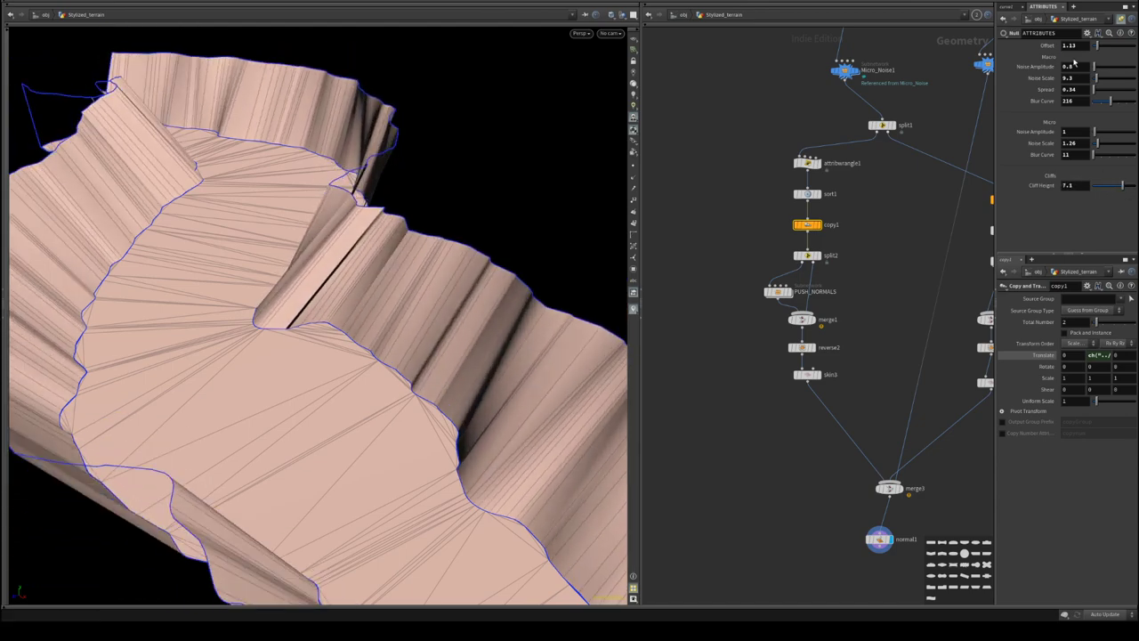
- Try Offset values of 0 and 4.1 in ATTRIBUTES and settle on 1.6
drag(1101, 48, 1091, 69)
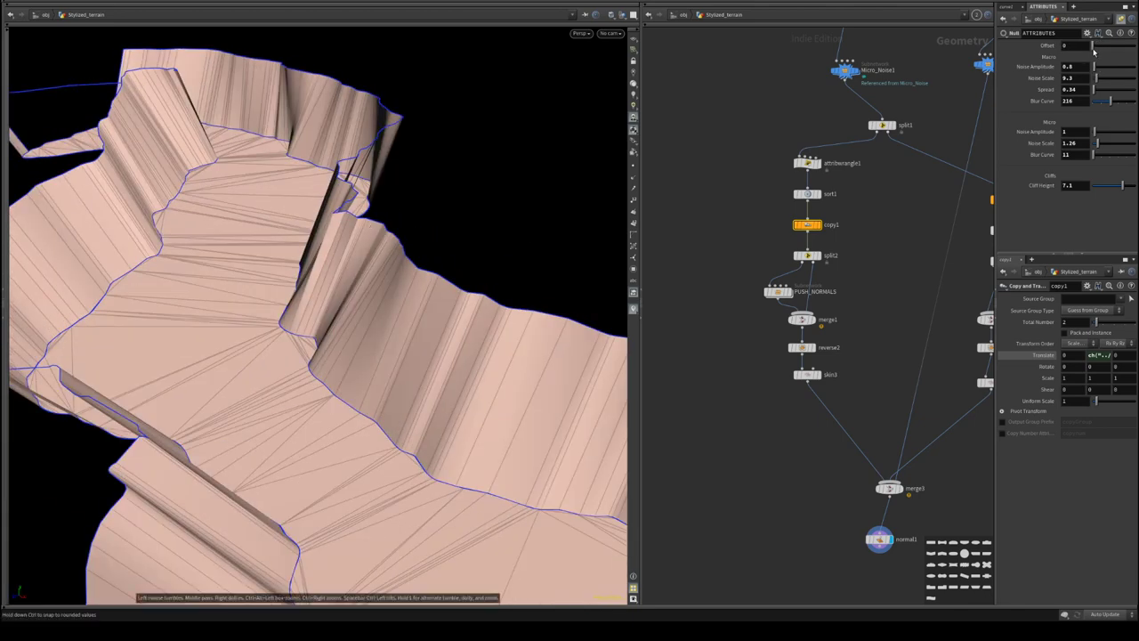
drag(1094, 51, 1110, 51)
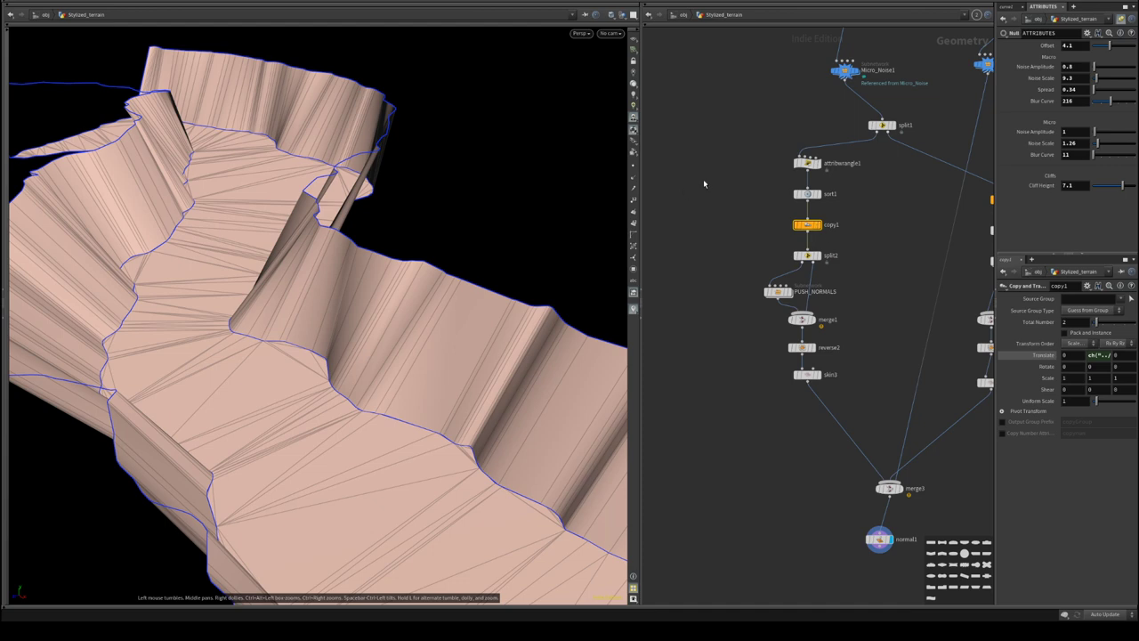
drag(1110, 52, 1099, 57)
- Select the upstream resample2 node and switch the 3D view to wireframe
middle_drag(780, 130, 746, 272)
middle_drag(821, 64, 796, 211)
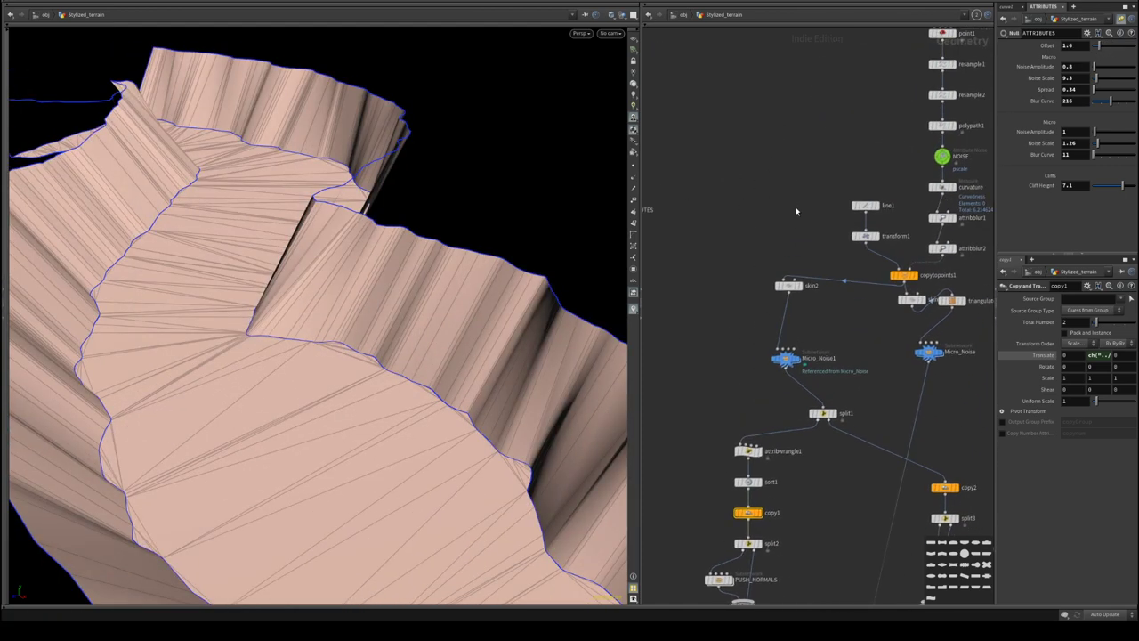
middle_drag(963, 115, 841, 248)
scroll(870, 238, up, 4)
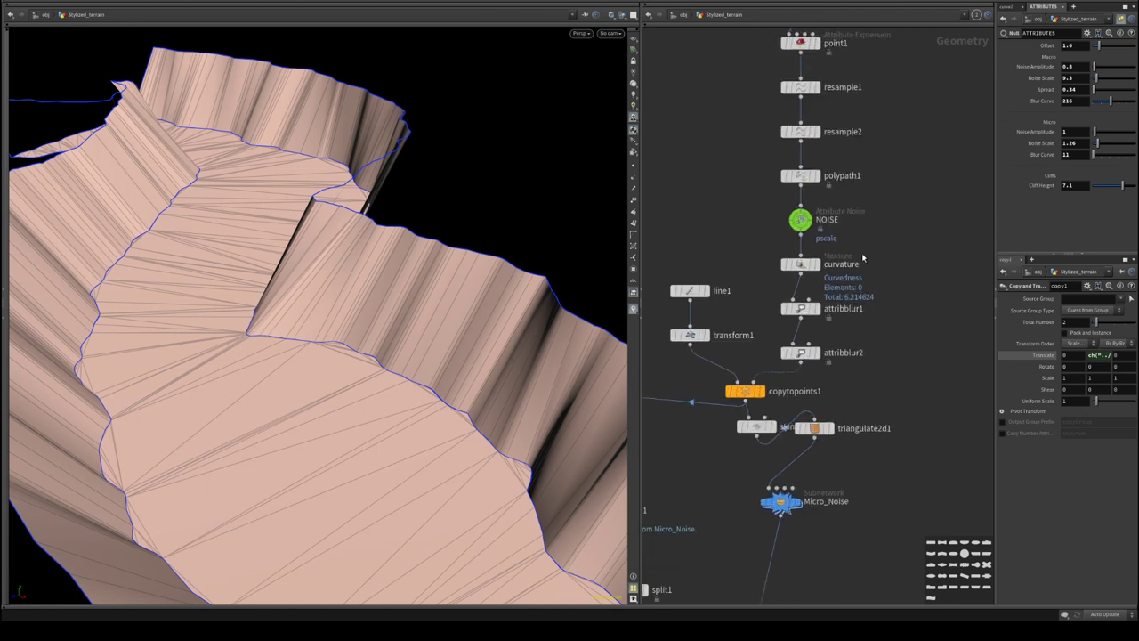
mouse_move(812, 312)
middle_drag(877, 169, 893, 263)
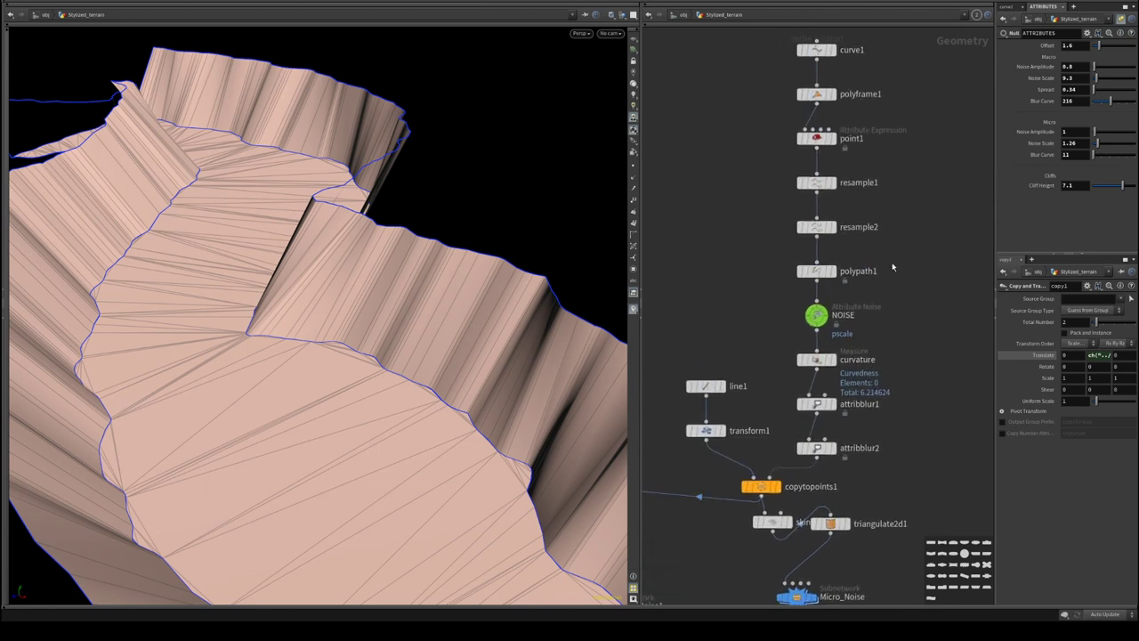
click(821, 229)
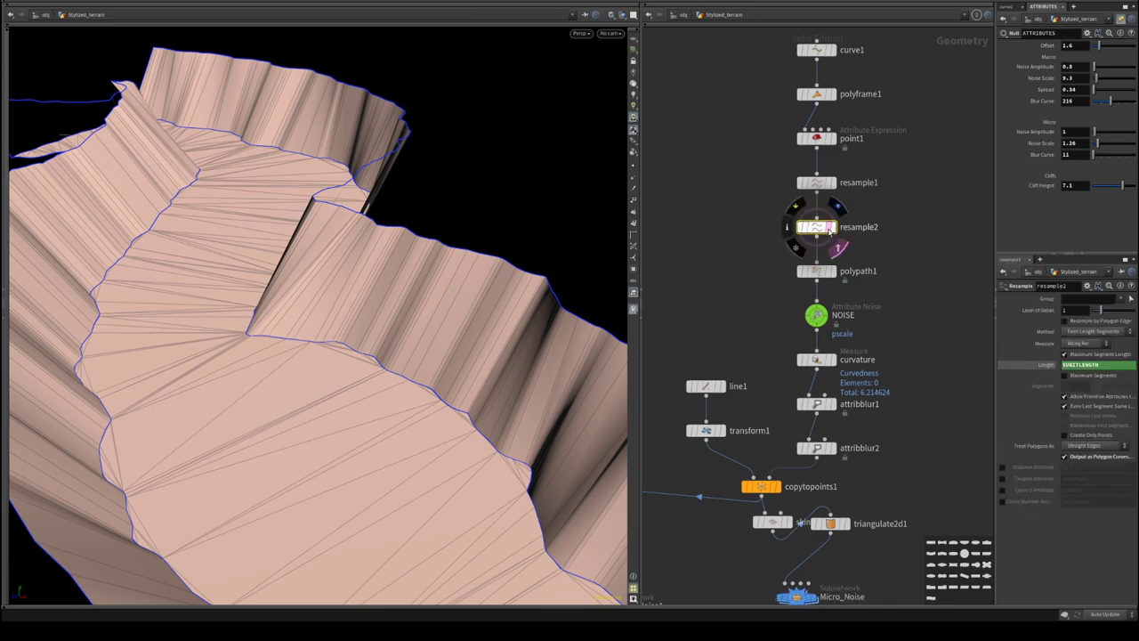
key(w)
scroll(336, 315, up, 5)
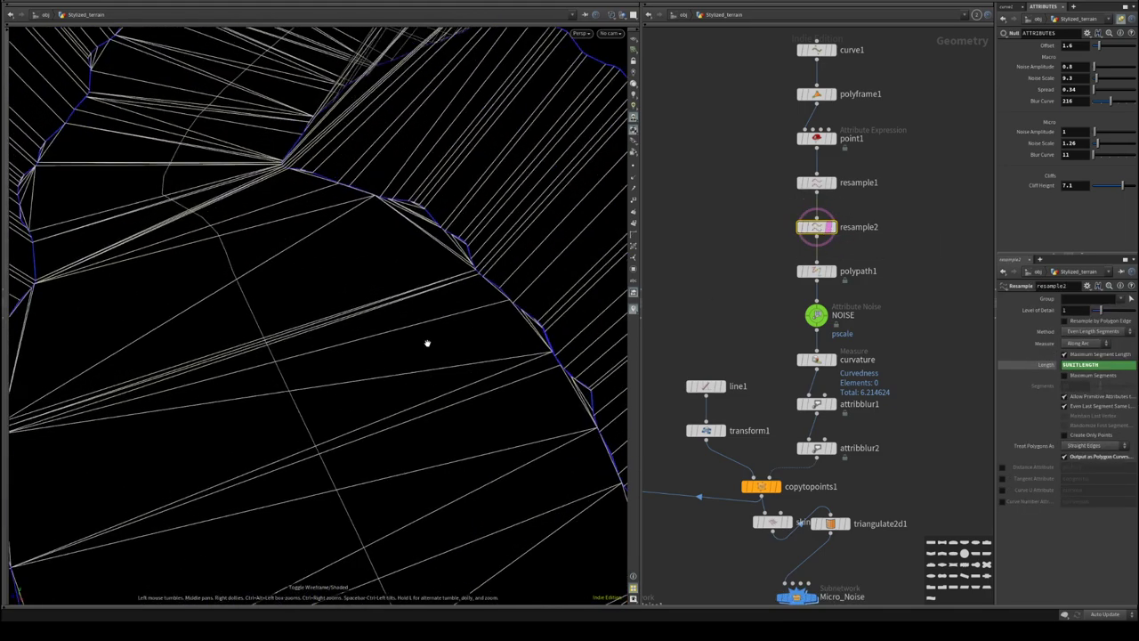
- Display the resample2 node's curve and show its points
click(633, 166)
click(633, 166)
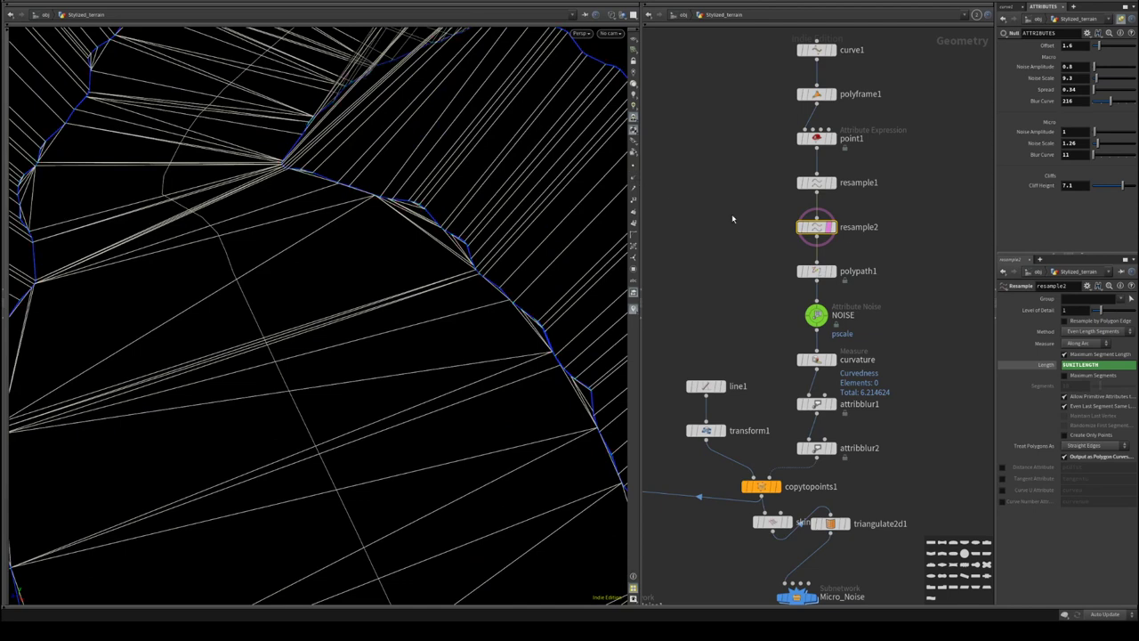
click(831, 227)
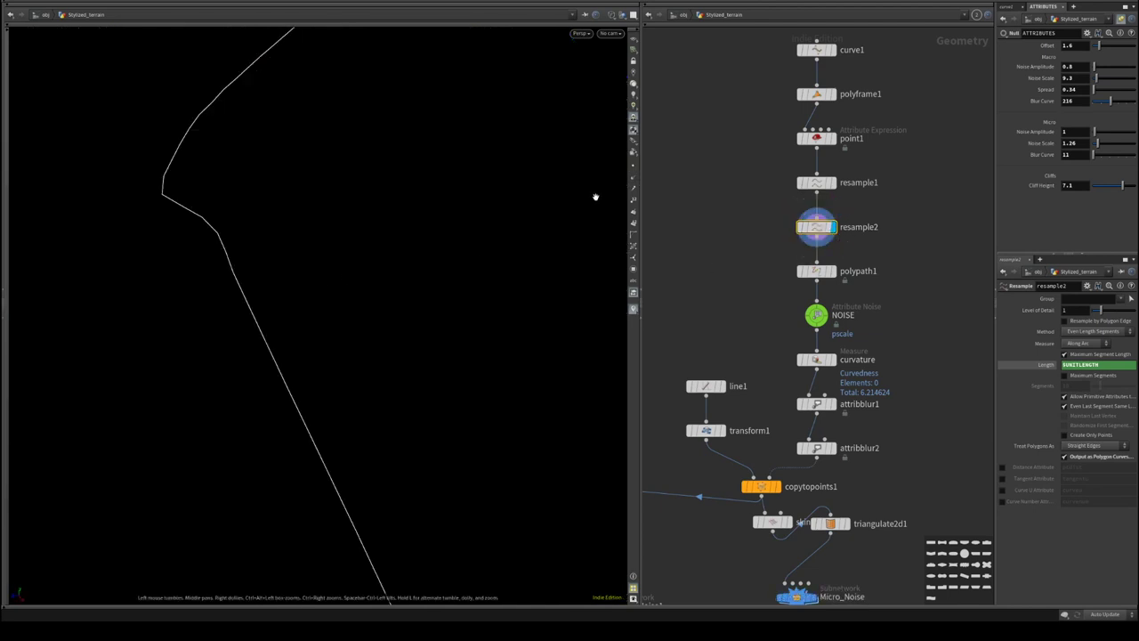
click(633, 166)
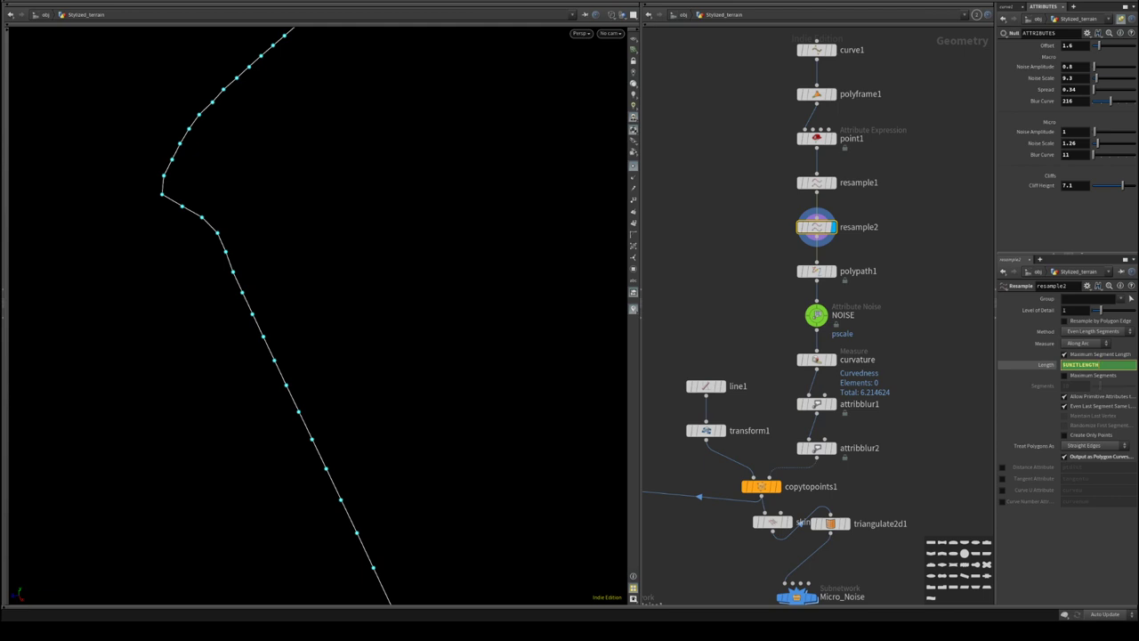
- Multiply resample2's segment length expression by 2 and save the scene
key(Return)
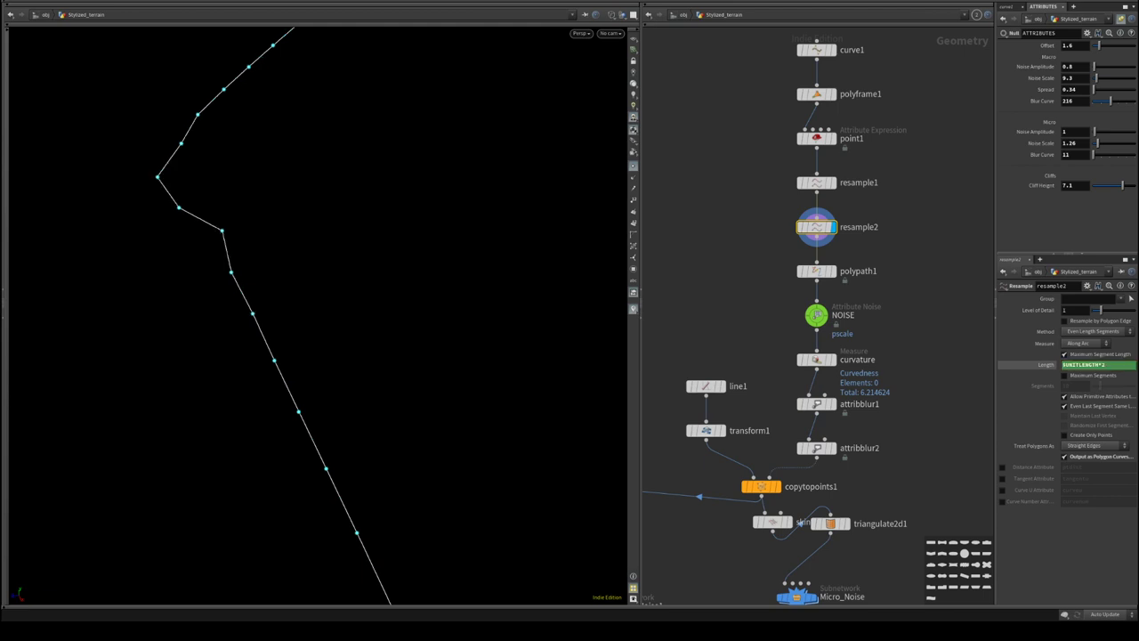
middle_drag(726, 364, 780, 218)
key(ctrl+s)
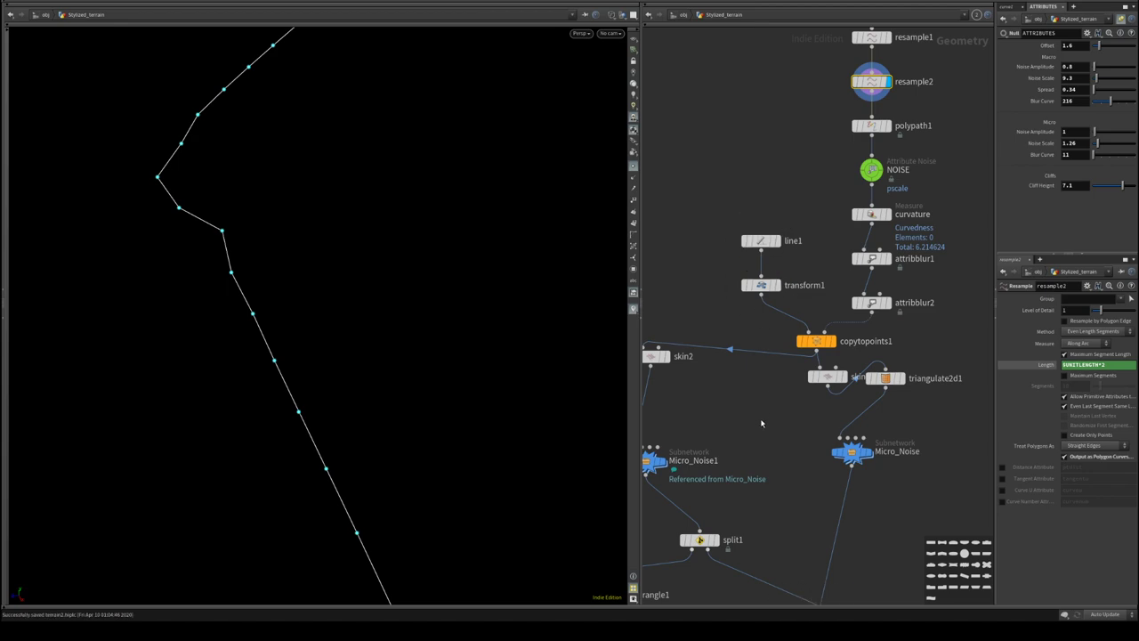
- Display the normal1 node at the end of the Stylized_terrain network
middle_drag(764, 570, 800, 224)
scroll(801, 284, down, 8)
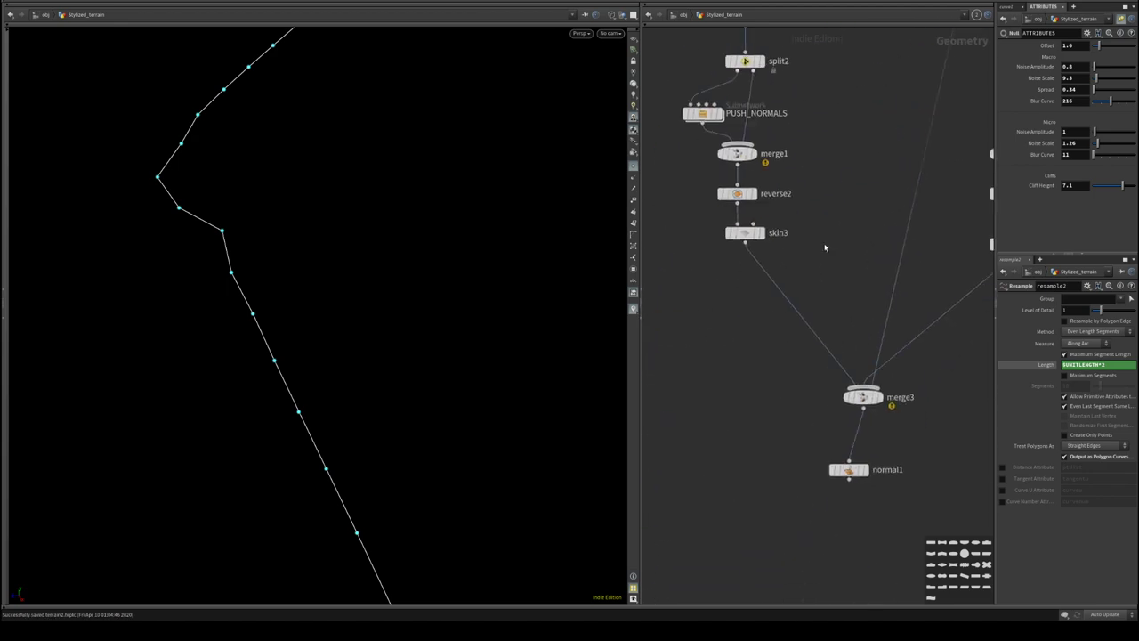
click(866, 469)
scroll(800, 245, up, 10)
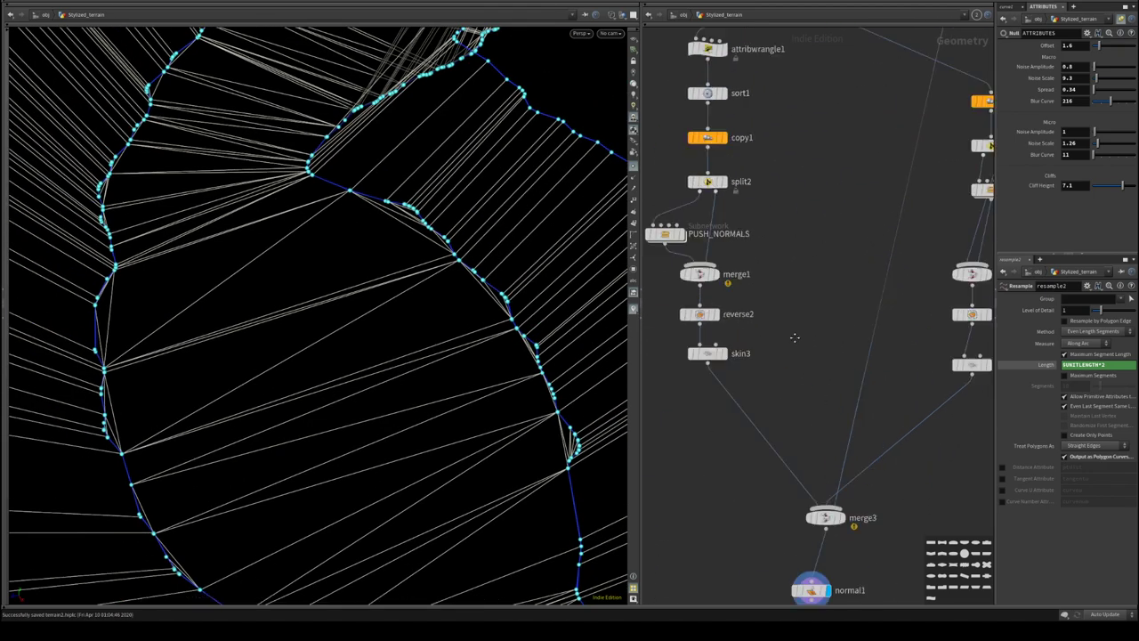
- Enter the Micro_Noise subnetwork and try segment lengths of .5 and .7 on resample3
scroll(791, 344, up, 10)
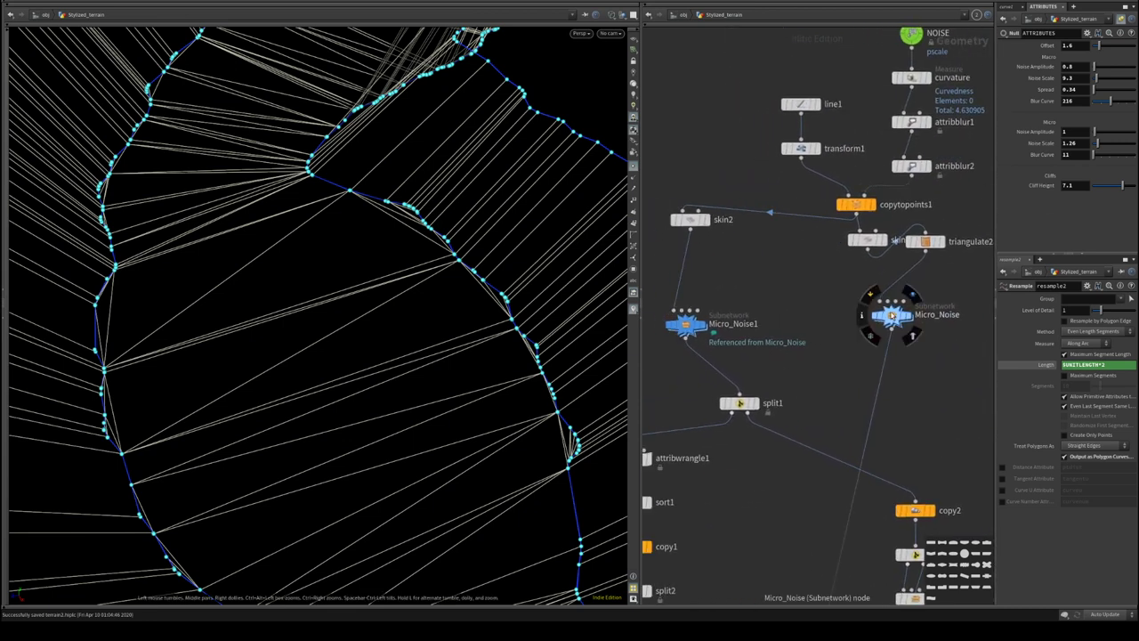
double_click(891, 314)
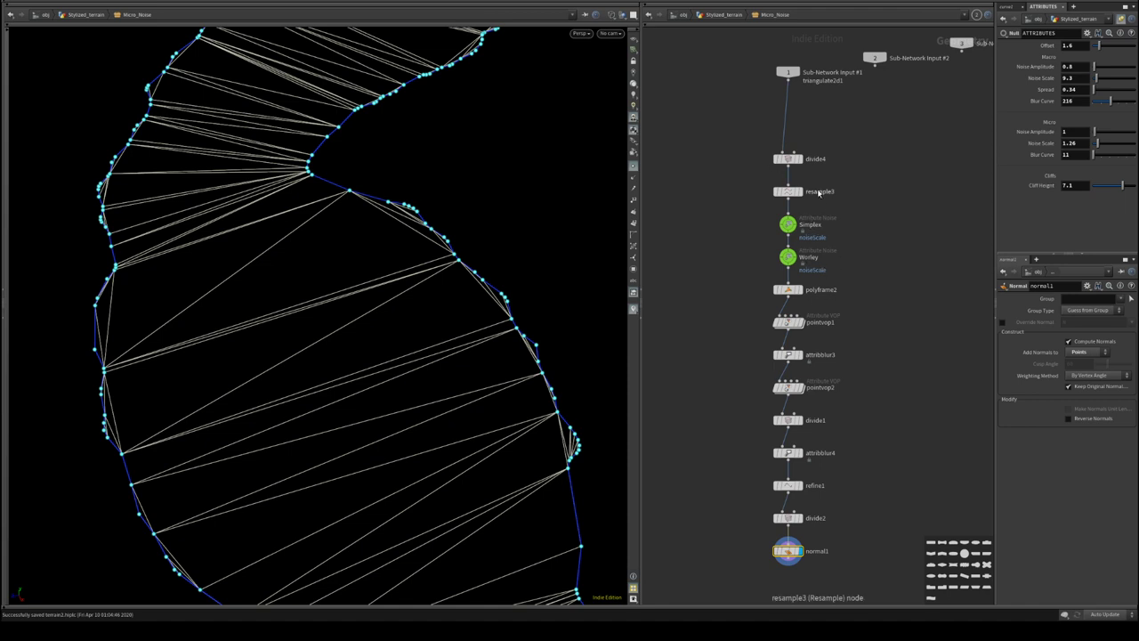
click(788, 191)
double_click(1075, 365)
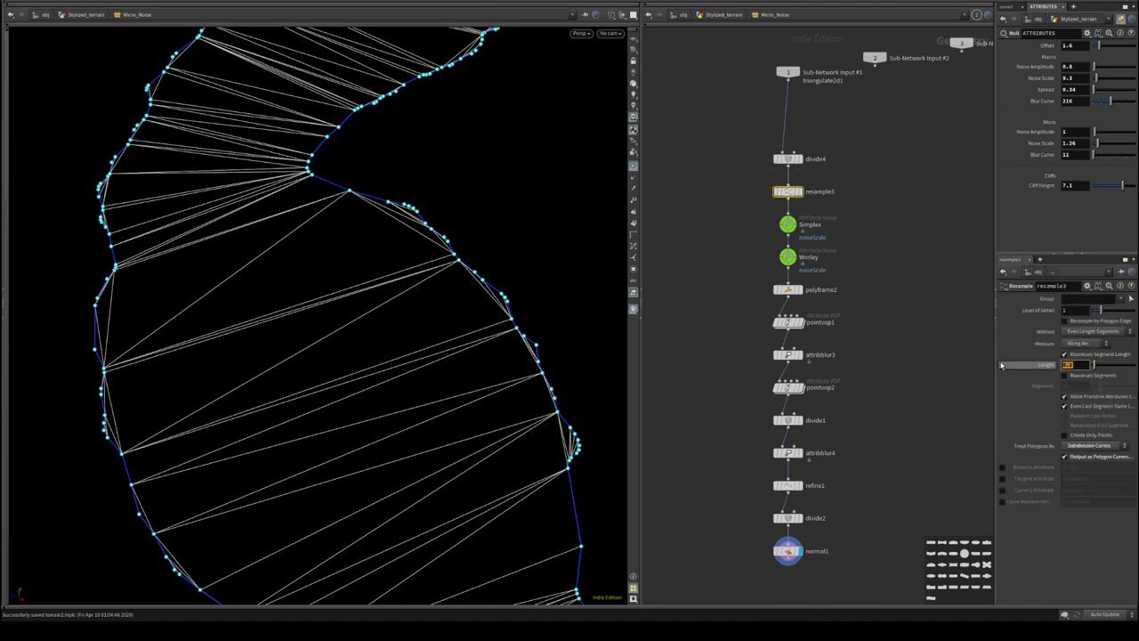
text(.)
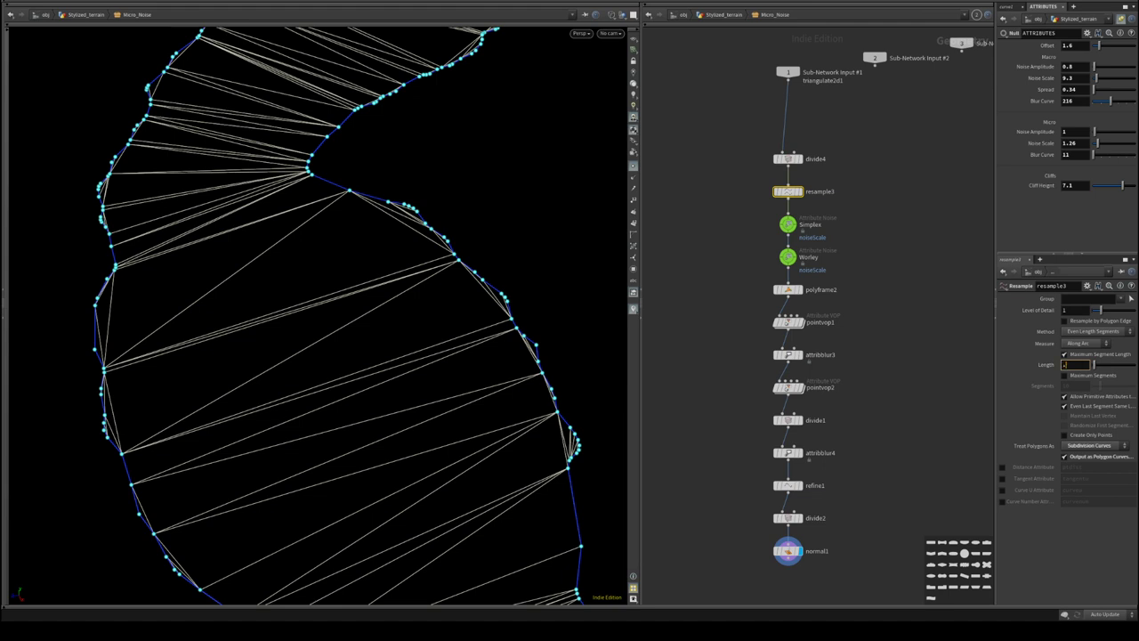
text(5)
key(Return)
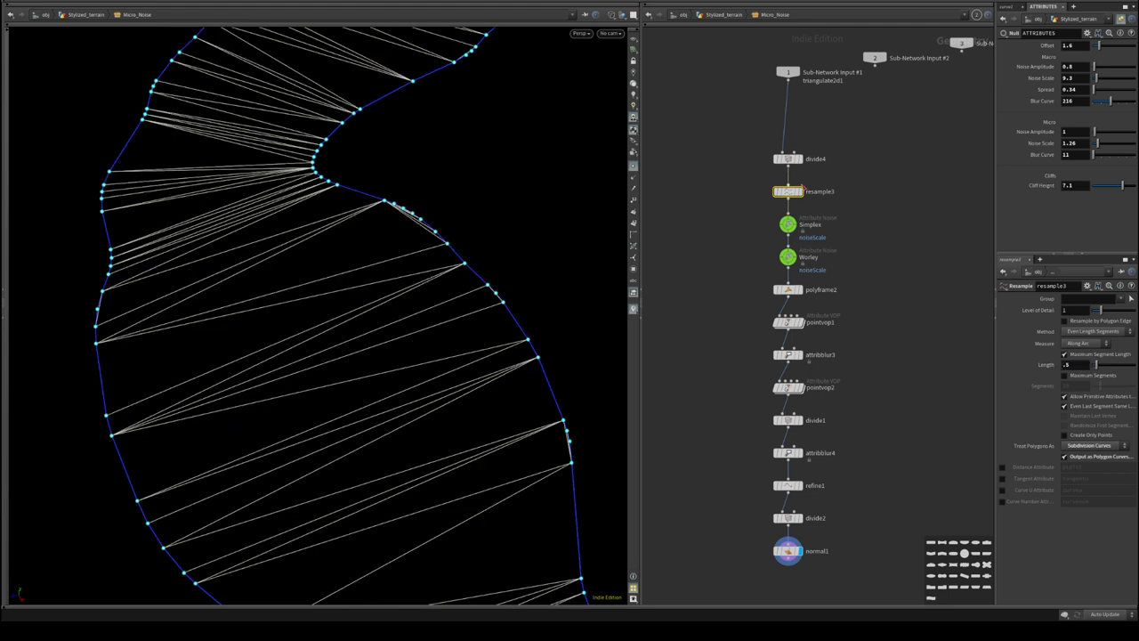
double_click(1072, 365)
text(.7)
key(Return)
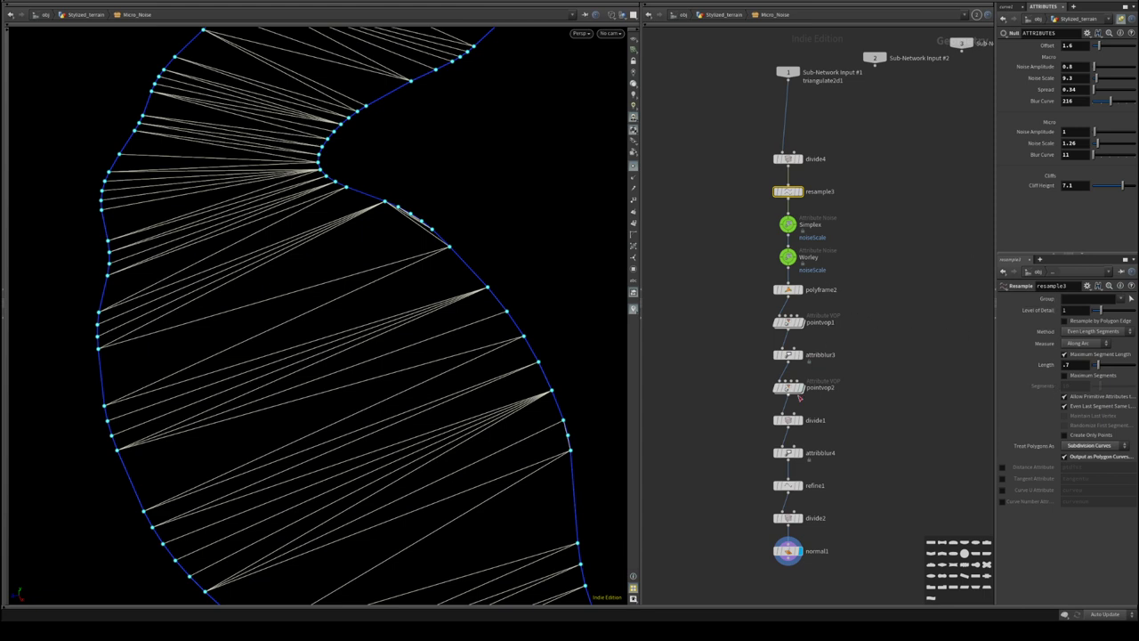
- Compare the outputs of pointvop1, divide4 and resample3, and set resample3's length to 2
middle_drag(833, 464, 834, 394)
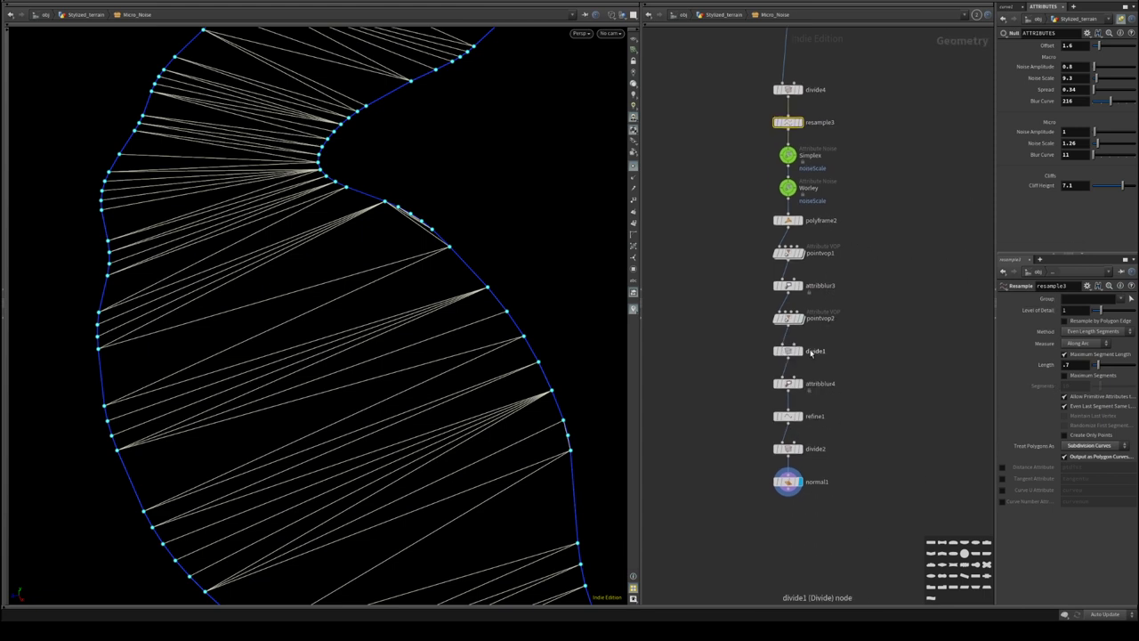
click(803, 205)
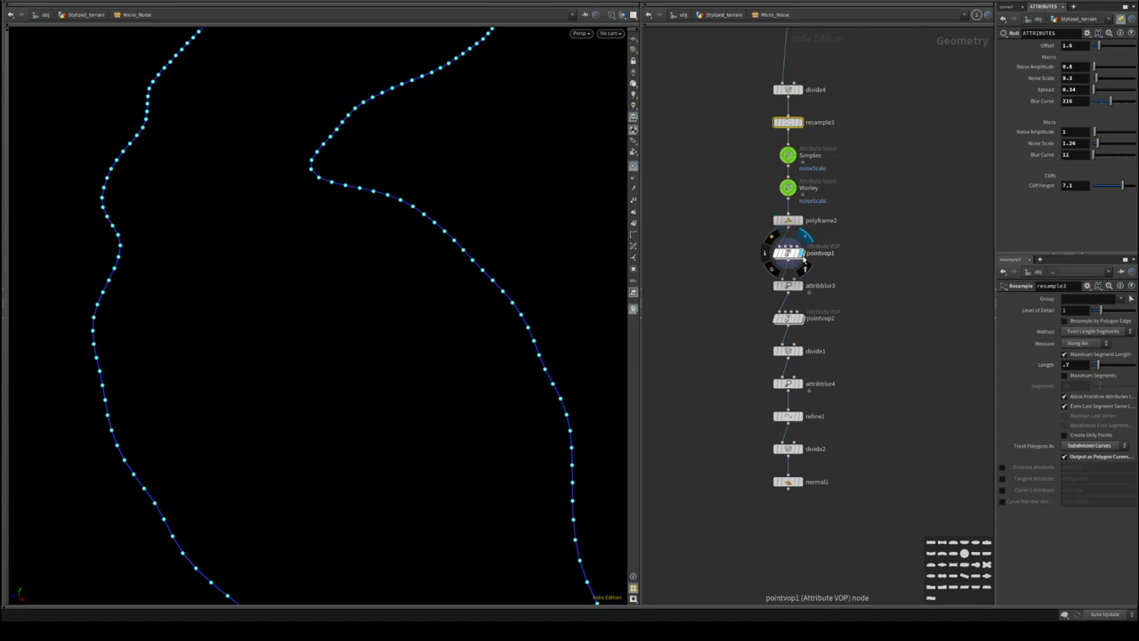
middle_drag(805, 258, 797, 365)
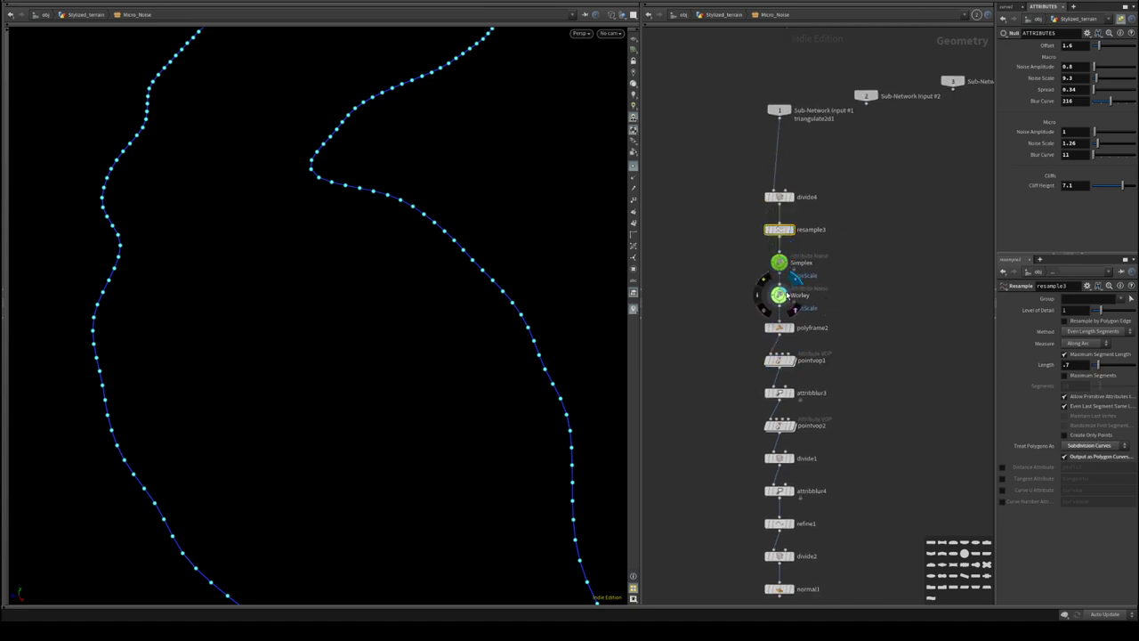
click(794, 183)
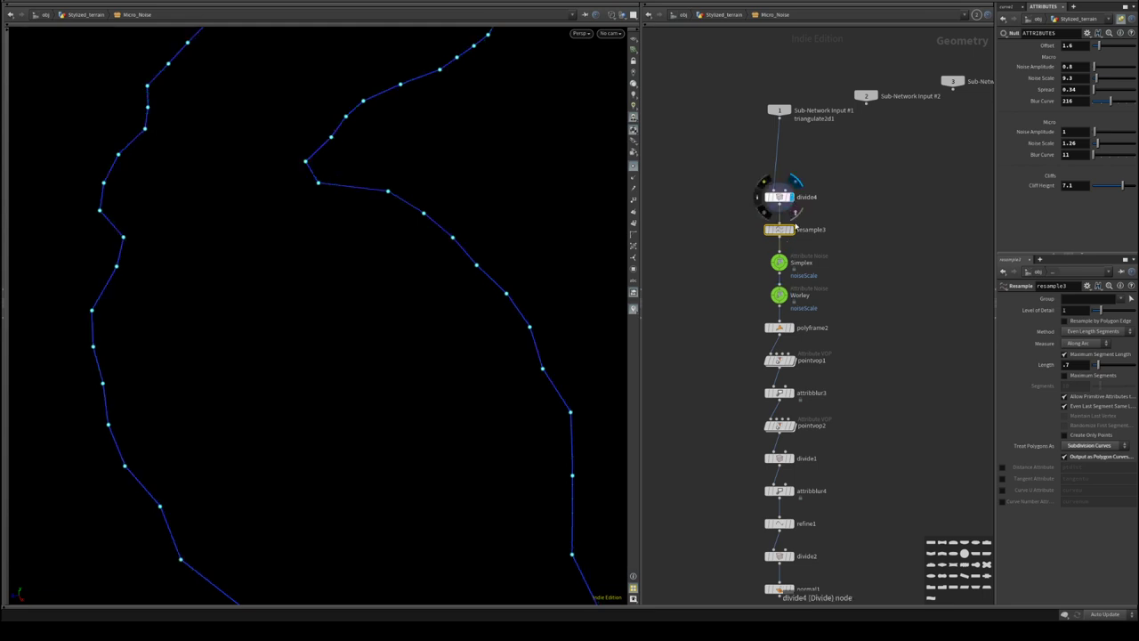
click(792, 230)
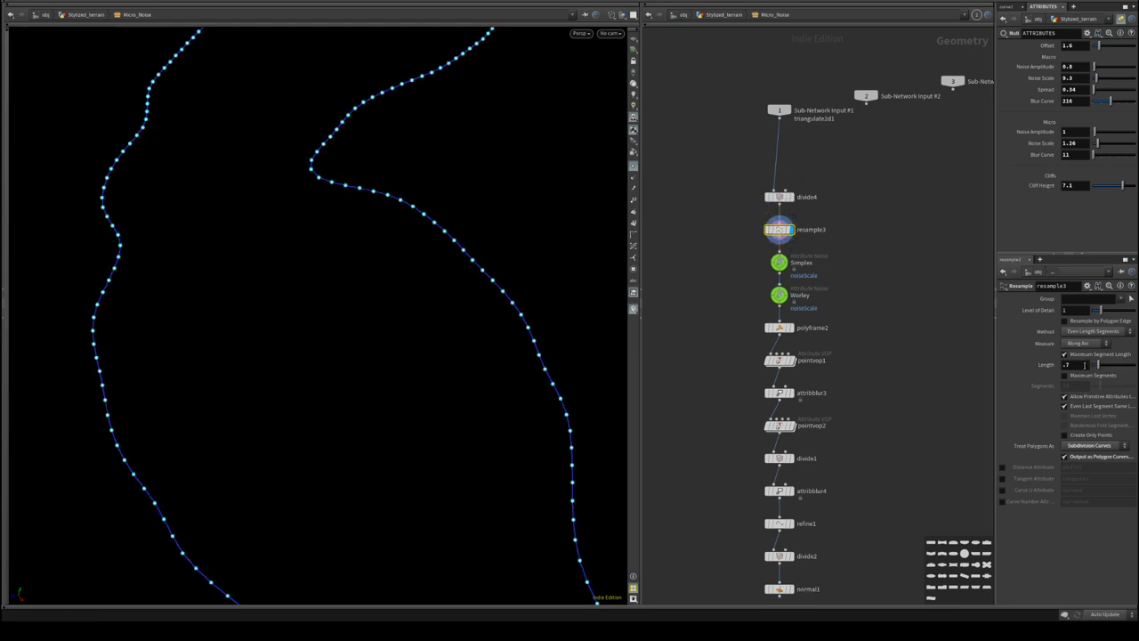
double_click(1085, 365)
key(Return)
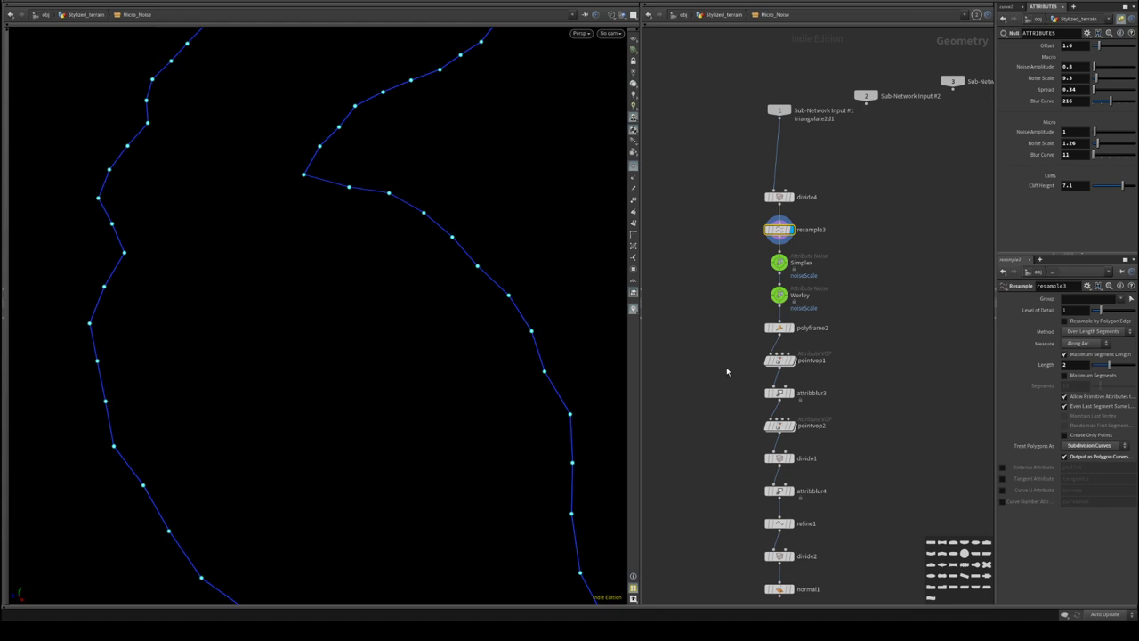
- Try a resample3 length of 1 and display the subnetwork's normal1 result
text(1)
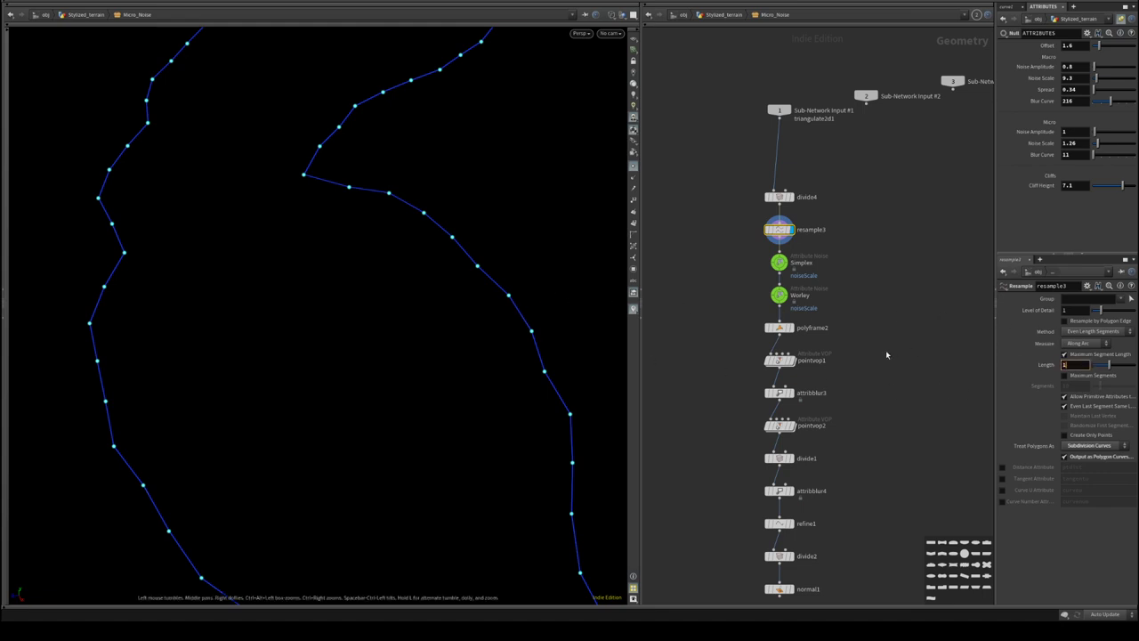
key(Return)
middle_drag(819, 557, 823, 419)
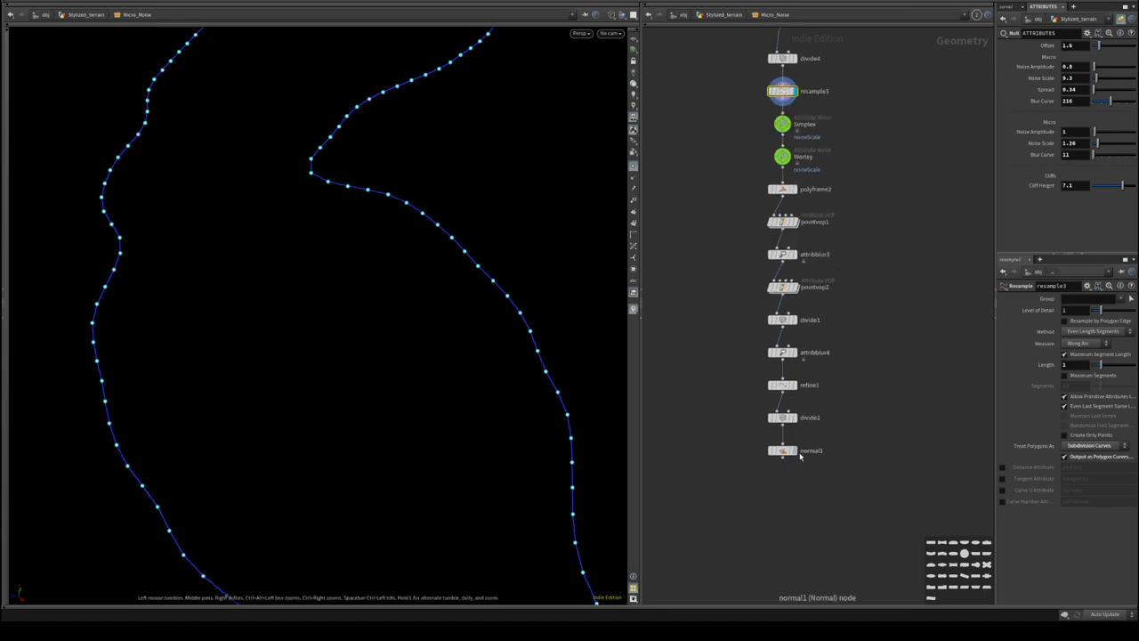
click(798, 452)
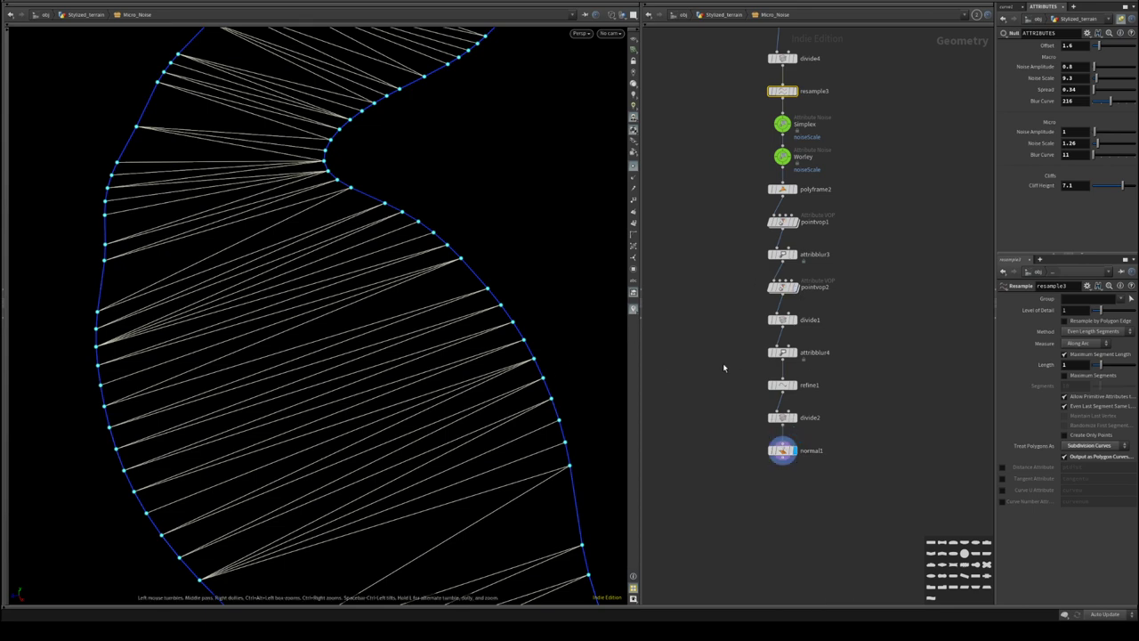
- Examine the road mesh from a lower angle, and undo the display change and the last resample3 length change
drag(423, 284, 475, 255)
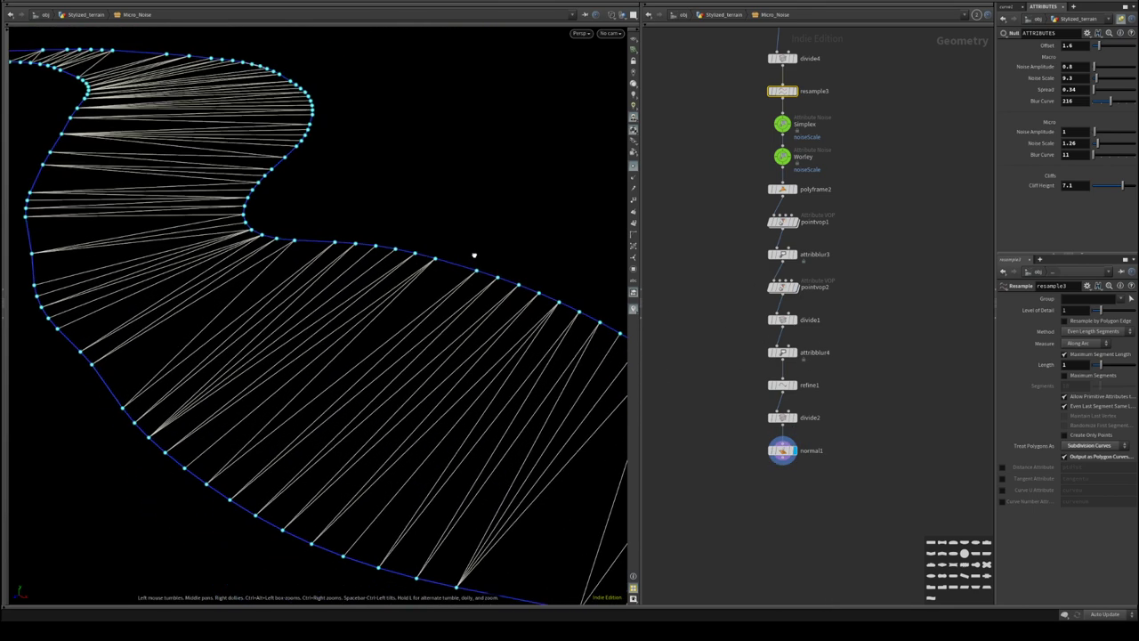
middle_drag(476, 254, 462, 271)
key(ctrl+z)
key(ctrl+z)
key(ctrl+z)
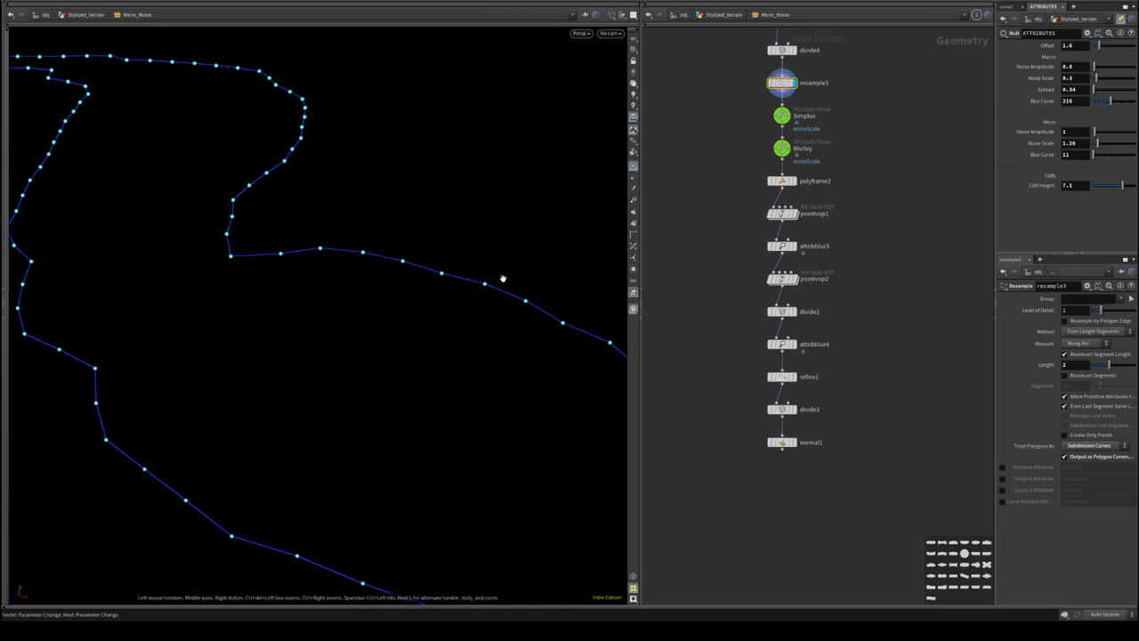
- Undo the recent resample3 length trials and display changes back to the 0.7 segment length with normal1 displayed
key(ctrl+z)
key(ctrl+z)
key(ctrl+z)
key(ctrl+z)
key(ctrl+z)
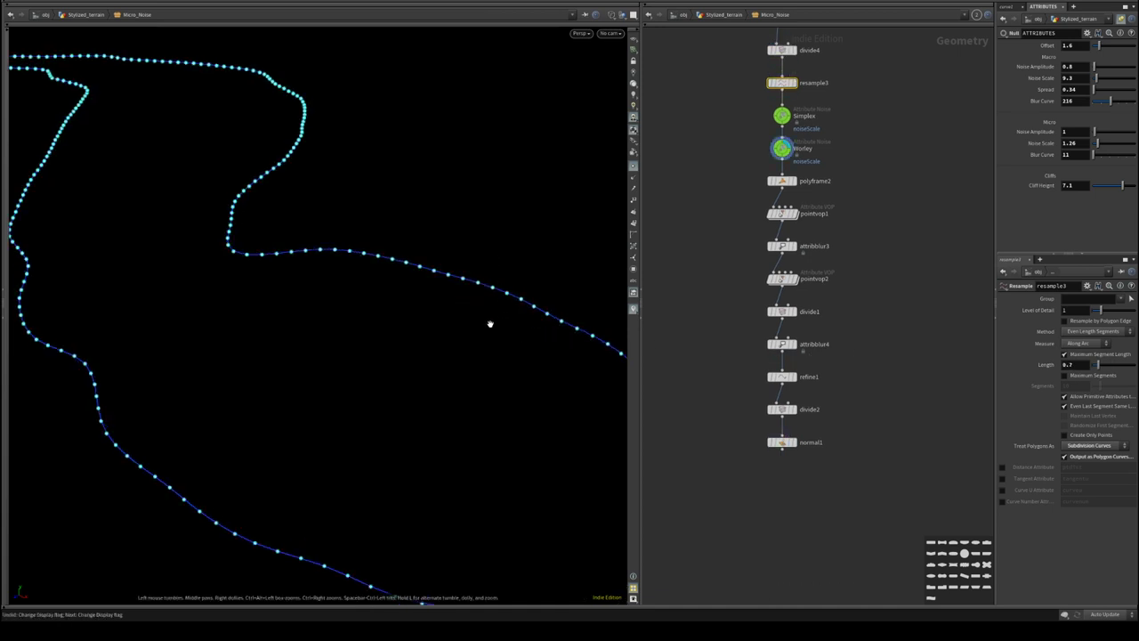
key(ctrl+z)
key(ctrl+z)
key(ctrl+z)
key(ctrl+z)
key(ctrl+z)
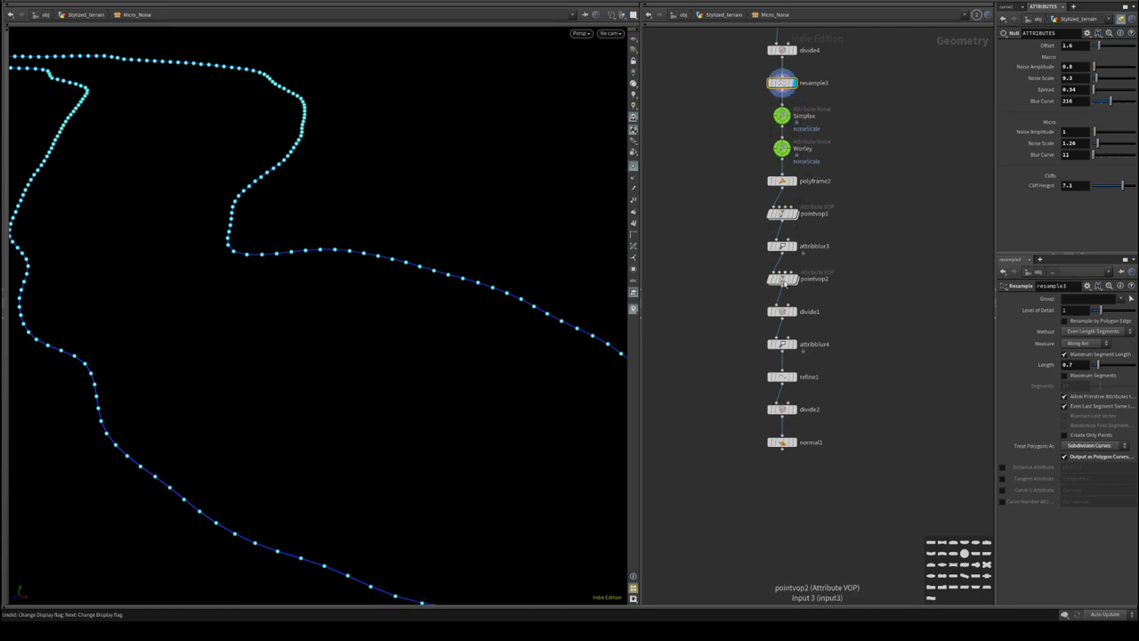
key(ctrl+z)
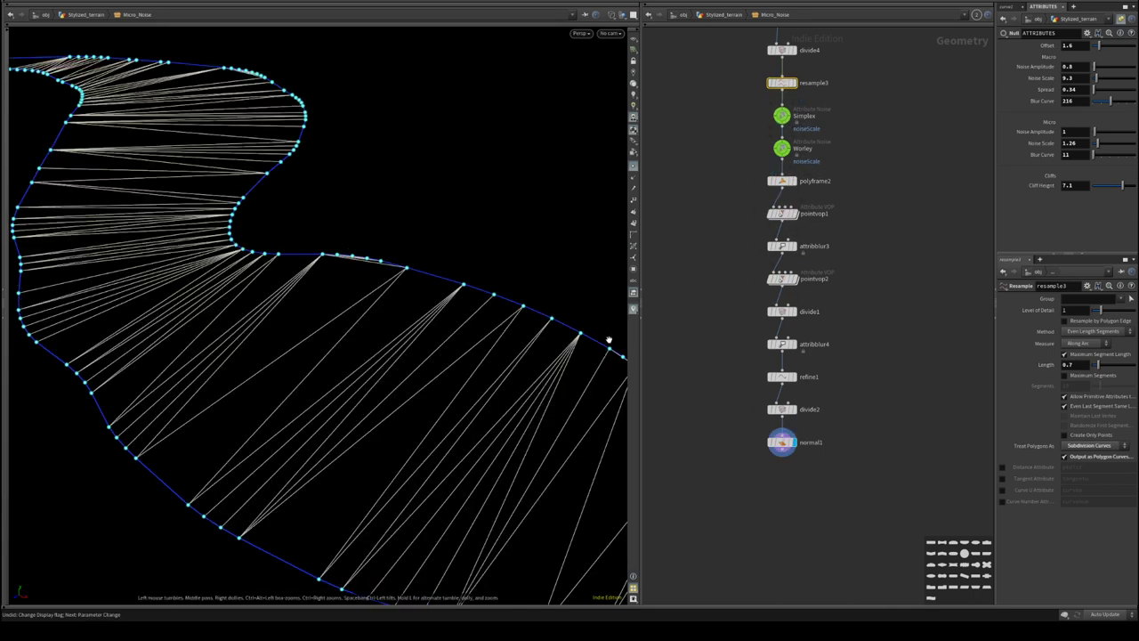
- Inspect the road mesh in shaded and wireframe display, and compare it with refine1's curve output
key(w)
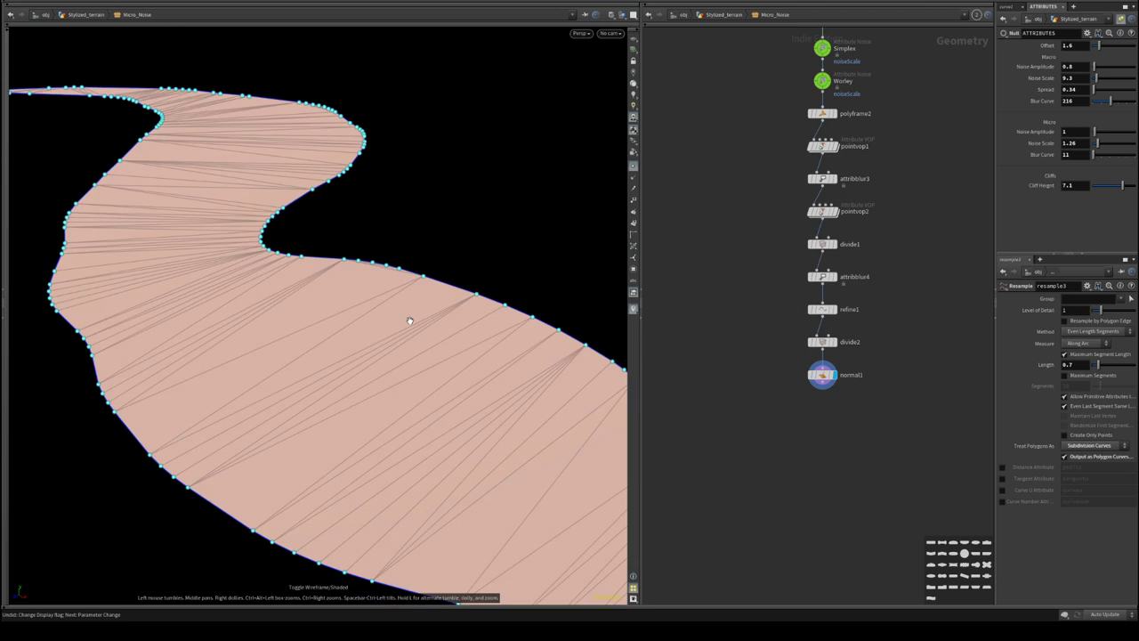
scroll(401, 313, up, 3)
key(w)
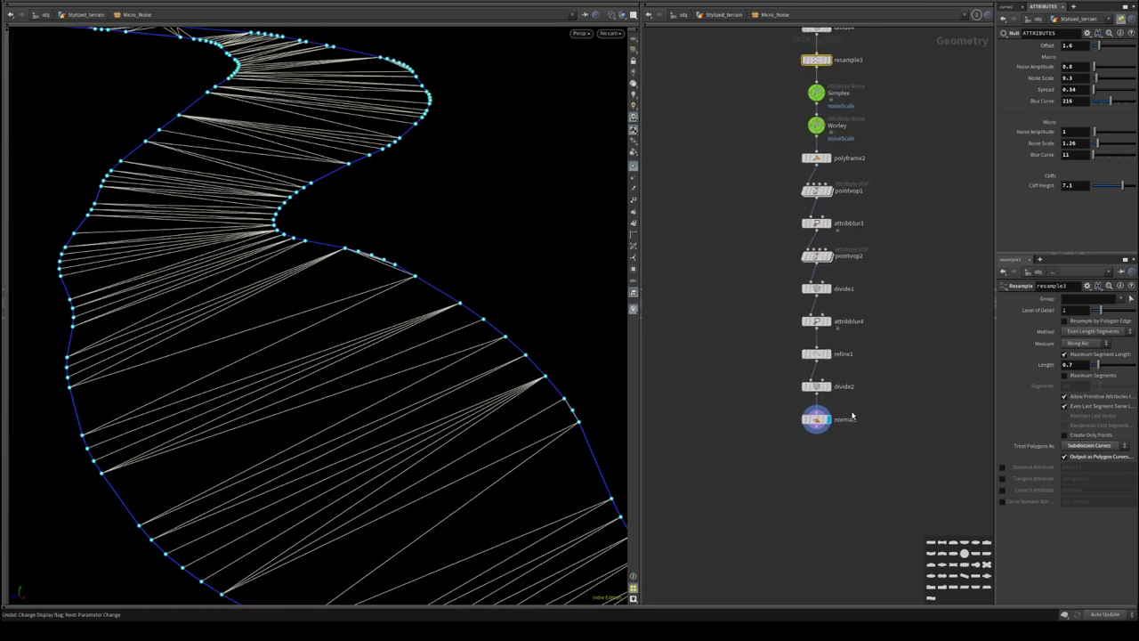
click(827, 354)
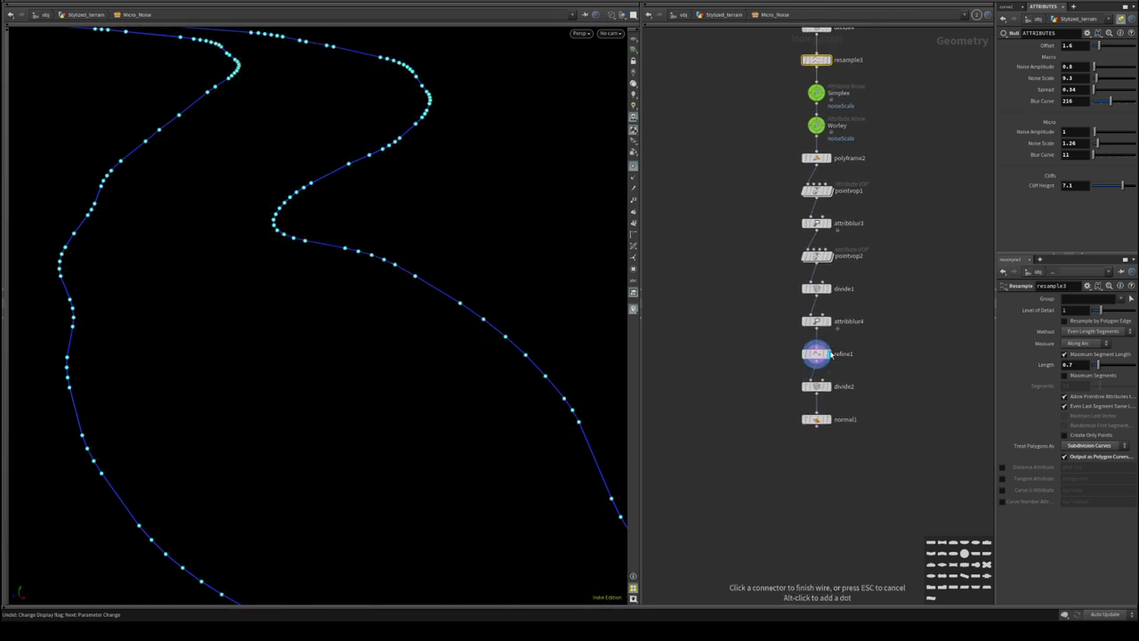
- Undo the display switch to refine1 and step resample3's length back to 0.5
key(ctrl+z)
key(ctrl+z)
key(ctrl+z)
key(ctrl+z)
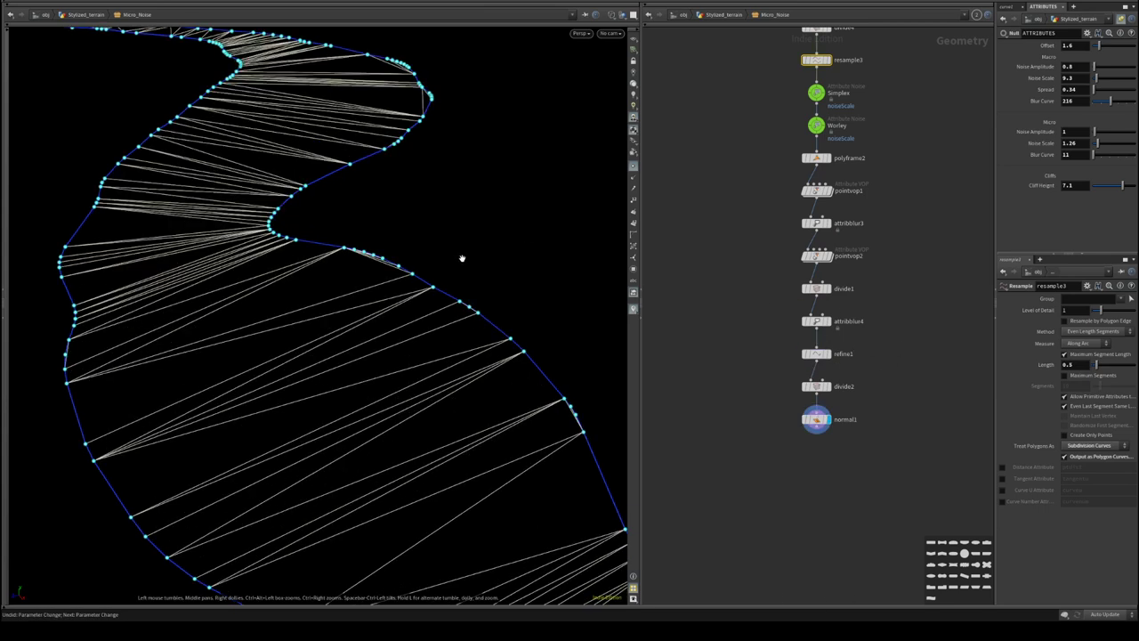
- Set refine1's unrefine Tolerance U to about 0.0486 and widen the parameter pane
click(816, 354)
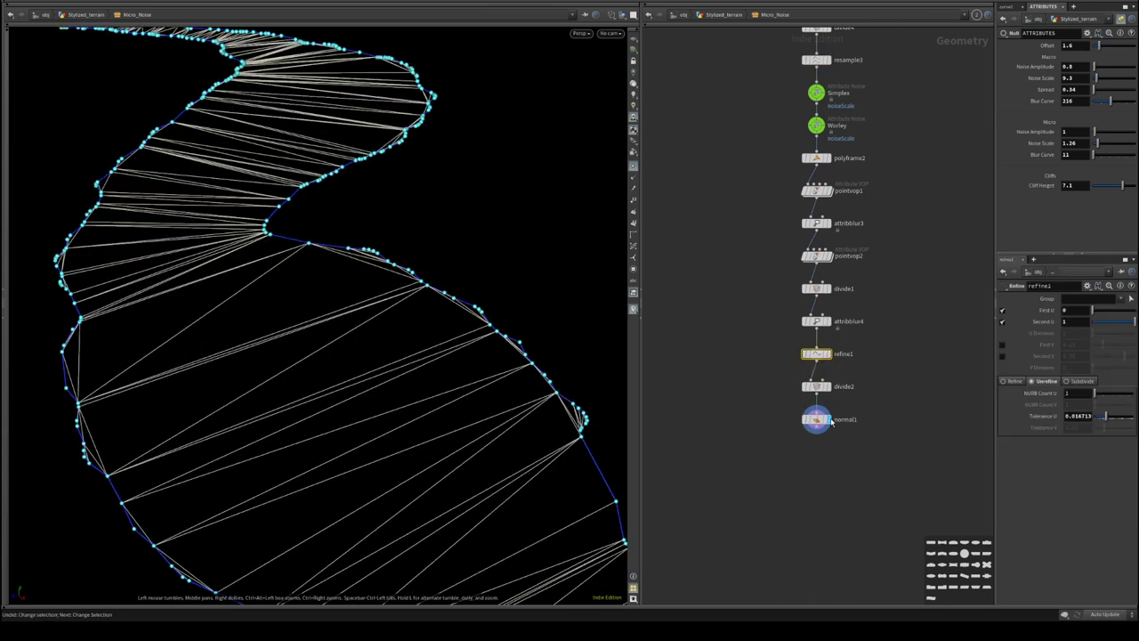
drag(1105, 415, 1109, 416)
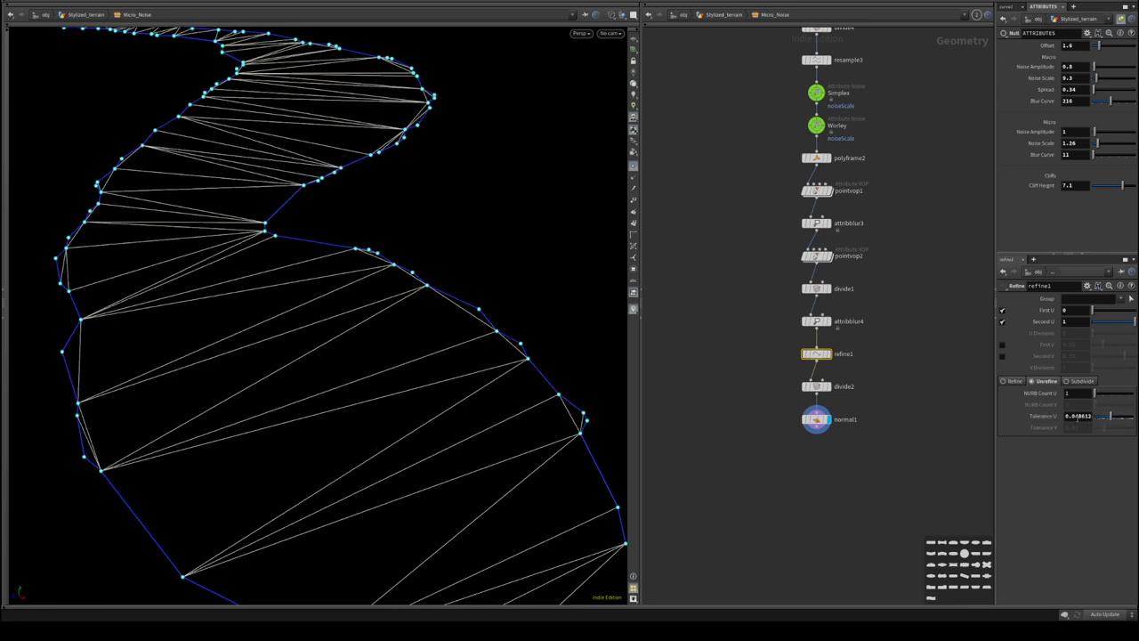
drag(995, 427, 941, 428)
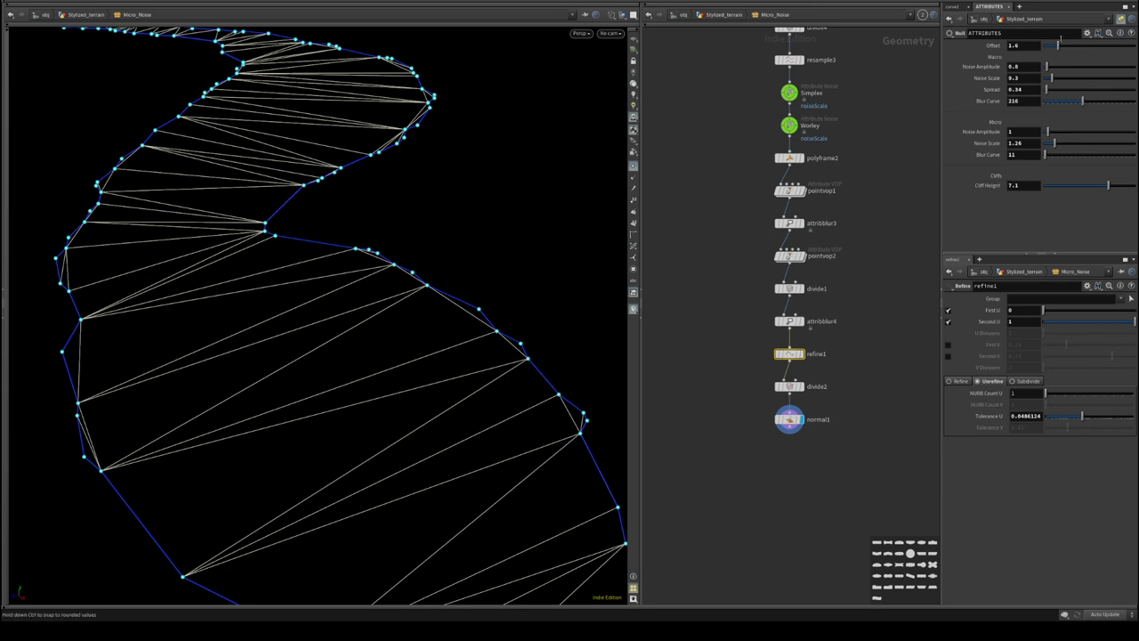
- Edit the ATTRIBUTES node's parameter interface, adding a float parameter and a separator above Offset
click(1087, 33)
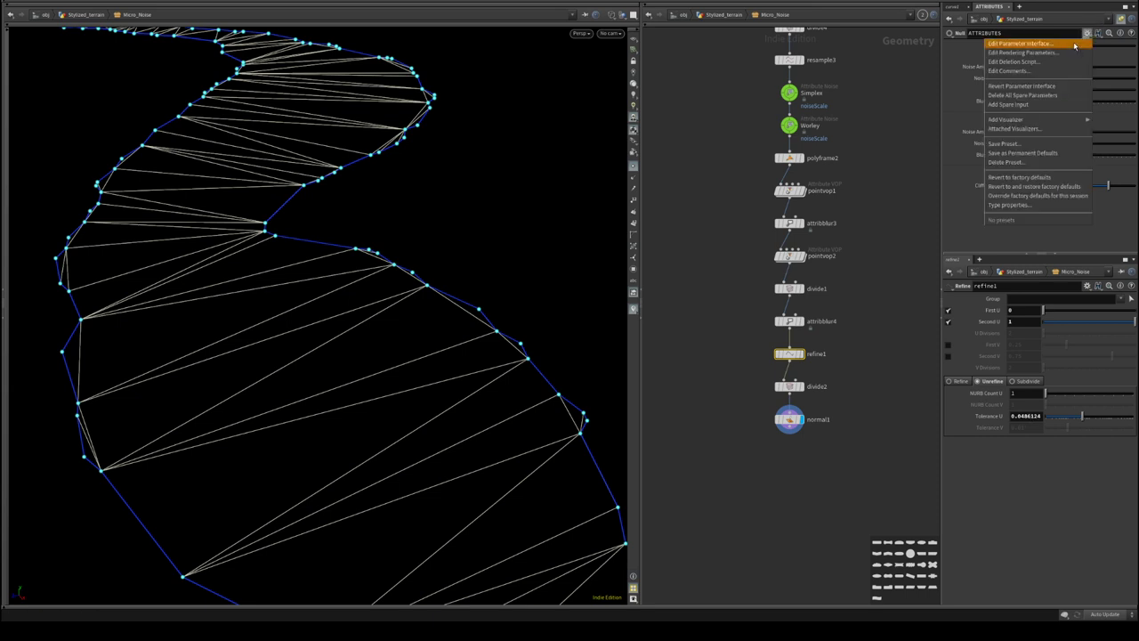
click(1023, 43)
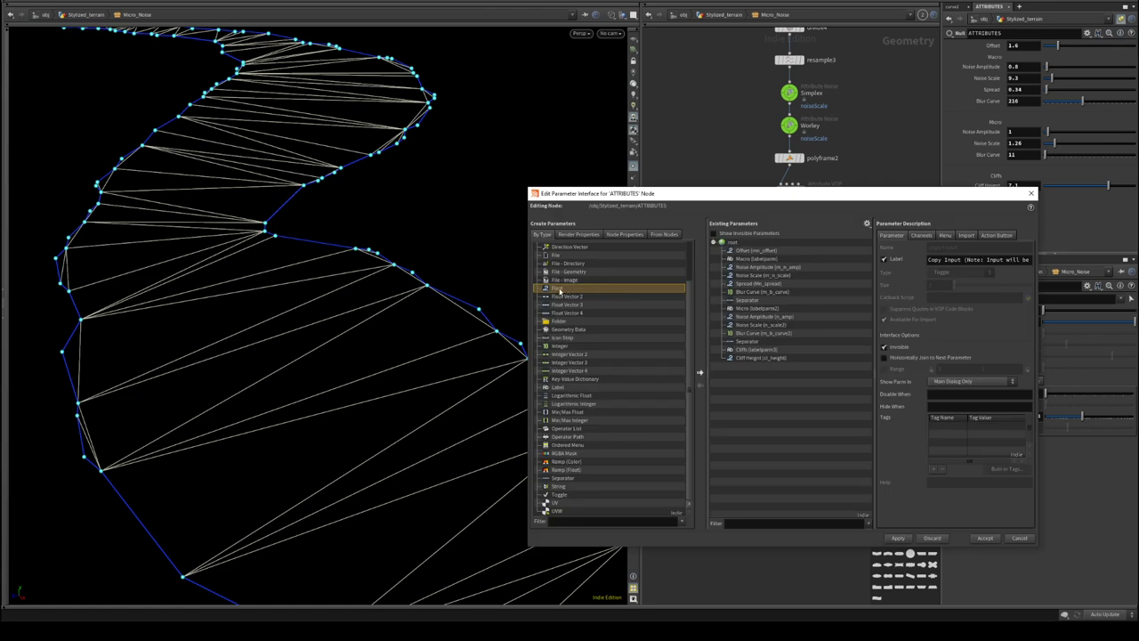
drag(559, 291, 744, 252)
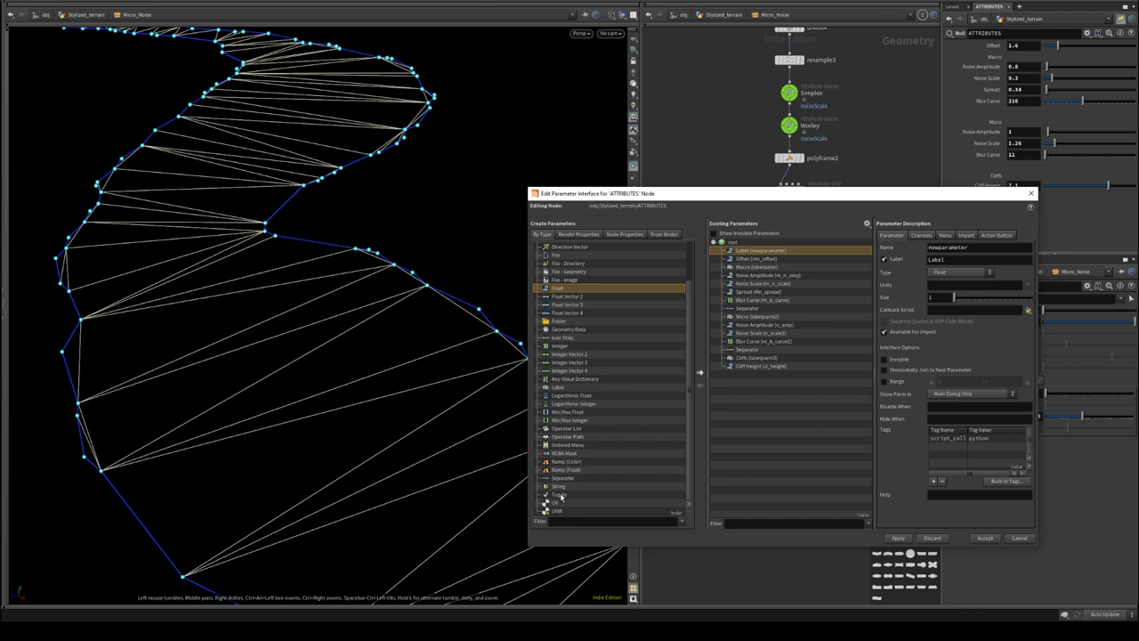
drag(563, 479, 742, 258)
- Name the new float parameter res, label it Resolution Threshold, and apply the interface change
click(764, 252)
double_click(990, 248)
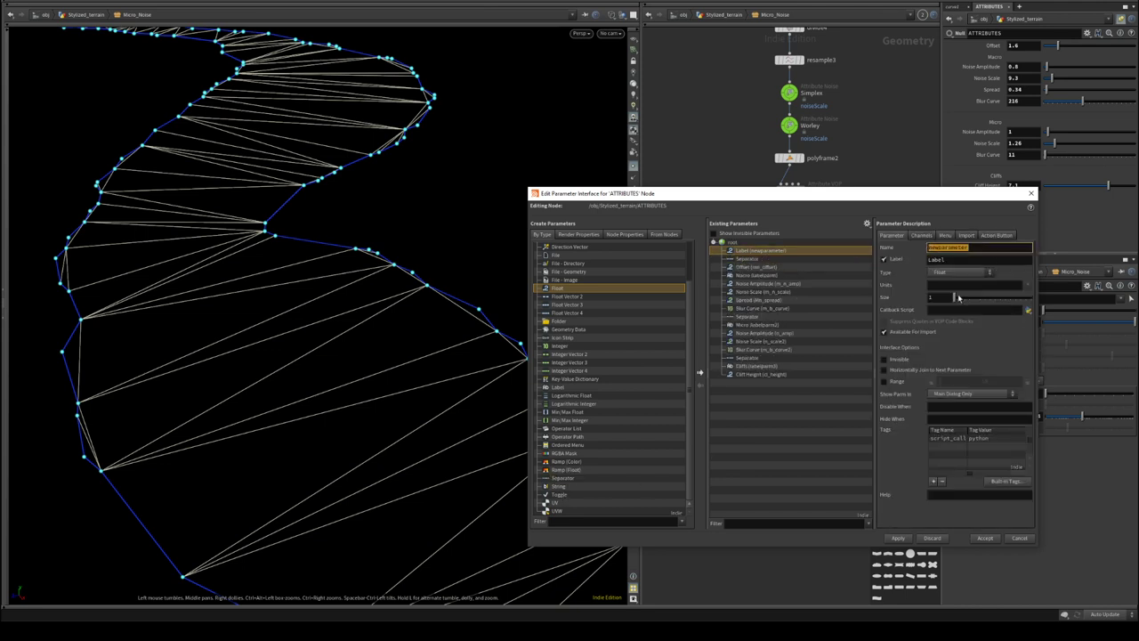
text(res)
key(Tab)
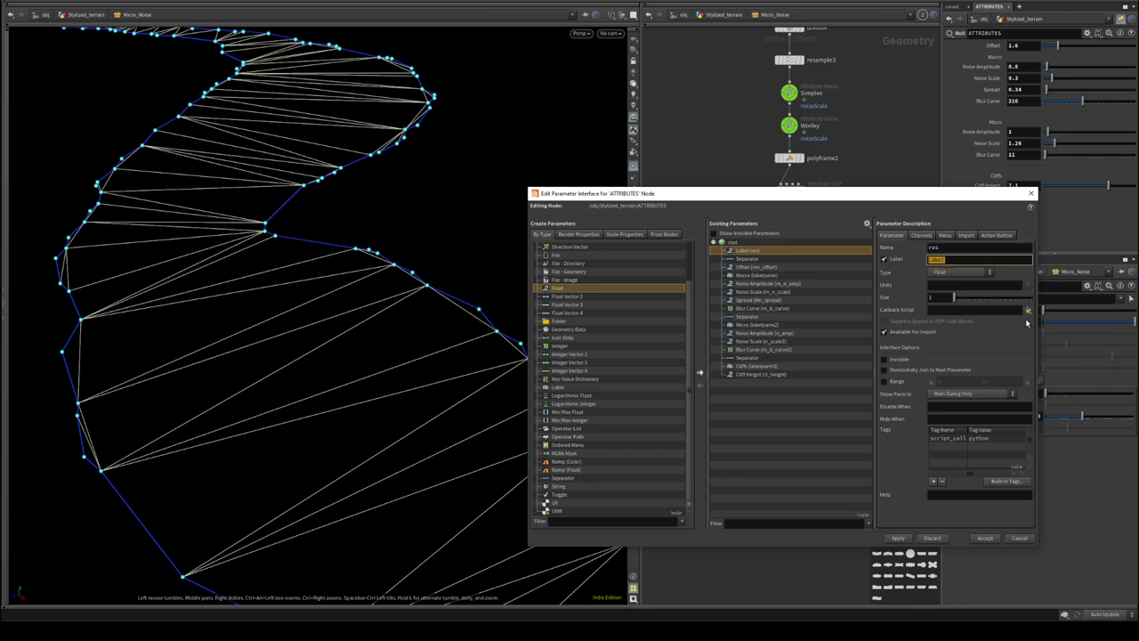
text(Resolution Threshold)
key(Return)
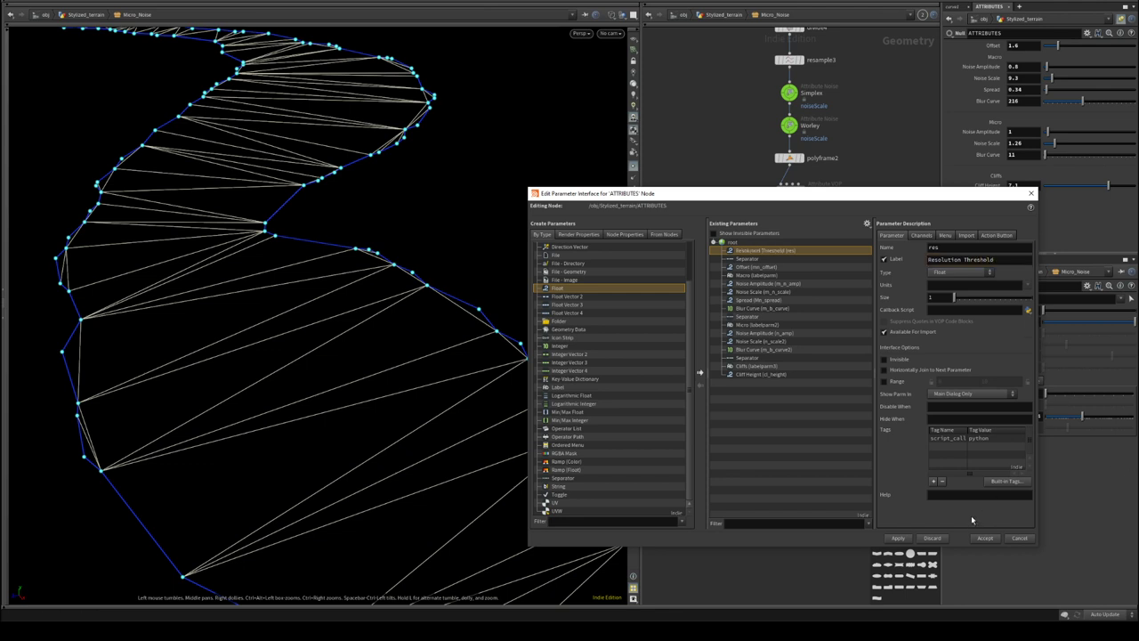
click(898, 538)
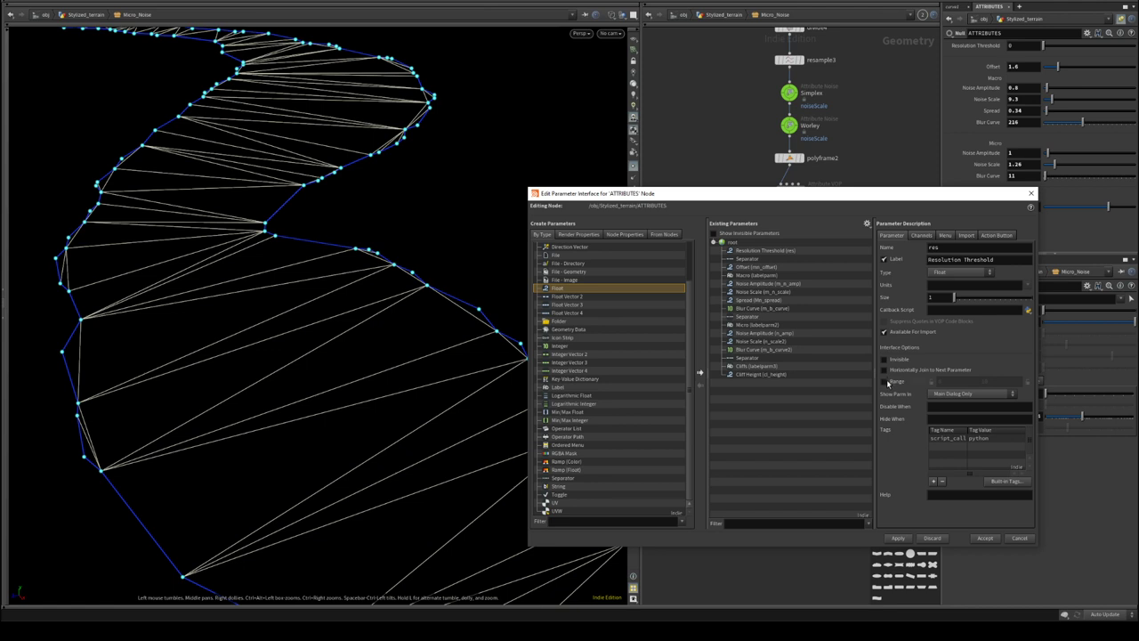
- Enable a range of .0001 to .01 for Resolution Threshold and accept the interface edits
click(885, 382)
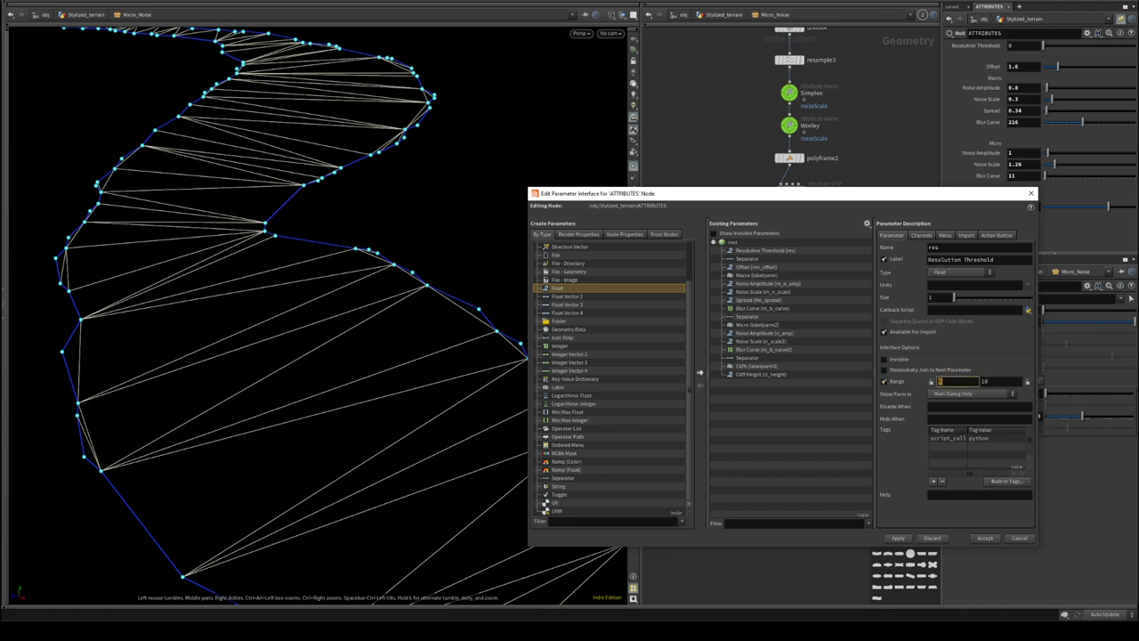
text(.0001)
key(Tab)
text(.01)
key(Return)
click(985, 538)
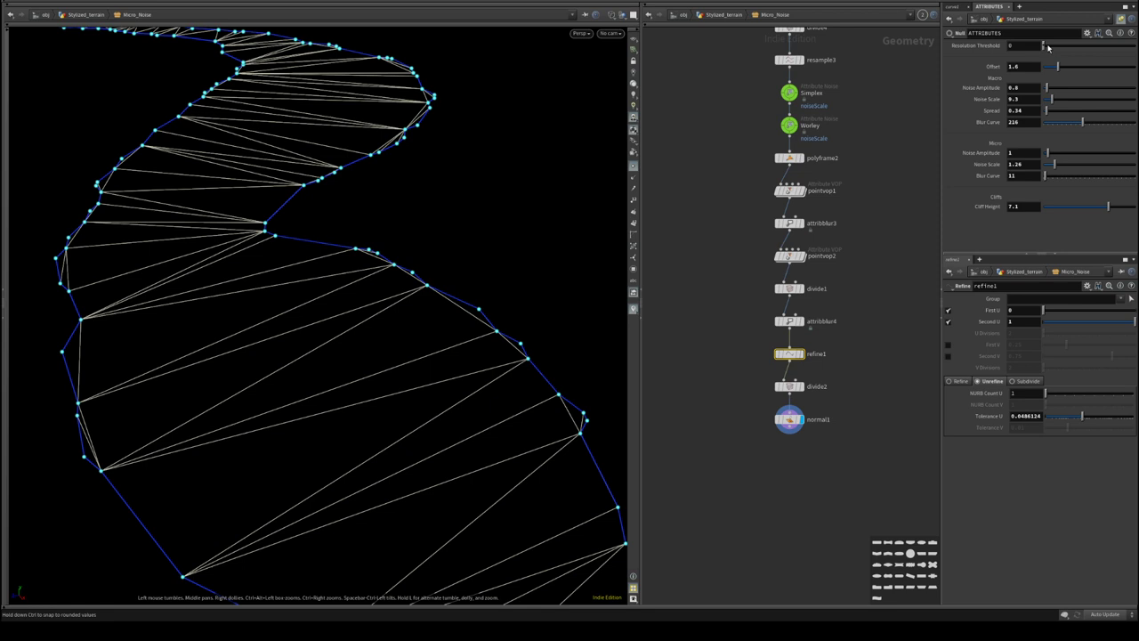
right_click(980, 47)
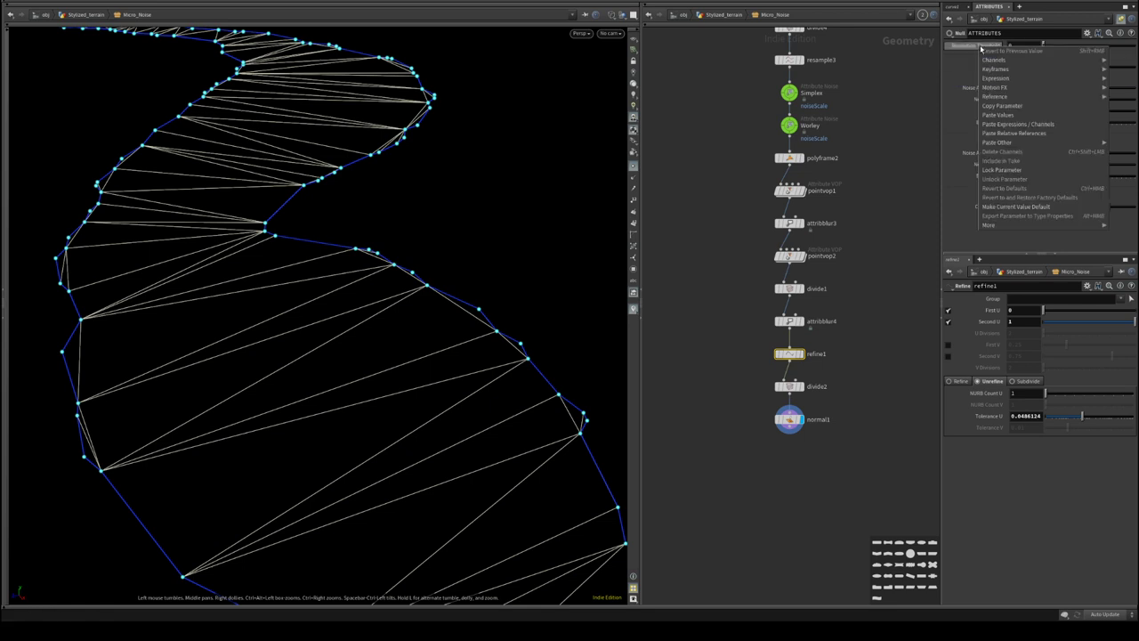
click(961, 141)
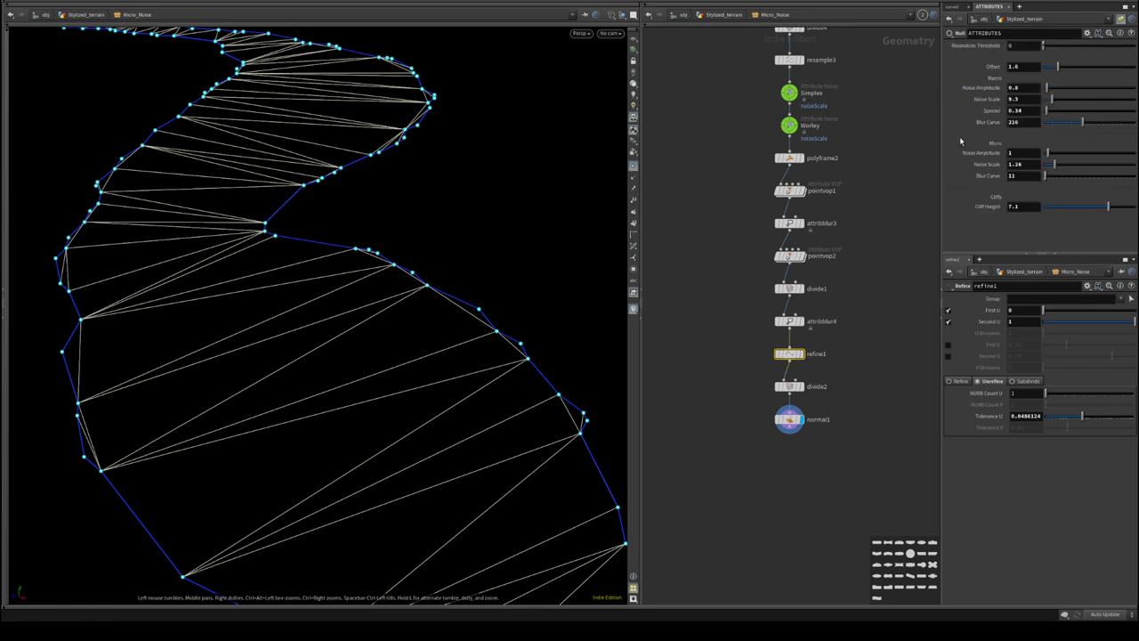
click(1086, 32)
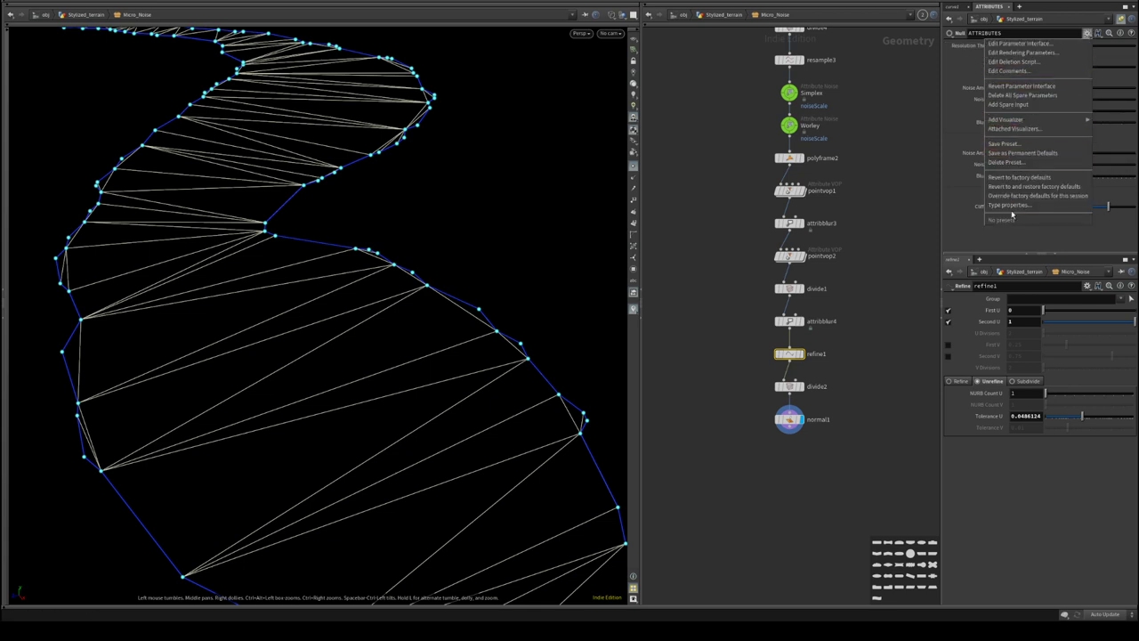
- Reopen the ATTRIBUTES parameter interface and set Resolution Threshold's default to .0001, then accept it
click(1087, 33)
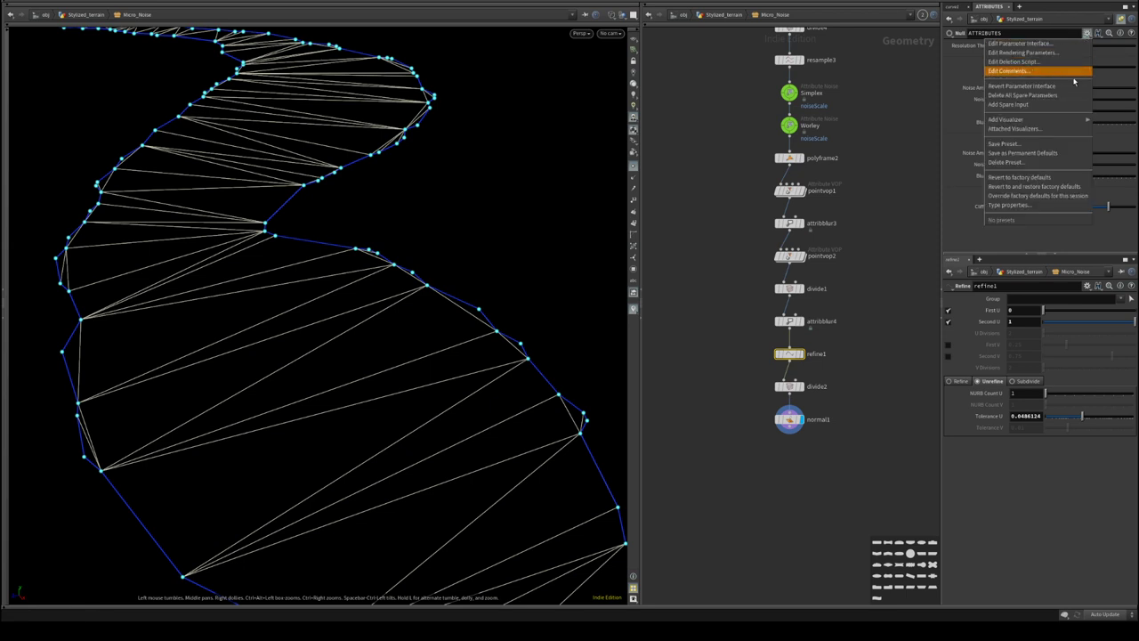
click(1019, 42)
click(920, 236)
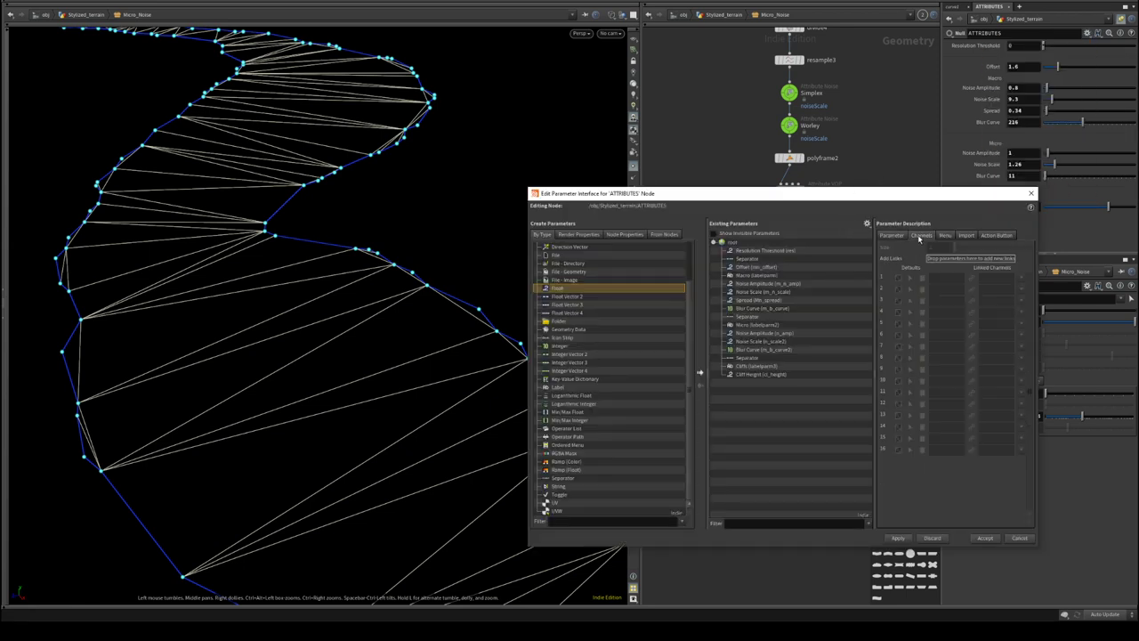
click(892, 236)
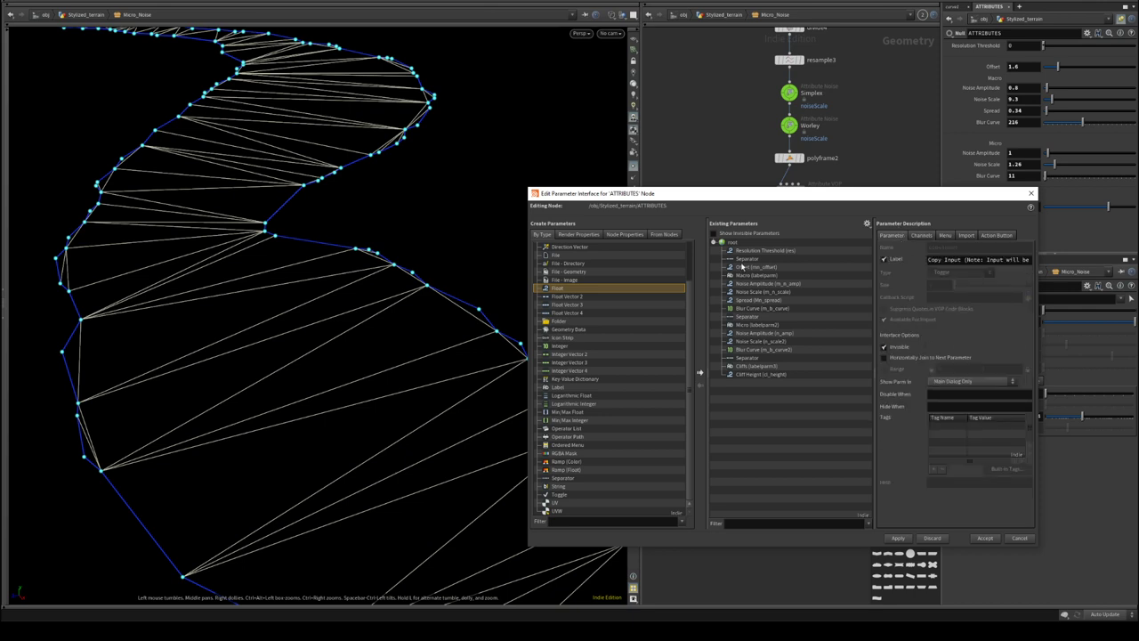
click(753, 252)
click(920, 236)
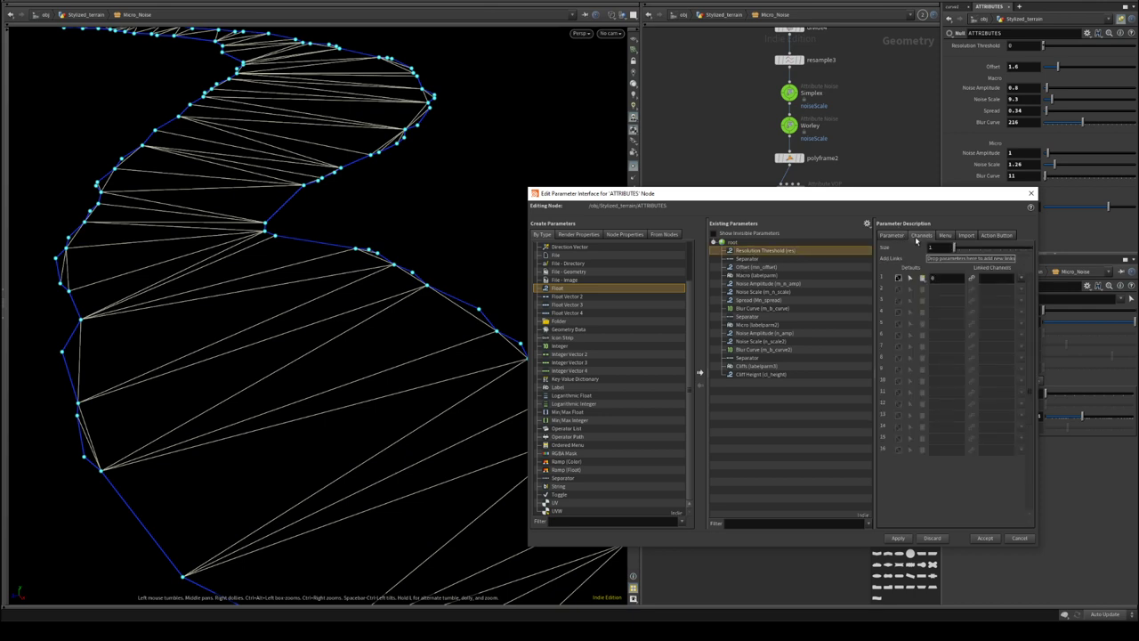
click(941, 277)
key(Return)
click(898, 539)
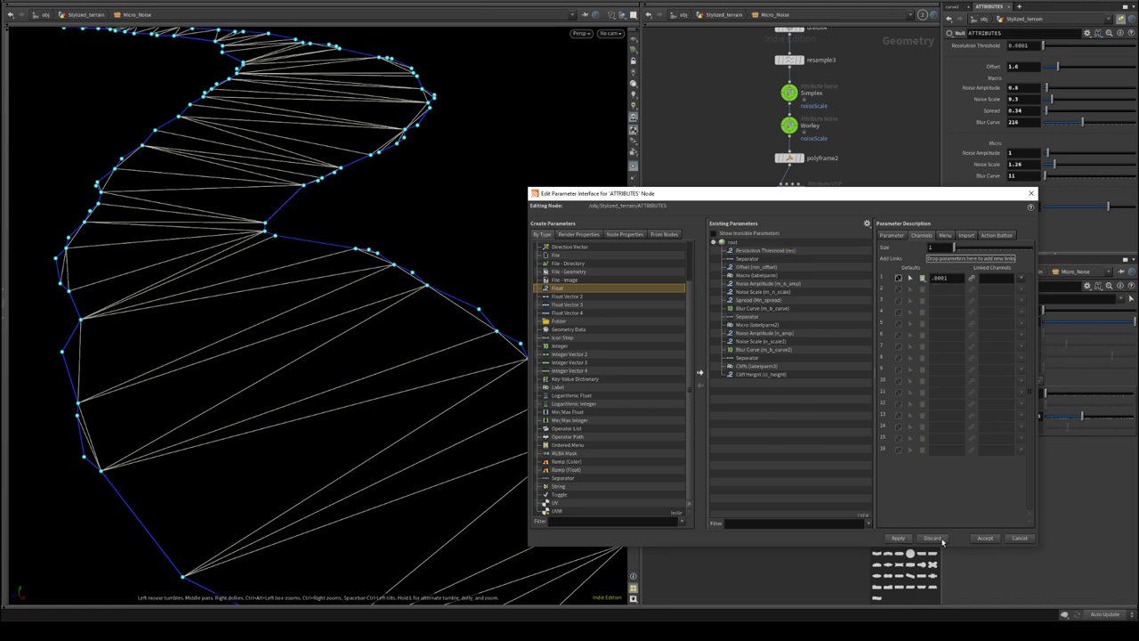
click(983, 539)
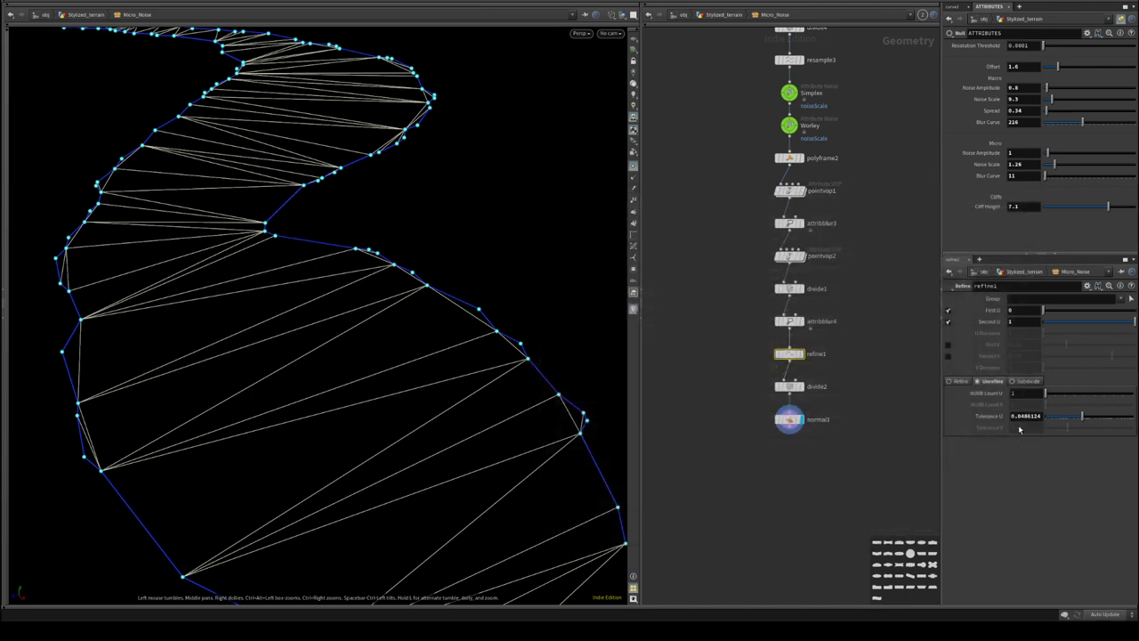
- Edit the ATTRIBUTES parameter interface again and set Resolution Threshold's default value to 0.025
click(1087, 33)
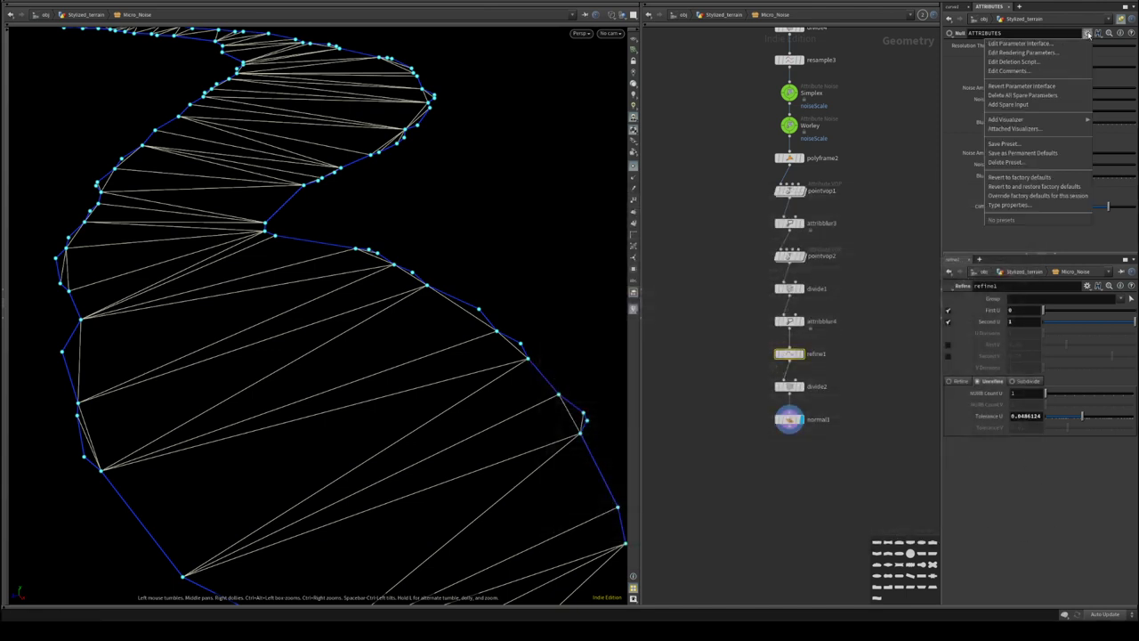
click(1024, 43)
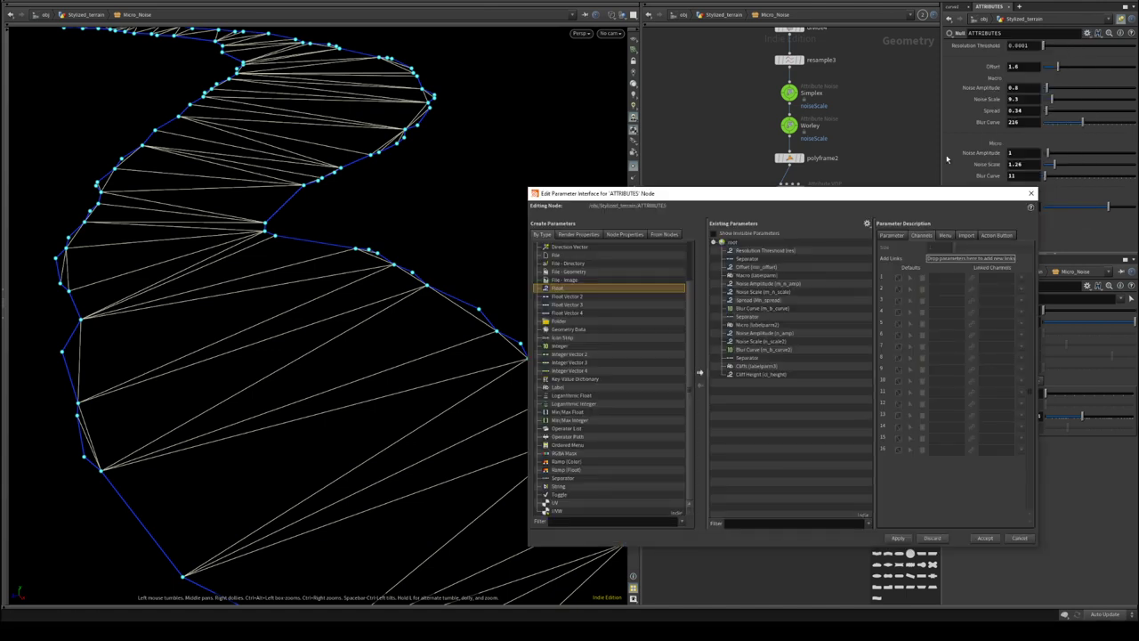
click(769, 252)
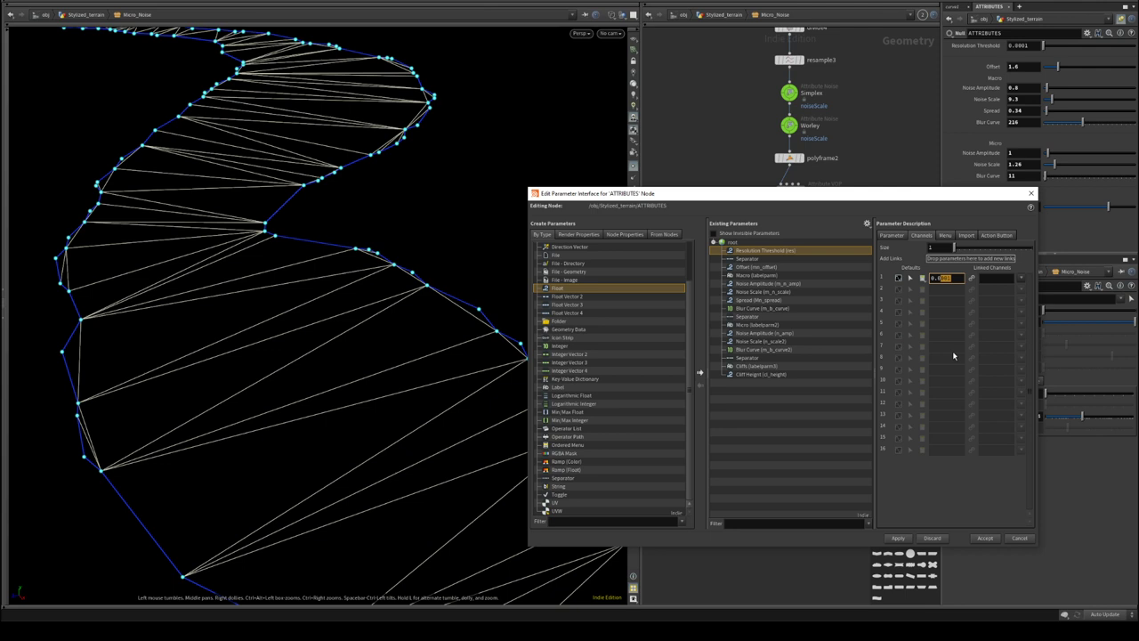
text(25)
key(Return)
- Set Resolution Threshold's range to 0.001 to 0.1, lock its limits, and accept the interface changes
click(892, 236)
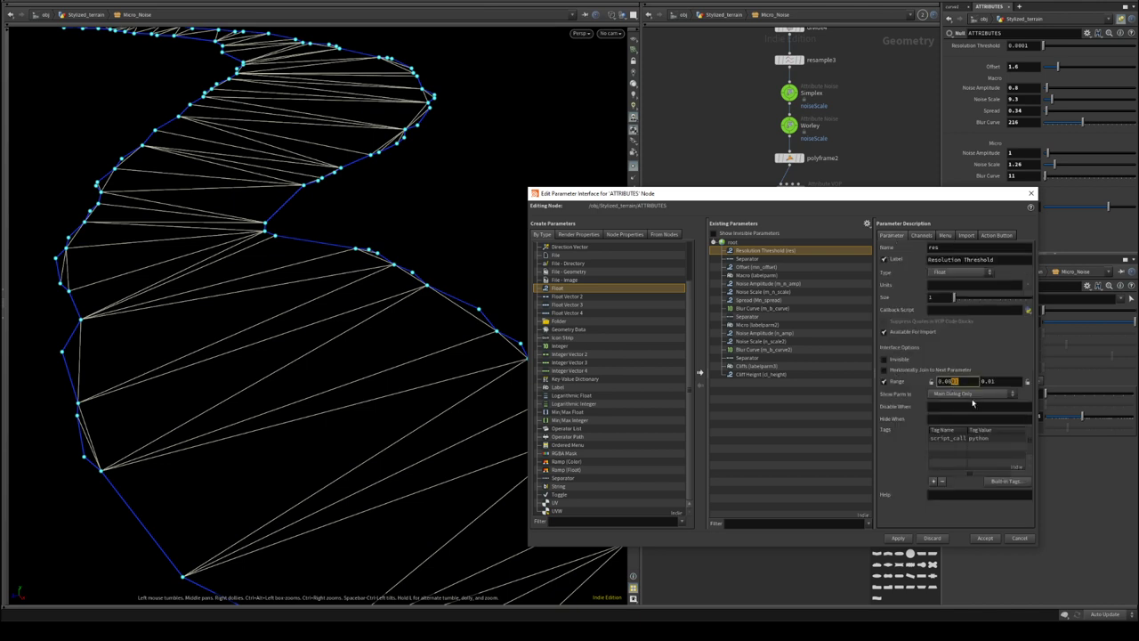
click(992, 381)
drag(988, 380, 991, 381)
text(1)
click(932, 383)
click(899, 538)
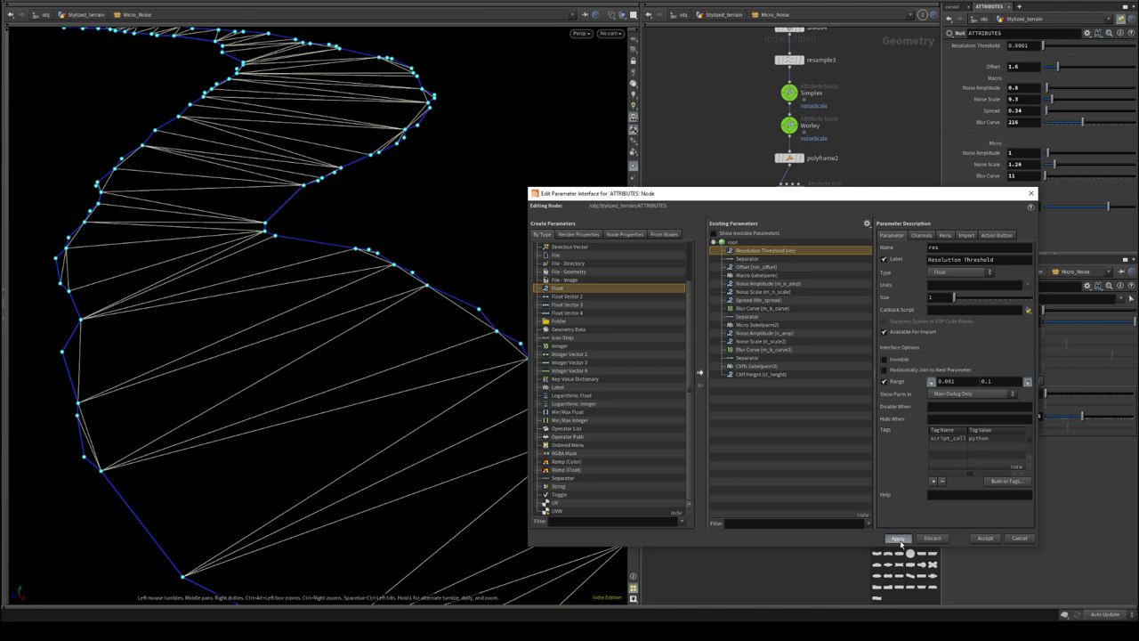
click(982, 539)
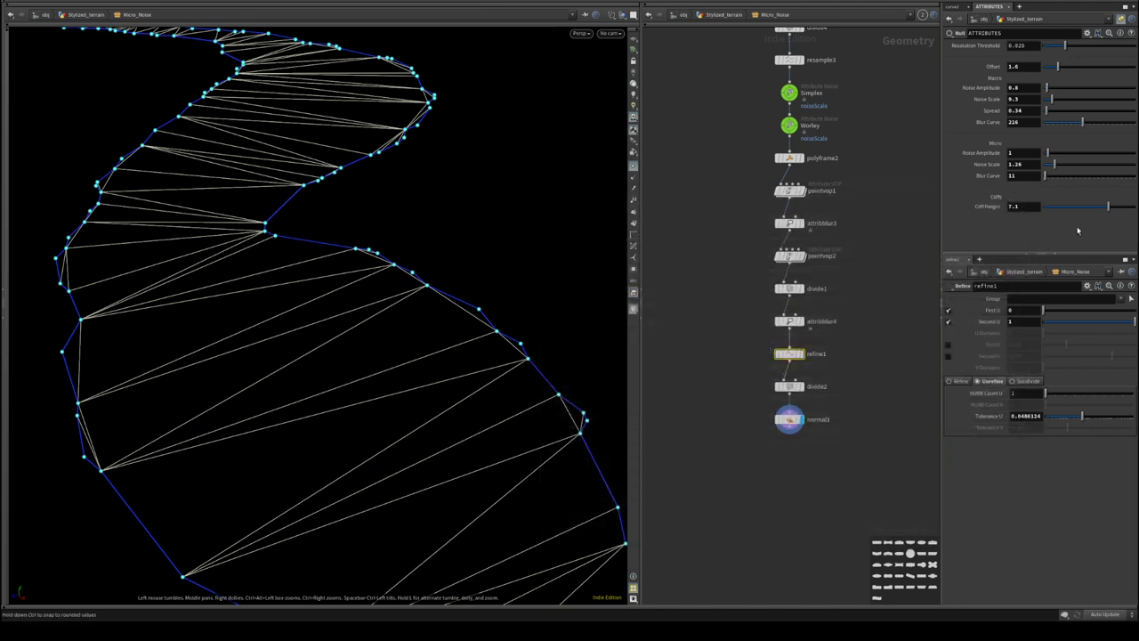
- Link refine1's Tolerance U to the ATTRIBUTES node's Resolution Threshold with a relative reference
right_click(988, 47)
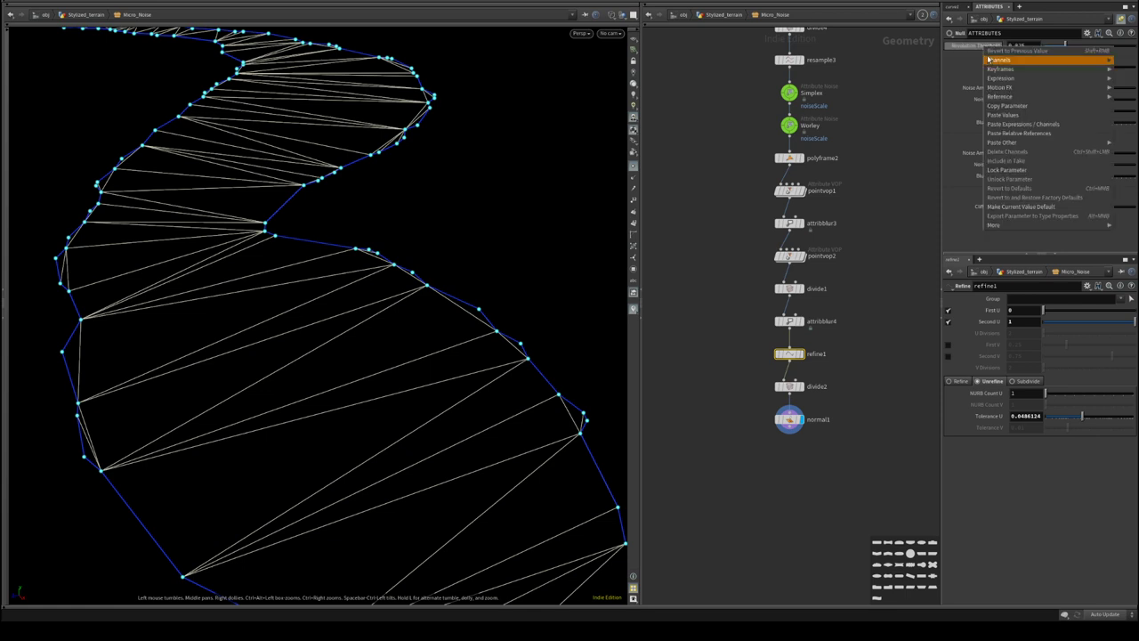
click(1007, 105)
right_click(987, 416)
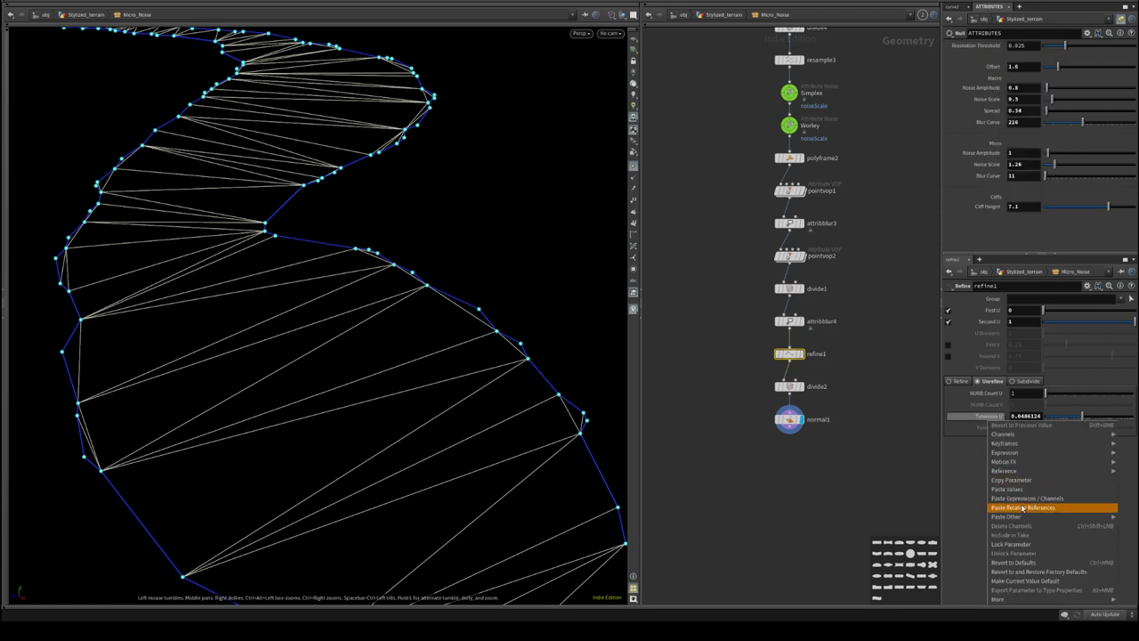
click(1019, 507)
- Set Resolution Threshold to 0.0718 and switch the viewport from wireframe to shaded display
mouse_move(1075, 51)
mouse_down()
mouse_move(1132, 48)
mouse_move(1108, 45)
mouse_up()
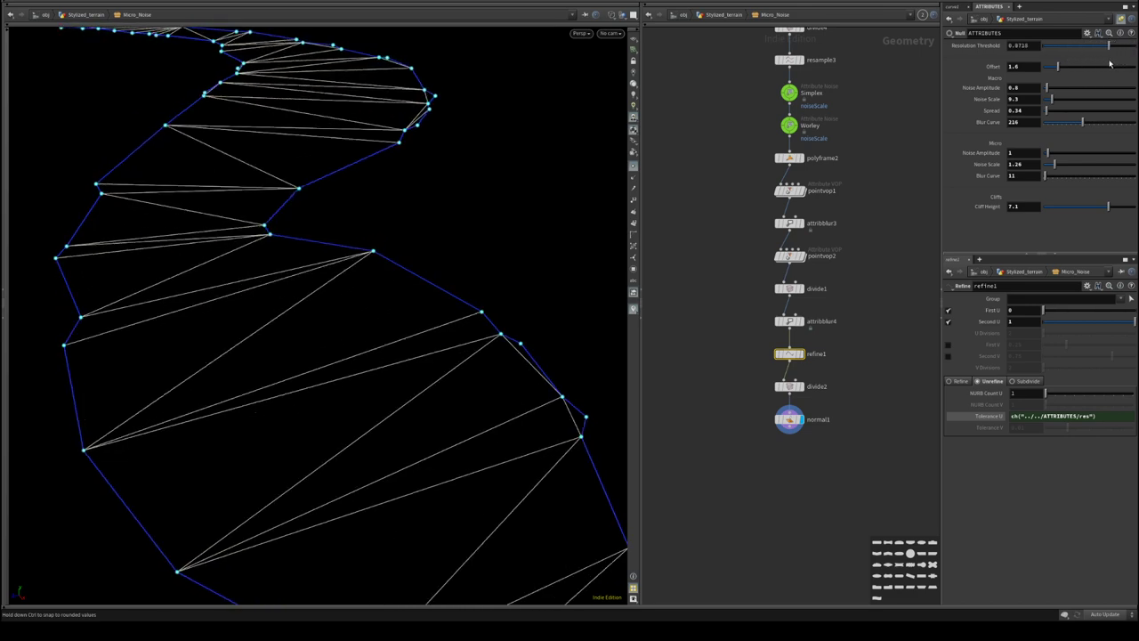
key(w)
drag(403, 200, 445, 224)
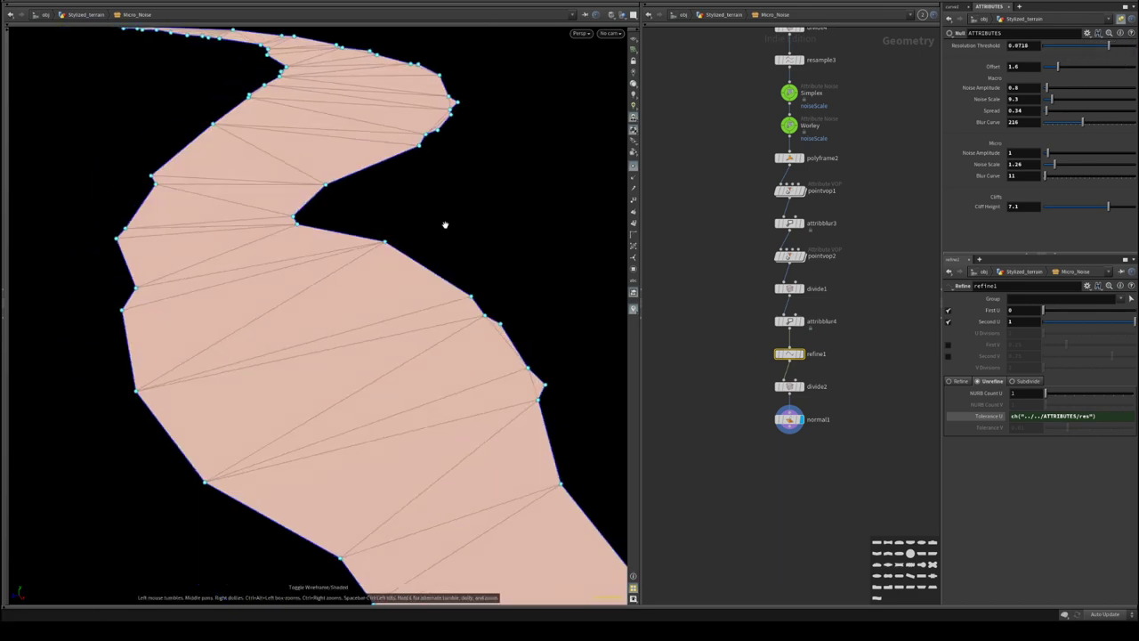
- Check refine1's output in the viewport, bypass divide2, and set the display back to normal1
middle_drag(875, 232, 868, 285)
click(794, 406)
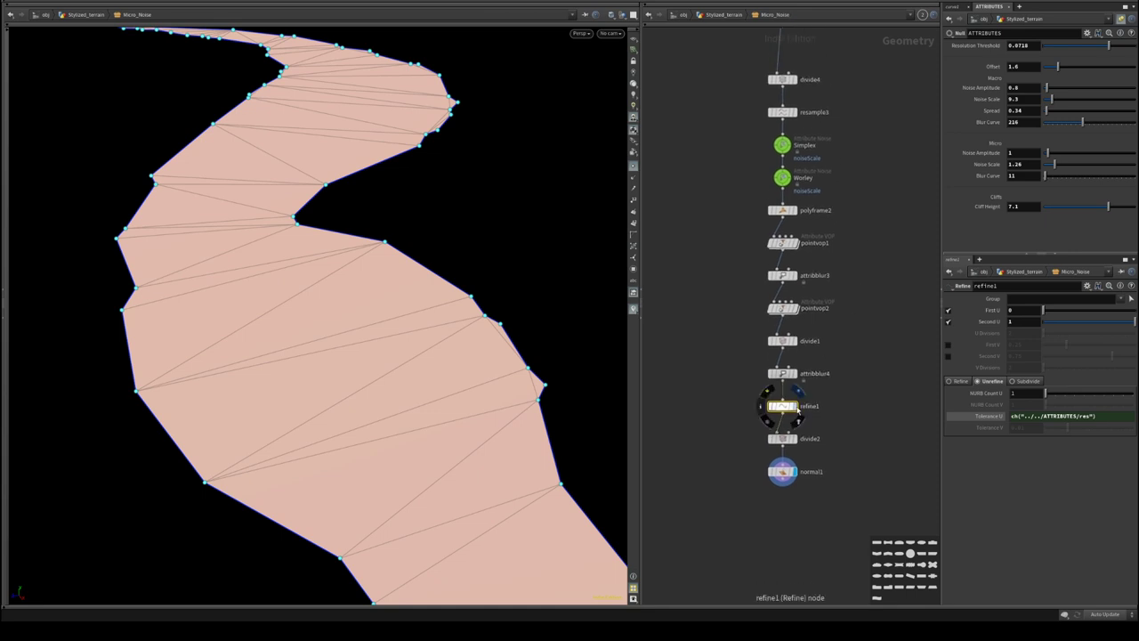
drag(295, 190, 266, 183)
middle_drag(828, 437, 824, 353)
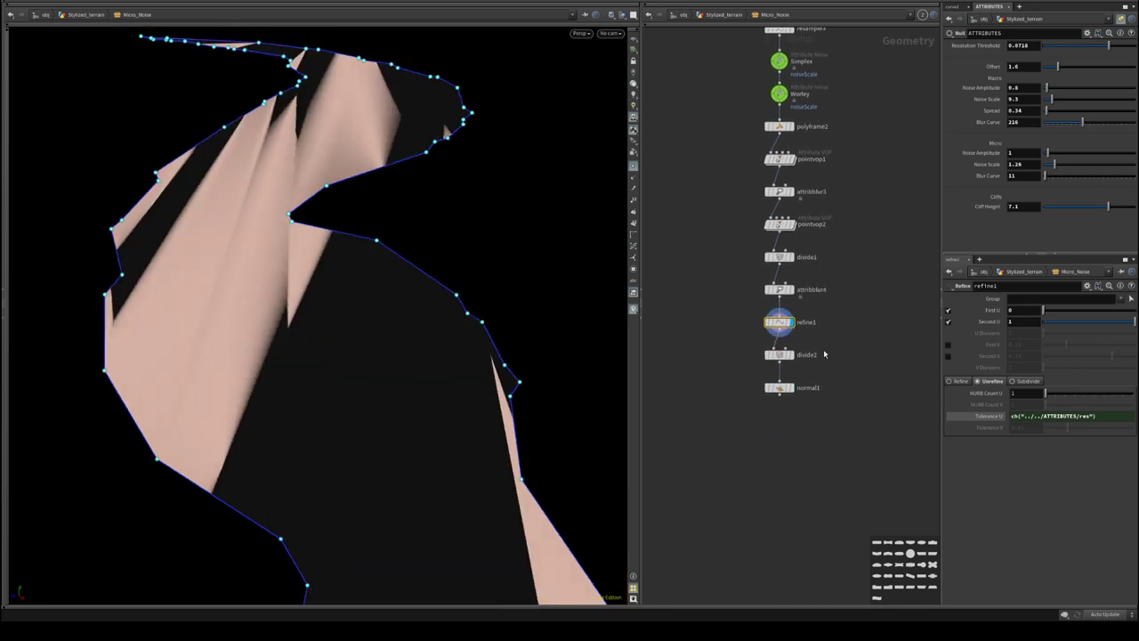
click(768, 354)
click(792, 388)
click(777, 393)
right_drag(284, 244, 610, 170)
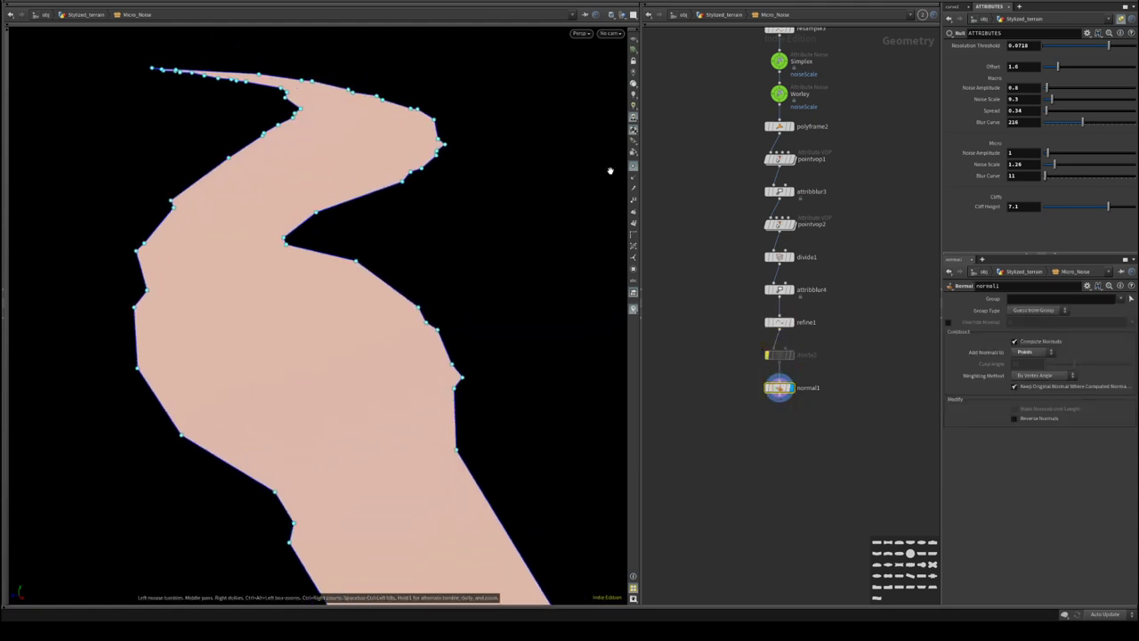
- Return to the Stylized_terrain network and examine where the road edges meet the cliffs
click(728, 17)
click(663, 181)
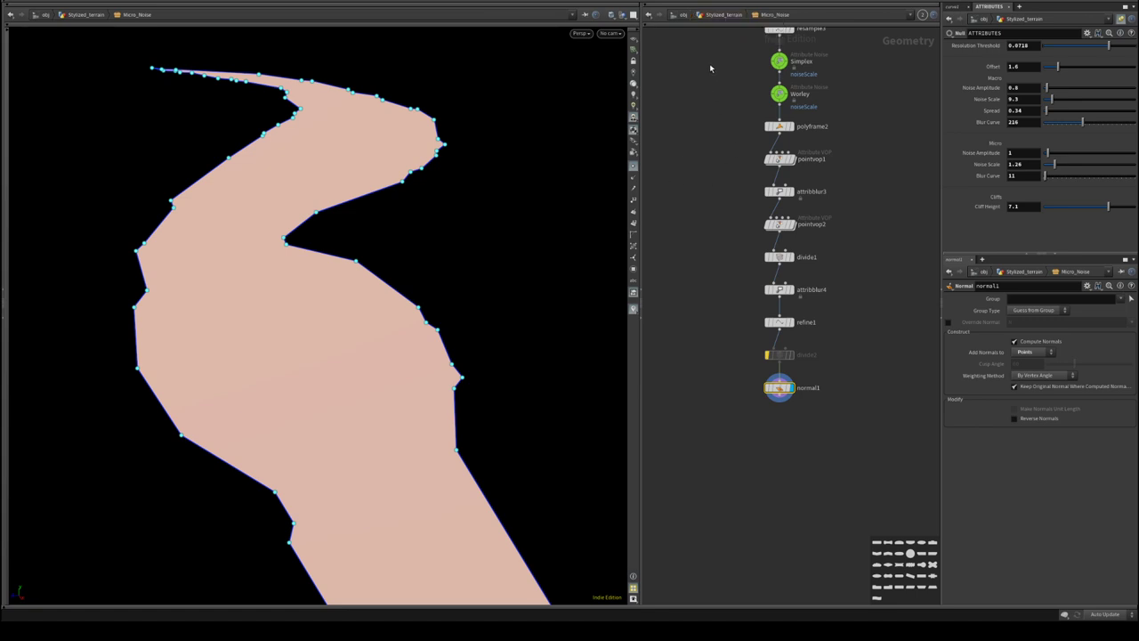
click(724, 15)
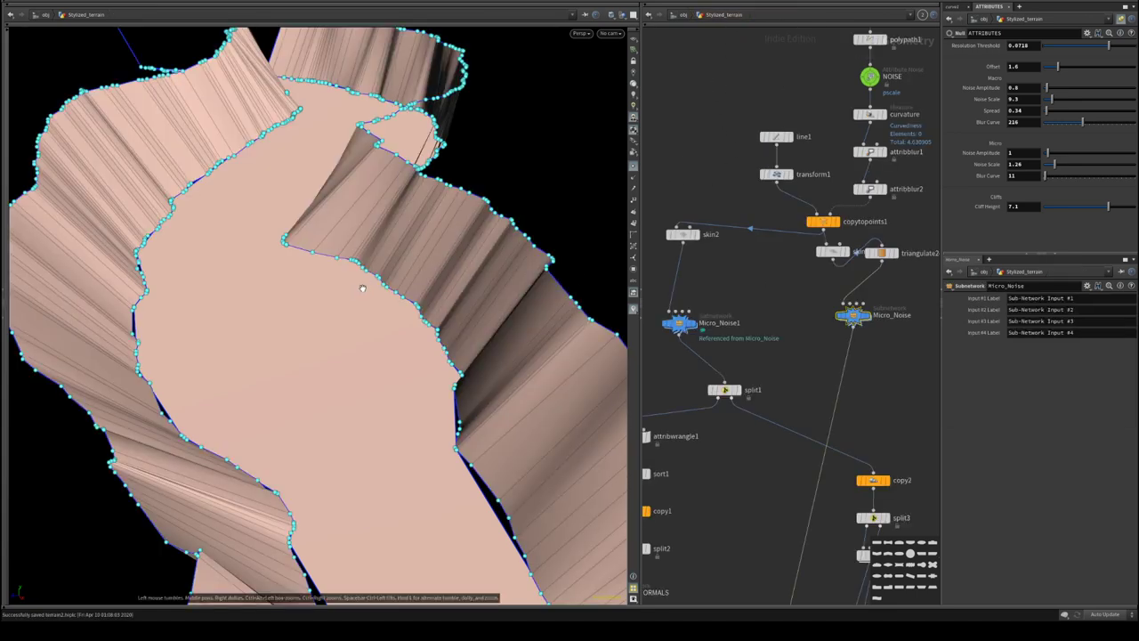
drag(363, 288, 366, 302)
middle_drag(366, 303, 341, 236)
middle_drag(793, 374, 800, 364)
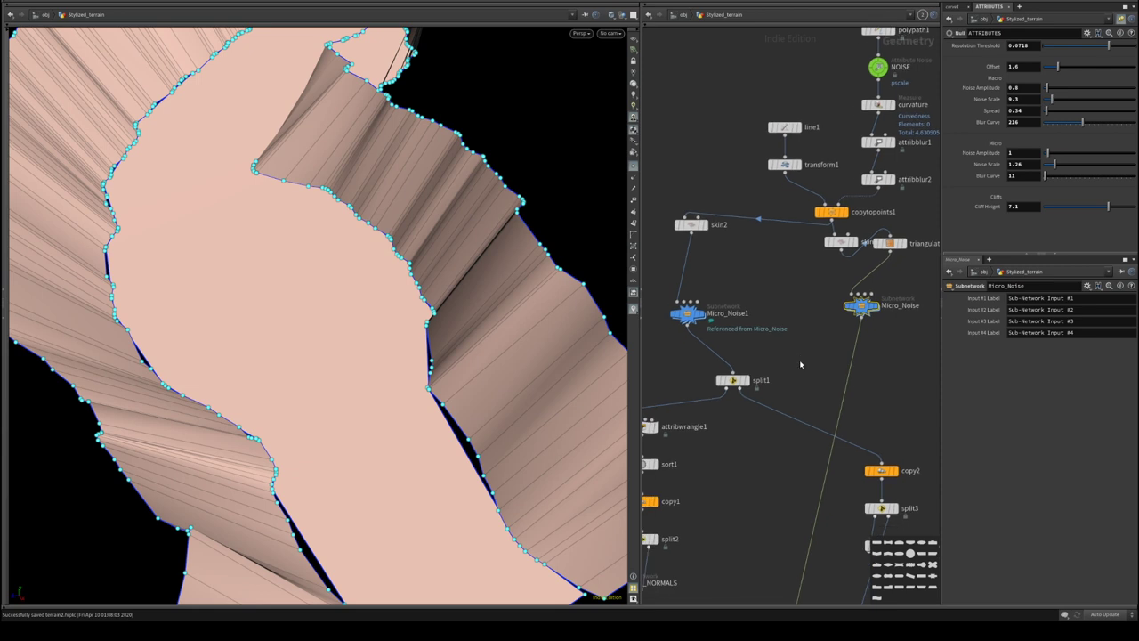
- Display the Micro_Noise subnetwork and delete the referenced Micro_Noise1 subnetwork between skin2 and split1
mouse_move(663, 352)
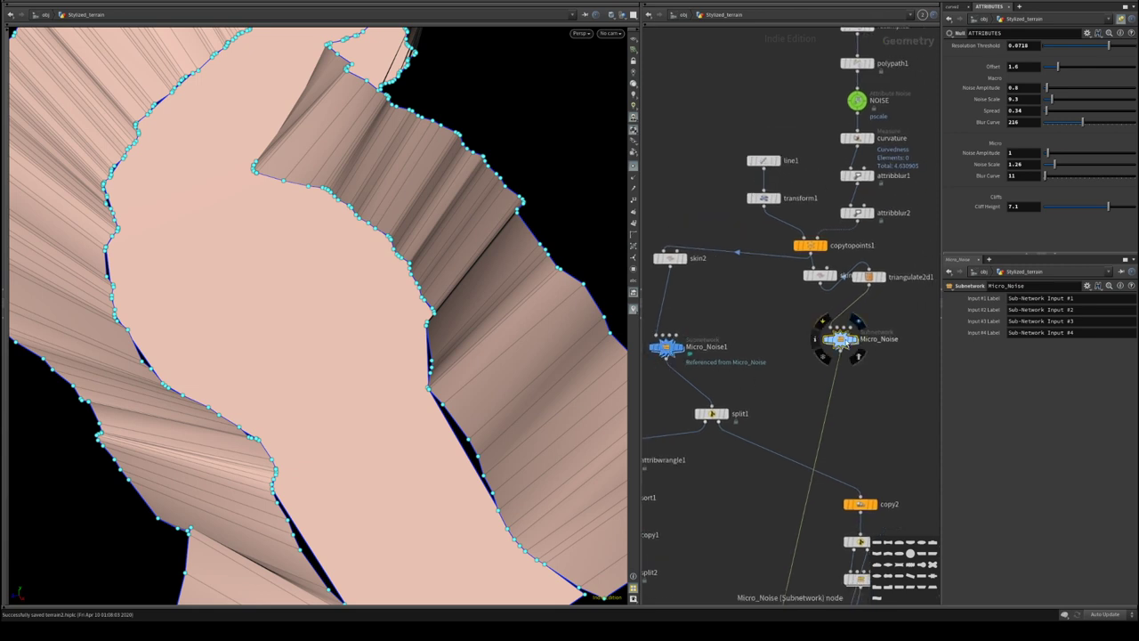
click(666, 350)
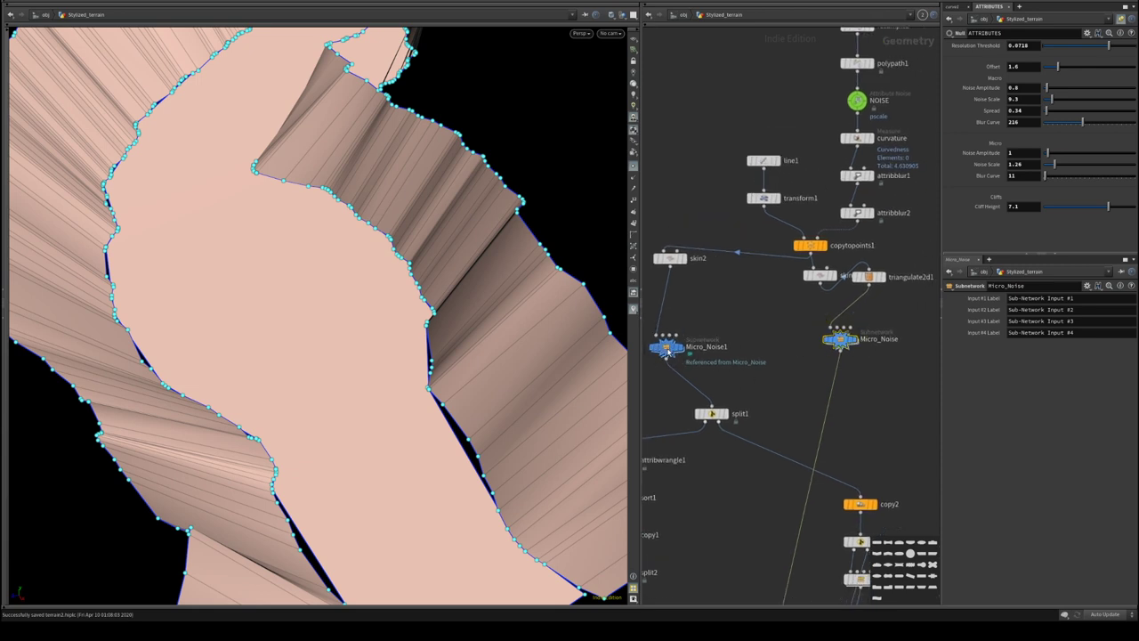
click(841, 343)
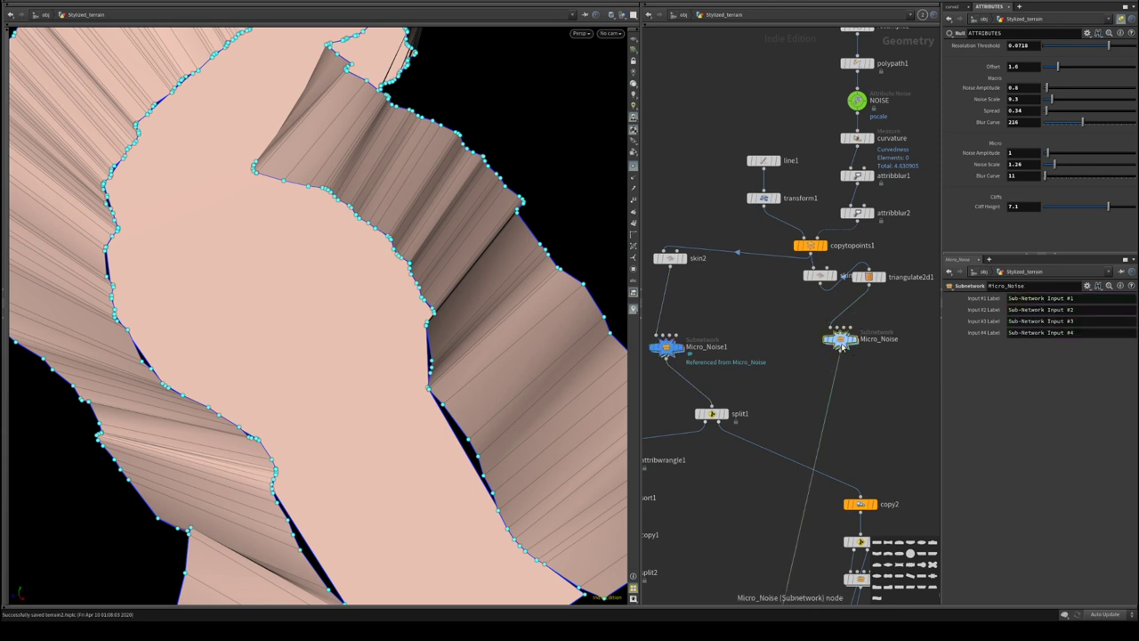
middle_drag(667, 330, 739, 329)
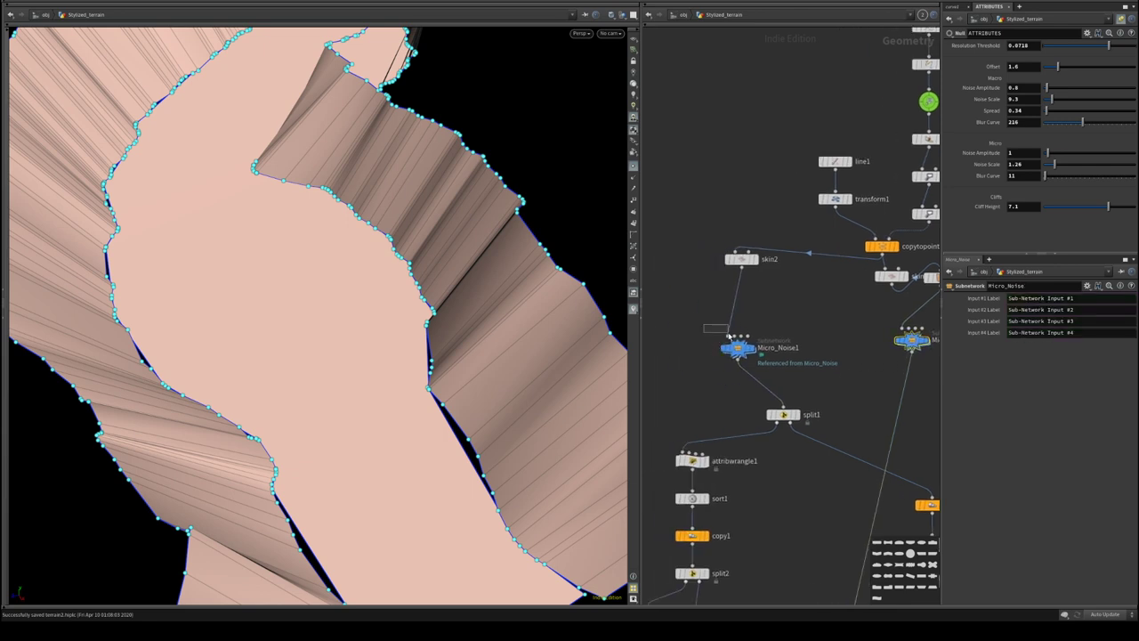
click(729, 331)
click(691, 302)
middle_drag(815, 367, 800, 338)
click(708, 341)
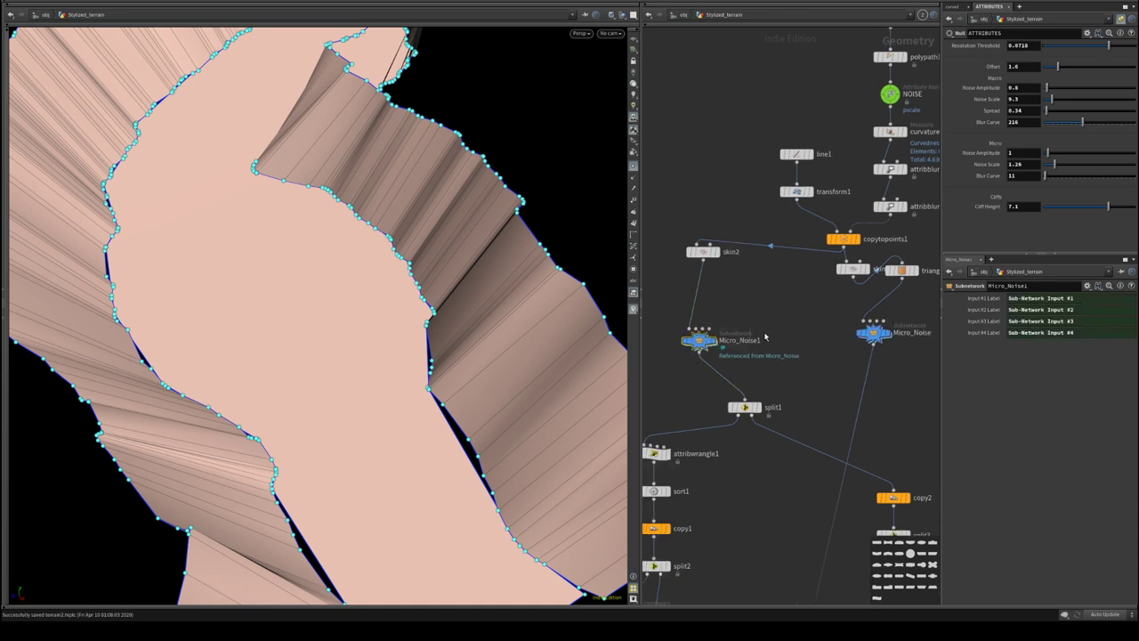
click(889, 333)
click(874, 333)
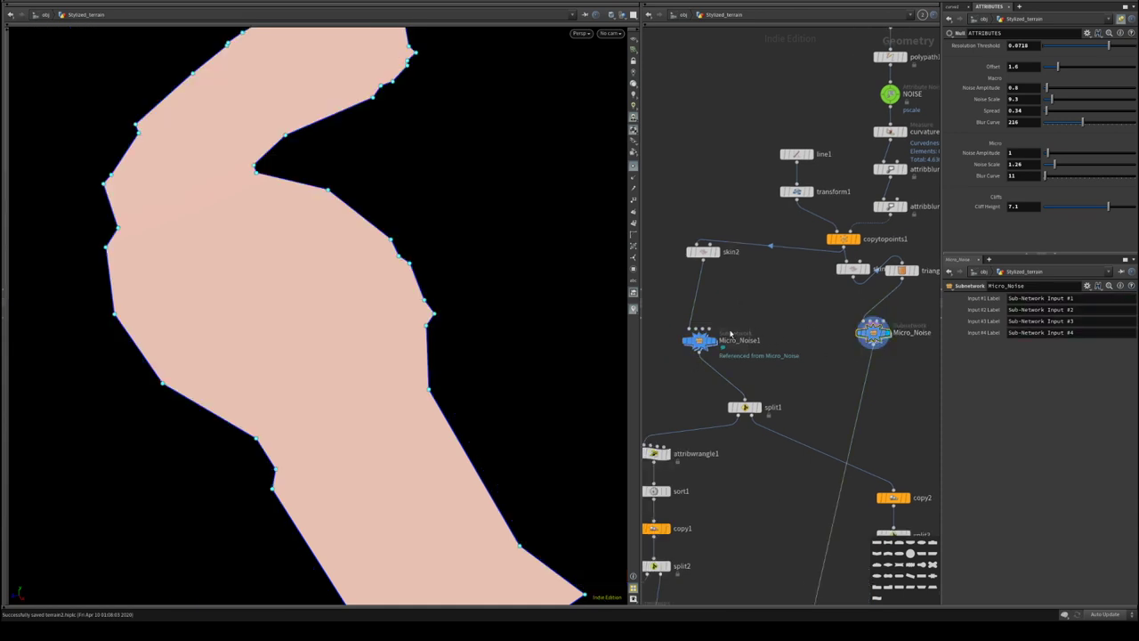
drag(751, 322, 677, 354)
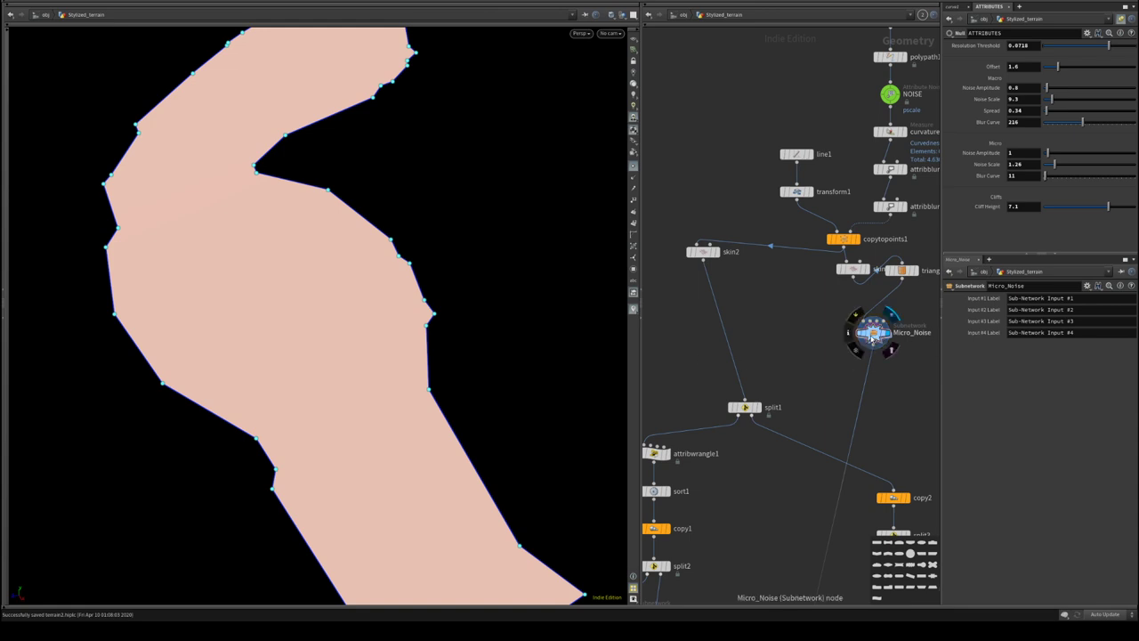
- Inside Micro_Noise, create a reference copy of the whole node chain from divide4 to normal1
double_click(873, 334)
middle_drag(701, 145, 727, 252)
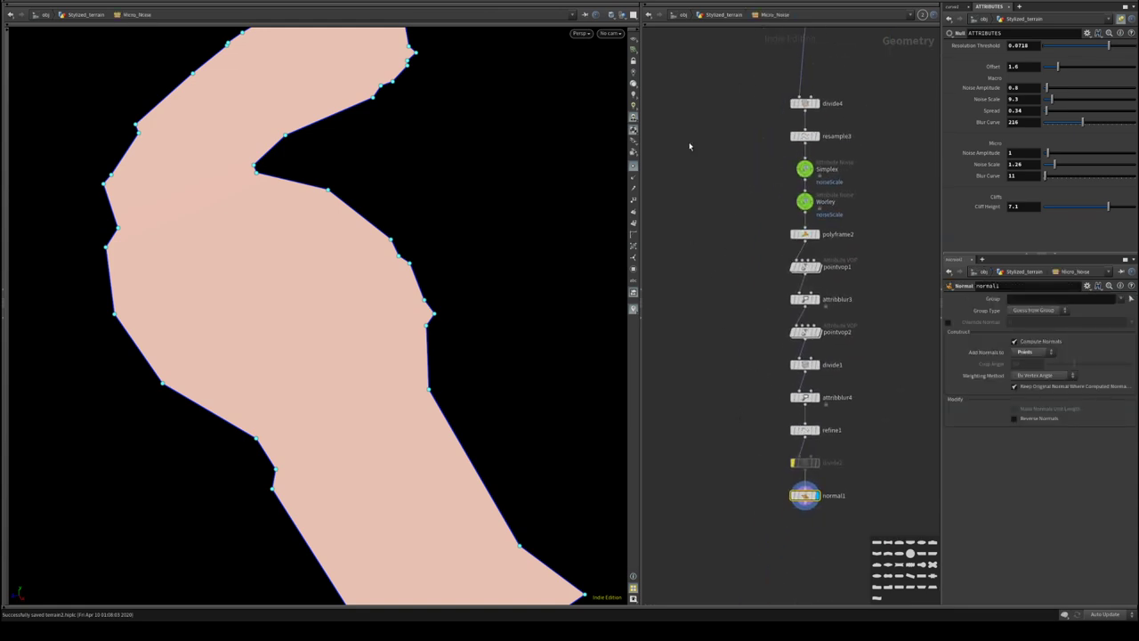
drag(719, 74, 849, 540)
right_click(802, 301)
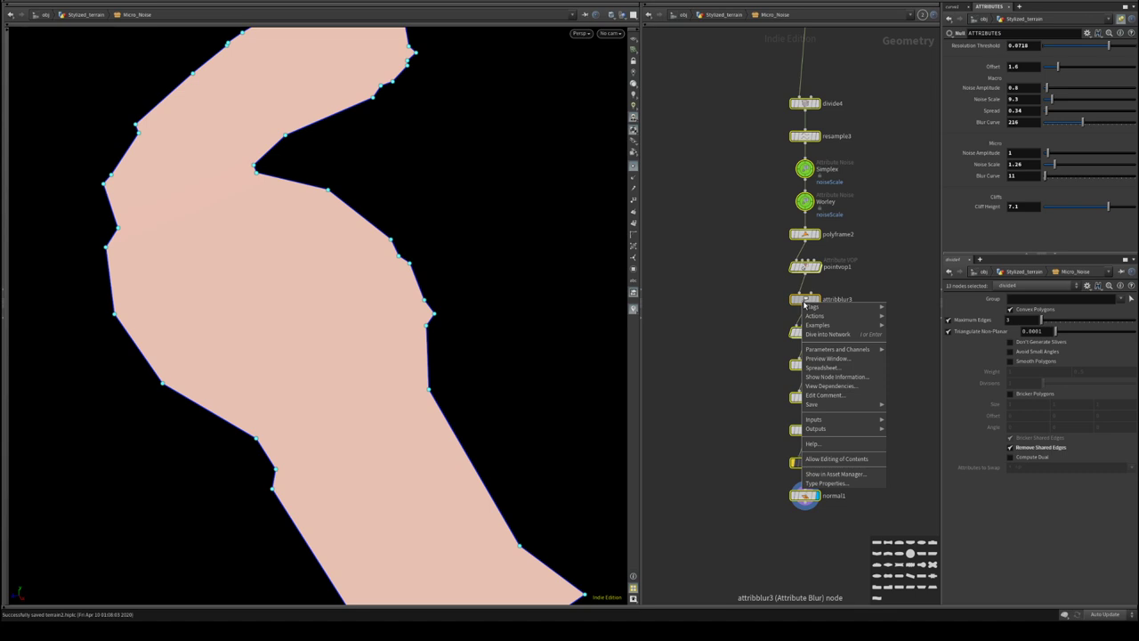
mouse_move(843, 321)
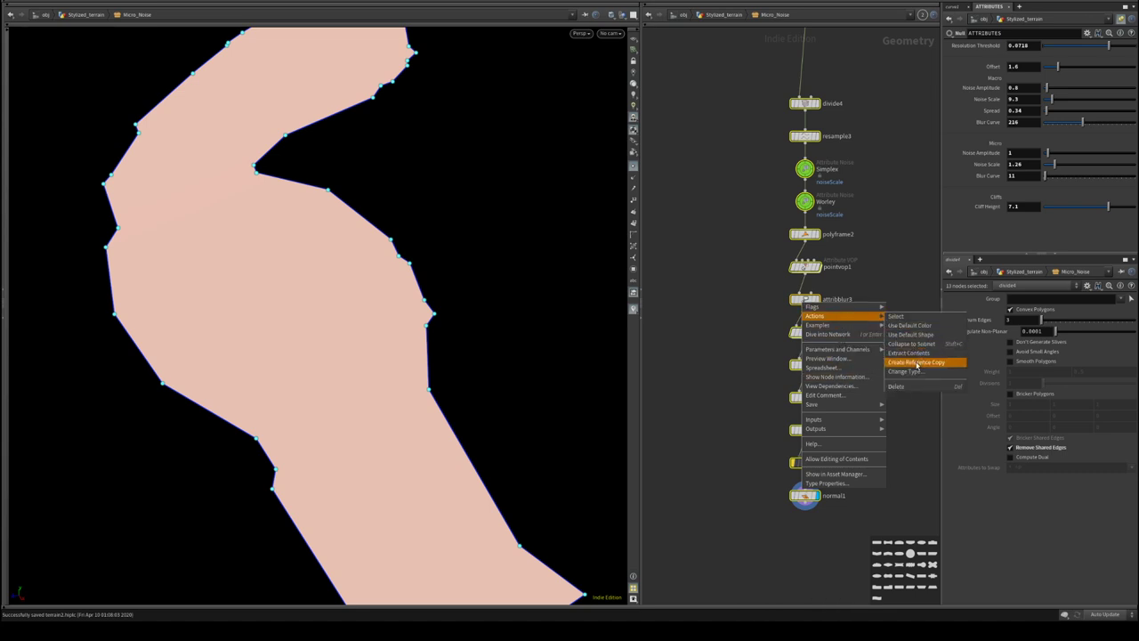
click(917, 363)
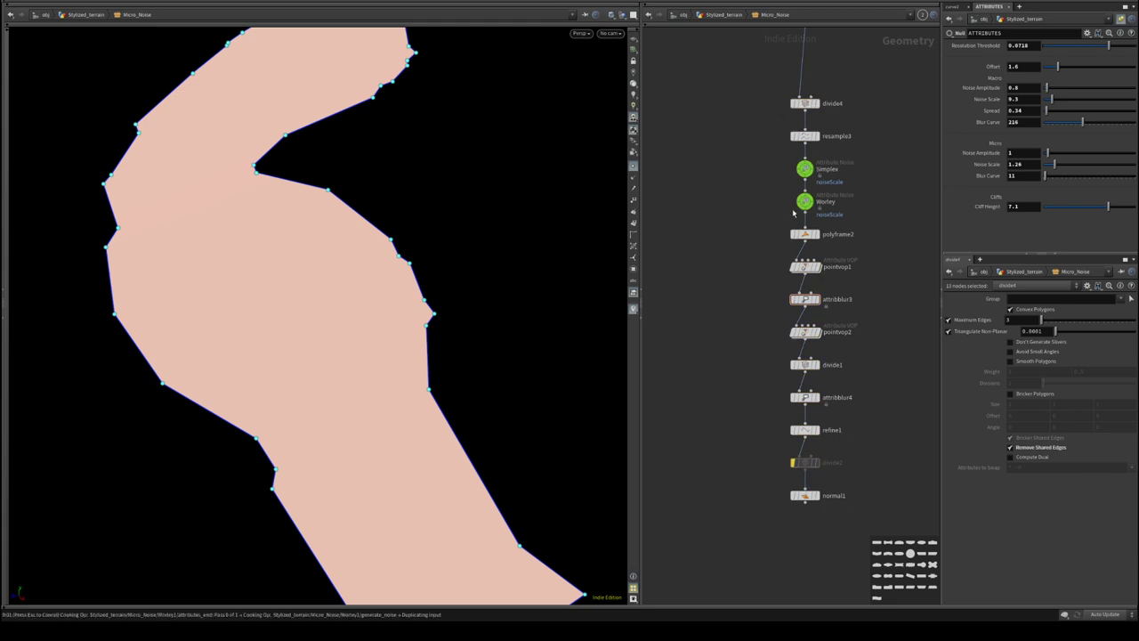
- Cut the referenced node chain out of Micro_Noise and return to the Stylized_terrain network
key(h)
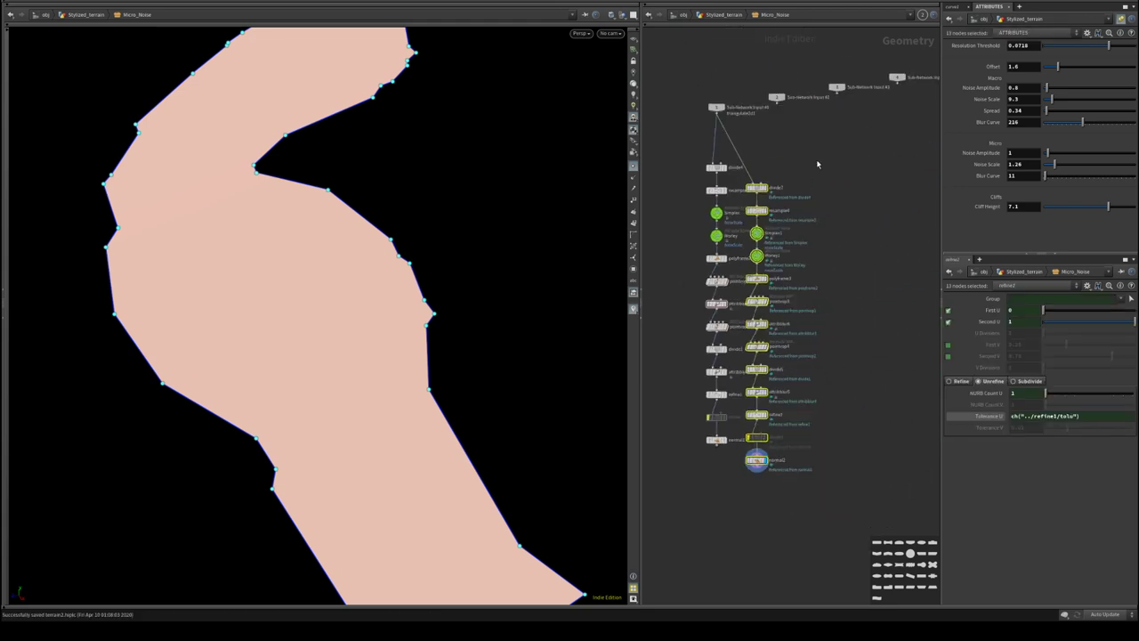
drag(821, 140, 750, 504)
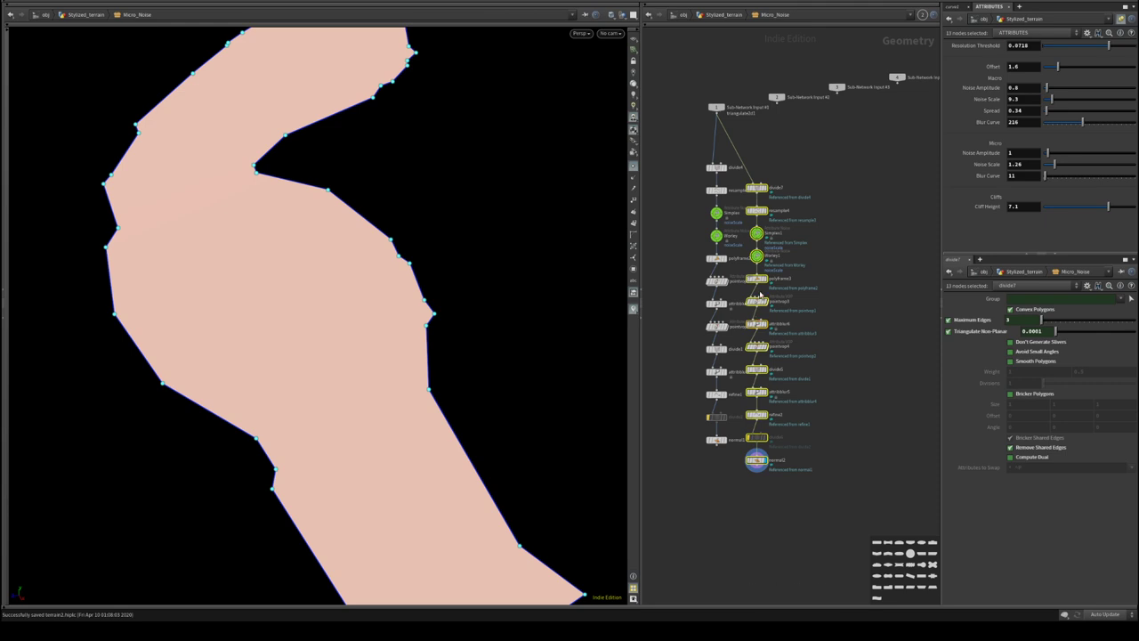
key(ctrl+x)
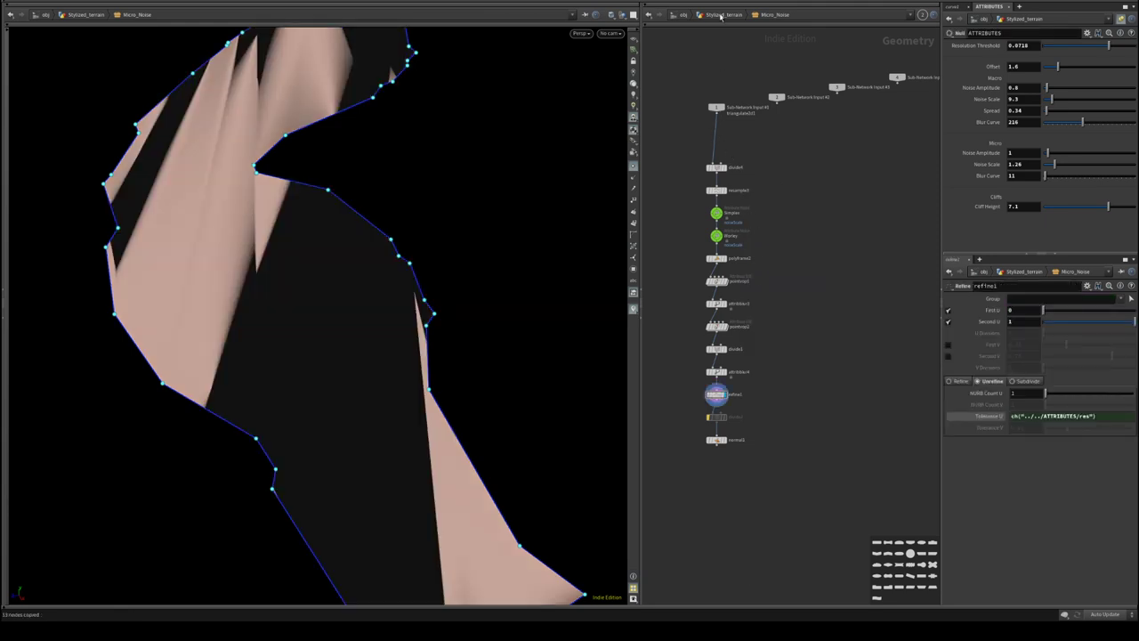
click(721, 15)
- Duplicate the Micro_Noise subnetwork, place the copy below skin2, and display it
key(Tab)
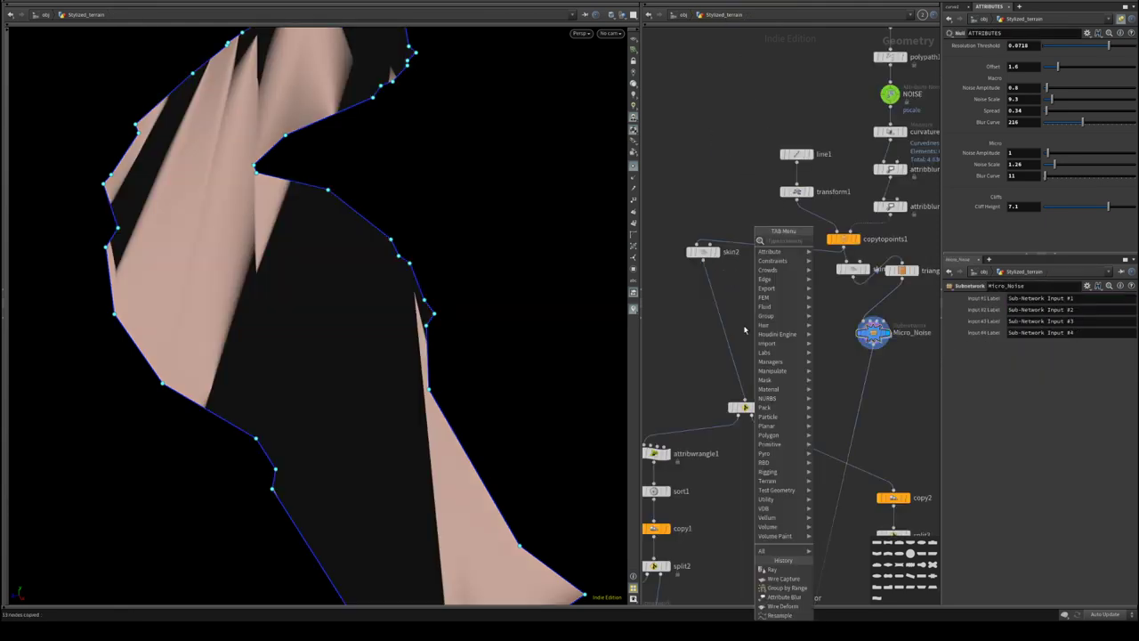
text(s)
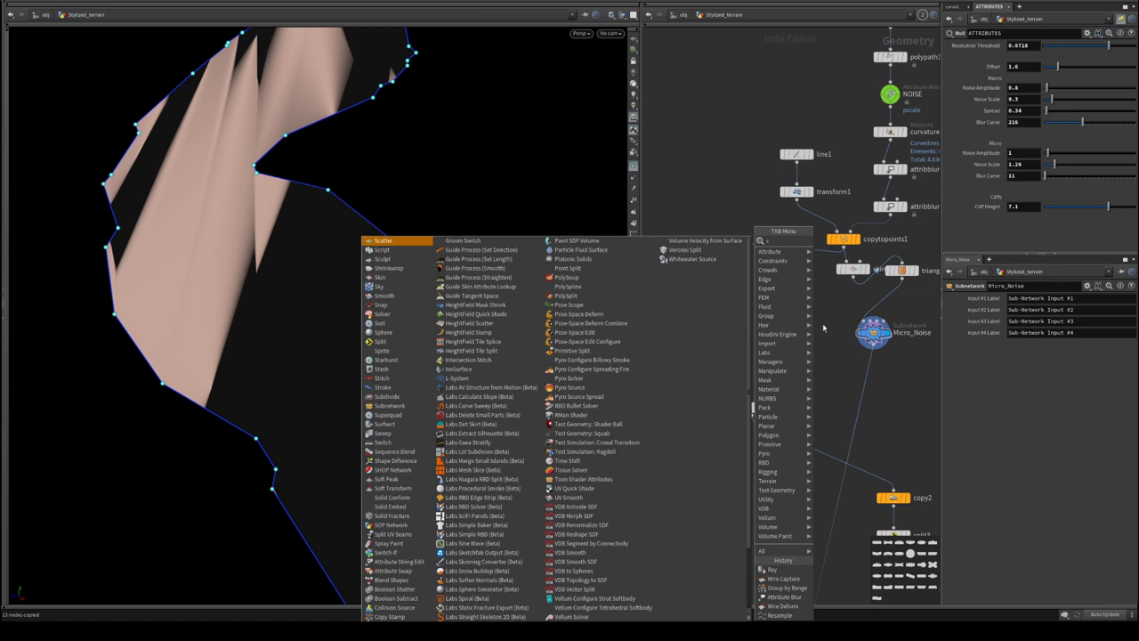
key(Return)
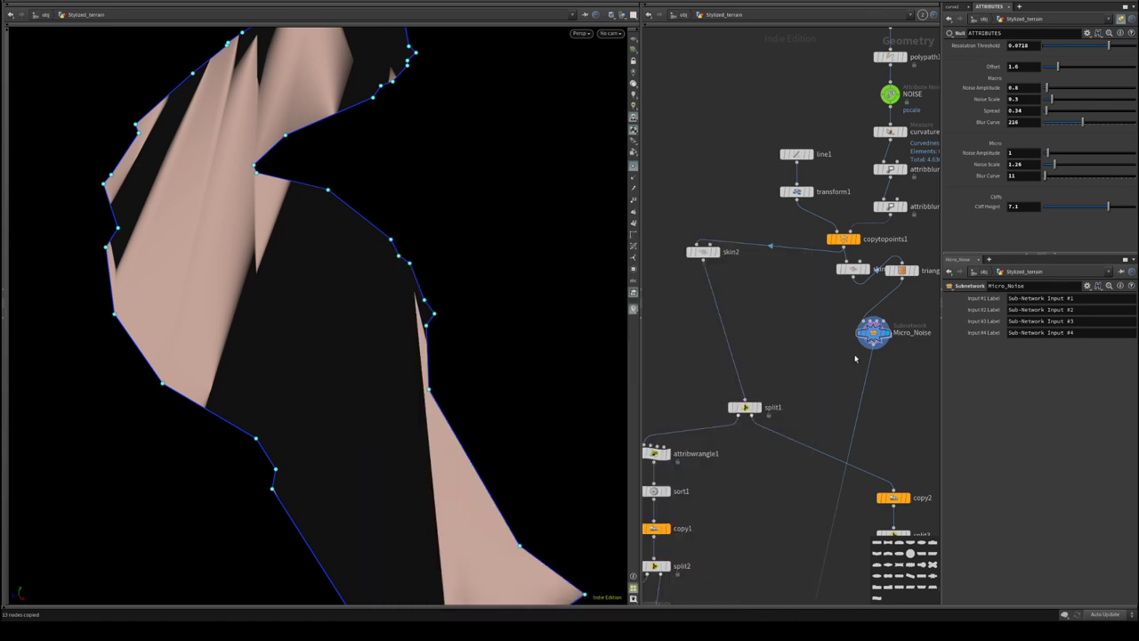
click(667, 343)
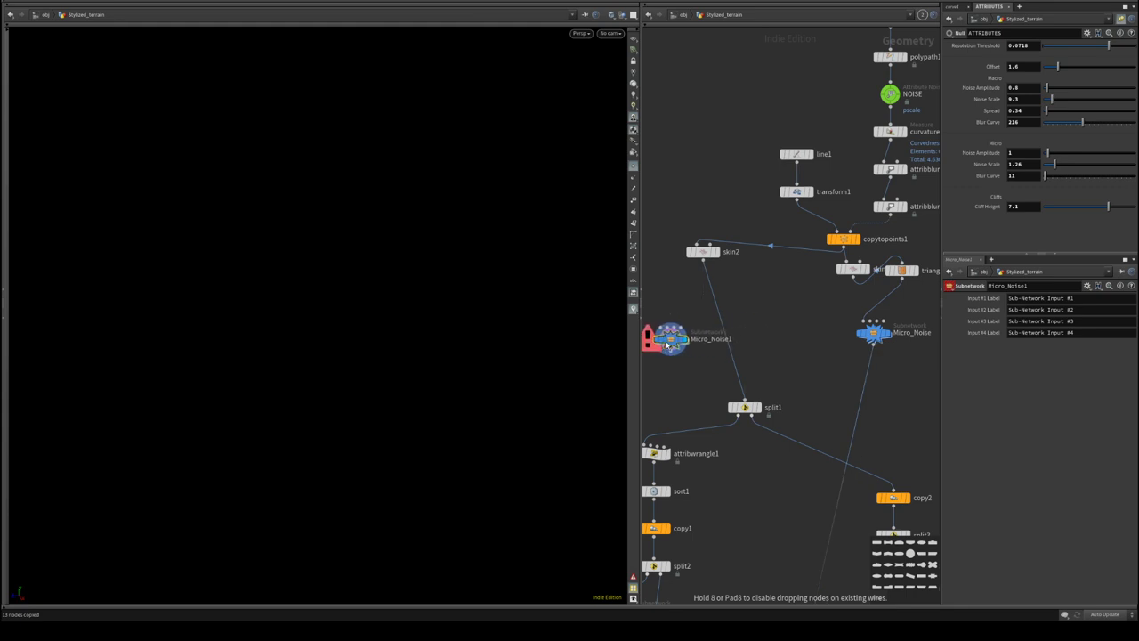
- Paste the referenced node chain inside Micro_Noise1 and delete the duplicated original chain there
double_click(667, 343)
key(ctrl+v)
scroll(832, 219, down, 2)
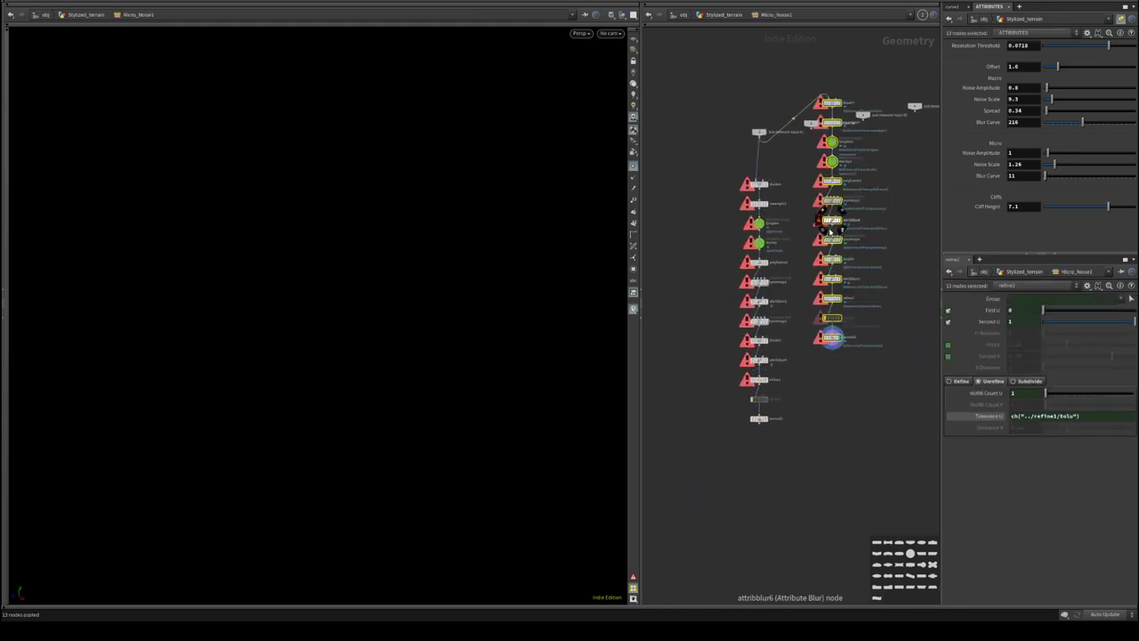
middle_click(829, 235)
middle_drag(786, 289, 762, 329)
scroll(776, 305, up, 2)
mouse_move(687, 177)
mouse_down()
mouse_move(735, 549)
mouse_move(756, 554)
mouse_up()
key(Delete)
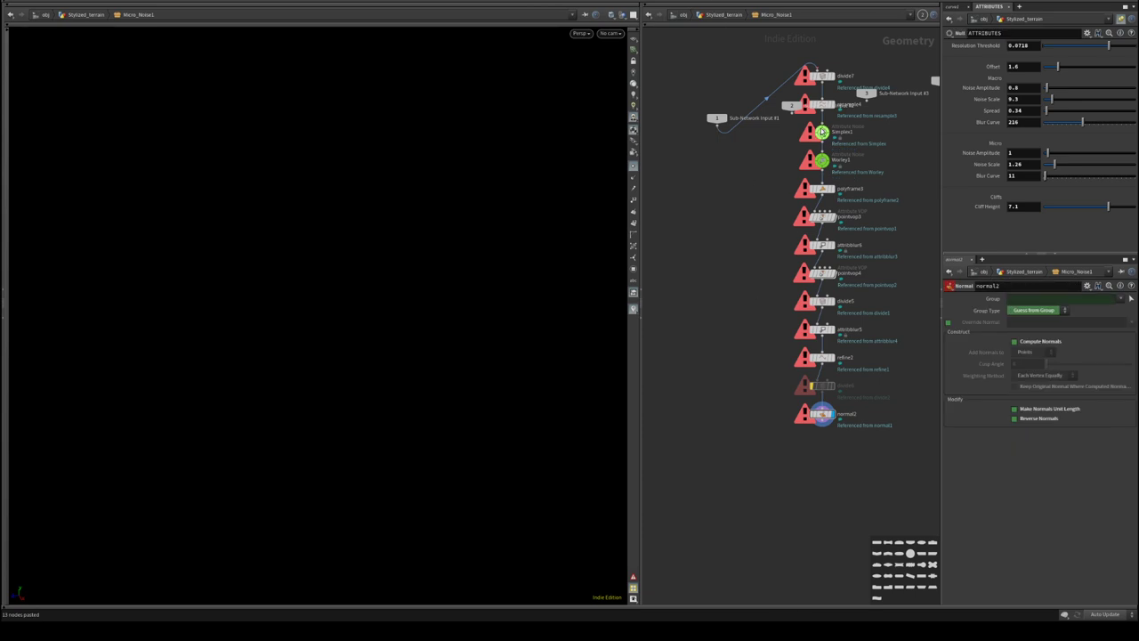
- Back in Stylized_terrain, connect skin2's output to the first input of Micro_Noise1
click(719, 15)
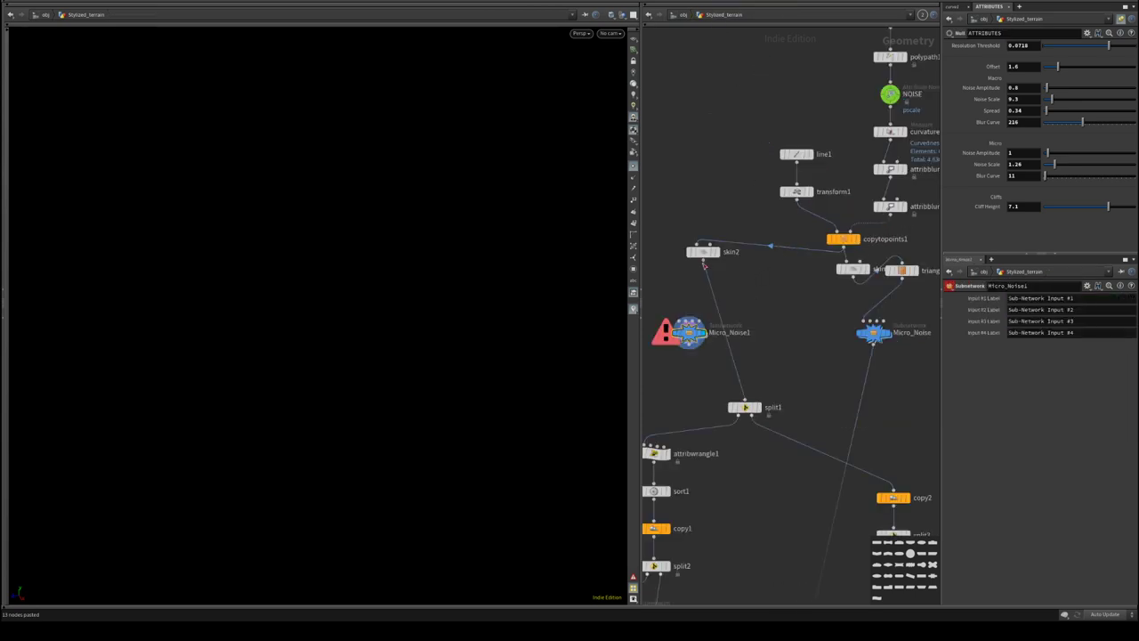
drag(703, 259, 762, 325)
right_click(761, 326)
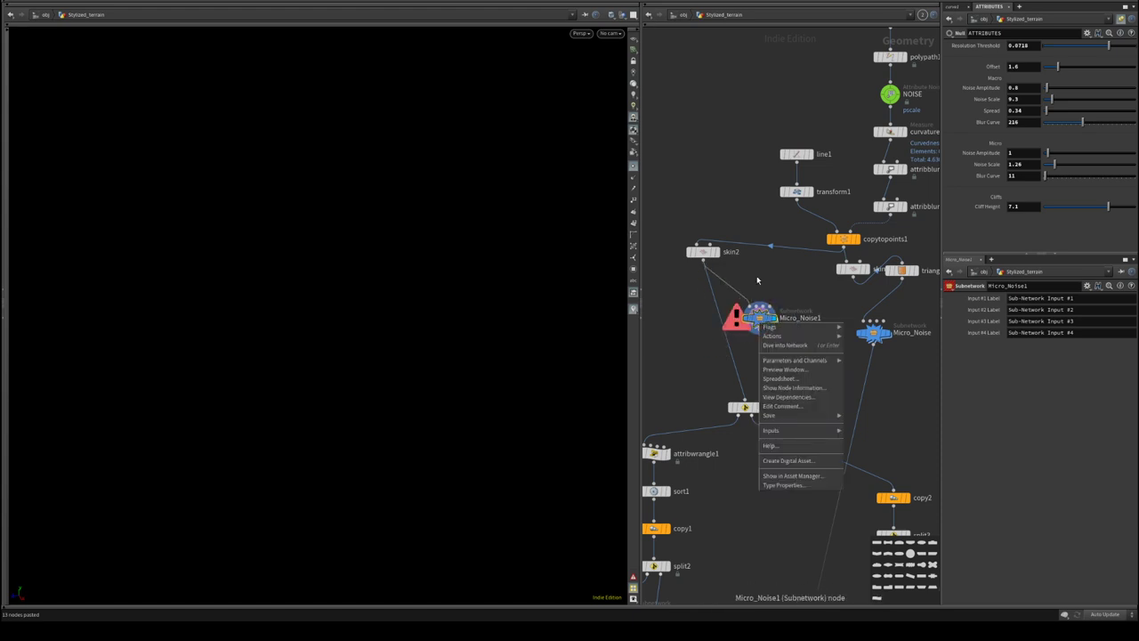
key(Escape)
- Read Micro_Noise1's error details and inspect the referenced node chain inside it
middle_click(763, 325)
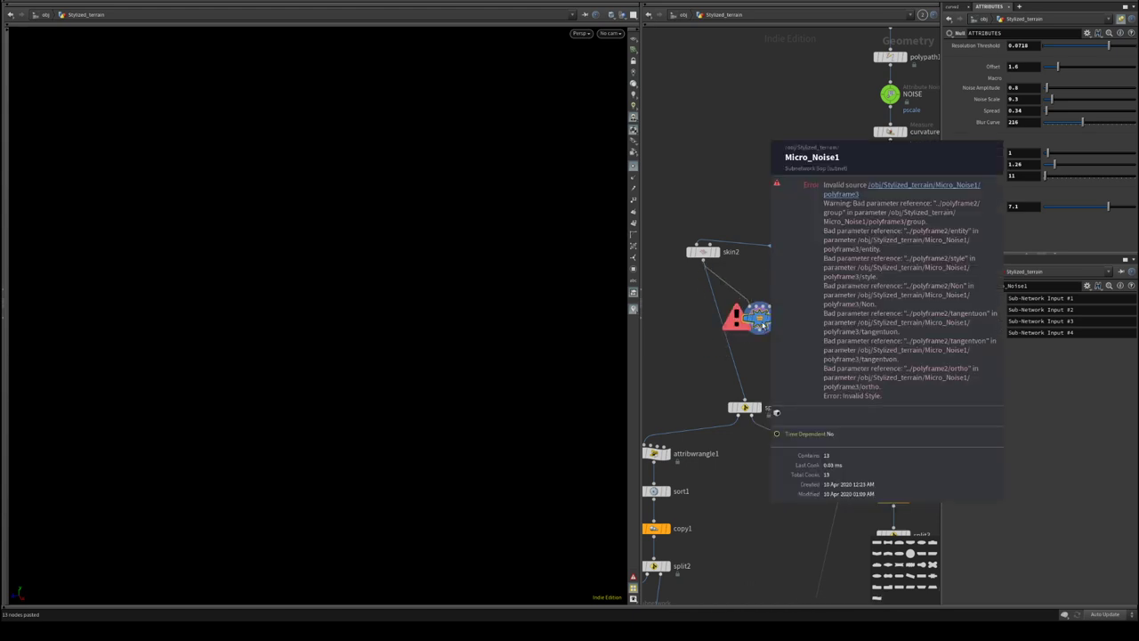
double_click(761, 323)
middle_drag(753, 341, 735, 400)
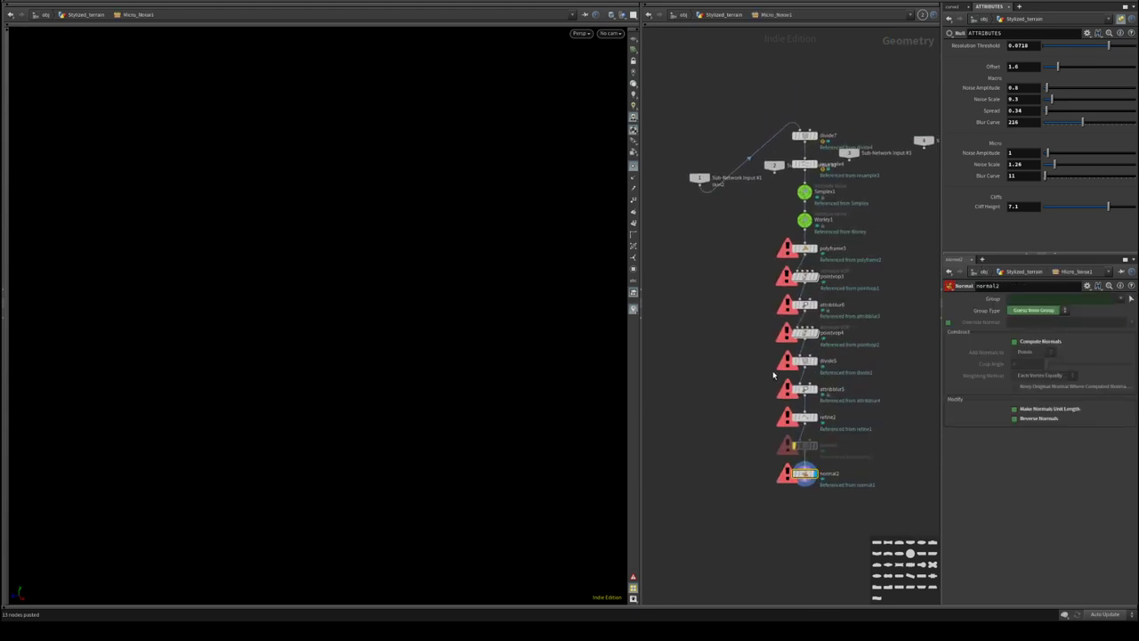
middle_drag(887, 319, 800, 326)
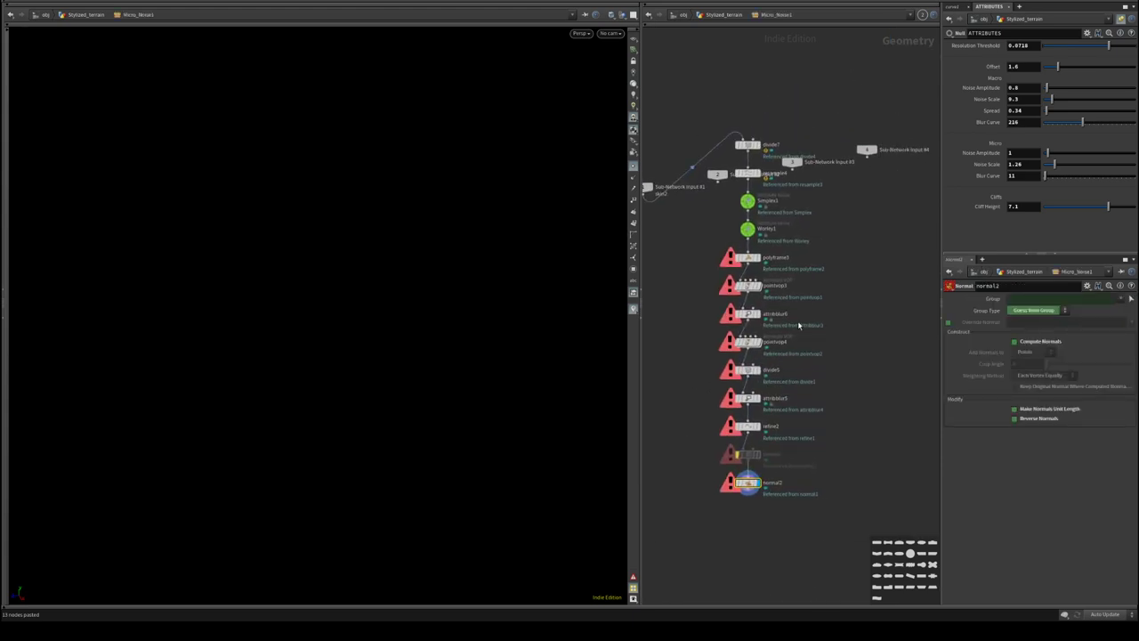
- Return to the Stylized_terrain network and delete the Micro_Noise1 subnetwork
click(724, 15)
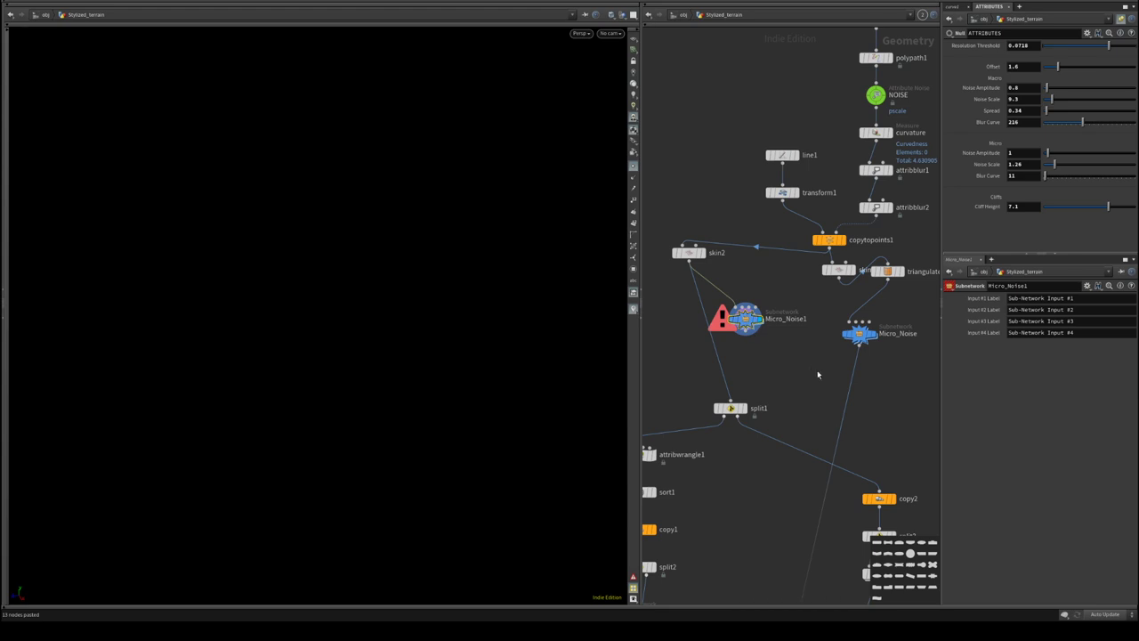
key(Delete)
middle_drag(900, 396, 797, 329)
scroll(796, 328, down, 3)
drag(770, 290, 843, 293)
scroll(768, 344, down, 4)
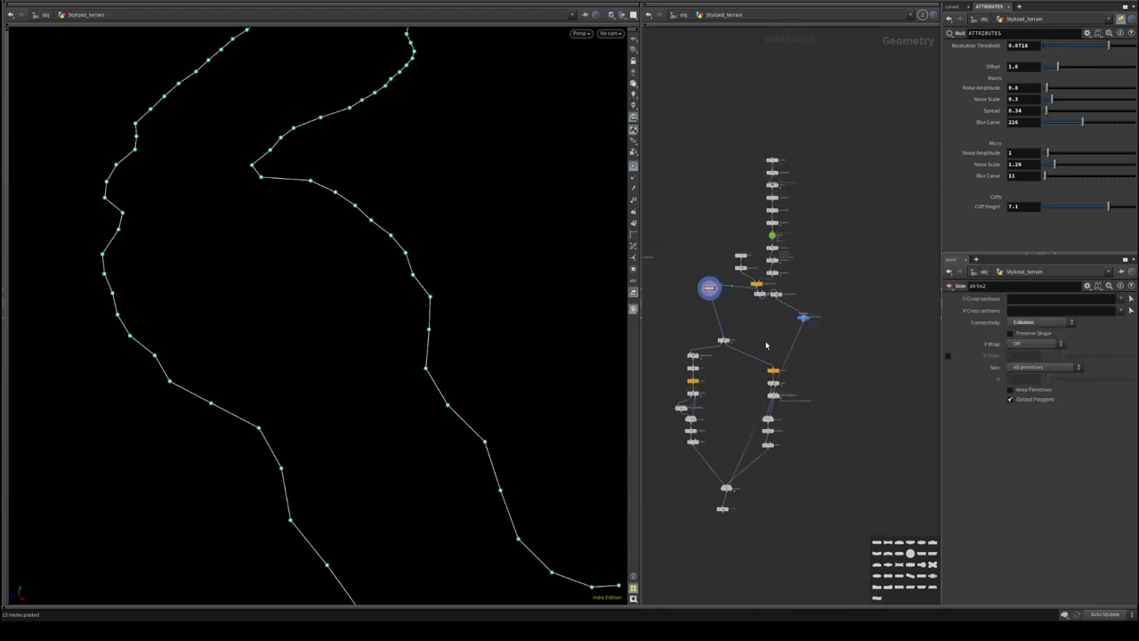
- Move split1 and all nodes downstream of it lower in the network to make room below skin2
middle_drag(767, 345, 782, 230)
drag(819, 490, 669, 228)
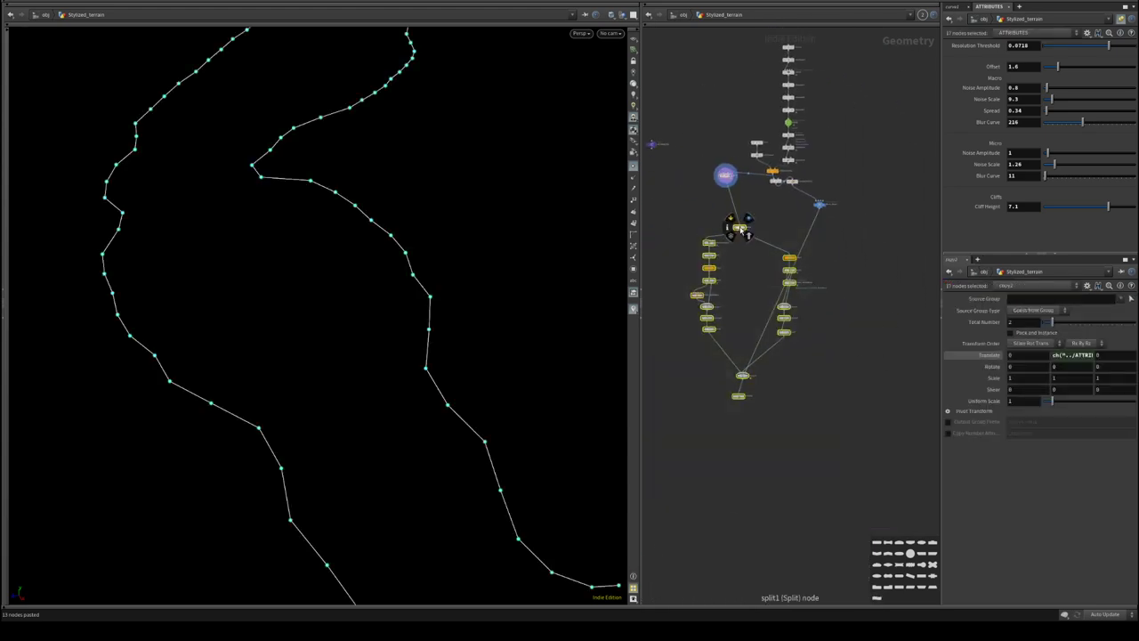
click(739, 232)
key(Escape)
drag(739, 228, 732, 384)
scroll(770, 236, up, 3)
middle_drag(769, 235, 789, 314)
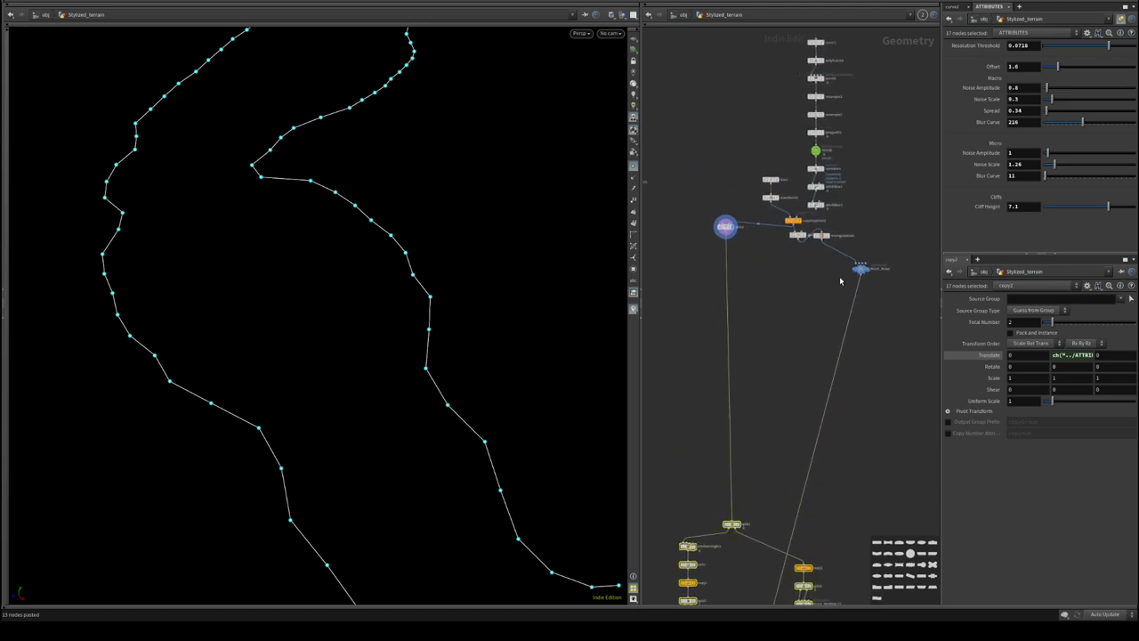
- Reposition Micro_Noise below triangulate2d1, extract its contents into Stylized_terrain, and display normal2
drag(862, 268, 806, 301)
scroll(836, 334, up, 3)
middle_drag(801, 329, 825, 353)
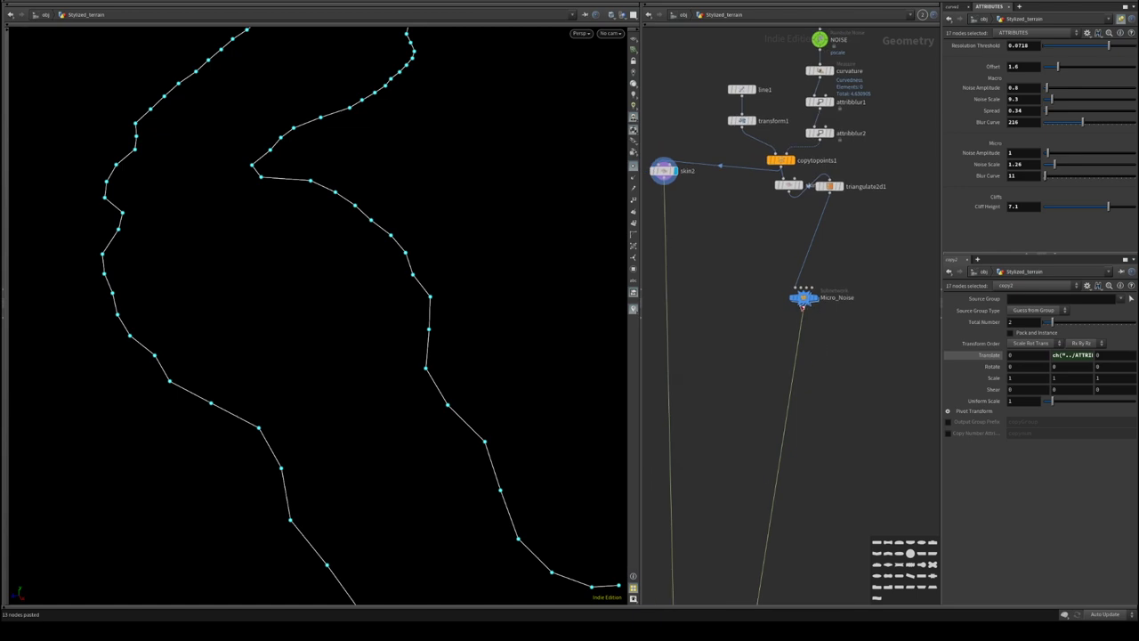
click(804, 297)
right_click(804, 299)
mouse_move(820, 311)
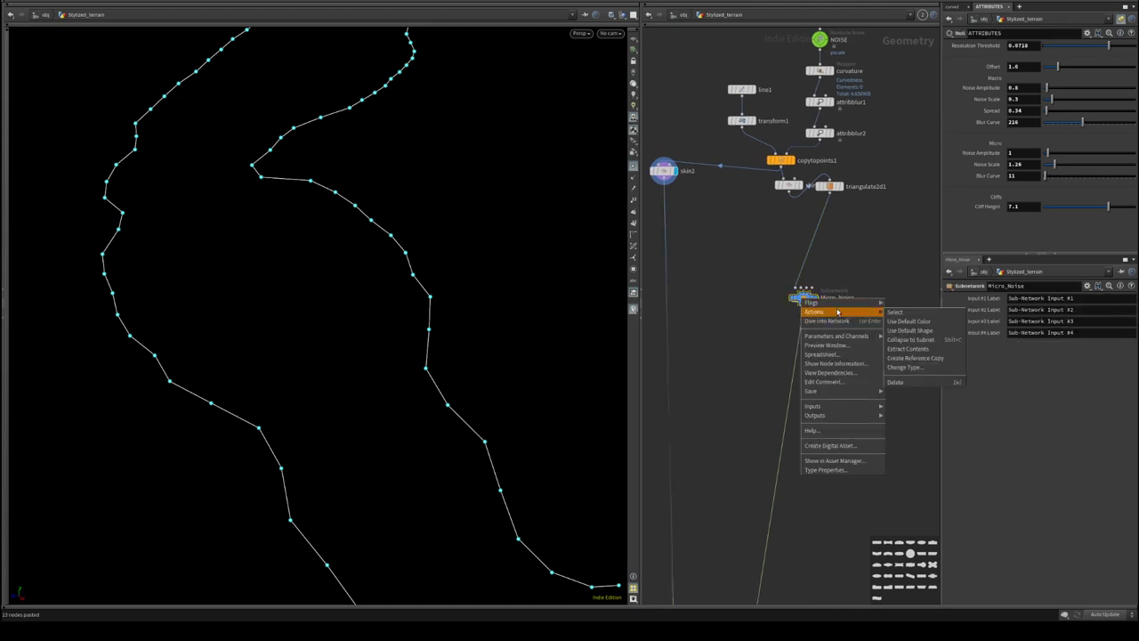
click(897, 349)
middle_drag(891, 389, 853, 235)
middle_drag(821, 427, 857, 333)
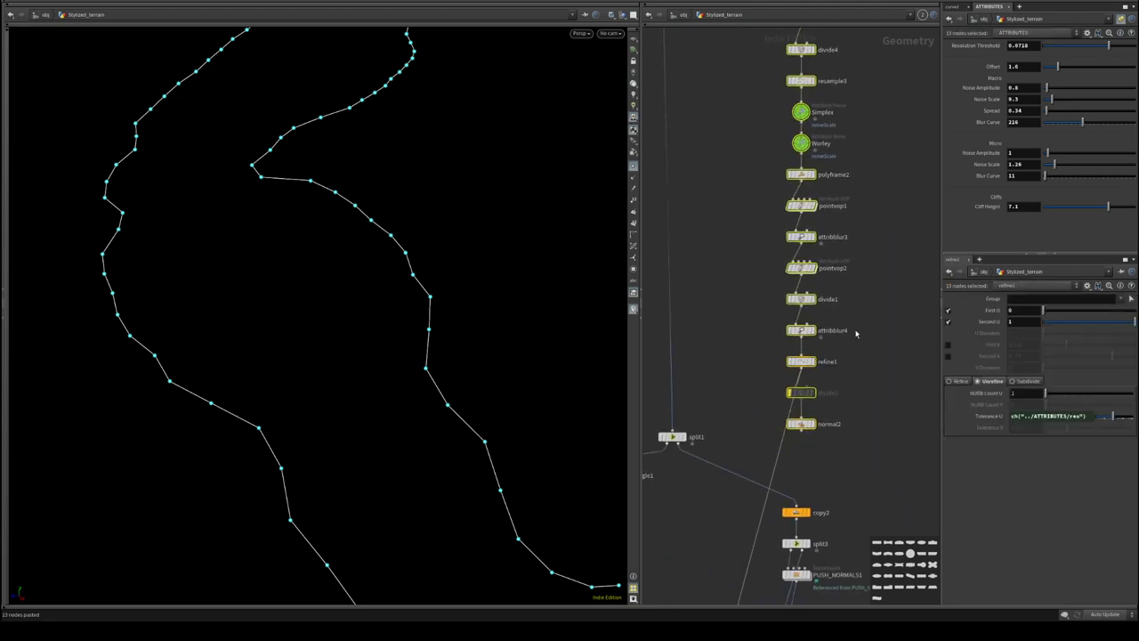
click(815, 427)
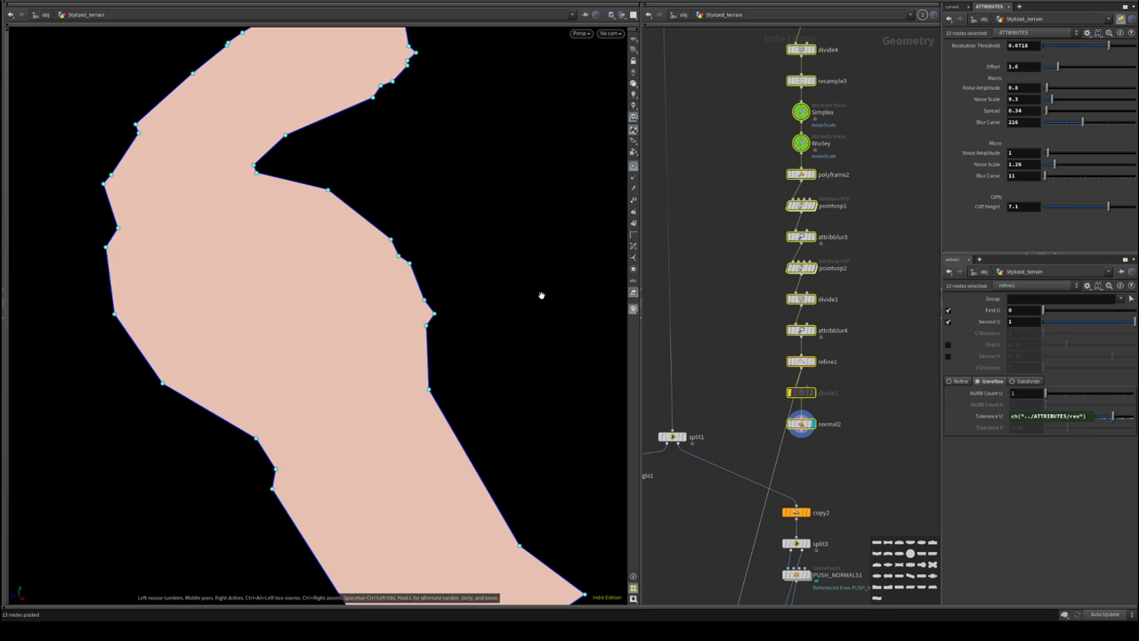
- Create a reference copy of the extracted chain from divide4 to normal2 and place it between skin2 and split1
middle_drag(859, 244, 852, 288)
scroll(852, 289, down, 3)
scroll(850, 285, up, 2)
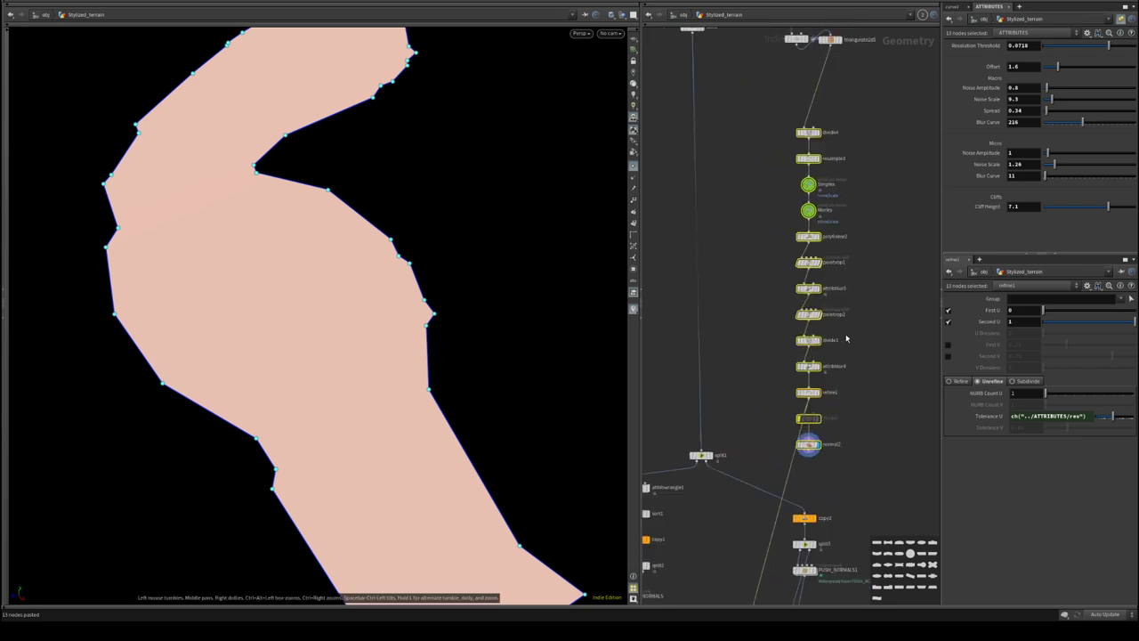
drag(844, 135, 799, 483)
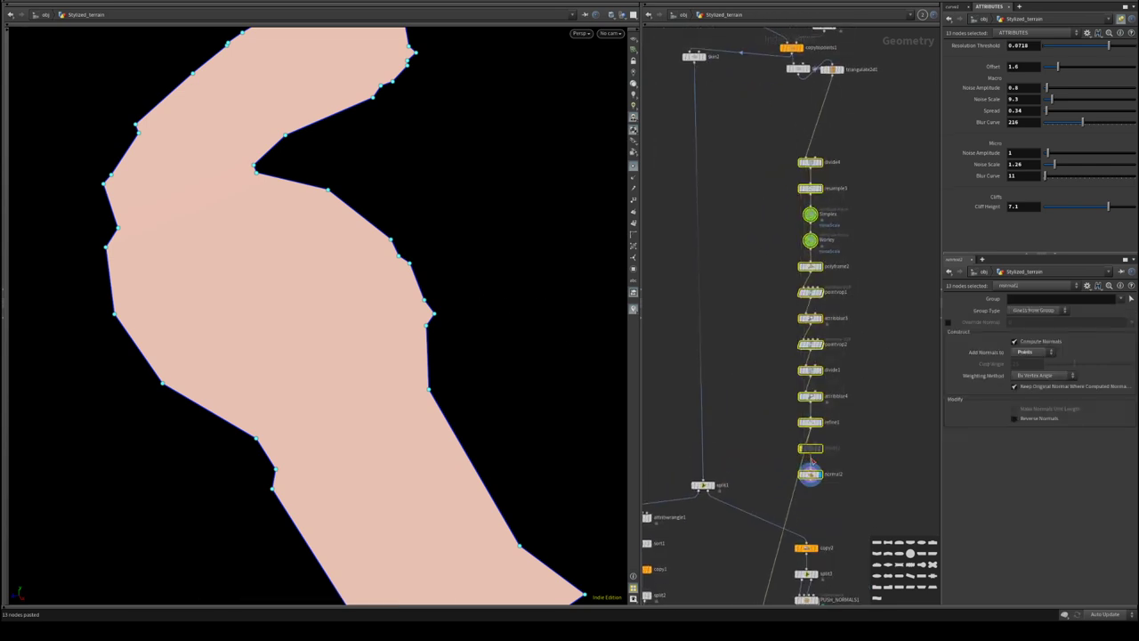
right_click(812, 448)
mouse_move(877, 447)
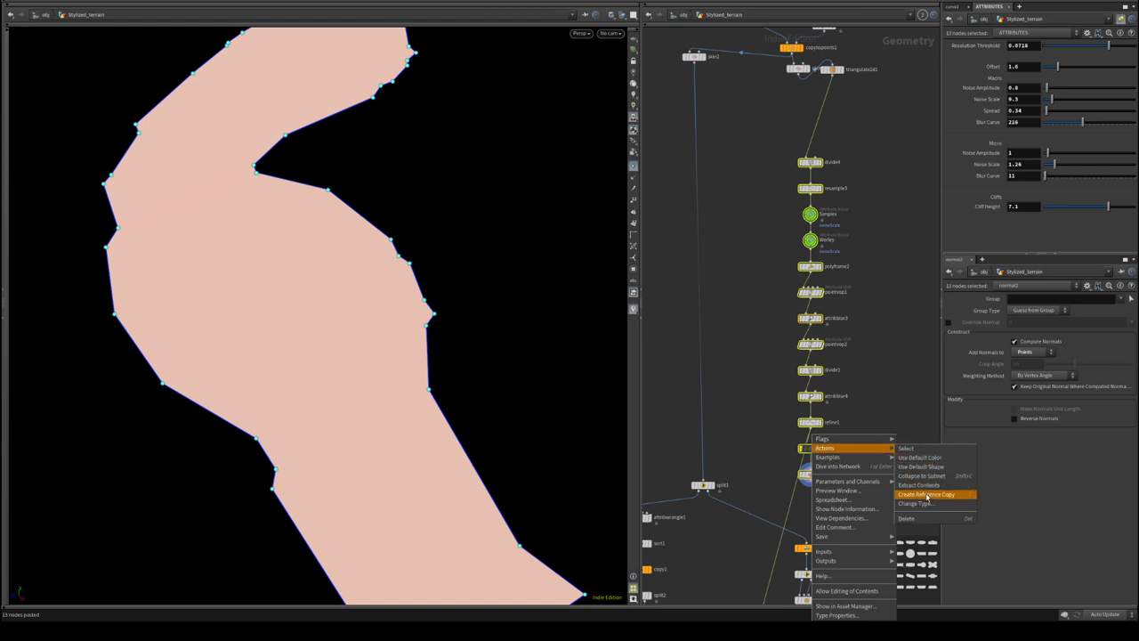
click(926, 494)
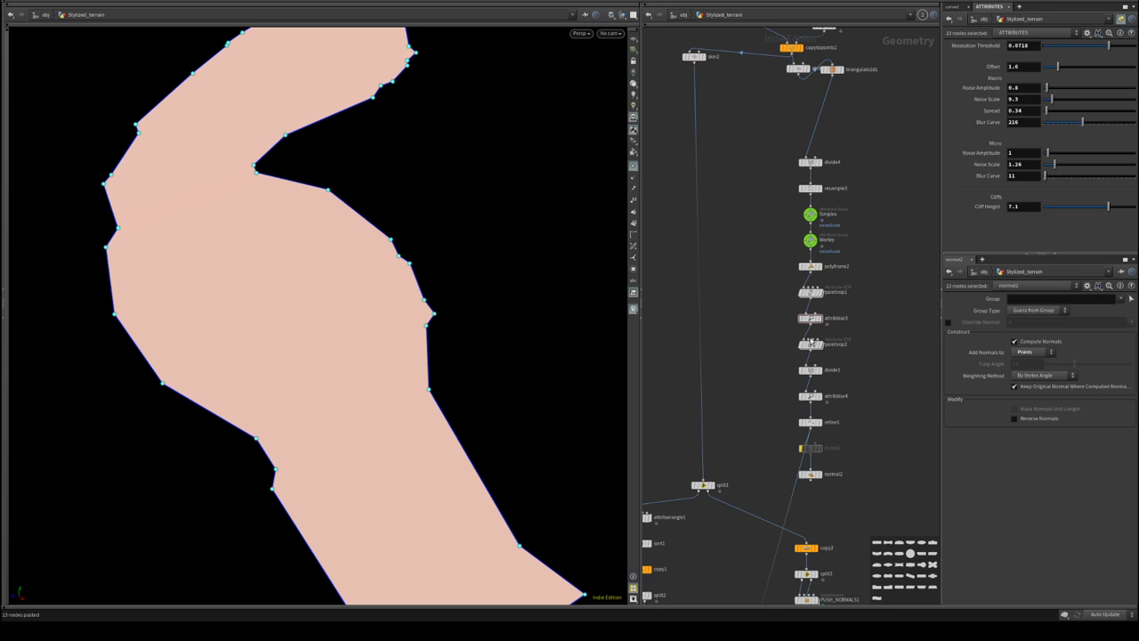
drag(843, 309, 697, 228)
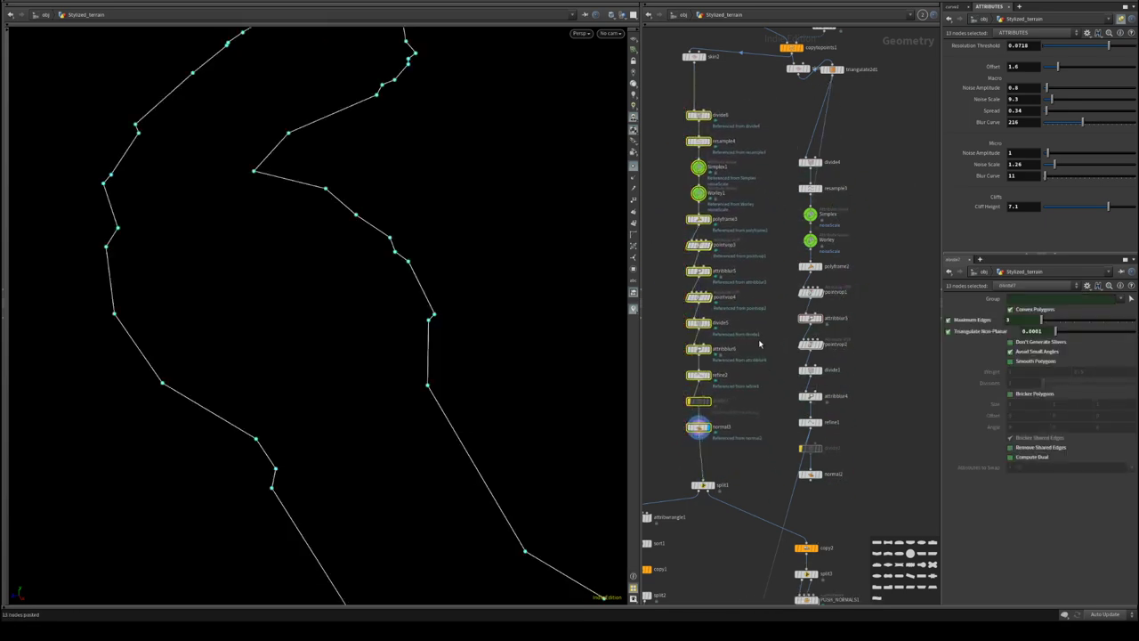
- Display triangulate2d1 and align the node between skin1 and divide4
click(880, 338)
middle_drag(870, 358, 890, 386)
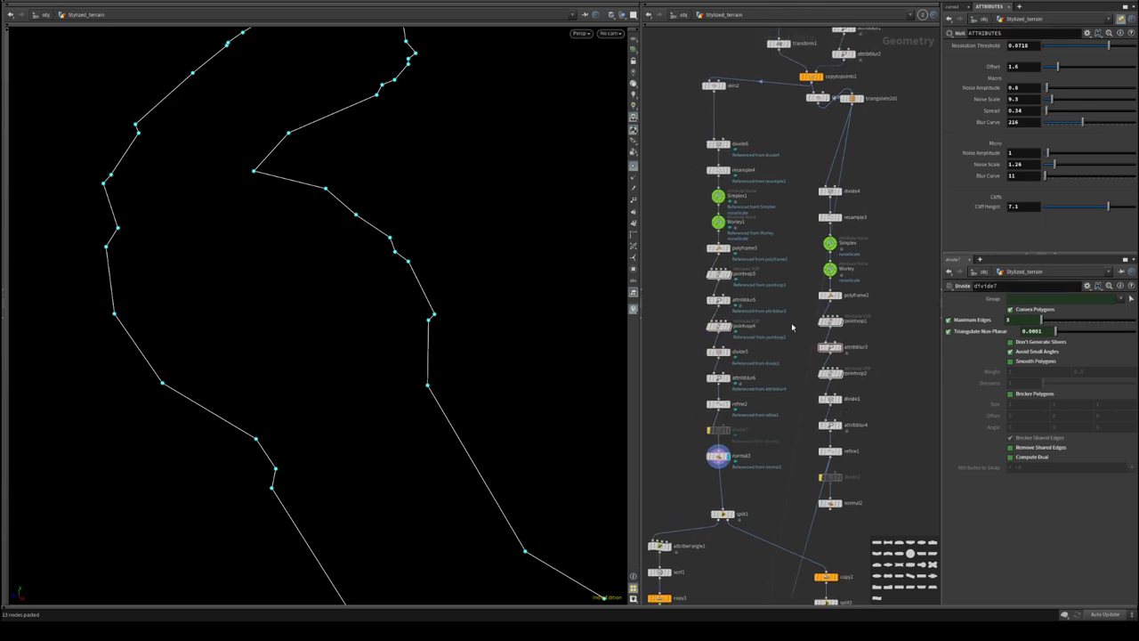
click(856, 98)
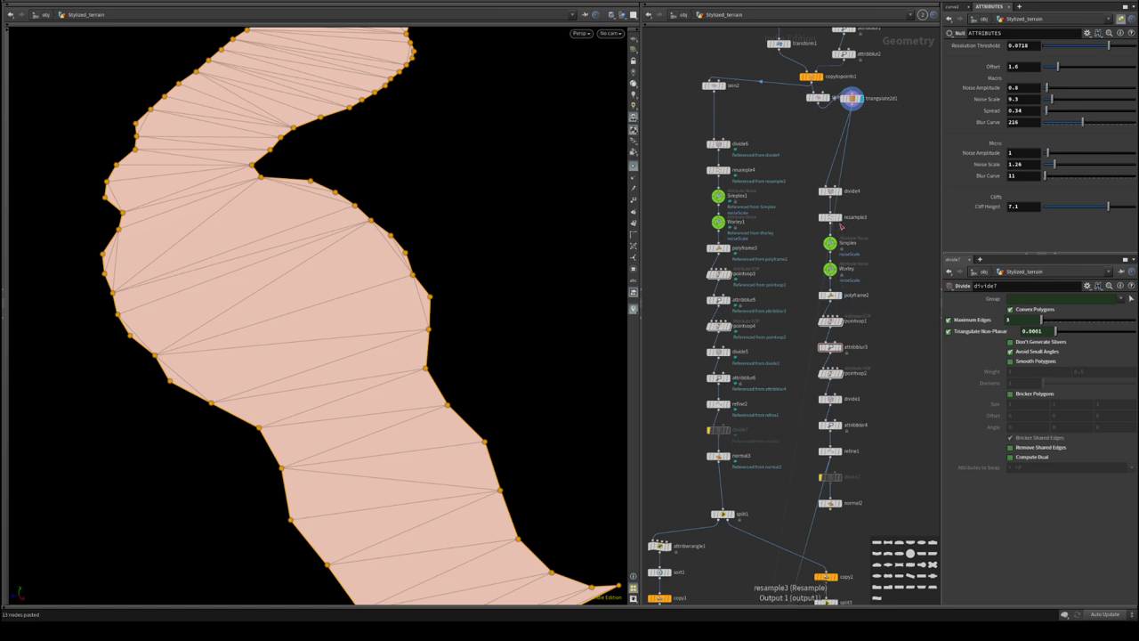
drag(854, 101, 832, 135)
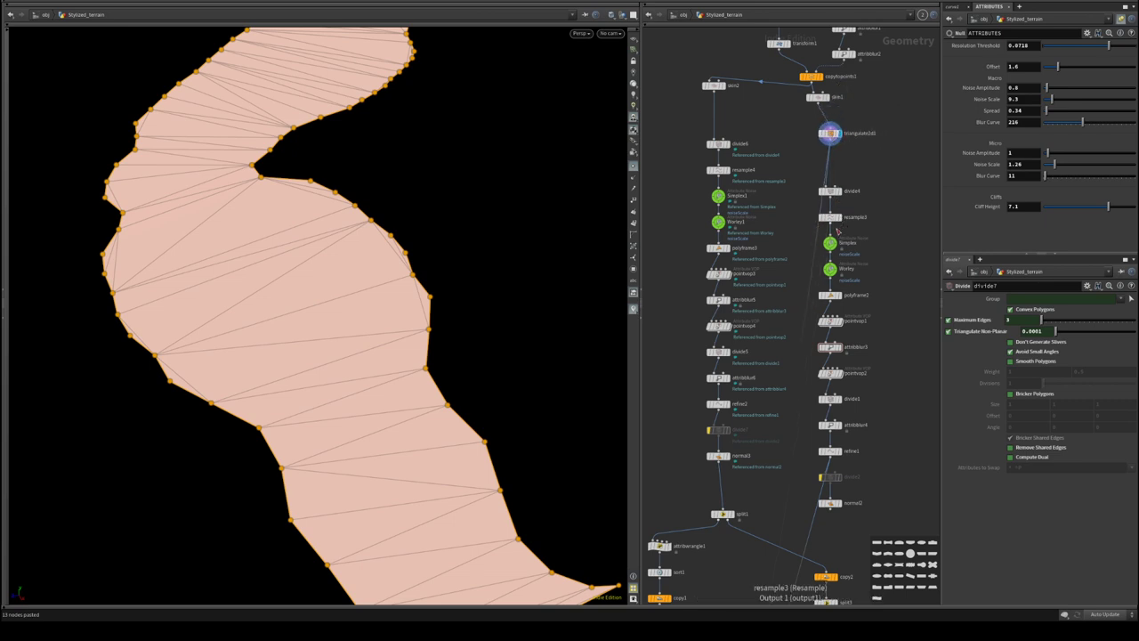
- Toggle triangulate2d1's bypass and compare the results at normal2 and normal3
click(842, 505)
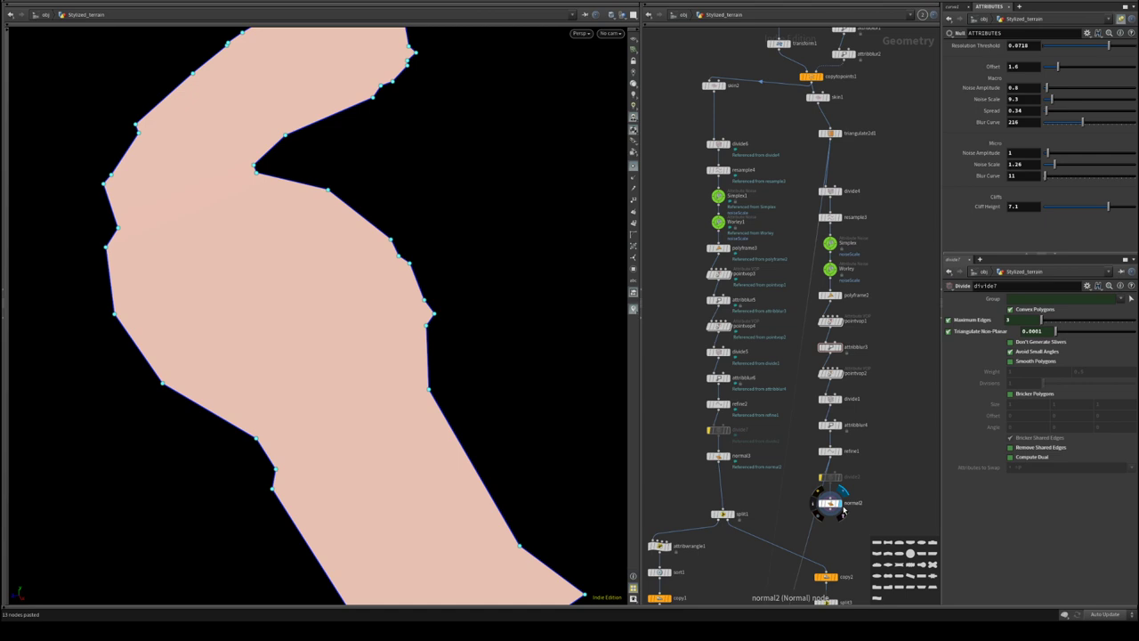
click(818, 130)
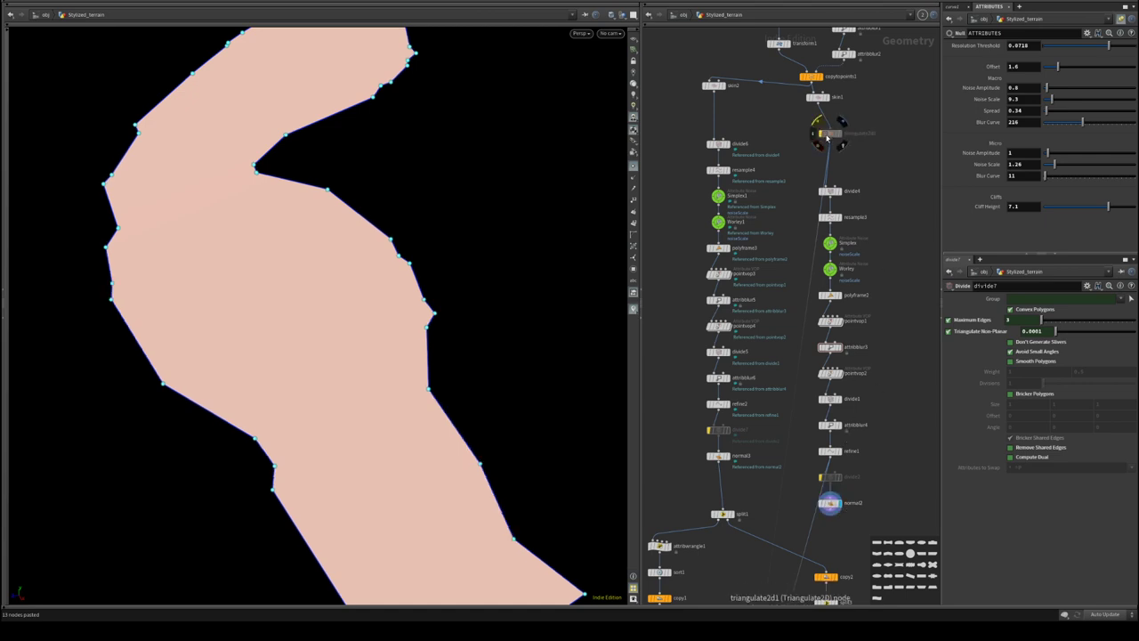
click(819, 127)
click(818, 127)
click(818, 127)
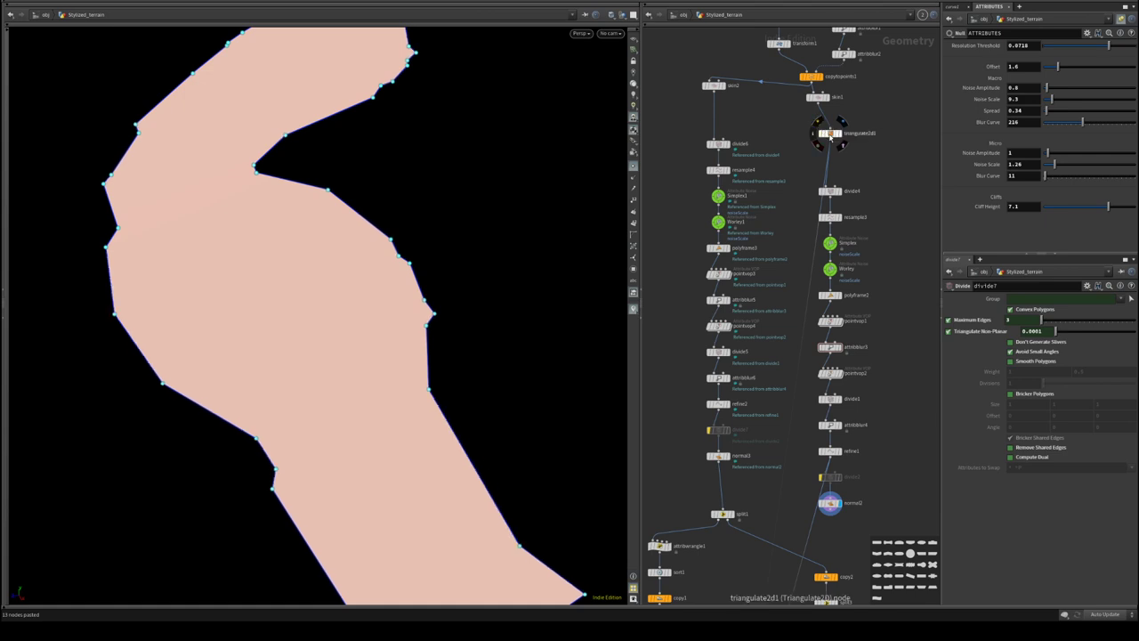
click(730, 456)
click(841, 503)
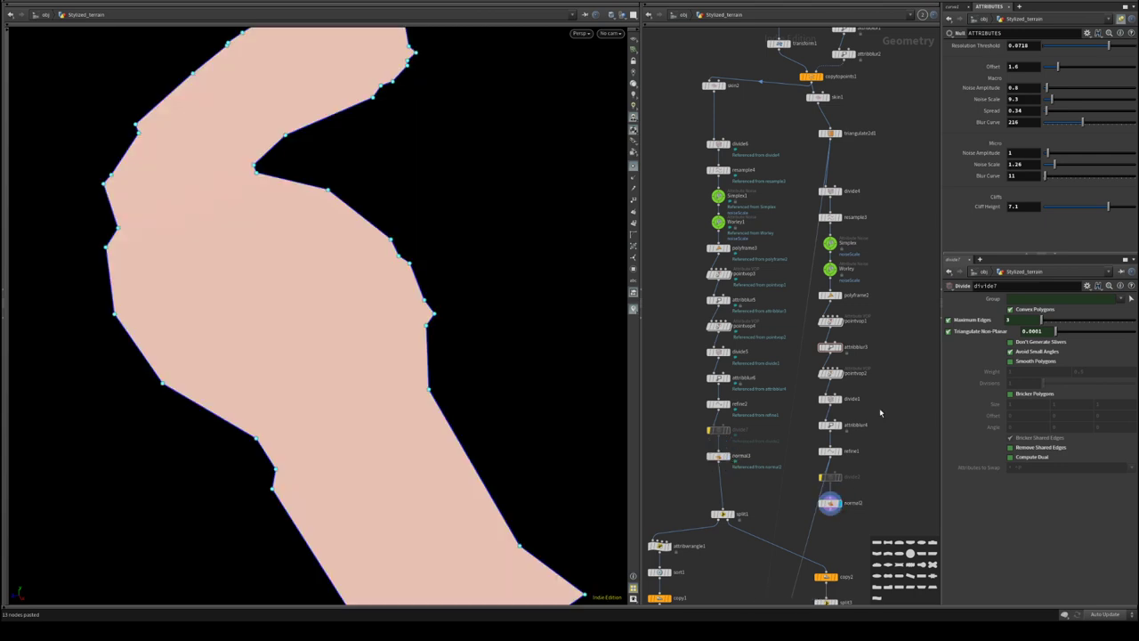
- Pull triangulate2d1 out of the chain between skin1 and divide4, set it aside, and select divide2
middle_drag(875, 207, 852, 249)
drag(807, 177, 879, 337)
middle_drag(879, 336, 901, 222)
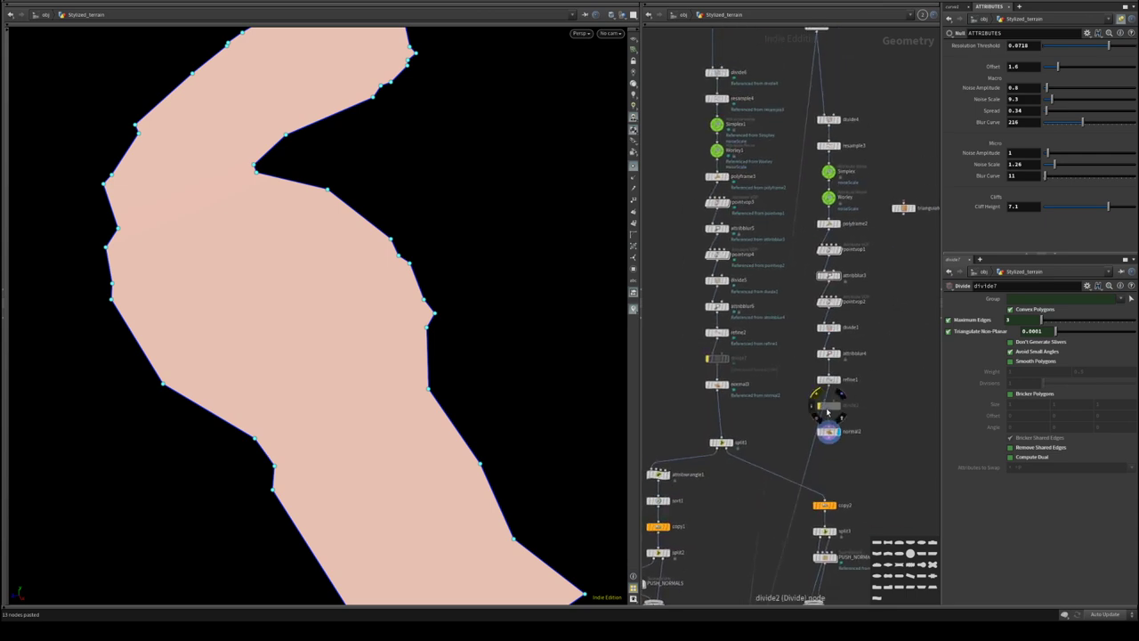
click(828, 405)
- Delete the referenced chain between skin2 and split1, and move the original chain up directly beneath skin1
middle_drag(705, 179, 706, 293)
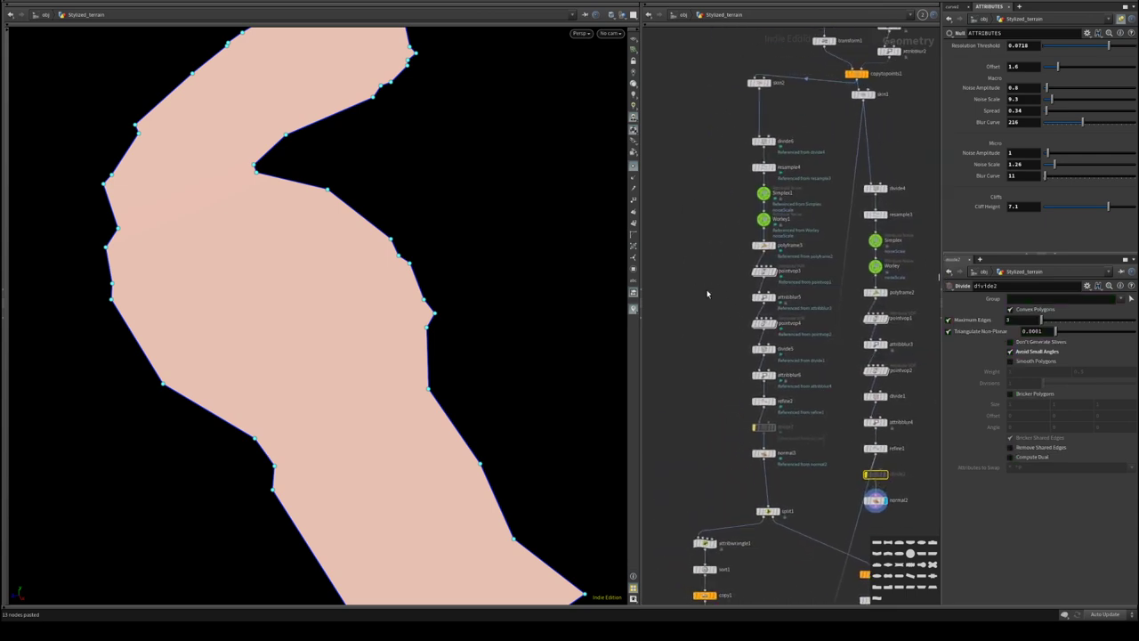
drag(707, 129, 806, 462)
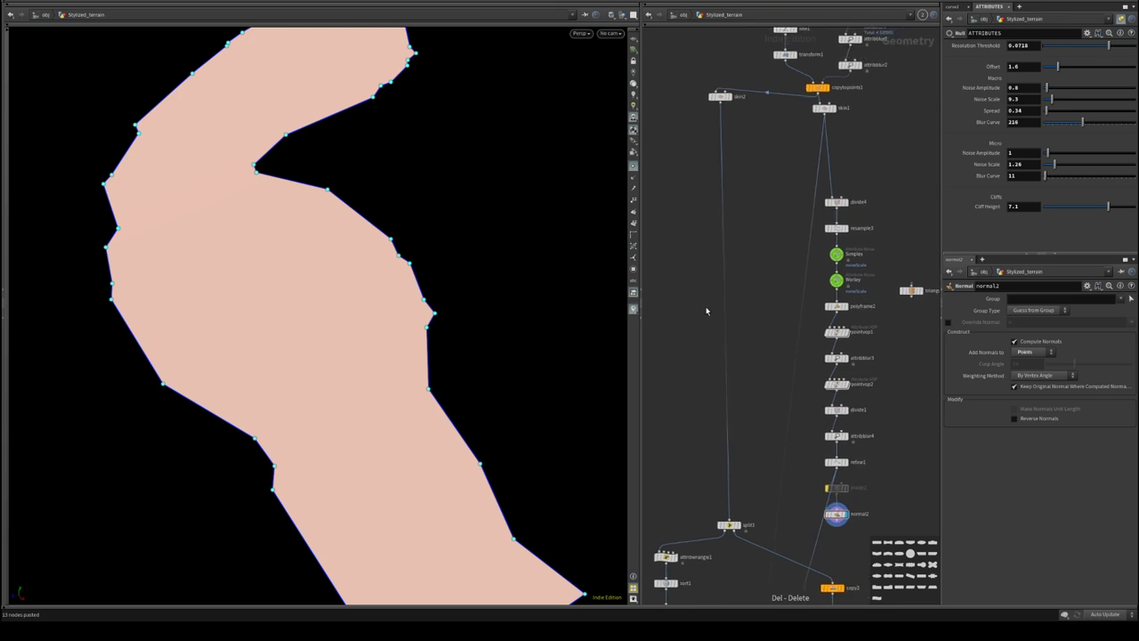
drag(879, 167, 812, 429)
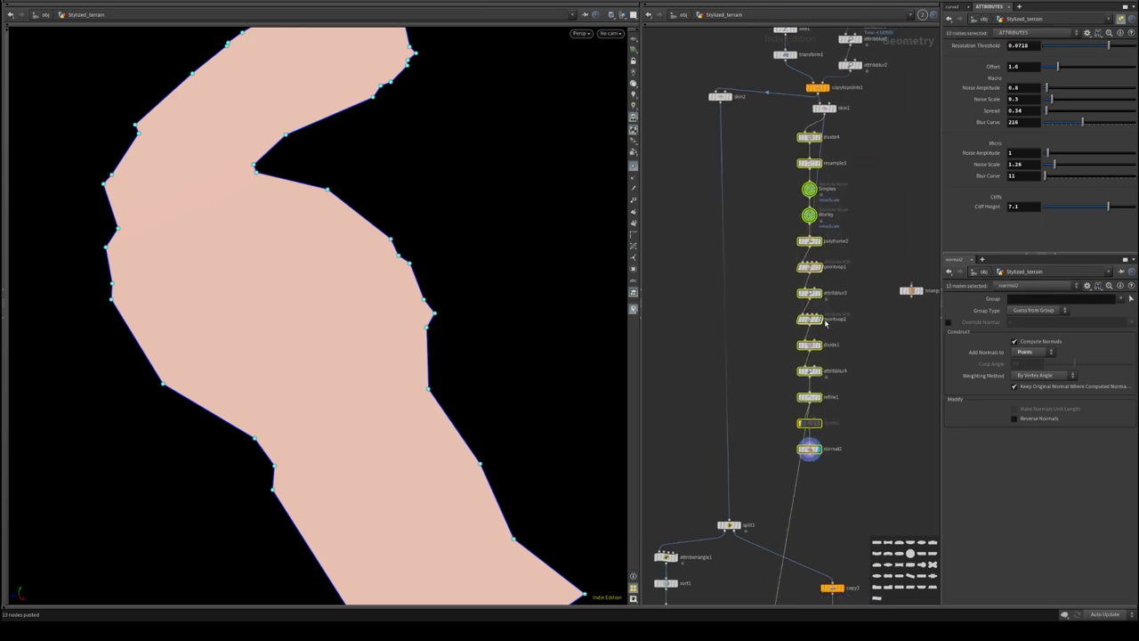
middle_drag(776, 301, 761, 341)
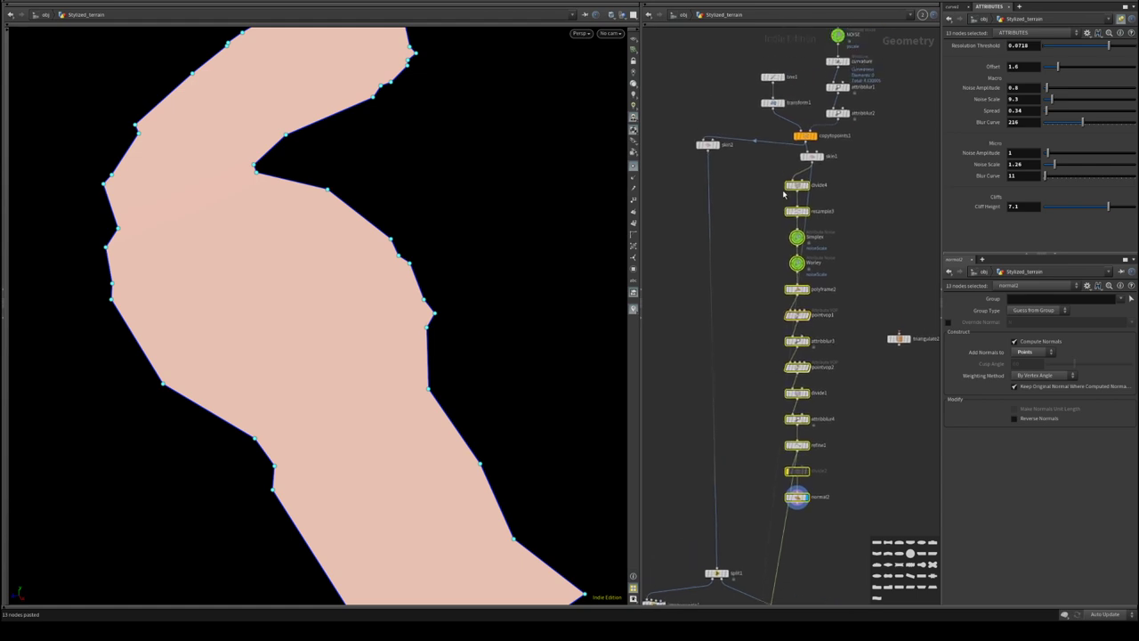
drag(798, 191, 807, 196)
middle_drag(715, 379, 717, 334)
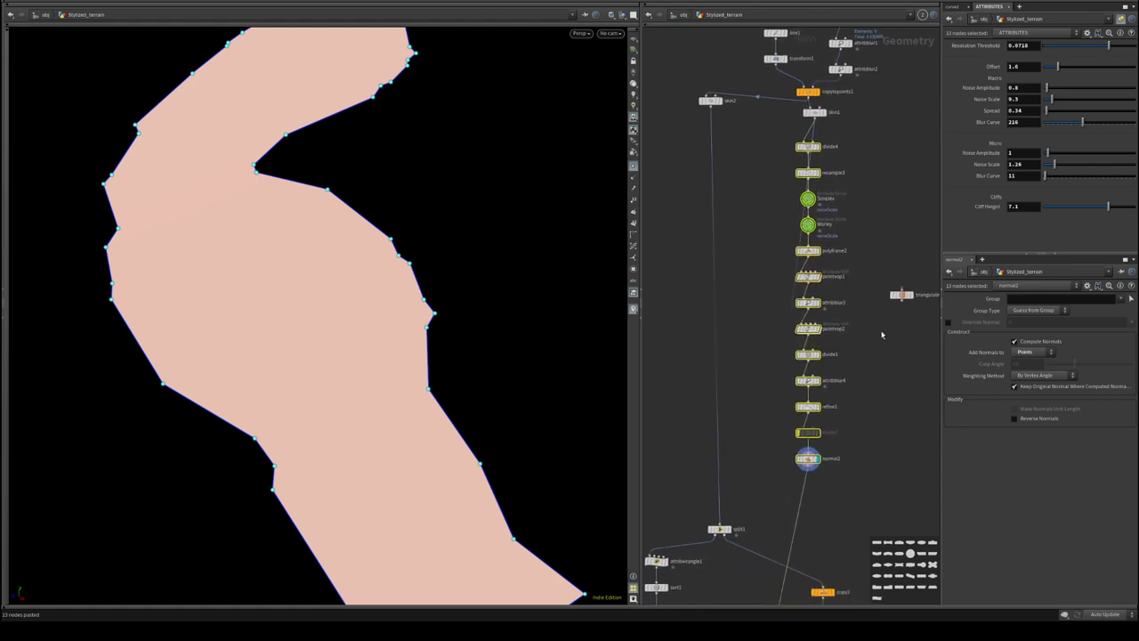
- Place triangulate2d1 below normal2, connect normal2's output to it, and display the triangulated road mesh
click(882, 332)
drag(899, 298, 830, 498)
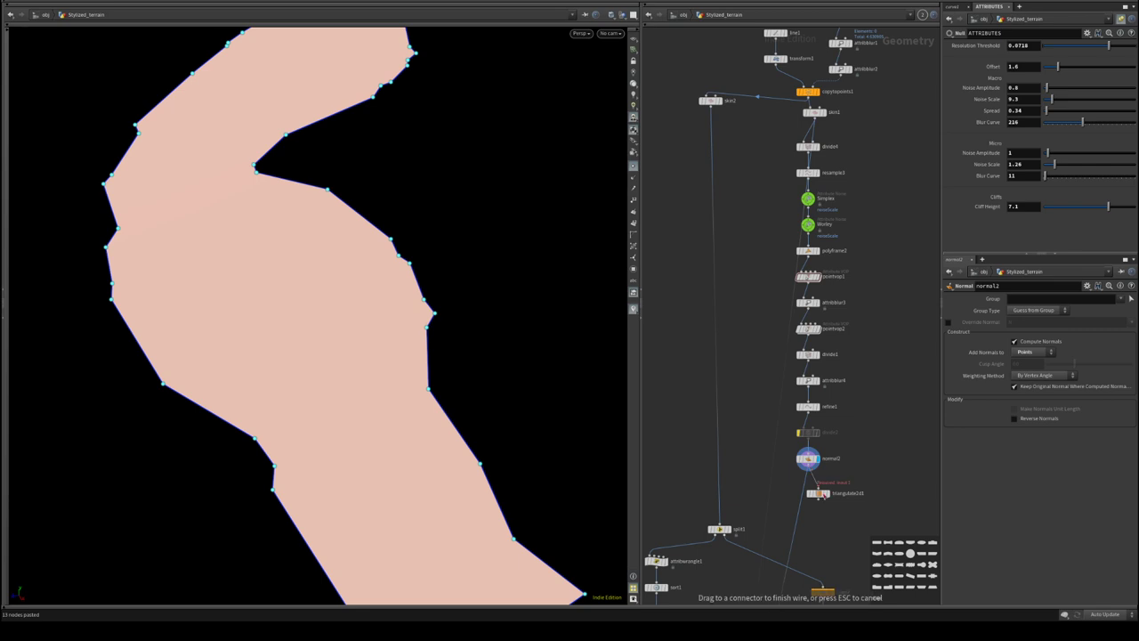
click(826, 493)
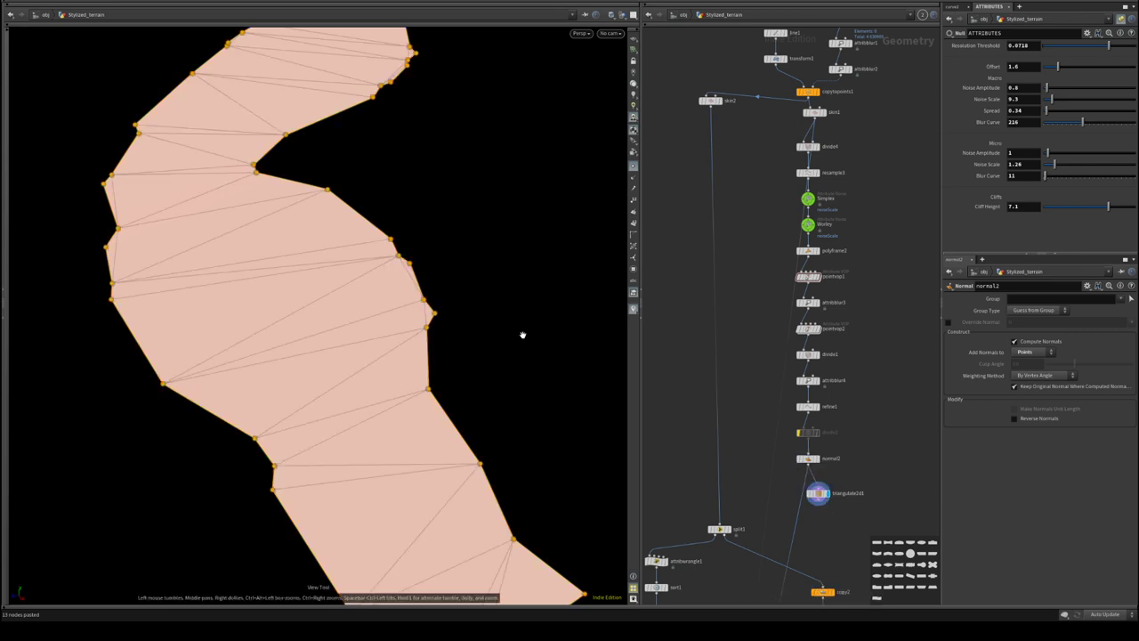
drag(523, 335, 510, 338)
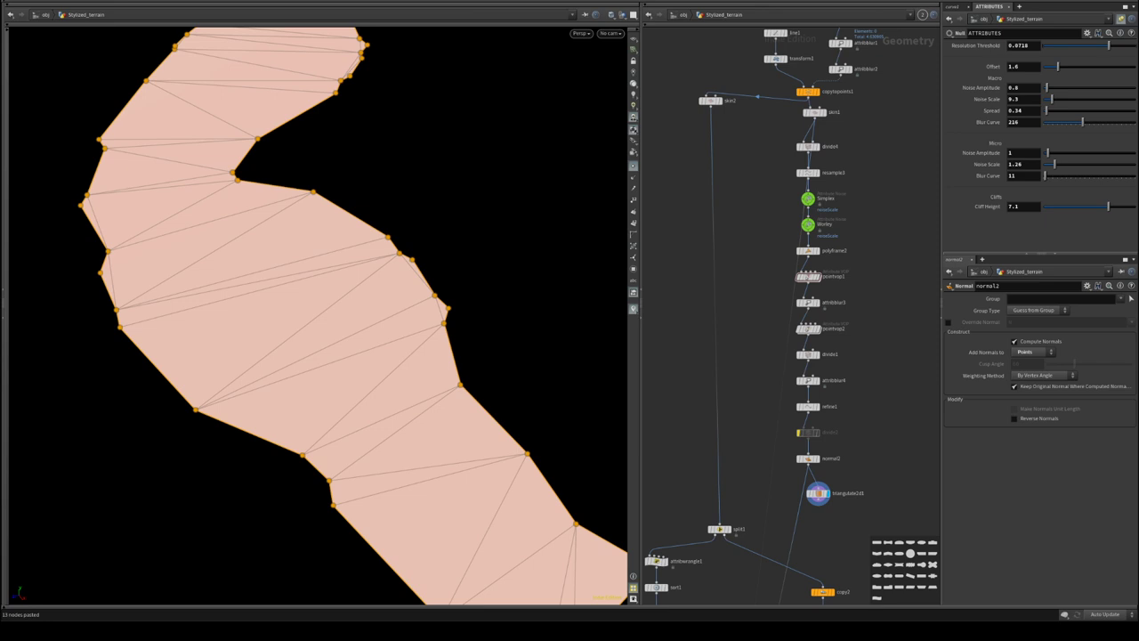
drag(426, 353, 373, 293)
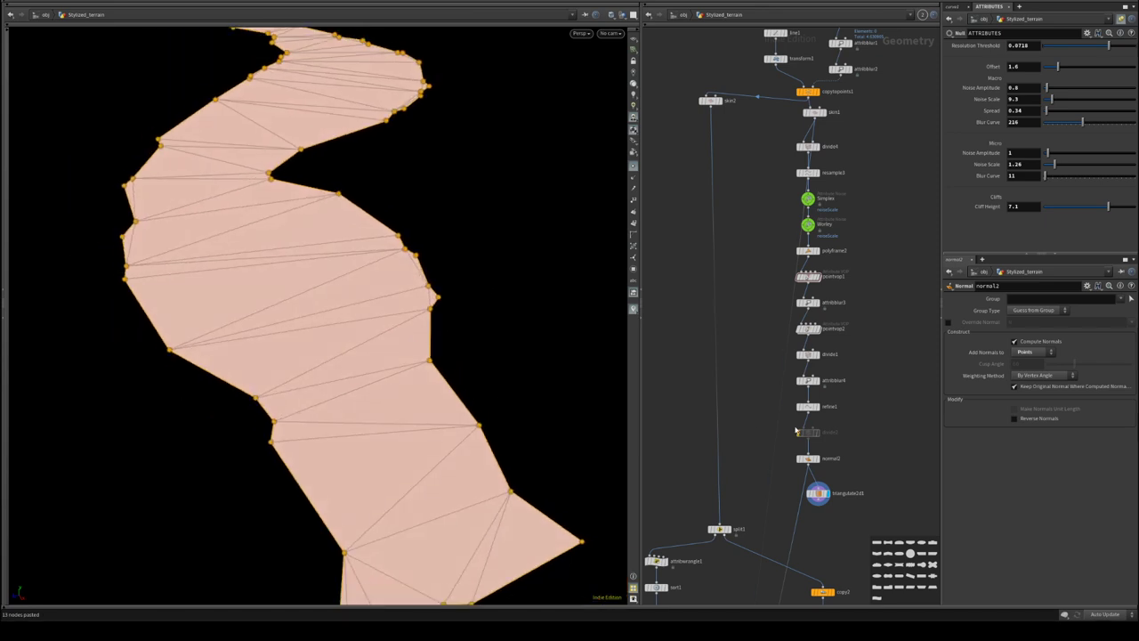
- Move skin2 down the network so it sits directly above split1
middle_drag(840, 506, 870, 335)
scroll(810, 375, up, 3)
middle_drag(776, 335, 798, 418)
middle_drag(752, 265, 757, 371)
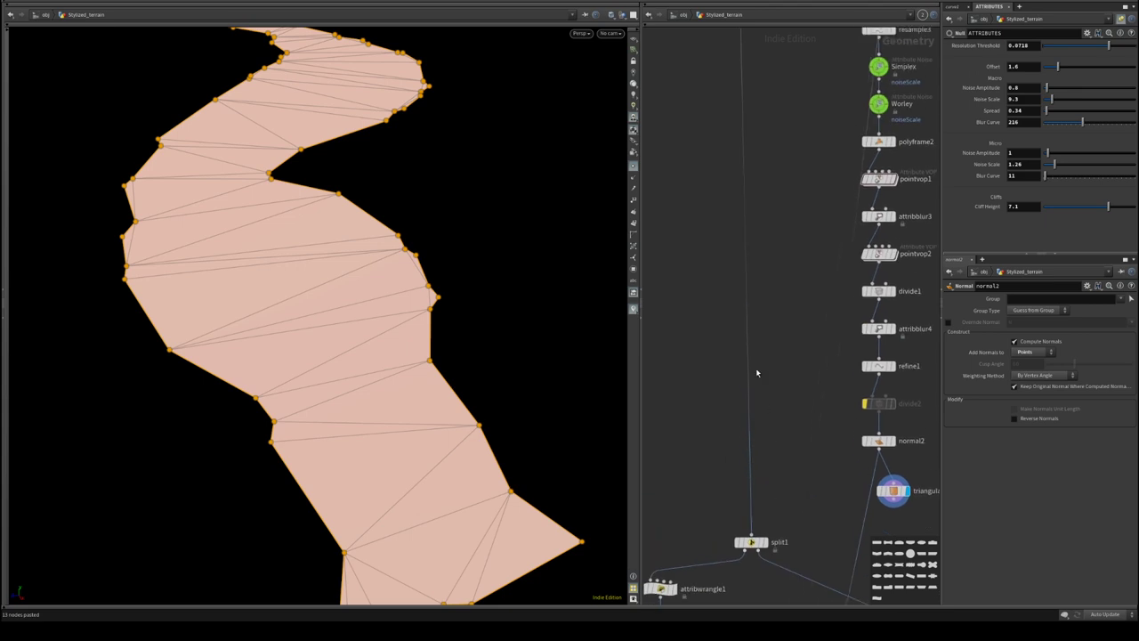
scroll(758, 351, down, 1)
scroll(741, 166, down, 1)
drag(743, 83, 747, 353)
scroll(819, 390, up, 2)
scroll(817, 284, up, 3)
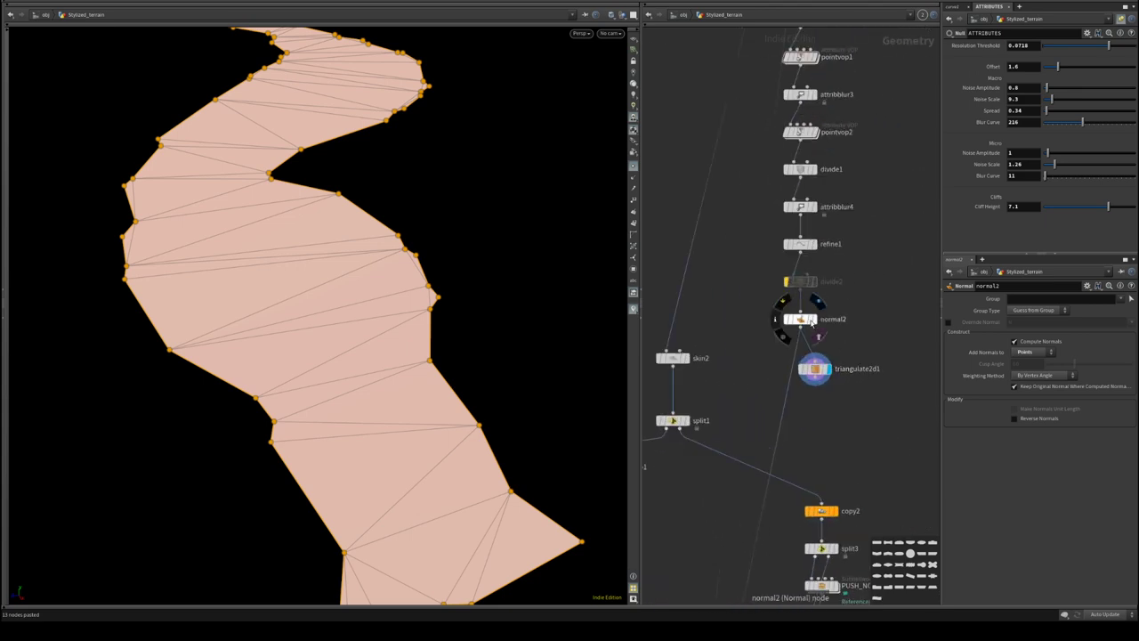
- Display normal2 and refine1 in turn to compare the road mesh before and after the normals are computed
click(812, 319)
middle_drag(857, 234, 863, 339)
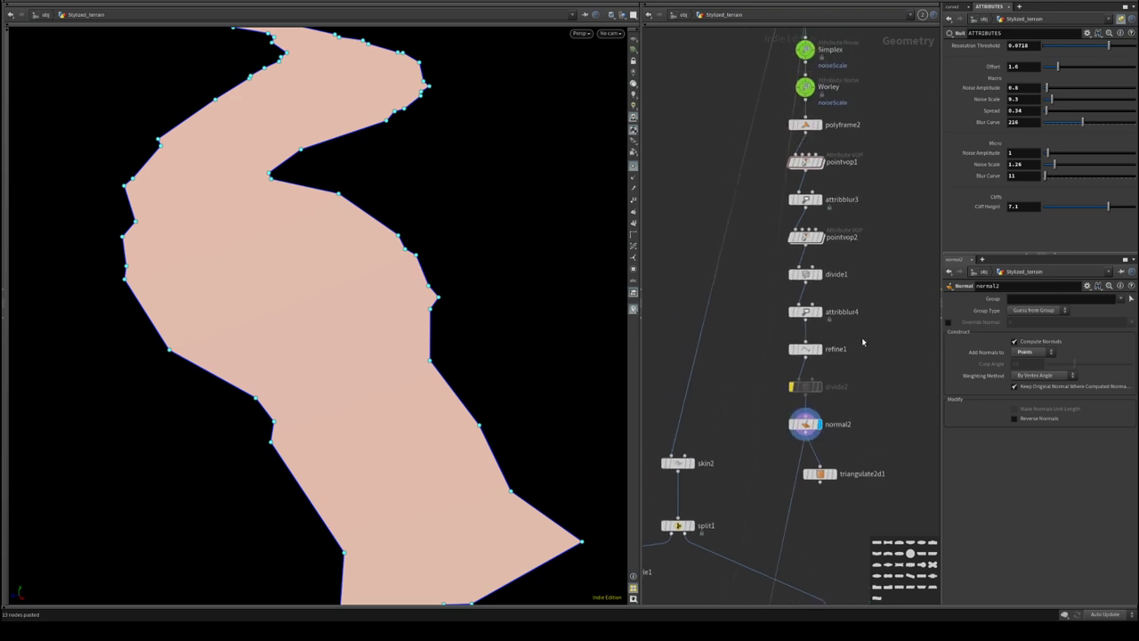
click(820, 350)
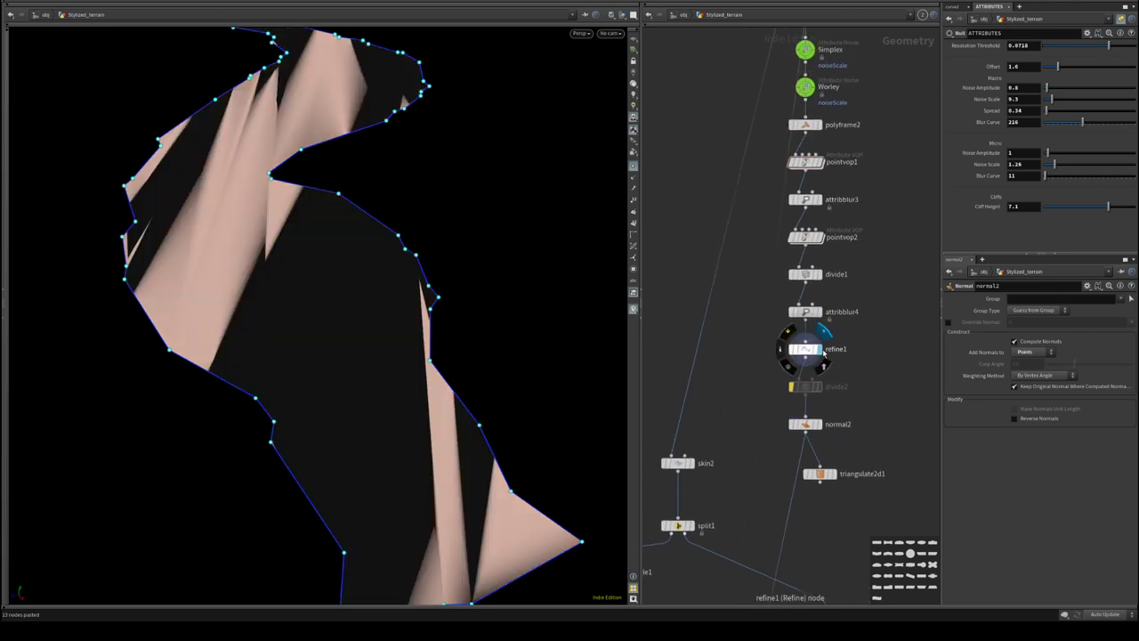
scroll(862, 370, up, 6)
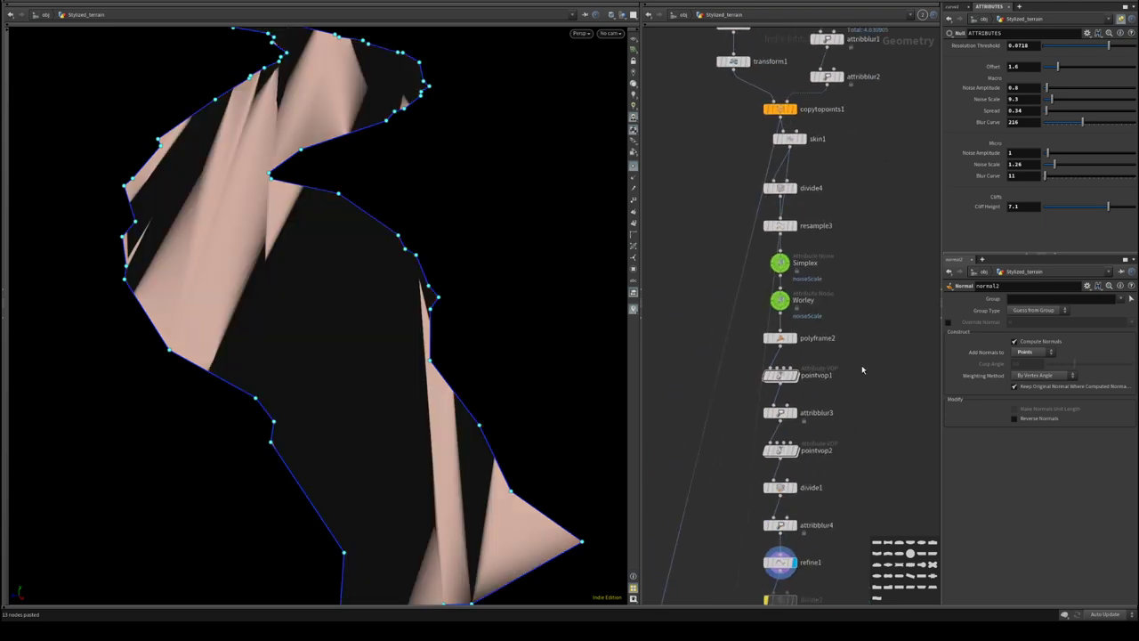
- Display divide4 and skin1 in turn to examine the road surface at the start of the chain
click(793, 191)
click(802, 142)
click(798, 145)
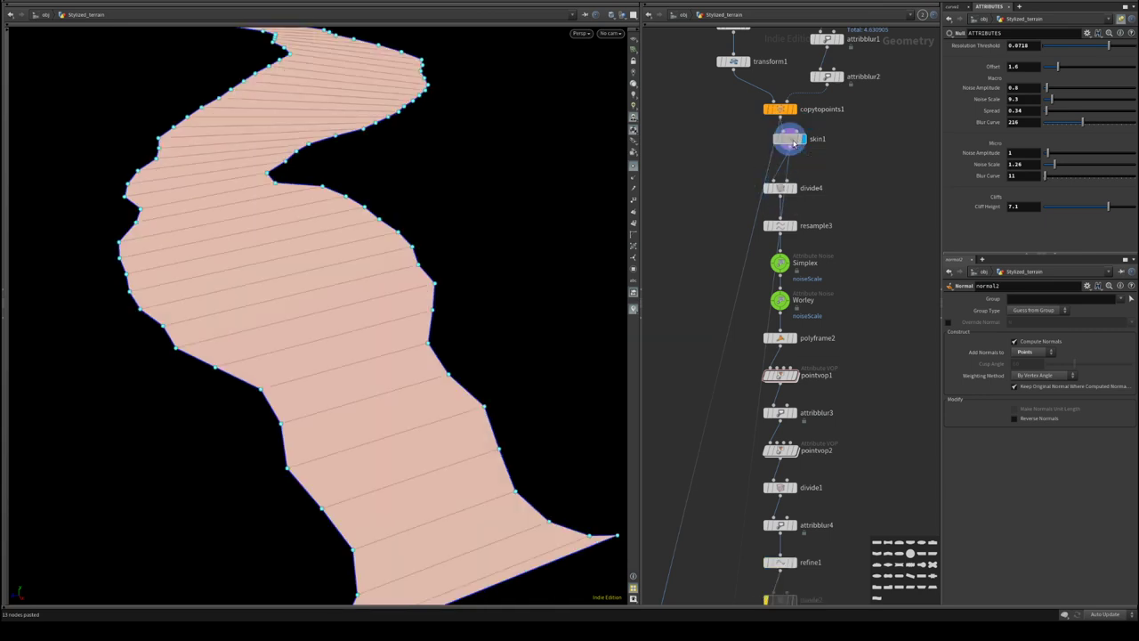
scroll(790, 142, down, 3)
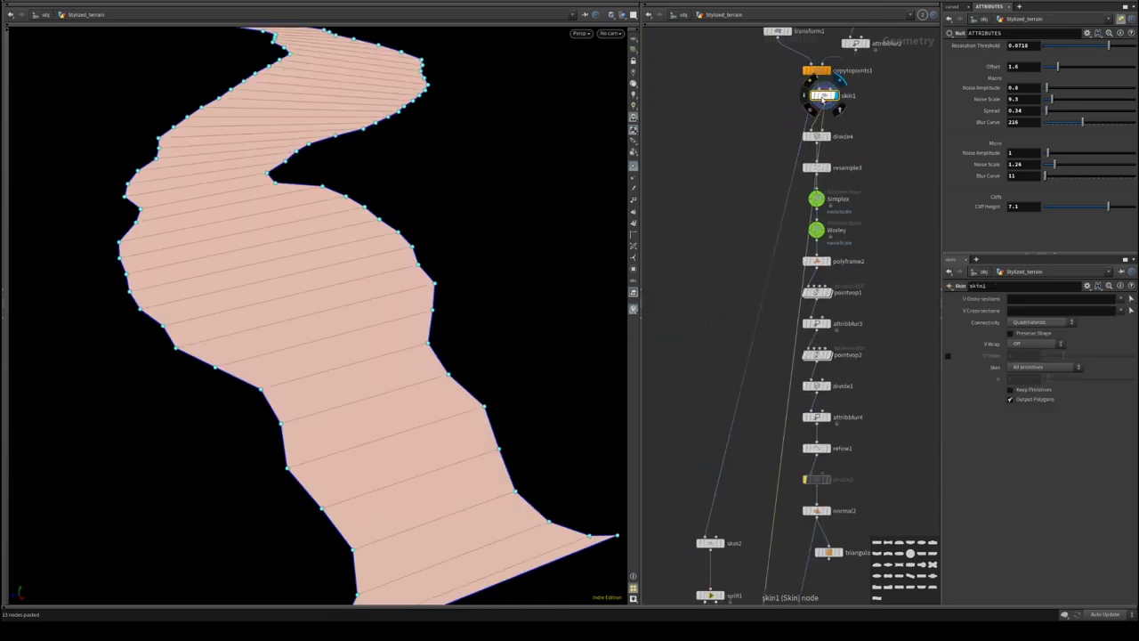
drag(823, 95, 750, 120)
click(827, 73)
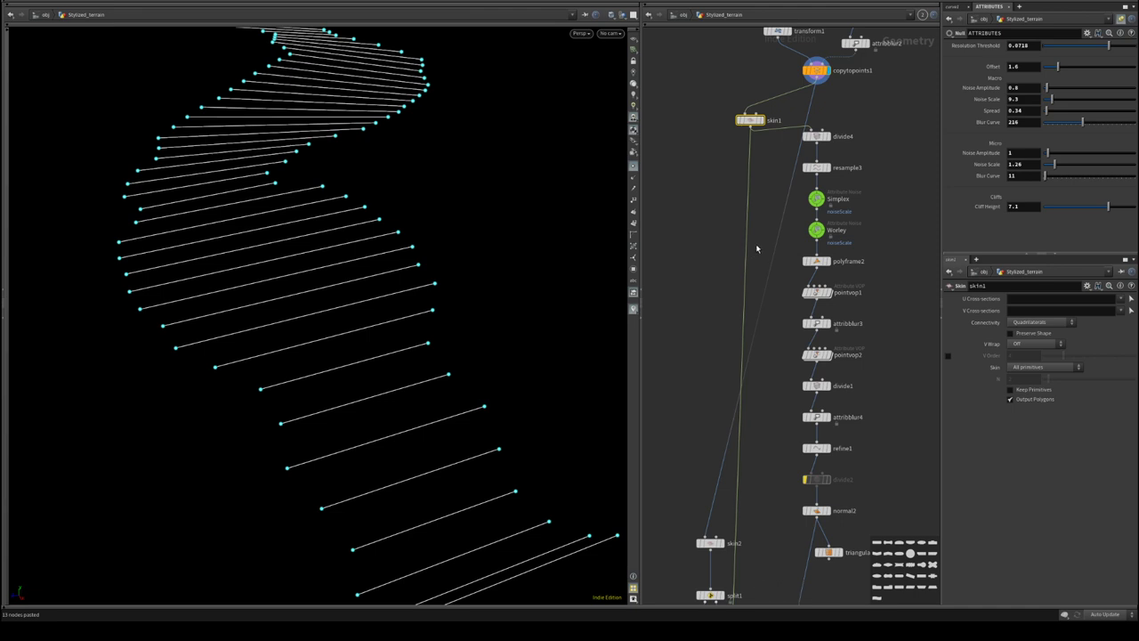
middle_drag(760, 243, 752, 168)
key(ctrl+z)
key(ctrl+z)
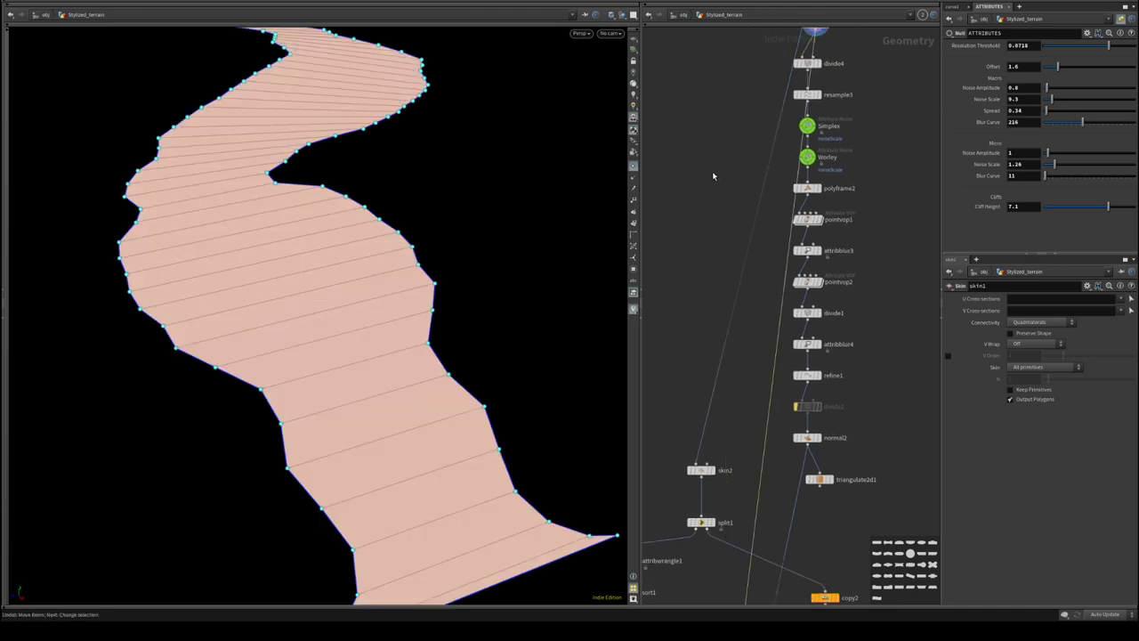
- Move skin1 out to the side of the main chain, slightly below copytopoints1
middle_drag(719, 175, 755, 208)
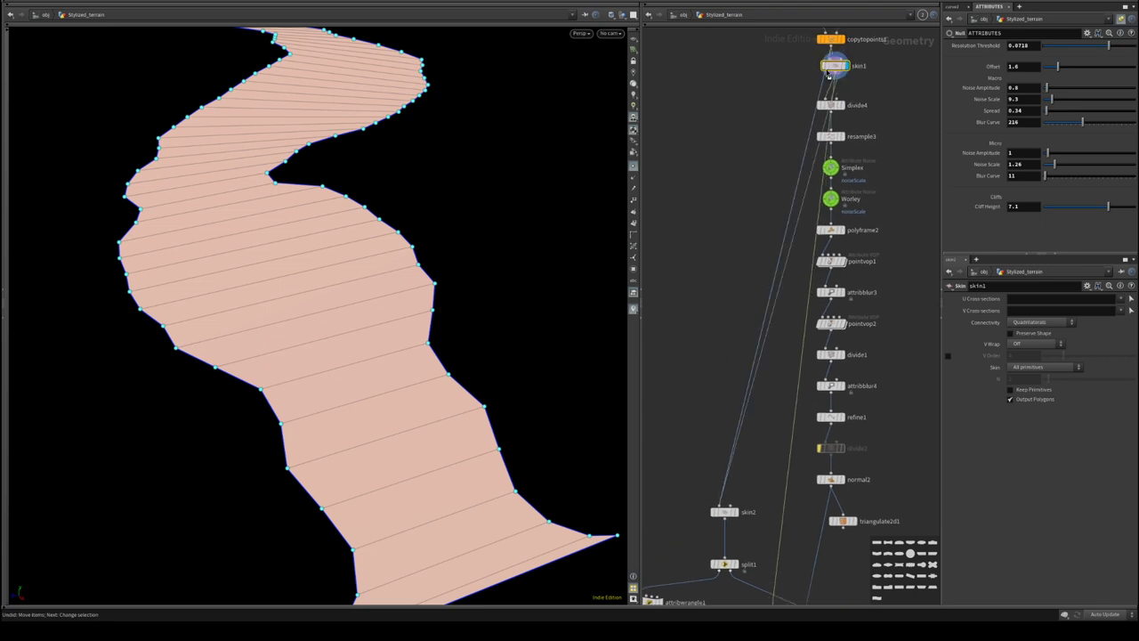
drag(836, 64, 777, 81)
- Display skin2, split1 and normal2 in turn to compare the cliff curves with the road surface
middle_drag(722, 411, 722, 206)
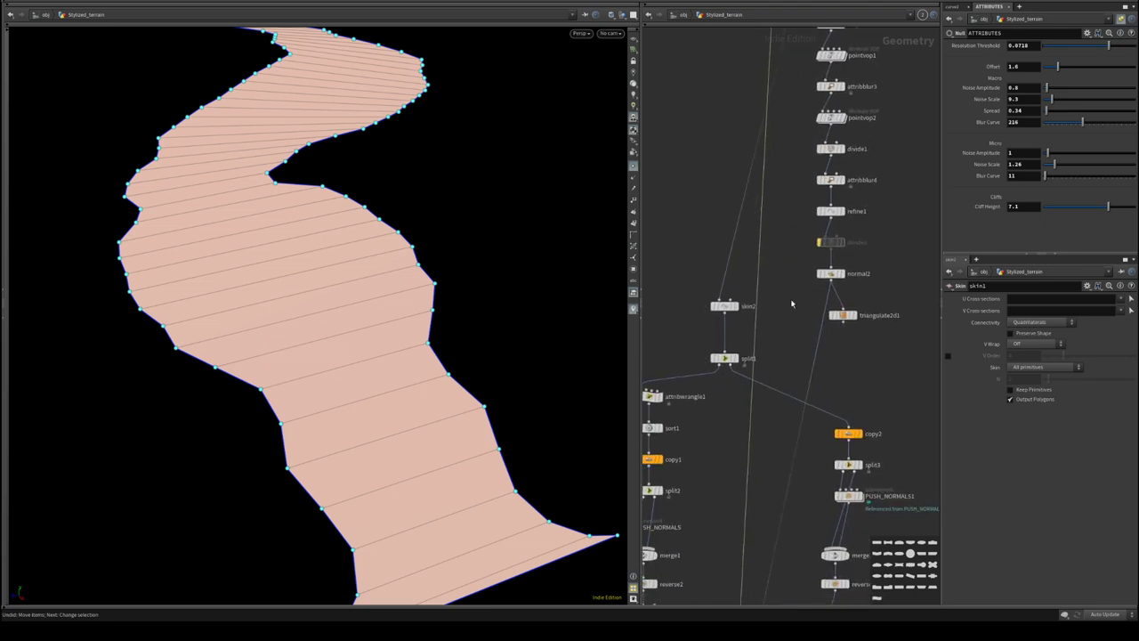
mouse_move(842, 319)
click(741, 307)
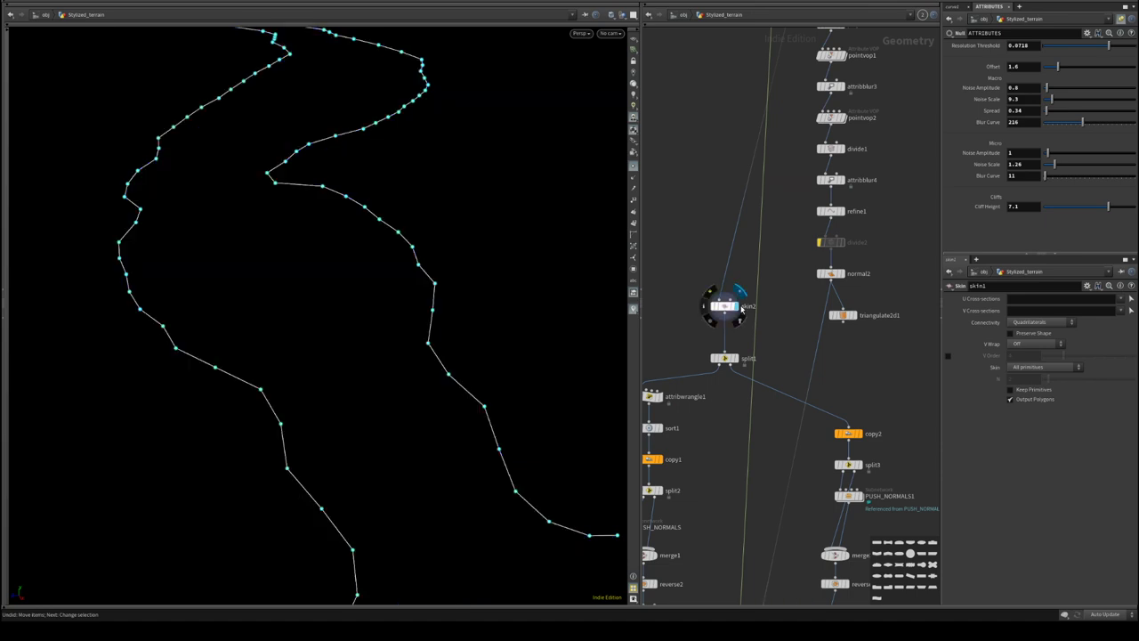
click(738, 358)
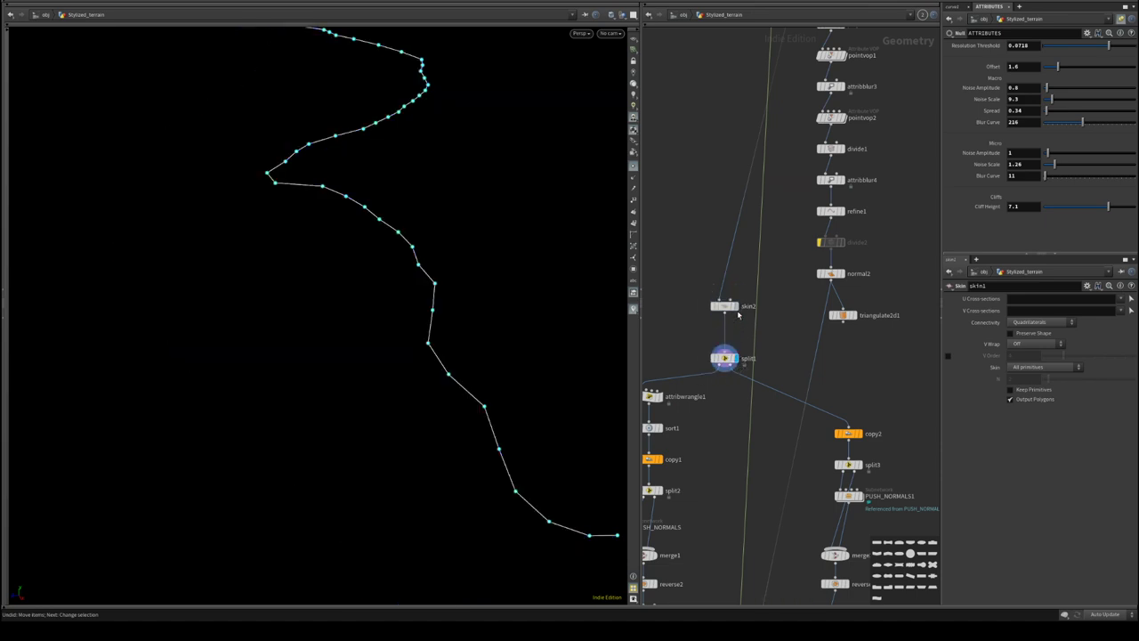
click(737, 309)
click(843, 275)
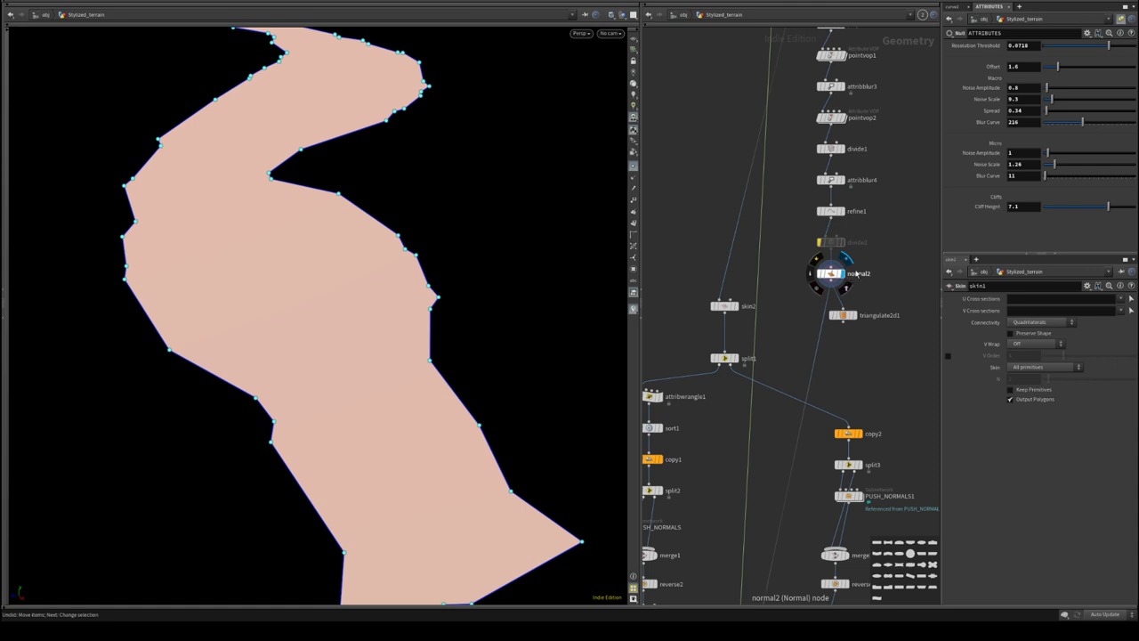
- Move triangulate2d1 up from beneath normal2 and insert it between skin1 and divide4
key(h)
scroll(827, 326, up, 5)
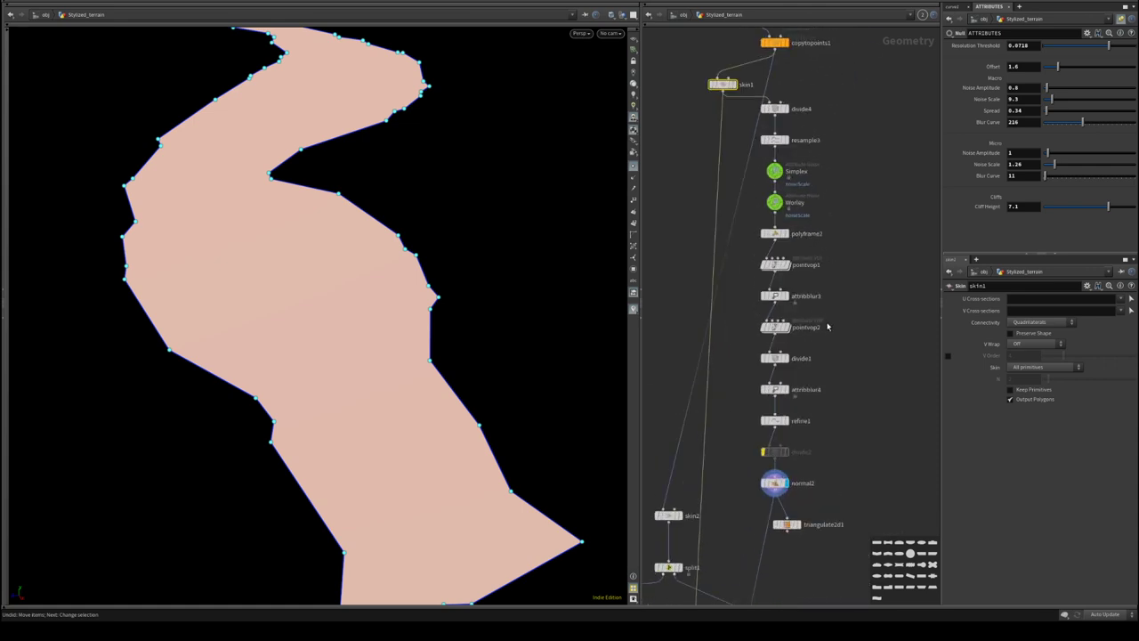
middle_drag(828, 327, 855, 279)
drag(813, 476, 892, 185)
middle_drag(882, 236, 862, 389)
drag(874, 345, 745, 227)
middle_drag(765, 303, 787, 252)
drag(767, 169, 773, 160)
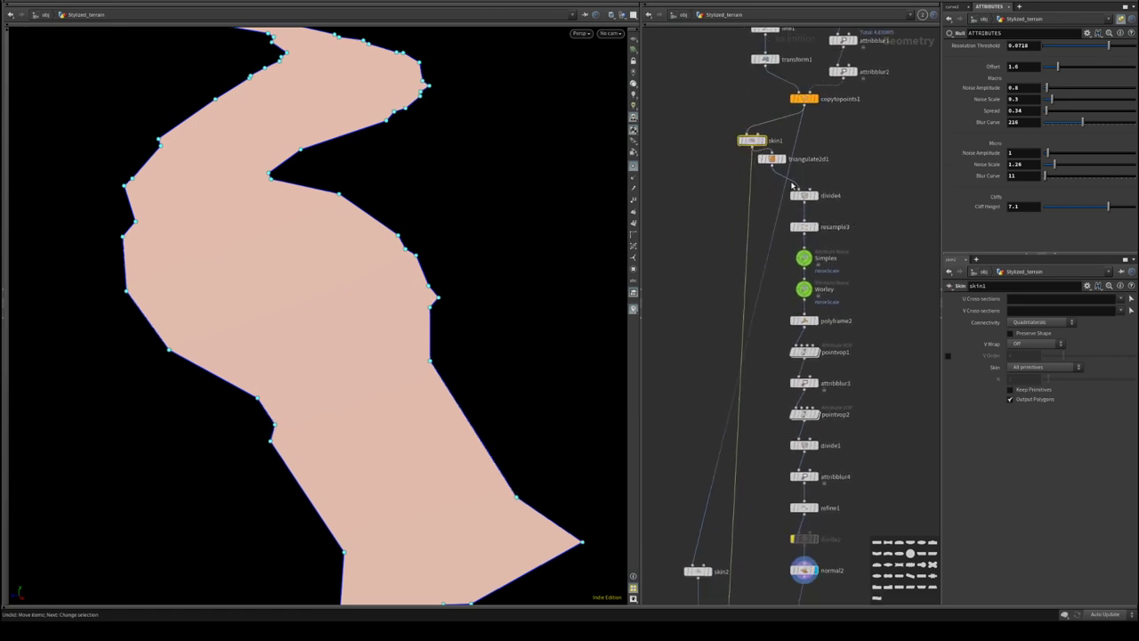
- Display triangulate2d1, divide4, resample3, normal2, the lower attribute blurs and attribblur2 to examine the road at each stage
click(787, 168)
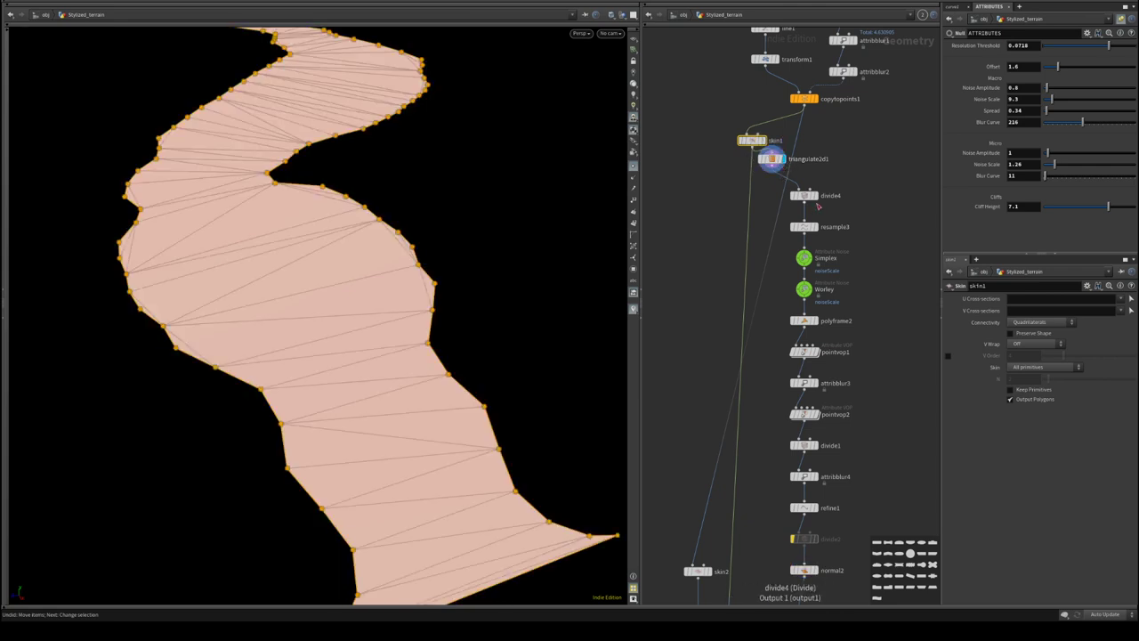
click(814, 196)
click(815, 227)
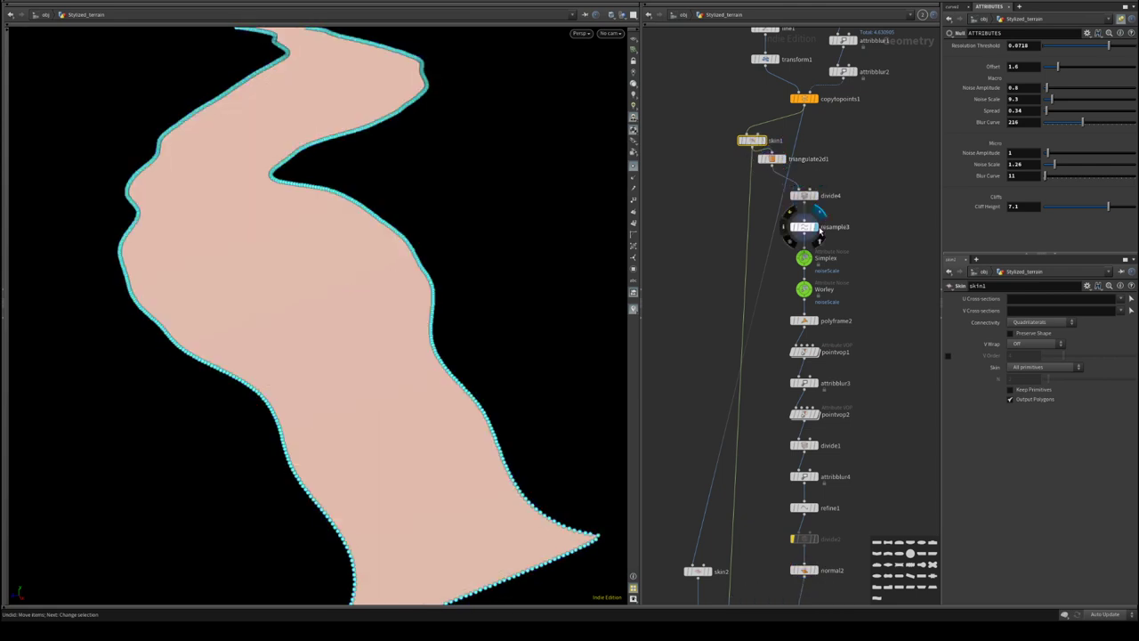
middle_drag(856, 262, 842, 193)
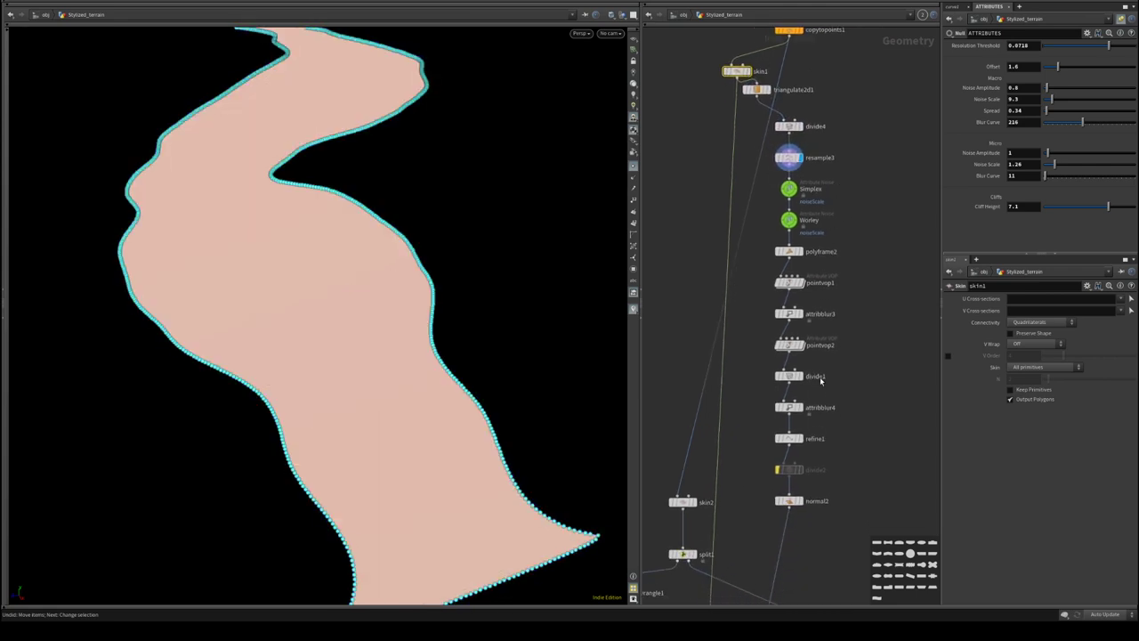
click(803, 503)
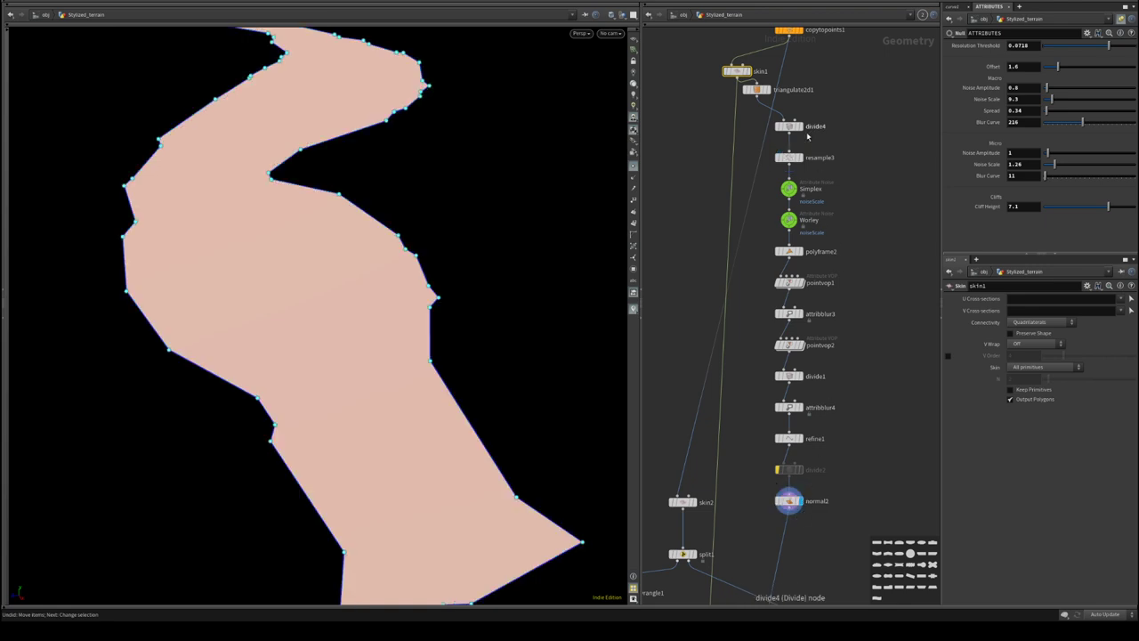
click(803, 408)
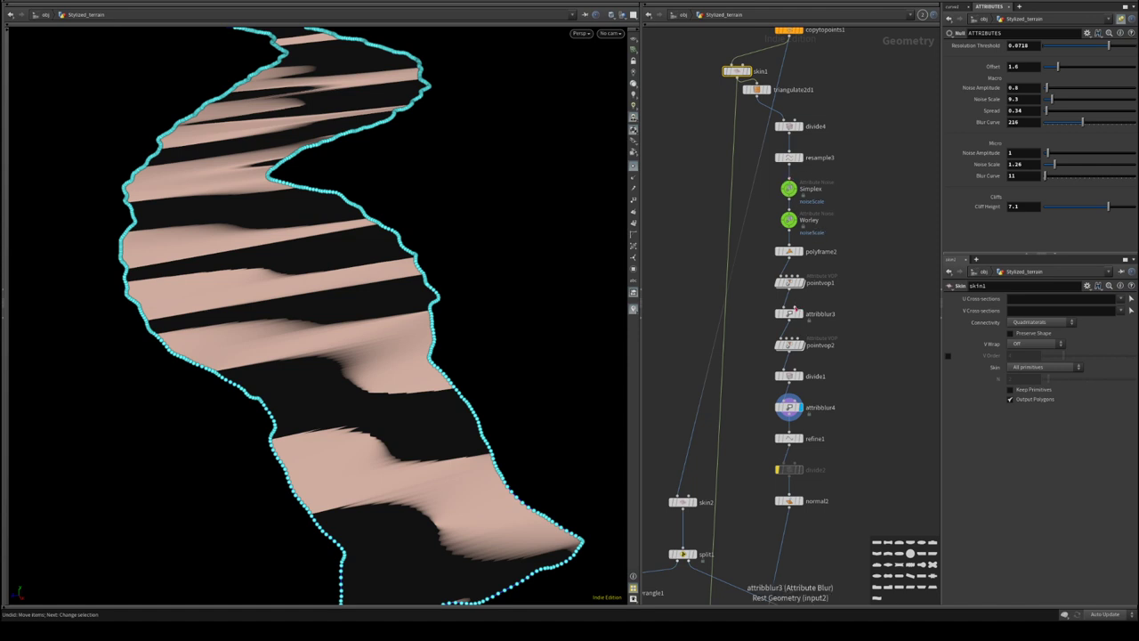
click(802, 315)
middle_drag(859, 240, 797, 544)
click(782, 308)
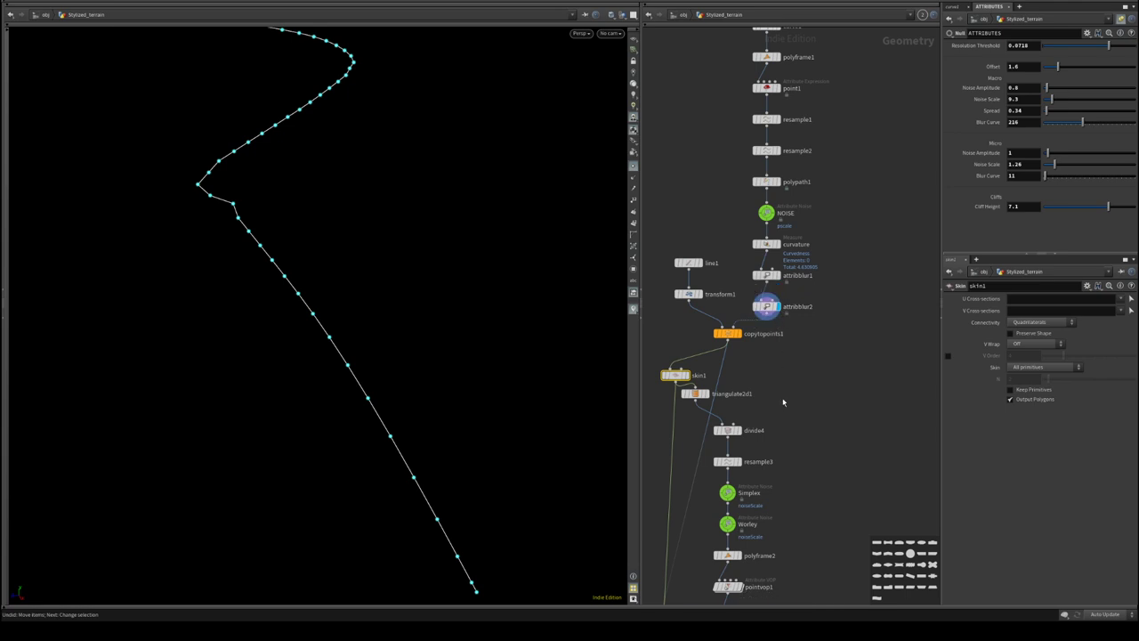
- Inspect attribblur2's parameters, then display copytopoints1 and skin1 to check the cross lines and the skinned road
middle_drag(776, 419, 823, 351)
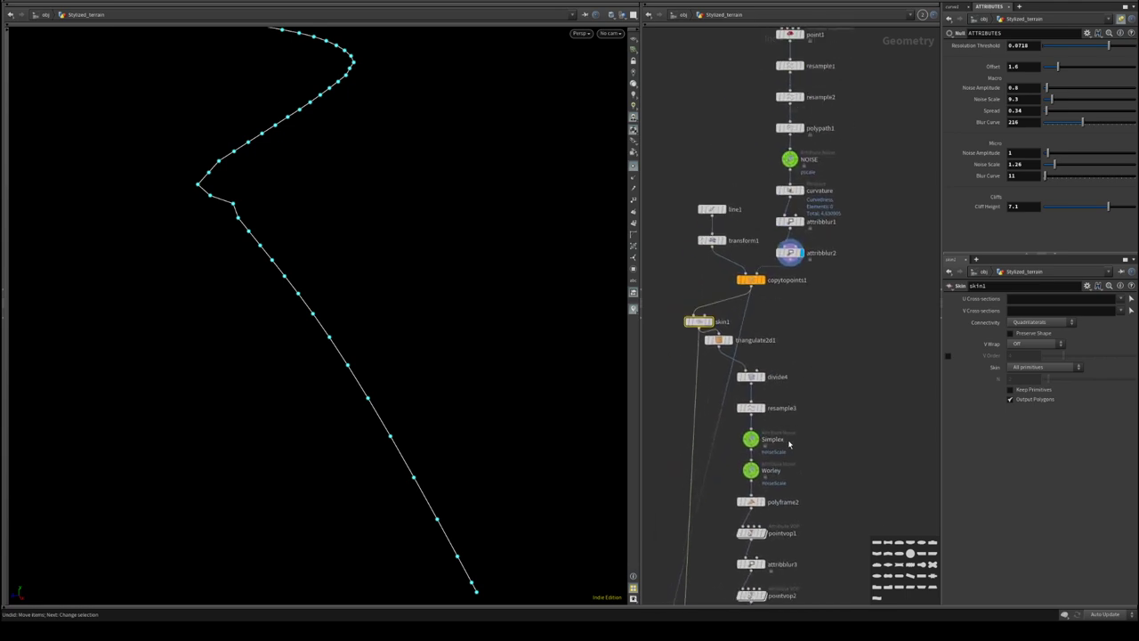
middle_drag(789, 444, 857, 89)
middle_drag(676, 386, 788, 242)
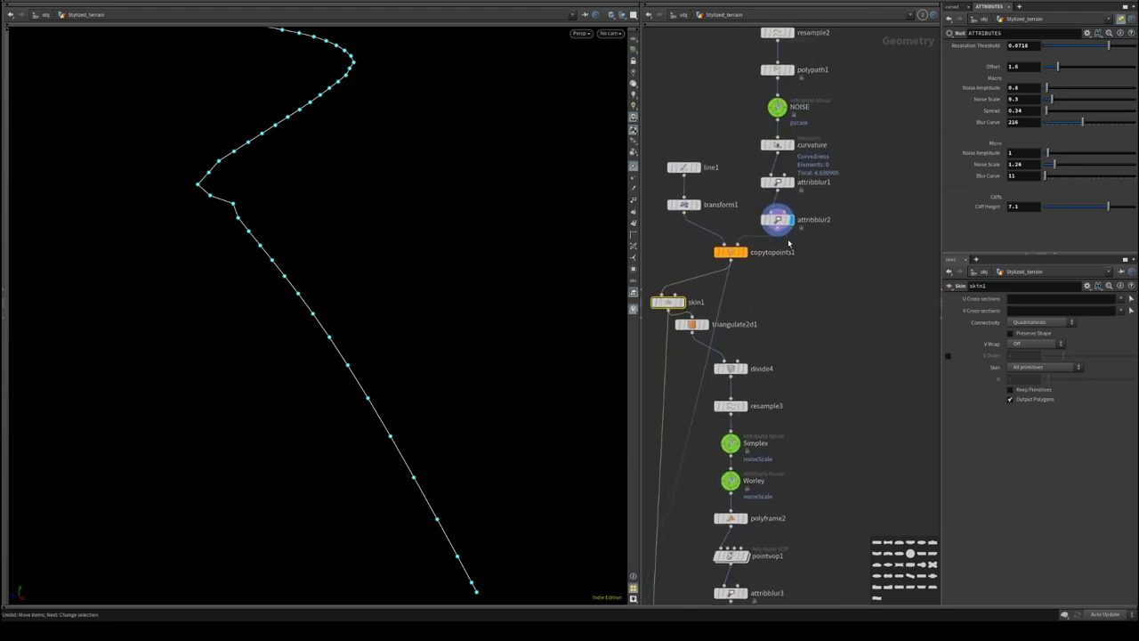
click(778, 221)
middle_drag(787, 369, 811, 269)
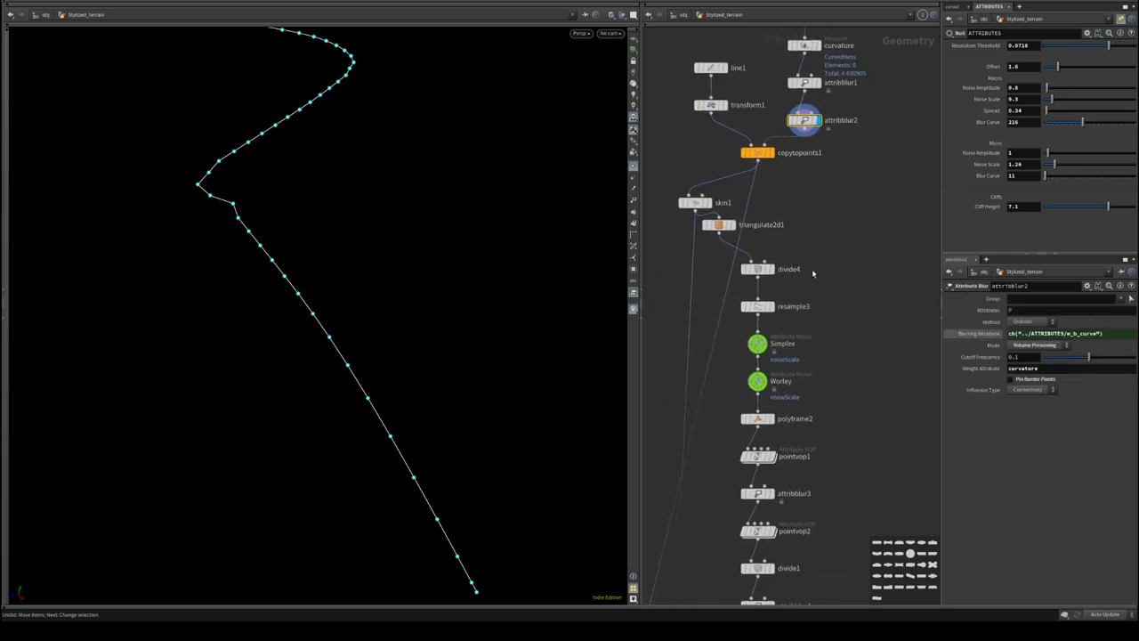
click(771, 155)
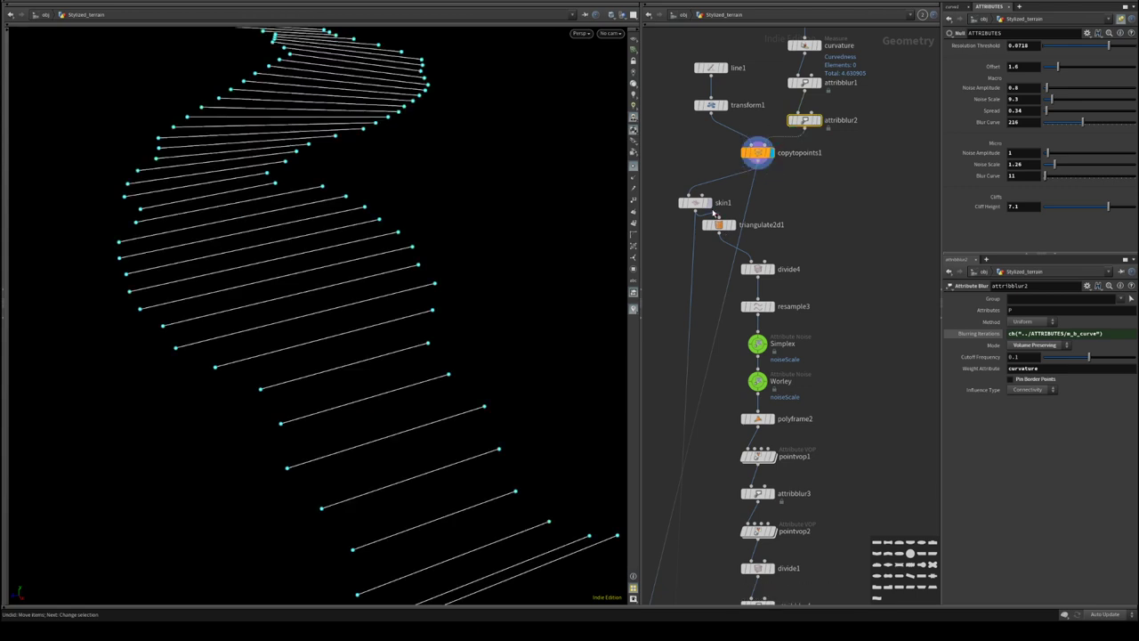
click(710, 204)
- Shift all nodes from divide4 and skin2 downwards, and move triangulate2d1 into the gap beneath skin1
scroll(784, 320, down, 6)
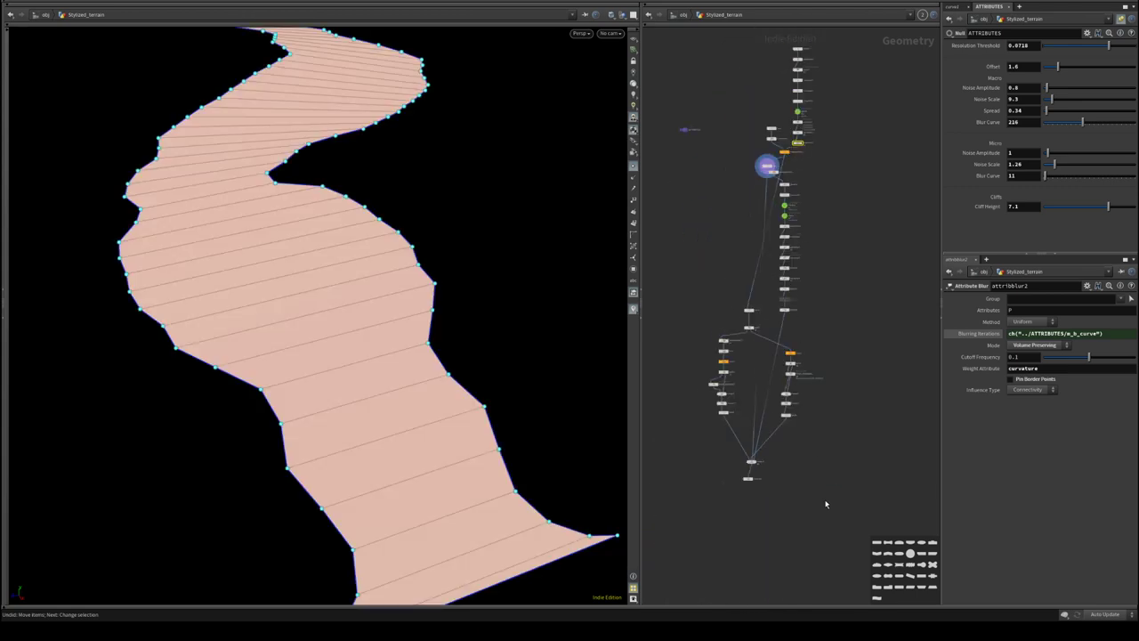
drag(825, 504, 659, 182)
drag(783, 185, 779, 305)
scroll(815, 207, up, 5)
middle_drag(738, 157, 827, 264)
mouse_move(768, 223)
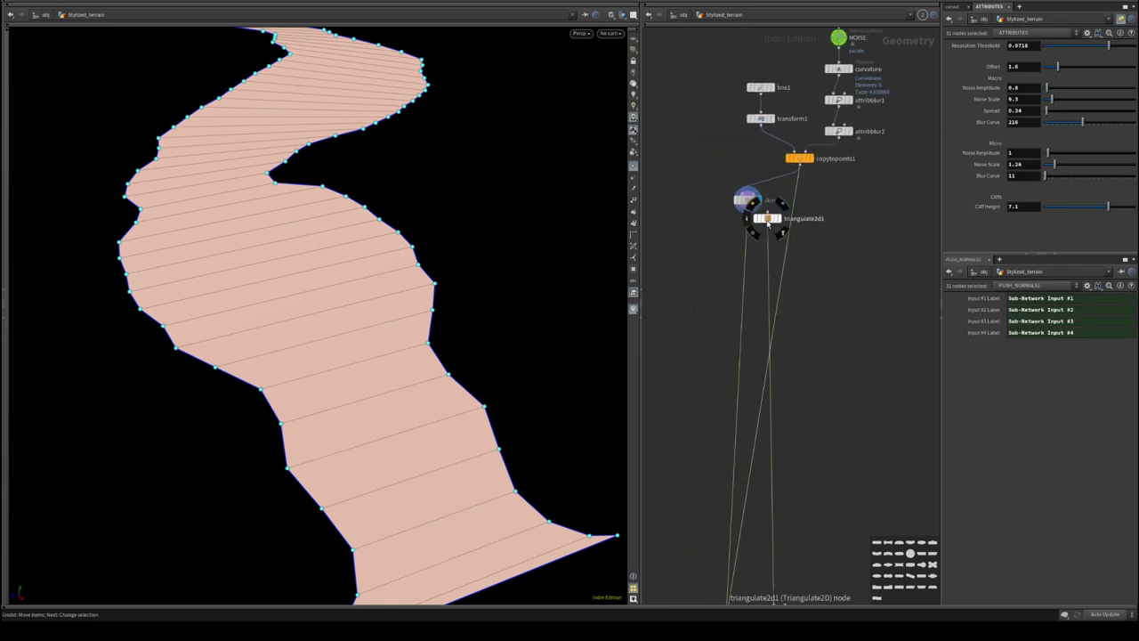
drag(768, 223, 809, 429)
click(843, 320)
middle_drag(843, 321, 816, 277)
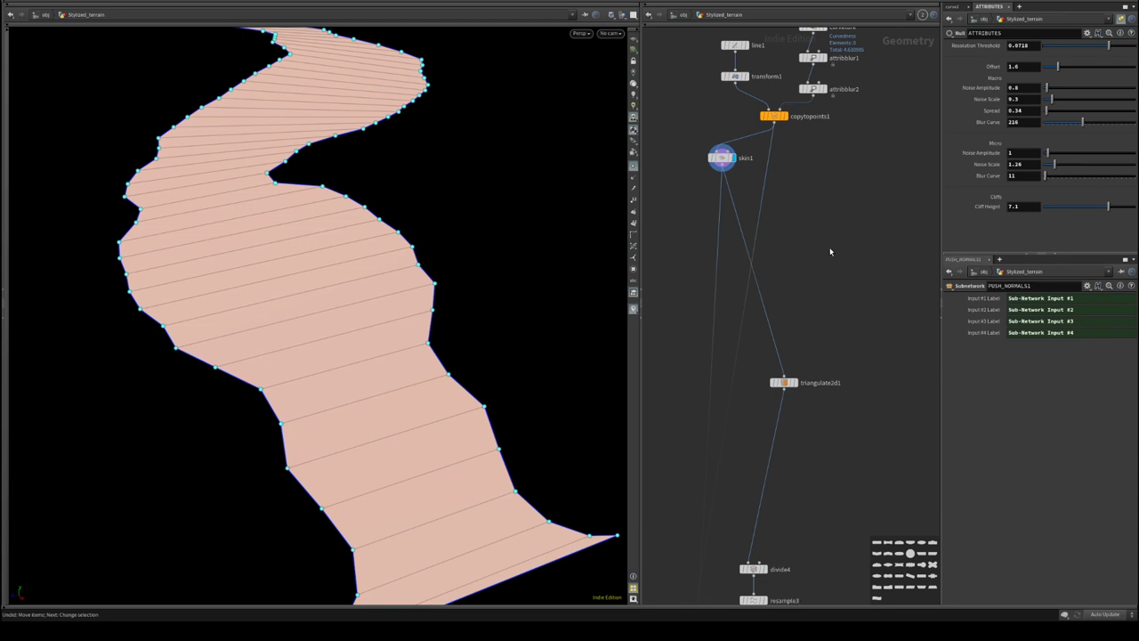
- Add a Group by Range node in the free space beside the wire between skin1 and triangulate2d1
key(Tab)
text(group)
key(Down)
key(Down)
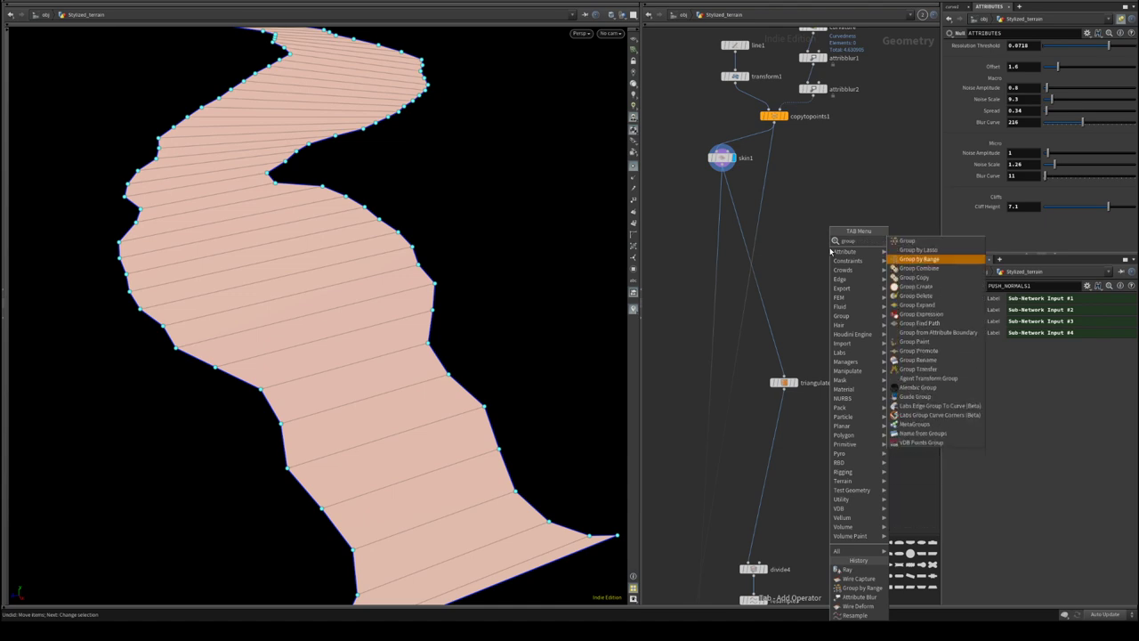
key(Down)
key(Down)
key(Down)
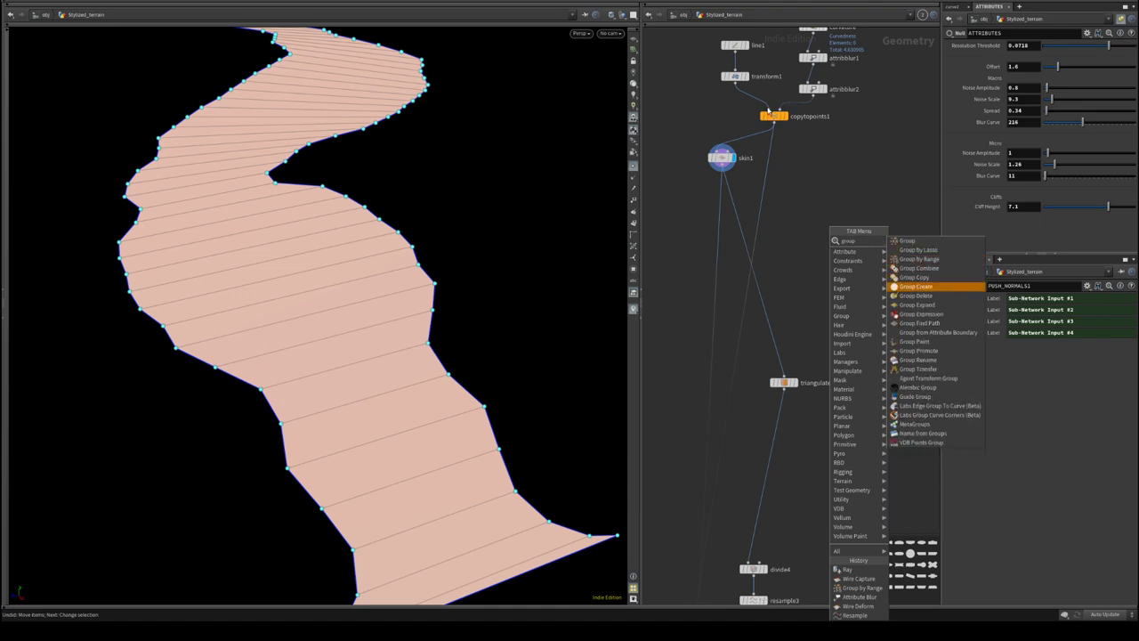
click(921, 261)
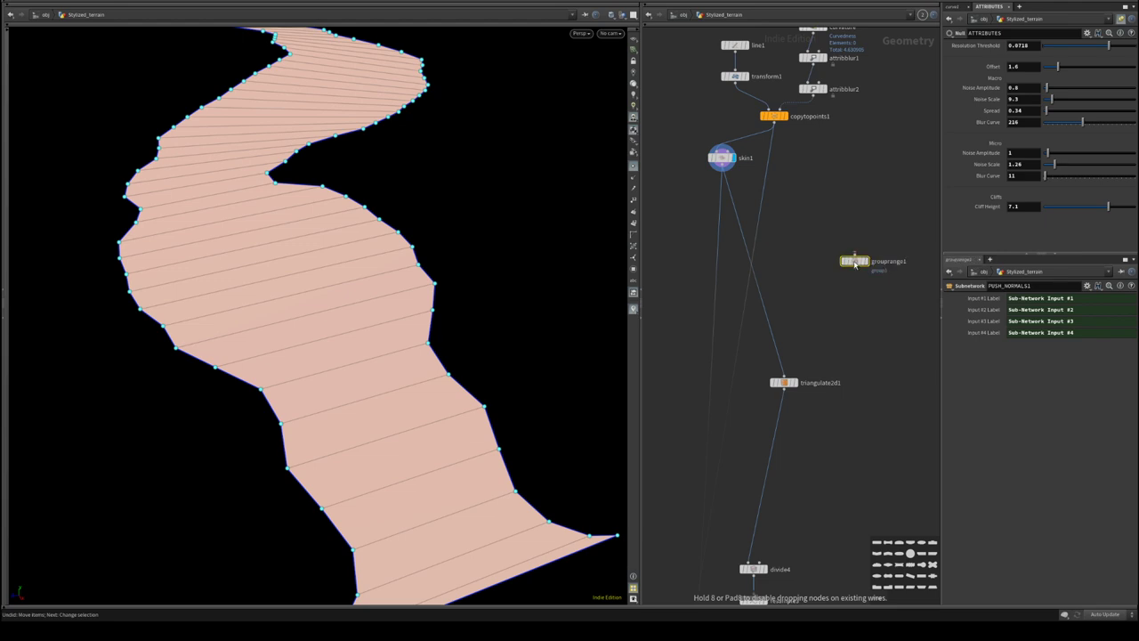
scroll(765, 222, up, 1)
- Move skin1 back beneath copytopoints1, connect its output to grouprange1, and display grouprange1
drag(712, 144, 795, 172)
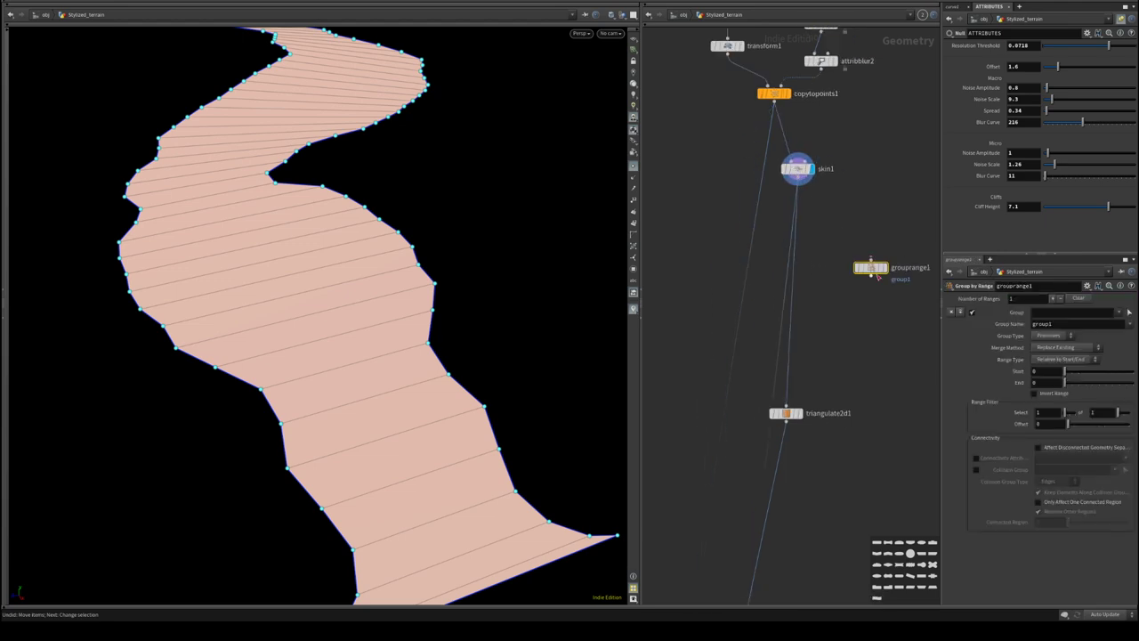
drag(871, 267, 844, 261)
click(797, 184)
click(844, 252)
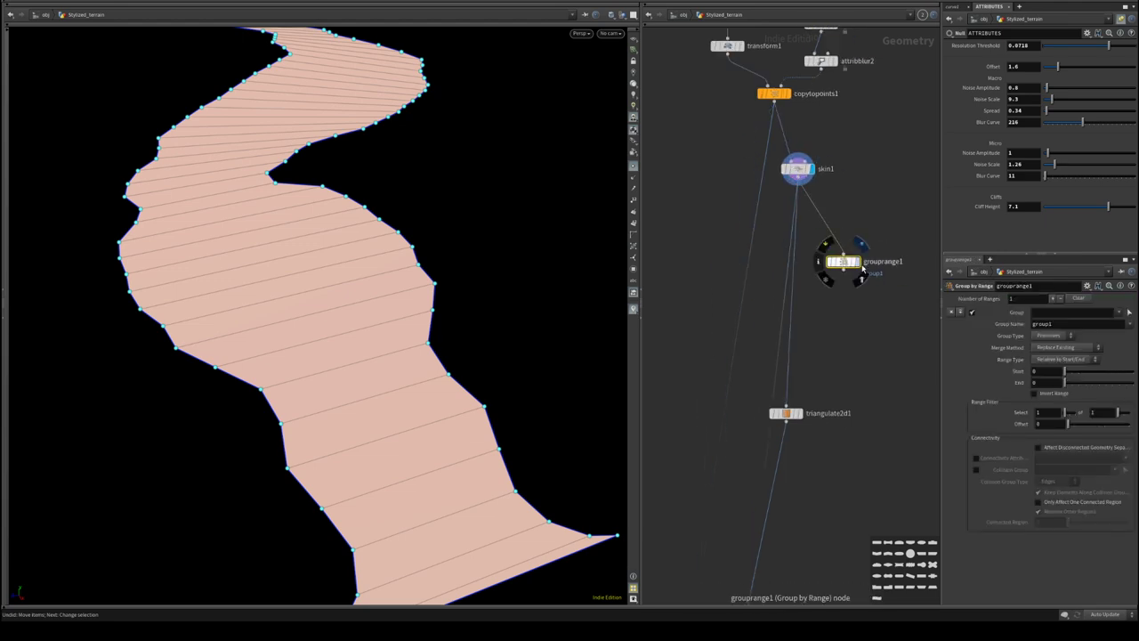
click(855, 262)
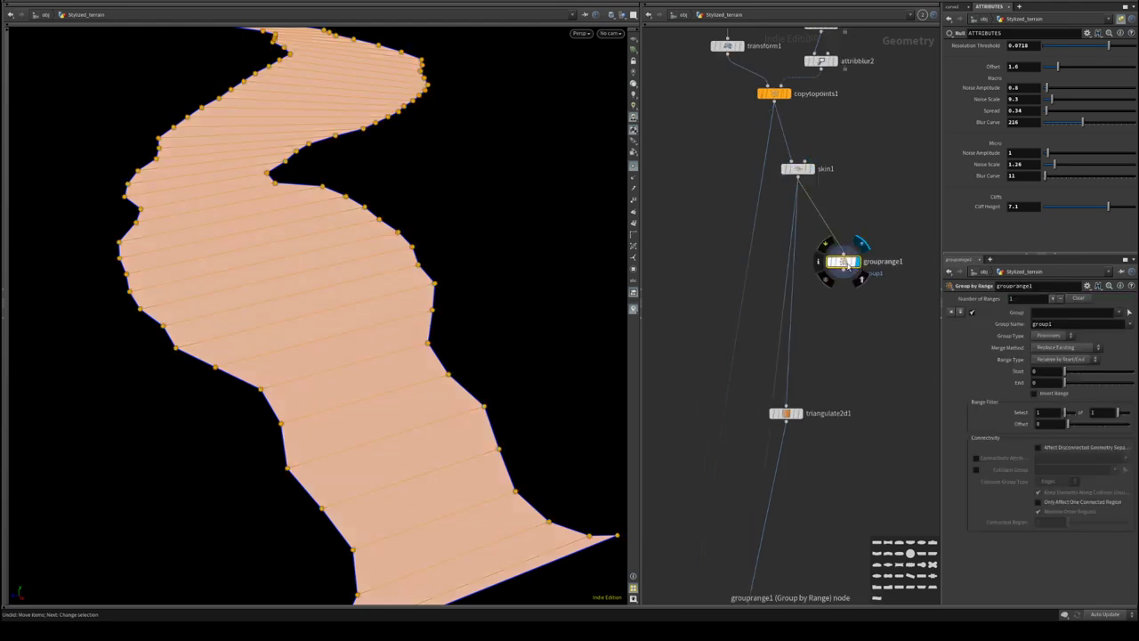
- Set grouprange1's group type to Points and name the group mainEndPnts
click(1059, 338)
click(1055, 353)
click(1108, 325)
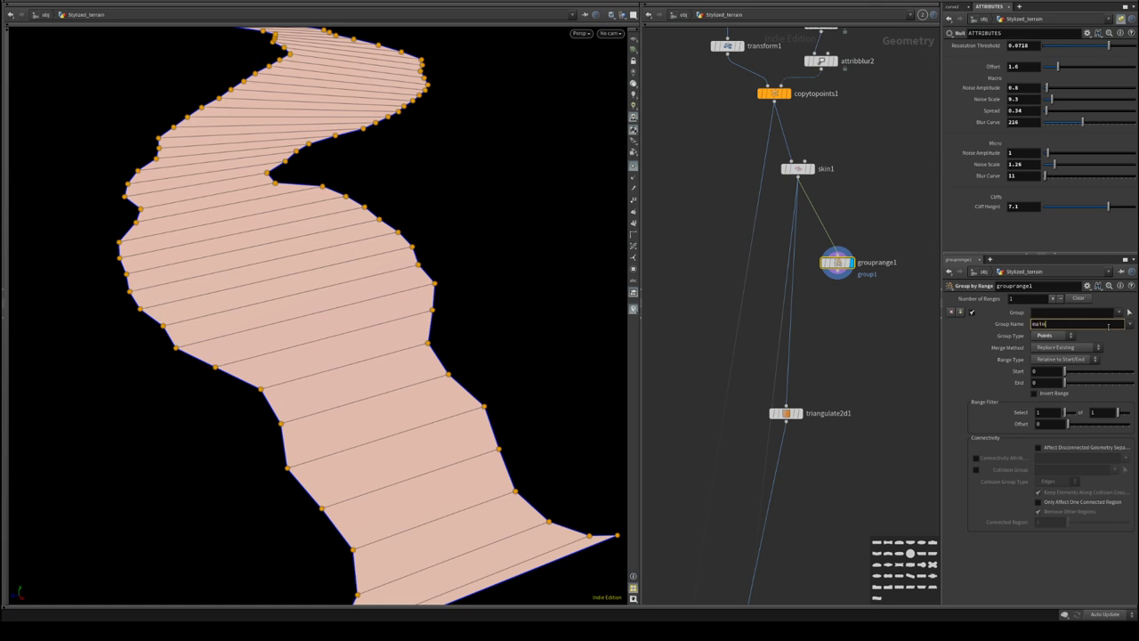
text(mainEndPnts)
key(Return)
- Shift triangulate2d1 sideways and insert grouprange1 between copytopoints1 and skin1
drag(785, 413, 825, 413)
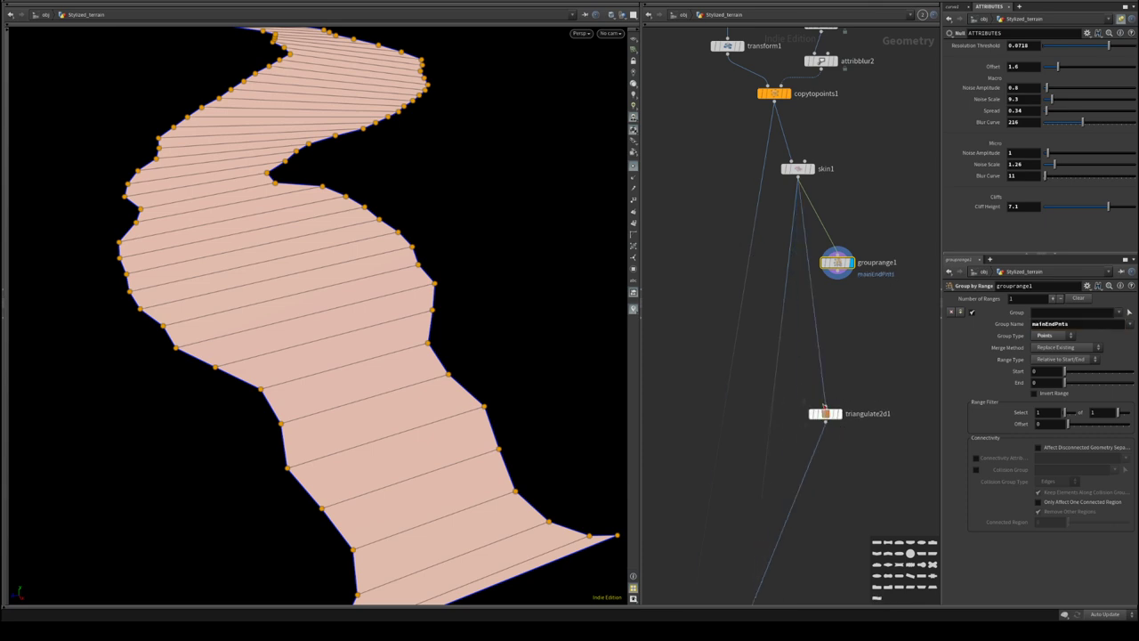
middle_drag(848, 310, 797, 428)
drag(786, 373, 738, 250)
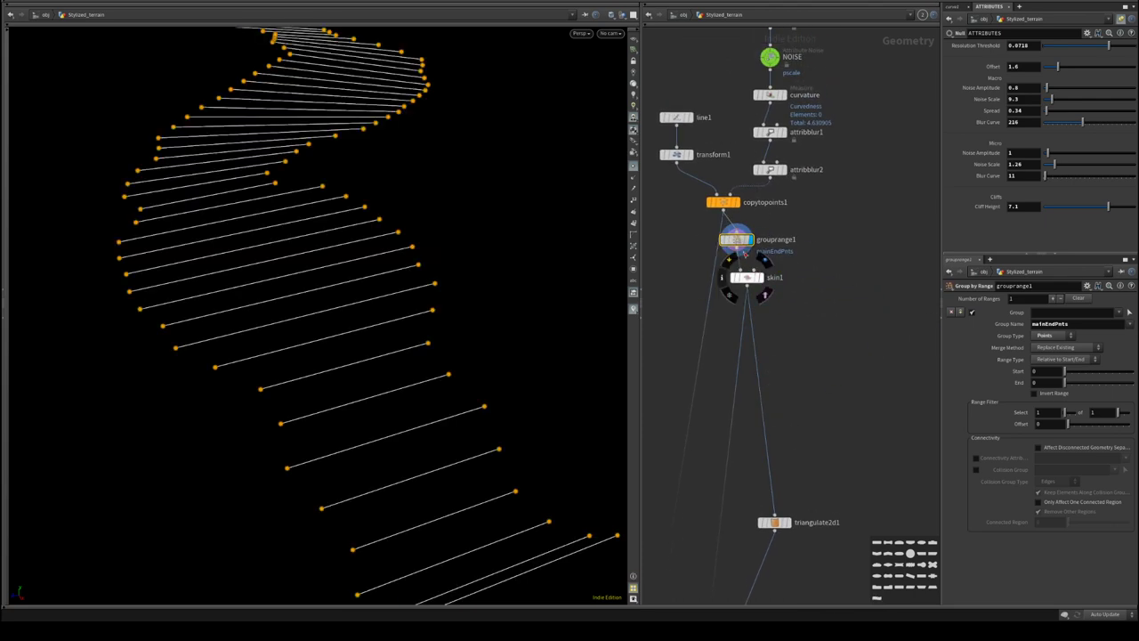
middle_drag(794, 246, 849, 143)
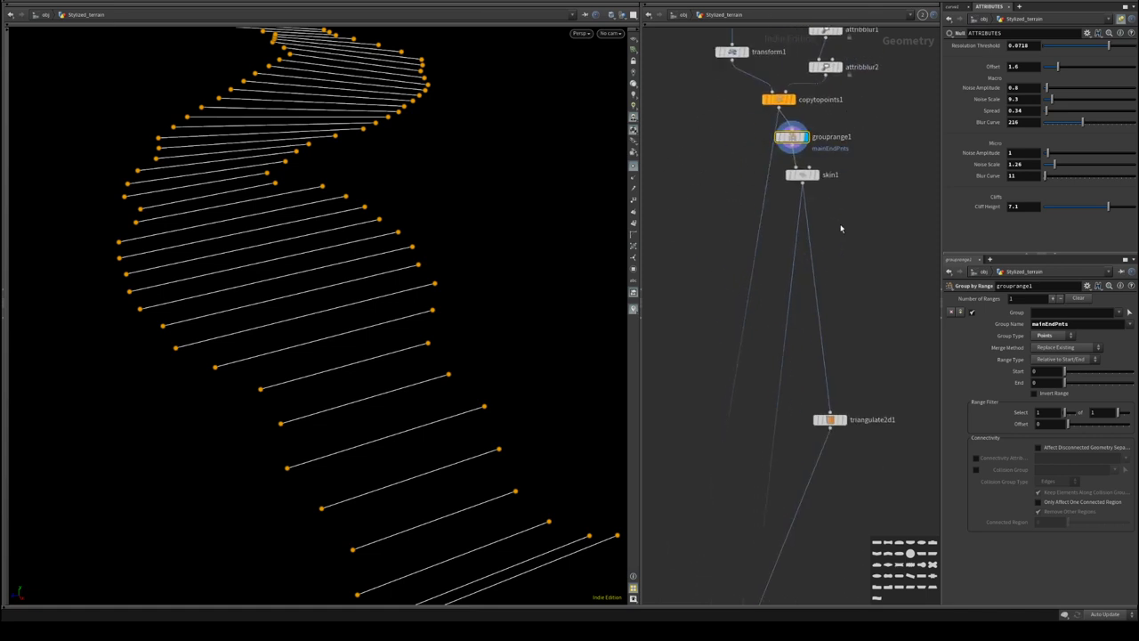
- Detach grouprange1 from between copytopoints1 and skin1 and set it aside unconnected
scroll(842, 229, down, 3)
middle_drag(842, 233, 843, 189)
drag(808, 118, 859, 181)
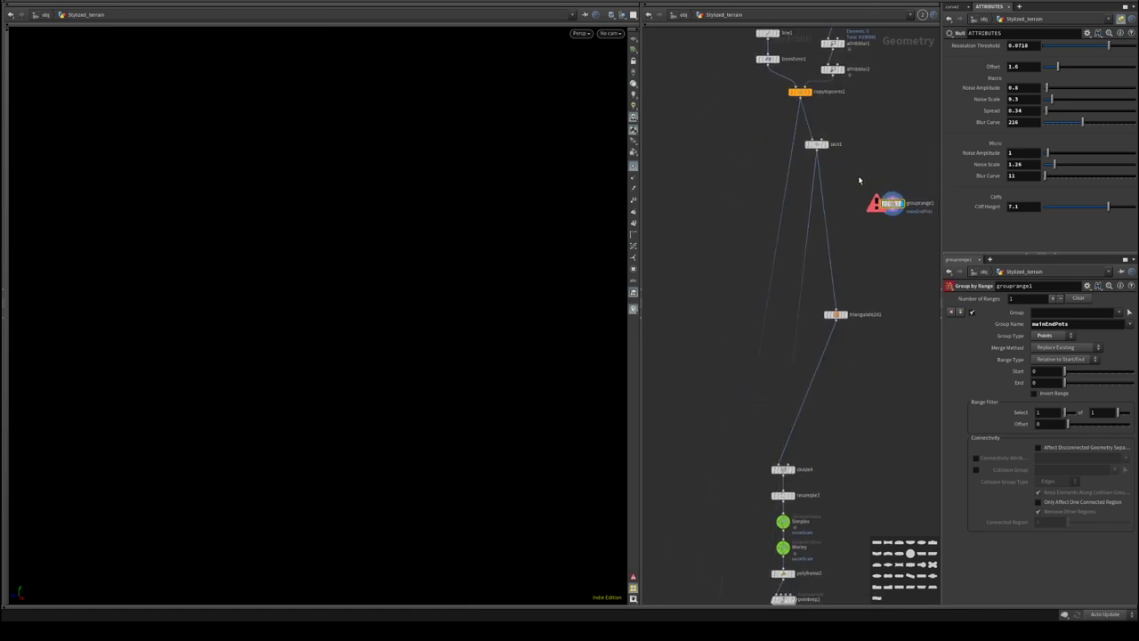
- Shift skin1 slightly and bring skin2 up the network to sit near copytopoints1
drag(817, 147, 833, 152)
middle_drag(768, 305, 827, 105)
scroll(827, 105, down, 3)
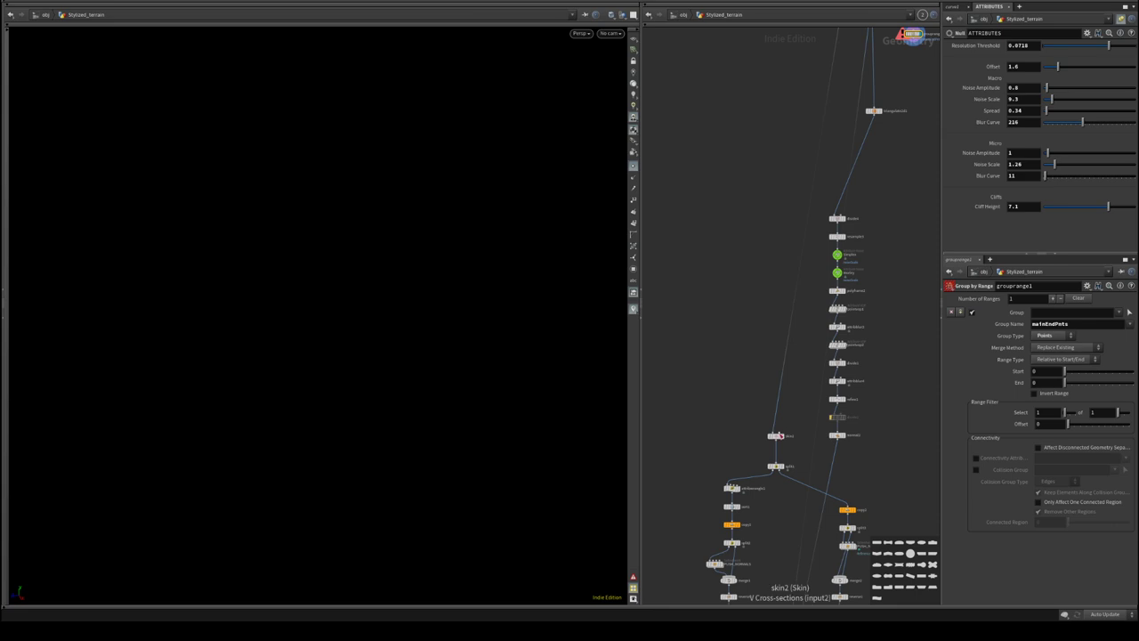
drag(776, 435, 802, 49)
middle_drag(875, 83, 760, 384)
scroll(761, 267, up, 5)
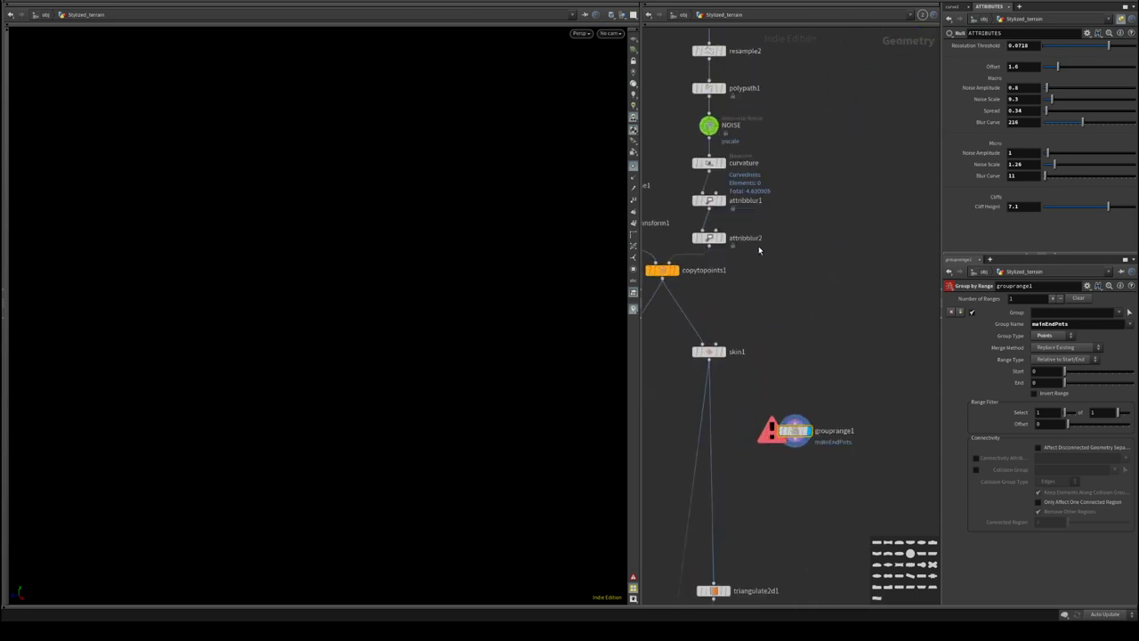
- Compare the displayed outputs of attribblur2, skin1, copytopoints1 and attribblur1 to examine how blurring affects the road's end points
click(725, 247)
middle_drag(739, 267, 843, 112)
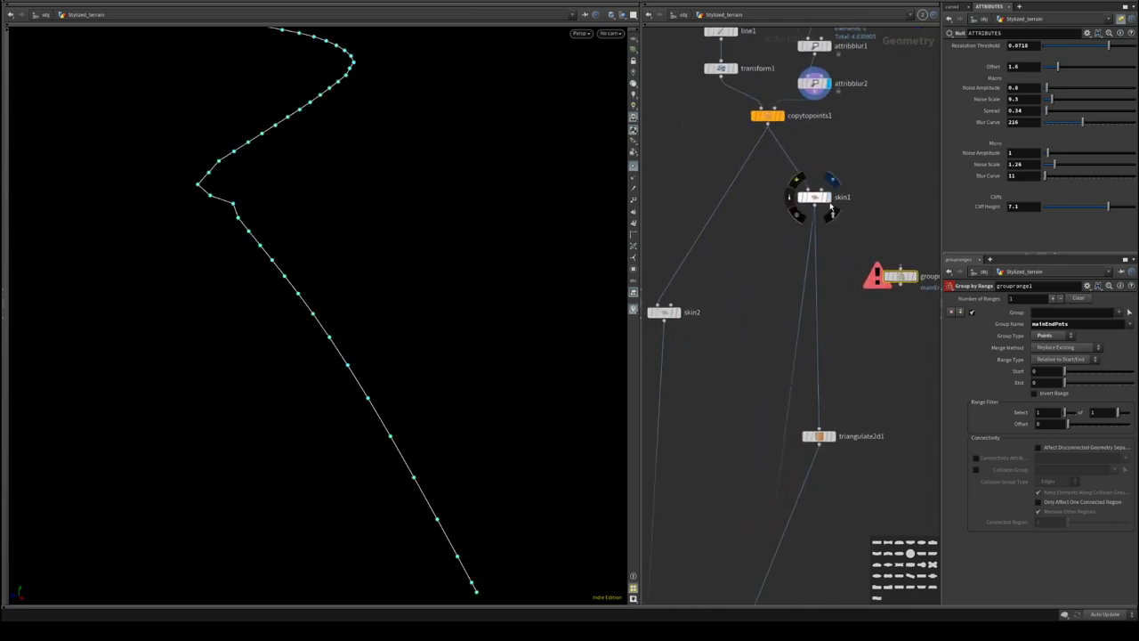
click(830, 207)
middle_drag(831, 207, 816, 257)
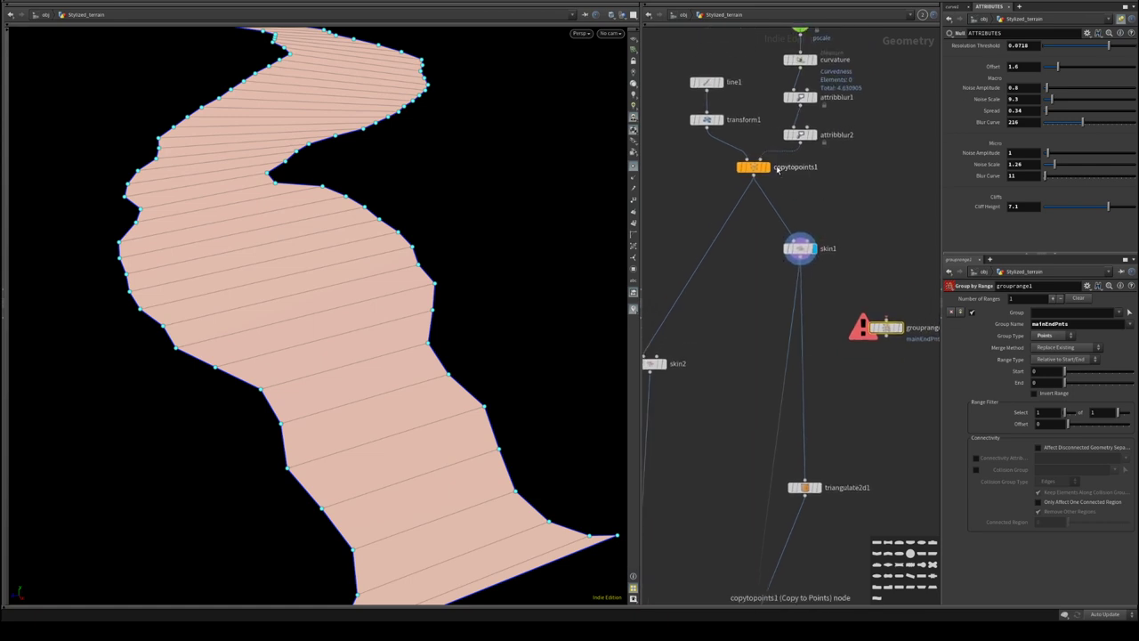
click(772, 169)
middle_drag(832, 176, 831, 247)
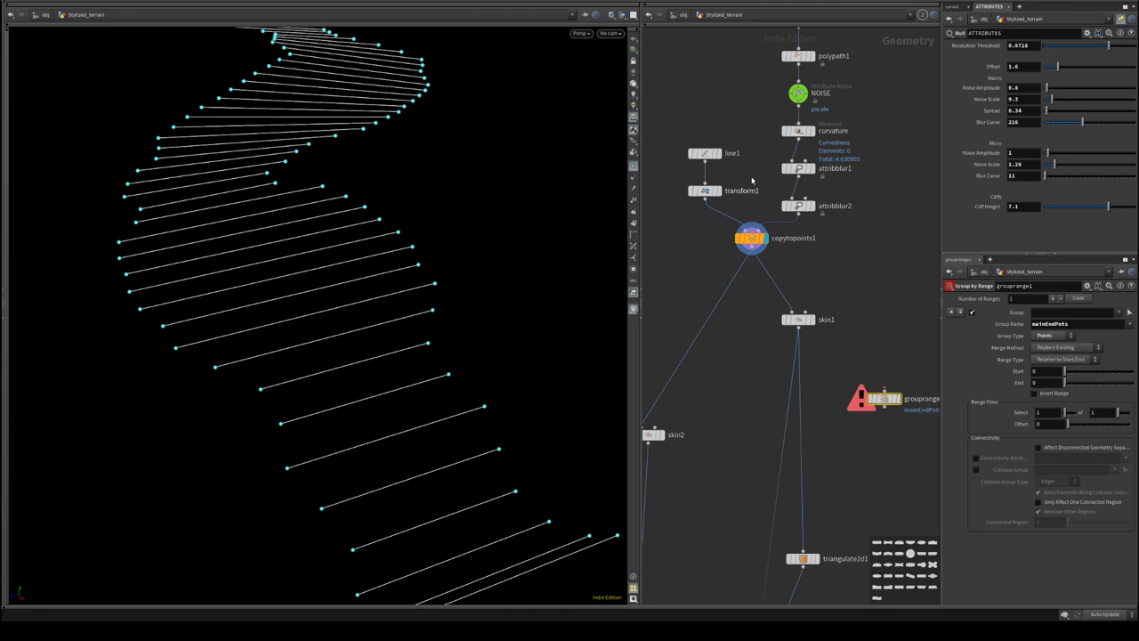
click(808, 207)
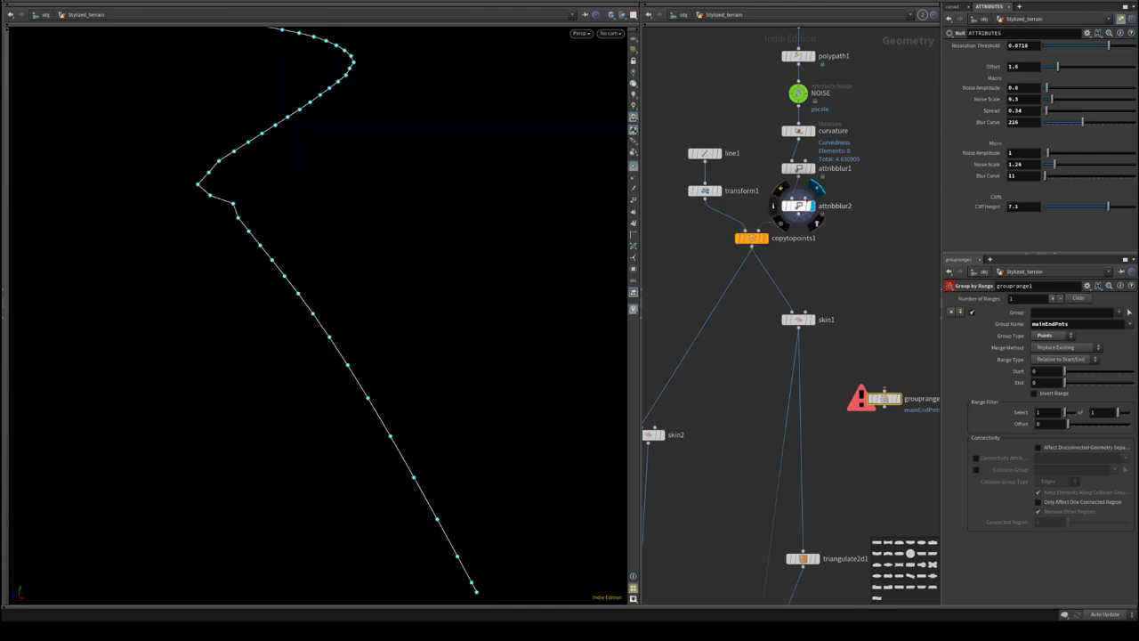
click(812, 172)
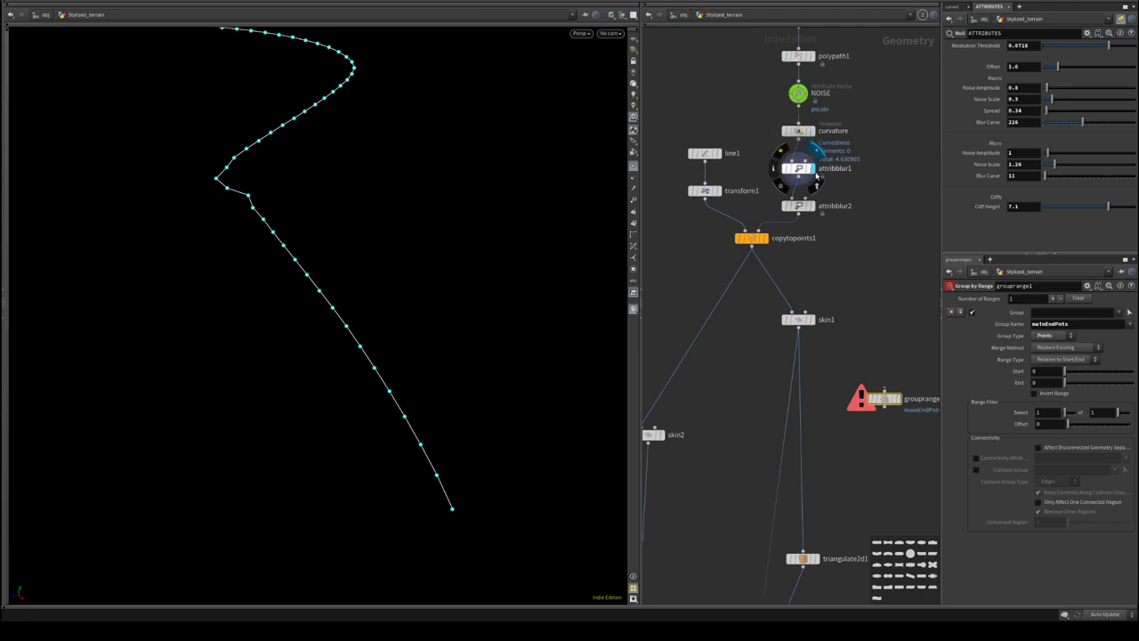
click(810, 205)
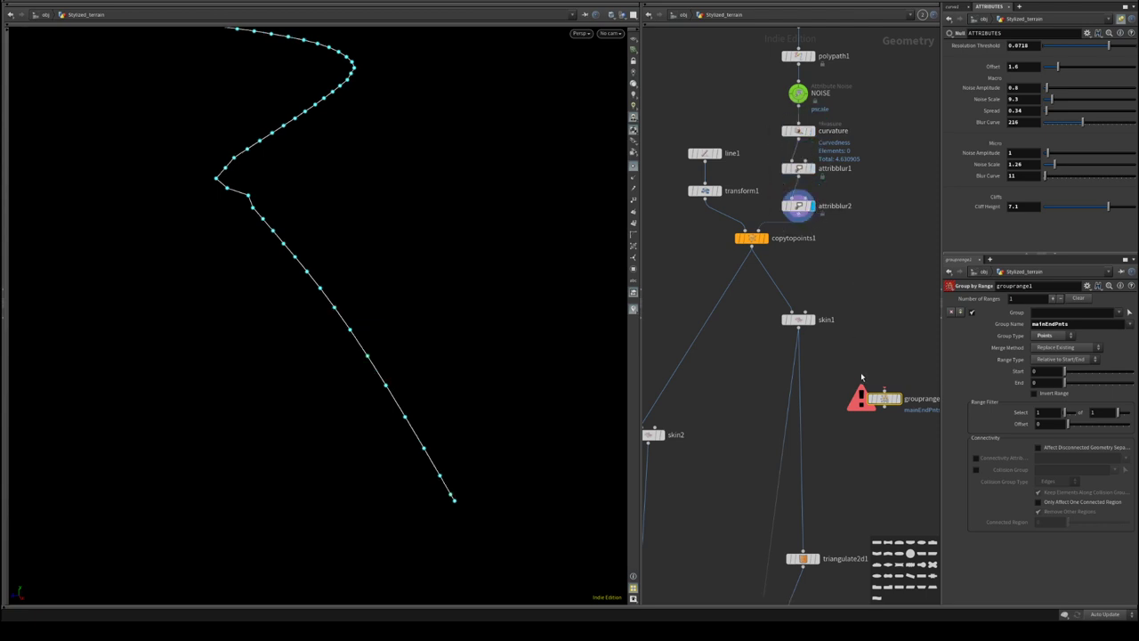
- Insert grouprange1 between curvature and attribblur1, keep the Points type, set start and end to 1, and invert the range
drag(883, 398, 833, 165)
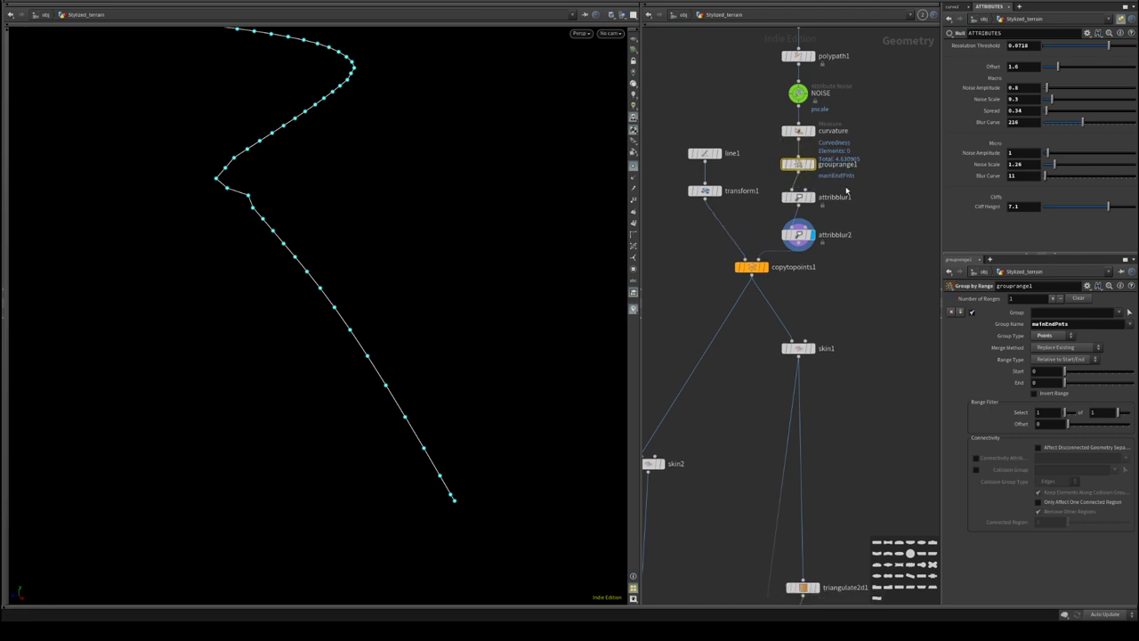
double_click(1061, 325)
click(1046, 336)
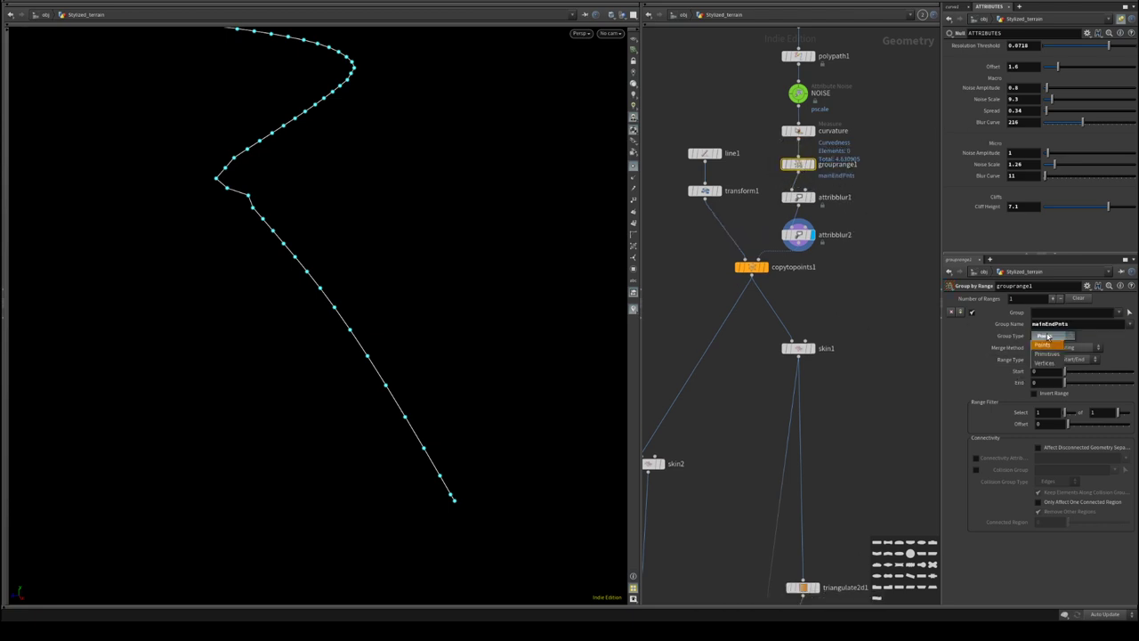
click(1045, 344)
click(1044, 383)
text(1)
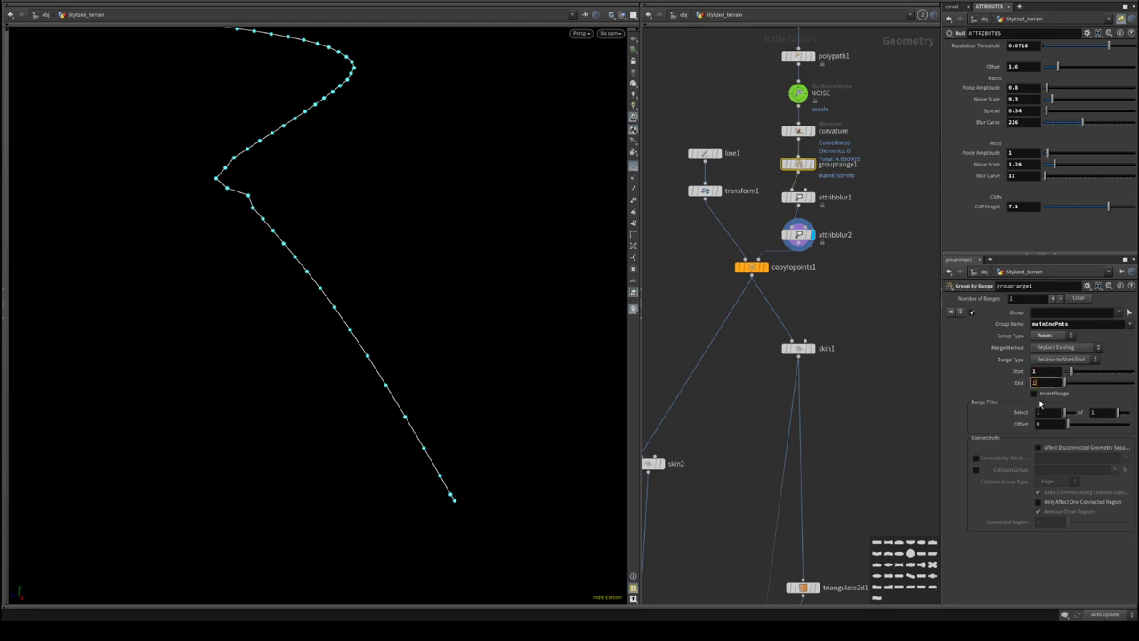
click(1033, 394)
- Set attribblur2's group to !mainEndPnts so the blur excludes the curve's end points
click(798, 234)
click(1036, 297)
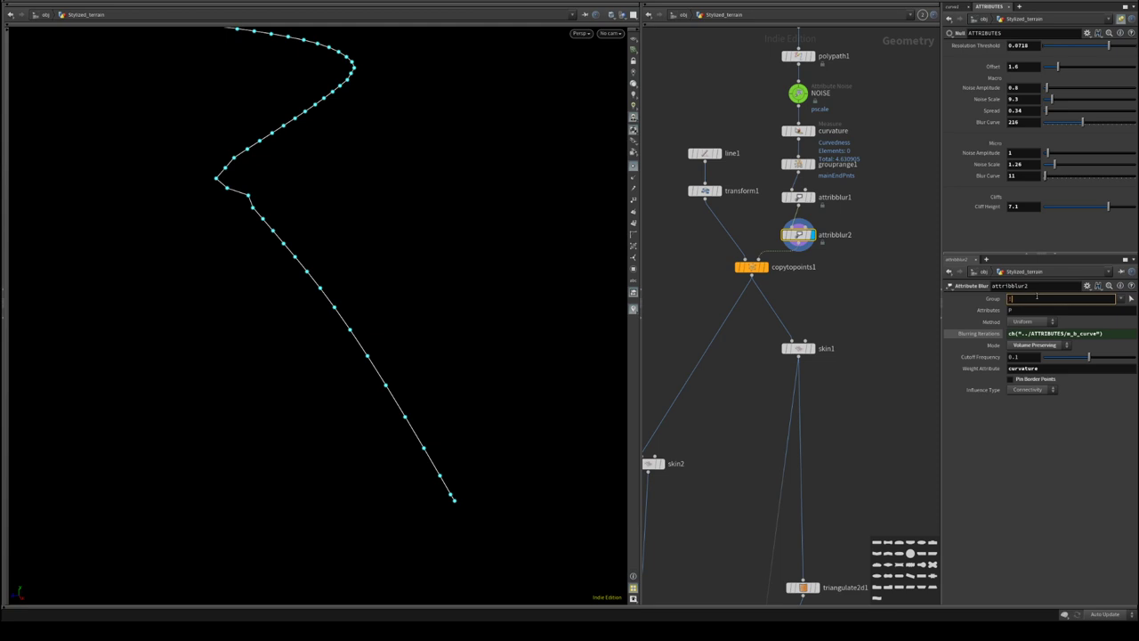
key(ctrl+v)
key(ctrl+z)
click(1126, 310)
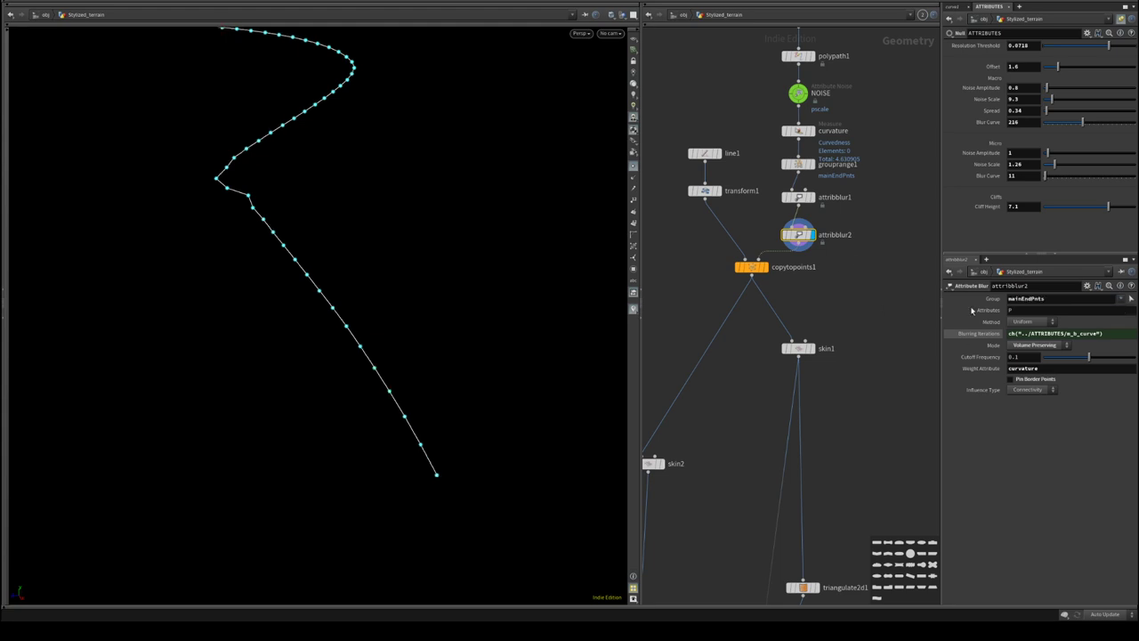
click(1010, 299)
key(Return)
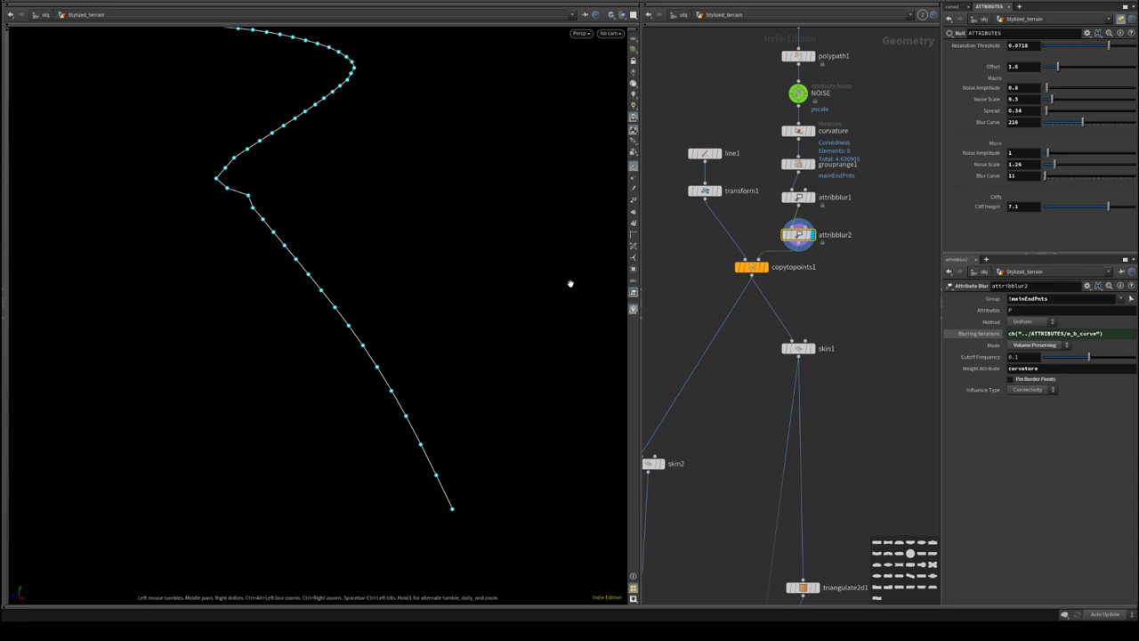
- Display skin1 and examine the ends of the skinned road surface
middle_drag(873, 280, 905, 138)
middle_drag(785, 221, 822, 125)
click(884, 112)
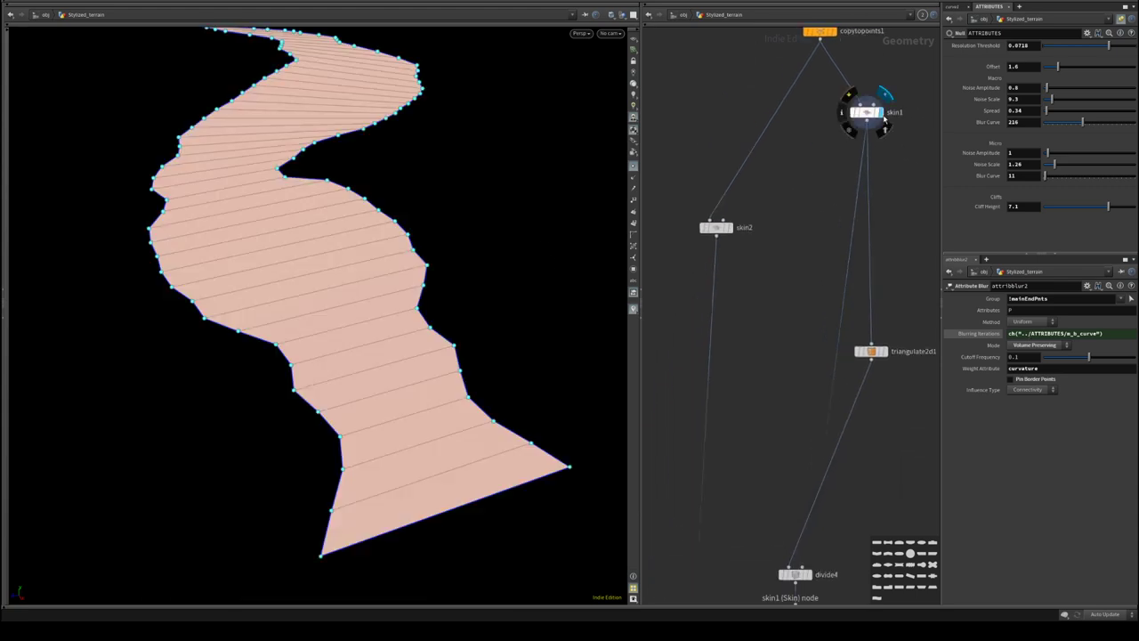
click(866, 113)
scroll(367, 259, down, 2)
alt+middle_drag(366, 259, 342, 333)
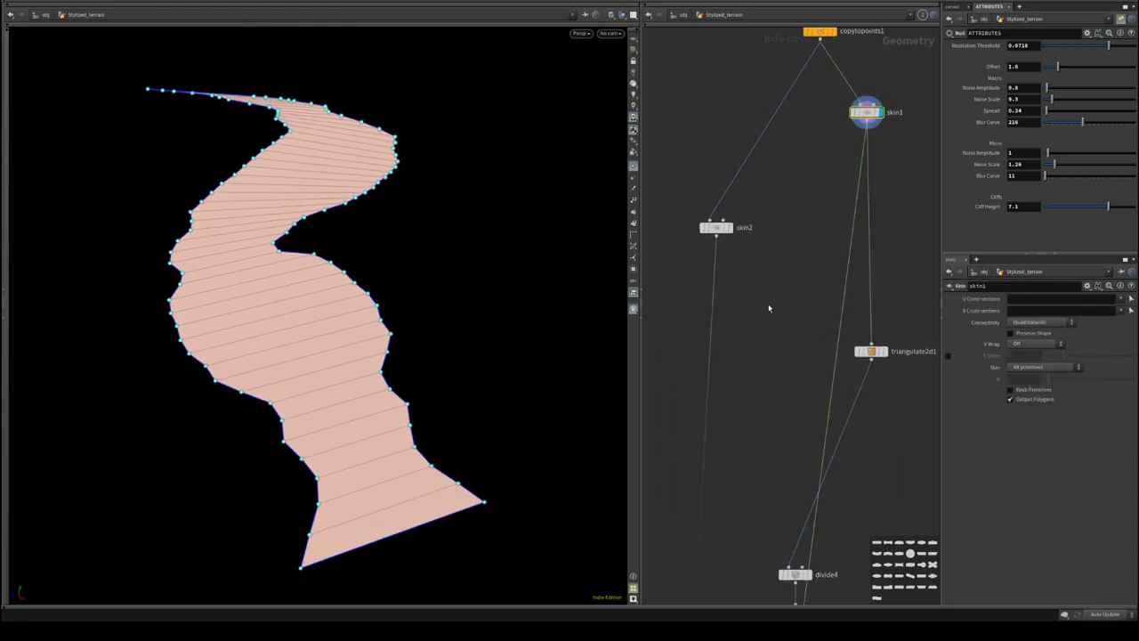
- Lay out the node chain from triangulate2d1 down to normal2 in a straight, compact column
middle_drag(768, 308, 770, 247)
middle_drag(803, 483, 804, 242)
scroll(804, 242, down, 3)
drag(773, 97, 885, 553)
key(shift+l)
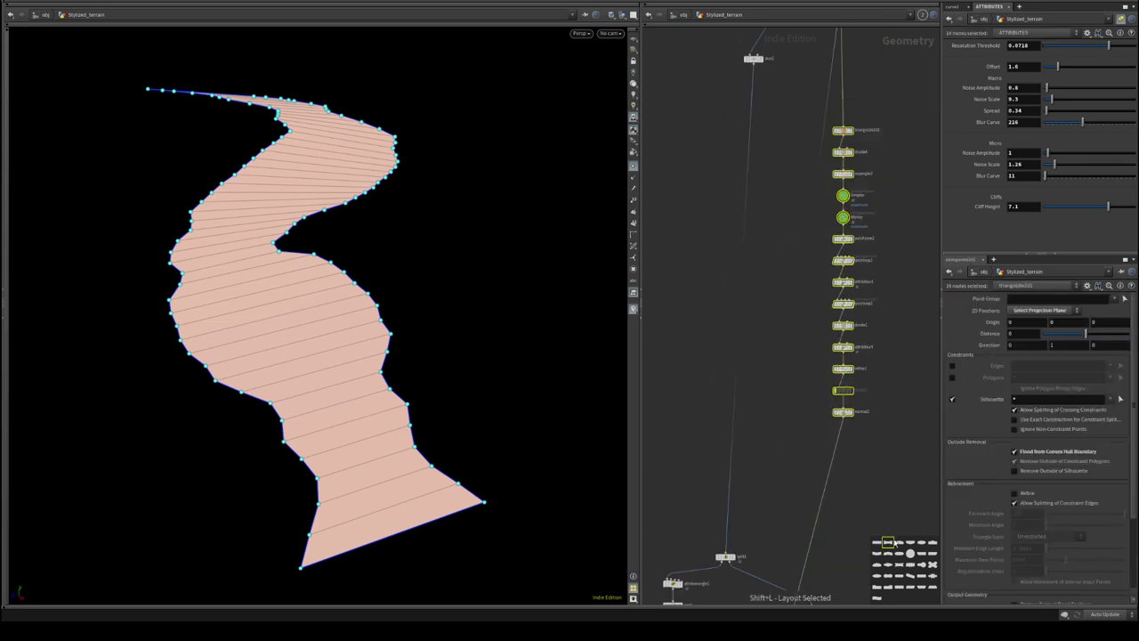
- Display normal2 to inspect the processed road outline, and undo the last parameter change
click(869, 414)
click(854, 414)
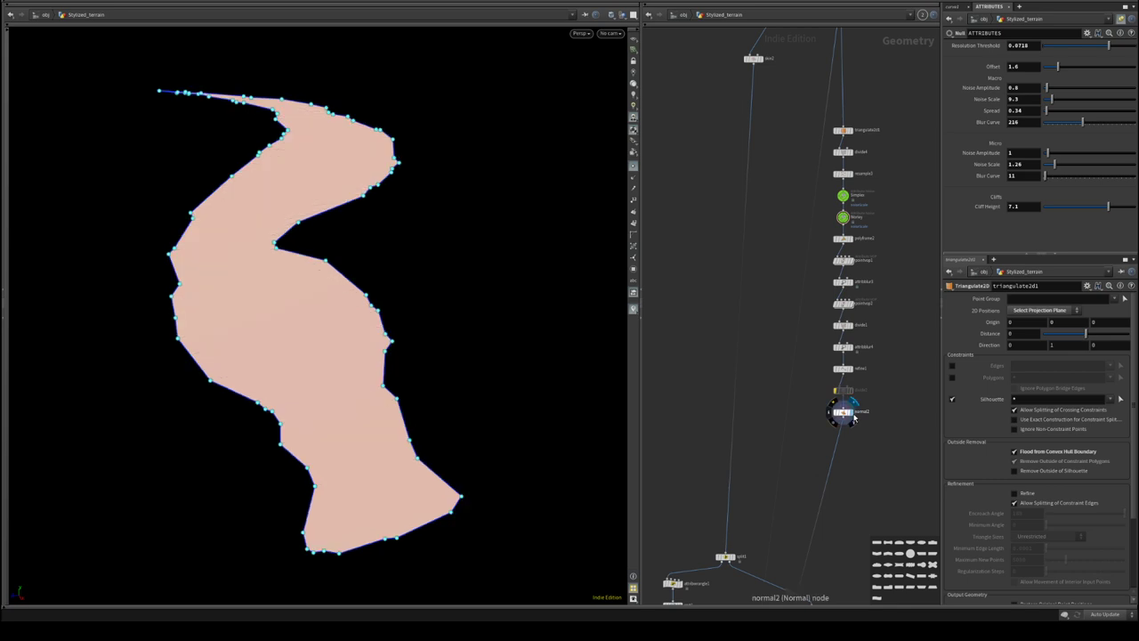
alt+drag(387, 246, 506, 287)
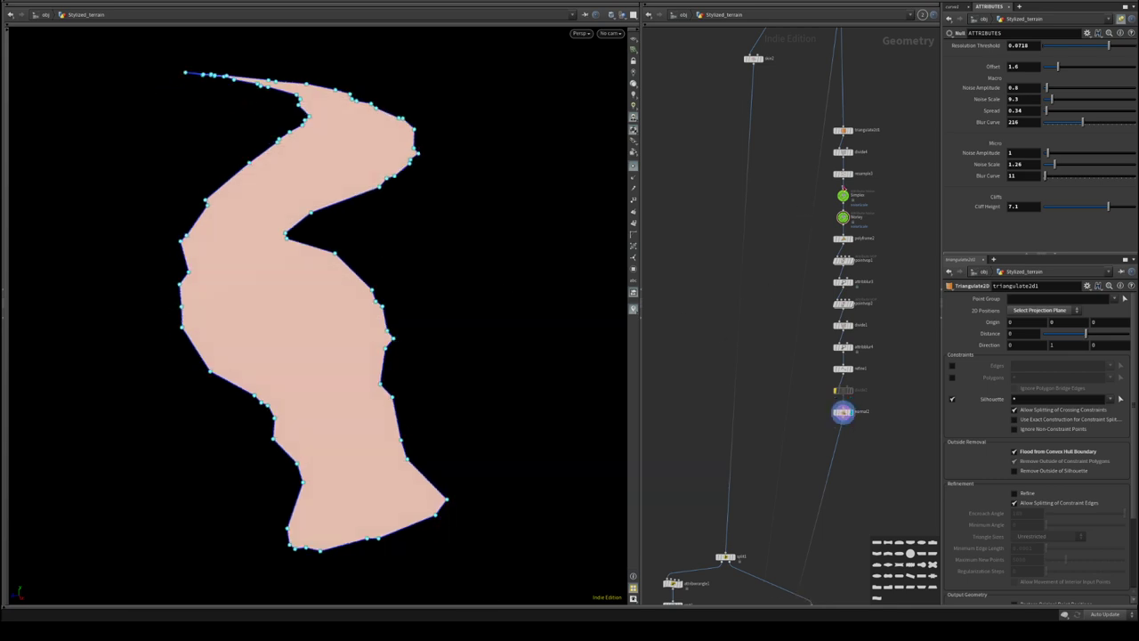
middle_drag(963, 175, 863, 216)
key(ctrl+z)
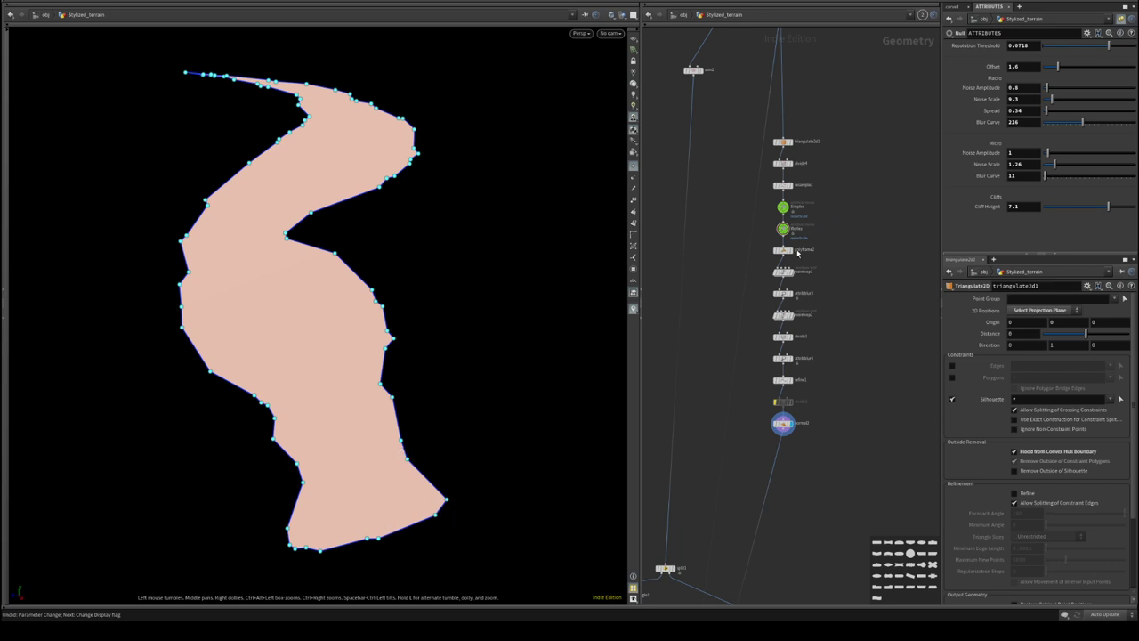
- Display triangulate2d1 and divide4 in turn to compare the triangulated and merged road surfaces
scroll(805, 258, up, 3)
click(770, 72)
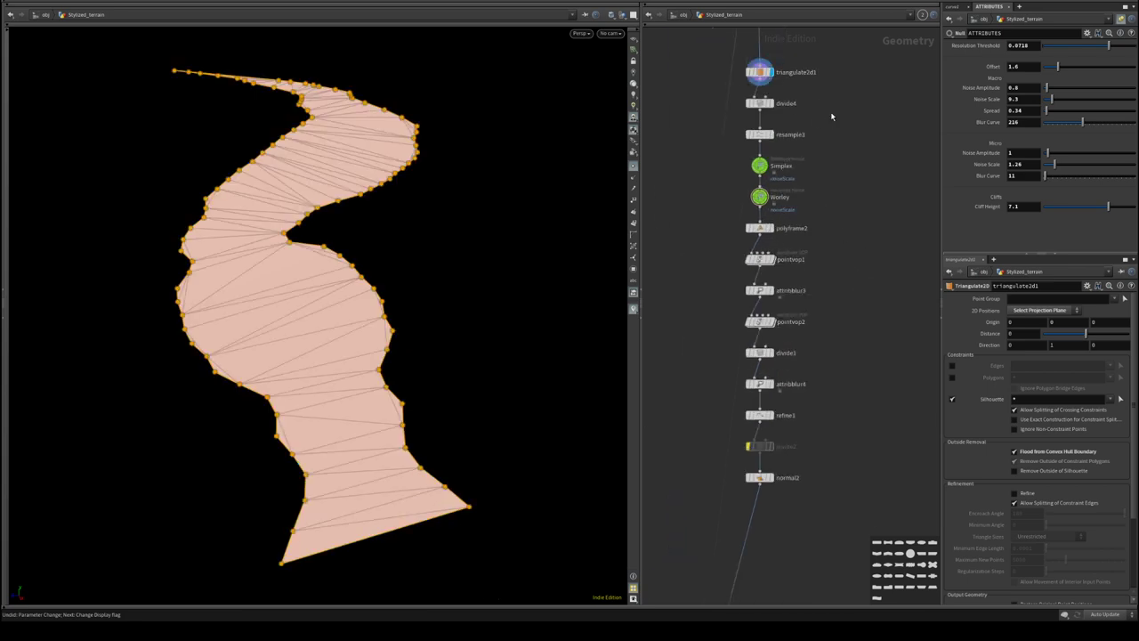
middle_drag(832, 115, 864, 215)
click(826, 206)
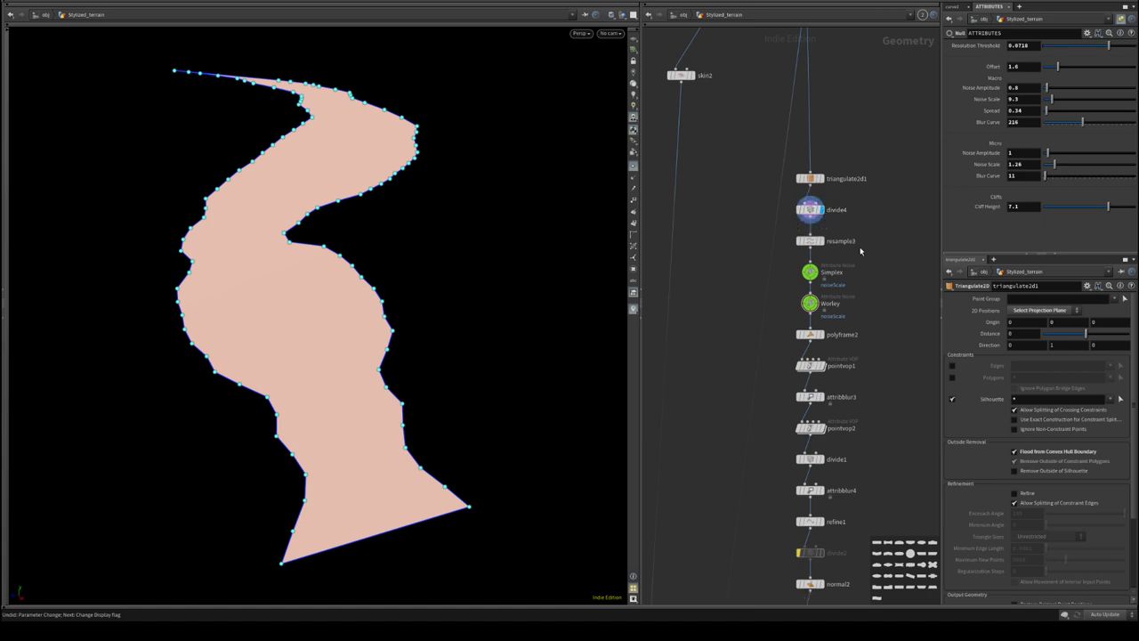
- Bypass triangulate2d1 and display divide4 and resample3 to check the road without triangulation
click(824, 175)
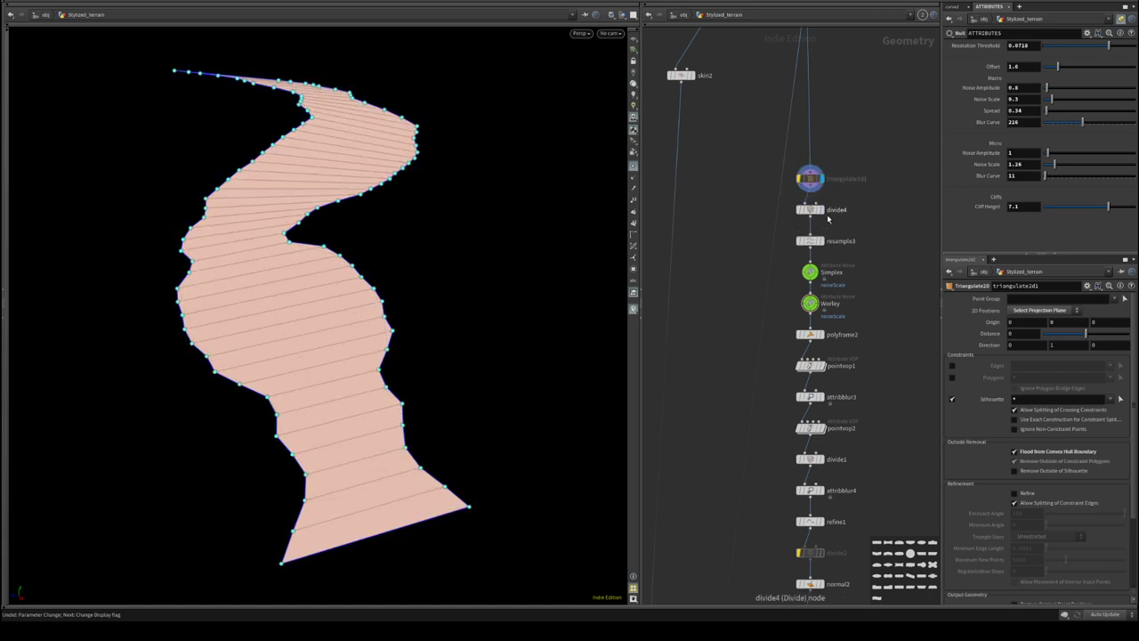
click(824, 207)
click(825, 242)
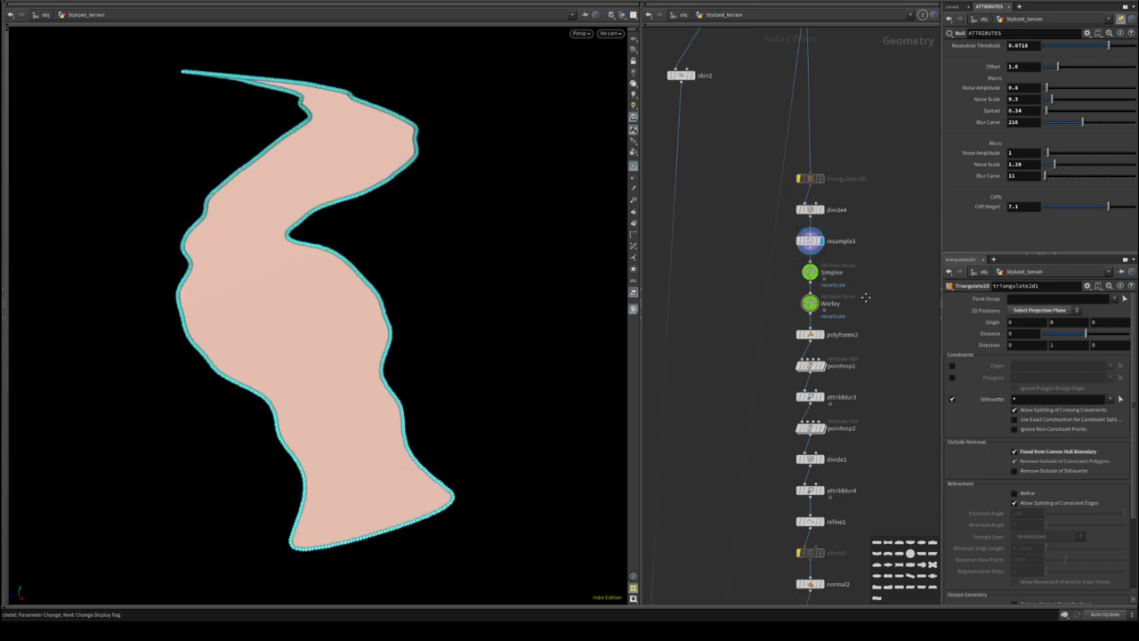
scroll(826, 254, down, 2)
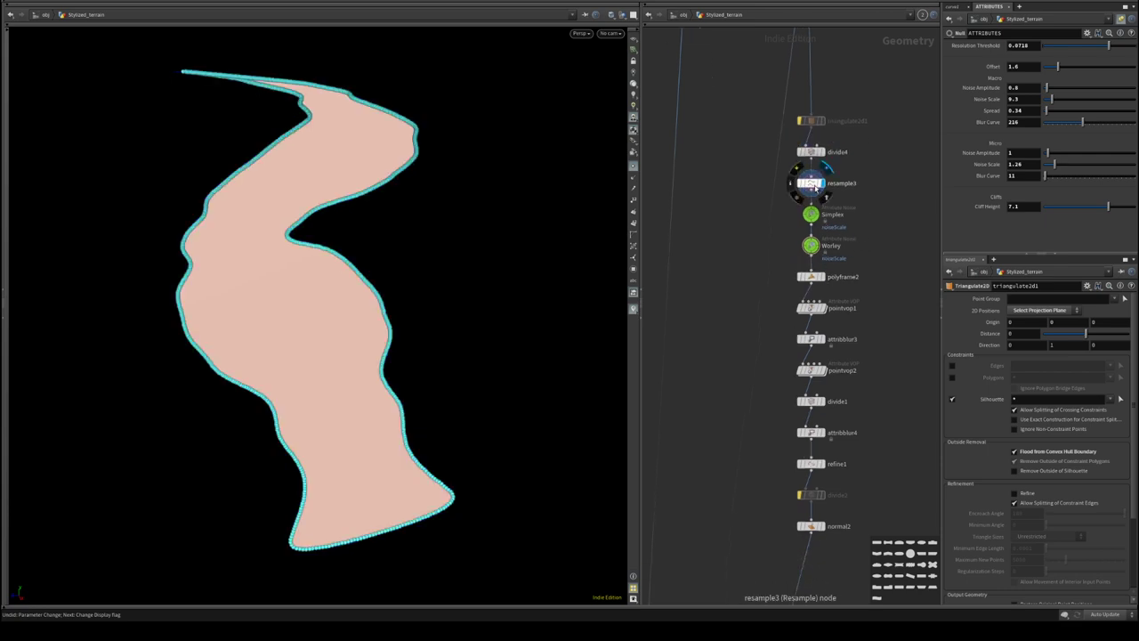
- Inspect the settings of resample3 and divide4 and compare the road's end corners before resampling
click(810, 182)
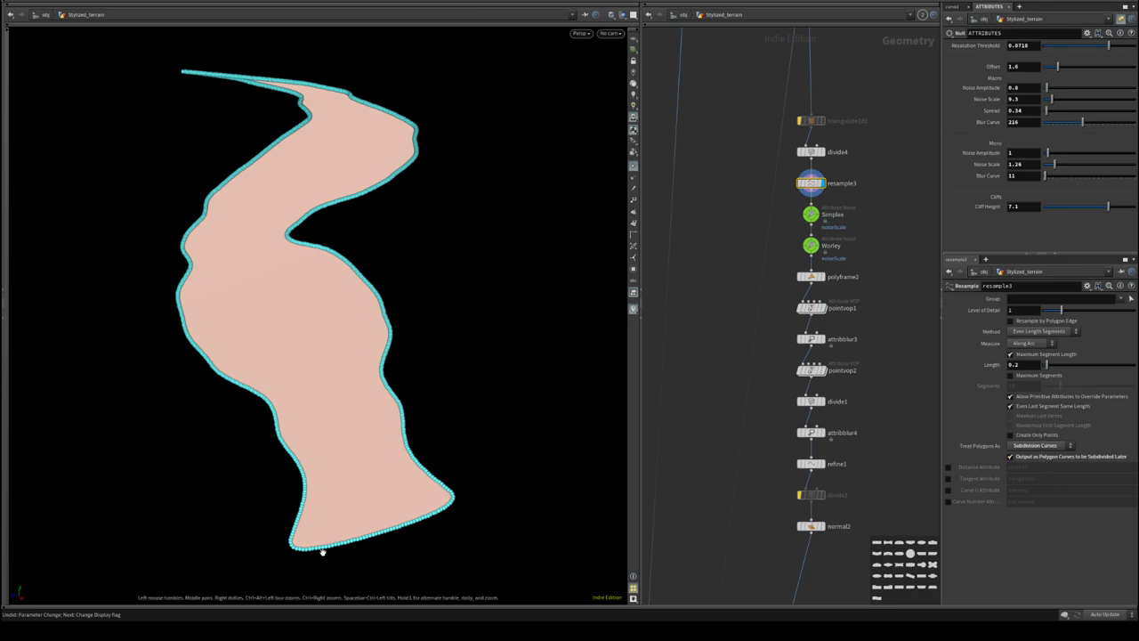
click(820, 152)
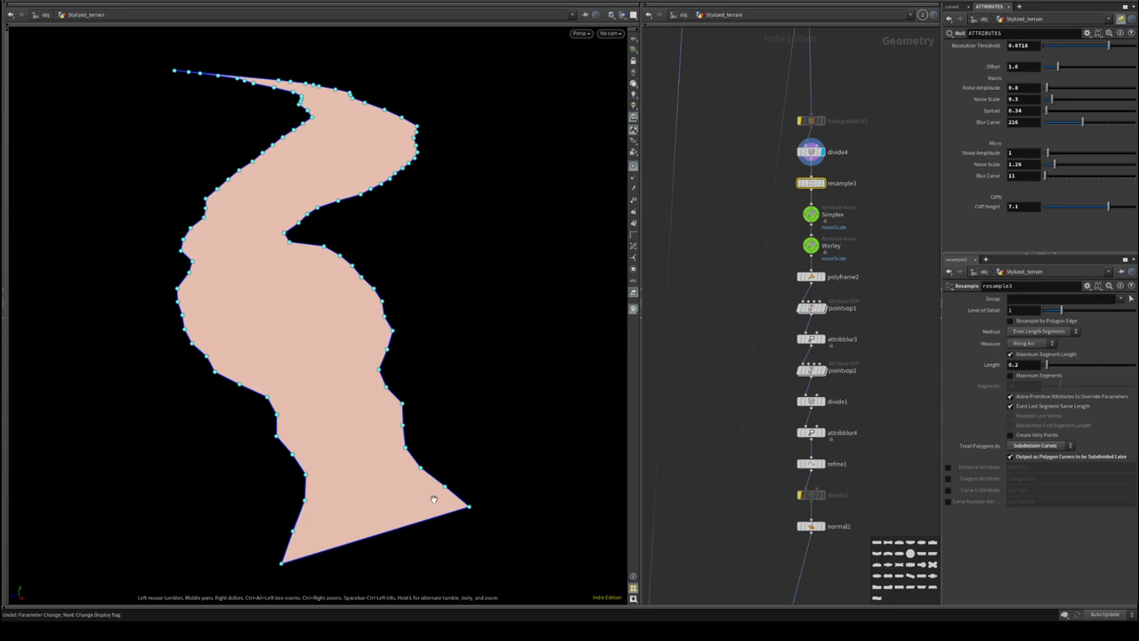
drag(316, 169, 394, 240)
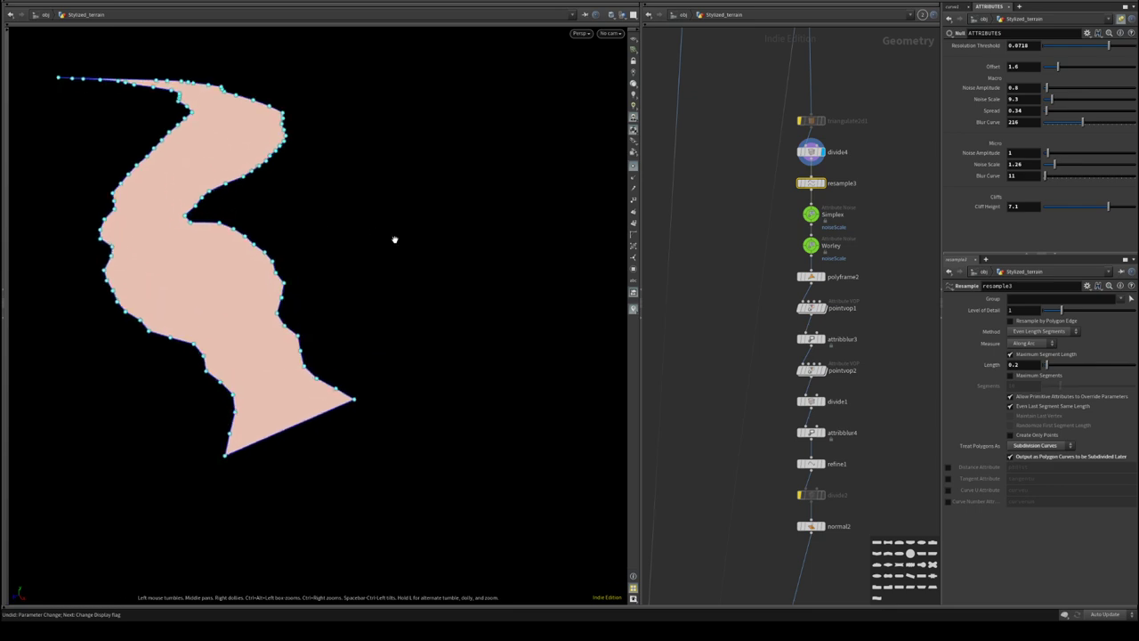
click(815, 154)
middle_drag(867, 168, 836, 225)
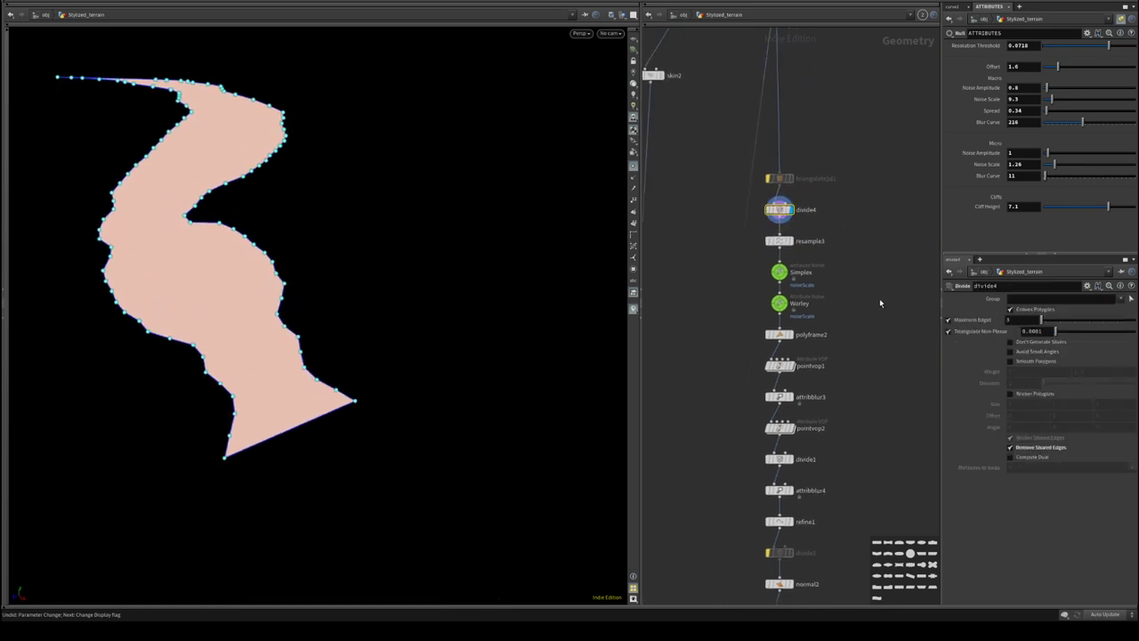
- Display skin1 and copytopoints1 in turn to compare the skinned road with its cross-section lines
middle_drag(835, 143, 897, 357)
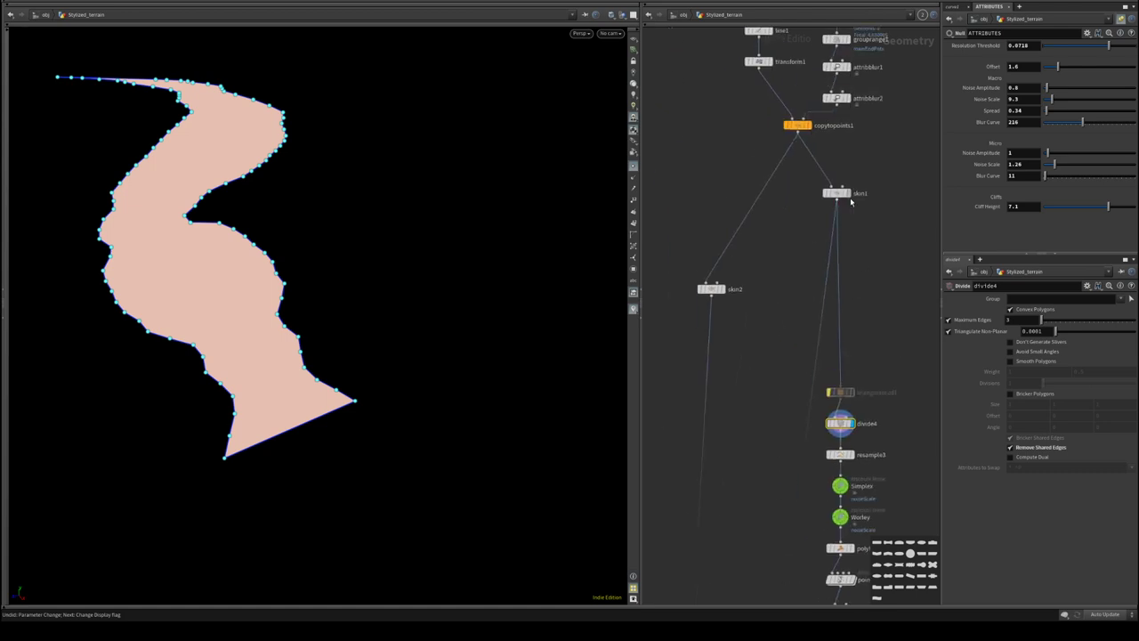
click(850, 202)
click(843, 196)
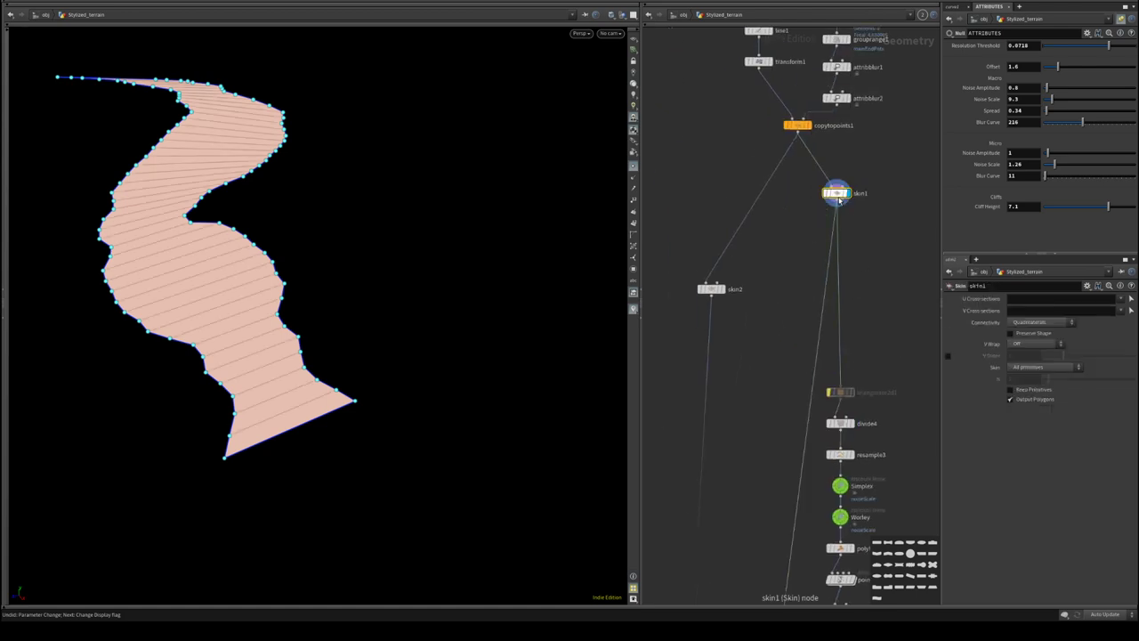
middle_drag(844, 231, 835, 342)
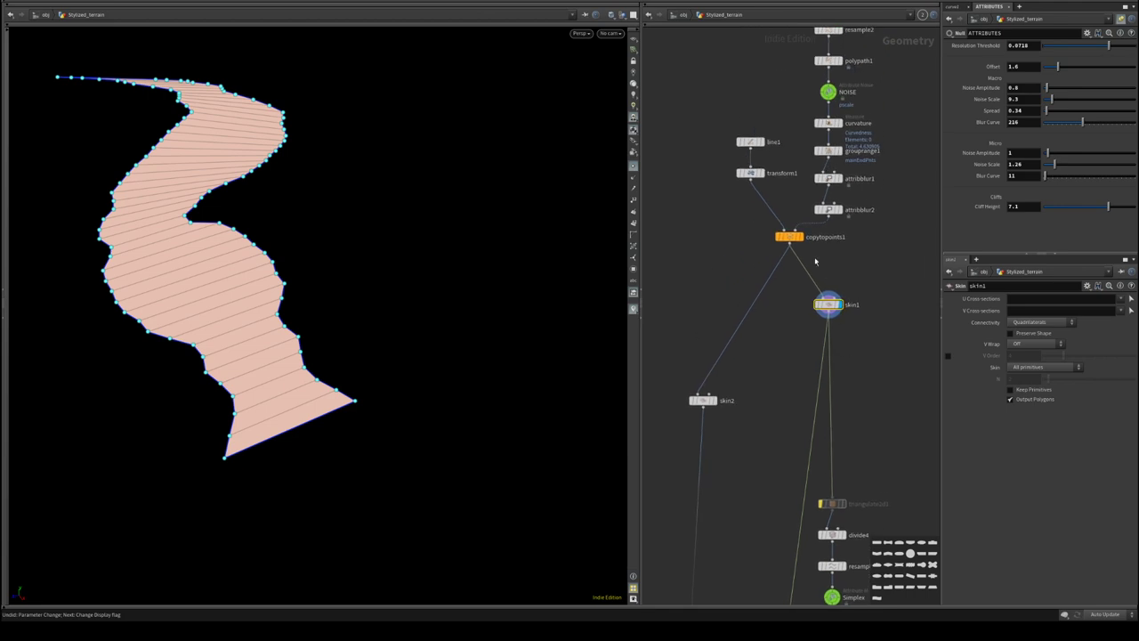
click(804, 222)
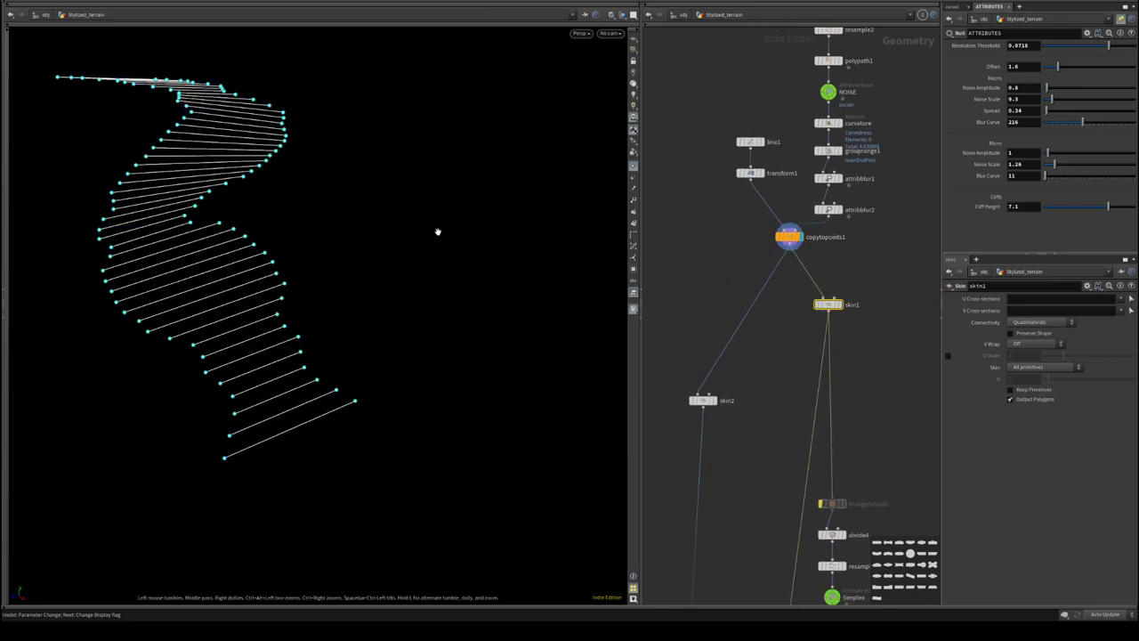
- Display skin2's two road edge curves and move the node closer to copytopoints1
click(712, 400)
middle_drag(713, 401, 726, 305)
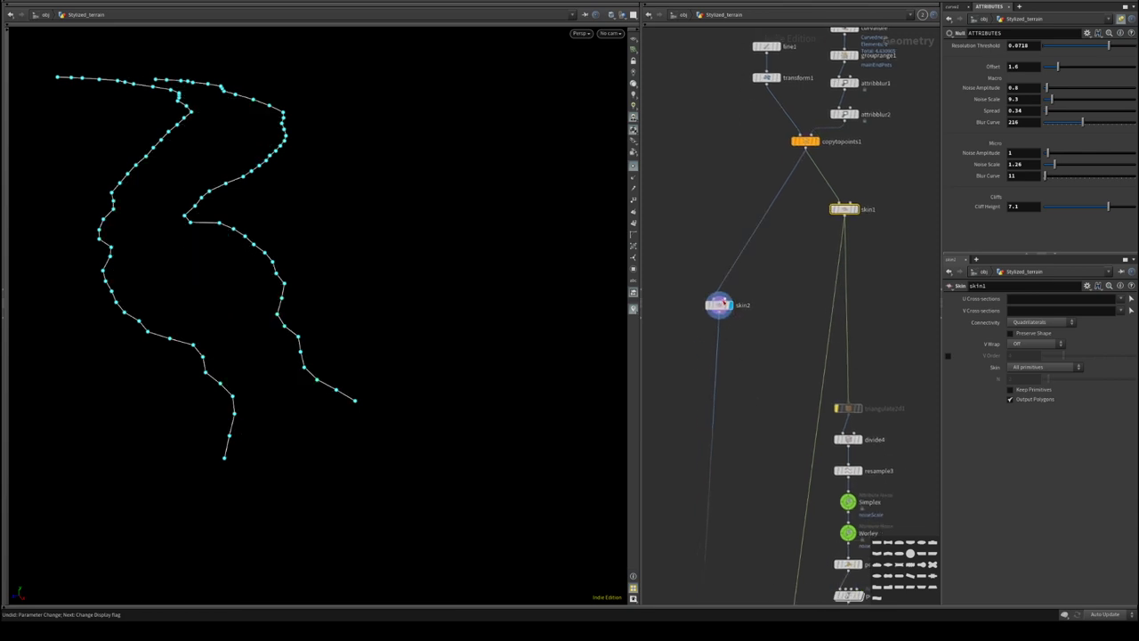
drag(725, 305, 756, 282)
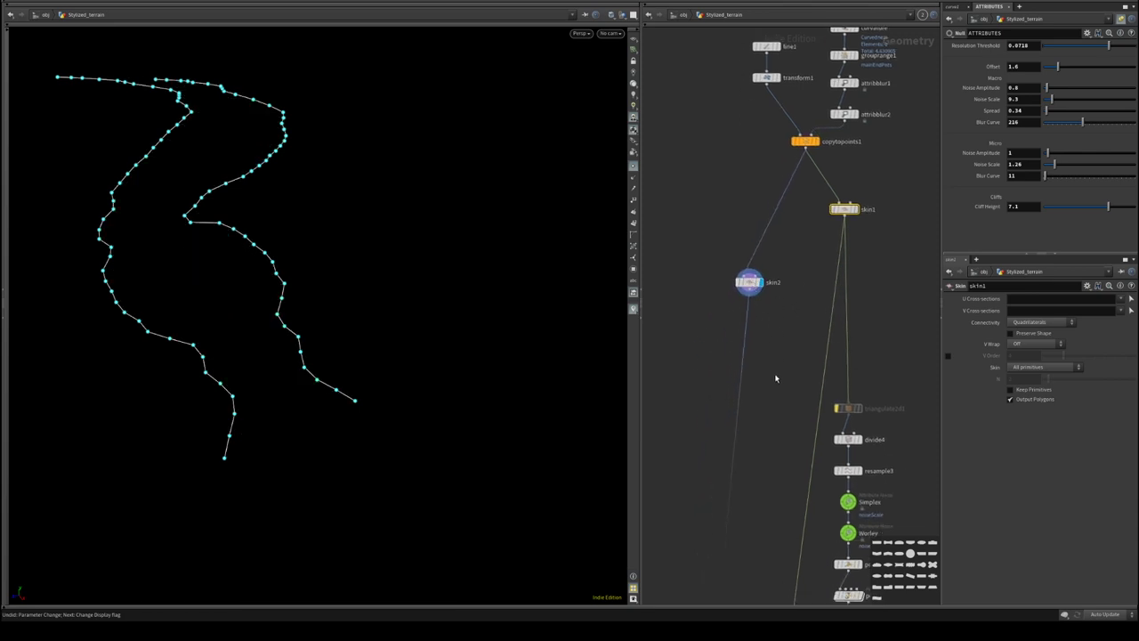
- Set skin2's Connectivity to Rows after trying Rows and Columns, so only the lines across the road are generated
middle_drag(775, 379, 739, 296)
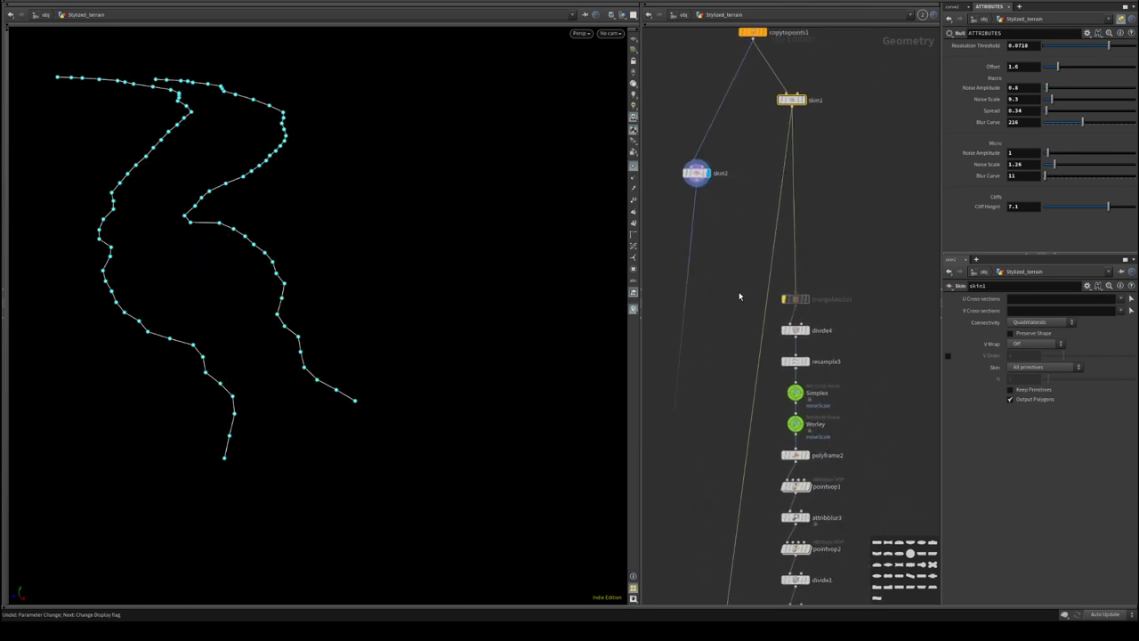
click(696, 172)
middle_drag(725, 233, 776, 250)
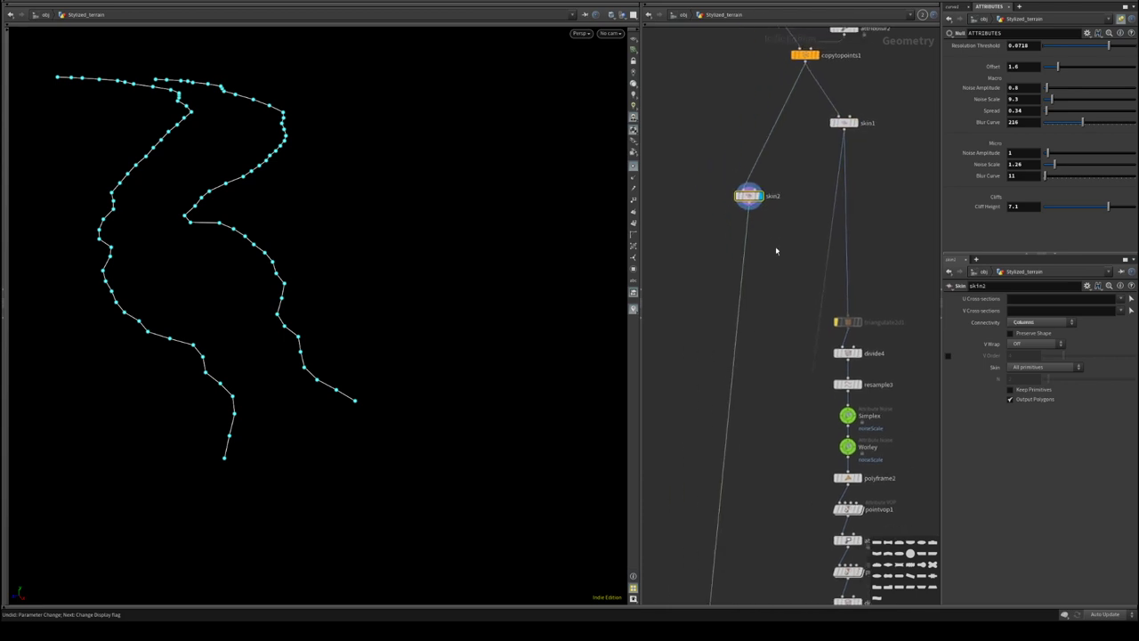
click(1038, 322)
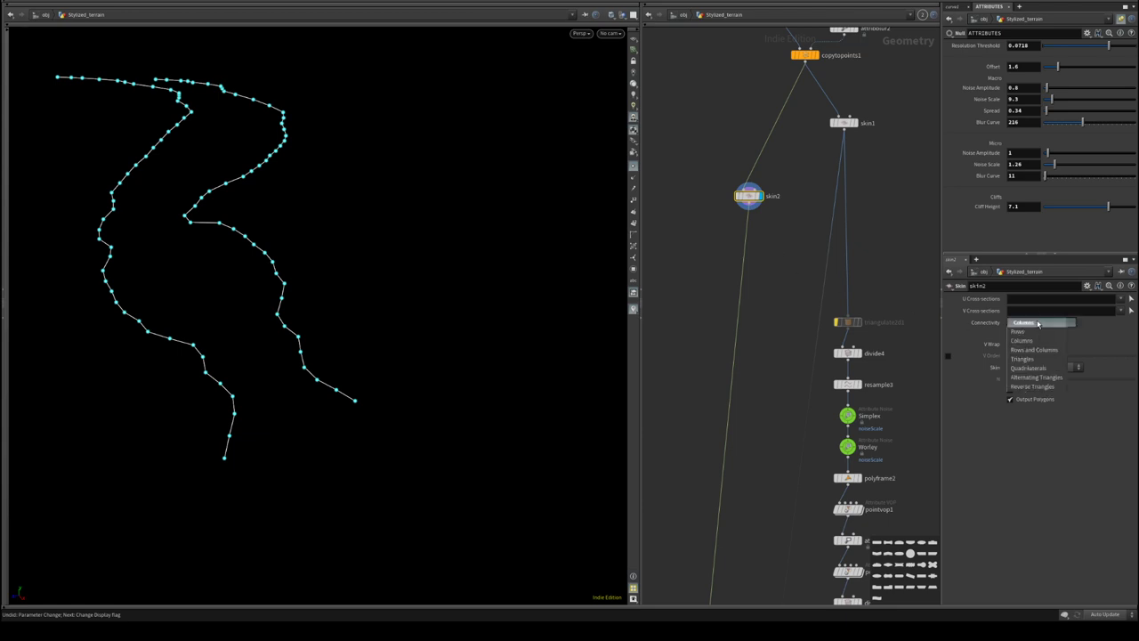
click(1038, 323)
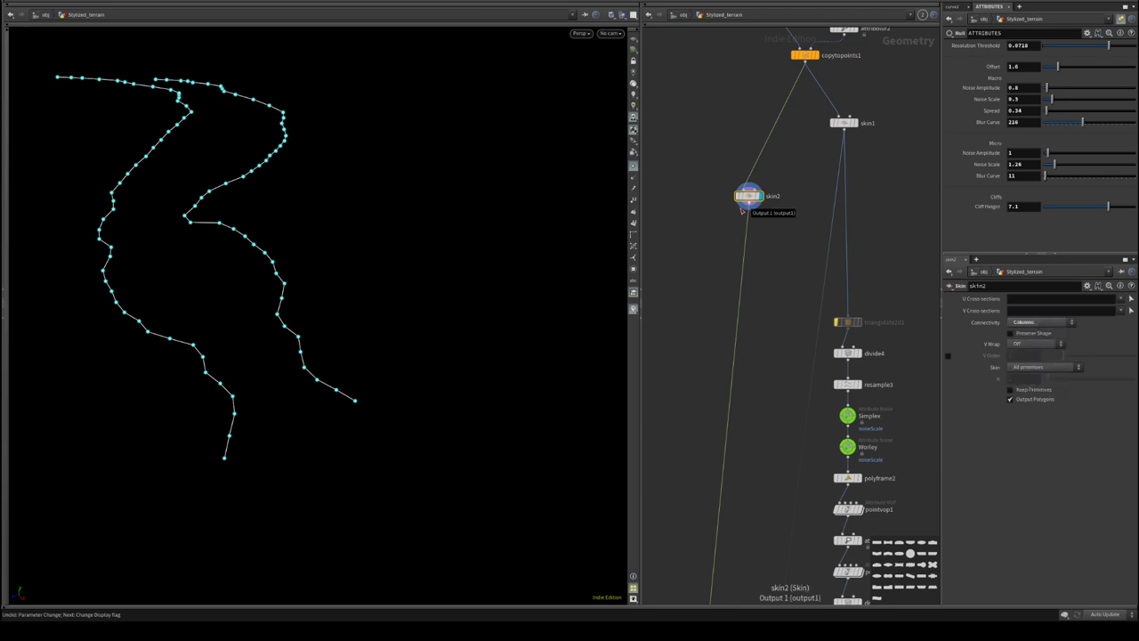
click(1024, 323)
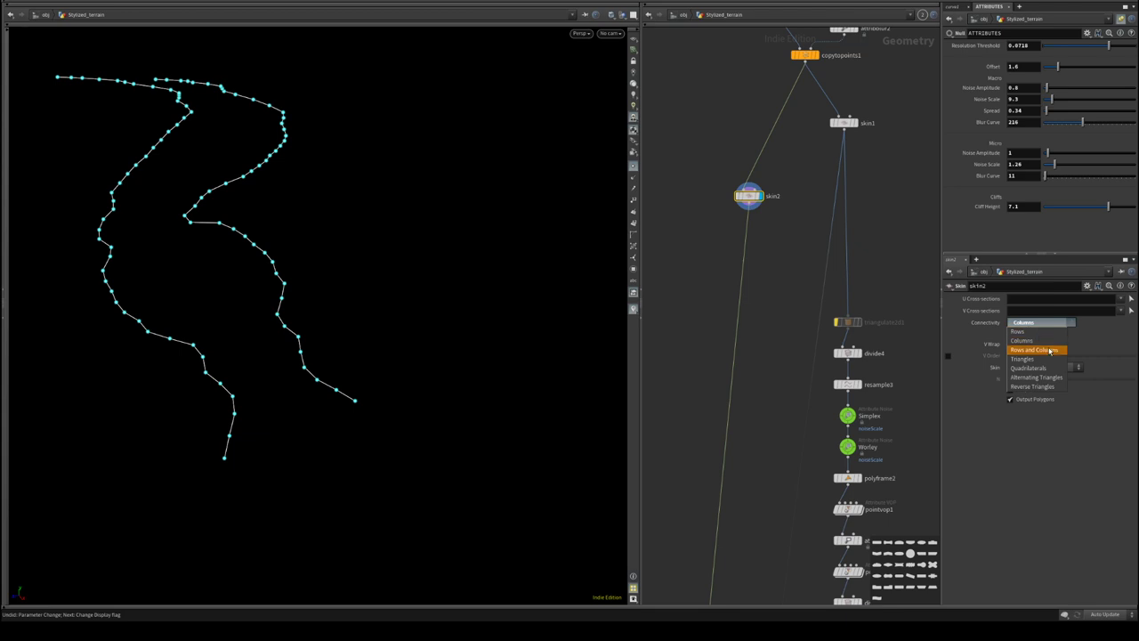
click(1050, 351)
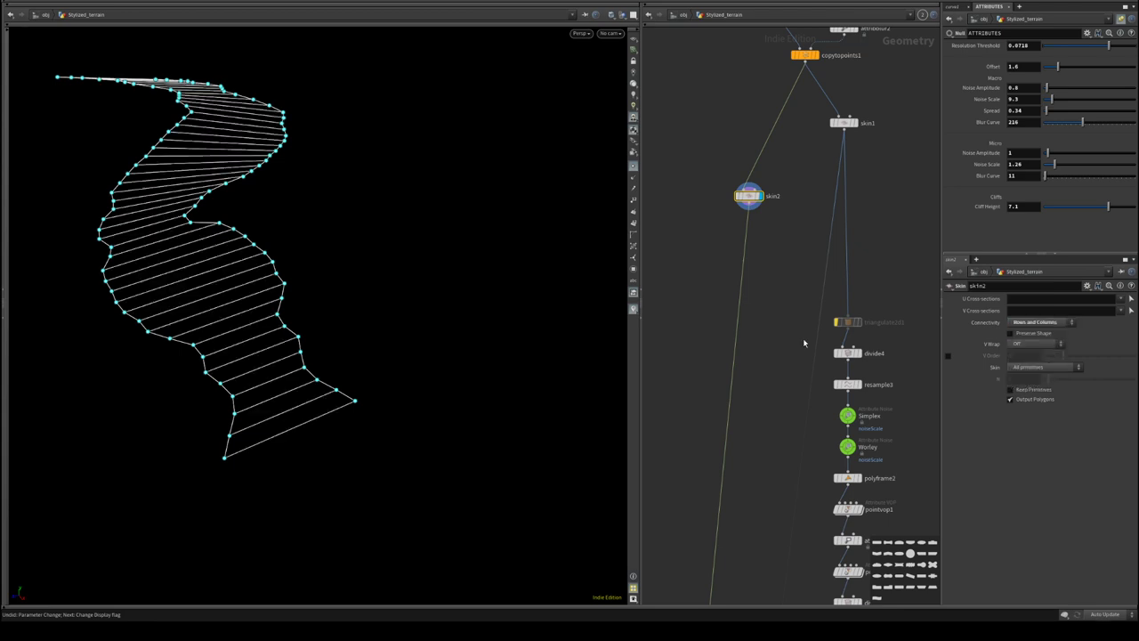
click(1046, 326)
click(1040, 331)
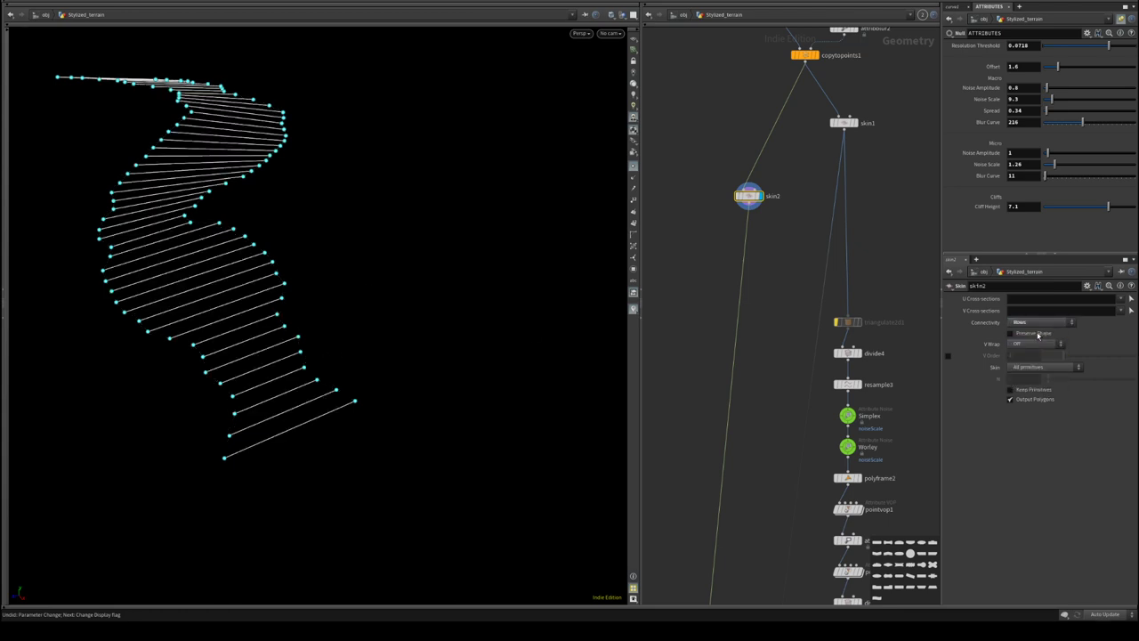
click(1037, 331)
click(729, 281)
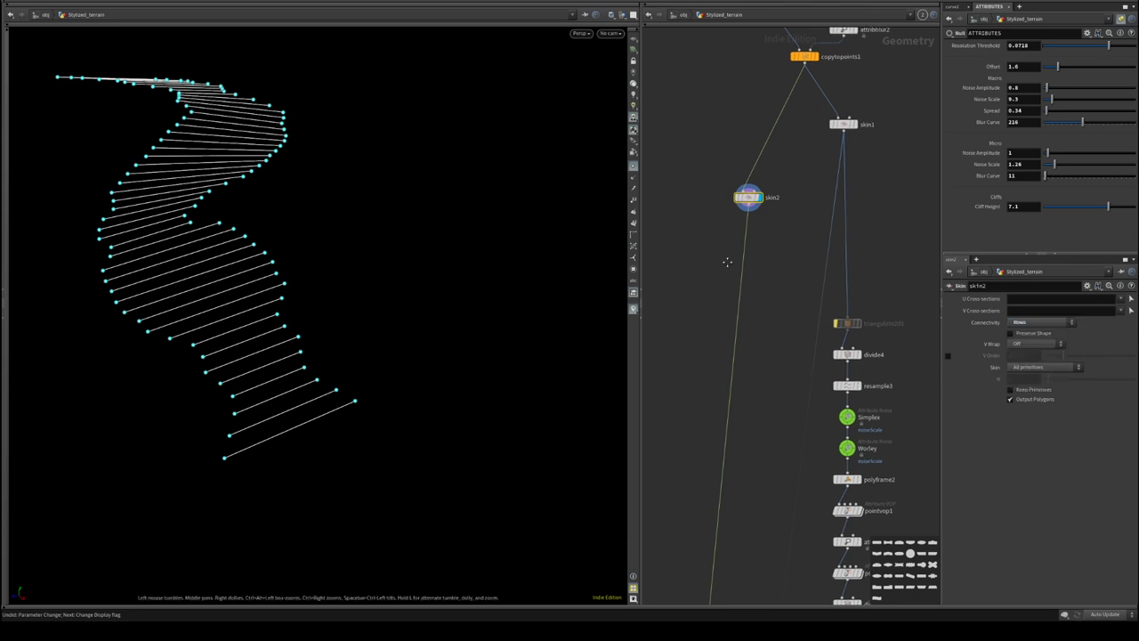
- Move skin2 farther away from skin1 and turn on primitive numbers to inspect the numbering of the cross lines
middle_drag(727, 261, 765, 297)
drag(785, 230, 720, 194)
middle_drag(713, 217, 741, 256)
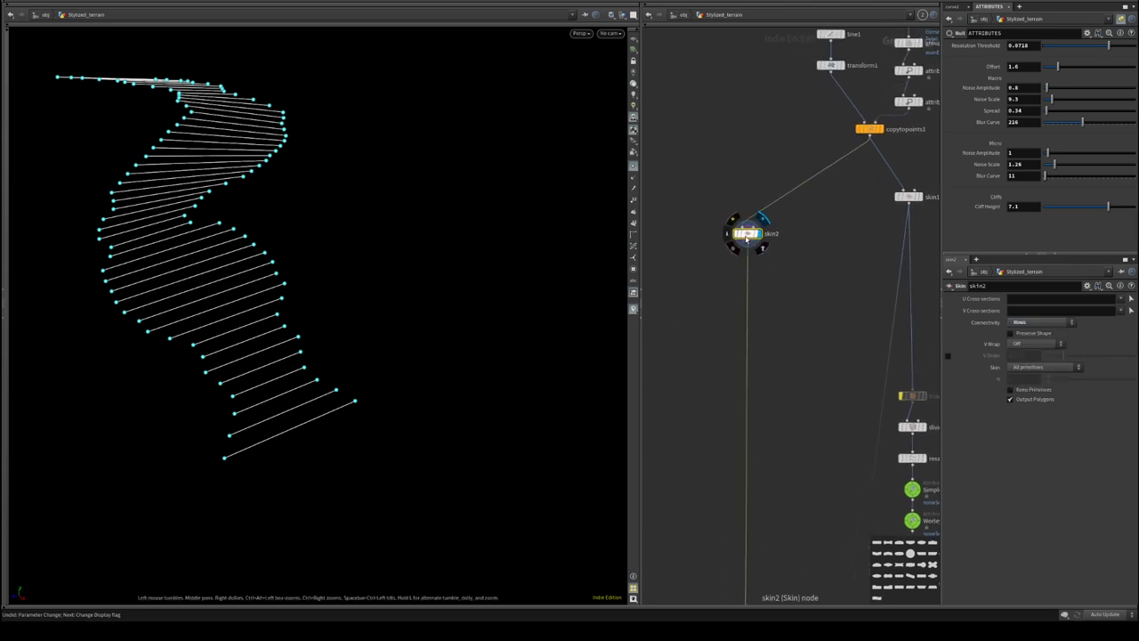
click(633, 227)
drag(259, 210, 241, 211)
middle_drag(259, 231, 368, 354)
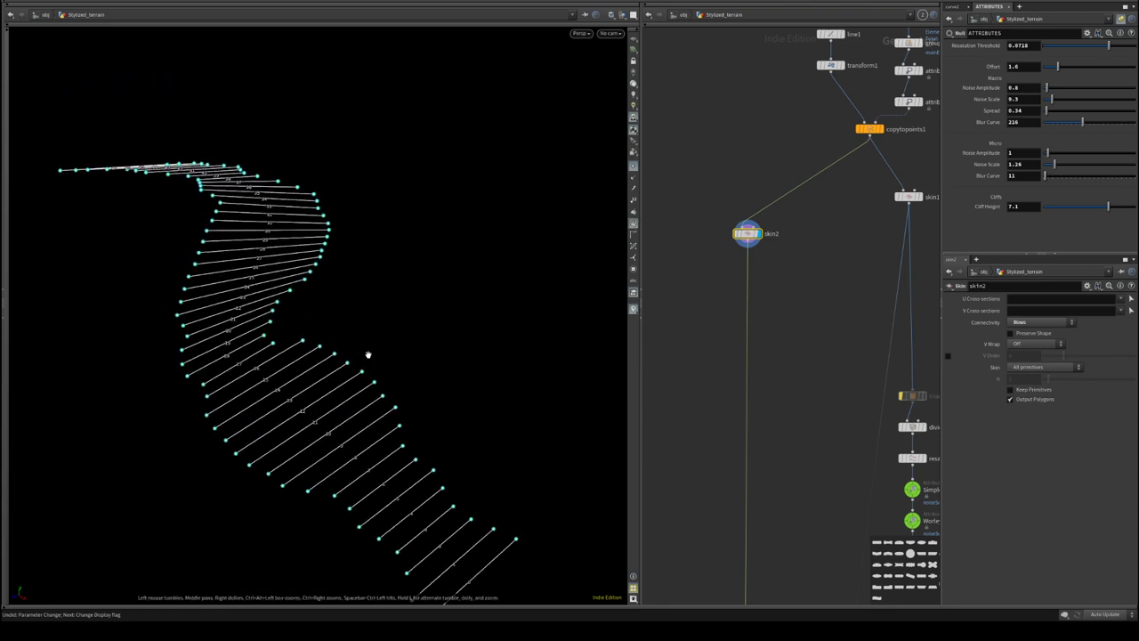
drag(368, 353, 329, 373)
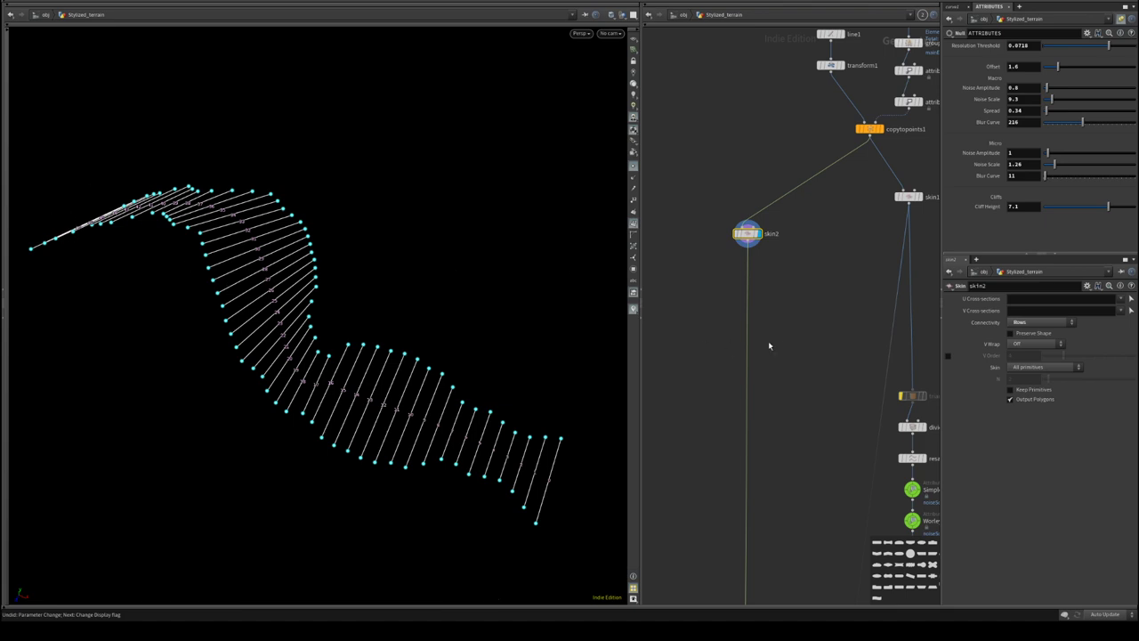
- Insert a Group by Range node directly after skin2
middle_drag(781, 306, 808, 275)
key(Tab)
text(gro)
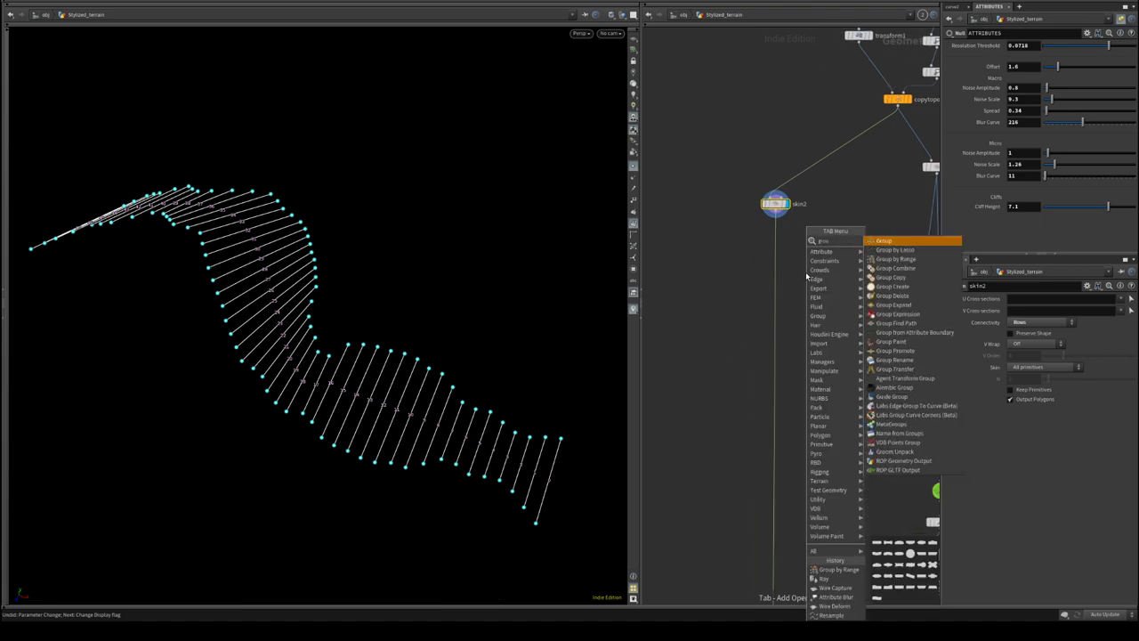
key(Escape)
key(Tab)
text(g)
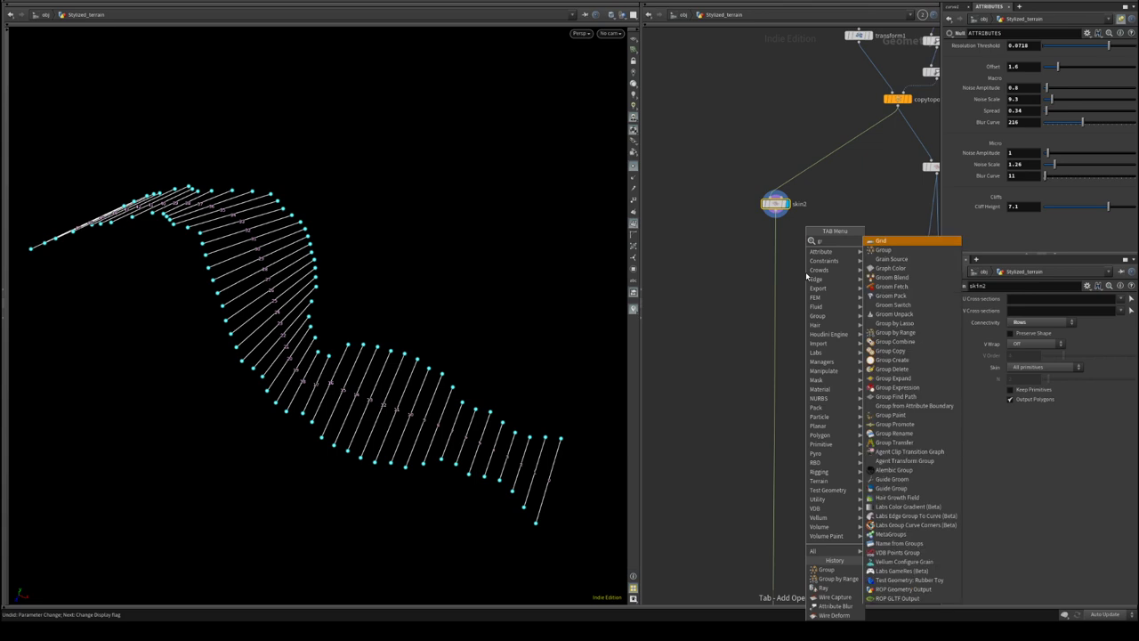
key(Down)
key(Down)
key(Down)
key(Down)
key(Down)
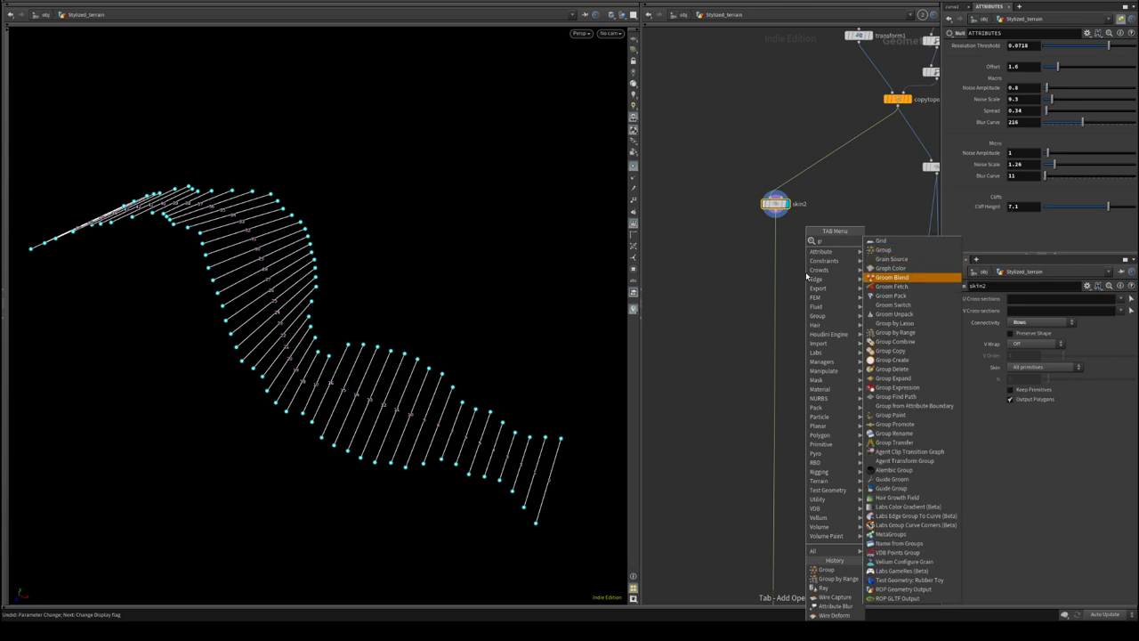
key(Down)
key(Down)
key(Down)
key(Down)
key(Down)
key(Return)
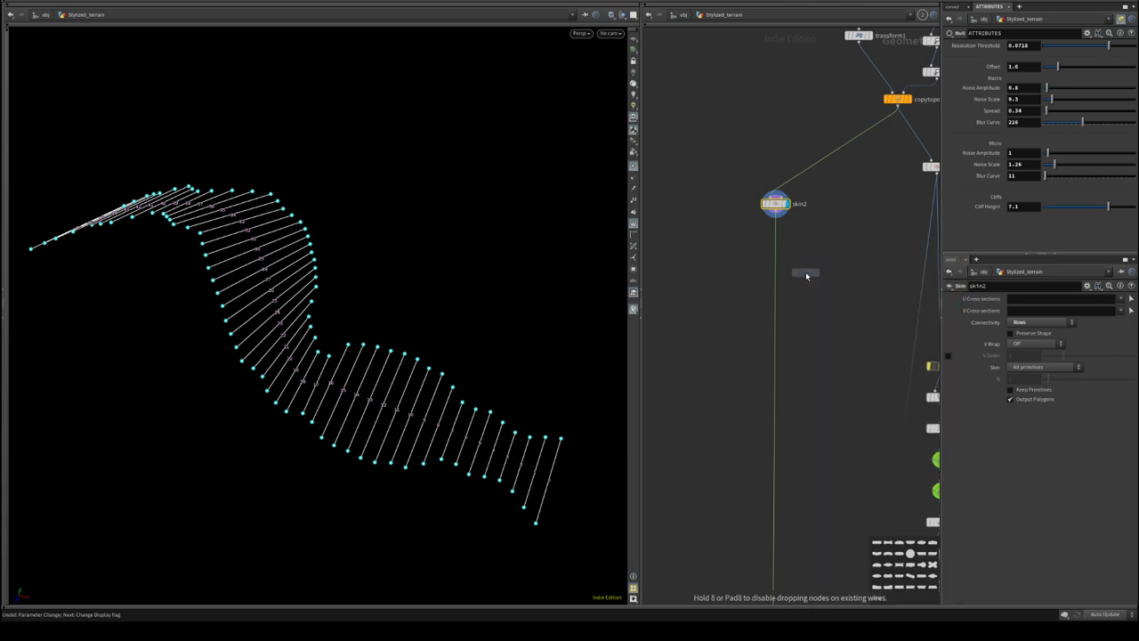
click(805, 273)
drag(807, 275, 782, 258)
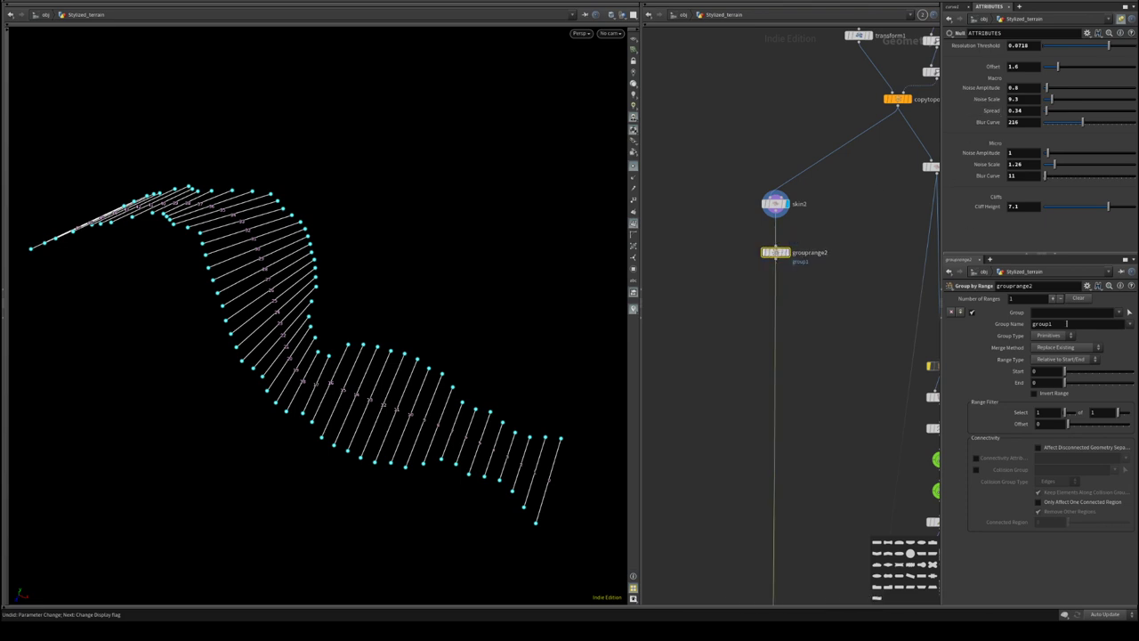
- Name grouprange2's primitive group endLines, set Start and End to 1 with Invert Range enabled, and display the node
double_click(1071, 327)
text(endLines)
key(Return)
double_click(1040, 372)
text(1)
key(Tab)
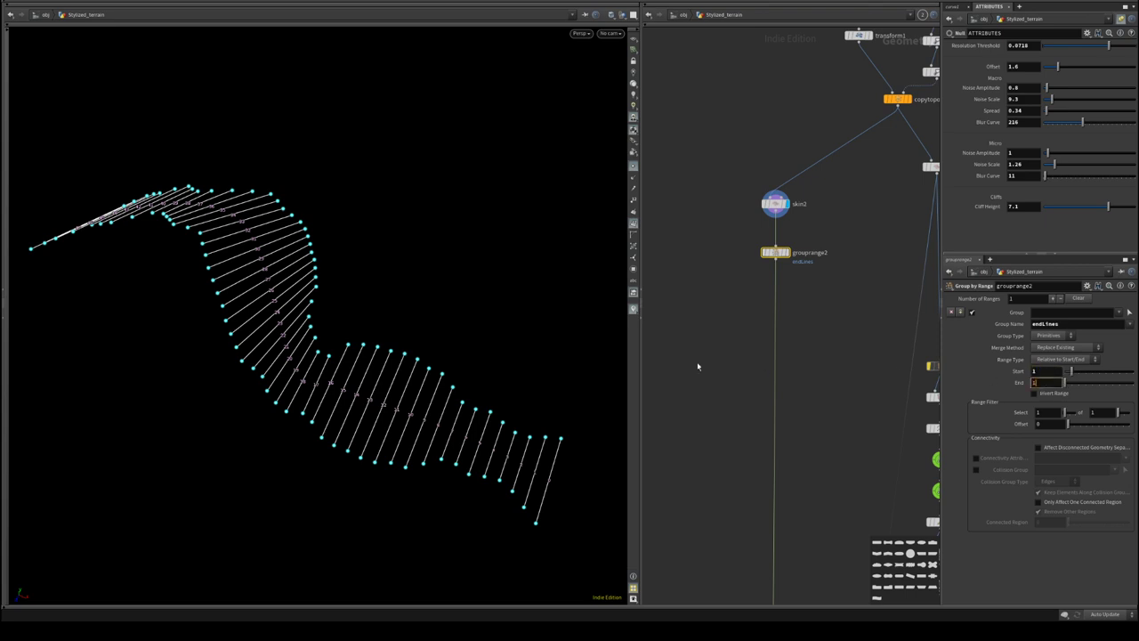
text(1)
key(Return)
click(777, 253)
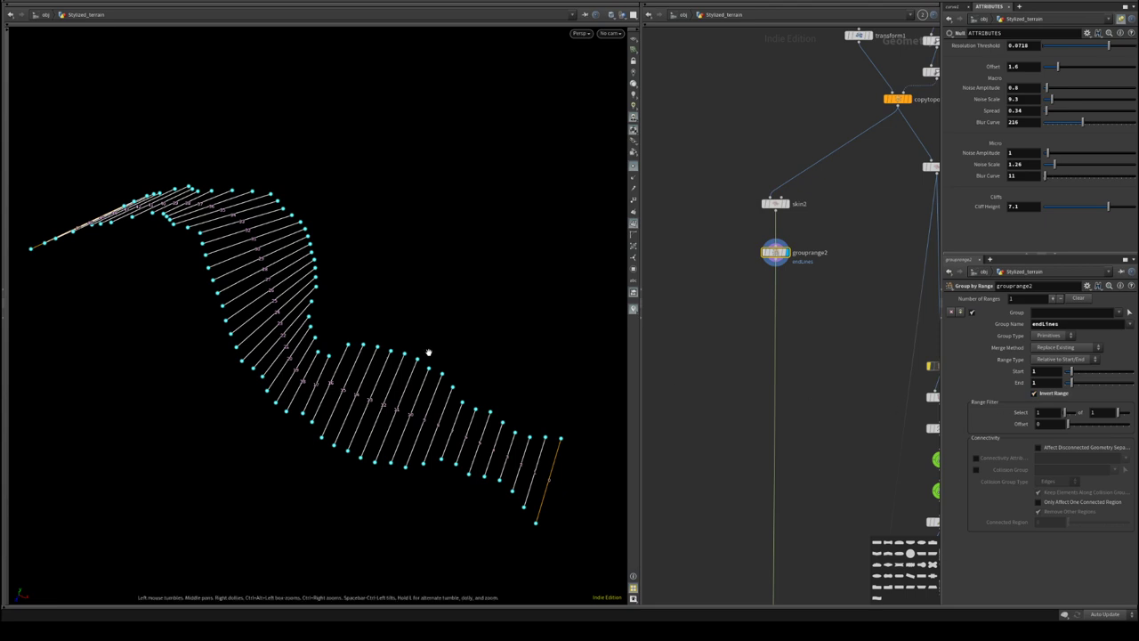
middle_drag(804, 301, 732, 309)
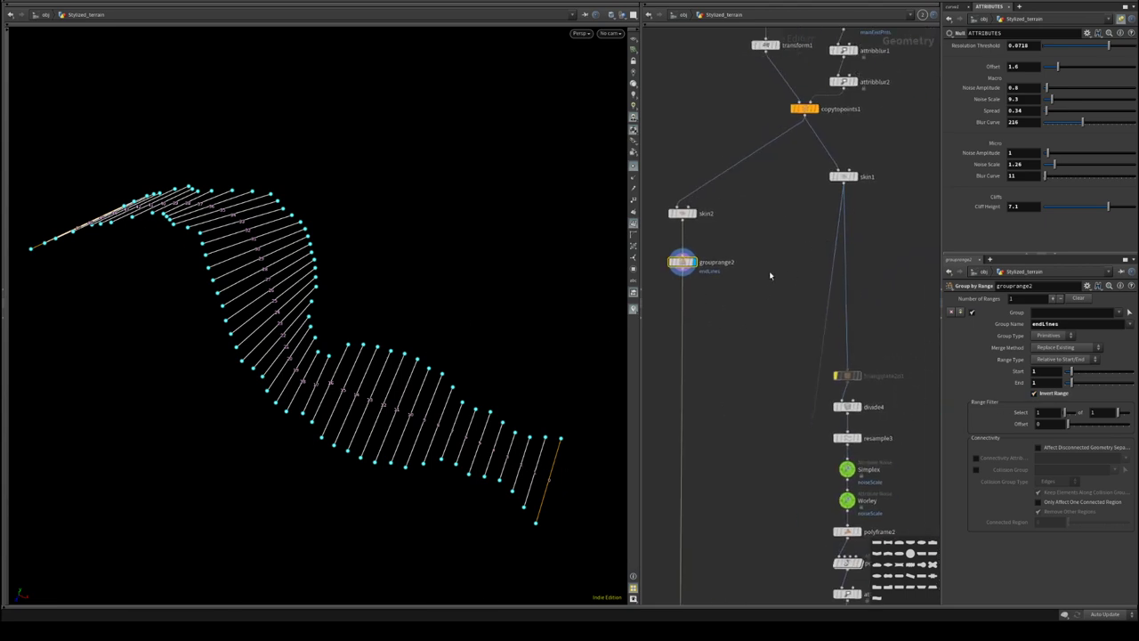
middle_drag(770, 275, 782, 298)
key(Tab)
text(de)
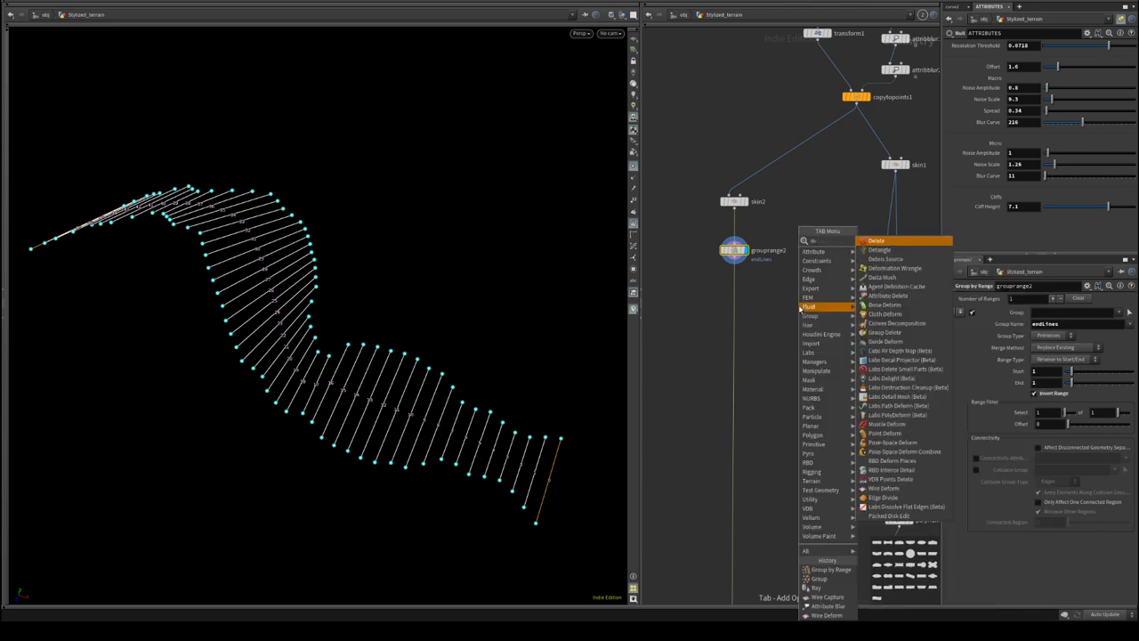
key(Escape)
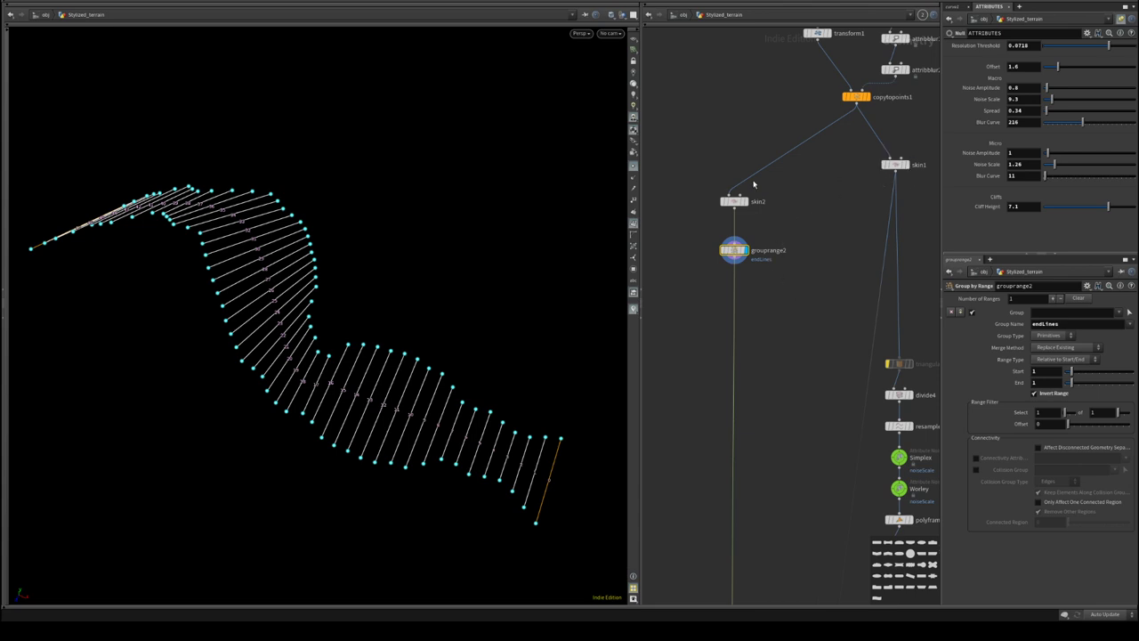
- Try Rows and Columns connectivity on skin2 and undo the change
click(733, 202)
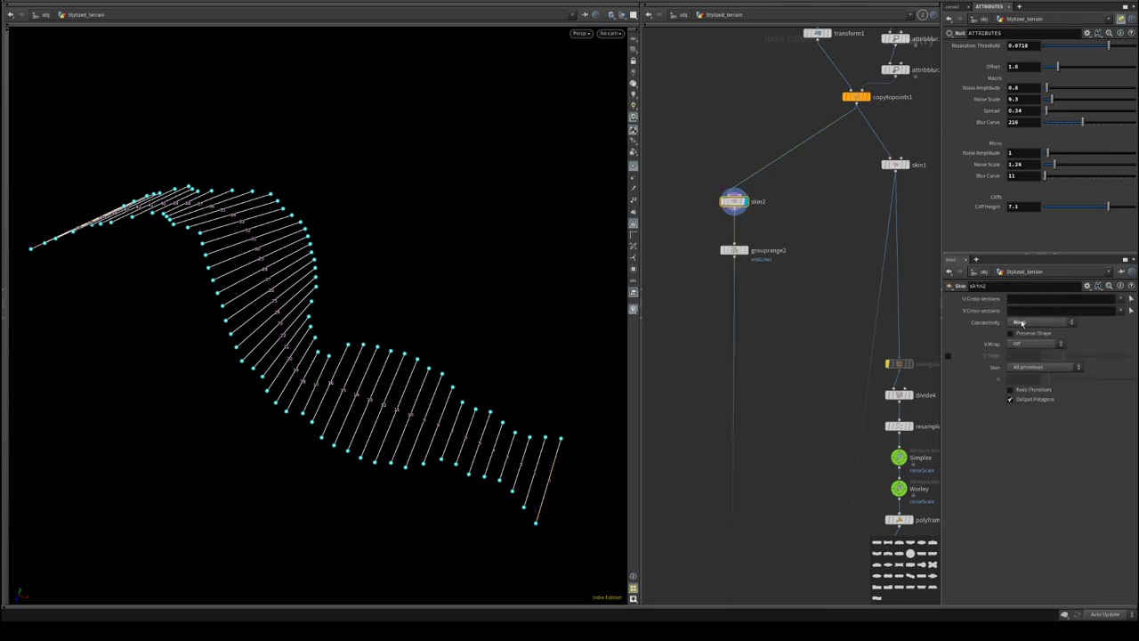
click(1041, 322)
click(1034, 340)
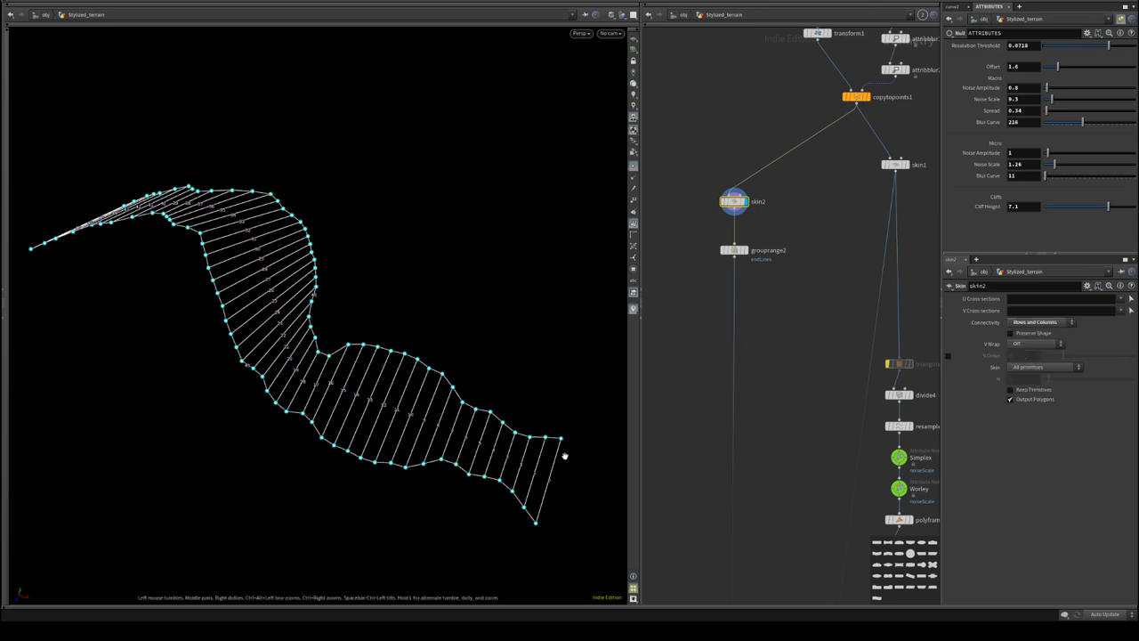
key(ctrl+z)
key(ctrl+z)
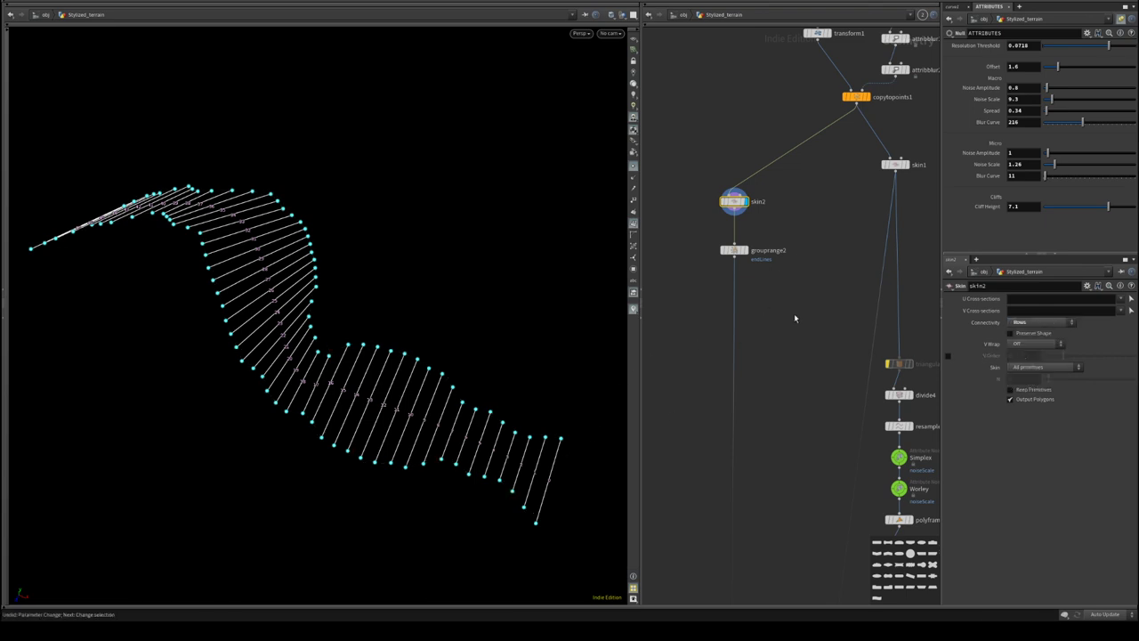
- Display grouprange2 again, then add a Delete node connected to its output and display it
middle_drag(791, 305, 776, 305)
click(720, 251)
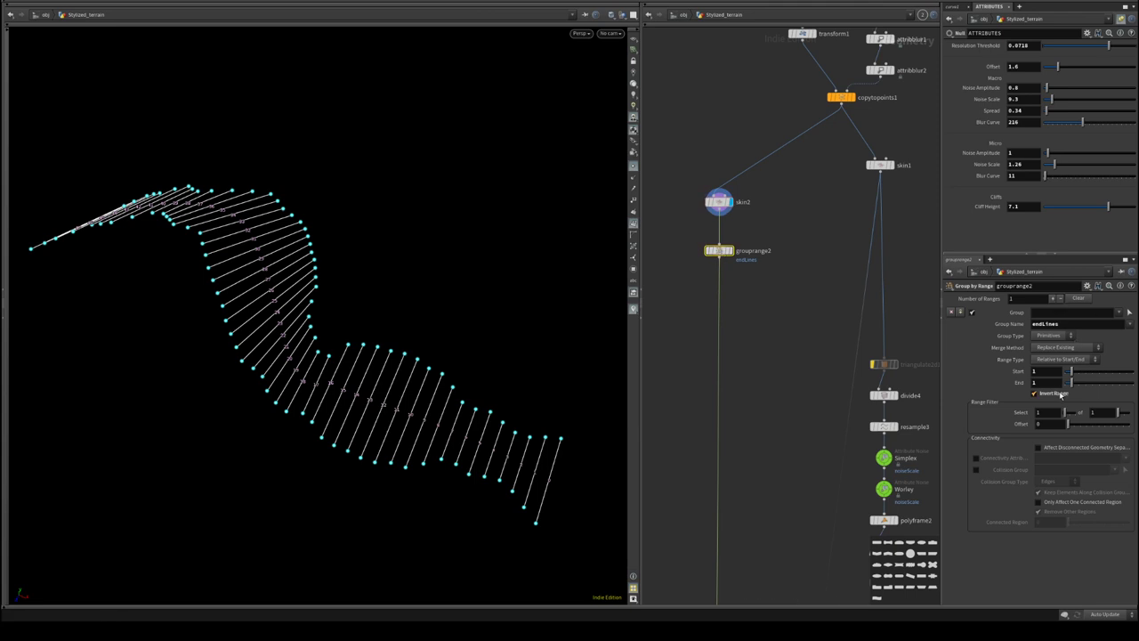
click(726, 253)
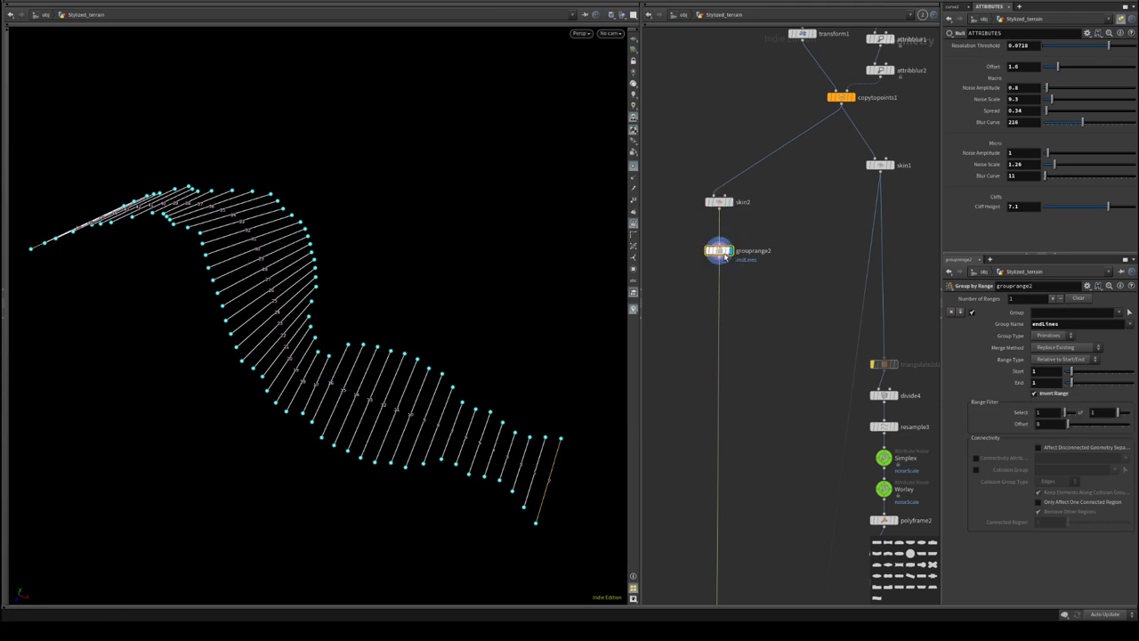
key(Tab)
text(delete)
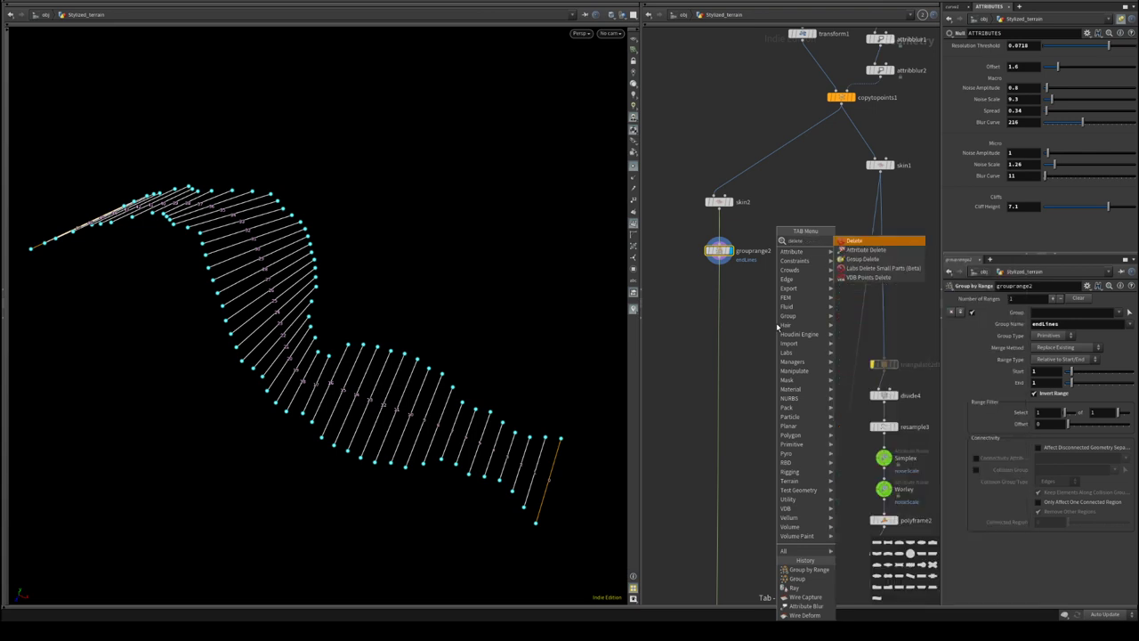
click(853, 241)
click(748, 301)
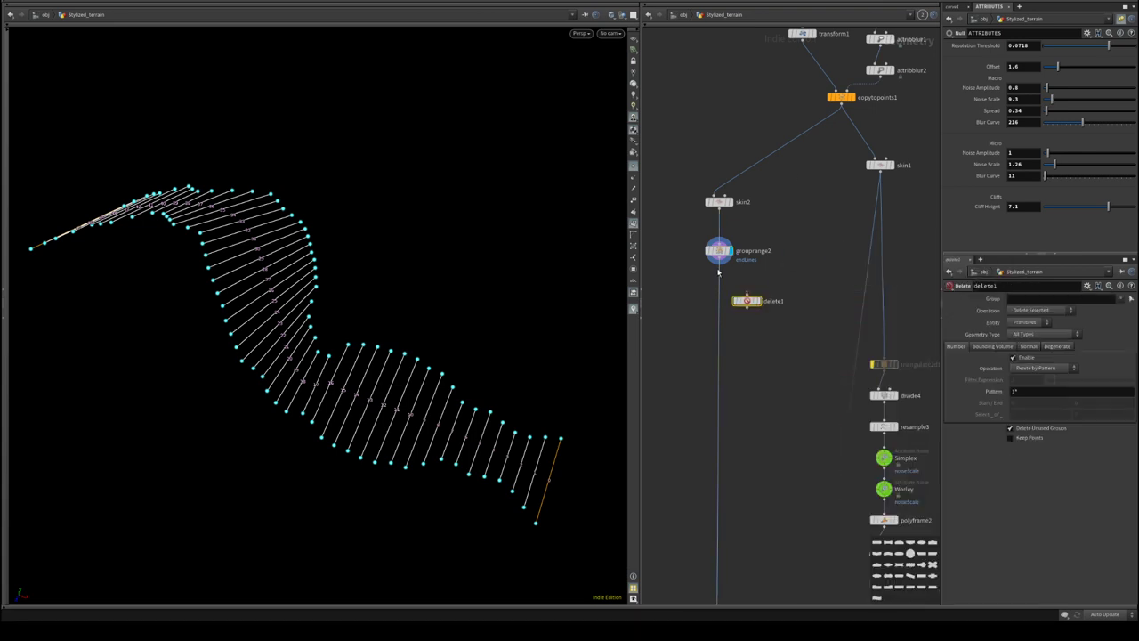
click(760, 301)
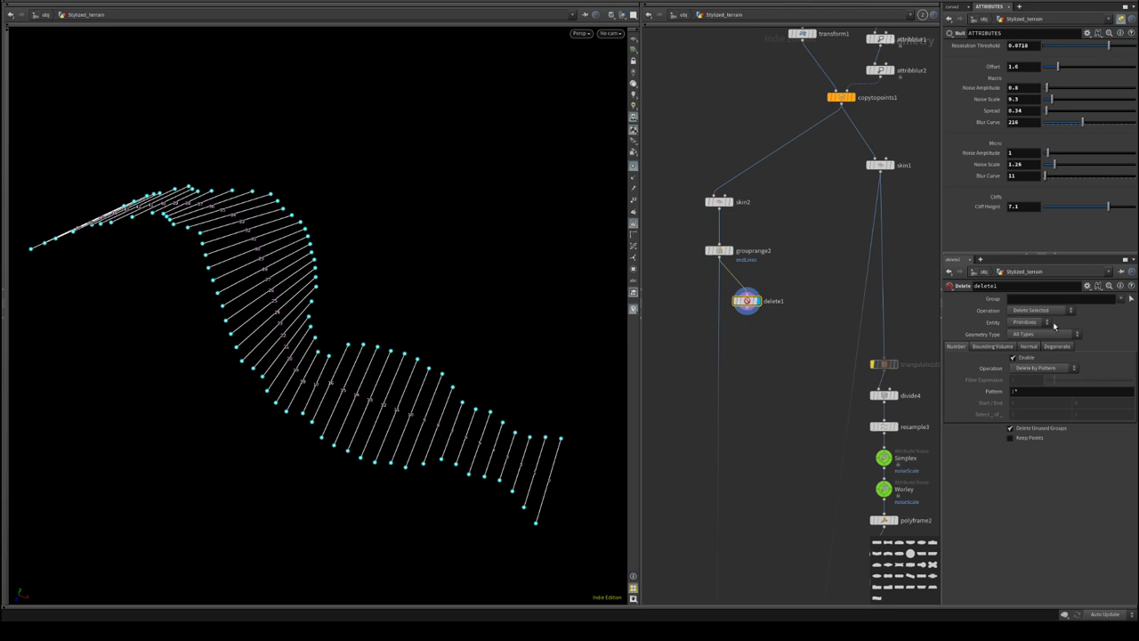
- Set delete1's Group to endLines and its Operation to Delete Non-Selected to keep only the road's two end lines
click(1110, 302)
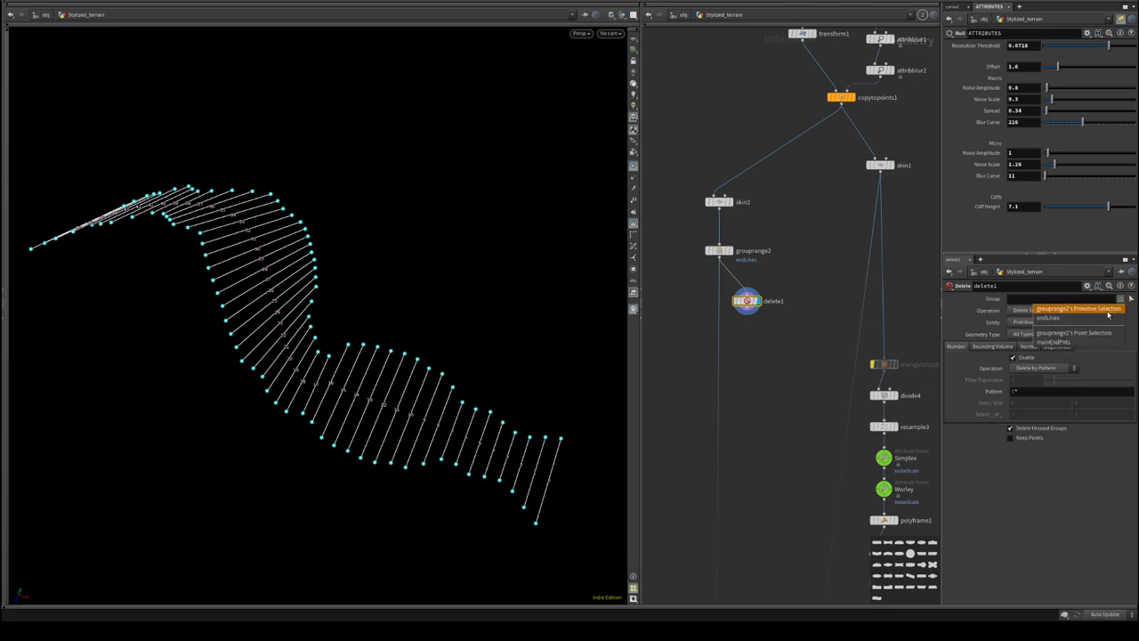
click(1064, 341)
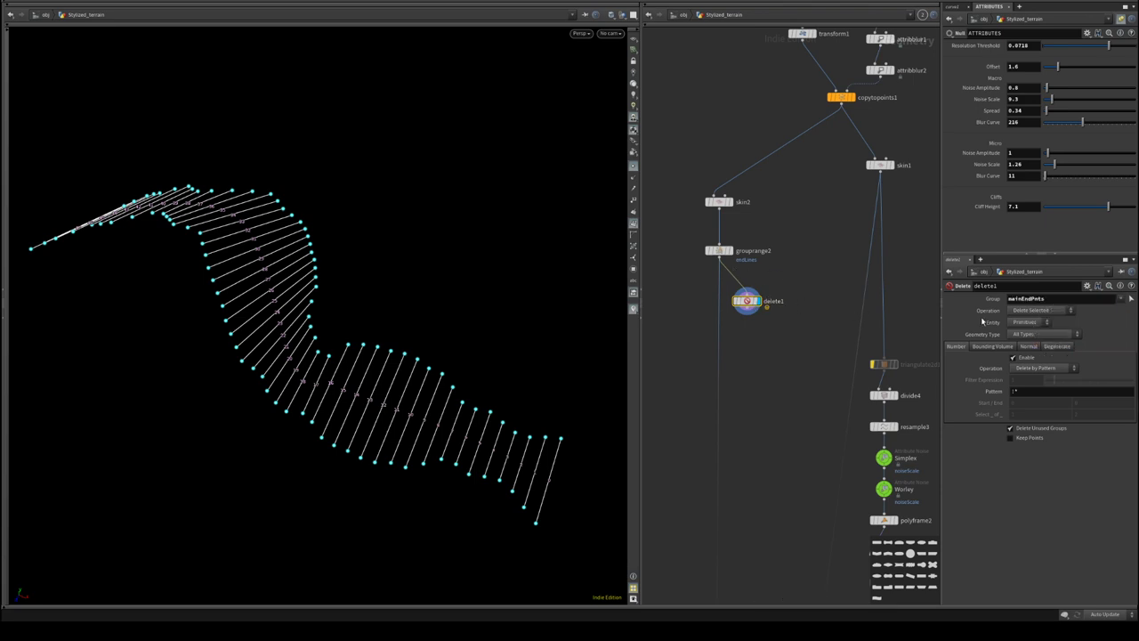
click(1073, 300)
key(BackSpace)
click(1111, 302)
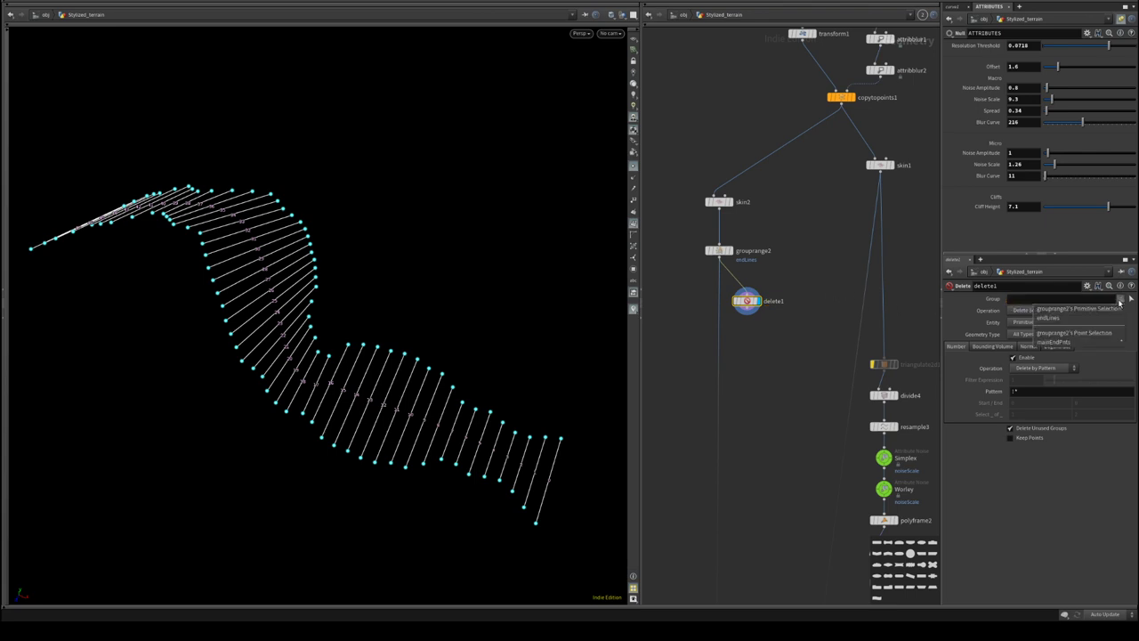
click(1057, 317)
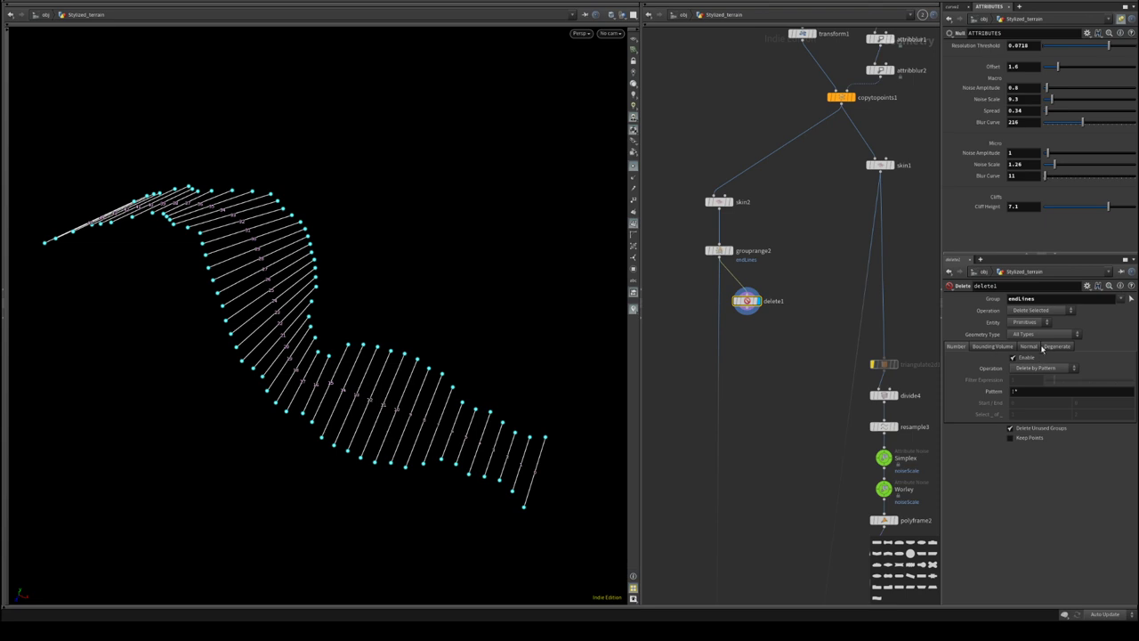
click(1043, 314)
click(1039, 326)
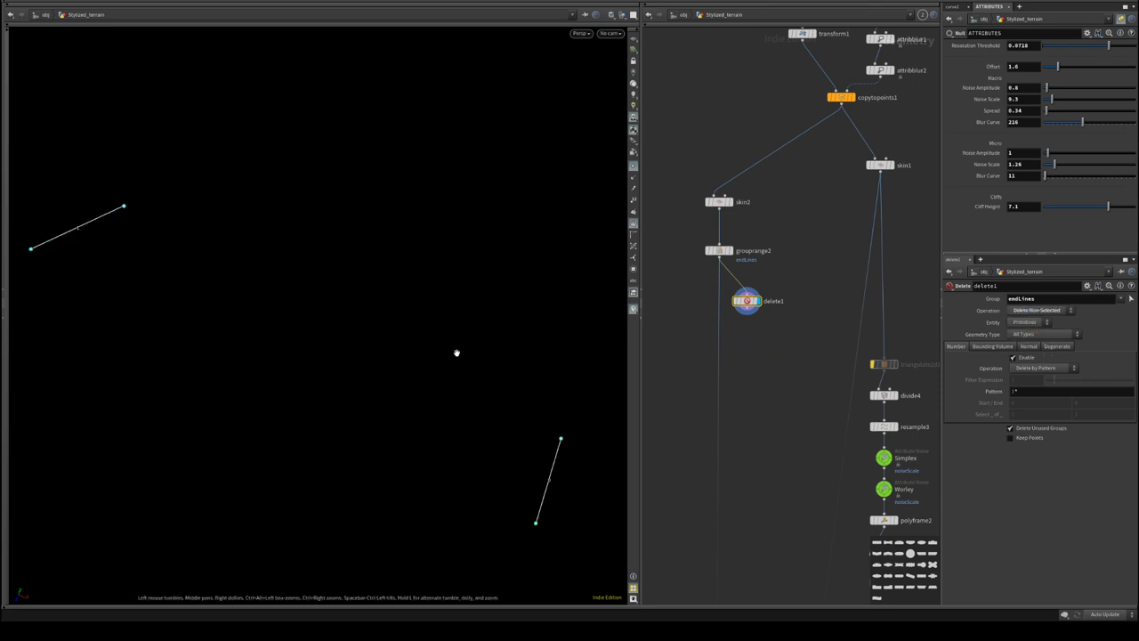
- Add a Merge node combining delete1 with skin1's output, and display it
key(Tab)
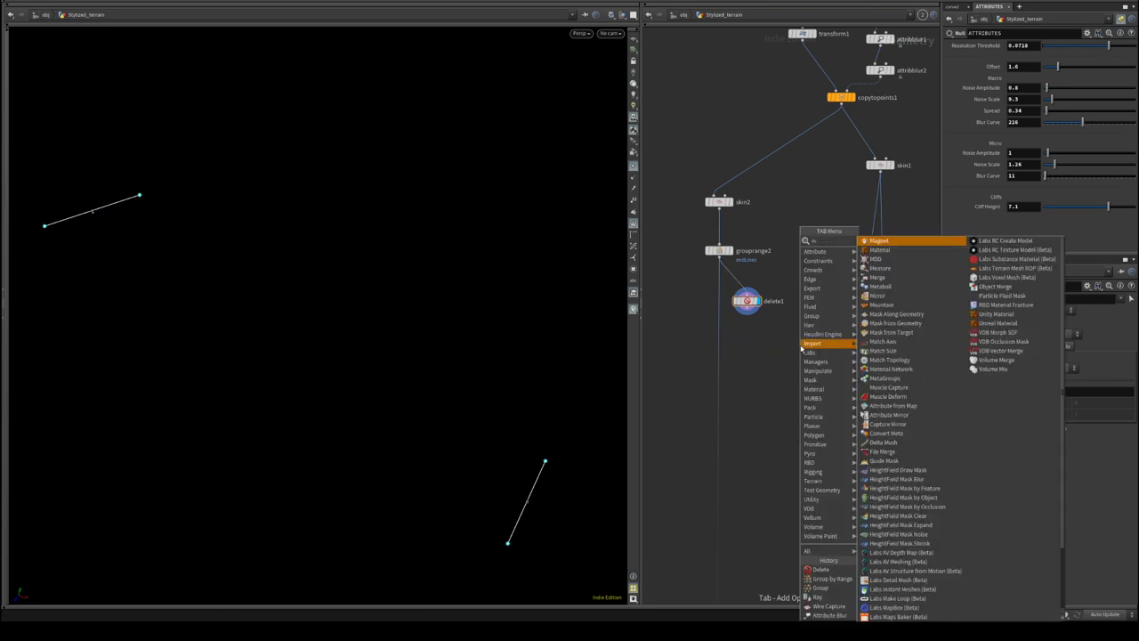
text(merge)
key(Return)
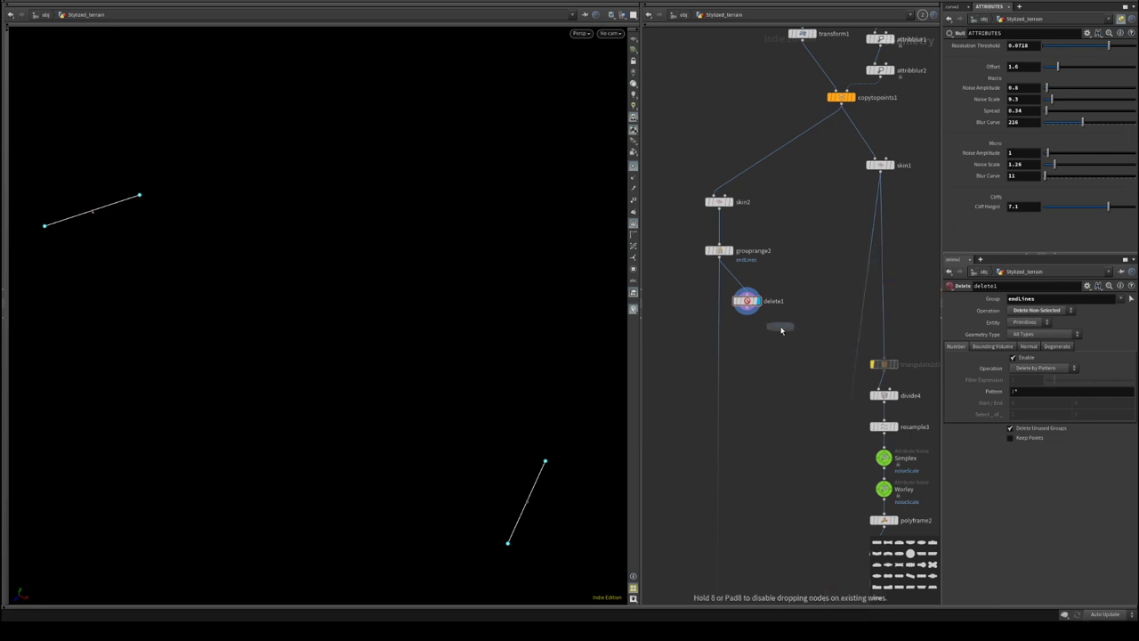
click(780, 327)
drag(880, 172, 783, 322)
click(796, 329)
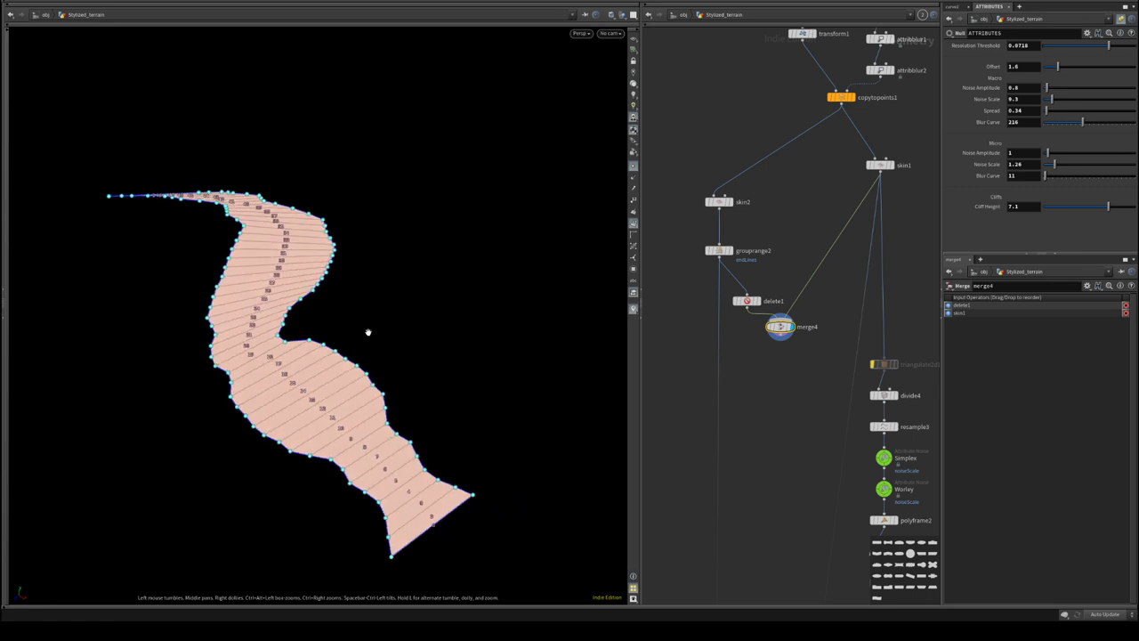
- Try Rows connectivity on skin1, then settle on Columns so only the road's side lines remain
click(880, 164)
click(1032, 321)
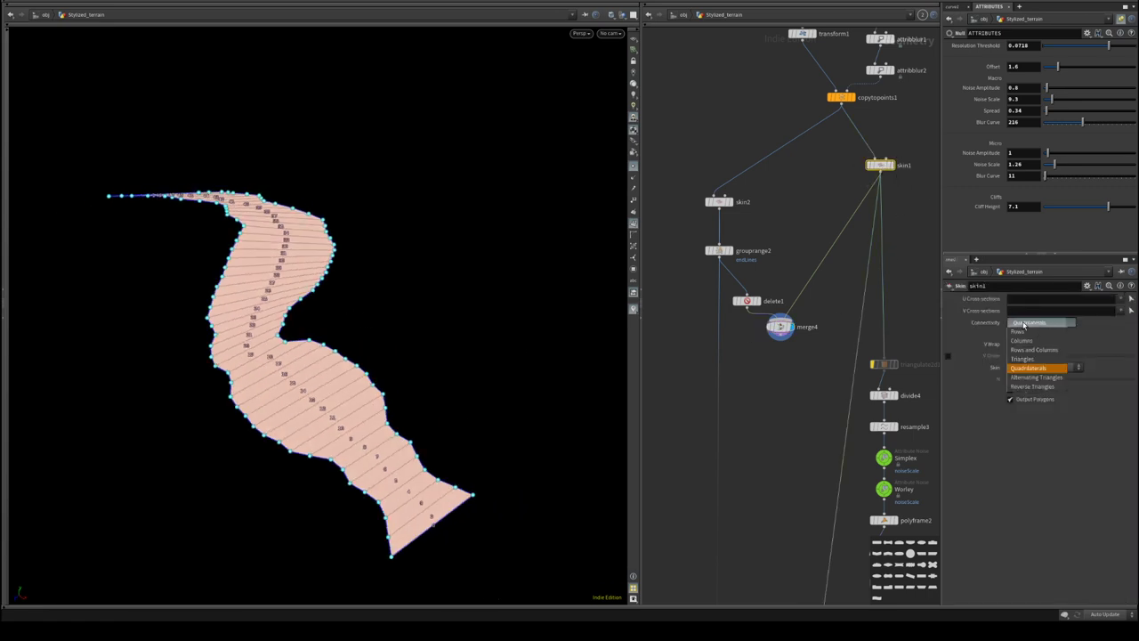
click(1026, 334)
click(1041, 321)
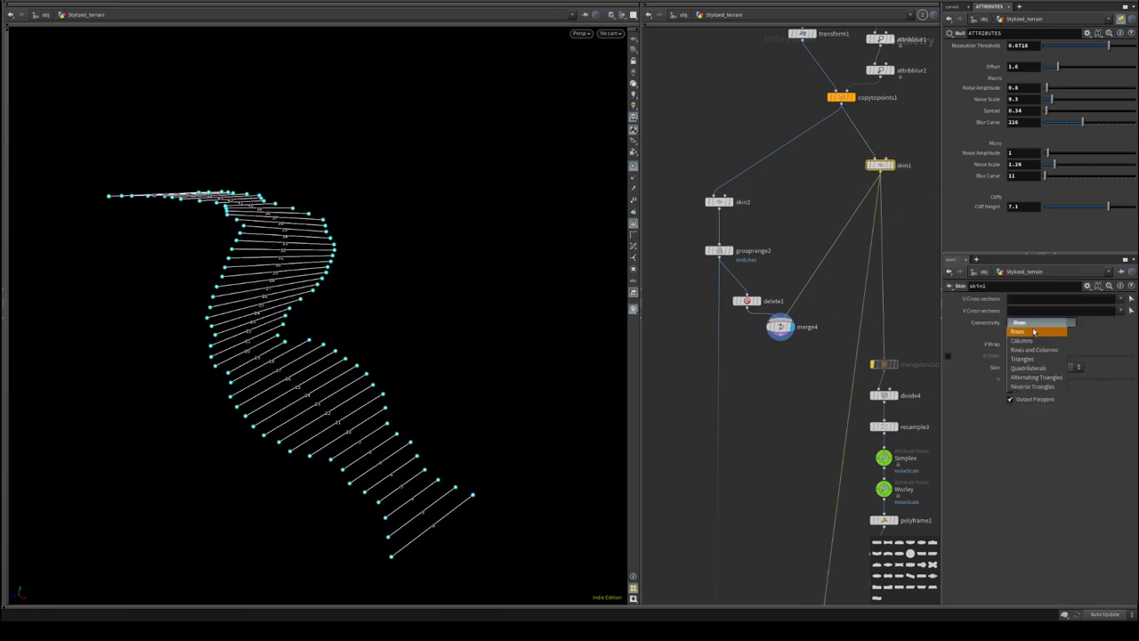
click(1027, 345)
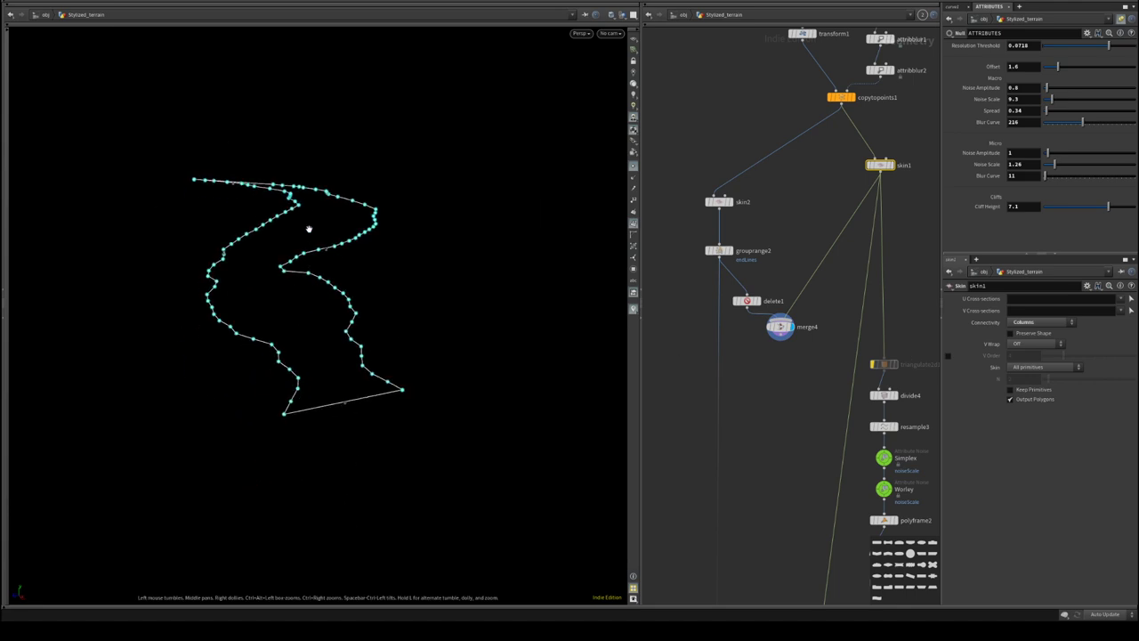
drag(308, 229, 397, 336)
- Re-enable the bypassed triangulate2d1 node, feed it from merge4 and display it
middle_drag(811, 377, 770, 290)
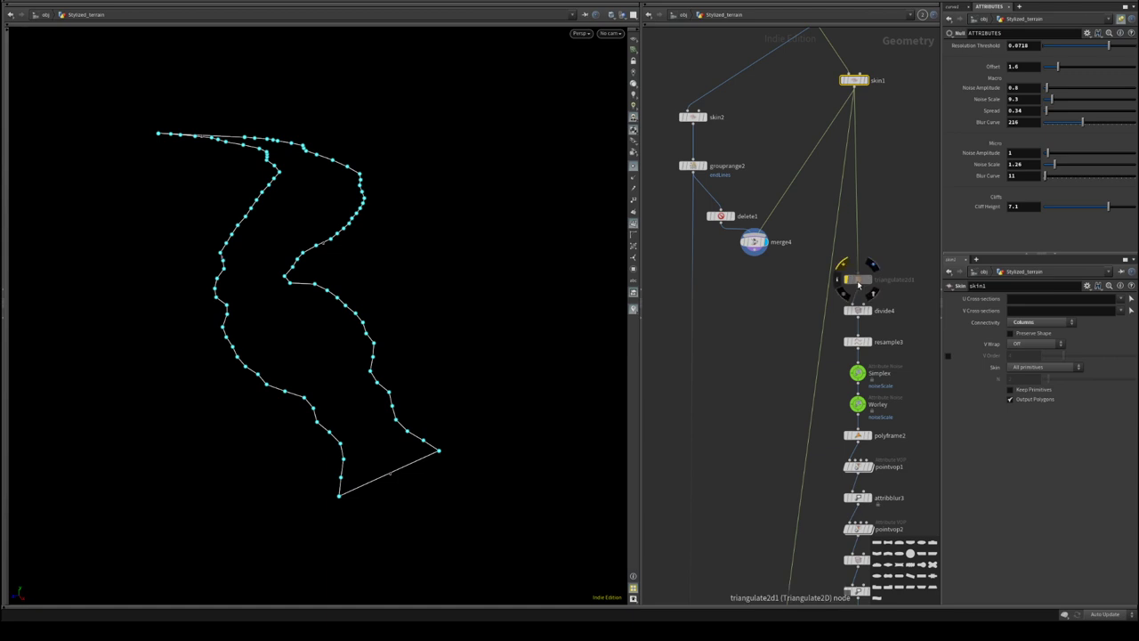
click(858, 281)
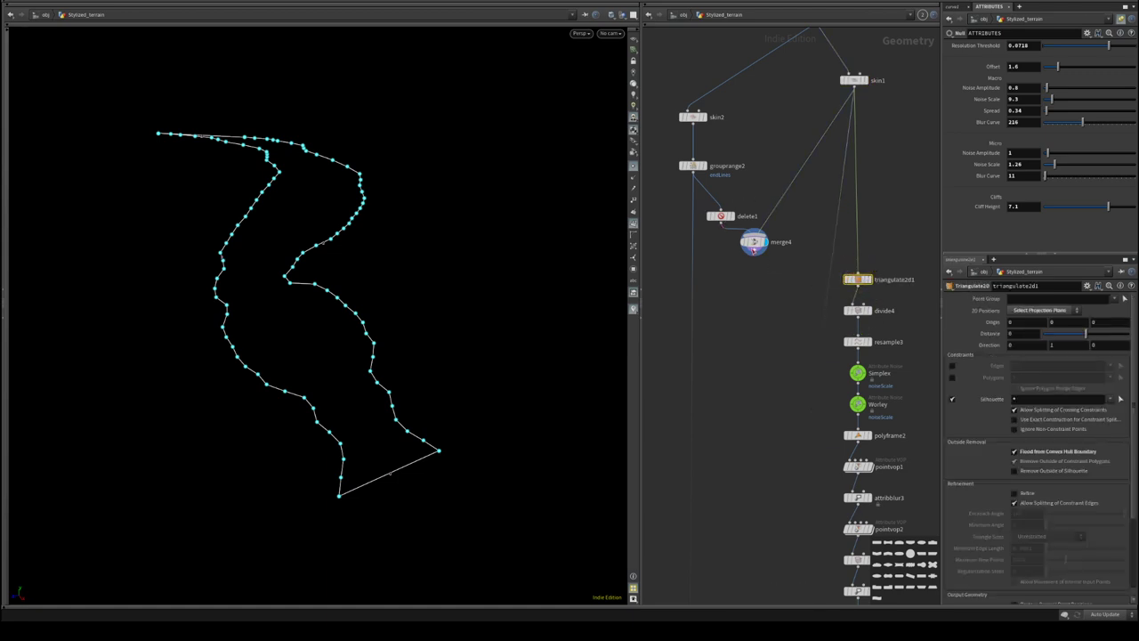
drag(754, 242, 862, 282)
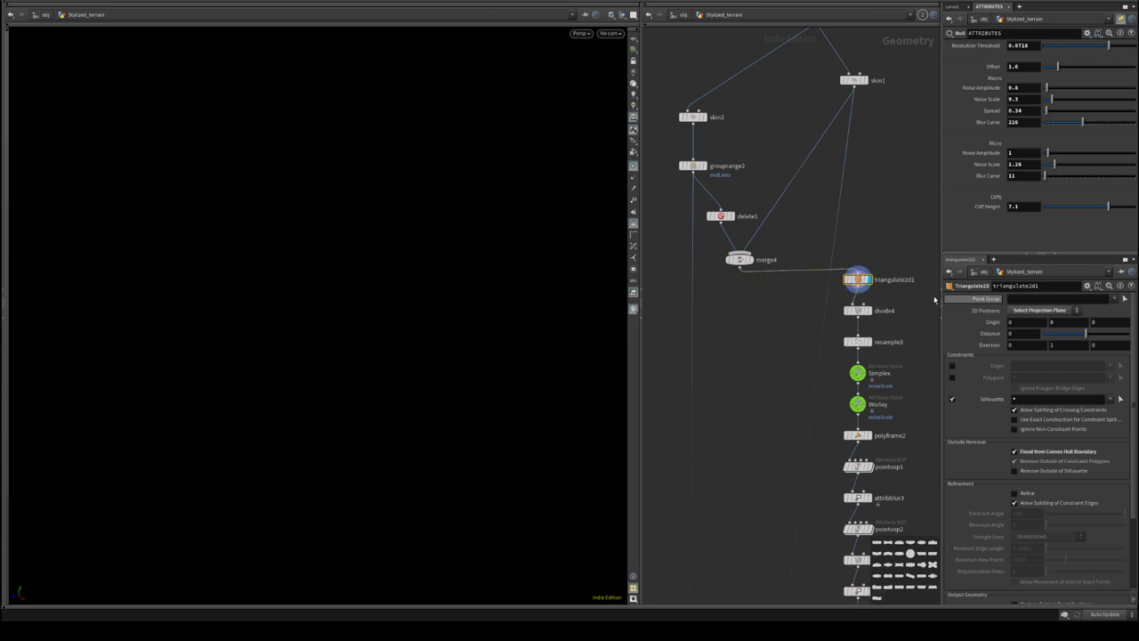
- Enable triangulate2d1's Edges constraint with the pattern * and save the scene
click(952, 366)
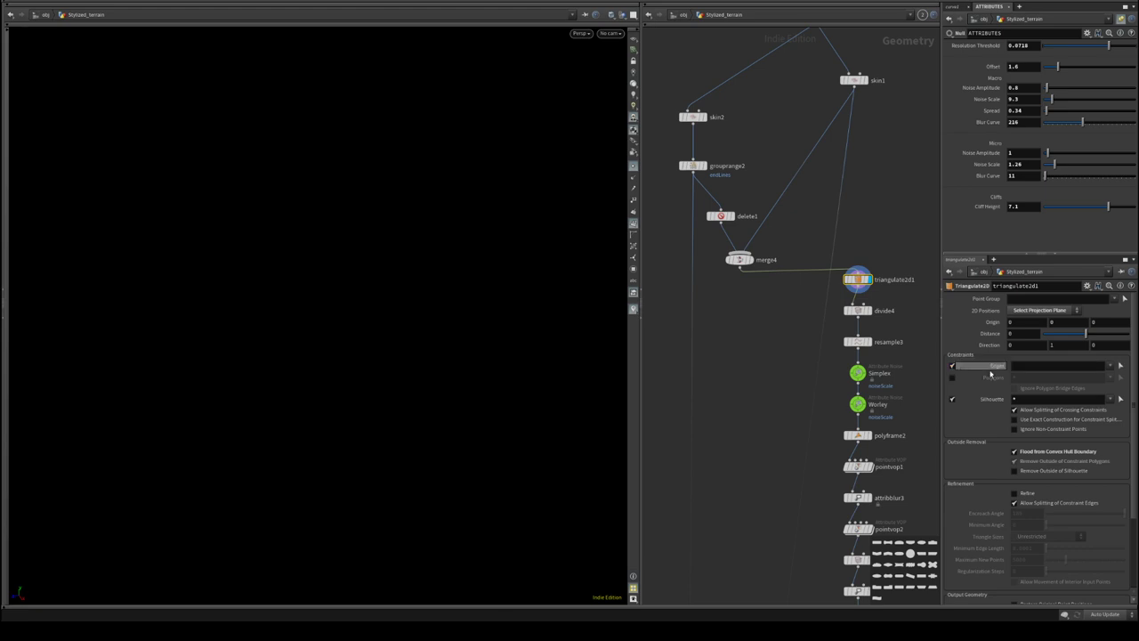
click(1029, 366)
text(*)
key(Return)
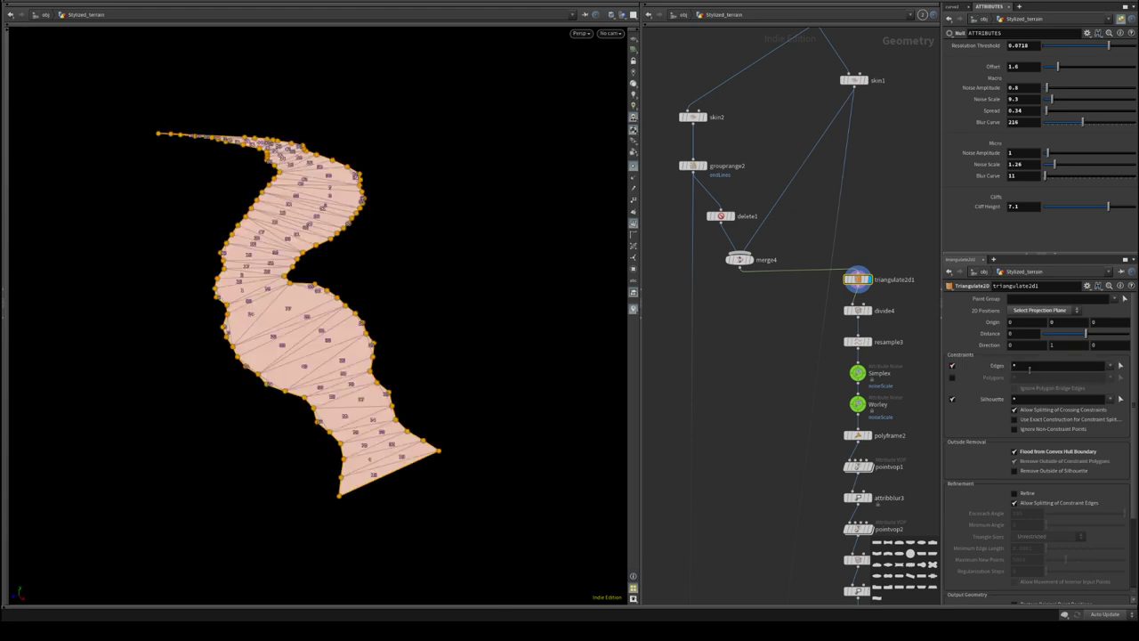
drag(326, 302, 406, 288)
middle_drag(406, 287, 356, 300)
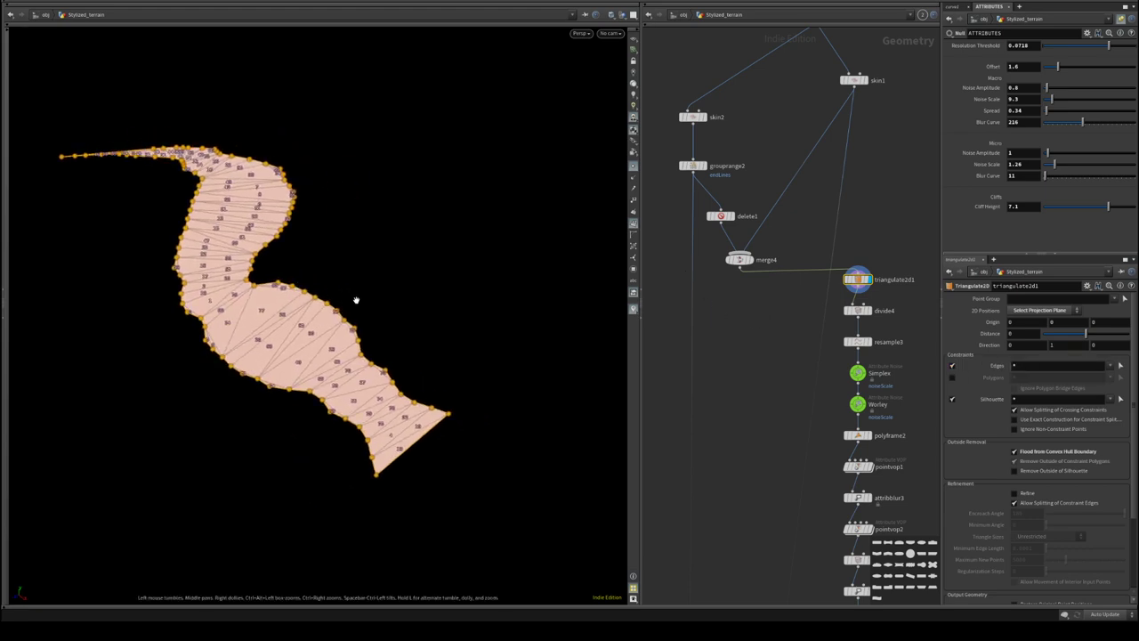
drag(356, 300, 356, 331)
key(ctrl+s)
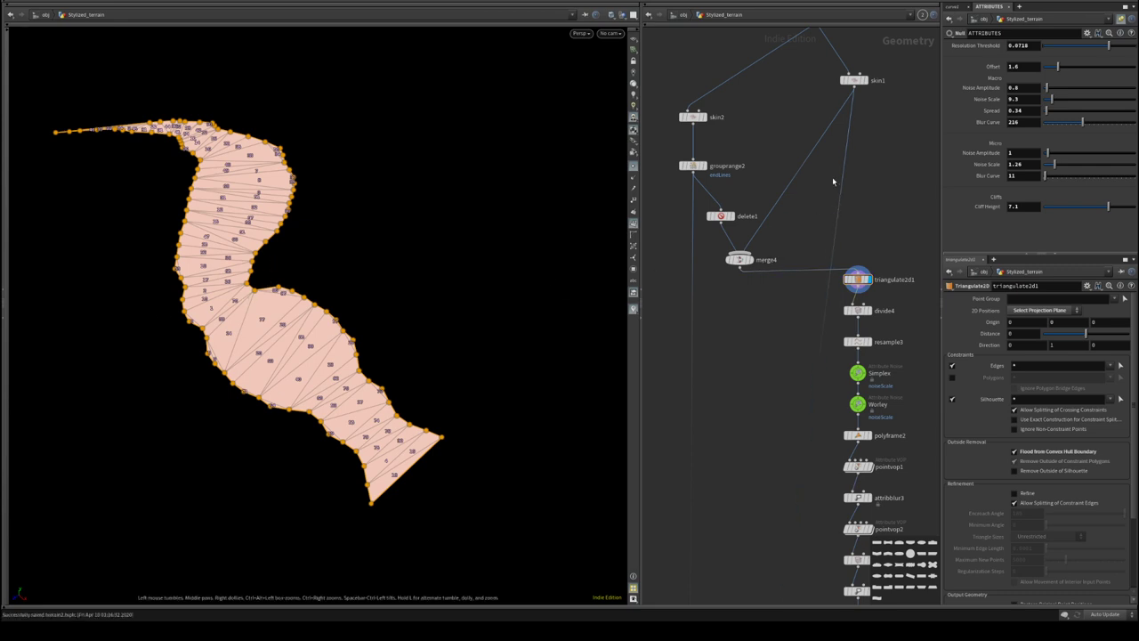
- Select curve1 and move its far end point in the viewport to reshape the road path
middle_drag(832, 177, 728, 433)
scroll(817, 116, down, 3)
middle_drag(817, 116, 824, 325)
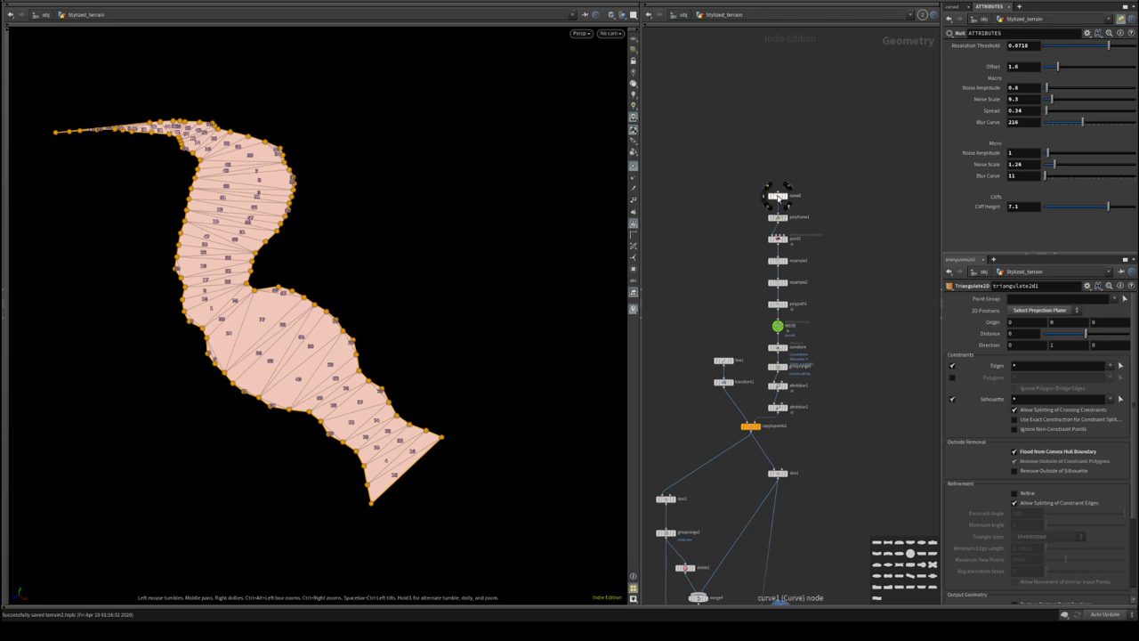
click(777, 195)
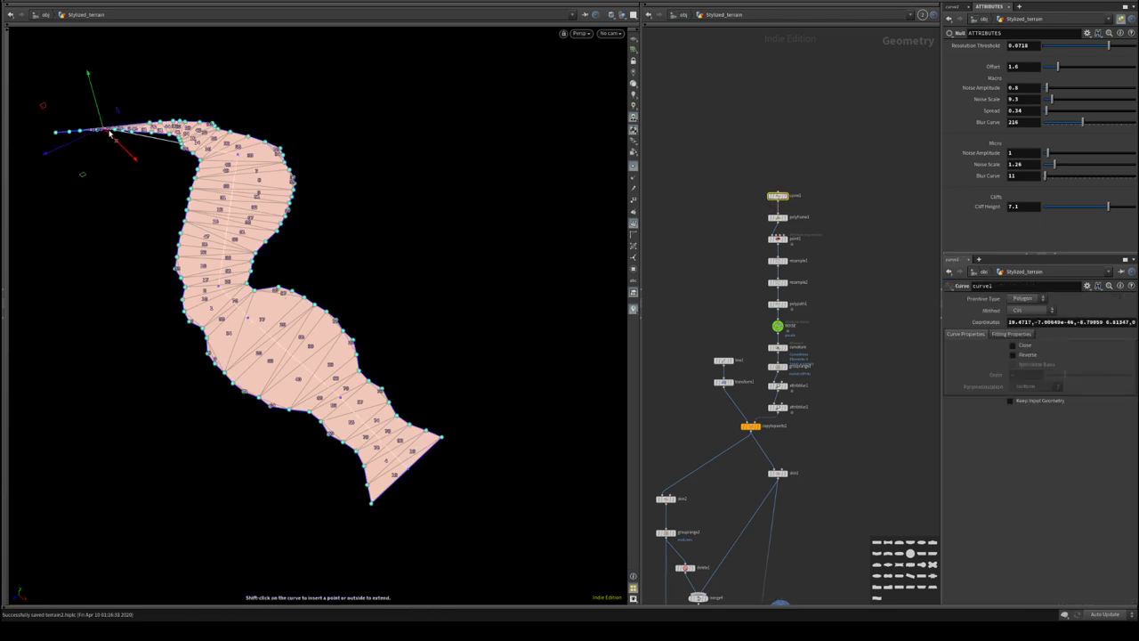
drag(109, 133, 166, 203)
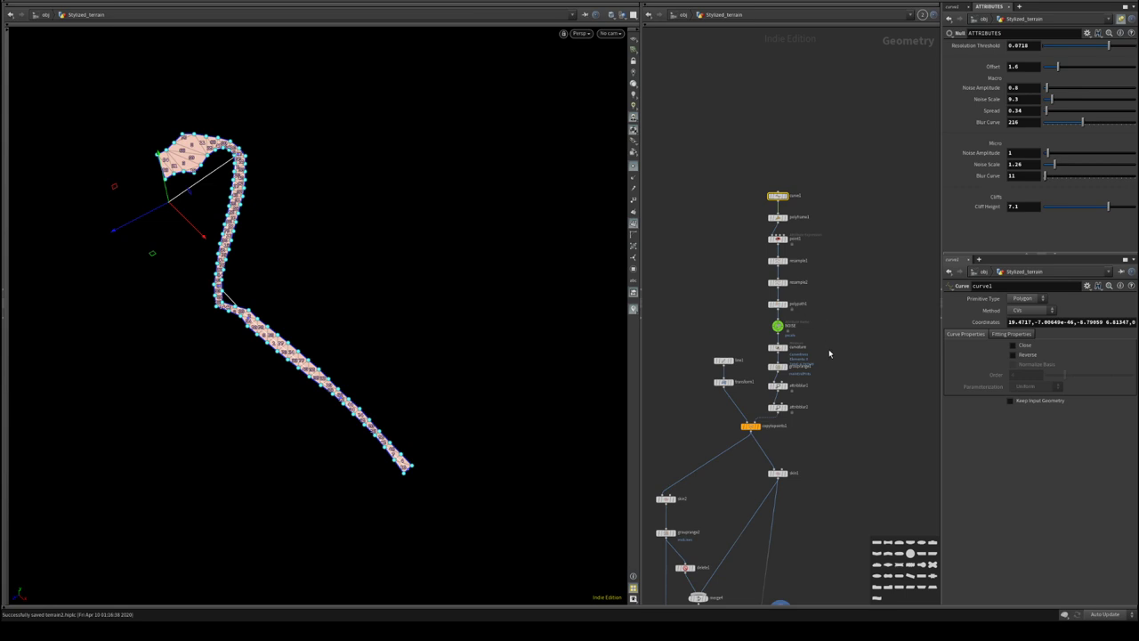
- Display curvature, attribblur1, skin1, copytopoints1 and attribblur2 in turn to examine how the reshaped road is built
scroll(829, 353, up, 3)
click(811, 307)
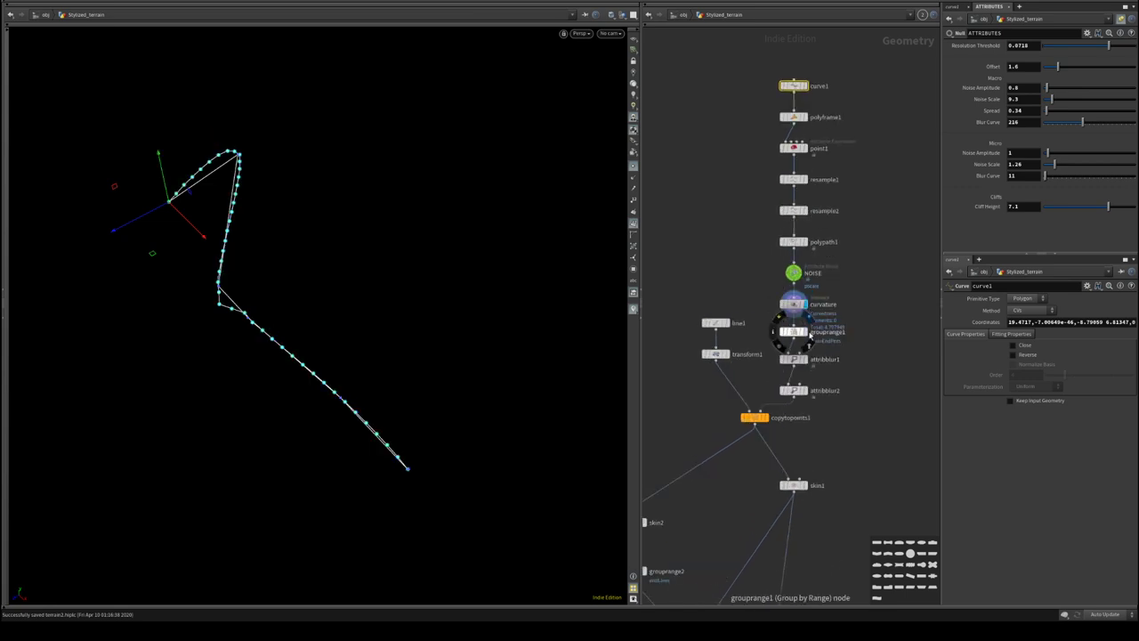
middle_drag(841, 474, 862, 201)
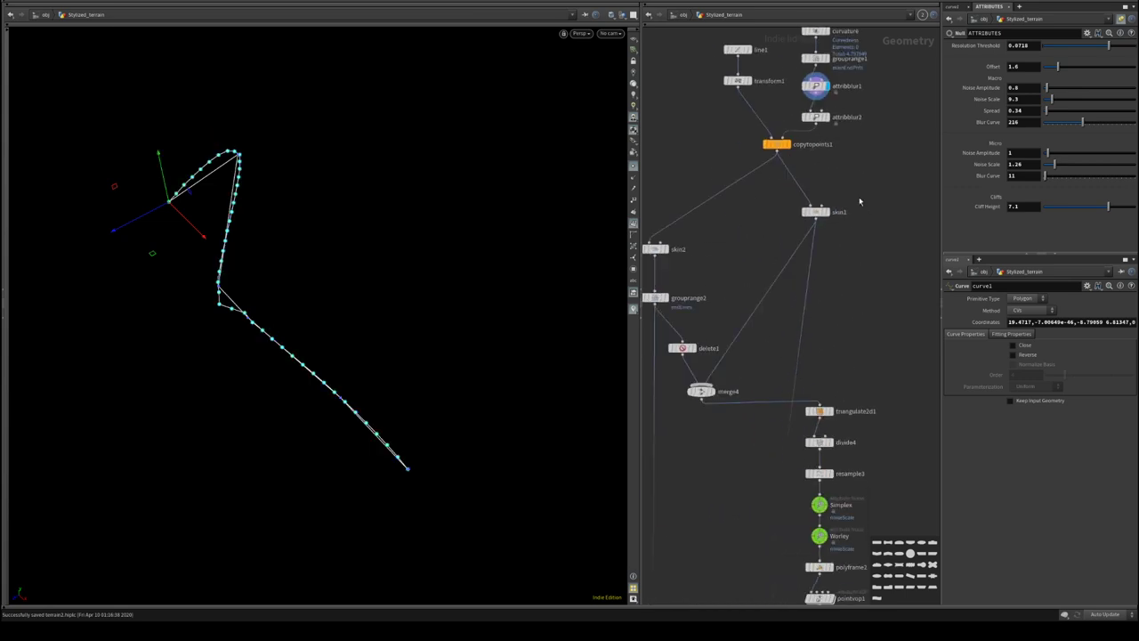
click(830, 216)
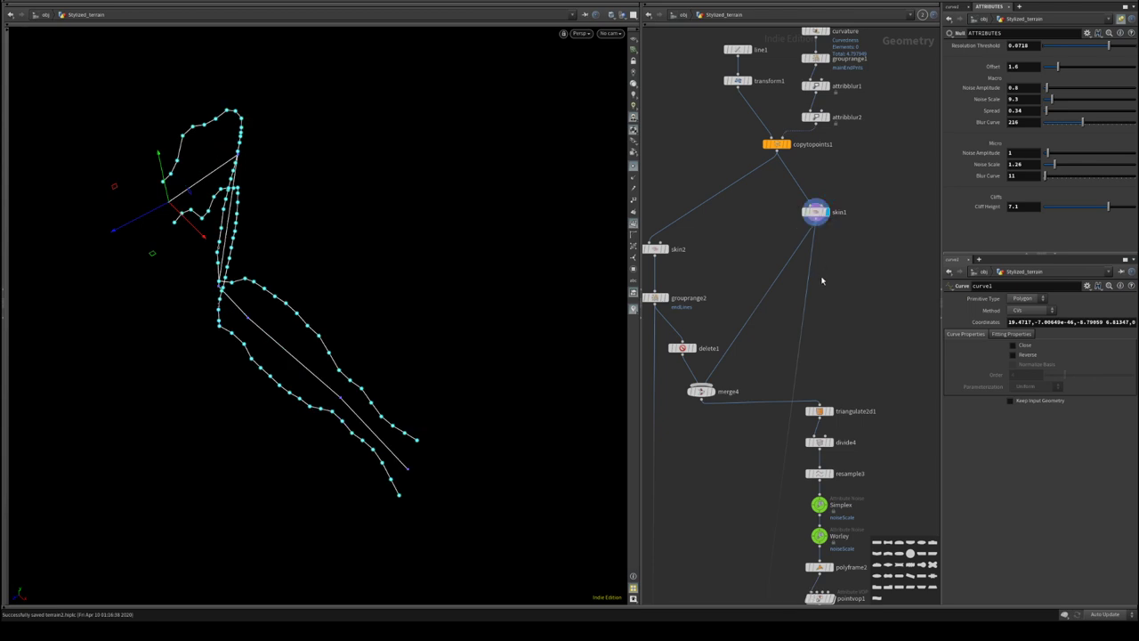
middle_drag(824, 280, 817, 365)
click(783, 229)
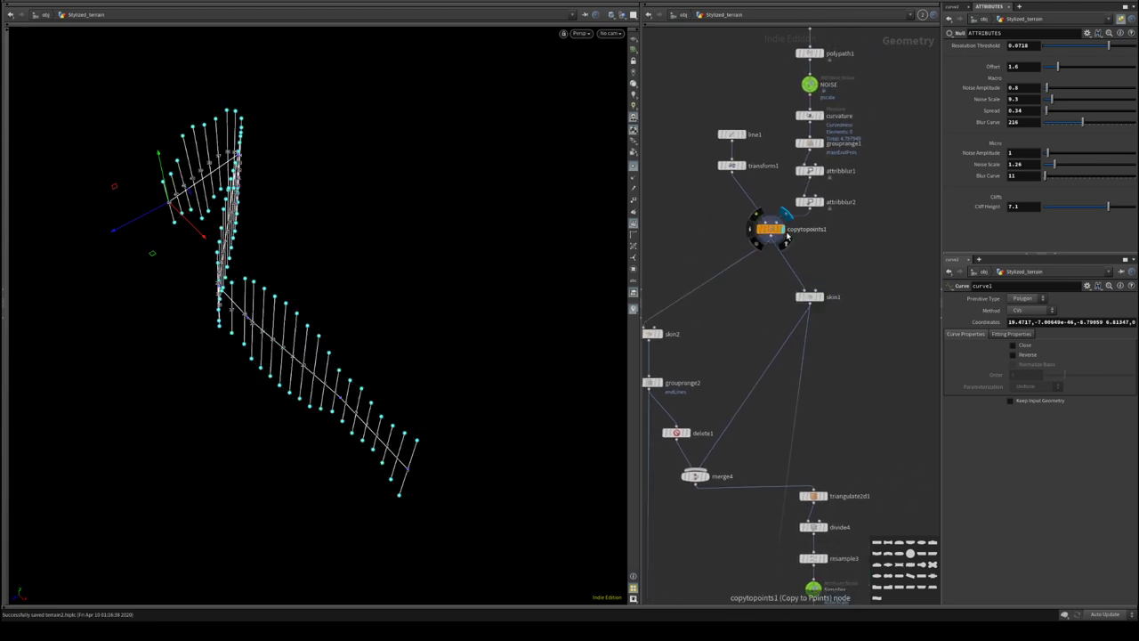
middle_drag(790, 236, 800, 296)
click(835, 267)
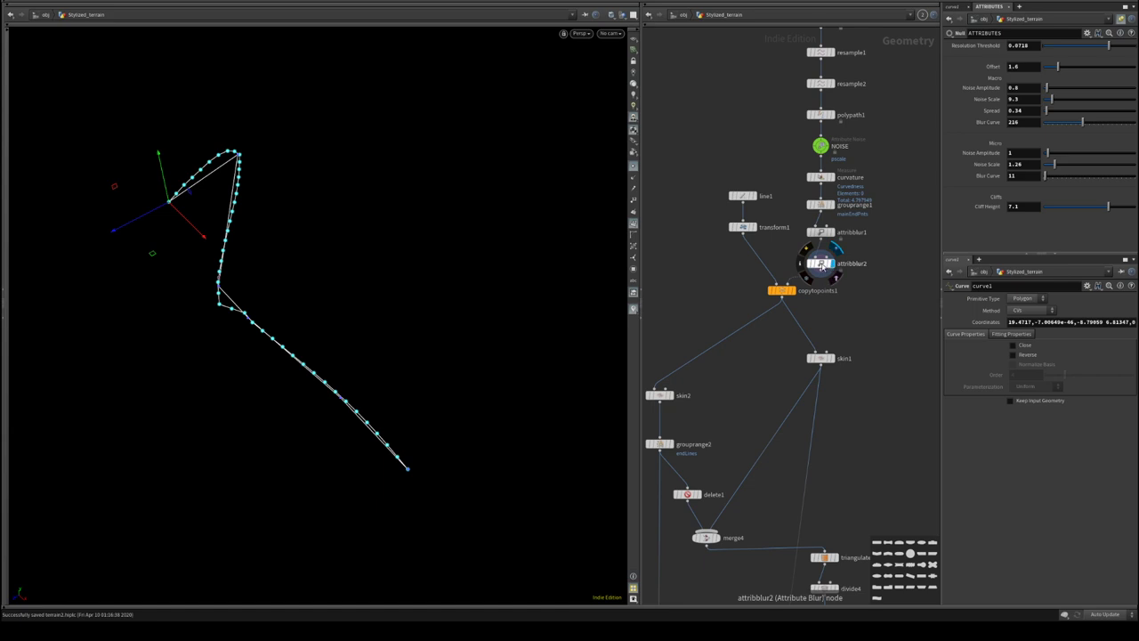
- Inspect attribblur2, display merge4, and set the macro Blur Curve to 148 and the micro Blur Curve to 63
click(816, 264)
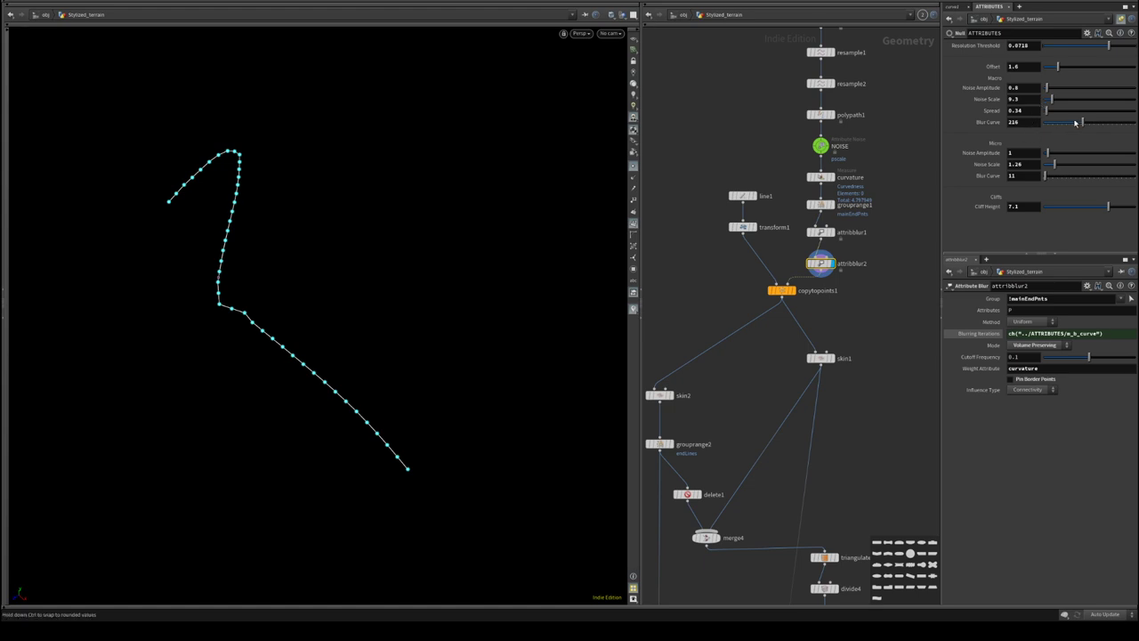
drag(1081, 123, 1061, 124)
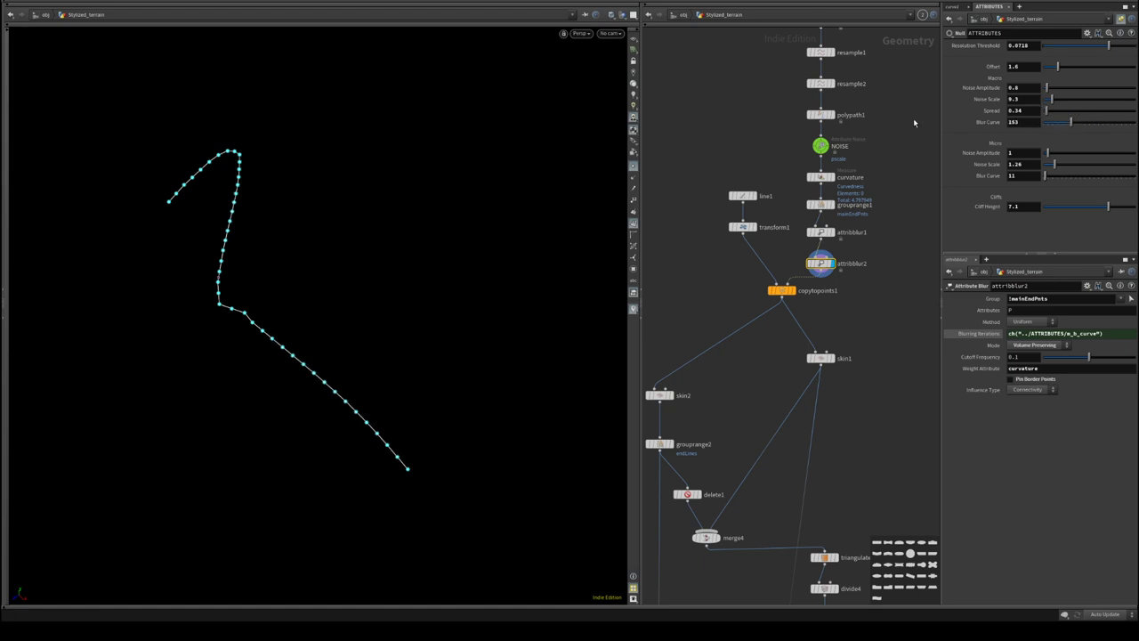
middle_drag(901, 59, 862, 283)
middle_drag(830, 595, 829, 235)
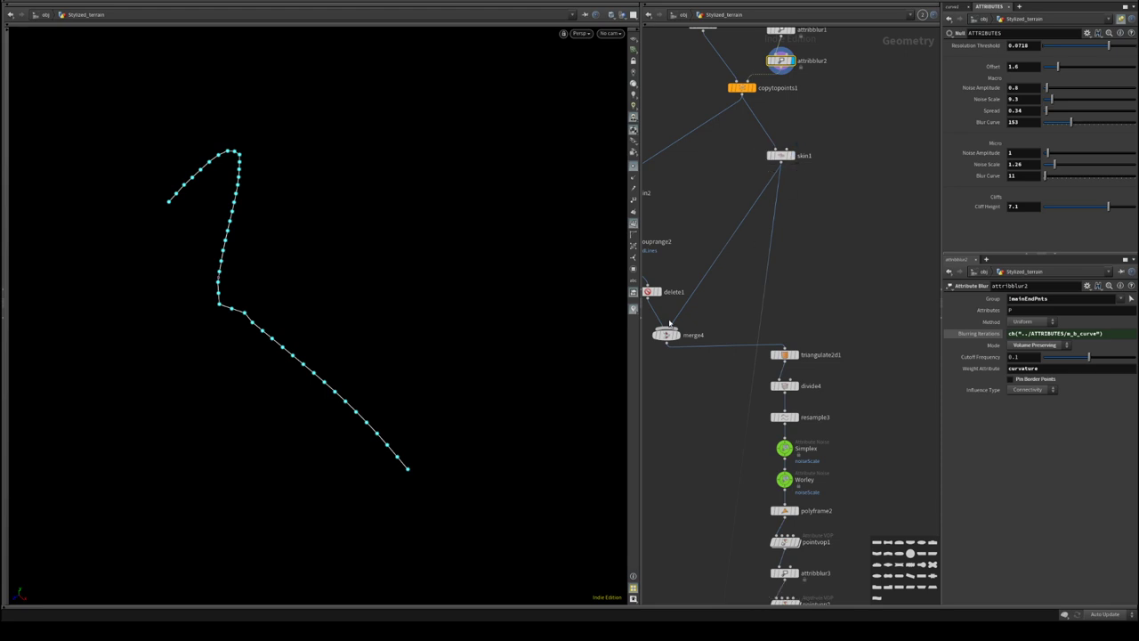
middle_drag(669, 323, 715, 266)
click(720, 277)
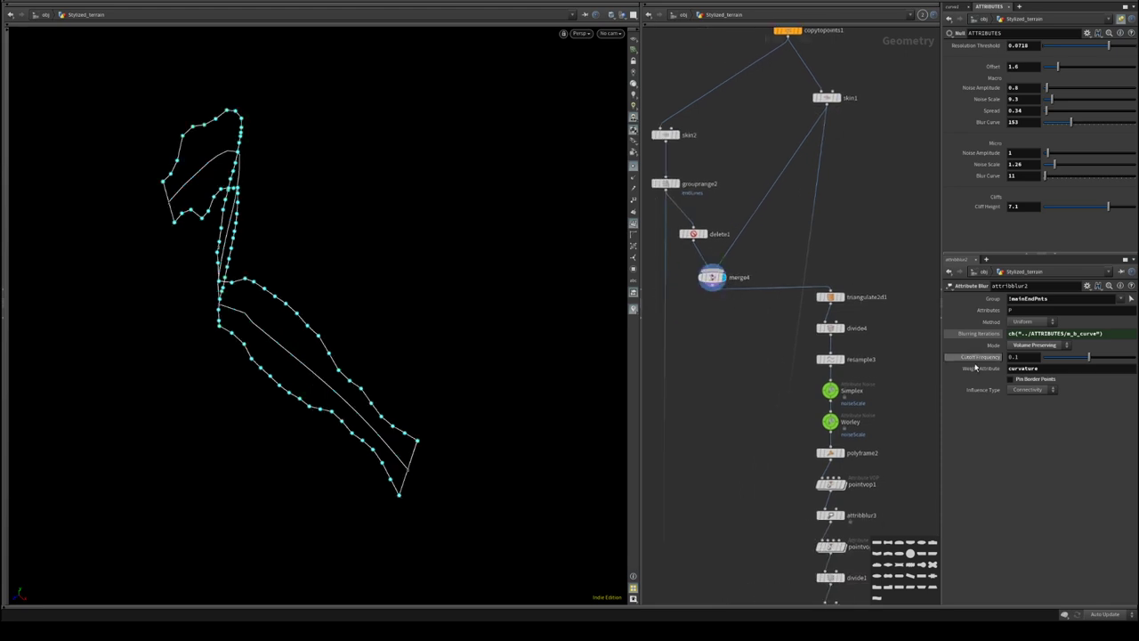
mouse_move(1060, 130)
mouse_down()
mouse_move(1104, 132)
mouse_move(1071, 125)
mouse_up()
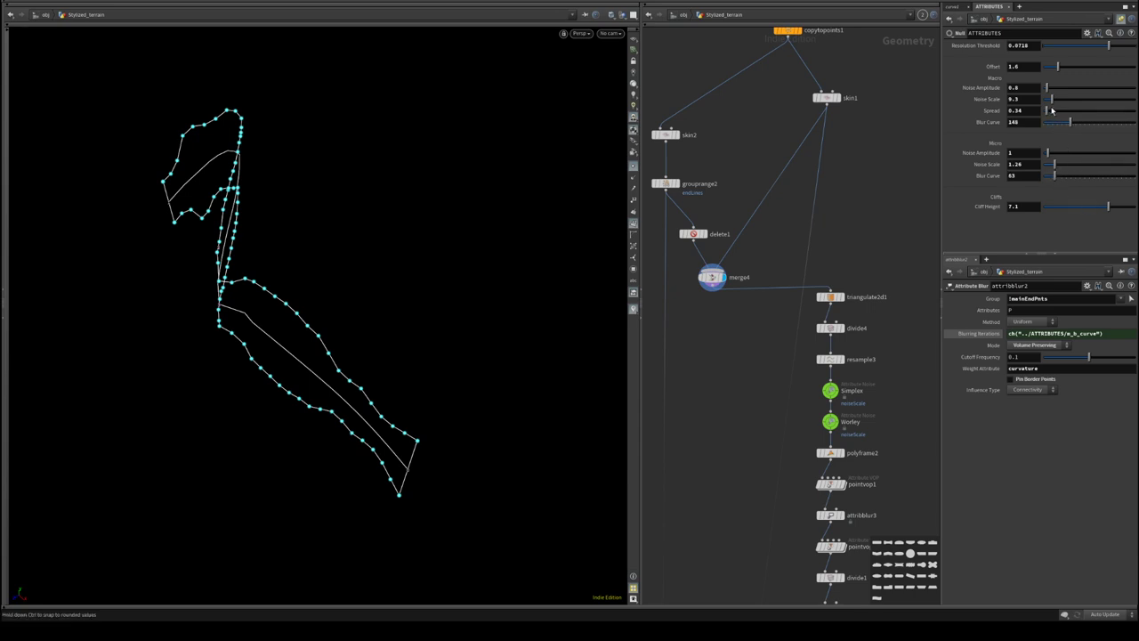
- Turn on point normals and compare the curve's normals at attribblur2, attribblur1 and curvature
middle_drag(796, 199, 871, 290)
click(861, 220)
click(634, 178)
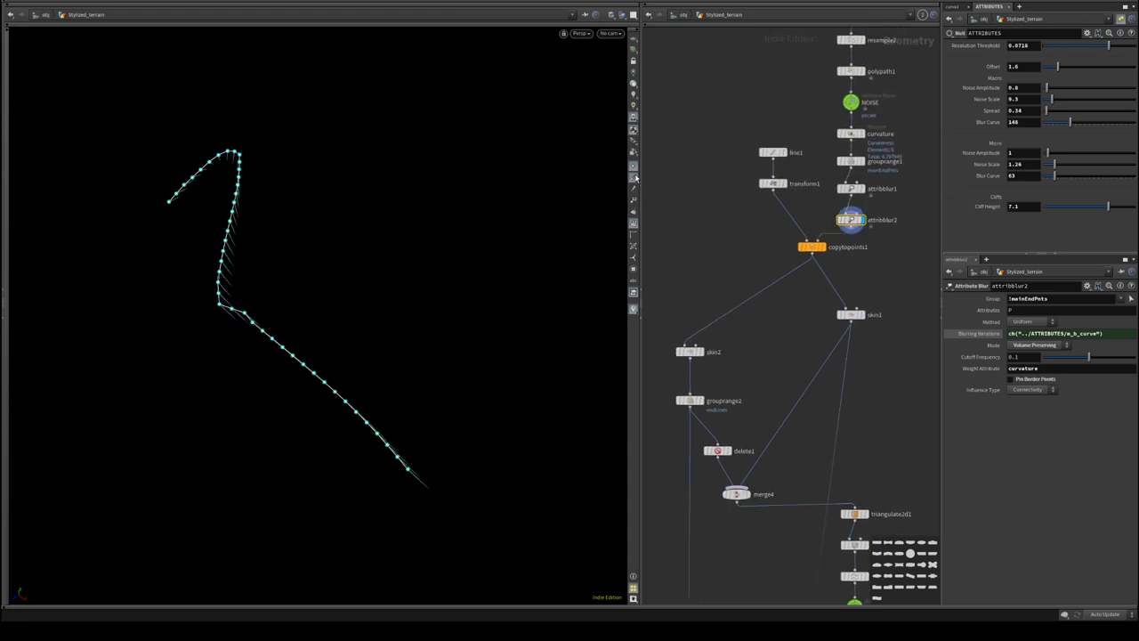
click(861, 188)
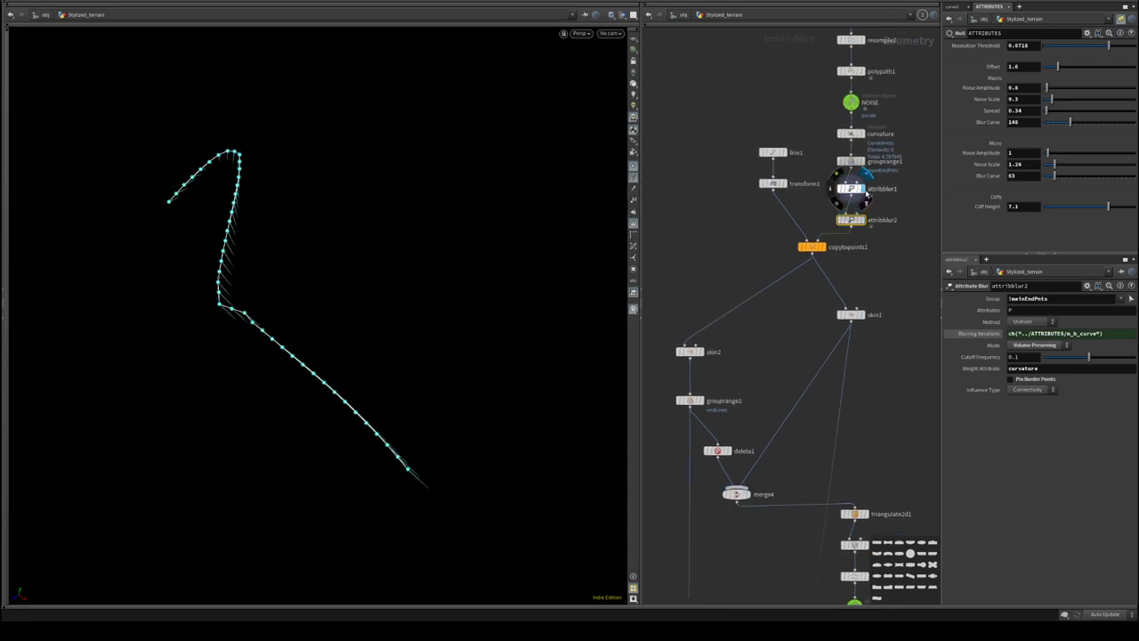
click(851, 188)
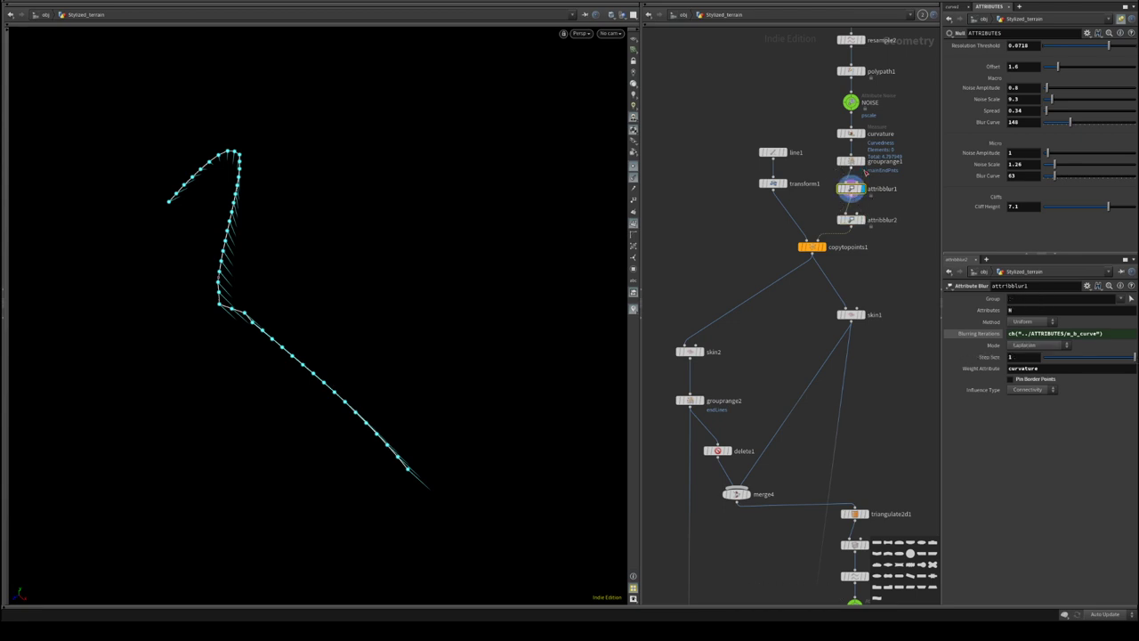
middle_drag(898, 160, 859, 354)
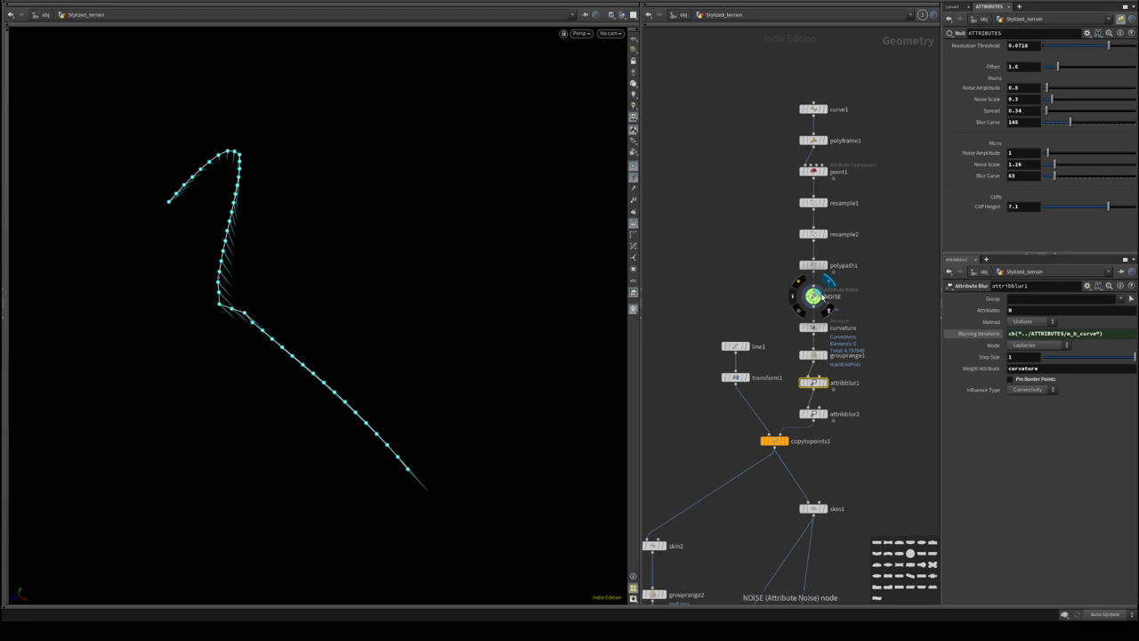
middle_drag(841, 495, 881, 350)
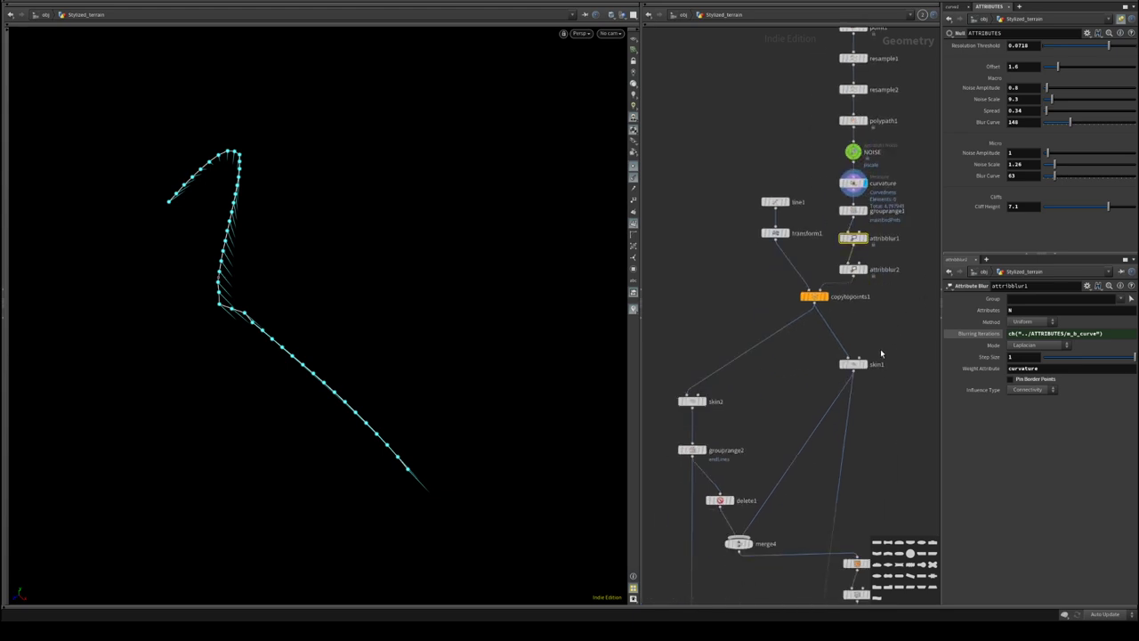
- Examine the road cross-sections at copytopoints1, then display skin1 and grouprange1 to check the outline and end points
click(824, 296)
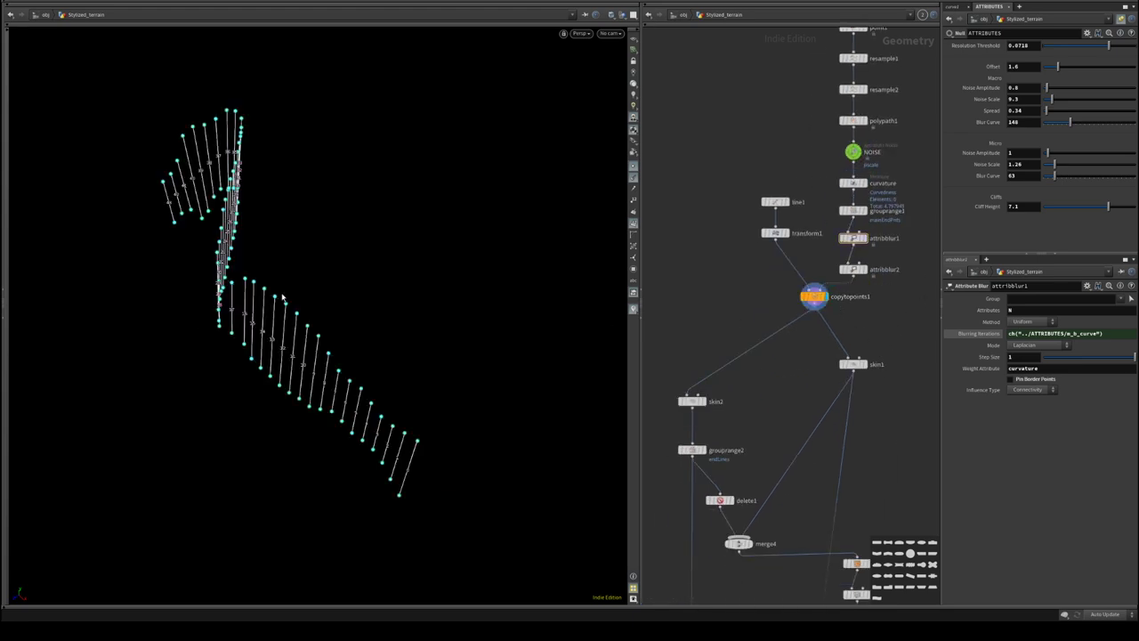
drag(284, 292, 384, 273)
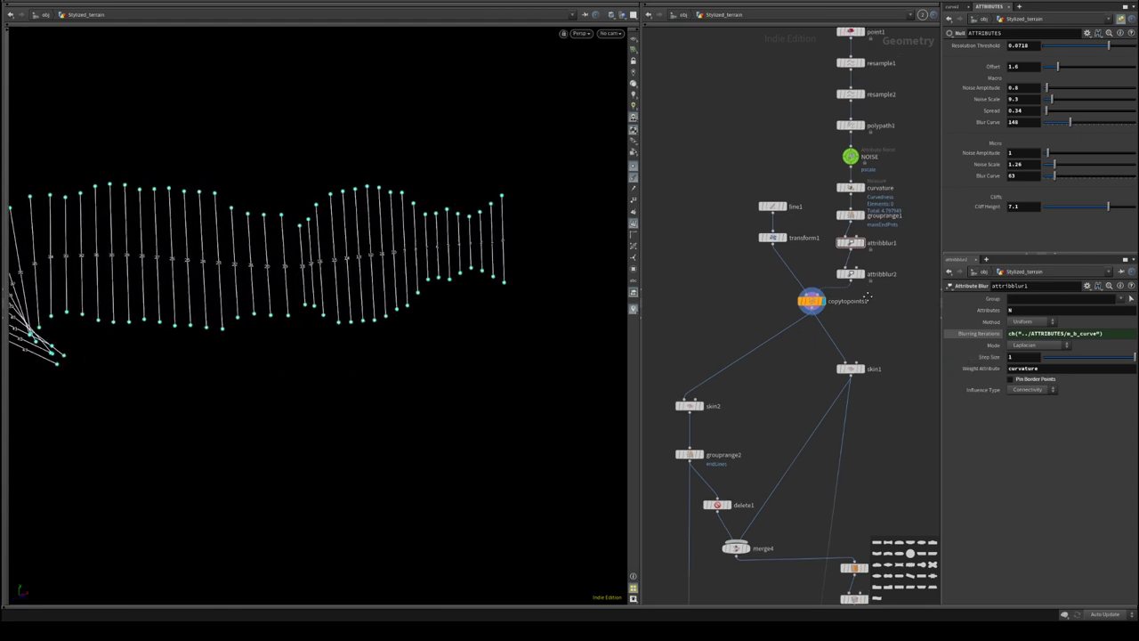
middle_drag(878, 294, 797, 387)
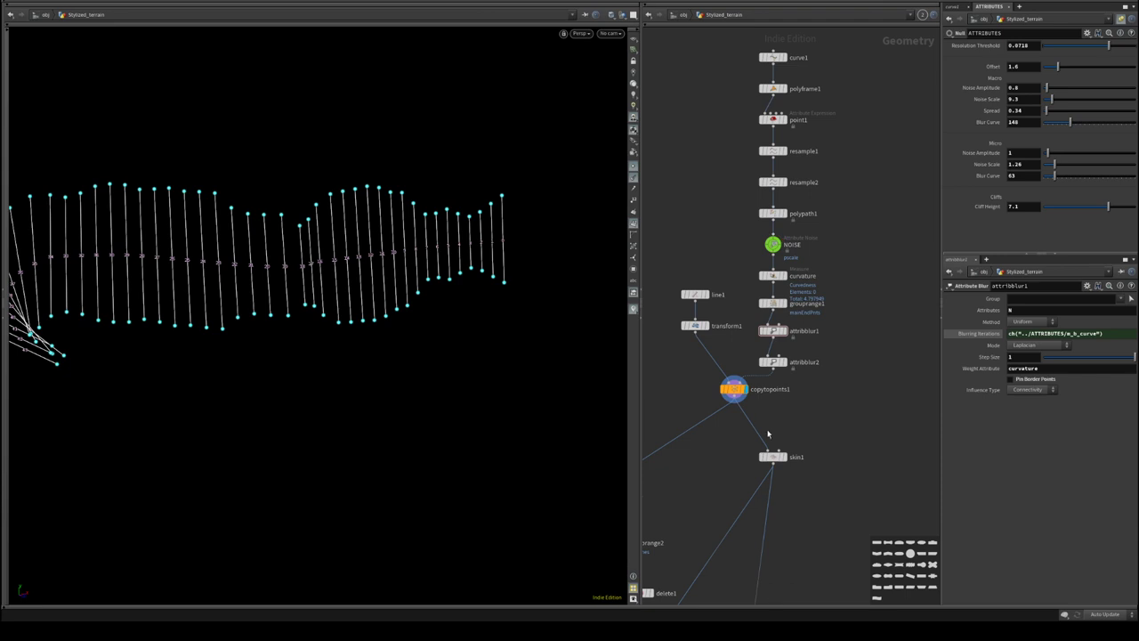
click(783, 456)
drag(281, 330, 239, 262)
click(786, 304)
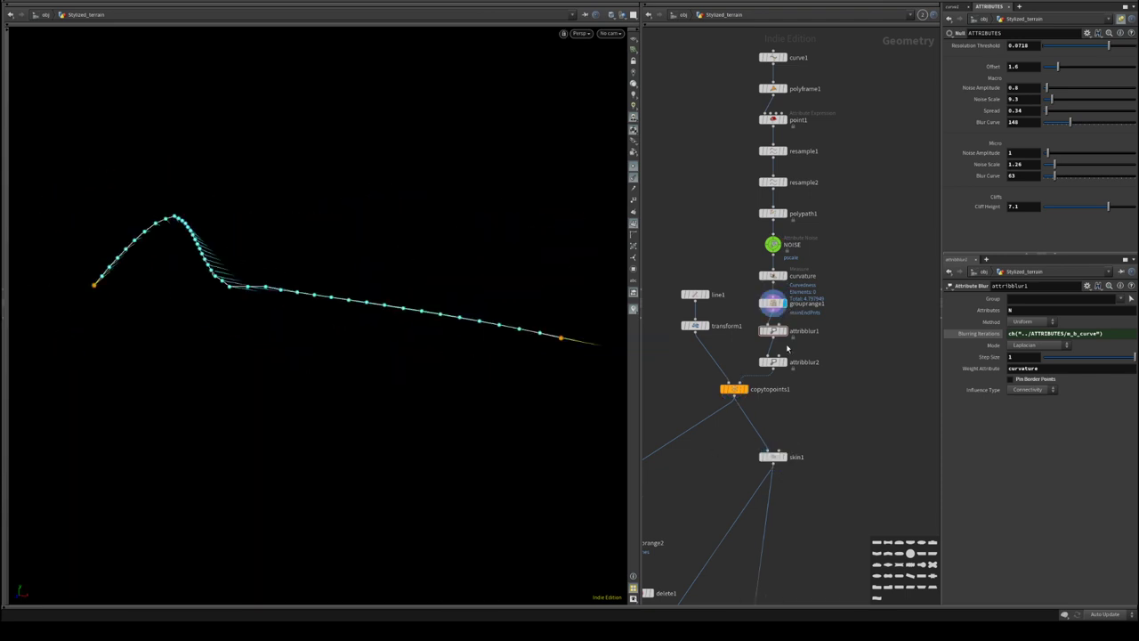
- Display the attribblur2 result, select curve1, and move the curve's end point to a new spot on the ground plane
click(786, 331)
click(788, 356)
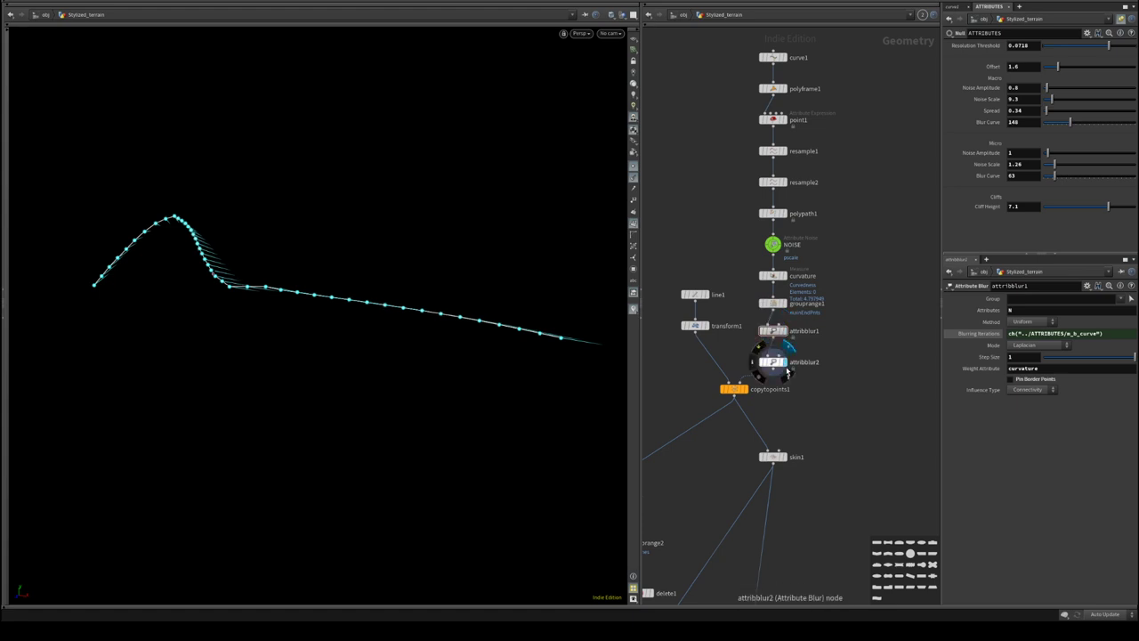
click(772, 58)
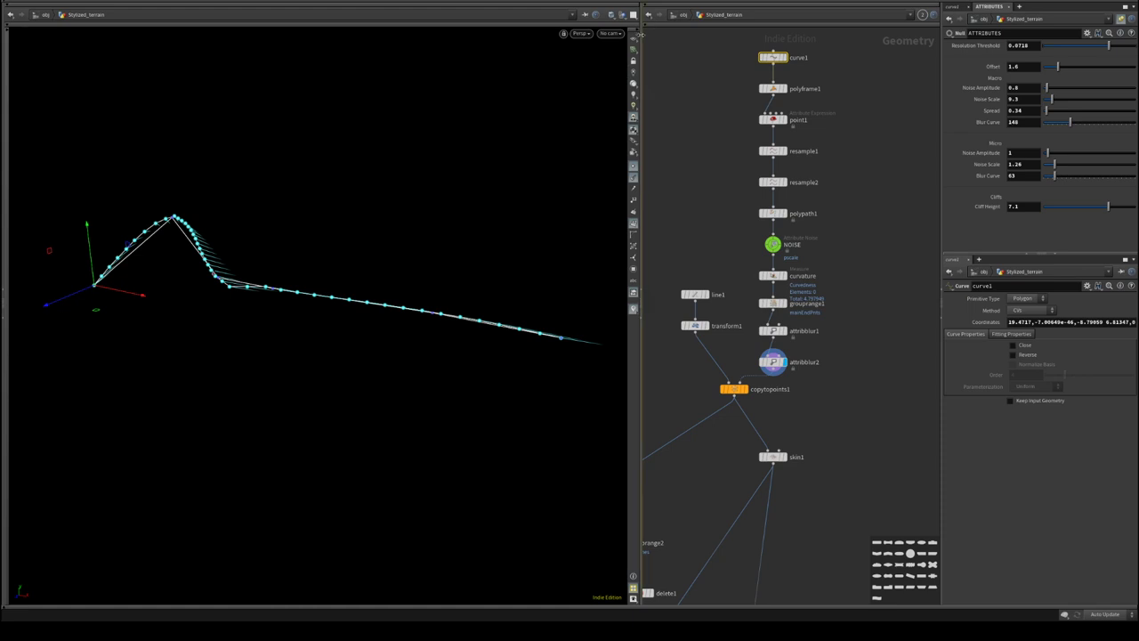
alt+drag(409, 142, 356, 325)
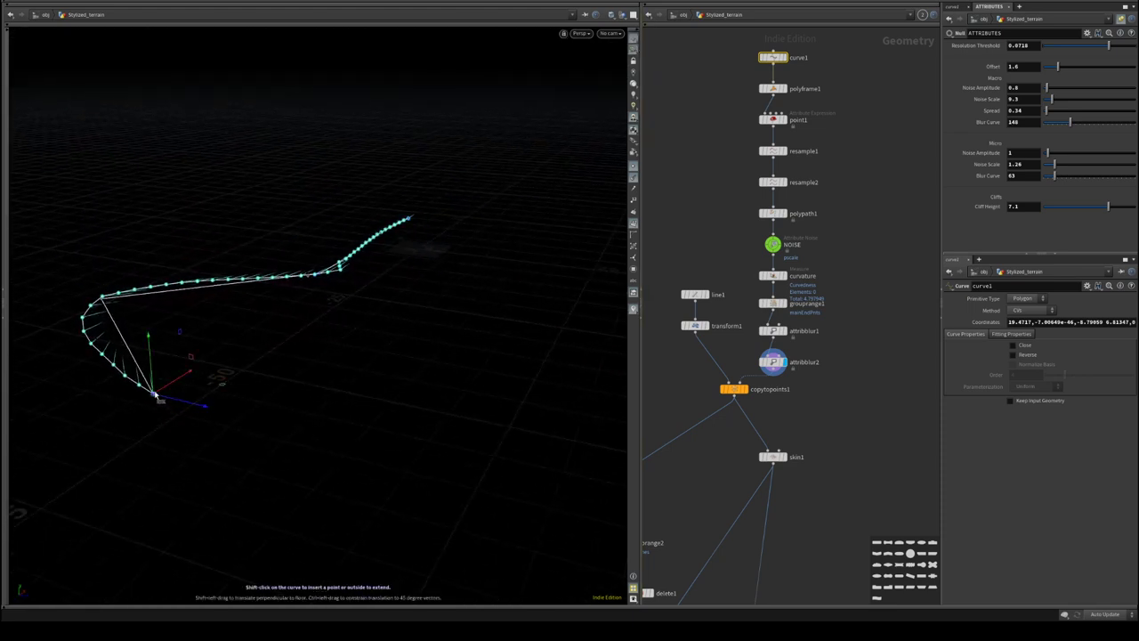
drag(156, 397, 200, 364)
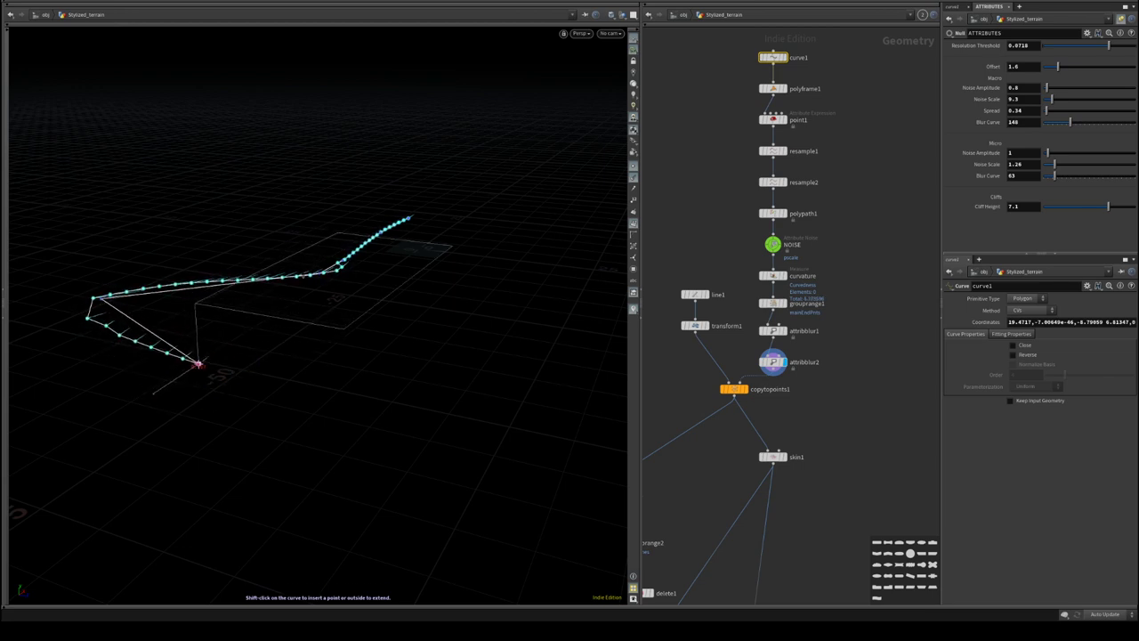
- Toggle grid snapping and move curve1's end point further to widen the sharp bend beside it
alt+drag(358, 359, 304, 346)
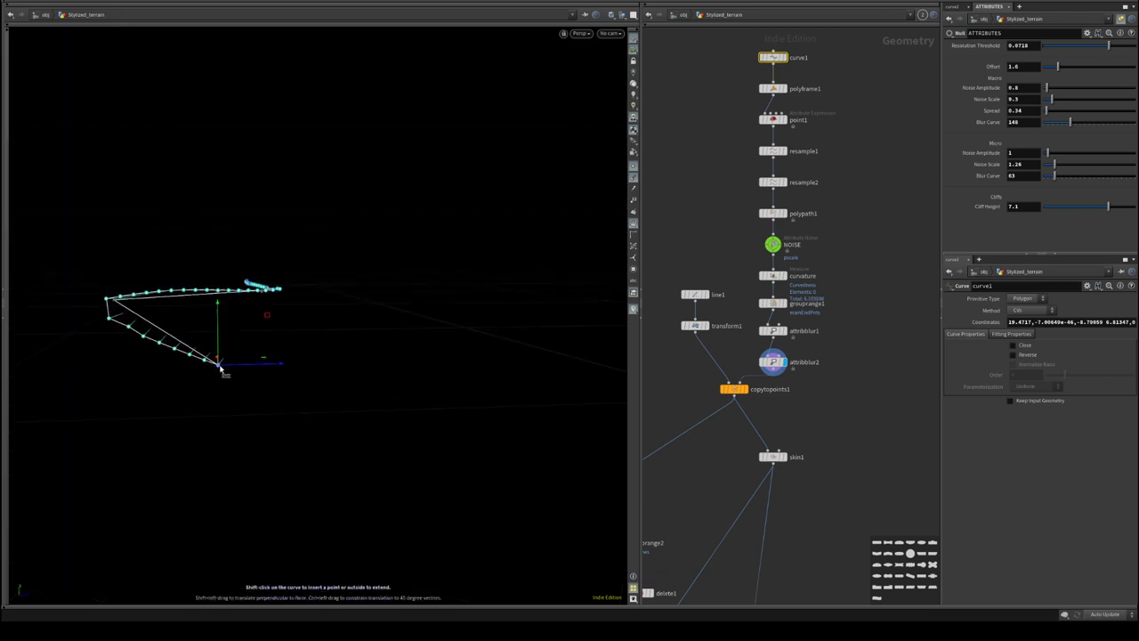
alt+drag(356, 299, 335, 323)
key(x)
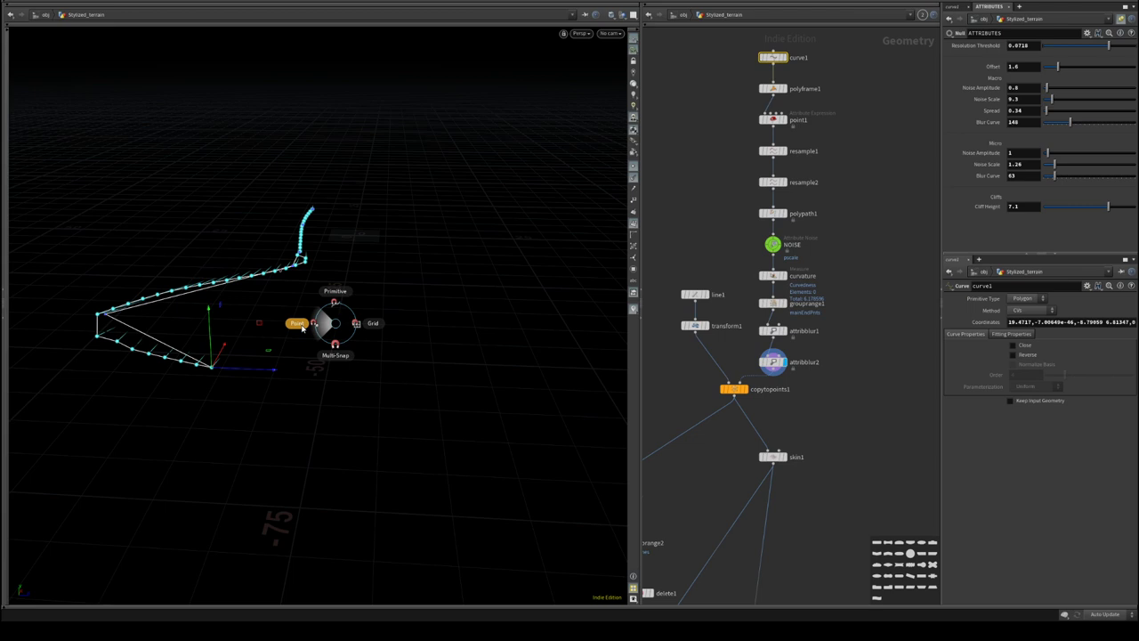
click(372, 323)
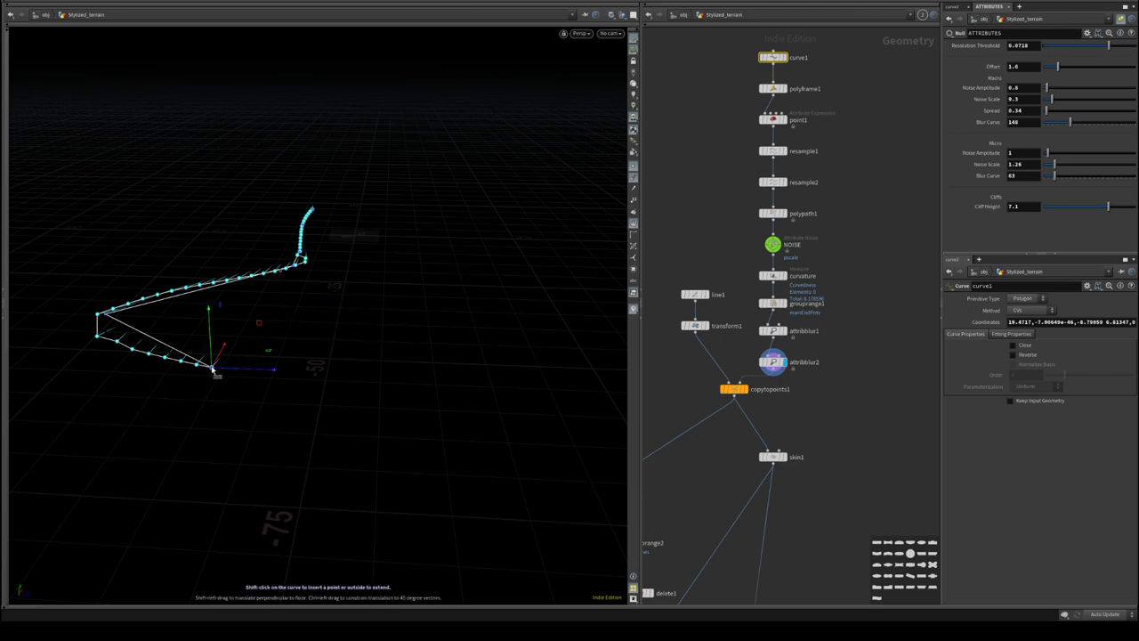
drag(212, 369, 259, 343)
alt+drag(161, 356, 181, 413)
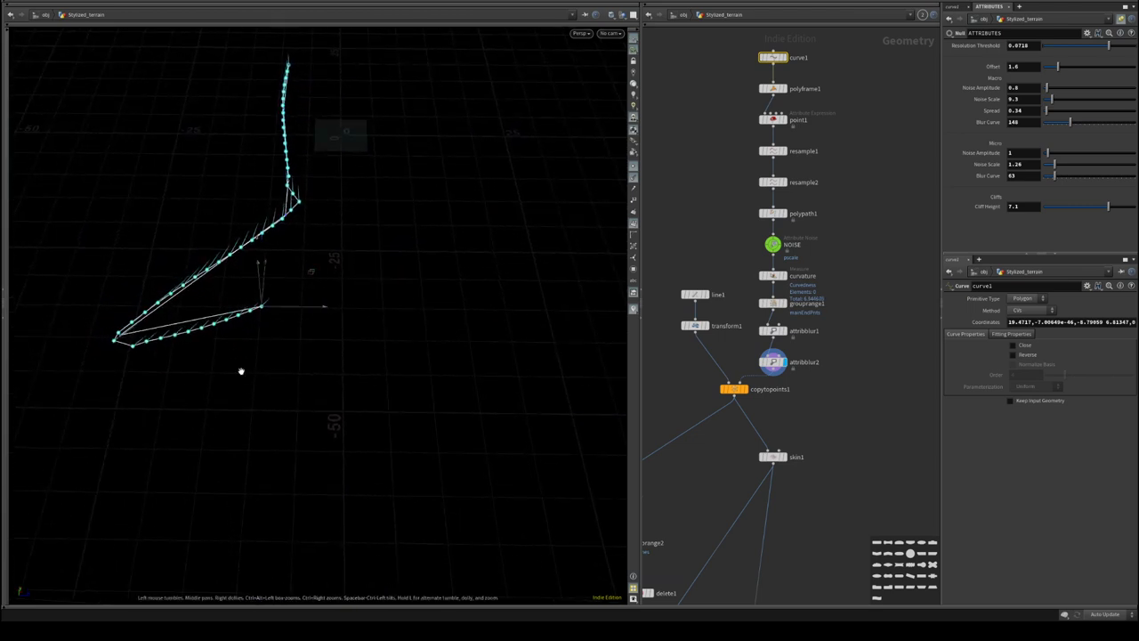
alt+drag(242, 371, 330, 317)
drag(236, 348, 300, 305)
- Toggle grid snapping again and try repositioning curve1's end point in the view
key(x)
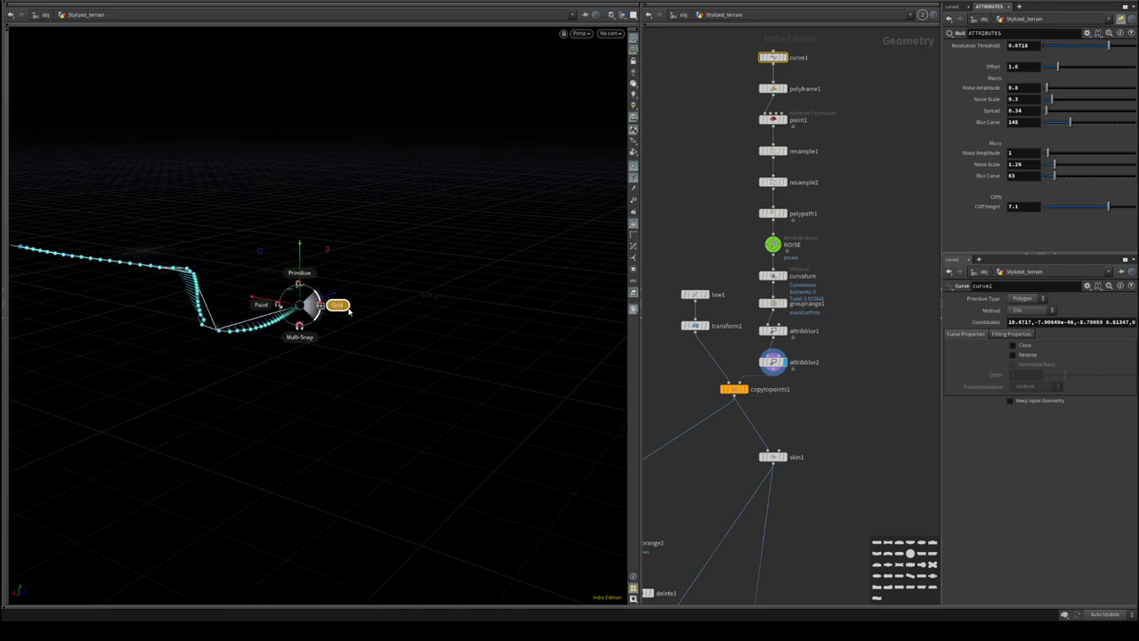
click(349, 310)
key(x)
click(381, 305)
key(x)
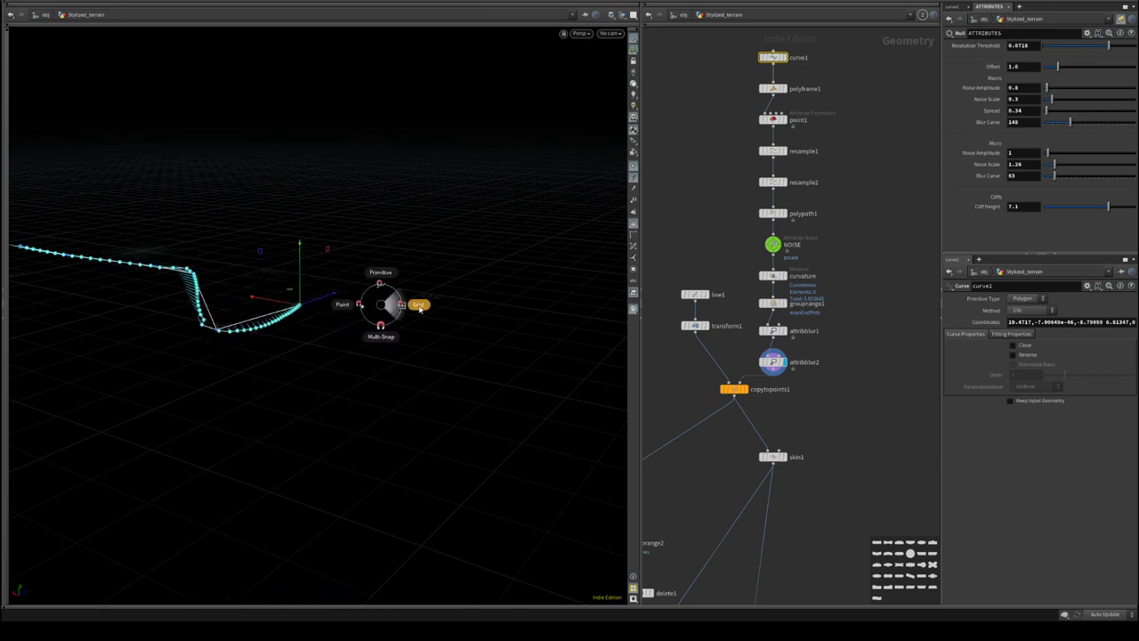
click(420, 306)
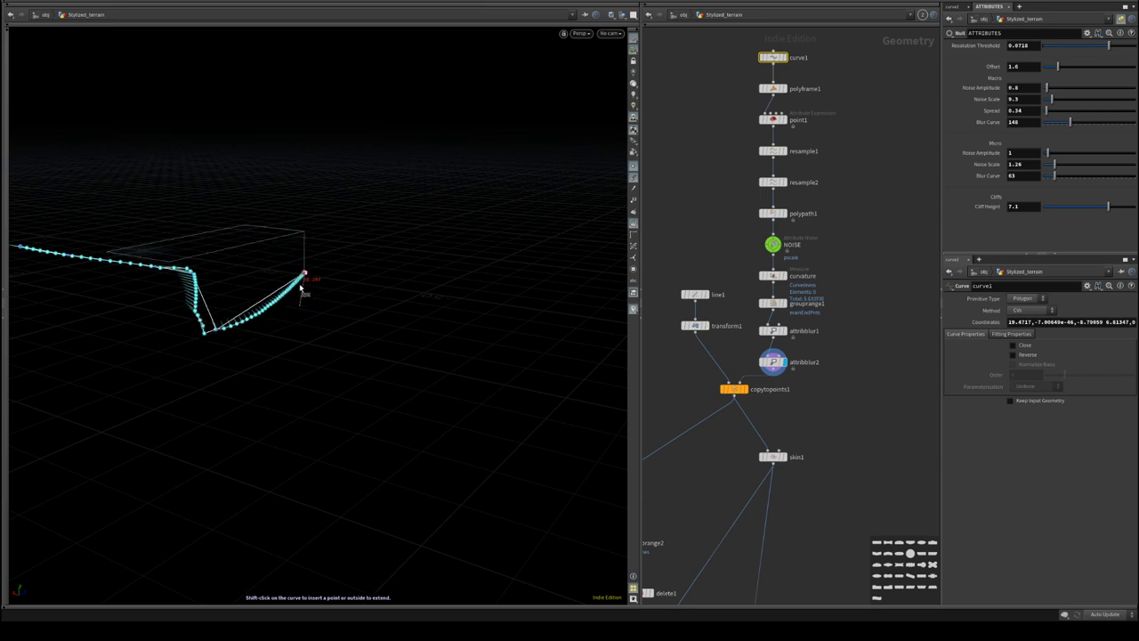
click(301, 284)
- Raise curve1's end point along its vertical axis and check the resulting path from above
alt+drag(269, 316, 259, 354)
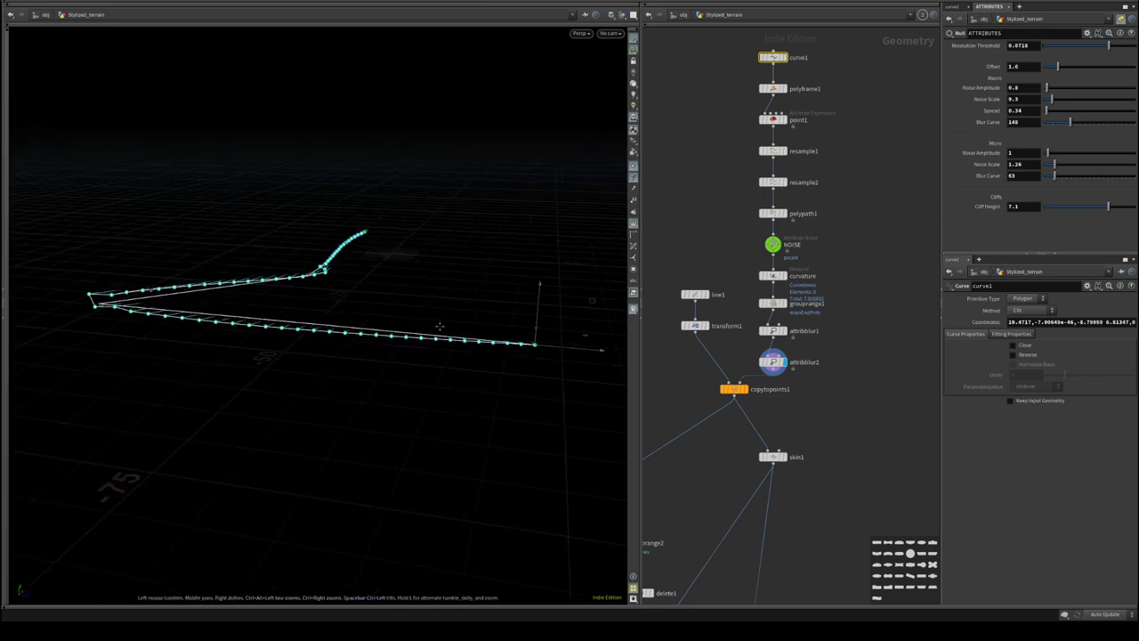
drag(538, 283, 543, 221)
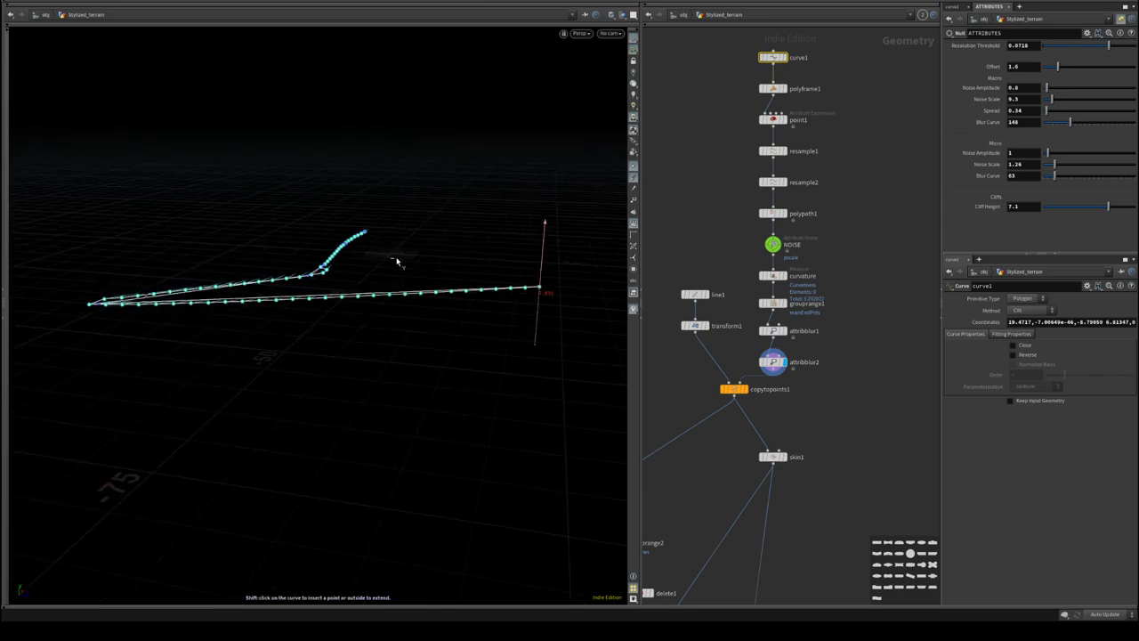
alt+drag(397, 261, 412, 389)
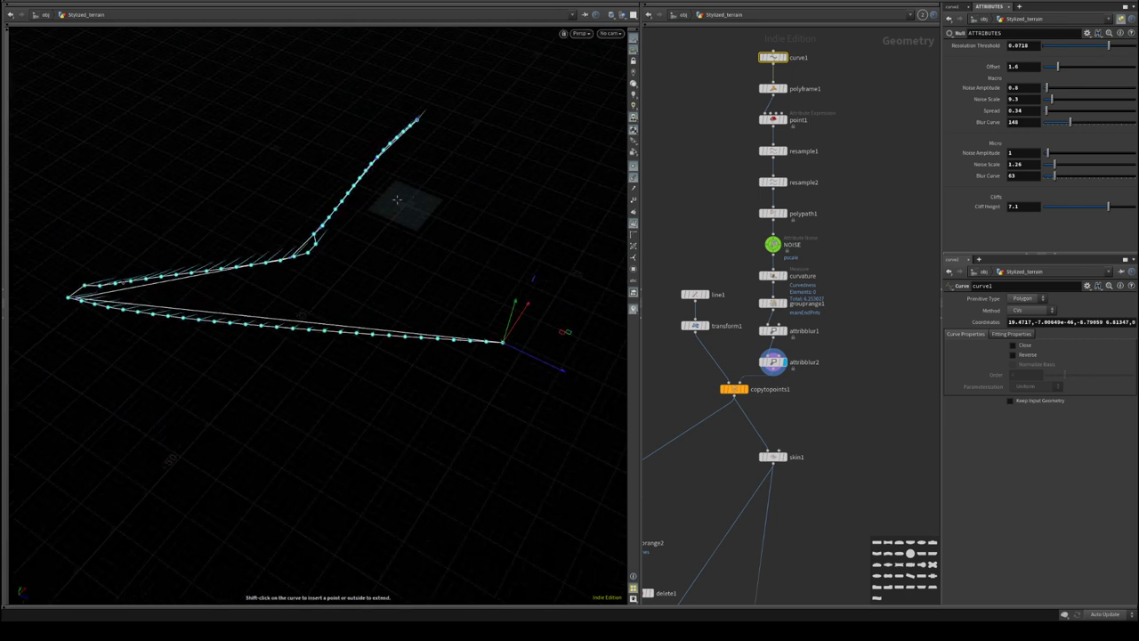
- Open the construction plane parameters and set the grid spacing to 1 in both directions
right_click(635, 57)
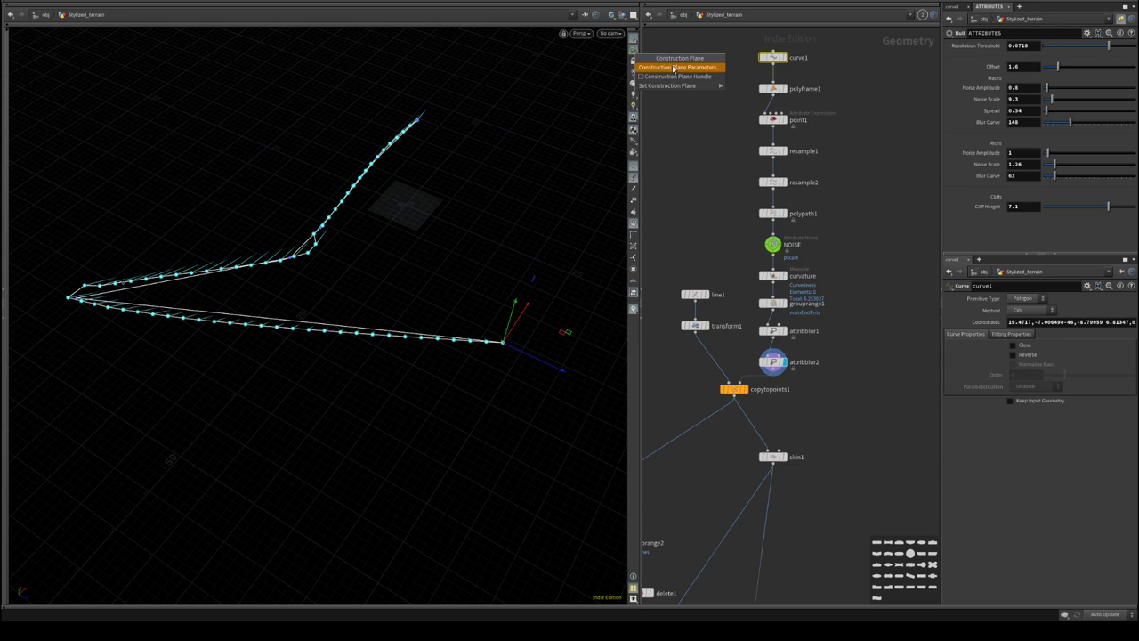
mouse_move(666, 90)
click(678, 66)
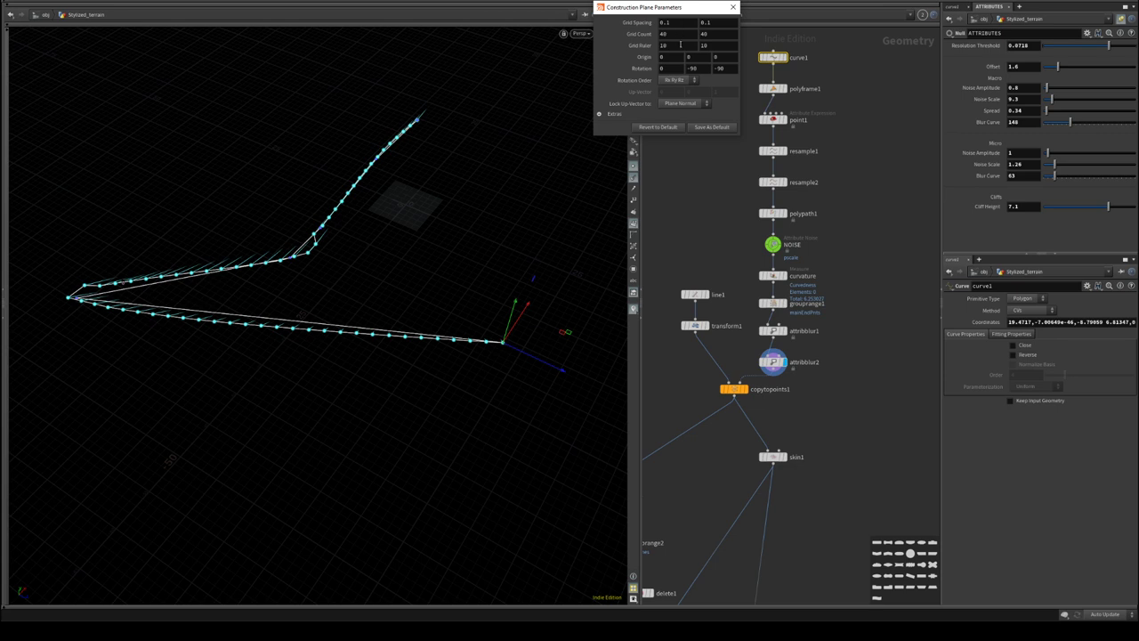
click(680, 24)
text(1)
key(Tab)
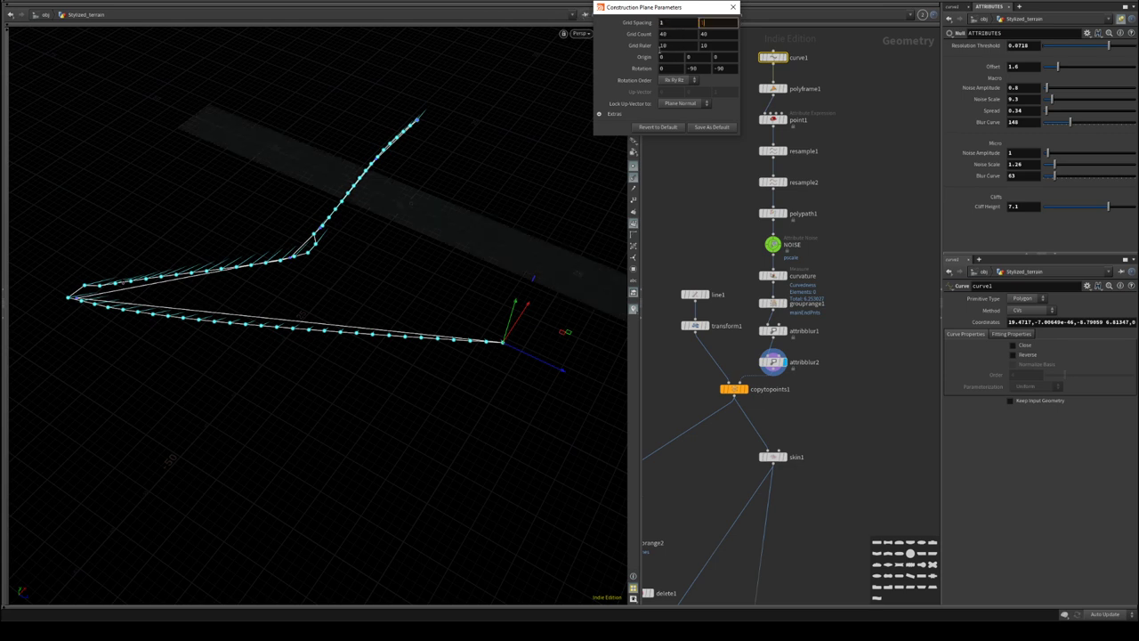
text(1)
- Set the construction plane's grid spacing to 4 in both directions and close its parameters
click(678, 22)
text(4)
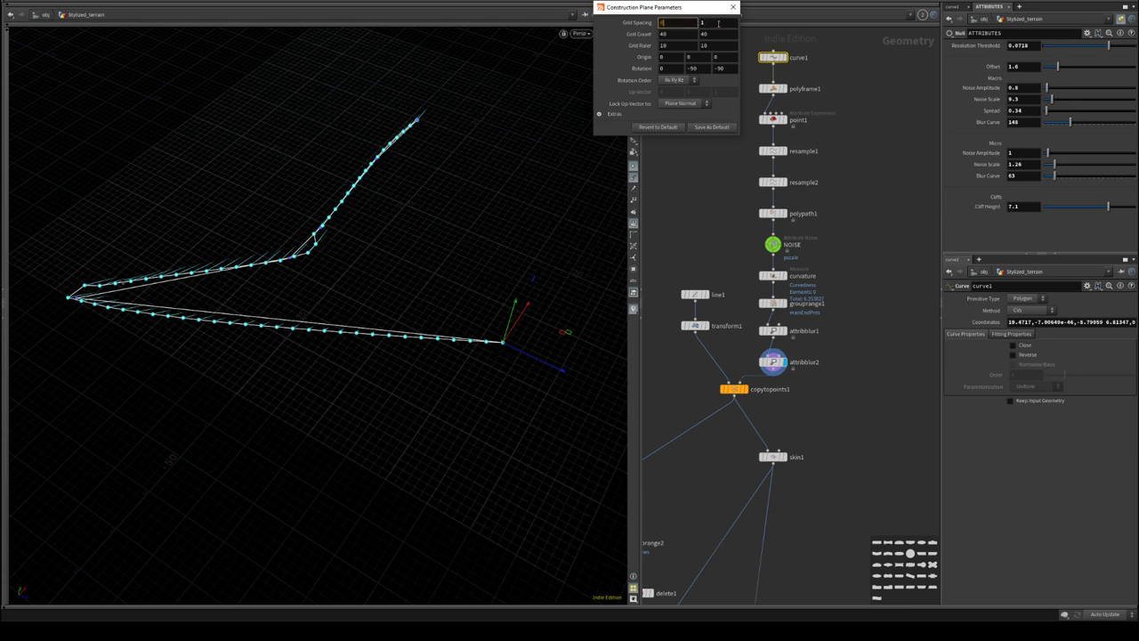
key(Tab)
text(4)
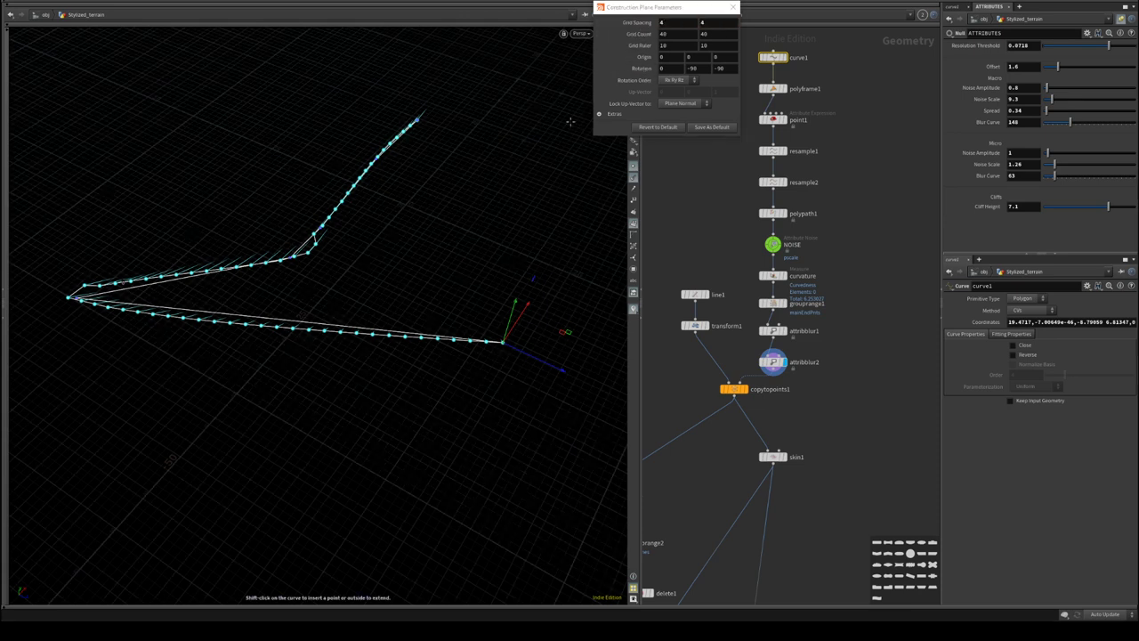
click(734, 7)
- Reshape curve1 by repositioning its points so the sharp corner becomes a gentler winding path
alt+drag(537, 172, 321, 213)
middle_drag(845, 307, 828, 261)
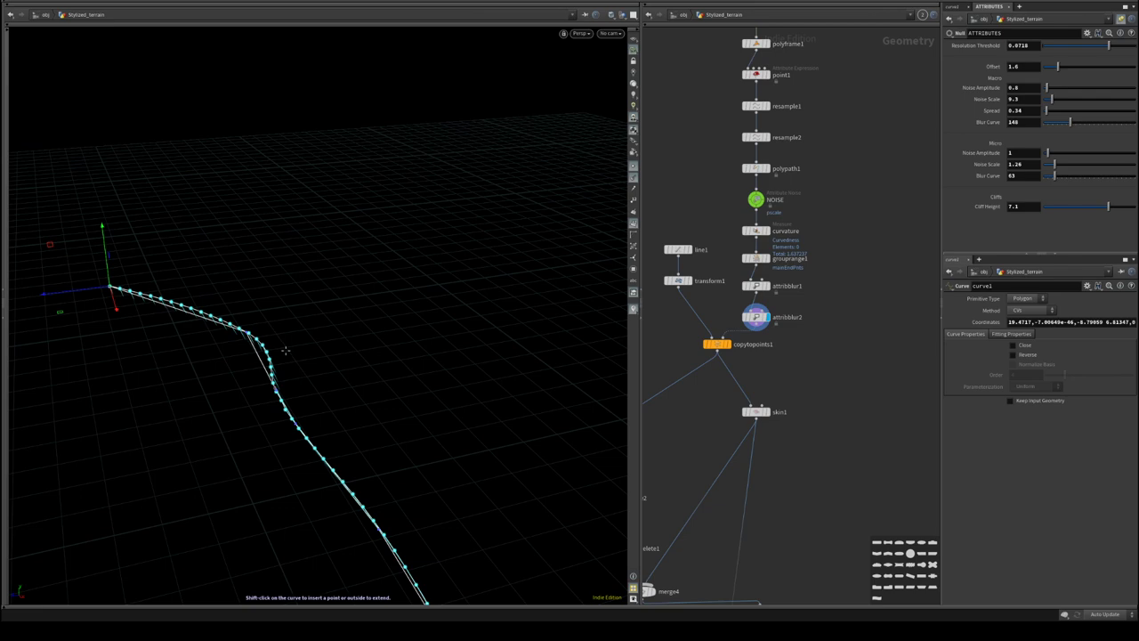
alt+drag(342, 349, 204, 224)
middle_drag(841, 310, 851, 338)
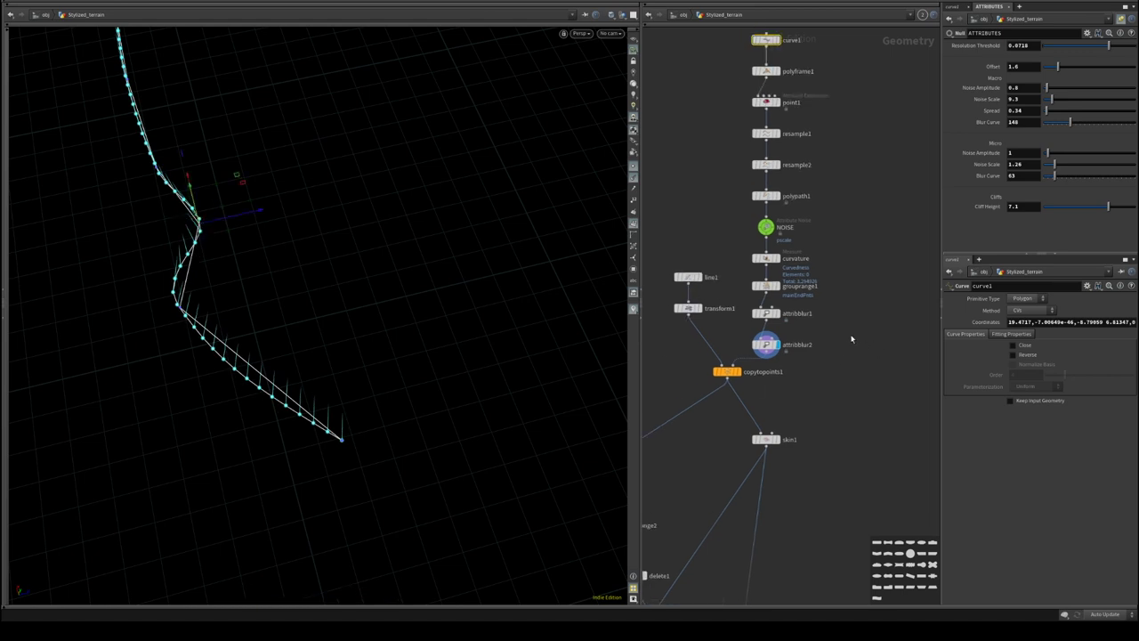
- Add a Sweep node to the network beside attribblur2
key(Tab)
text(null)
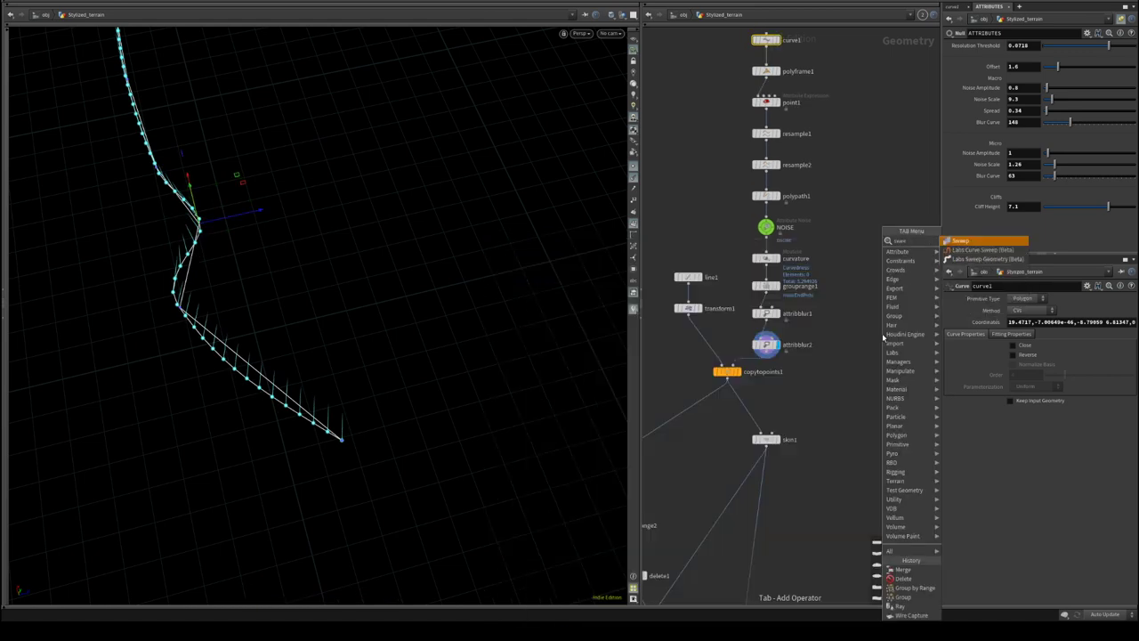
key(Return)
click(882, 337)
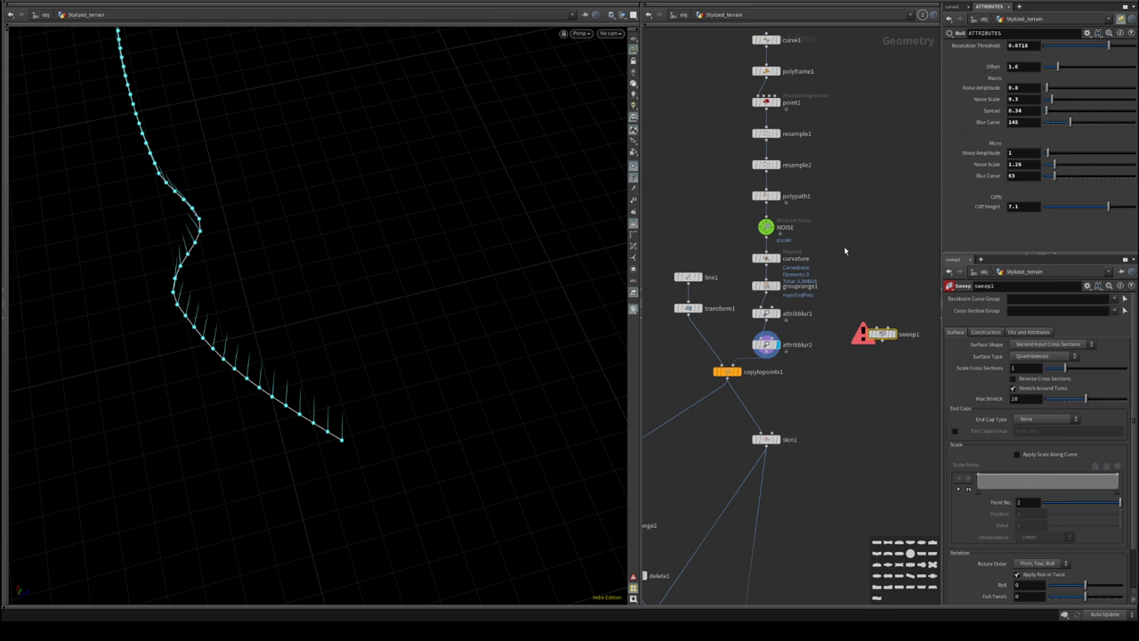
- Connect attribblur2 as sweep1's backbone and the transform1 line as its cross section, and display sweep1
middle_drag(844, 251, 875, 266)
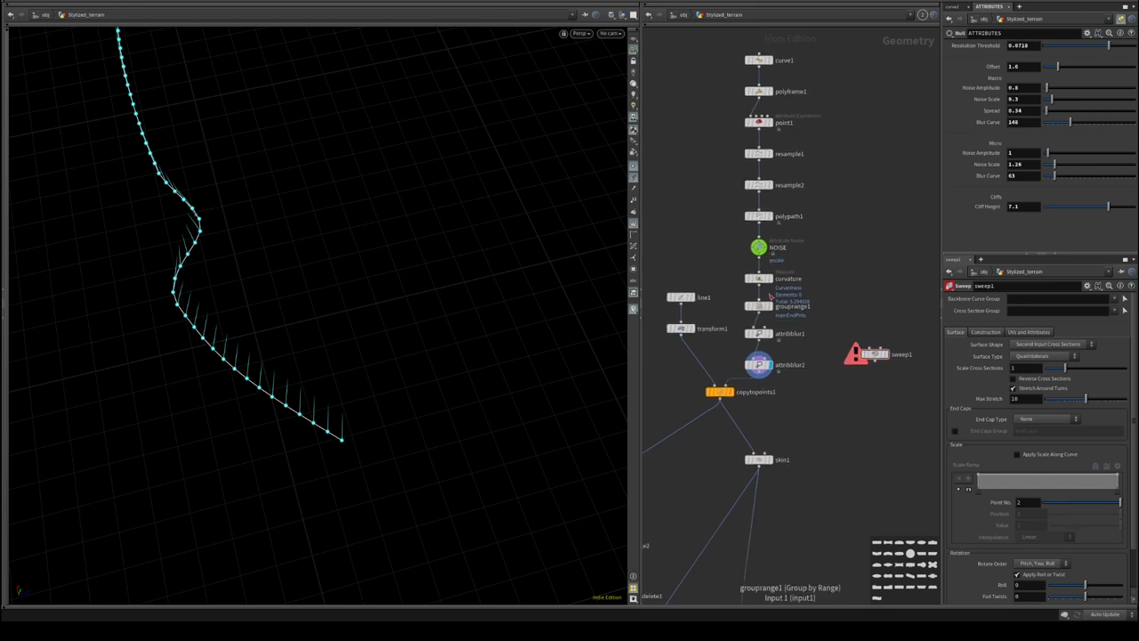
click(770, 333)
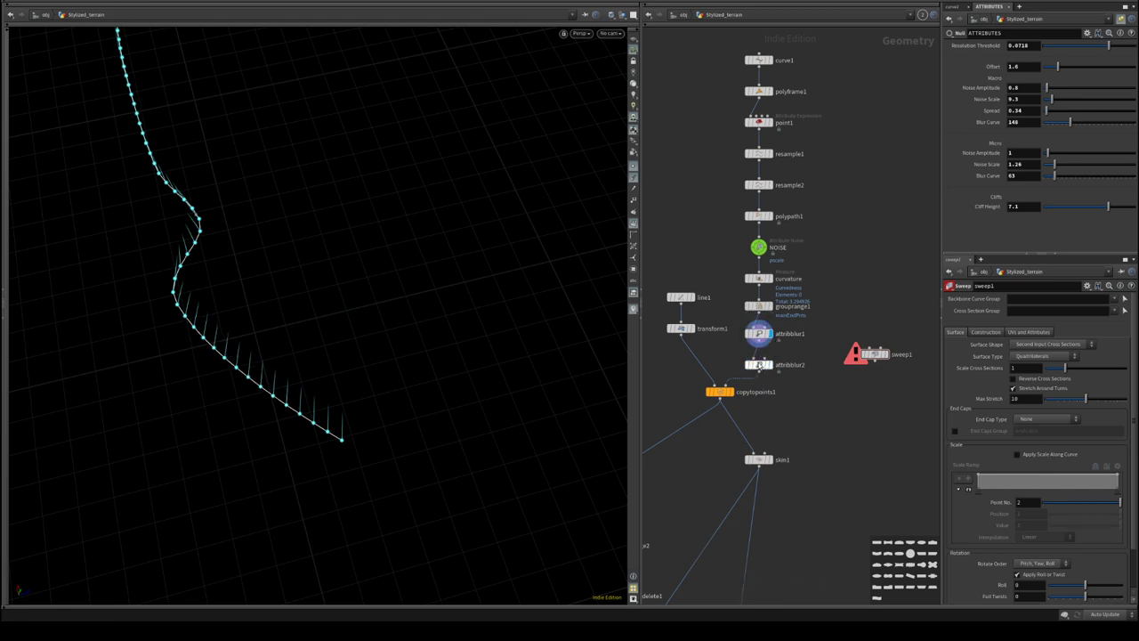
click(774, 374)
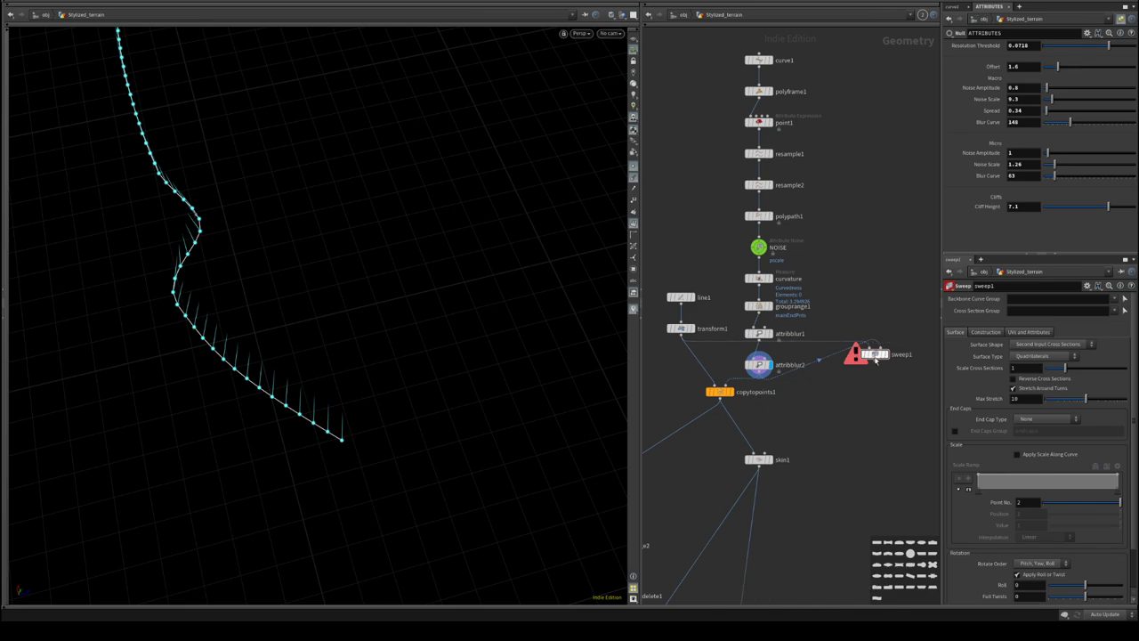
click(888, 355)
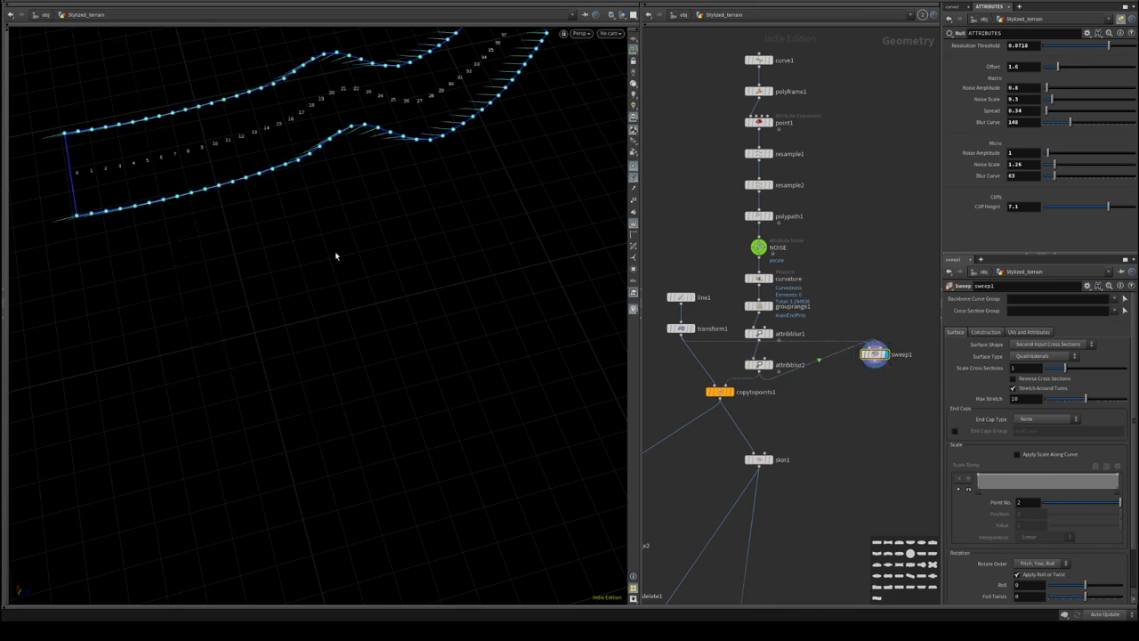
- Delete the sweep1 node from the network
drag(336, 255, 374, 321)
scroll(1024, 427, down, 1)
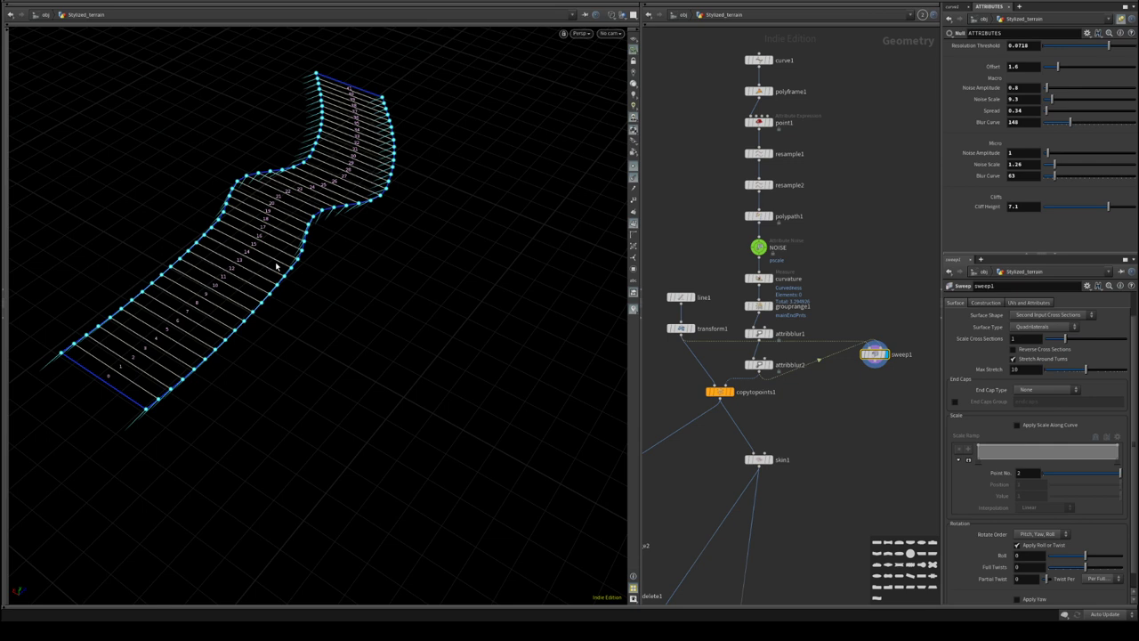
key(Delete)
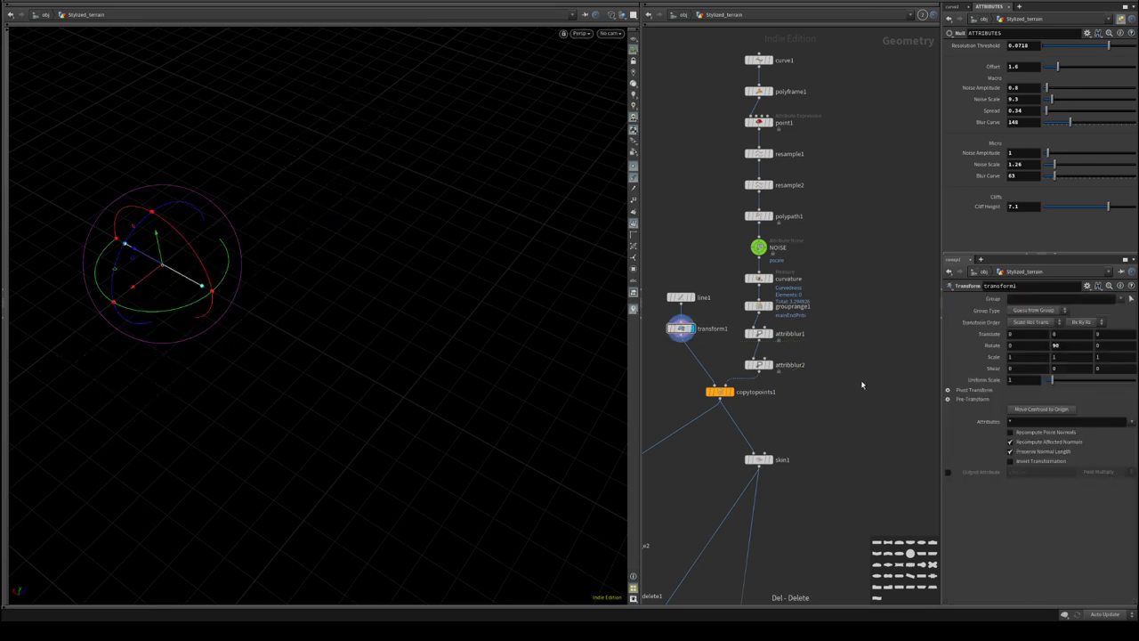
key(Escape)
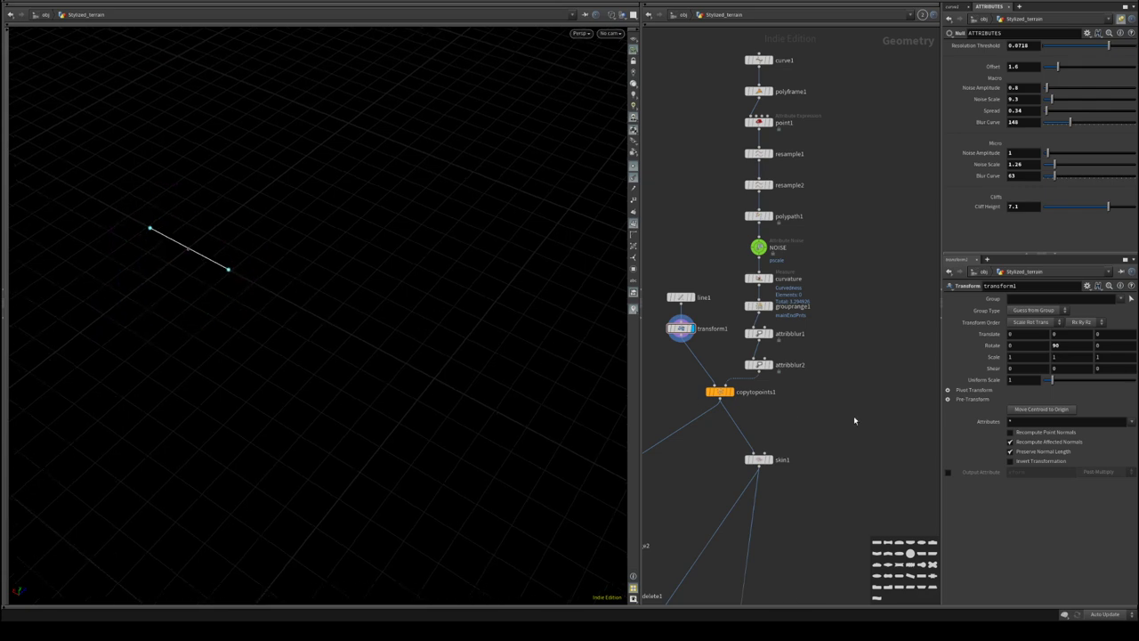
- Examine the copied cross-section lines at copytopoints1 from several angles, and display the curve at the curvature node
middle_drag(855, 419, 889, 369)
click(768, 342)
drag(583, 354, 307, 330)
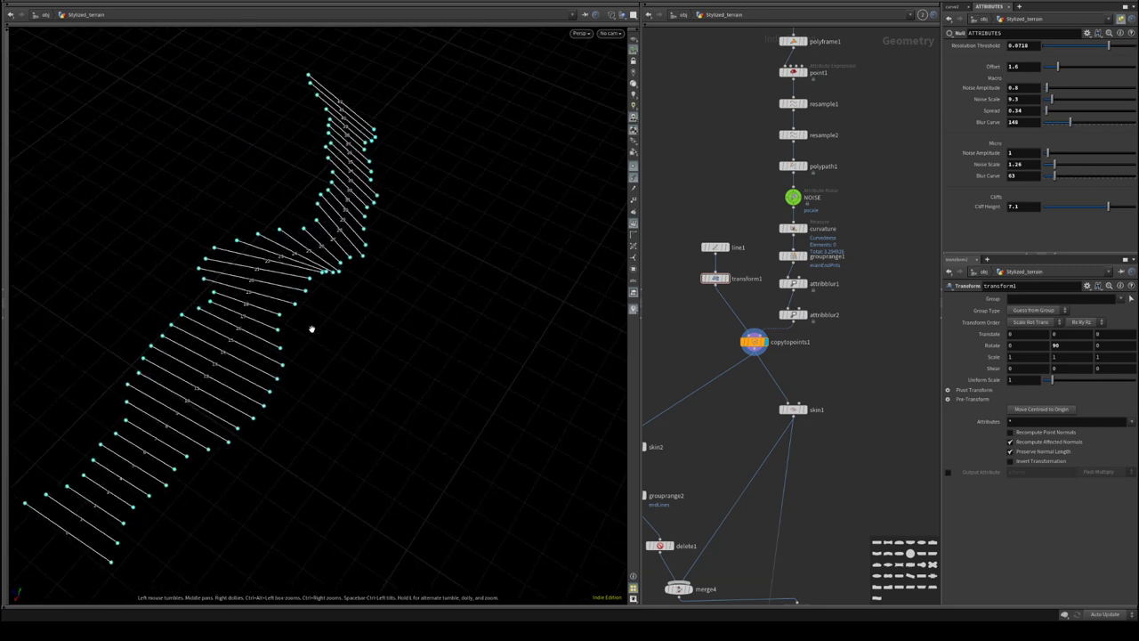
drag(643, 318, 528, 315)
middle_drag(590, 364, 755, 216)
middle_drag(842, 267, 731, 278)
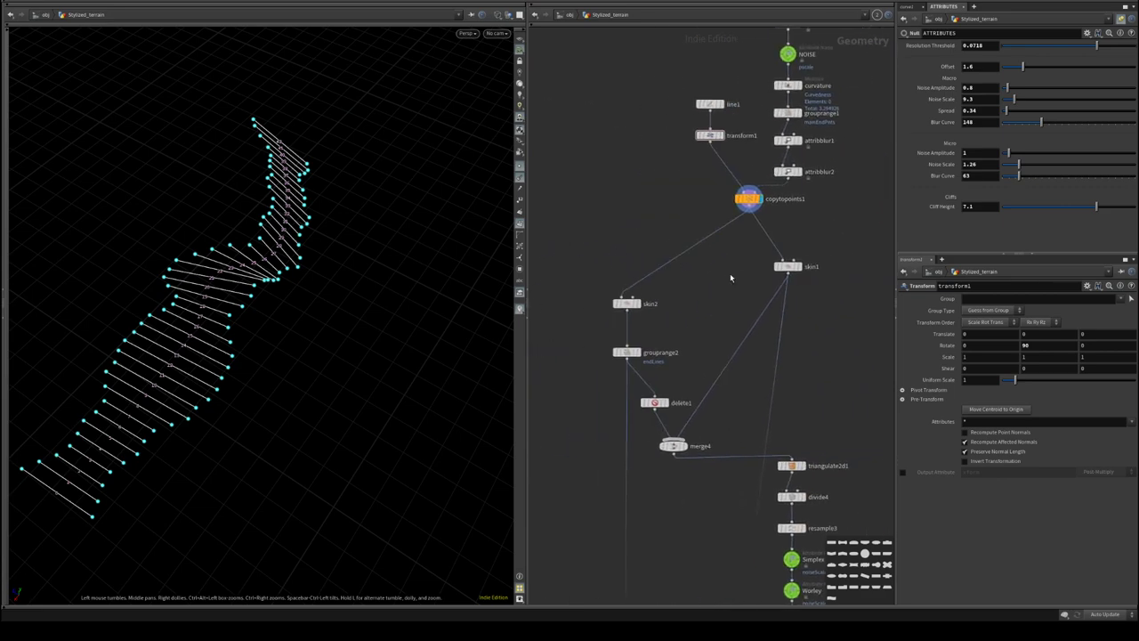
drag(228, 279, 488, 293)
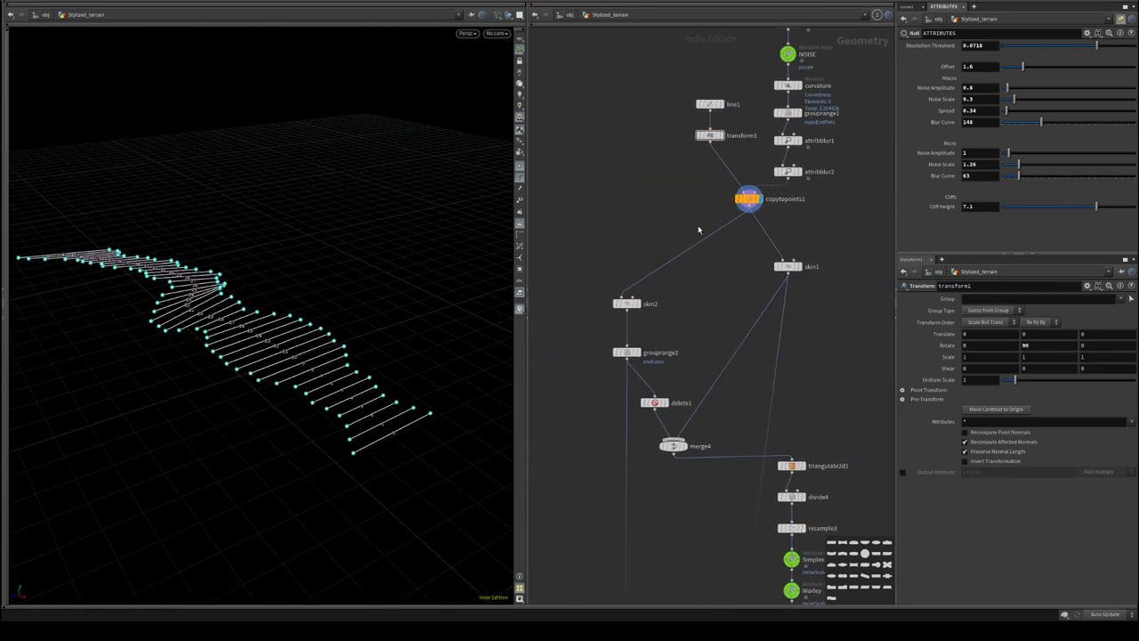
middle_drag(771, 186, 723, 390)
click(750, 289)
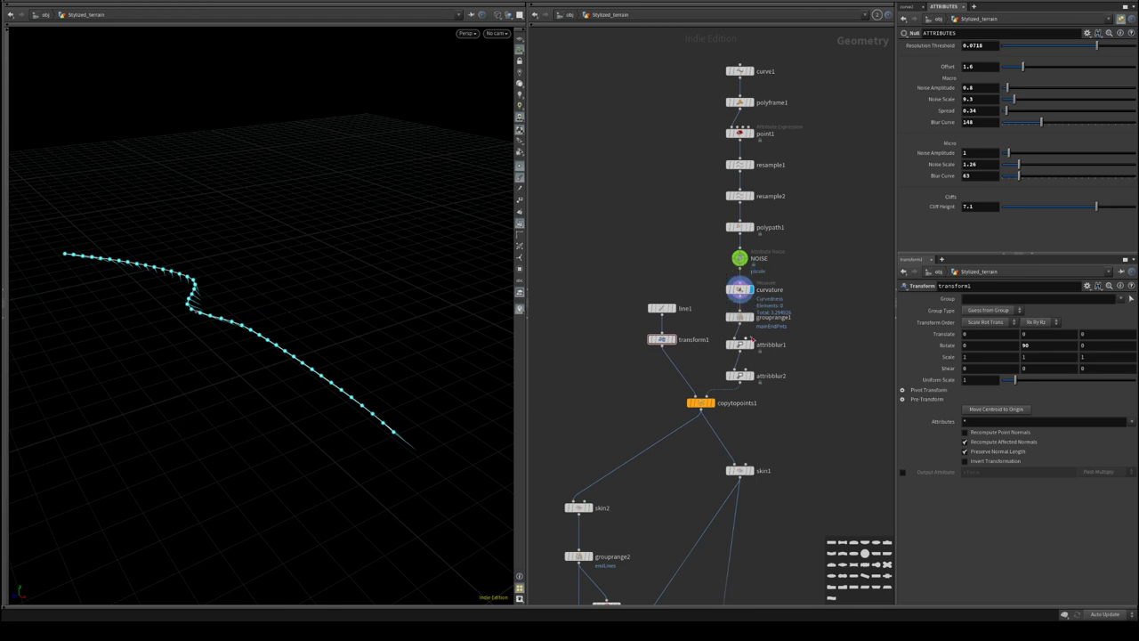
- Make room in the network and add a Grid node beside the curve chain, above line1
drag(628, 269, 636, 417)
middle_drag(632, 236, 631, 202)
key(Tab)
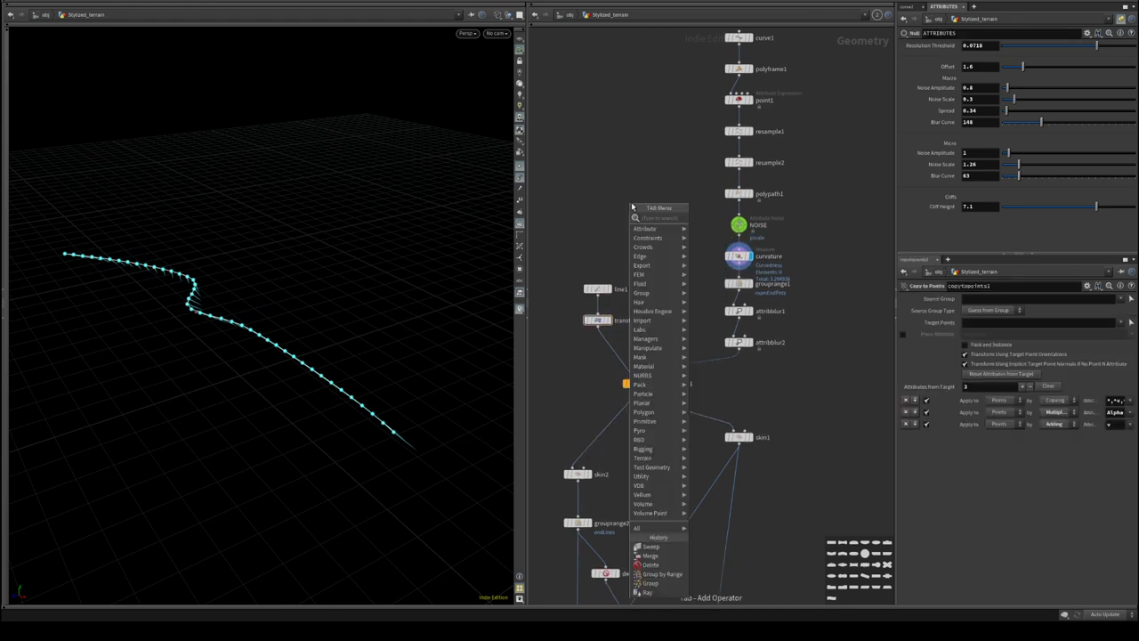
text(grid)
key(Return)
click(632, 204)
middle_drag(623, 228, 713, 285)
drag(717, 261, 679, 252)
middle_drag(603, 312, 559, 307)
middle_drag(678, 313, 668, 297)
- Display the new grid and hide the point markers, normals and primitive numbers in the viewport
click(654, 247)
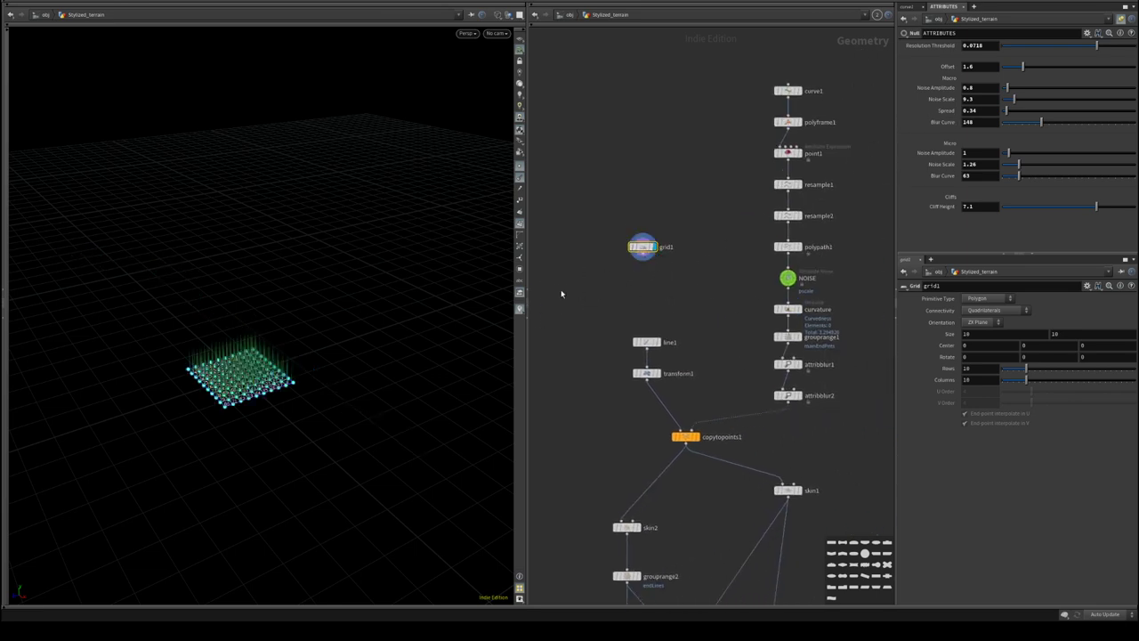
click(519, 177)
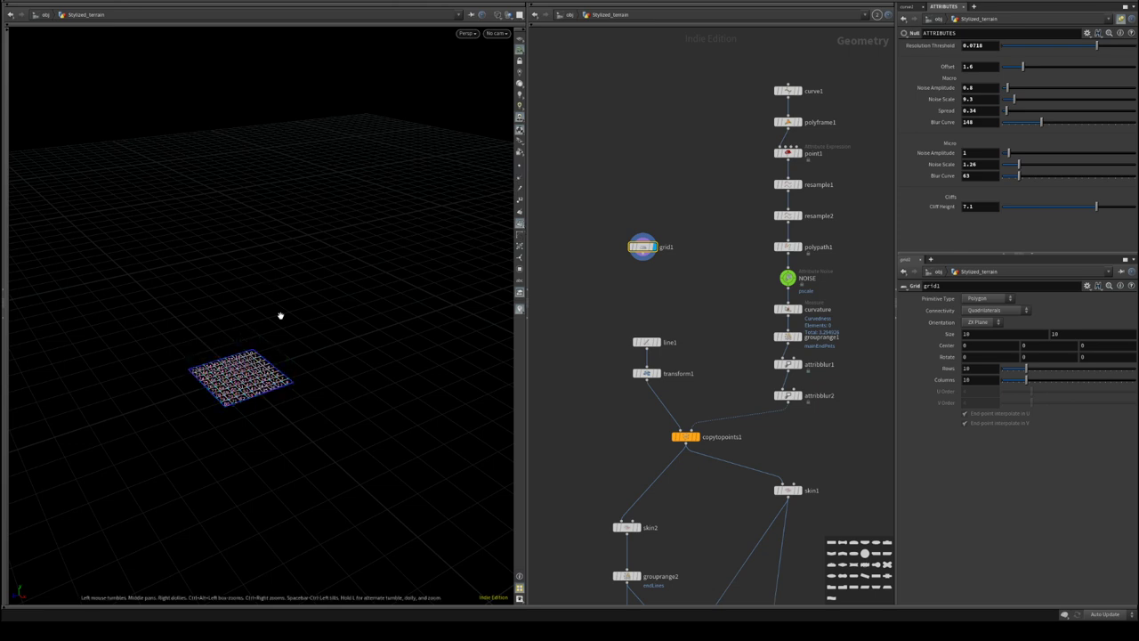
click(518, 225)
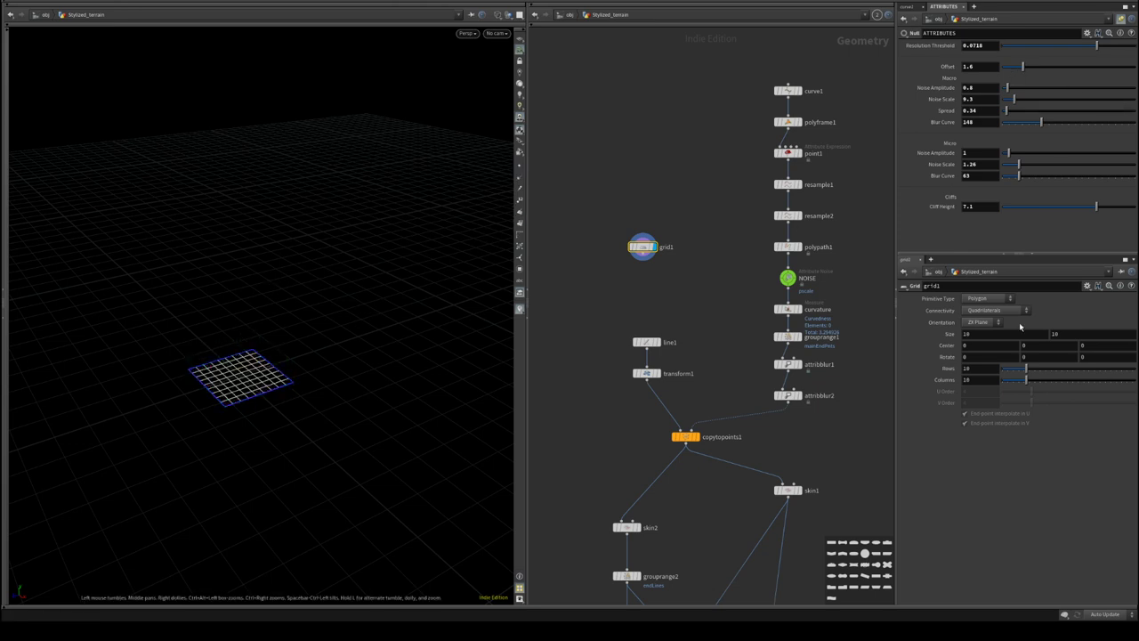
- Set the grid's size to 200 by 200 with 25 rows and 25 columns
click(966, 334)
key(Tab)
text(2)
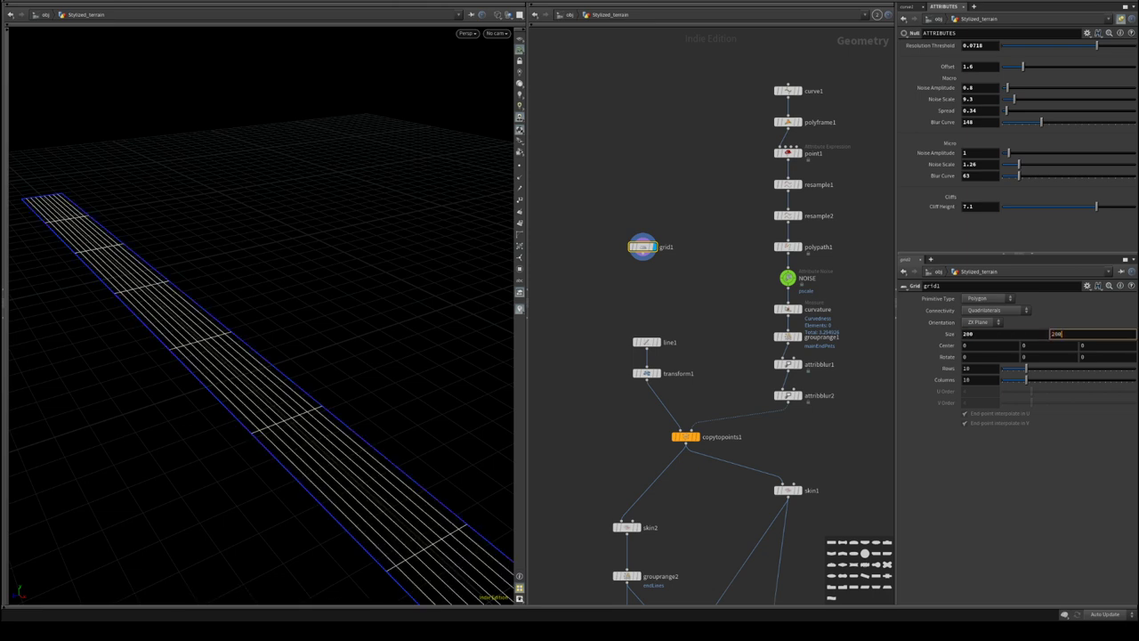
key(Return)
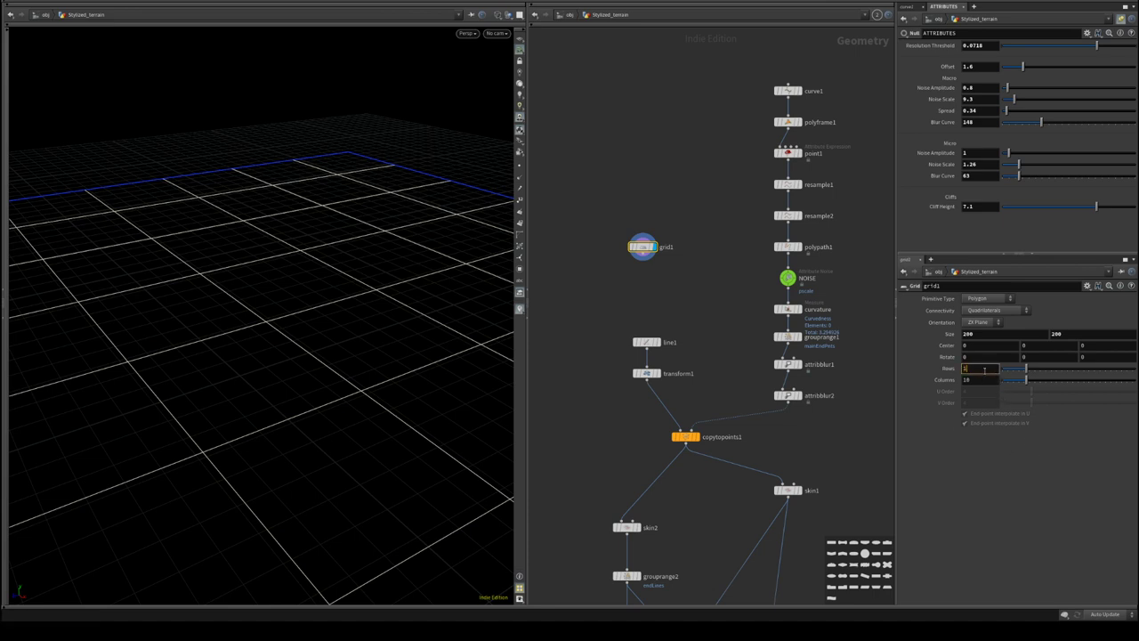
text(25)
key(Tab)
text(25)
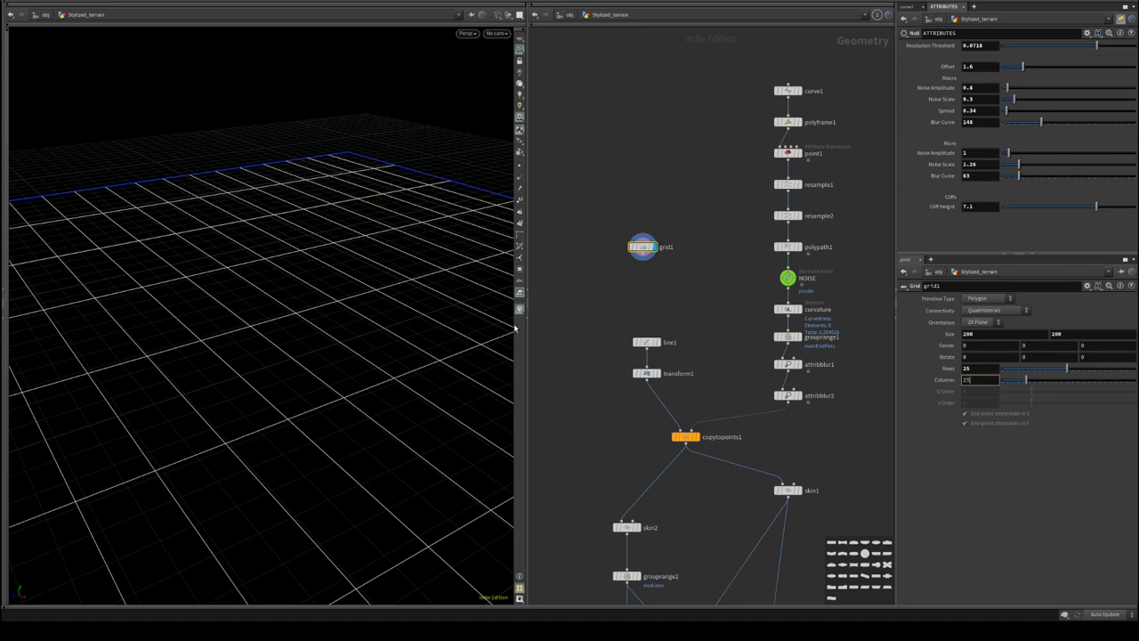
key(Return)
- Switch the viewport to shaded display and rename the grid node to gridSNAP
drag(402, 340, 301, 311)
key(w)
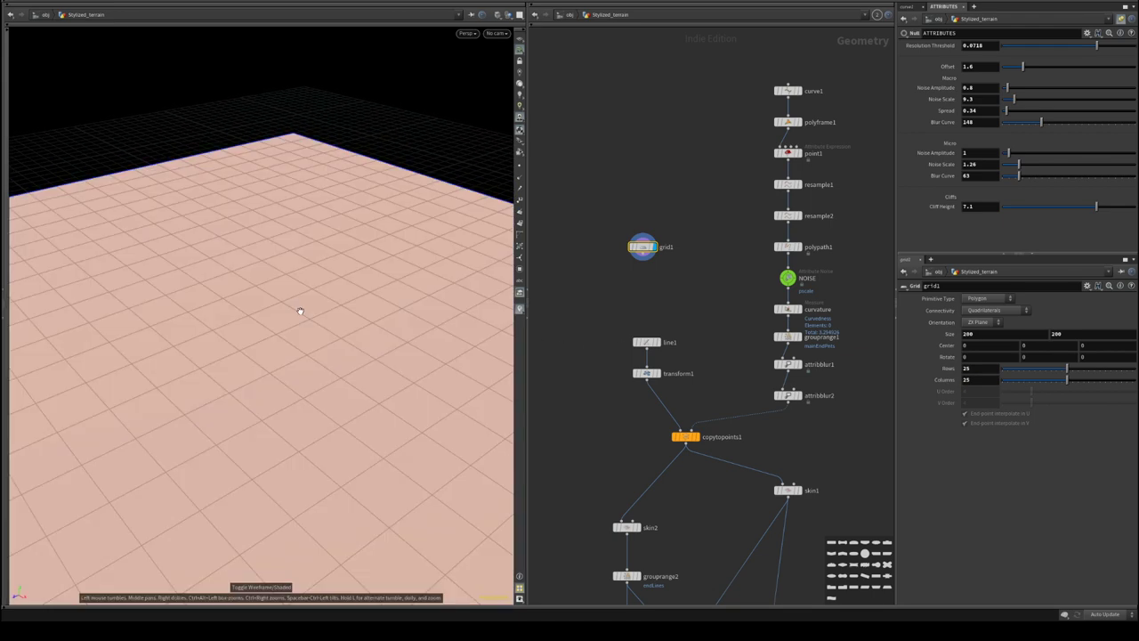
drag(302, 311, 284, 294)
middle_drag(685, 290, 706, 273)
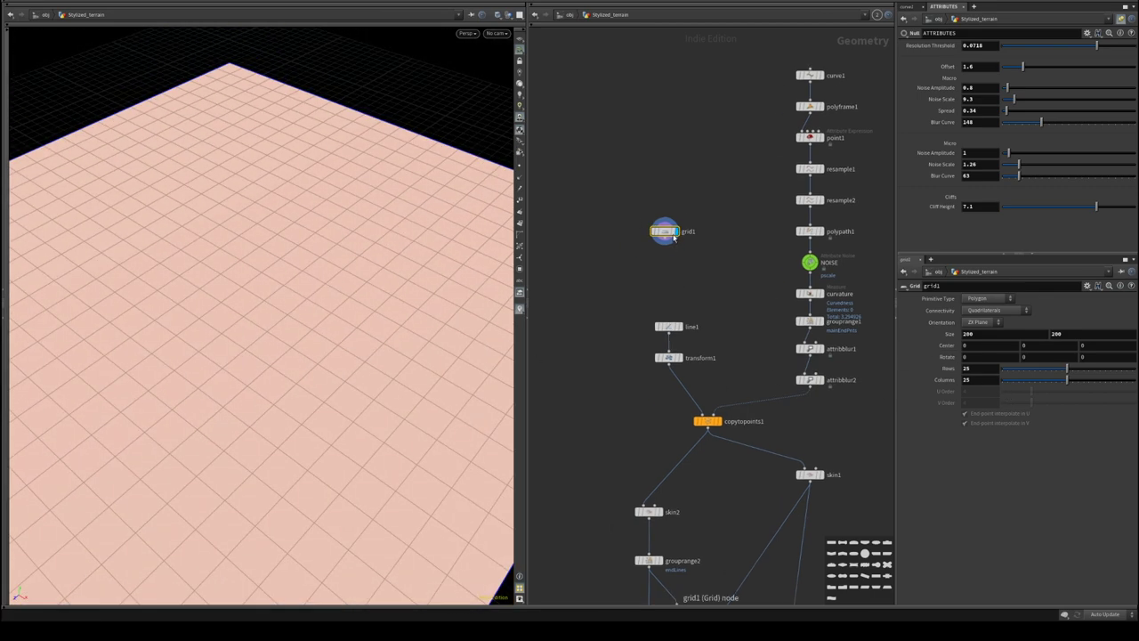
double_click(694, 232)
text(ridSNAP)
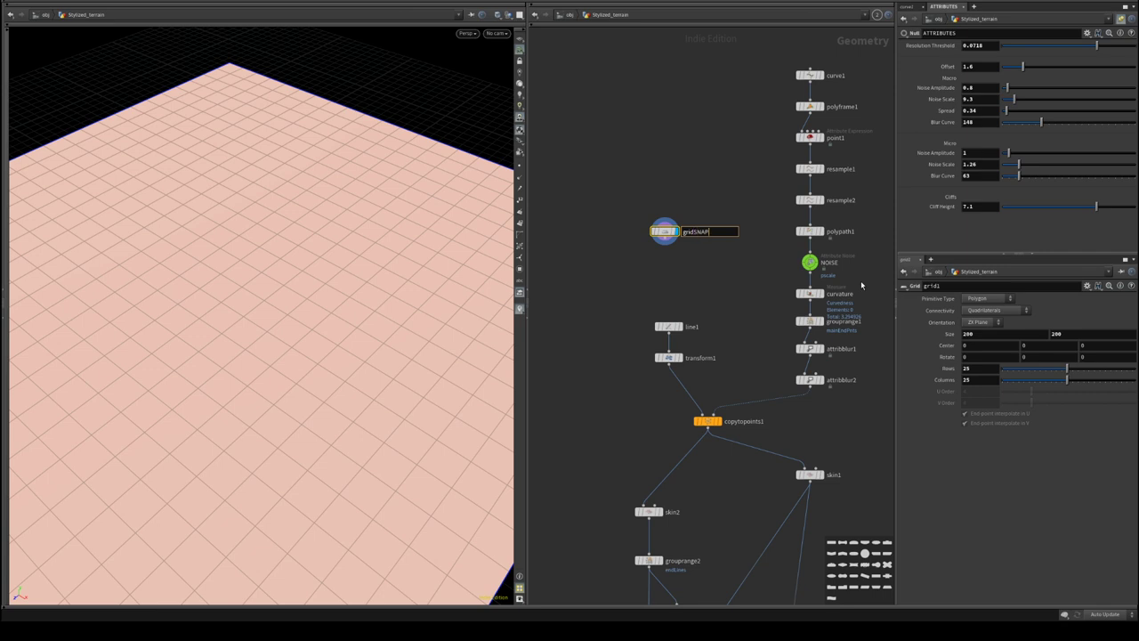
key(Return)
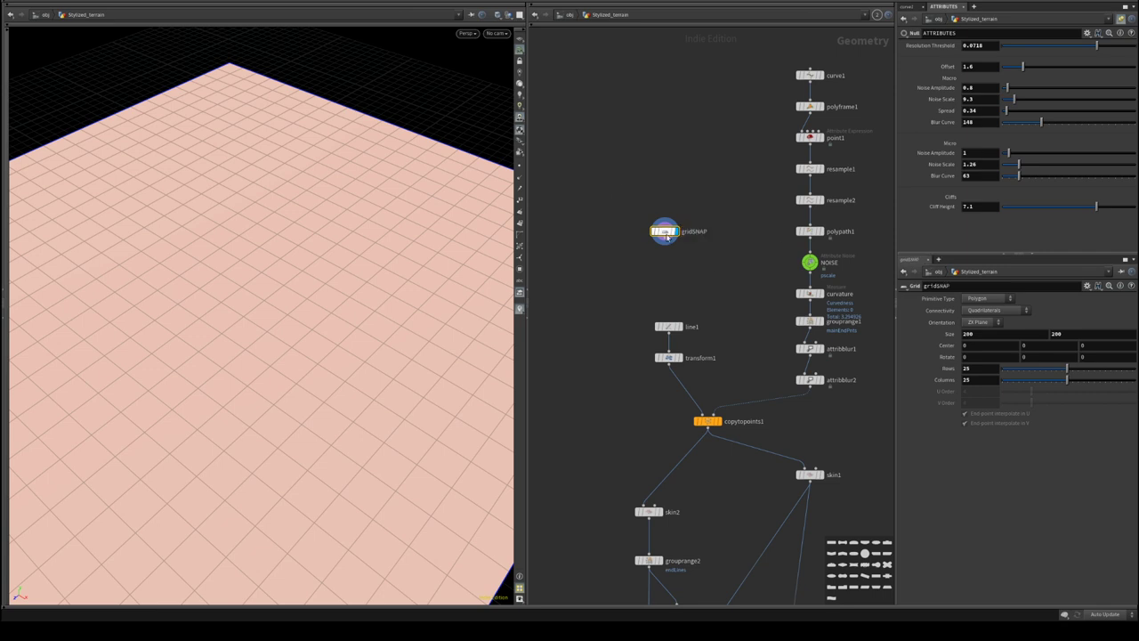
- Display the attribblur2 curve and set gridSNAP's size to 1000 by 1000
middle_drag(861, 280, 843, 200)
click(818, 303)
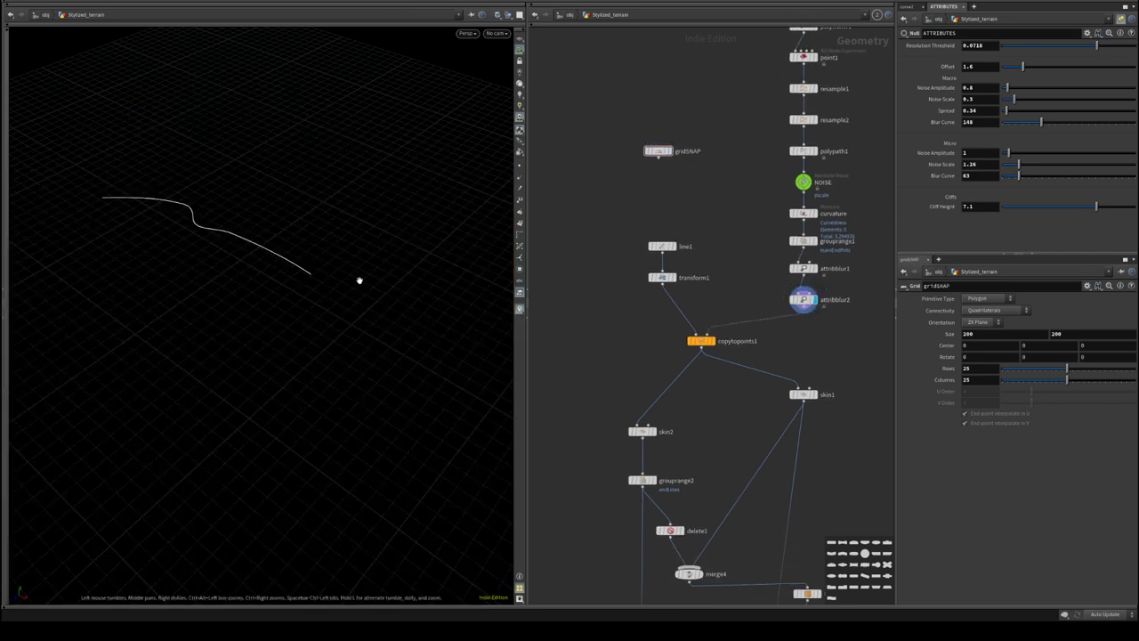
click(658, 156)
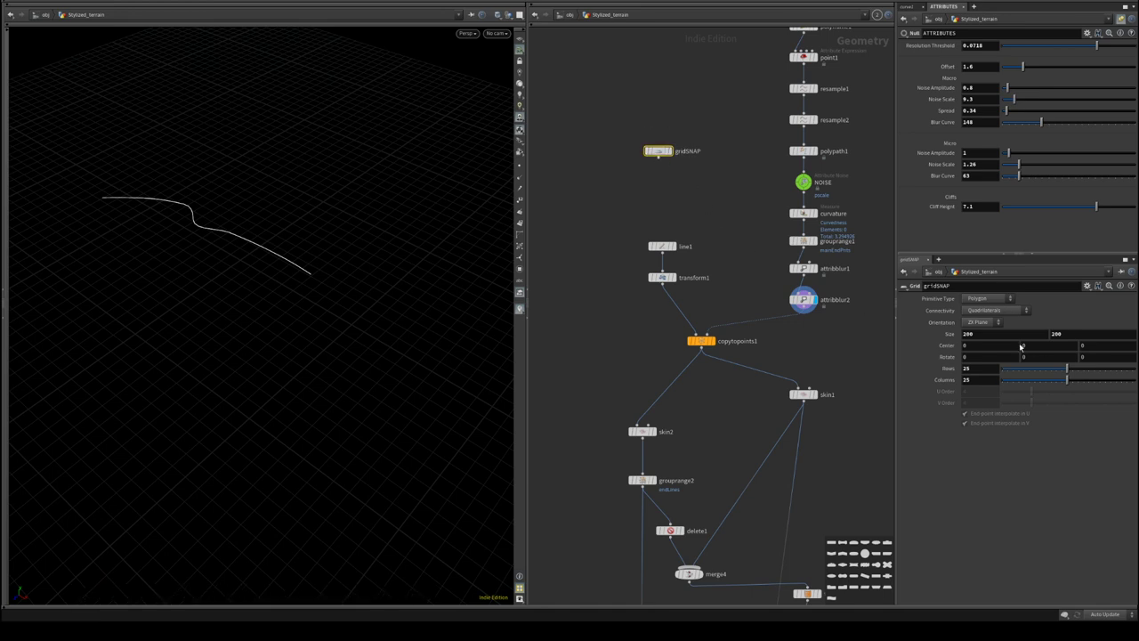
drag(996, 335, 853, 318)
text(1000)
key(Tab)
text(1000)
key(Return)
- Display the resample1 curve and turn on point markers in the viewport
middle_drag(749, 198, 712, 362)
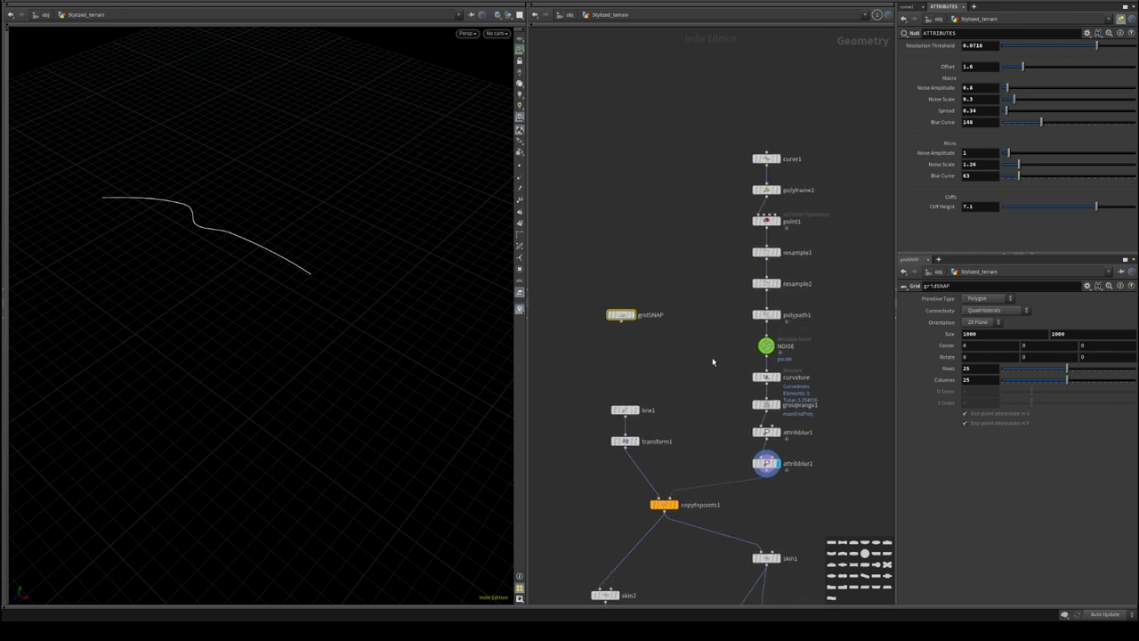
click(779, 253)
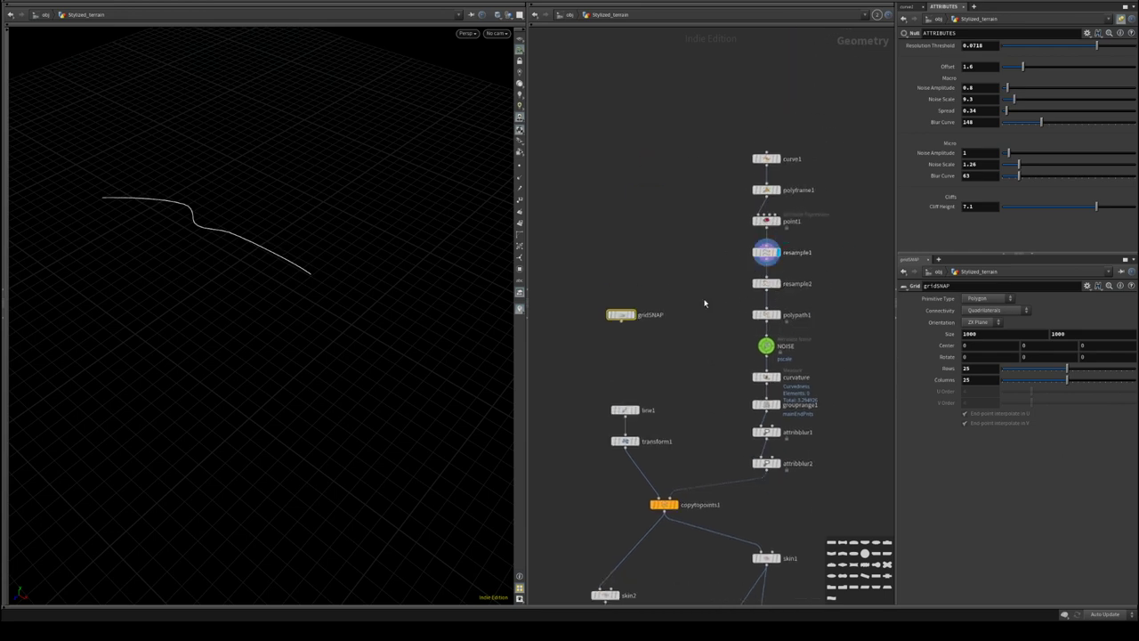
click(520, 171)
- Add a Match Size node between gridSNAP and the curve chain
key(Tab)
text(match)
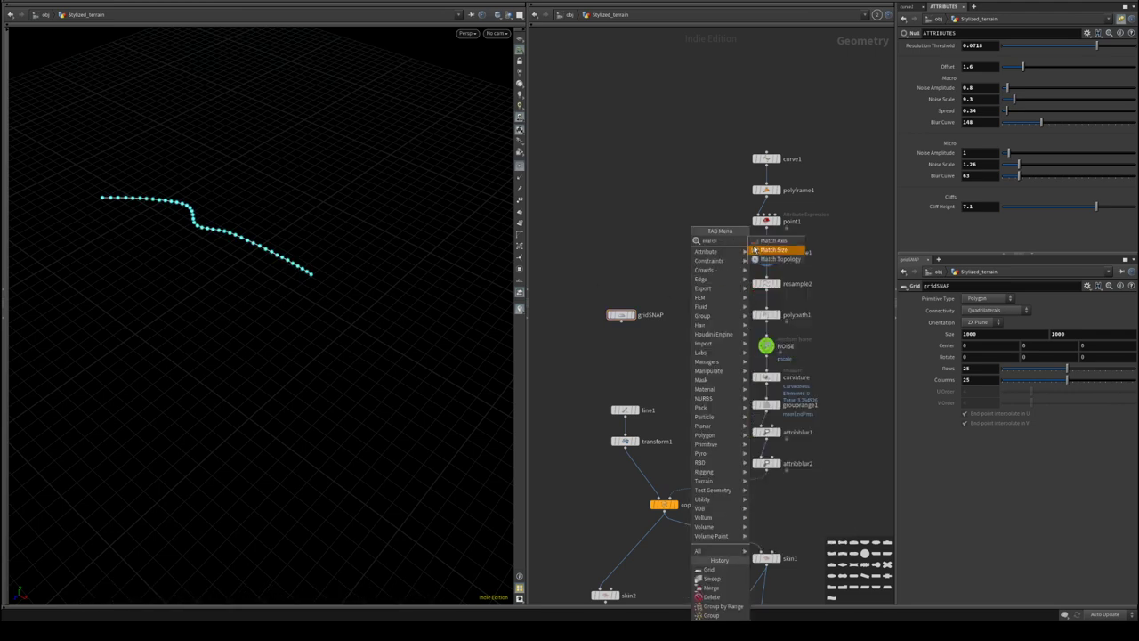
click(755, 249)
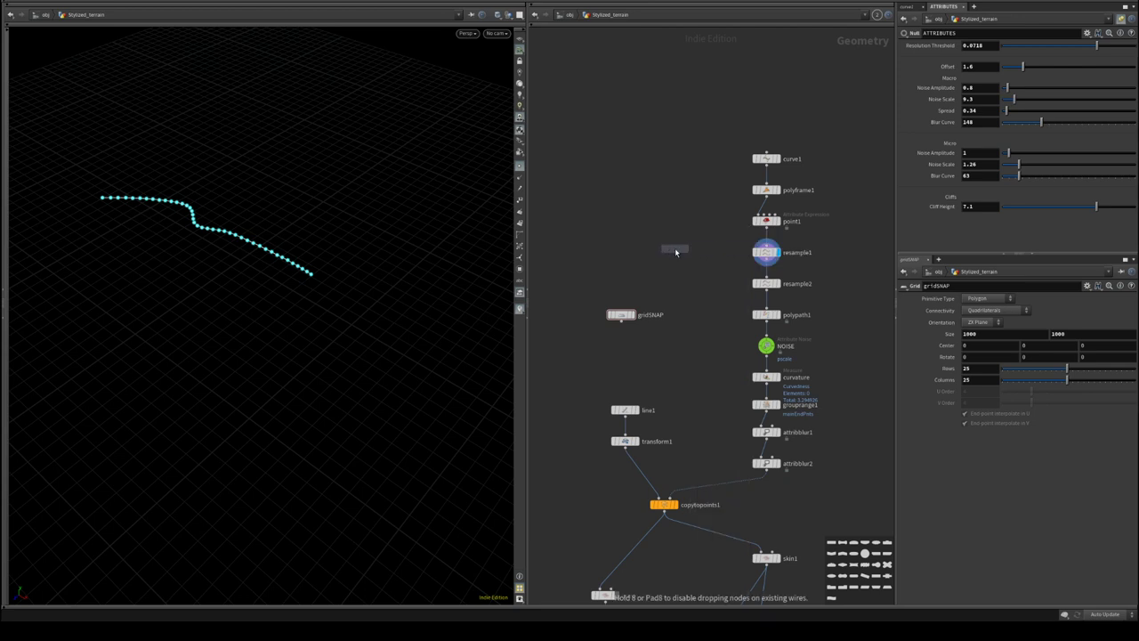
click(675, 249)
middle_drag(686, 306, 730, 317)
drag(719, 262, 732, 287)
middle_drag(778, 312, 765, 243)
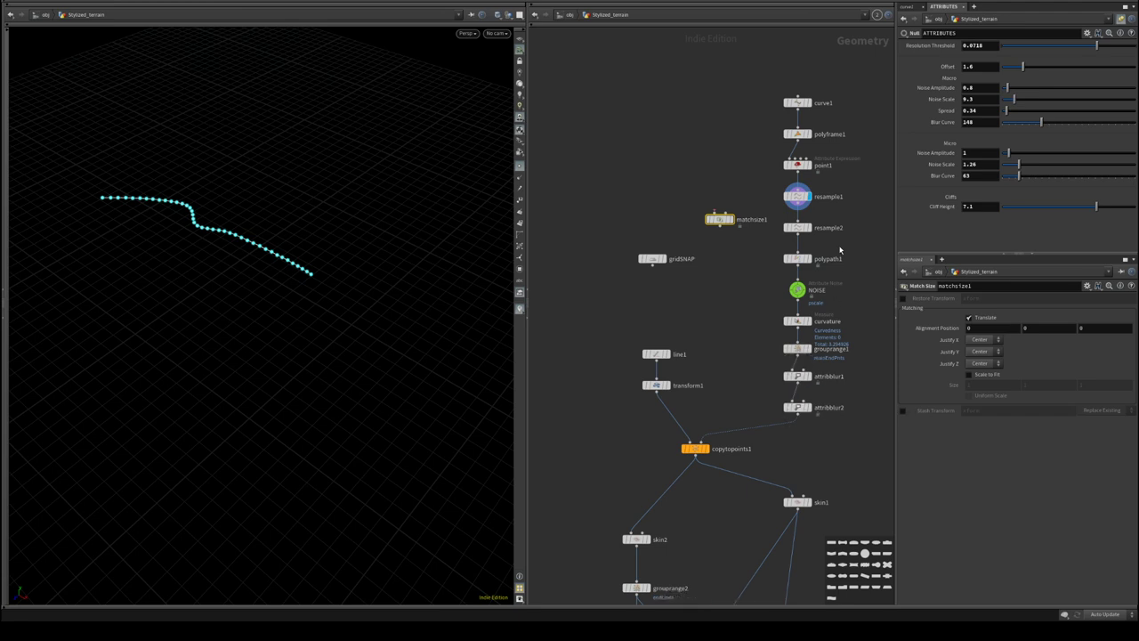
middle_drag(839, 252, 810, 312)
middle_drag(821, 389, 836, 368)
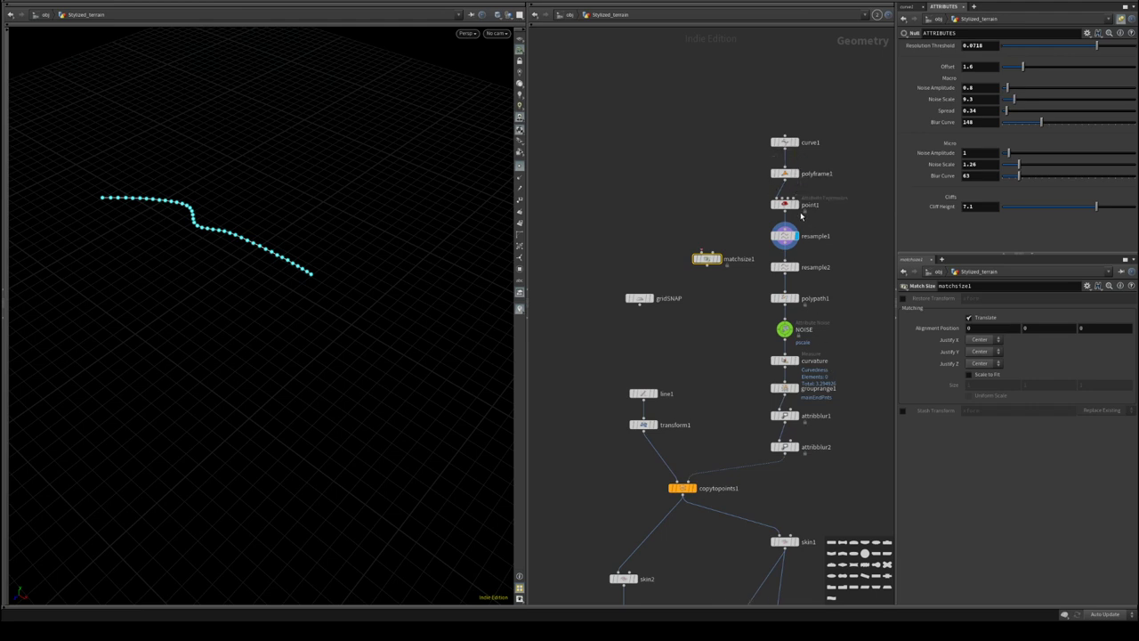
- Connect gridSNAP as the geometry and curve1 as the reference of the Match Size node, and enable Scale to Fit on it
click(797, 146)
click(787, 149)
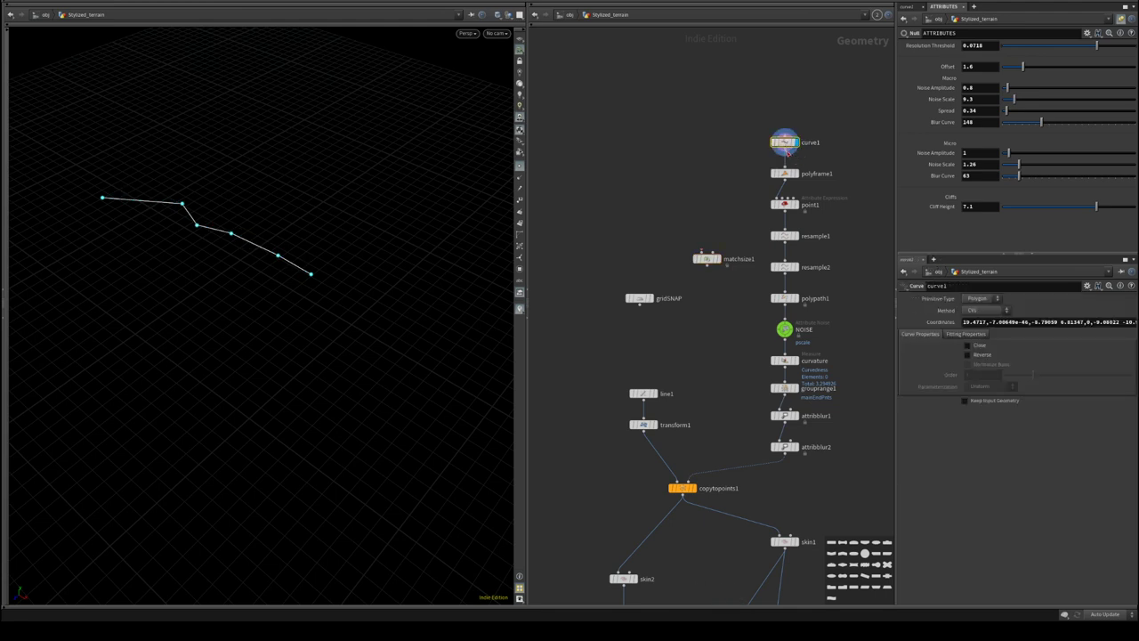
drag(781, 166, 708, 253)
click(712, 259)
click(708, 258)
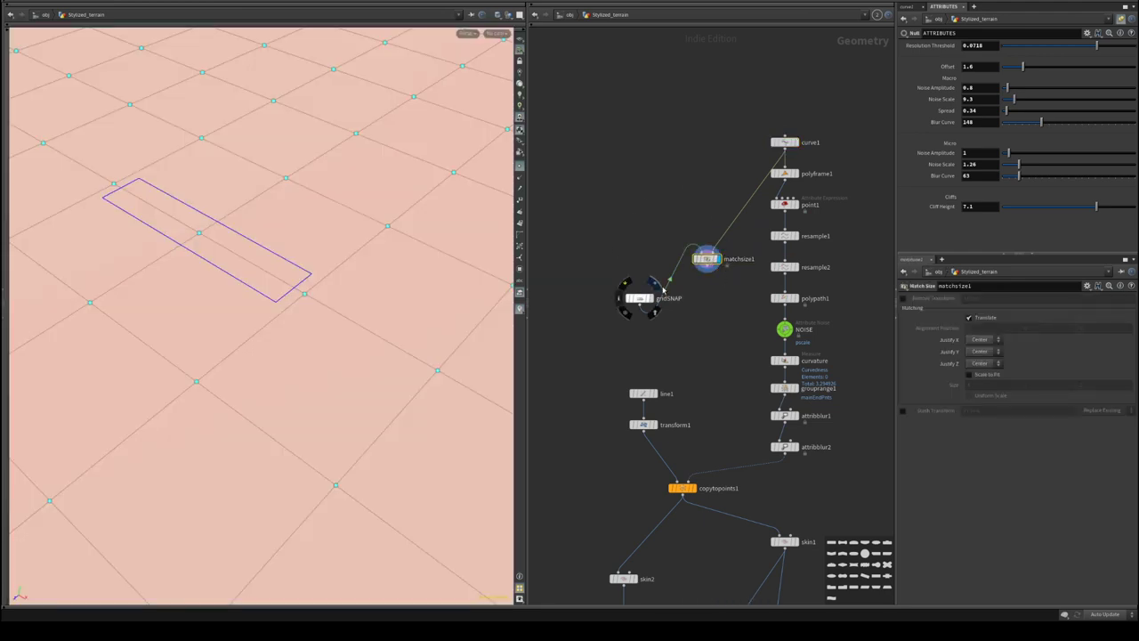
click(986, 376)
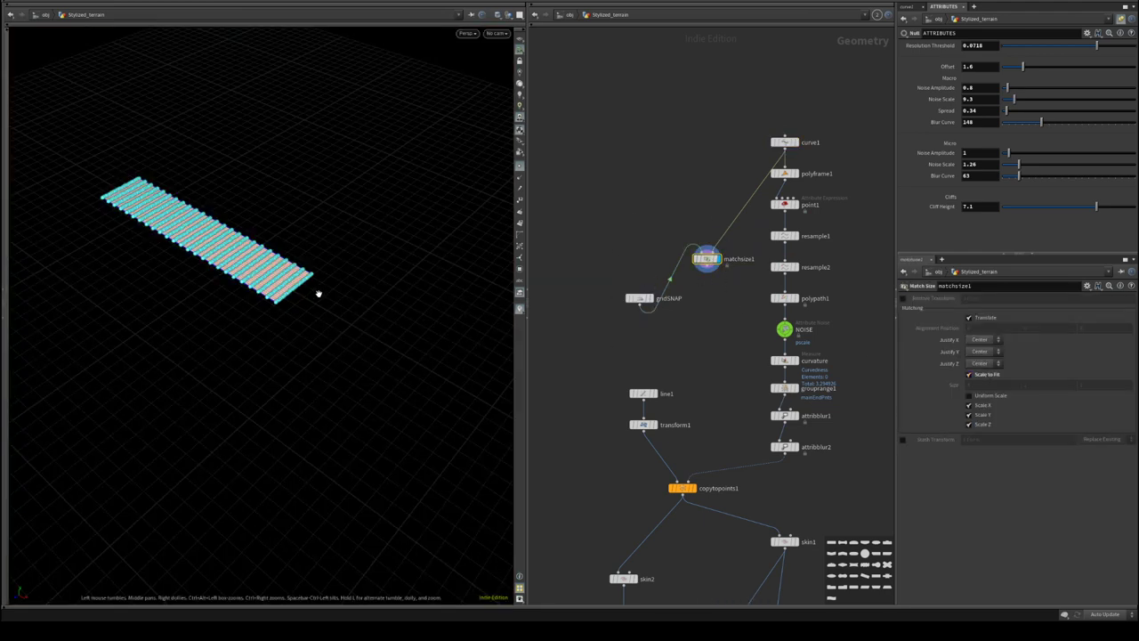
- Set gridSNAP to 2 rows and 2 columns with a size of 1 by 1
click(639, 299)
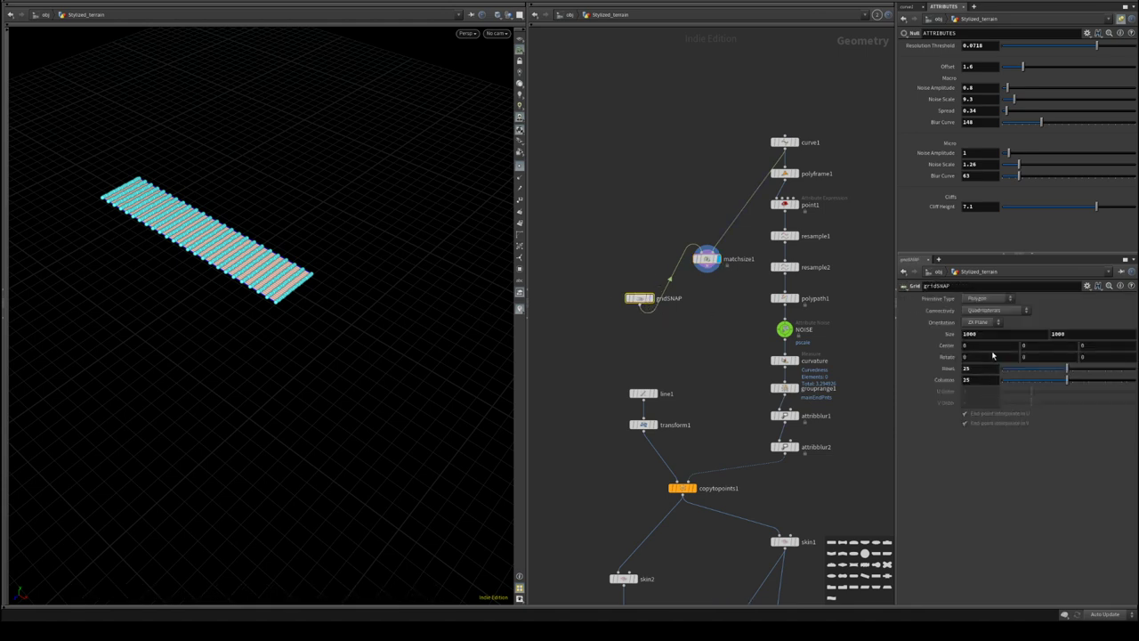
key(Tab)
text(2)
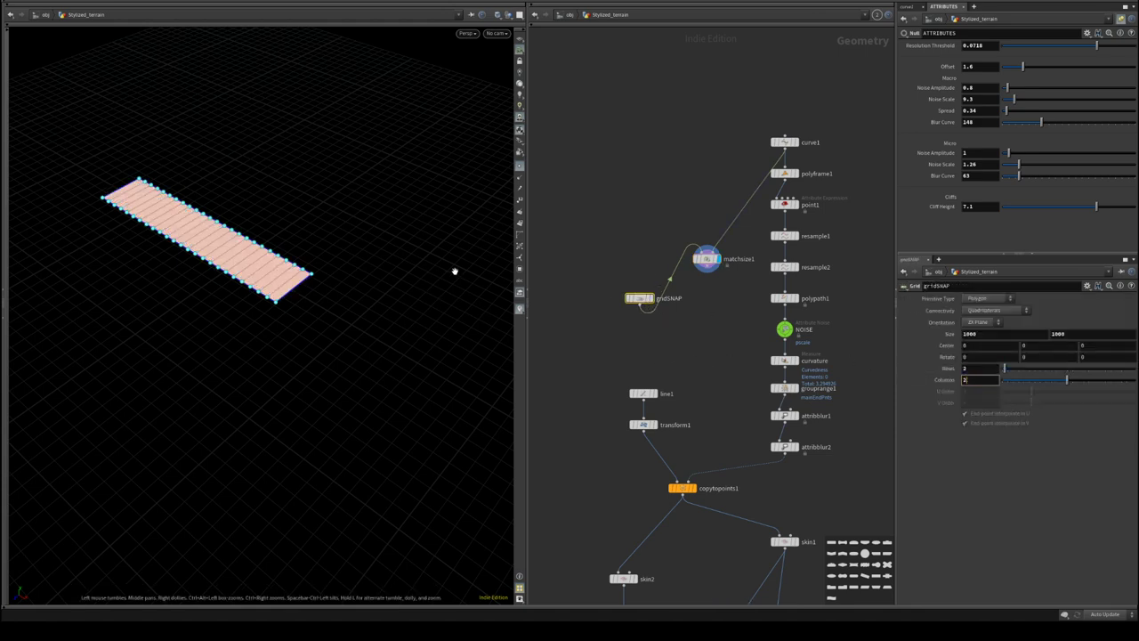
key(Return)
scroll(348, 274, up, 2)
text(1)
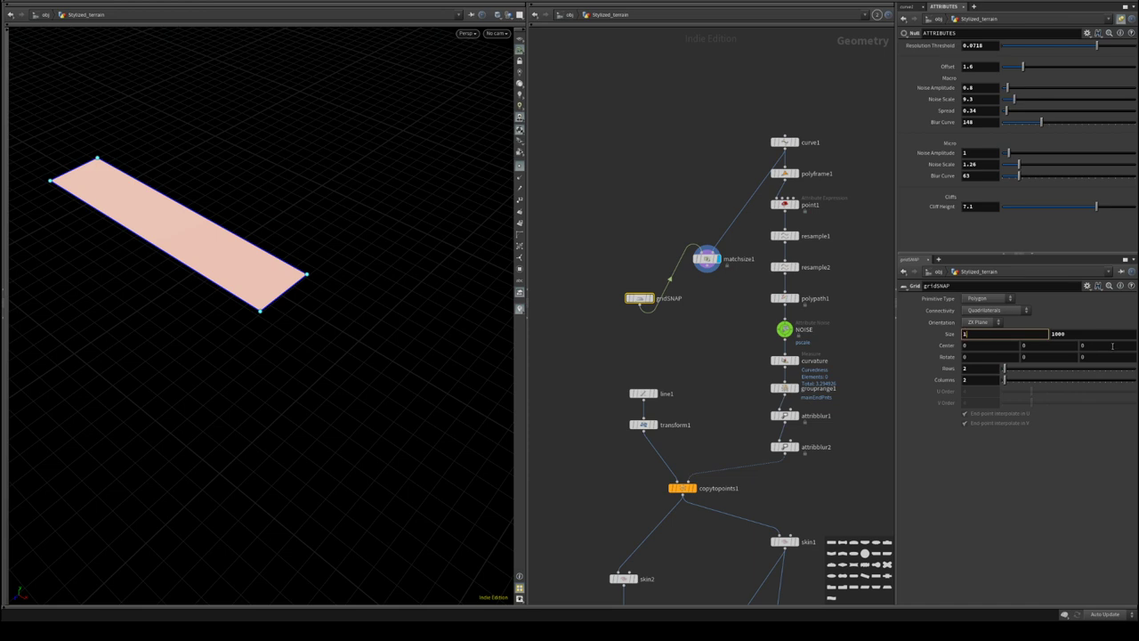
key(Tab)
- Move the Match Size node directly below gridSNAP in the network
alt+drag(358, 259, 287, 355)
drag(706, 258, 639, 348)
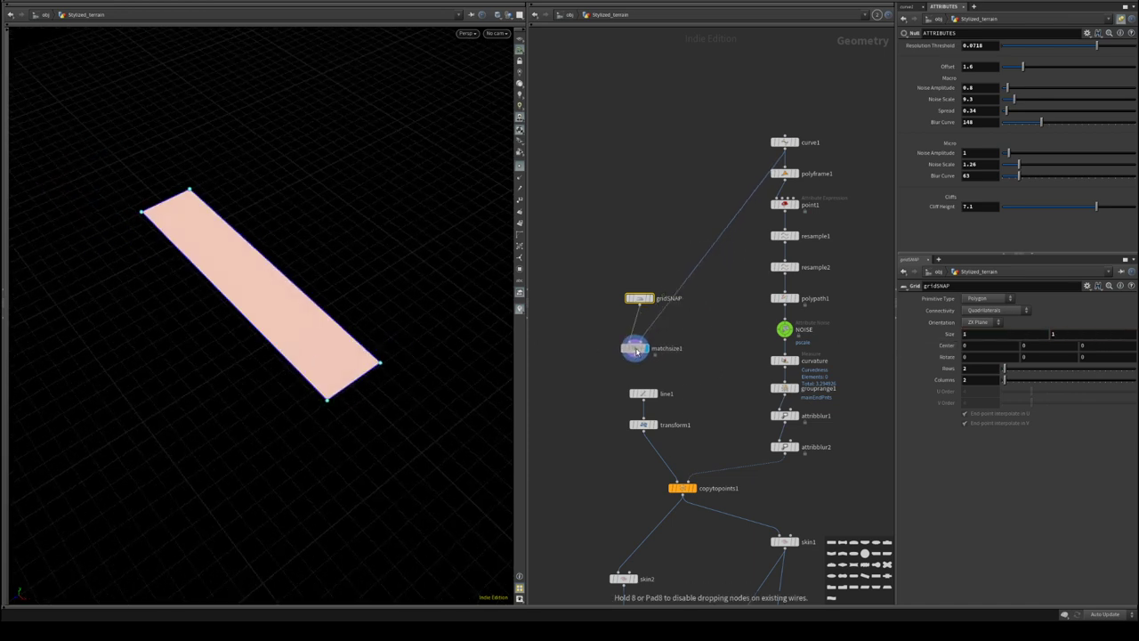
alt+drag(249, 371, 292, 350)
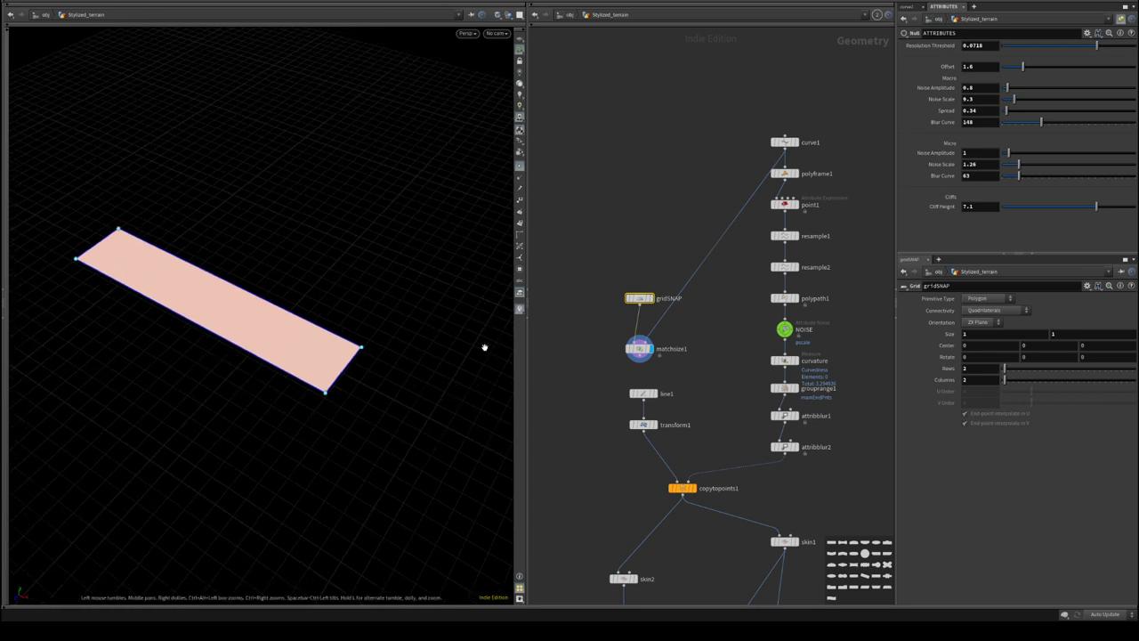
- Edit curve1 and move its end point outward to check that the matched grid resizes with it
click(789, 145)
key(Return)
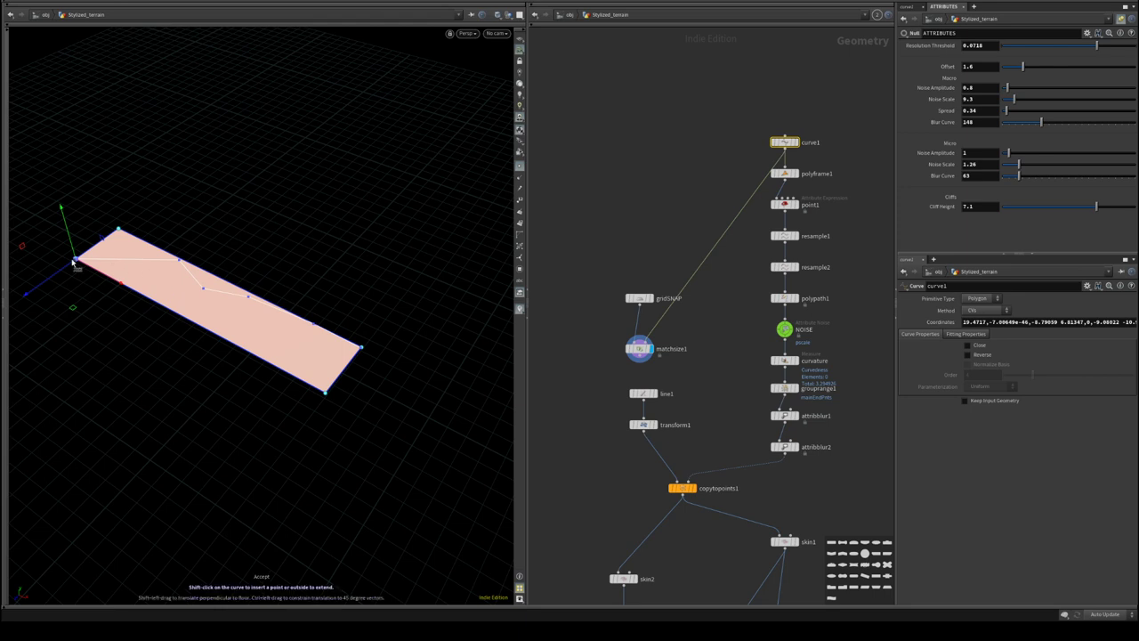
drag(75, 262, 12, 291)
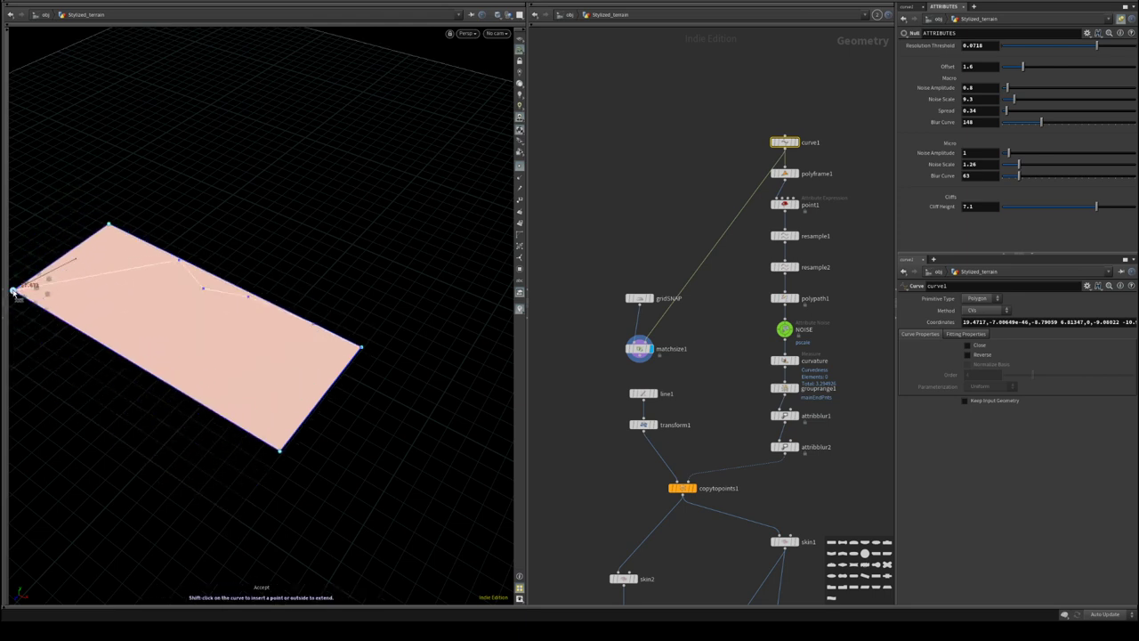
alt+drag(227, 316, 365, 289)
- Move gridSNAP and matchsize1 together up beside curve1 in the network
drag(604, 224, 639, 207)
middle_drag(702, 279, 670, 355)
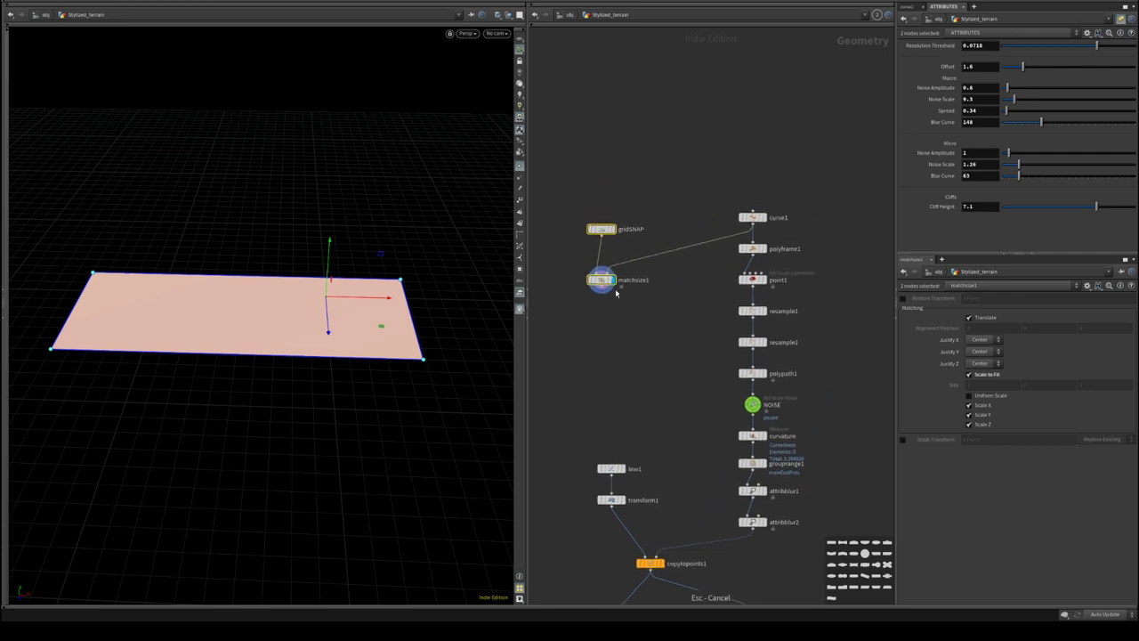
drag(616, 294, 661, 294)
- Add a Ray node below matchsize1 in the network
key(Tab)
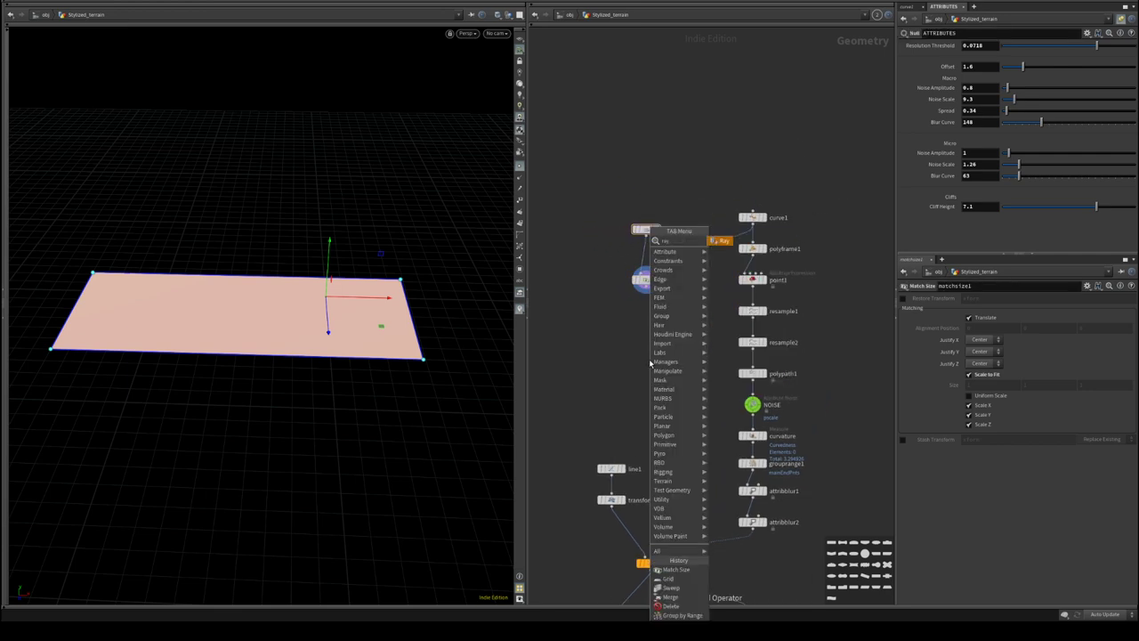
text(ray)
click(712, 240)
click(682, 334)
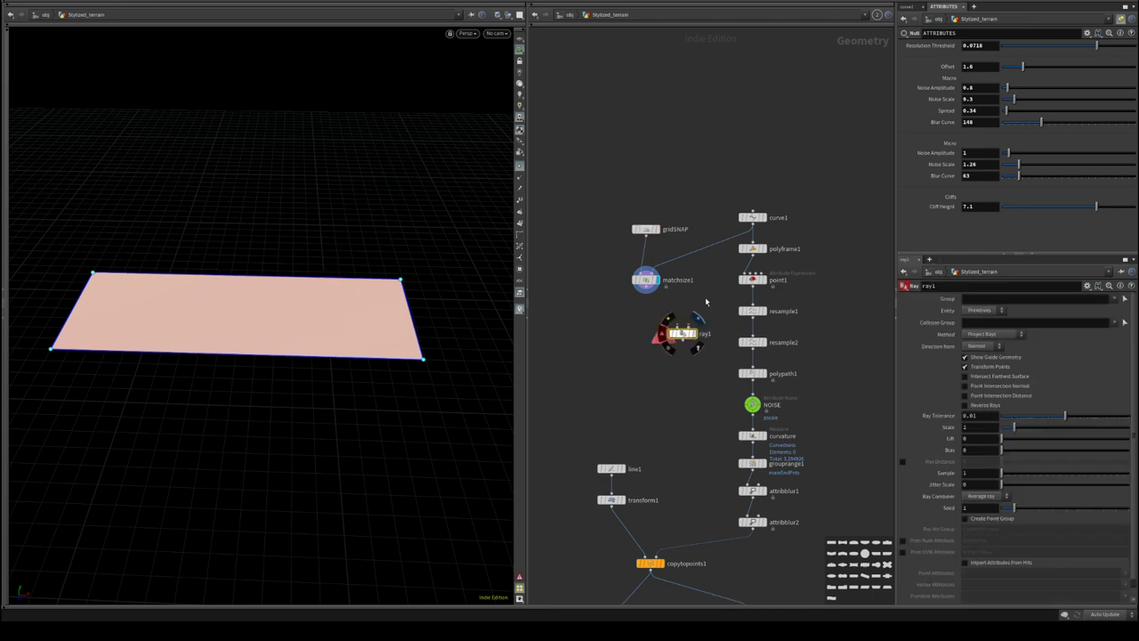
- Connect curve1 to the first input of ray1 and matchsize1 to its second input
middle_drag(706, 299, 683, 356)
scroll(682, 352, up, 2)
click(739, 277)
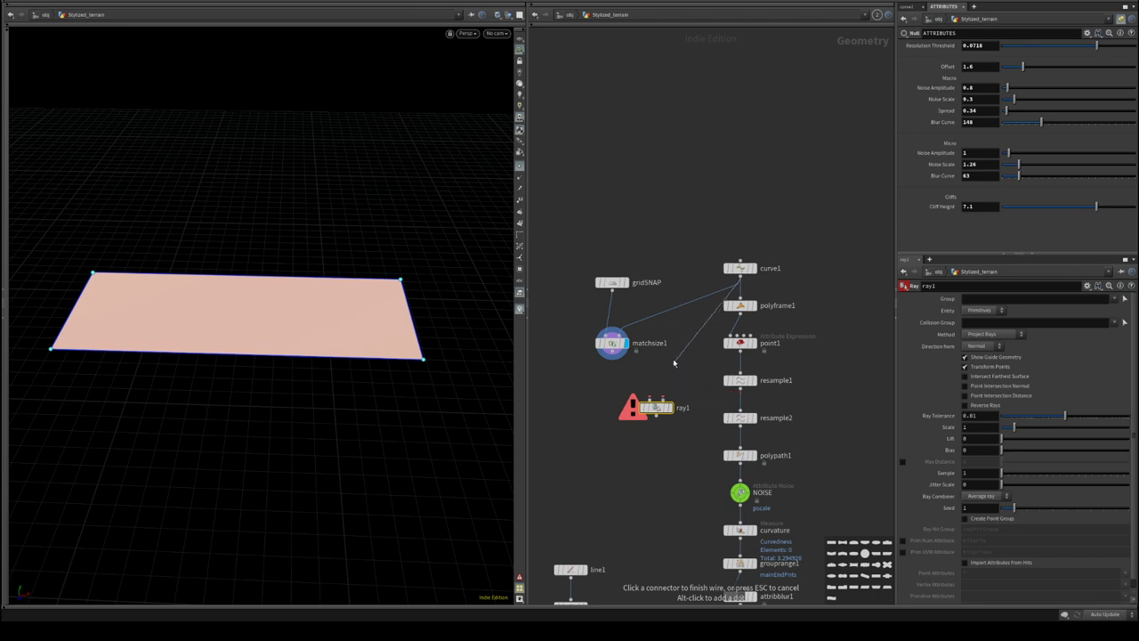
key(Escape)
click(613, 354)
click(742, 277)
click(660, 398)
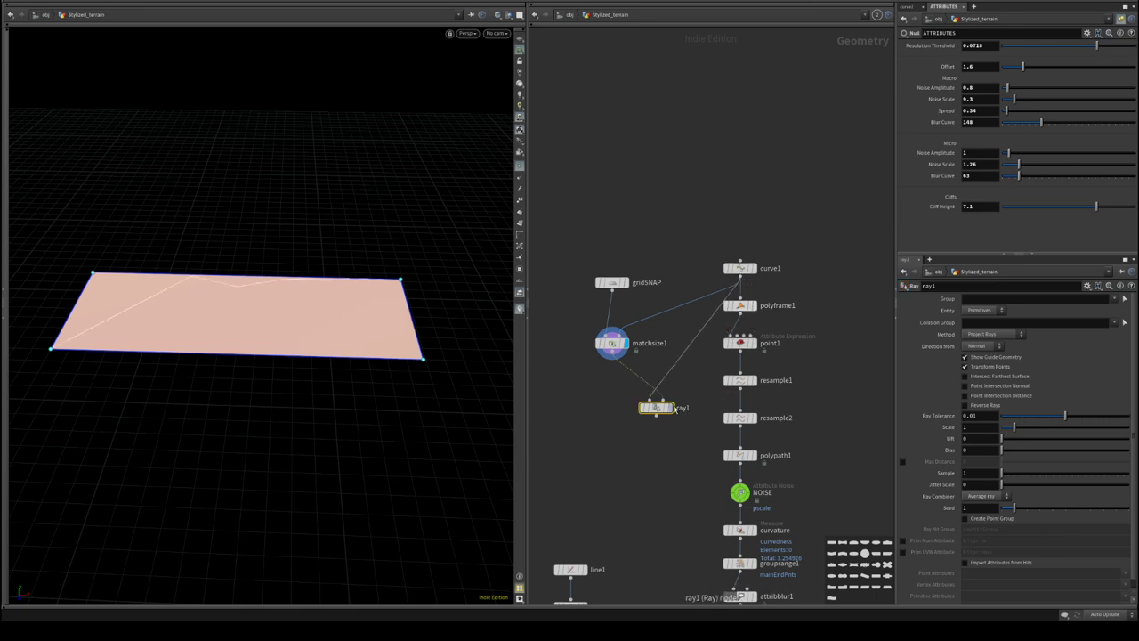
- Insert ray1 between curve1 and polyframe1, move curve1 higher in the network, and display ray1
drag(626, 210, 673, 461)
drag(662, 401, 668, 249)
drag(740, 268, 738, 89)
middle_drag(739, 90, 762, 212)
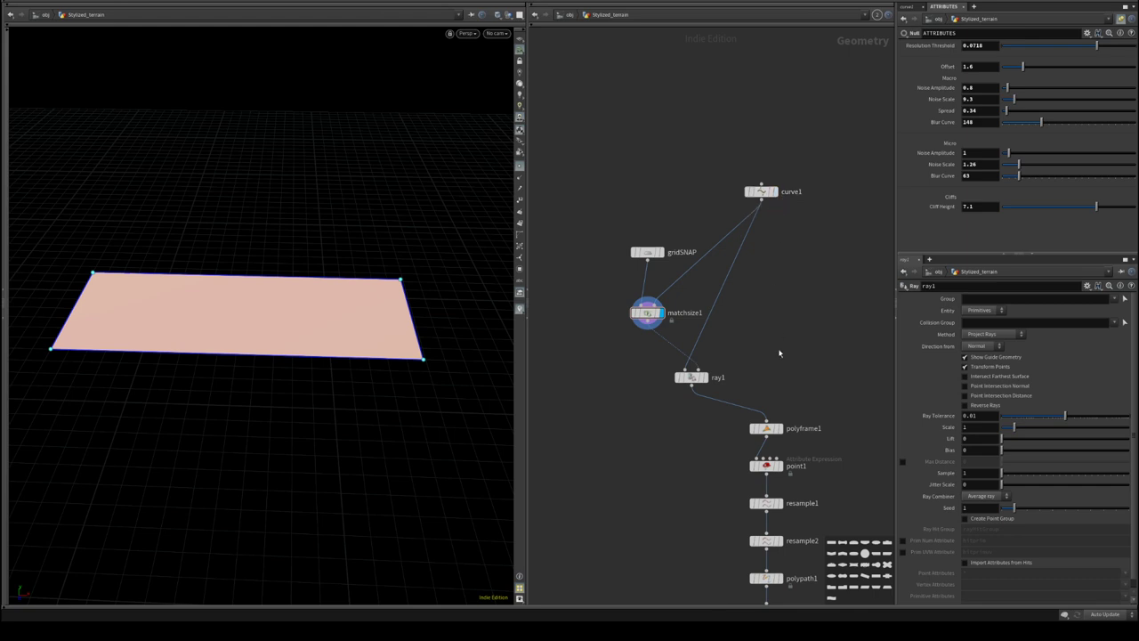
middle_drag(779, 353, 793, 288)
click(717, 310)
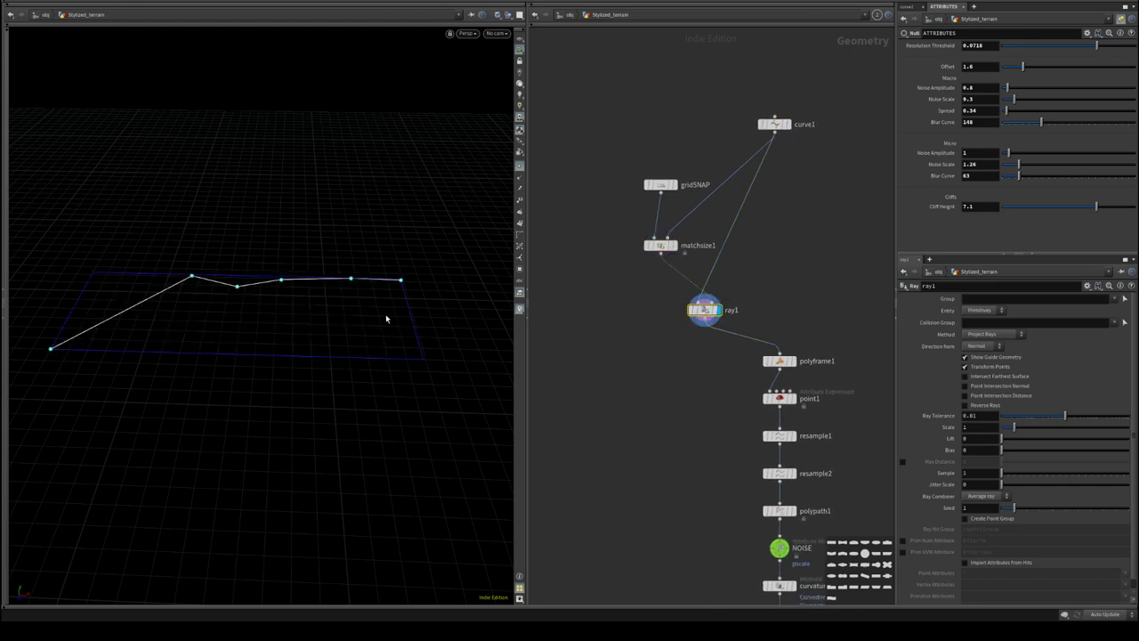
- Set ray1 to Project Rays with its direction taken from a Vector of 0, 1, 0
click(775, 124)
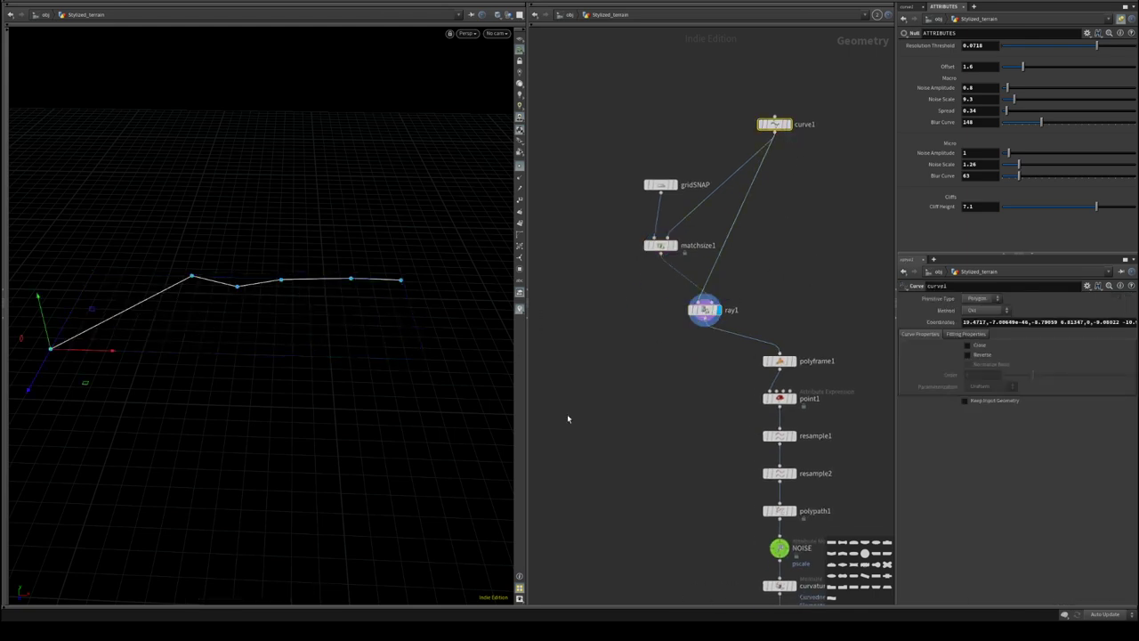
click(704, 310)
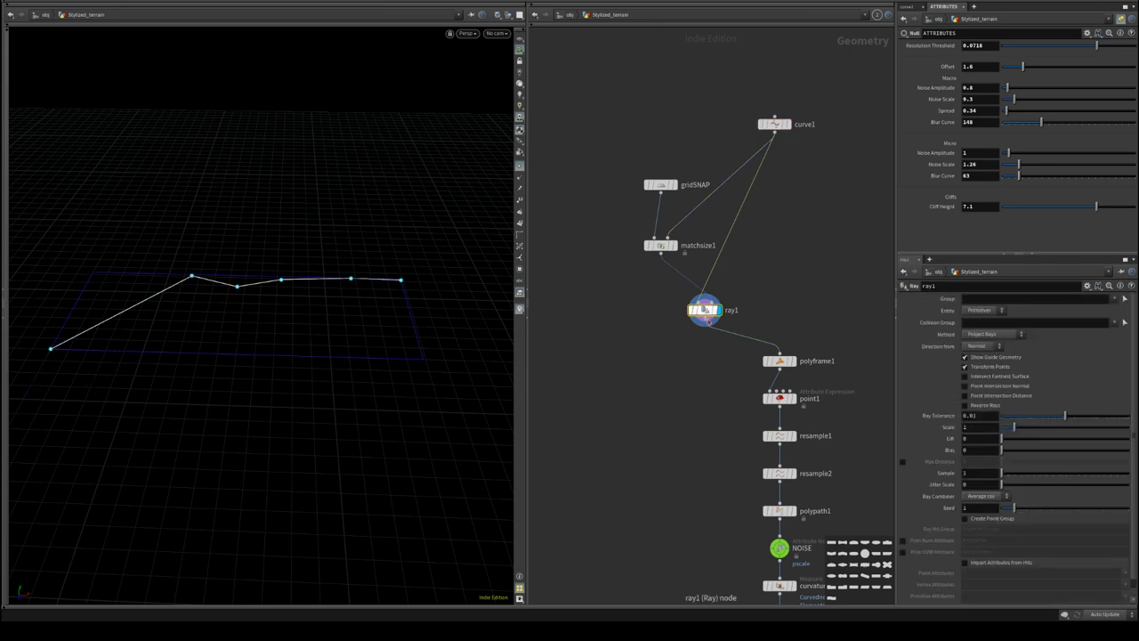
click(1020, 337)
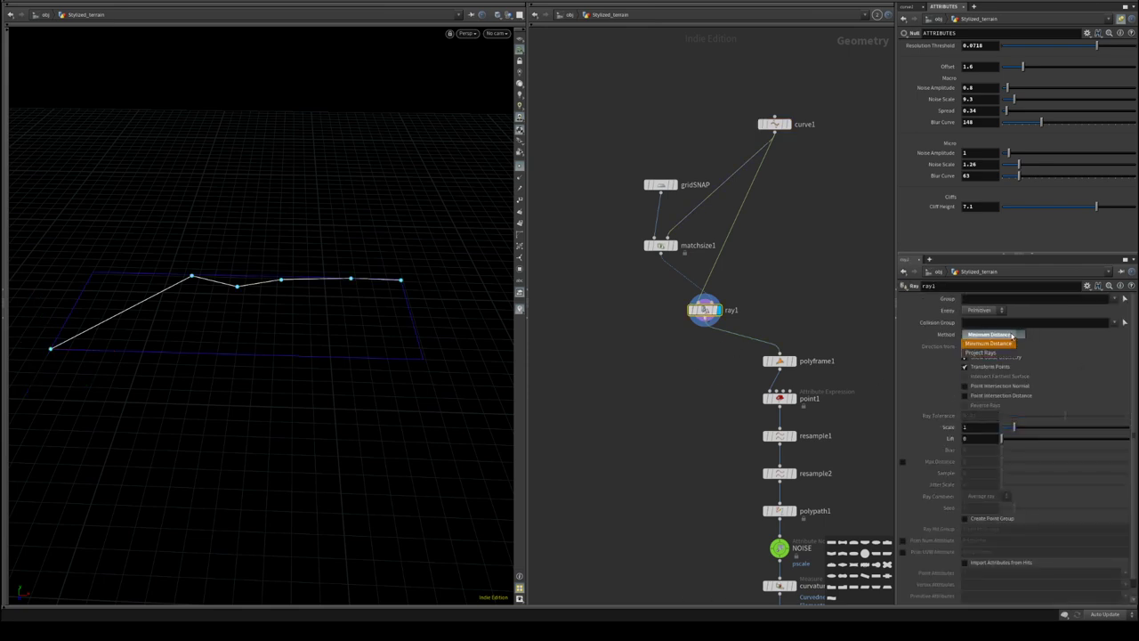
click(995, 352)
click(994, 347)
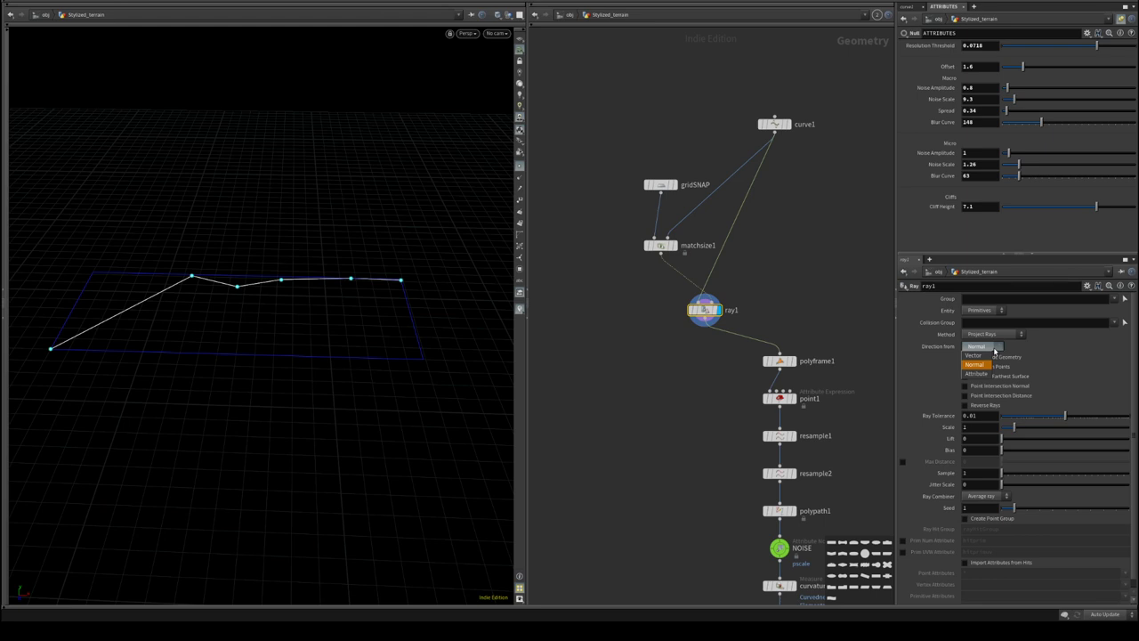
click(990, 378)
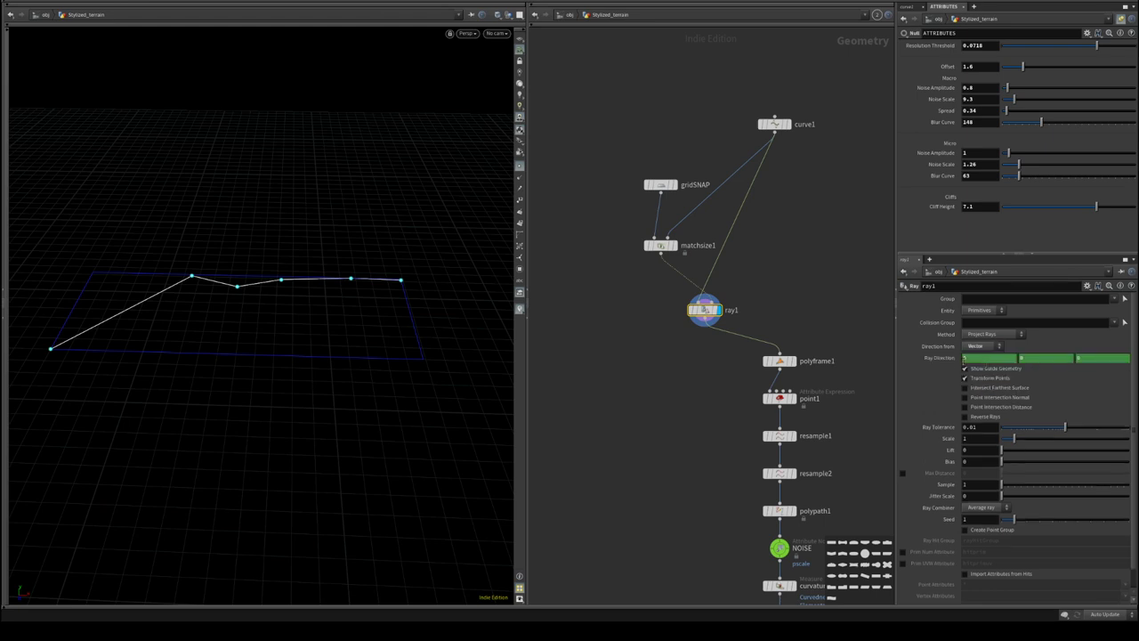
right_click(945, 358)
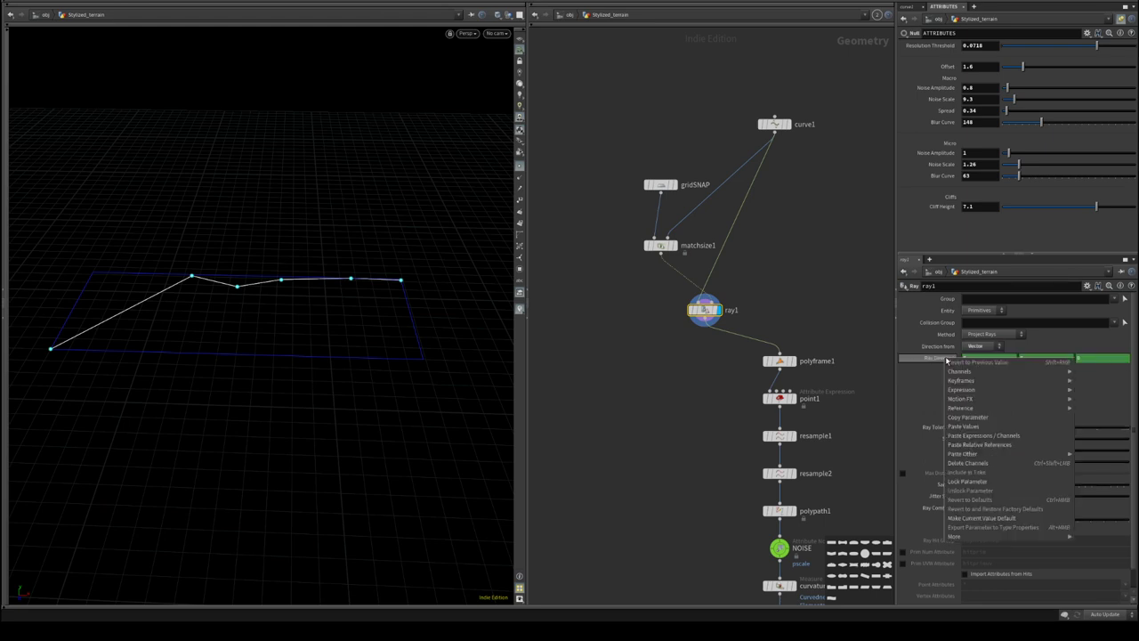
click(963, 445)
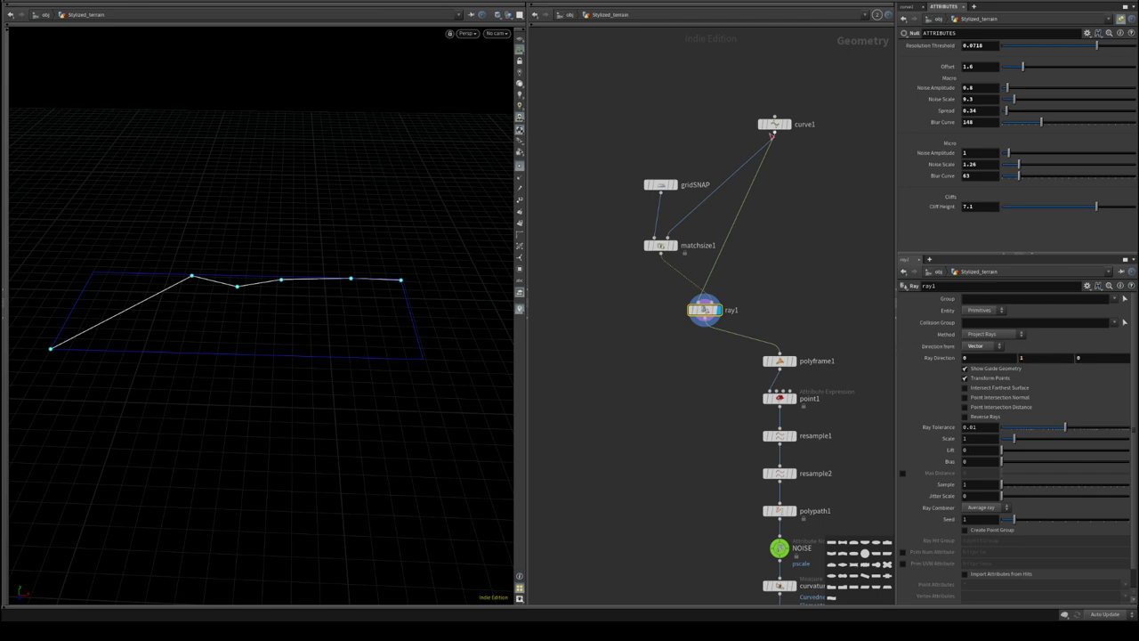
- Hide the viewport reference grid and raise the end point of curve1 vertically to test the projection
click(772, 129)
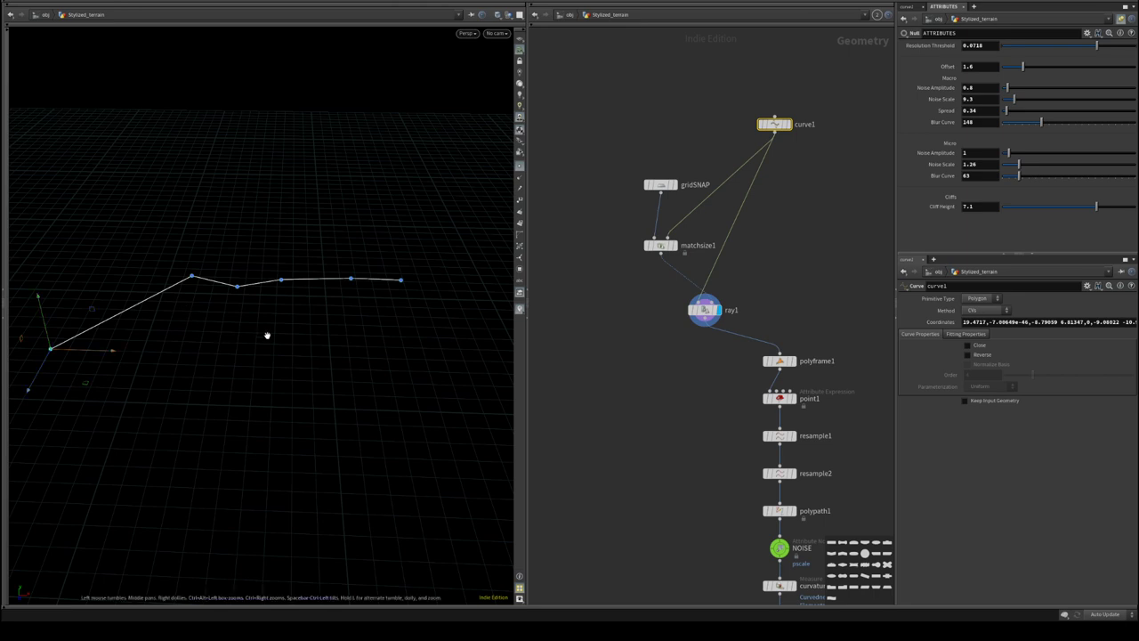
alt+drag(267, 332, 310, 330)
click(520, 51)
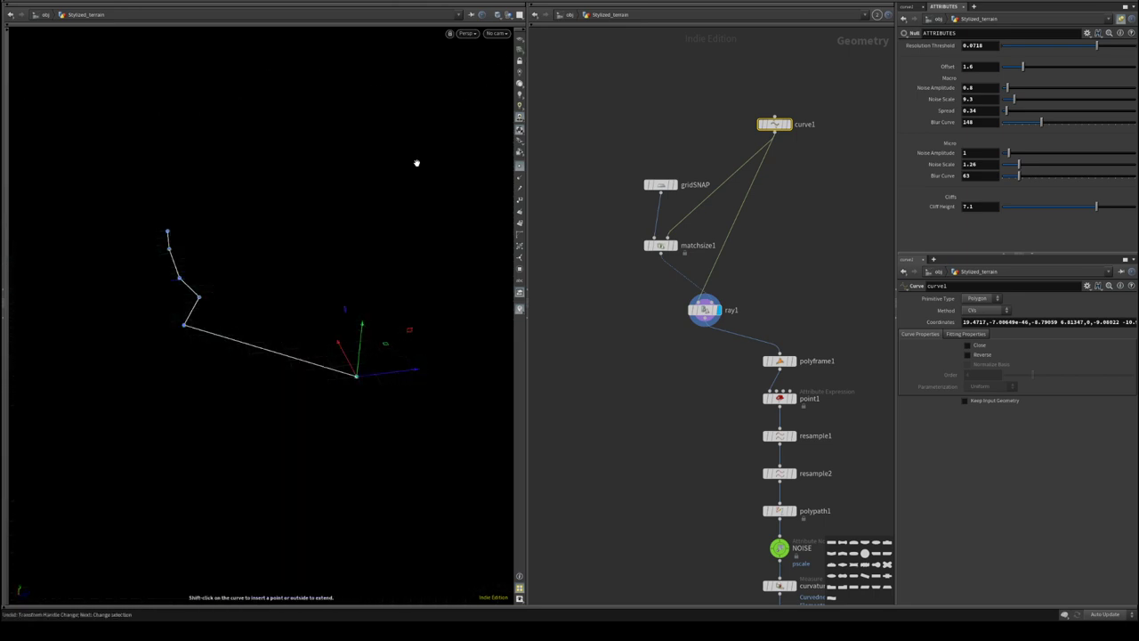
alt+drag(417, 163, 255, 388)
alt+drag(374, 321, 405, 414)
alt+middle_drag(249, 344, 289, 379)
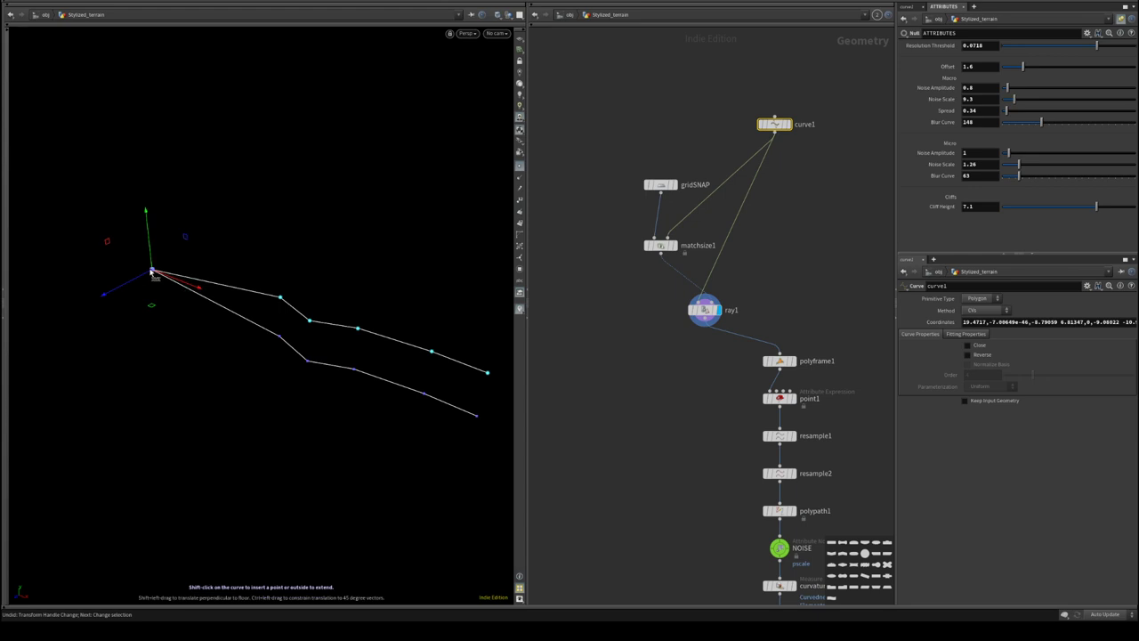
drag(152, 269, 302, 268)
alt+drag(164, 401, 294, 384)
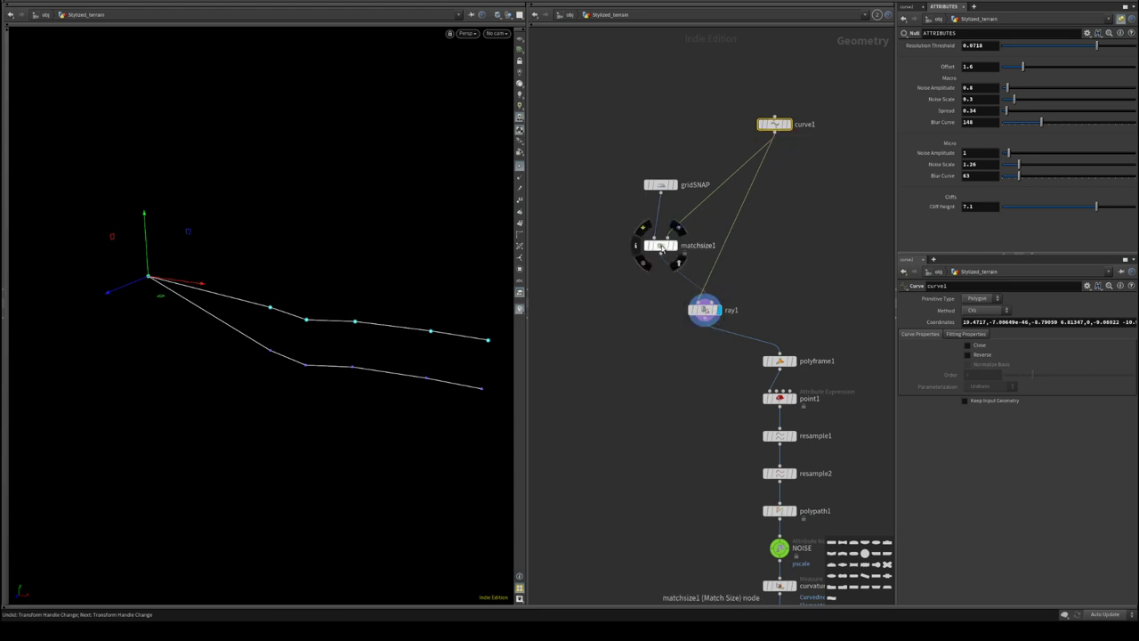
- Set Justify Y of matchsize1 to Min
click(660, 246)
click(986, 353)
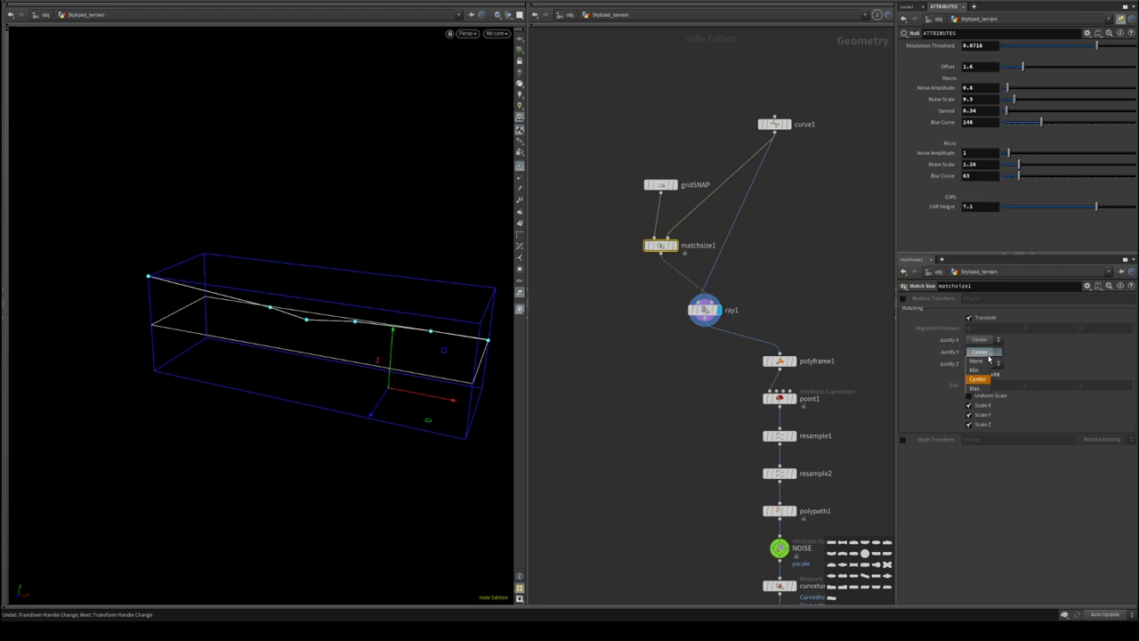
click(976, 369)
drag(392, 379, 455, 369)
- Examine the ray1 projection against the raised end point of curve1 from several angles
click(704, 310)
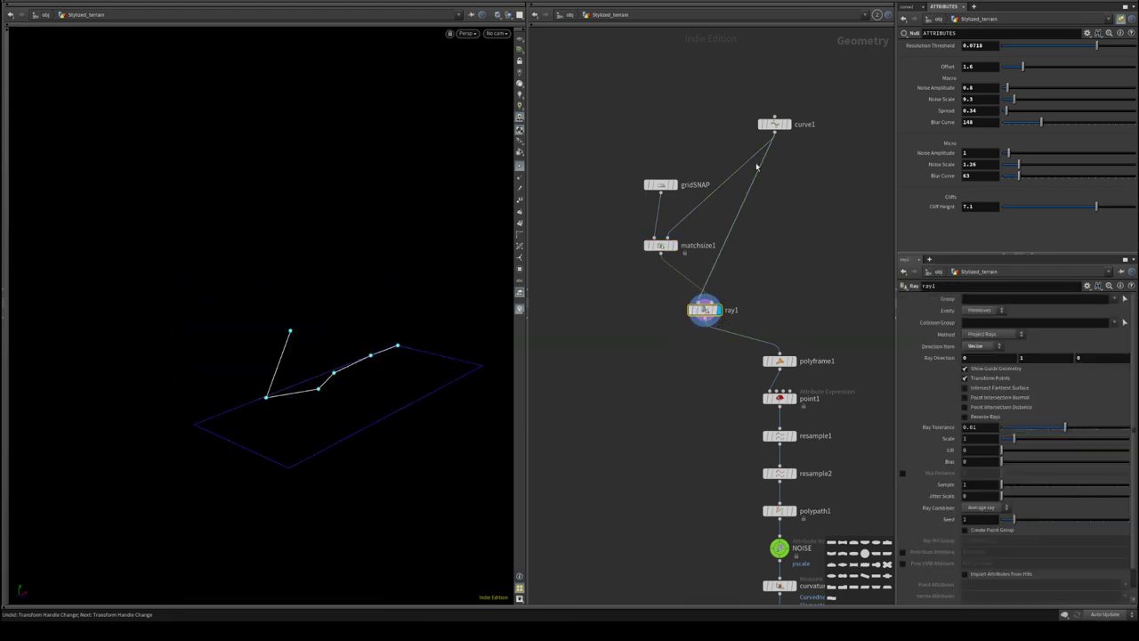
click(774, 124)
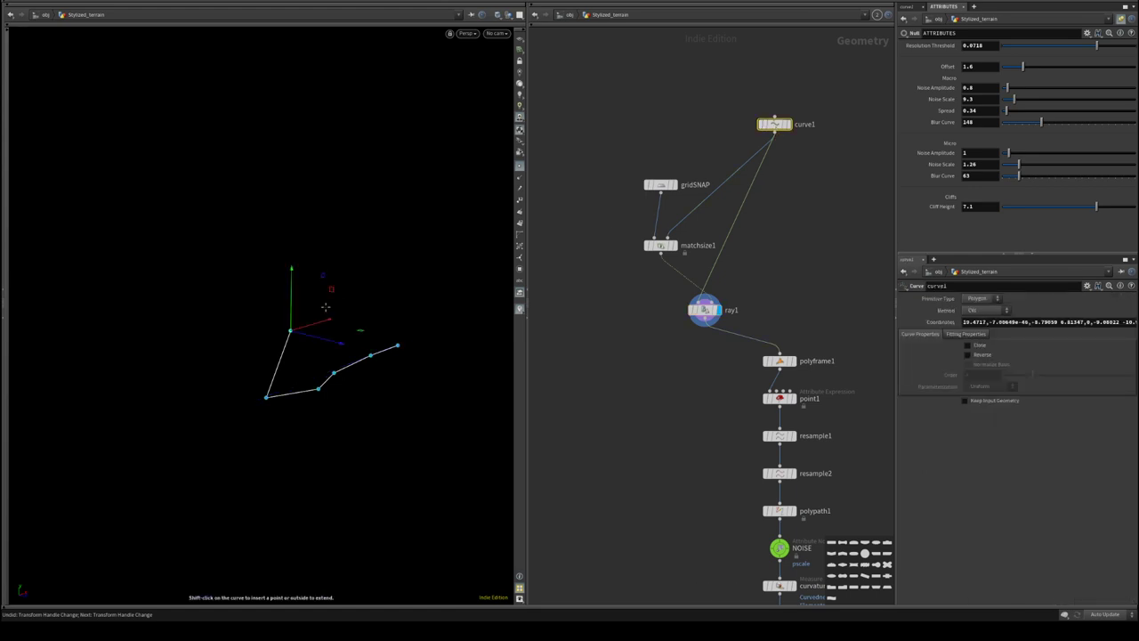
drag(325, 307, 382, 316)
drag(412, 277, 250, 378)
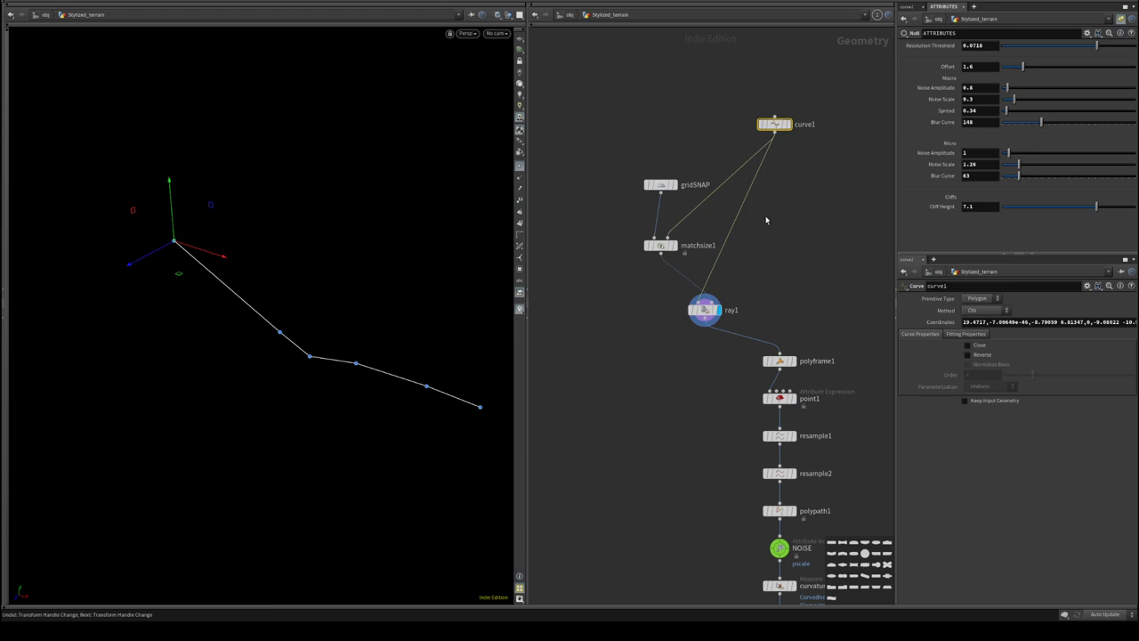
- Display matchsize1 and spread gridSNAP and matchsize1 farther away from the curve chain
middle_drag(766, 219, 742, 302)
click(678, 269)
click(674, 269)
middle_drag(649, 265, 713, 251)
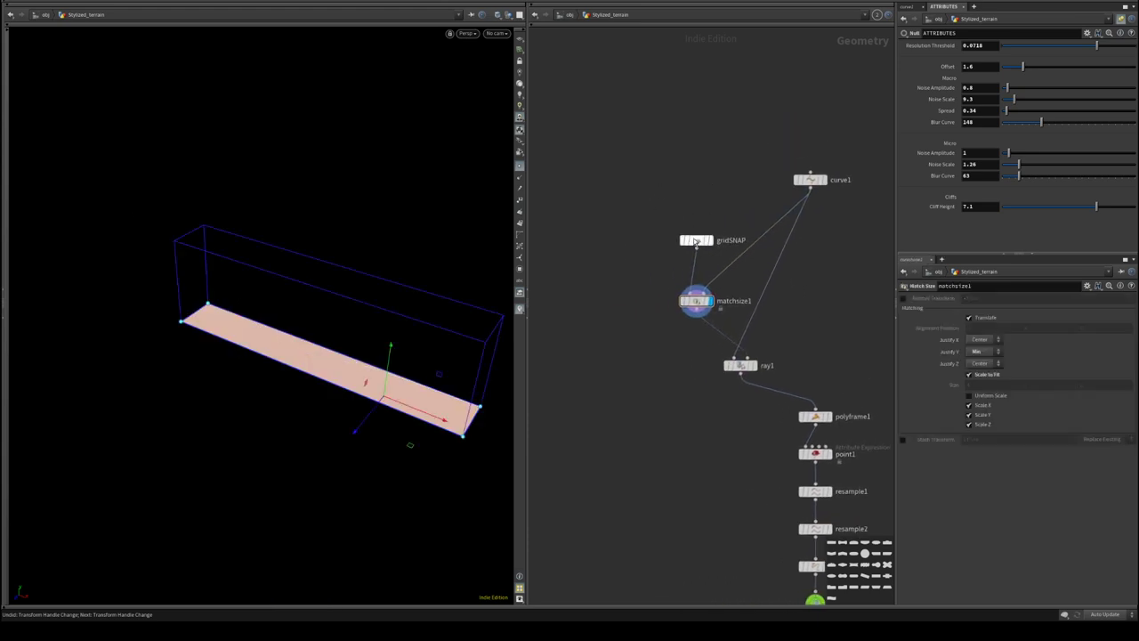
drag(696, 240, 607, 207)
click(697, 307)
drag(697, 307, 632, 317)
middle_drag(679, 200, 694, 211)
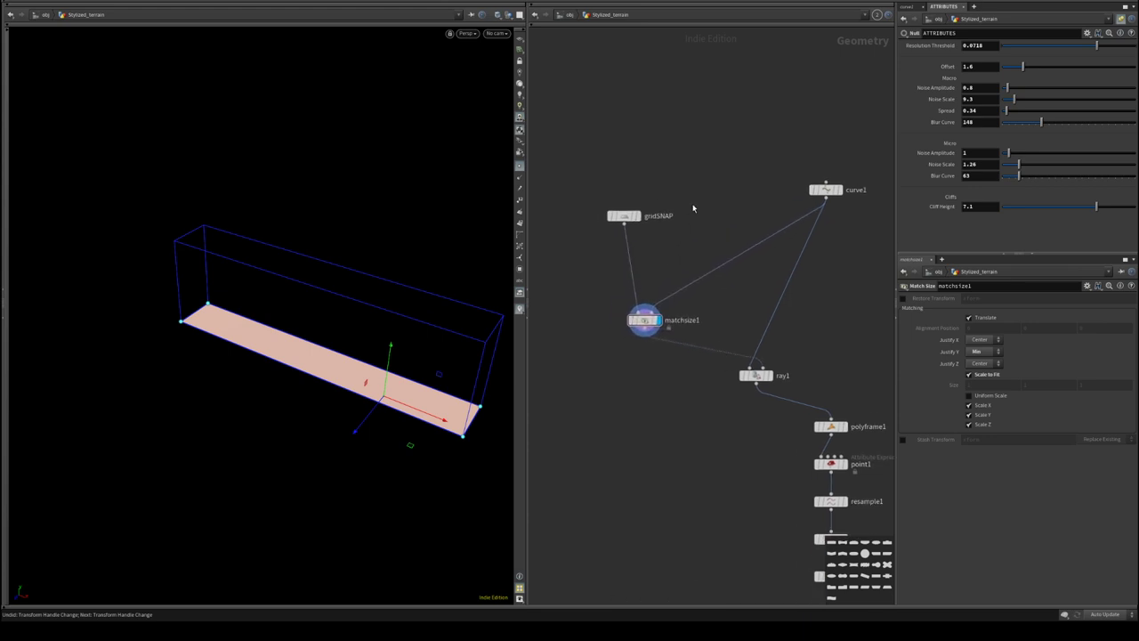
- Set Justify Y of matchsize1 to None and display the ray1 result
key(Tab)
click(645, 310)
click(989, 356)
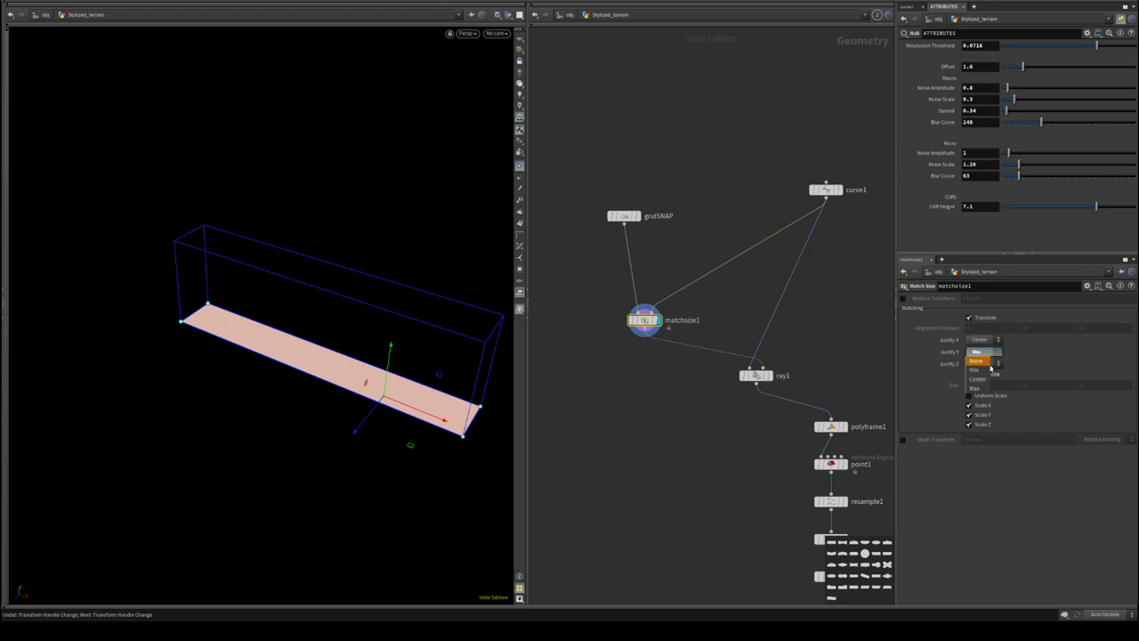
click(989, 367)
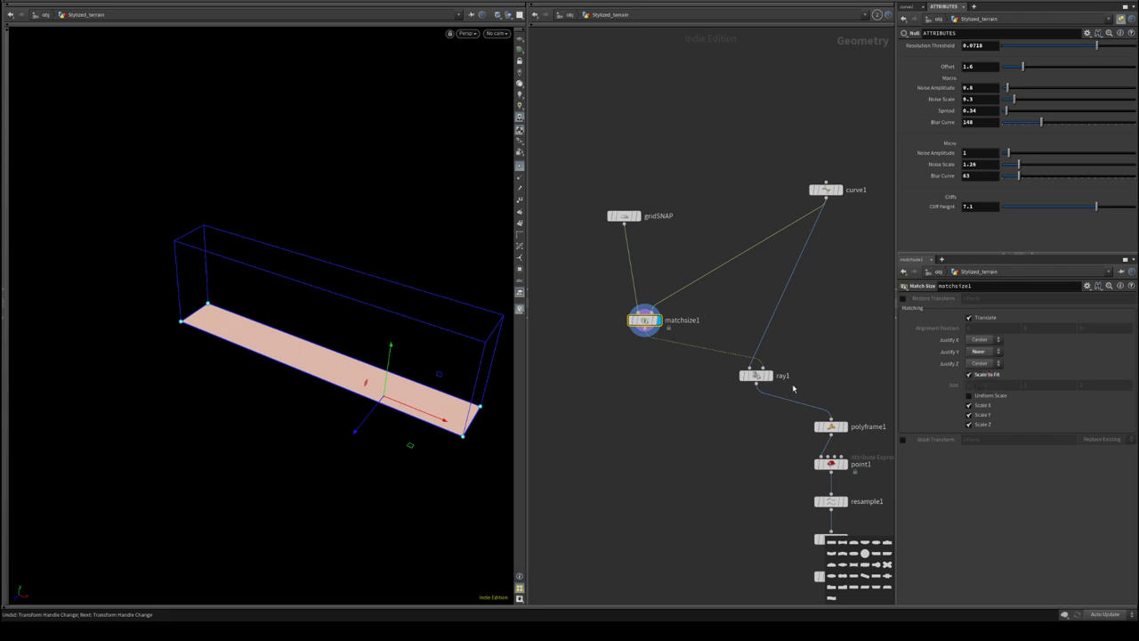
click(769, 375)
alt+drag(400, 303, 471, 264)
- Insert a Transform node between matchsize1 and ray1 and set its uniform scale to about 1.5
drag(647, 325, 653, 332)
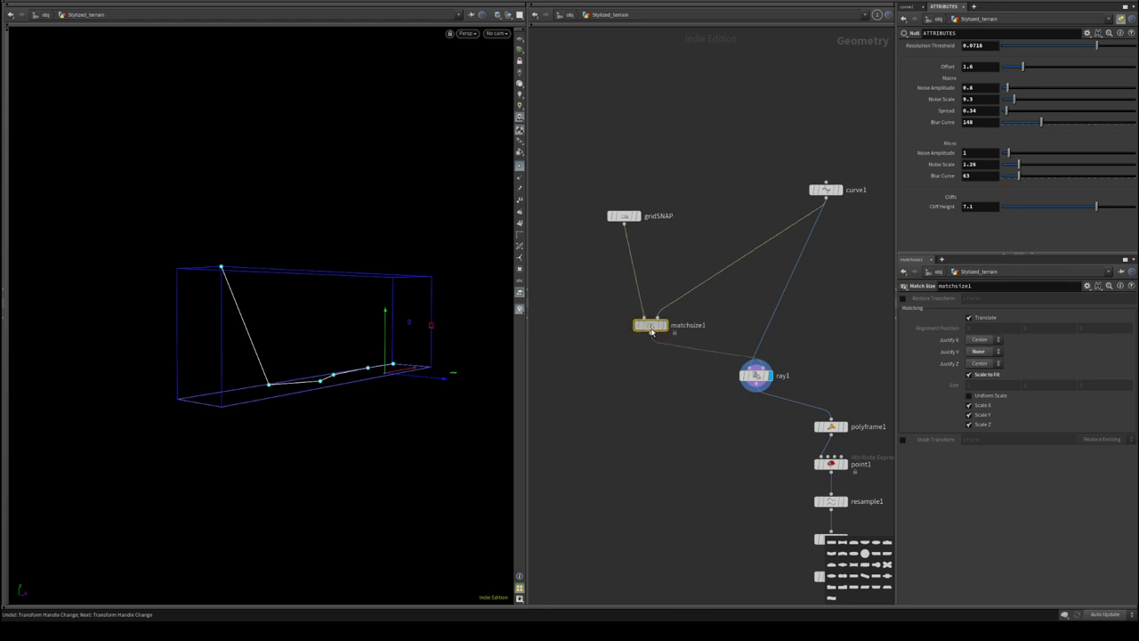
key(Tab)
text(tra)
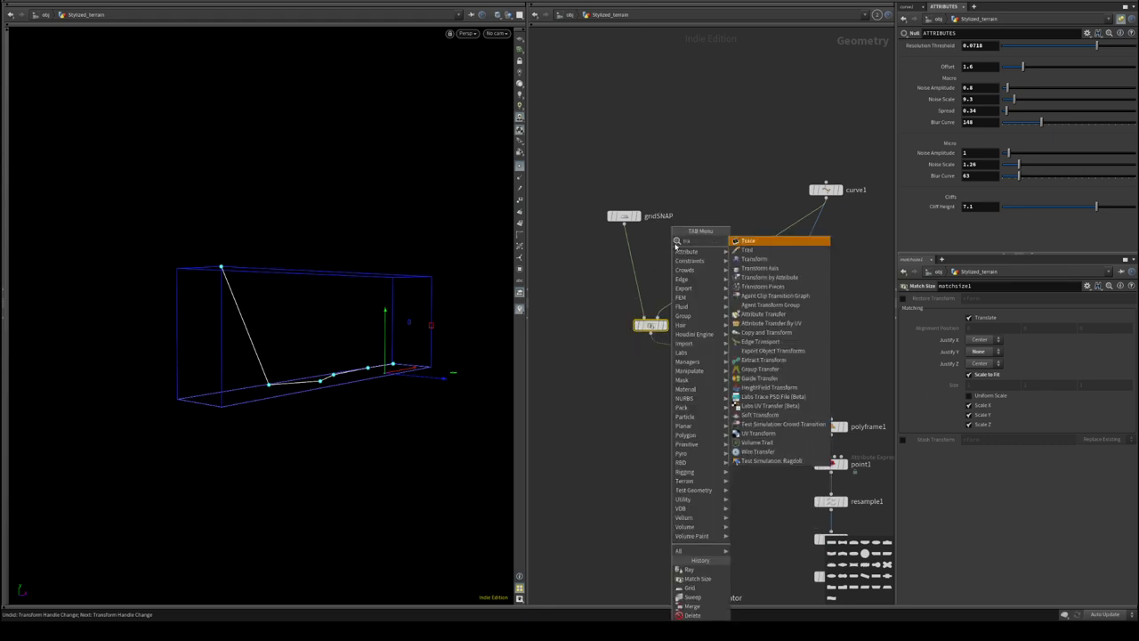
click(754, 258)
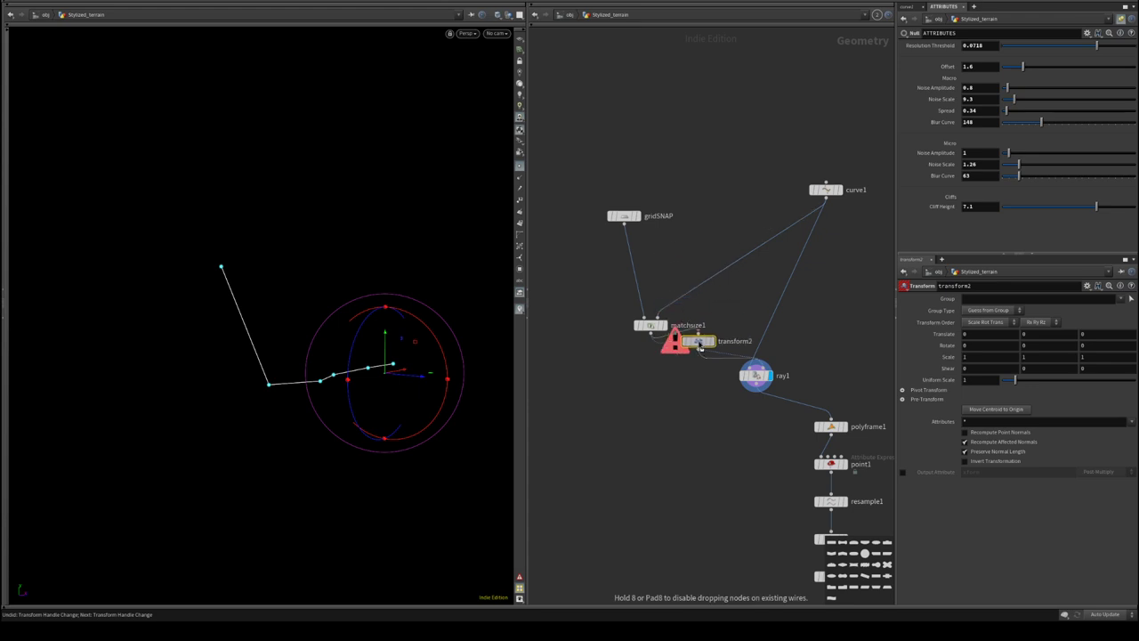
click(701, 358)
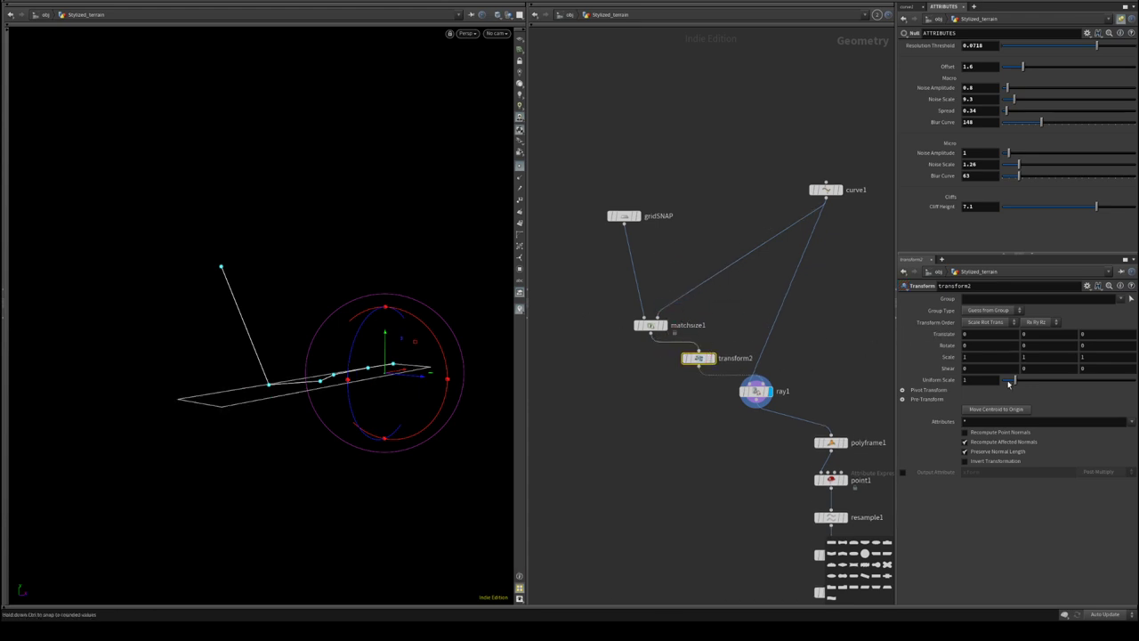
drag(1015, 380, 1022, 383)
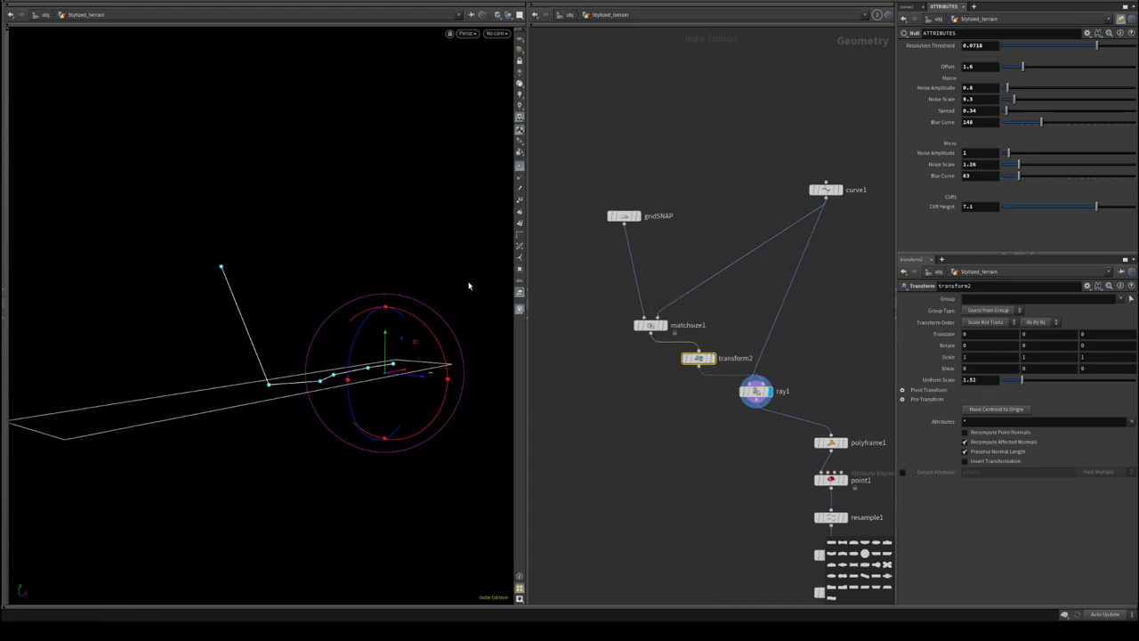
- Move the raised end point of curve1 farther out while the ray1 result stays displayed
key(Escape)
drag(366, 193, 377, 260)
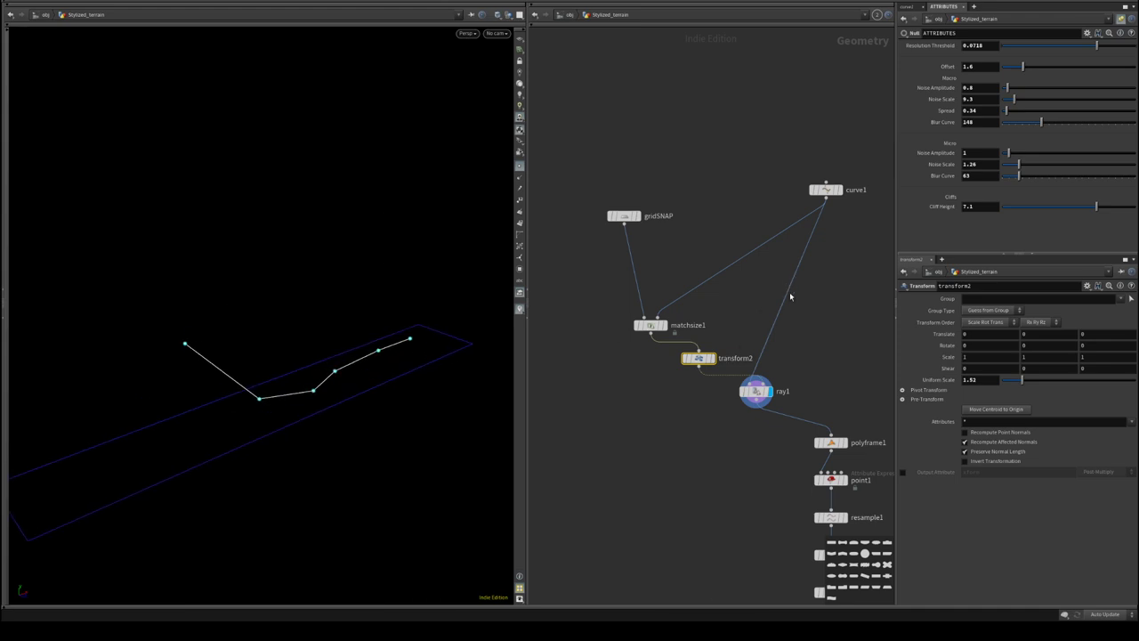
click(756, 390)
click(826, 190)
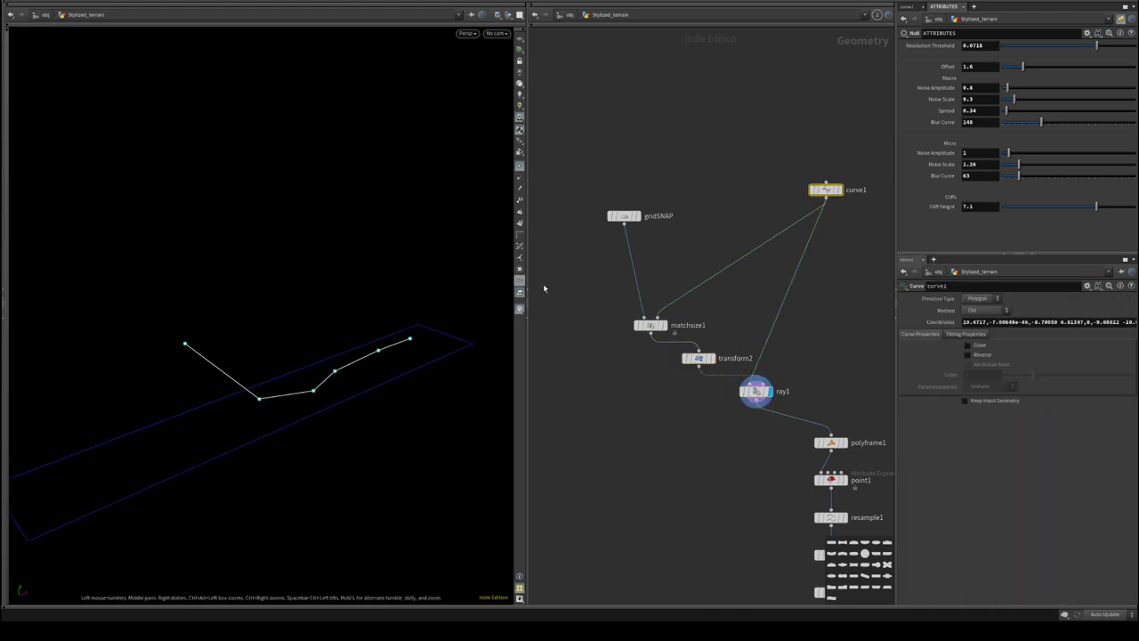
key(Return)
drag(184, 341, 143, 356)
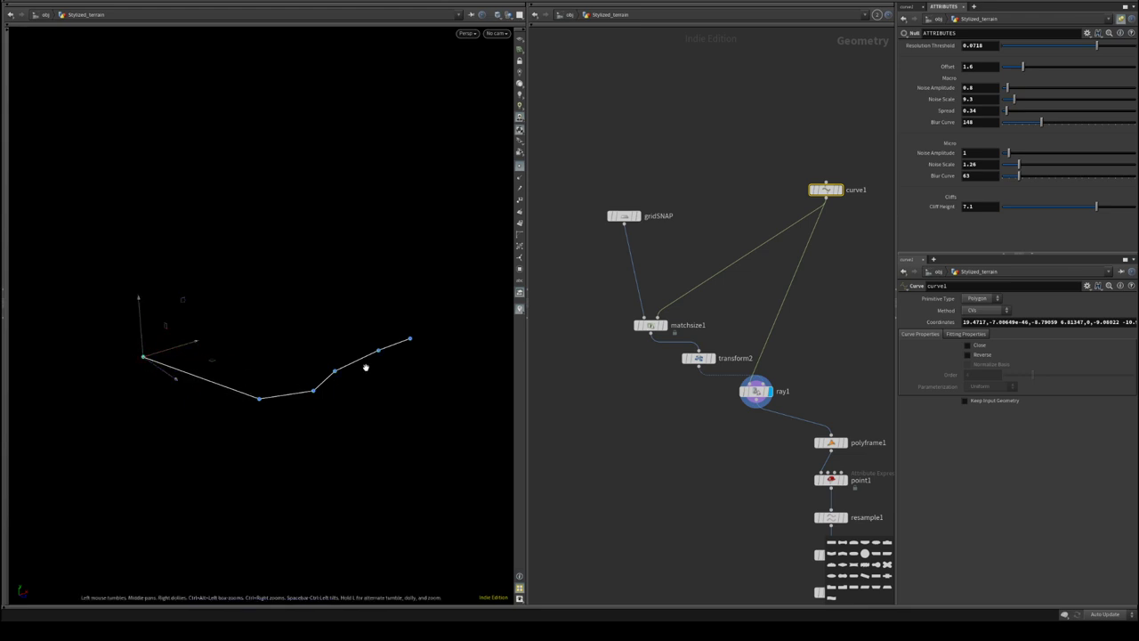
- Set the Method of ray1 to Minimum Distance
click(755, 393)
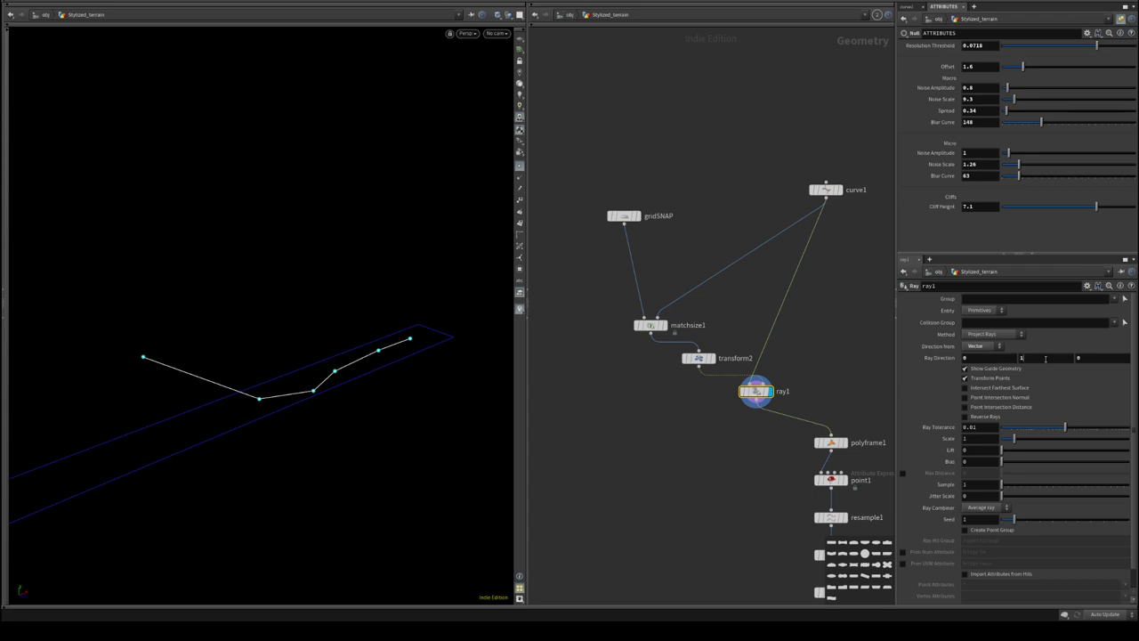
click(1013, 336)
click(1010, 348)
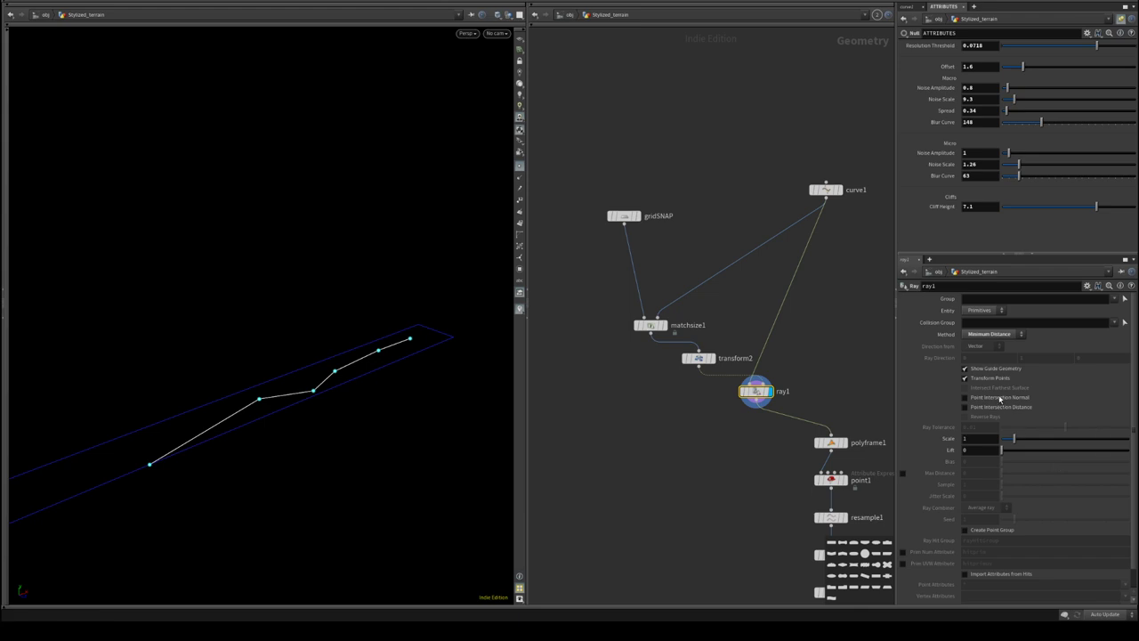
click(1001, 371)
- Reposition the inner points of curve1 at different heights above the flattened ray1 result
click(826, 190)
alt+drag(146, 337, 347, 375)
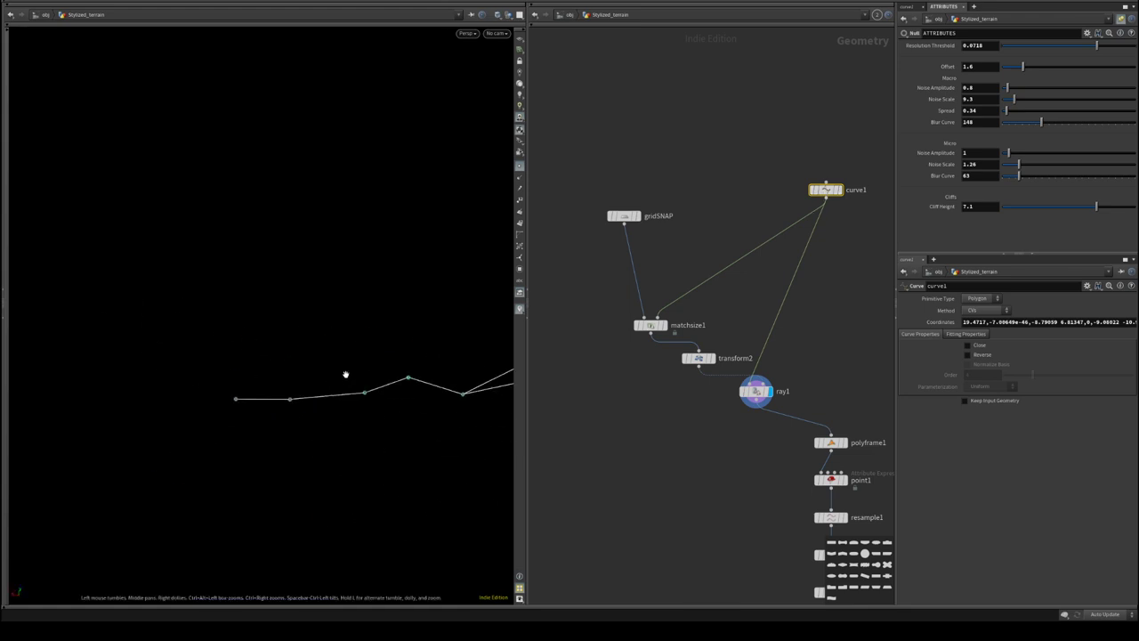
alt+middle_drag(346, 375, 152, 371)
alt+drag(313, 329, 270, 263)
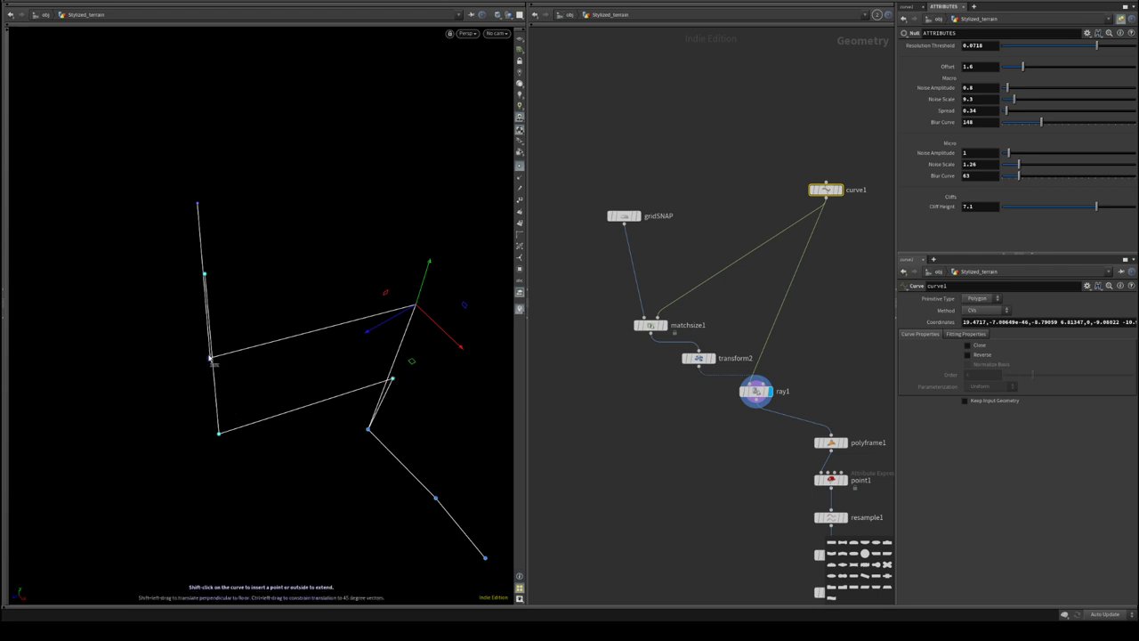
drag(226, 333, 247, 331)
alt+drag(239, 330, 343, 229)
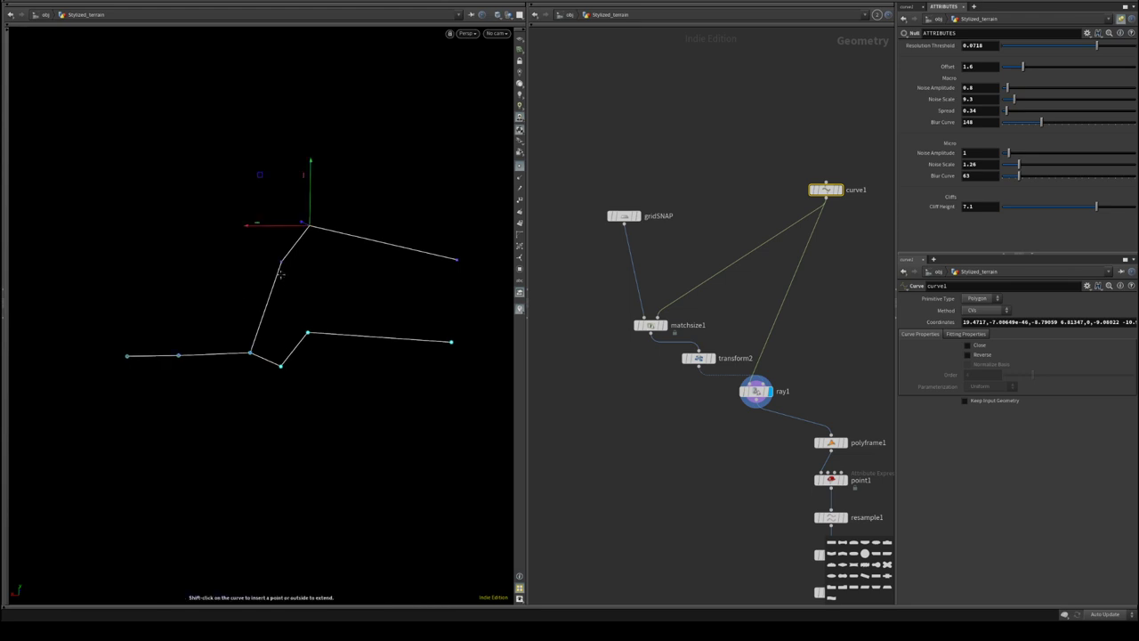
drag(283, 263, 291, 324)
drag(311, 229, 332, 304)
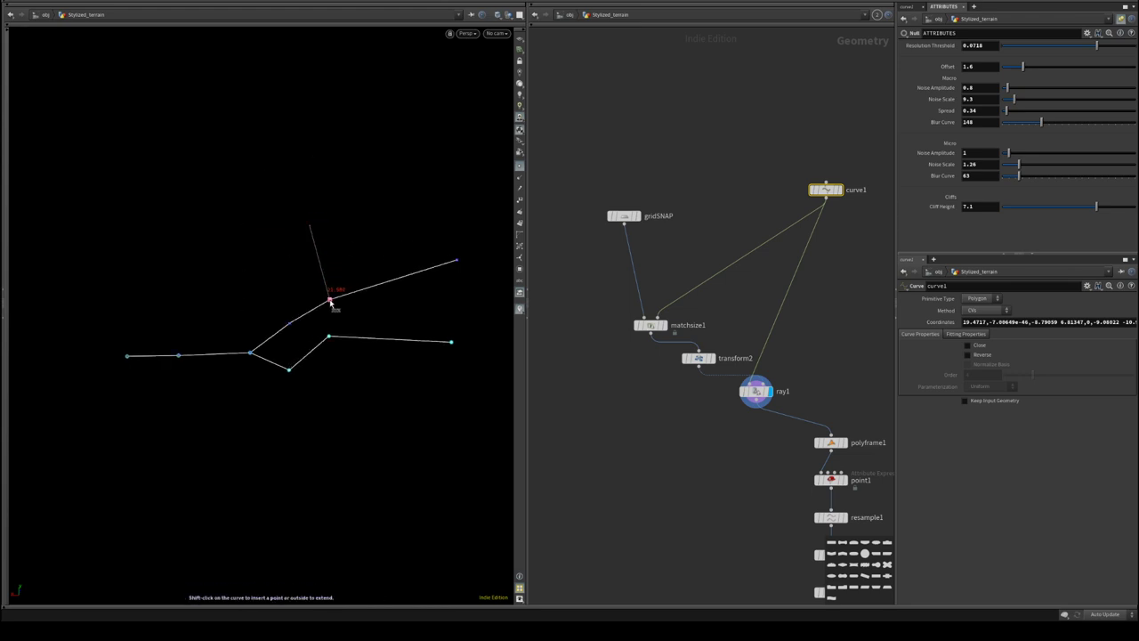
- Reshape the raised half of curve1 so its points climb gradually toward the high end point
alt+drag(290, 388, 345, 276)
click(371, 341)
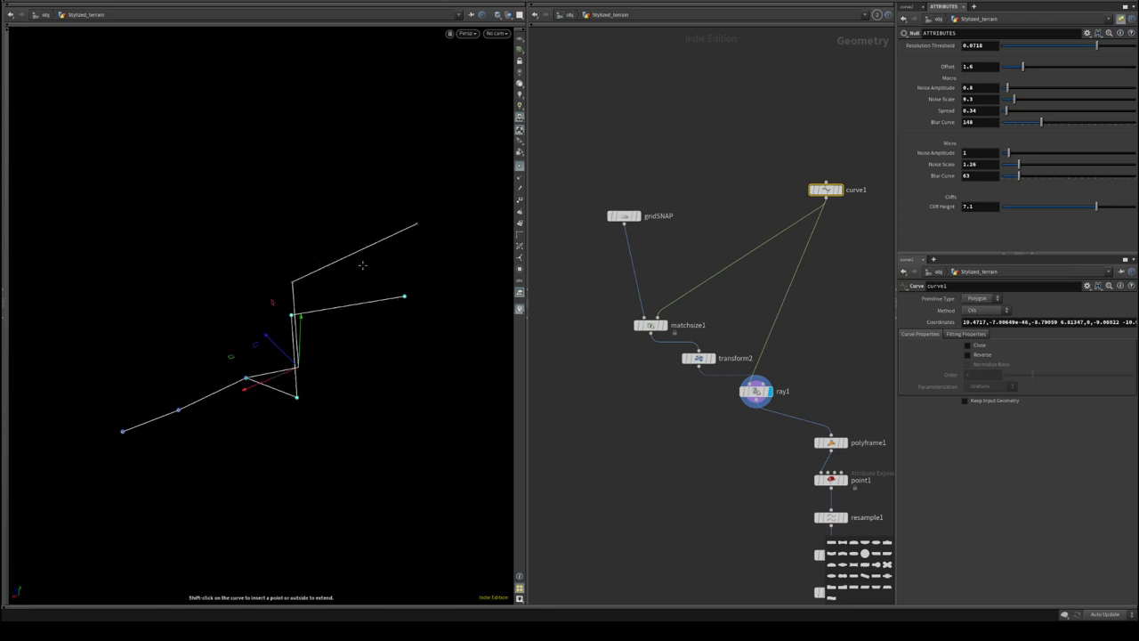
drag(295, 281, 308, 201)
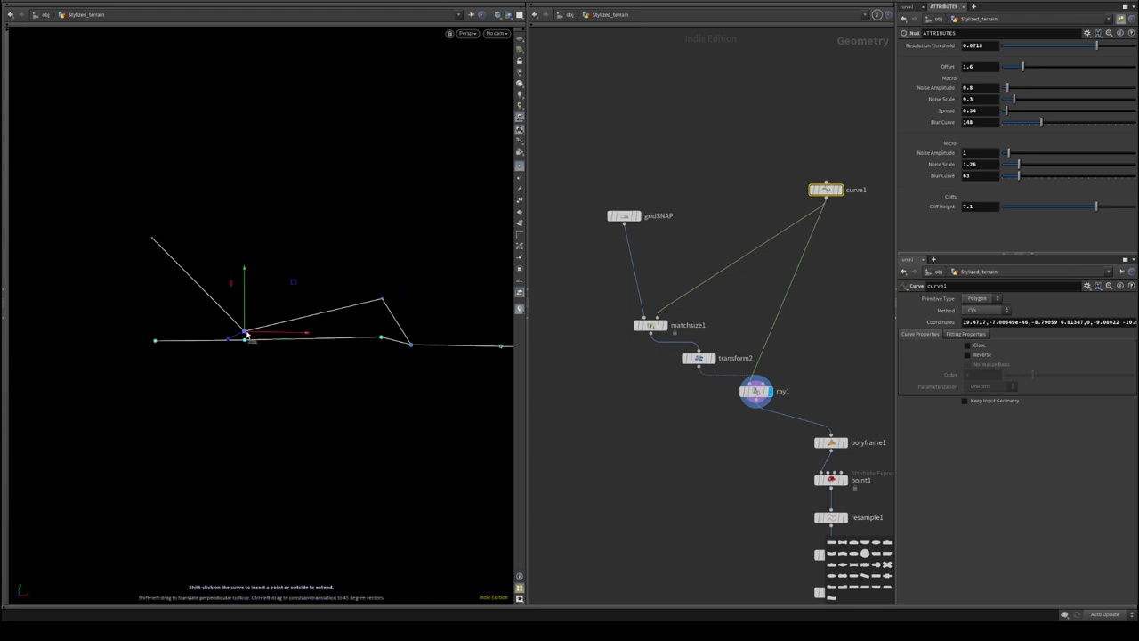
drag(248, 333, 247, 290)
alt+middle_drag(389, 250, 308, 240)
drag(328, 335, 339, 304)
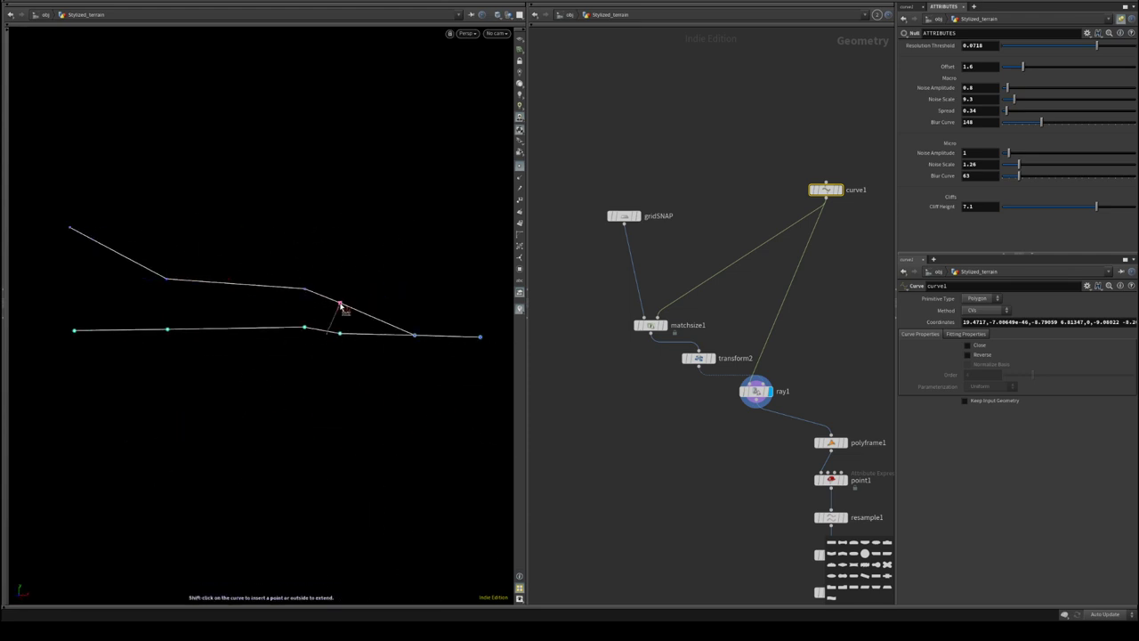
- Display copytopoints1 and examine the cross-section lines along the flattened path from a raised angle
middle_drag(870, 475, 742, 265)
middle_drag(825, 452, 879, 207)
click(650, 368)
key(Escape)
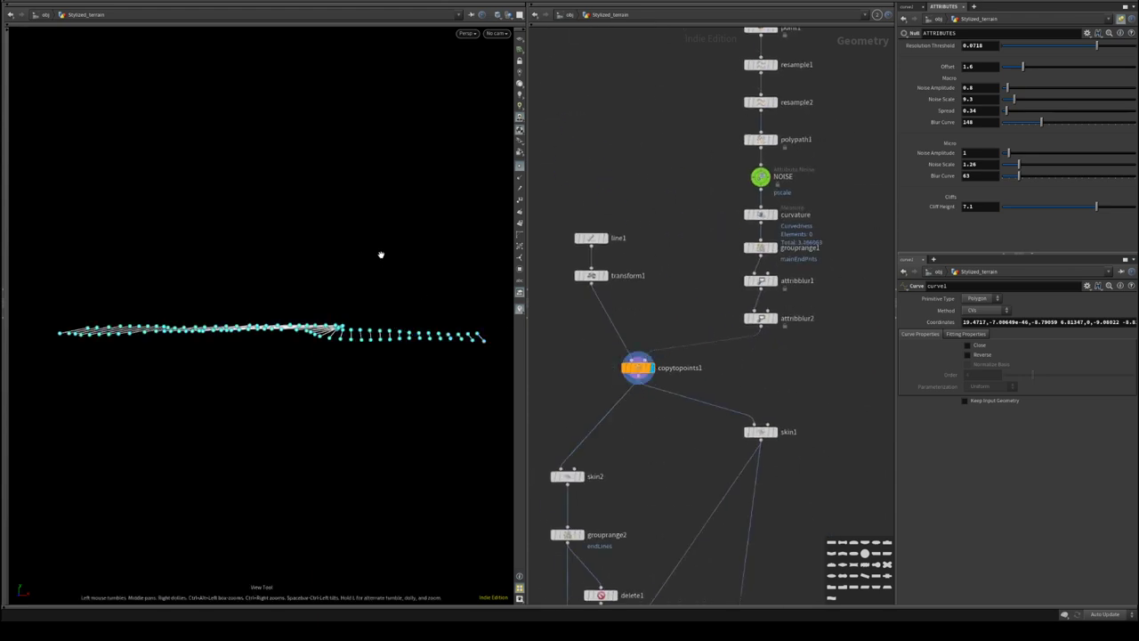
drag(382, 255, 324, 315)
key(w)
middle_drag(325, 315, 346, 358)
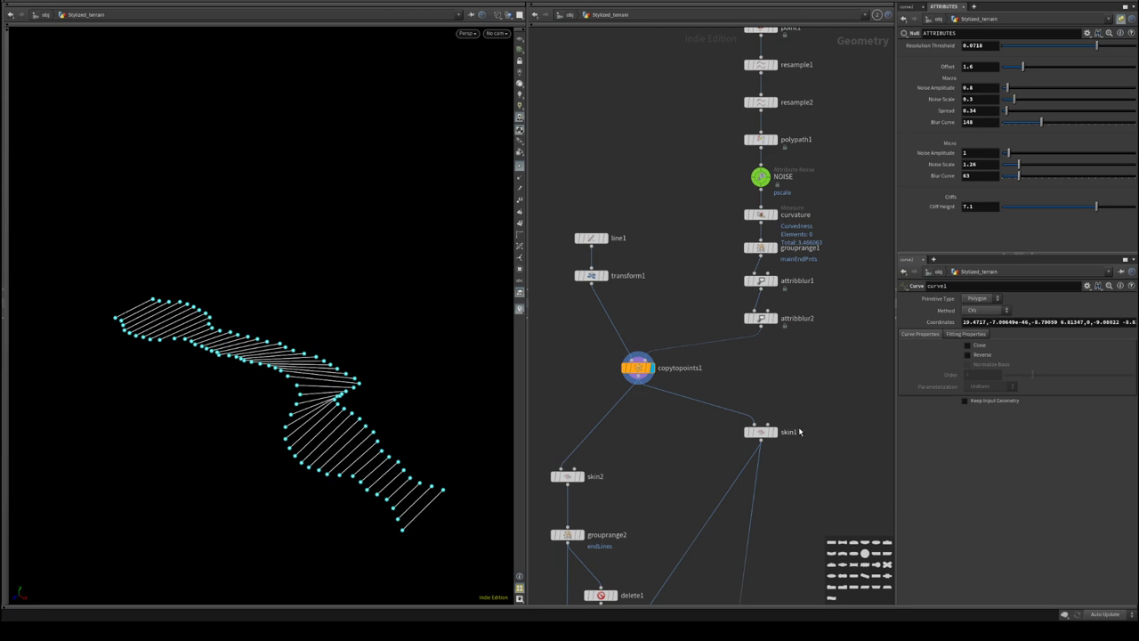
- Display skin1, merge4 and triangulate2d1 in turn to examine the path outline and its triangulation
click(774, 432)
middle_drag(684, 467, 697, 155)
click(650, 337)
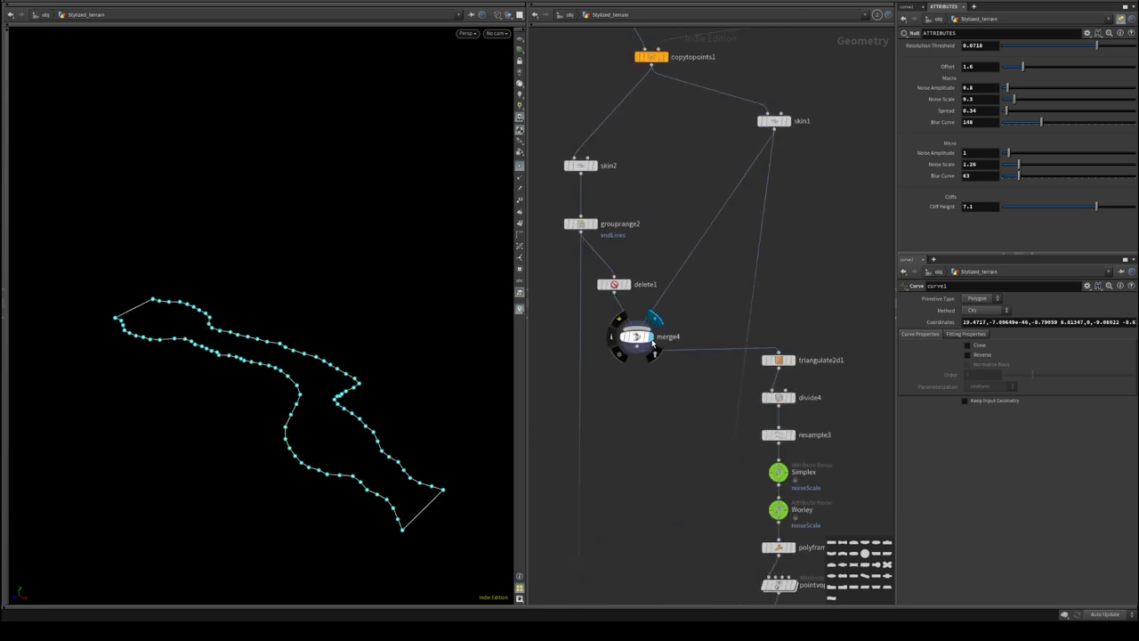
drag(382, 381, 331, 398)
right_drag(331, 398, 408, 384)
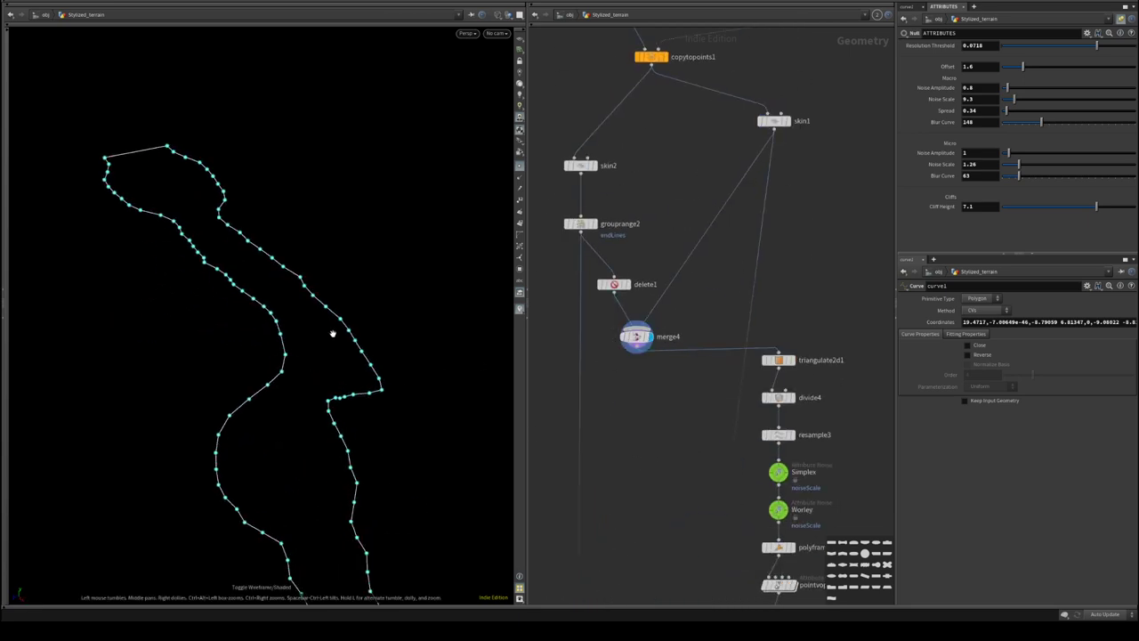
click(793, 359)
drag(338, 298, 292, 305)
- Edit curve1 again, adjusting its points while the triangulate2d1 result is displayed
middle_drag(770, 181, 730, 414)
middle_drag(725, 186, 715, 446)
middle_drag(755, 213, 788, 443)
key(Return)
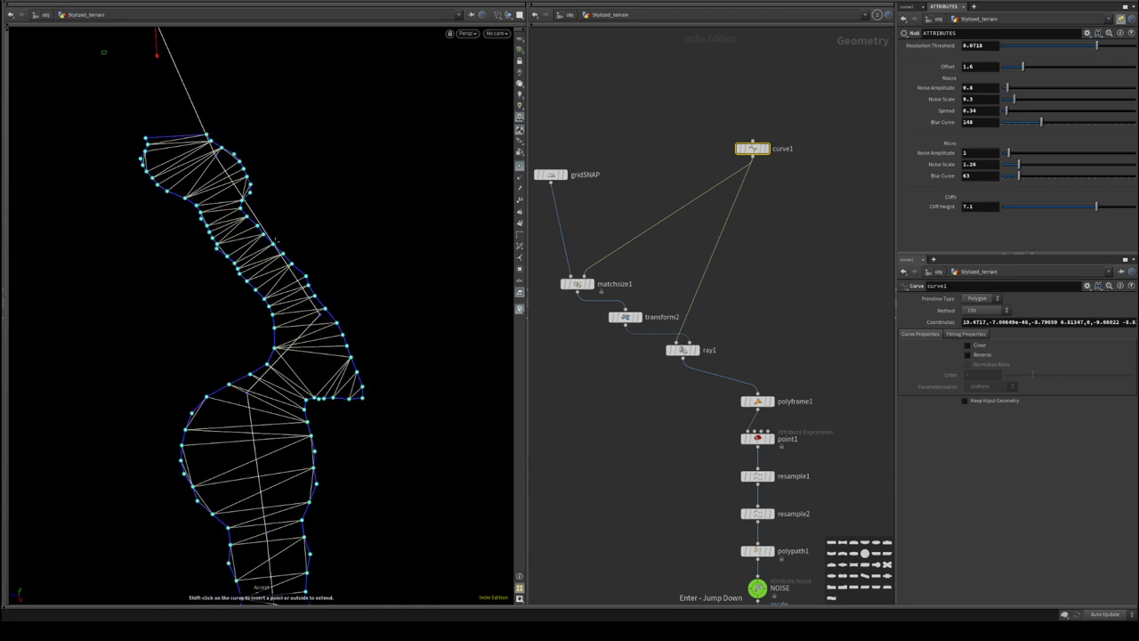
scroll(326, 241, down, 4)
alt+drag(326, 241, 381, 211)
alt+drag(267, 242, 356, 182)
- Lower the ATTRIBUTES blur settings, with the macro Blur Curve at 26 and the micro Blur Curve at 29
middle_drag(811, 383, 770, 135)
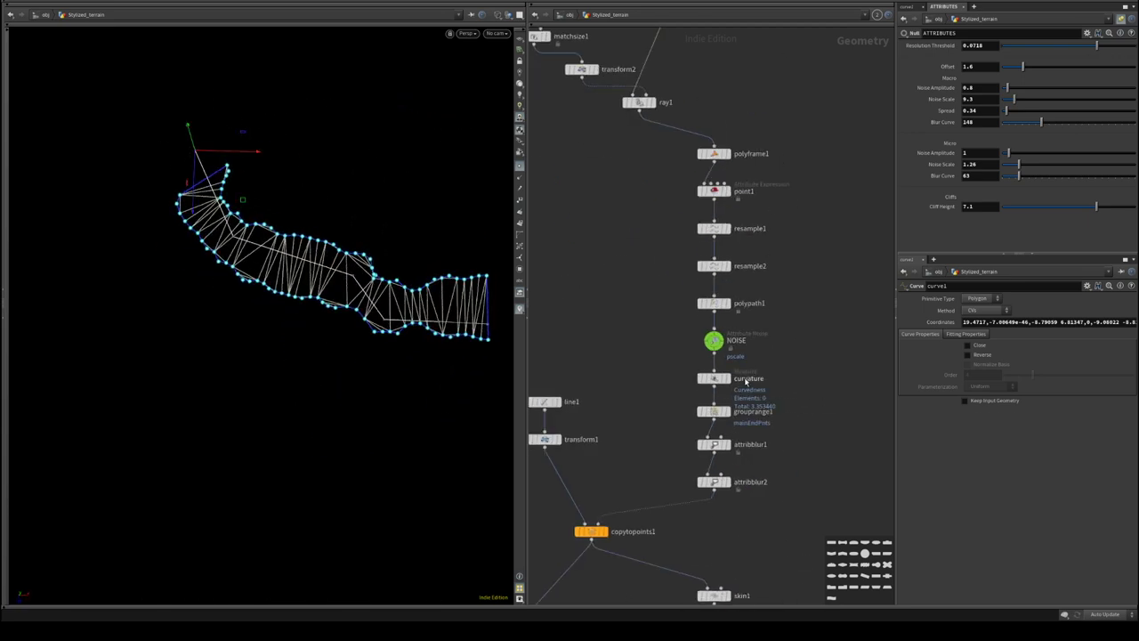
middle_drag(745, 382, 795, 245)
click(769, 309)
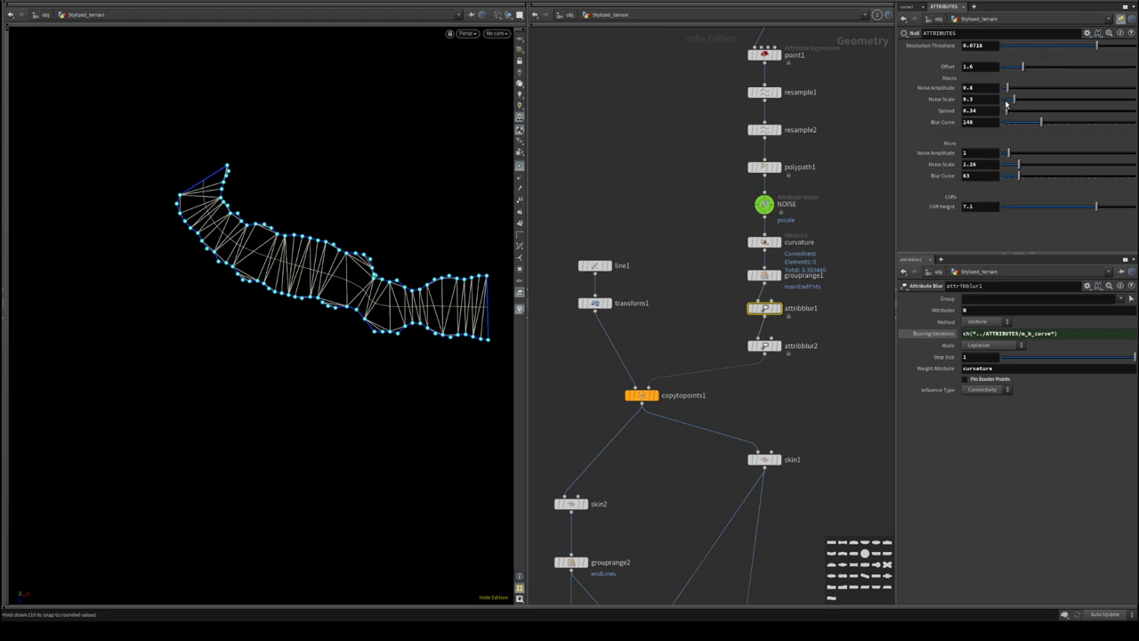
drag(1025, 125, 1009, 130)
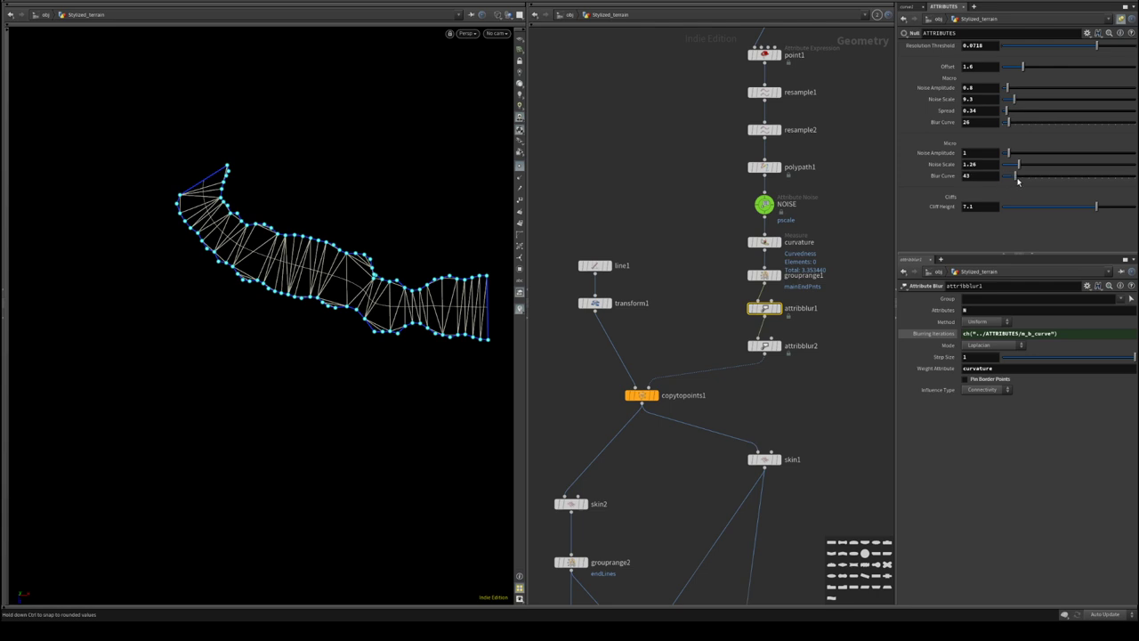
middle_drag(721, 388, 776, 103)
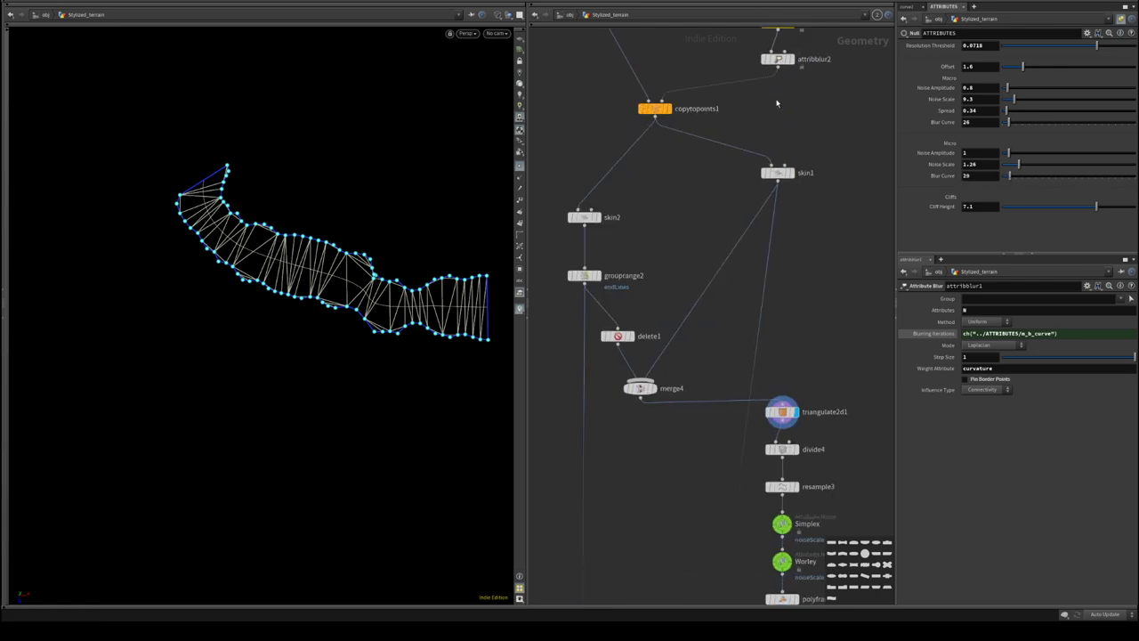
- Step the display through skin1, merge4 and triangulate2d1 to check the path with the reduced blur
click(791, 174)
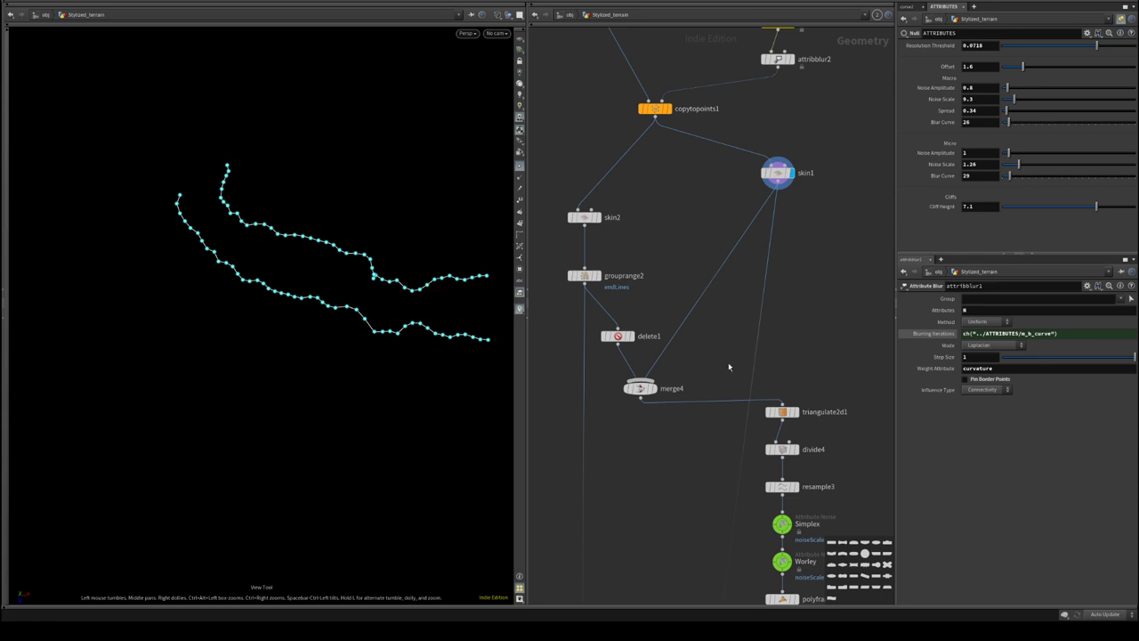
middle_drag(728, 367, 733, 196)
click(696, 229)
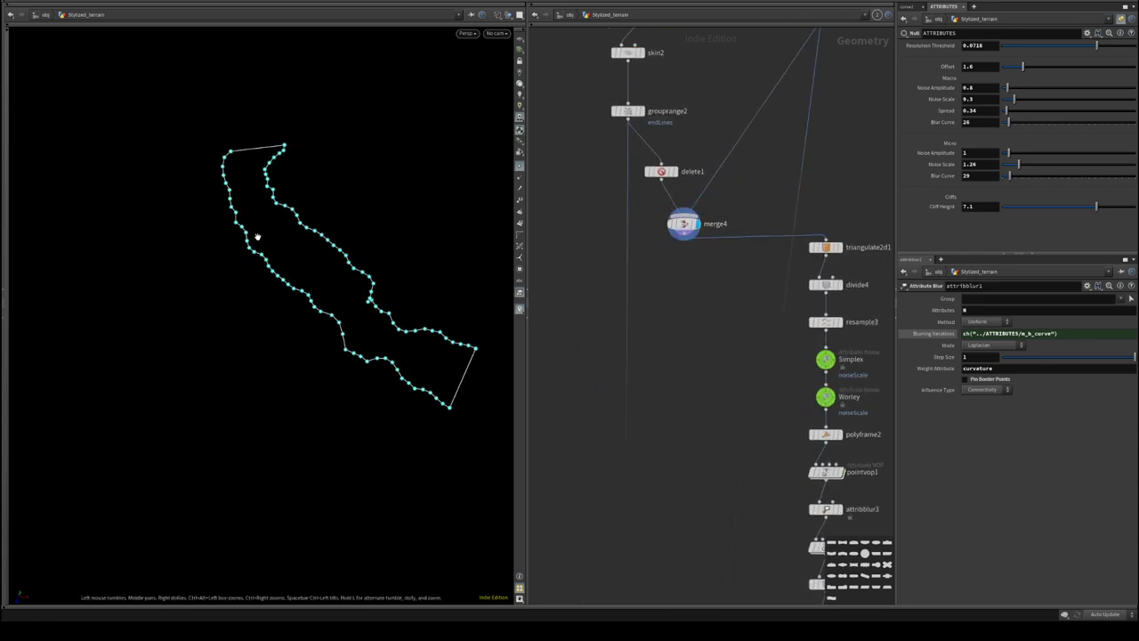
click(840, 248)
drag(267, 260, 297, 252)
- Turn off point display in the viewport and display normal2 to inspect the finished path surface
click(520, 166)
middle_drag(729, 384, 694, 135)
middle_drag(814, 496, 804, 351)
click(793, 339)
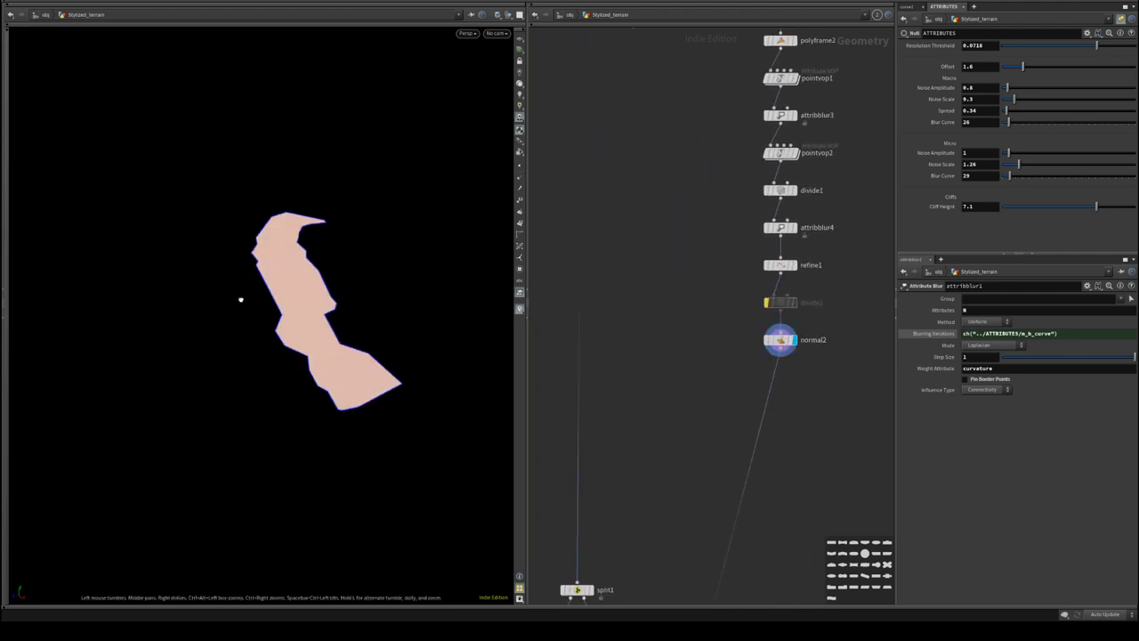
mouse_move(242, 300)
mouse_down()
mouse_move(267, 330)
mouse_move(313, 335)
mouse_move(317, 300)
mouse_up()
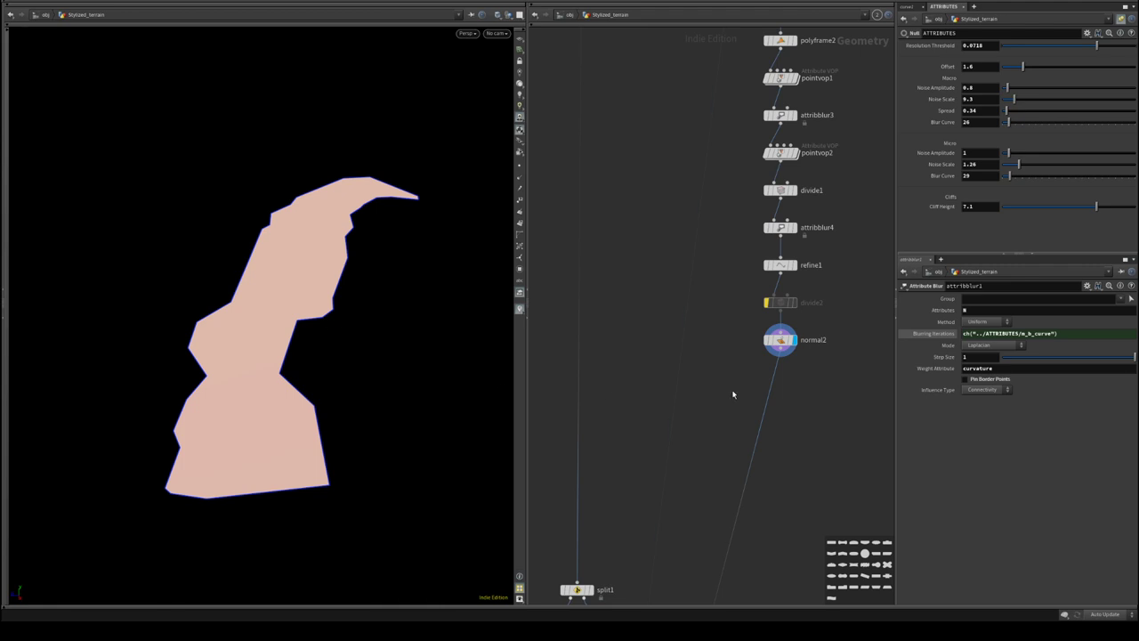
- Display skin2 and skin1 in turn to examine the cross lines and side lines feeding the path surface
scroll(732, 392, up, 10)
middle_drag(724, 408, 654, 351)
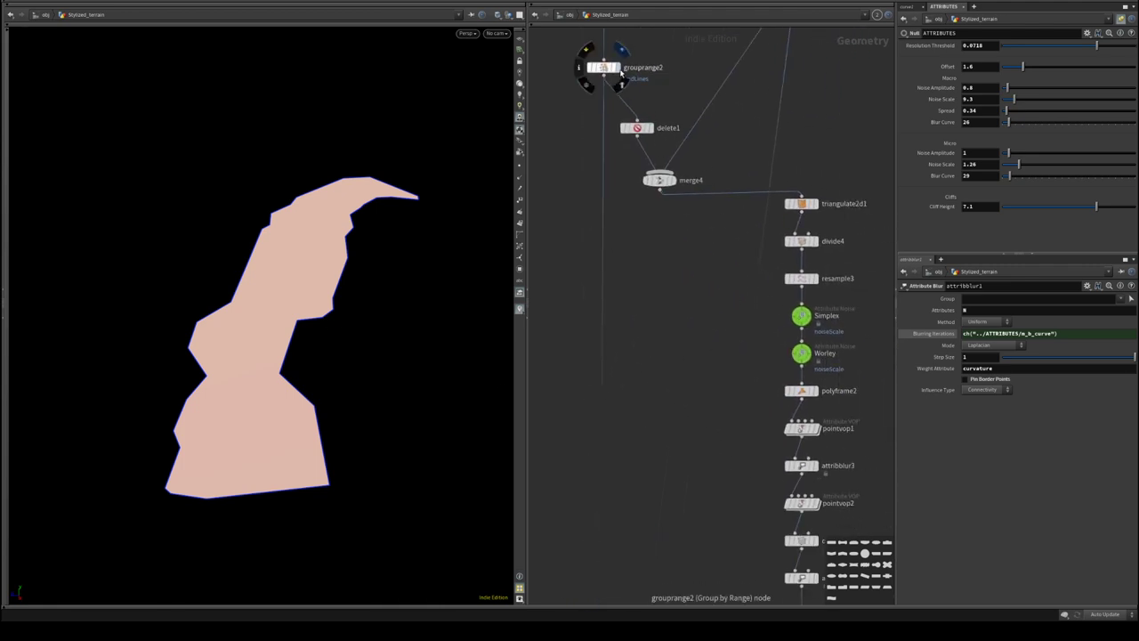
mouse_move(620, 78)
middle_drag(632, 89, 644, 211)
click(629, 131)
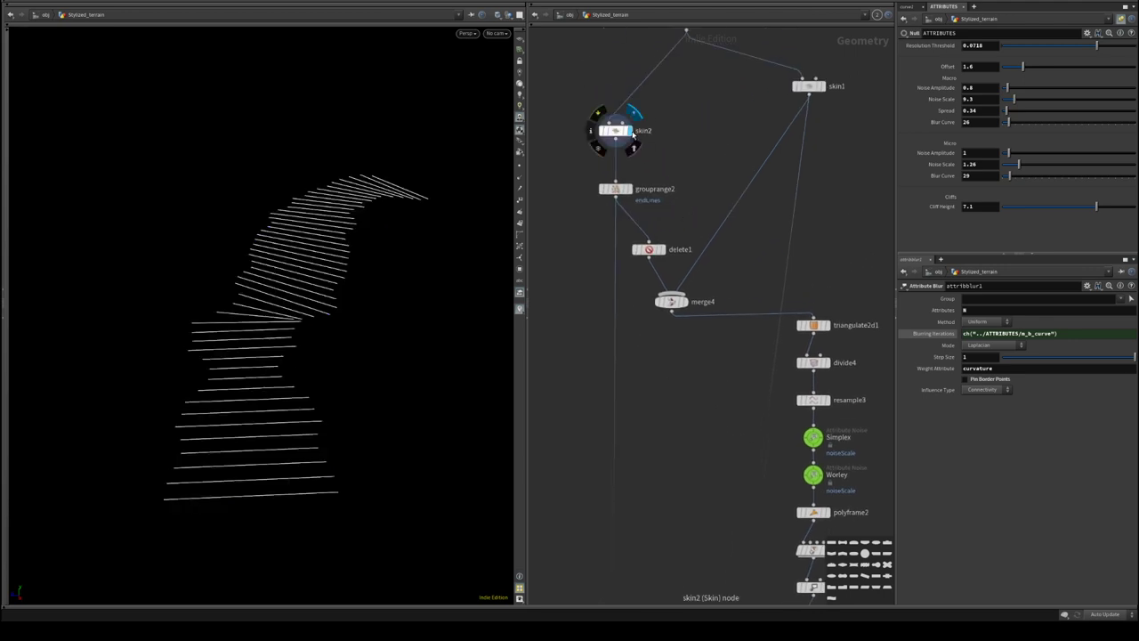
click(826, 87)
scroll(718, 257, down, 5)
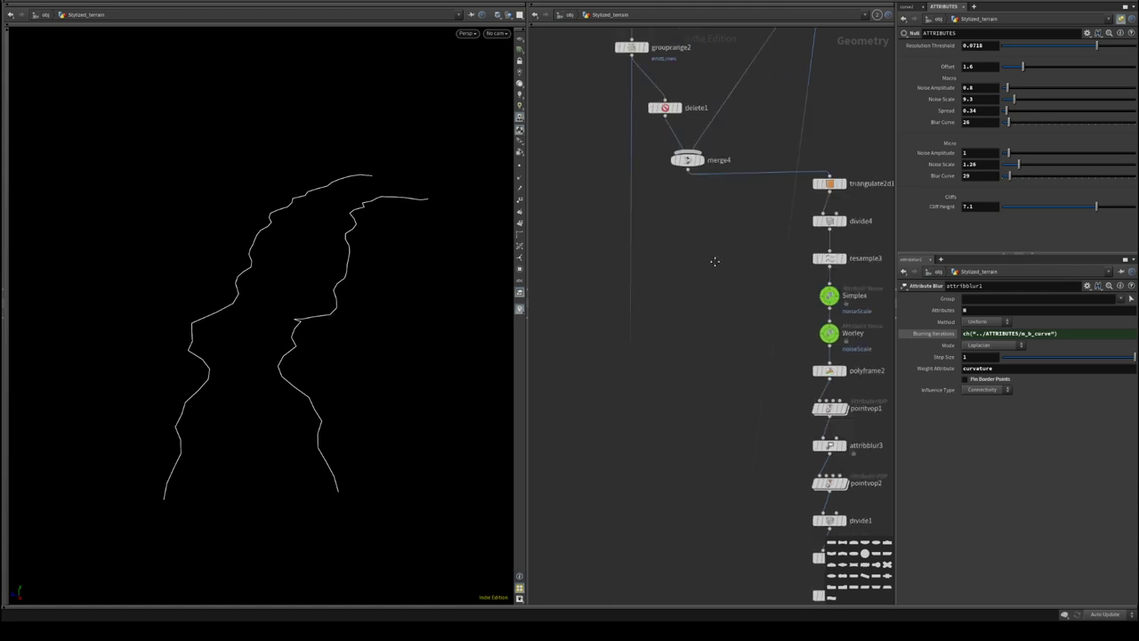
scroll(847, 122, down, 3)
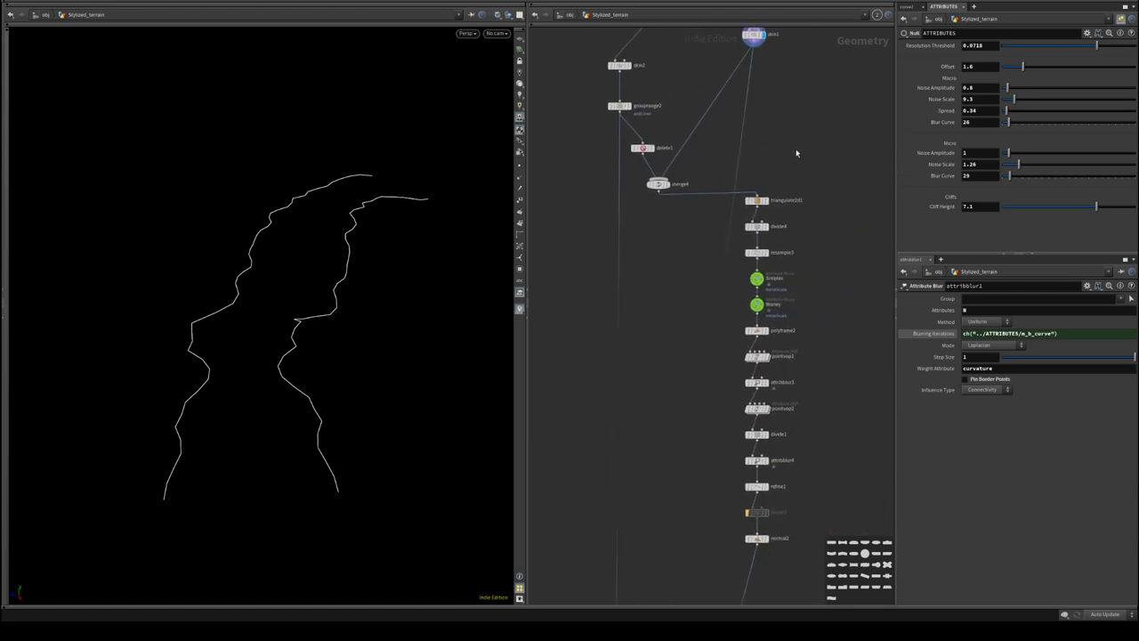
middle_drag(658, 300, 684, 91)
scroll(668, 374, up, 5)
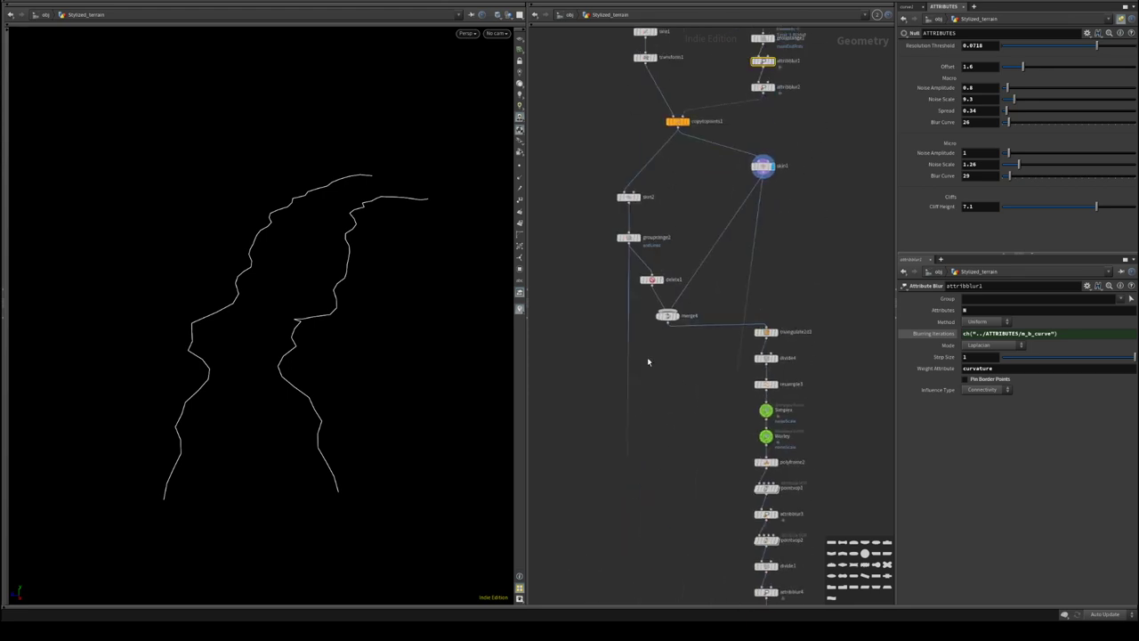
- Move skin1 closer to skin2 in the network
mouse_move(761, 169)
drag(758, 169, 712, 204)
middle_drag(820, 322, 810, 125)
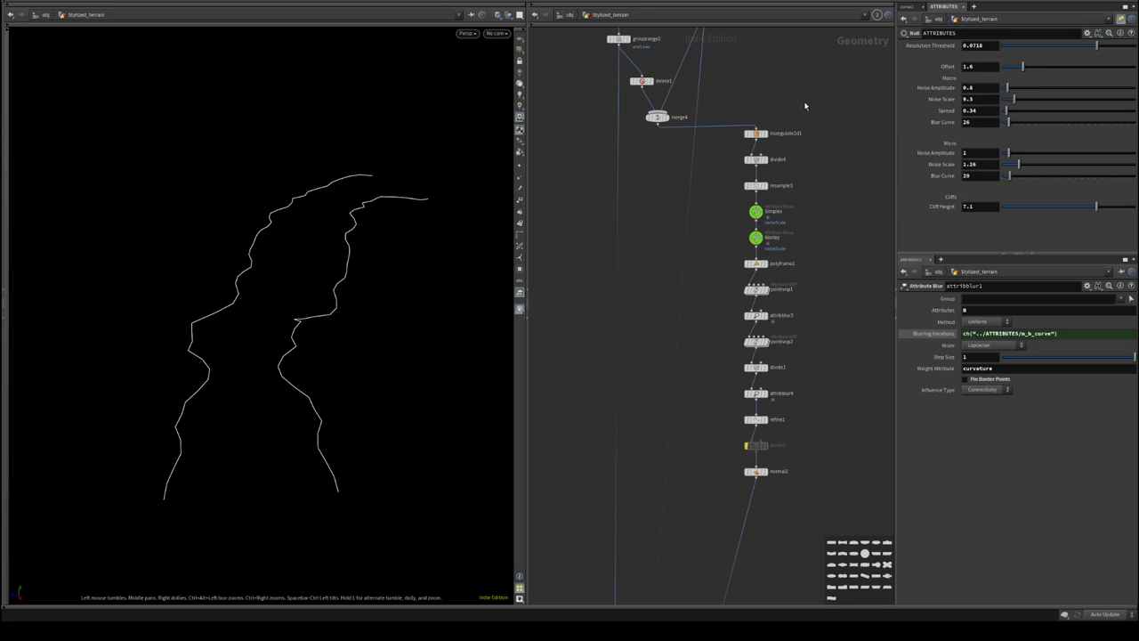
- Create a reference copy of the 14 nodes from triangulate2d1 to normal2 and place it beside the original chain under merge4
drag(805, 106, 736, 490)
right_click(755, 212)
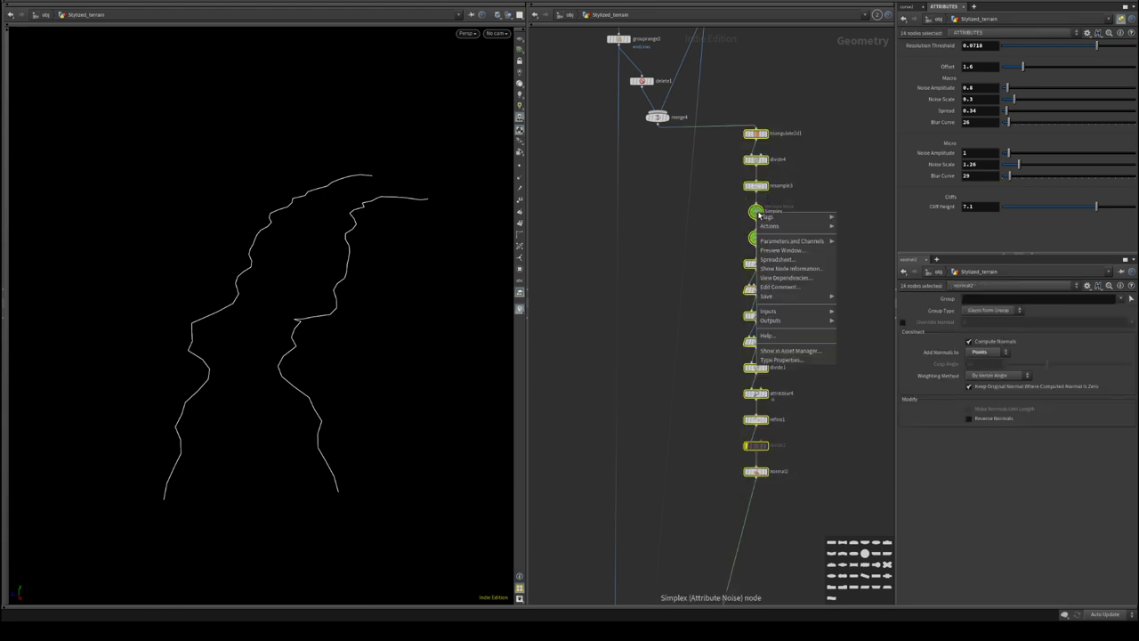
mouse_move(772, 226)
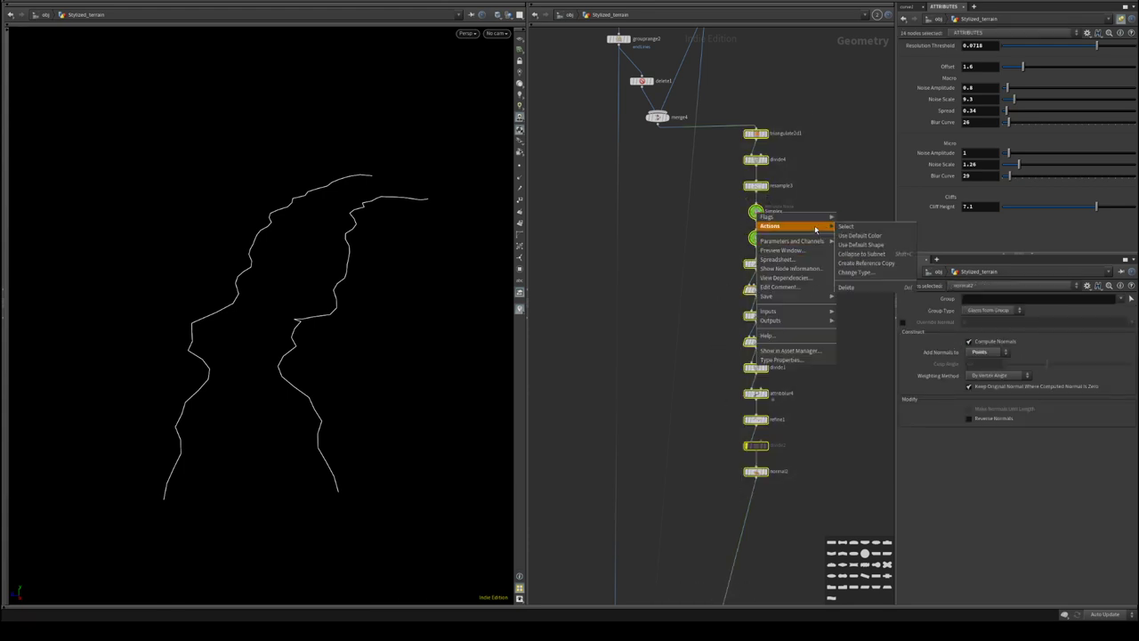
click(892, 264)
drag(801, 258, 549, 246)
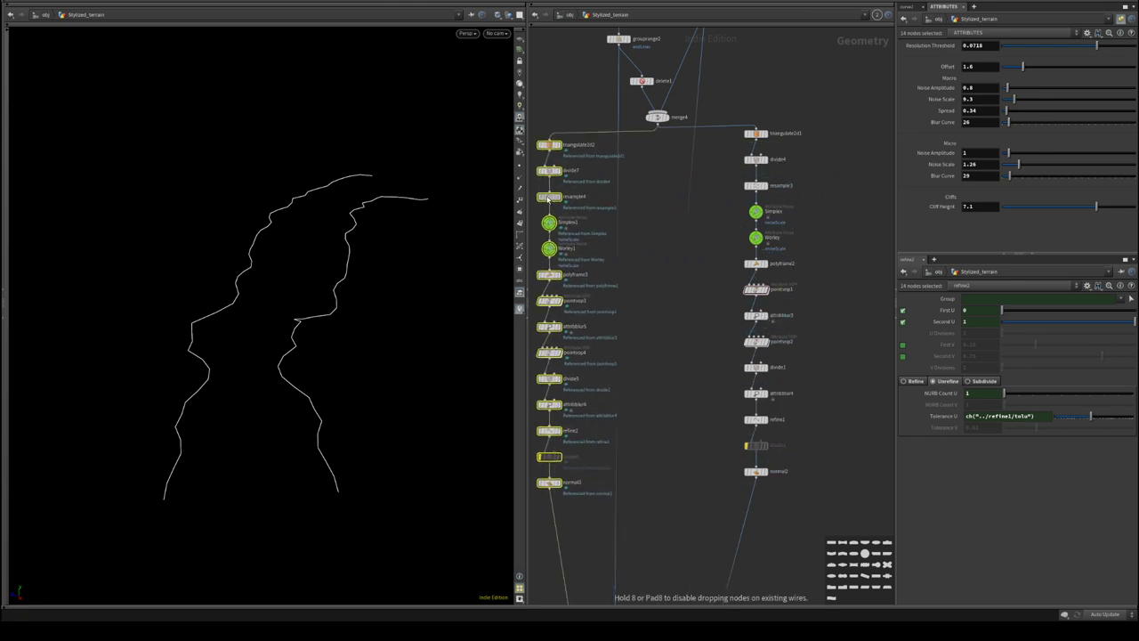
click(656, 306)
- Display grouprange2 and skin1 in turn, and connect skin1's output to the input of triangulate2d2 in the copied chain
middle_drag(661, 249, 707, 304)
click(704, 203)
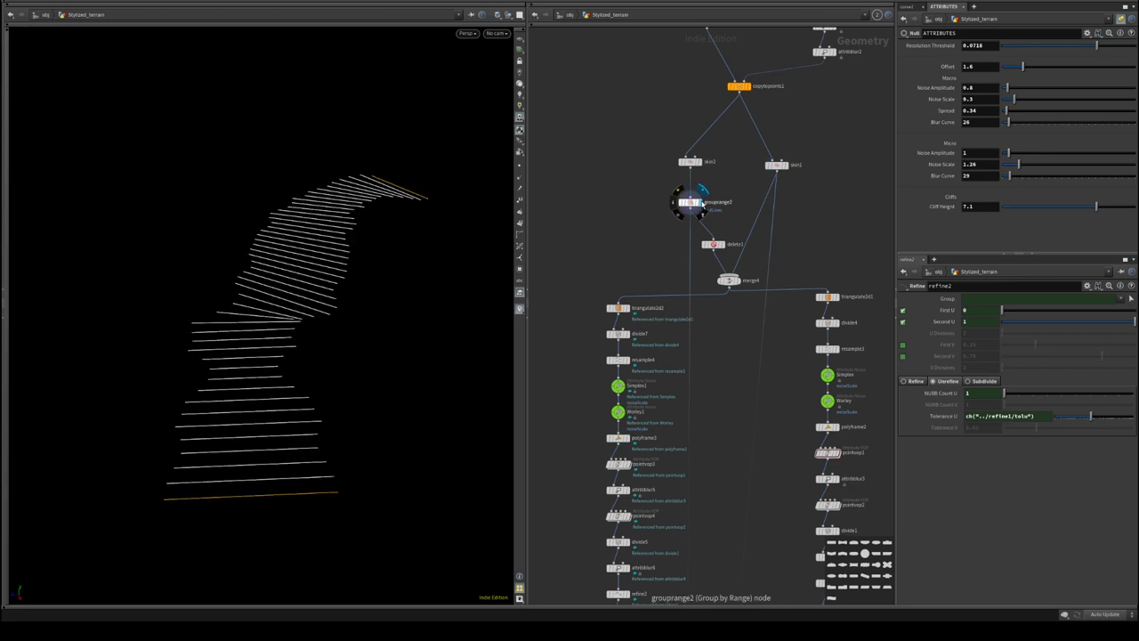
click(788, 165)
click(777, 176)
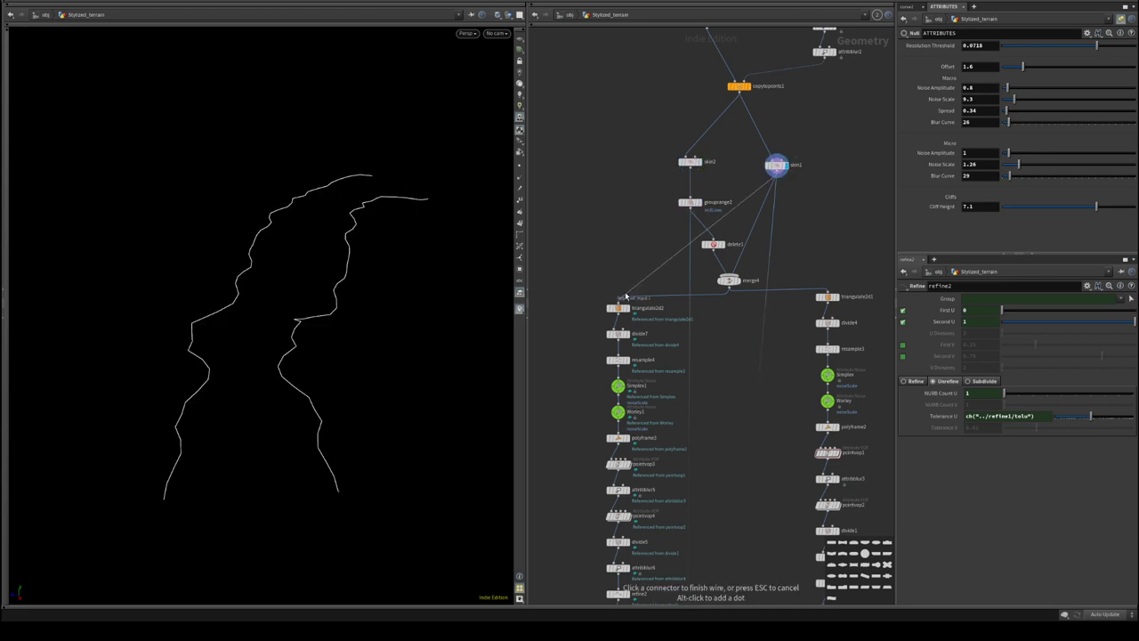
click(622, 298)
- Delete triangulate2d2 and divide7 from the copied chain so that skin1 feeds resample4 directly
middle_drag(581, 374, 610, 68)
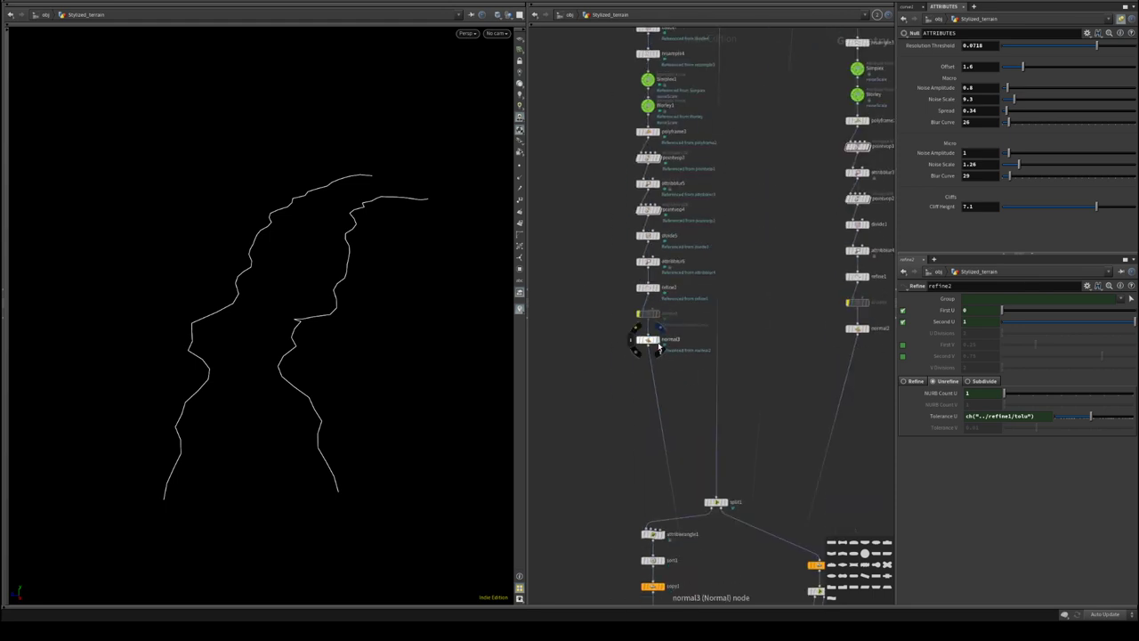
click(659, 346)
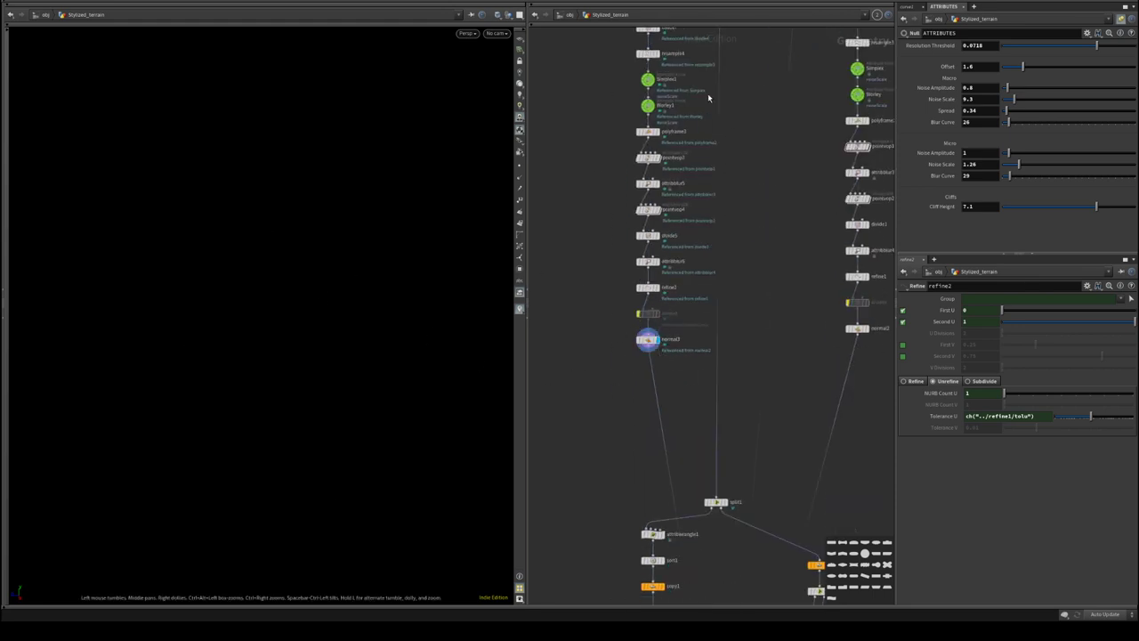
middle_drag(708, 98, 706, 326)
click(659, 233)
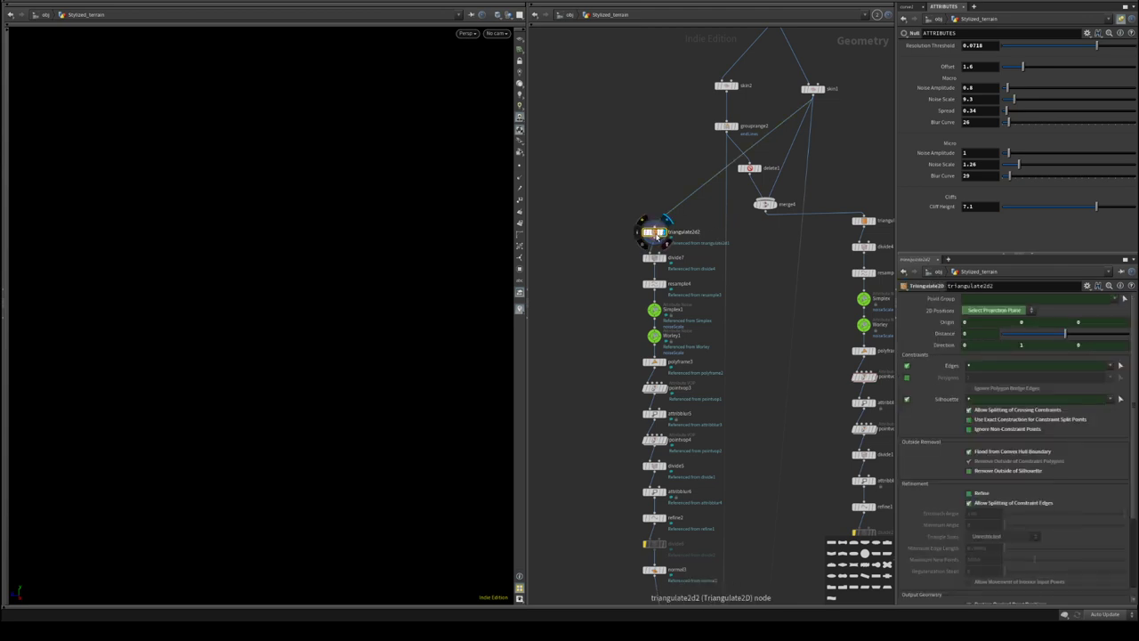
key(Delete)
middle_drag(614, 286, 646, 219)
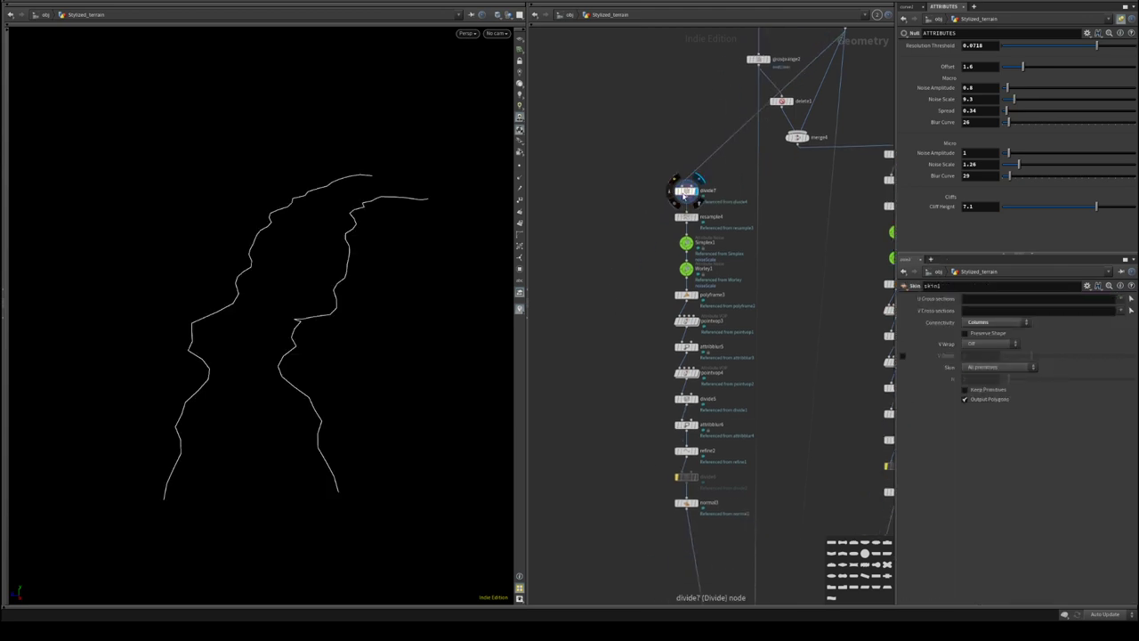
click(687, 191)
key(Delete)
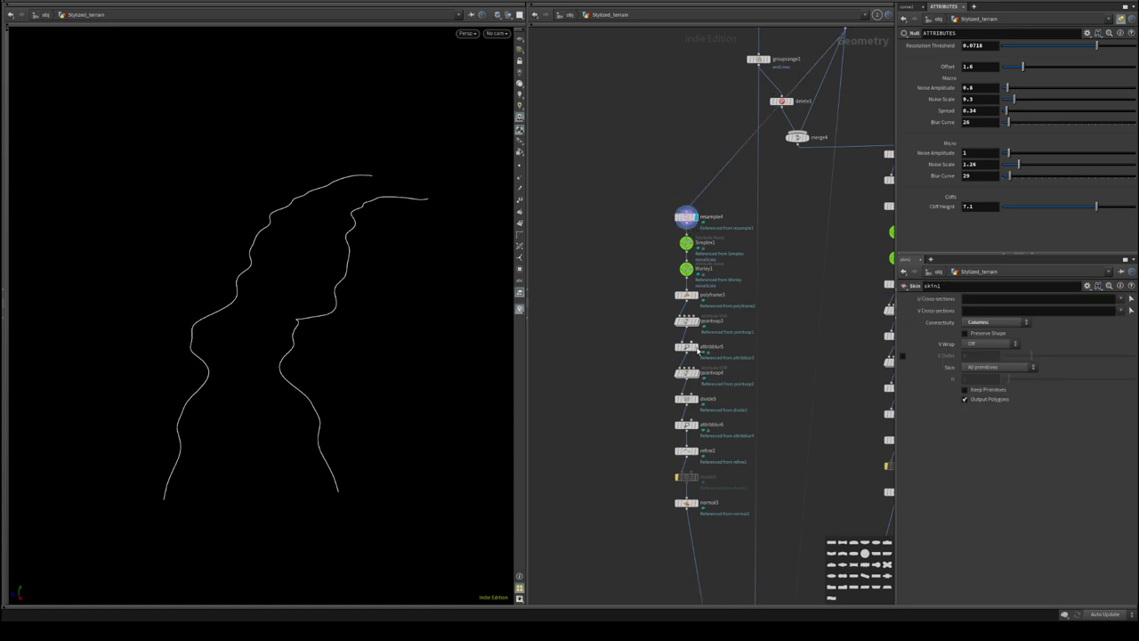
- Display the copied chain's nodes in turn from polyframe3 down to normal3 to check how each one changes the side lines
click(696, 295)
click(696, 320)
middle_drag(714, 366, 708, 269)
click(694, 251)
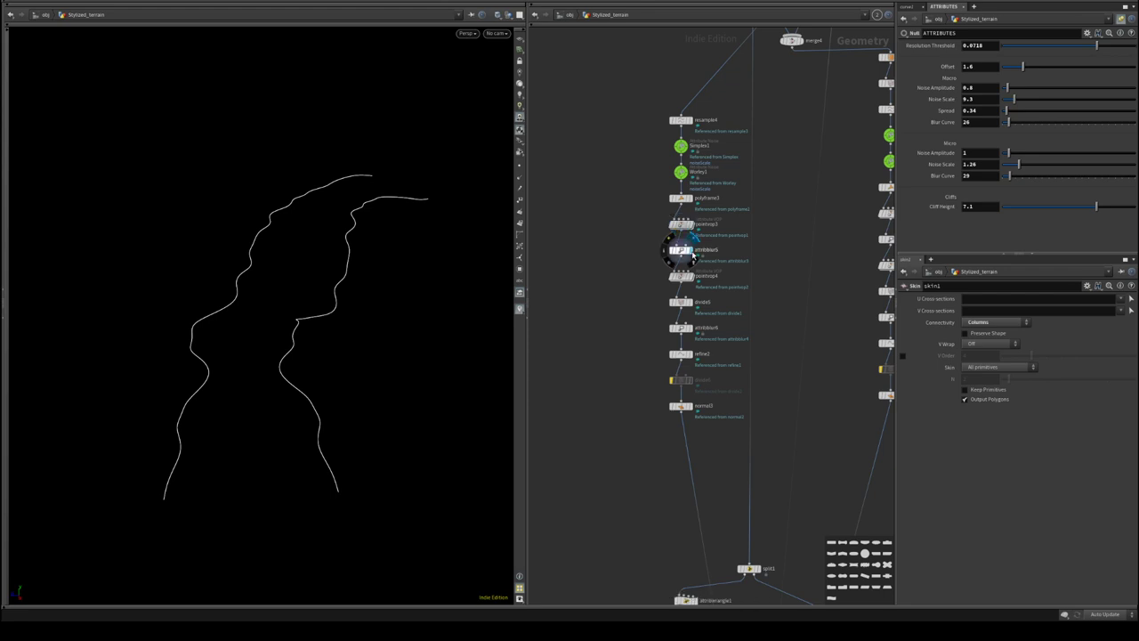
click(694, 277)
click(695, 304)
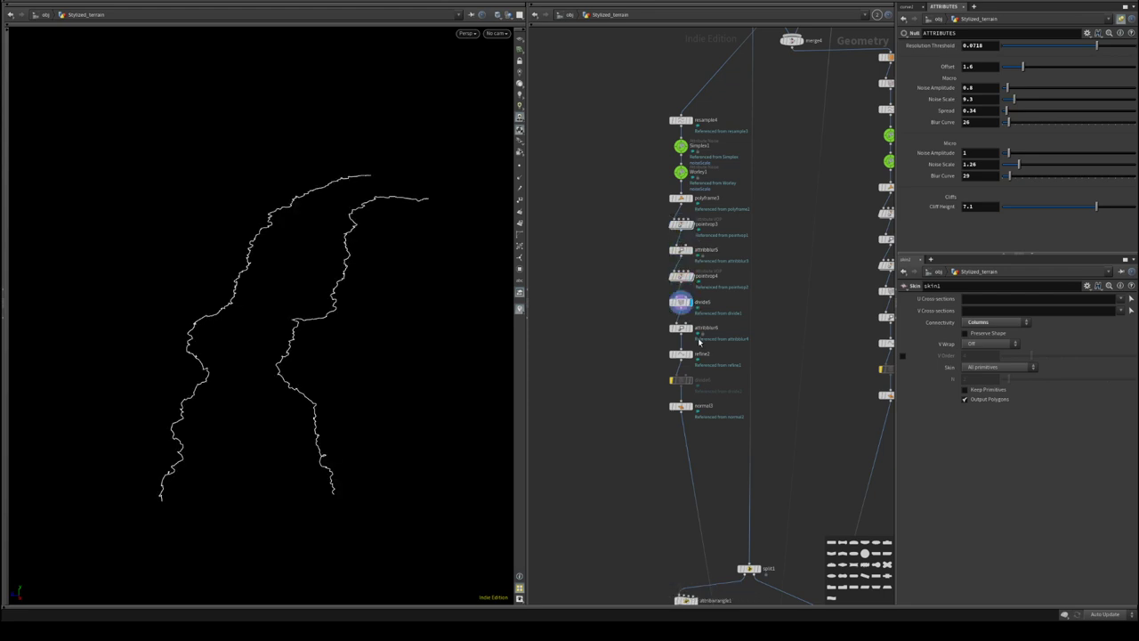
click(692, 328)
click(693, 354)
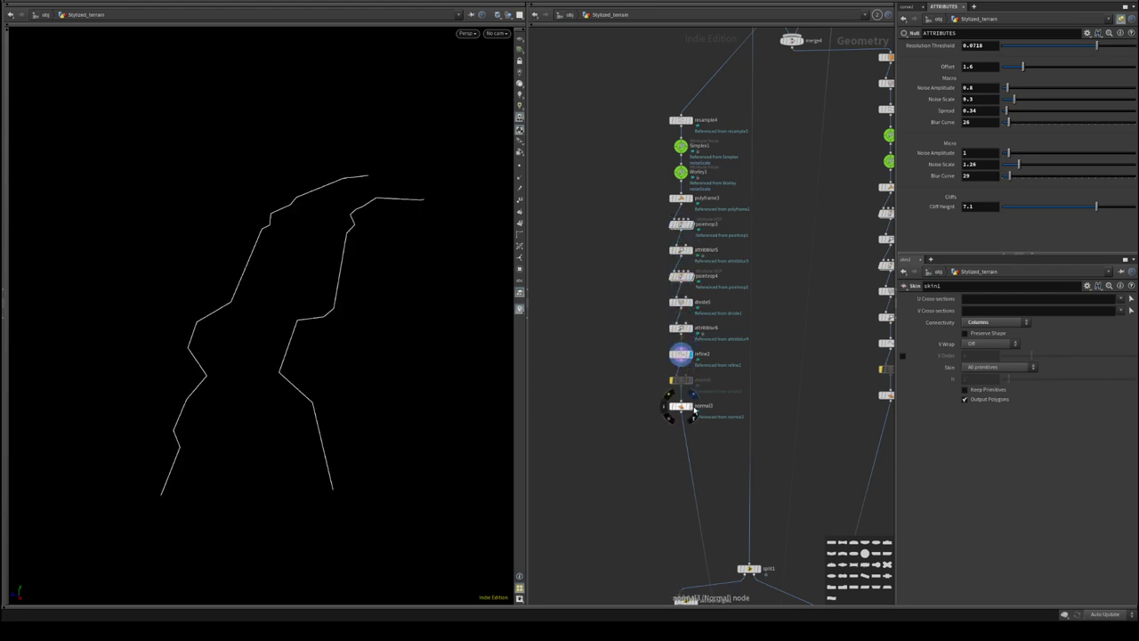
click(691, 406)
- Display merge3 and orbit around the cliff walls, and compare the outputs of normal3 and normal2
middle_drag(623, 285, 577, 117)
middle_drag(705, 381, 712, 277)
click(710, 505)
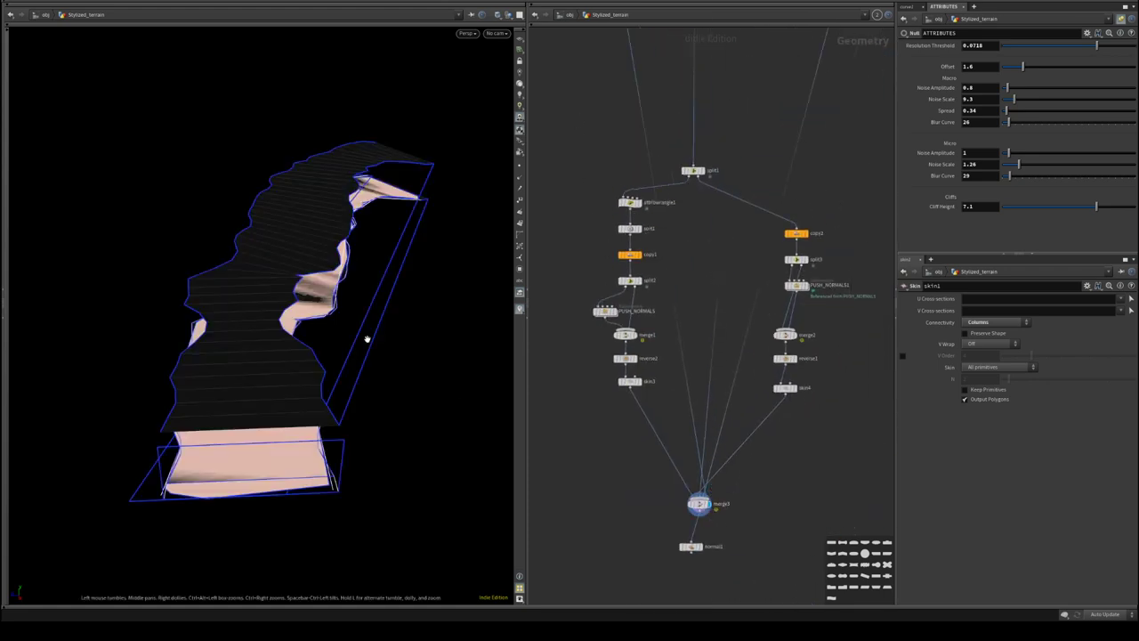
drag(324, 290, 315, 259)
right_drag(315, 259, 427, 249)
middle_drag(730, 235, 692, 324)
click(642, 348)
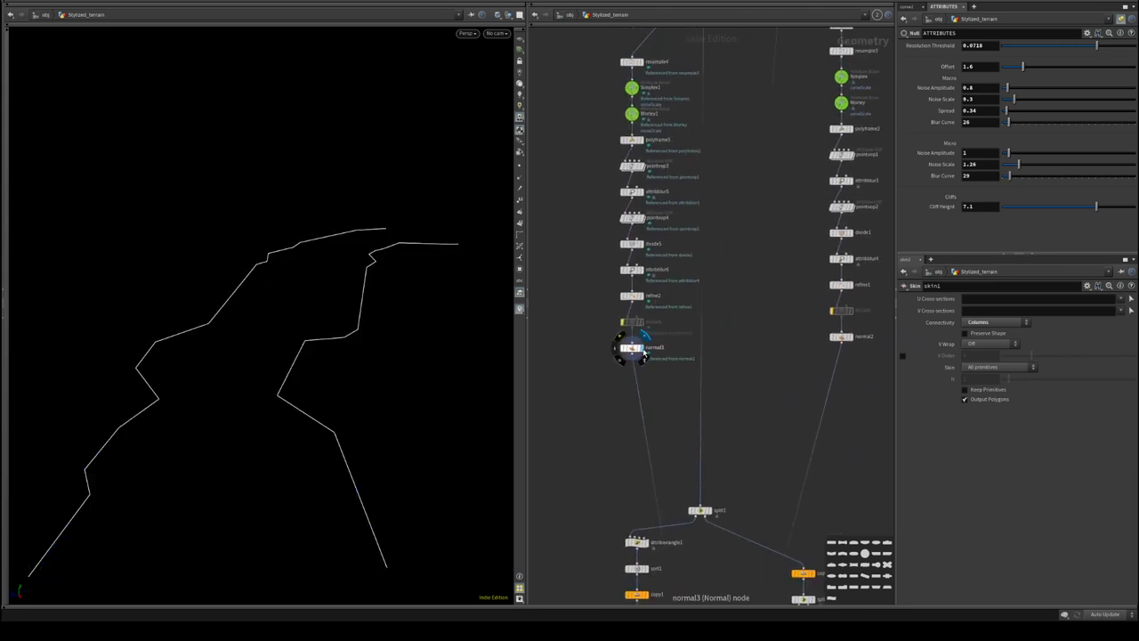
click(853, 344)
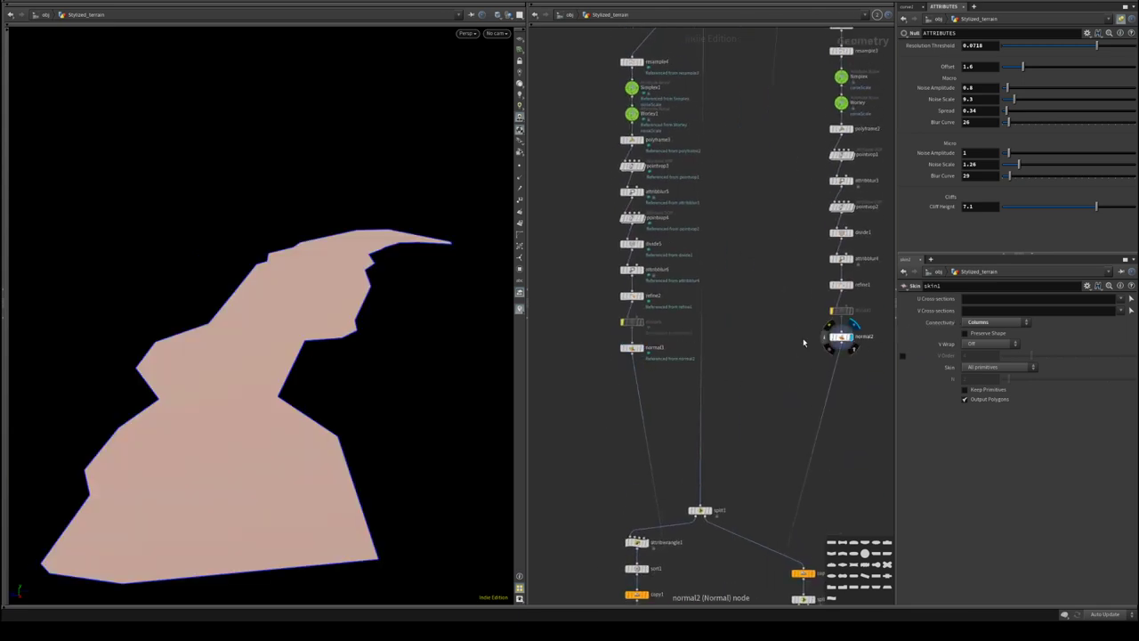
- Display split1, attribwrangle1, grouprange2 and merge4 in turn to trace which lines feed the cliff branches
middle_drag(796, 455, 800, 212)
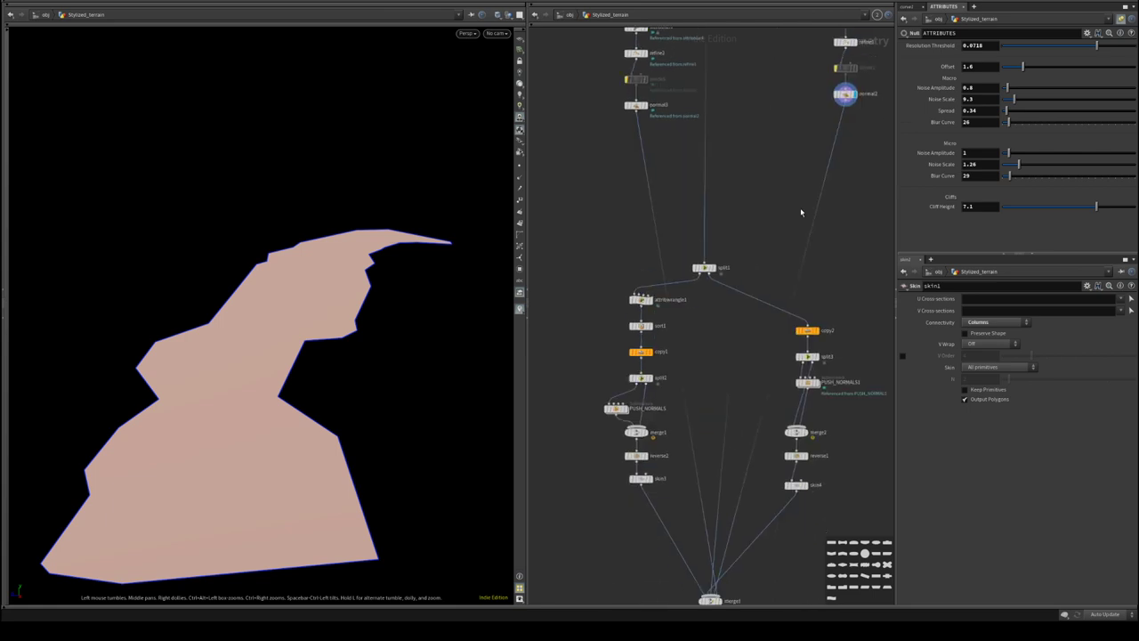
click(712, 268)
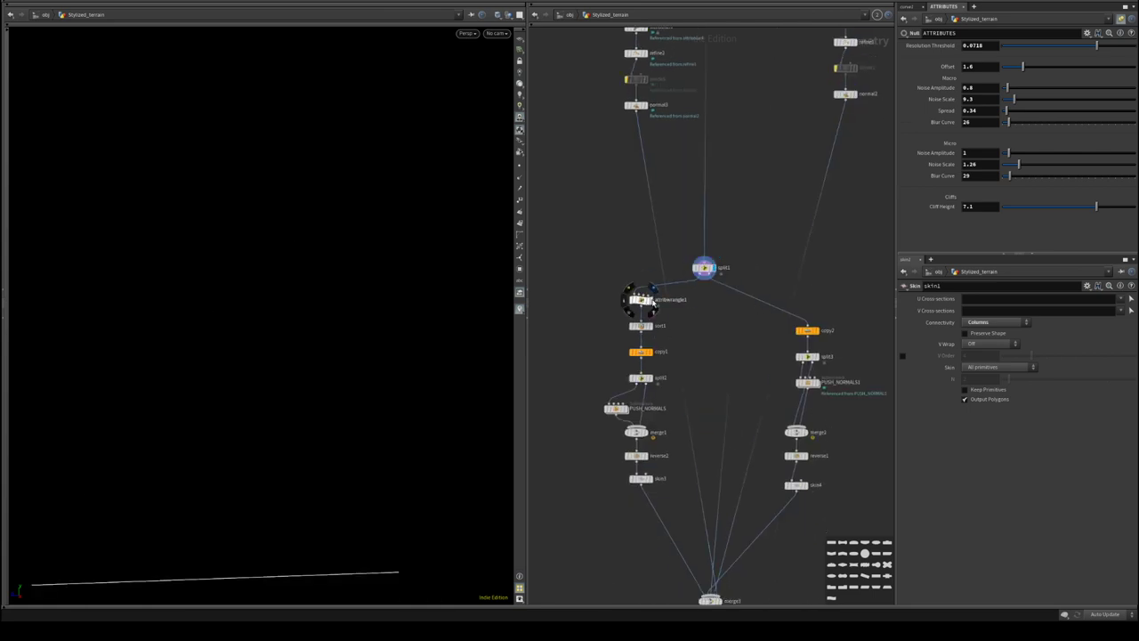
click(651, 300)
right_drag(405, 331, 323, 323)
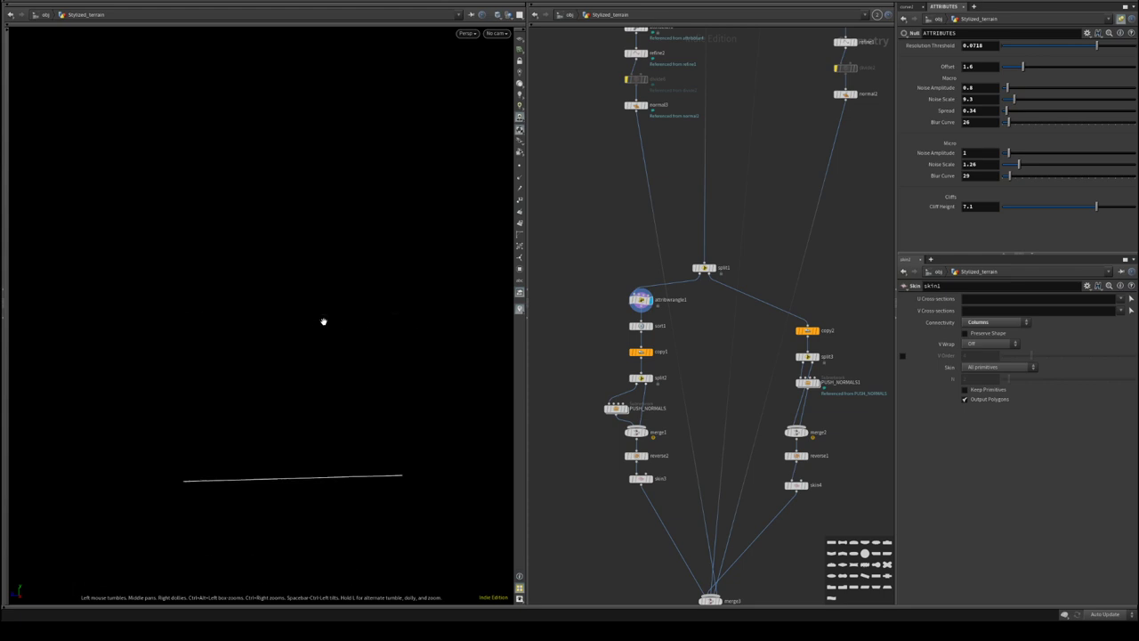
key(space+g)
middle_drag(743, 161, 718, 403)
middle_drag(714, 249, 727, 459)
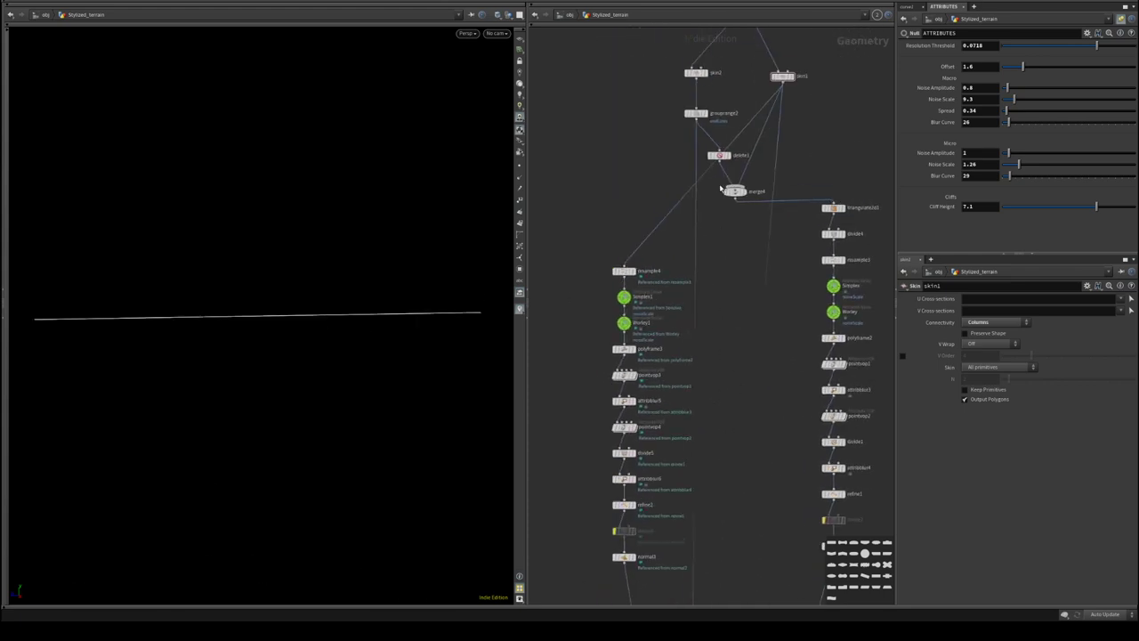
click(708, 103)
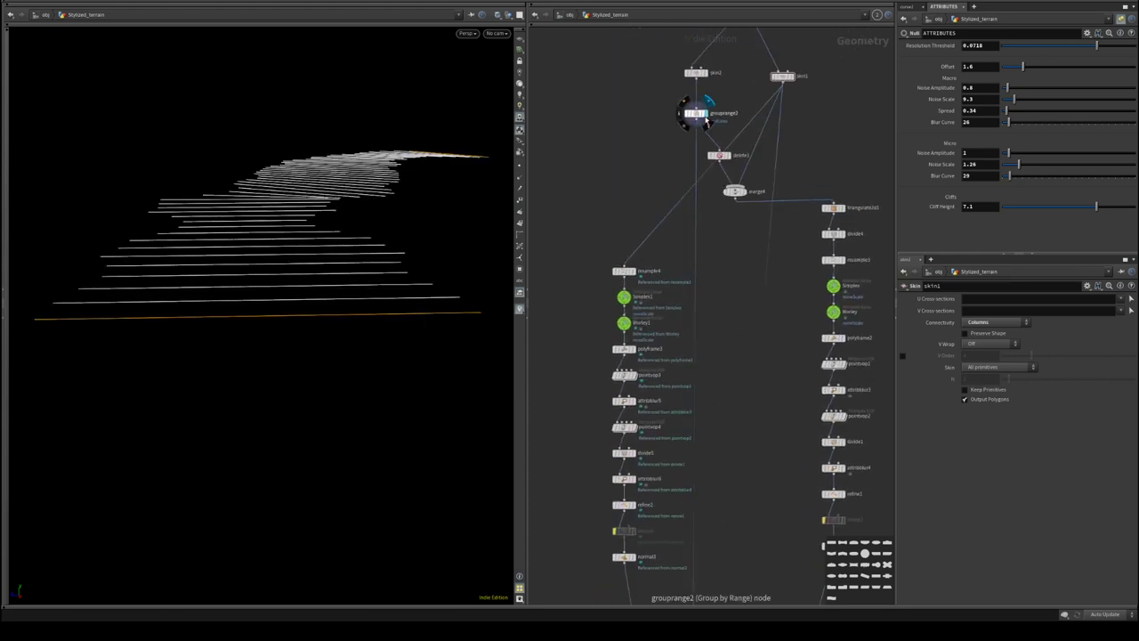
scroll(729, 223, down, 2)
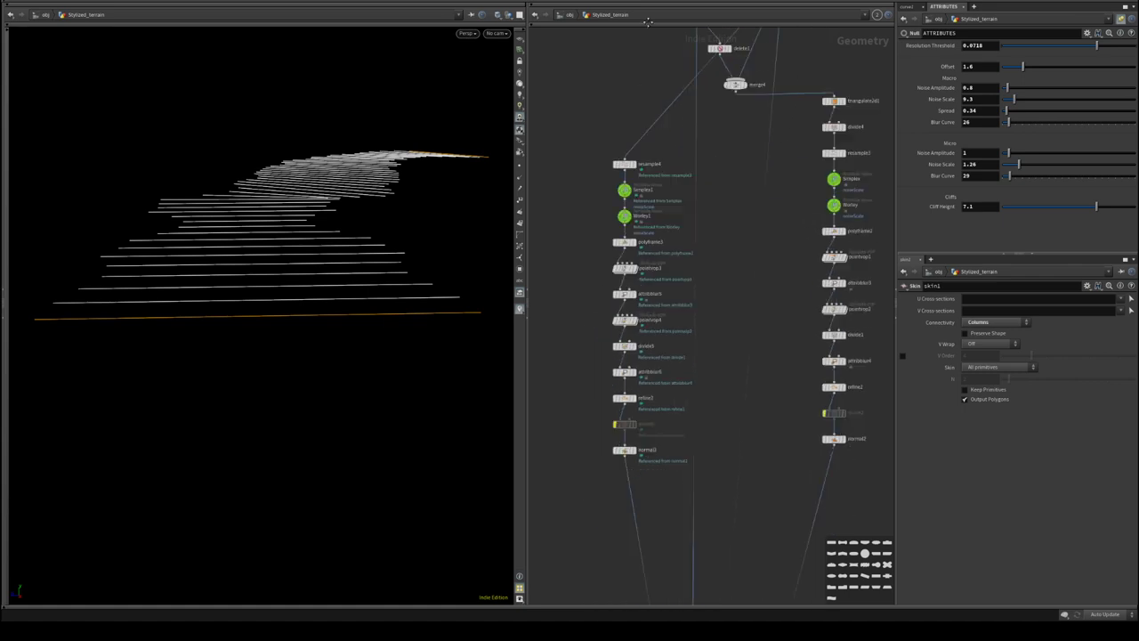
scroll(662, 312, up, 3)
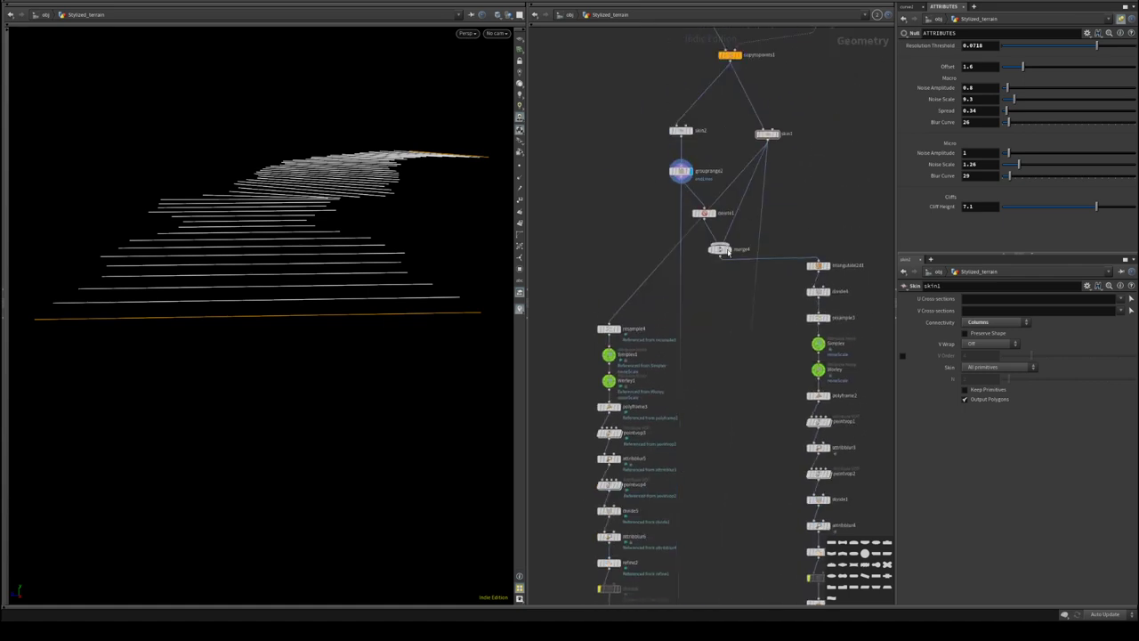
click(732, 238)
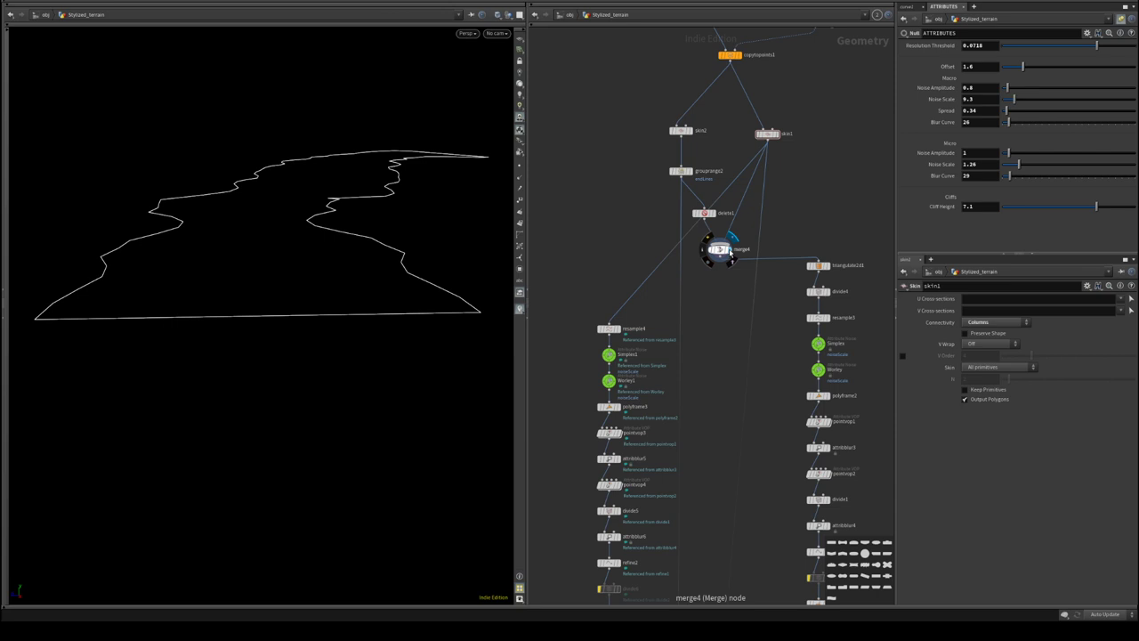
- Connect skin1's output to split1's input and display split1
click(779, 125)
click(768, 140)
middle_drag(762, 490, 770, 144)
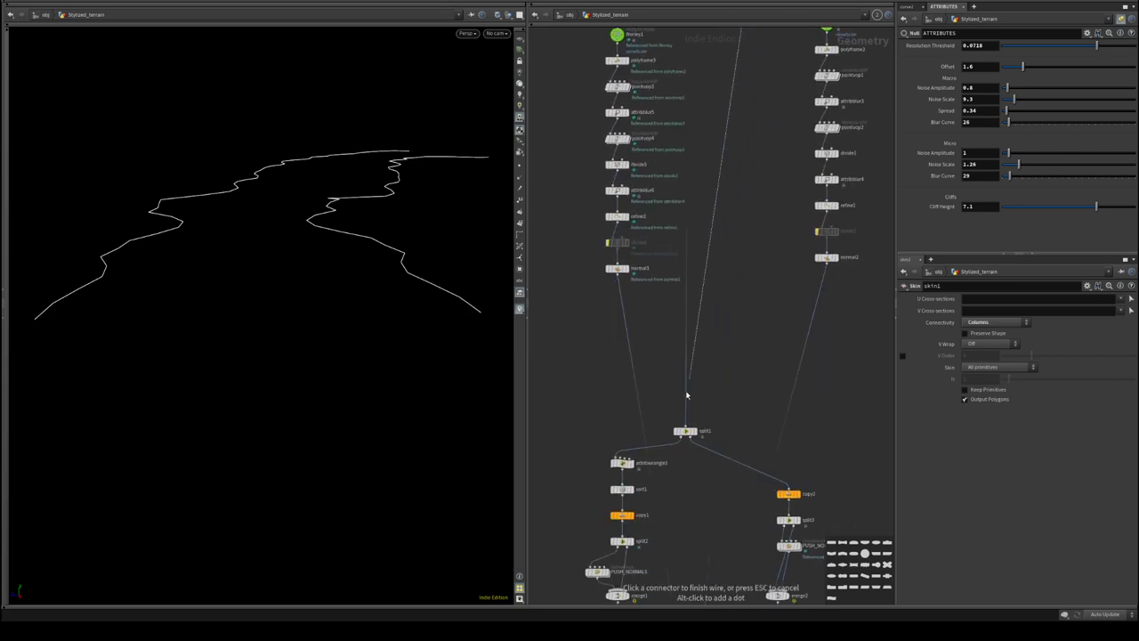
click(686, 425)
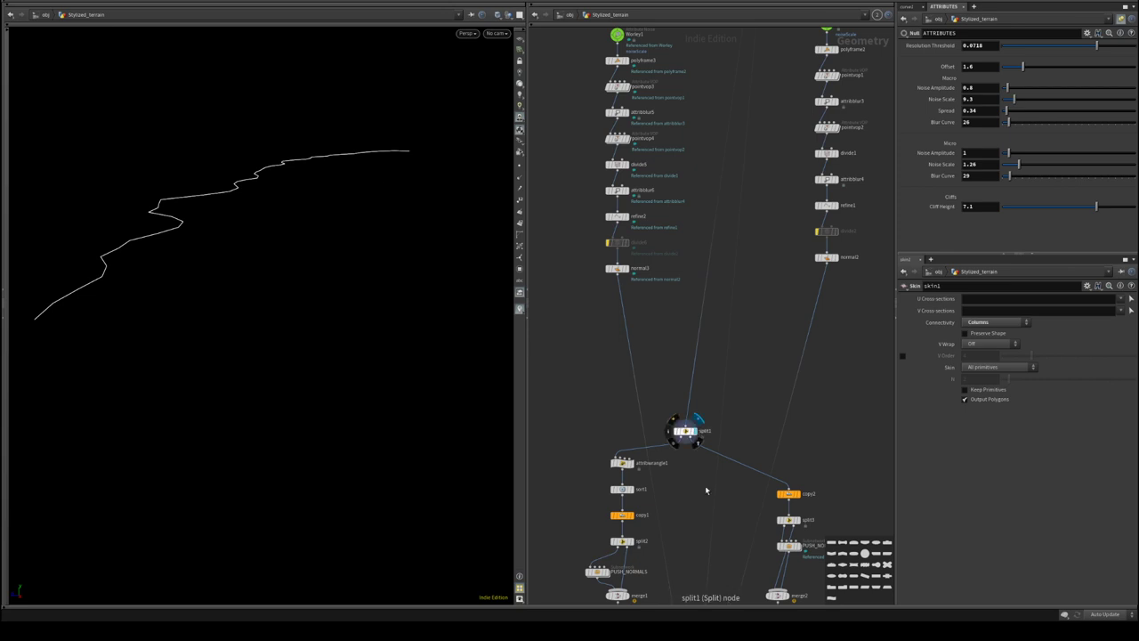
- Display normal1 to inspect the path with its cliff walls from another angle, and save the scene
middle_drag(706, 490, 755, 60)
click(706, 331)
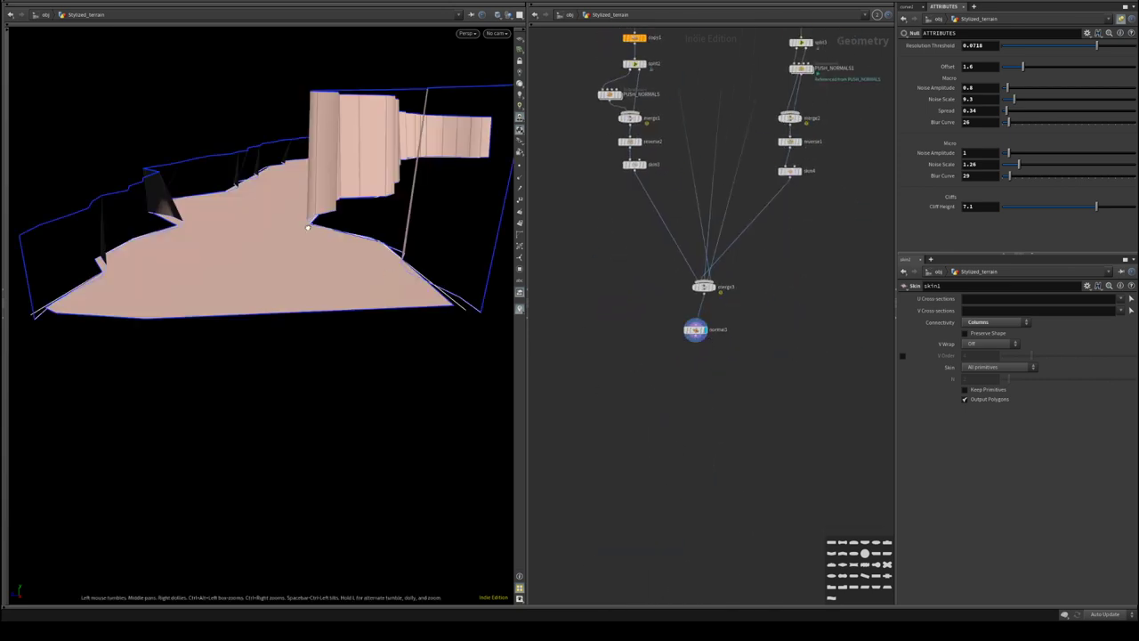
drag(267, 356, 304, 277)
middle_drag(645, 291, 692, 477)
key(ctrl+s)
- Display normal3 and the nodes of the first cliff branch from attribwrangle1 to skin3, ending on normal1, to follow the wall construction
middle_drag(754, 242, 756, 366)
click(648, 279)
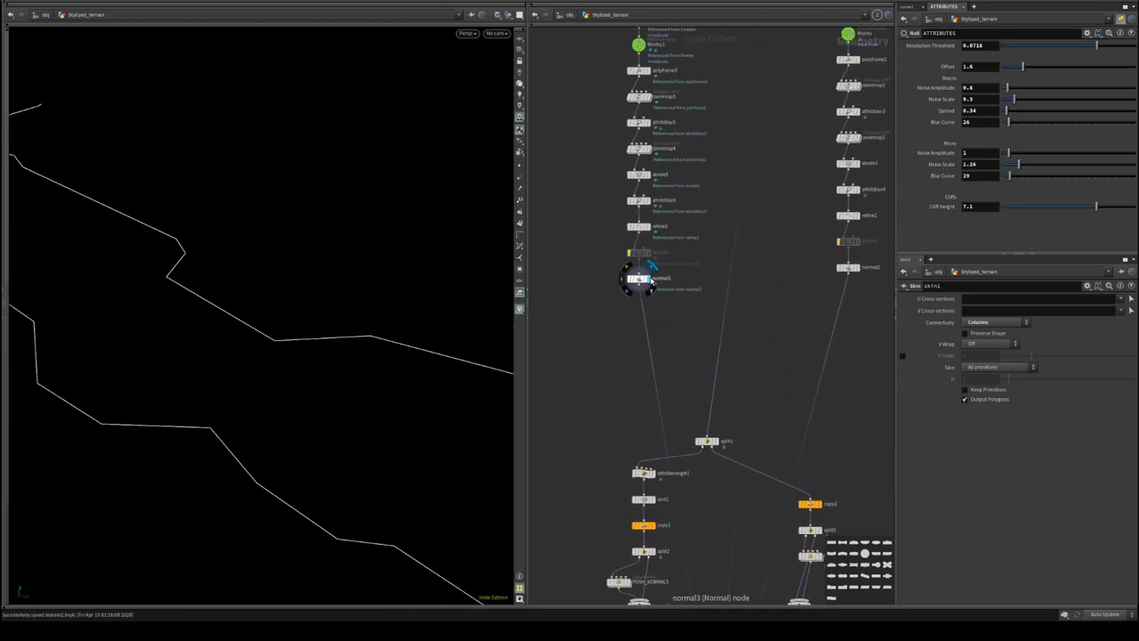
middle_drag(685, 496, 699, 187)
click(664, 166)
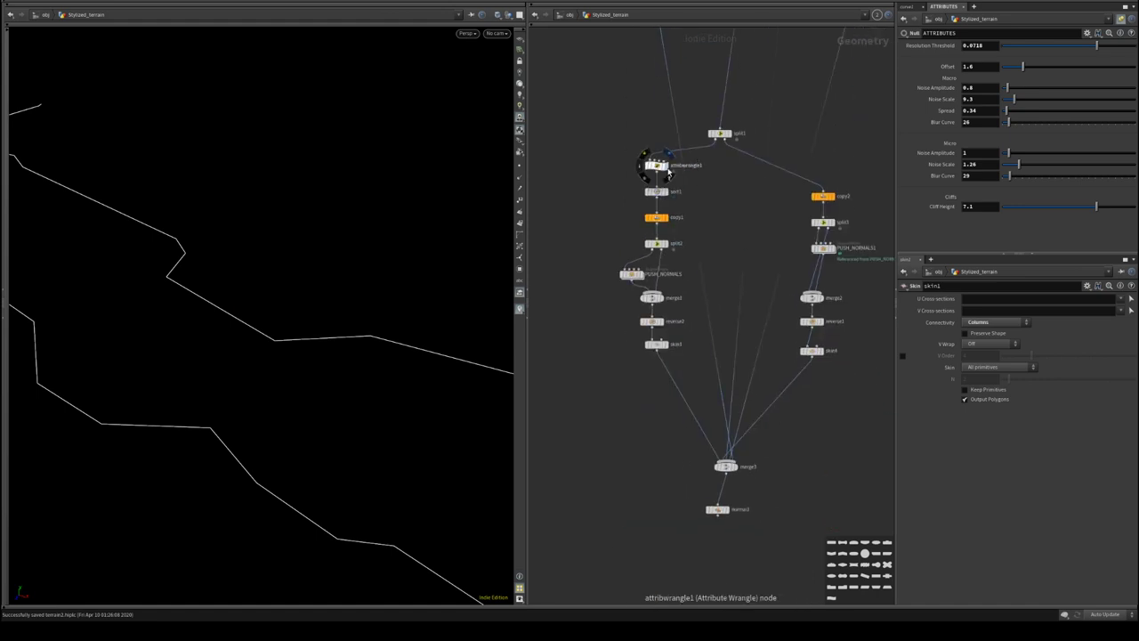
click(667, 218)
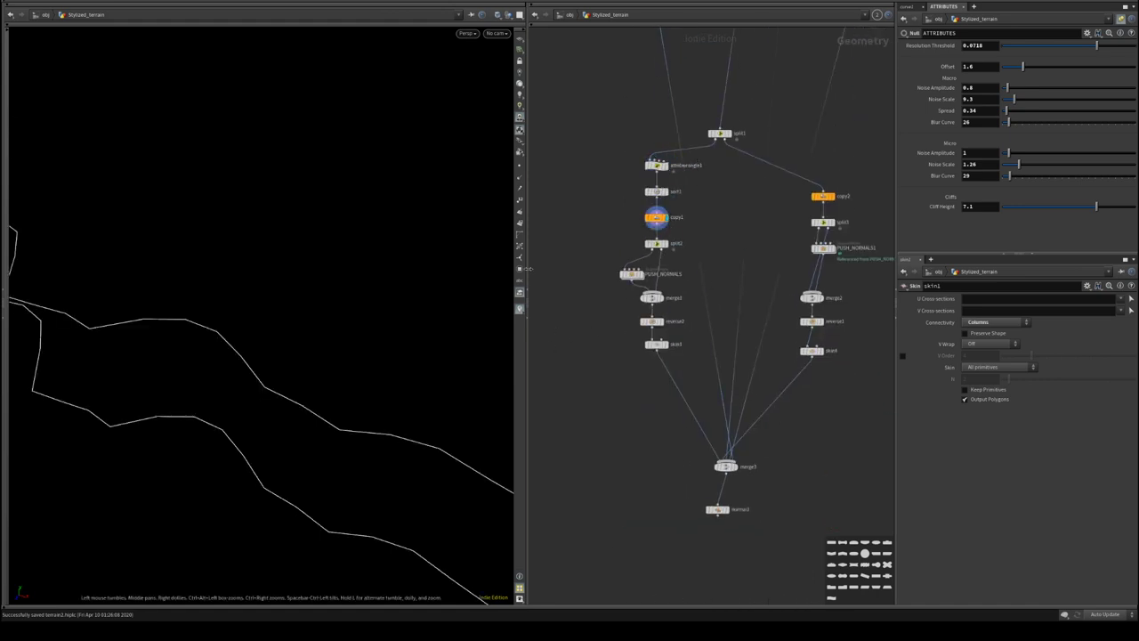
click(663, 243)
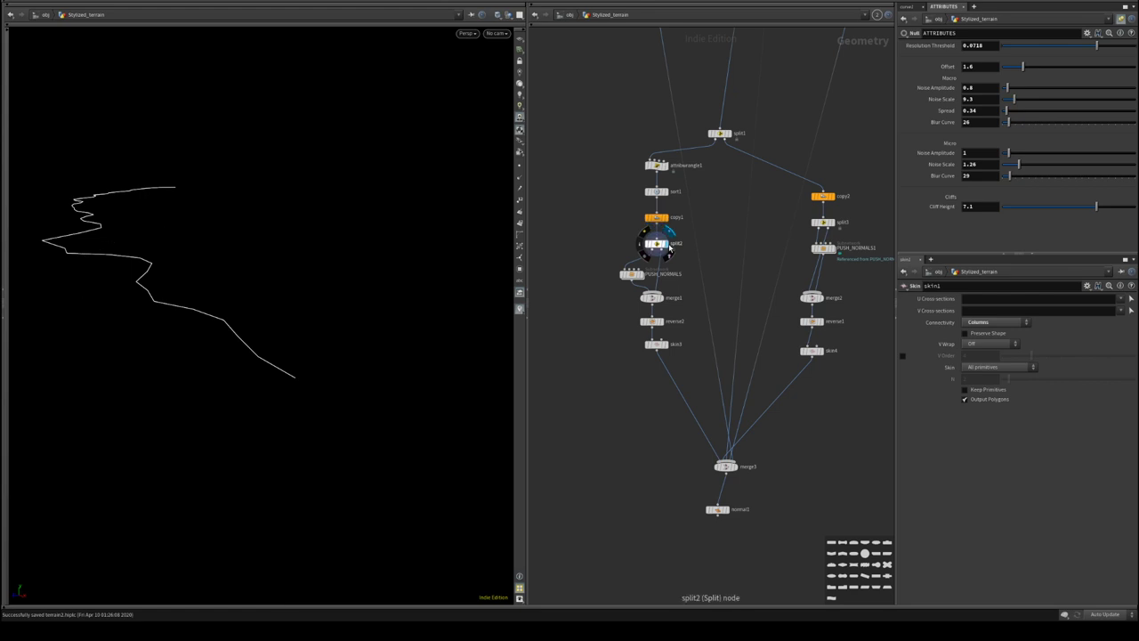
click(663, 300)
click(663, 344)
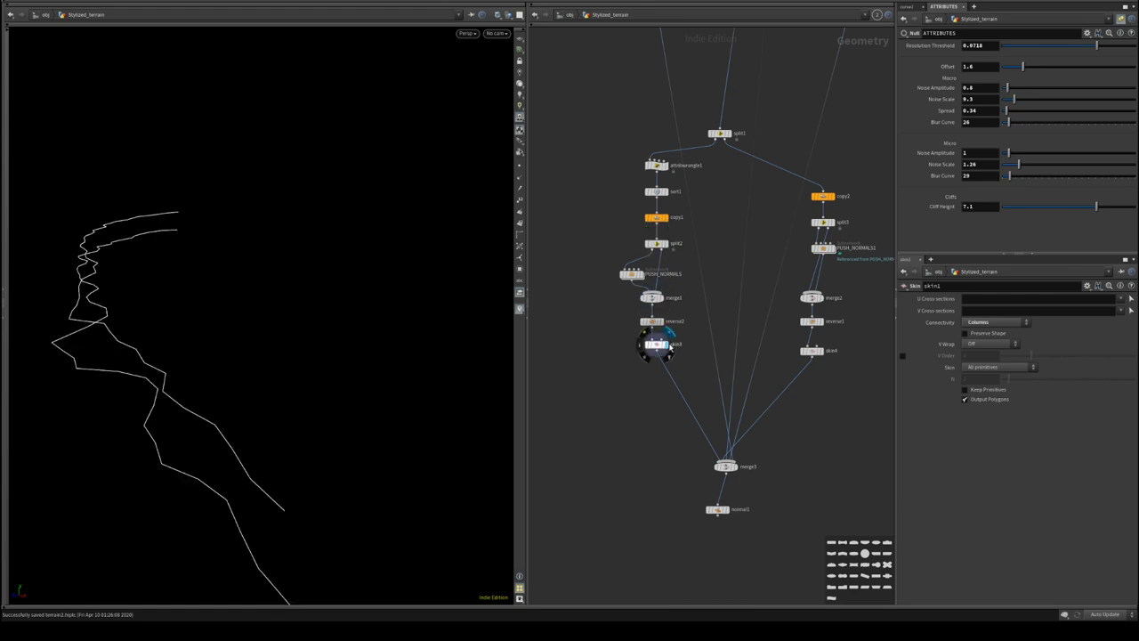
click(730, 511)
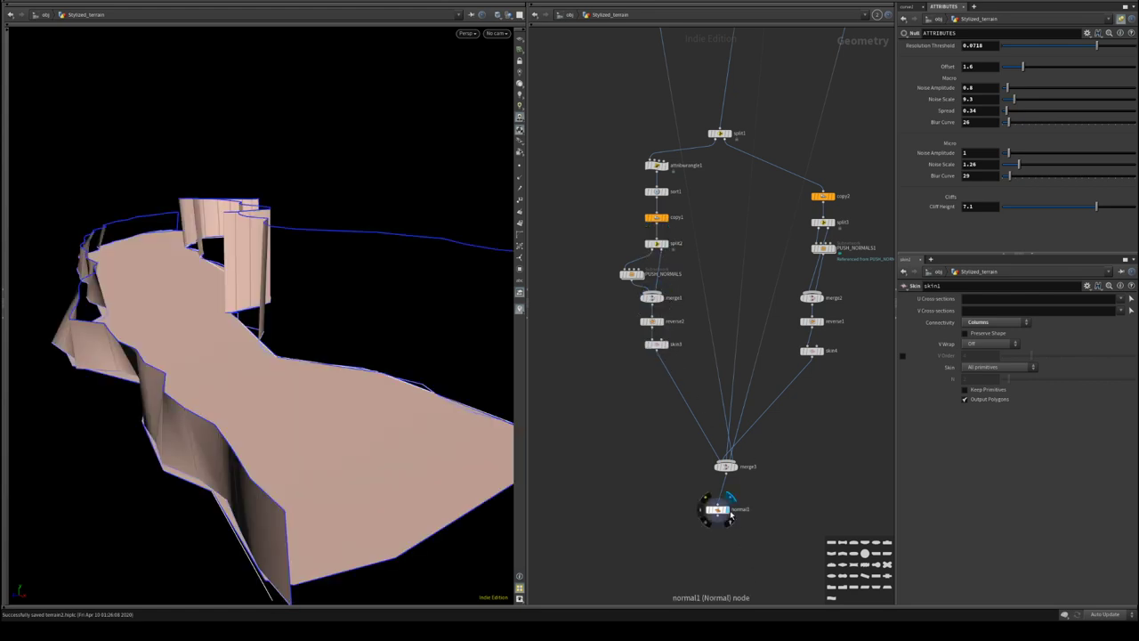
- Set the Top Blur Curve of PUSH_NORMALS to 500 and display normal1 to view the cliff walls
click(825, 303)
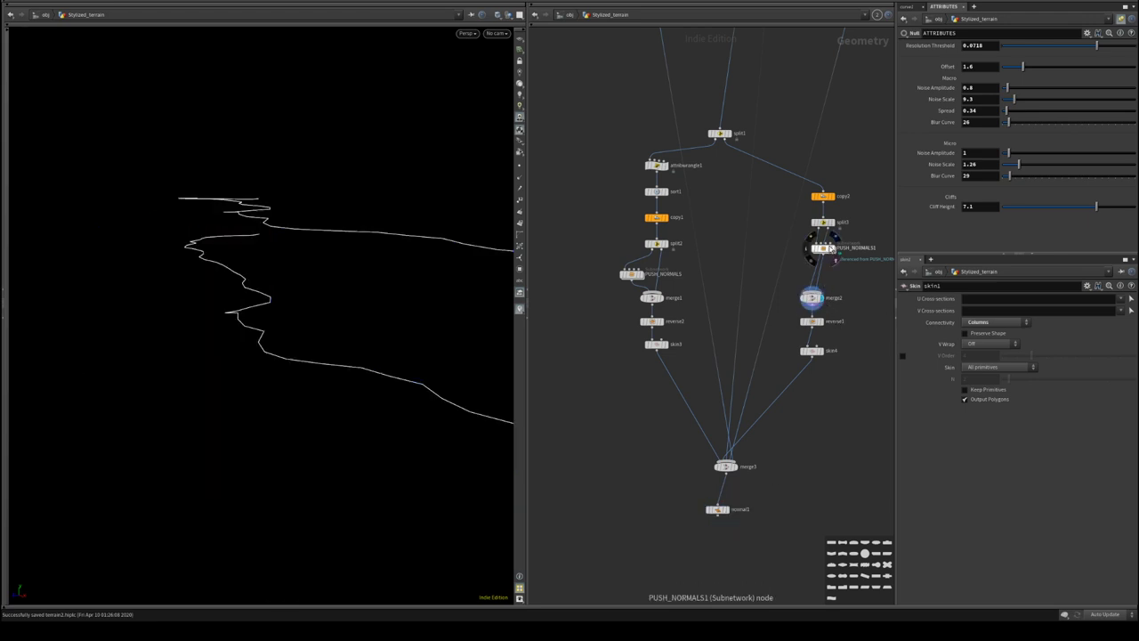
click(825, 250)
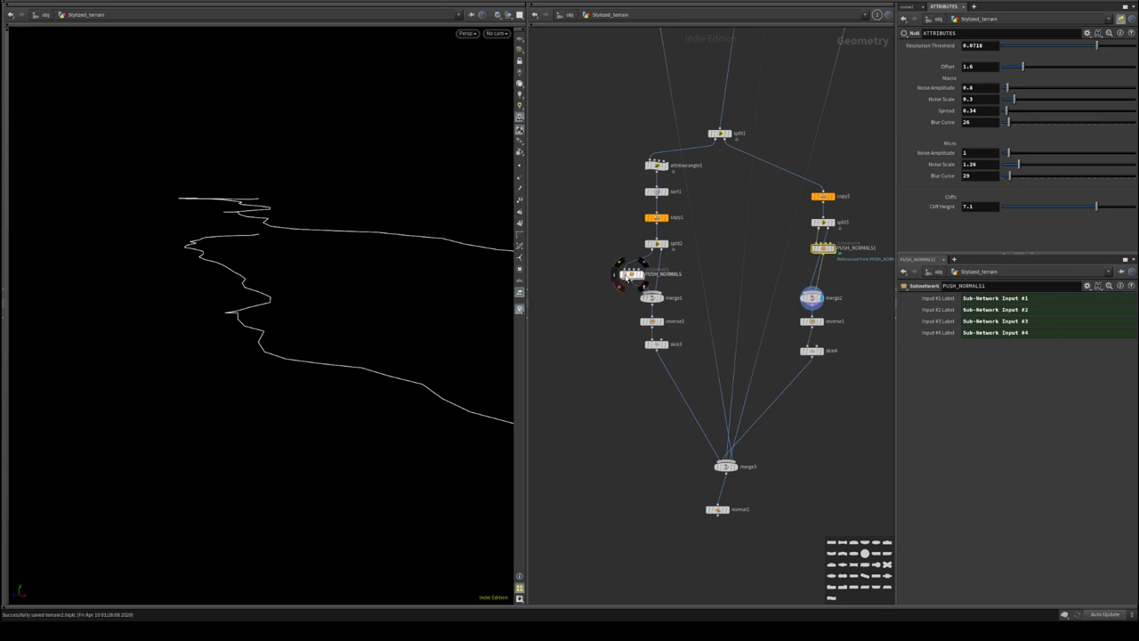
click(632, 275)
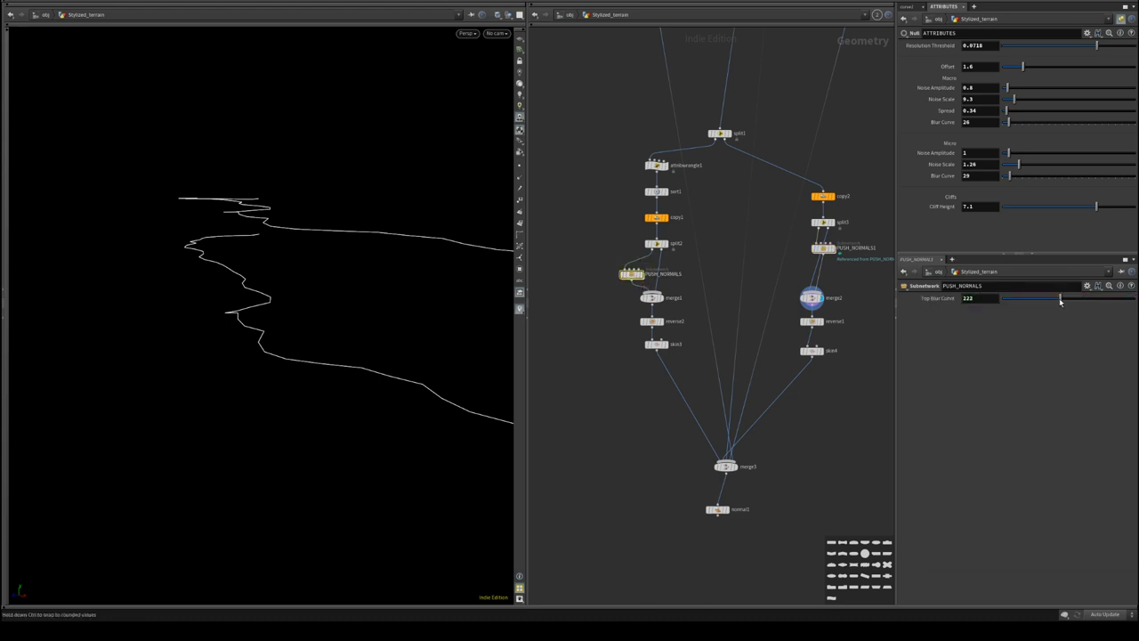
click(724, 509)
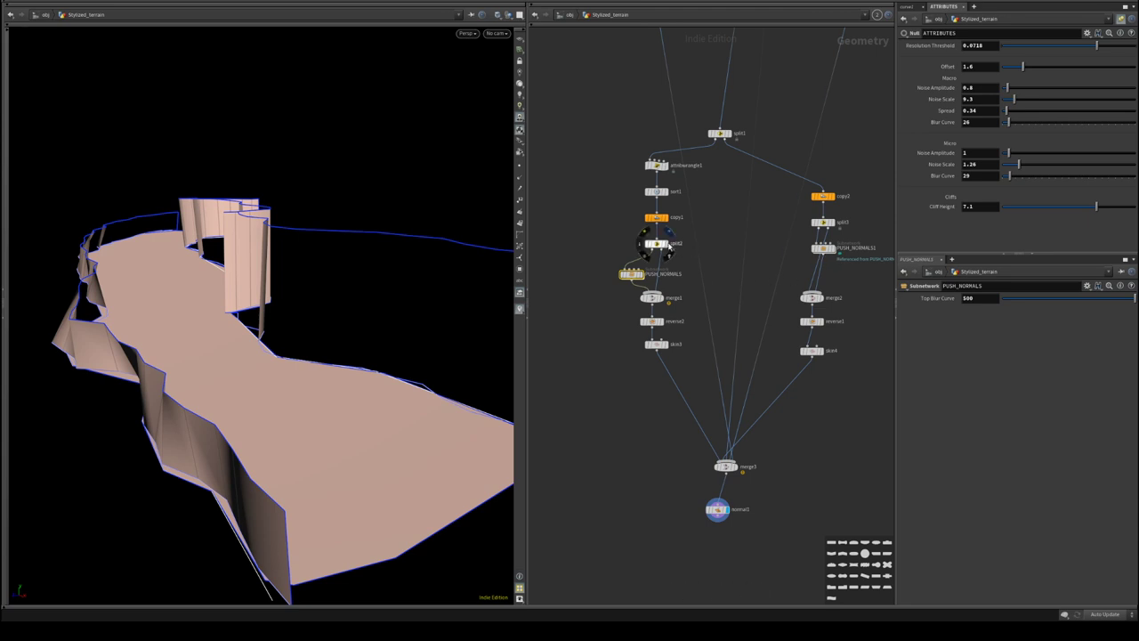
- Display split2 and copy1, and open copy1's parameters to examine its transform settings
click(663, 243)
click(667, 218)
click(656, 217)
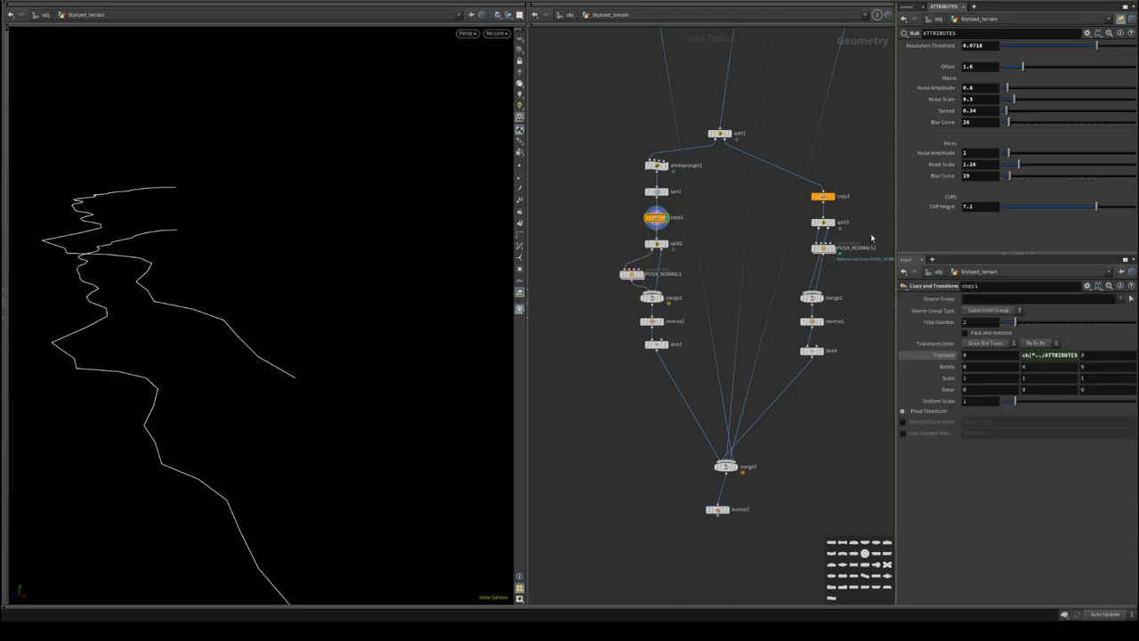
- Compare the Translate expressions that drive the cliff height in copy2 and copy1
click(826, 198)
click(1071, 354)
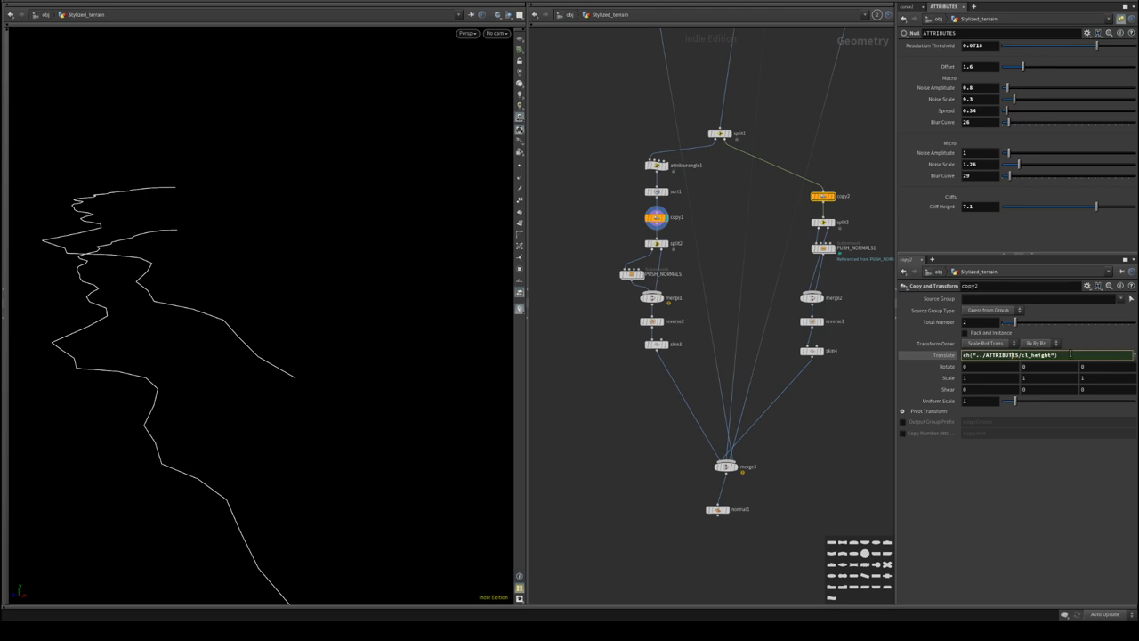
click(656, 217)
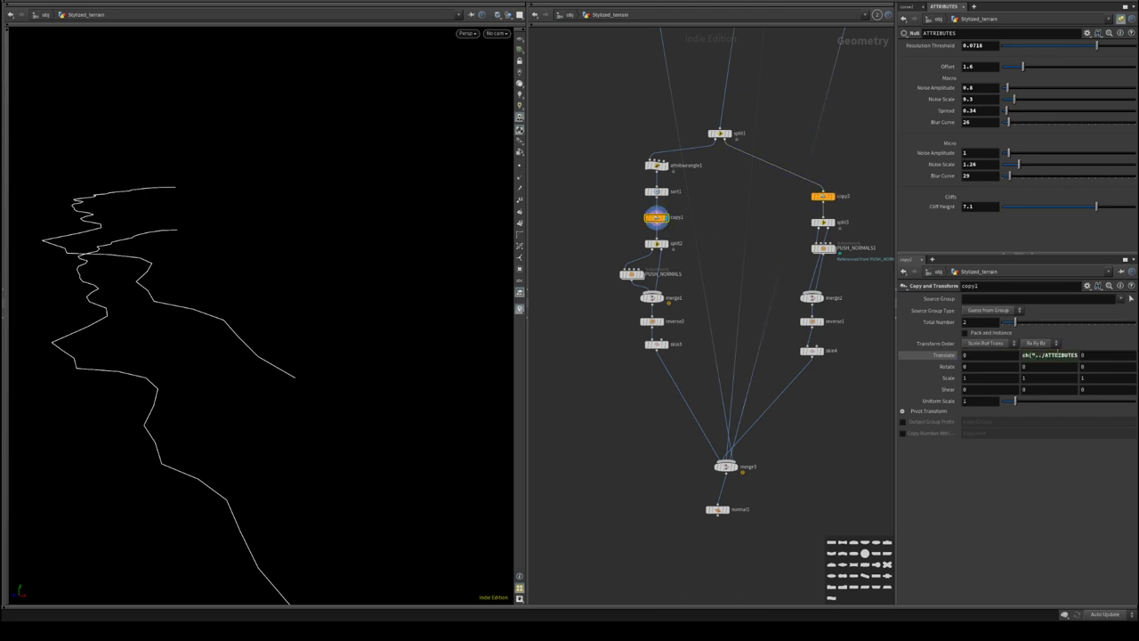
click(1071, 355)
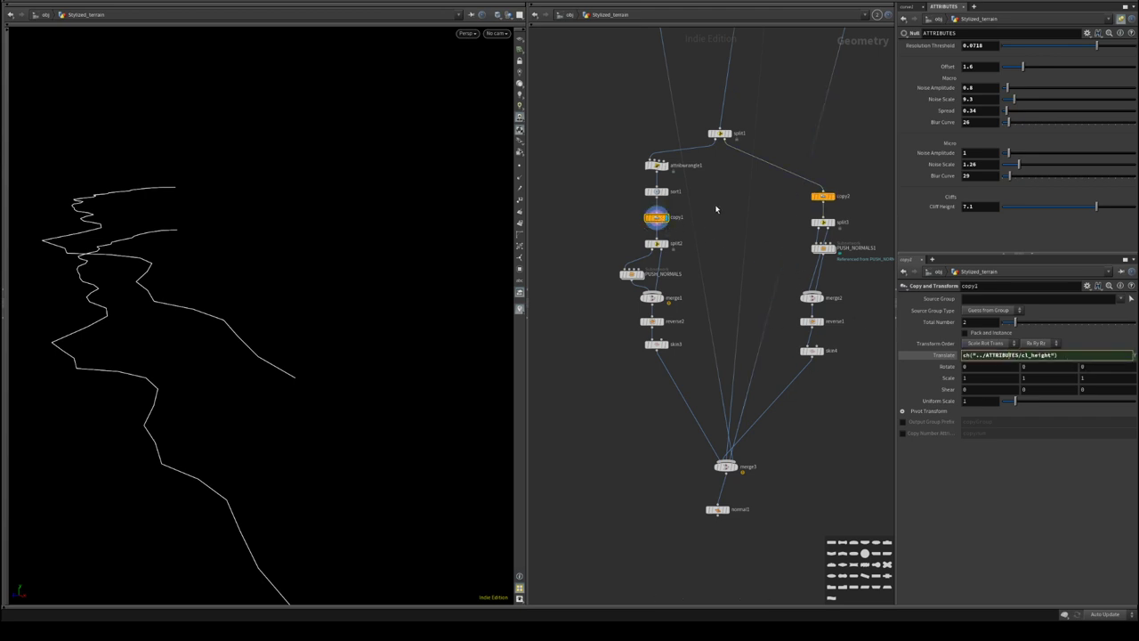
click(662, 221)
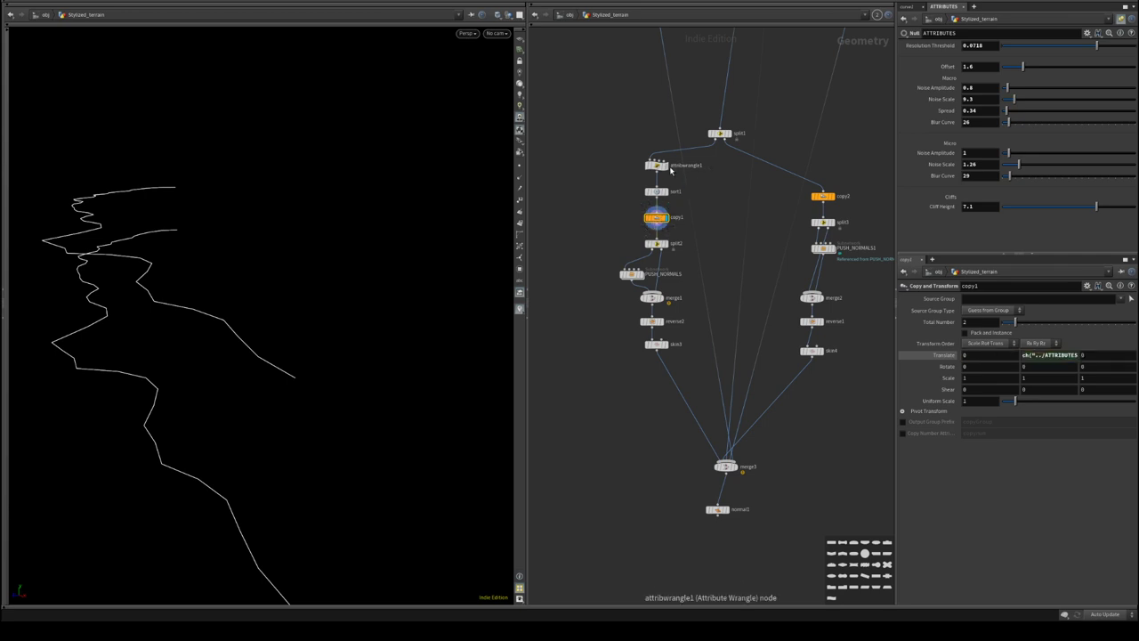
- Display attribwrangle1, copy1, copy2, split2, PUSH_NORMALS and merge1 in turn to compare the curves of both cliff branches
click(666, 167)
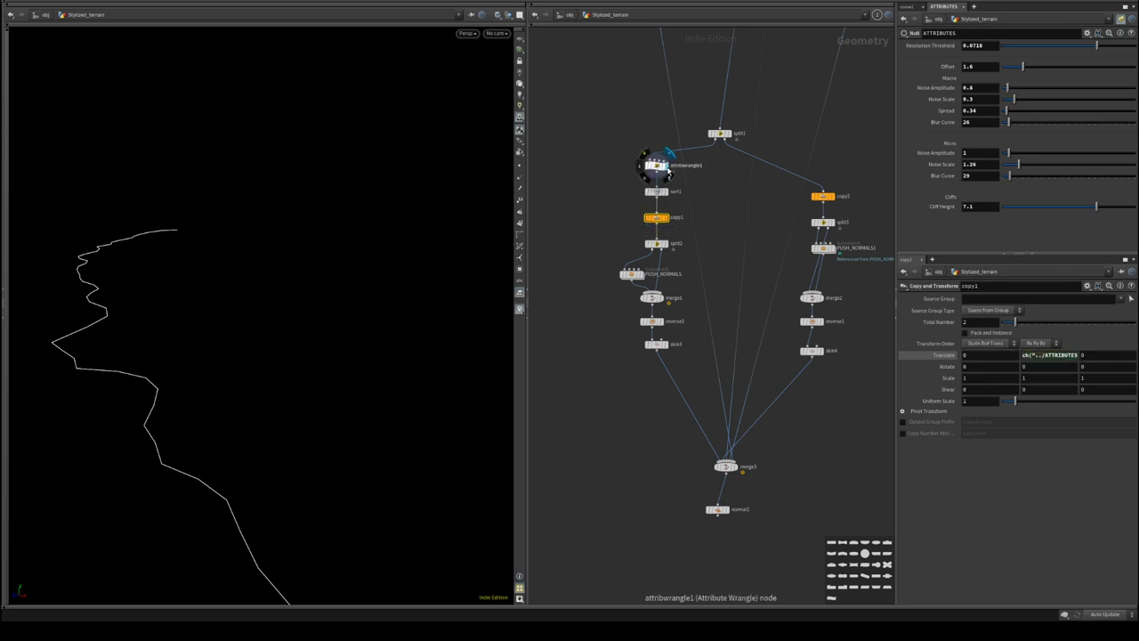
click(669, 210)
click(835, 202)
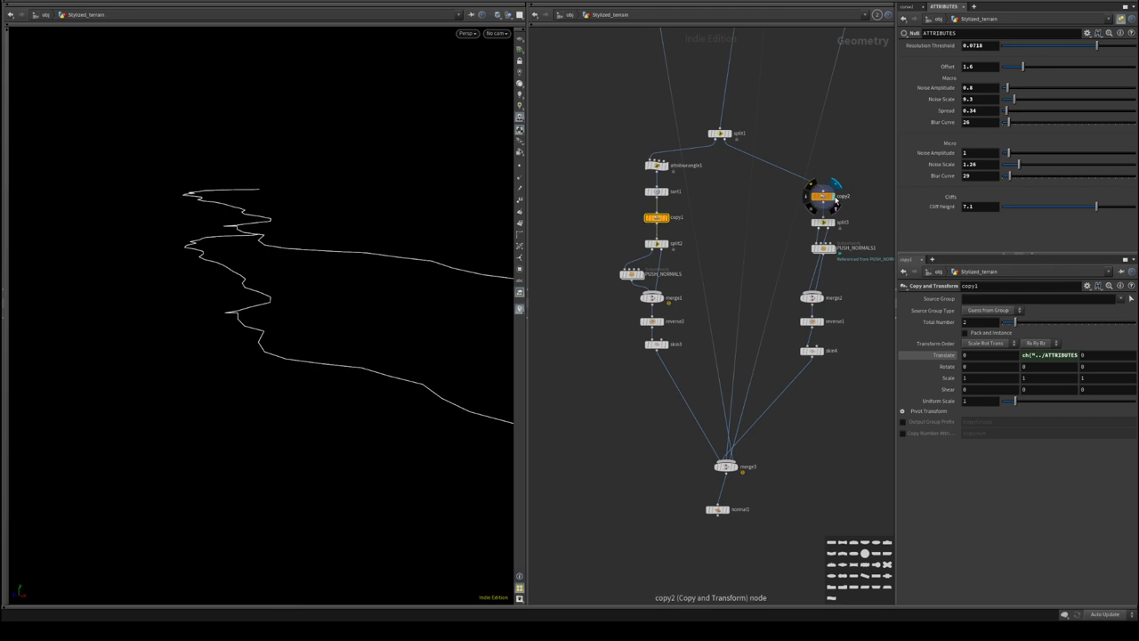
click(668, 243)
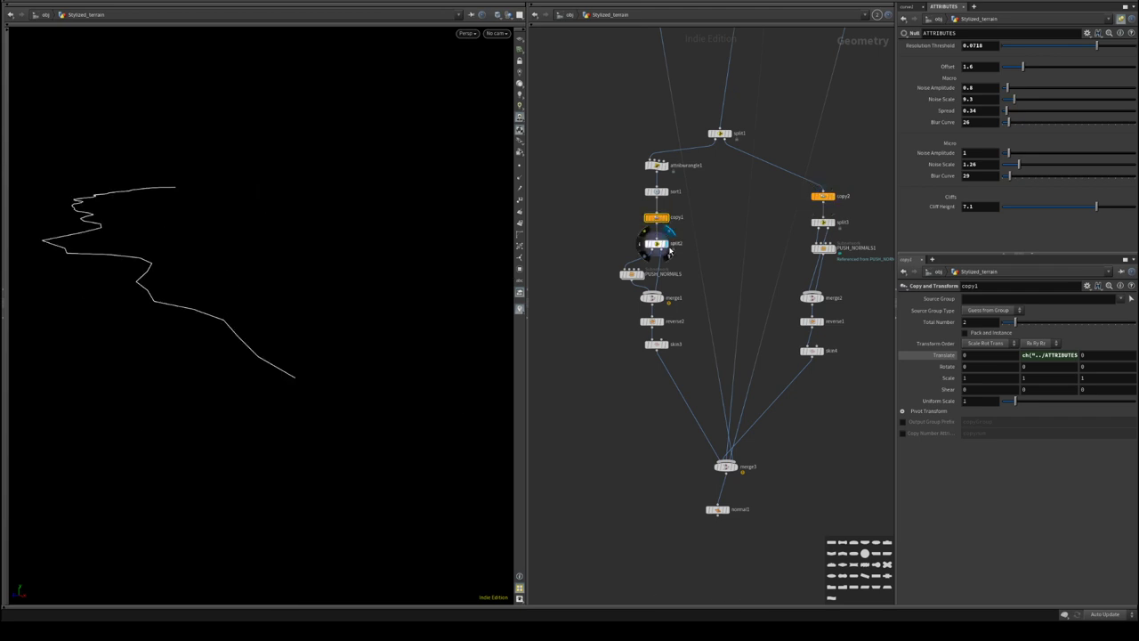
click(643, 276)
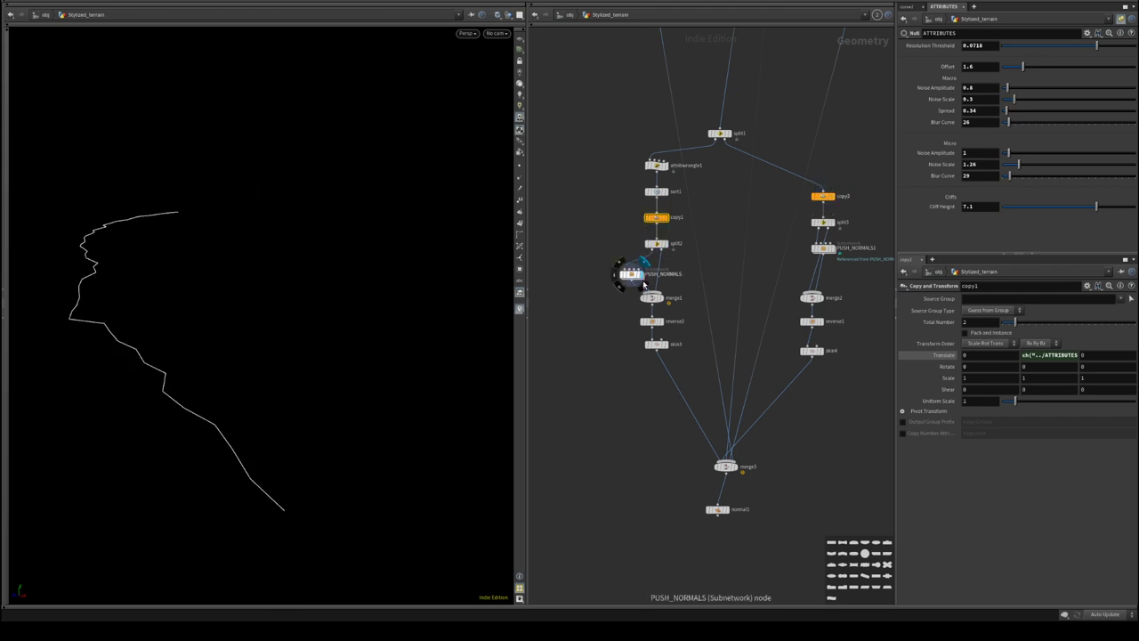
click(663, 301)
drag(158, 321, 231, 289)
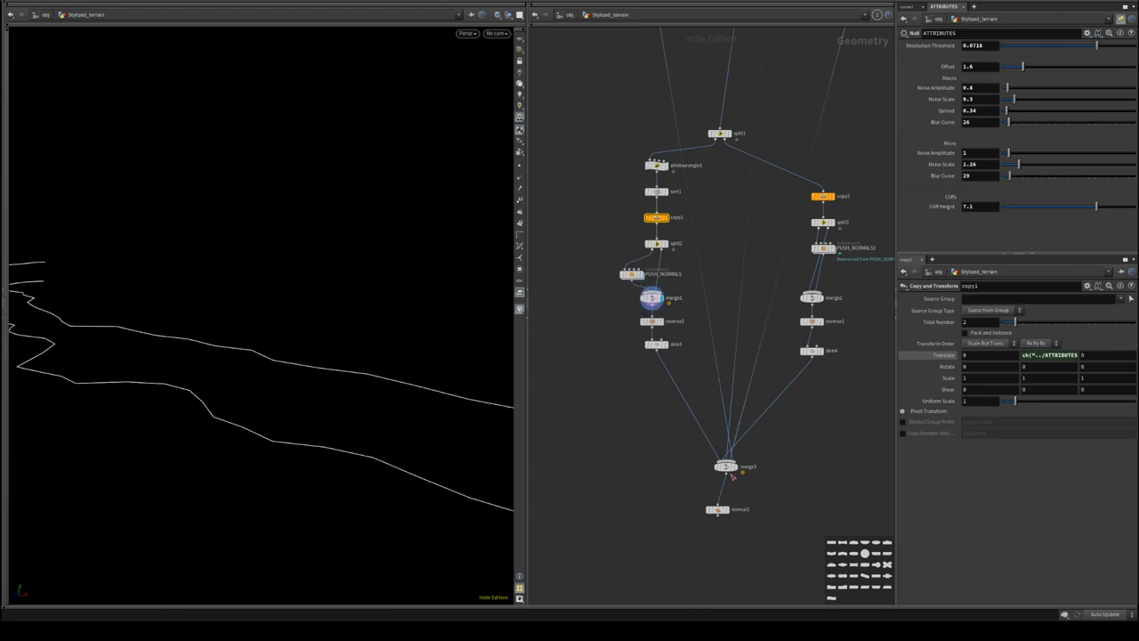
- Display normal1 to view the full path, followed by merge1, reverse2, split2 and PUSH_NORMALS of the first branch
click(725, 509)
drag(250, 315, 307, 330)
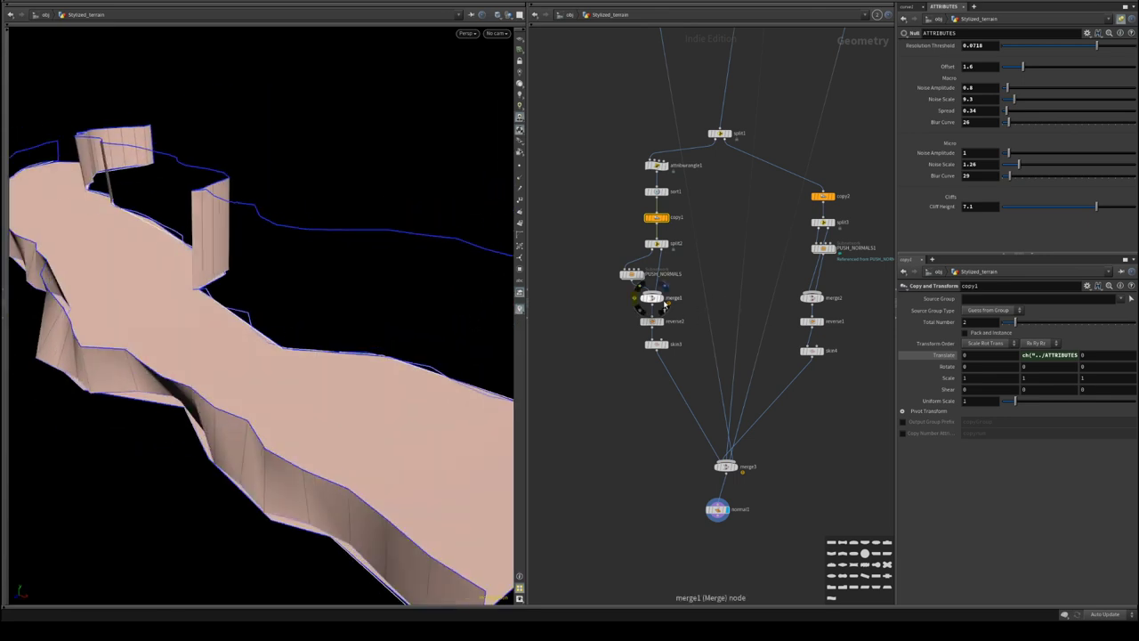
click(663, 299)
click(663, 321)
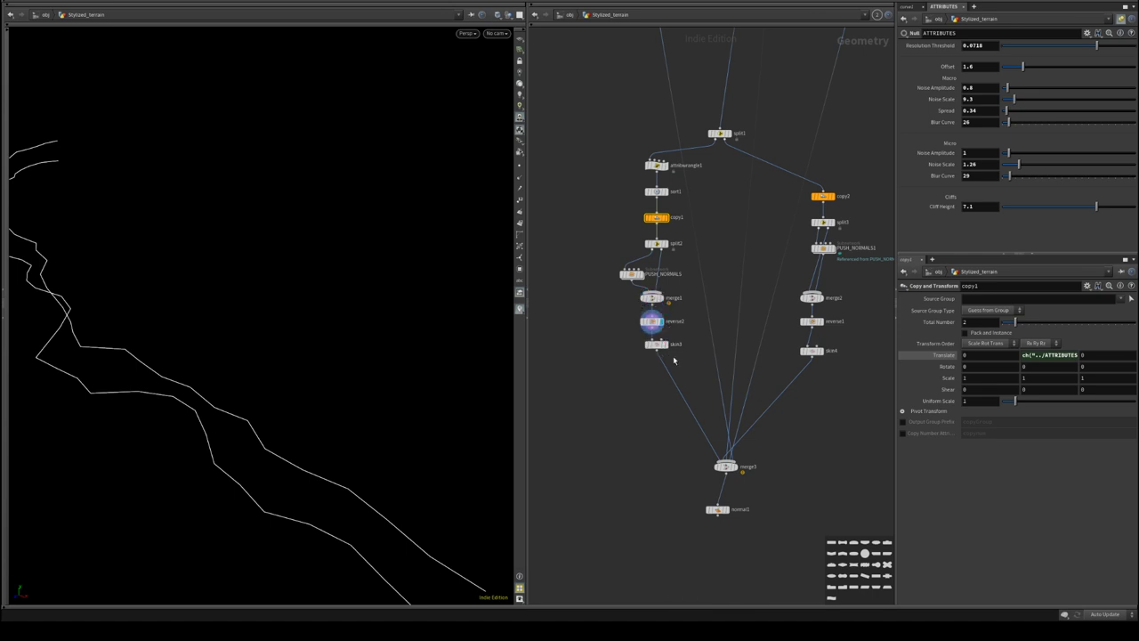
click(663, 243)
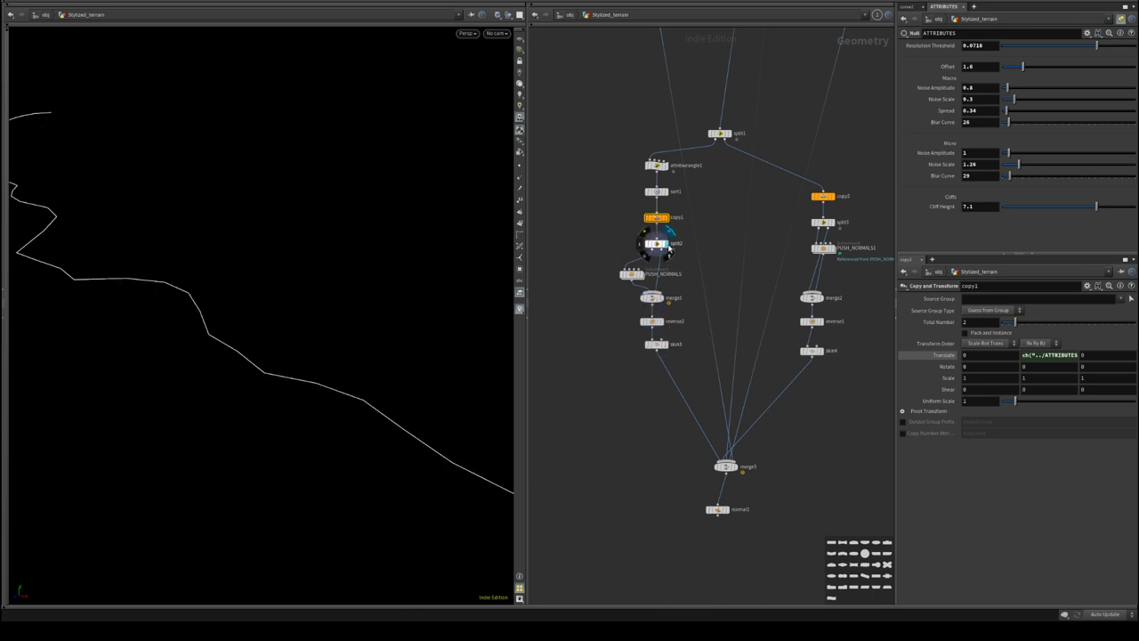
click(638, 273)
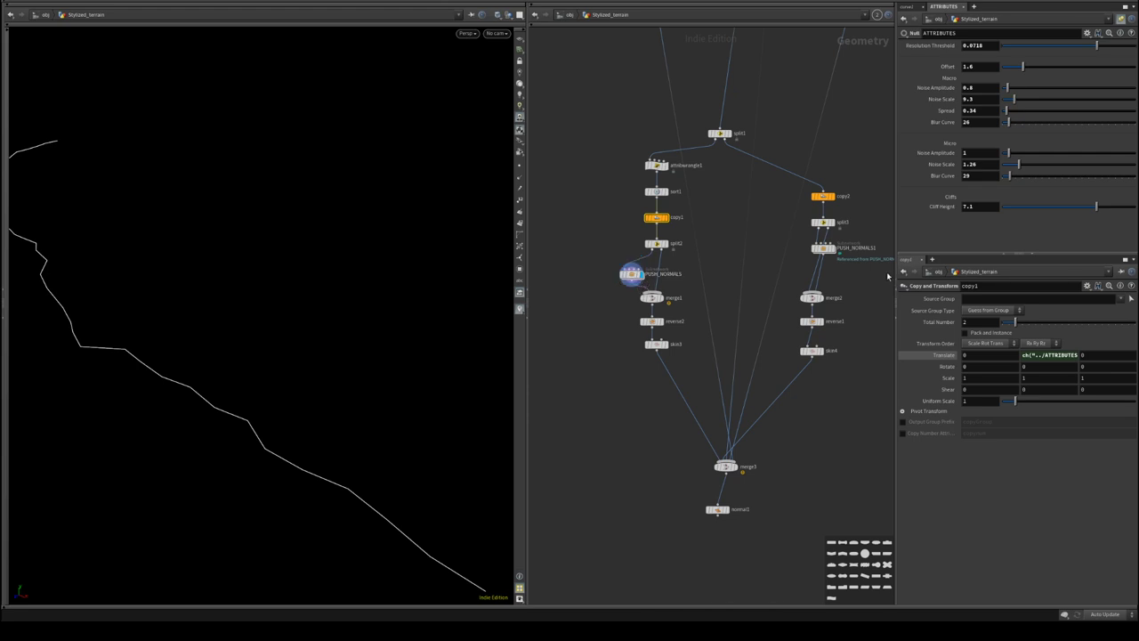
- Display skin4 and merge3 to examine the second cliff wall together with the path
click(823, 358)
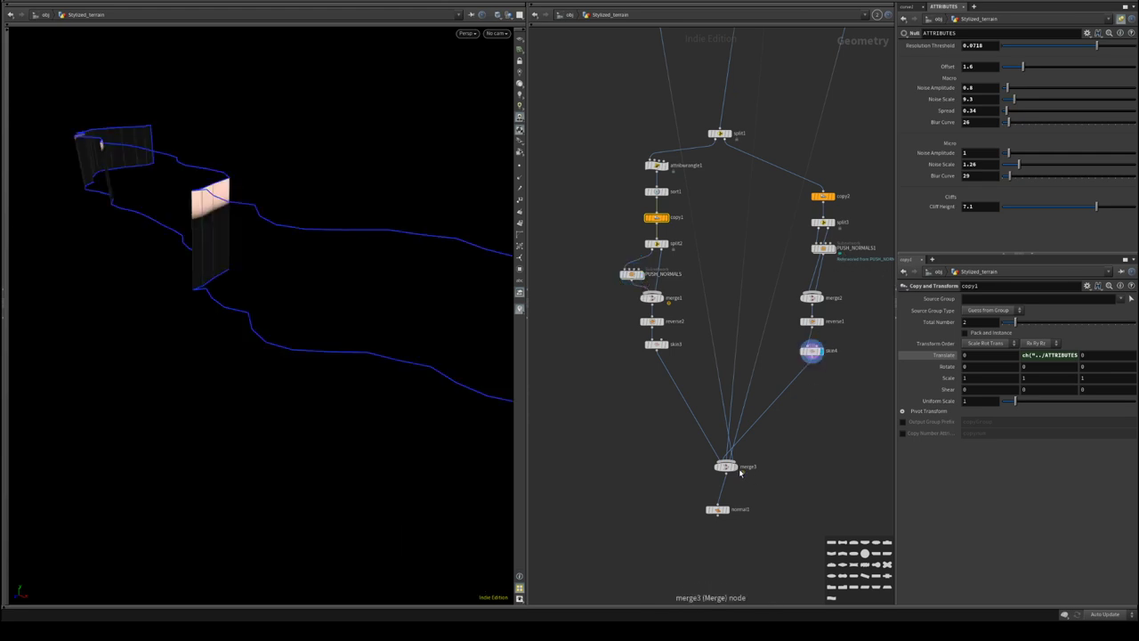
click(733, 466)
alt+drag(290, 287, 891, 290)
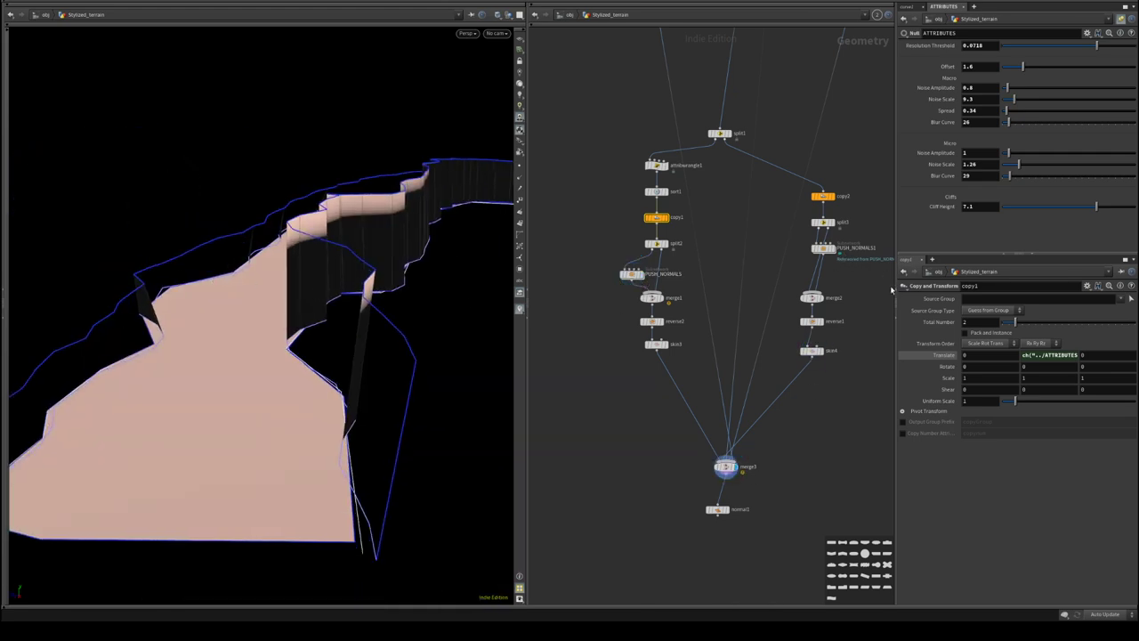
- Move PUSH_NORMALS1 aside and examine its inner network, including Cliff_noise, before returning to Stylized_terrain
drag(830, 257, 800, 255)
double_click(800, 255)
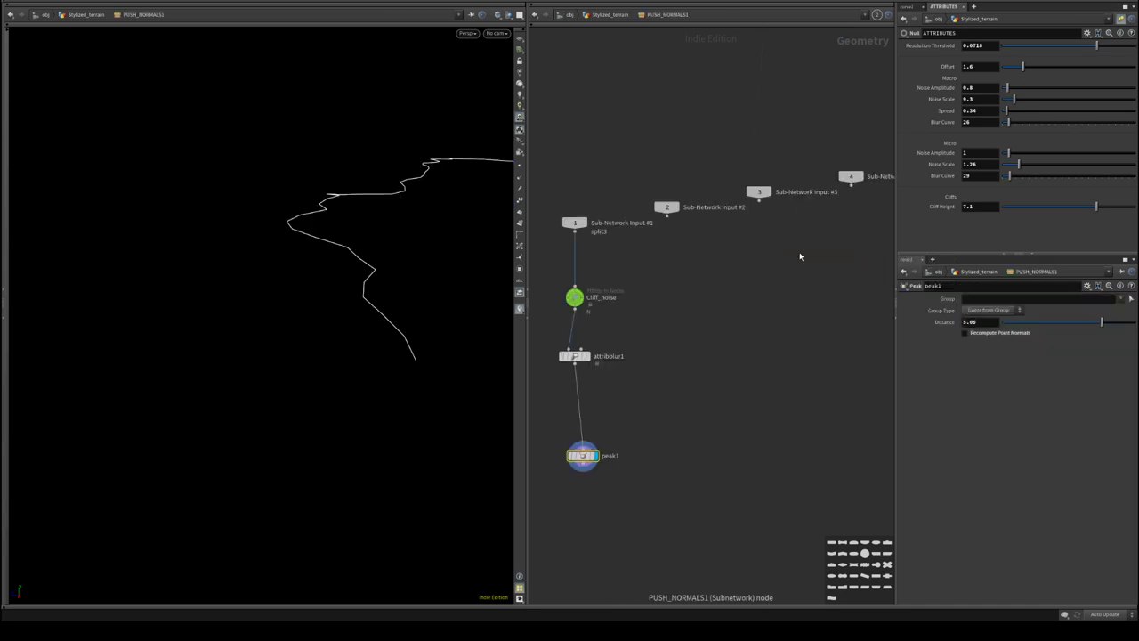
mouse_move(575, 299)
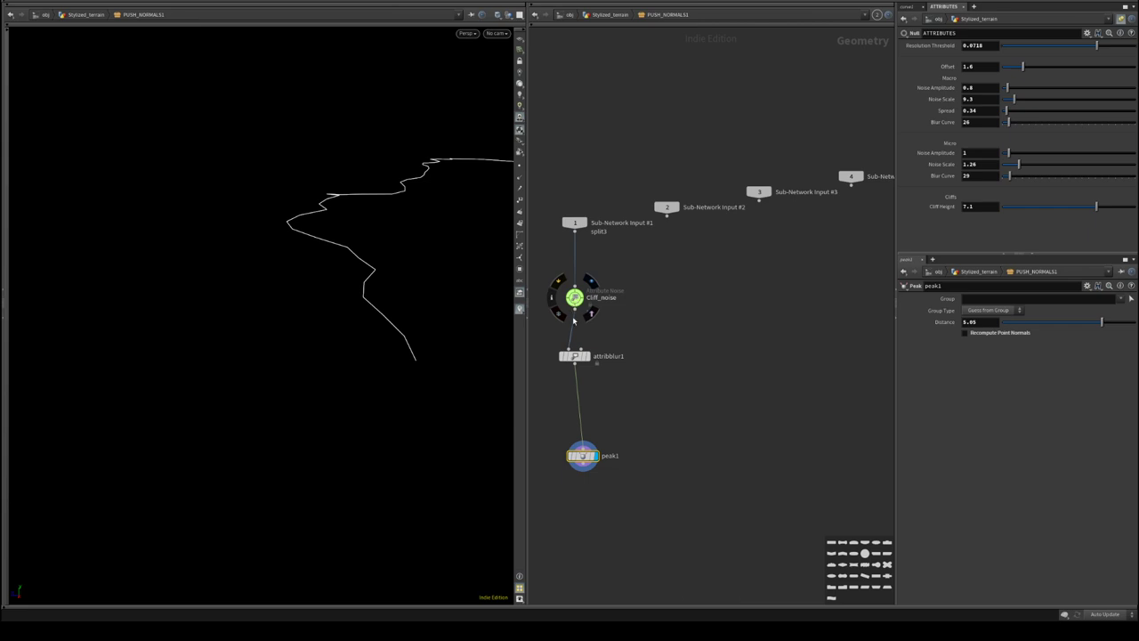
click(618, 15)
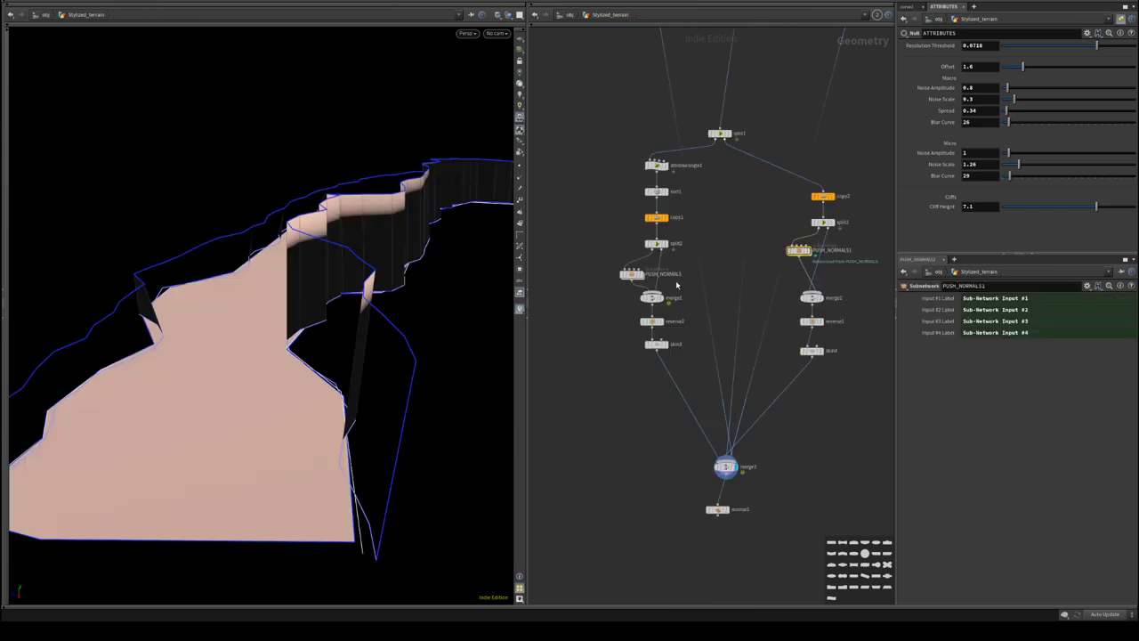
- Set the Top Blur Curve of PUSH_NORMALS to 334 and display merge1, split2, copy1 and PUSH_NORMALS to check the curves
click(634, 276)
drag(1133, 300, 1092, 309)
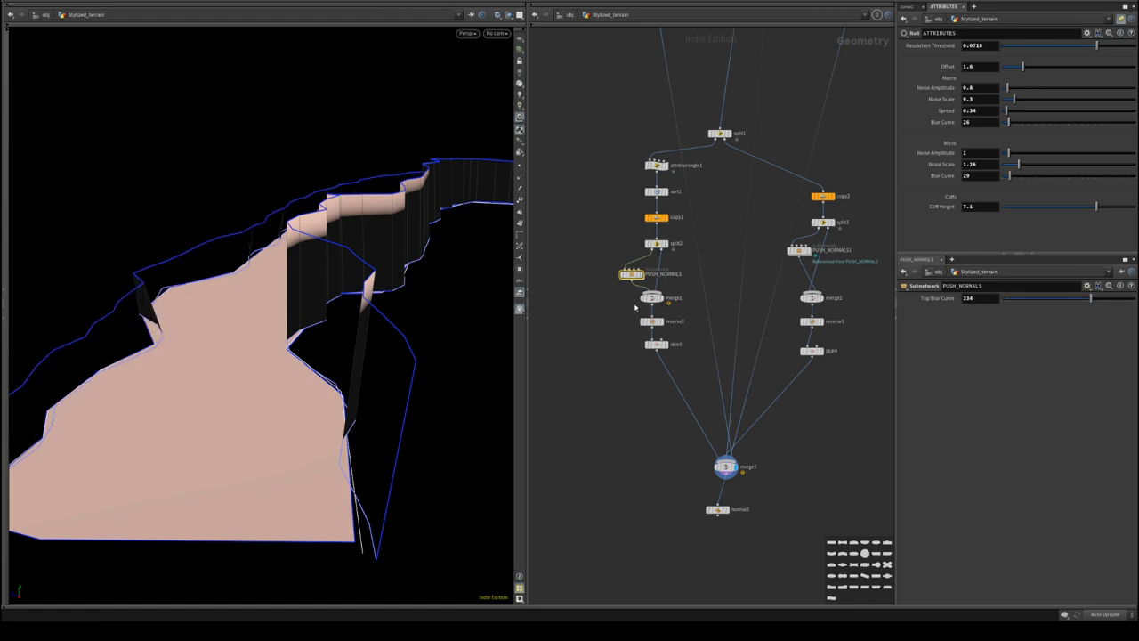
click(659, 299)
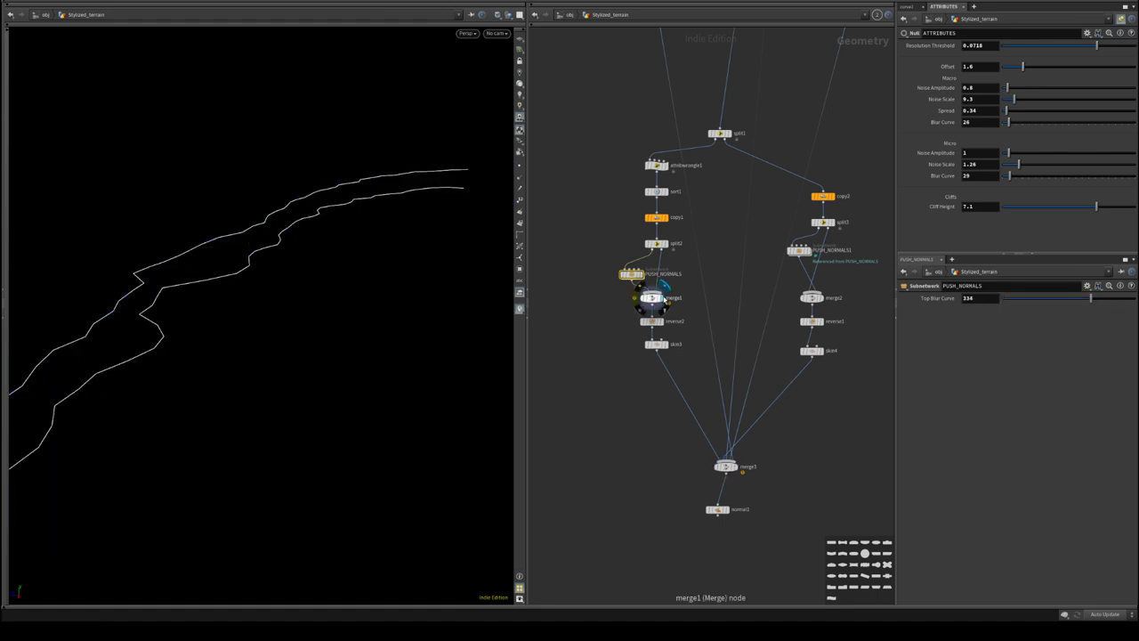
click(664, 244)
click(664, 218)
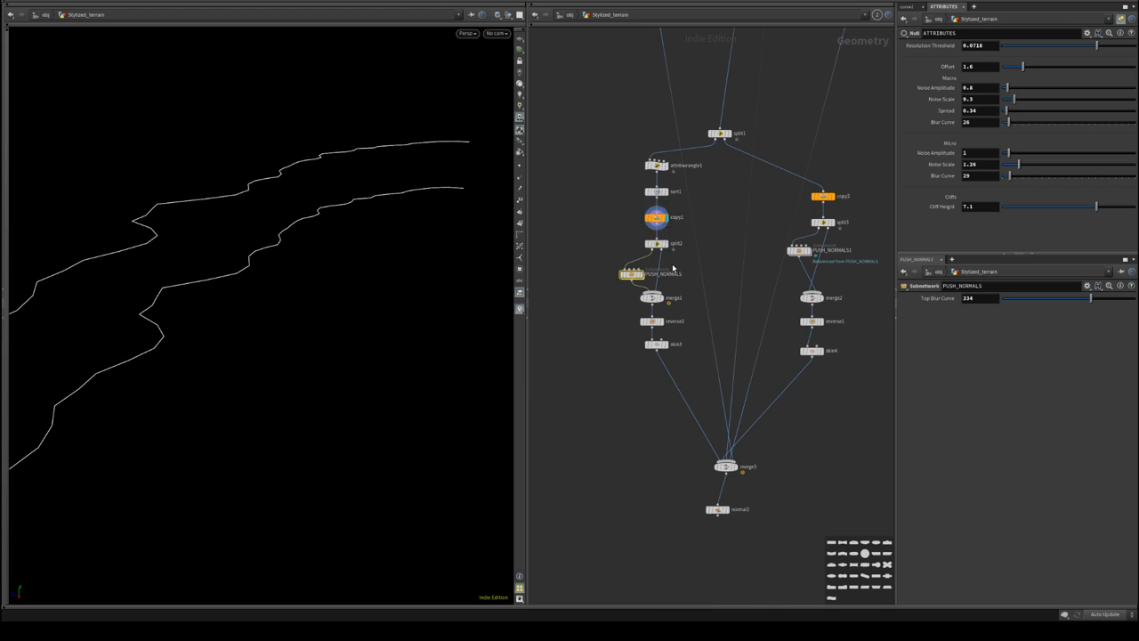
click(667, 245)
click(640, 275)
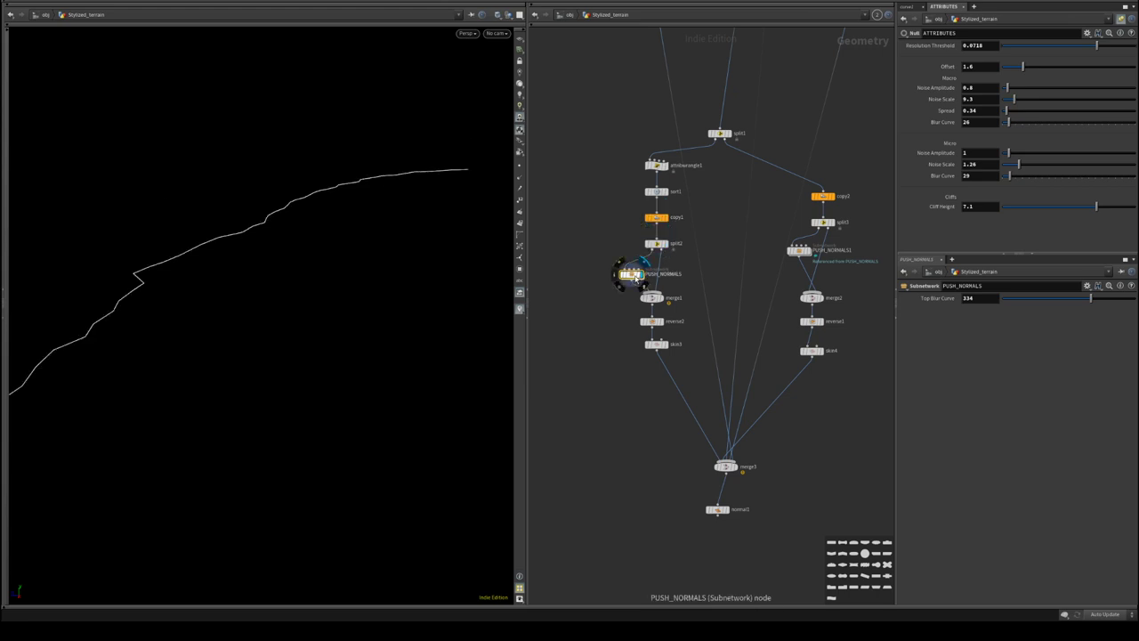
- Inside the PUSH_NORMALS subnetwork, move wirecapture1 away from the wire deform chain to tidy the layout, and return to Stylized_terrain
double_click(635, 275)
key(h)
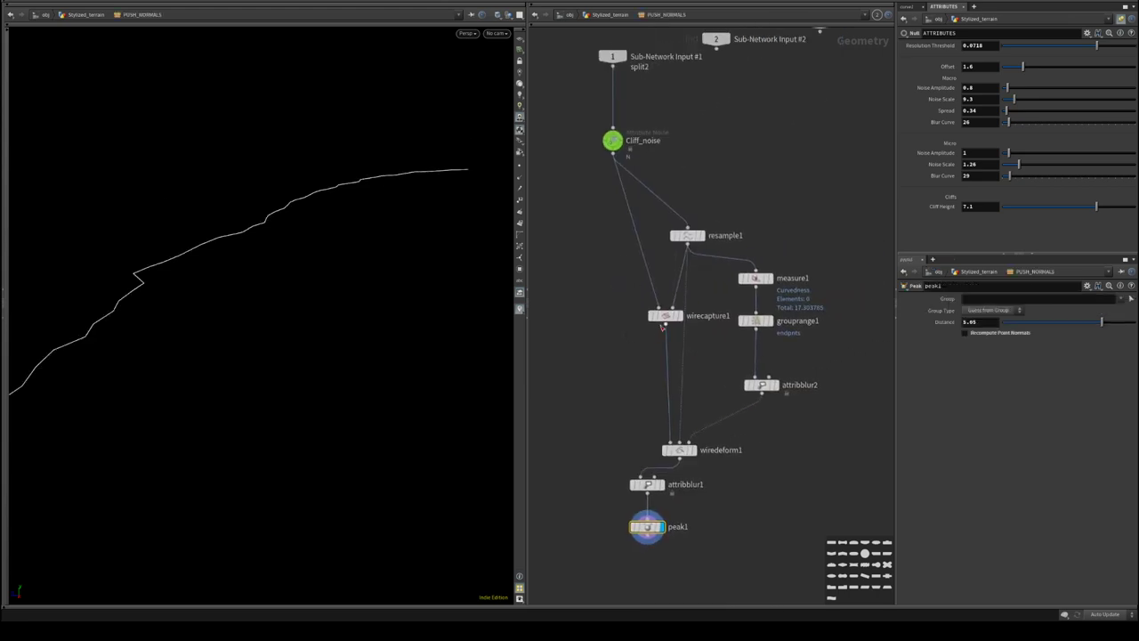
middle_drag(659, 176, 756, 131)
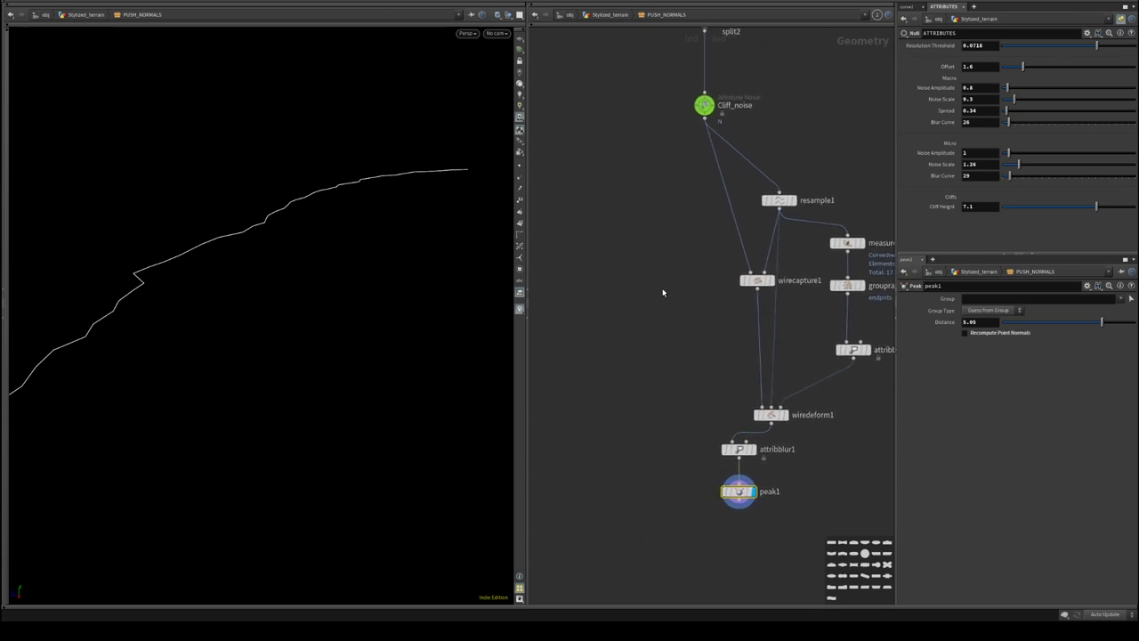
middle_drag(664, 292, 618, 319)
drag(711, 307, 644, 303)
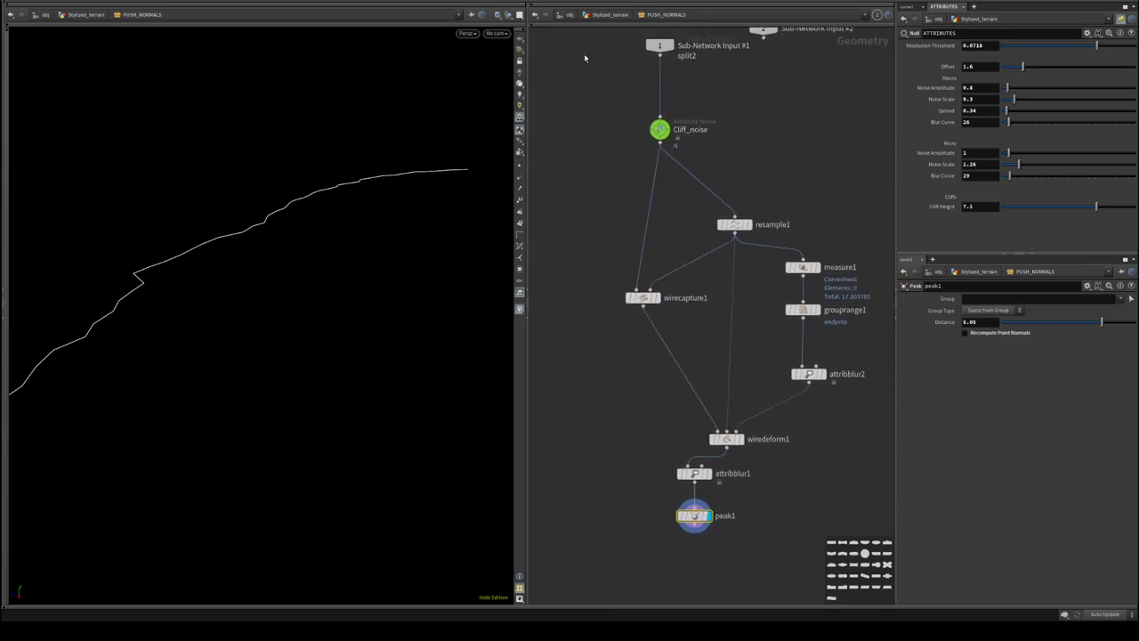
key(u)
- Check the inner network of PUSH_NORMALS1 and delete that subnetwork from the second cliff branch
click(794, 251)
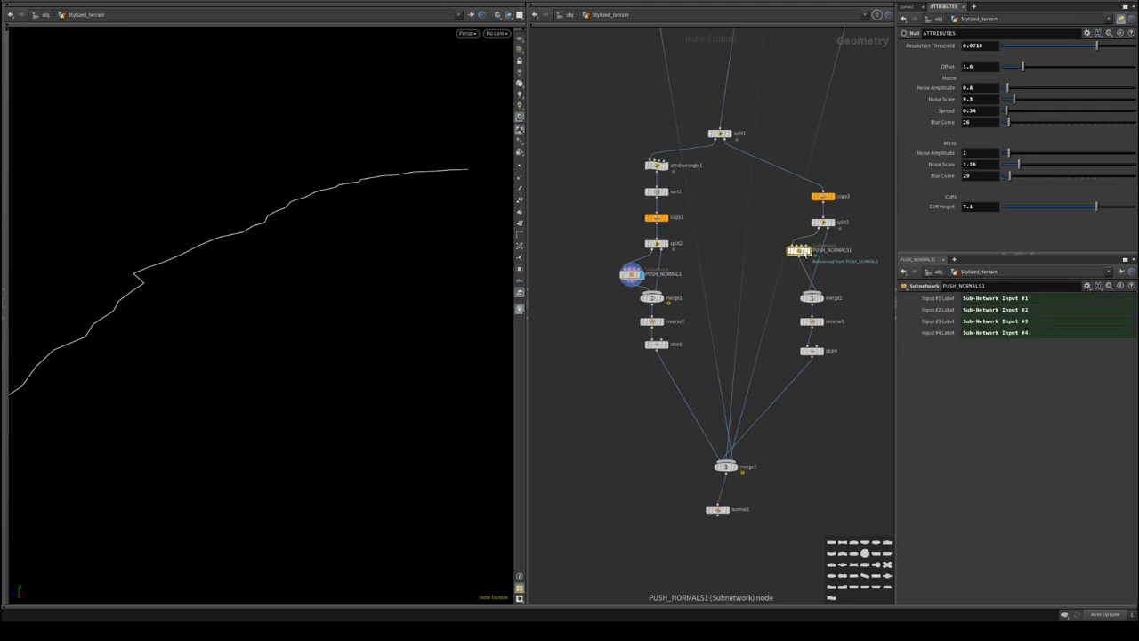
click(806, 250)
double_click(798, 251)
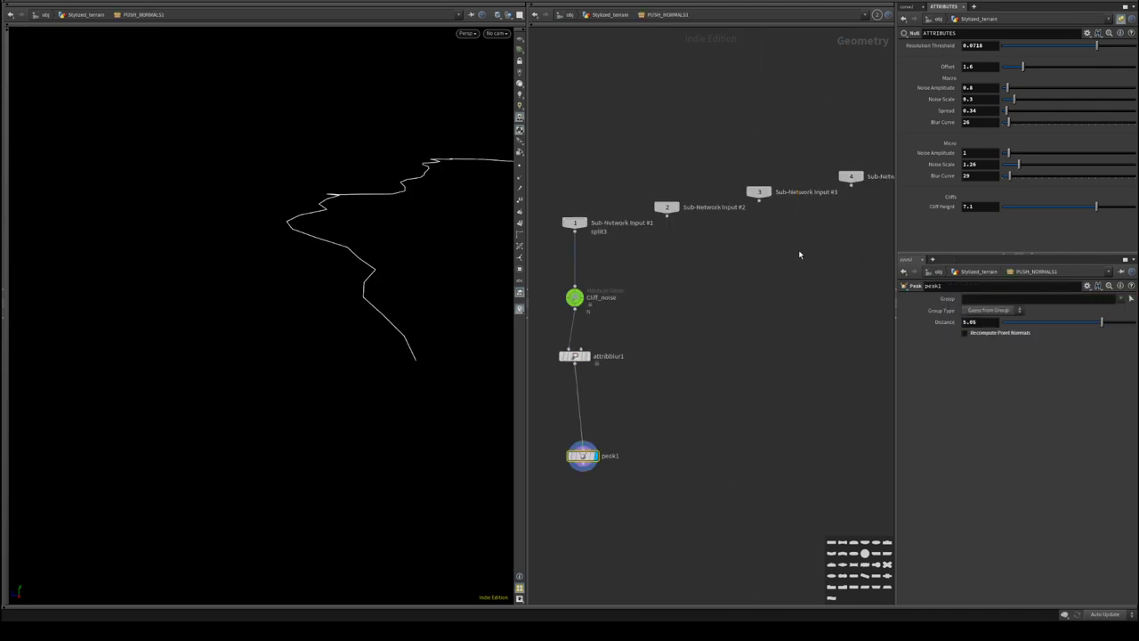
click(607, 15)
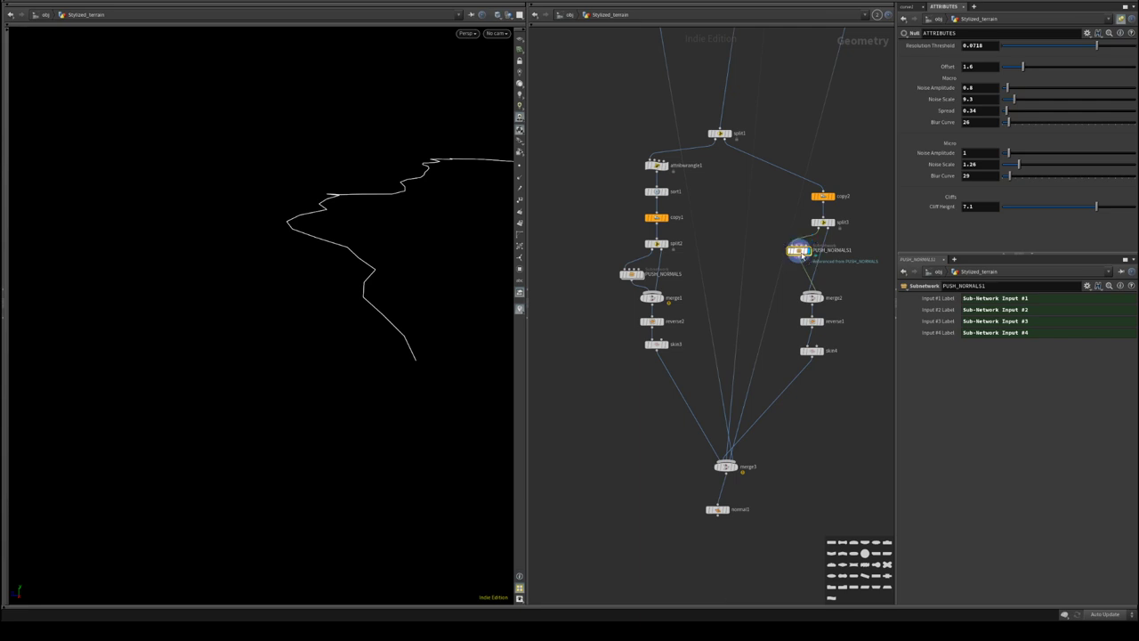
key(Delete)
click(633, 275)
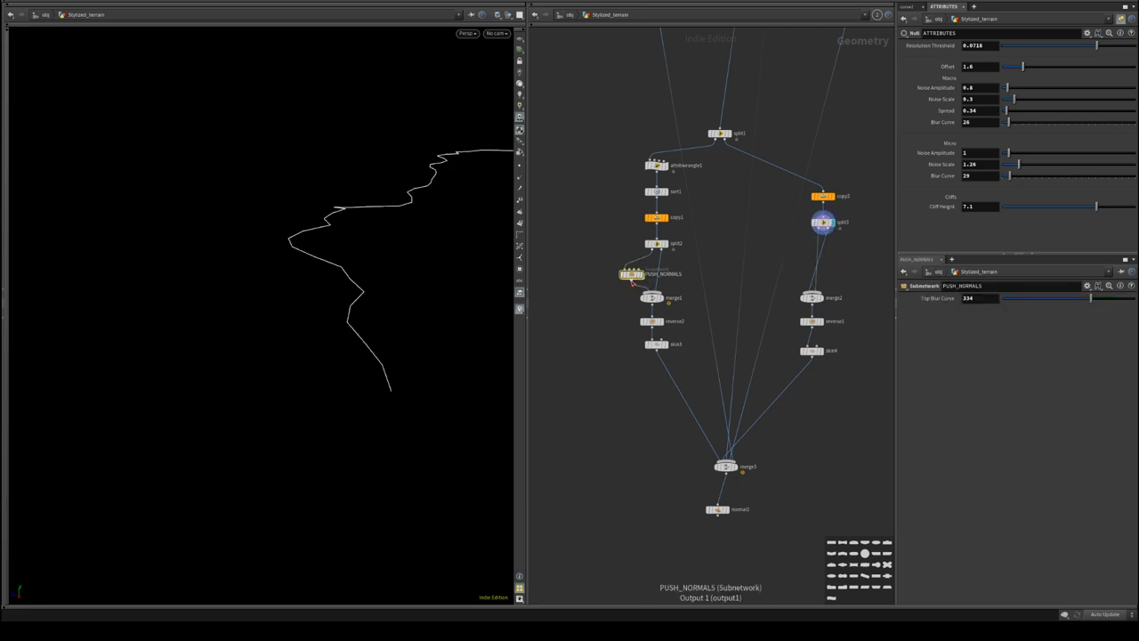
right_click(633, 279)
mouse_move(652, 293)
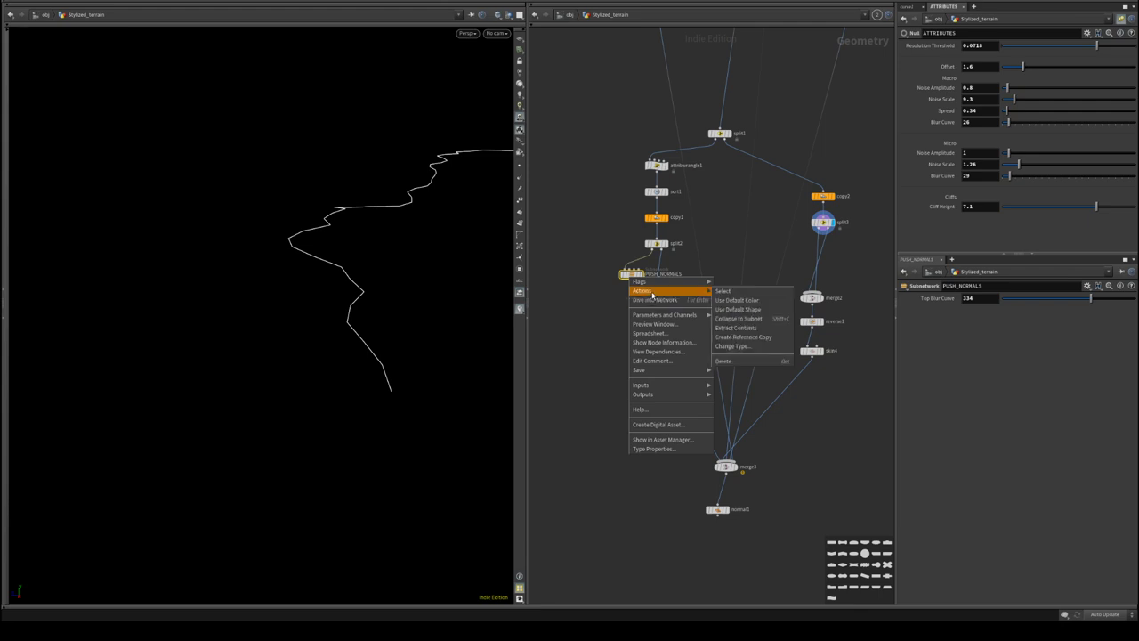
key(Escape)
scroll(686, 297, up, 3)
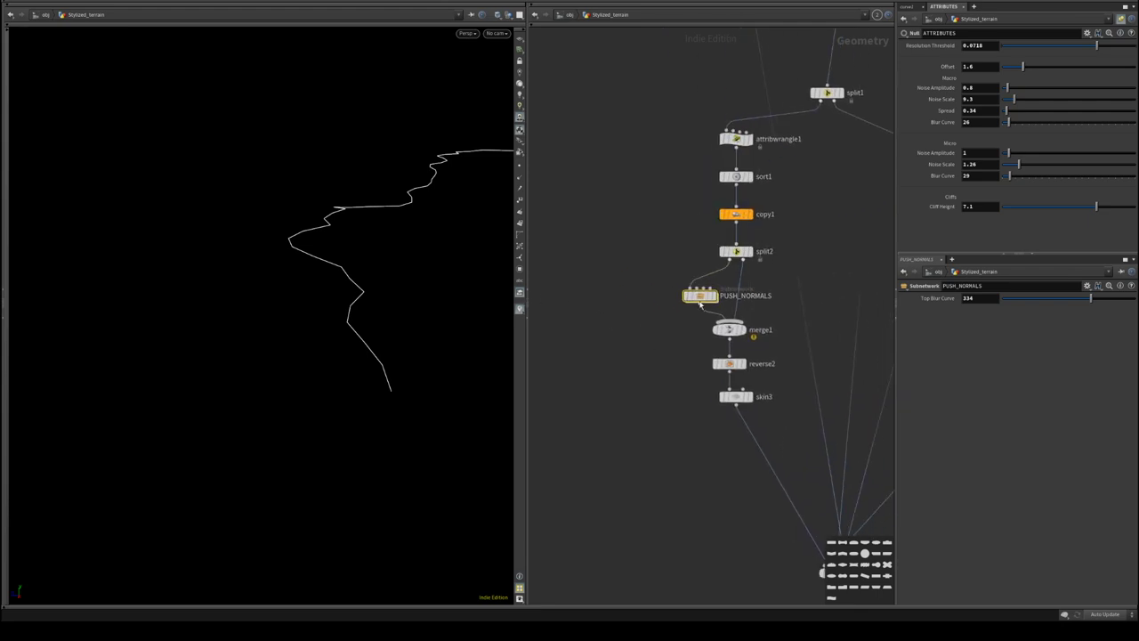
right_click(700, 302)
key(Escape)
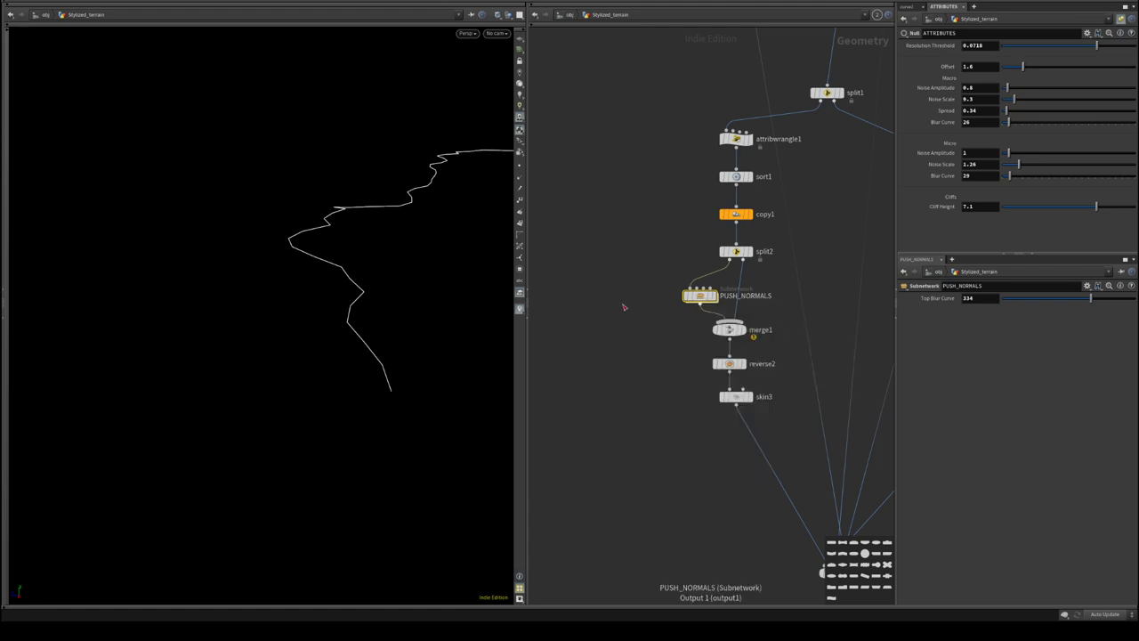
- Rearrange the first cliff branch so PUSH_NORMALS stands apart from merge1, reverse2 and skin3
scroll(703, 299, down, 4)
drag(651, 255, 723, 343)
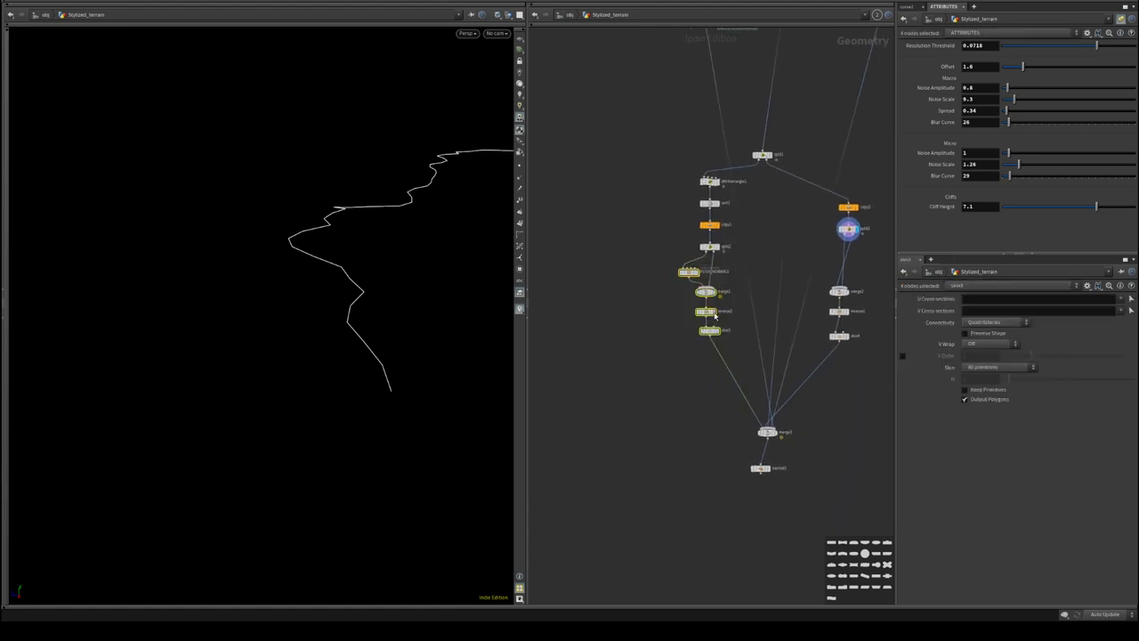
click(713, 317)
drag(705, 297, 626, 245)
scroll(713, 321, up, 3)
middle_drag(673, 278, 634, 321)
- Duplicate PUSH_NORMALS and place the copy in the second cliff branch, wired between split3 and merge2
alt+drag(582, 289, 842, 286)
middle_drag(826, 335, 722, 334)
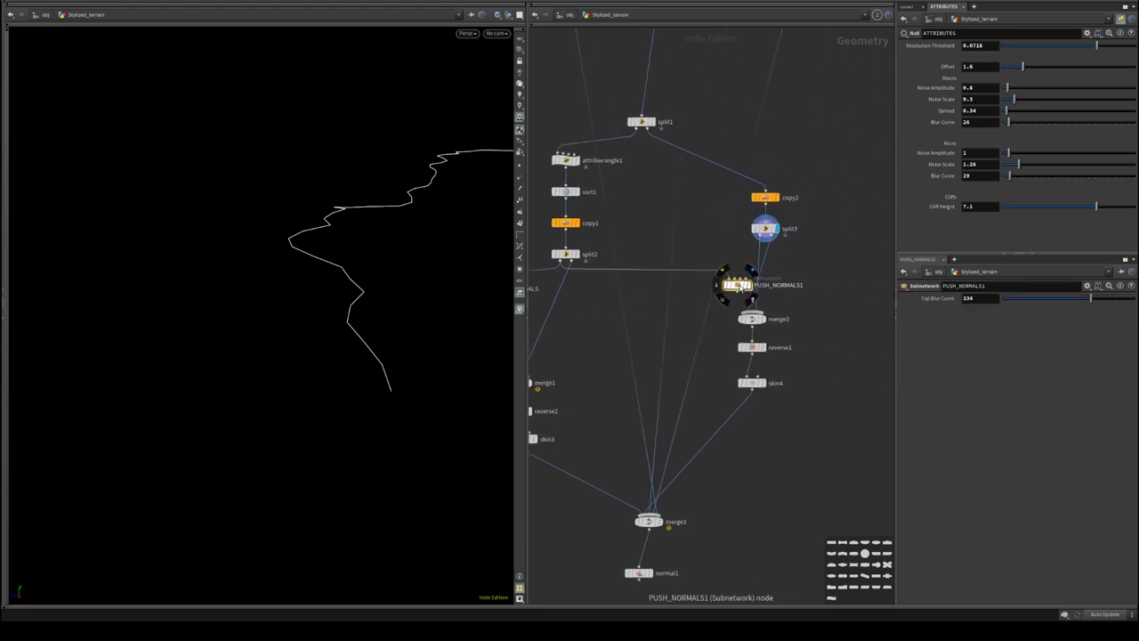
drag(744, 286, 753, 263)
- Display merge2 and examine the curves of the second cliff branch from another angle
click(764, 318)
drag(374, 303, 178, 280)
middle_drag(761, 441, 828, 248)
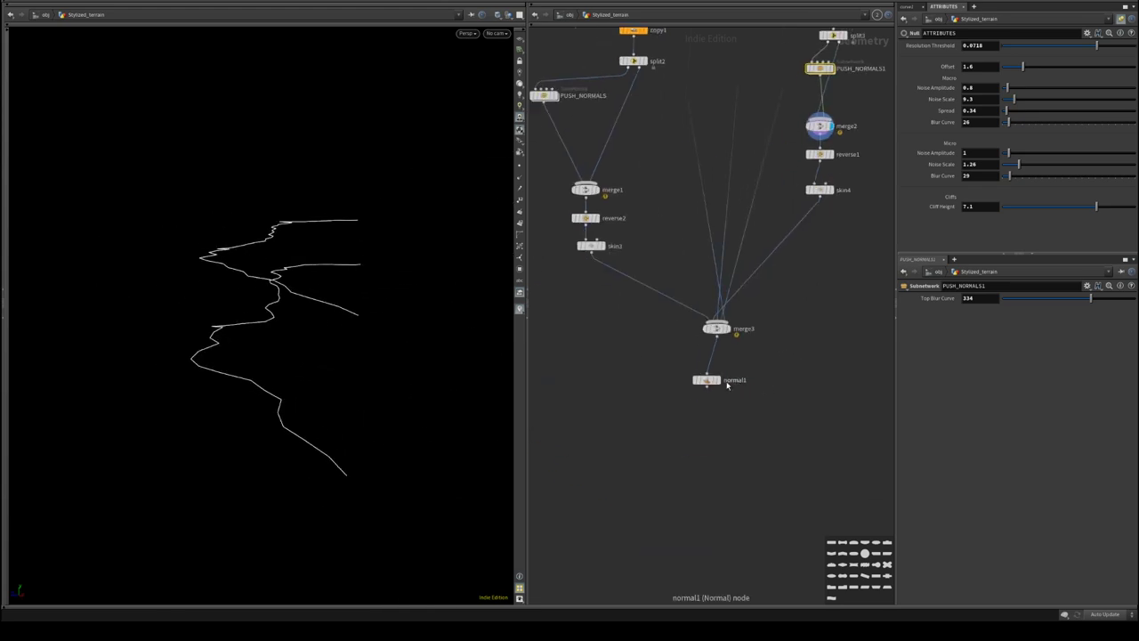
- Display normal1, PUSH_NORMALS1 and copy2 in turn to examine the terrain and the second branch's curves
click(717, 381)
mouse_move(294, 321)
mouse_down()
mouse_move(371, 348)
mouse_move(284, 323)
mouse_move(294, 317)
mouse_up()
middle_drag(635, 254, 651, 379)
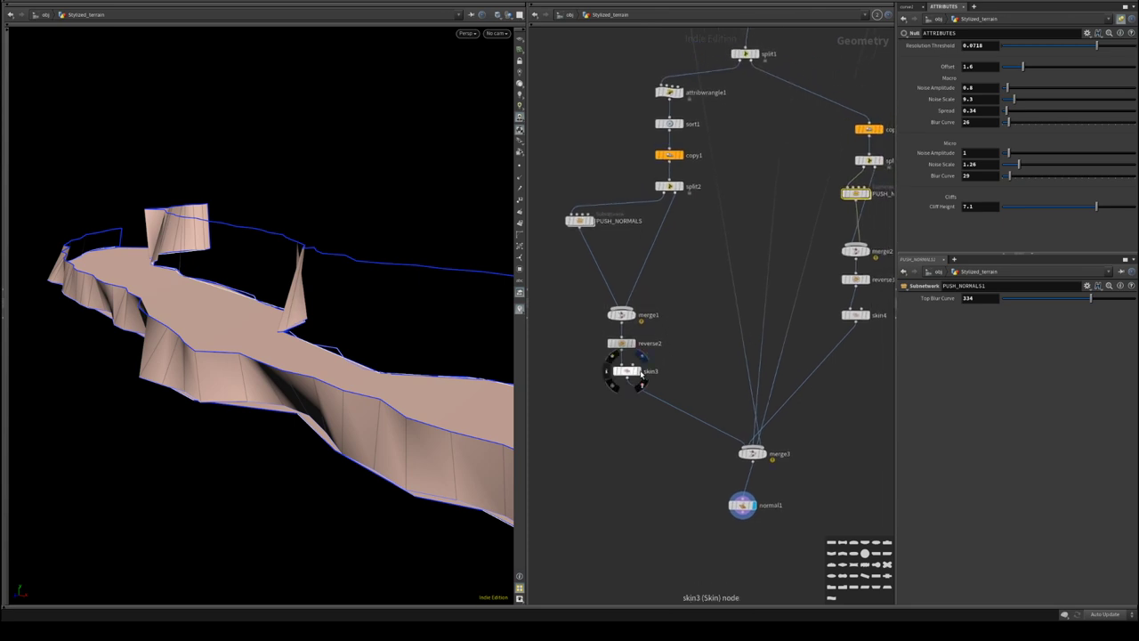
click(641, 376)
middle_drag(710, 330, 663, 445)
click(826, 316)
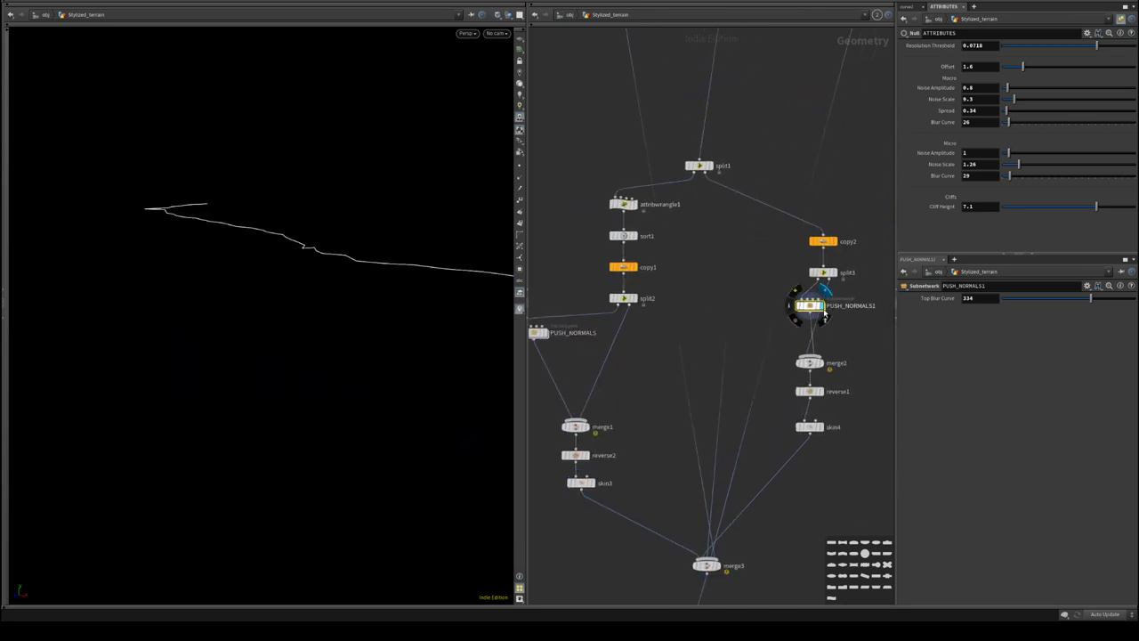
click(837, 243)
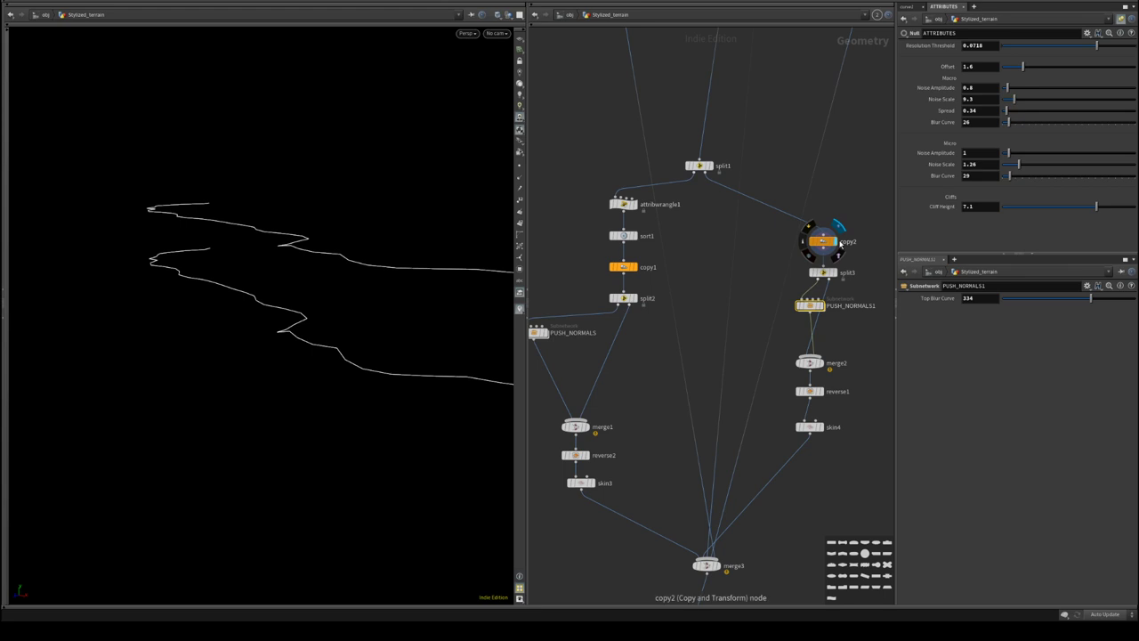
- Compare template views of the first branch from sort1 down to PUSH_NORMALS against copy2, and display PUSH_NORMALS alone
click(635, 248)
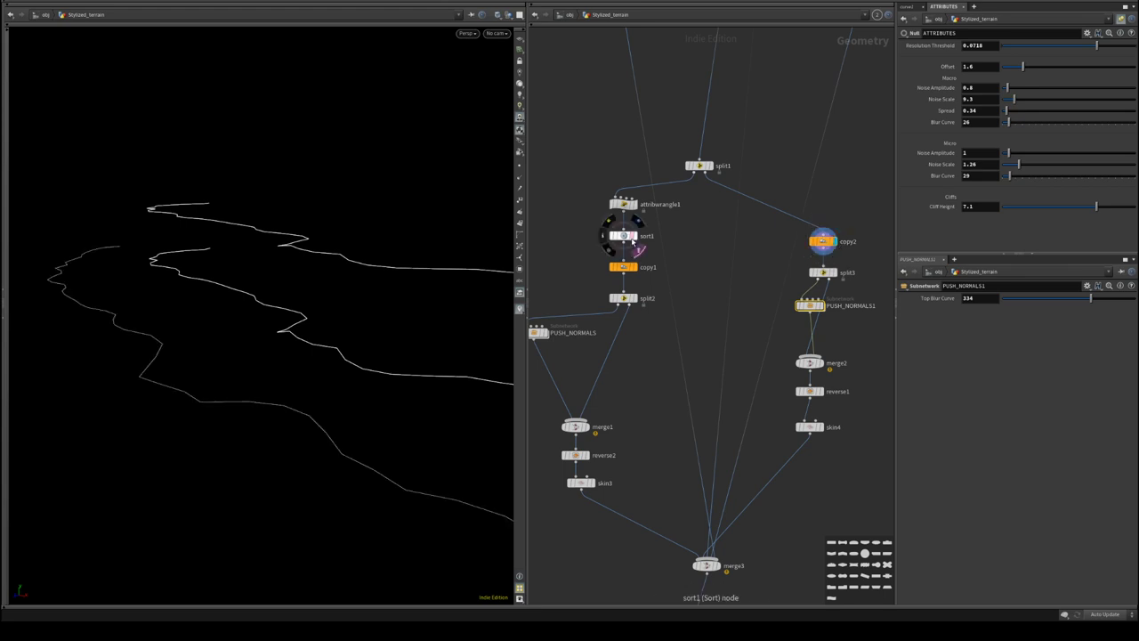
drag(357, 330, 294, 302)
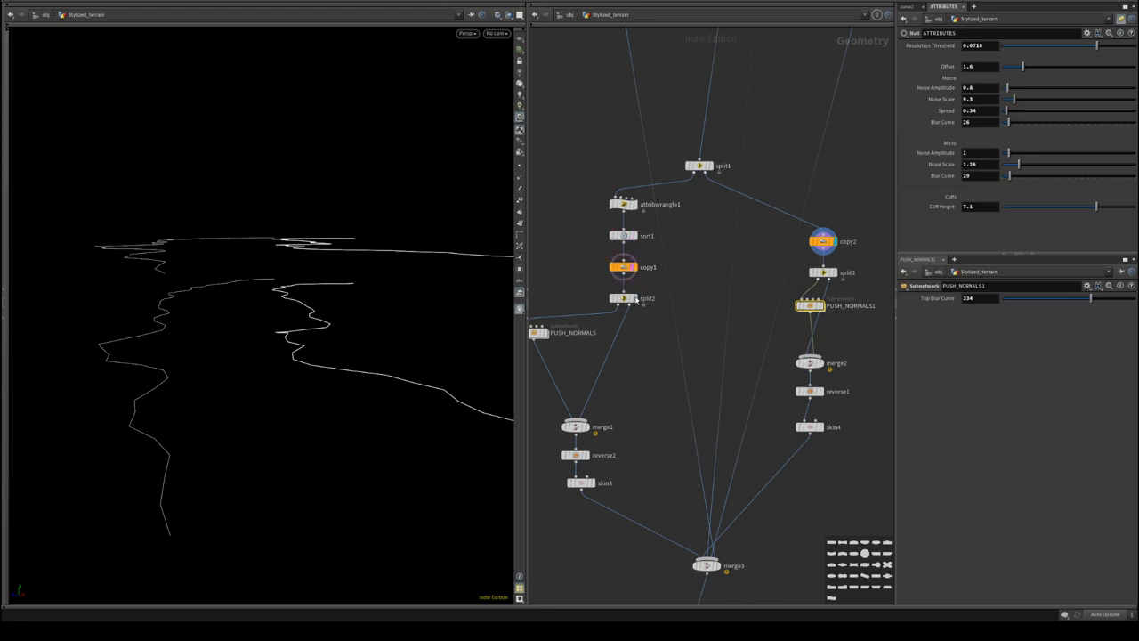
click(636, 310)
middle_drag(609, 389, 658, 366)
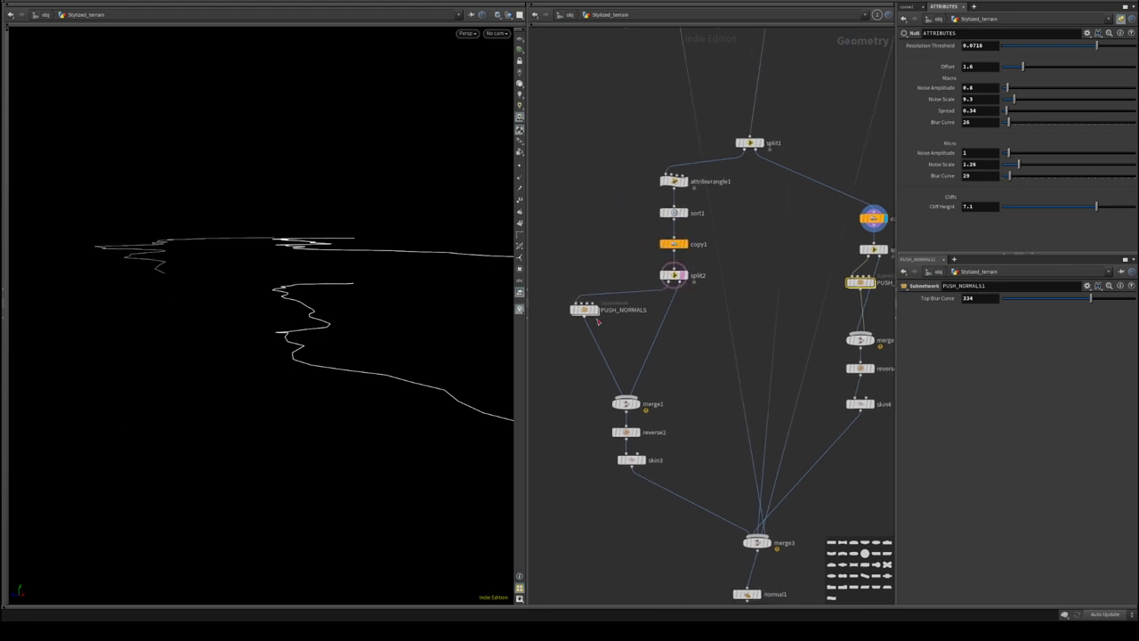
click(596, 320)
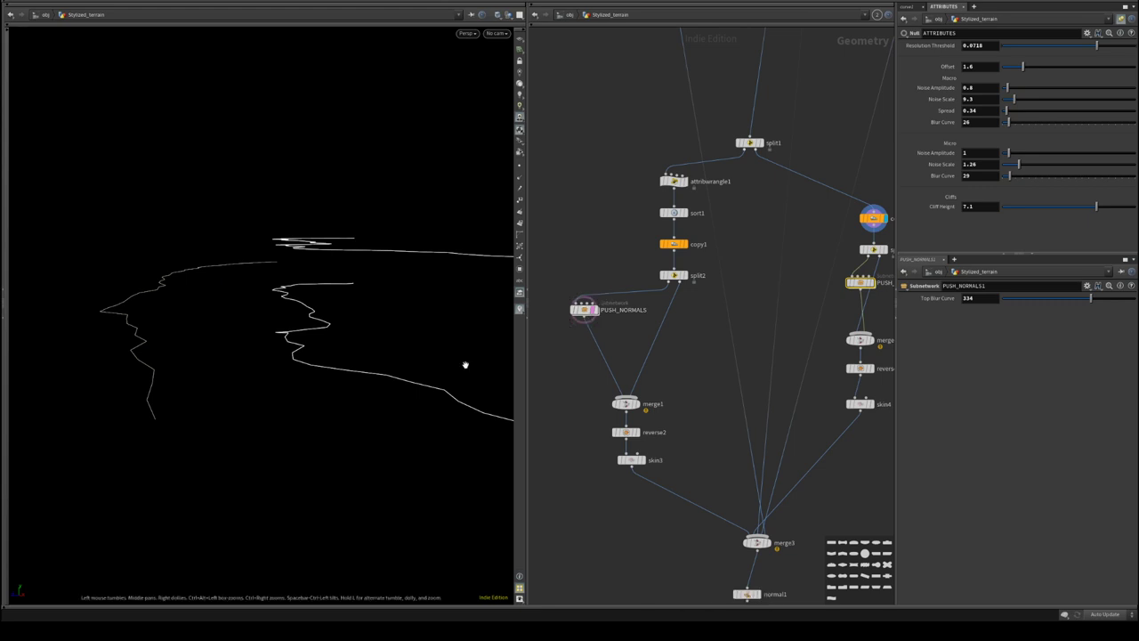
drag(465, 364, 336, 388)
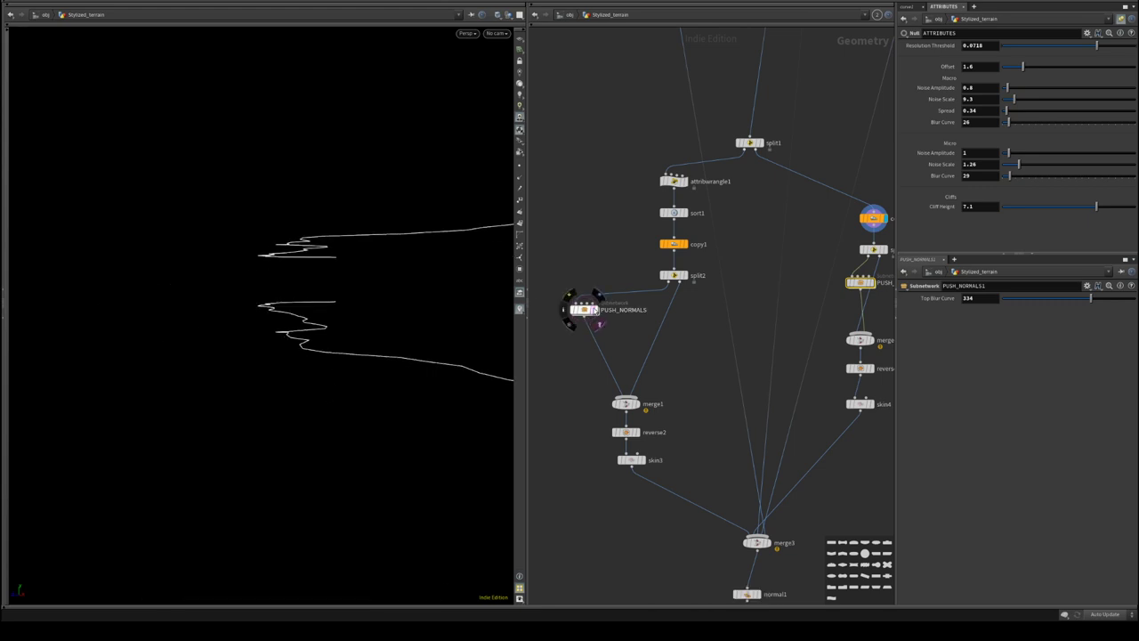
click(596, 320)
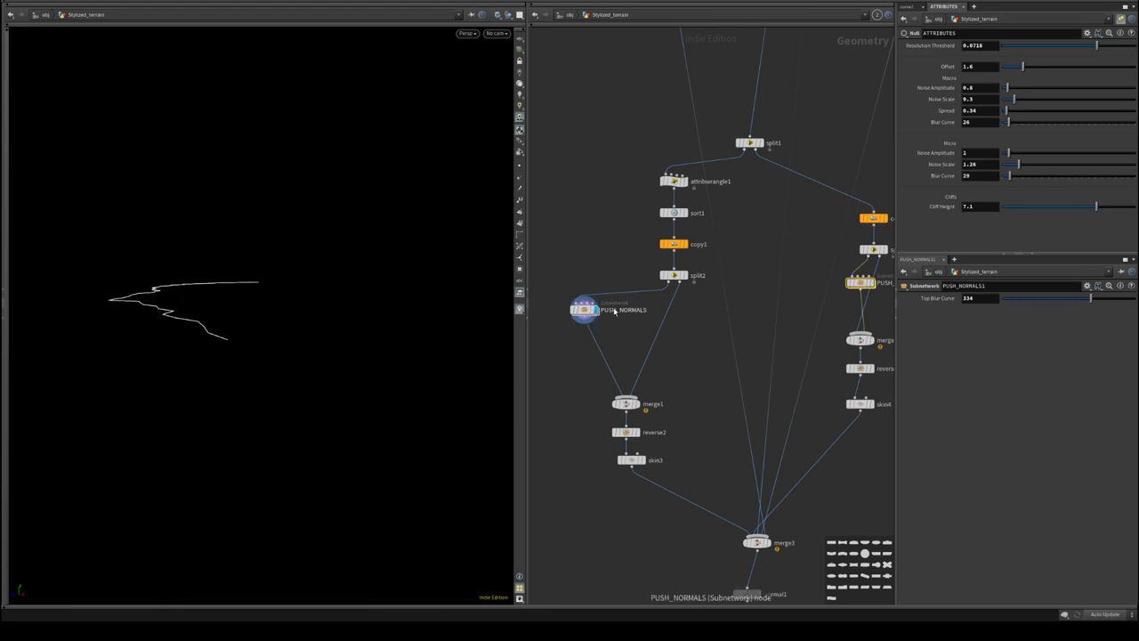
- Inside the PUSH_NORMALS subnetwork, compare the curves of Cliff_noise and peak1, leave peak1 displayed and return to split2
double_click(583, 311)
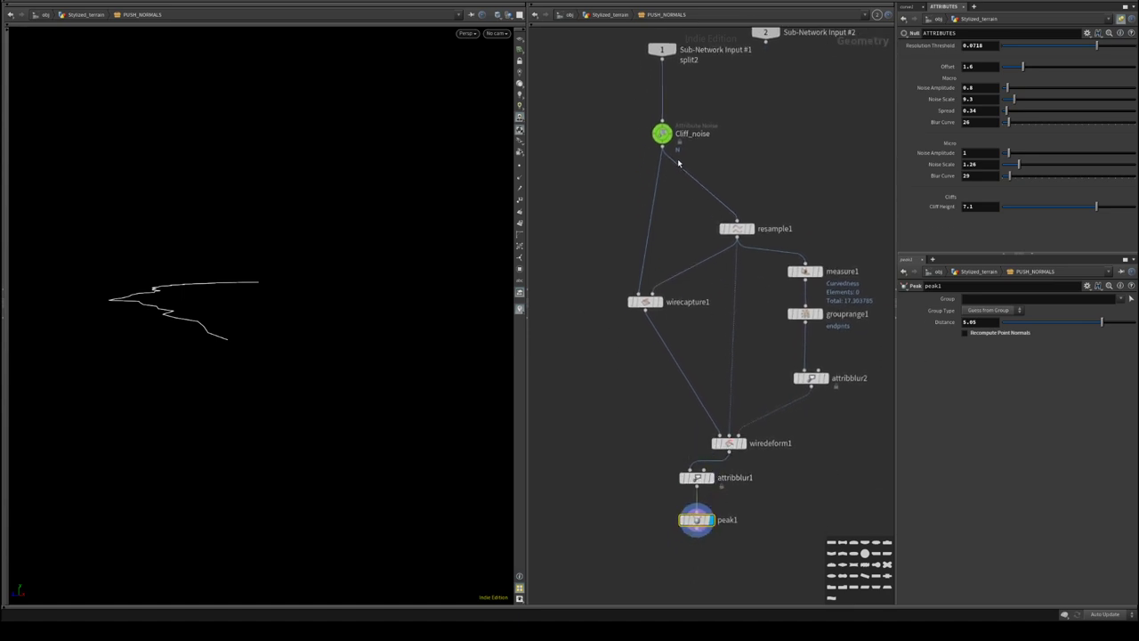
click(680, 114)
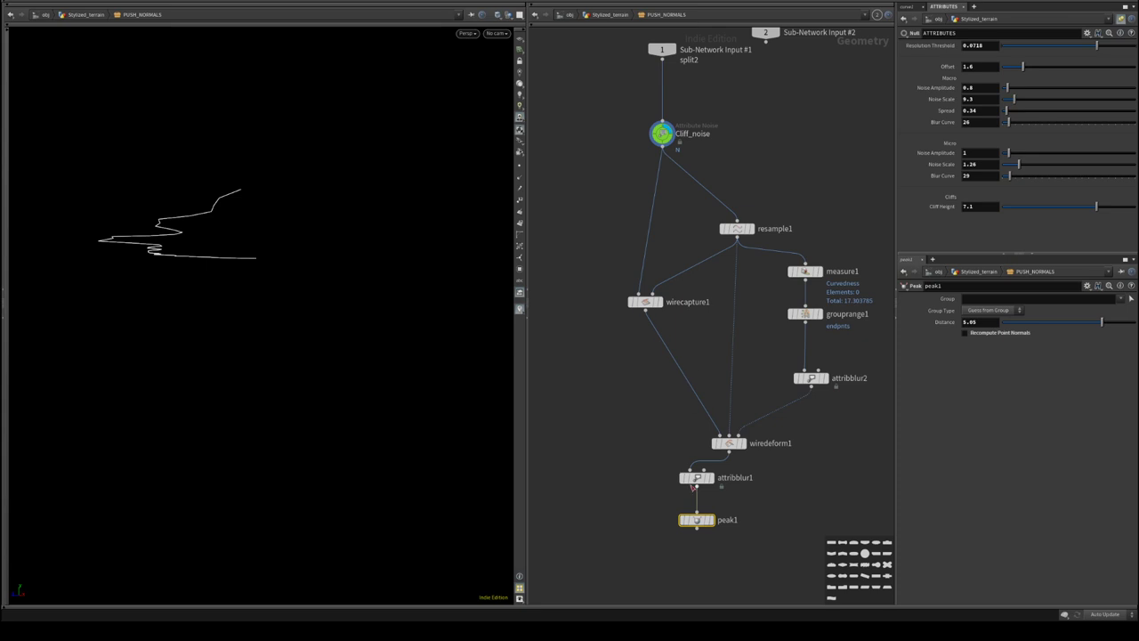
click(714, 538)
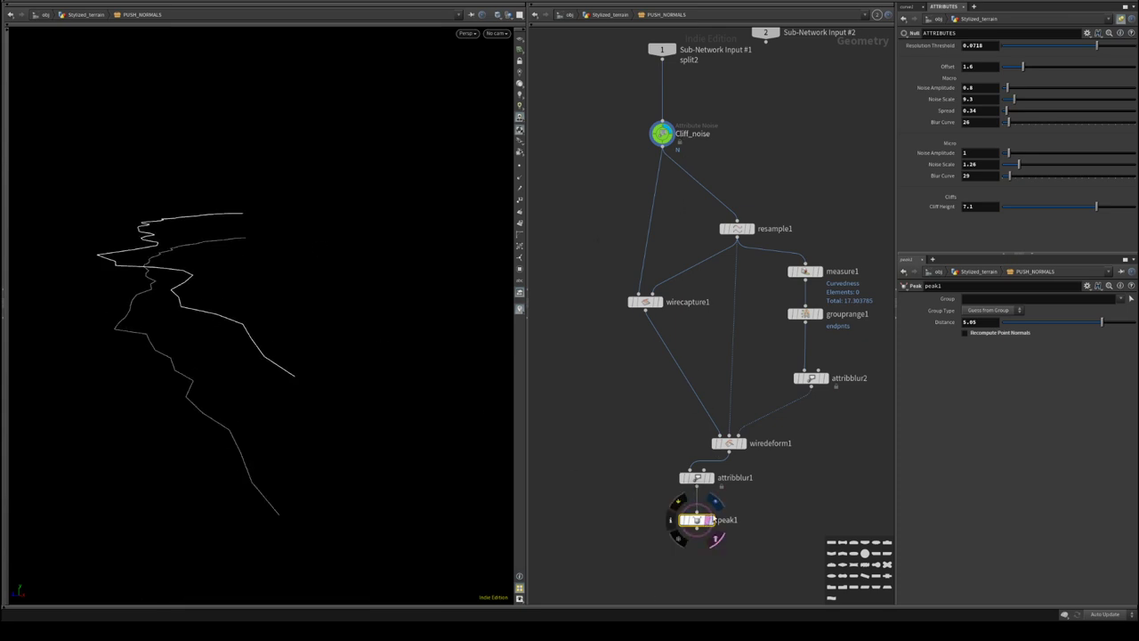
click(712, 520)
click(661, 48)
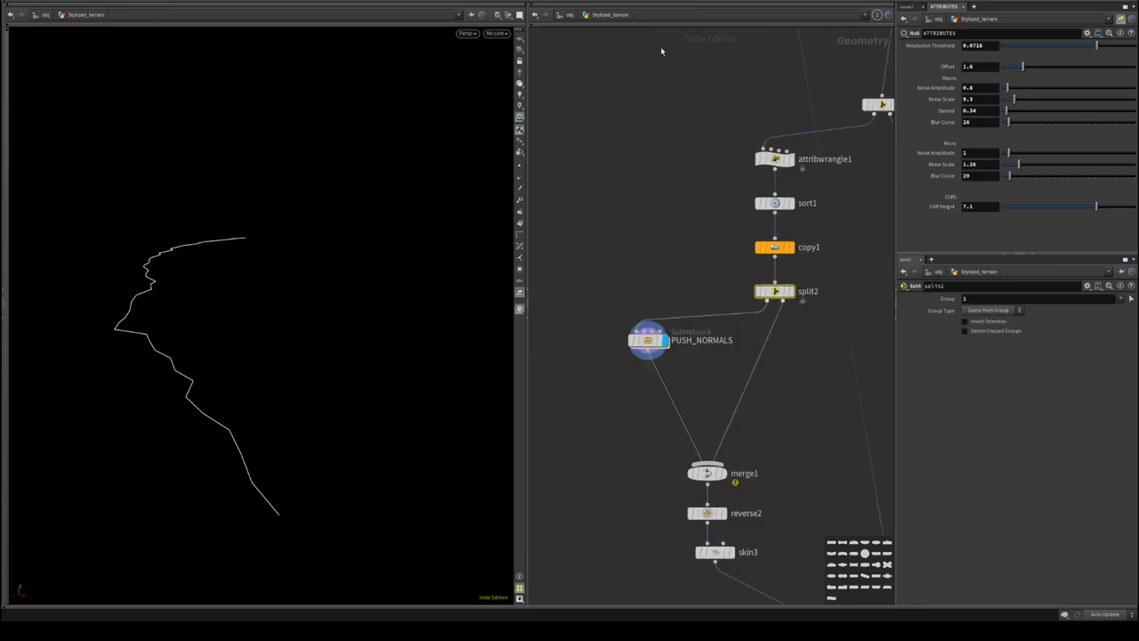
- Display split2 and copy1 to examine the curves that feed PUSH_NORMALS in the first cliff branch
click(647, 346)
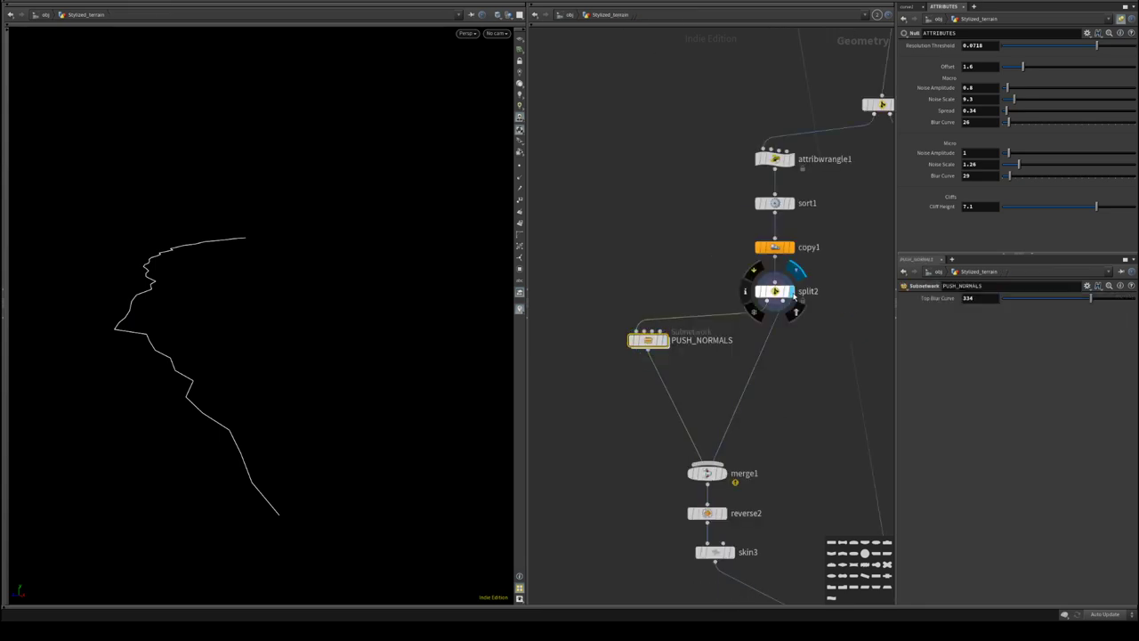
click(792, 295)
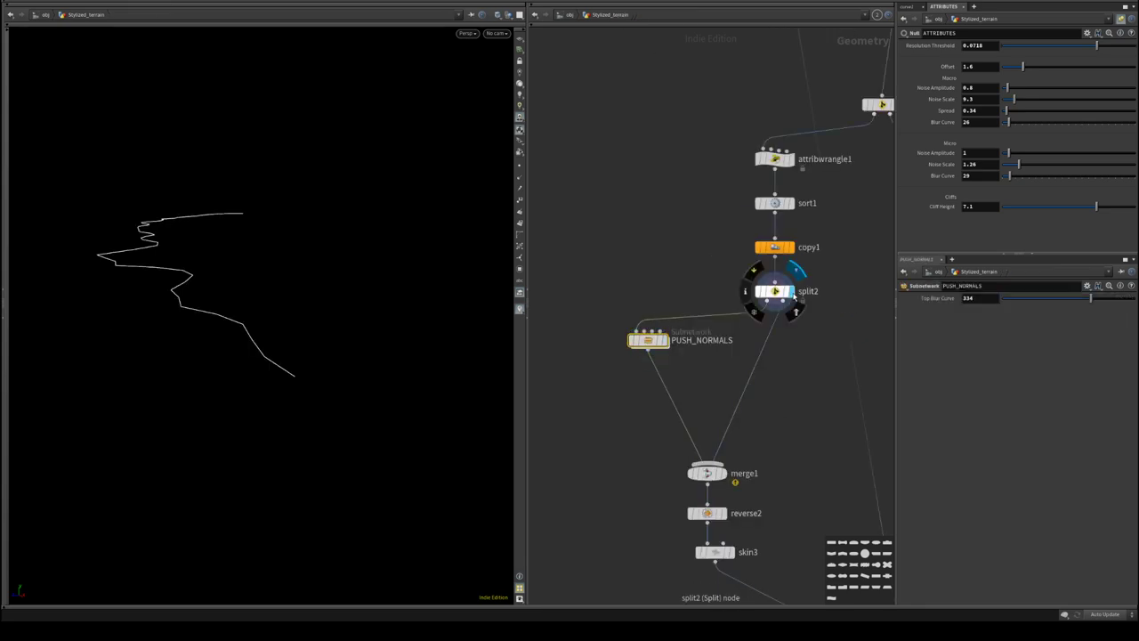
click(791, 249)
click(793, 296)
middle_drag(778, 300, 749, 341)
click(746, 331)
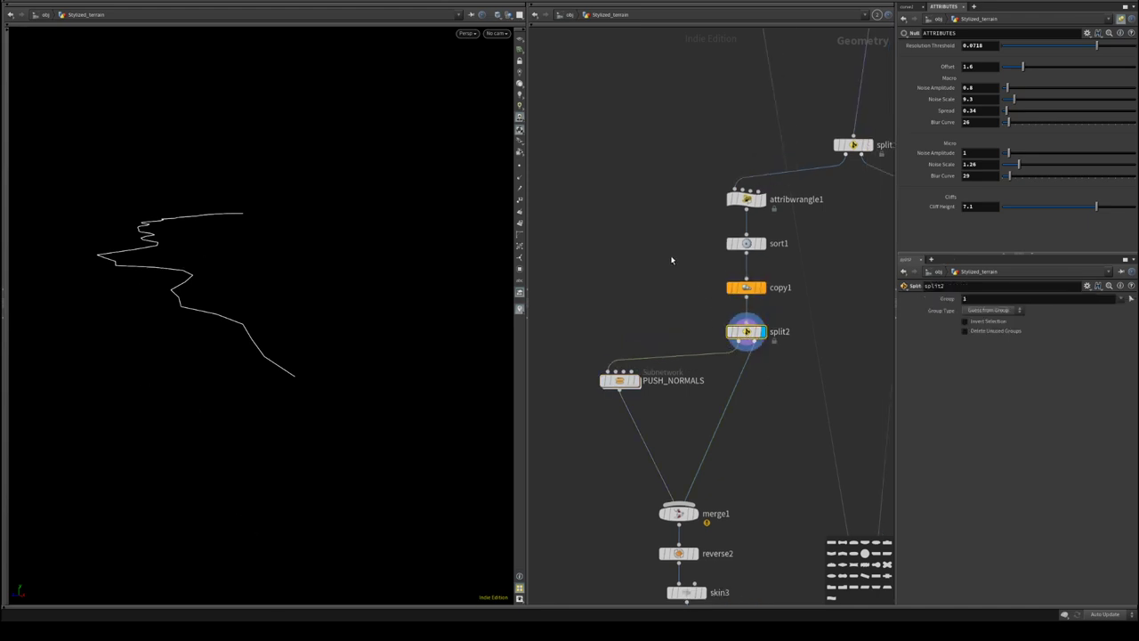
- Delete the sort1 node between attribwrangle1 and copy1 in the first cliff branch
middle_drag(672, 259, 589, 222)
middle_drag(775, 247, 703, 198)
middle_drag(856, 277, 876, 273)
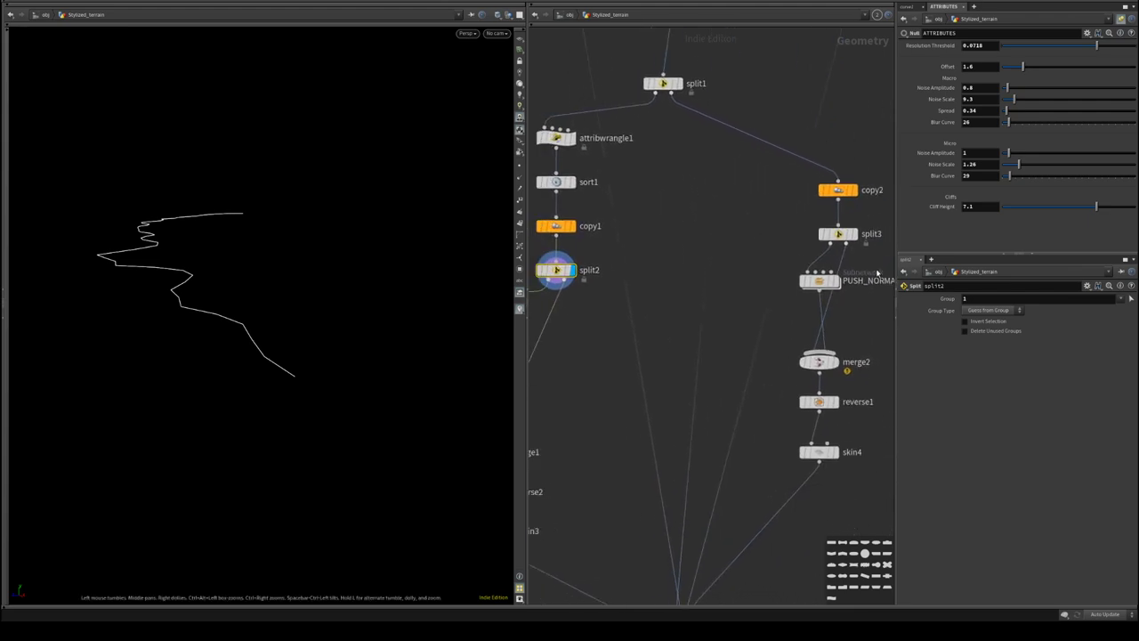
scroll(877, 276, down, 2)
scroll(711, 209, up, 3)
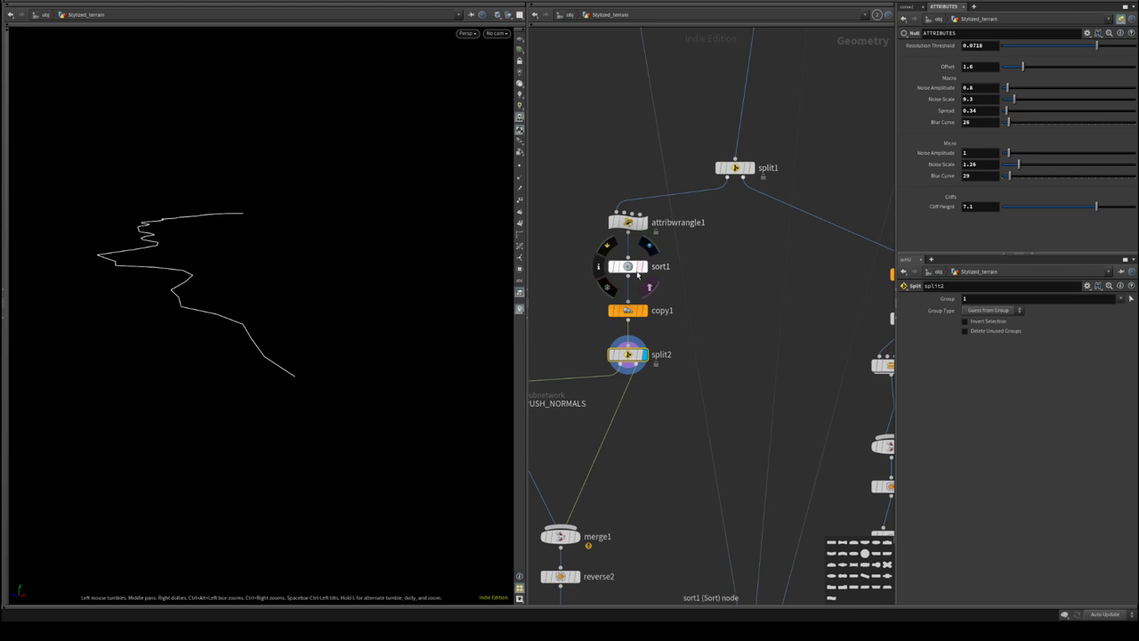
click(637, 269)
key(Delete)
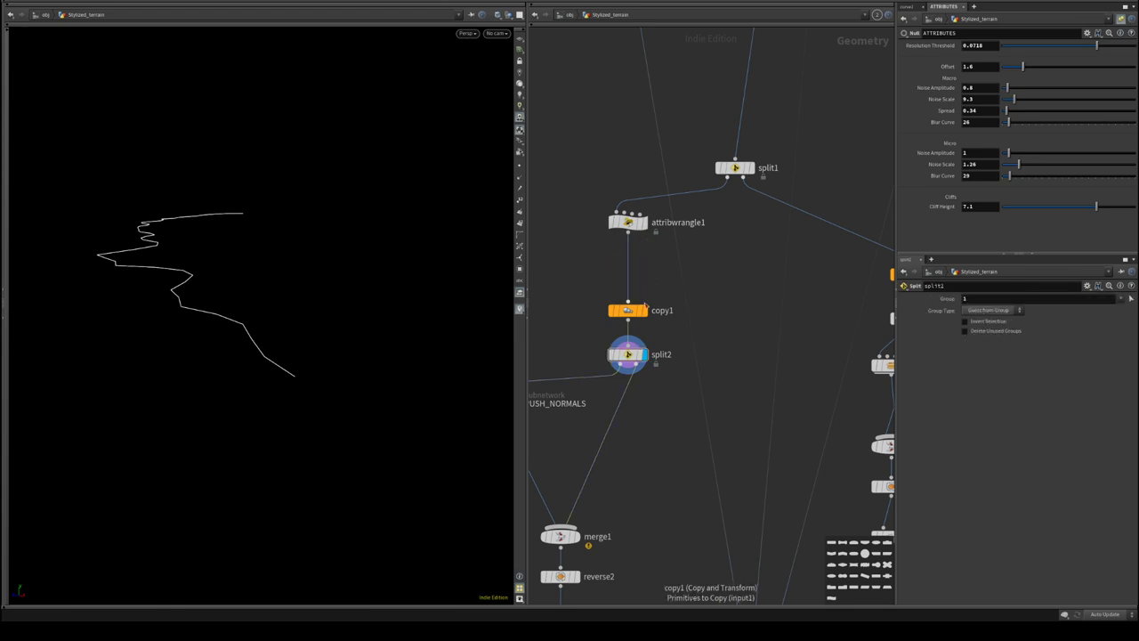
- Inspect attribwrangle1's expression, and display skin3 and normal1 to check the first cliff wall within the whole terrain
middle_drag(640, 361, 664, 307)
click(654, 173)
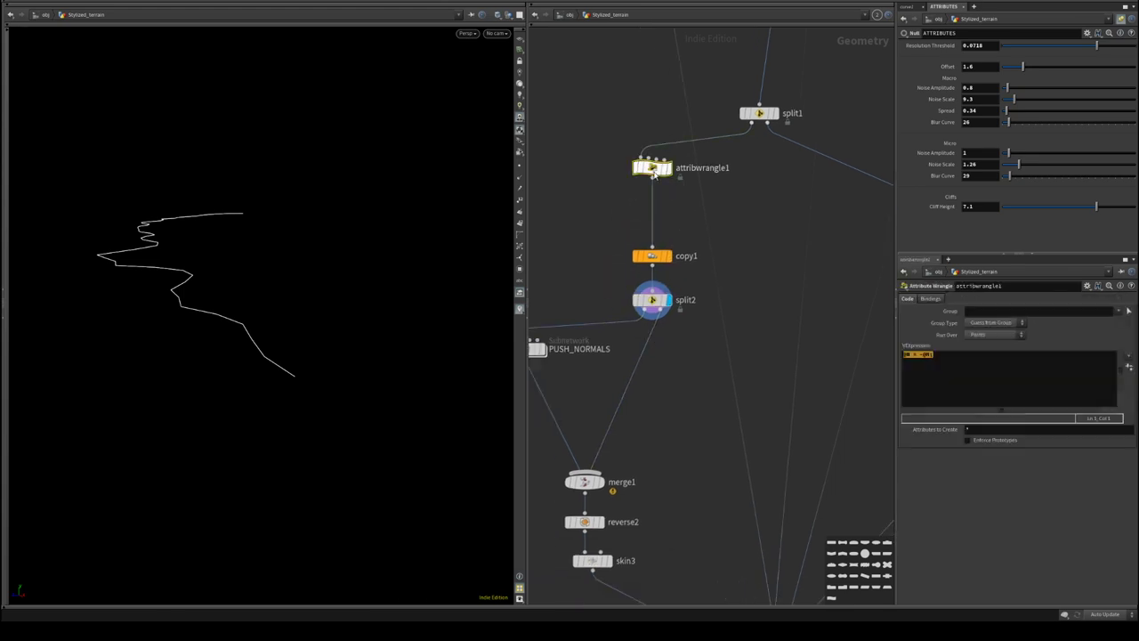
middle_drag(746, 206, 792, 170)
middle_drag(658, 352, 622, 143)
click(627, 308)
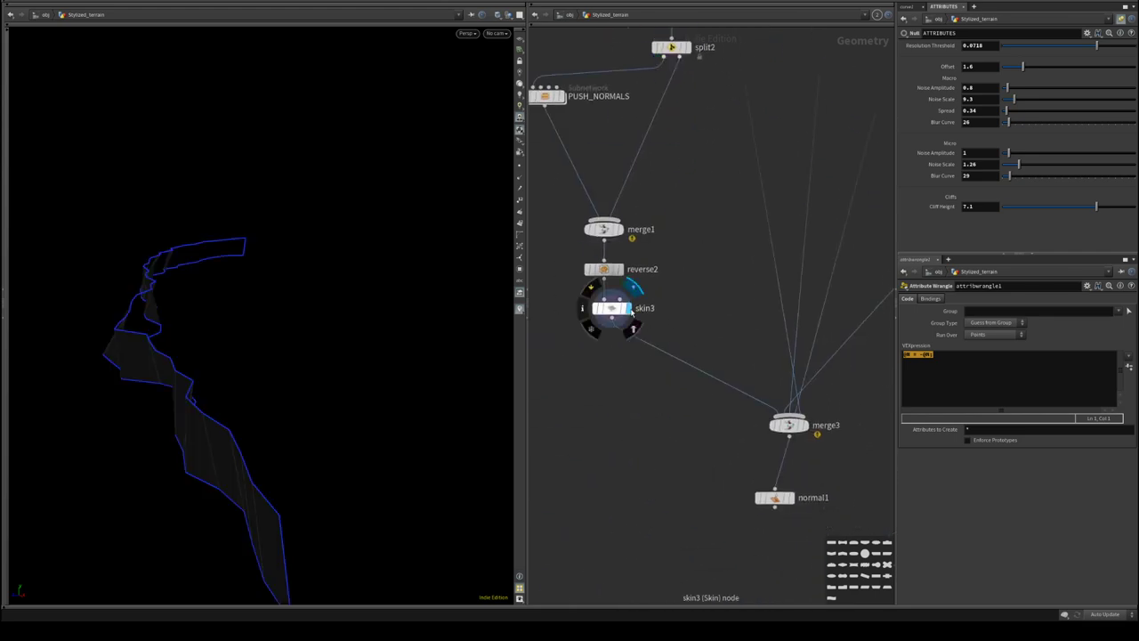
click(788, 497)
mouse_move(374, 418)
alt+mouse_down()
mouse_move(343, 341)
mouse_move(383, 400)
alt+mouse_up()
- Display split1, move the node further above attribwrangle1 and view its curve from another angle
middle_drag(792, 147, 732, 438)
middle_drag(667, 231, 715, 266)
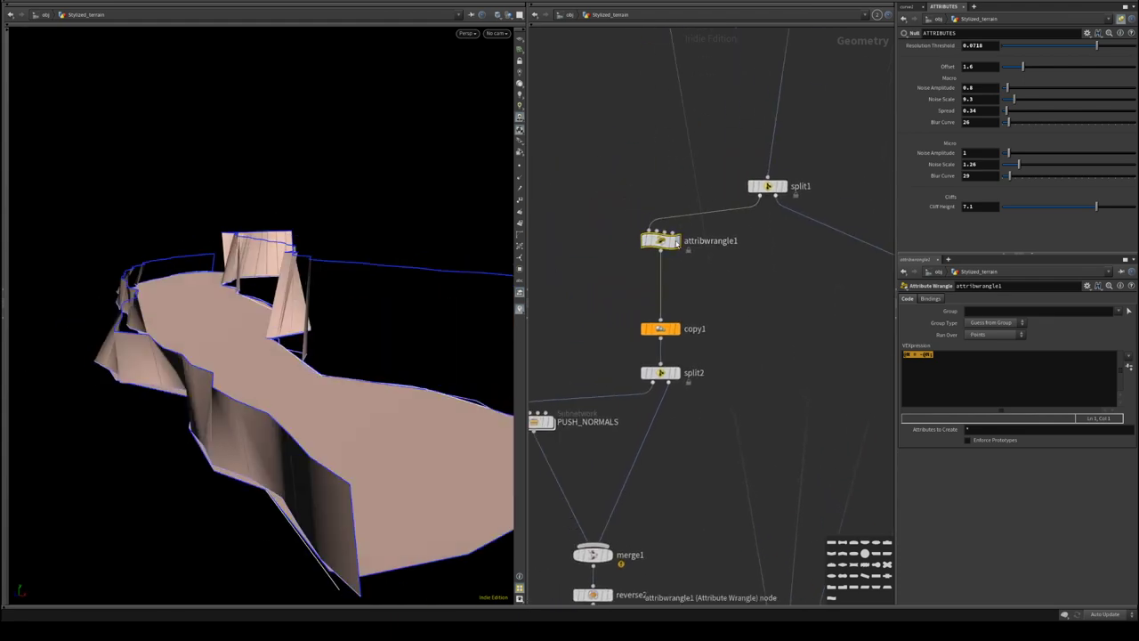
middle_drag(596, 189, 593, 247)
click(787, 225)
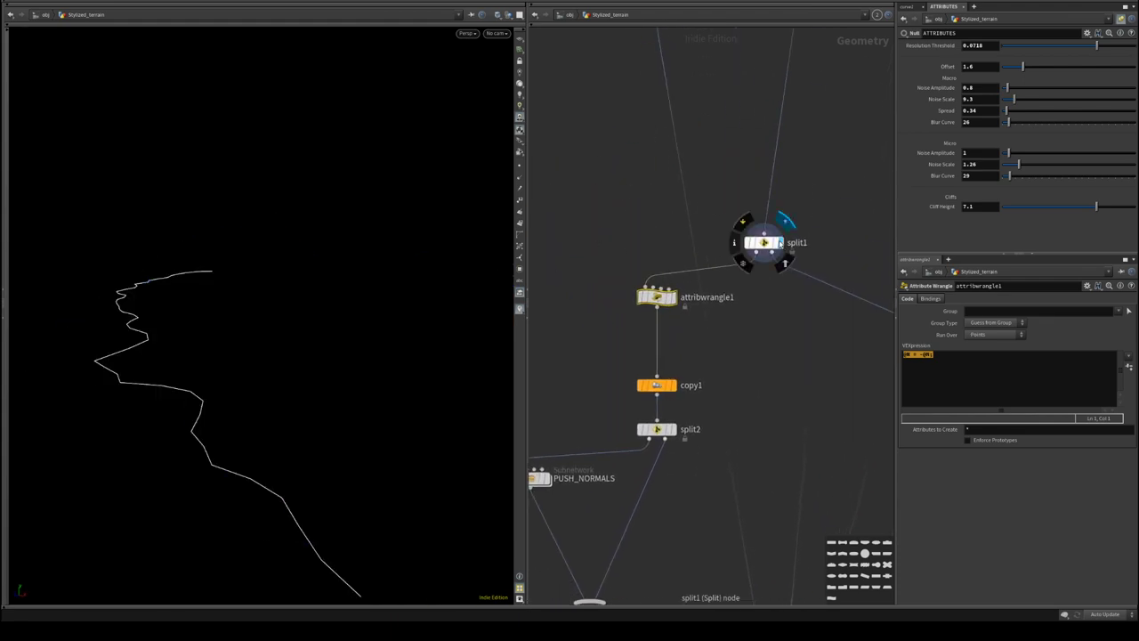
drag(766, 238, 766, 168)
alt+right_drag(371, 236, 338, 256)
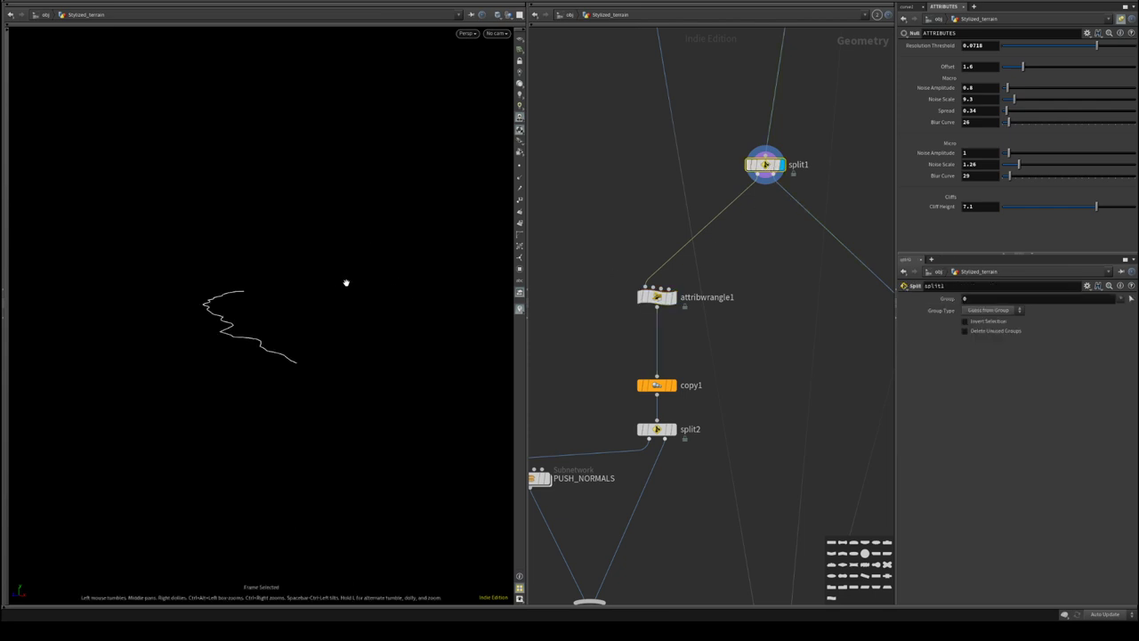
alt+drag(346, 282, 302, 347)
- Display skin1, normal2 and normal3 to compare the path outlines and surface available upstream of split1
middle_drag(707, 178, 654, 356)
middle_drag(772, 144, 773, 272)
scroll(773, 272, down, 6)
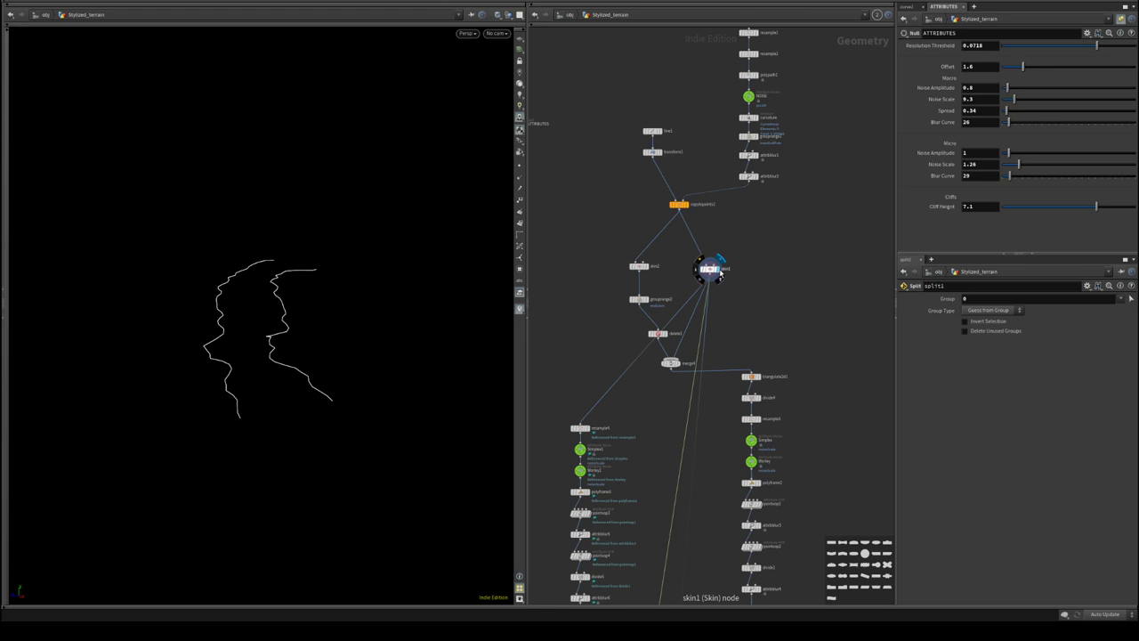
middle_drag(753, 312, 844, 112)
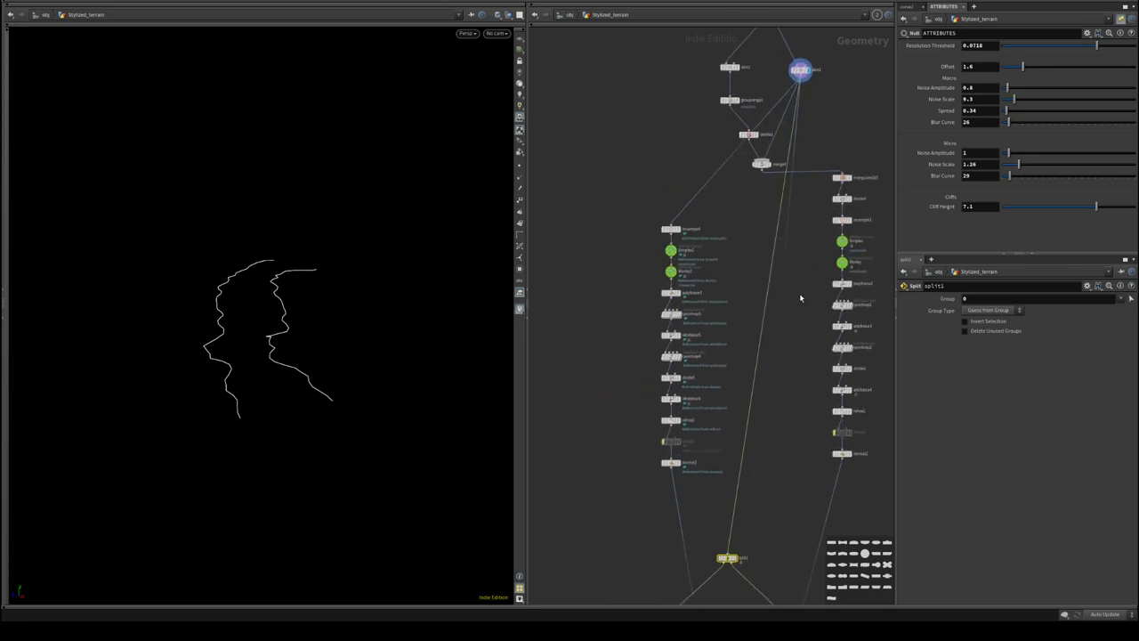
middle_drag(782, 420, 787, 304)
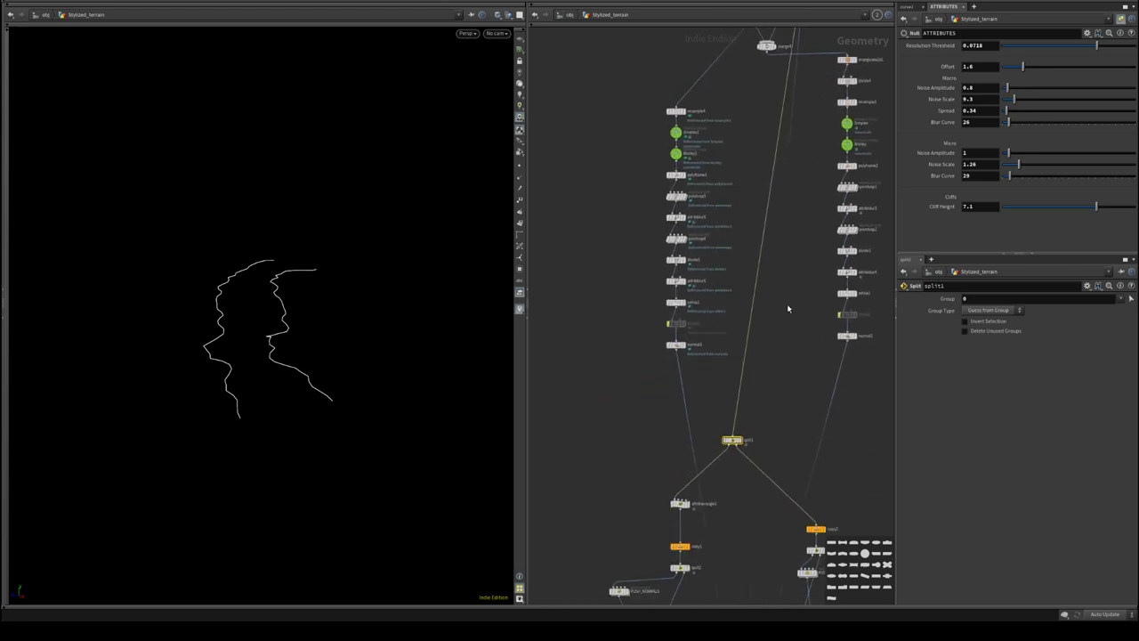
click(686, 350)
click(857, 339)
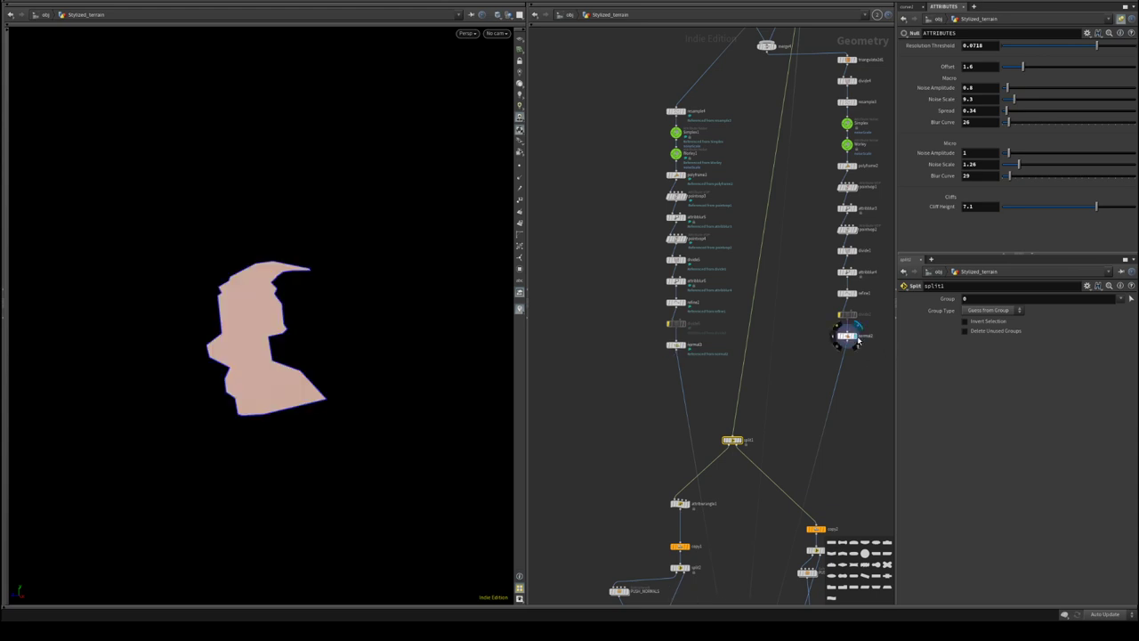
middle_drag(778, 303, 769, 244)
click(686, 285)
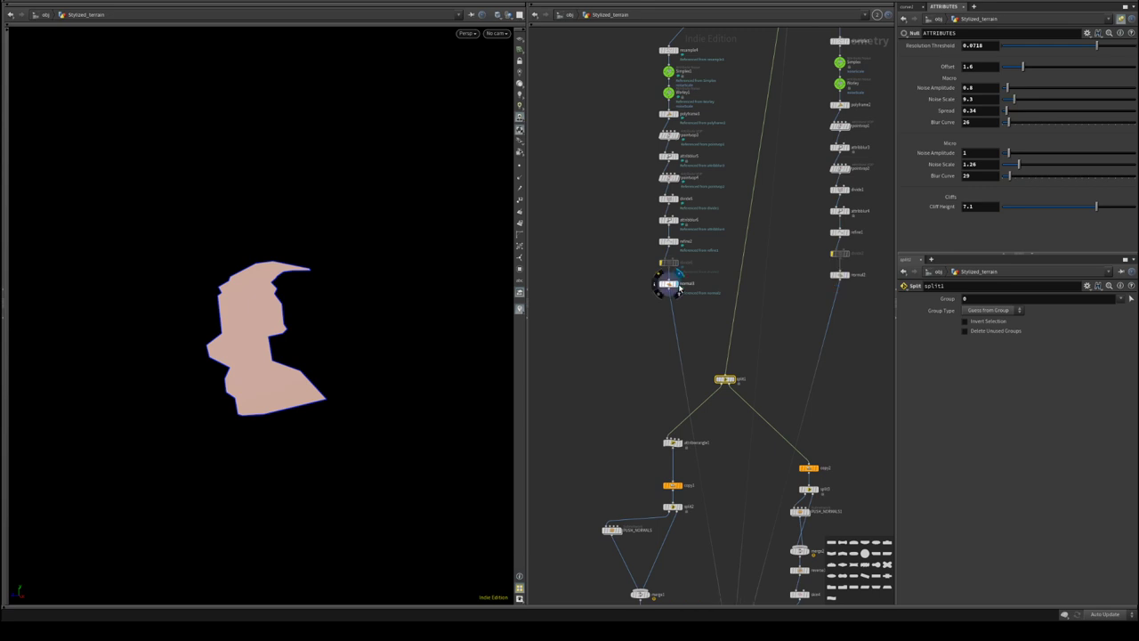
- Connect normal3's output to split1's input in place of skin1 and display split1
scroll(648, 354, up, 4)
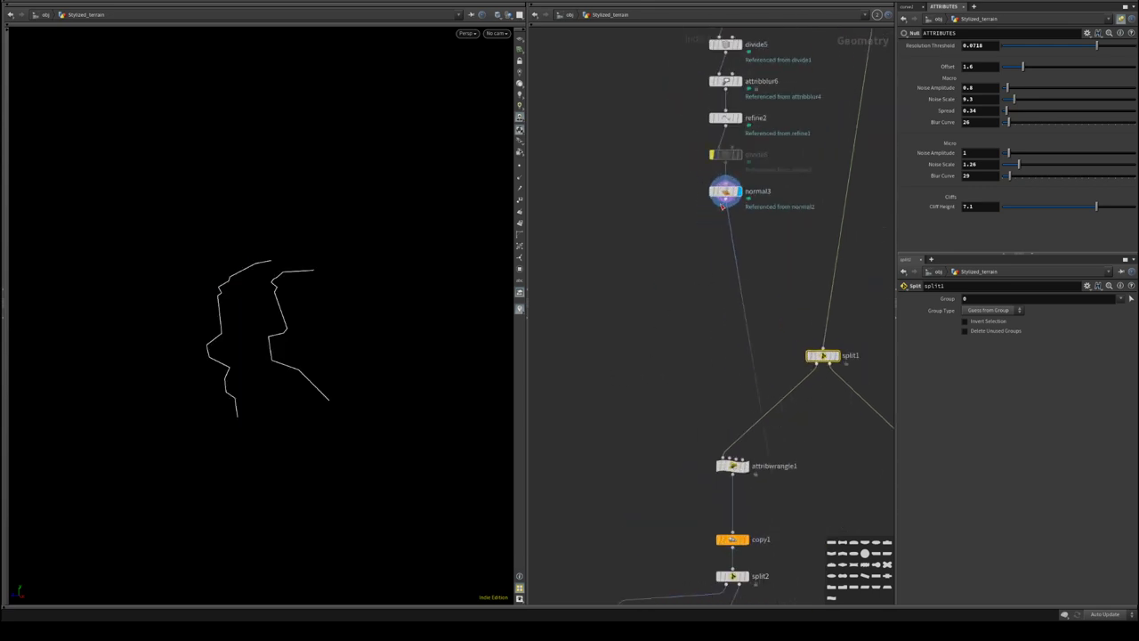
click(725, 201)
click(822, 347)
middle_drag(711, 336, 668, 126)
click(794, 148)
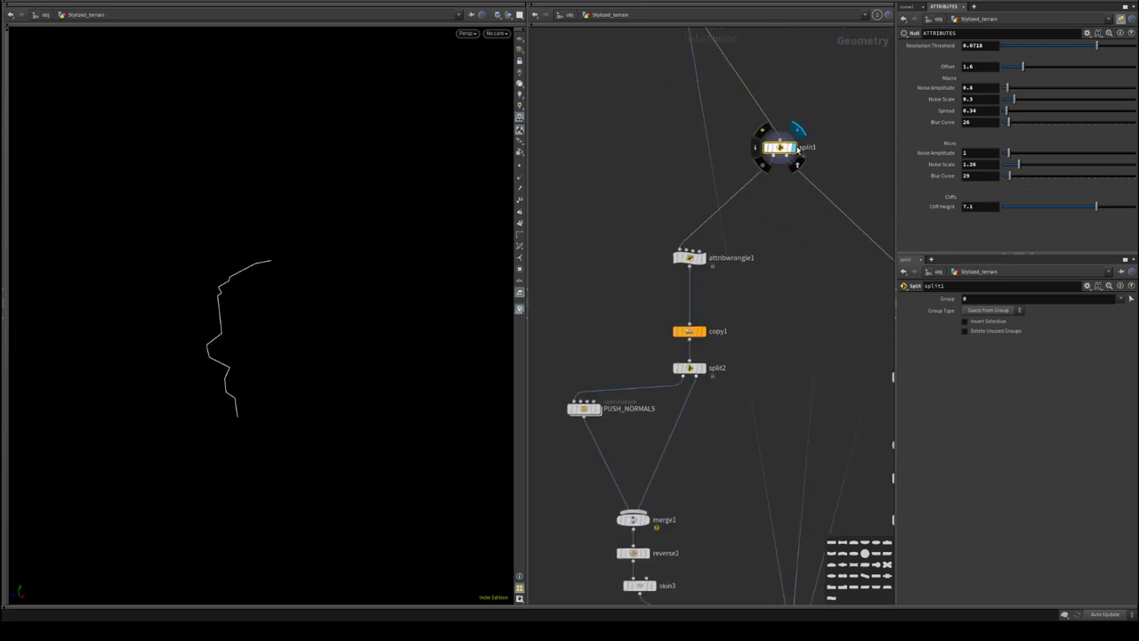
- Display normal1 and examine both cliff walls of the terrain from above
middle_drag(760, 291, 816, 114)
middle_drag(788, 387, 694, 223)
click(756, 407)
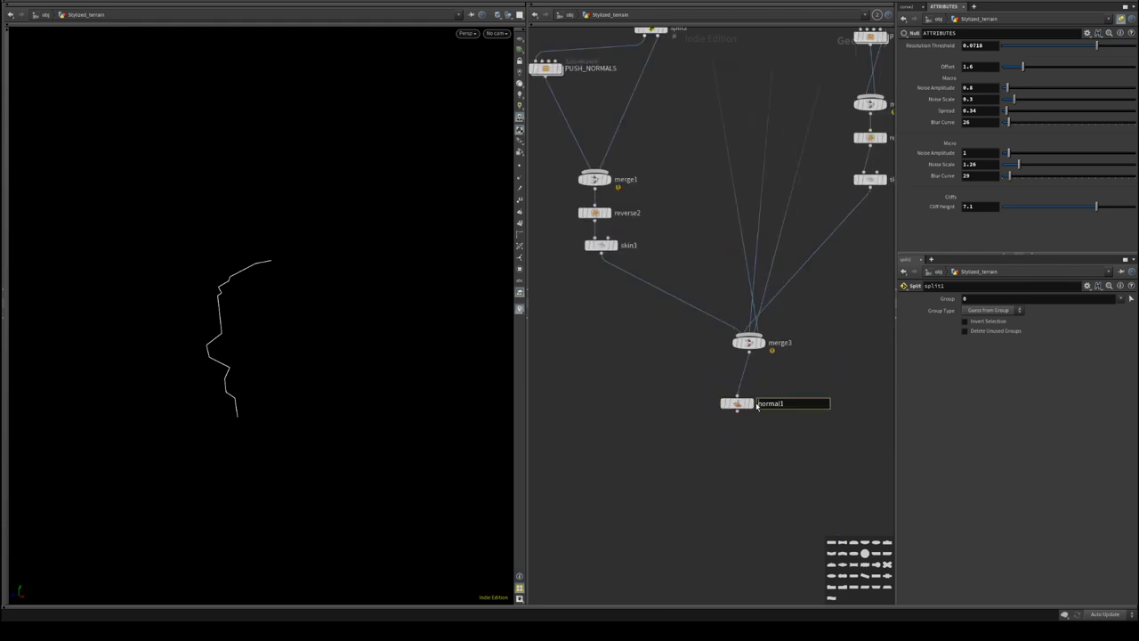
click(749, 403)
drag(452, 375, 314, 328)
right_drag(314, 329, 442, 353)
drag(442, 353, 320, 365)
- Open the PUSH_NORMALS subnetwork of the first cliff branch to examine its node chain
middle_drag(687, 181, 684, 487)
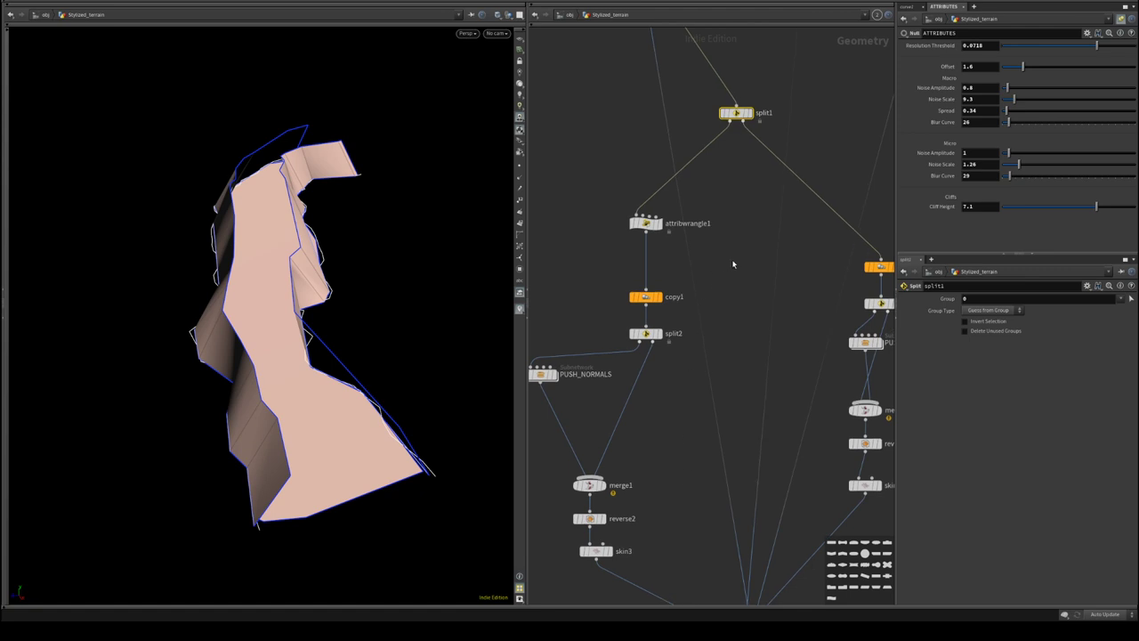
mouse_move(733, 265)
middle_down()
mouse_move(703, 271)
mouse_move(730, 277)
mouse_move(768, 239)
mouse_move(740, 269)
middle_up()
middle_drag(633, 366, 741, 275)
click(630, 273)
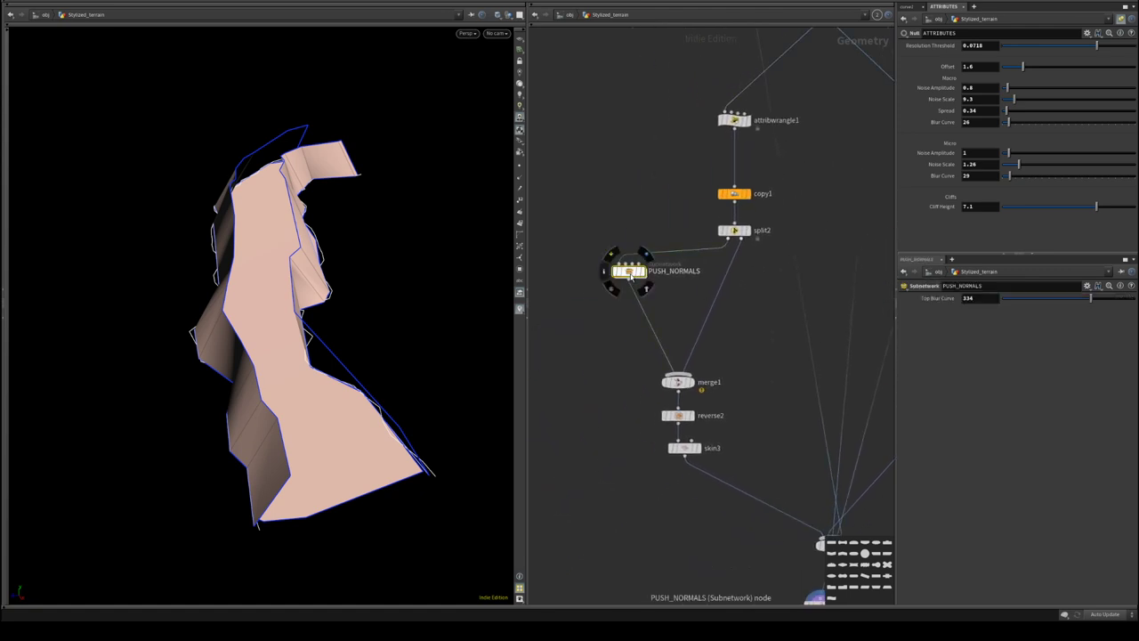
double_click(630, 273)
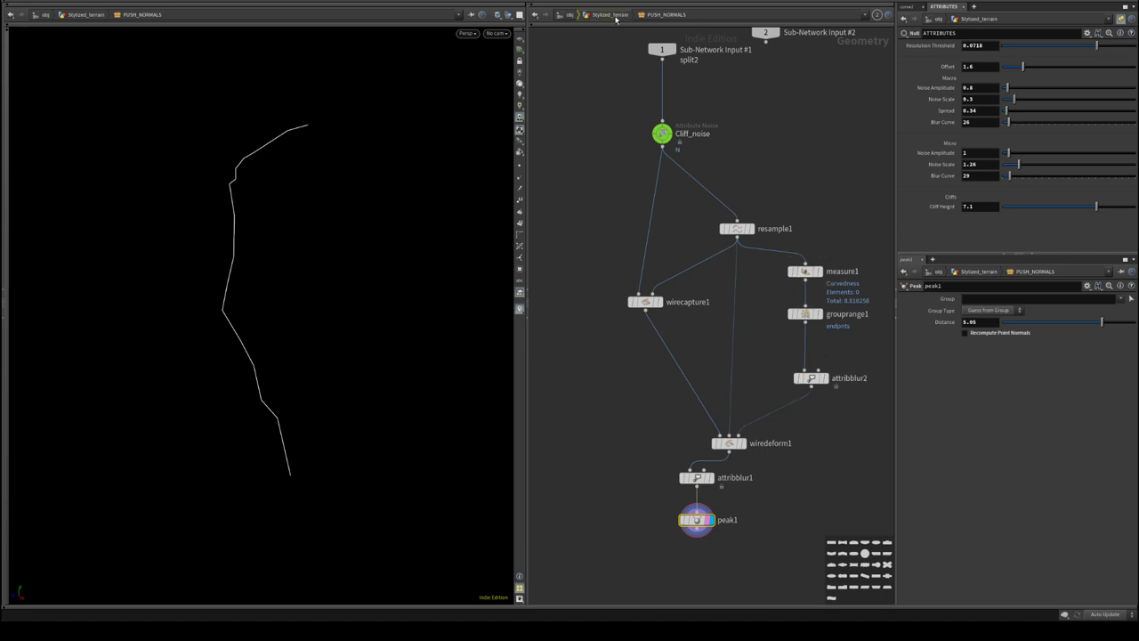
- Return to the Stylized_terrain network and duplicate attribwrangle1, placing the copy beside the second cliff branch
click(609, 16)
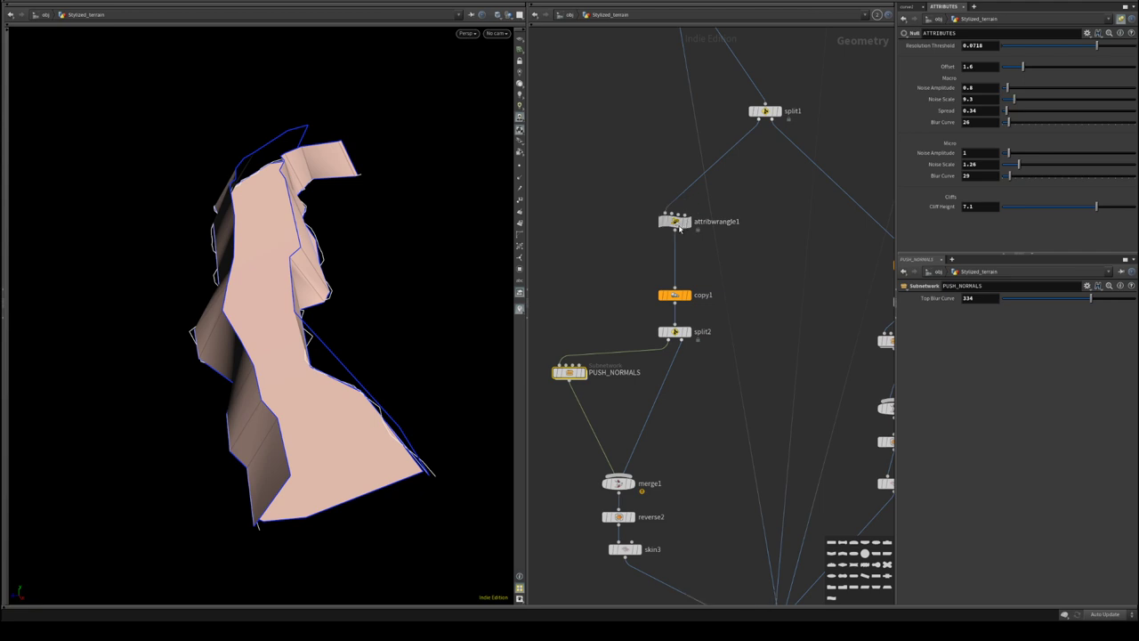
click(685, 224)
middle_drag(685, 224, 598, 242)
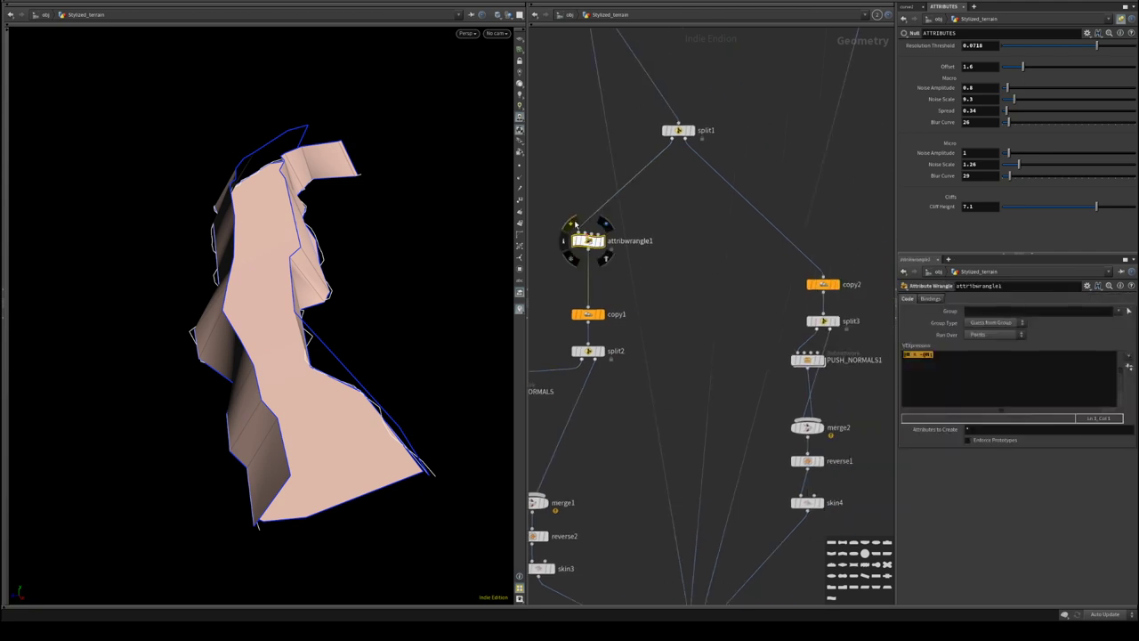
click(572, 223)
click(572, 224)
alt+drag(587, 239, 783, 237)
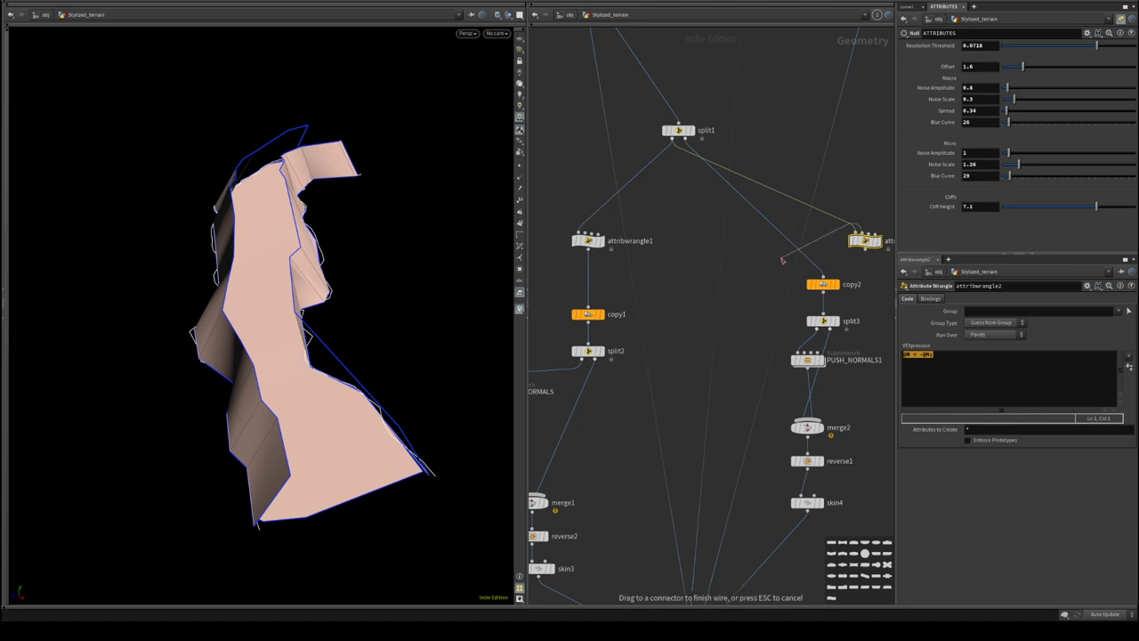
key(Escape)
drag(857, 249, 816, 241)
- Insert the duplicated attribwrangle2 into the wire between split1 and copy2
scroll(689, 261, down, 5)
middle_drag(742, 129, 716, 535)
middle_drag(705, 492, 733, 348)
middle_drag(742, 419, 739, 153)
scroll(793, 283, up, 3)
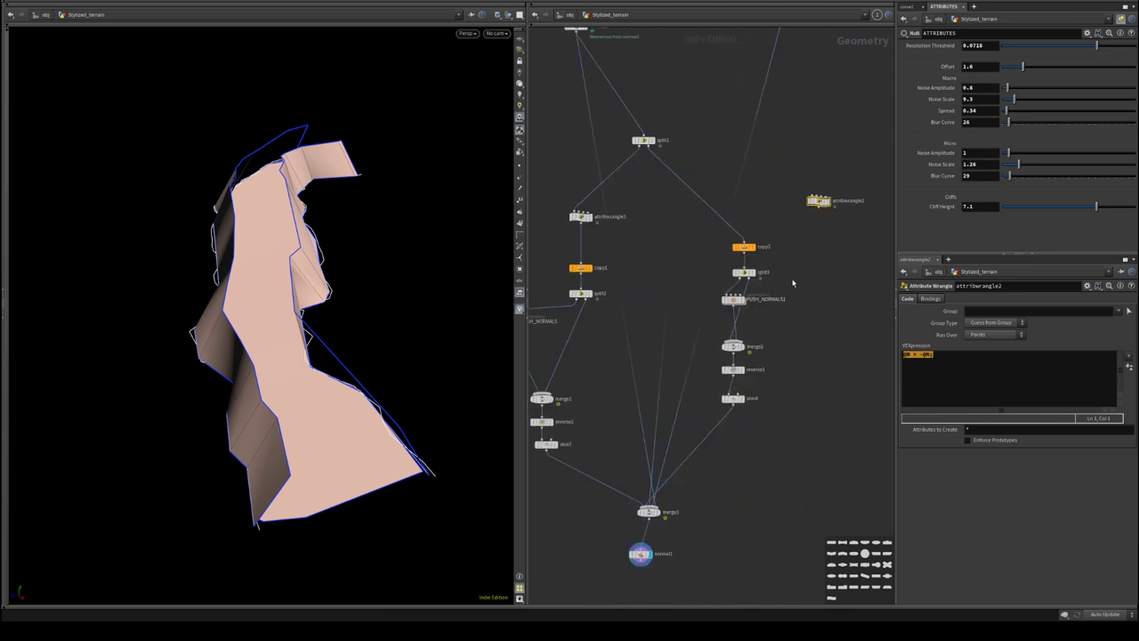
drag(816, 207, 701, 206)
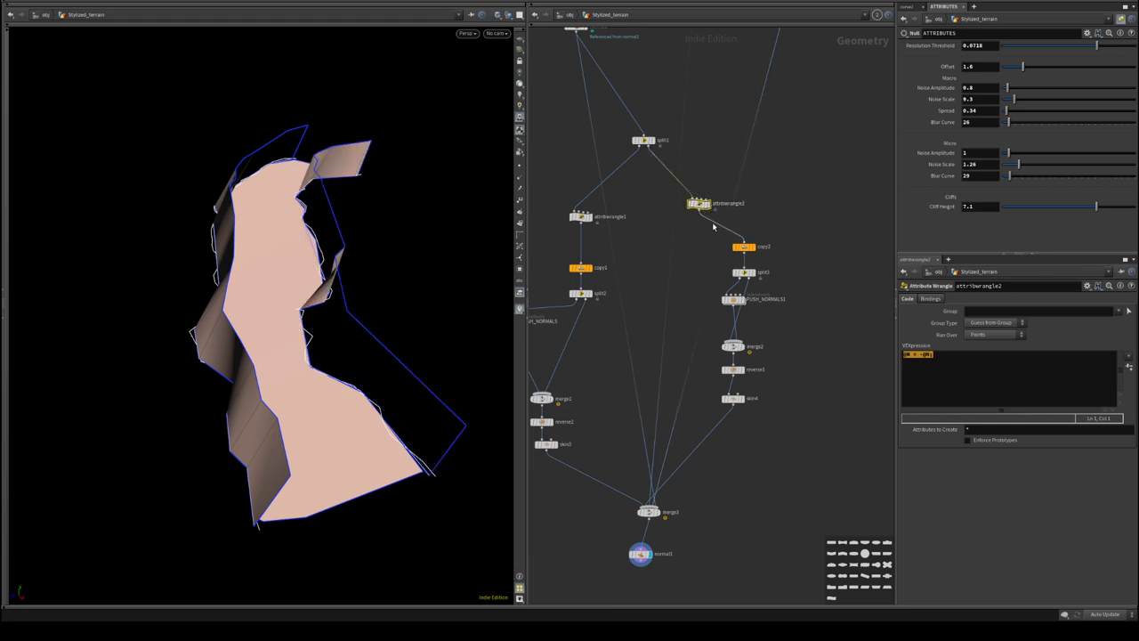
- Bypass attribwrangle1 in the first cliff branch and inspect both cliff walls in the viewport
click(580, 218)
click(569, 206)
middle_drag(648, 308, 695, 223)
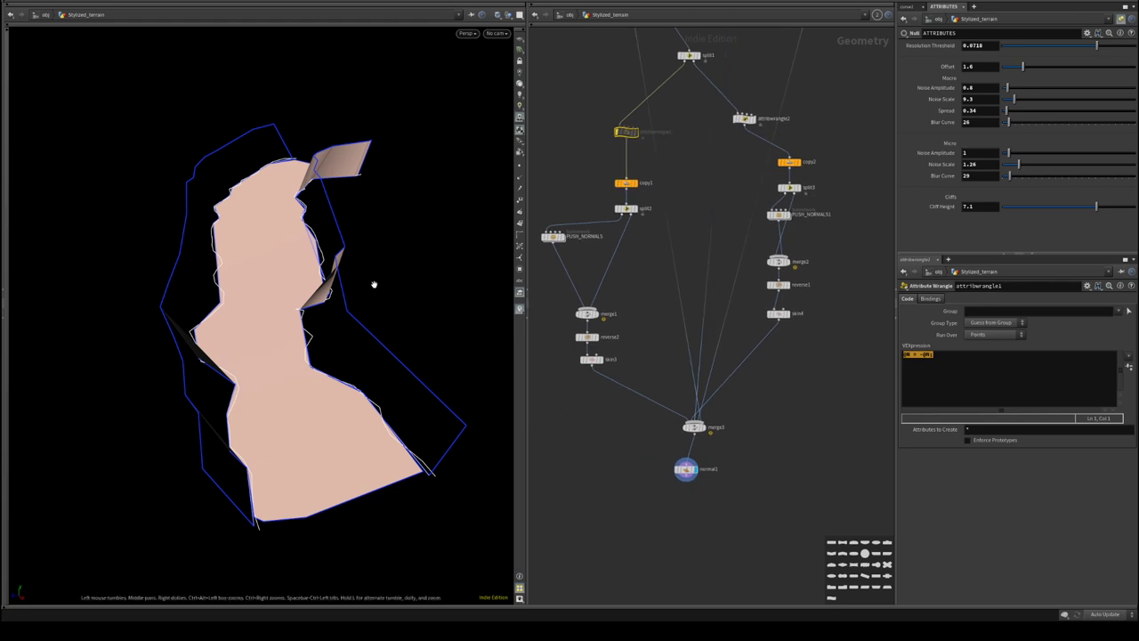
right_drag(374, 284, 508, 313)
drag(383, 440, 469, 415)
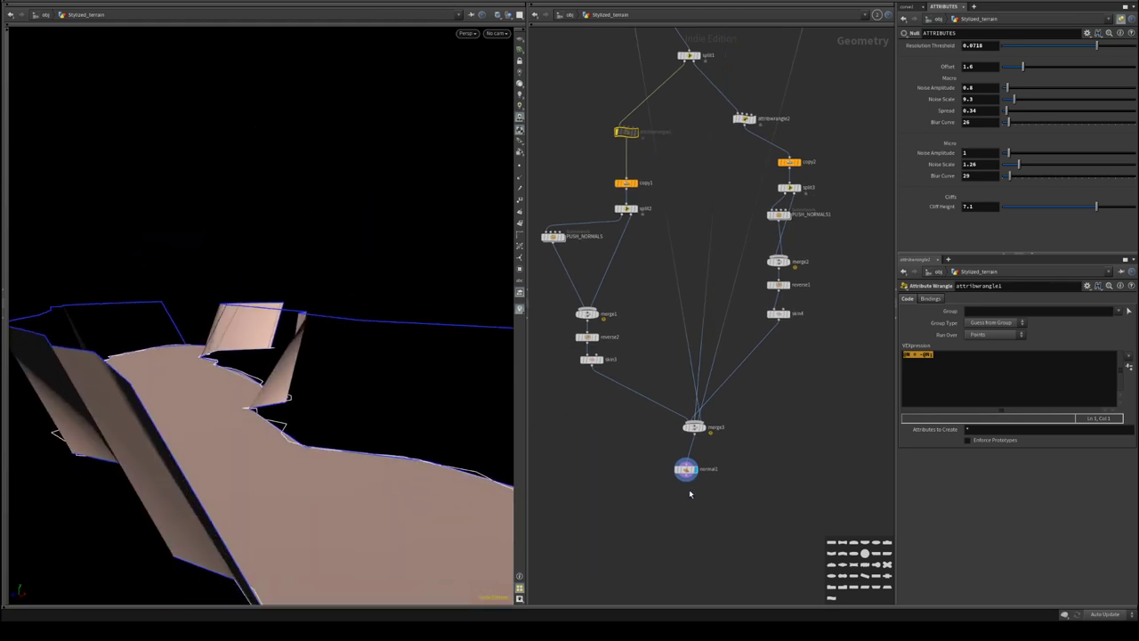
drag(382, 378, 287, 438)
scroll(653, 192, up, 1)
middle_drag(658, 192, 743, 208)
scroll(726, 308, up, 1)
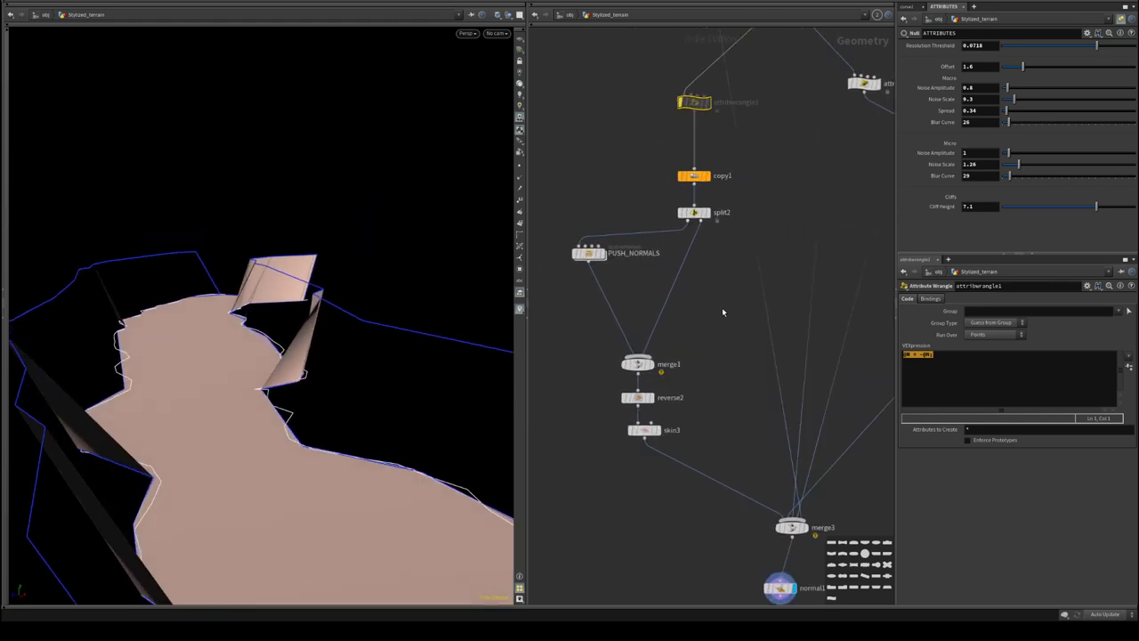
- Bypass reverse2 and reverse1 in the two cliff branches and inspect the walls' facing
middle_drag(689, 383, 679, 326)
mouse_move(623, 344)
click(610, 326)
middle_drag(868, 271, 746, 263)
mouse_move(779, 262)
click(761, 241)
drag(440, 295, 264, 306)
scroll(382, 329, up, 2)
drag(272, 344, 383, 361)
- Display normal3 to check the outline curves feeding split1
middle_drag(727, 235, 783, 372)
middle_drag(714, 297, 735, 502)
middle_drag(793, 231, 815, 348)
click(676, 222)
click(664, 222)
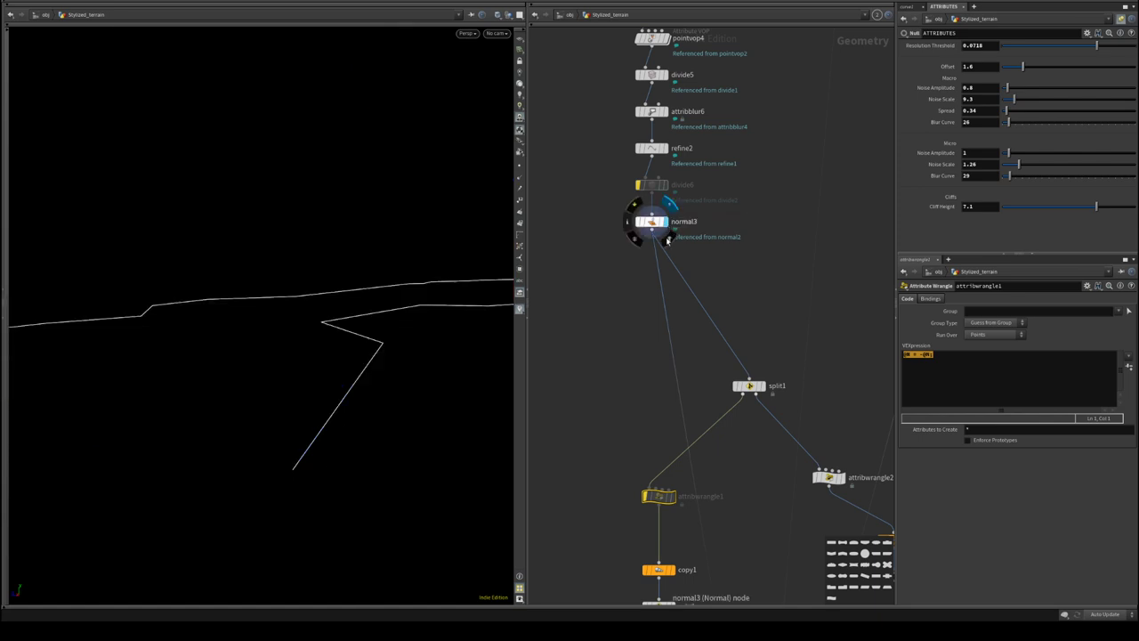
- Disconnect normal3 and normal2 from merge3, and display merge3 to view only the cliff walls
middle_drag(658, 307, 691, 258)
scroll(691, 258, down, 4)
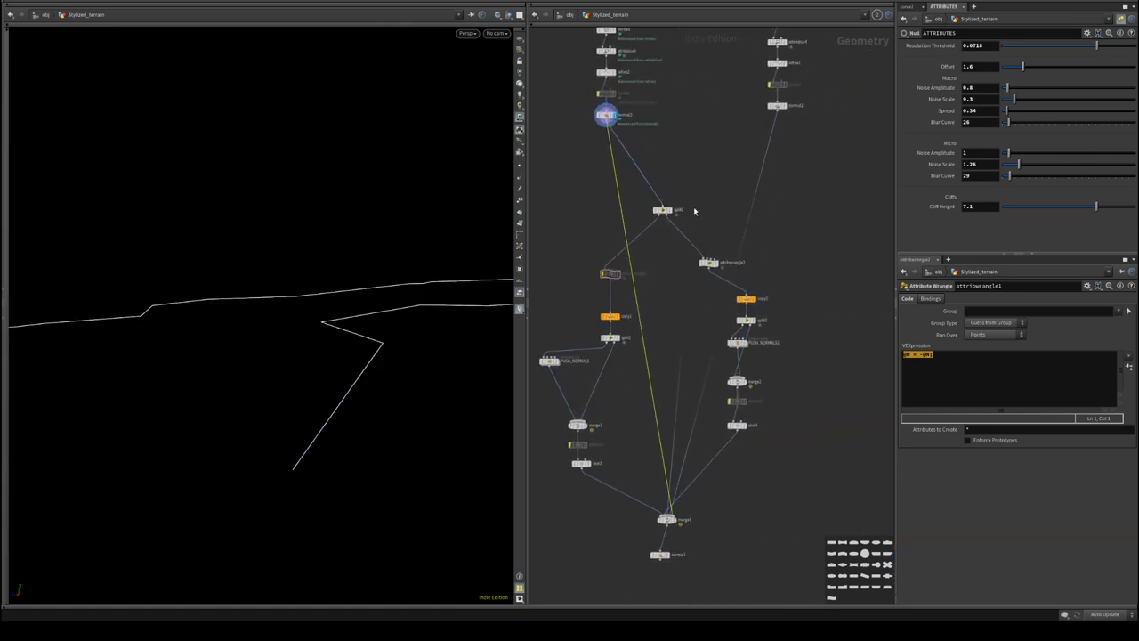
middle_drag(784, 215, 824, 136)
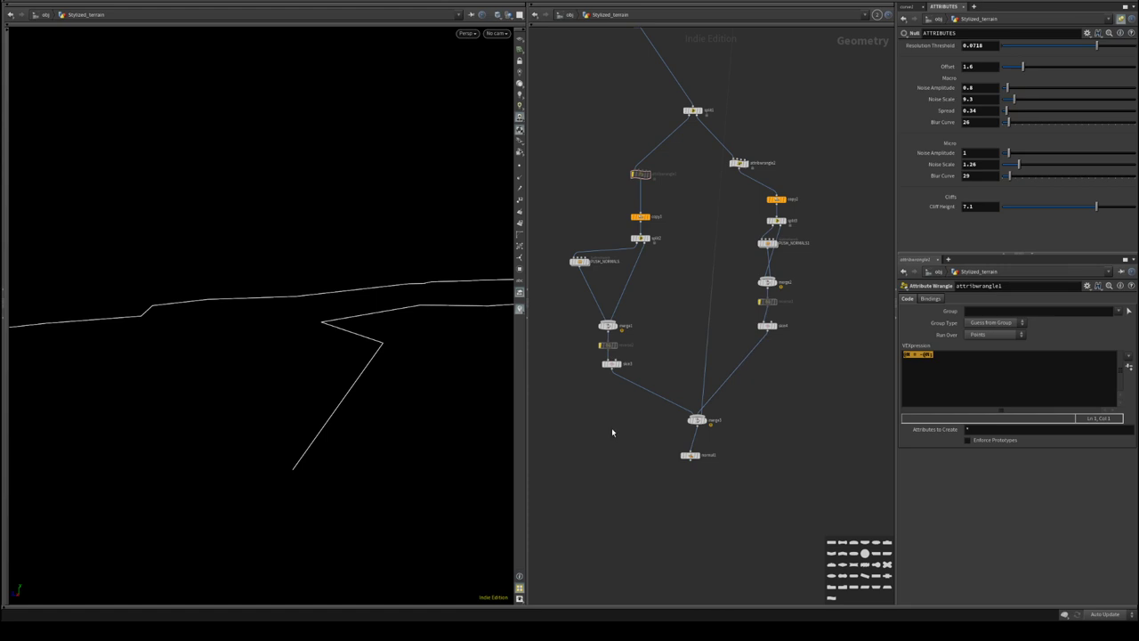
click(710, 300)
key(Delete)
click(708, 422)
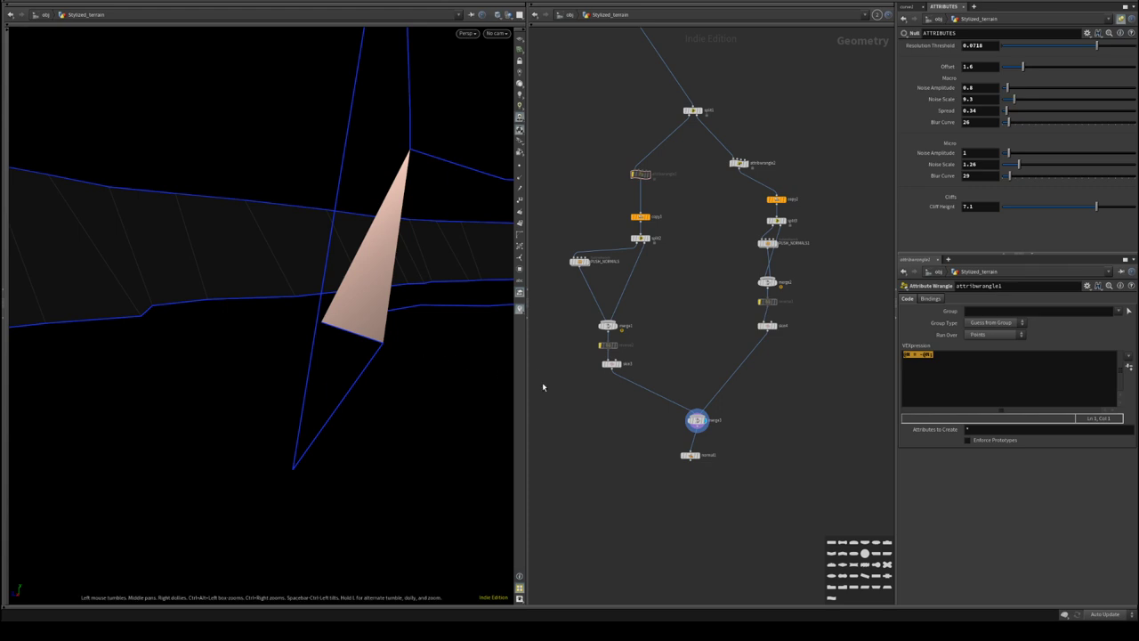
mouse_move(321, 338)
mouse_down()
mouse_move(297, 312)
mouse_move(353, 326)
mouse_move(353, 315)
mouse_up()
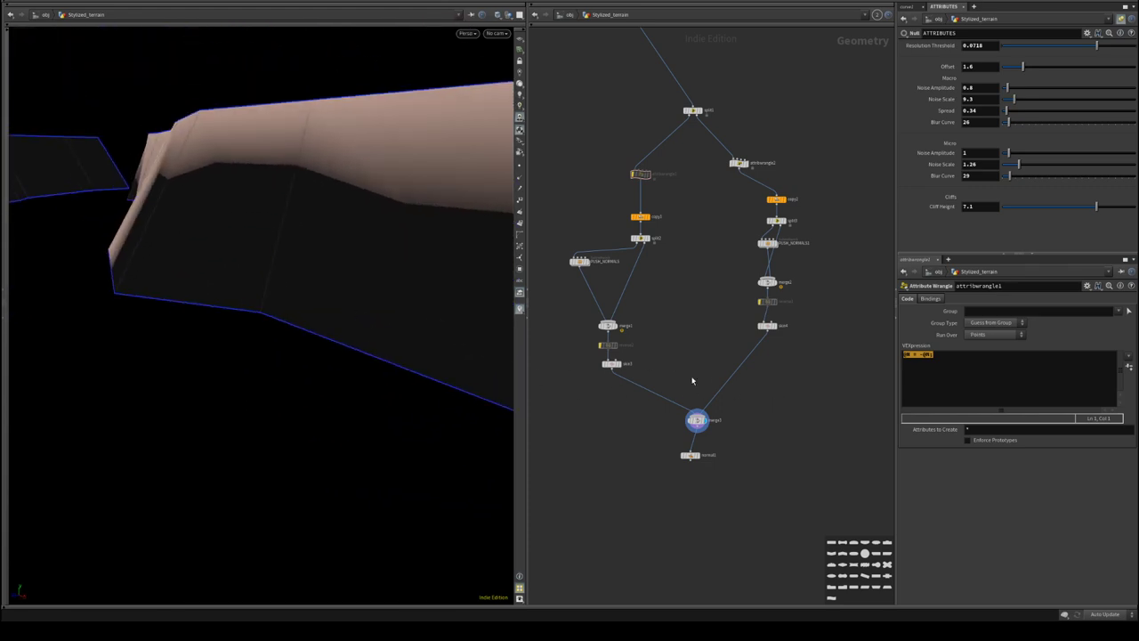
- Display normal2 and show its parameters to check the ground surface against the cliff outline
scroll(703, 372, up, 2)
middle_drag(714, 366, 679, 445)
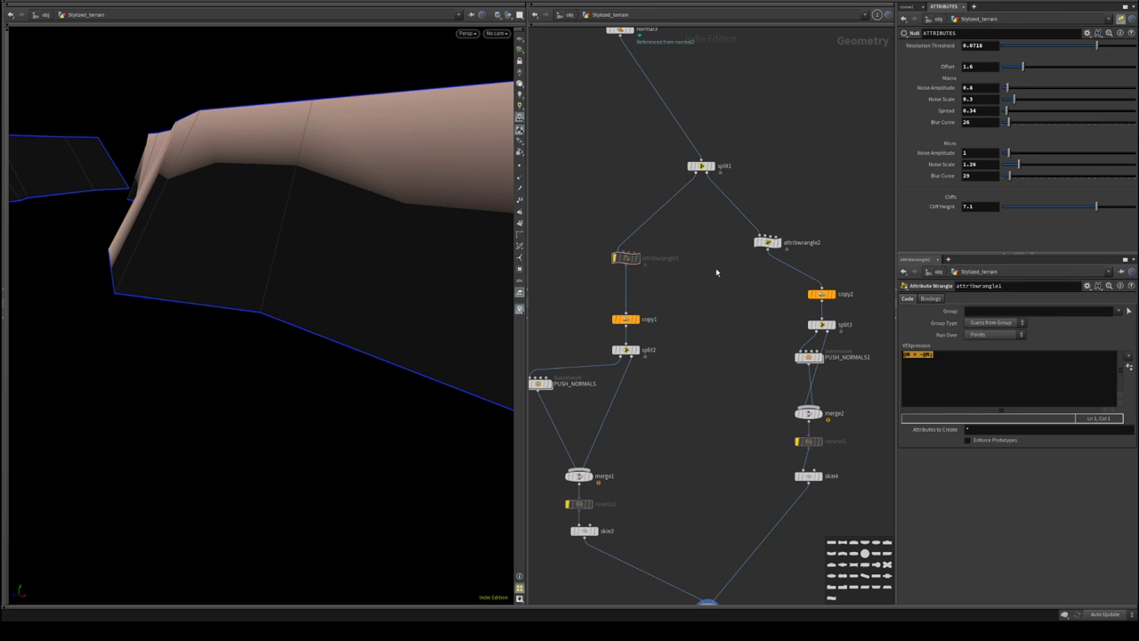
middle_drag(716, 272, 686, 562)
mouse_move(828, 367)
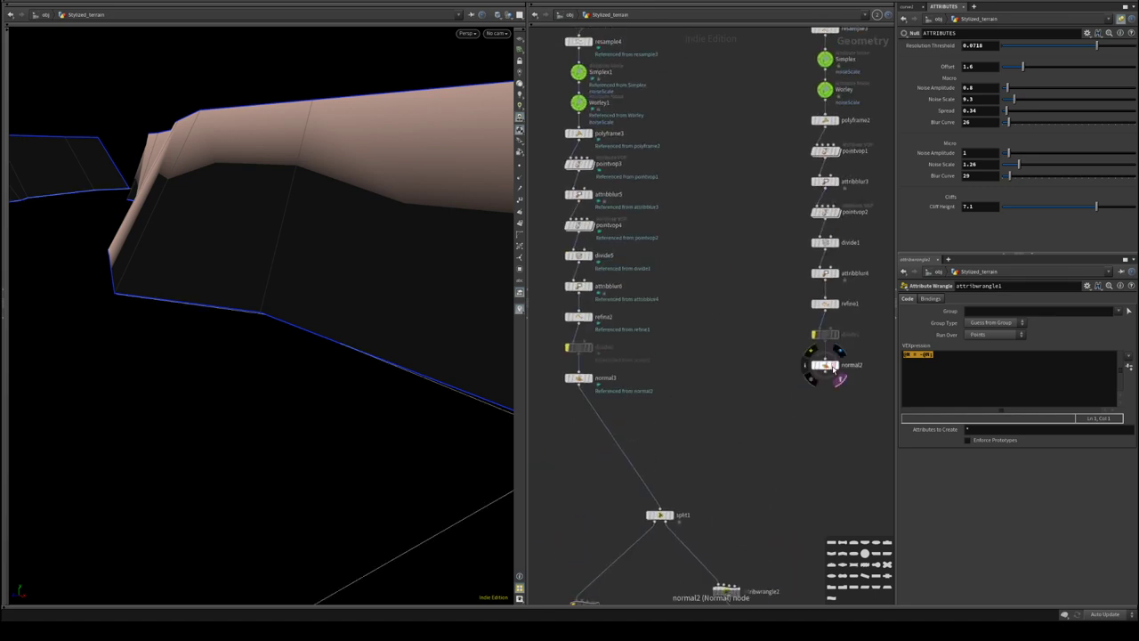
click(840, 364)
click(826, 365)
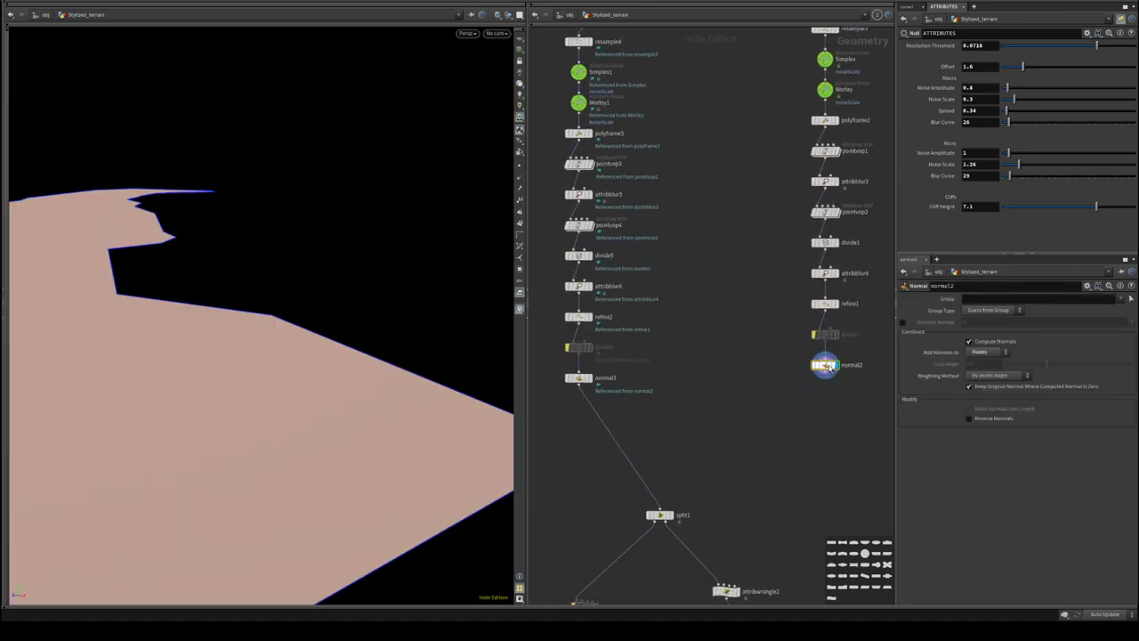
- Display skin1, resample4, triangulate2d1, divide4 and resample3 in turn to compare how the outline gets smoothed
middle_drag(703, 247, 719, 541)
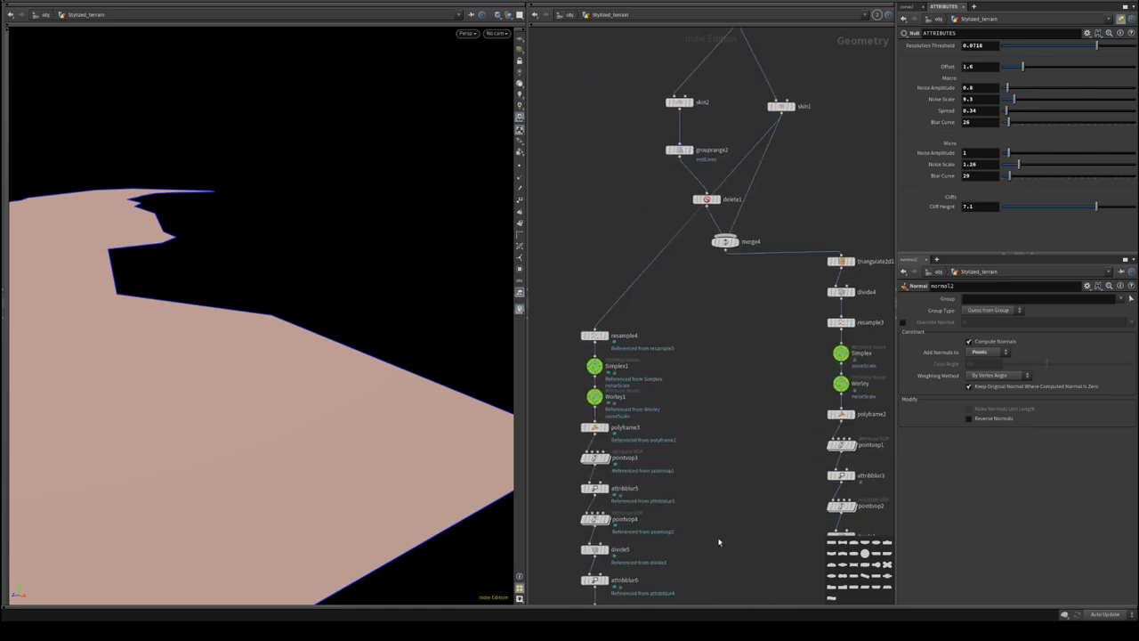
middle_drag(735, 299, 715, 301)
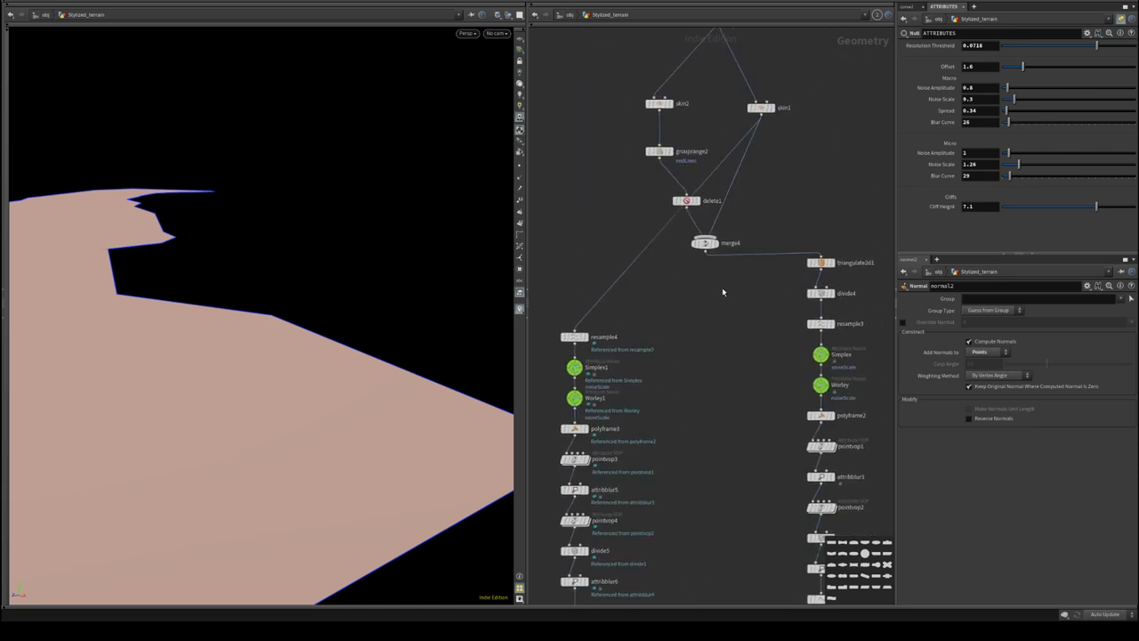
click(773, 114)
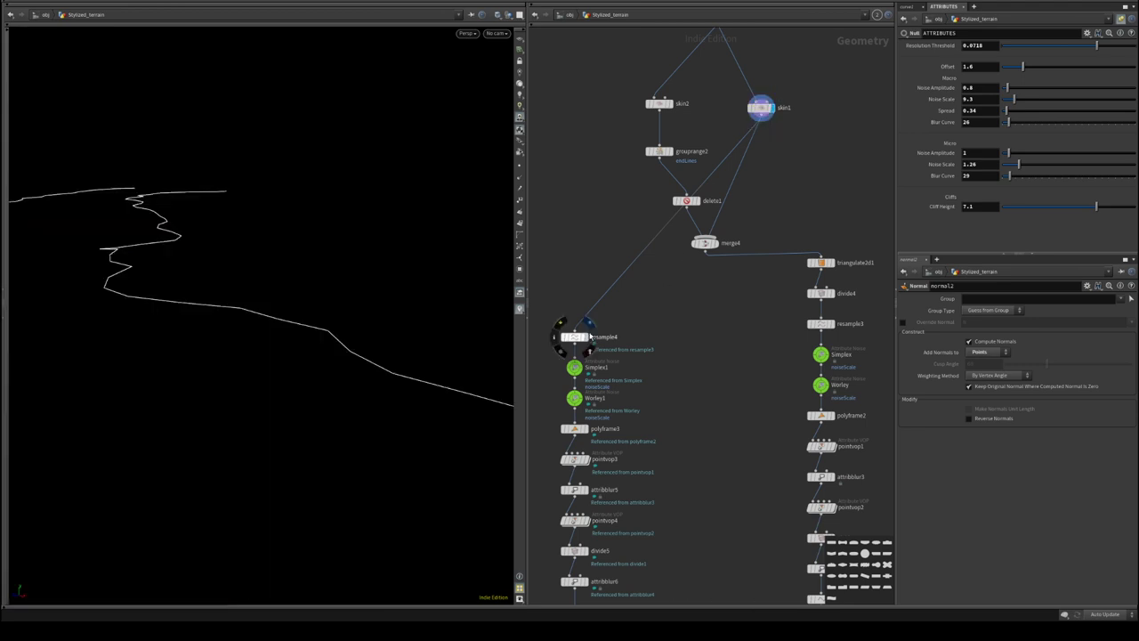
click(580, 338)
click(578, 338)
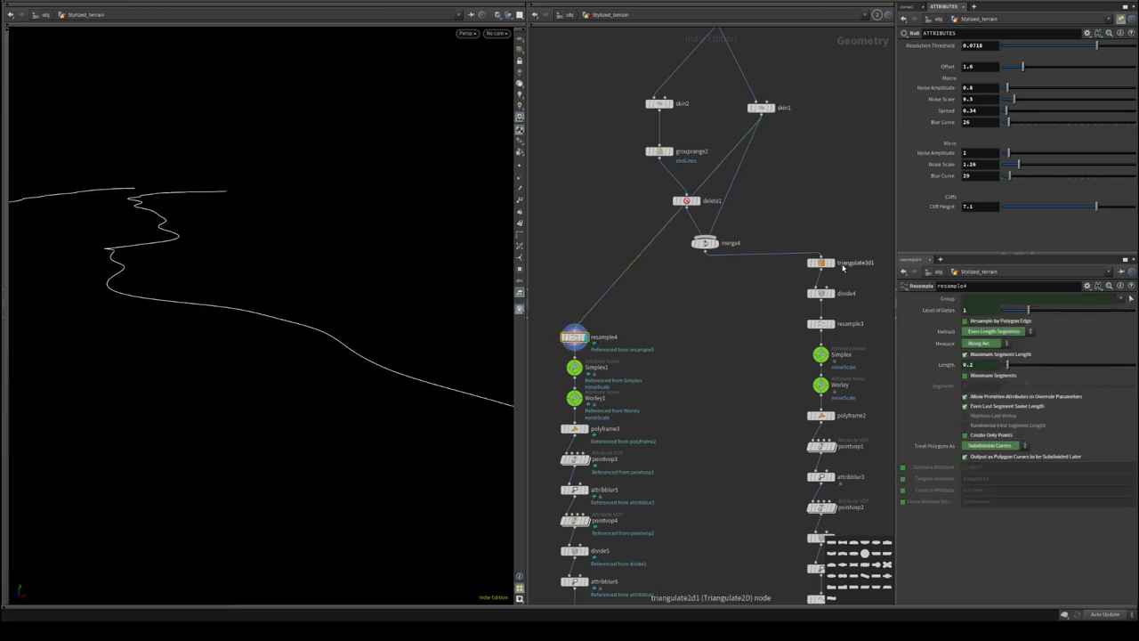
click(829, 263)
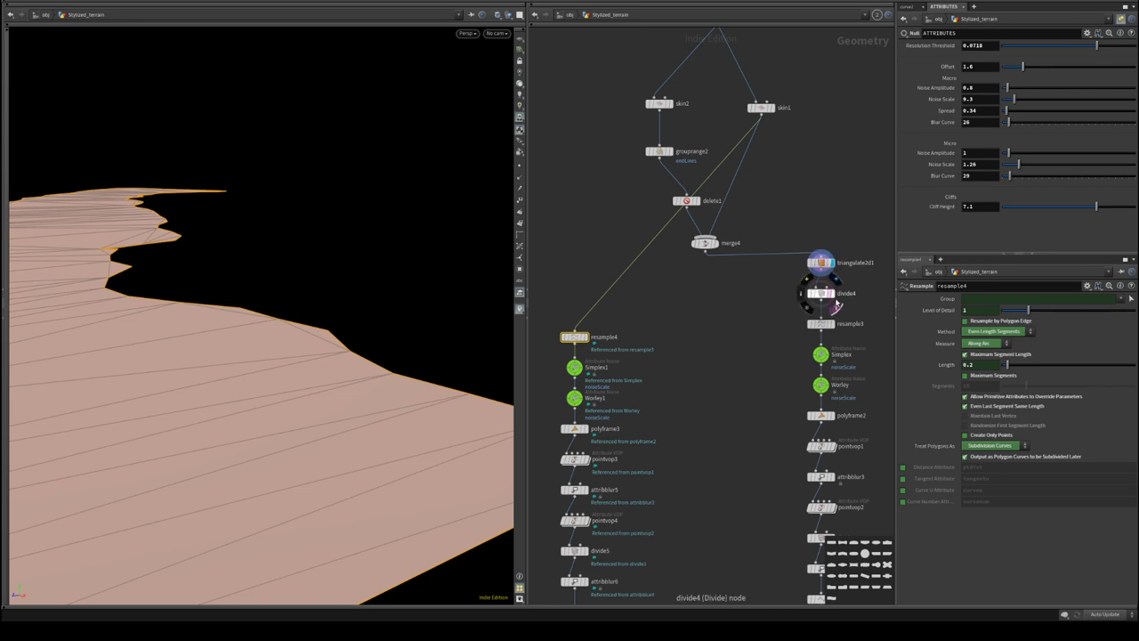
click(833, 294)
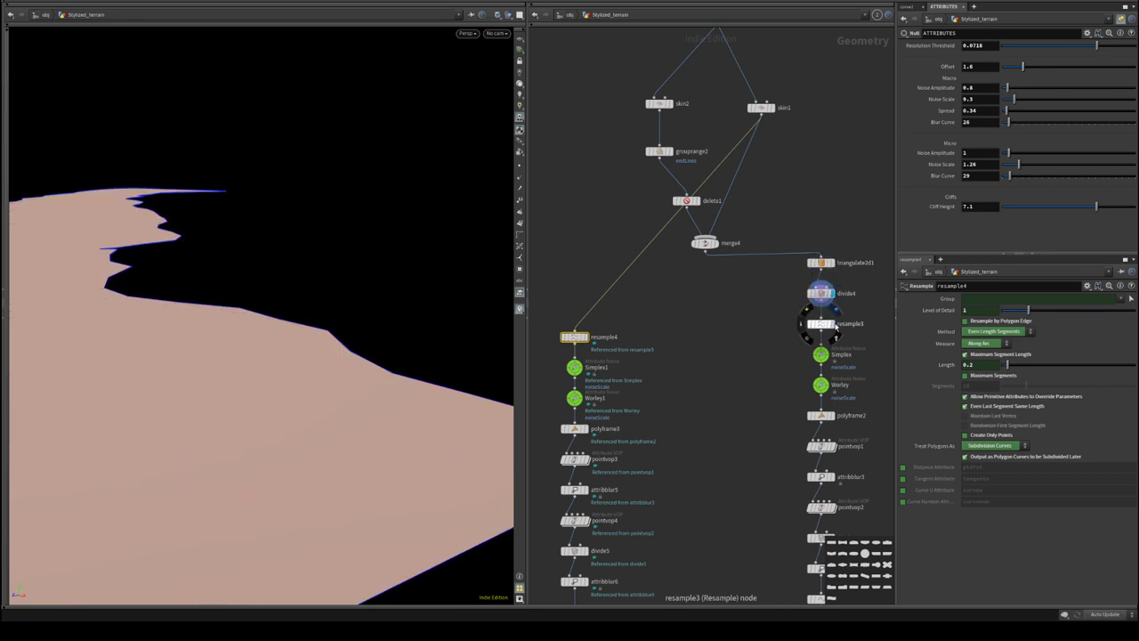
click(832, 324)
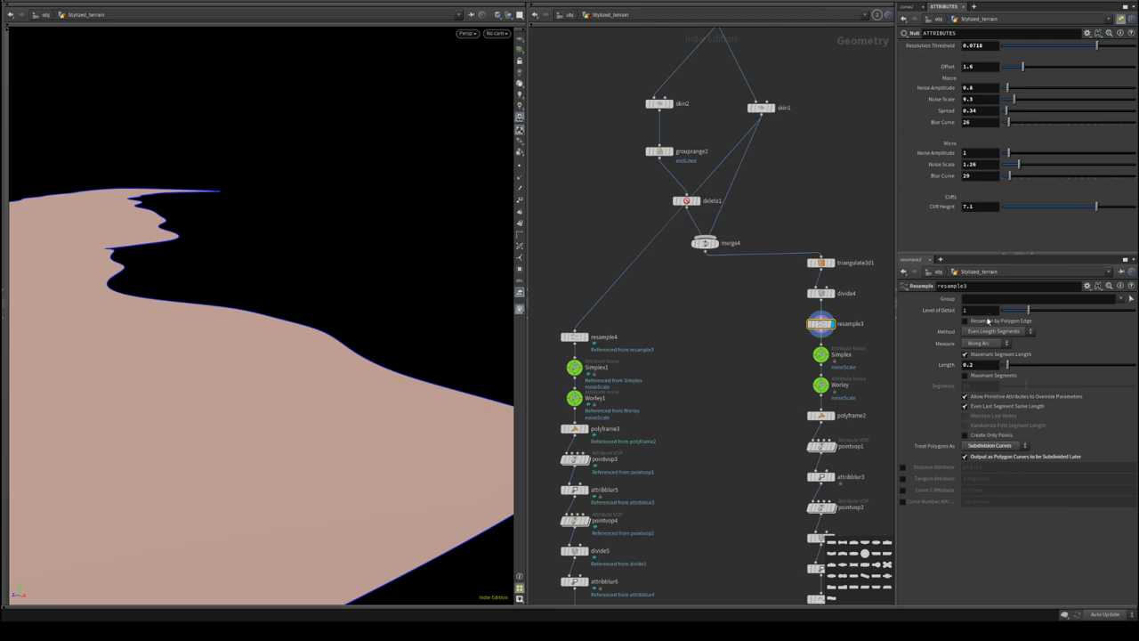
- Try Straight Edges, Resample by Polygon Edge and Create Only Points on resample3, restoring each setting
click(984, 446)
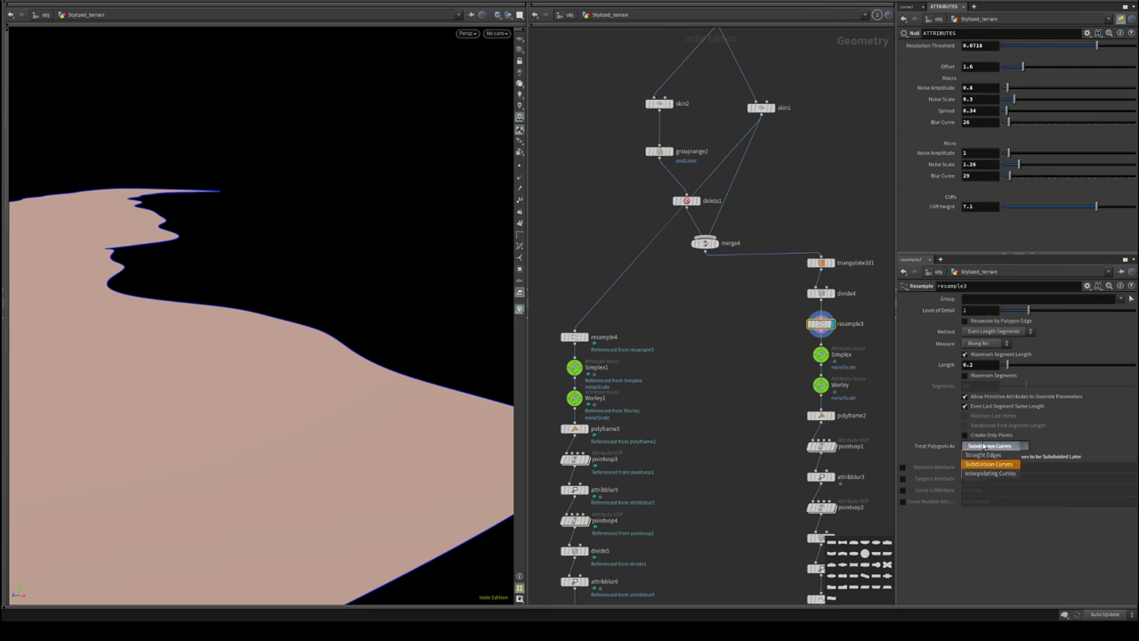
click(984, 455)
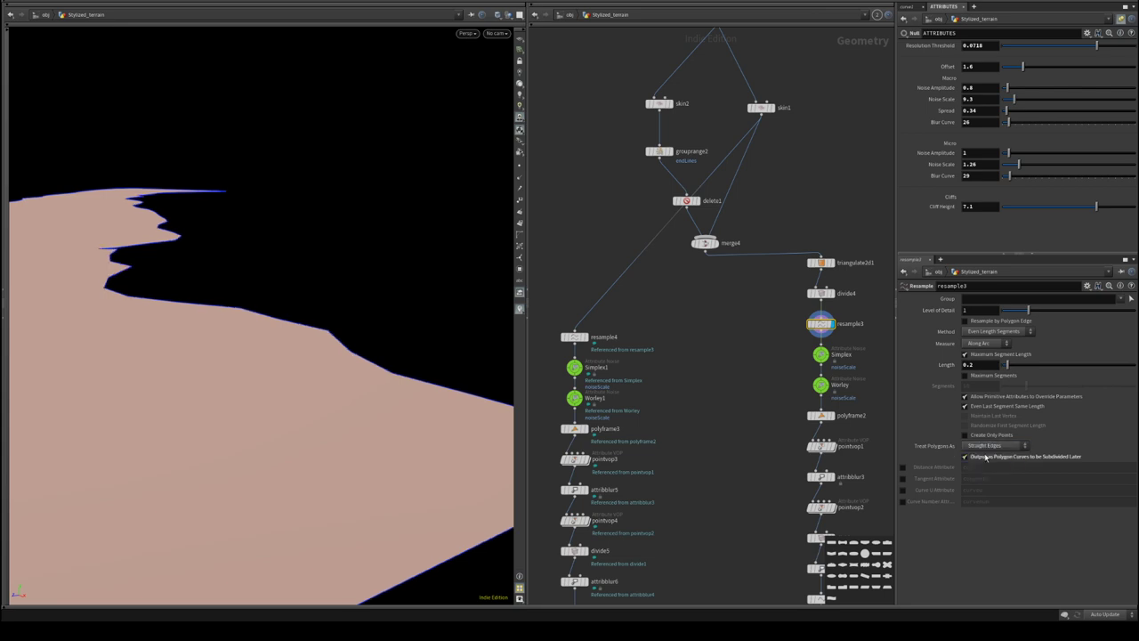
click(985, 446)
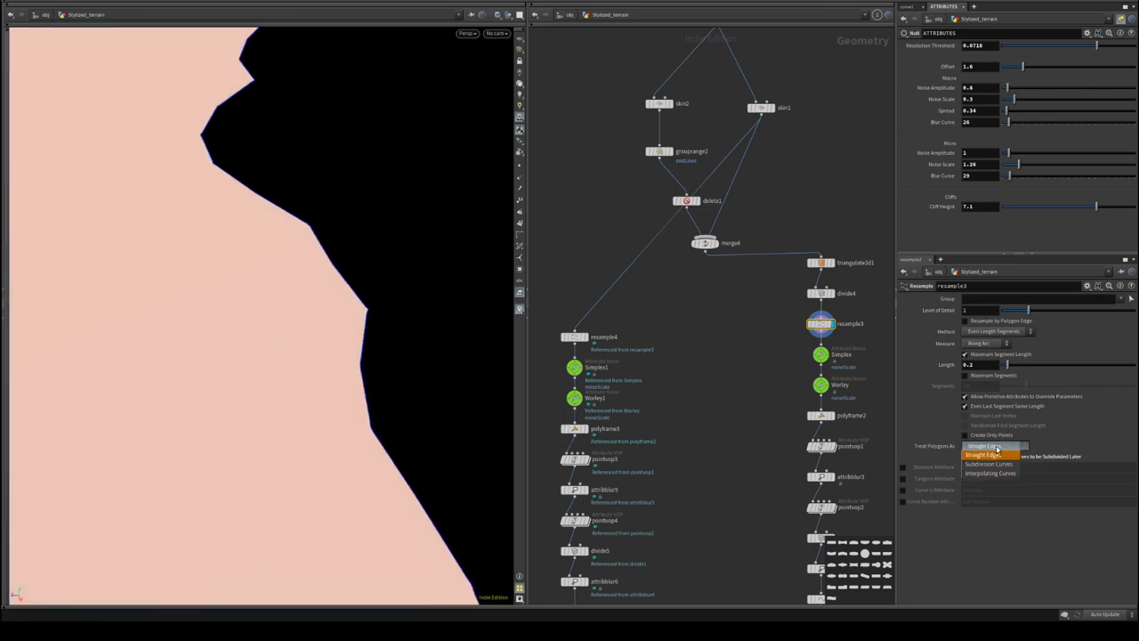
click(988, 461)
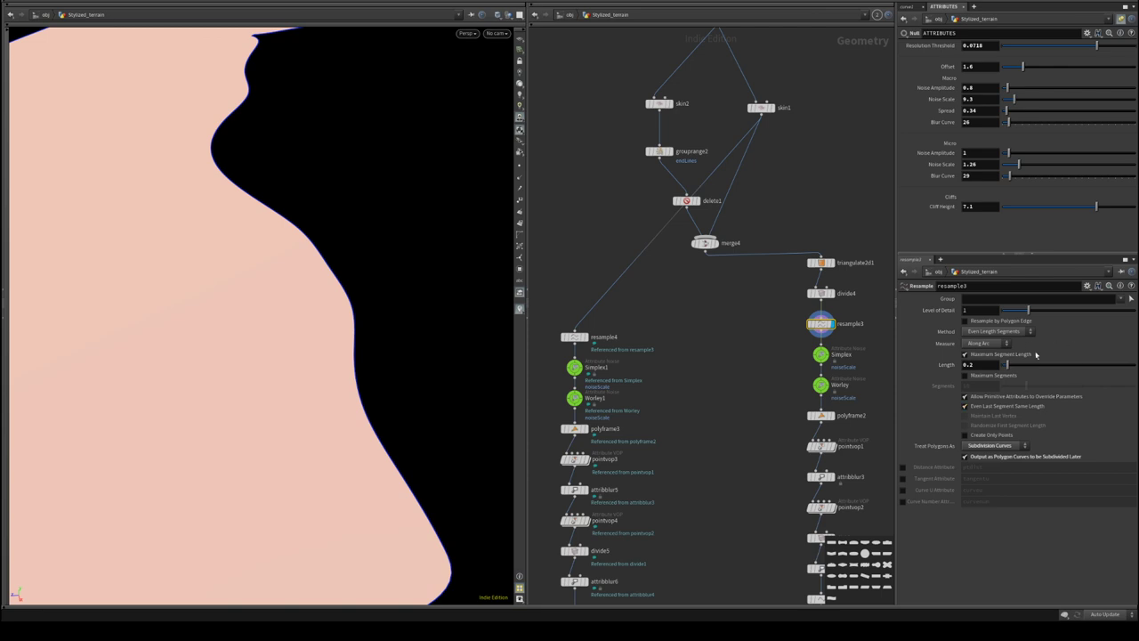
click(998, 323)
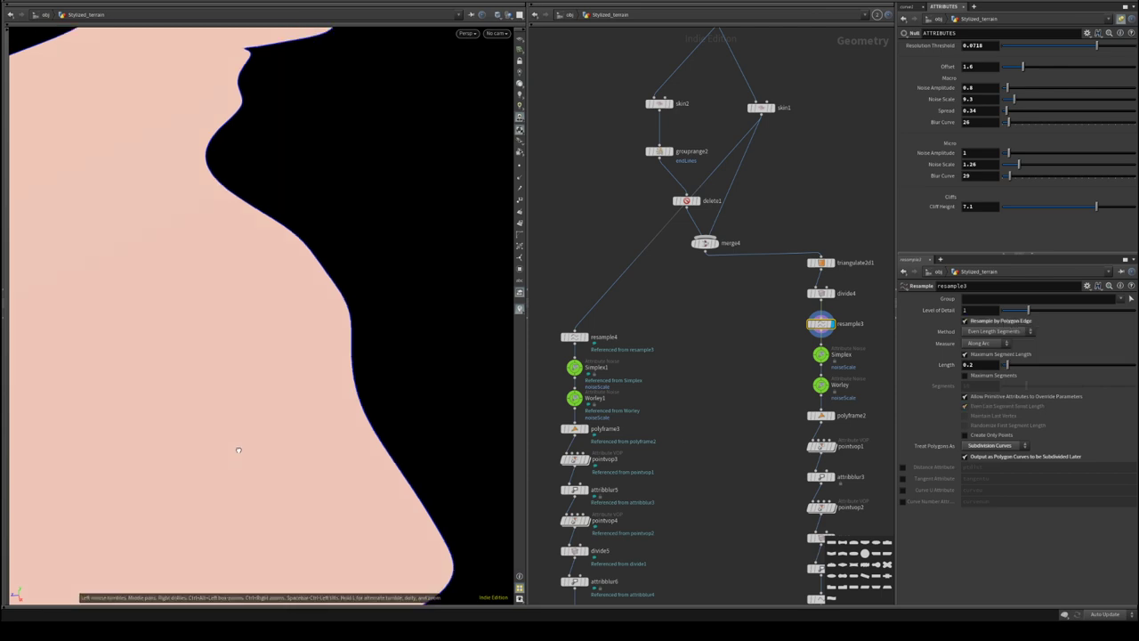
click(984, 435)
click(984, 435)
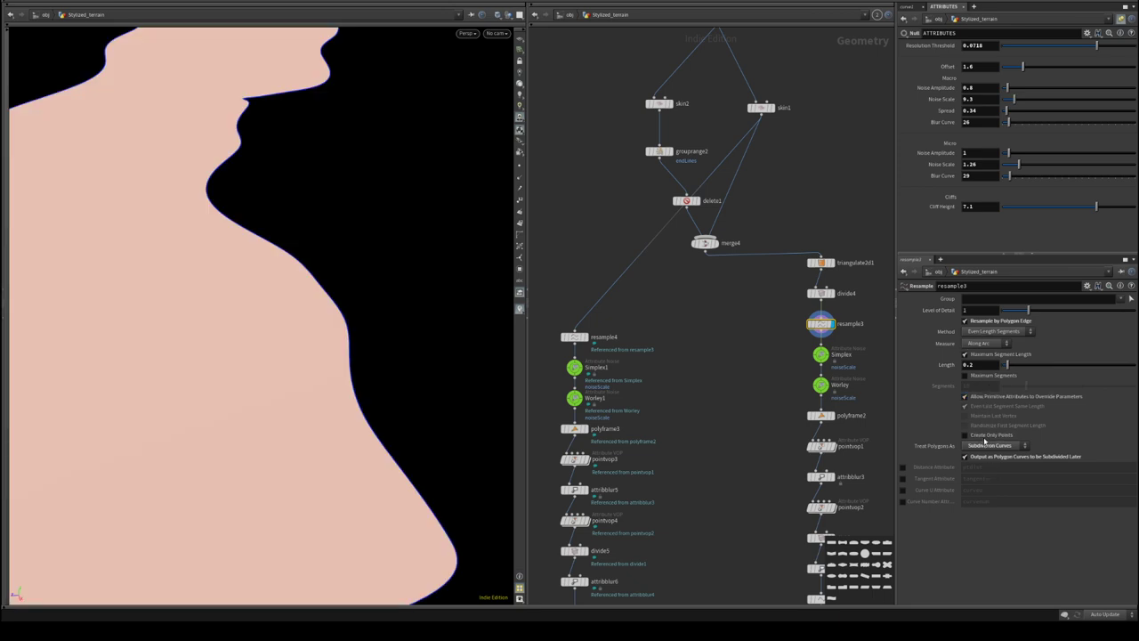
click(987, 323)
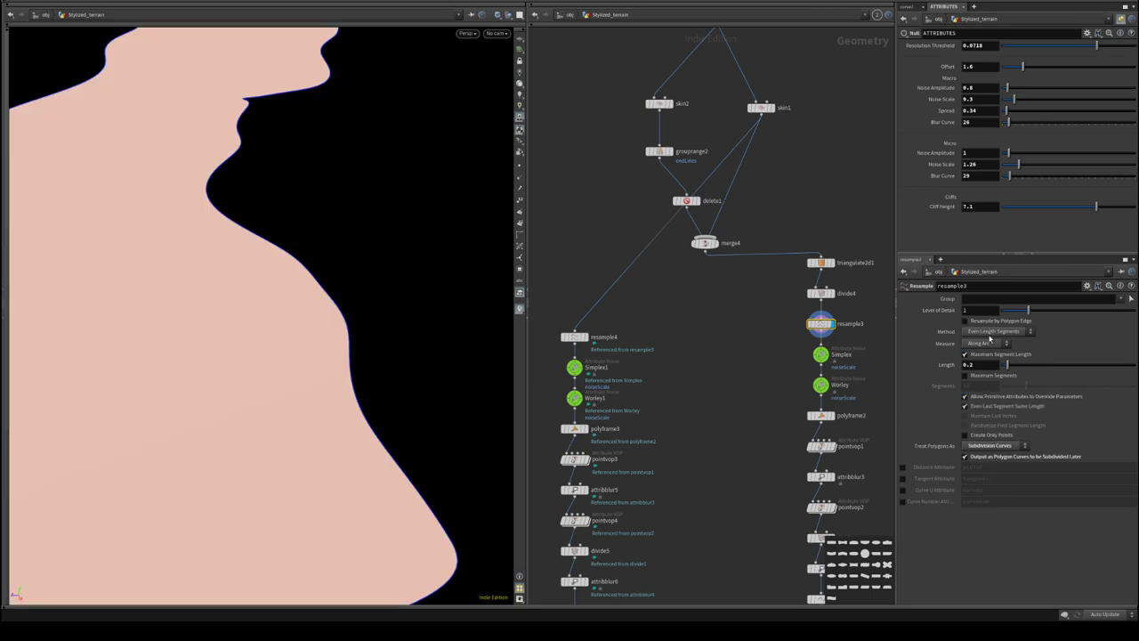
- Set resample3 to treat polygons as Straight Edges and check the resulting ground outline
click(1008, 447)
click(1009, 457)
drag(145, 309, 261, 301)
- Display split1 and normal1 in turn, framing the merged cliff walls to examine their shape
middle_drag(754, 445, 705, 404)
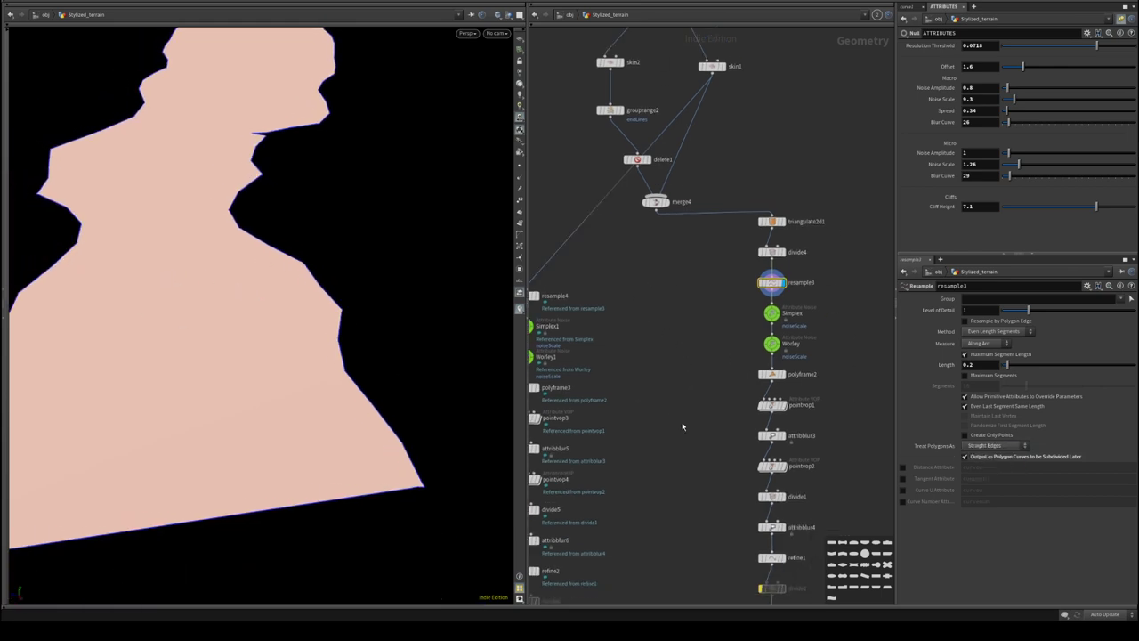
middle_drag(677, 261, 735, 295)
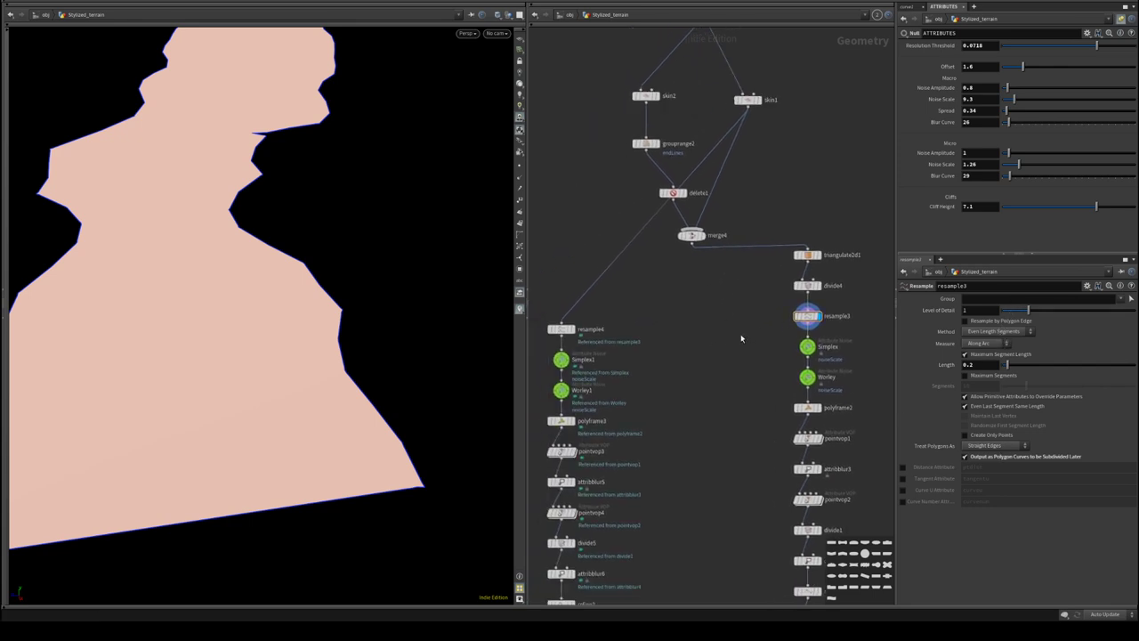
middle_drag(741, 338, 699, 364)
middle_drag(622, 432, 686, 177)
middle_drag(696, 432, 736, 231)
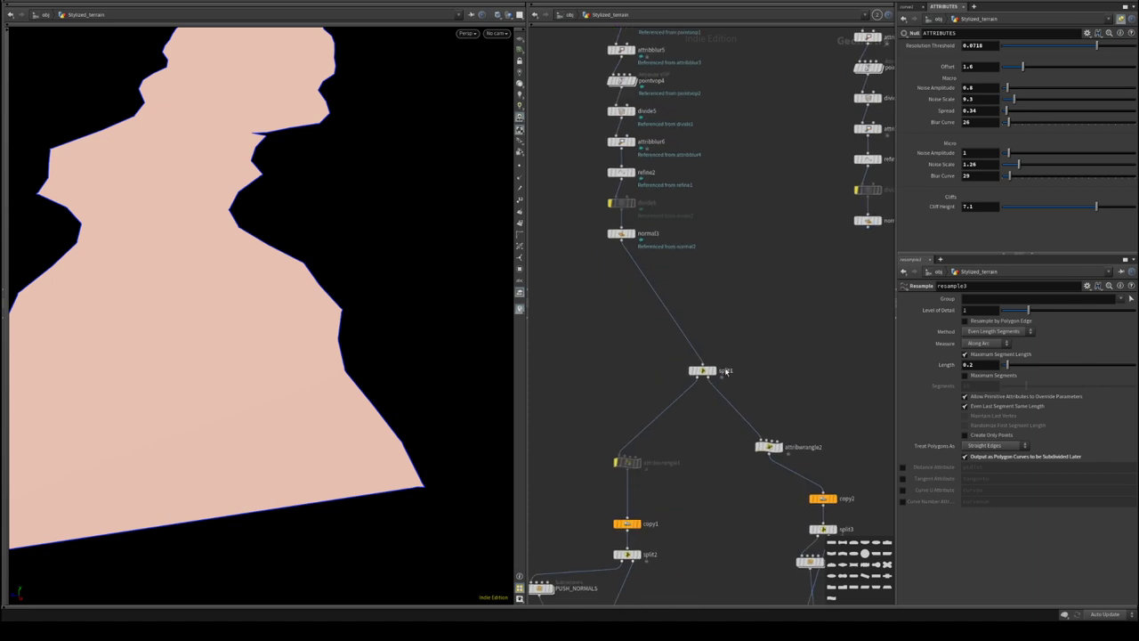
click(716, 371)
middle_drag(738, 570, 729, 283)
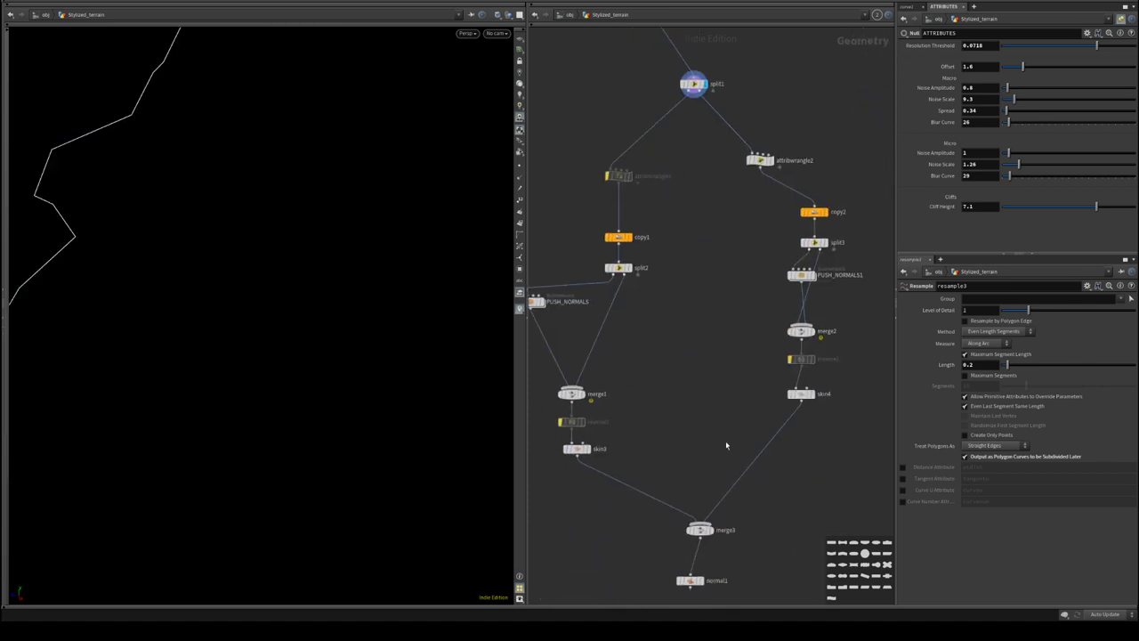
middle_drag(744, 522, 748, 450)
click(705, 495)
key(h)
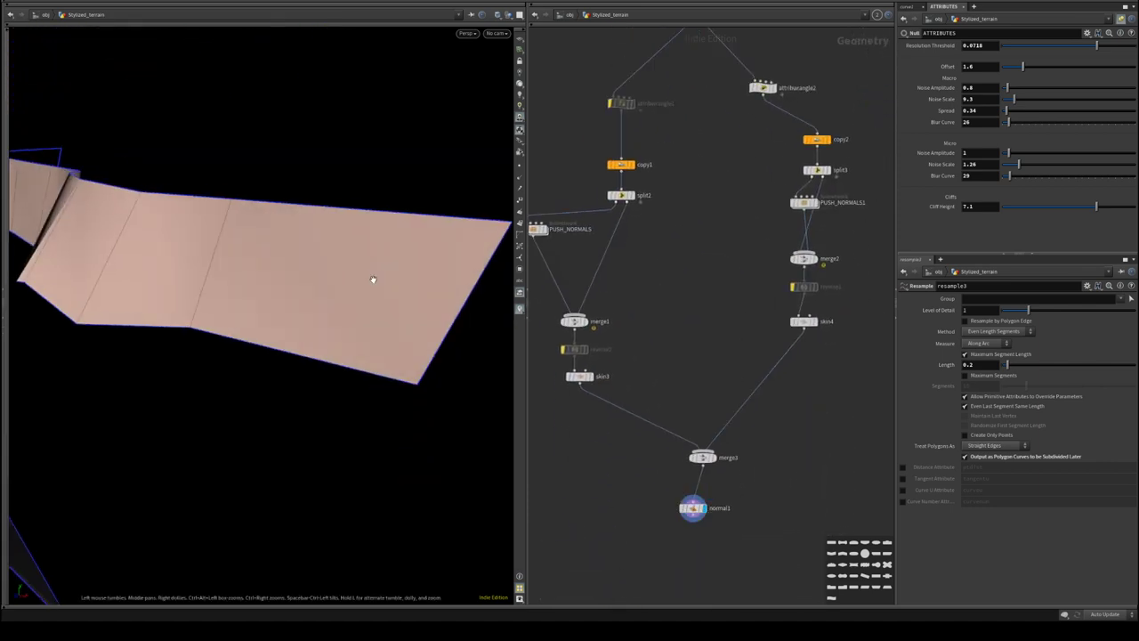
- Connect the output of normal2 into merge3 so the ground surface merges with both cliff walls, and inspect where they meet
scroll(790, 206, up, 6)
middle_drag(852, 151, 780, 243)
click(782, 231)
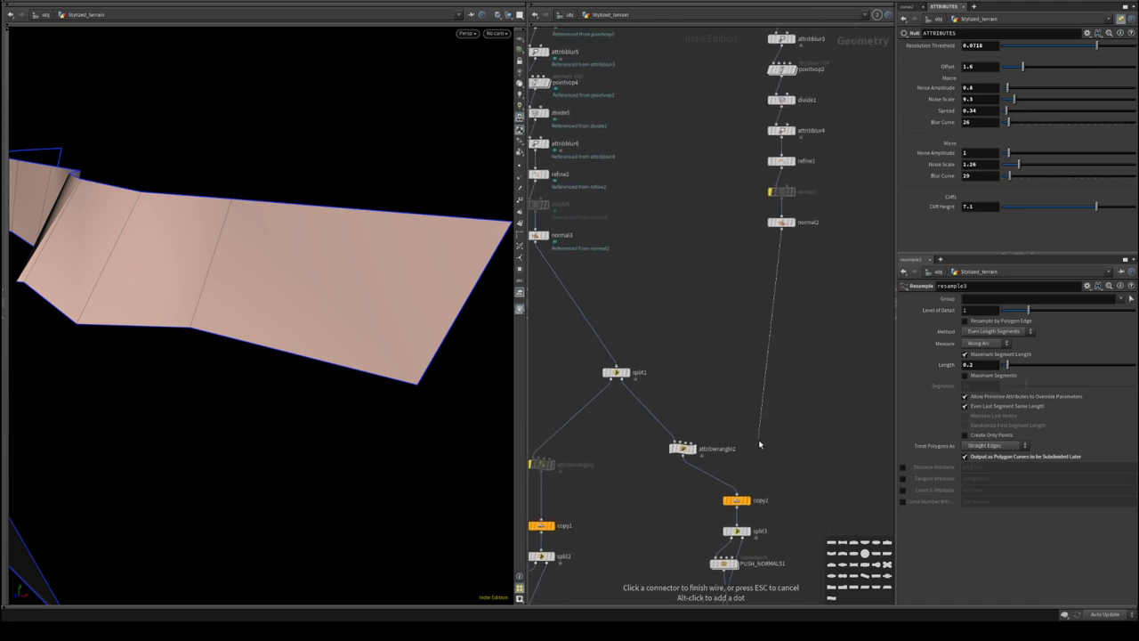
middle_drag(760, 445, 809, 36)
click(680, 404)
drag(477, 416, 138, 307)
right_drag(138, 307, 216, 285)
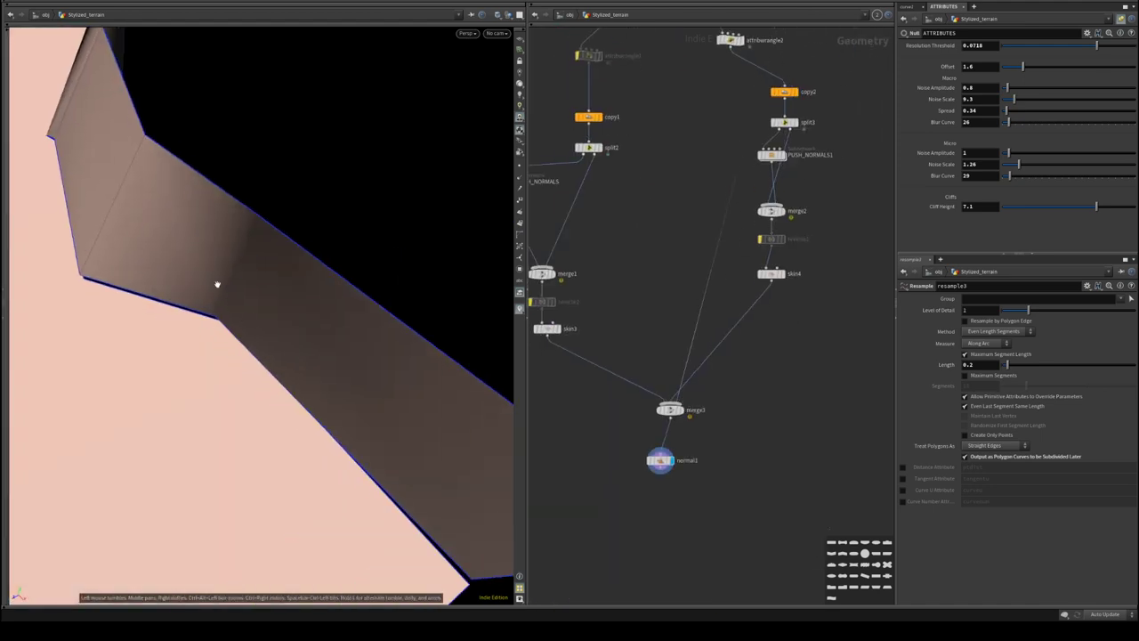
- Display split1, normal3 and normal2 in turn to compare the cliff outline with the ground outline
middle_drag(538, 205, 678, 365)
middle_drag(758, 358, 620, 439)
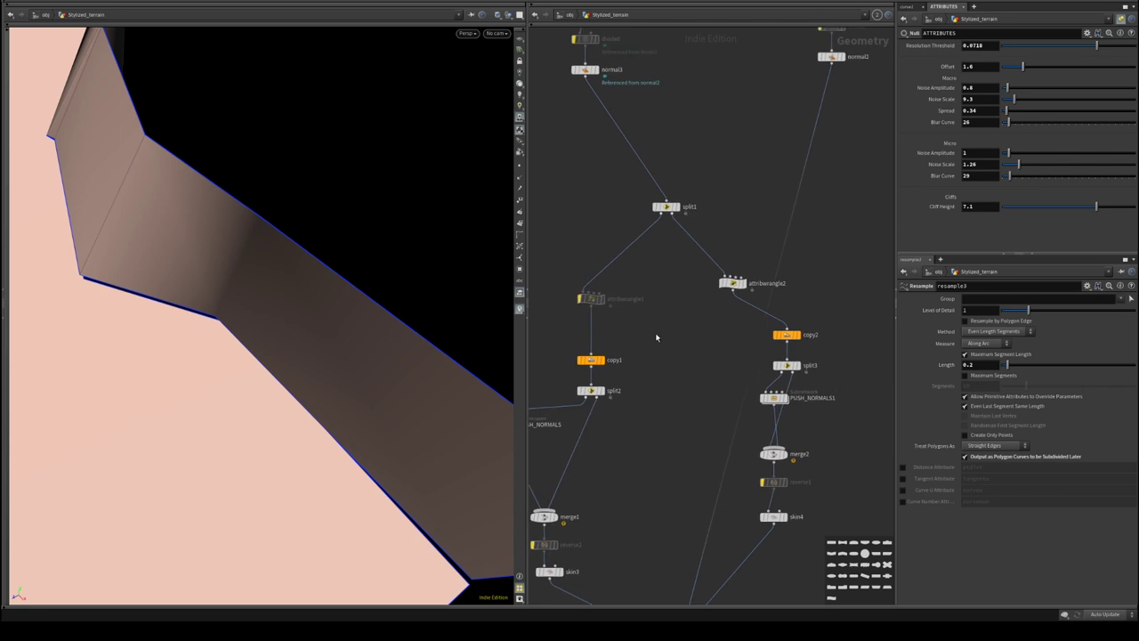
click(676, 208)
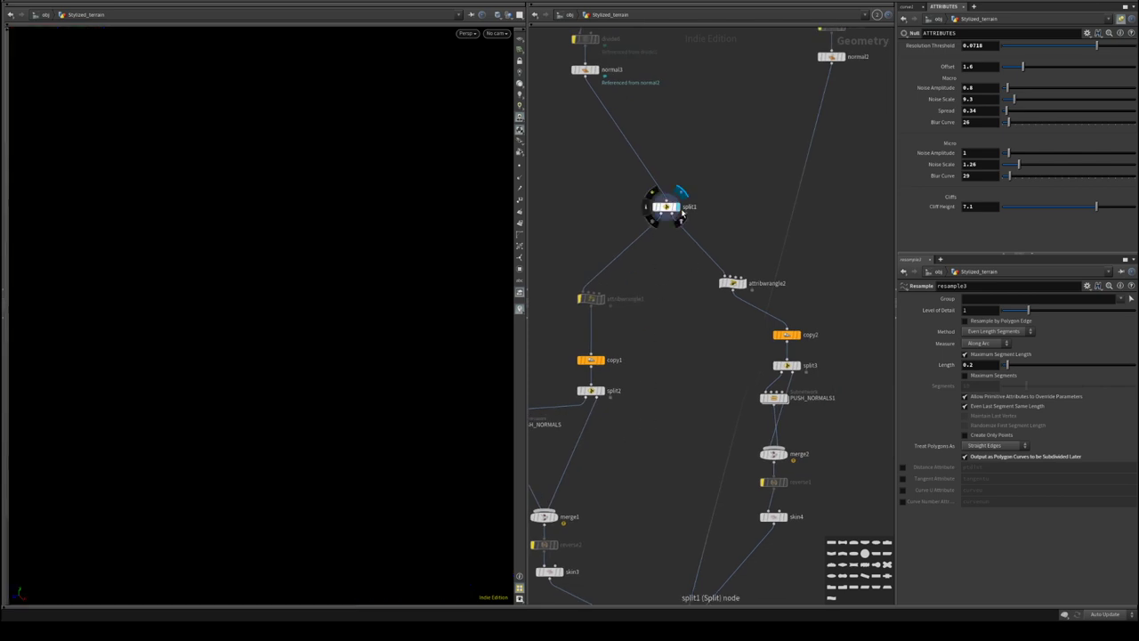
click(608, 192)
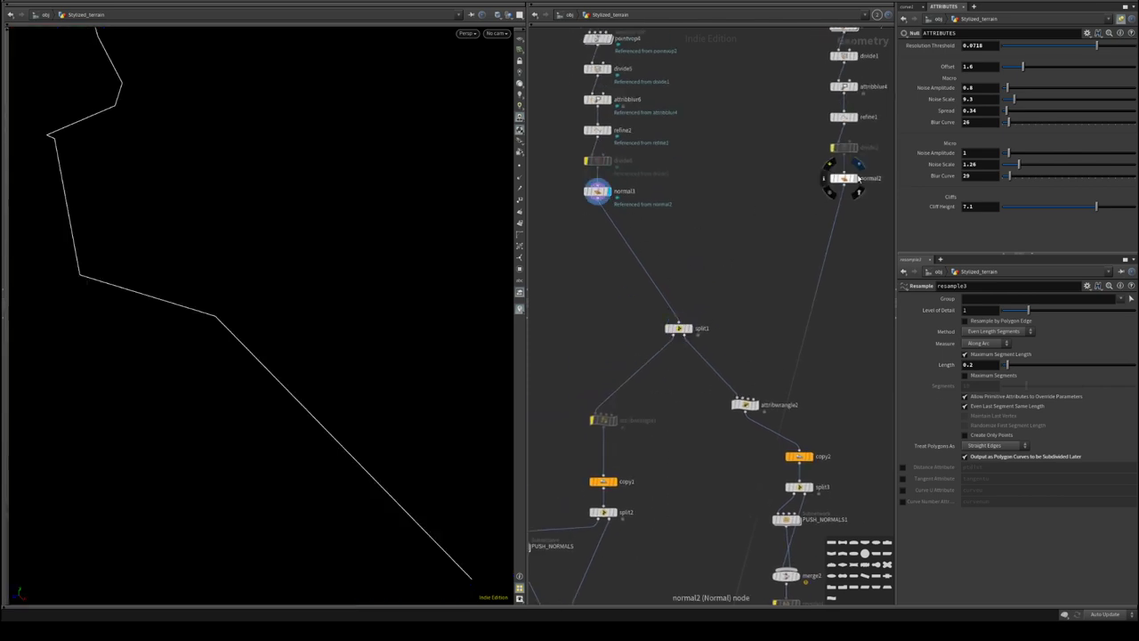
click(857, 179)
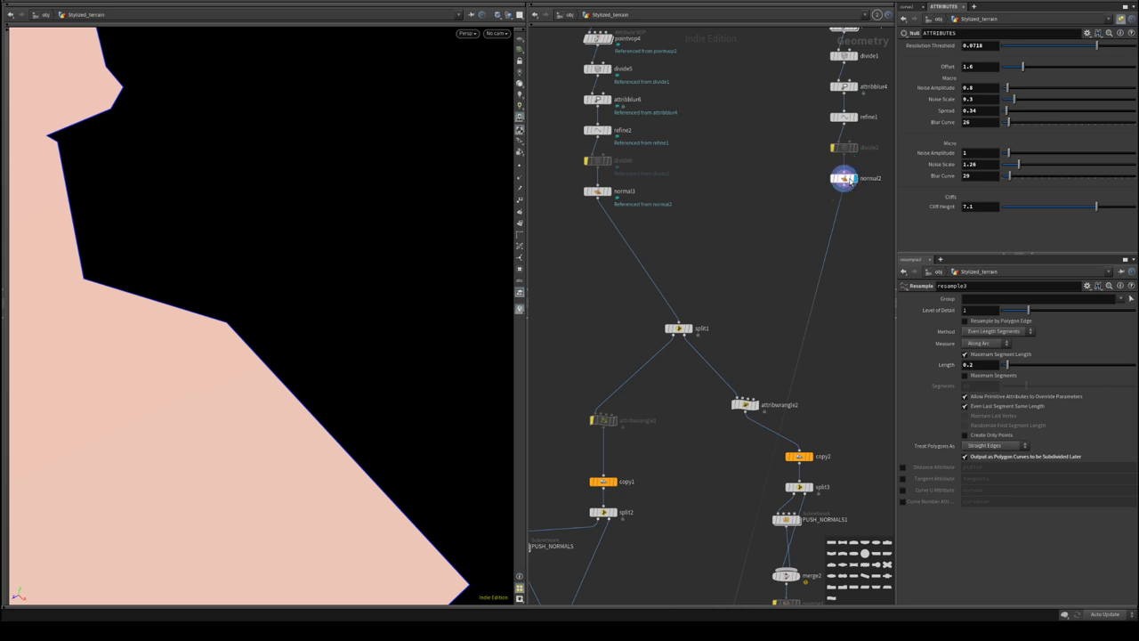
click(852, 179)
- Overlay normal1, merge3, skin4 and PUSH_NORMALS1 in turn as templates over the displayed ground surface to compare their edges
middle_drag(727, 336, 754, 162)
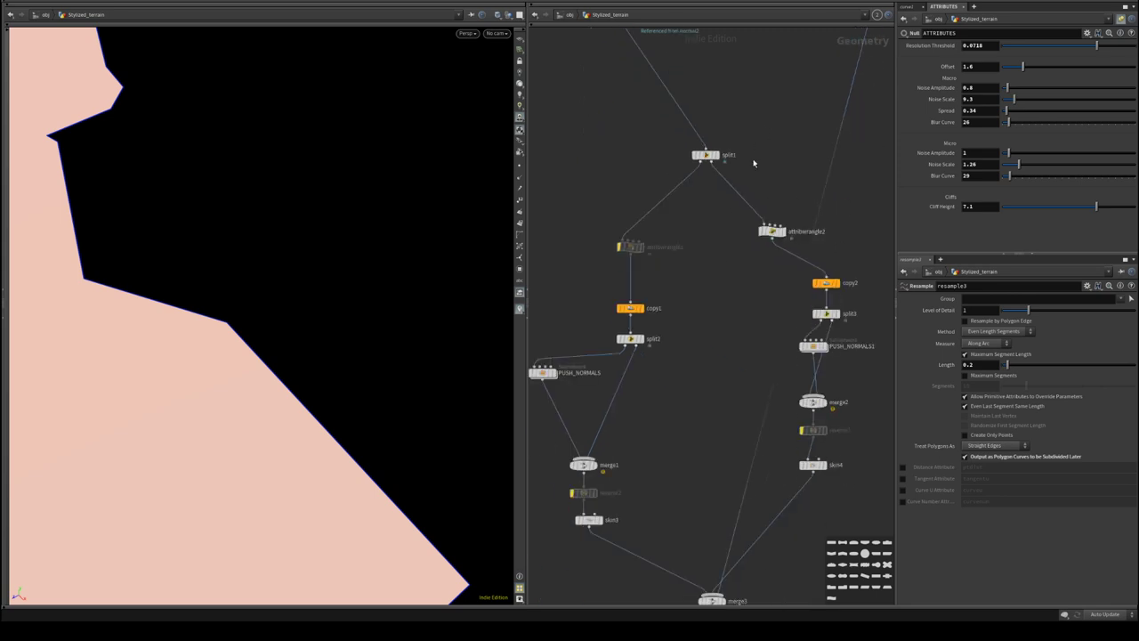
middle_drag(726, 348, 718, 125)
click(708, 440)
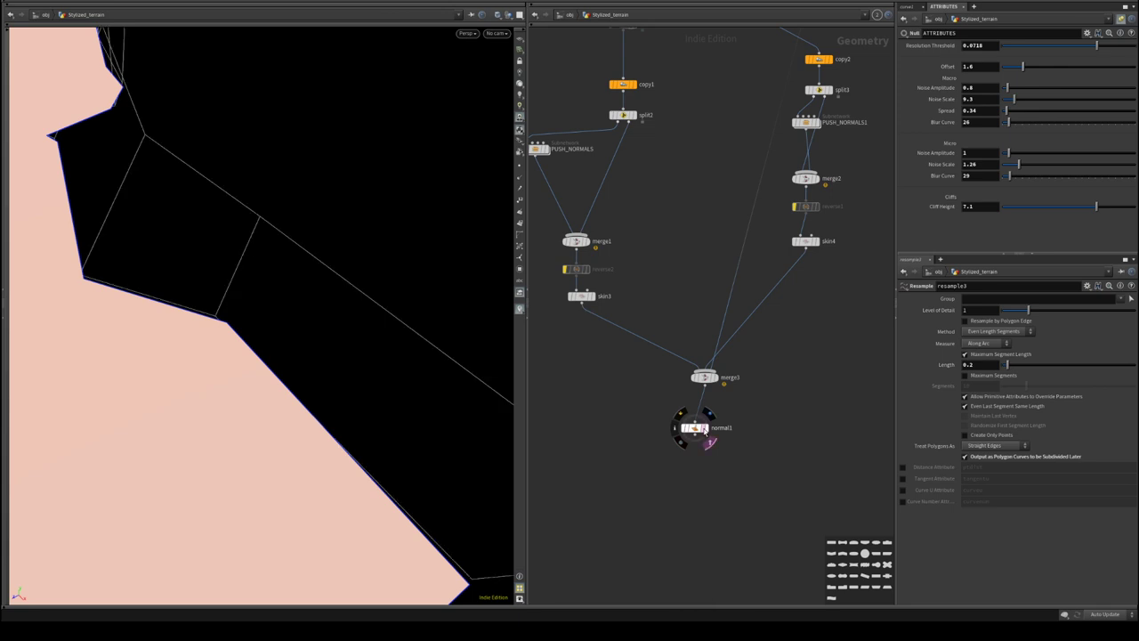
middle_drag(658, 230, 652, 260)
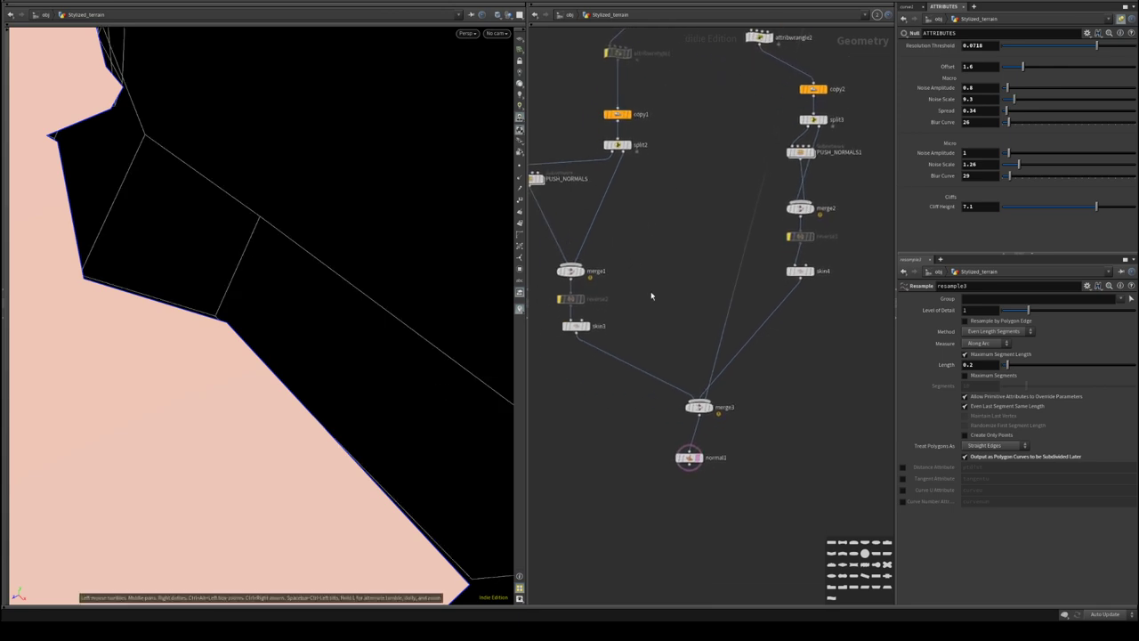
click(712, 422)
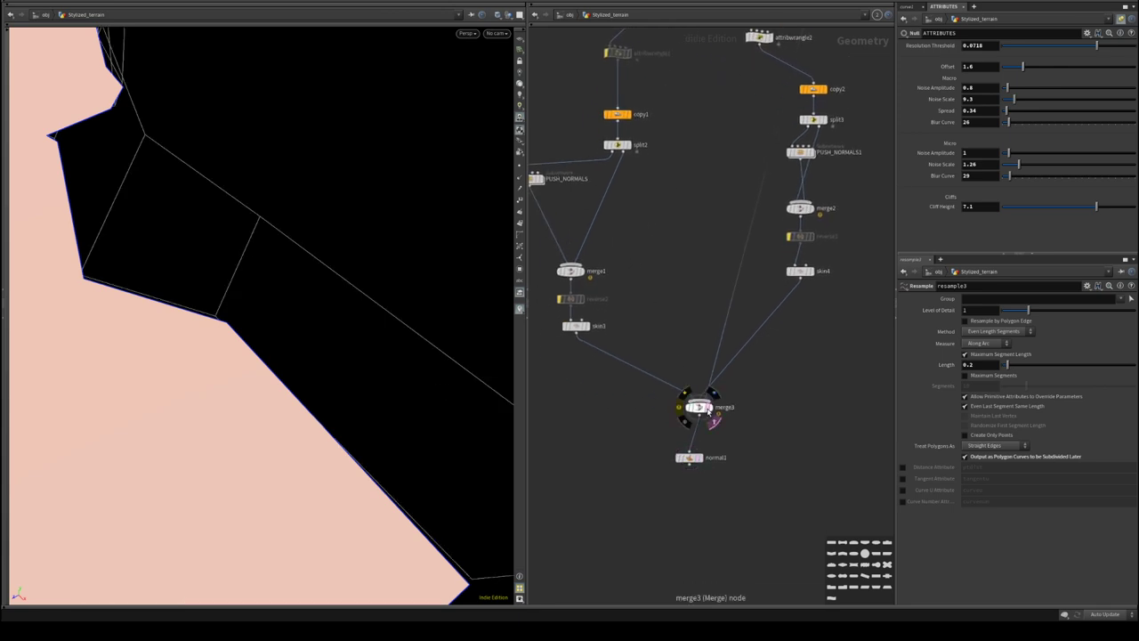
click(804, 282)
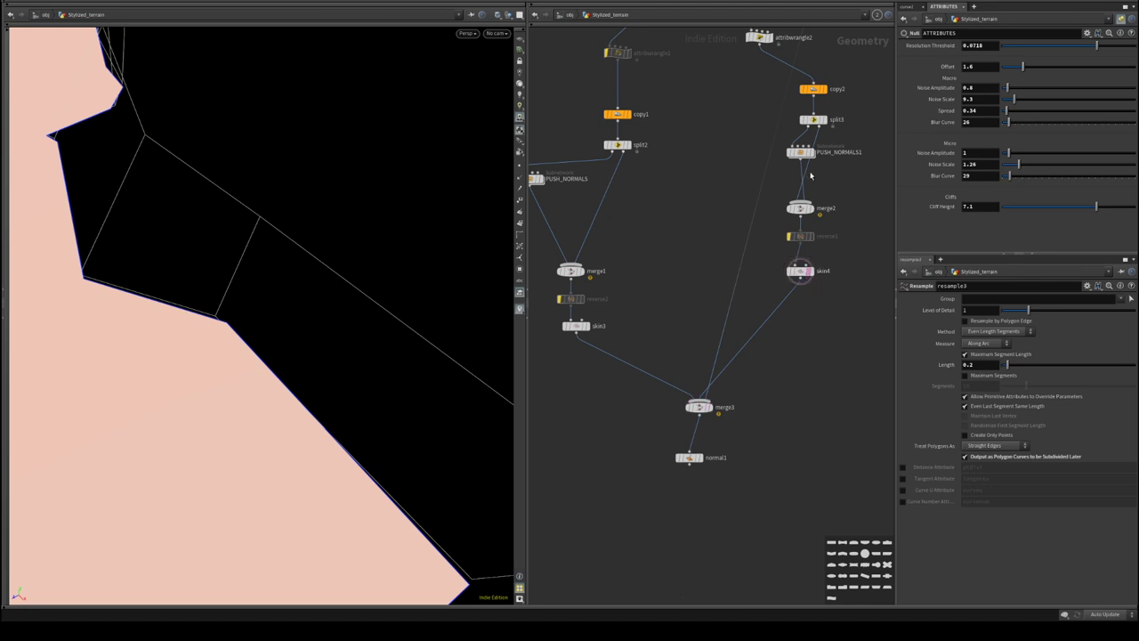
click(804, 164)
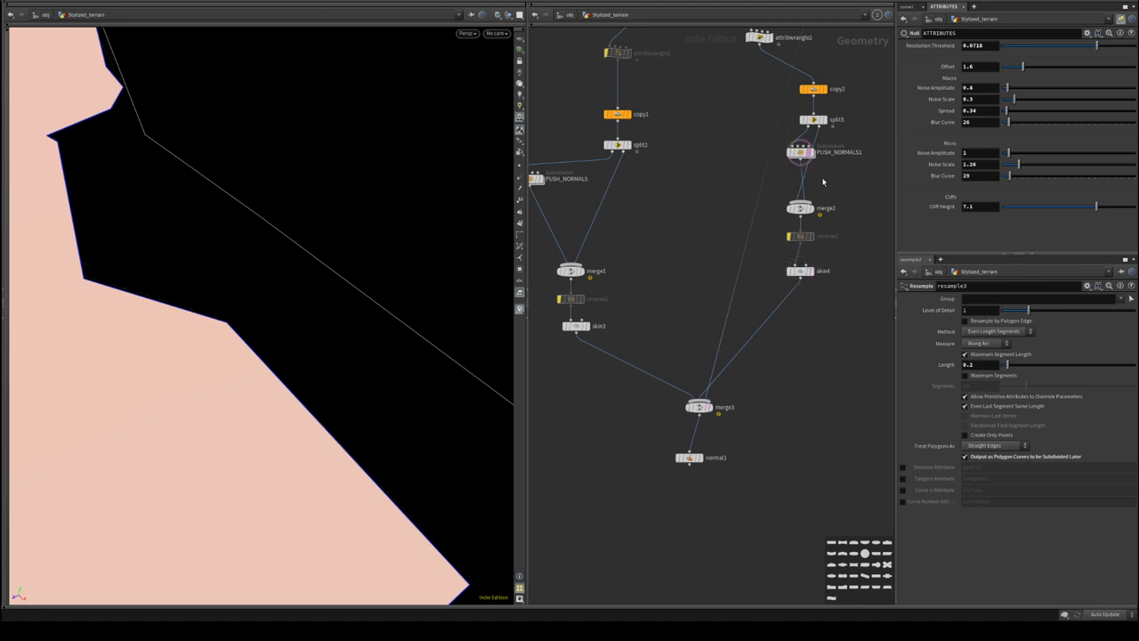
- Template copy2, attribwrangle2, split1 and normal3 in turn over the ground to trace where the outlines diverge
middle_drag(823, 181, 763, 390)
click(762, 306)
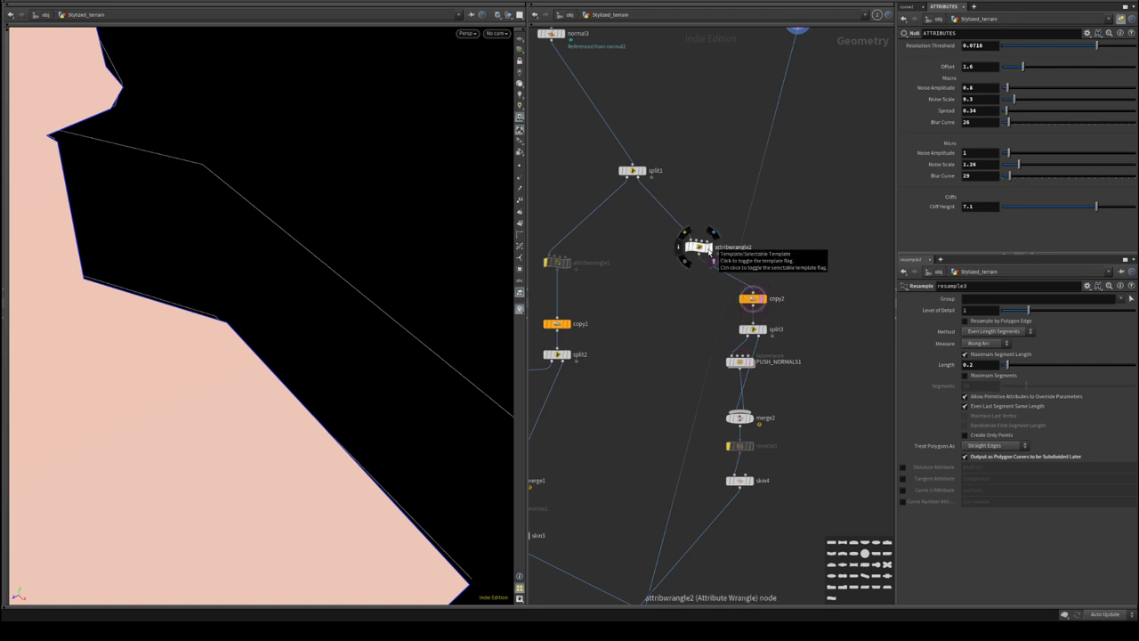
click(710, 254)
middle_drag(709, 254, 751, 361)
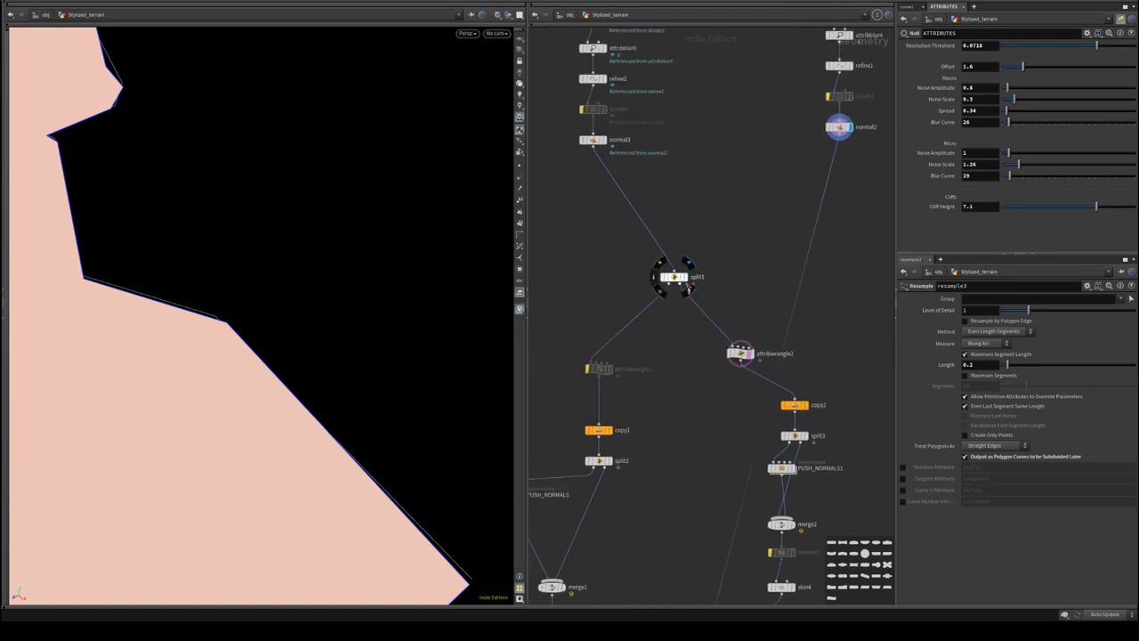
middle_drag(680, 198, 729, 318)
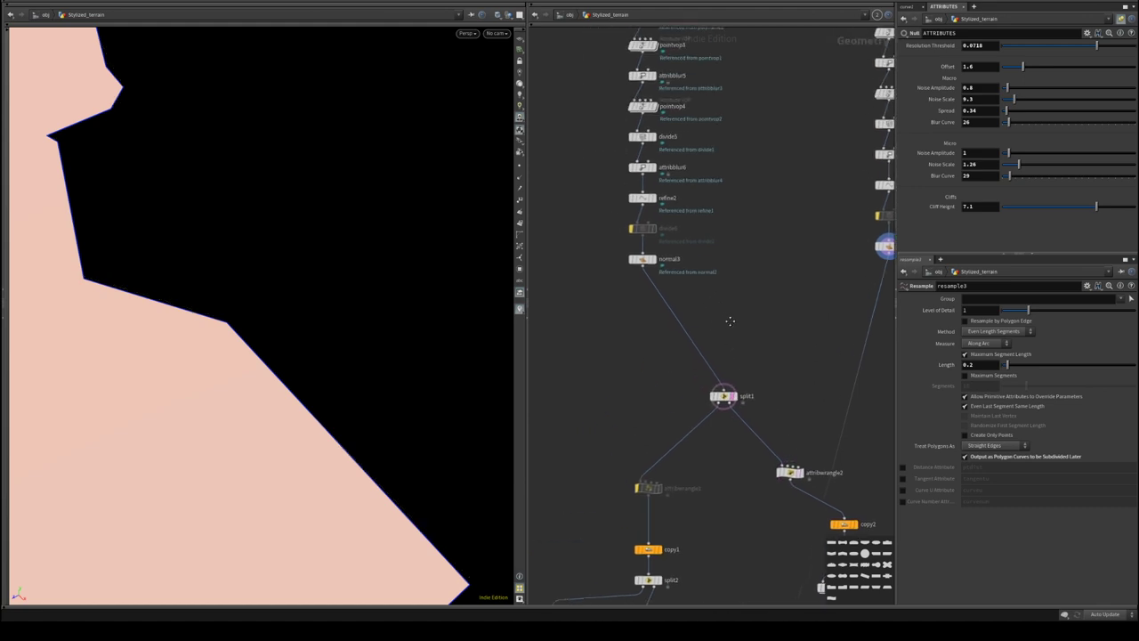
click(656, 272)
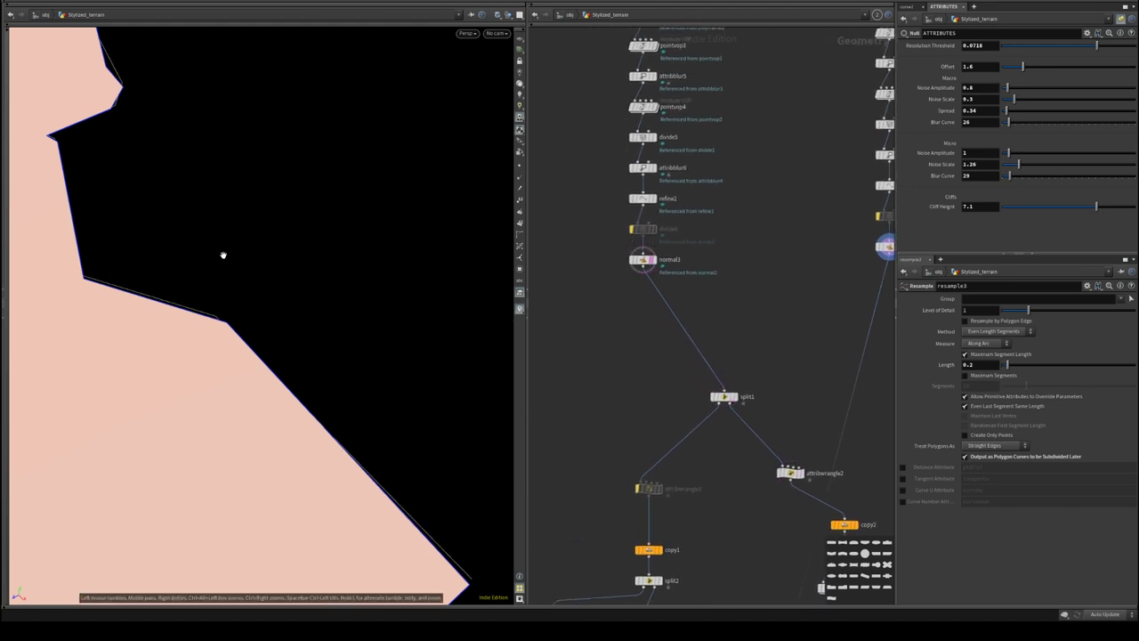
drag(283, 278, 266, 258)
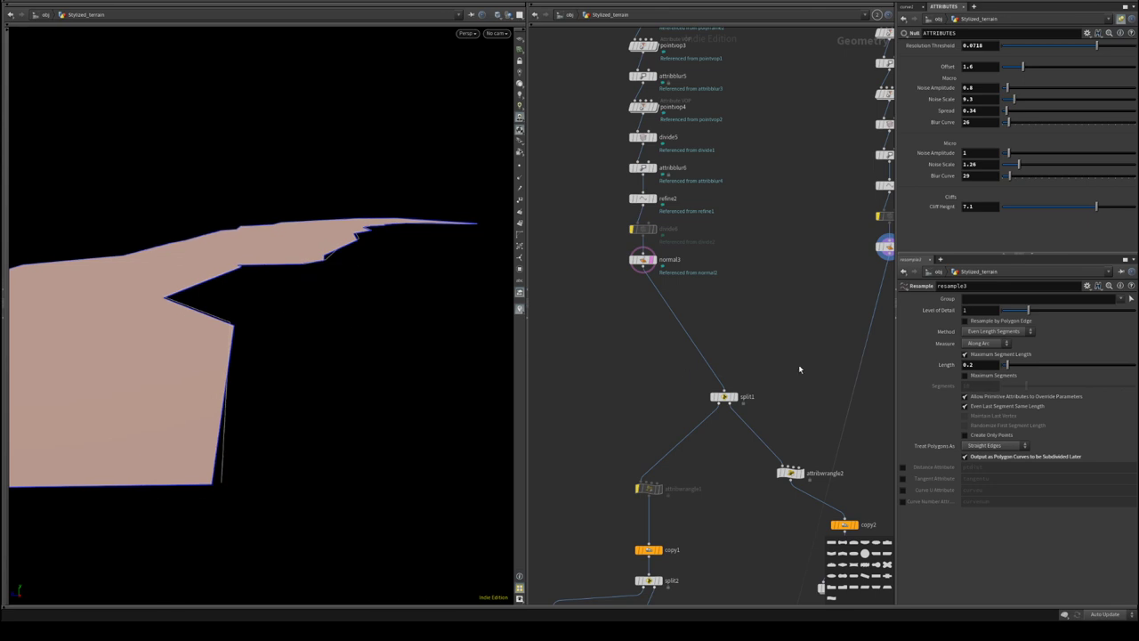
- Display refine1, merge4 and skin1 in turn to compare the source outlines with the normal3 template, and clear that template
middle_drag(796, 248, 709, 356)
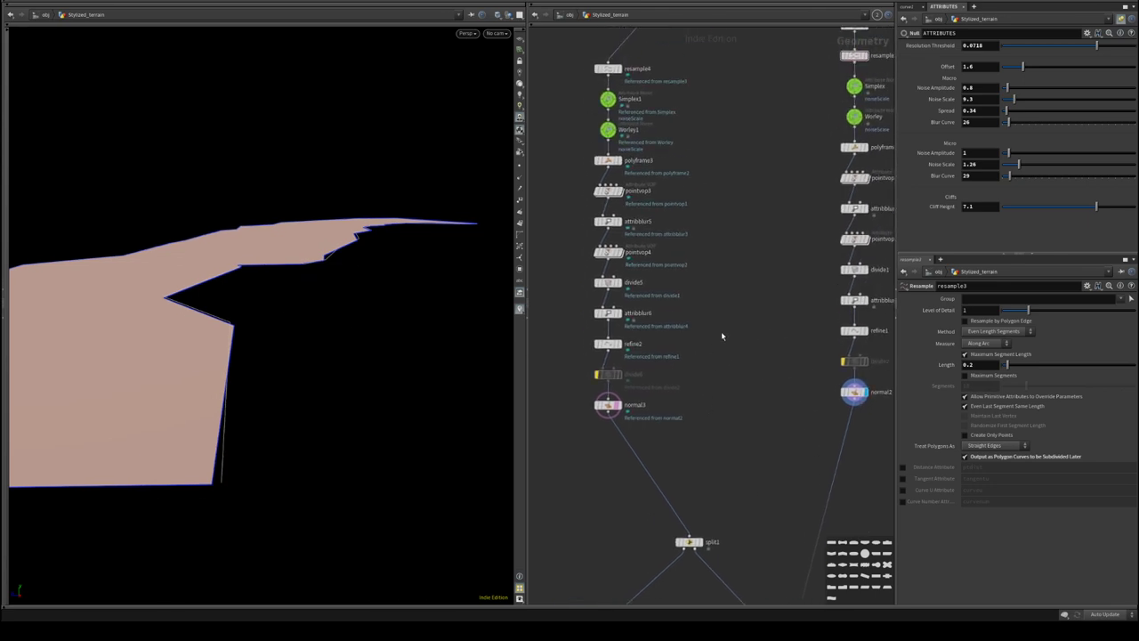
middle_drag(722, 336, 697, 343)
click(840, 341)
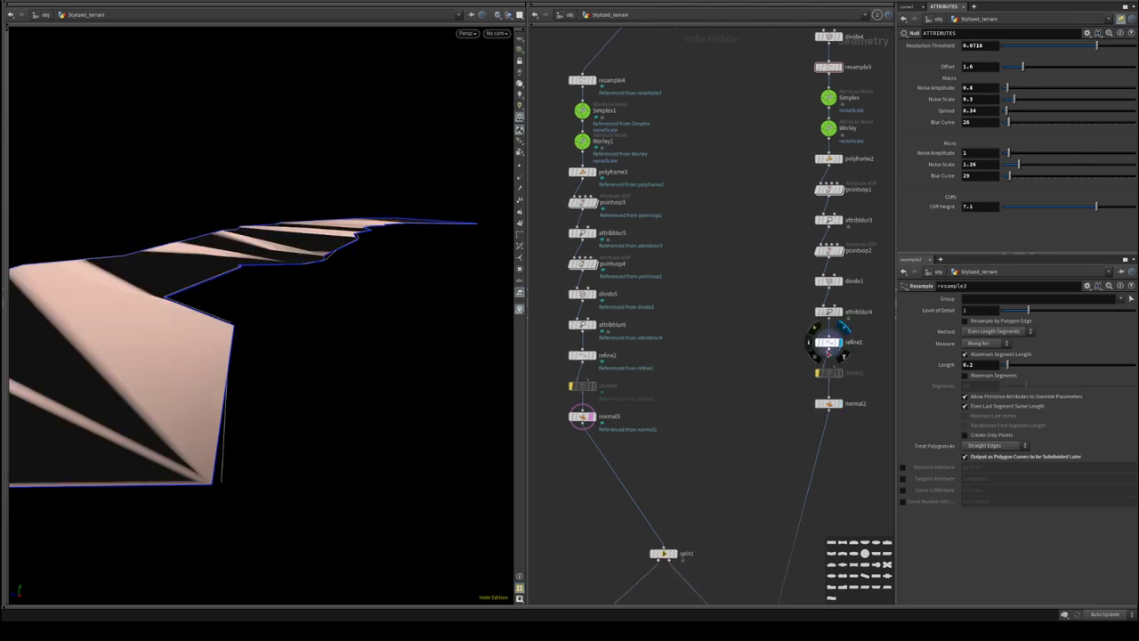
middle_drag(752, 317, 707, 477)
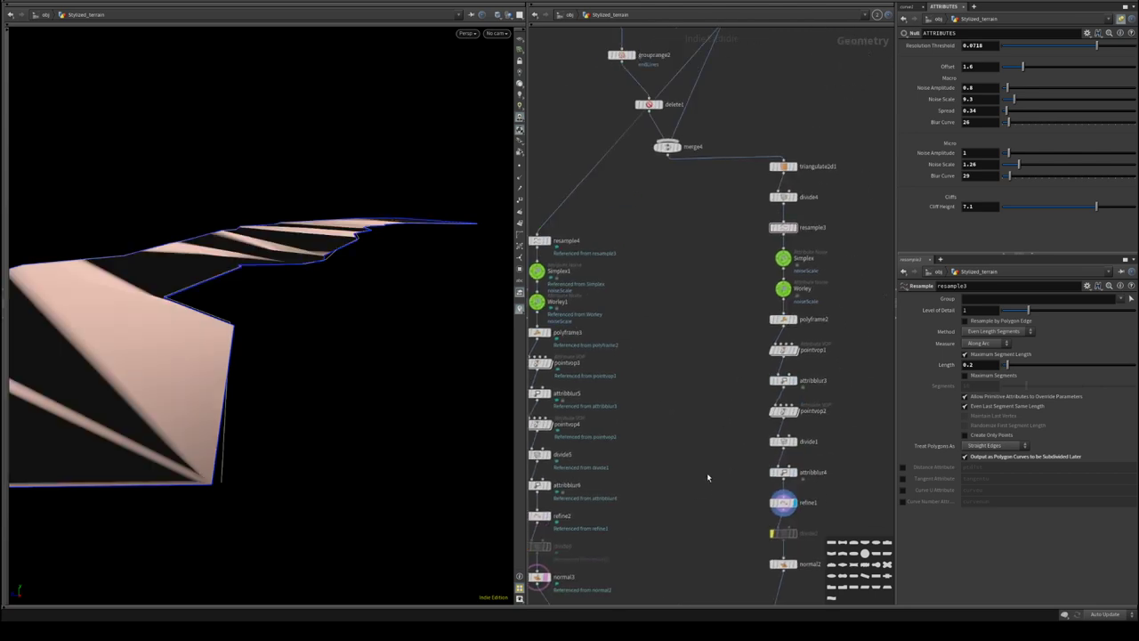
click(678, 146)
drag(512, 330, 156, 322)
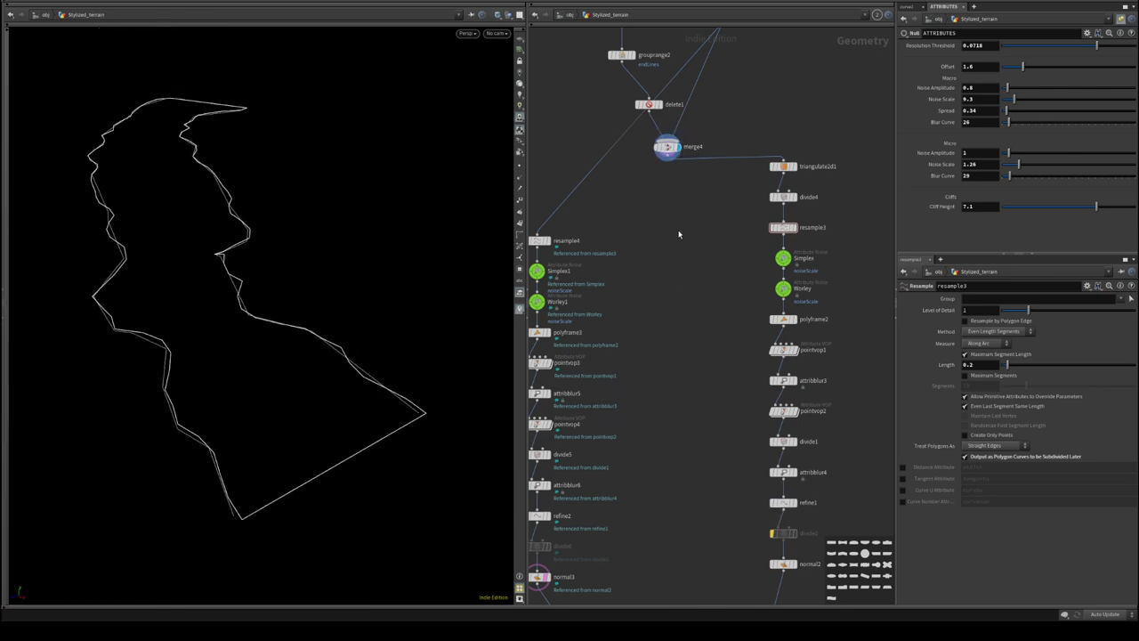
scroll(656, 330, down, 2)
scroll(609, 268, up, 3)
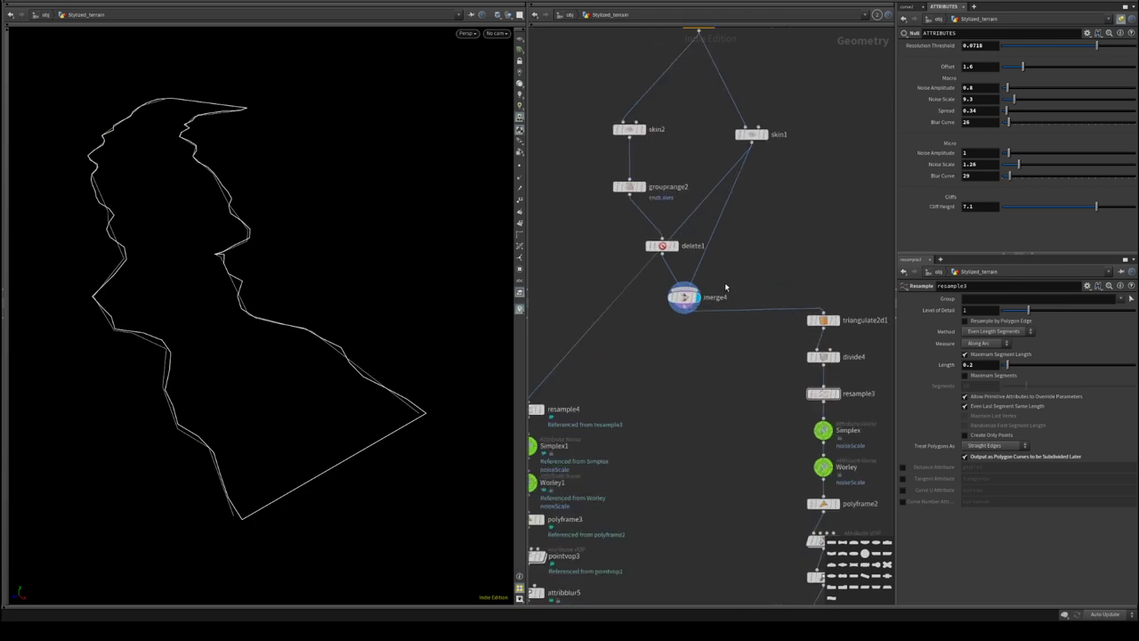
click(753, 137)
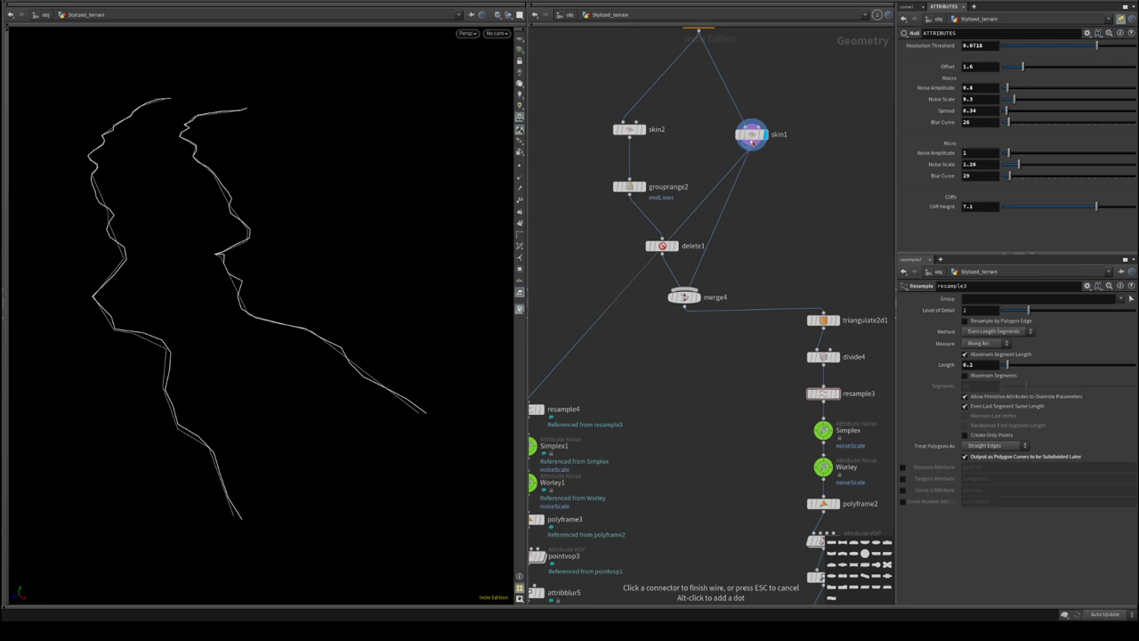
scroll(764, 279, down, 4)
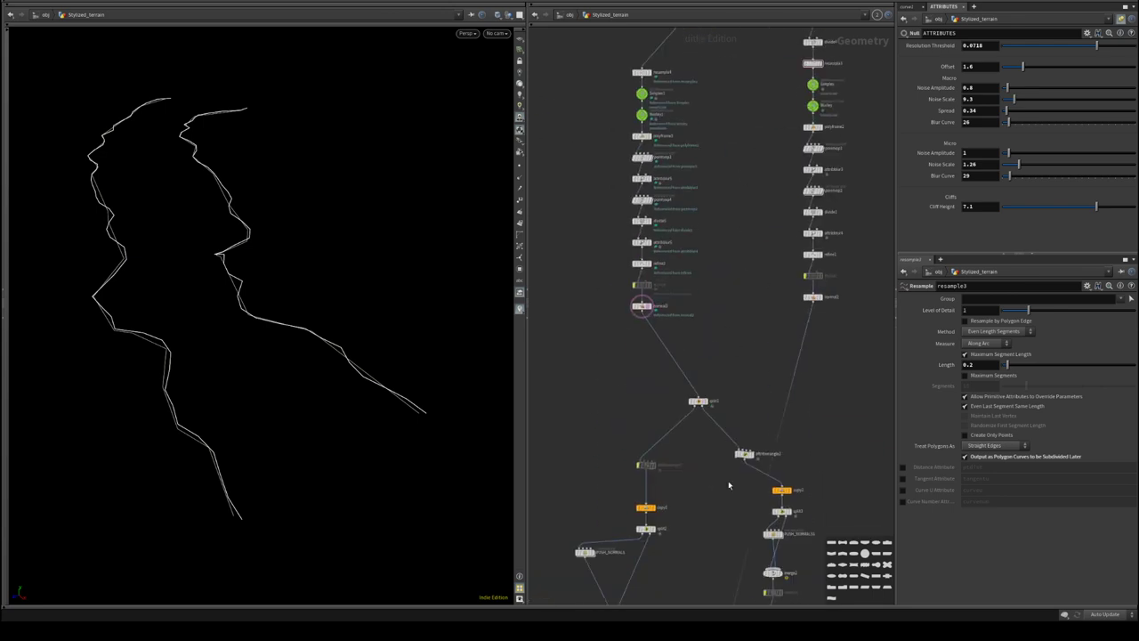
click(648, 308)
- Move the skin2, grouprange2, delete1 and merge4 nodes aside and place skin1 directly beneath copytopoints1
middle_drag(723, 97, 678, 481)
scroll(701, 448, up, 3)
middle_drag(582, 258, 615, 323)
drag(594, 197, 630, 359)
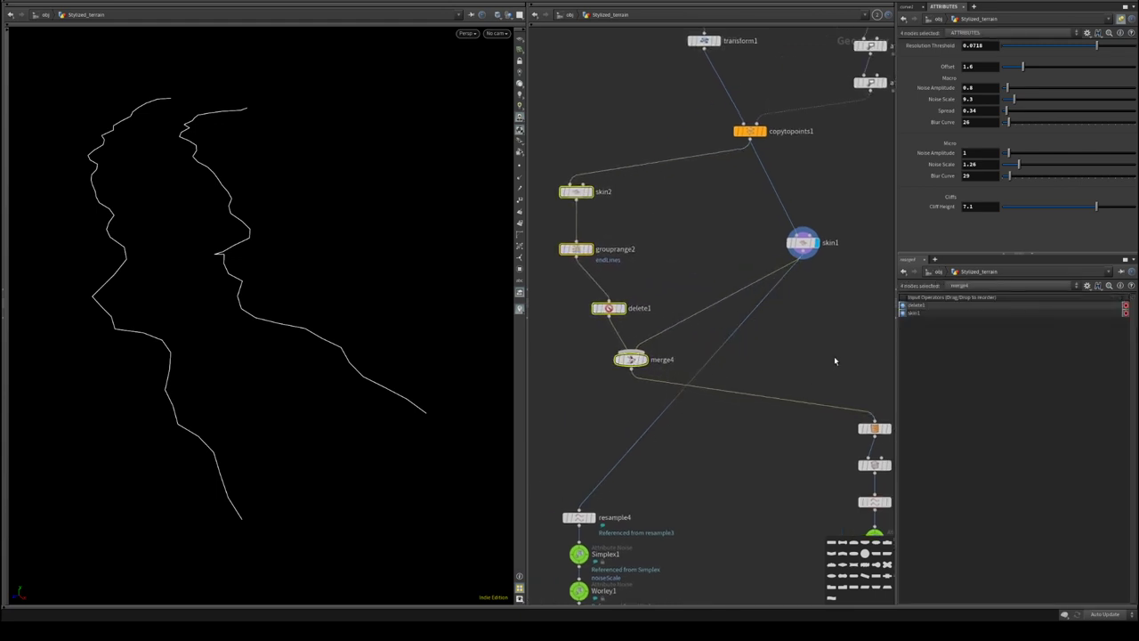
middle_drag(798, 334, 755, 326)
drag(758, 238, 711, 274)
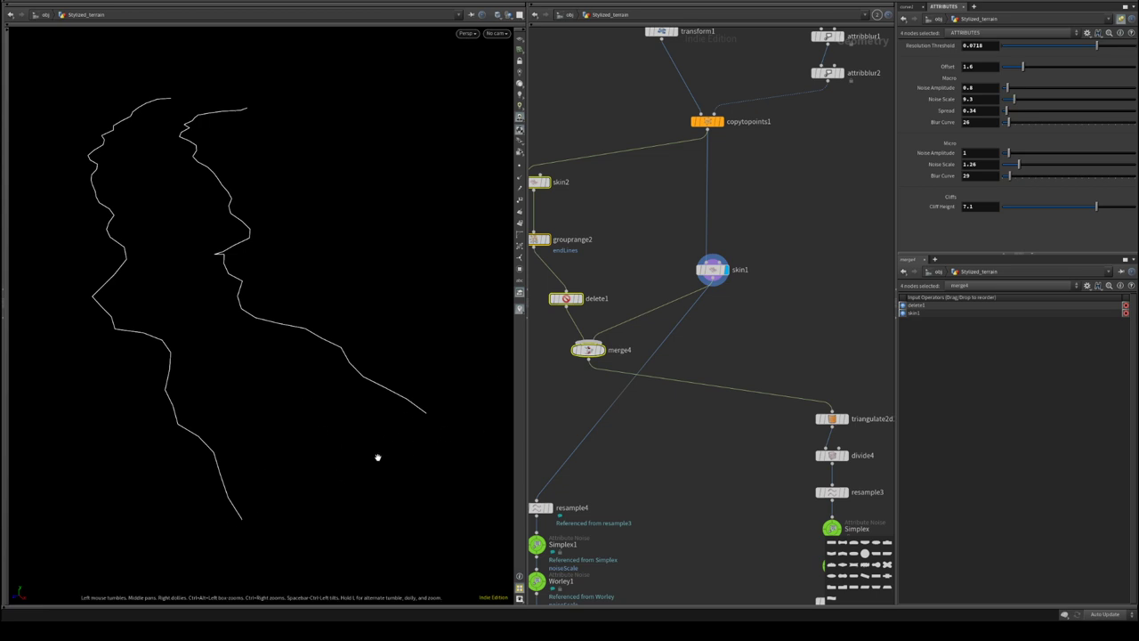
click(802, 335)
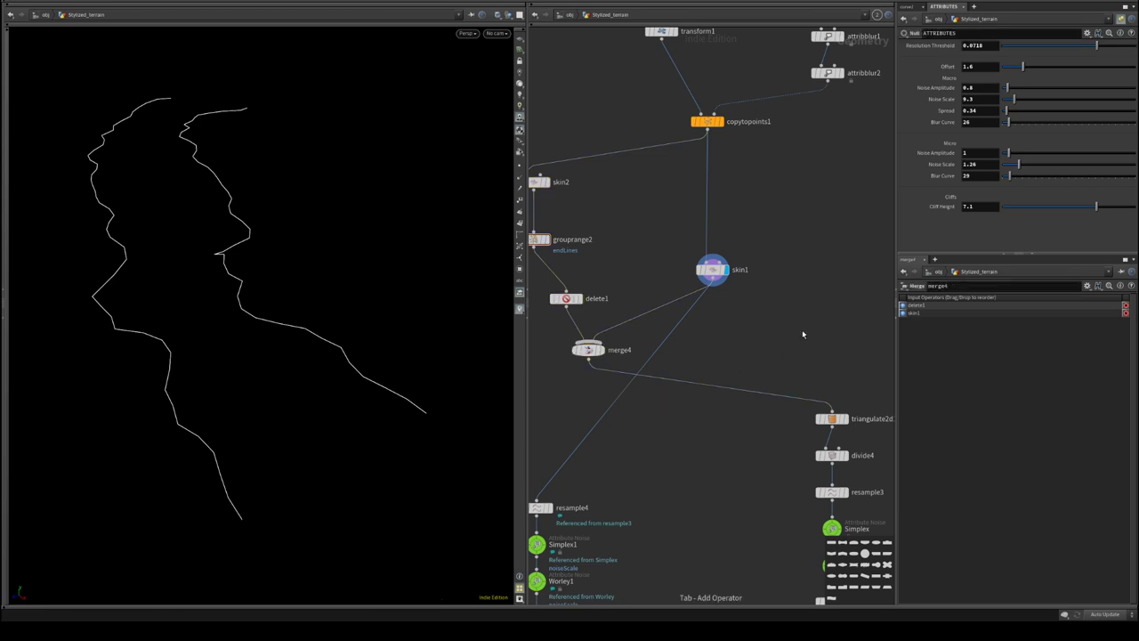
- Add a Fit node fed by skin1 and display its result
key(Tab)
text(fi)
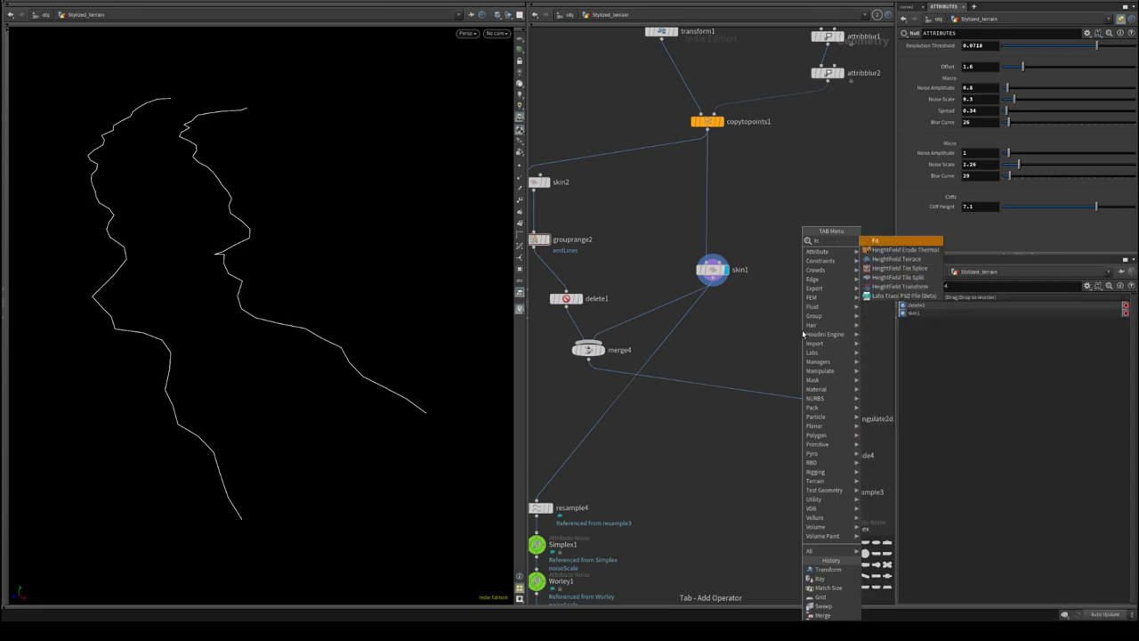
key(Return)
click(802, 332)
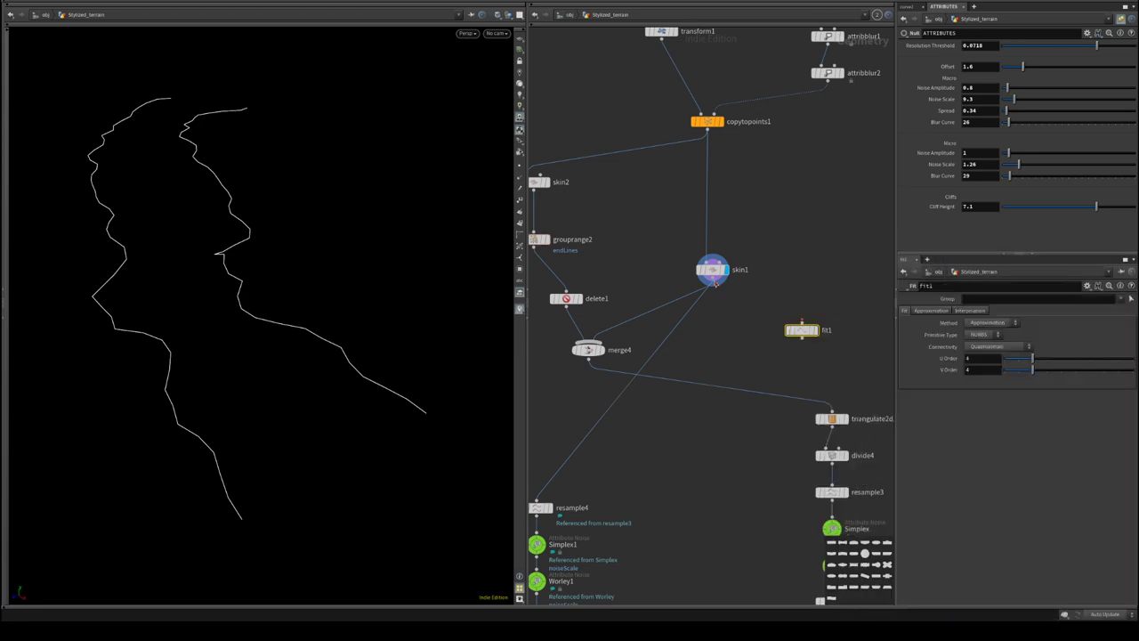
drag(715, 283, 801, 323)
click(813, 330)
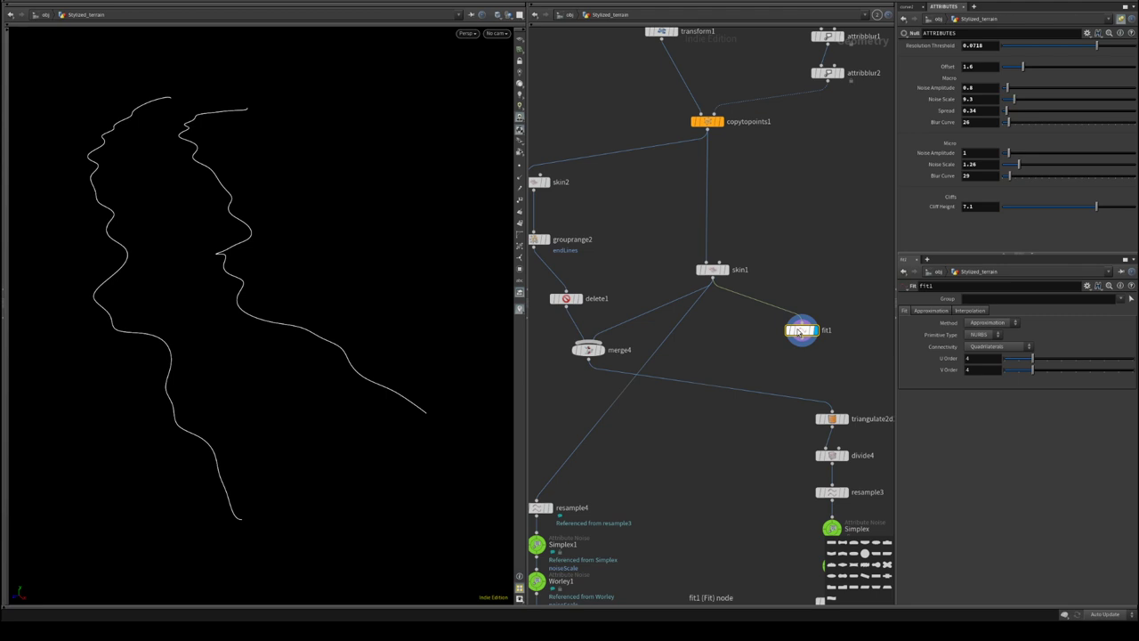
- Try a higher U Order on fit1, undo the change and delete the node
click(958, 311)
click(903, 311)
drag(1033, 359, 1134, 363)
key(ctrl+z)
key(Delete)
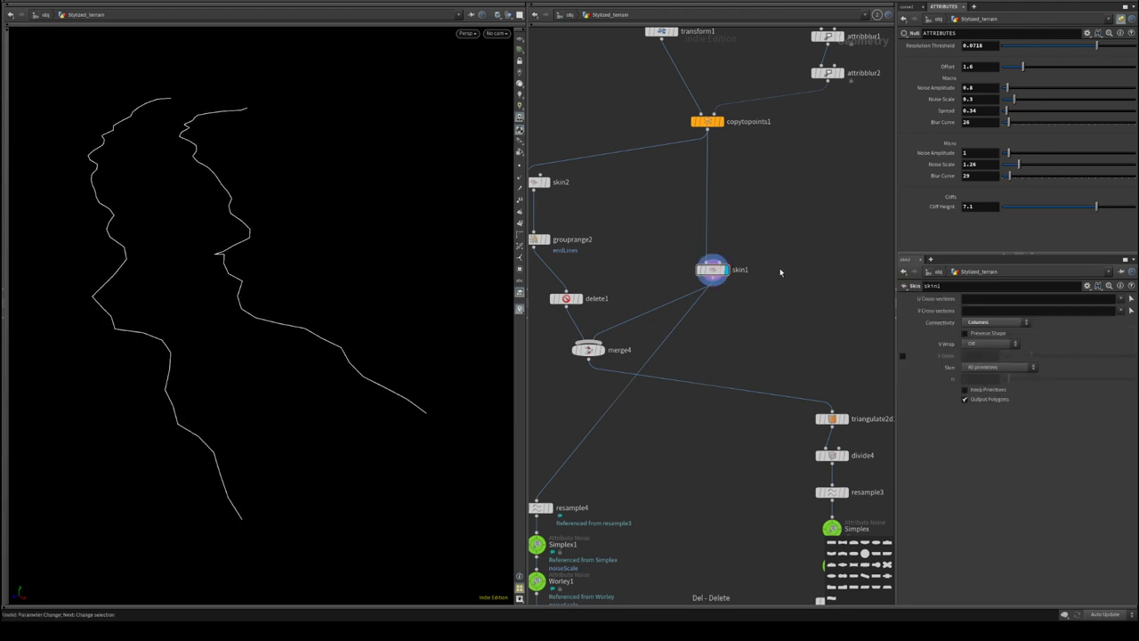
- Add a Triangulate 2D node fed by skin1, display it and place it beside merge4
key(Tab)
text(tri)
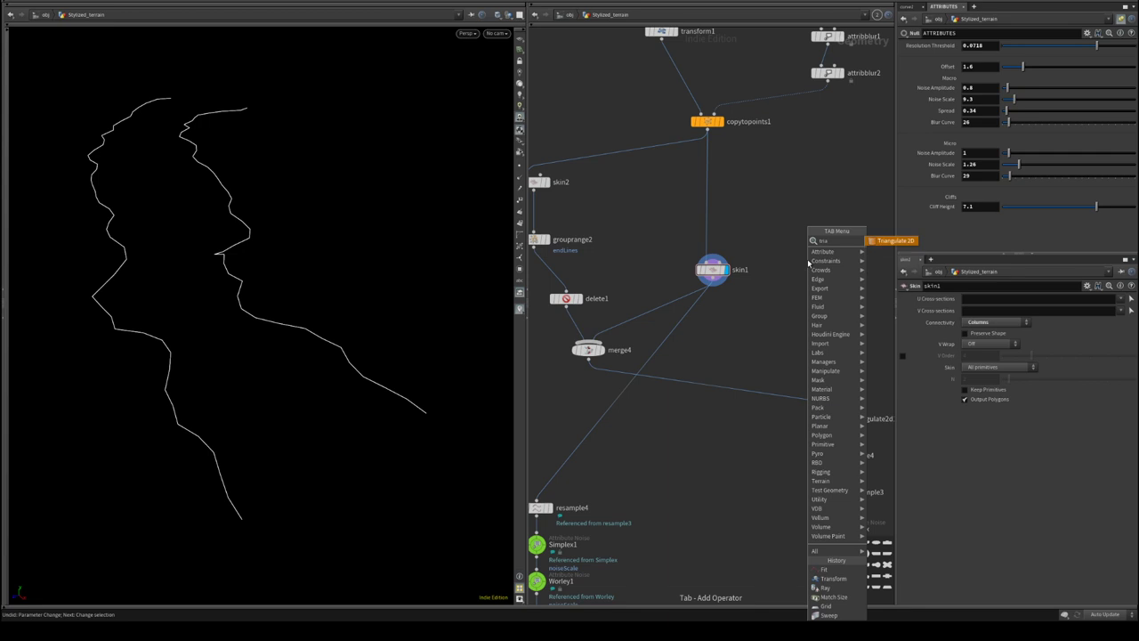
click(887, 239)
click(805, 317)
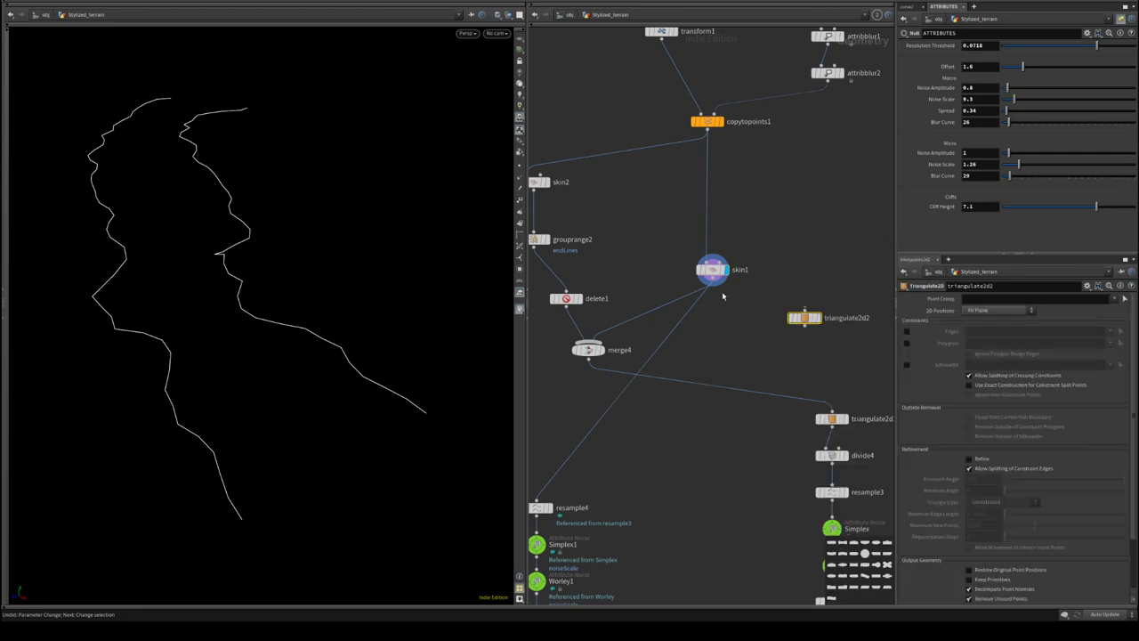
click(804, 310)
click(823, 330)
drag(805, 319, 768, 327)
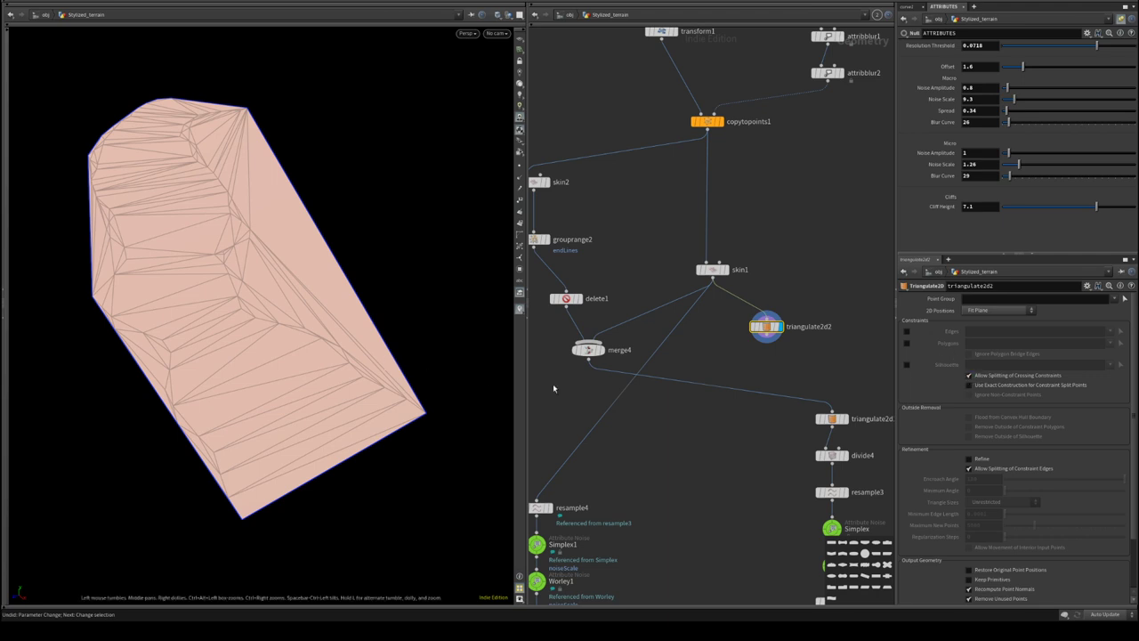
- Try enabling the edge constraints on triangulate2d2 and delete the node
click(907, 332)
click(970, 331)
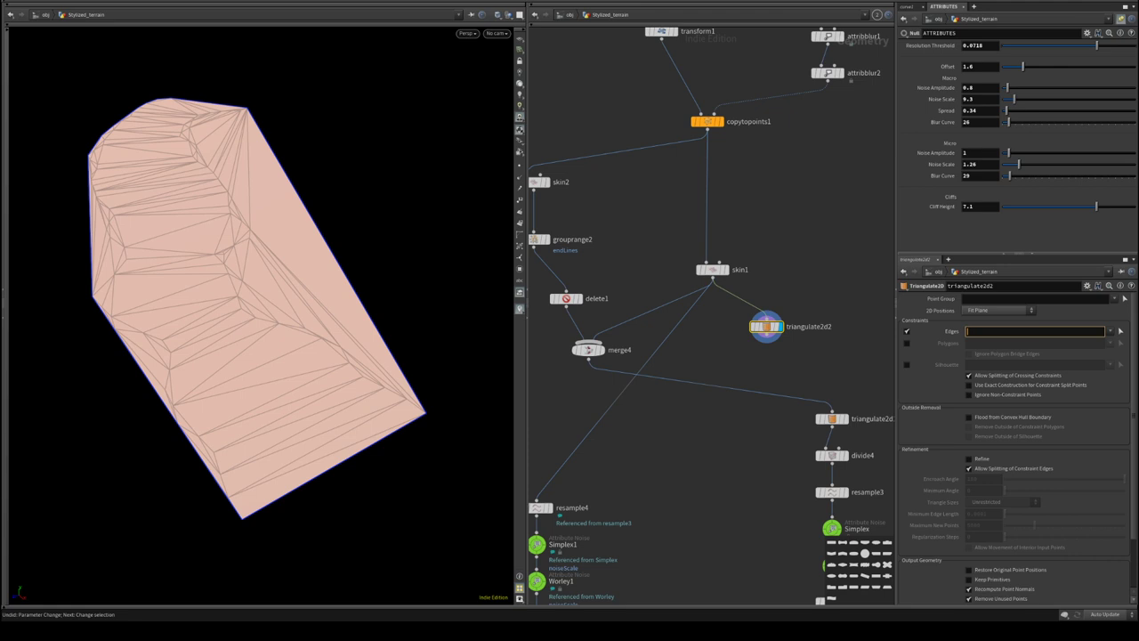
click(788, 356)
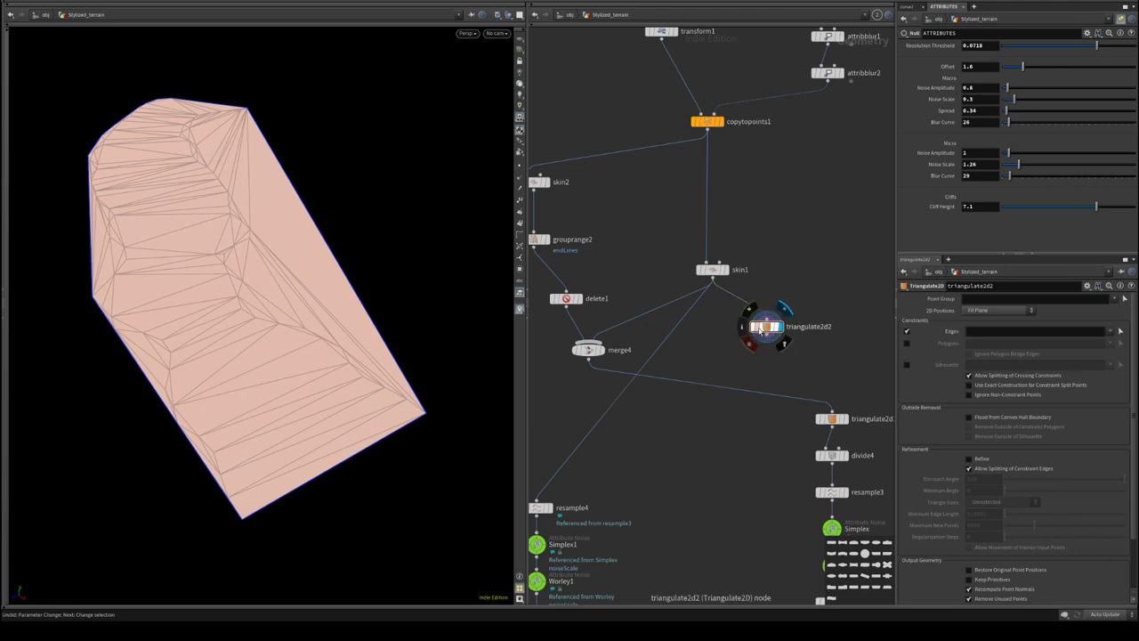
key(Delete)
middle_drag(747, 359, 793, 282)
middle_drag(770, 386, 709, 396)
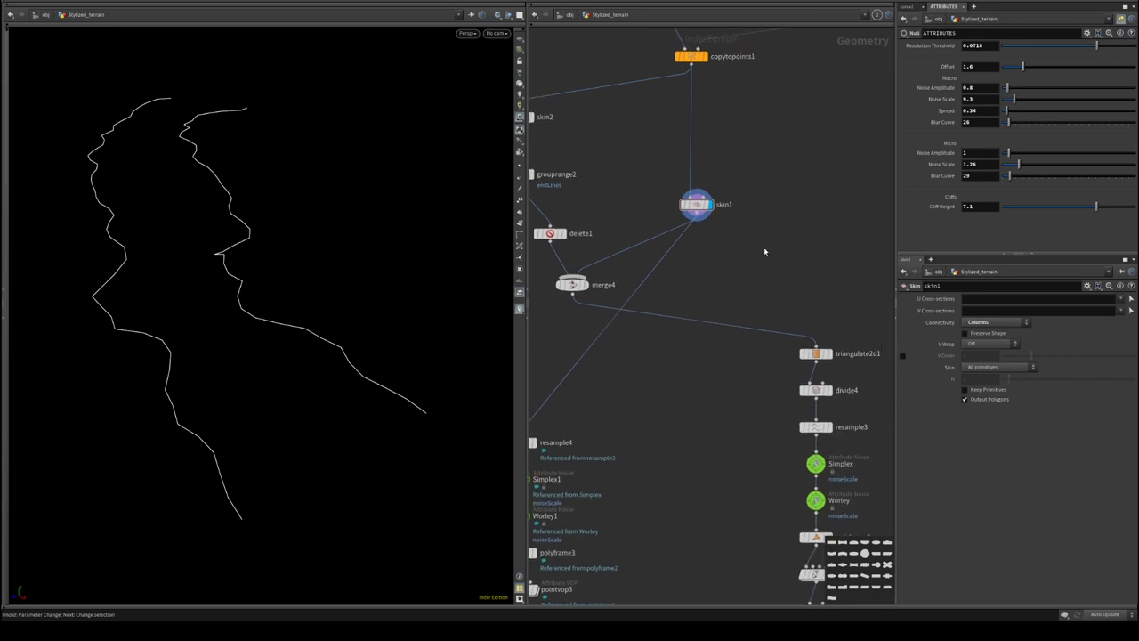
- Add a PolyBridge node fed by skin1 and display its result
key(Tab)
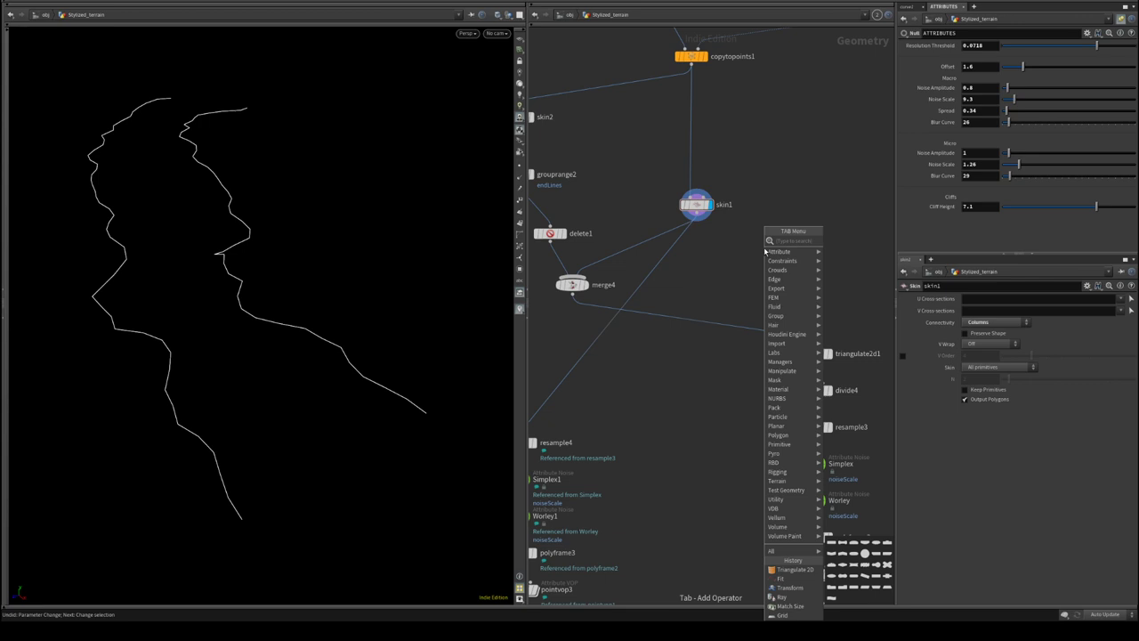
text(s)
key(BackSpace)
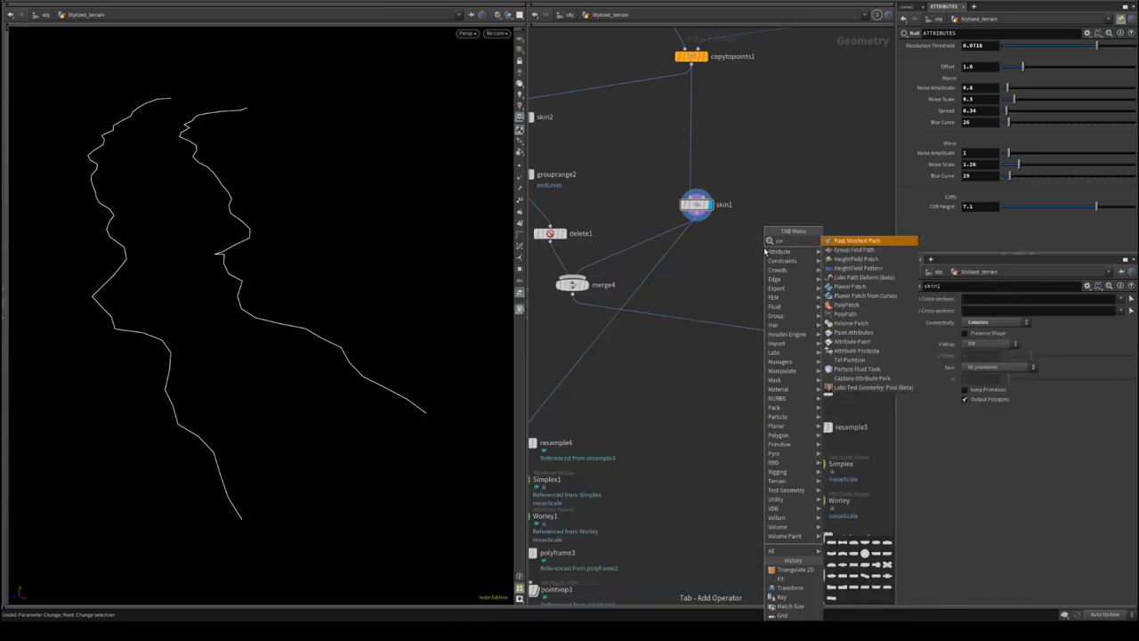
text(pol)
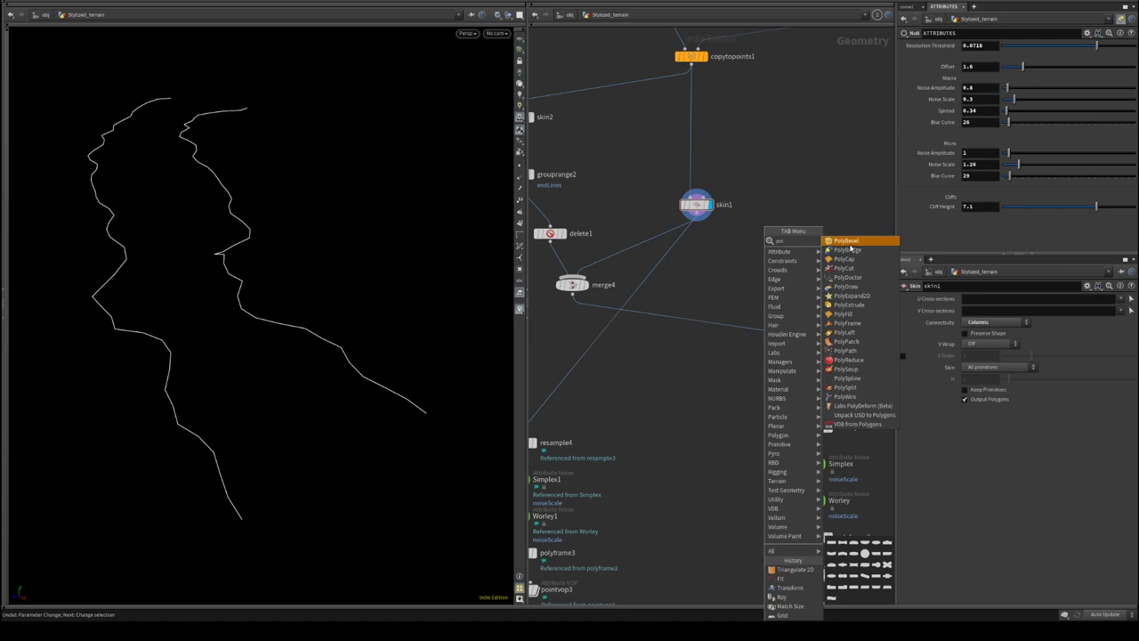
click(848, 250)
click(724, 249)
click(714, 242)
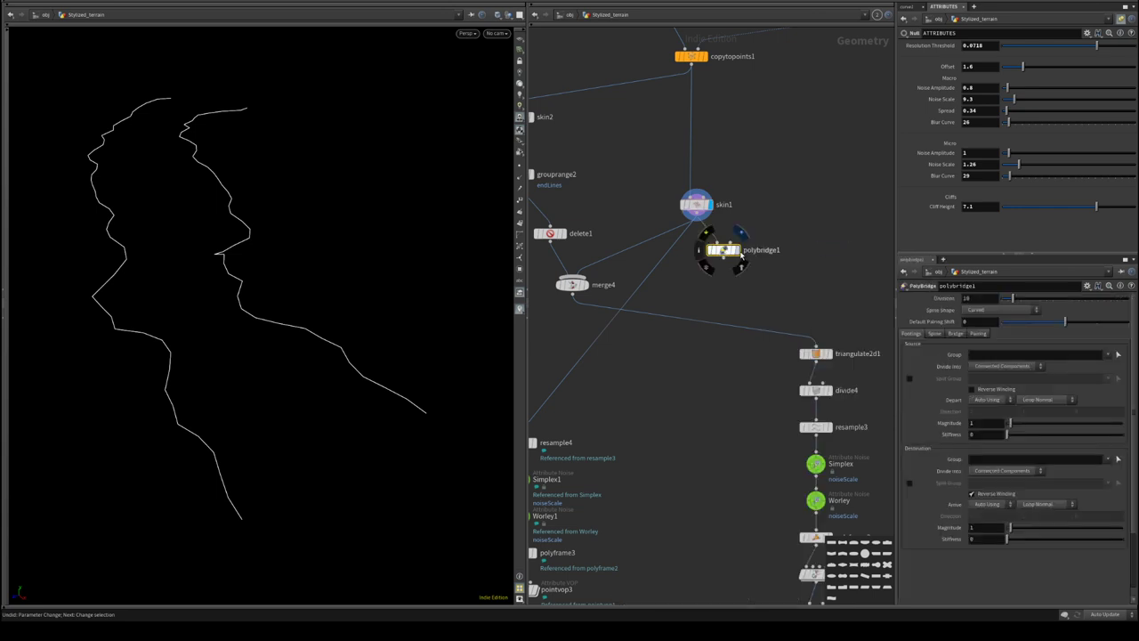
- Set polybridge1's source group to 0 and its destination group to 1
click(1024, 354)
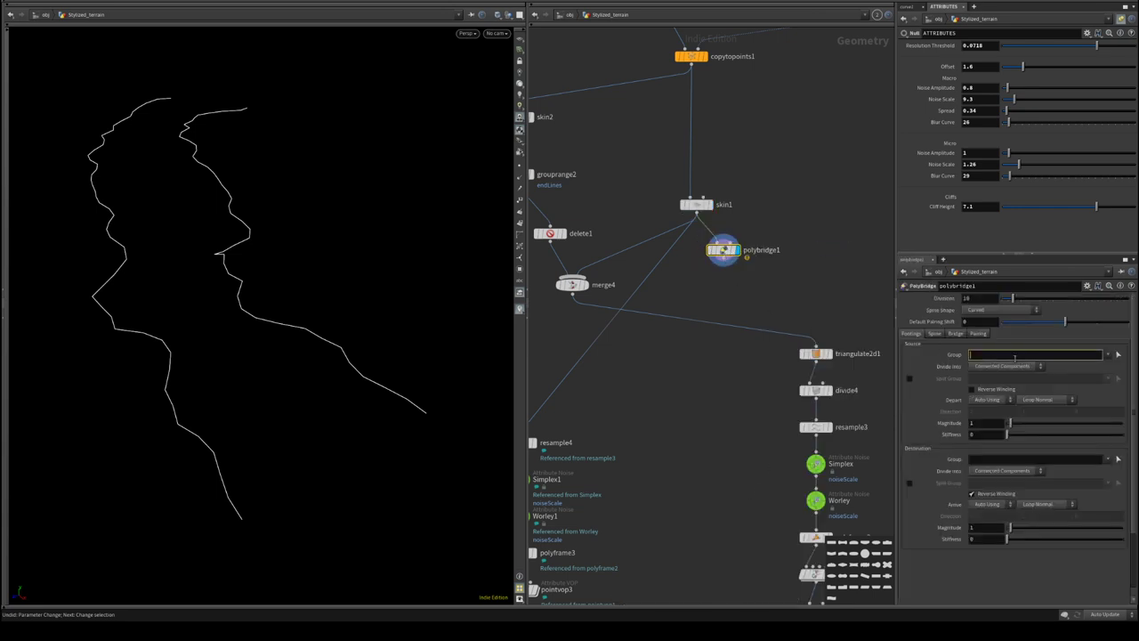
key(Return)
click(1004, 459)
text(1)
key(Return)
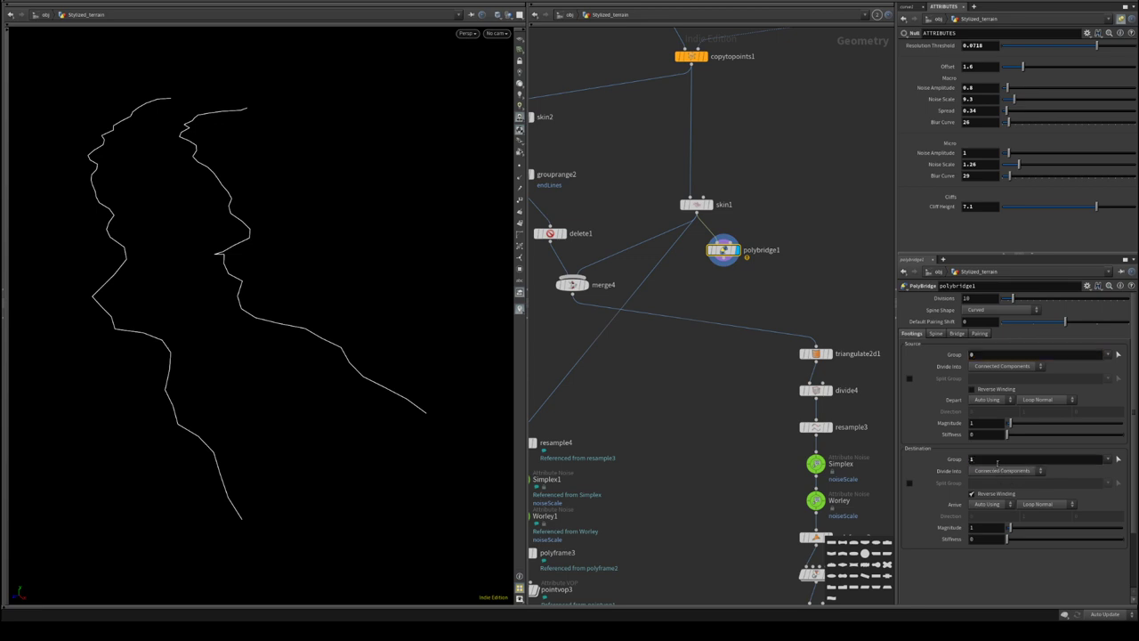
- Move the skin1 node up closer to copytopoints1
click(741, 314)
scroll(740, 313, down, 1)
middle_drag(742, 305, 757, 369)
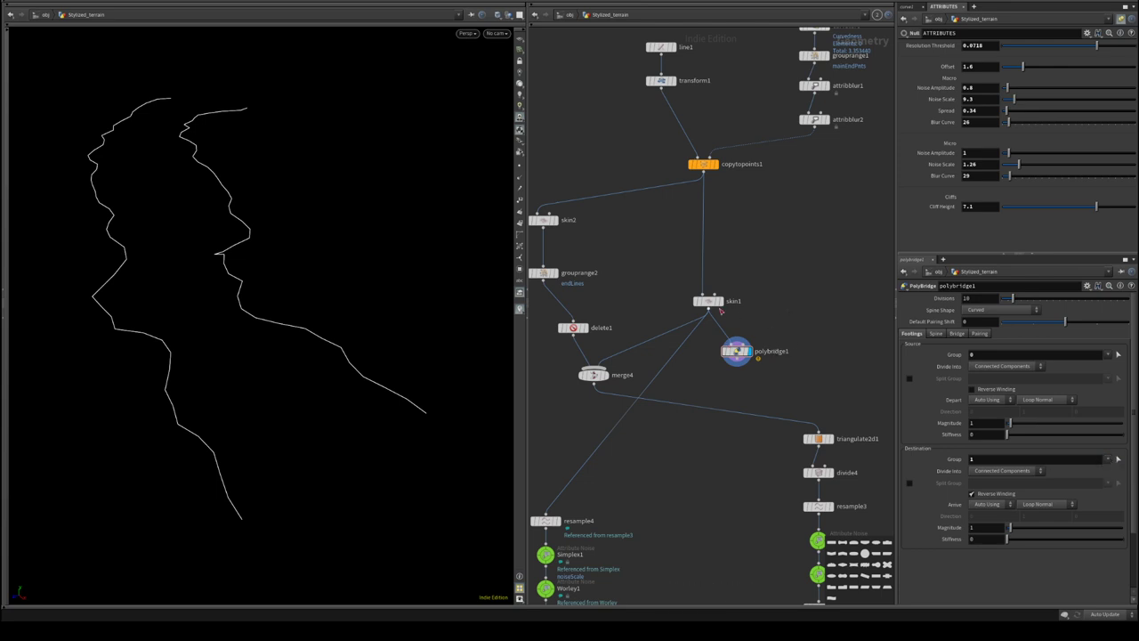
drag(720, 311, 708, 265)
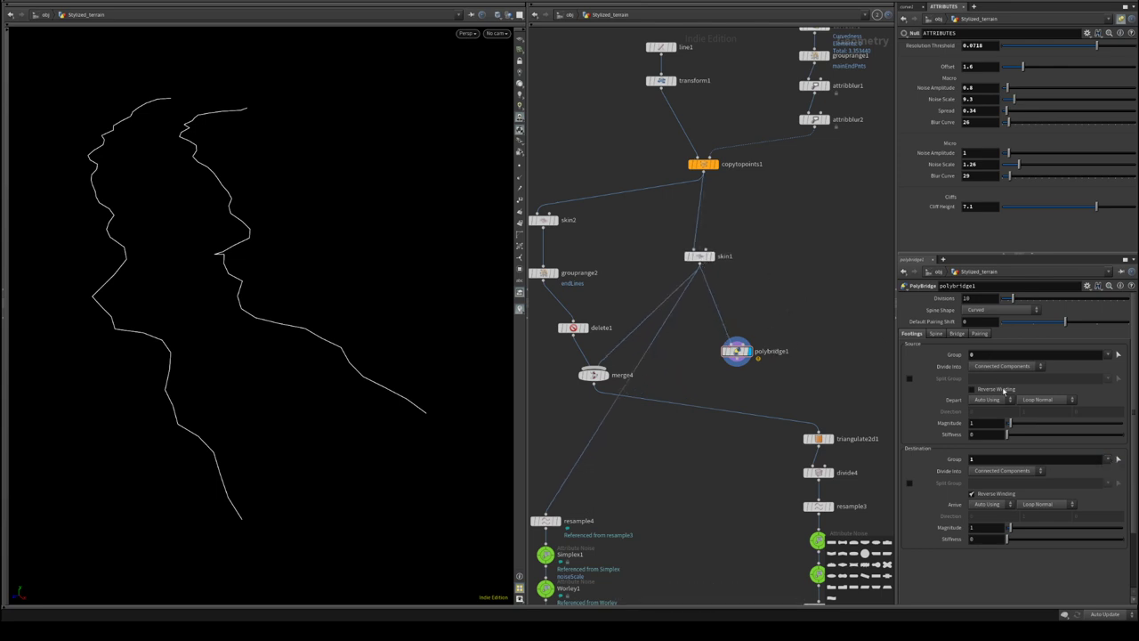
- Delete the polybridge1 node
key(Tab)
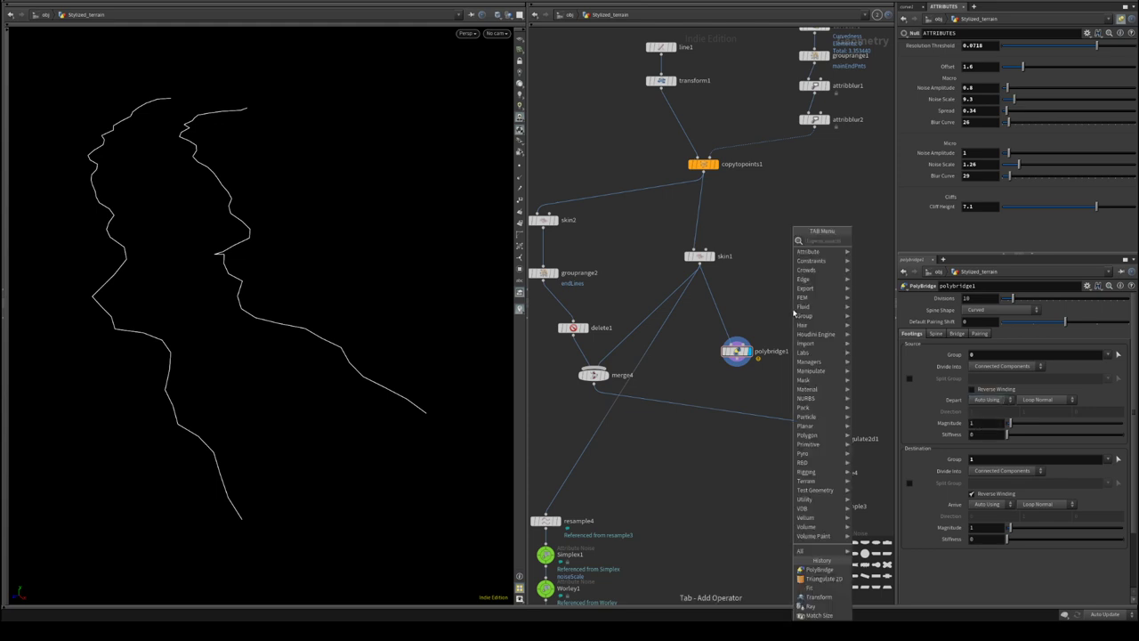
click(779, 301)
click(771, 351)
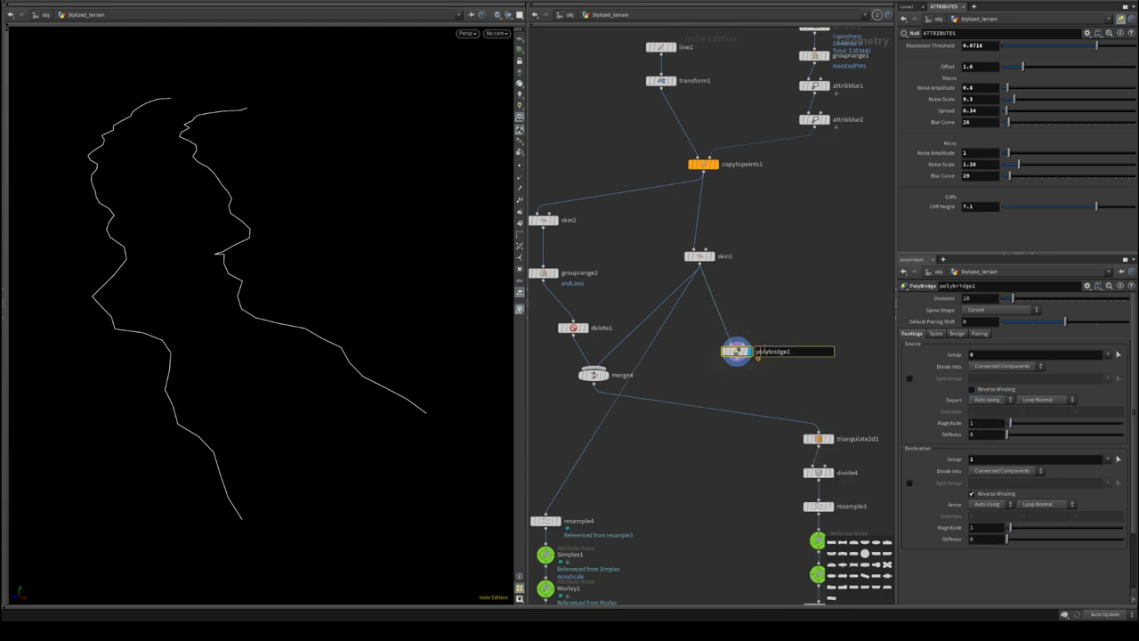
drag(785, 312, 702, 404)
key(Delete)
- Add a PolyPatch node fed by skin1 and display its result
key(Tab)
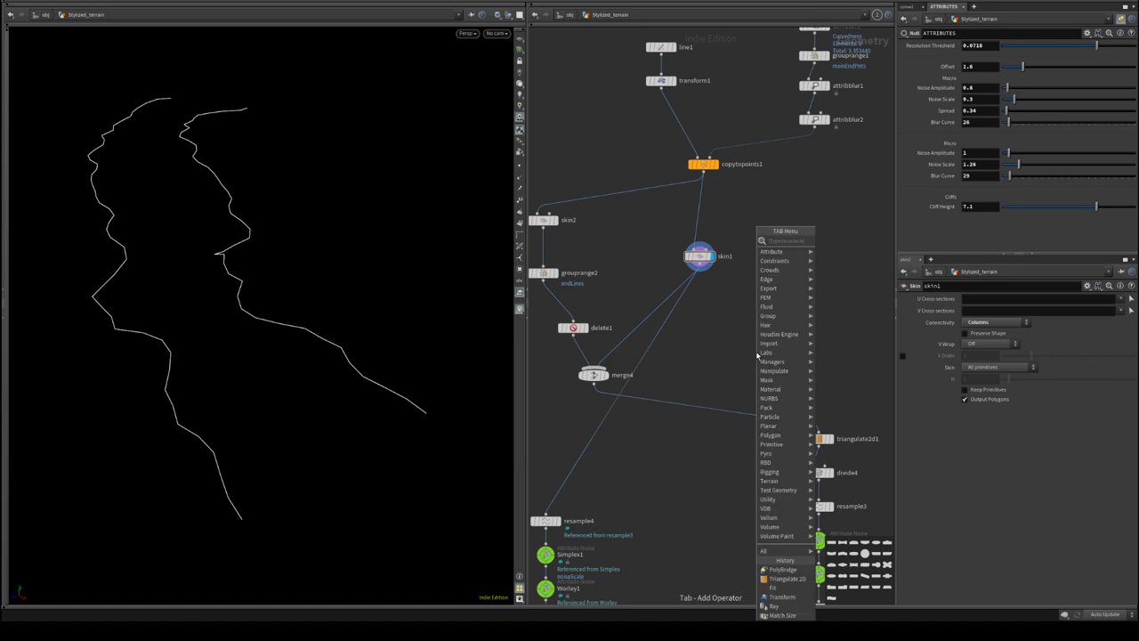
text(patch)
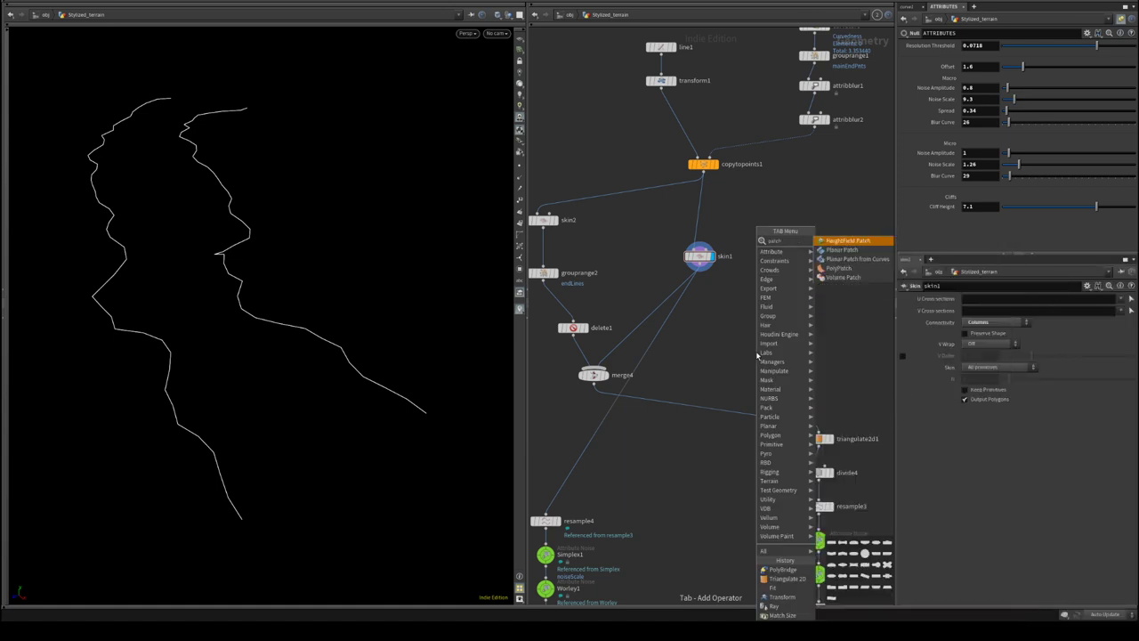
click(831, 269)
click(747, 327)
drag(704, 275, 748, 322)
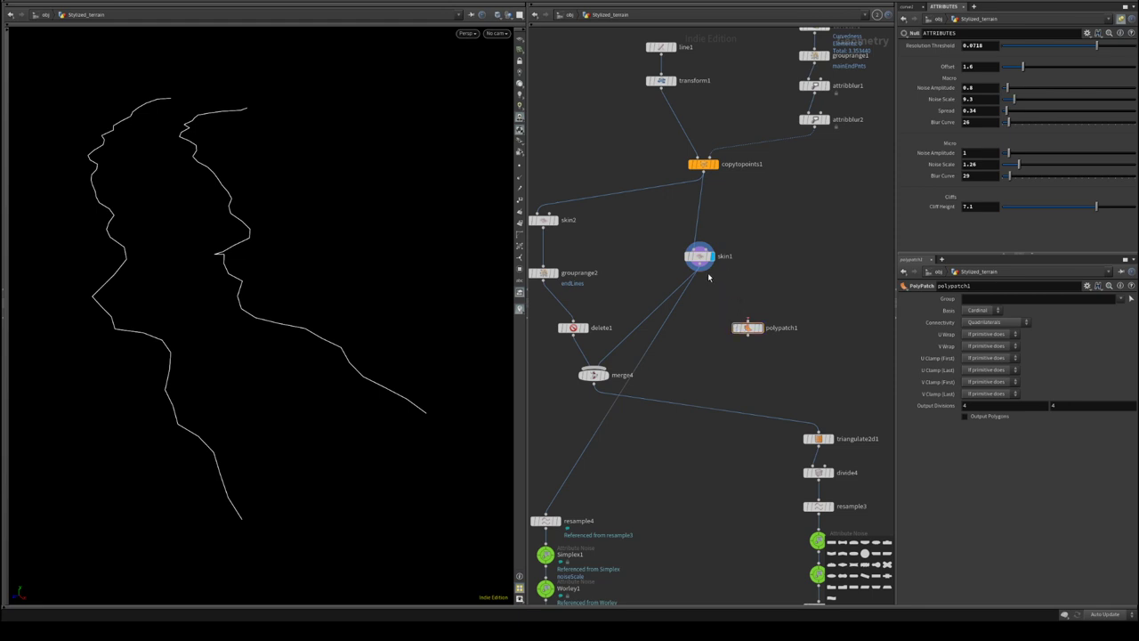
click(763, 327)
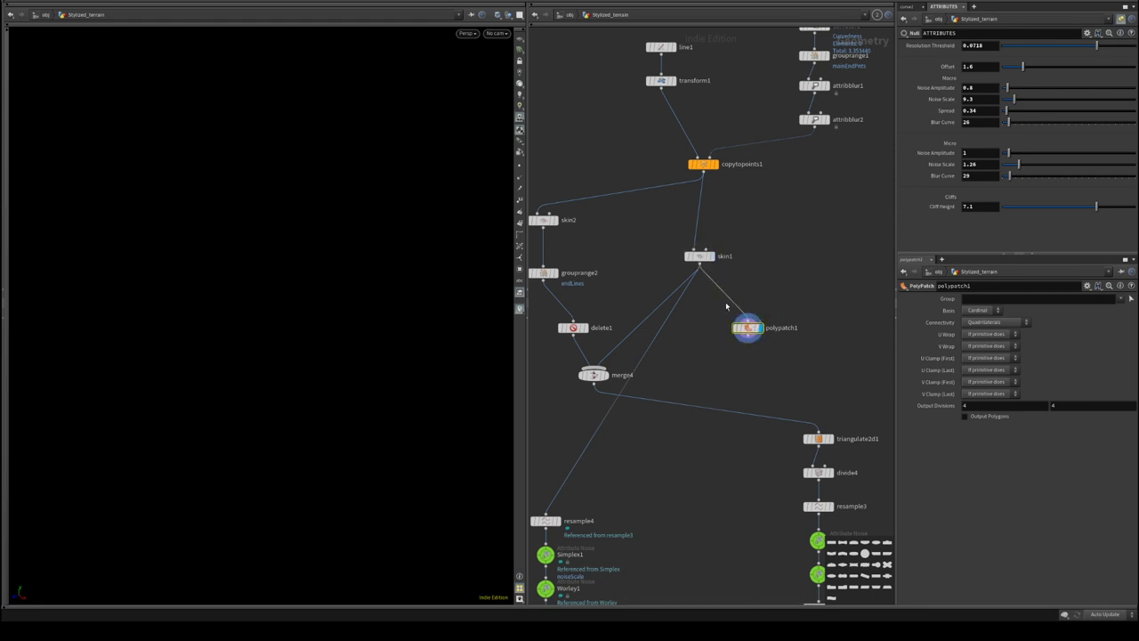
- Enable polygon output on polypatch1 and set both Output Divisions to 1
click(989, 418)
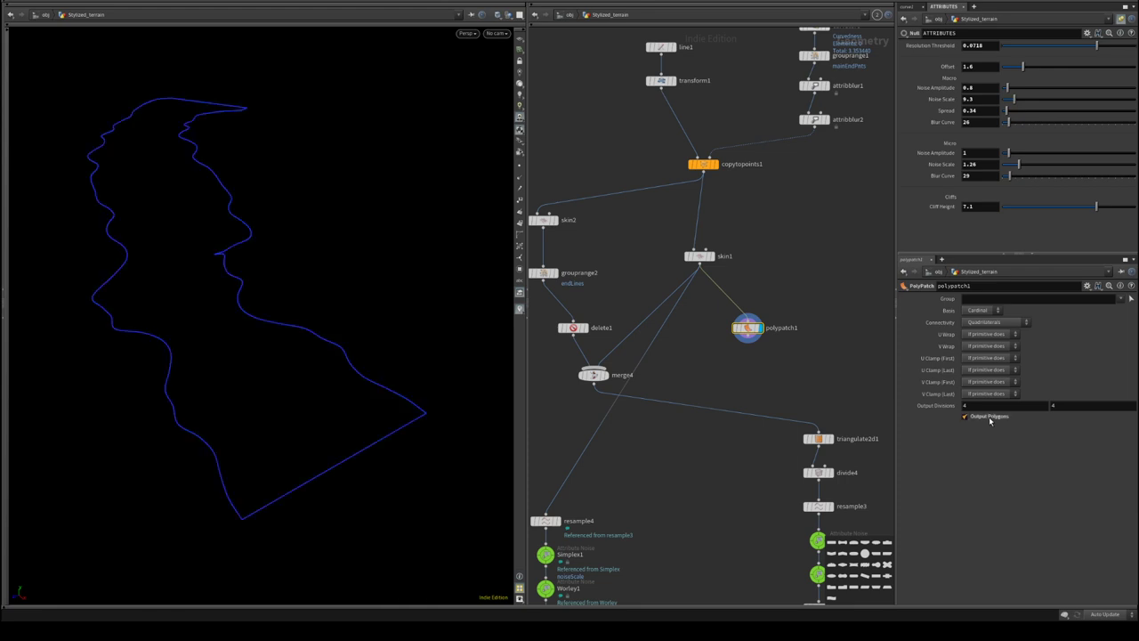
mouse_move(309, 351)
mouse_down()
mouse_move(313, 301)
mouse_move(313, 354)
mouse_up()
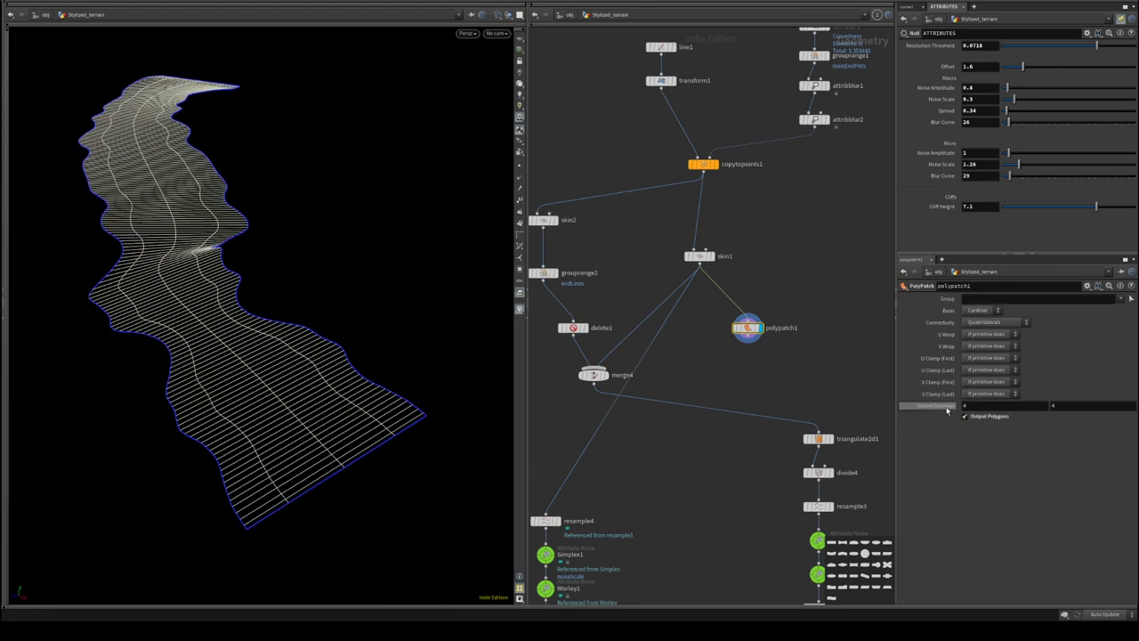
middle_drag(947, 411, 842, 406)
drag(391, 358, 310, 358)
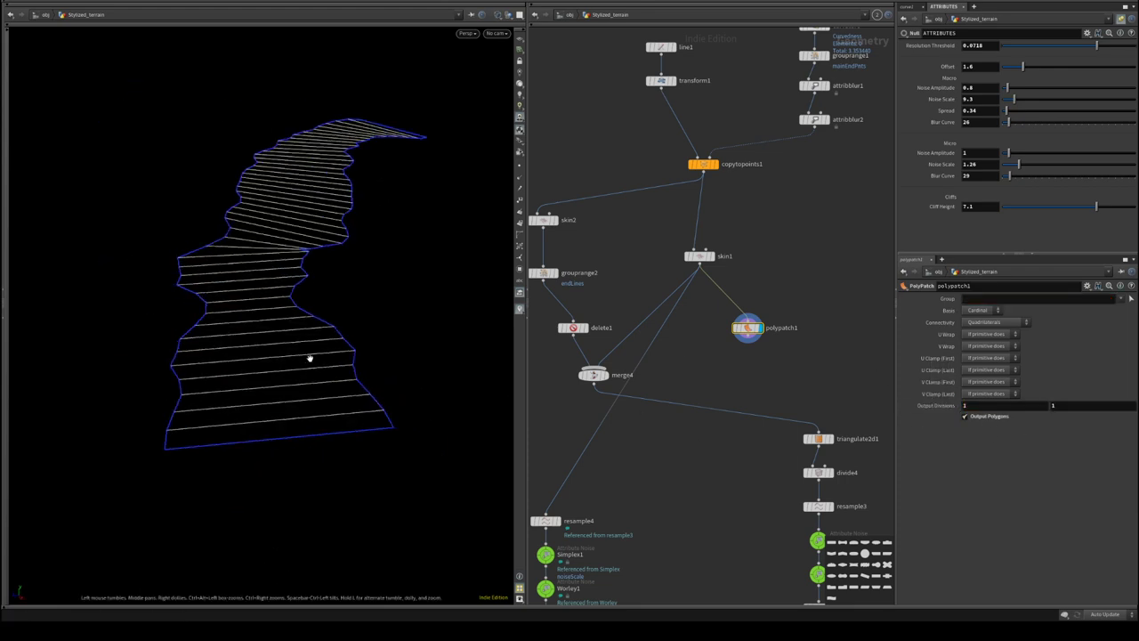
- Compare skin1's curves with the polypatch1 surface and switch the viewport to shaded display
middle_drag(768, 363, 792, 341)
click(781, 197)
middle_drag(760, 292, 780, 248)
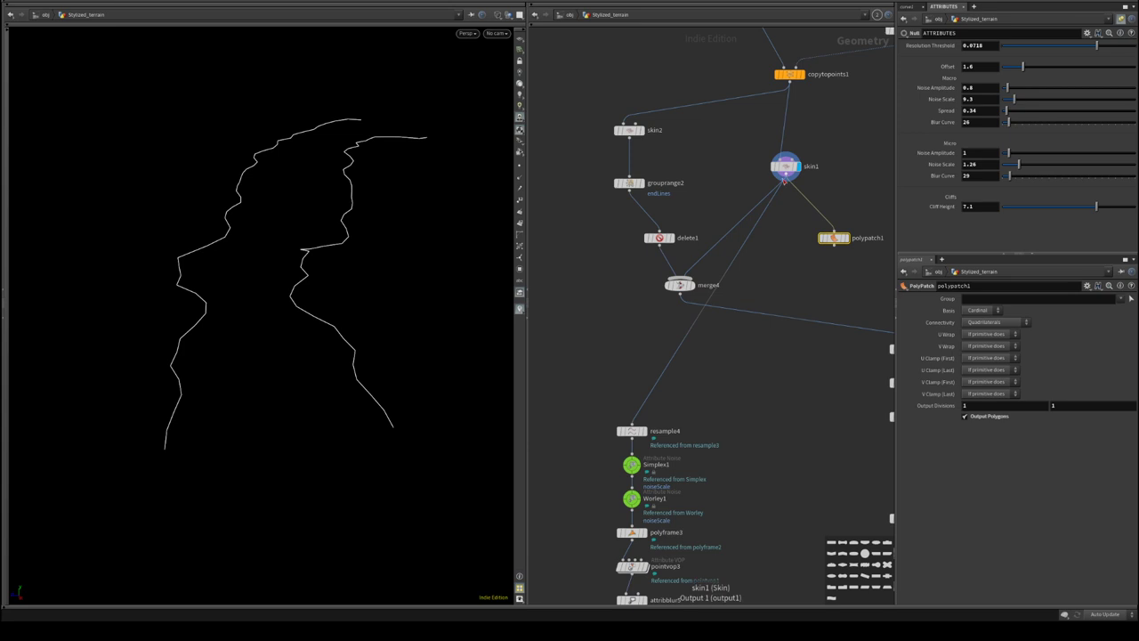
middle_drag(826, 316, 753, 367)
click(762, 290)
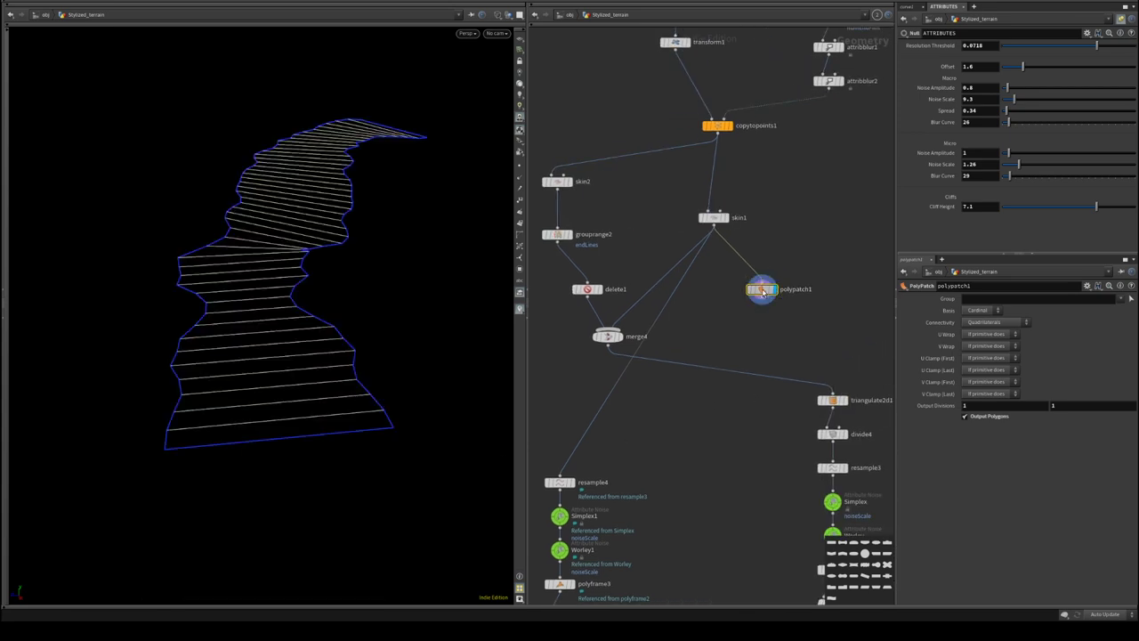
key(w)
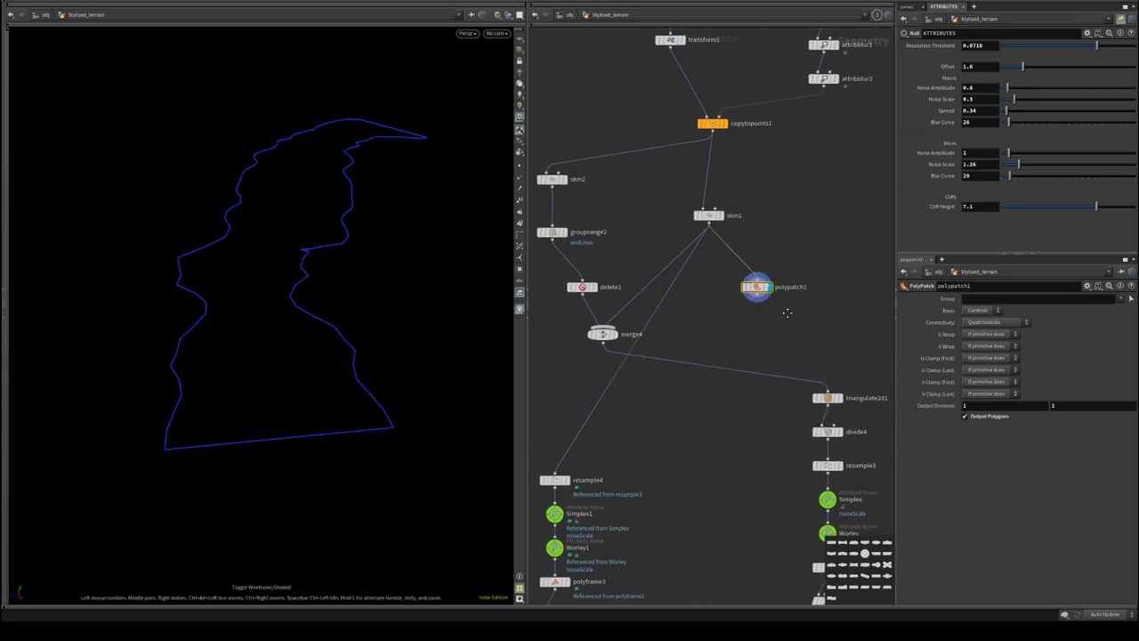
- Add a Reverse node after polypatch1 and display its result
middle_drag(813, 329, 788, 323)
key(Tab)
mouse_move(802, 317)
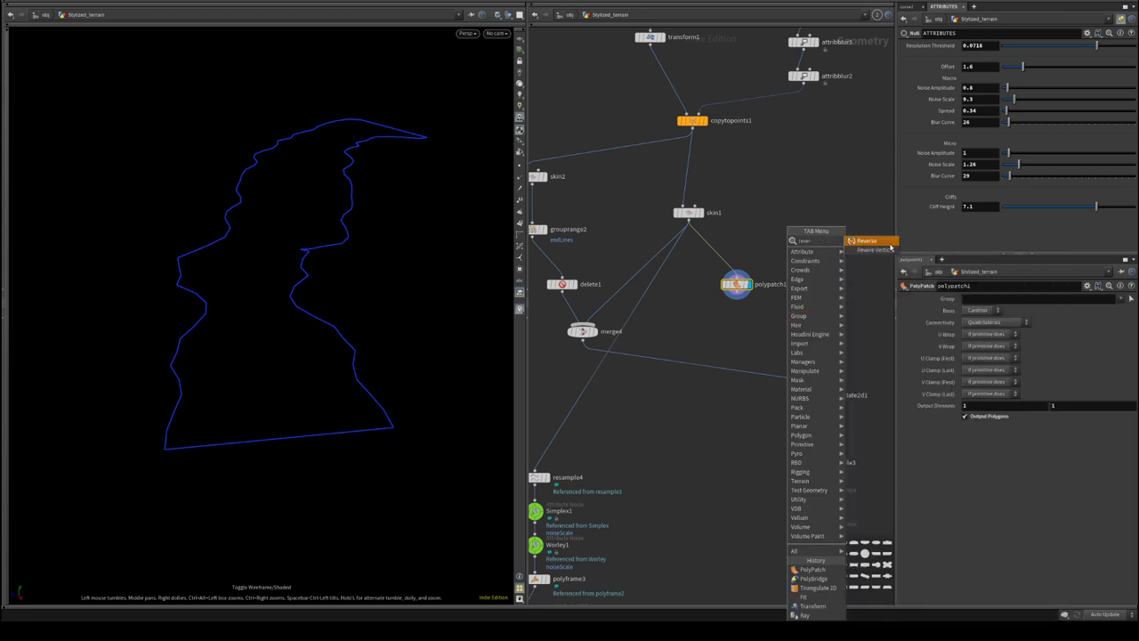
click(866, 241)
click(767, 321)
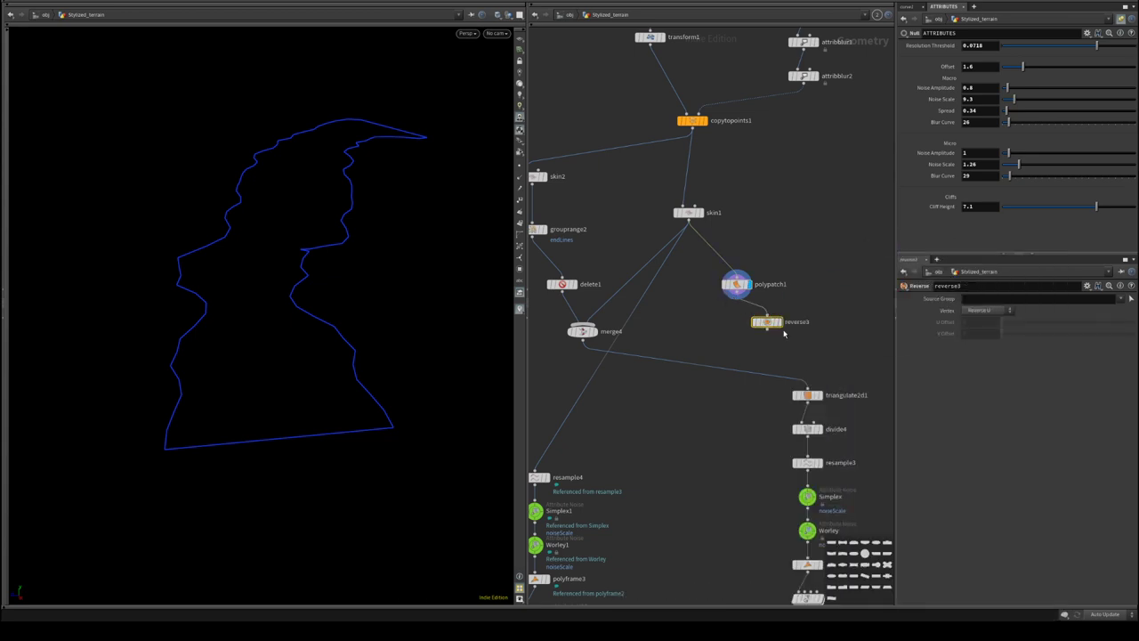
click(780, 321)
- Connect reverse3 to the divide4 input and move triangulate2d1 aside below merge4
click(766, 329)
click(800, 421)
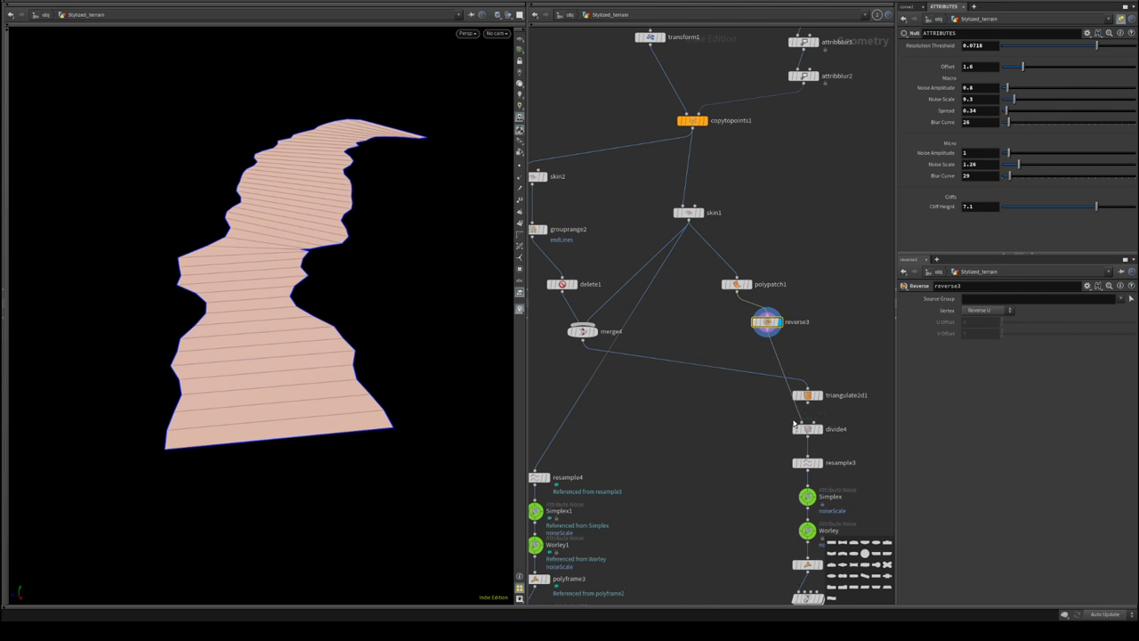
middle_drag(819, 300, 800, 348)
scroll(800, 349, down, 1)
drag(790, 430, 677, 434)
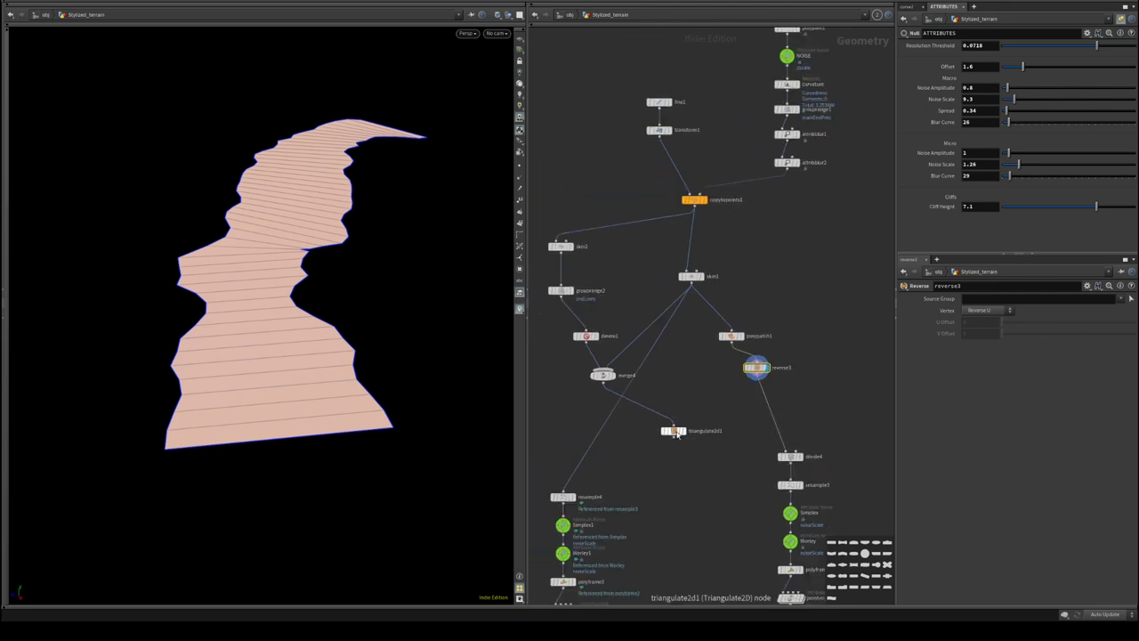
middle_drag(702, 455, 716, 432)
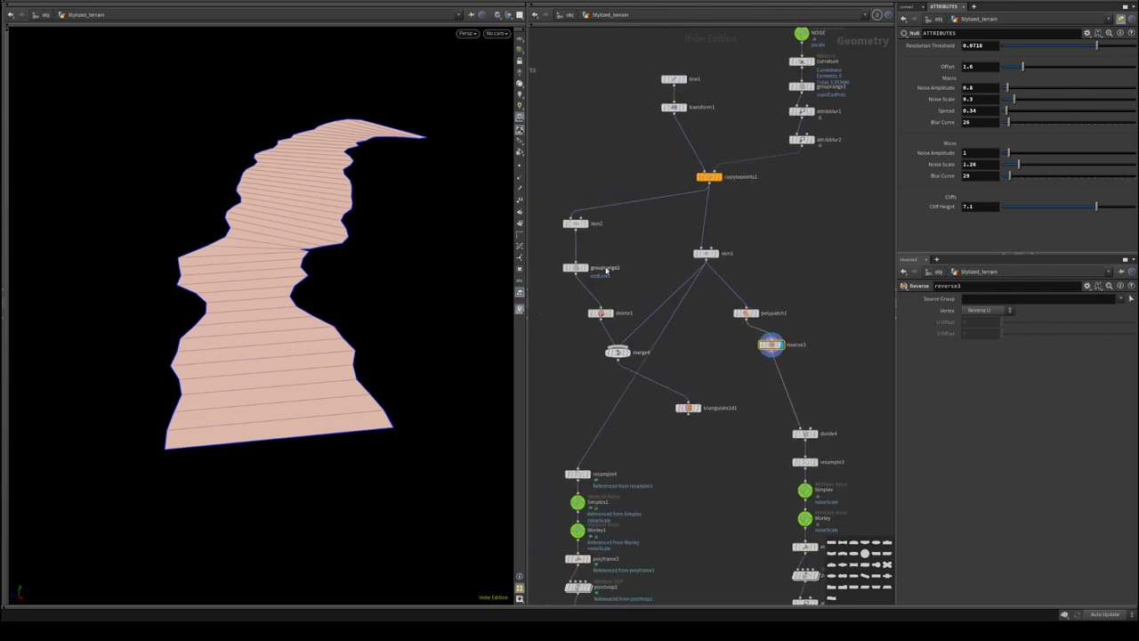
- Display skin2, grouprange2, delete1 and merge4 in turn to compare the old branch with reverse3's surface
click(570, 224)
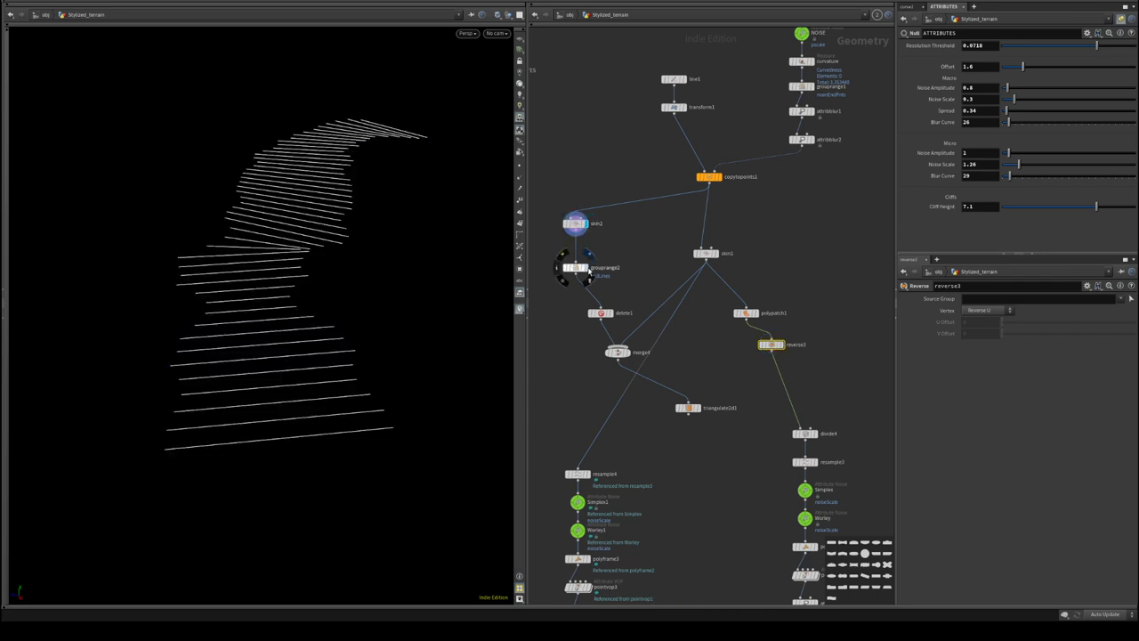
click(570, 267)
click(601, 313)
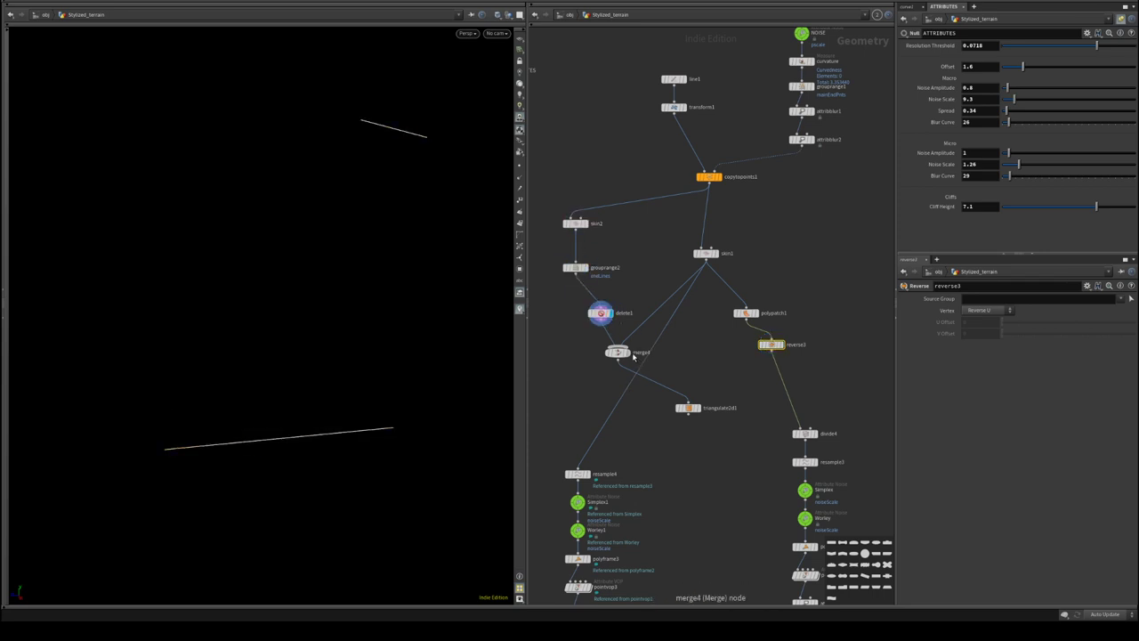
click(630, 352)
click(782, 345)
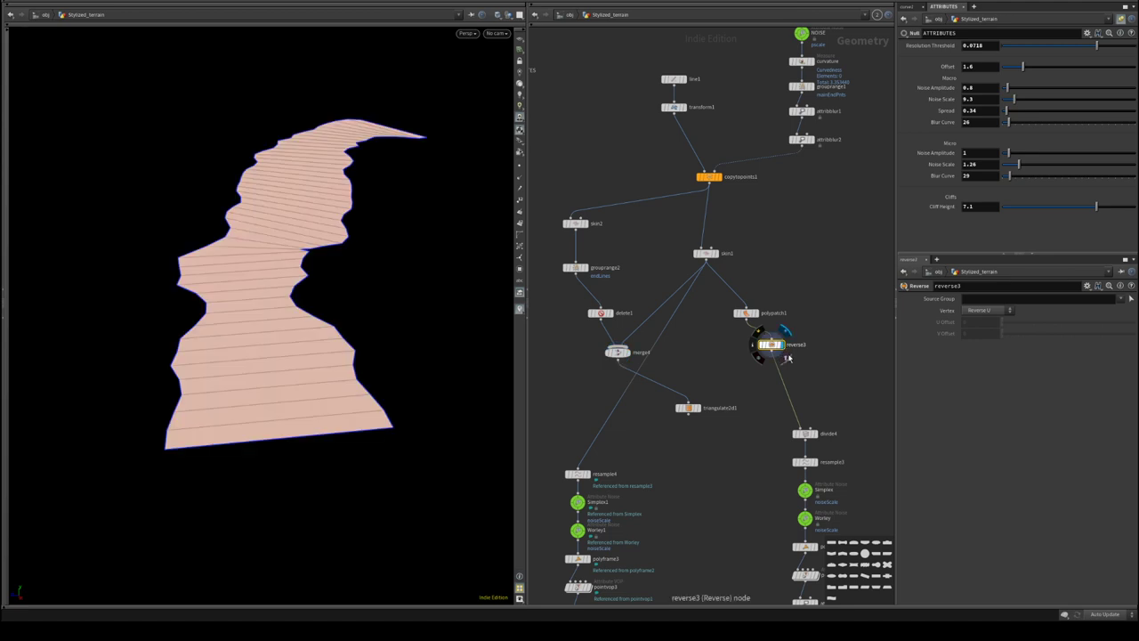
- Display divide4 and the Normal node below merge3, and examine where the ground meets the cliff walls
middle_drag(818, 416, 797, 344)
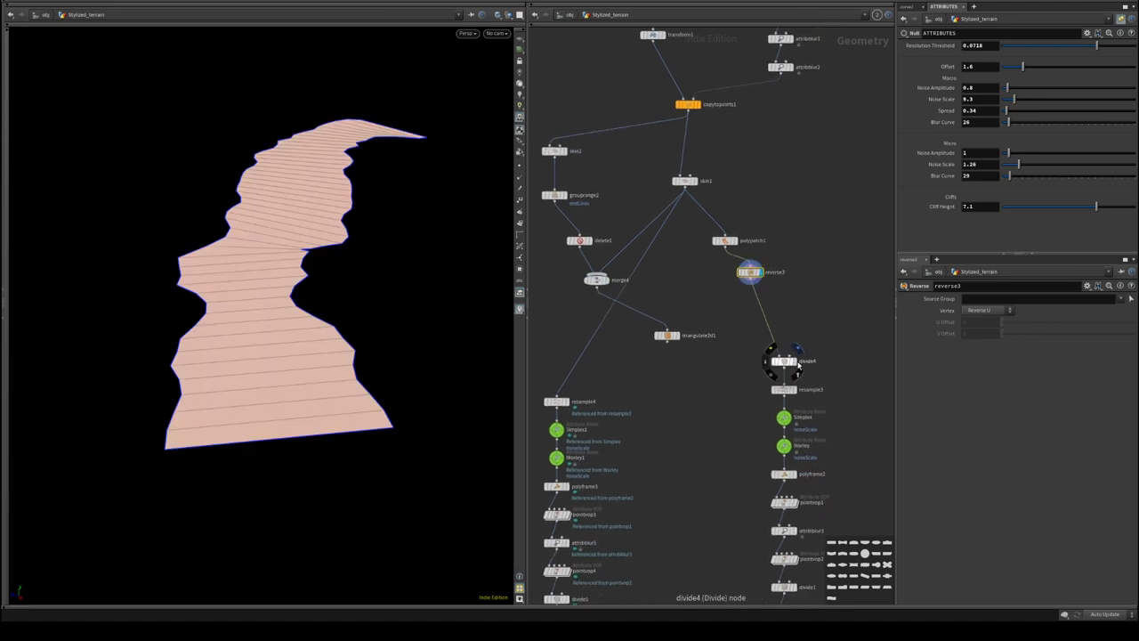
click(797, 361)
middle_drag(714, 509, 715, 356)
middle_drag(783, 531, 785, 407)
scroll(784, 406, down, 3)
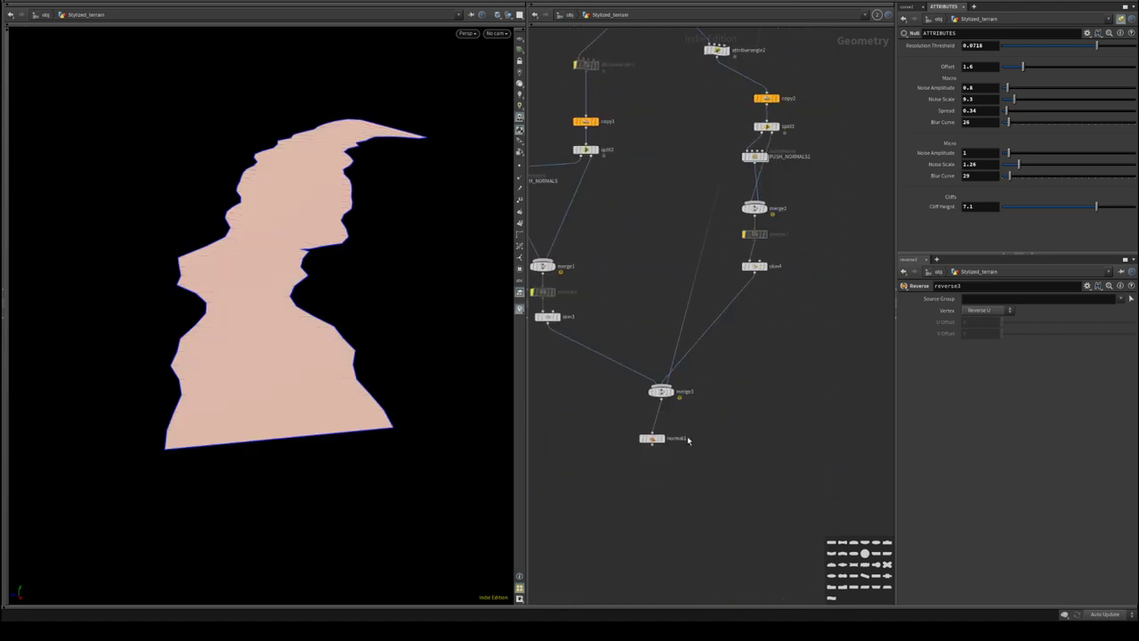
click(660, 437)
scroll(252, 290, up, 5)
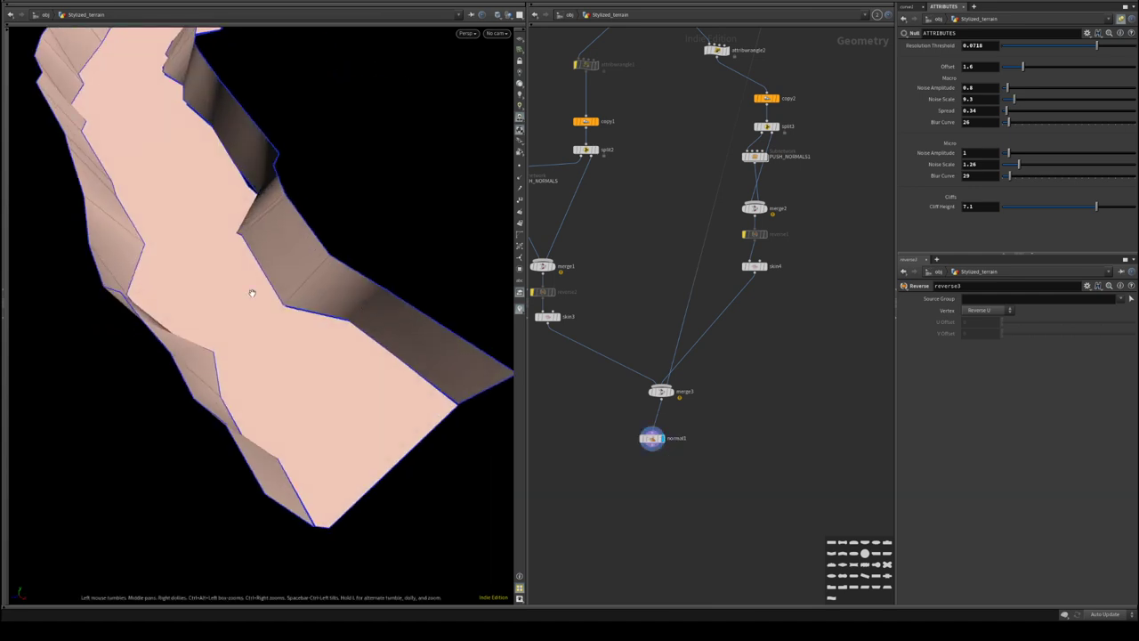
scroll(712, 374, up, 4)
scroll(705, 314, up, 3)
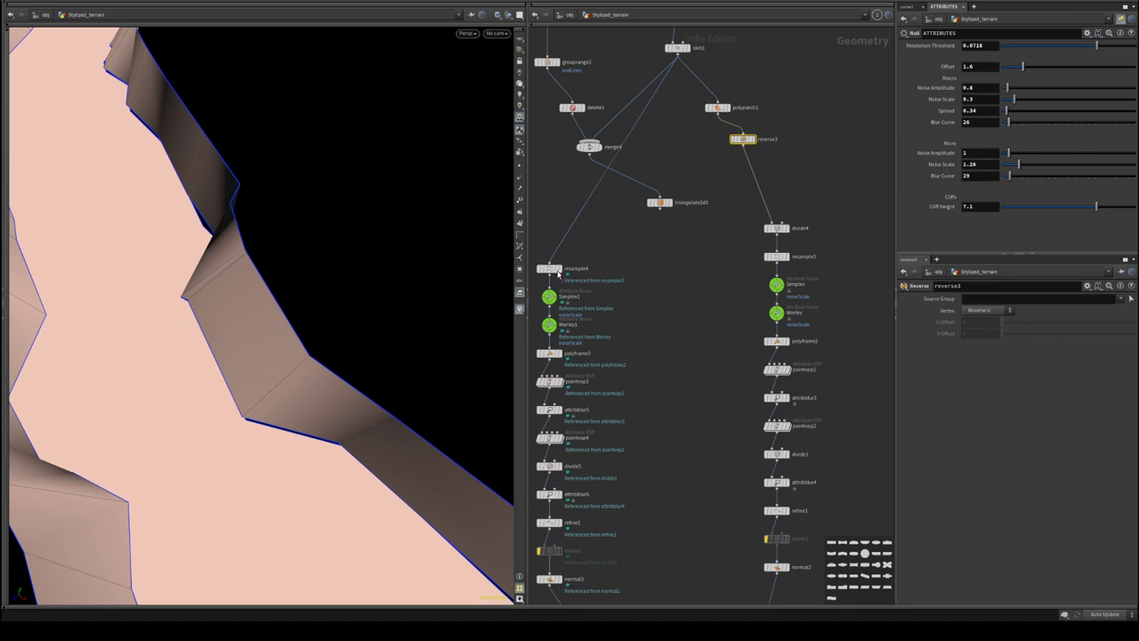
- Display divide4, reverse3 and normal3 in turn to compare the ground surface with the cliff outline curves
scroll(845, 349, up, 1)
click(835, 348)
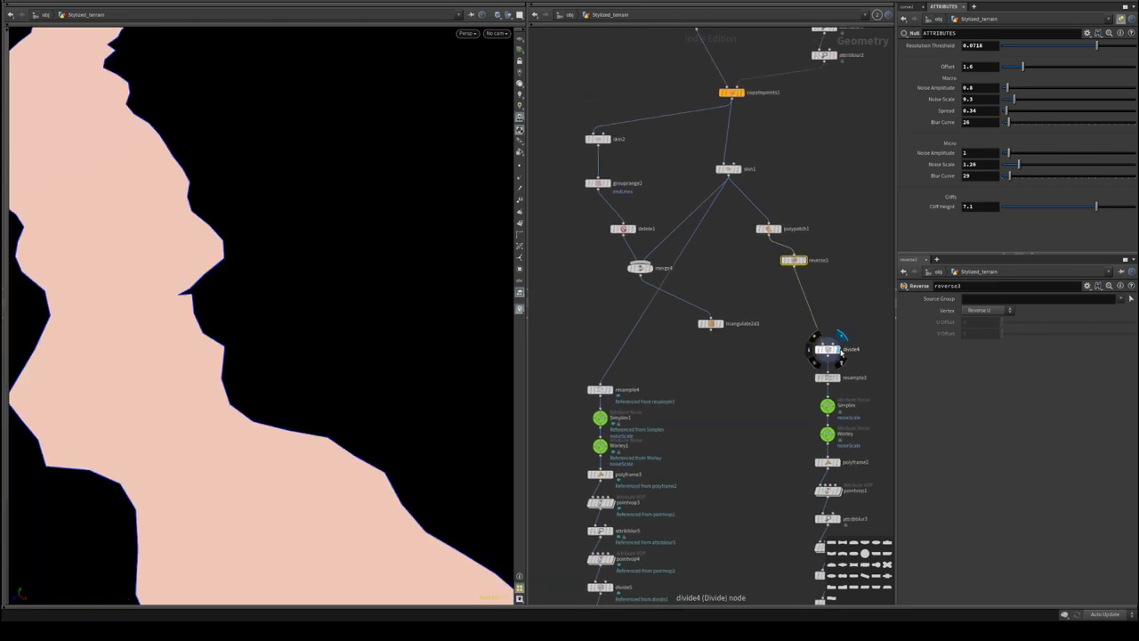
click(802, 260)
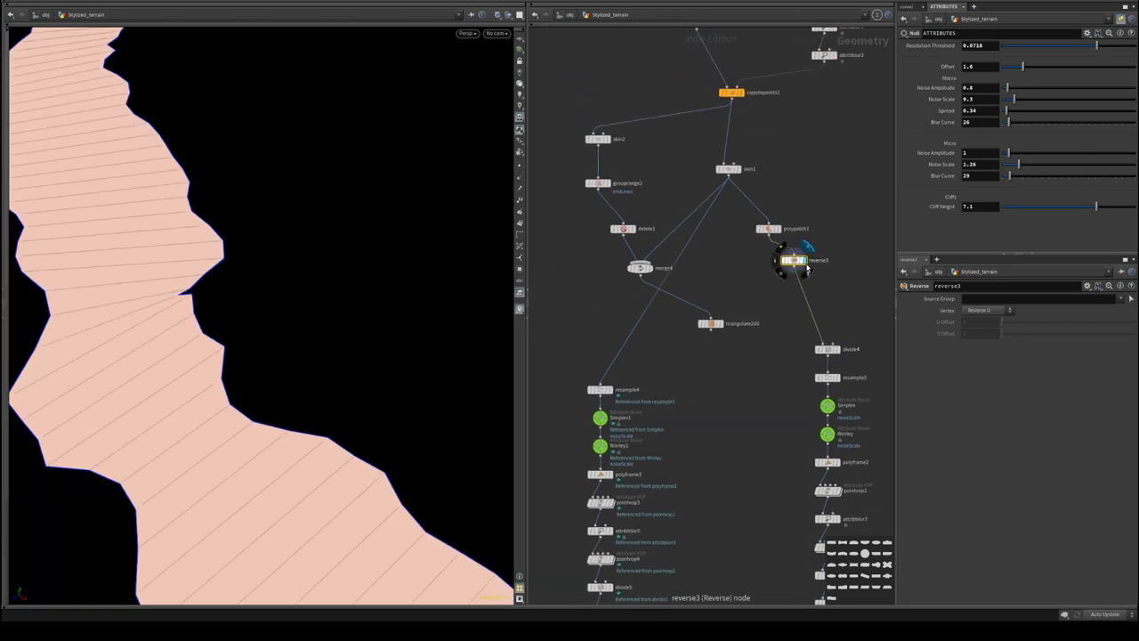
scroll(756, 427, down, 3)
click(632, 377)
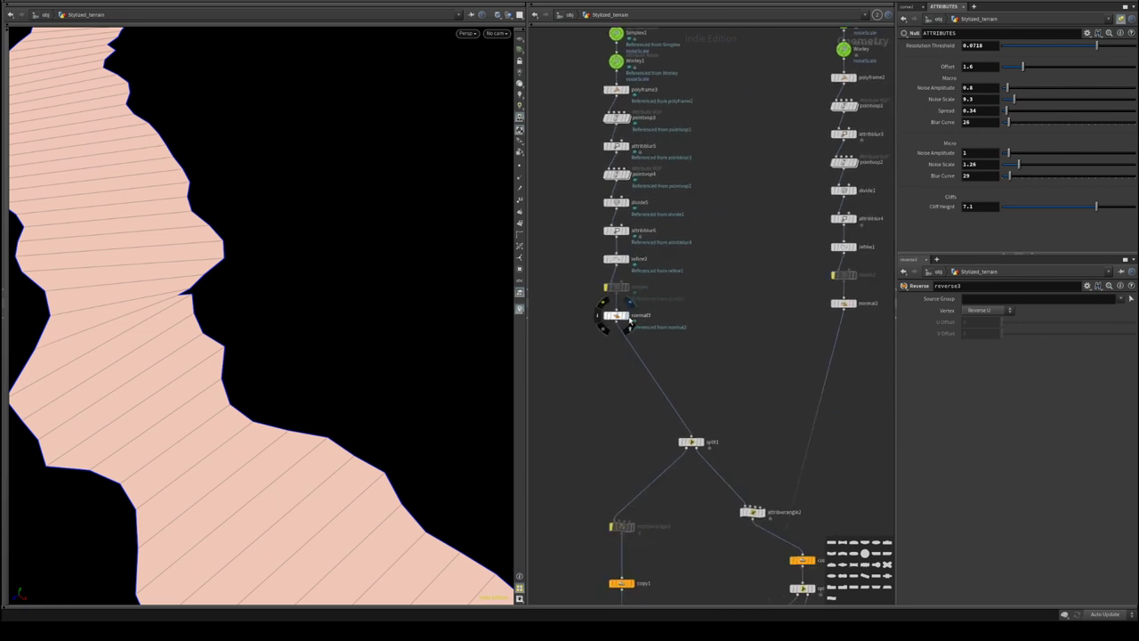
middle_drag(711, 366, 715, 440)
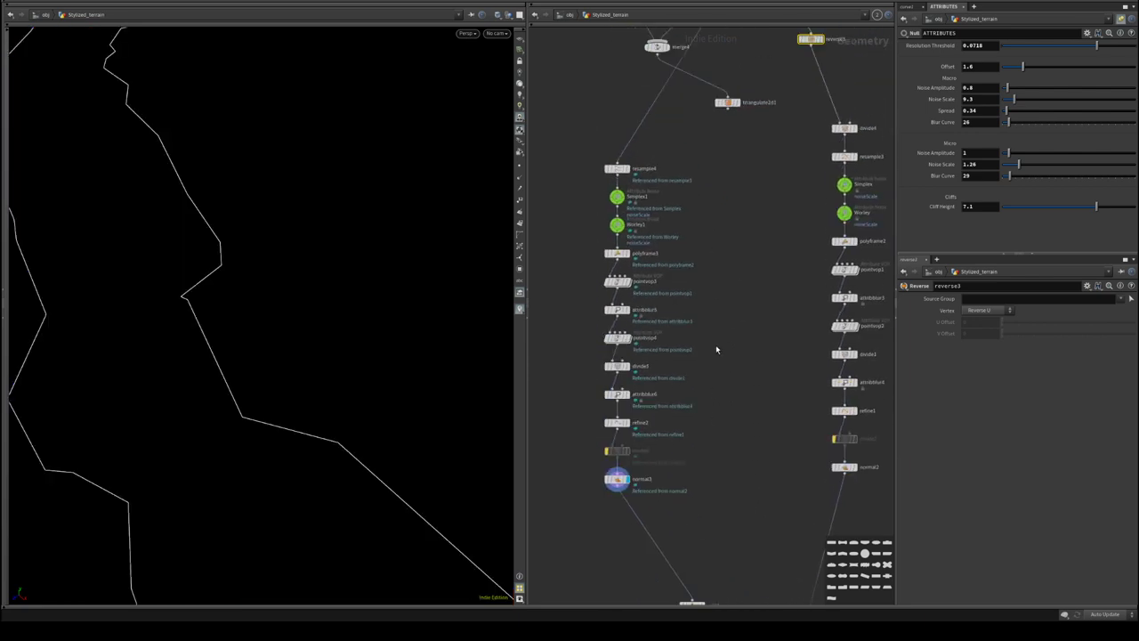
middle_drag(715, 349, 661, 471)
- Bypass divide4 and delete the old referenced node chain from resample4 through normal3
mouse_move(806, 283)
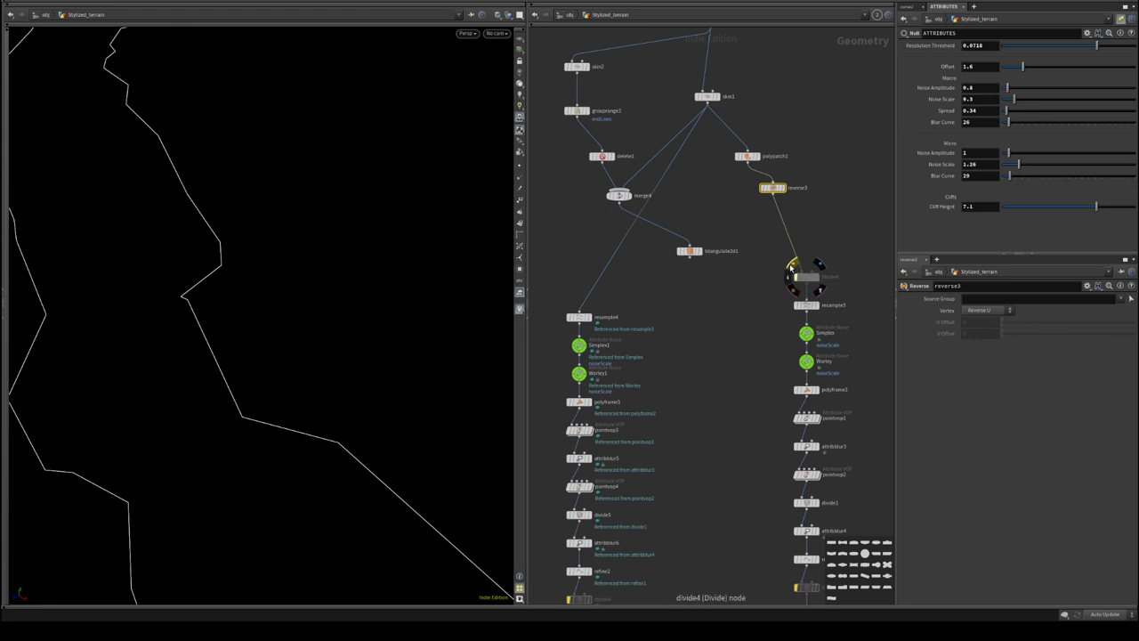
middle_drag(681, 512, 648, 229)
middle_drag(719, 354, 764, 494)
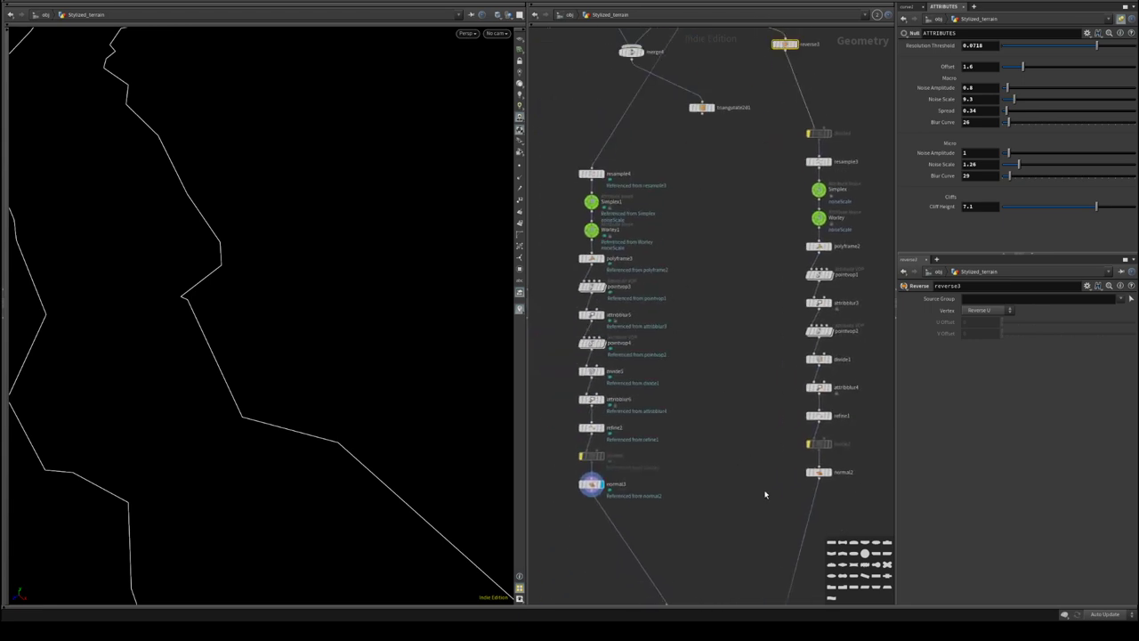
drag(555, 151, 607, 498)
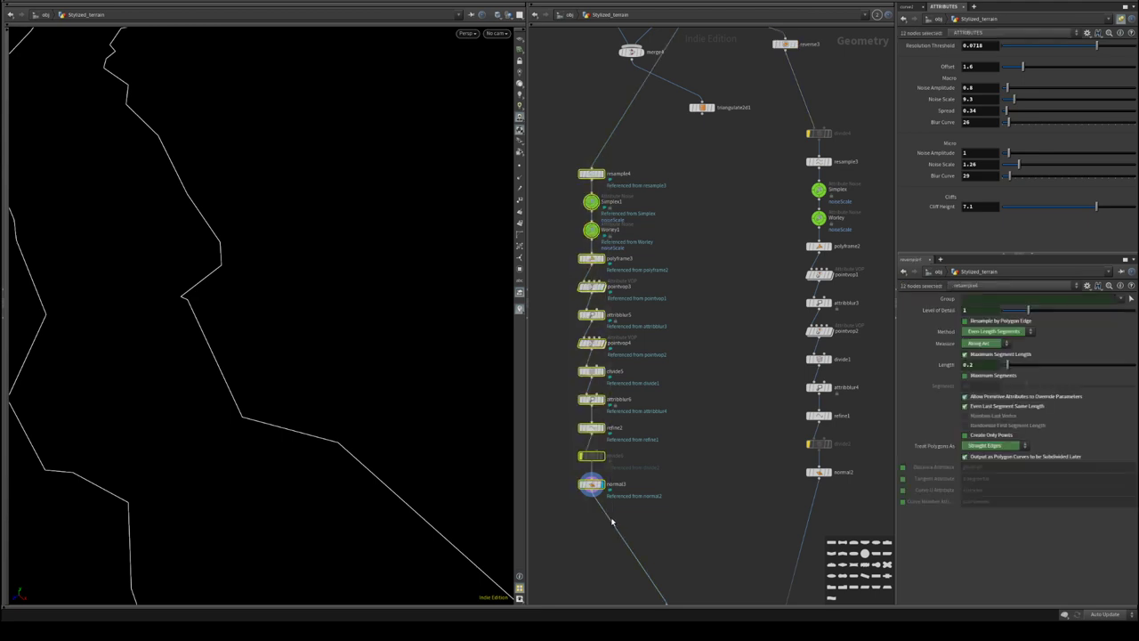
key(Delete)
scroll(679, 433, up, 2)
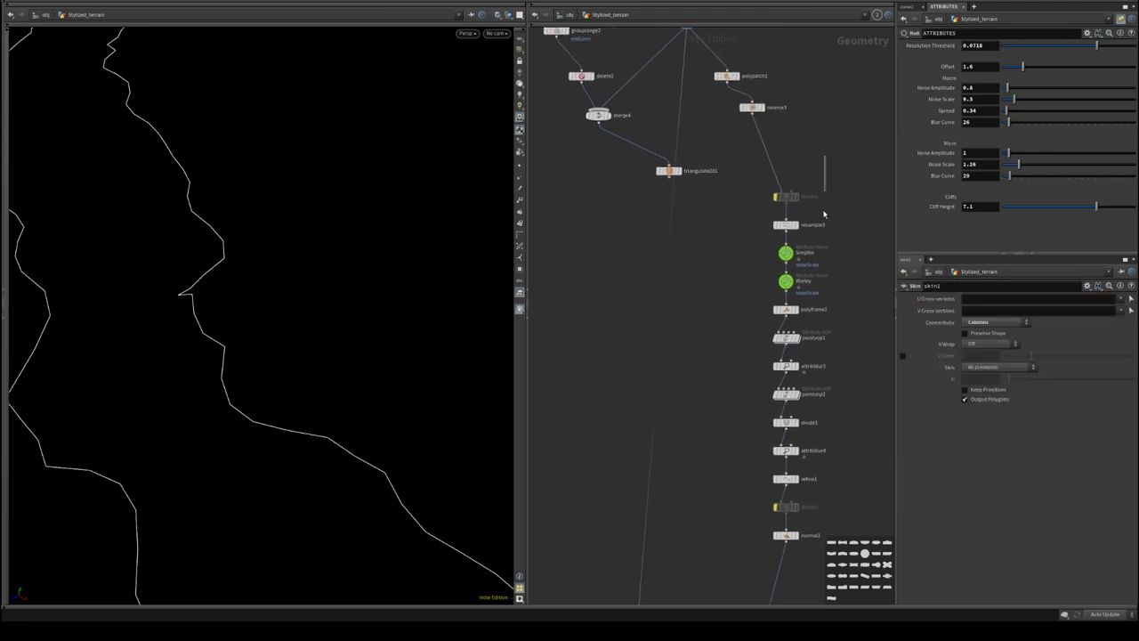
- Create a reference copy of the divide4-to-normal2 node chain and place it beside the original, below merge4
drag(823, 213, 742, 612)
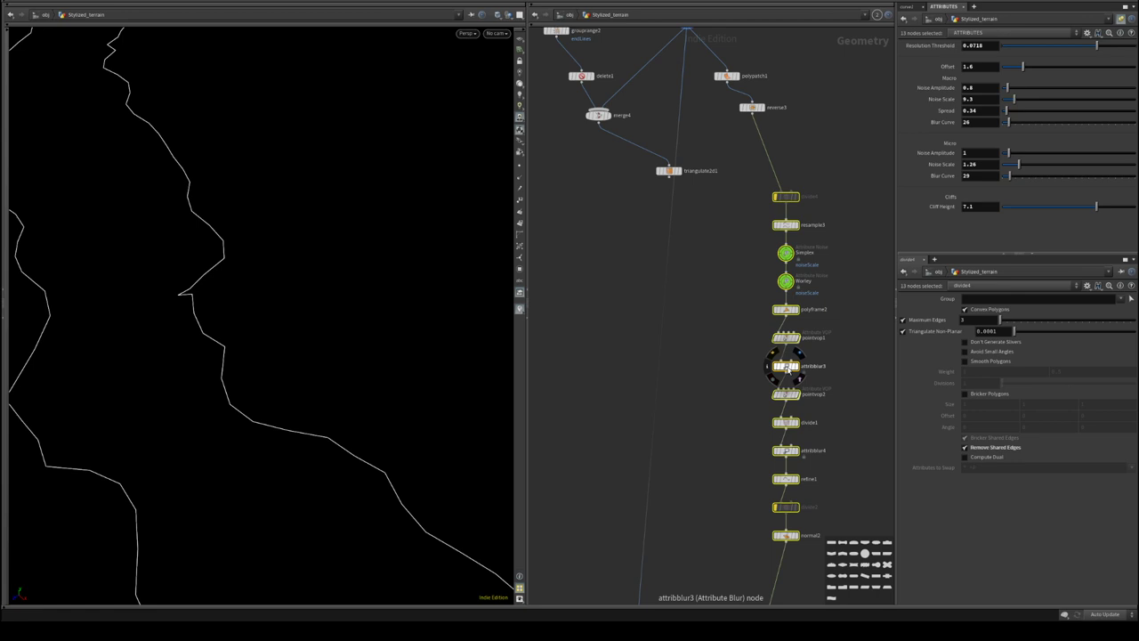
right_click(785, 370)
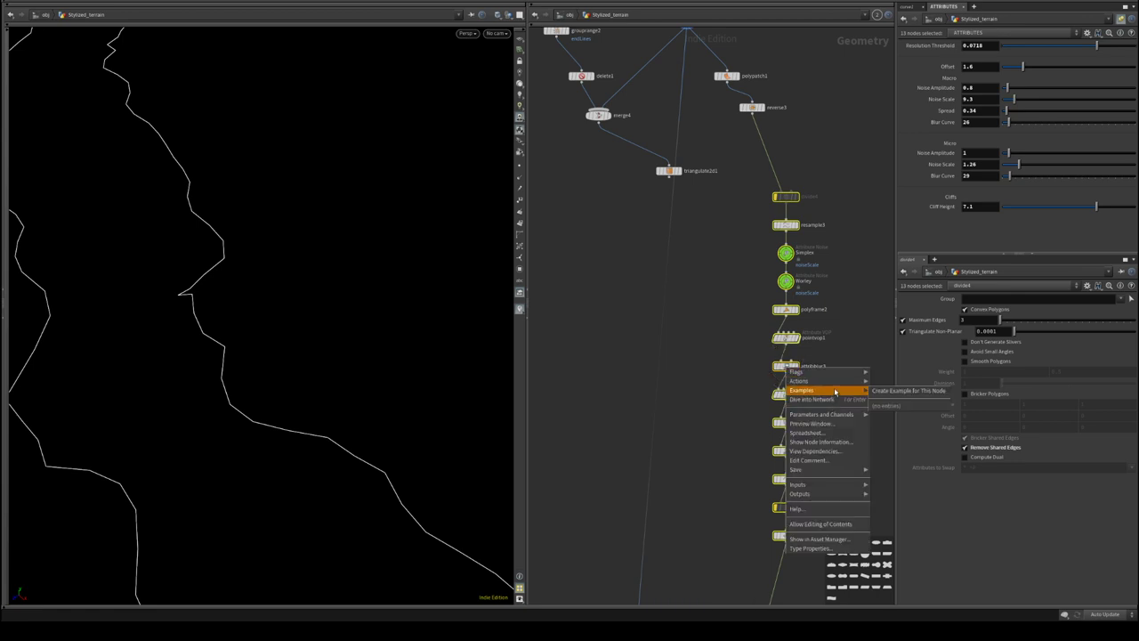
mouse_move(836, 386)
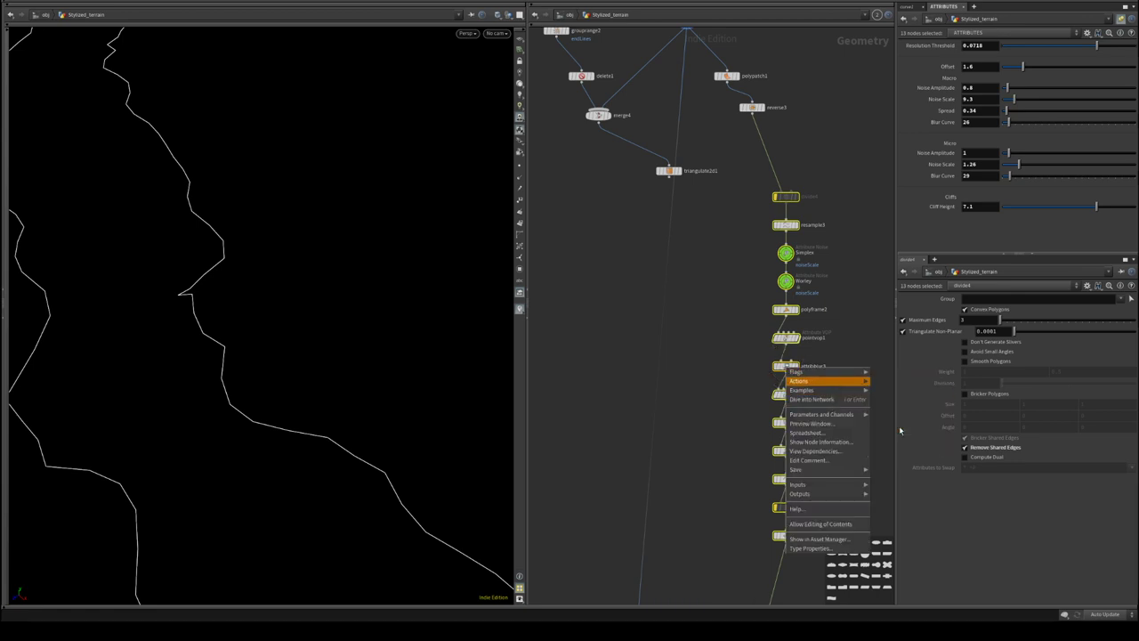
click(899, 427)
drag(836, 226, 551, 185)
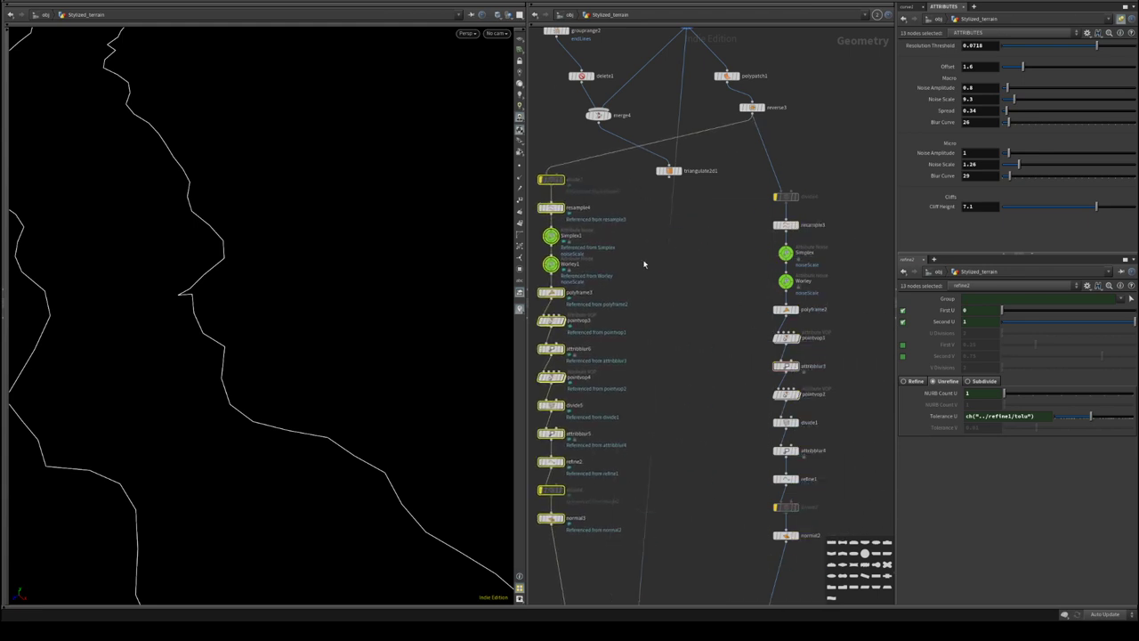
- Delete the wire running from the copied chain's normal3 down to merge3
middle_drag(710, 304, 757, 77)
middle_drag(690, 374, 743, 233)
drag(677, 311, 617, 390)
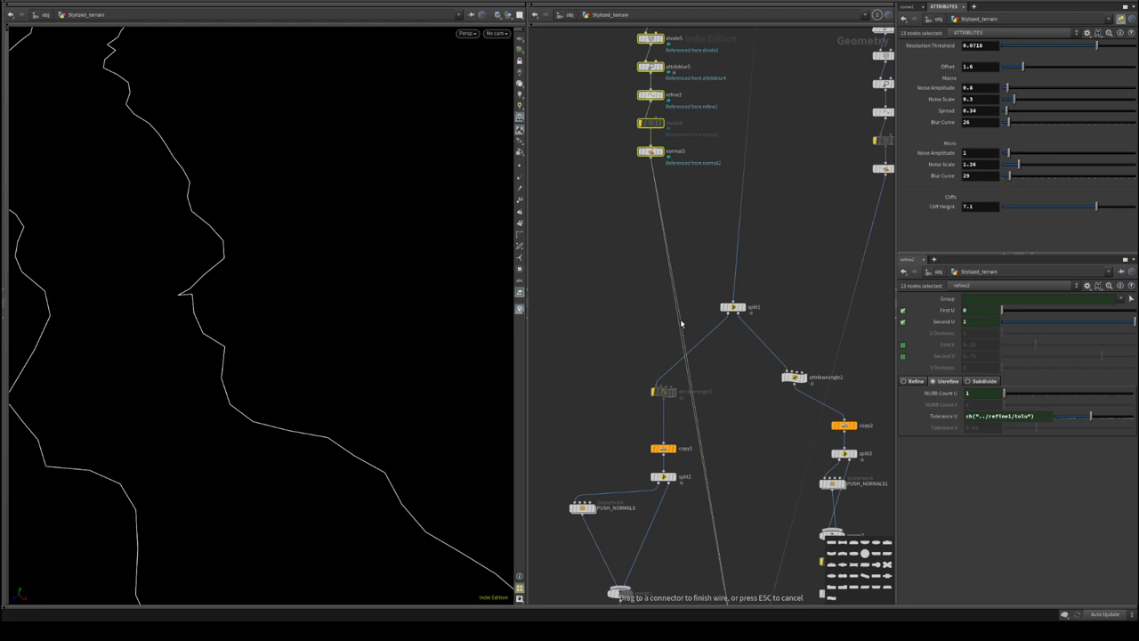
drag(681, 323, 615, 293)
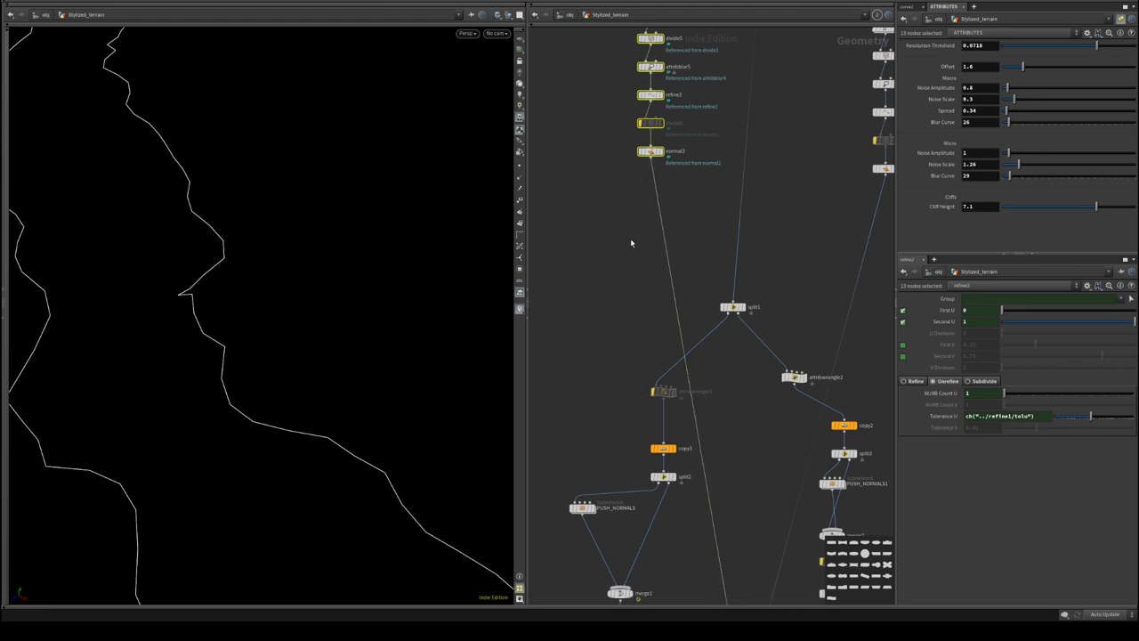
click(669, 268)
middle_drag(682, 271, 649, 295)
key(Delete)
middle_drag(635, 353, 620, 380)
middle_drag(622, 224, 729, 263)
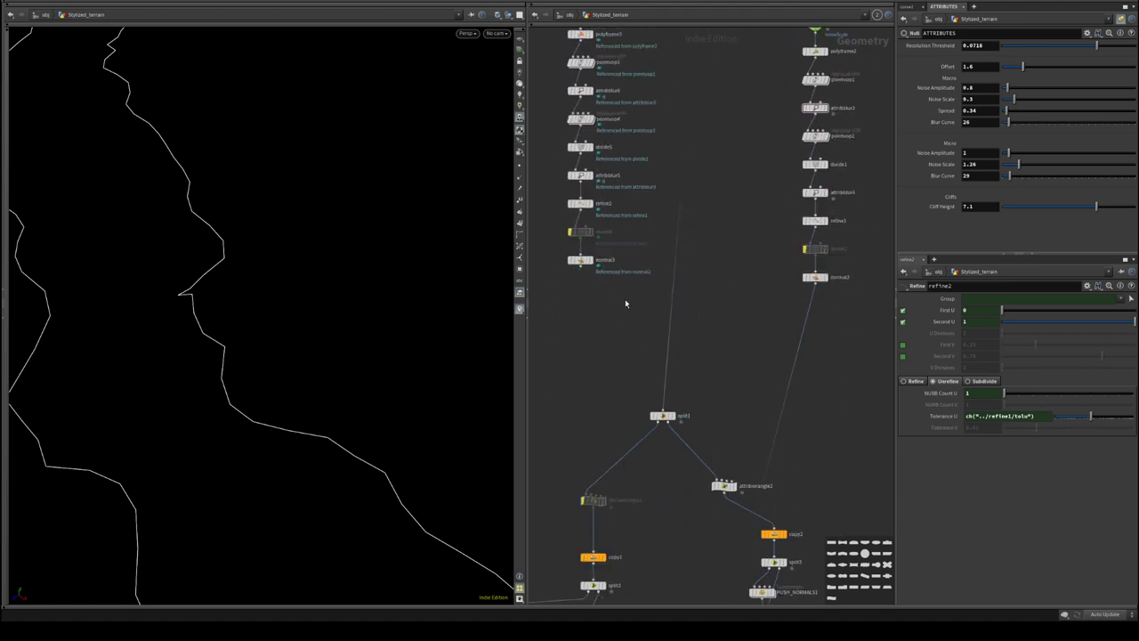
- Check the displays of normal3 and skin1, and connect skin1's output to the divide node heading the copied chain
click(594, 268)
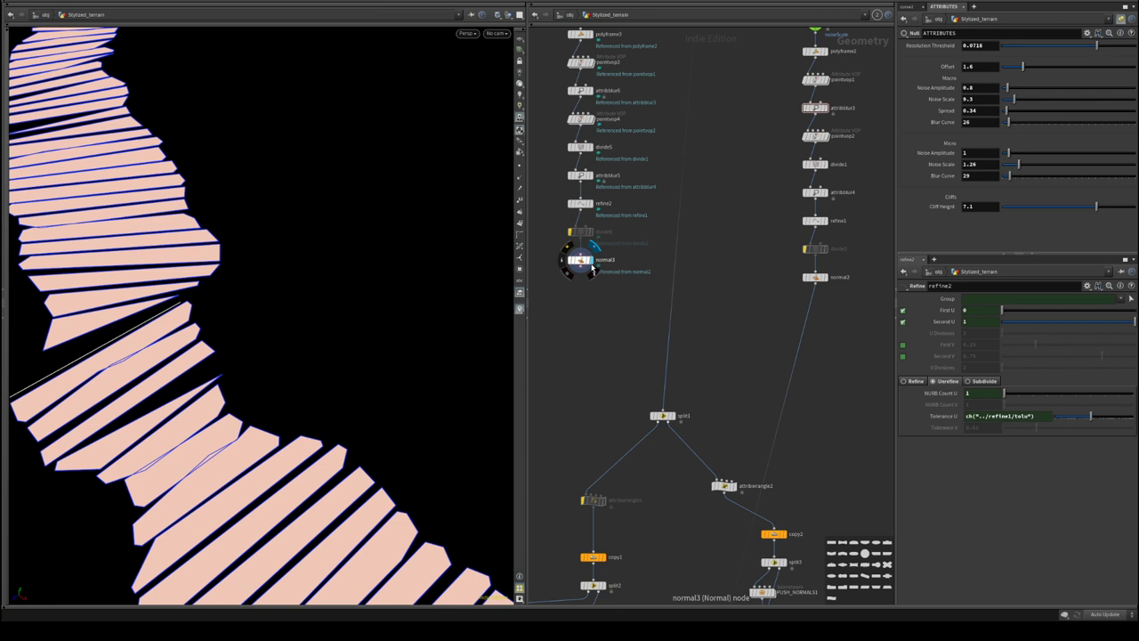
middle_drag(593, 267, 576, 582)
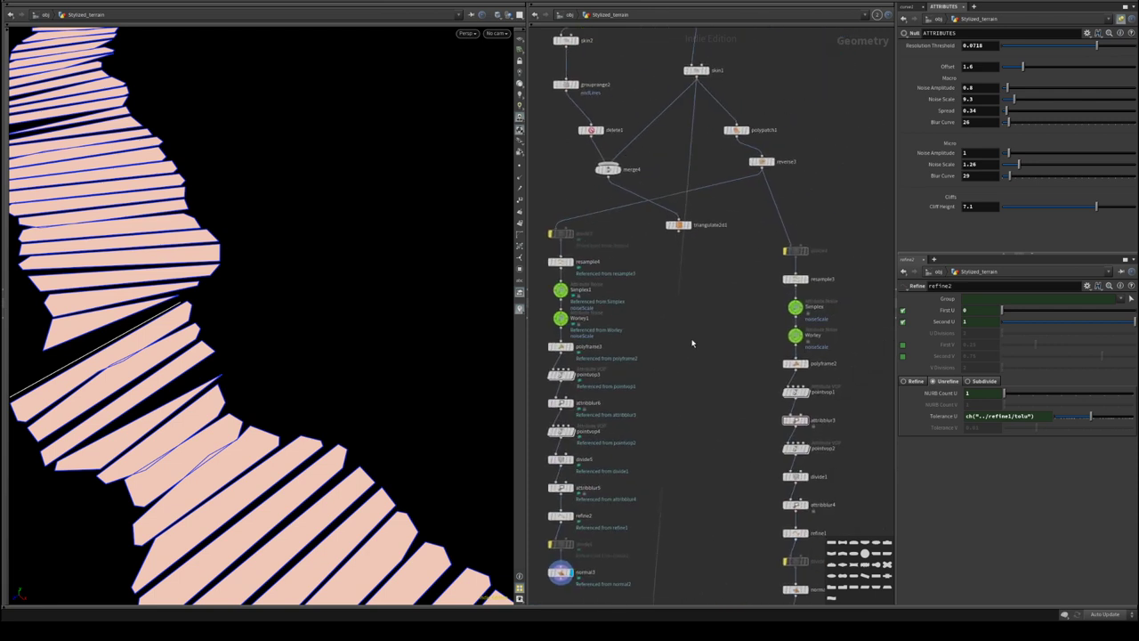
click(751, 141)
middle_drag(720, 160, 732, 214)
click(721, 129)
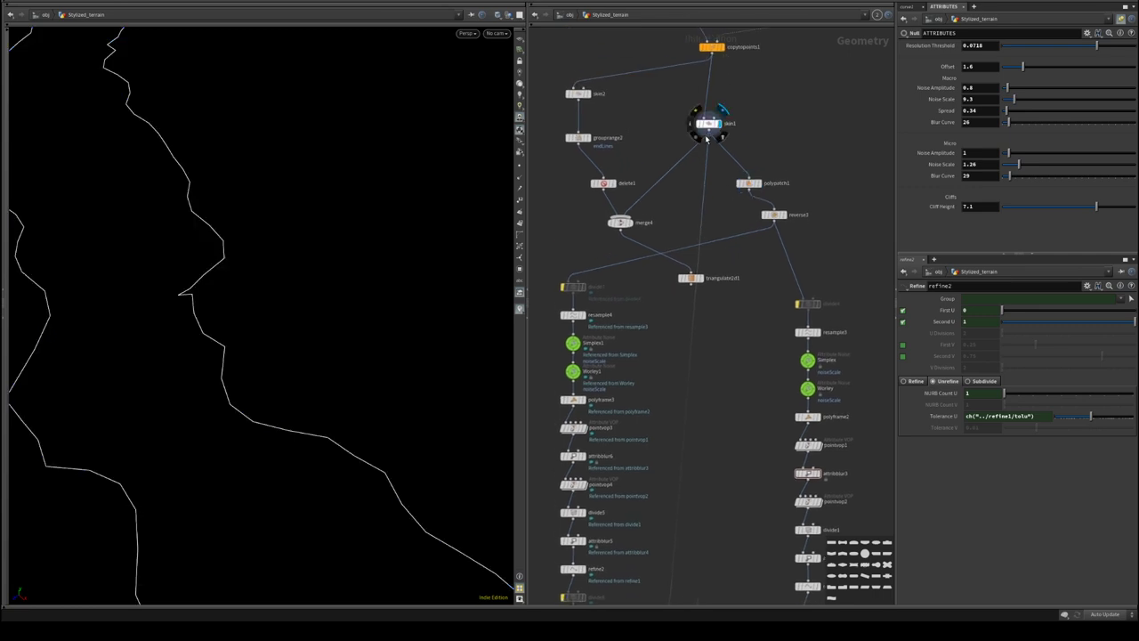
click(709, 133)
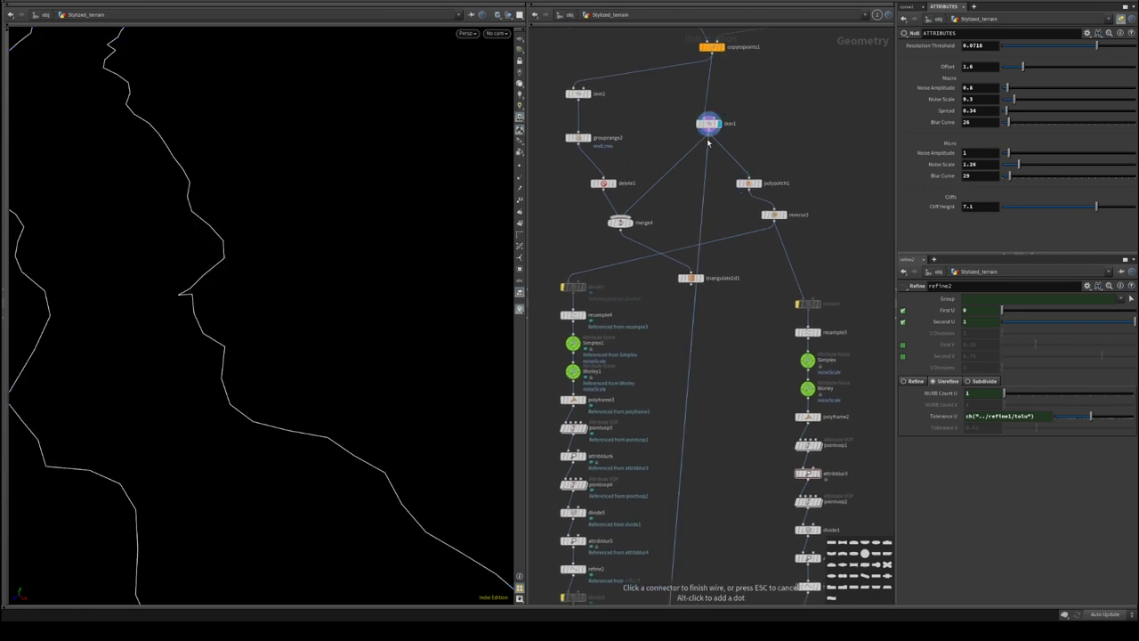
click(579, 275)
- Display normal3 and connect its output to the split1 input, replacing the direct wire from skin1
mouse_move(589, 601)
middle_down()
mouse_move(636, 425)
mouse_move(629, 284)
middle_up()
click(630, 385)
middle_drag(719, 288, 734, 201)
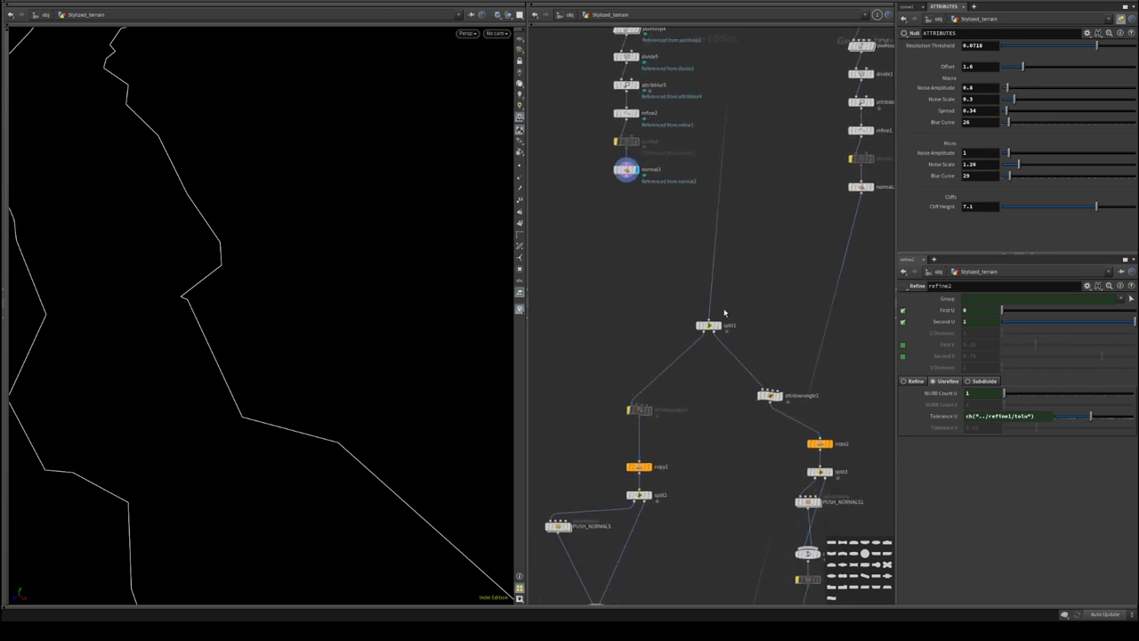
click(628, 183)
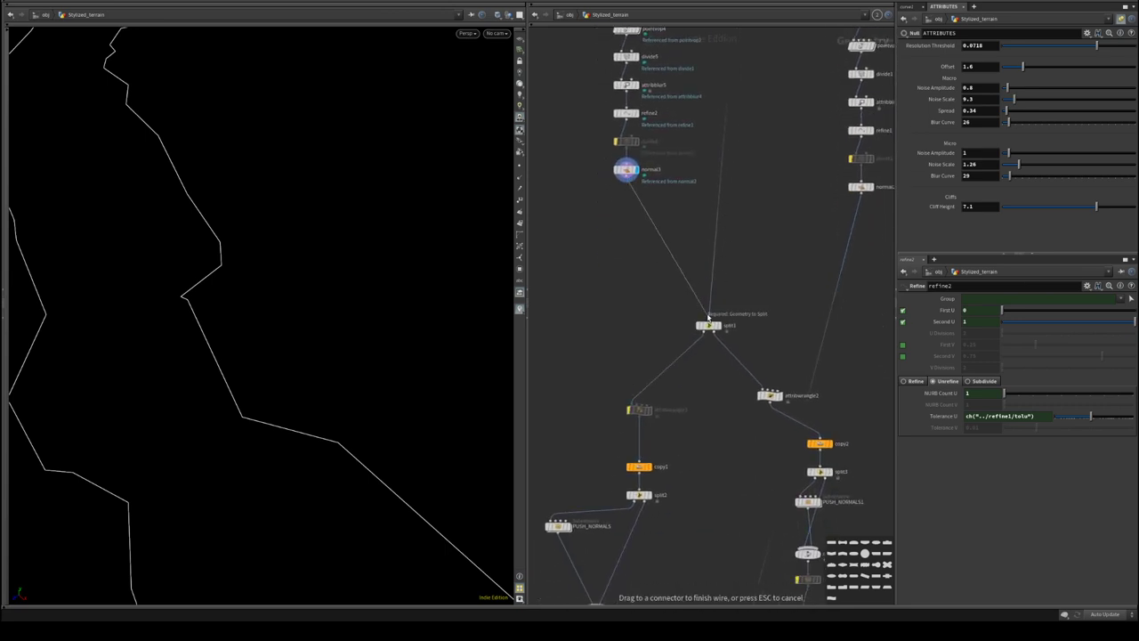
click(709, 321)
- Check normal2, polypatch1 and reverse3 in turn, and re-enable divide4 and display its result
middle_drag(782, 265, 746, 297)
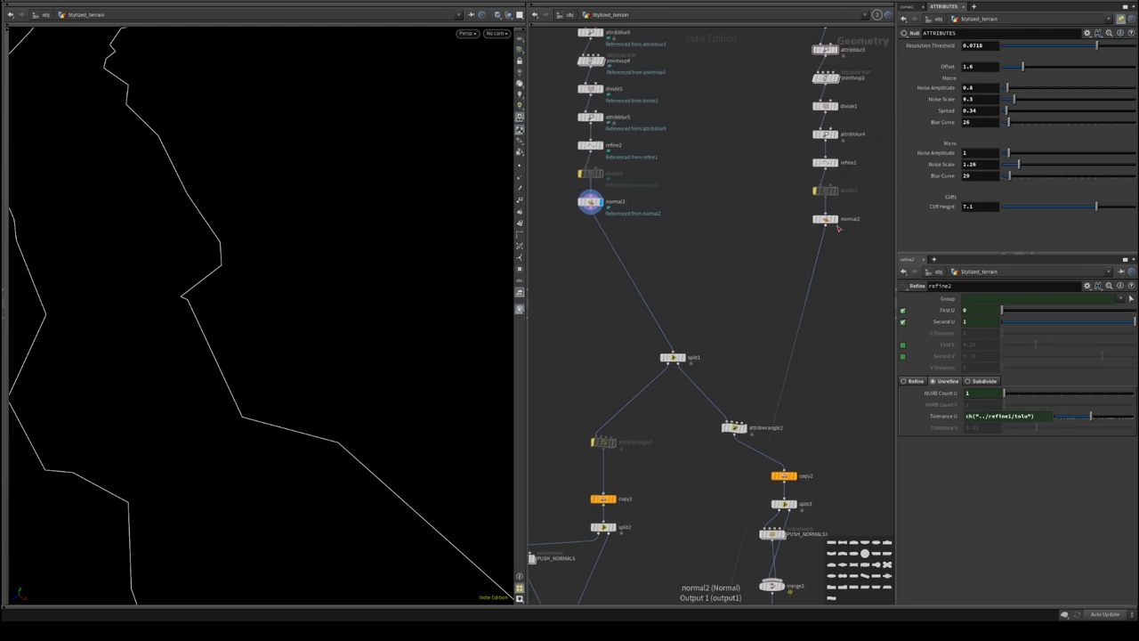
click(836, 223)
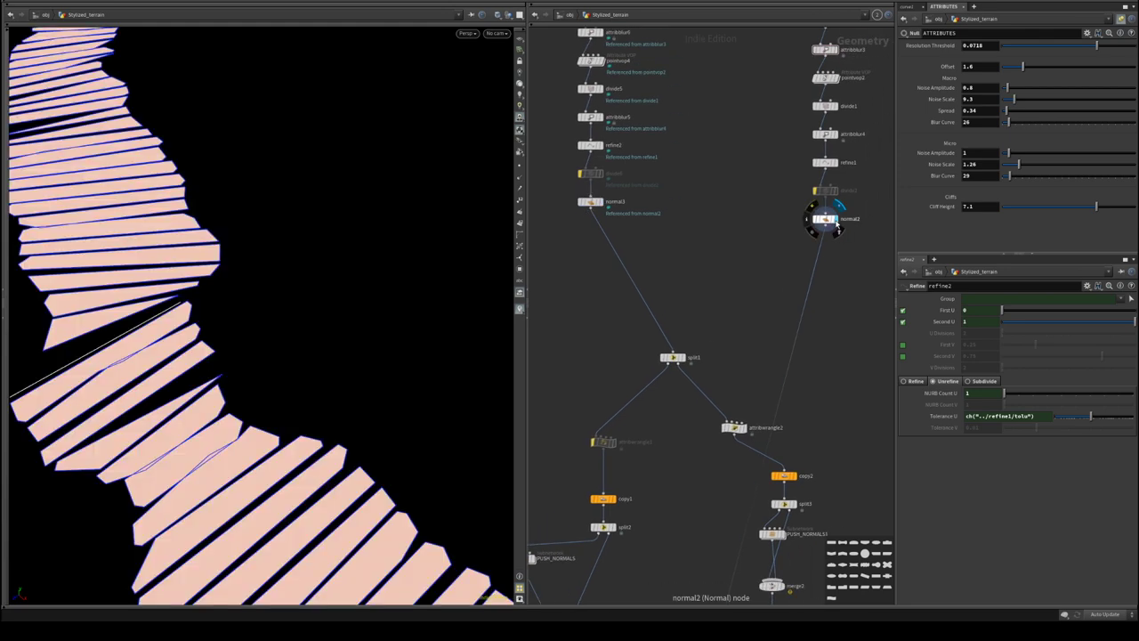
middle_drag(835, 223, 657, 534)
middle_drag(661, 171, 715, 237)
click(656, 133)
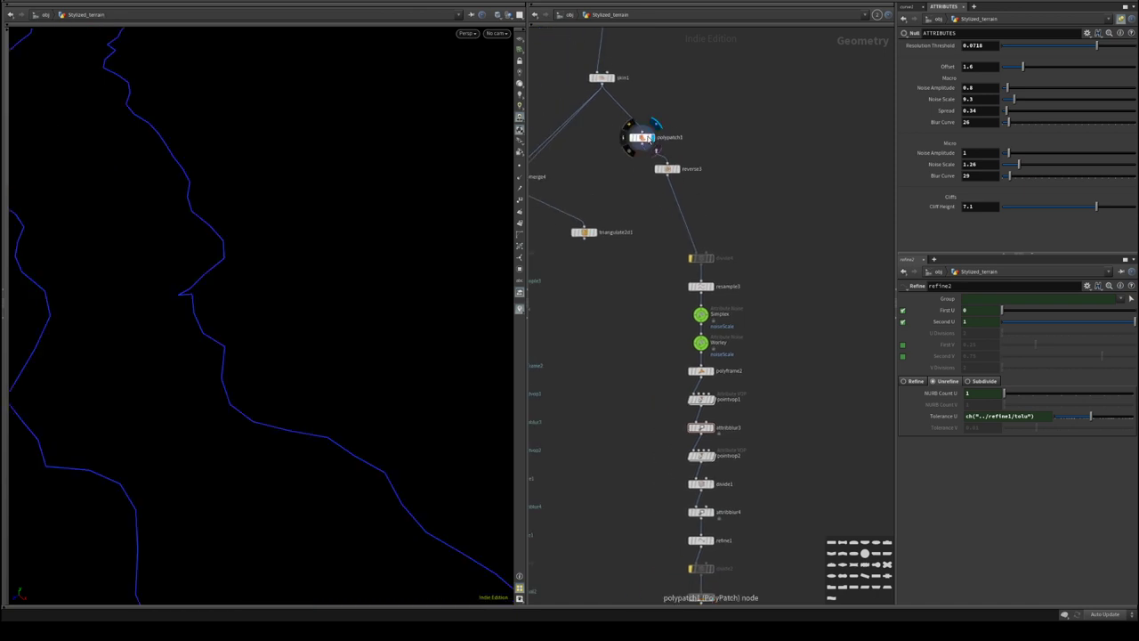
click(645, 138)
click(675, 168)
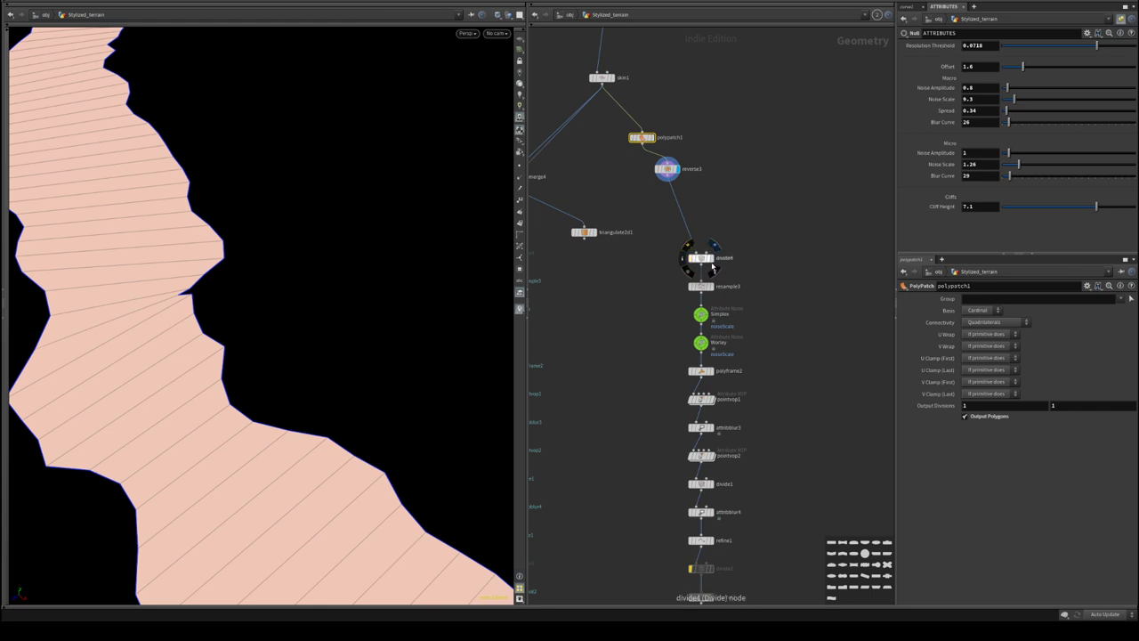
click(712, 260)
- Display split1 and the final normal1 node, and examine how the ground meets the cliff walls from several angles
middle_drag(792, 444, 905, 178)
middle_drag(738, 178, 708, 410)
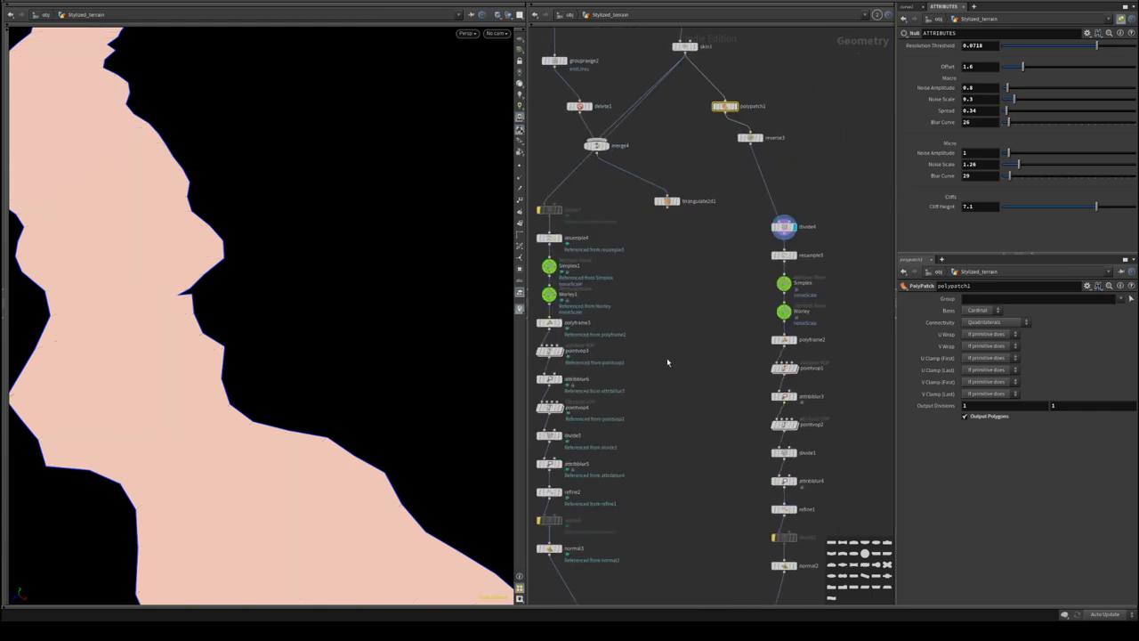
middle_drag(668, 362, 716, 401)
mouse_move(601, 256)
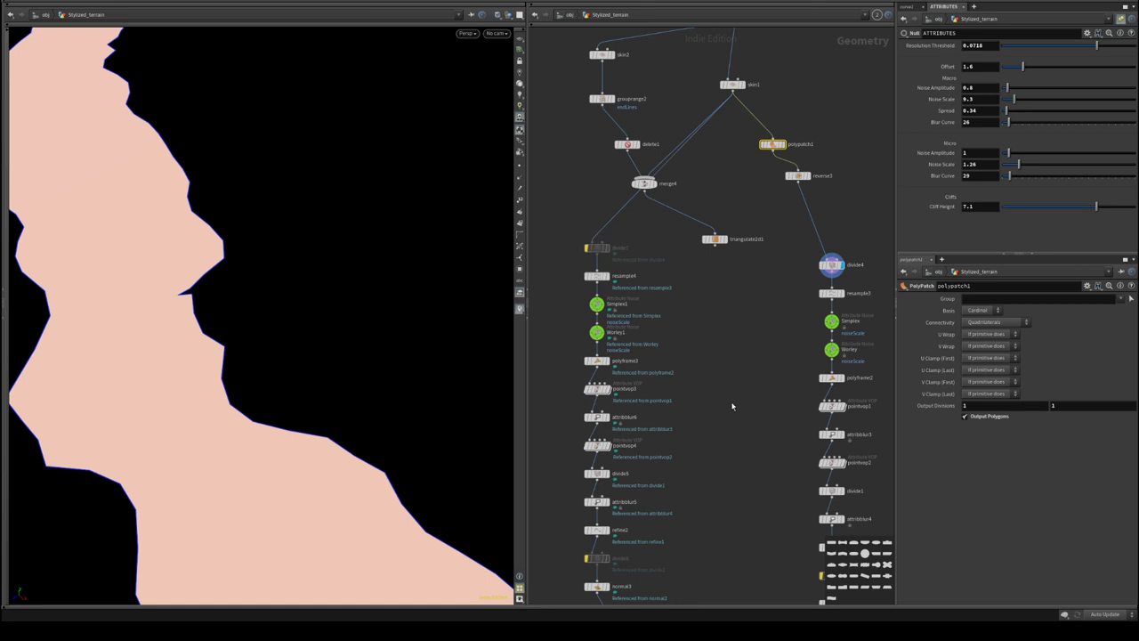
middle_drag(728, 557, 730, 140)
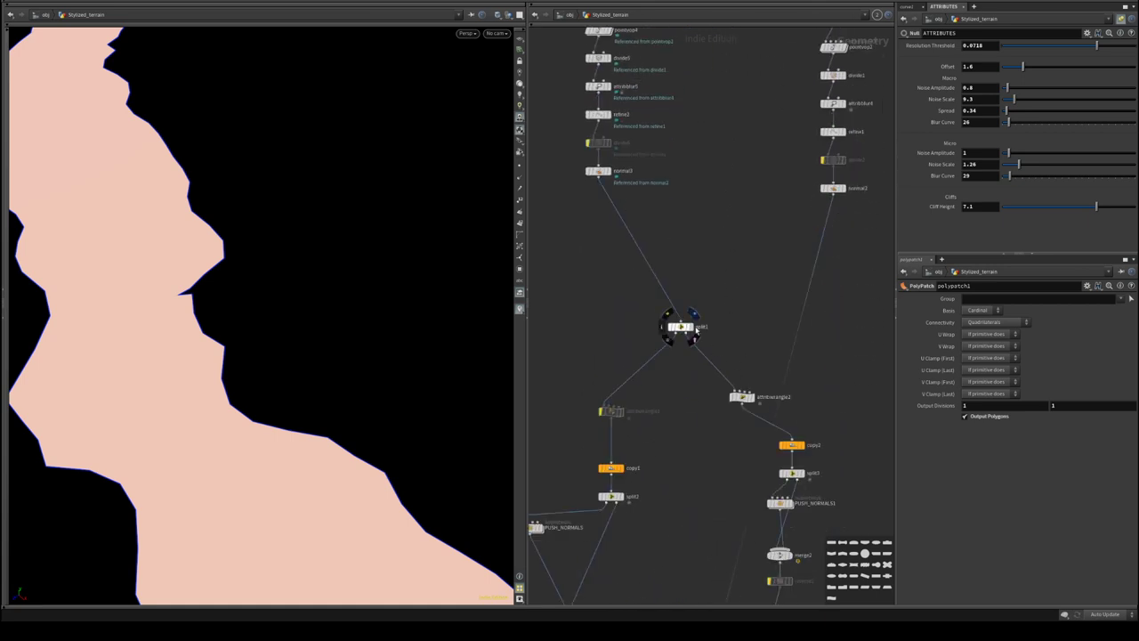
click(692, 328)
scroll(687, 329, down, 9)
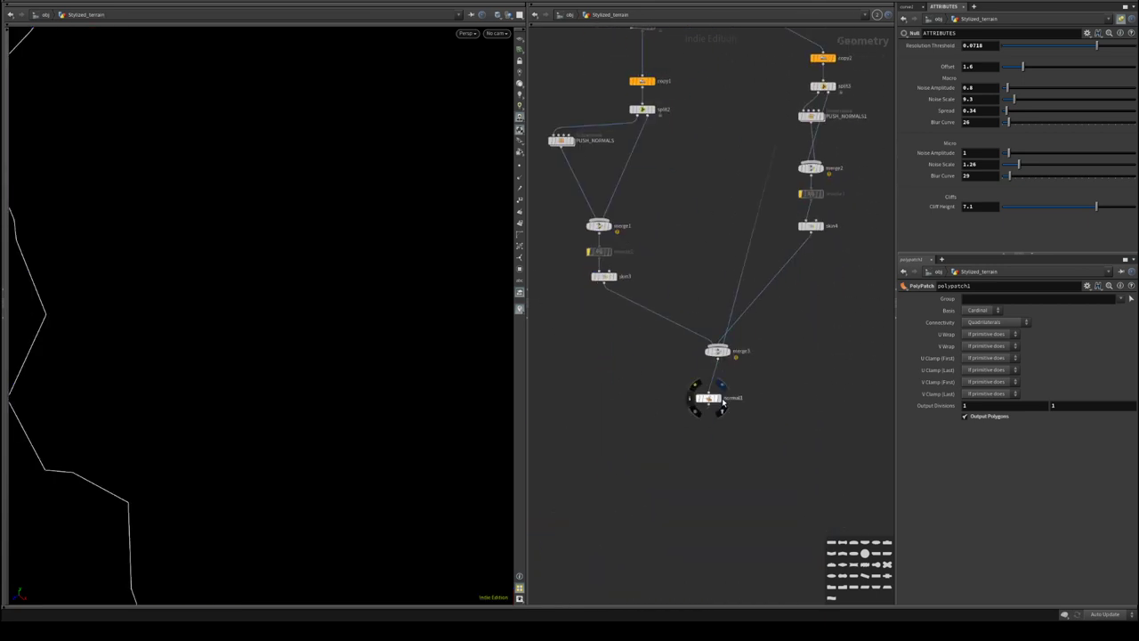
click(716, 397)
drag(312, 374, 276, 299)
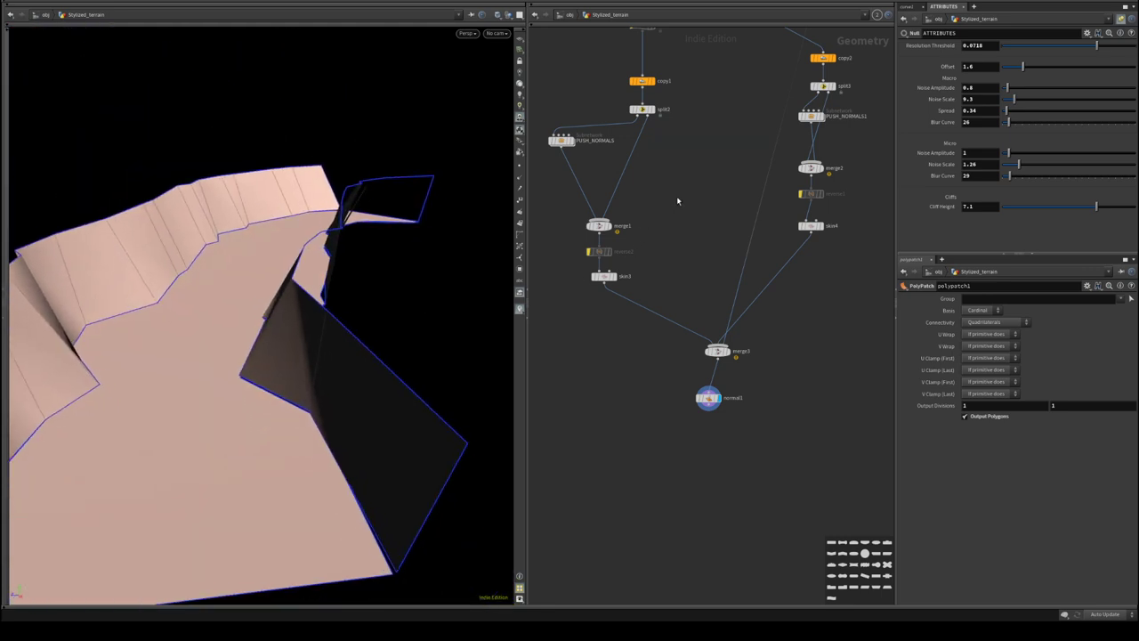
scroll(687, 348, up, 4)
drag(373, 412, 307, 300)
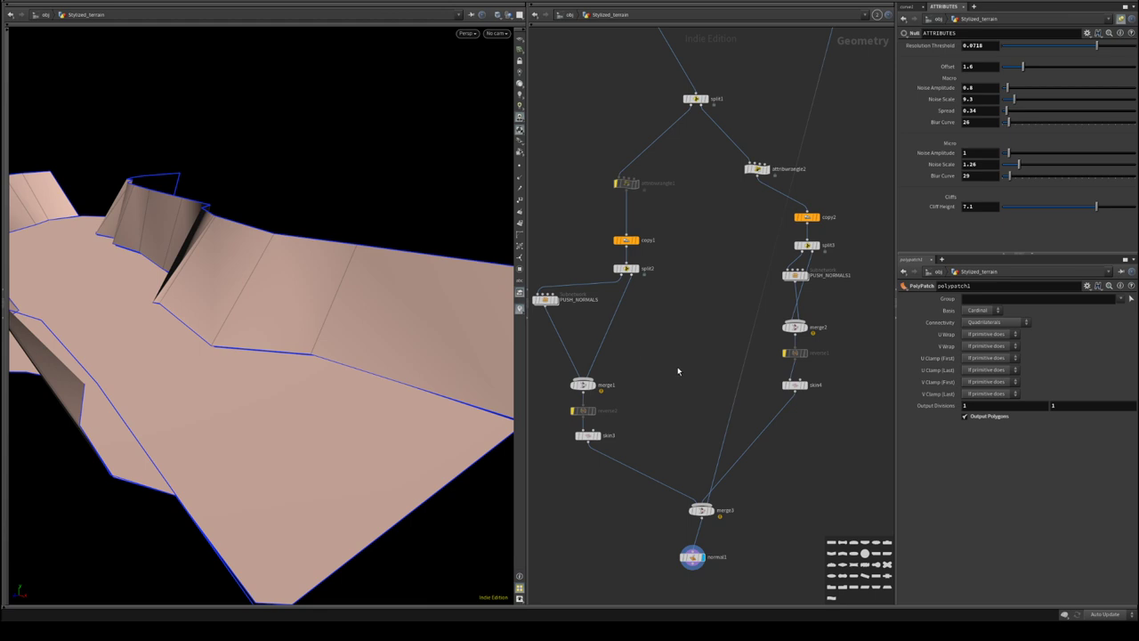
middle_drag(679, 374, 688, 289)
key(Tab)
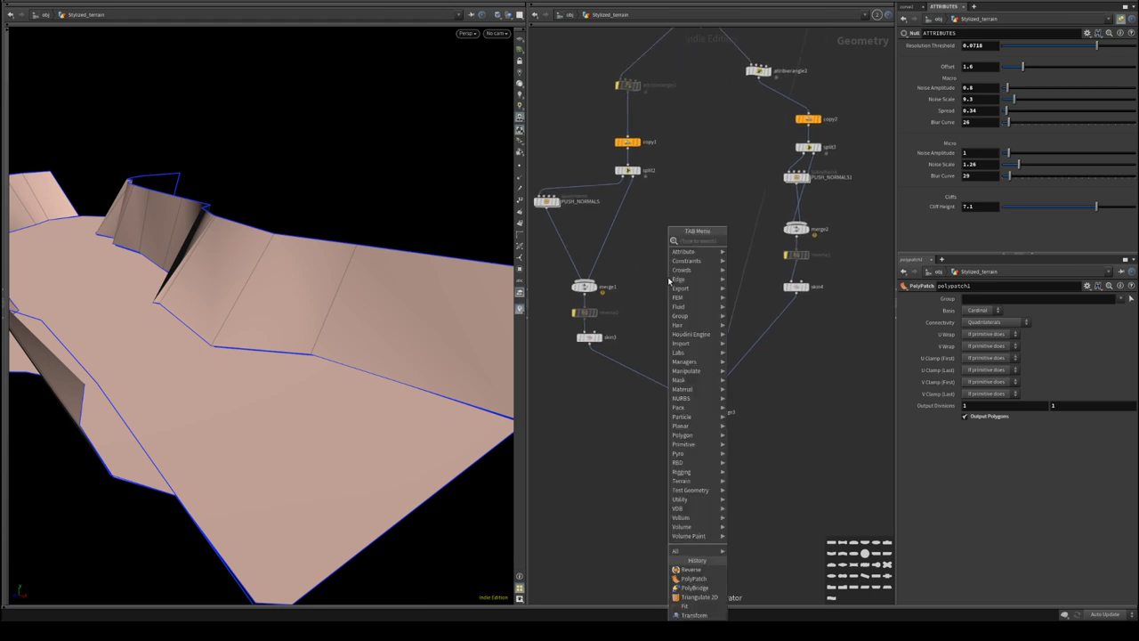
text(fuse)
key(Return)
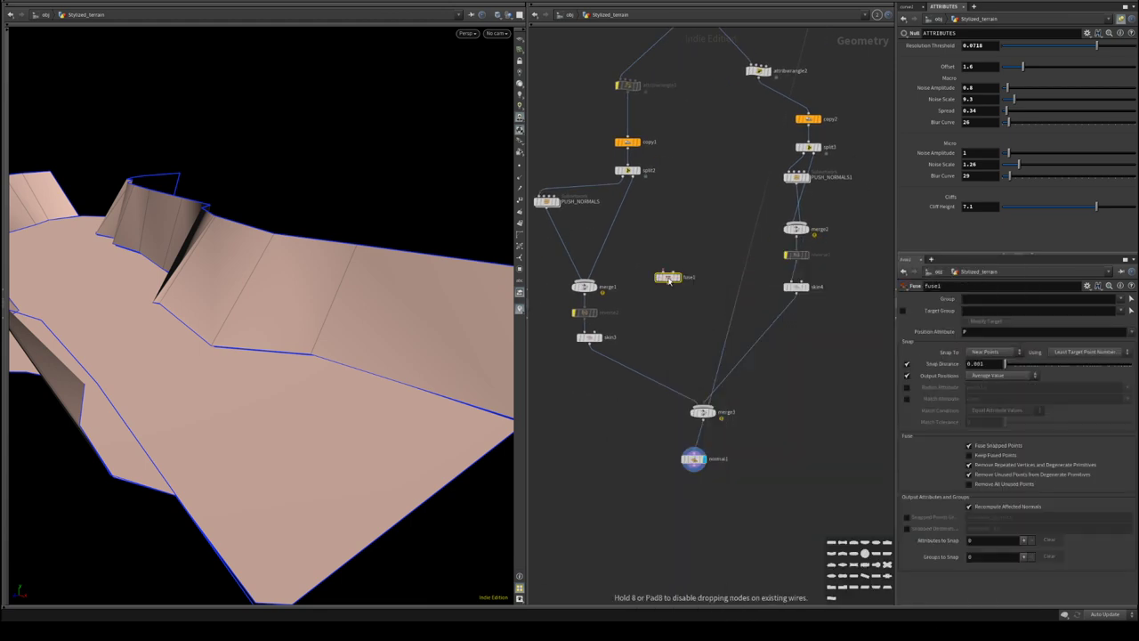
key(Delete)
- Switch the viewport to wireframe and examine the gaps between the ground outline and the cliff base edges
mouse_move(483, 316)
mouse_down()
mouse_move(107, 267)
mouse_move(190, 172)
mouse_move(161, 264)
mouse_move(127, 279)
mouse_move(196, 381)
mouse_move(291, 387)
mouse_move(236, 300)
mouse_up()
key(w)
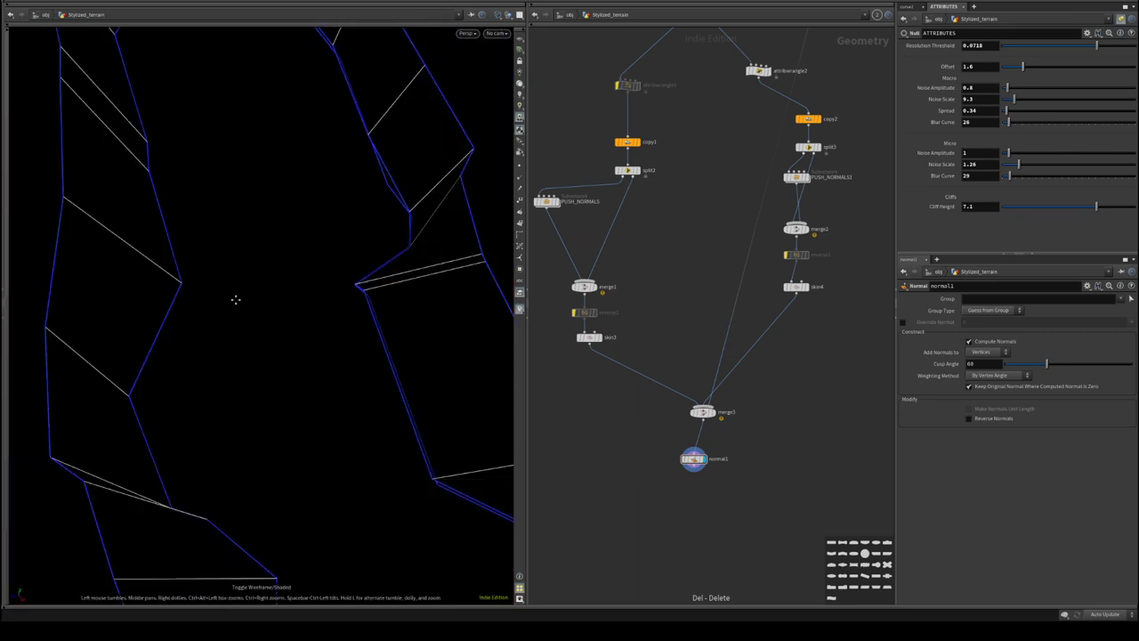
middle_drag(236, 300, 208, 372)
middle_drag(295, 336, 226, 320)
drag(226, 321, 242, 322)
- Lower the Resolution Threshold to 0.0461 and compare the cliff base with the ground outline in shaded and wireframe views
middle_drag(700, 272, 650, 513)
click(769, 448)
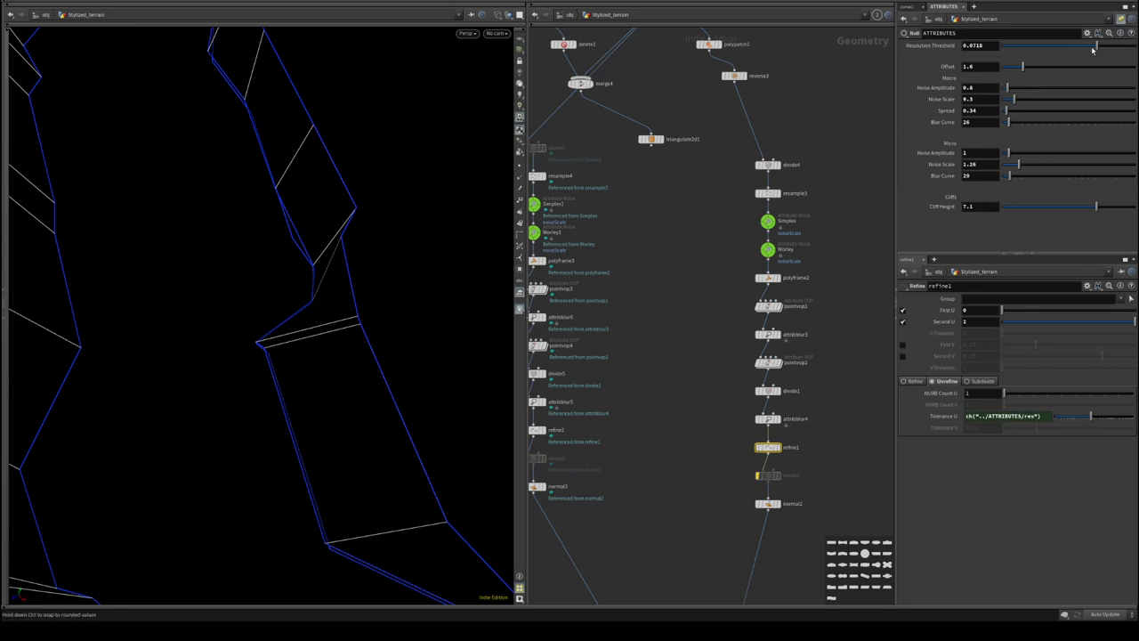
drag(1093, 50, 1065, 62)
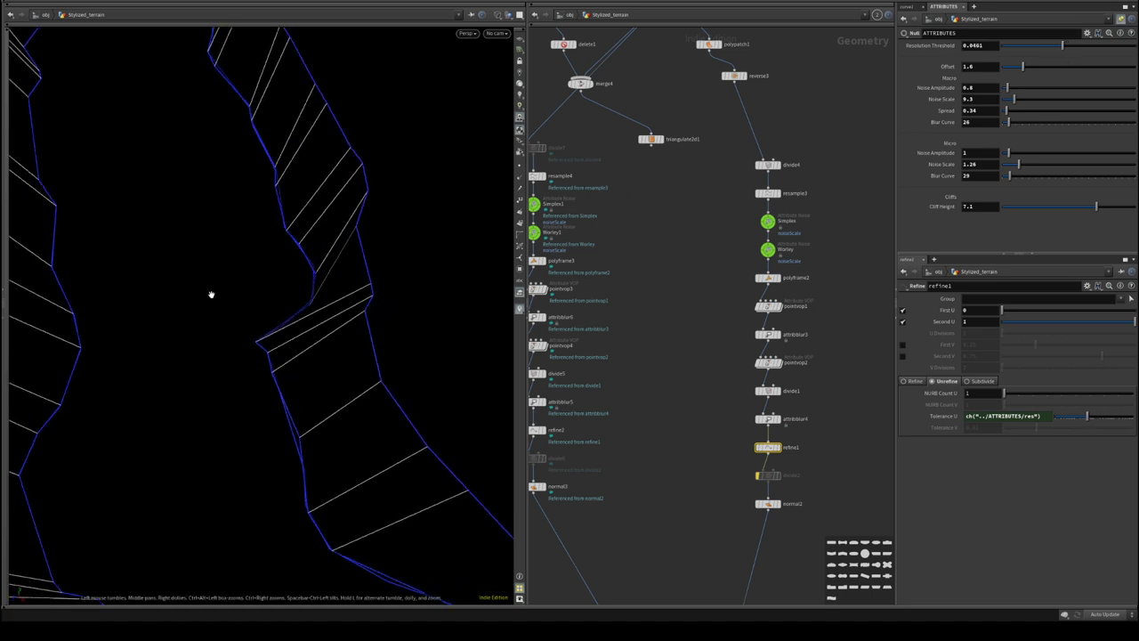
mouse_move(211, 295)
mouse_down()
mouse_move(219, 315)
mouse_move(303, 326)
mouse_up()
key(w)
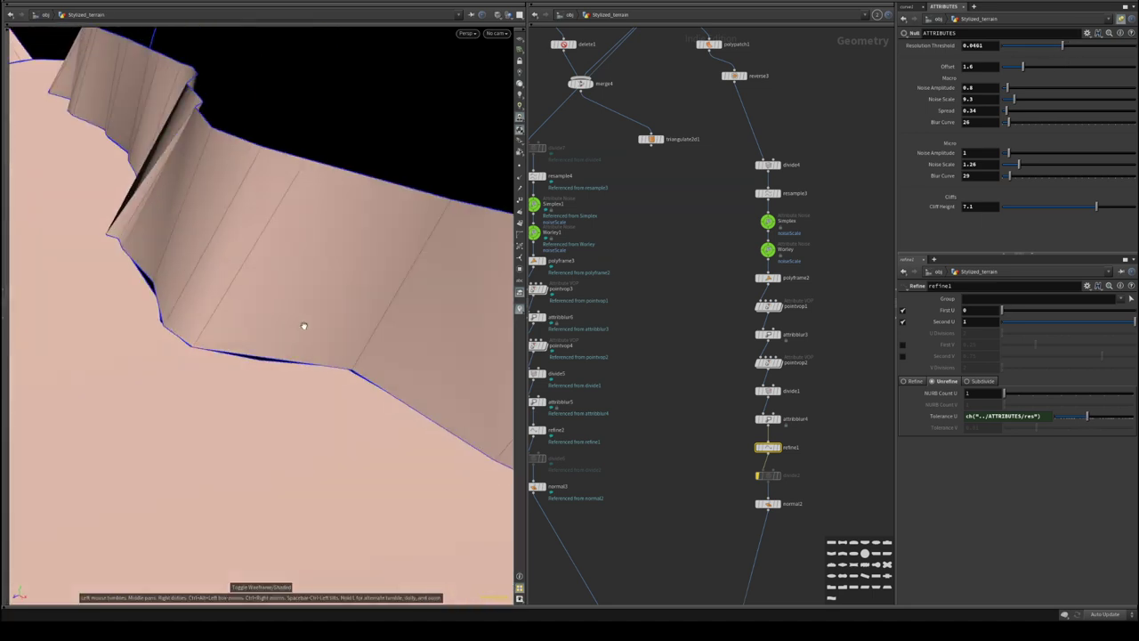
key(w)
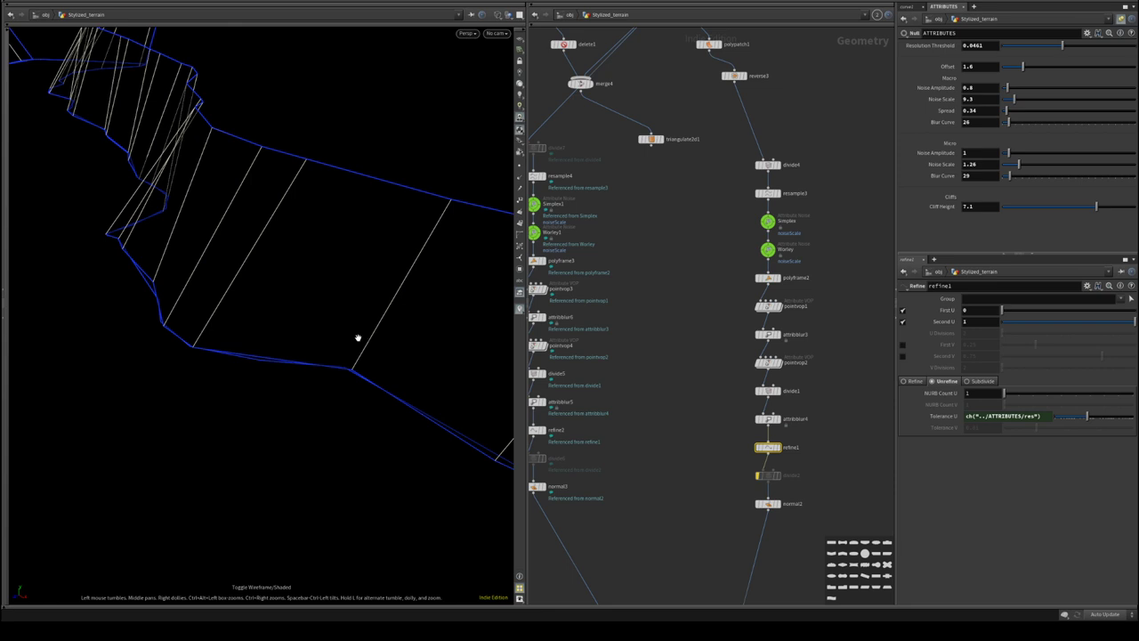
- Show points in the viewport and compare the point distribution of resample4 and resample3 by displaying them alternately
click(520, 167)
middle_drag(685, 309, 750, 313)
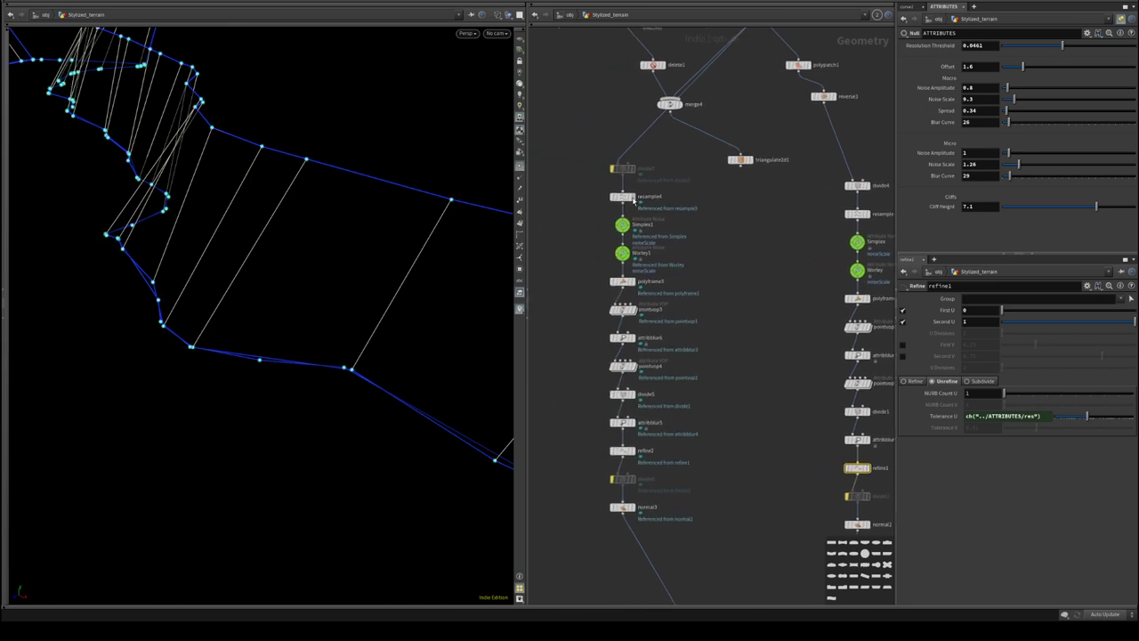
click(632, 200)
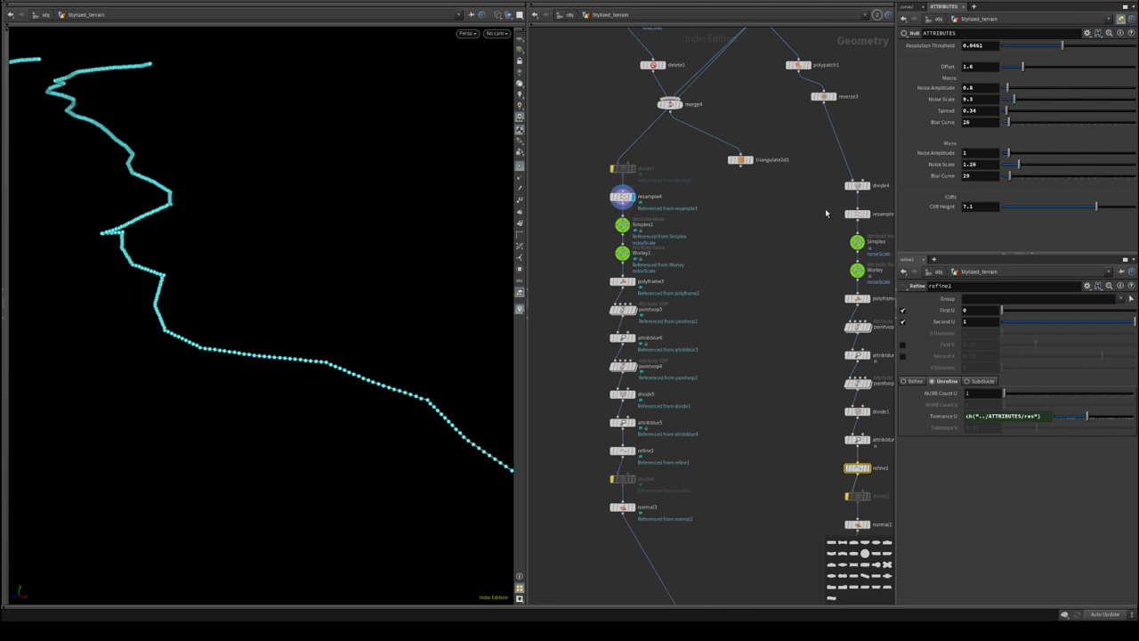
click(868, 215)
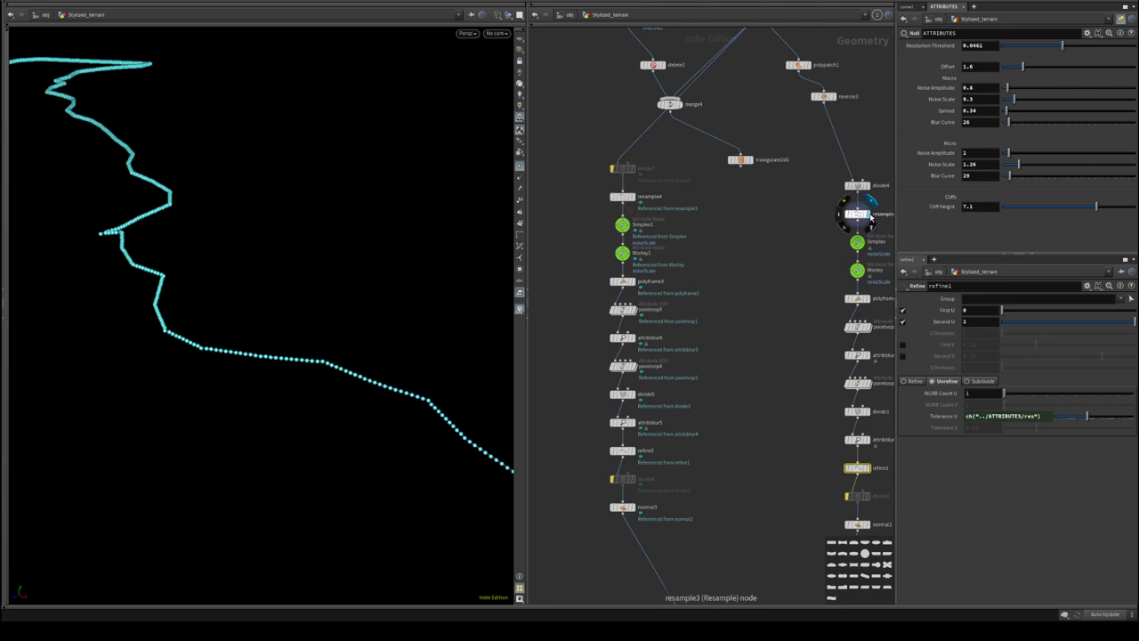
click(635, 202)
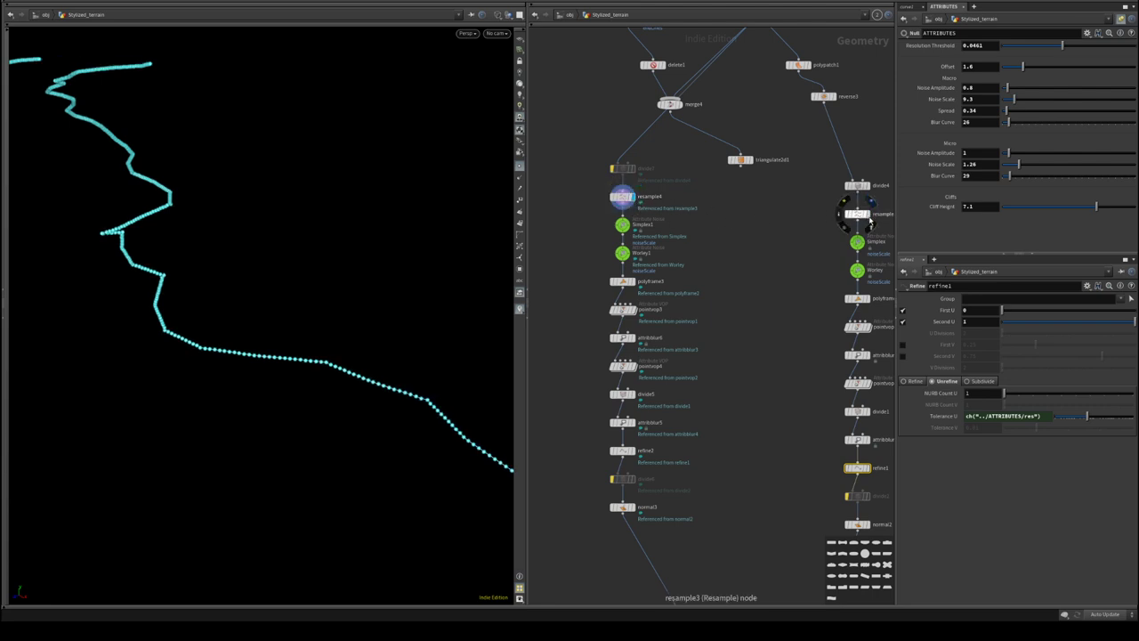
click(868, 214)
click(622, 196)
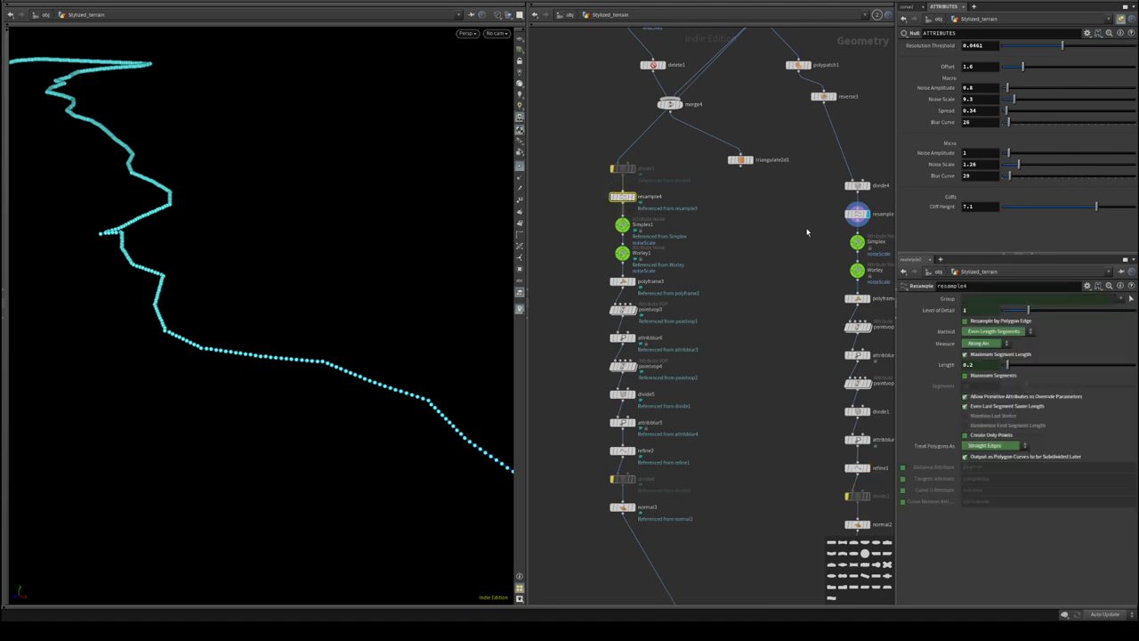
- Enable Resample by Polygon Edge on resample3 and display the final normal1 node in shaded view
click(858, 216)
click(995, 322)
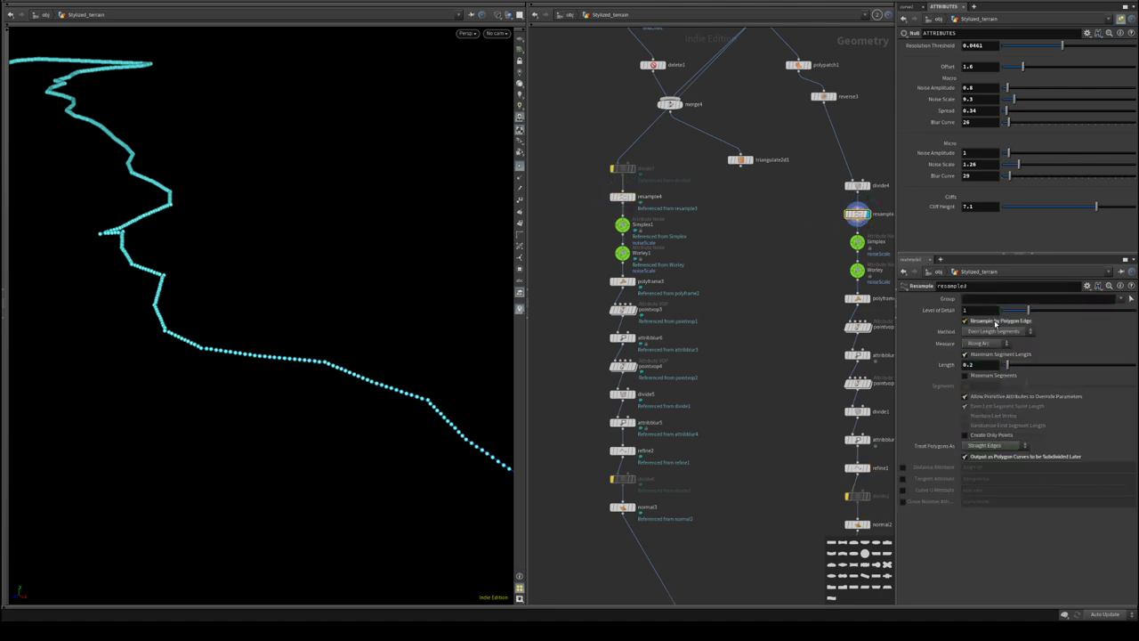
middle_drag(741, 551, 696, 100)
middle_drag(852, 384, 854, 55)
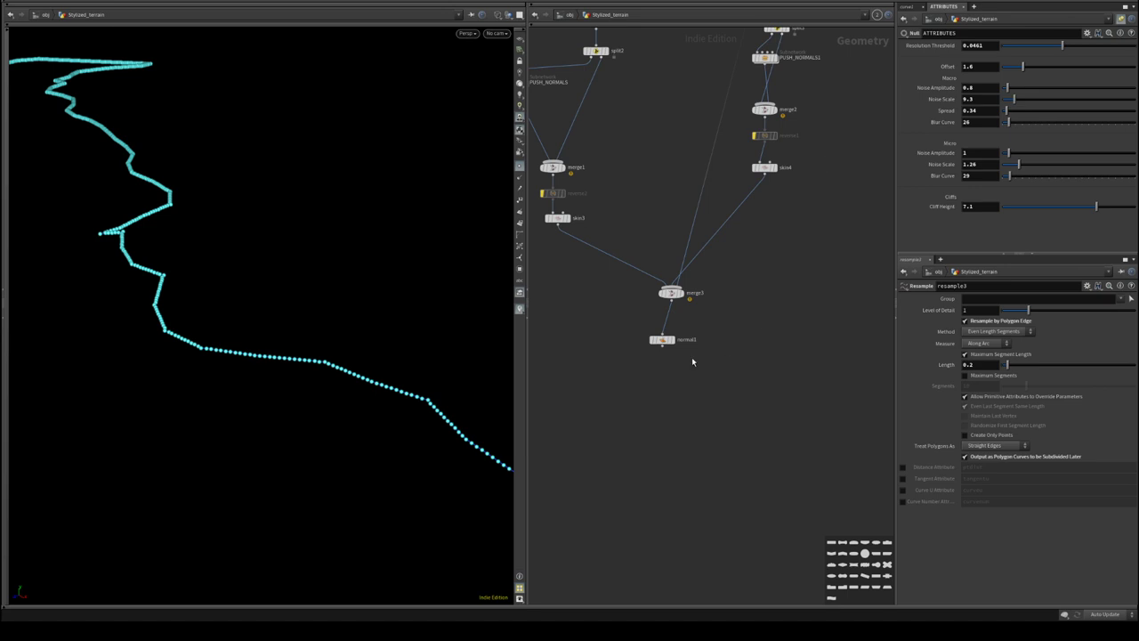
click(676, 327)
key(w)
middle_drag(753, 213, 778, 572)
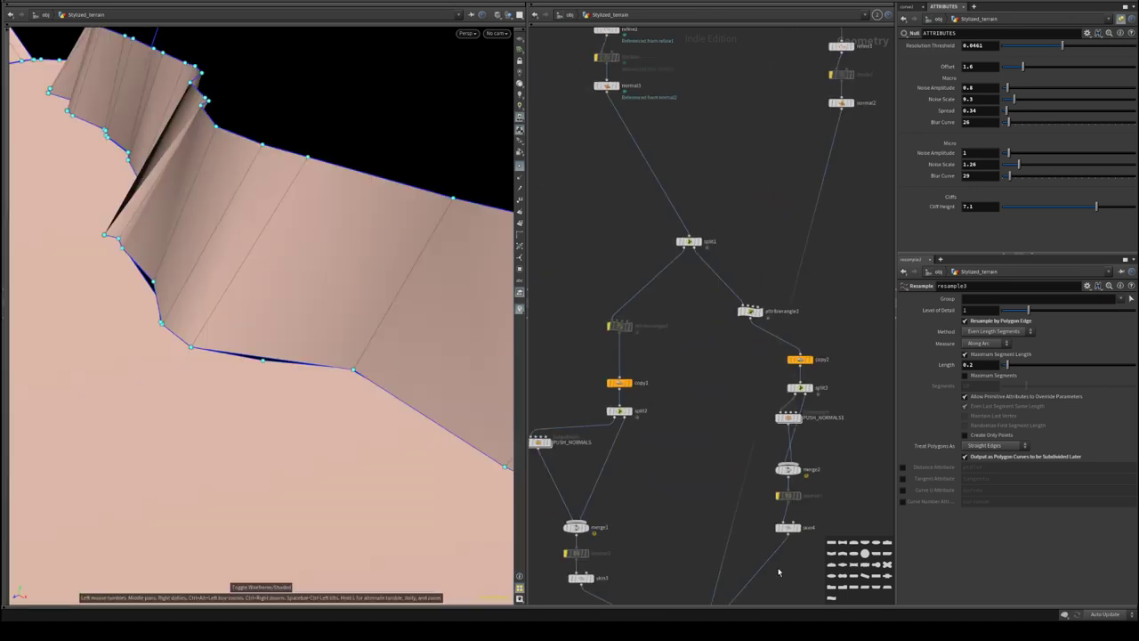
- On resample3, turn off Allow Primitive Attributes to Override Parameters and set Measure to Along Chord, keeping Maximum Segment Length enabled
mouse_move(710, 189)
middle_down()
mouse_move(718, 492)
mouse_move(678, 420)
middle_up()
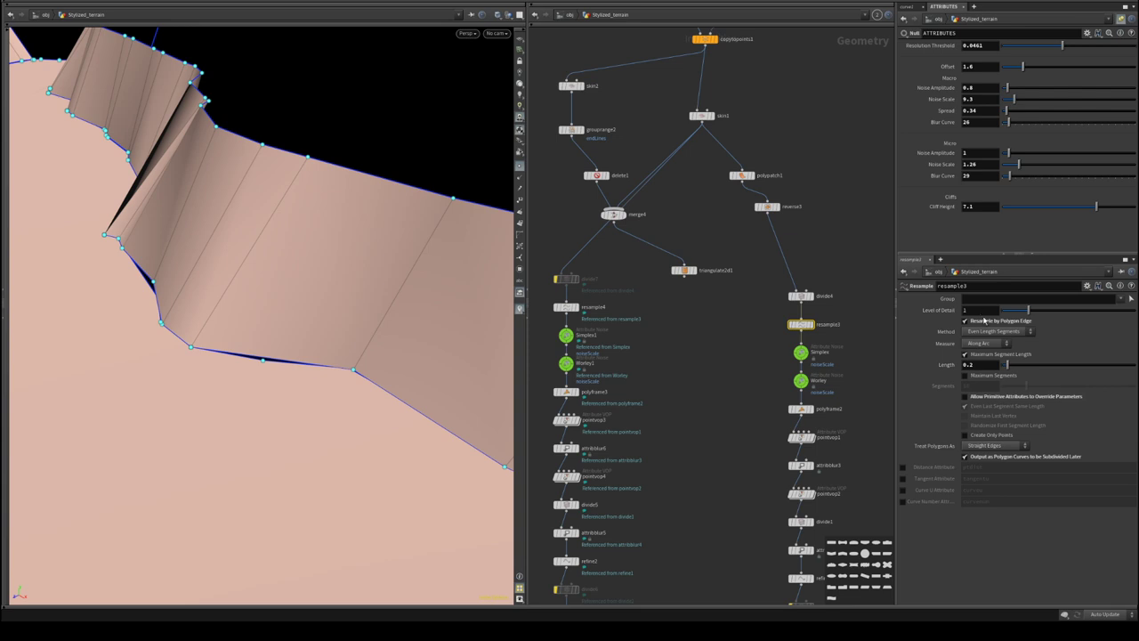
click(993, 335)
click(993, 336)
click(993, 345)
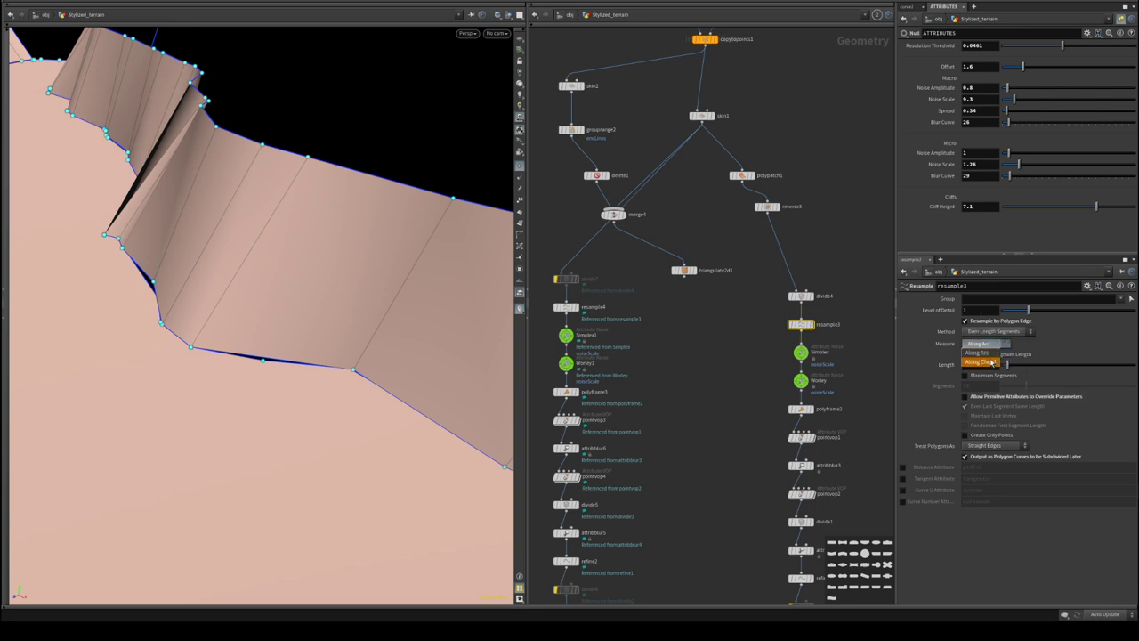
click(991, 363)
click(994, 358)
click(994, 358)
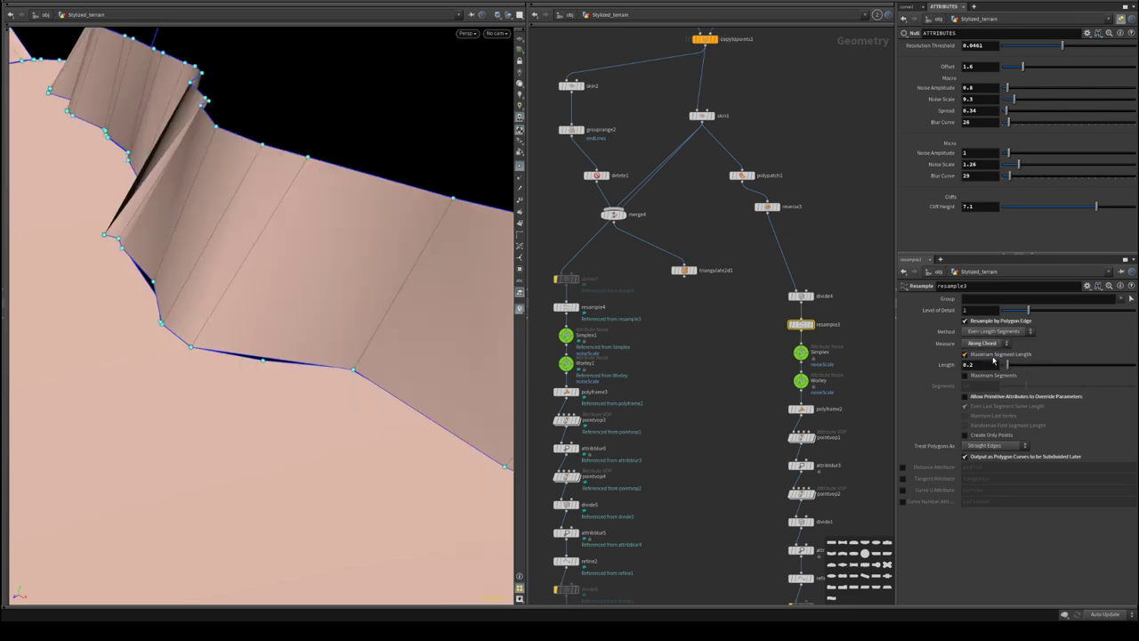
click(994, 358)
click(994, 358)
- Pull resample3 out of the chain below divide4 and insert it between skin1 and polypatch1
middle_drag(739, 368, 713, 485)
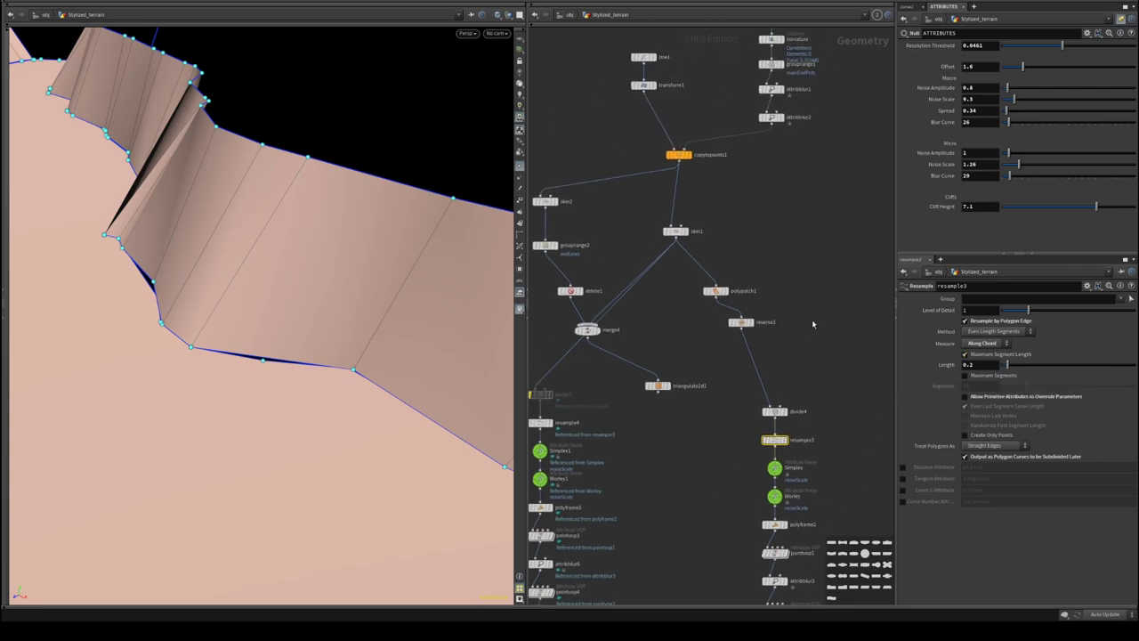
middle_drag(813, 324, 838, 288)
drag(799, 405, 799, 220)
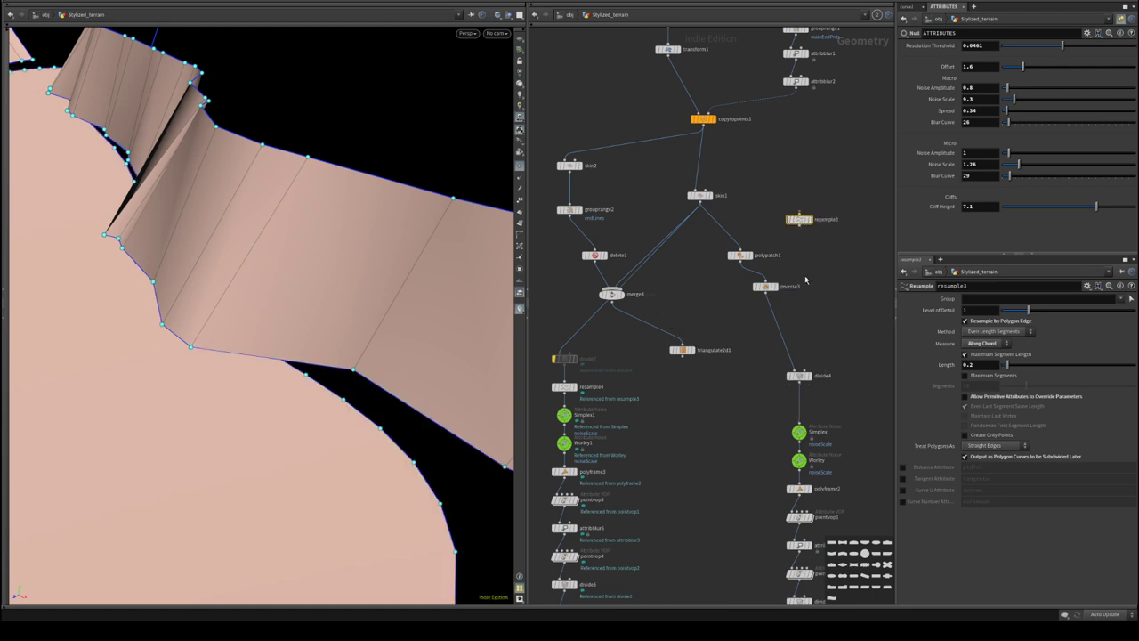
click(710, 196)
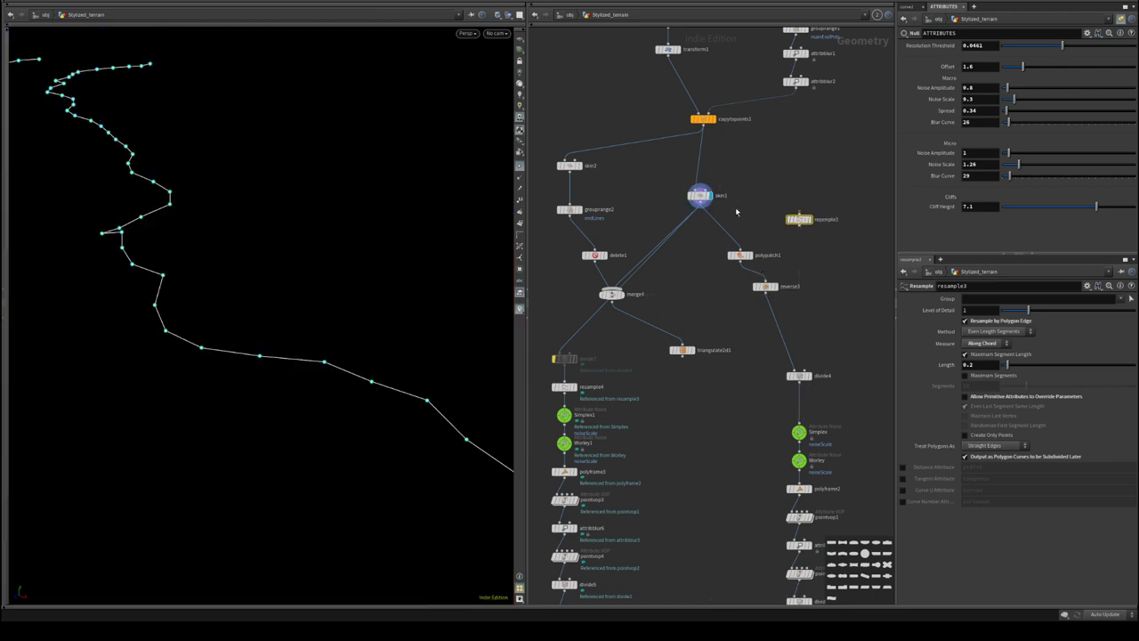
drag(800, 222, 715, 229)
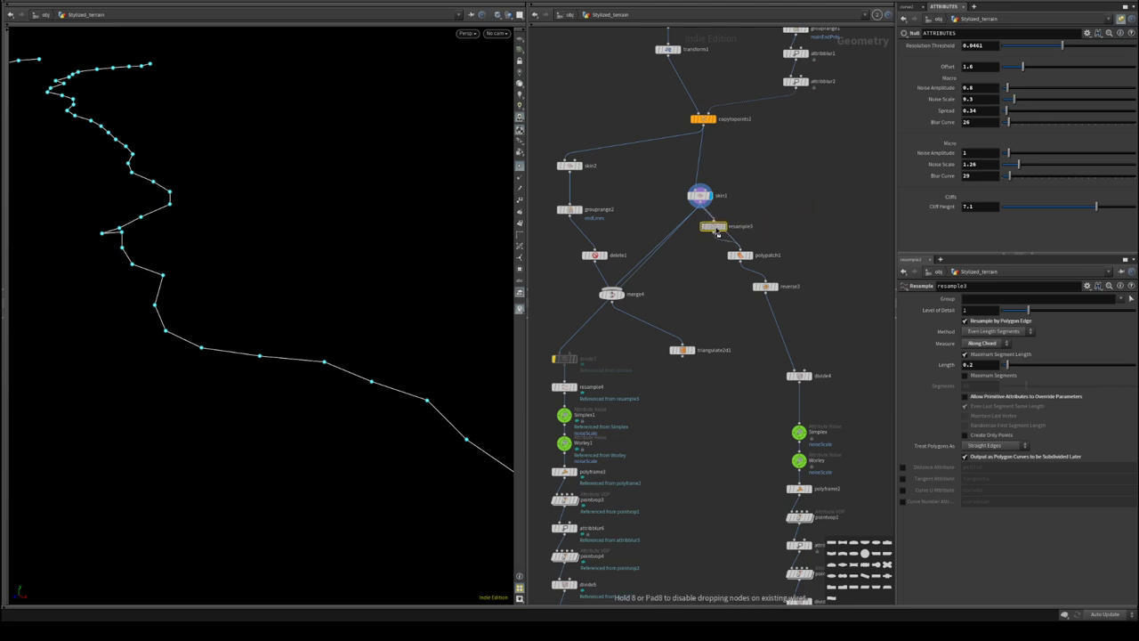
- Wire resample3 into the disabled divide heading the reference-copied chain, replacing the skin1 connection, and delete resample4
click(713, 233)
click(555, 353)
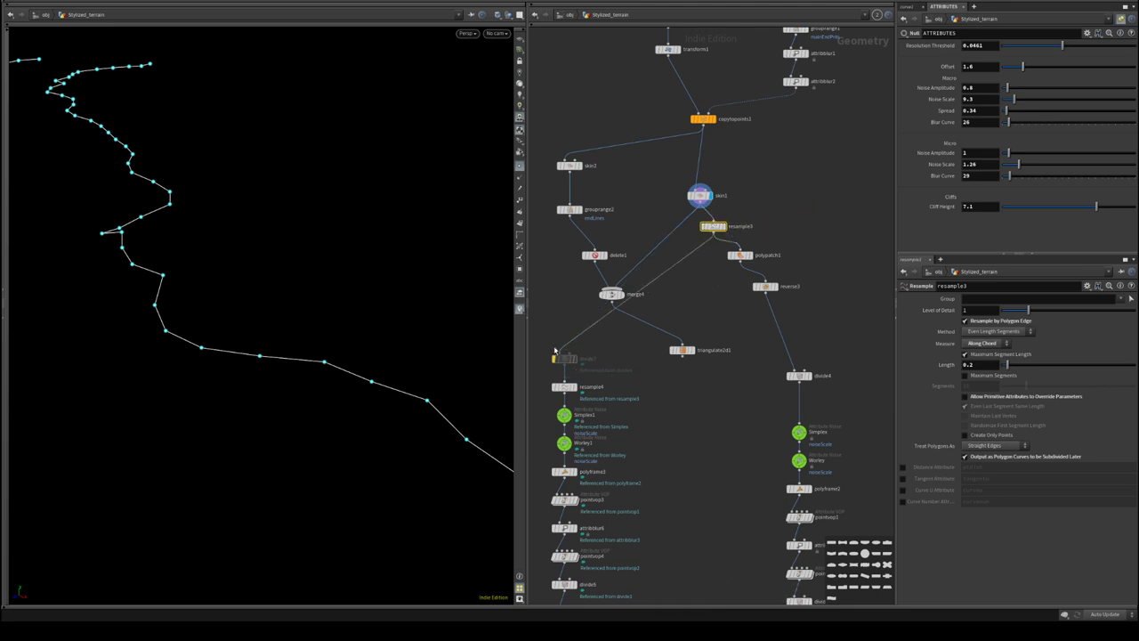
click(566, 390)
key(Delete)
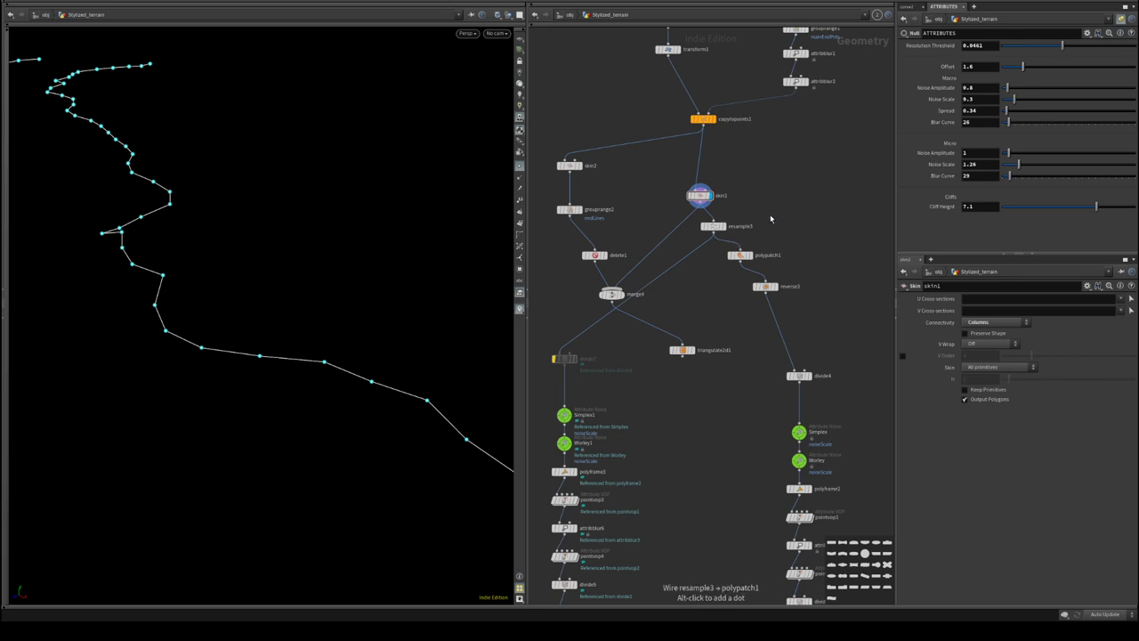
- Display the final normal1 node and examine the ground and cliff edges in wireframe from another angle
middle_drag(770, 235, 742, 193)
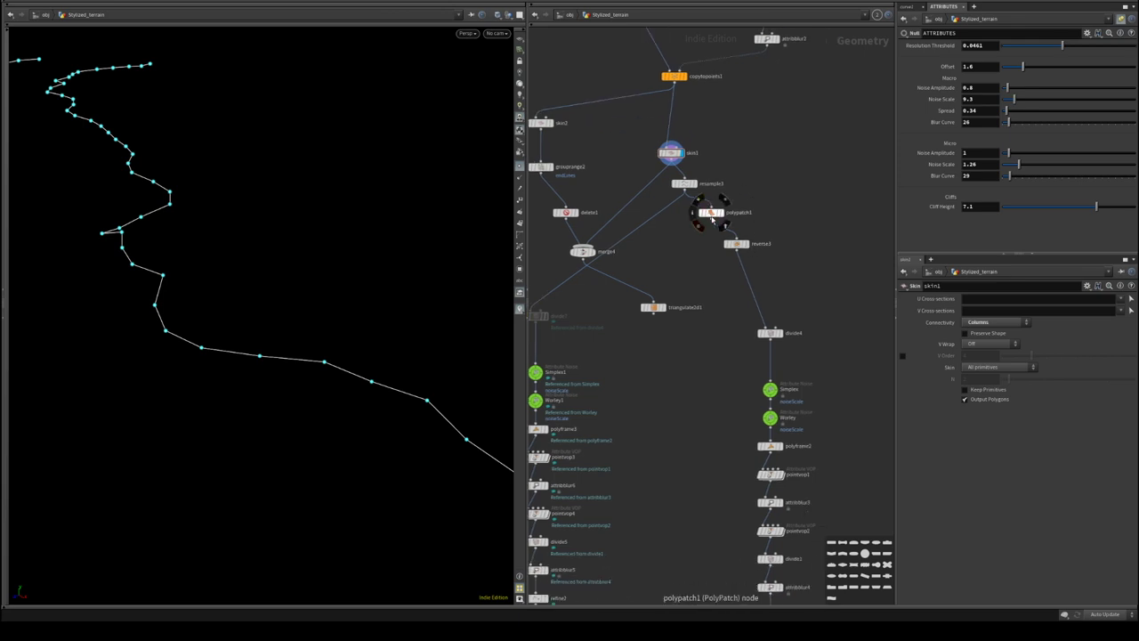
middle_drag(720, 381, 799, 123)
middle_drag(757, 511, 724, 72)
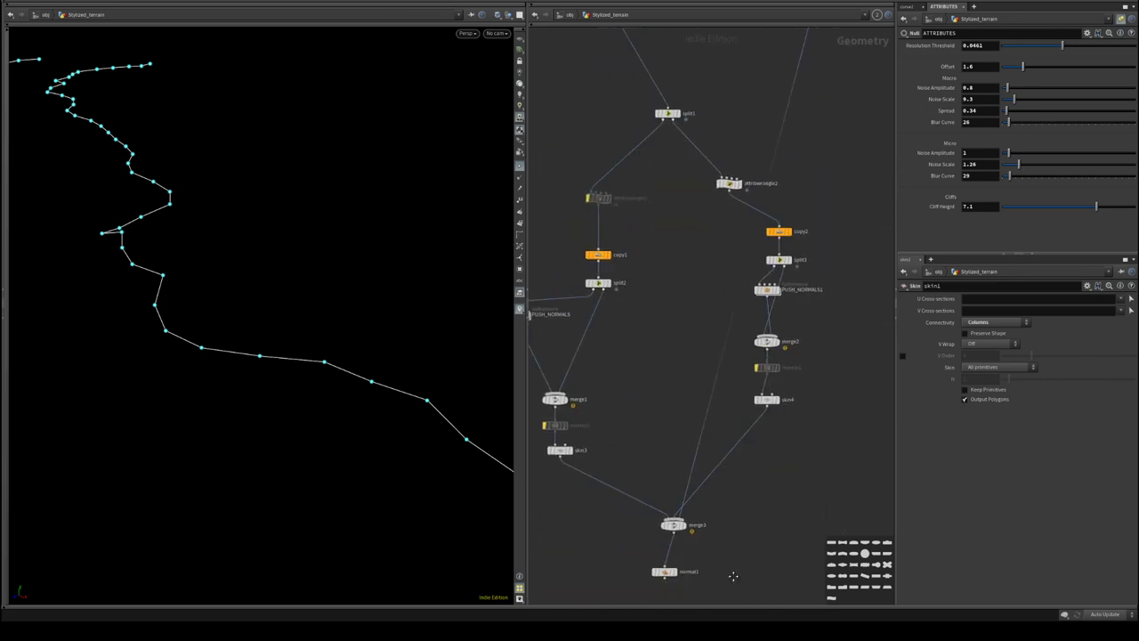
middle_drag(732, 575, 755, 469)
click(697, 469)
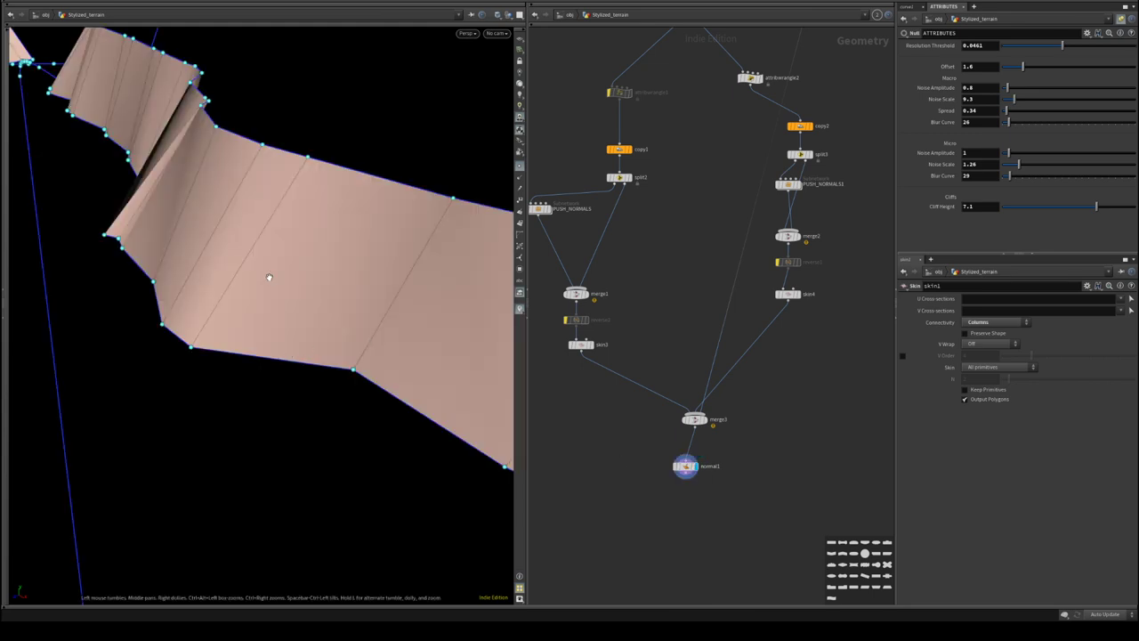
key(w)
drag(269, 277, 178, 293)
- Display normal3, divide4, reverse3 and resample3 in turn to compare the curve points along both chains
middle_drag(585, 223, 656, 575)
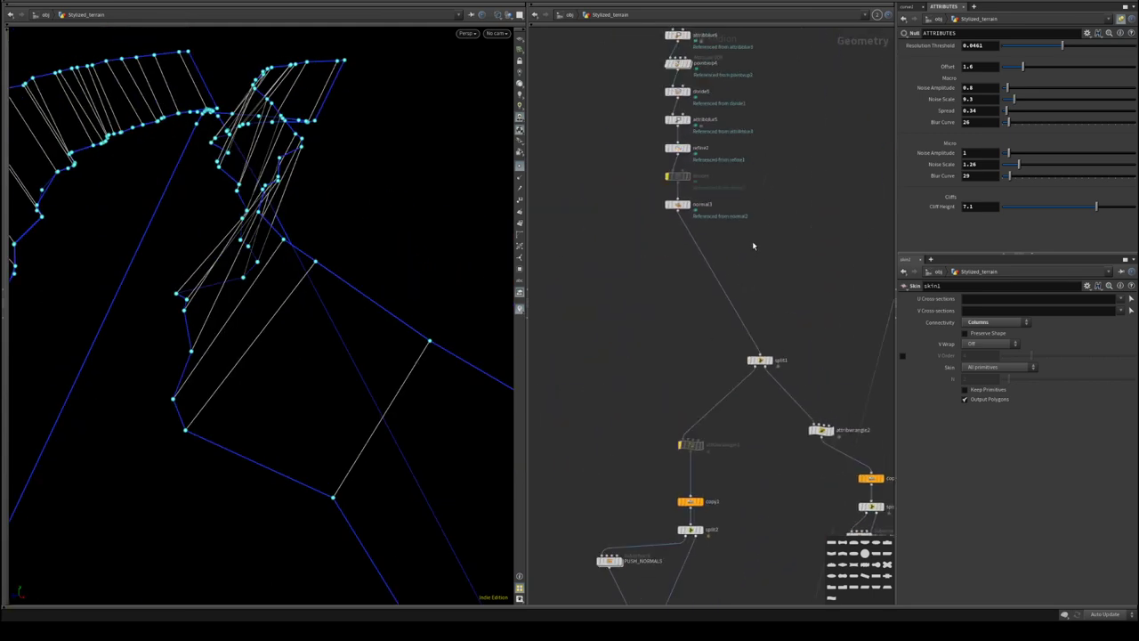
click(690, 205)
middle_drag(576, 85, 561, 327)
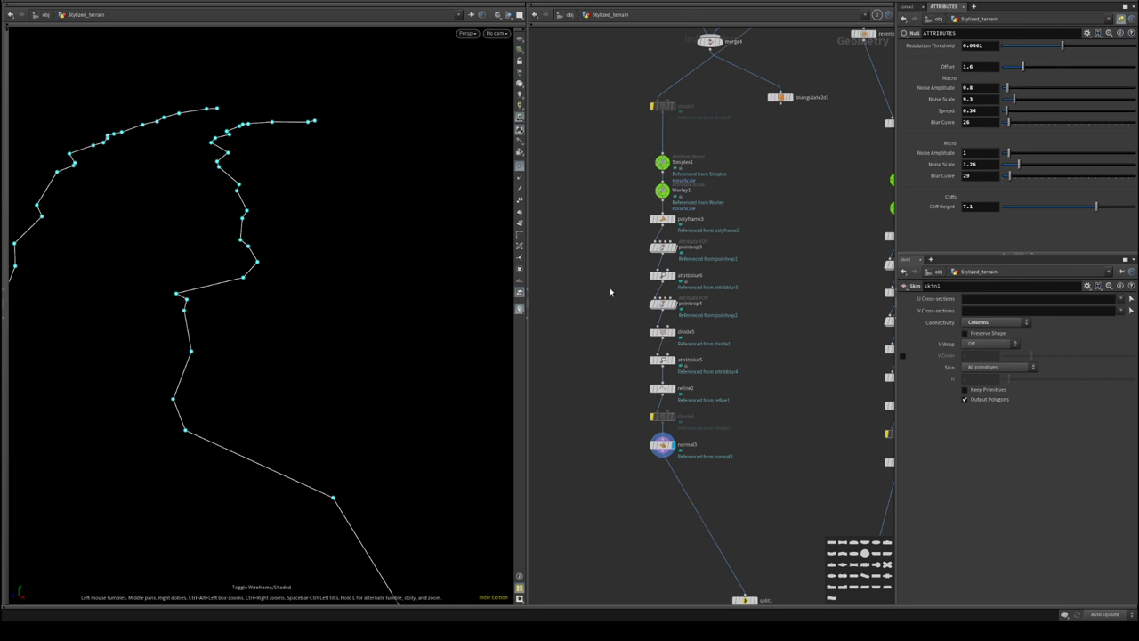
middle_drag(715, 241, 710, 337)
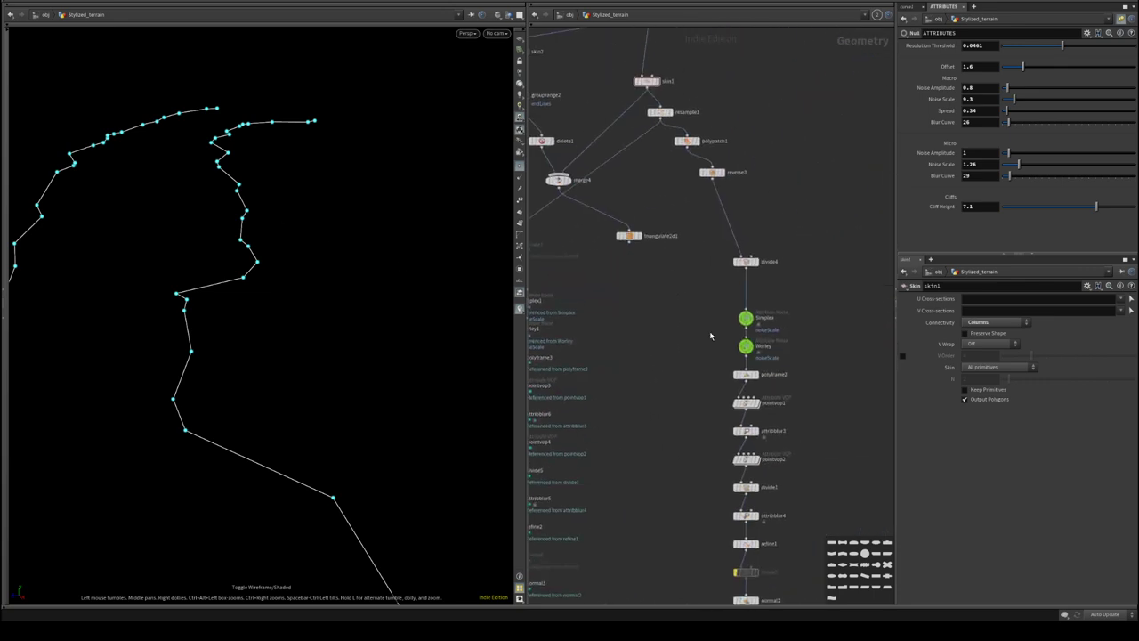
click(753, 261)
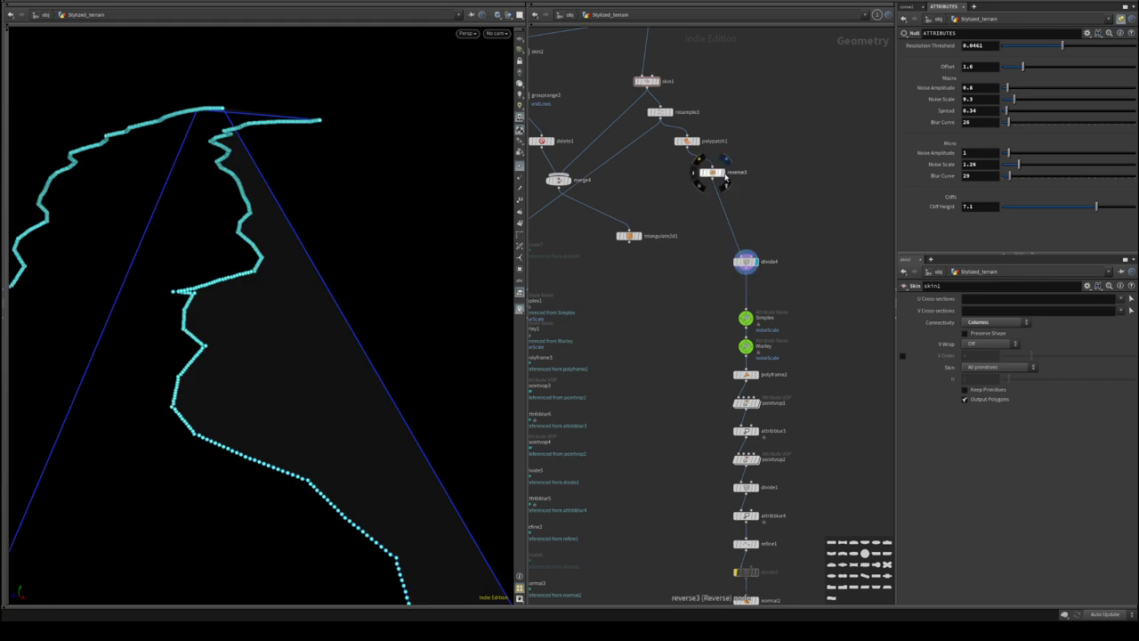
click(725, 175)
middle_drag(725, 178, 792, 363)
click(738, 298)
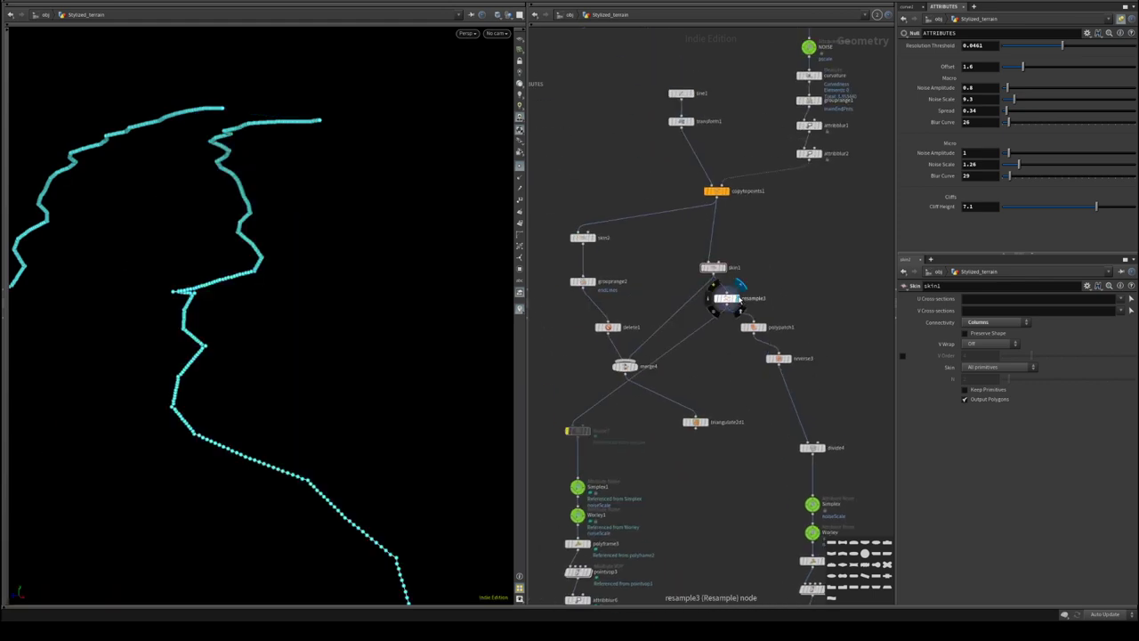
- Compare the polypatch1 surface with the resampled curves output by resample3
click(766, 331)
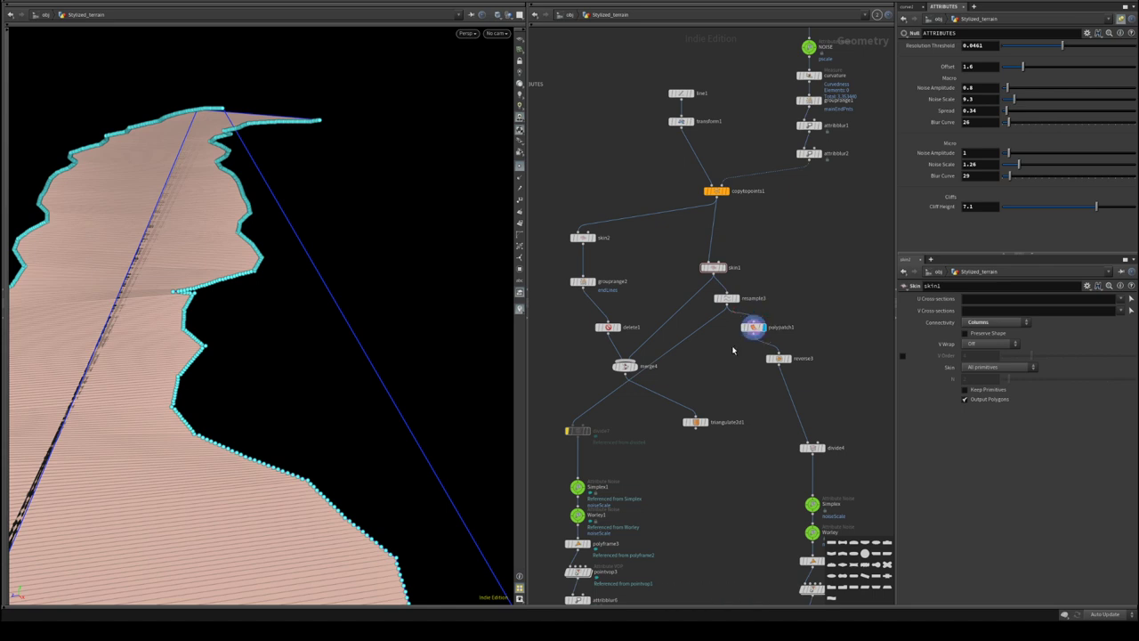
alt+drag(154, 241, 188, 251)
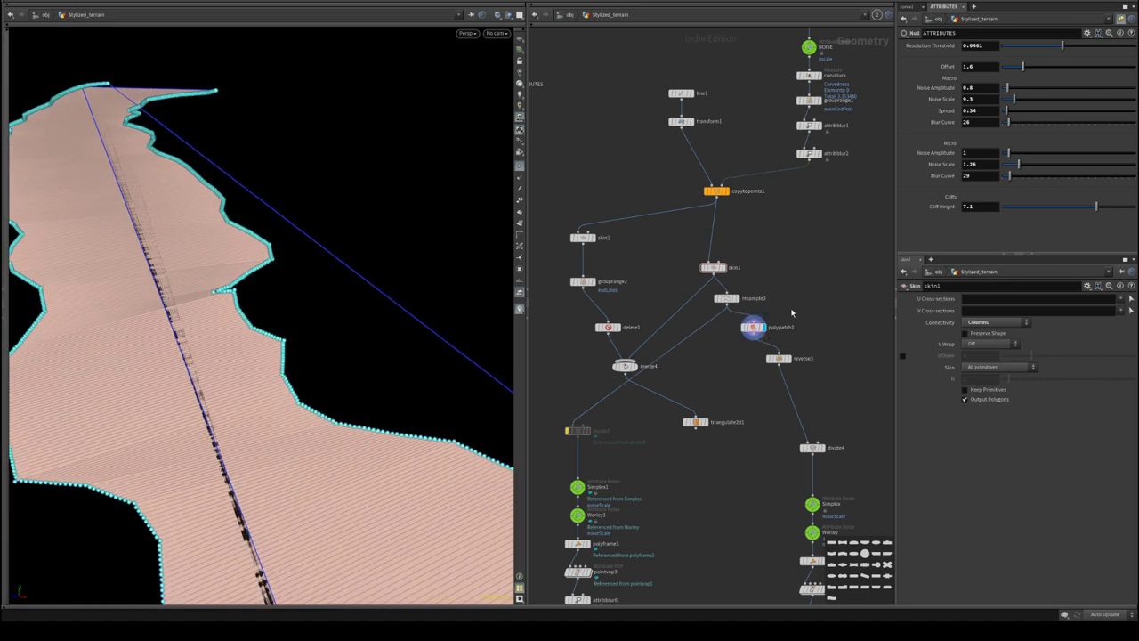
click(739, 307)
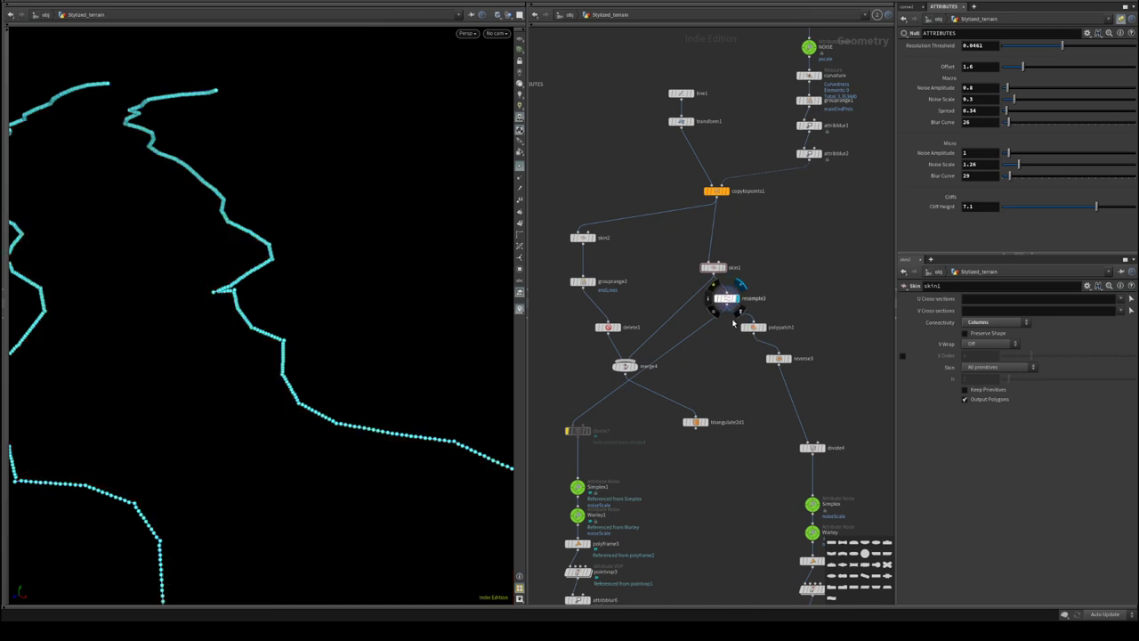
middle_drag(728, 352, 724, 273)
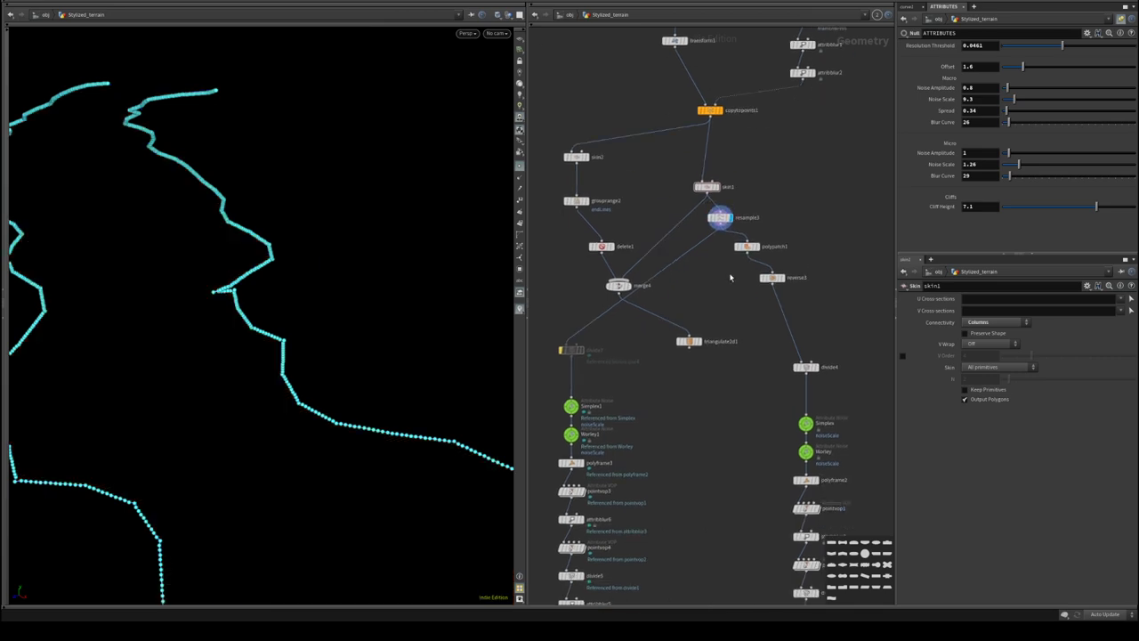
- Undo the recent node edits back to before resample3 was wired in after skin1
key(ctrl+z)
key(ctrl+z)
key(ctrl+z)
key(ctrl+z)
key(ctrl+z)
key(ctrl+z)
key(ctrl+z)
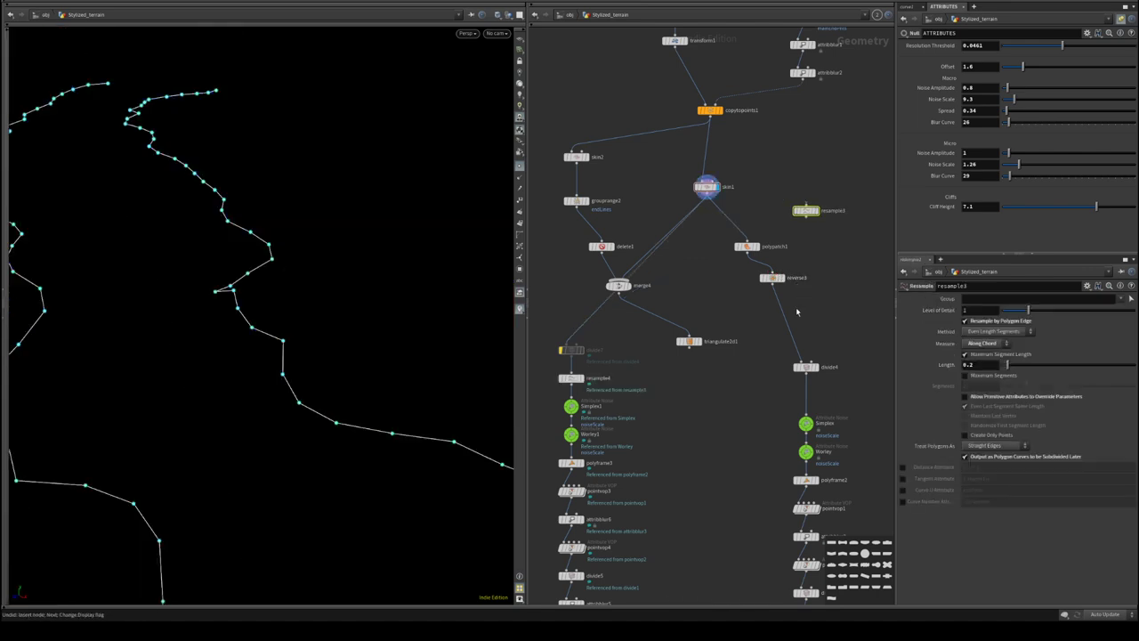
- Insert resample3 between reverse3 and divide4, and display the terrain at normal1
middle_drag(766, 306, 777, 326)
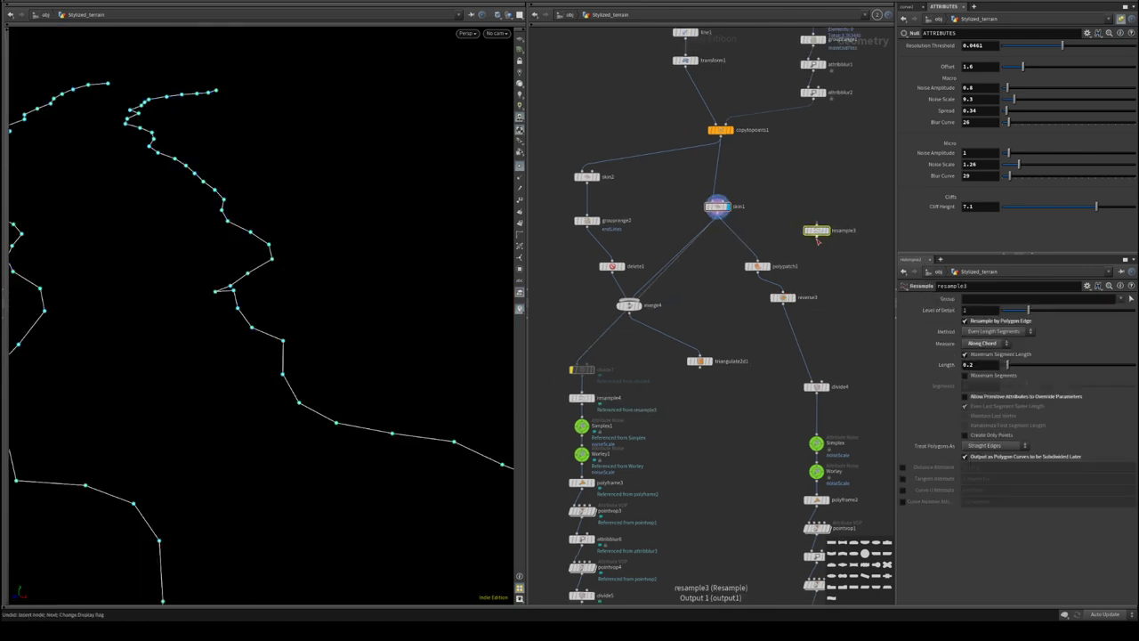
drag(818, 235, 801, 347)
middle_drag(744, 443, 749, 80)
middle_drag(726, 570, 722, 311)
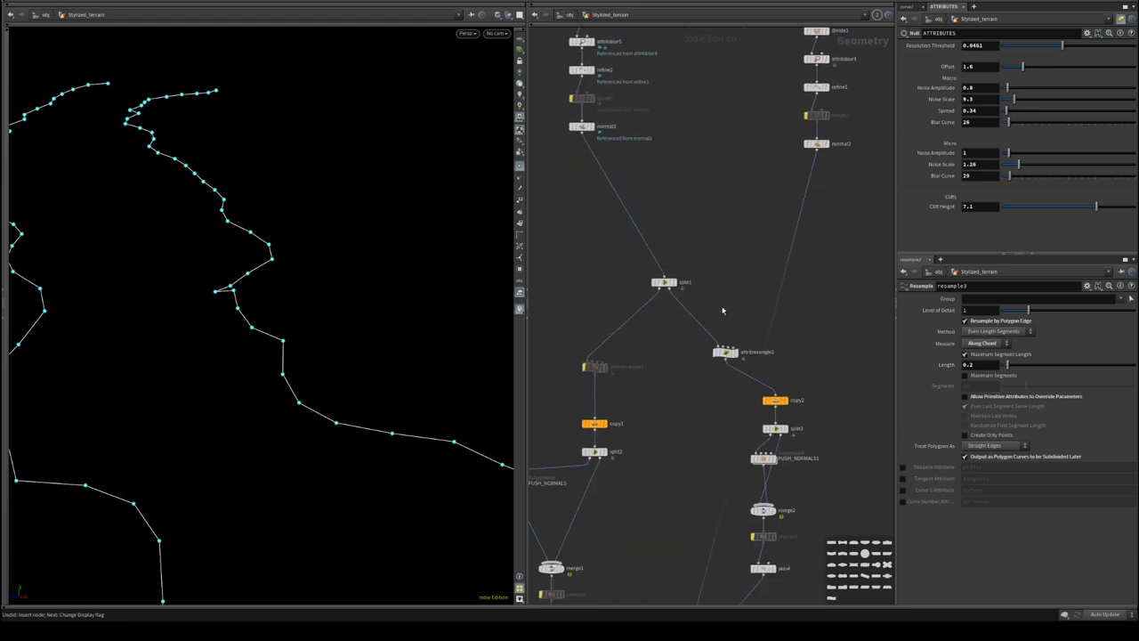
middle_drag(814, 387, 825, 146)
double_click(699, 500)
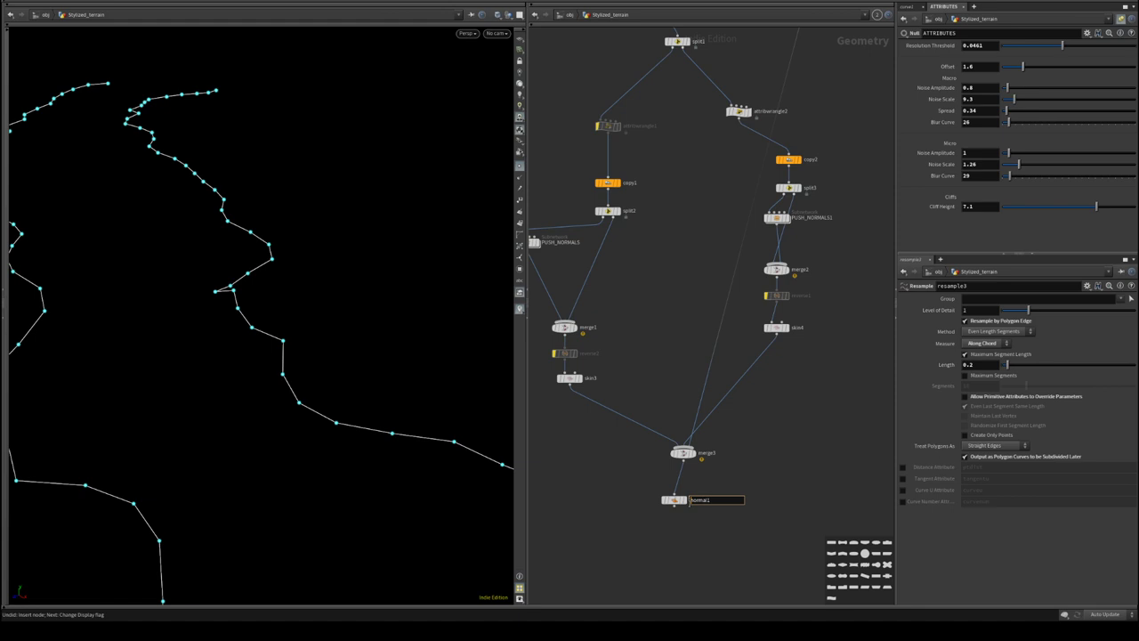
click(688, 500)
- Inspect the surface points at reverse3, resample3 and divide4 to see how the node order affects the polygons
middle_drag(700, 135, 652, 559)
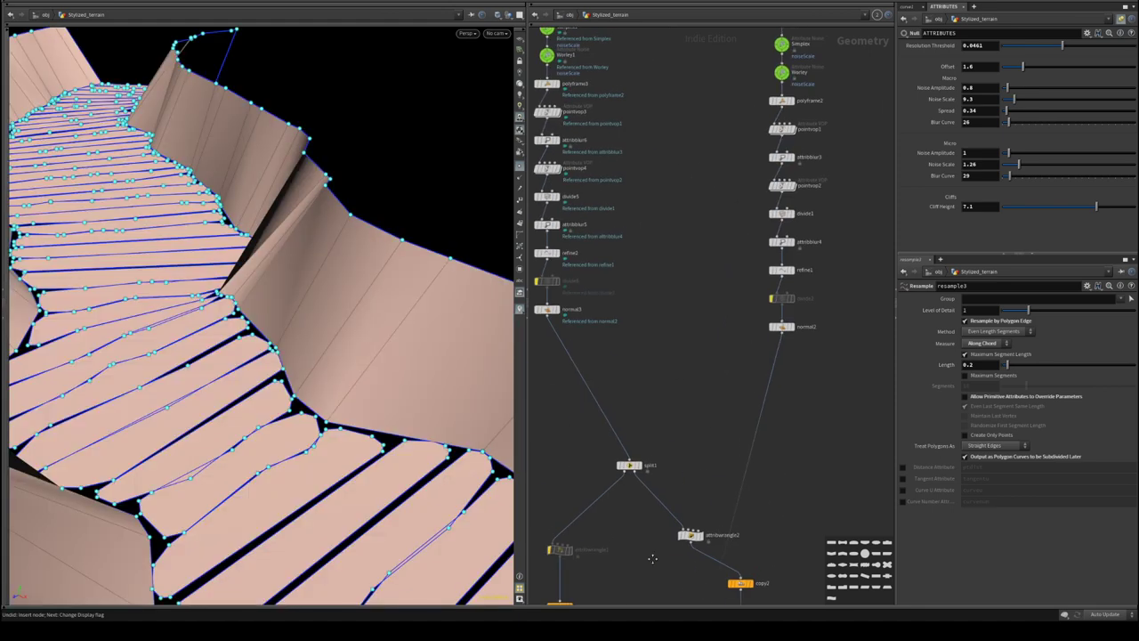
middle_drag(730, 148, 745, 426)
click(742, 411)
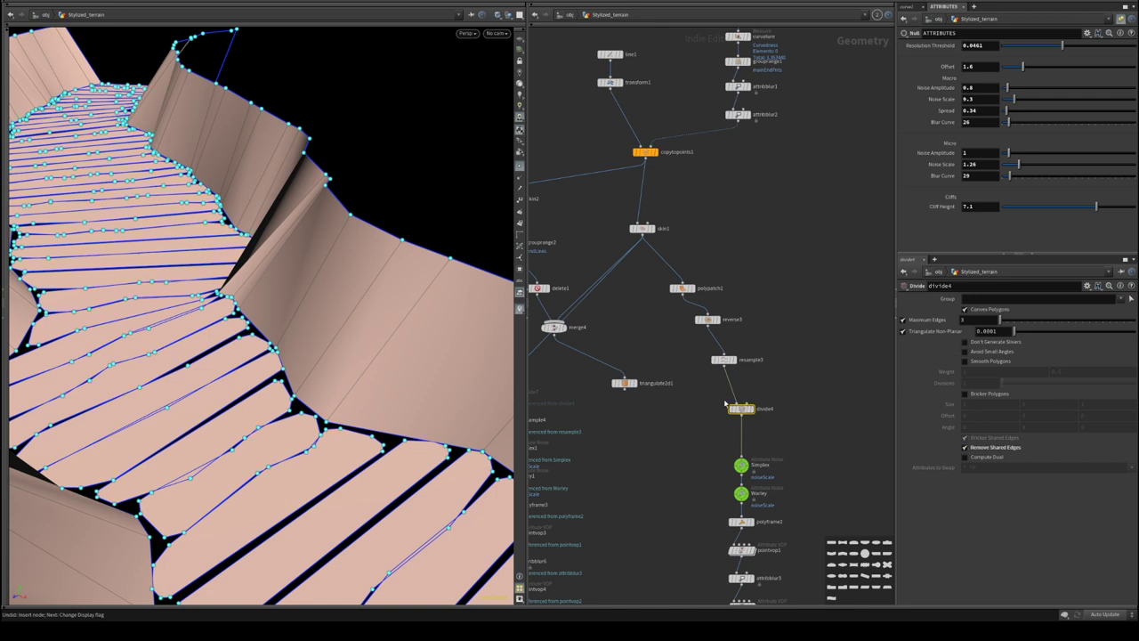
click(738, 372)
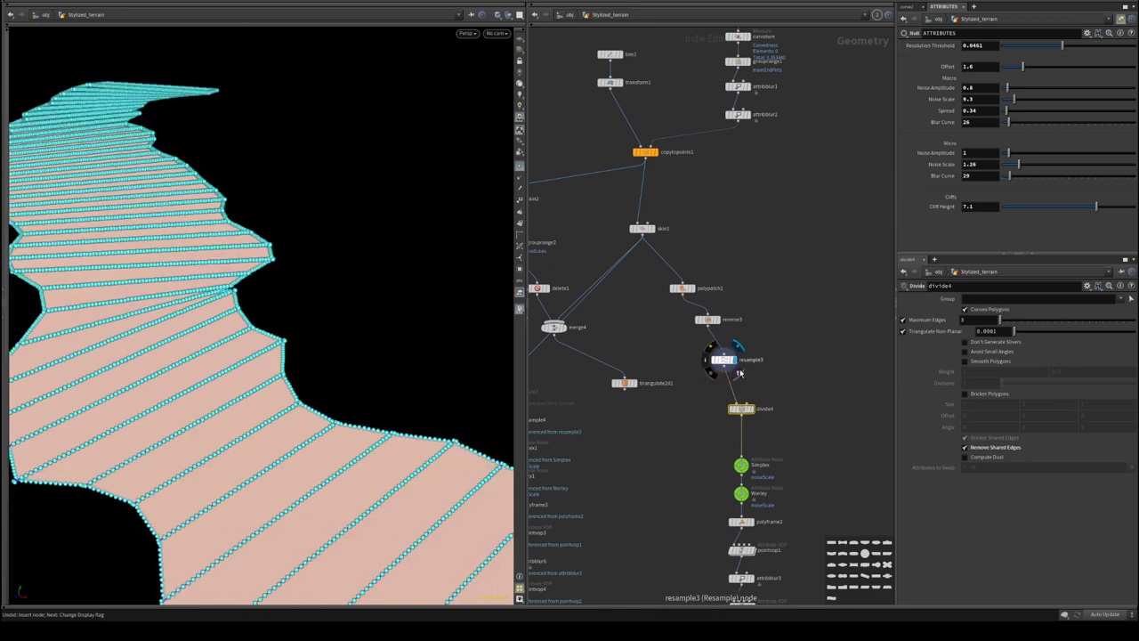
click(751, 409)
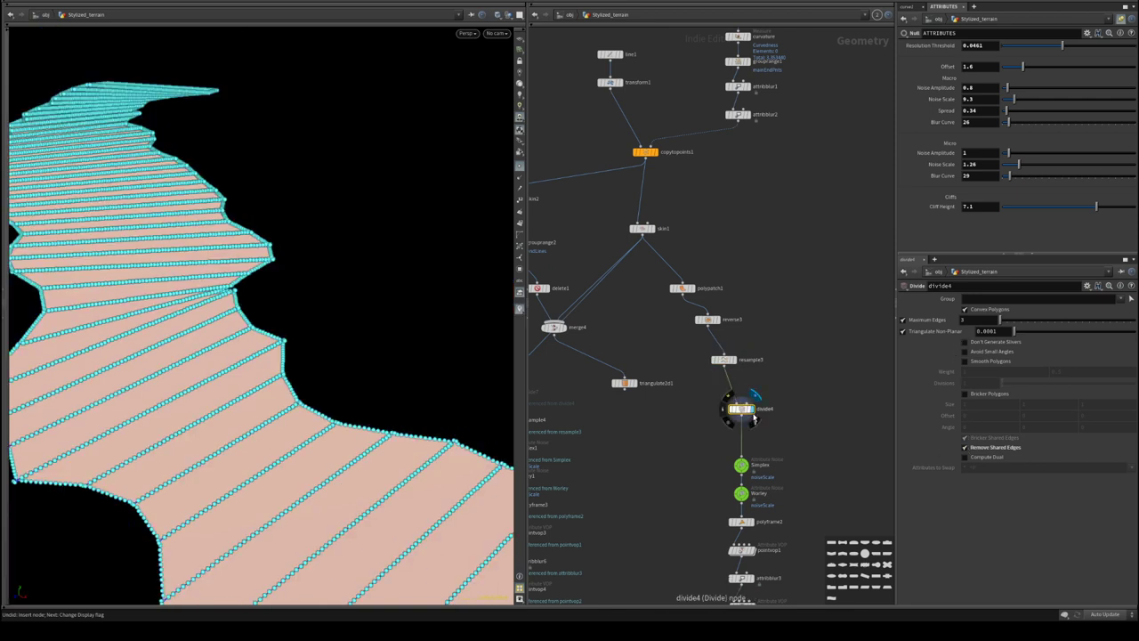
click(698, 289)
click(721, 311)
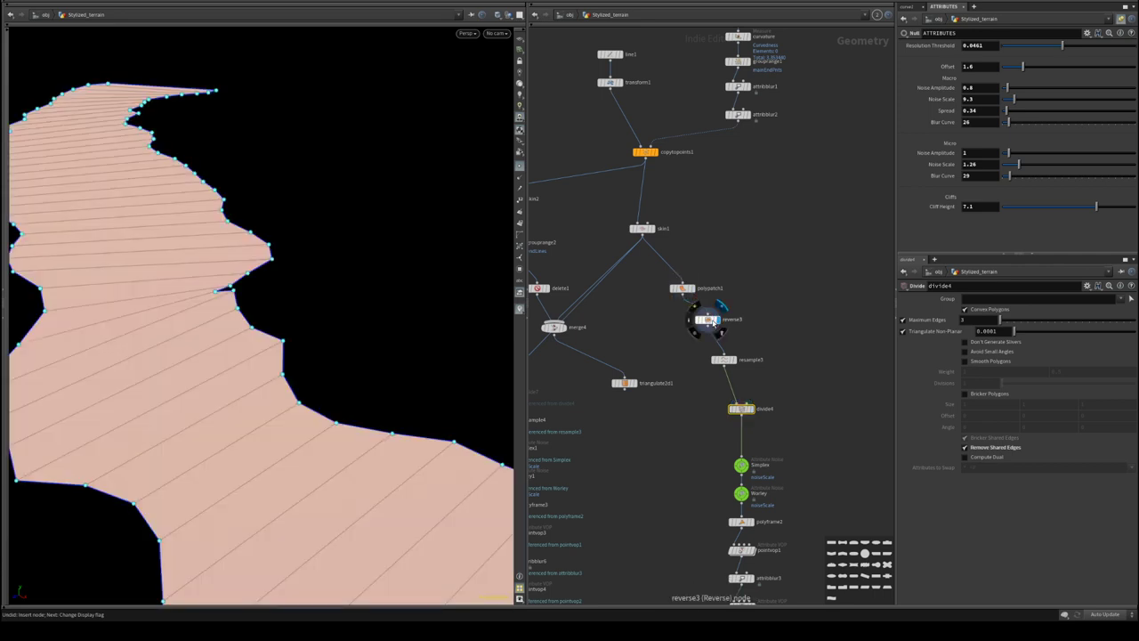
click(712, 323)
click(735, 360)
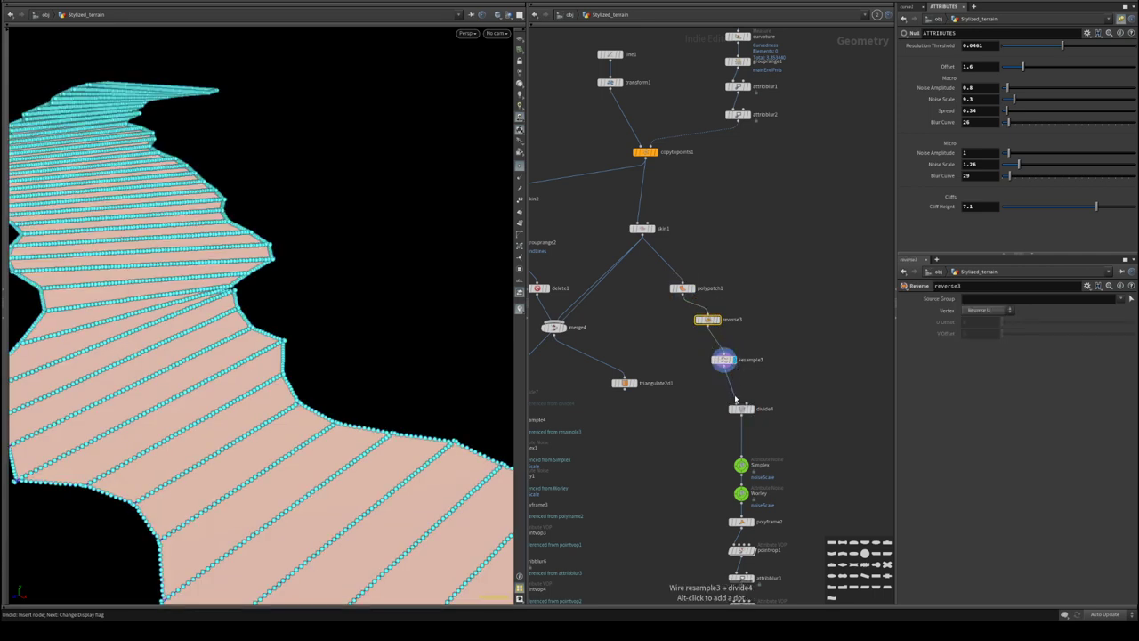
- Rewire divide4 between reverse3 and resample3, and display the terrain at normal1
drag(739, 407, 717, 345)
middle_drag(703, 458, 835, 216)
right_drag(835, 217, 804, 271)
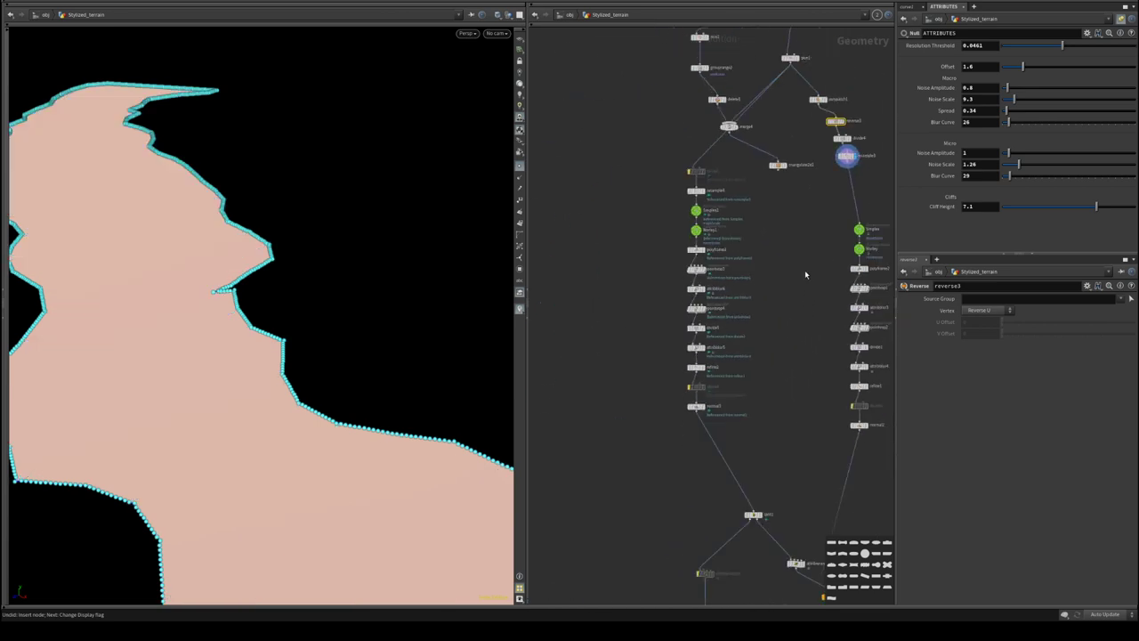
middle_drag(804, 274, 690, 14)
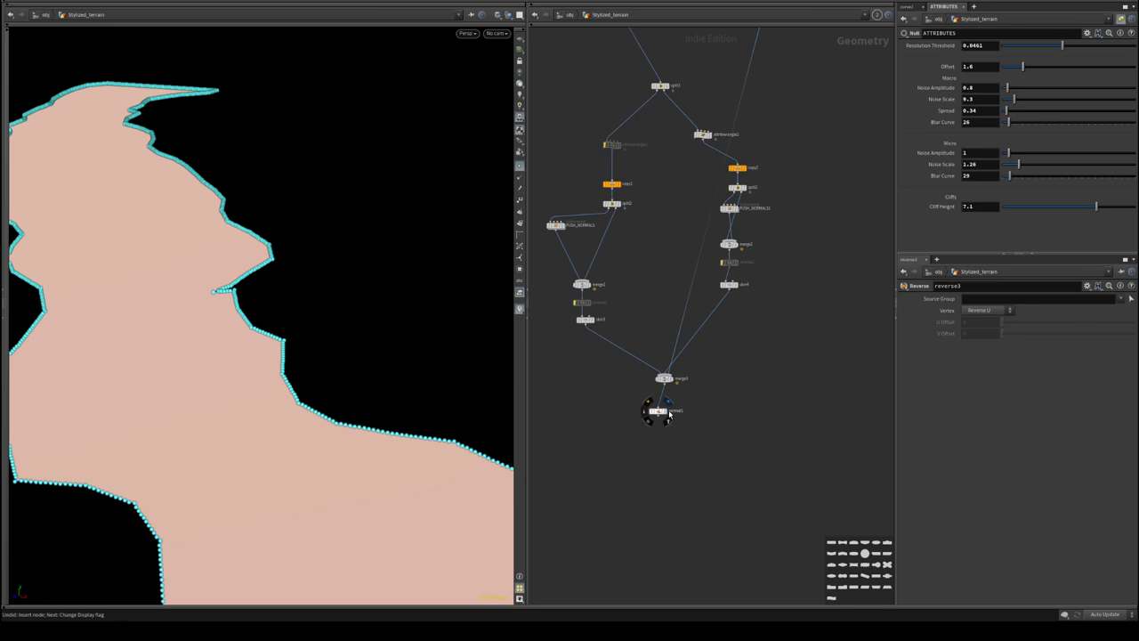
click(669, 413)
- Examine the PUSH_NORMALS output and the shading of the cliff walls at skin3 and skin4
middle_drag(663, 264, 674, 302)
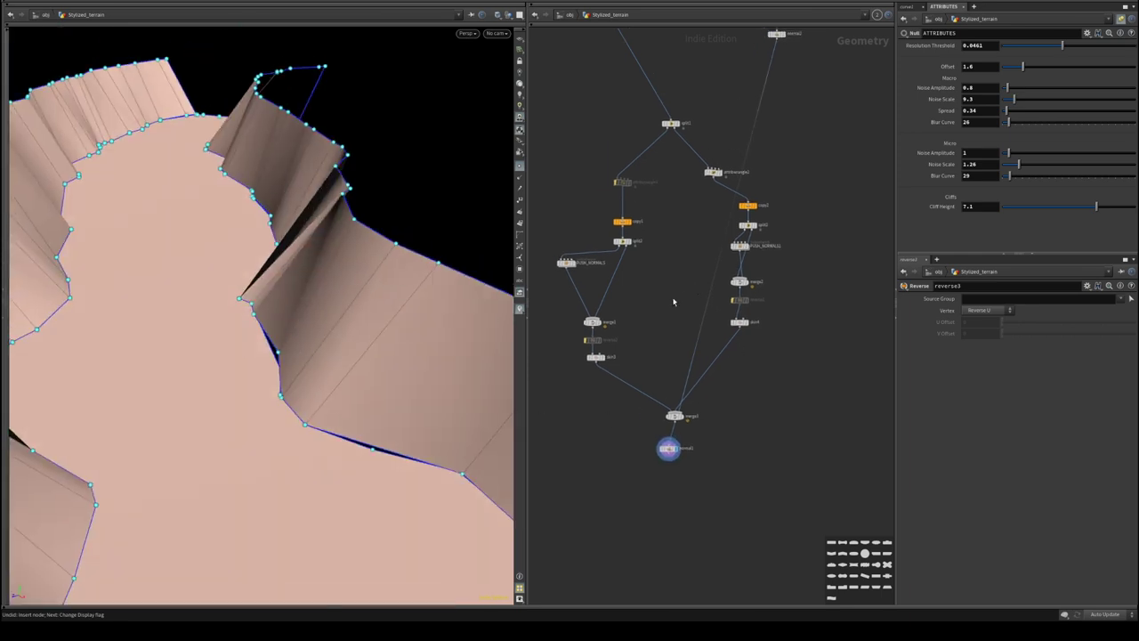
scroll(703, 316, up, 4)
click(613, 298)
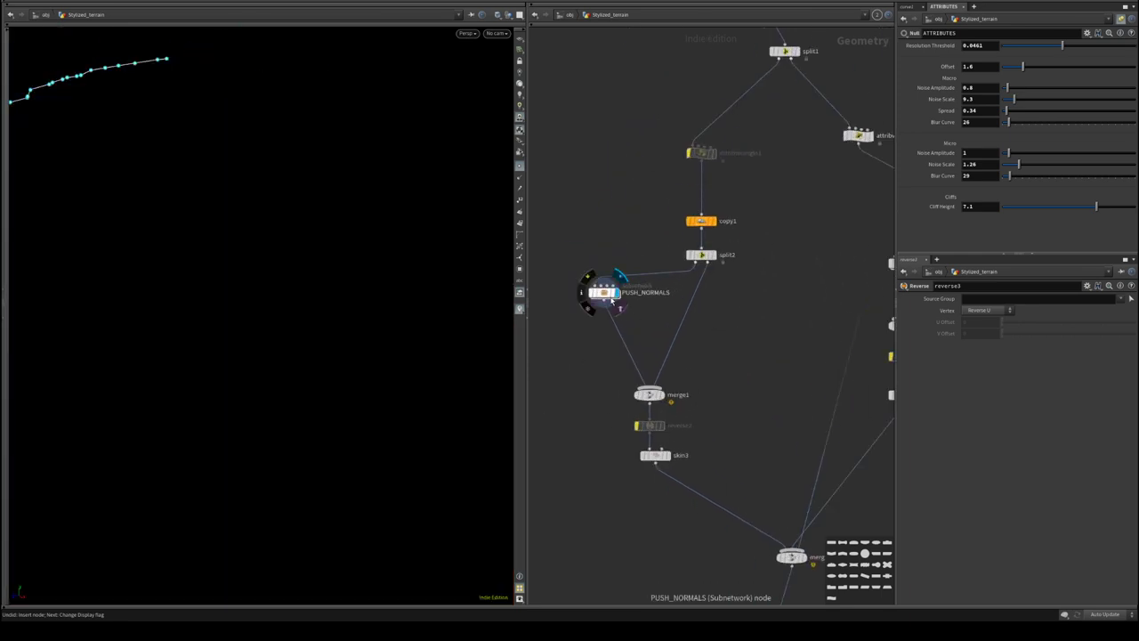
click(603, 296)
middle_drag(777, 319, 674, 277)
click(725, 256)
click(669, 403)
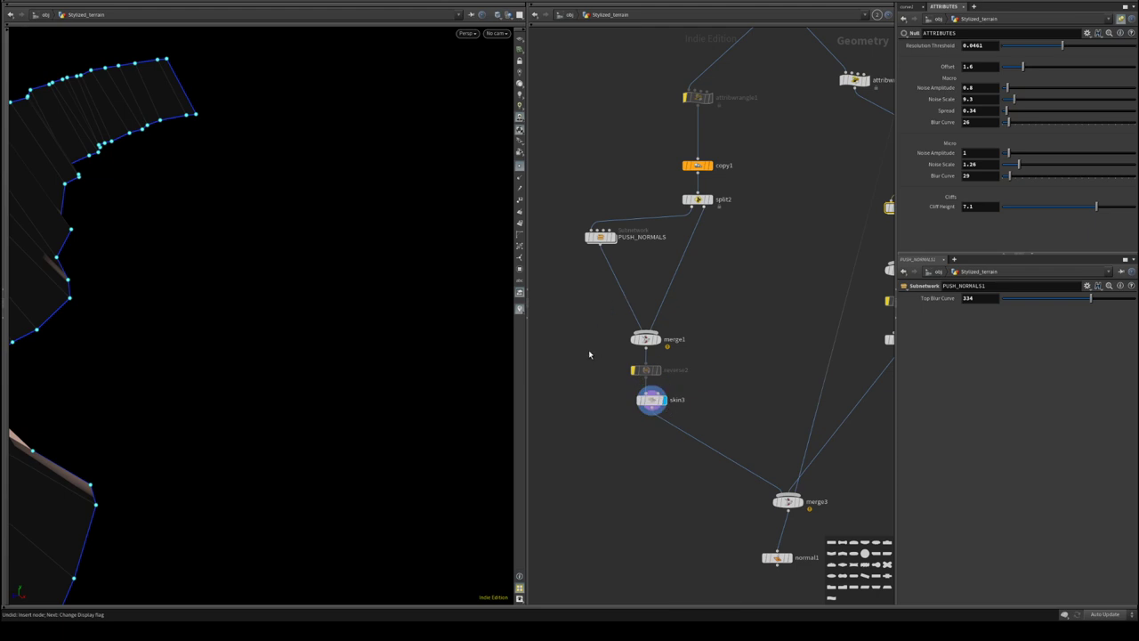
key(f)
alt+drag(238, 304, 318, 333)
middle_drag(727, 339, 549, 342)
click(741, 344)
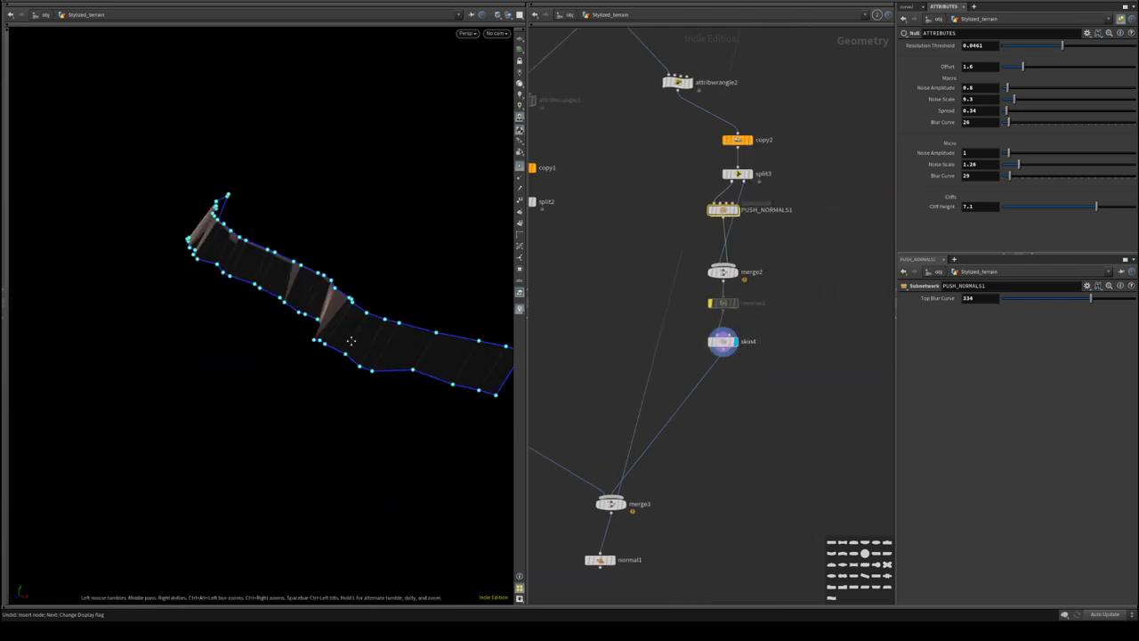
drag(287, 352, 458, 316)
- Insert normal1 between skin4 and merge3, and display its output
middle_drag(662, 465, 714, 373)
mouse_move(653, 471)
mouse_down()
mouse_move(871, 480)
mouse_move(770, 307)
mouse_move(755, 305)
mouse_move(787, 296)
mouse_up()
click(763, 296)
mouse_move(293, 315)
mouse_down()
mouse_move(255, 341)
mouse_move(405, 337)
mouse_move(507, 423)
mouse_up()
middle_drag(853, 392, 783, 339)
- Show point normals in the viewport and compare their directions on the cliff wall at normal1 and skin4
key(Tab)
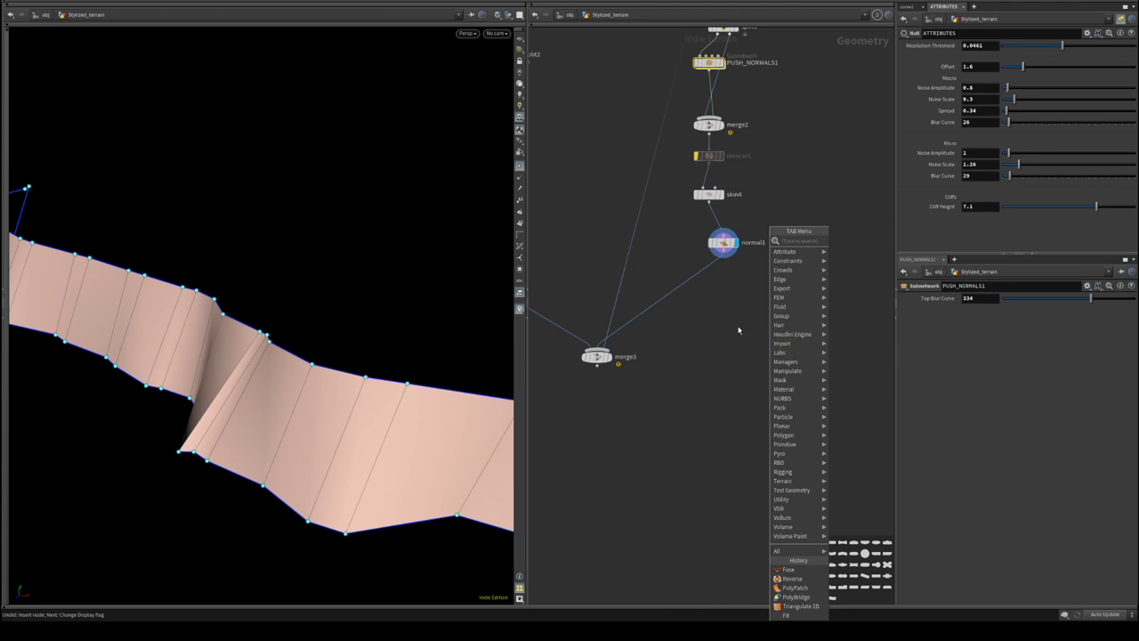
click(738, 328)
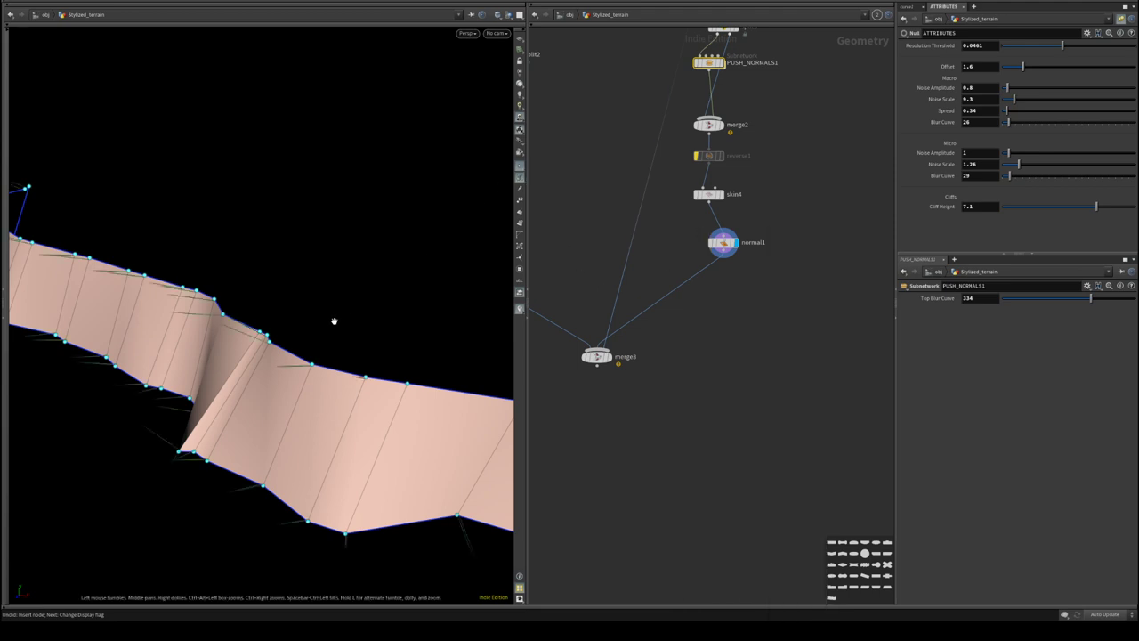
drag(332, 320, 292, 371)
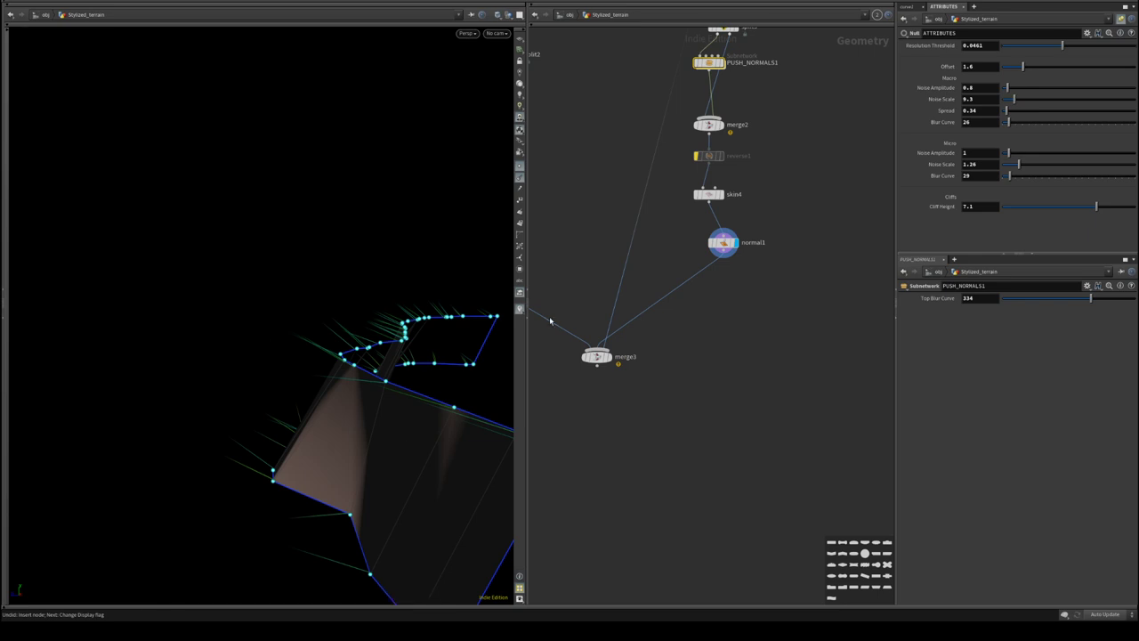
middle_drag(740, 229, 740, 312)
click(721, 279)
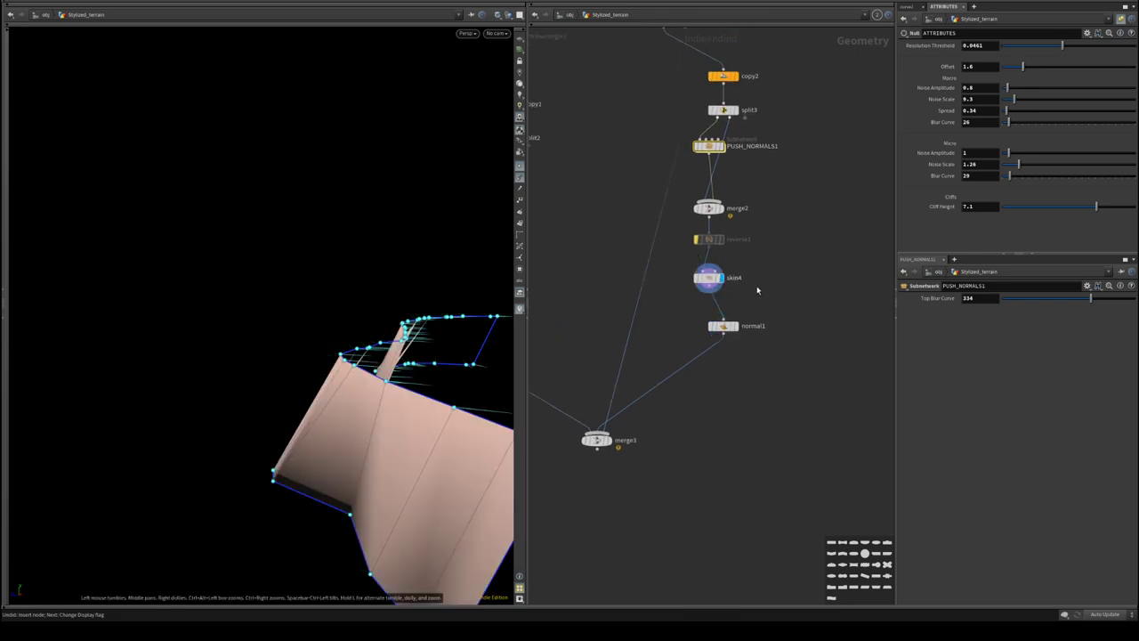
drag(404, 329, 406, 407)
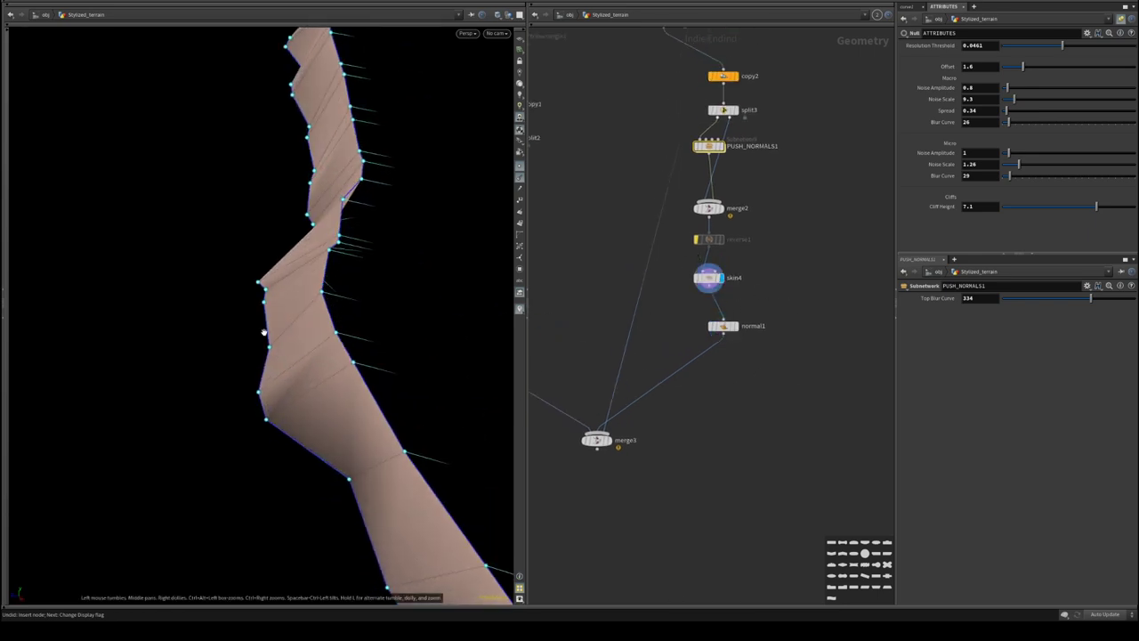
drag(462, 346, 146, 262)
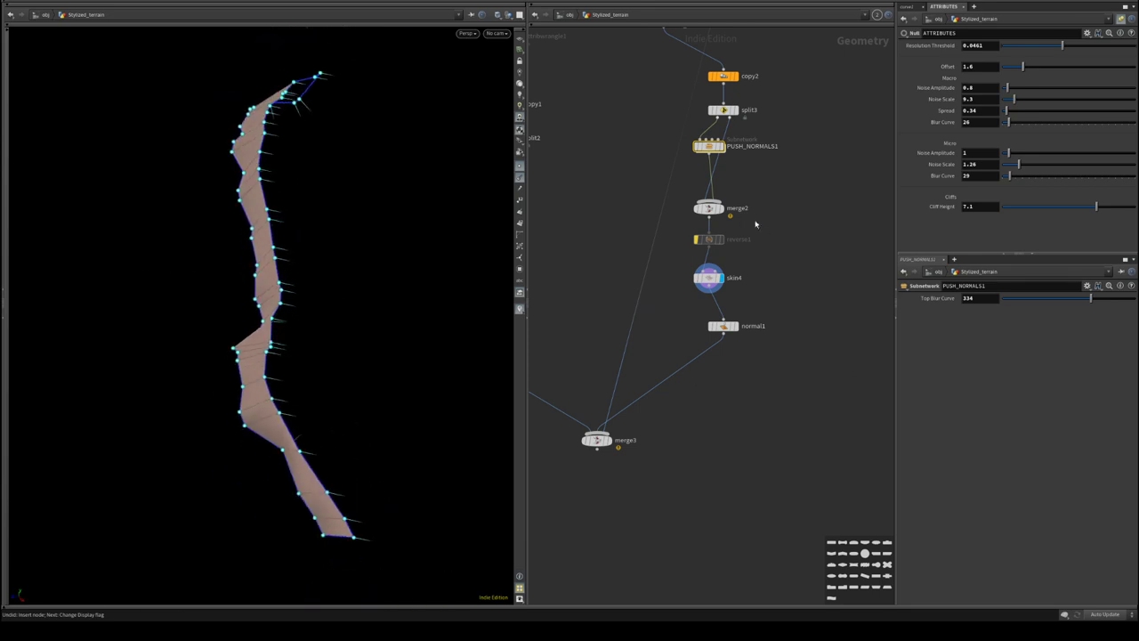
- Check the curve normals at PUSH_NORMALS1, look inside that subnetwork, and view both curves at merge2
click(722, 145)
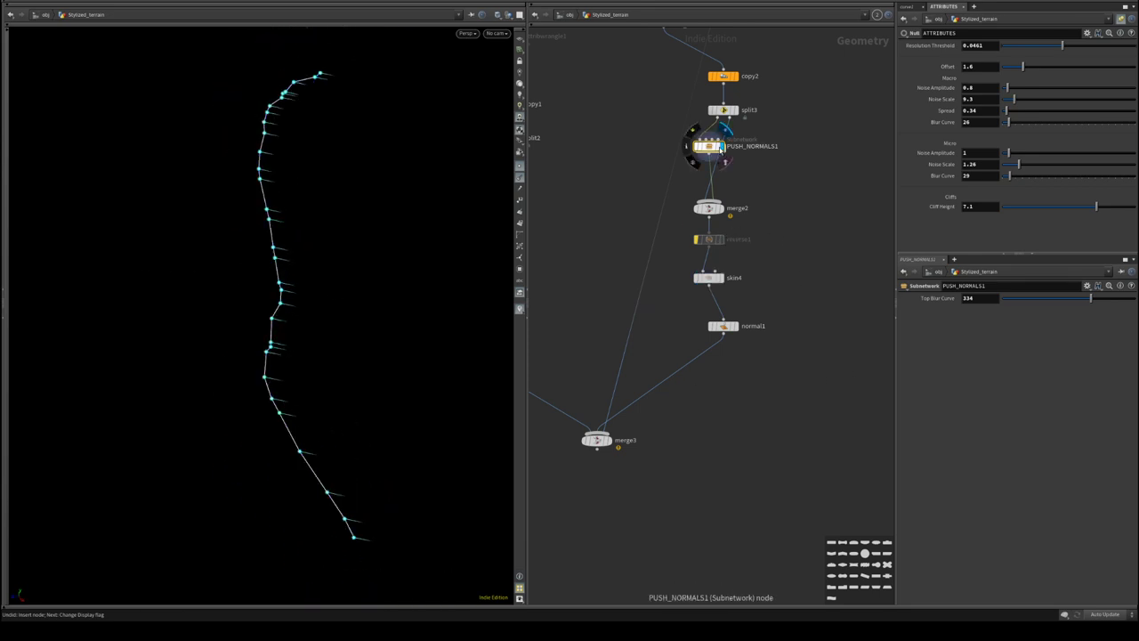
double_click(710, 145)
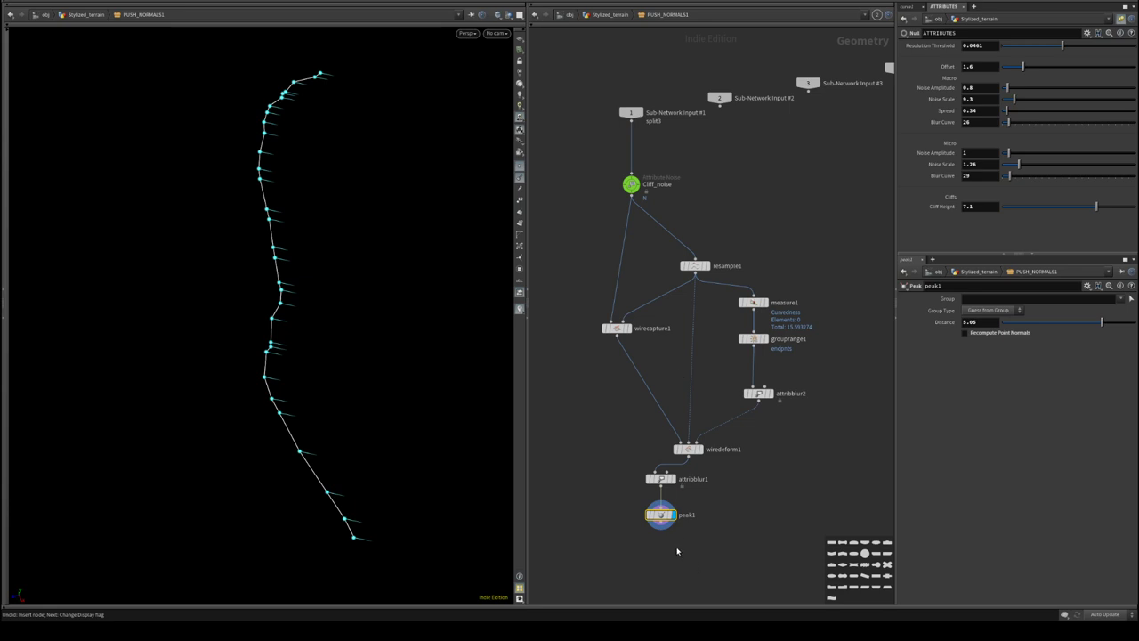
click(630, 14)
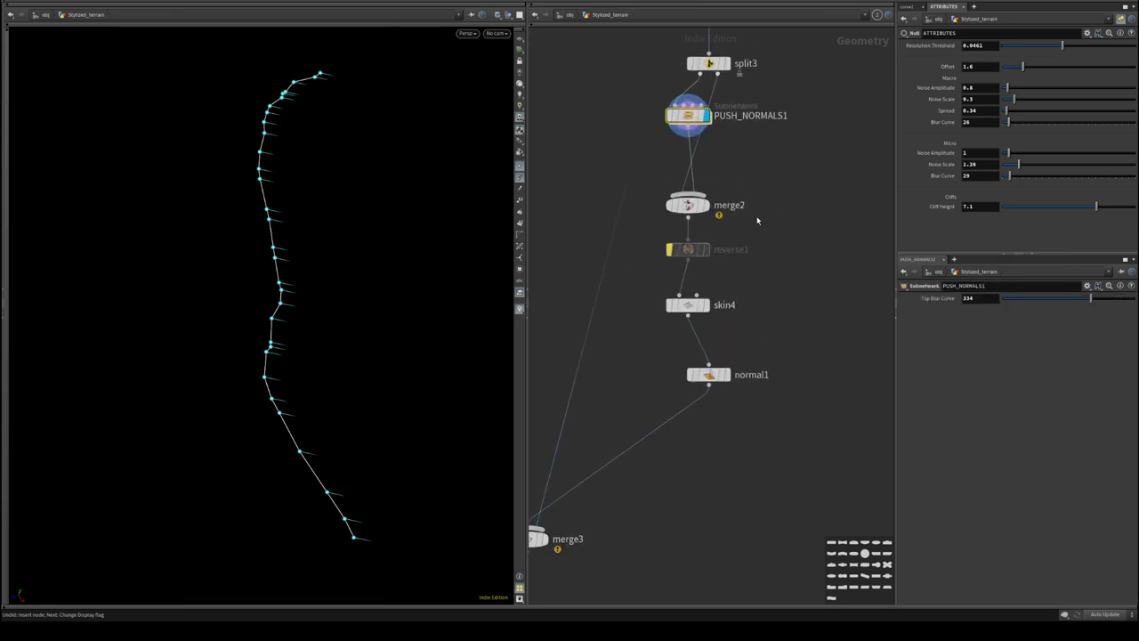
click(700, 280)
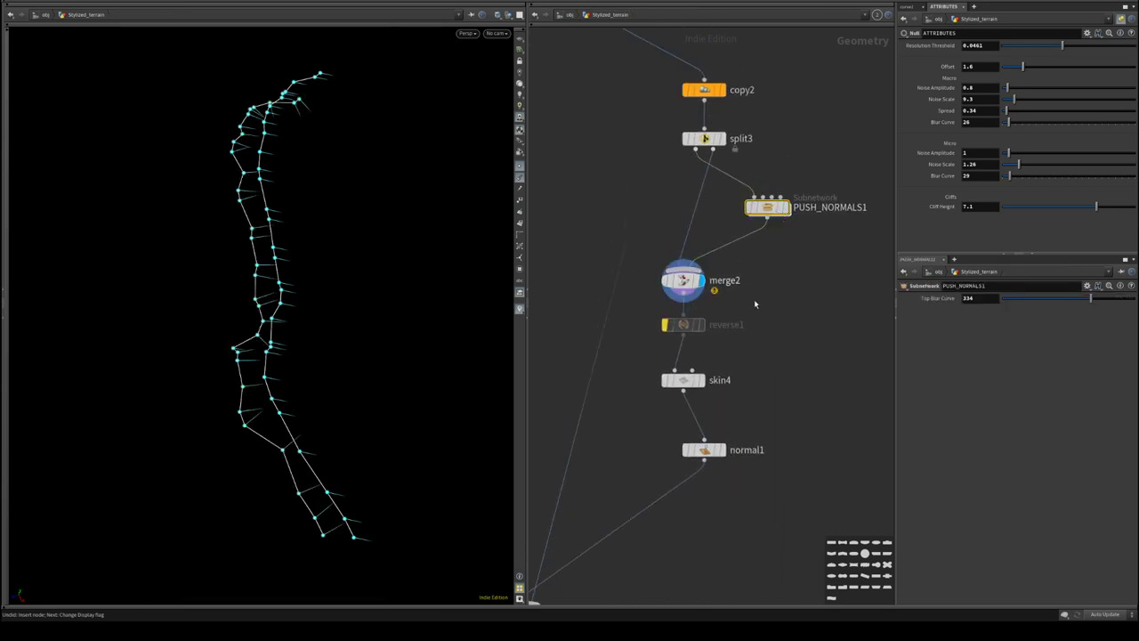
drag(293, 258, 290, 285)
scroll(290, 285, up, 3)
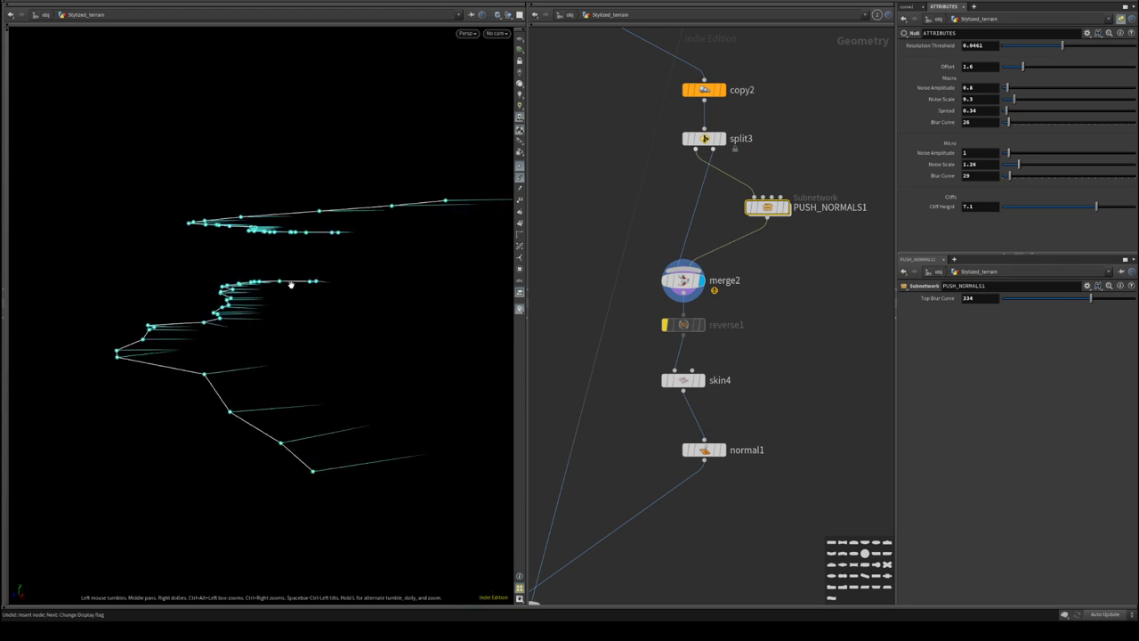
- Move merge2, reverse1, skin4 and normal1 farther down to leave room below PUSH_NORMALS1
middle_drag(651, 316, 697, 362)
drag(684, 308, 767, 506)
middle_drag(738, 453, 764, 347)
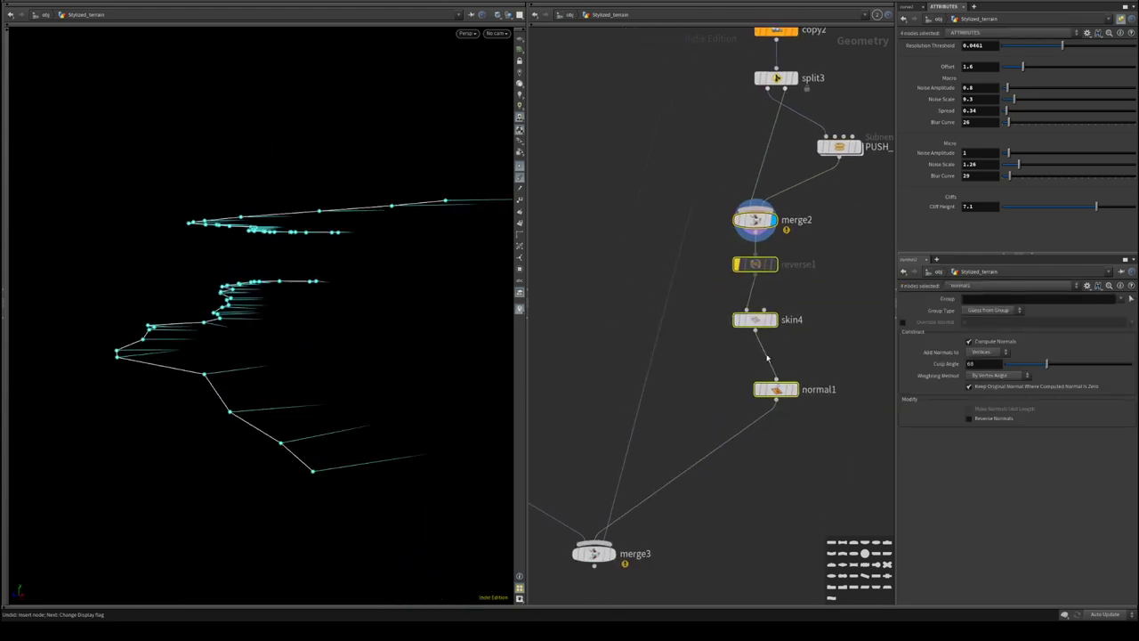
drag(761, 318, 768, 445)
middle_drag(716, 253, 681, 340)
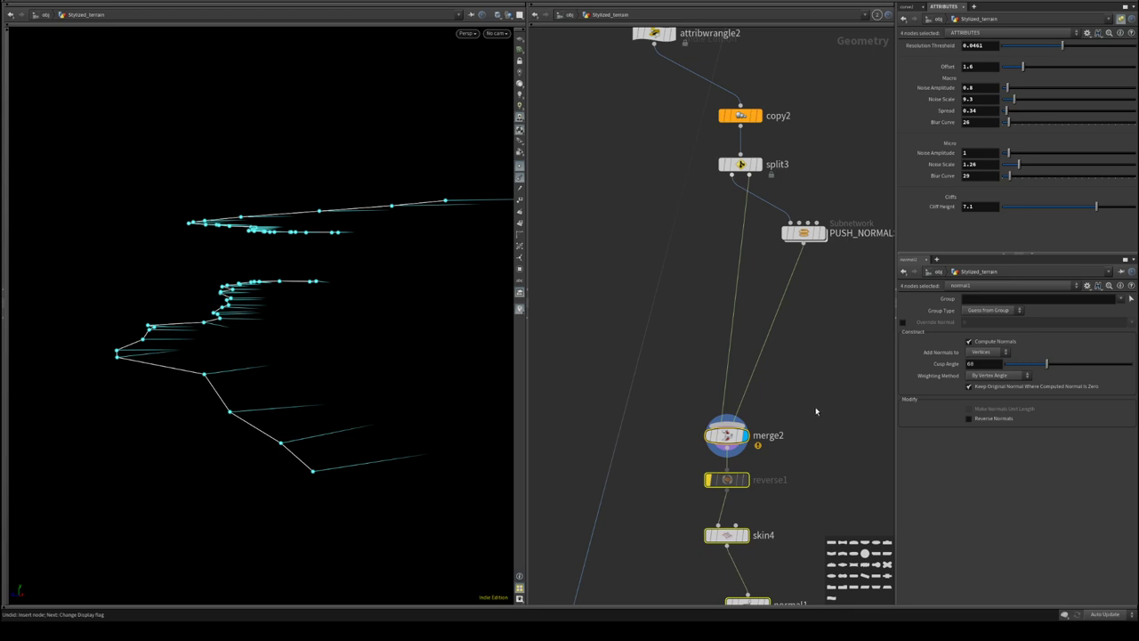
- Display PUSH_NORMALS1 on its own and open the subnetwork at its final peak1 node
middle_drag(807, 289, 753, 287)
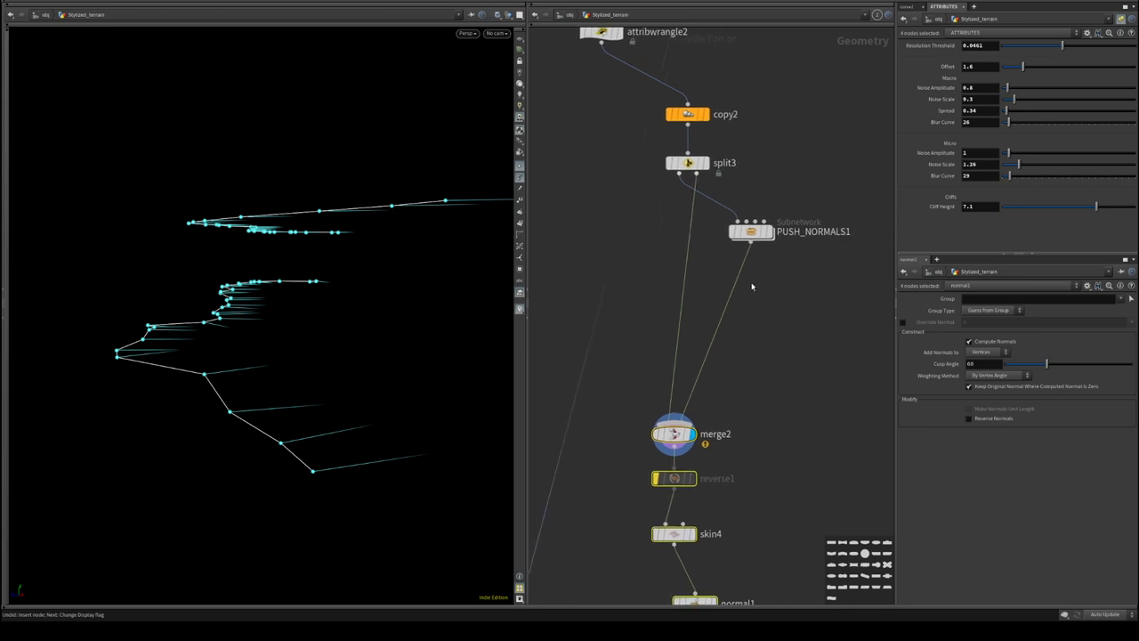
click(769, 231)
click(752, 233)
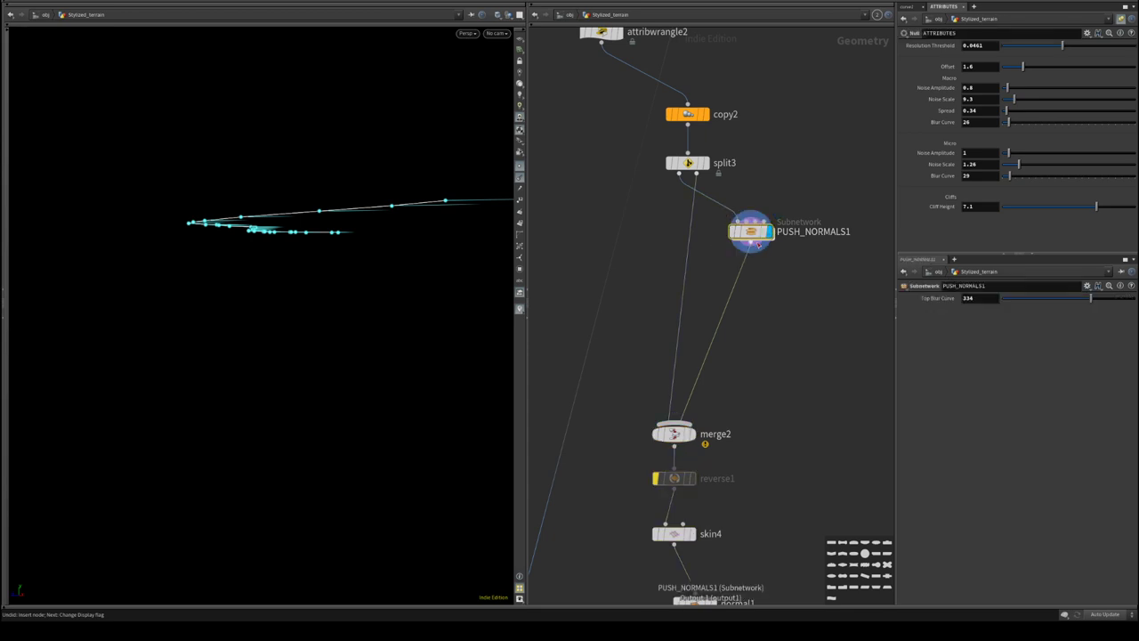
double_click(756, 241)
middle_drag(751, 248, 822, 144)
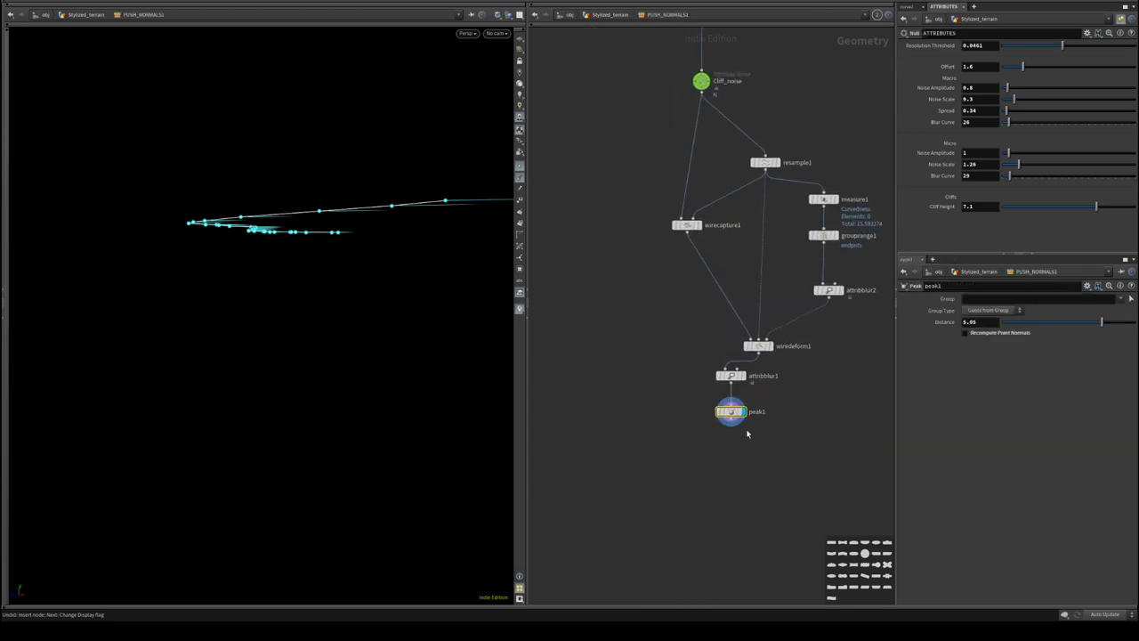
- Add an unconnected Transform node below peak1 inside the PUSH_NORMALS1 subnetwork
key(Tab)
drag(733, 419, 686, 434)
text(tra)
click(729, 259)
click(581, 405)
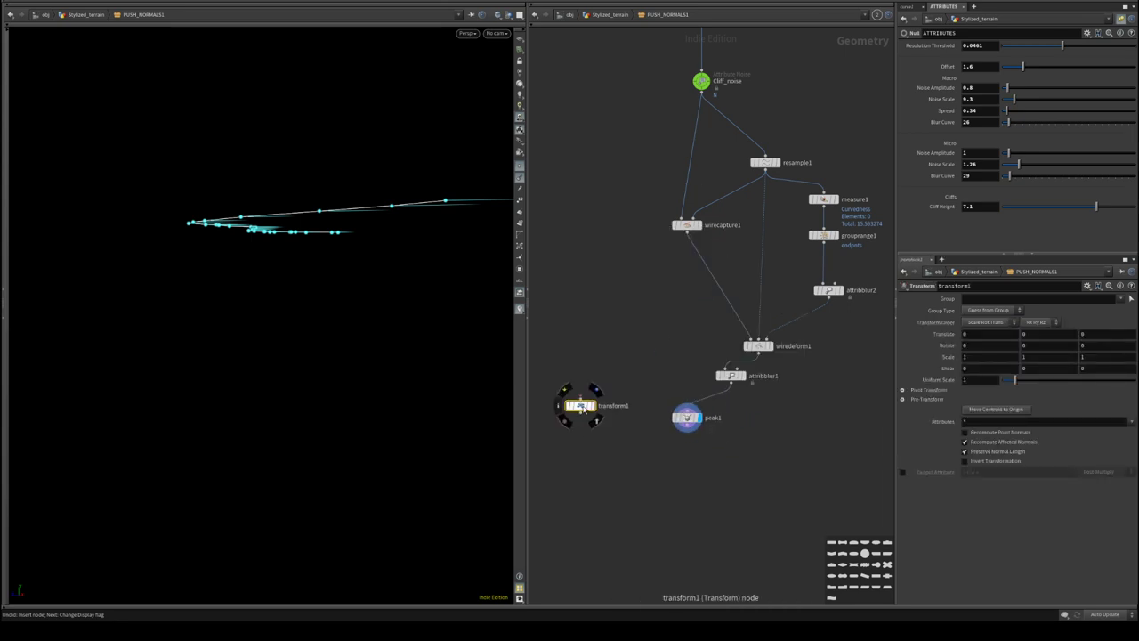
drag(581, 406, 609, 487)
- Reduce the step size of attribblur1 to .05, trying .1 along the way, while viewing the curve's normals
drag(344, 230, 301, 304)
click(732, 376)
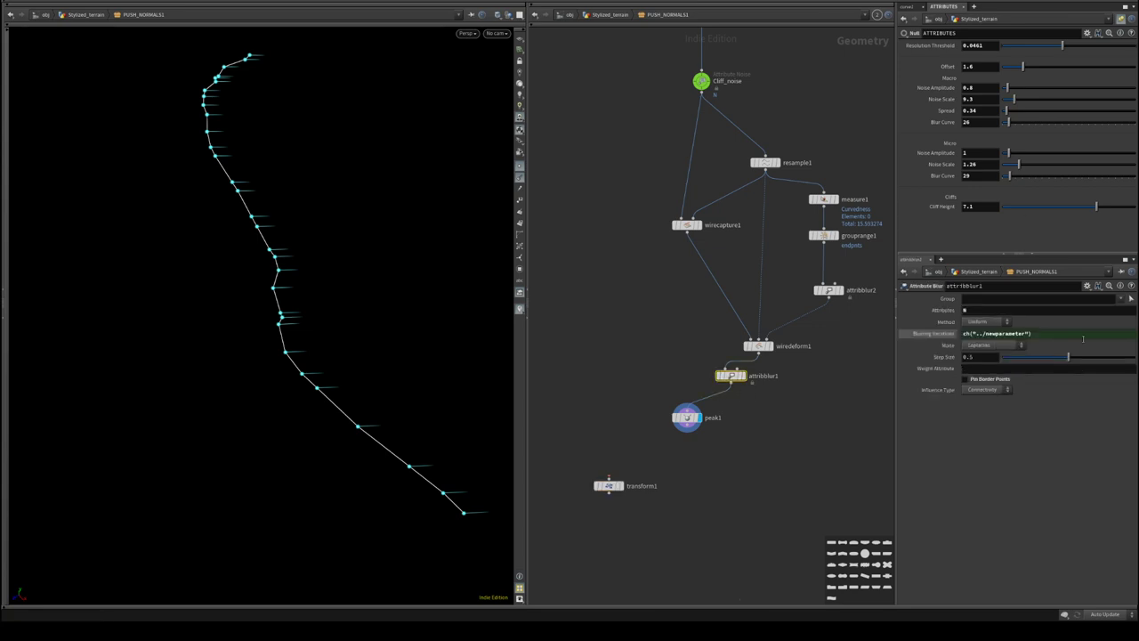
mouse_move(1028, 362)
mouse_down()
mouse_move(1090, 363)
mouse_move(1006, 368)
mouse_up()
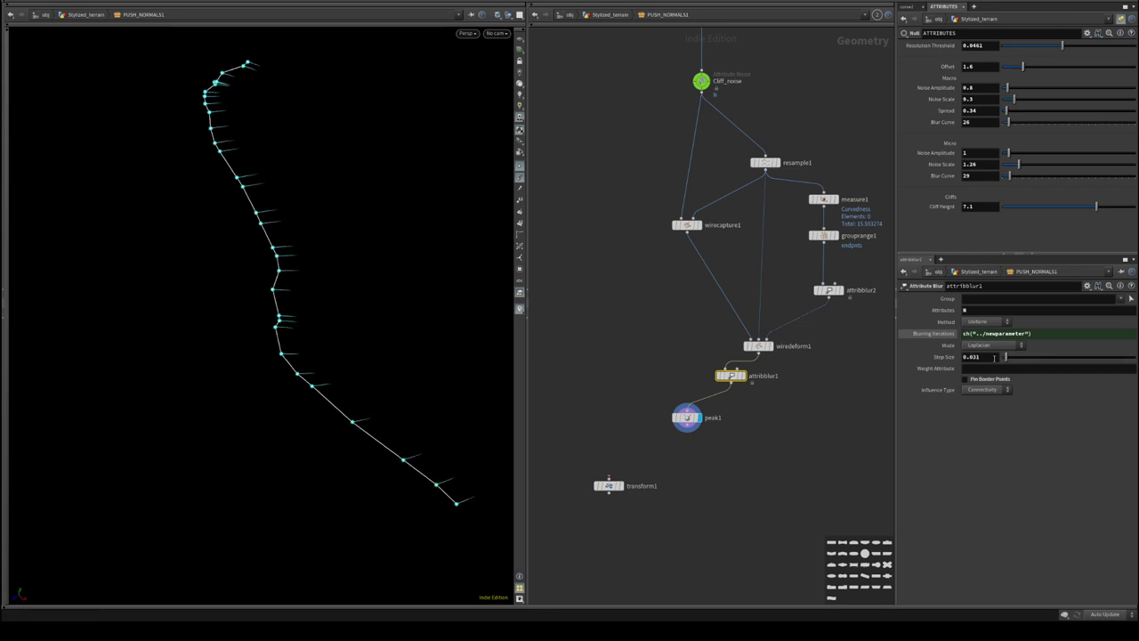
text(1)
key(Return)
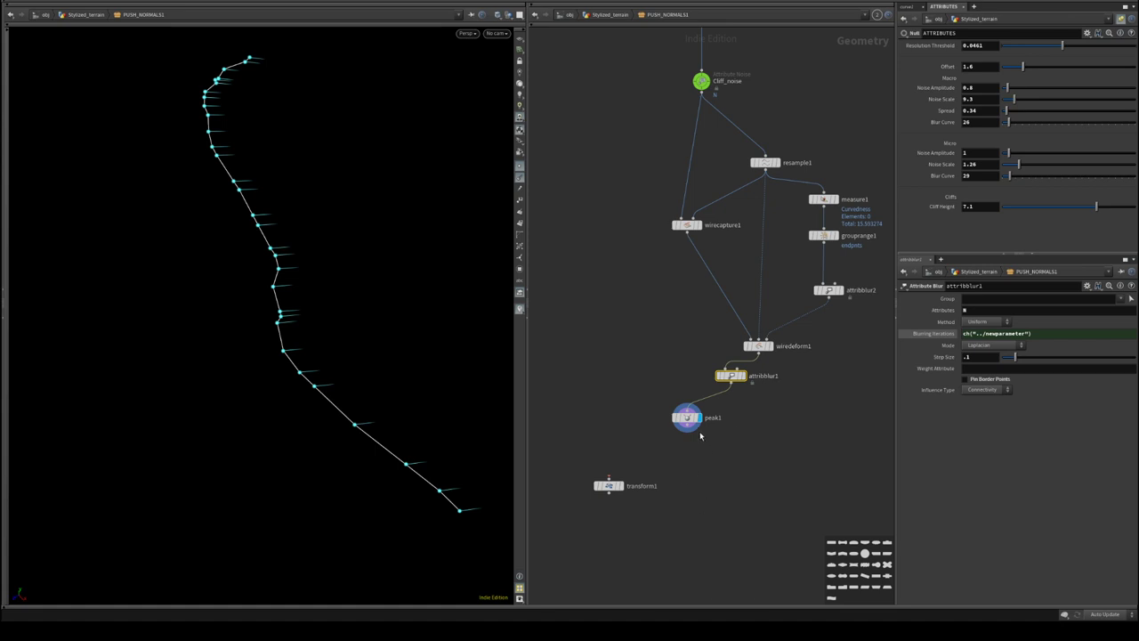
mouse_move(696, 423)
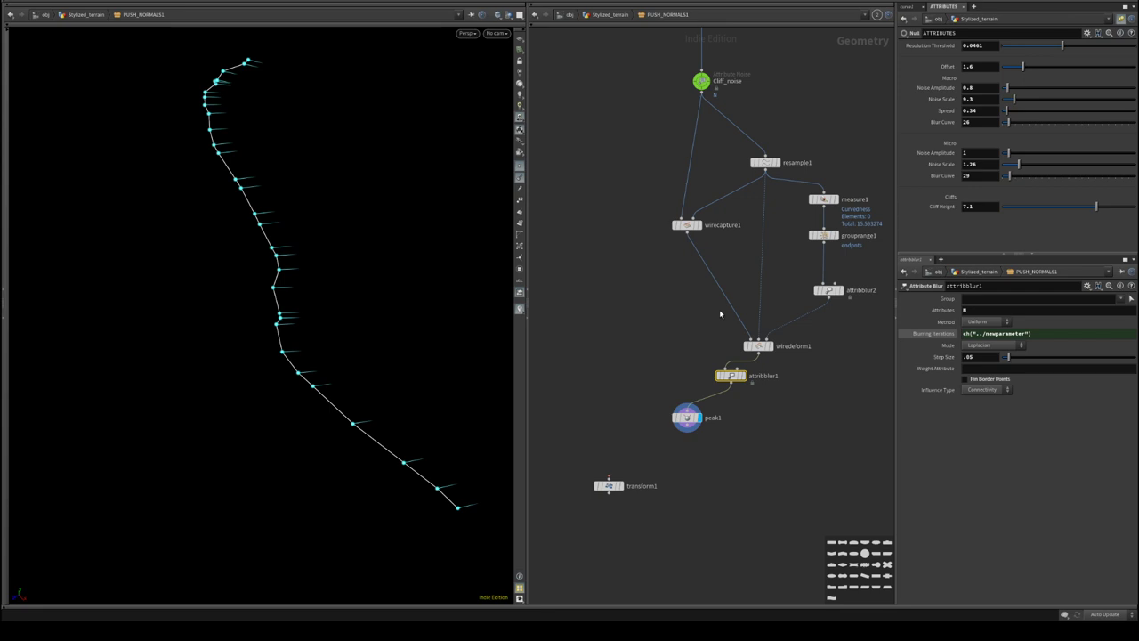
- Duplicate peak1 as a second branch from attribblur1 and set the copy's distance to 10
drag(690, 419, 654, 412)
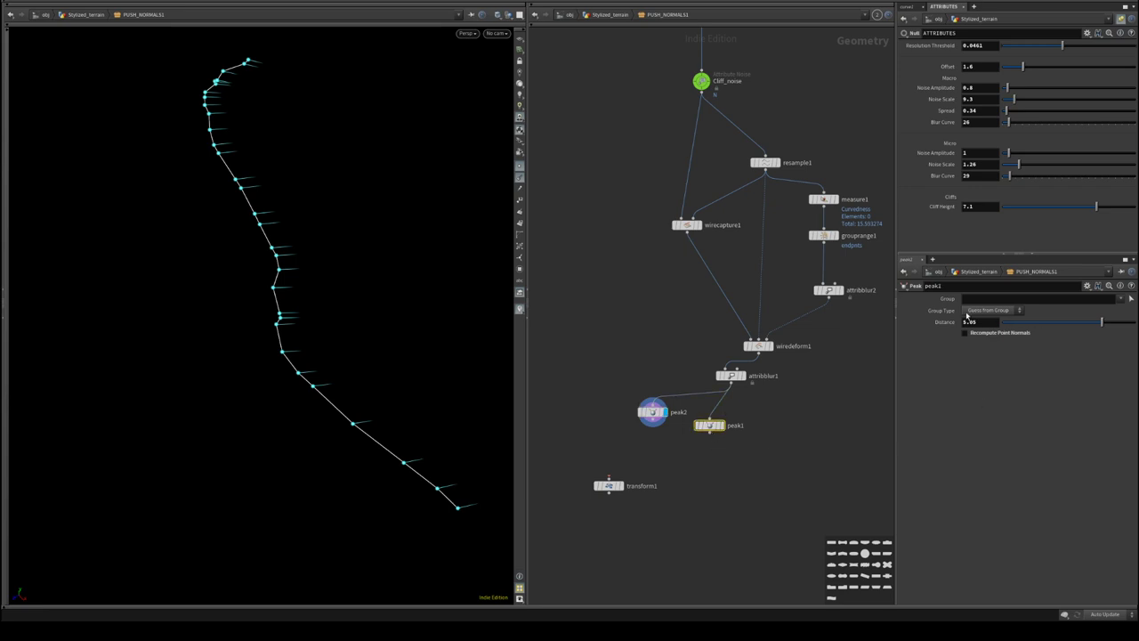
click(652, 412)
text(10)
key(Return)
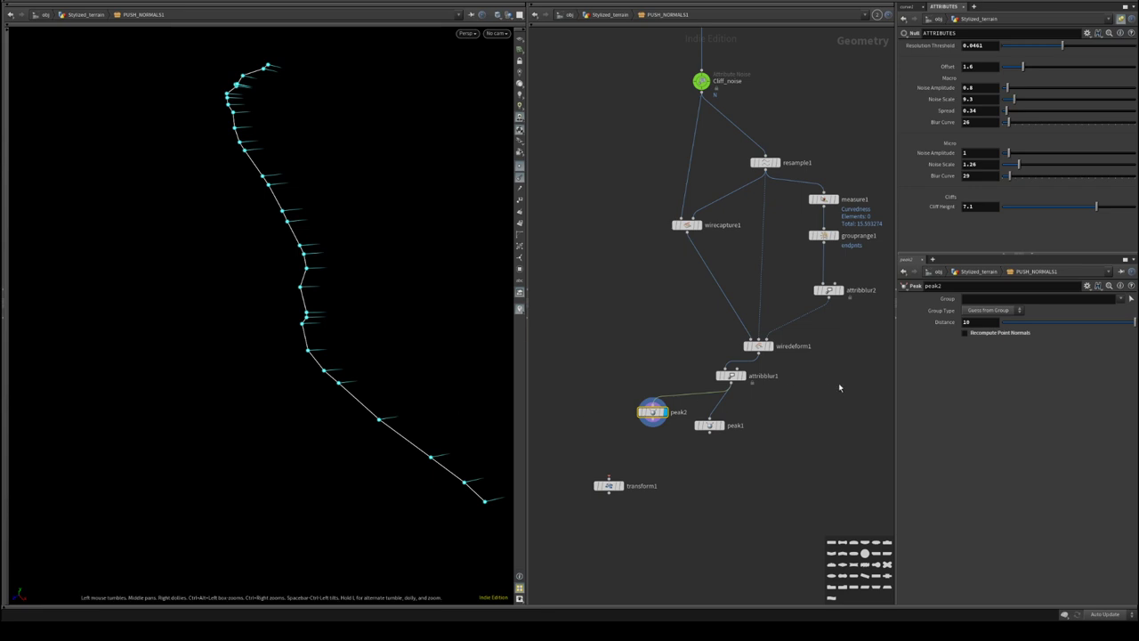
- Delete the unused transform1 node and add an Output node below the two peak nodes
middle_drag(695, 502, 731, 466)
drag(645, 451, 596, 600)
key(Delete)
middle_drag(698, 500, 707, 458)
key(Tab)
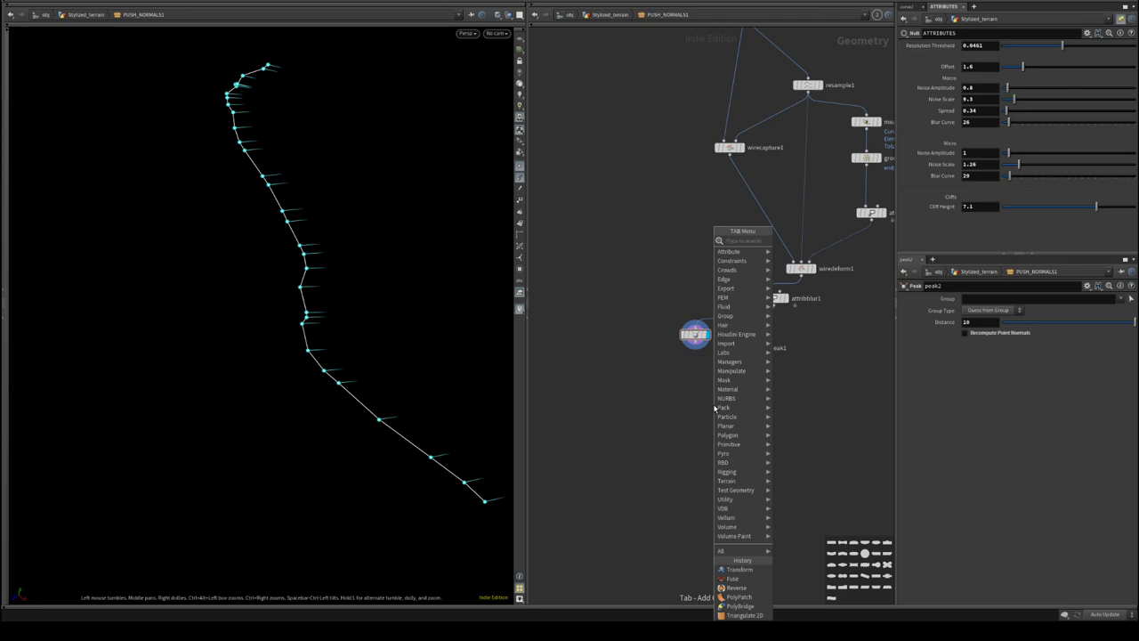
text(out)
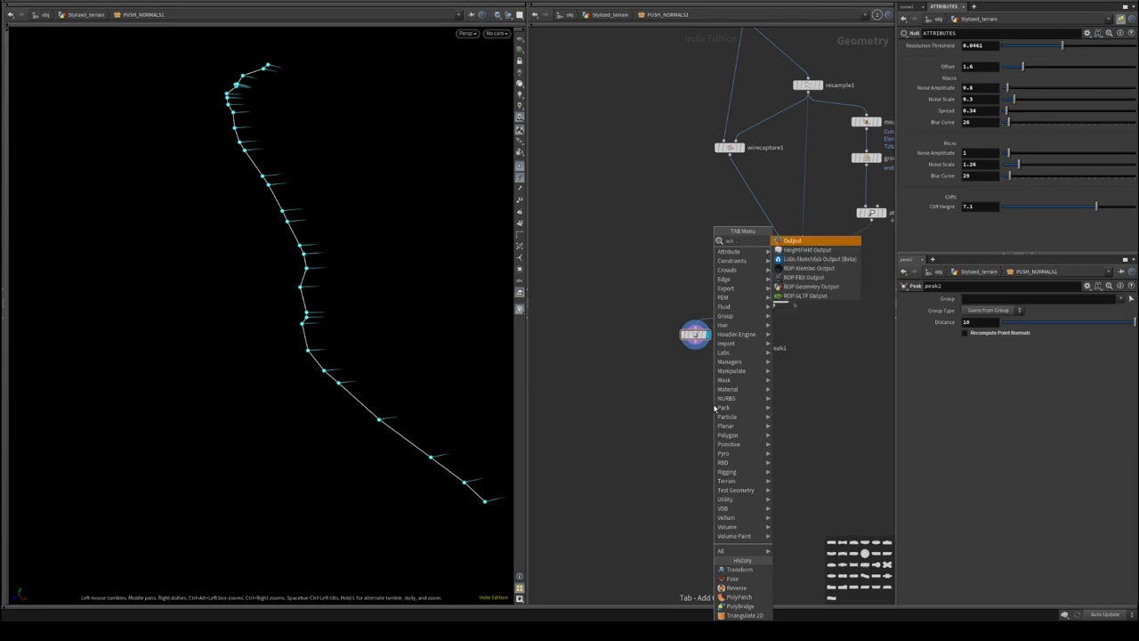
click(783, 243)
click(718, 411)
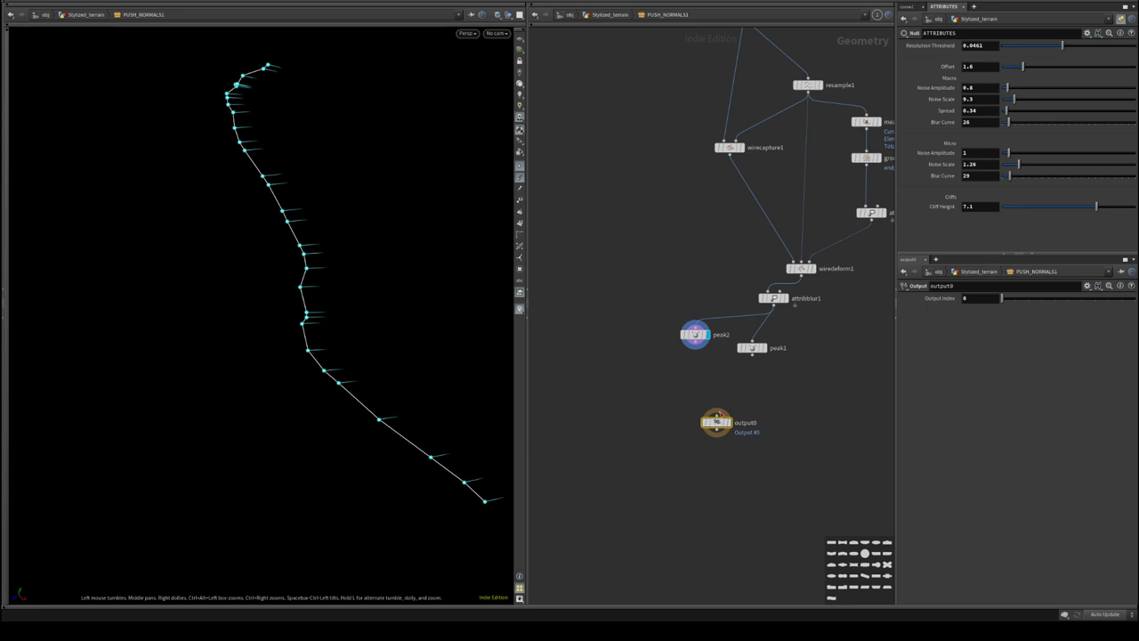
- Duplicate the Output node, then wire peak2 into output1 and peak1 into output0
drag(716, 422, 685, 420)
drag(698, 353, 685, 411)
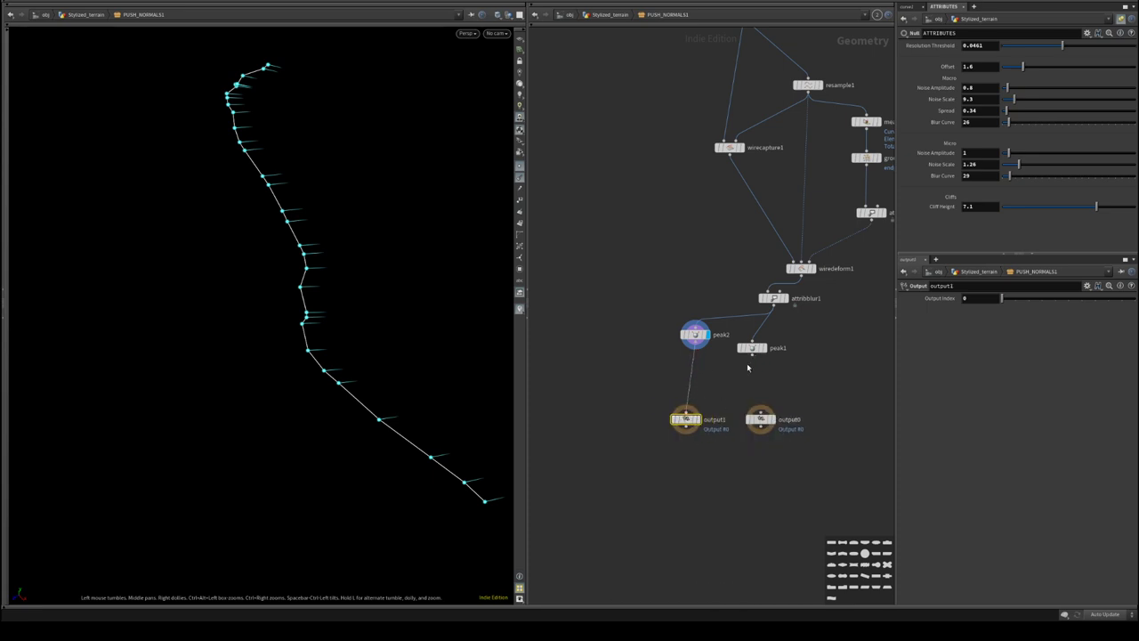
drag(753, 354, 762, 412)
- Set the output index of output1 to 1 and make output0 the displayed node
click(771, 419)
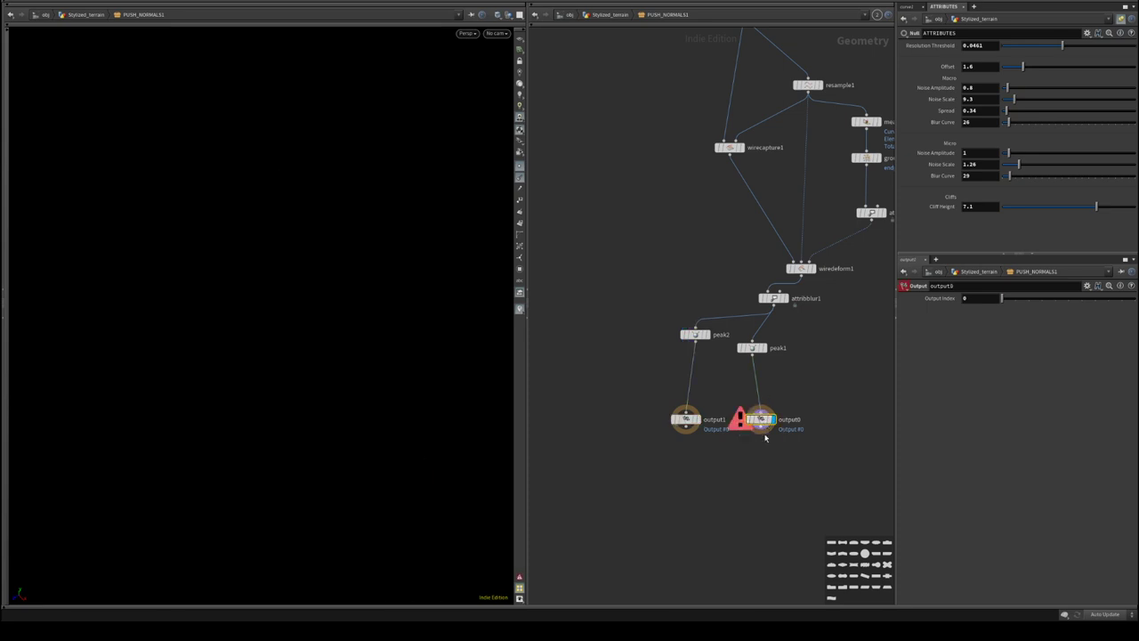
click(698, 422)
click(762, 419)
click(687, 424)
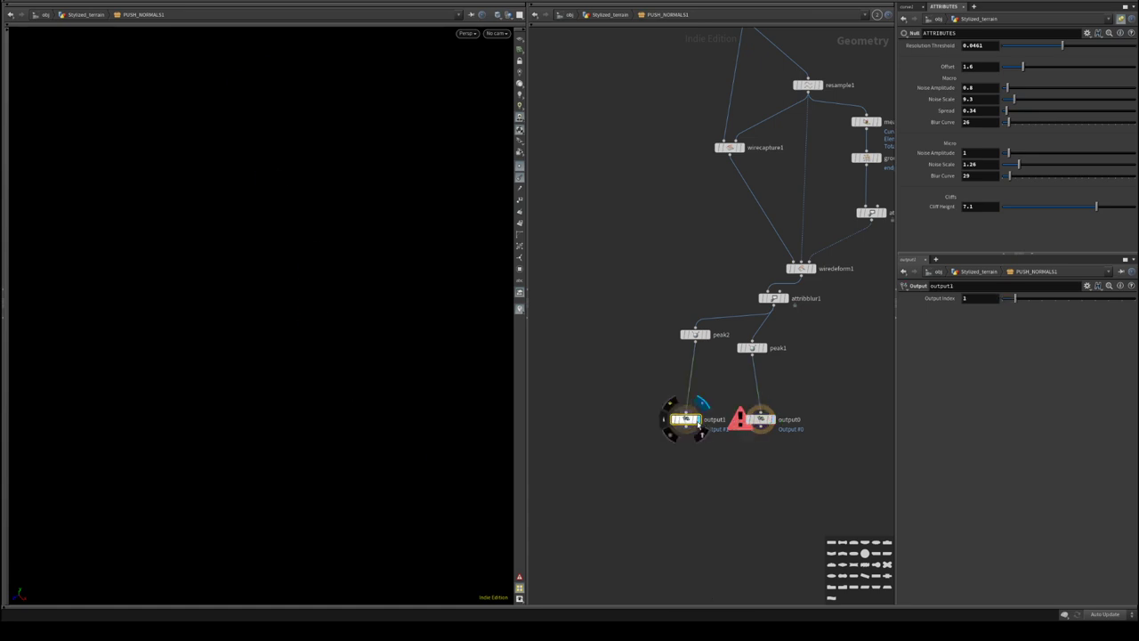
click(761, 422)
- Return to Stylized_terrain, connect the second output of PUSH_NORMALS1 to merge2, and view the merged curves
click(610, 15)
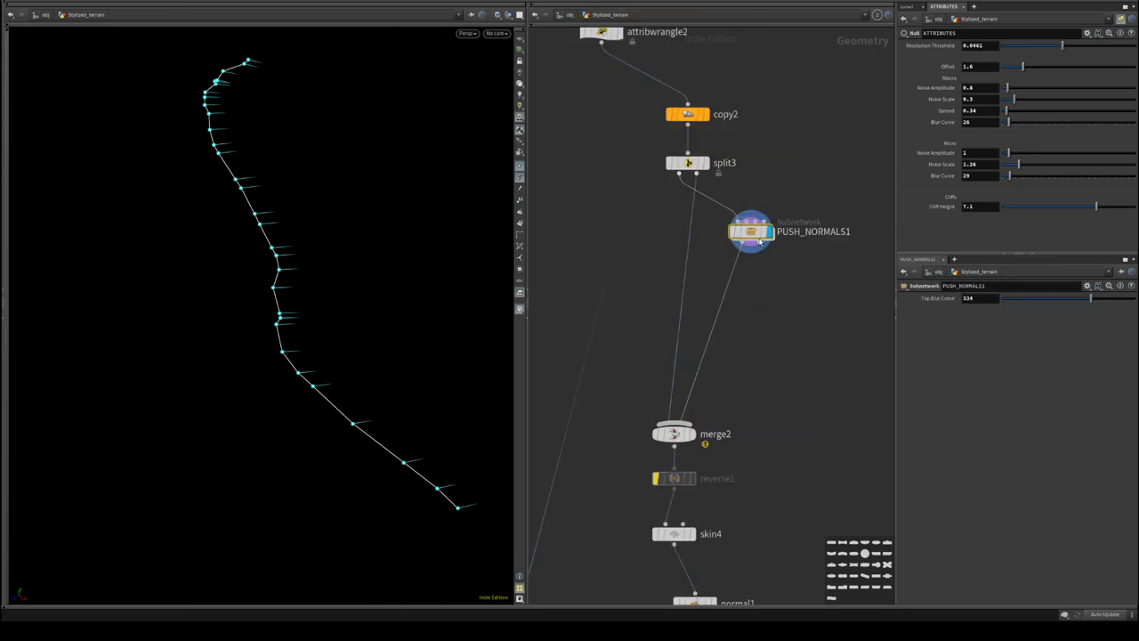
drag(759, 240, 674, 437)
click(674, 436)
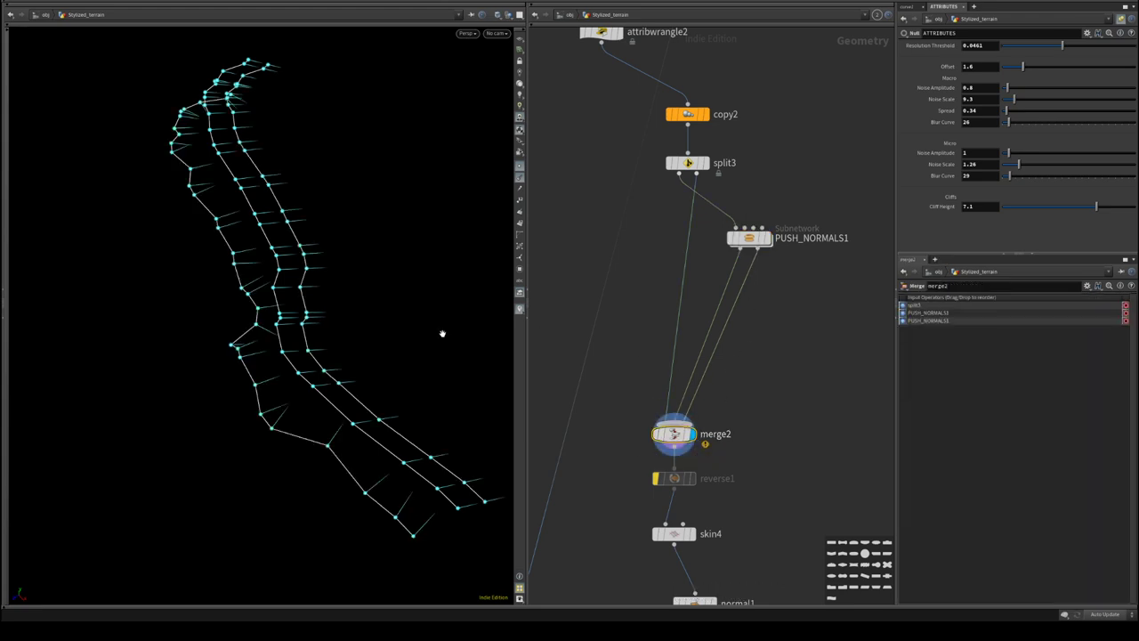
drag(442, 330, 400, 342)
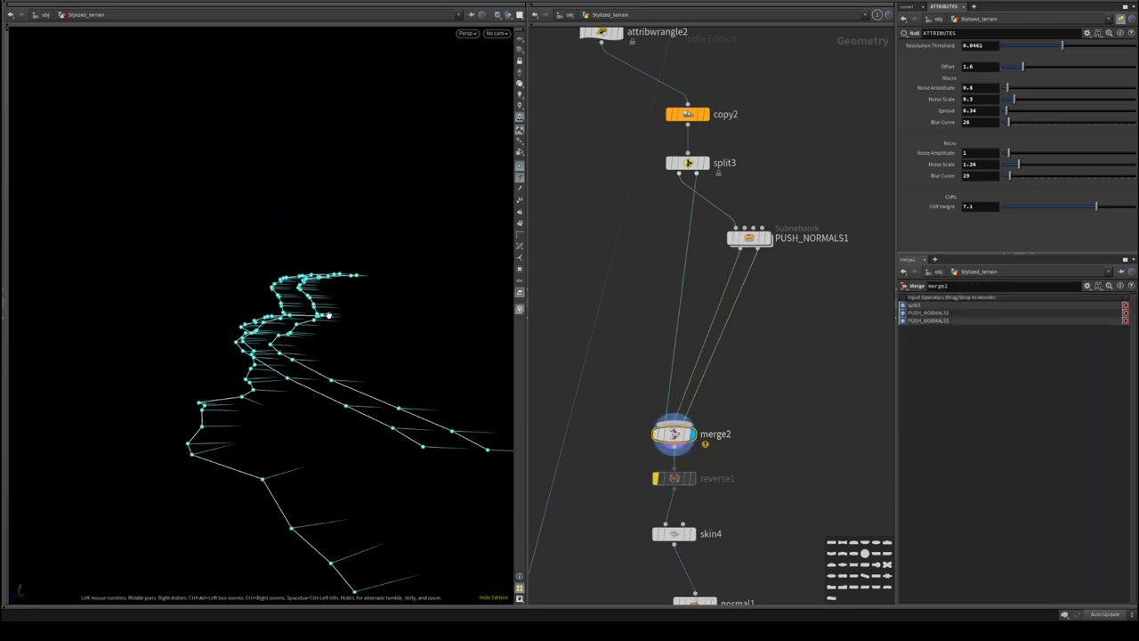
- Increase peak2's distance inside PUSH_NORMALS1 to push its curve farther out, and return to the Stylized_terrain network
double_click(749, 239)
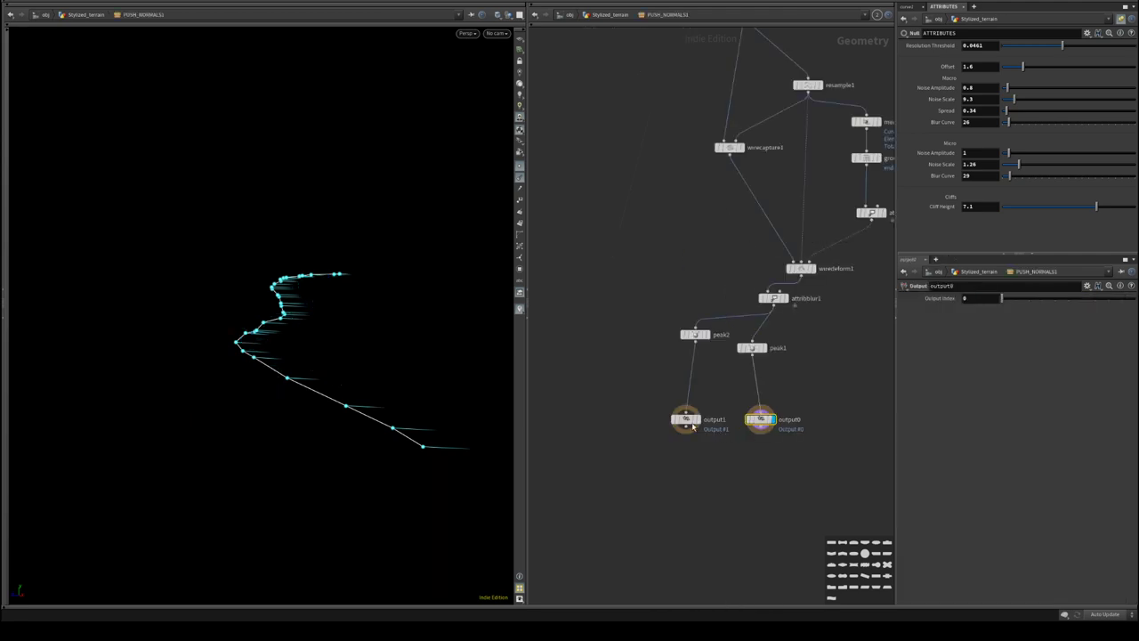
click(703, 339)
middle_drag(976, 323, 1068, 326)
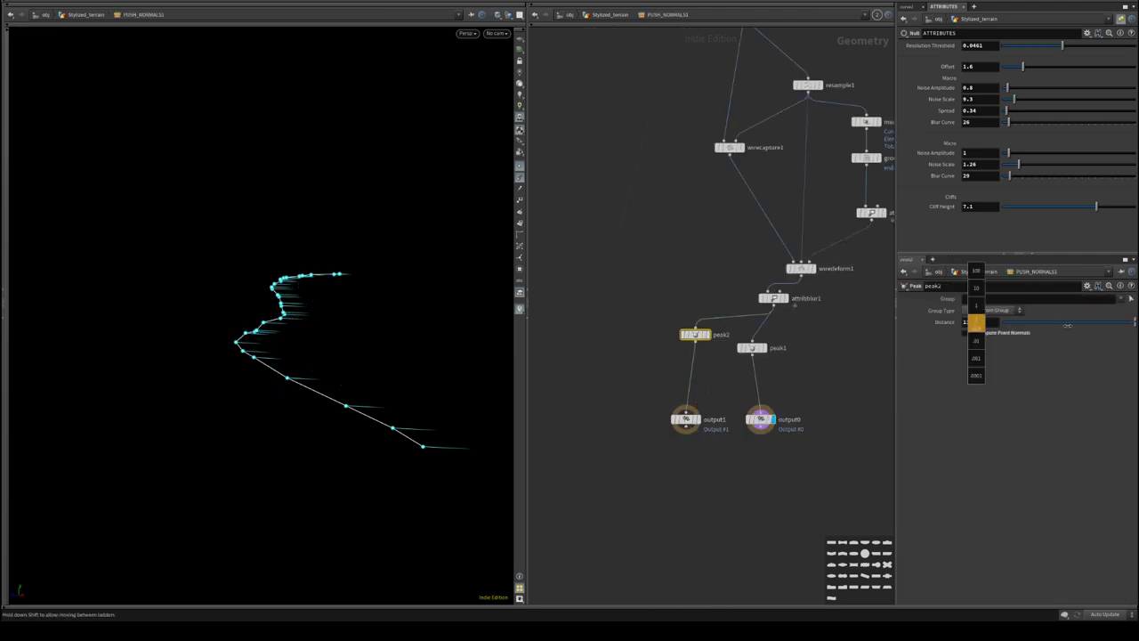
middle_drag(976, 323, 975, 323)
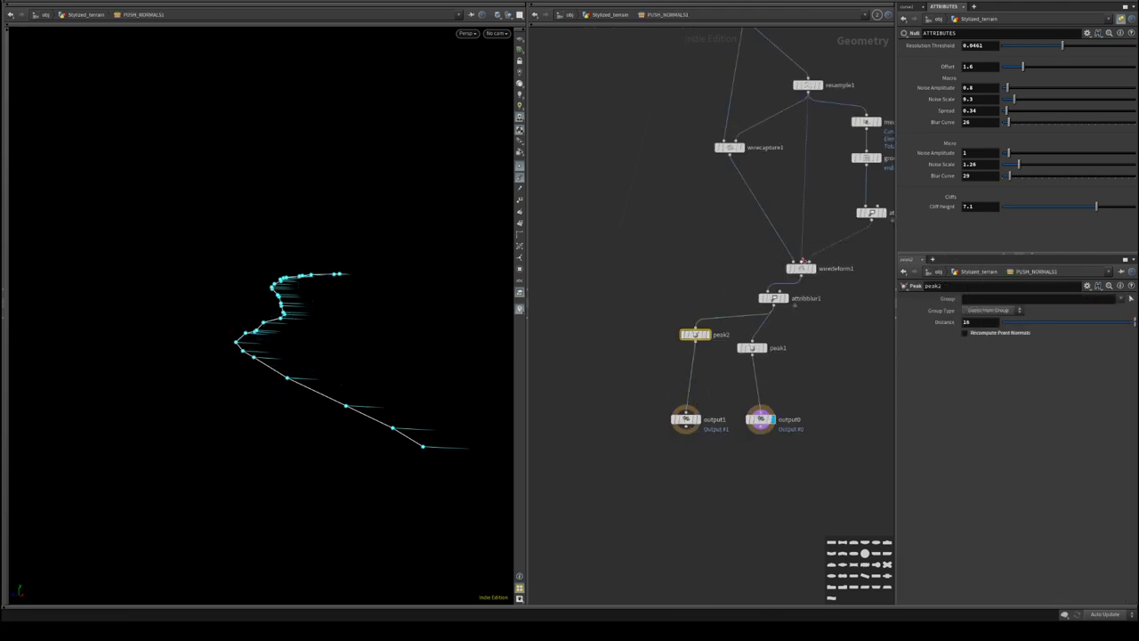
click(971, 322)
click(623, 15)
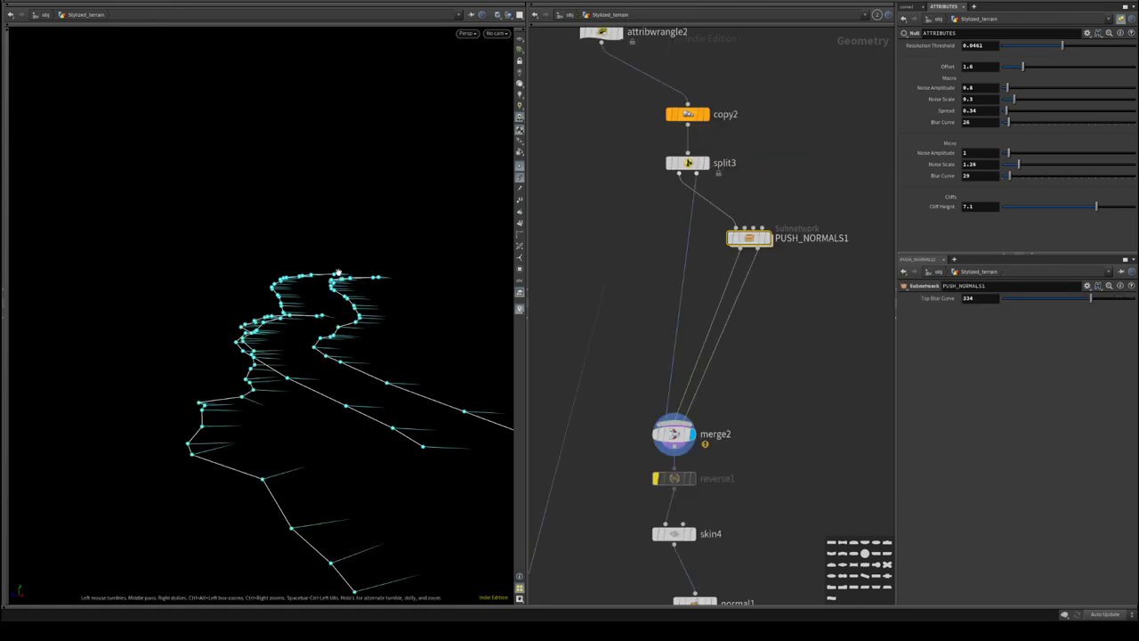
- Show primitive numbers, hide point markers and normals, and examine the three merged curves and their order
drag(352, 327, 311, 325)
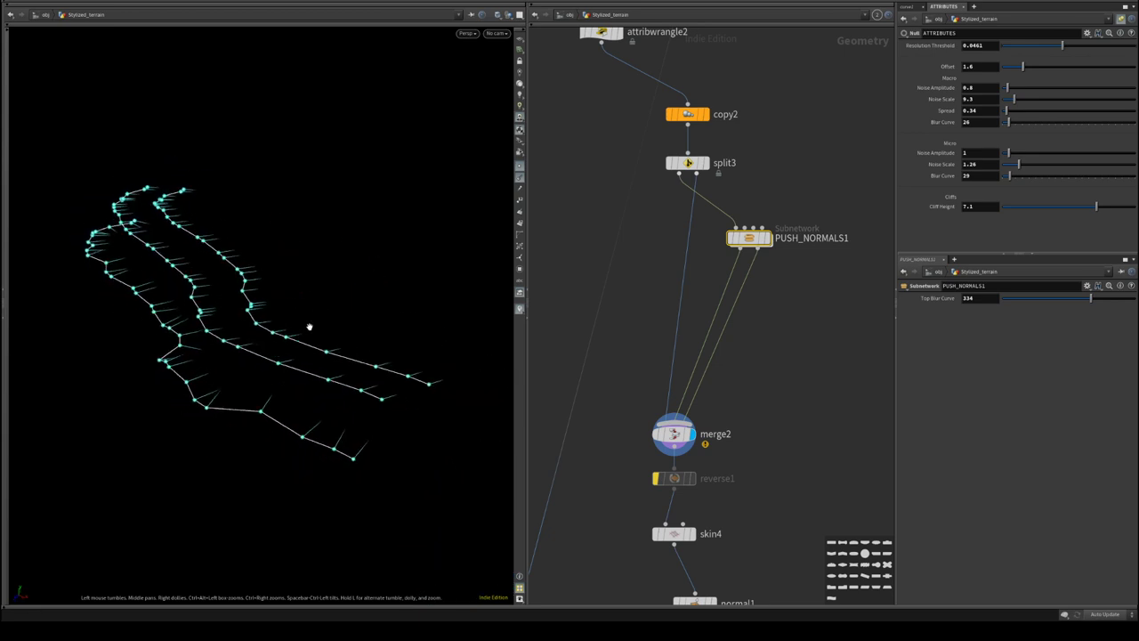
click(520, 222)
right_drag(347, 290, 417, 351)
drag(417, 350, 290, 335)
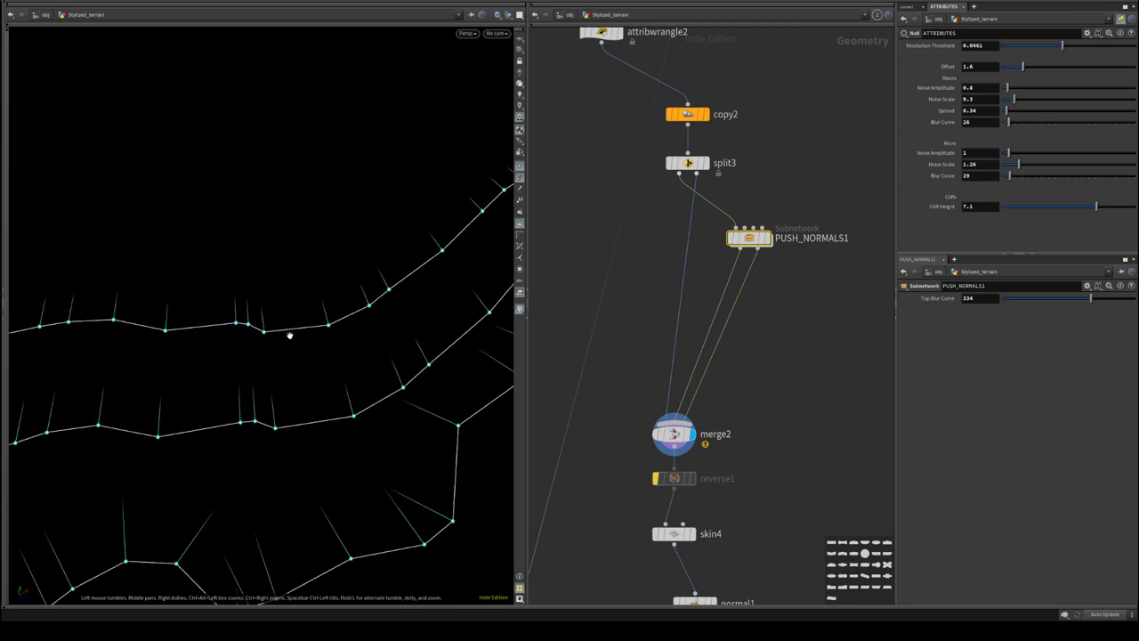
middle_drag(290, 336, 419, 293)
click(520, 178)
drag(294, 285, 322, 347)
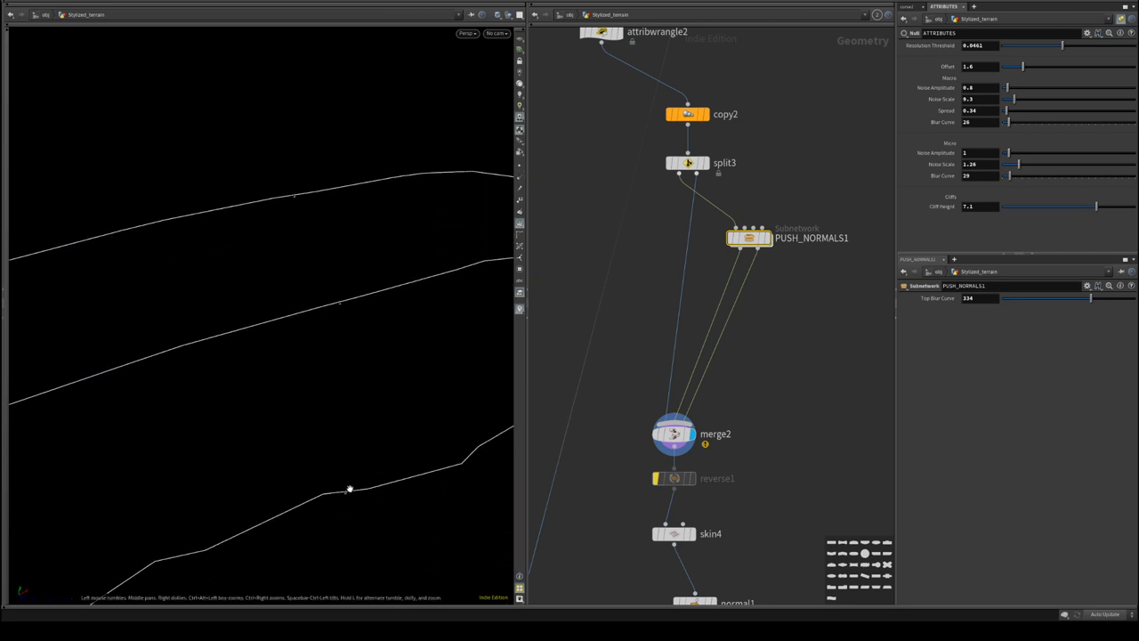
drag(307, 241, 374, 208)
- Display the skinned cliff surface at skin4 and compare its shading with the output of normal1
middle_drag(876, 416, 864, 202)
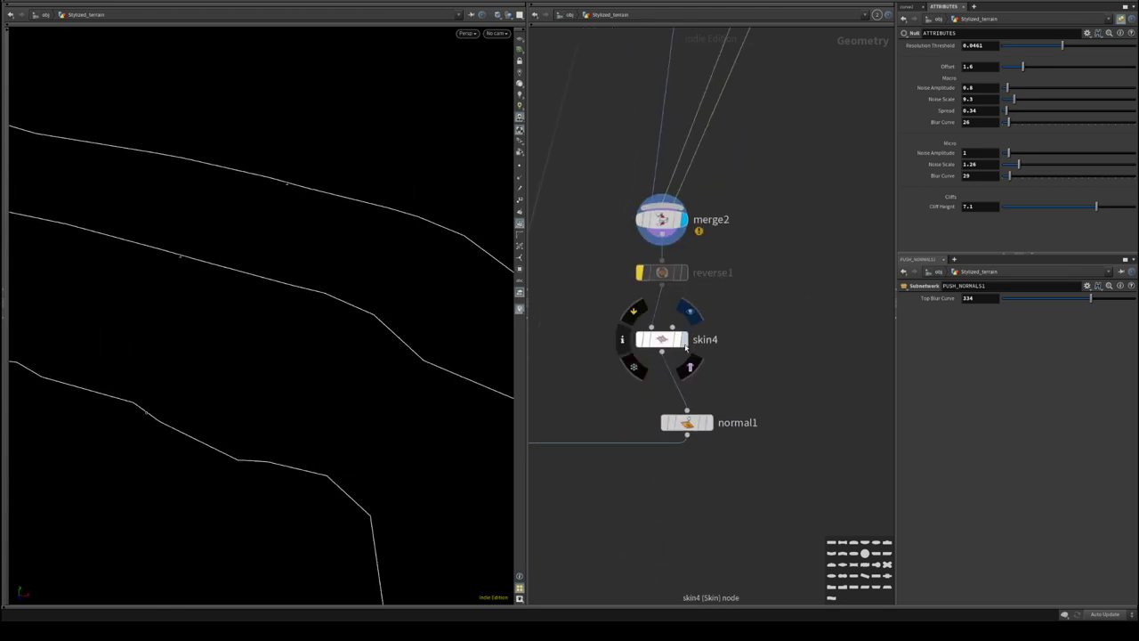
click(684, 339)
click(662, 342)
right_drag(325, 304, 257, 282)
drag(257, 282, 205, 262)
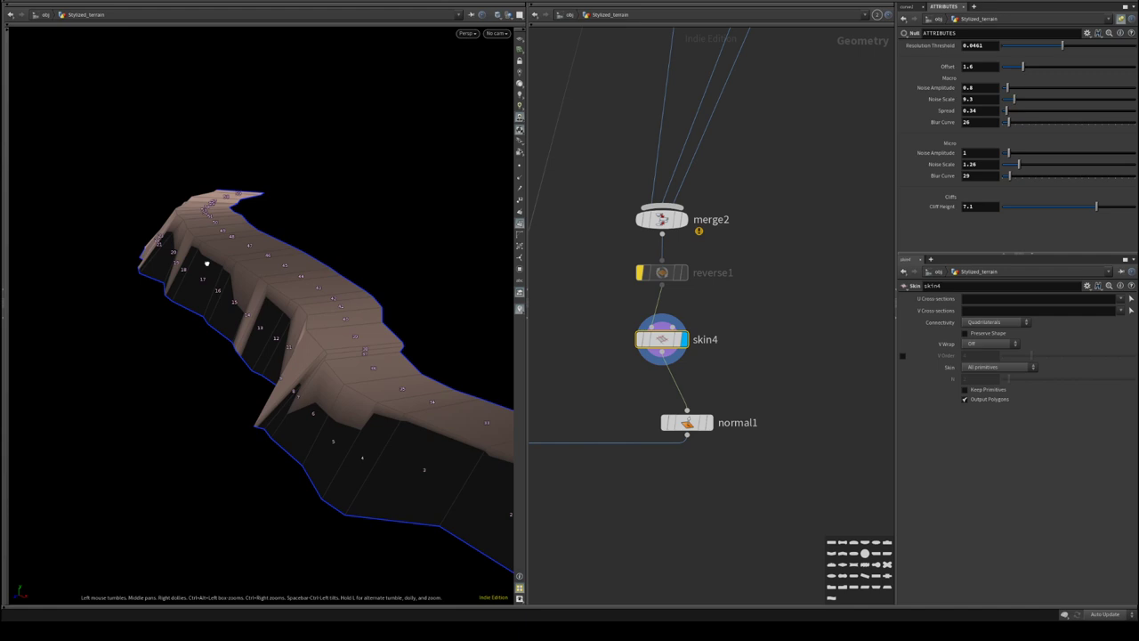
click(709, 425)
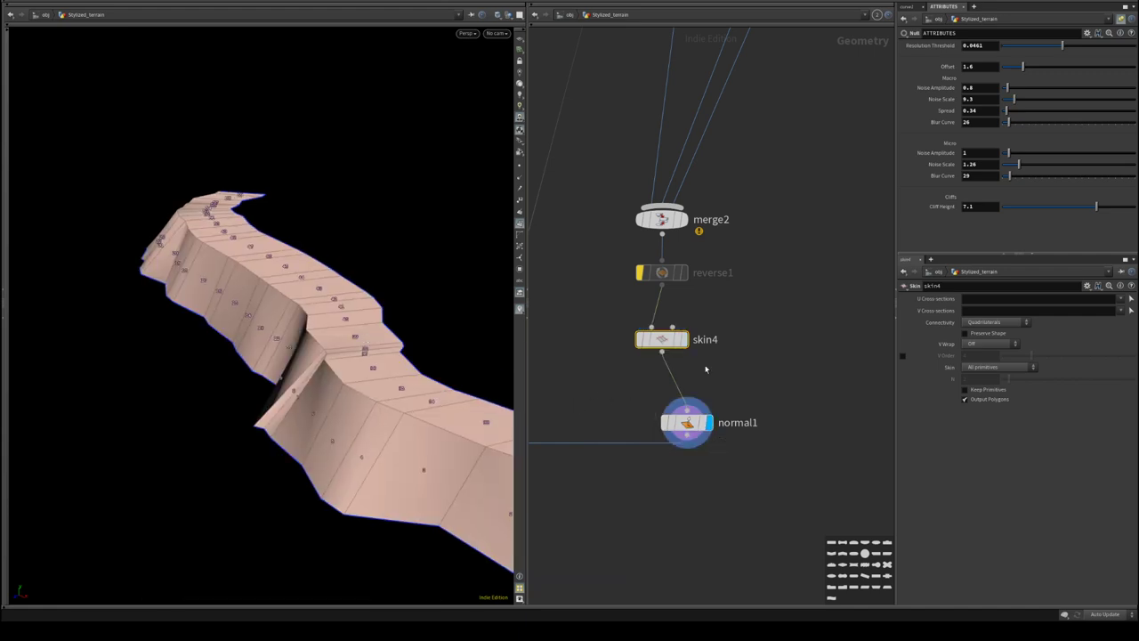
- Display merge3 and inspect the cliff wall and its new top strip against the terrain in a temporarily widened viewport
scroll(707, 368, down, 3)
middle_drag(644, 424, 714, 413)
click(703, 405)
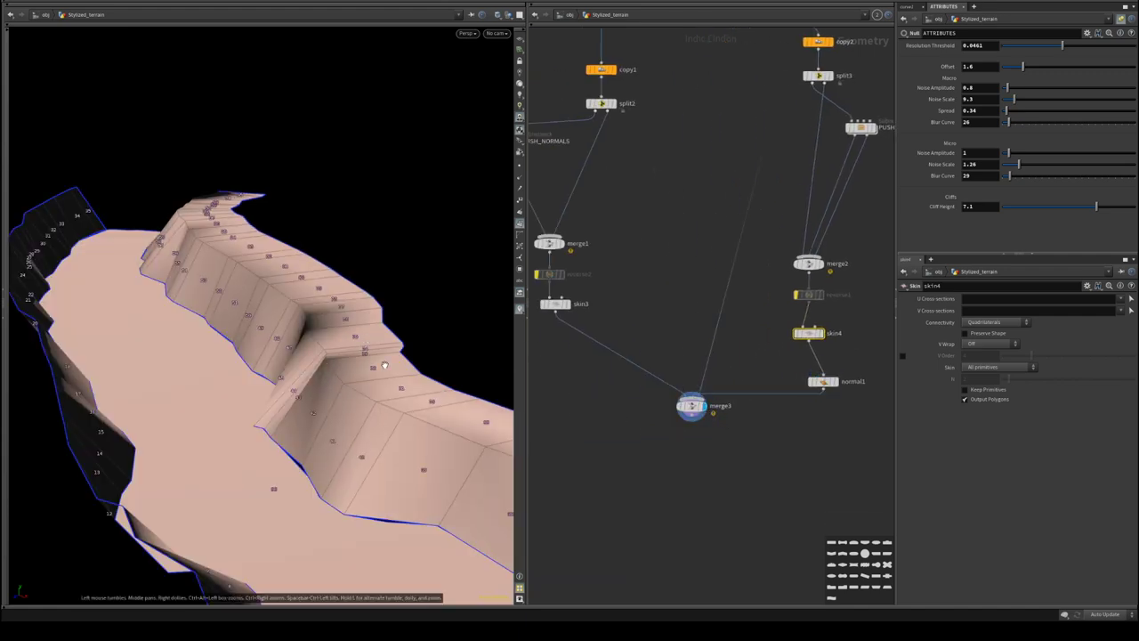
drag(382, 364, 302, 283)
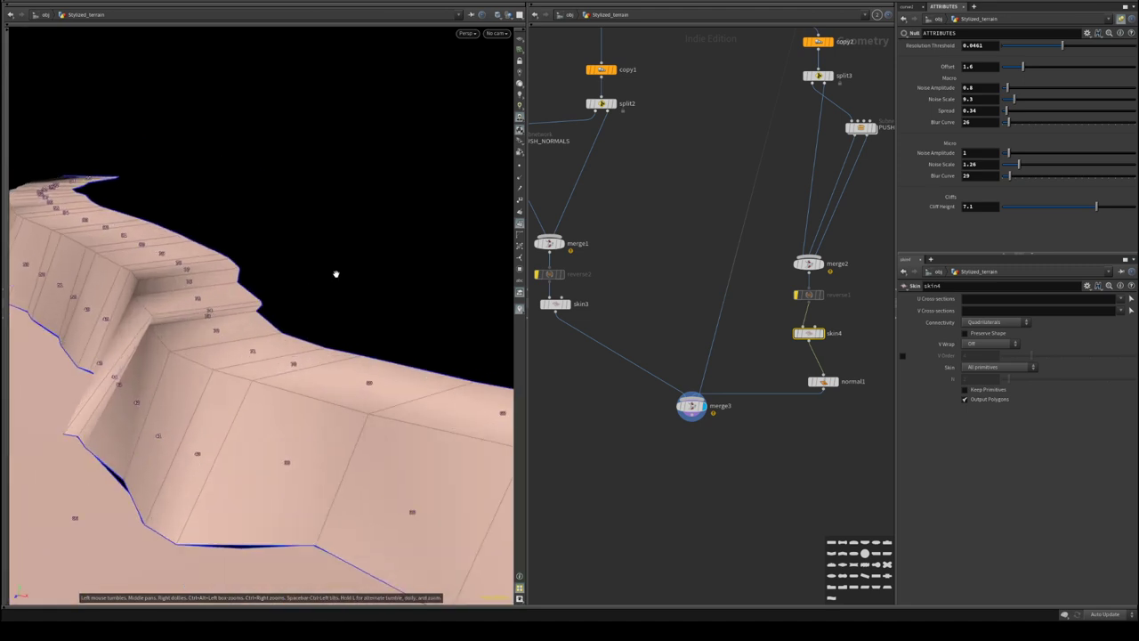
drag(528, 245, 725, 252)
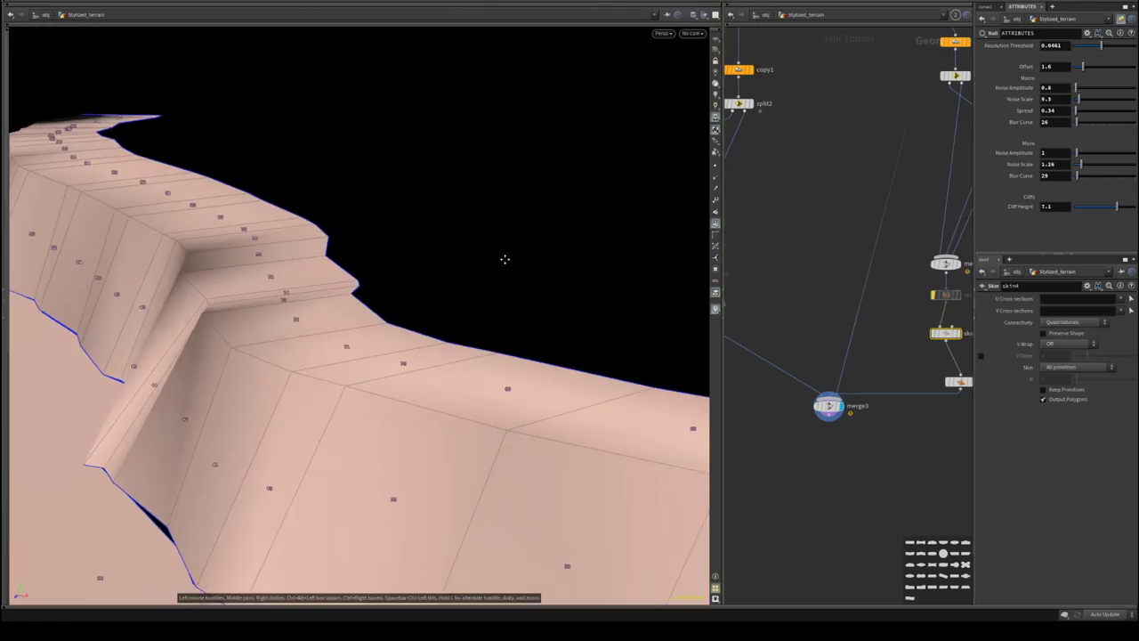
right_drag(505, 259, 661, 446)
middle_drag(904, 478, 783, 460)
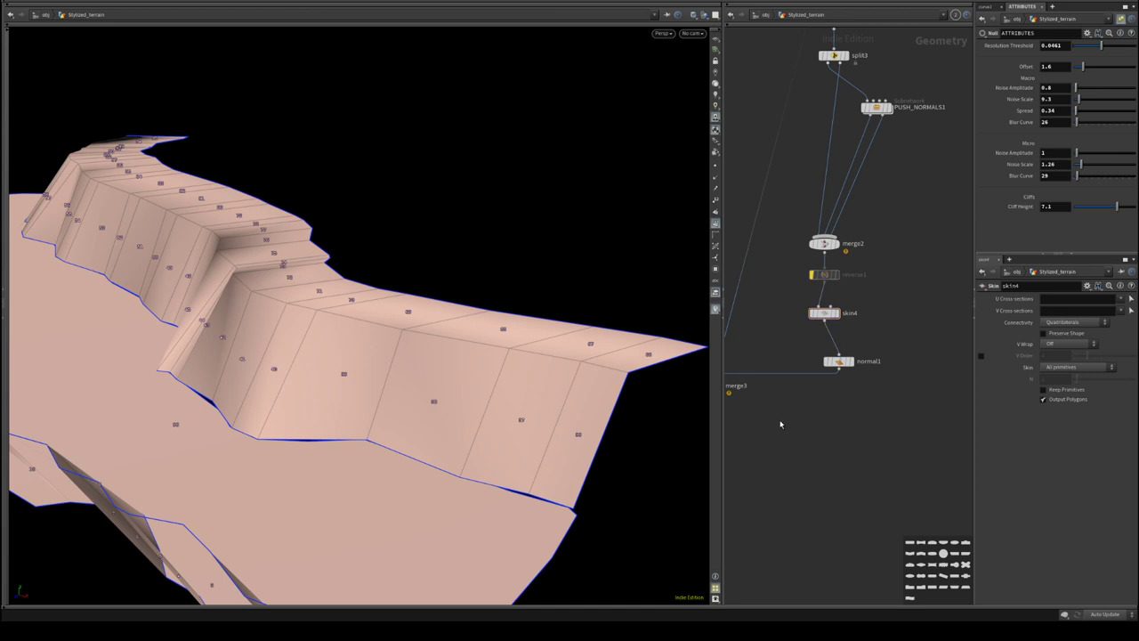
drag(721, 326, 511, 321)
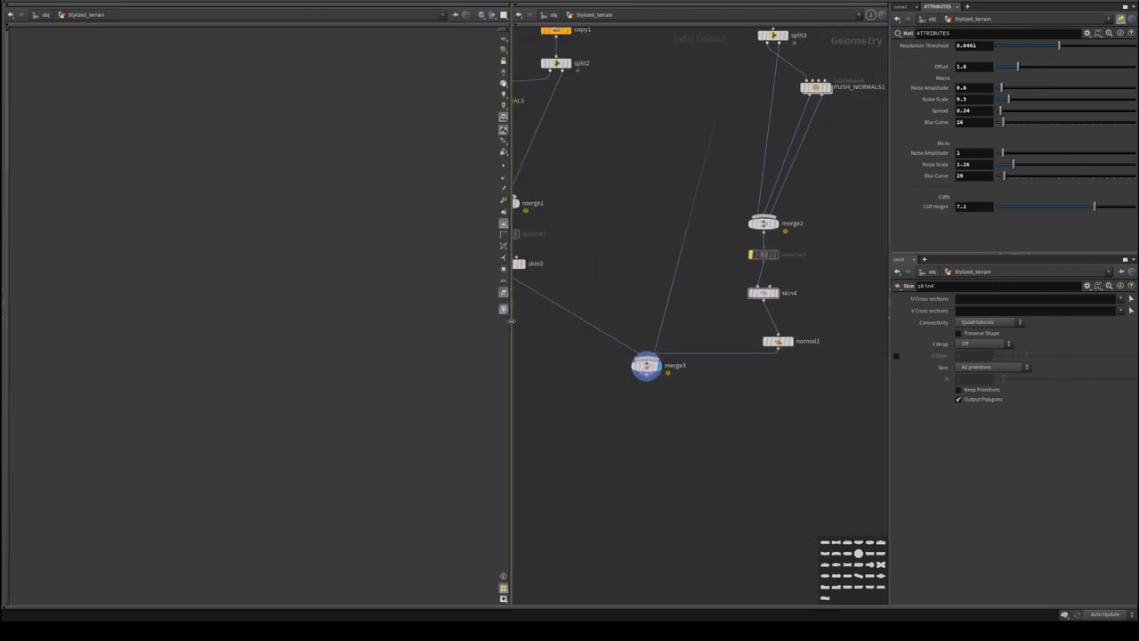
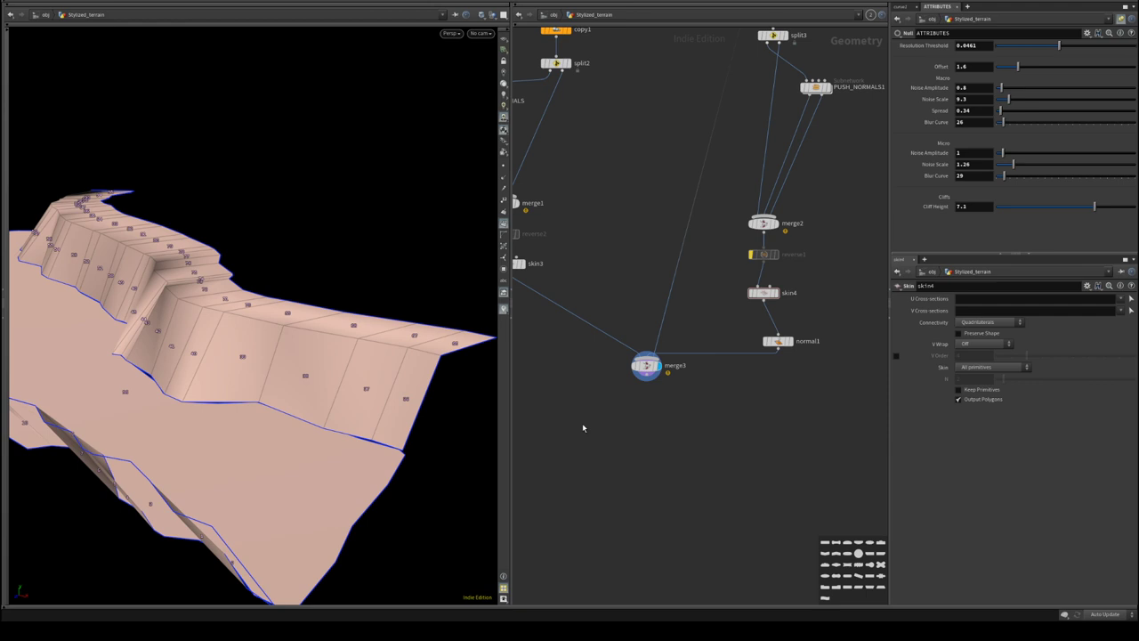
- Move merge3 farther down below the cliff branch of the network
middle_drag(785, 426, 790, 427)
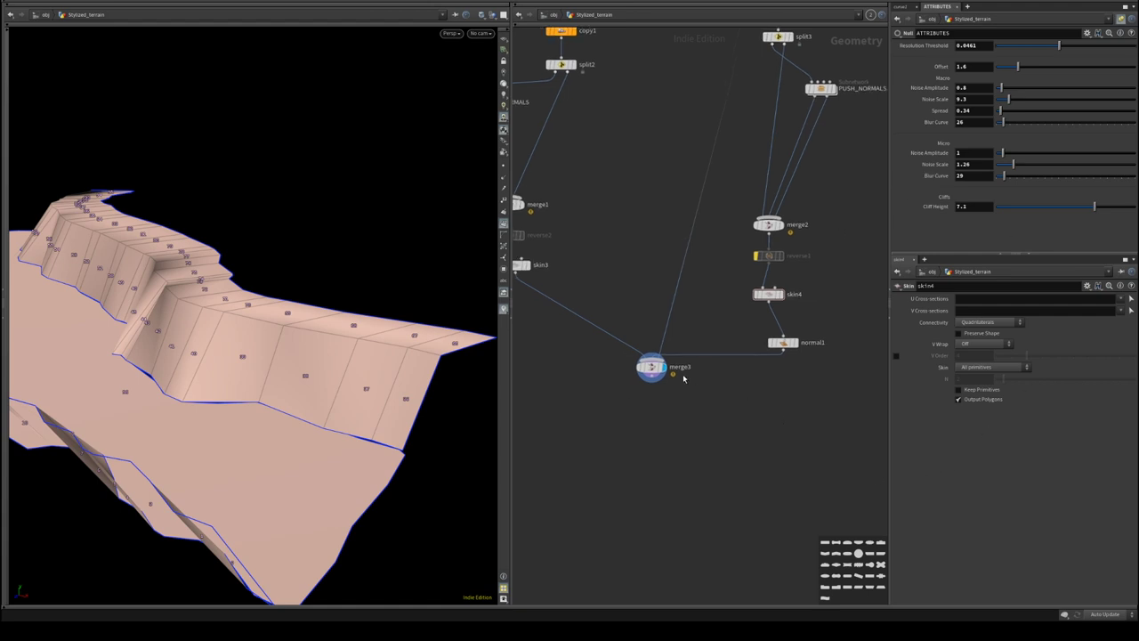
drag(652, 367, 652, 463)
middle_drag(814, 229, 734, 385)
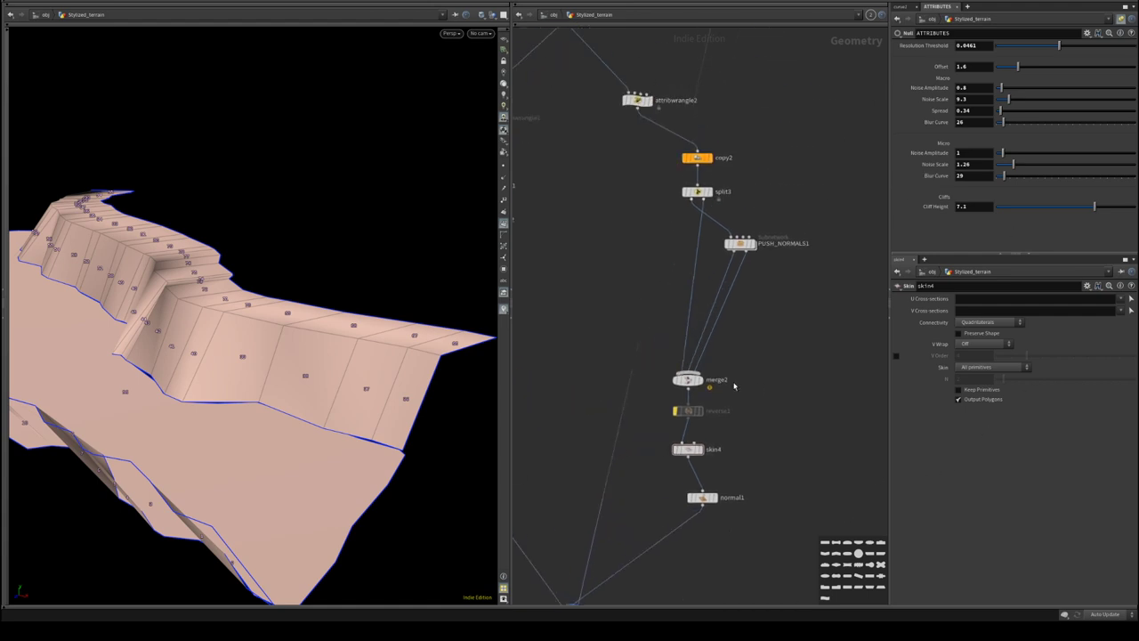
- Inside PUSH_NORMALS1, move attribblur1, both peaks and both outputs lower to leave room below wiredeform1, and return to Stylized_terrain
double_click(741, 244)
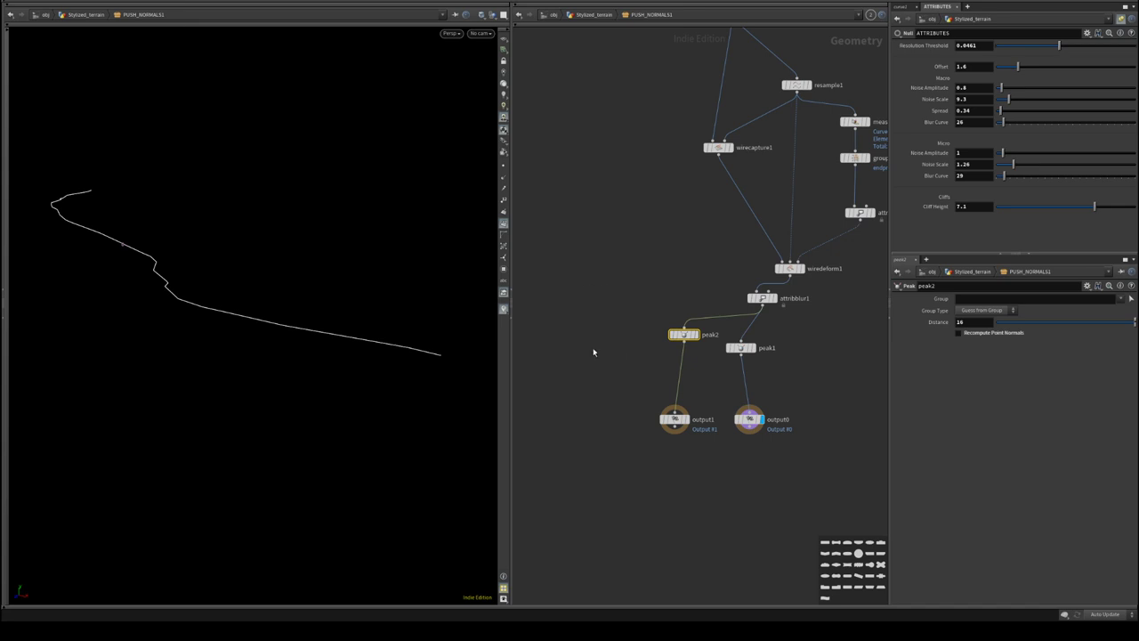
middle_drag(695, 47, 653, 203)
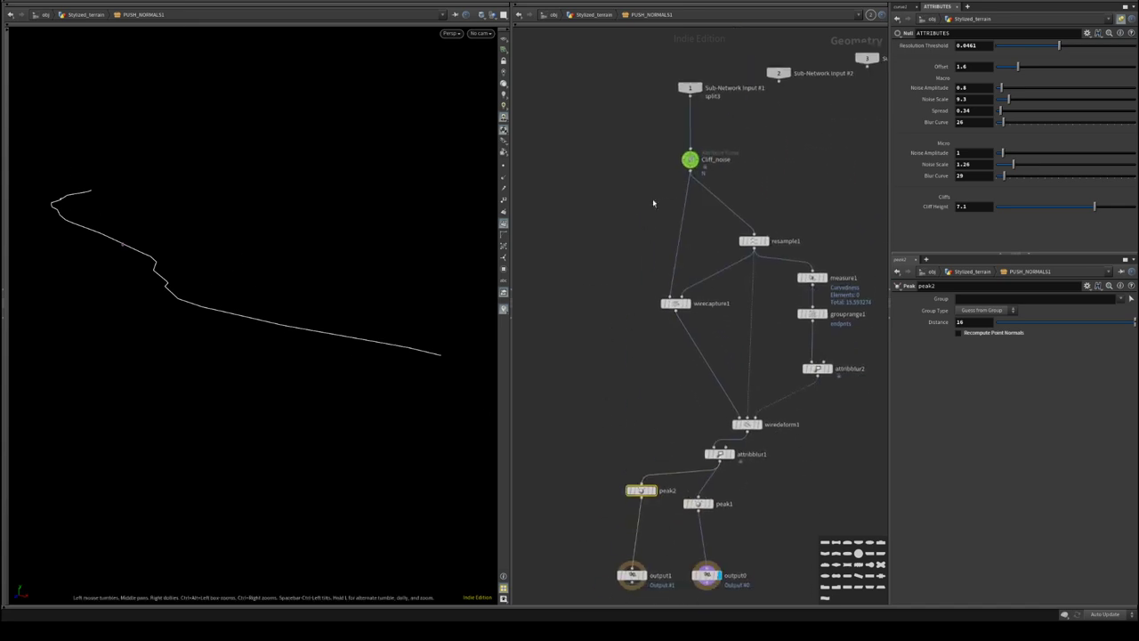
middle_drag(780, 478, 794, 334)
drag(627, 299, 747, 473)
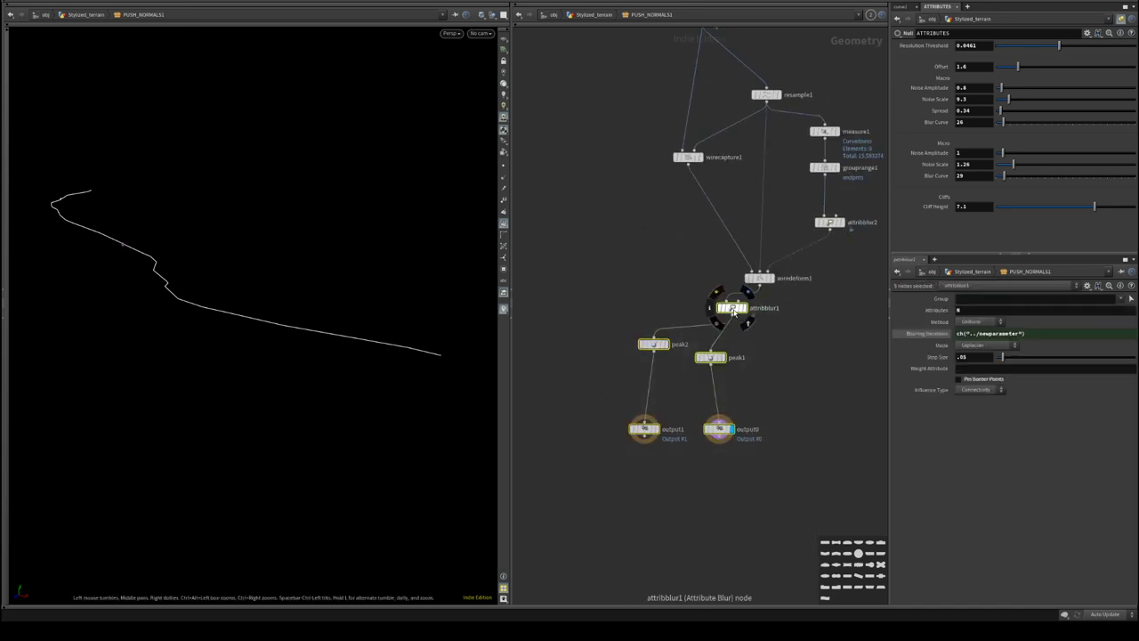
drag(733, 310, 733, 435)
middle_drag(748, 151, 705, 367)
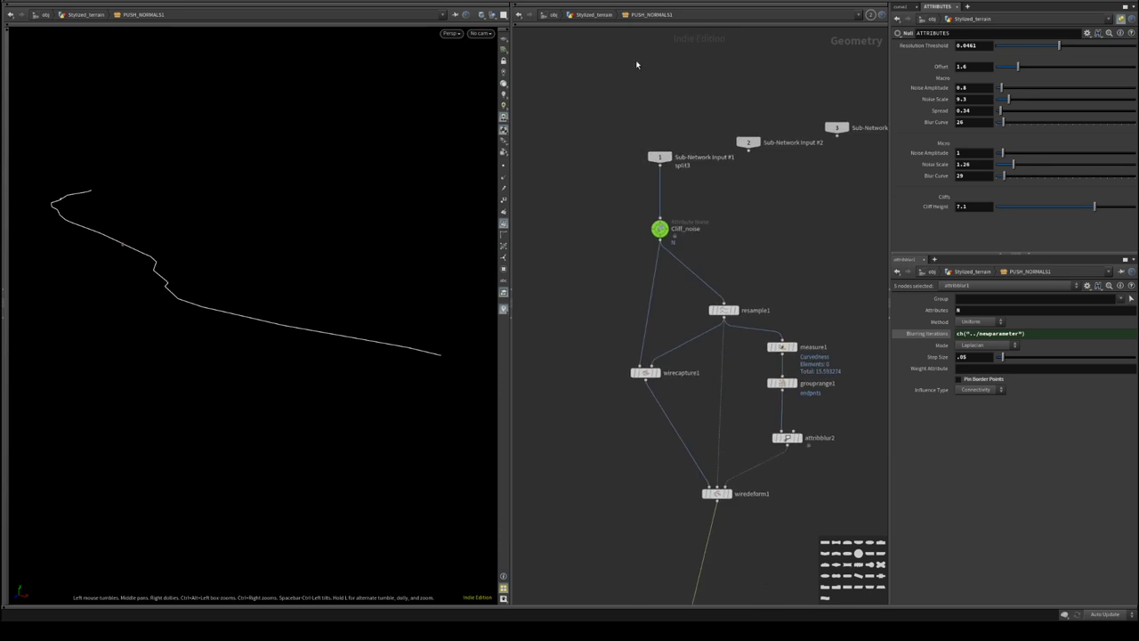
click(594, 14)
- Display copy2 and attribwrangle2 in turn, and move attribwrangle2 up closer to split1
mouse_move(697, 160)
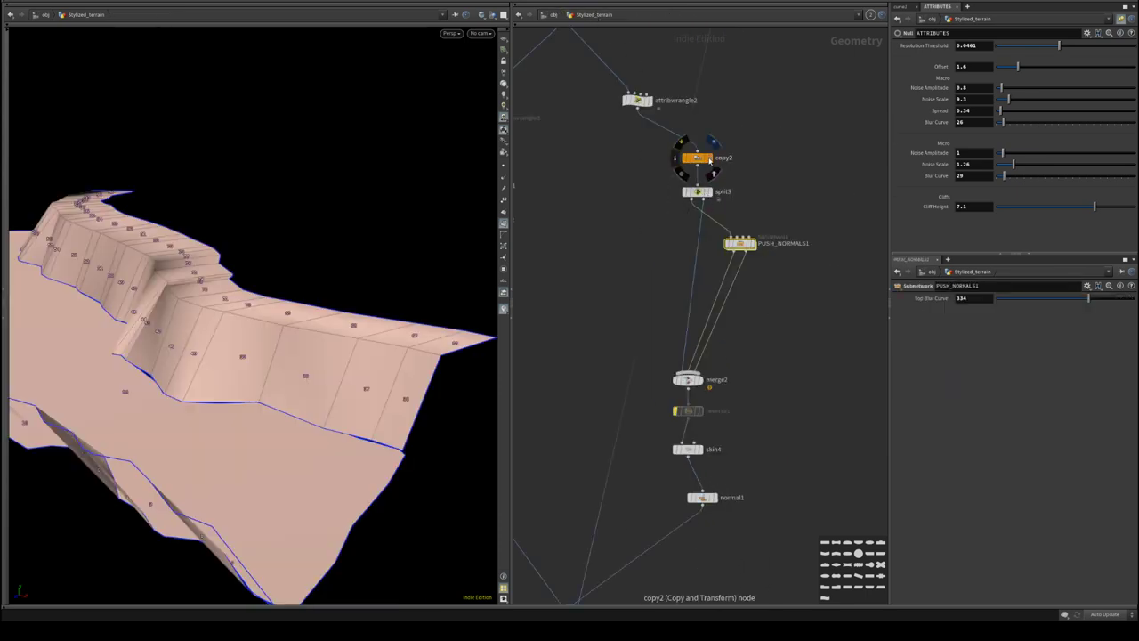
click(712, 142)
middle_drag(606, 44, 670, 210)
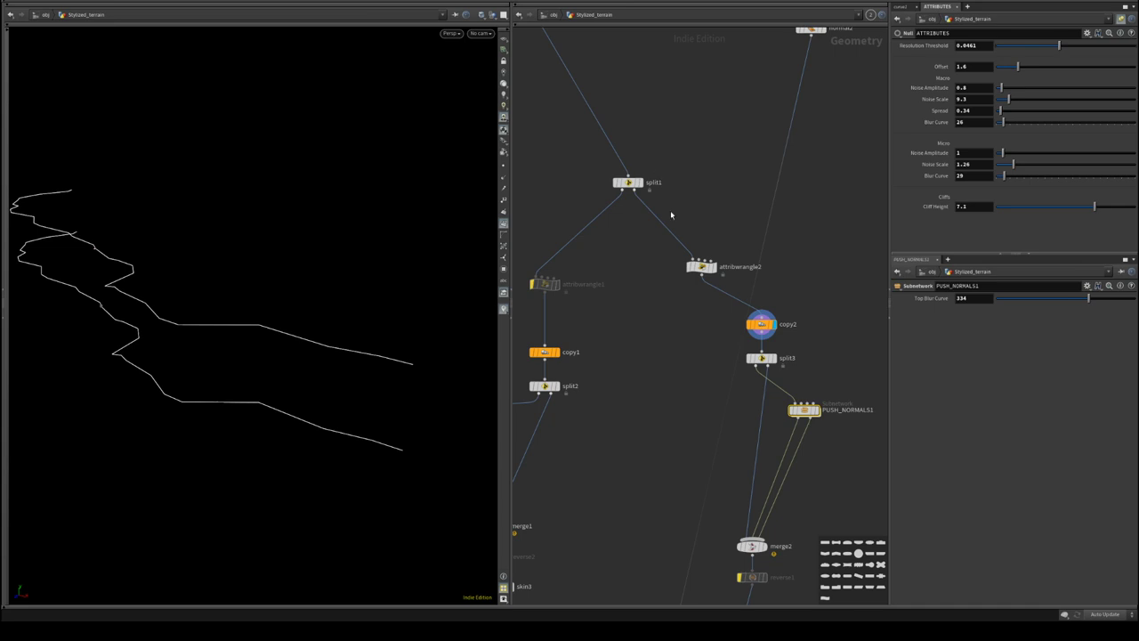
click(718, 266)
drag(699, 267, 693, 231)
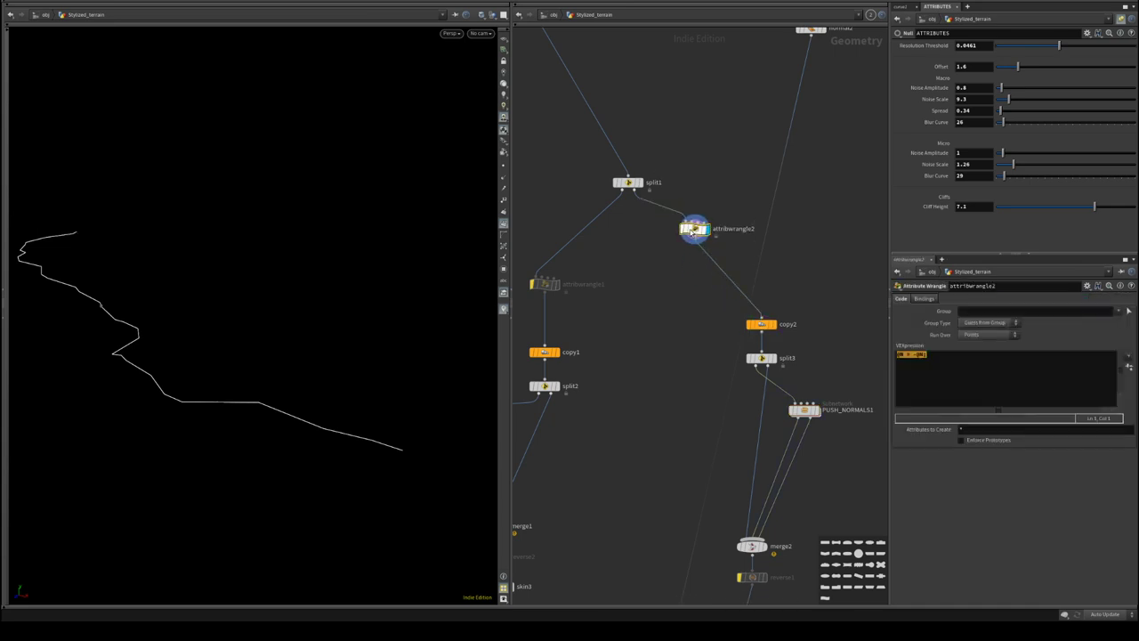
middle_drag(679, 320, 695, 285)
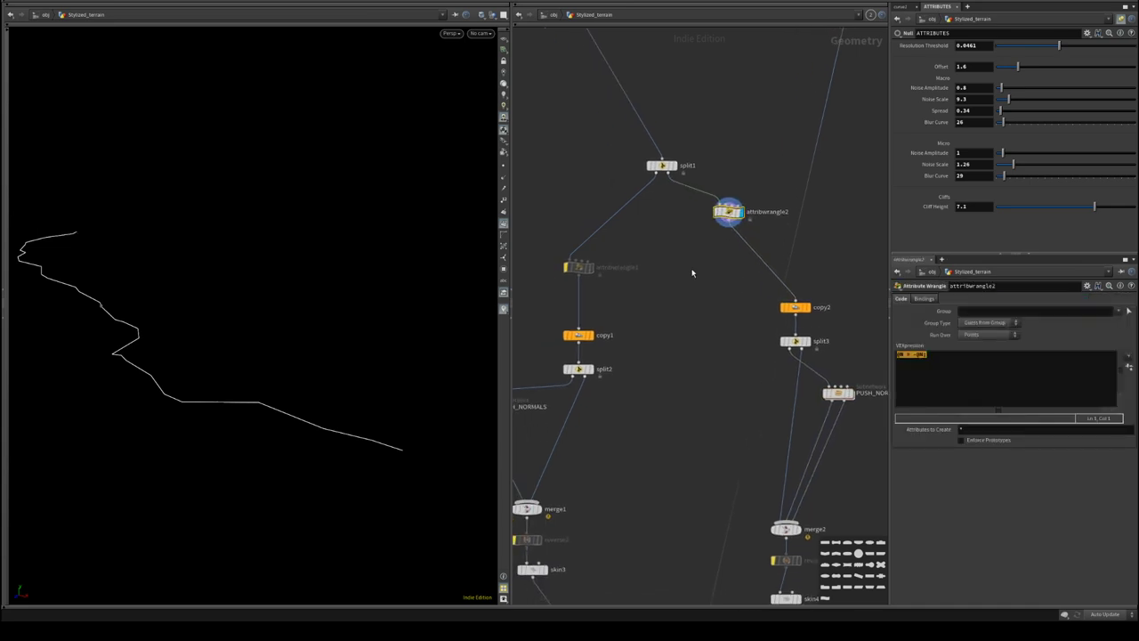
- Add a UV Texture node below attribwrangle2, wire it to the wrangle's output, display it and open its node information
key(Tab)
text(uv)
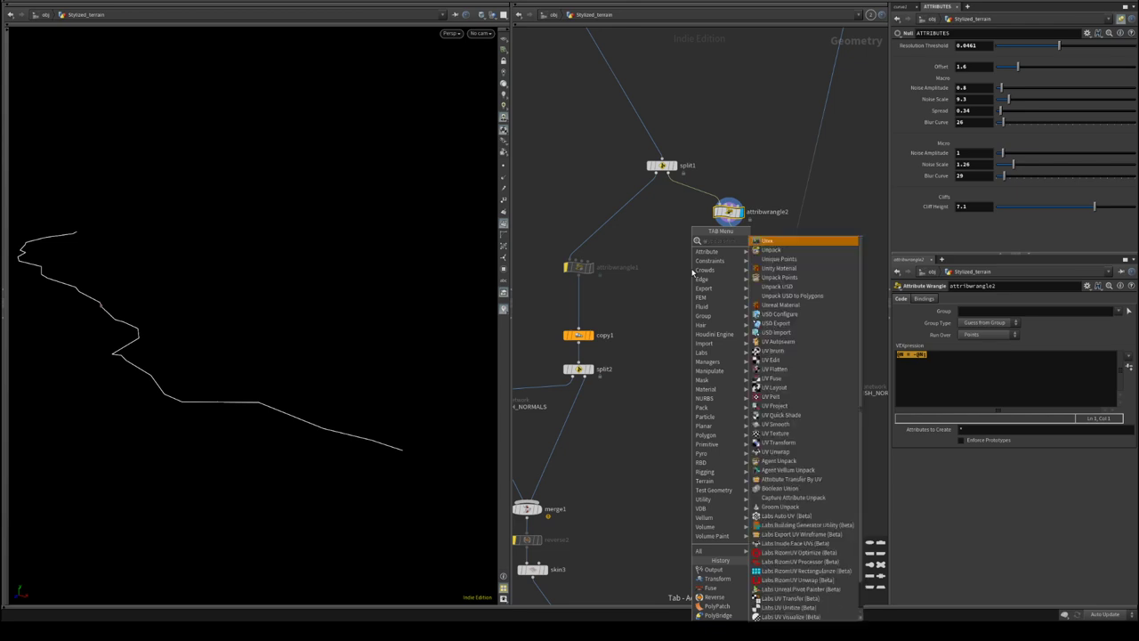
text(tex)
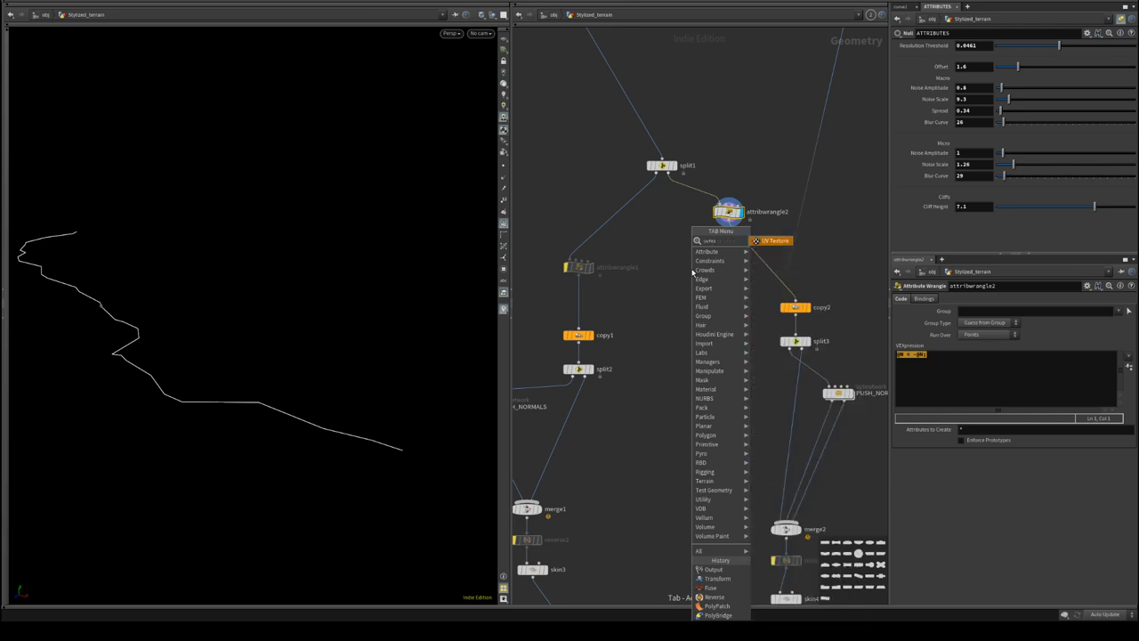
key(Return)
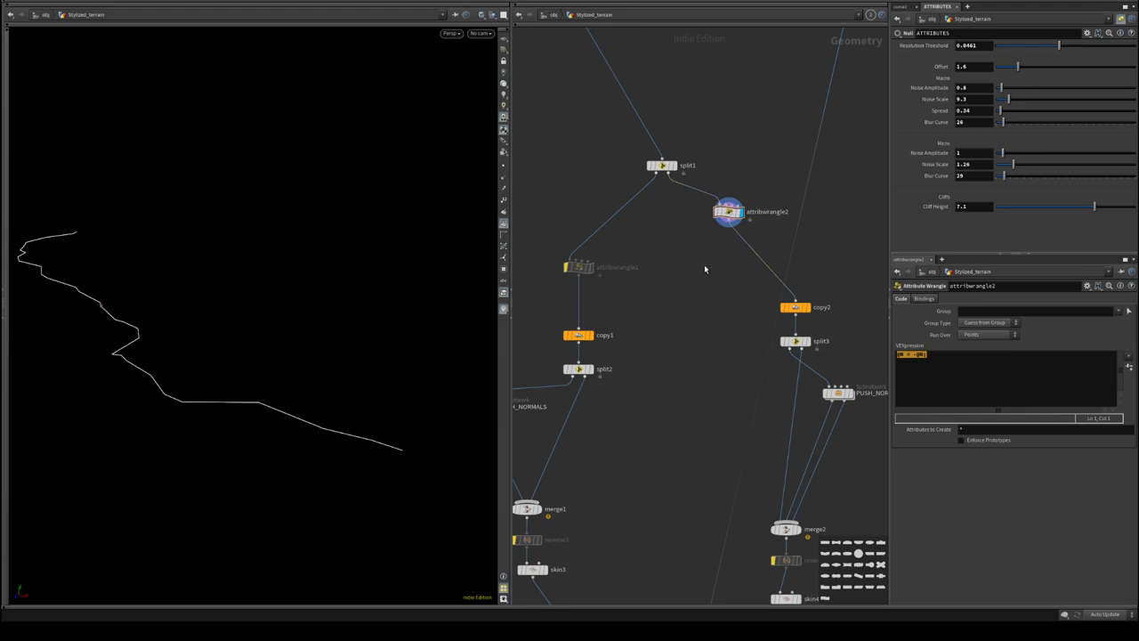
key(Tab)
text(uvte)
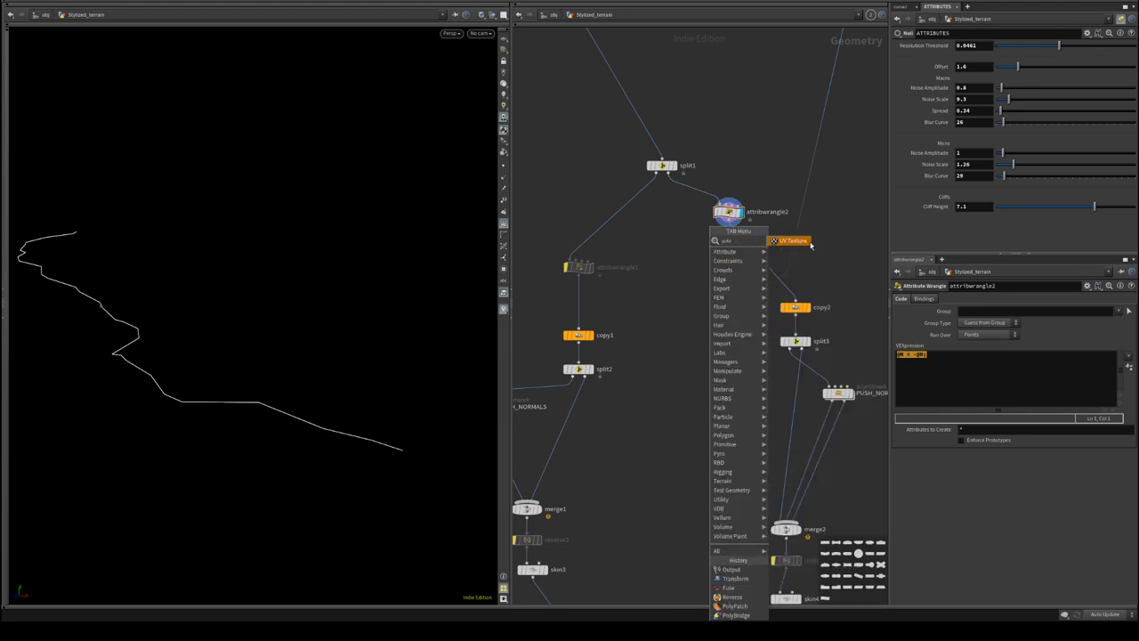
click(806, 242)
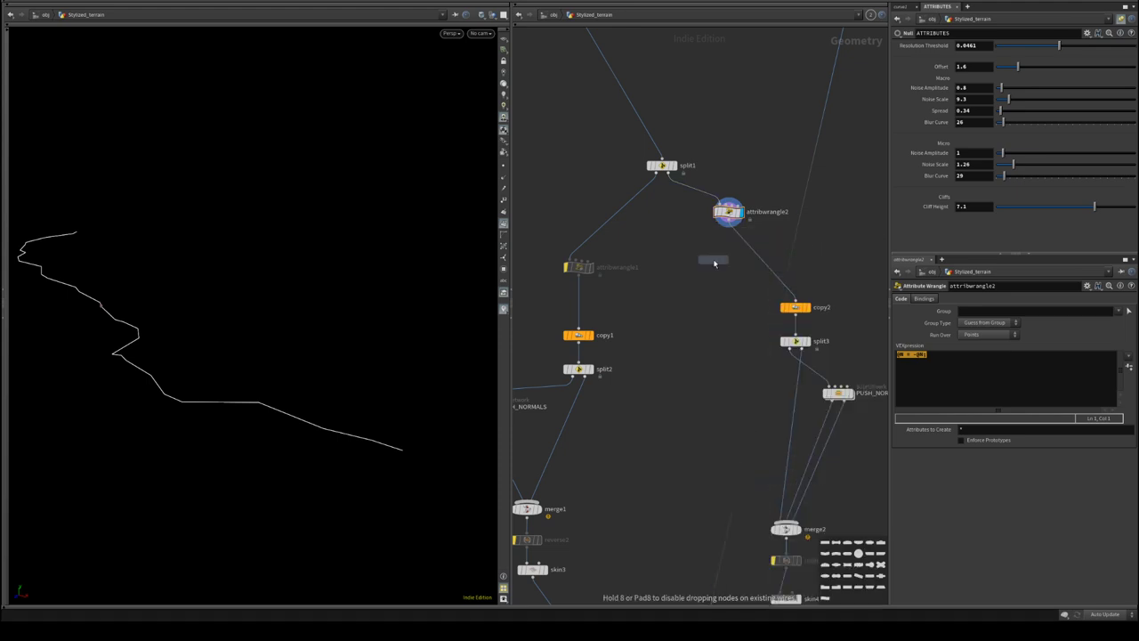
click(712, 259)
drag(725, 260, 742, 256)
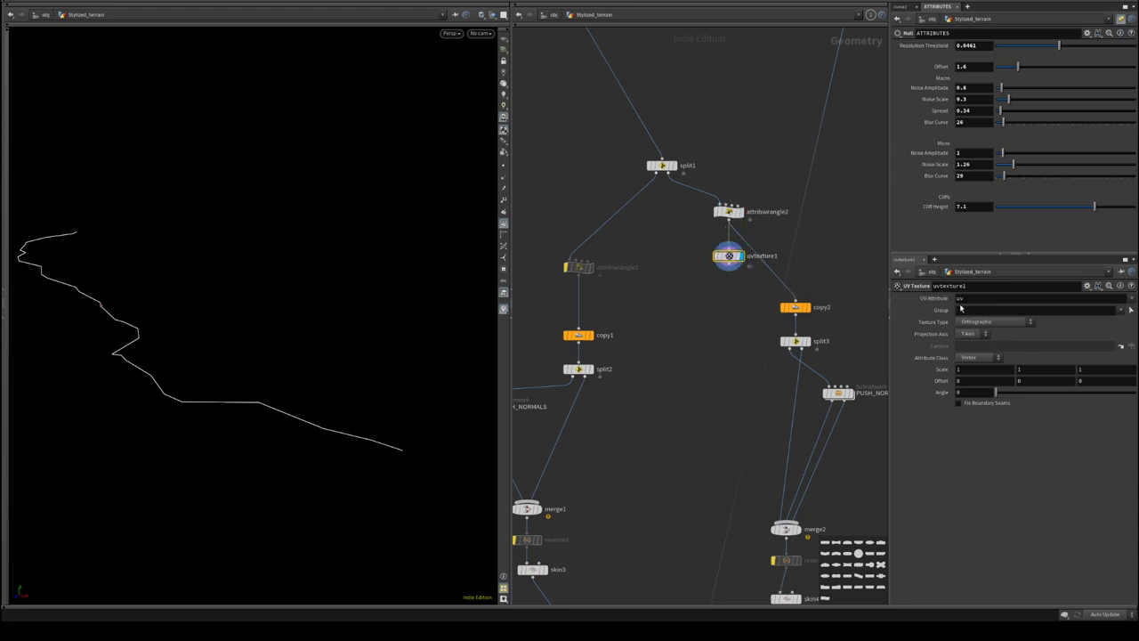
middle_click(731, 257)
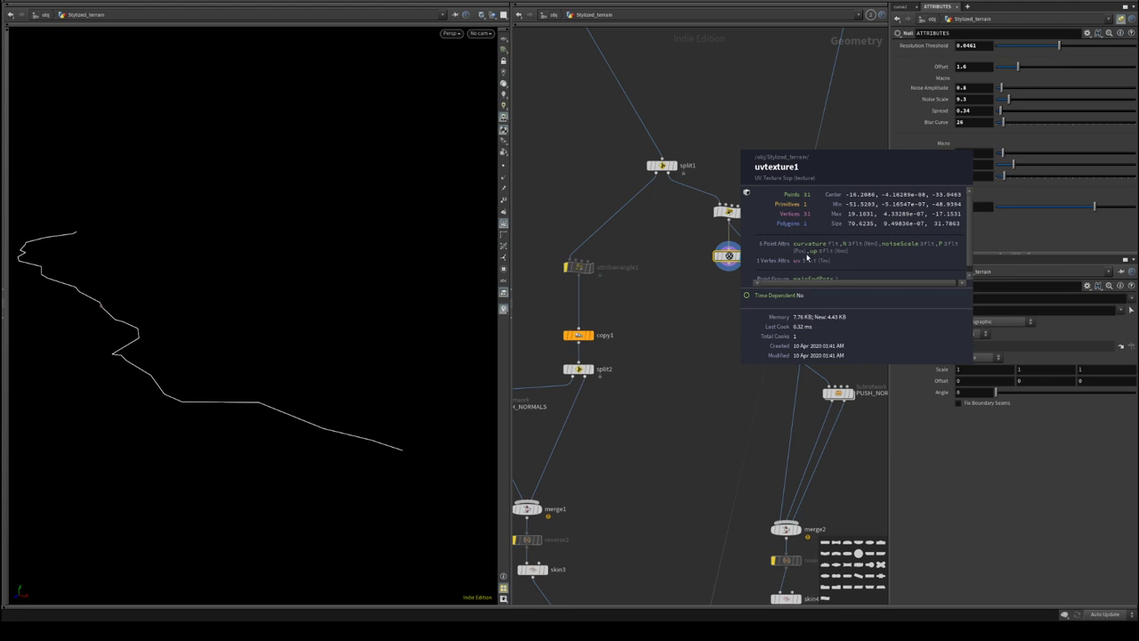
- Align copy2 and split3 beneath attribwrangle2 and move uvtexture1 aside as a separate branch
middle_drag(721, 320, 690, 283)
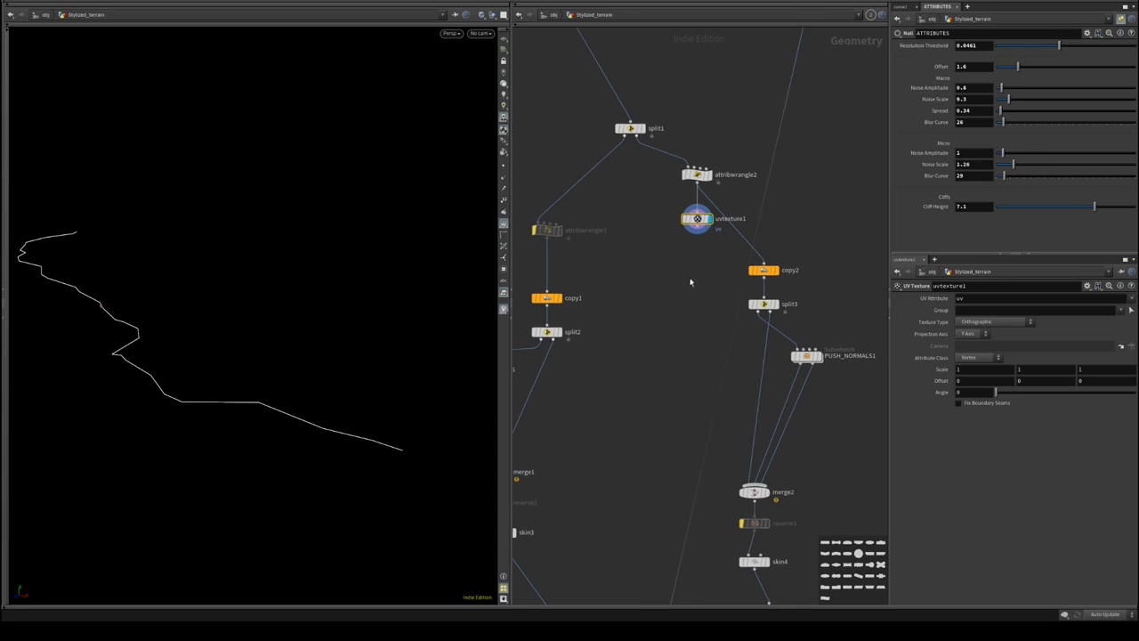
drag(689, 262, 703, 306)
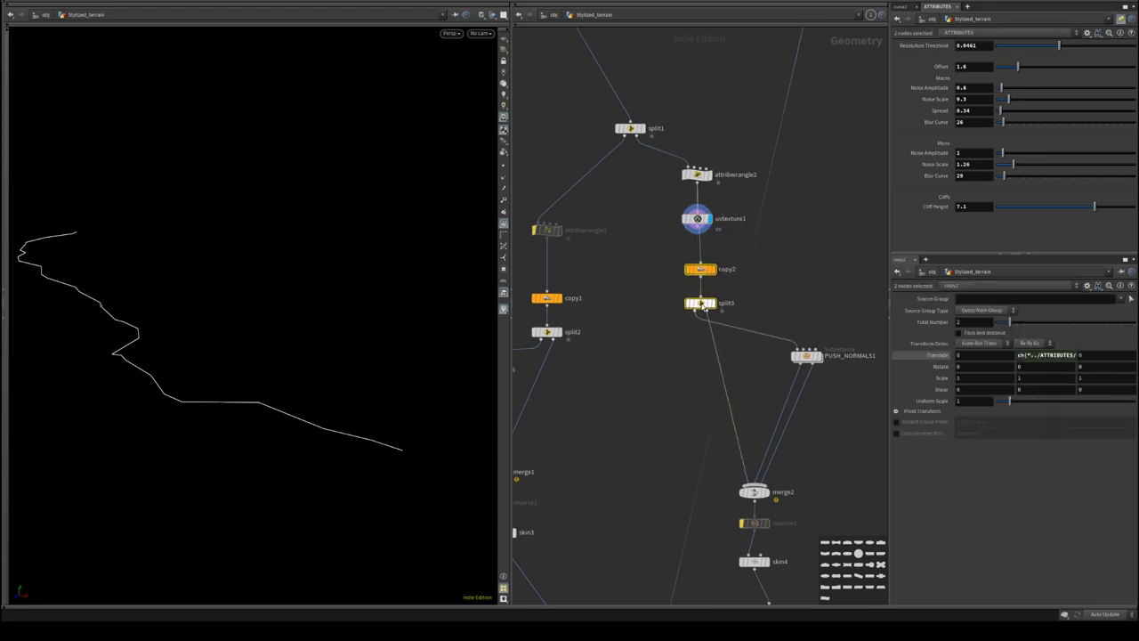
drag(697, 218, 668, 216)
middle_drag(715, 215, 727, 226)
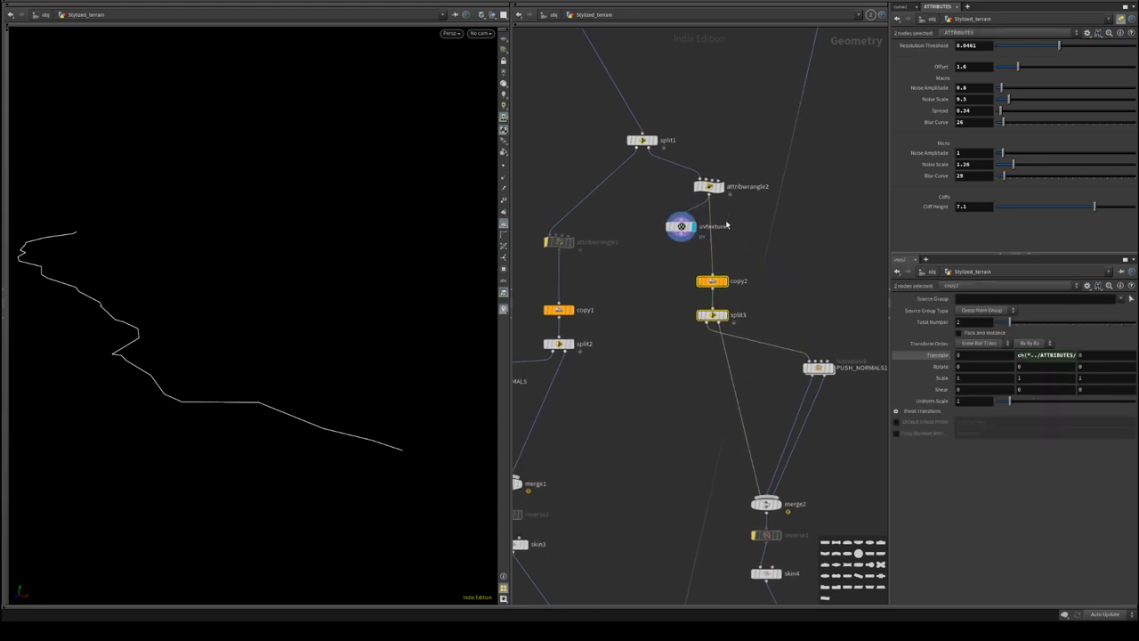
- Show point numbers on the uvtexture1 curve and switch the viewport to the UV view
click(684, 226)
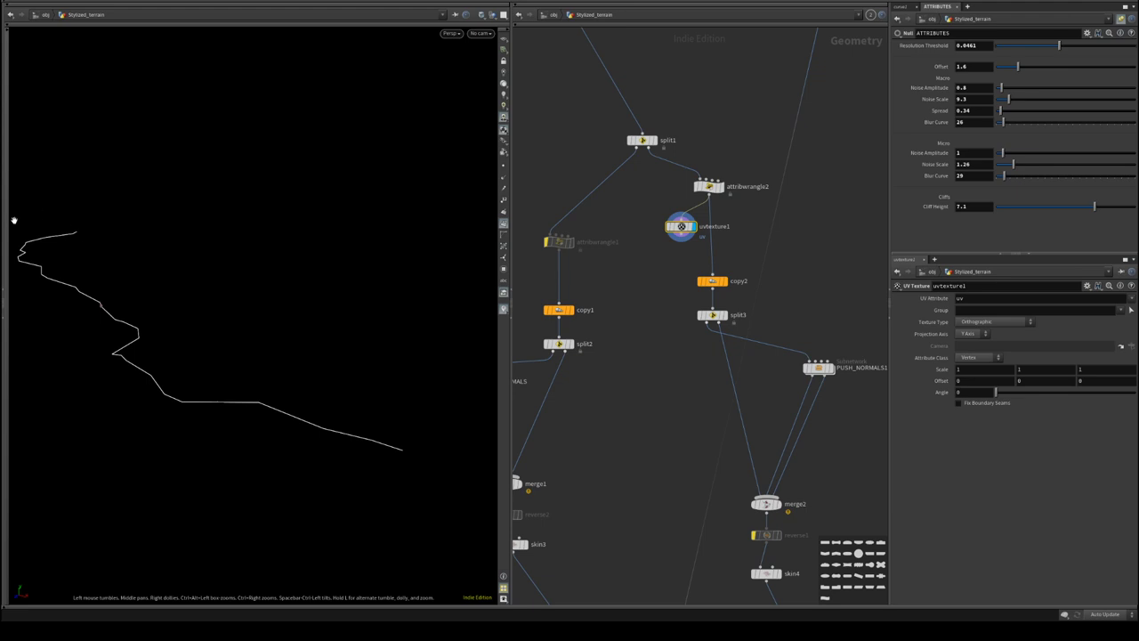
click(503, 203)
drag(297, 275, 330, 526)
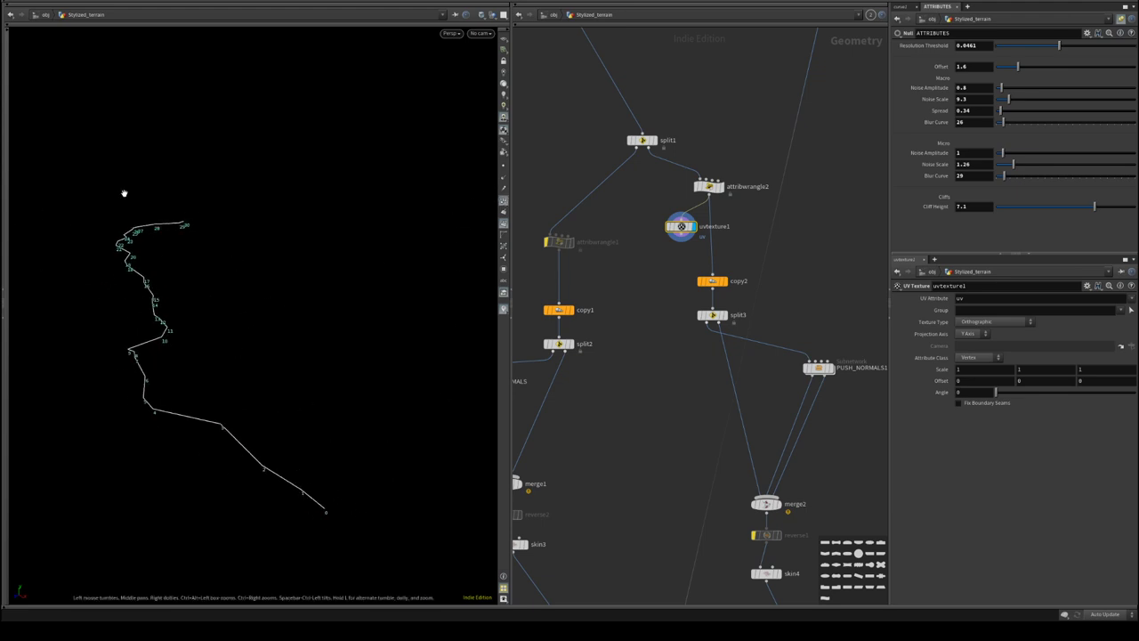
key(space+5)
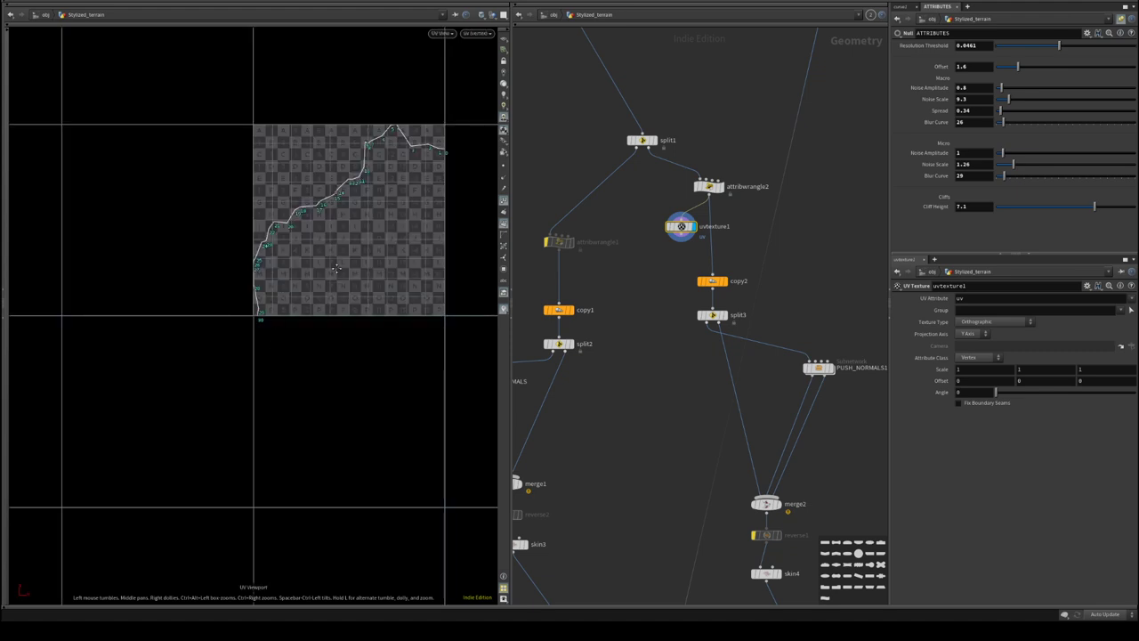
- Examine the curve's UV layout and set uvtexture1's texture type to Arc Length Spline
middle_drag(335, 262, 309, 304)
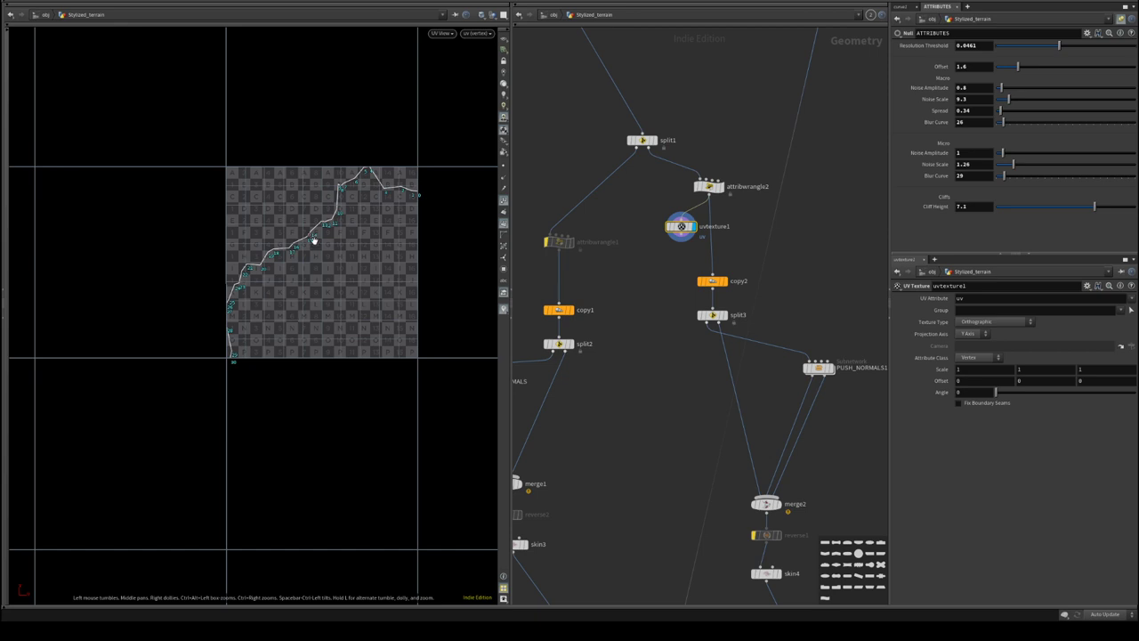
scroll(276, 278, up, 3)
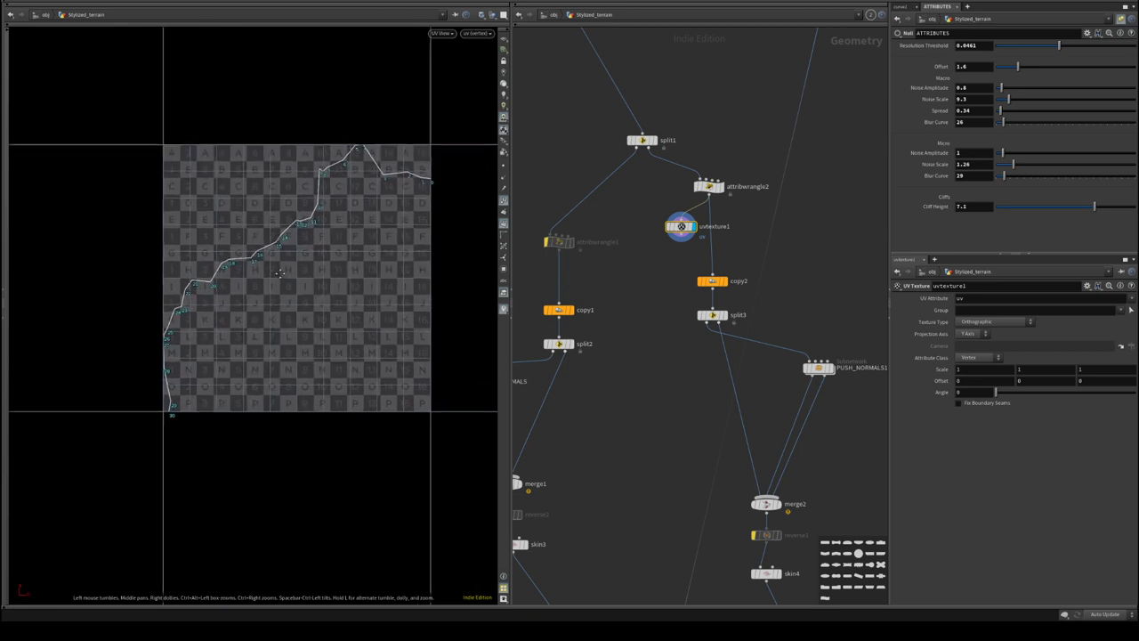
middle_drag(279, 274, 277, 273)
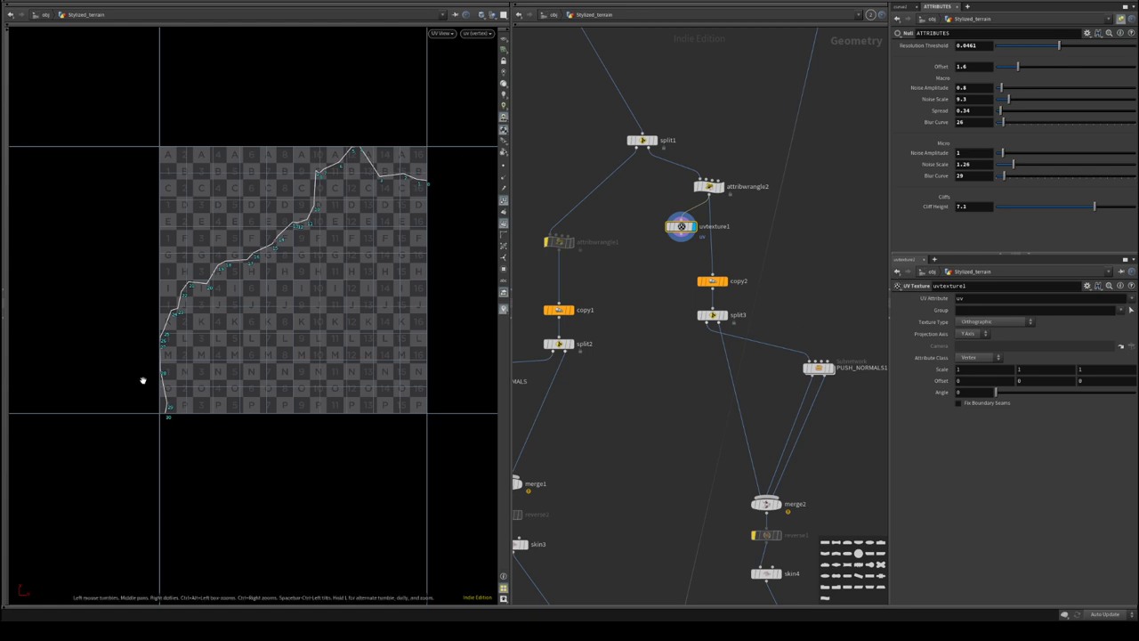
click(990, 321)
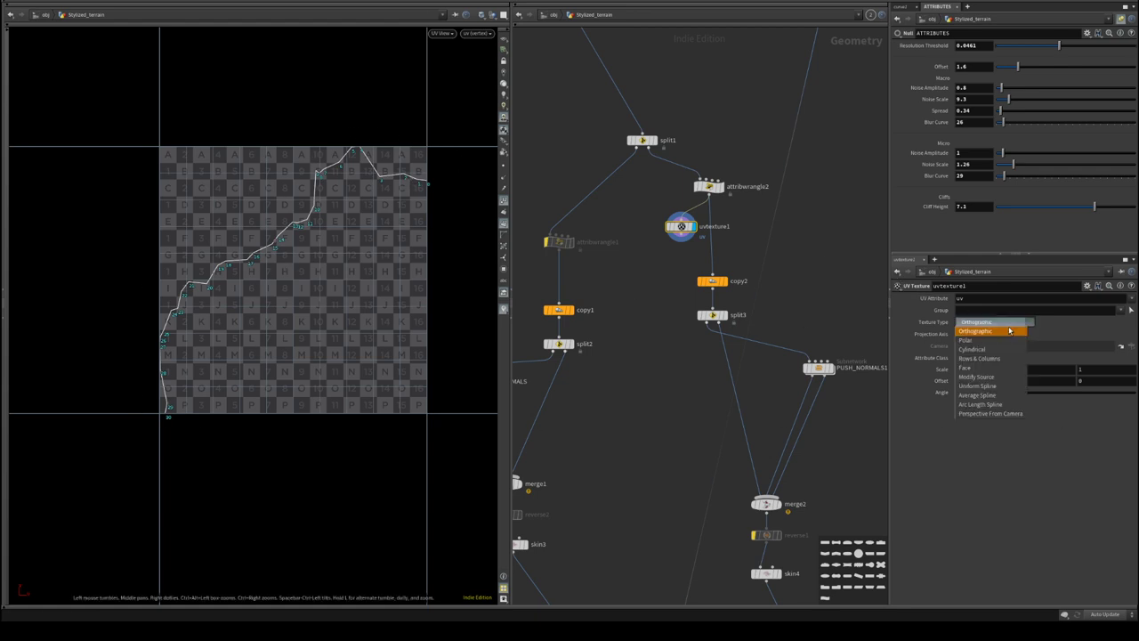
click(1007, 404)
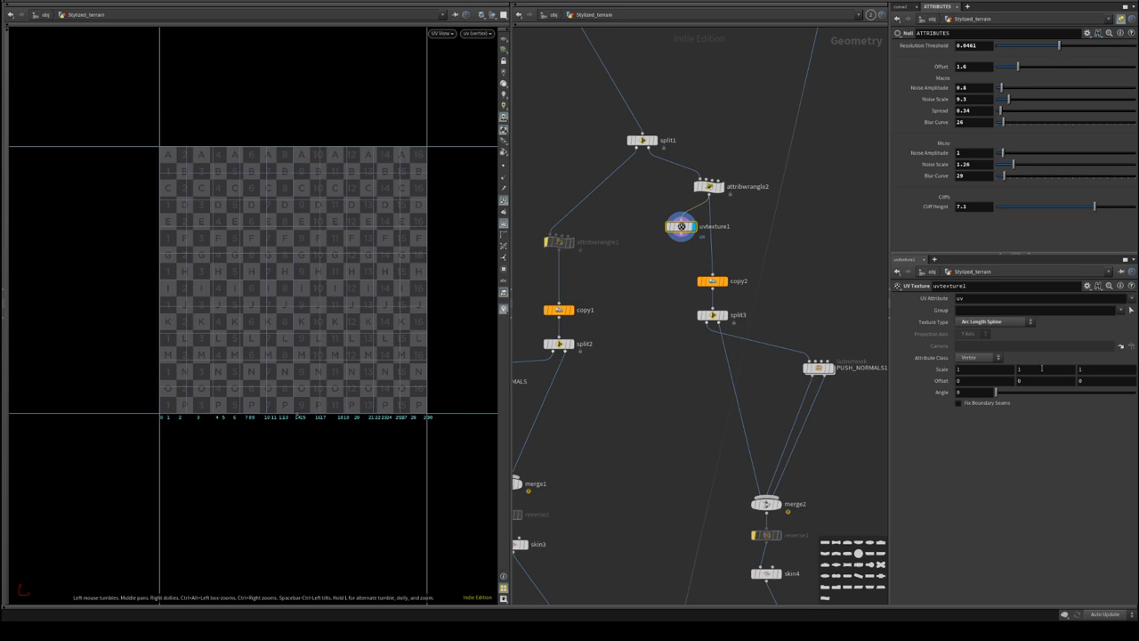
- Replace the first Scale value of uvtexture1 with the beginning of an arclen( expression
click(975, 370)
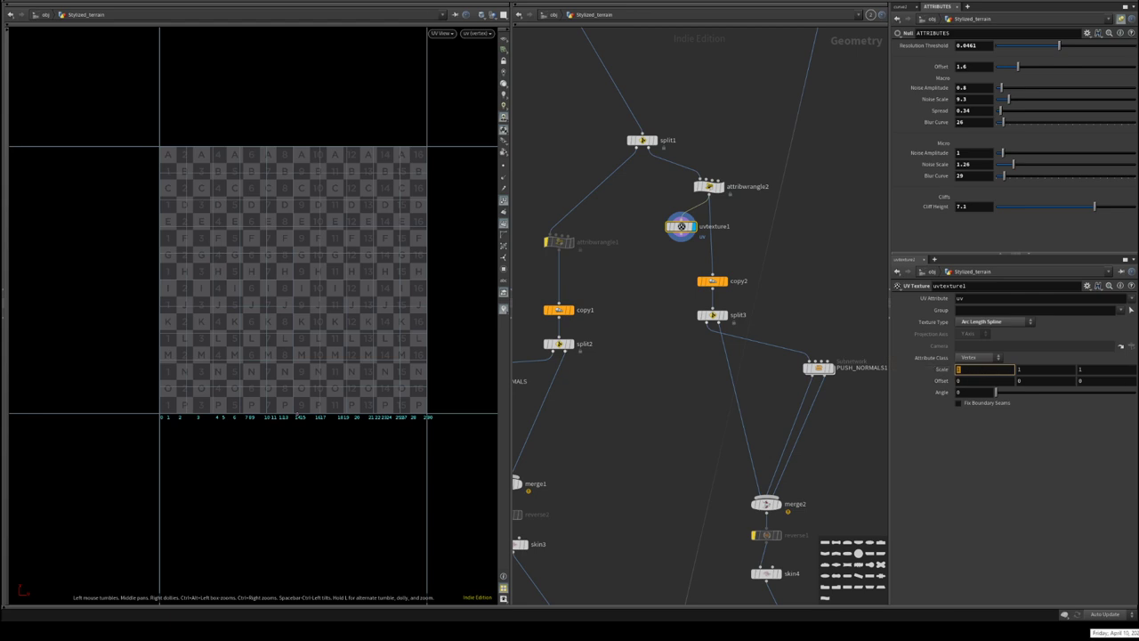
text(arclen)
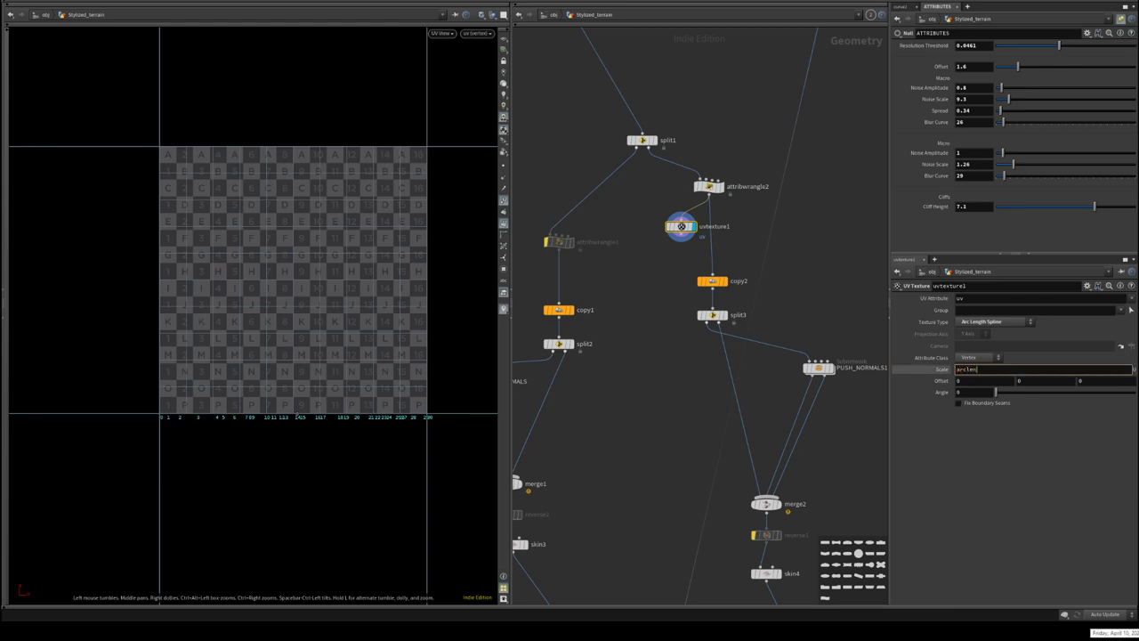
text(("../)
key(BackSpace)
key(BackSpace)
key(BackSpace)
key(BackSpace)
key(BackSpace)
text(()
key(BackSpace)
key(BackSpace)
key(BackSpace)
key(BackSpace)
key(BackSpace)
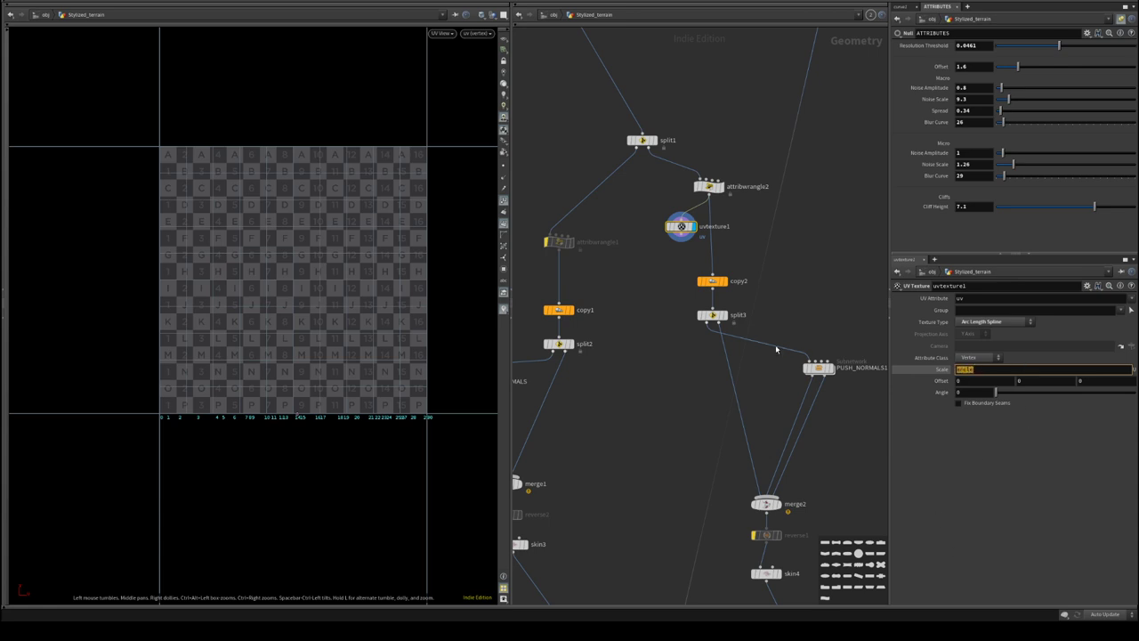
text(clen()
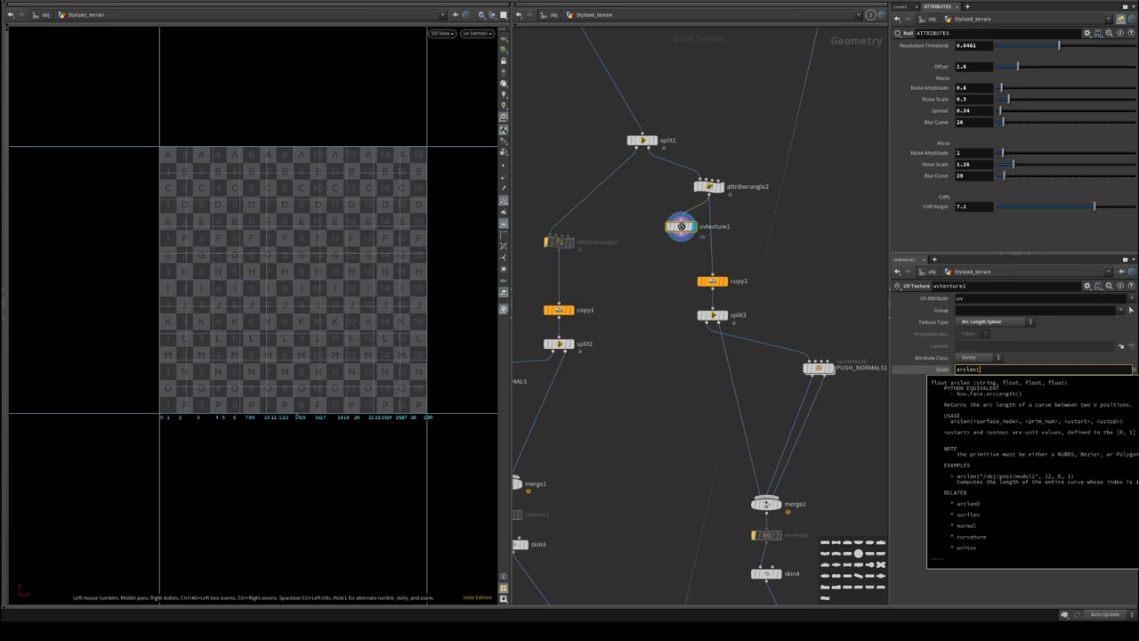
- Try to reference ../attribwrangle2 as the surface node in uvtexture1's arclen scale expression
key(Left)
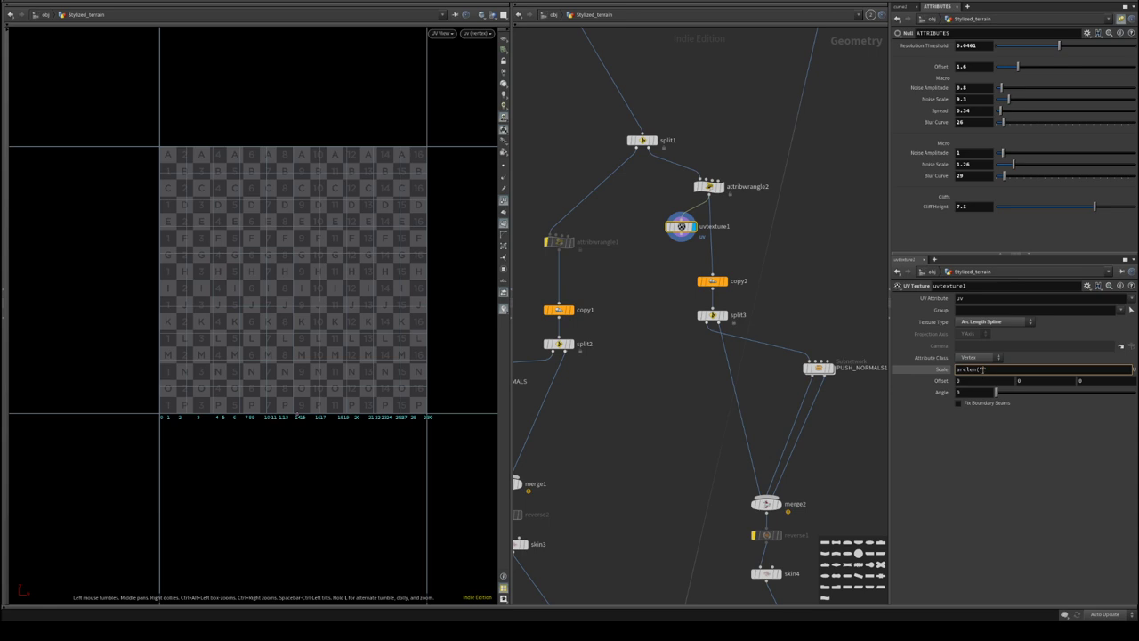
text(../)
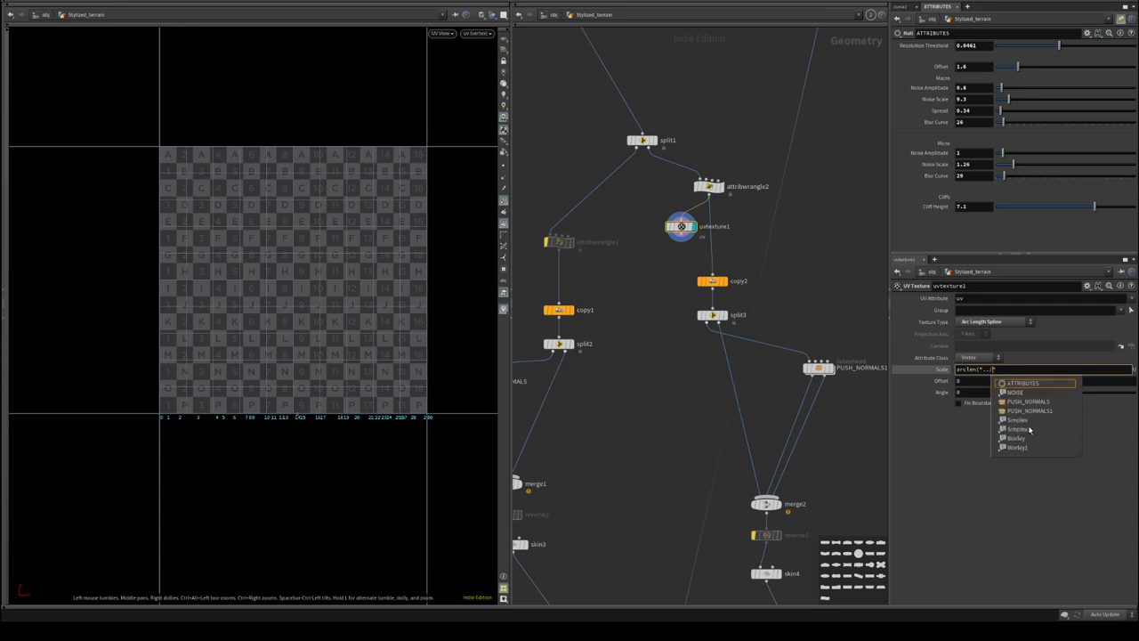
scroll(1029, 430, down, 5)
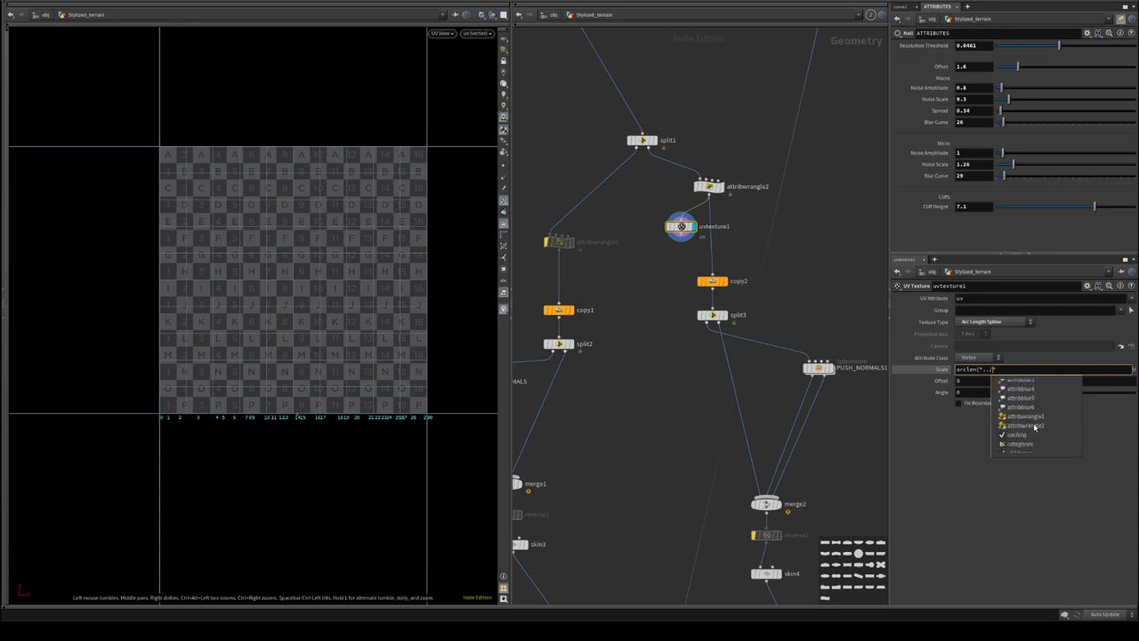
click(1032, 426)
click(1029, 368)
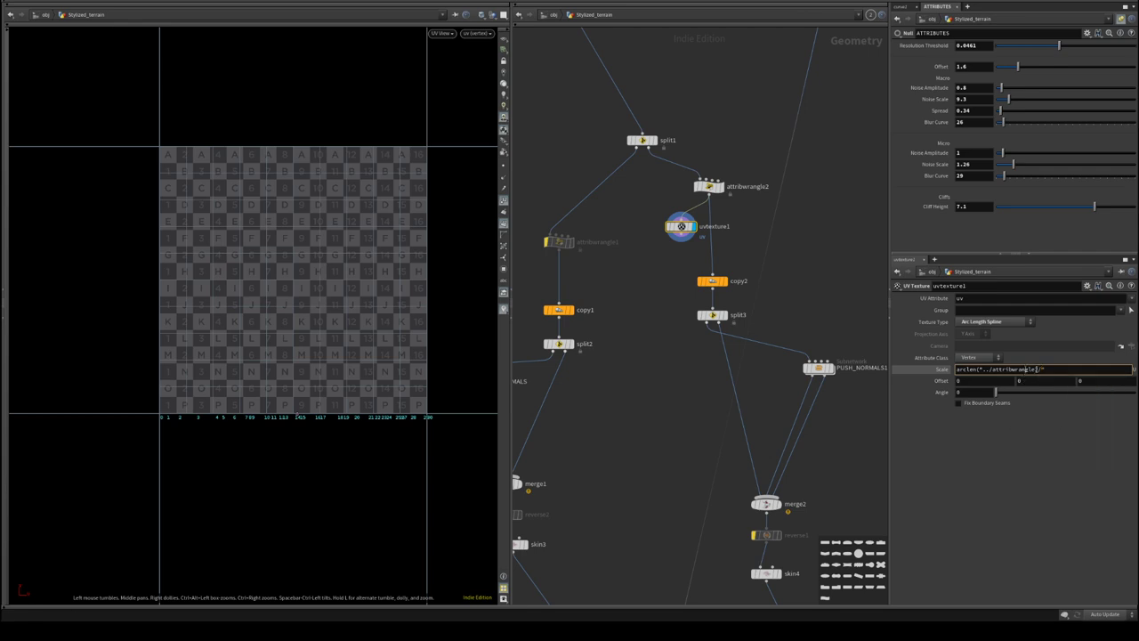
drag(1042, 368, 989, 376)
key(BackSpace)
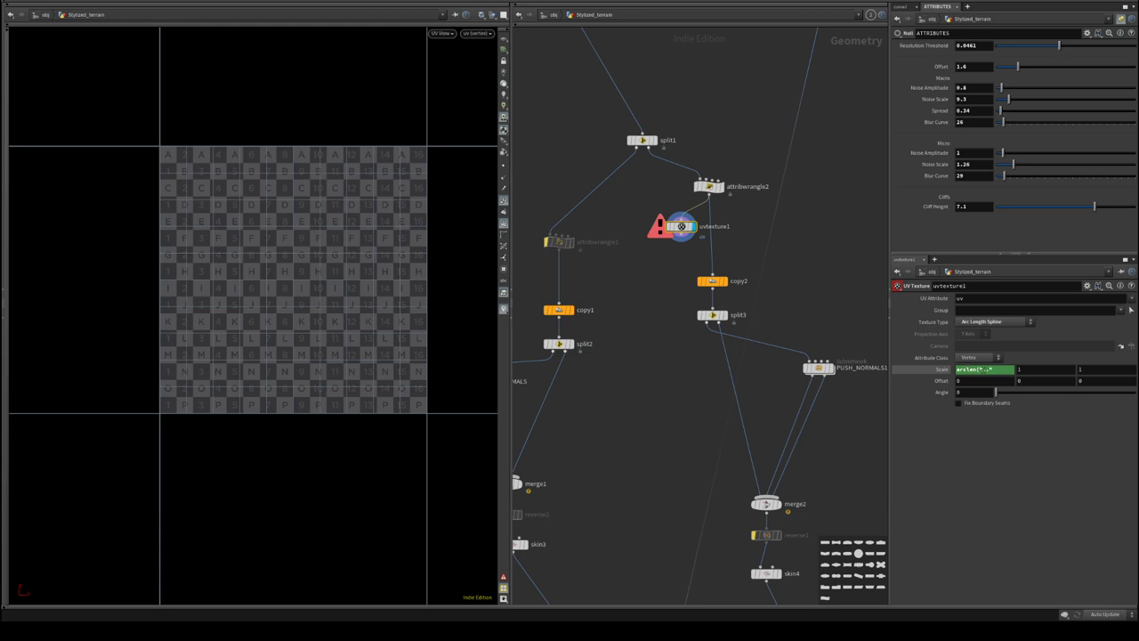
click(987, 369)
text(/)
key(Return)
- Set the first Scale value of uvtexture1 to the expression arclen(0, 0, 0, 1)
click(994, 372)
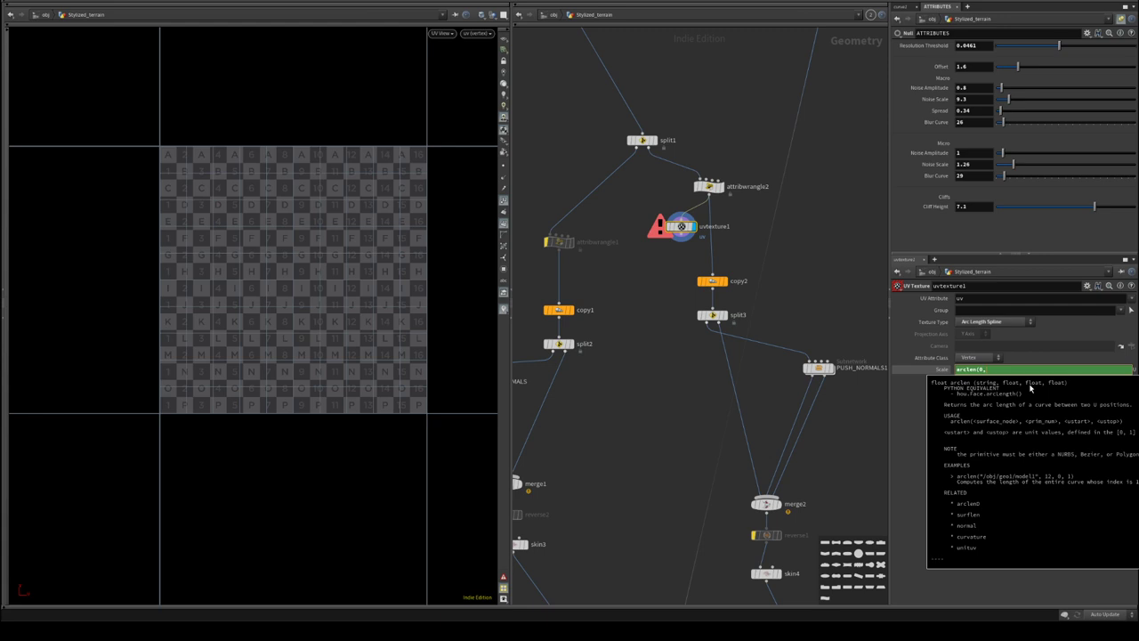
click(983, 391)
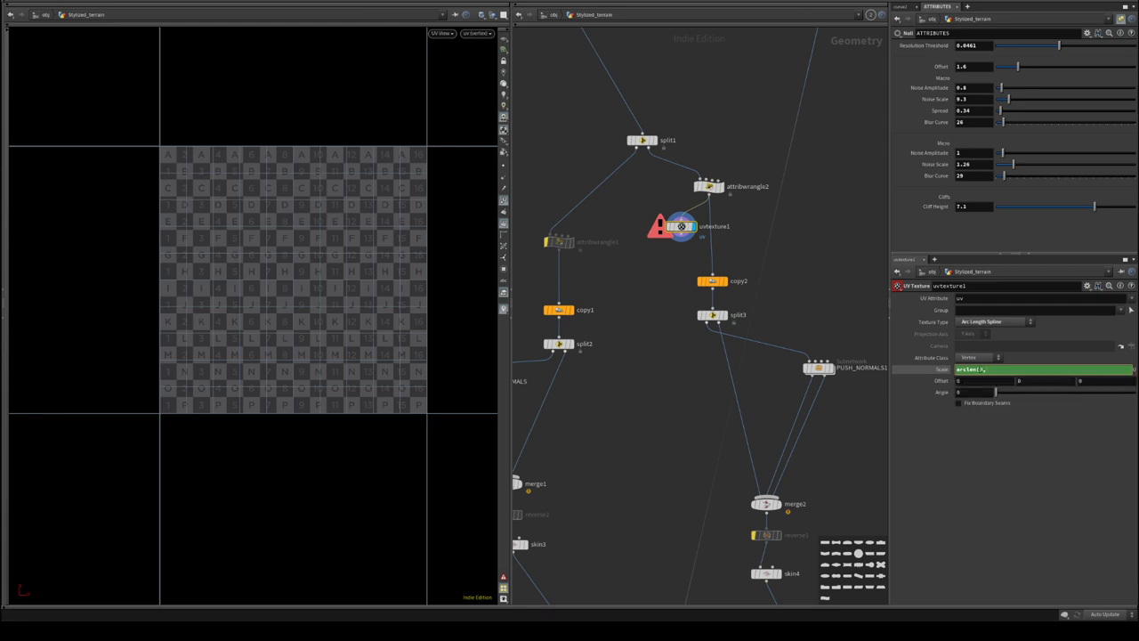
text(-1, 0, 0, 1)
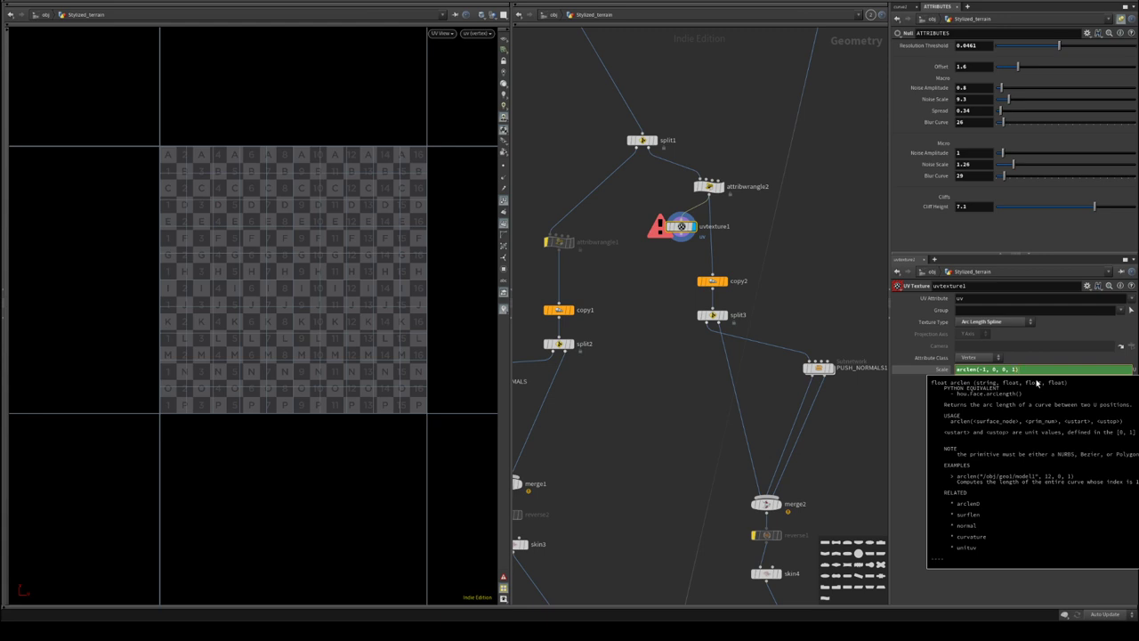
key(Return)
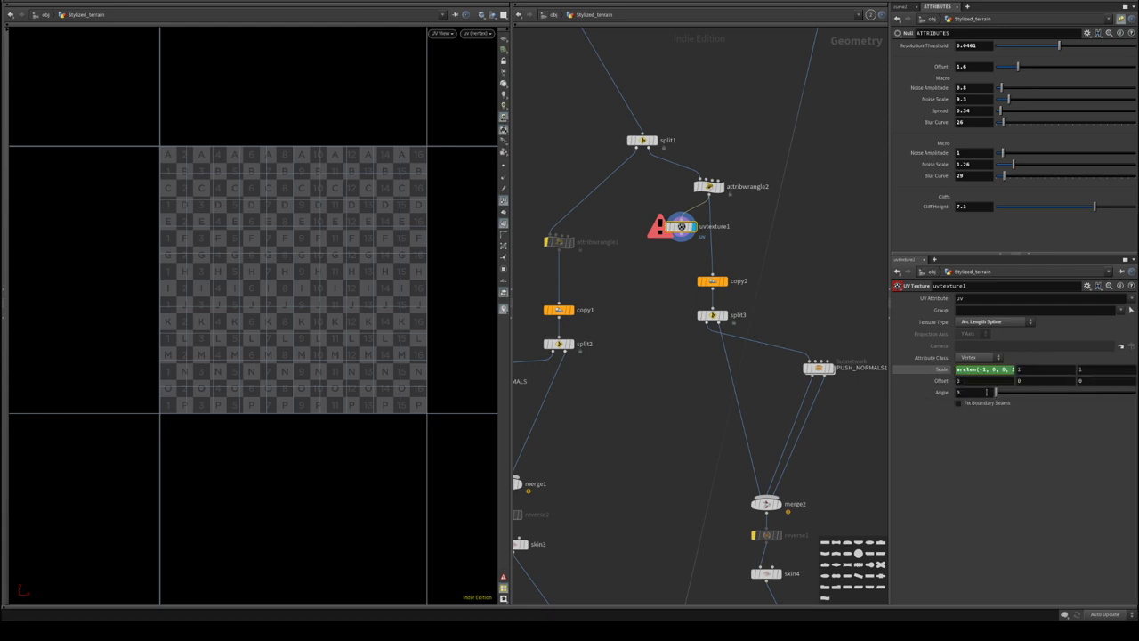
click(985, 369)
key(BackSpace)
key(BackSpace)
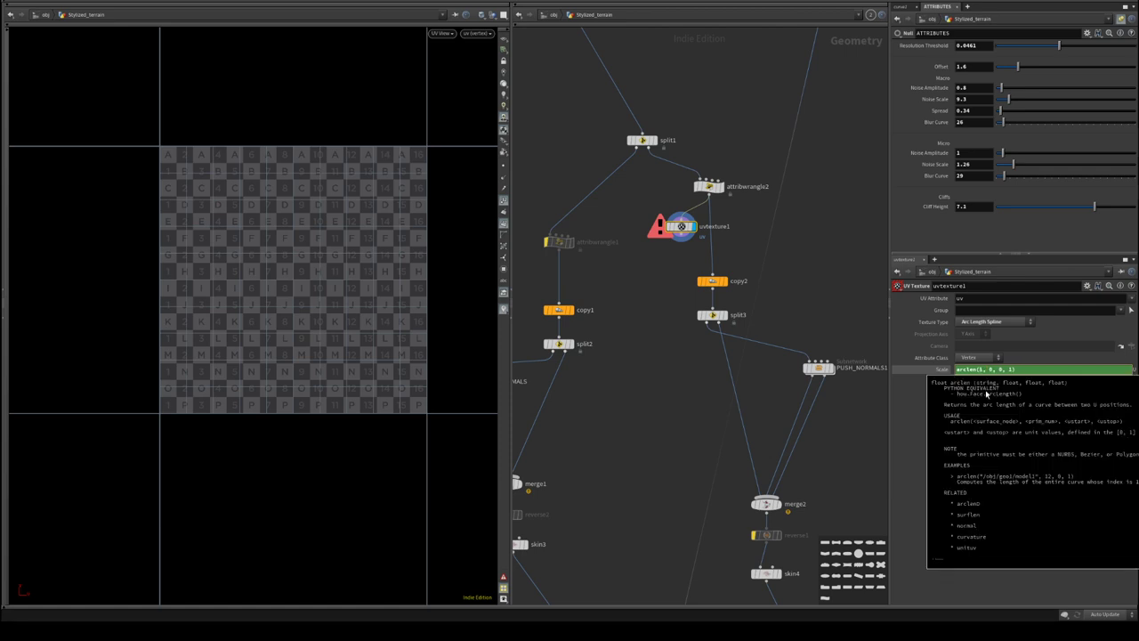
text(0)
key(Return)
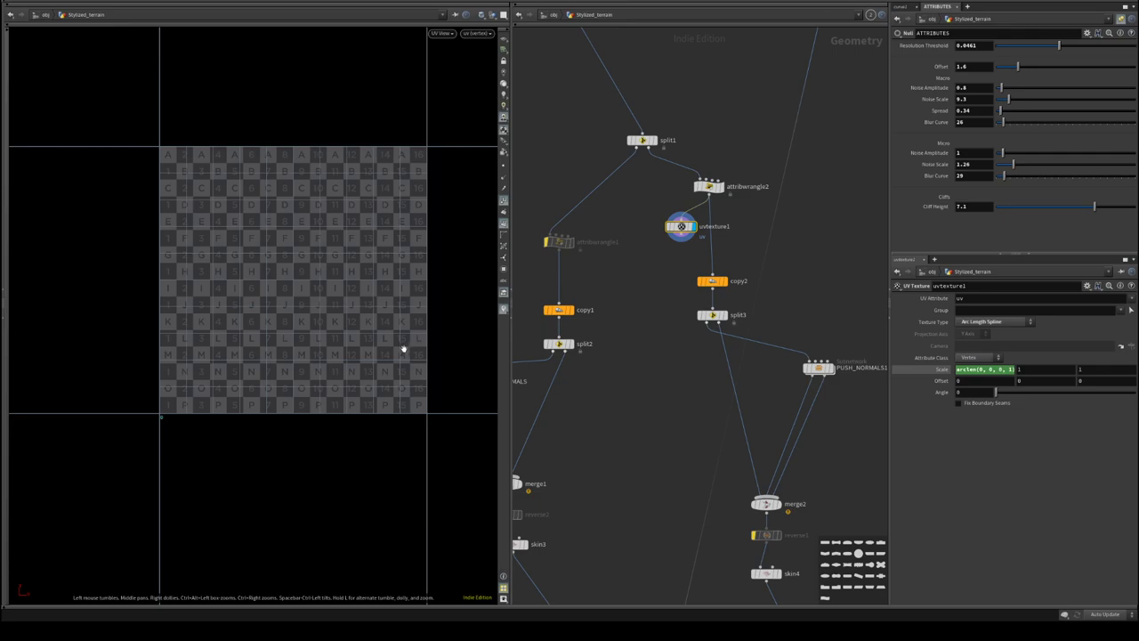
- Examine how the curve's scaled UVs spread beyond the base tile in the UV view
key(f)
right_drag(347, 414, 427, 322)
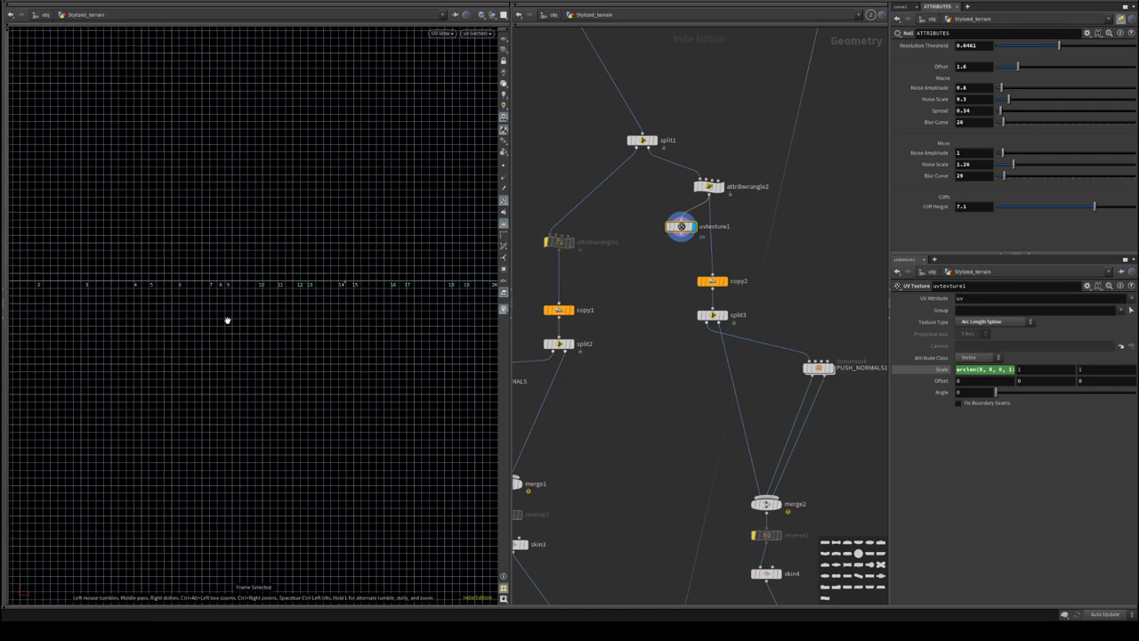
middle_drag(228, 321, 495, 384)
right_drag(283, 372, 94, 280)
middle_drag(94, 280, 238, 364)
right_drag(239, 364, 293, 286)
middle_drag(293, 344, 83, 328)
scroll(323, 336, down, 6)
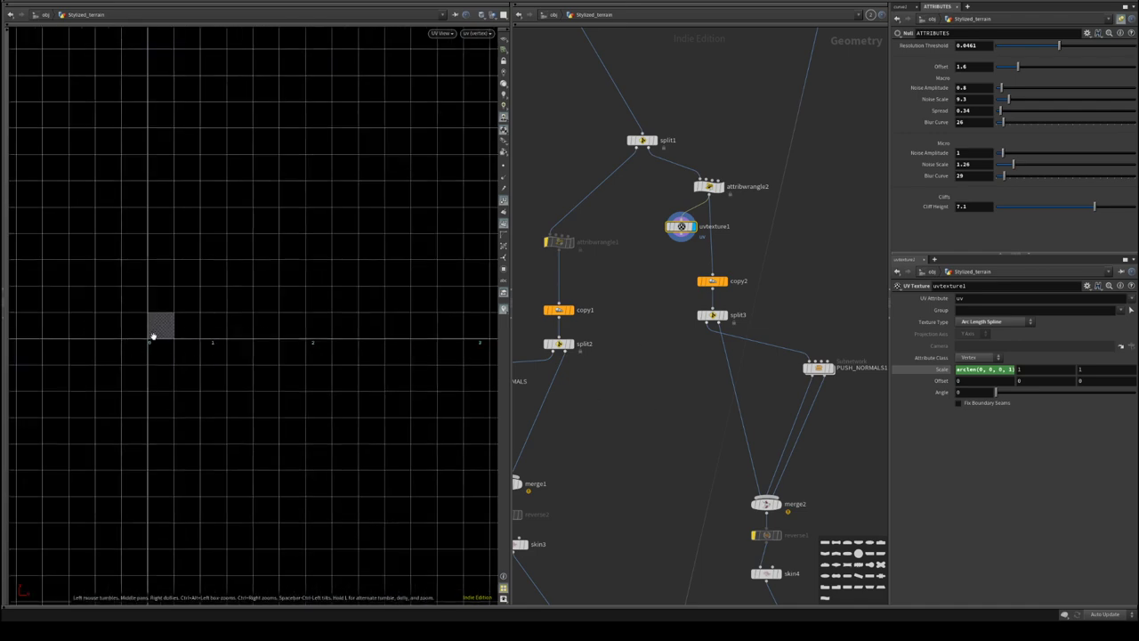
scroll(300, 325, down, 4)
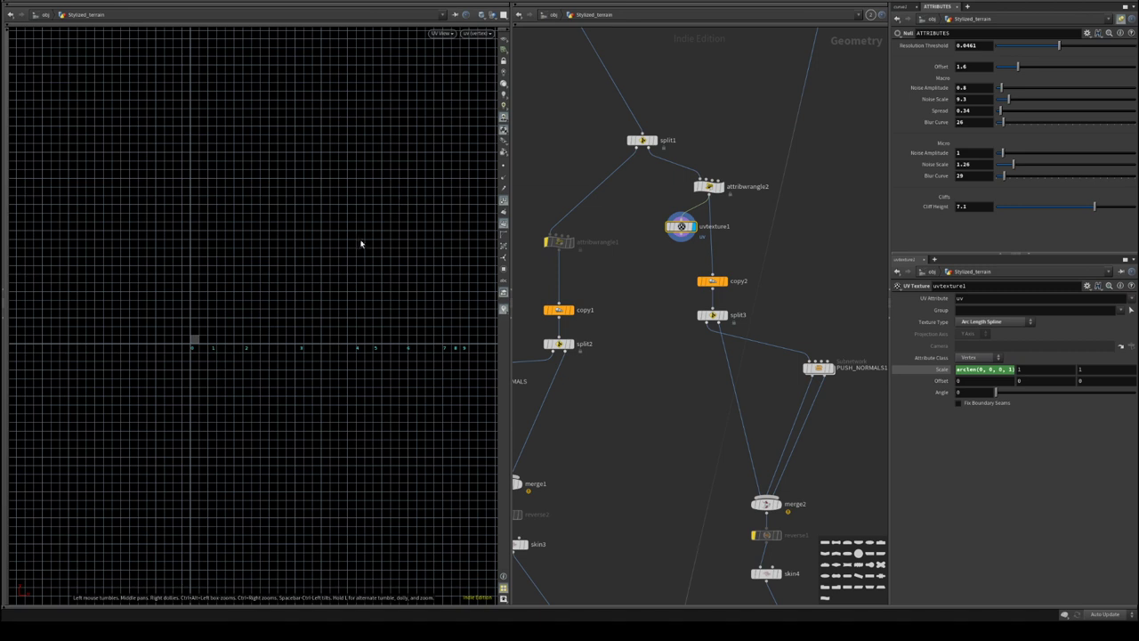
- Turn off Display Tile Boundaries for the texture viewport in the grid display options
key(d)
click(328, 211)
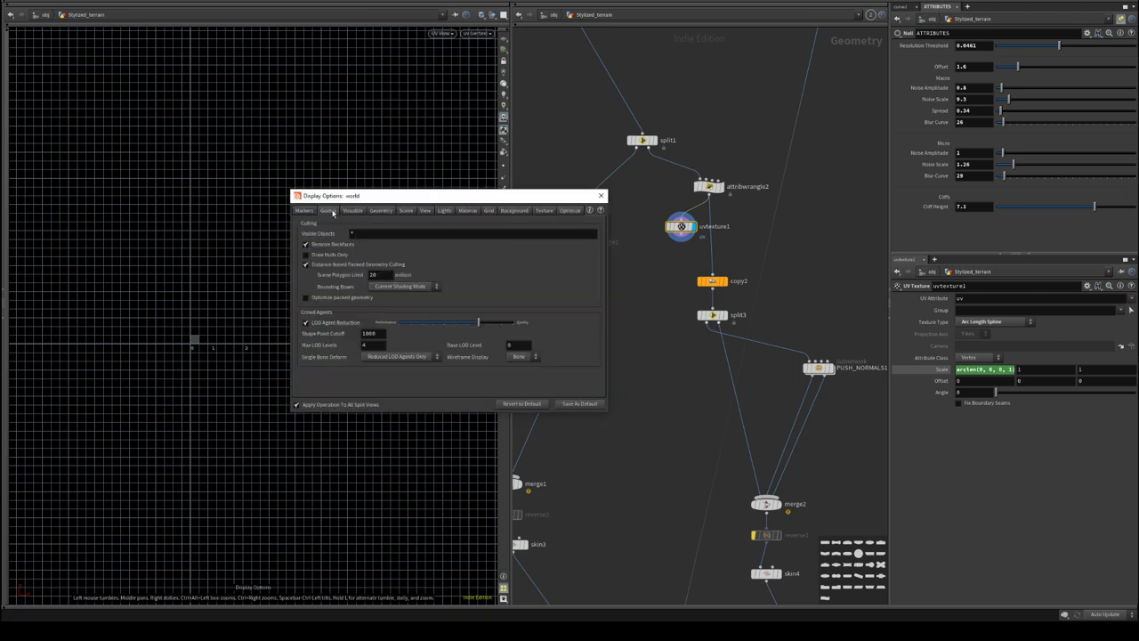
click(390, 211)
click(408, 211)
click(428, 211)
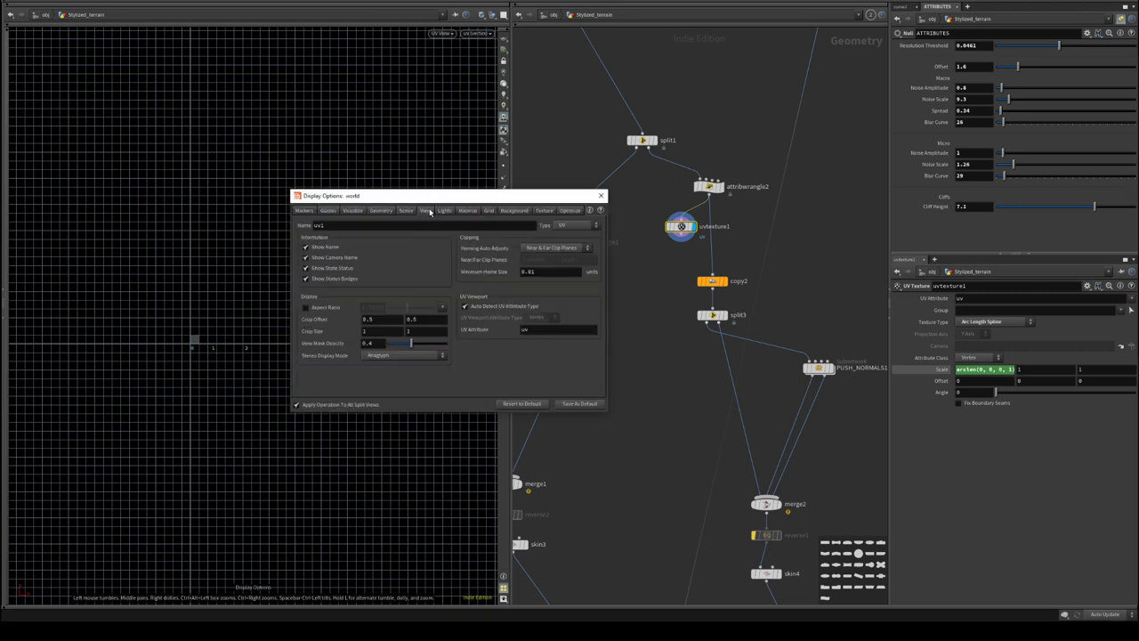
click(489, 211)
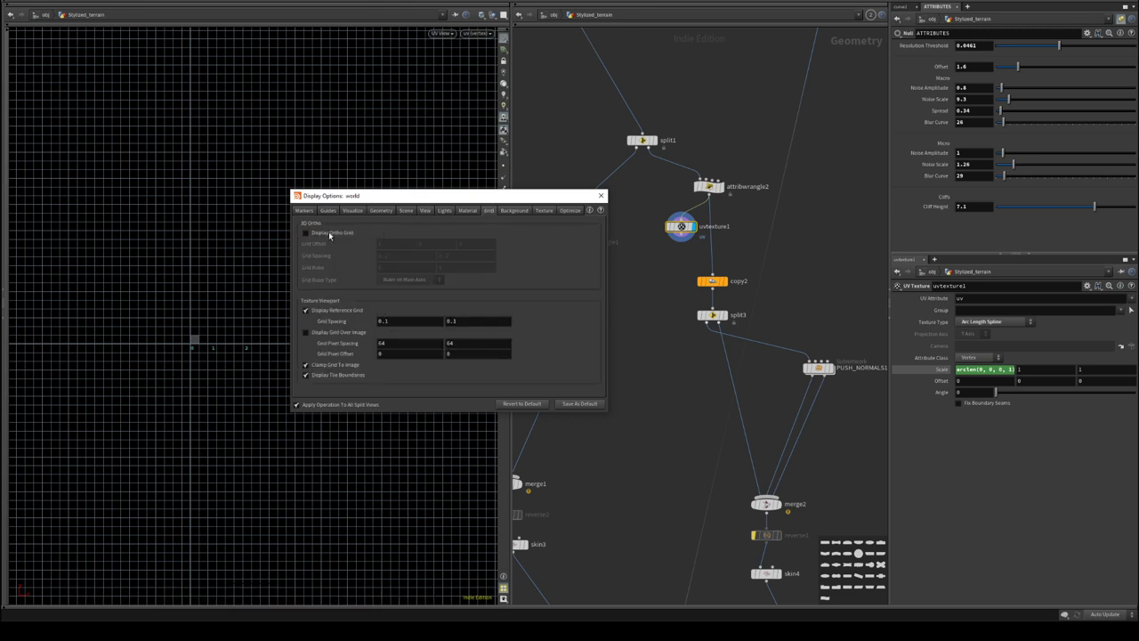
click(325, 374)
click(601, 195)
- Examine the spacing of the curve's points along the full UV strip relative to the base texture tile
right_drag(215, 323, 537, 364)
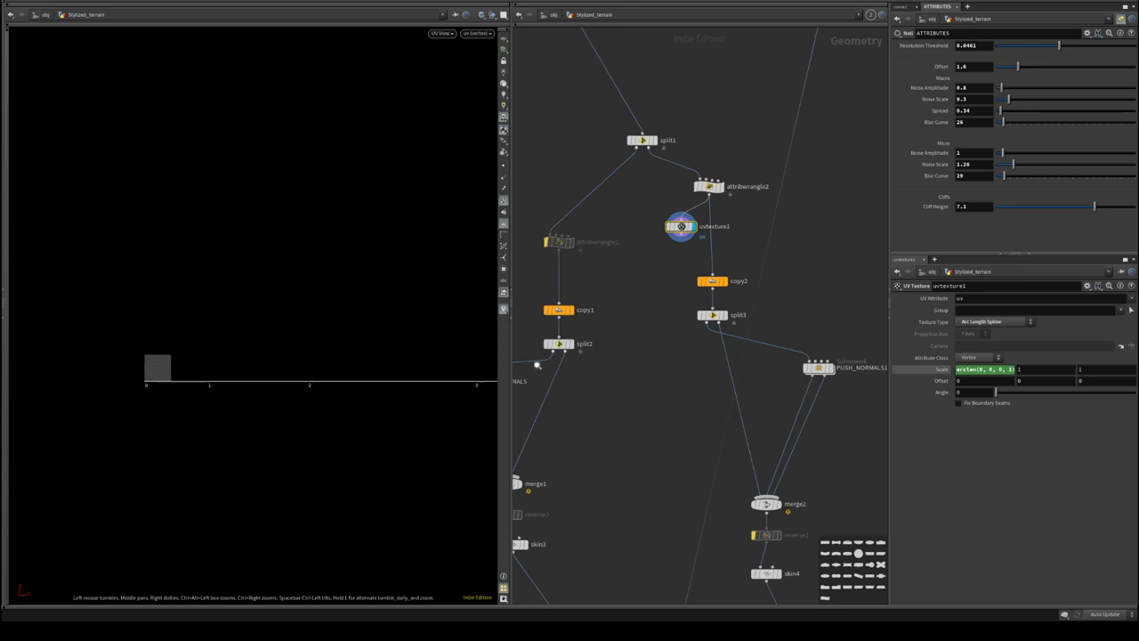
right_drag(178, 357, 173, 412)
middle_drag(173, 412, 294, 343)
right_drag(228, 336, 303, 360)
right_drag(364, 294, 202, 305)
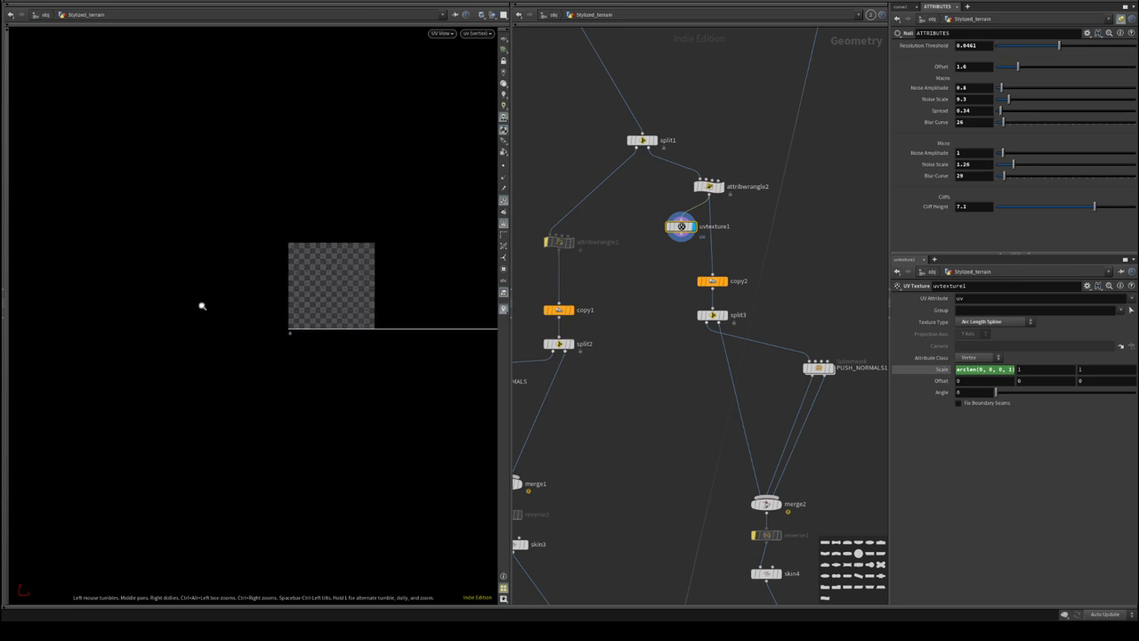
middle_drag(359, 330, 117, 335)
right_drag(277, 334, 17, 306)
right_drag(241, 334, 13, 308)
right_drag(280, 346, 183, 348)
middle_drag(258, 348, 137, 365)
right_drag(231, 359, 124, 363)
middle_drag(259, 348, 229, 362)
right_drag(197, 378, 298, 386)
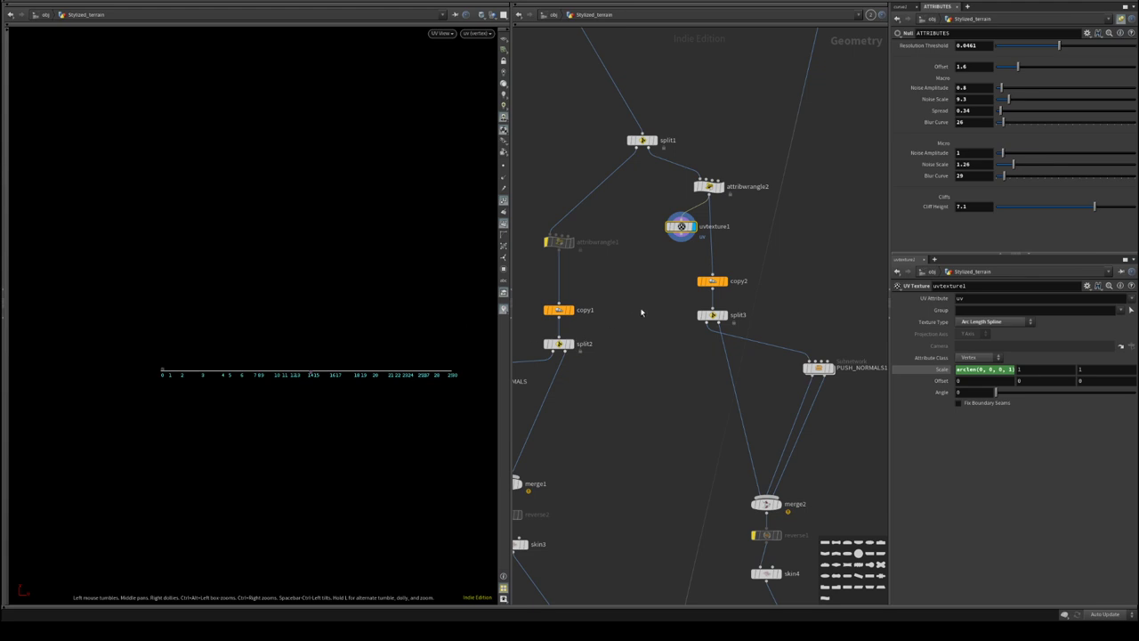
- Add an Attribute Promote node below uvtexture1 and wire it to that node's output
key(Tab)
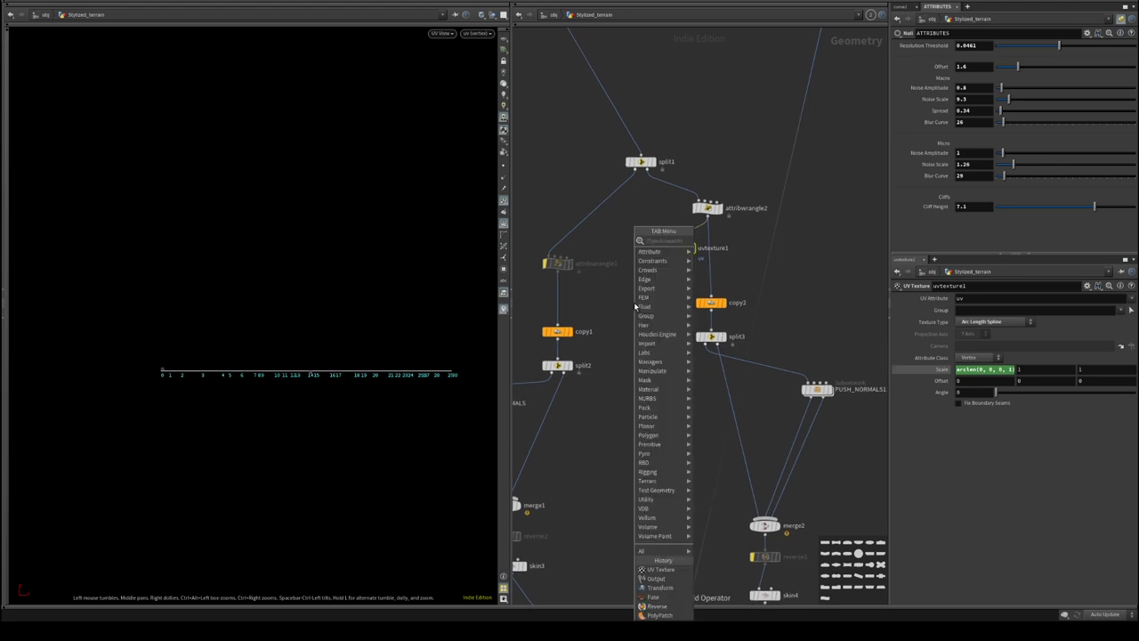
text(pr)
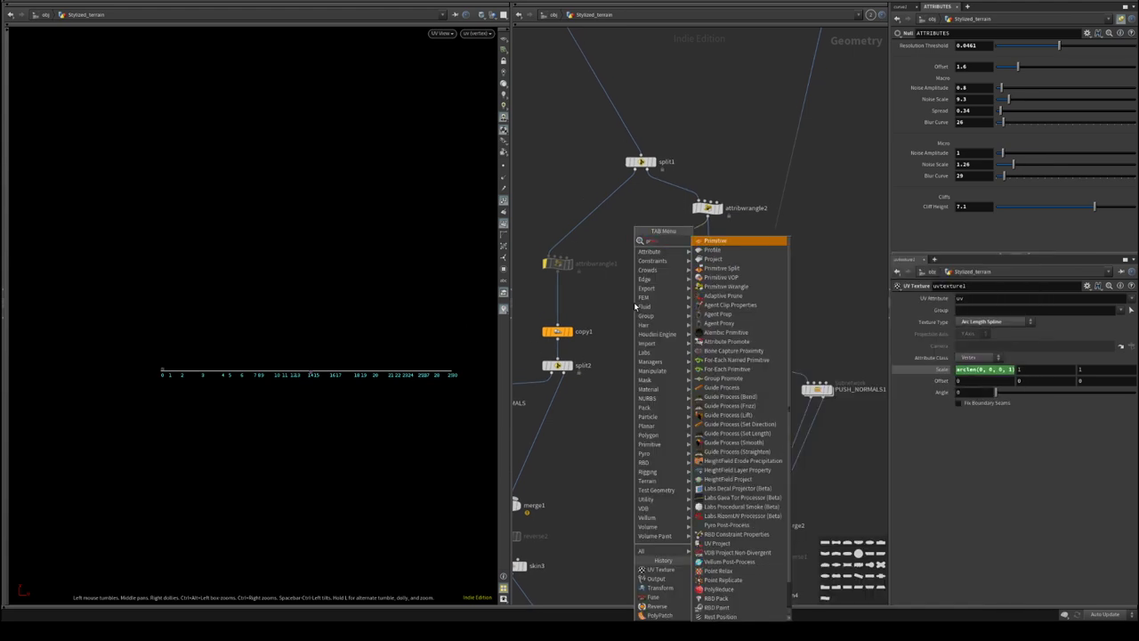
key(BackSpace)
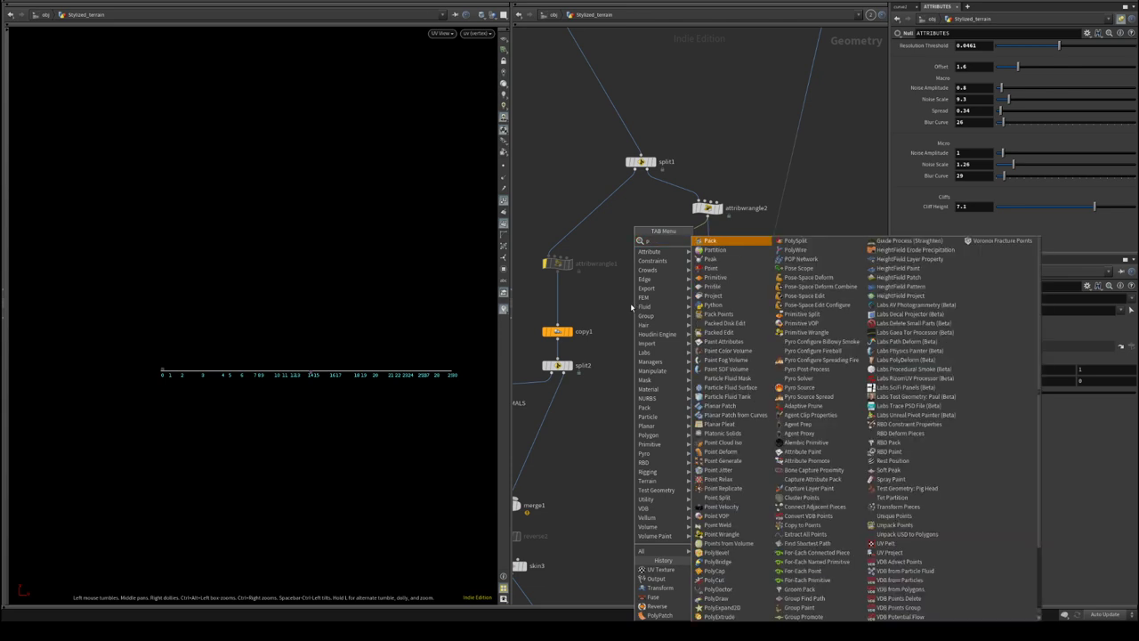
text(romote)
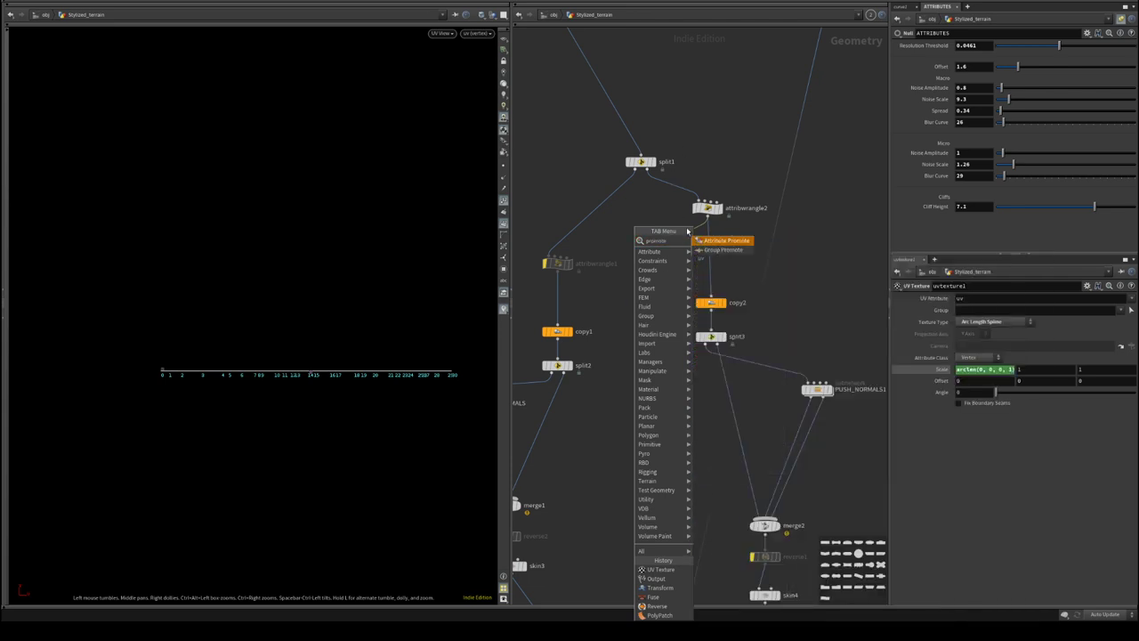
click(701, 242)
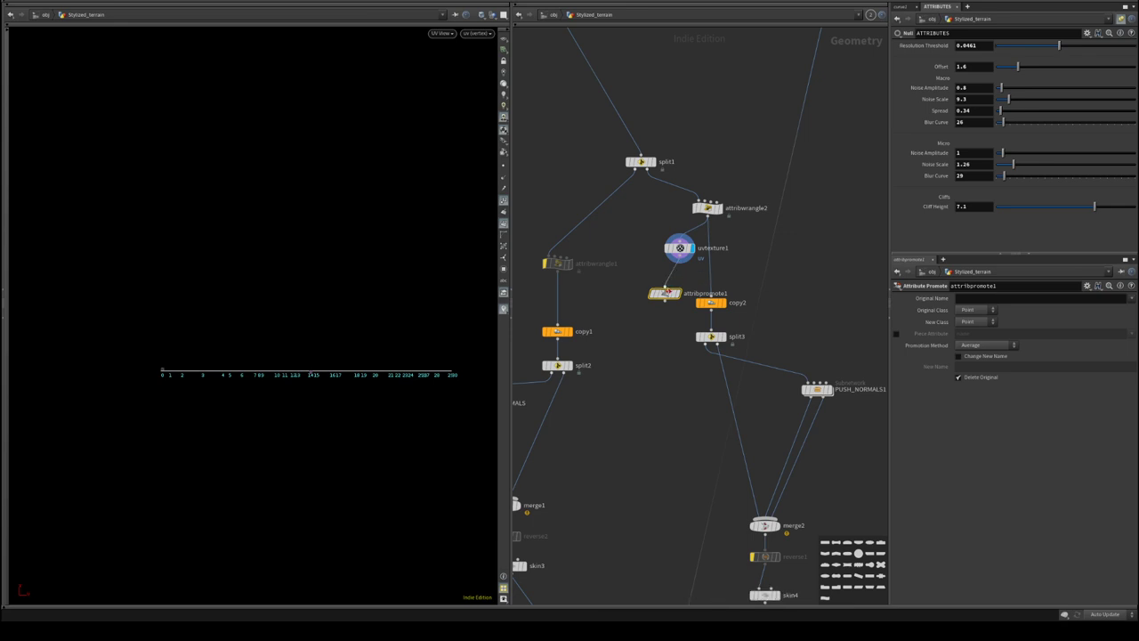
click(672, 280)
- Align uvtexture1 and attribpromote1 in a tight column and display attribpromote1
drag(680, 249, 669, 236)
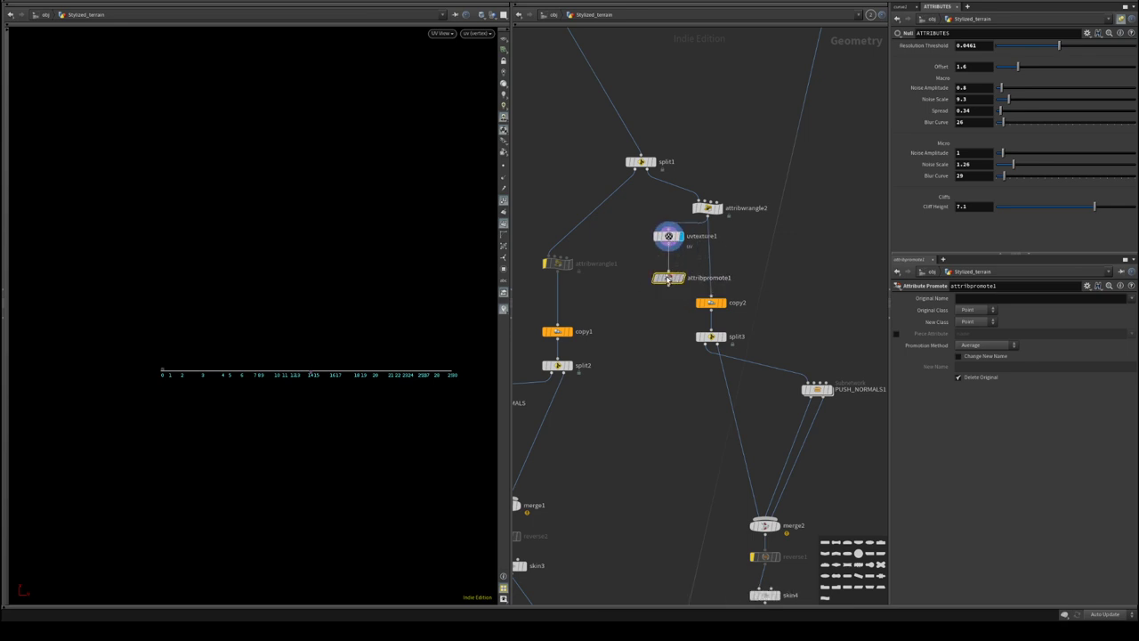
drag(671, 278, 668, 264)
scroll(745, 259, up, 2)
click(649, 266)
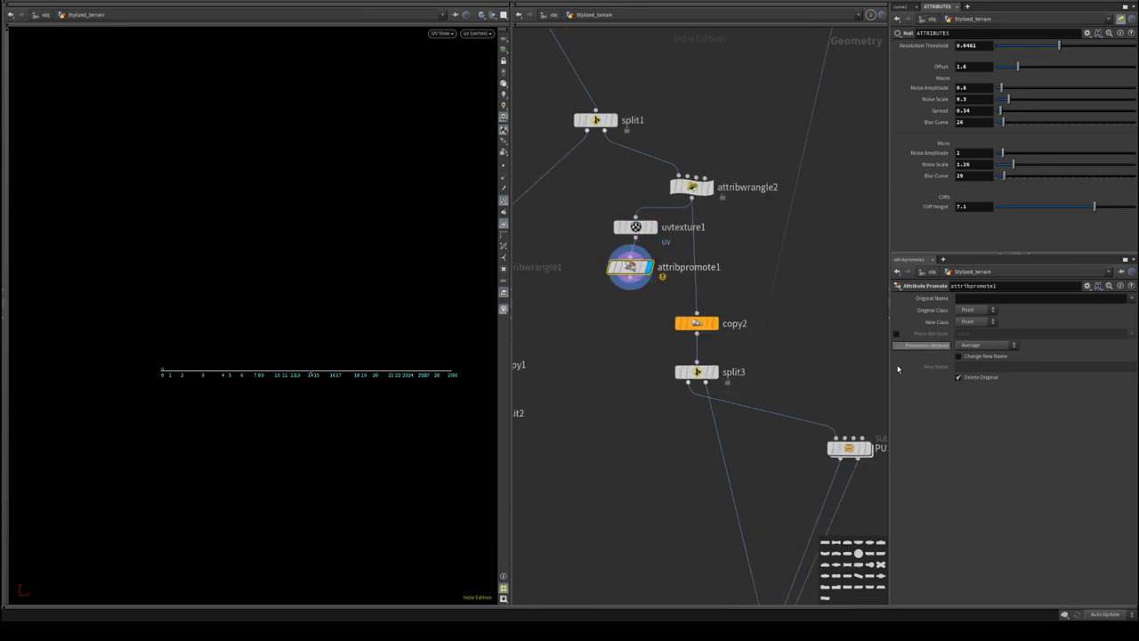
- Set attribpromote1 to promote the uv attribute from Vertex to Point class
click(977, 310)
click(968, 345)
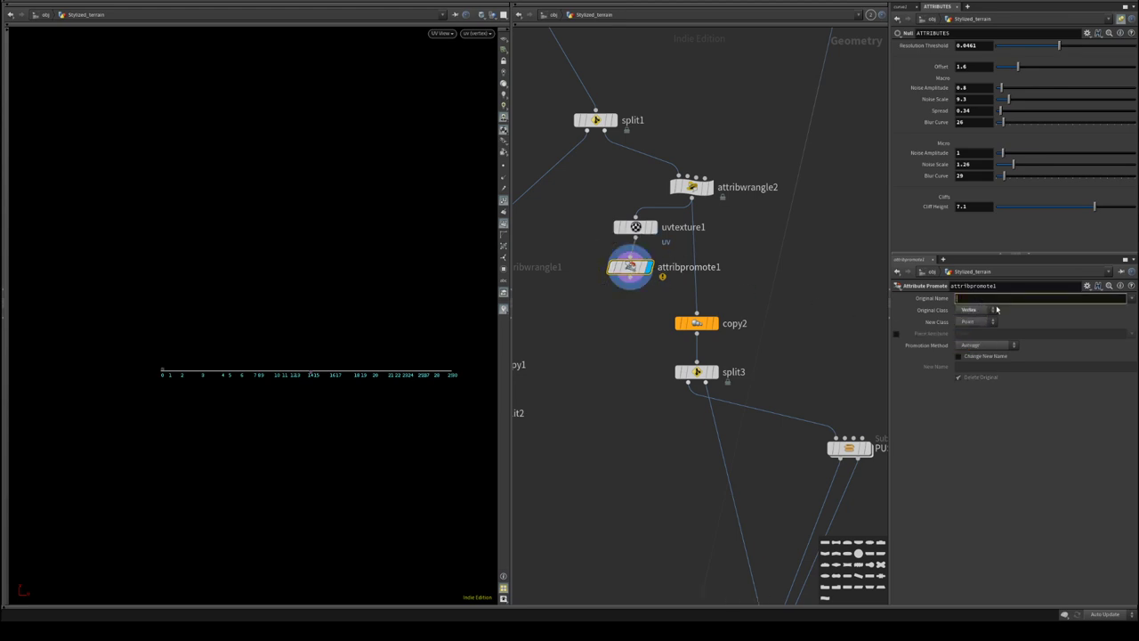
text(uv)
key(Return)
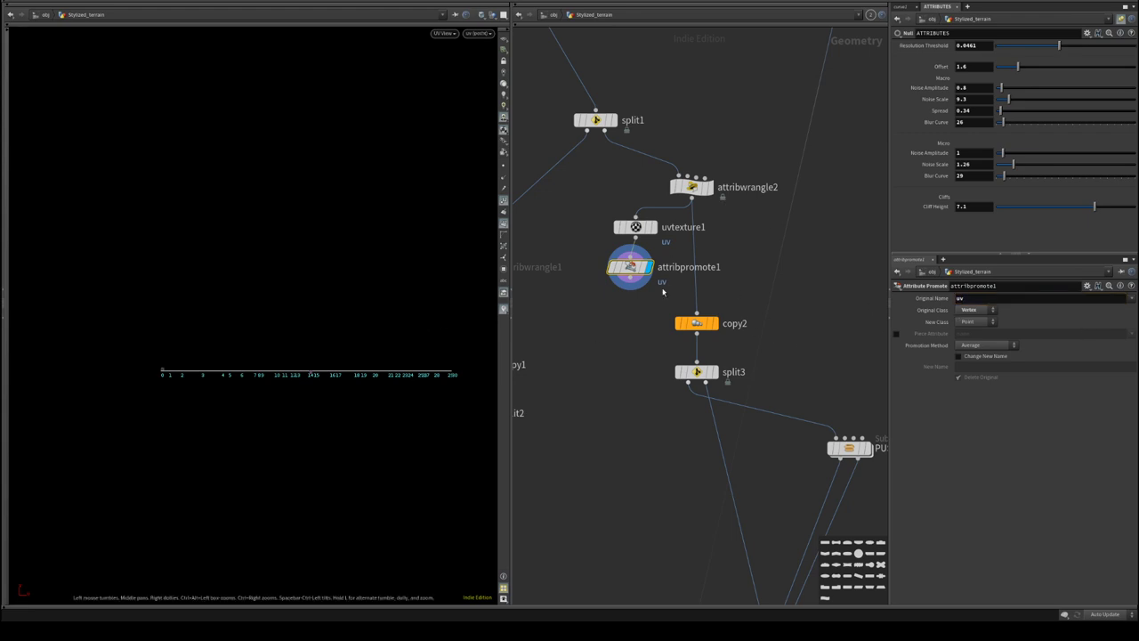
- Check the promoted UVs, switch the viewport back to perspective and inspect the cliff curve
right_drag(223, 377, 466, 381)
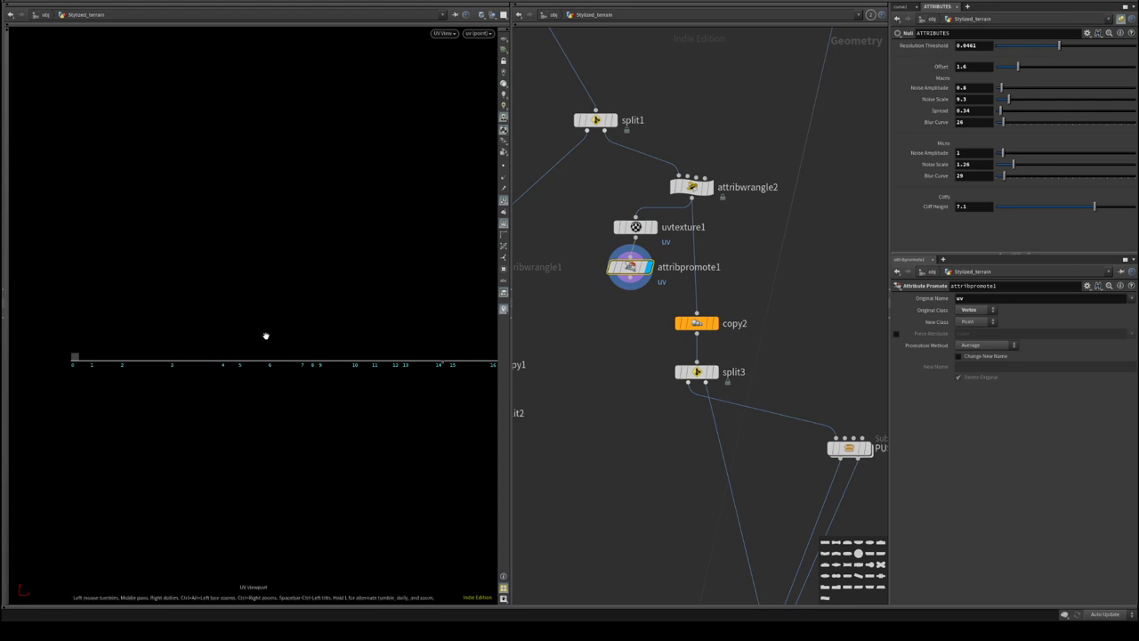
key(space+1)
drag(252, 325, 201, 326)
right_drag(201, 326, 270, 335)
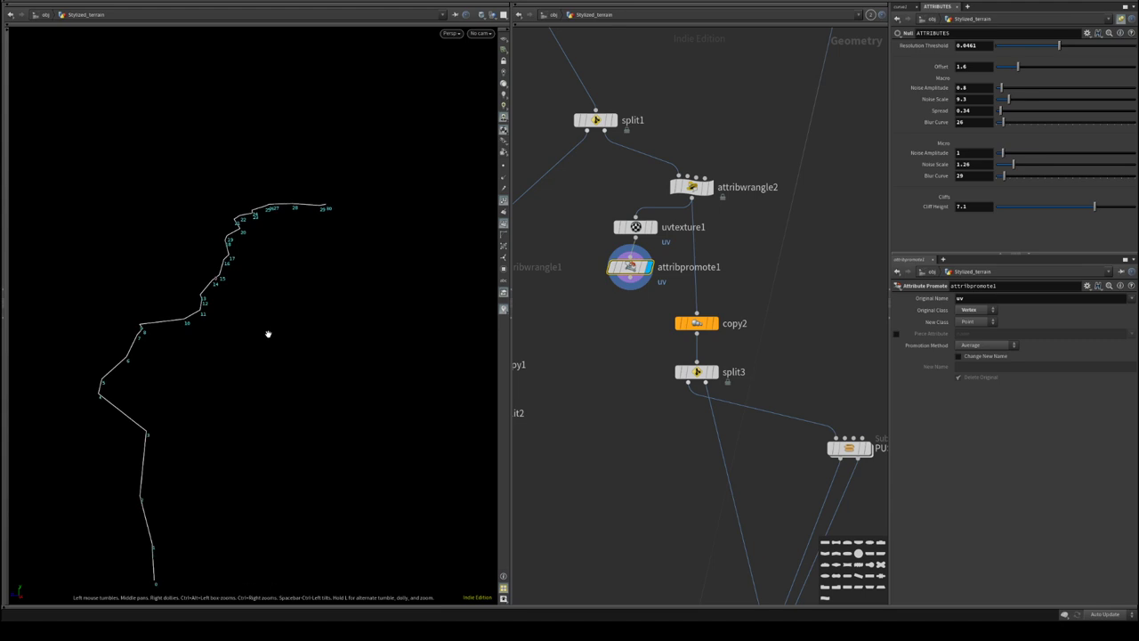
- Open a Geometry Spreadsheet beside the ATTRIBUTES pane and examine attribpromote1's point uv columns
key(space+5)
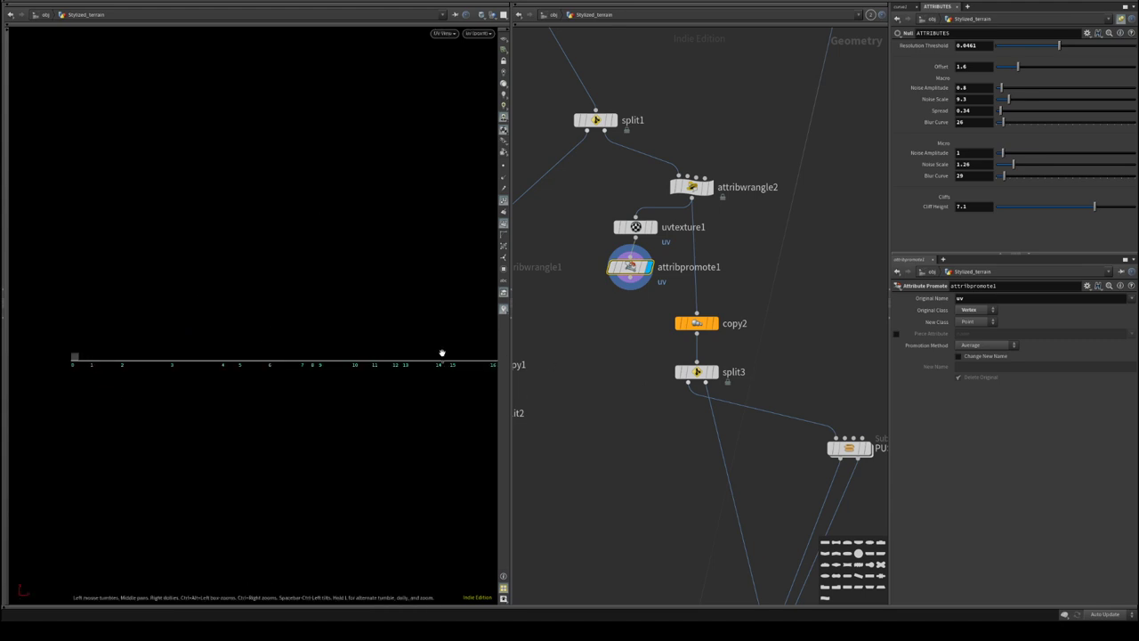
middle_drag(635, 362, 669, 373)
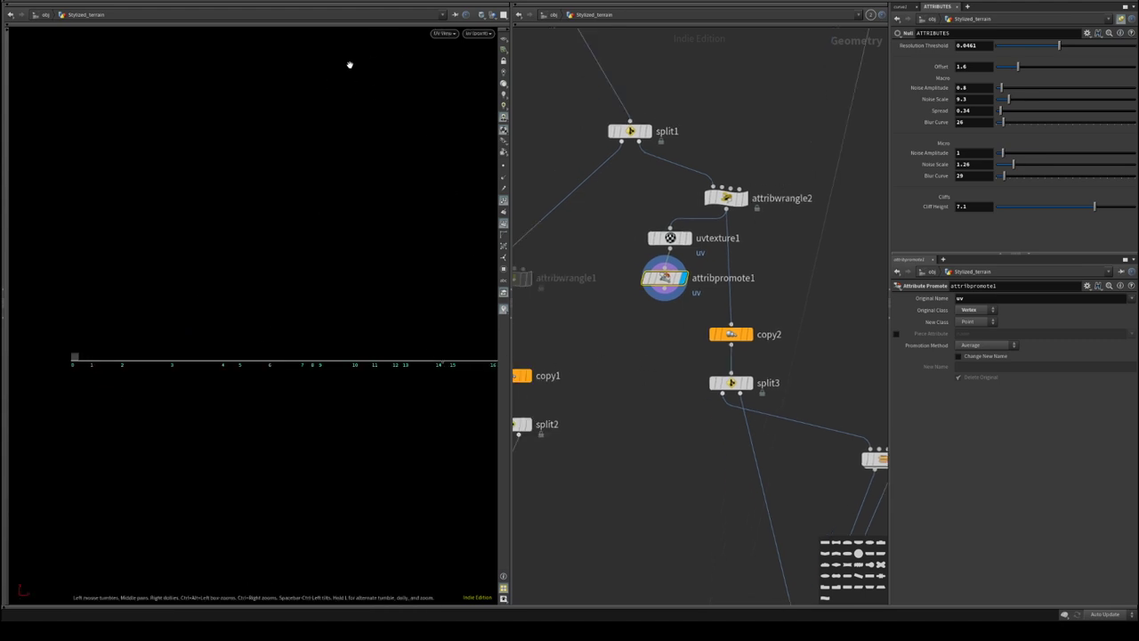
click(967, 6)
mouse_move(995, 24)
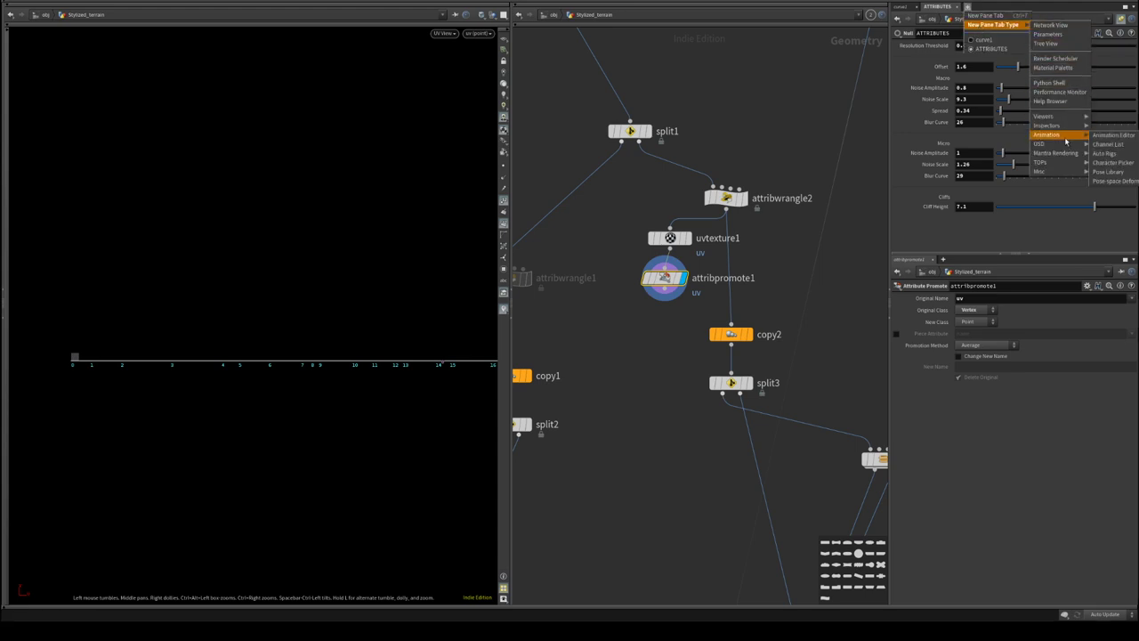
click(1096, 127)
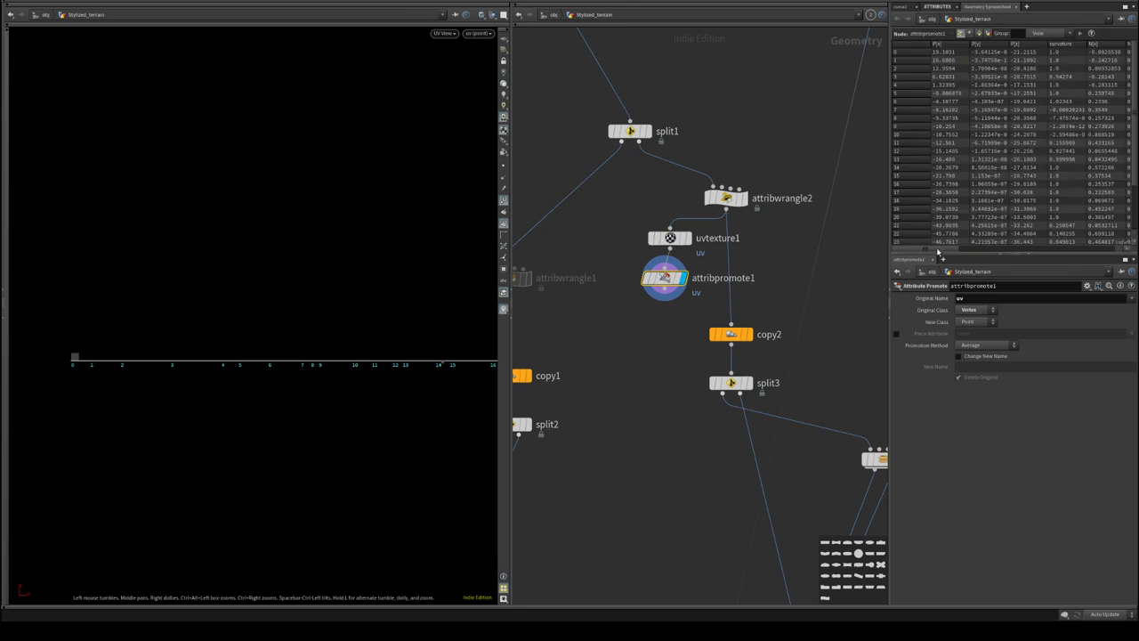
drag(937, 252, 1061, 249)
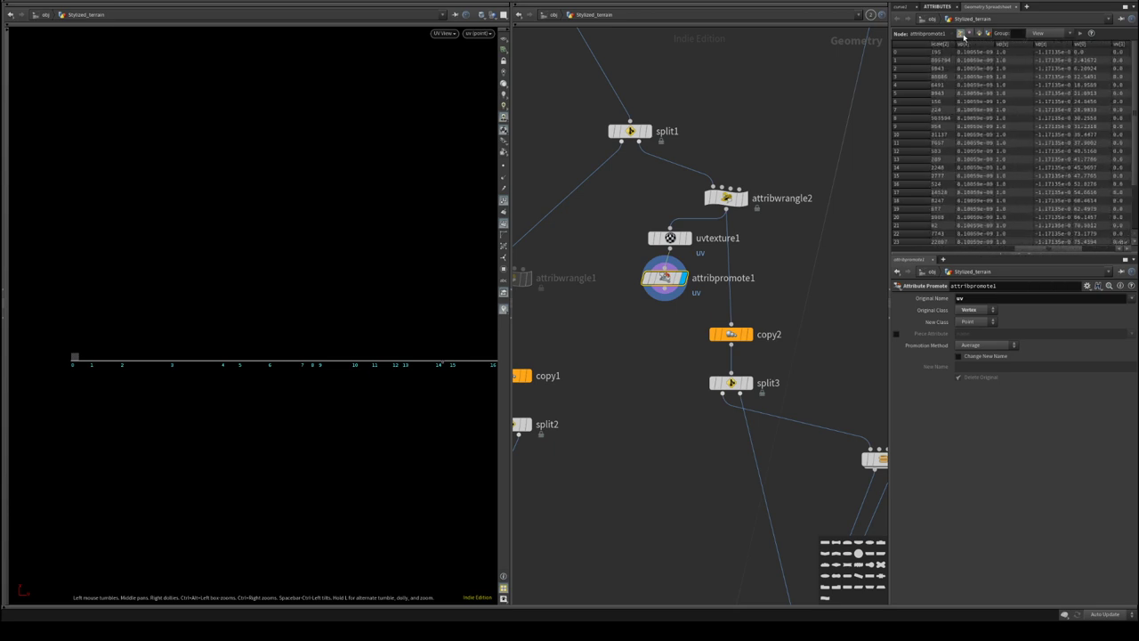
- Compare the vertex attributes of uvtexture1 and attribpromote1 in the Geometry Spreadsheet
click(971, 33)
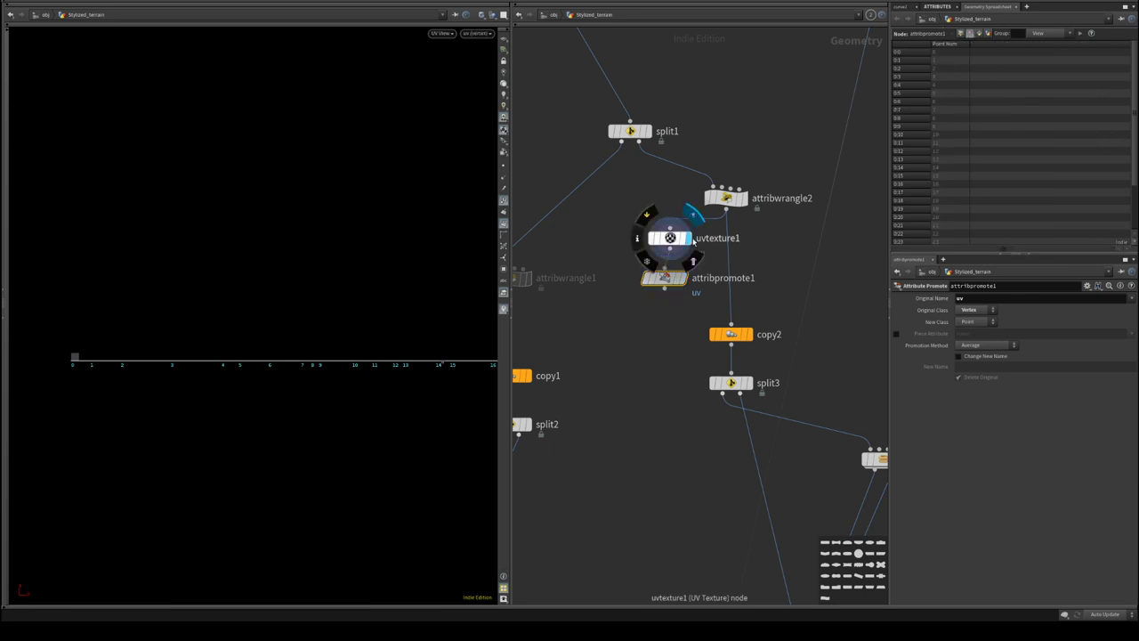
click(663, 237)
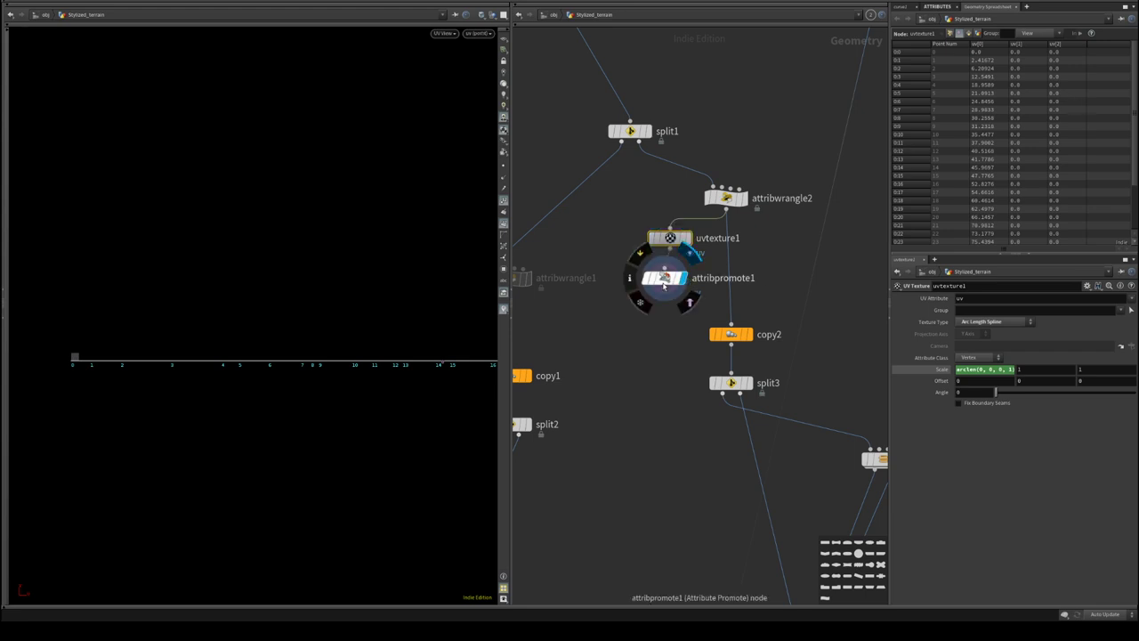
click(663, 277)
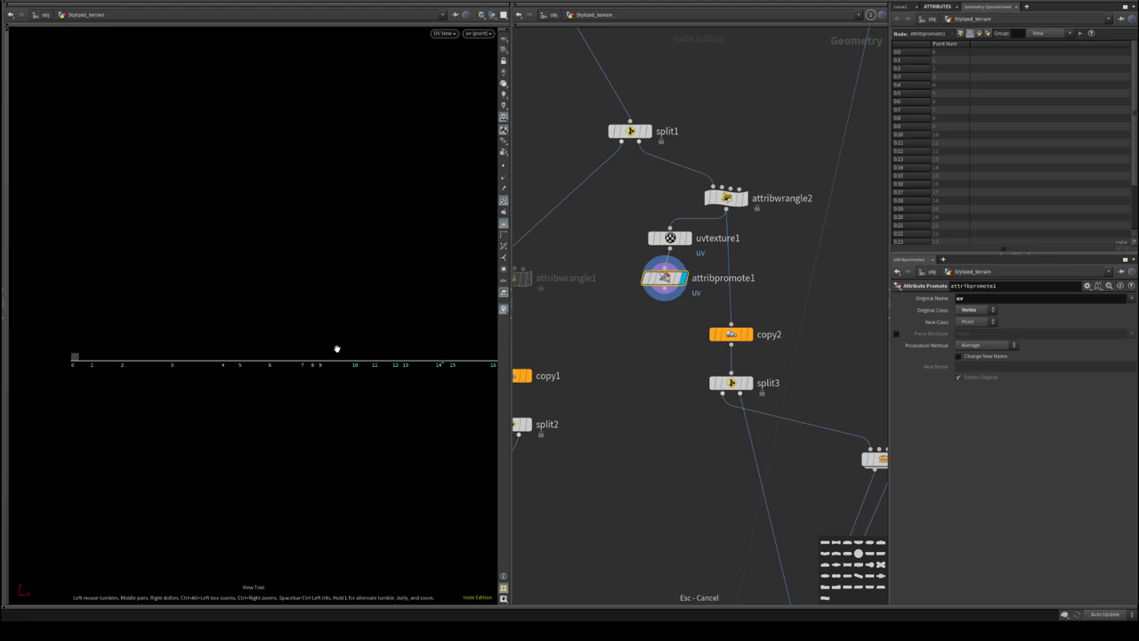
- Return to the perspective view, wire attribpromote1 into copy2 and display copy2
key(space+1)
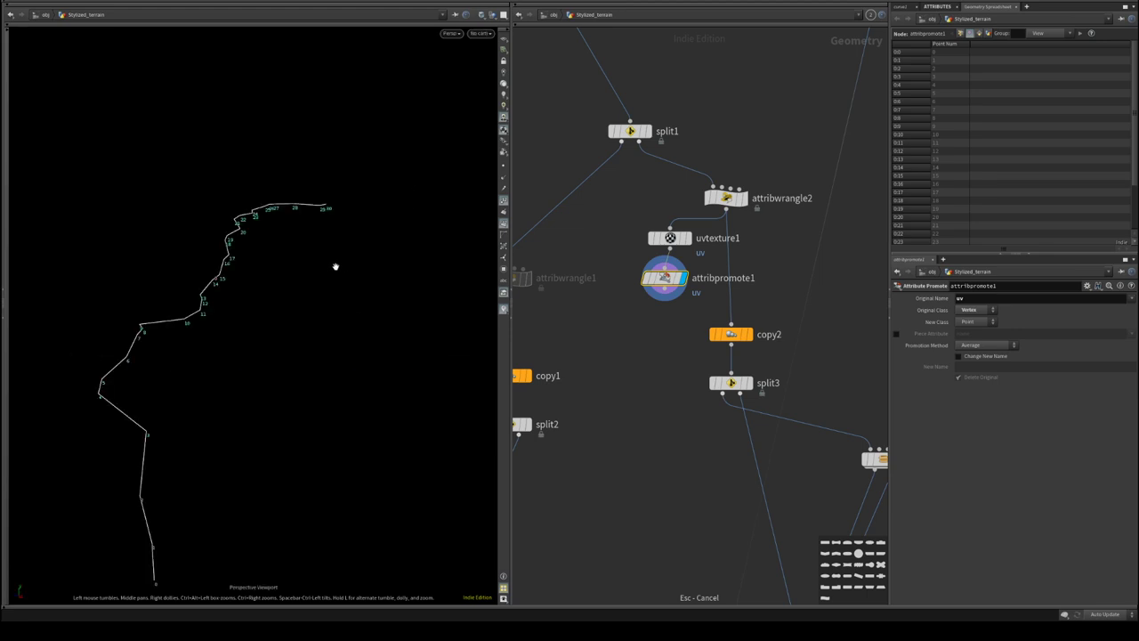
drag(333, 265, 407, 289)
middle_drag(610, 328, 620, 240)
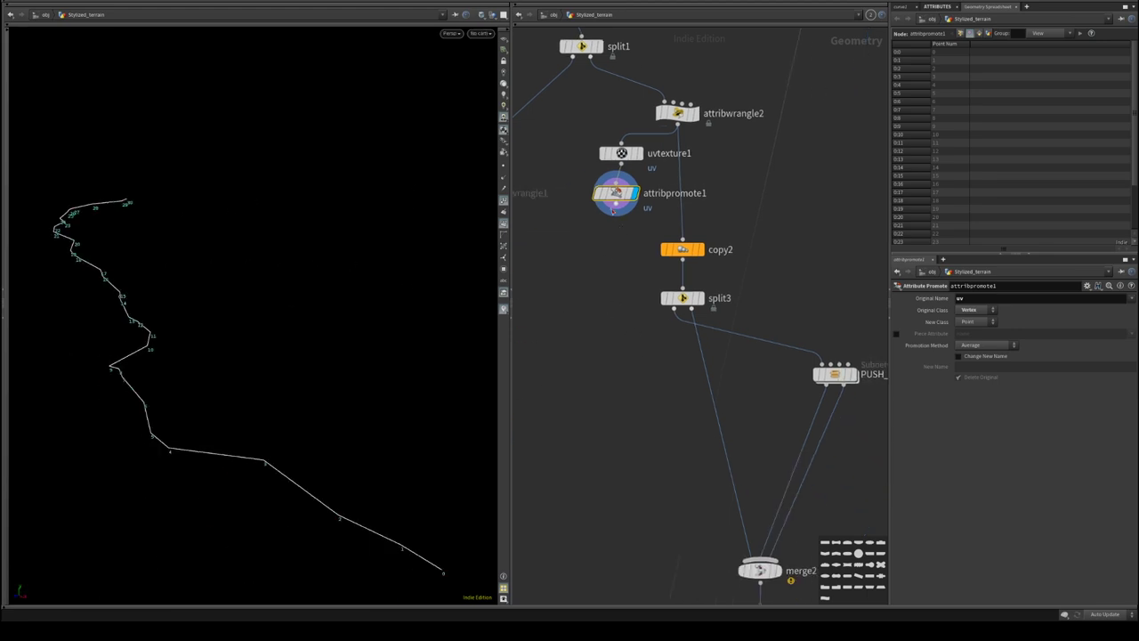
click(698, 249)
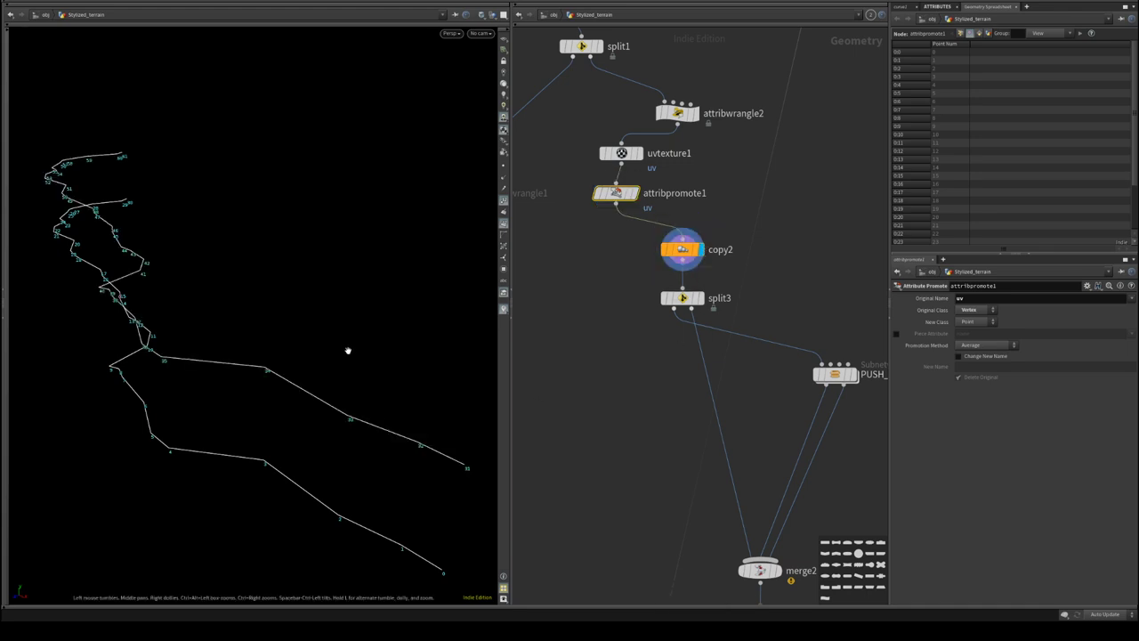
- Display skin4 and normal1 in turn to check the skinned cliff wall in perspective
middle_drag(755, 316, 702, 161)
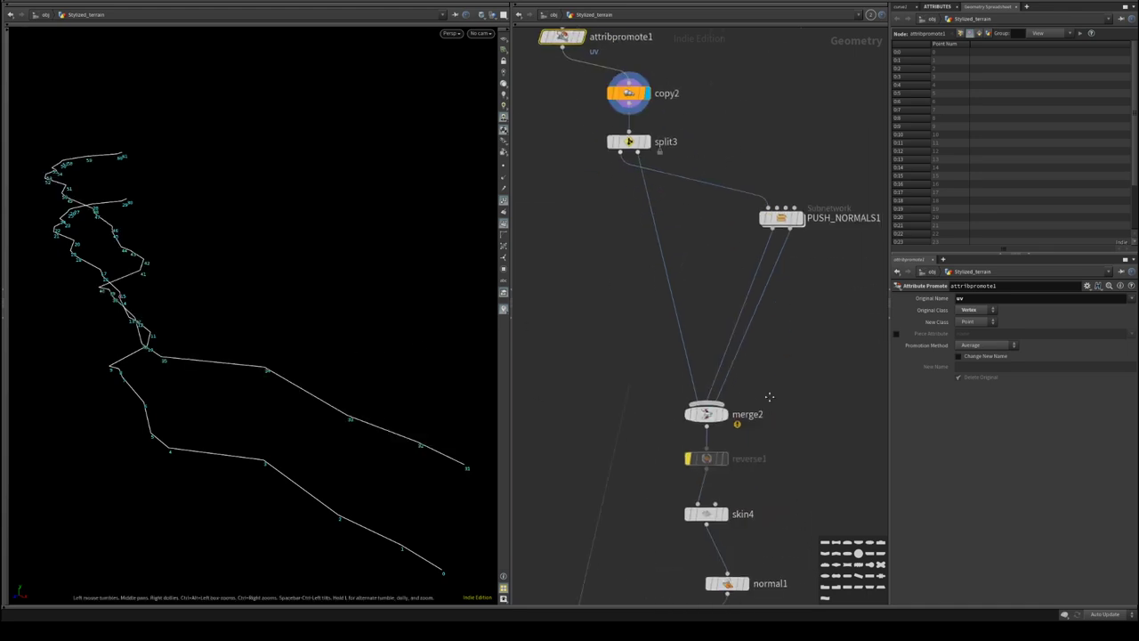
middle_drag(770, 397, 770, 253)
click(726, 354)
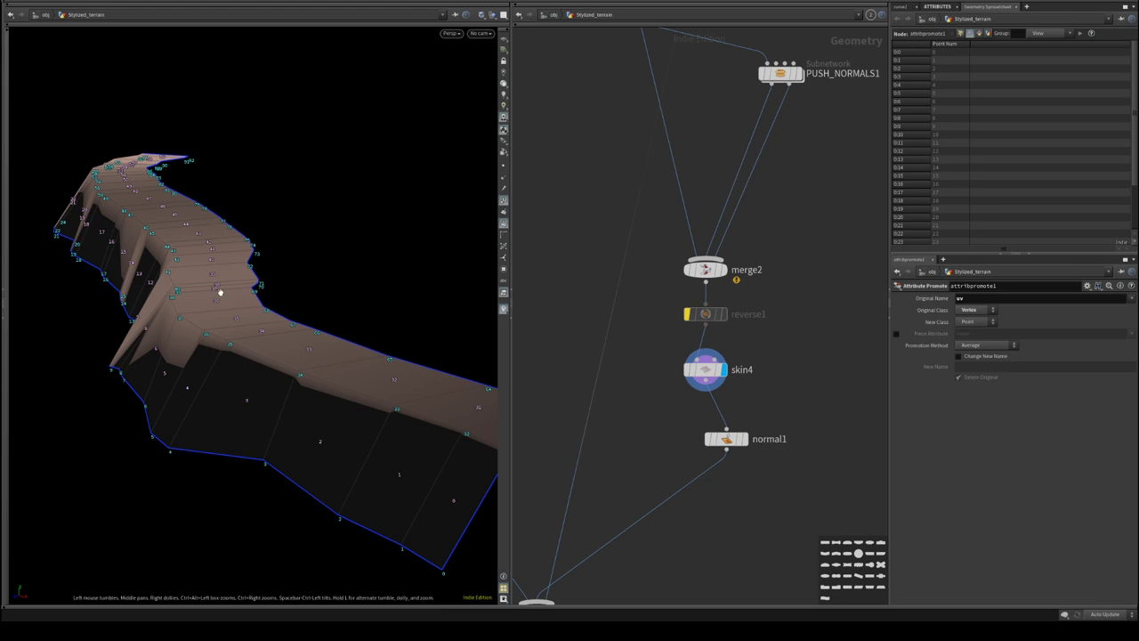
drag(220, 292, 196, 315)
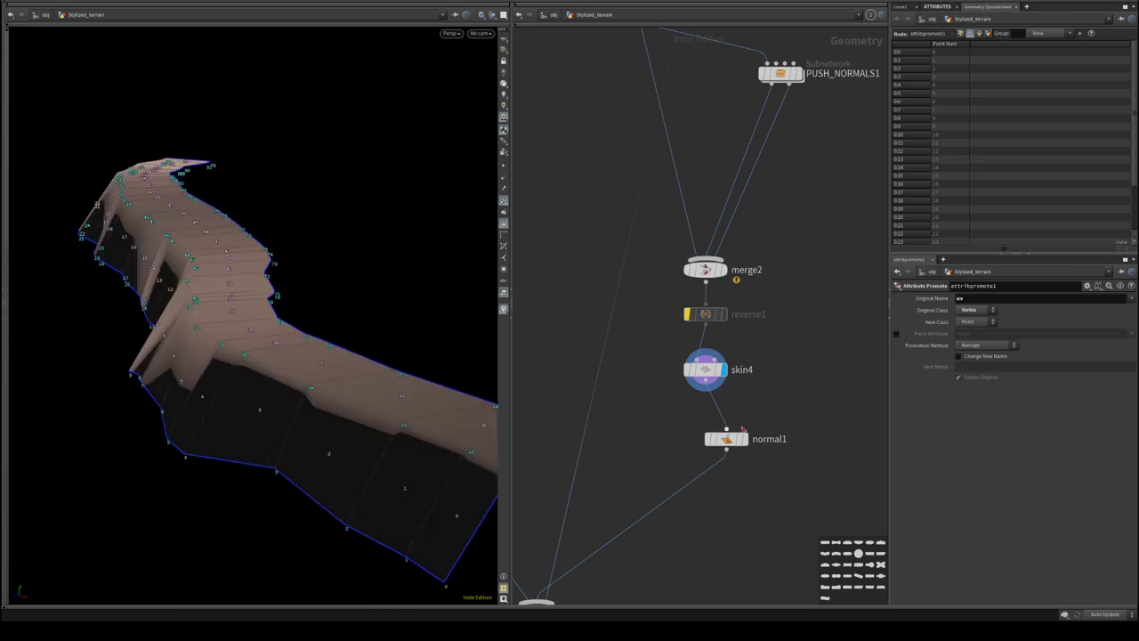
click(744, 438)
- Examine how the UVs of normal1's skinned wall are laid out in the UV view
key(space+5)
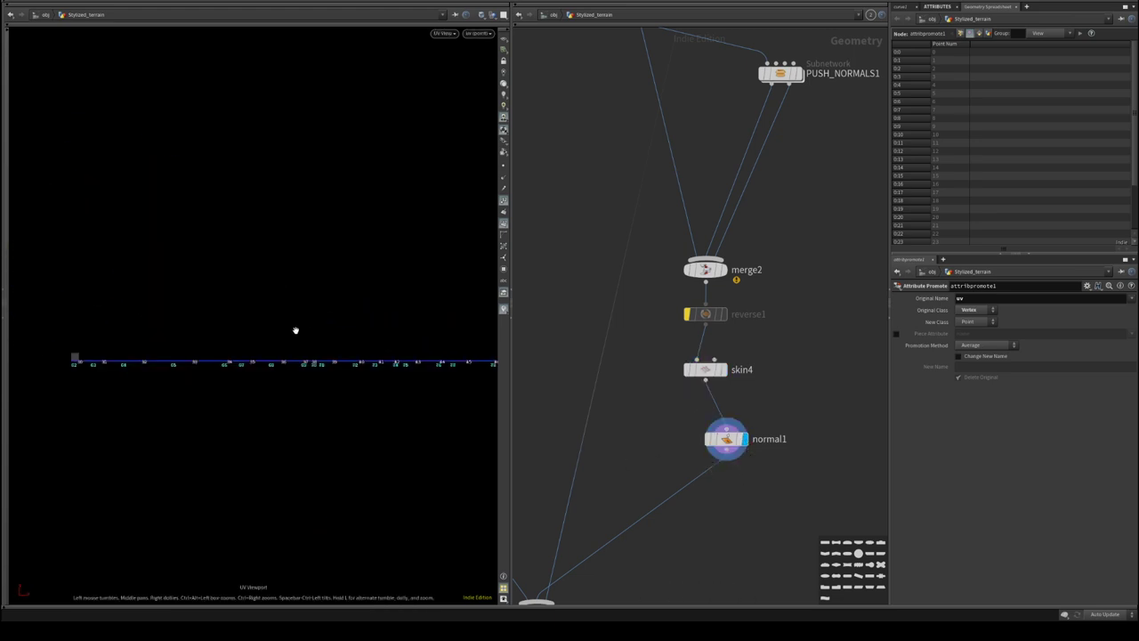
right_drag(52, 356, 304, 397)
middle_drag(304, 398, 53, 370)
scroll(318, 370, down, 3)
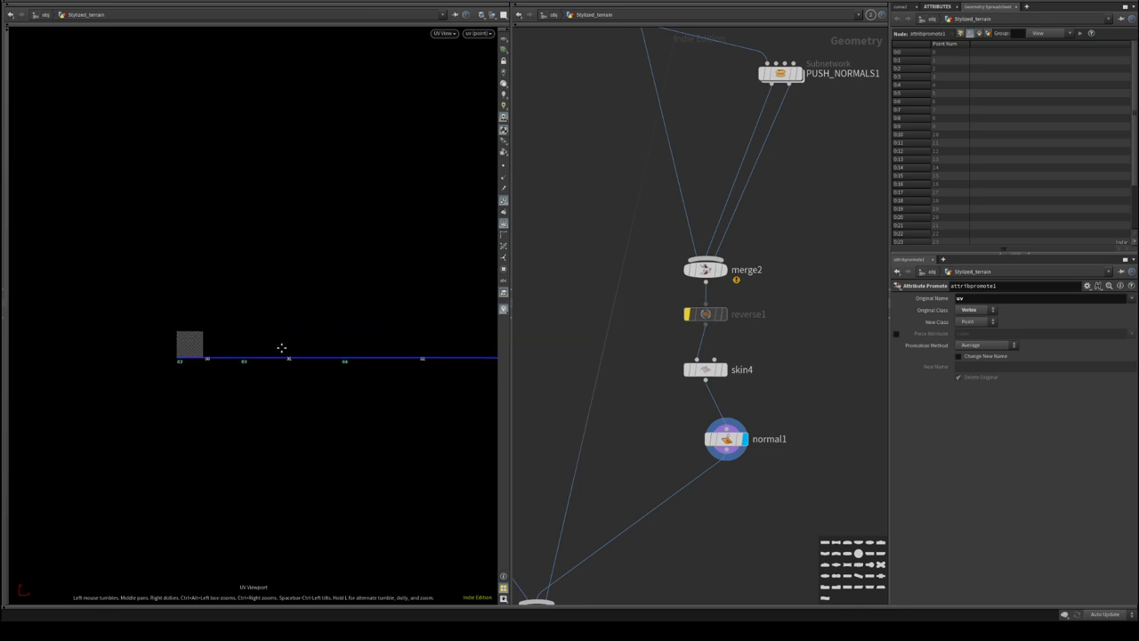
middle_drag(282, 347, 38, 334)
scroll(319, 364, down, 3)
scroll(319, 357, up, 3)
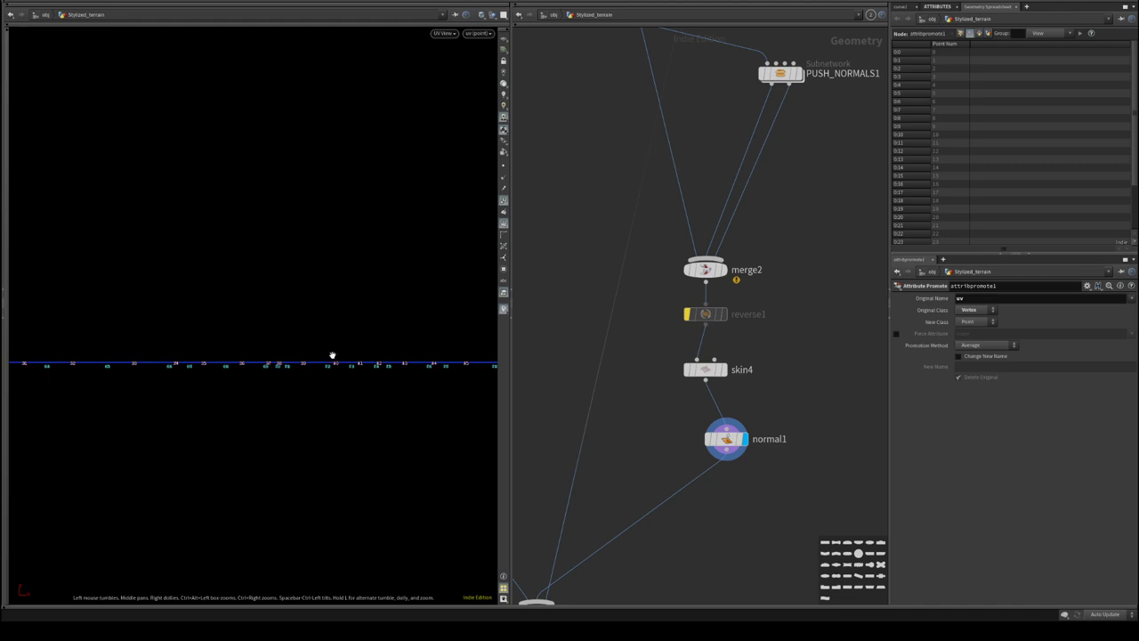
scroll(267, 363, down, 2)
middle_drag(308, 357, 267, 375)
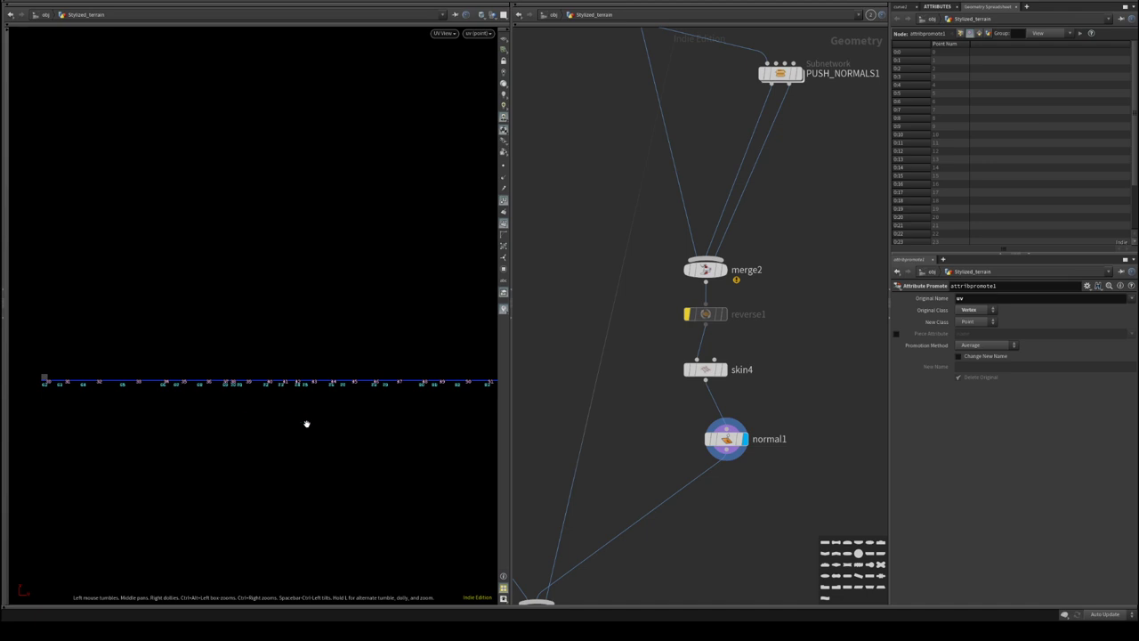
- Pull uvtexture1 and attribpromote1 out of the chain before copy2 and place the pair below split3
middle_drag(561, 259, 610, 307)
middle_drag(603, 255, 594, 495)
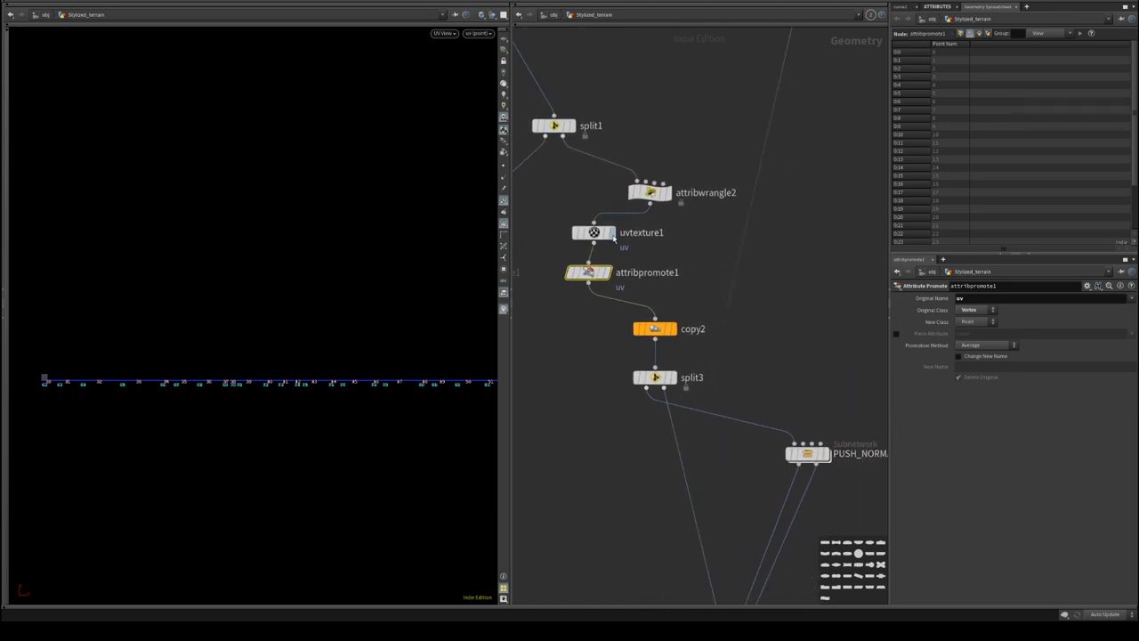
drag(555, 185, 646, 504)
middle_drag(675, 528, 671, 201)
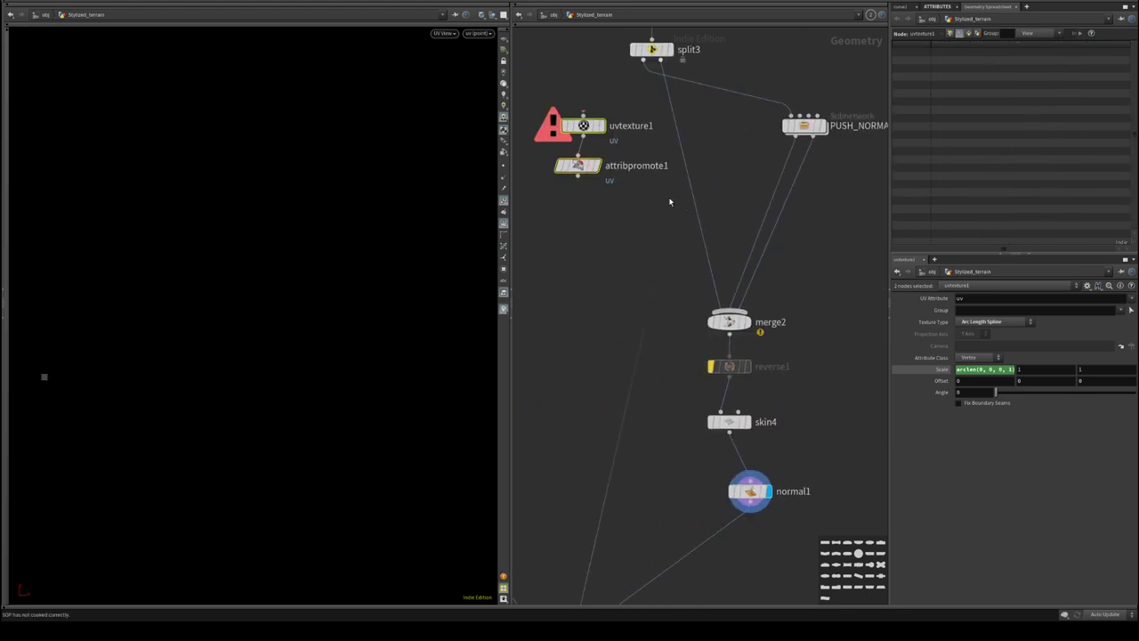
scroll(671, 201, down, 3)
middle_drag(618, 258, 616, 282)
drag(593, 142, 614, 222)
- Display split3 in perspective, wire its first output into uvtexture1 and display attribpromote1
middle_drag(673, 223, 631, 317)
scroll(631, 317, up, 2)
click(628, 216)
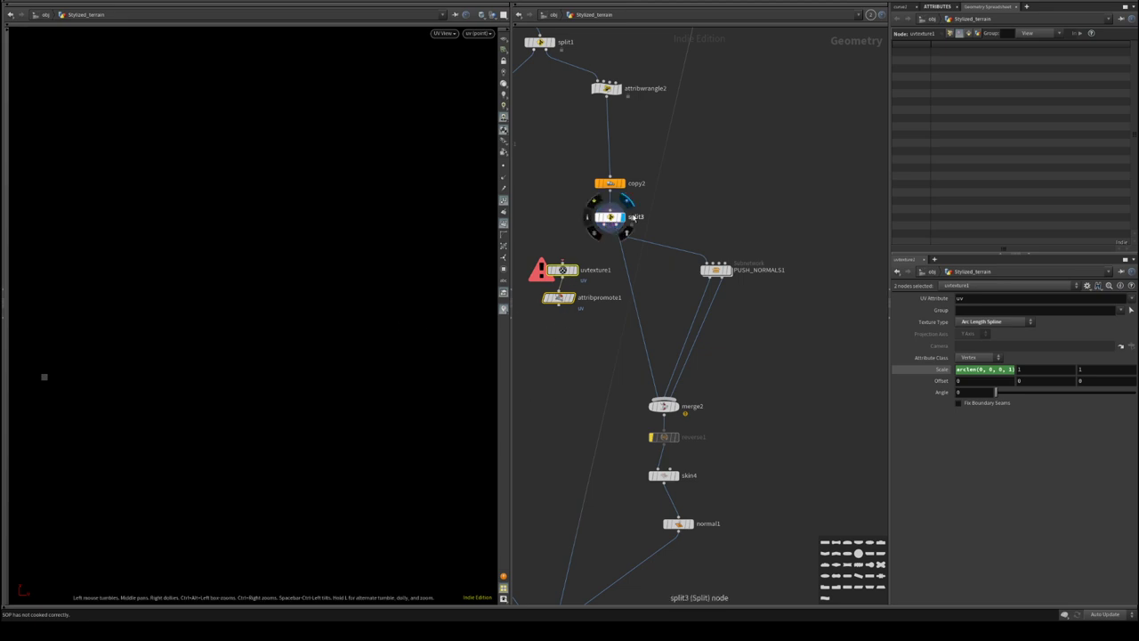
key(space+1)
scroll(670, 207, up, 2)
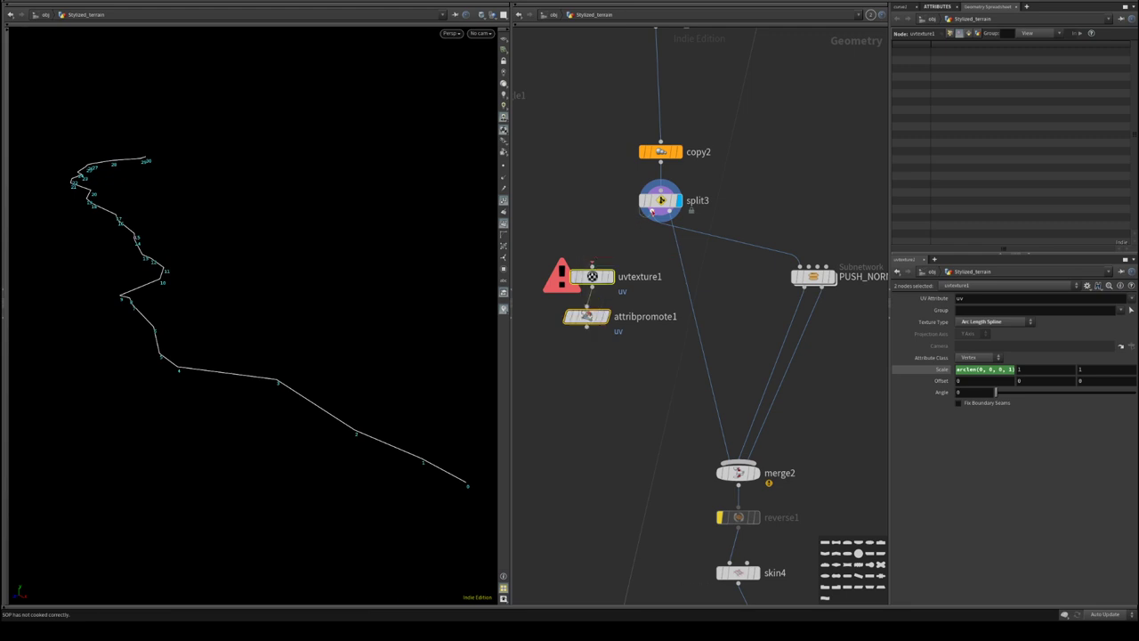
drag(652, 211, 591, 265)
click(606, 316)
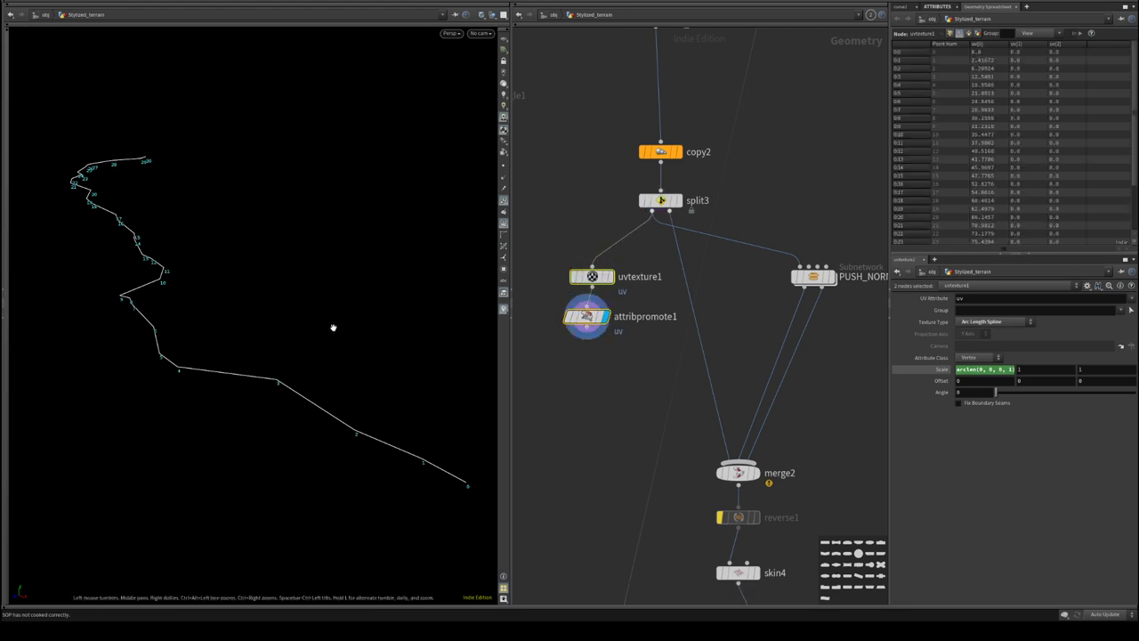
- Make two reference copies of the uvtexture1 and attribpromote1 pair and insert one on each wire from PUSH_NORMALS1 to merge2
key(space+5)
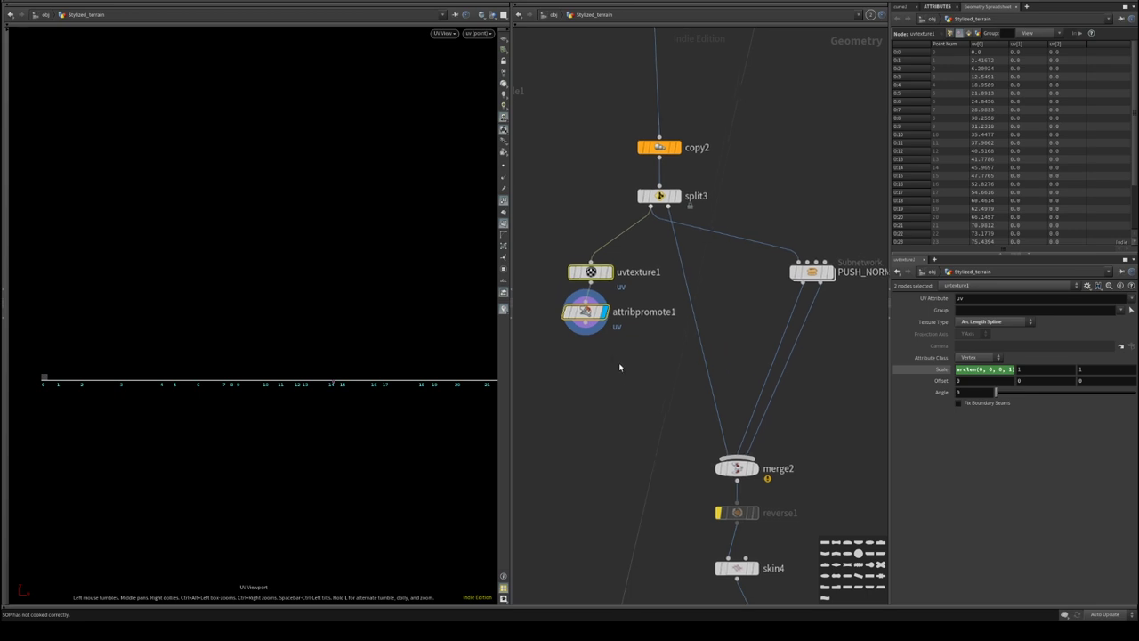
right_click(586, 268)
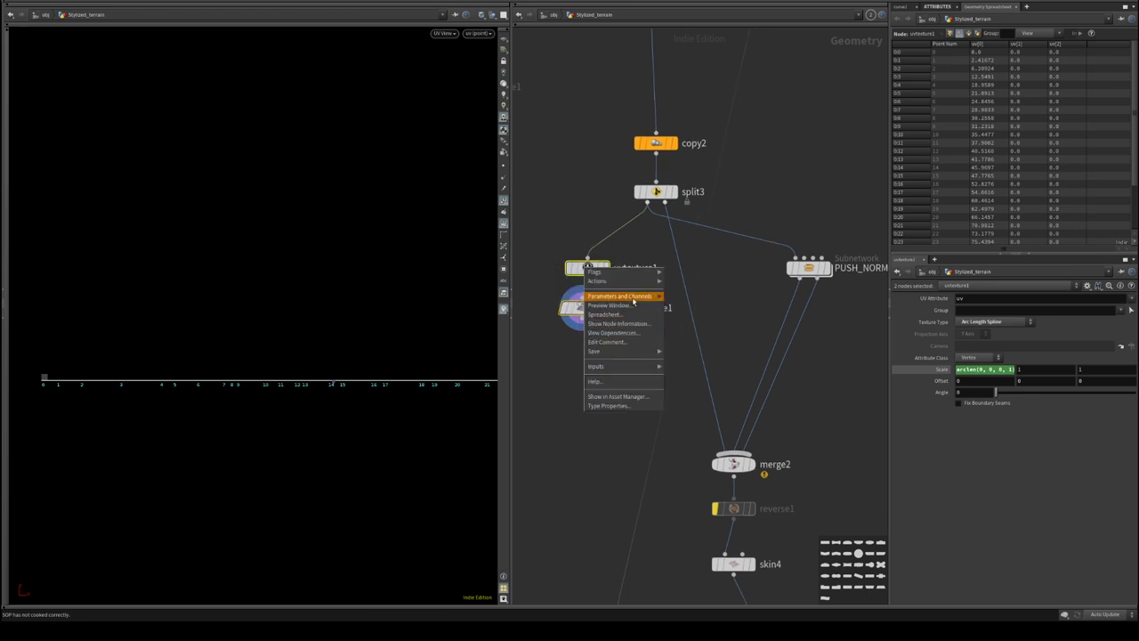
mouse_move(636, 283)
click(694, 318)
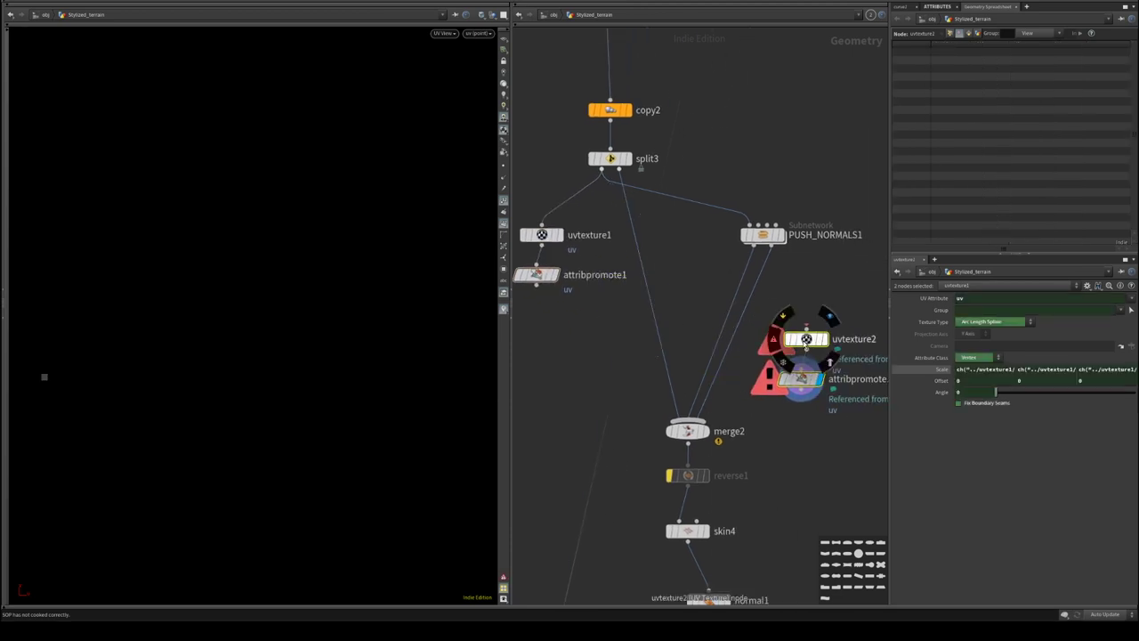
click(702, 284)
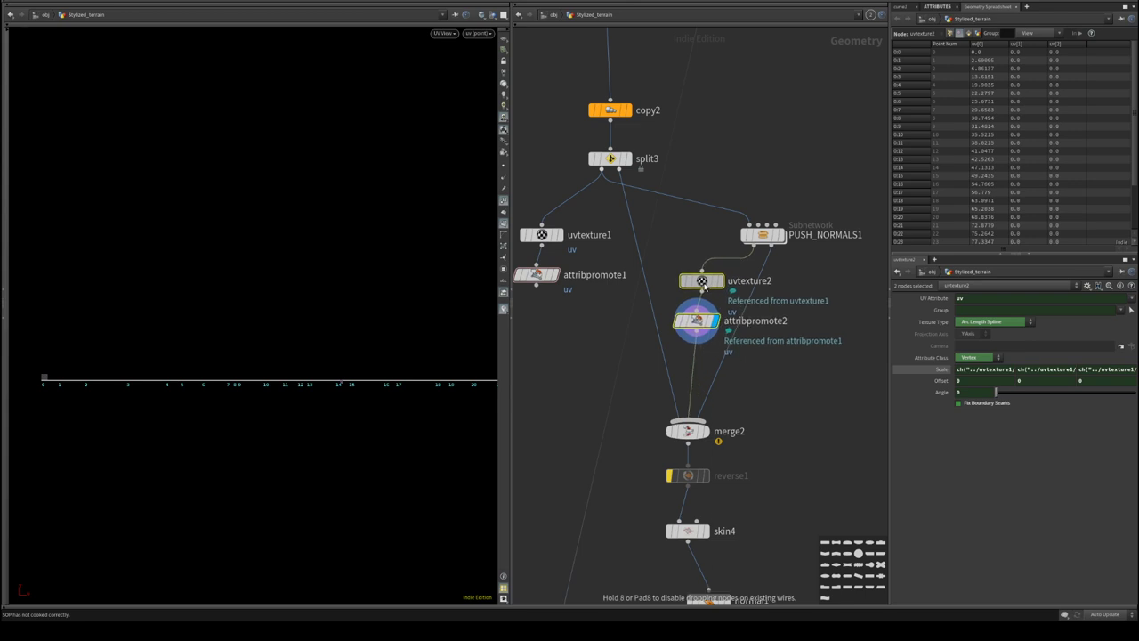
mouse_move(770, 291)
ctrl+alt+shift+mouse_down()
mouse_move(849, 314)
mouse_move(767, 282)
ctrl+alt+shift+mouse_up()
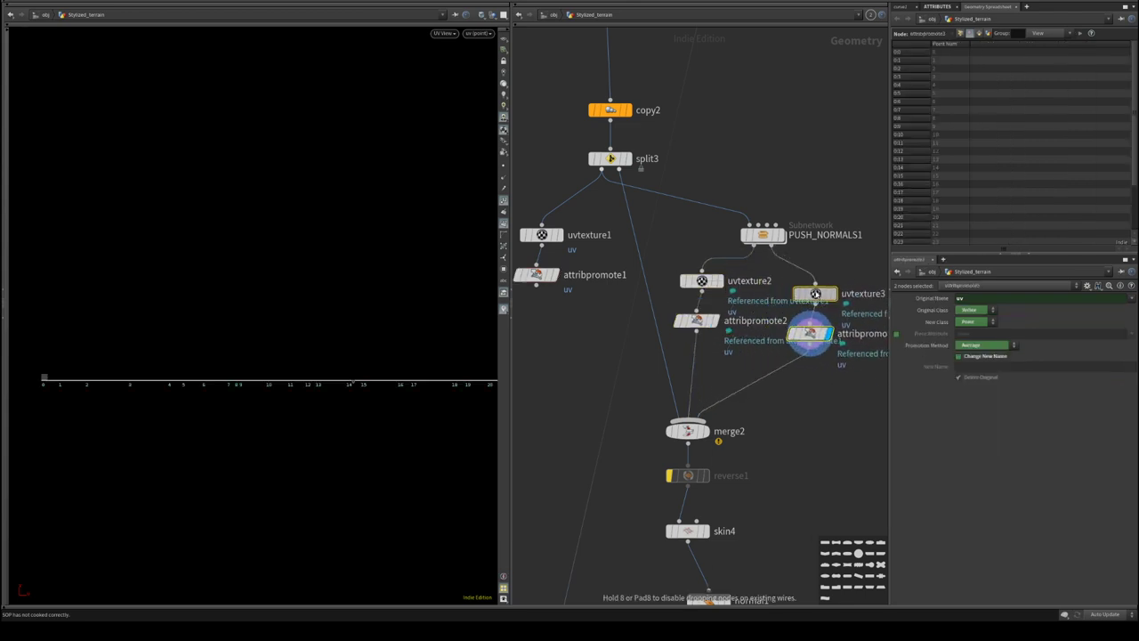
click(827, 326)
scroll(578, 333, down, 3)
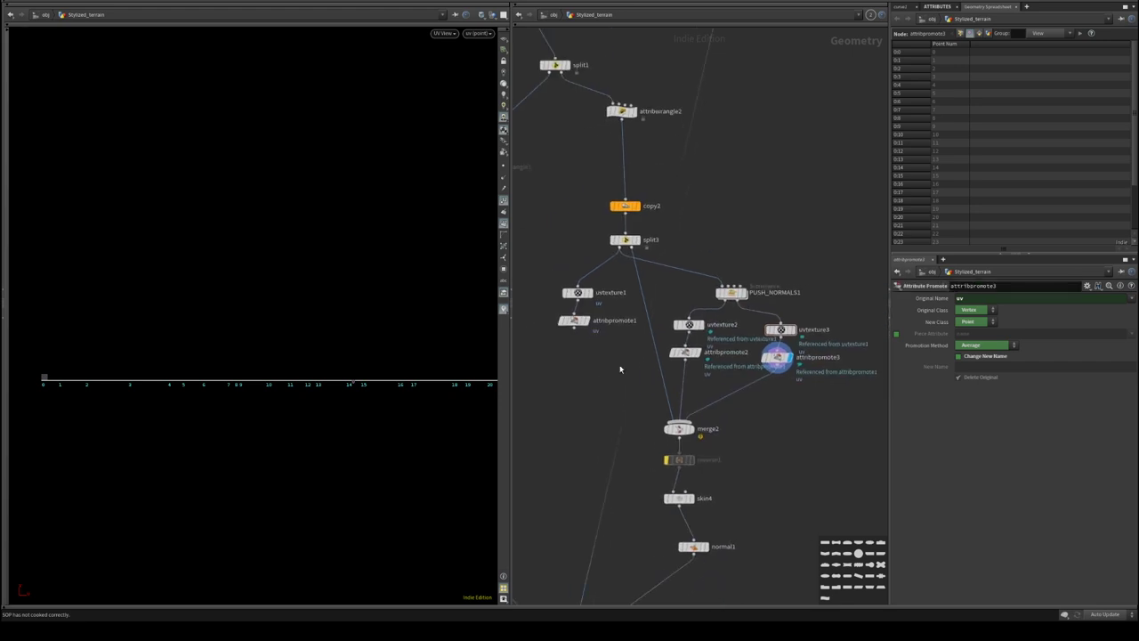
- Insert the original uvtexture1 and attribpromote1 pair on the wire from split3 to merge2
drag(649, 326, 573, 369)
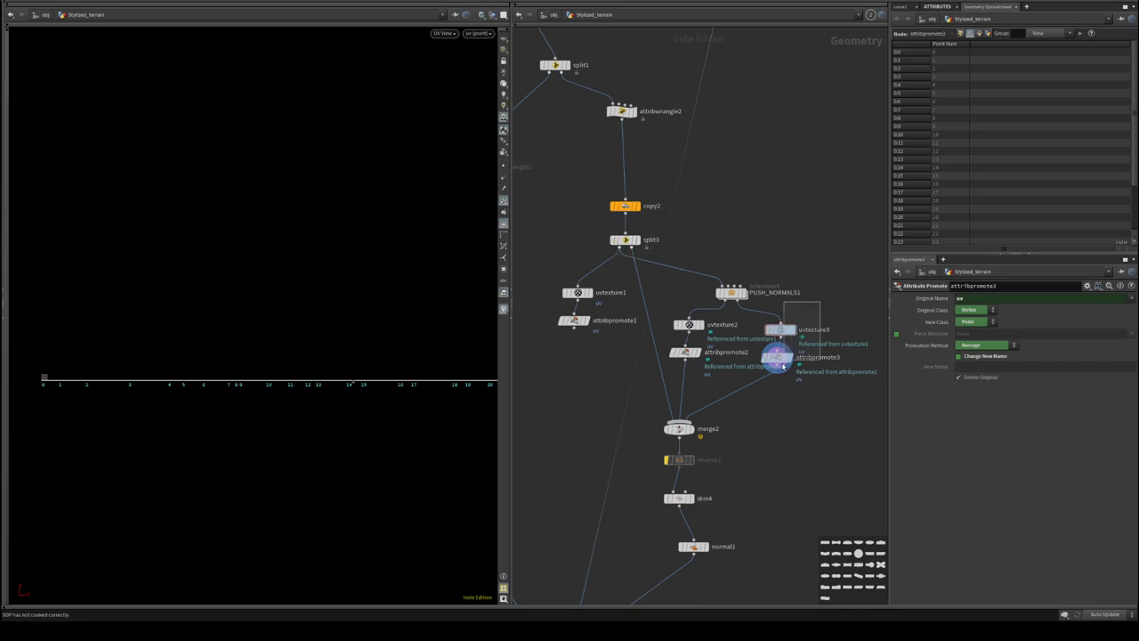
drag(780, 372, 781, 372)
drag(562, 287, 588, 327)
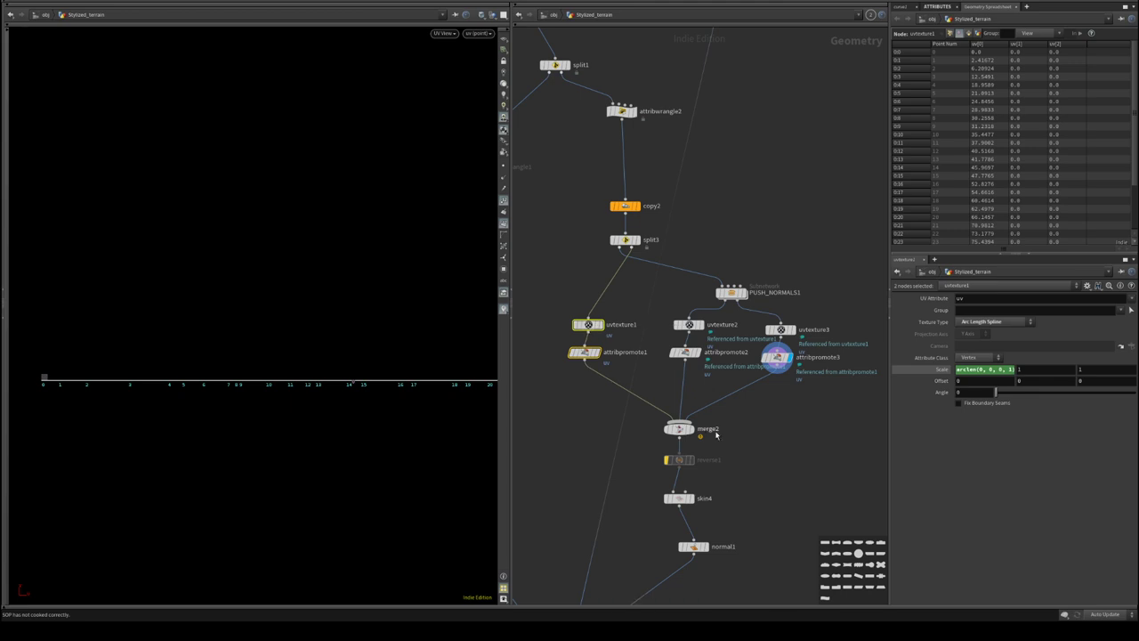
- Set uvtexture1's second Offset value to 3.6, display merge2 and select uvtexture2
middle_drag(624, 388, 643, 364)
click(581, 361)
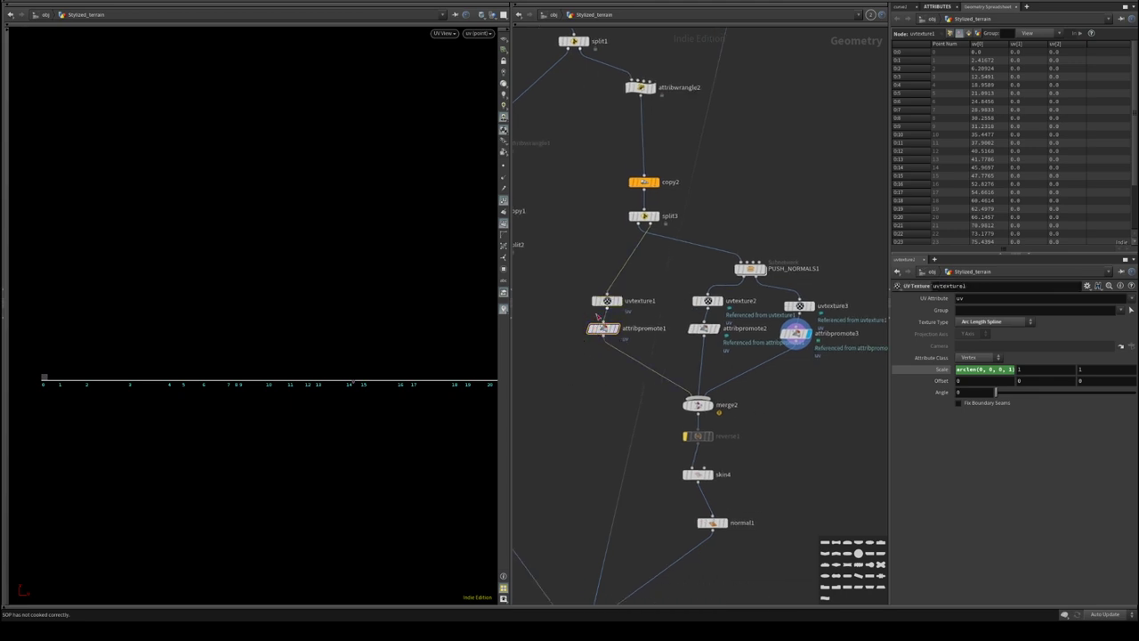
click(606, 302)
middle_drag(1032, 384, 1100, 378)
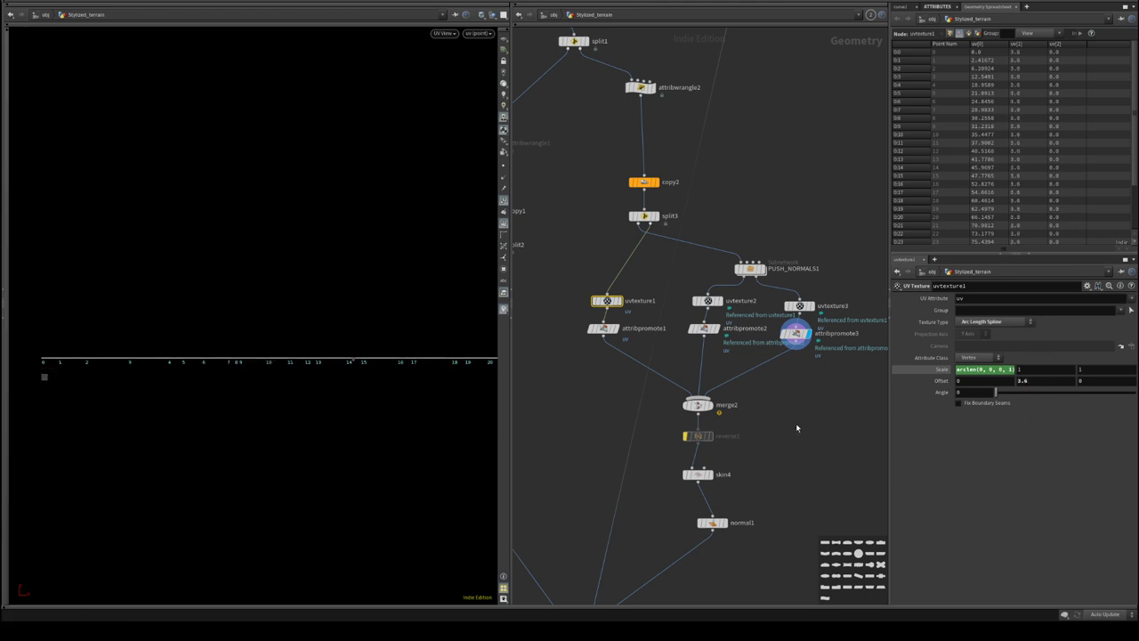
click(717, 412)
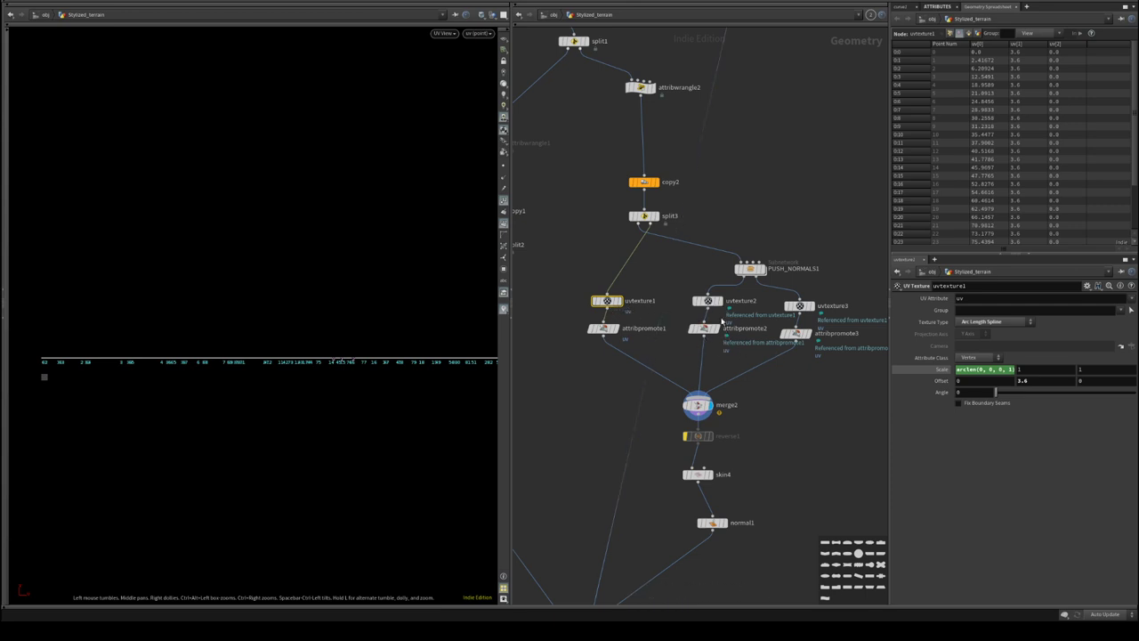
click(714, 306)
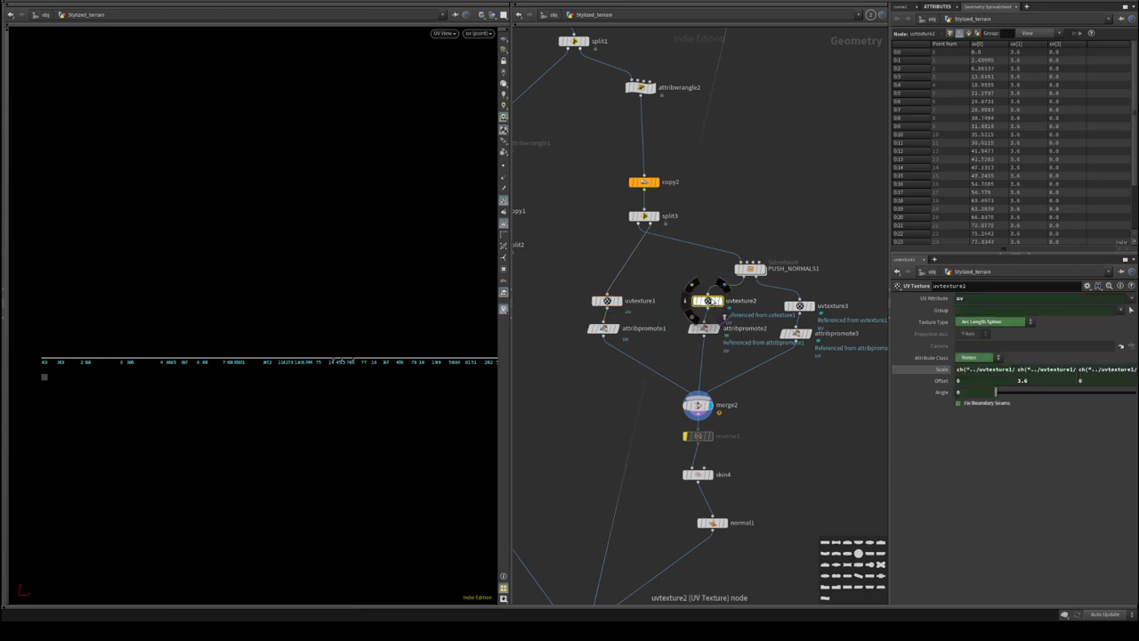
right_click(1025, 380)
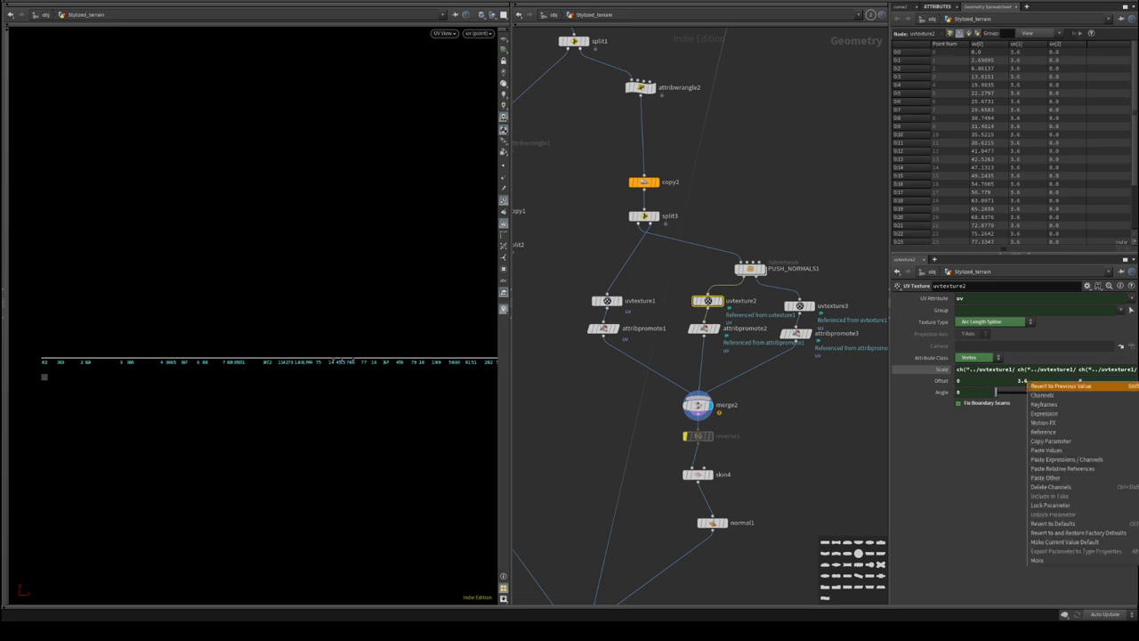
click(1053, 488)
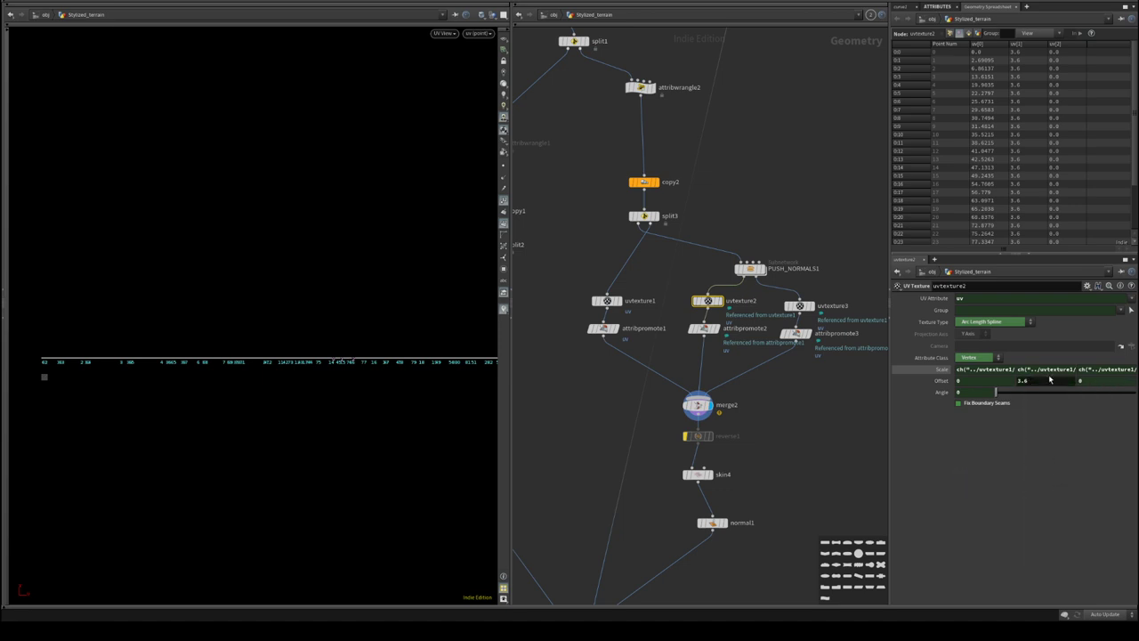
middle_drag(1035, 385, 766, 379)
- Undo the recent Offset edits on the UV Texture nodes and the switch to displaying merge2
key(ctrl+z)
key(ctrl+z)
key(ctrl+z)
key(ctrl+z)
key(ctrl+z)
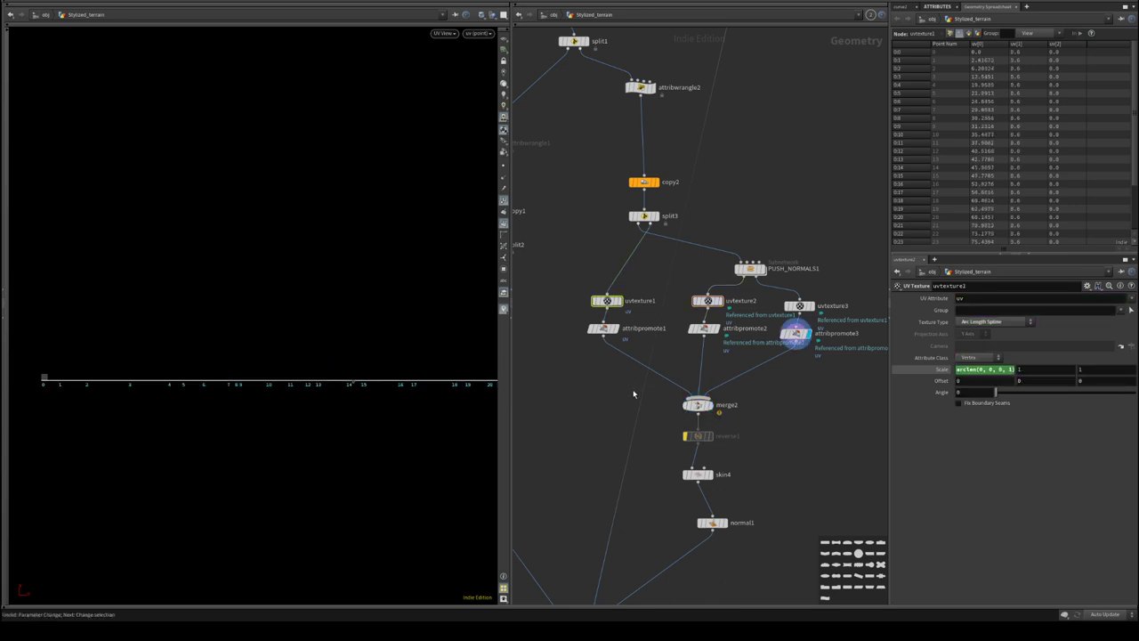
click(579, 401)
key(Tab)
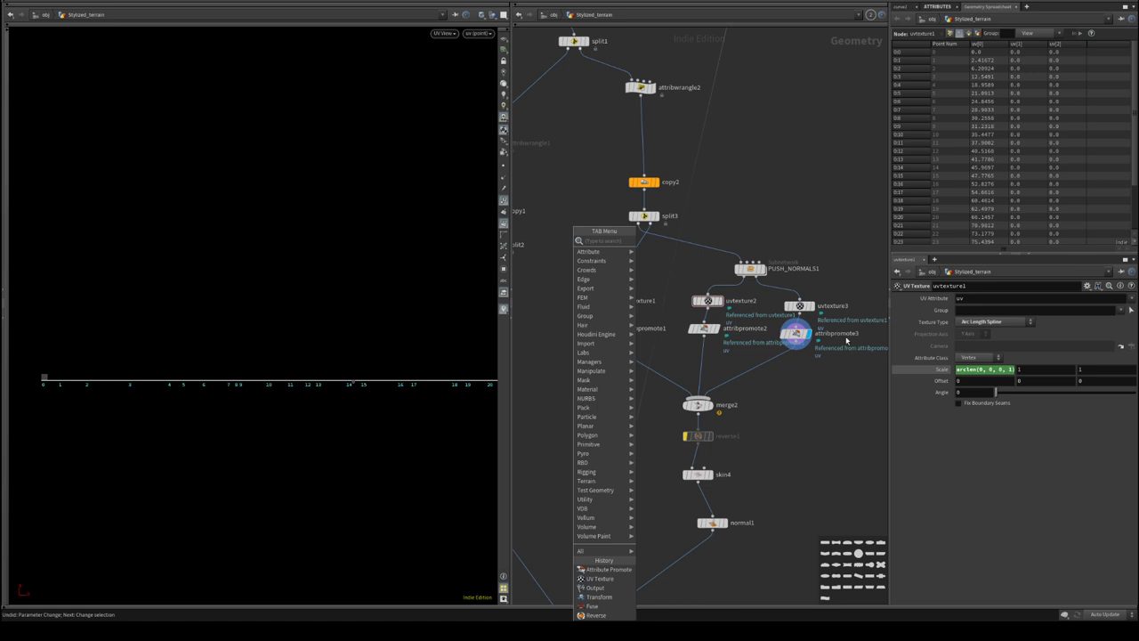
key(Escape)
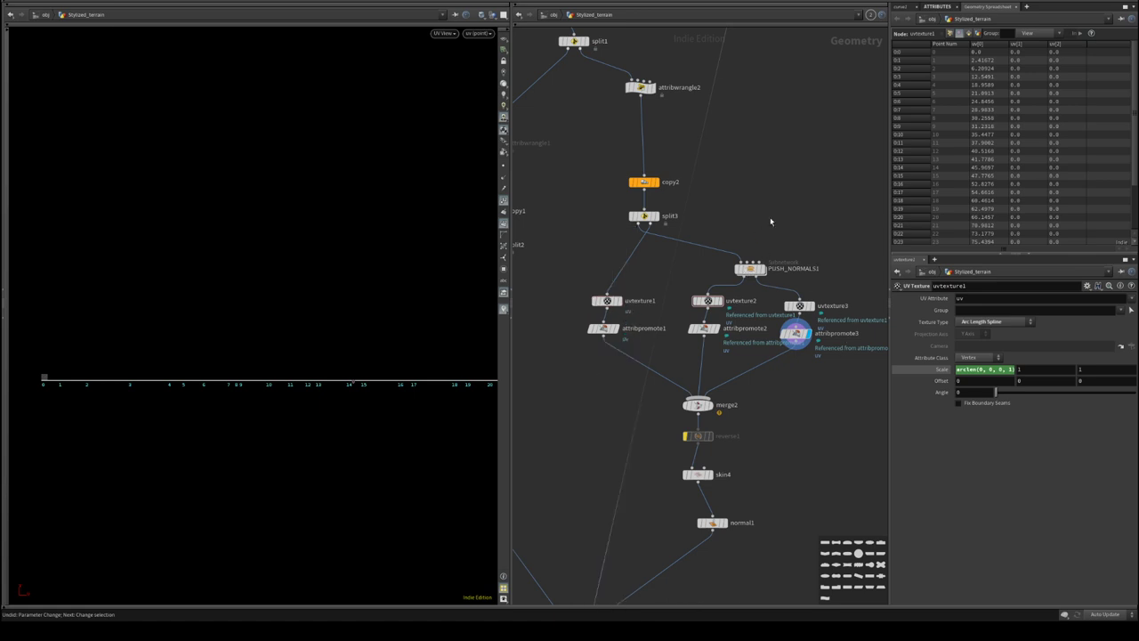
- Delete the reference copies uvtexture2, attribpromote2, uvtexture3 and attribpromote3 between PUSH_NORMALS1 and merge2
middle_drag(771, 222, 813, 237)
middle_drag(660, 359, 618, 381)
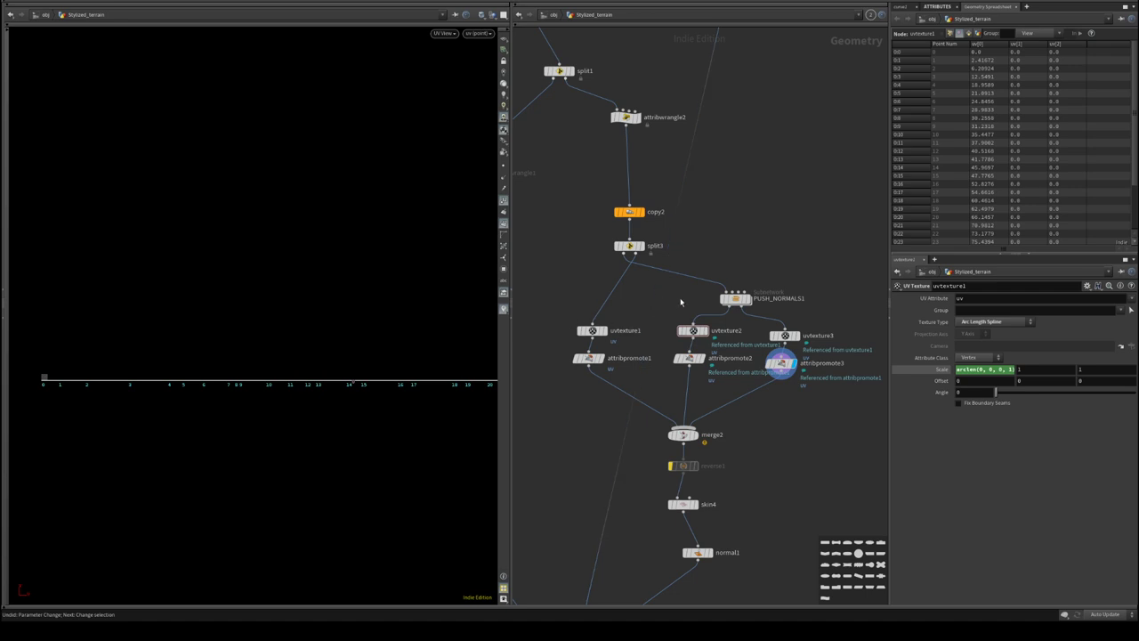
drag(672, 319, 832, 383)
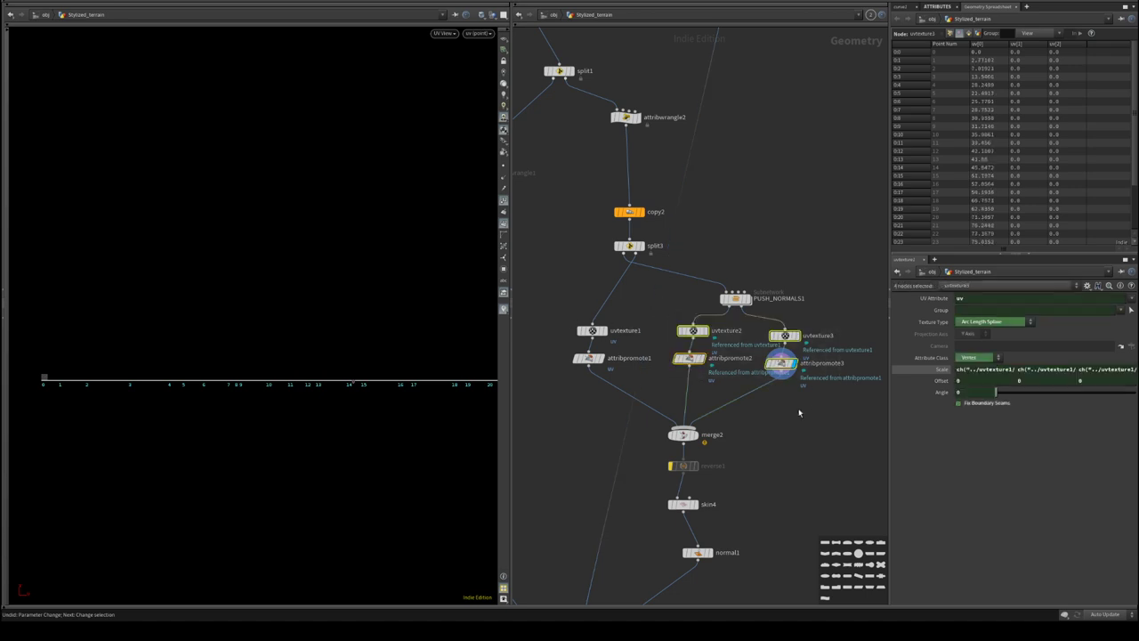
key(Delete)
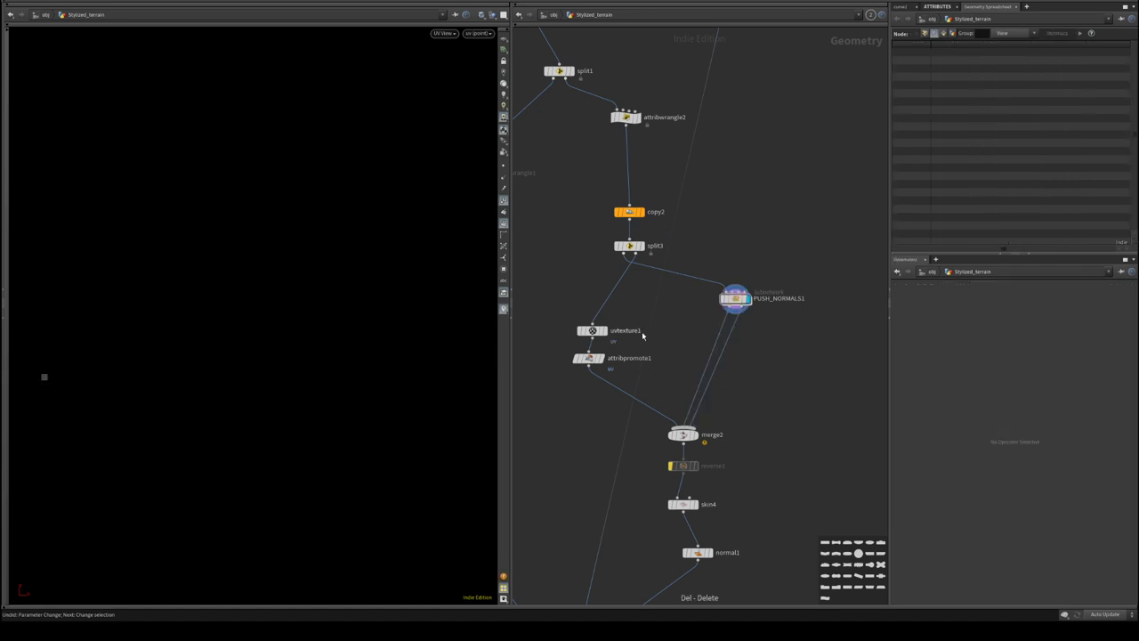
- Display attribpromote1 and look inside the PUSH_NORMALS1 subnetwork before returning to the Stylized_terrain network
click(604, 346)
click(588, 360)
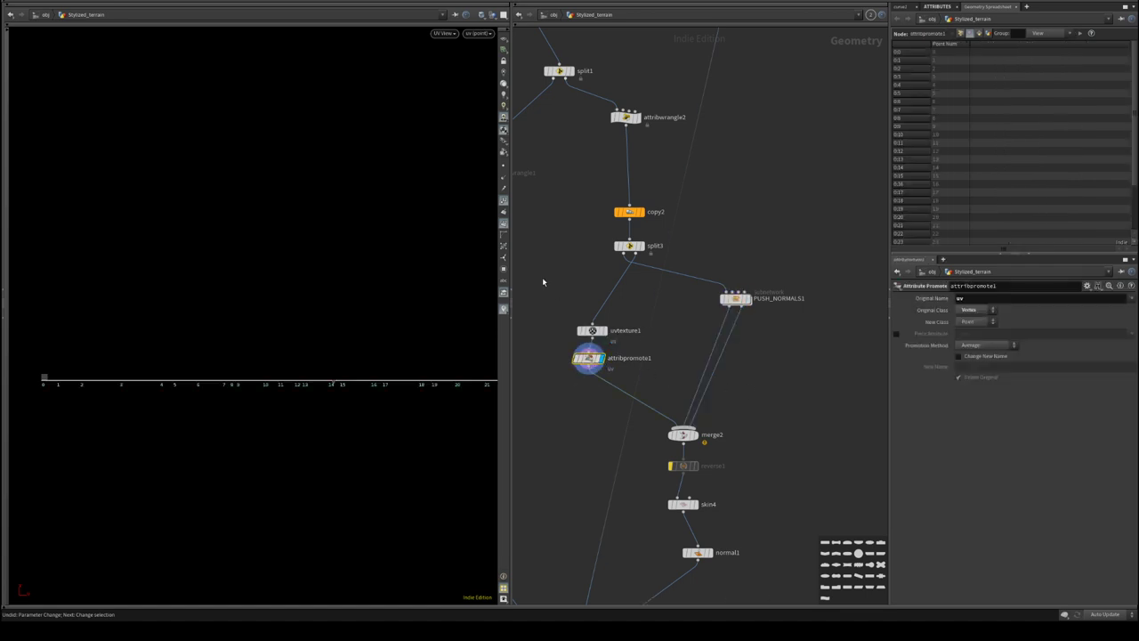
drag(544, 281, 638, 381)
right_click(592, 330)
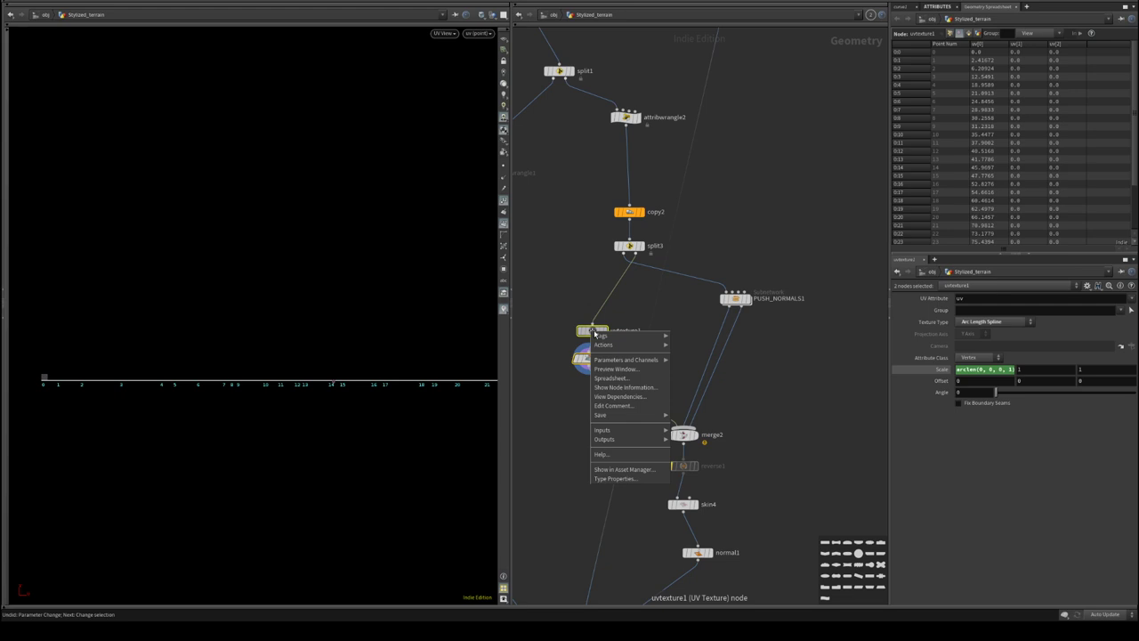
double_click(737, 299)
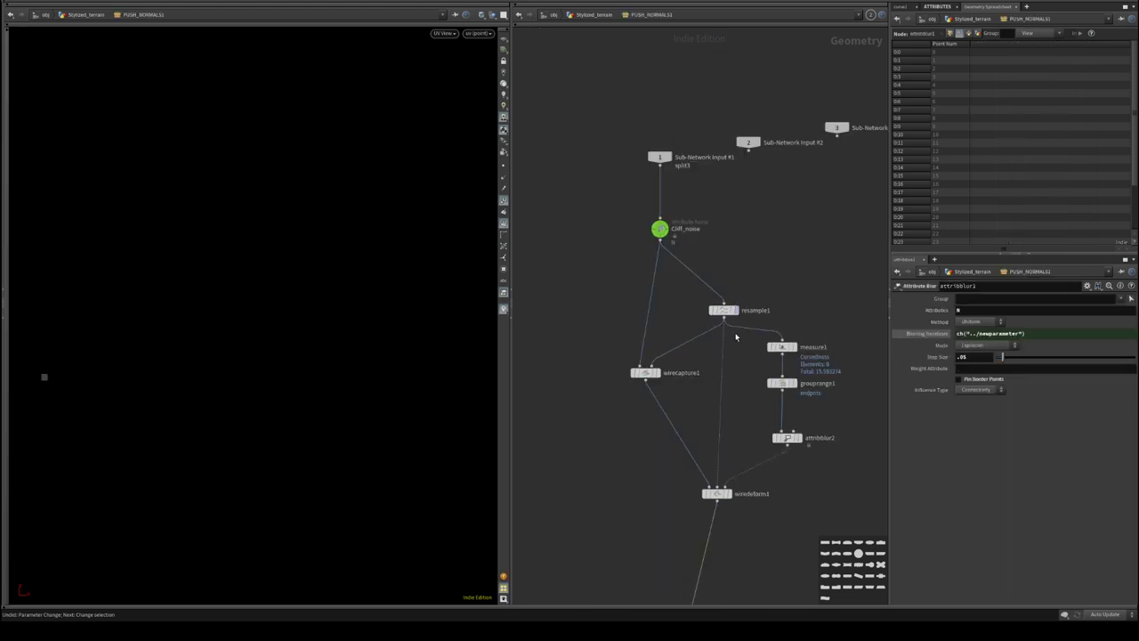
click(589, 15)
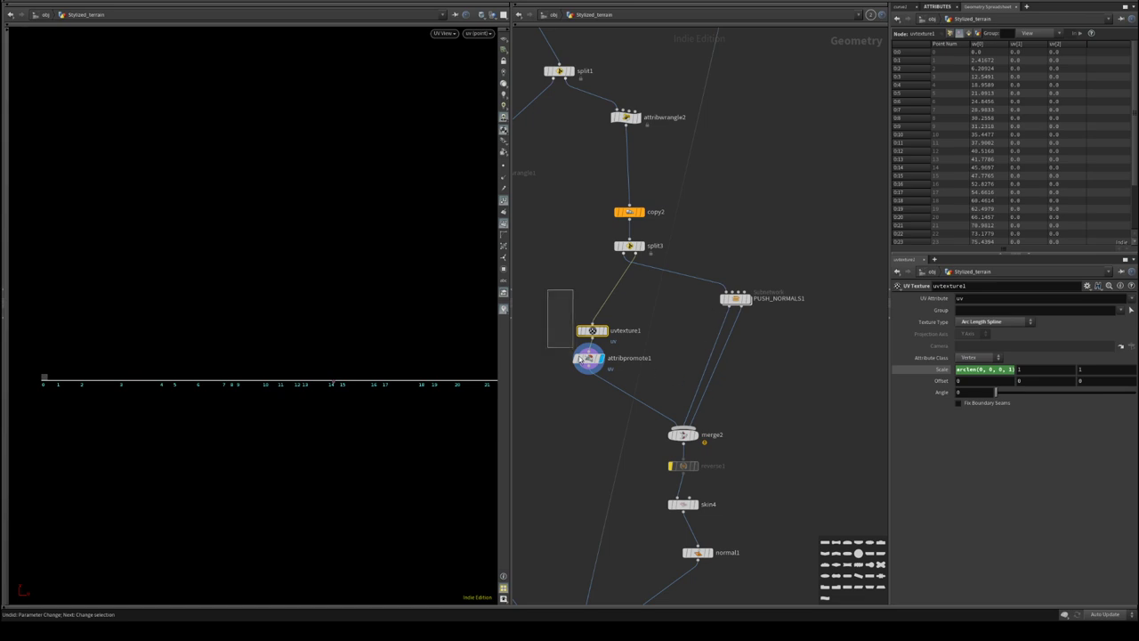
drag(574, 347, 595, 377)
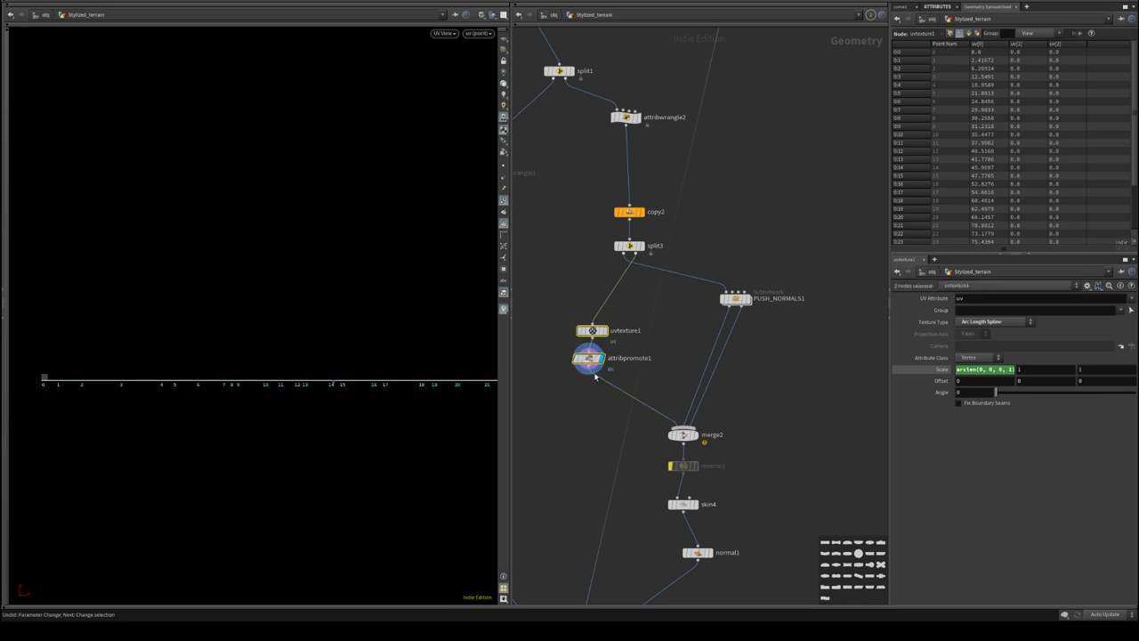
mouse_move(594, 331)
- Wire the split3 output that feeds uvtexture1 into PUSH_NORMALS1's second input and place the subnetwork above merge2
click(630, 254)
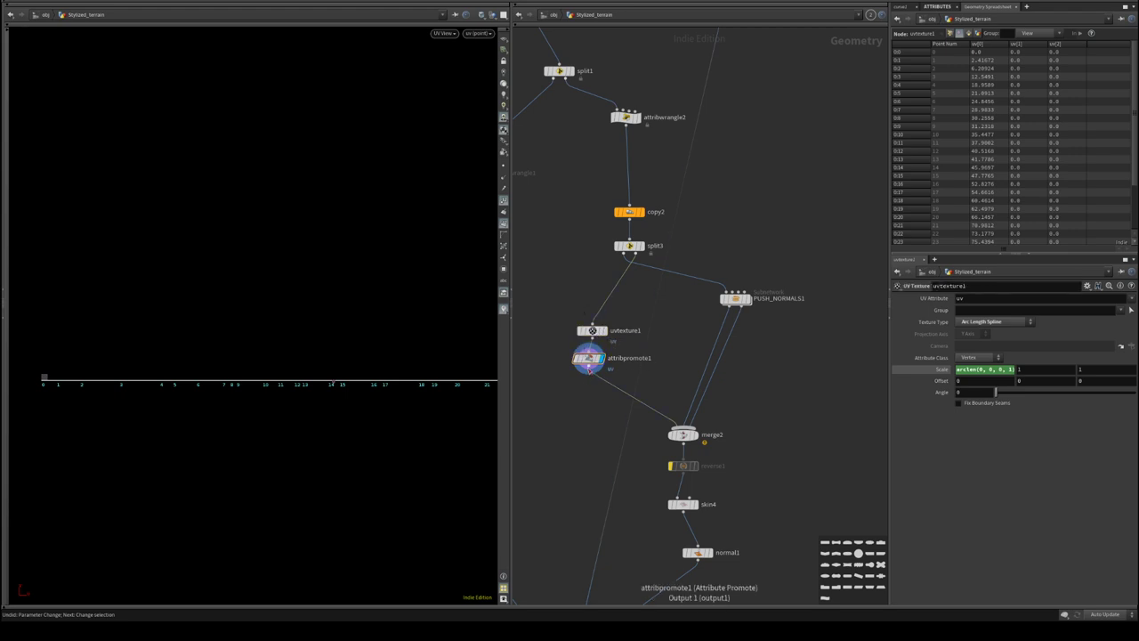
click(732, 292)
drag(735, 299, 689, 349)
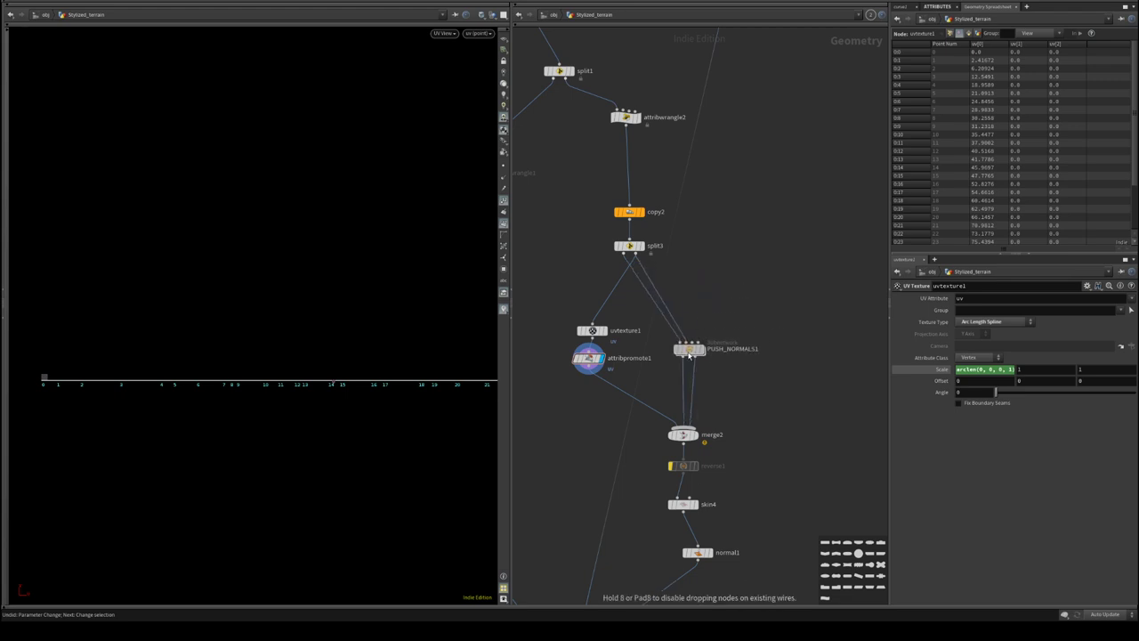
- Move the uvtexture1 and attribpromote1 pair from the terrain network into the PUSH_NORMALS1 subnetwork
drag(638, 311, 594, 407)
key(ctrl+c)
key(Delete)
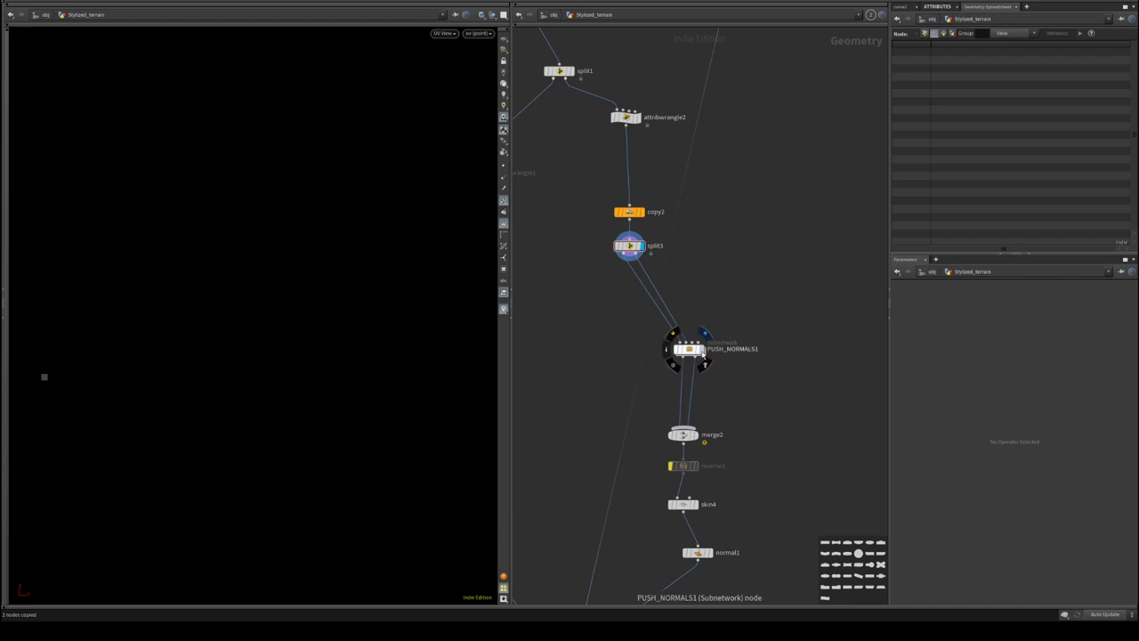
double_click(689, 349)
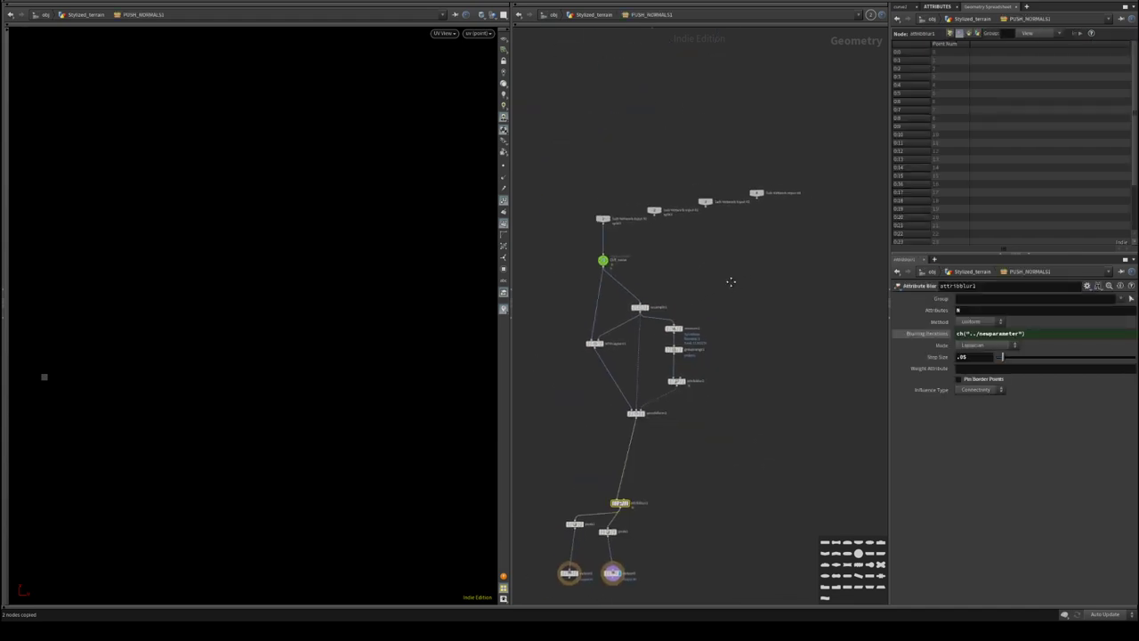
key(ctrl+v)
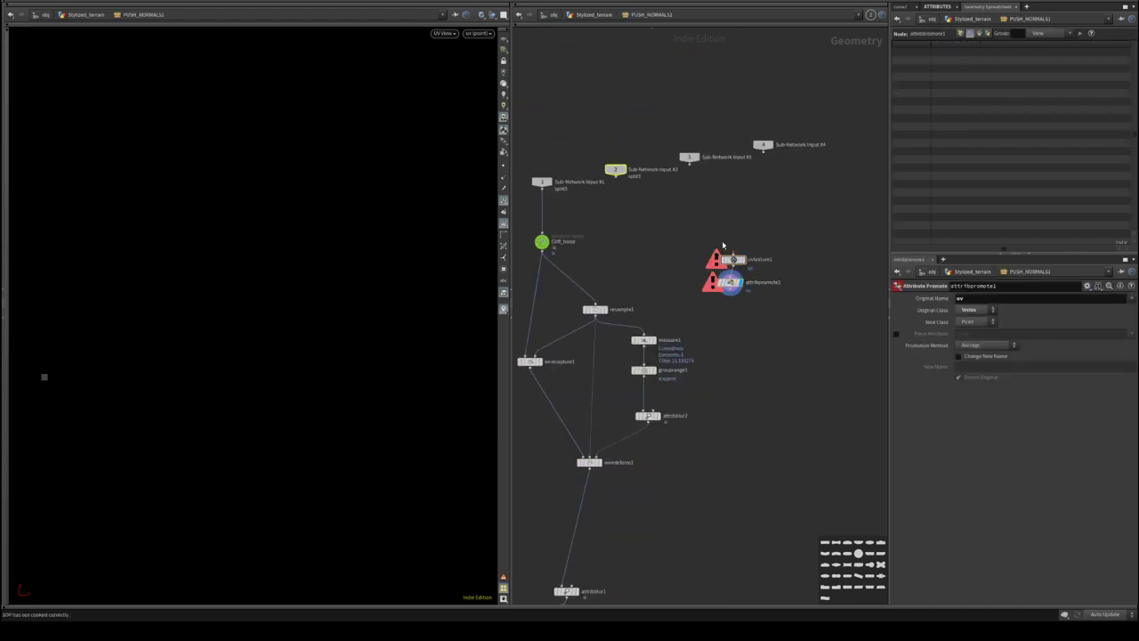
- Connect Sub-Network Input #2 to uvtexture1 and move the uvtexture1 and attribpromote1 pair down level with wiredeform1
drag(615, 177, 733, 254)
middle_drag(758, 330, 759, 247)
drag(767, 236, 712, 166)
drag(731, 204, 711, 426)
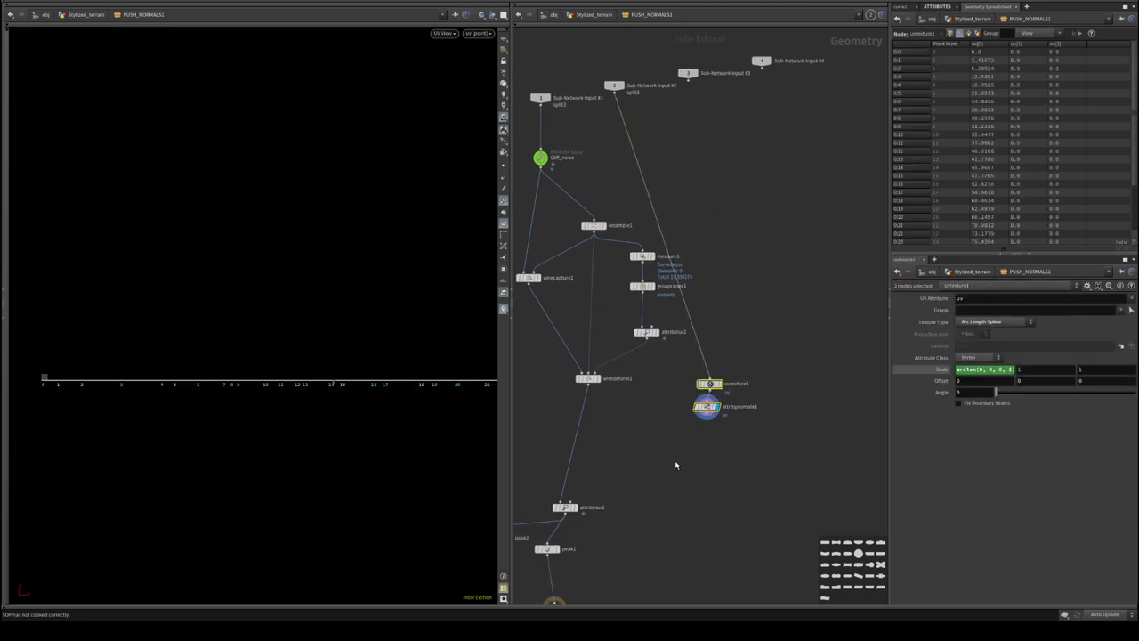
- Move Sub-Network Input #2 to the other side of Input #1 and align uvtexture1 and attribpromote1 beneath it
middle_drag(675, 477, 743, 471)
drag(695, 80, 534, 97)
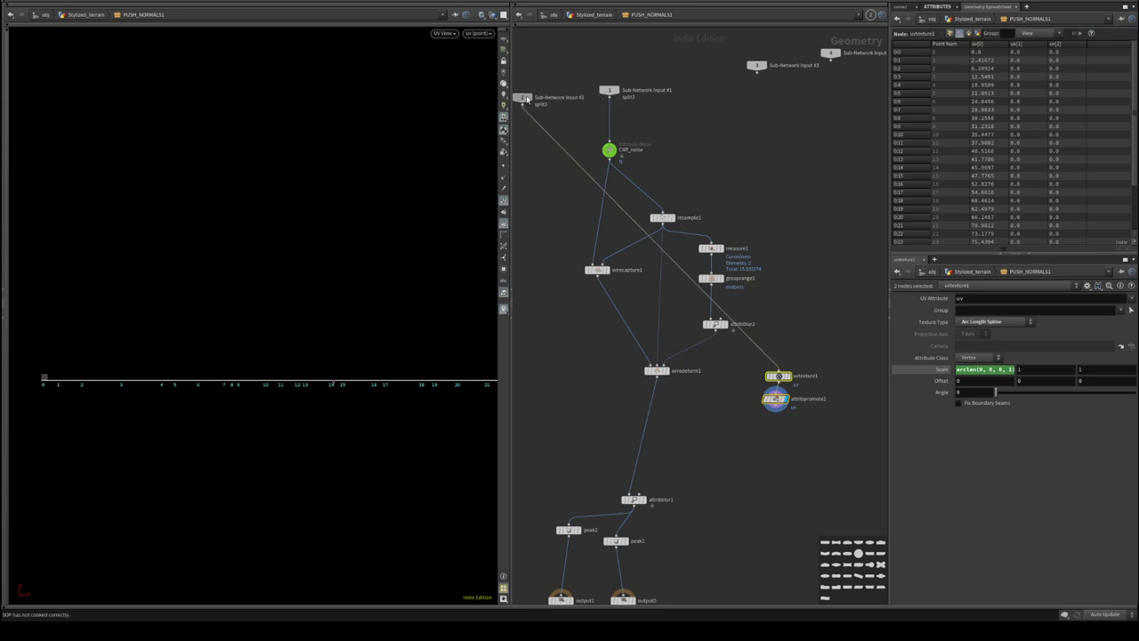
scroll(781, 404, down, 2)
drag(797, 342, 570, 293)
middle_drag(631, 195, 654, 258)
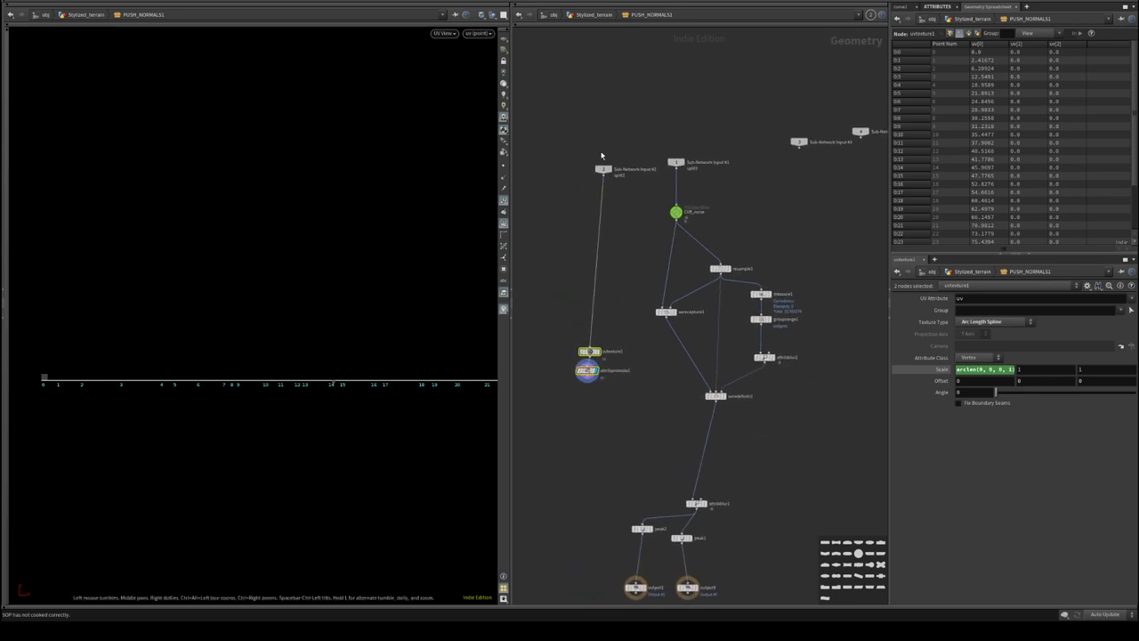
middle_drag(618, 346, 631, 259)
scroll(547, 228, up, 2)
middle_drag(607, 111, 625, 208)
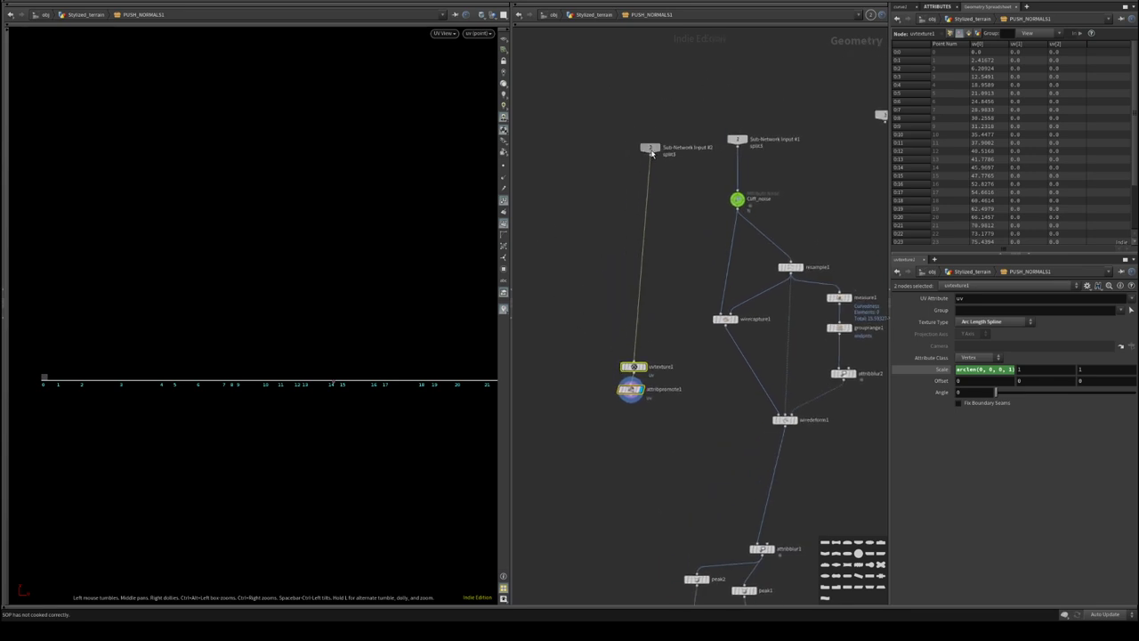
drag(650, 153, 601, 193)
drag(621, 384, 612, 278)
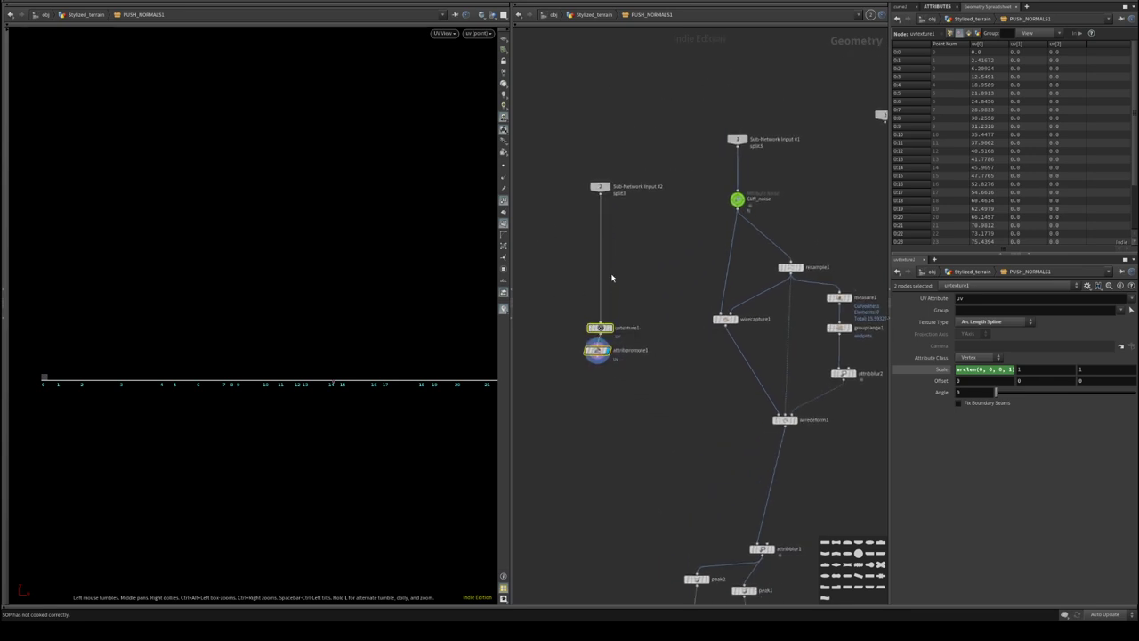
click(600, 190)
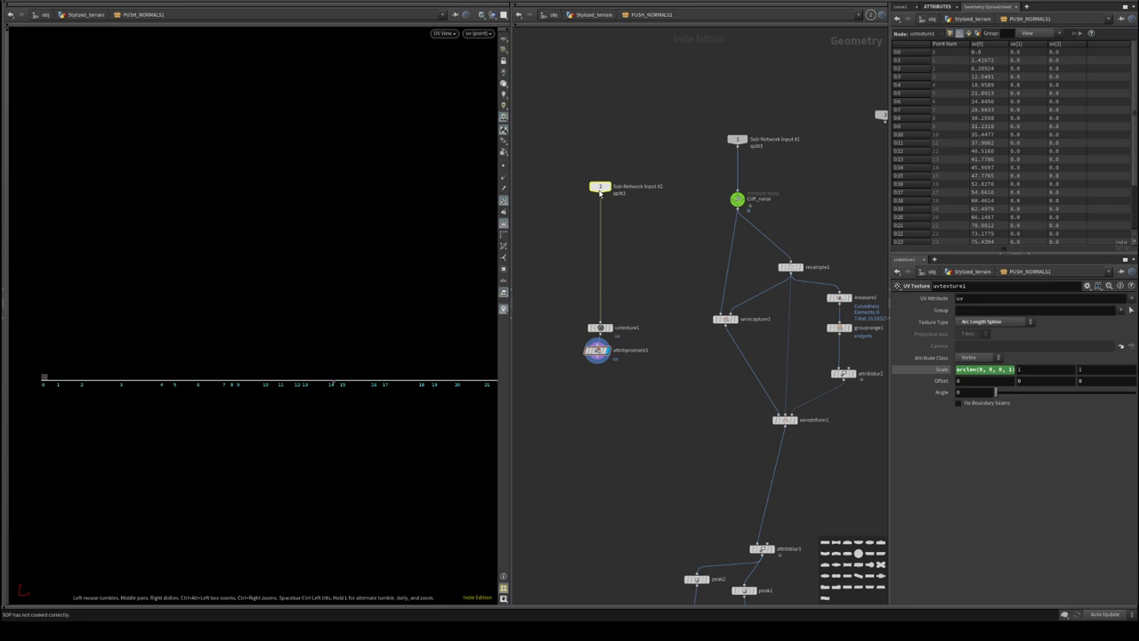
click(571, 250)
- Inspect uvtexture1's parameters and copy the Distance parameter of peak2
scroll(585, 310, up, 2)
middle_drag(657, 457, 657, 448)
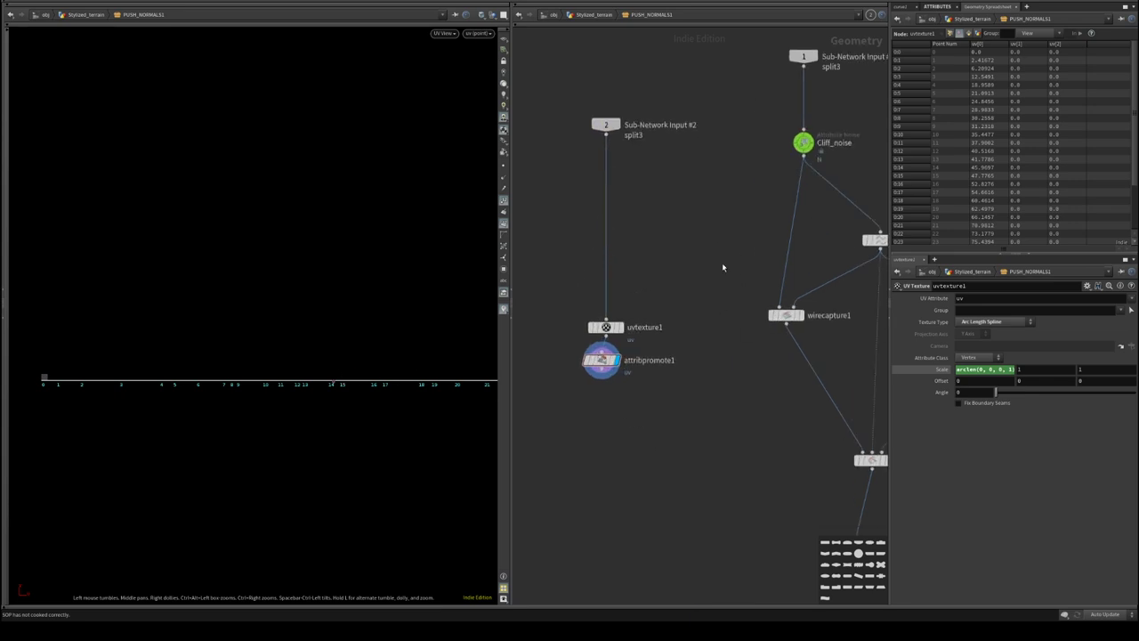
middle_drag(723, 267, 747, 195)
click(630, 255)
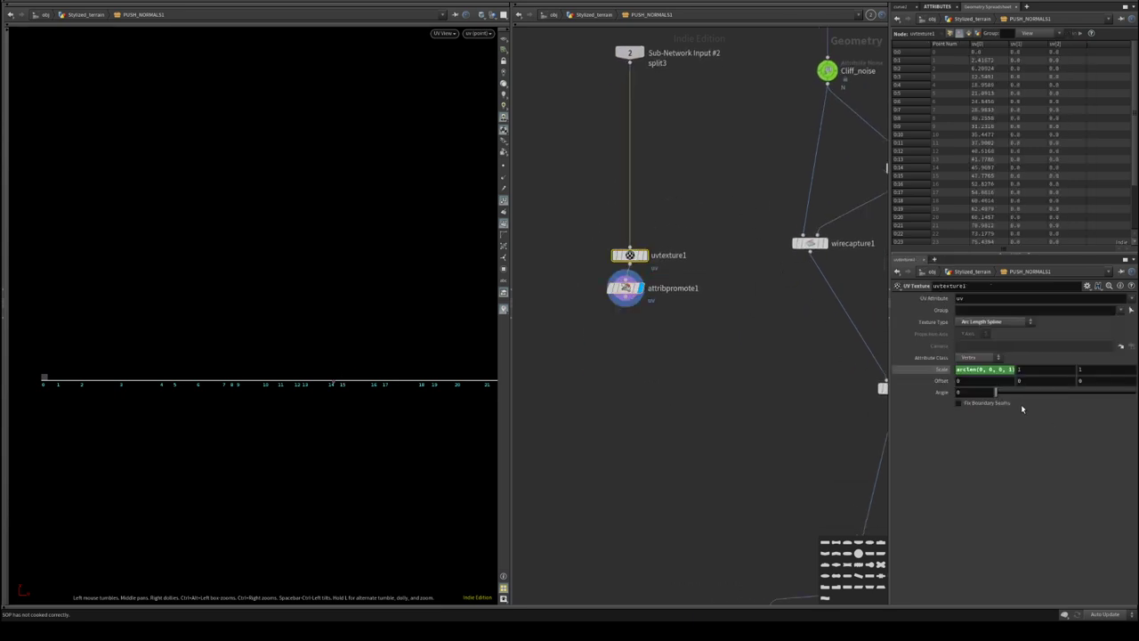
middle_drag(691, 391, 622, 404)
scroll(666, 396, down, 2)
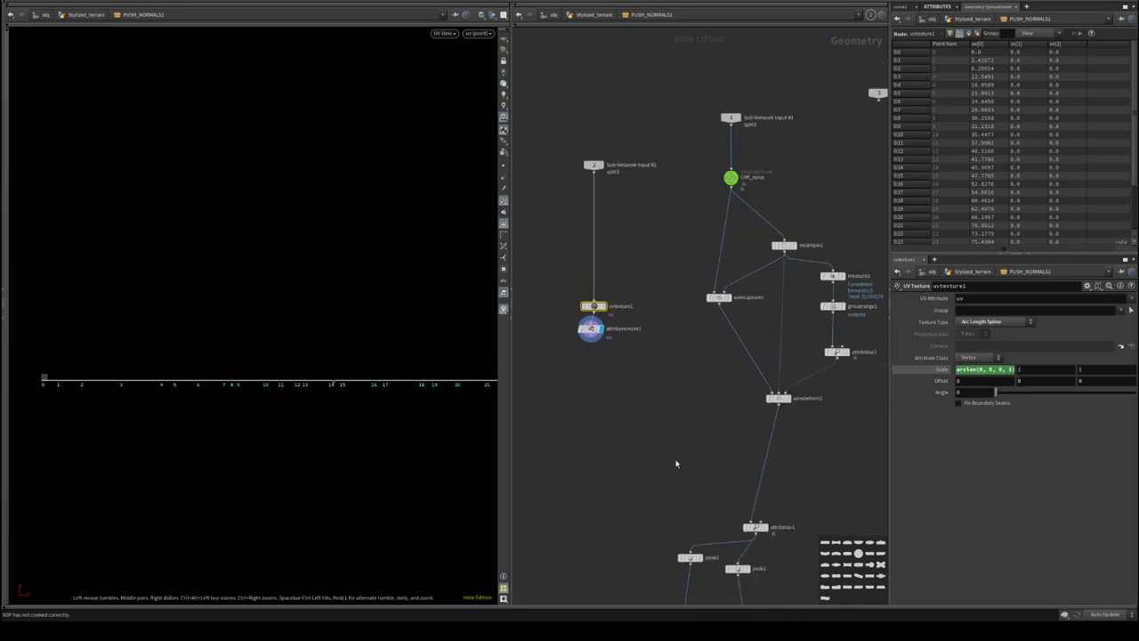
middle_drag(737, 555, 638, 510)
middle_drag(699, 406, 656, 437)
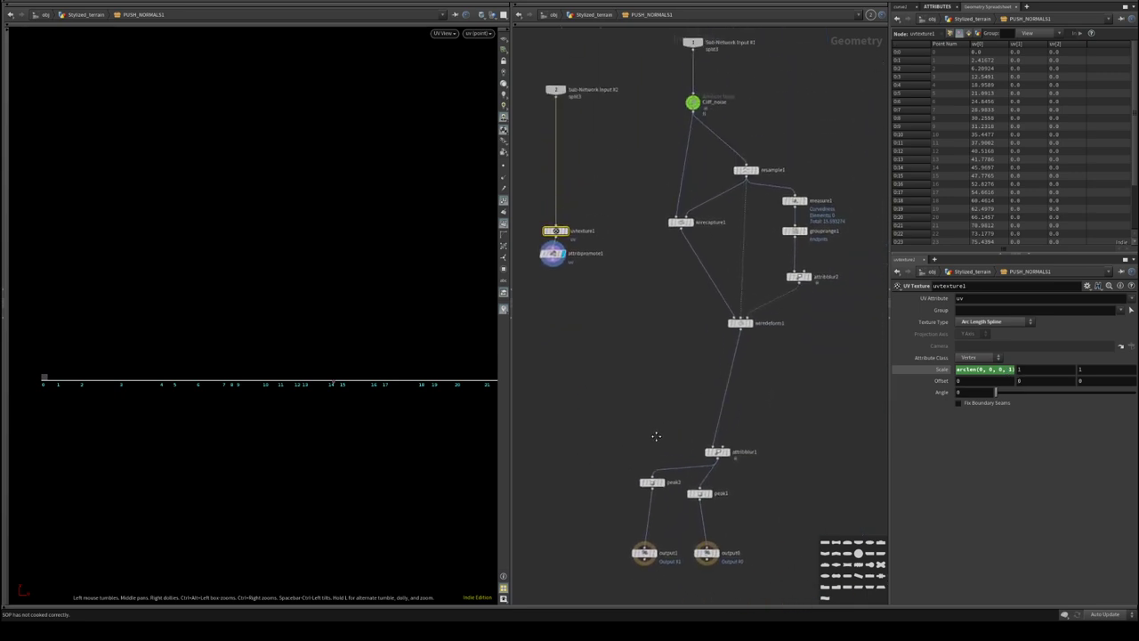
click(652, 483)
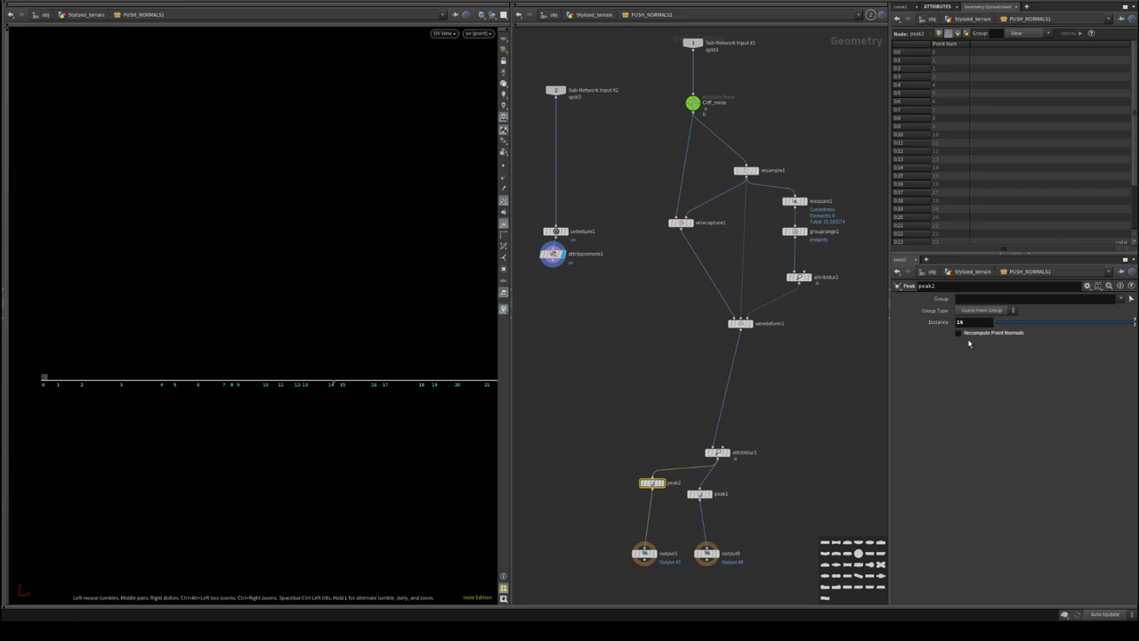
right_click(969, 324)
click(993, 384)
middle_drag(658, 284, 676, 305)
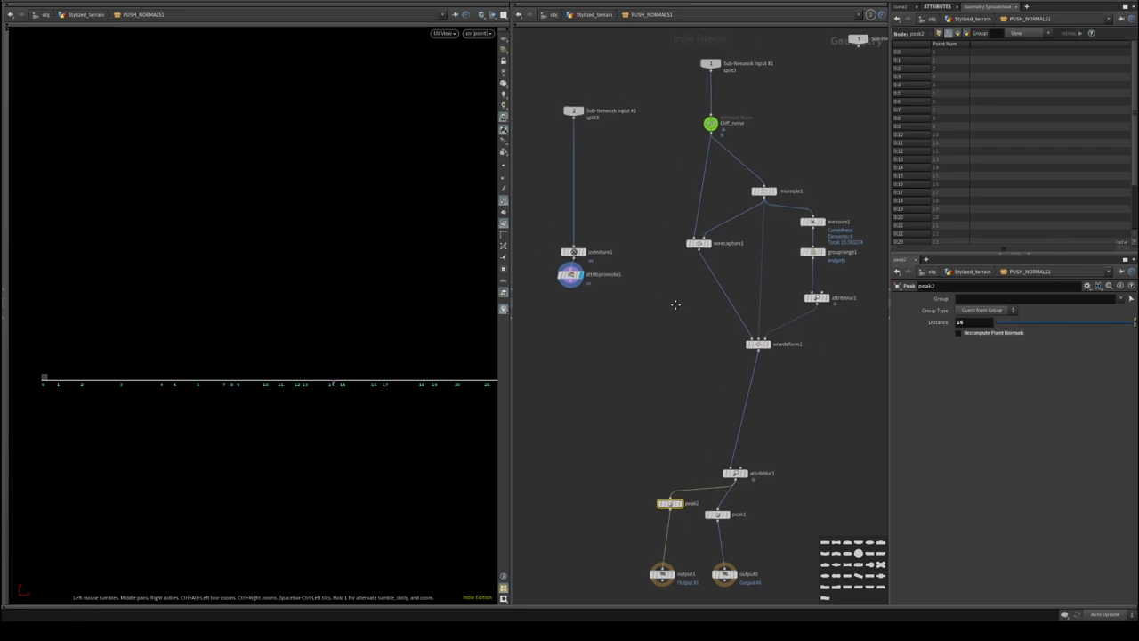
- Create a reference copy of the uvtexture1 and attribpromote1 pair and place it, disconnected from Input #2, between wiredeform1 and peak2
drag(625, 229, 550, 297)
right_click(575, 253)
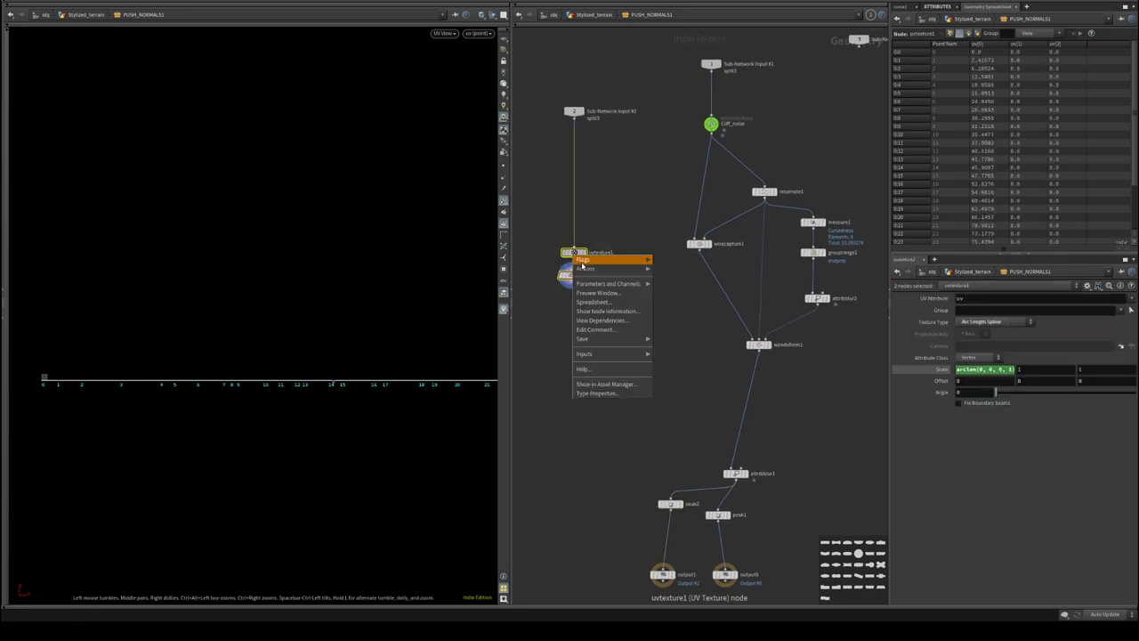
mouse_move(608, 283)
click(682, 306)
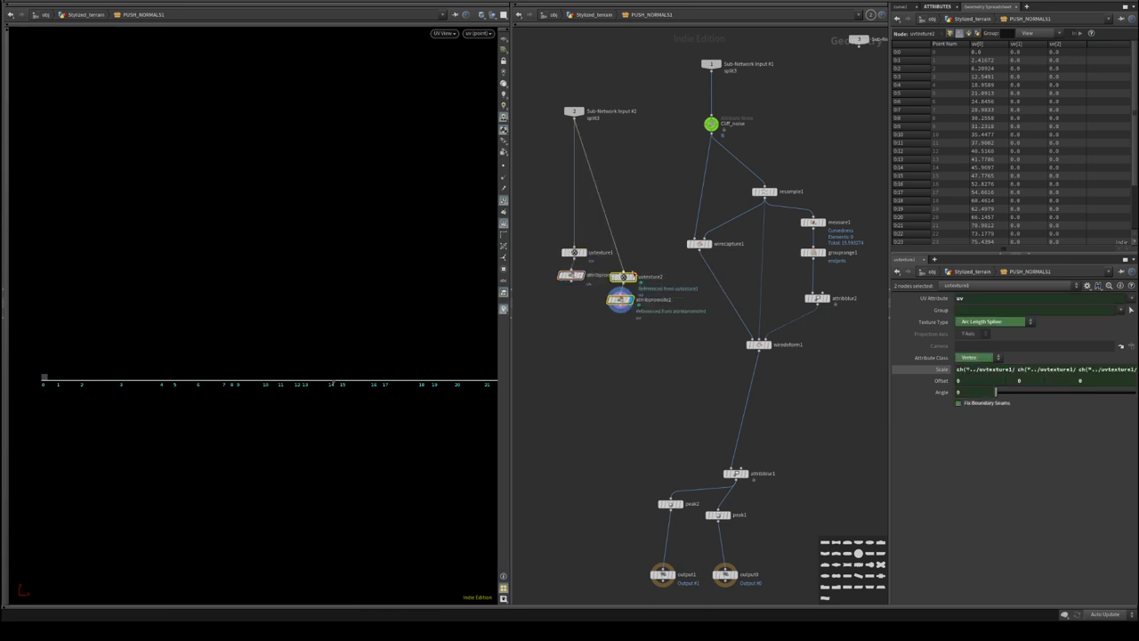
click(744, 370)
drag(743, 370, 675, 366)
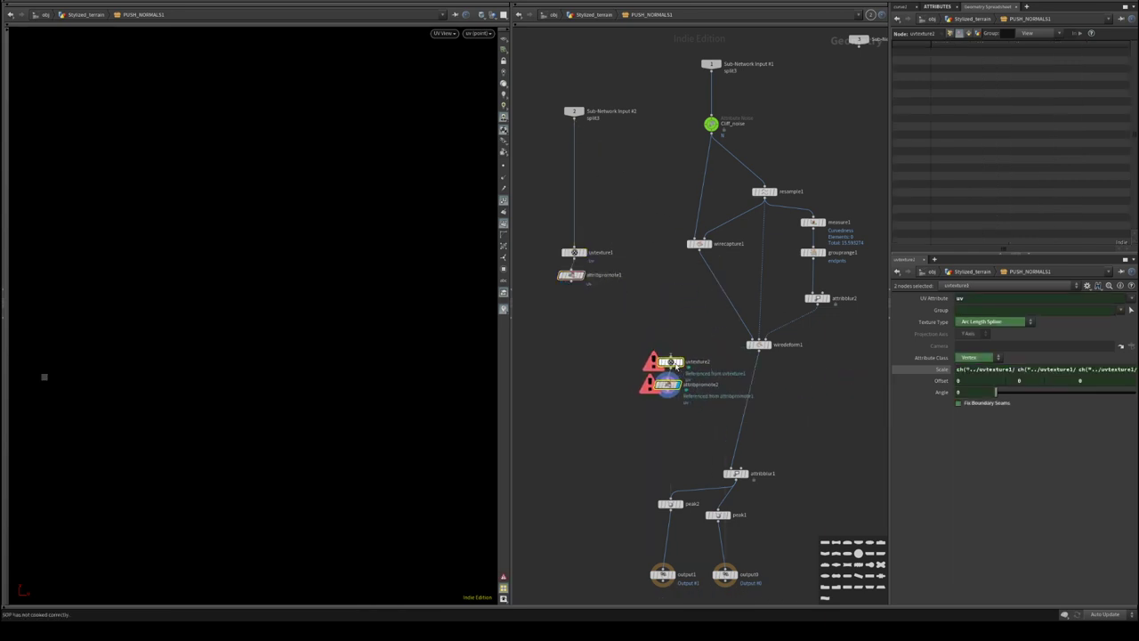
- Move the original uvtexture1 and attribpromote1 pair down beside the output1 node
middle_drag(818, 428, 761, 305)
middle_drag(550, 346, 643, 390)
scroll(623, 356, down, 2)
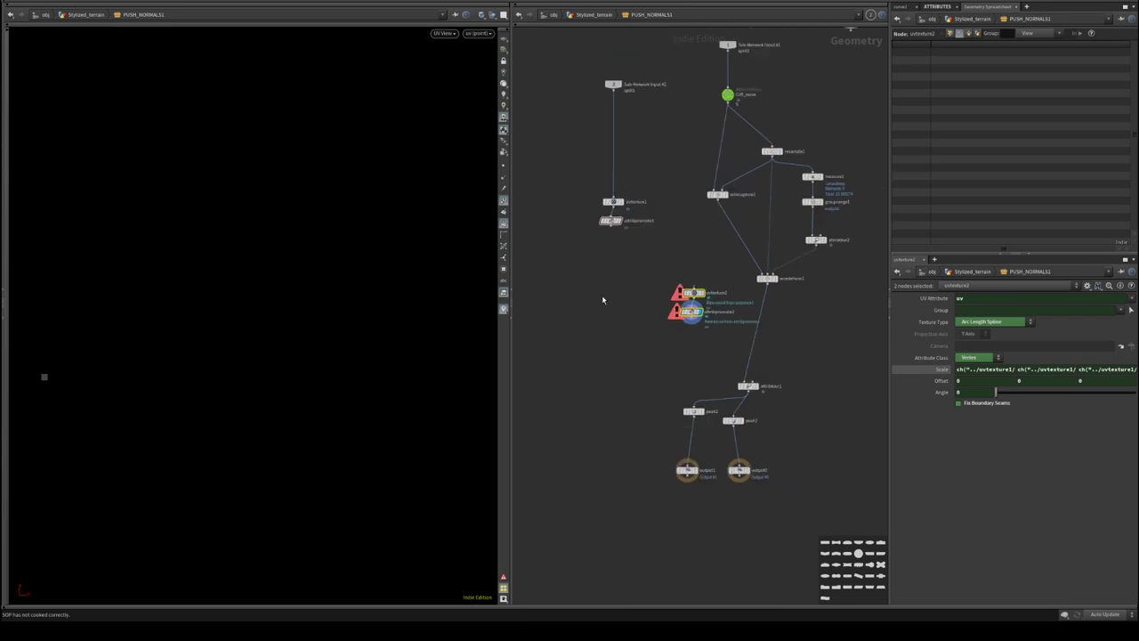
drag(583, 183, 578, 465)
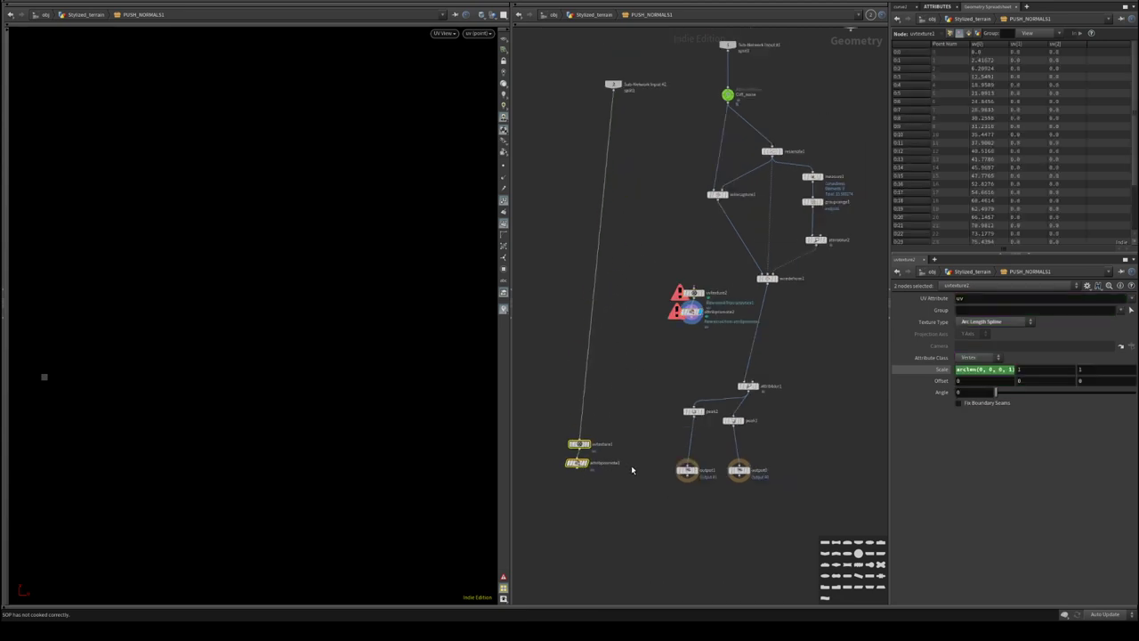
- Space out peak1, peak2 and the output0 and output1 nodes below attribblur1
middle_drag(791, 555, 801, 466)
drag(804, 467, 699, 450)
scroll(671, 389, up, 2)
drag(723, 299, 695, 368)
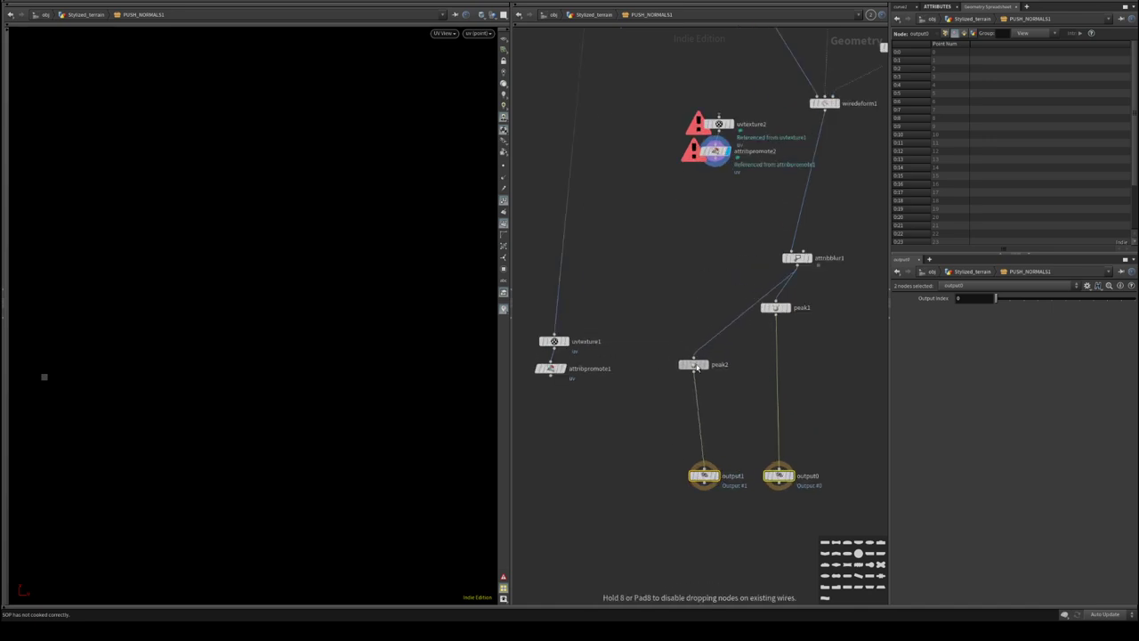
drag(775, 308, 783, 372)
middle_drag(732, 454, 706, 404)
drag(676, 424, 659, 414)
click(733, 415)
drag(733, 415, 750, 420)
- Rewire uvtexture1 to Sub-Network Input #1 and move Input #2 beside the unused sub-network inputs
middle_drag(719, 357, 735, 570)
scroll(674, 251, down, 3)
middle_drag(646, 144, 653, 276)
scroll(653, 275, up, 3)
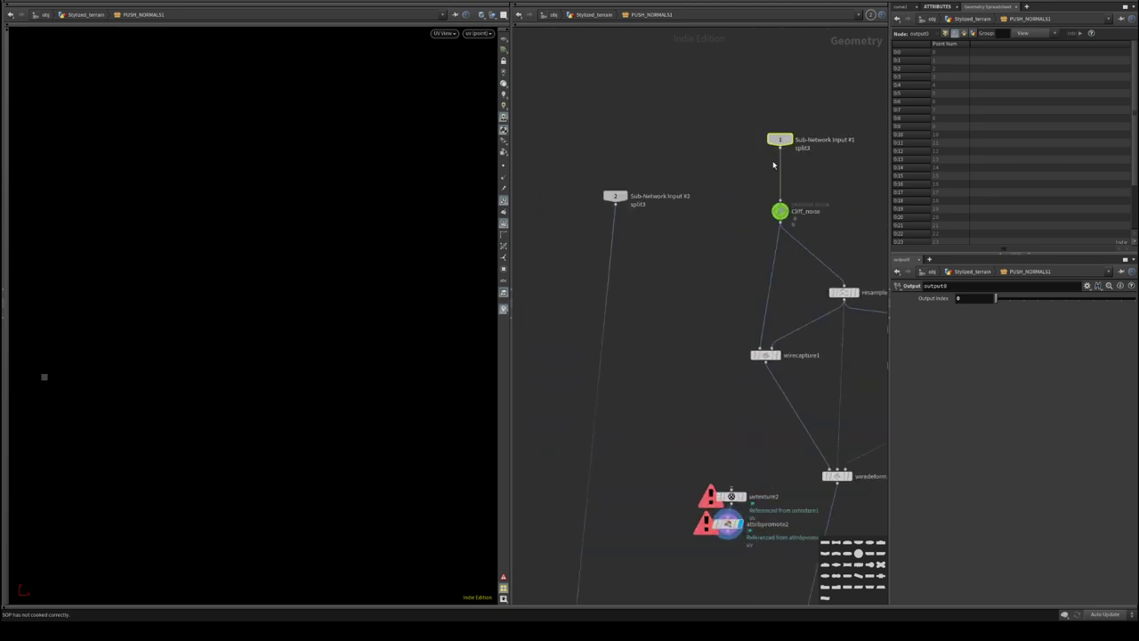
click(779, 161)
scroll(712, 194, down, 5)
scroll(735, 220, up, 4)
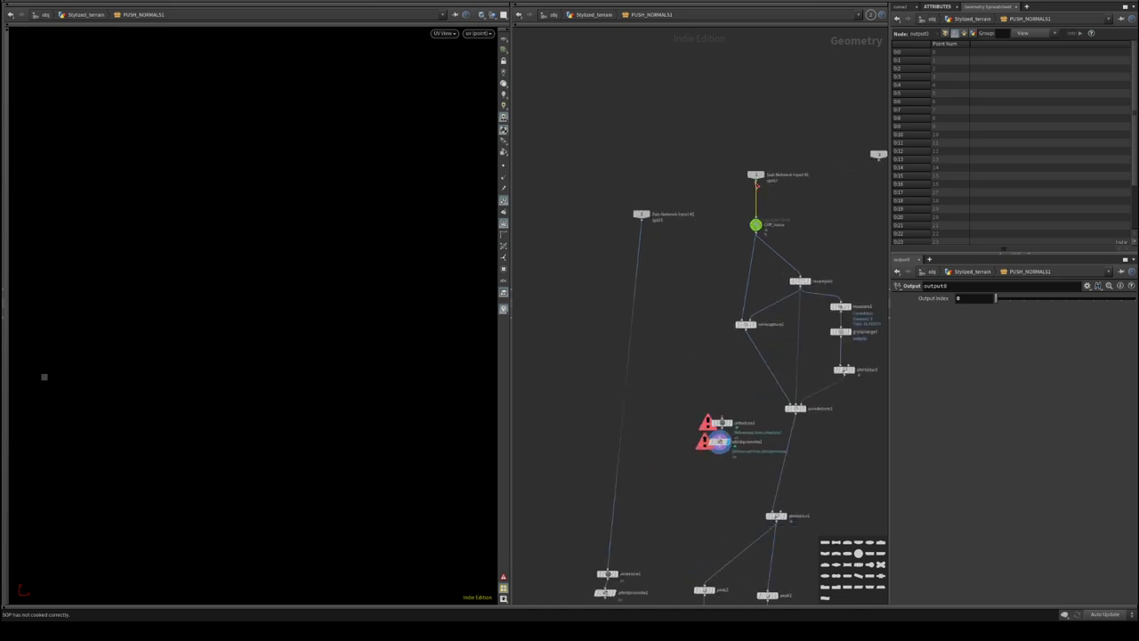
middle_drag(706, 264, 599, 371)
drag(593, 244, 787, 186)
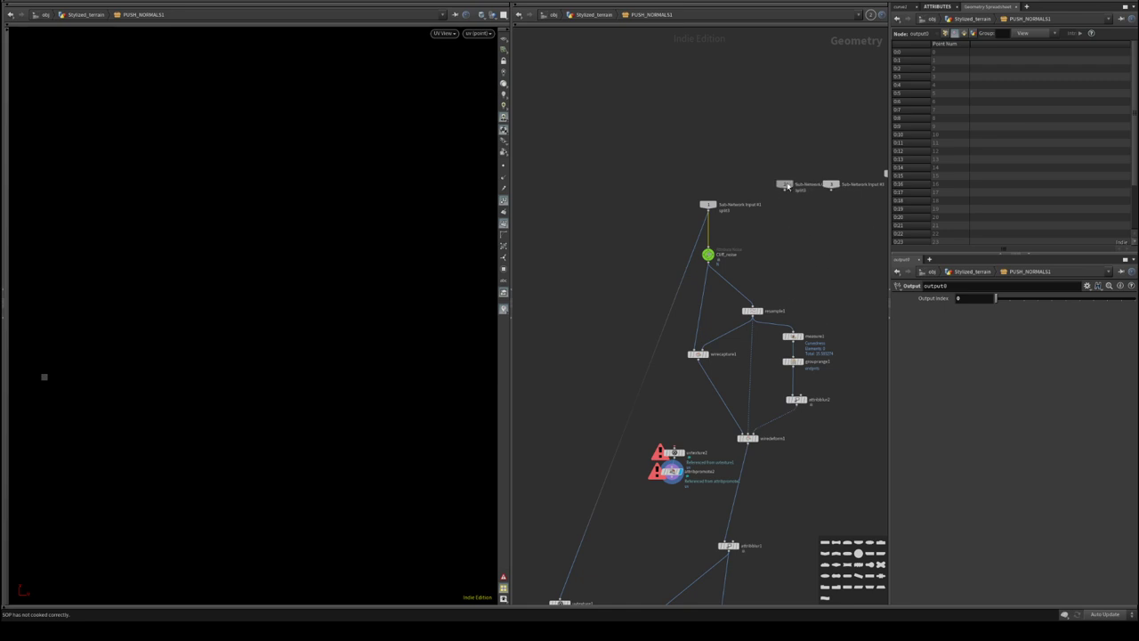
- Feed the Cliff_noise node from Sub-Network Input #2, then place Input #1 over the uvtexture1 branch and Input #2 above Cliff_noise
click(776, 193)
click(710, 247)
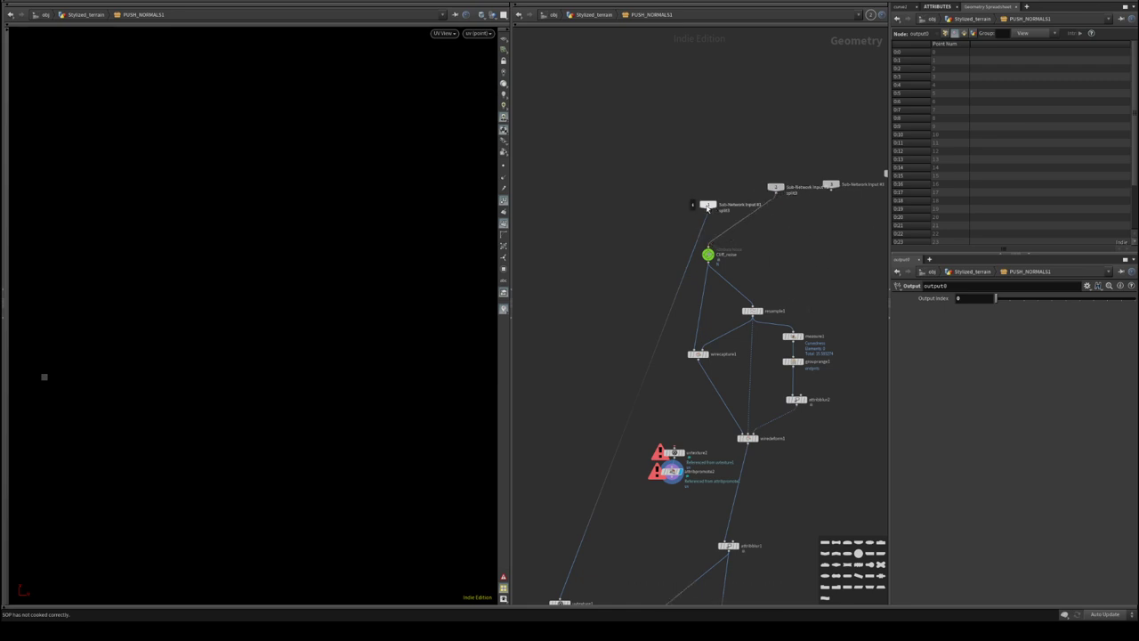
drag(708, 206, 546, 332)
drag(776, 192, 718, 223)
- Move output0 beneath attribpromote1 and connect attribpromote1 to it in place of peak1
middle_drag(790, 460, 803, 161)
scroll(769, 292, up, 2)
middle_drag(787, 295, 809, 382)
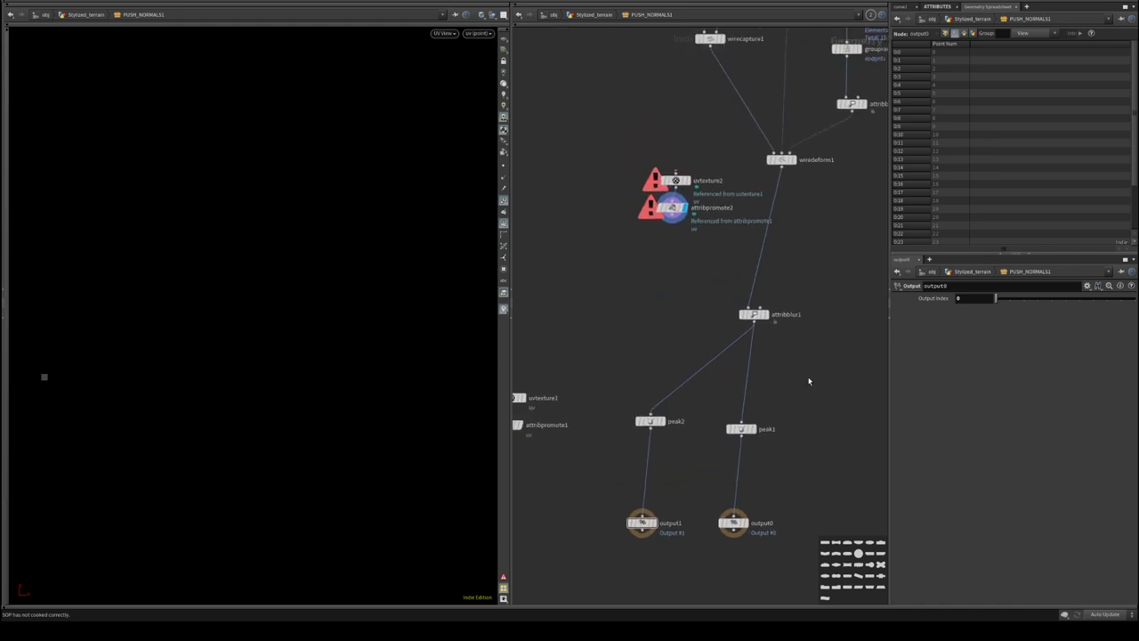
middle_drag(639, 333, 763, 287)
scroll(822, 514, down, 2)
scroll(821, 515, right, 3)
drag(757, 410, 570, 429)
middle_drag(589, 399, 646, 387)
drag(633, 415, 580, 386)
click(590, 310)
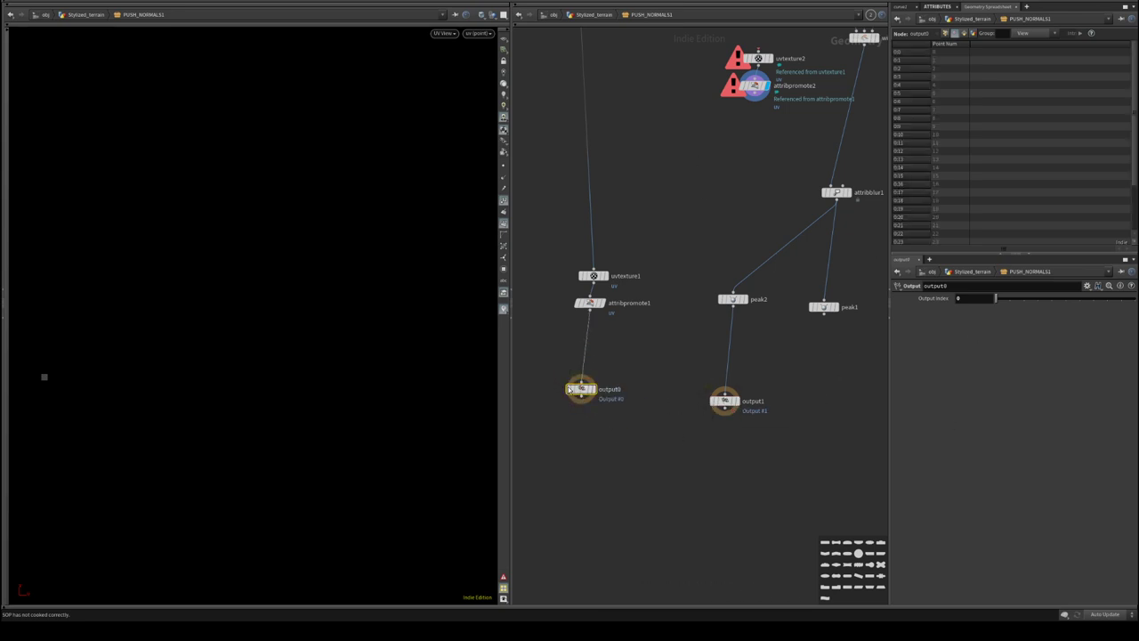
- Duplicate output0 as output2 below peak1, set its output index to 2 and connect peak1 to it
alt+drag(569, 389, 837, 410)
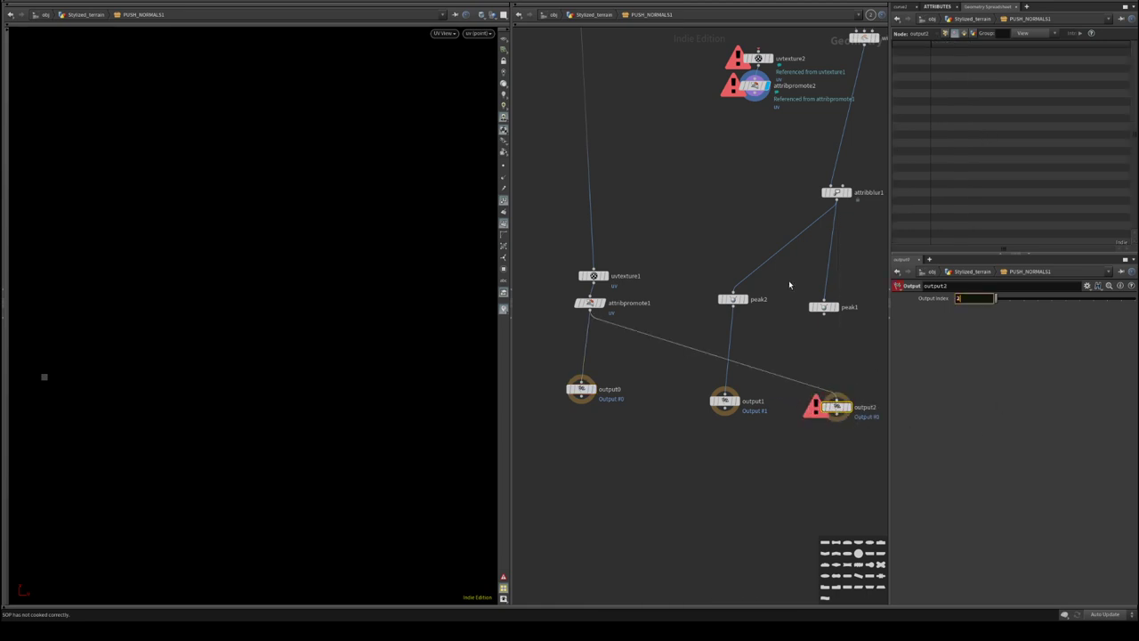
middle_drag(765, 335, 731, 332)
drag(788, 311, 812, 402)
click(813, 404)
- Insert the uvtexture2 and attribpromote2 pair between peak2 and output1
scroll(620, 169, down, 1)
middle_drag(623, 158, 659, 326)
drag(692, 204, 726, 295)
drag(741, 254, 719, 486)
middle_drag(719, 486, 735, 298)
drag(735, 297, 740, 433)
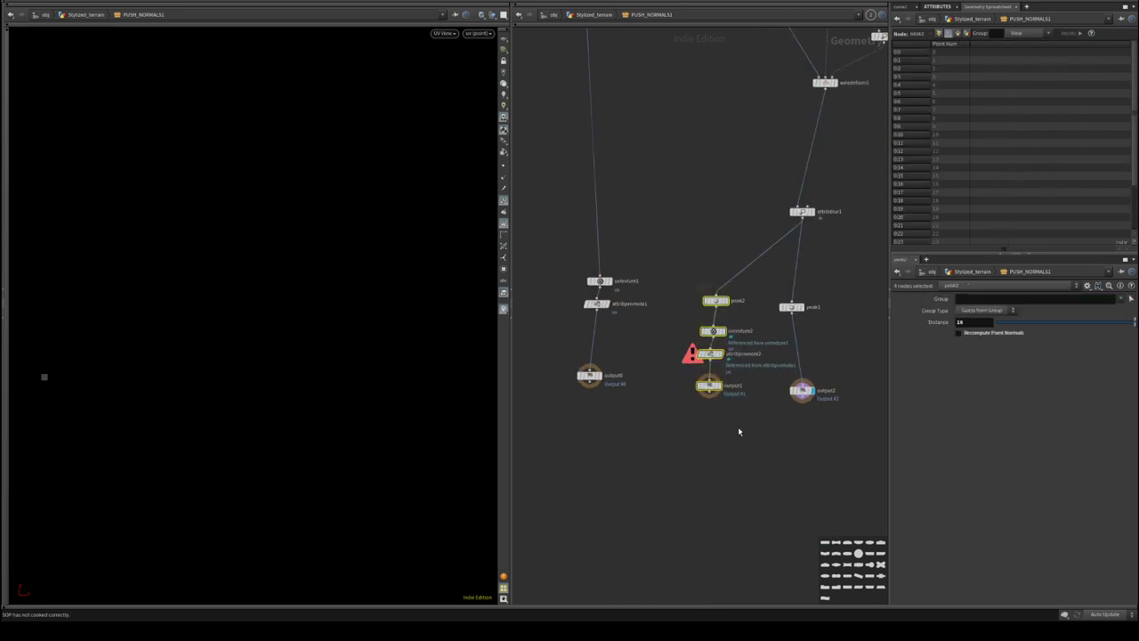
- Display attribpromote2 and delete the channel reference on uvtexture2's V offset
scroll(751, 387, up, 3)
scroll(751, 387, up, 2)
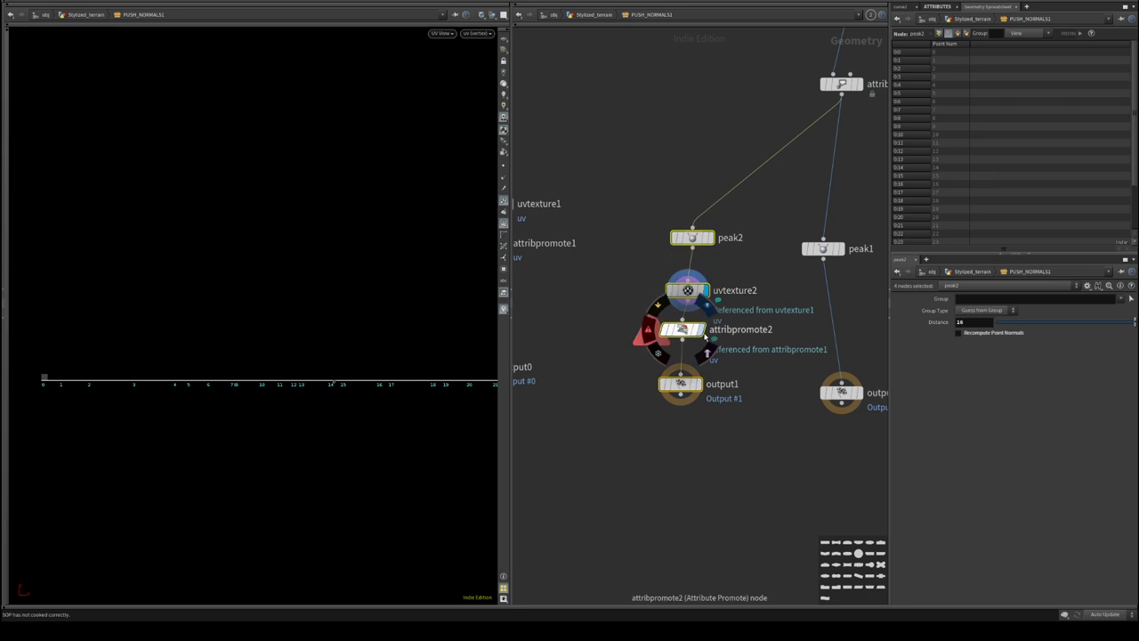
click(682, 330)
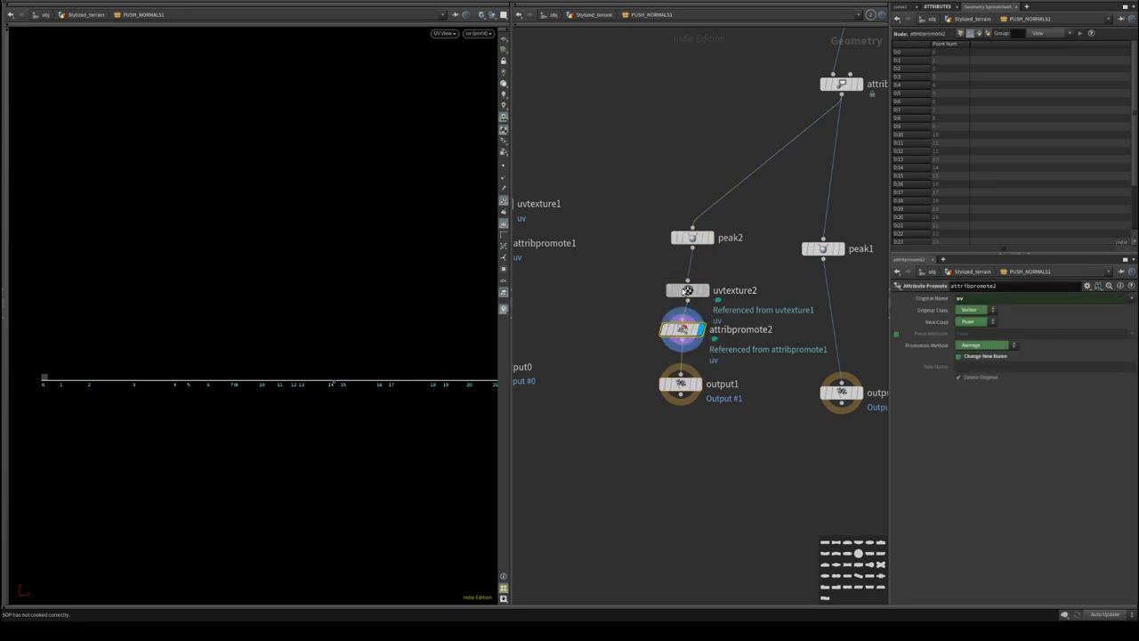
click(687, 290)
right_click(1029, 380)
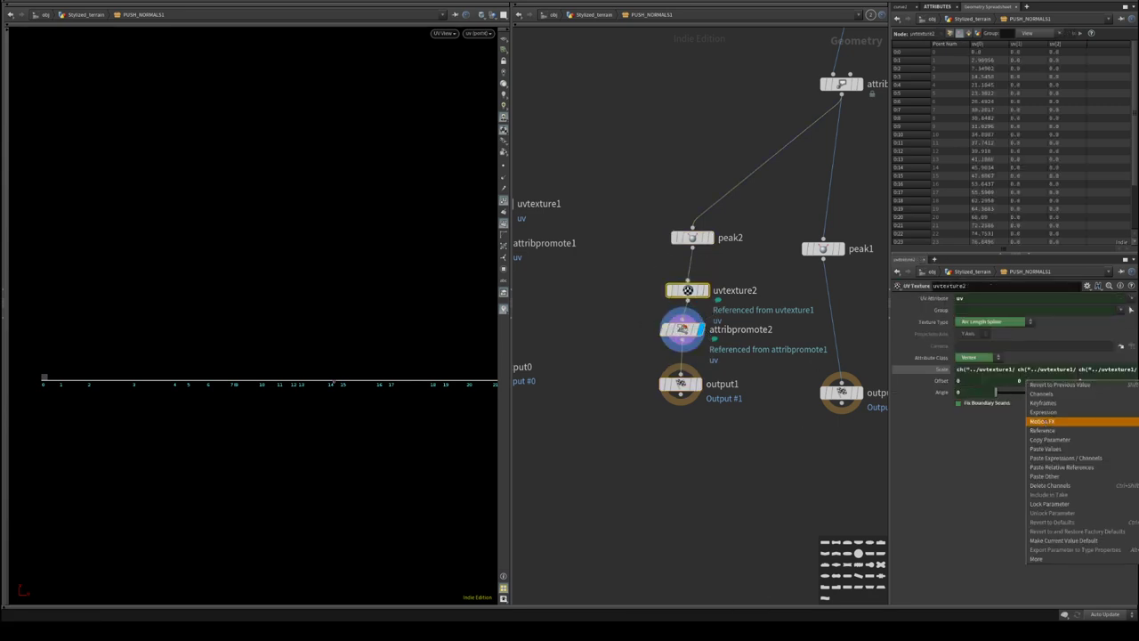
click(1056, 491)
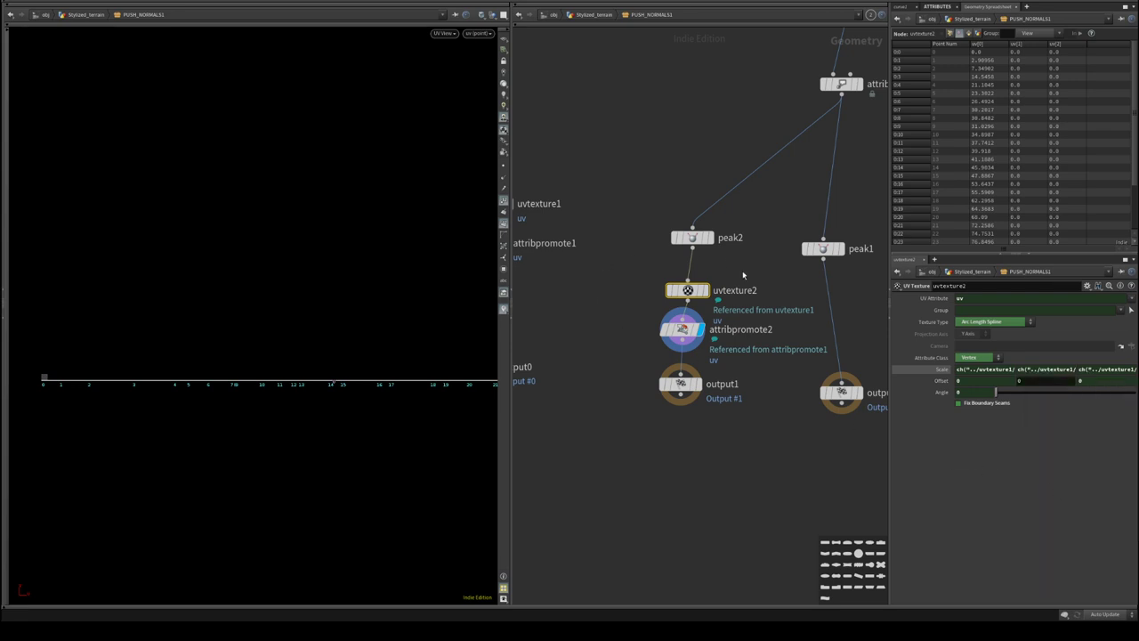
- Copy peak2's Distance parameter and paste it as a relative reference into uvtexture2's V offset
click(692, 238)
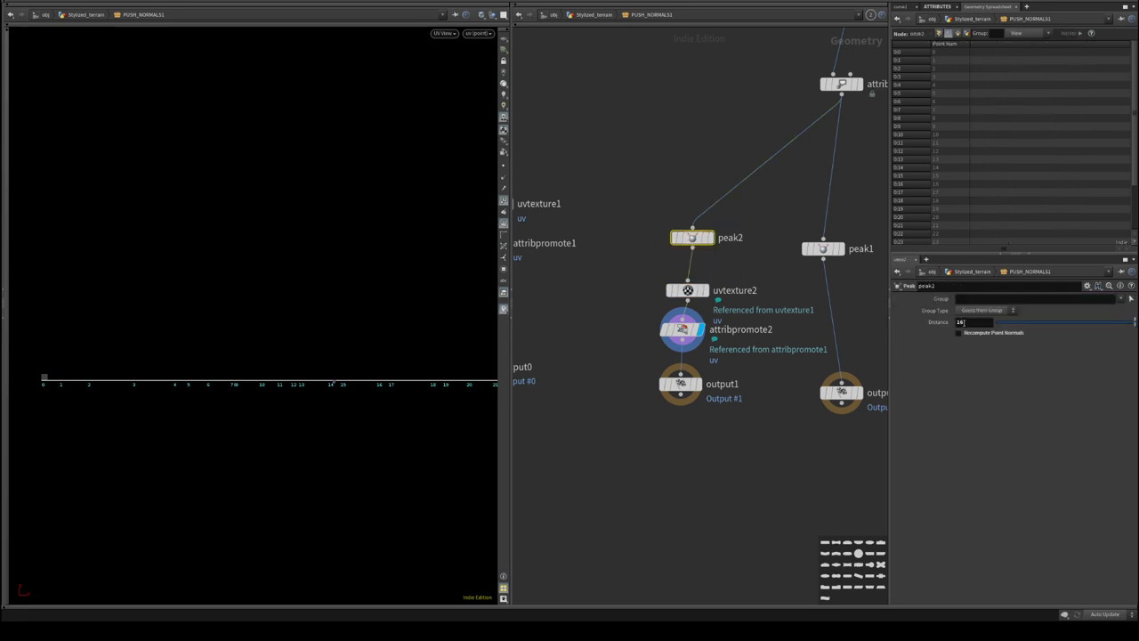
right_click(963, 323)
click(988, 383)
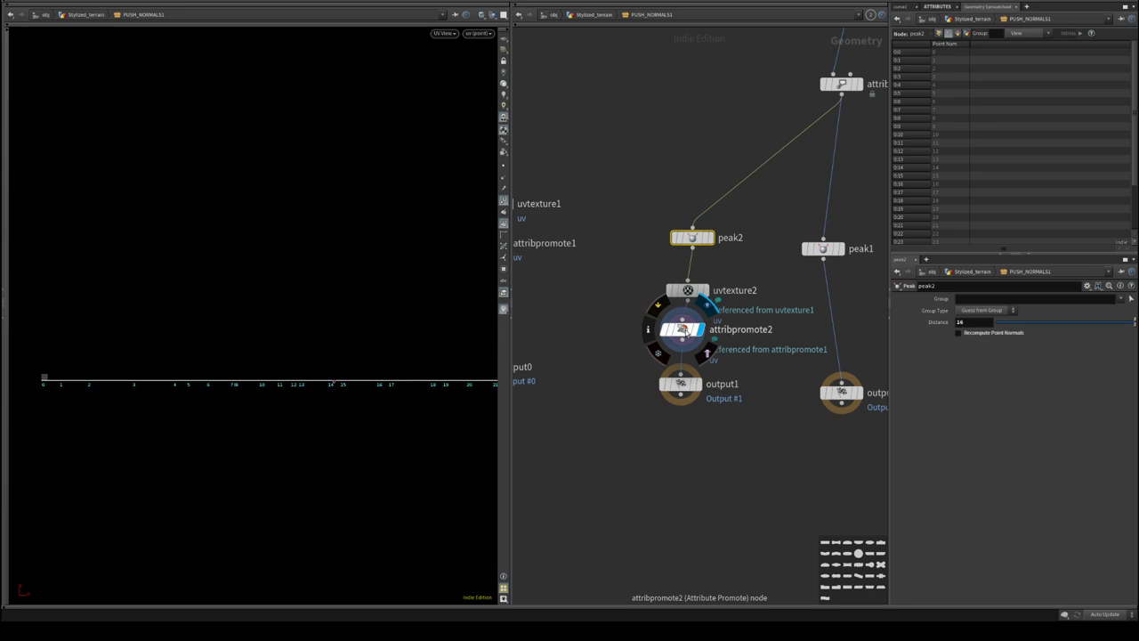
click(687, 290)
right_click(1040, 381)
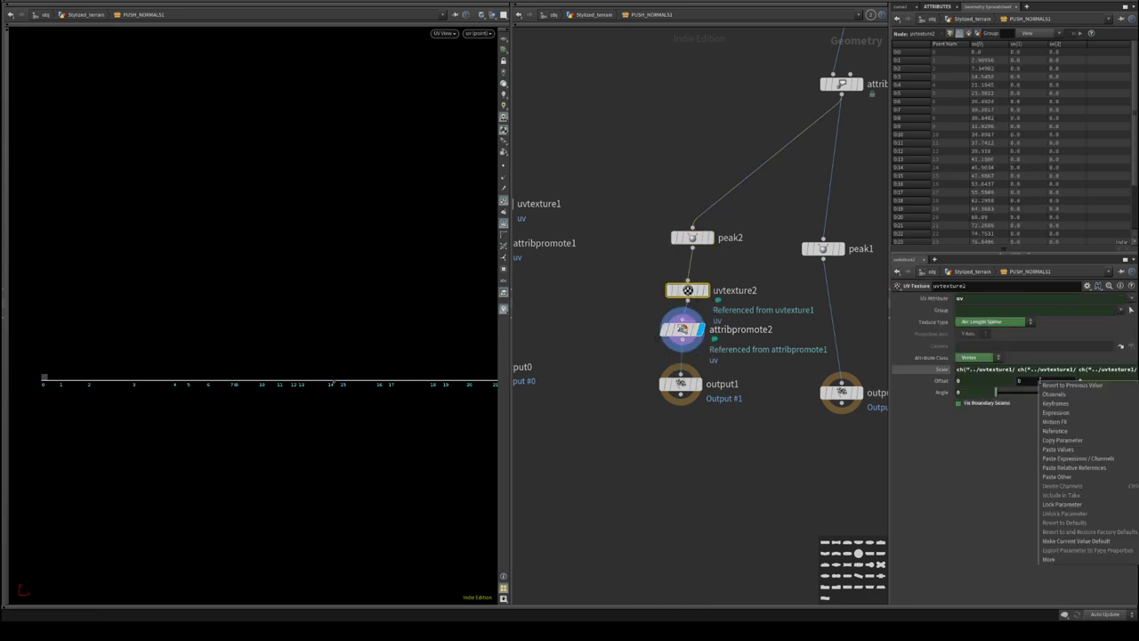
click(1074, 468)
- Create a reference copy of the uvtexture1 and attribpromote1 pair and insert it between peak1 and output2
middle_drag(730, 425, 890, 443)
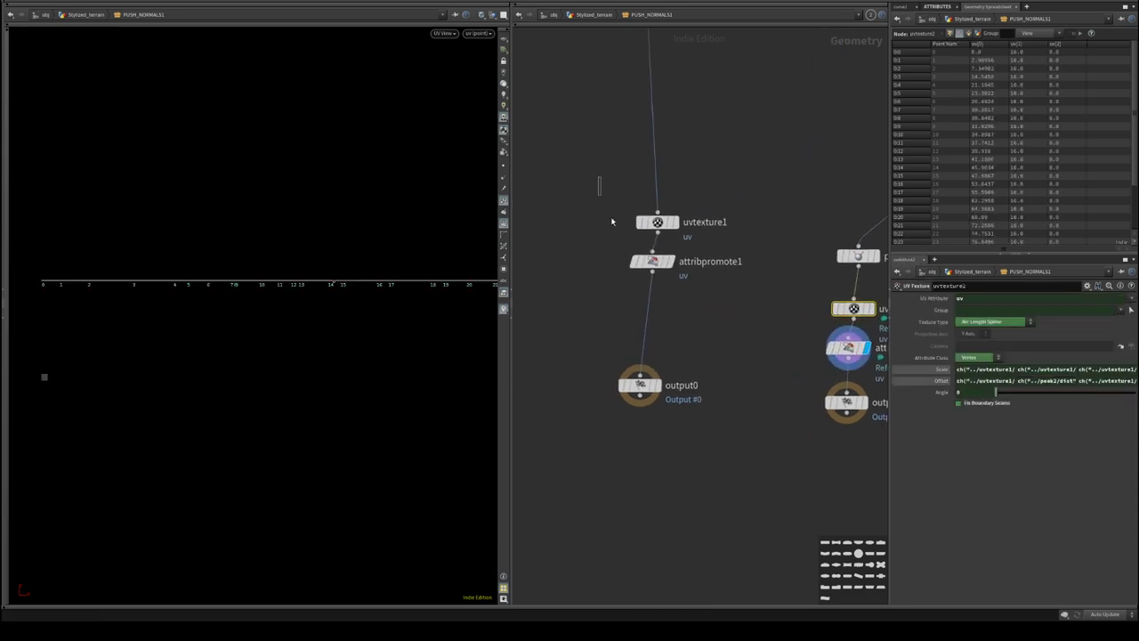
drag(611, 221, 664, 266)
right_click(653, 260)
mouse_move(693, 273)
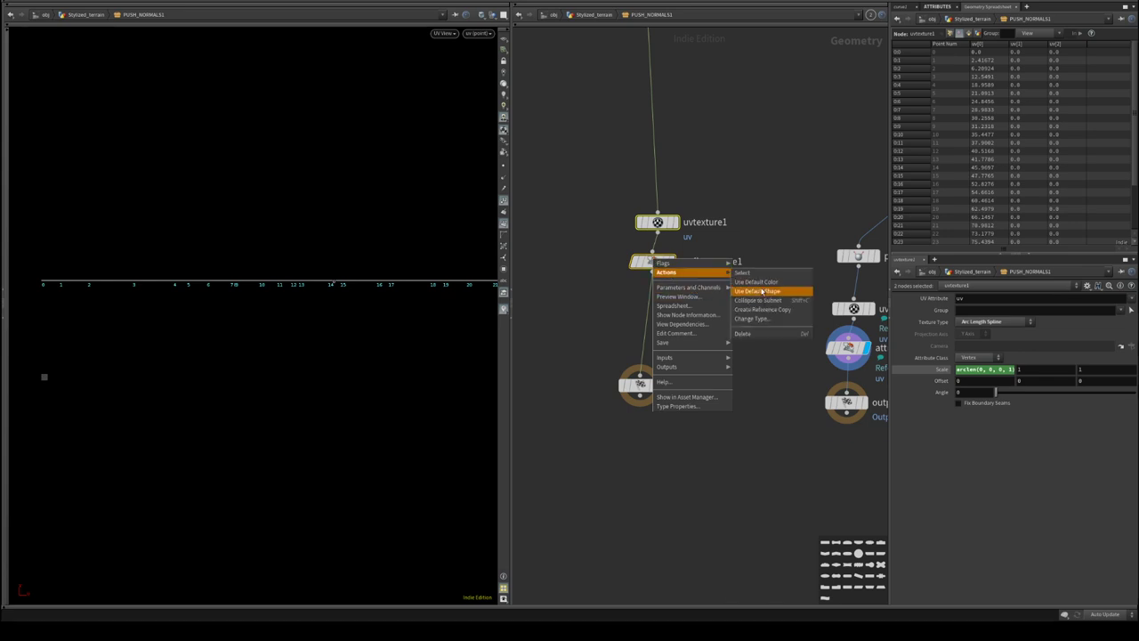
click(762, 308)
scroll(734, 373, down, 5)
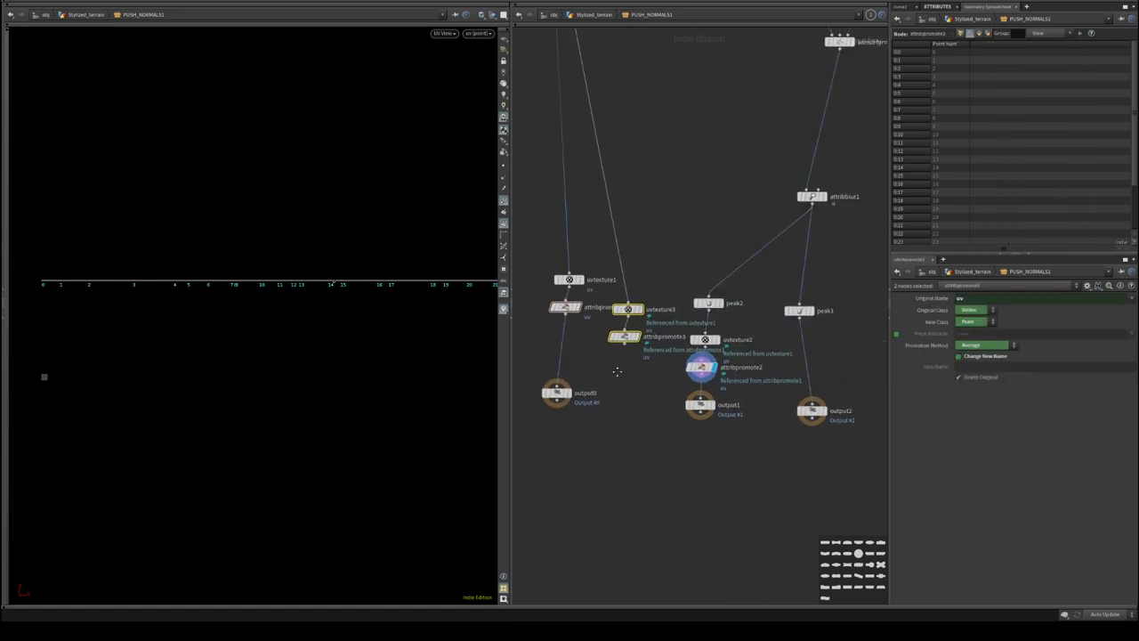
click(791, 338)
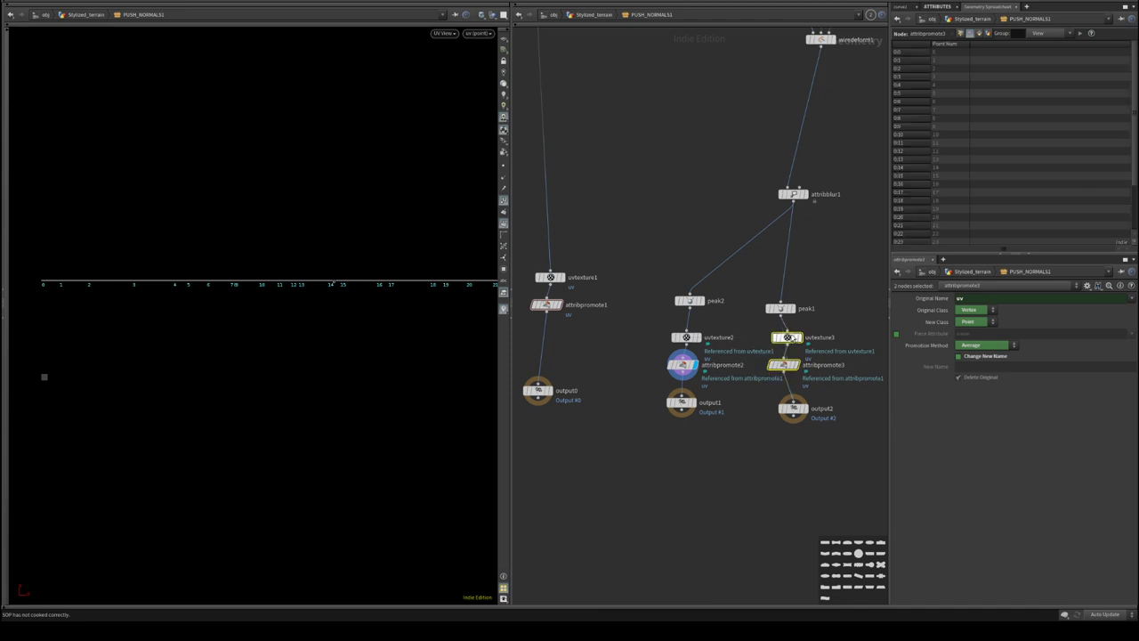
- Delete the channel reference on uvtexture3's V offset and display attribpromote3
click(787, 338)
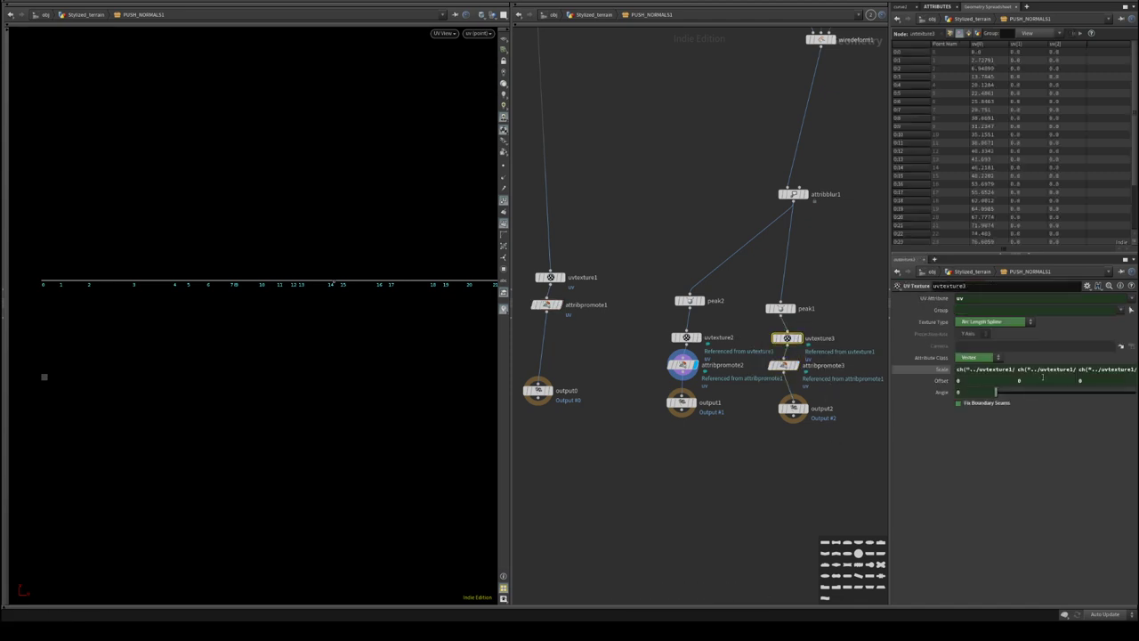
right_click(1043, 377)
right_click(1048, 379)
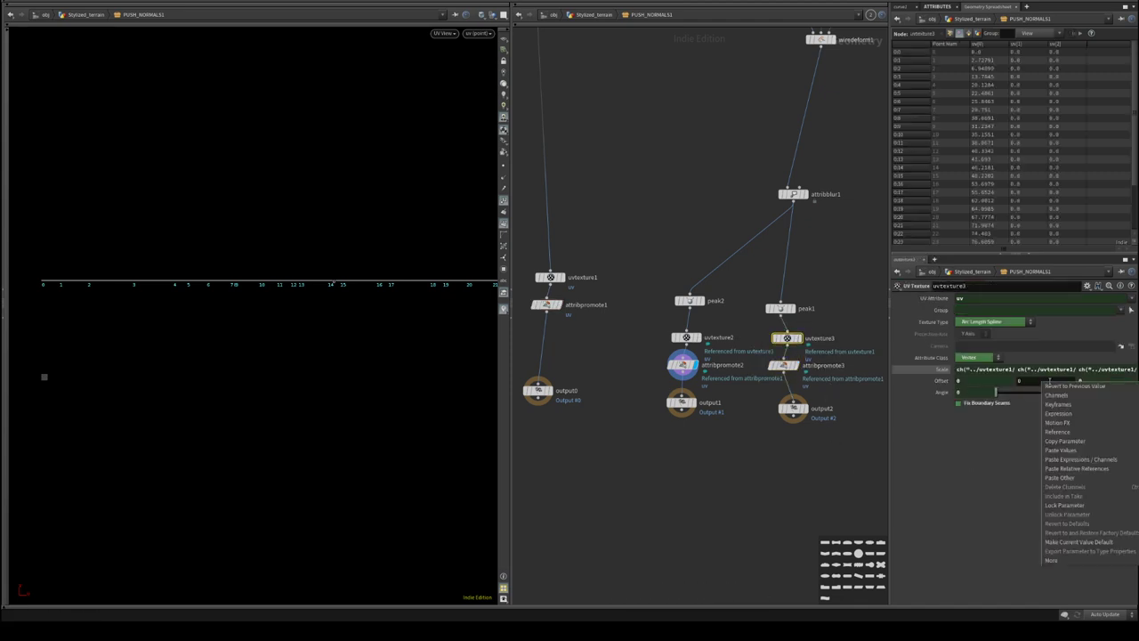
click(1064, 440)
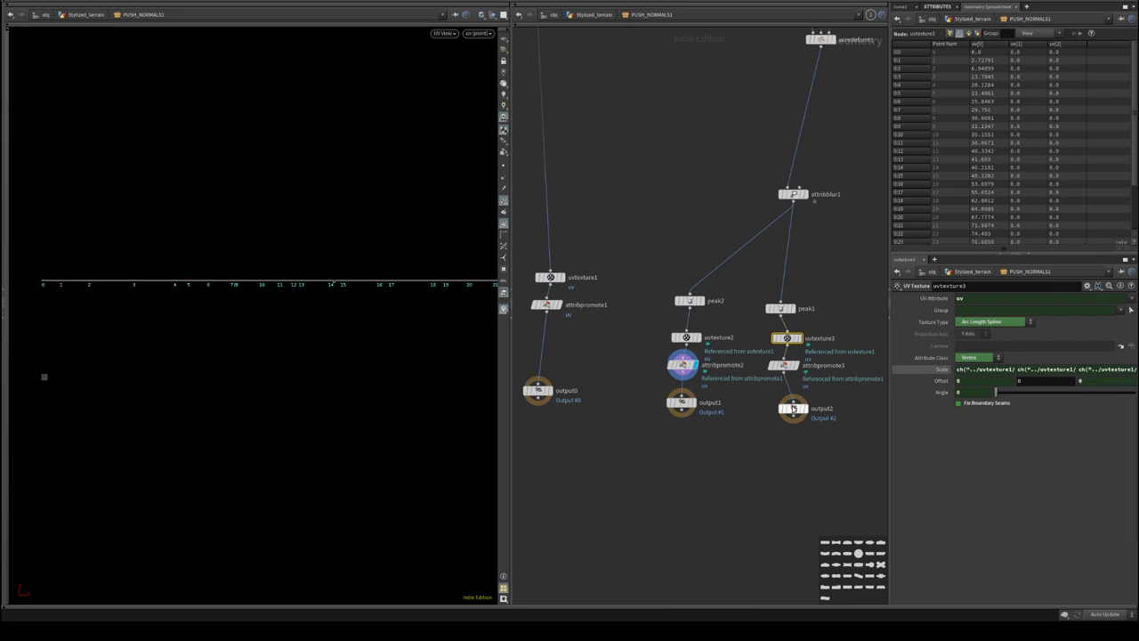
click(801, 371)
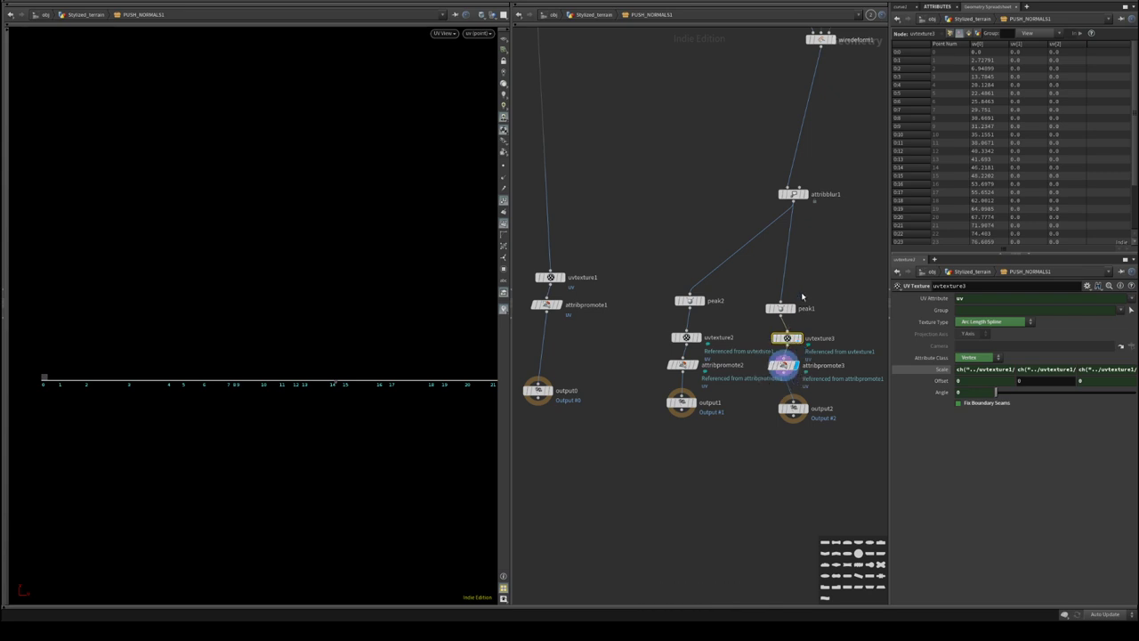
- Copy peak1's Distance parameter and paste it as a relative reference into uvtexture3's V offset
click(781, 308)
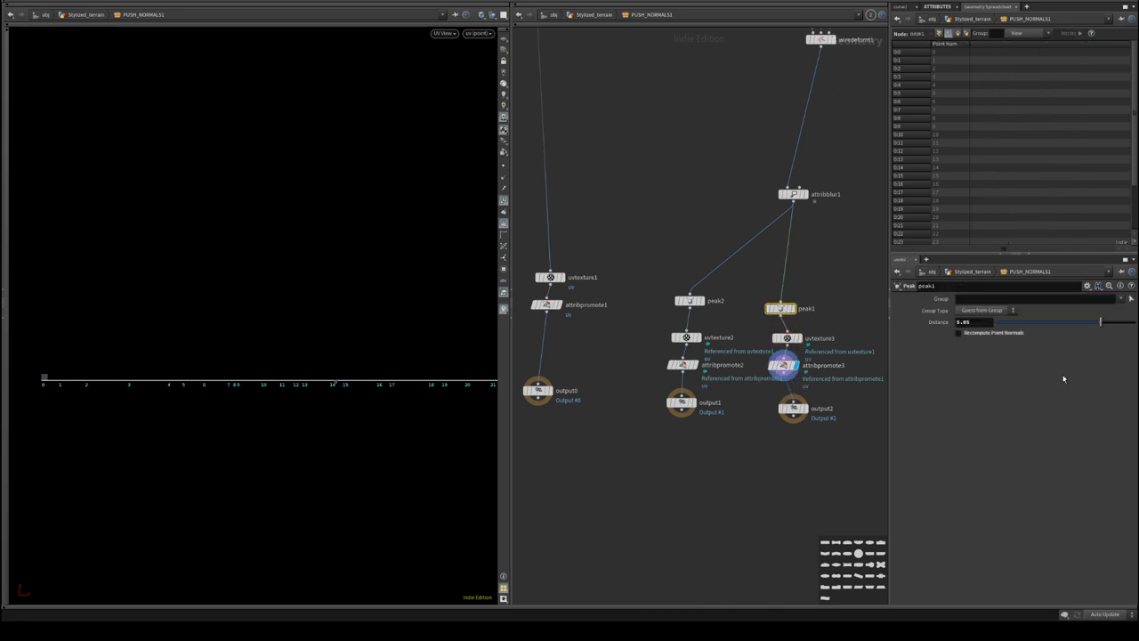
right_click(984, 324)
click(1005, 384)
click(786, 339)
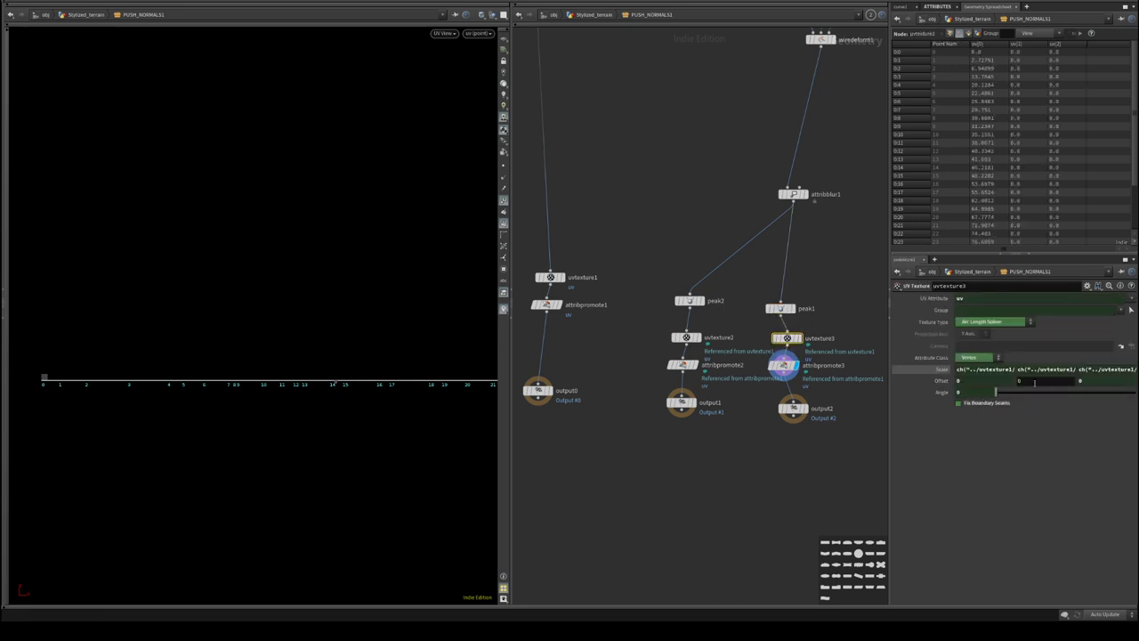
right_click(1032, 380)
click(1053, 477)
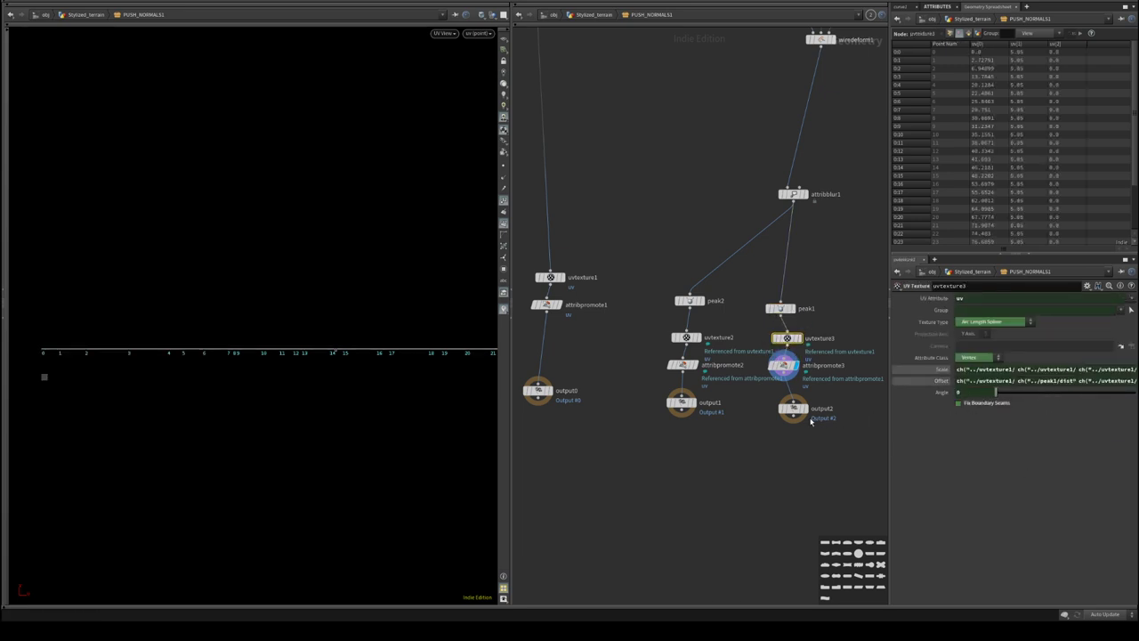
- Display output2, output1 and output0 in turn to compare the V position of their UVs
middle_drag(810, 421, 849, 399)
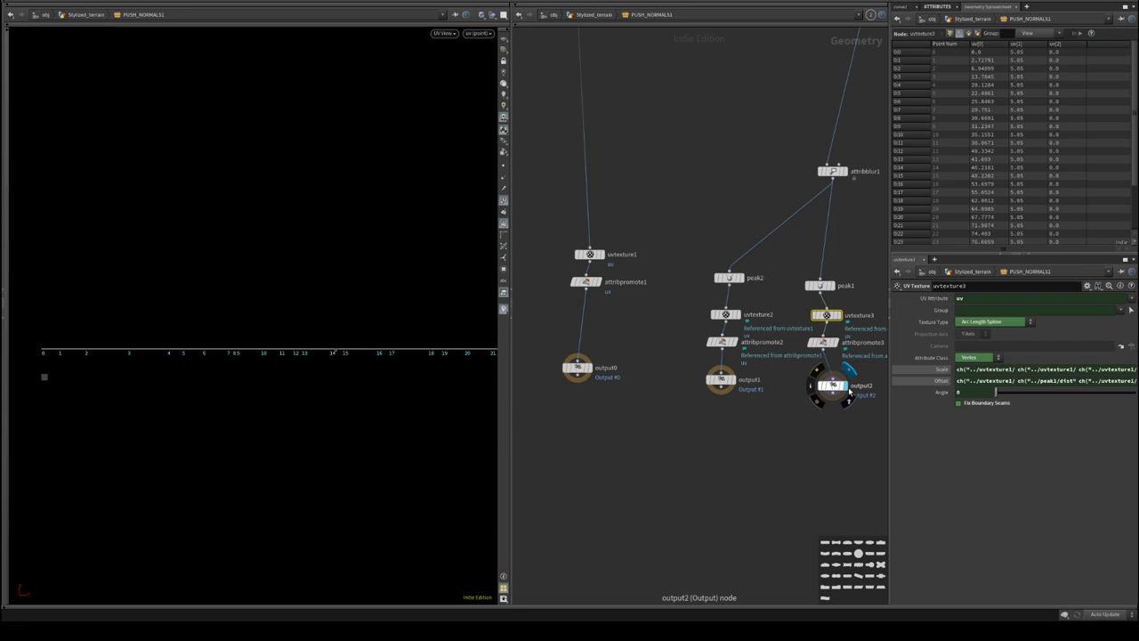
click(721, 379)
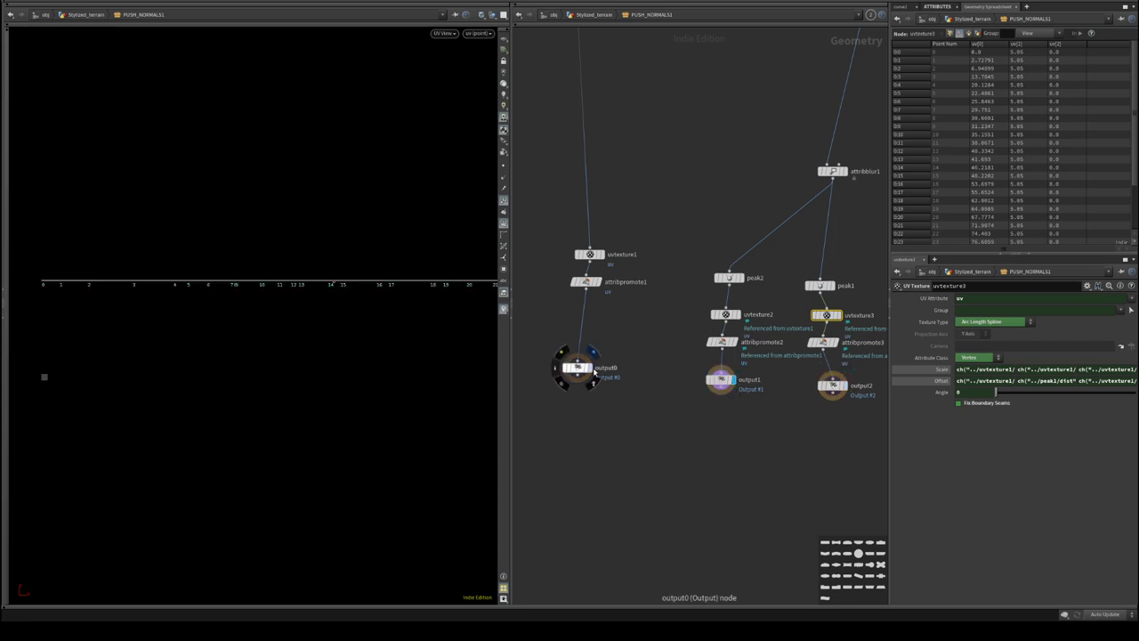
click(594, 372)
middle_drag(712, 408, 731, 434)
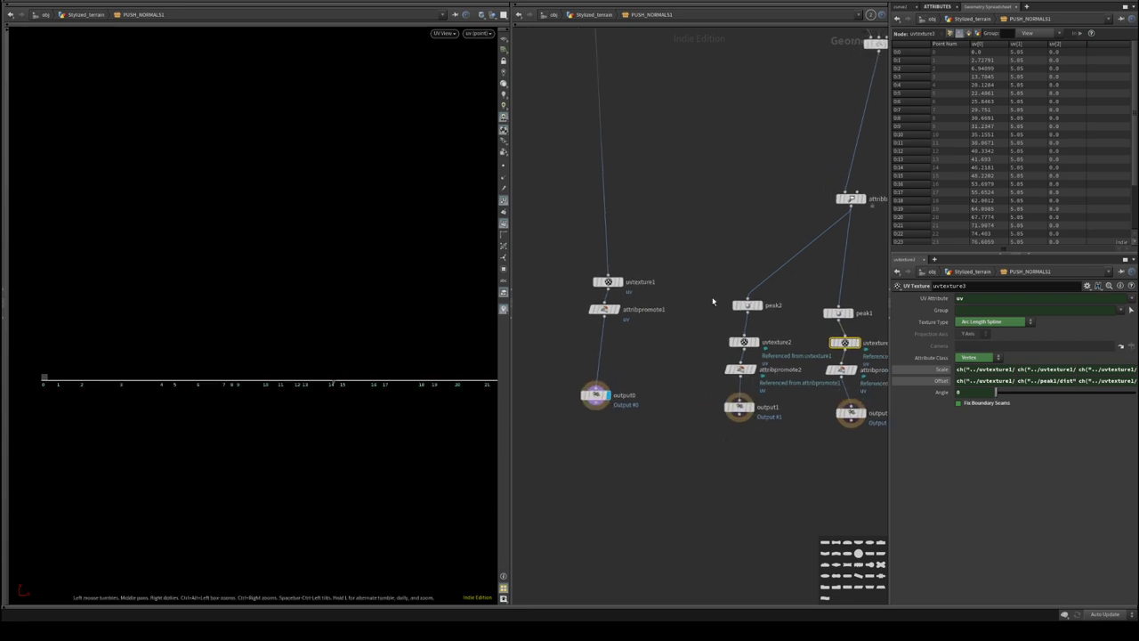
- Switch to the perspective view and examine the curves of peak2 and the three outputs in turn
click(761, 304)
key(space+1)
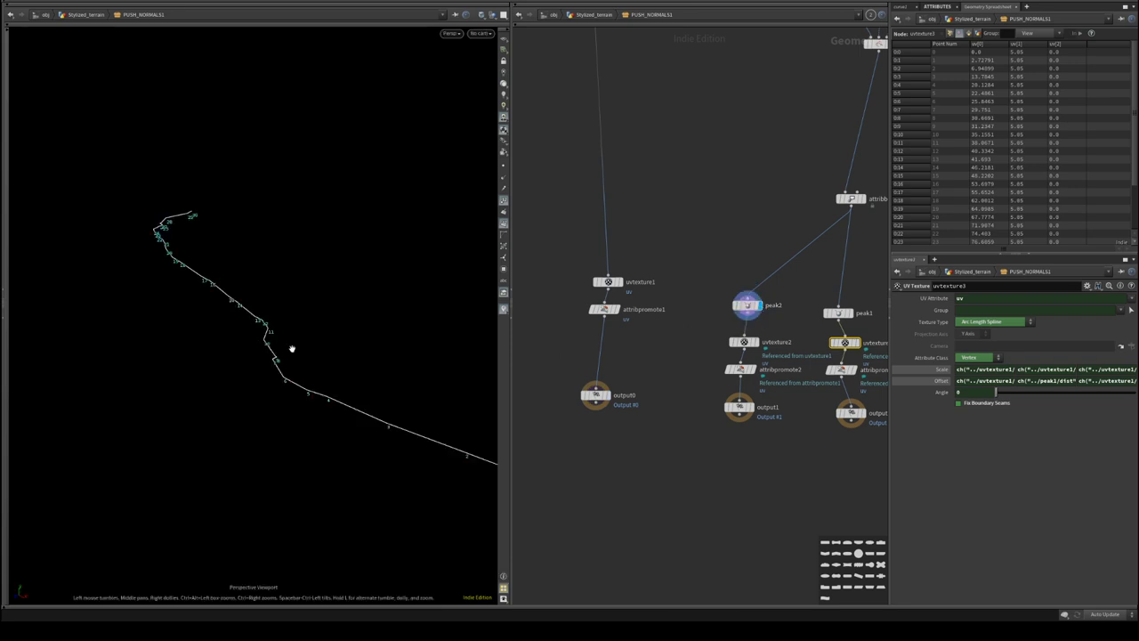
click(609, 396)
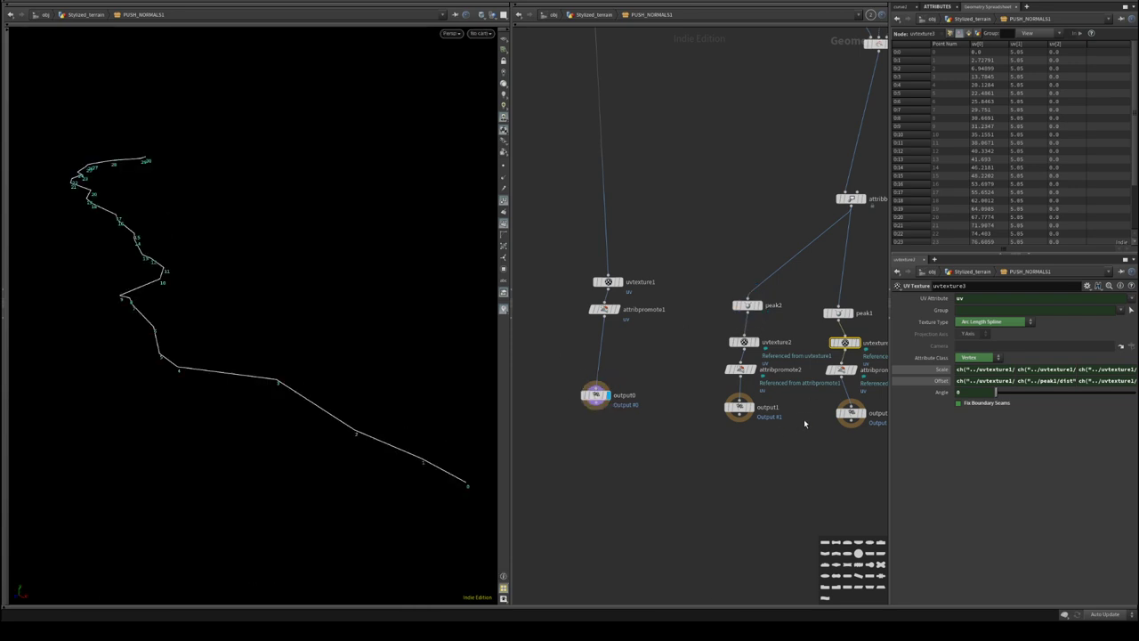
alt+drag(271, 379, 318, 273)
click(750, 406)
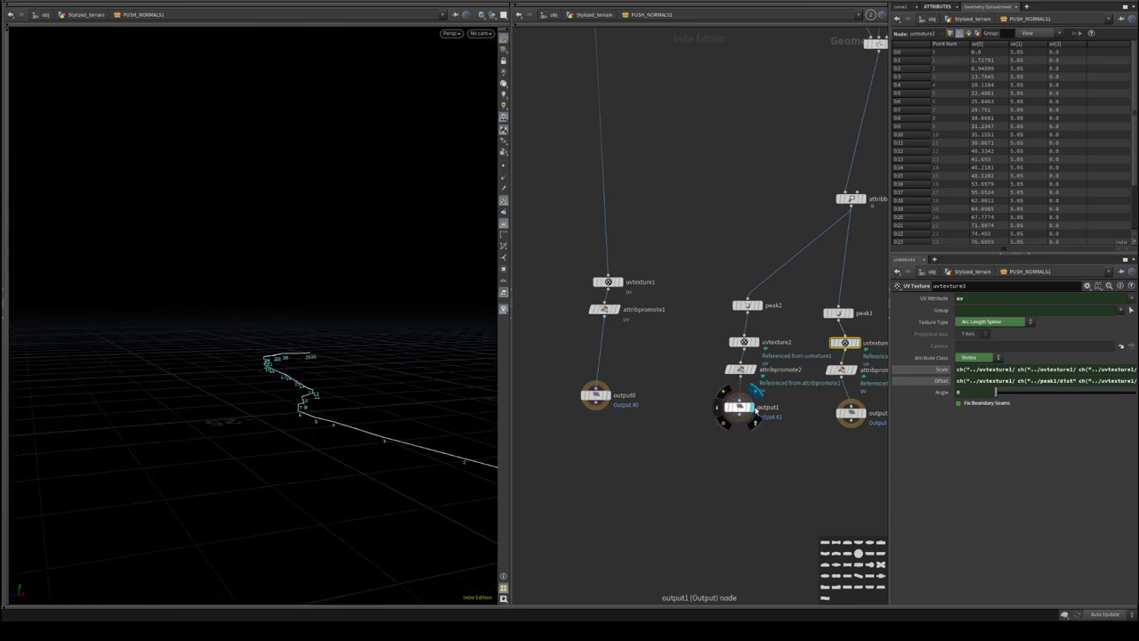
click(860, 412)
middle_drag(761, 227, 702, 419)
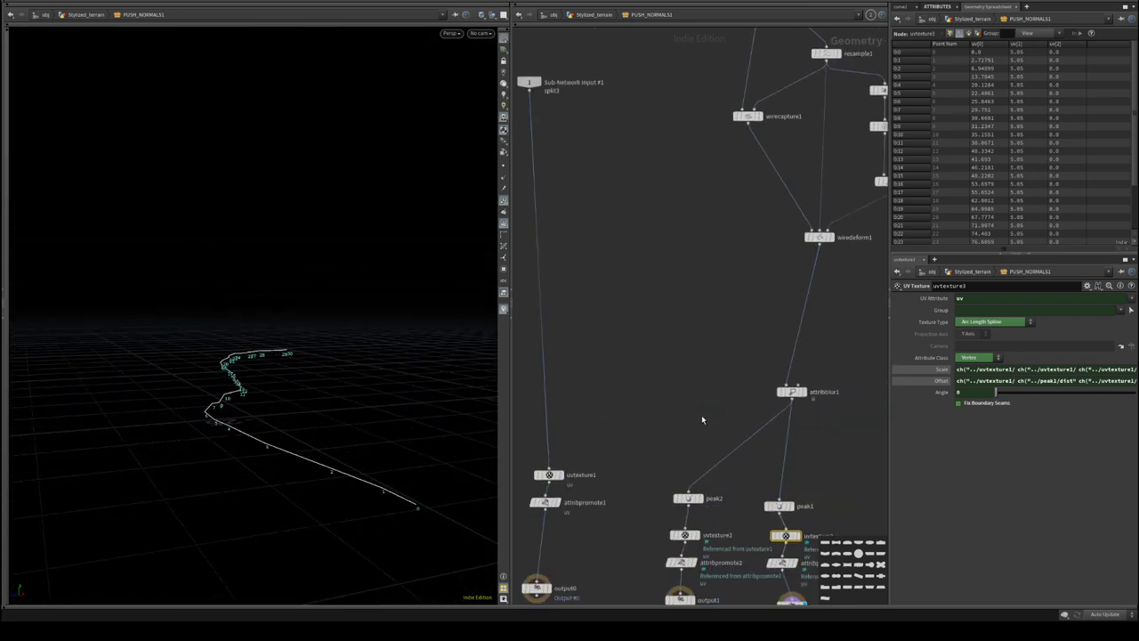
middle_drag(709, 320, 768, 341)
scroll(768, 341, down, 3)
middle_drag(681, 517, 658, 403)
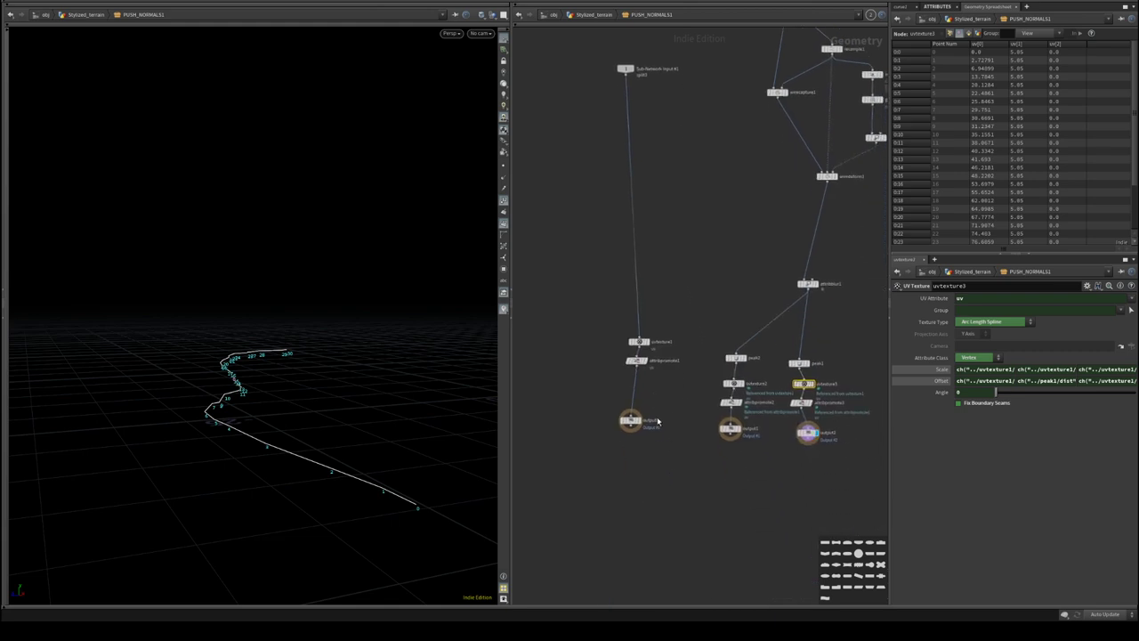
- Return to Stylized_terrain and swap split3's outputs, wiring its second into PUSH_NORMALS1's first input and its first into the second input
click(595, 15)
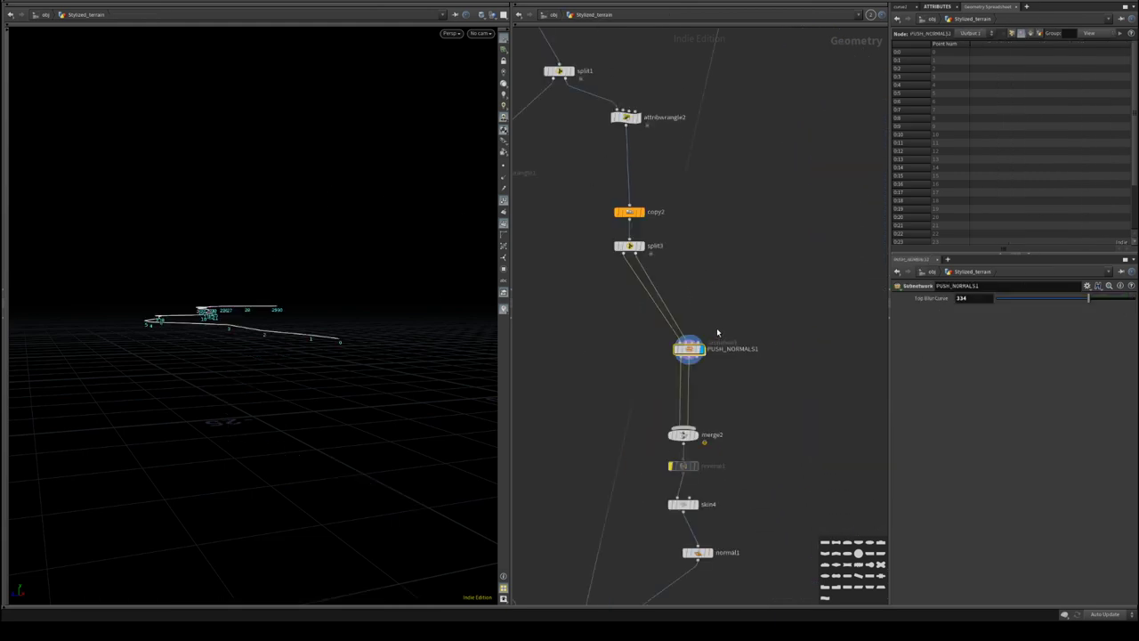
scroll(732, 324, up, 3)
middle_drag(598, 262, 633, 273)
click(596, 214)
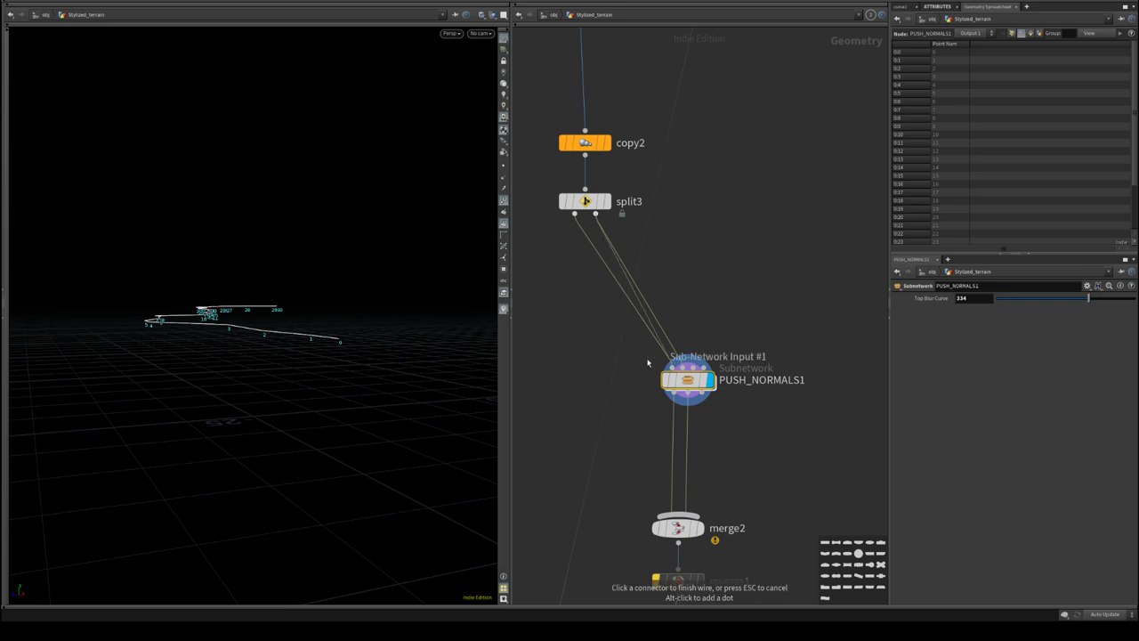
click(671, 367)
click(574, 213)
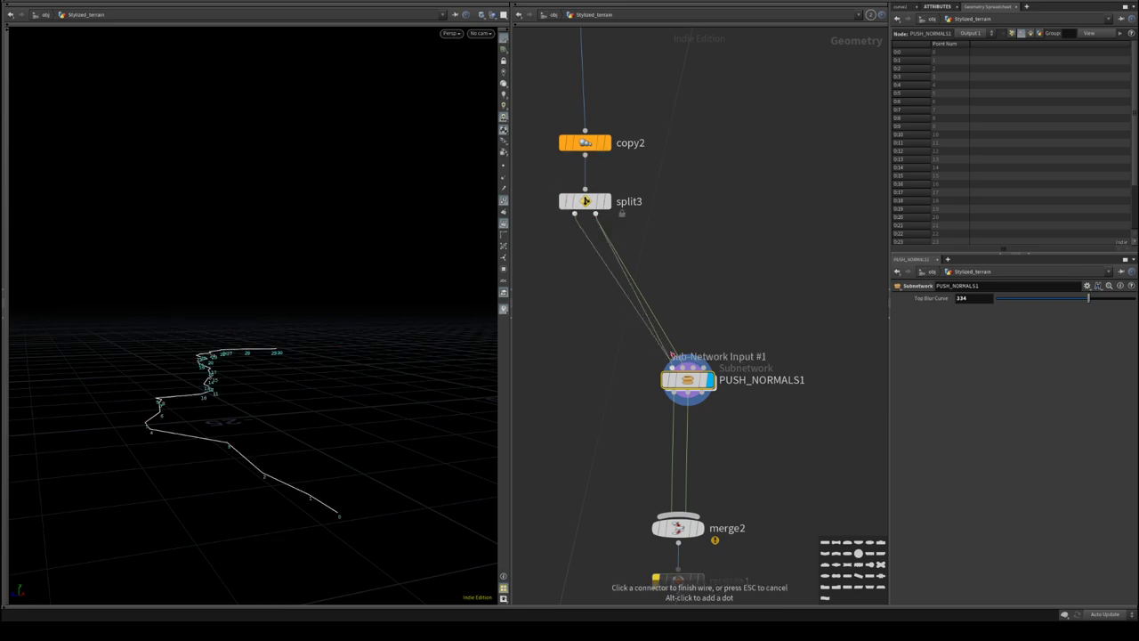
click(693, 365)
- Connect PUSH_NORMALS1's third output to merge2, display merge2, and turn off point numbers in the viewport
middle_drag(705, 530, 704, 391)
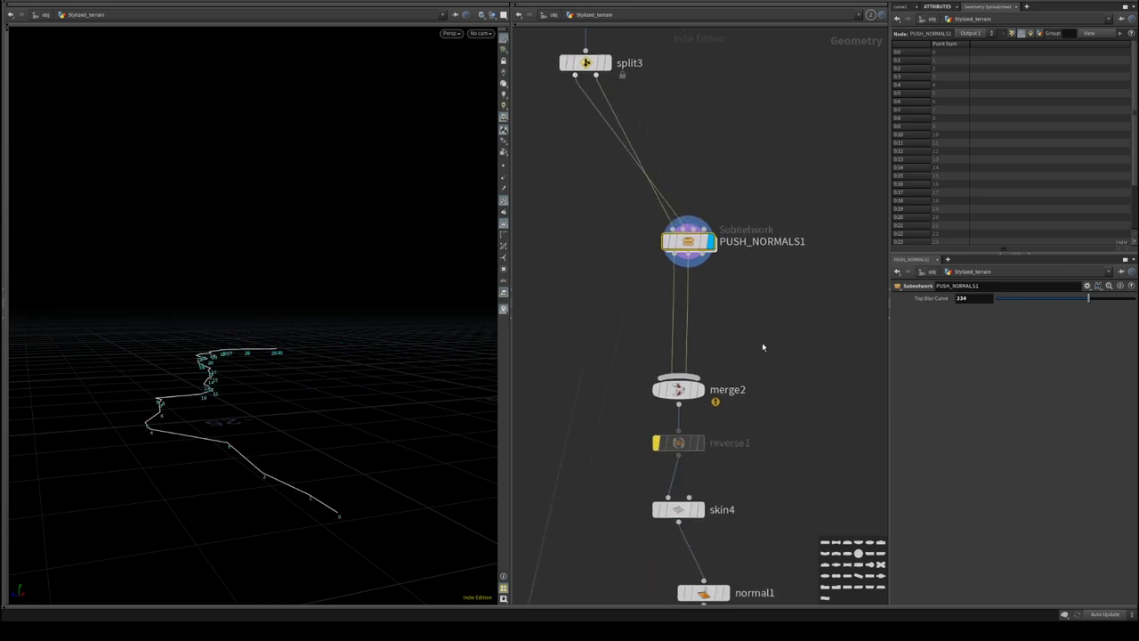
click(700, 256)
click(700, 385)
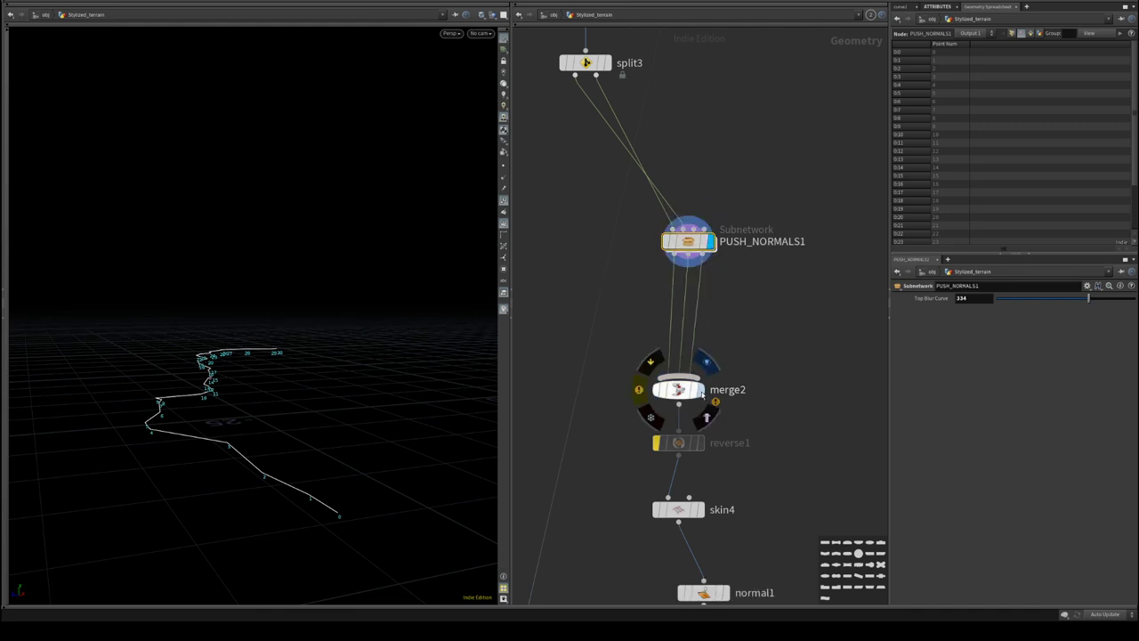
click(702, 390)
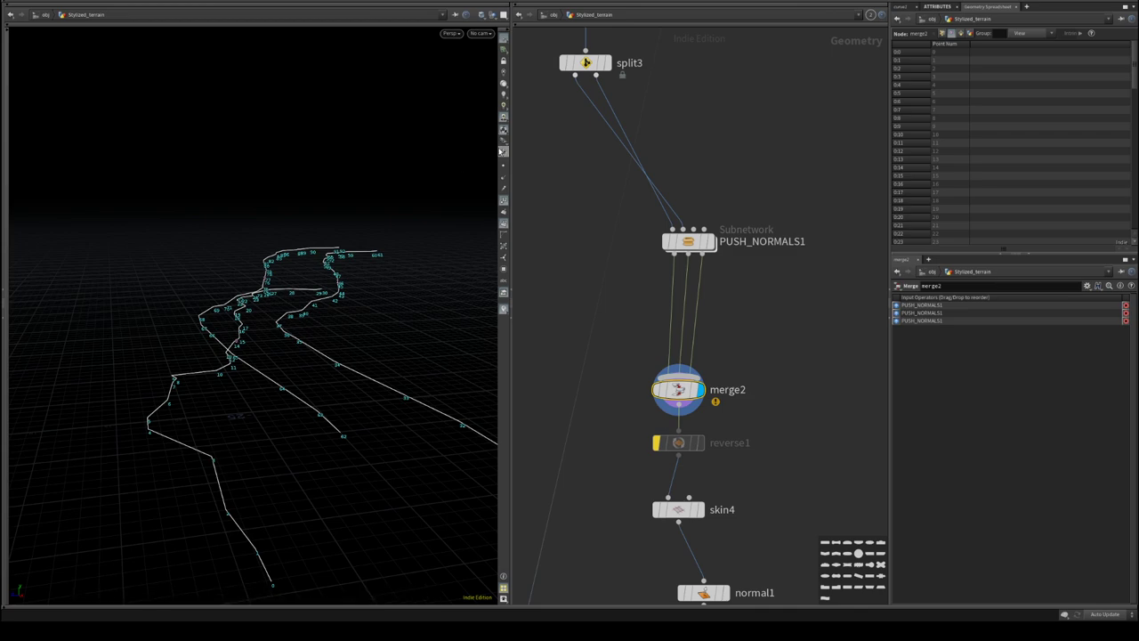
click(504, 202)
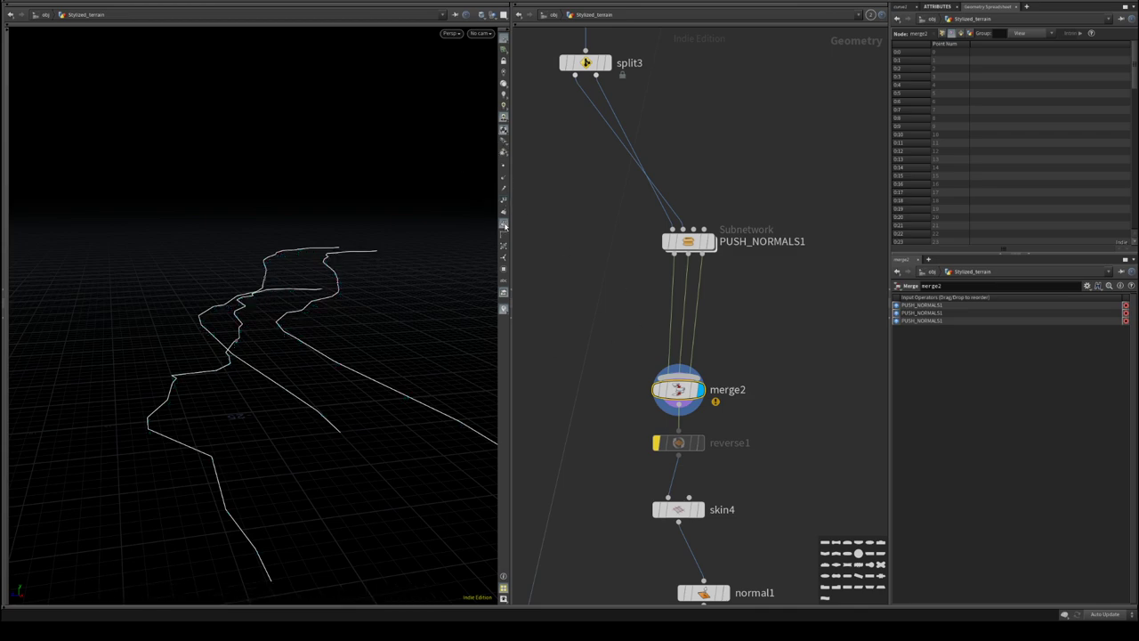
drag(491, 230, 360, 323)
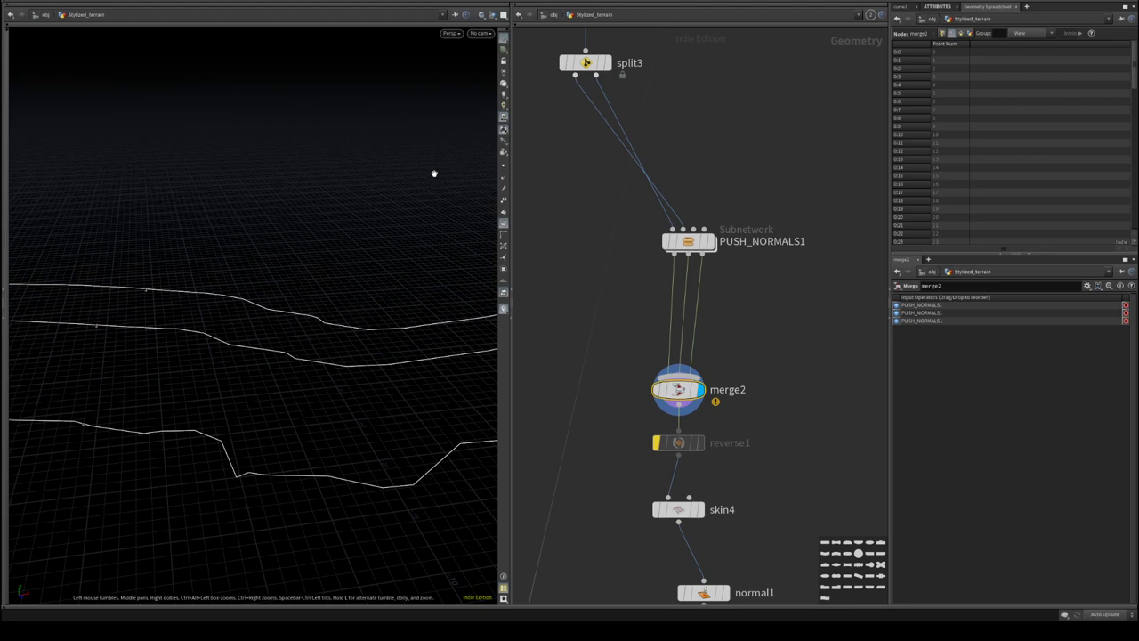
- Inside PUSH_NORMALS1, swap the pushed curves' outputs so attribpromote3 feeds output1 and attribpromote2 feeds output2
middle_drag(742, 270, 763, 269)
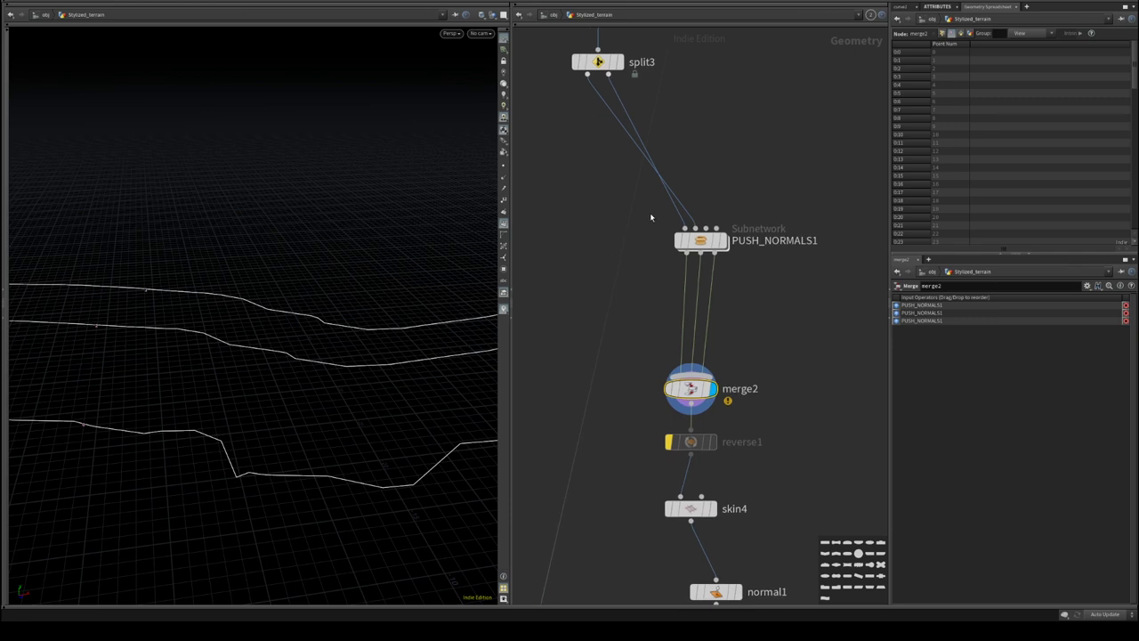
middle_drag(651, 217, 730, 322)
middle_drag(621, 151, 756, 155)
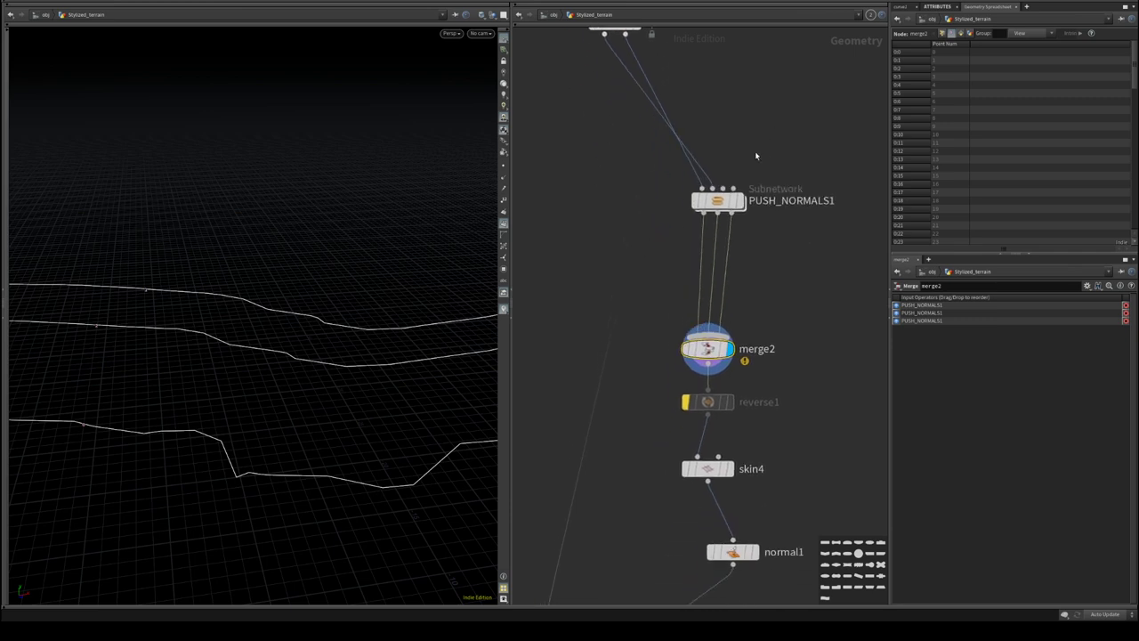
click(739, 203)
double_click(719, 202)
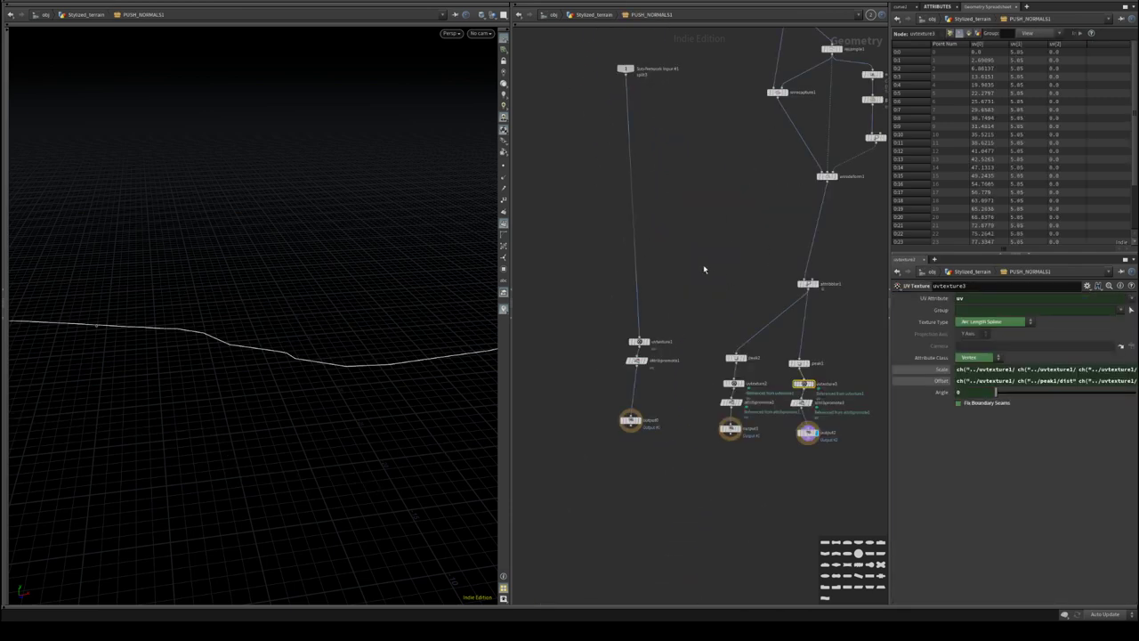
middle_drag(704, 268, 655, 220)
middle_drag(709, 247, 638, 224)
scroll(637, 221, up, 2)
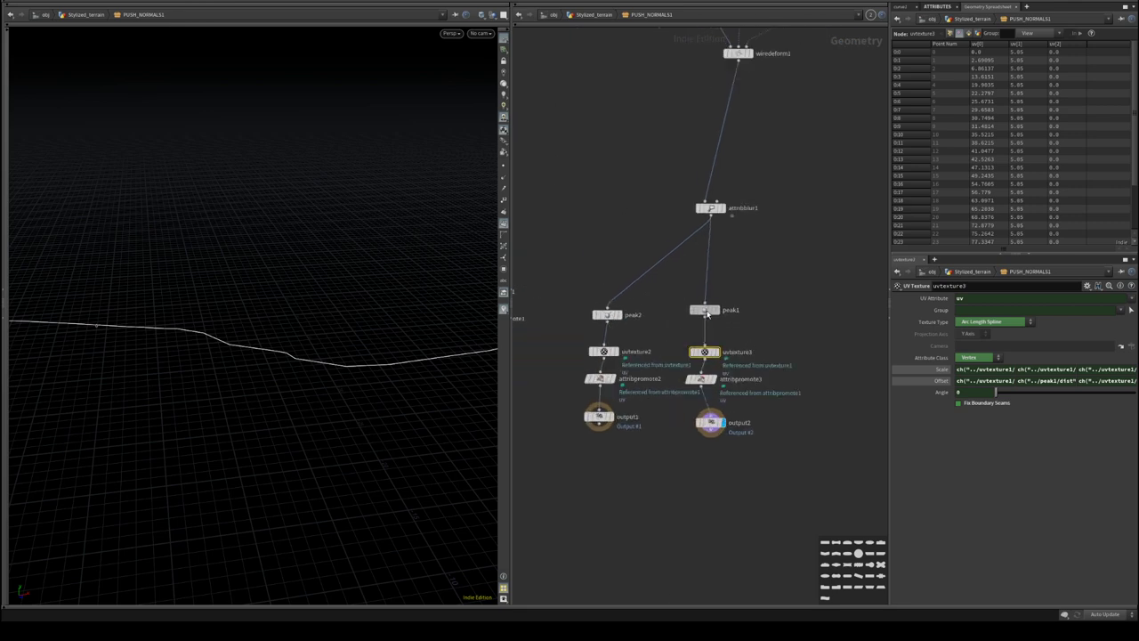
click(705, 309)
click(701, 385)
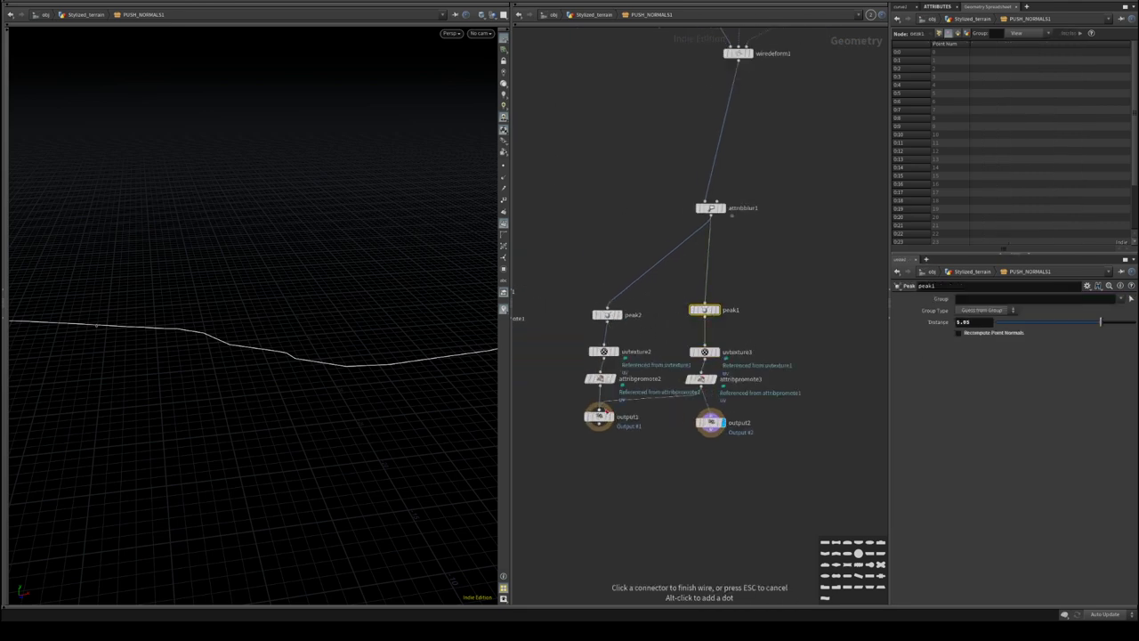
click(608, 408)
mouse_move(712, 425)
mouse_down()
mouse_move(583, 448)
mouse_move(646, 432)
mouse_move(711, 441)
mouse_up()
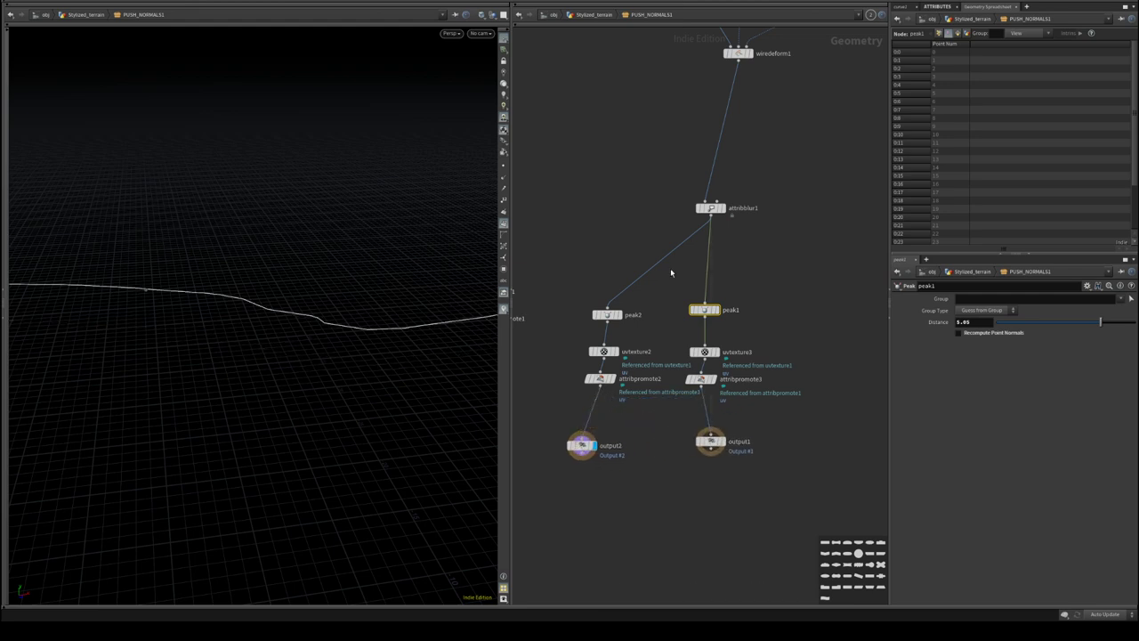
- Return to Stylized_terrain, display skin4, and inspect the skinned wall in the UV view and in perspective
click(591, 14)
click(717, 349)
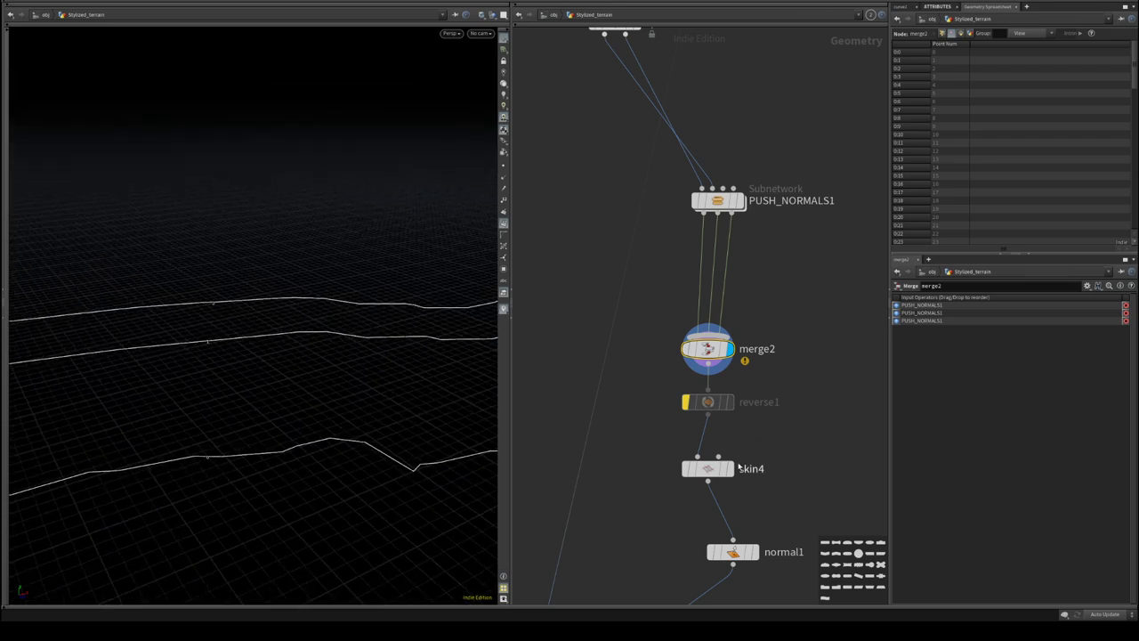
click(729, 468)
key(space+5)
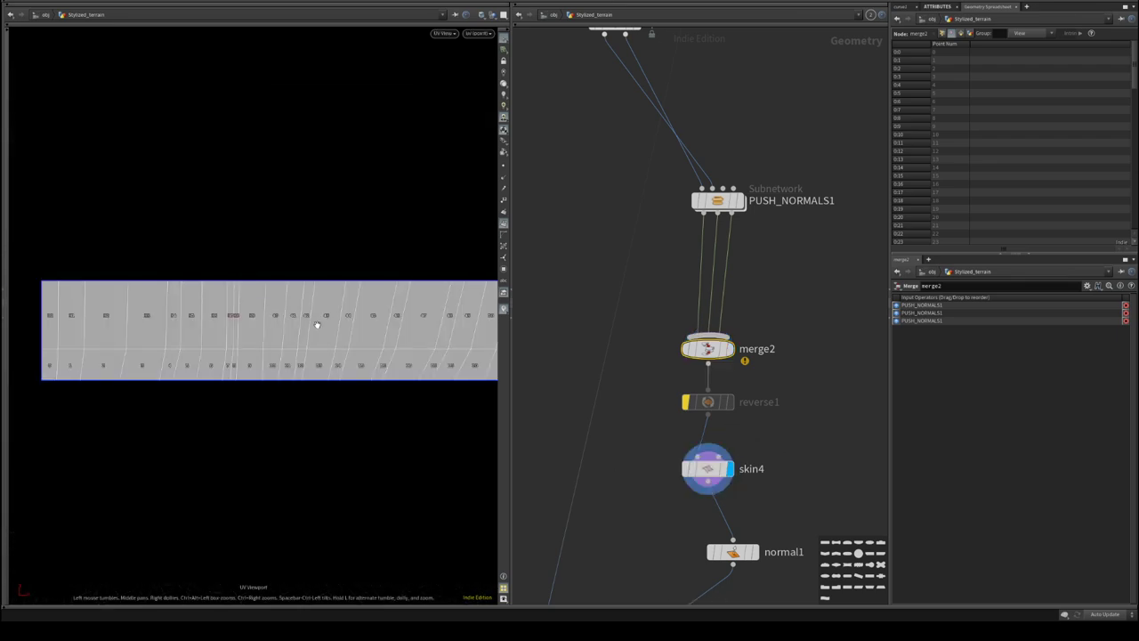
right_drag(317, 325, 153, 349)
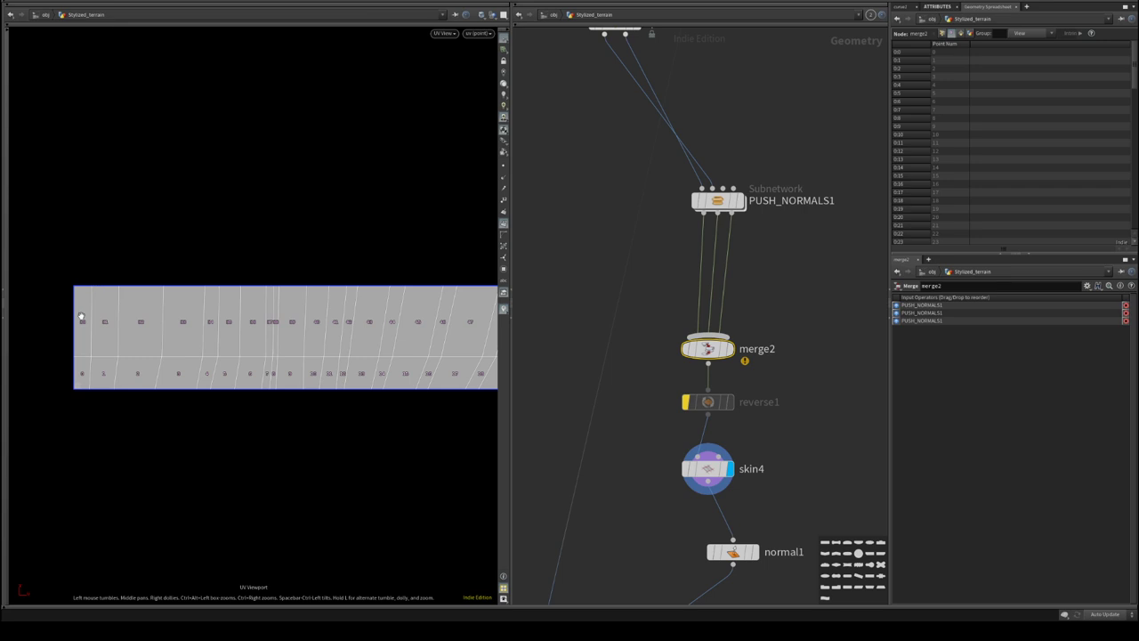
key(space+1)
drag(275, 308, 216, 415)
drag(381, 416, 347, 382)
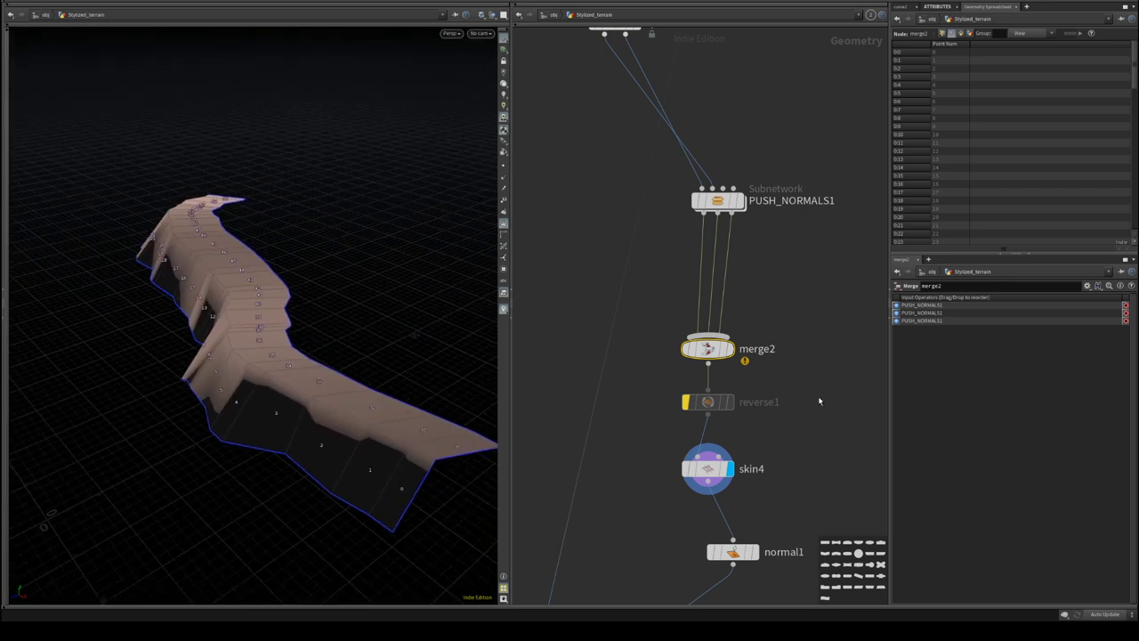
middle_drag(805, 584, 818, 251)
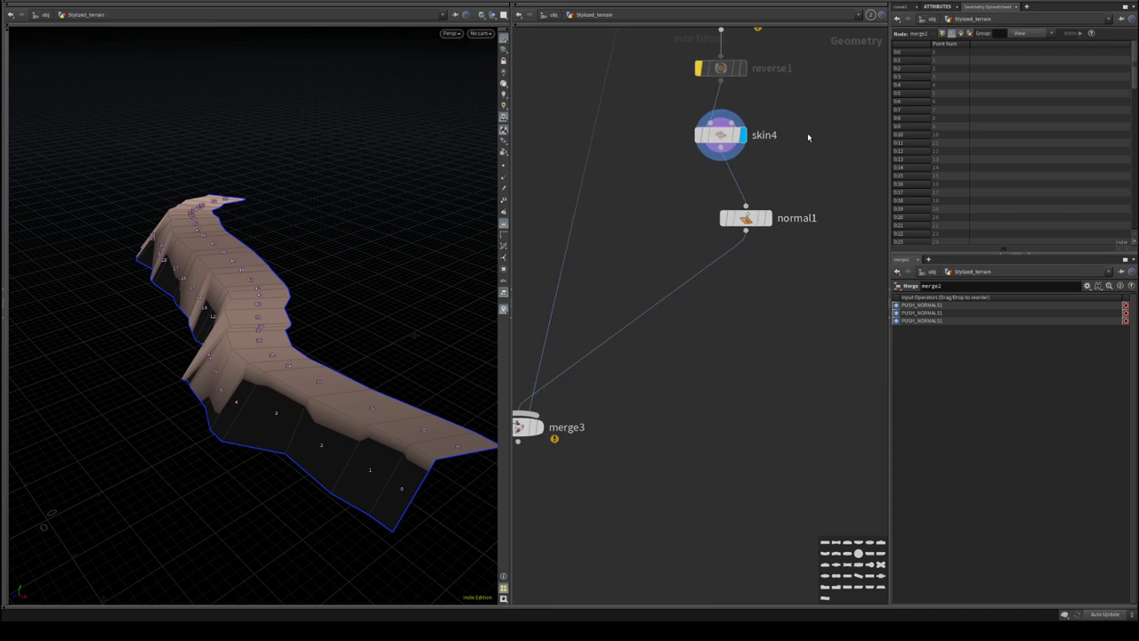
middle_drag(808, 137, 797, 178)
key(Tab)
text(tex)
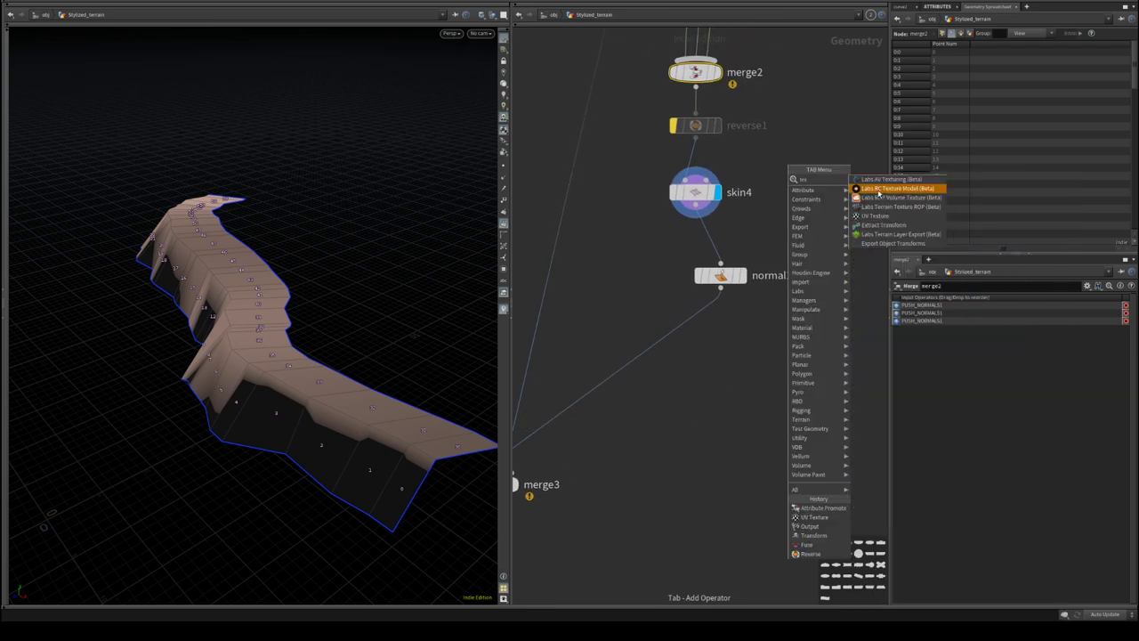
key(Escape)
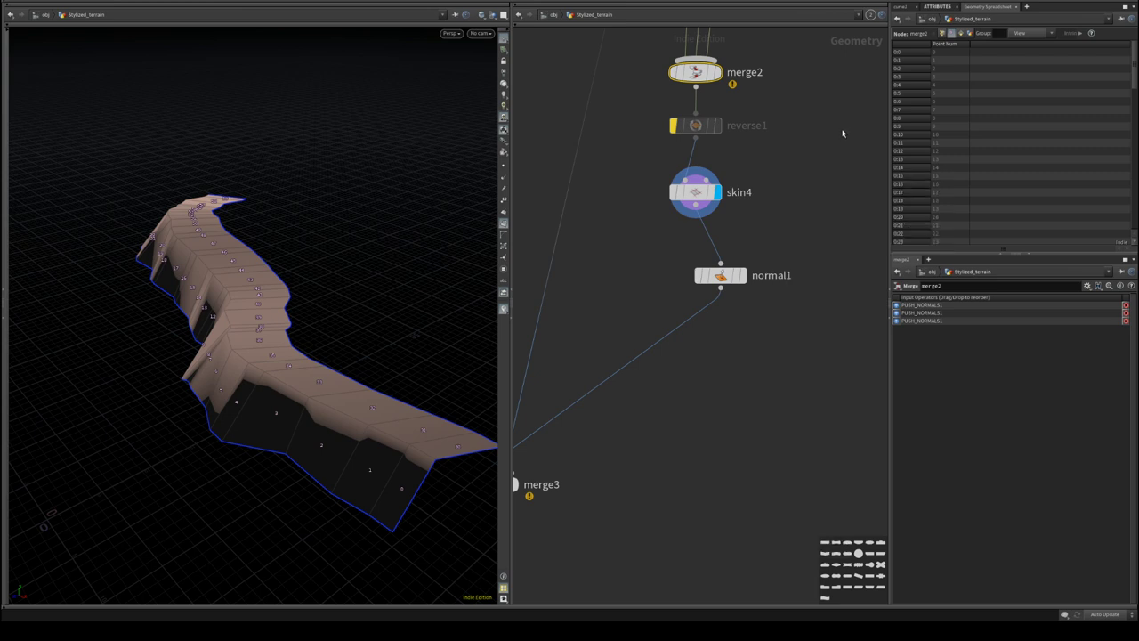
key(Tab)
text(pr)
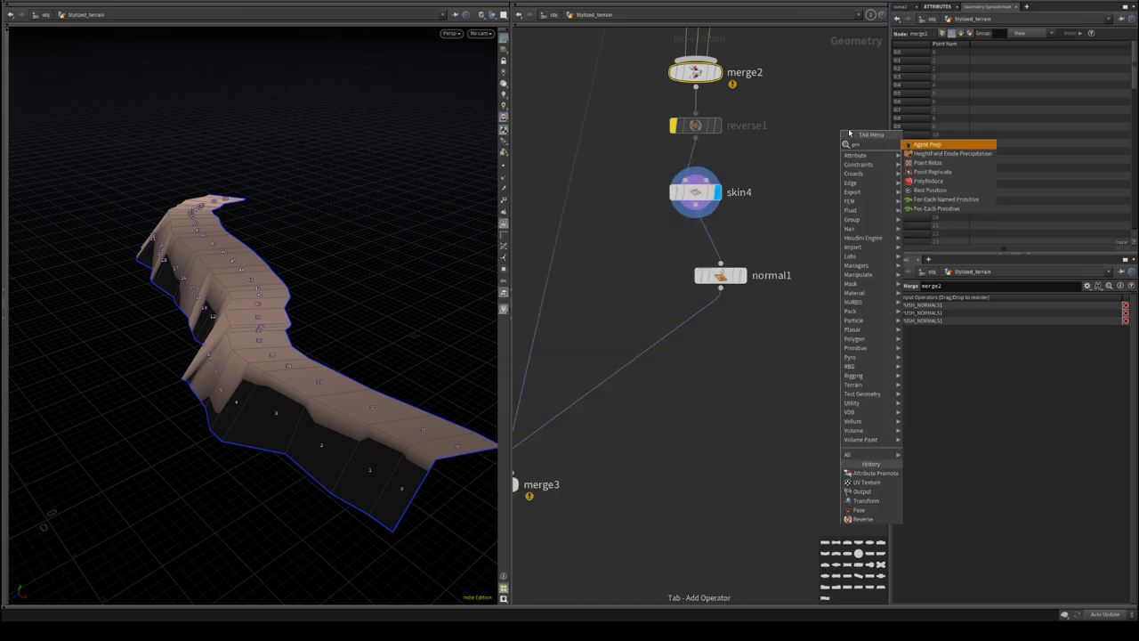
key(Escape)
- Add a UV Quick Shade node, connect normal1 to its input, and display it
key(Tab)
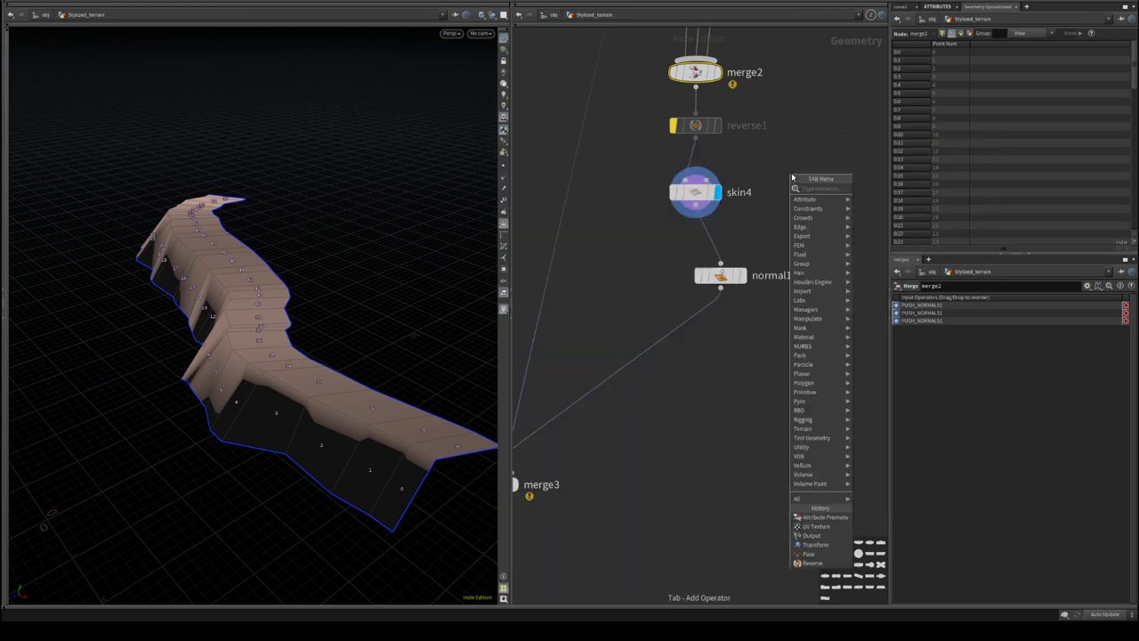
text(uv)
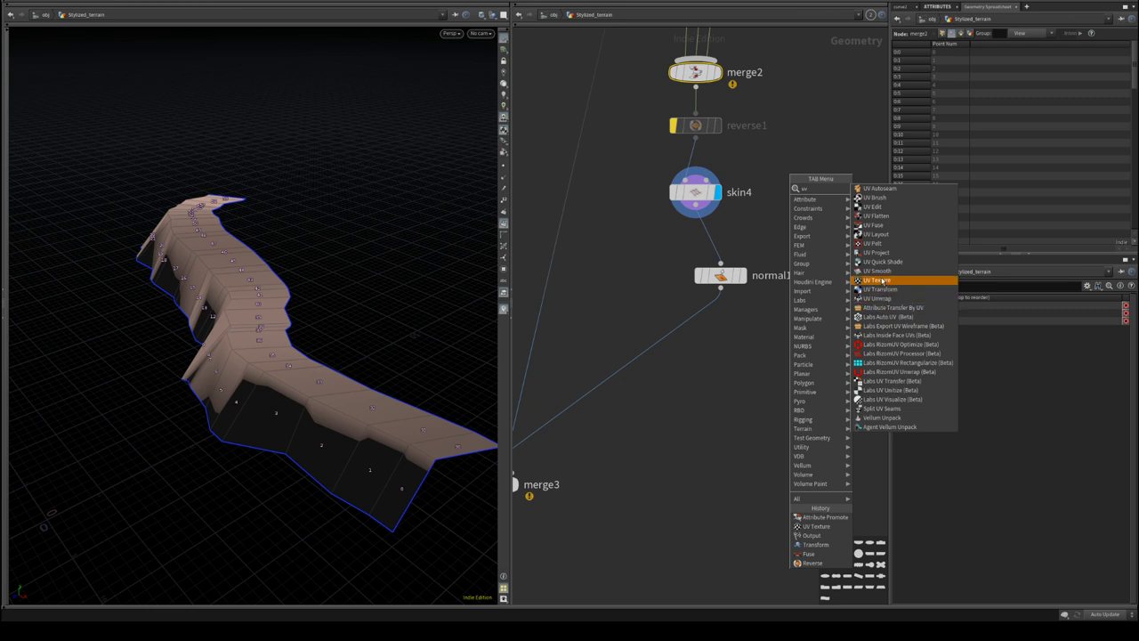
click(881, 261)
click(695, 388)
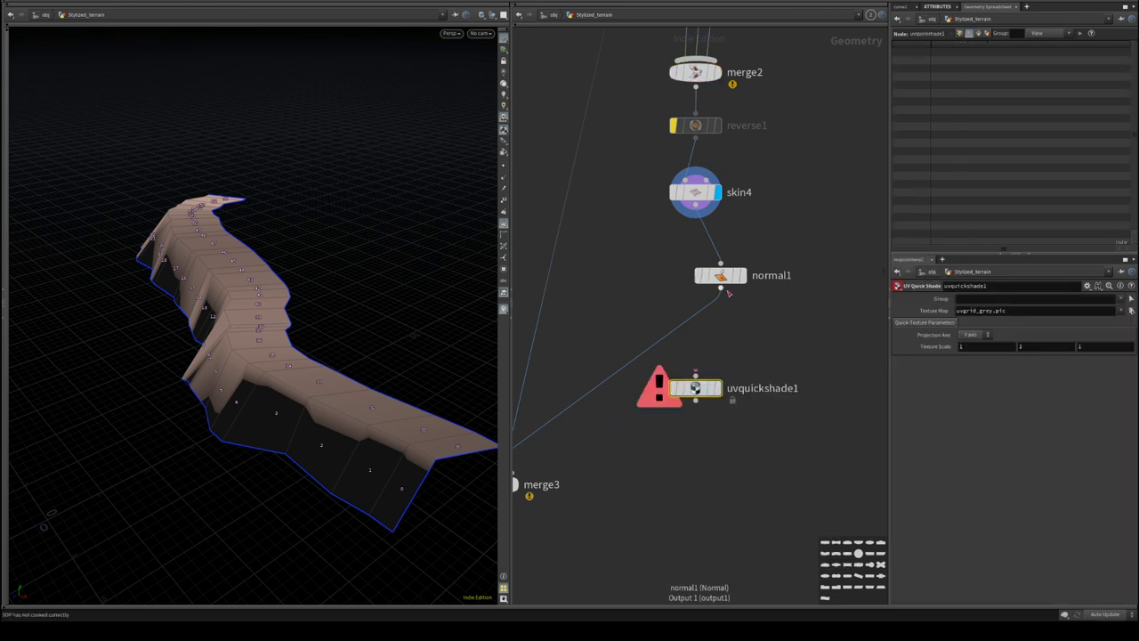
click(721, 288)
click(696, 374)
click(718, 388)
- Examine up close and from several angles how the uvgrid_grey.pic texture maps onto the skinned wall
alt+drag(448, 397, 371, 380)
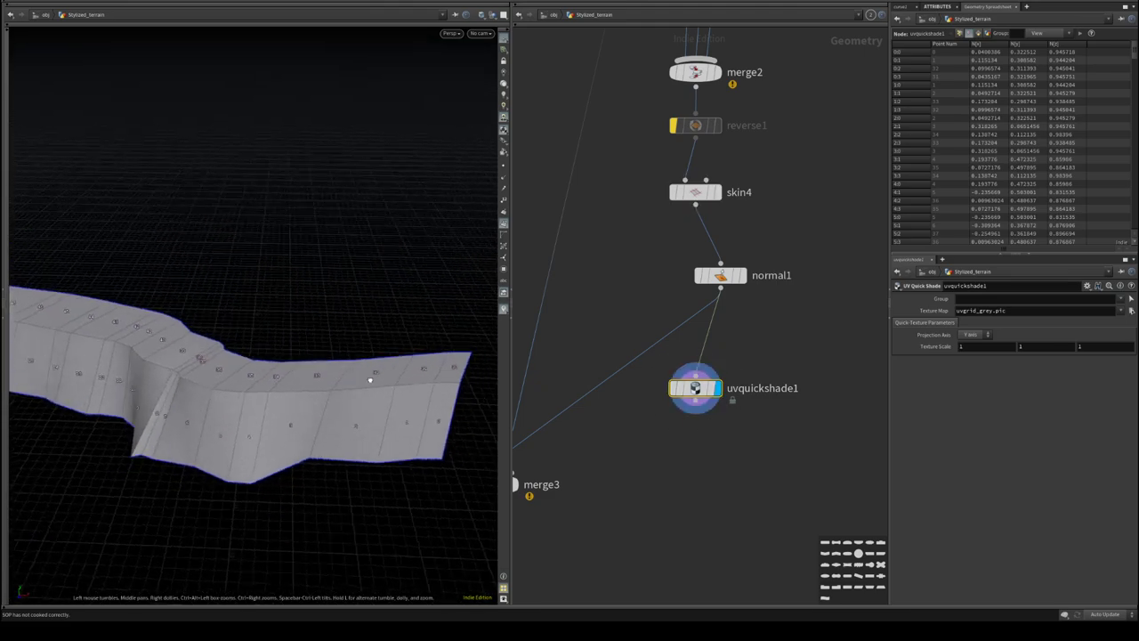
right_drag(321, 382, 323, 417)
middle_drag(323, 417, 282, 330)
right_drag(282, 330, 343, 371)
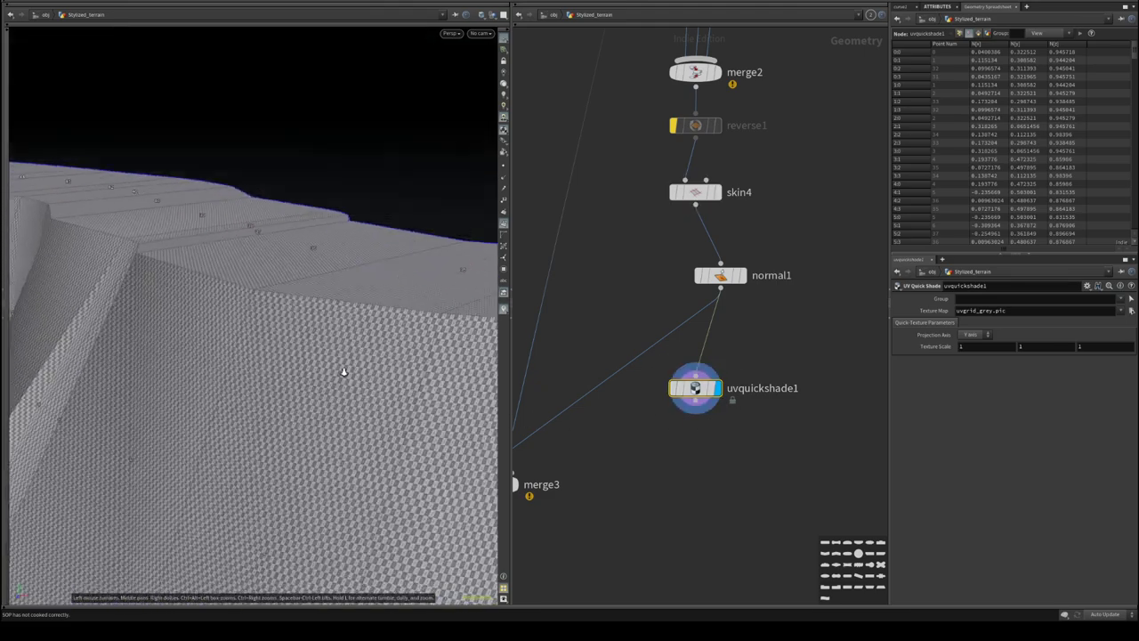
mouse_move(343, 371)
mouse_down()
mouse_move(173, 376)
mouse_move(255, 353)
mouse_move(139, 334)
mouse_up()
drag(288, 344, 262, 302)
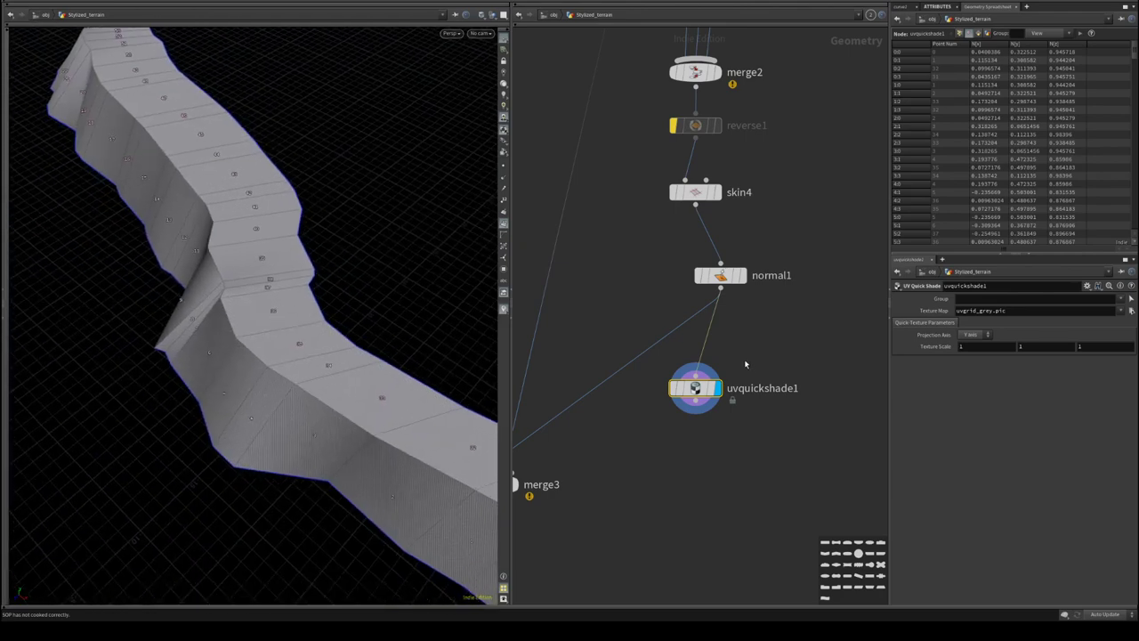
- Delete the UV Quick Shade node and select normal1
key(Delete)
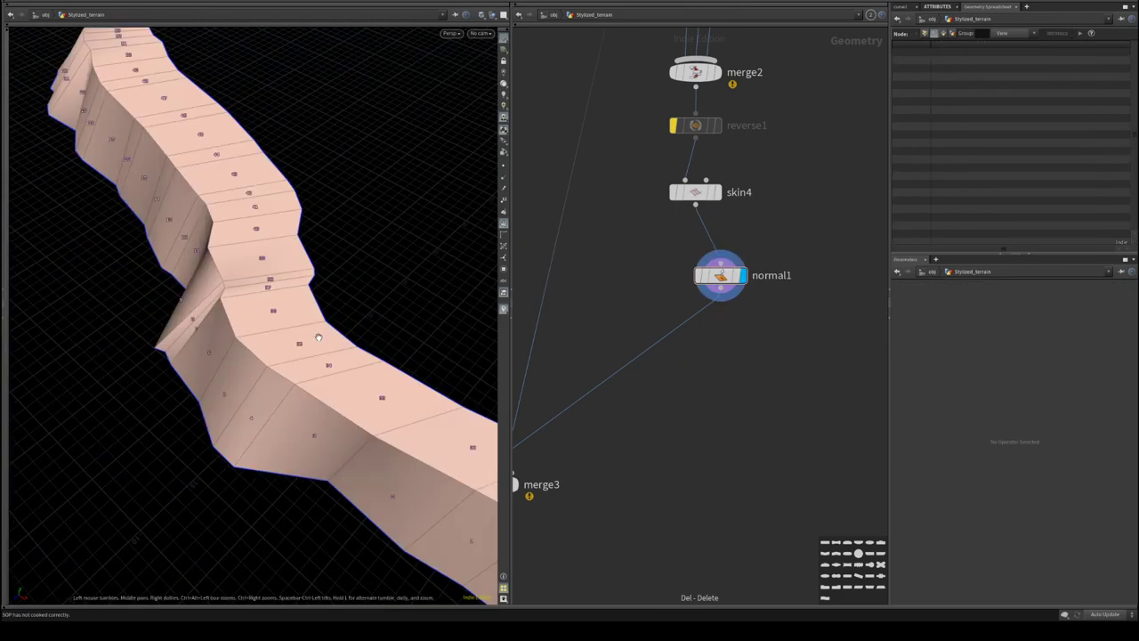
drag(374, 347, 430, 338)
middle_drag(714, 452, 808, 374)
click(811, 196)
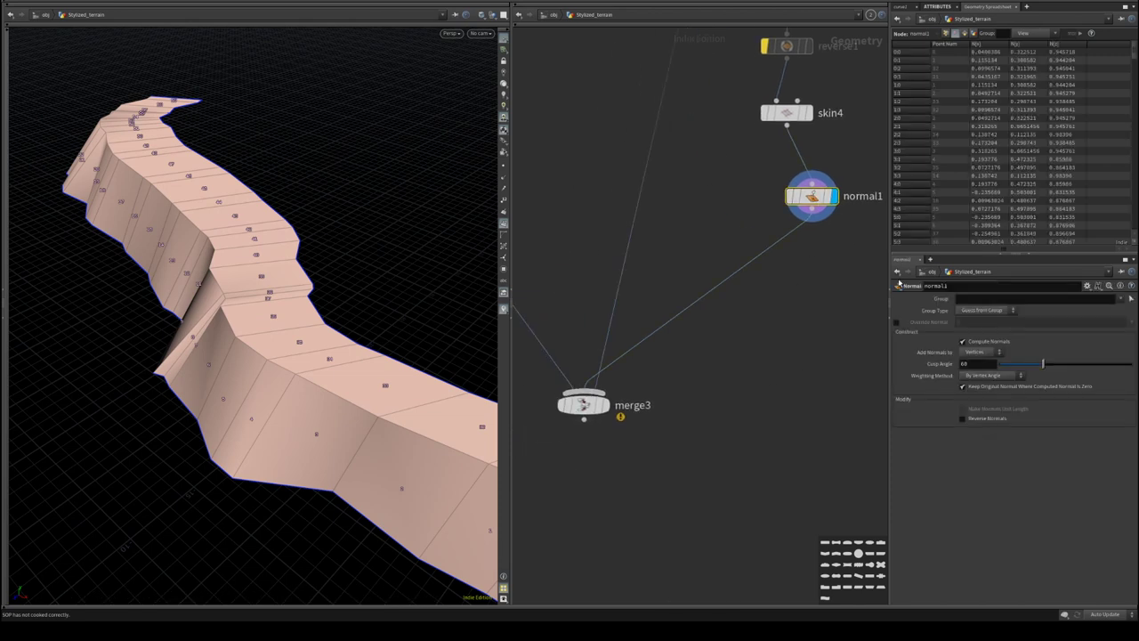
- Turn off primitive numbers in the viewport and examine the skinned wall in a temporarily widened viewport
middle_drag(641, 249, 587, 384)
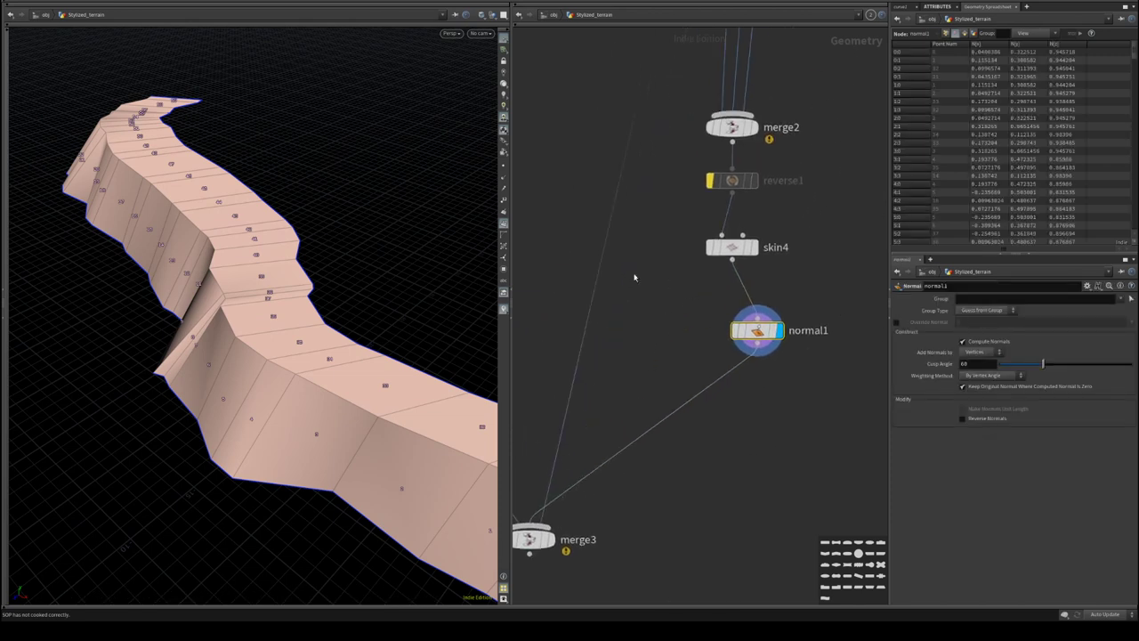
middle_drag(635, 278, 647, 249)
click(504, 224)
drag(278, 392, 294, 336)
drag(512, 342, 716, 342)
drag(401, 330, 427, 314)
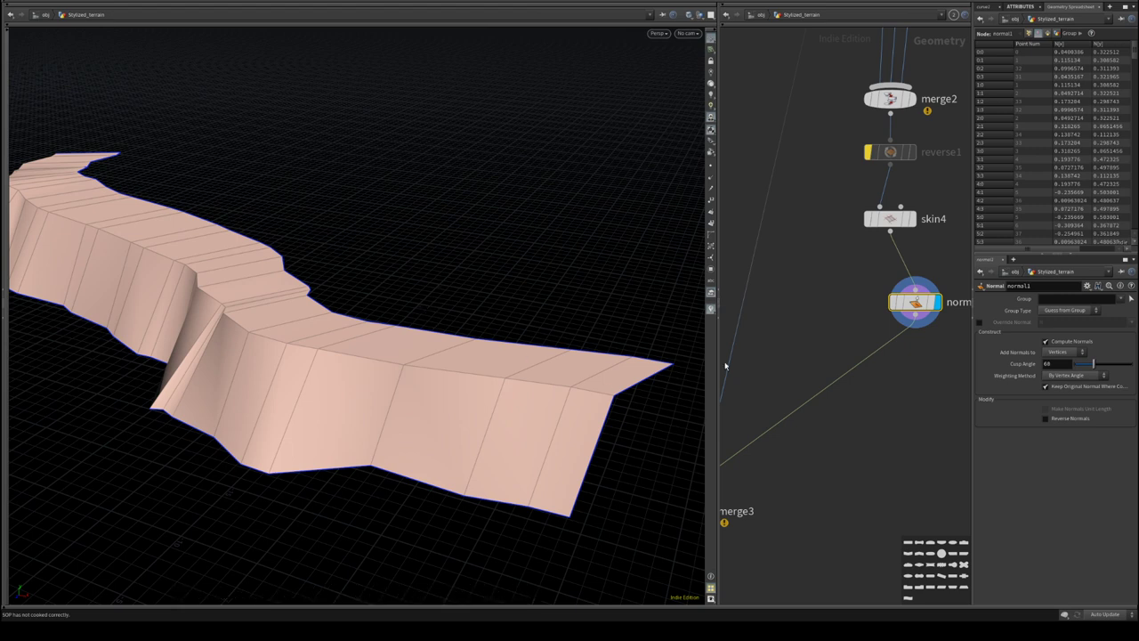
drag(721, 344, 519, 342)
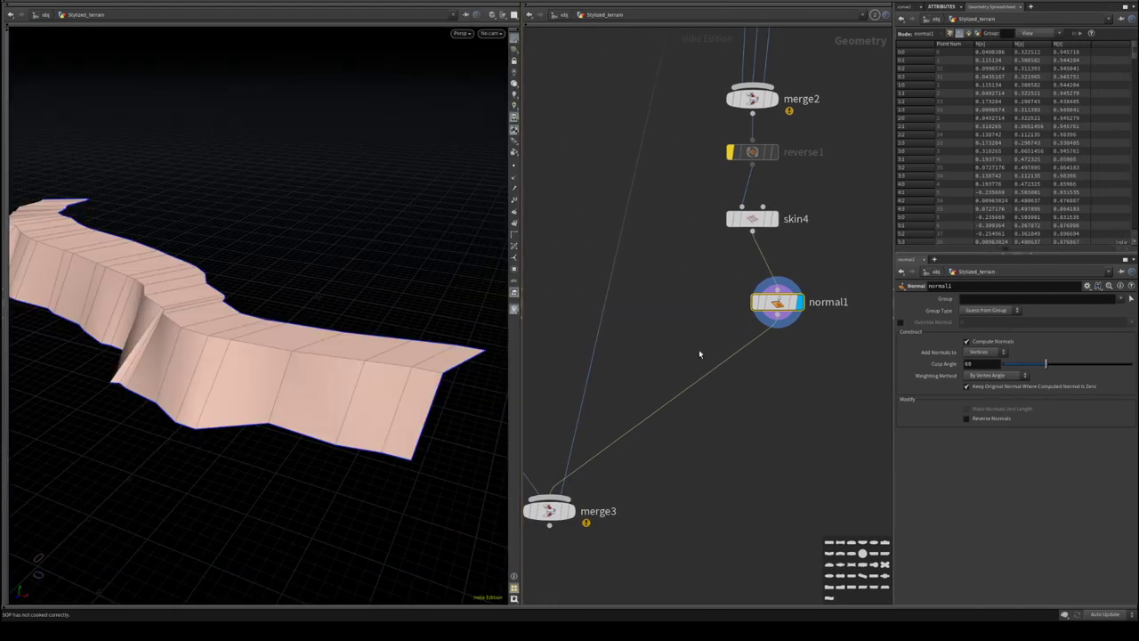
- Move merge3 lower in the network and automatically lay out the selected chain from PUSH_NORMALS1 through normal1
drag(626, 488, 623, 577)
middle_drag(783, 442, 584, 395)
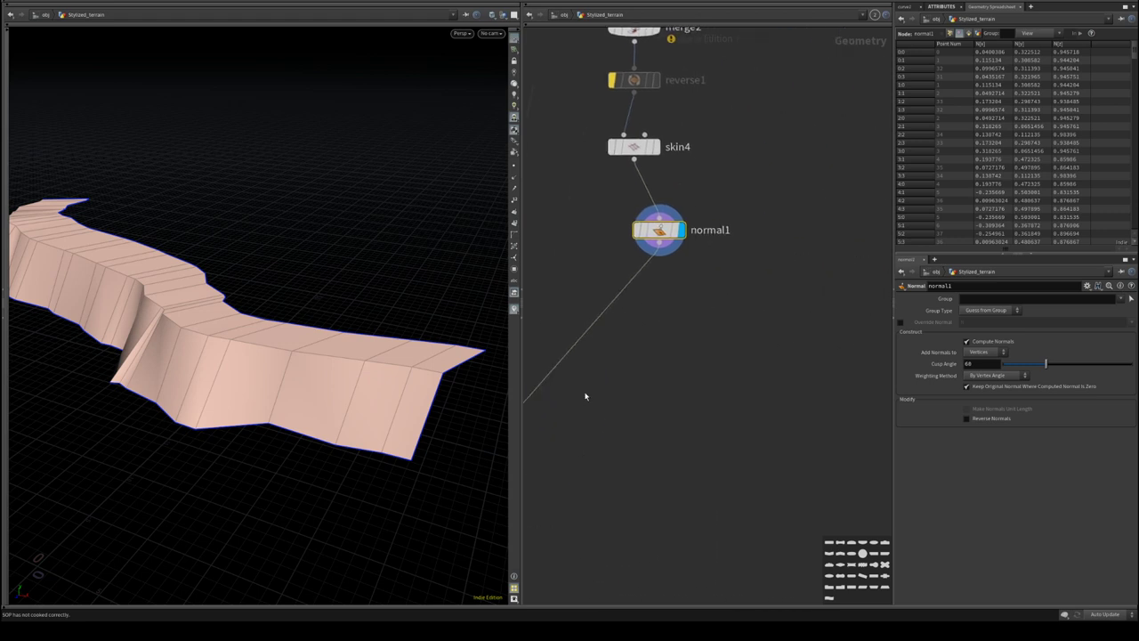
scroll(585, 394, down, 1)
middle_drag(636, 328, 697, 529)
scroll(765, 307, down, 3)
middle_drag(762, 303, 715, 377)
drag(765, 262, 664, 503)
key(shift+l)
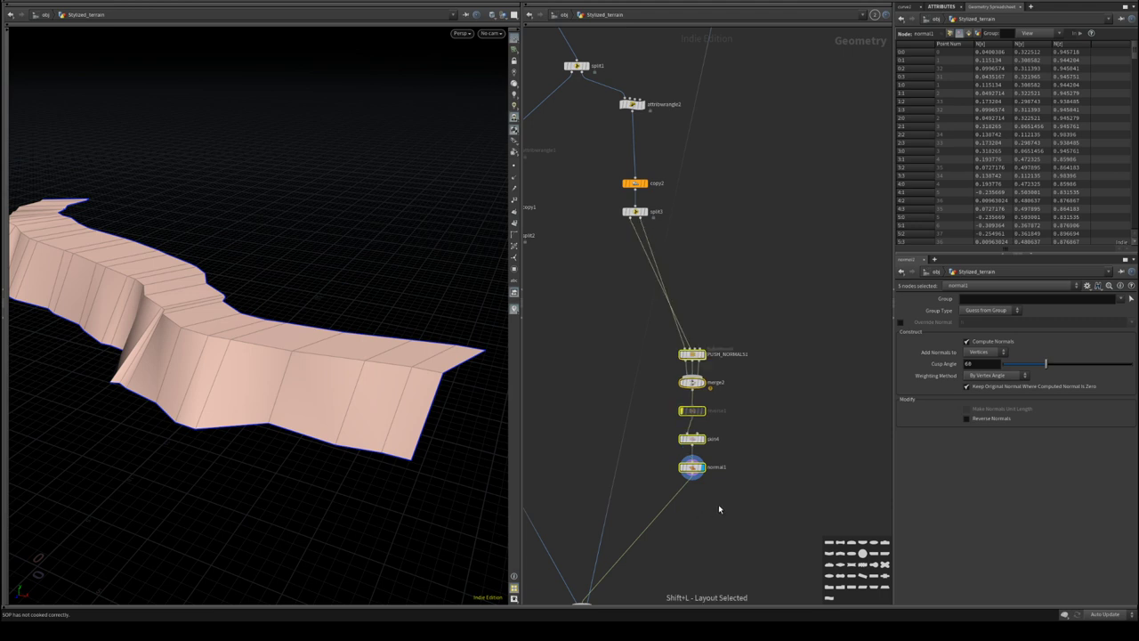
- Add a TriDivide node fed by normal1, display its result and save the scene
scroll(746, 463, up, 2)
middle_drag(735, 481, 803, 308)
click(721, 431)
key(Tab)
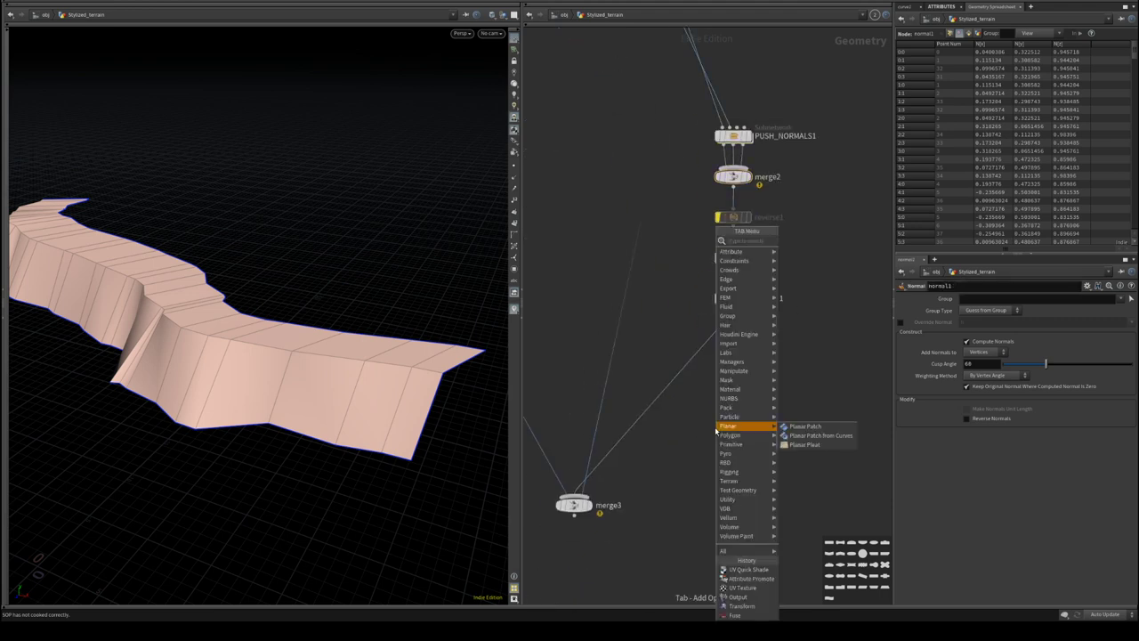
text(tri)
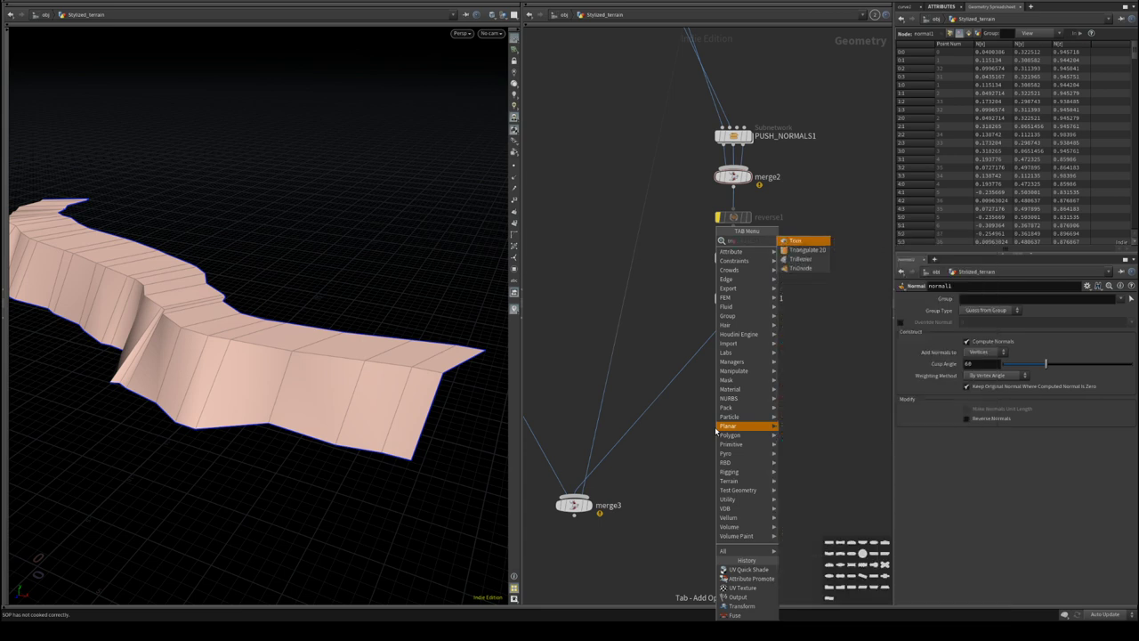
click(815, 269)
click(748, 355)
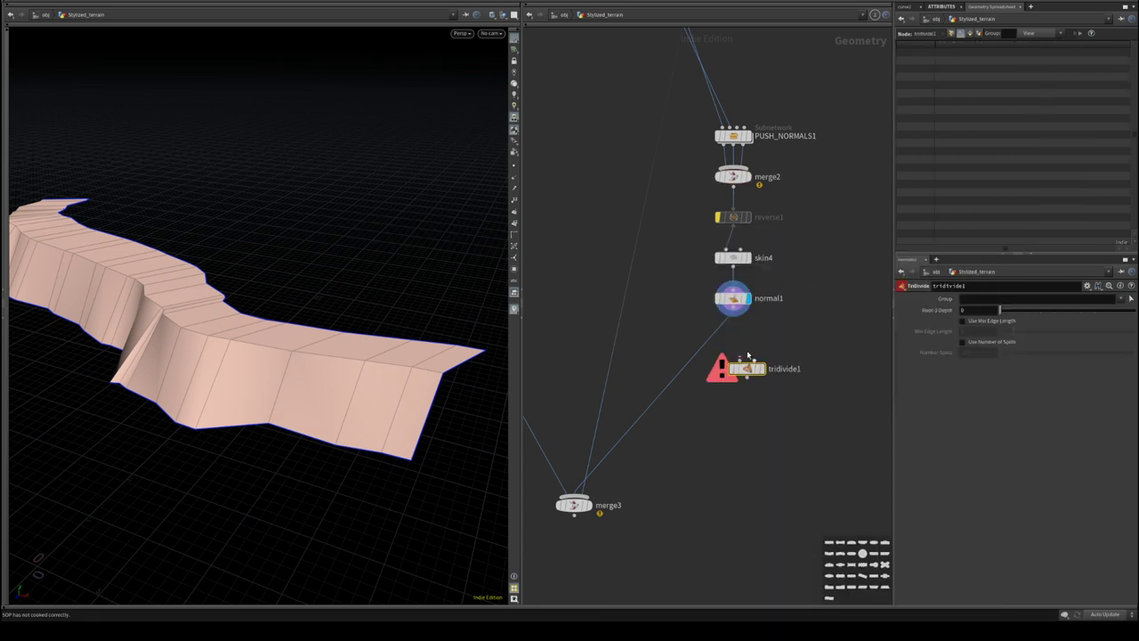
key(ctrl+s)
click(733, 308)
click(741, 359)
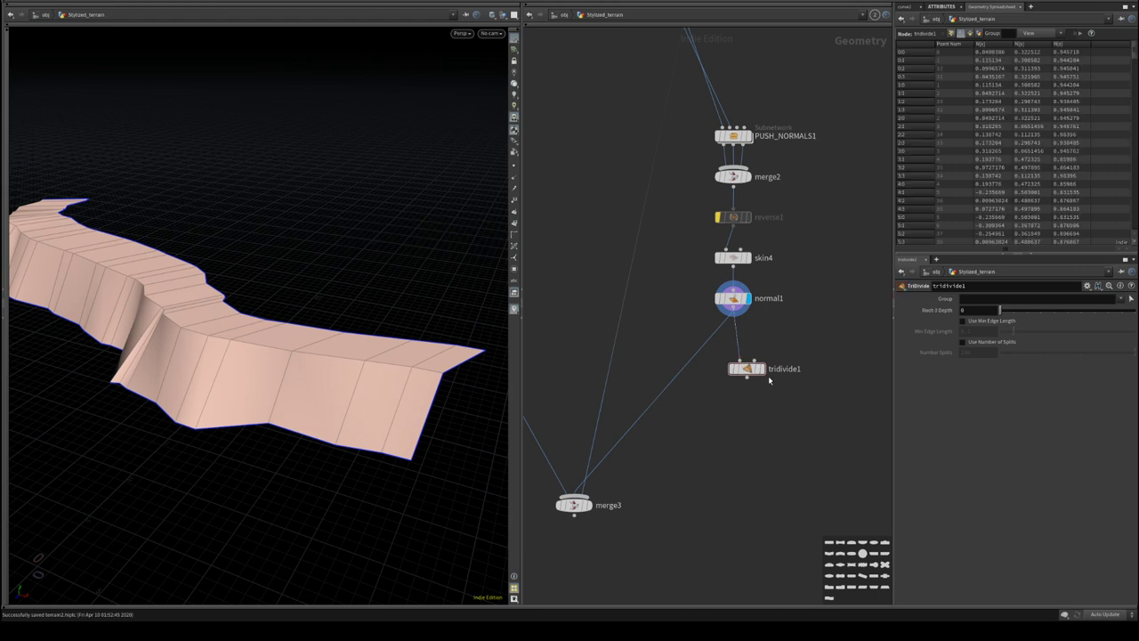
click(762, 371)
scroll(172, 365, up, 2)
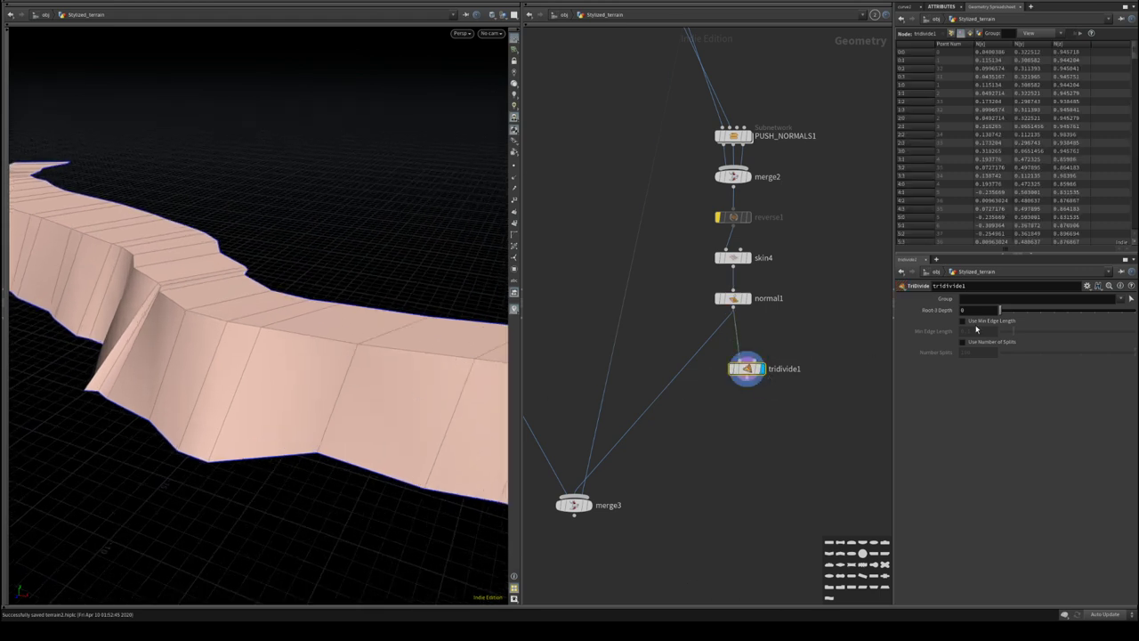
- Enable the minimum edge length on tridivide1 at 0.112 and set its Root-3 Depth to 2
click(975, 322)
drag(130, 332, 187, 391)
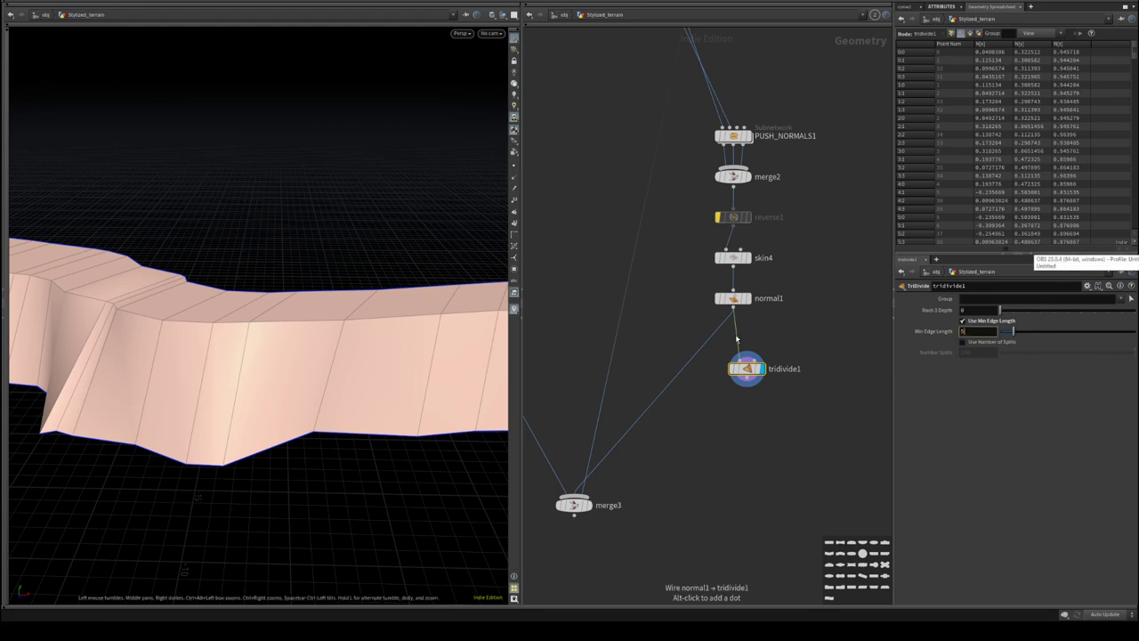
key(Return)
drag(1001, 310, 1134, 312)
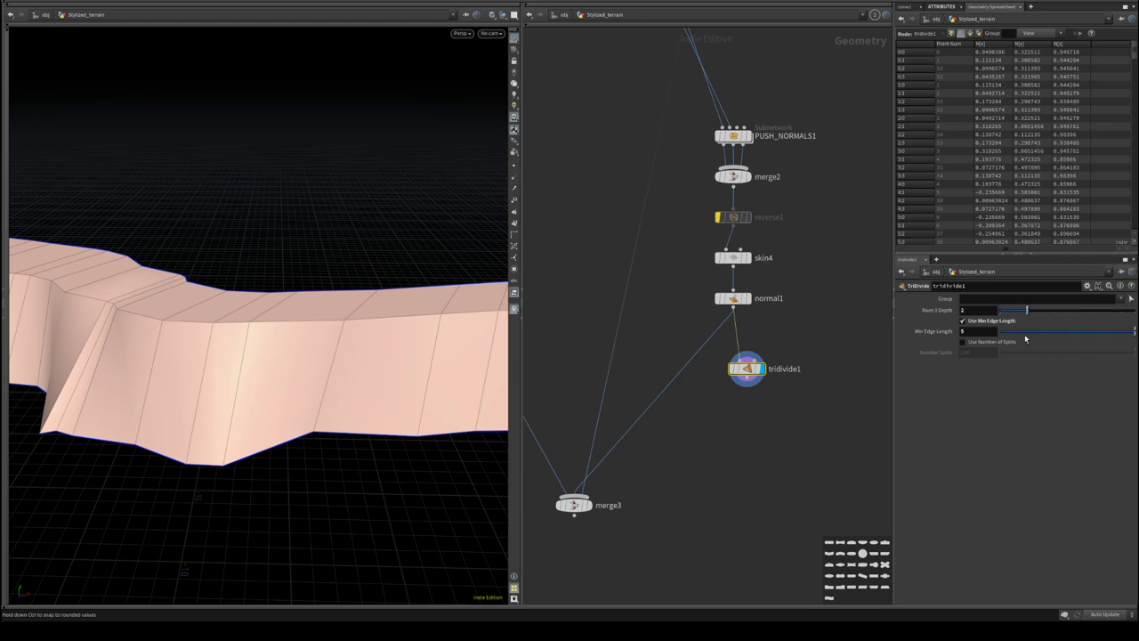
drag(1025, 336, 1033, 333)
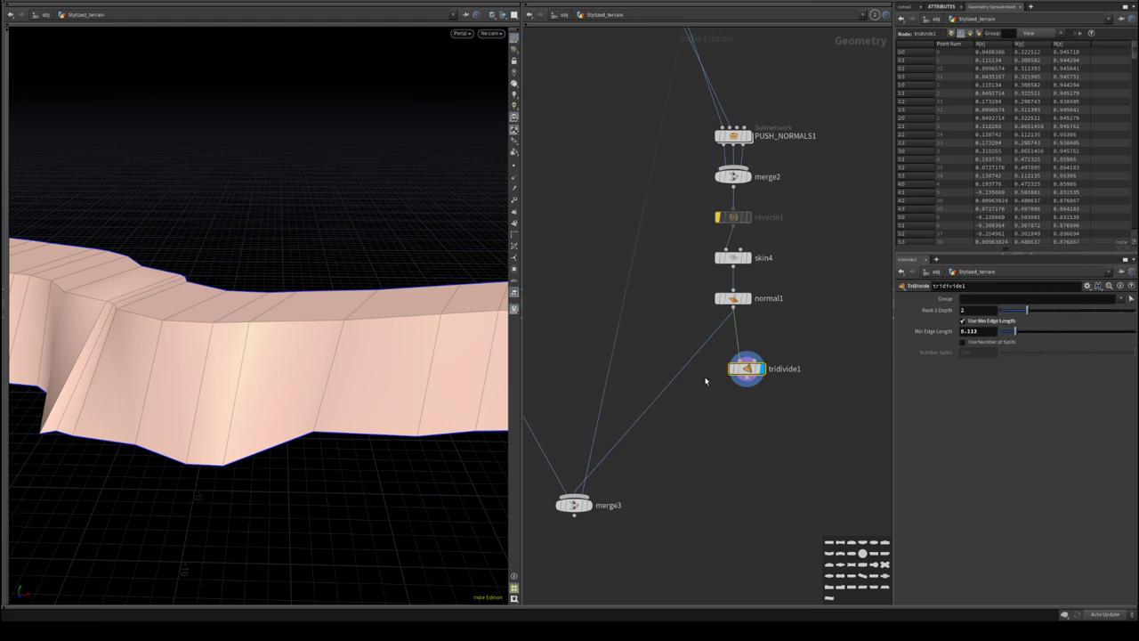
drag(297, 317, 267, 348)
key(Tab)
key(Escape)
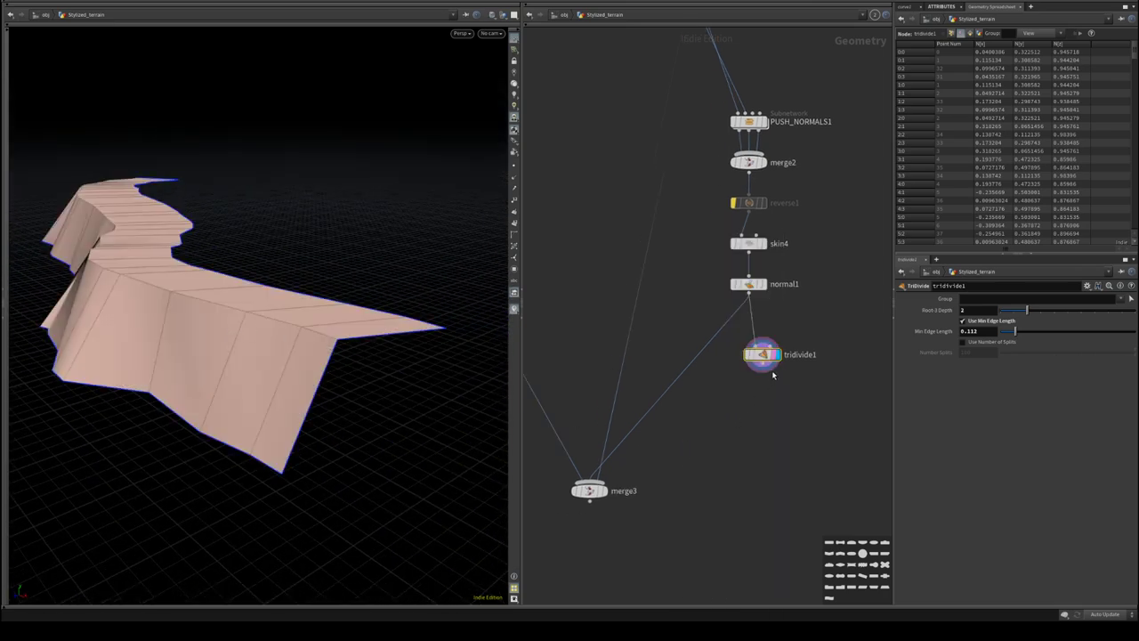
key(Tab)
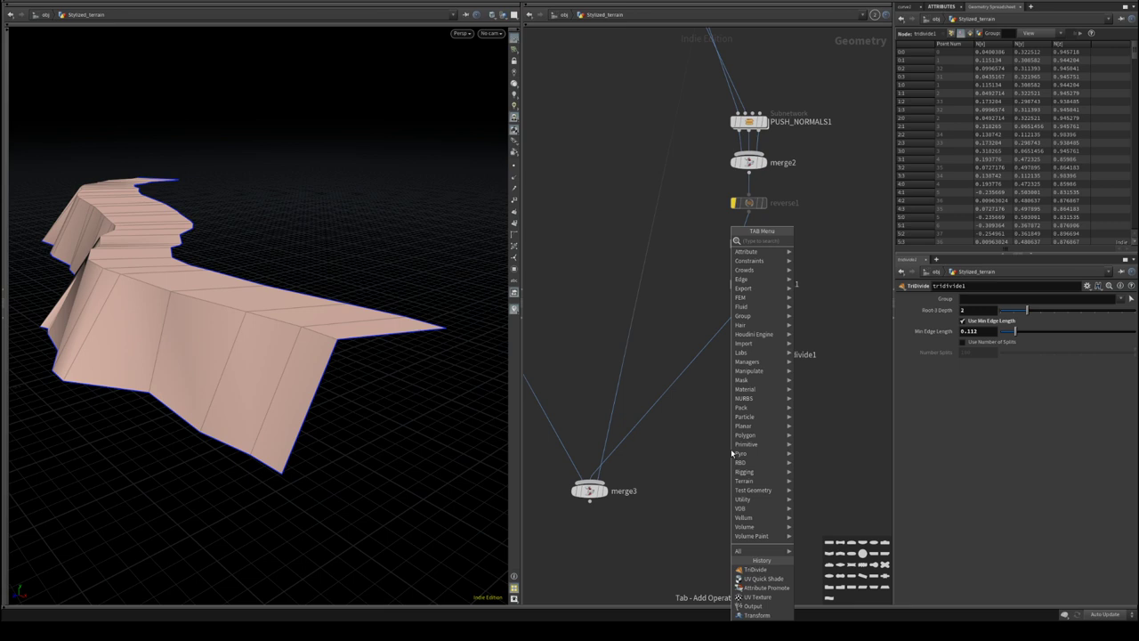
text(dr)
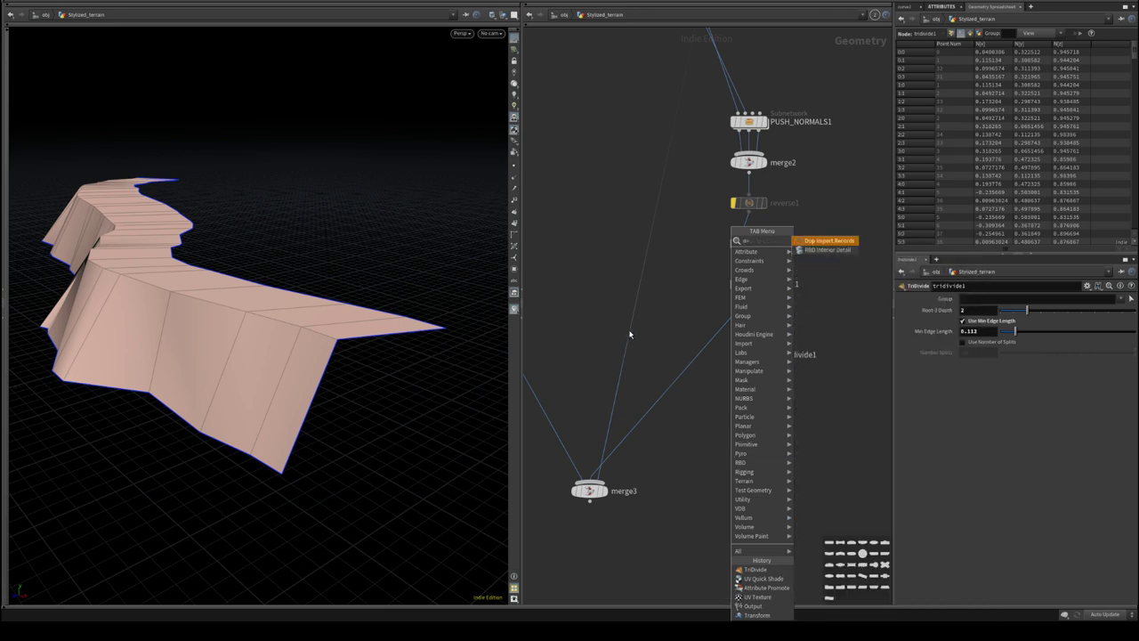
key(Escape)
- Add a Divide node fed by normal1, display its triangulated wall and enable Avoid Small Angles
key(Tab)
text(di)
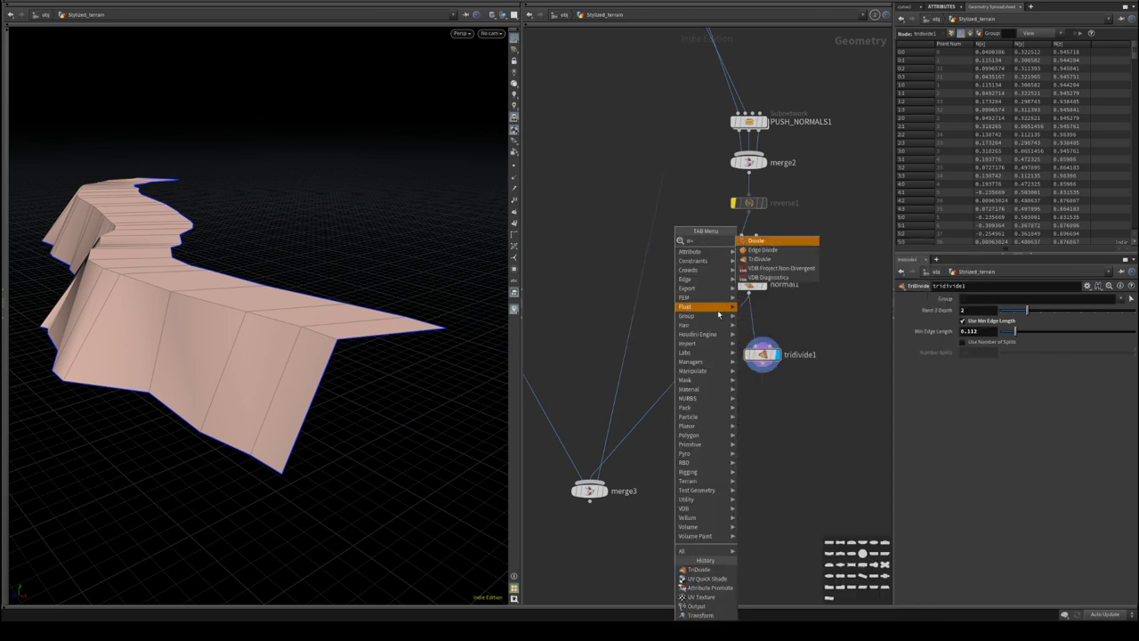
click(756, 240)
click(806, 296)
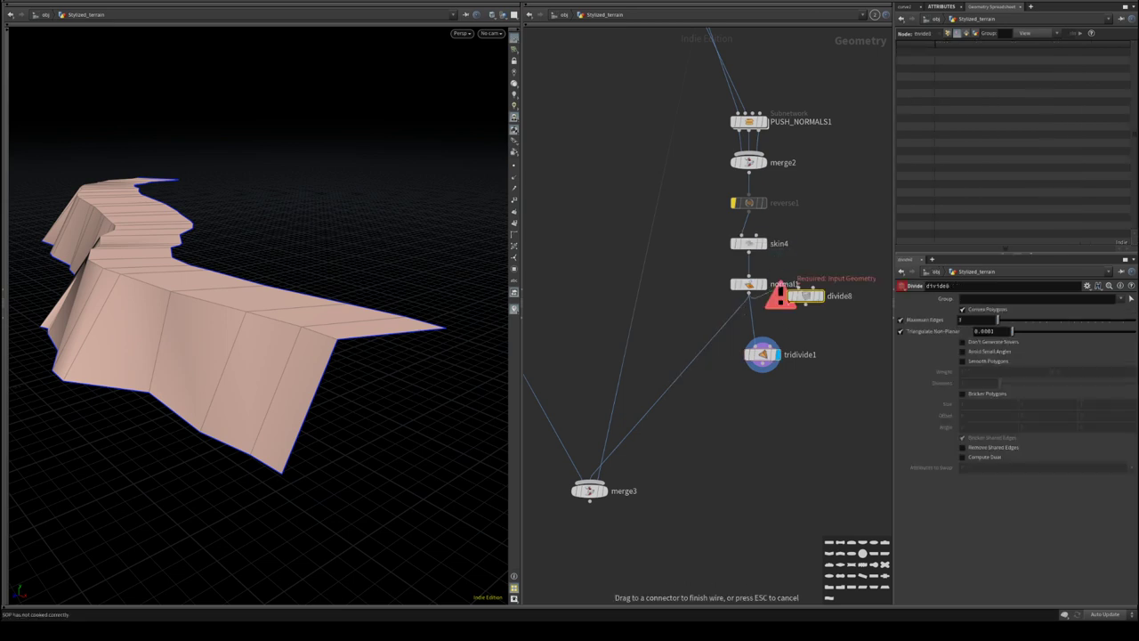
drag(789, 301, 798, 287)
click(820, 297)
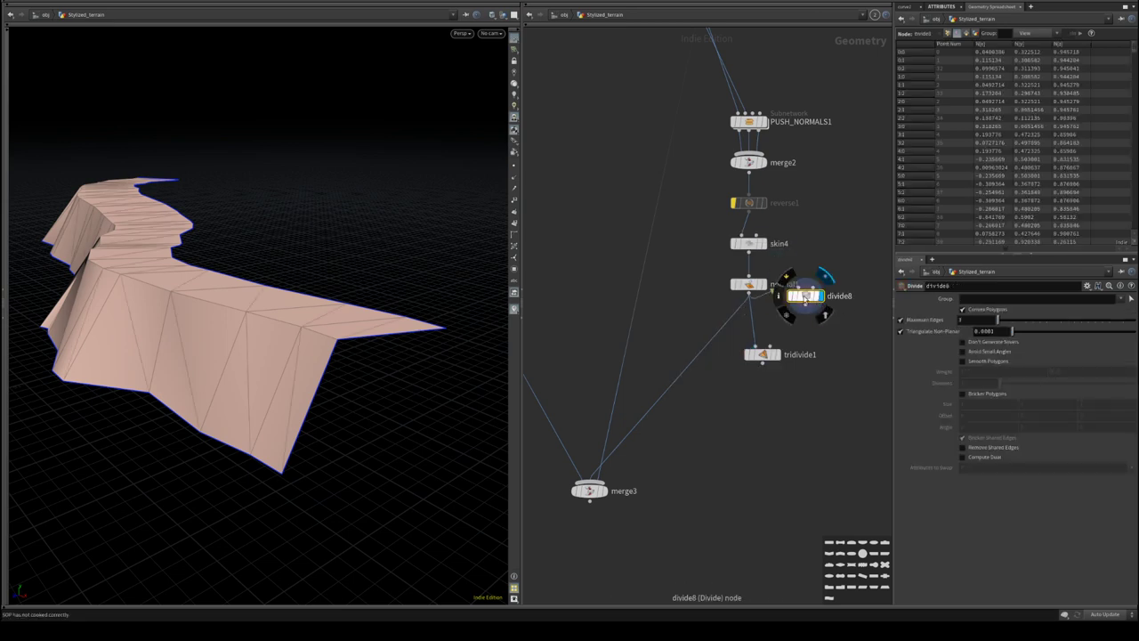
click(963, 352)
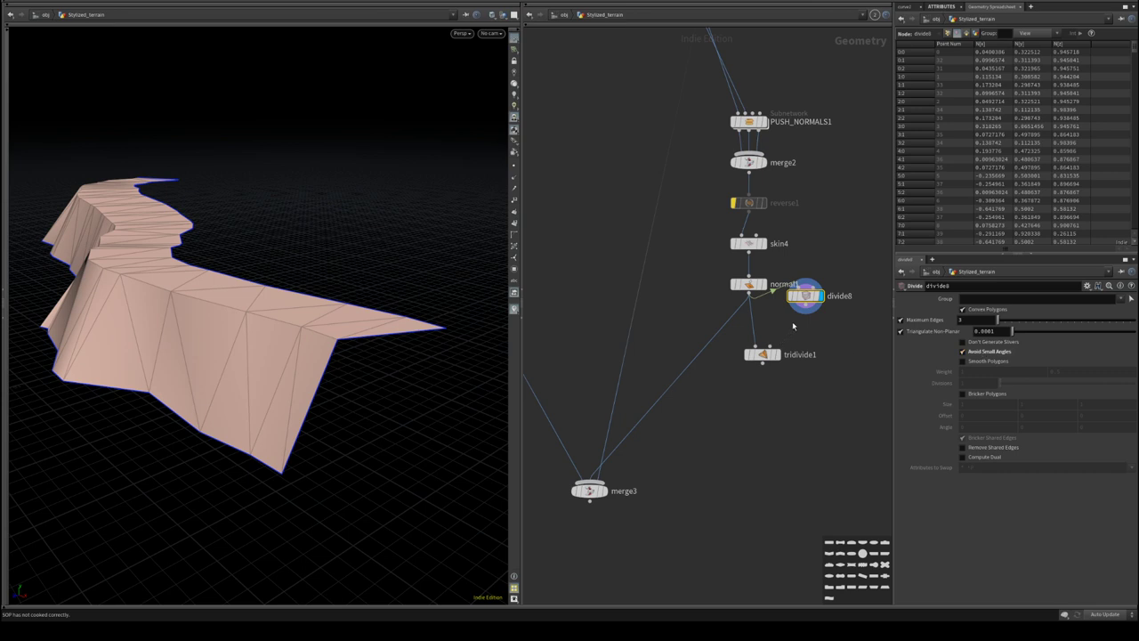
- Feed divide8 into tridivide1, display the subdivided wall and set its minimum edge length to 4
middle_click(757, 363)
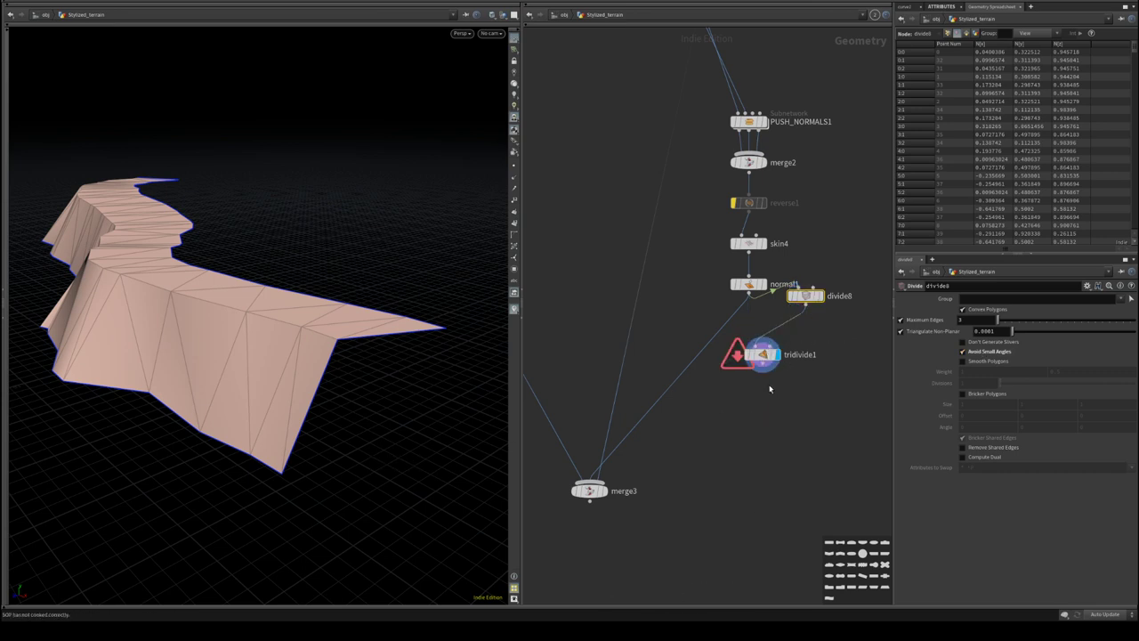
click(764, 355)
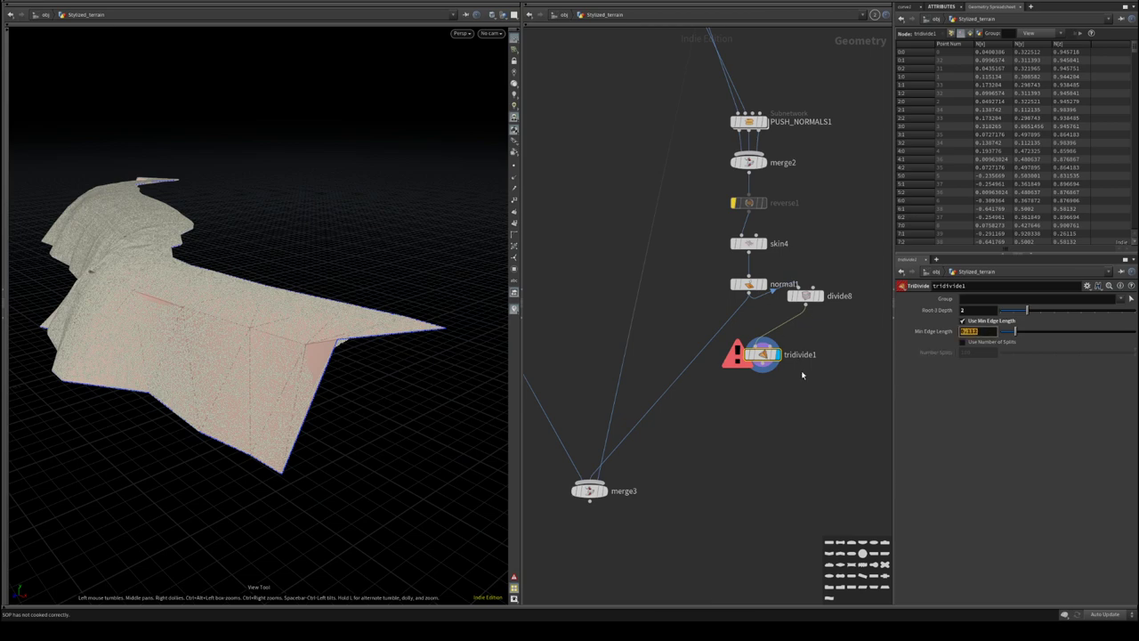
text(4)
key(Return)
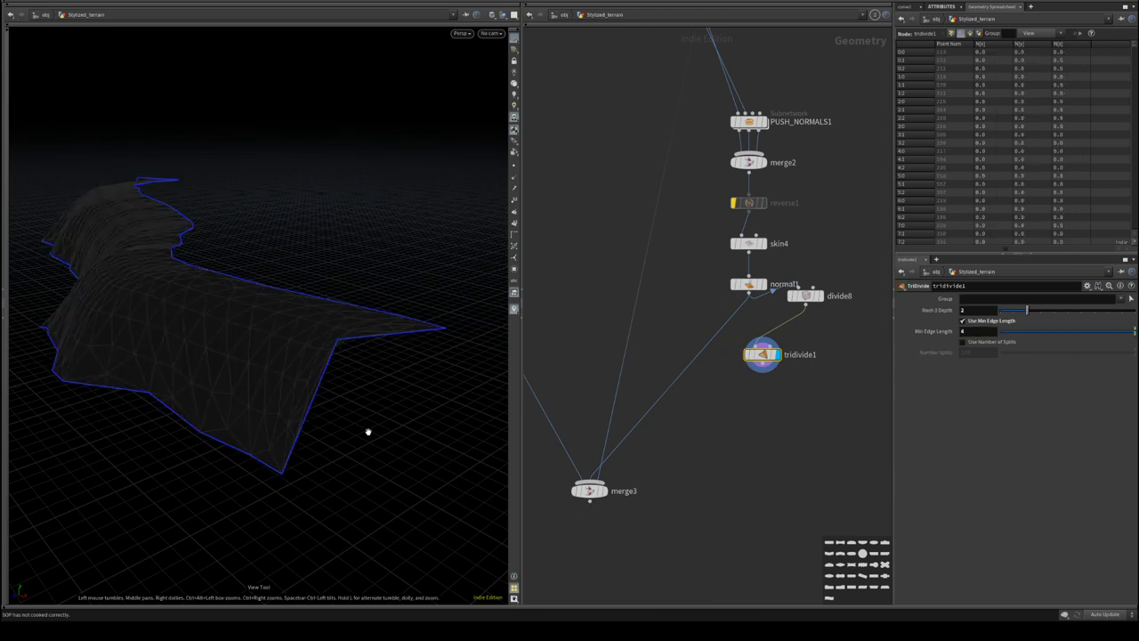
- Show the wall in wireframe and reduce tridivide1's Root-3 Depth to 0
drag(155, 277, 207, 287)
middle_drag(207, 288, 256, 356)
key(w)
drag(255, 356, 191, 307)
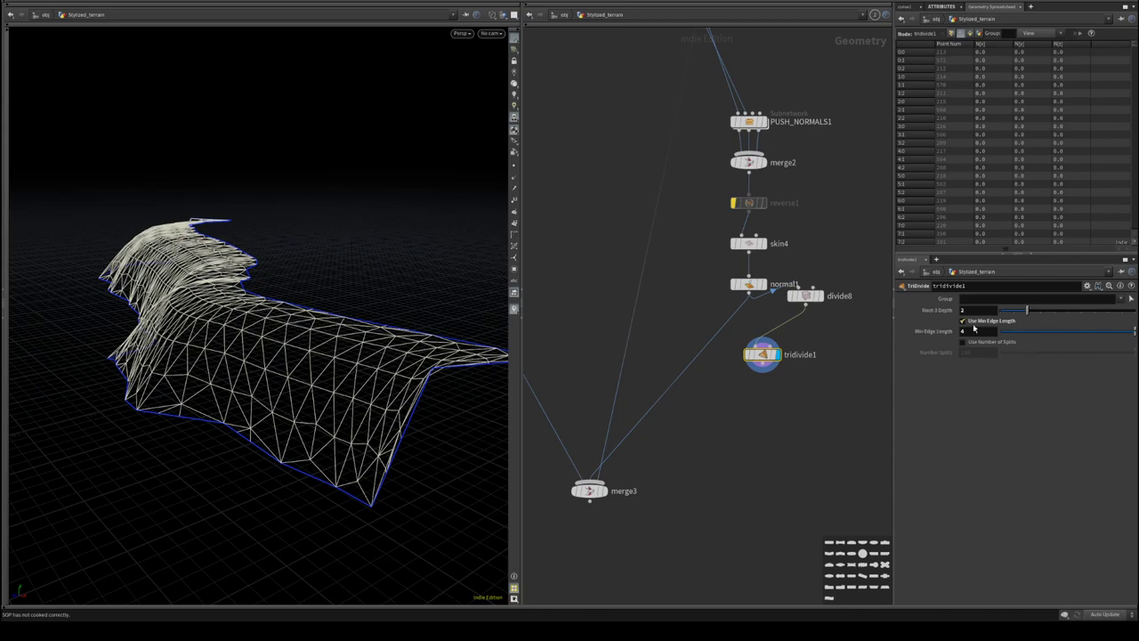
drag(1046, 319, 999, 318)
drag(258, 374, 297, 405)
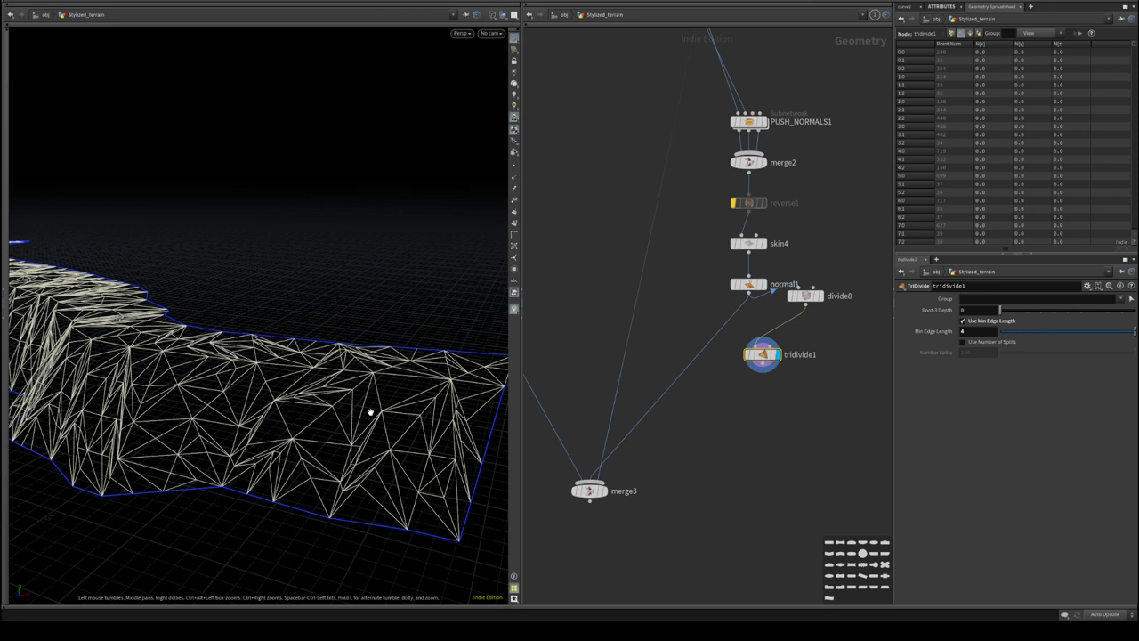
- Move merge3 and tridivide1 lower in the network to open up space below divide8
middle_drag(660, 483, 679, 428)
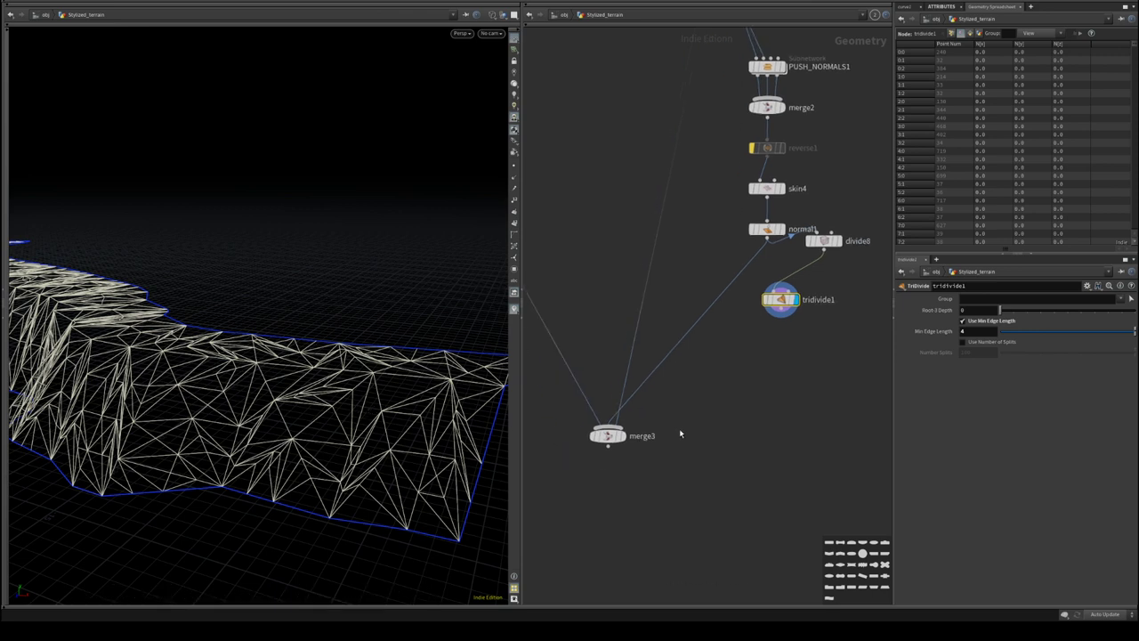
drag(607, 436, 597, 462)
drag(780, 305, 817, 380)
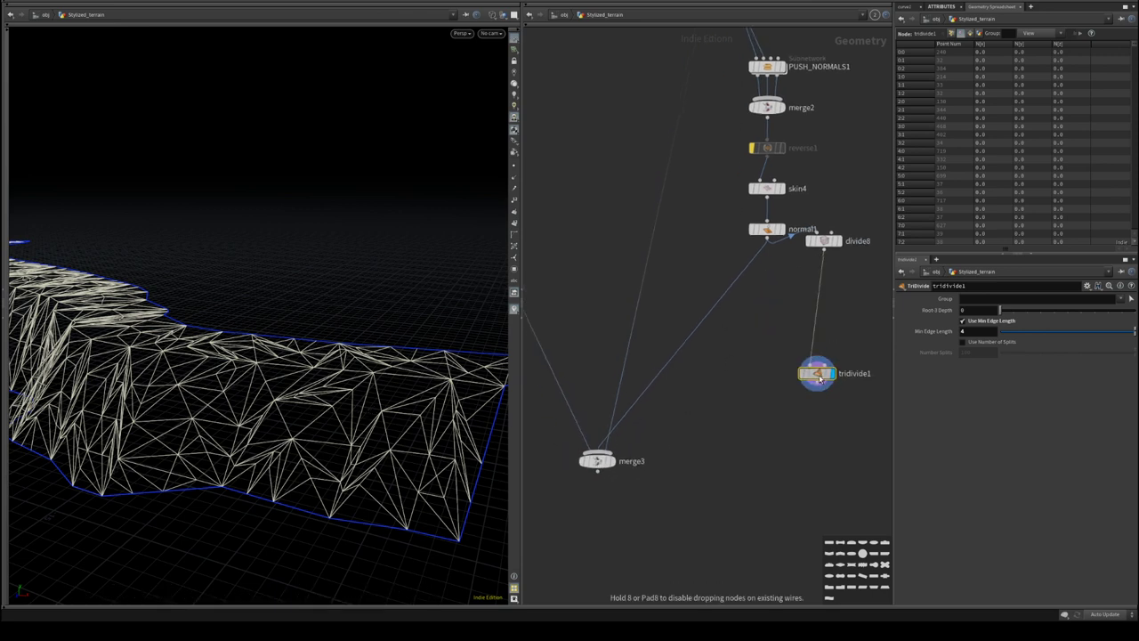
middle_drag(825, 412, 666, 447)
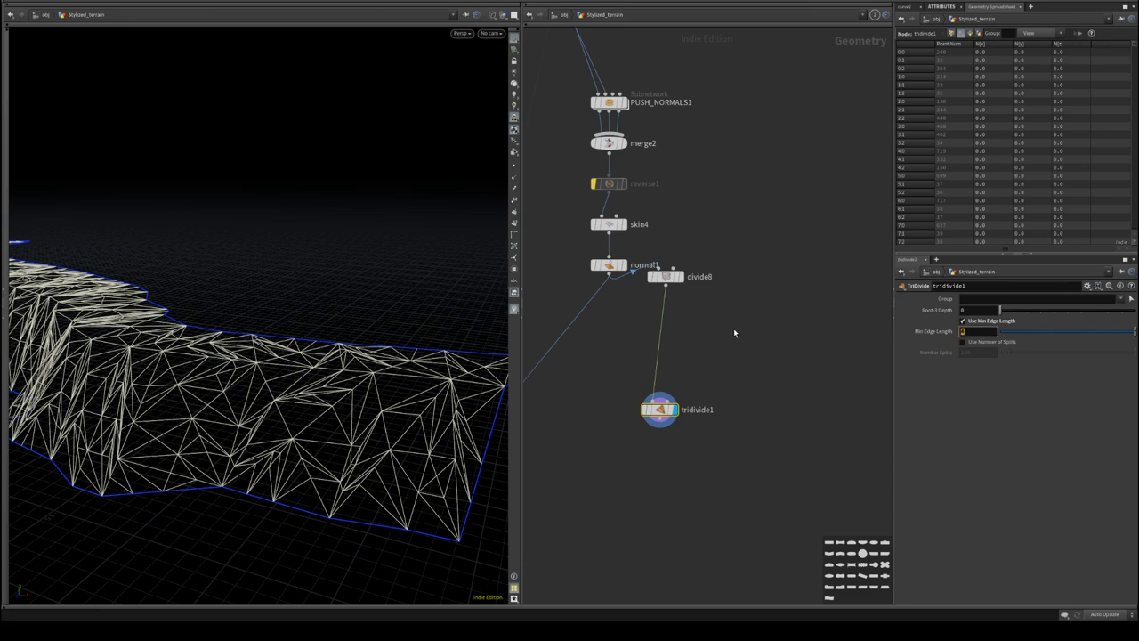
- Set tridivide1's minimum edge length to 2 and compare its shaded result with that of divide8
key(Return)
mouse_move(303, 342)
mouse_down()
mouse_move(272, 347)
mouse_move(293, 358)
mouse_move(219, 356)
mouse_move(415, 386)
mouse_move(299, 357)
mouse_up()
key(w)
click(679, 277)
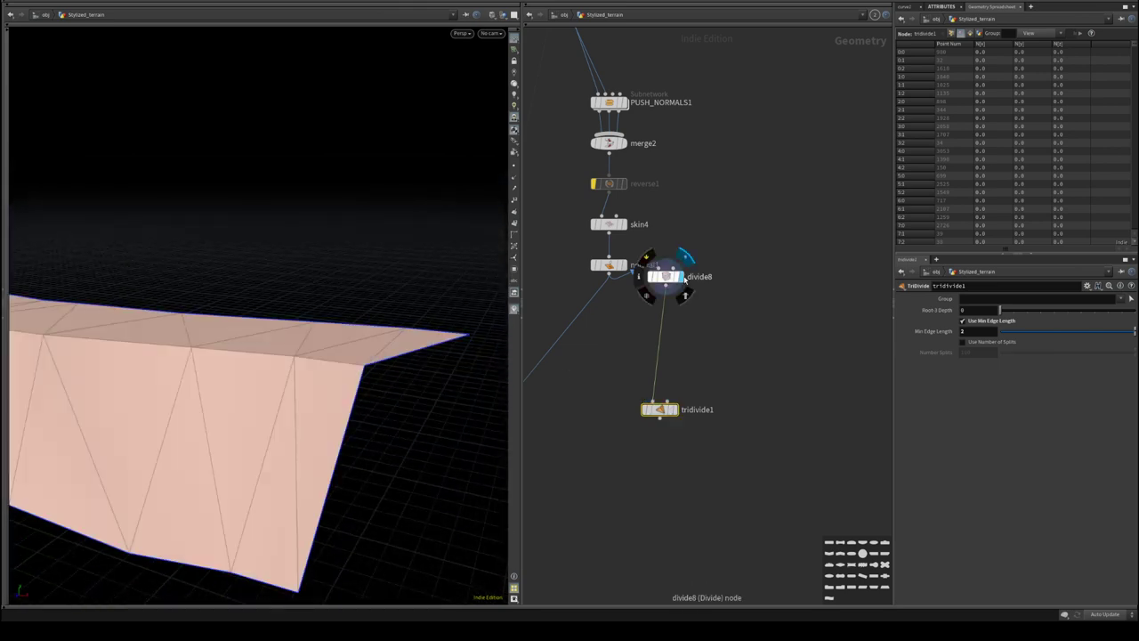
click(674, 410)
- Take normal1 out from under skin4, rewire it after tridivide1 and display it
mouse_move(609, 265)
mouse_down()
mouse_move(648, 317)
mouse_move(650, 469)
mouse_up()
drag(659, 418, 647, 453)
click(667, 442)
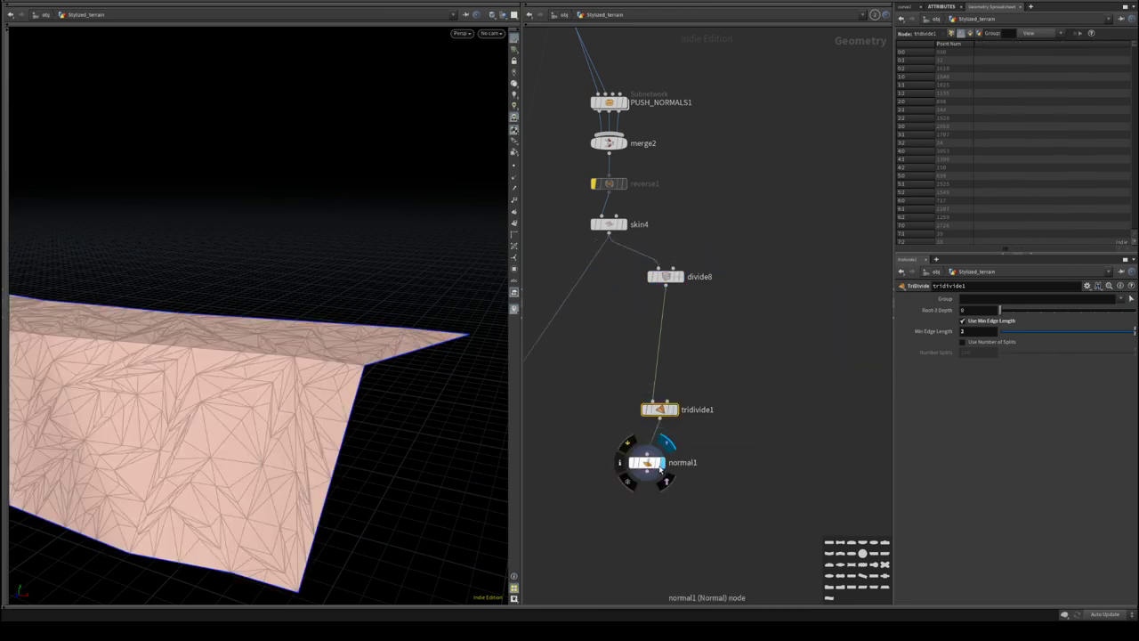
mouse_move(325, 402)
mouse_down()
mouse_move(269, 402)
mouse_move(356, 409)
mouse_move(325, 379)
mouse_move(336, 383)
mouse_move(270, 402)
mouse_up()
middle_drag(585, 521, 714, 483)
drag(554, 462, 525, 462)
key(ctrl+z)
- Add an Attribute Blur node on P after normal1 with 1 blurring iteration and inspect the smoothed wall
scroll(700, 471, down, 2)
middle_drag(700, 471, 623, 427)
key(Tab)
text(blu)
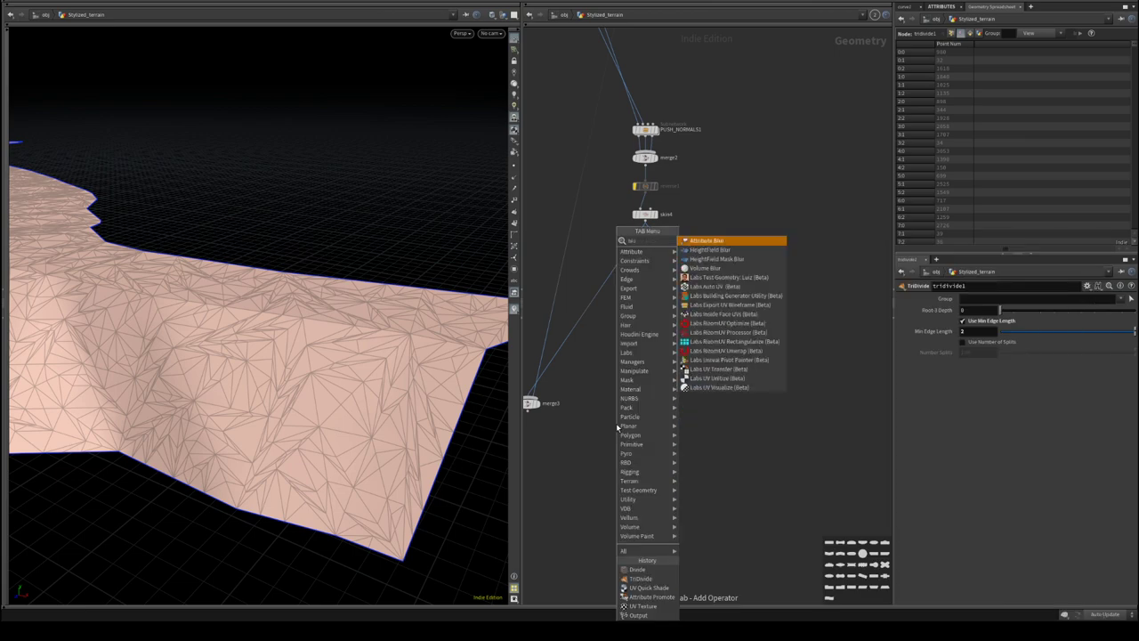
click(726, 241)
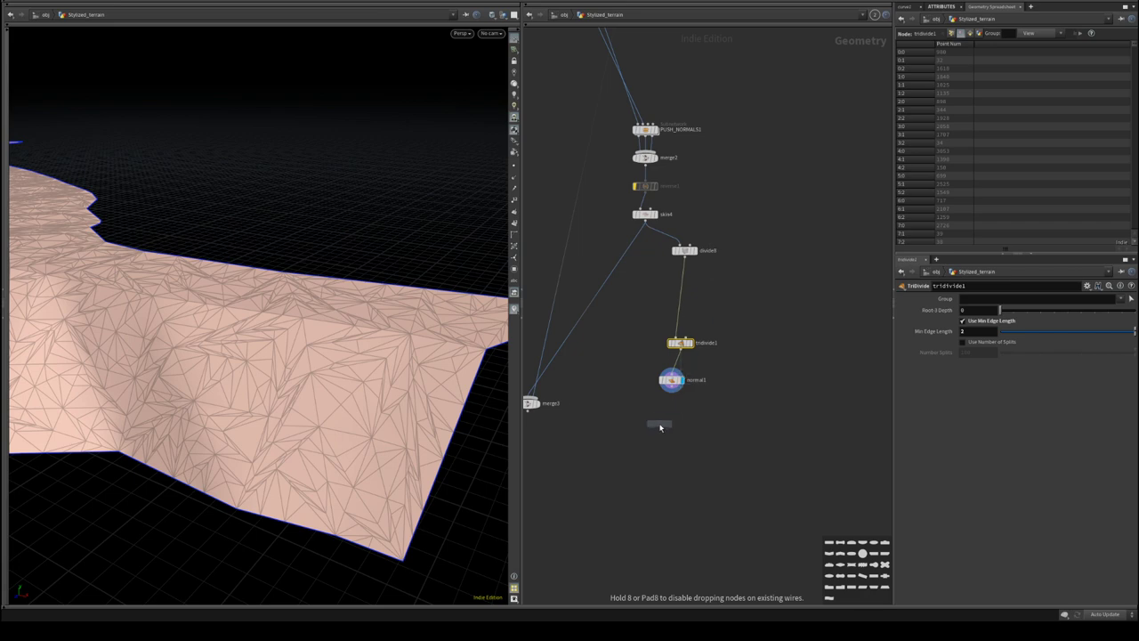
click(663, 425)
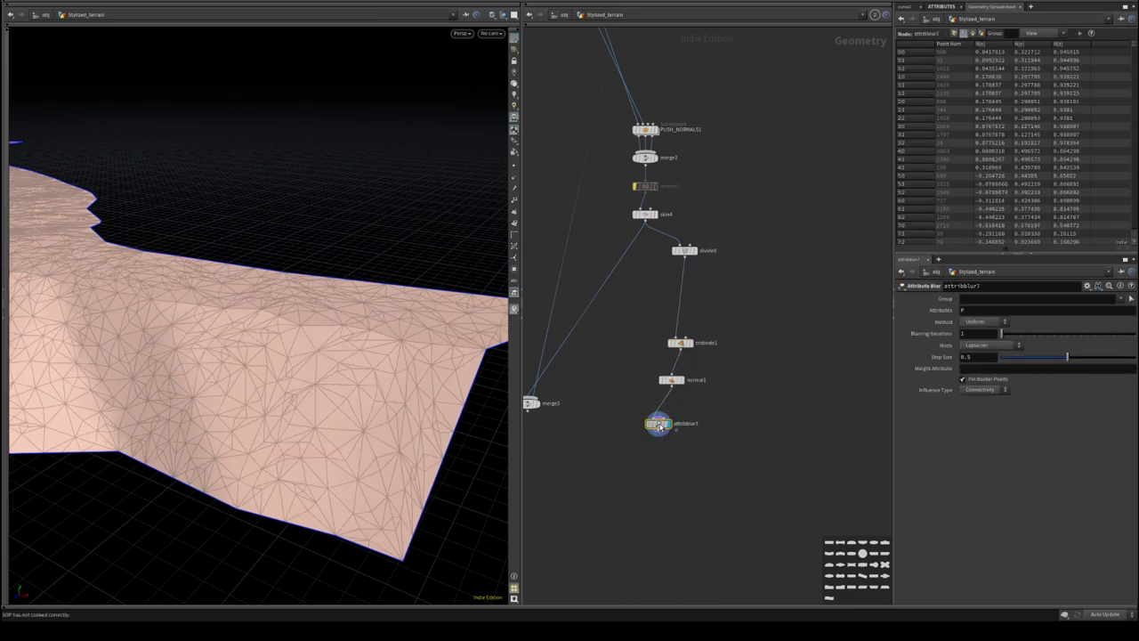
drag(267, 371, 325, 351)
drag(1001, 334, 1000, 333)
drag(257, 368, 411, 348)
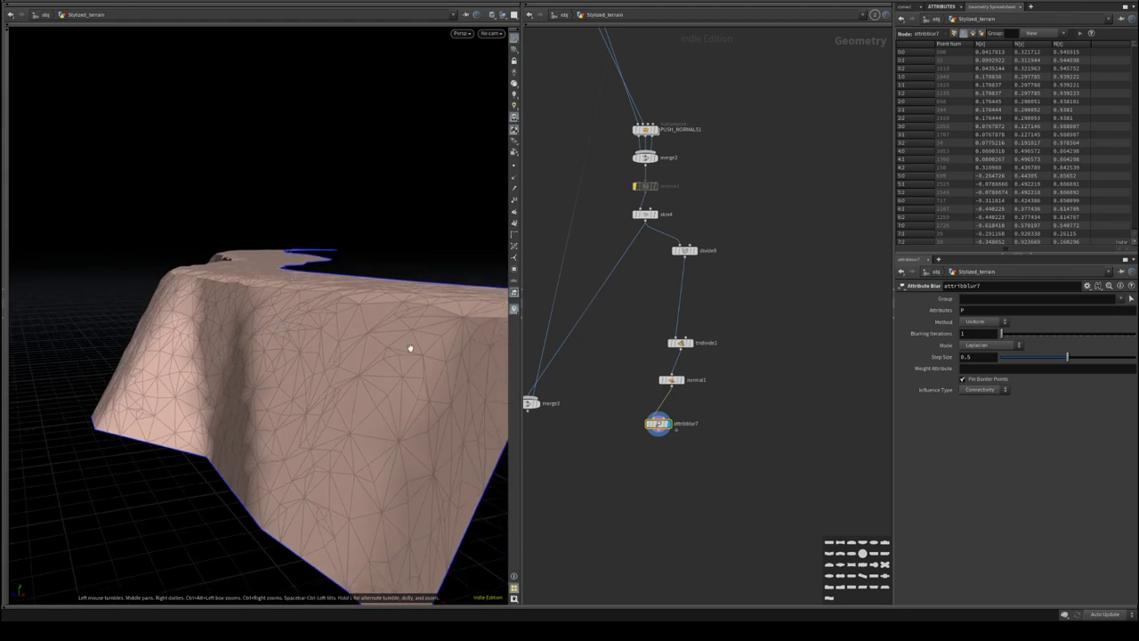
drag(311, 308, 333, 354)
- Move merge3 farther down and away from the wall's node chain
middle_drag(664, 493, 775, 419)
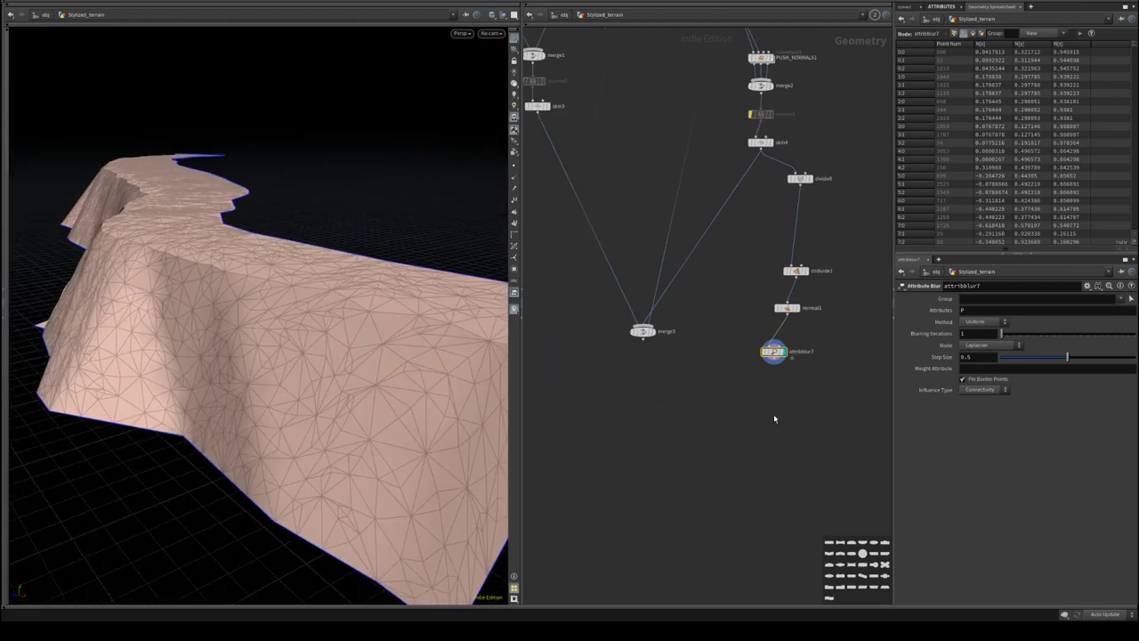
scroll(774, 413, down, 2)
drag(657, 348, 609, 388)
scroll(704, 437, up, 4)
middle_drag(721, 392, 633, 445)
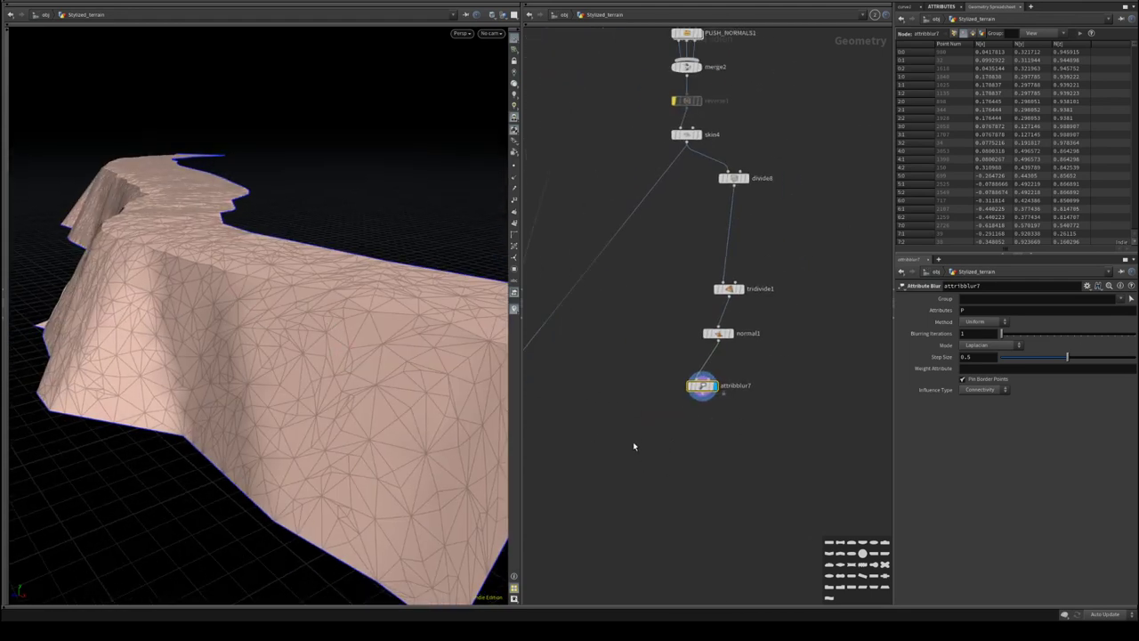
- Add an Edge Fracture node fed by attribblur7 and display the fractured wall
key(Tab)
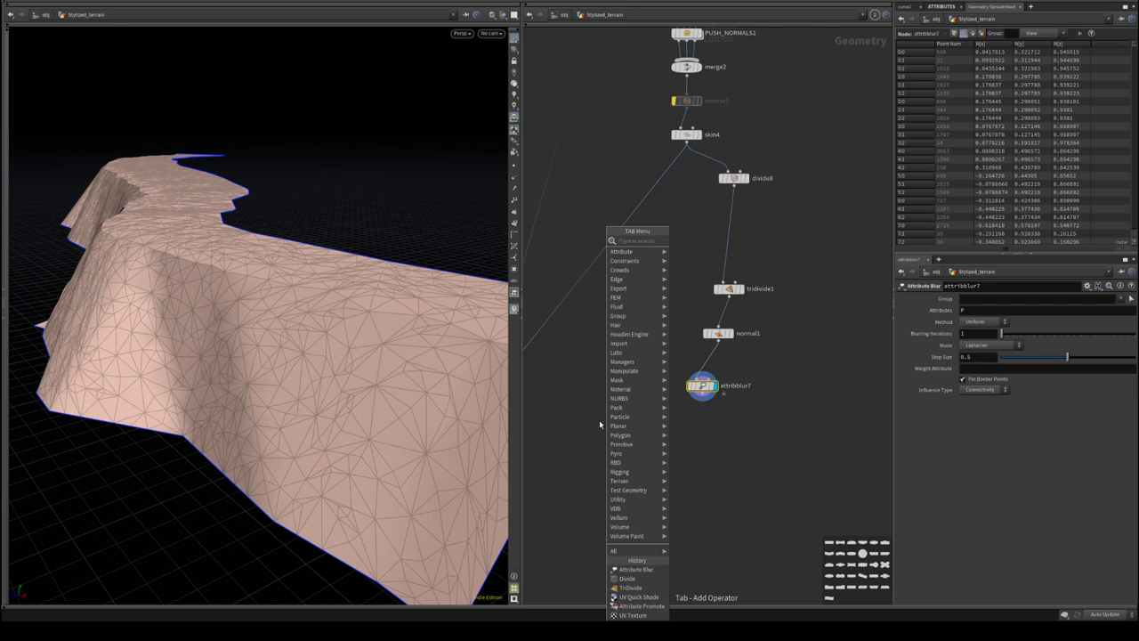
text(edge)
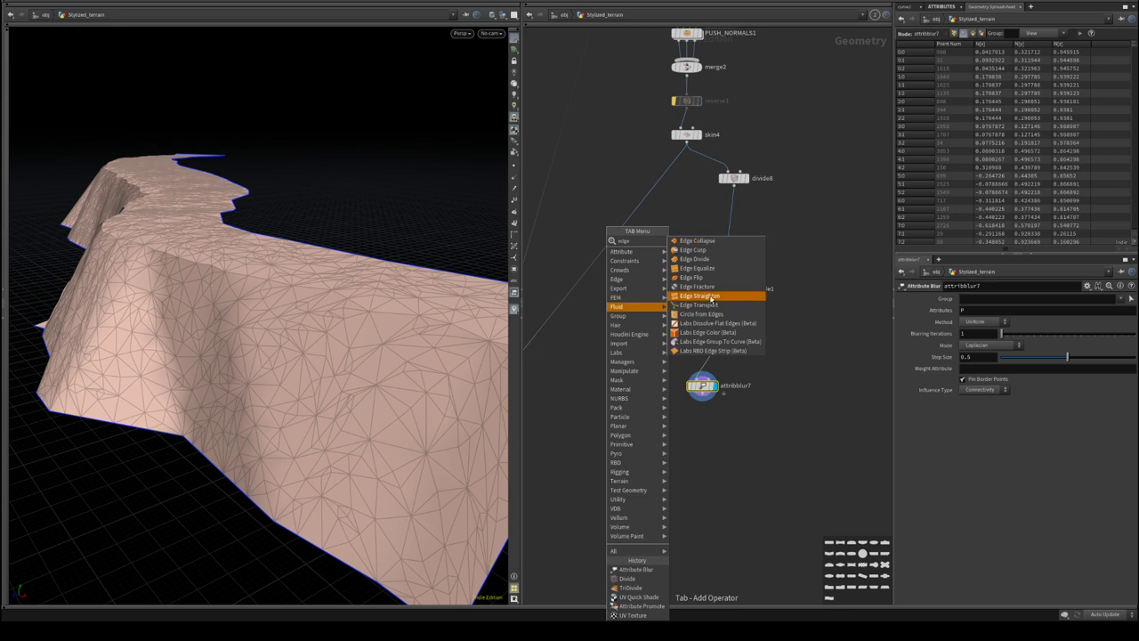
click(698, 285)
click(623, 443)
middle_drag(635, 450, 718, 376)
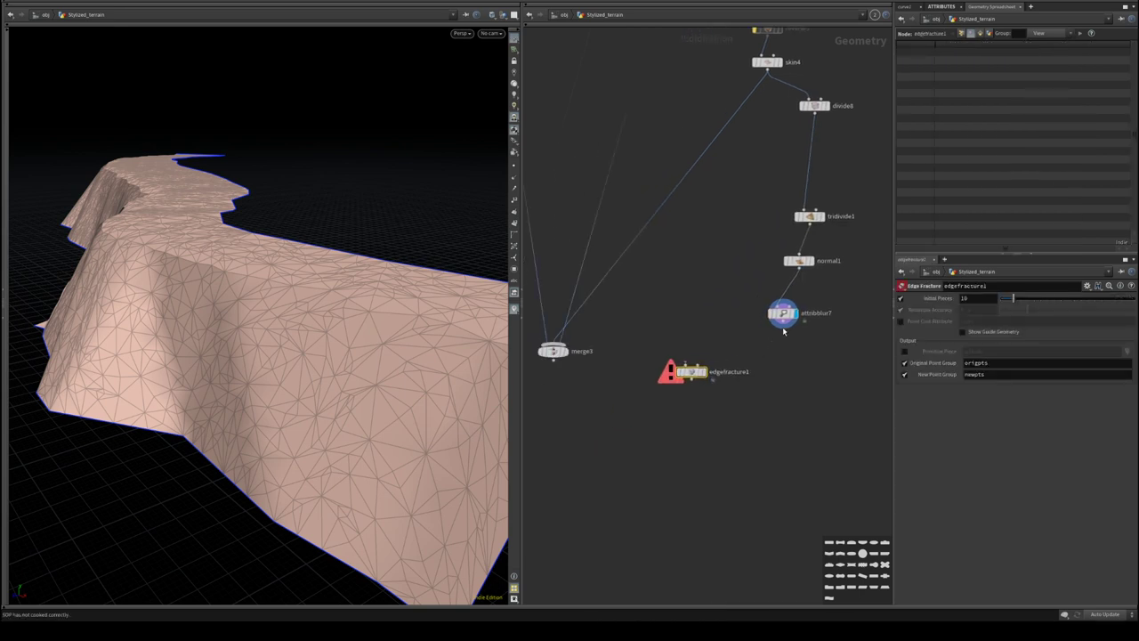
drag(784, 330, 691, 364)
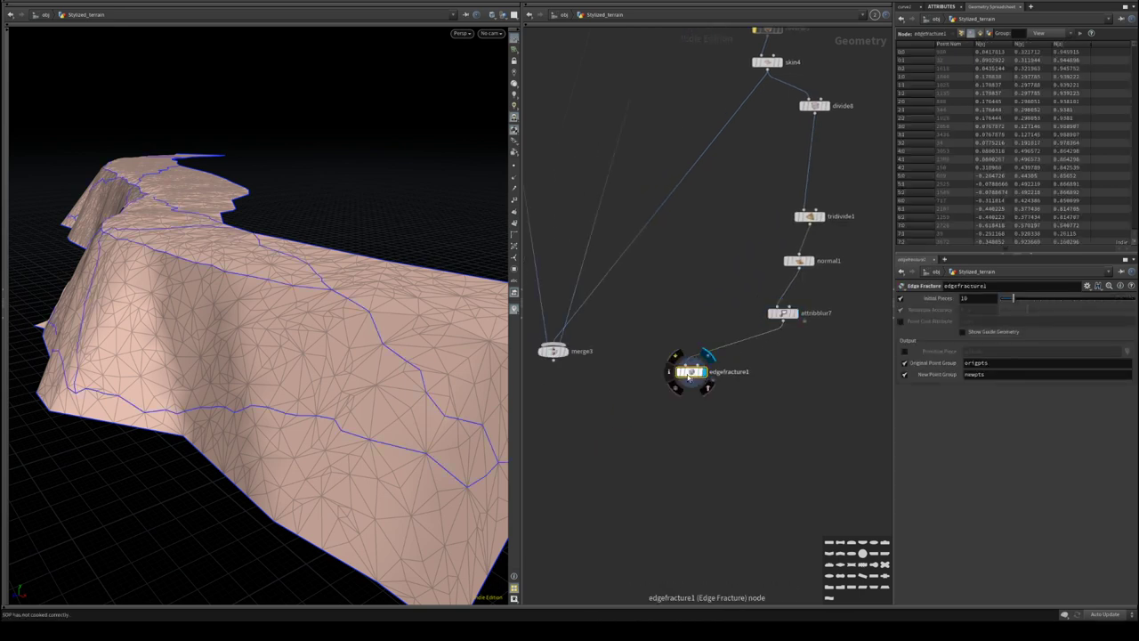
- Try an Exploded View node after edgefracture1 to see the fractured wall pieces spread apart
drag(383, 392, 316, 353)
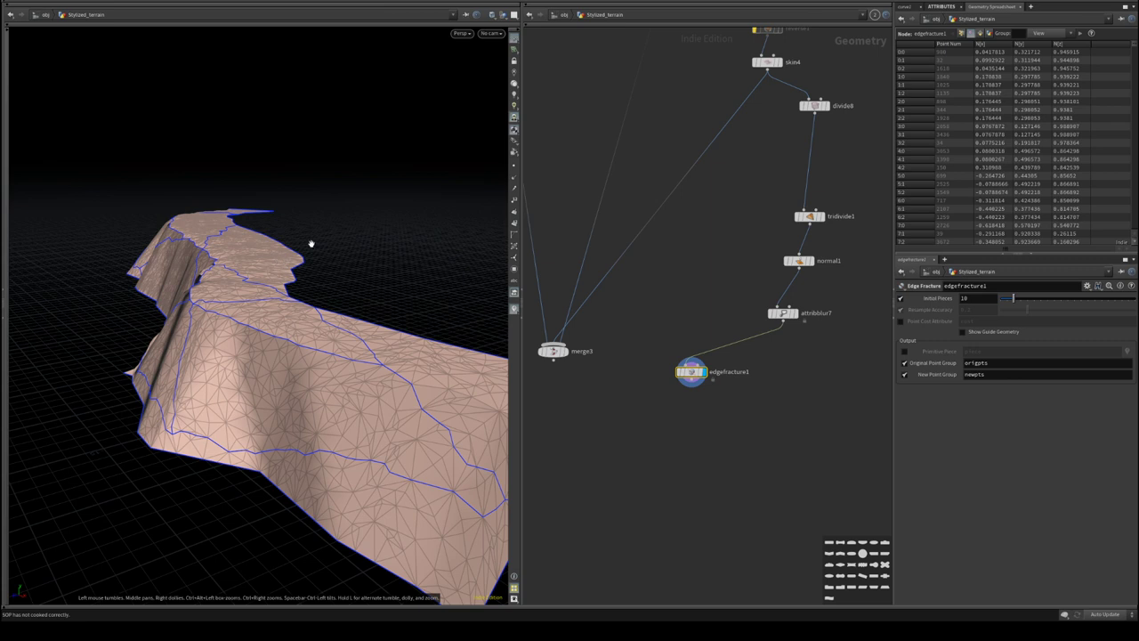
key(Tab)
click(753, 246)
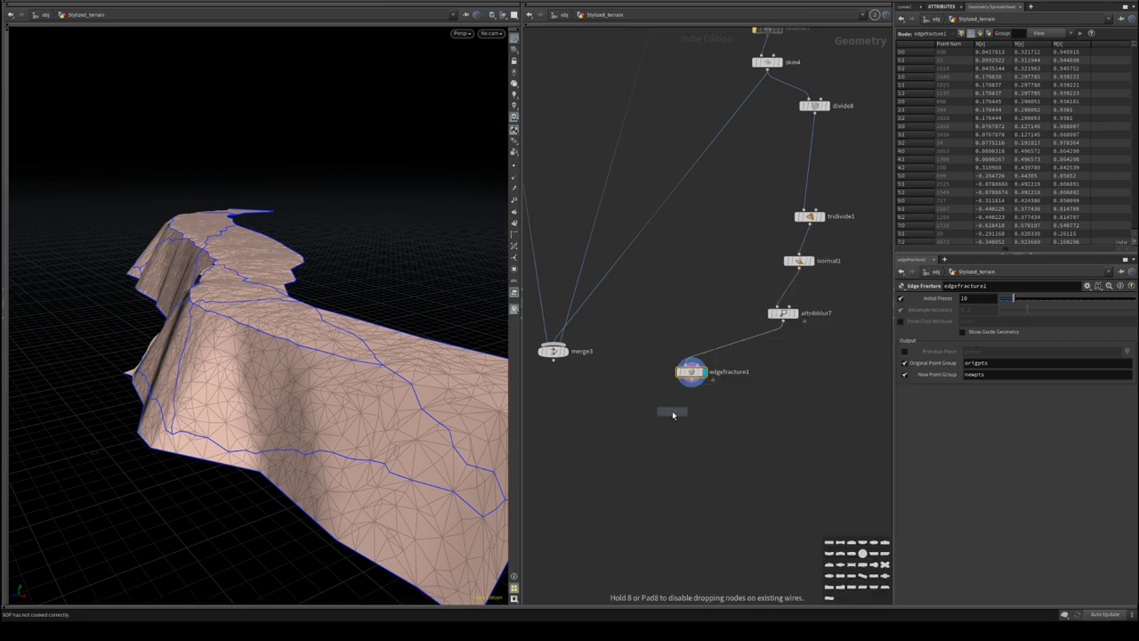
click(673, 415)
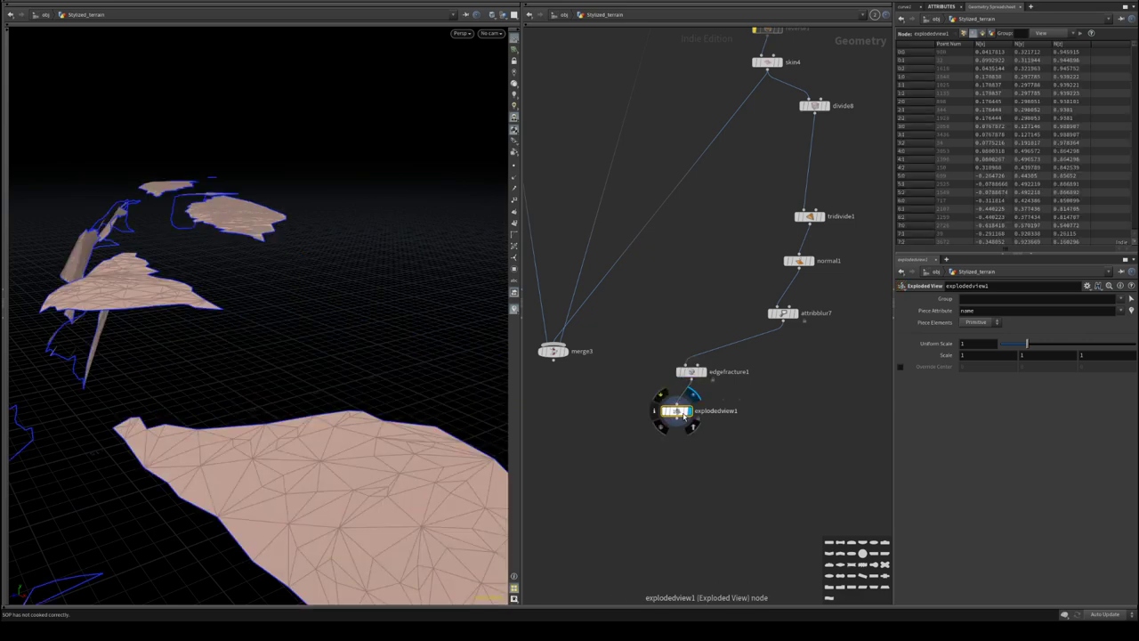
drag(294, 365, 360, 400)
- Undo displaying explodedview1, look over the fractured wall again and delete the explodedview1 node
key(ctrl+z)
middle_drag(664, 461, 689, 453)
drag(258, 407, 217, 421)
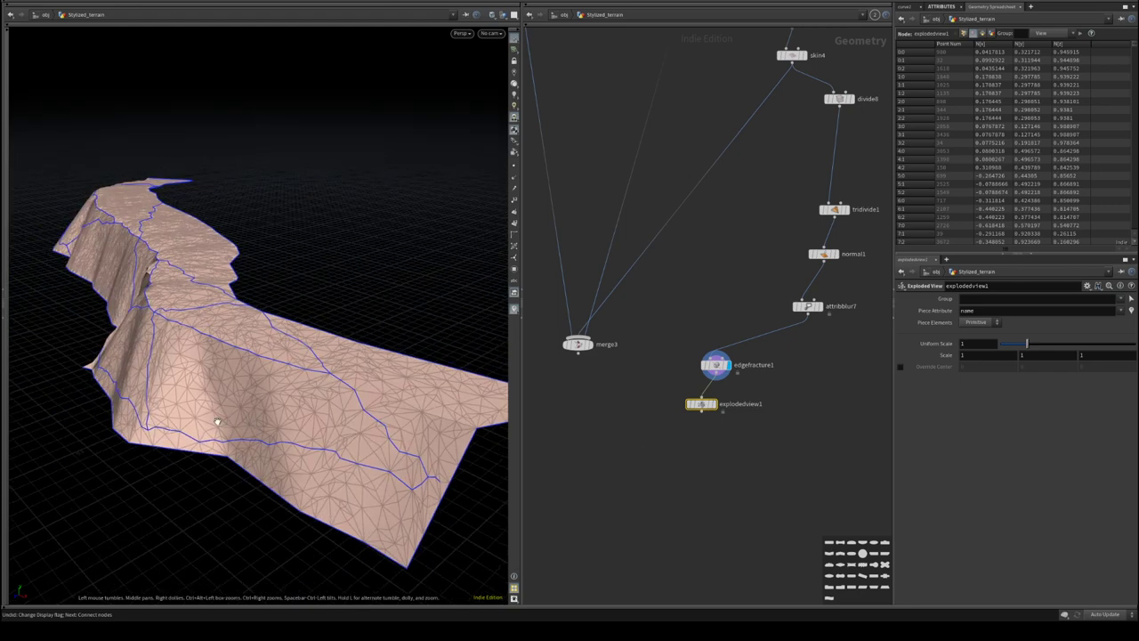
right_drag(217, 421, 200, 456)
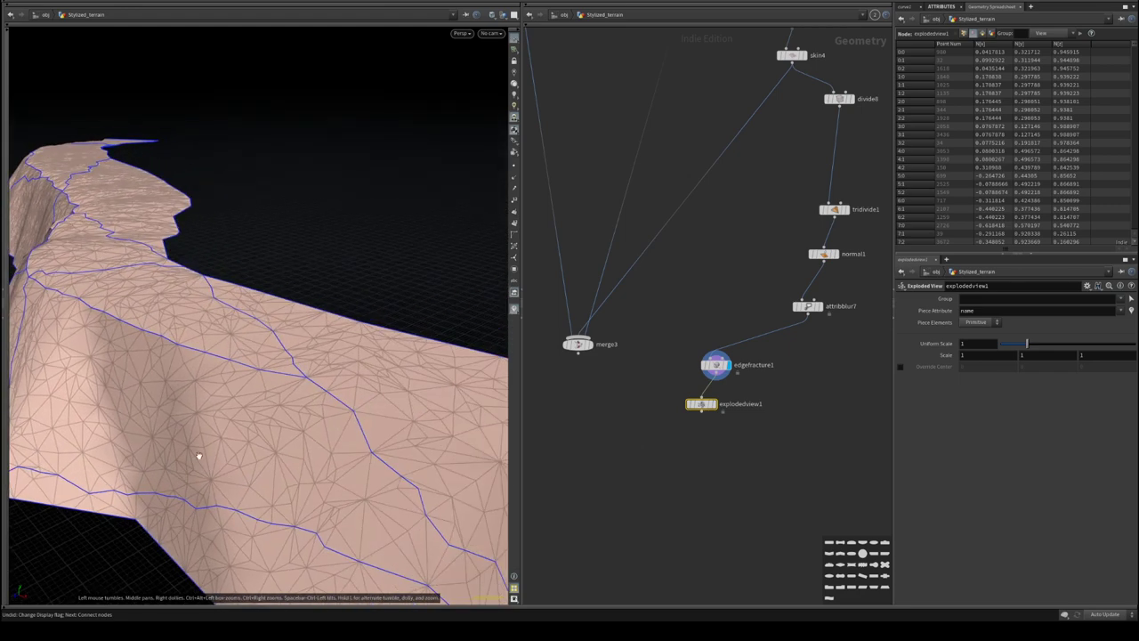
click(712, 404)
click(727, 366)
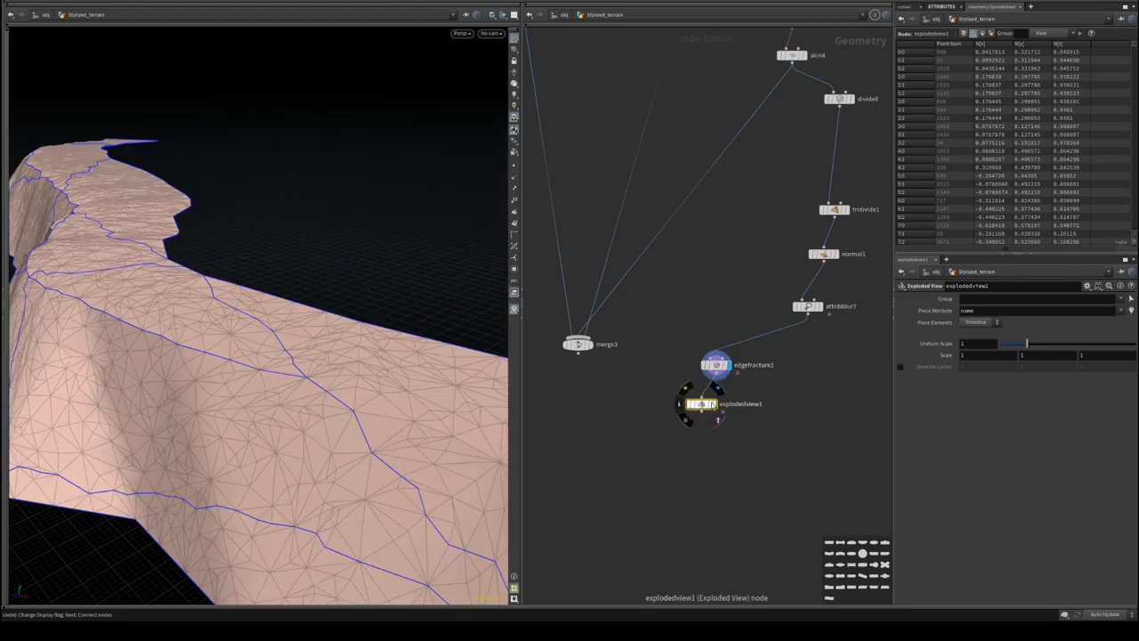
key(Delete)
- Set edgefracture1's initial pieces to 44, inspecting the fracture lines along the cliff wall
click(715, 364)
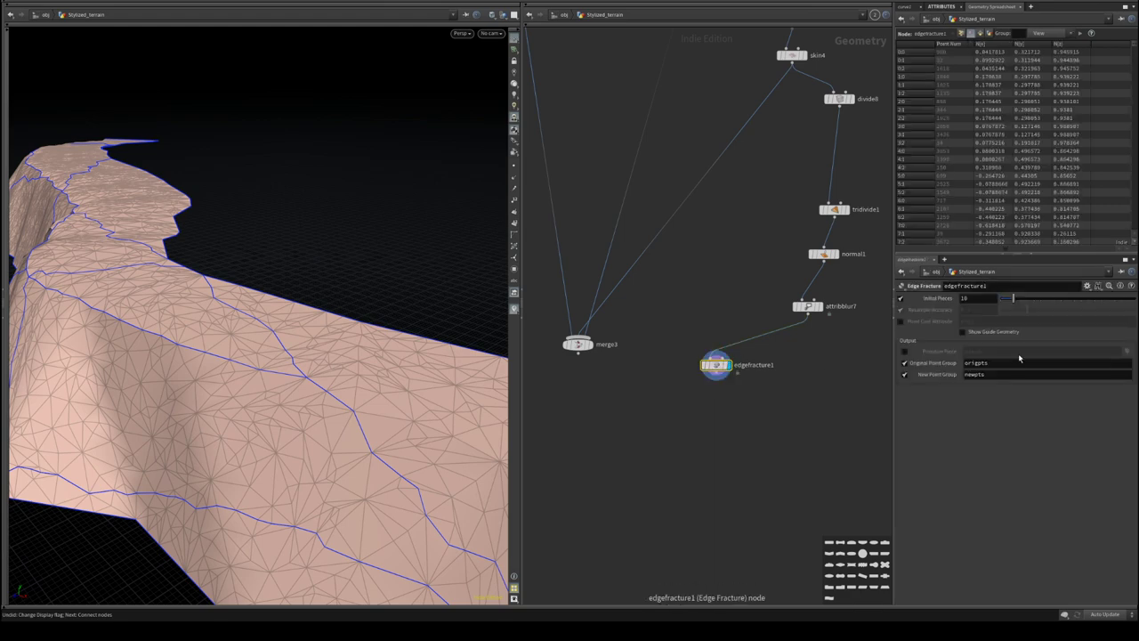
mouse_move(1027, 301)
mouse_down()
mouse_move(1109, 298)
mouse_move(1039, 299)
mouse_up()
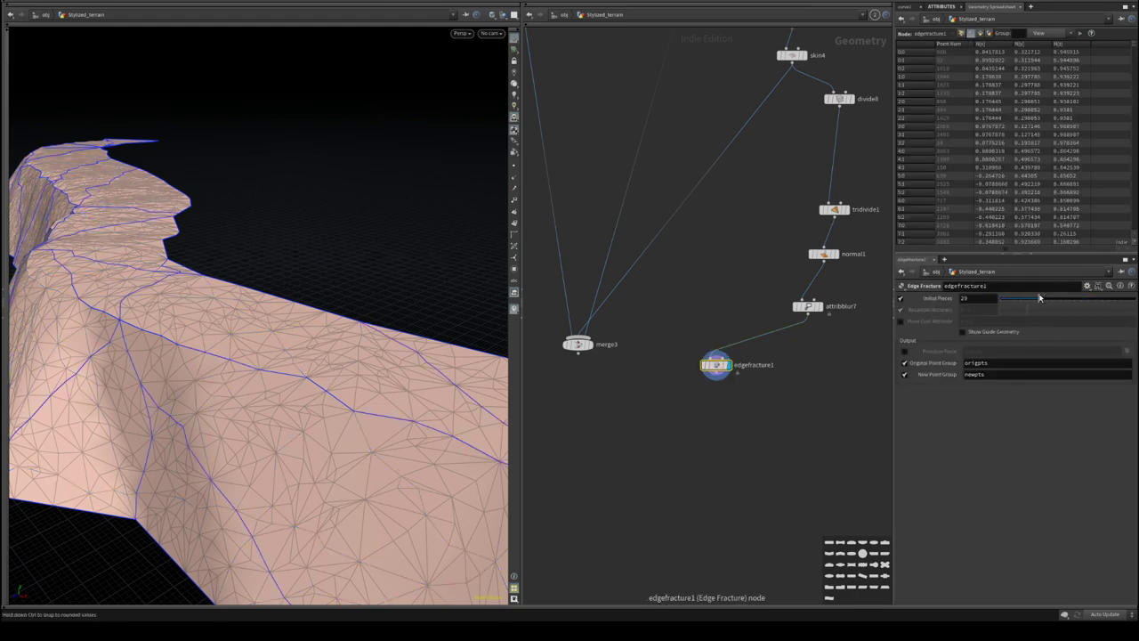
right_drag(375, 245, 207, 250)
mouse_move(206, 249)
mouse_down()
mouse_move(389, 297)
mouse_move(211, 260)
mouse_up()
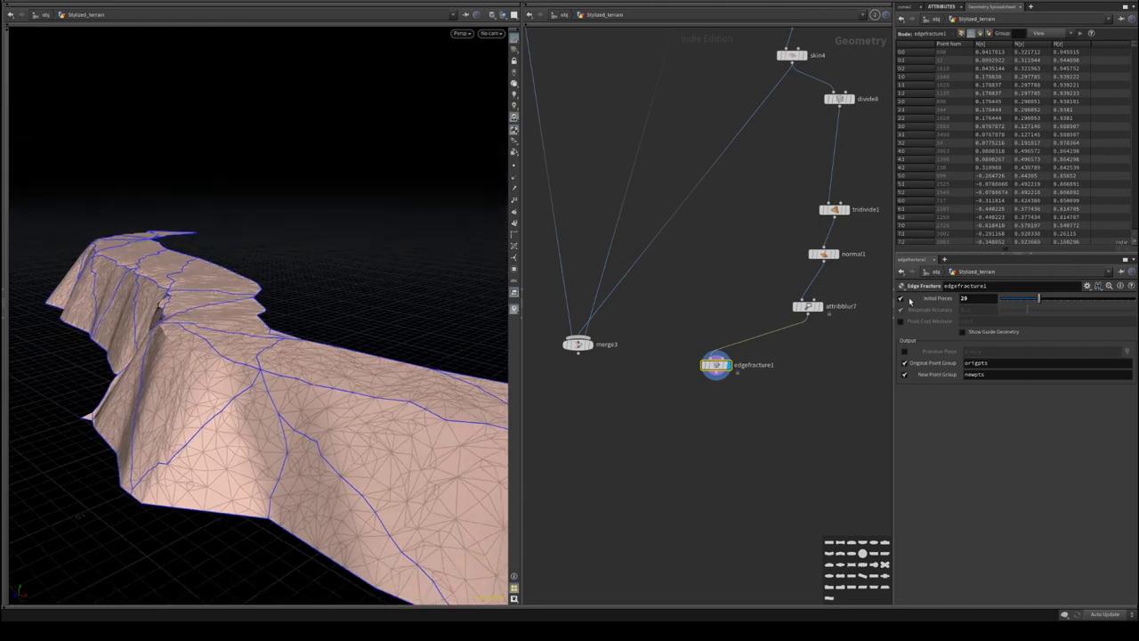
mouse_move(1046, 302)
mouse_down()
mouse_move(1133, 311)
mouse_move(1060, 309)
mouse_up()
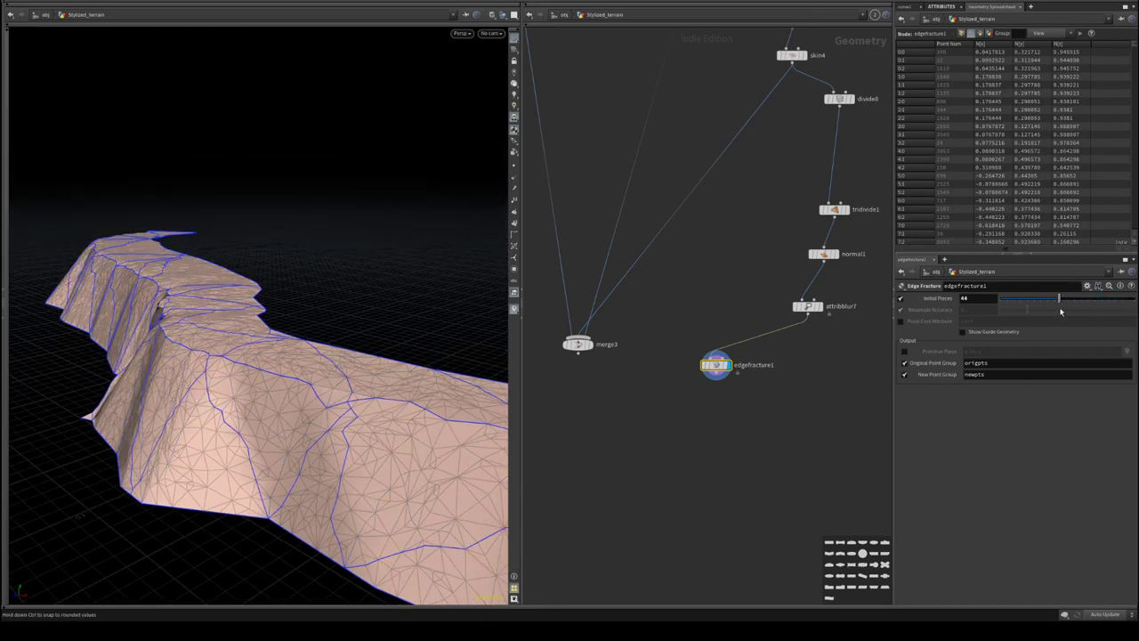
drag(354, 307, 427, 325)
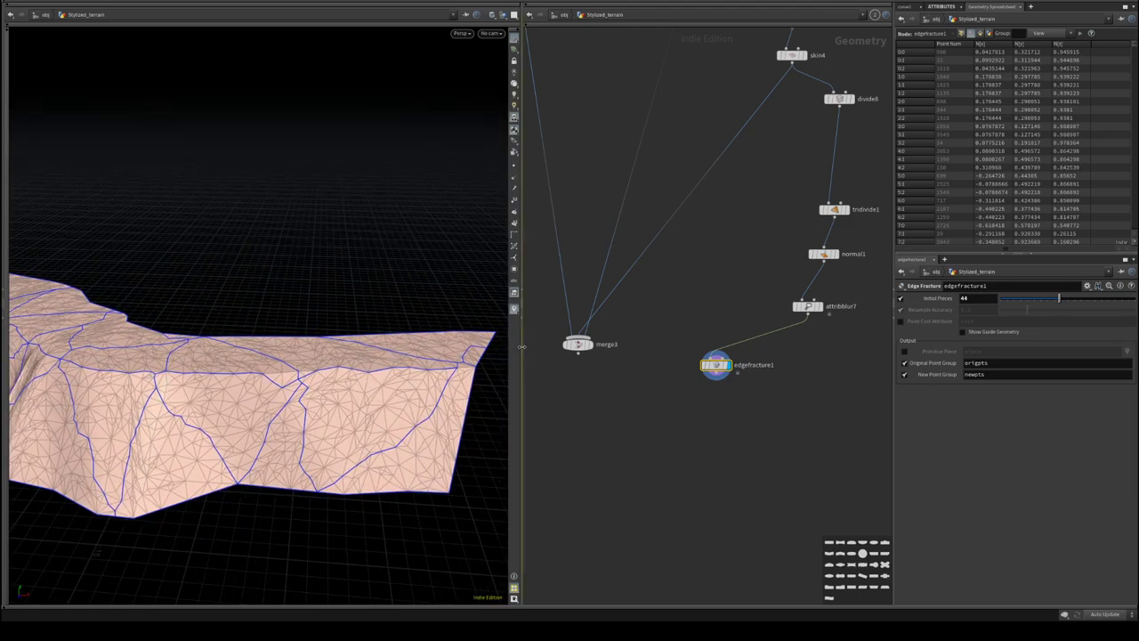
- Resize the viewport pane to be moderately wider and inspect the fractured wall from its end
drag(519, 336, 763, 356)
drag(466, 321, 316, 380)
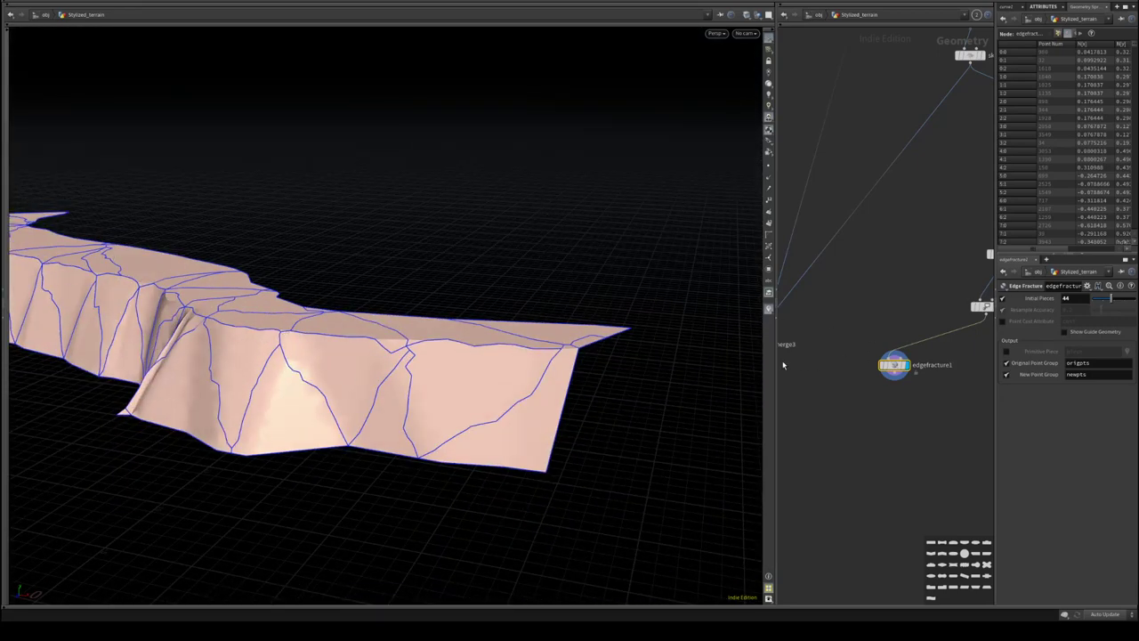
drag(778, 365, 633, 365)
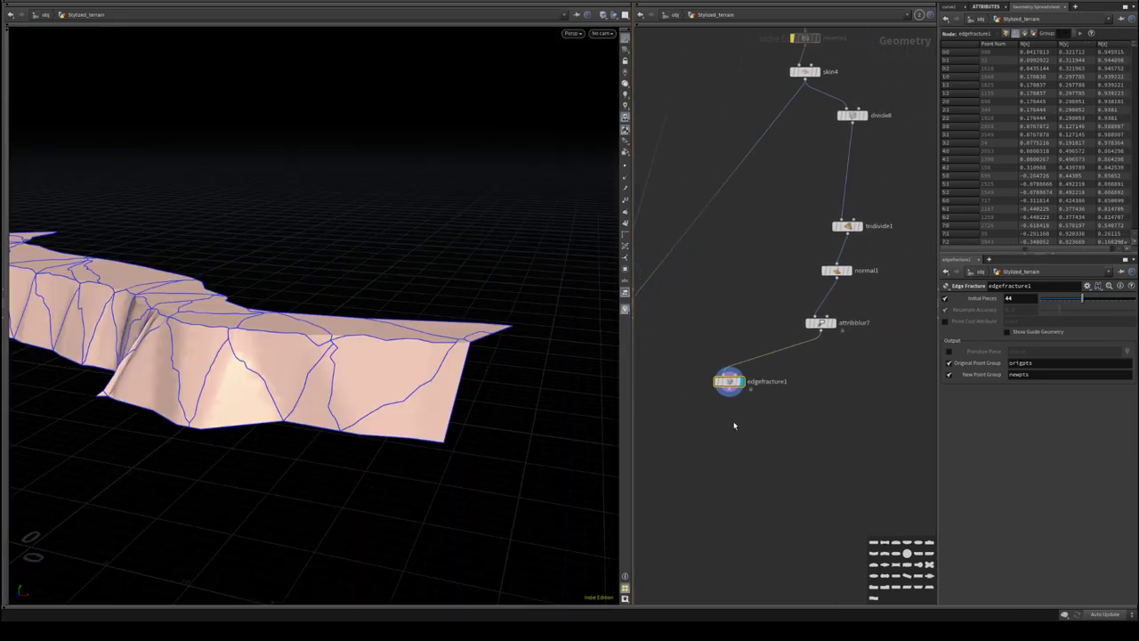
- Move edgefracture1 down, disconnect it from attribblur7 and set it aside from the chain
middle_drag(735, 425, 775, 425)
drag(769, 381, 793, 427)
middle_drag(793, 429, 757, 438)
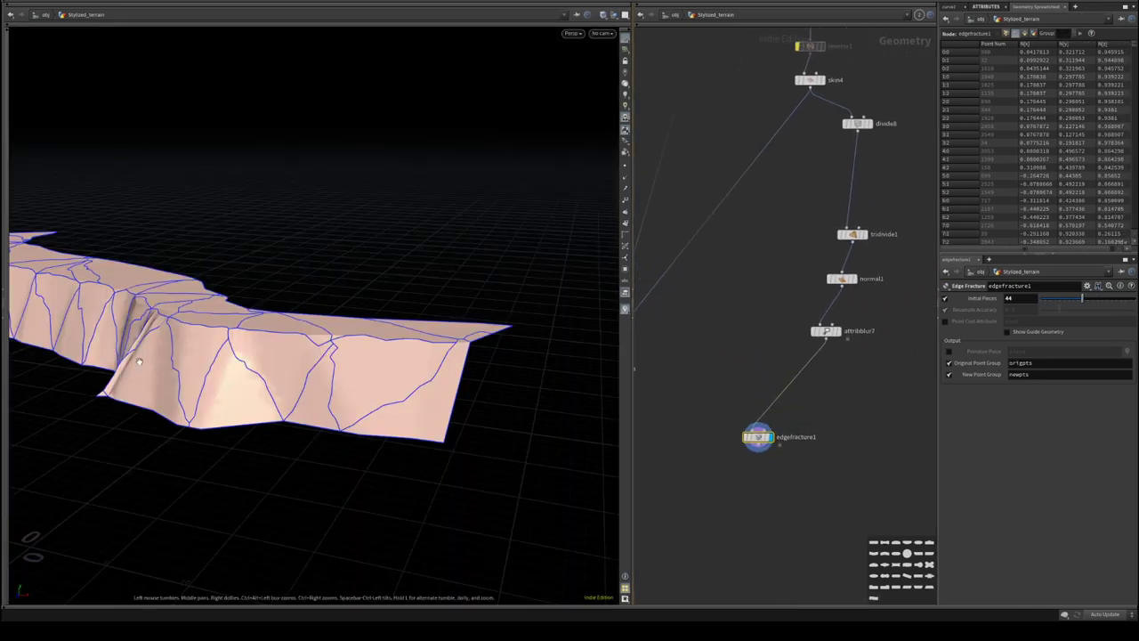
scroll(801, 401, up, 3)
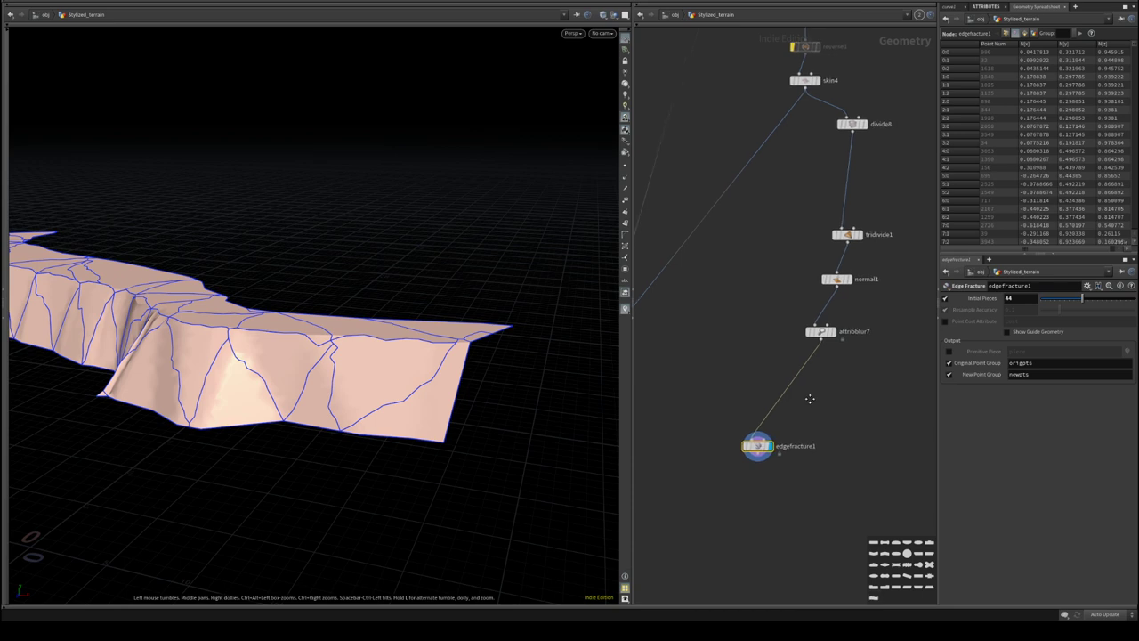
drag(751, 452, 659, 486)
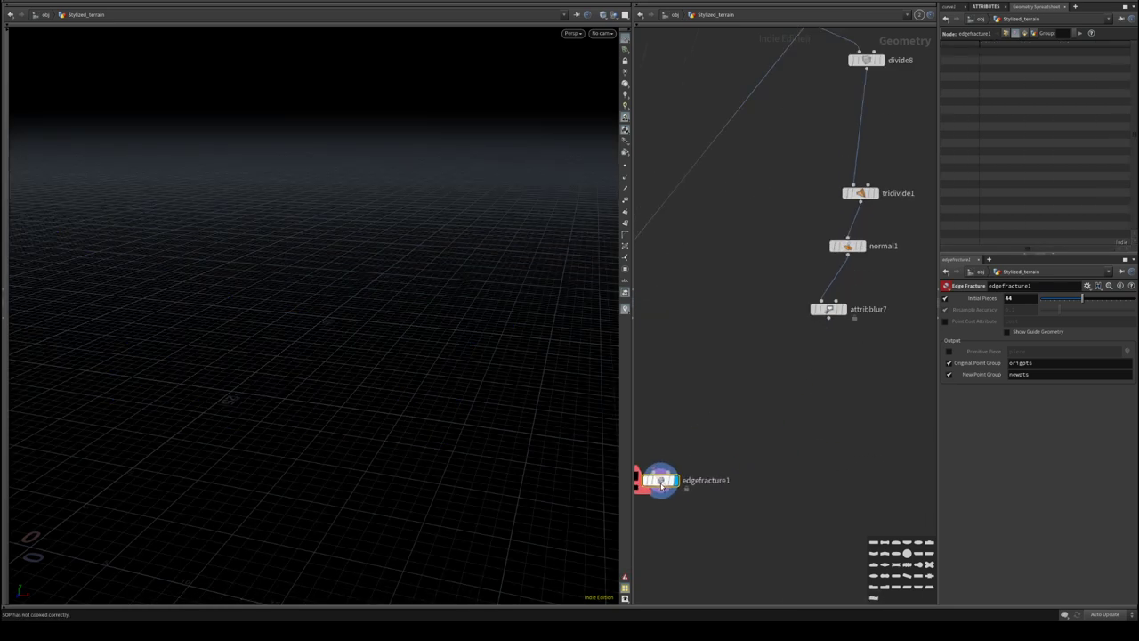
- Display attribblur7 and toggle the wireframe overlay to inspect the smoothed wall's triangulation
middle_drag(827, 335, 780, 380)
click(795, 359)
click(794, 360)
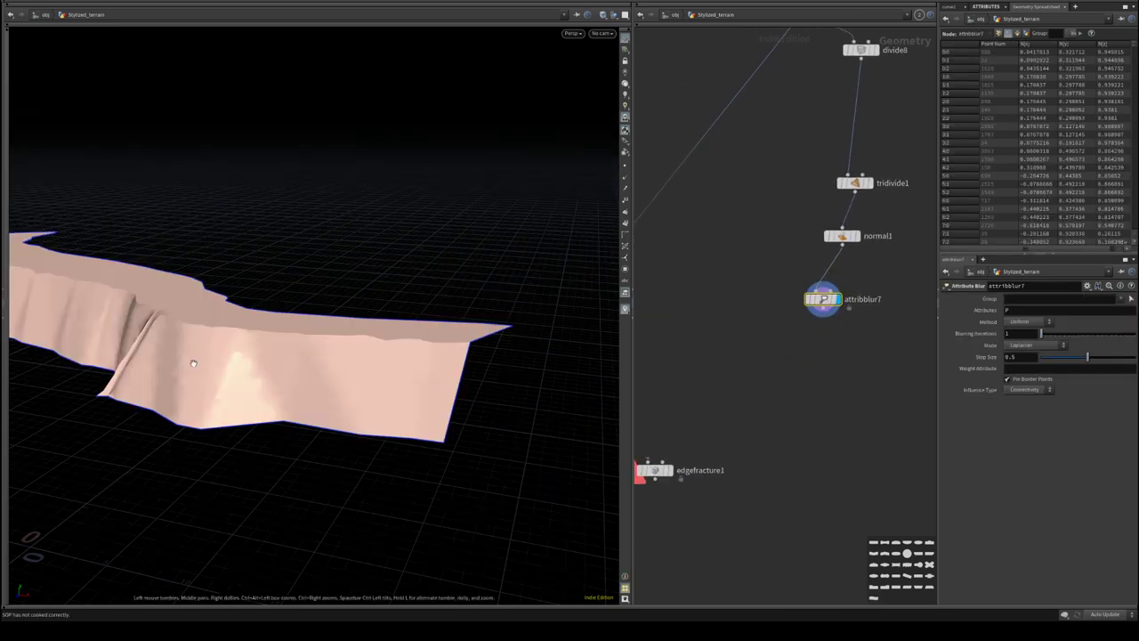
key(shift+w)
drag(215, 354, 142, 330)
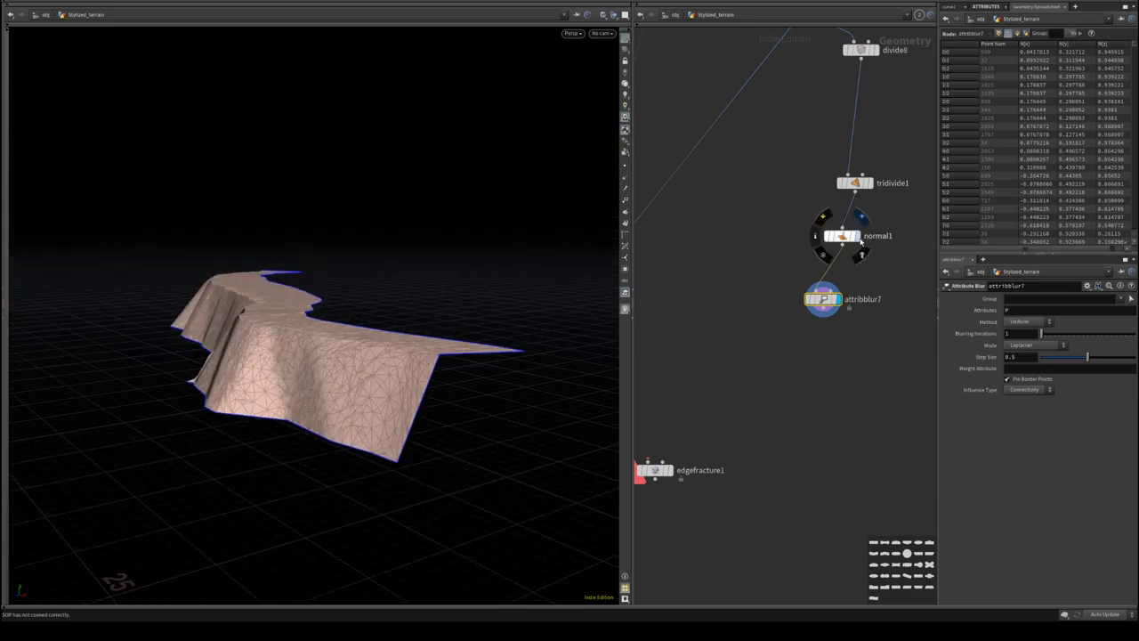
- Display normal1, tridivide1, divide8 and skin4 in turn to compare the wall's earlier mesh stages
click(855, 236)
drag(427, 318, 294, 326)
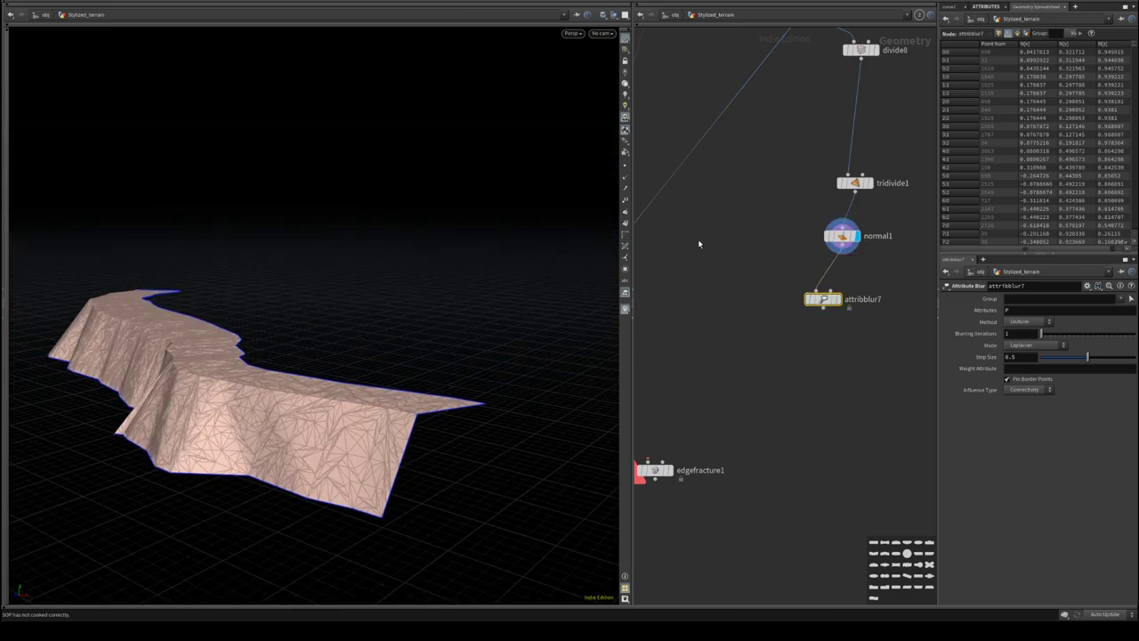
click(869, 183)
middle_drag(910, 201, 805, 321)
click(767, 169)
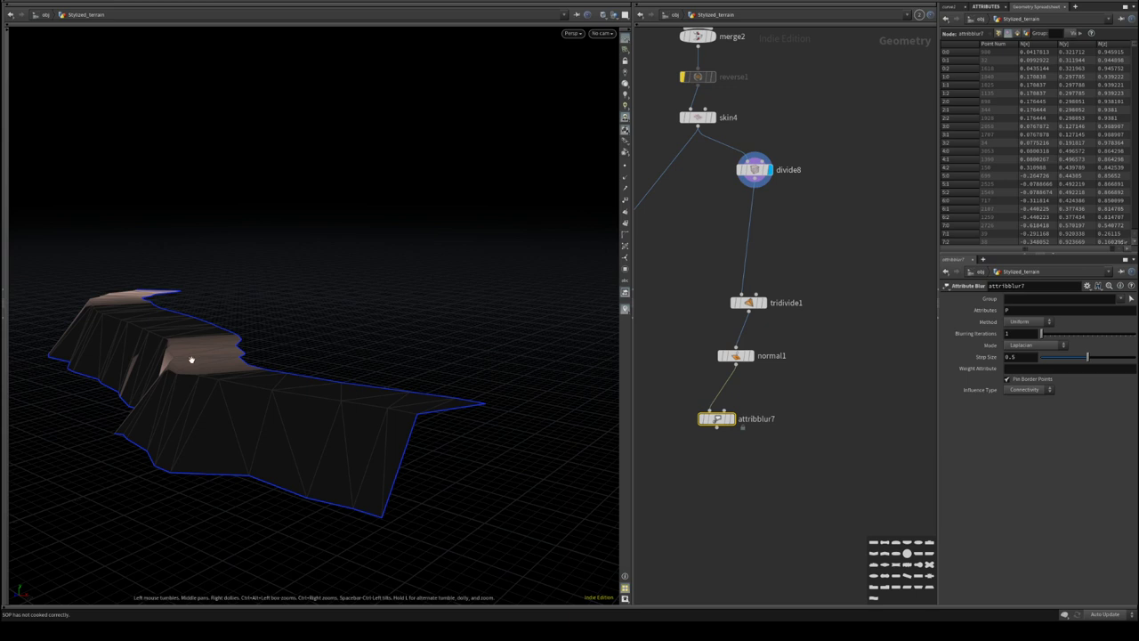
click(712, 117)
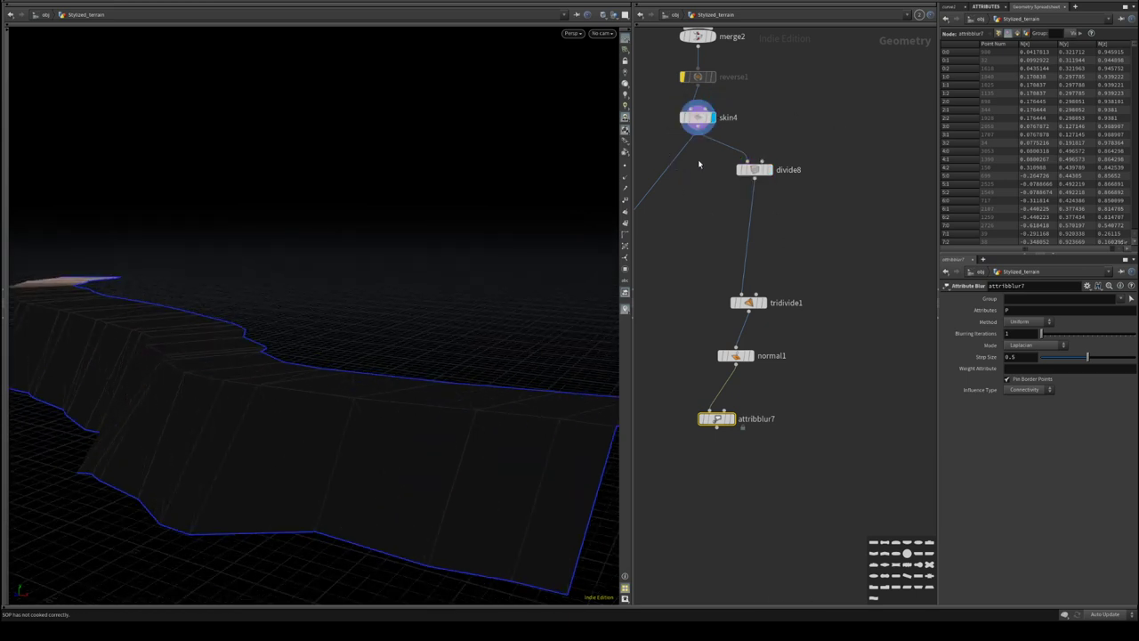
- Lay out the divide8 to attribblur7 nodes in a tidy column and move them well below skin4
drag(699, 163, 804, 458)
key(shift+l)
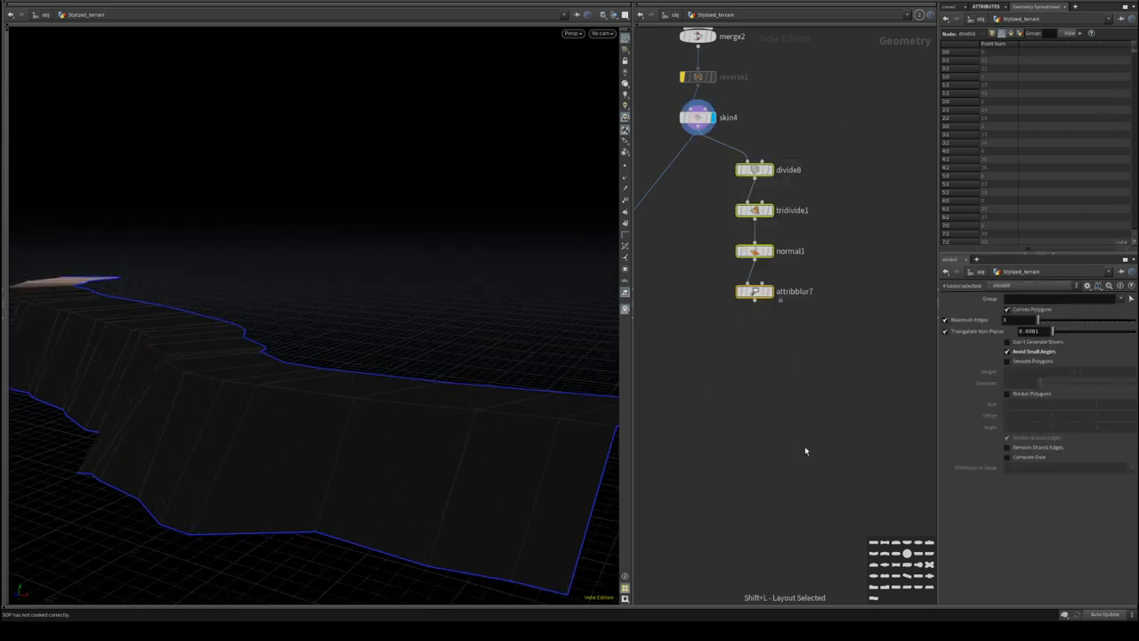
drag(760, 172, 749, 341)
click(780, 189)
middle_drag(816, 134, 809, 251)
- Add a Knife node fed by skin4, display it and set its cutting distance to 3.88
key(Tab)
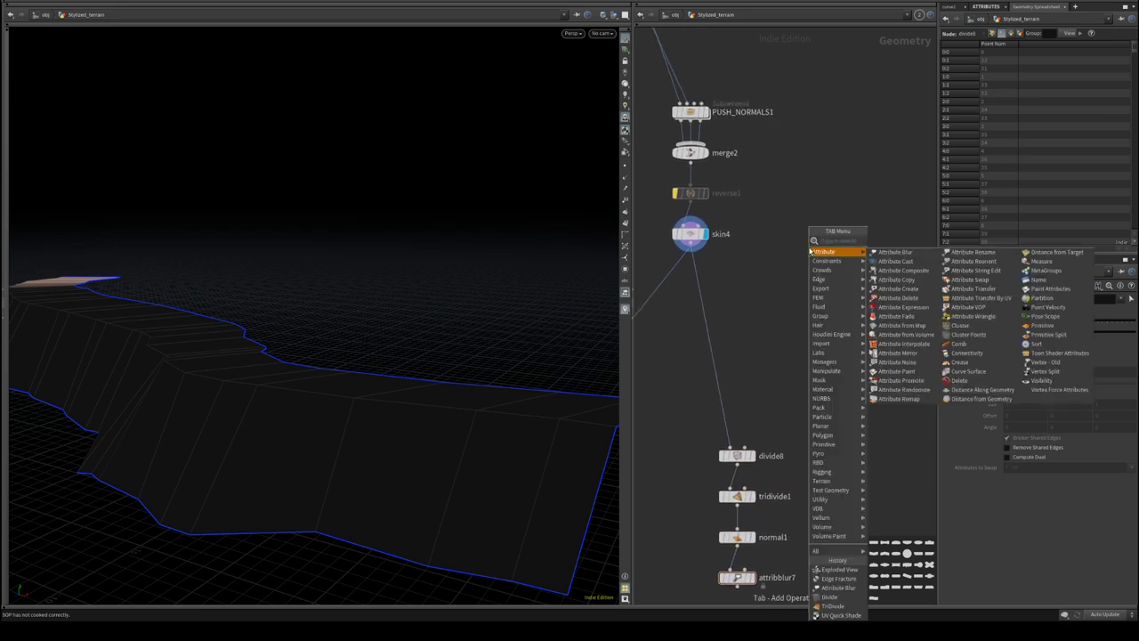
text(null)
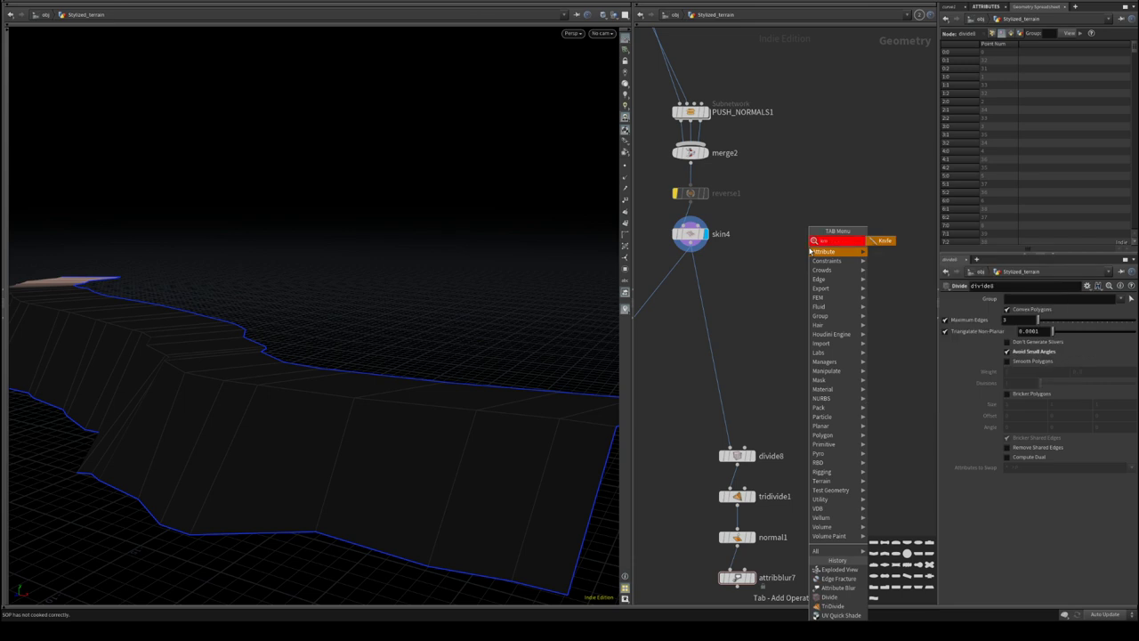
click(876, 241)
click(789, 326)
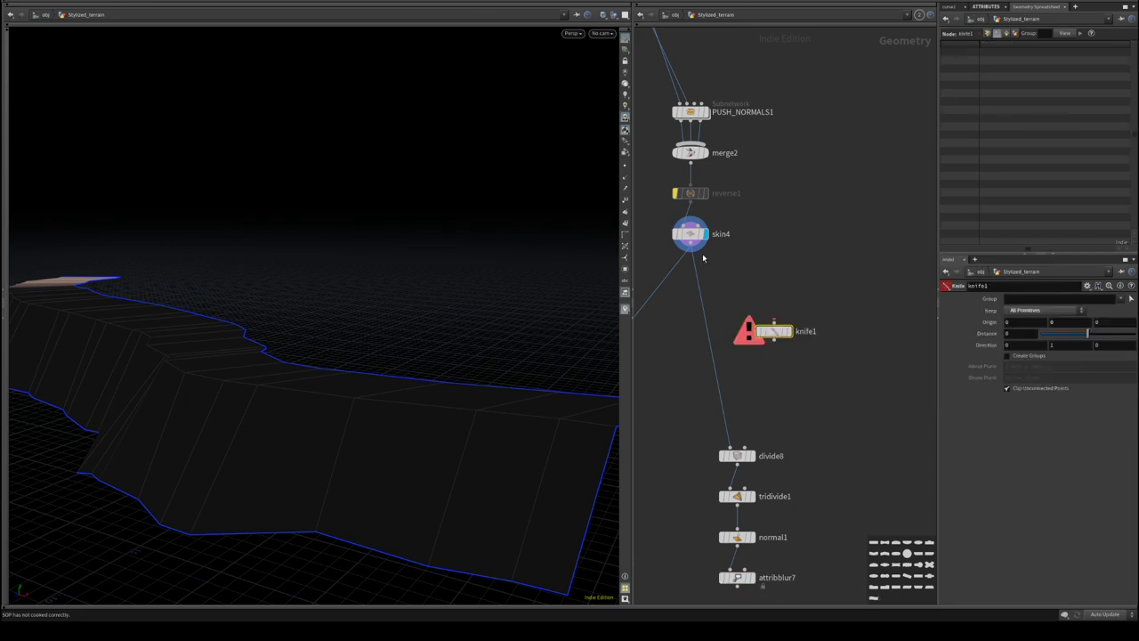
click(791, 334)
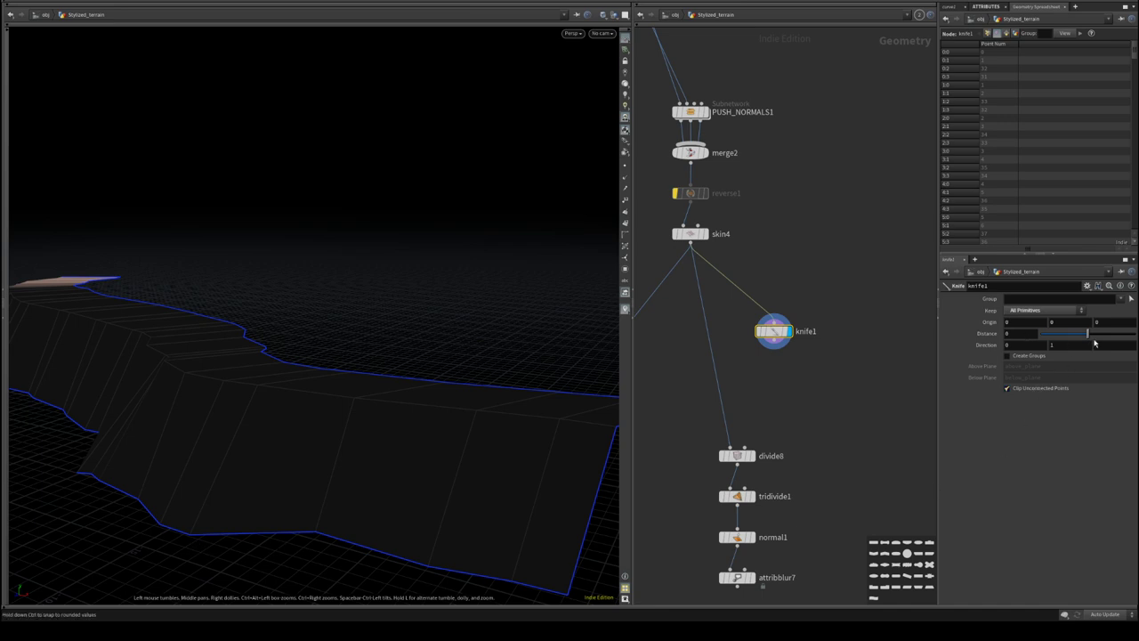
drag(1095, 343, 1102, 338)
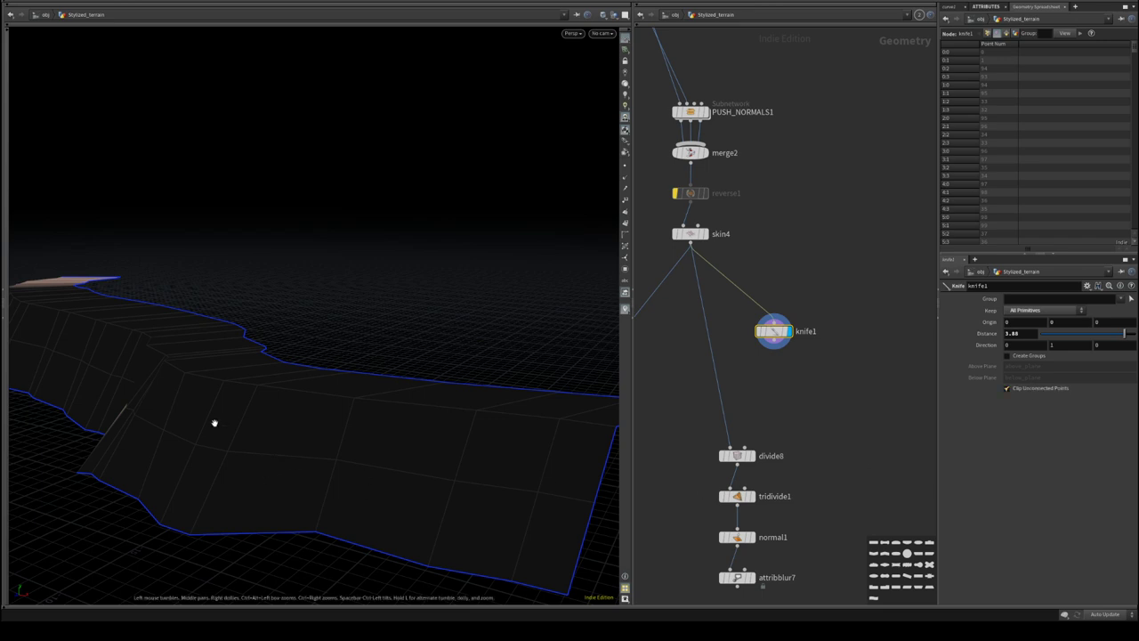
drag(556, 375, 440, 386)
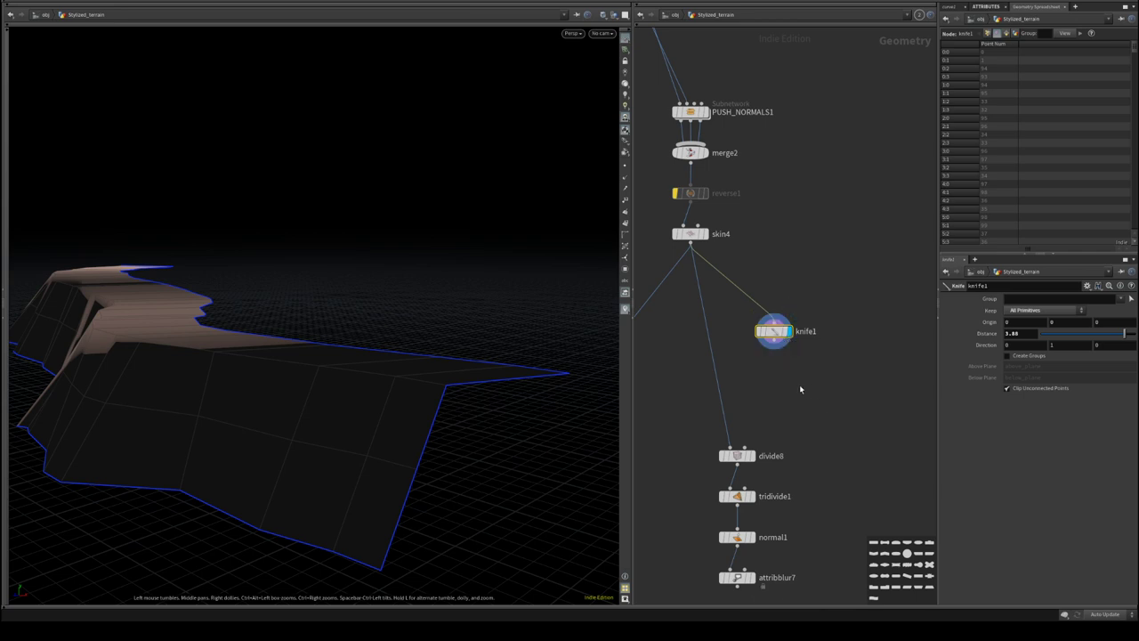
- Add a Clip node fed by skin4 above knife1 and display it
key(Tab)
text(clip)
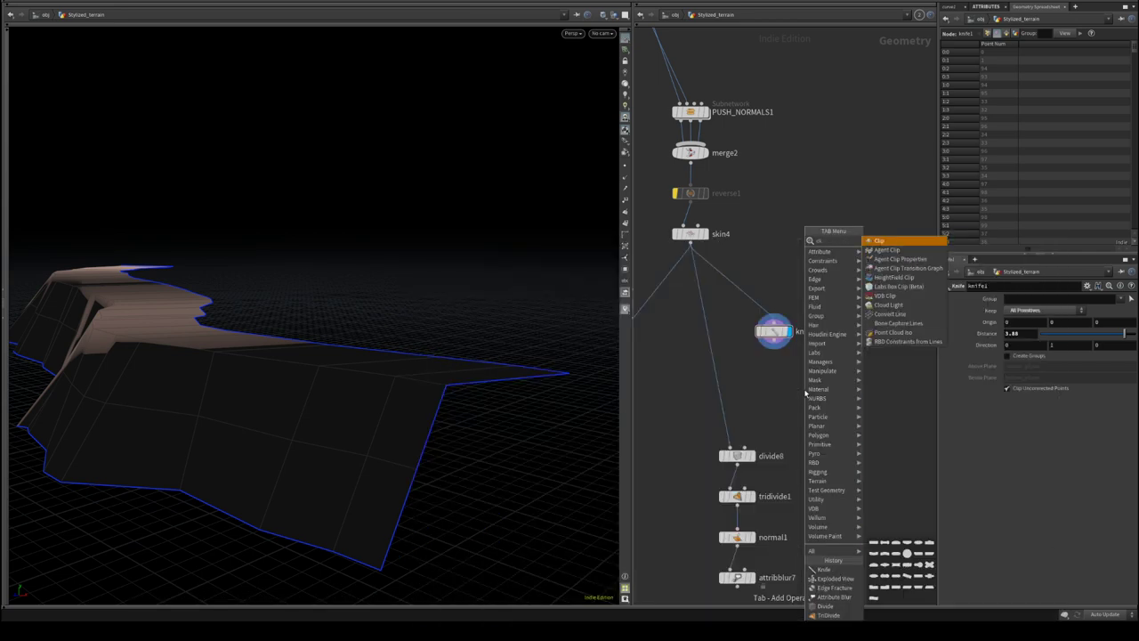
click(879, 240)
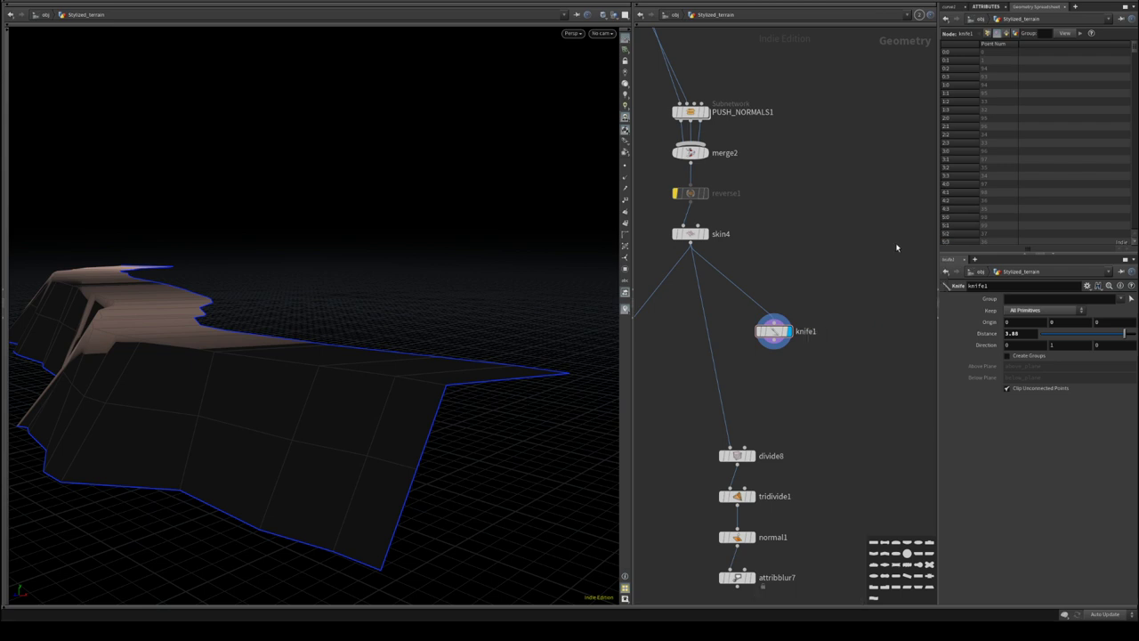
click(690, 245)
click(783, 246)
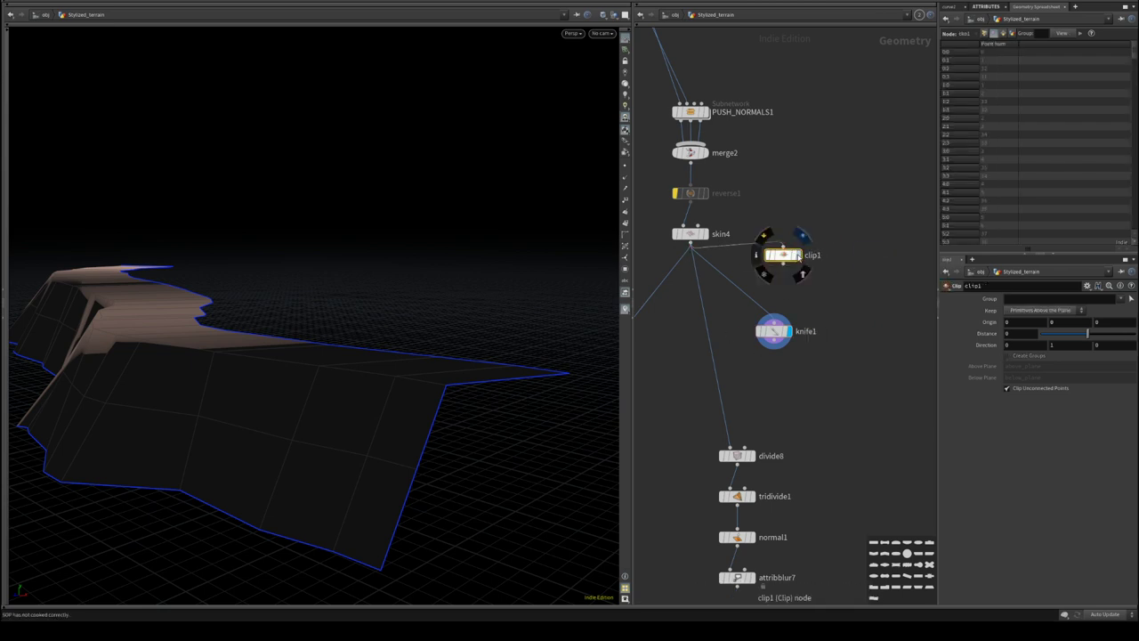
click(798, 254)
- Set clip1 to keep all primitives and adjust its clipping distance, trying 3.01
drag(1104, 340, 1116, 334)
click(1041, 310)
click(1048, 340)
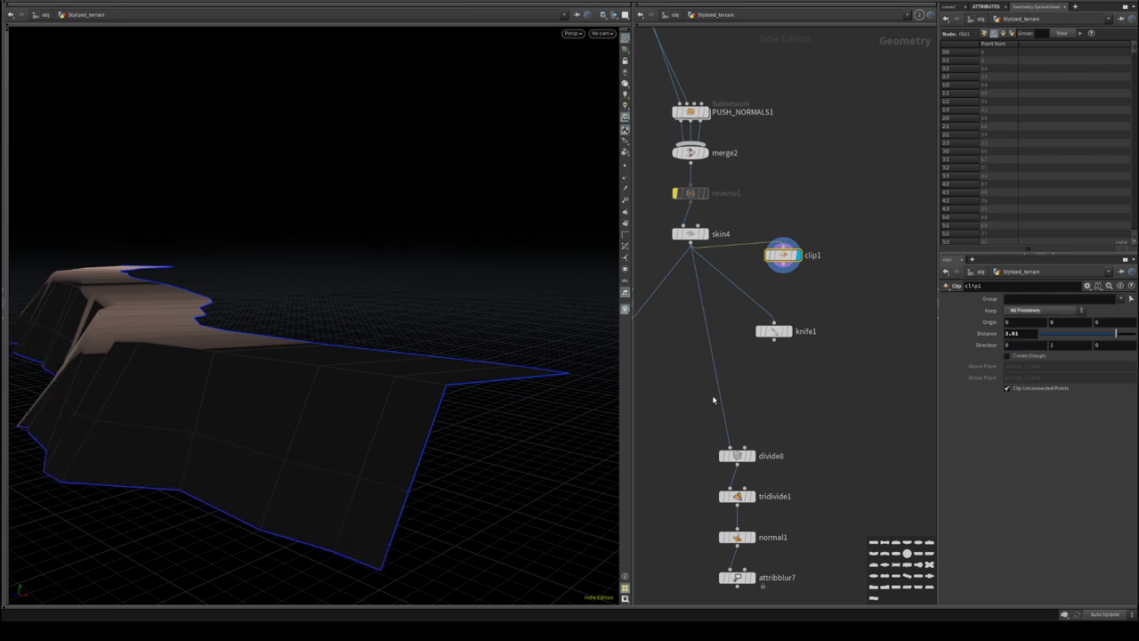
drag(1116, 333, 1053, 345)
- Display knife1 and try its option for creating above-plane and below-plane groups
click(785, 331)
drag(231, 445, 277, 415)
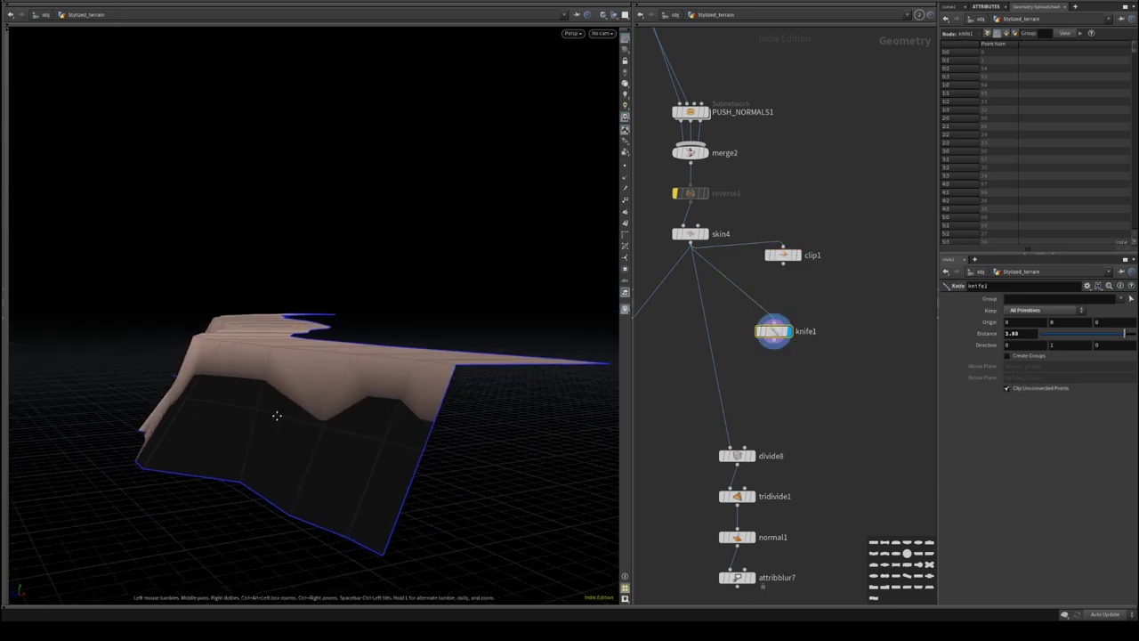
click(1025, 356)
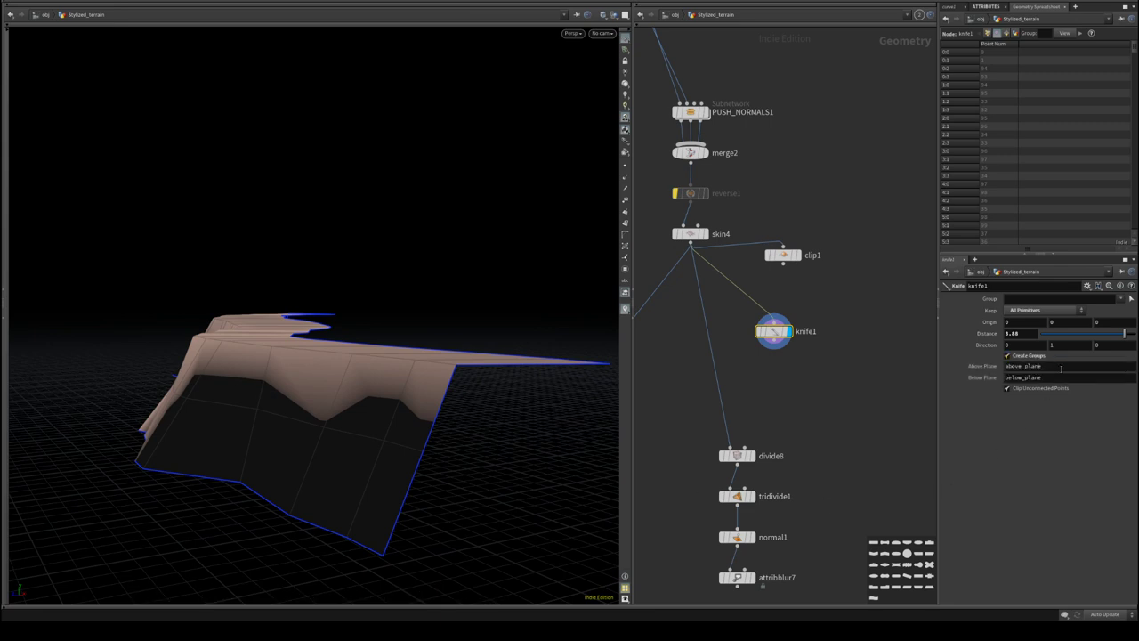
double_click(1064, 367)
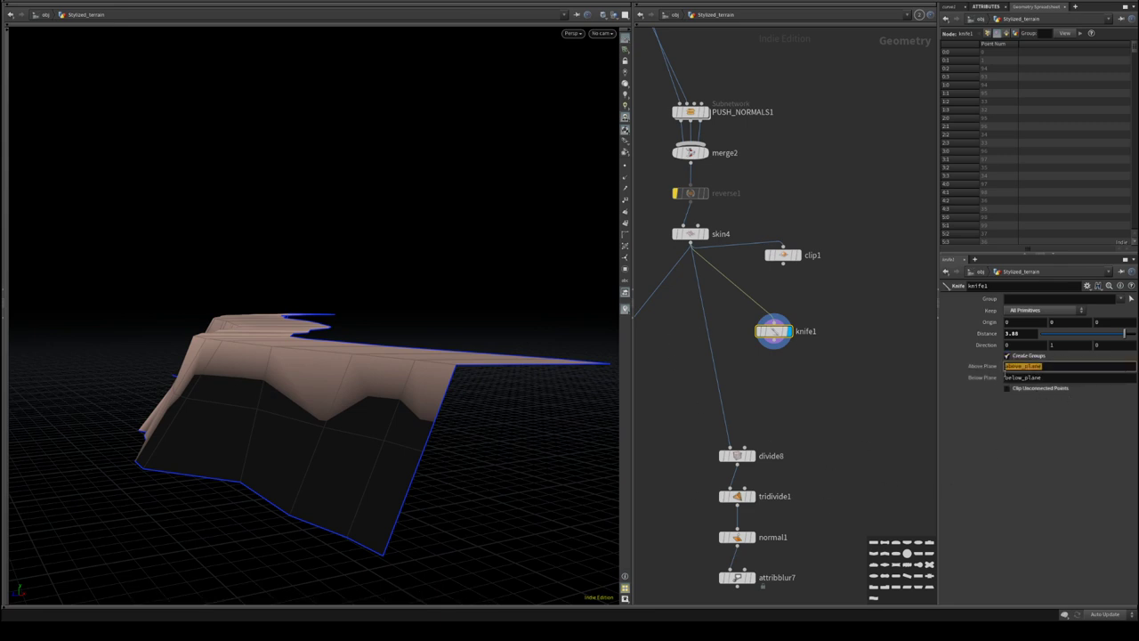
click(776, 334)
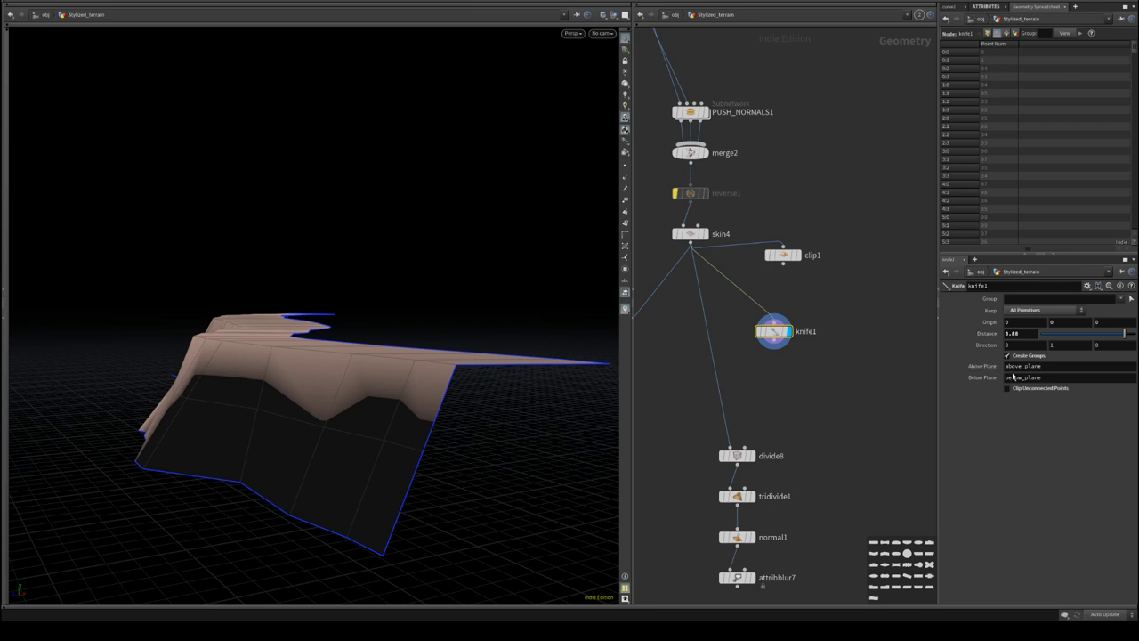
click(1015, 360)
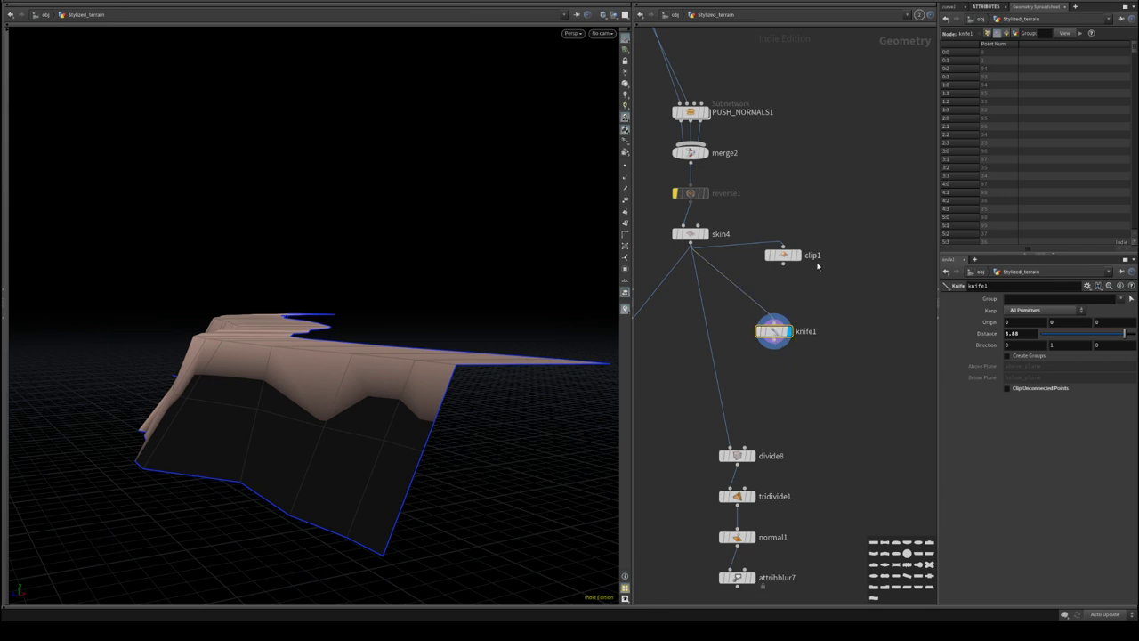
- Display clip1 and look through the available polygon tools
click(795, 255)
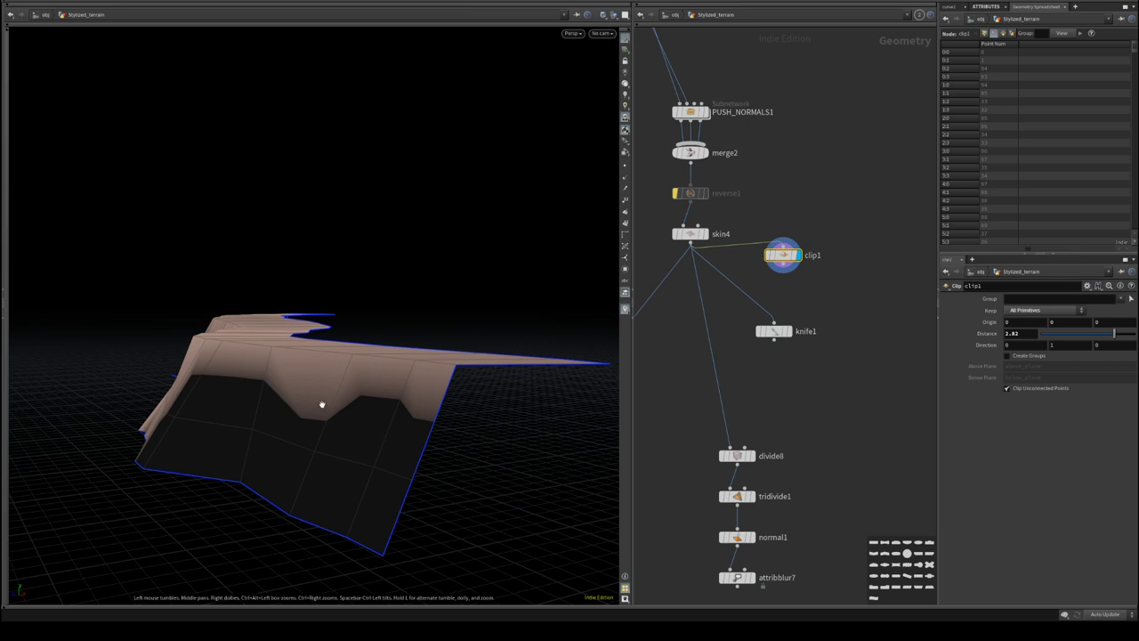
key(Tab)
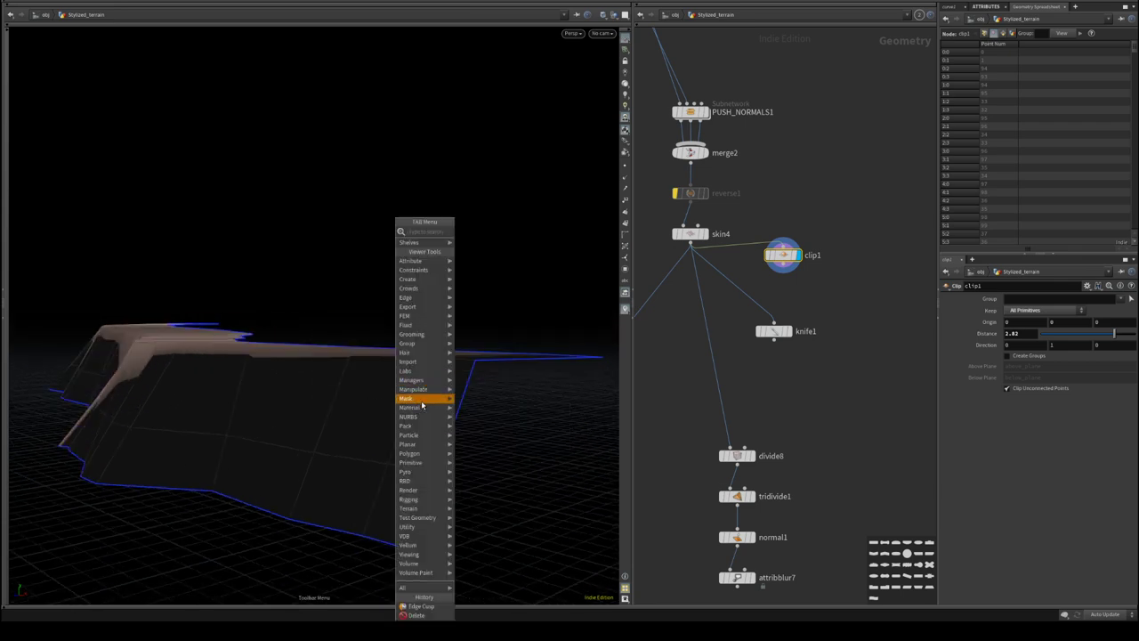
mouse_move(426, 456)
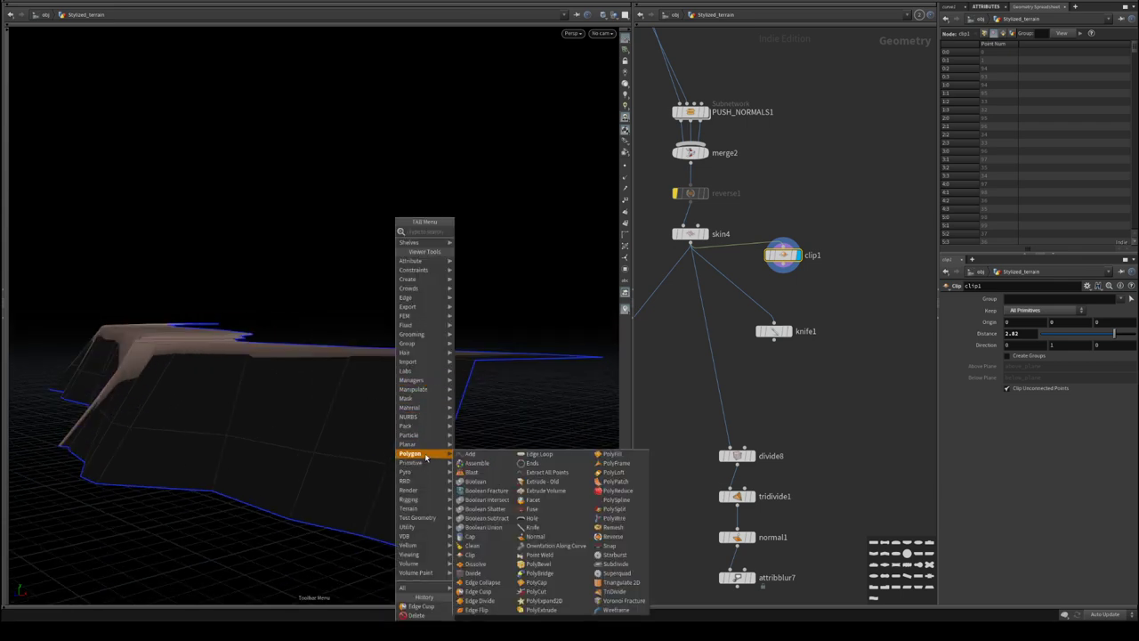
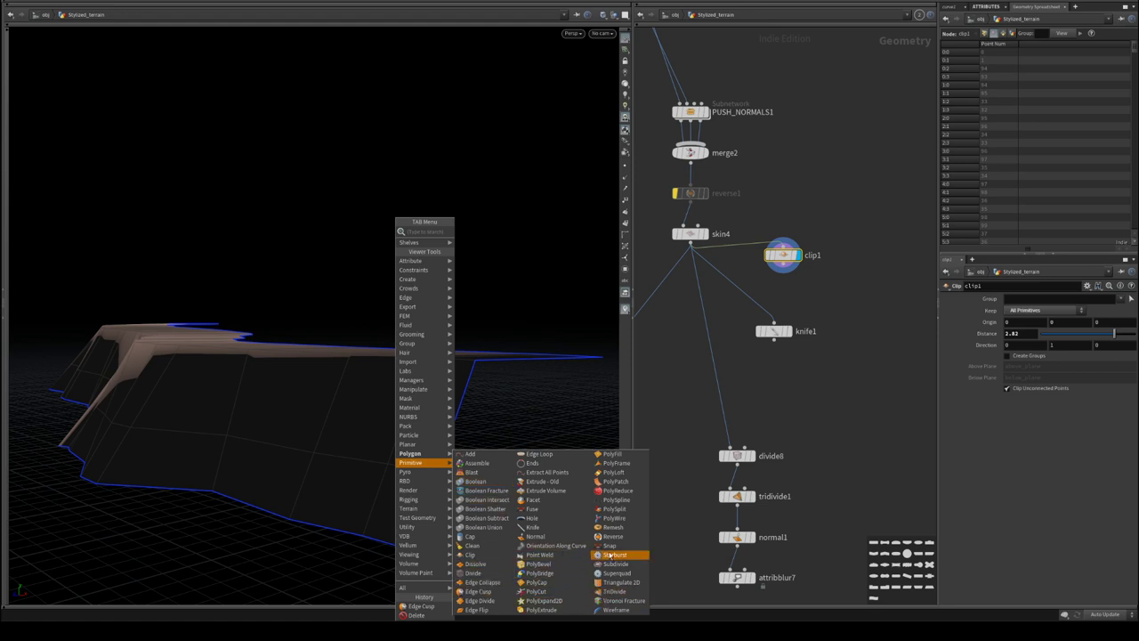
- Delete the knife1 node and set clip1 to keep only the primitives above the plane
middle_drag(784, 365, 797, 389)
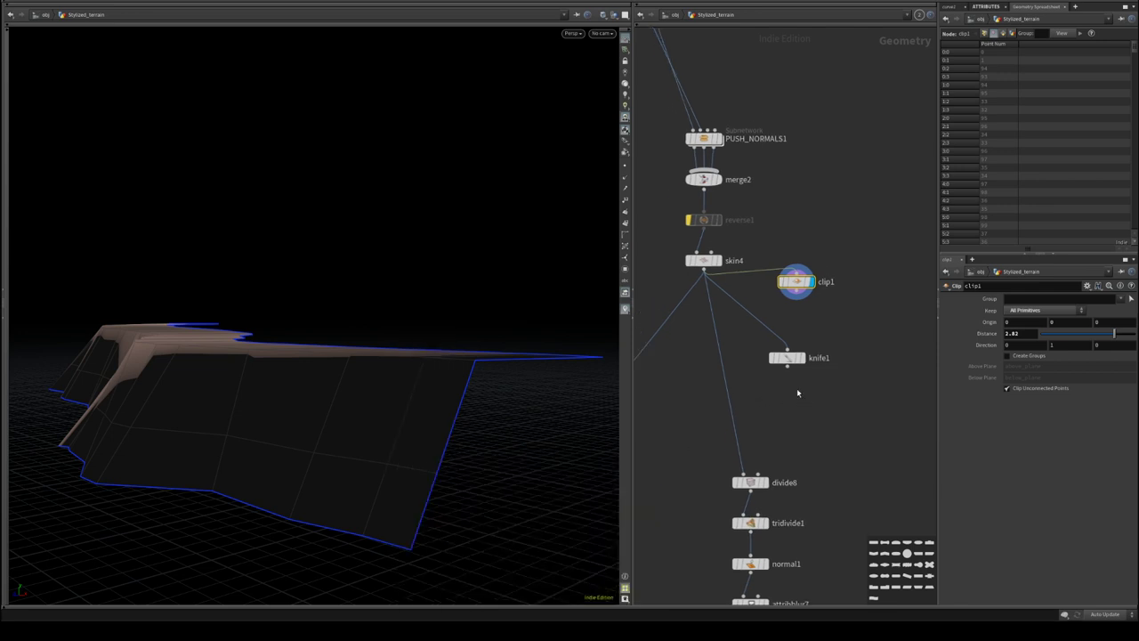
drag(804, 286, 815, 287)
click(788, 359)
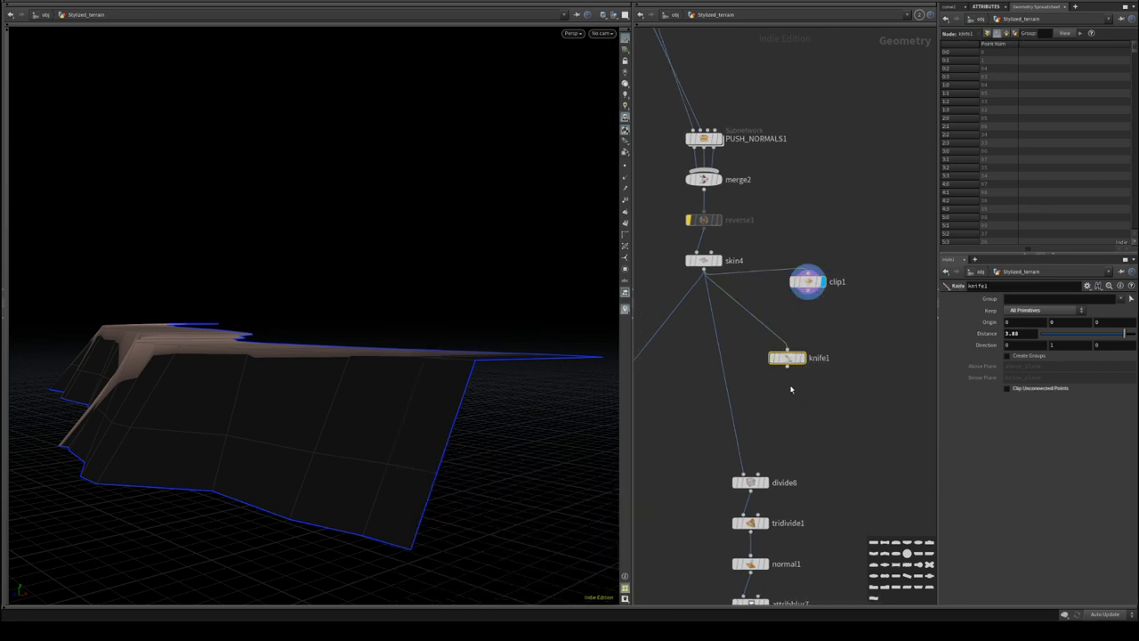
key(Delete)
click(808, 283)
click(1068, 310)
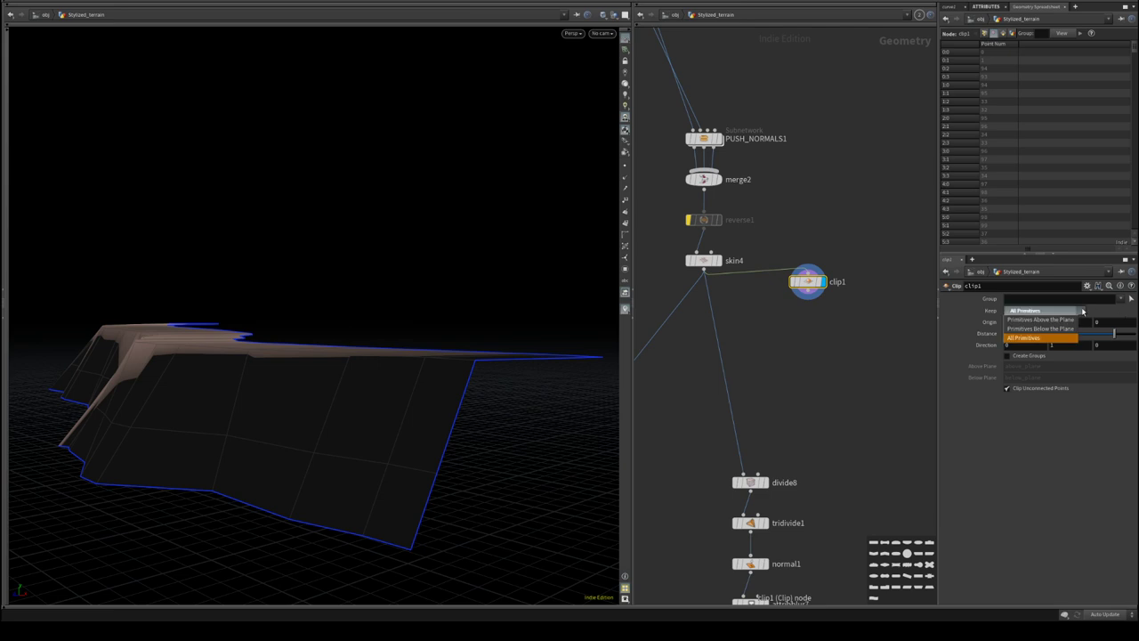
click(1041, 311)
drag(282, 375, 382, 379)
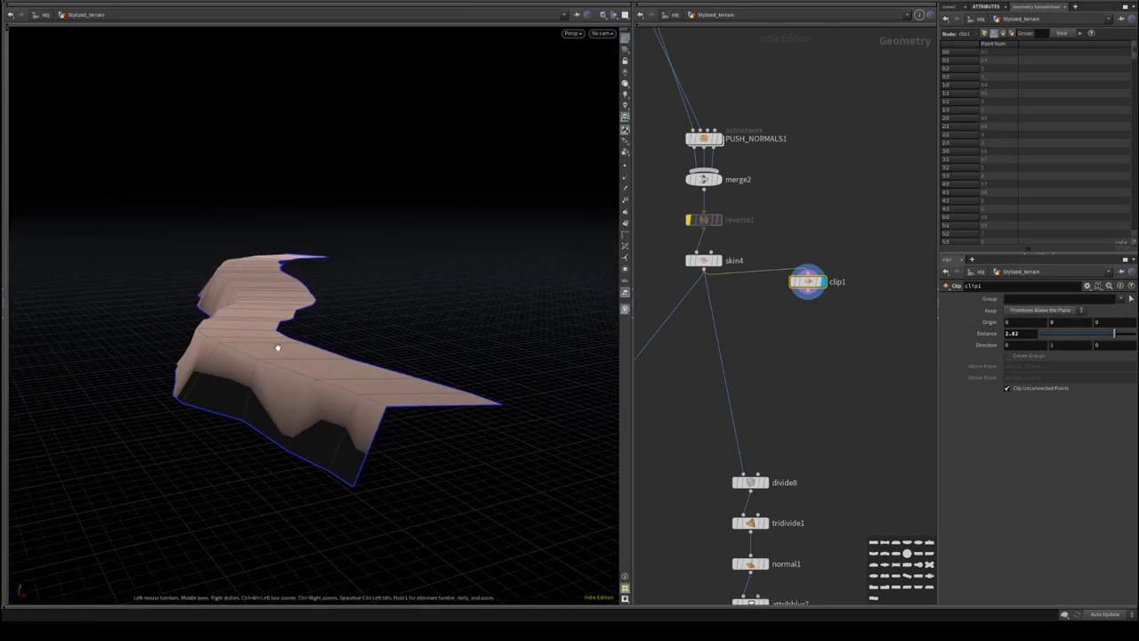
- Display the skin4 node and rename it cliffFaces
click(703, 261)
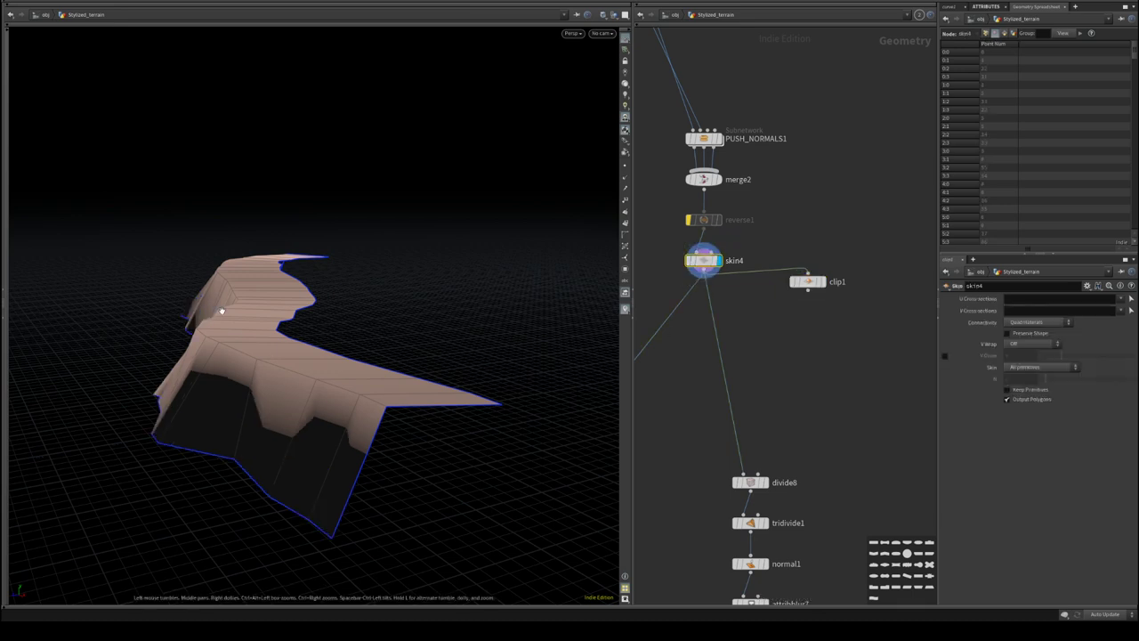
double_click(735, 261)
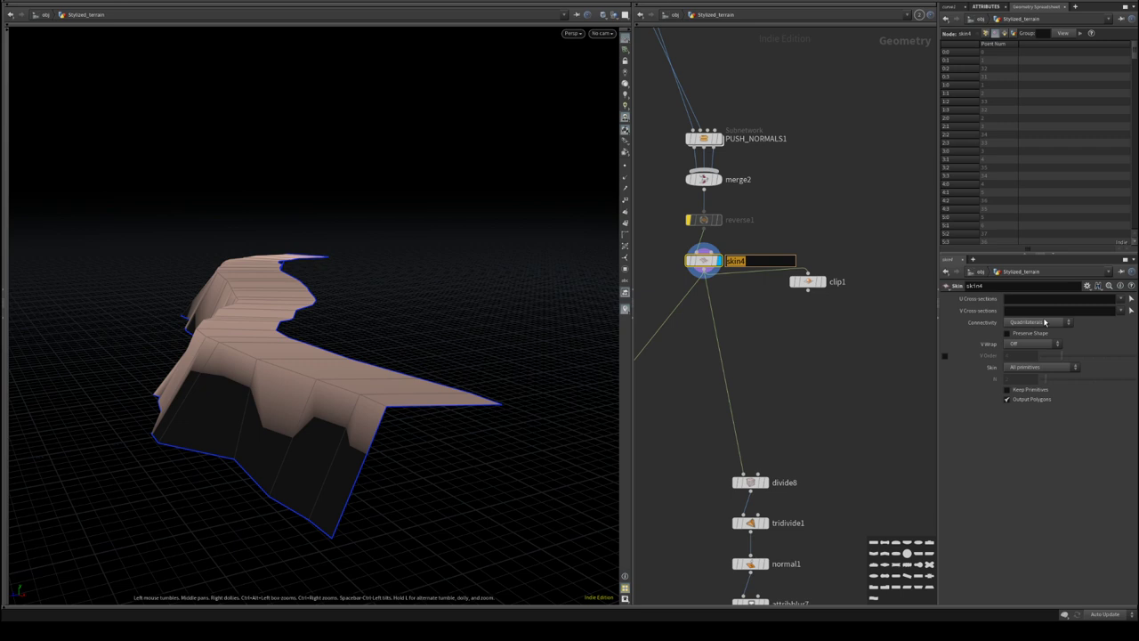
text(cliffFaces)
key(Return)
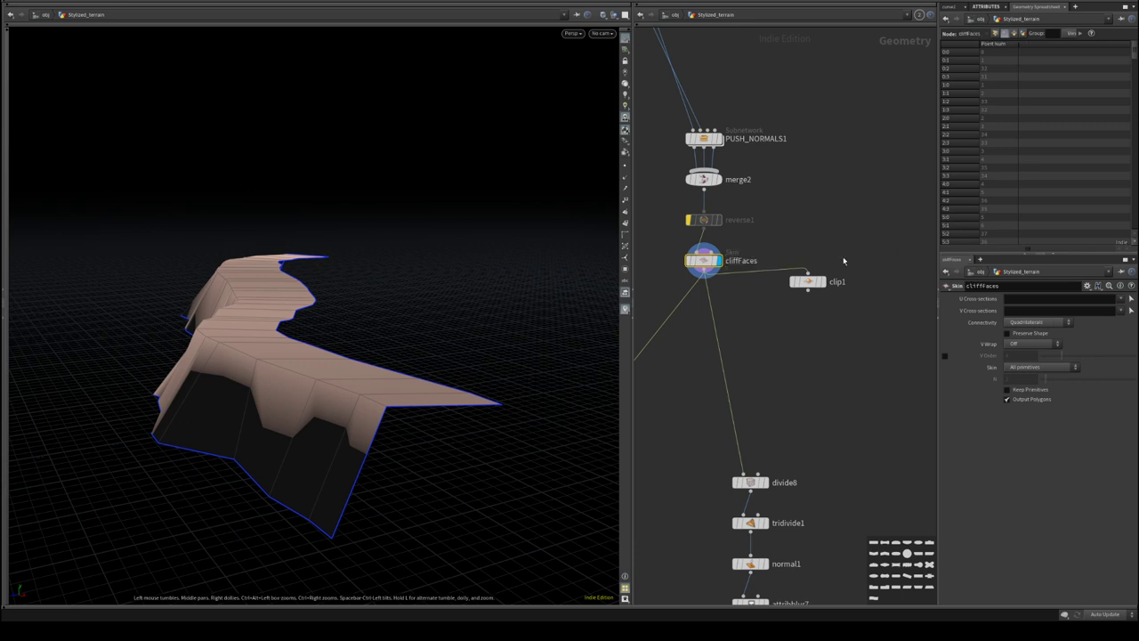
- Move clip1 lower, display it and set its clipping distance to the expression bbox("../cliffFaces", D_YMAX), leaving the origin at 0
click(822, 279)
drag(807, 282, 794, 329)
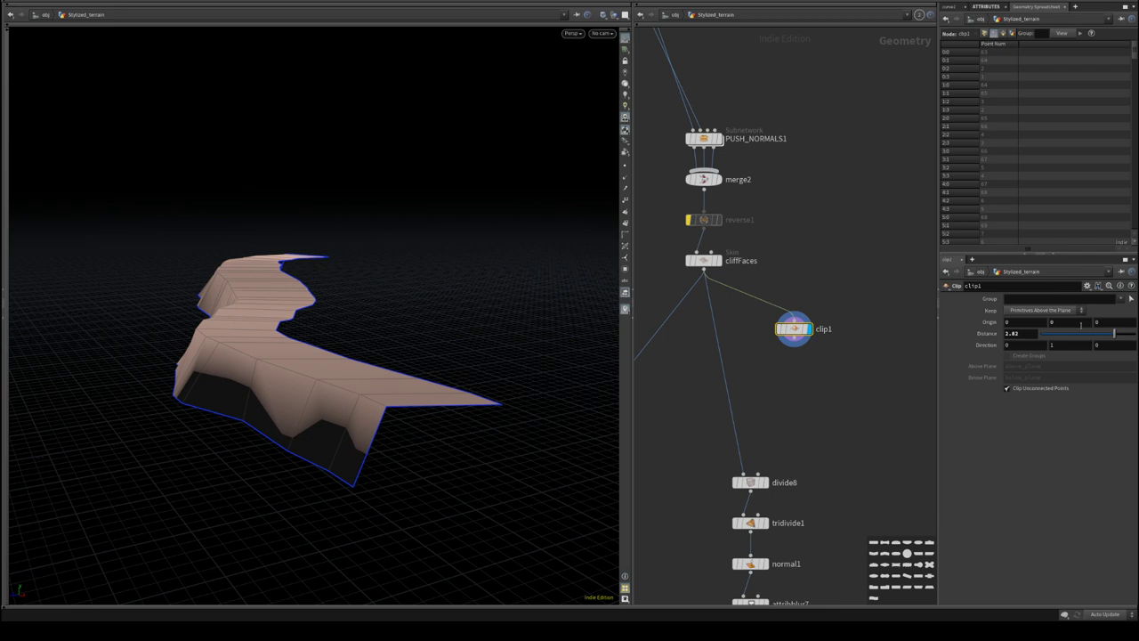
click(1082, 325)
text(bbox("../cliffFaces", D_YMAX)
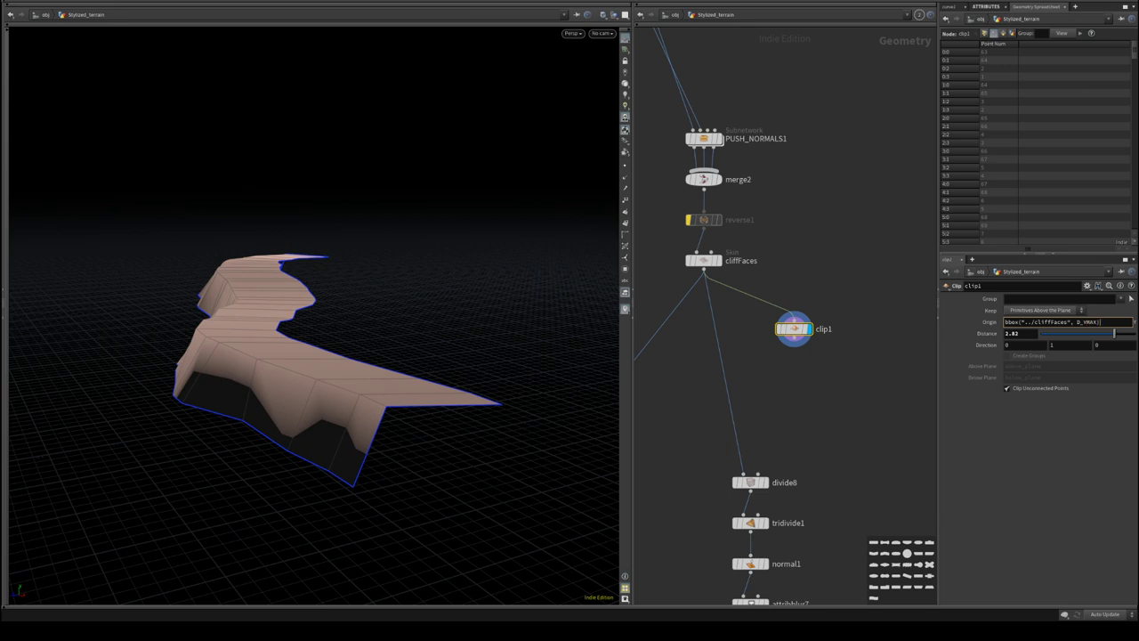
key(ctrl+a)
key(ctrl+c)
key(BackSpace)
key(Return)
key(ctrl+v)
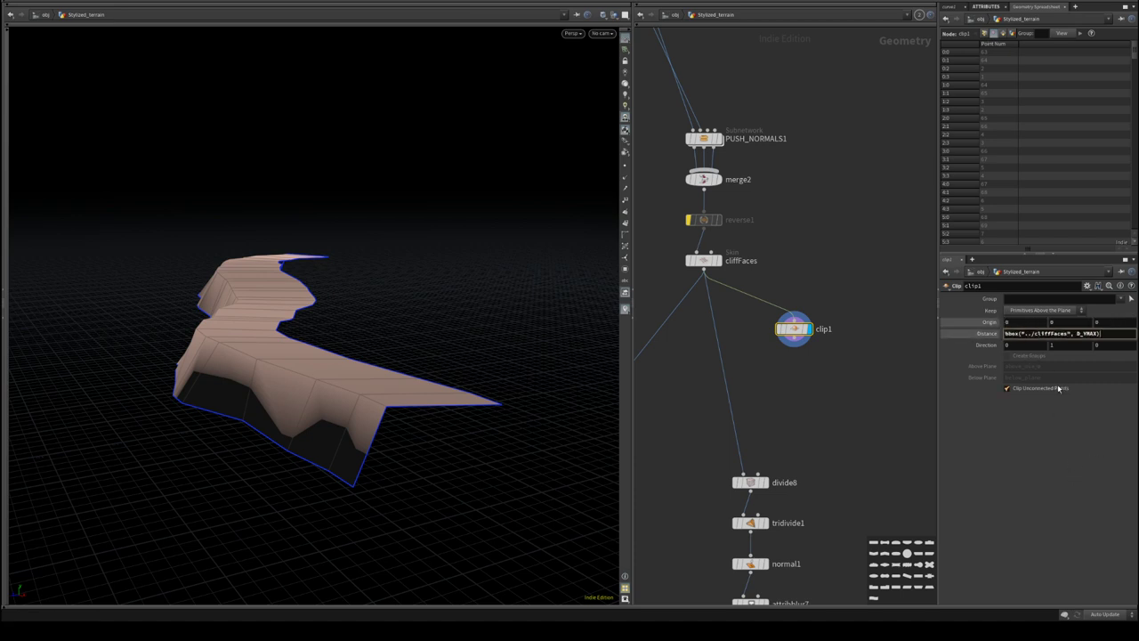
key(Return)
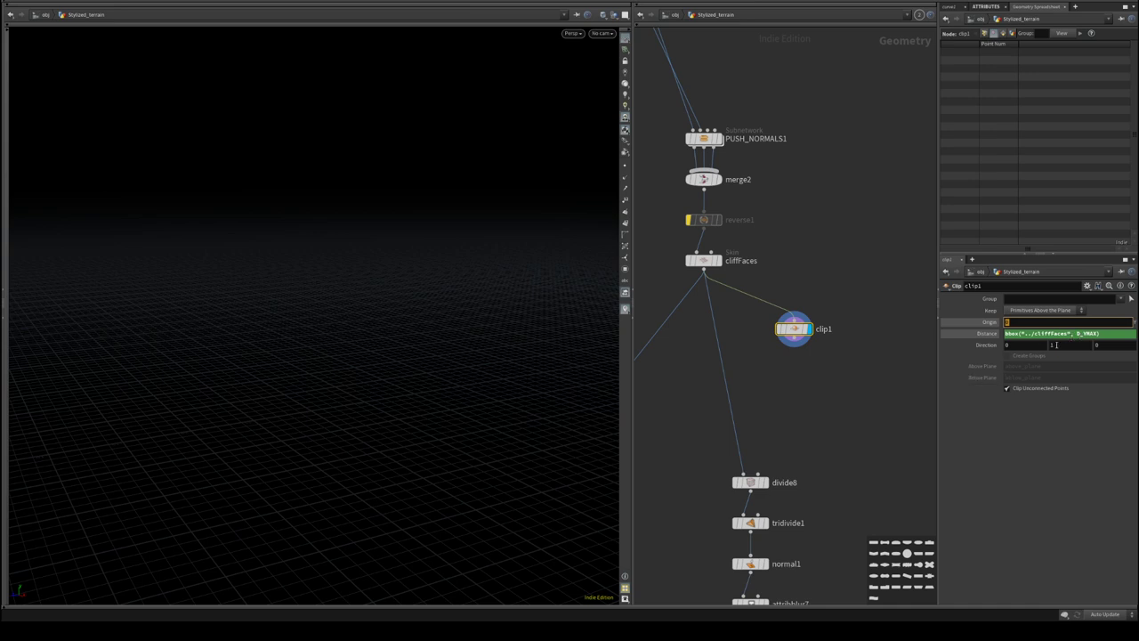
- Inspect clip1's node information, compare it with cliffFaces and check the evaluated value of its distance expression
middle_click(797, 336)
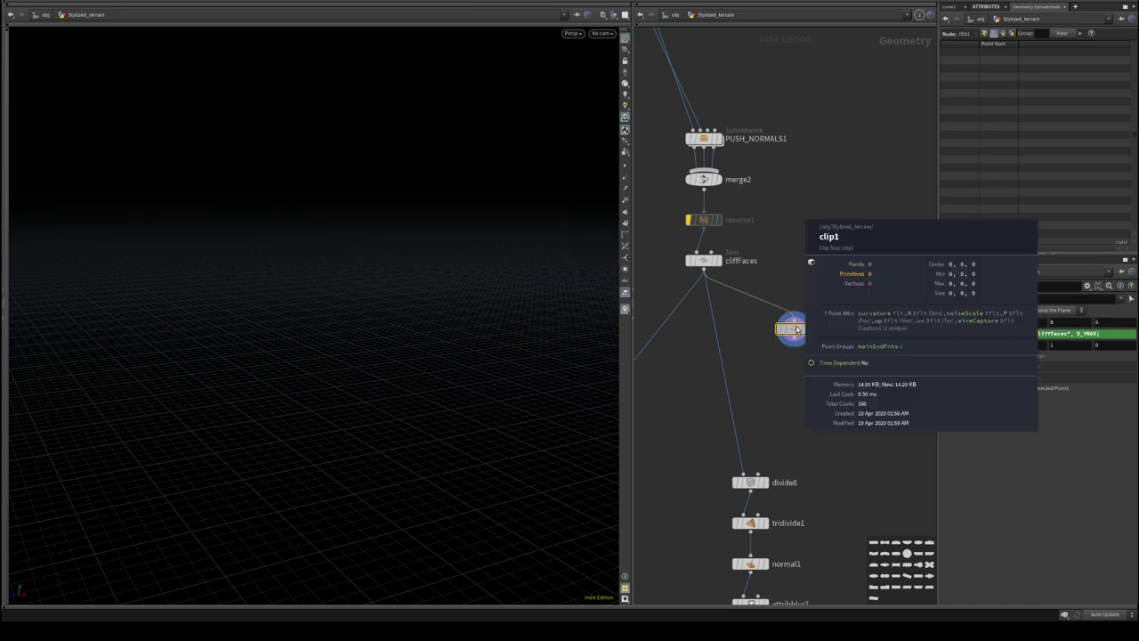
click(717, 259)
click(704, 260)
click(809, 330)
click(813, 331)
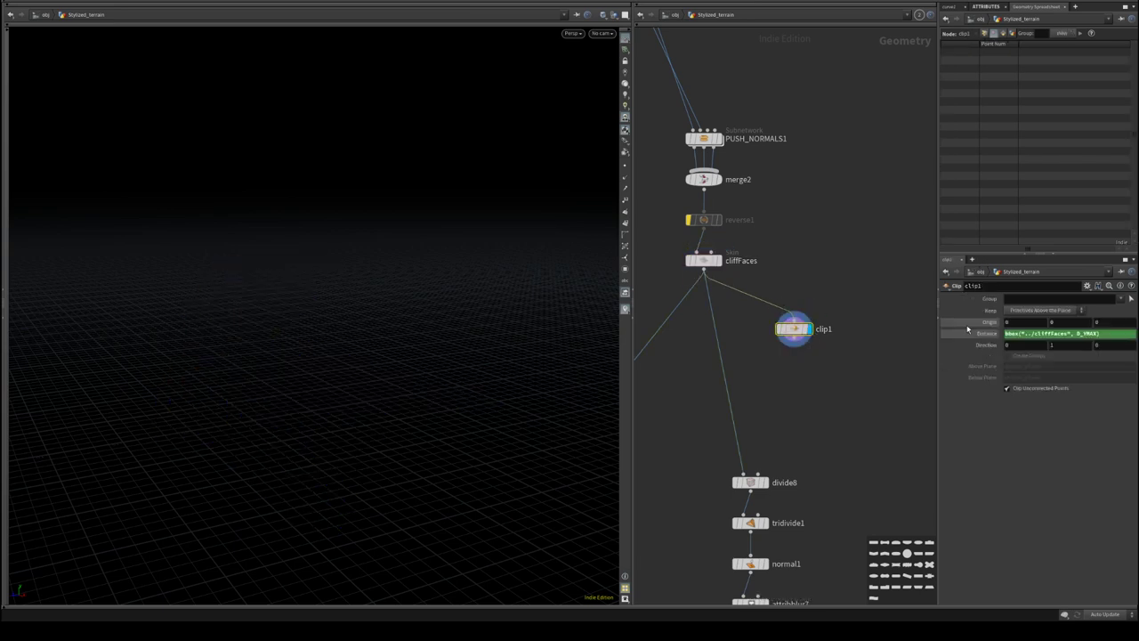
click(999, 336)
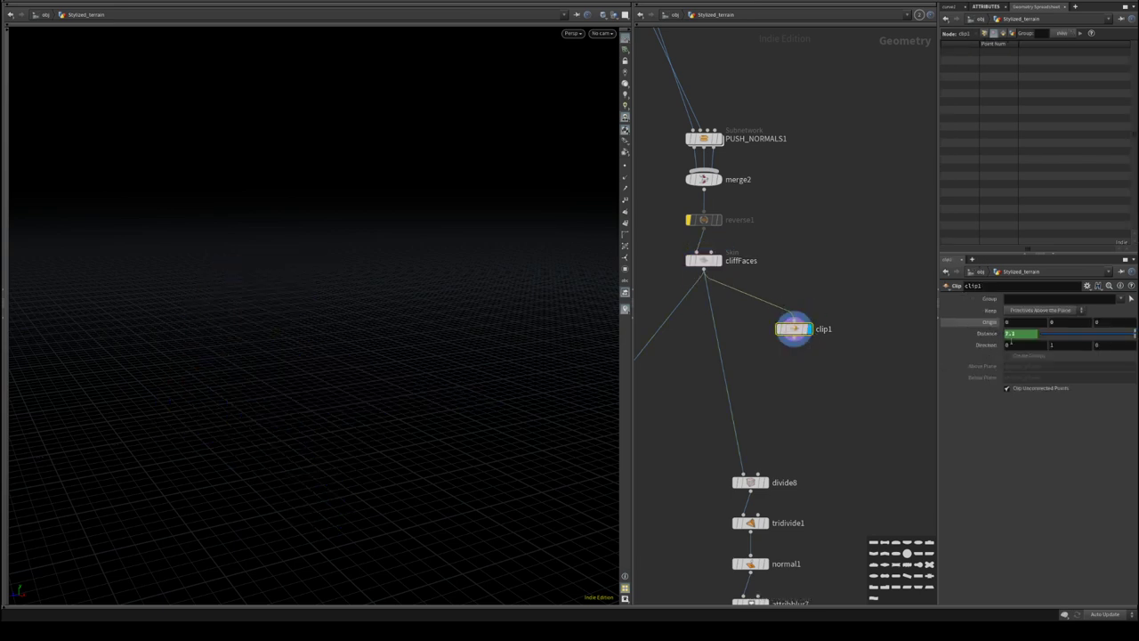
click(988, 333)
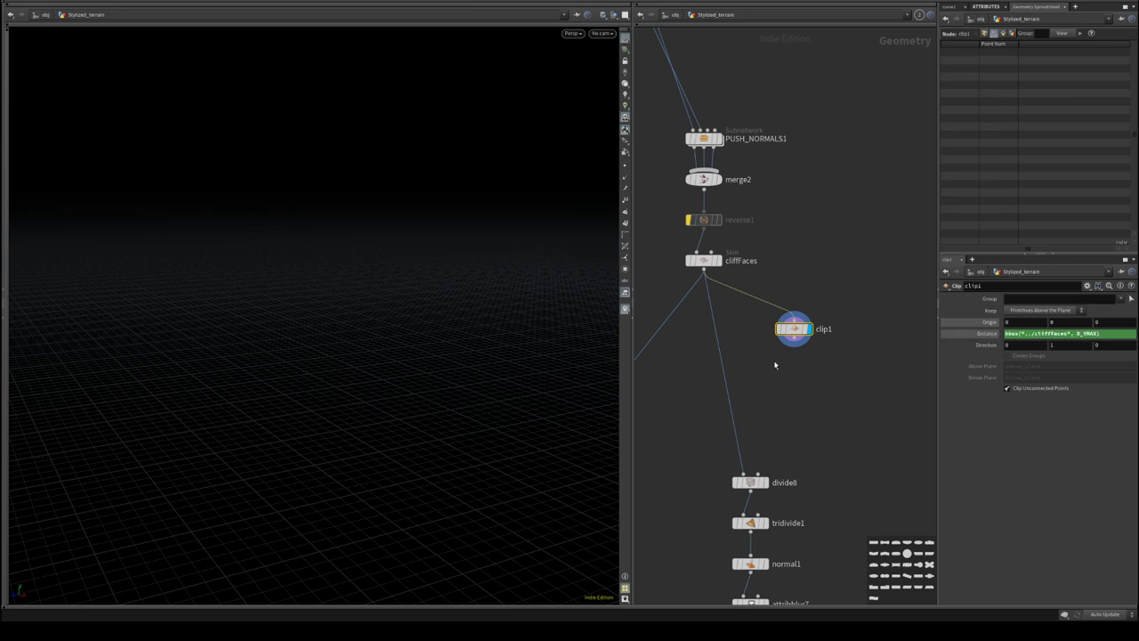
- Show cliffFaces as a template wireframe and change clip1's distance expression to bbox("../cliffFaces", D_YMAX)/3
click(715, 260)
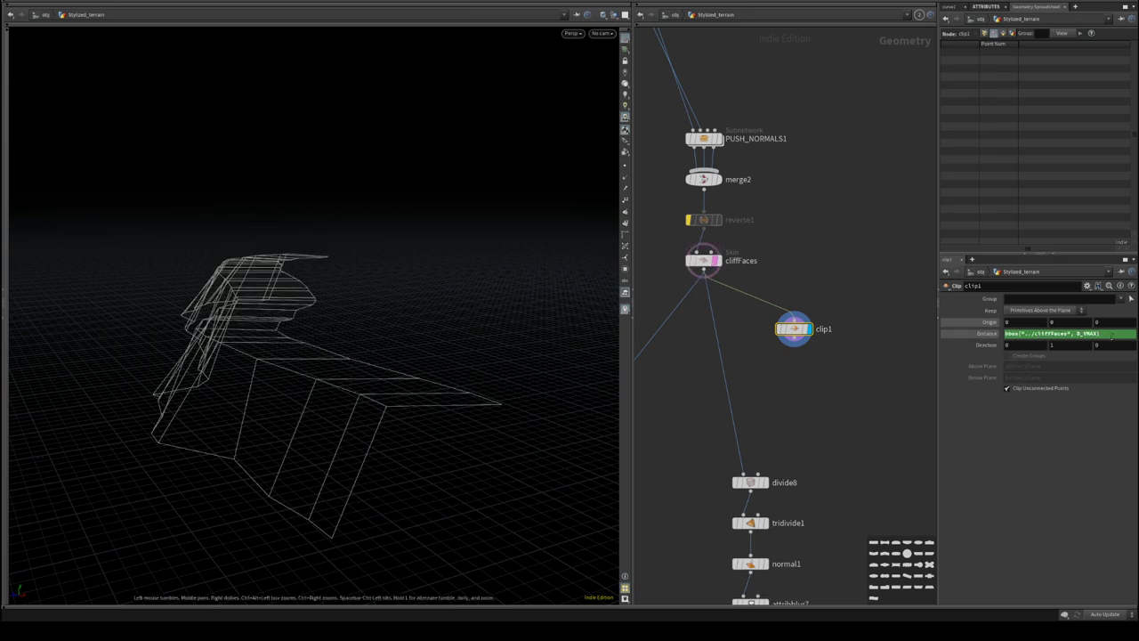
text(3)
key(Return)
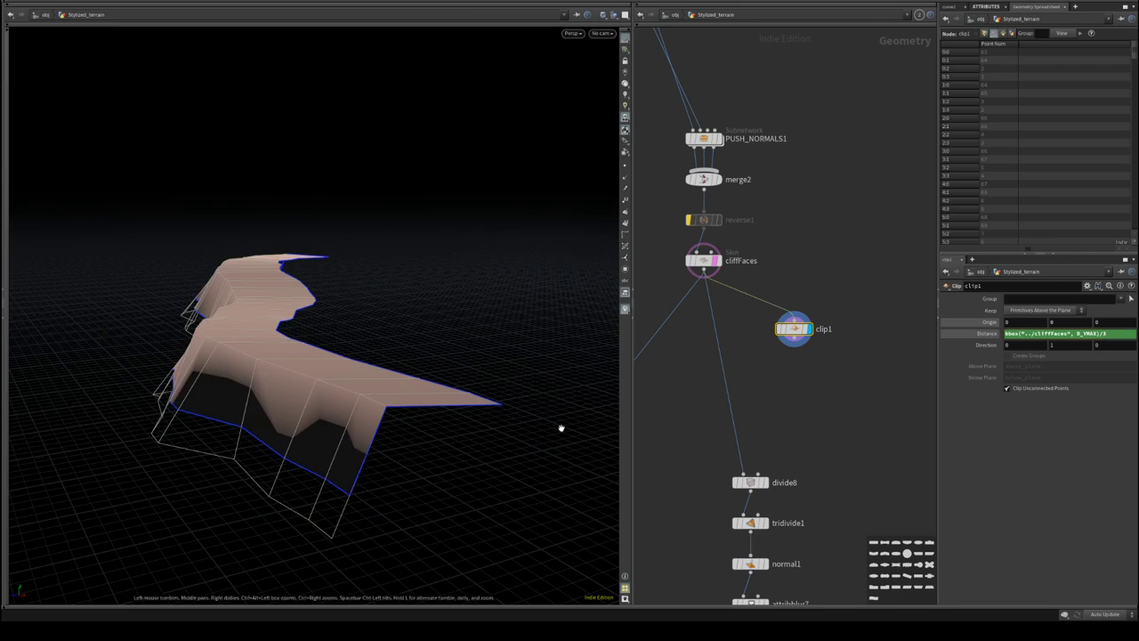
drag(248, 383, 213, 359)
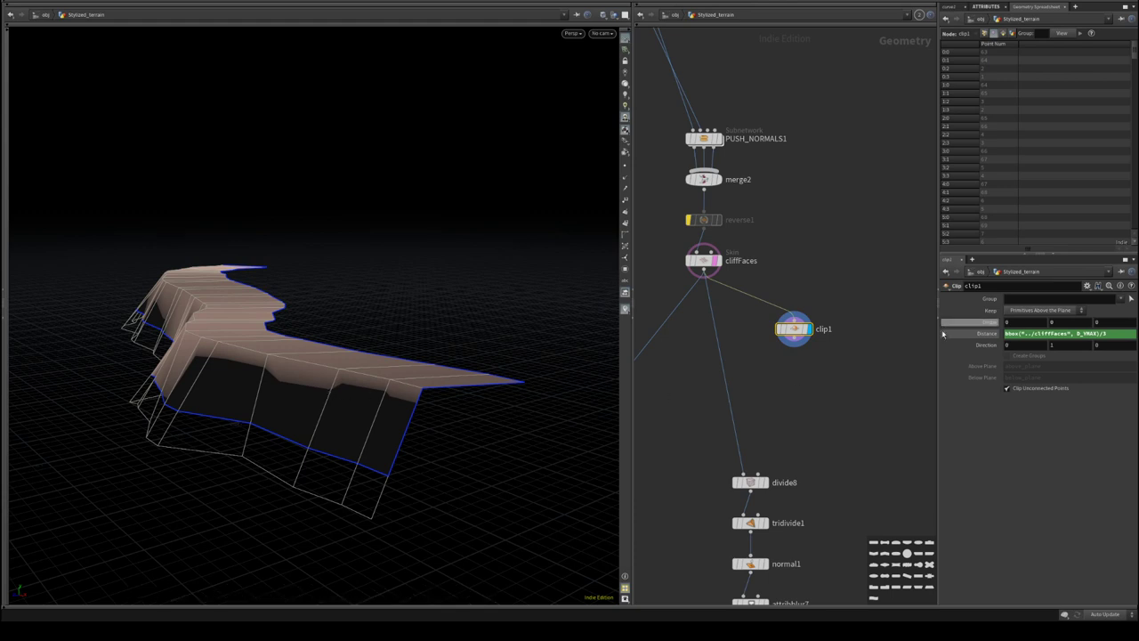
- Reposition clip1 below cliffFaces and create a reference copy of it
middle_drag(857, 376, 876, 393)
drag(813, 347, 799, 358)
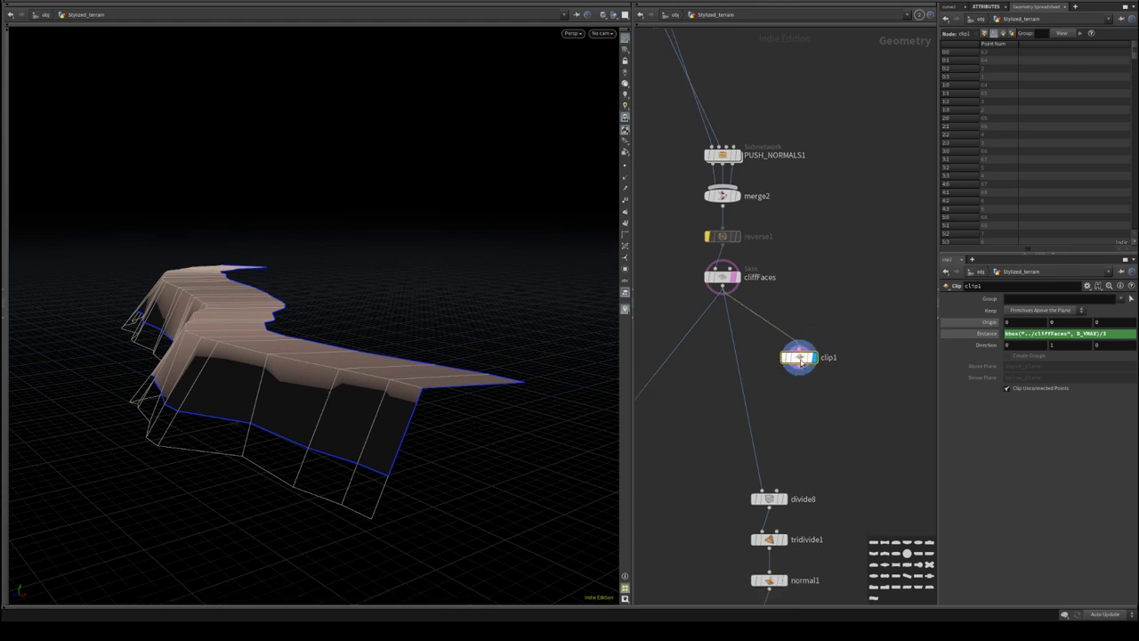
middle_drag(846, 333, 791, 366)
middle_drag(742, 395, 753, 345)
mouse_move(799, 352)
right_click(753, 345)
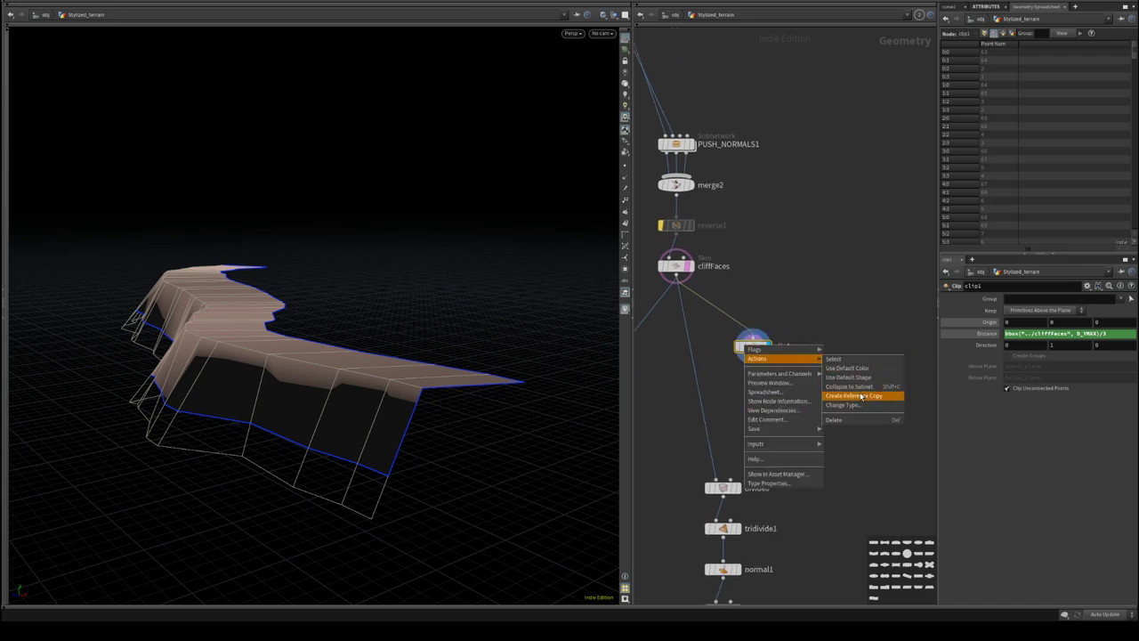
click(861, 397)
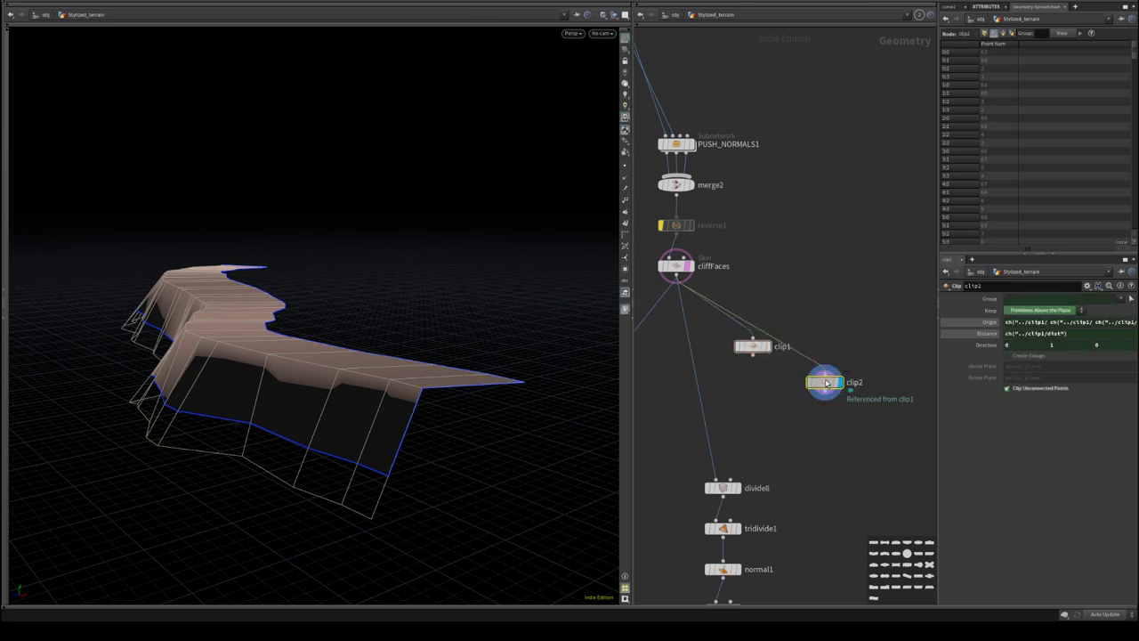
- Place clip2 beside clip1 so that both clip nodes sit in a row below cliffFaces
drag(826, 381, 834, 311)
middle_drag(822, 348, 752, 358)
drag(767, 317, 752, 348)
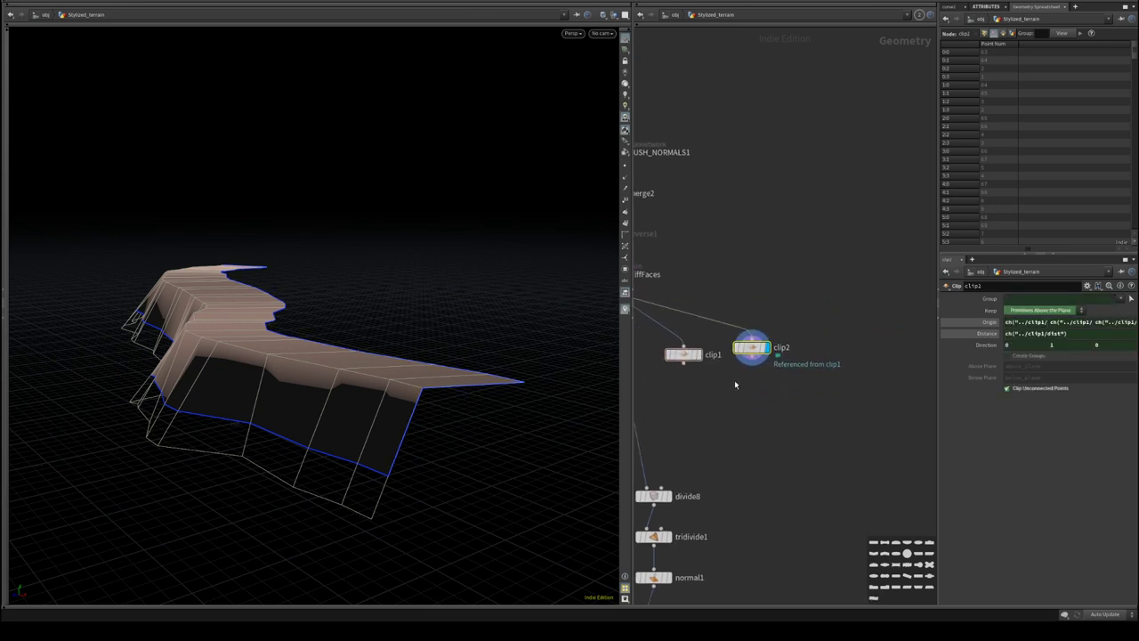
middle_drag(734, 380, 764, 377)
drag(714, 355, 700, 348)
middle_drag(795, 402, 802, 407)
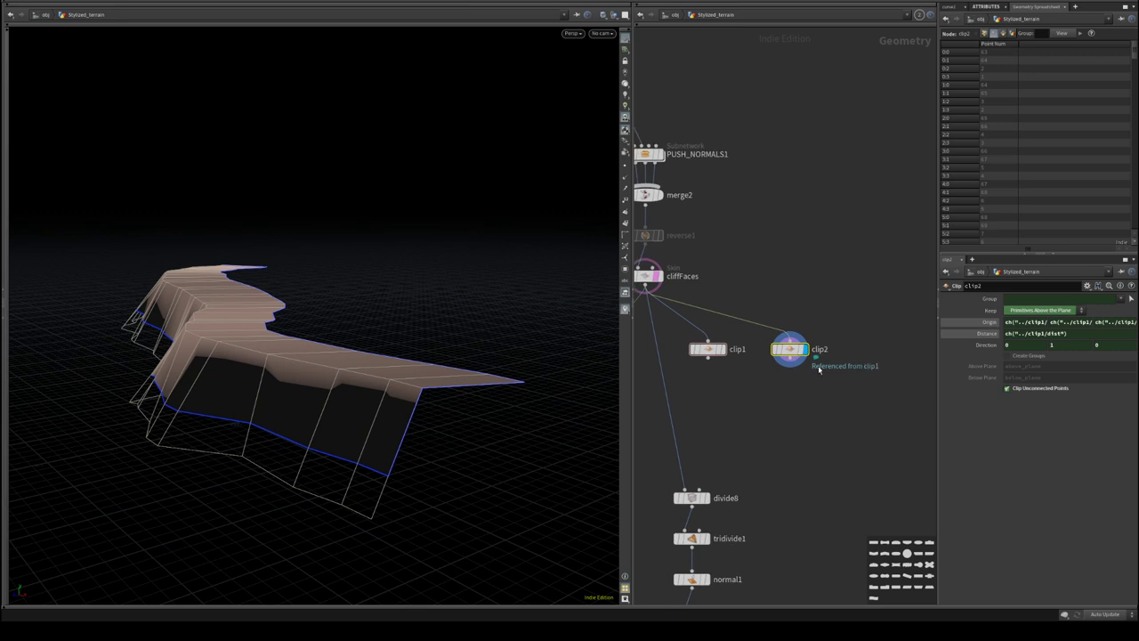
- Compare the parameters of clip2 and clip1, and copy clip1's distance expression bbox("../cliffFaces", D_YMAX)/3
right_click(1066, 347)
click(1007, 347)
click(708, 349)
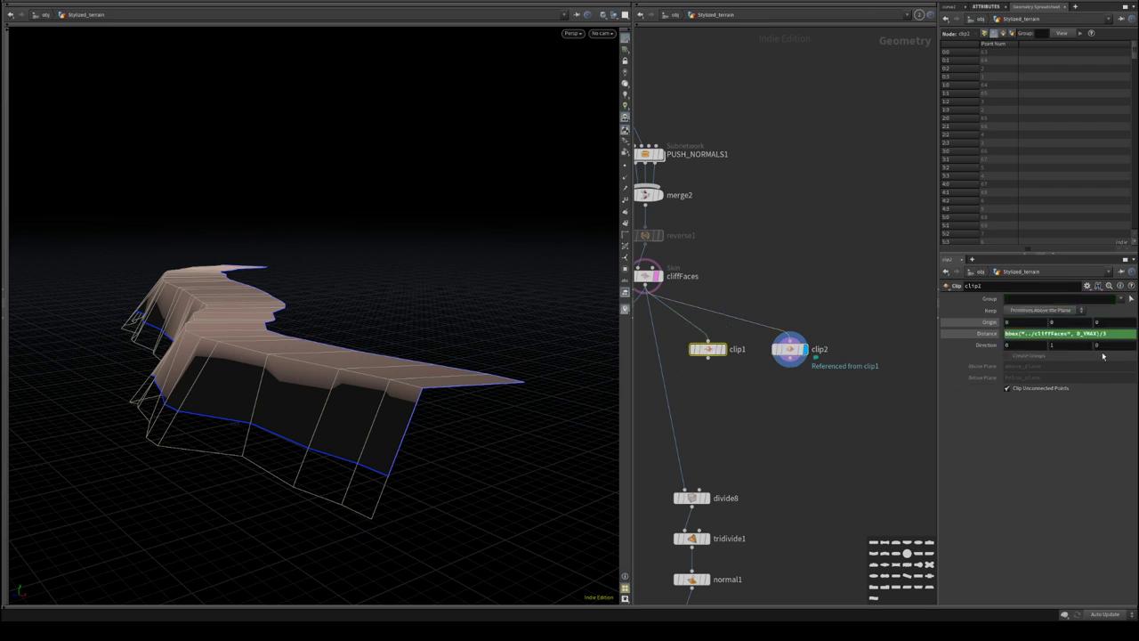
click(790, 349)
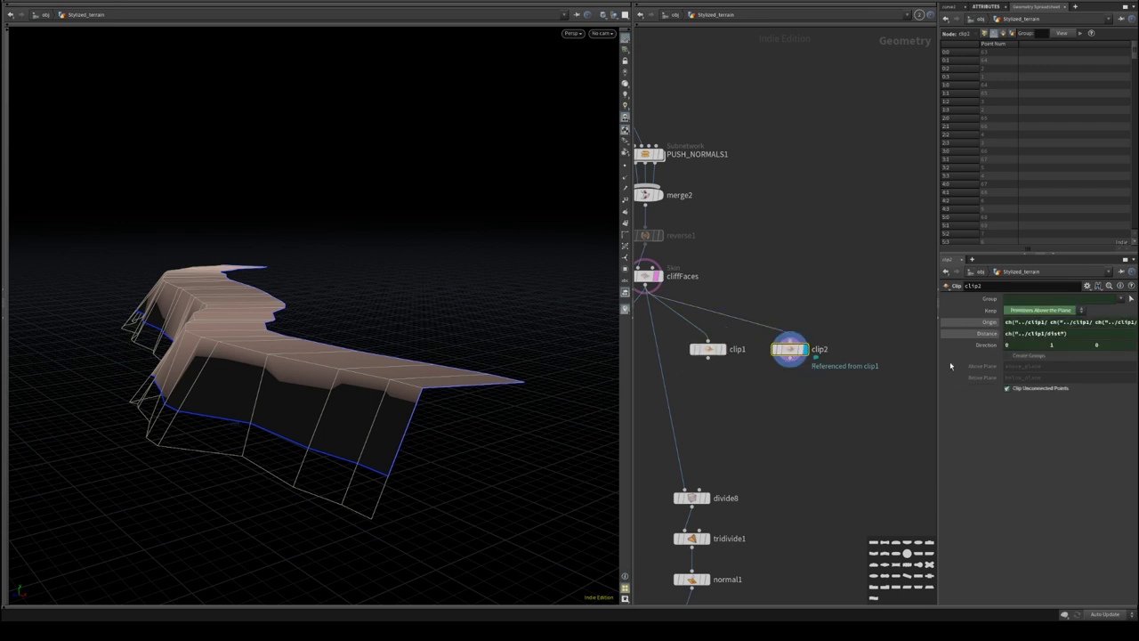
click(707, 349)
drag(1126, 334, 883, 348)
key(ctrl+c)
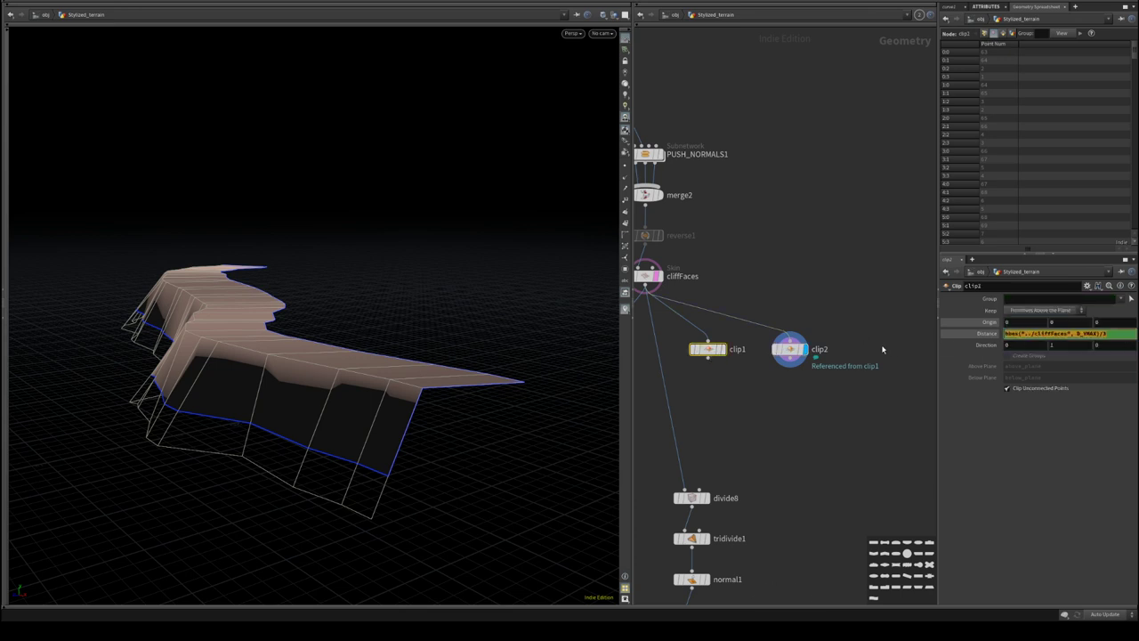
- Replace clip2's referenced distance with its own expression bbox("../cliffFaces", D_YMAX)/+1.3
click(789, 349)
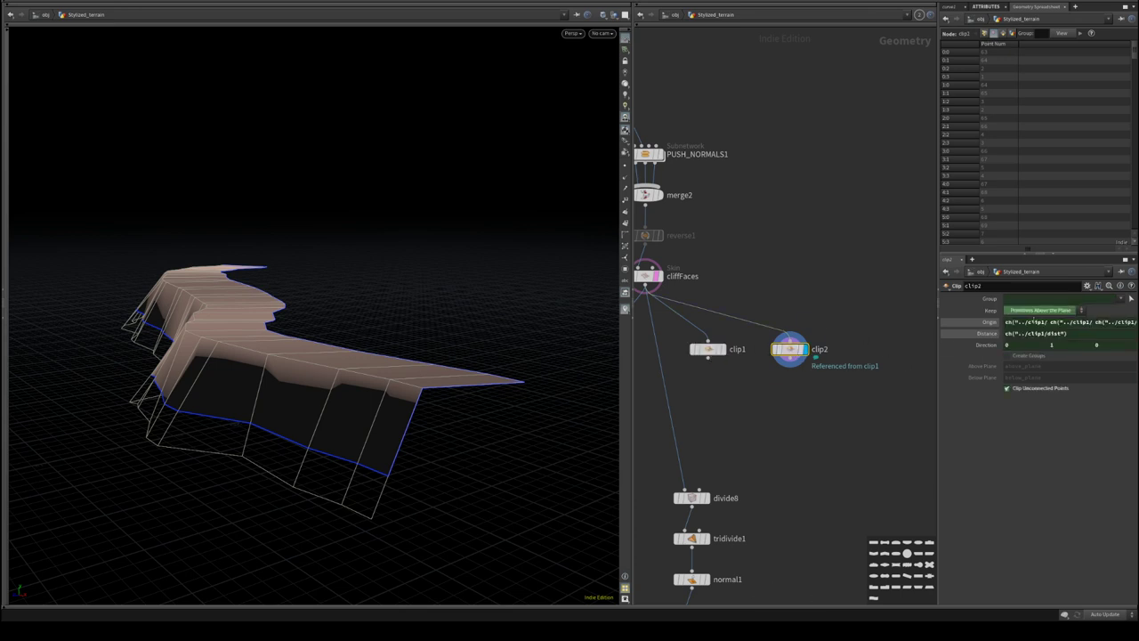
right_click(987, 333)
click(1019, 419)
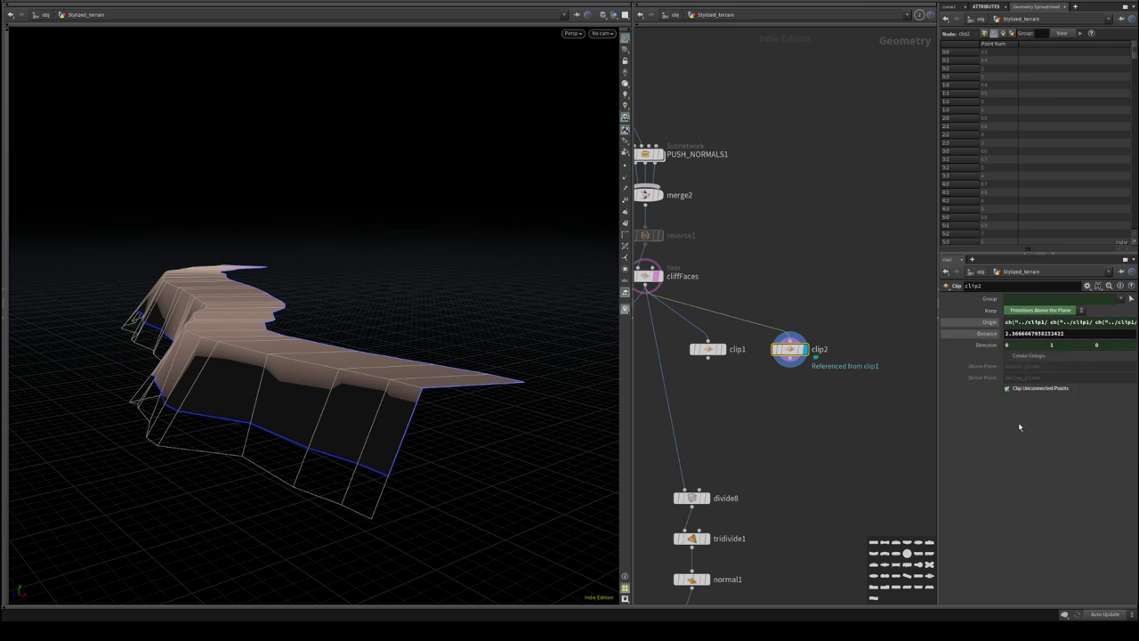
drag(1066, 334, 897, 329)
key(ctrl+v)
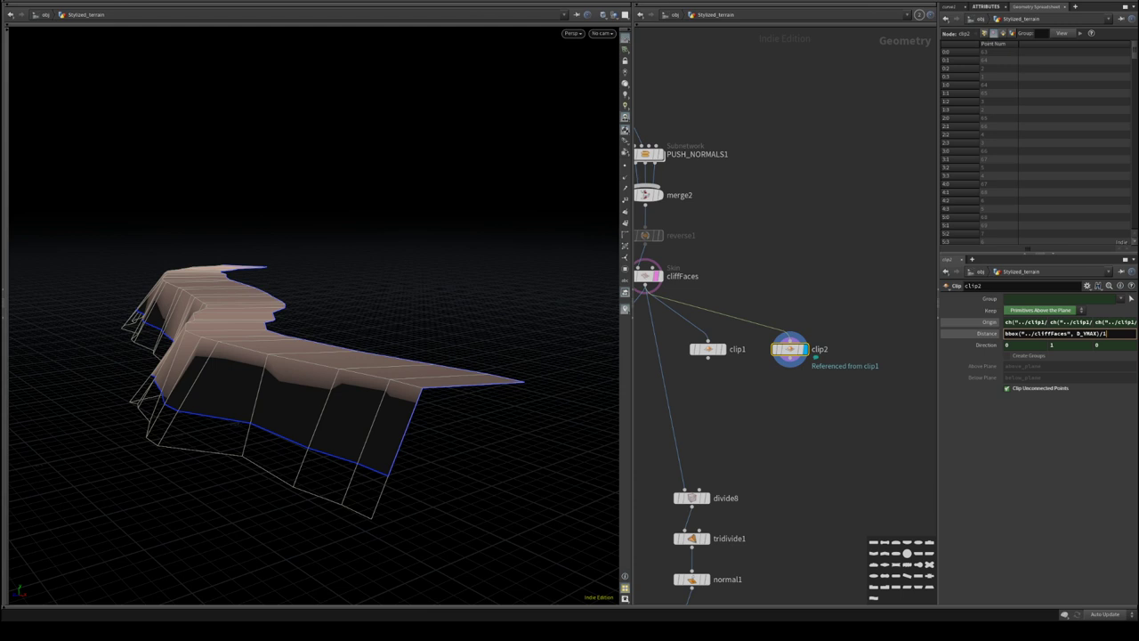
key(Return)
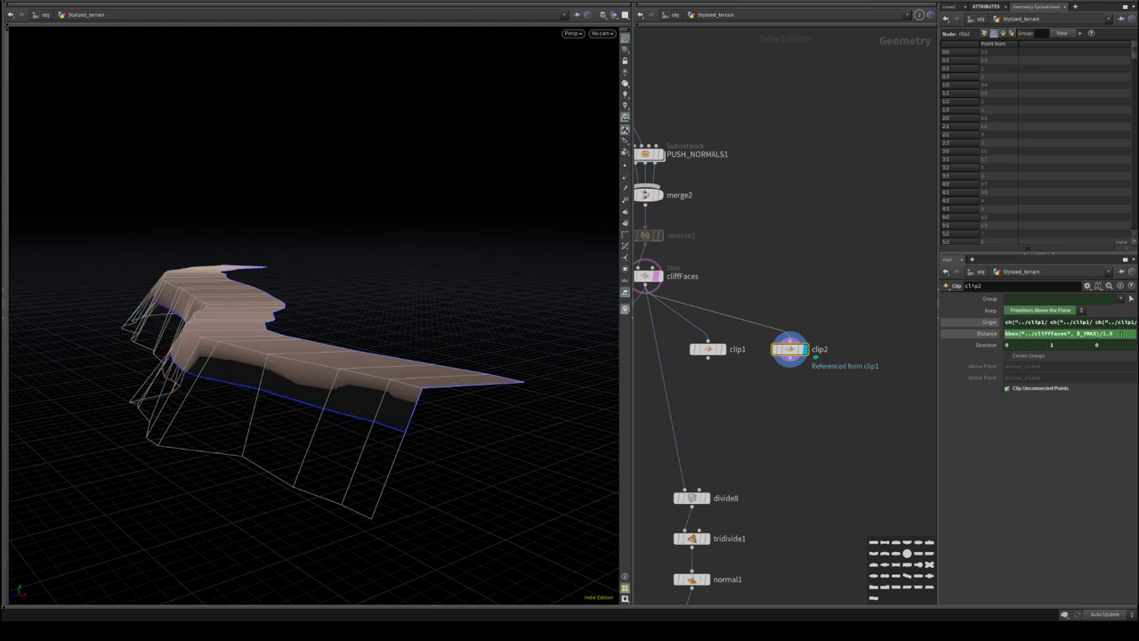
middle_drag(1110, 333, 1093, 338)
middle_drag(764, 418, 806, 395)
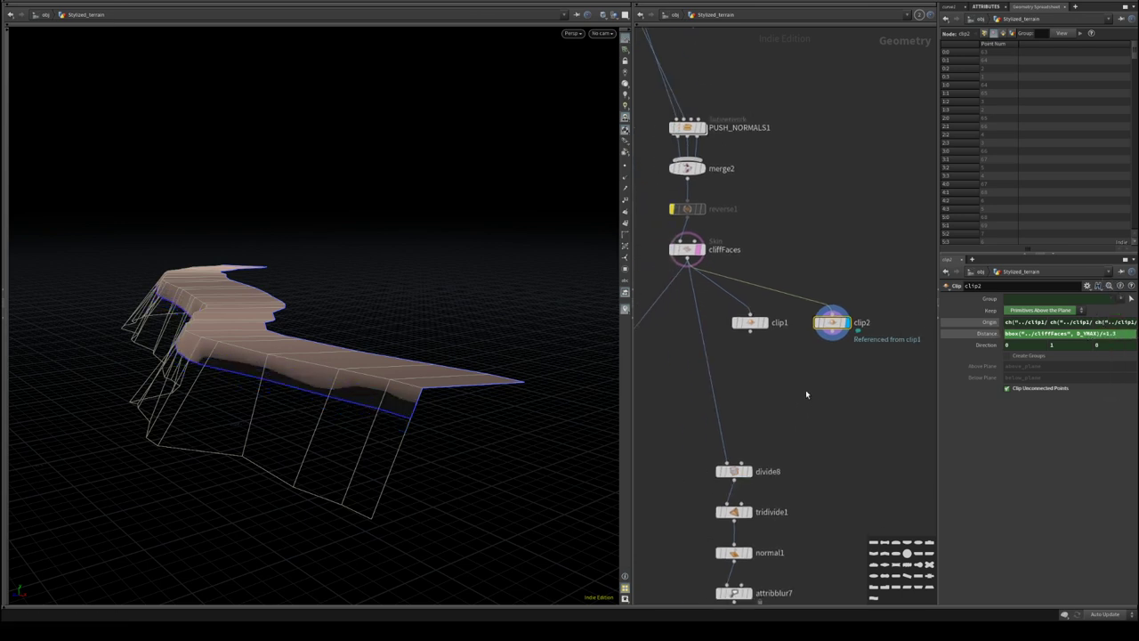
middle_drag(846, 290, 799, 370)
drag(803, 304, 690, 390)
mouse_move(693, 367)
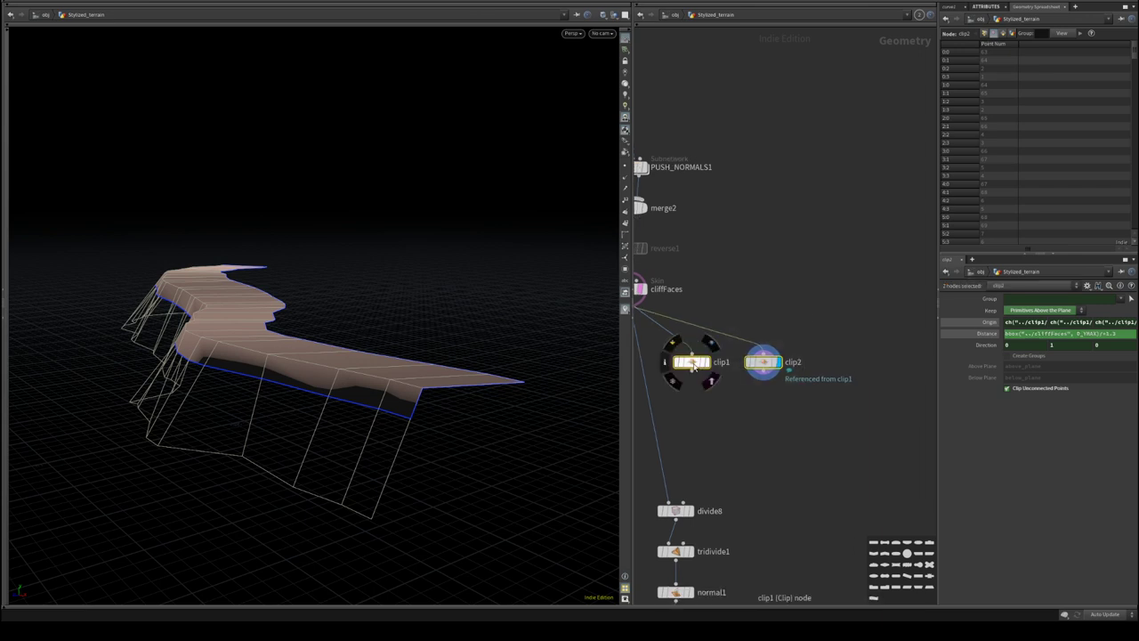
click(763, 361)
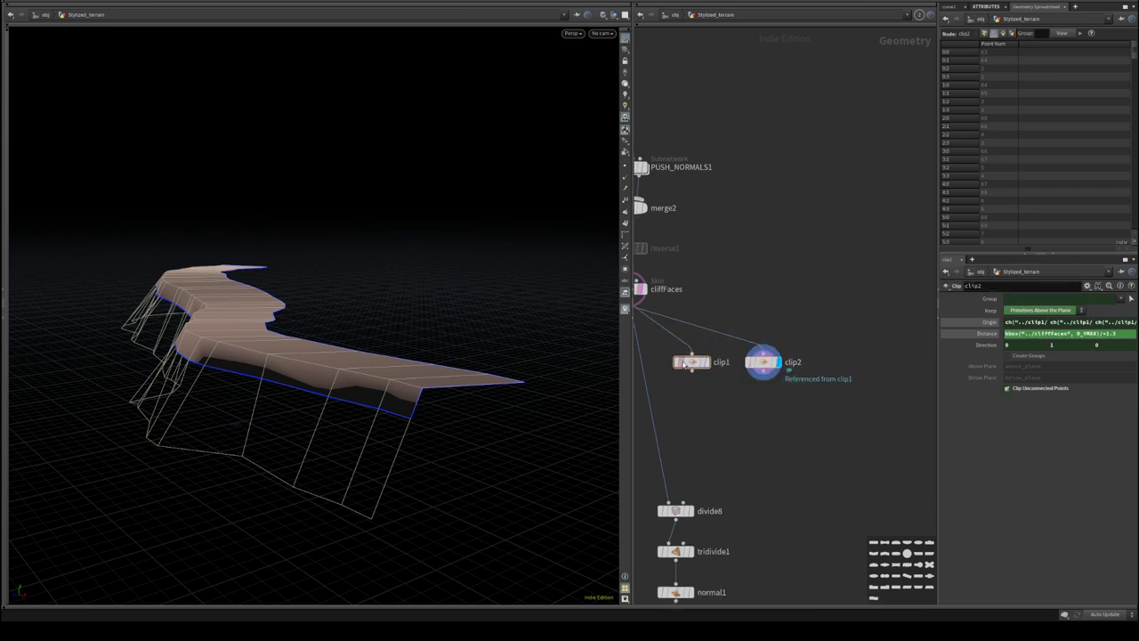
right_click(695, 367)
click(735, 308)
right_click(692, 363)
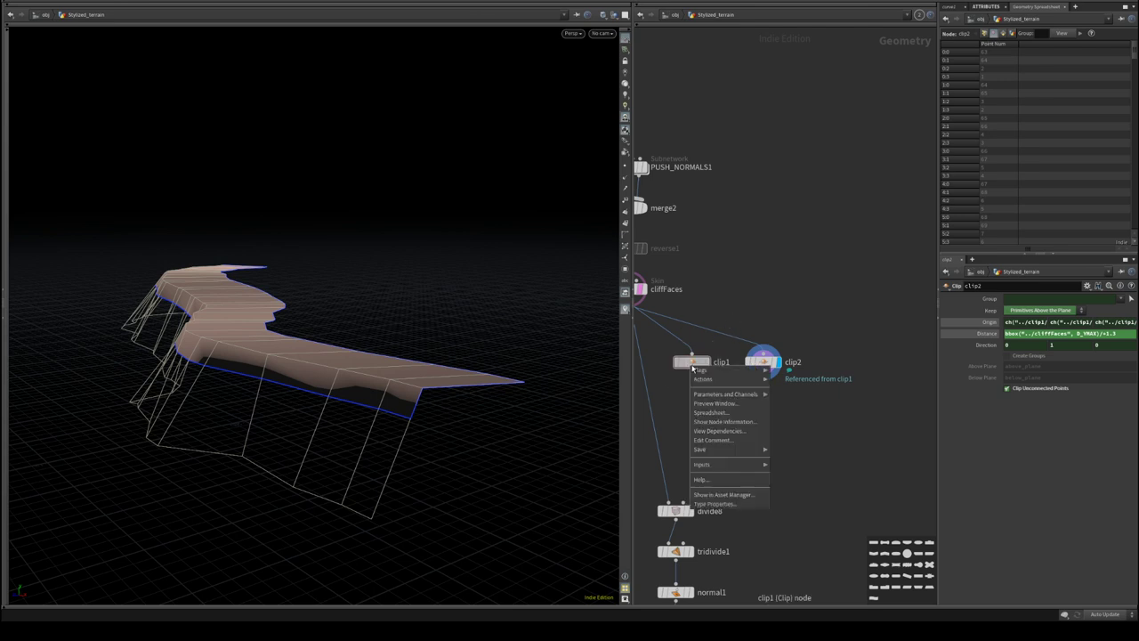
click(737, 256)
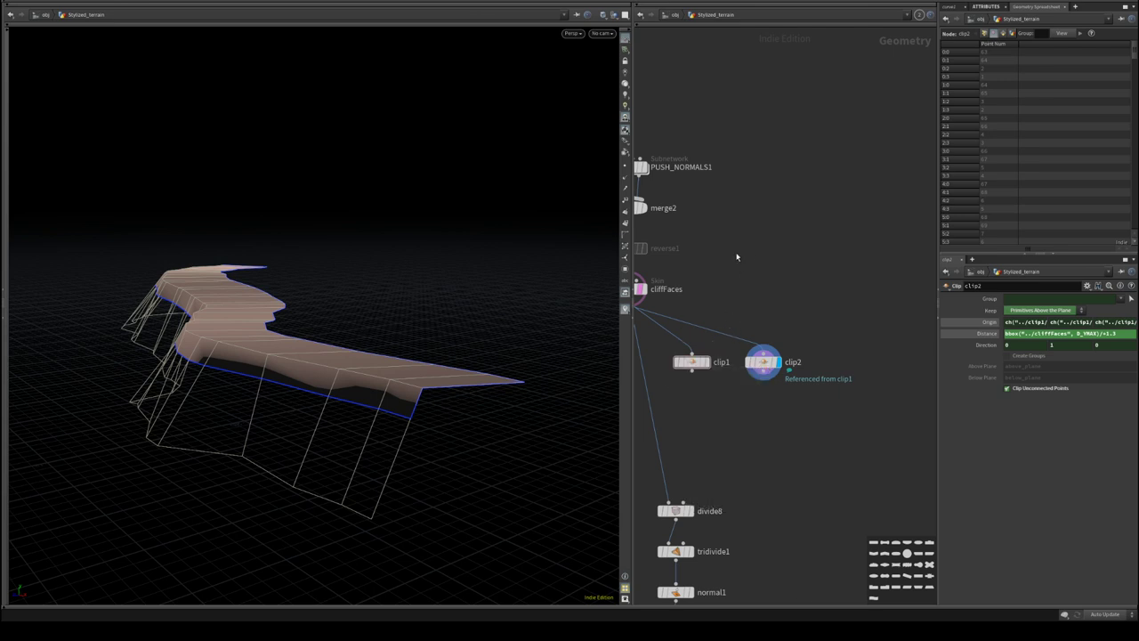
- Delete the clip2 node that is referenced from clip1
right_click(762, 361)
mouse_move(771, 375)
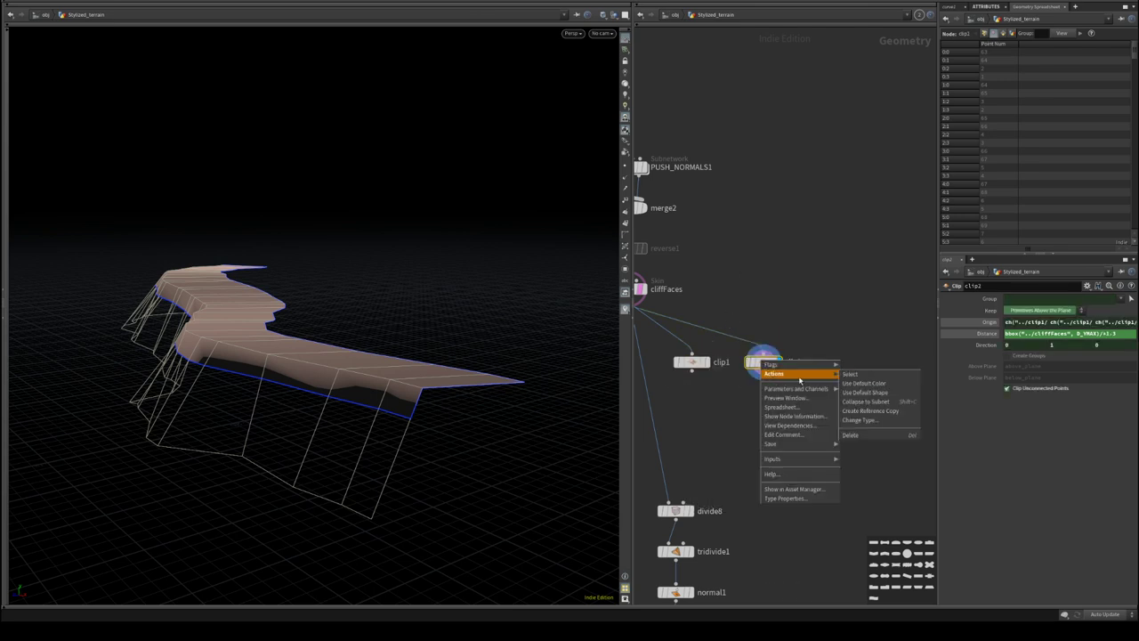
click(862, 374)
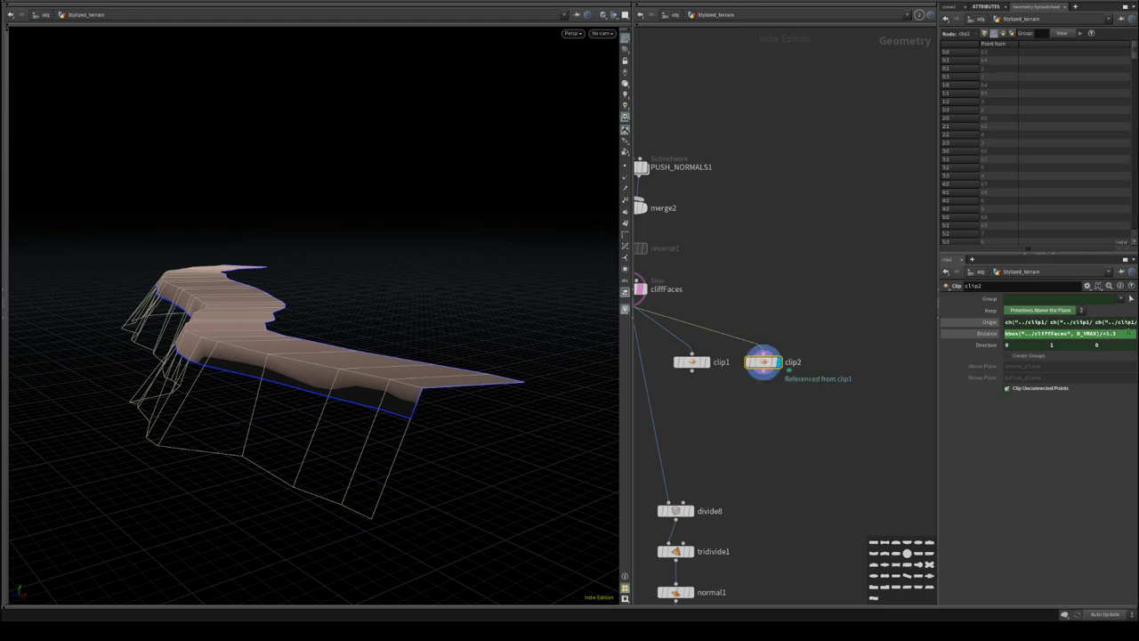
key(Delete)
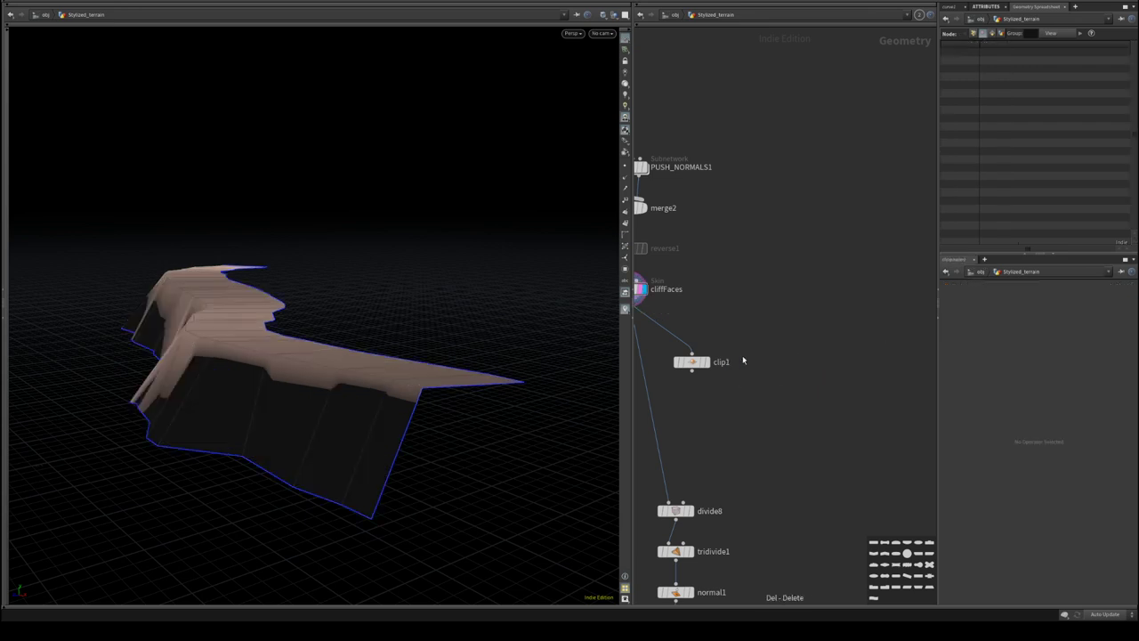
- Duplicate clip1 as an independent node beside it and set the copy's distance to bbox("../cliffFaces", D_YMAX)/+1.3
drag(767, 326, 789, 371)
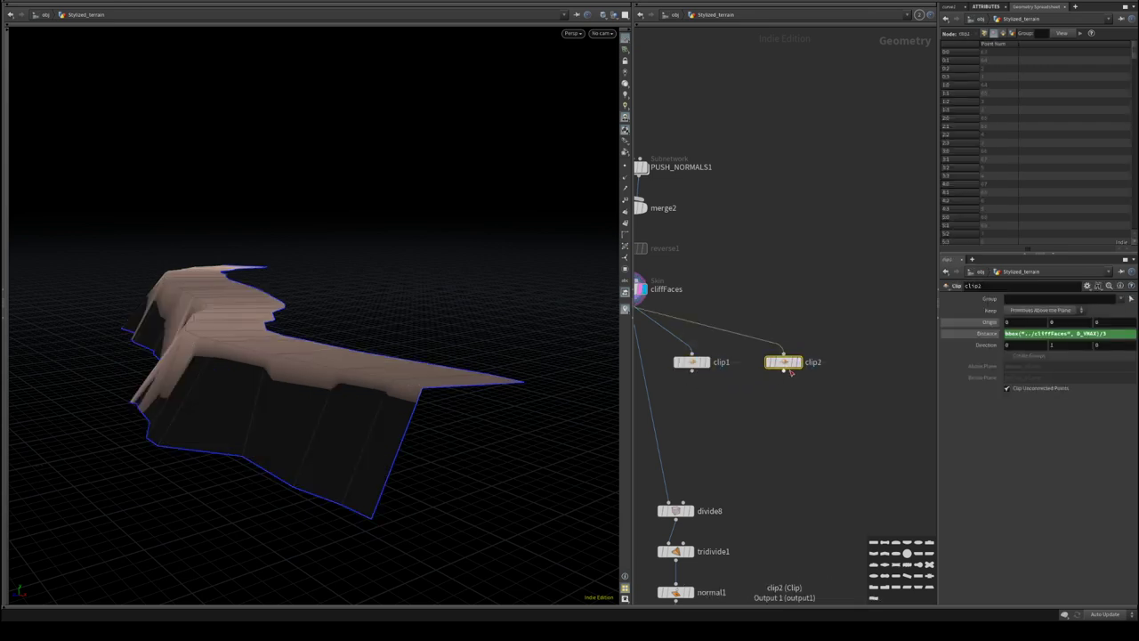
text(+1.3)
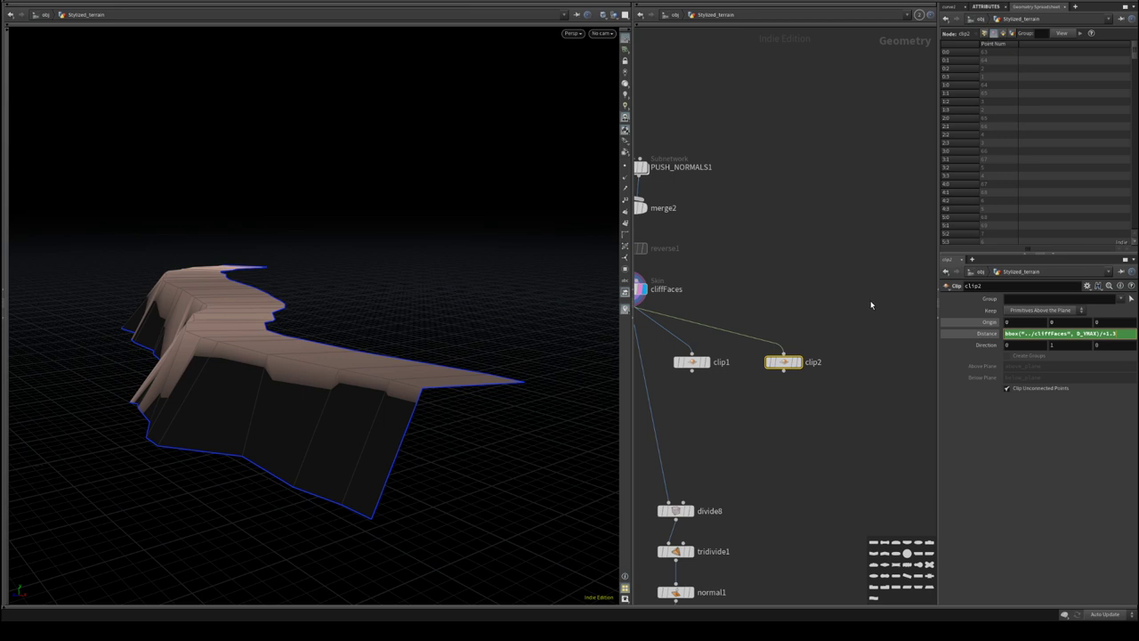
key(Return)
- Create reference copies of the clip1 and clip2 nodes
middle_drag(763, 433, 768, 429)
drag(817, 304, 681, 381)
right_click(699, 356)
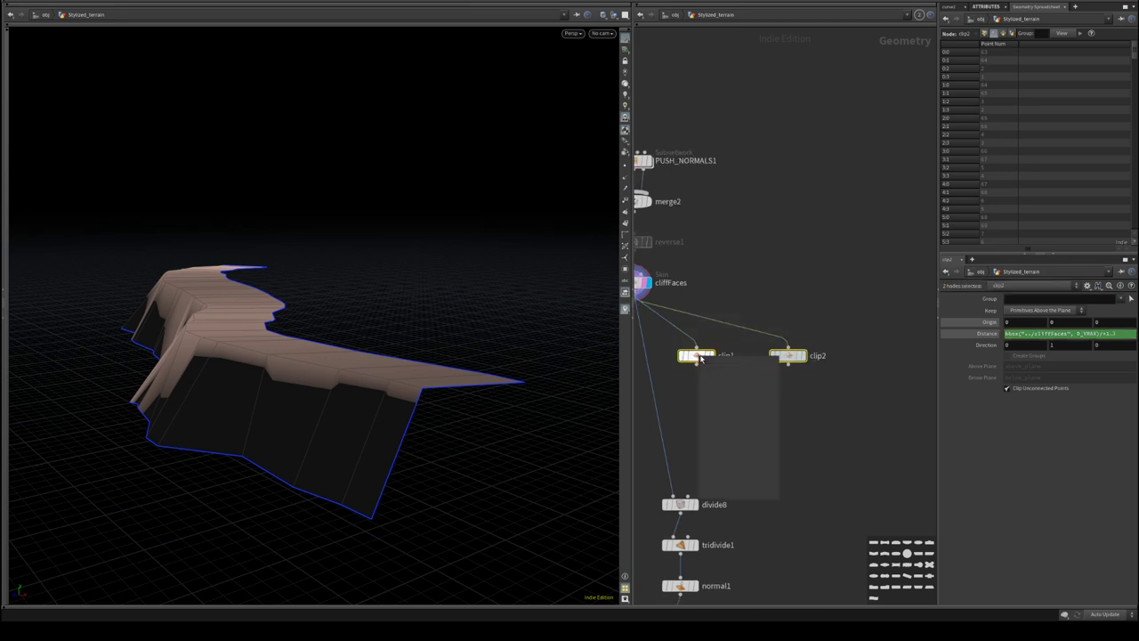
mouse_move(748, 372)
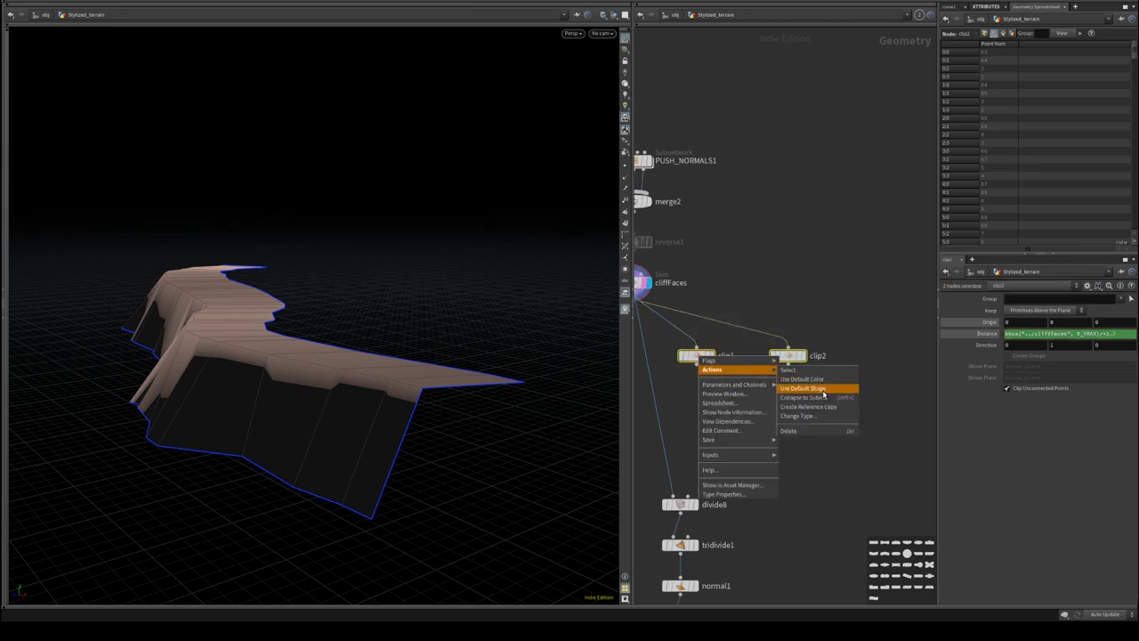
click(814, 406)
- Remove the channel reference from clip4's Keep parameter and set it to Primitives Below the Plane
click(768, 392)
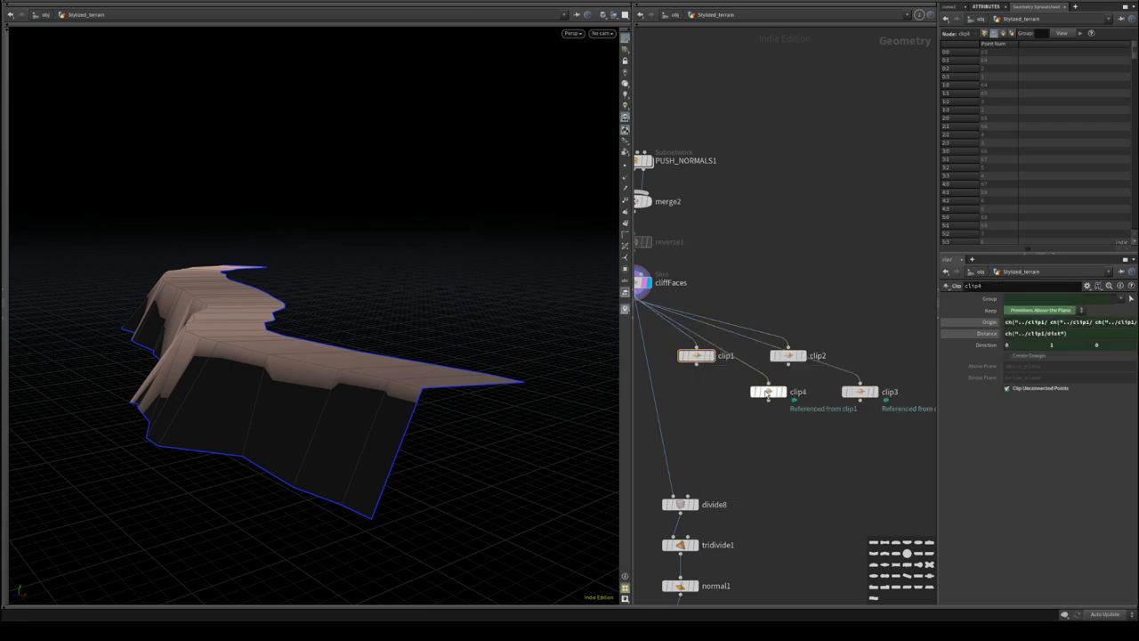
click(1051, 312)
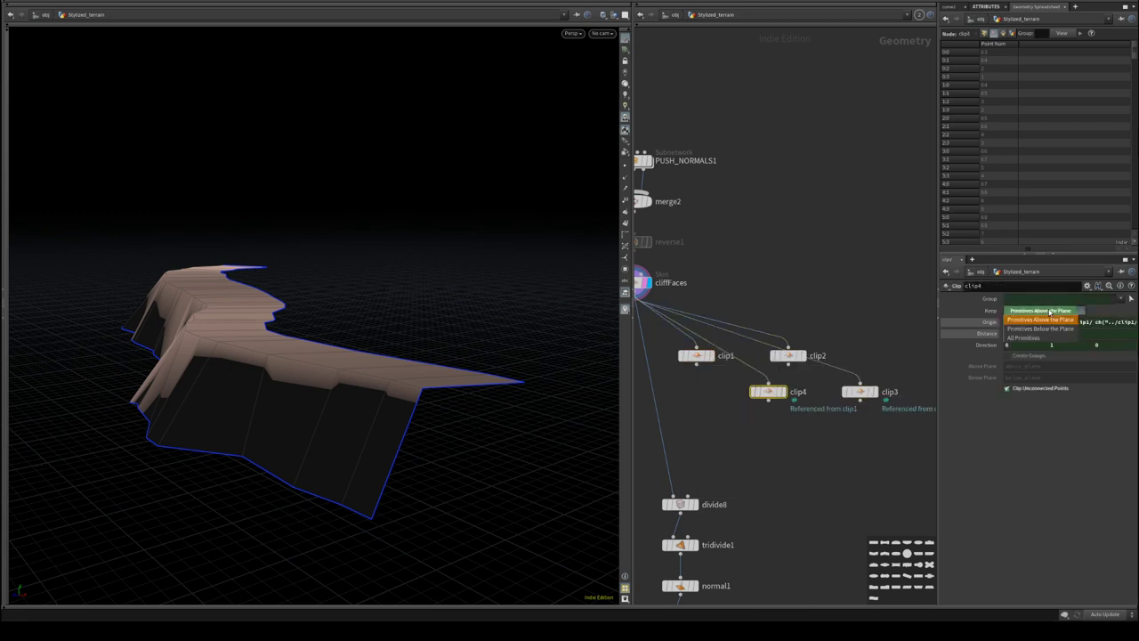
click(1051, 313)
right_click(1049, 312)
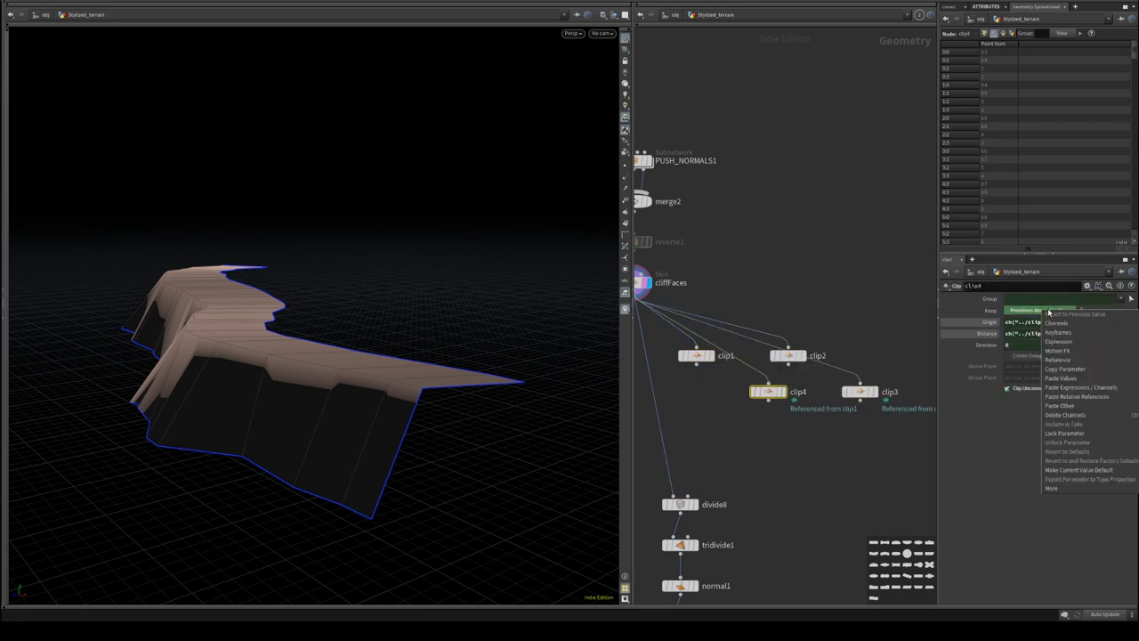
click(1067, 416)
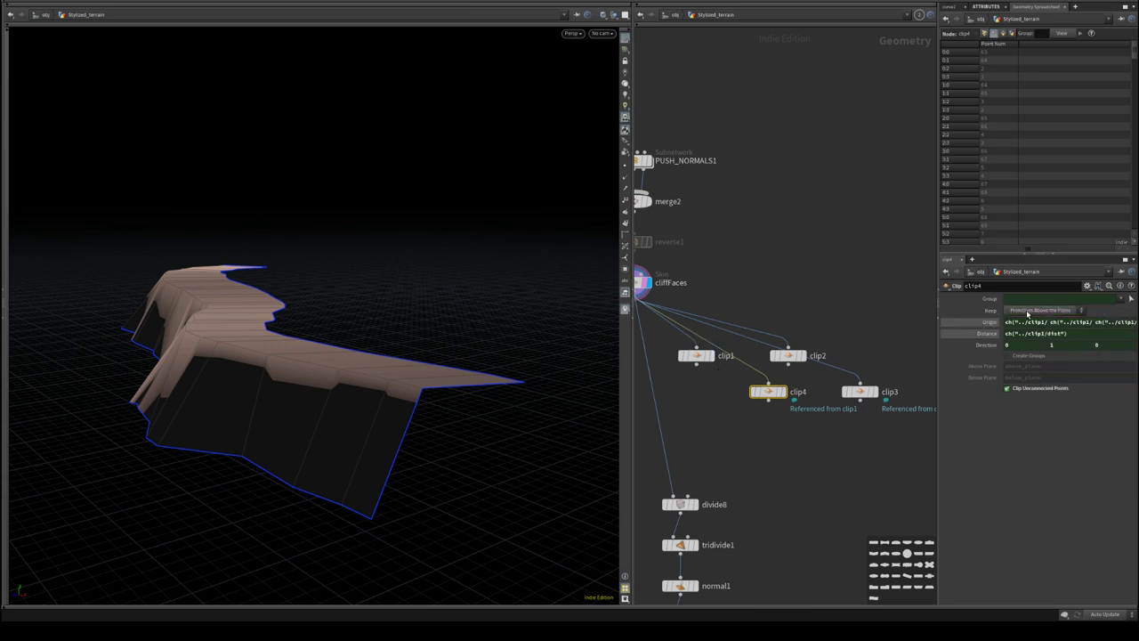
click(1028, 313)
click(1037, 326)
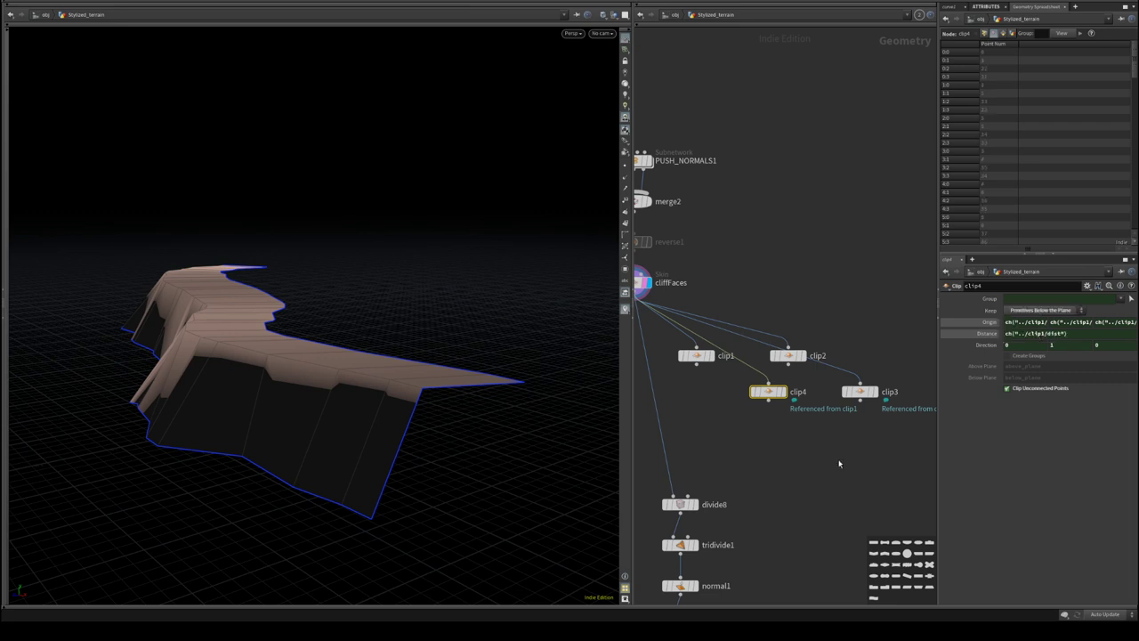
- Display clip4's result and place the node beneath clip1
click(784, 392)
middle_drag(834, 380, 843, 410)
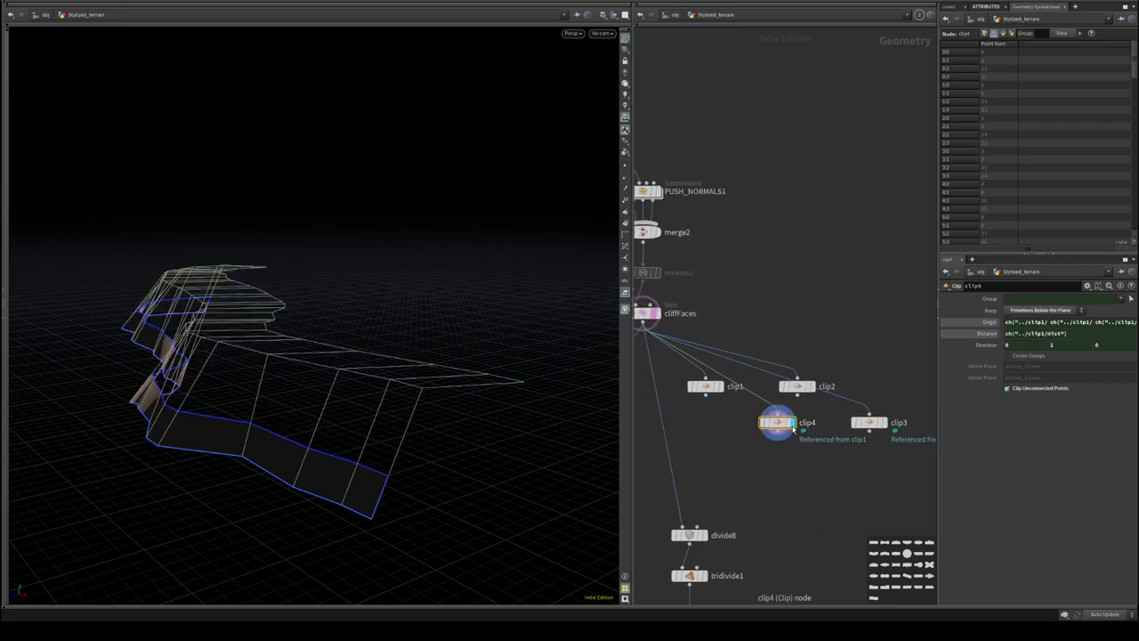
drag(778, 422, 709, 458)
- Display clip1 and clip2 in turn to compare where each cuts the cliff mesh
click(720, 388)
click(726, 366)
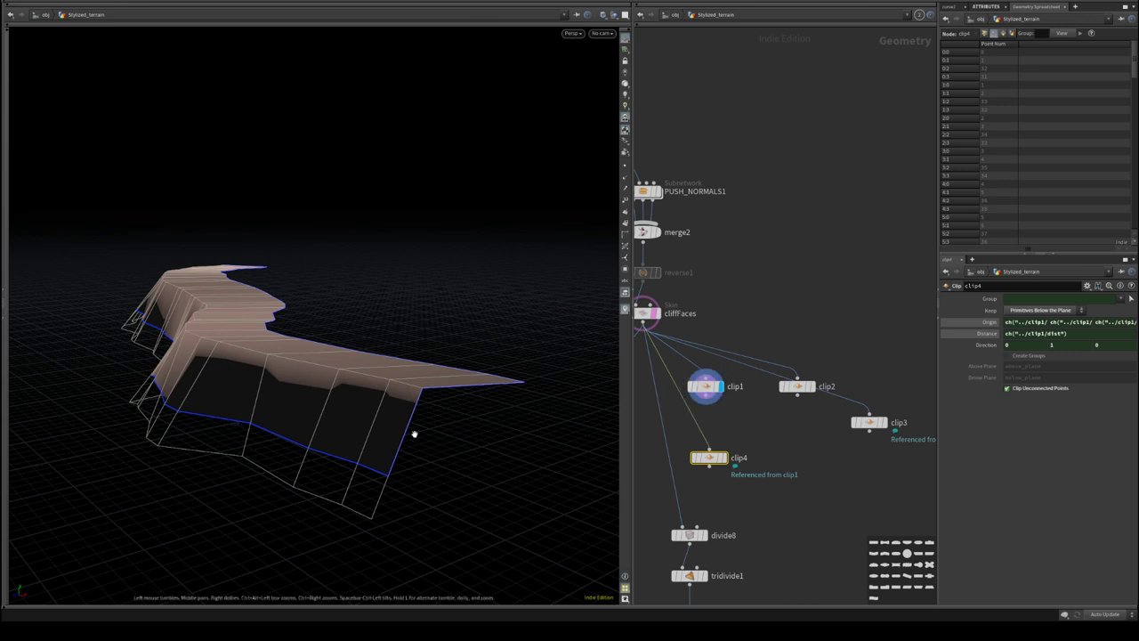
drag(229, 361, 267, 392)
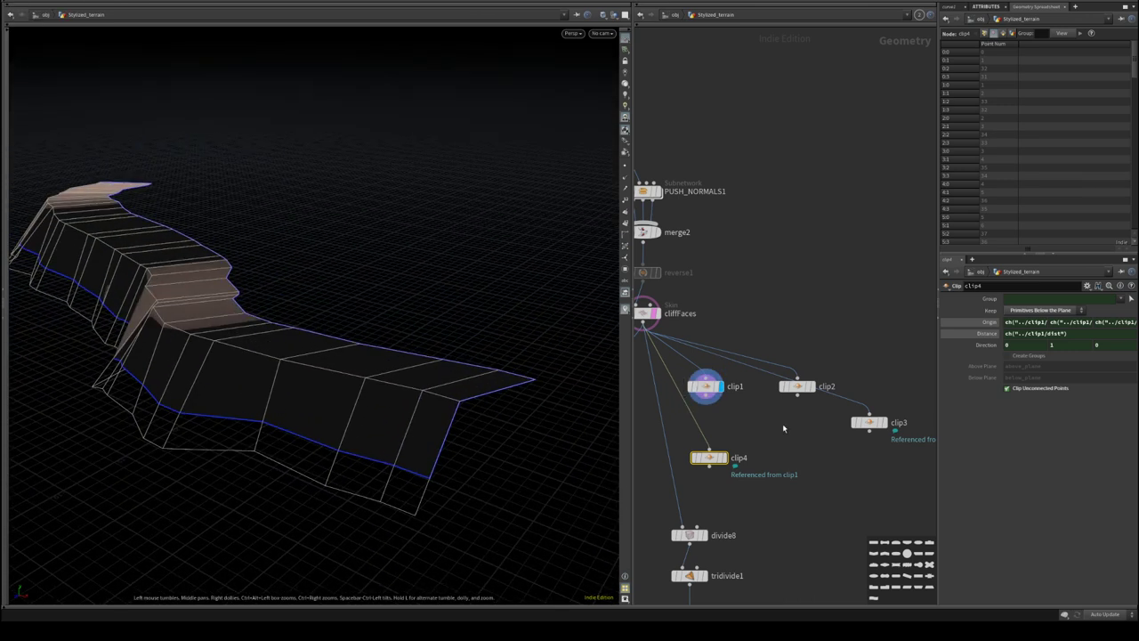
mouse_move(801, 387)
click(816, 366)
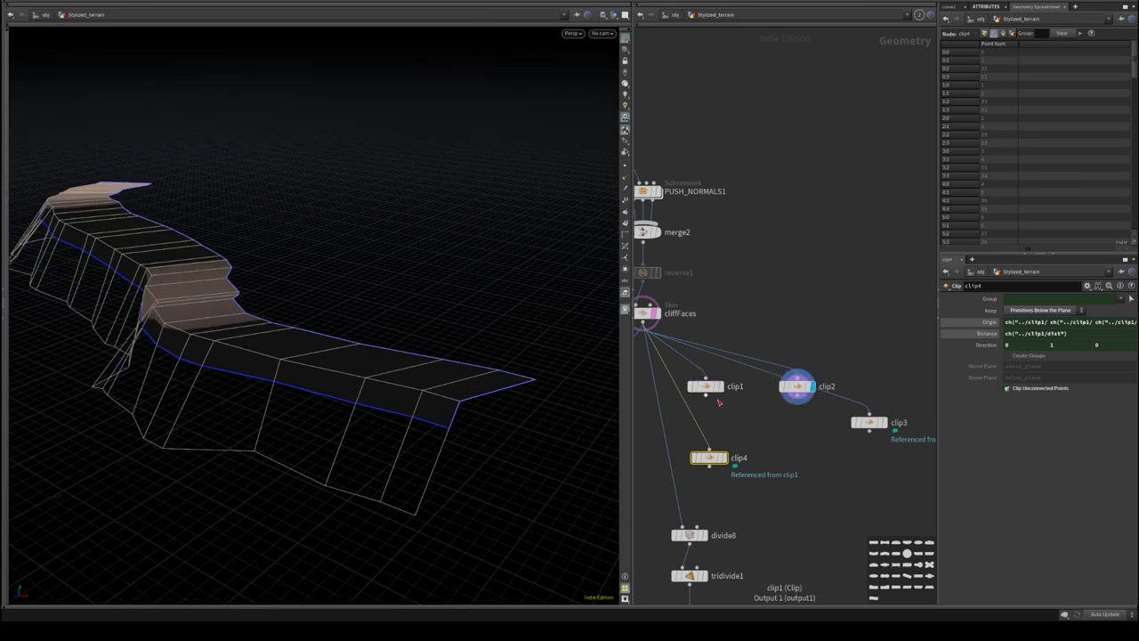
- Move clip2 slightly lower and feed it from clip1's output instead of cliffFaces
drag(801, 386, 796, 419)
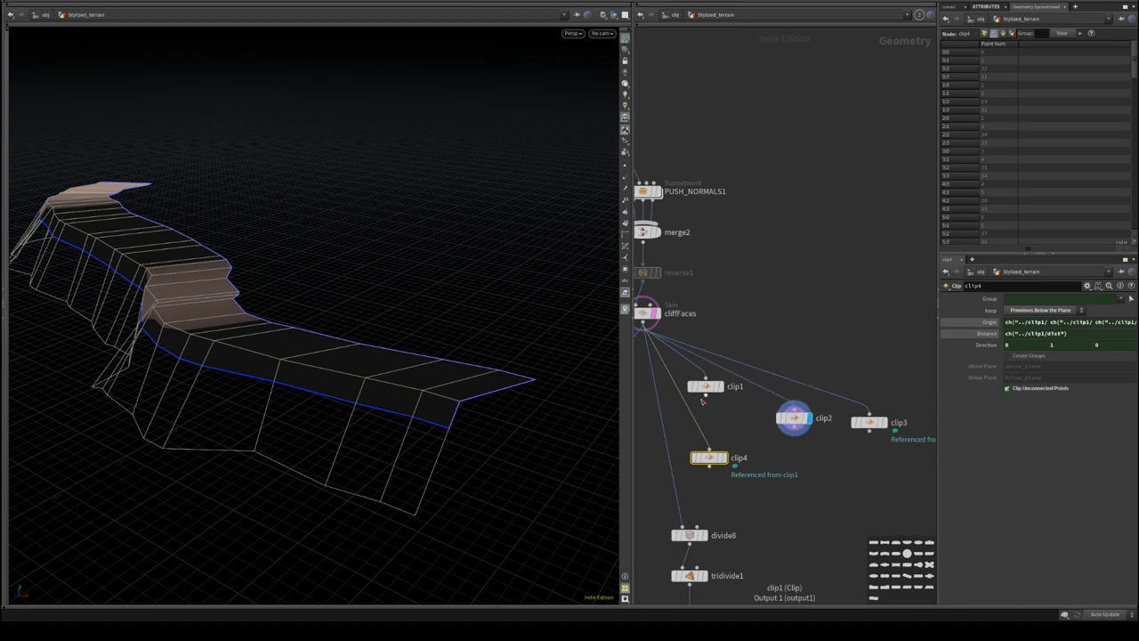
drag(703, 401, 794, 417)
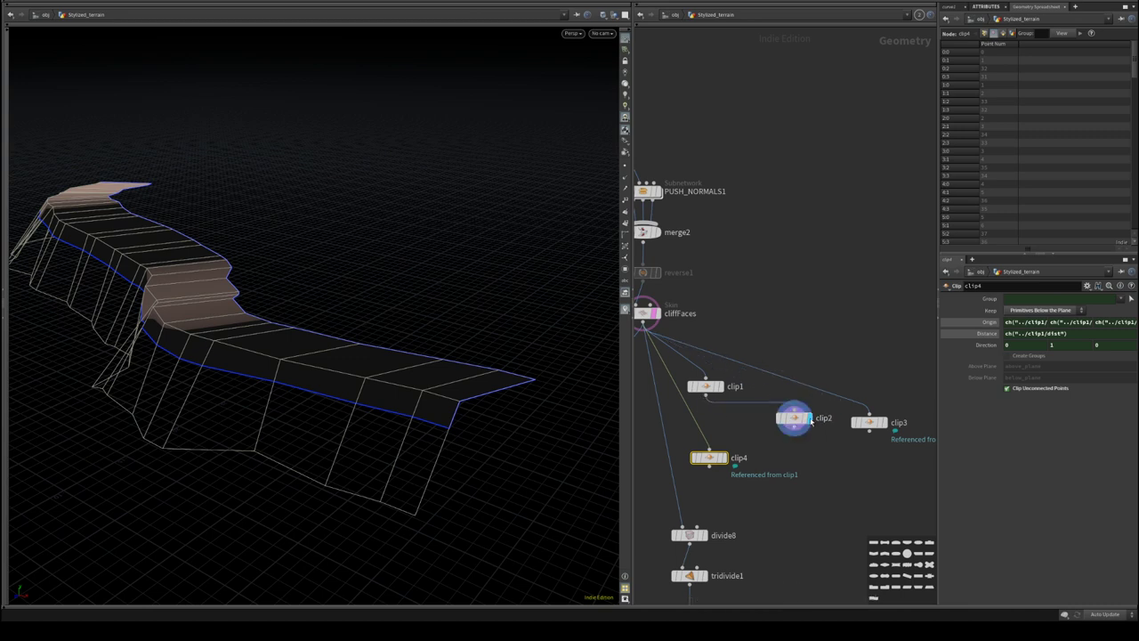
- Inspect clip1's settings and cycle the display through the clip nodes to compare their results
click(708, 386)
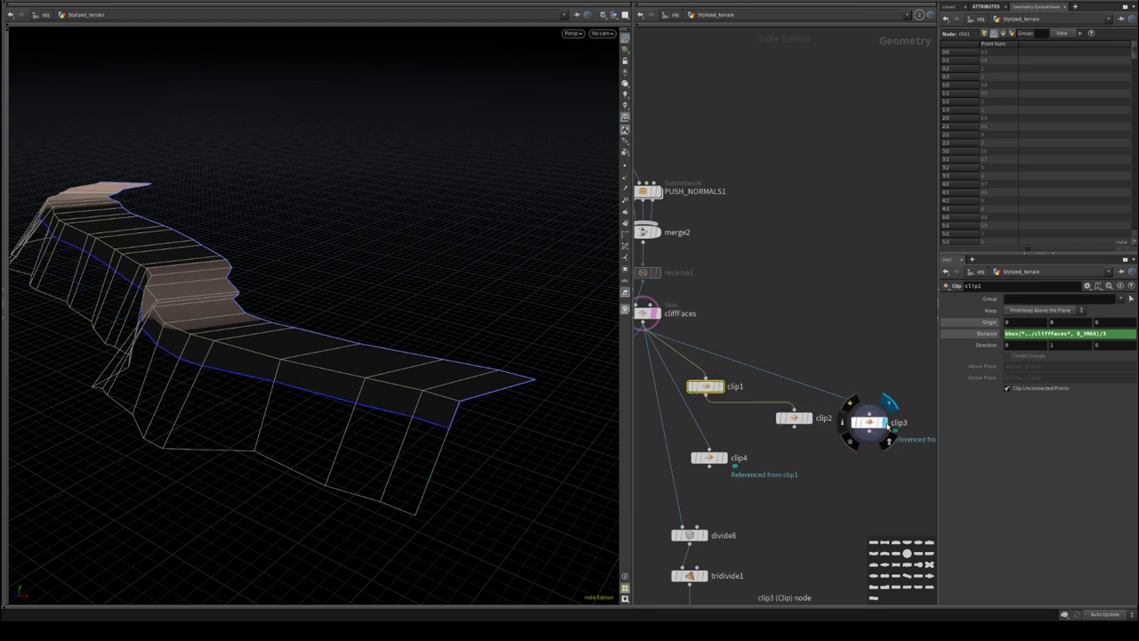
mouse_move(837, 482)
middle_down()
mouse_move(876, 464)
mouse_move(835, 462)
middle_up()
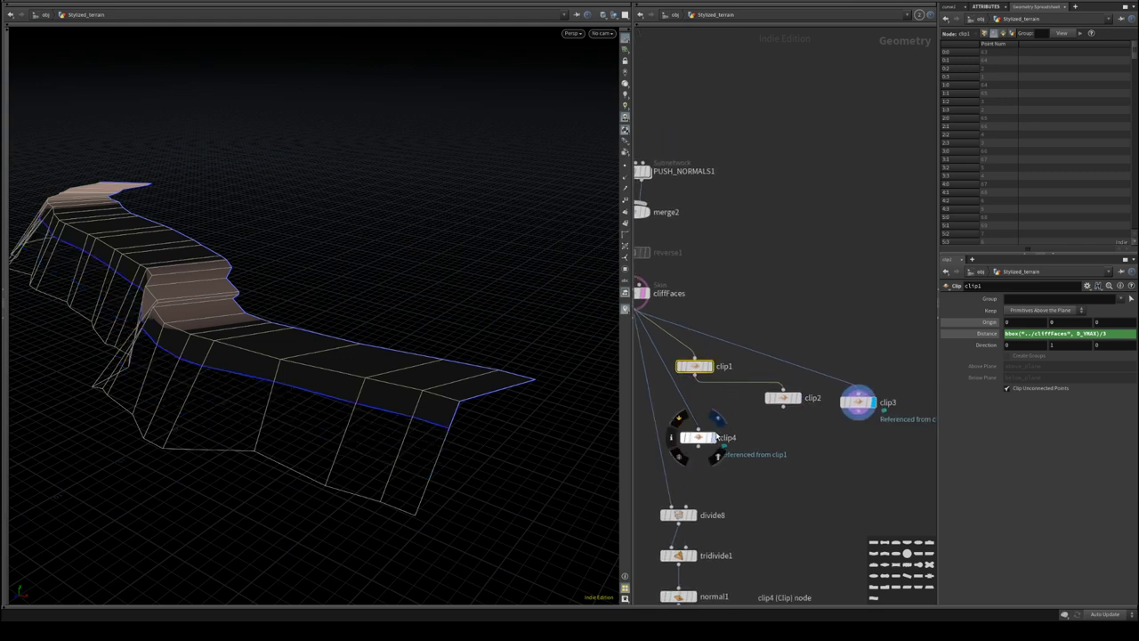
click(715, 438)
click(712, 367)
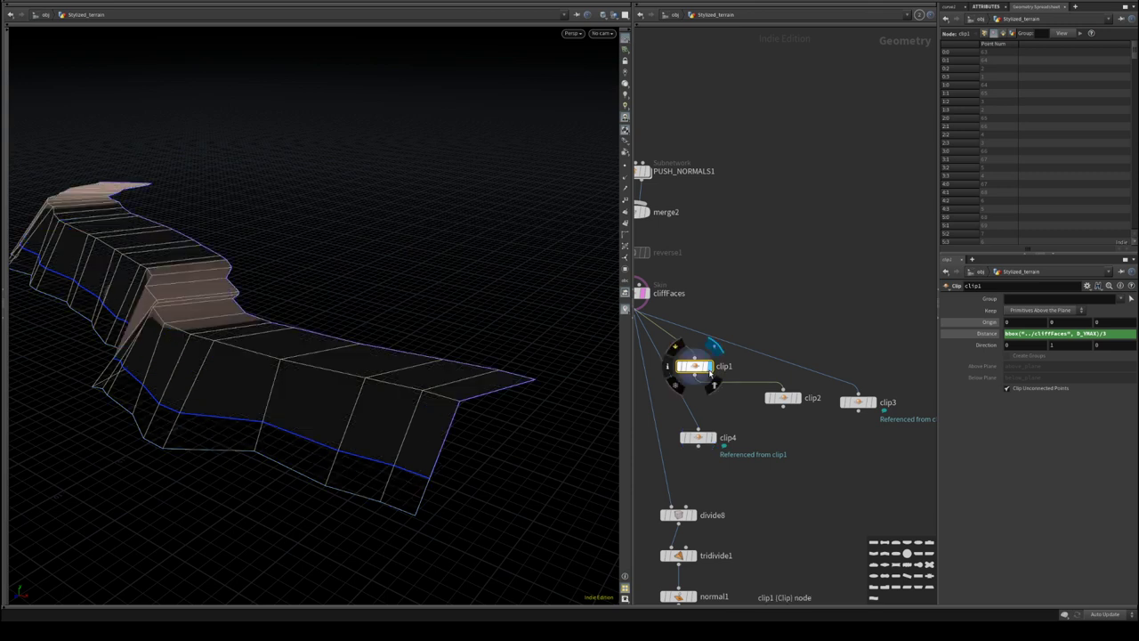
click(802, 400)
- Set clip2 to keep Primitives Below the Plane
click(783, 398)
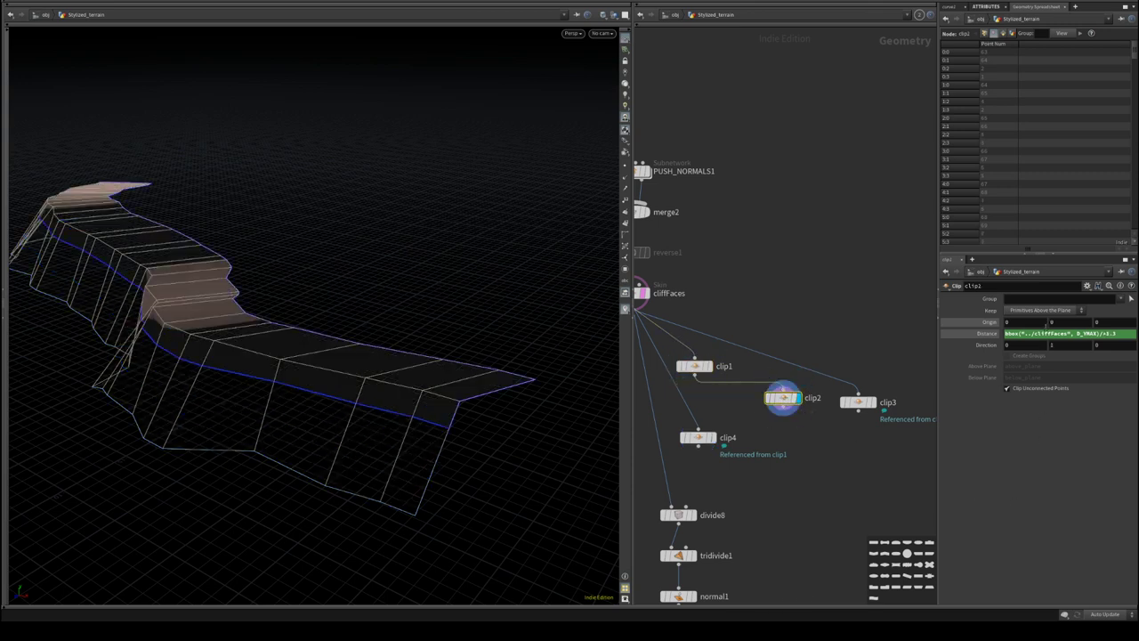
click(1046, 310)
click(1045, 327)
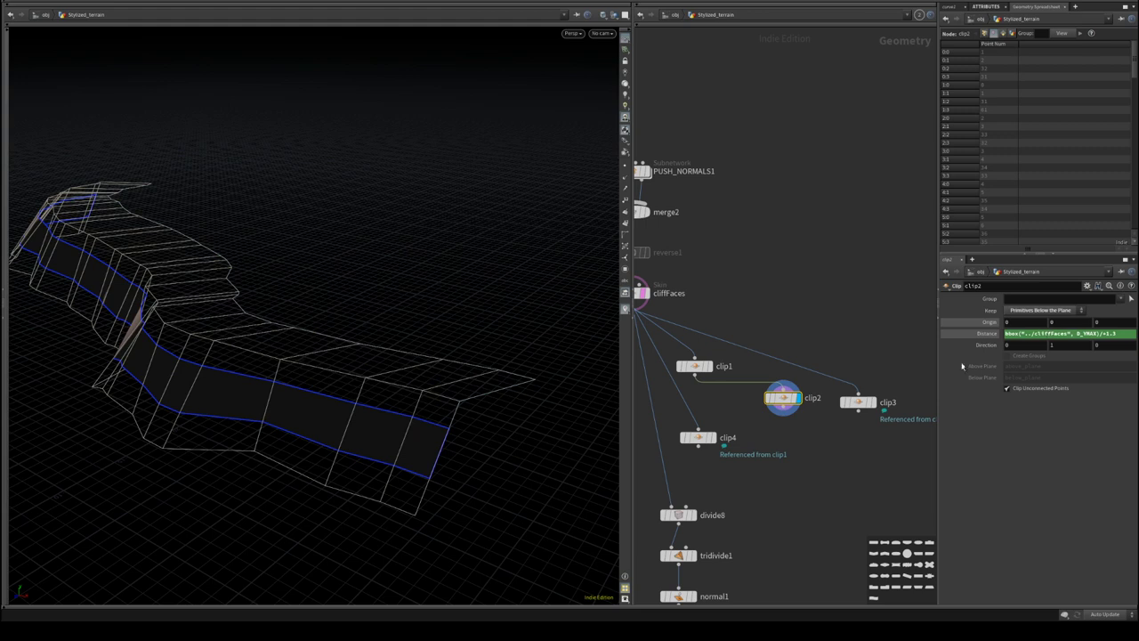
- Delete the unneeded reference copy clip3
middle_drag(847, 486, 820, 506)
drag(868, 362, 822, 448)
key(Delete)
- Display clip4, clip1 and clip2 in turn to check the separate cliff bands
middle_drag(678, 459, 801, 437)
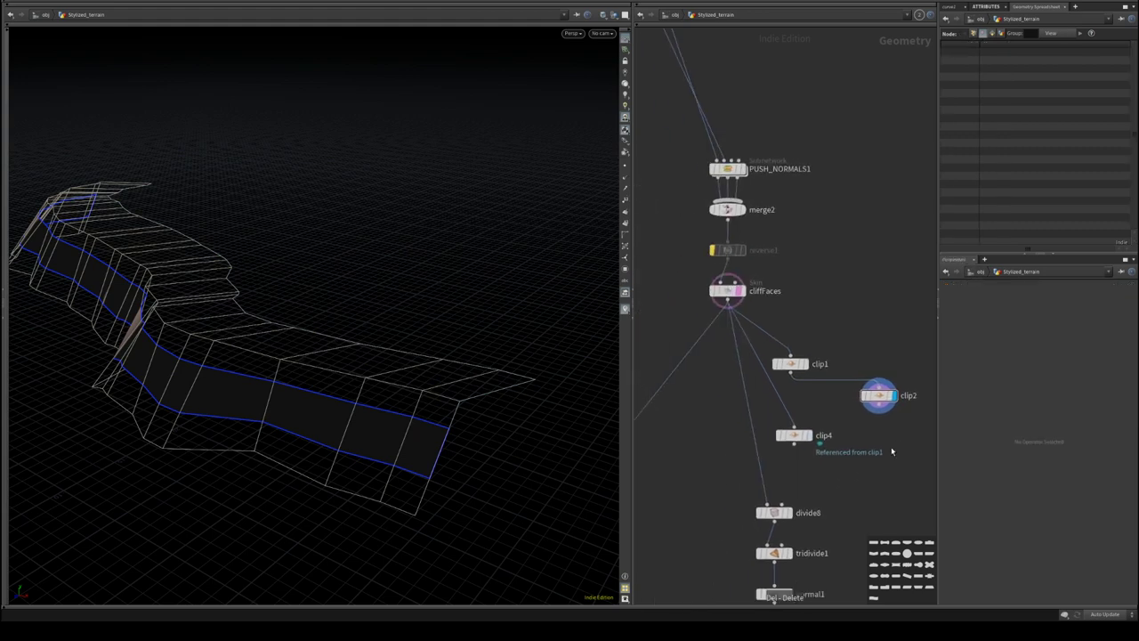
click(808, 435)
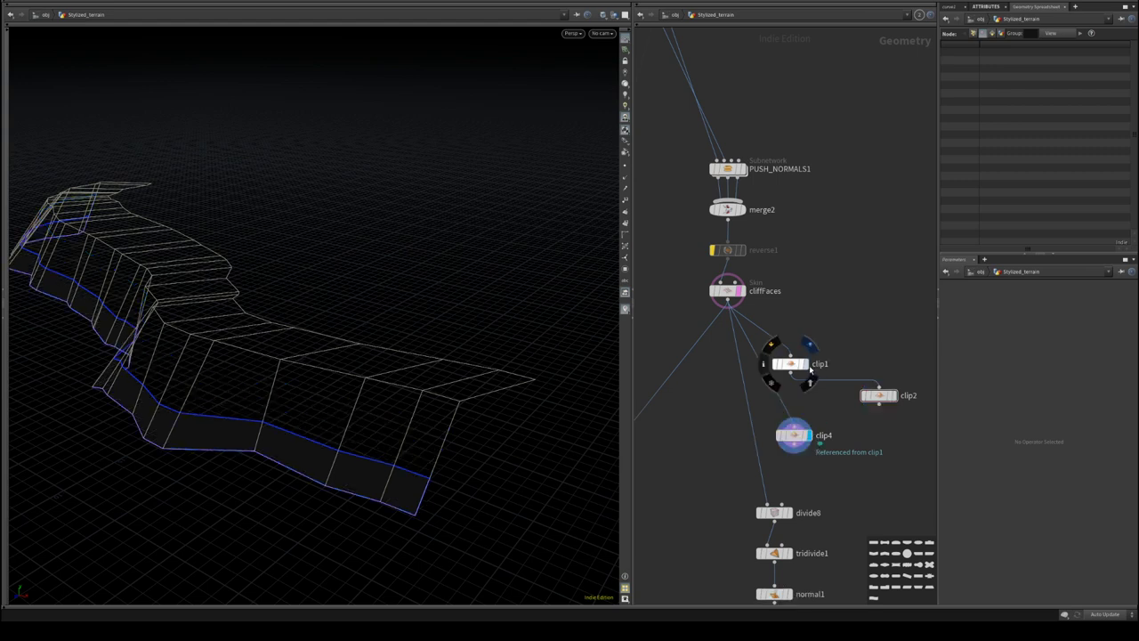
click(805, 364)
click(893, 396)
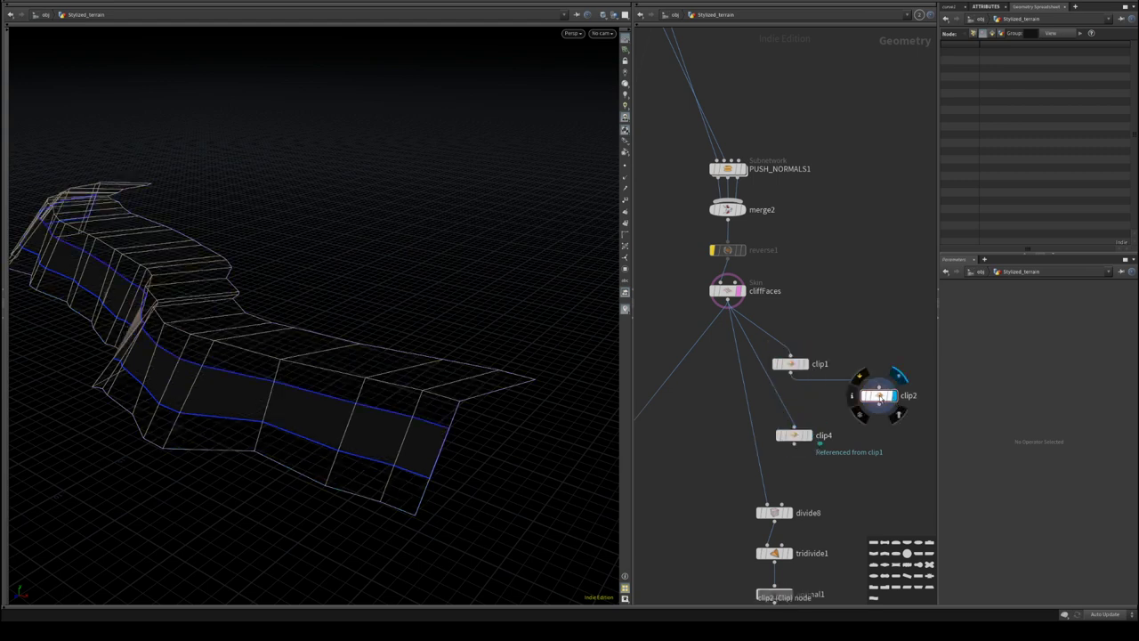
- Switch the display between clip4 and clip1 to compare the cliff sections they keep
click(808, 435)
middle_drag(847, 506, 827, 556)
click(786, 415)
middle_drag(857, 457, 813, 453)
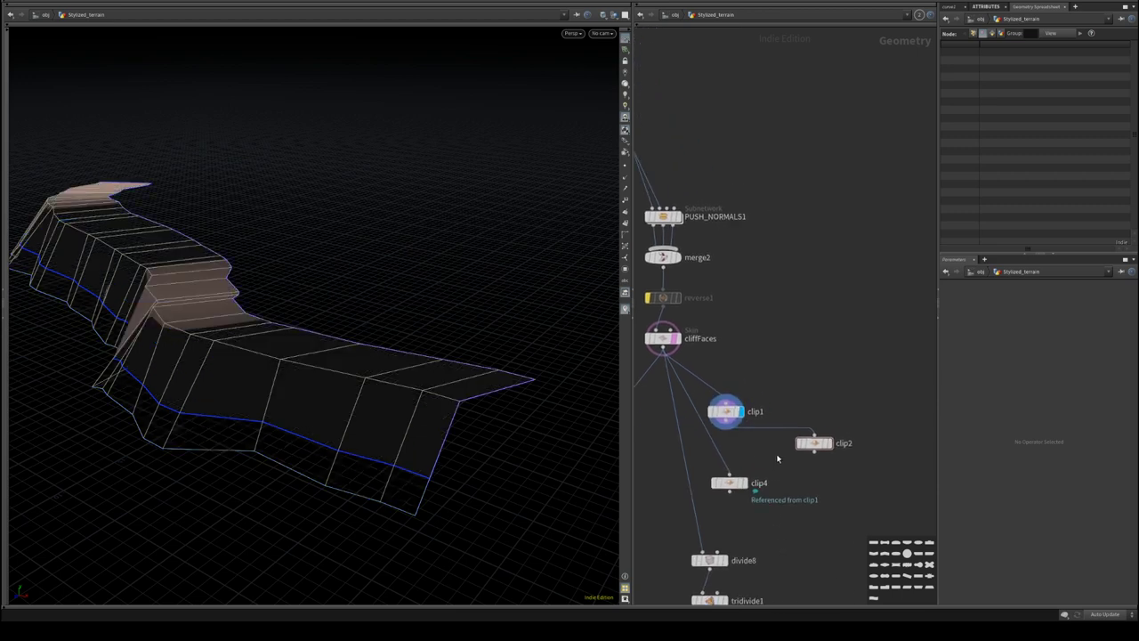
- Undo the recent display changes and the deletion of clip3
key(ctrl+z)
key(ctrl+z)
key(ctrl+z)
key(ctrl+z)
key(ctrl+z)
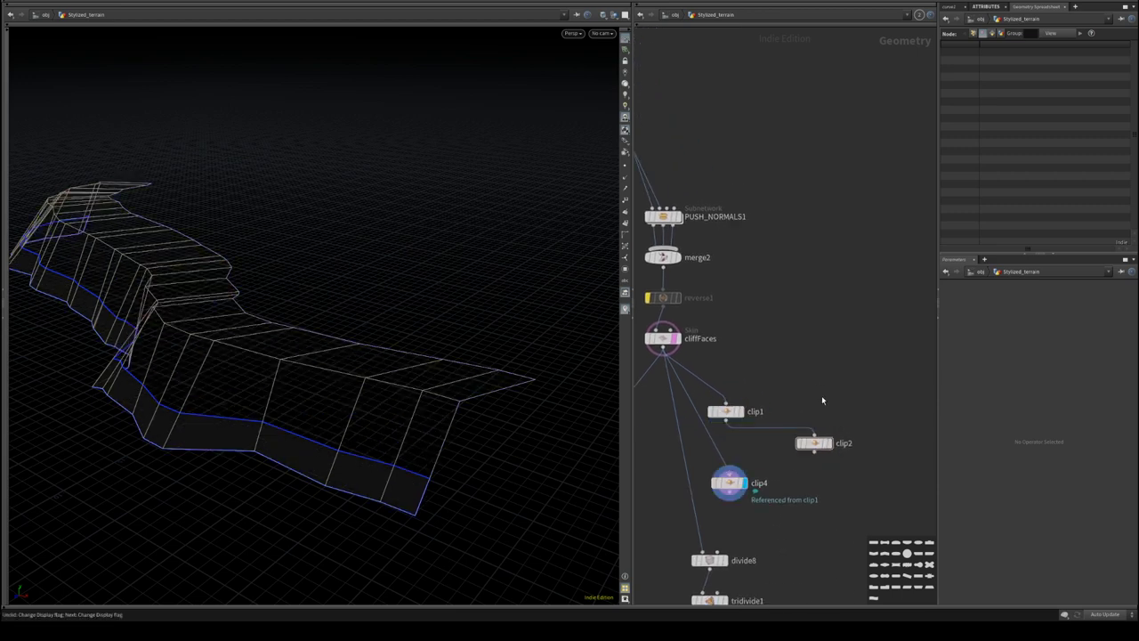
key(ctrl+z)
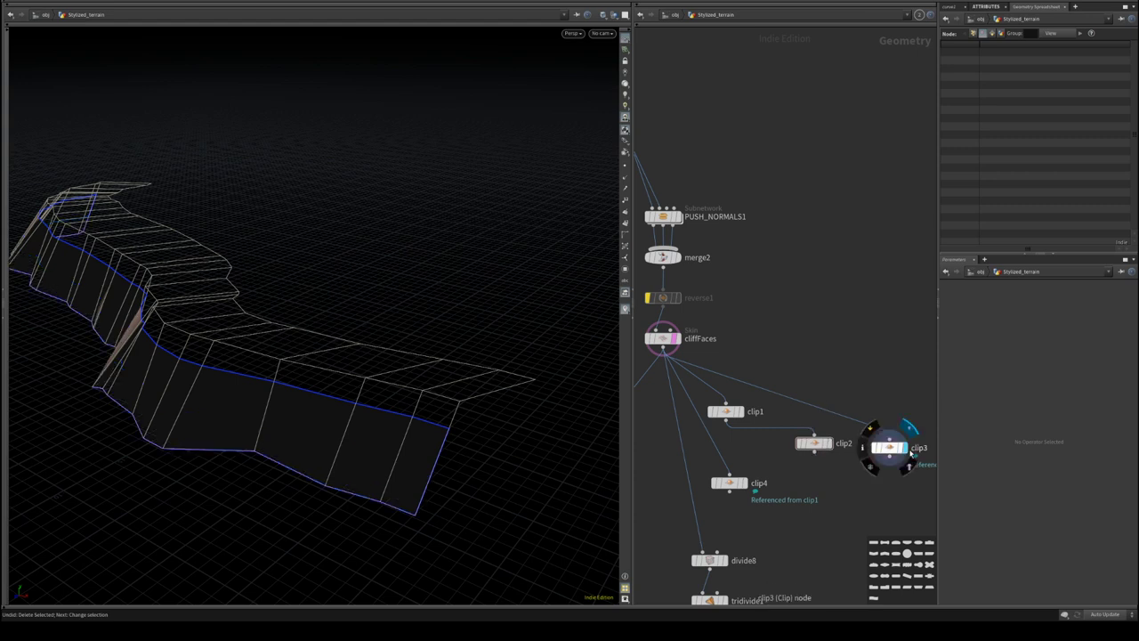
- Delete the channel reference on clip3's Keep parameter so it can be edited independently
click(906, 451)
right_click(1033, 315)
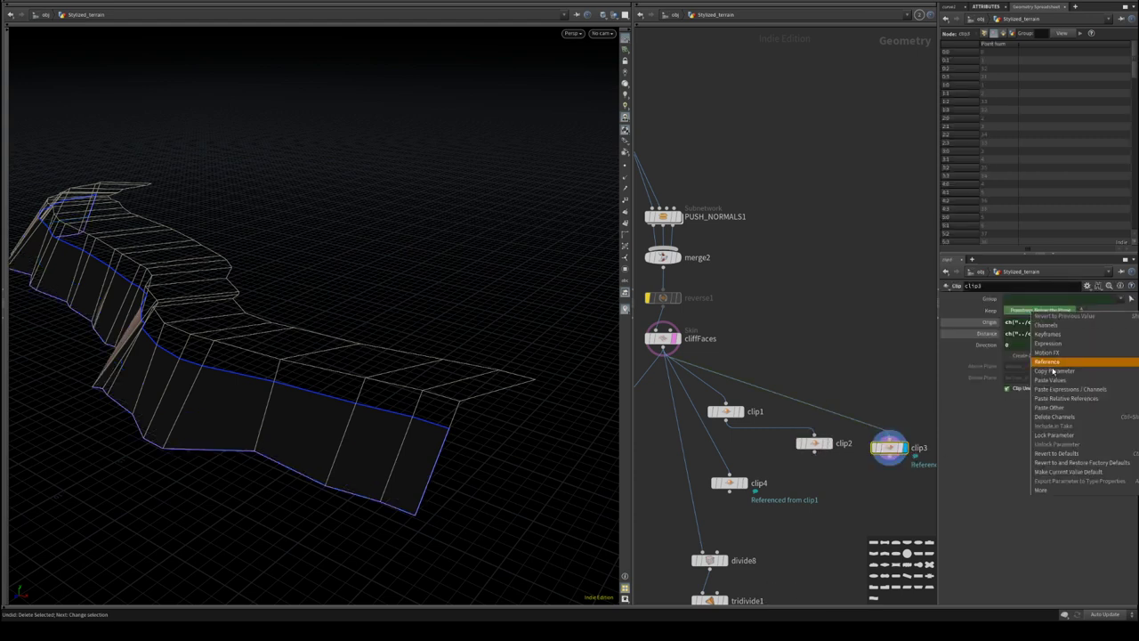
click(1051, 419)
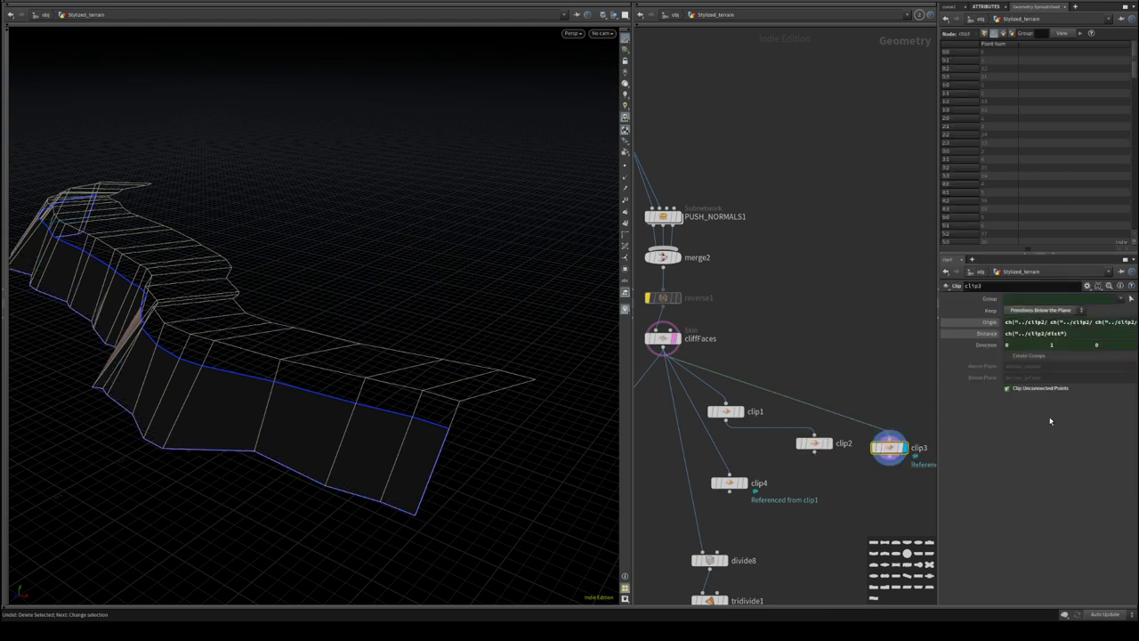
- Cycle the display through the clip nodes and set clip3 to keep Primitives Above the Plane
click(744, 484)
click(741, 411)
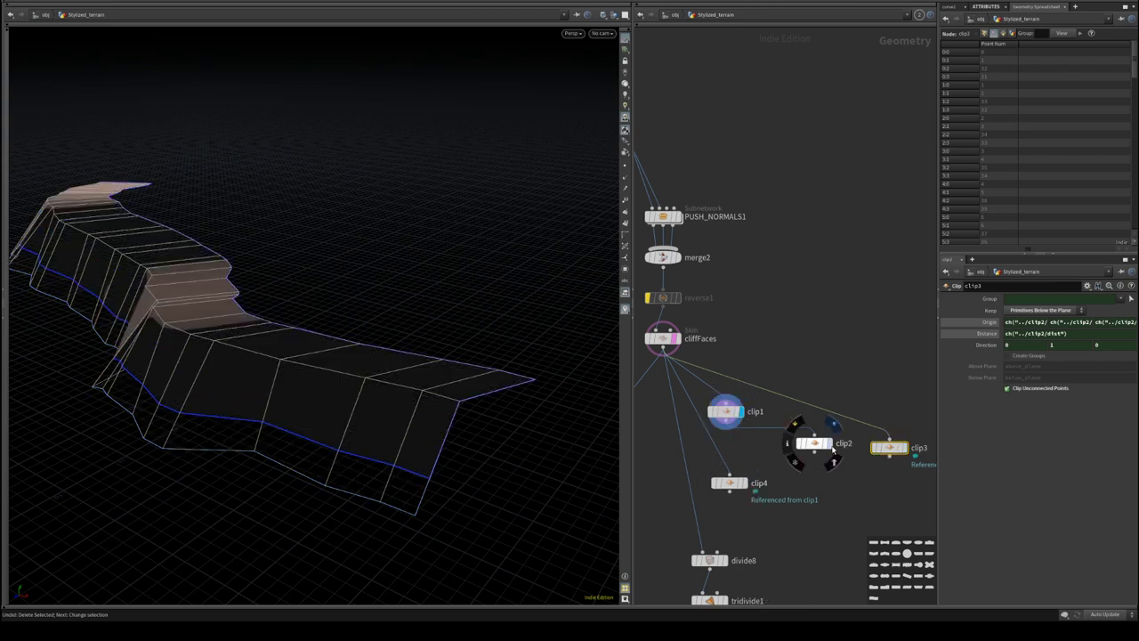
click(829, 445)
click(897, 449)
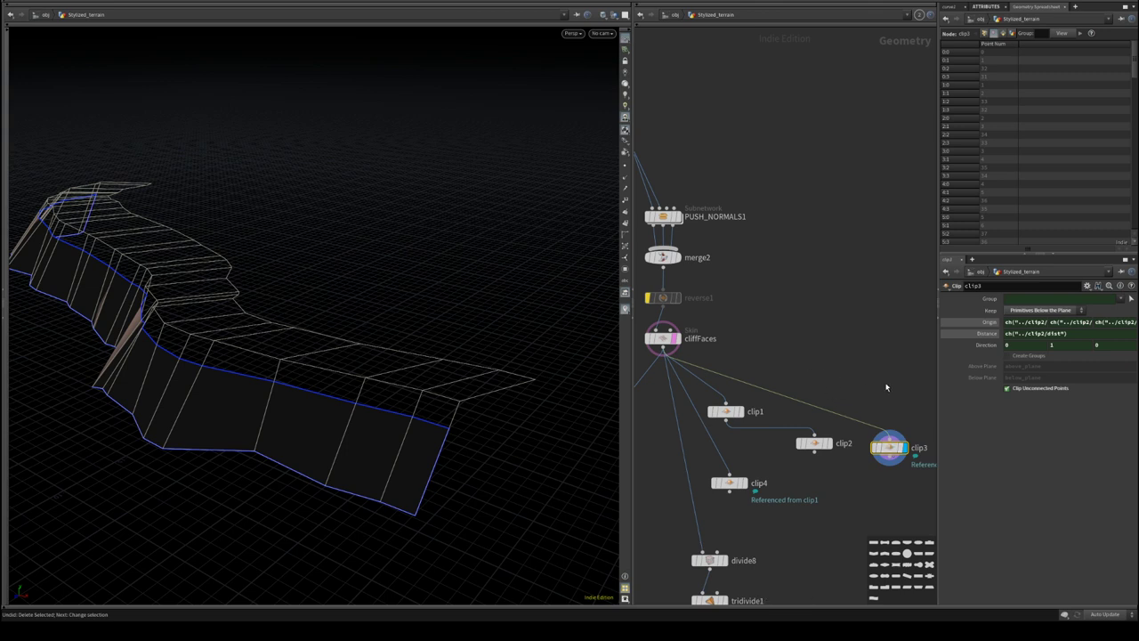
click(1019, 312)
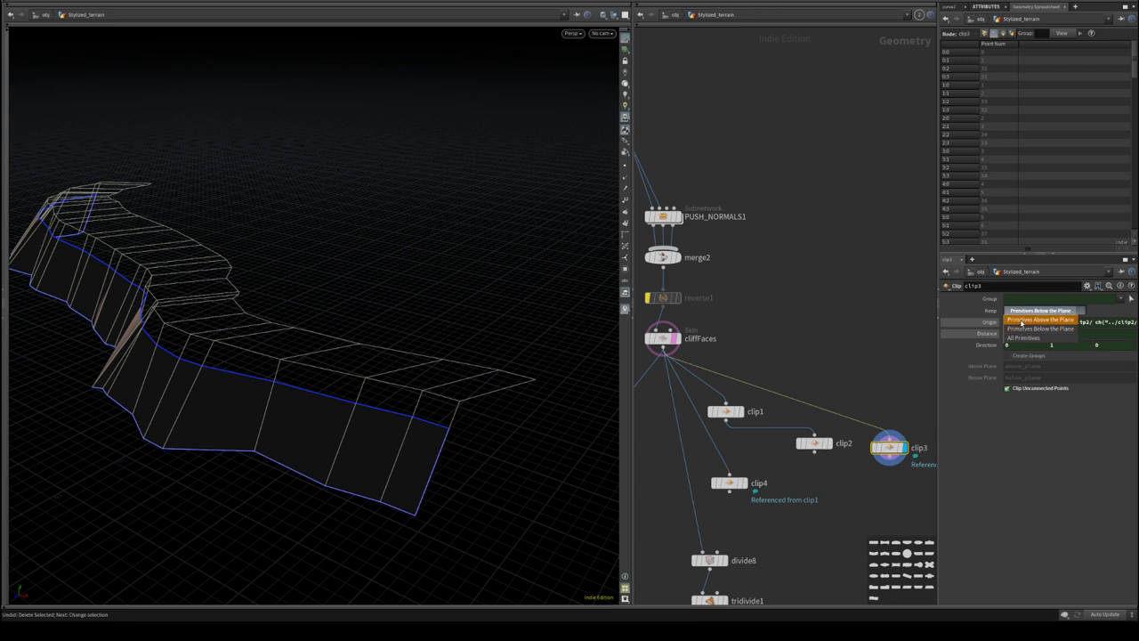
click(1021, 322)
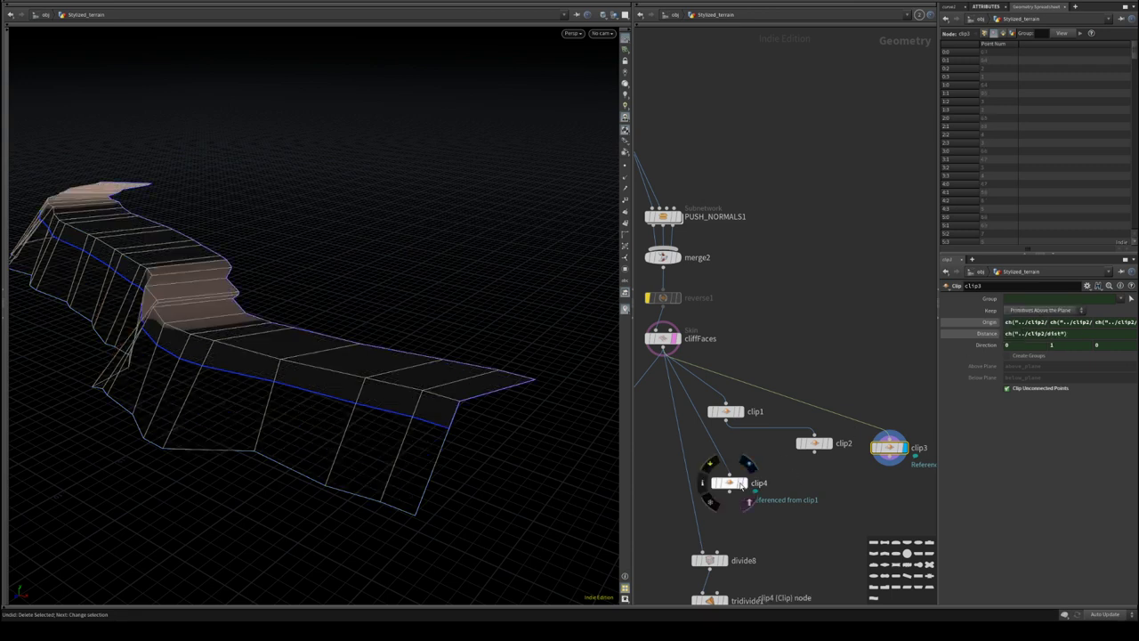
- Check clip4, clip1 and clip2 against clip3 using their template and display flags
click(752, 489)
click(738, 415)
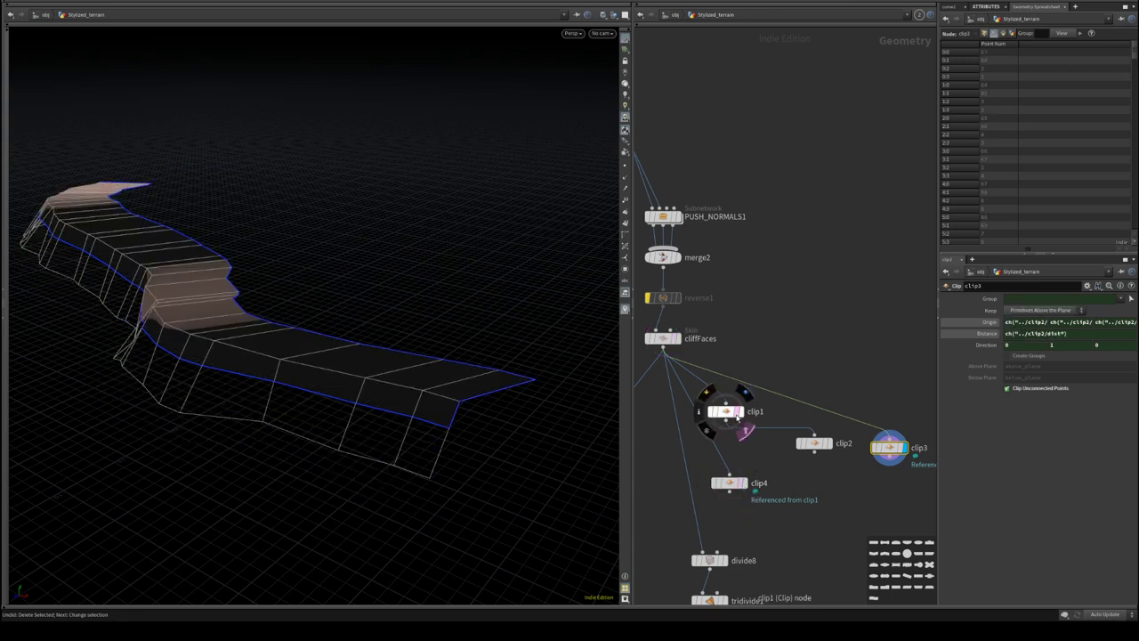
click(826, 444)
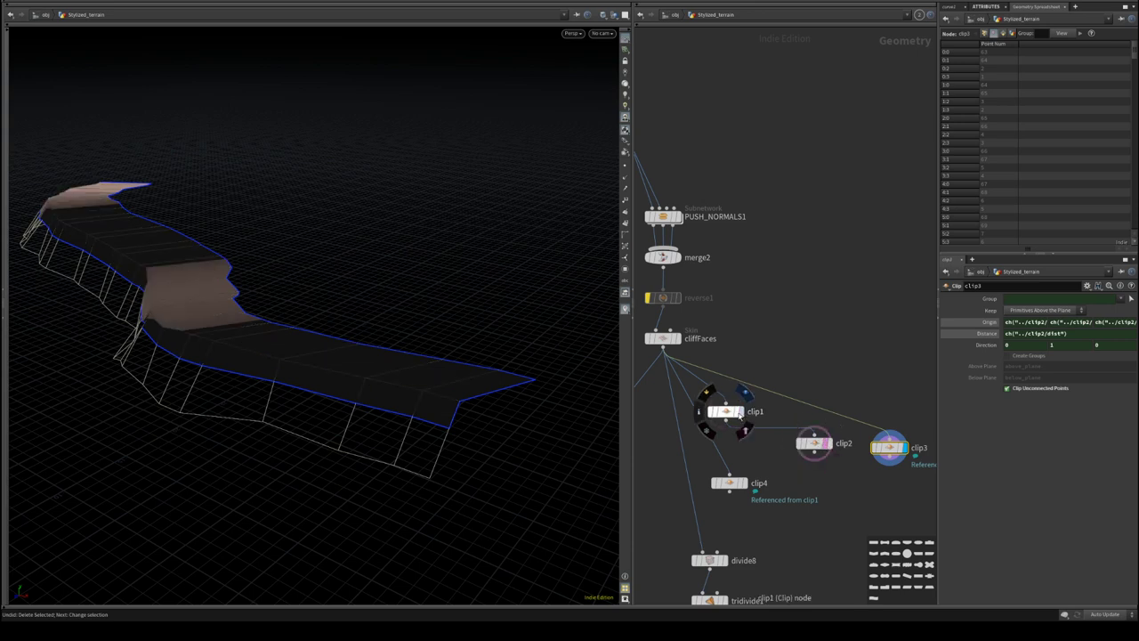
click(746, 484)
click(829, 447)
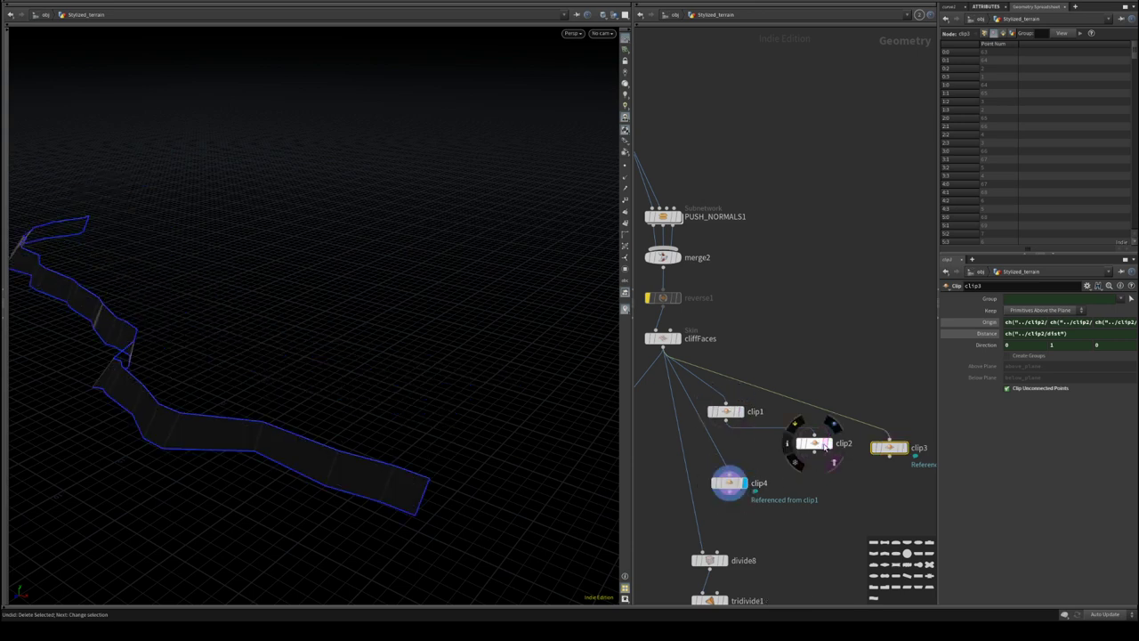
- Auto-arrange the four clip nodes and place clip4 beside clip3
scroll(833, 499, down, 3)
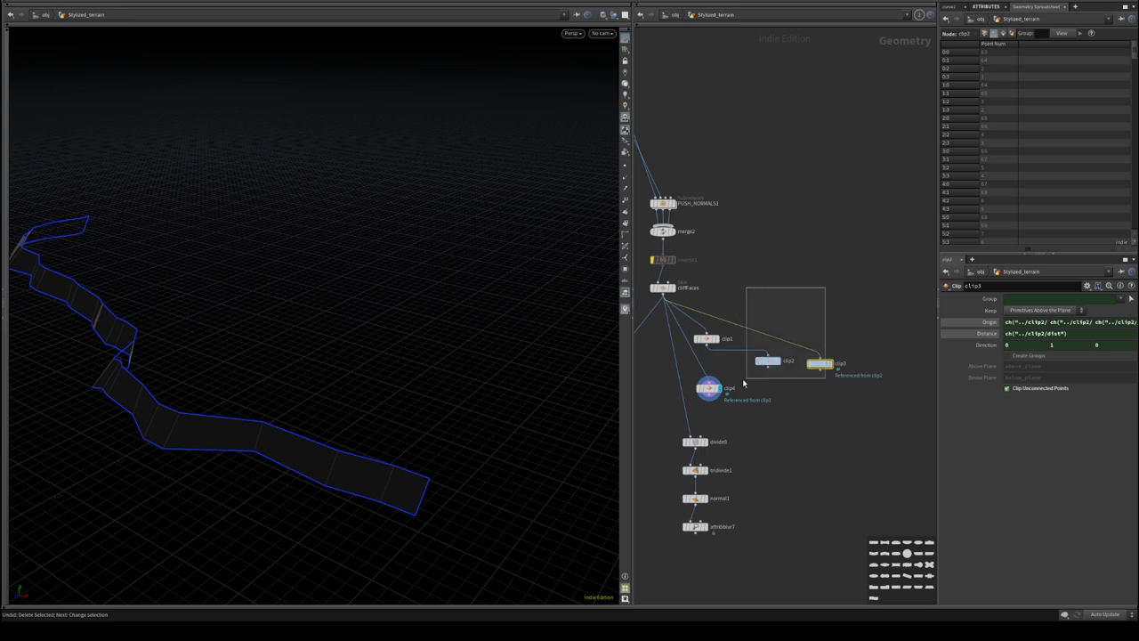
drag(744, 382, 703, 398)
key(l)
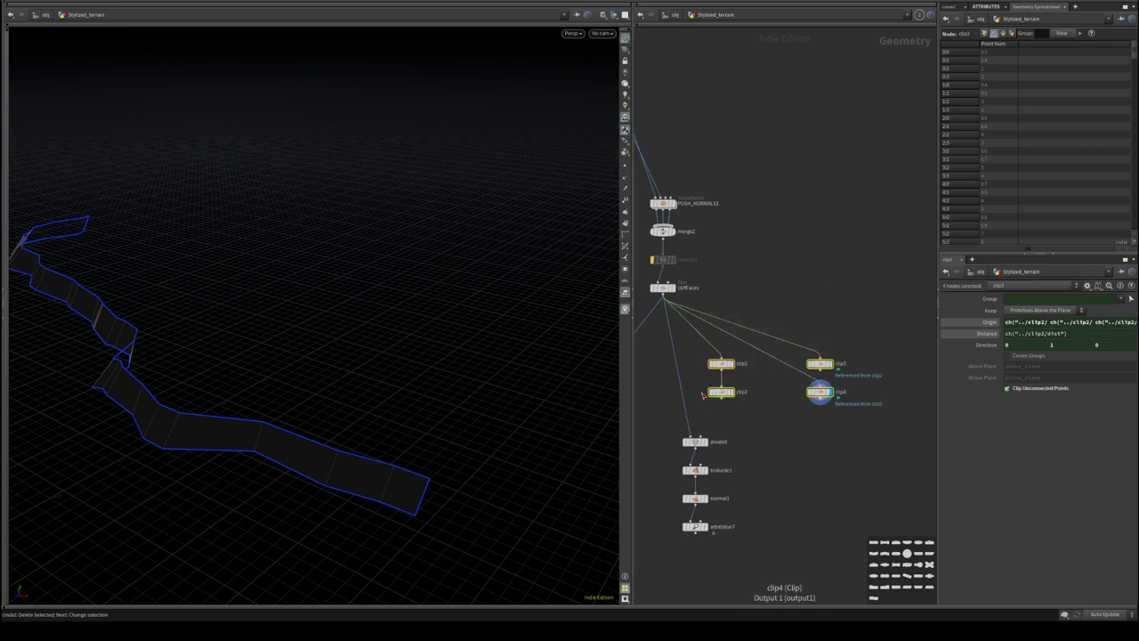
scroll(722, 354, up, 2)
middle_drag(810, 279, 768, 257)
click(746, 399)
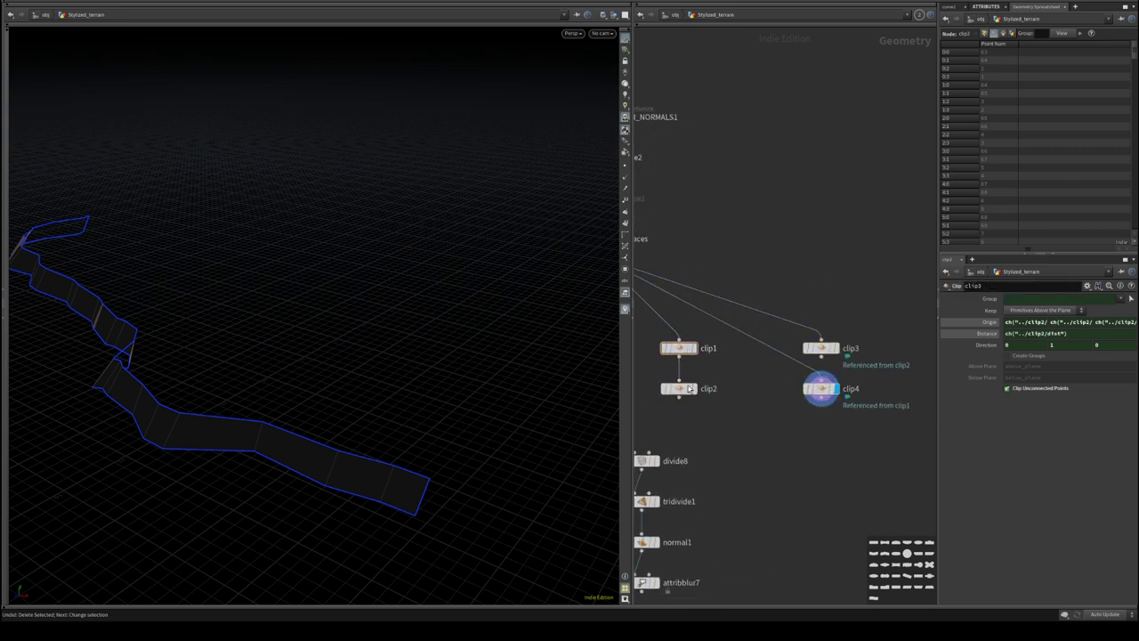
middle_drag(782, 404, 832, 356)
drag(872, 341, 811, 300)
middle_drag(790, 411, 772, 337)
key(Tab)
text(e)
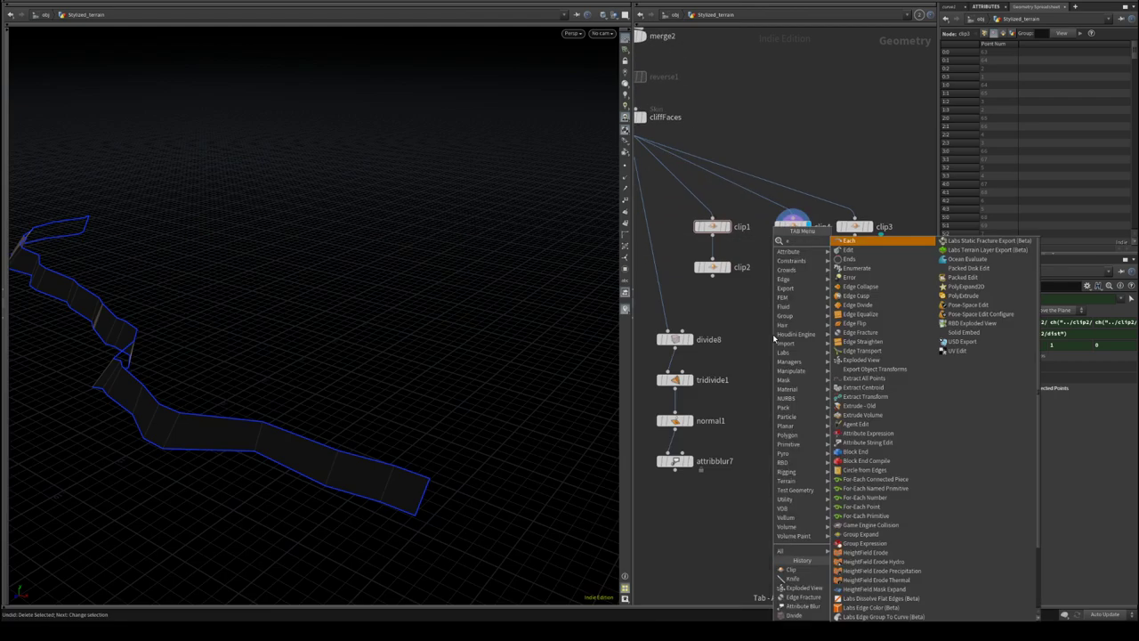
key(BackSpace)
key(Escape)
- Add a Merge node fed by clip2, clip4 and clip3, and display the combined cliff bands
key(Tab)
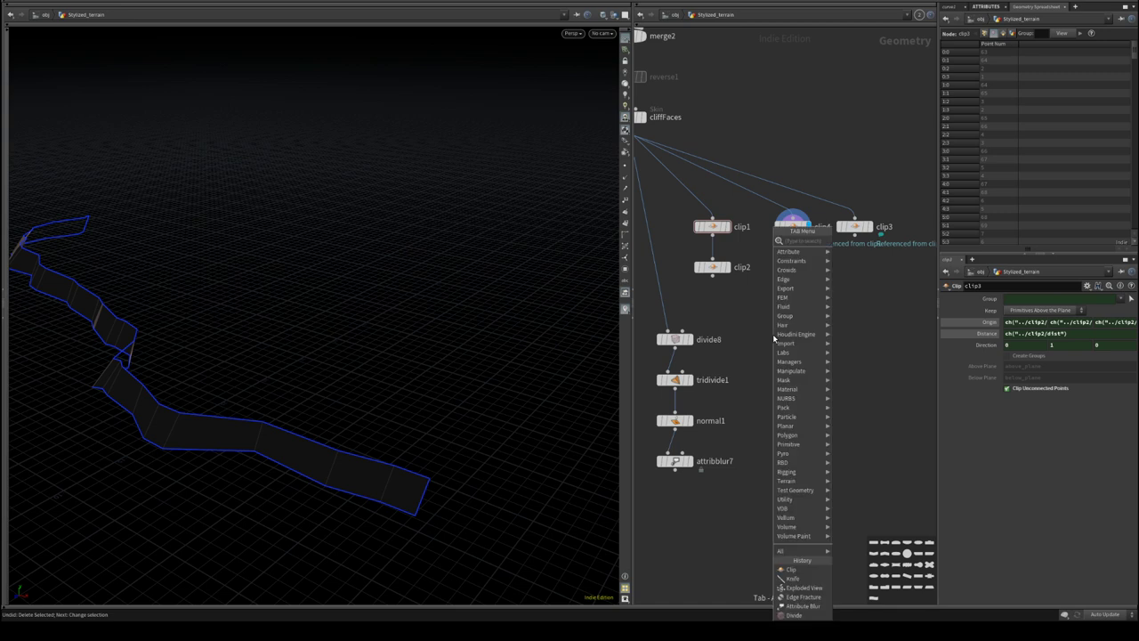
text(mer)
click(862, 241)
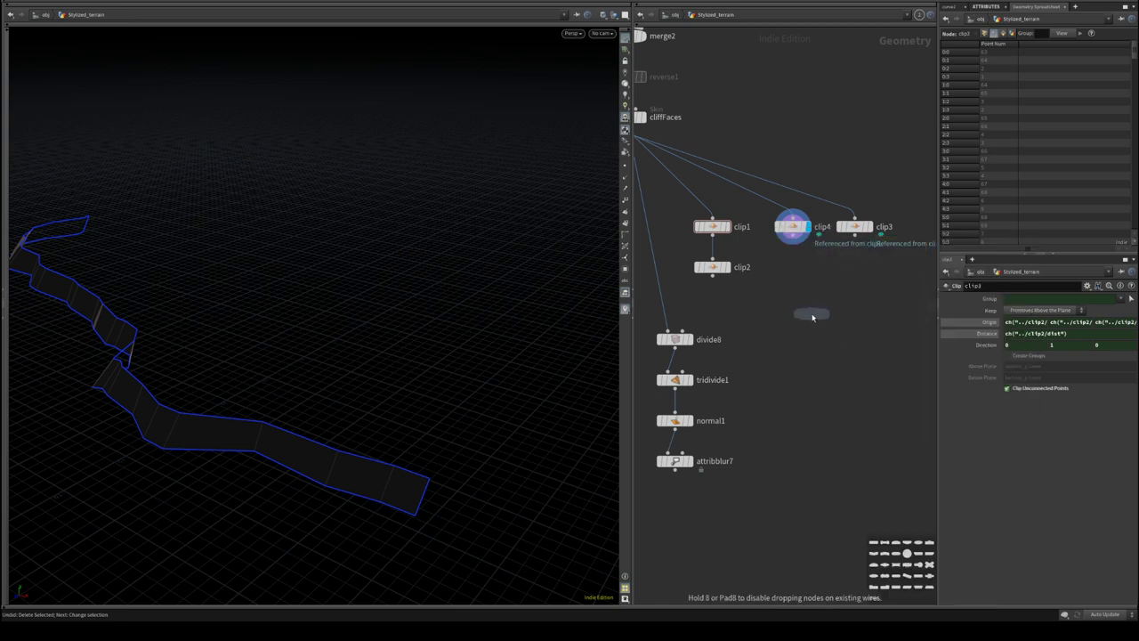
click(811, 313)
drag(713, 277, 812, 304)
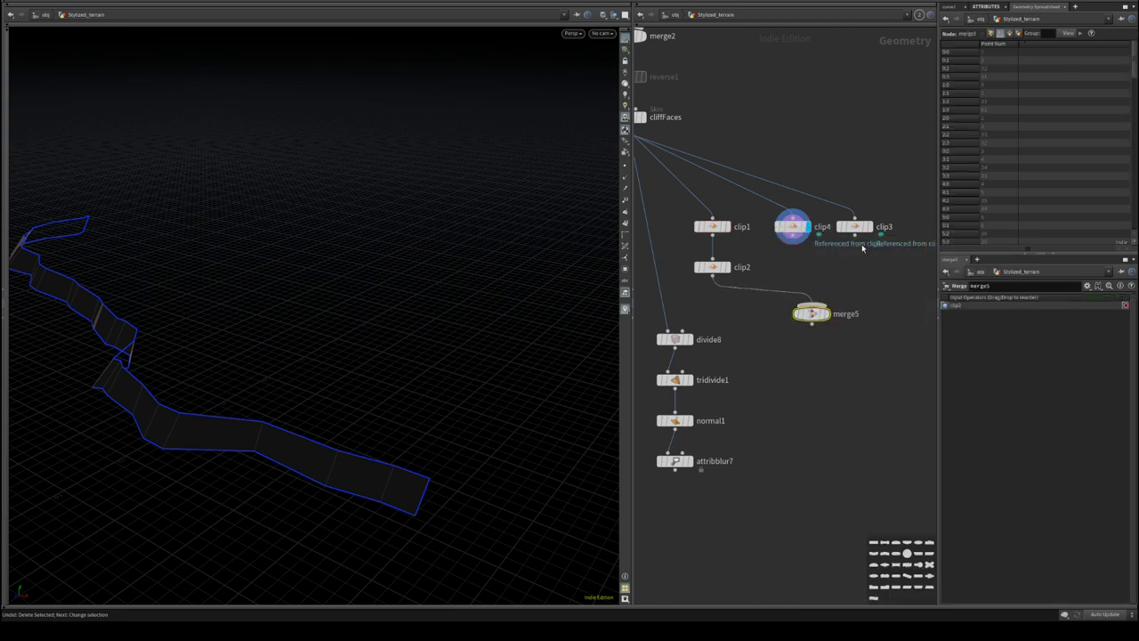
drag(794, 238, 810, 304)
drag(855, 235, 812, 305)
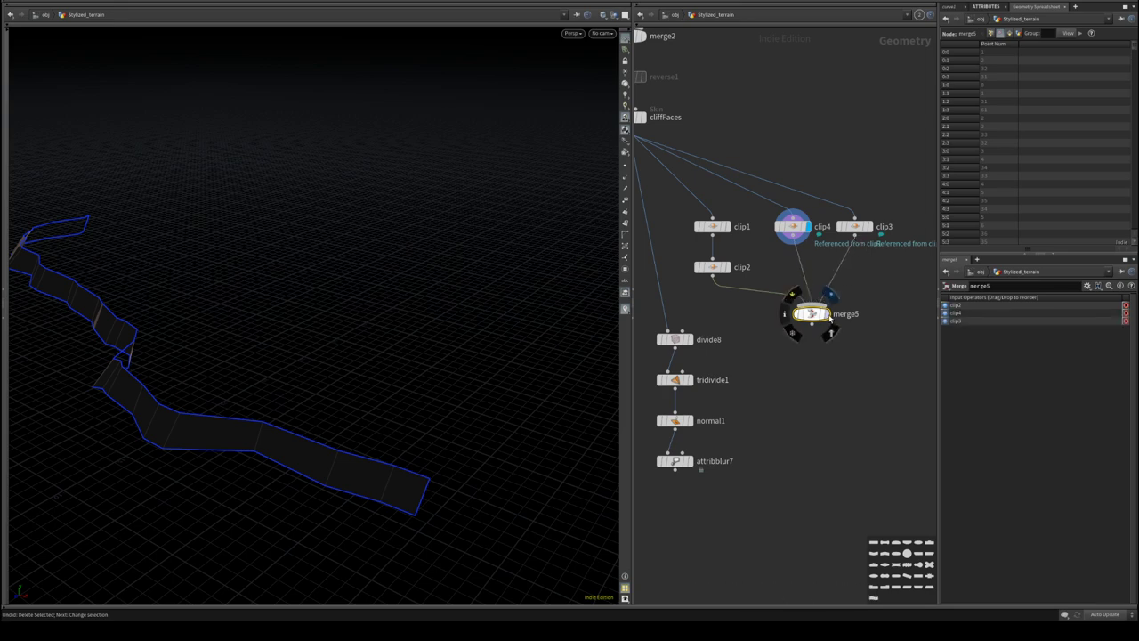
drag(325, 380, 313, 406)
drag(227, 307, 383, 351)
- Set Cliff Height to 9.95 in the ATTRIBUTES controls and inspect the taller cliff bands
middle_drag(809, 445, 844, 519)
scroll(851, 443, down, 3)
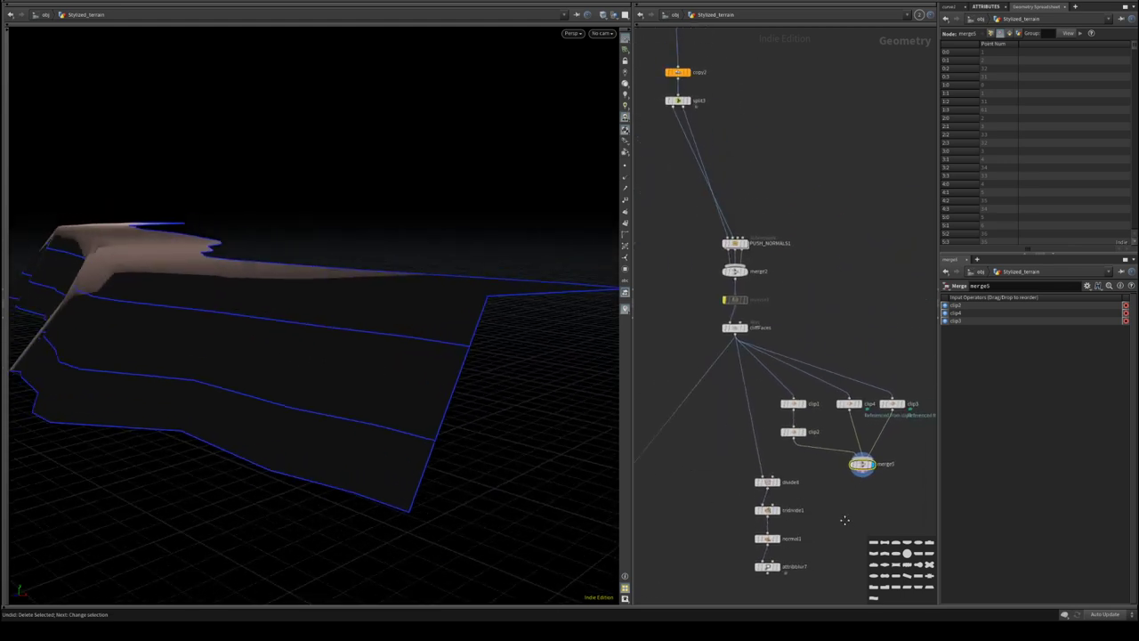
middle_drag(816, 291, 849, 371)
scroll(842, 305, down, 4)
middle_drag(842, 305, 839, 387)
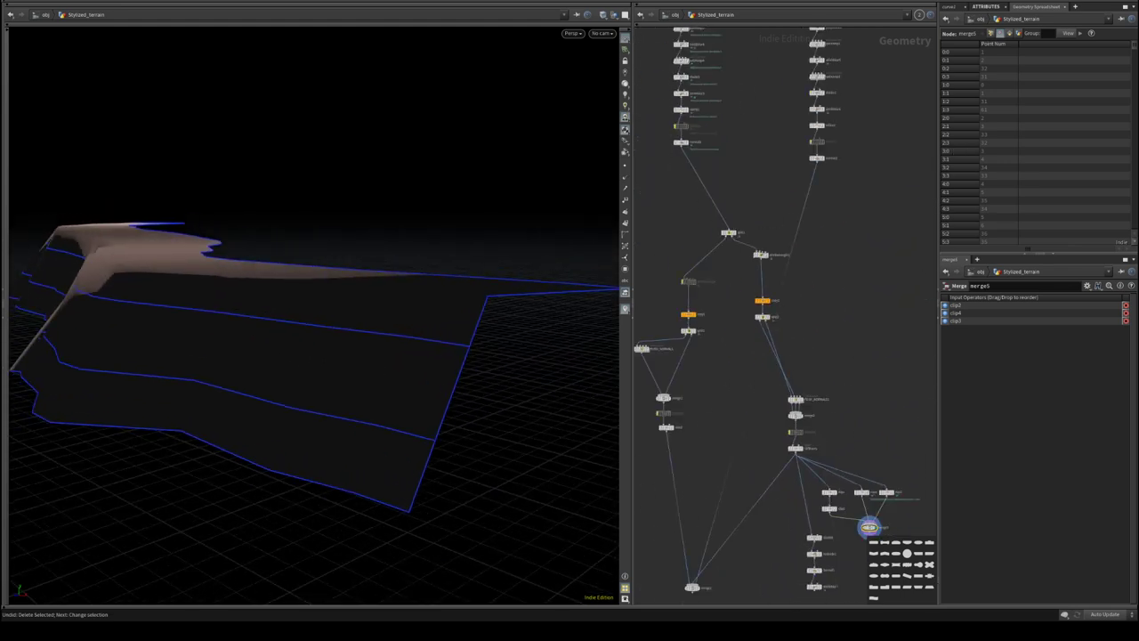
click(985, 6)
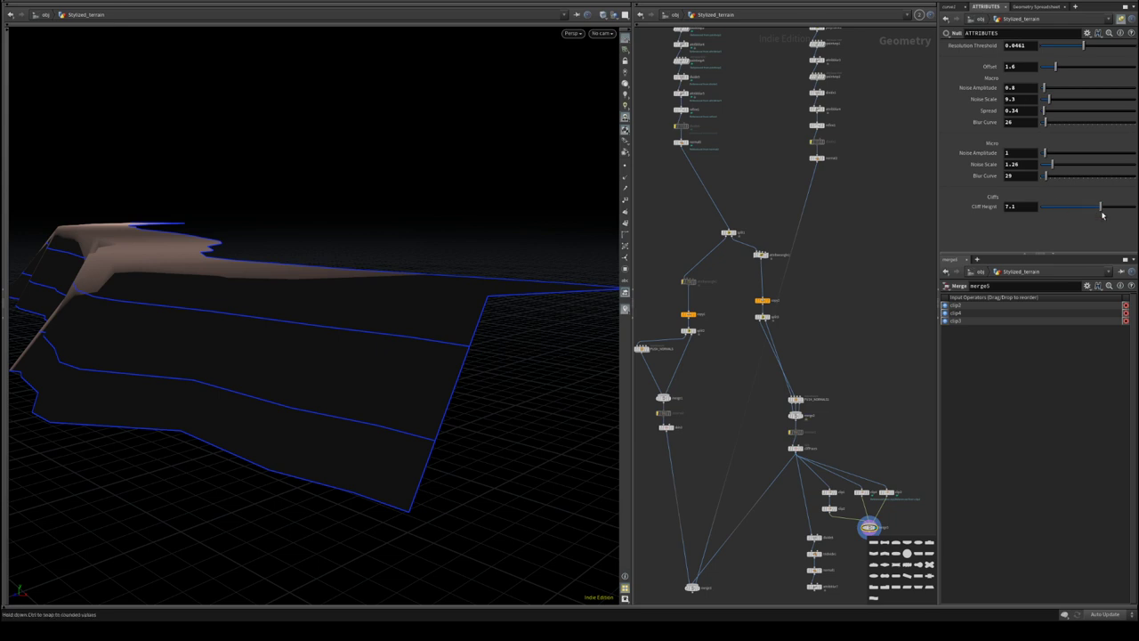
drag(1101, 213, 1047, 205)
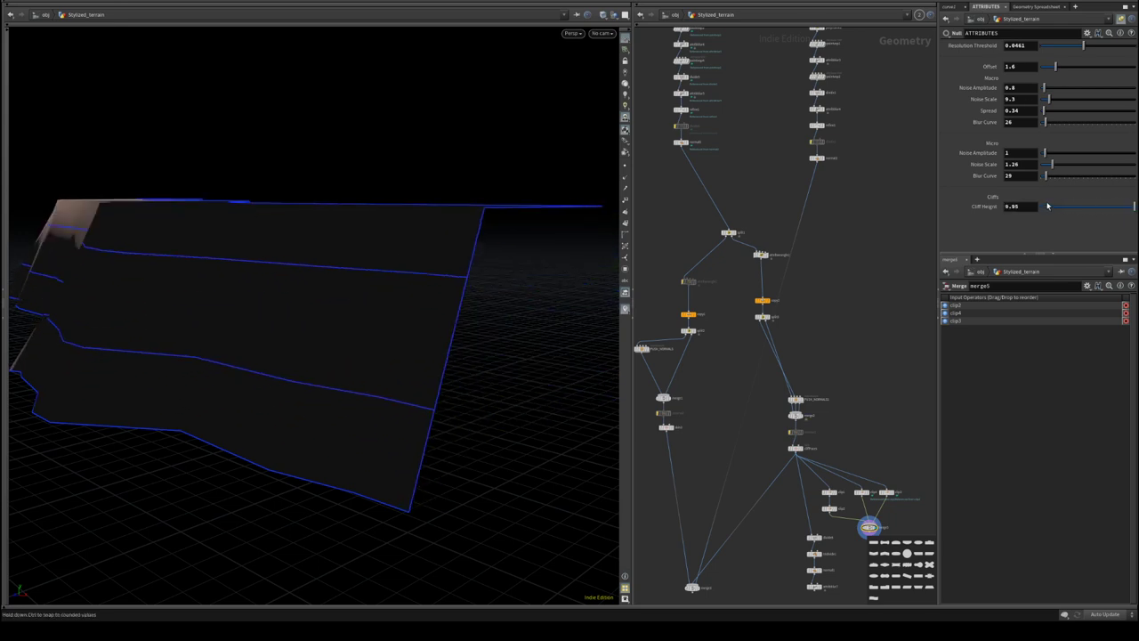
middle_drag(1028, 206, 966, 203)
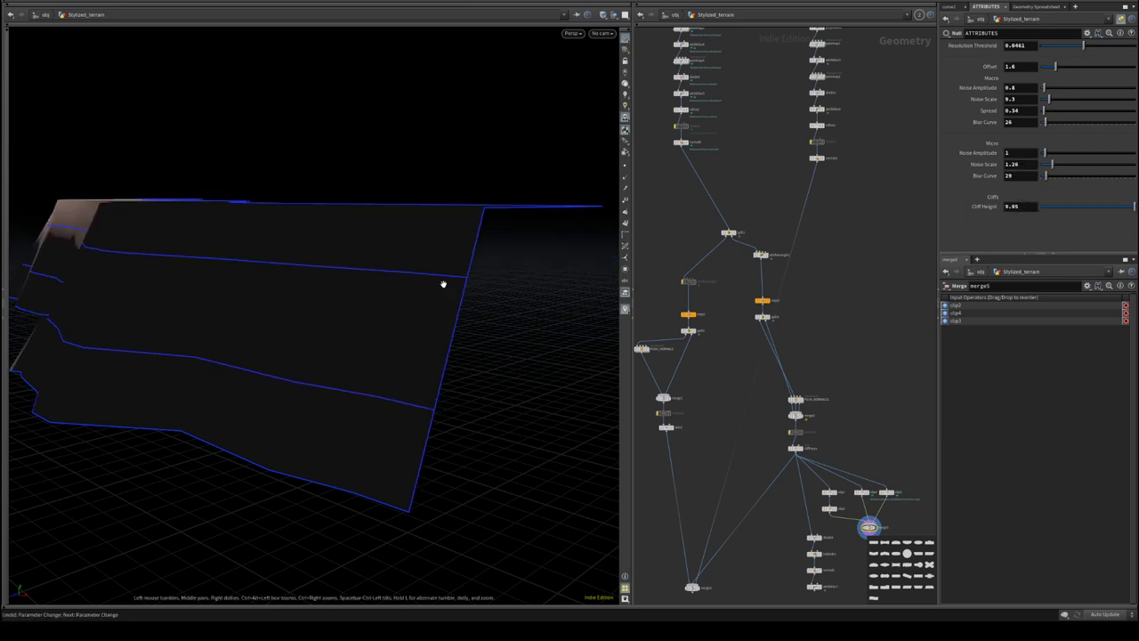
drag(443, 284, 361, 356)
- Move the divide8, tridivide1, normal1 and attribblur7 chain down to make room below the new merge
middle_drag(861, 402, 773, 38)
scroll(773, 37, up, 2)
middle_drag(771, 331, 819, 411)
drag(709, 294, 764, 460)
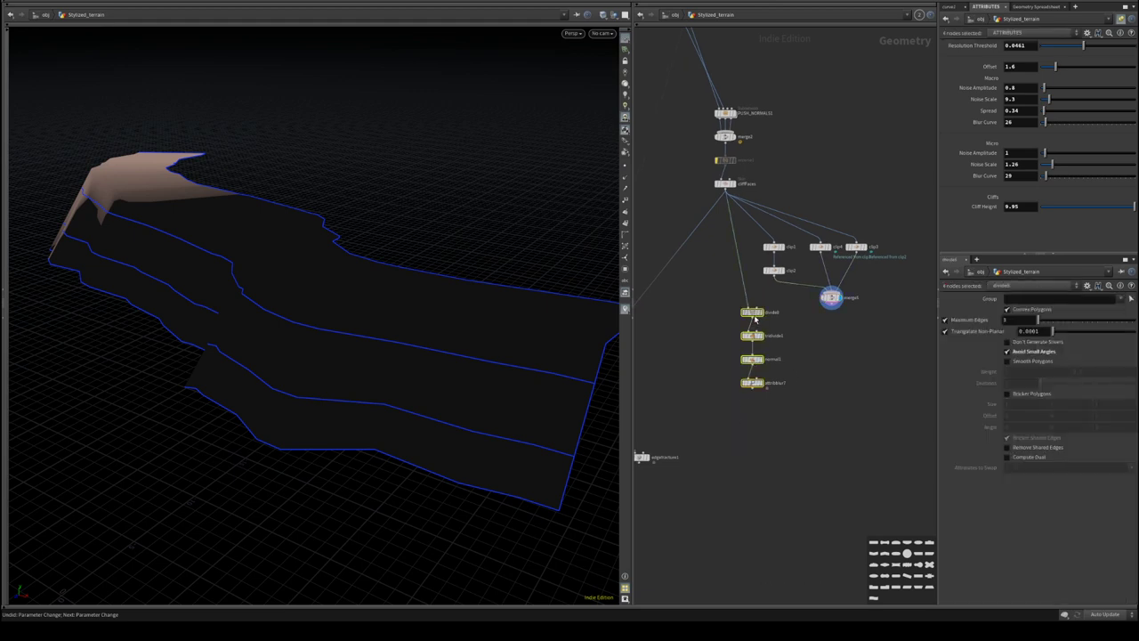
drag(755, 318, 786, 401)
click(849, 359)
- Inspect the merge5 inputs, then display divide8 and tridivide1 in wireframe to check the cliff triangulation
middle_drag(828, 182, 771, 188)
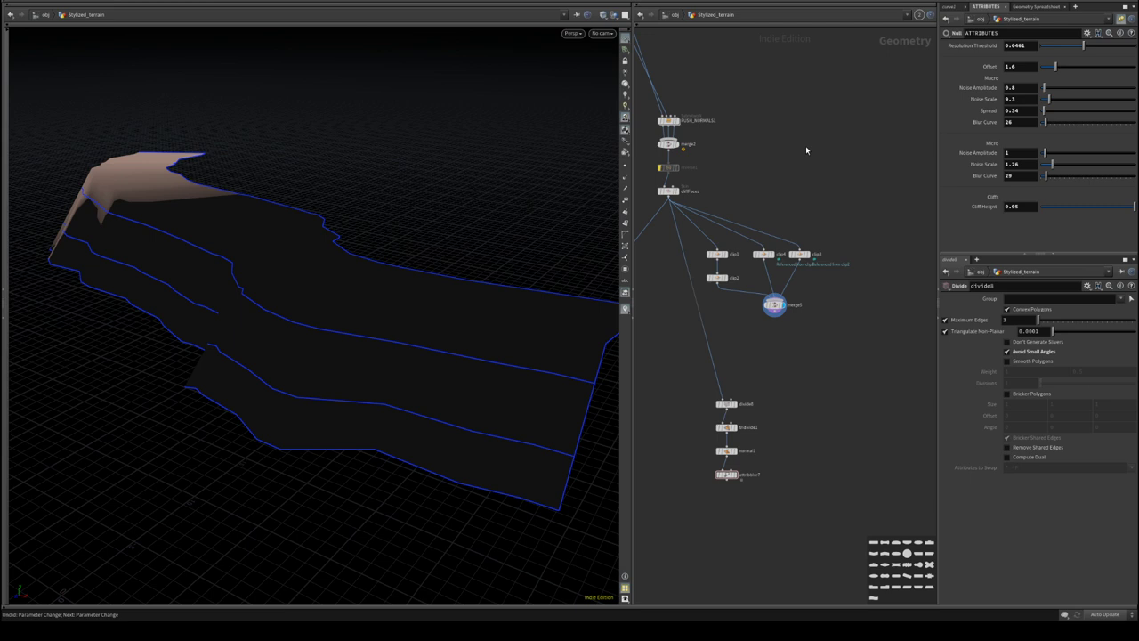
scroll(793, 320, up, 2)
middle_drag(769, 370, 803, 291)
scroll(824, 358, up, 1)
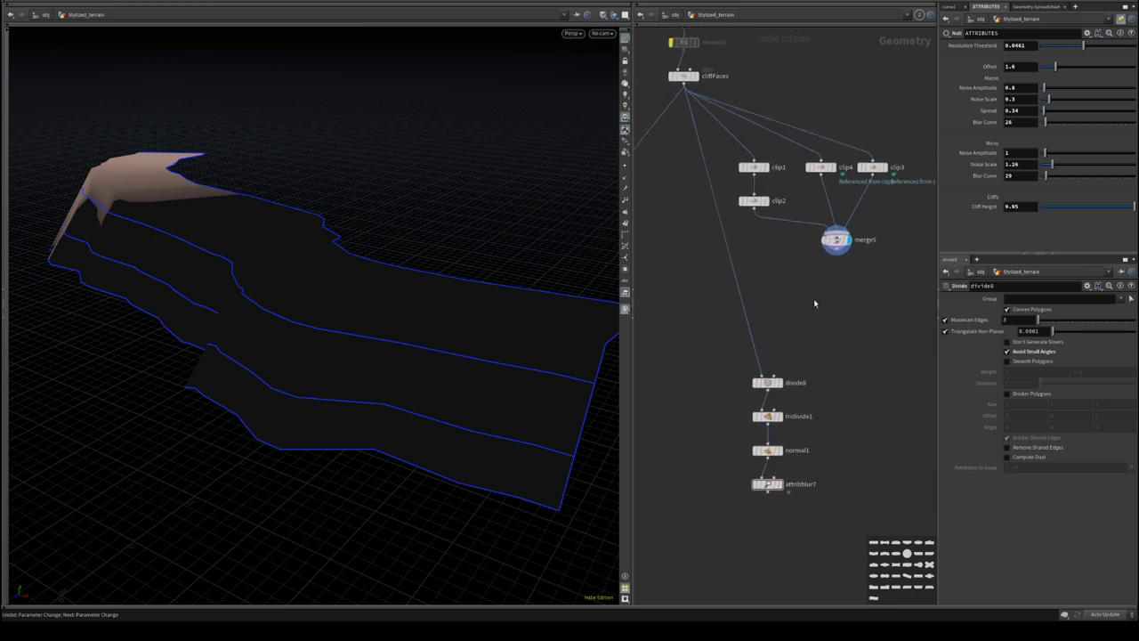
scroll(814, 298, up, 1)
middle_drag(806, 313, 777, 352)
click(833, 272)
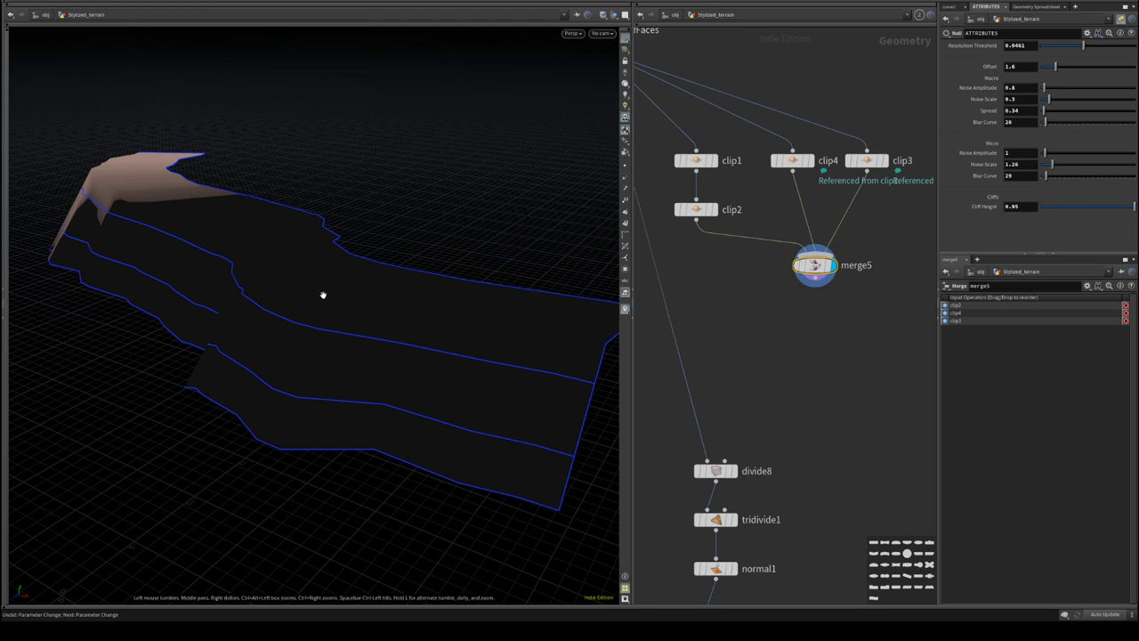
middle_drag(779, 449, 810, 375)
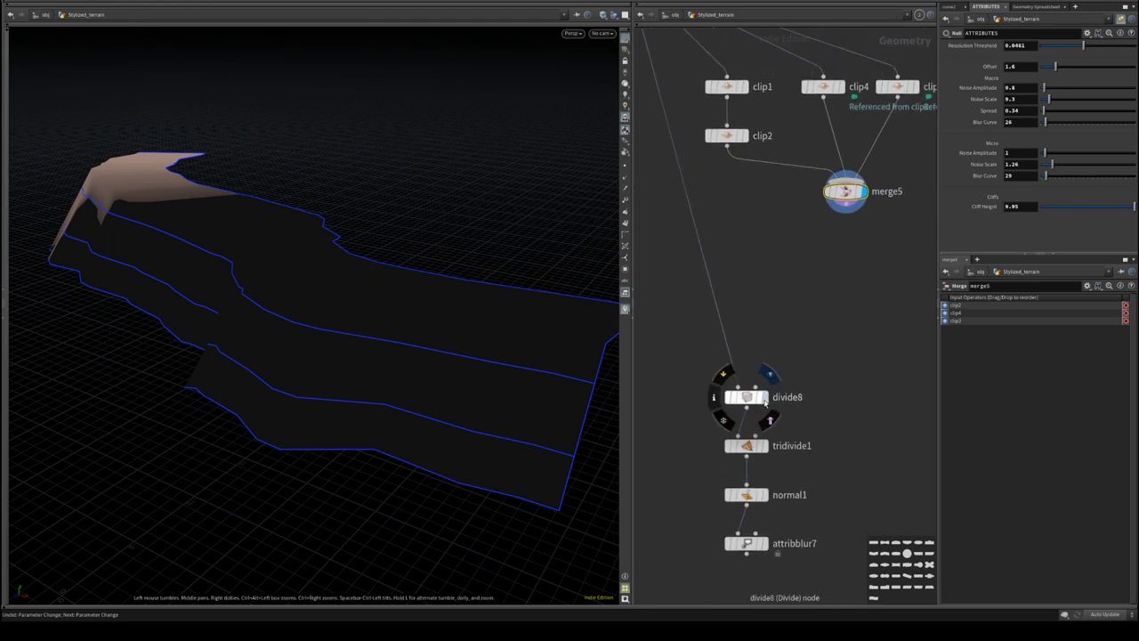
click(767, 376)
key(w)
middle_drag(810, 478, 771, 365)
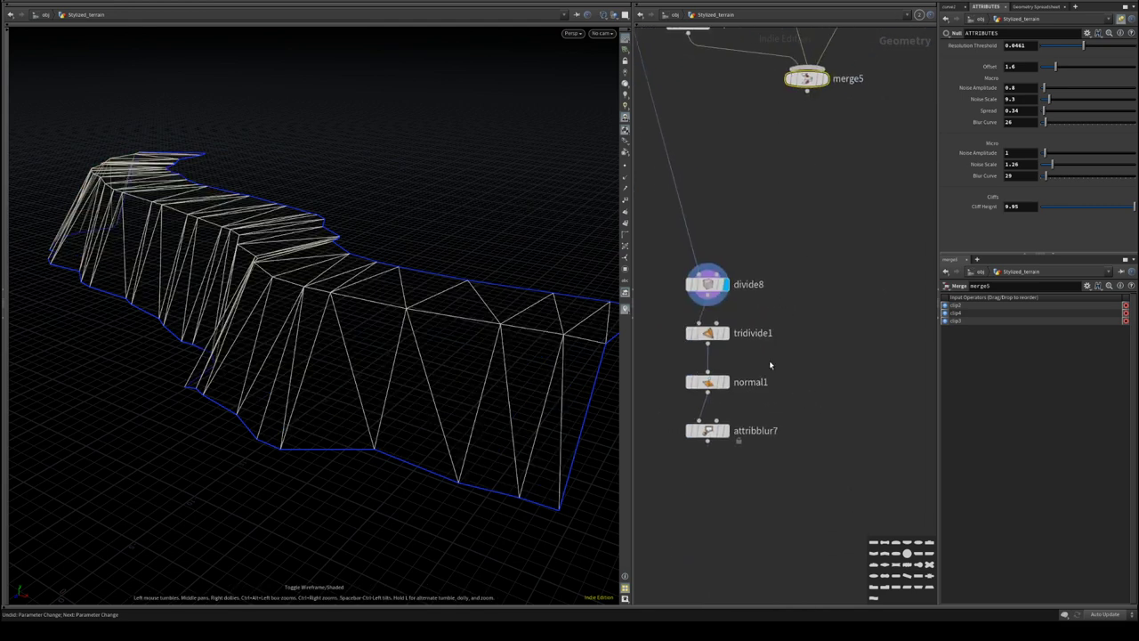
click(727, 334)
- Shift the node chain from divide8 to attribblur7 sideways, clear of the clip branches
drag(773, 226, 717, 470)
middle_drag(717, 471, 820, 565)
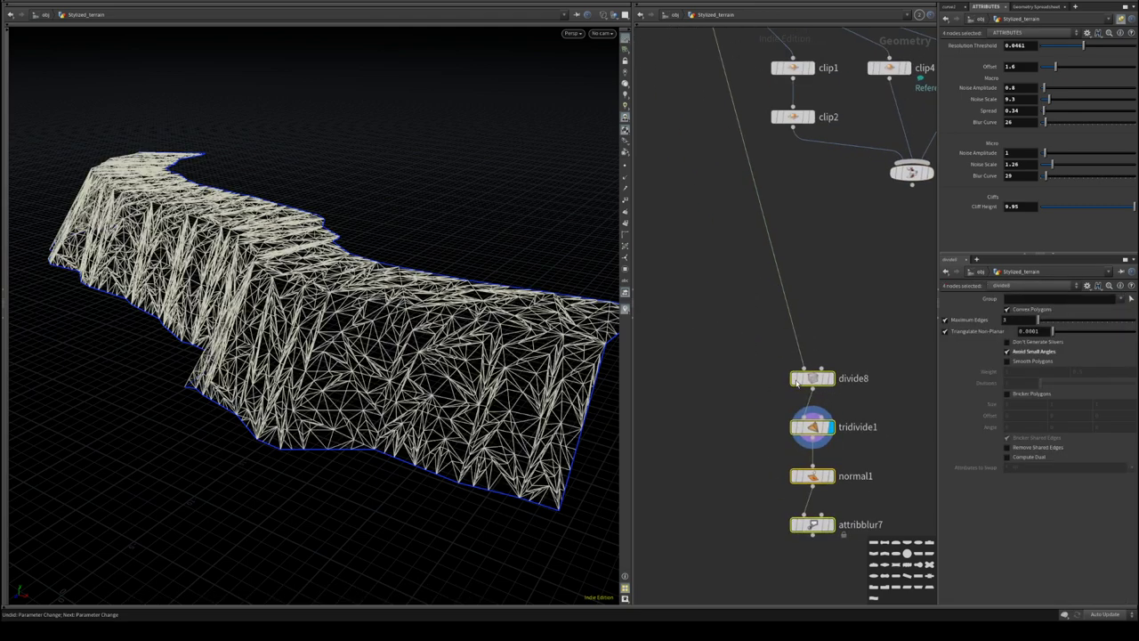
drag(806, 381, 808, 383)
middle_drag(808, 381, 685, 366)
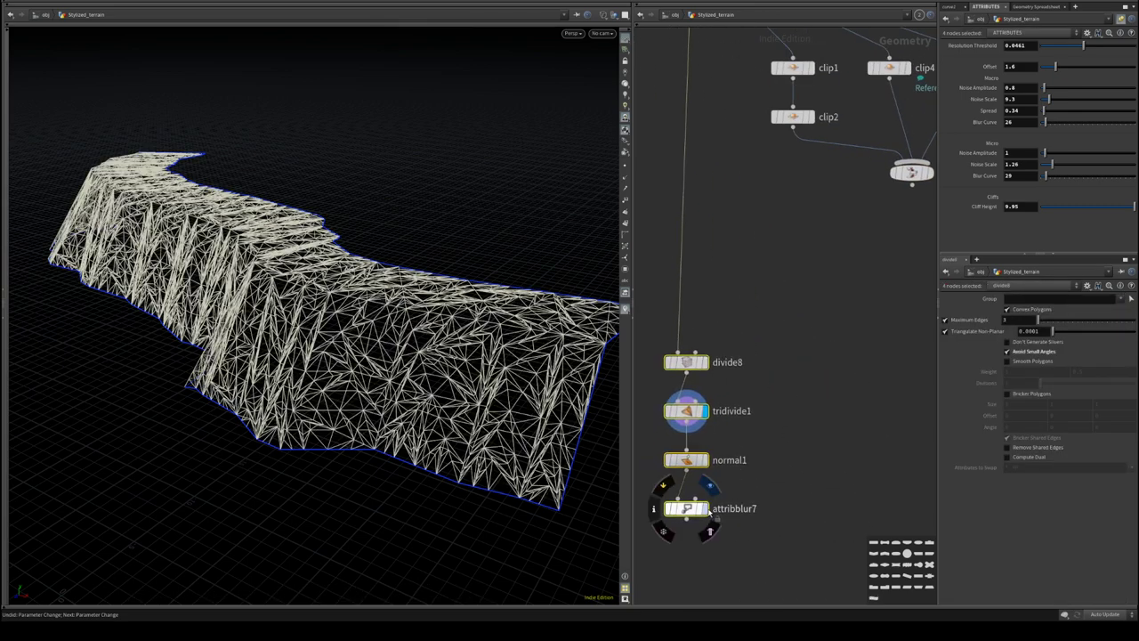
- Display attribblur7 and add an Edge Fracture node connected to its output
click(704, 508)
middle_drag(815, 447, 820, 327)
key(Tab)
text(edge)
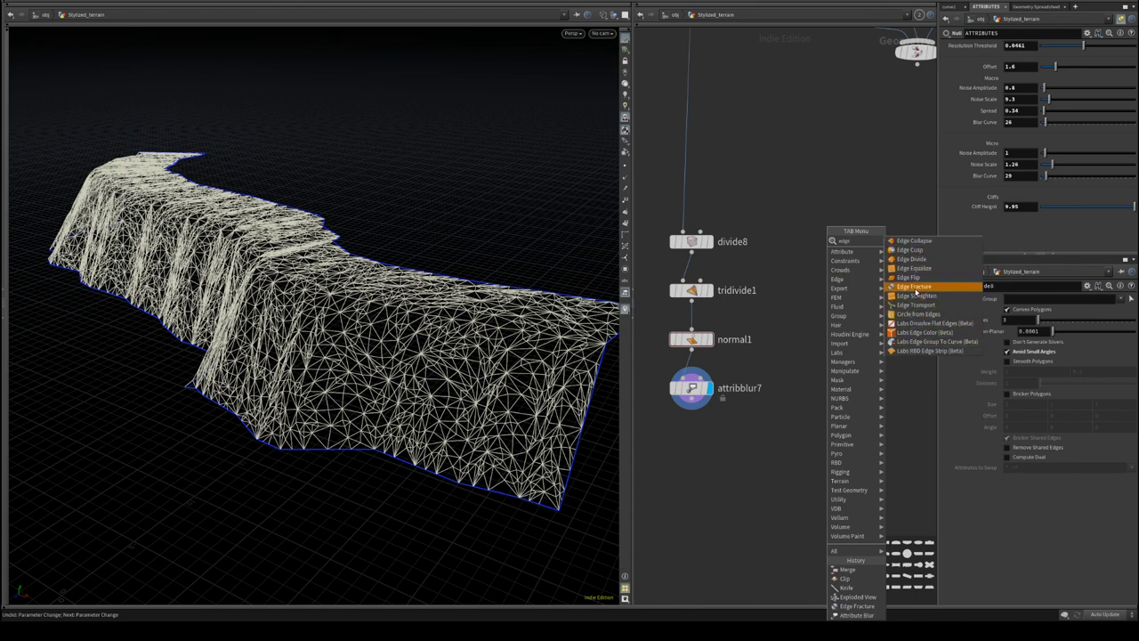
click(914, 287)
click(776, 389)
click(770, 391)
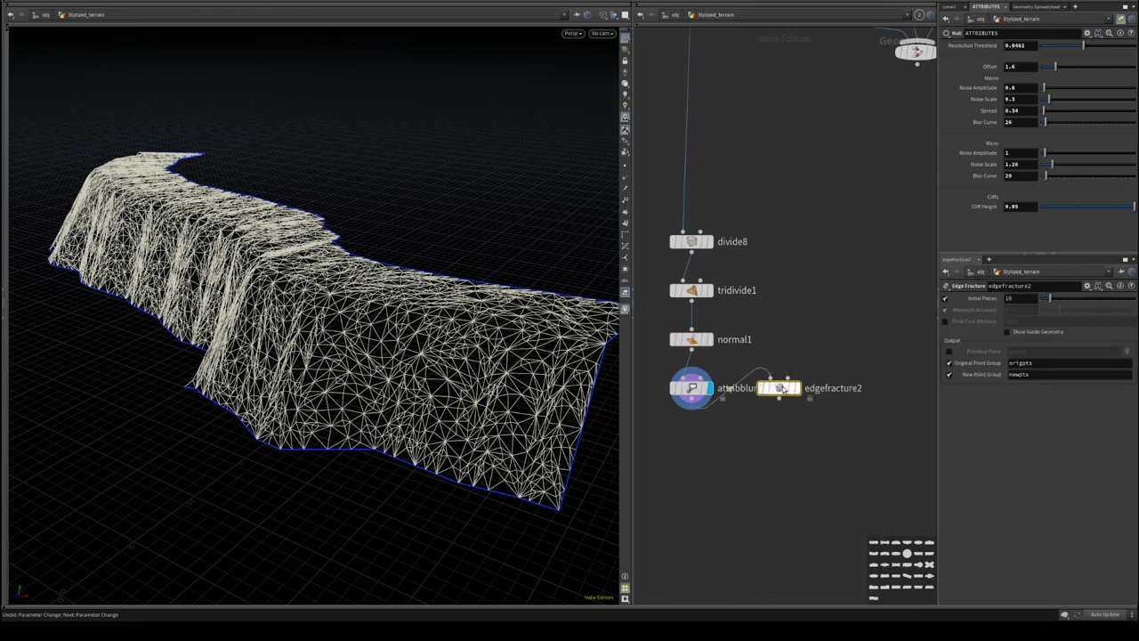
- Place edgefracture2 below attribblur7, display it shaded, and turn off Initial Pieces
drag(776, 386, 795, 458)
click(805, 457)
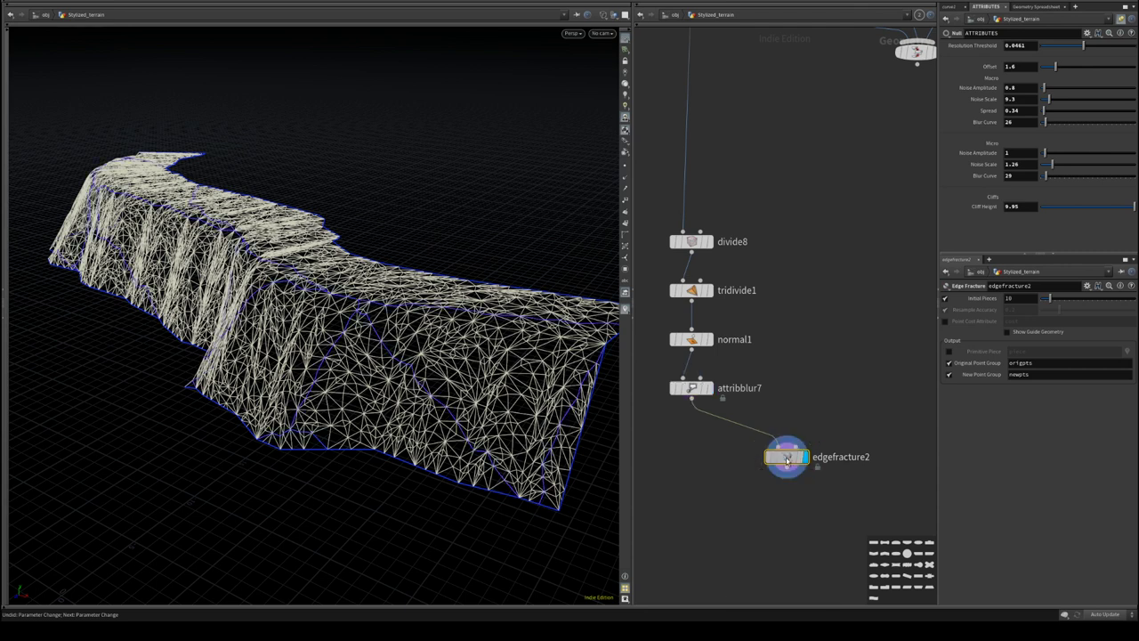
key(w)
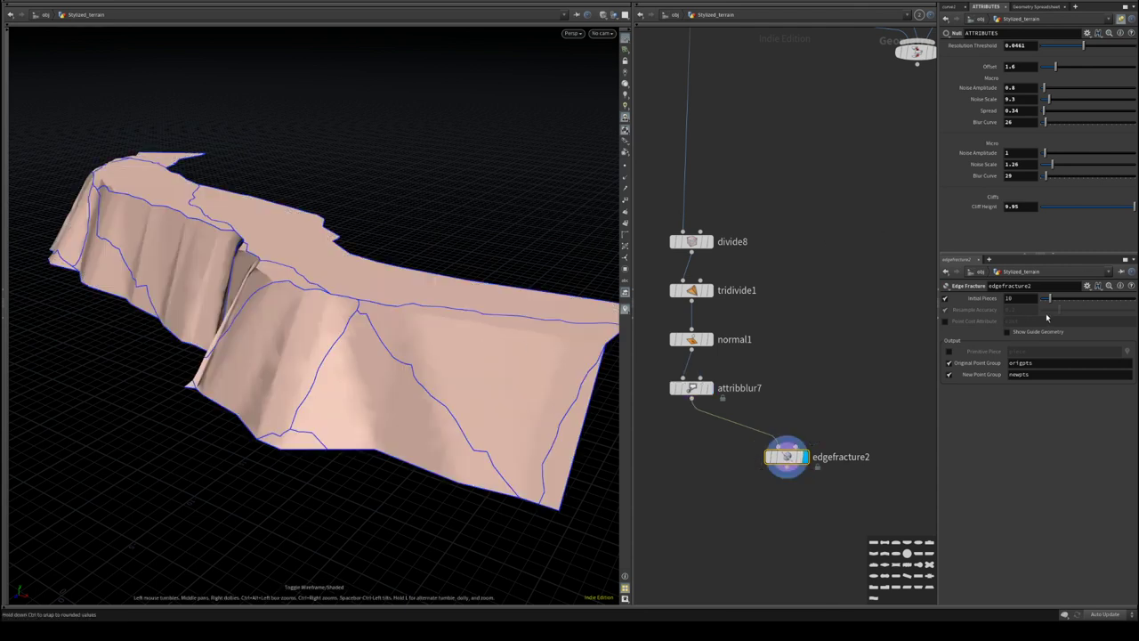
click(946, 299)
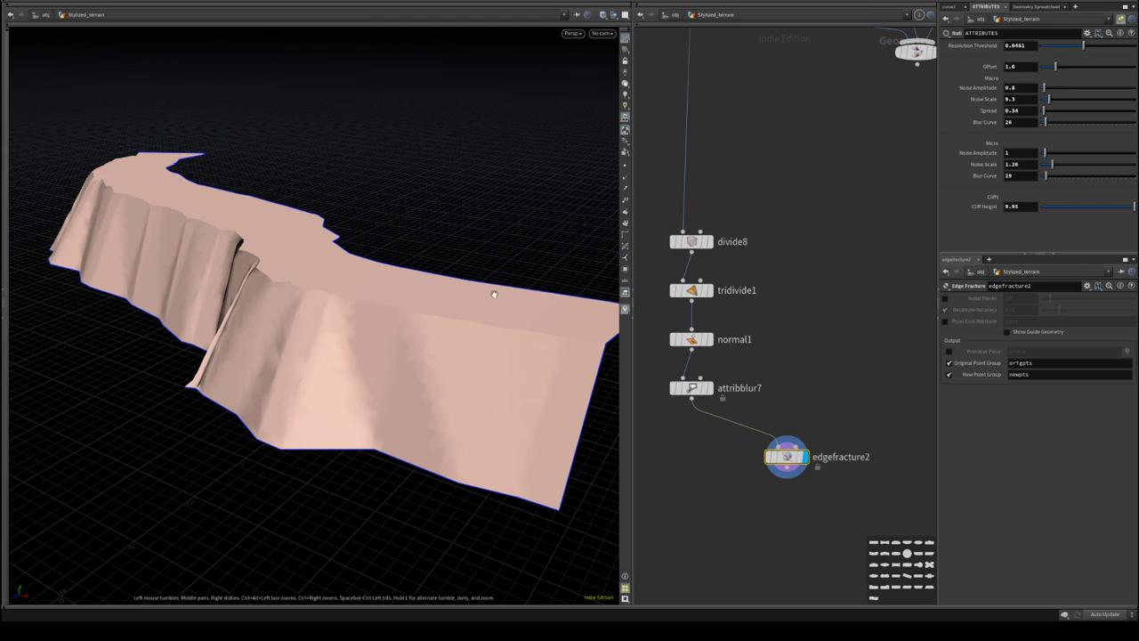
- Connect the merge5 output to the second input of edgefracture2
middle_drag(833, 266, 808, 337)
click(891, 135)
middle_drag(781, 481, 763, 396)
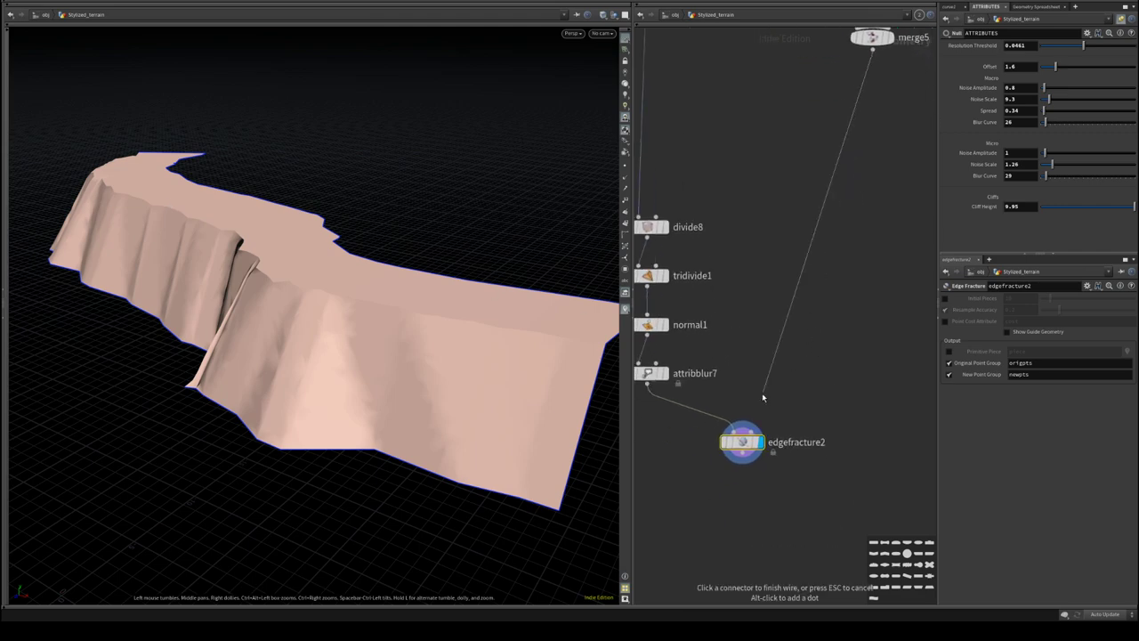
click(751, 431)
mouse_move(310, 353)
alt+mouse_down()
mouse_move(445, 360)
mouse_move(316, 351)
alt+mouse_up()
- Display clip1, clip2, clip4 and clip3 one after another in wireframe to examine each cliff height band
middle_drag(894, 251, 835, 463)
middle_drag(748, 263, 811, 406)
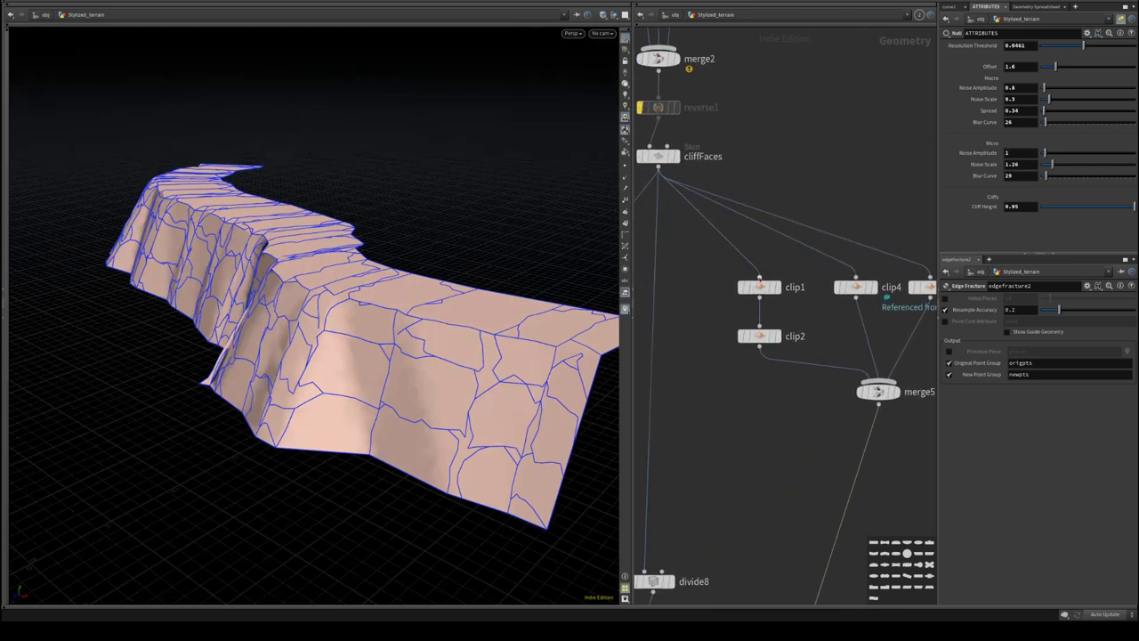
mouse_move(759, 286)
click(790, 265)
key(w)
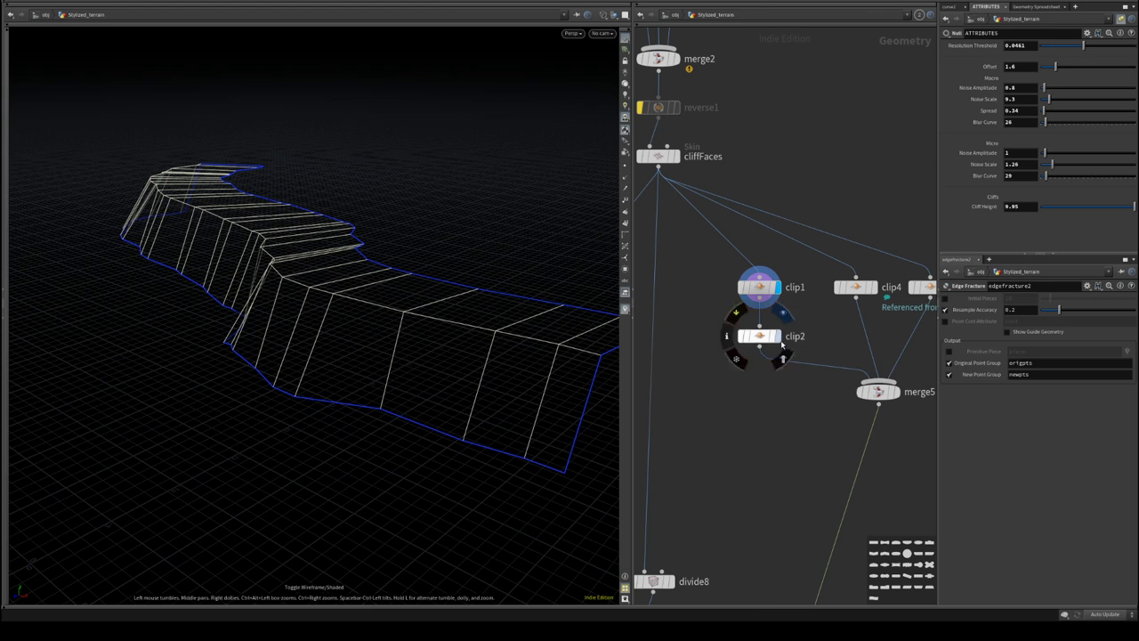
click(779, 335)
click(875, 286)
middle_drag(787, 402, 690, 403)
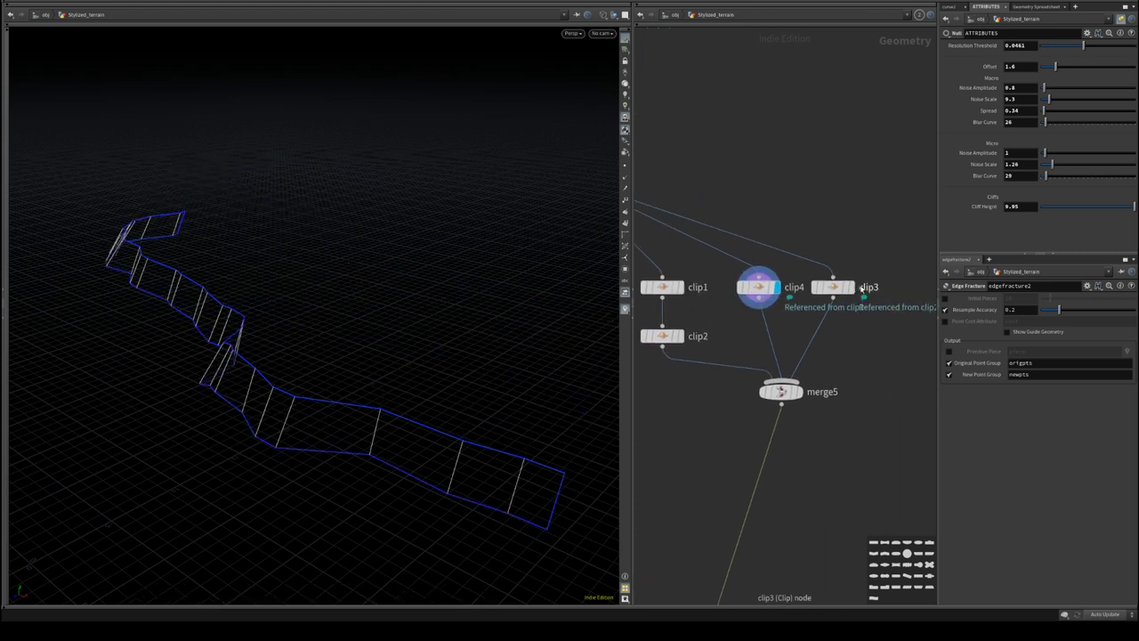
click(851, 286)
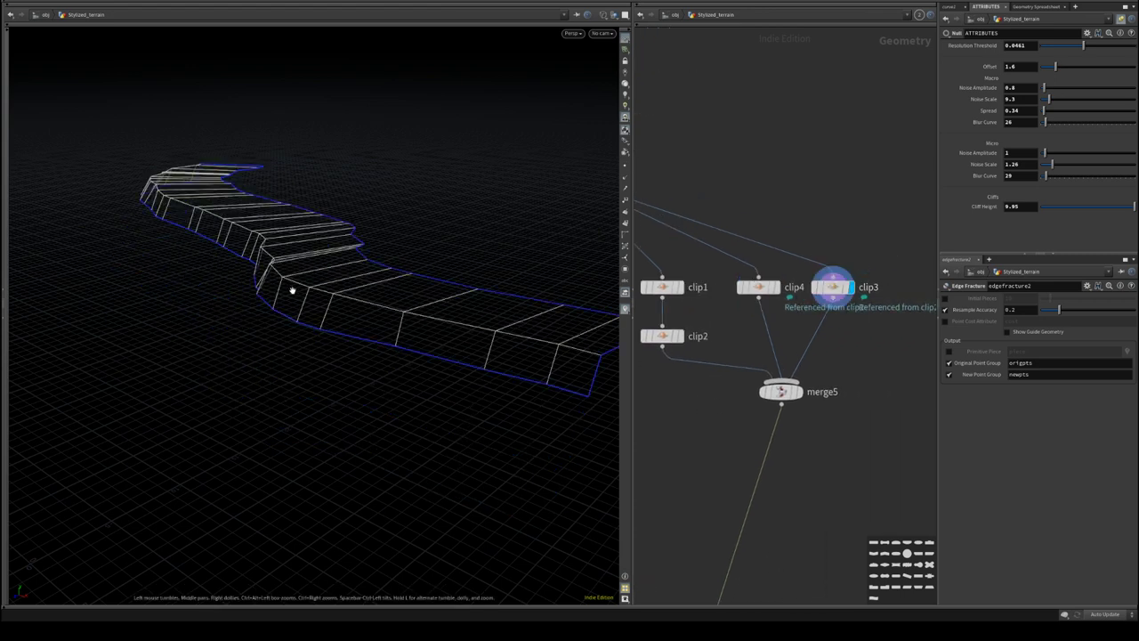
middle_drag(714, 468, 792, 402)
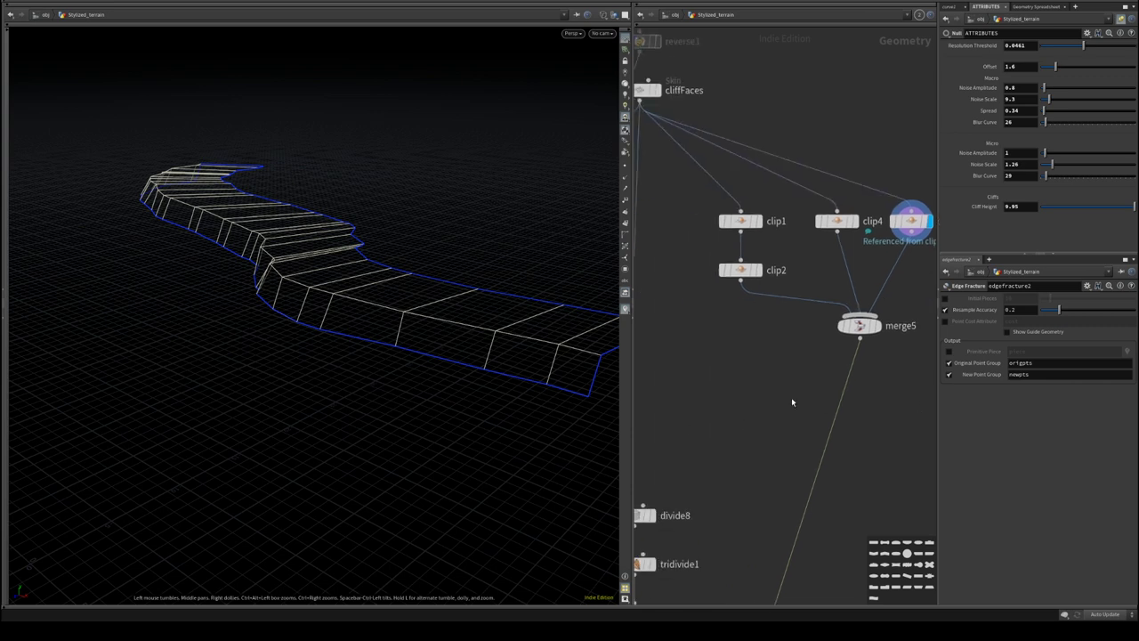
key(Tab)
text(dv)
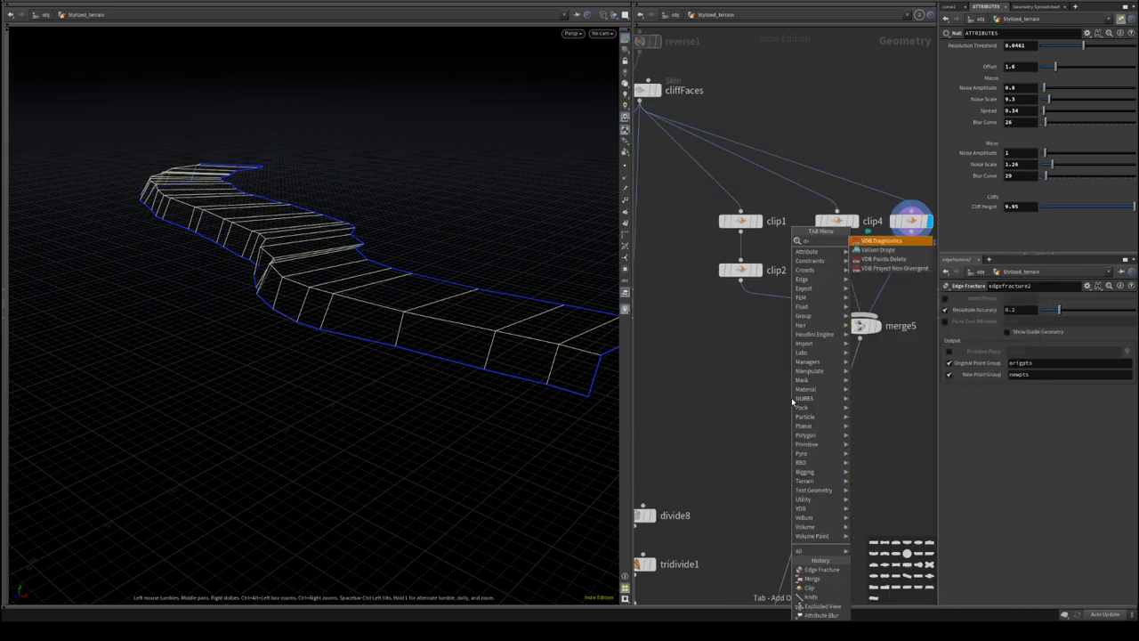
key(BackSpace)
text(div)
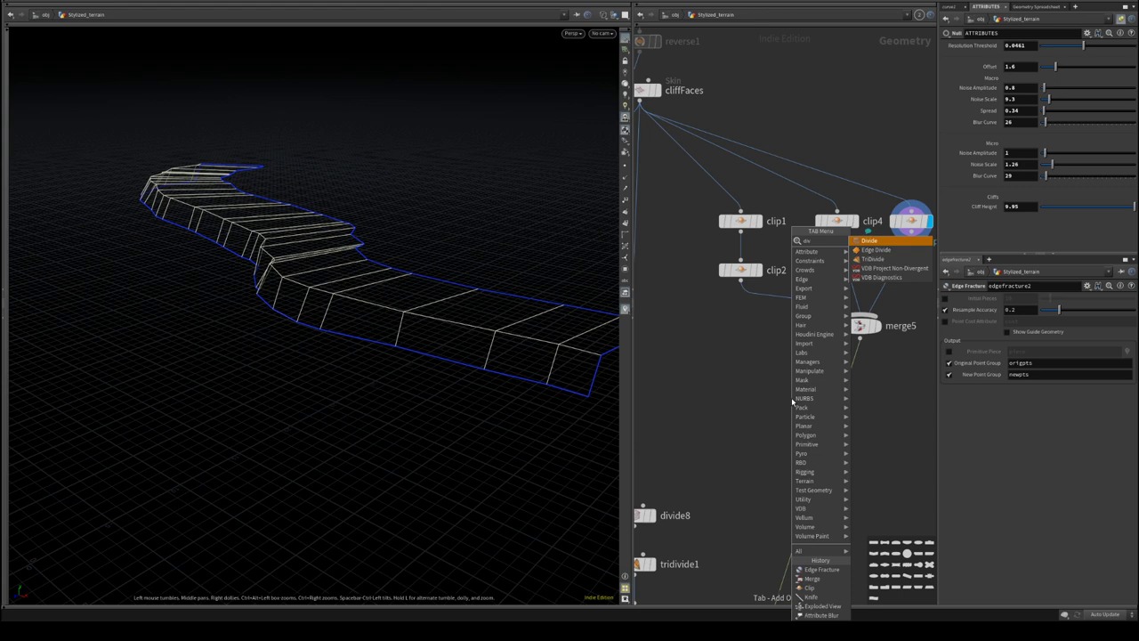
click(676, 346)
key(Tab)
text(poly)
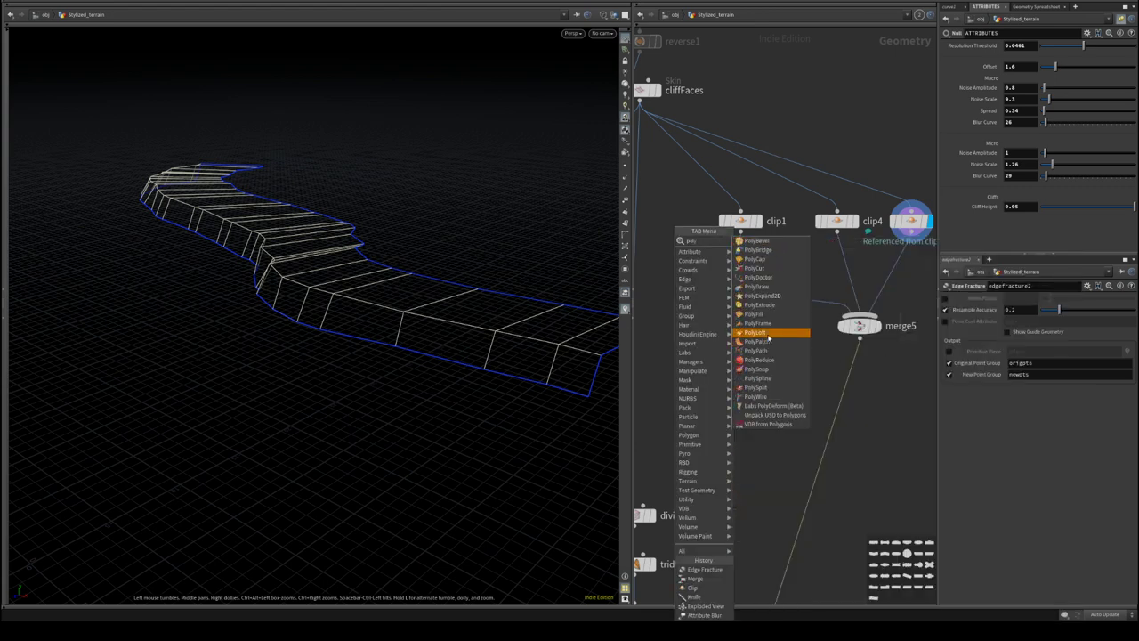
key(Escape)
- Add a Divide node below merge5, feed it from the merge output, and display it
key(Tab)
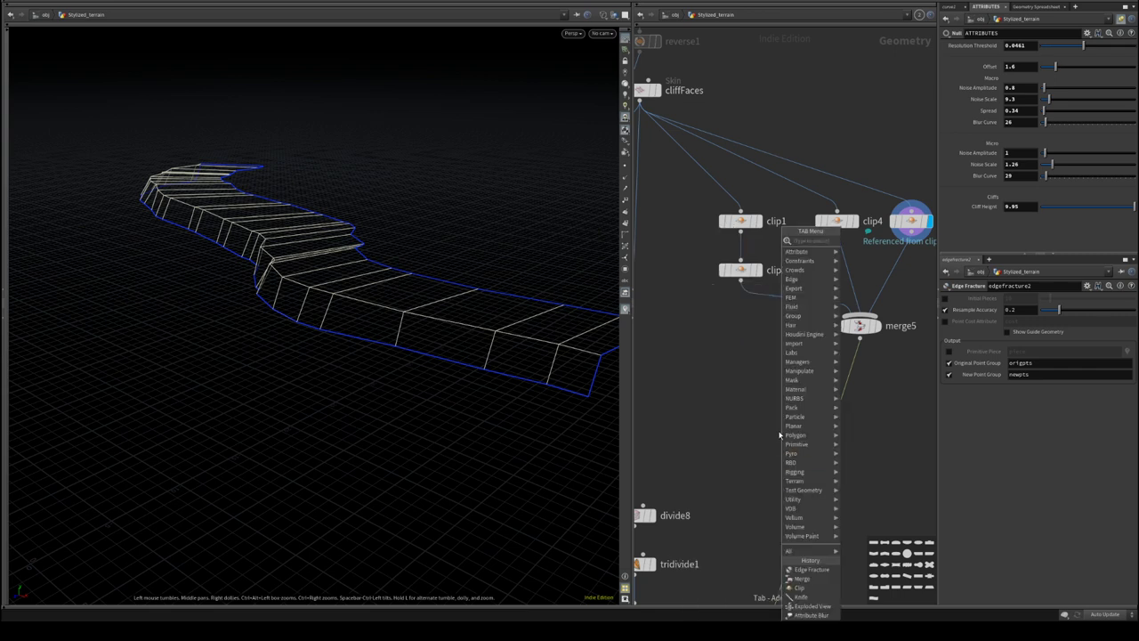
text(div)
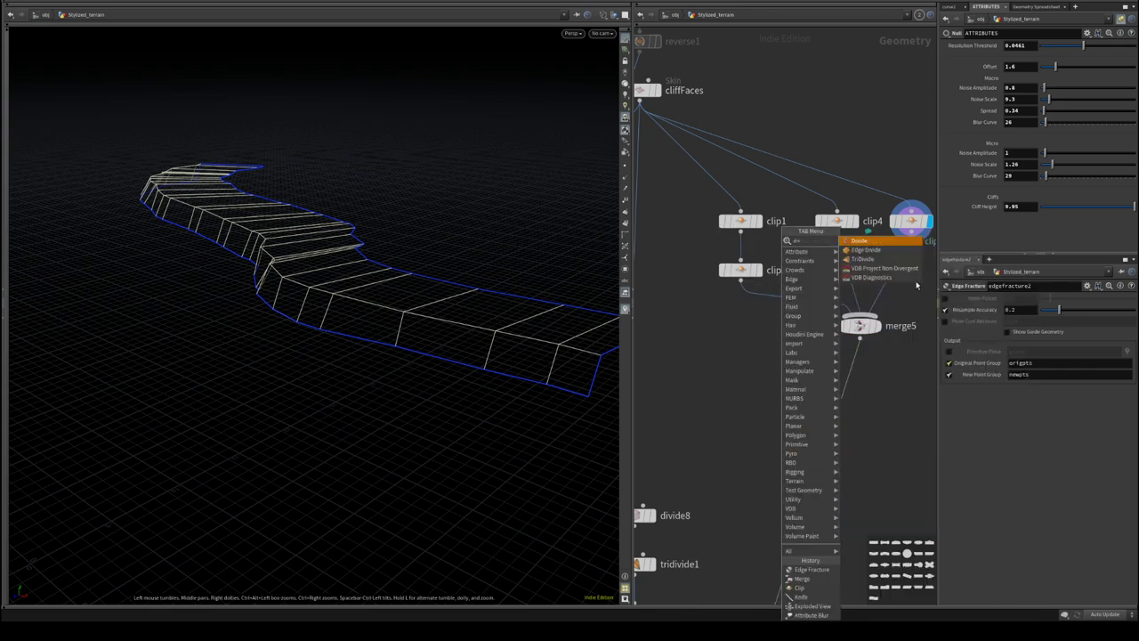
click(873, 241)
click(864, 413)
click(879, 326)
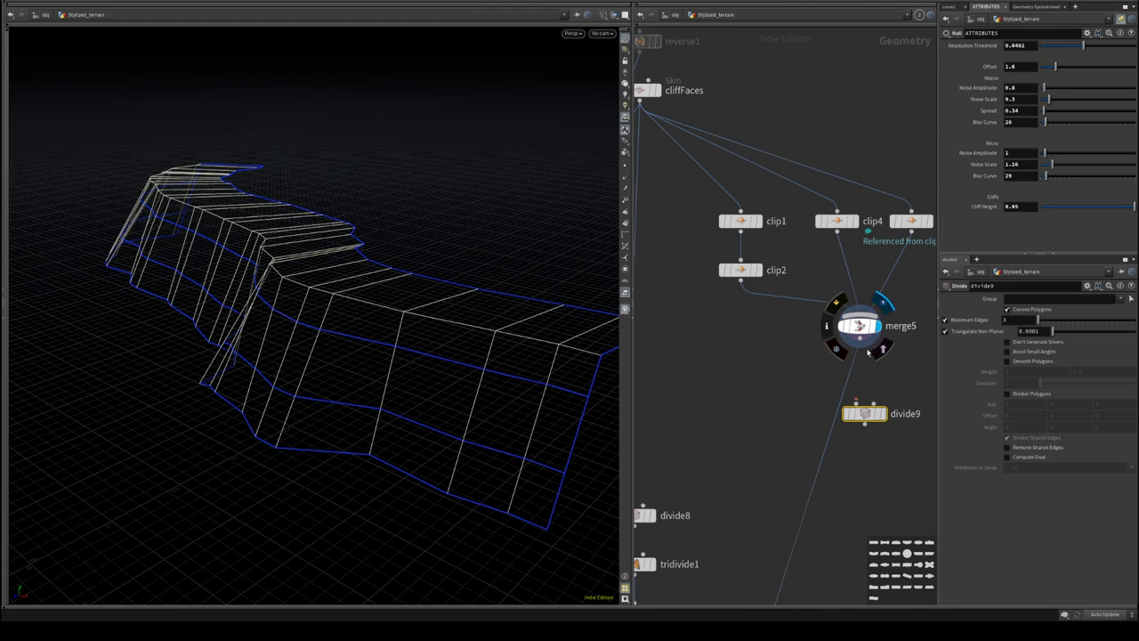
drag(860, 339, 852, 406)
click(881, 413)
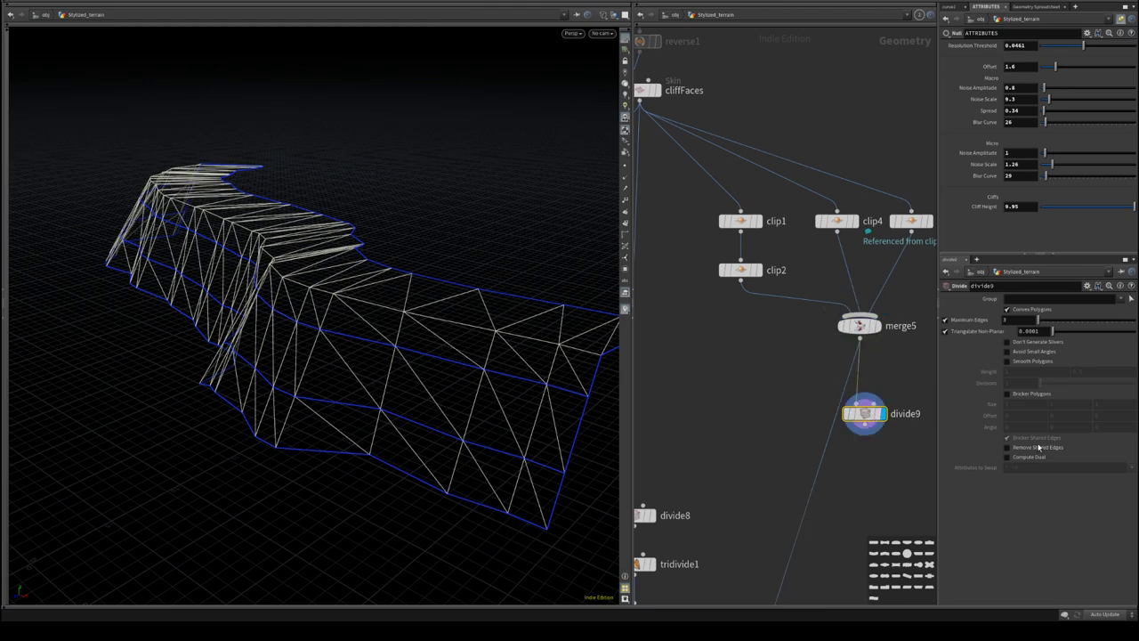
- Enable Remove Shared Edges on divide9 and view the banded cliff polygons shaded
click(1038, 448)
key(w)
mouse_move(457, 328)
mouse_down()
mouse_move(397, 359)
mouse_move(359, 338)
mouse_move(350, 359)
mouse_move(308, 331)
mouse_up()
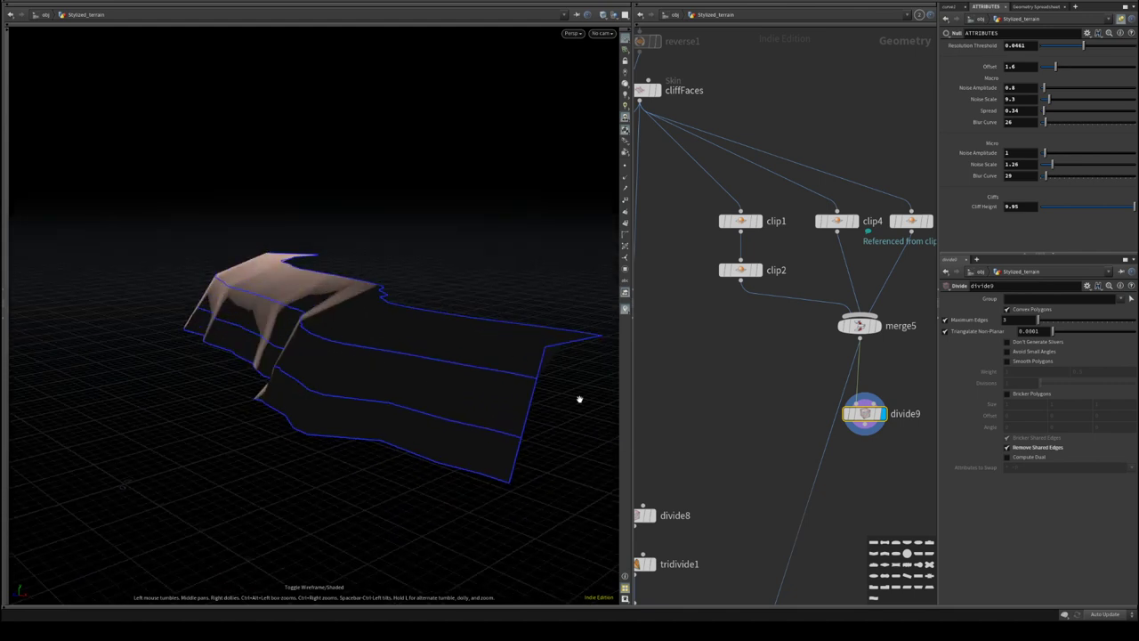
- Connect divide9 to the second input of edgefracture2 and display the fracture to check the horizontal cuts
click(865, 434)
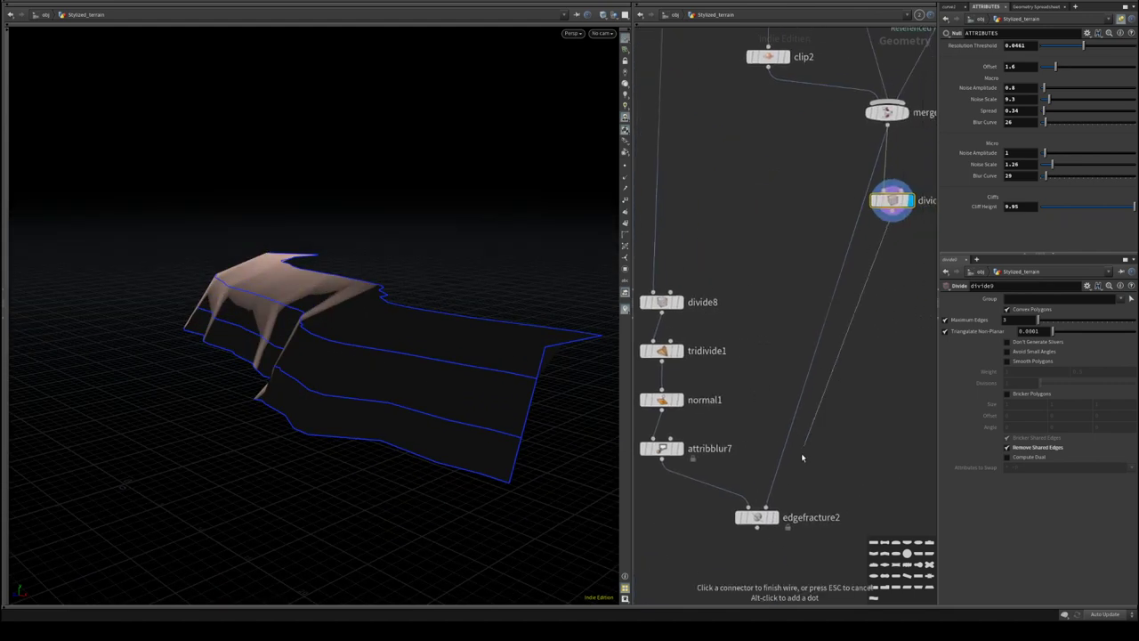
click(766, 508)
click(775, 517)
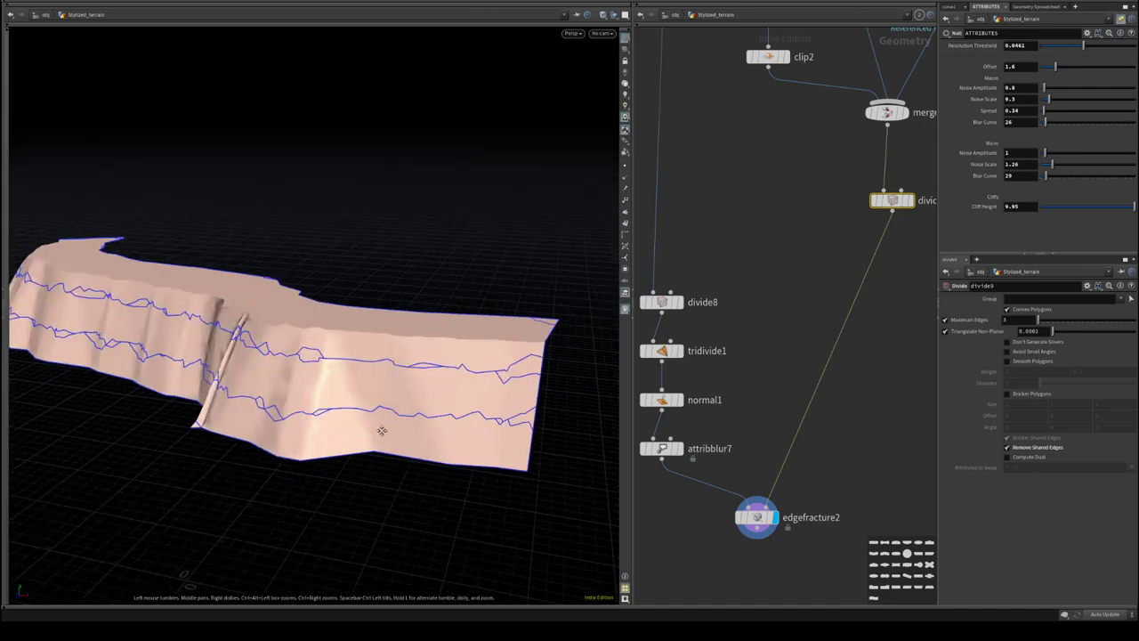
drag(382, 431, 567, 312)
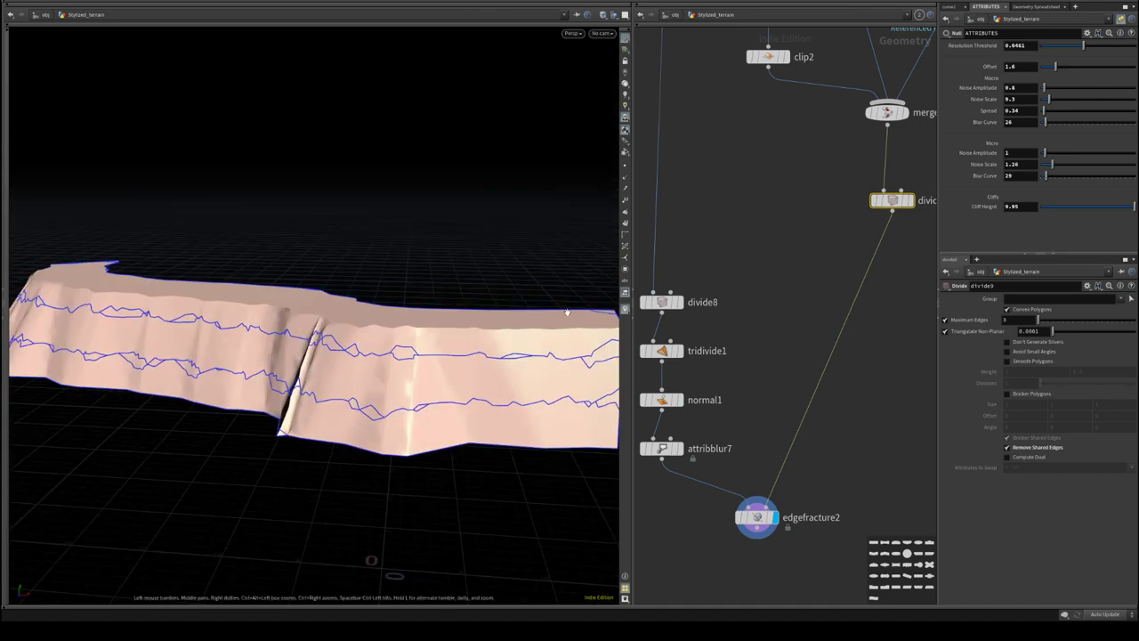
drag(465, 375, 338, 419)
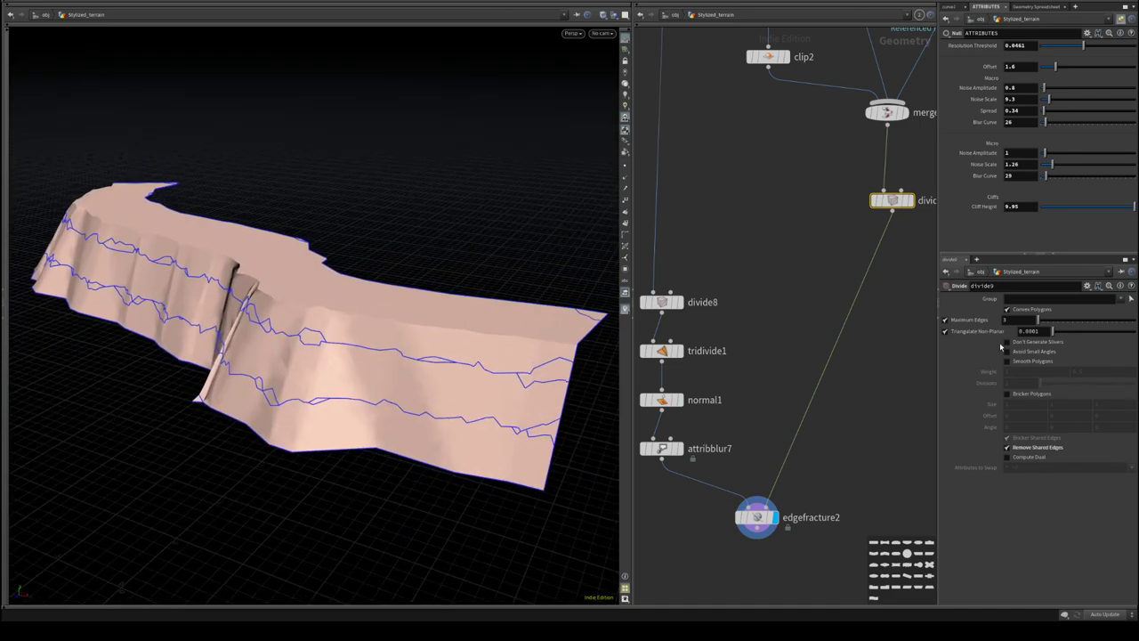
- Try a lower Resample Accuracy on edgefracture2, then turn Resample Accuracy off and check the cut lines
click(946, 319)
click(755, 516)
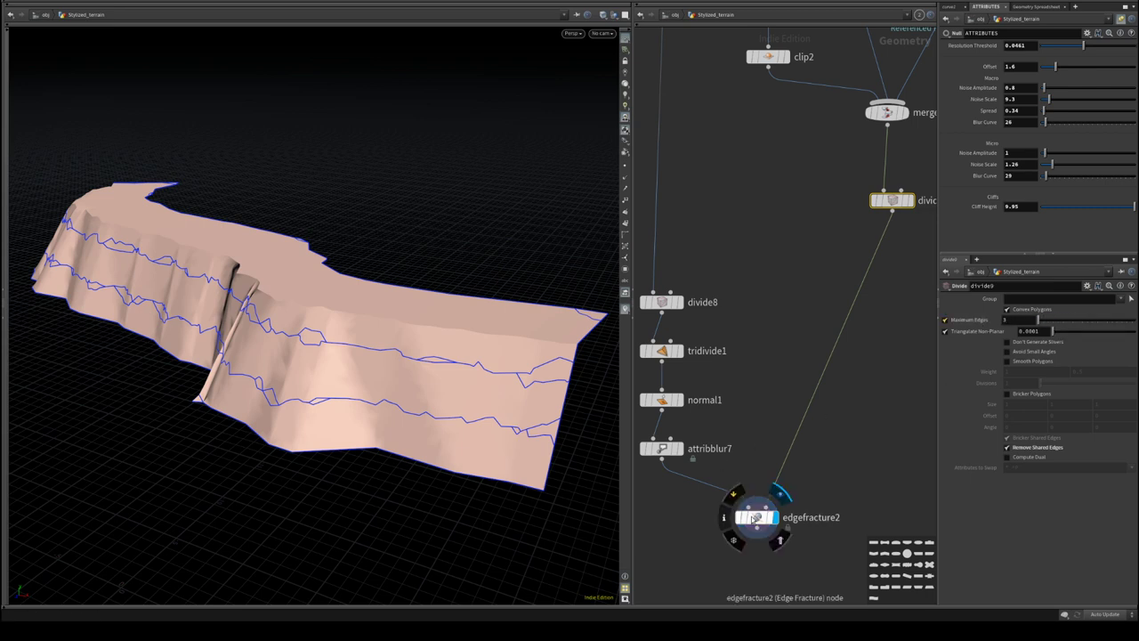
mouse_move(1058, 315)
mouse_down()
mouse_move(1068, 315)
mouse_move(1029, 316)
mouse_move(1044, 316)
mouse_up()
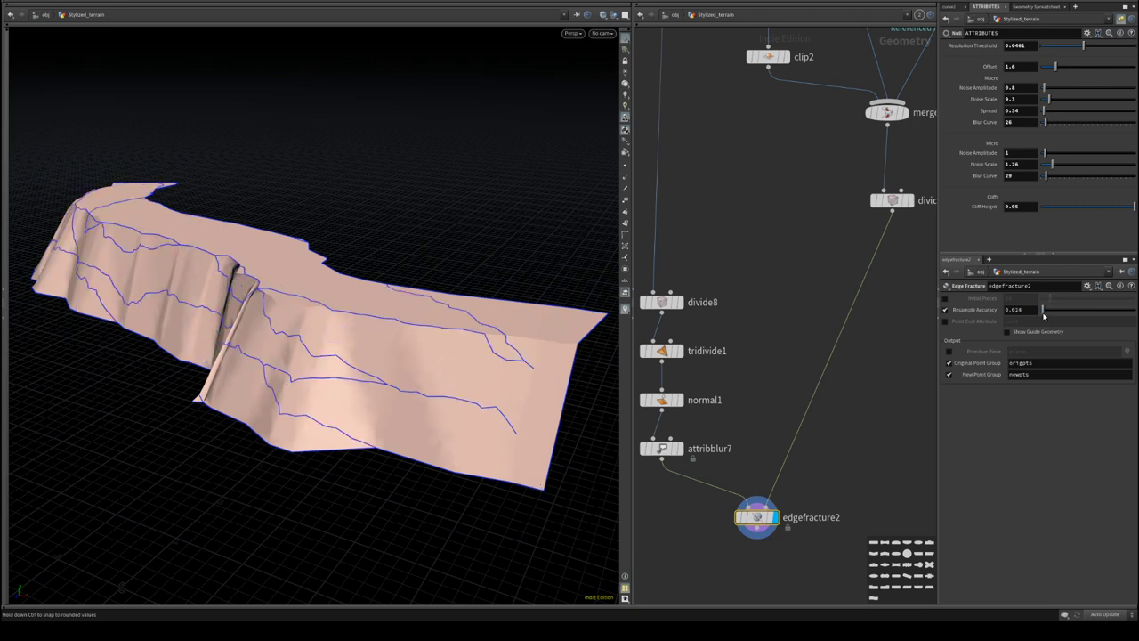
click(945, 311)
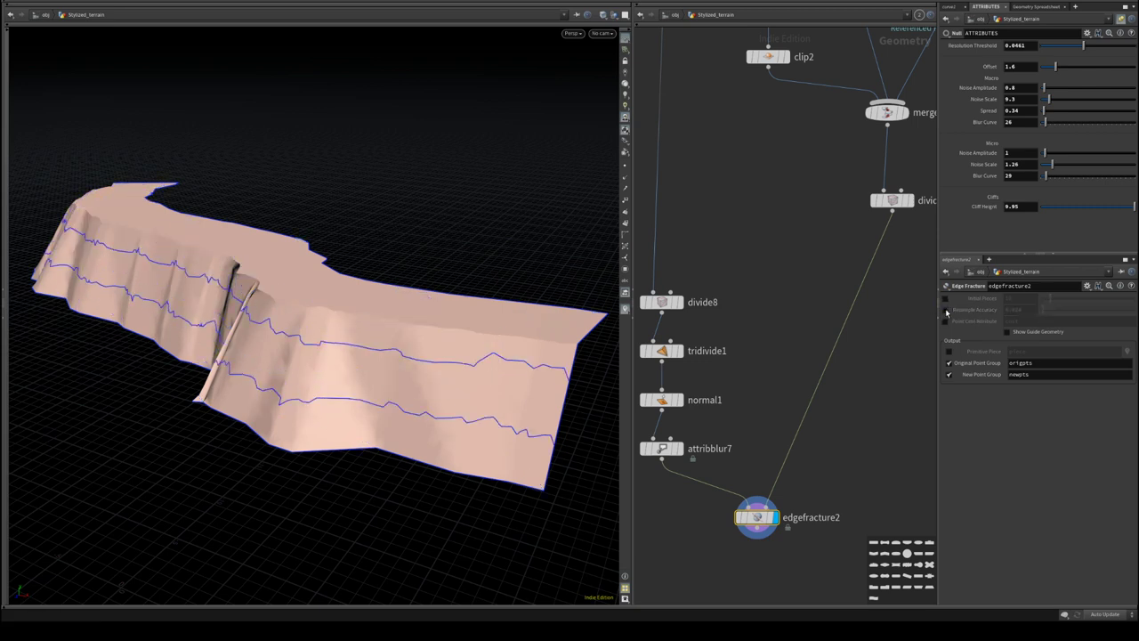
drag(369, 383, 498, 411)
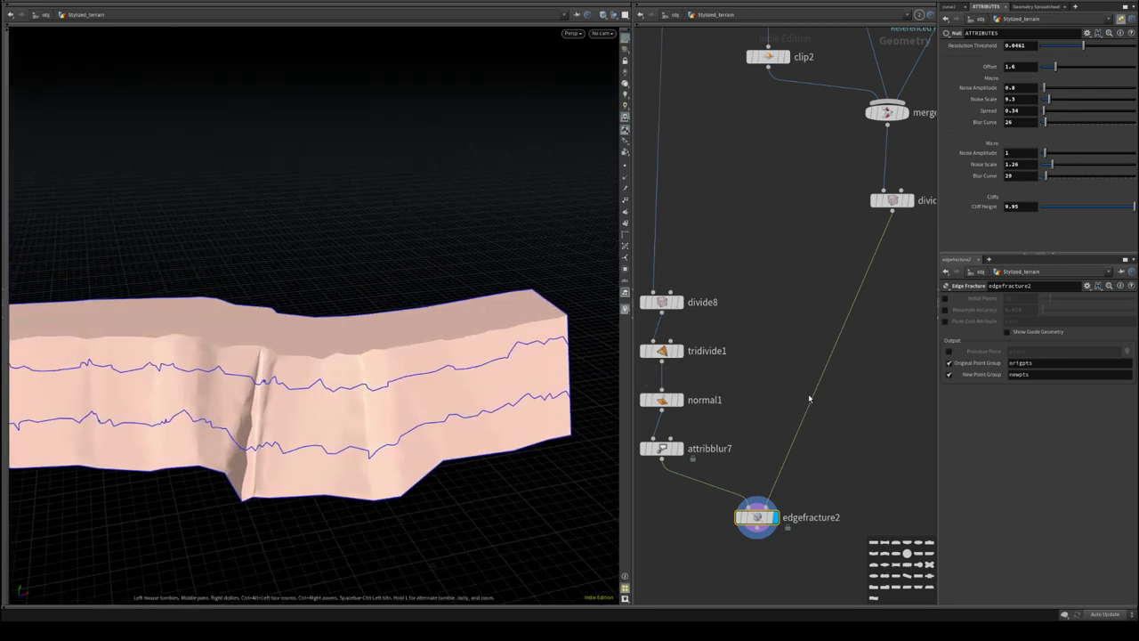
- Set the Blurring Iterations of attribblur7 to 13 and show the mesh edges over the shaded cliff
middle_drag(685, 374, 737, 336)
click(713, 409)
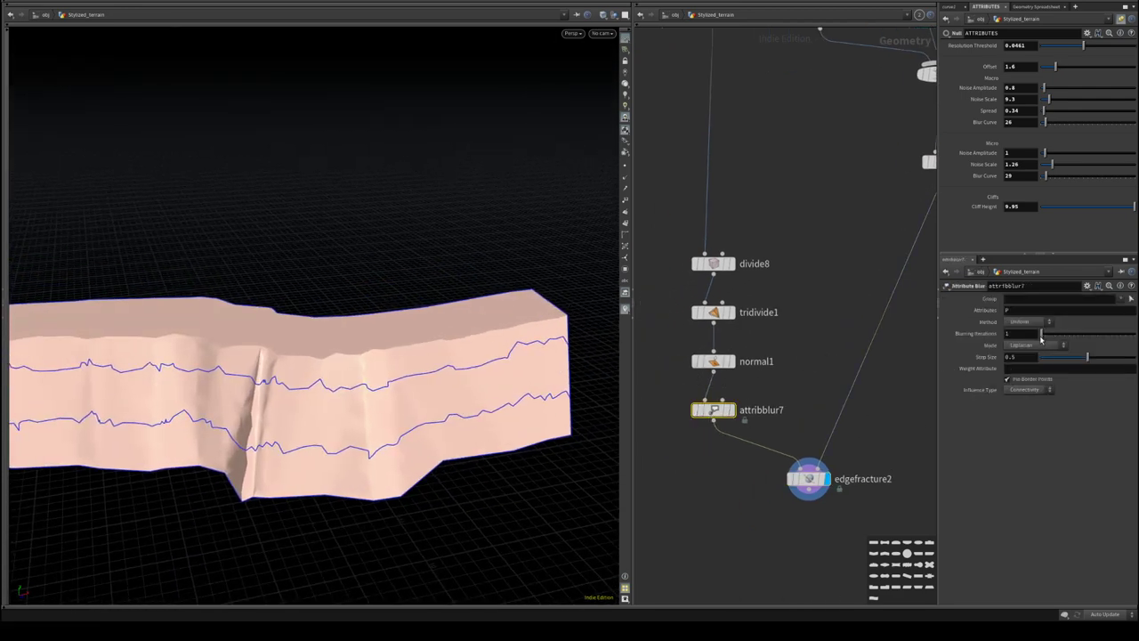
mouse_move(1041, 338)
mouse_down()
mouse_move(1069, 343)
mouse_move(1053, 343)
mouse_up()
mouse_move(359, 297)
mouse_down()
mouse_move(265, 325)
mouse_move(311, 354)
mouse_up()
right_drag(311, 353, 562, 432)
key(shift+w)
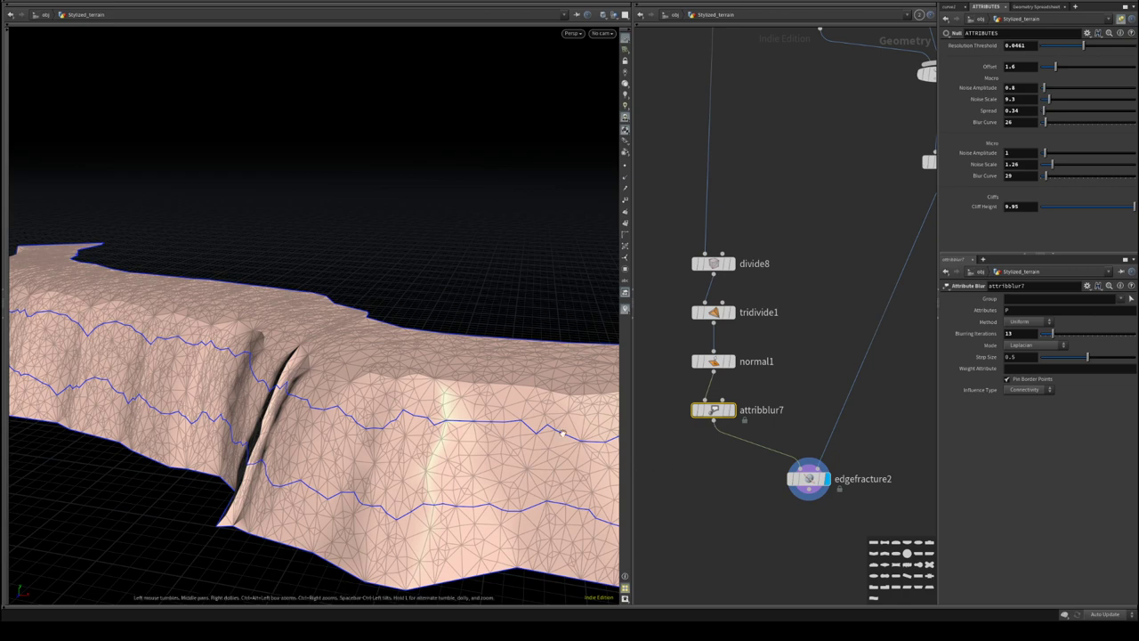
- Move edgefracture2 closer beneath attribblur7 and inspect its cut lines on the cliff
middle_drag(763, 489, 773, 338)
drag(820, 329, 793, 344)
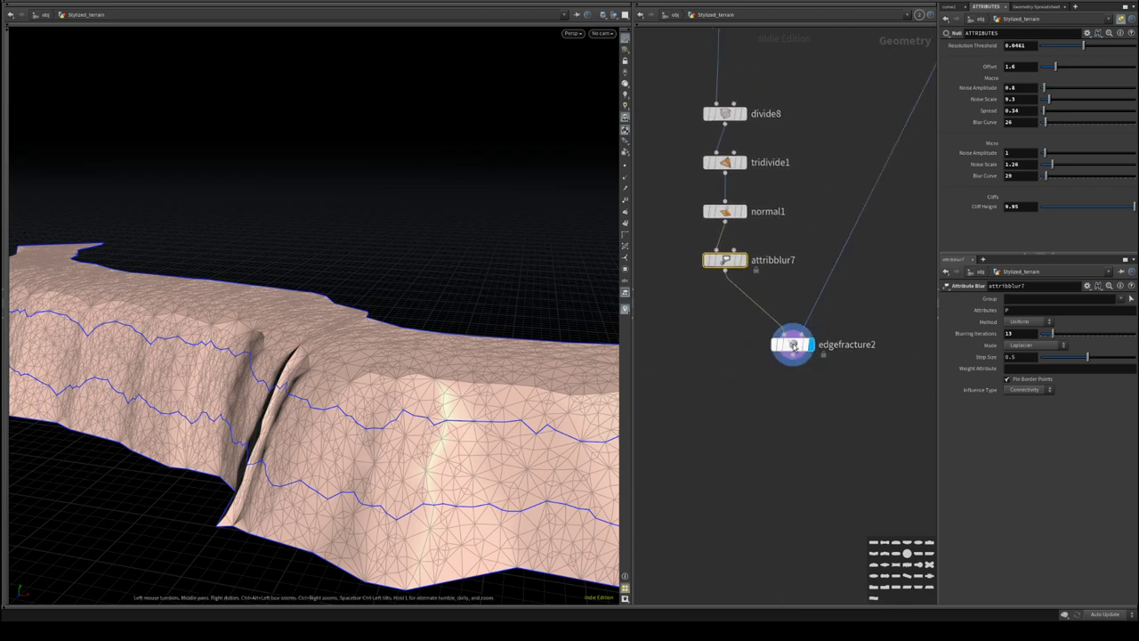
drag(366, 407, 346, 422)
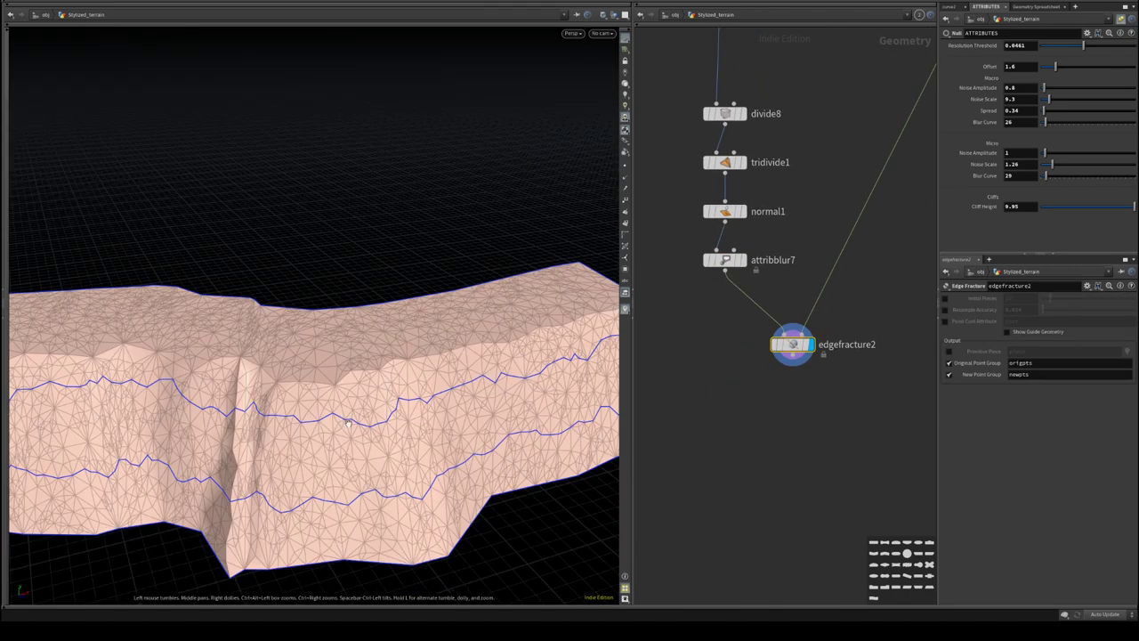
middle_drag(723, 405, 768, 476)
middle_drag(841, 484, 853, 504)
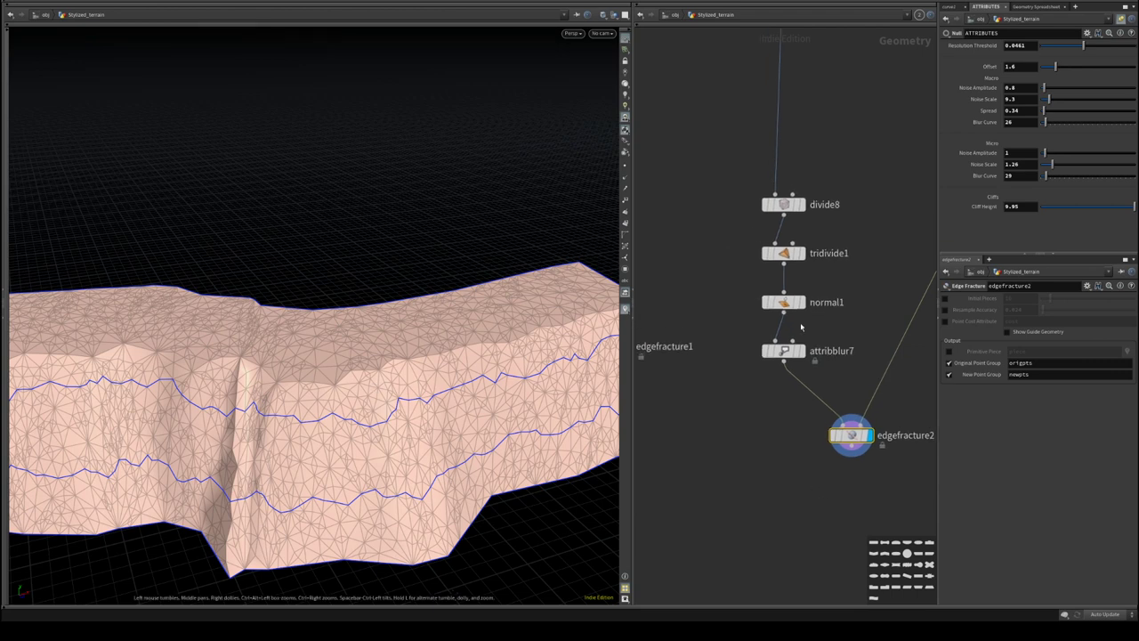
- Try a Min Edge Length of 3 on tridivide1, then set it to 4
click(783, 253)
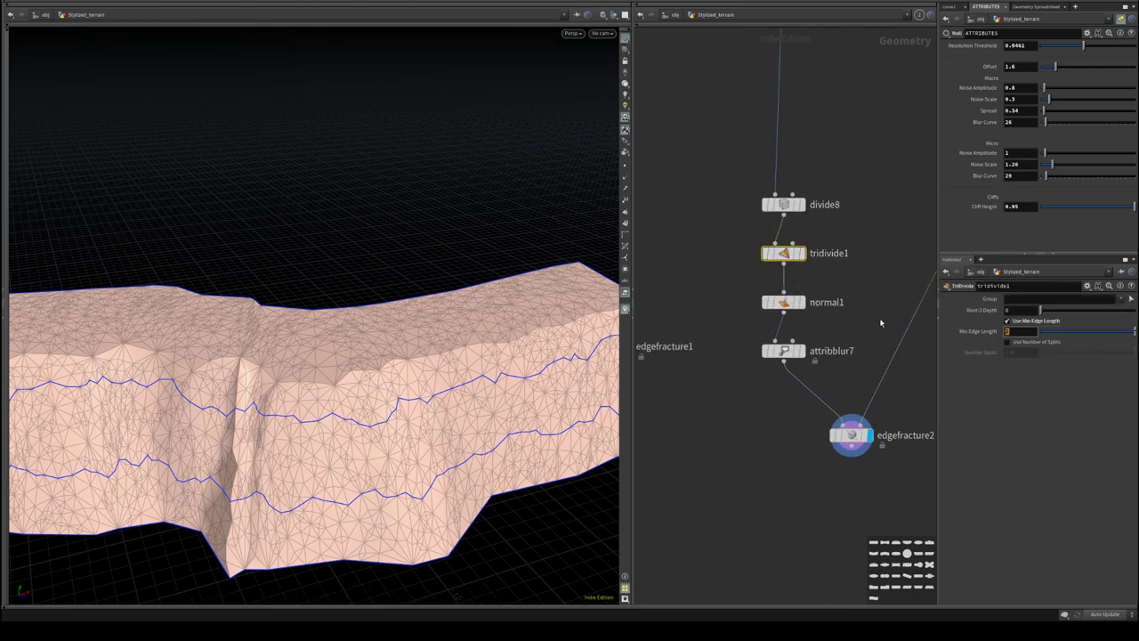
text(3)
key(Return)
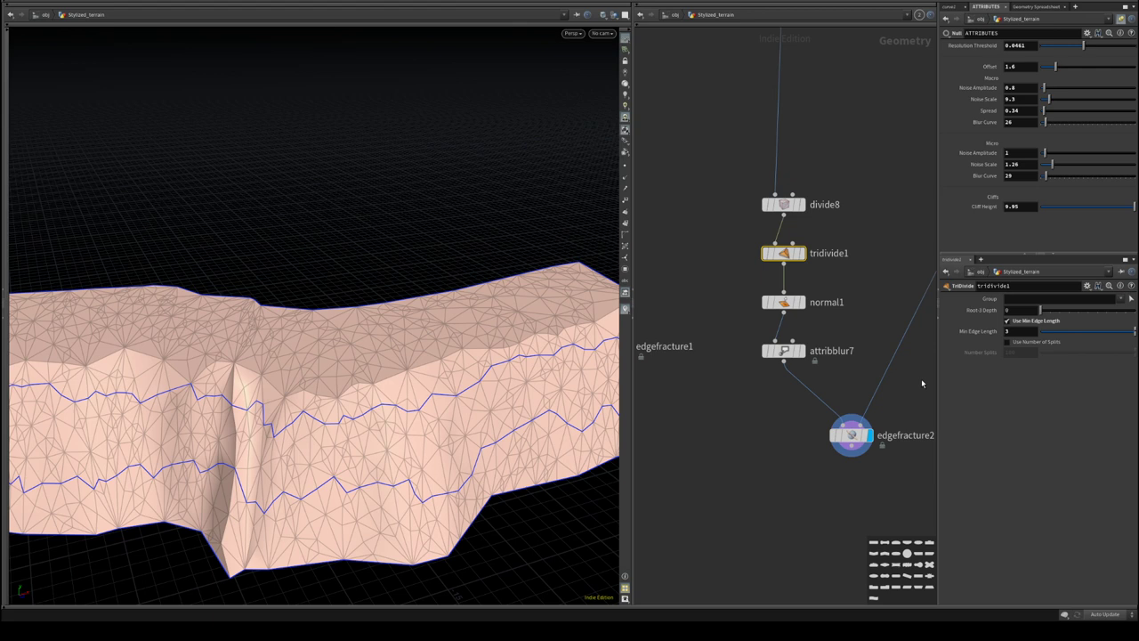
text(4)
key(Return)
- Set attribblur7 to 2 Blurring Iterations with a Step Size of 1 and check the fractured cliff
click(776, 350)
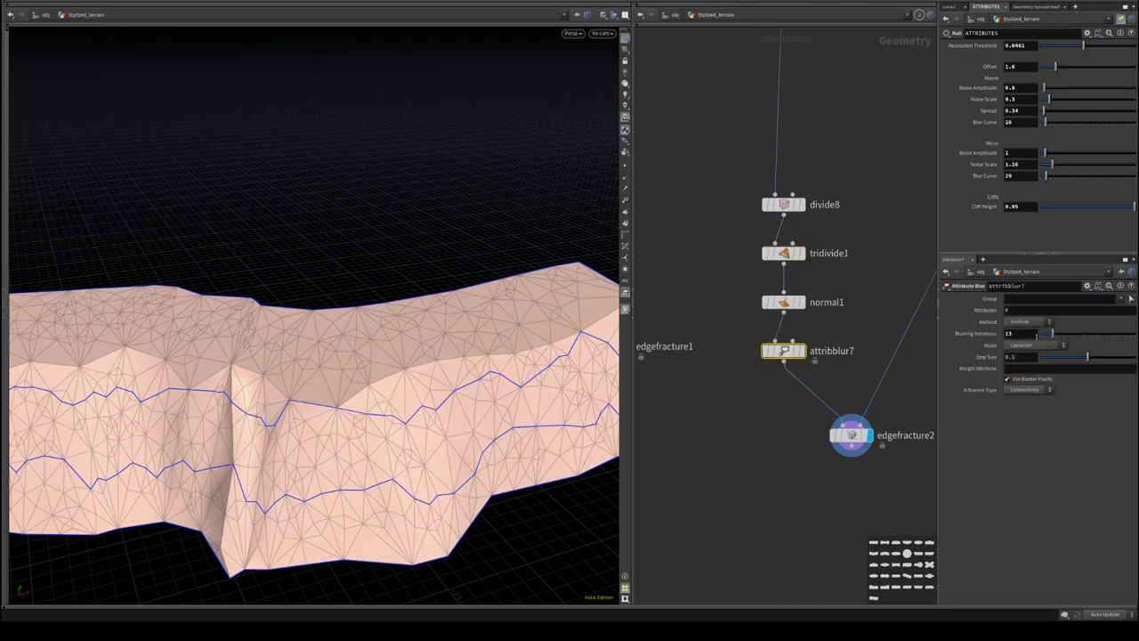
drag(1051, 338, 1132, 358)
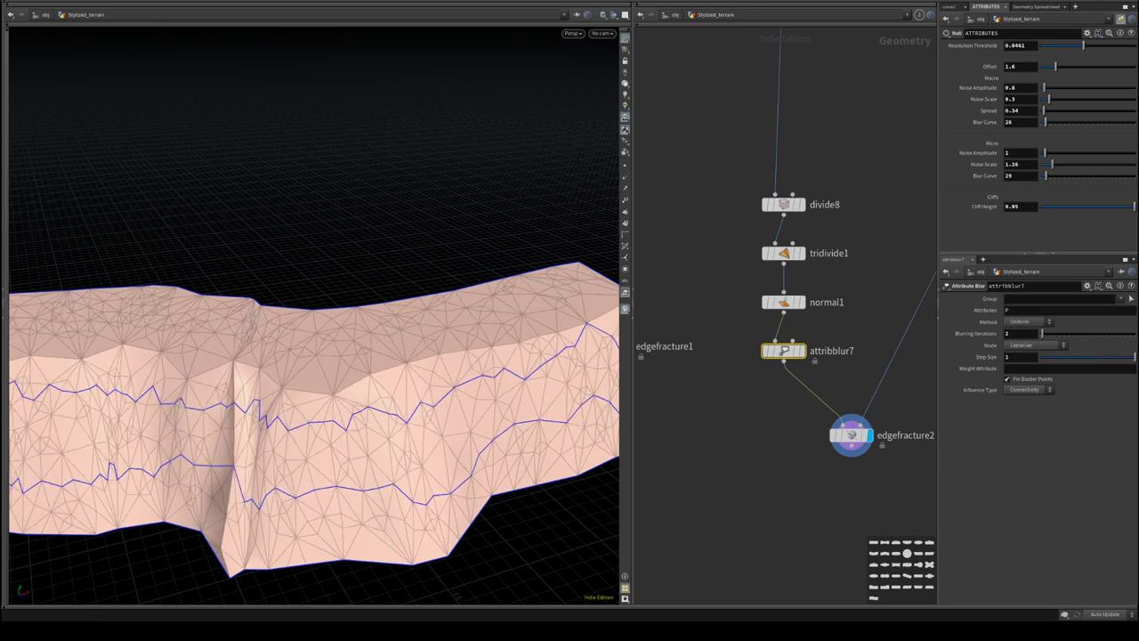
alt+drag(440, 356, 292, 339)
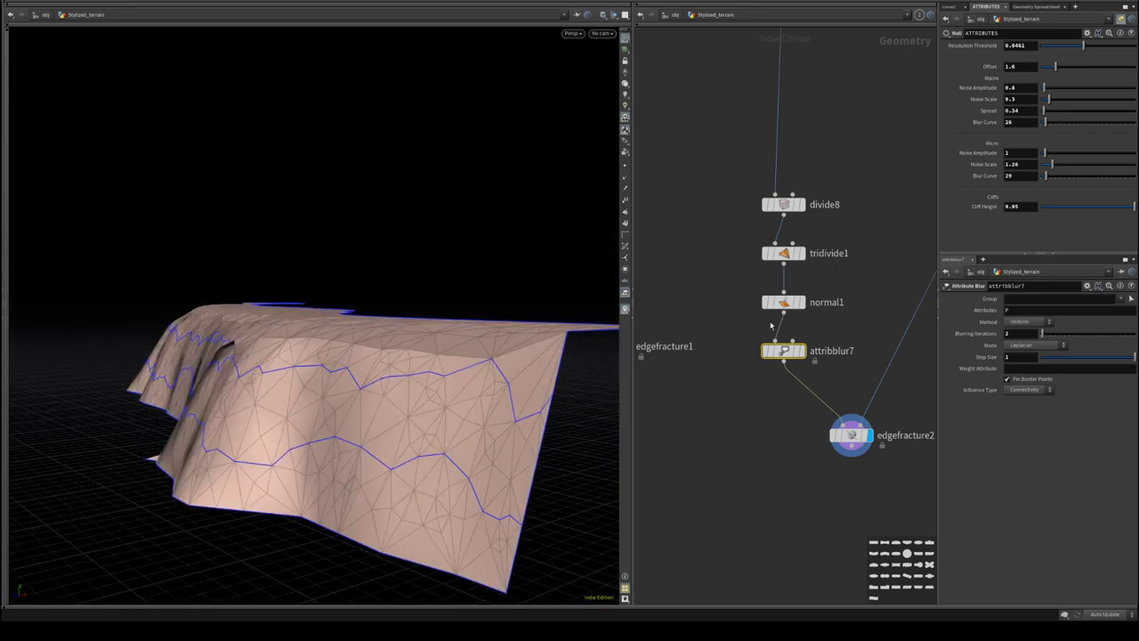
- Display the tridivide1 node's output to examine the triangulated cliff mesh before blurring
middle_drag(842, 273, 793, 397)
middle_drag(815, 339, 829, 354)
drag(801, 313, 783, 407)
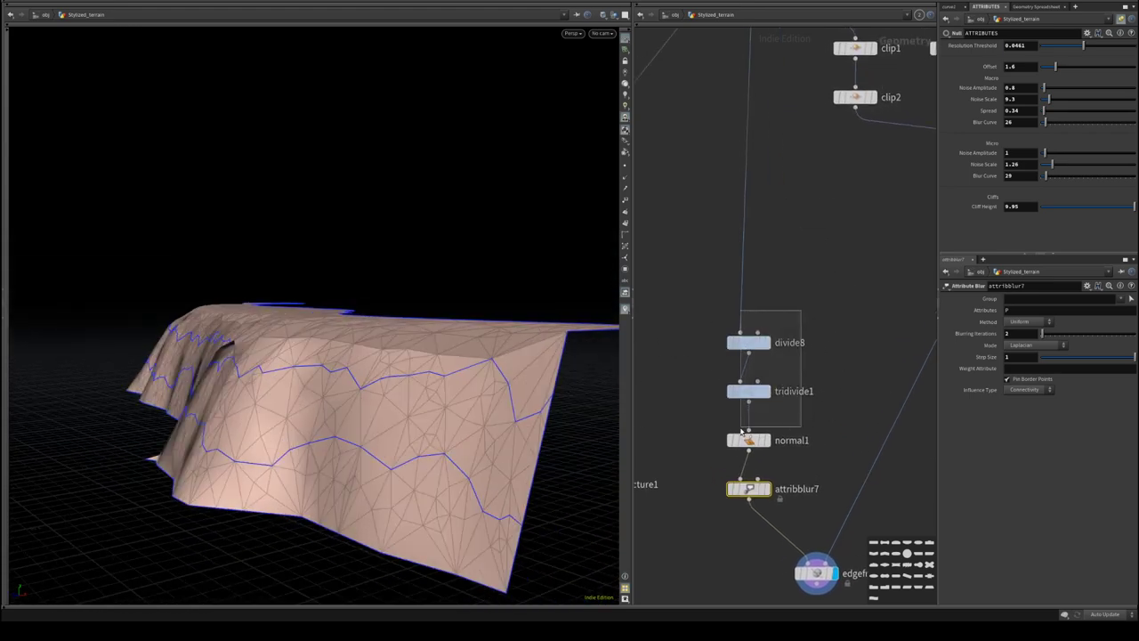
key(r)
click(766, 391)
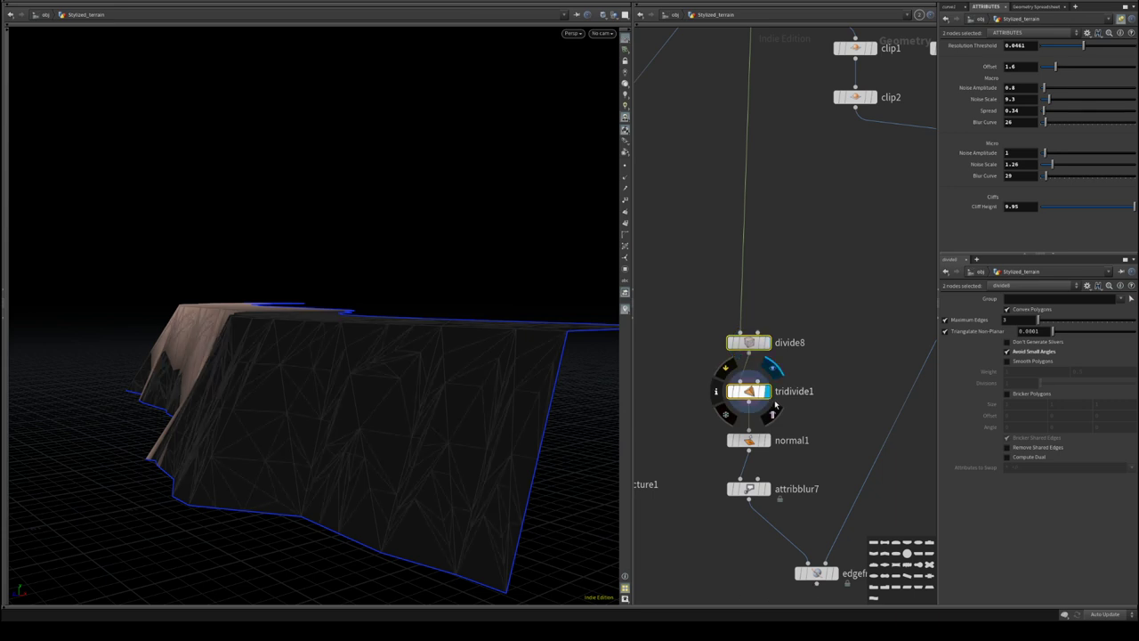
middle_drag(812, 374, 750, 382)
scroll(750, 382, down, 3)
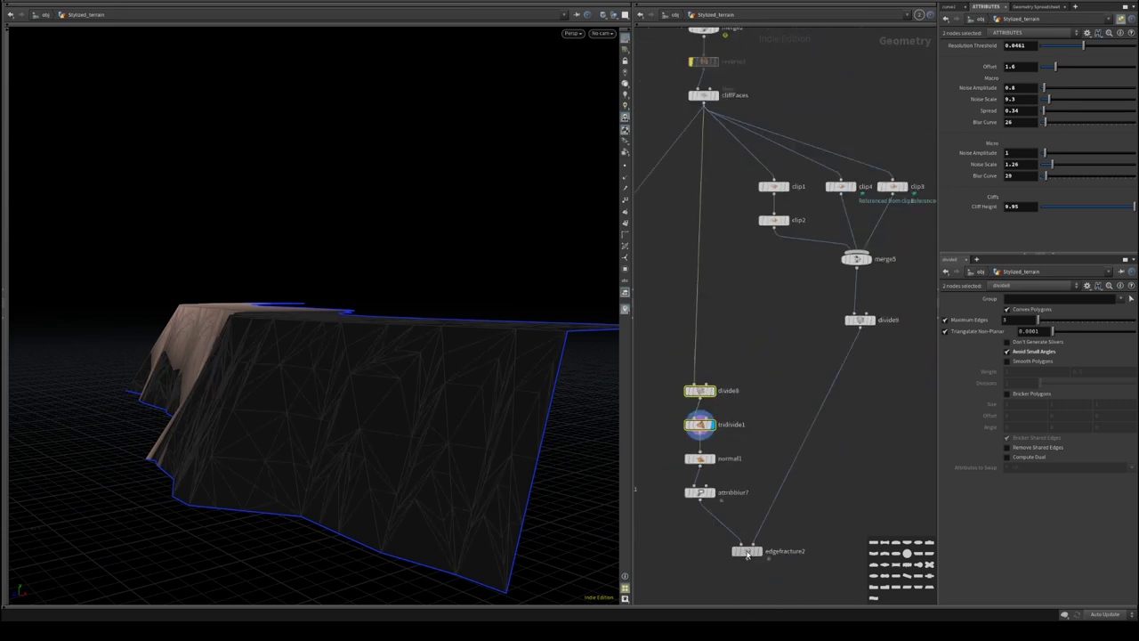
- Disconnect edgefracture2 from its inputs and move tridivide1, normal1 and attribblur7 down, away from divide8
drag(746, 549, 788, 436)
middle_drag(786, 354, 837, 301)
drag(750, 342, 784, 464)
drag(765, 358, 765, 461)
click(829, 430)
middle_drag(830, 430, 812, 480)
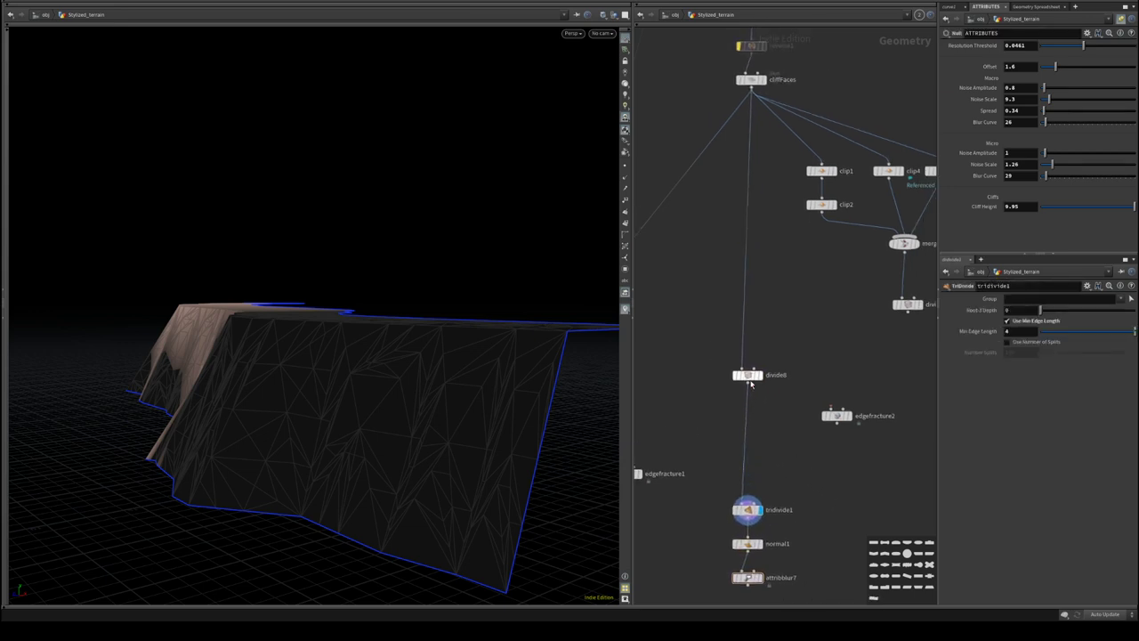
drag(750, 382, 739, 363)
middle_drag(792, 440, 744, 431)
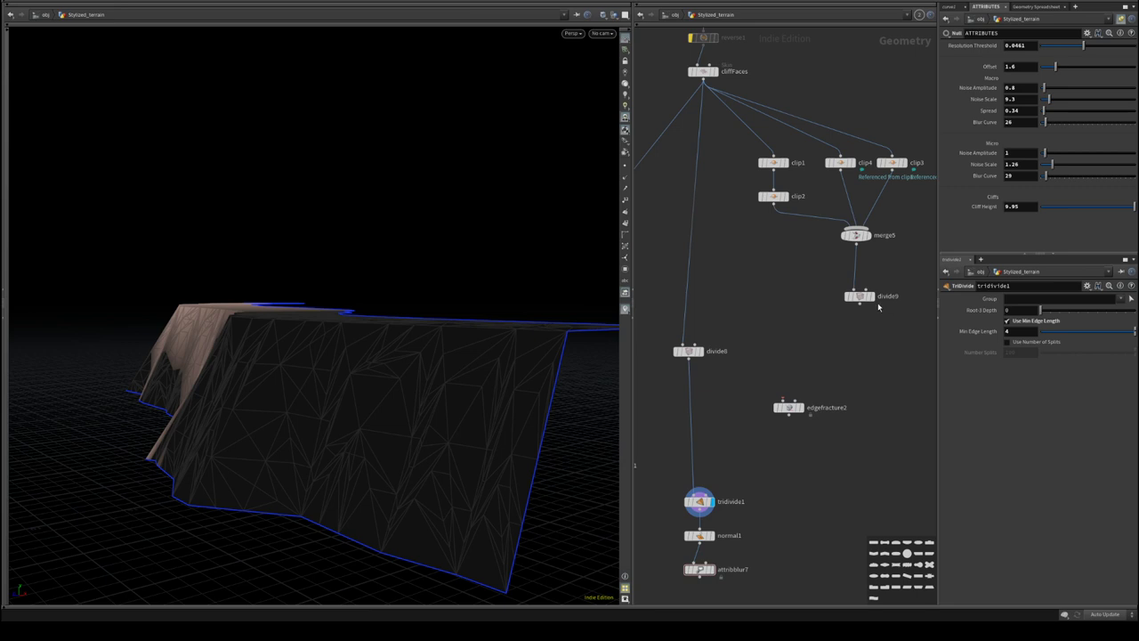
- Check divide9, then wire divide8 into the first input of edgefracture2 and display the fracture node
click(873, 296)
middle_drag(794, 338, 779, 356)
drag(775, 425, 773, 431)
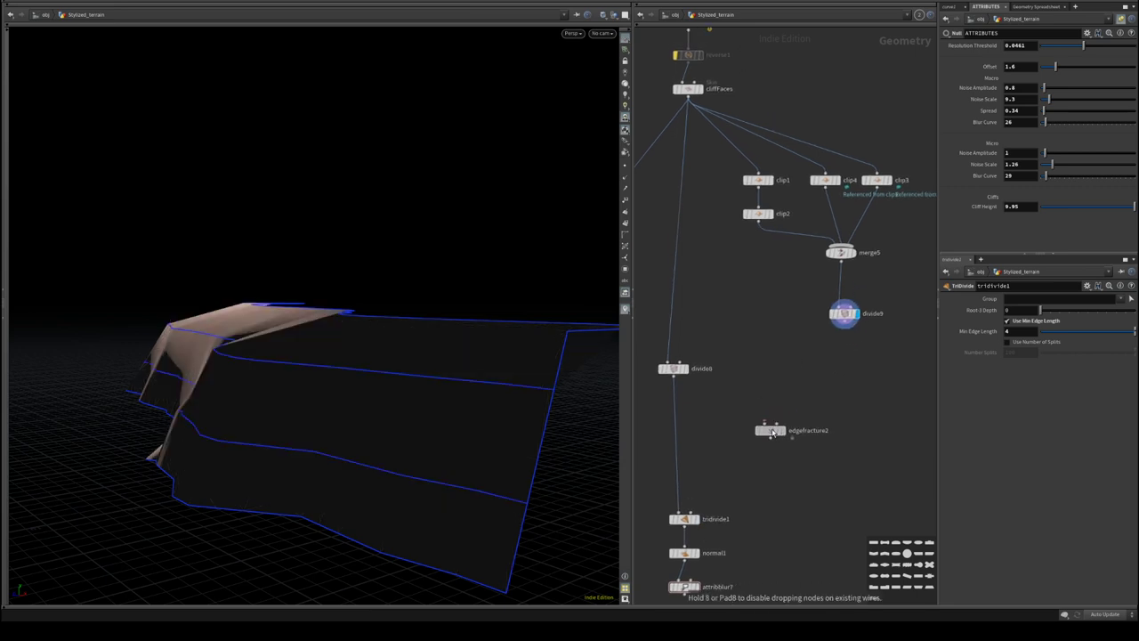
click(673, 379)
click(765, 422)
click(786, 415)
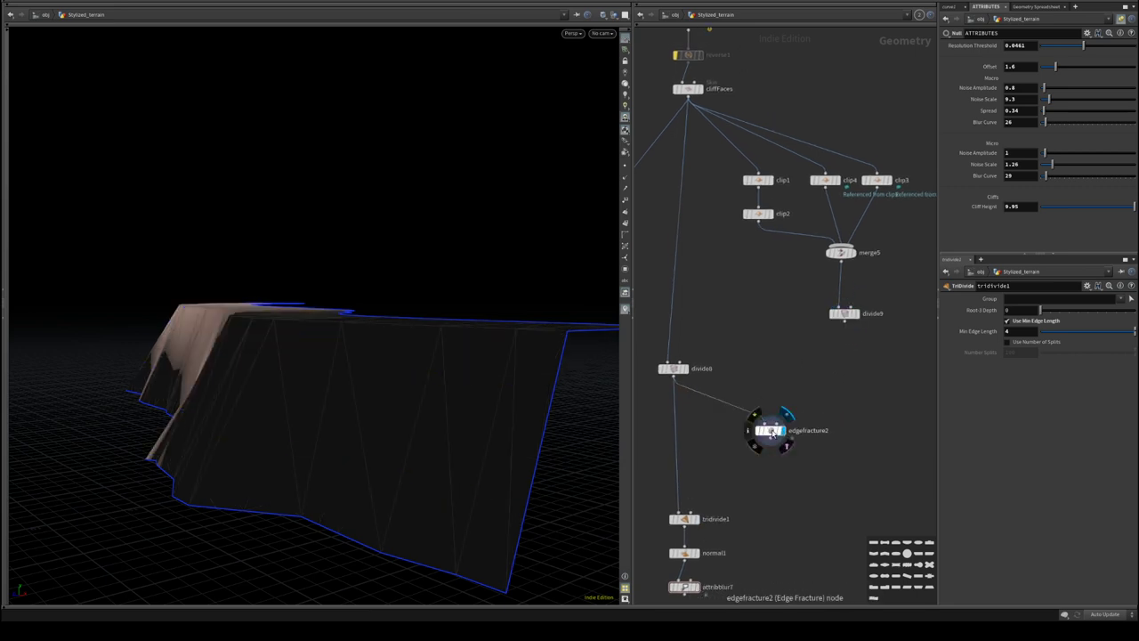
click(773, 432)
- Turn off Initial Pieces on edgefracture2 and connect divide9 to its second input as the guide
click(947, 299)
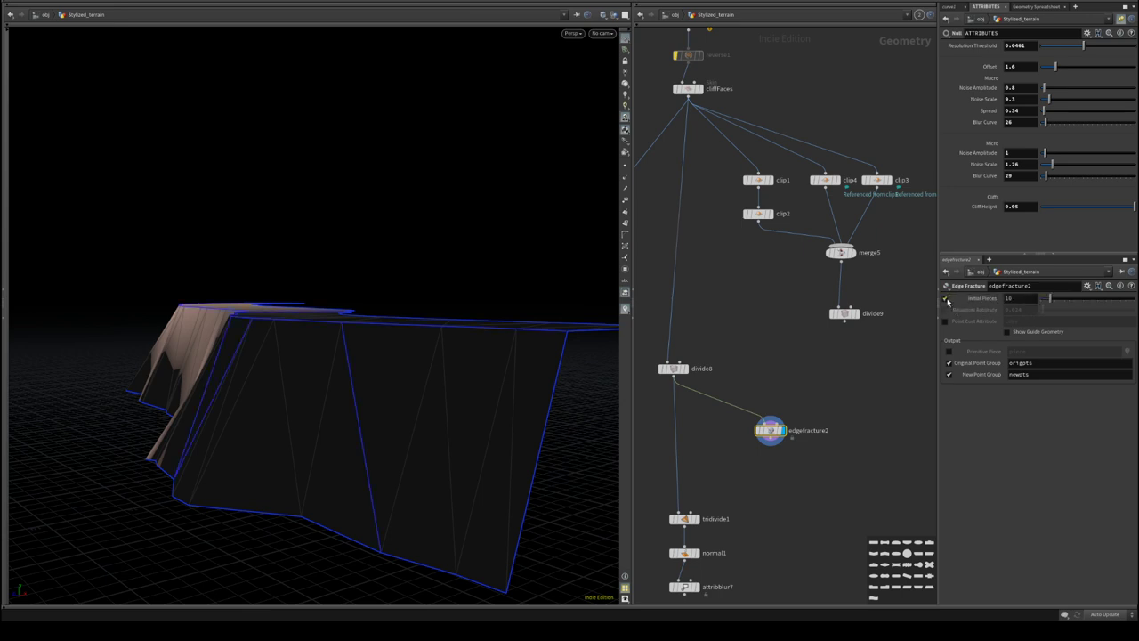
click(946, 300)
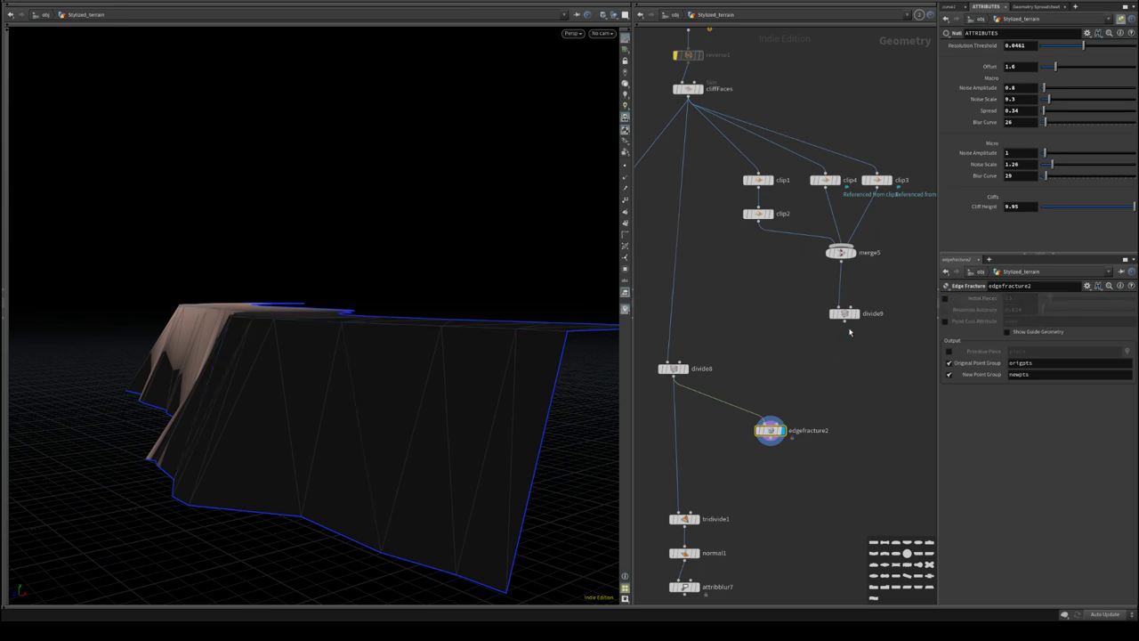
drag(844, 321, 781, 420)
drag(413, 409, 391, 408)
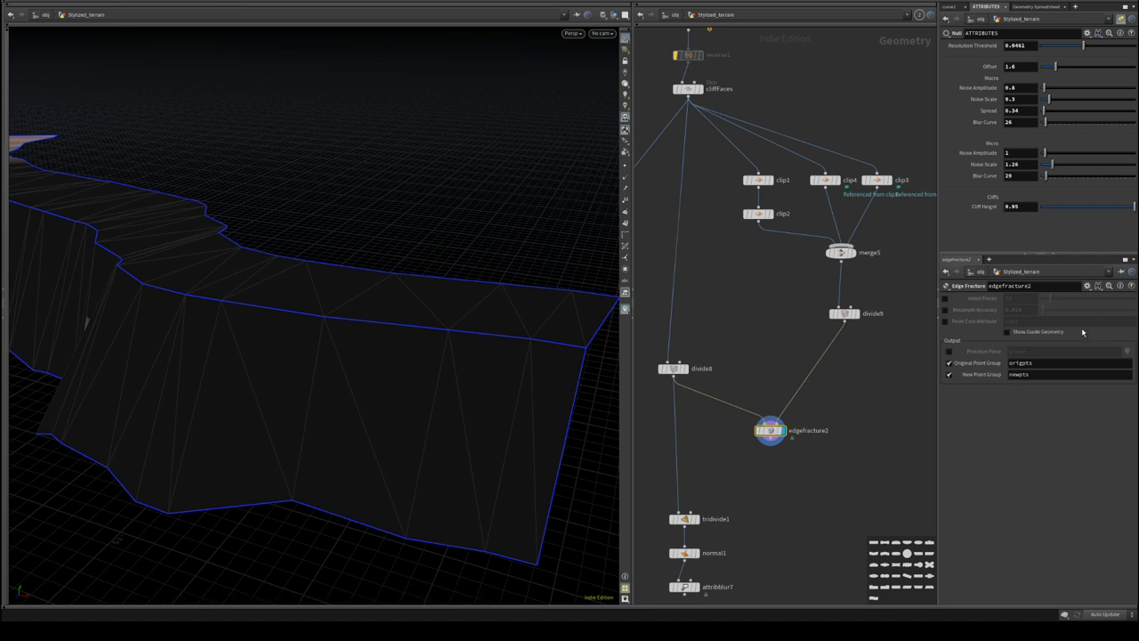
click(854, 314)
click(783, 431)
- Enable Show Guide Geometry on edgefracture2 and examine the guide lines against the cliff mesh in wireframe
click(946, 310)
click(944, 299)
click(945, 300)
click(1035, 333)
drag(303, 338, 211, 338)
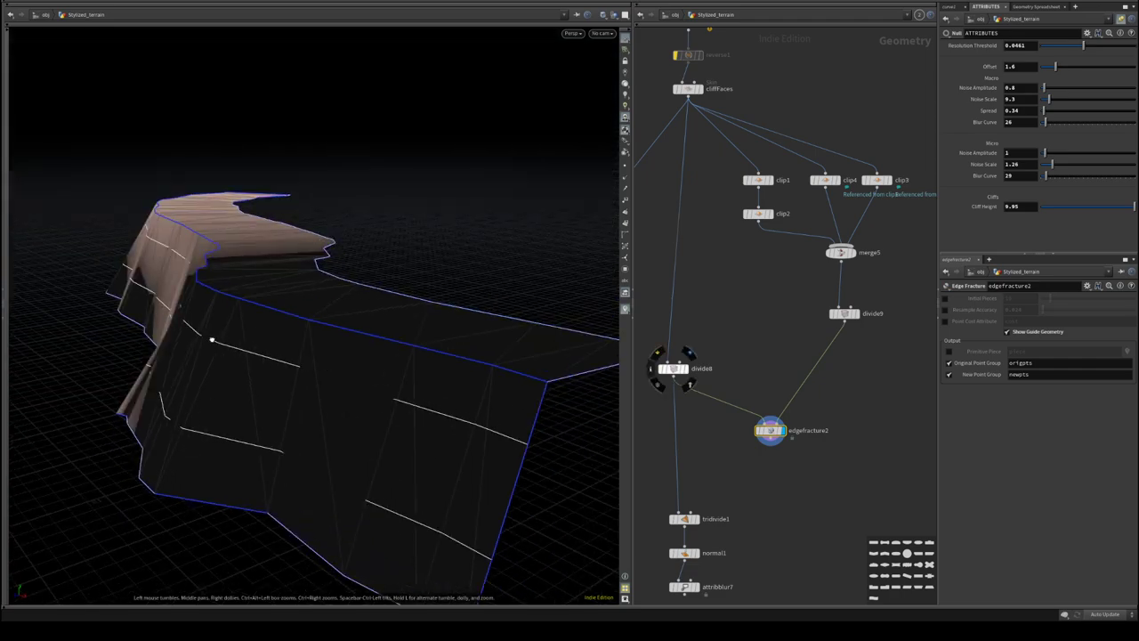
key(w)
mouse_move(366, 346)
mouse_down()
mouse_move(368, 410)
mouse_move(315, 347)
mouse_move(427, 355)
mouse_up()
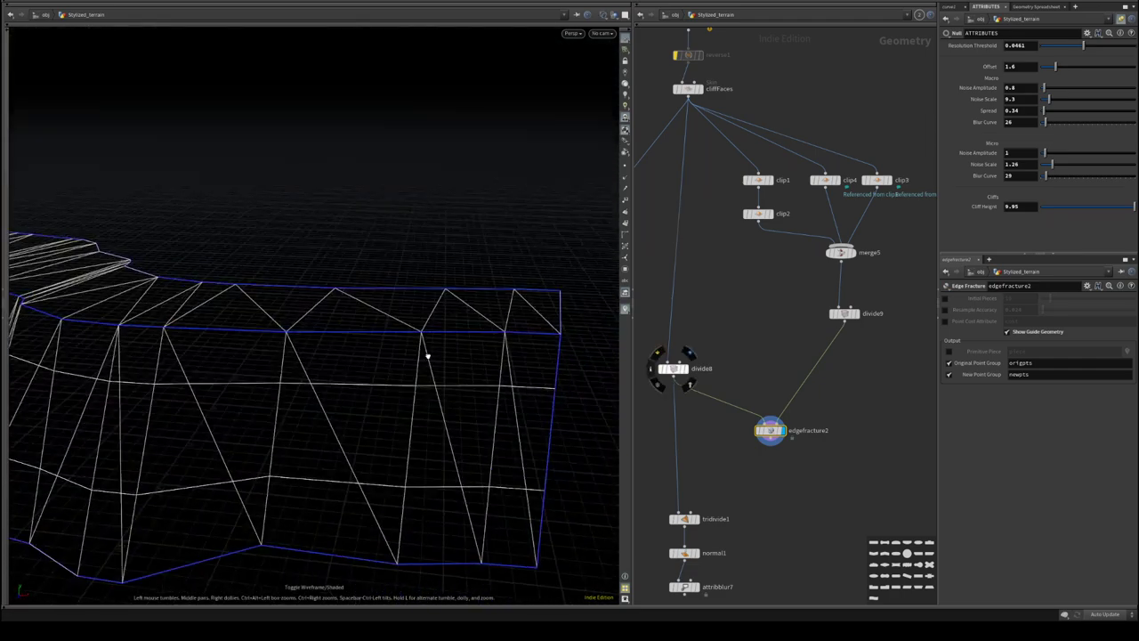
- Add a Subdivide node fed by divide8 and display its result on the cliff
middle_drag(737, 299, 845, 298)
key(Tab)
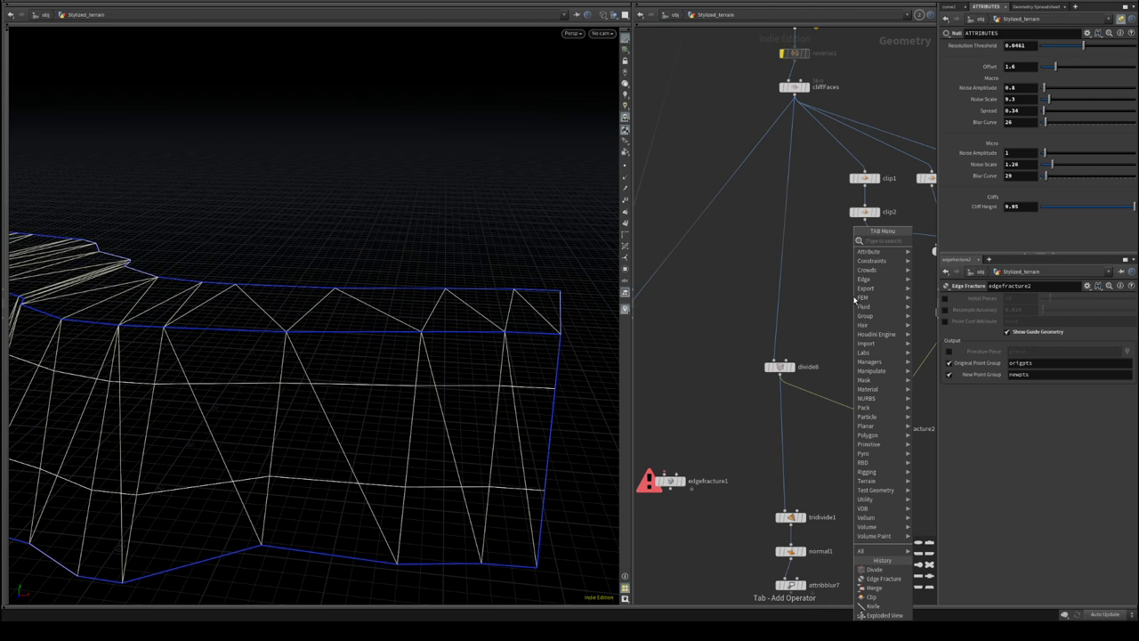
middle_drag(755, 297, 727, 262)
key(Tab)
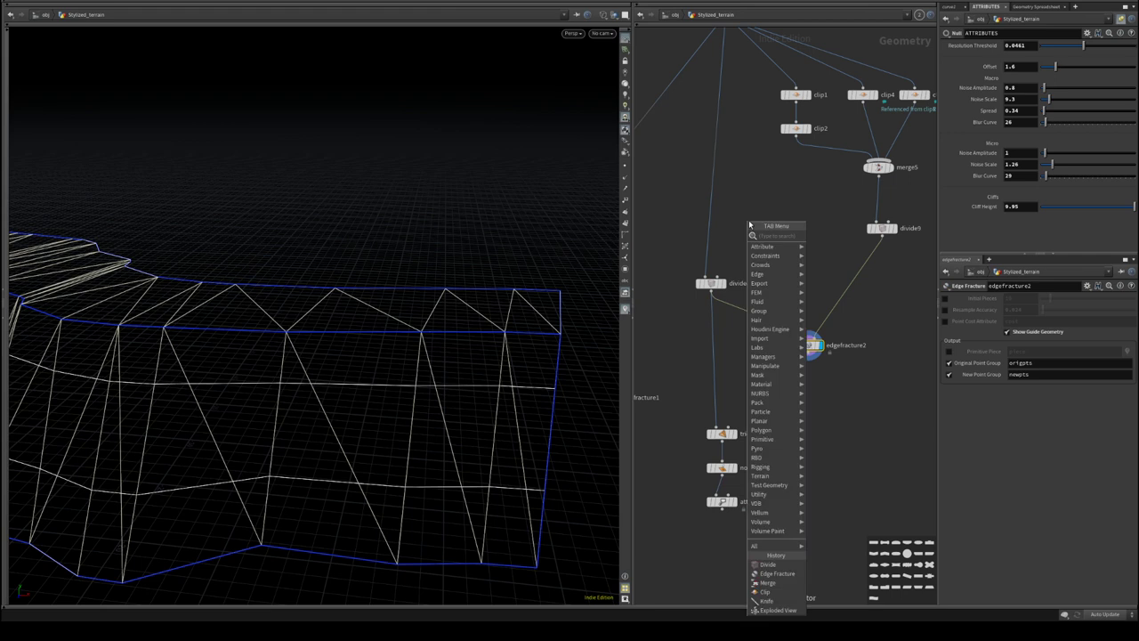
text(sub)
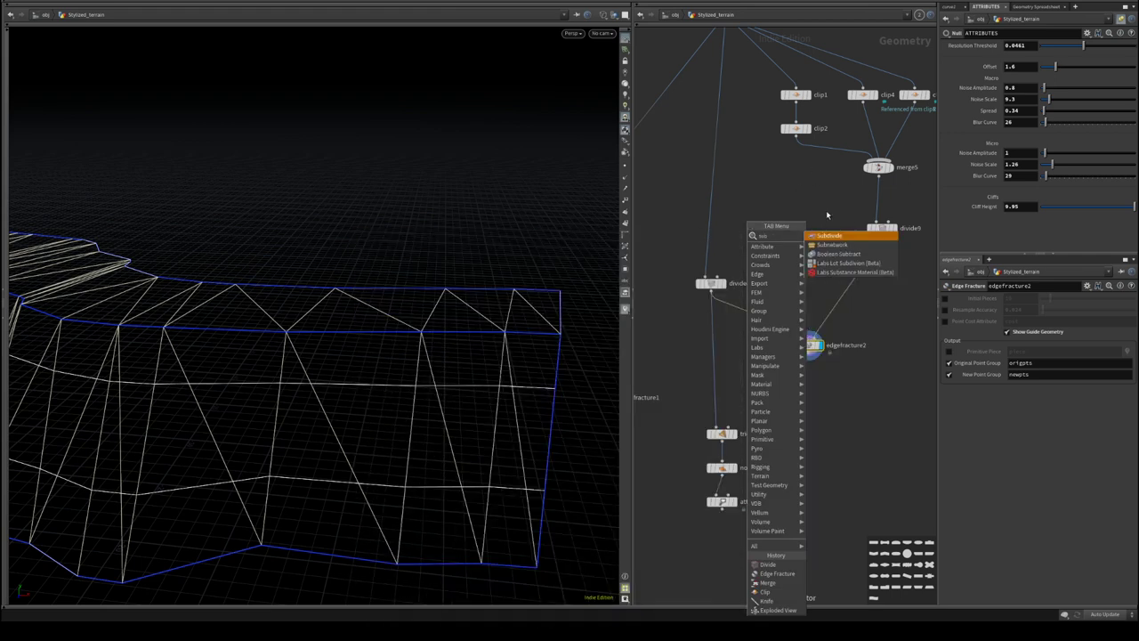
click(820, 236)
click(767, 254)
drag(711, 283, 761, 246)
click(779, 253)
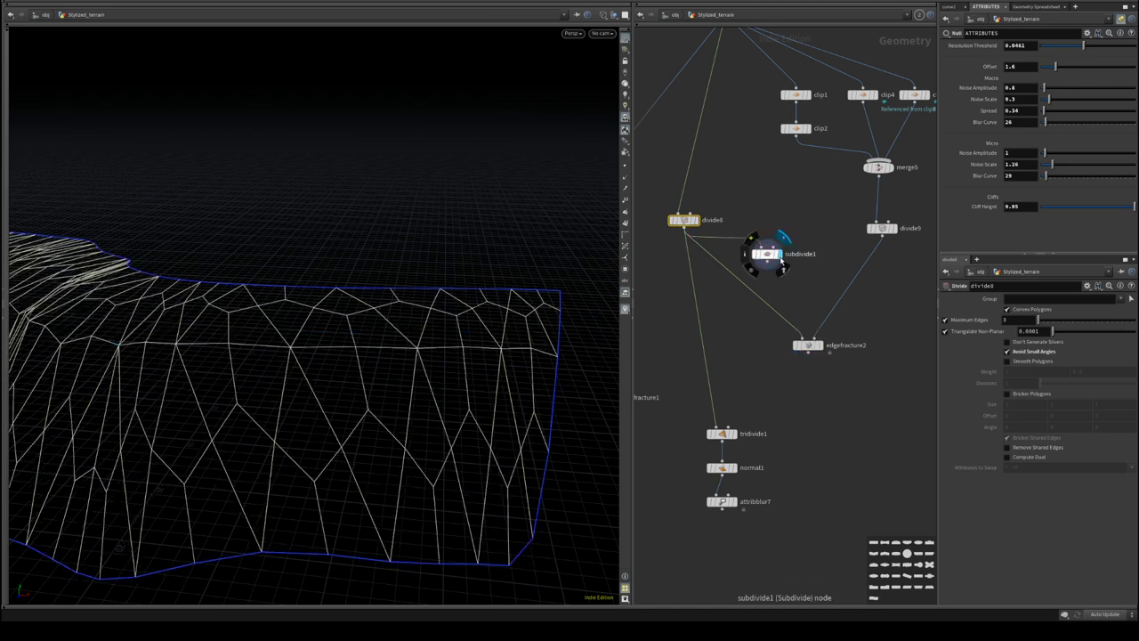
click(767, 256)
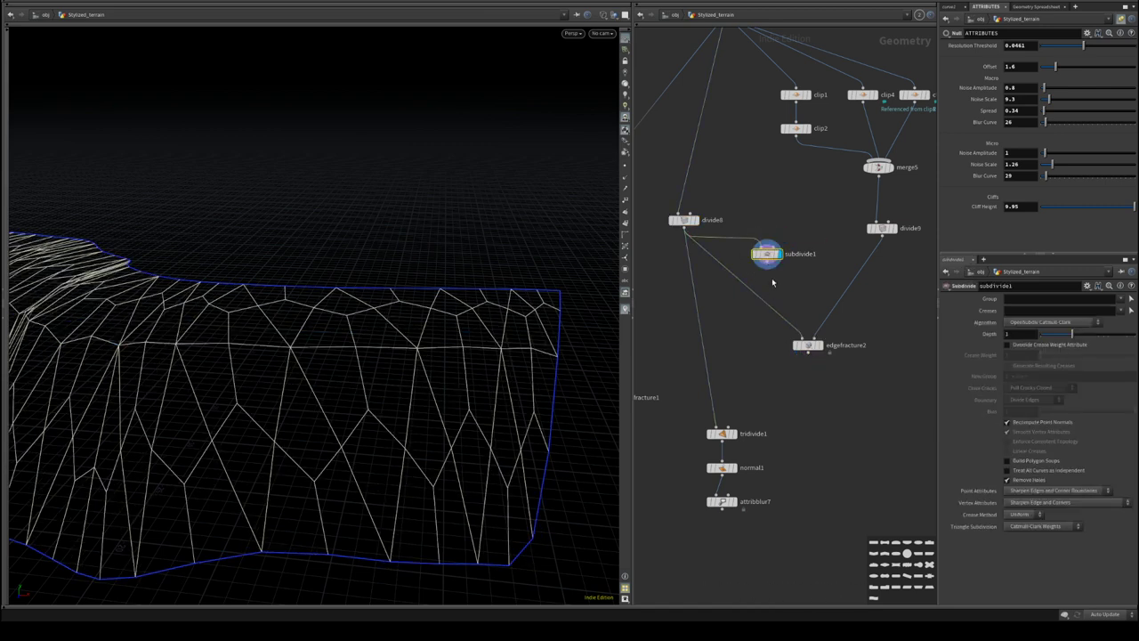
- Try the OpenSubdiv Loop and Houdini Catmull-Clark algorithms on subdivide1, then return to OpenSubdiv Catmull-Clark
click(1046, 322)
click(1039, 359)
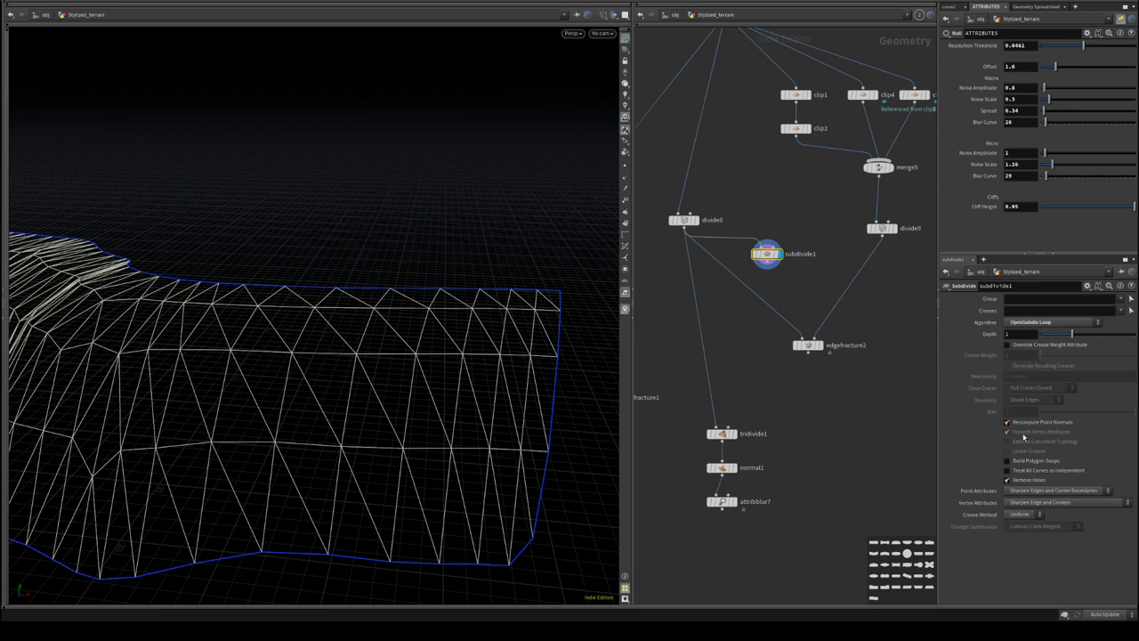
click(1038, 492)
click(1043, 477)
click(1041, 322)
click(1040, 332)
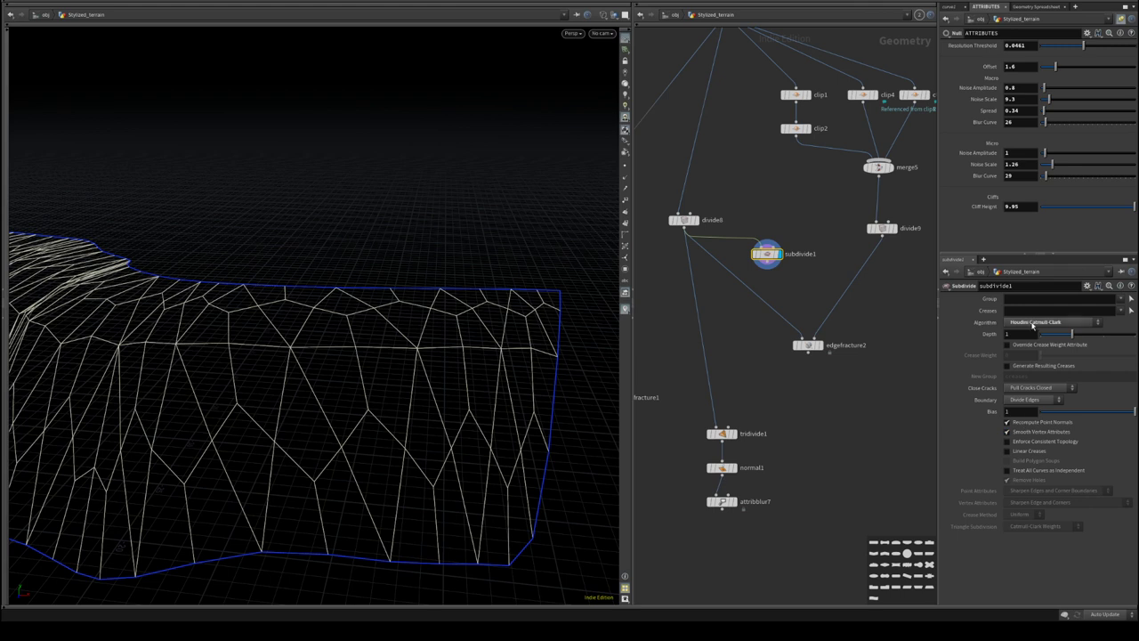
click(1033, 326)
click(1037, 334)
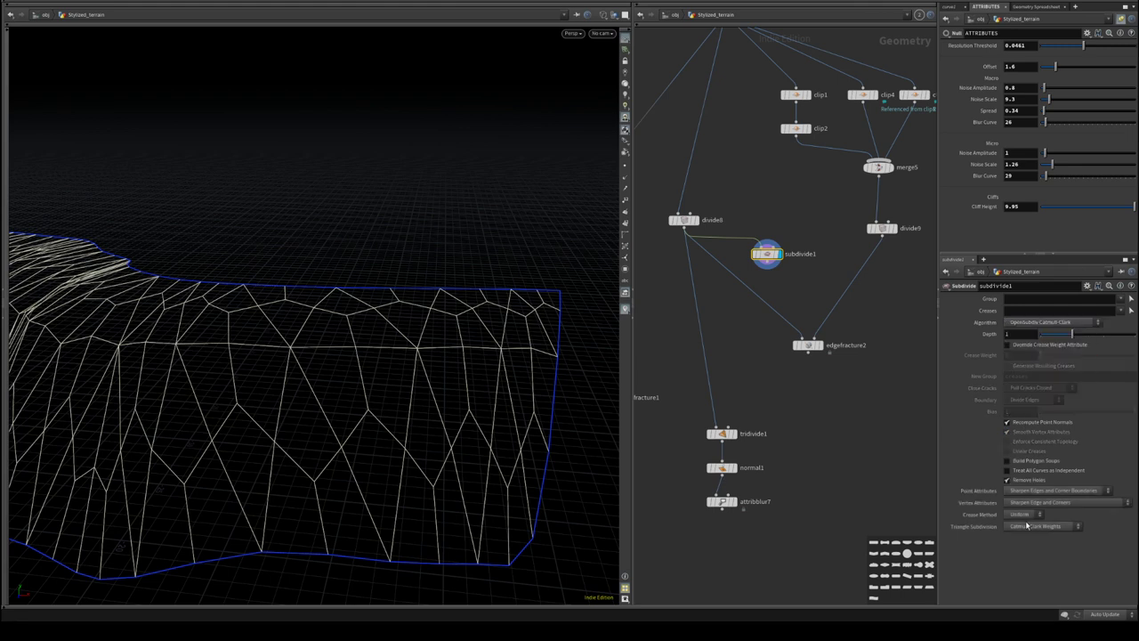
- Try Linear Everywhere for subdivide1's Vertex Attributes, then delete the Subdivide node
click(1028, 504)
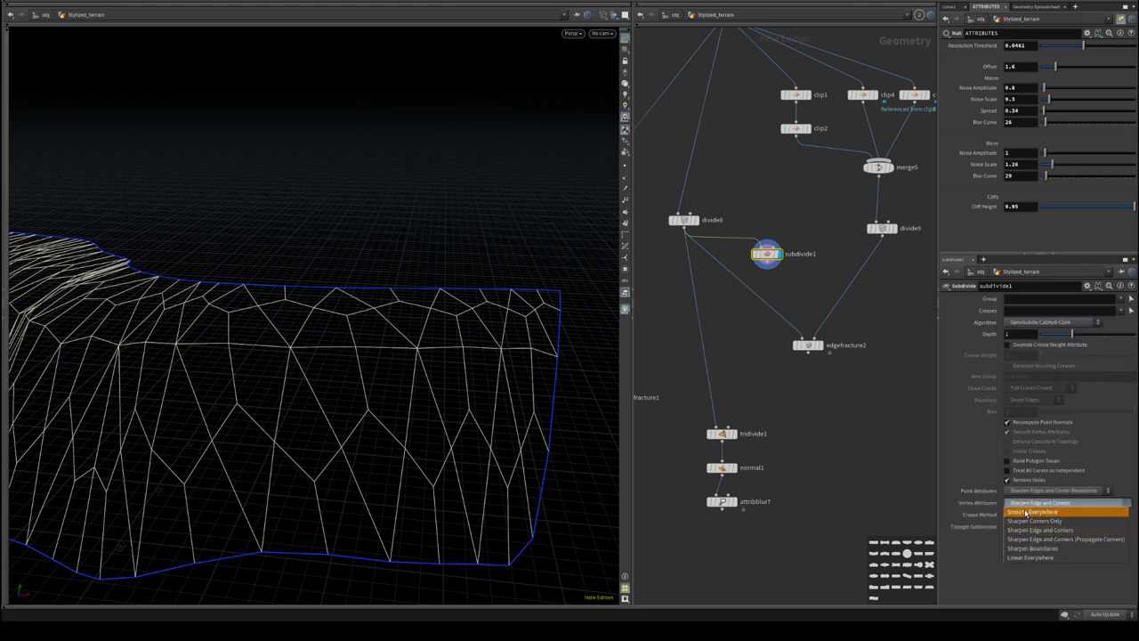
click(1026, 555)
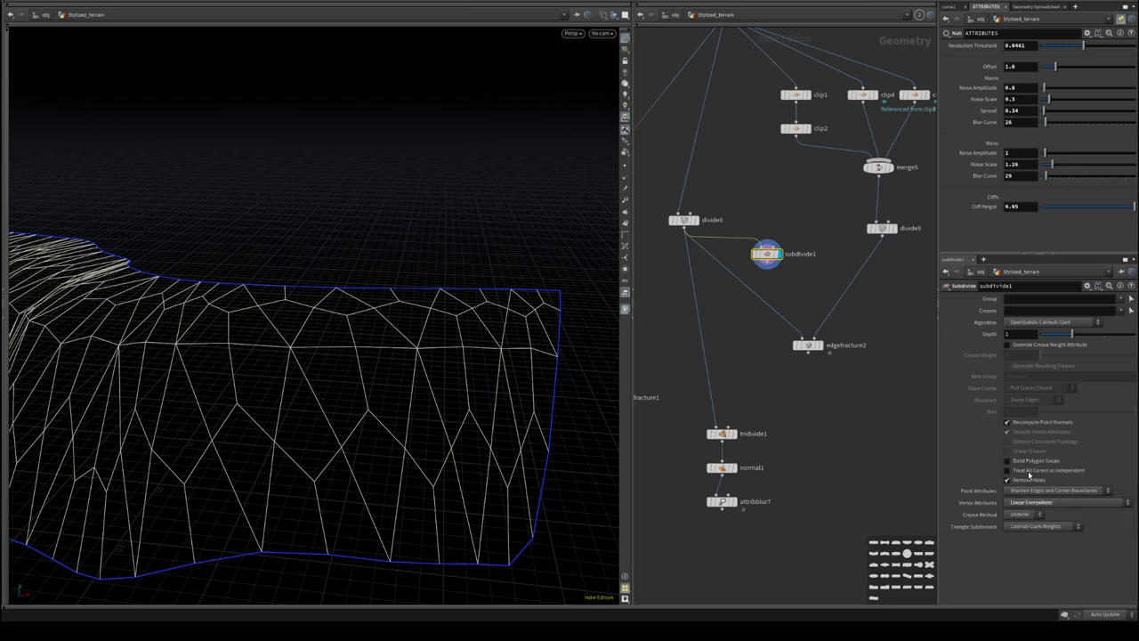
click(1028, 490)
click(1033, 518)
middle_drag(800, 375, 832, 403)
key(Delete)
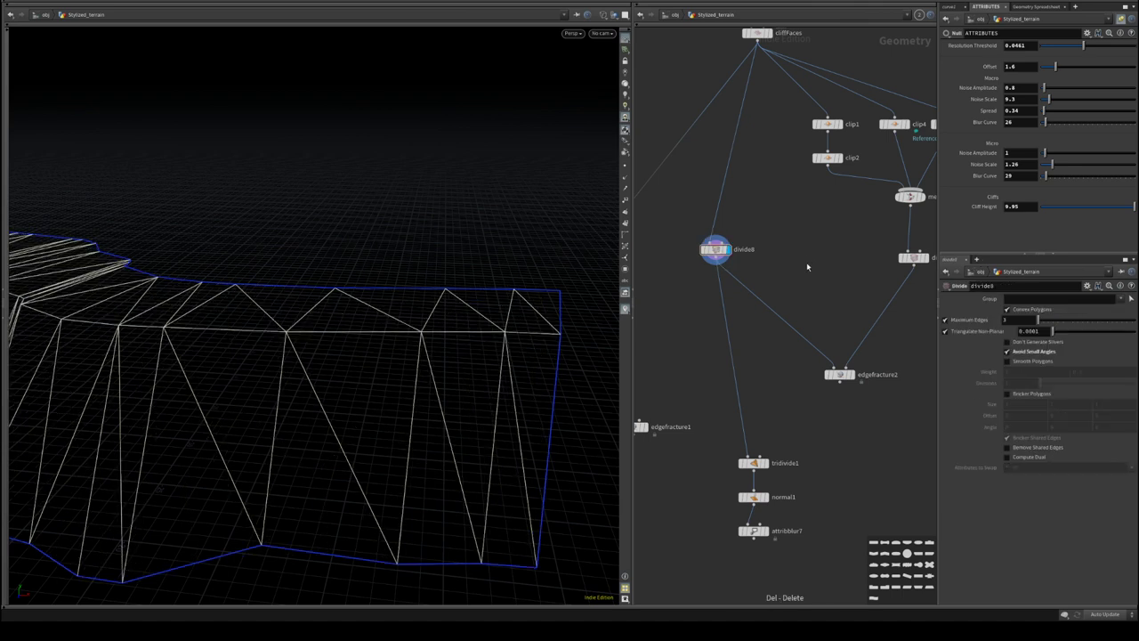
key(Tab)
text(div)
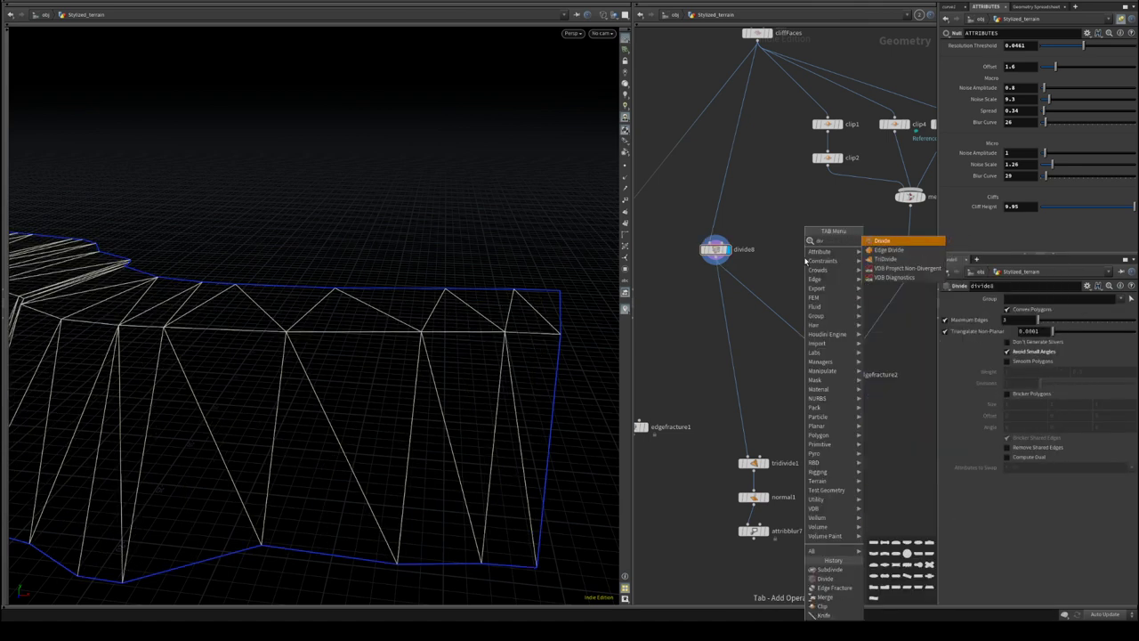
click(768, 236)
- Add a Subdivide node fed directly by cliffFaces and display its result
middle_drag(753, 204, 723, 233)
click(753, 130)
key(Tab)
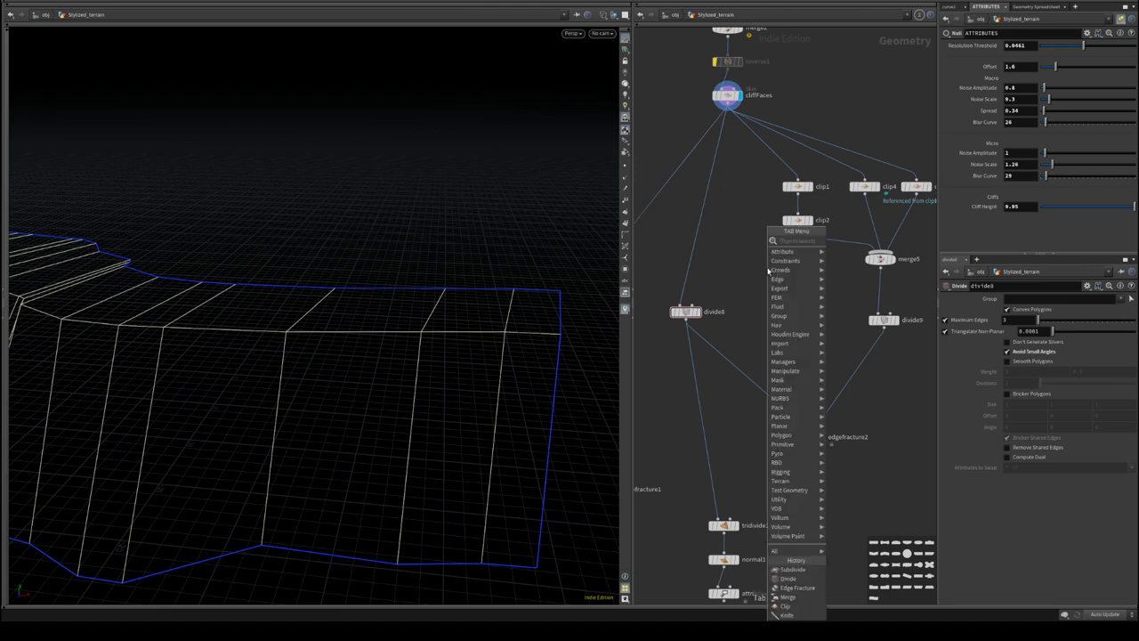
text(sub)
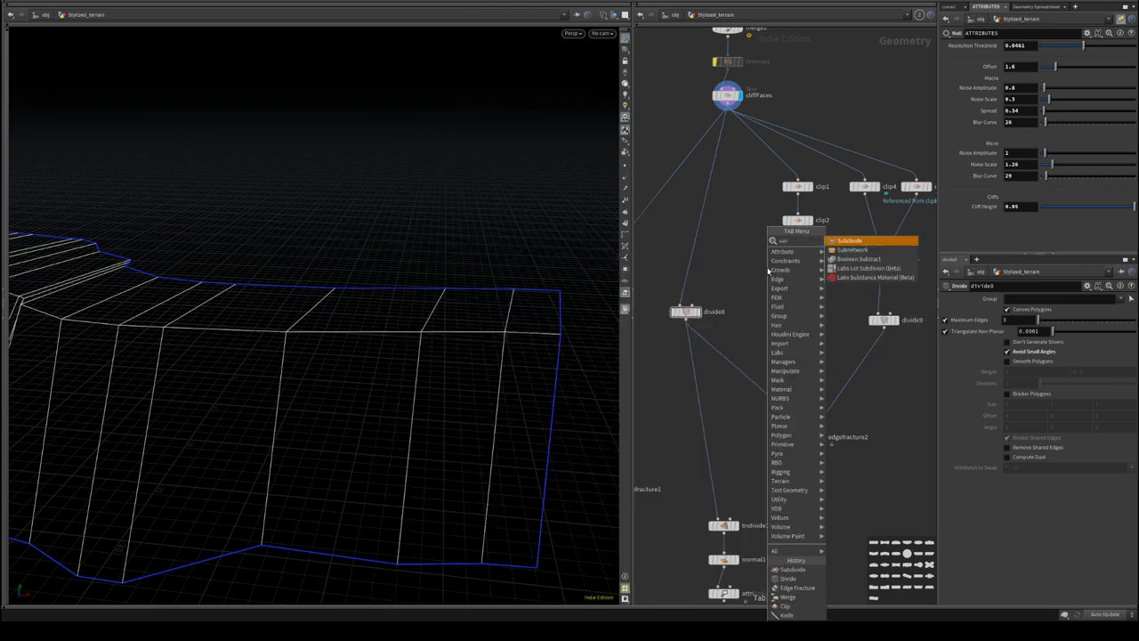
key(Return)
click(774, 308)
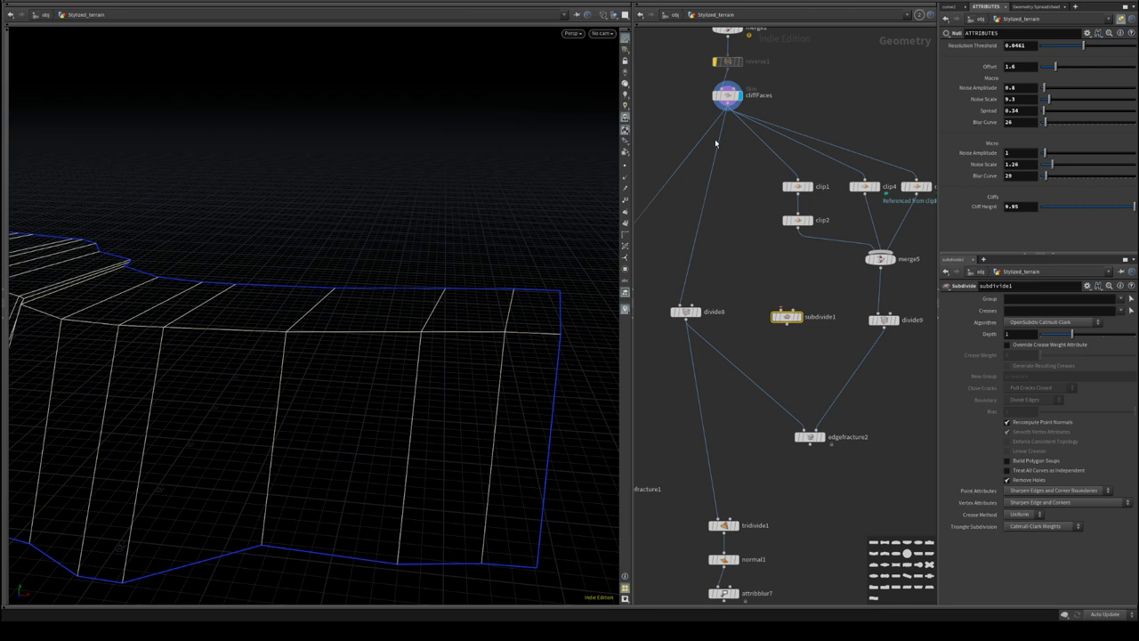
middle_drag(767, 294, 761, 184)
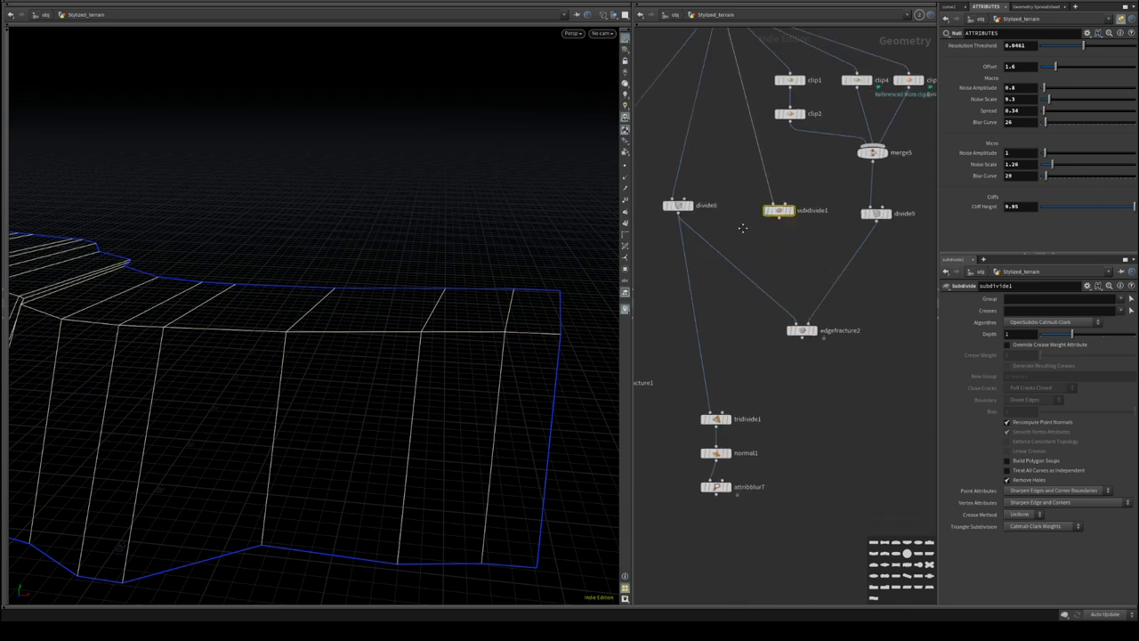
click(795, 203)
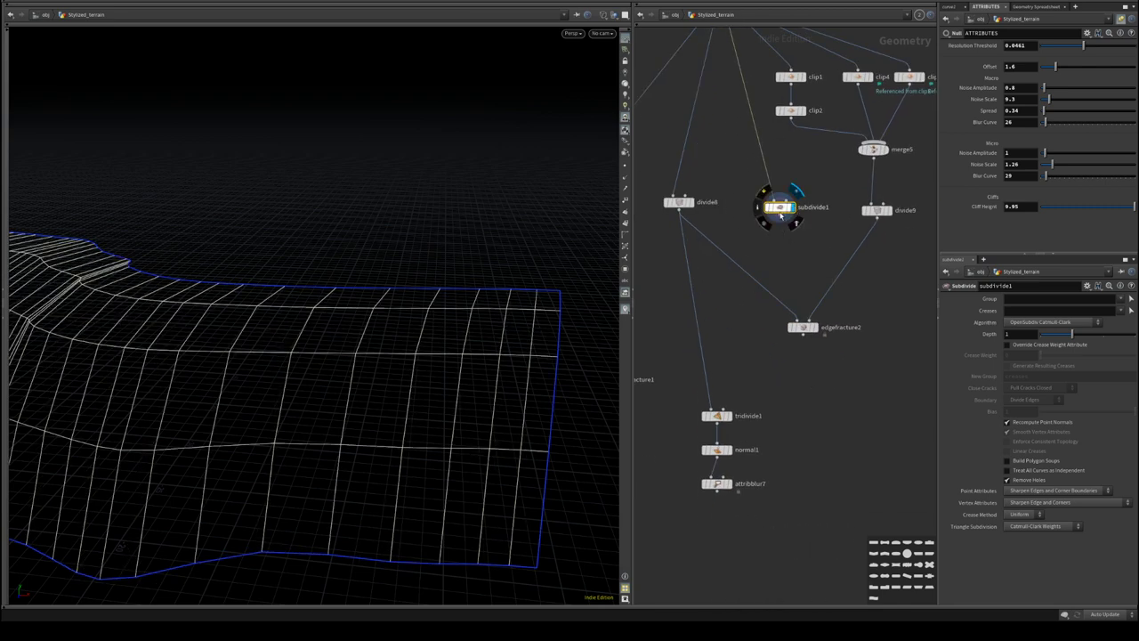
- Try OpenSubdiv Loop on subdivide1, then set its Algorithm to OpenSubdiv Bilinear with a Depth of 3
click(1054, 322)
click(1045, 360)
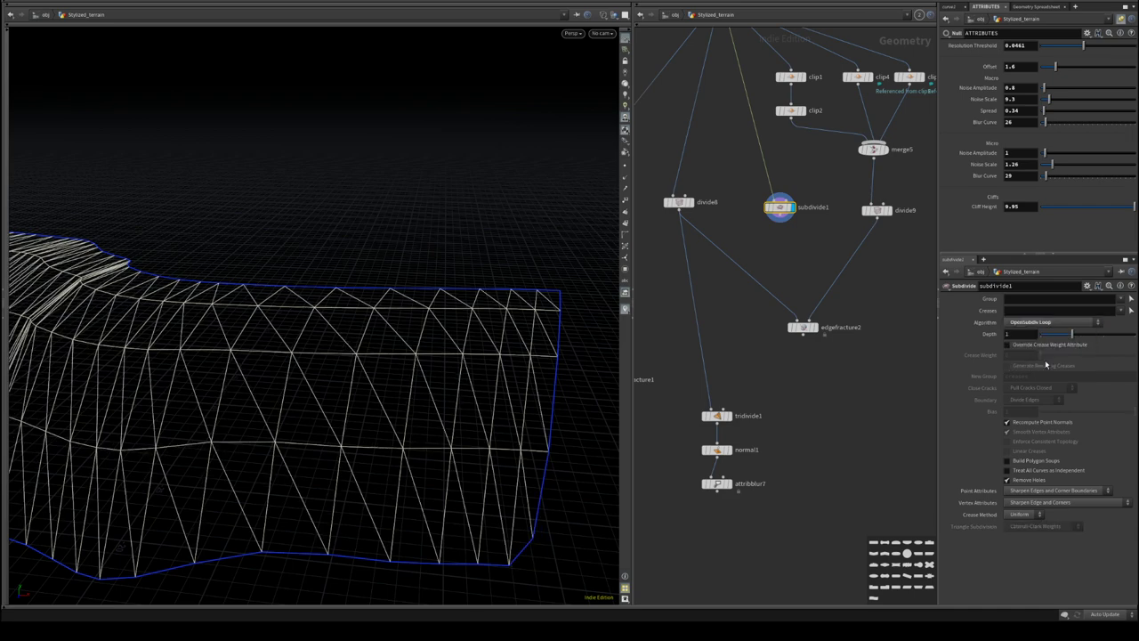
click(1050, 323)
click(1040, 368)
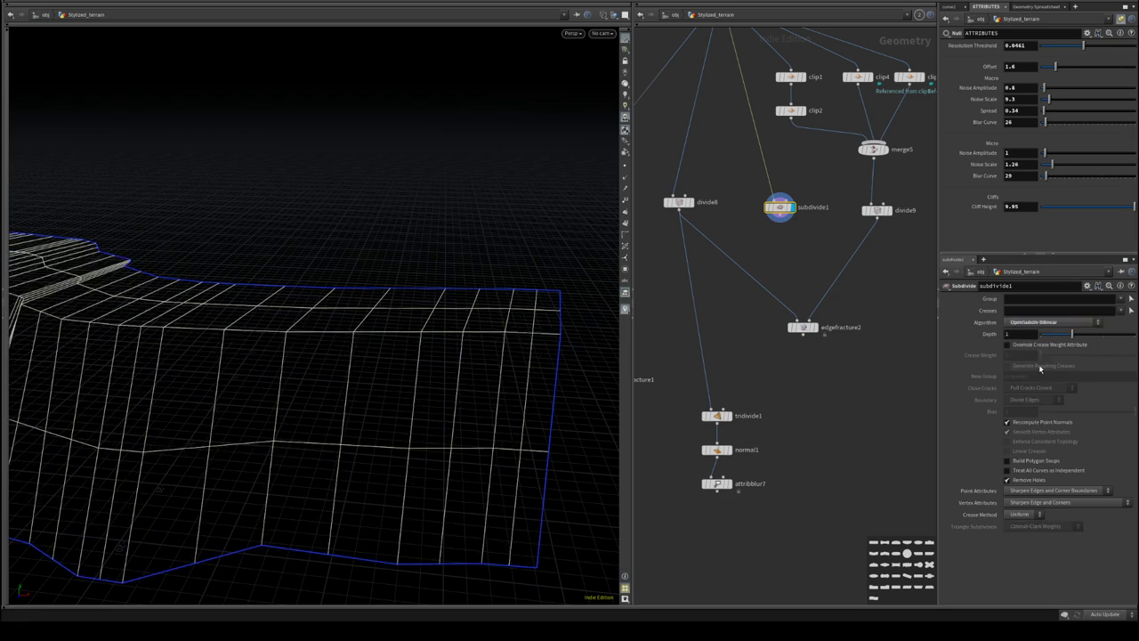
drag(1072, 334, 1132, 336)
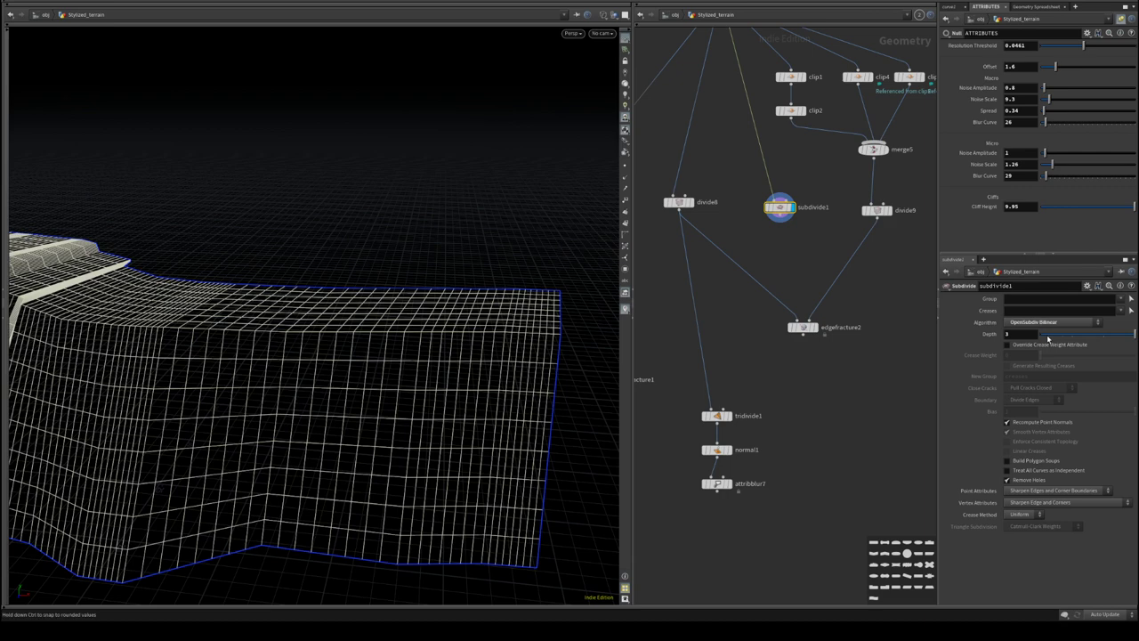
drag(422, 351, 334, 318)
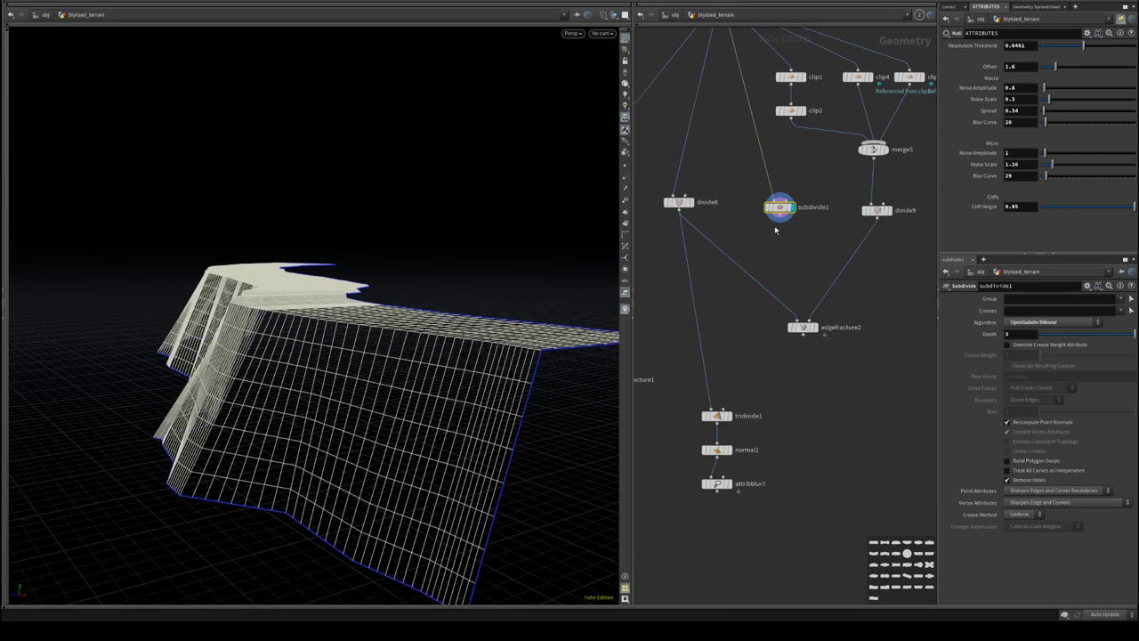
- Wire subdivide1 into the first input of edgefracture2 and inspect the fractured cliff in shaded view
click(797, 319)
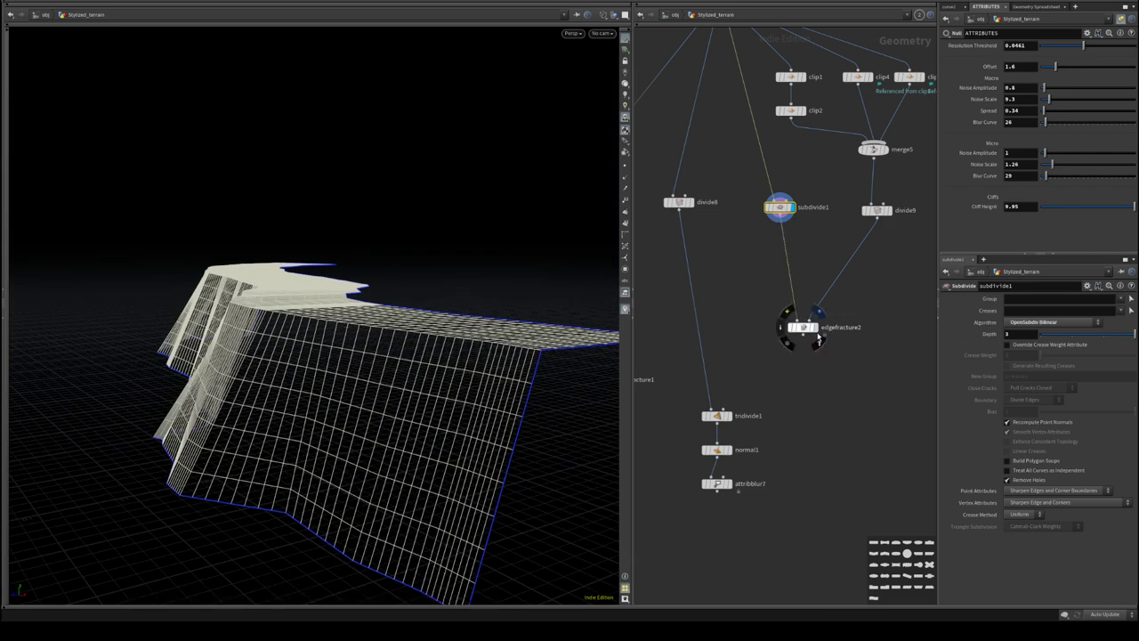
click(818, 333)
drag(806, 331, 806, 384)
key(w)
drag(399, 373, 413, 378)
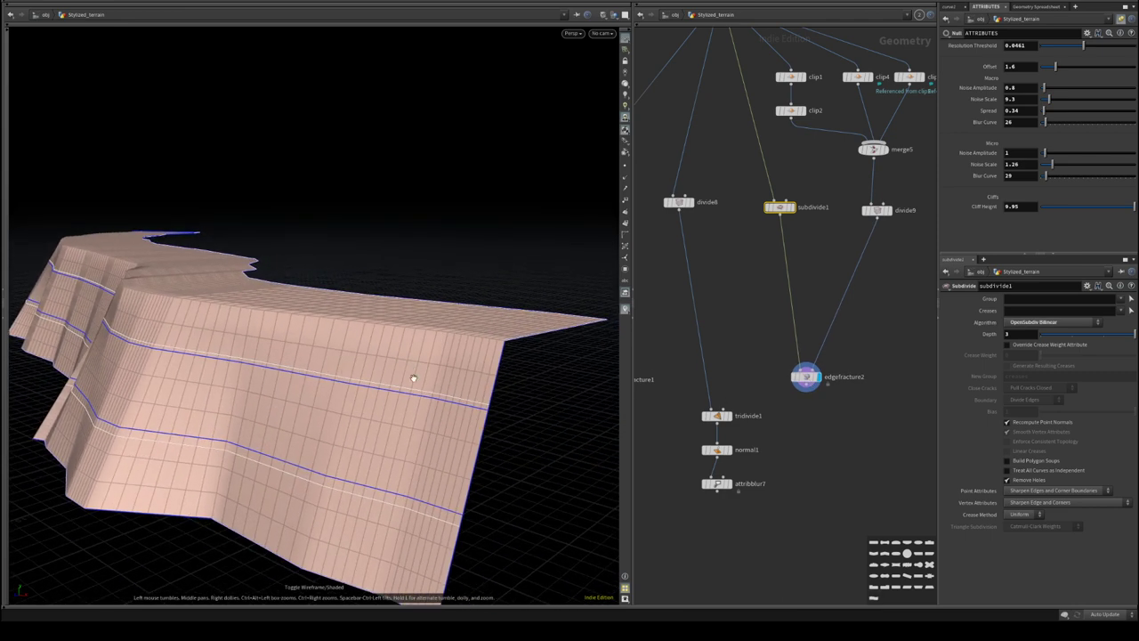
- Try a Depth of 0 on subdivide1, then display the merged clips of merge5 for comparison
middle_drag(833, 240, 860, 282)
drag(1086, 341, 1040, 336)
middle_drag(887, 284, 902, 329)
click(812, 259)
click(872, 219)
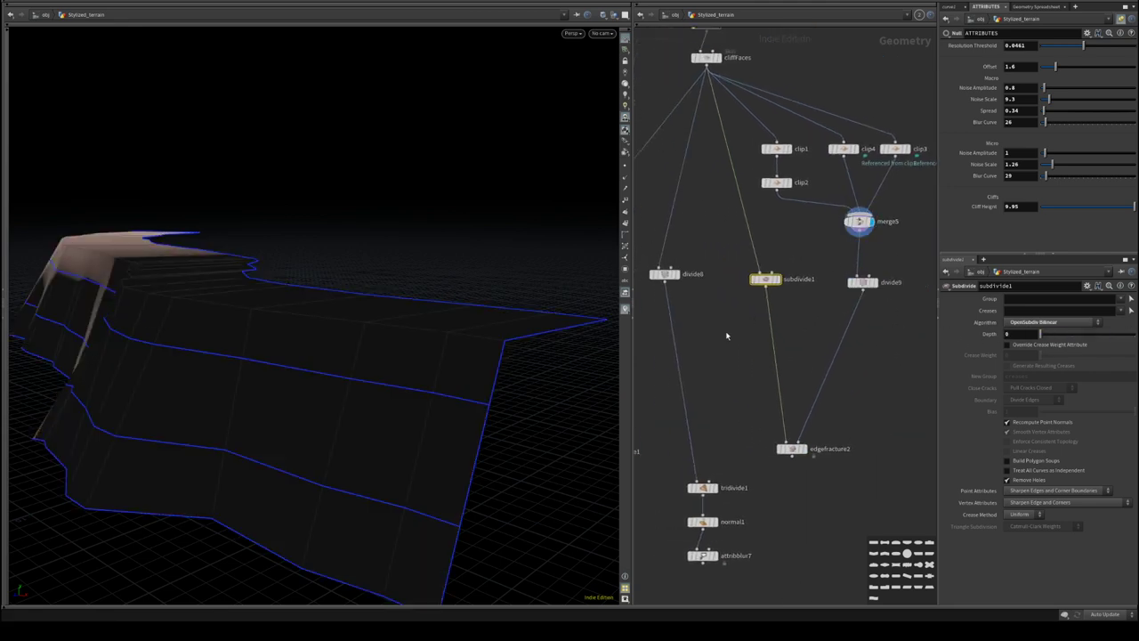
- Delete the subdivide1 and edgefracture2 nodes
middle_drag(726, 335, 740, 271)
drag(735, 190, 797, 415)
key(Delete)
middle_drag(803, 372, 821, 414)
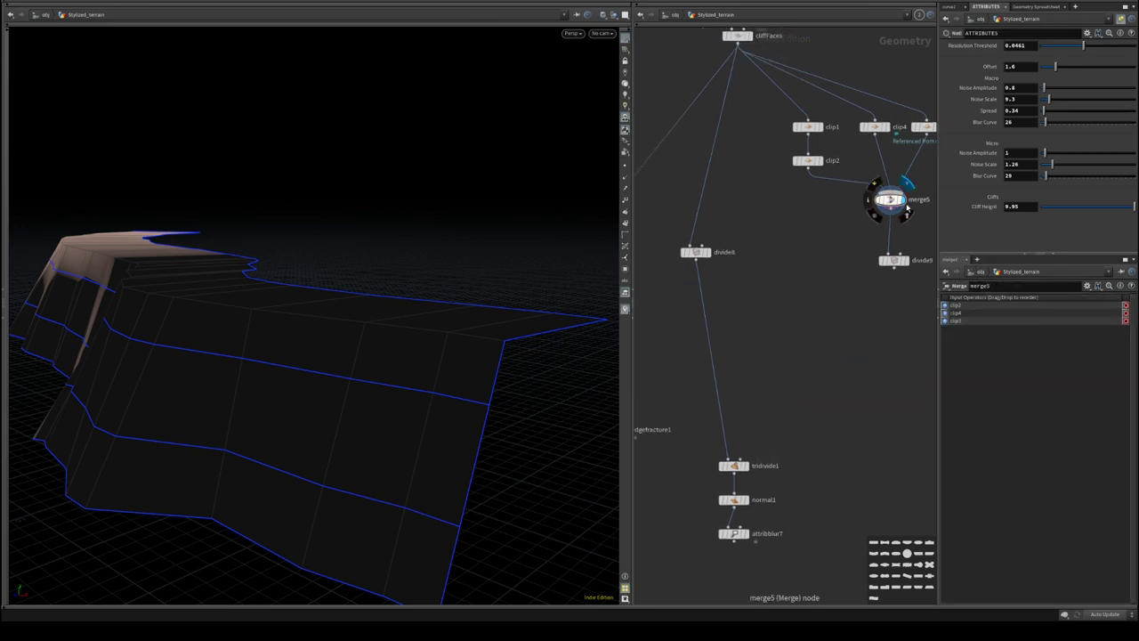
- Detach merge5 from its clips, place it lower in the network, and delete divide9
drag(906, 203, 830, 316)
middle_drag(825, 226, 761, 278)
drag(868, 268, 828, 315)
key(Delete)
- Wire clip2, clip4 and clip3 into merge5
click(744, 212)
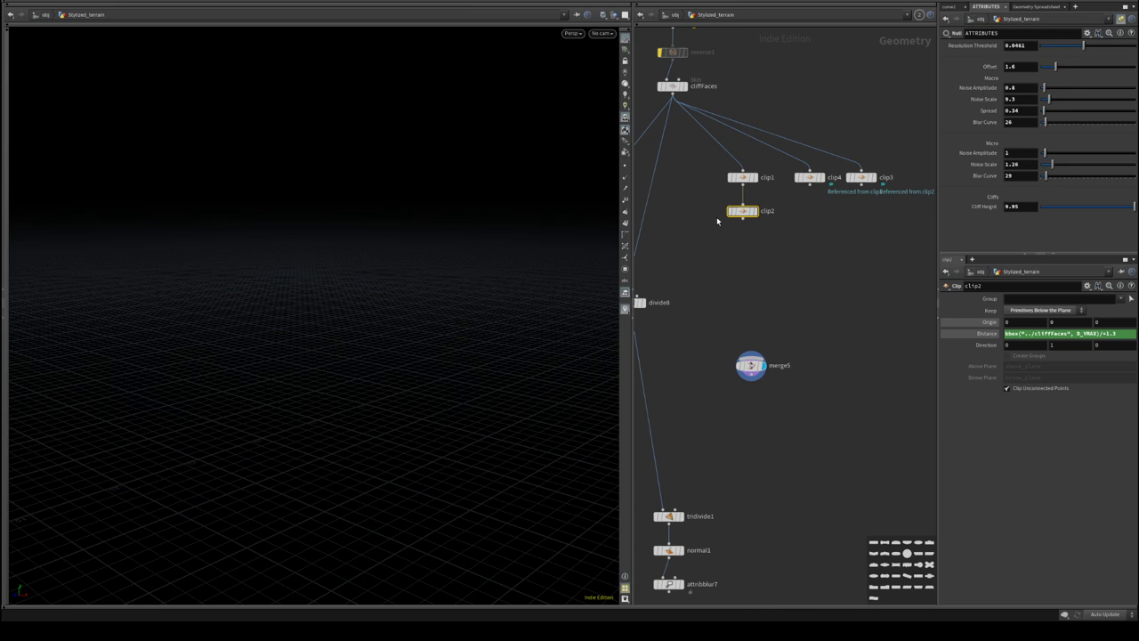
drag(701, 206, 750, 354)
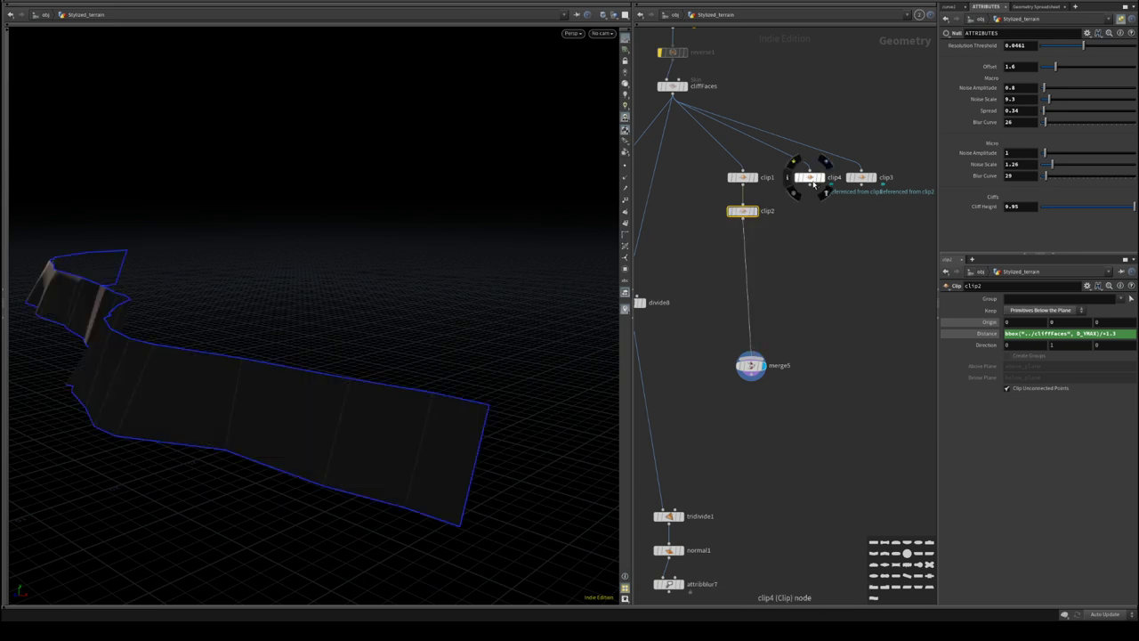
click(809, 184)
click(752, 354)
click(858, 184)
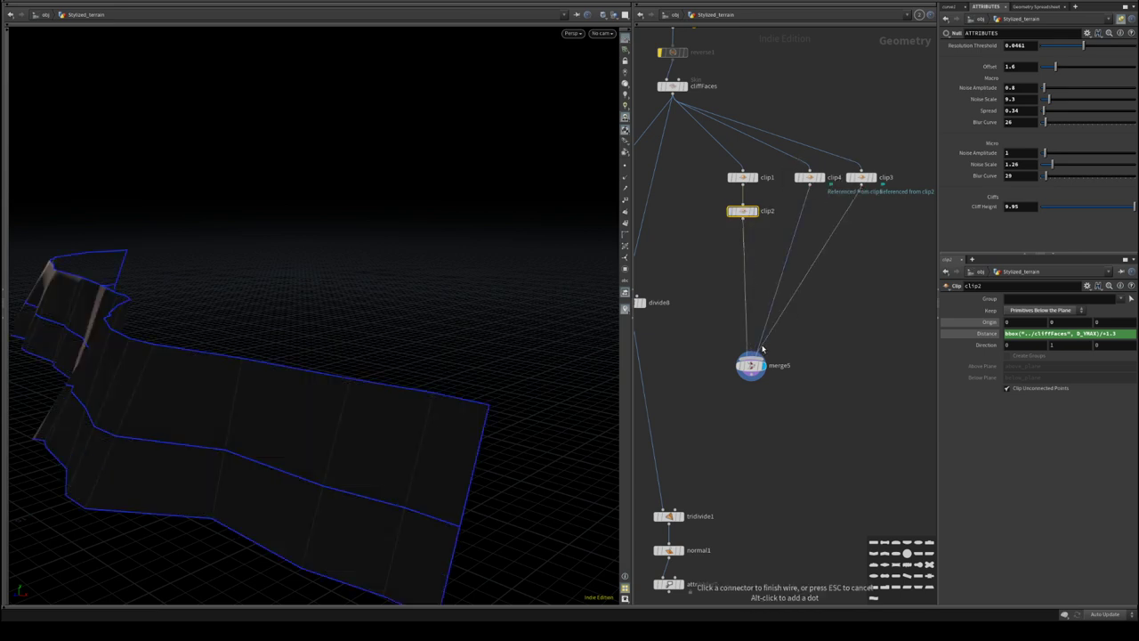
click(756, 354)
- Move divide8 below merge5 and wire it between merge5 and the first input of tridivide1
middle_drag(790, 445, 841, 307)
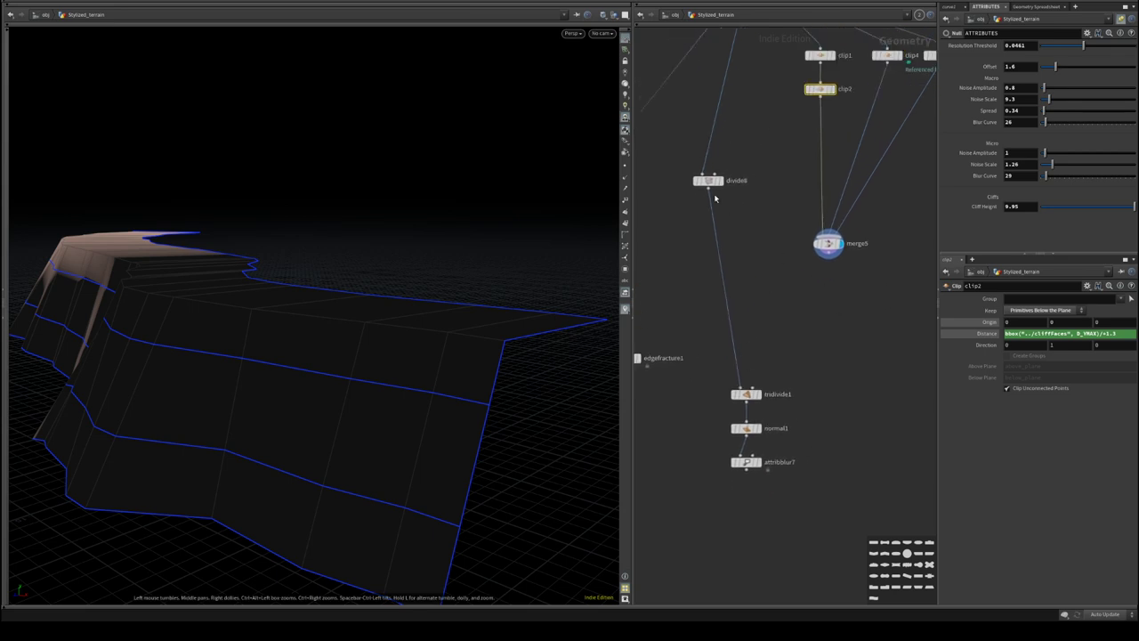
drag(714, 197, 811, 310)
key(Tab)
key(Escape)
click(838, 318)
click(811, 318)
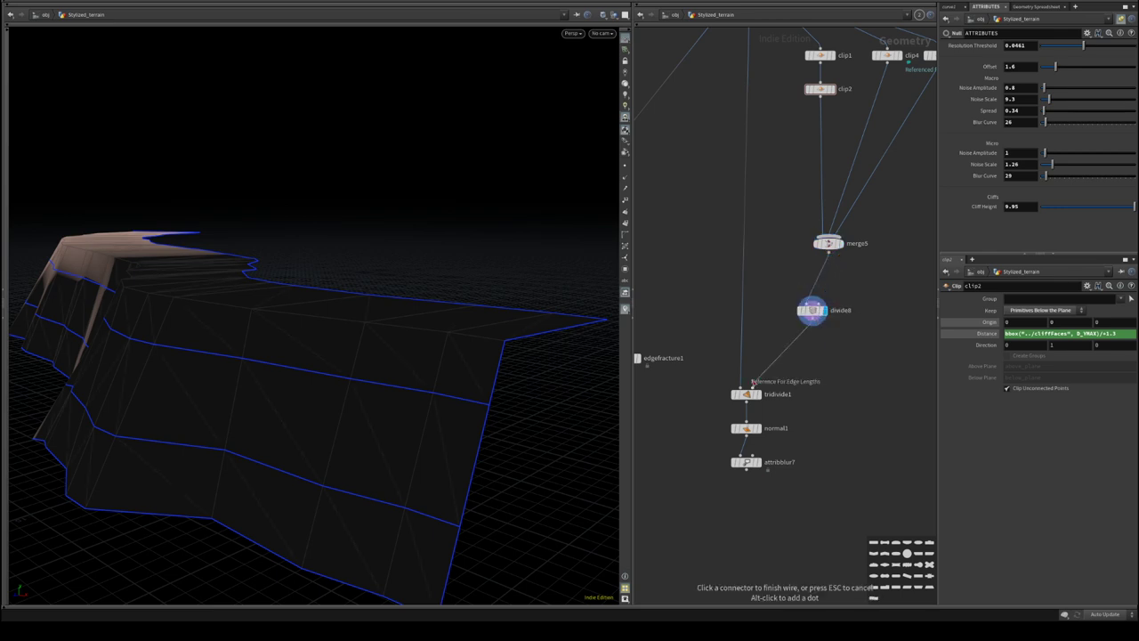
click(742, 387)
- Display tridivide1, normal1 and attribblur7 in turn and examine the banded cliff mesh in wireframe and shaded views
click(757, 394)
alt+drag(294, 317, 382, 342)
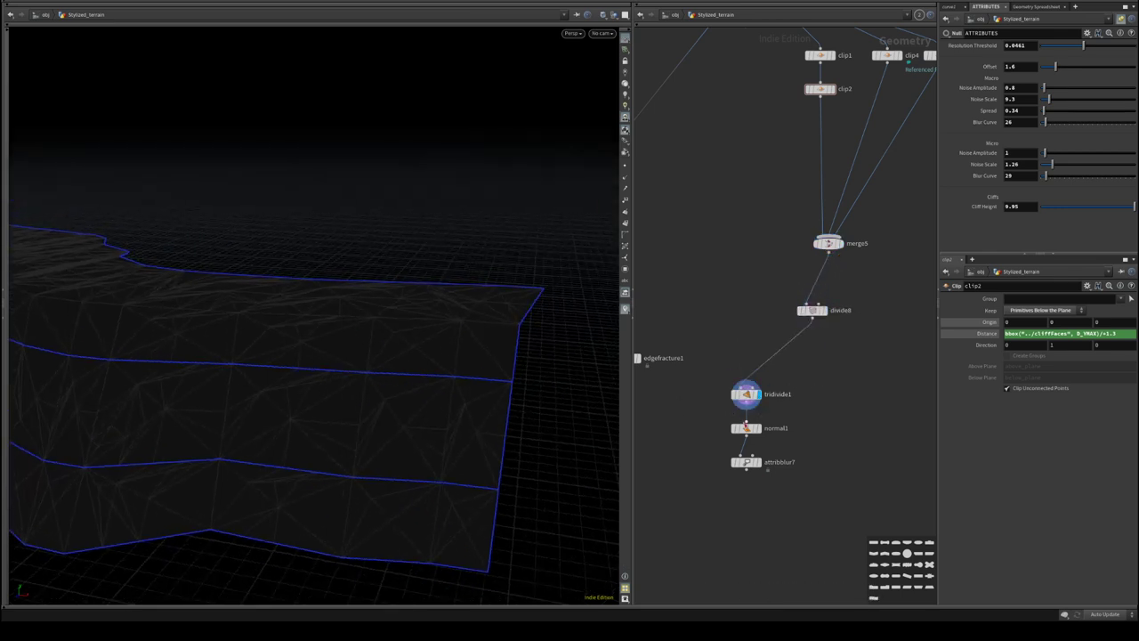
click(759, 428)
click(758, 462)
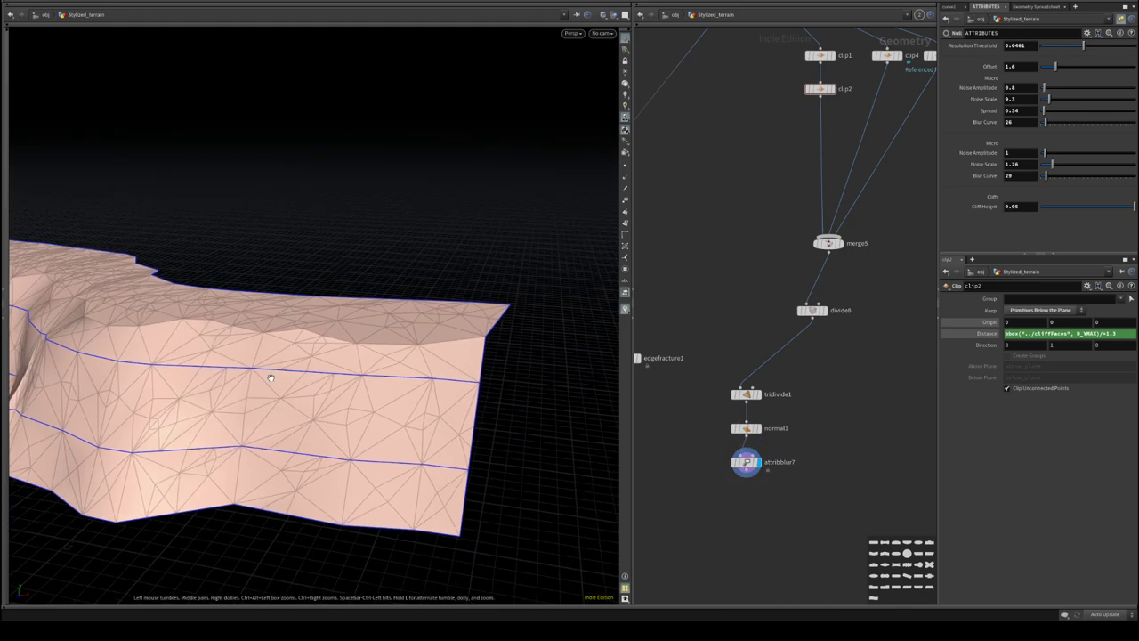
drag(271, 379, 322, 335)
key(w)
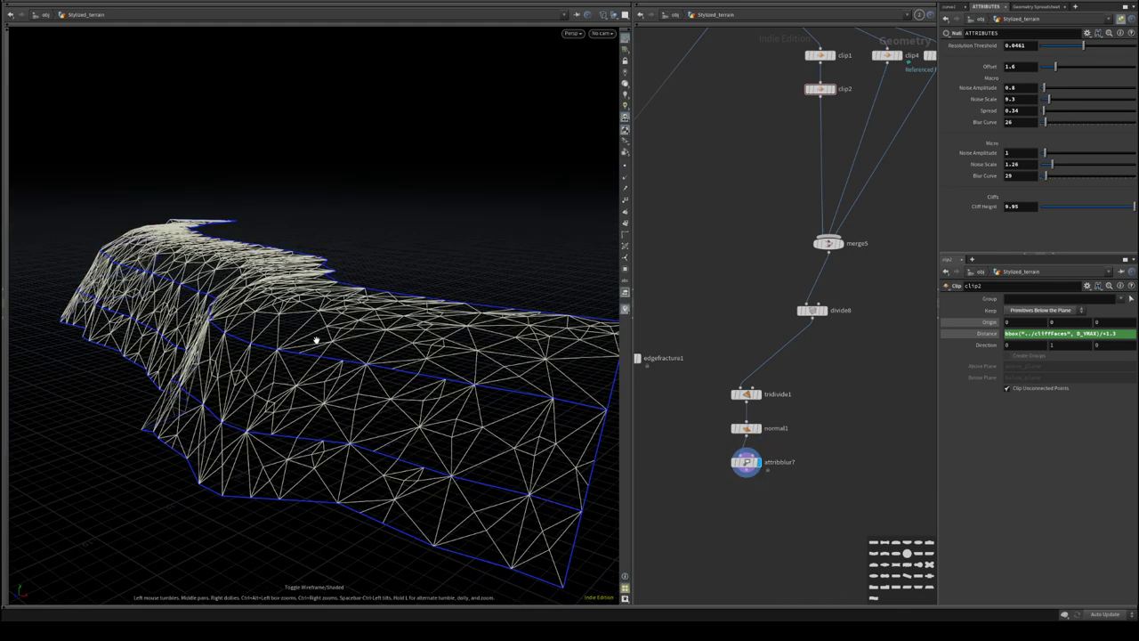
key(w)
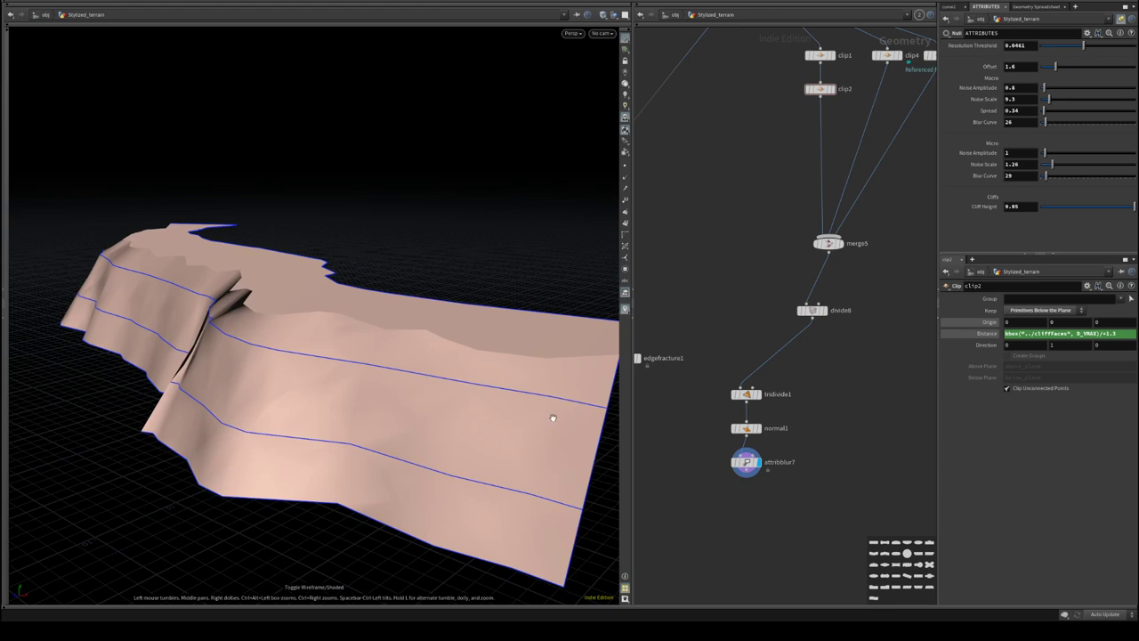
- Set attribblur7's Mode to Volume Preserving and inspect the smoothed cliff with its wireframe overlaid
click(747, 461)
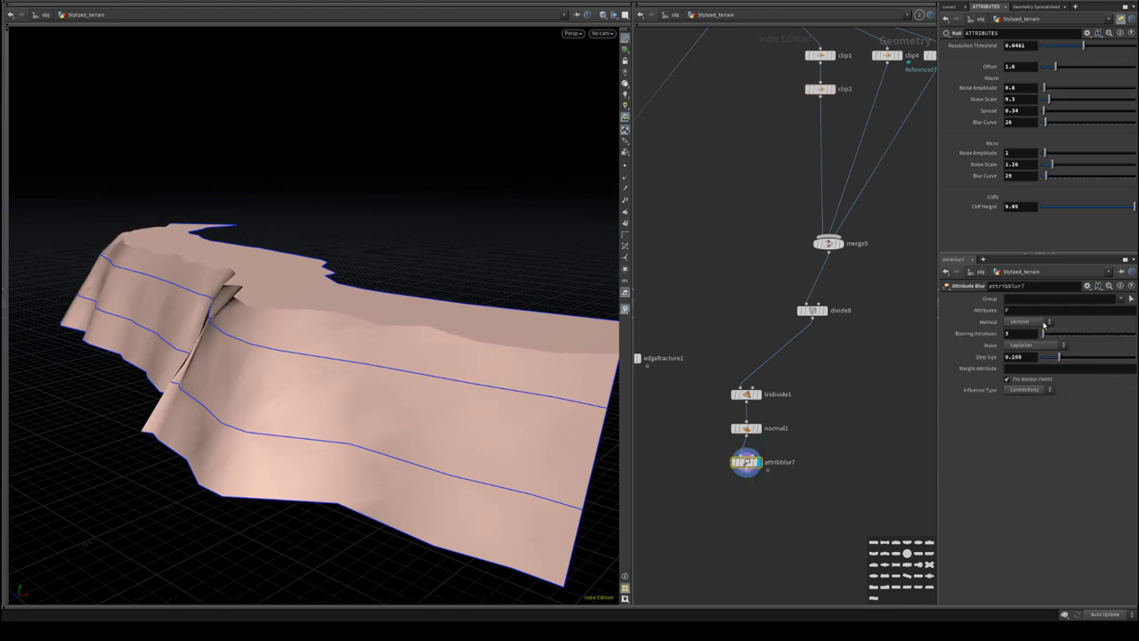
click(1037, 346)
click(1030, 363)
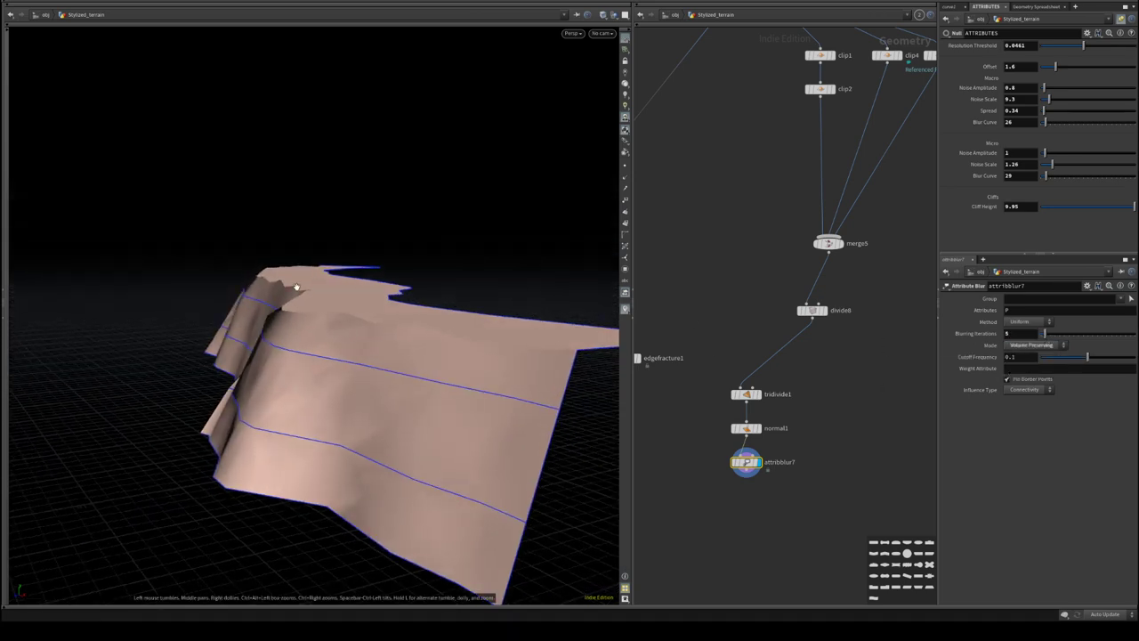
key(shift+w)
drag(380, 308, 178, 267)
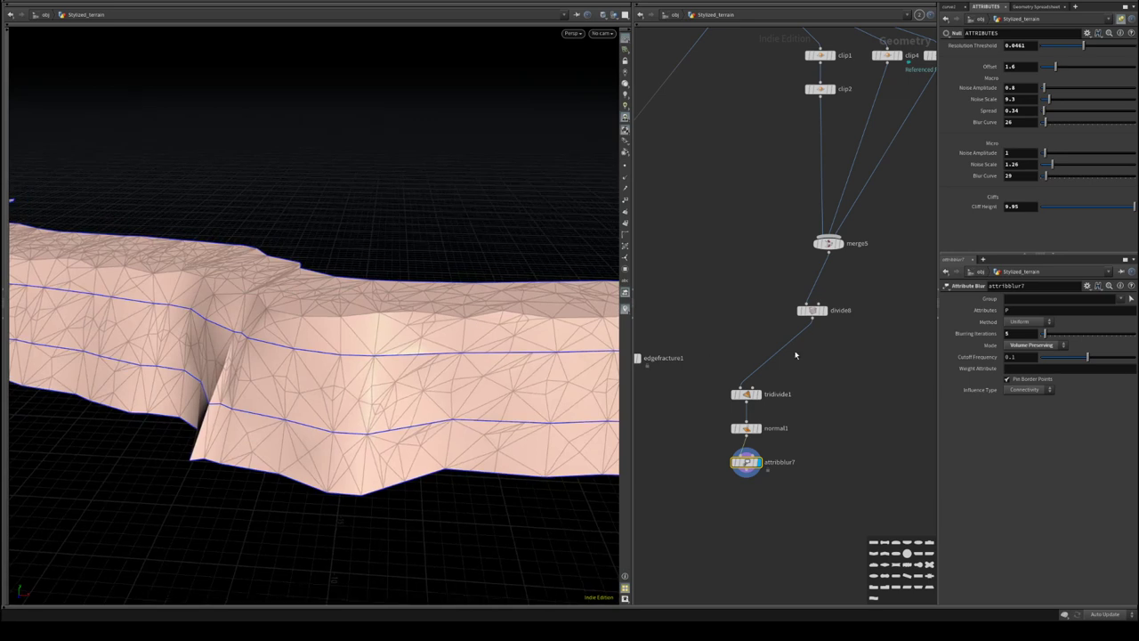
- Set tridivide1's Min Edge Length to 3 and check the cliff mesh density
click(746, 397)
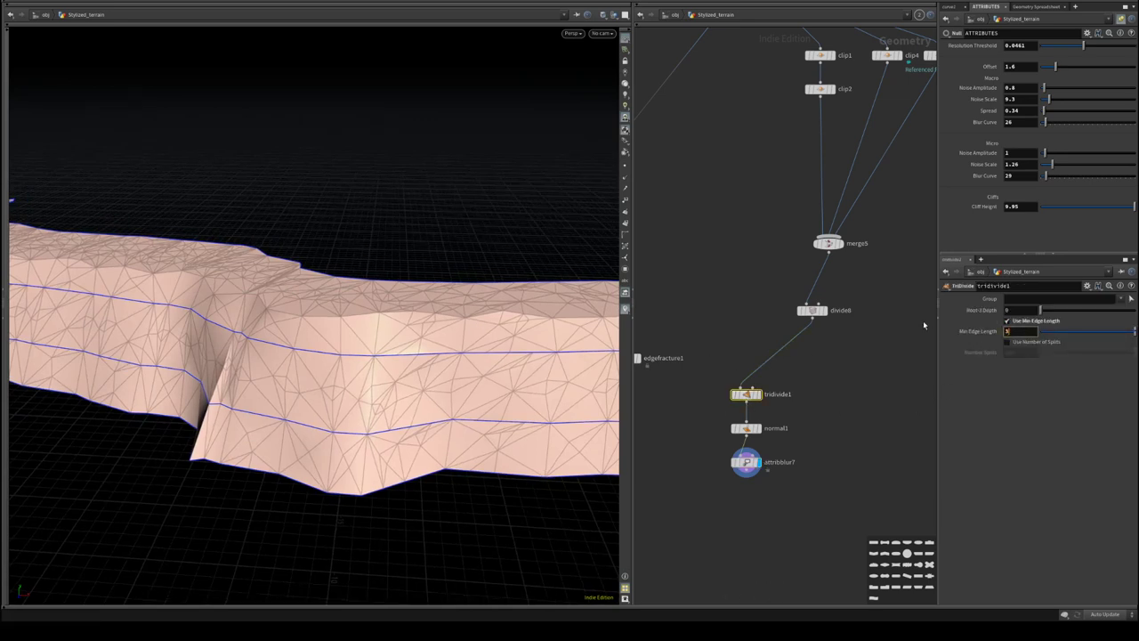
key(Return)
drag(422, 296, 356, 295)
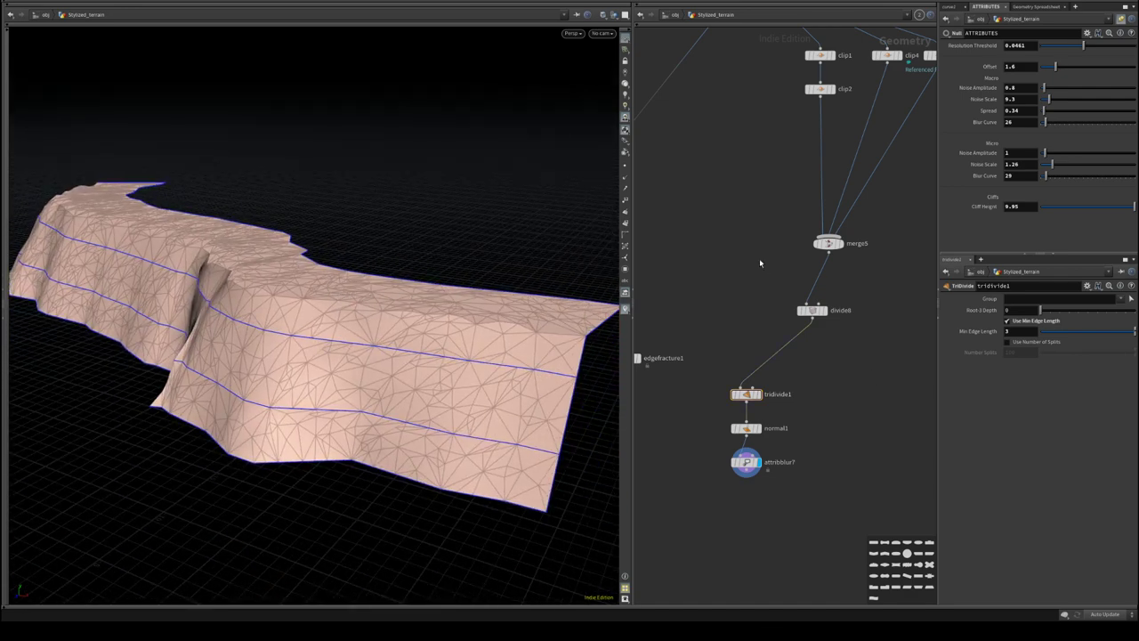
- Add an Attribute Noise node, insert it between normal1 and attribblur7, and display its result
key(Tab)
text(noise)
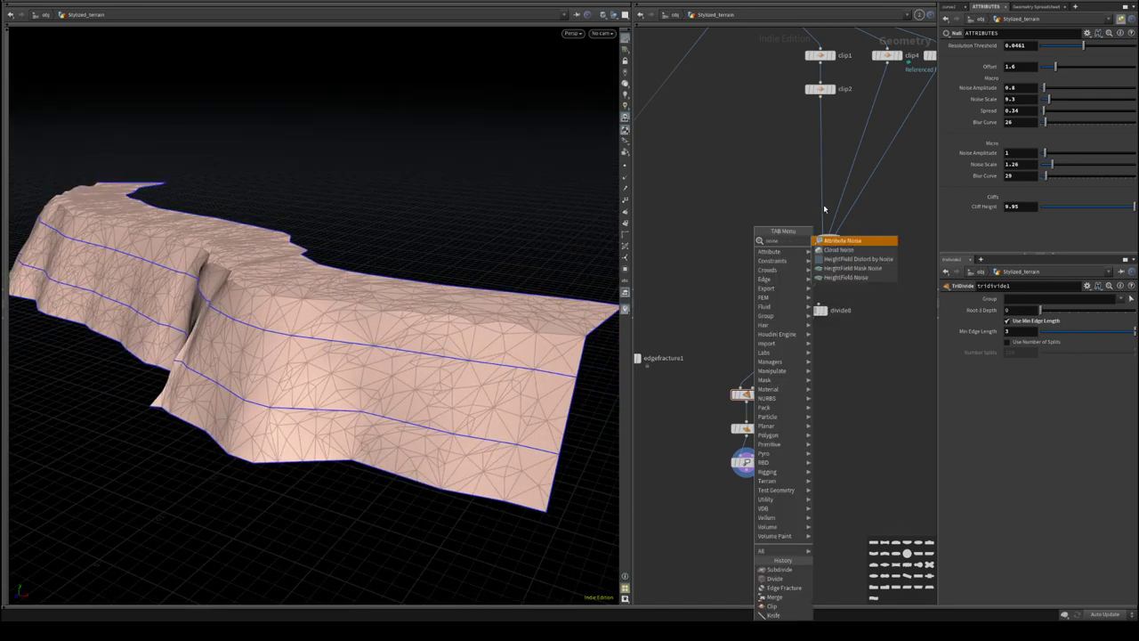
key(Return)
click(703, 271)
drag(715, 286, 797, 364)
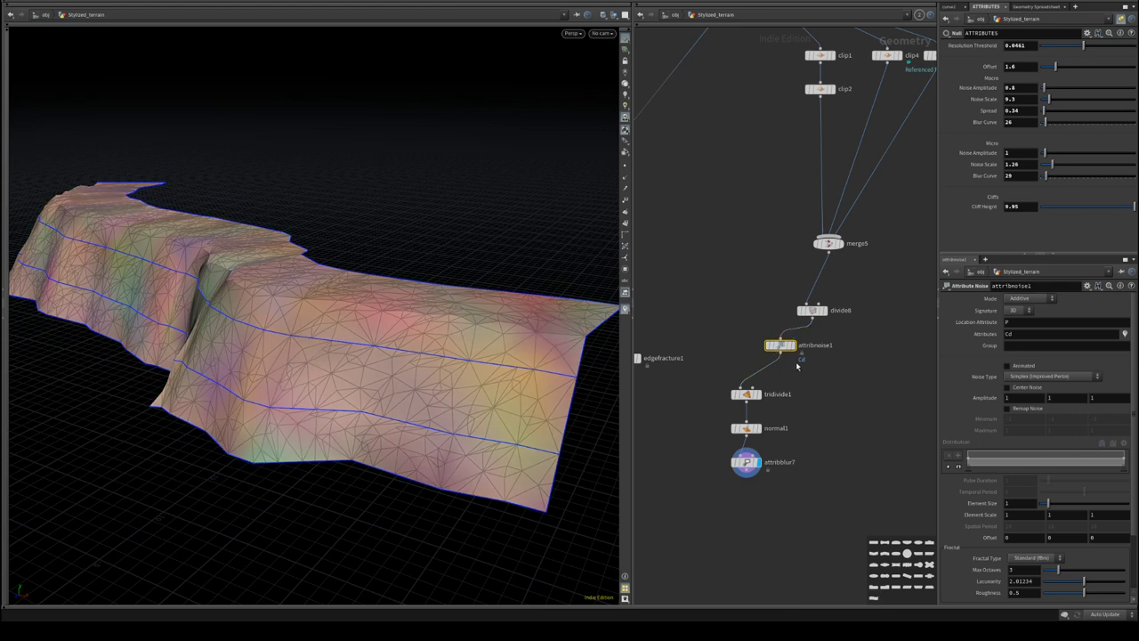
click(792, 345)
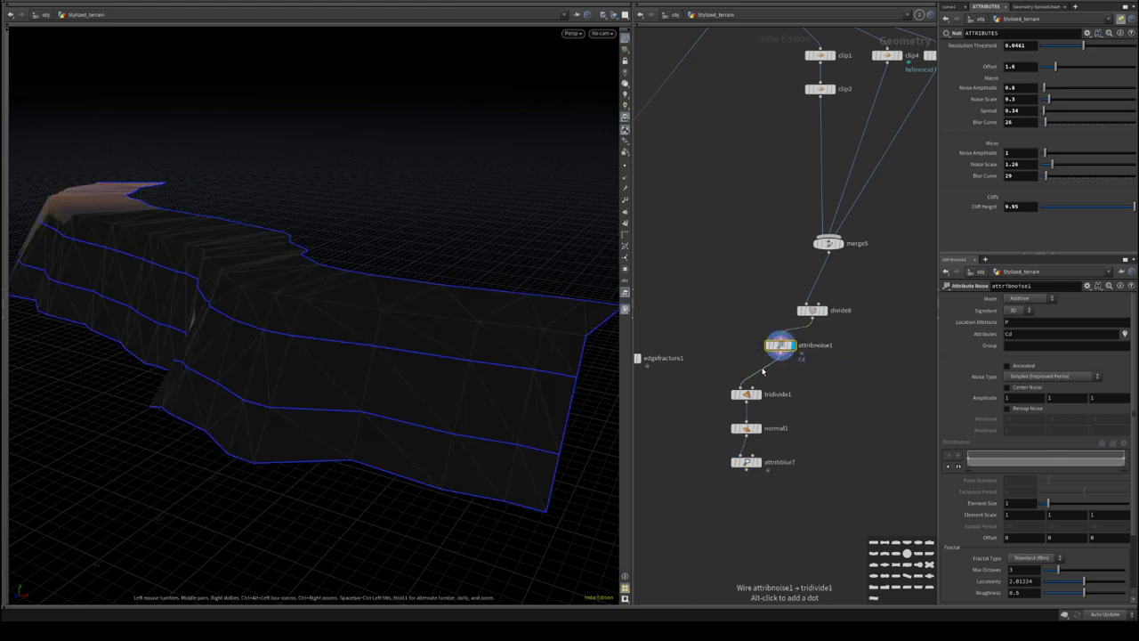
drag(781, 347, 744, 457)
middle_drag(803, 456, 835, 406)
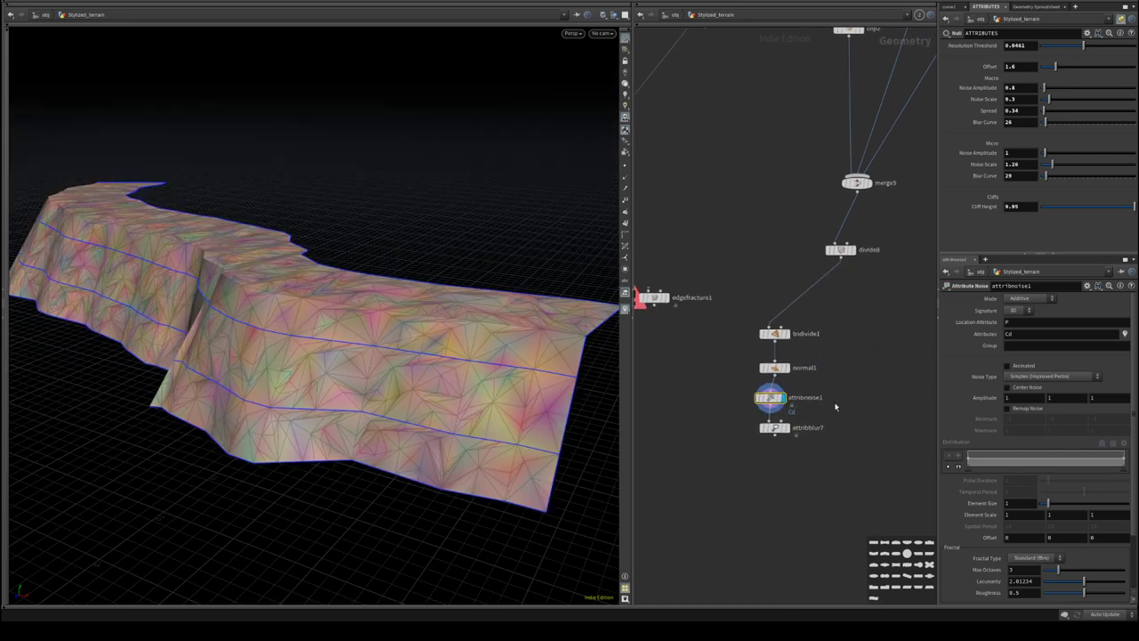
- Widen the network view and move edgefracture1 down beside the attribnoise1 and attribblur7 nodes
drag(629, 370, 492, 386)
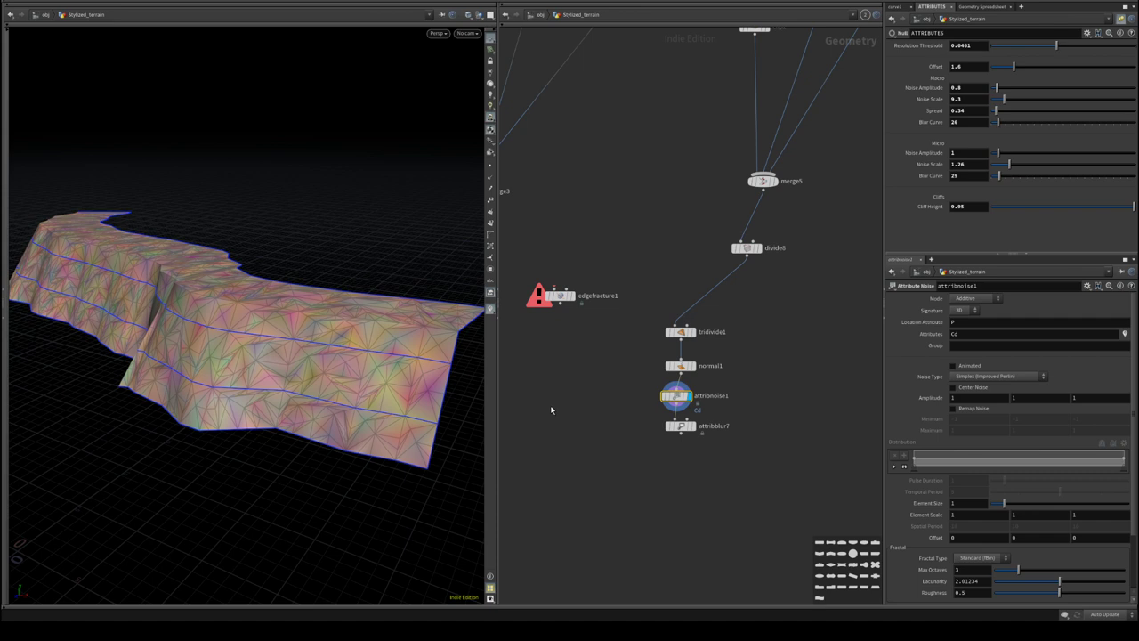
middle_drag(551, 410, 589, 405)
scroll(601, 390, up, 3)
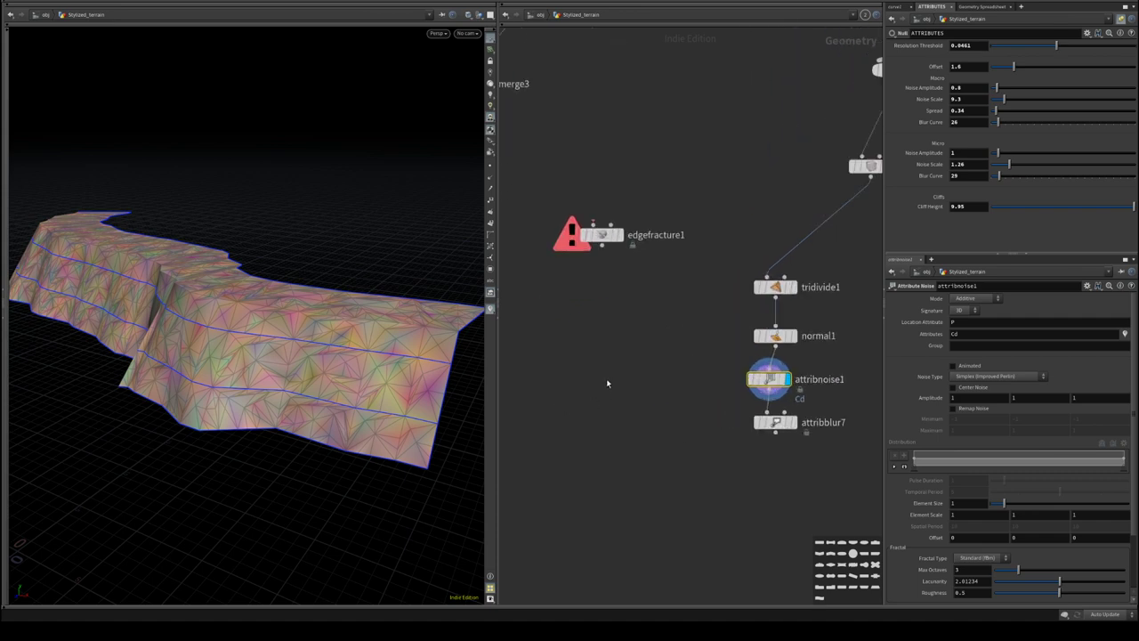
middle_drag(623, 301, 650, 303)
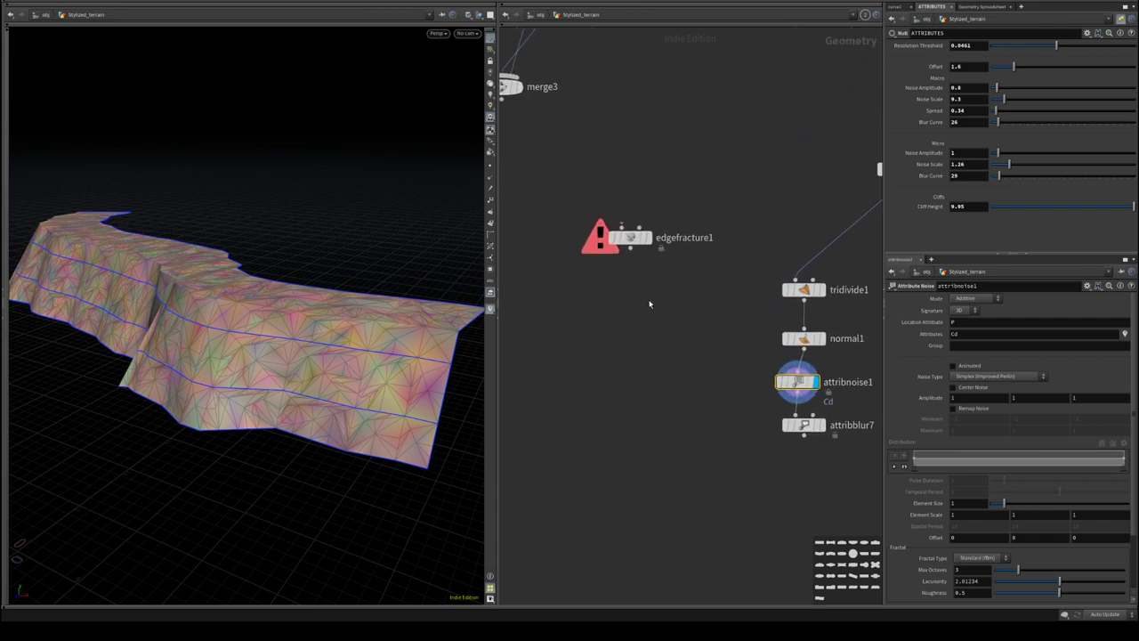
drag(610, 236, 641, 392)
middle_drag(641, 391, 590, 381)
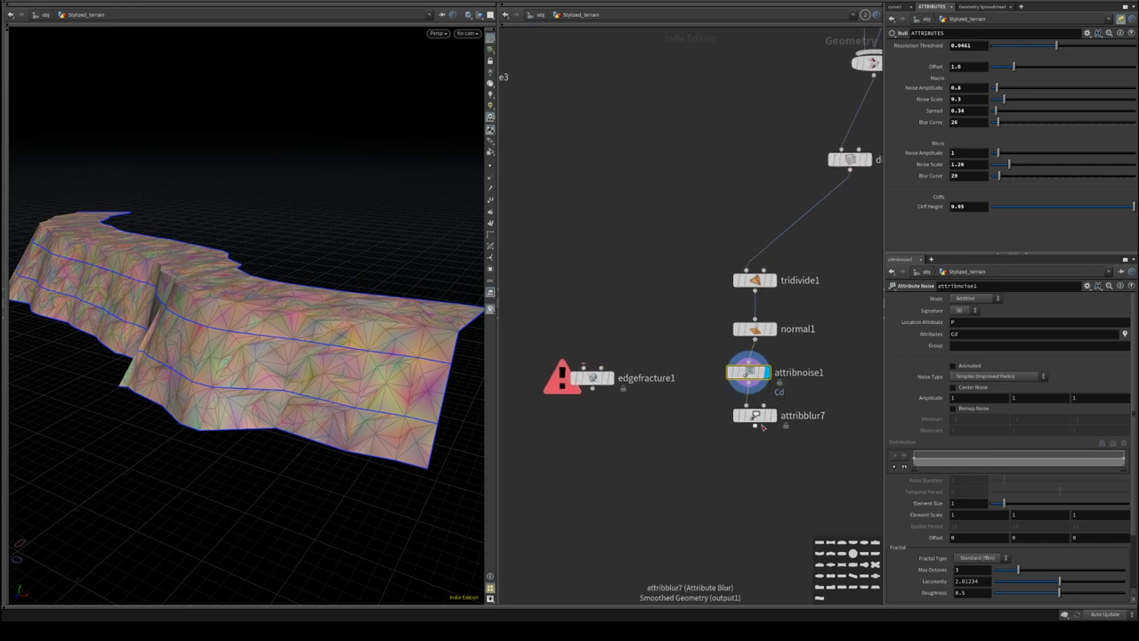
- Lower attribblur7, place edgefracture1 beneath it, and align tridivide1, normal1 and attribnoise1 above attribblur7
drag(753, 414, 738, 450)
middle_drag(575, 408, 602, 313)
drag(613, 283, 647, 470)
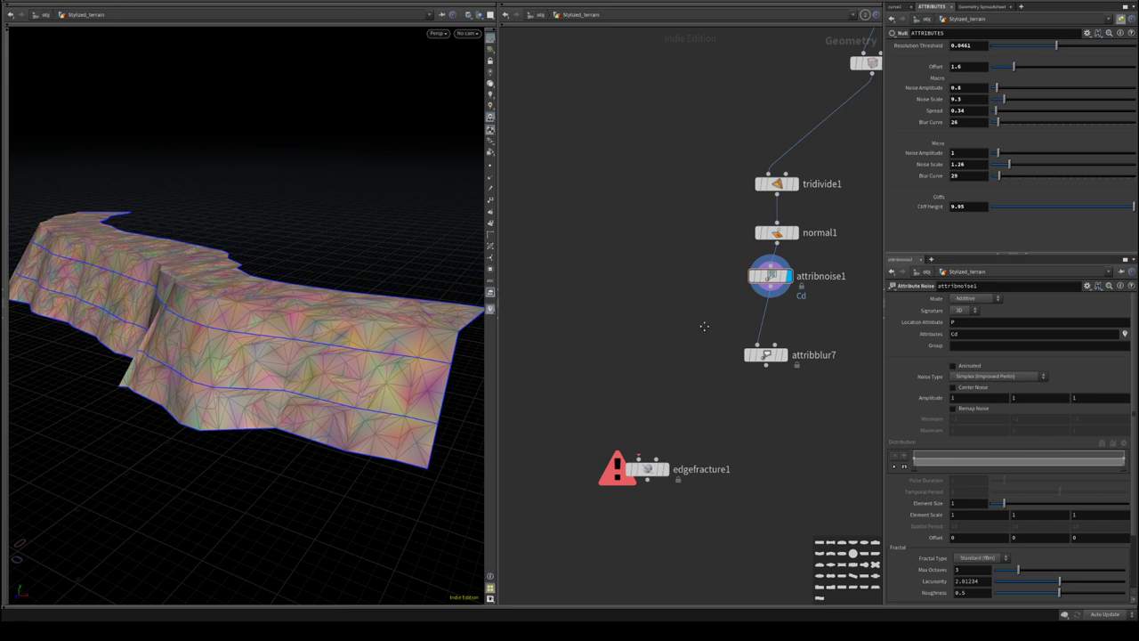
middle_drag(703, 325, 696, 307)
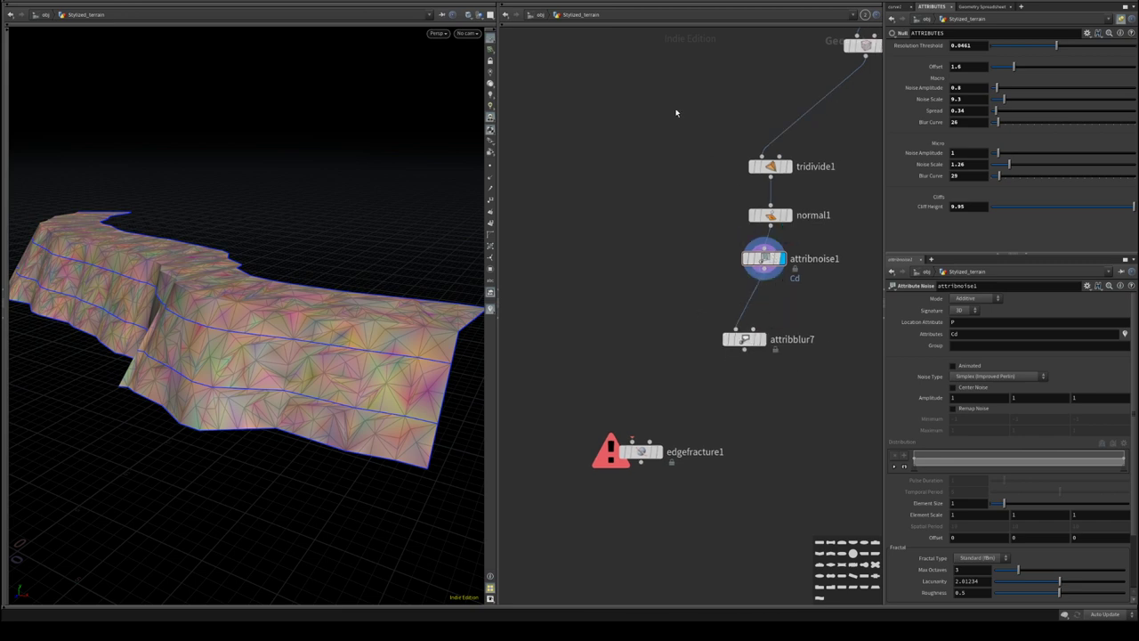
drag(676, 113, 796, 276)
middle_drag(782, 263, 698, 271)
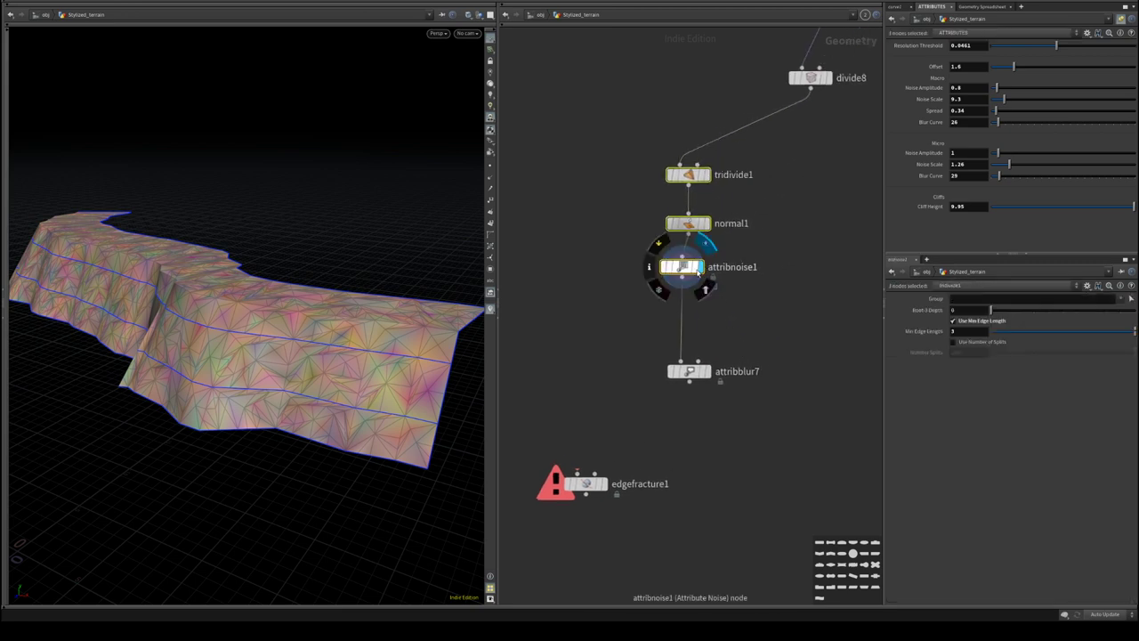
- Set attribnoise1's Signature to 1D and inspect the noise on the cliff in shaded view
click(685, 267)
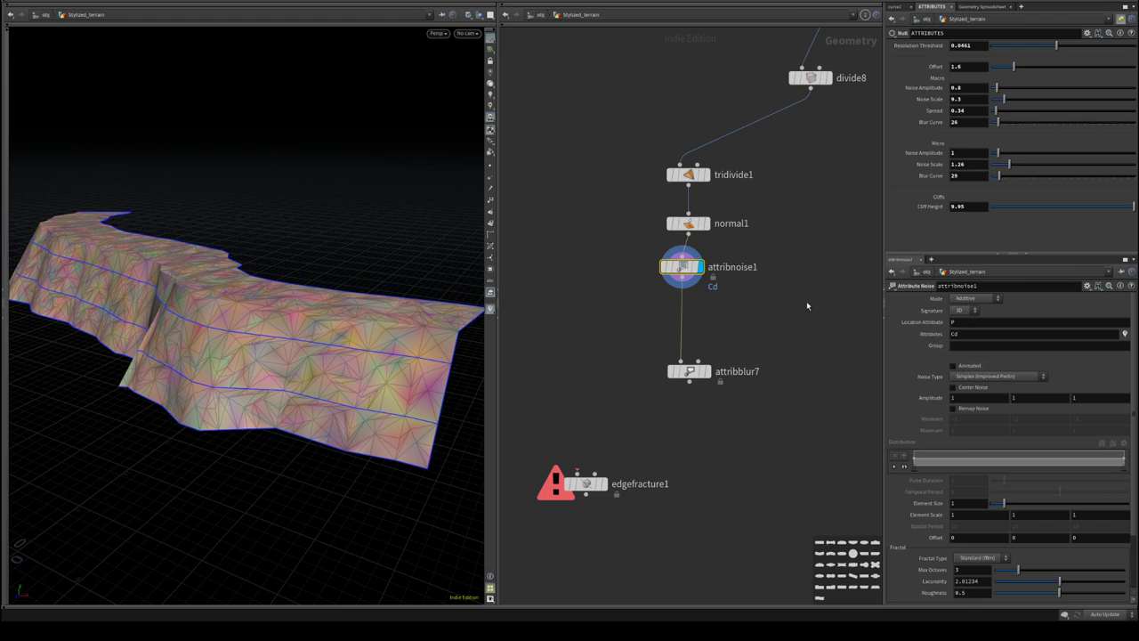
click(968, 311)
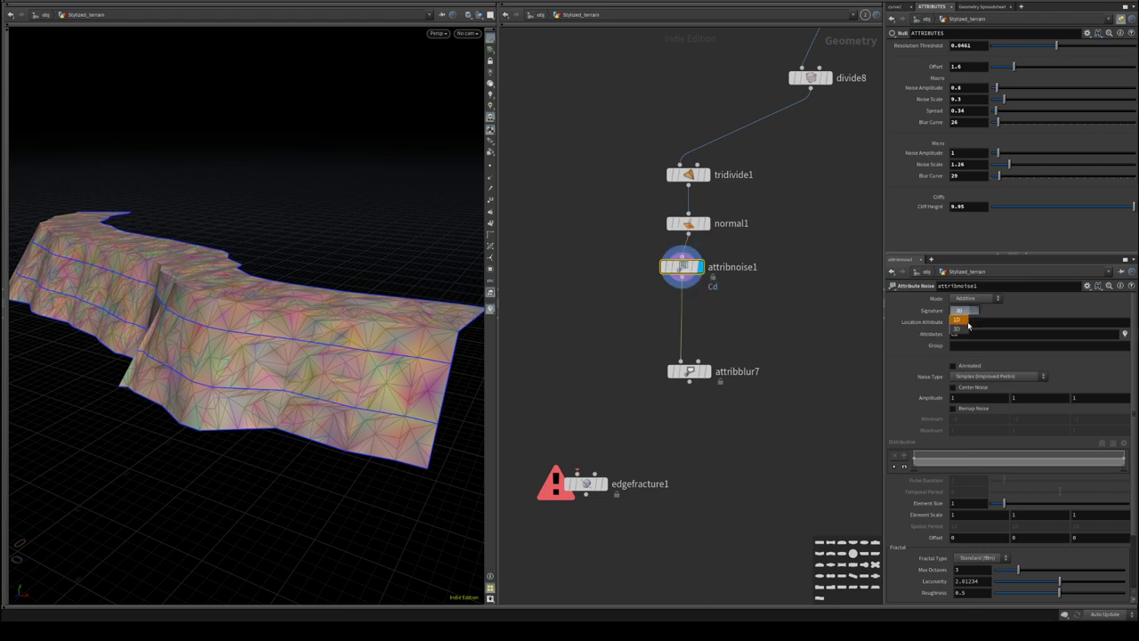
click(968, 324)
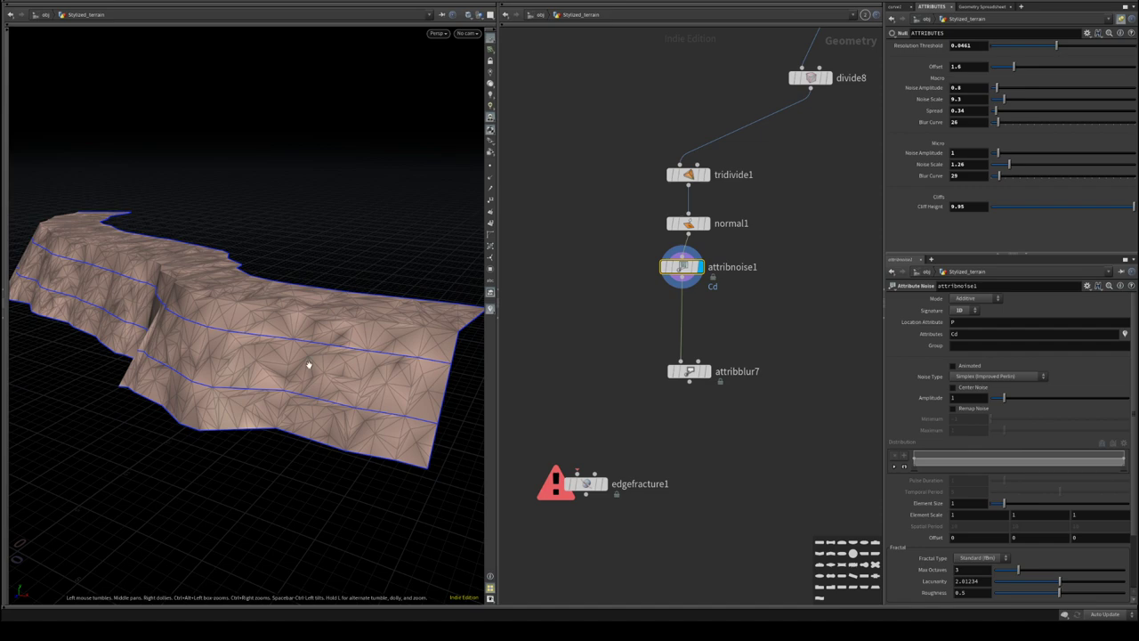
drag(309, 365, 257, 348)
key(w)
right_drag(258, 348, 305, 376)
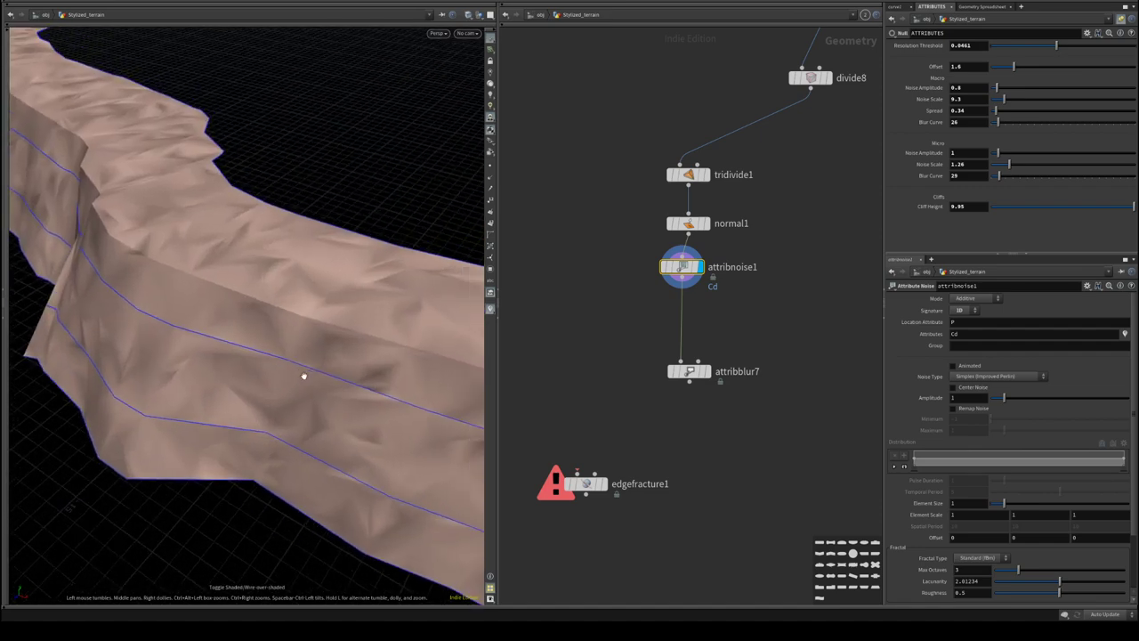
drag(304, 376, 223, 306)
key(w)
key(w)
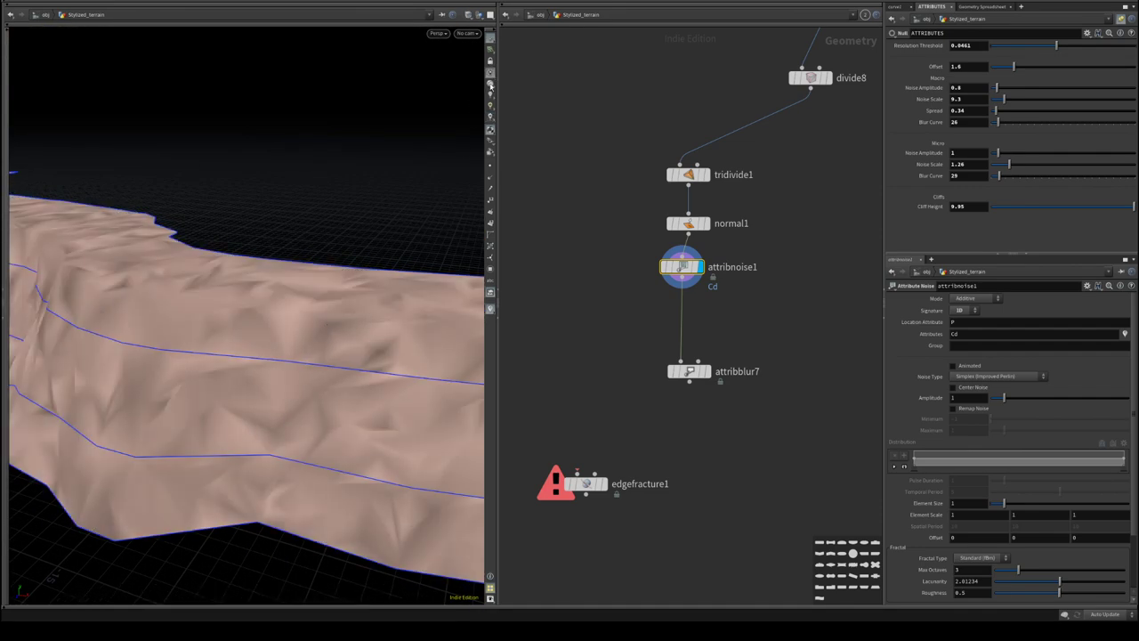
drag(410, 178, 311, 290)
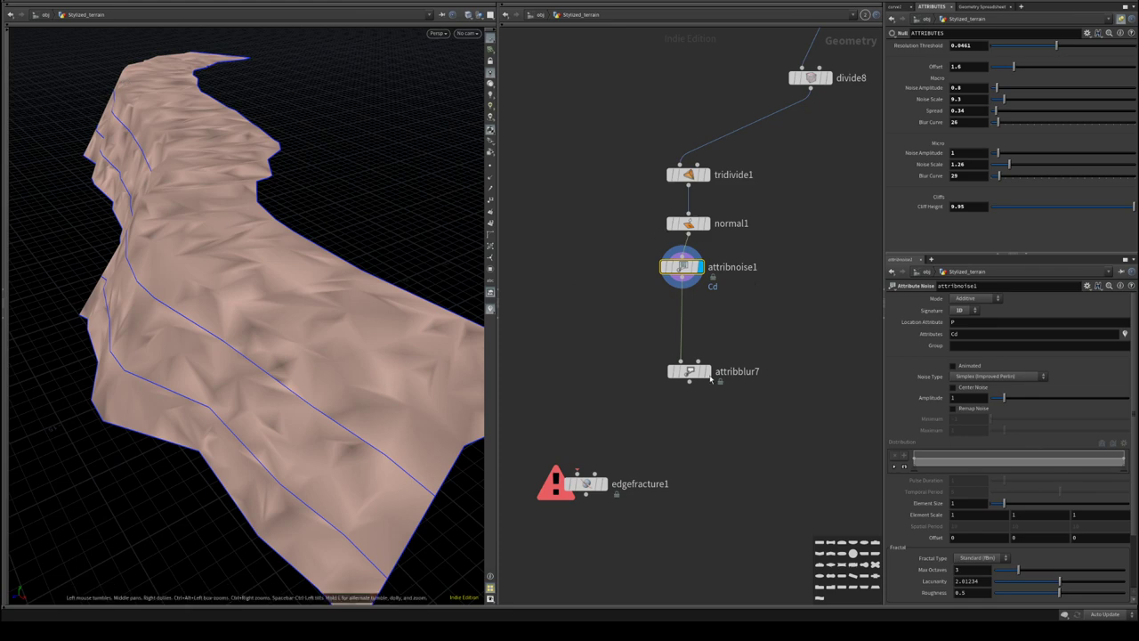
- Enable Center Noise on attribnoise1 and set its Attributes to holdBlur
click(955, 387)
drag(294, 338, 347, 317)
middle_drag(702, 451, 742, 422)
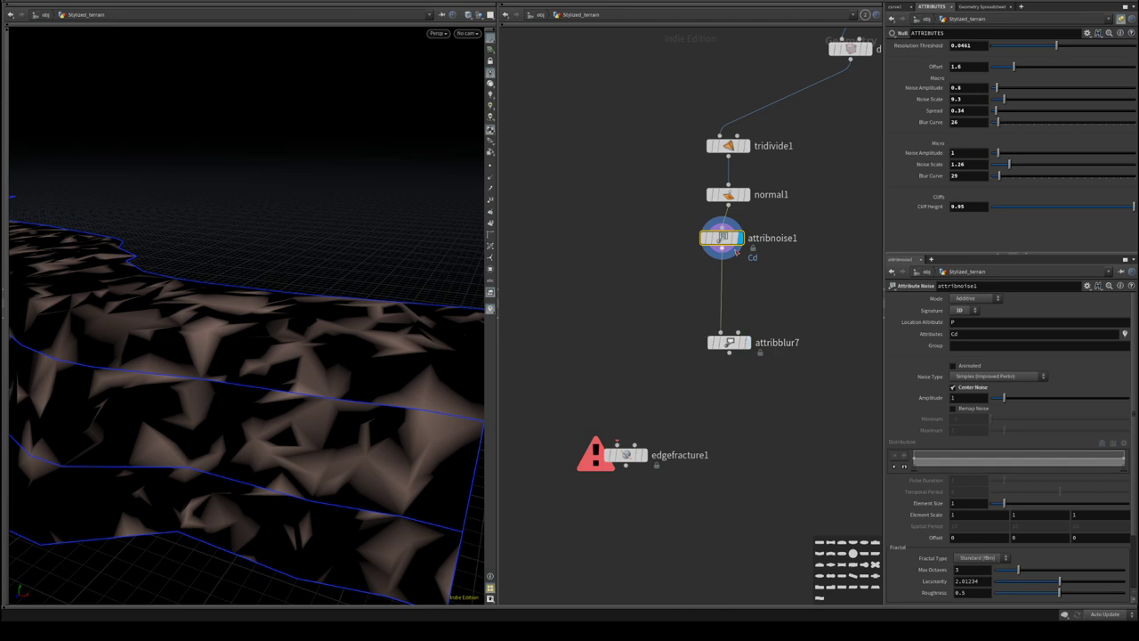
click(986, 333)
text(lur)
key(Return)
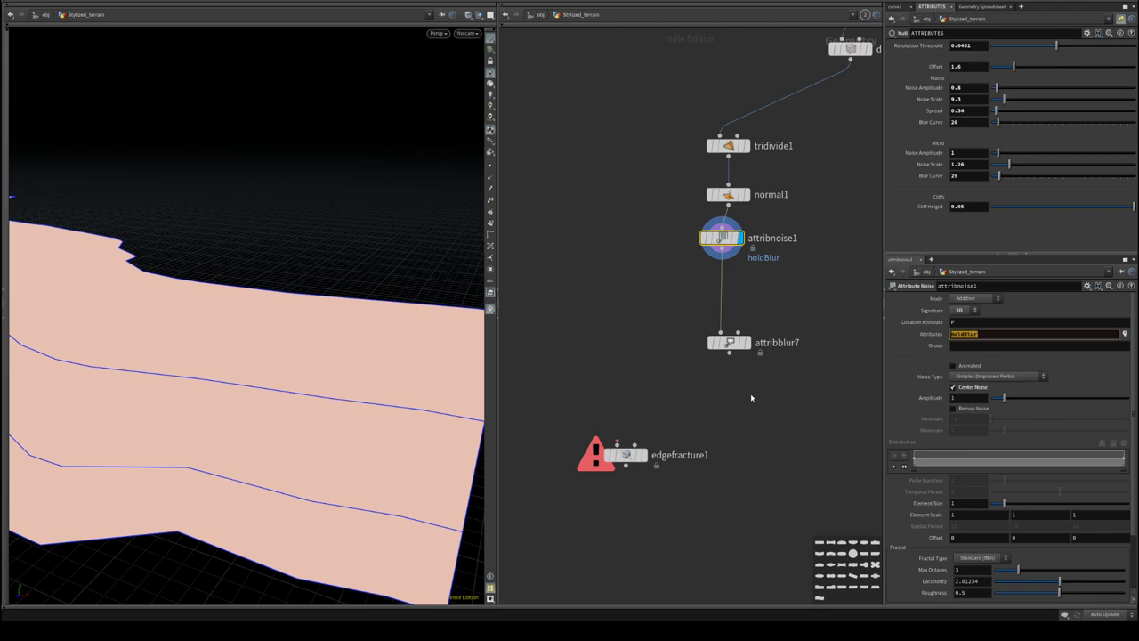
- Display attribblur7, set its Weight Attribute to holdBlur, and turn on viewport lighting to shade the cliff
click(730, 342)
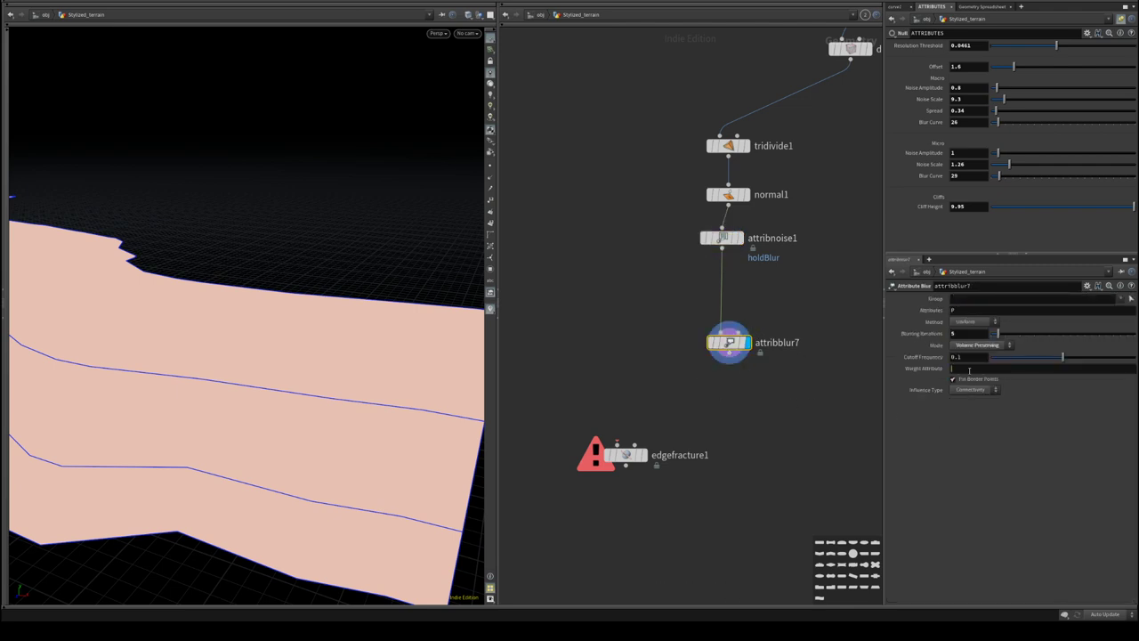
text(holdBlur)
key(Return)
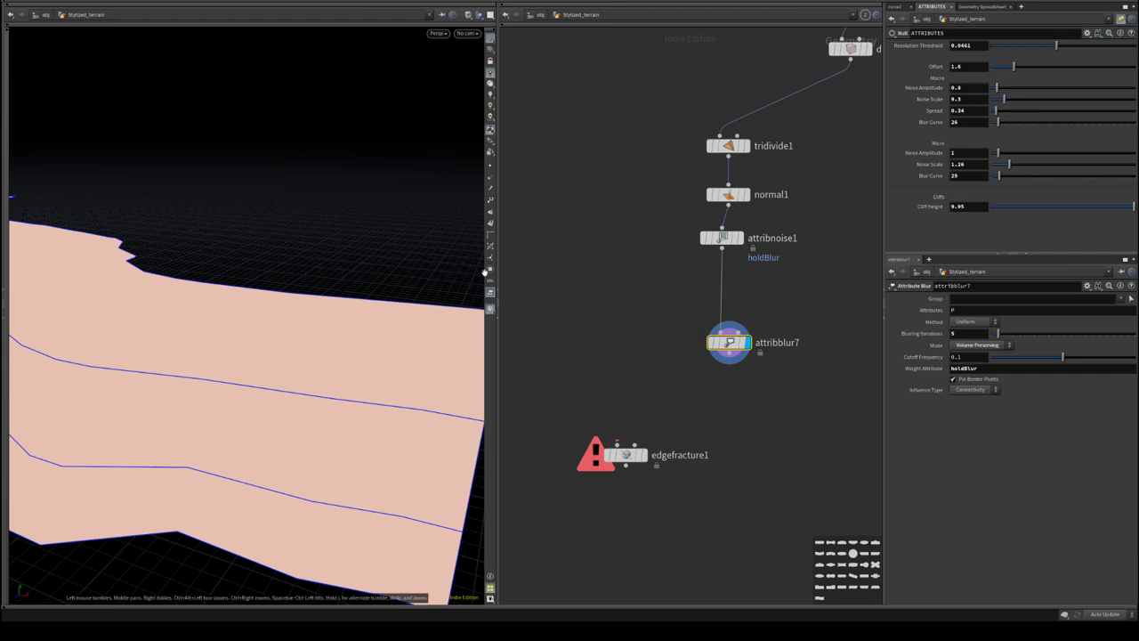
click(490, 83)
mouse_move(311, 293)
mouse_down()
mouse_move(221, 317)
mouse_move(401, 418)
mouse_up()
- Set attribblur7's Mode to Laplacian with 18 Blurring Iterations and a Step Size of 0.199
drag(1027, 333, 1135, 333)
drag(160, 293, 160, 343)
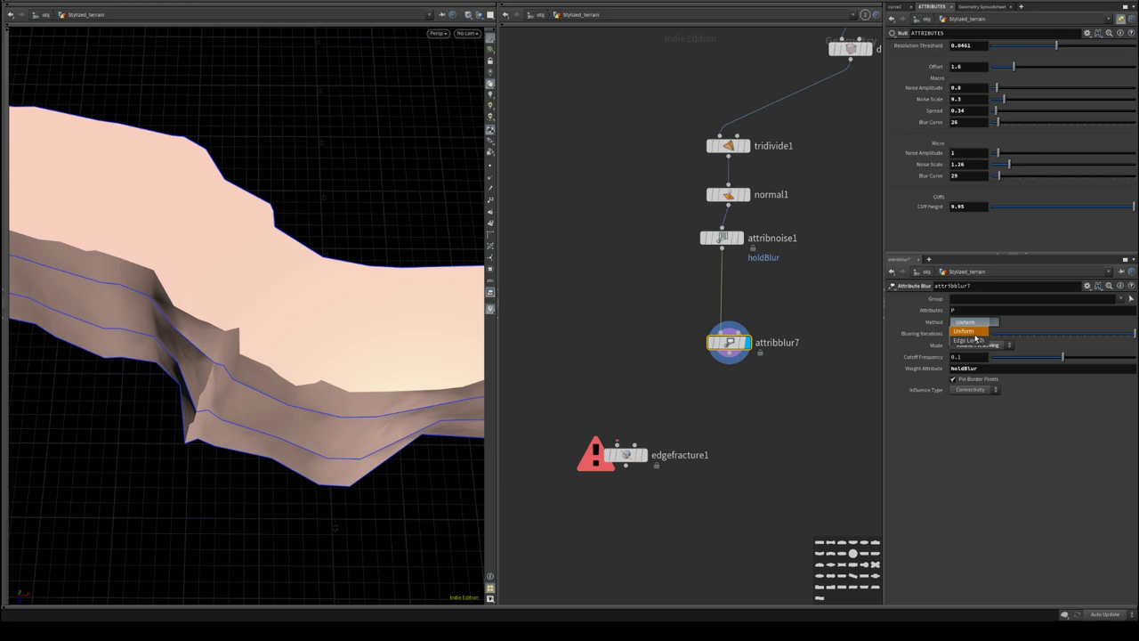
click(975, 337)
click(979, 346)
click(981, 358)
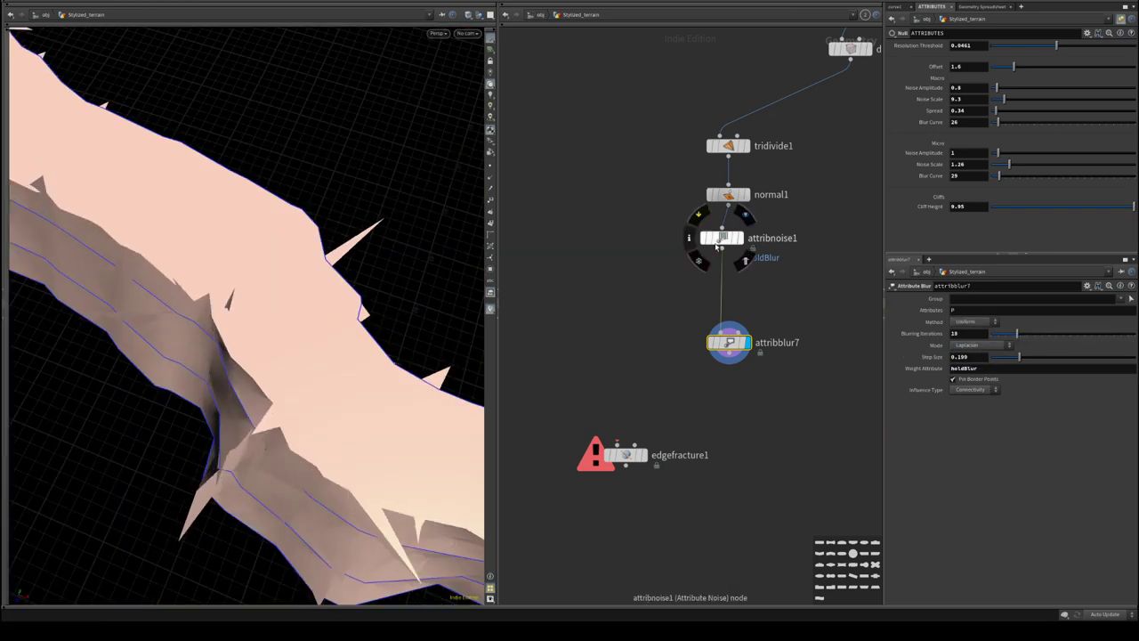
- Disable Center Noise on attribnoise1 and raise its Element Size to 2.92
click(722, 238)
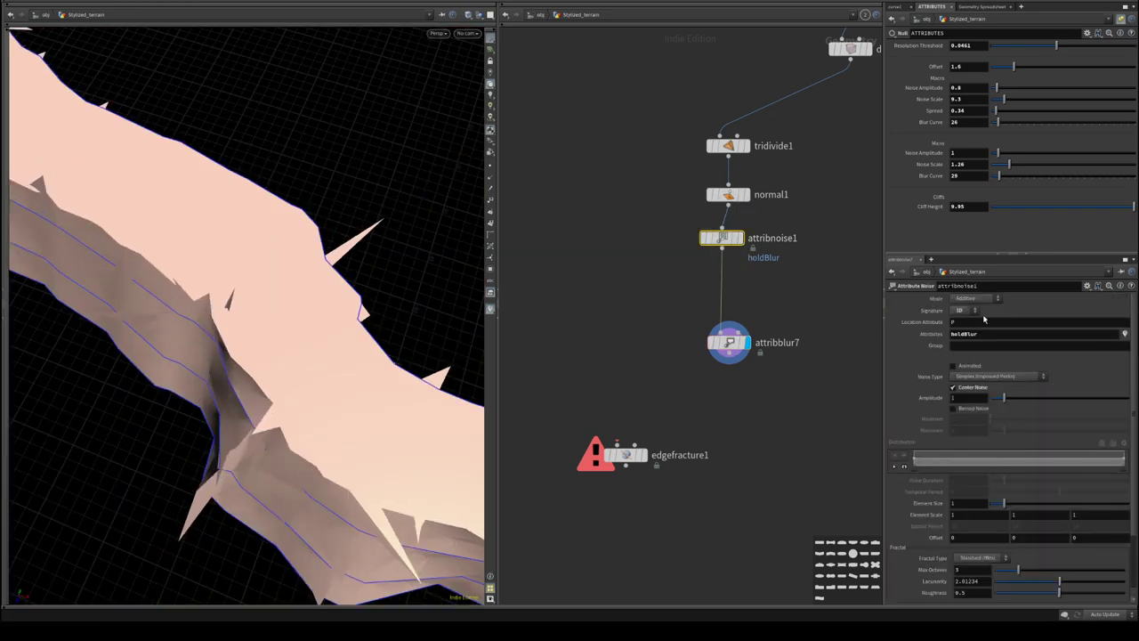
click(971, 389)
alt+drag(383, 370, 373, 329)
scroll(1081, 465, down, 3)
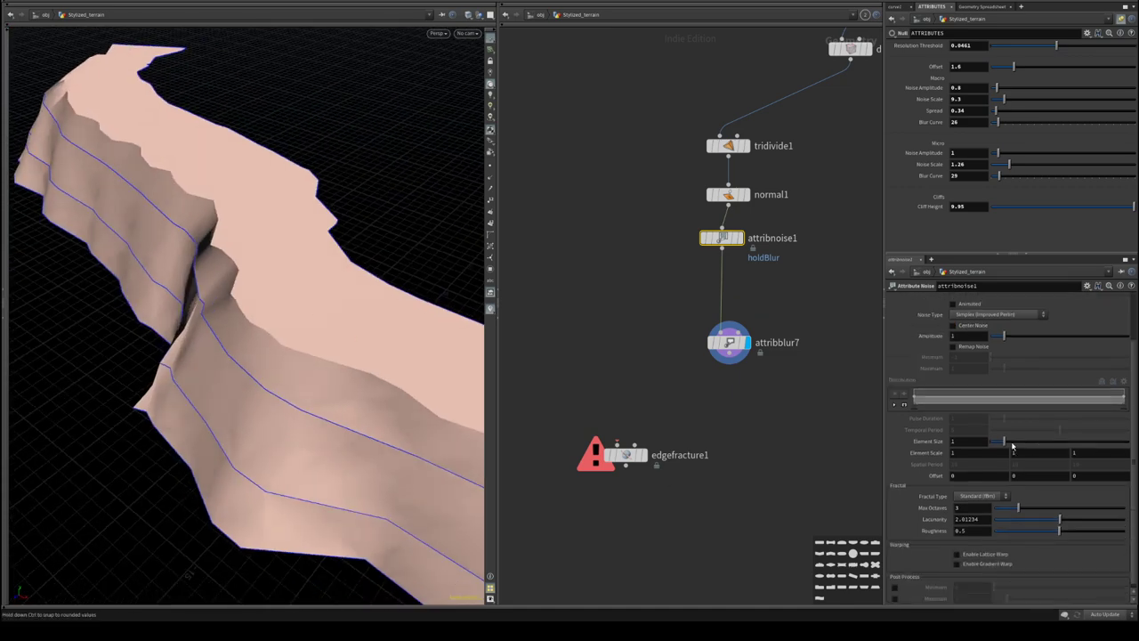
drag(1011, 446, 1039, 447)
- Raise attribblur7's Blurring Iterations to 100 and inspect the smoothed cliff
click(728, 349)
drag(1018, 342, 1138, 335)
alt+drag(294, 374, 249, 360)
- Move normal1 out of the upper chain, insert it after attribblur7, and display its result
middle_drag(637, 391, 614, 419)
drag(708, 233, 683, 427)
click(691, 417)
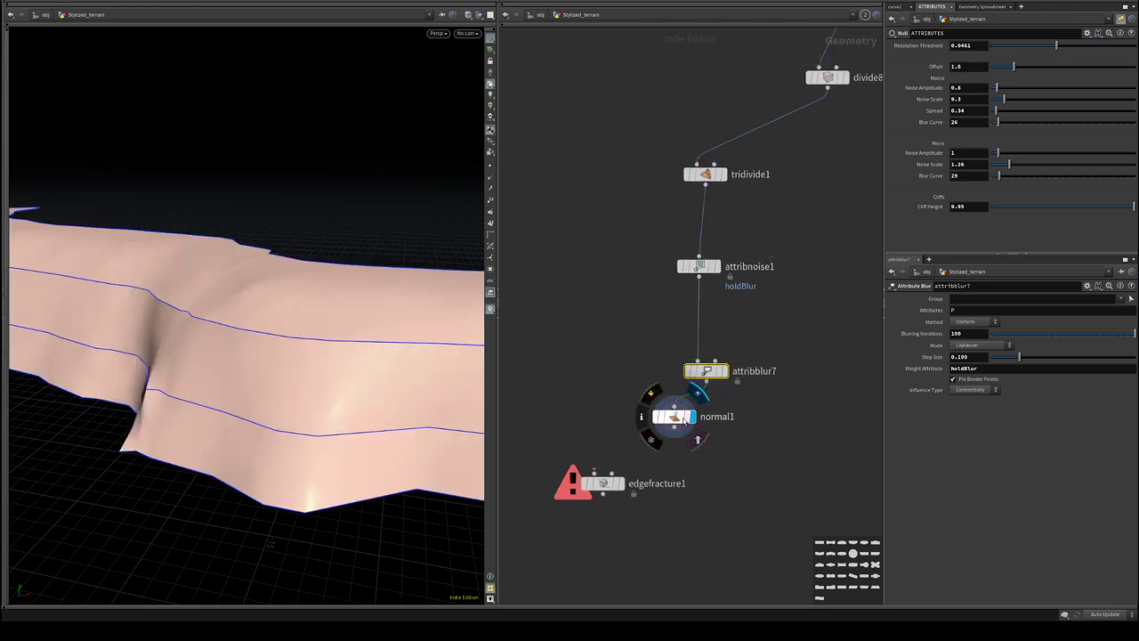
click(675, 417)
- Reduce attribblur7's Blurring Iterations to 11
mouse_move(364, 364)
alt+mouse_down()
mouse_move(243, 343)
mouse_move(356, 373)
alt+mouse_up()
click(714, 374)
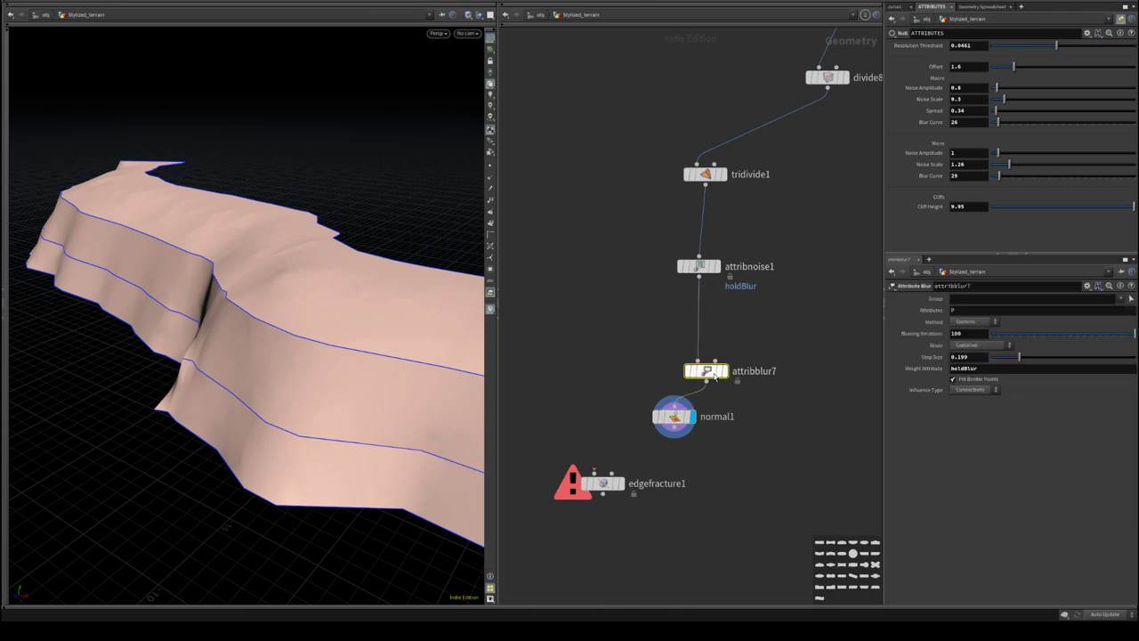
drag(1057, 332, 1007, 331)
- Set attribnoise1's Element Size to 2.69 and its Amplitude to 0.8
click(703, 267)
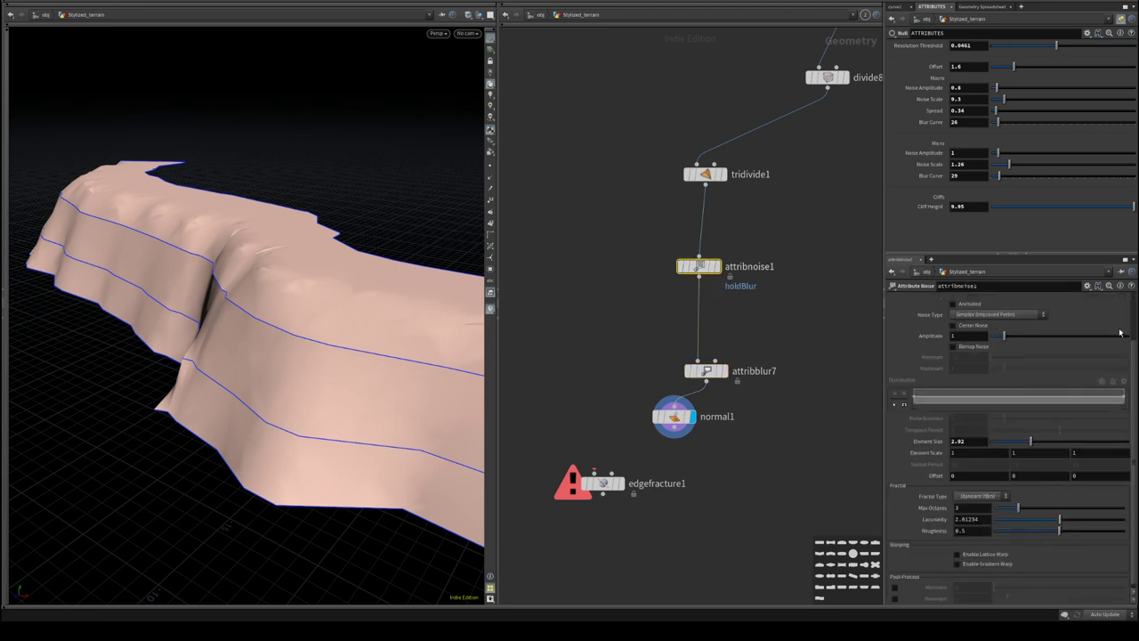
drag(1030, 442, 1050, 450)
drag(1008, 345, 1002, 355)
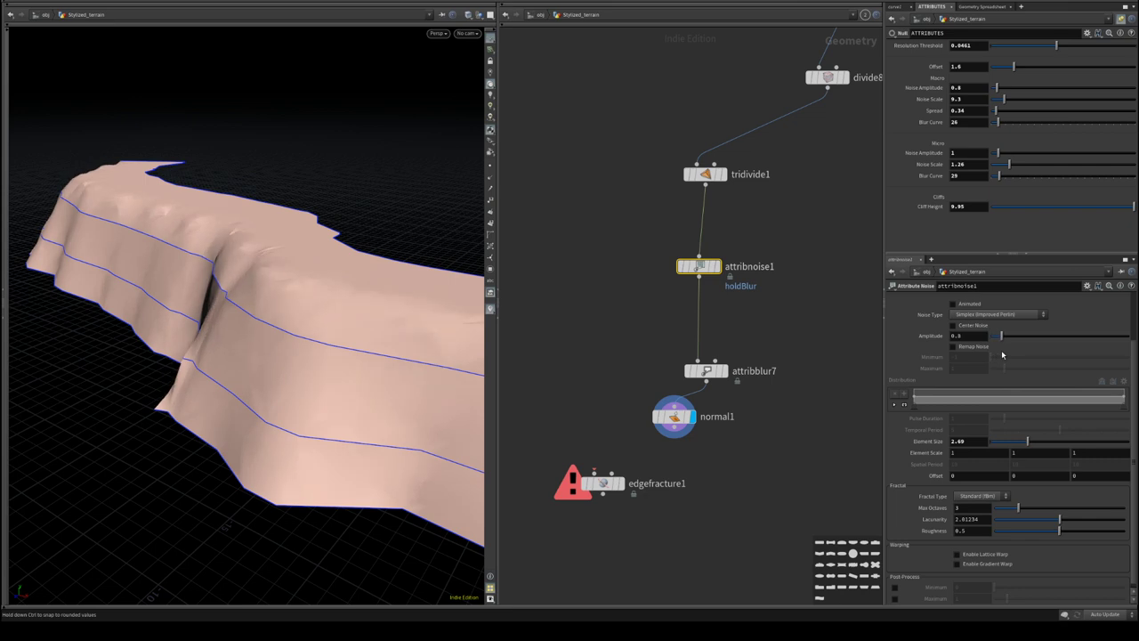
- Clamp attribnoise1's post-process output to Minimum 0 and Maximum 0.14, and show the cliff's wireframe over the shading
scroll(1024, 525, down, 1)
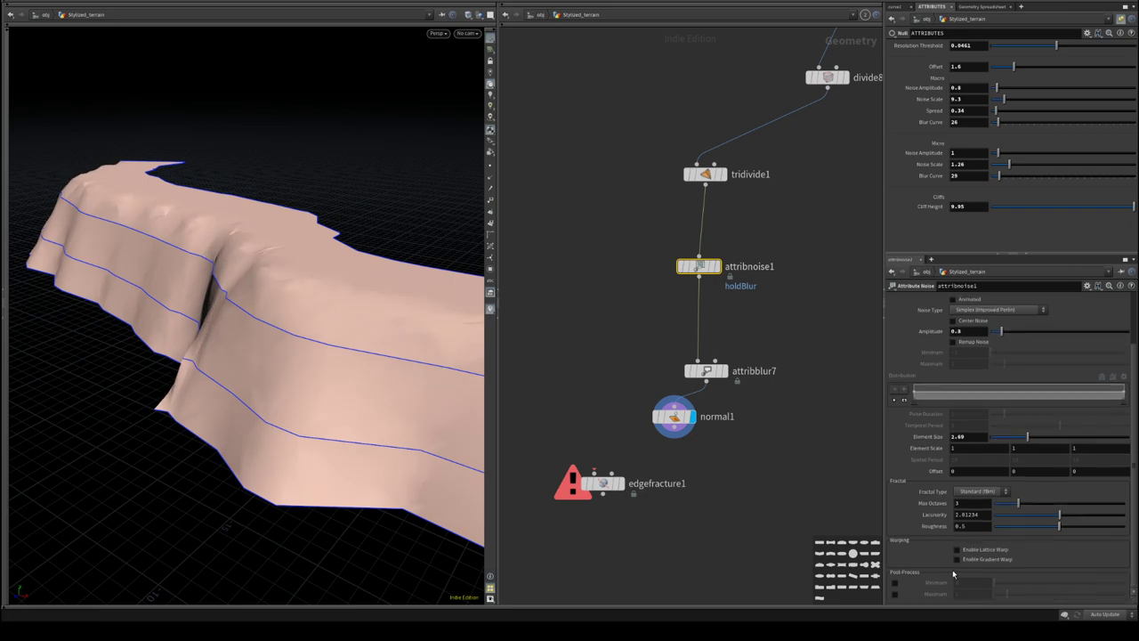
click(895, 594)
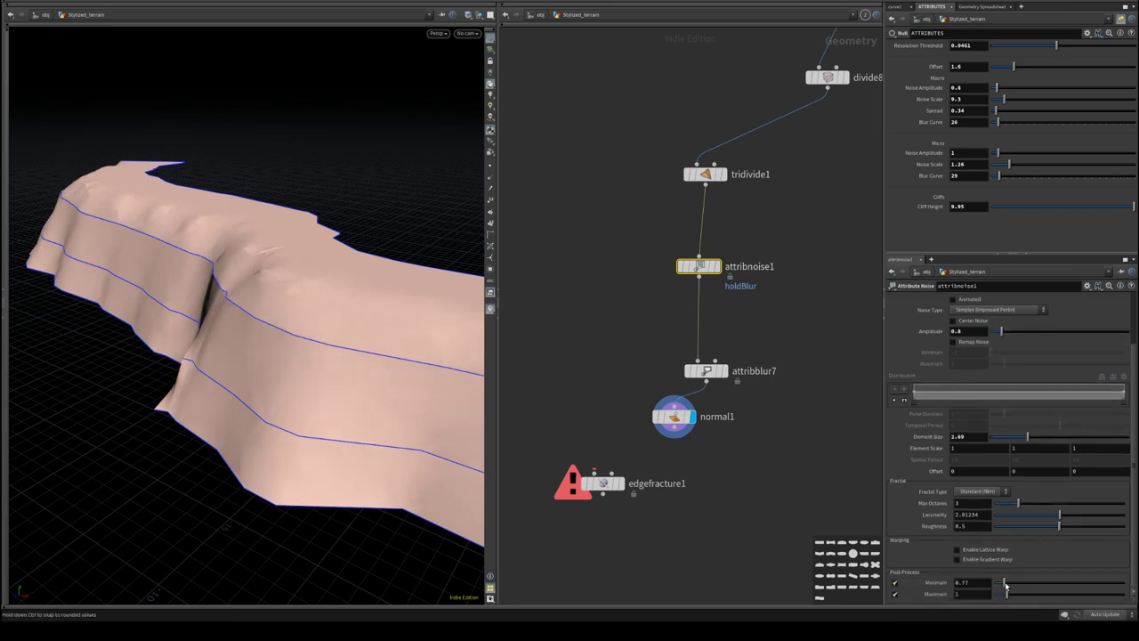
drag(1004, 599, 996, 599)
mouse_move(407, 373)
mouse_down()
mouse_move(483, 341)
mouse_move(287, 330)
mouse_up()
key(shift+w)
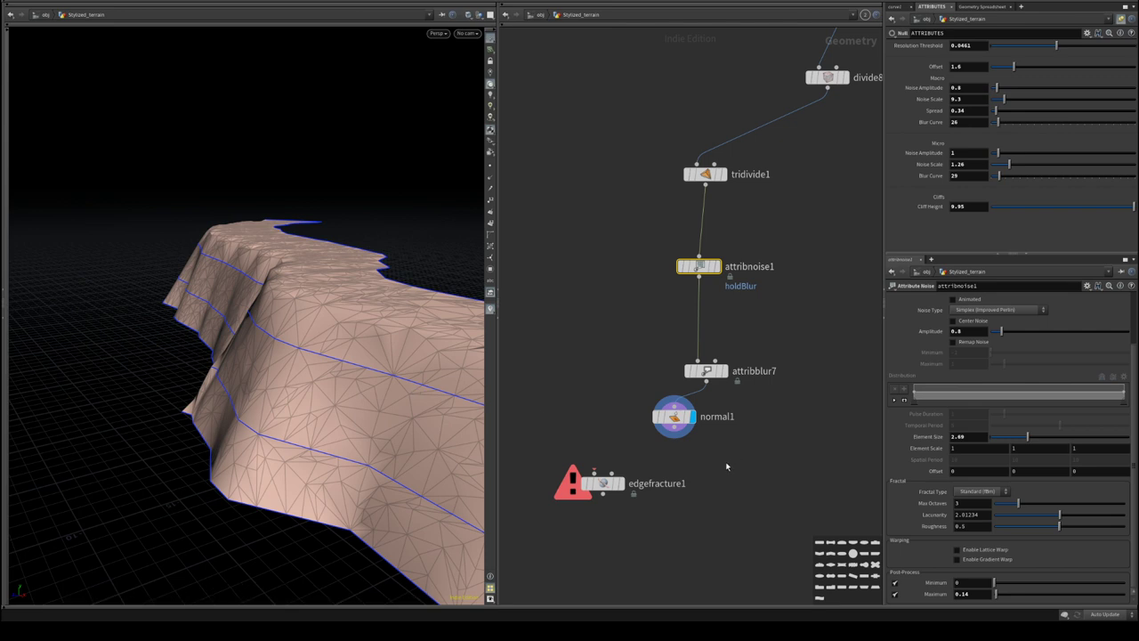
- Move edgefracture1 far down and lower attribblur7 and normal1 to free space beneath attribnoise1
middle_drag(725, 461, 778, 339)
drag(605, 374, 609, 534)
middle_drag(697, 400, 650, 471)
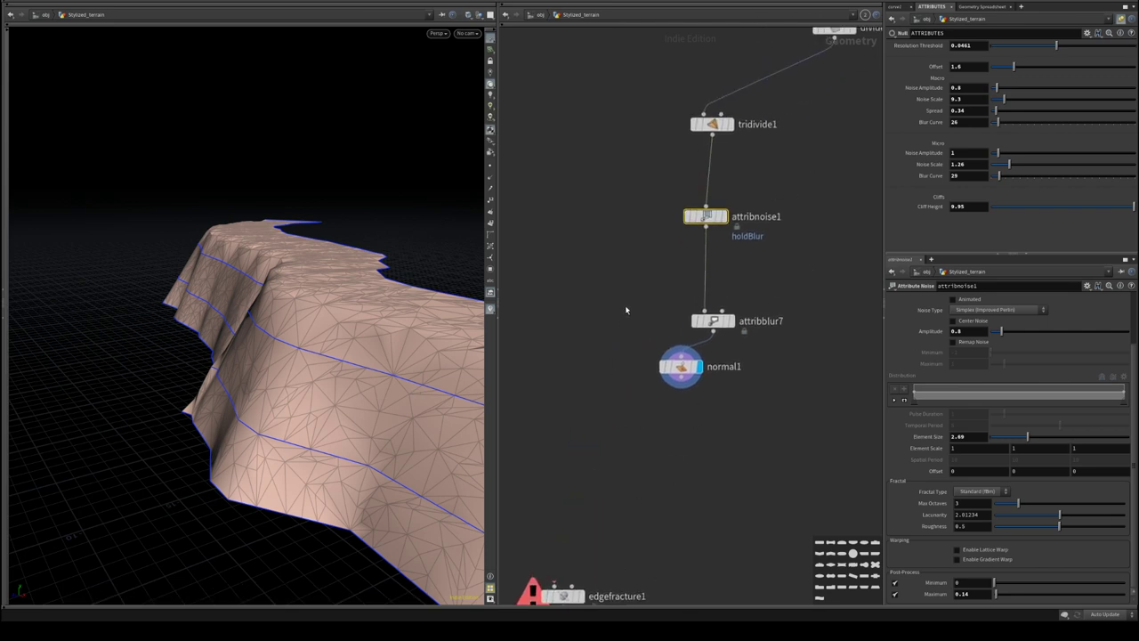
drag(626, 309, 792, 446)
middle_drag(776, 440, 768, 491)
drag(659, 415, 671, 493)
- Add a Point node, an Attribute Blur node and a Normal node beside the cliff chain
key(Tab)
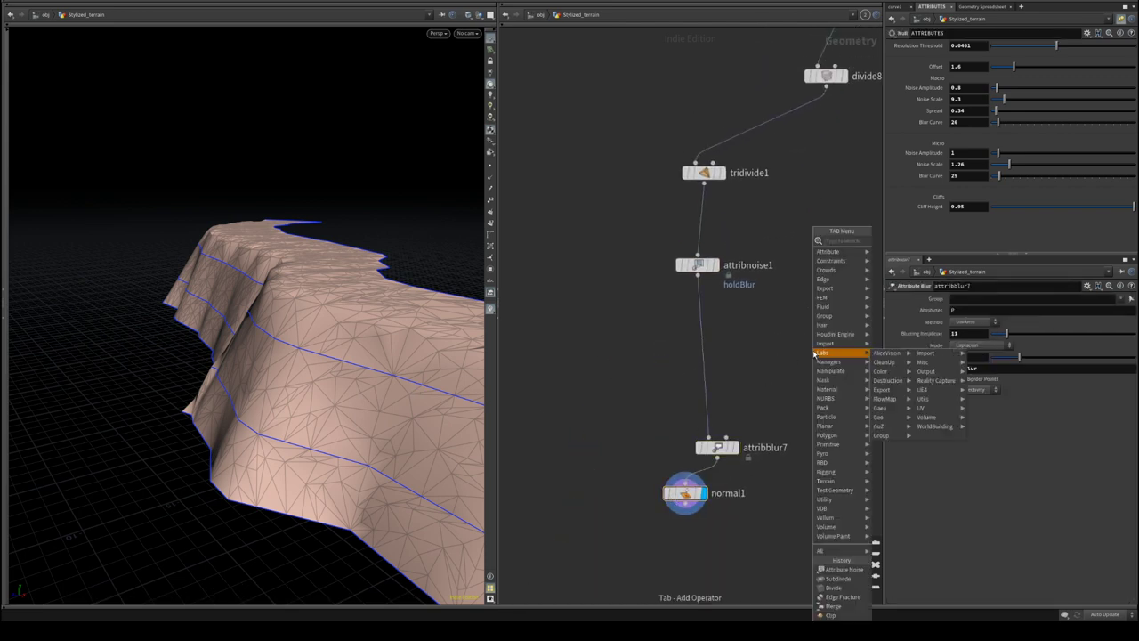
text(poi)
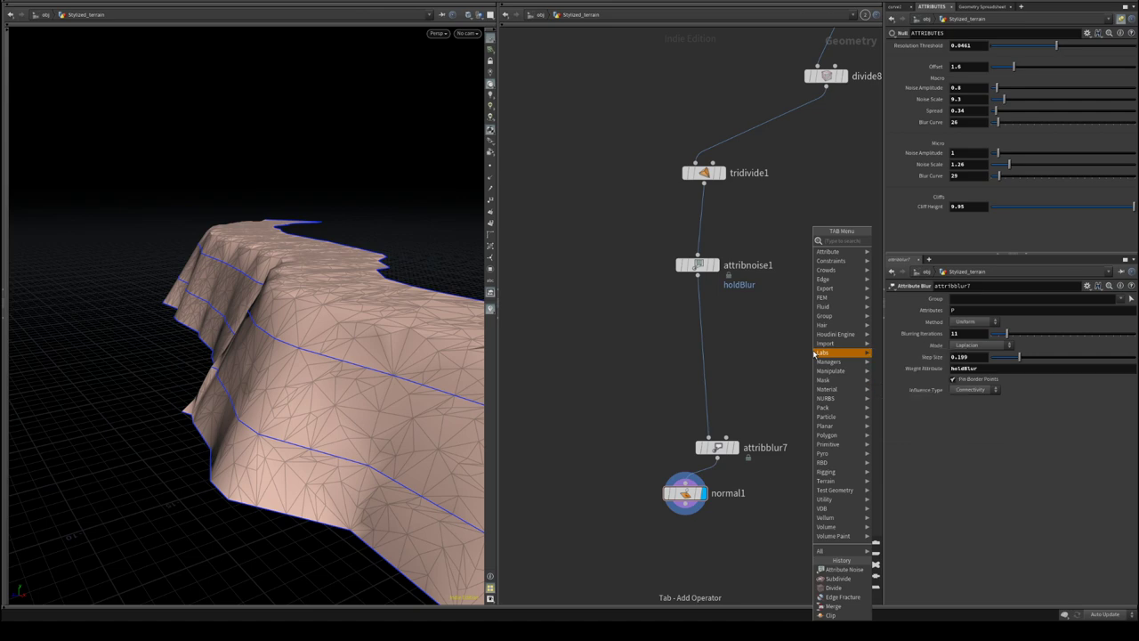
text(n)
key(Return)
key(Tab)
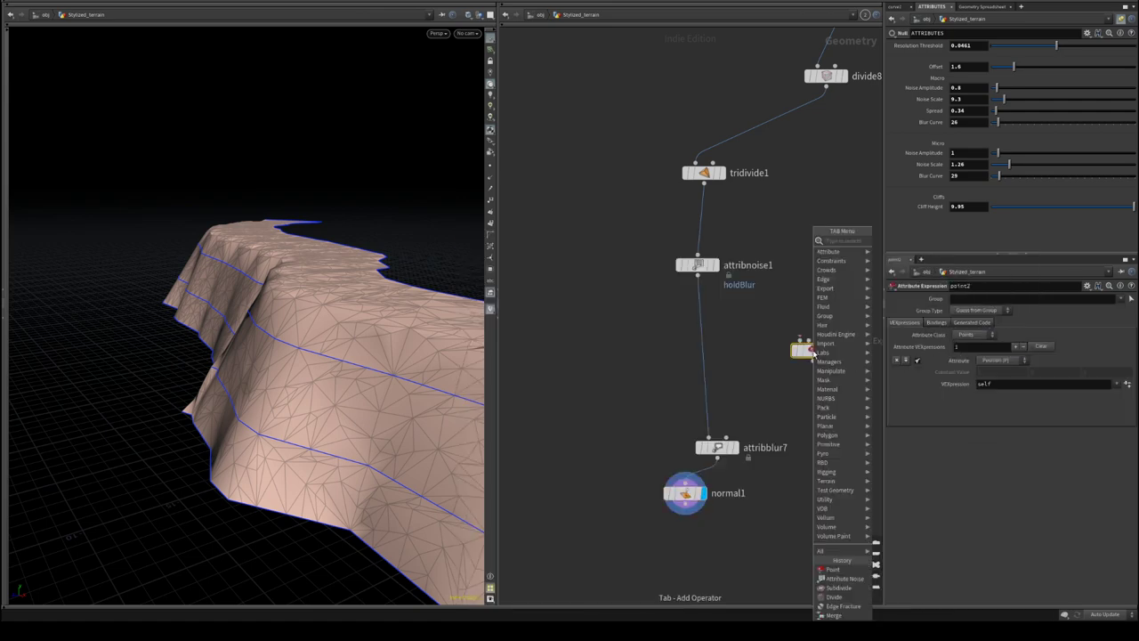
text(blur)
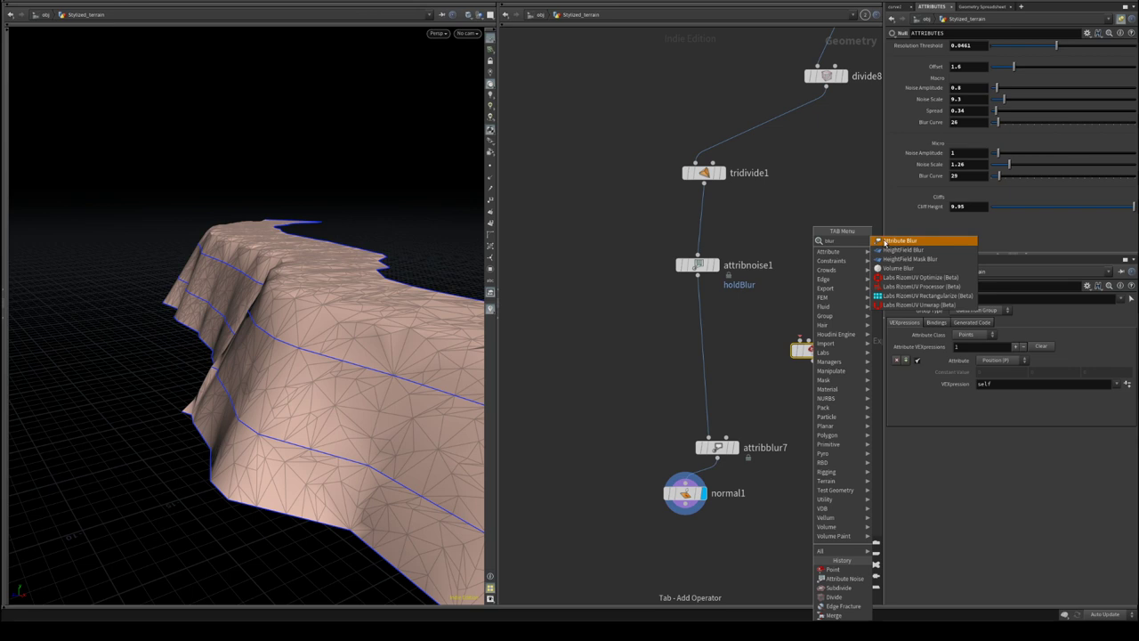
key(Return)
key(Tab)
text(nor)
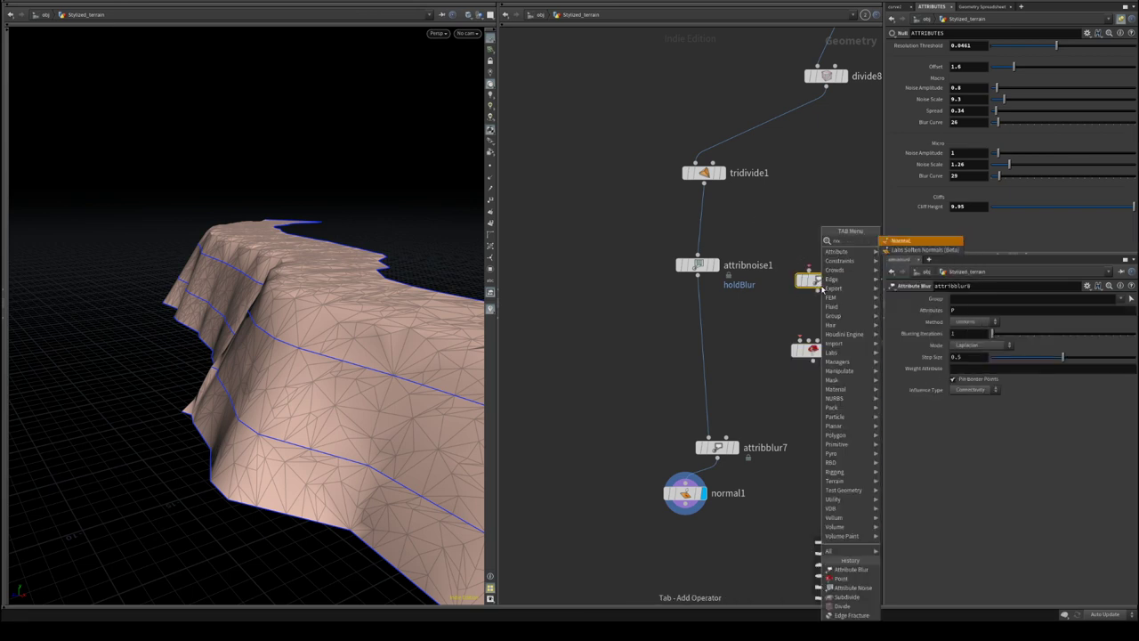
key(Return)
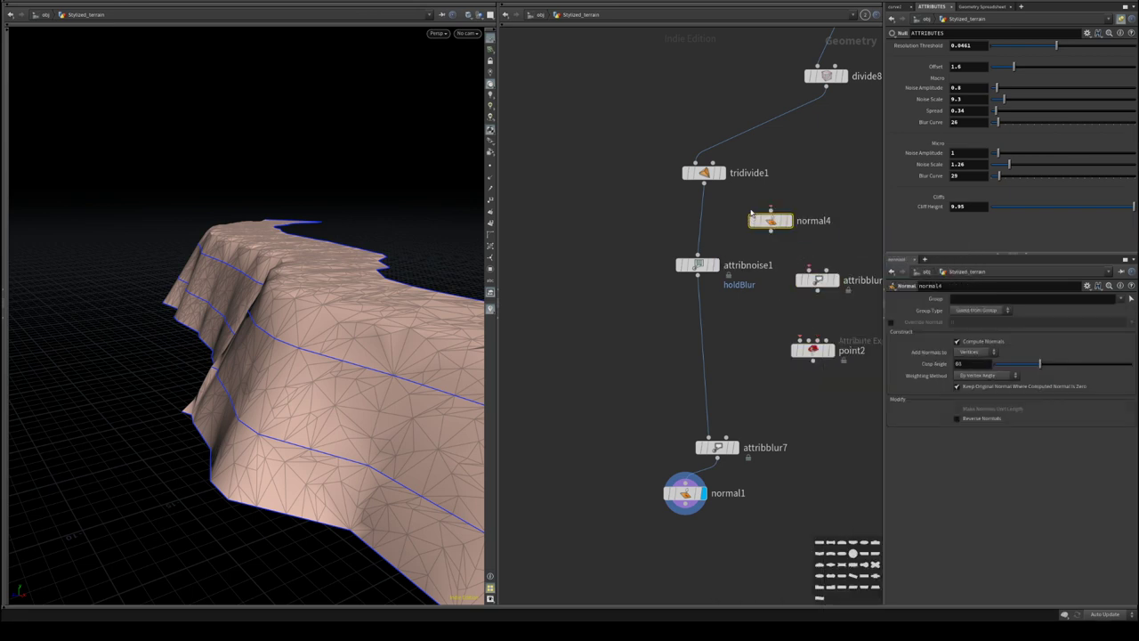
- Raise tridivide1 above the new nodes and lower attribnoise1 to just above attribblur7
middle_click(717, 174)
middle_drag(627, 147, 596, 234)
drag(601, 214, 692, 493)
click(637, 241)
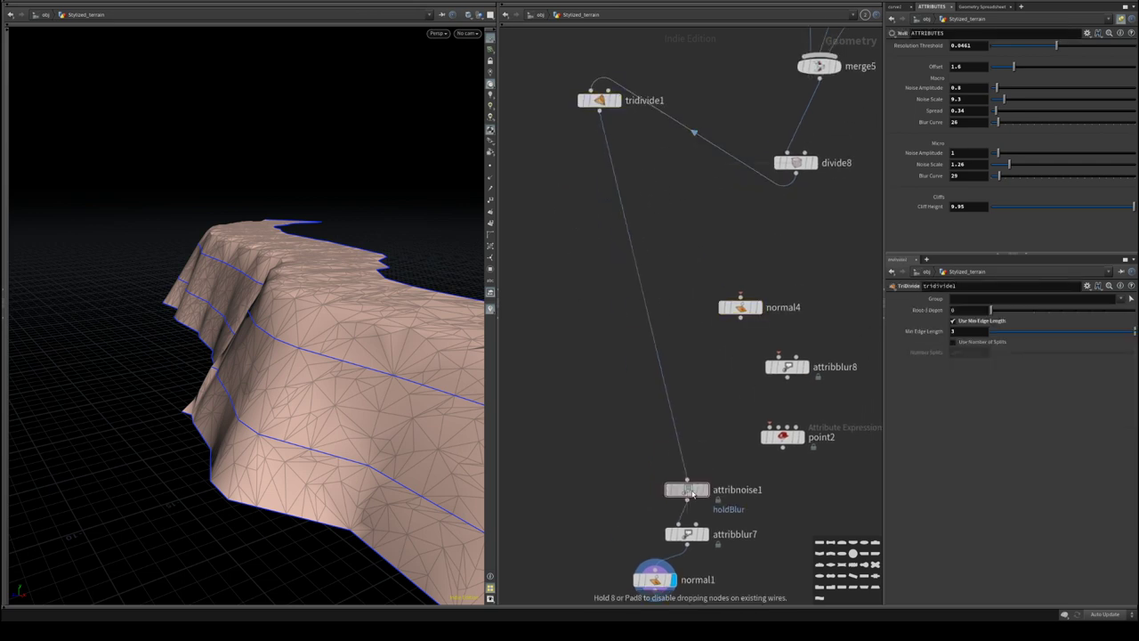
middle_drag(686, 352, 704, 487)
- Place normal4 below tridivide1, connect it to tridivide1's output, display it, and set Add Normals to to Points
drag(758, 442, 684, 390)
click(619, 248)
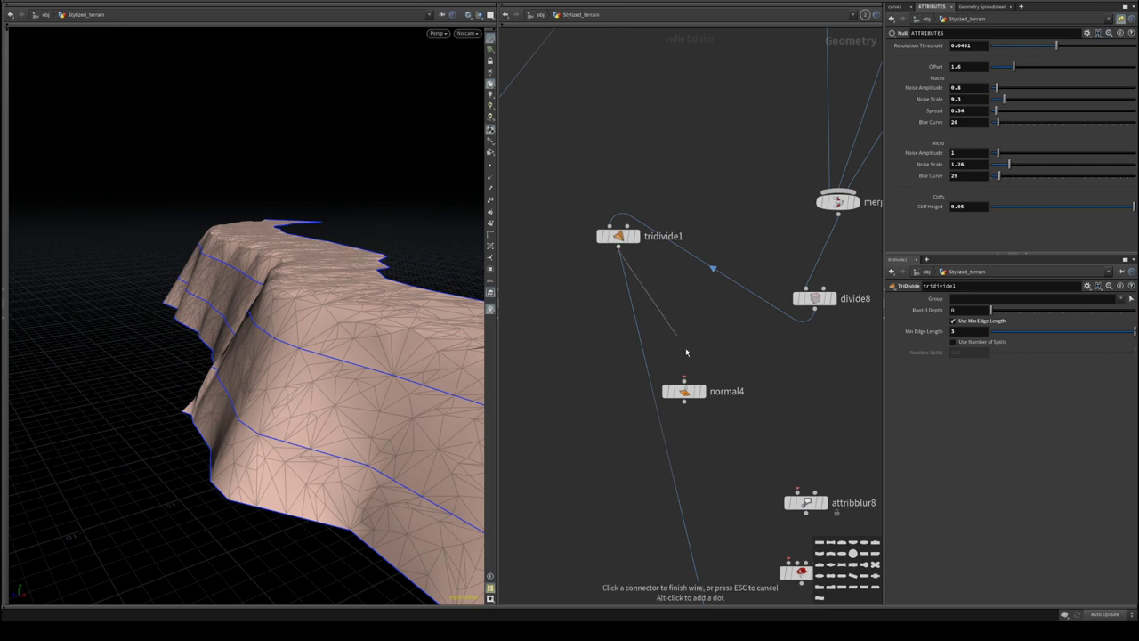
click(683, 380)
click(699, 393)
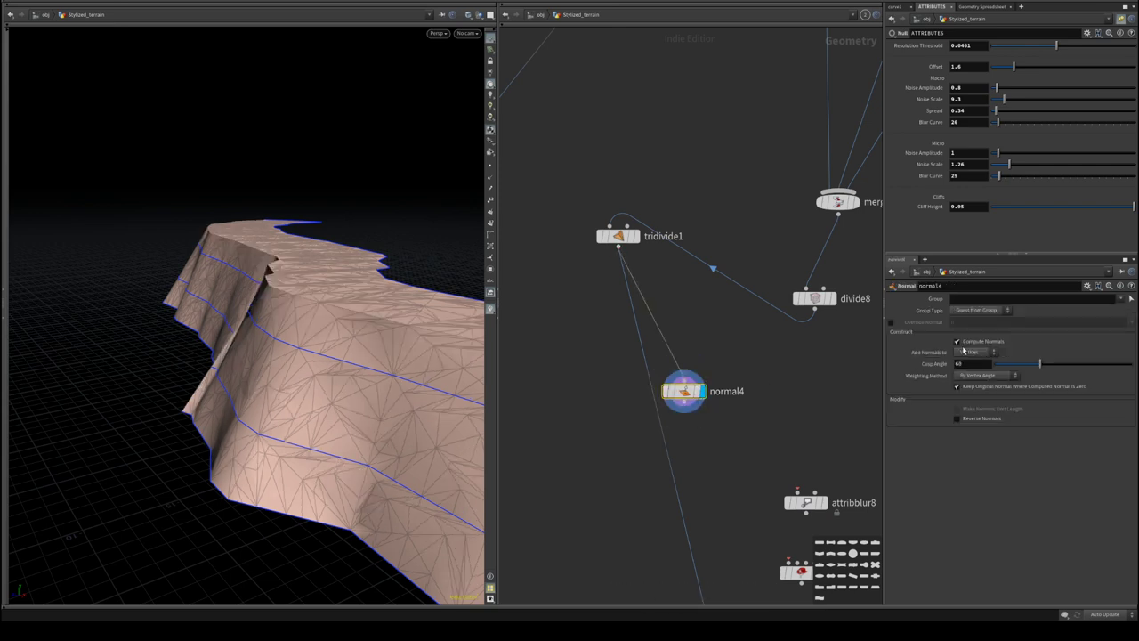
click(965, 352)
click(968, 361)
- Connect normal4 to attribblur8, align attribblur8 beneath it, and display attribblur8
middle_drag(816, 434, 720, 332)
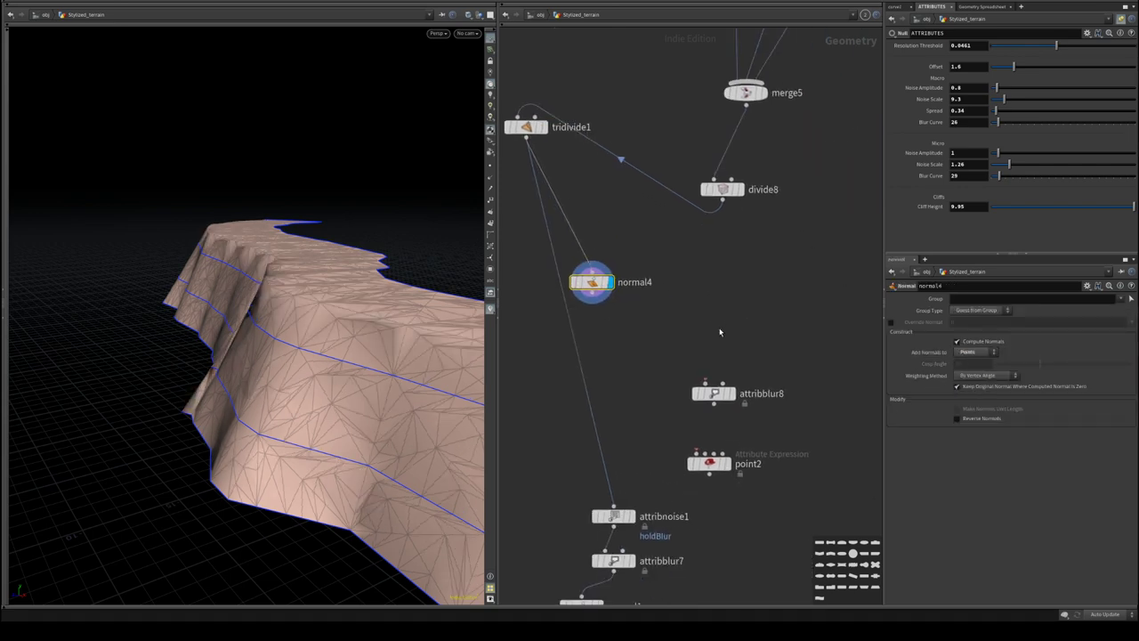
drag(595, 283, 640, 270)
click(637, 279)
click(714, 393)
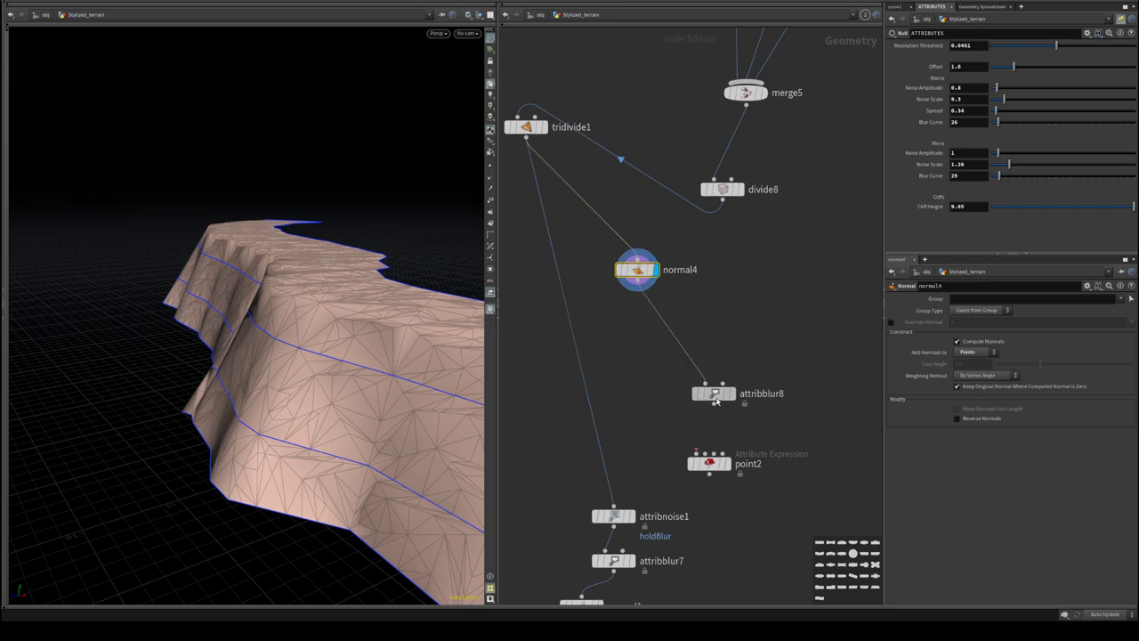
drag(718, 399, 641, 336)
click(656, 310)
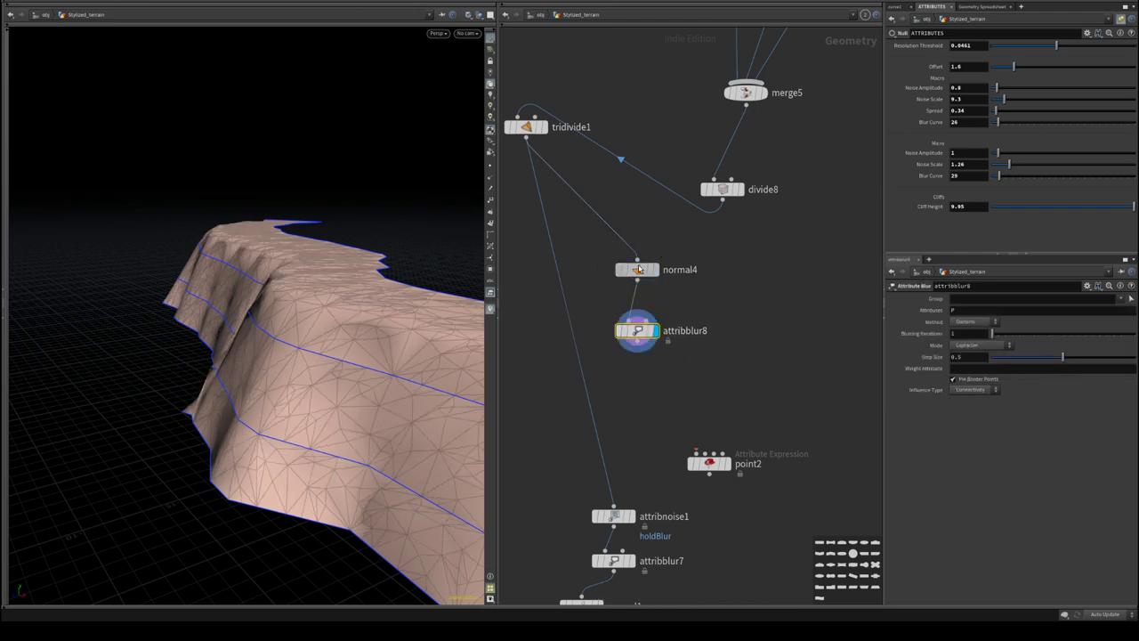
- Show point normals in the viewport, set attribblur8's Attributes to N, and disable Pin Border Points
click(491, 189)
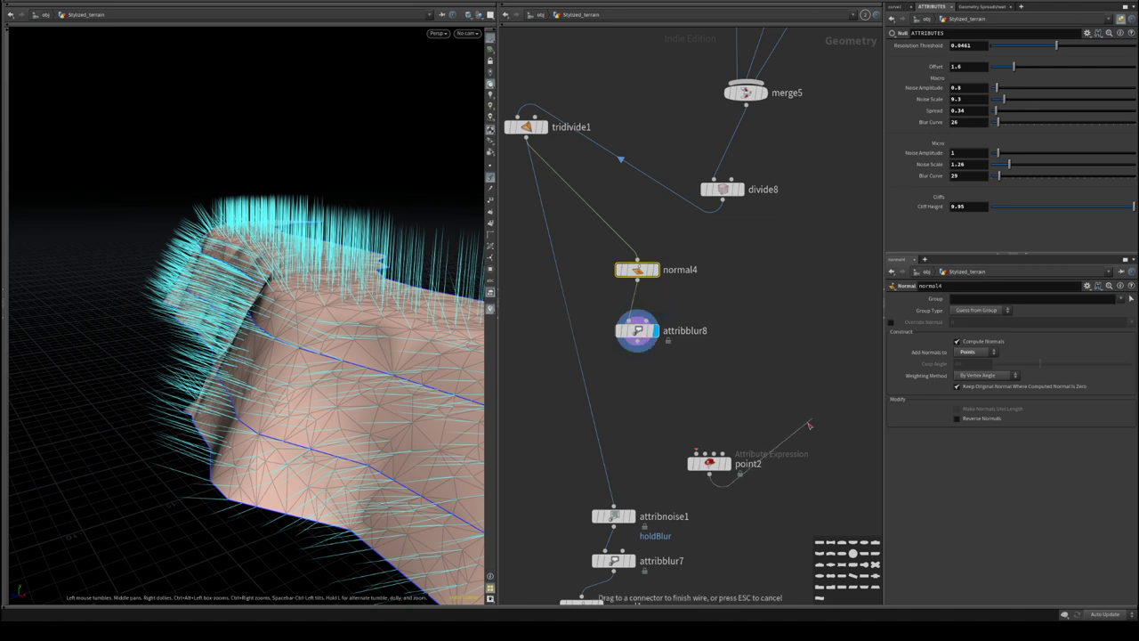
click(651, 333)
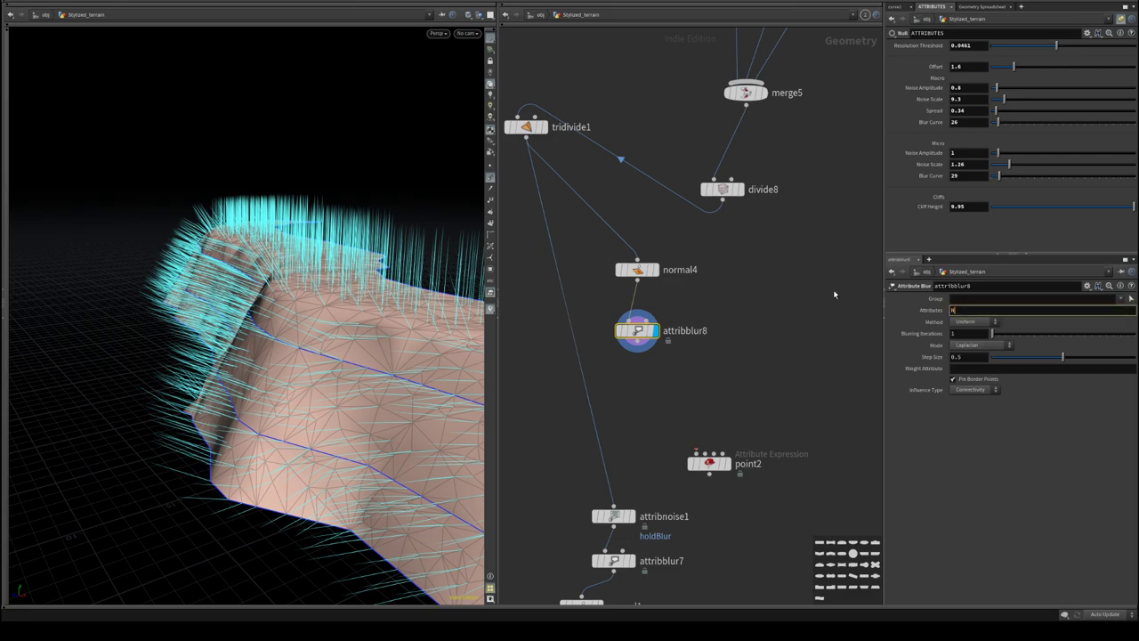
key(Return)
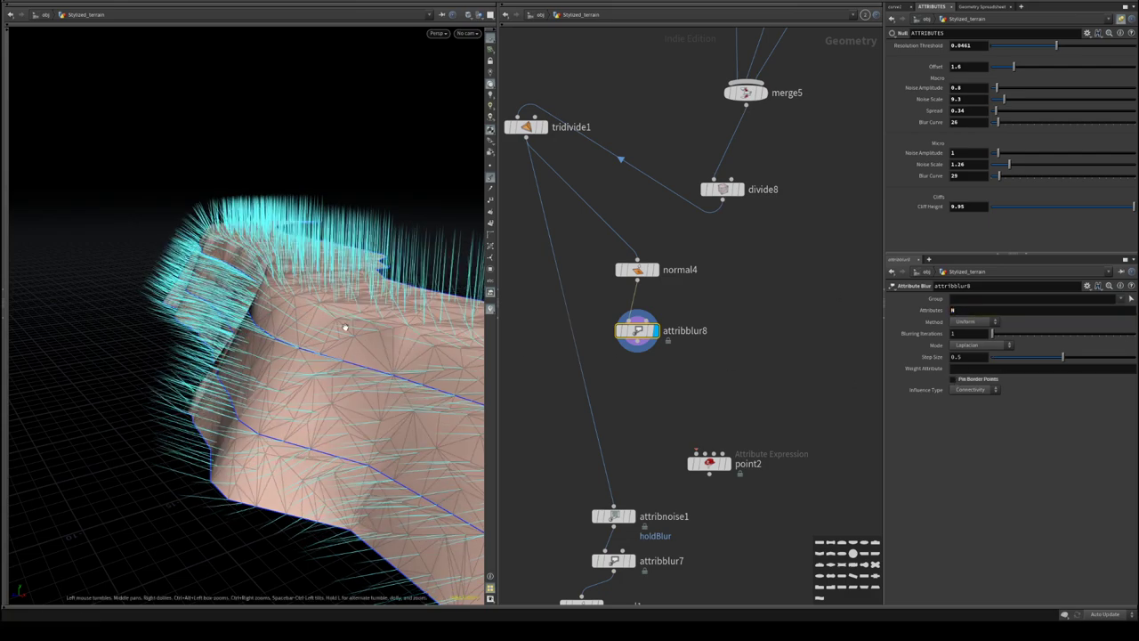
drag(345, 327, 272, 329)
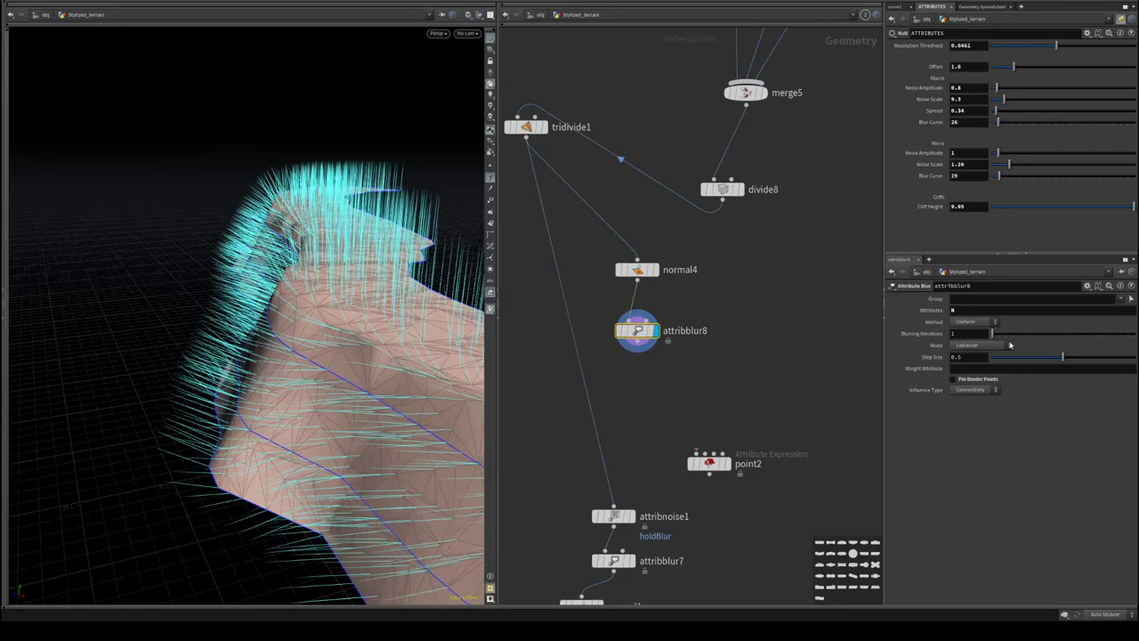
- Try 55 Blurring Iterations on attribblur8, inspect the normals, and settle on 22
drag(992, 333, 1070, 332)
drag(372, 233, 342, 315)
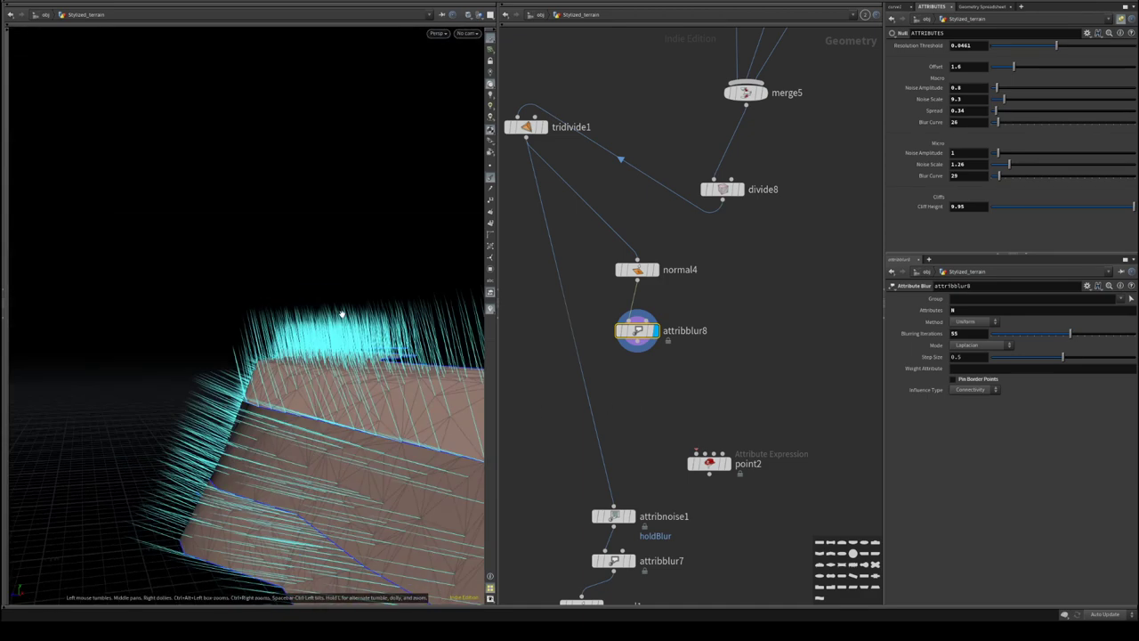
middle_drag(758, 374, 738, 318)
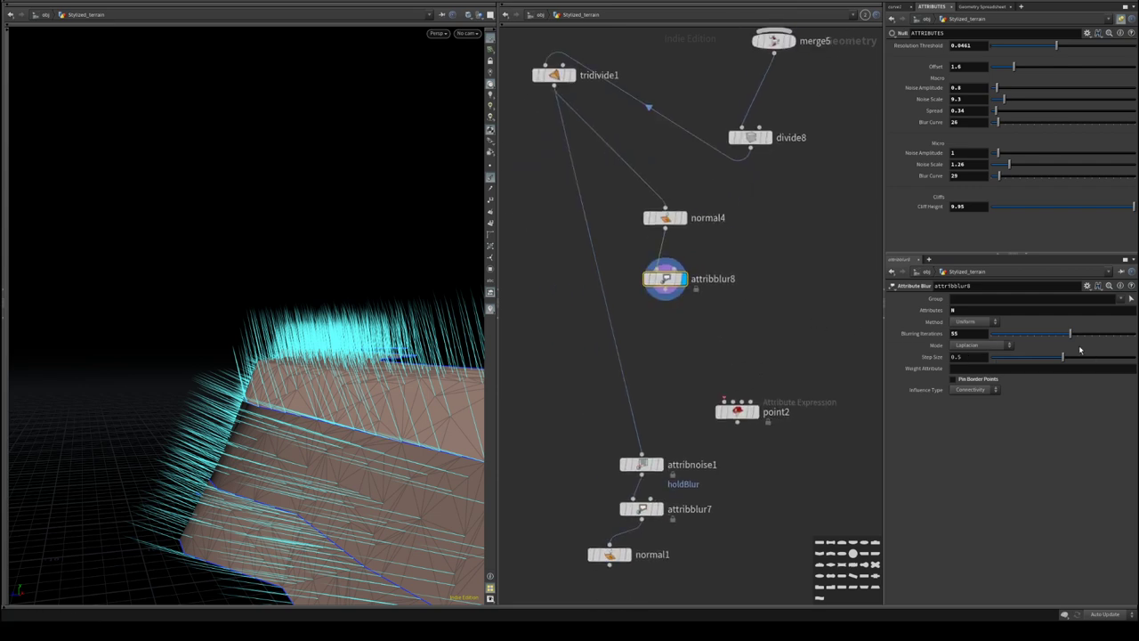
drag(1069, 335, 1023, 341)
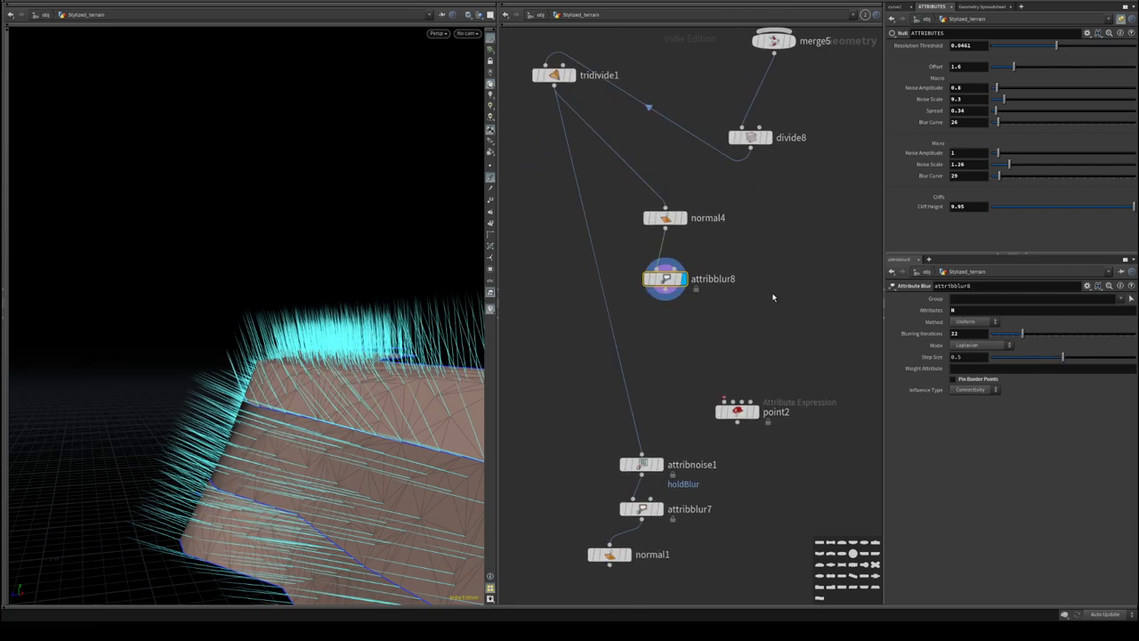
- Enable Pin Border Points on attribblur8 and check the blurred normals along the cliff
mouse_move(668, 290)
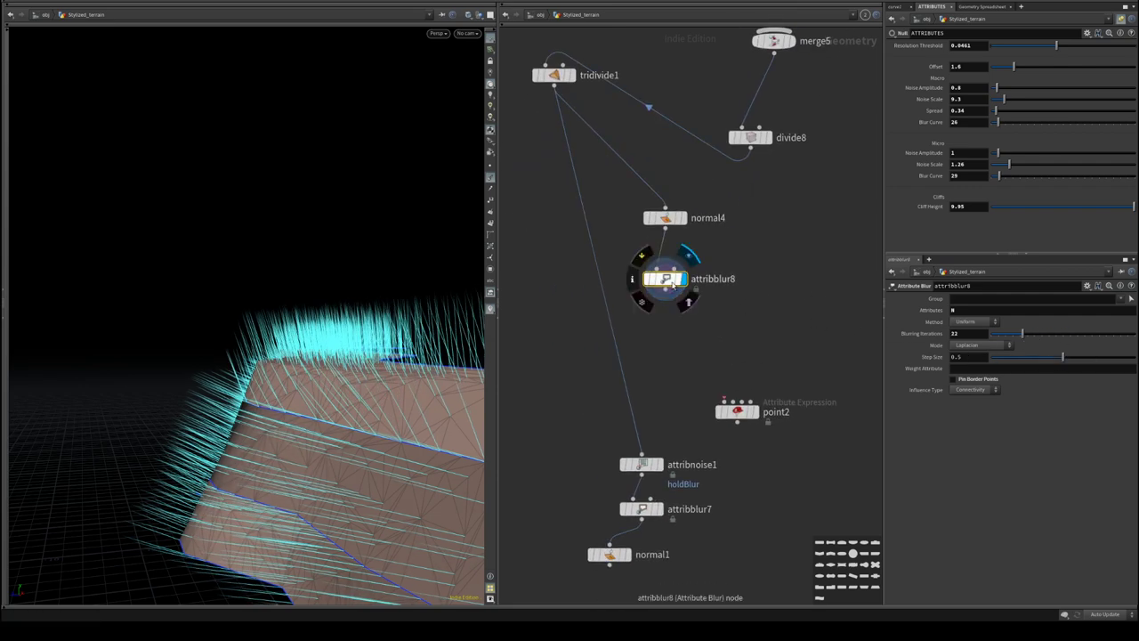
click(981, 380)
drag(415, 359, 272, 391)
middle_drag(771, 305, 854, 359)
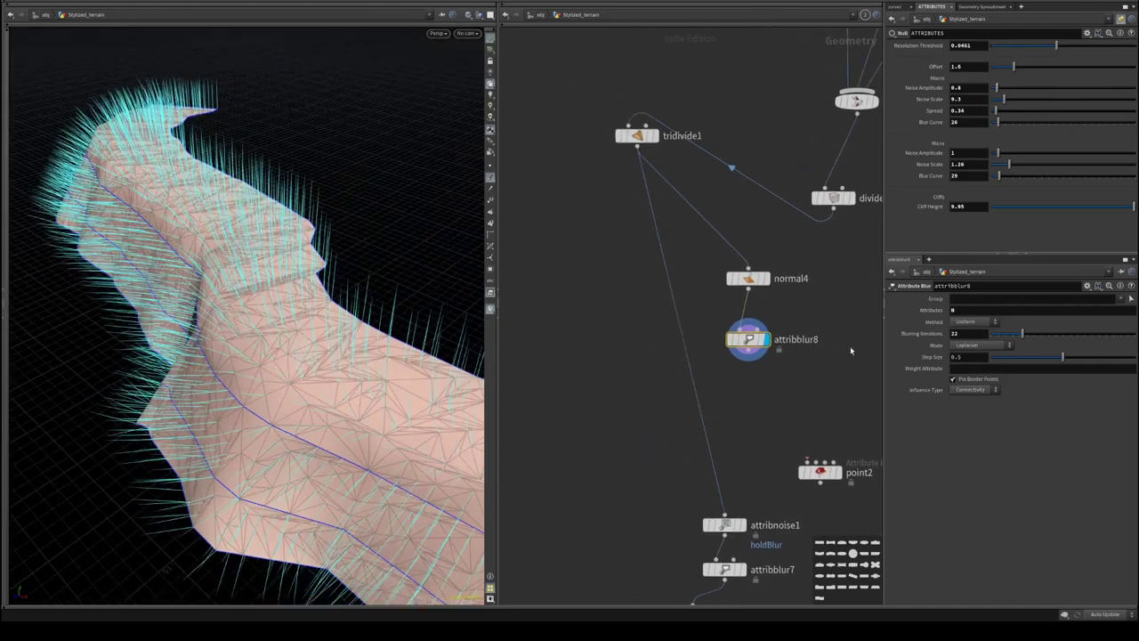
- Add a Fuse node and a Connectivity node beside the normal4 branch, placing connectivity1 above fuse1
middle_drag(838, 288, 724, 280)
key(Tab)
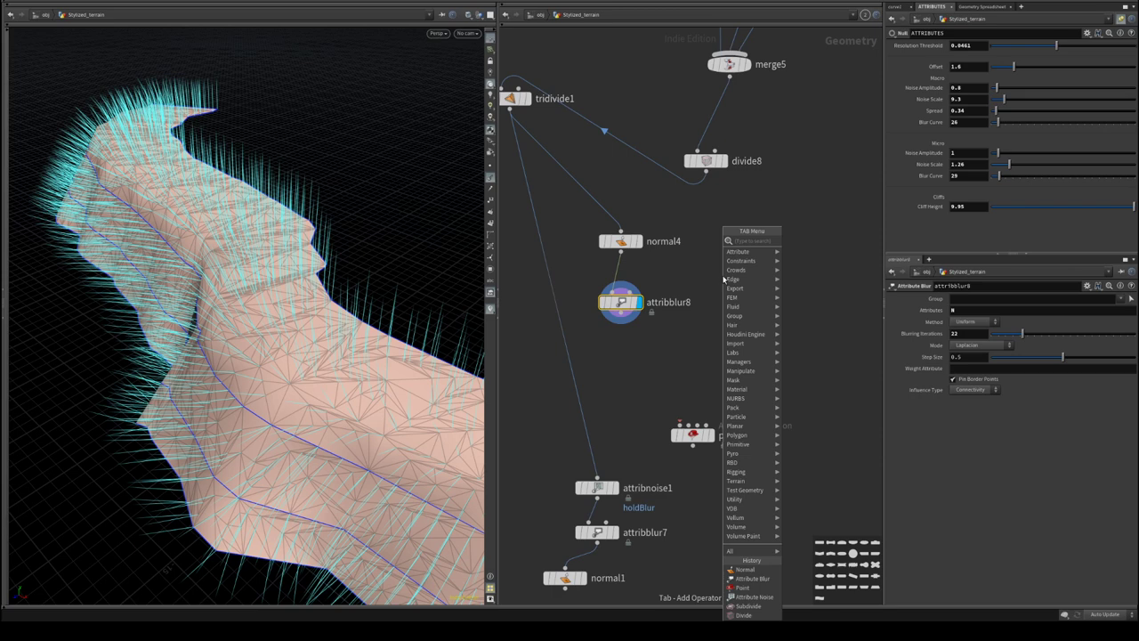
text(fu)
key(Return)
key(Tab)
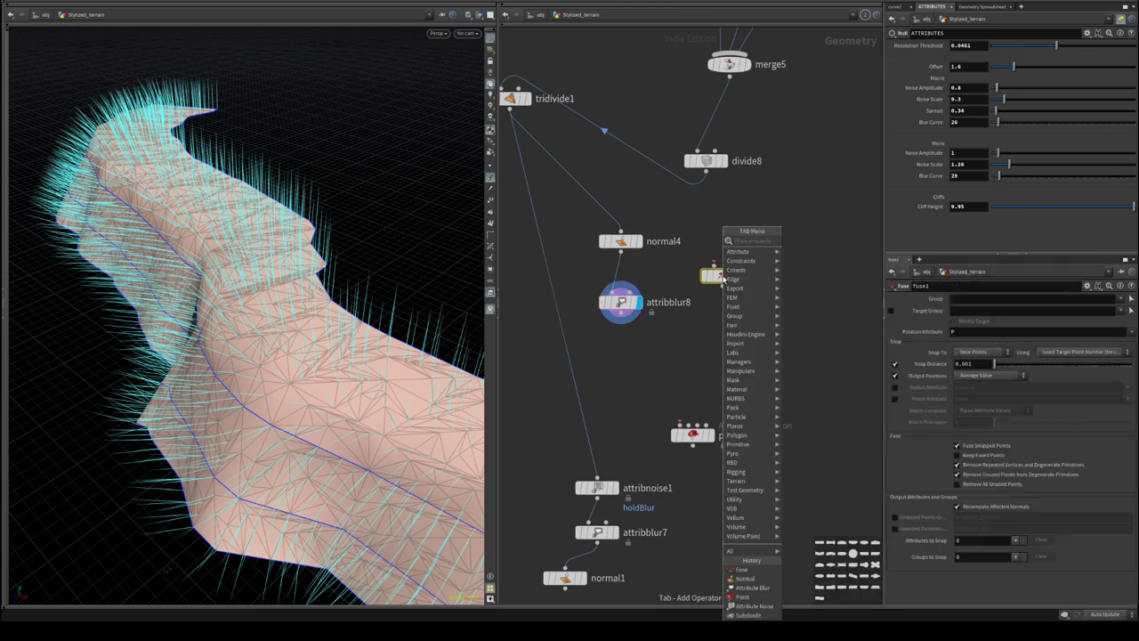
text(conn)
key(Return)
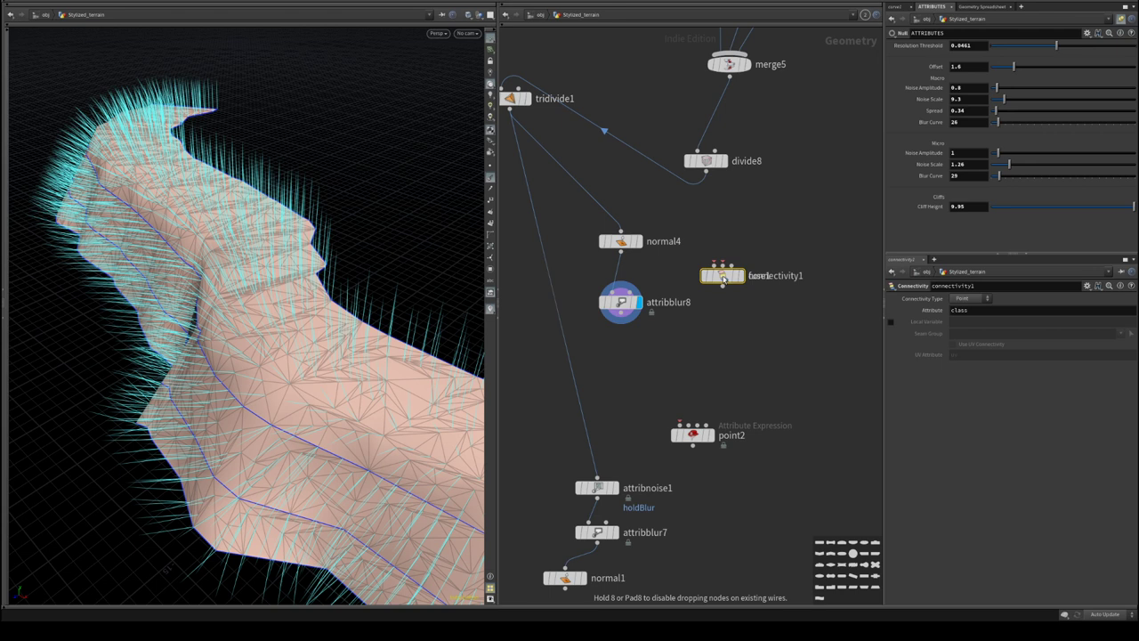
drag(724, 279, 723, 223)
- Move normal4 and attribblur8 to the other side of the tridivide1 wire and place connectivity1 beneath attribblur8
middle_drag(656, 257, 682, 328)
scroll(682, 329, down, 3)
drag(649, 456, 668, 368)
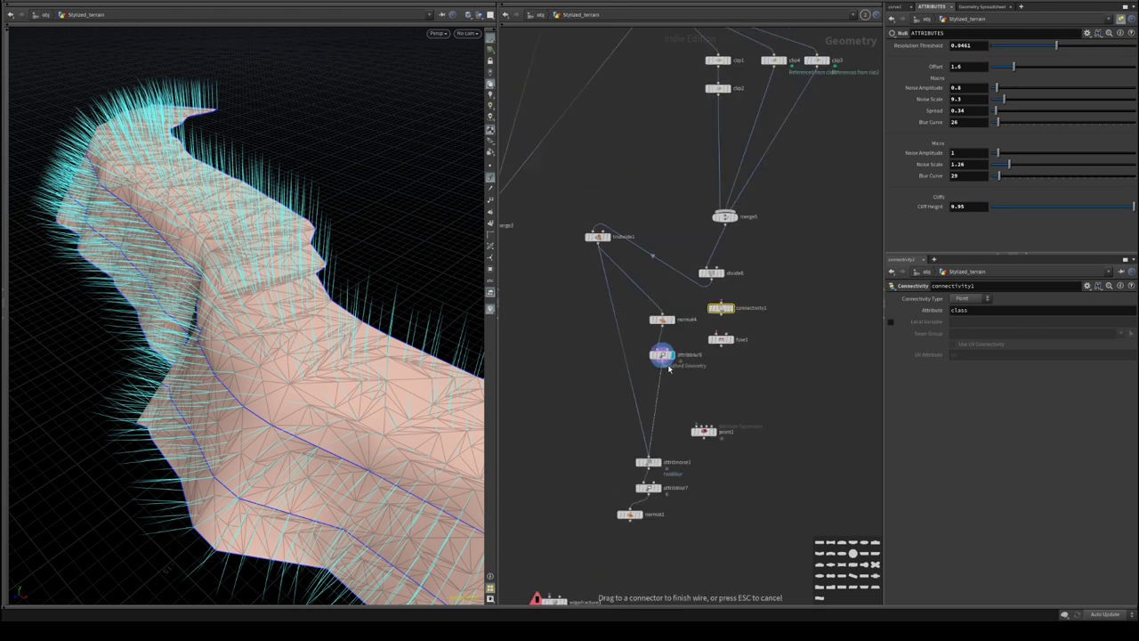
drag(592, 378, 561, 383)
scroll(634, 406, up, 2)
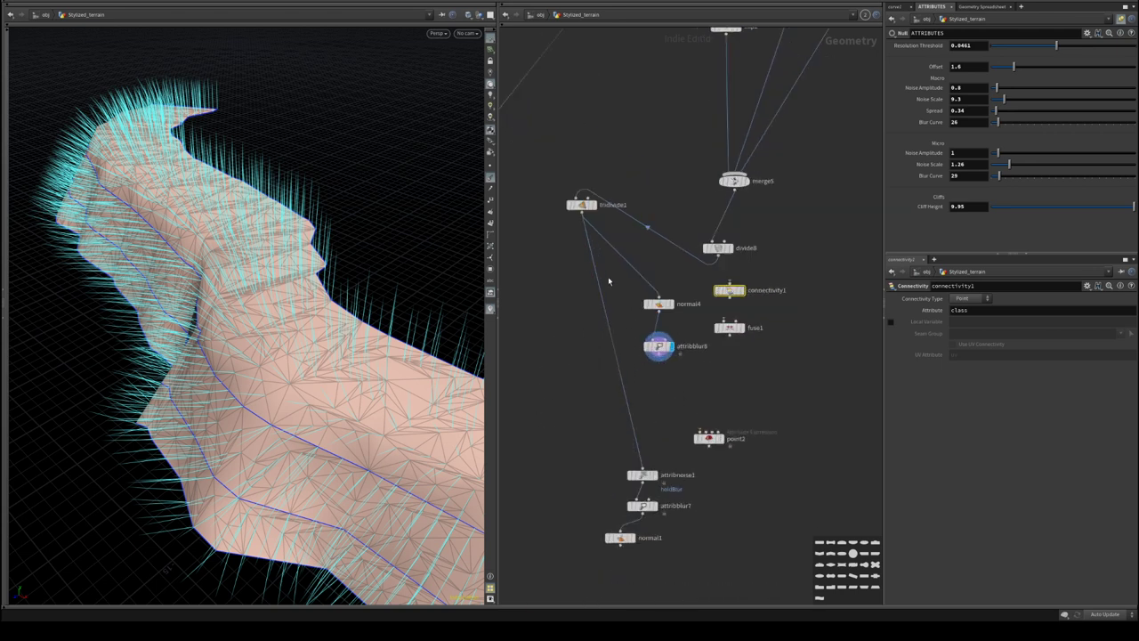
drag(533, 284, 687, 388)
drag(658, 344, 540, 299)
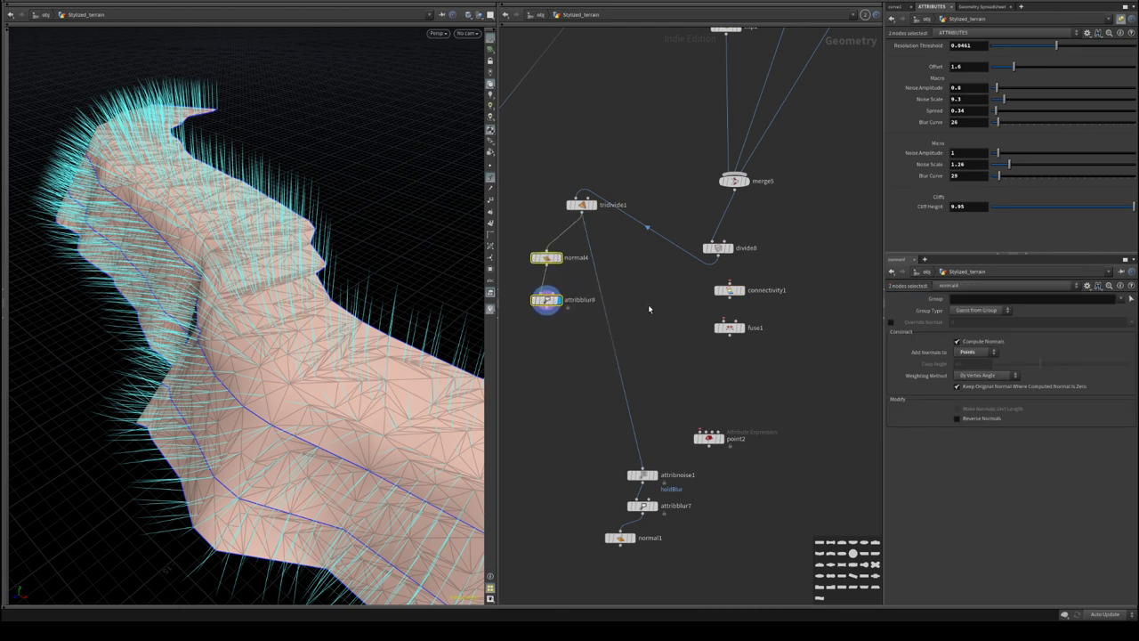
middle_drag(540, 298, 647, 356)
drag(653, 357, 652, 347)
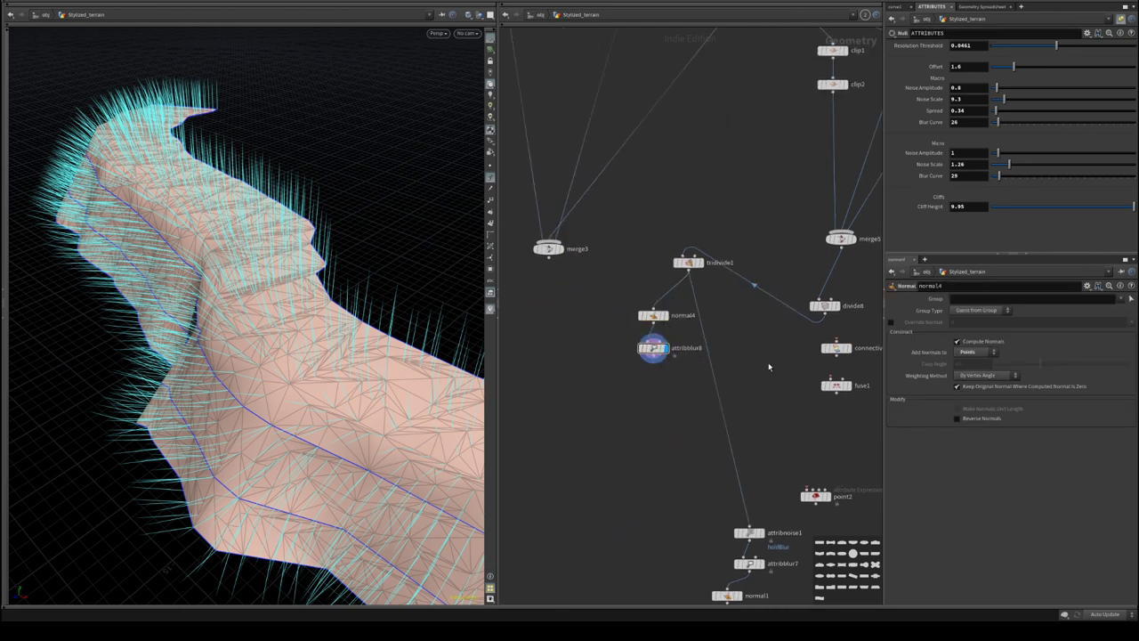
drag(833, 347, 652, 387)
scroll(754, 330, up, 2)
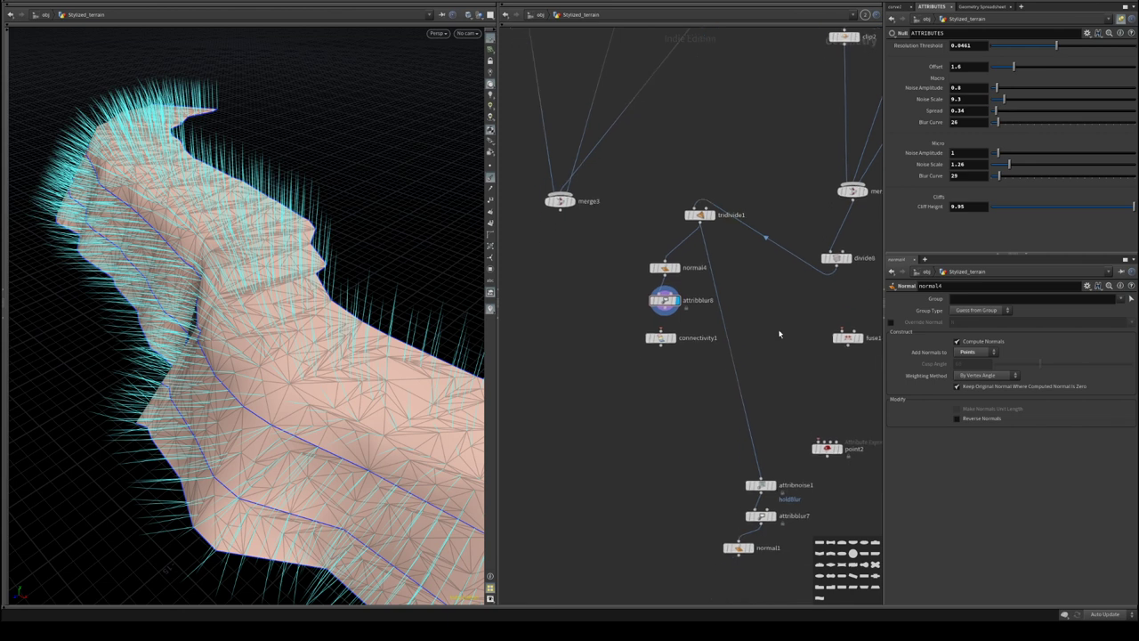
- Hide the point normals, move fuse1 below connectivity1, then connect attribblur8 to connectivity1 and display it
click(490, 176)
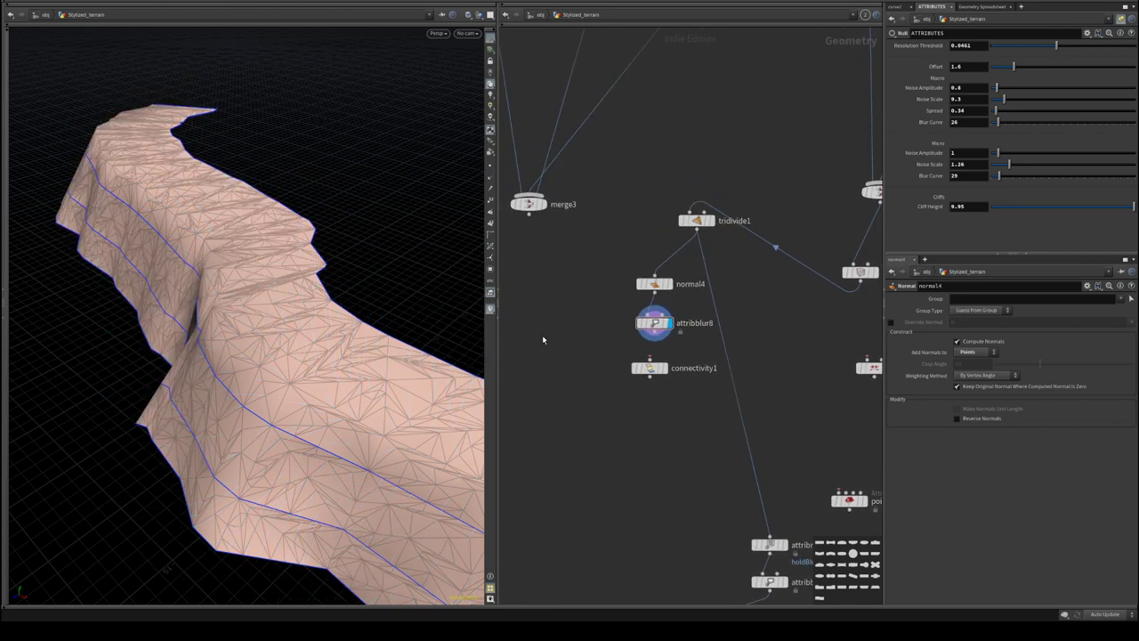
middle_drag(692, 415, 671, 399)
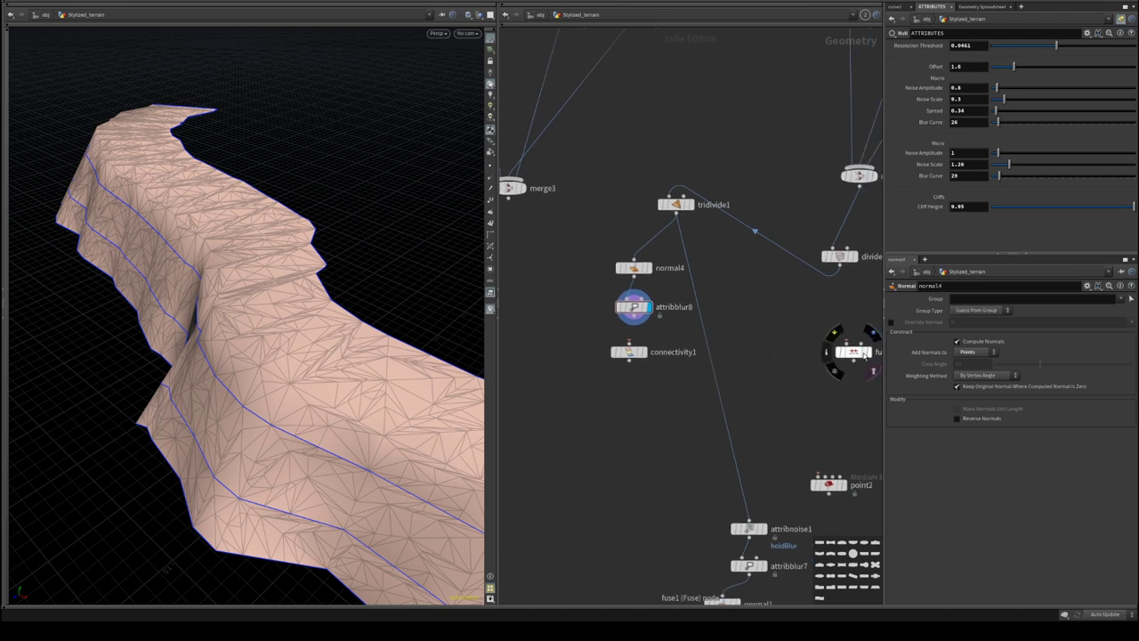
drag(865, 356, 614, 432)
scroll(635, 377, up, 2)
mouse_move(627, 336)
mouse_down()
mouse_move(658, 402)
mouse_move(674, 404)
mouse_move(629, 338)
mouse_up()
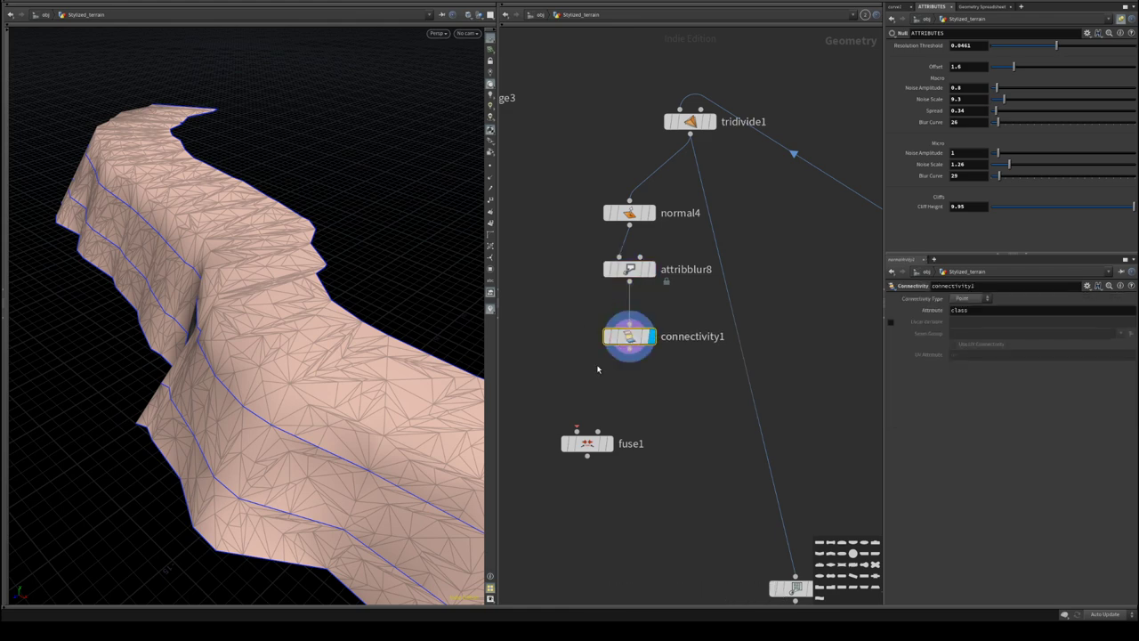
- Hide the wireframe overlay and colour the cliff's primitives by 3D Connectivity in the viewport group list
drag(450, 257, 501, 315)
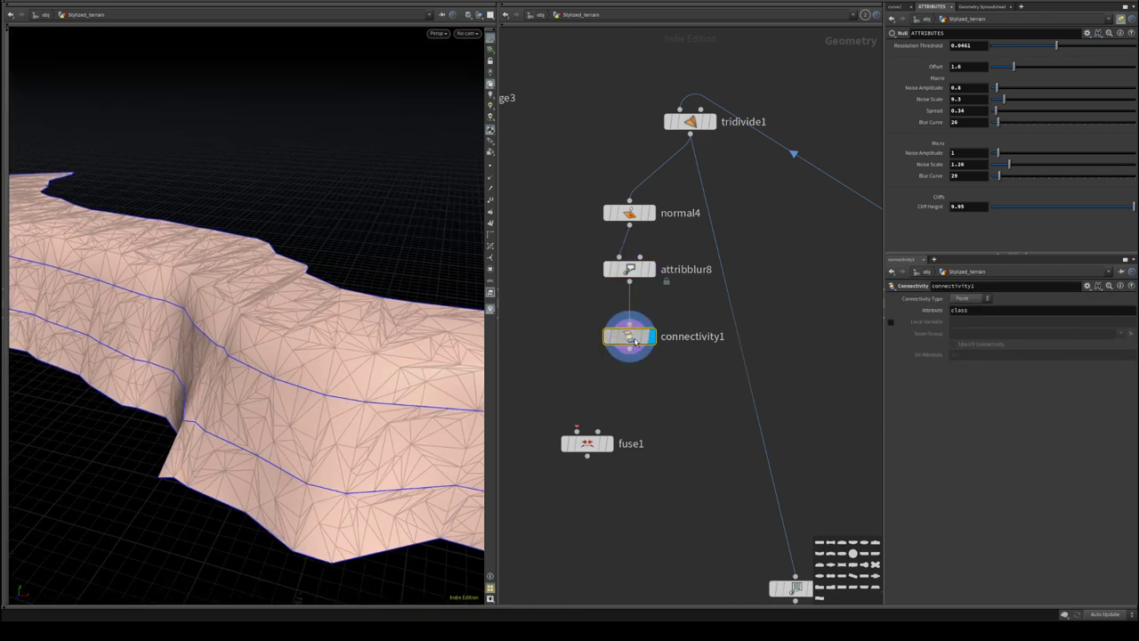
key(shift+w)
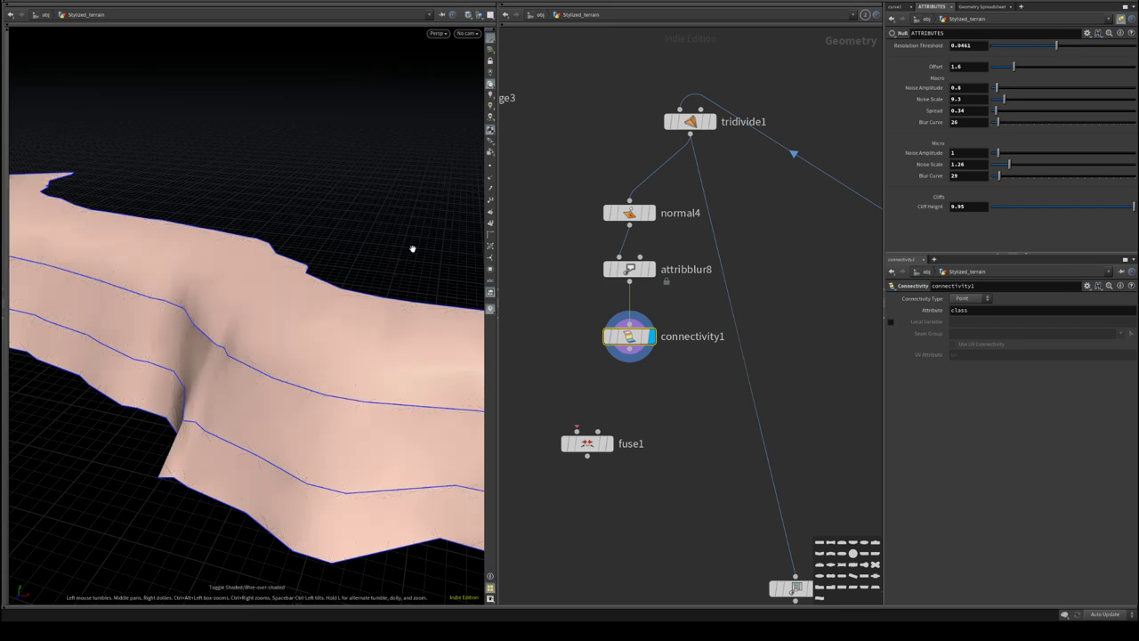
click(491, 270)
click(459, 48)
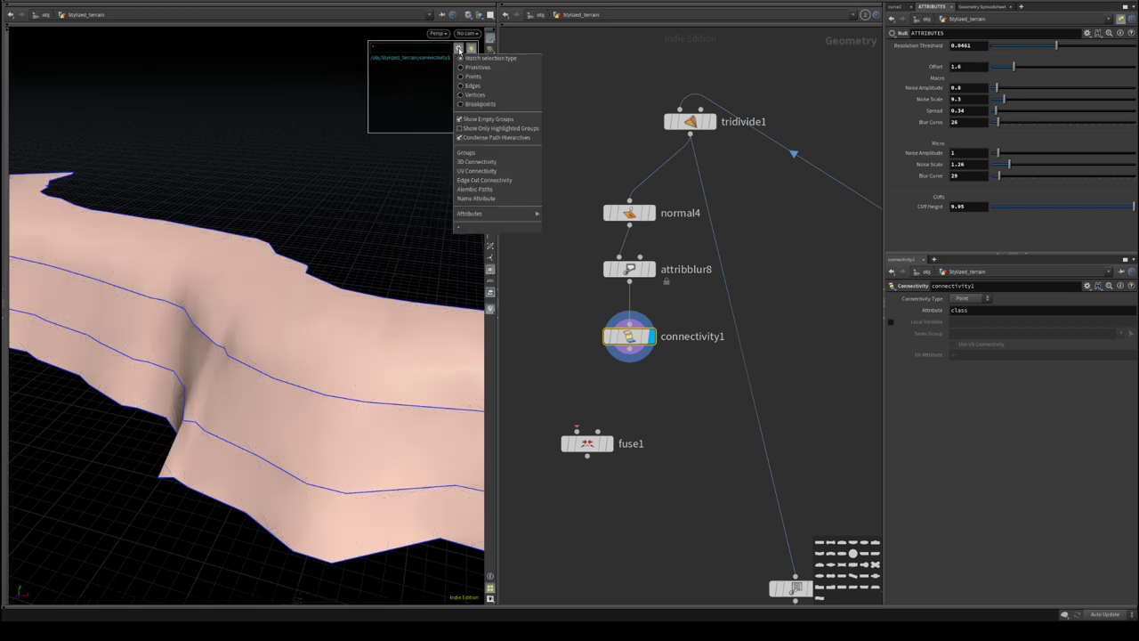
mouse_move(467, 215)
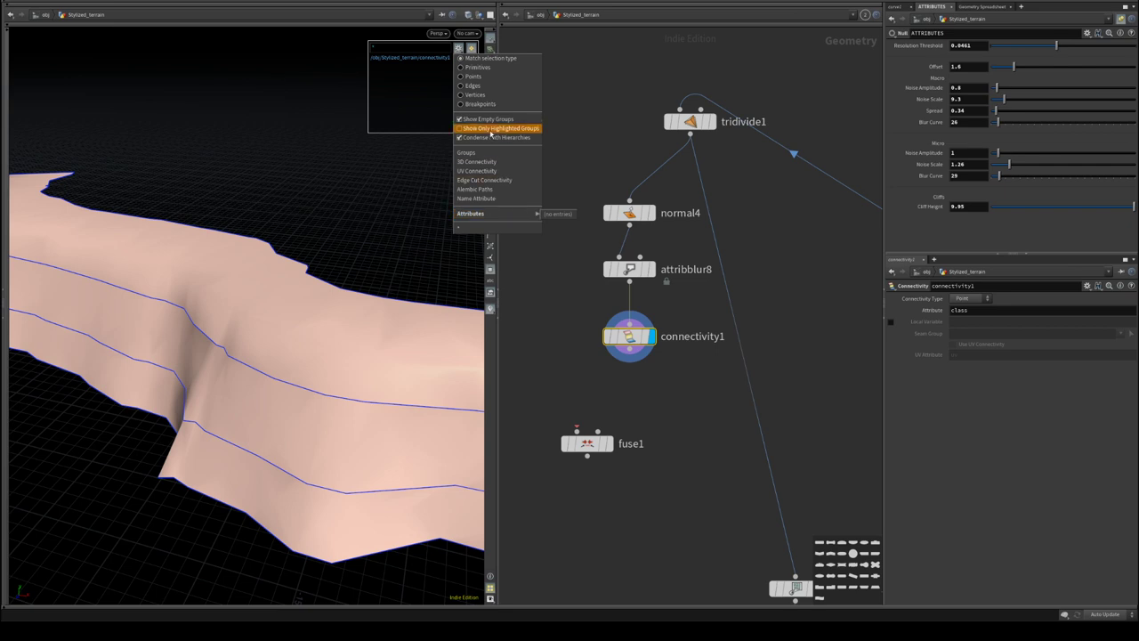
click(469, 69)
click(458, 48)
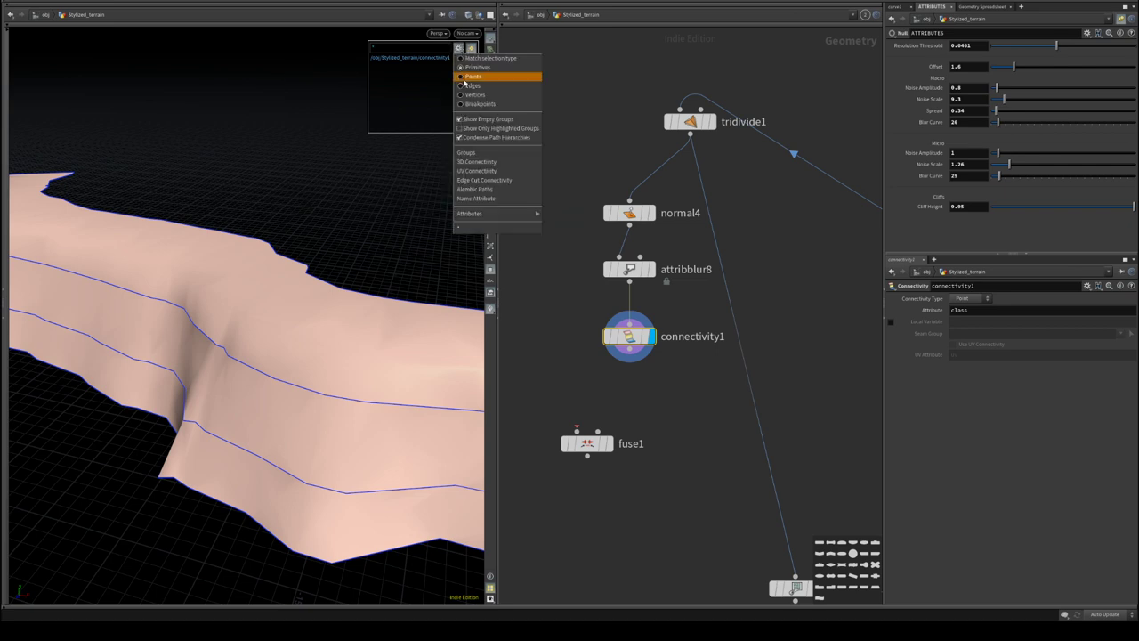
click(485, 166)
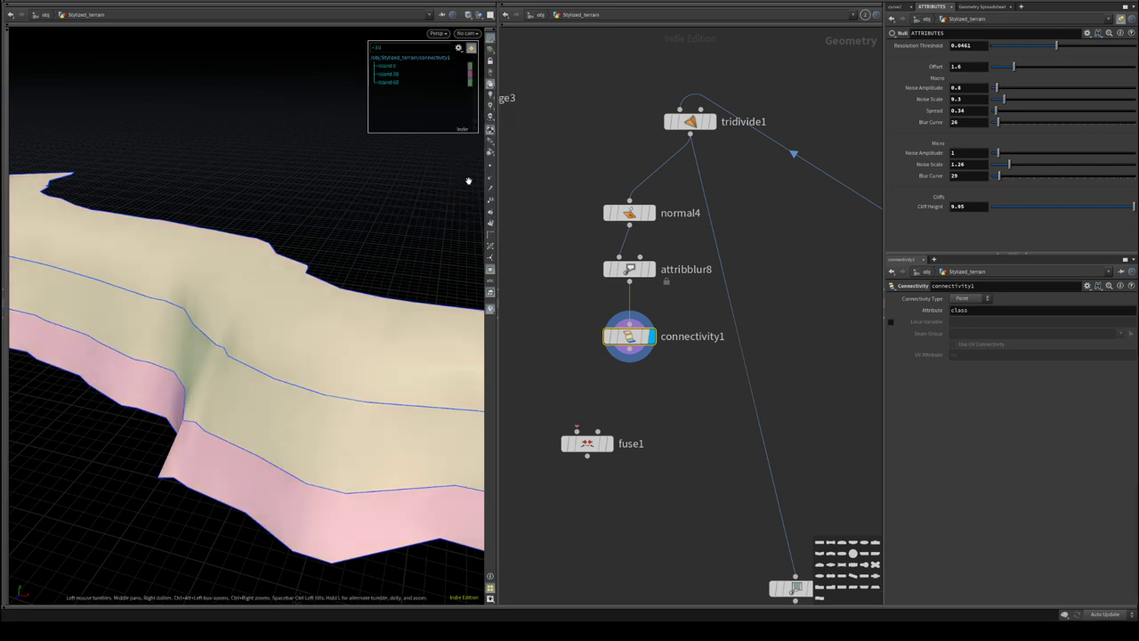
- Examine the connected islands along the cliff bands, then turn off the island colouring
drag(338, 294, 427, 377)
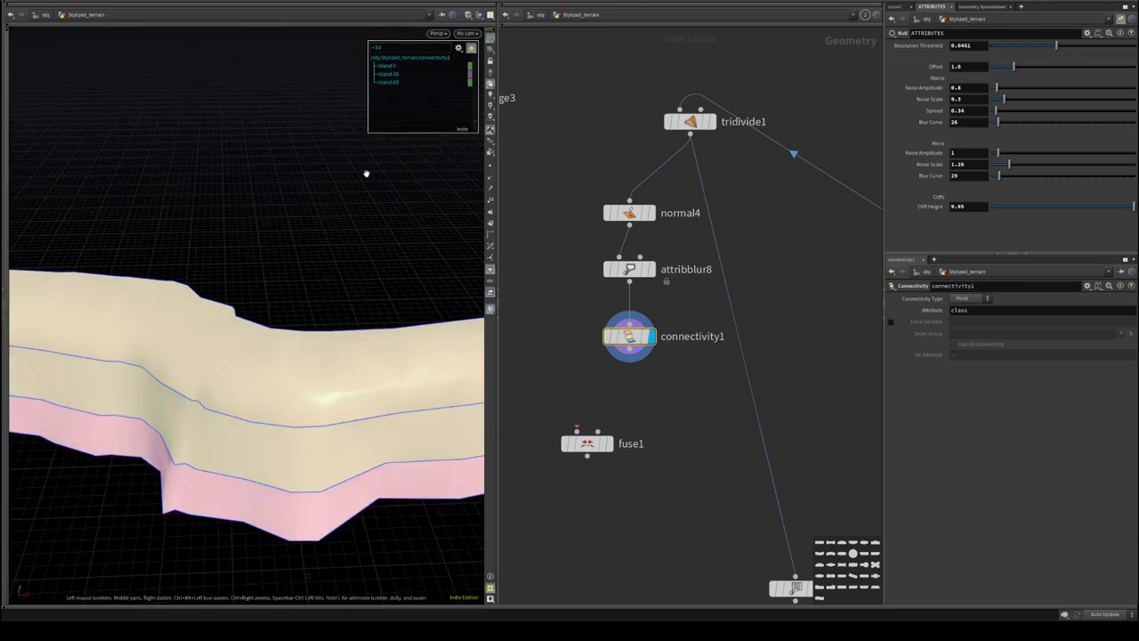
drag(368, 173, 313, 329)
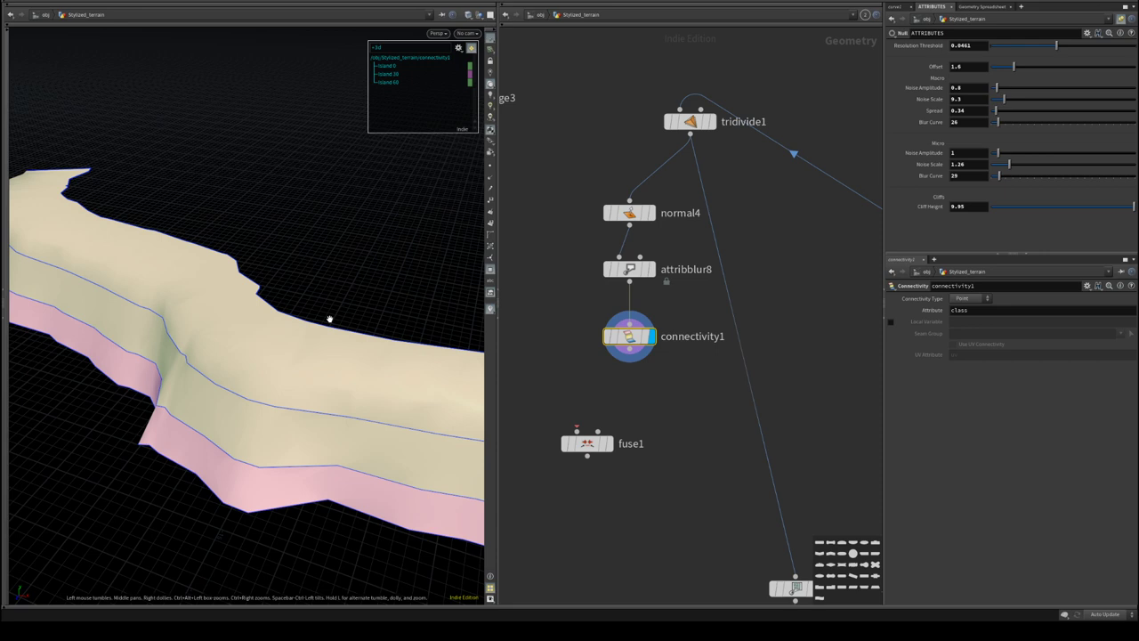
click(470, 48)
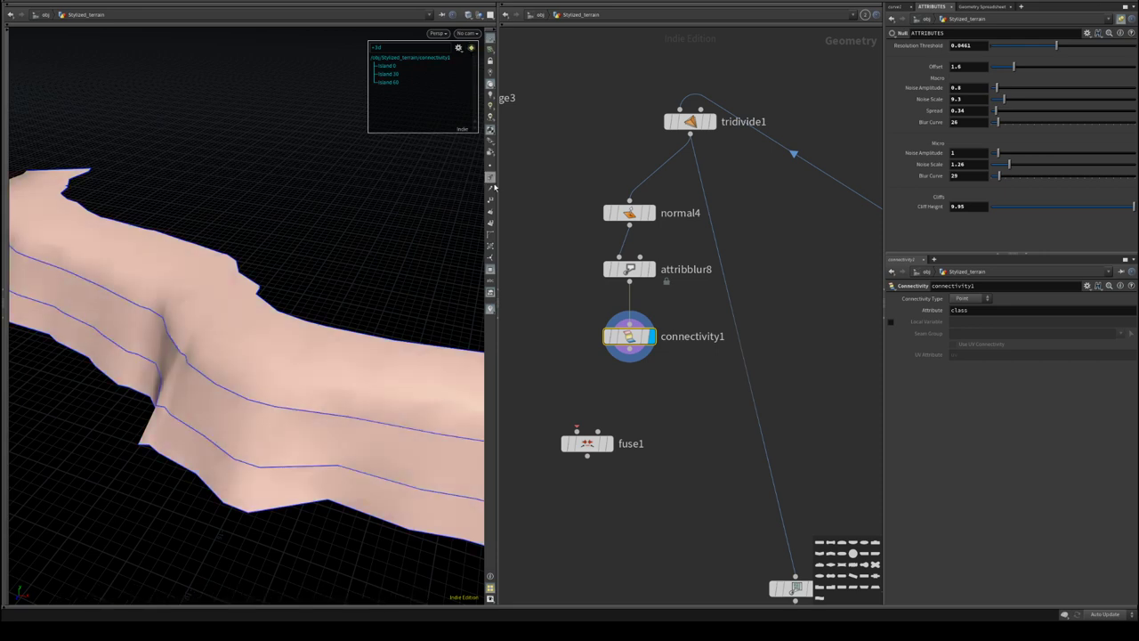
click(675, 405)
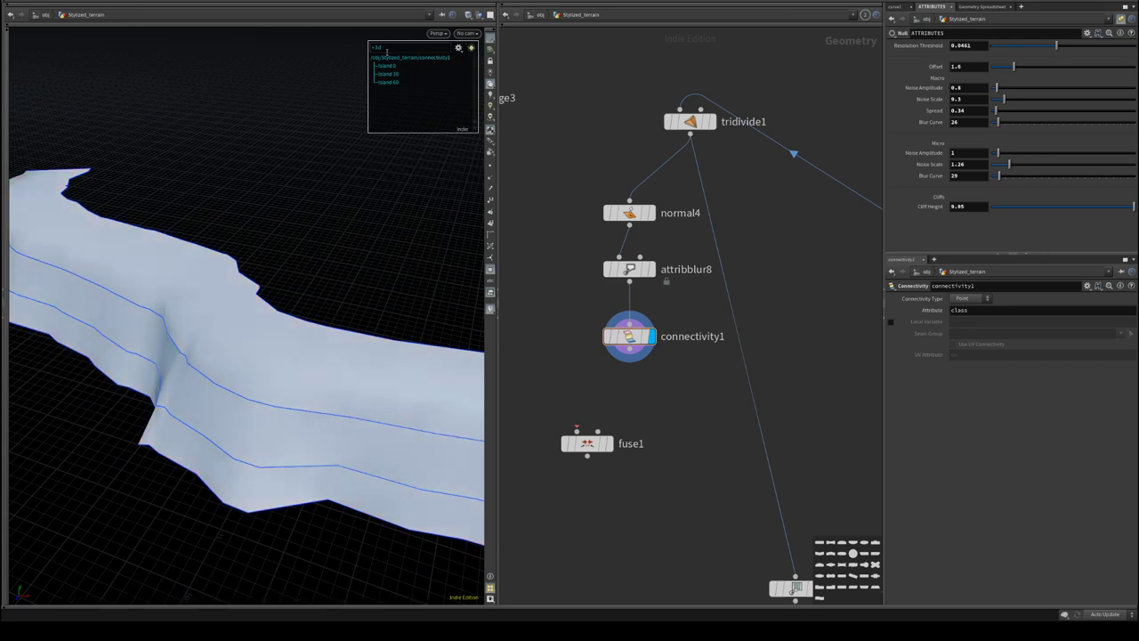
click(490, 41)
click(491, 39)
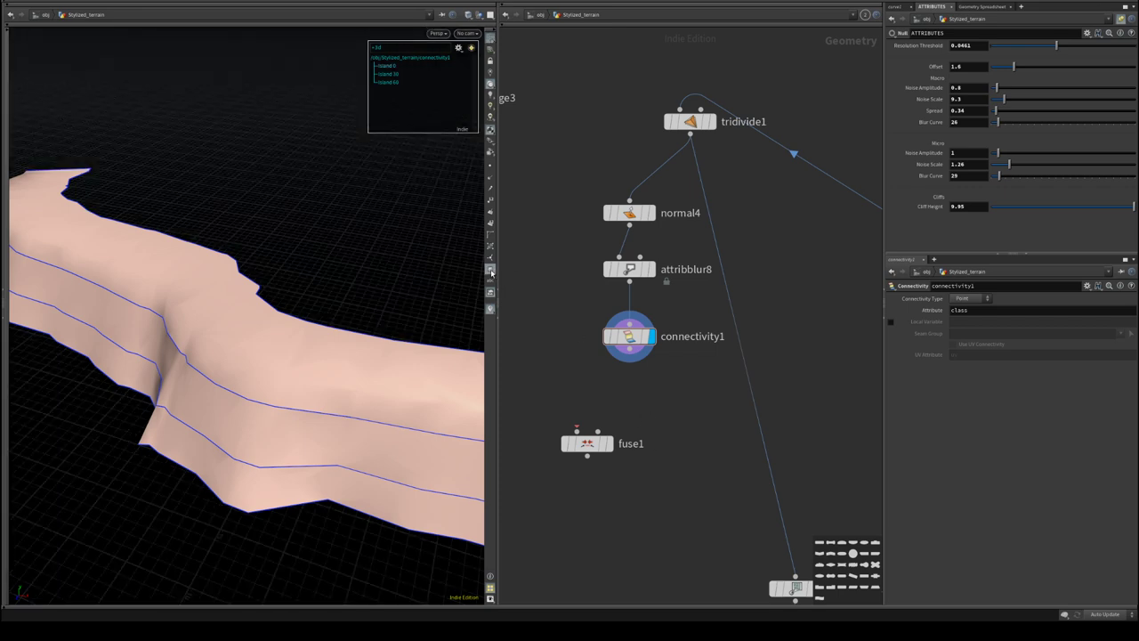
- Align fuse1 beneath connectivity1, set connectivity1's type to Primitive and its attribute to cliff, and check the node info
middle_drag(656, 369, 632, 291)
drag(560, 364, 595, 386)
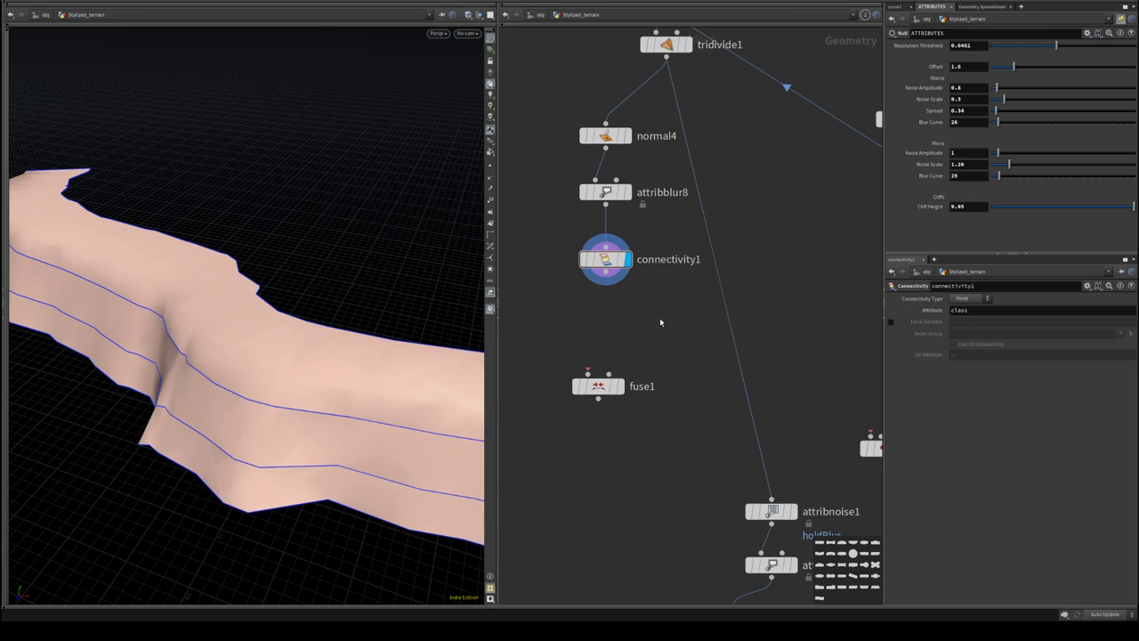
middle_drag(660, 323, 655, 352)
click(608, 281)
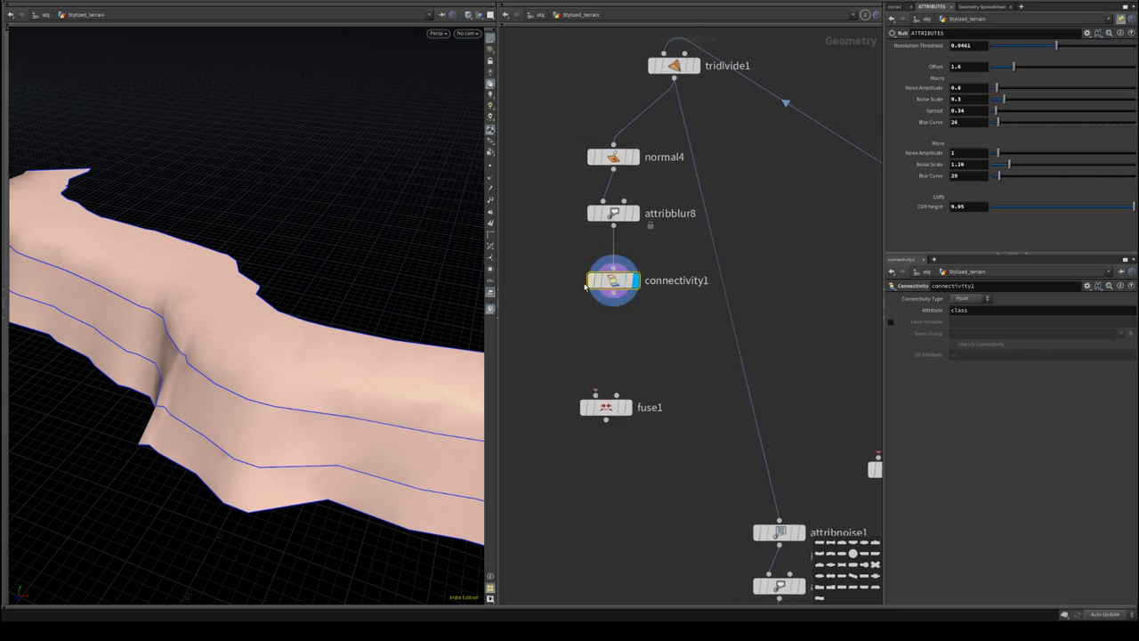
click(968, 298)
click(979, 310)
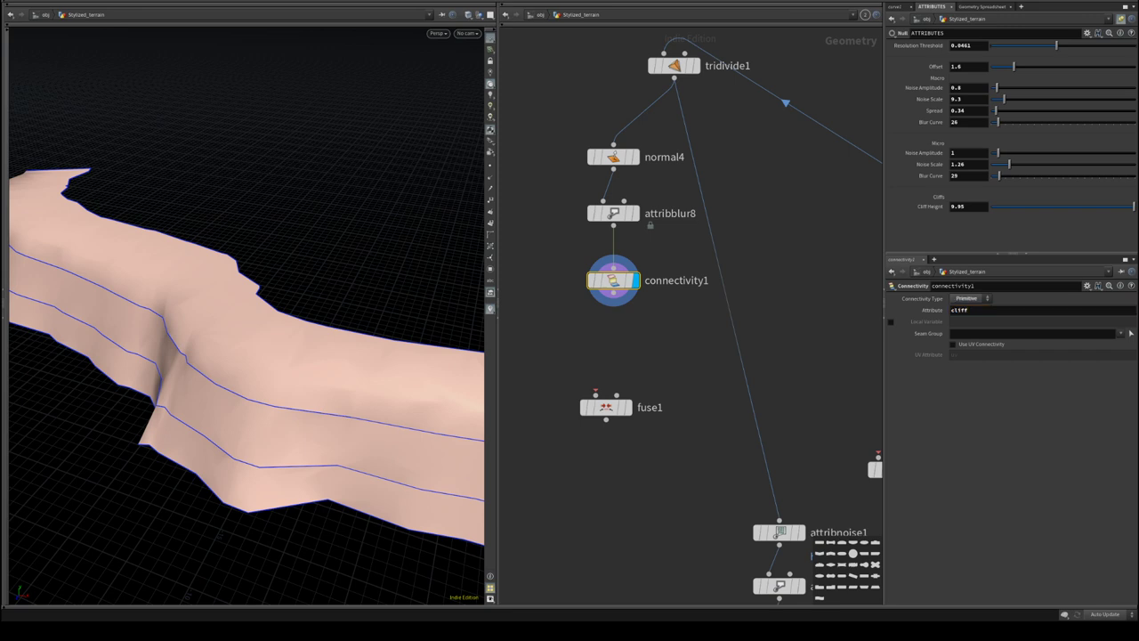
middle_click(614, 280)
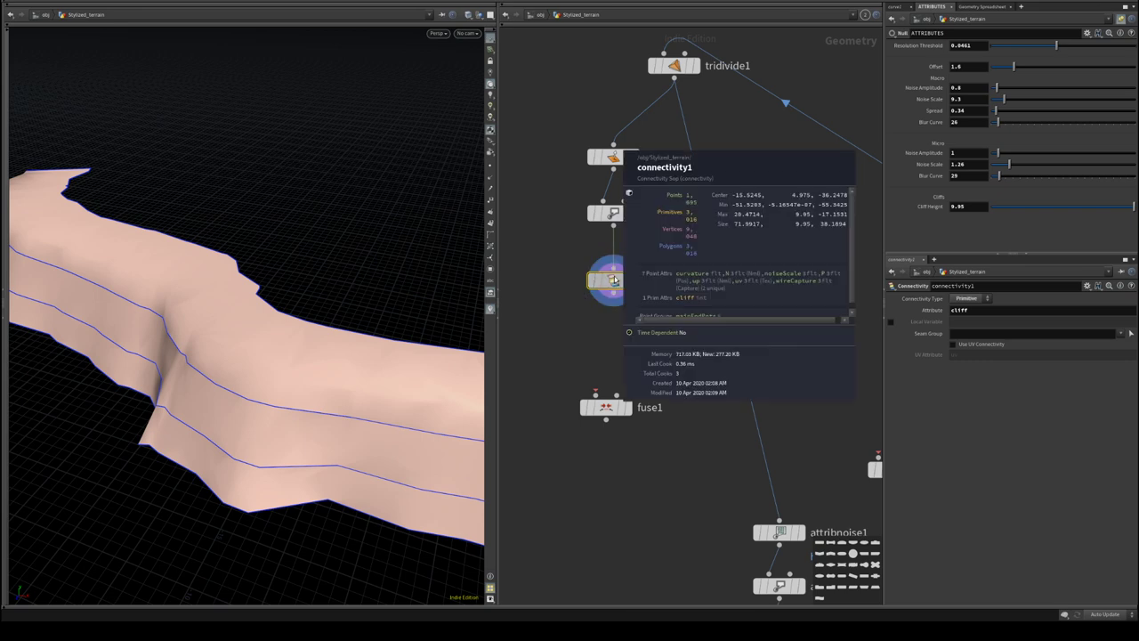
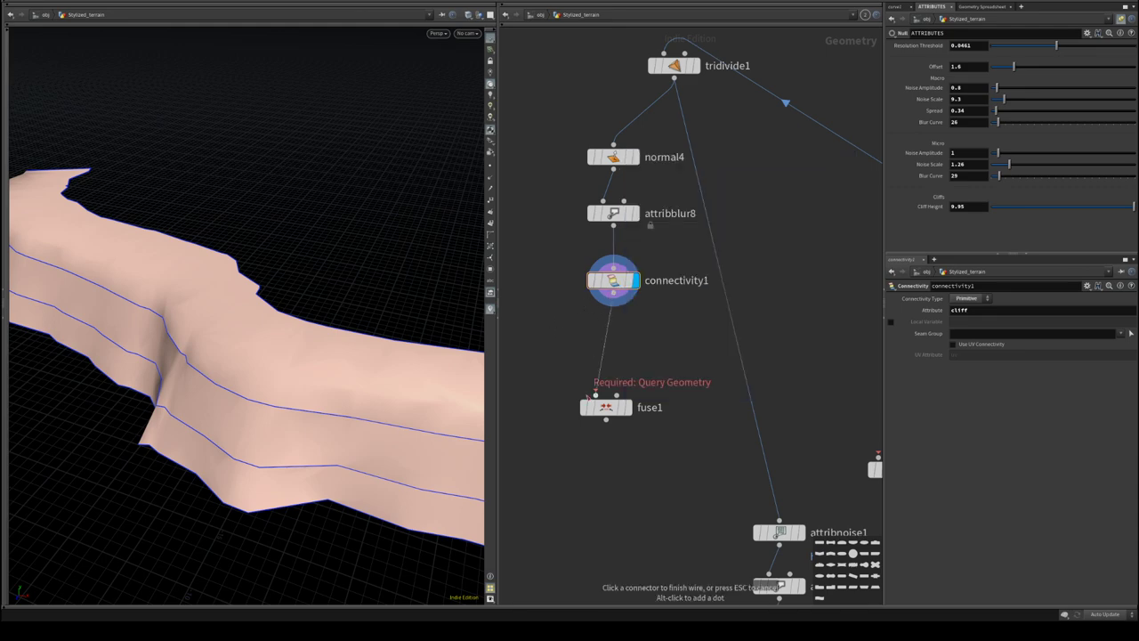
- Connect connectivity1 to fuse1, display fuse1, and inspect the fused seams between the cliff bands
click(628, 410)
click(612, 408)
drag(339, 383, 214, 352)
drag(280, 375, 338, 365)
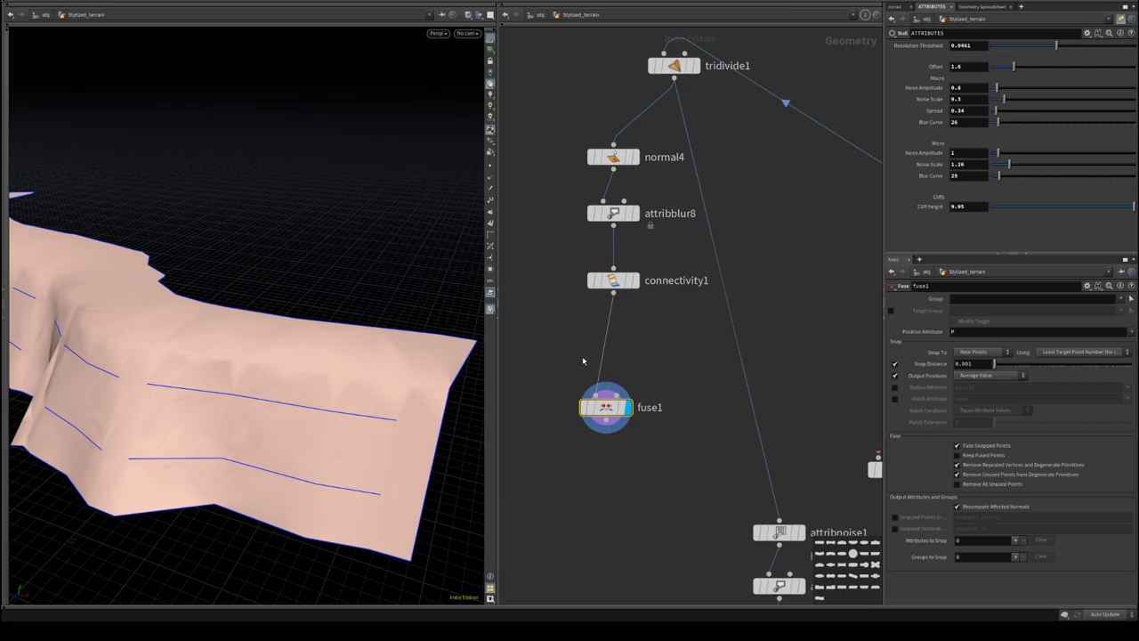
- Switch the viewport to wireframe and compare the triangulation of divide8 and tridivide1
key(w)
drag(242, 376, 481, 433)
middle_drag(761, 361, 594, 378)
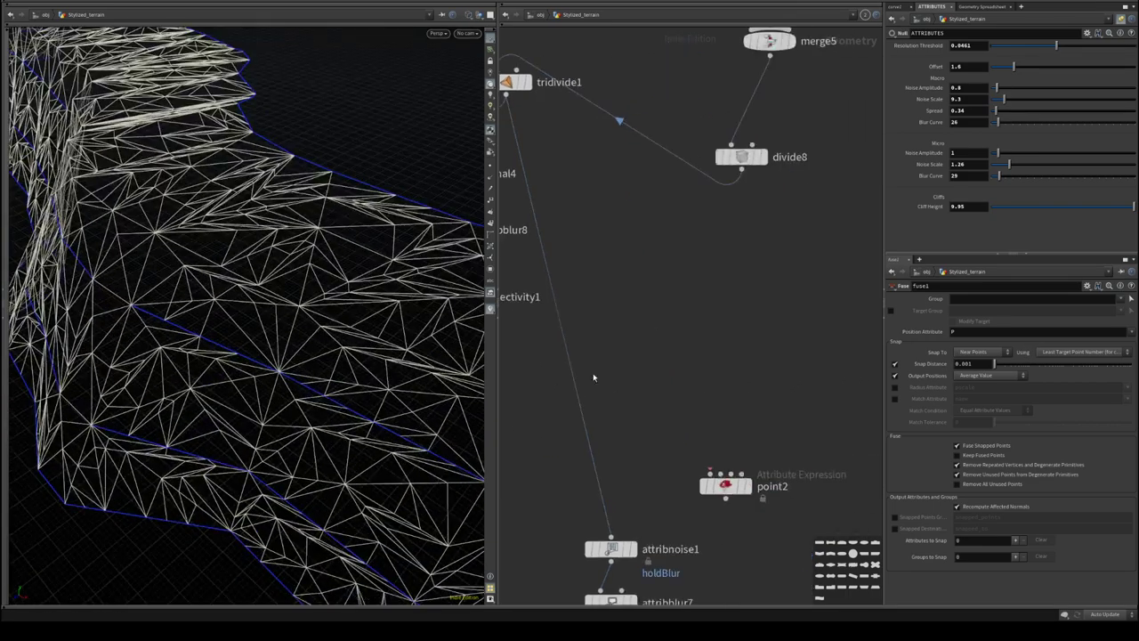
scroll(594, 378, down, 3)
click(787, 349)
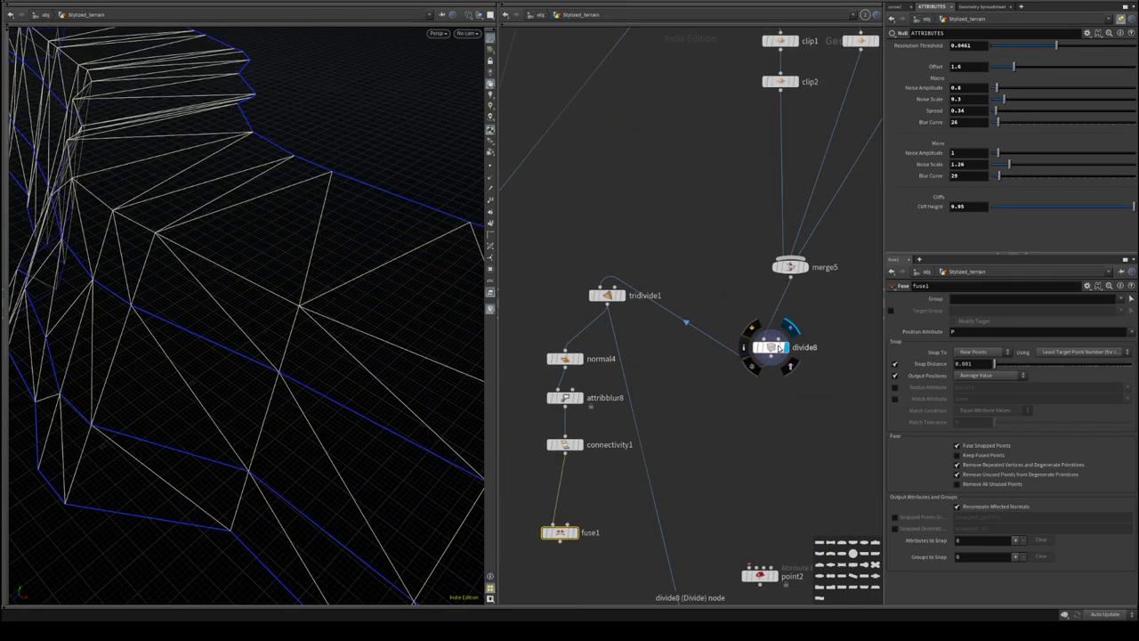
click(762, 348)
click(622, 294)
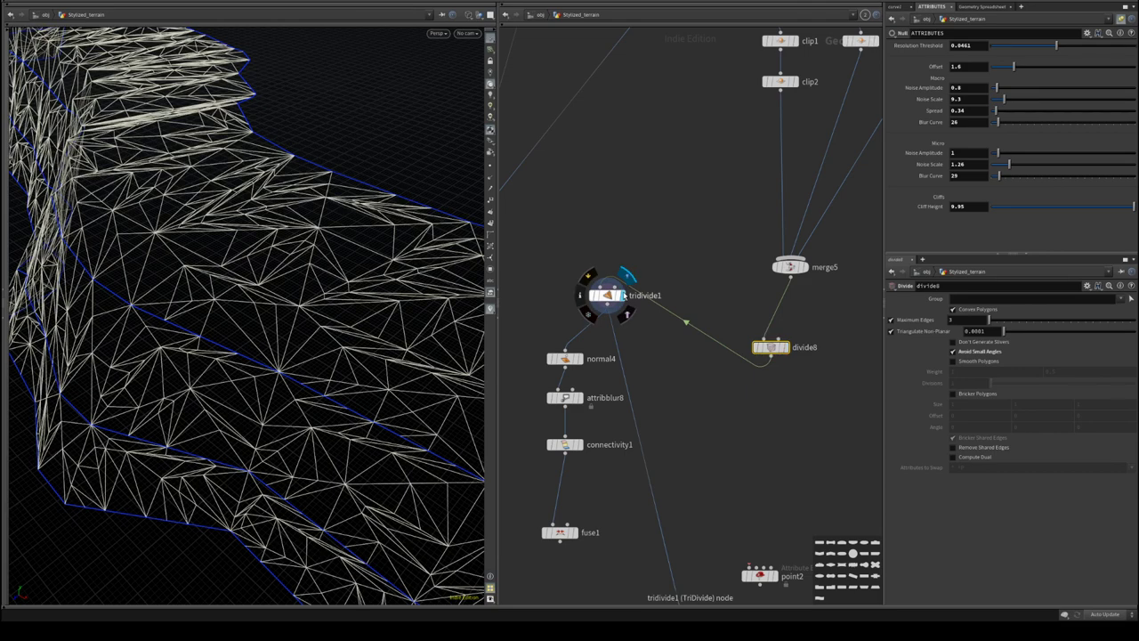
click(613, 299)
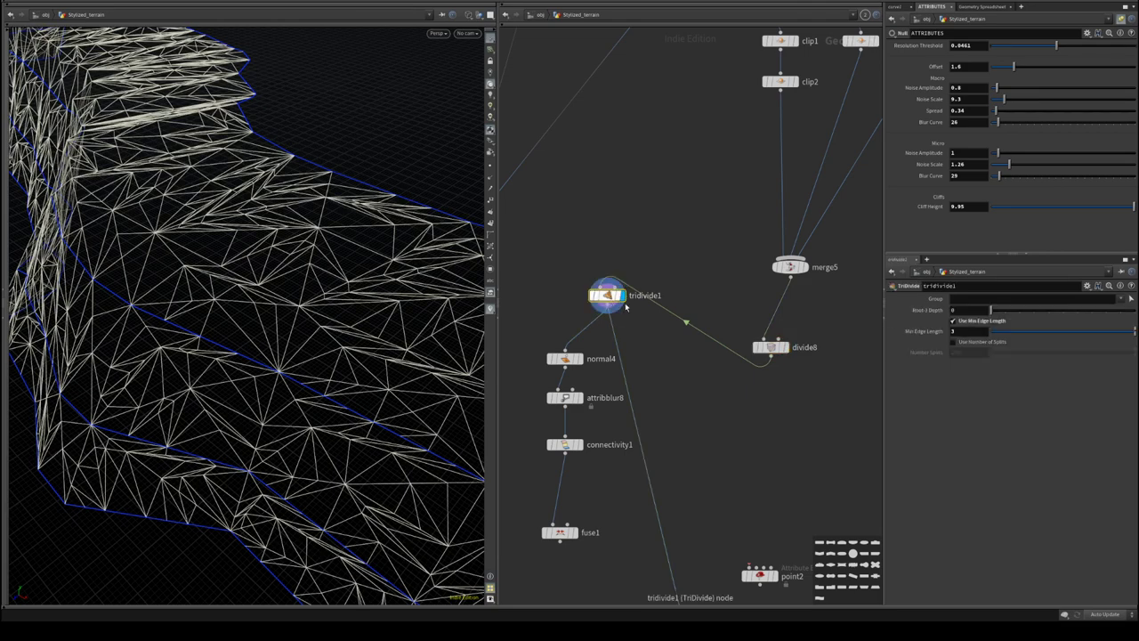
- Detach tridivide1 from between divide8 and normal4, display fuse1 shaded, and place tridivide1 beneath fuse1
drag(612, 296, 652, 461)
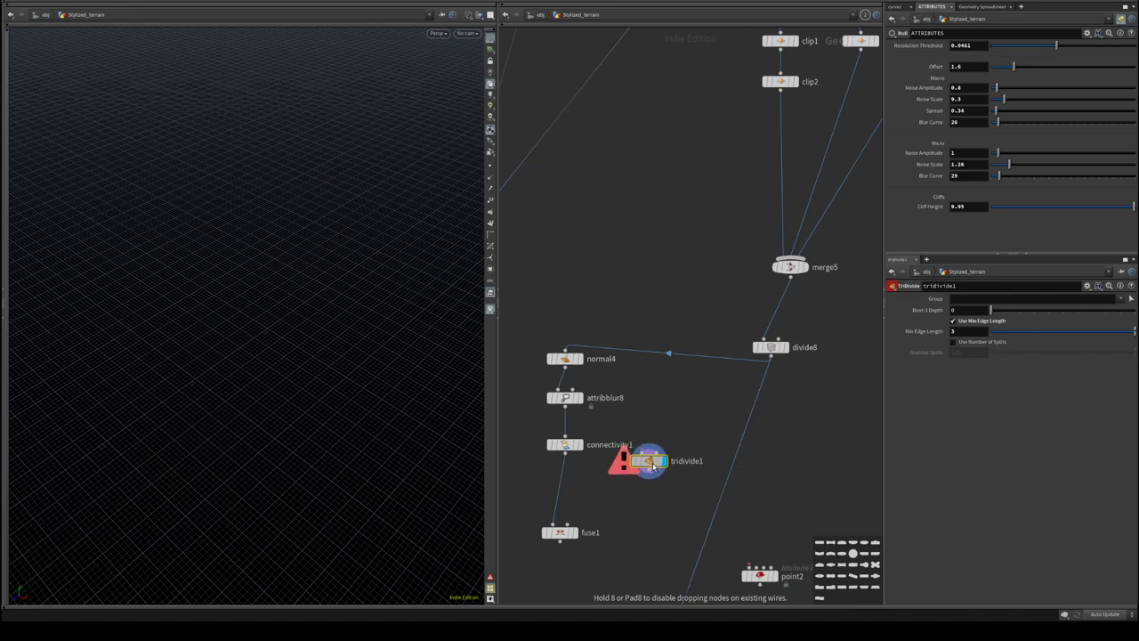
middle_drag(625, 550, 670, 403)
click(622, 387)
key(w)
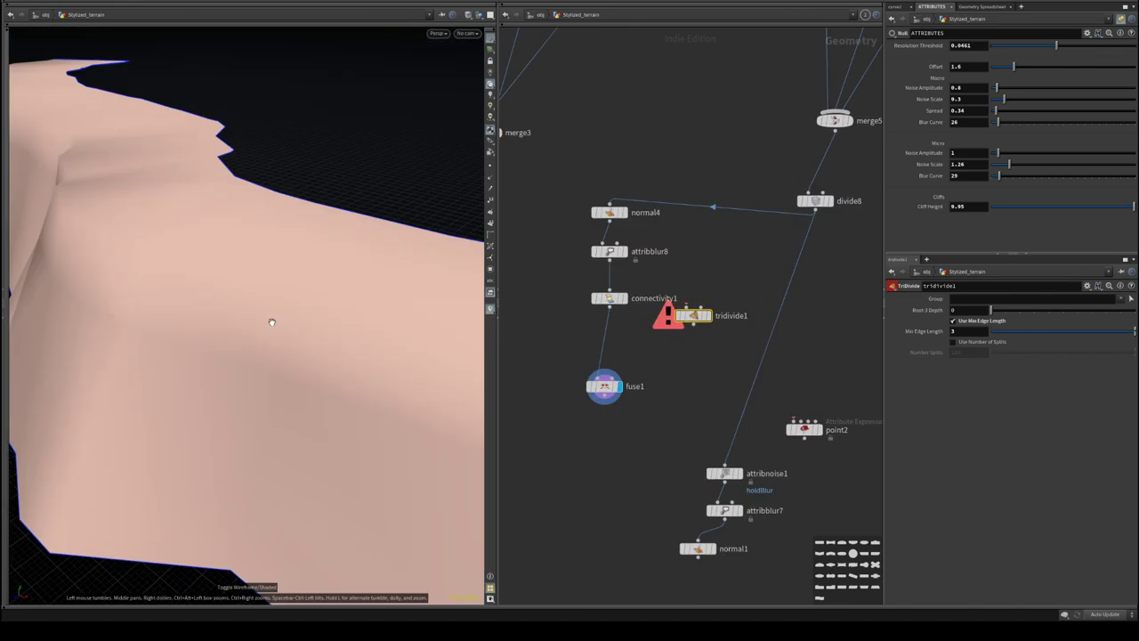
drag(696, 316, 601, 453)
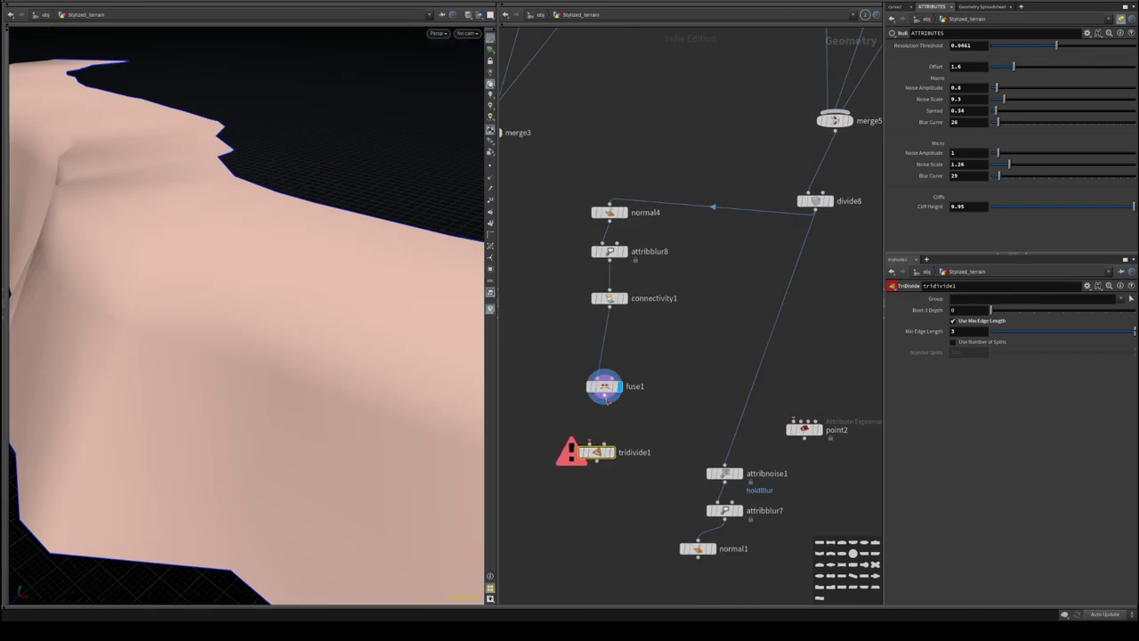
- Connect fuse1's output to tridivide1 and display tridivide1
click(605, 396)
click(590, 442)
click(612, 452)
middle_drag(611, 509, 618, 427)
- Add a Primitive Split node below tridivide1, connect tridivide1 to it, and display it
key(Tab)
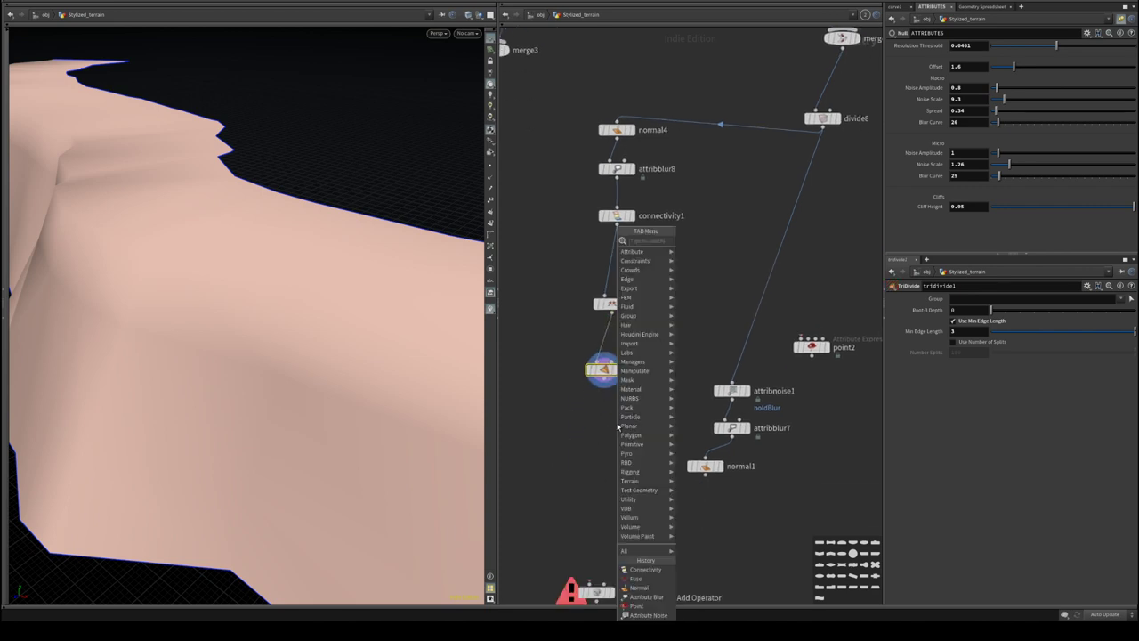
text(prim)
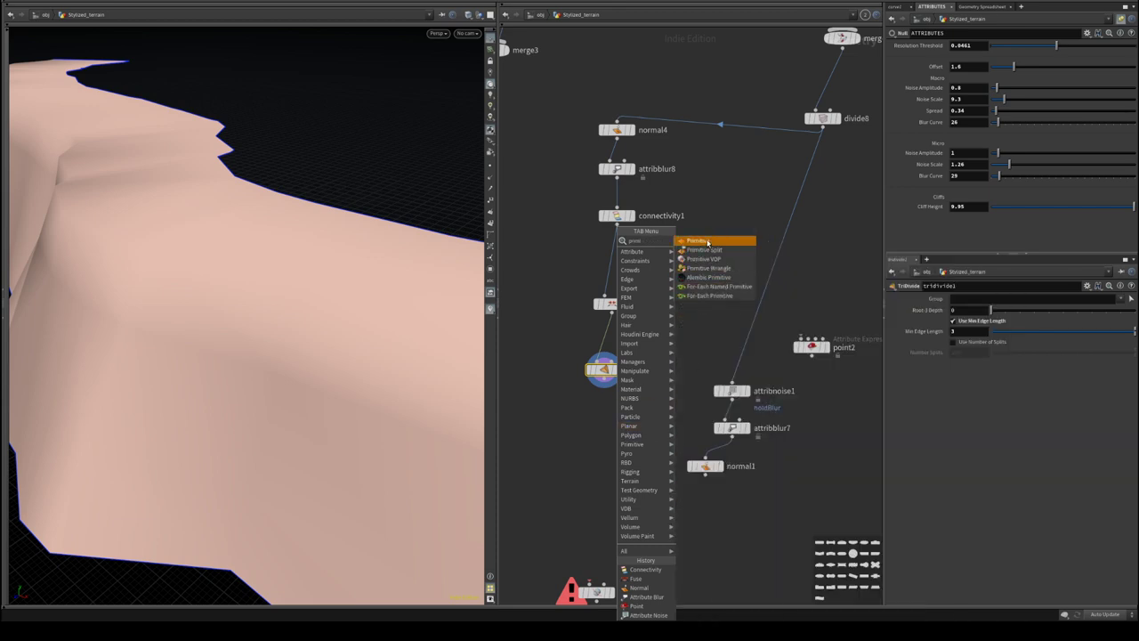
click(704, 250)
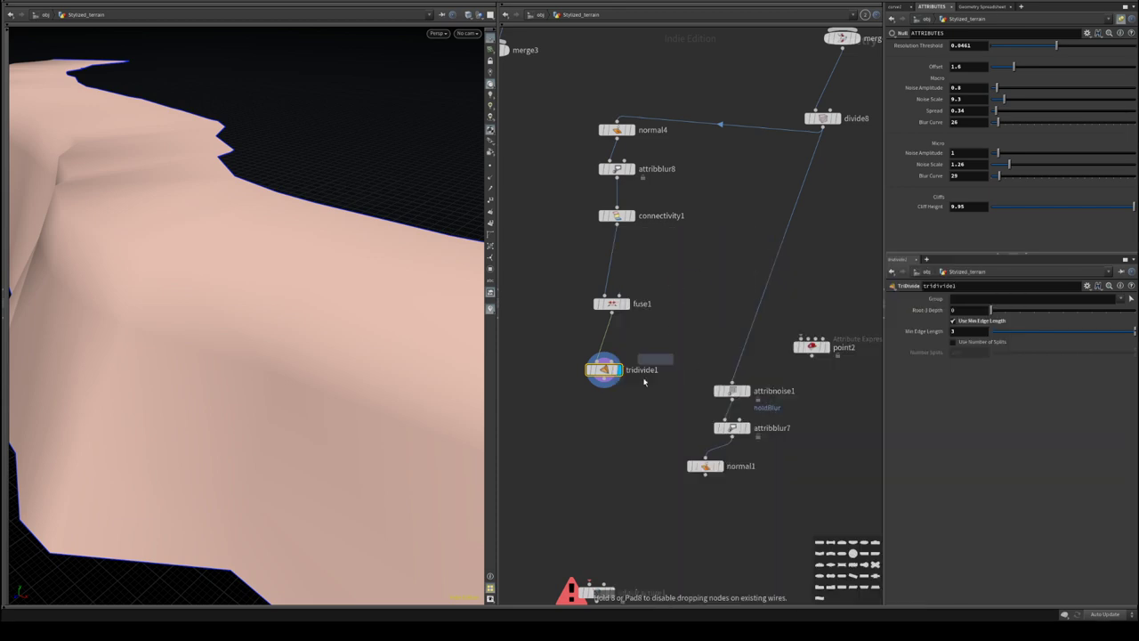
click(577, 427)
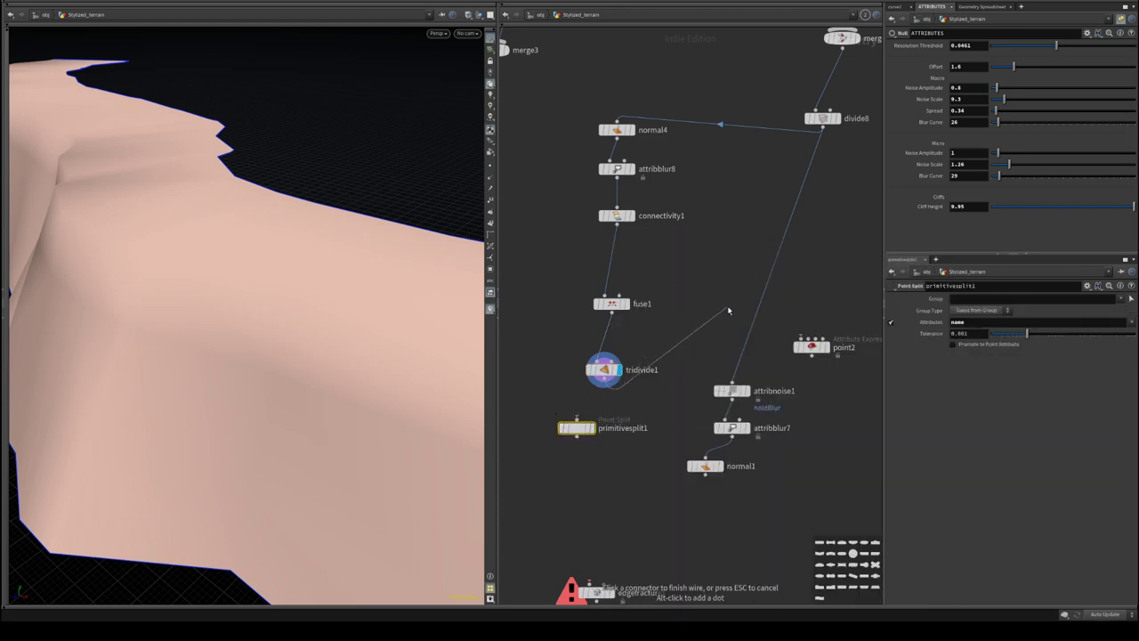
middle_click(609, 378)
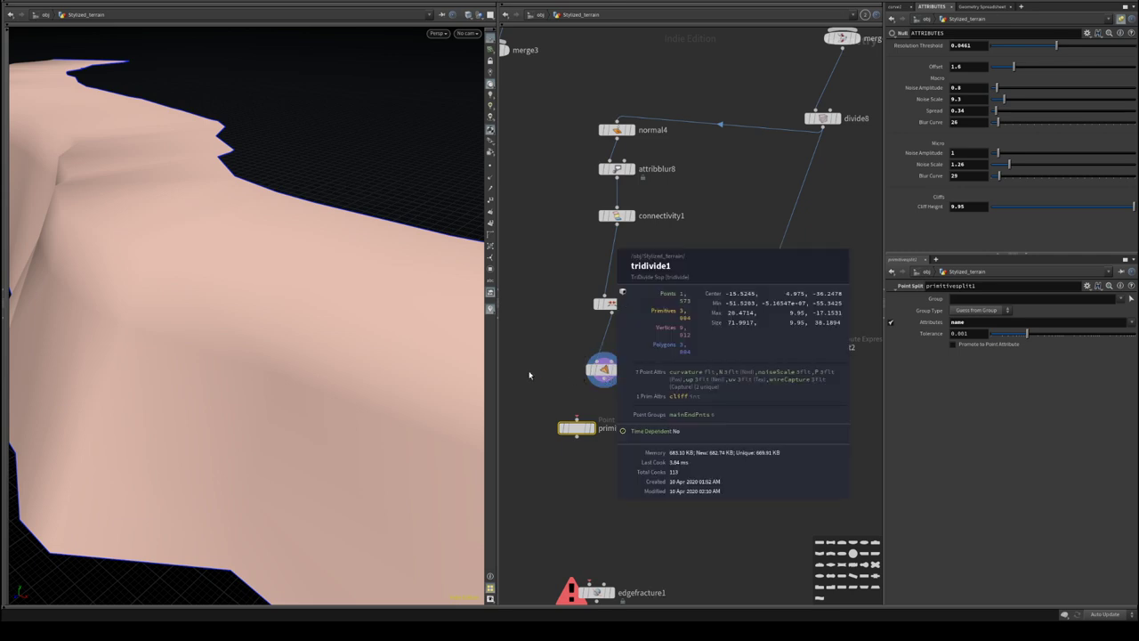
drag(604, 379, 578, 418)
click(591, 430)
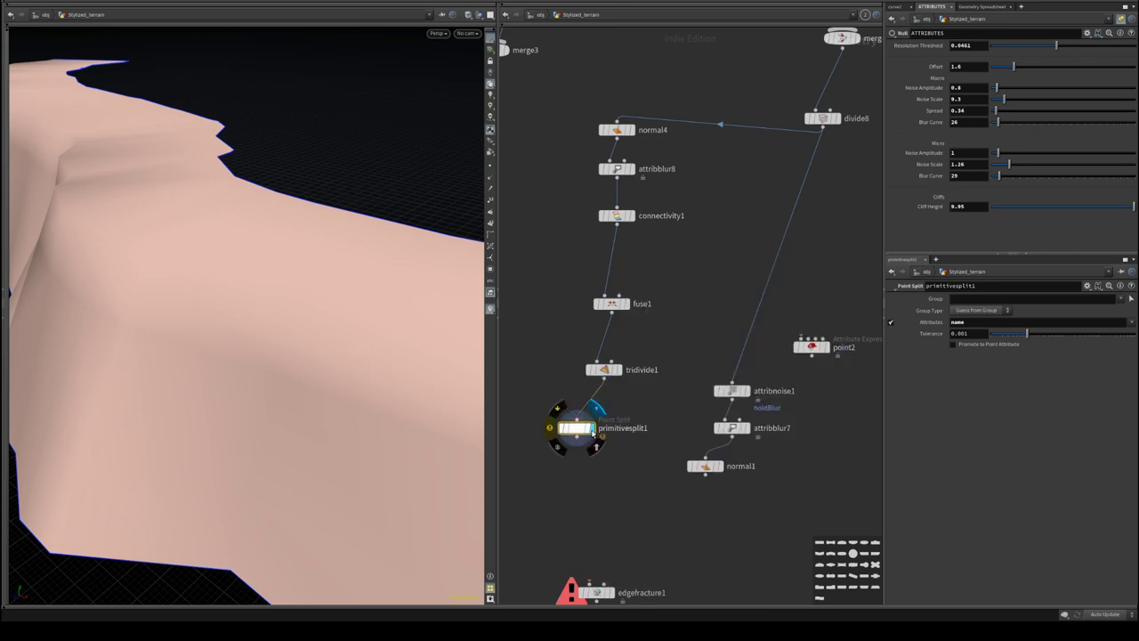
- Set primitivesplit1's attribute to cliff and inspect the split band borders in wireframe and shaded views
key(w)
double_click(1004, 322)
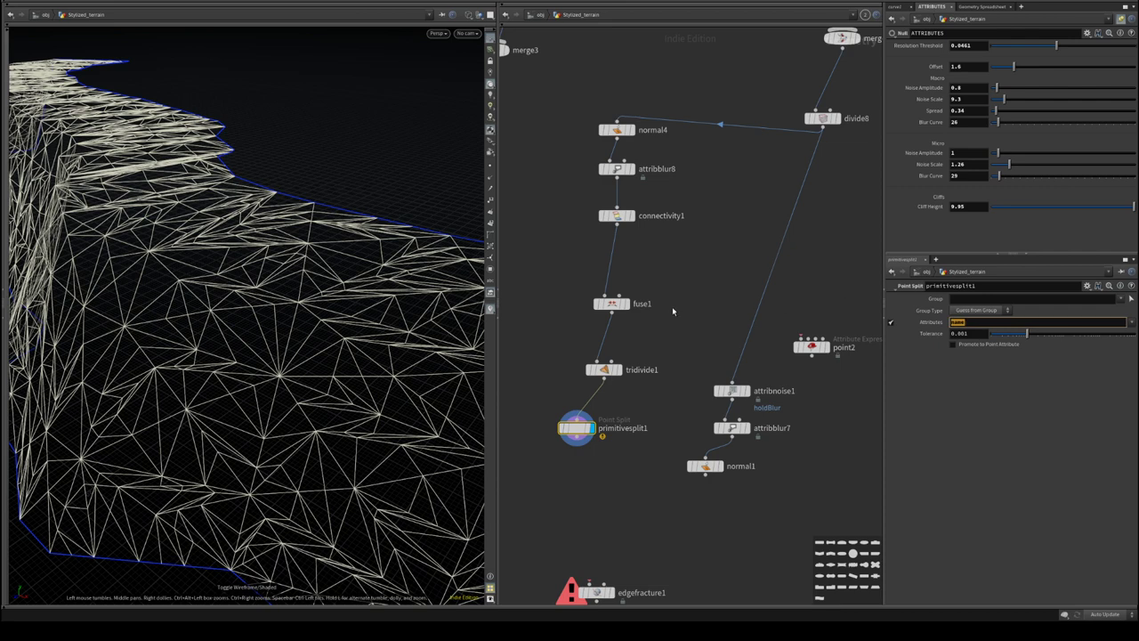
text(cliff)
key(Return)
mouse_move(113, 396)
mouse_down()
mouse_move(238, 344)
mouse_move(358, 381)
mouse_up()
key(w)
middle_drag(657, 405, 680, 382)
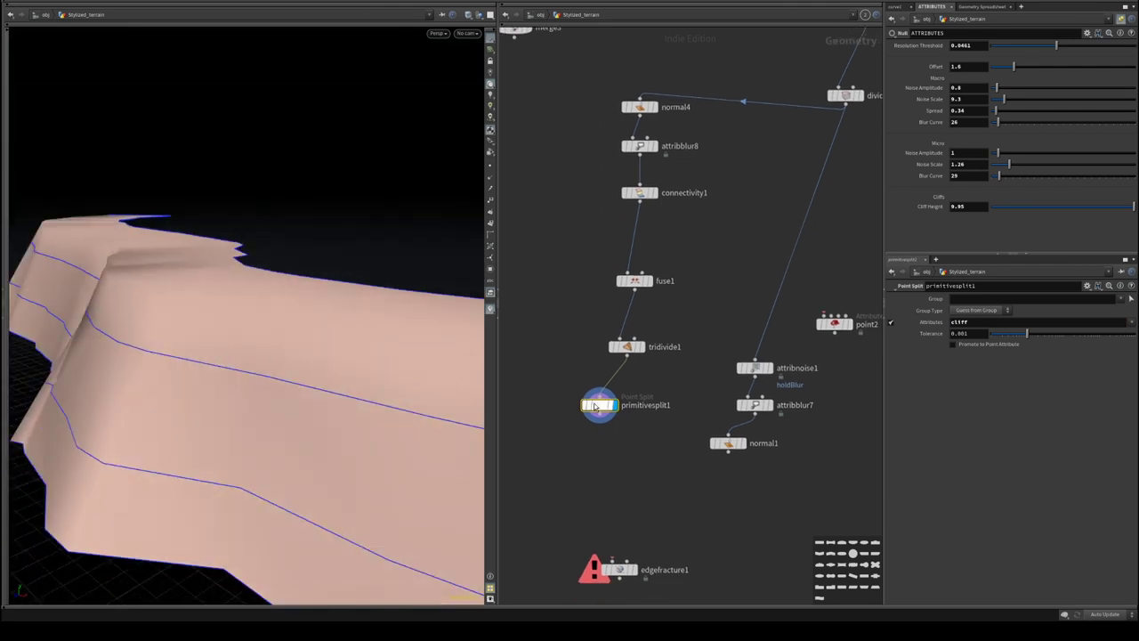
- Lay out the node chain from normal4 down to primitivesplit1 in a tidy column
drag(604, 412, 615, 446)
middle_drag(621, 394, 631, 472)
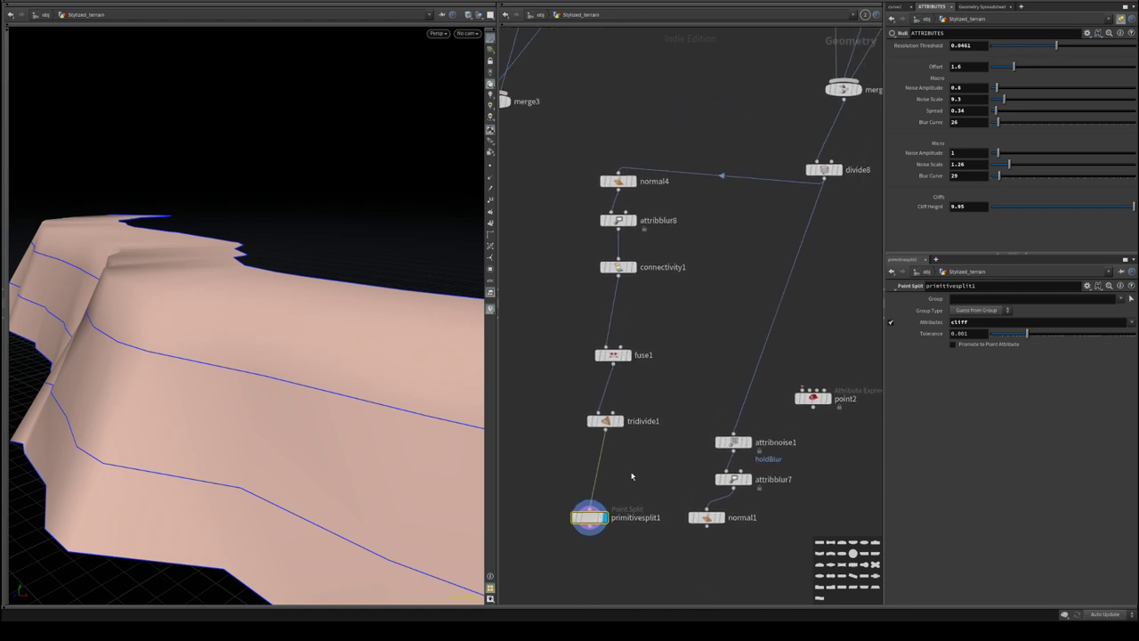
drag(532, 122, 628, 592)
key(shift+l)
middle_drag(657, 333, 668, 400)
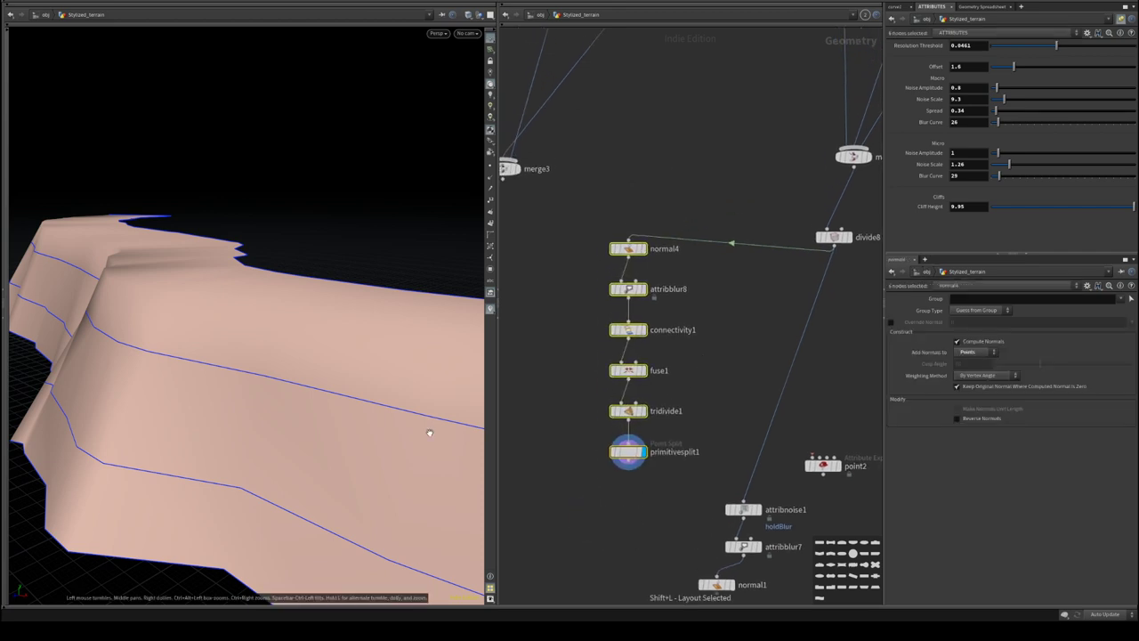
- Examine the split cliff bands in shaded and wireframe views and review the node network feeding them
drag(366, 353, 352, 370)
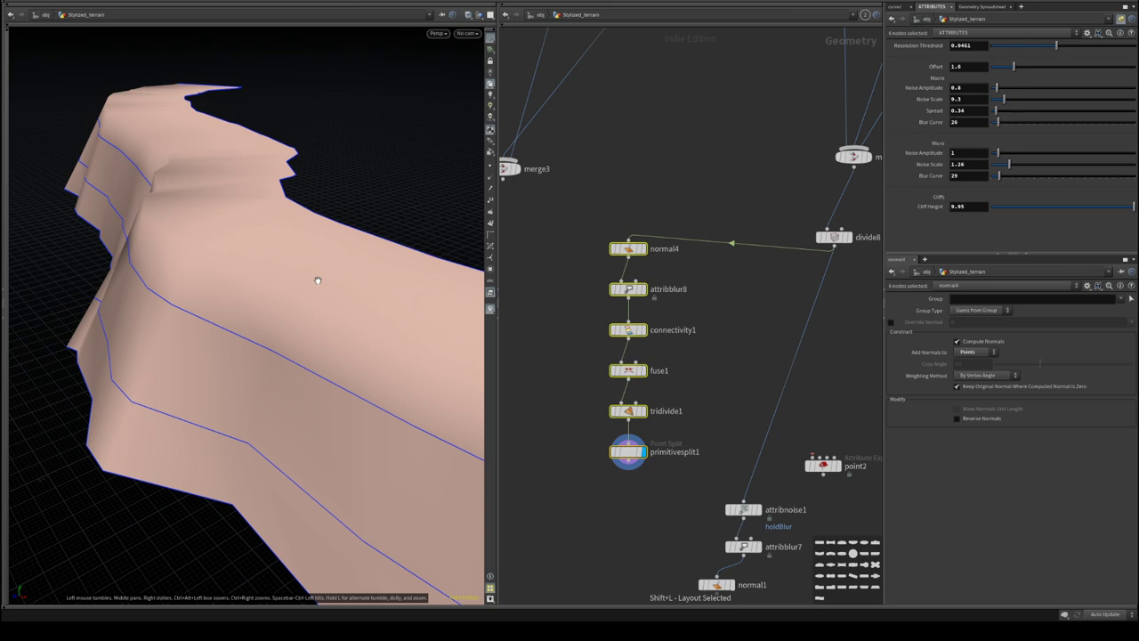
middle_drag(551, 408, 531, 307)
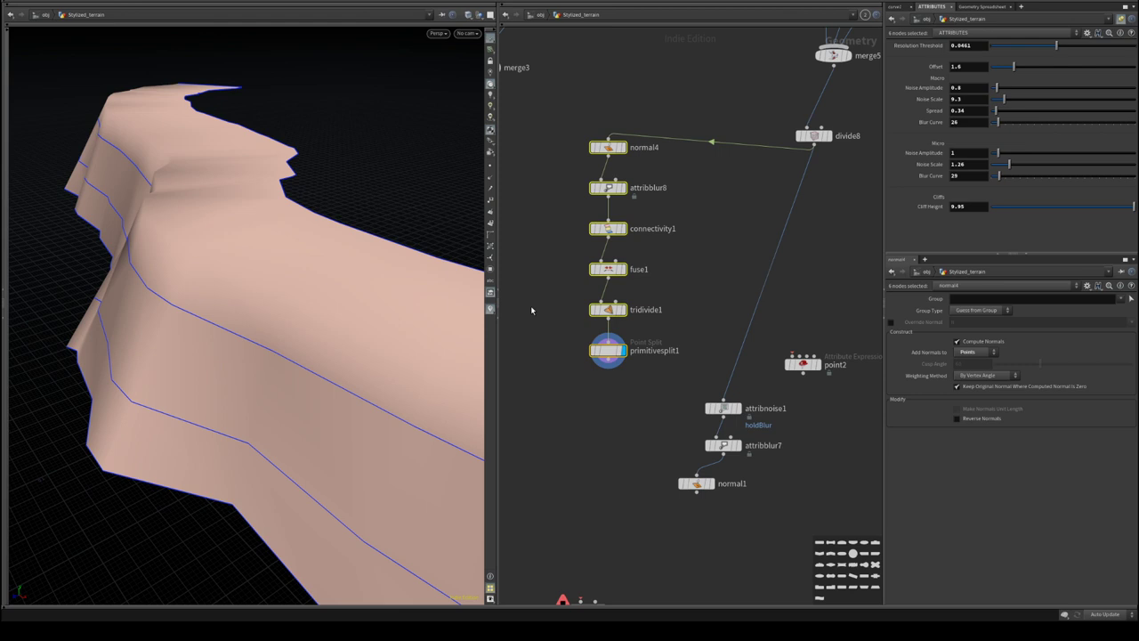
middle_drag(569, 223, 610, 236)
scroll(611, 236, down, 3)
middle_drag(673, 116, 658, 381)
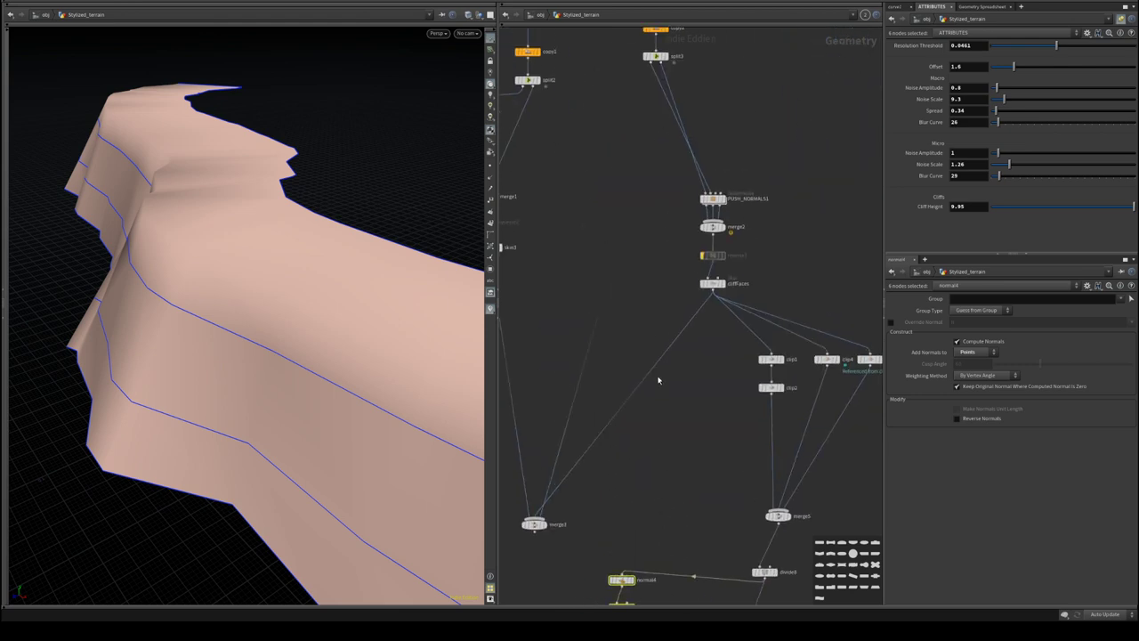
middle_drag(633, 572, 681, 200)
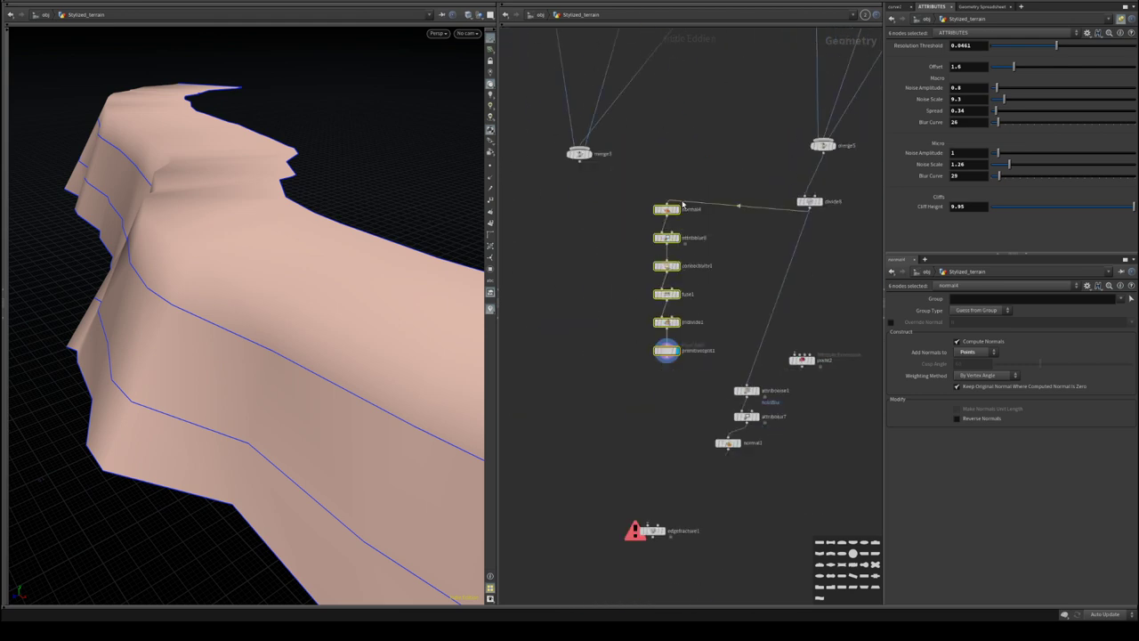
scroll(600, 317, up, 3)
mouse_move(704, 406)
middle_down()
mouse_move(569, 304)
mouse_move(741, 342)
middle_up()
drag(240, 323, 214, 309)
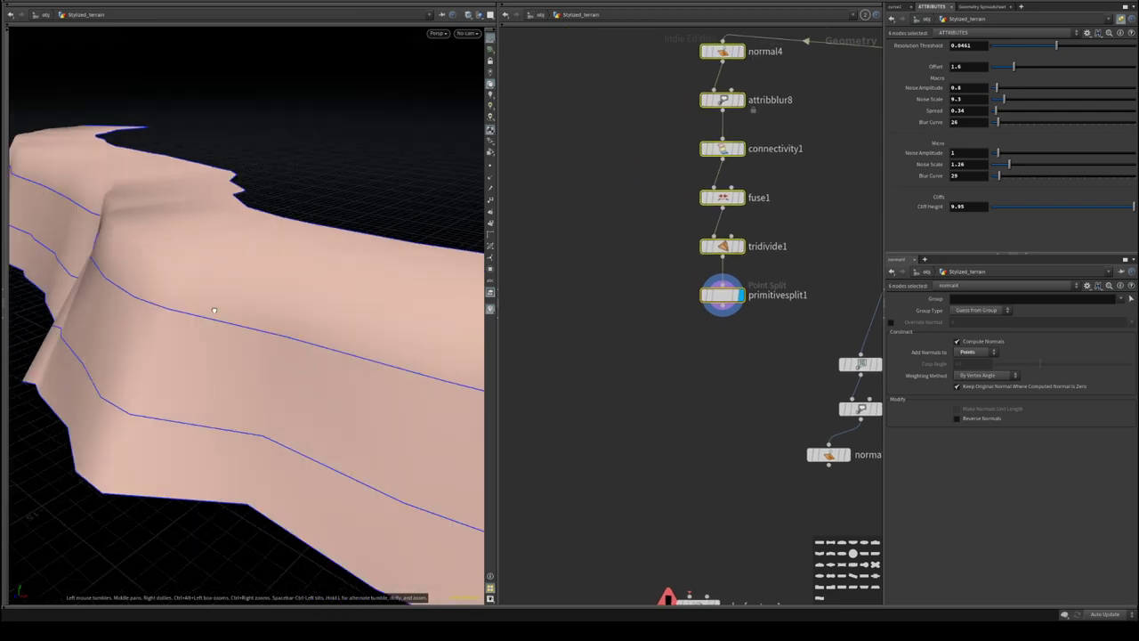
key(w)
middle_drag(753, 385, 632, 489)
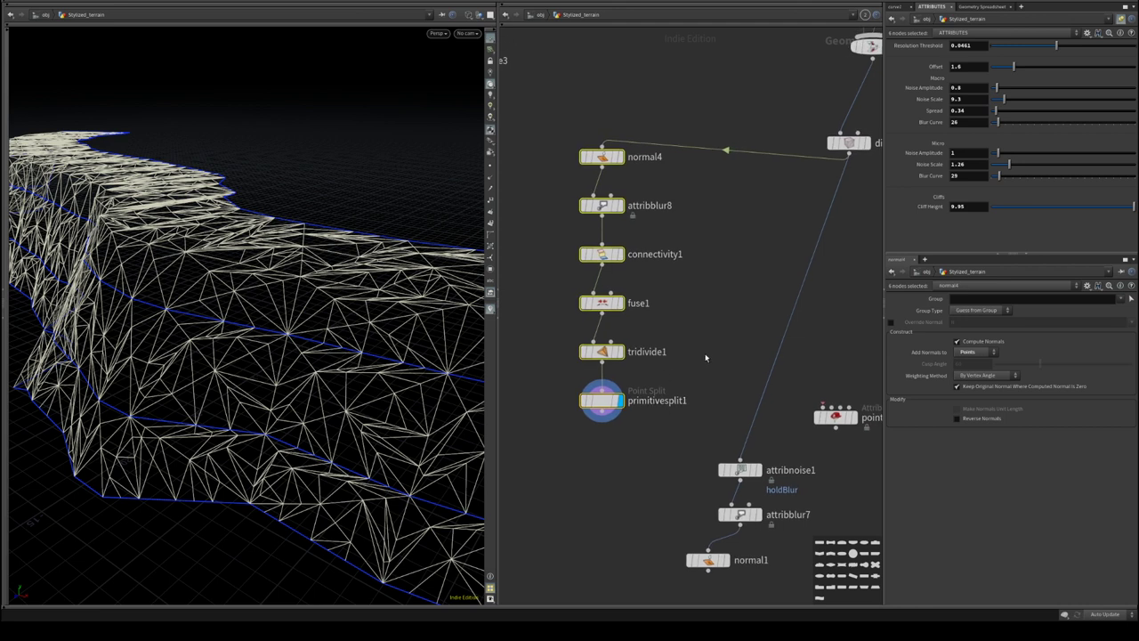
mouse_move(706, 358)
middle_down()
mouse_move(743, 318)
mouse_move(631, 395)
middle_up()
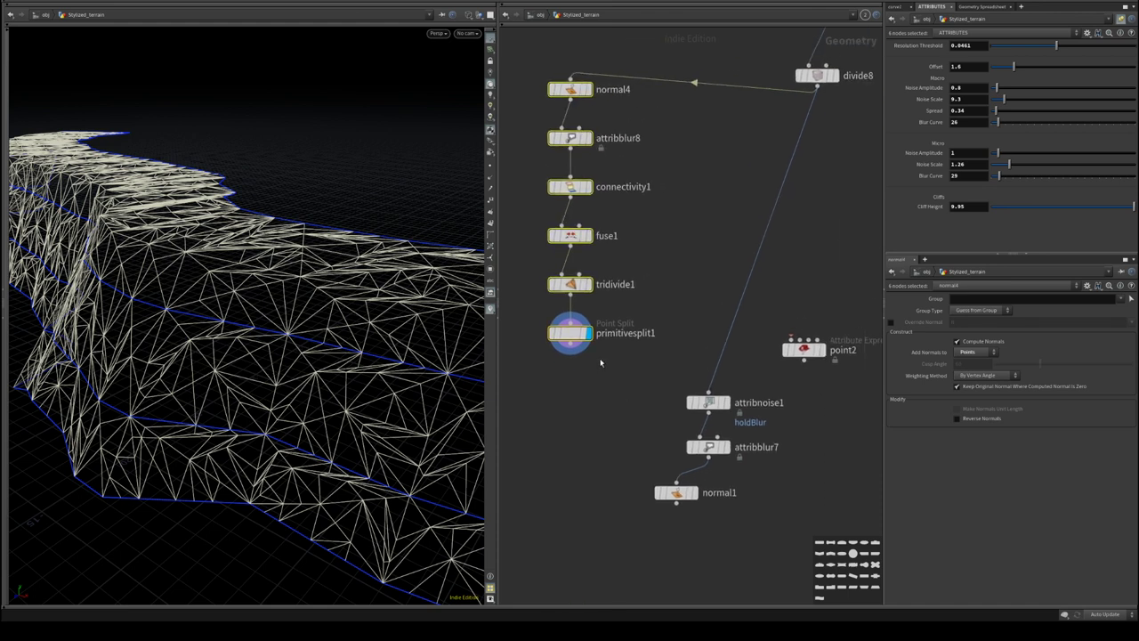
click(571, 344)
key(Escape)
click(578, 404)
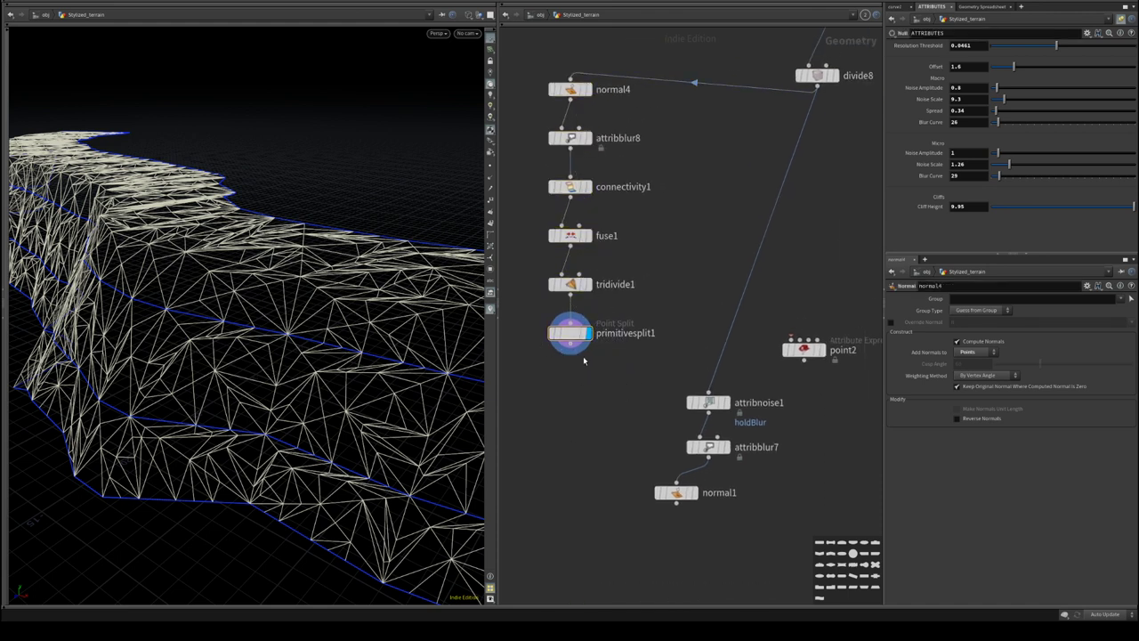
- Move primitivesplit1 down, insert attribnoise1 between tridivide1 and primitivesplit1, and display attribnoise1 with its parameters open
drag(709, 403, 704, 401)
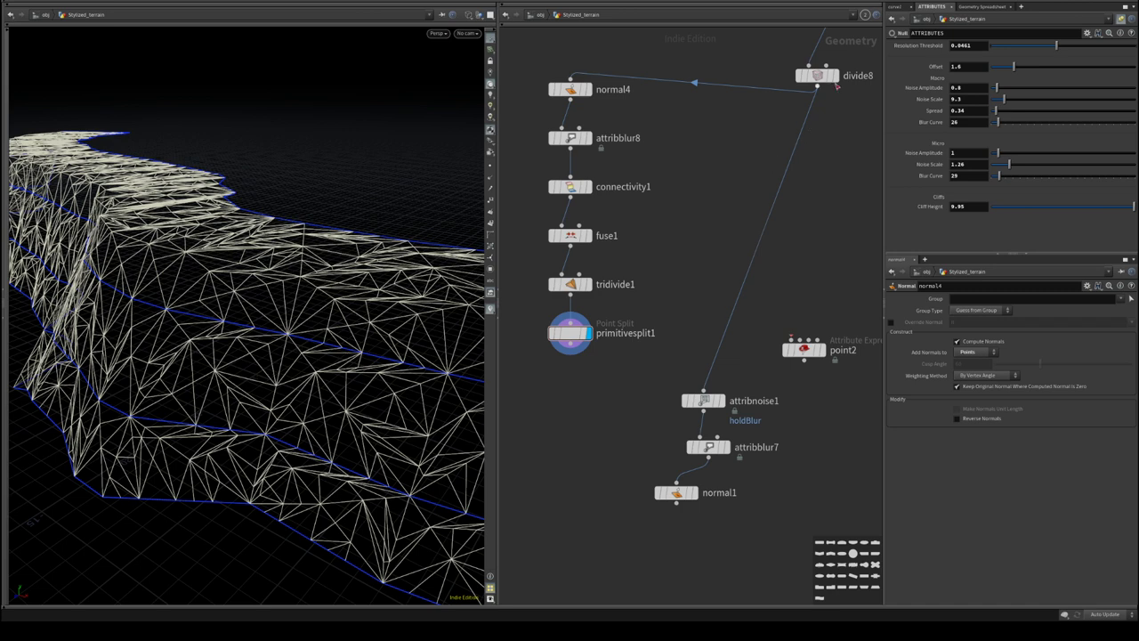
click(835, 76)
click(587, 284)
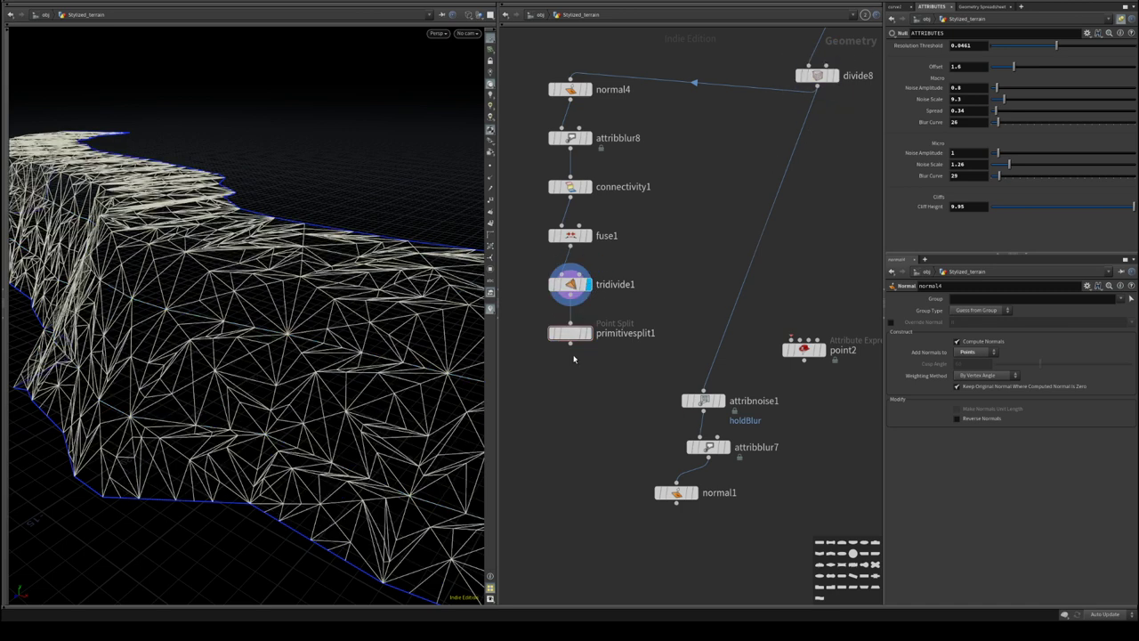
drag(570, 332, 577, 414)
drag(703, 401, 578, 328)
click(593, 332)
click(574, 335)
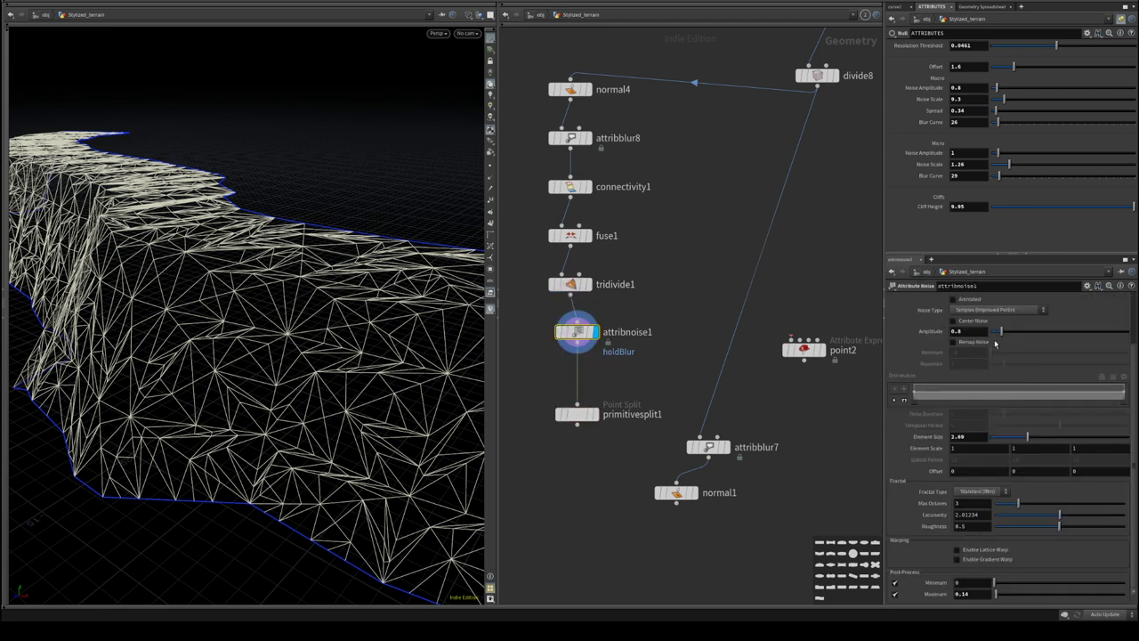
- Insert attribblur7 between attribnoise1 and primitivesplit1, and display it with point normals shown
drag(708, 447, 577, 375)
click(595, 375)
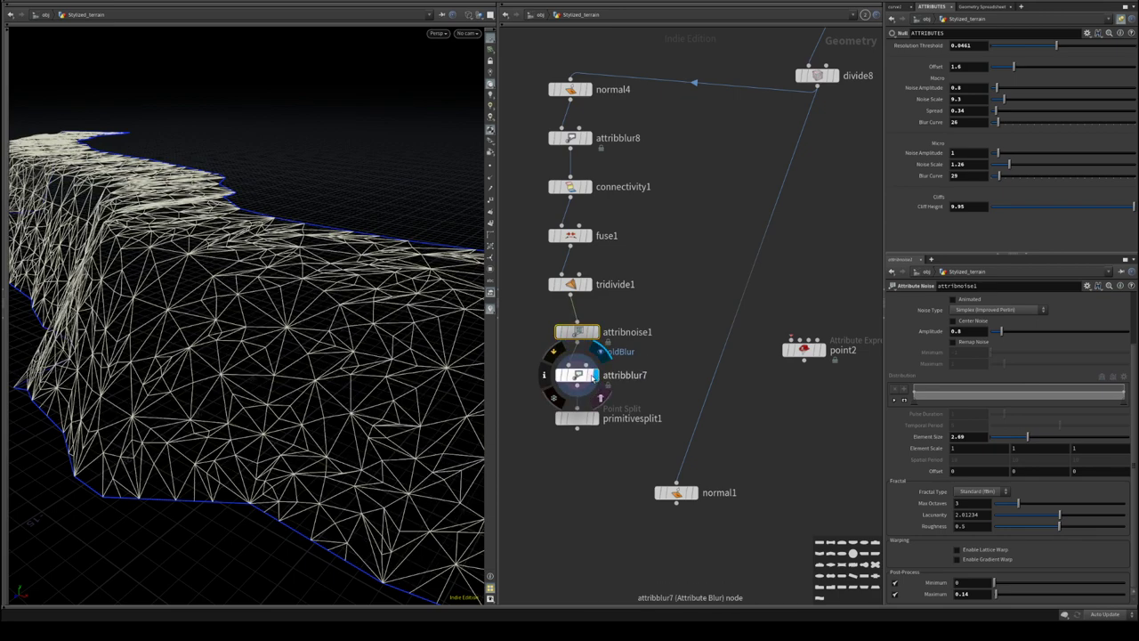
click(489, 177)
drag(287, 274, 449, 269)
- Move tridivide1 and the nodes below it down to open space beneath fuse1
middle_drag(688, 181, 722, 291)
middle_drag(697, 338, 720, 183)
scroll(719, 184, down, 3)
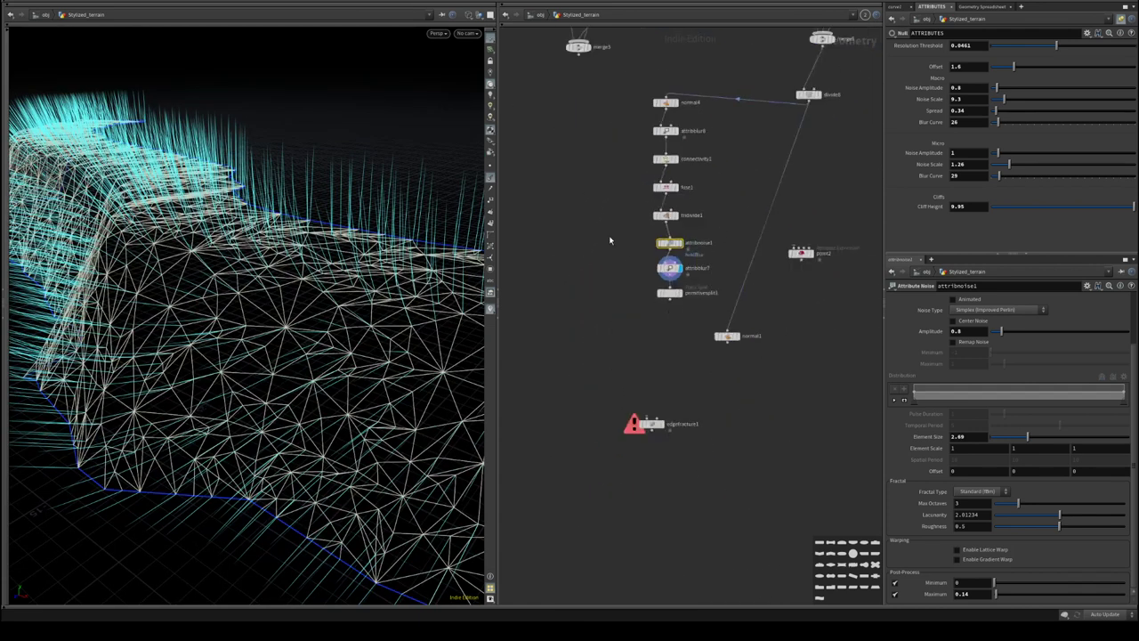
drag(587, 204, 772, 496)
drag(725, 336, 725, 432)
click(713, 261)
scroll(713, 260, up, 3)
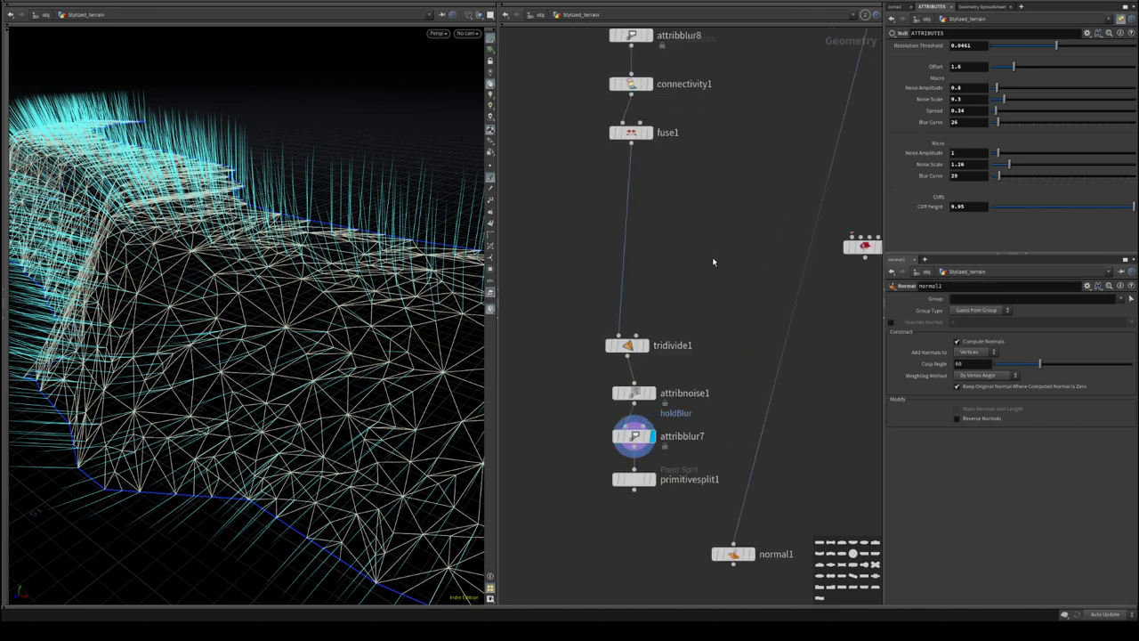
middle_drag(656, 167, 649, 324)
drag(626, 499, 630, 437)
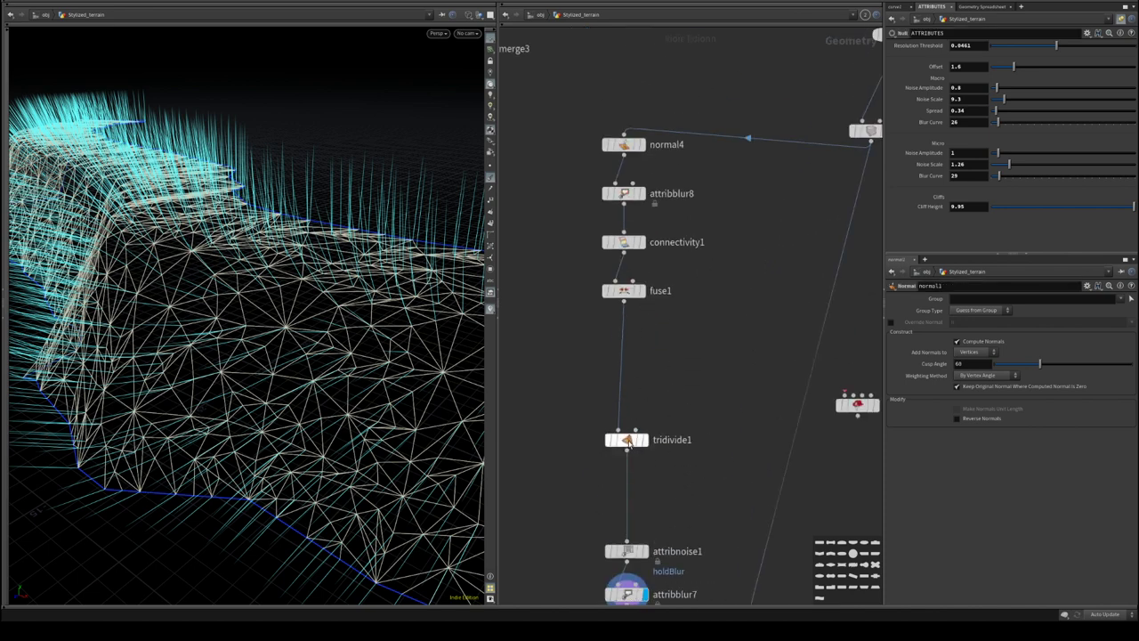
- Display attribblur8 and fuse1 in turn to compare their point normals
click(641, 195)
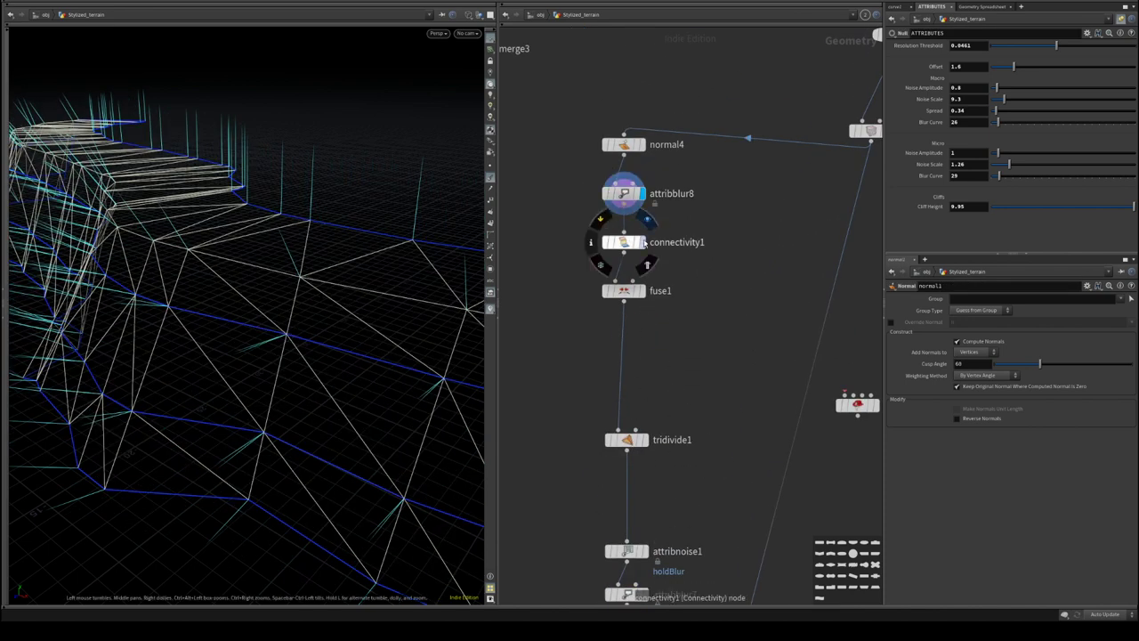
click(645, 291)
middle_drag(724, 309, 728, 290)
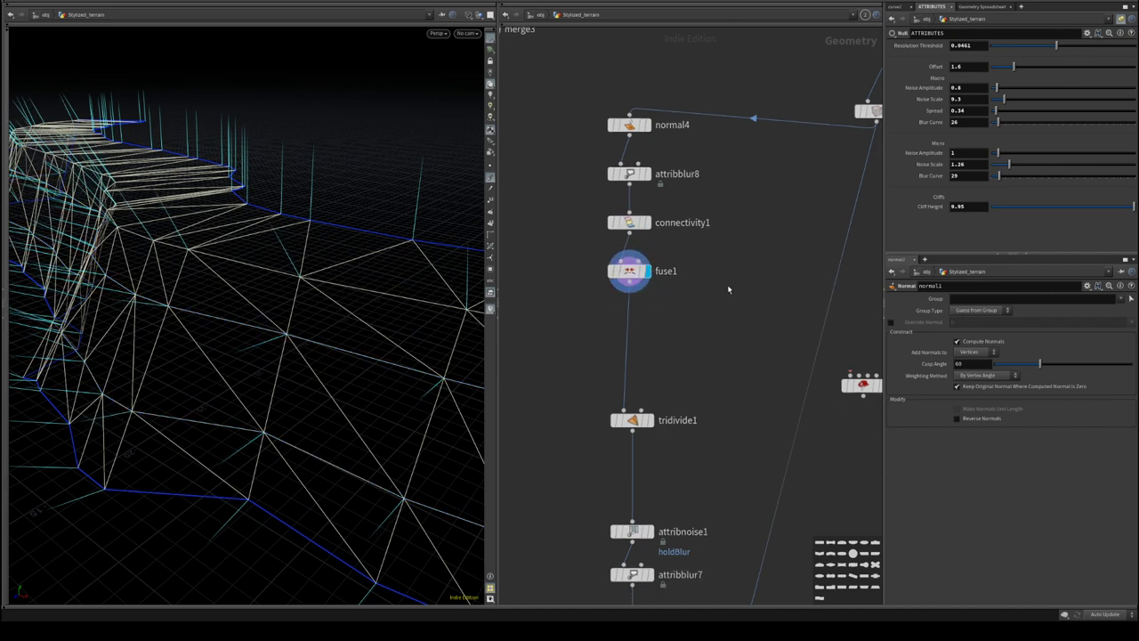
- Insert the Attribute Expression node point2 between fuse1 and tridivide1, and display it
middle_drag(690, 366, 577, 344)
drag(752, 364, 588, 311)
middle_drag(588, 345, 695, 335)
drag(695, 307, 628, 311)
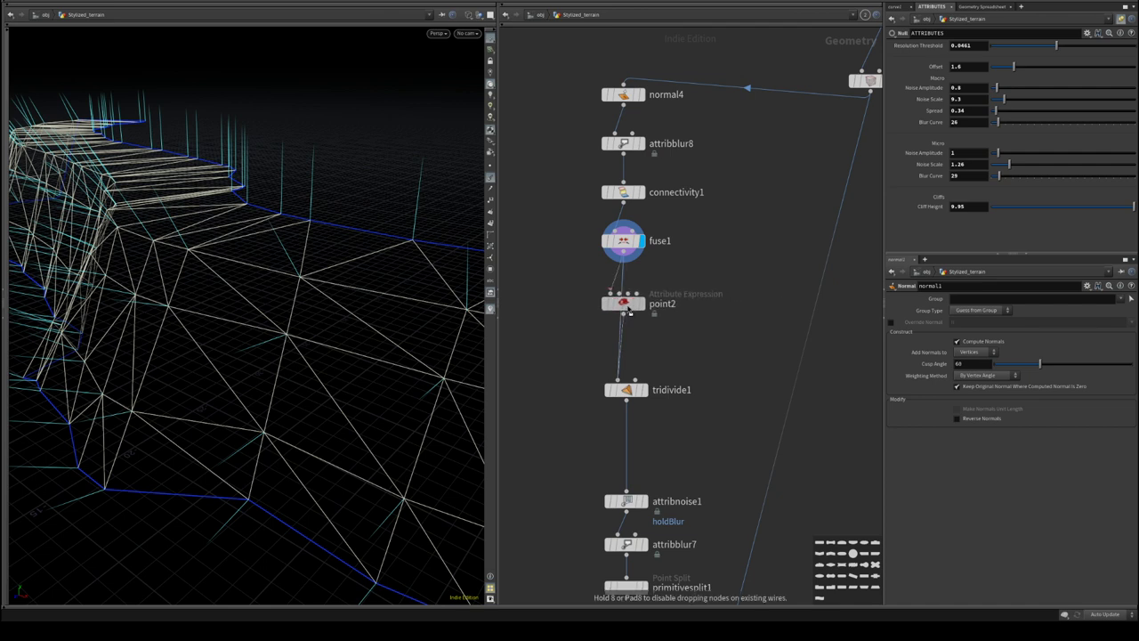
drag(629, 312, 628, 310)
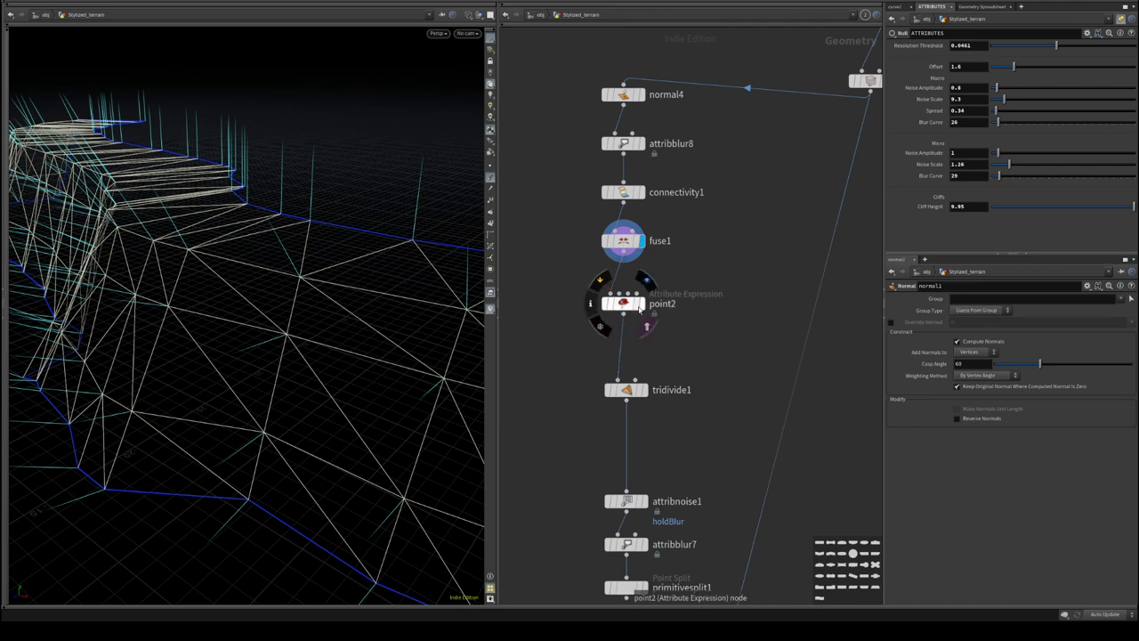
- Set point2's attribute to Normal (N) with the Flatten to ZX Plane expression and inspect the normals around the cliff
click(1002, 359)
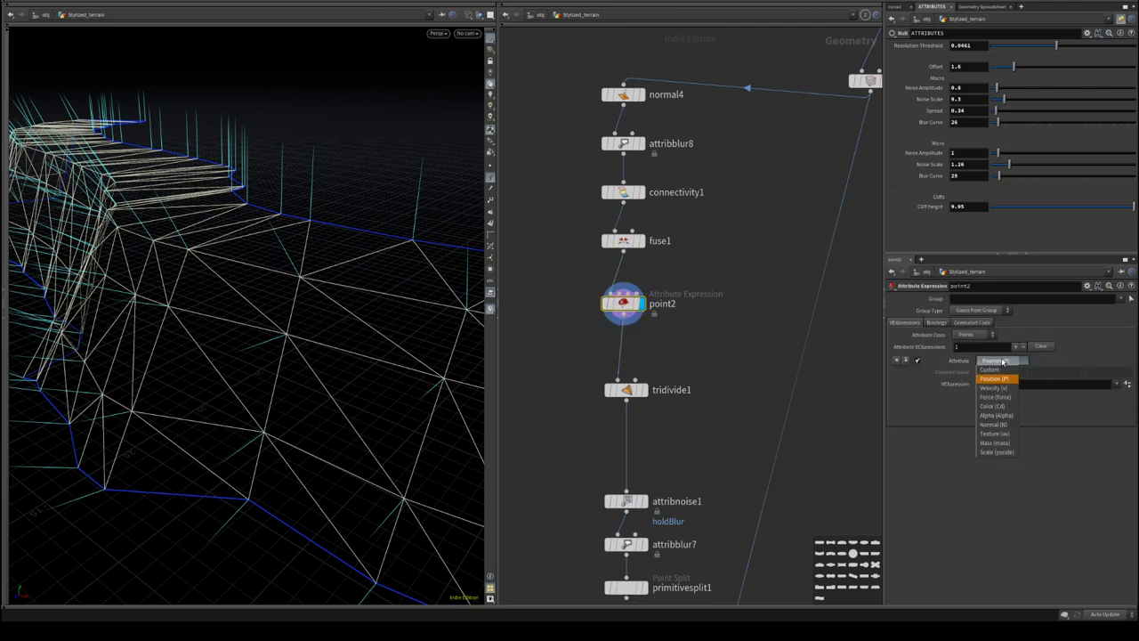
click(1007, 416)
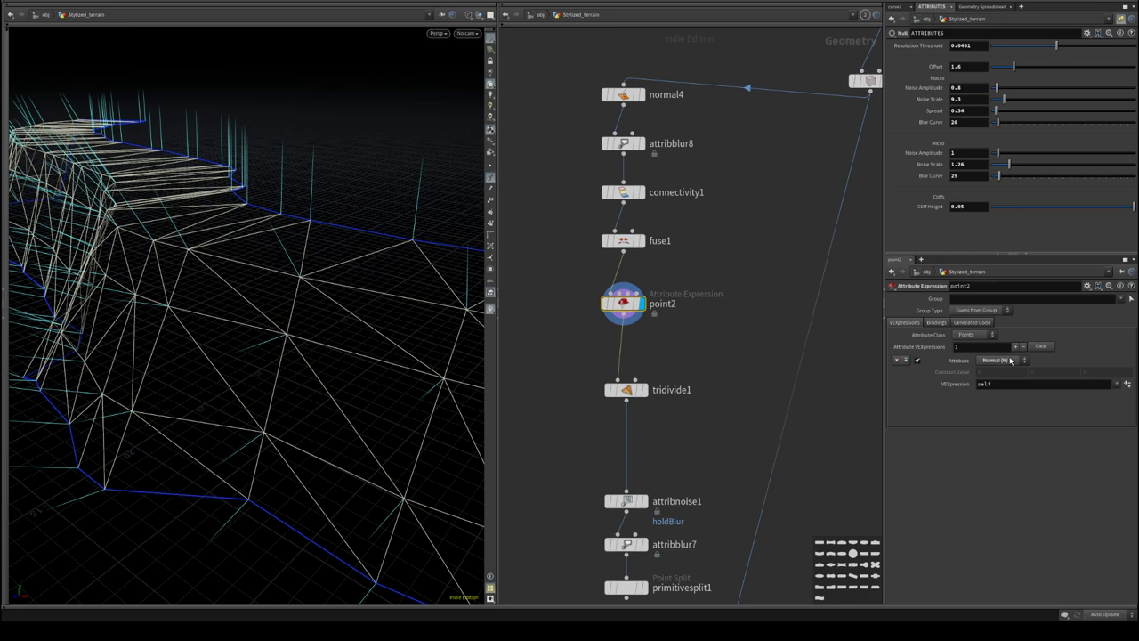
click(1127, 388)
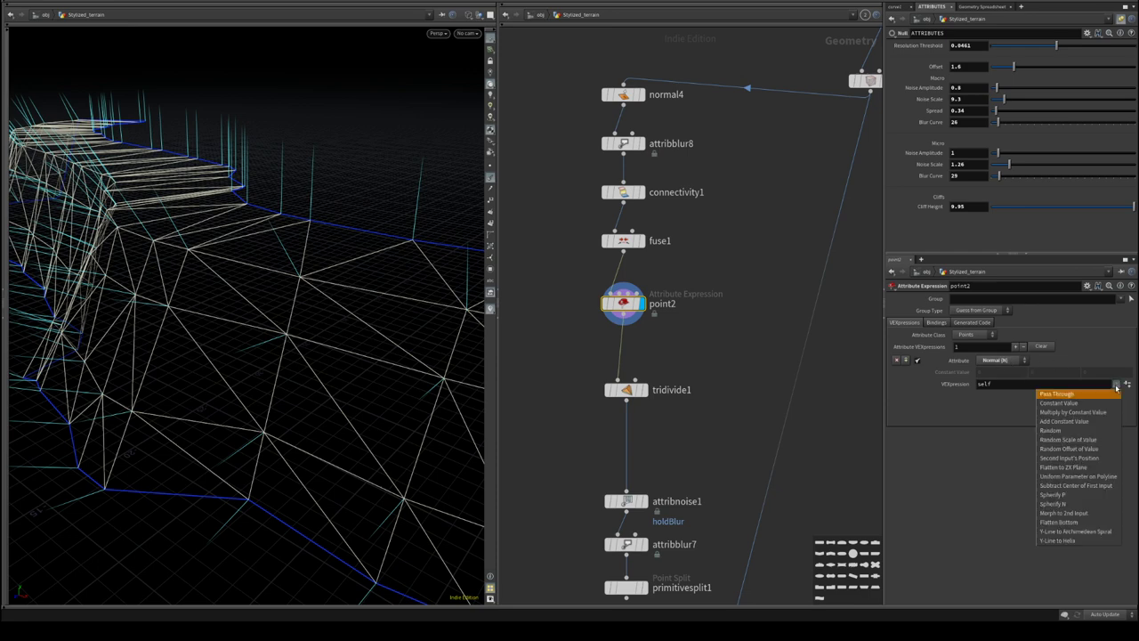
click(1085, 474)
drag(349, 337, 272, 249)
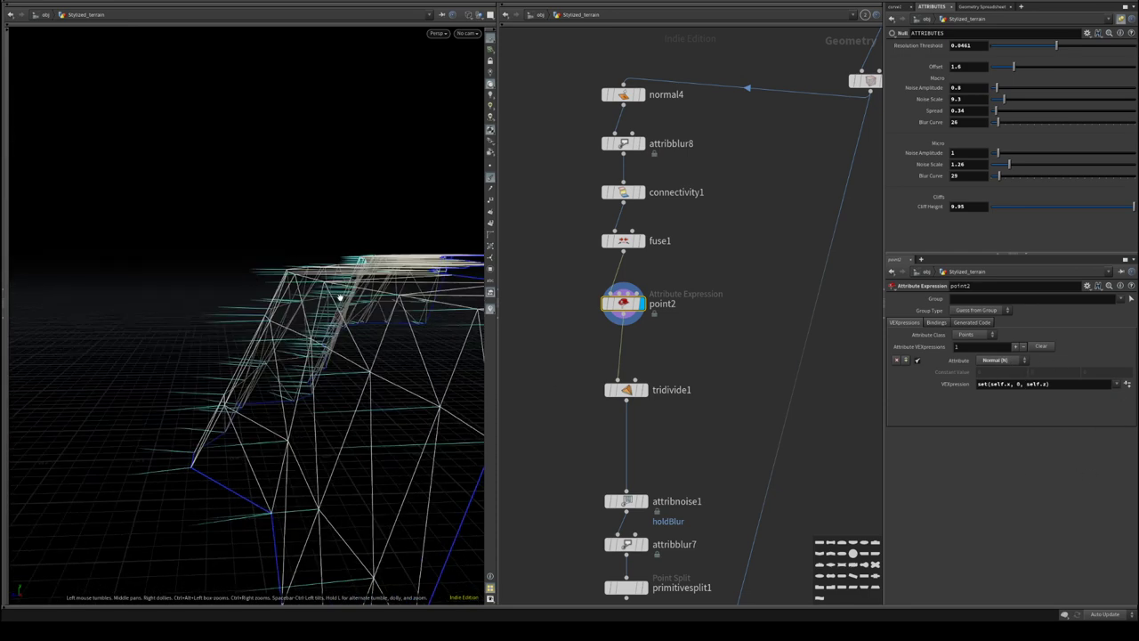
drag(339, 297, 186, 257)
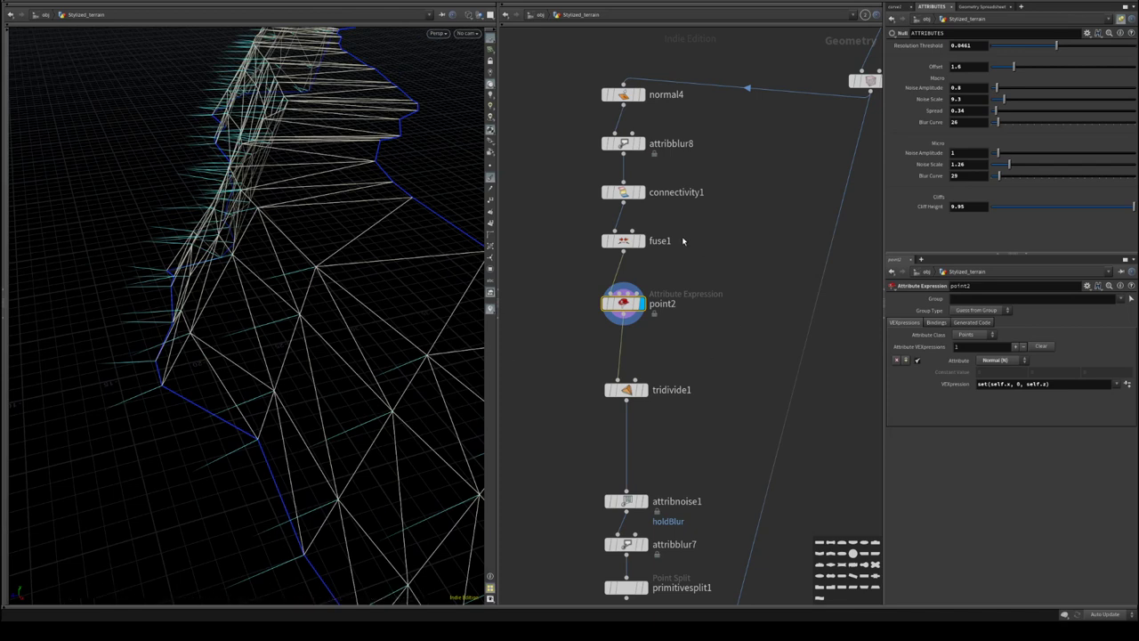
- Turn off Recompute Affected Normals on fuse1 and compare the normals displayed by fuse1 and point2
click(623, 240)
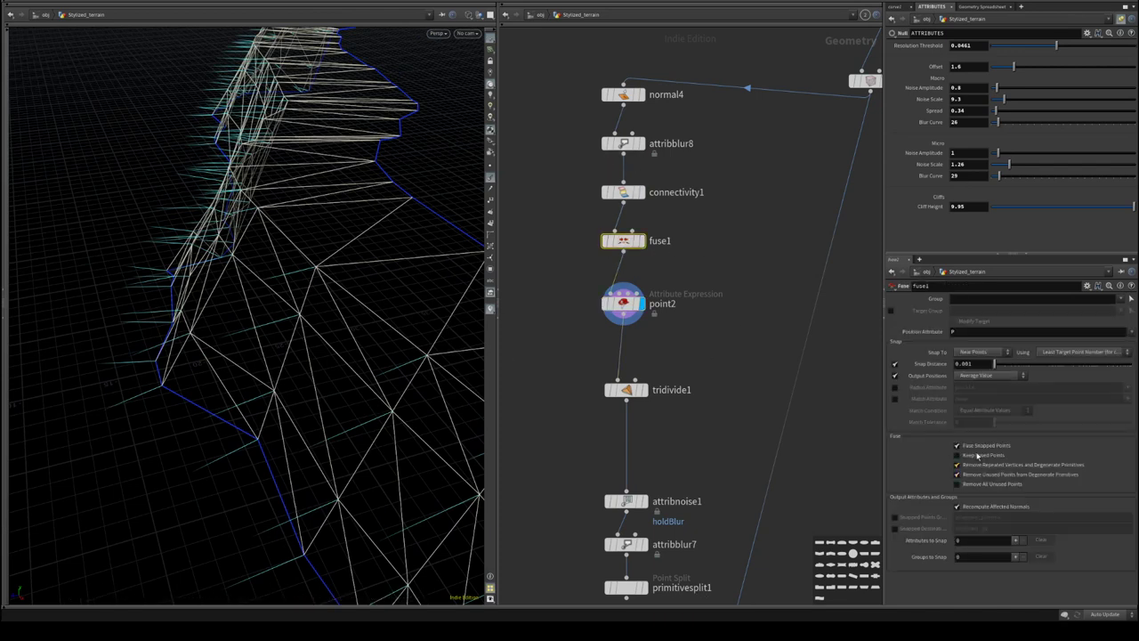
click(988, 511)
drag(347, 356, 360, 330)
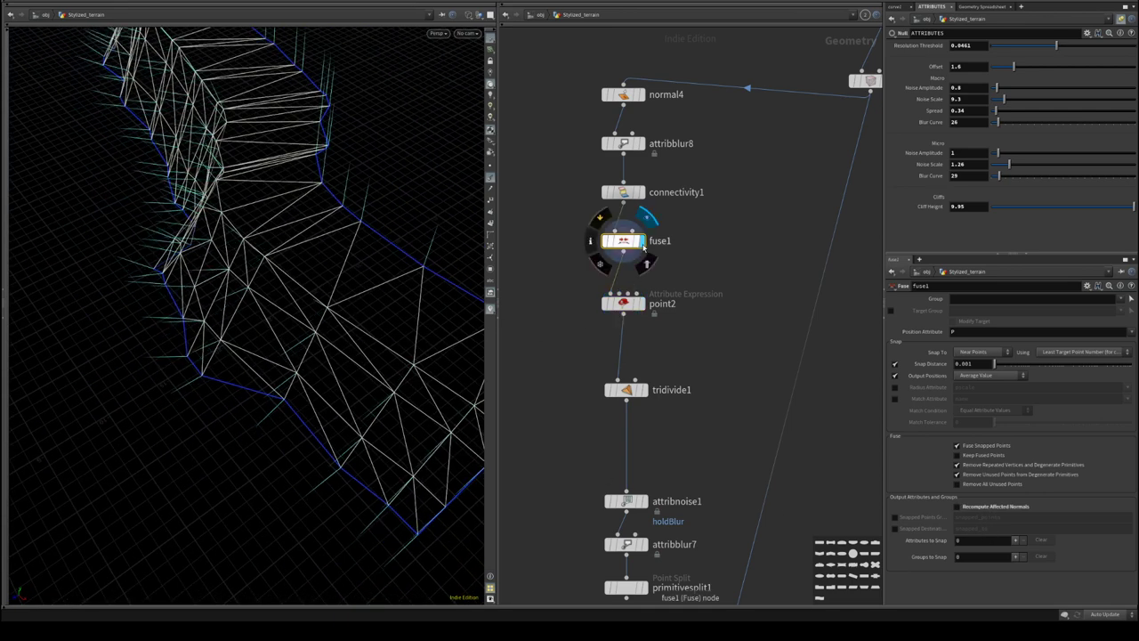
mouse_move(641, 304)
- Compare the normals of tridivide1 with connectivity1, ending on the shaded tridivide1 cliff viewed from several angles
mouse_move(646, 388)
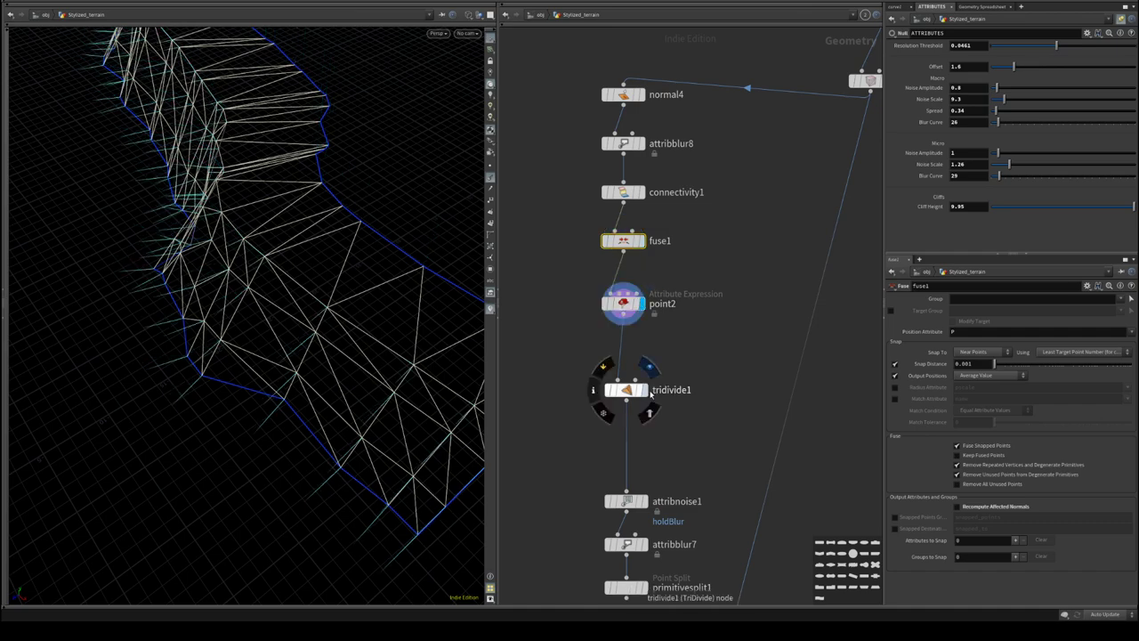
click(648, 367)
drag(206, 391, 307, 375)
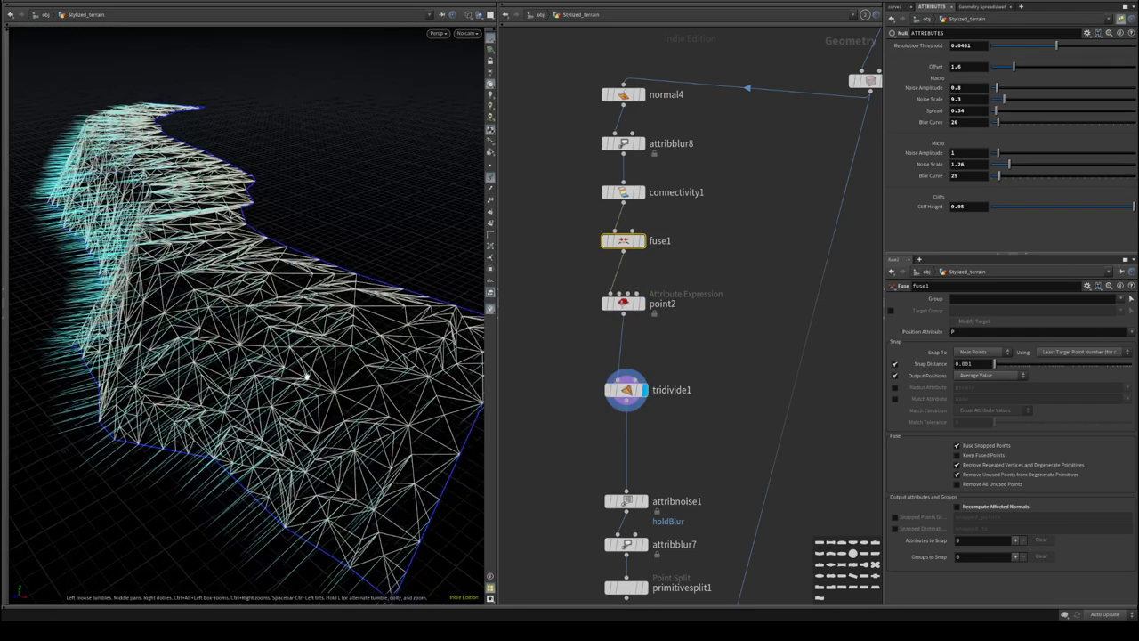
mouse_move(634, 198)
click(644, 172)
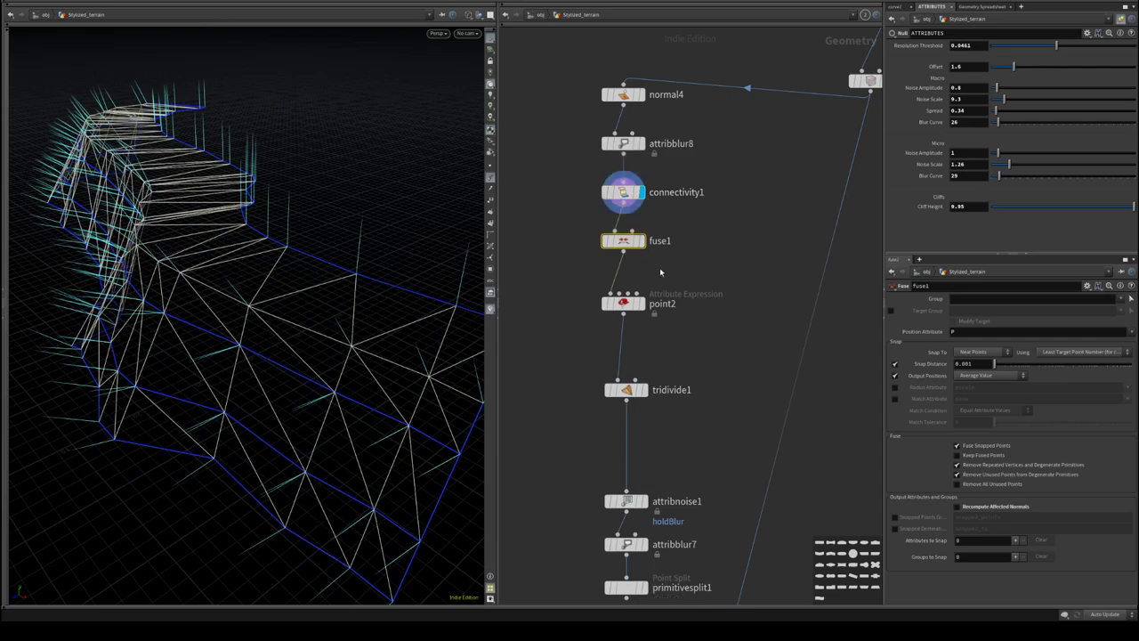
click(642, 389)
mouse_move(231, 383)
mouse_down()
mouse_move(271, 423)
mouse_move(239, 318)
mouse_move(261, 341)
mouse_move(255, 371)
mouse_move(267, 303)
mouse_up()
key(w)
middle_drag(693, 402, 769, 300)
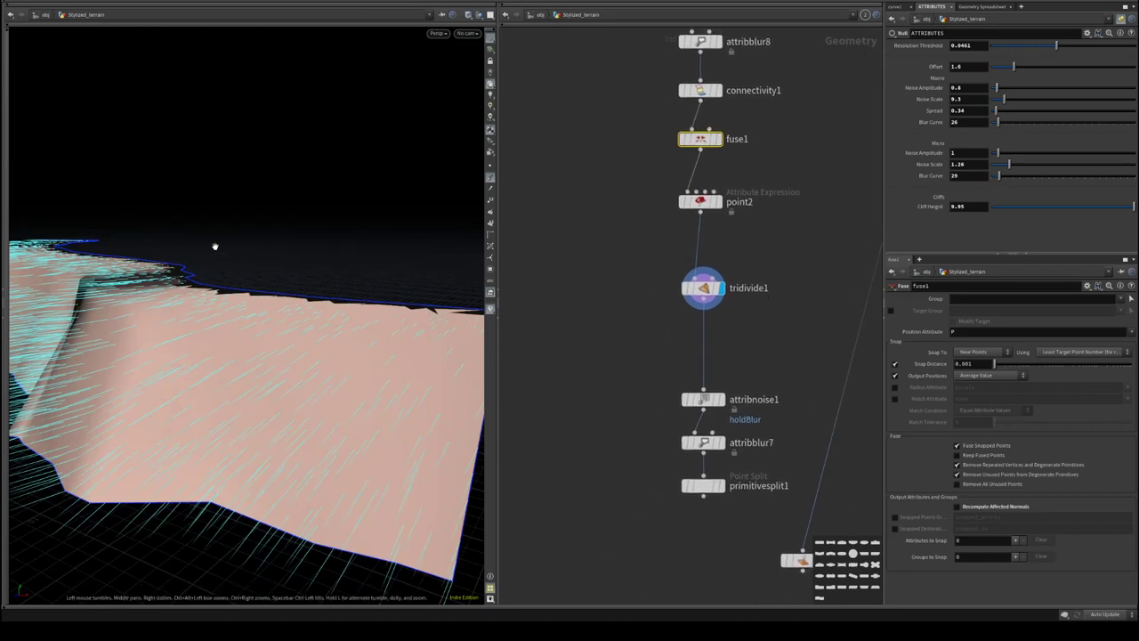
drag(213, 246, 546, 437)
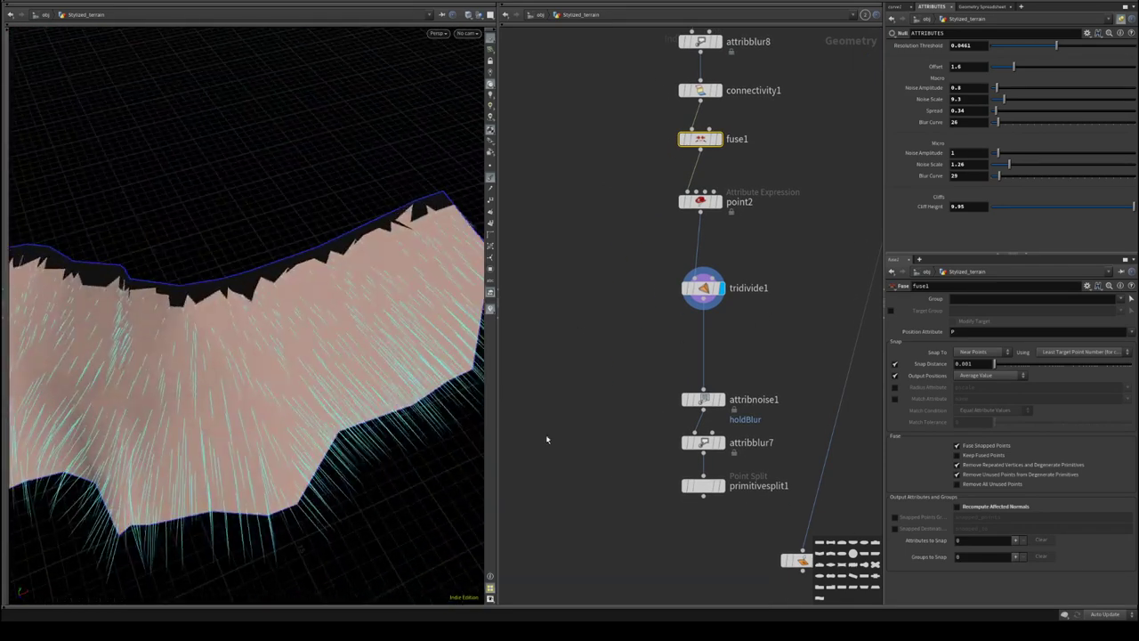
- Detach attribnoise1 from the chain and reinsert it between tridivide1 and attribblur7
middle_drag(762, 360, 739, 289)
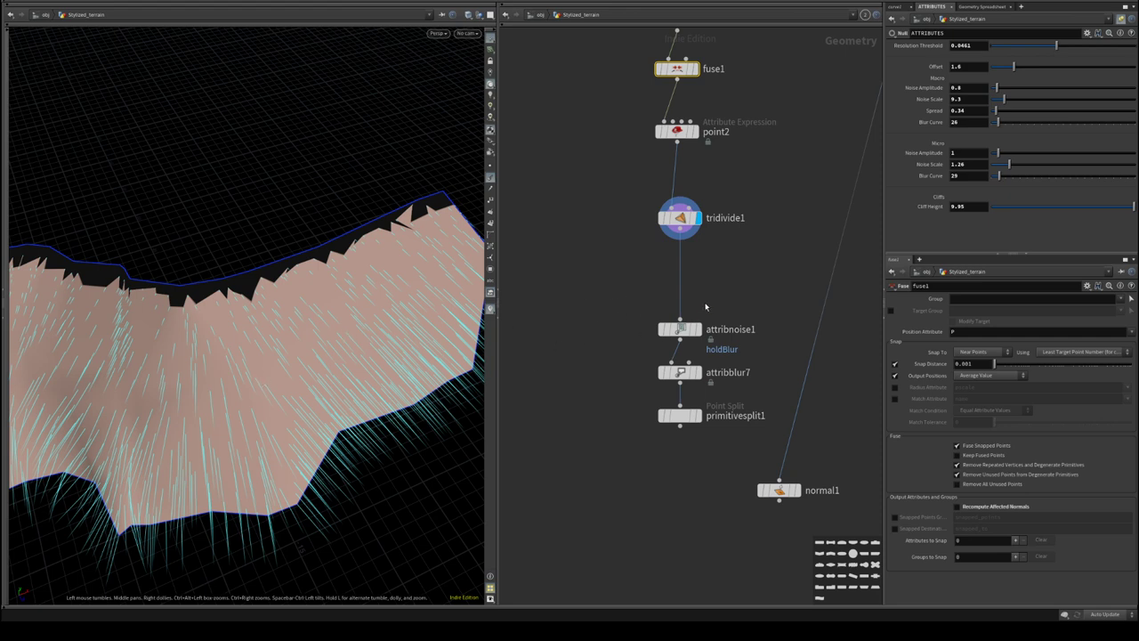
middle_drag(705, 306, 683, 343)
drag(660, 366, 552, 189)
drag(396, 299, 452, 267)
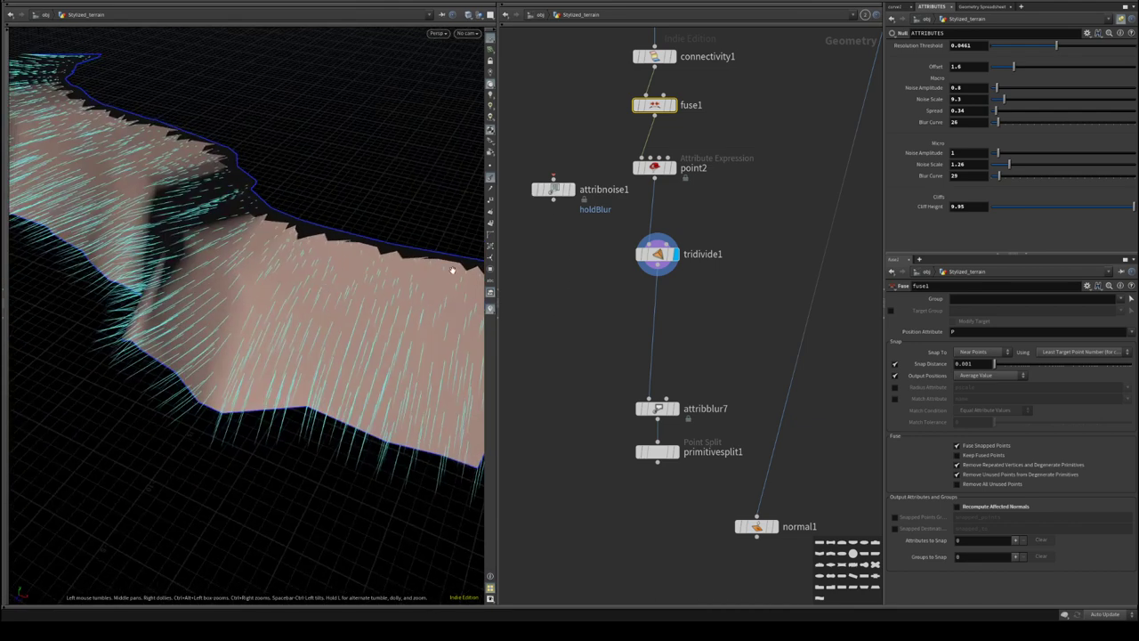
drag(552, 190, 519, 229)
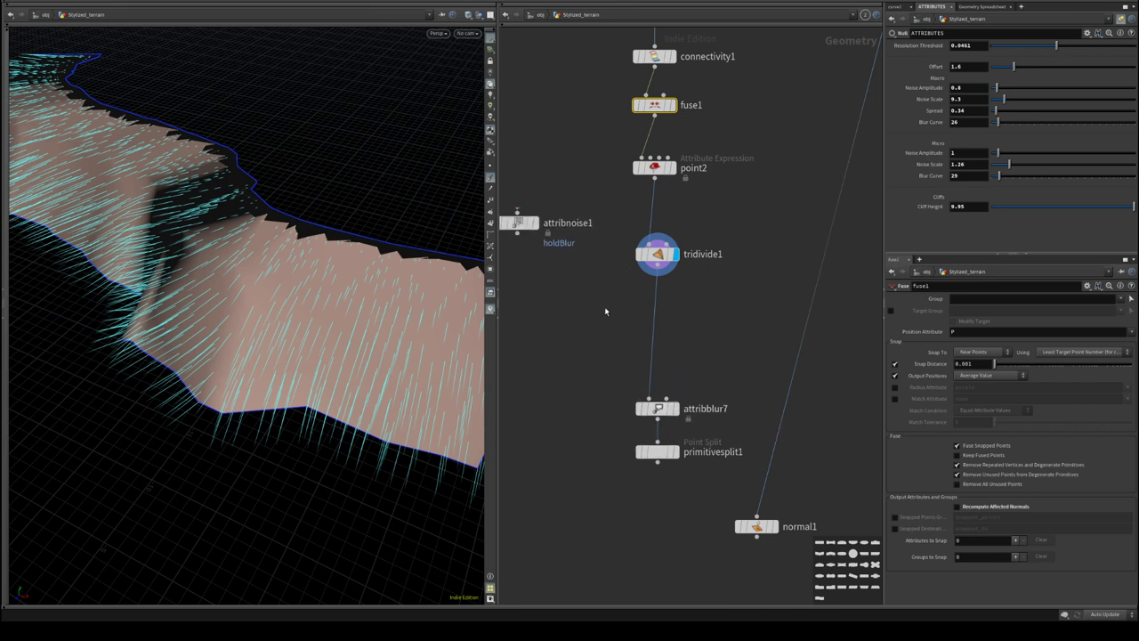
drag(522, 224, 656, 320)
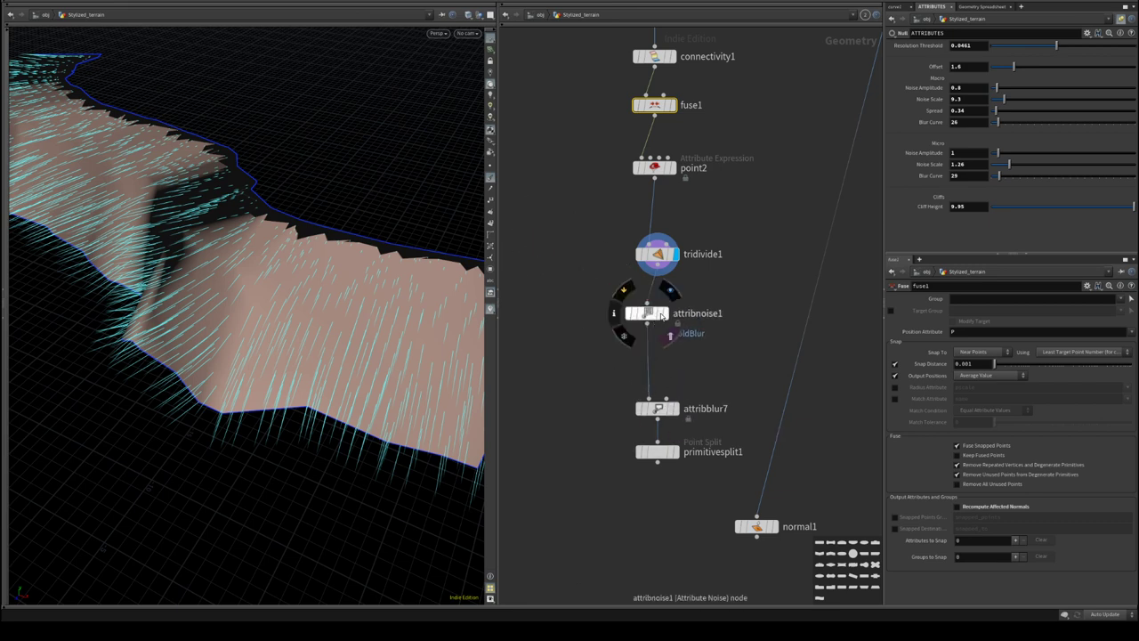
- Display attribnoise1 with its parameters open, hide the point normals and inspect the shaded cliff
click(669, 291)
click(649, 315)
drag(391, 289, 348, 285)
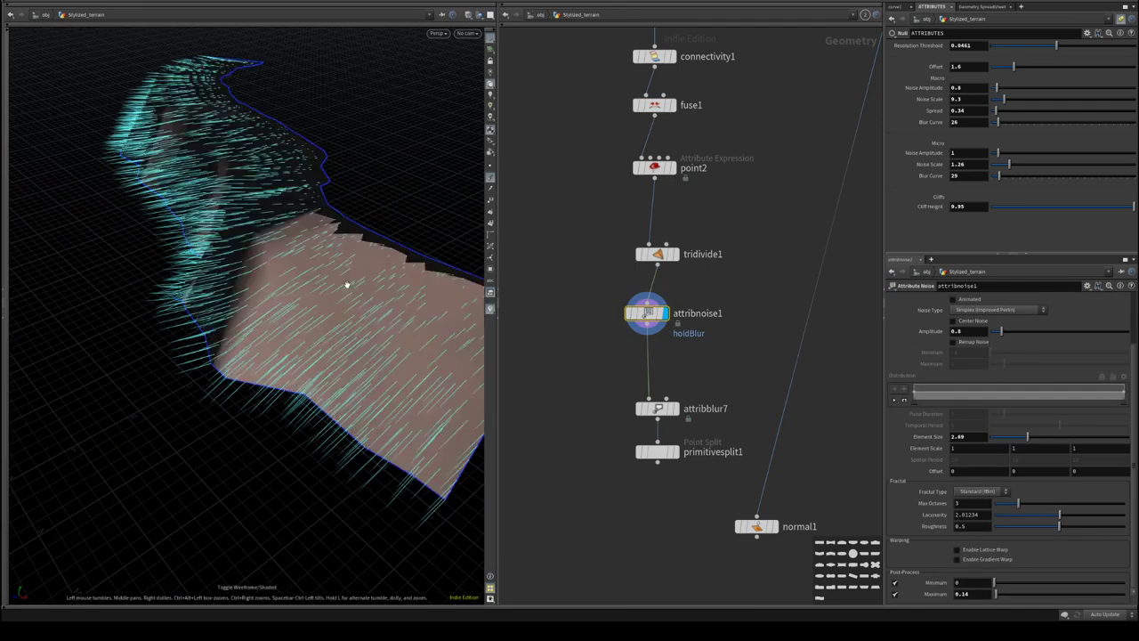
click(489, 178)
middle_drag(331, 252, 305, 279)
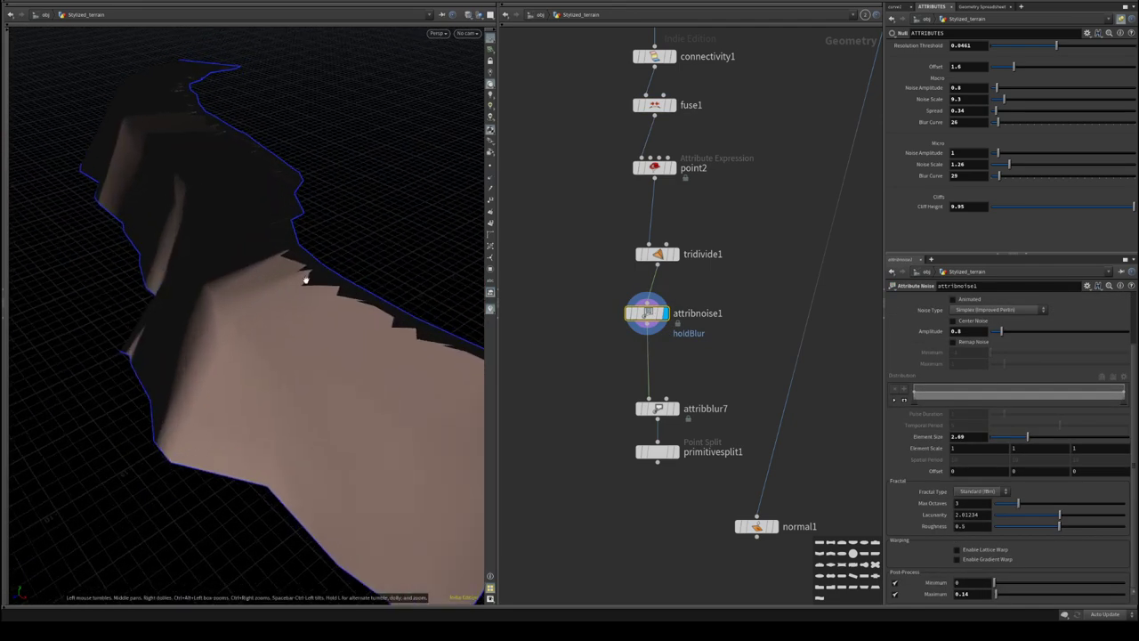
drag(286, 315, 365, 311)
- Insert normal1 into the chain, placing it between attribnoise1 and attribblur7
mouse_move(770, 529)
mouse_down()
mouse_move(665, 322)
mouse_move(670, 299)
mouse_up()
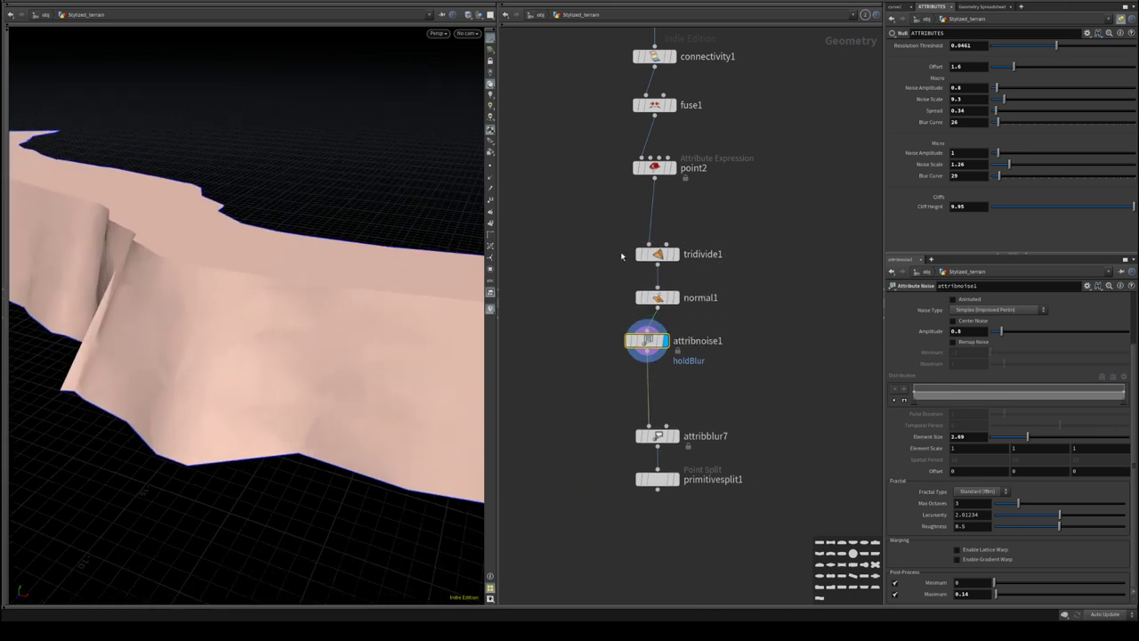
mouse_move(658, 298)
drag(658, 298, 667, 393)
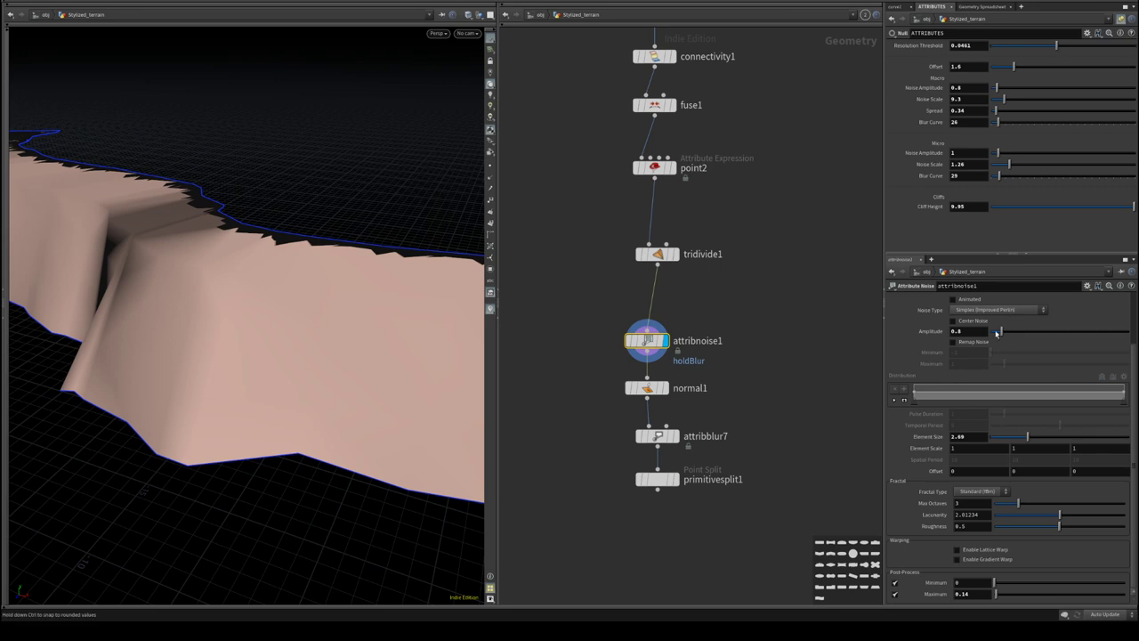
- Change the attribute affected by attribnoise1 from holdBlur to N and inspect the shading on the cliff
scroll(1065, 405, up, 3)
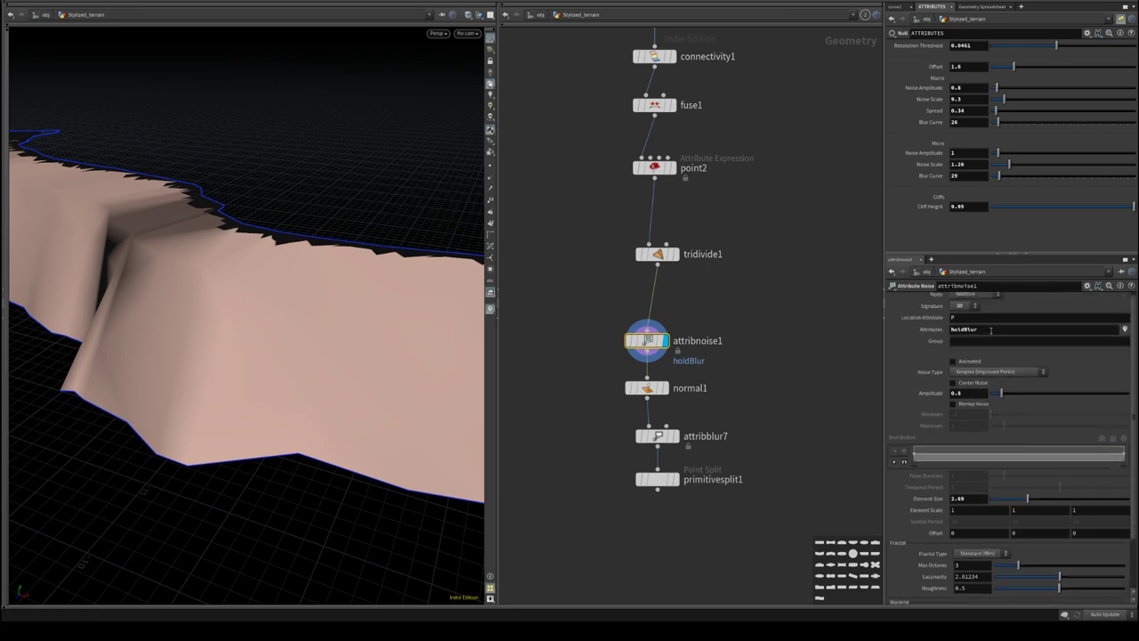
key(Tab)
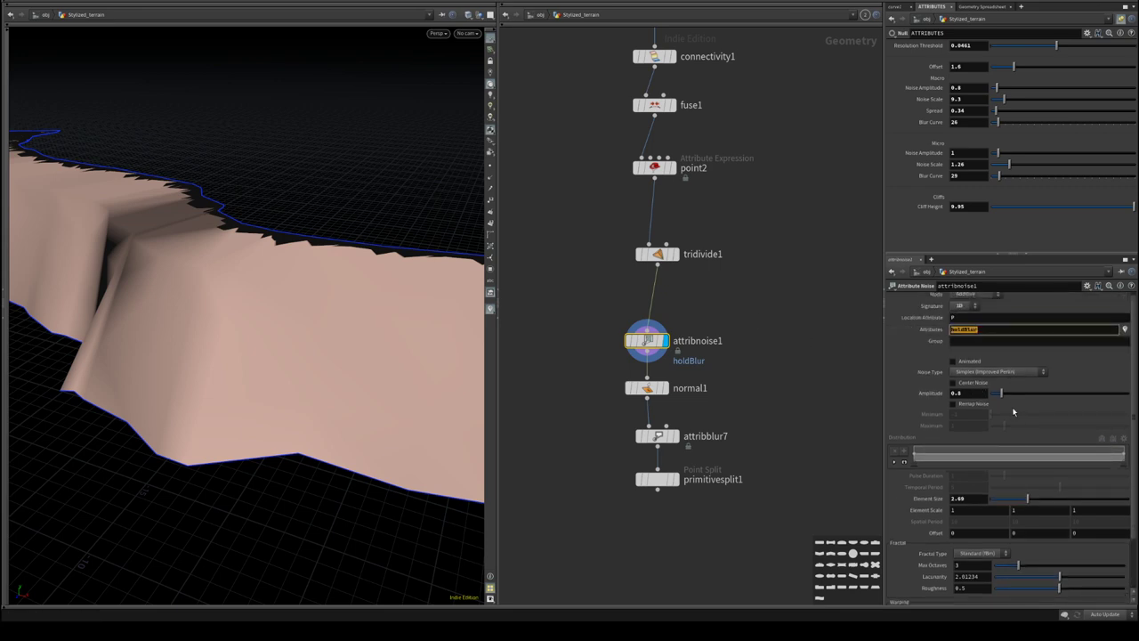
text(N)
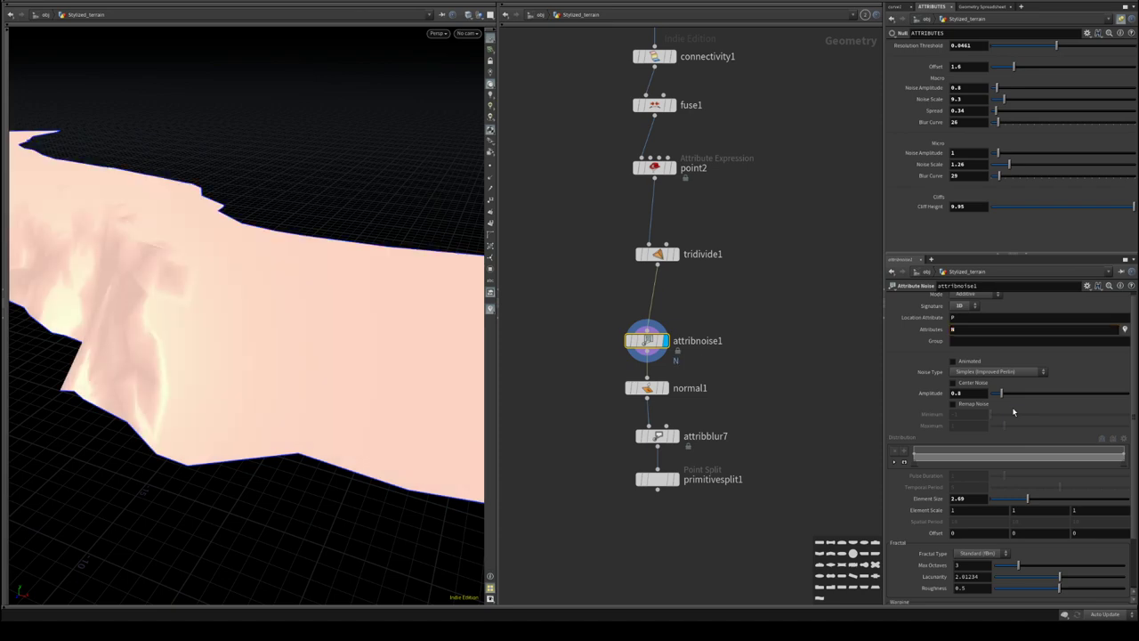
mouse_move(286, 271)
mouse_down()
mouse_move(241, 261)
mouse_move(252, 277)
mouse_move(320, 277)
mouse_move(449, 259)
mouse_move(442, 214)
mouse_up()
key(w)
key(w)
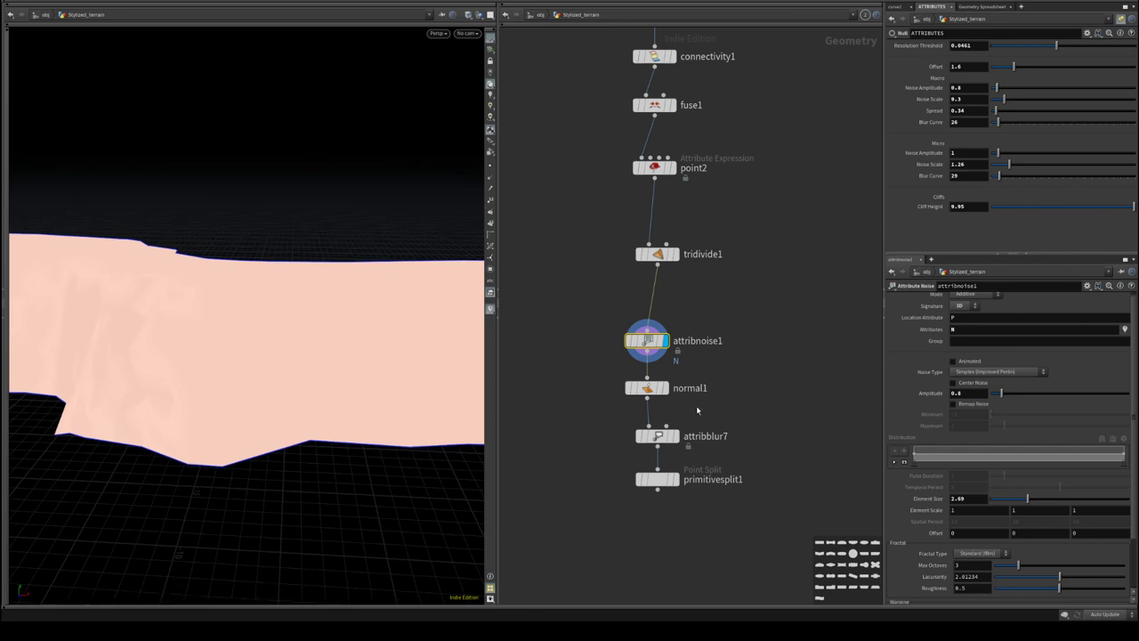
- Move attribblur7 and primitivesplit1 further down and align attribnoise1 and normal1 beneath tridivide1
middle_drag(709, 395, 712, 315)
drag(605, 333, 768, 480)
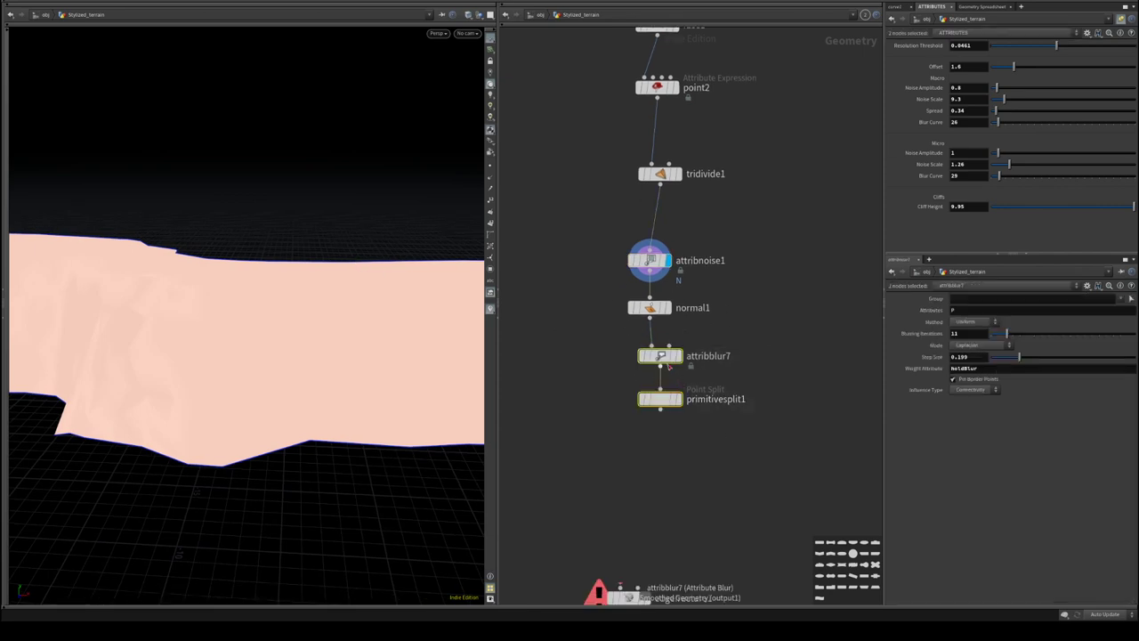
drag(660, 356, 640, 410)
drag(650, 260, 657, 236)
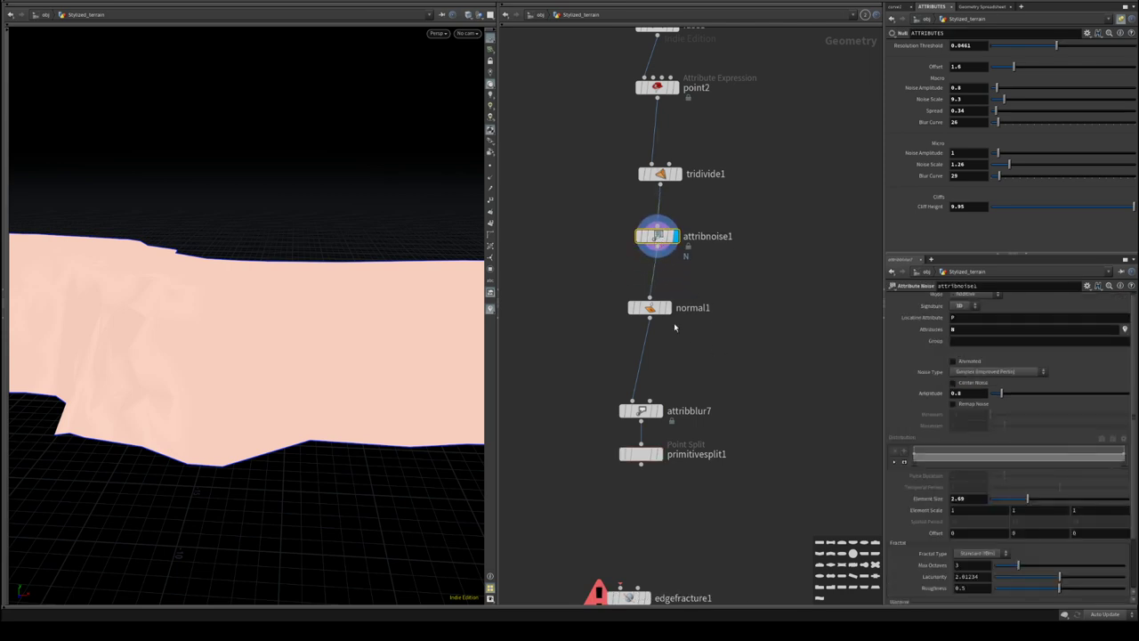
drag(650, 309, 658, 296)
- Add an unconnected Attribute Blur node beside normal1
key(Tab)
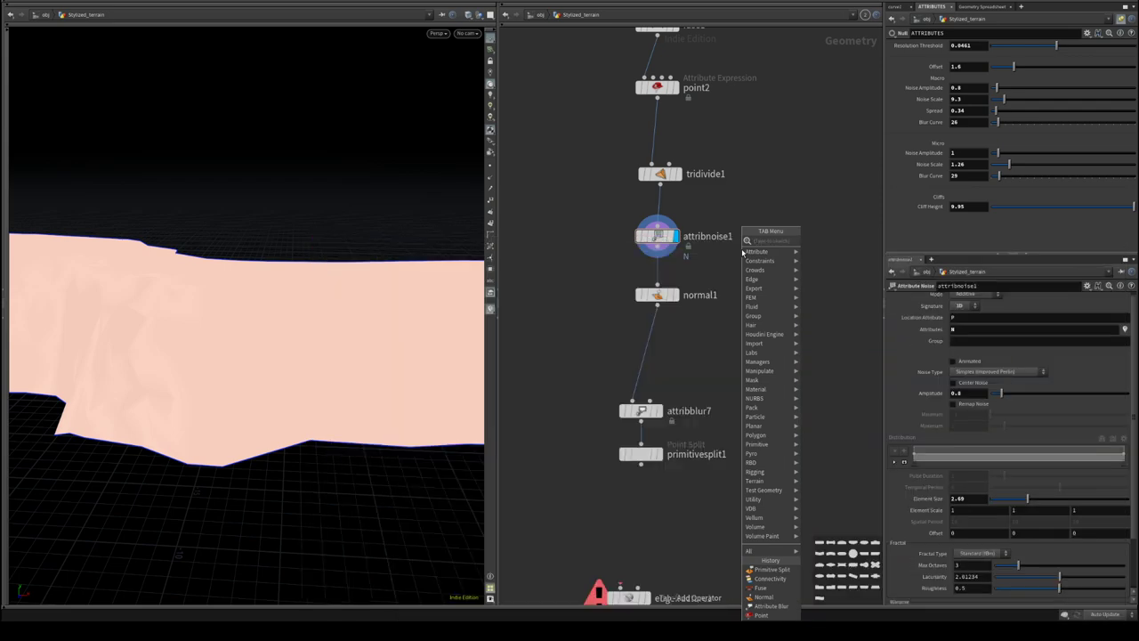
text(blur)
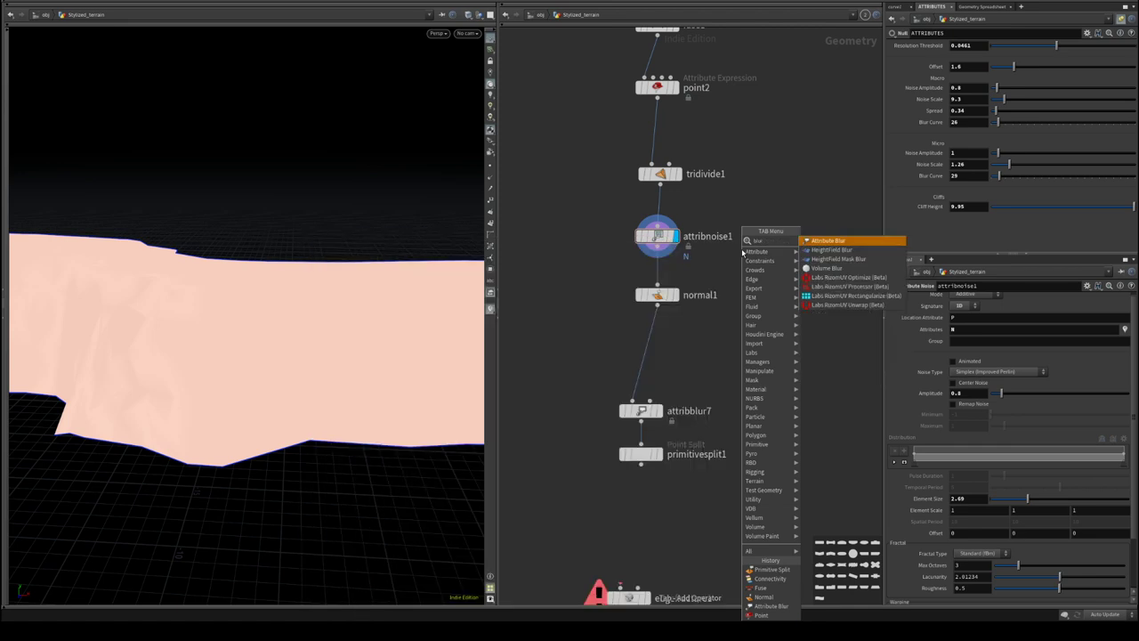
click(835, 242)
click(770, 301)
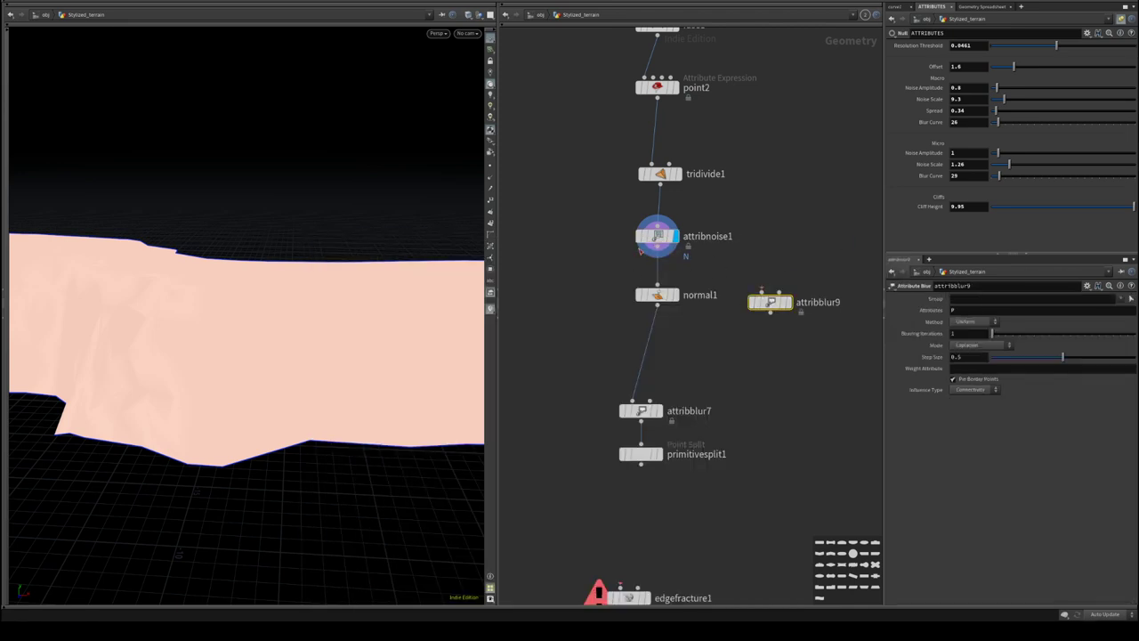
- Set attribnoise1's signature to 3D, enable Remap Noise and view the resulting normals on the cliff
click(660, 237)
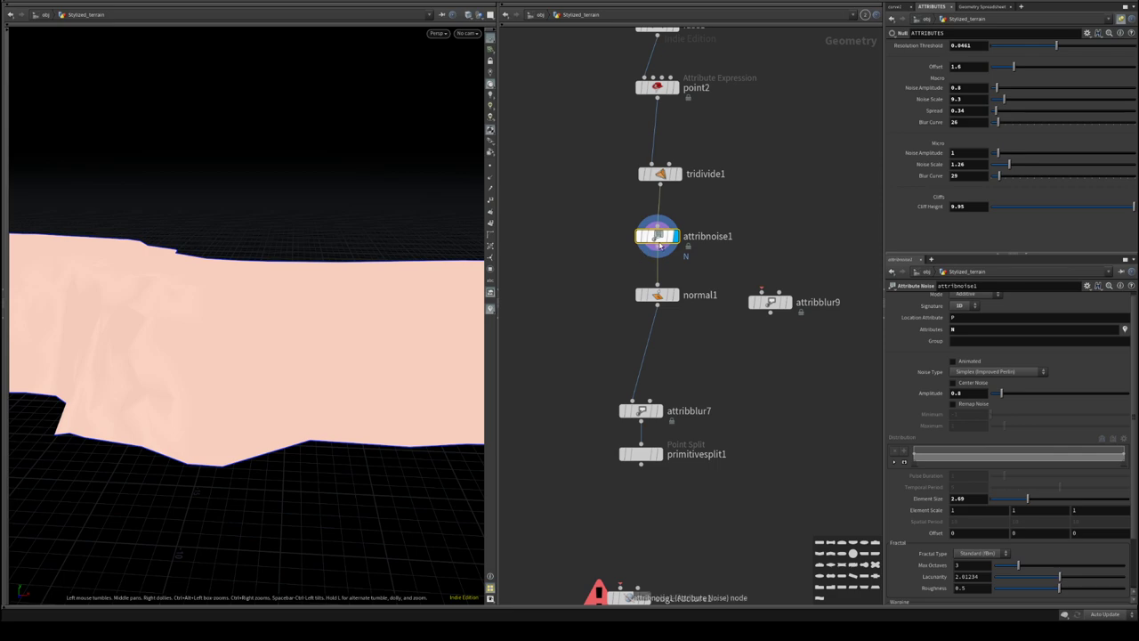
drag(267, 267, 295, 338)
scroll(294, 337, up, 3)
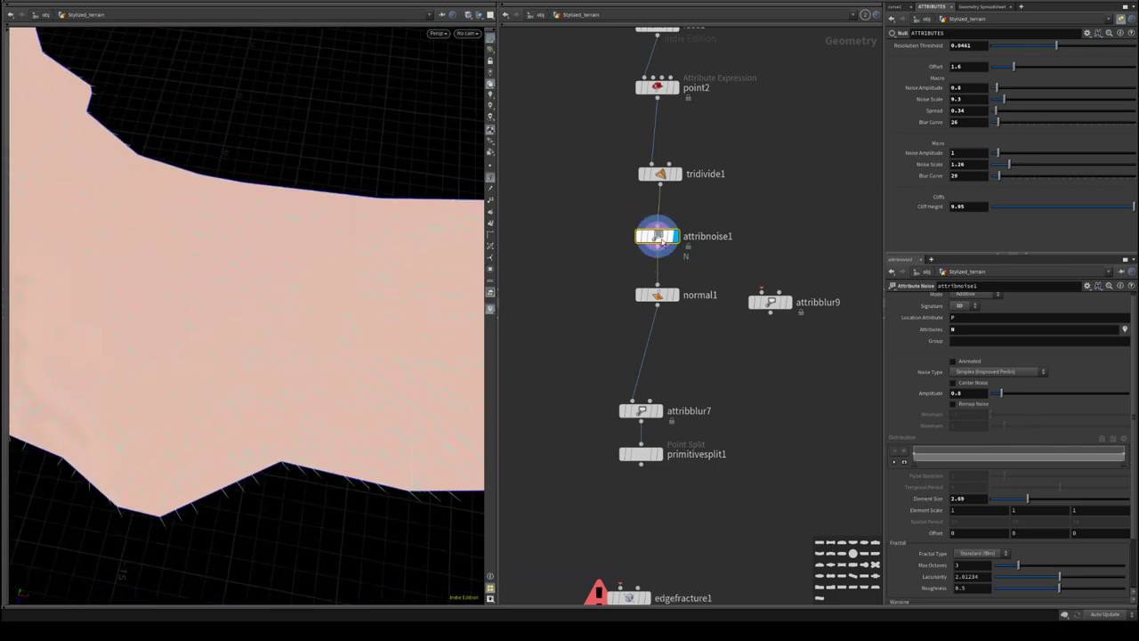
click(963, 305)
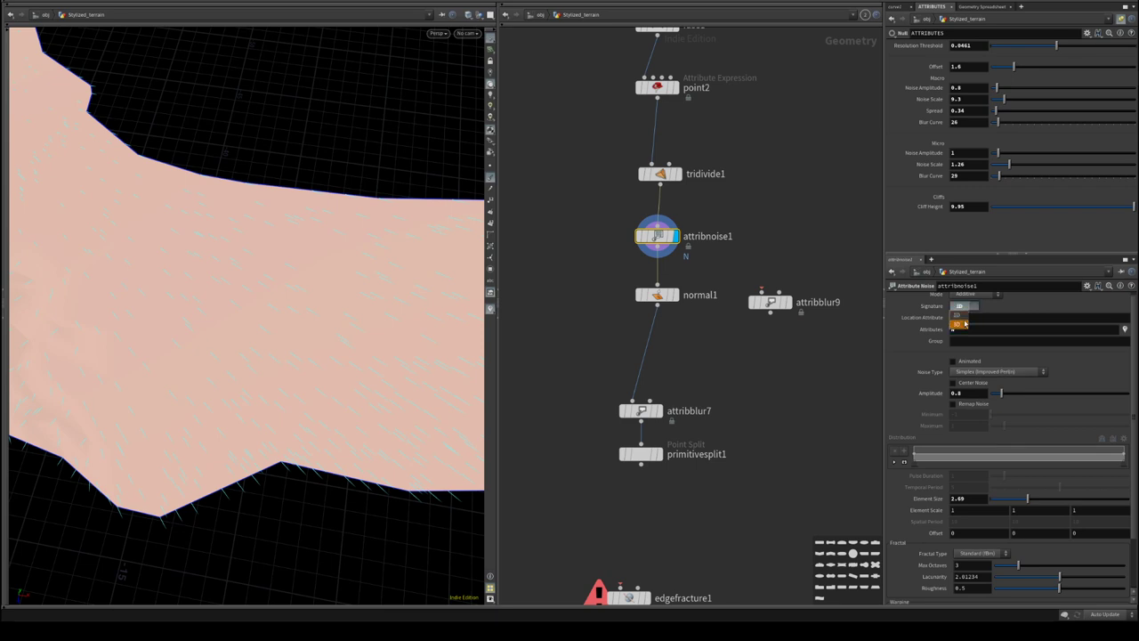
click(963, 324)
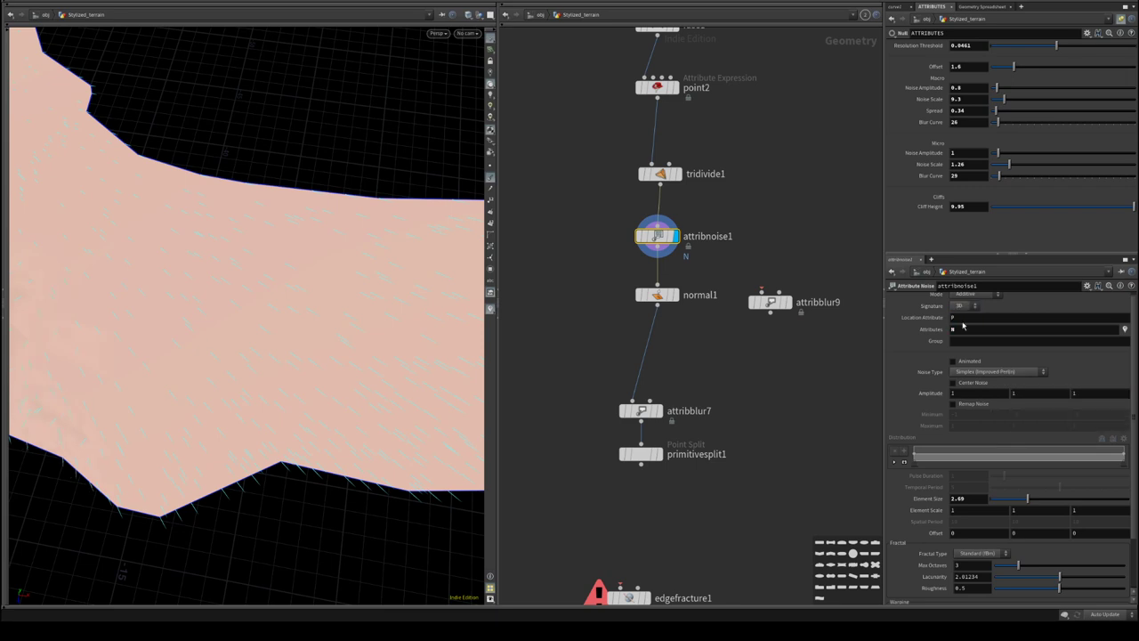
click(961, 406)
drag(267, 320, 397, 247)
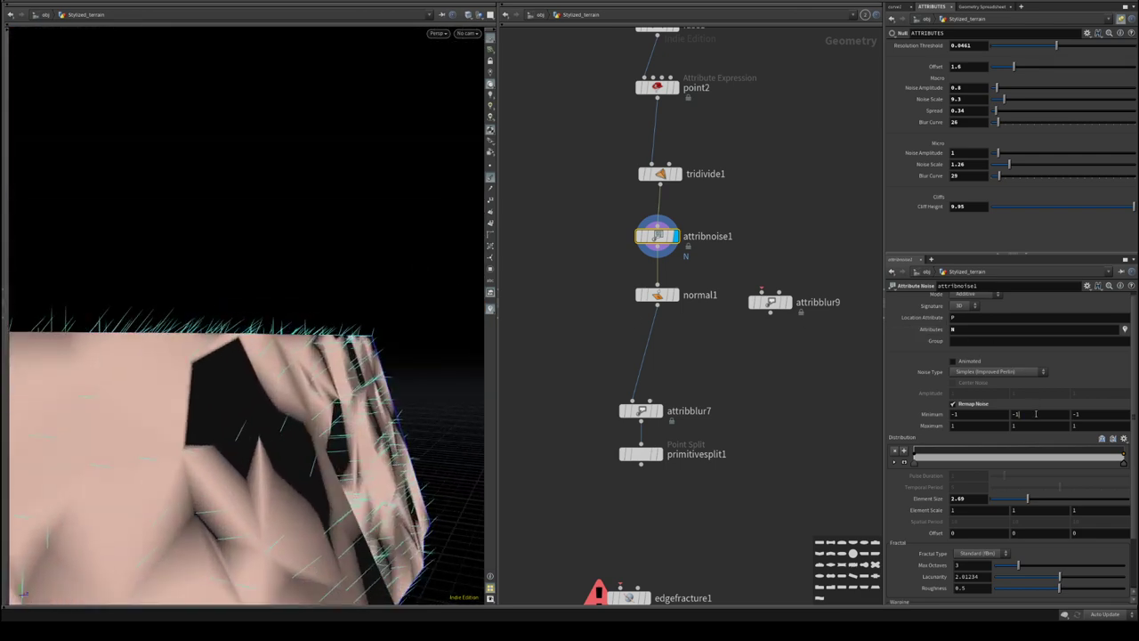
- Set attribnoise1's remap Minimum to -1, 0, -1 and its Maximum to 1, 0, 1
double_click(1036, 414)
text(0)
key(Tab)
text(0)
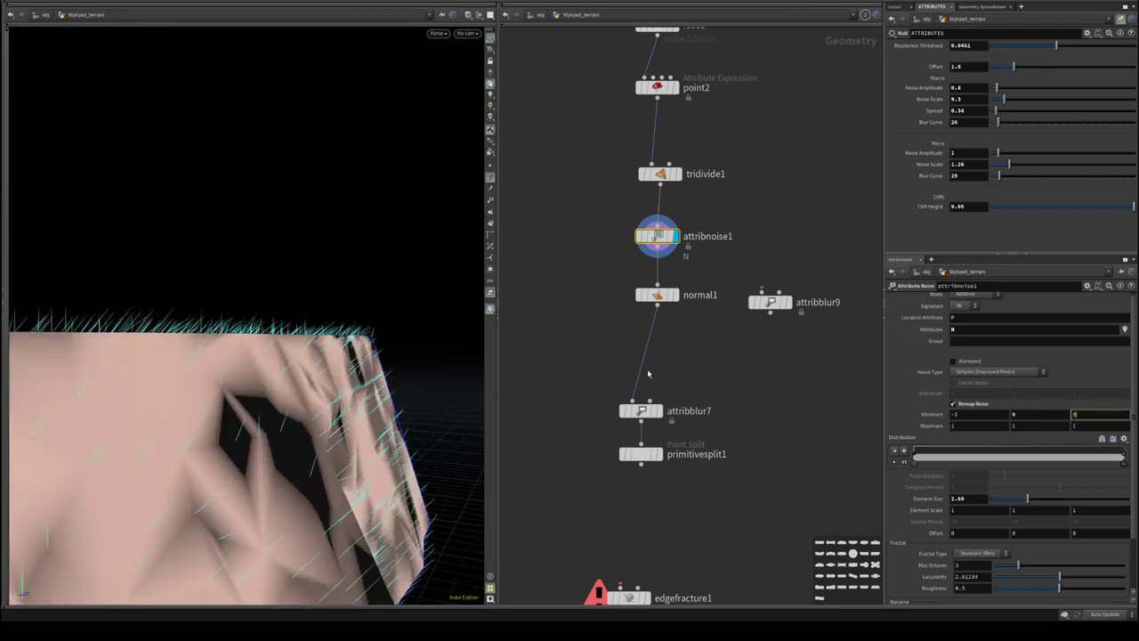
key(Tab)
key(shift+Tab)
key(shift+Tab)
key(shift+Tab)
key(shift+Tab)
key(shift+Tab)
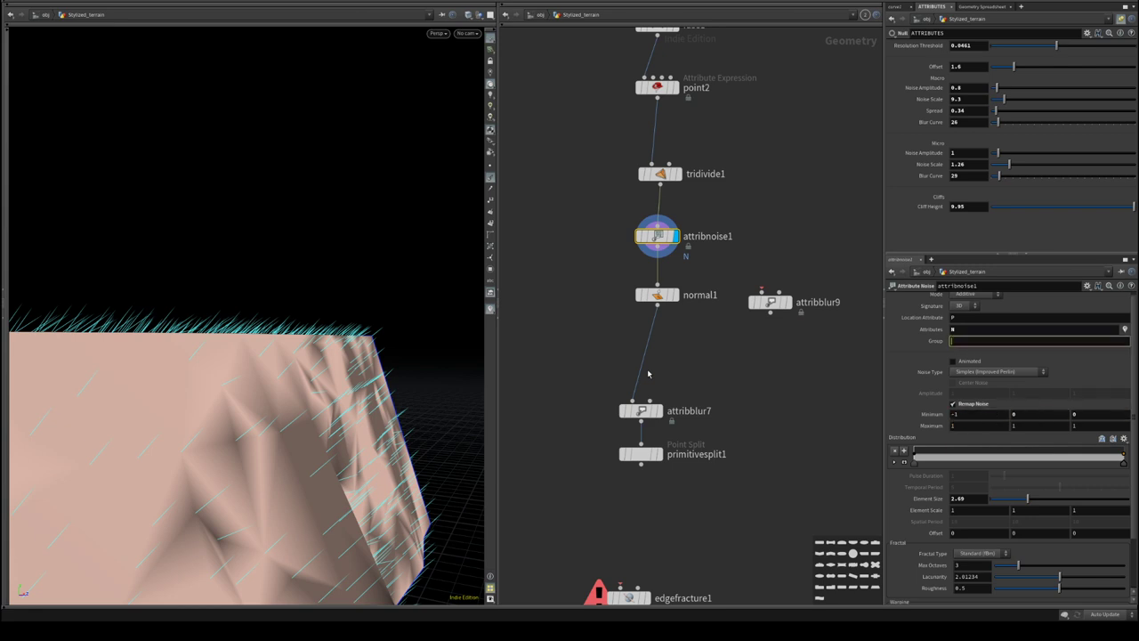
double_click(1075, 413)
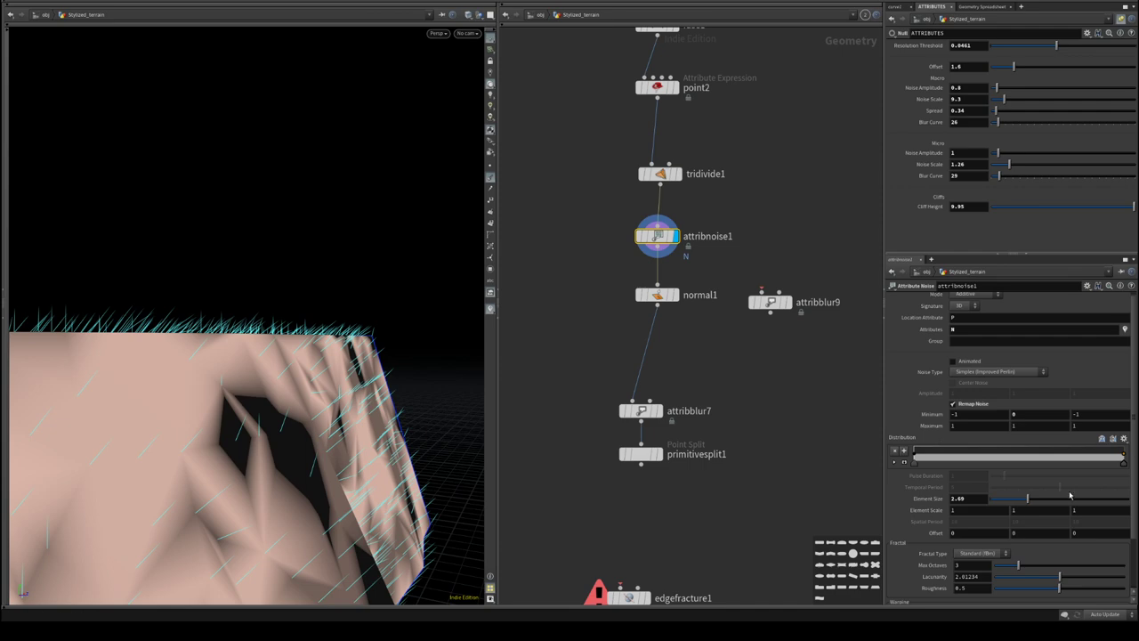
text(0)
key(Return)
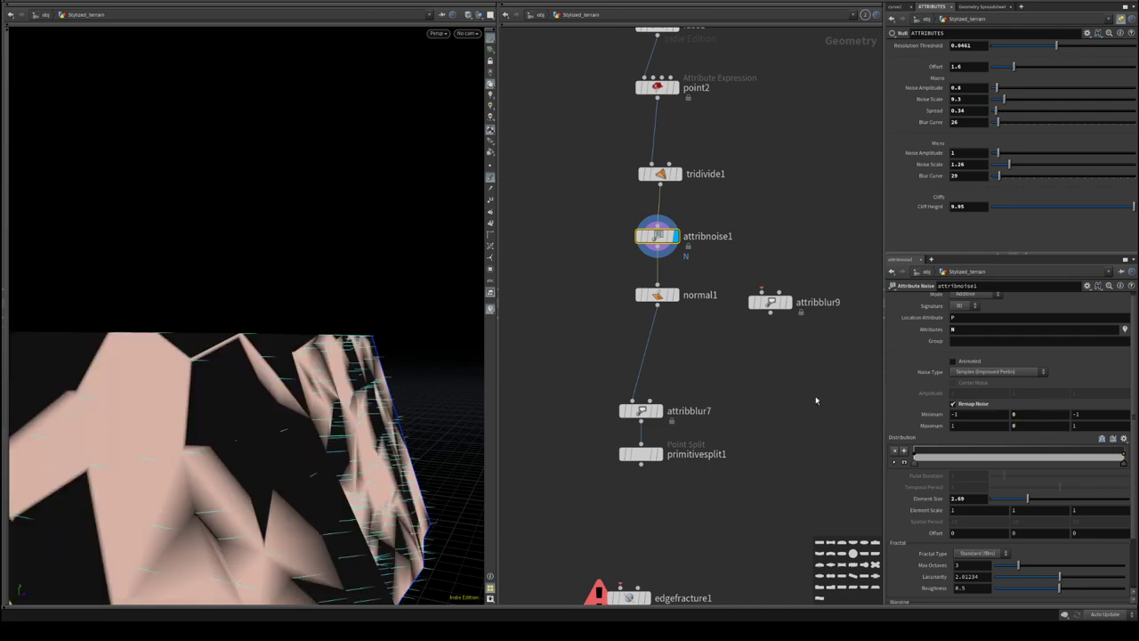
- Inspect the noisy normals around the cliff and set attribnoise1's mode to Multiplicative
alt+drag(431, 366, 252, 405)
mouse_move(434, 310)
alt+mouse_down()
mouse_move(110, 308)
mouse_move(329, 338)
mouse_move(333, 289)
alt+mouse_up()
key(w)
key(w)
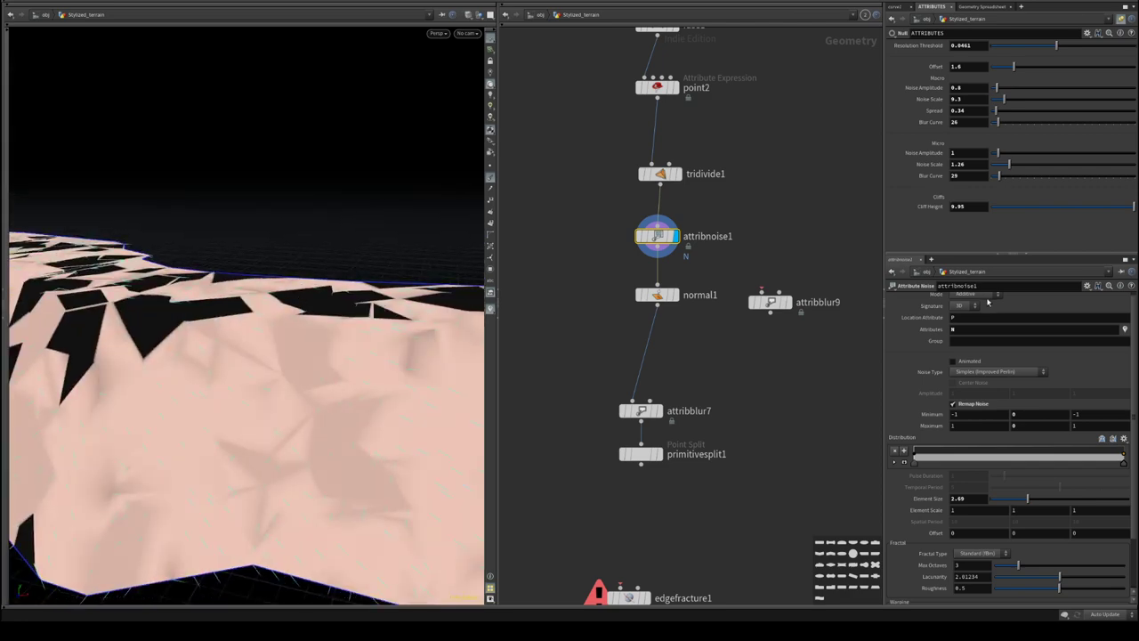
scroll(986, 303, up, 1)
click(978, 300)
click(974, 314)
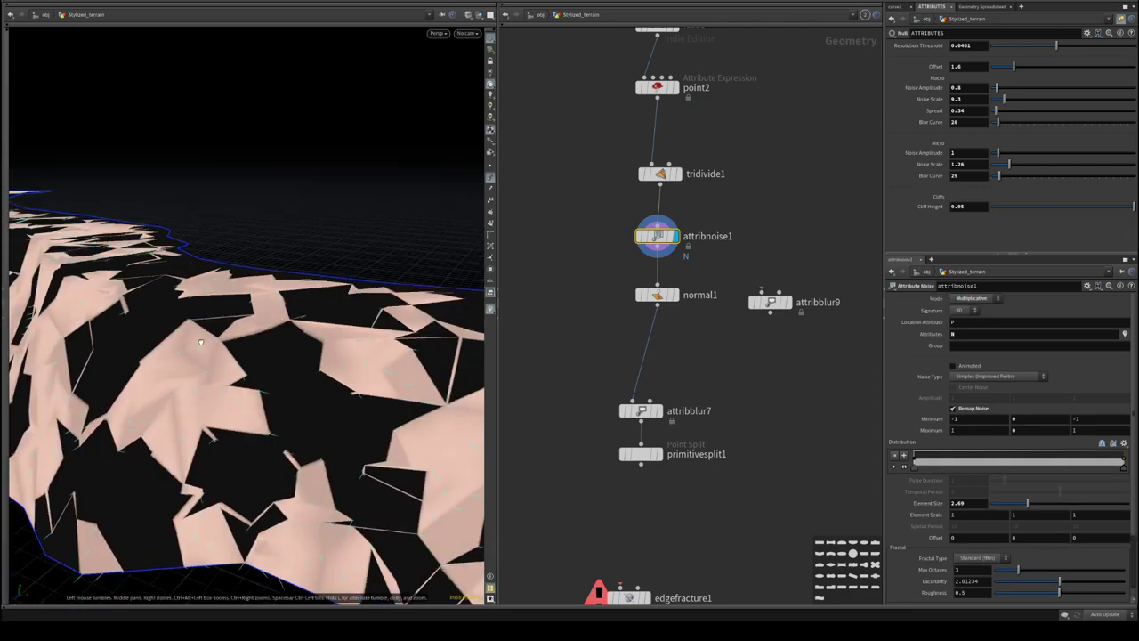
- Lengthen the normals drawn in the viewport by setting the guide size Scale Normal to 10
drag(201, 342, 299, 361)
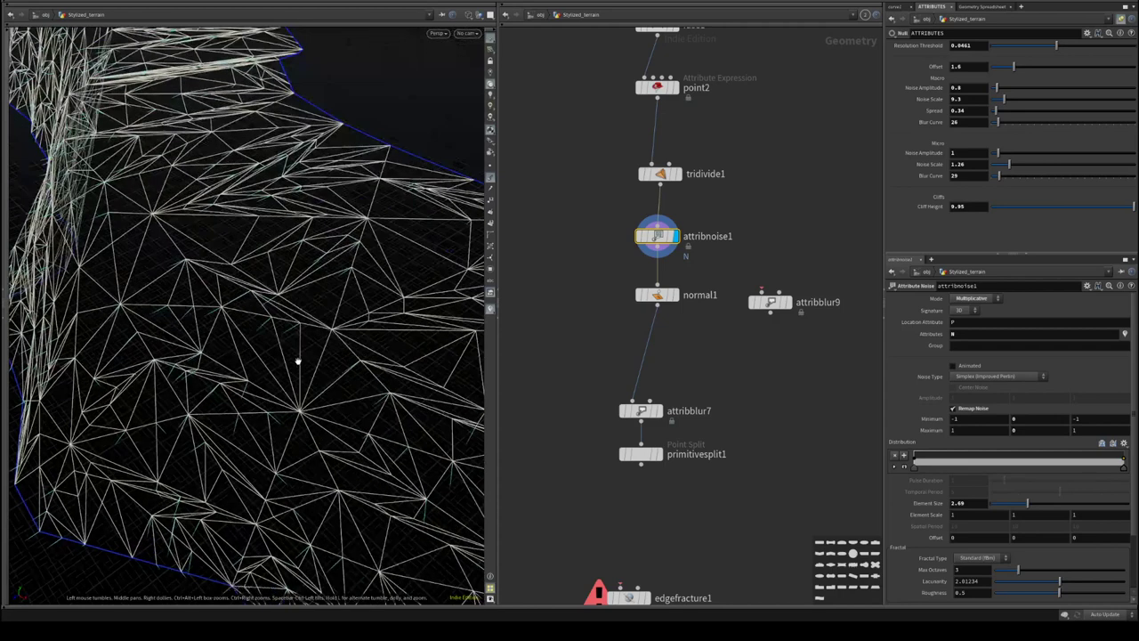
key(d)
click(305, 211)
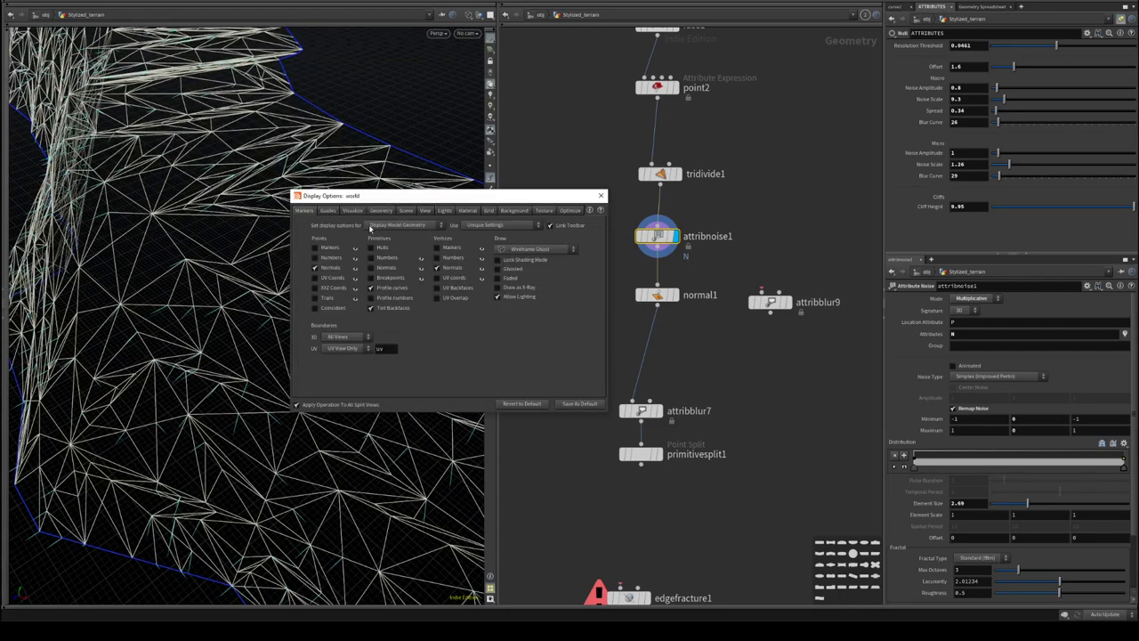
click(330, 211)
drag(546, 312, 602, 319)
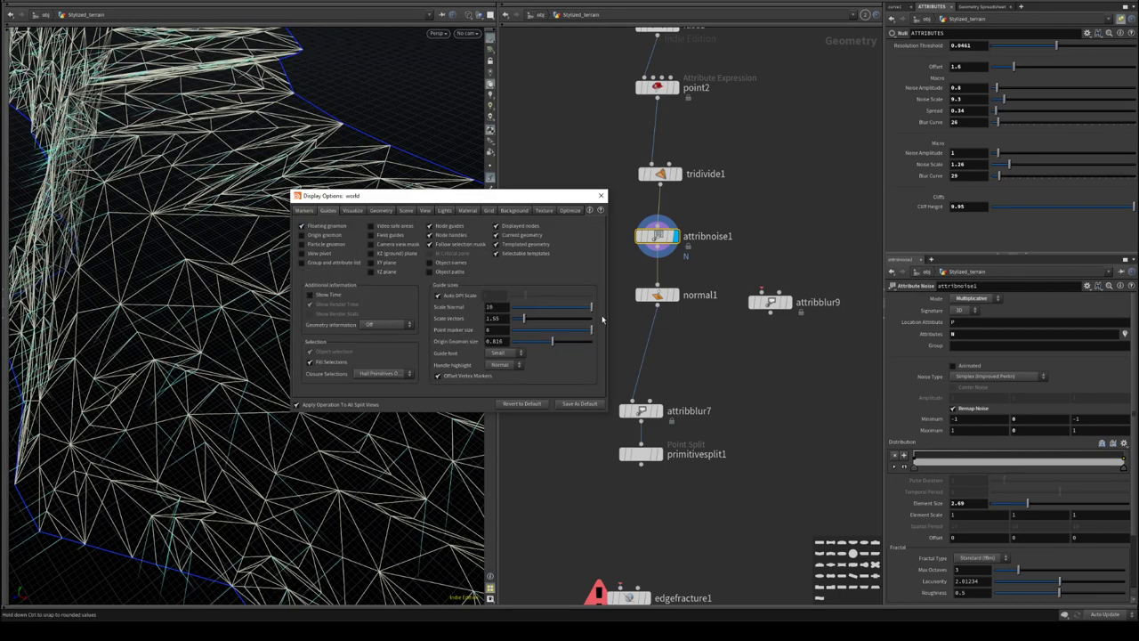
click(601, 195)
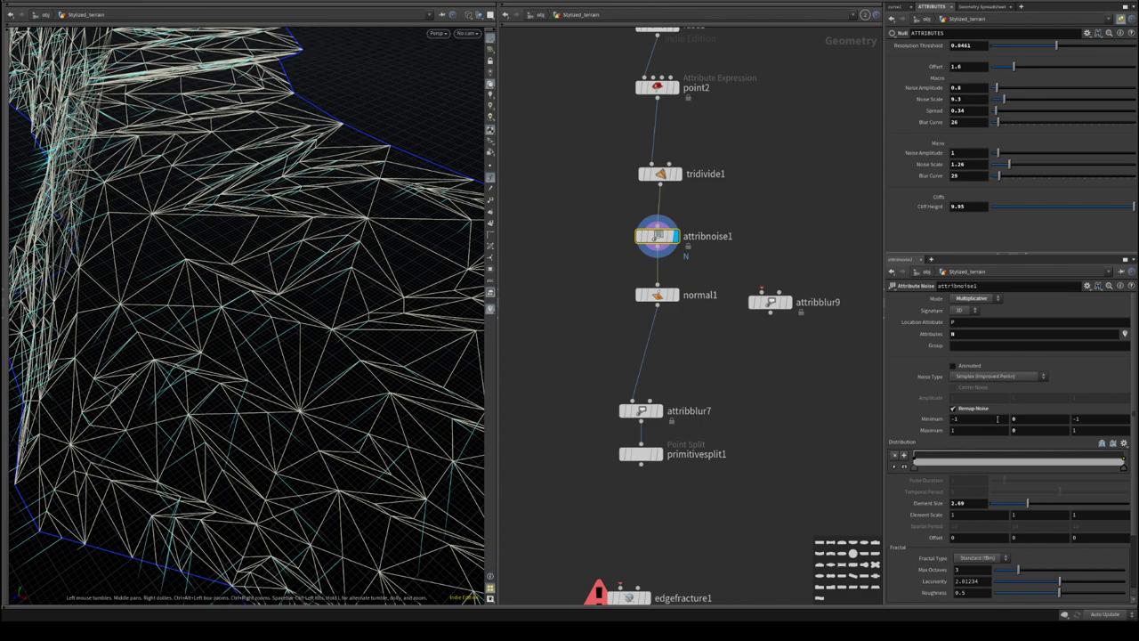
- Undo the trial change to attribnoise1's first Minimum value and compare the cliff normals at tridivide1 and attribnoise1
middle_drag(998, 419, 541, 421)
key(ctrl+z)
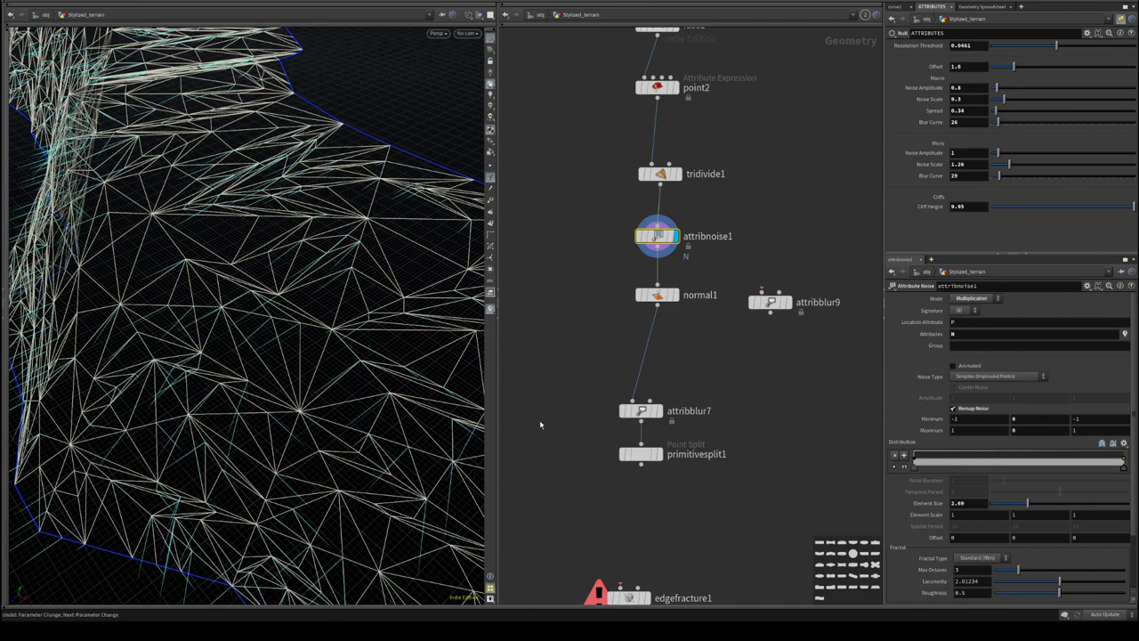
key(w)
drag(143, 294, 173, 369)
right_drag(173, 369, 125, 346)
mouse_move(124, 347)
mouse_down()
mouse_move(202, 396)
mouse_move(229, 361)
mouse_move(91, 326)
mouse_move(224, 356)
mouse_up()
right_drag(224, 356, 356, 361)
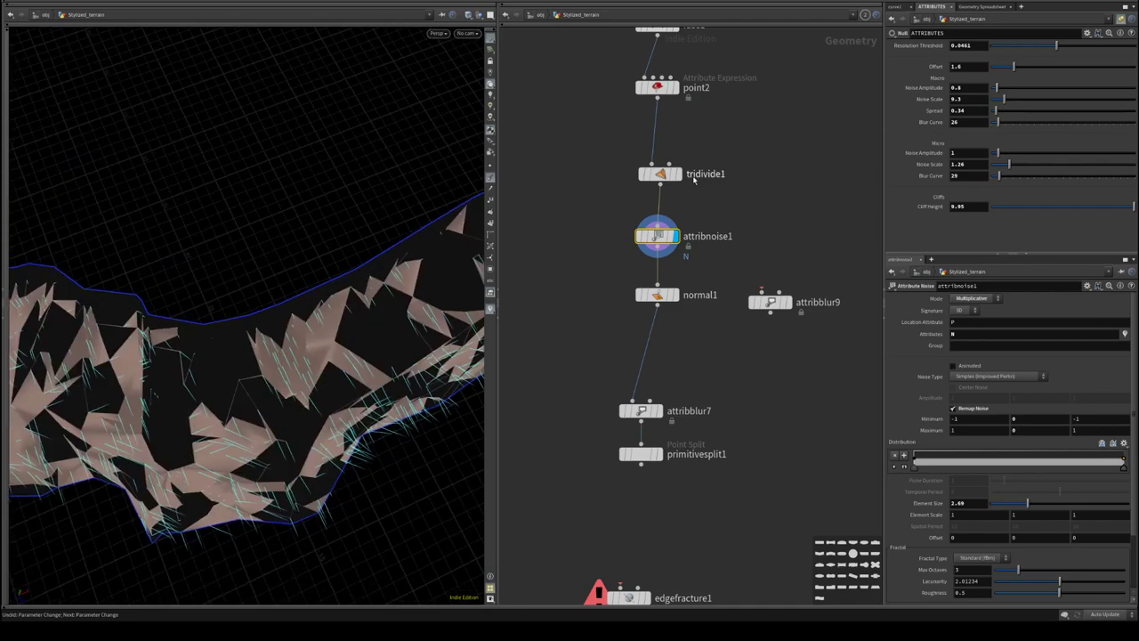
click(680, 175)
click(679, 237)
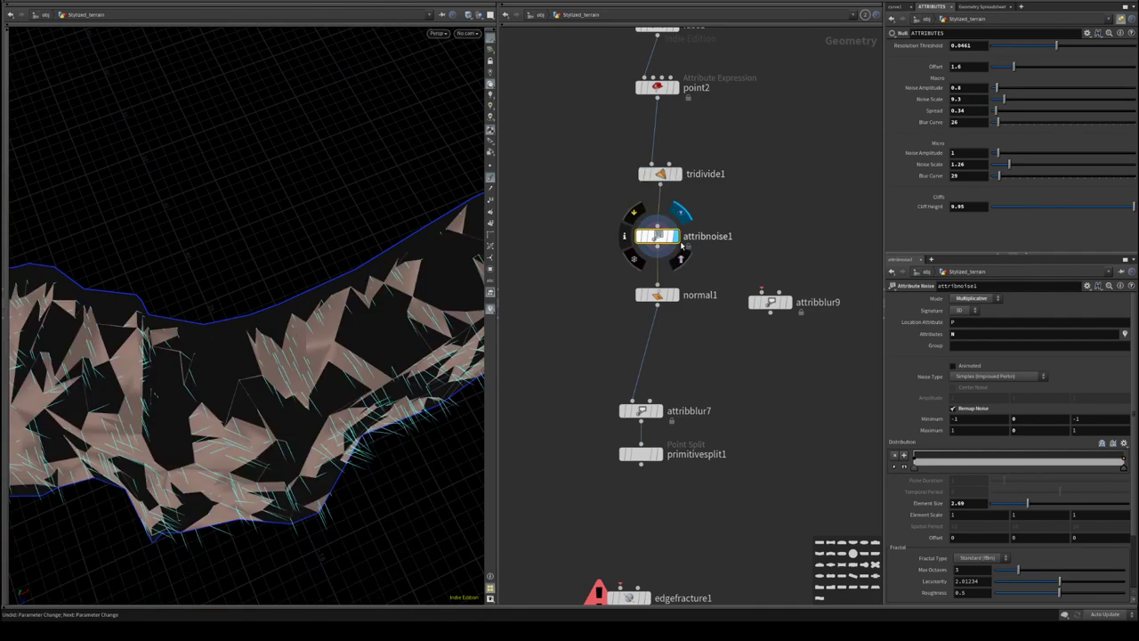
- Try the post-process minimum and maximum limits on attribnoise1 and check the normals in wireframe
scroll(1005, 445, down, 3)
click(895, 593)
click(896, 583)
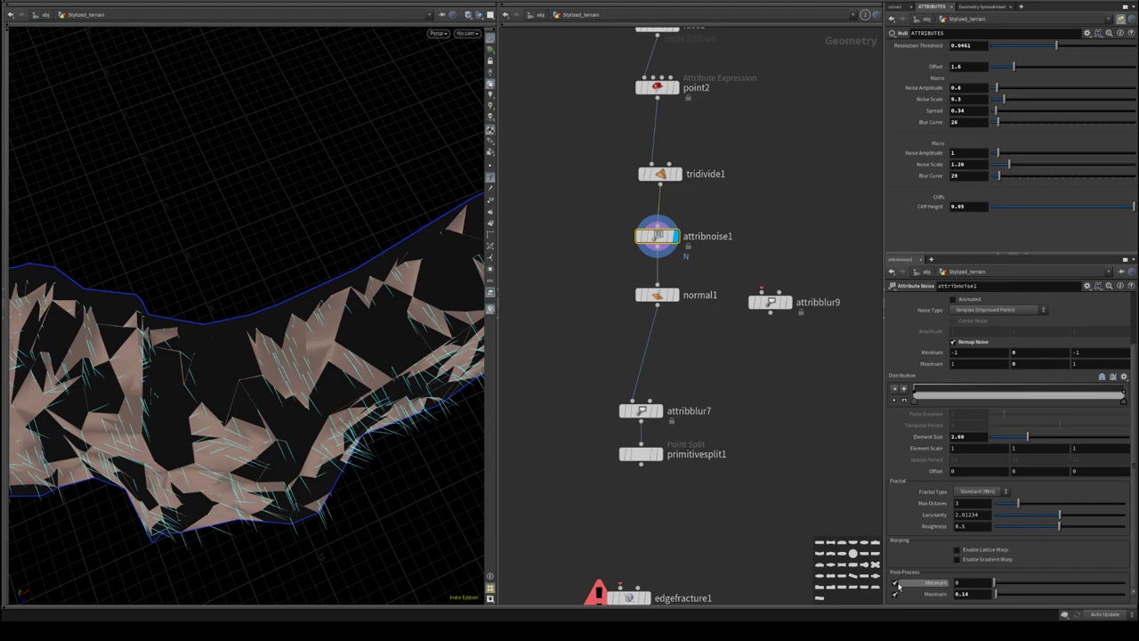
click(896, 583)
click(895, 594)
mouse_move(177, 374)
mouse_down()
mouse_move(91, 325)
mouse_move(271, 282)
mouse_move(239, 280)
mouse_move(233, 233)
mouse_move(376, 351)
mouse_move(388, 345)
mouse_up()
key(w)
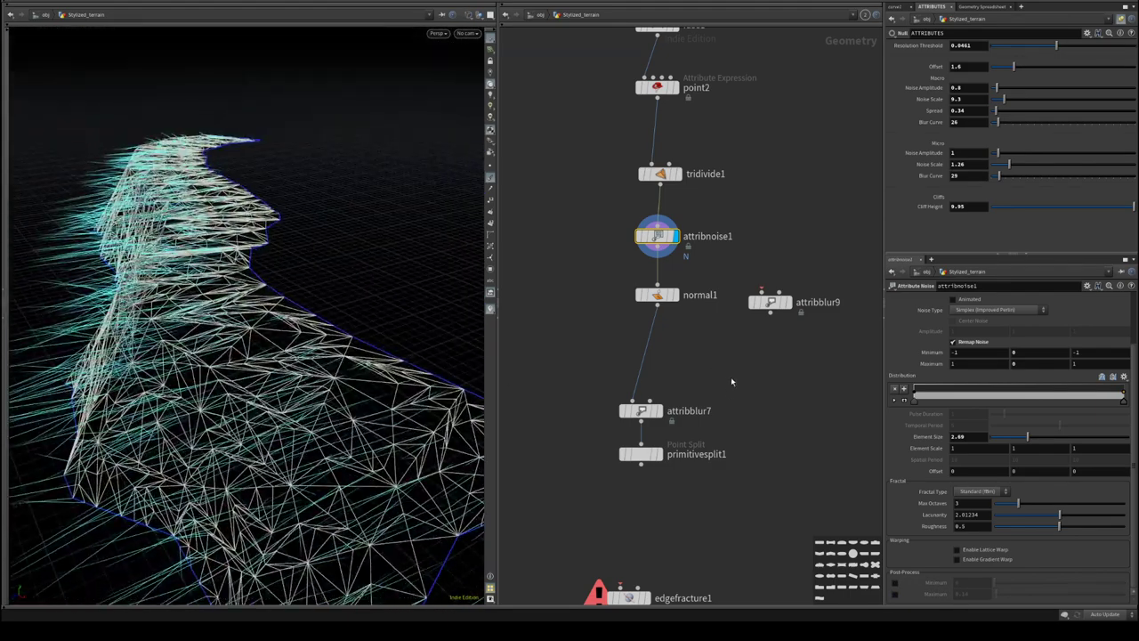
- Insert a Peak node between attribnoise1 and normal1
middle_drag(730, 380, 738, 367)
key(Tab)
text(peak)
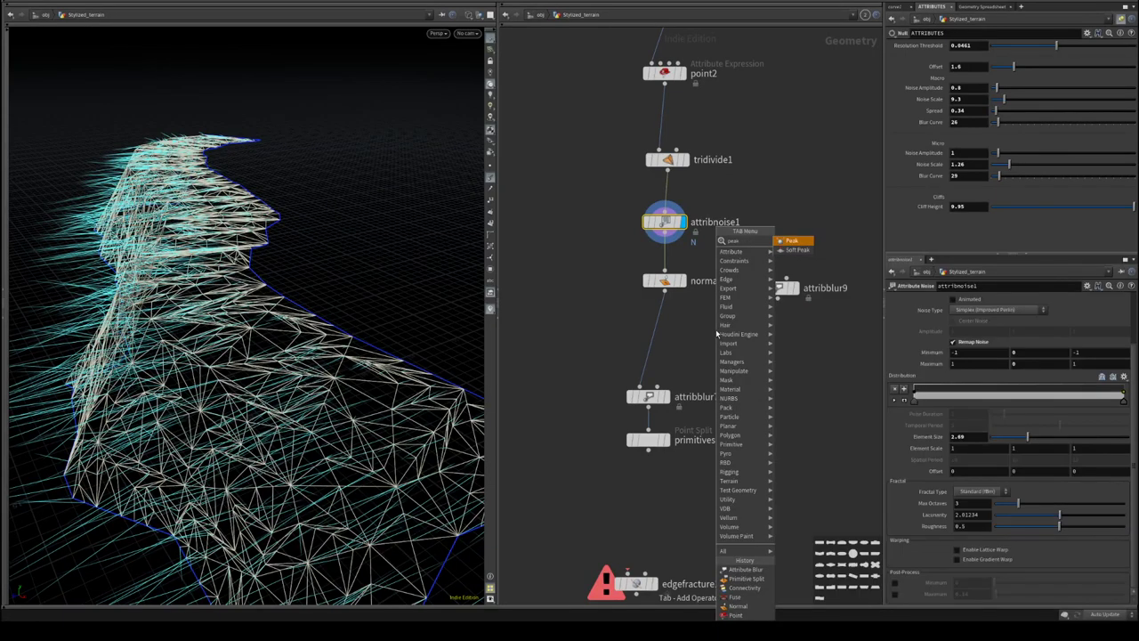
key(Return)
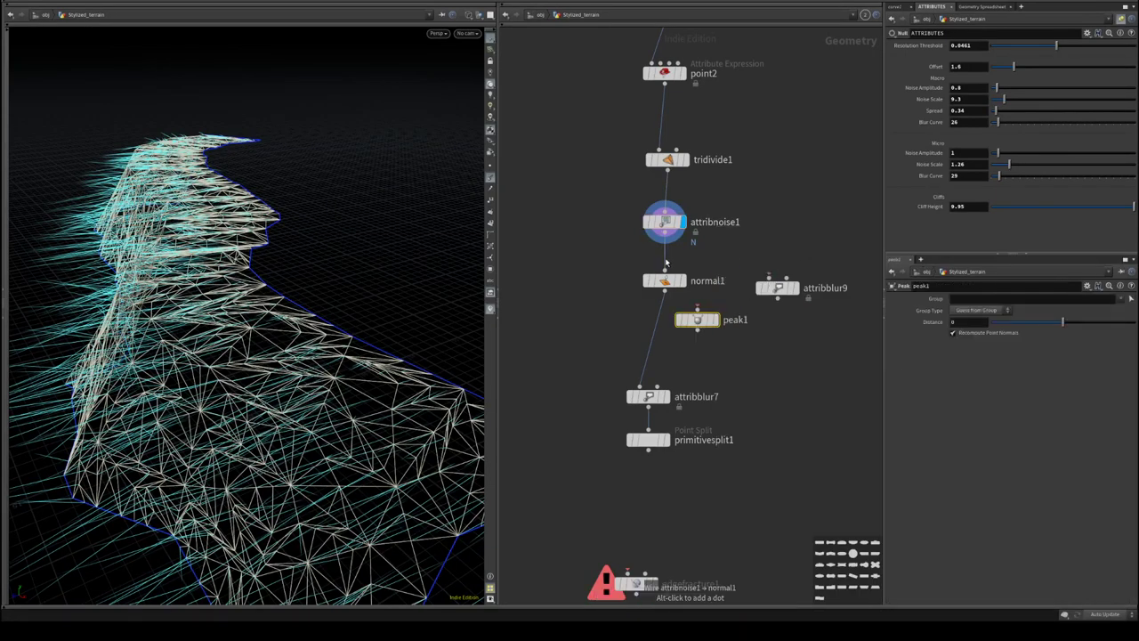
click(667, 263)
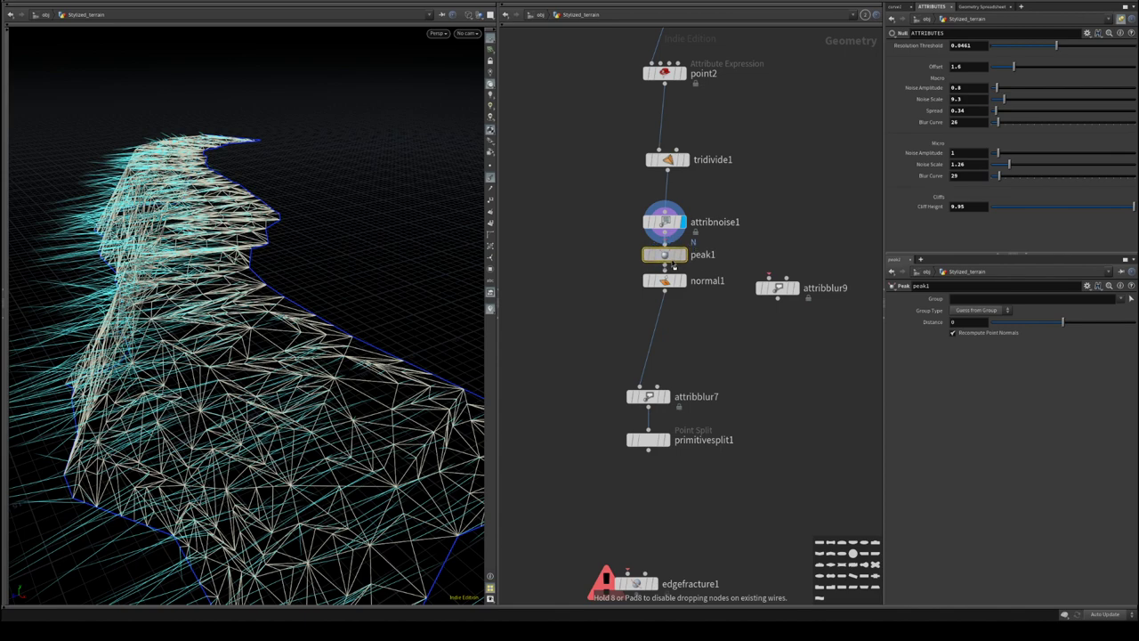
- Turn off peak1's Recompute Point Normals, set its Distance to -1.21, and display normal1 shaded without normal markers
click(682, 266)
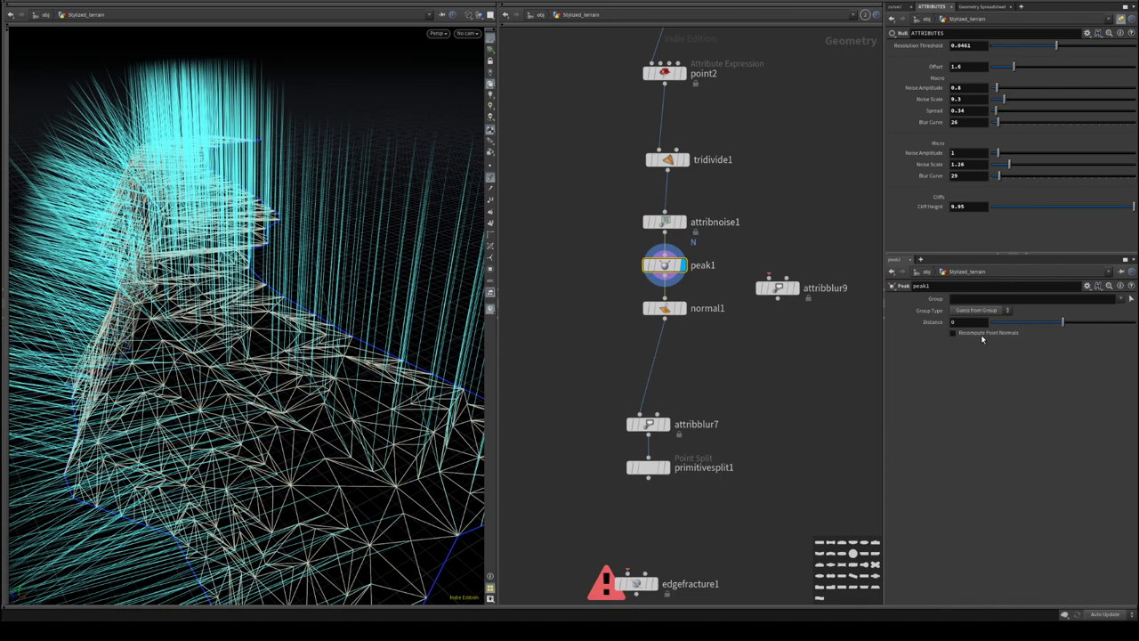
drag(1062, 322, 1056, 336)
mouse_move(294, 409)
alt+mouse_down()
mouse_move(280, 354)
mouse_move(321, 290)
mouse_move(247, 296)
mouse_move(283, 324)
mouse_move(190, 320)
mouse_move(204, 307)
alt+mouse_up()
key(w)
click(490, 177)
click(680, 308)
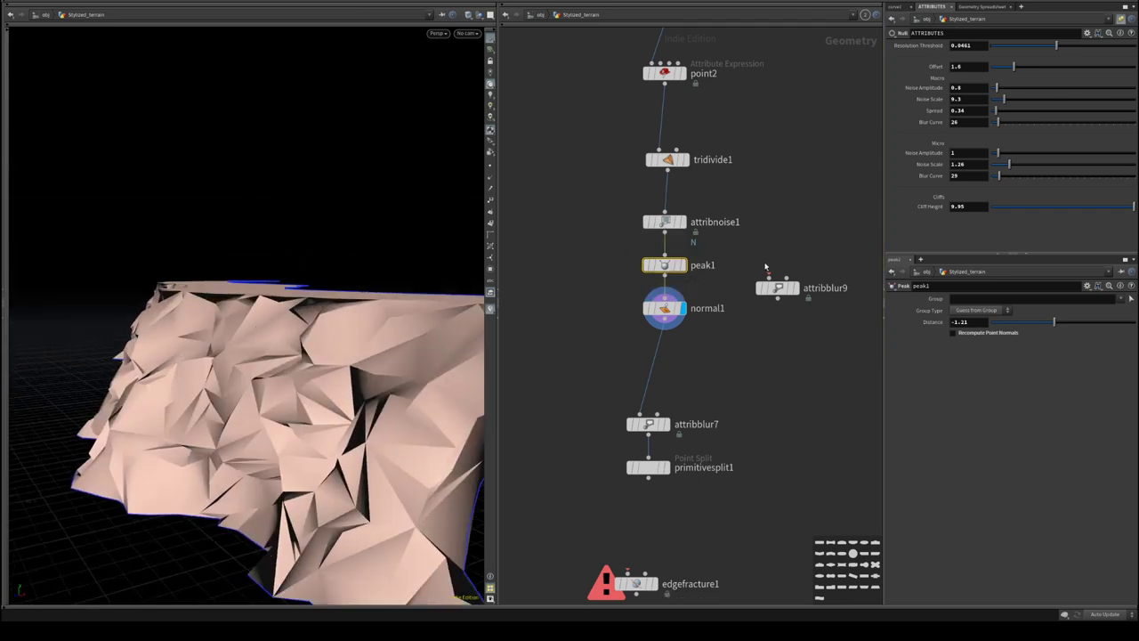
- Insert attribblur9 between peak1 and normal1 and view the cliff in wireframe
middle_drag(764, 265, 745, 306)
middle_drag(765, 257, 771, 271)
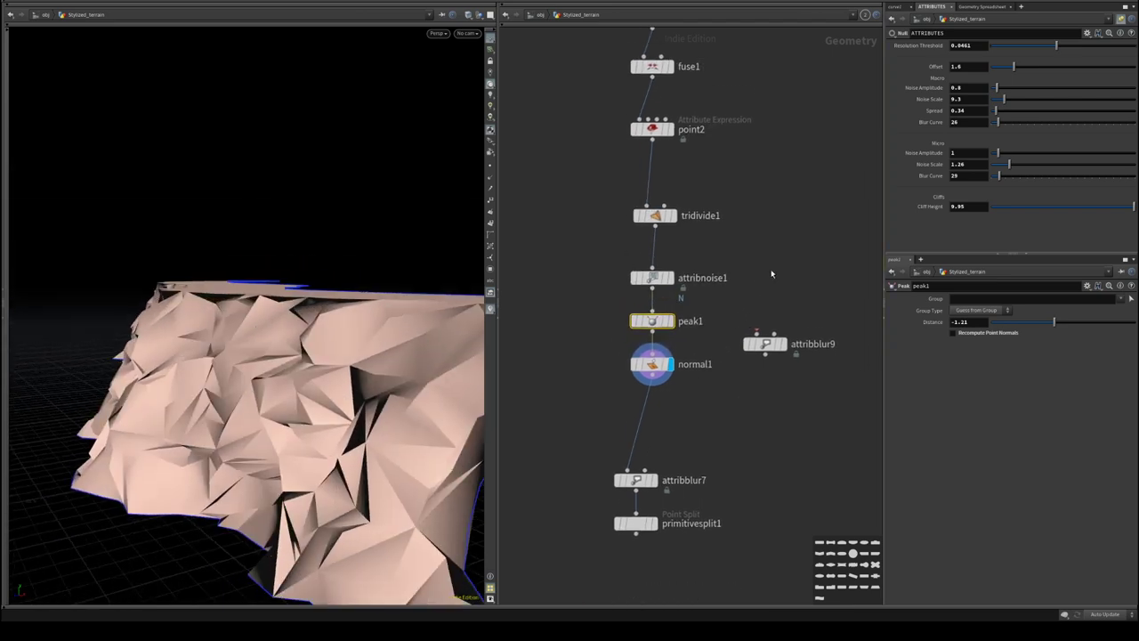
scroll(771, 269, up, 2)
mouse_move(258, 307)
mouse_down()
mouse_move(285, 300)
mouse_move(275, 314)
mouse_up()
key(w)
middle_drag(740, 267, 790, 193)
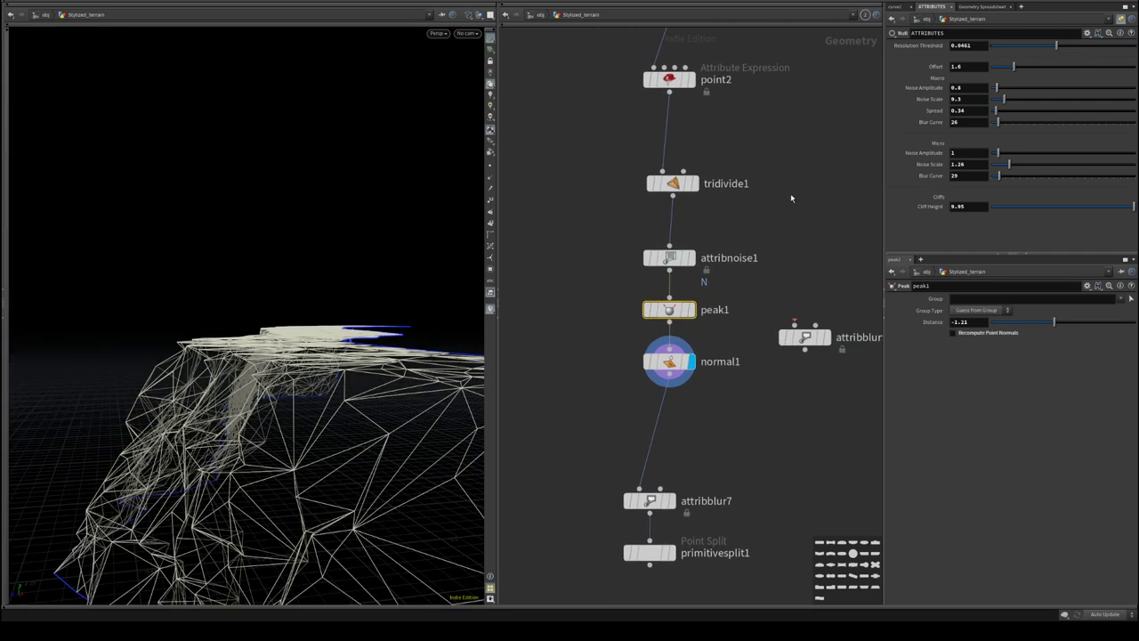
drag(803, 339, 668, 361)
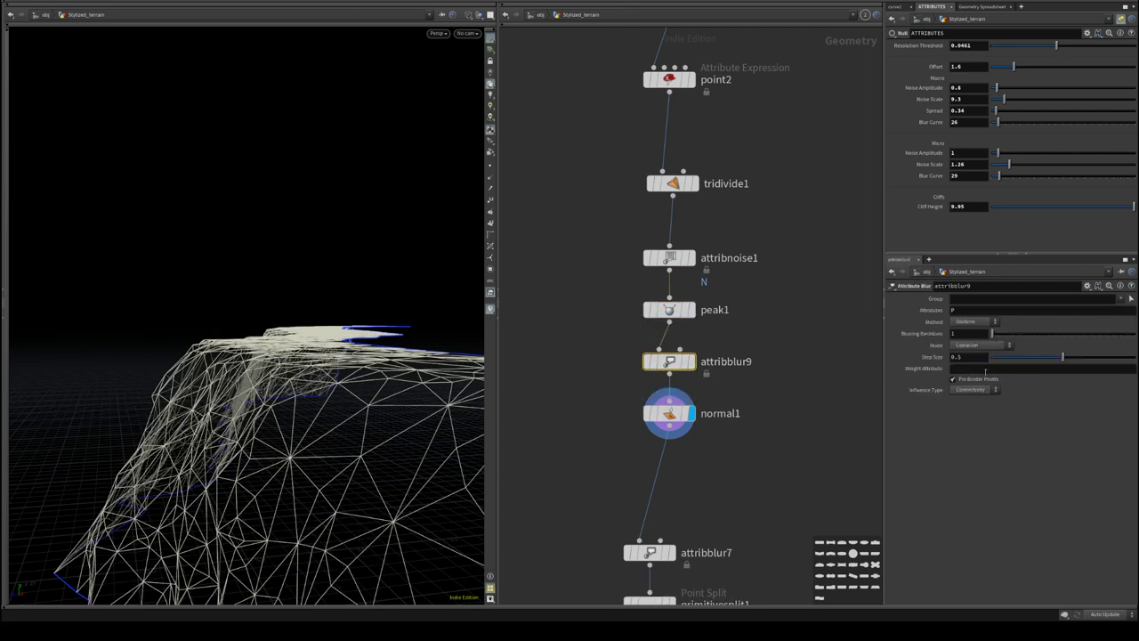
- Set attribblur9's Weight Attribute to N, its Step Size to 0.156 and its Blurring Iterations to 12
text(N)
key(Return)
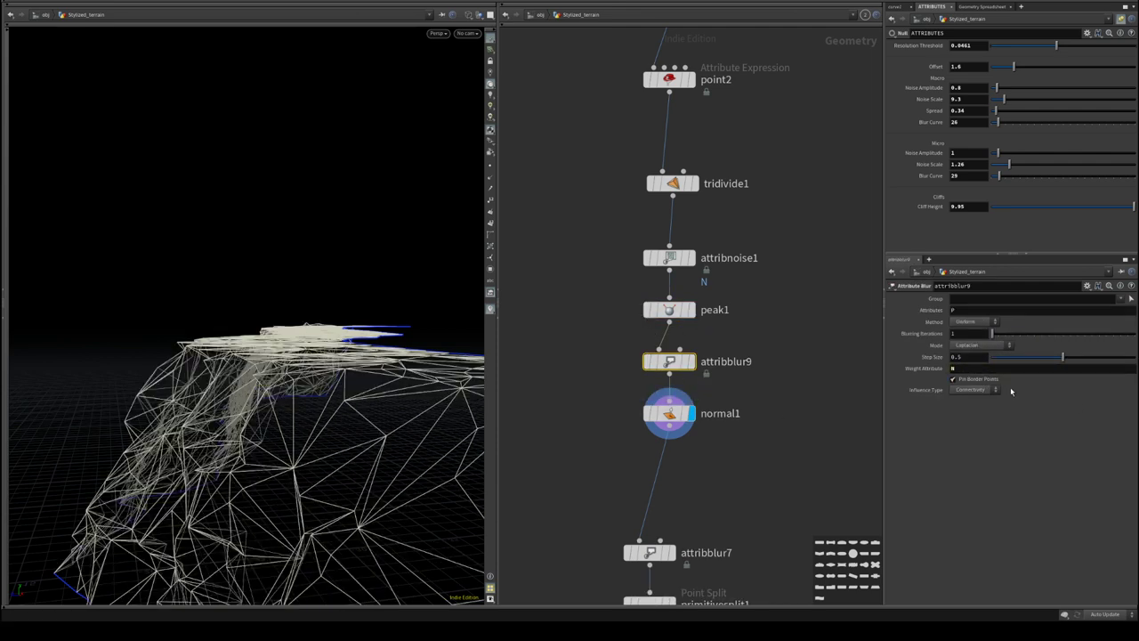
drag(1040, 358, 1009, 338)
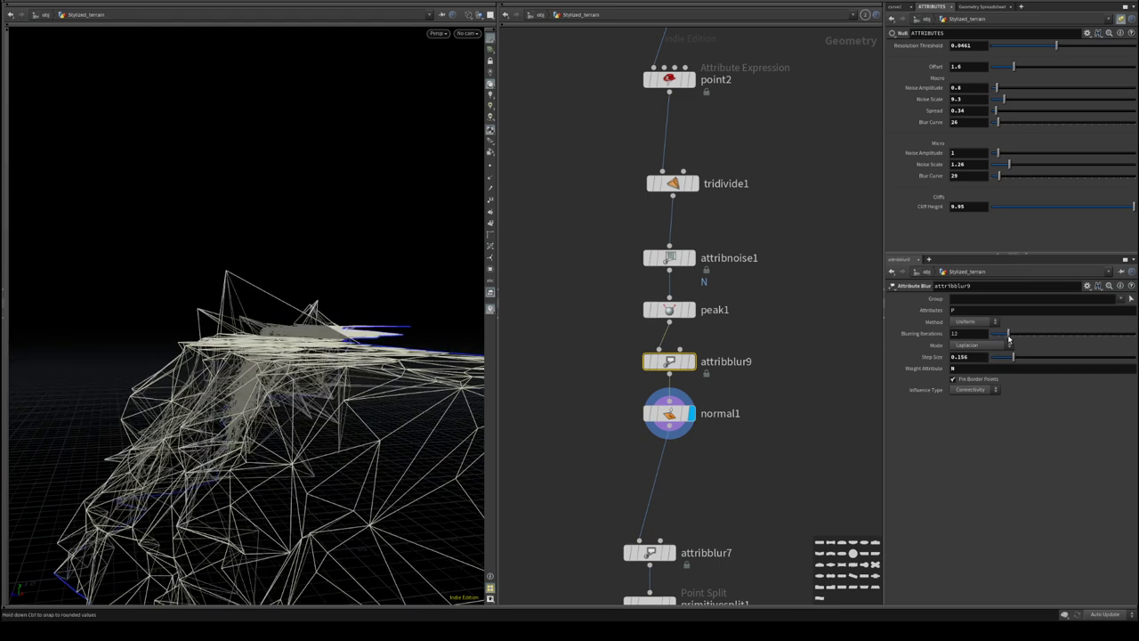
- Duplicate attribnoise1, set the copy's attribute to holdBlur and insert it between peak1 and attribblur9
middle_drag(768, 304, 762, 359)
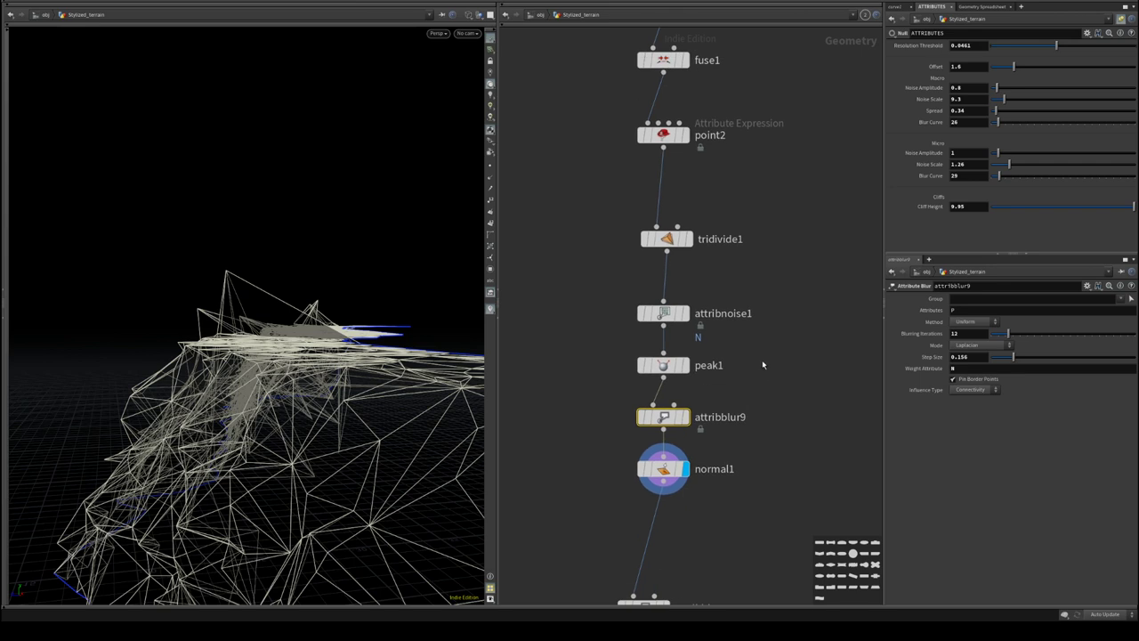
alt+drag(666, 315, 811, 333)
middle_drag(810, 334, 691, 228)
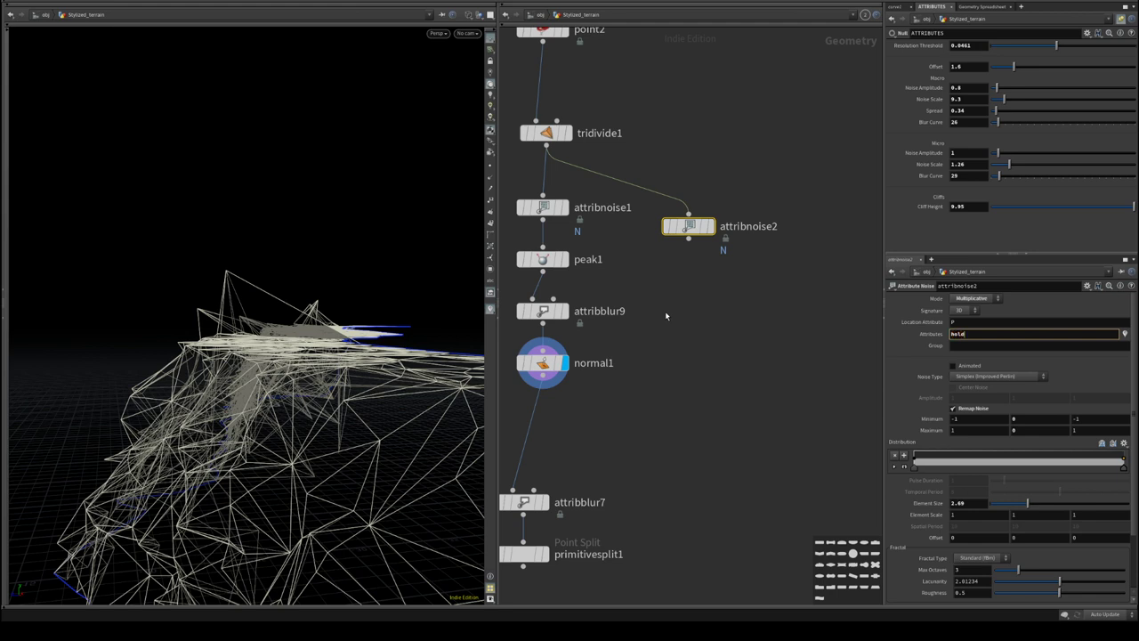
text(r)
key(Return)
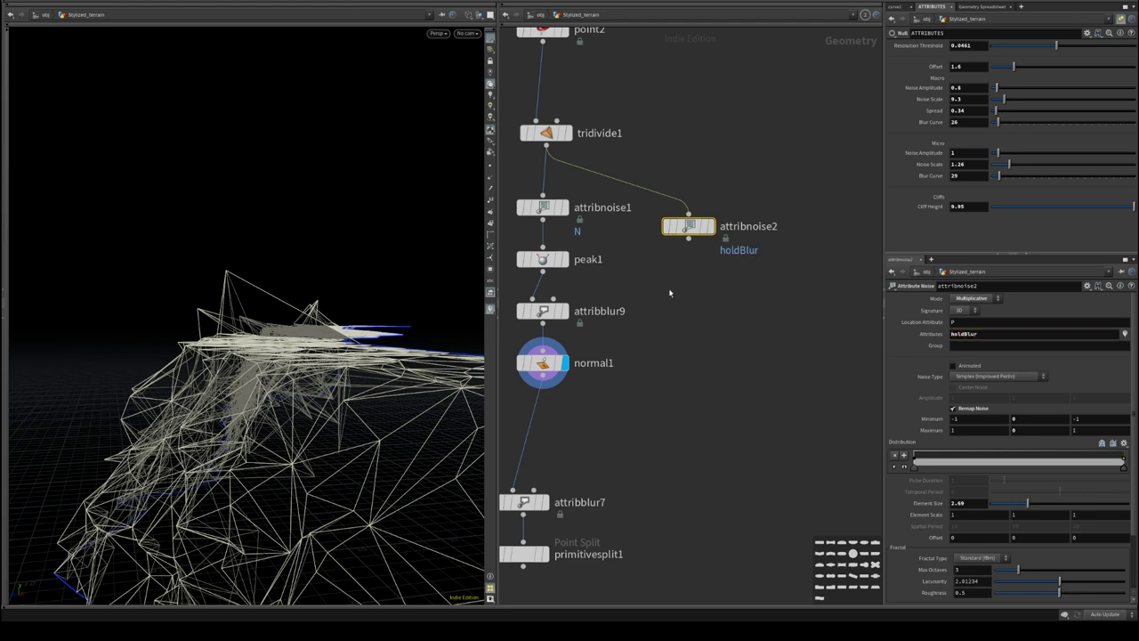
drag(684, 230, 553, 312)
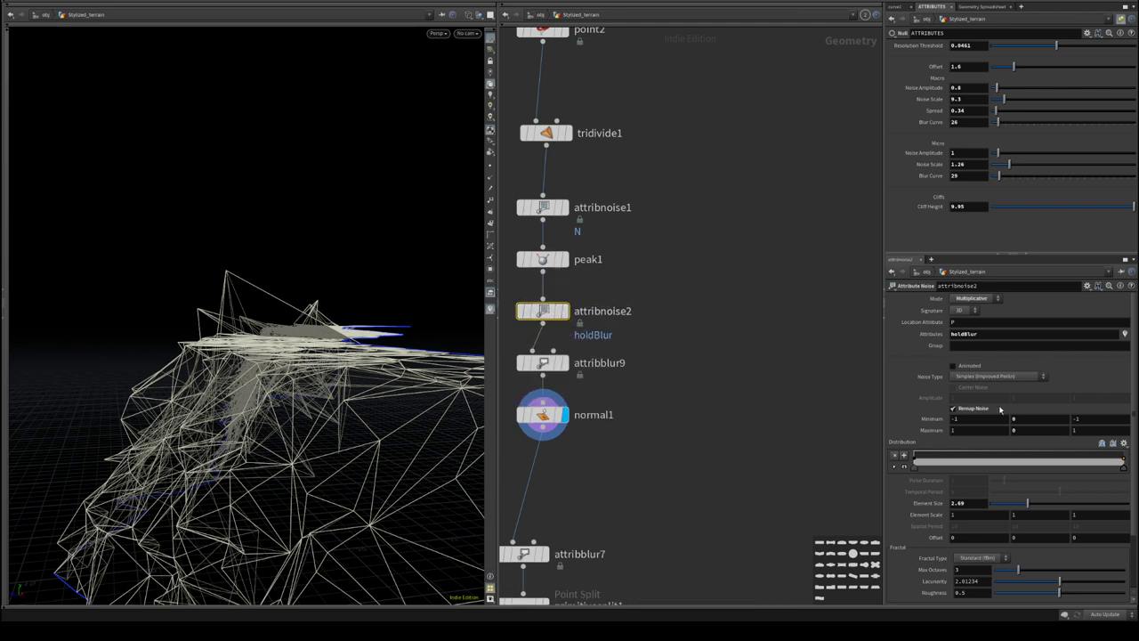
- Set attribnoise2's signature to 1D, its mode to Additive and its Amplitude to 10, with Remap Noise off
click(962, 319)
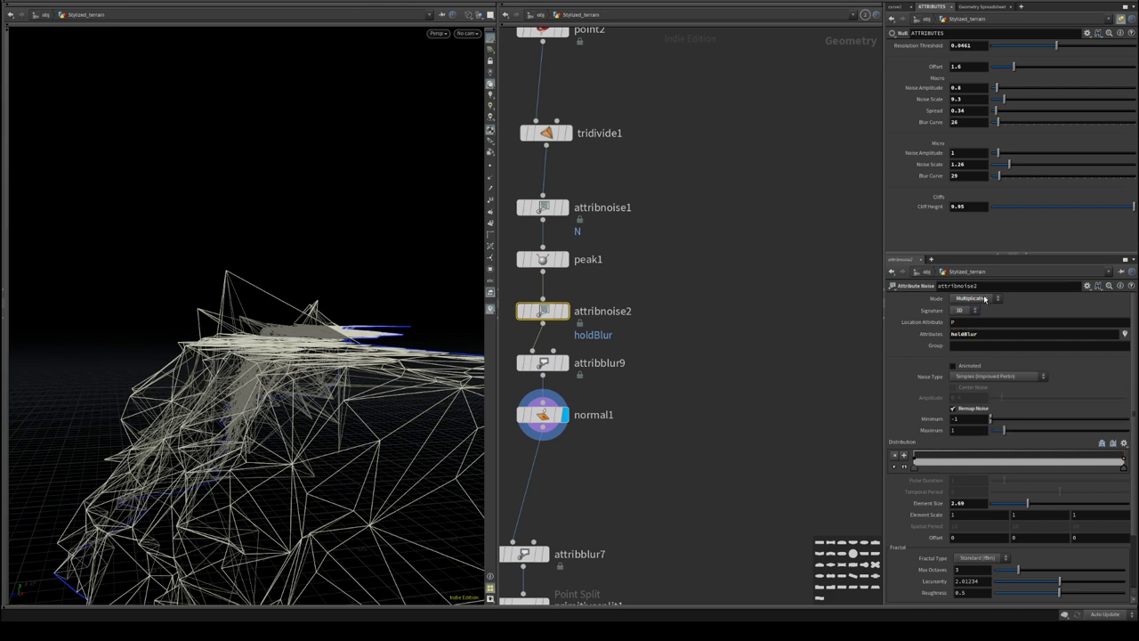
click(984, 298)
click(977, 309)
click(967, 409)
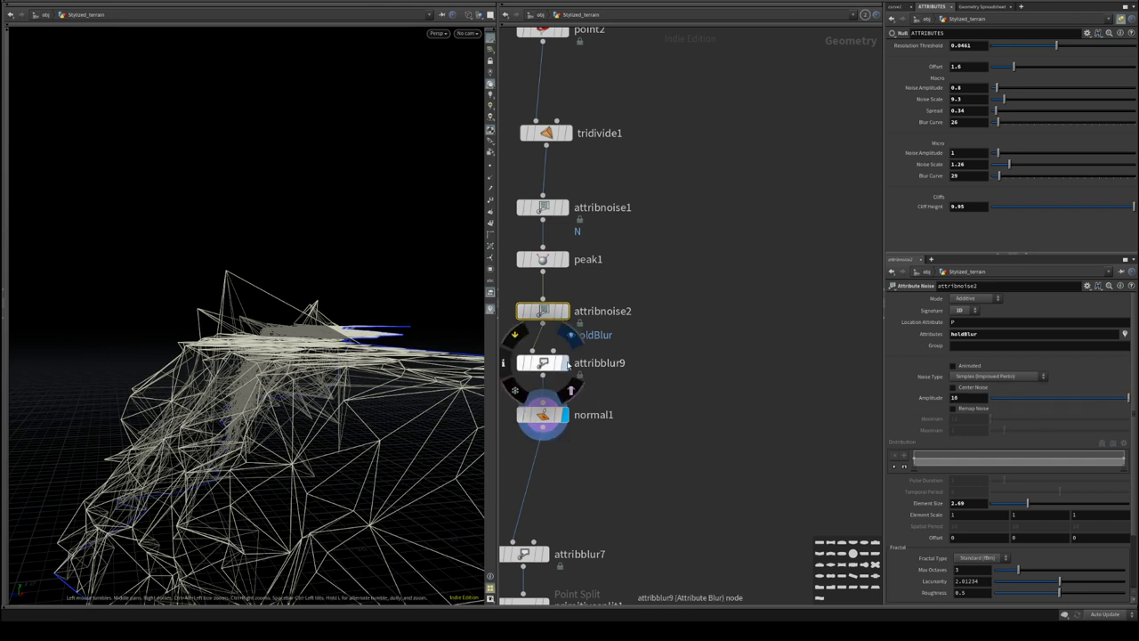
- Display attribblur9 and set its Weight Attribute to holdBlur
click(567, 362)
click(543, 363)
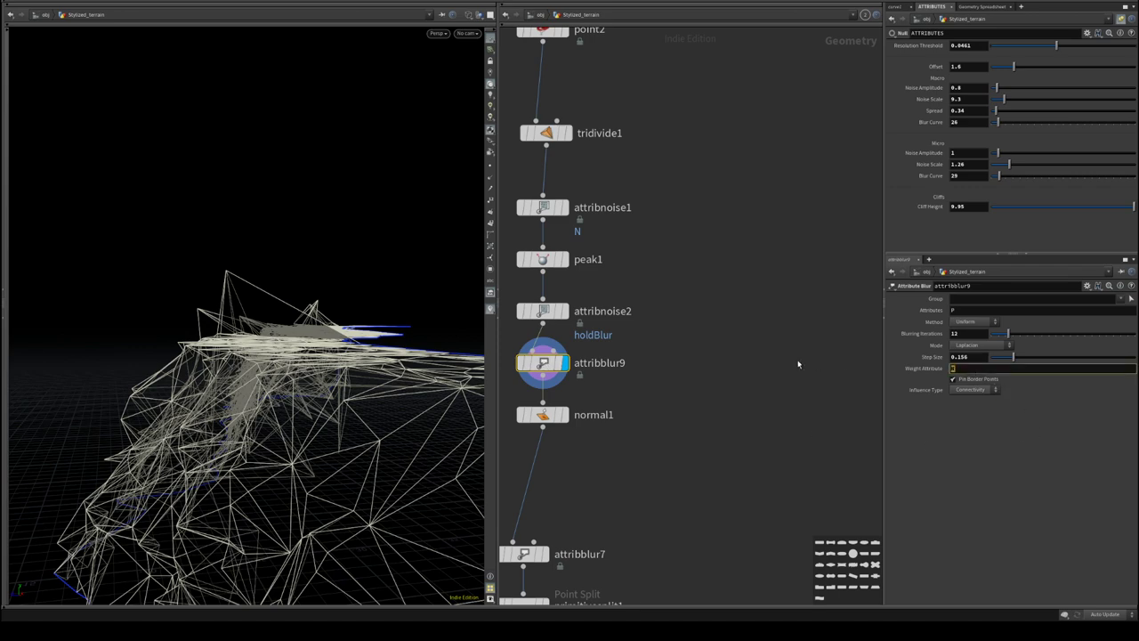
text(holdBlur)
key(Return)
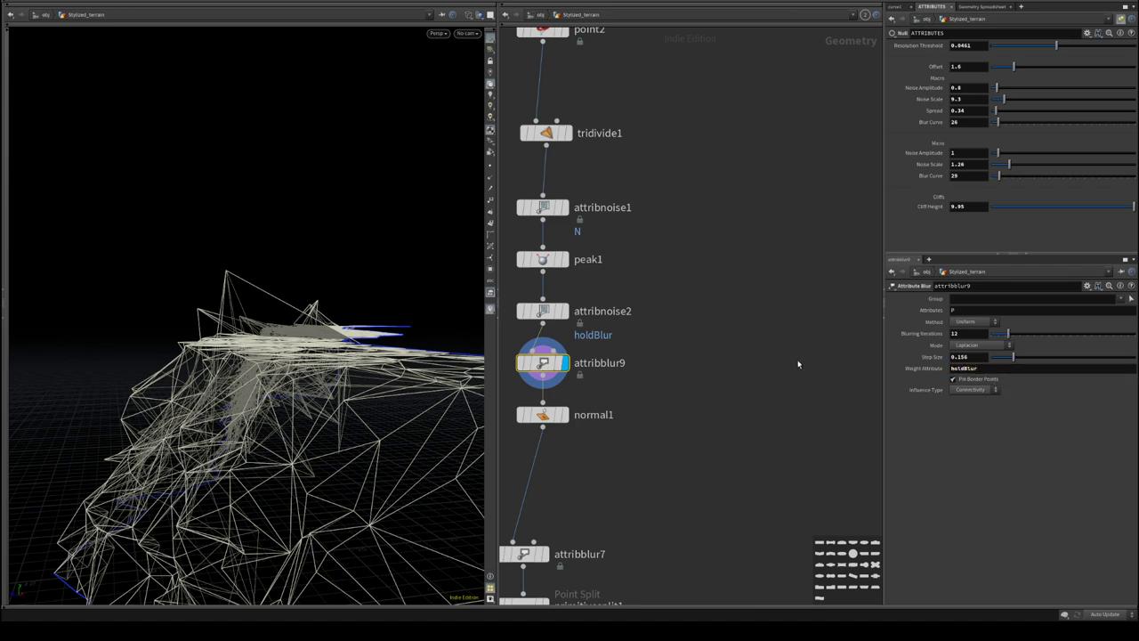
- Inspect the blurred cliff surface in wireframe and in shaded display without lighting
drag(314, 342, 367, 376)
middle_drag(367, 376, 328, 336)
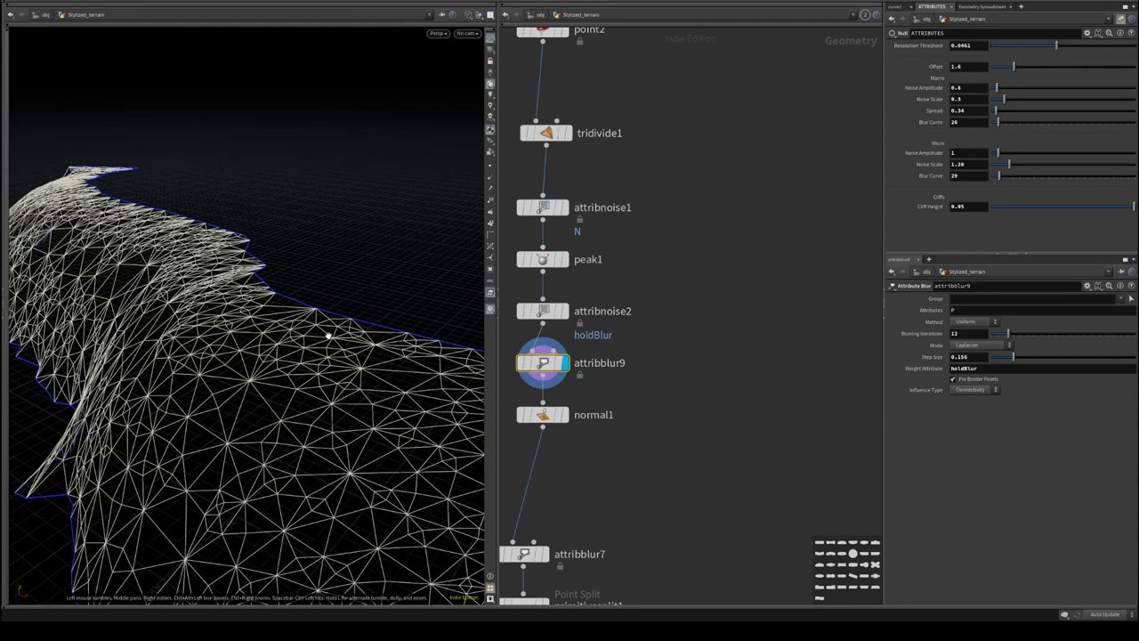
key(w)
middle_drag(368, 379, 294, 334)
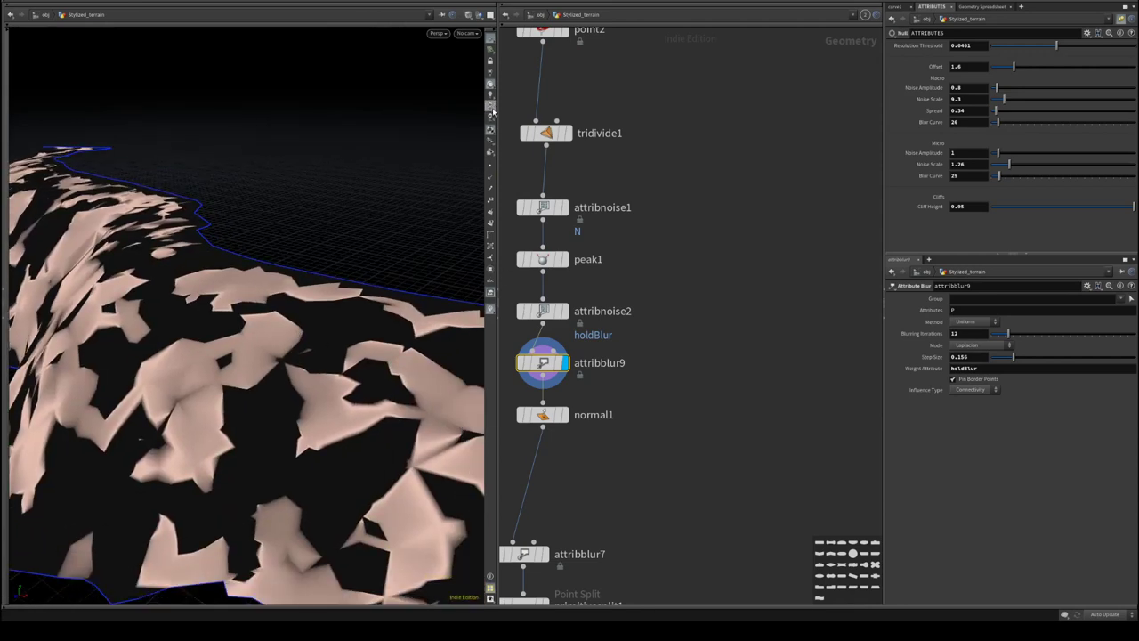
click(490, 76)
alt+drag(346, 256, 247, 358)
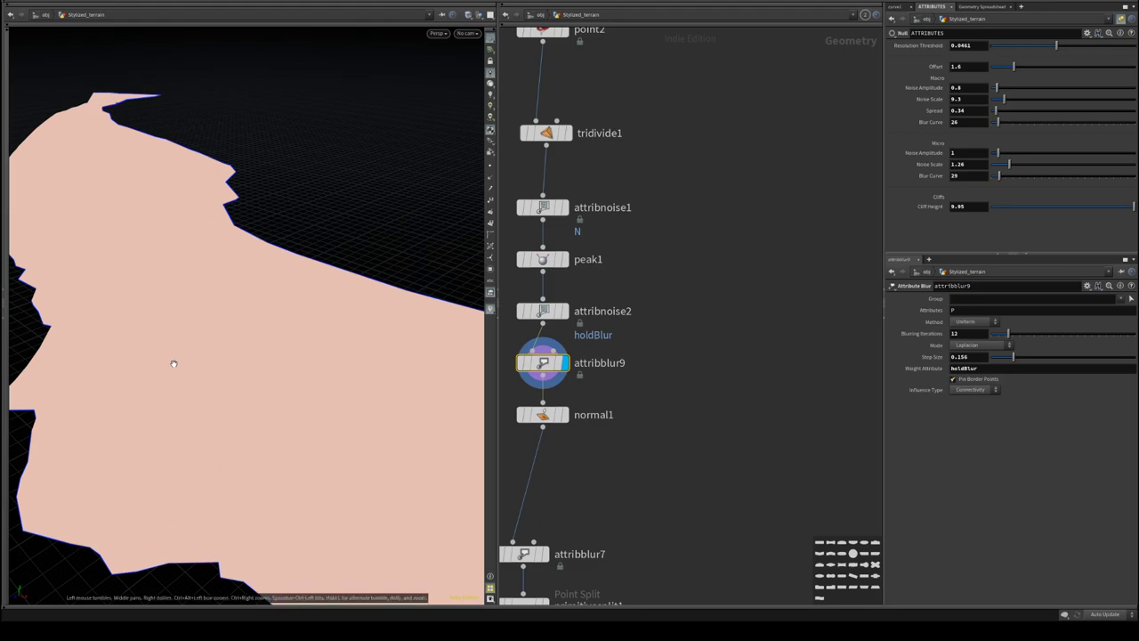
key(w)
mouse_move(173, 363)
mouse_down()
mouse_move(226, 432)
mouse_move(213, 418)
mouse_move(298, 463)
mouse_up()
drag(163, 401, 361, 445)
- Review the cliff node chain from normal4 down to edgefracture1 and examine the cliff wireframe up close
middle_drag(658, 328, 712, 599)
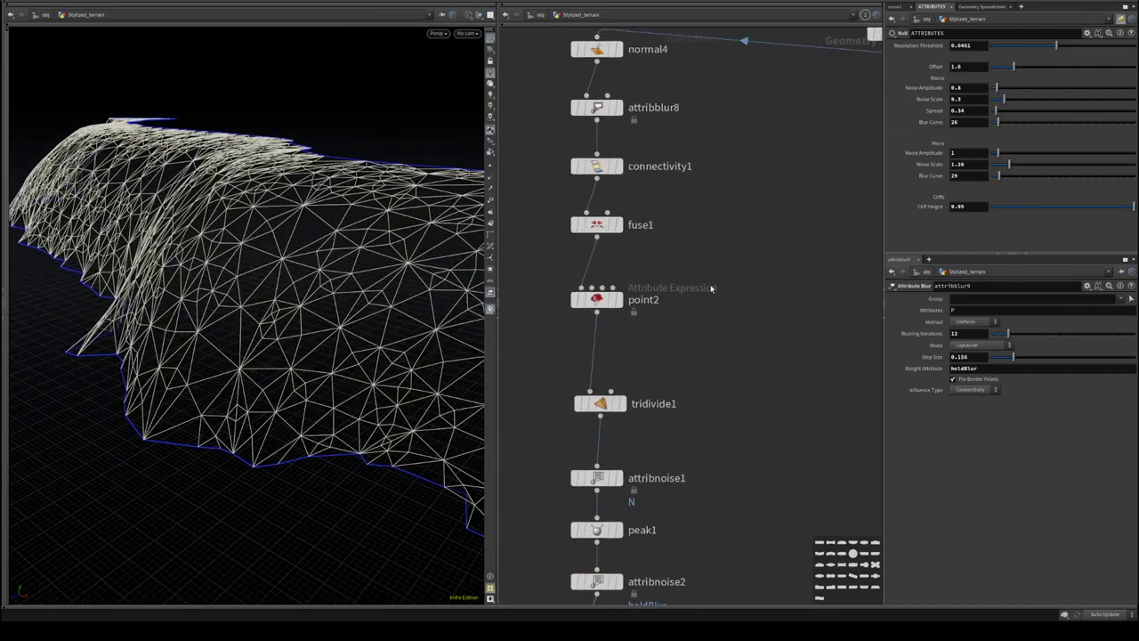
scroll(711, 289, down, 1)
middle_drag(711, 289, 617, 524)
middle_drag(618, 436, 689, 348)
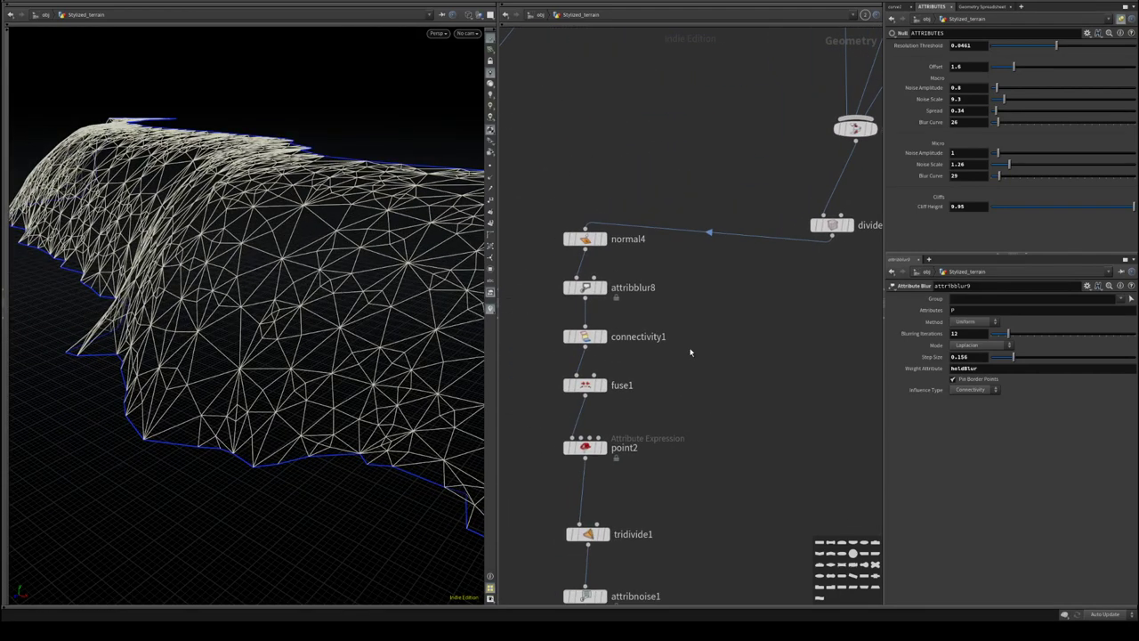
middle_drag(678, 443, 747, 231)
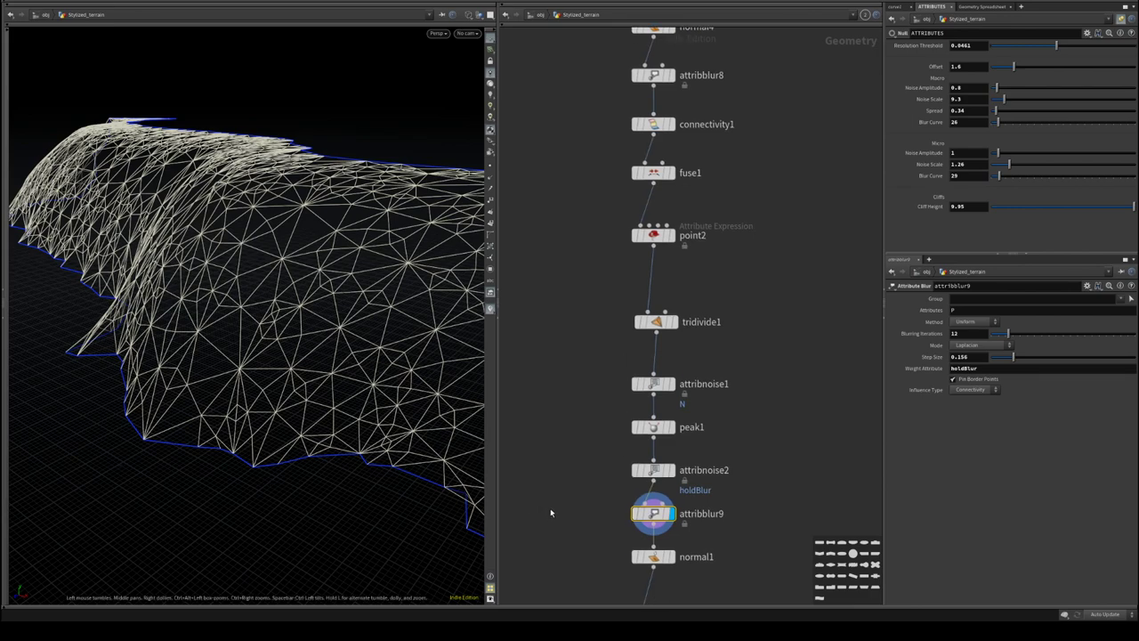
drag(200, 392, 323, 385)
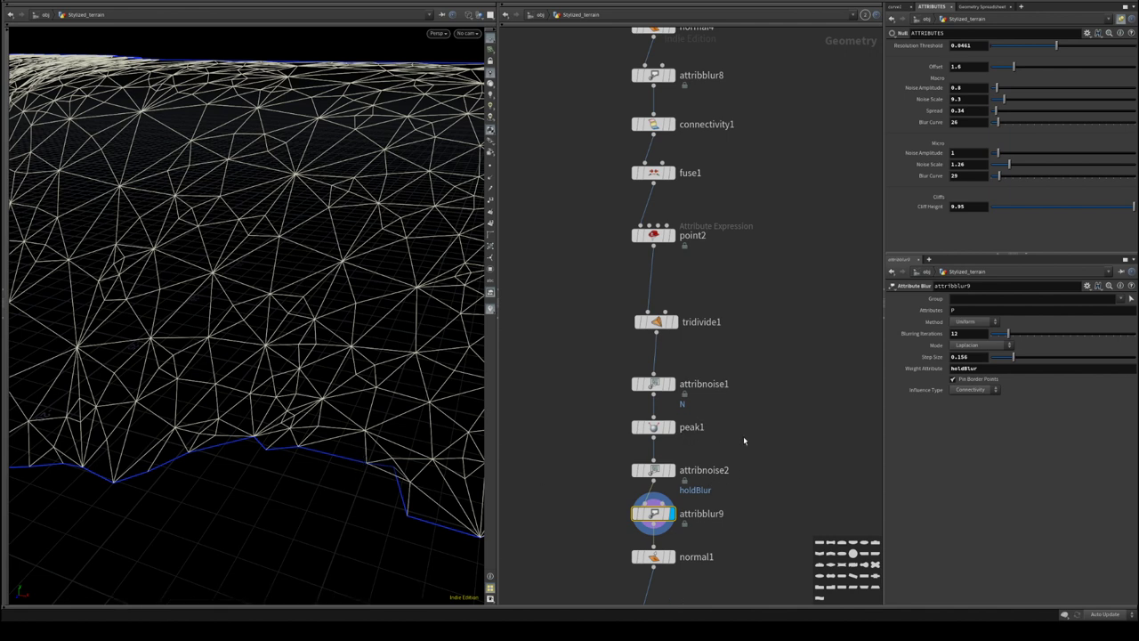
middle_drag(747, 473, 747, 320)
middle_drag(718, 431, 684, 320)
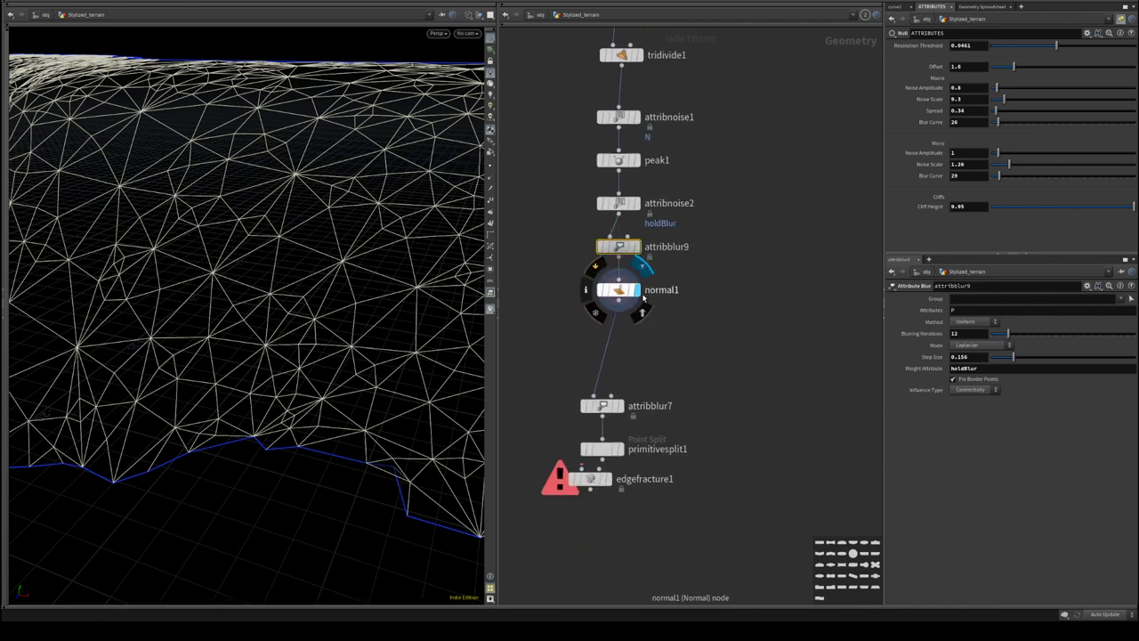
- Display attribblur9, switch its Mode to Volume Preserving, and reduce Blurring Iterations to 8 and Cutoff Frequency to about 0.04
click(621, 406)
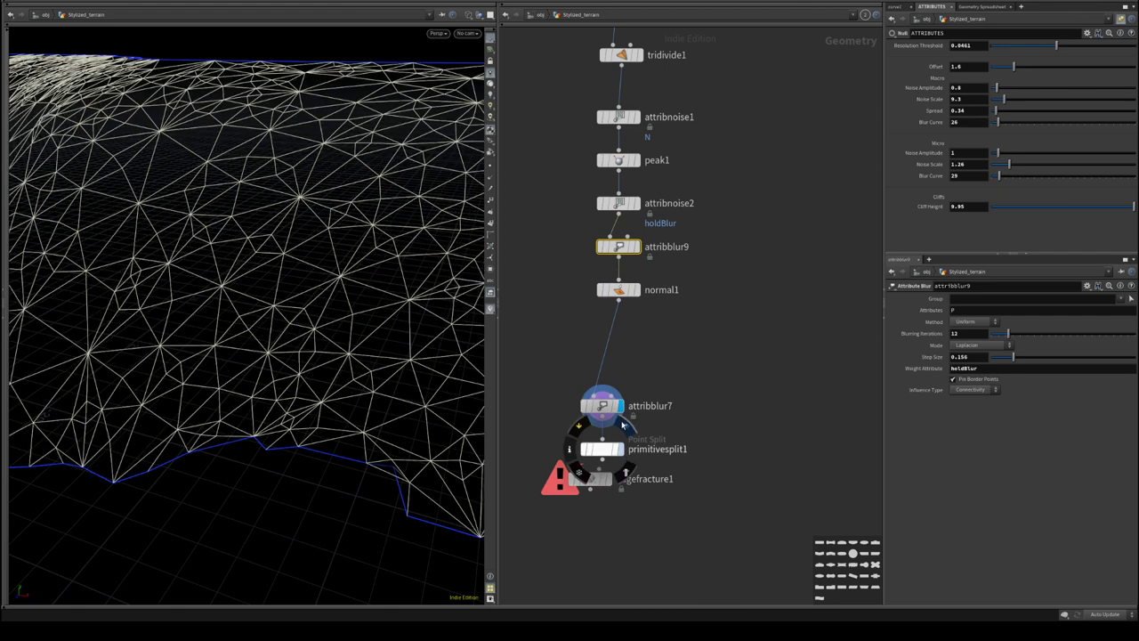
middle_drag(707, 285, 712, 376)
click(632, 338)
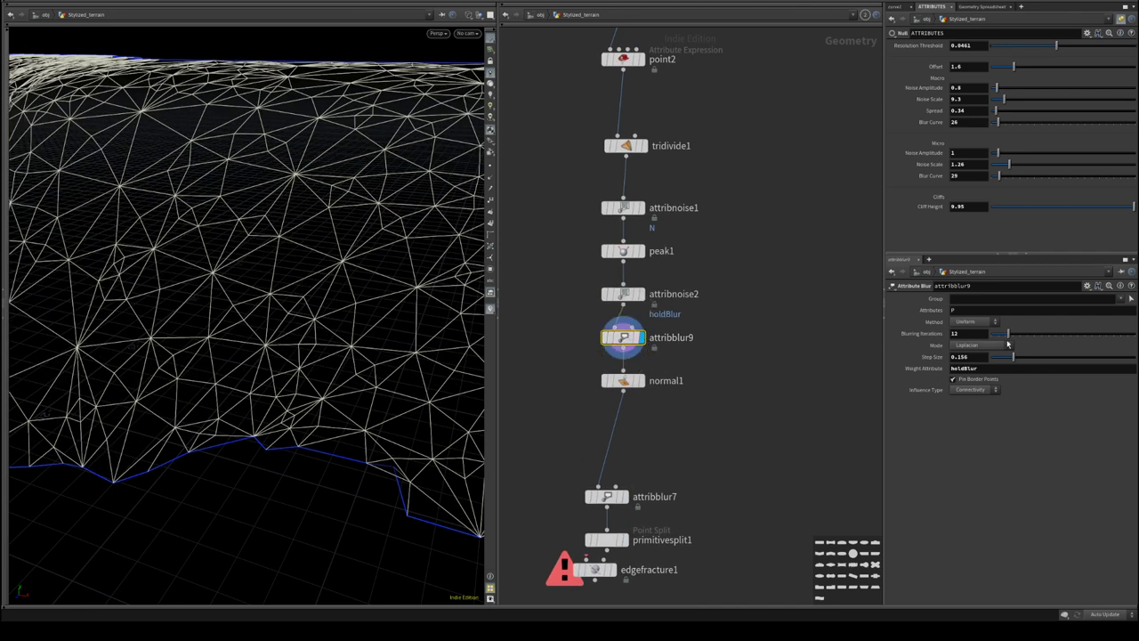
click(979, 345)
click(987, 367)
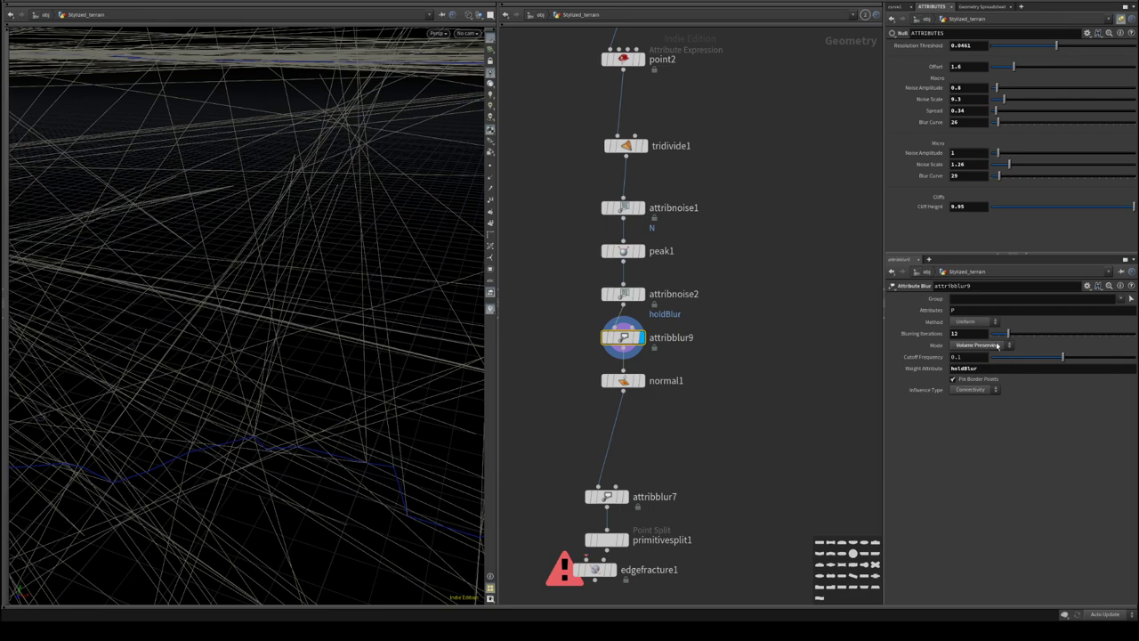
drag(1008, 336, 1020, 359)
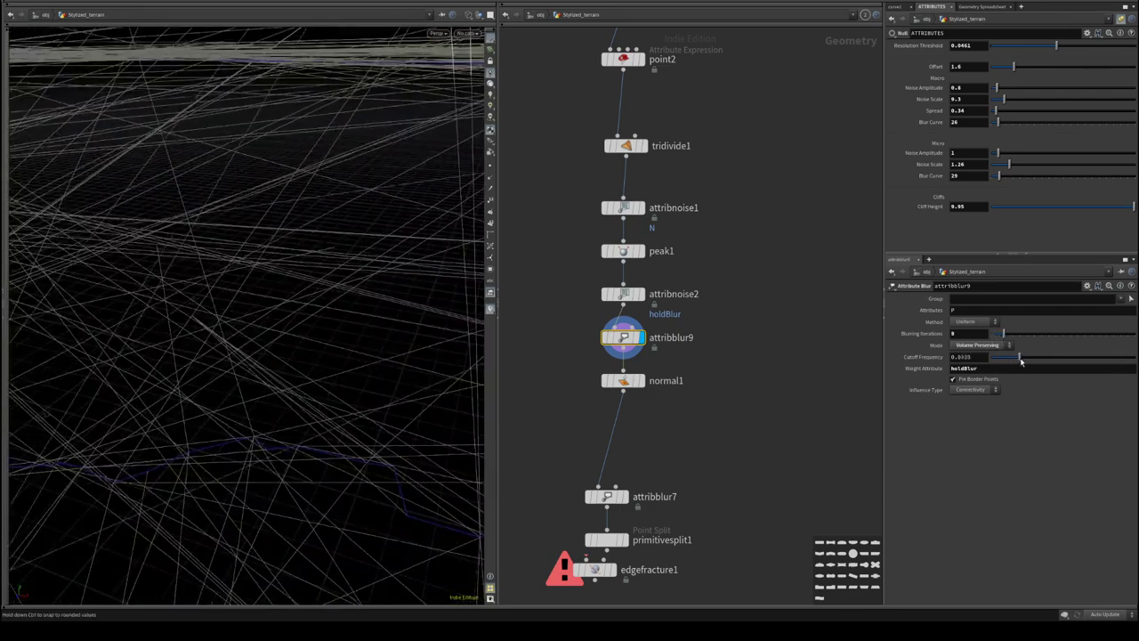
- Set attribnoise2's Amplitude to 1 and check the cliff in shaded display
click(623, 294)
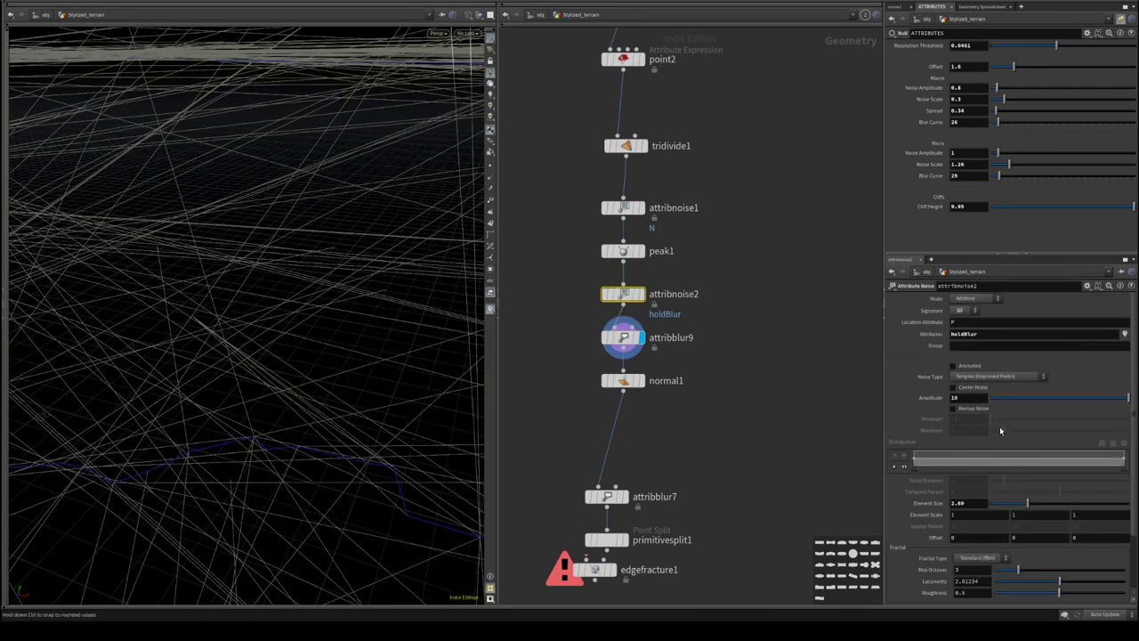
key(Return)
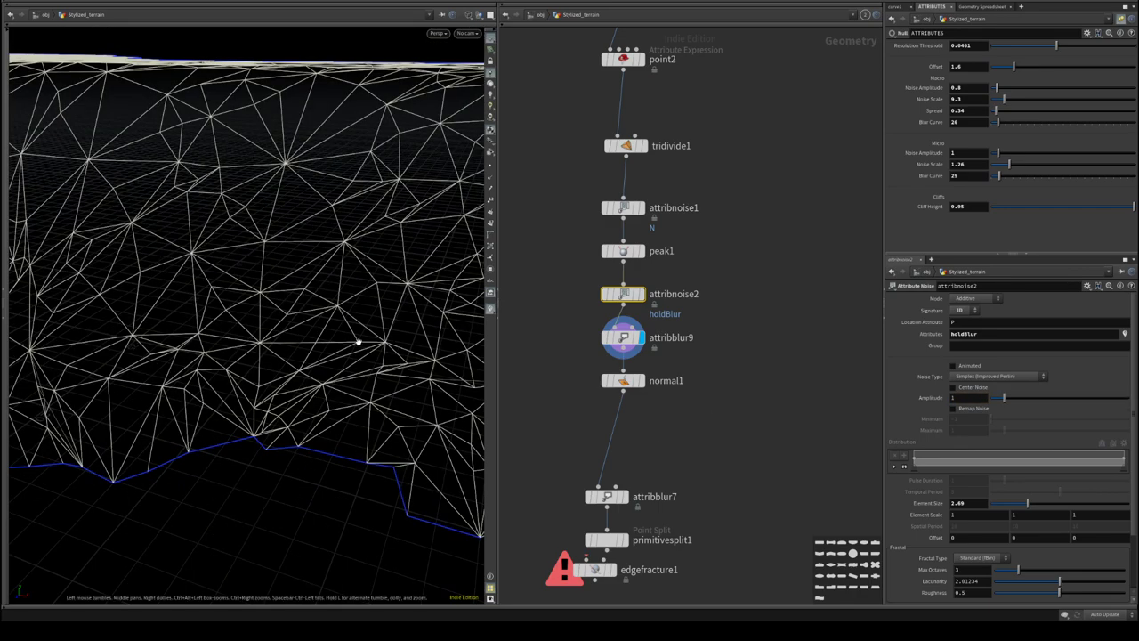
mouse_move(359, 342)
mouse_down()
mouse_move(292, 356)
mouse_move(334, 382)
mouse_move(260, 333)
mouse_move(286, 351)
mouse_up()
key(w)
key(w)
key(shift+w)
key(w)
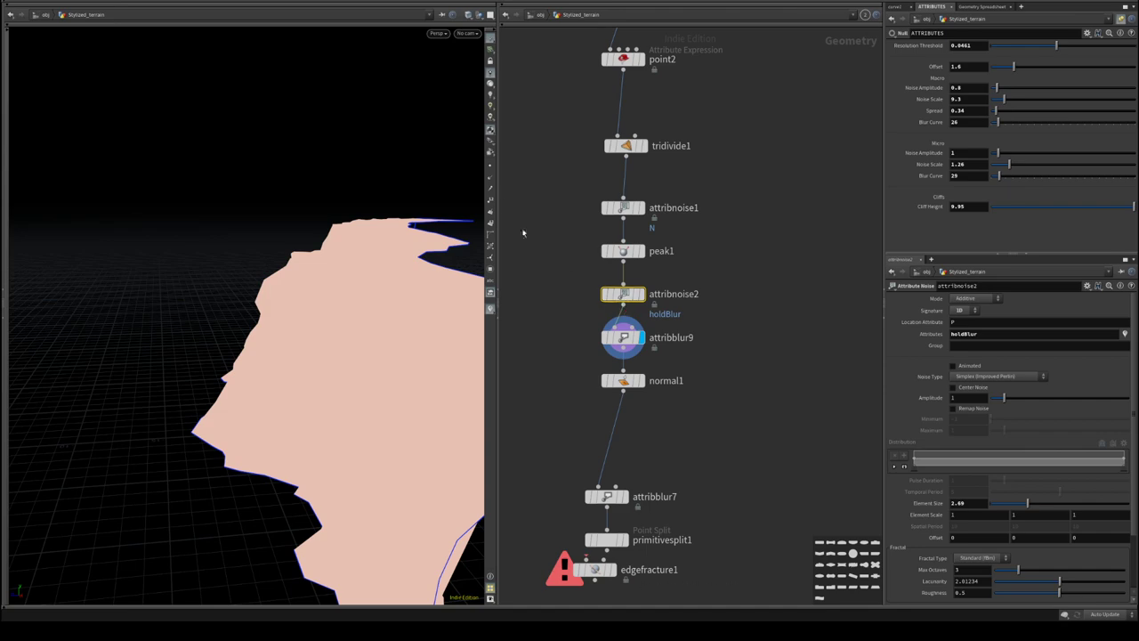
- Turn viewport lighting back on and compare the cliff wireframe at attribnoise2 and attribblur9
click(489, 86)
mouse_move(392, 249)
mouse_down()
mouse_move(300, 290)
mouse_move(427, 297)
mouse_up()
key(w)
click(640, 294)
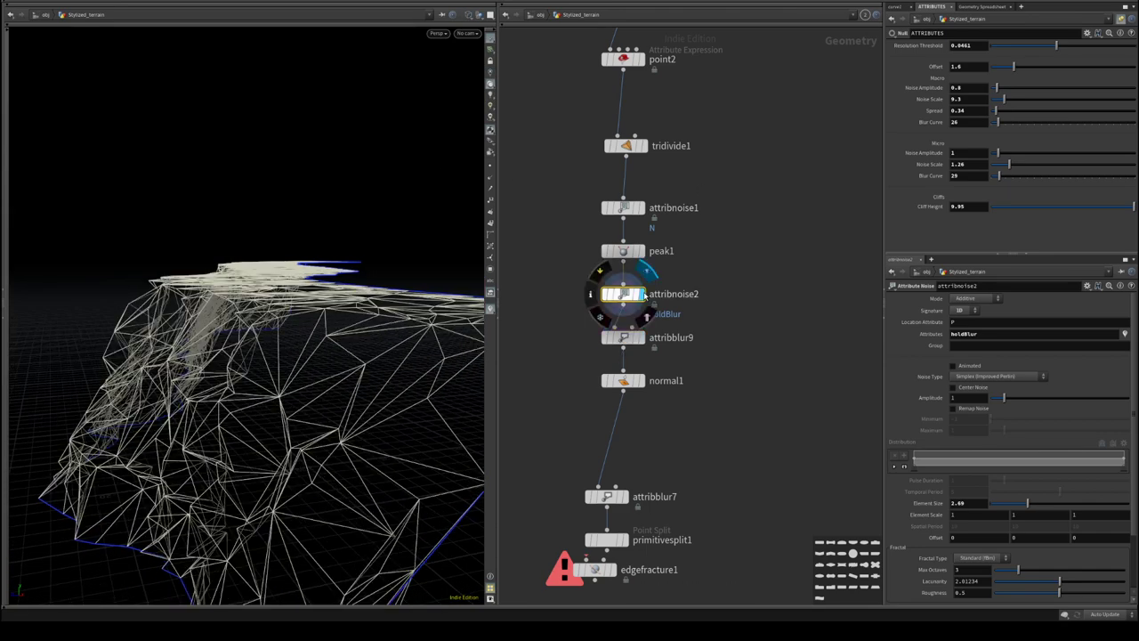
click(642, 338)
drag(106, 381, 196, 388)
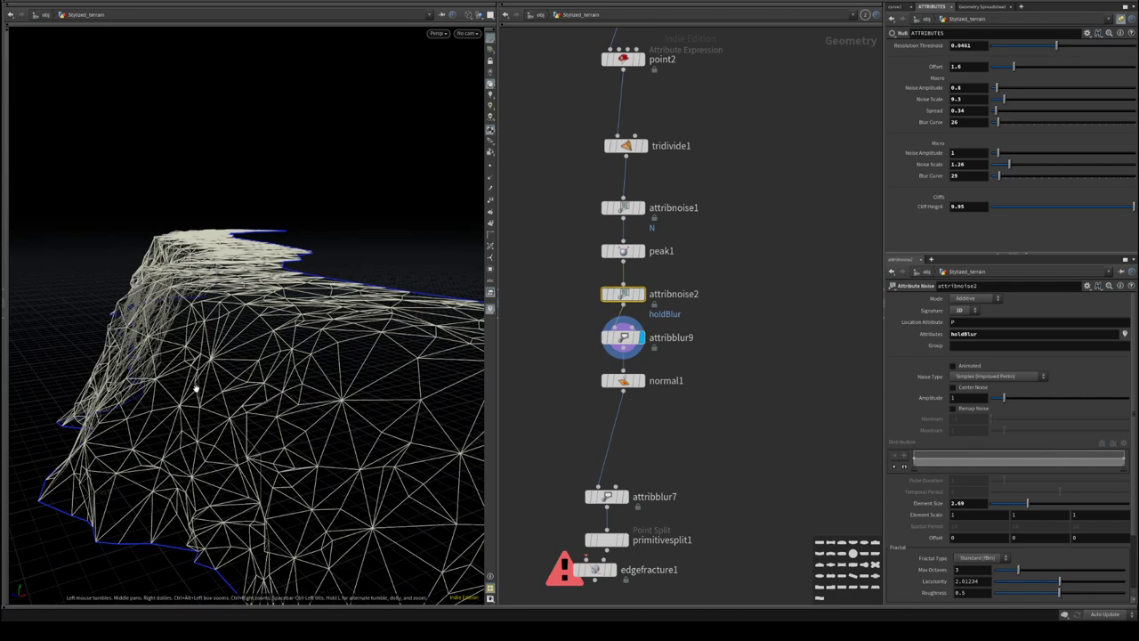
drag(257, 364, 525, 467)
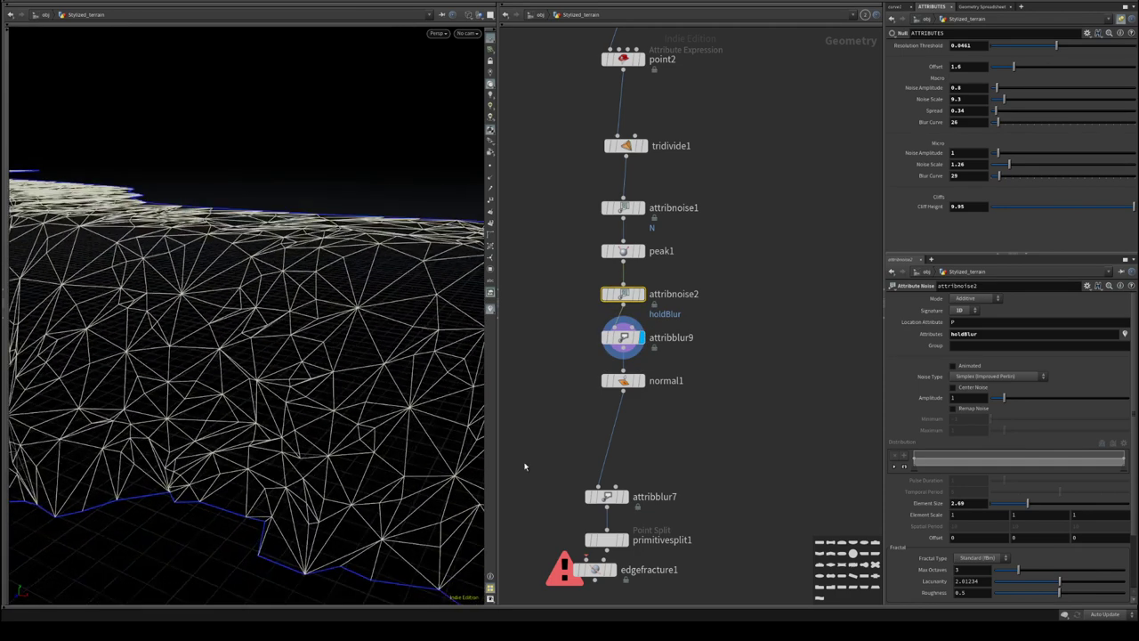
- Compare the shaded results of attribblur7 and attribblur9, and delete attribblur7 from the chain
click(640, 380)
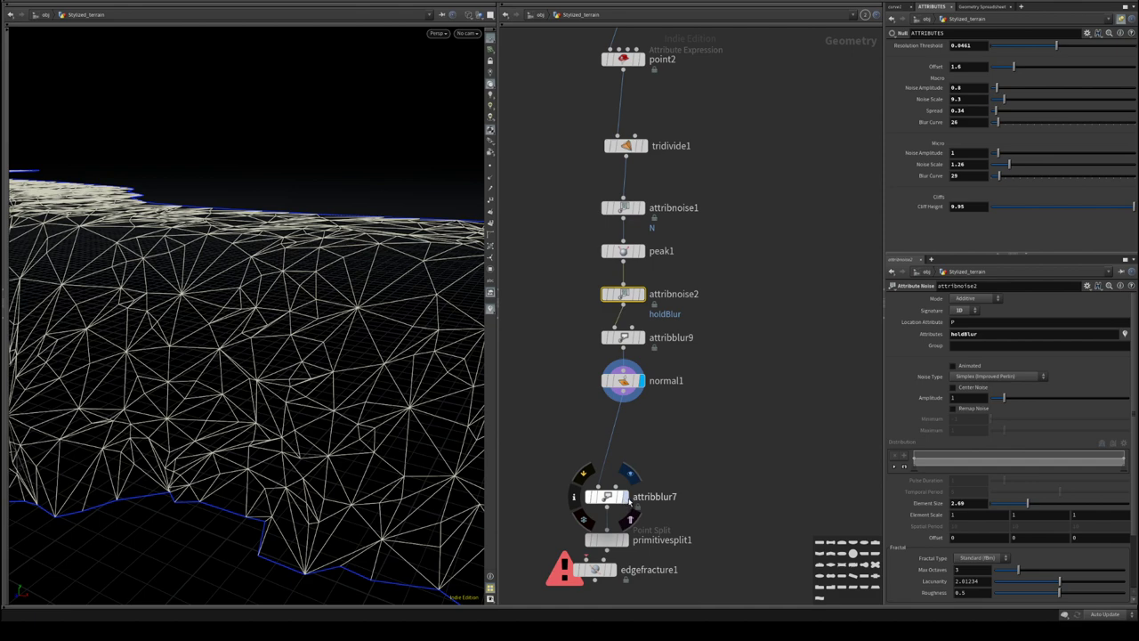
click(627, 497)
click(607, 496)
key(w)
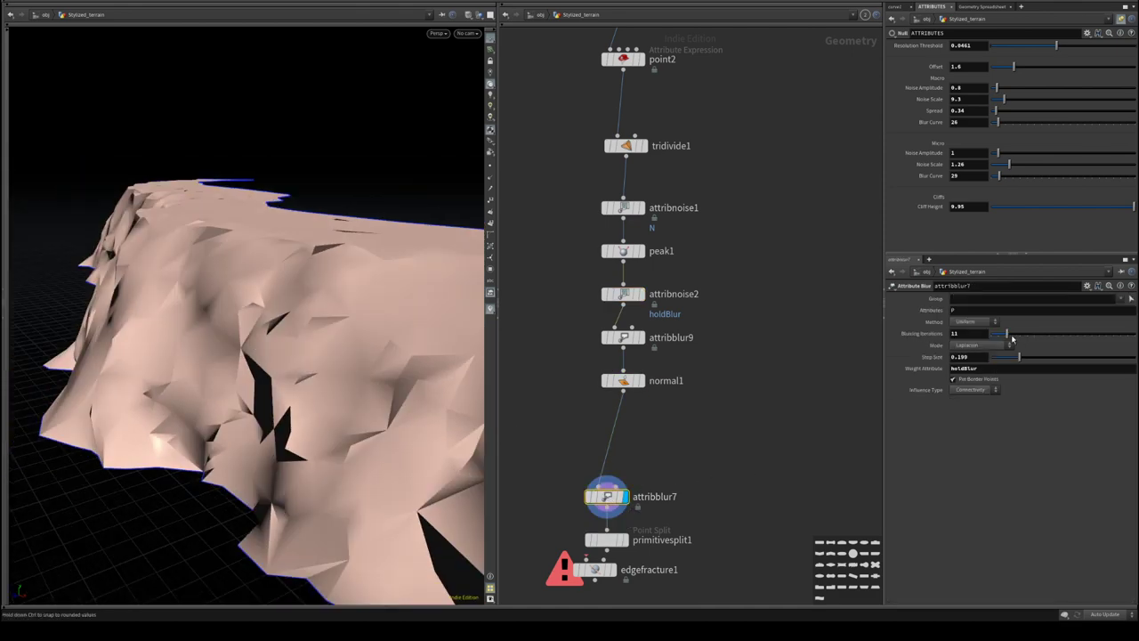
drag(1012, 338, 1014, 338)
click(640, 294)
click(641, 337)
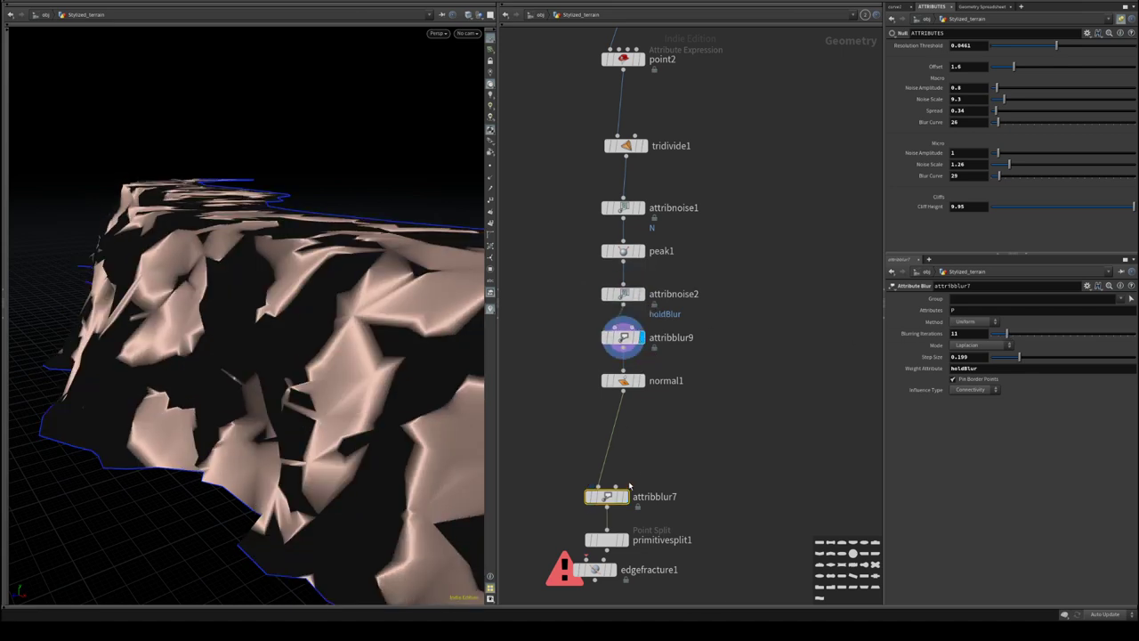
key(Delete)
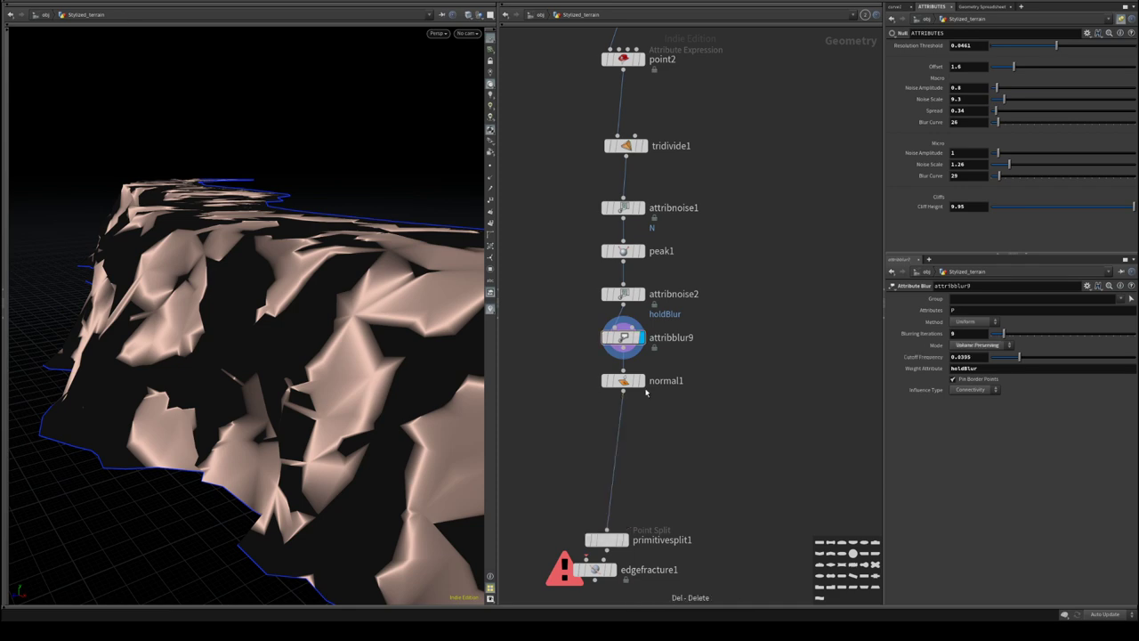
- Display normal1, set Add Normals to to Points and Weighting Method to By Face Area, and check the cliff shading
mouse_move(634, 381)
click(655, 382)
click(639, 381)
mouse_move(205, 344)
mouse_down()
mouse_move(125, 343)
mouse_move(463, 365)
mouse_up()
key(shift+w)
click(629, 381)
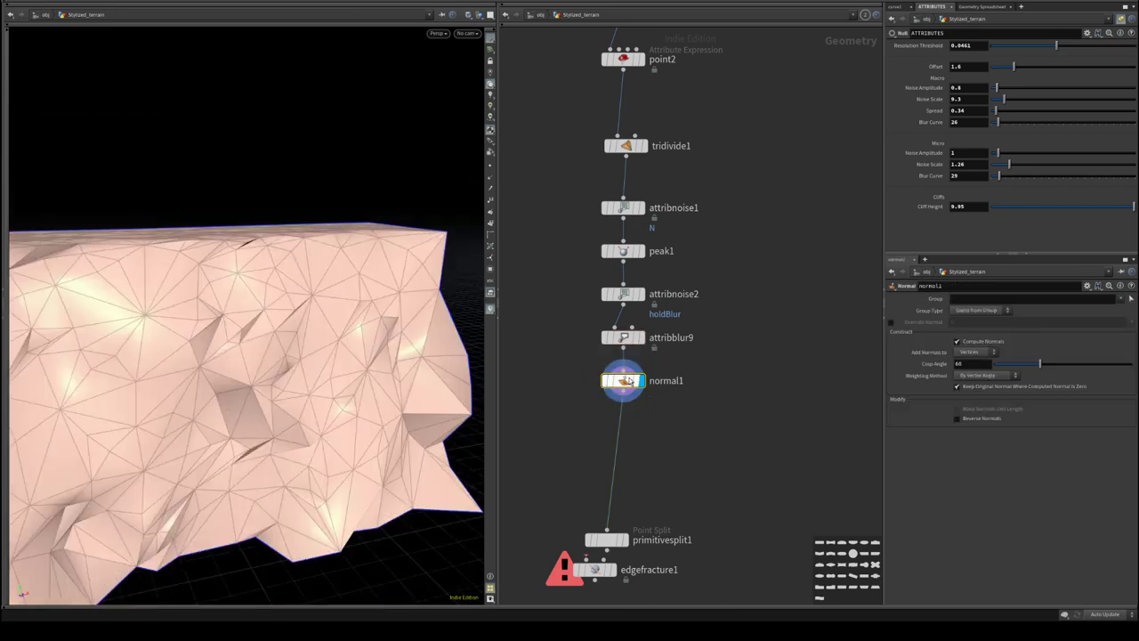
click(976, 352)
click(970, 347)
click(986, 374)
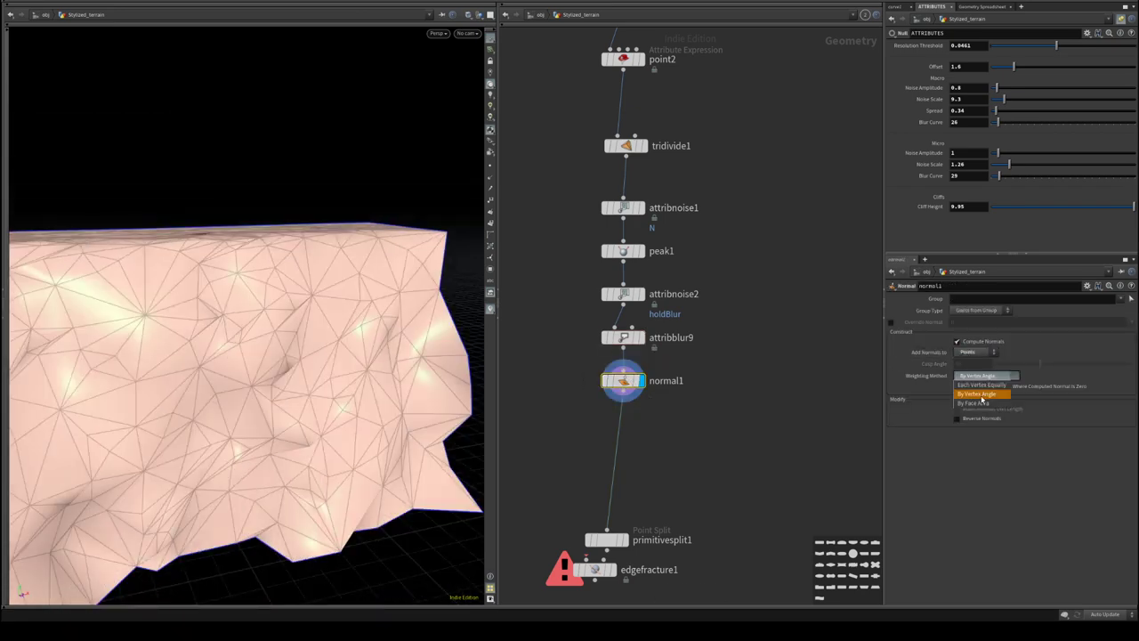
click(983, 402)
drag(293, 383, 338, 382)
key(shift+w)
- Set attribblur9's Blurring Iterations to 12
middle_drag(712, 379, 711, 477)
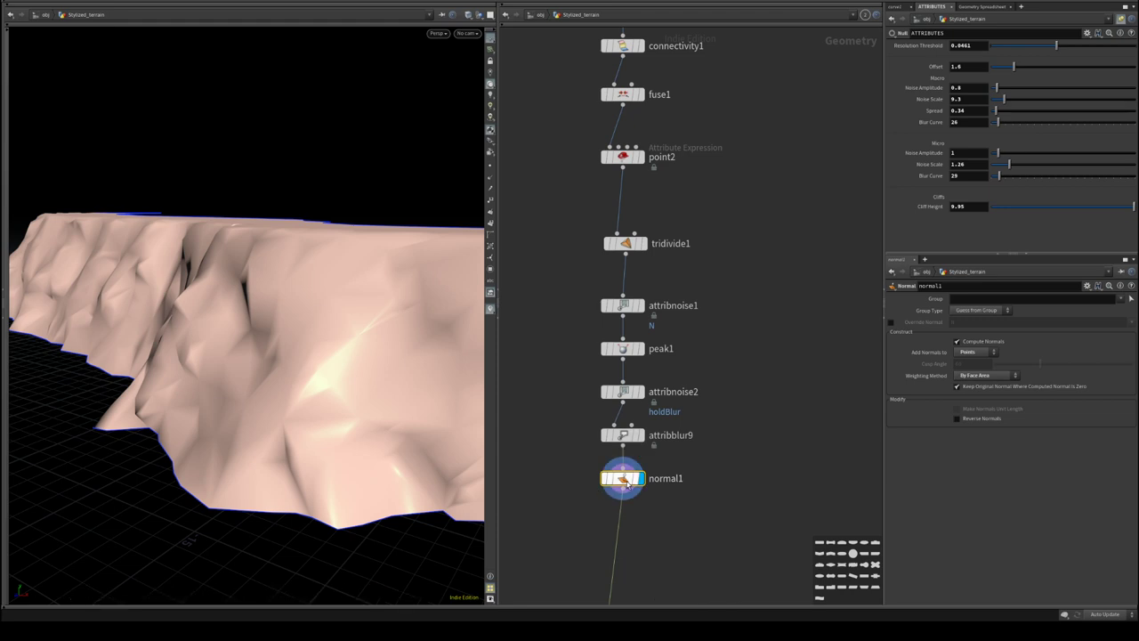
click(623, 434)
mouse_move(1008, 333)
mouse_down()
mouse_move(1023, 334)
mouse_move(992, 333)
mouse_move(1011, 334)
mouse_up()
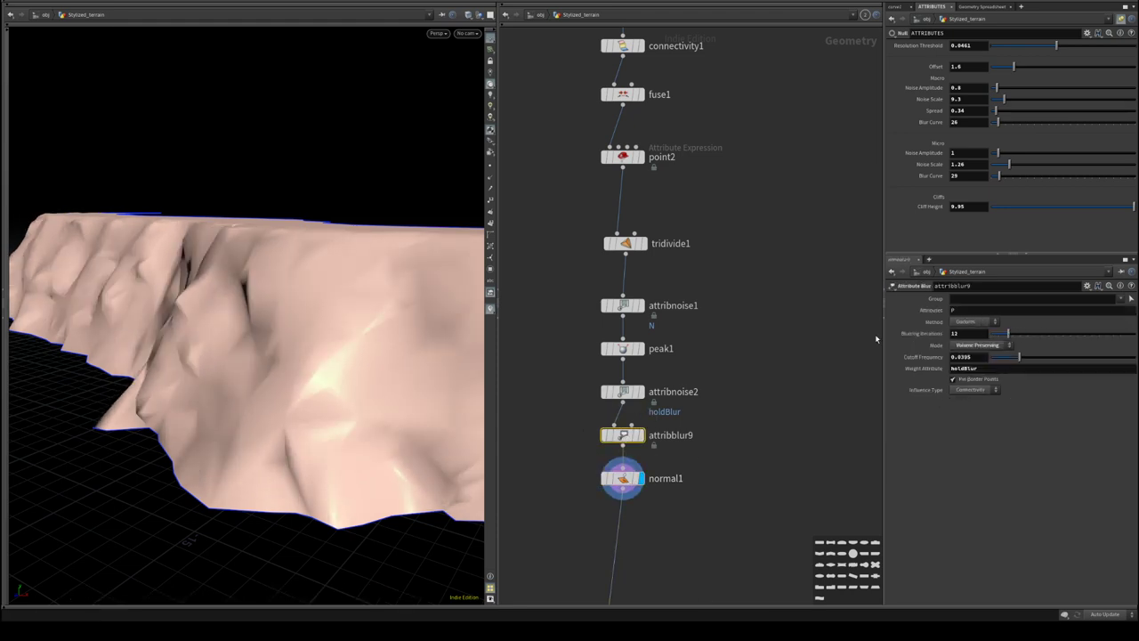
- Set the Y component of attribnoise2's Element Scale to 5
middle_drag(811, 310, 822, 319)
mouse_move(737, 368)
middle_down()
mouse_move(744, 376)
mouse_move(744, 364)
middle_up()
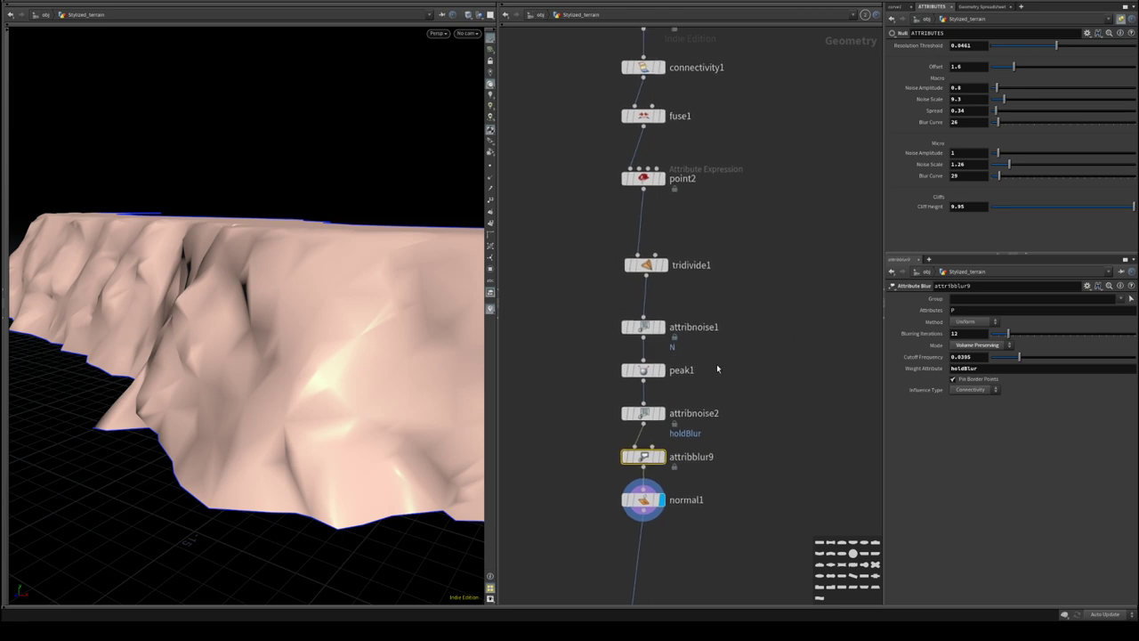
middle_drag(746, 306, 768, 355)
middle_drag(733, 399, 697, 336)
click(632, 391)
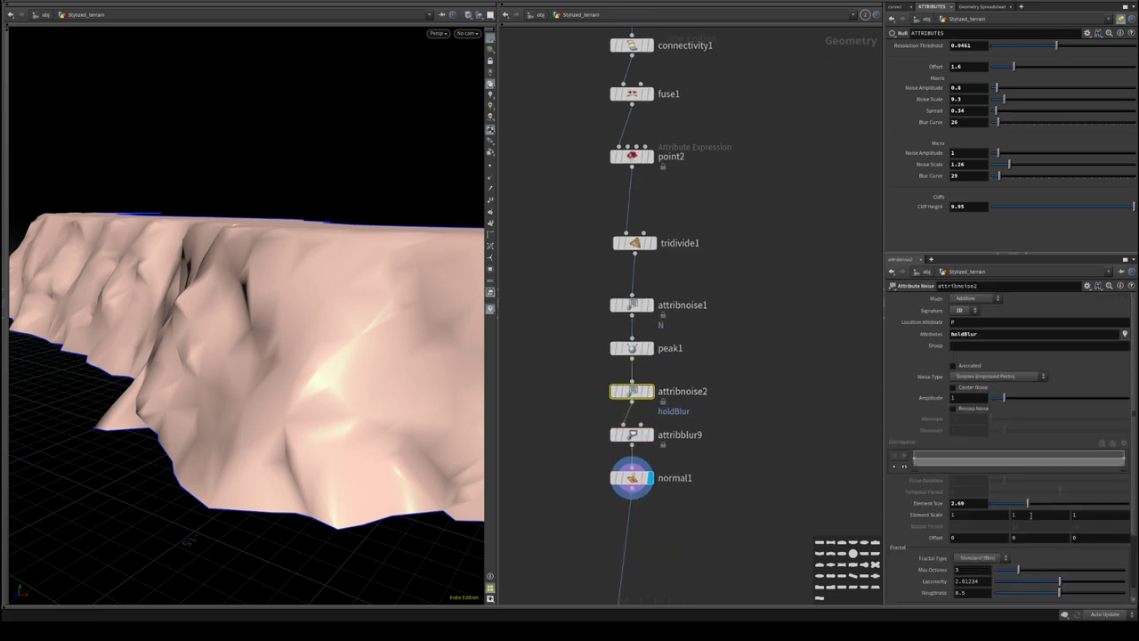
click(1031, 514)
text(5)
key(Return)
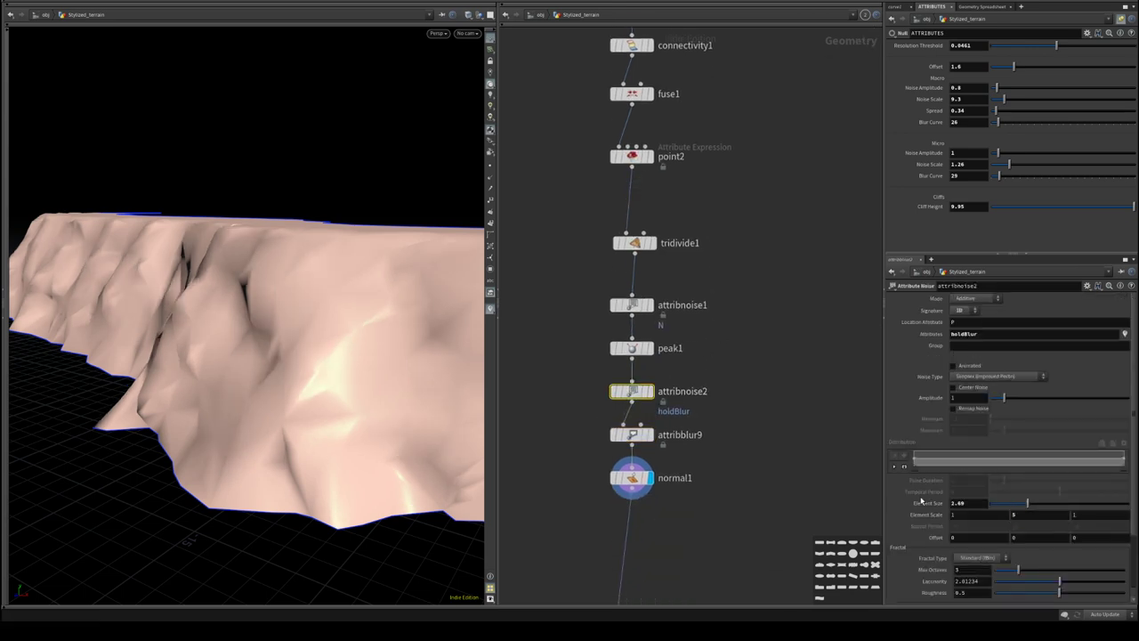
- Display peak1 and change attribnoise1's Attributes to Cd so its noise shows as colour
click(650, 348)
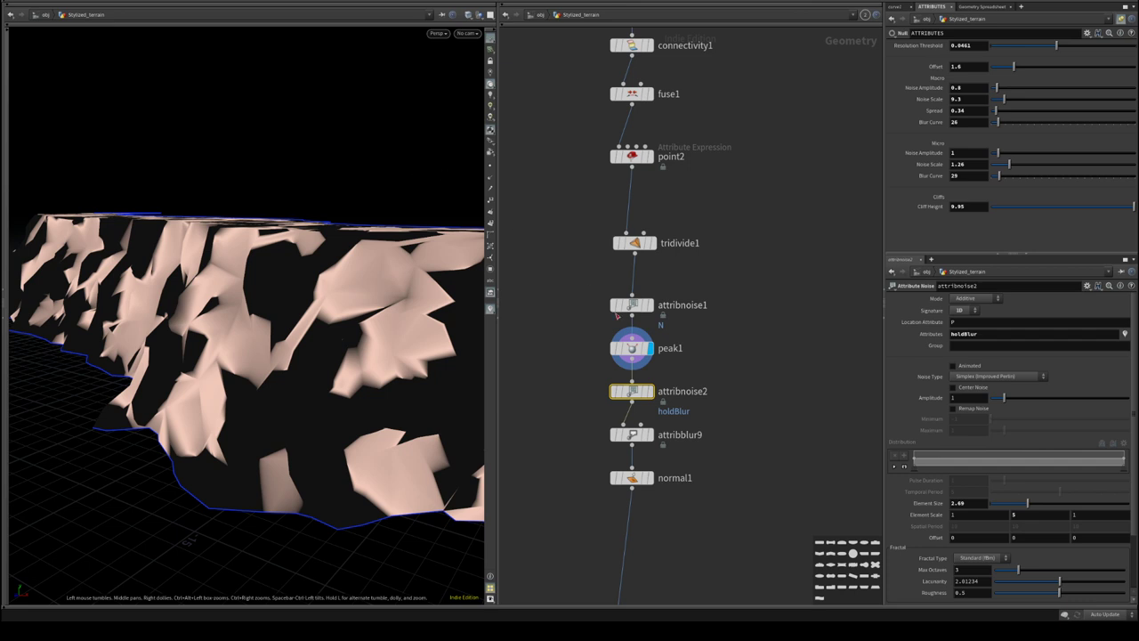
click(632, 307)
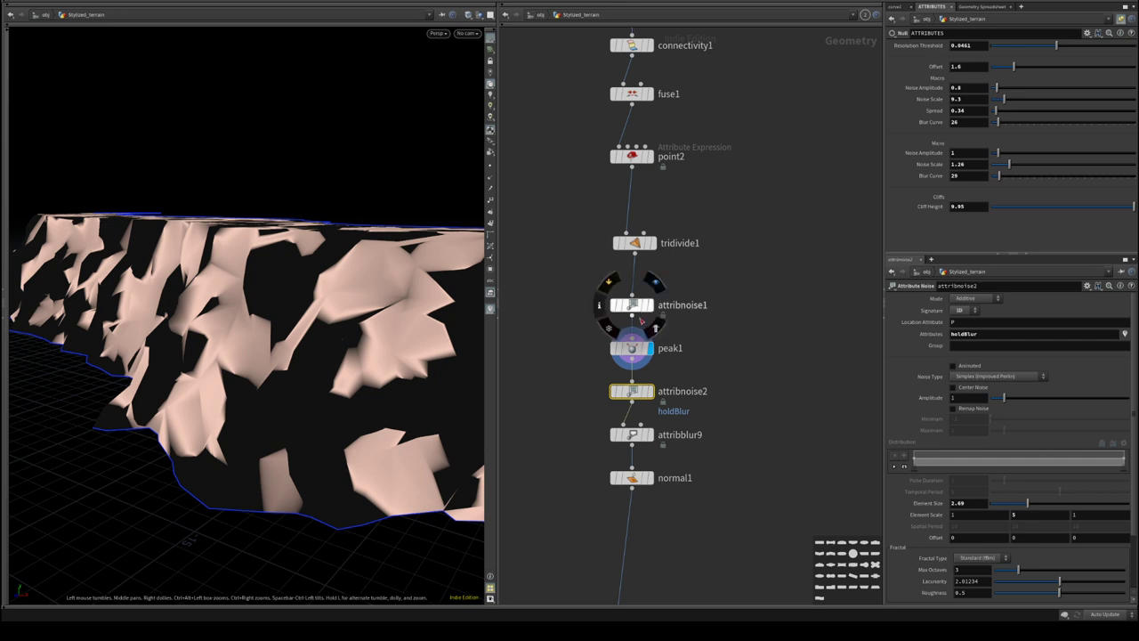
click(966, 337)
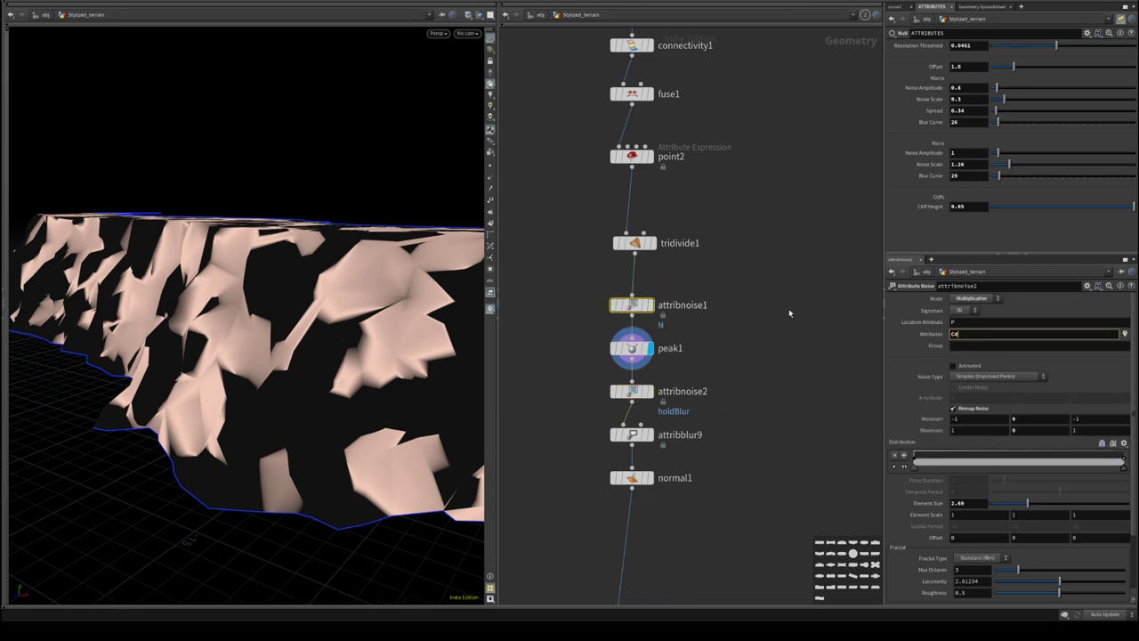
key(Return)
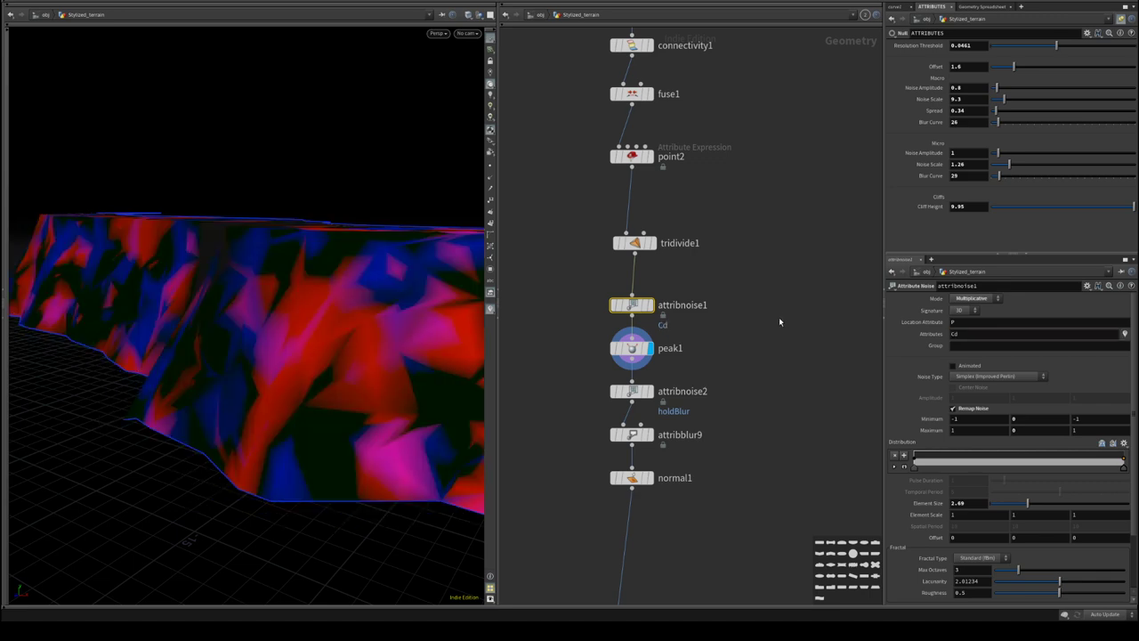
- Set attribnoise1's element scale to 0.2, 5, 0.2 and its element size to 2.59
drag(297, 333, 334, 314)
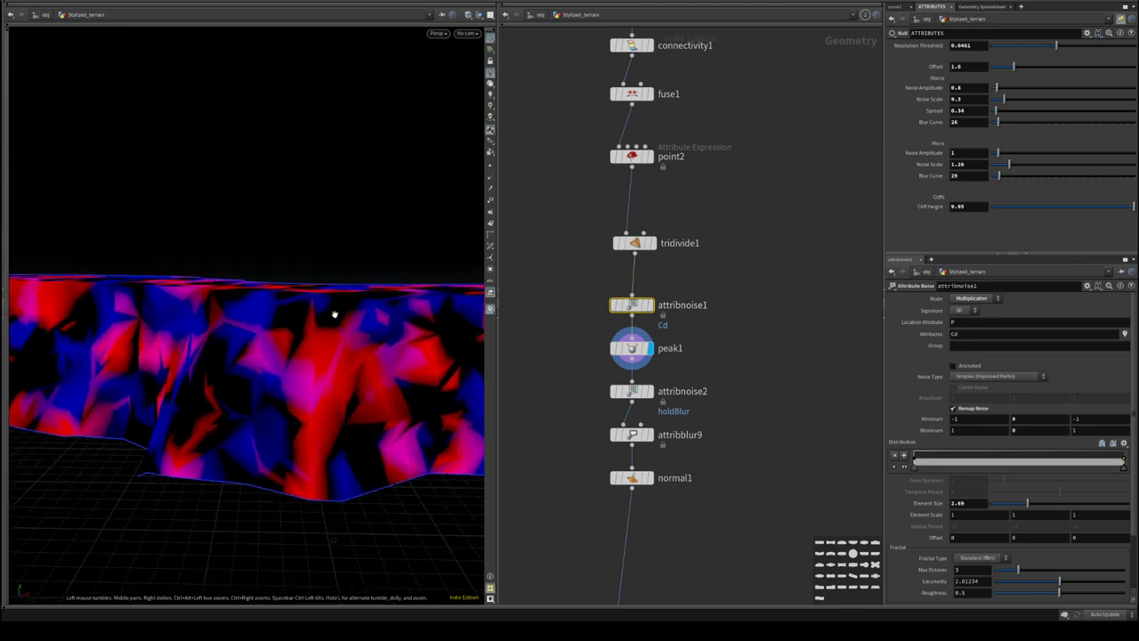
middle_click(1027, 516)
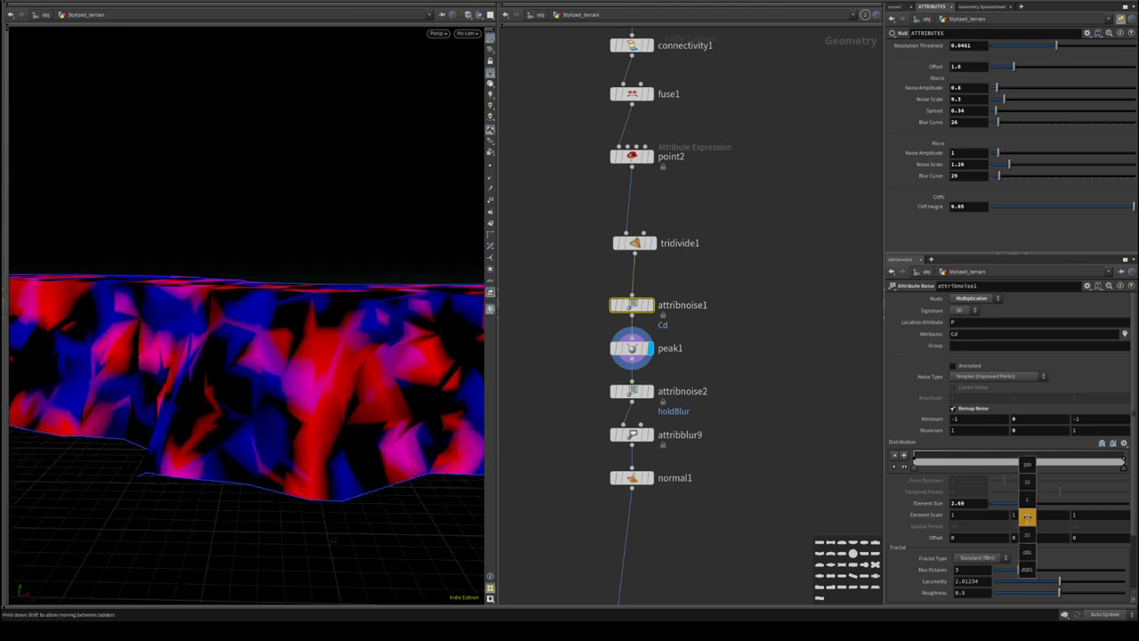
middle_drag(1027, 482, 1038, 515)
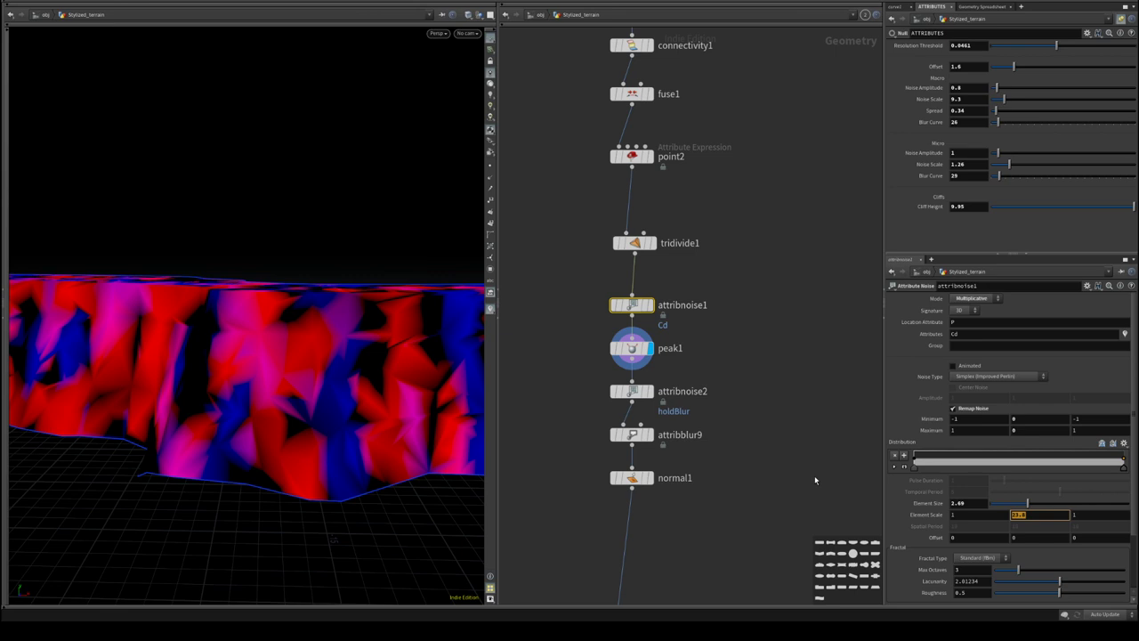
text(5)
key(Return)
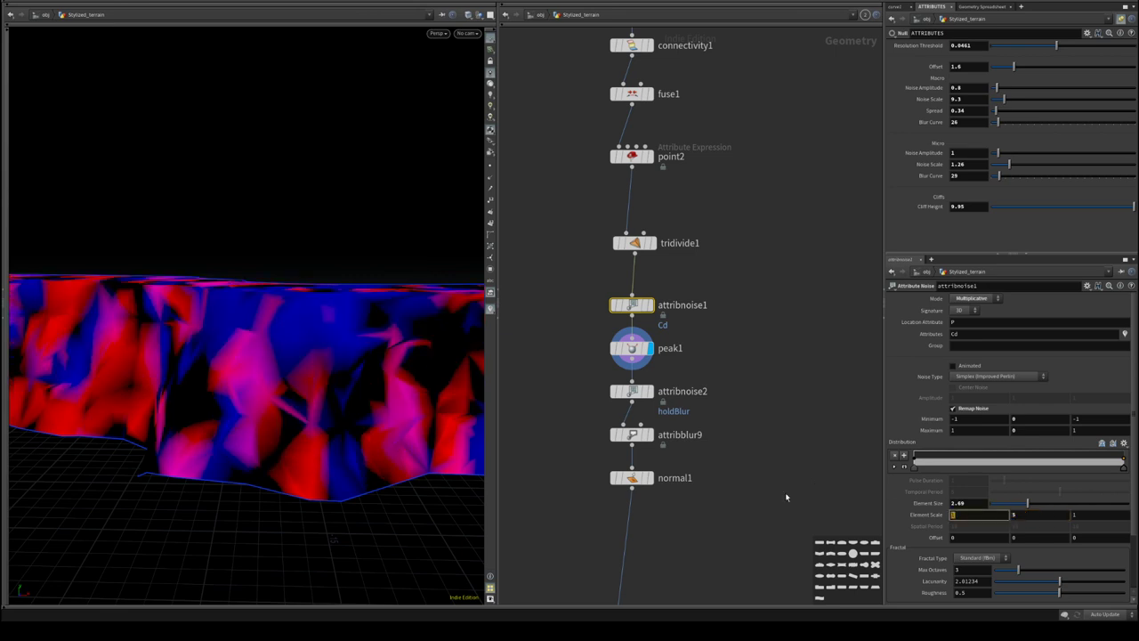
text(.2)
key(Return)
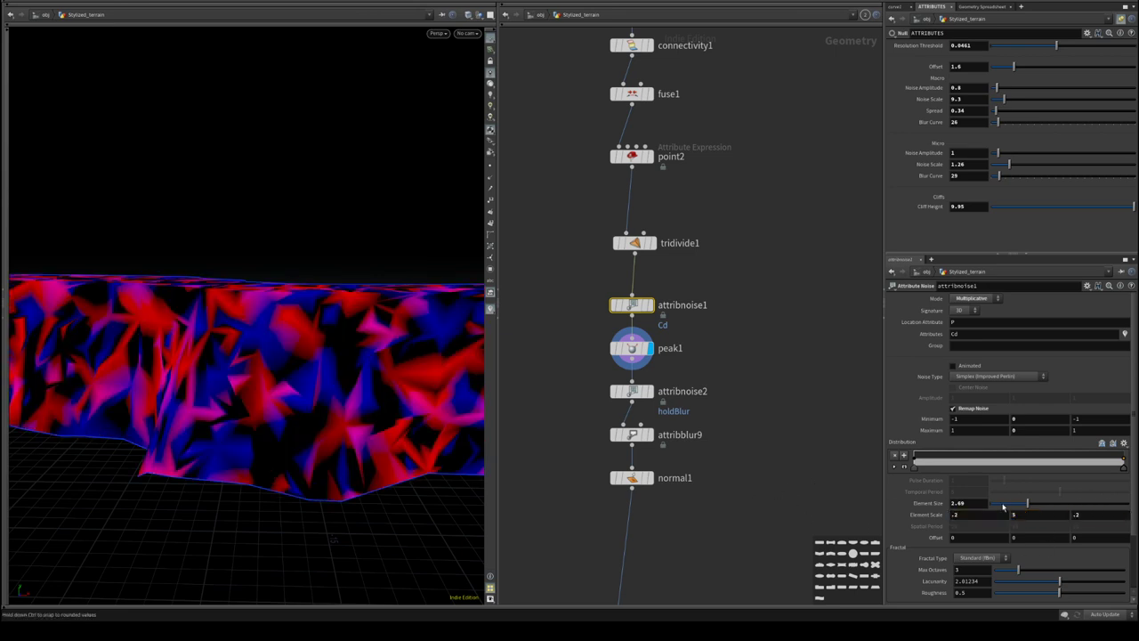
mouse_move(1019, 505)
mouse_down()
mouse_move(1054, 505)
mouse_move(1026, 504)
mouse_up()
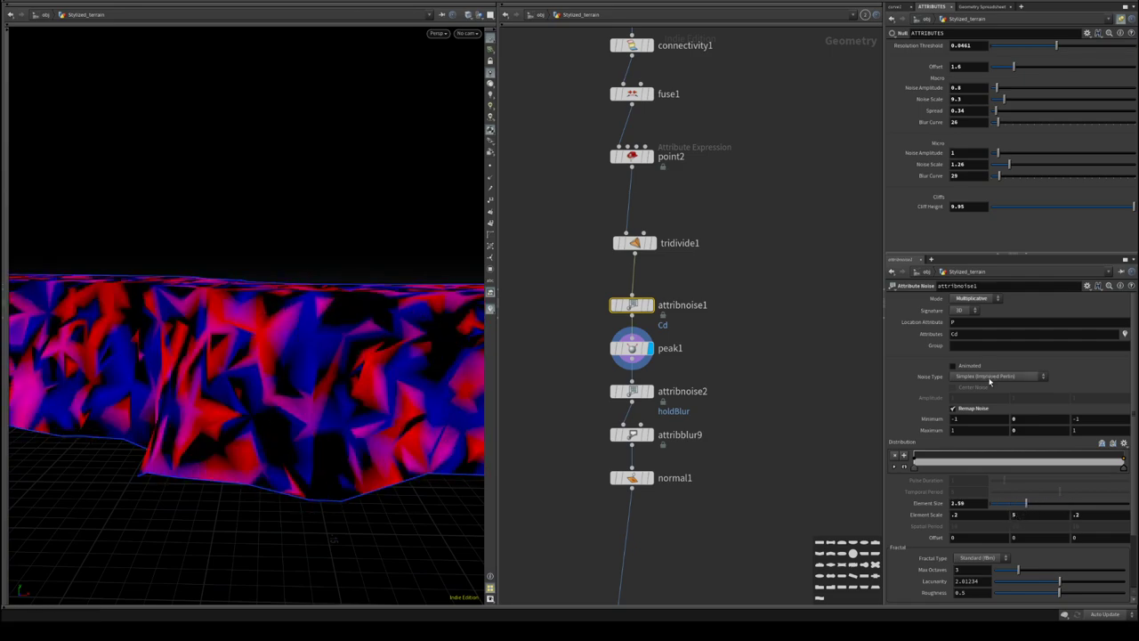
- Try the Worley (cellular) F1 noise type on attribnoise1 and compare the displayed output of peak1, tridivide1 and attribnoise1
click(995, 375)
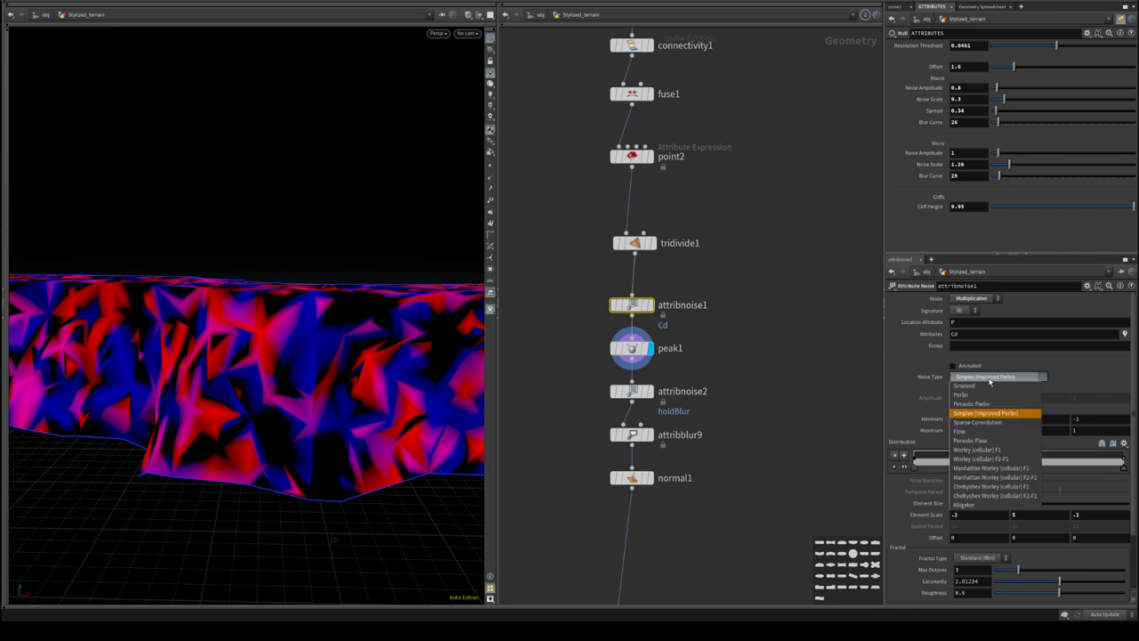
click(983, 455)
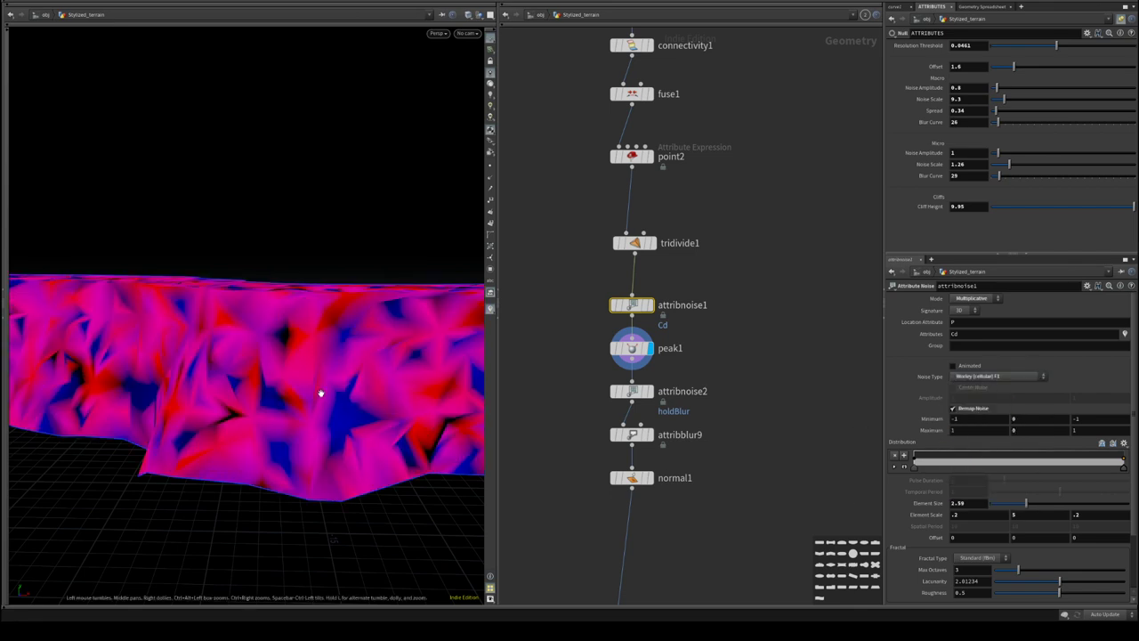
mouse_move(320, 395)
mouse_down()
mouse_move(287, 409)
mouse_move(303, 402)
mouse_up()
click(650, 309)
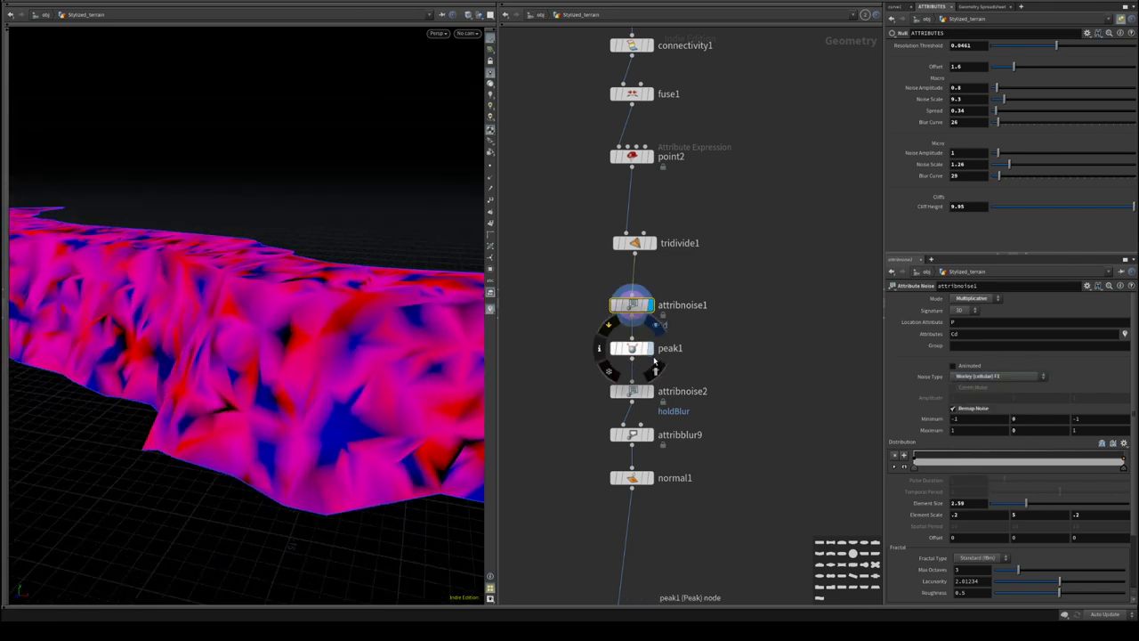
click(655, 349)
click(656, 249)
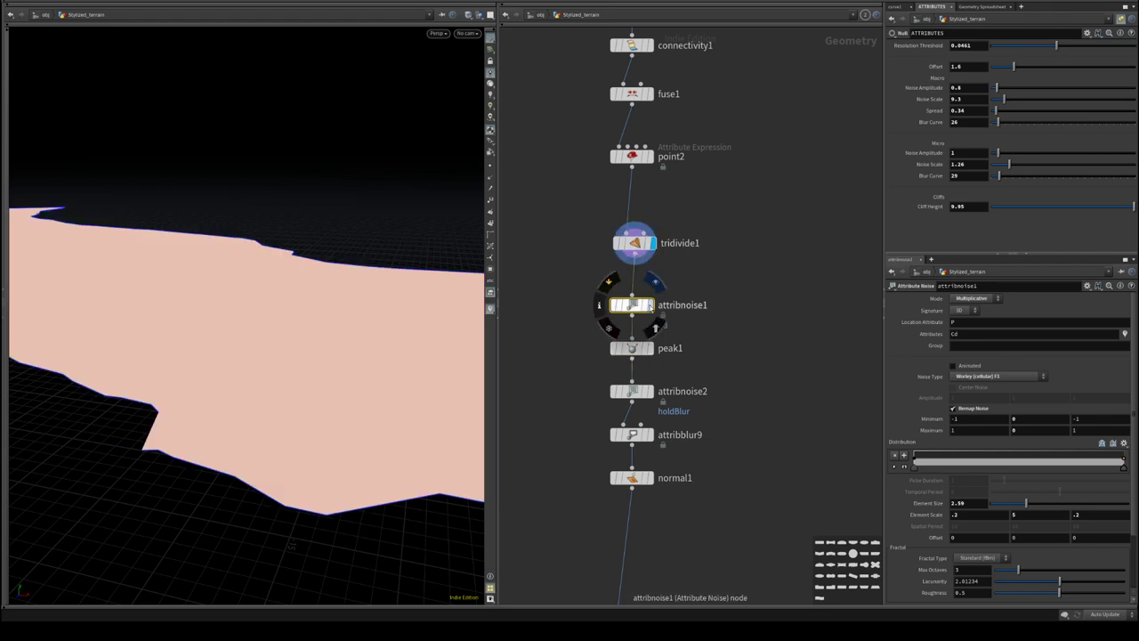
click(650, 306)
- Set the X and Z element scale of attribnoise1 to 1
scroll(973, 489, down, 2)
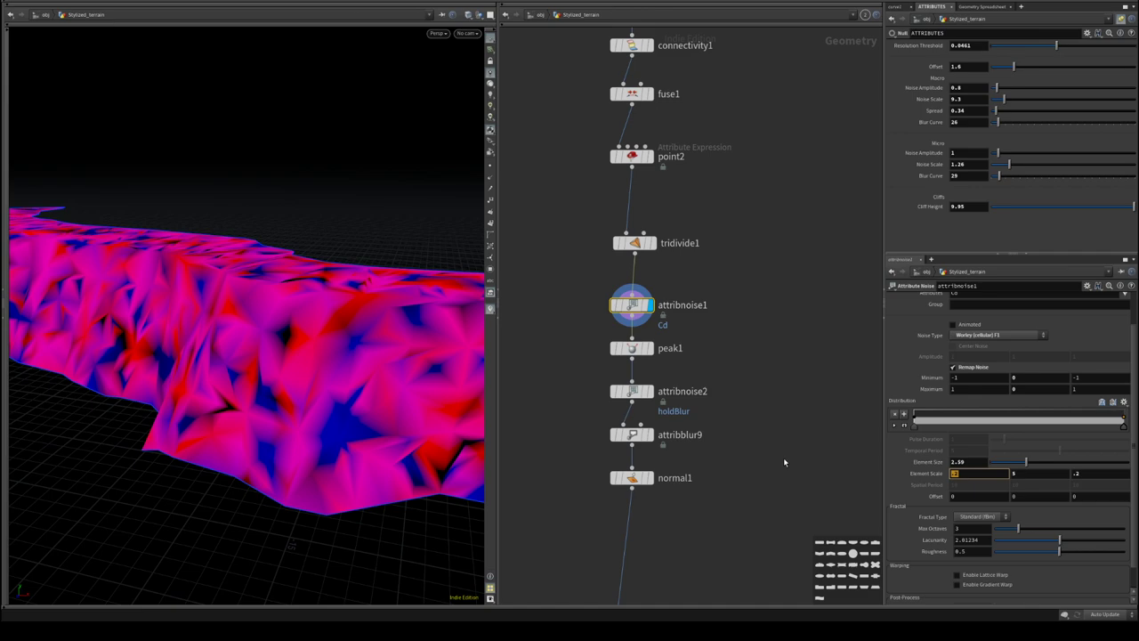
text(1)
key(Tab)
key(Return)
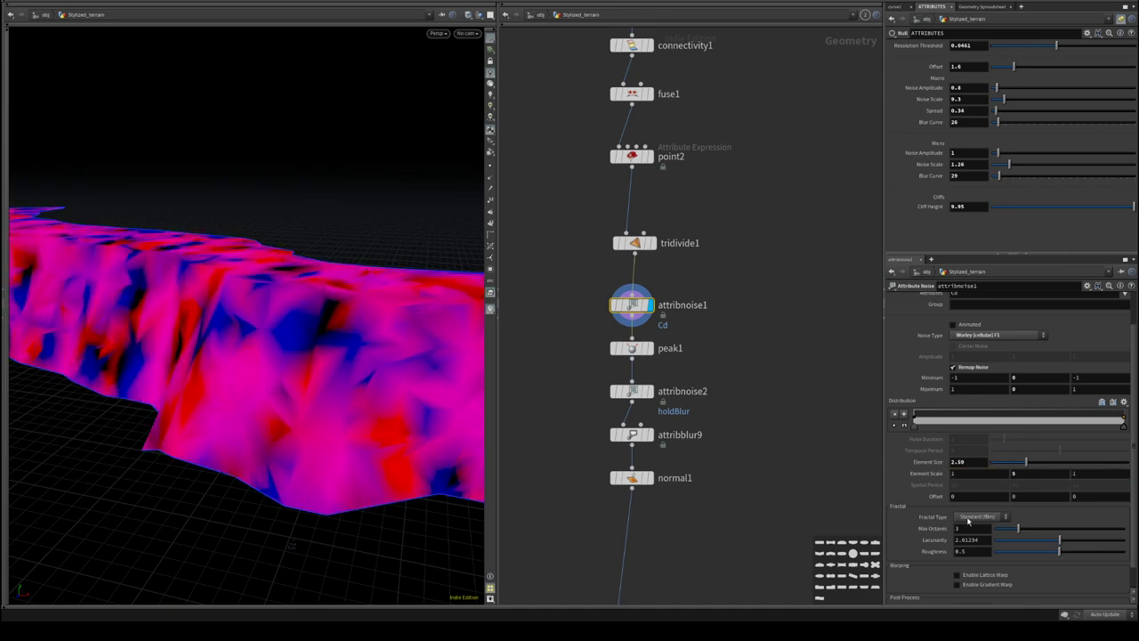
- Lower attribnoise1's lacunarity to 0.61 and toggle noise remapping off and back on to compare the colours
drag(1039, 538, 1004, 551)
click(975, 368)
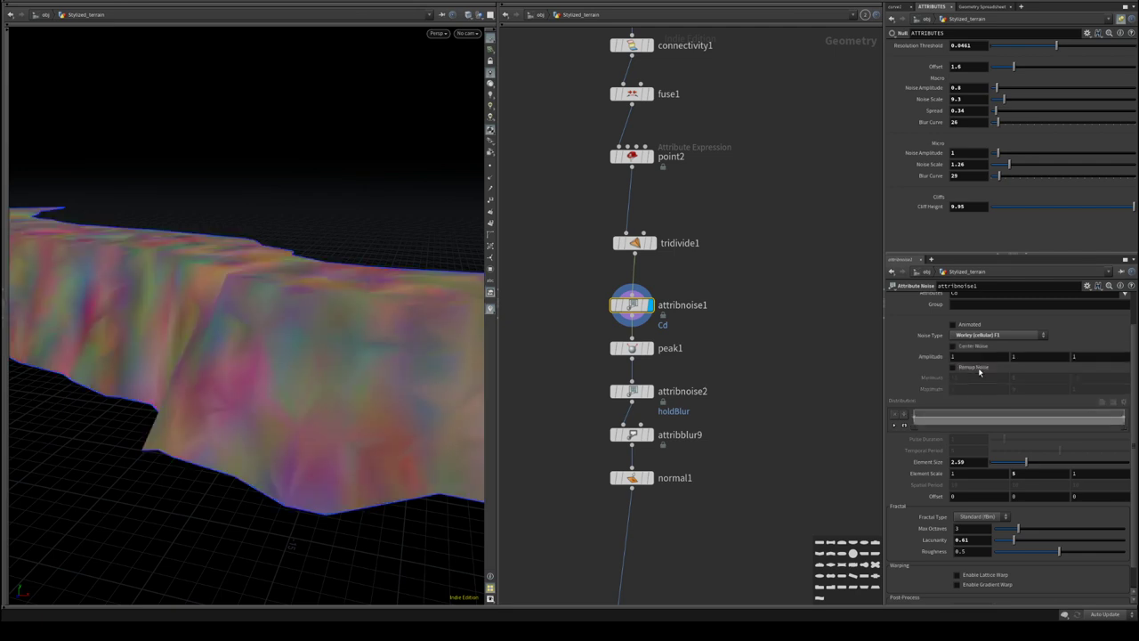
click(953, 368)
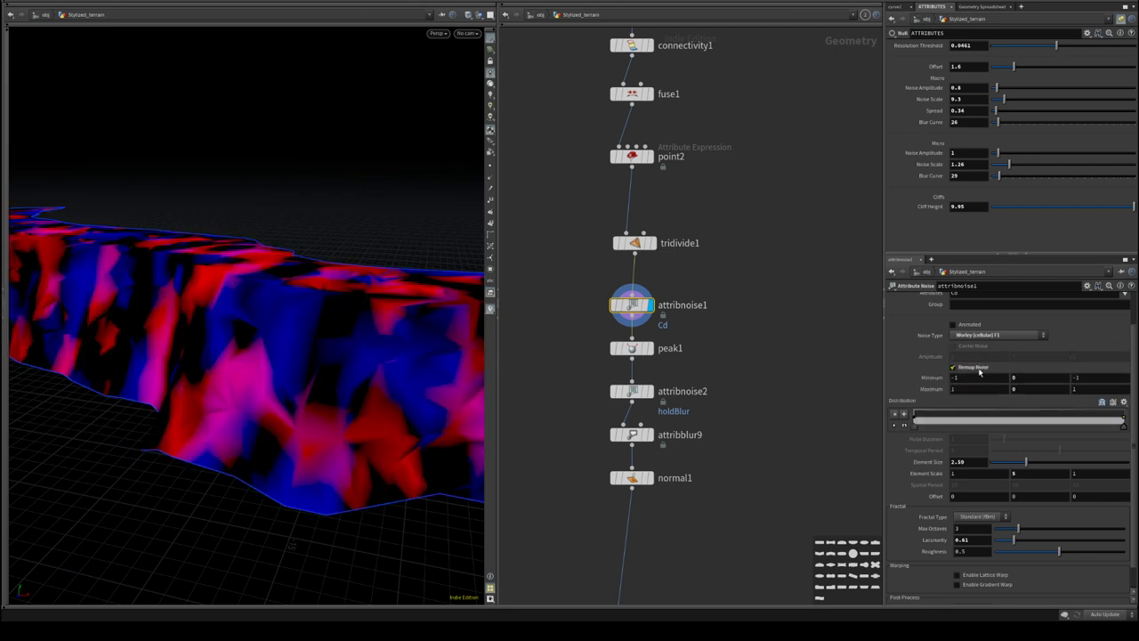
- Change attribnoise1's noise type to Chebyshev Worley (cellular) F1
scroll(979, 412, up, 2)
click(988, 365)
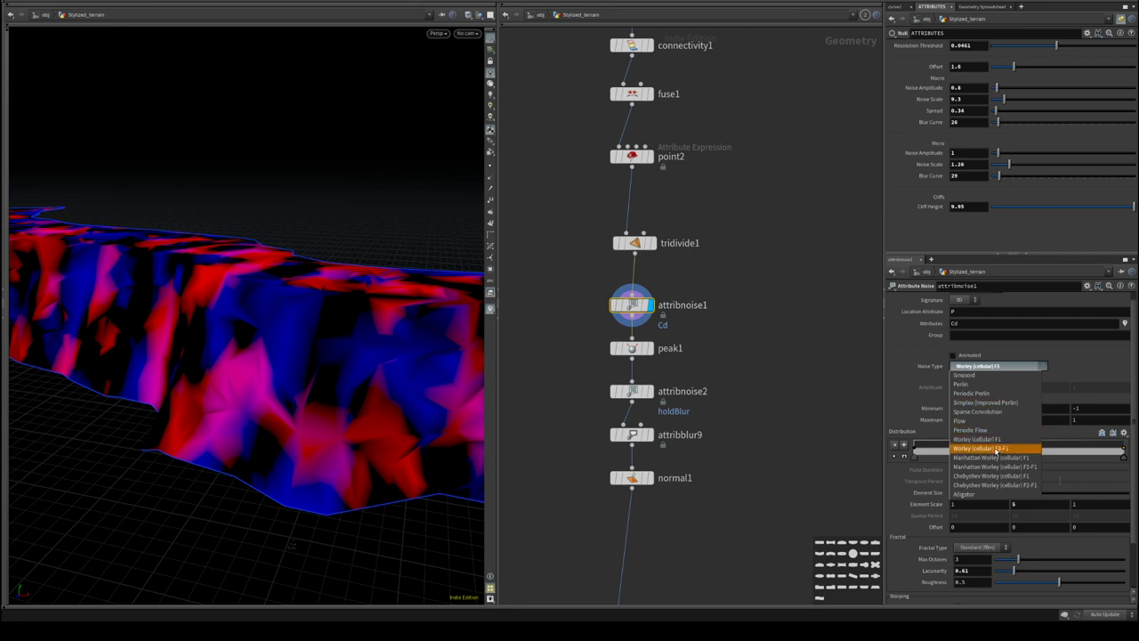
click(990, 475)
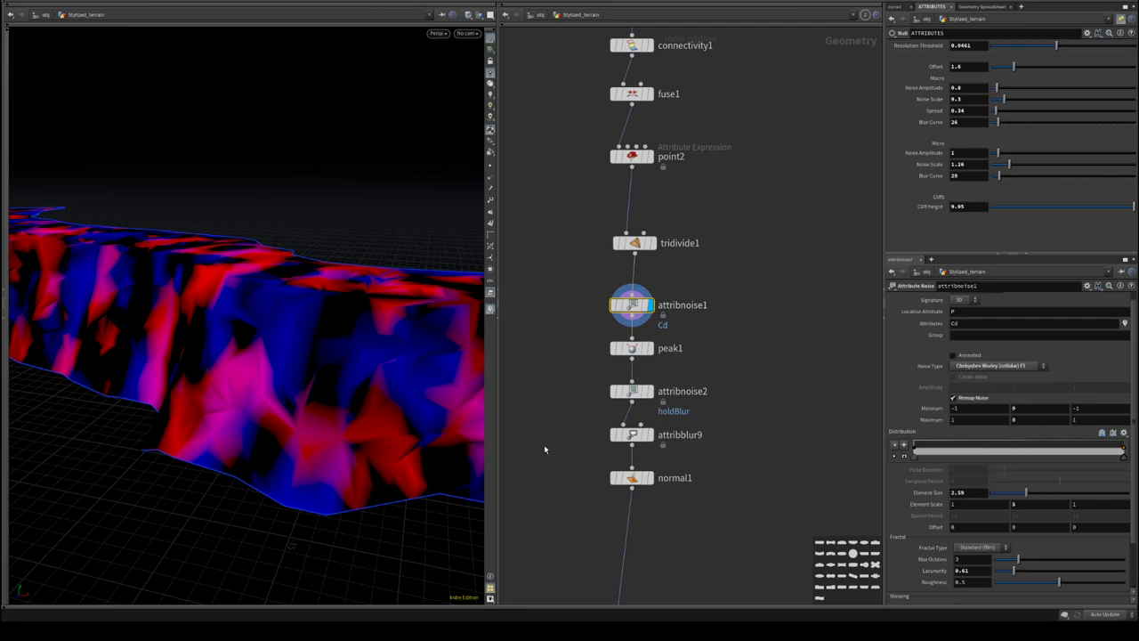
- Display peak1's output and change the attribute affected by attribnoise1 to N
click(631, 348)
click(894, 274)
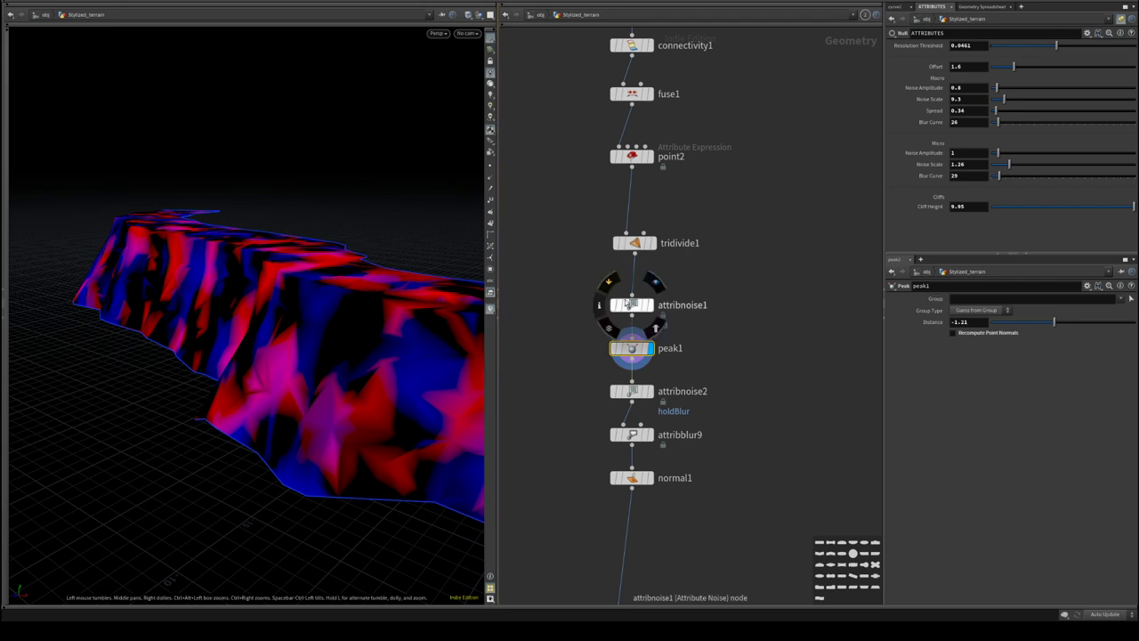
double_click(972, 325)
text(N)
key(Return)
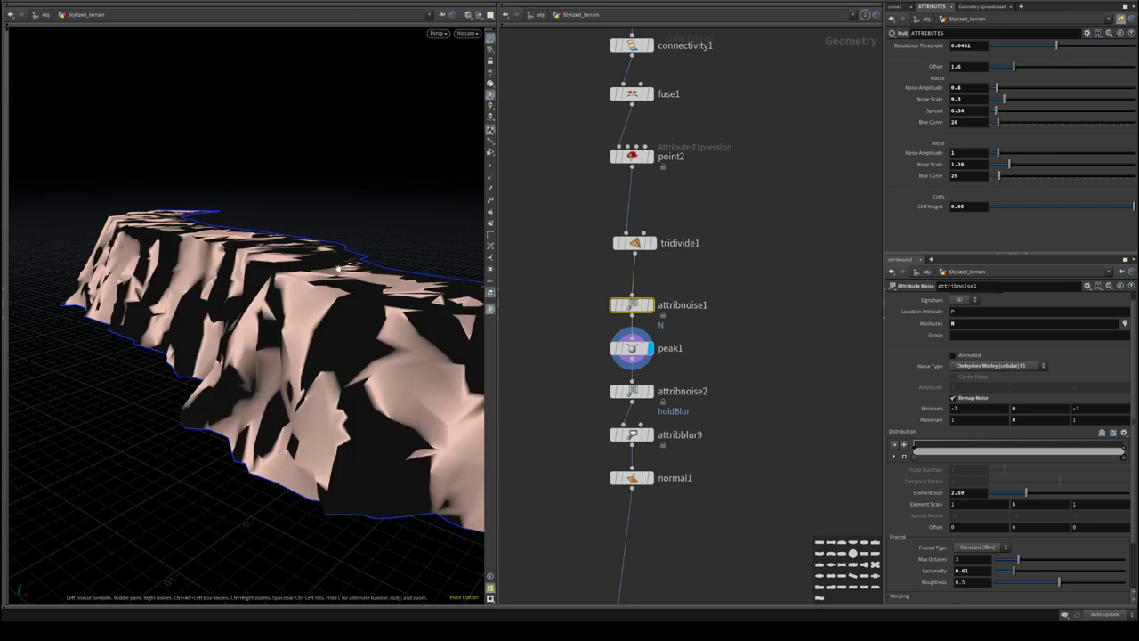
- Display normal1's output and set peak1's distance to -2.68 to deepen the cliff displacement
click(651, 478)
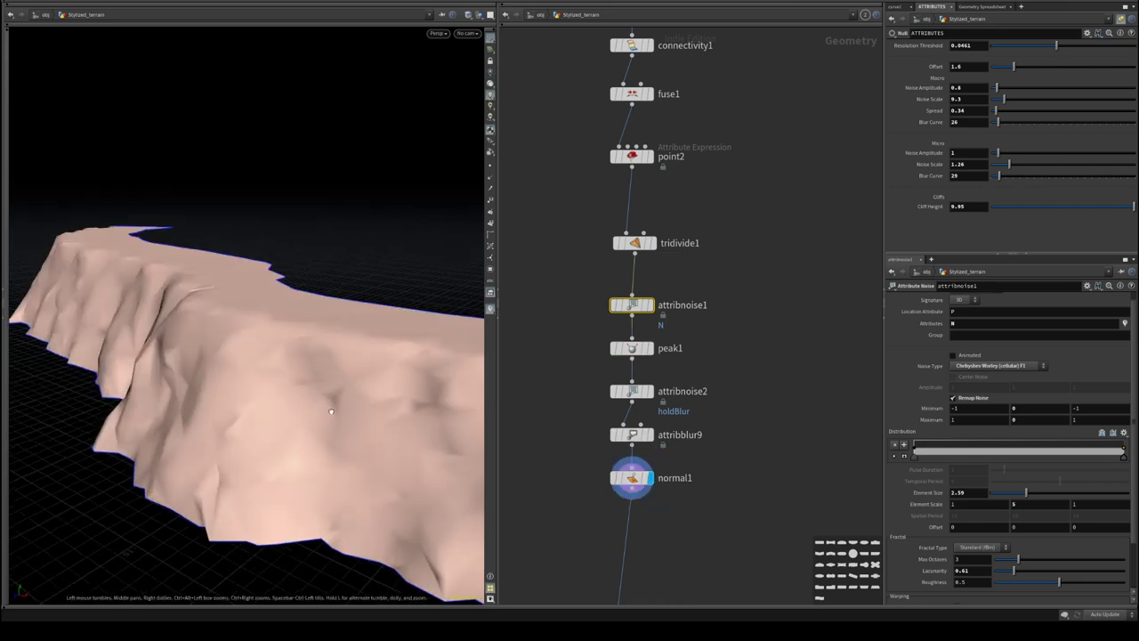
alt+drag(333, 407, 394, 318)
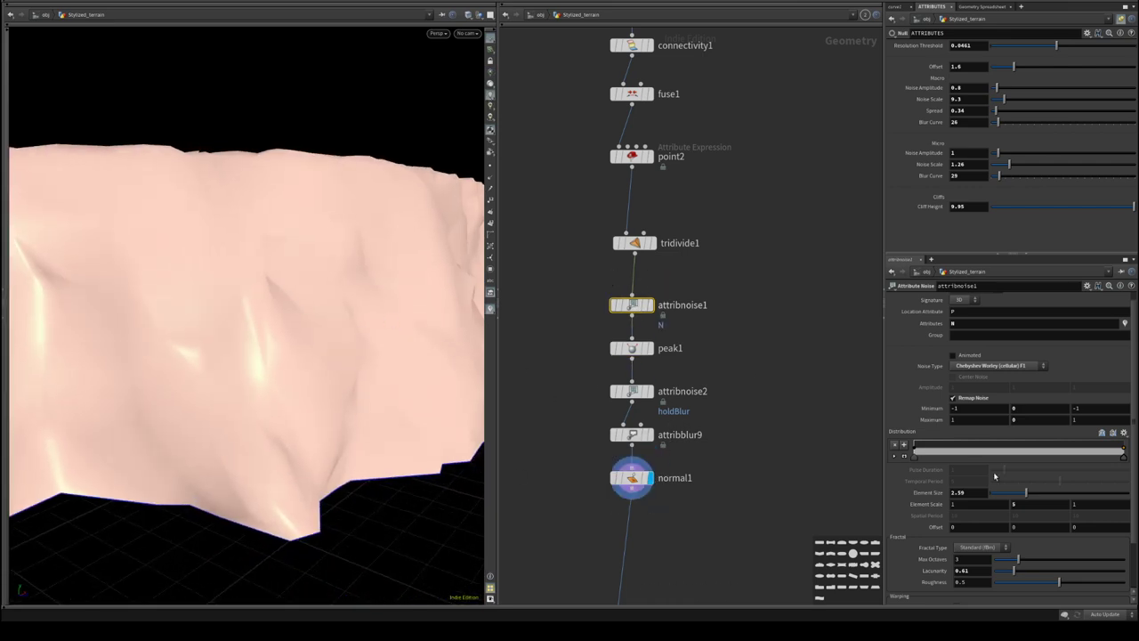
click(634, 349)
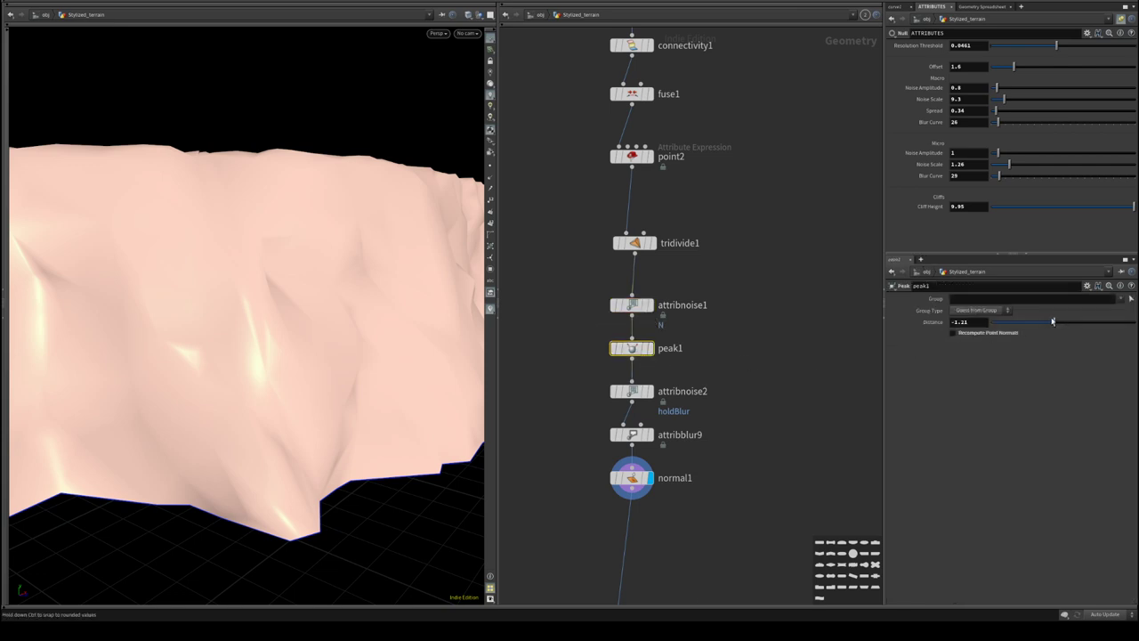
drag(1053, 321, 1043, 322)
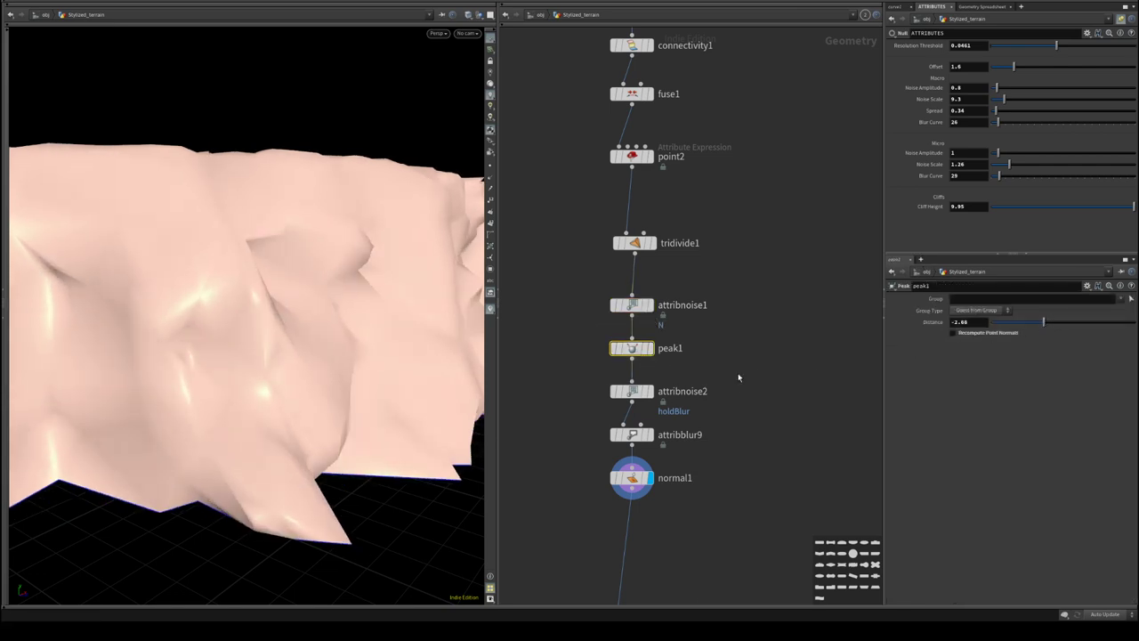
- Compare the cliff before and after peak1 by displaying attribnoise1 and peak1 in turn, including the lower border
click(654, 312)
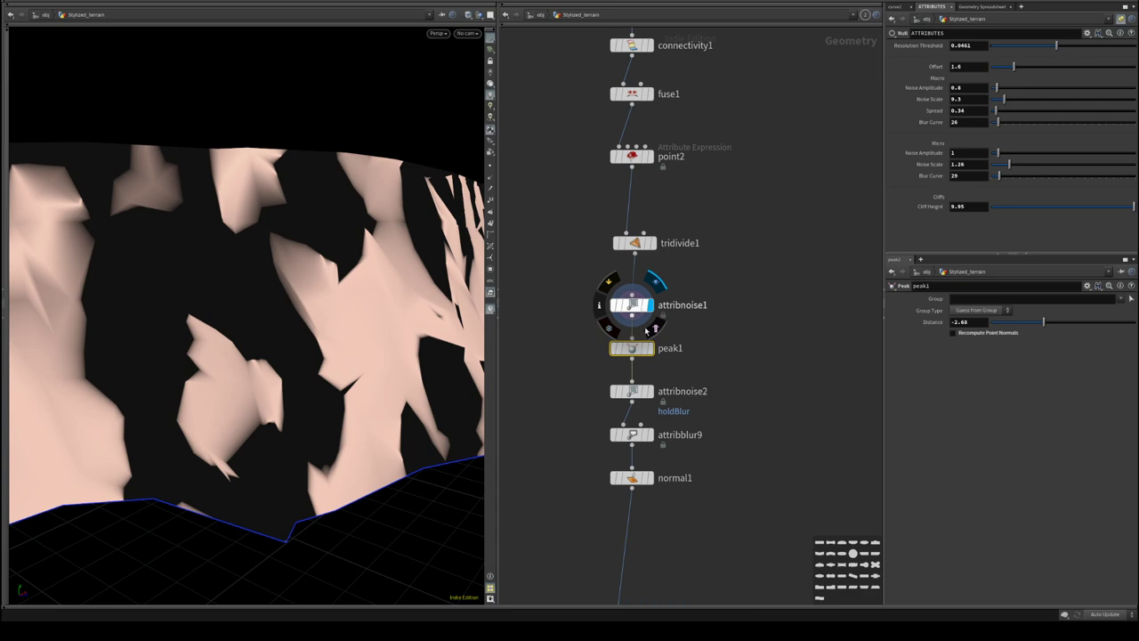
click(649, 349)
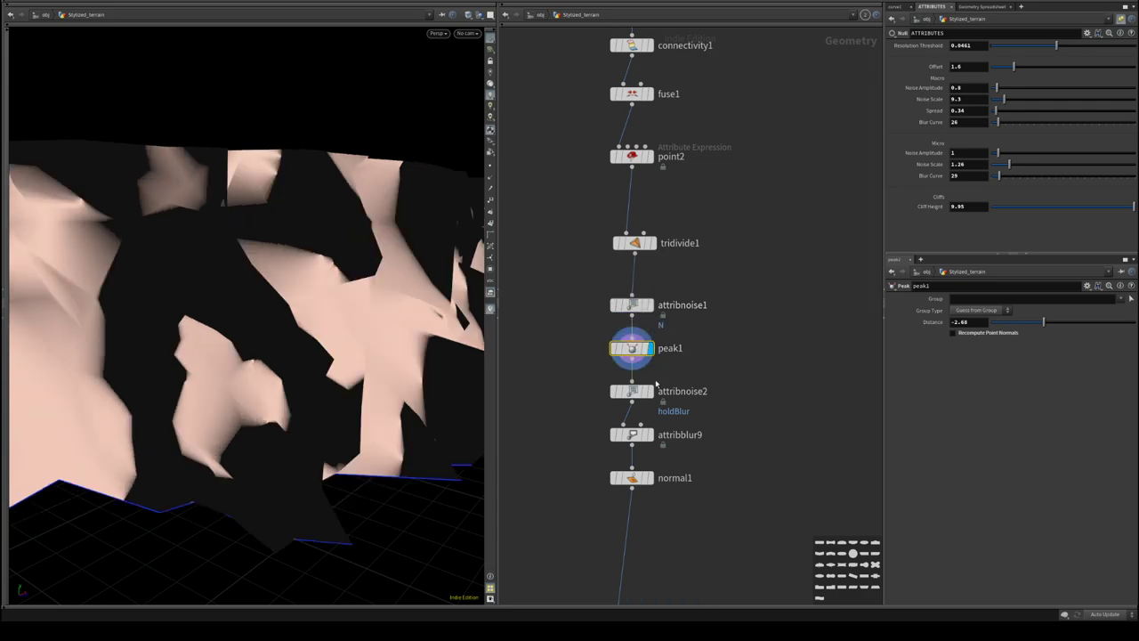
alt+drag(288, 386, 204, 338)
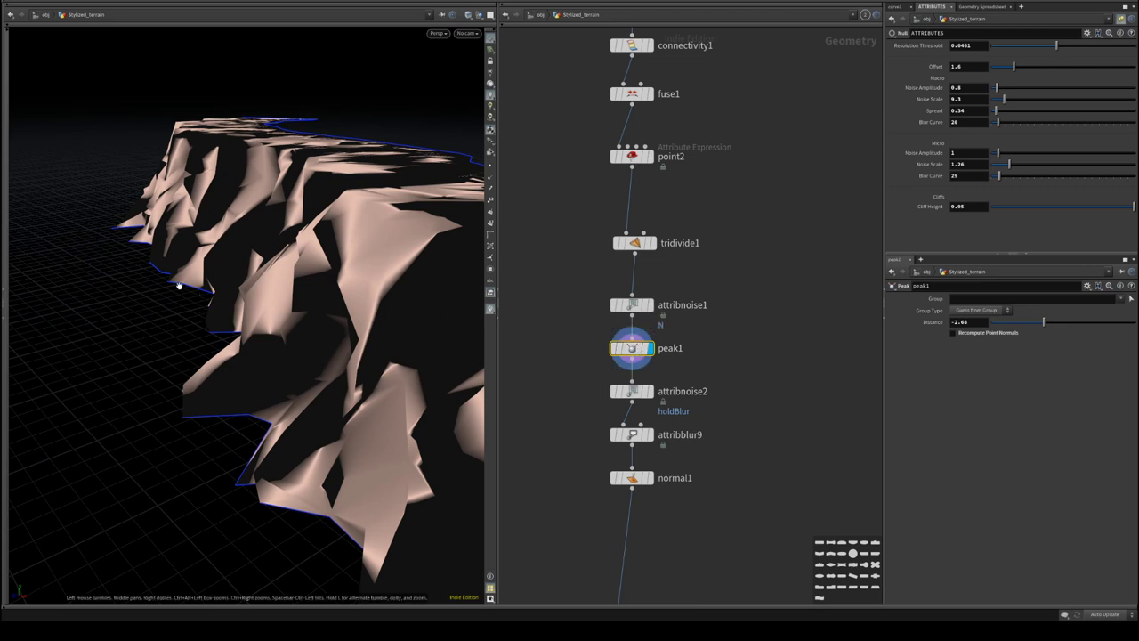
- Move peak1, attribnoise2, attribblur9 and normal1 down together to make room below attribnoise1
scroll(759, 351, down, 5)
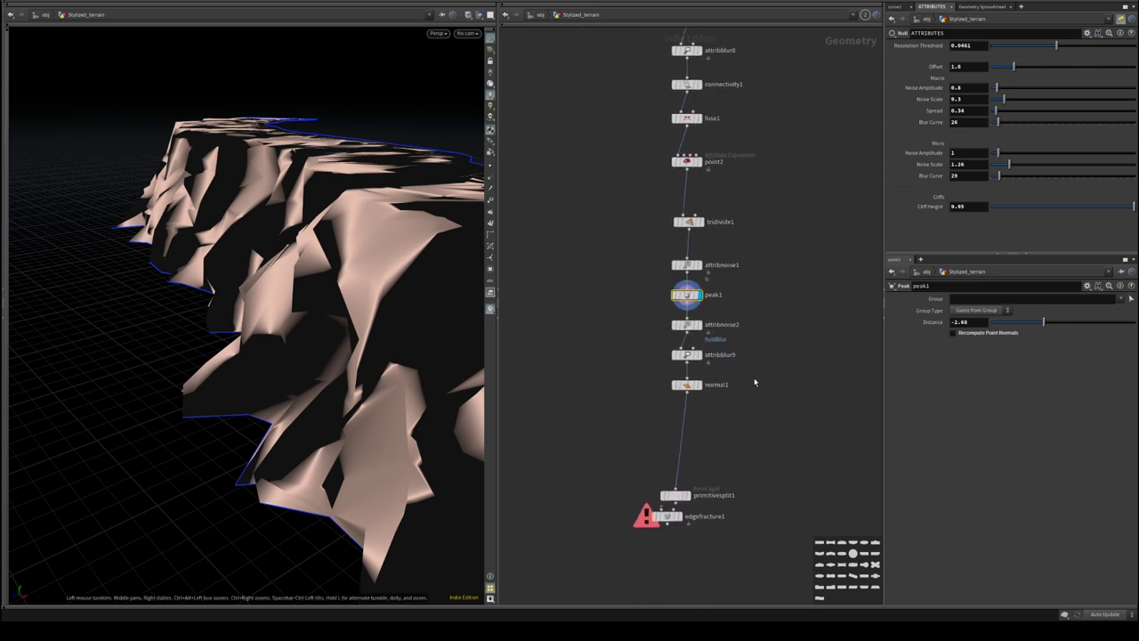
drag(605, 293, 743, 414)
drag(691, 296, 690, 362)
click(739, 324)
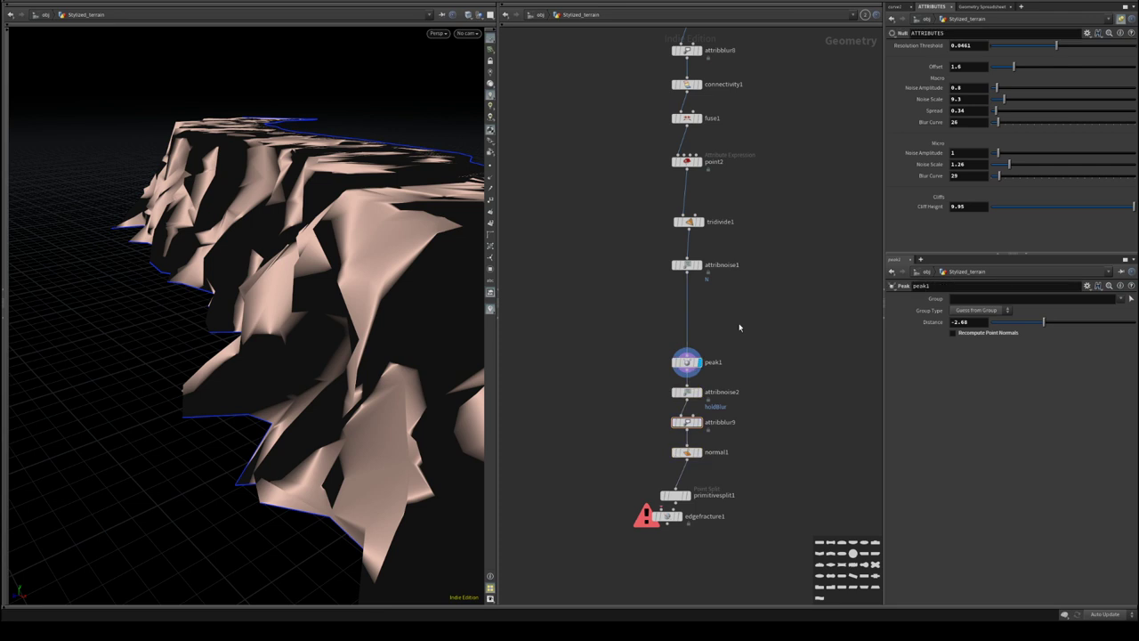
- Display attribnoise1's output and add a Group Create node beside the wire between attribnoise1 and peak1
scroll(738, 323, up, 4)
click(672, 223)
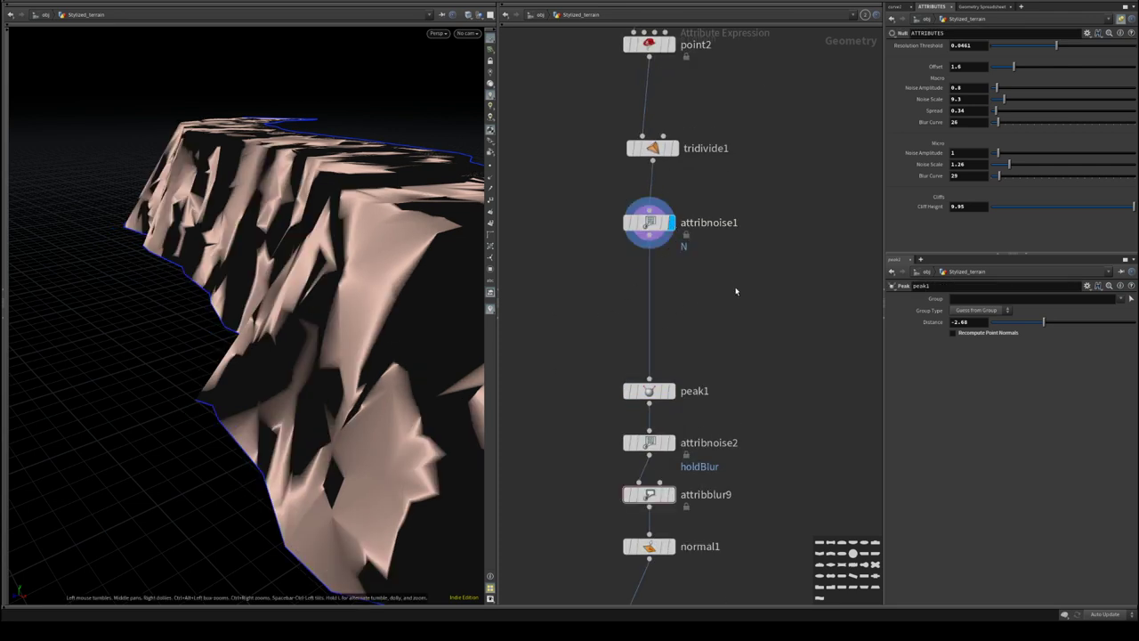
key(Tab)
text(b)
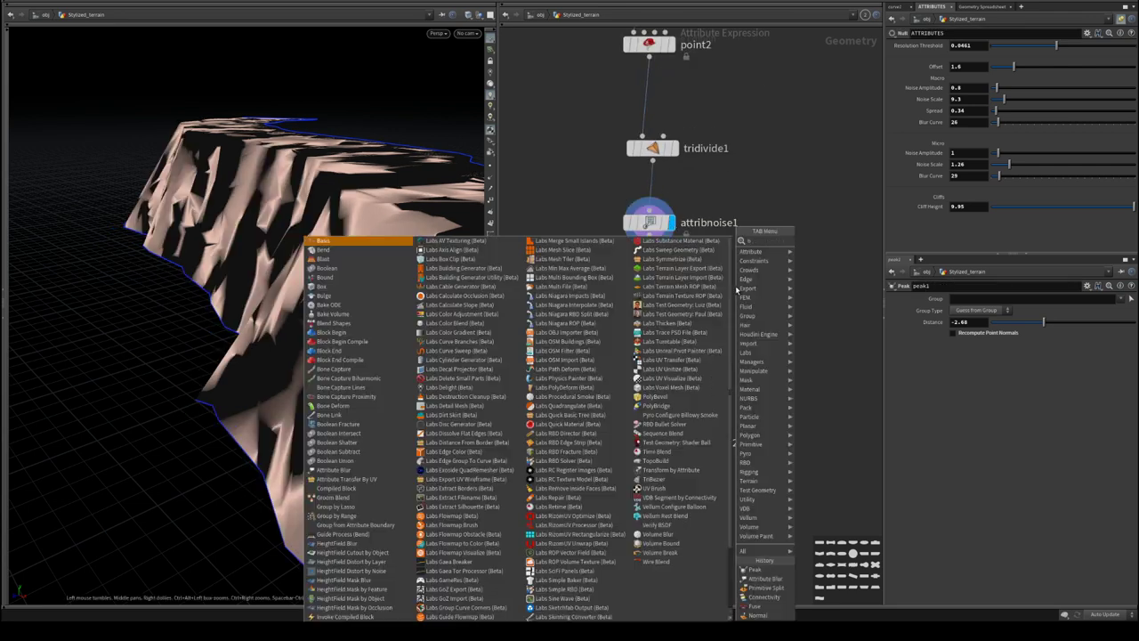
key(BackSpace)
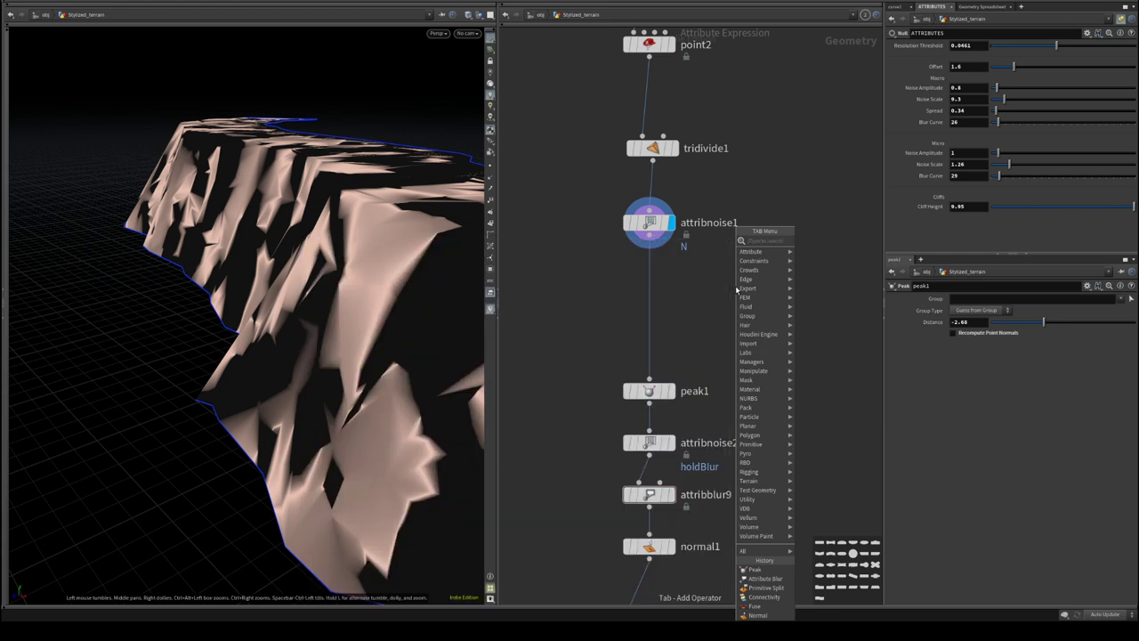
text(grou)
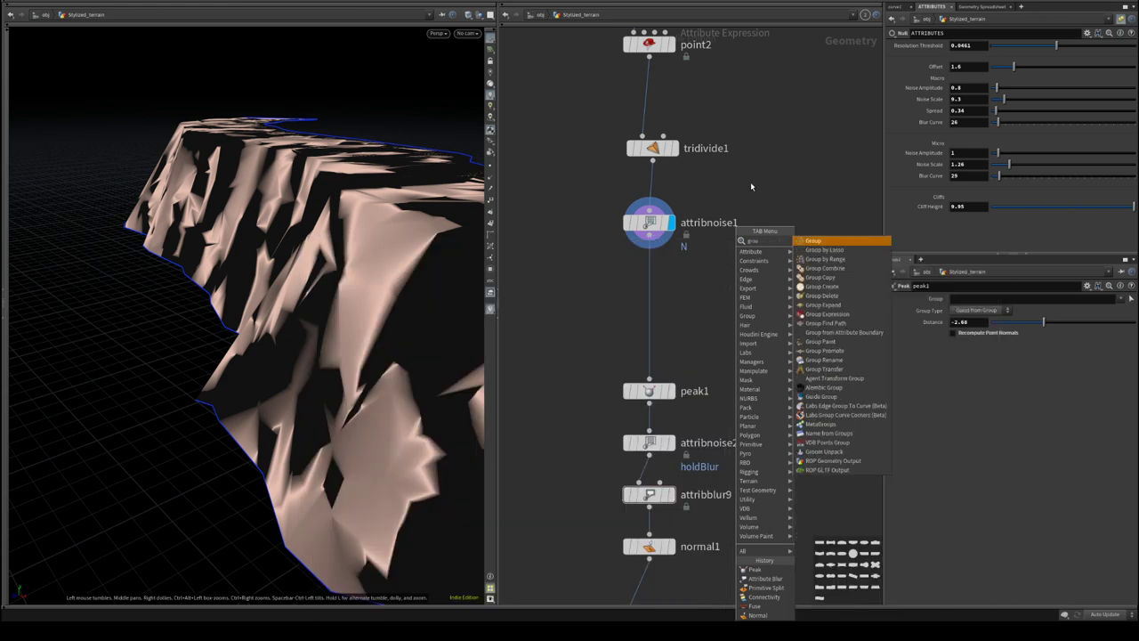
click(812, 252)
click(727, 284)
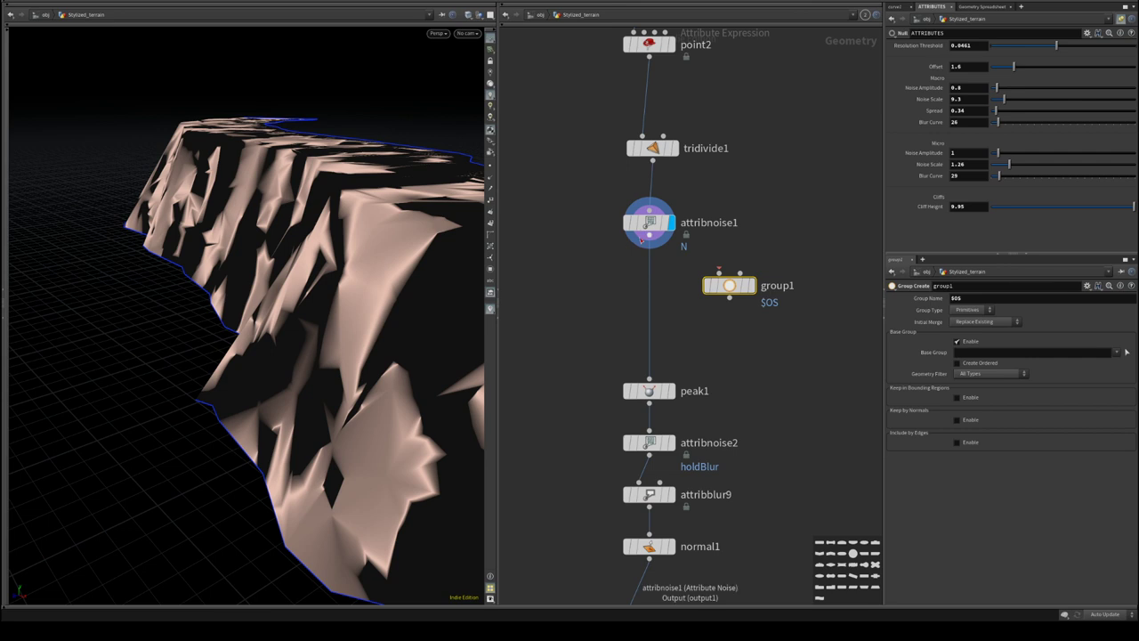
- Rename the new group node holdBorders and insert it between attribnoise1 and peak1
double_click(777, 284)
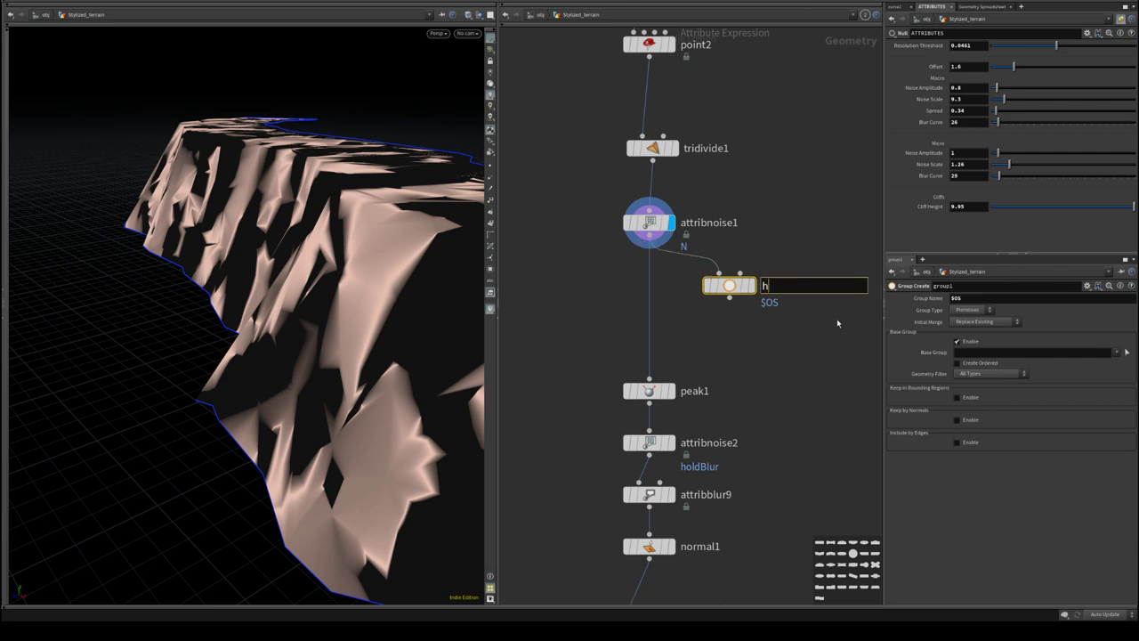
text(holdBorders)
key(Return)
double_click(801, 287)
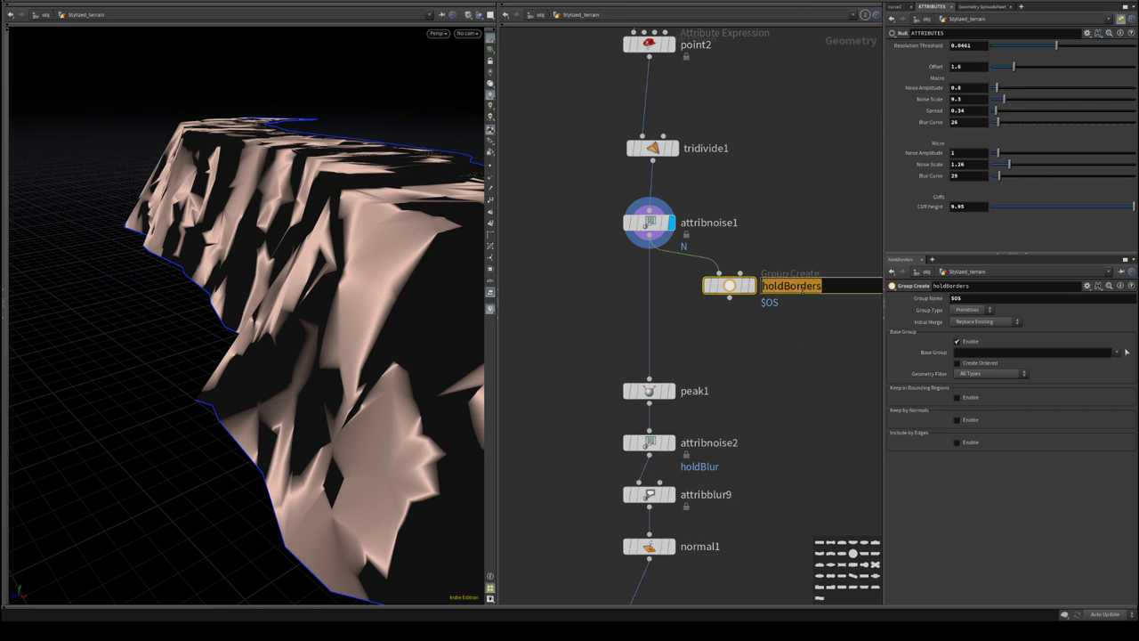
drag(749, 286, 673, 279)
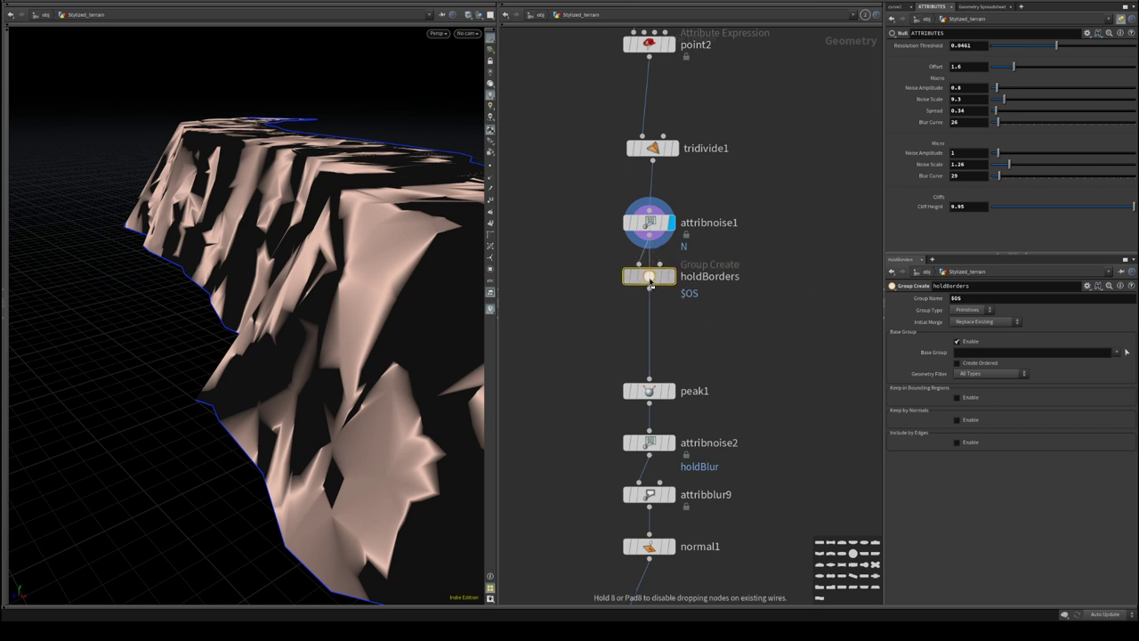
- Display holdBorders and make it a Points group with the base group disabled, including only unshared edges
click(672, 277)
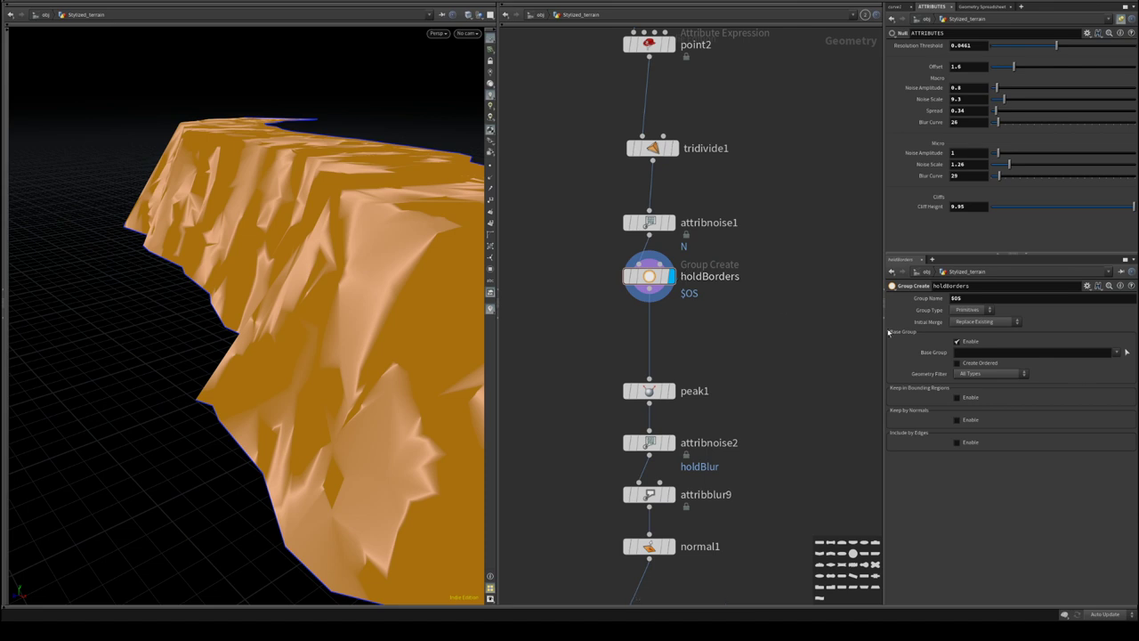
click(979, 311)
click(965, 325)
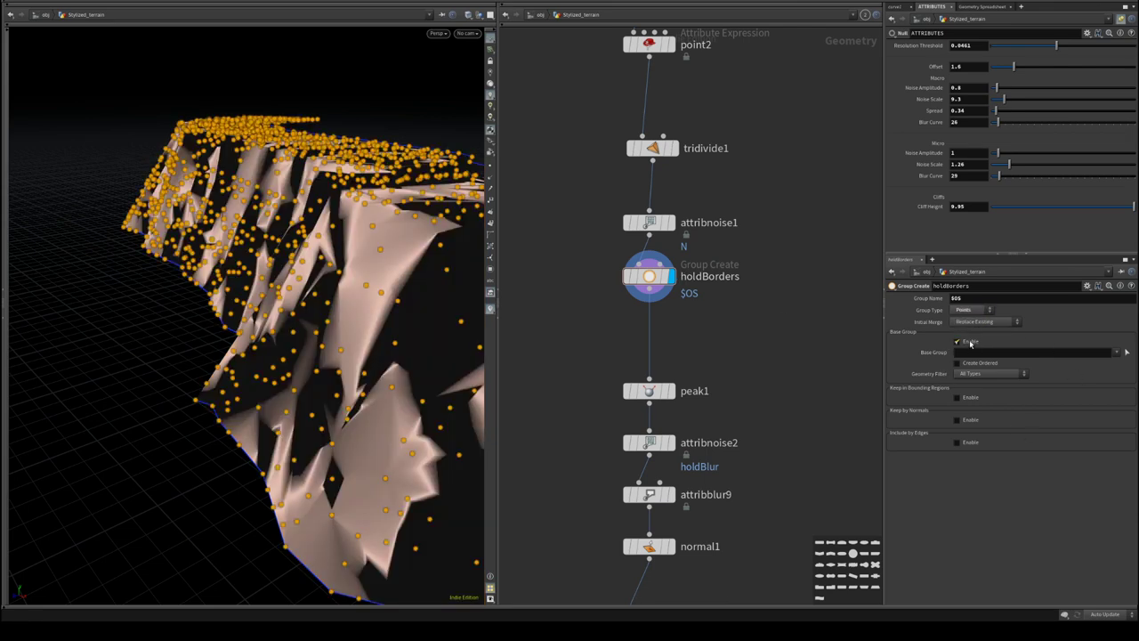
click(969, 342)
click(958, 409)
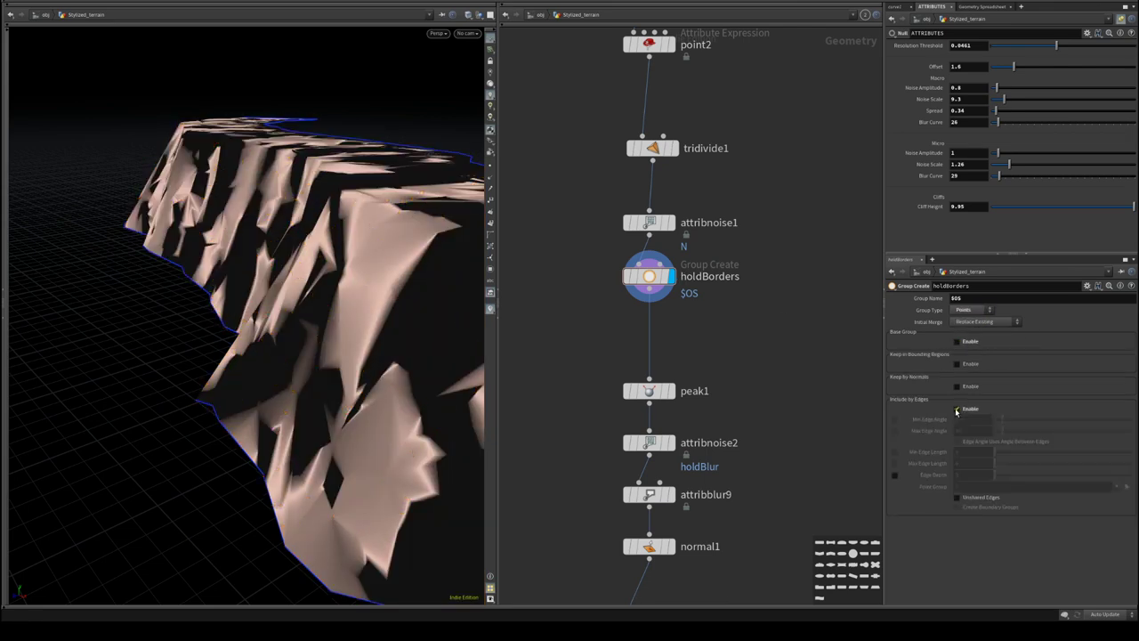
click(956, 497)
drag(227, 258, 136, 299)
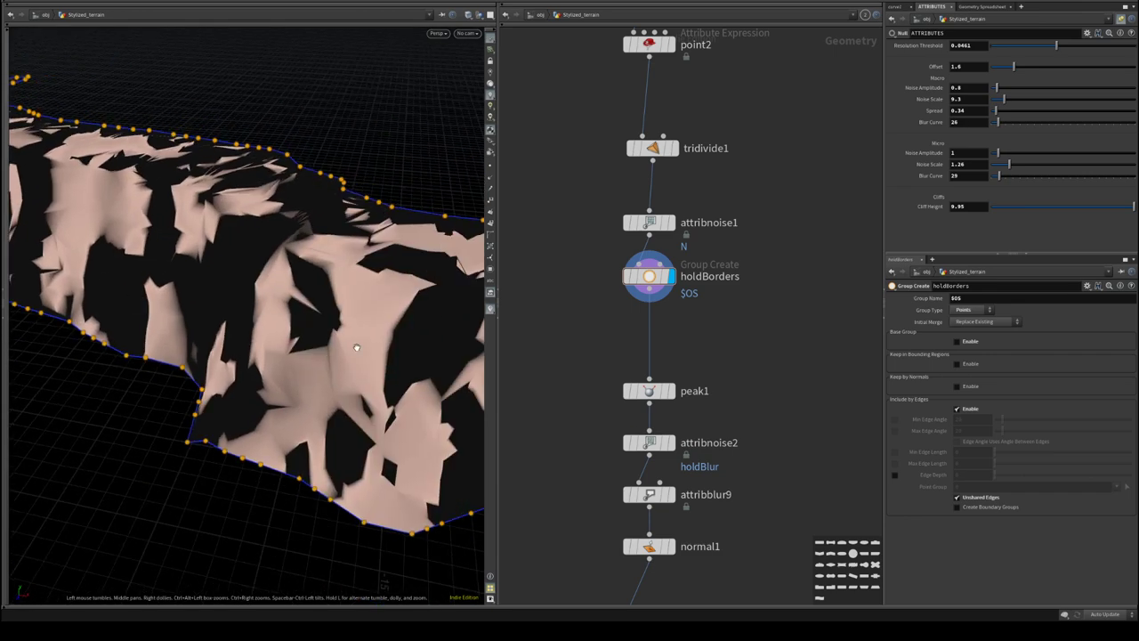
- Display peak1 and set its Group to !holdBorders so the displacement excludes the border points
middle_drag(708, 334, 747, 264)
key(Tab)
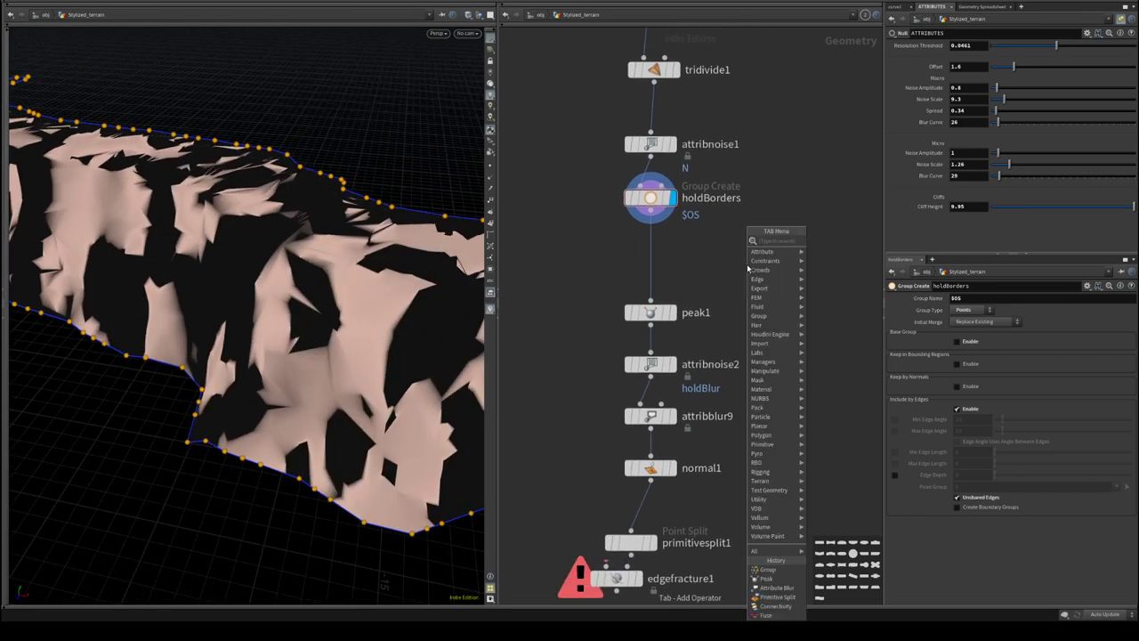
click(697, 247)
click(671, 312)
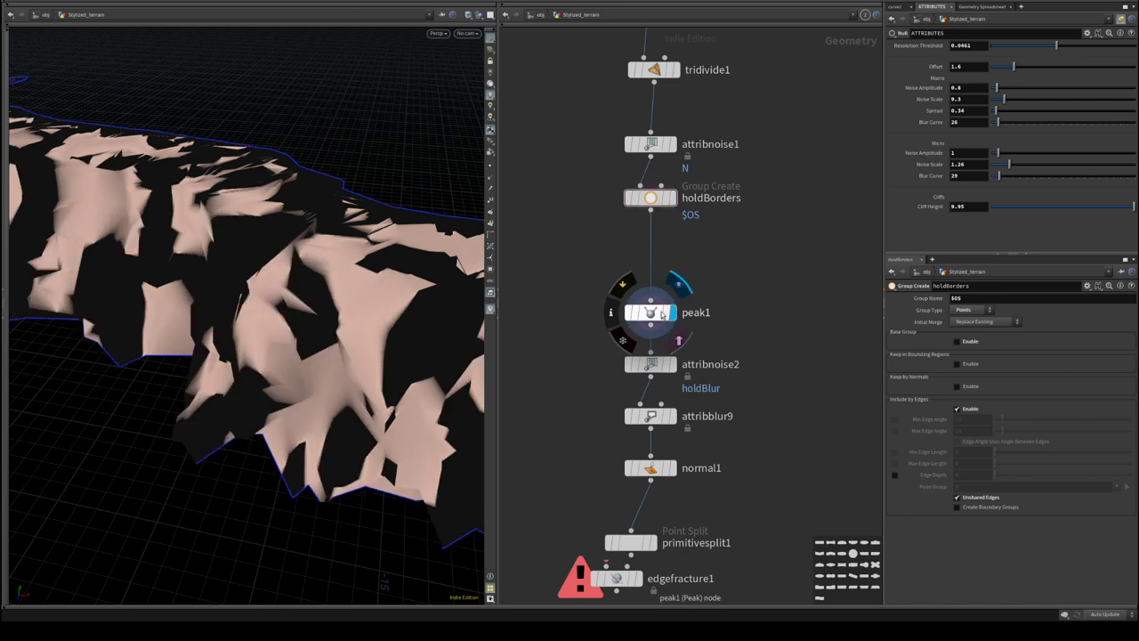
click(655, 312)
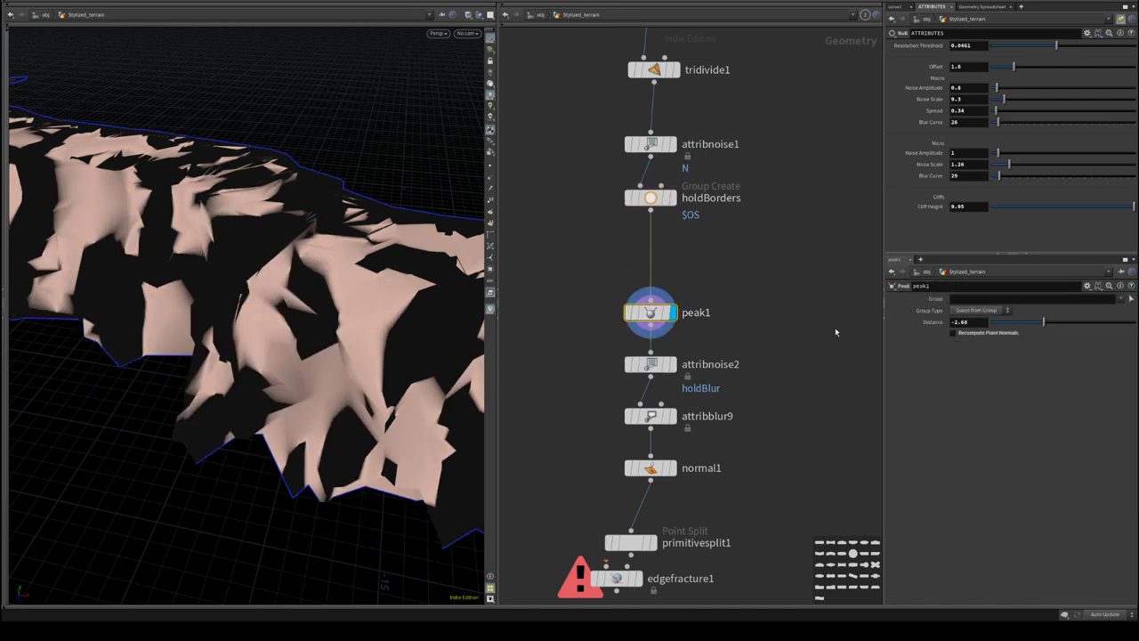
click(1123, 318)
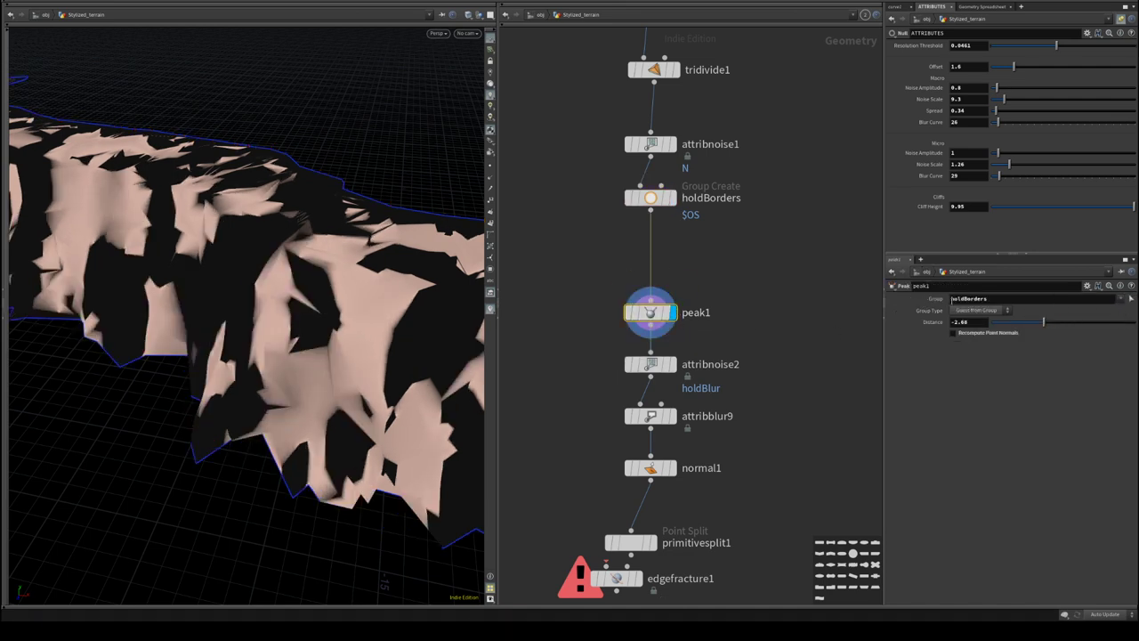
text(!)
key(Return)
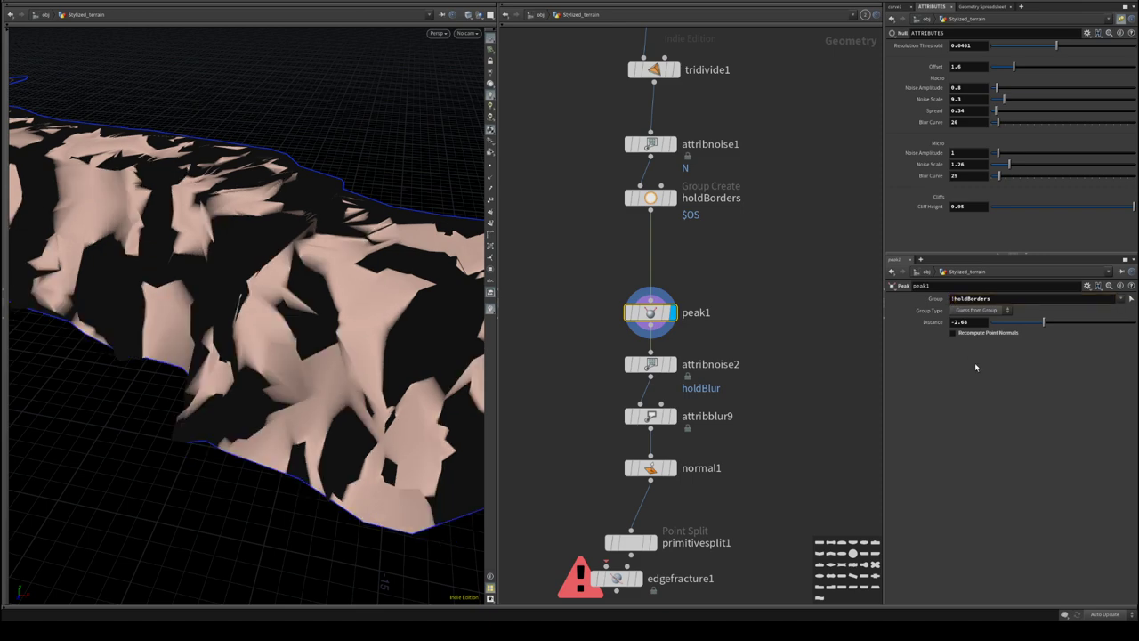
- Display the output of primitivesplit1 and examine the cliff bands and lower border from several angles
drag(267, 394, 154, 325)
middle_drag(655, 559, 670, 316)
mouse_move(660, 303)
click(674, 274)
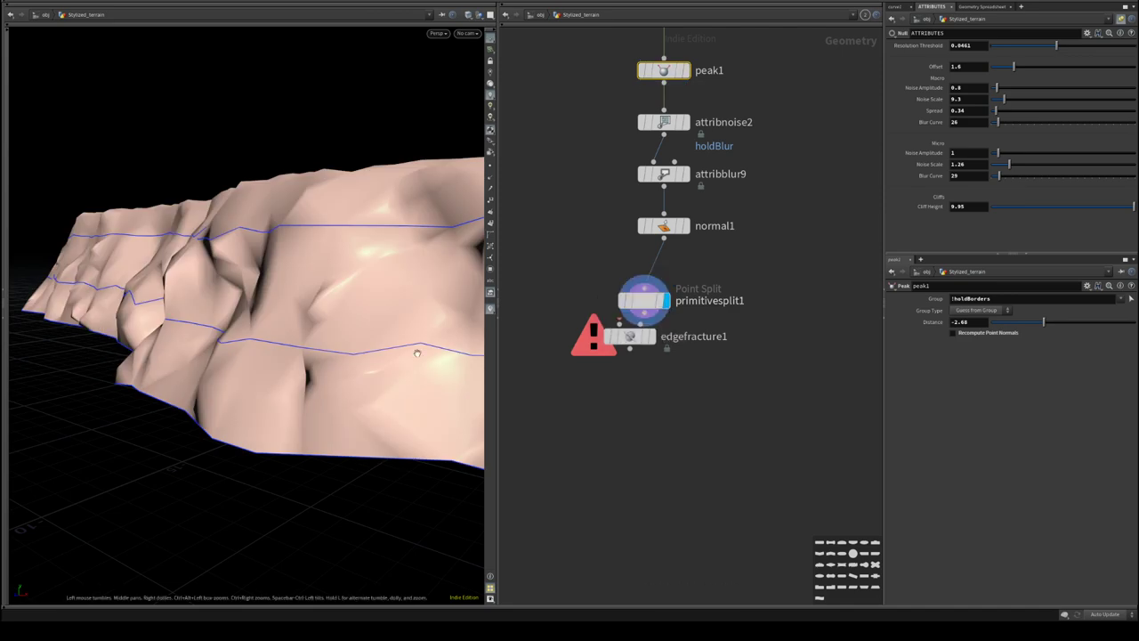
mouse_move(417, 351)
mouse_down()
mouse_move(231, 300)
mouse_move(211, 364)
mouse_move(371, 377)
mouse_move(178, 321)
mouse_move(330, 410)
mouse_up()
key(w)
key(w)
mouse_move(237, 364)
mouse_down()
mouse_move(259, 317)
mouse_move(189, 317)
mouse_move(313, 209)
mouse_up()
- Move edgefracture1 well below the chain and shift primitivesplit1 slightly to tidy the network
drag(631, 346, 597, 462)
middle_drag(687, 384, 768, 378)
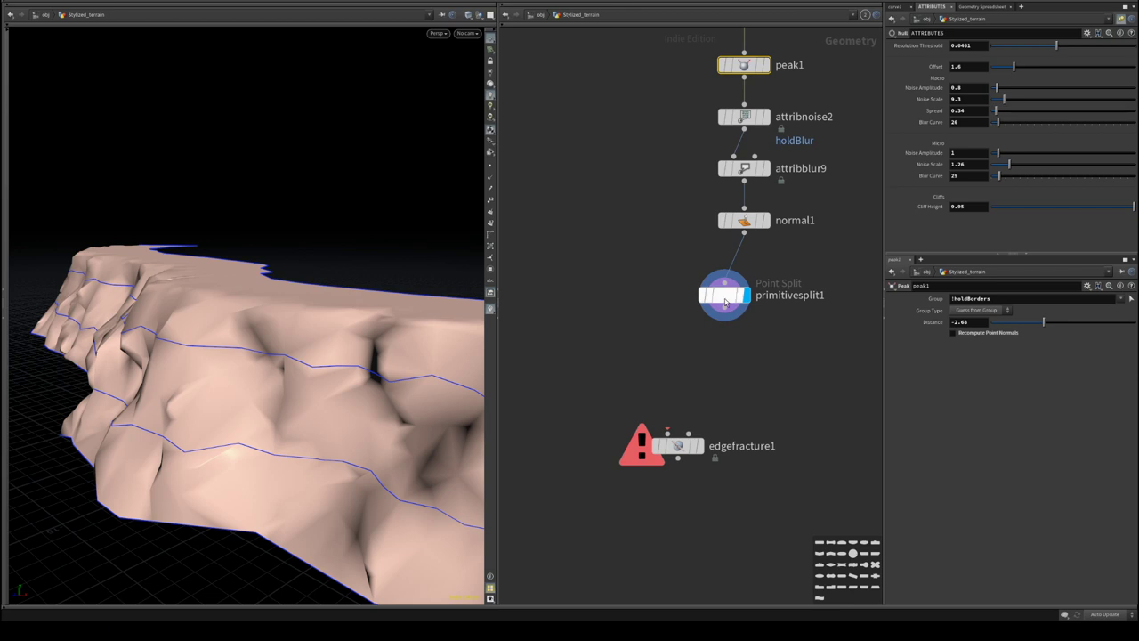
drag(725, 297, 760, 300)
middle_drag(727, 369, 607, 564)
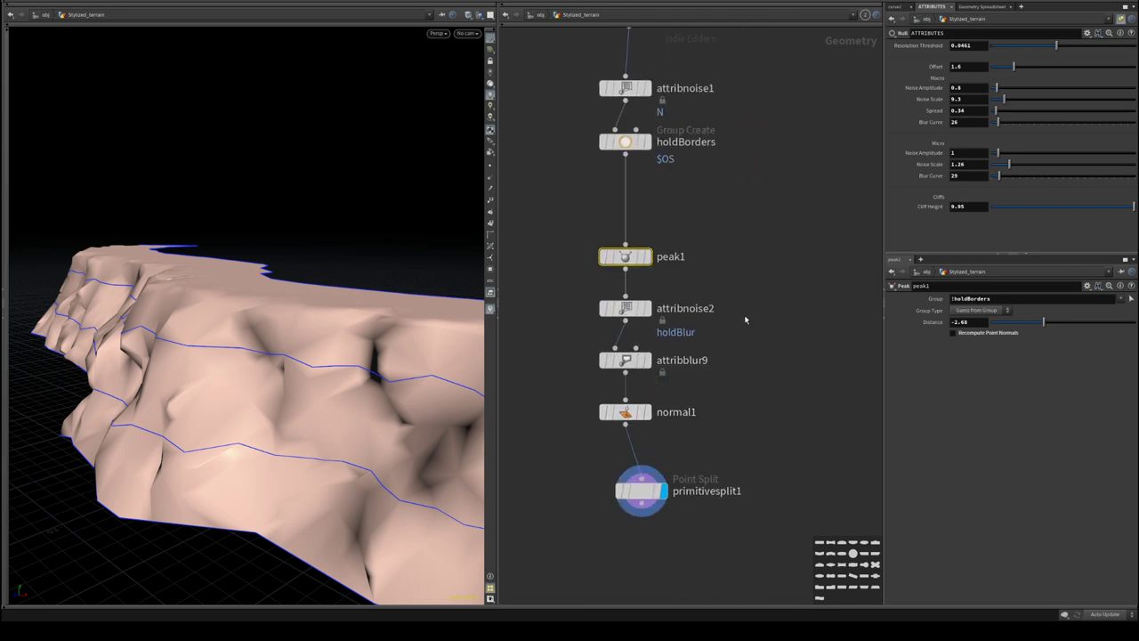
middle_drag(744, 320, 743, 458)
scroll(742, 407, down, 4)
middle_drag(741, 391, 738, 138)
- Connect primitivesplit1's output to edgefracture1's first input and display the fractured cliff
drag(682, 305, 633, 375)
click(633, 382)
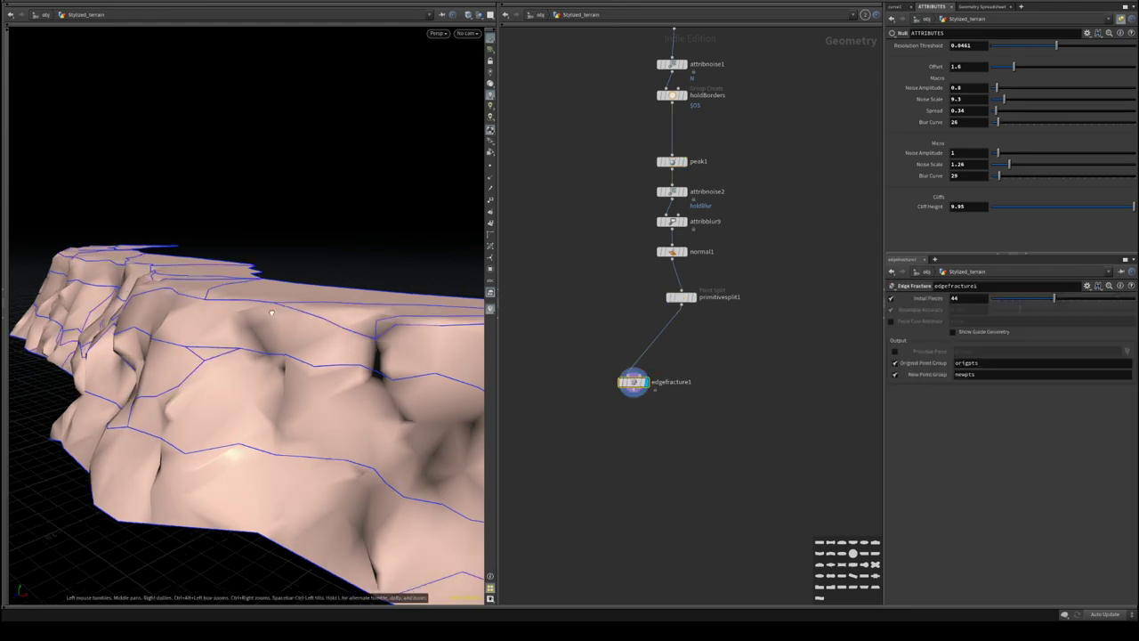
mouse_move(294, 343)
mouse_down()
mouse_move(227, 308)
mouse_move(300, 303)
mouse_move(300, 353)
mouse_up()
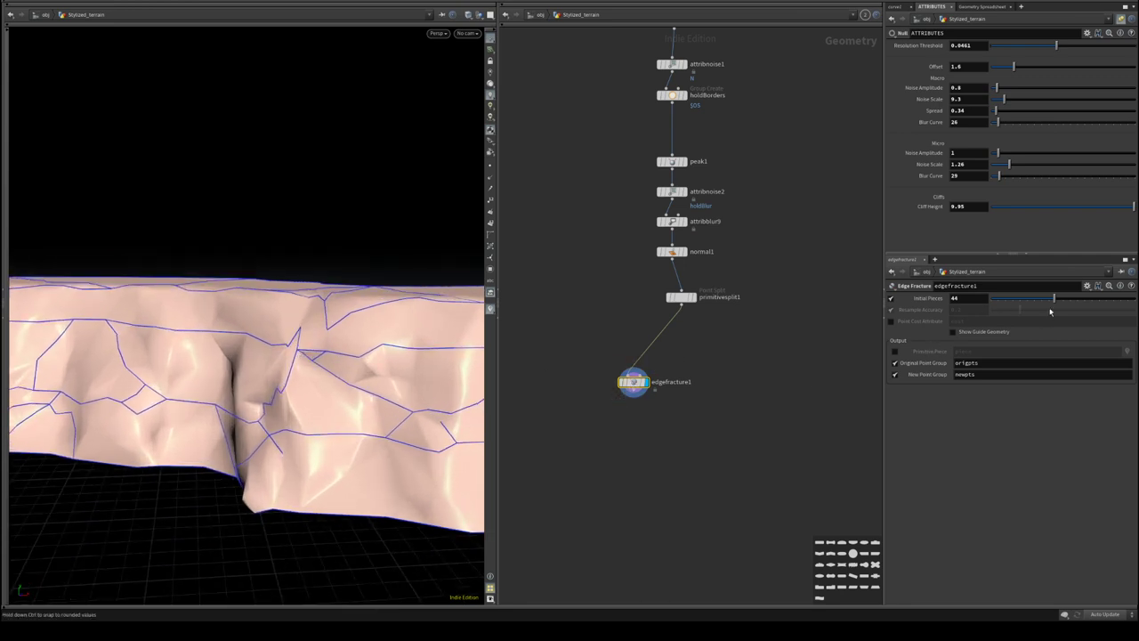
- Set edgefracture1's Initial Pieces to 100 and align the node directly beneath primitivesplit1
drag(1050, 310, 1138, 302)
middle_drag(726, 347, 678, 401)
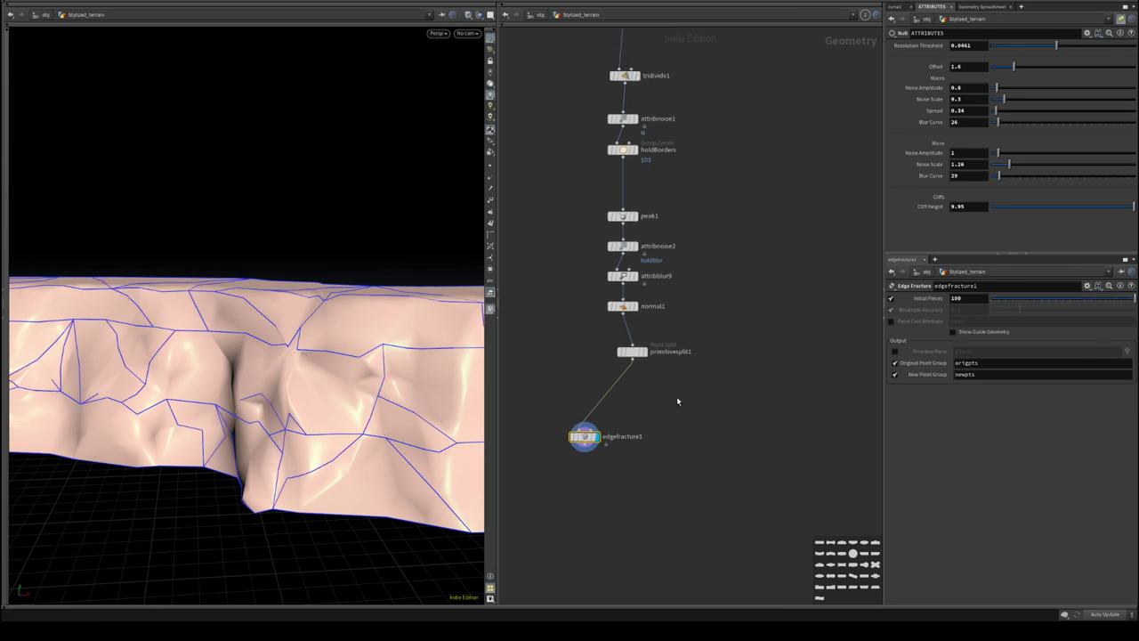
click(632, 353)
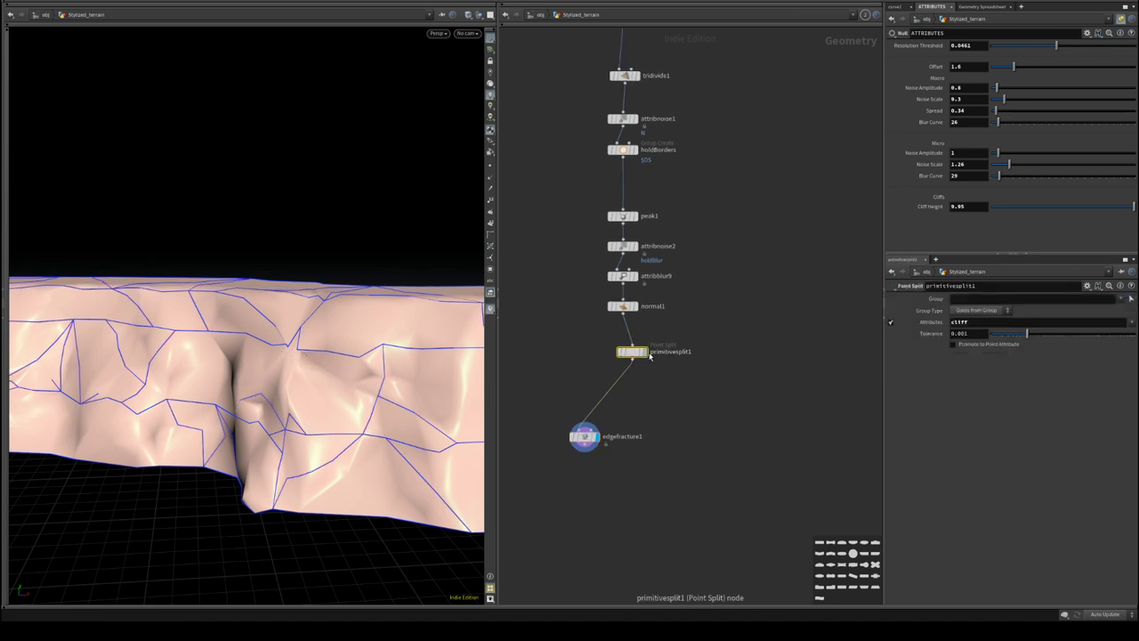
drag(585, 435, 633, 452)
key(Tab)
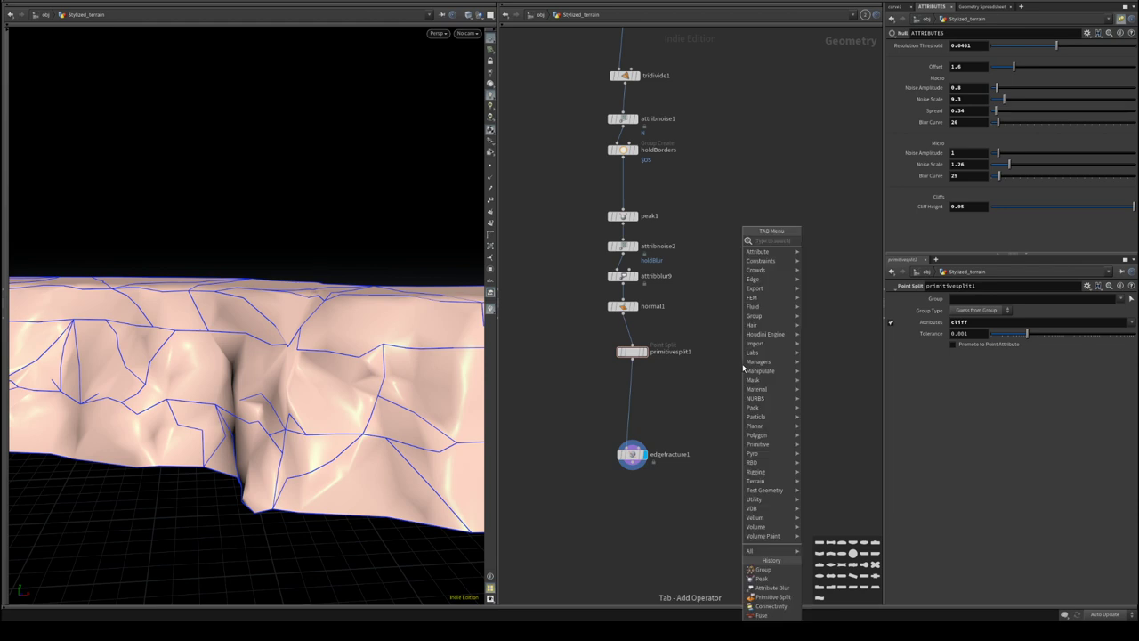
text(red)
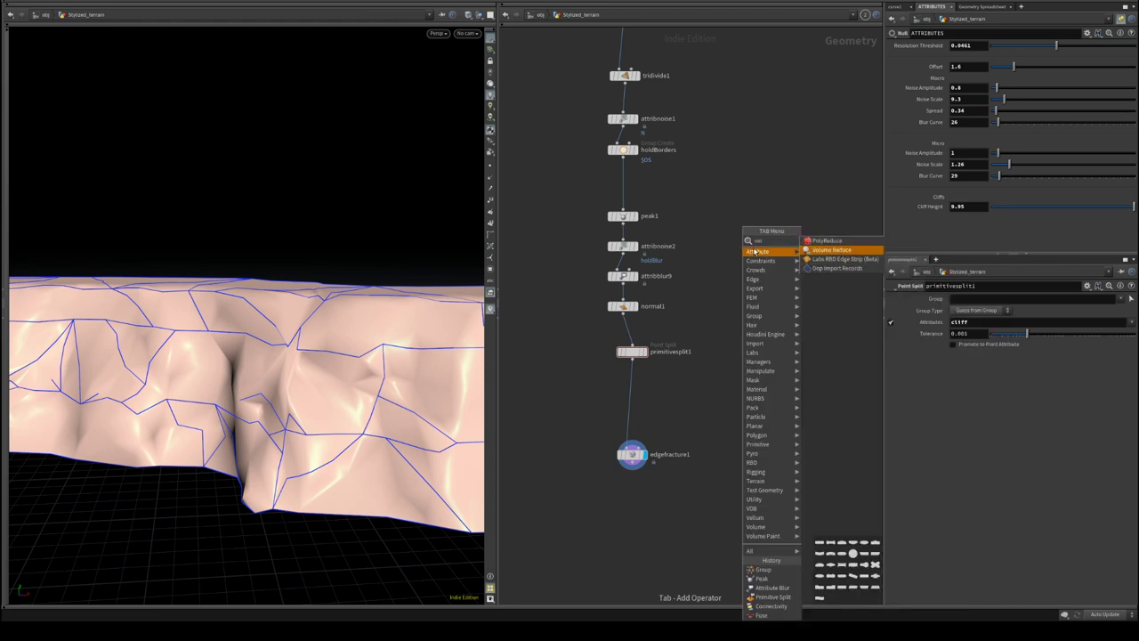
click(691, 310)
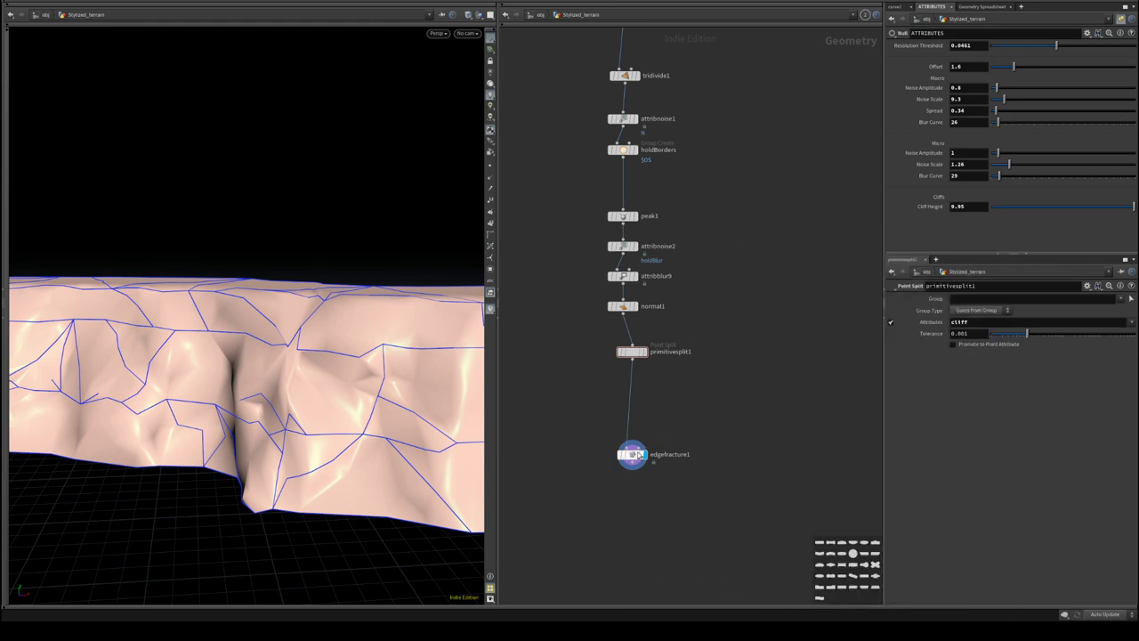
- Scrub edgefracture1's Initial Pieces up to 100 again and examine the fracture lines from other angles
click(637, 455)
drag(1080, 303, 1136, 302)
drag(211, 262, 344, 365)
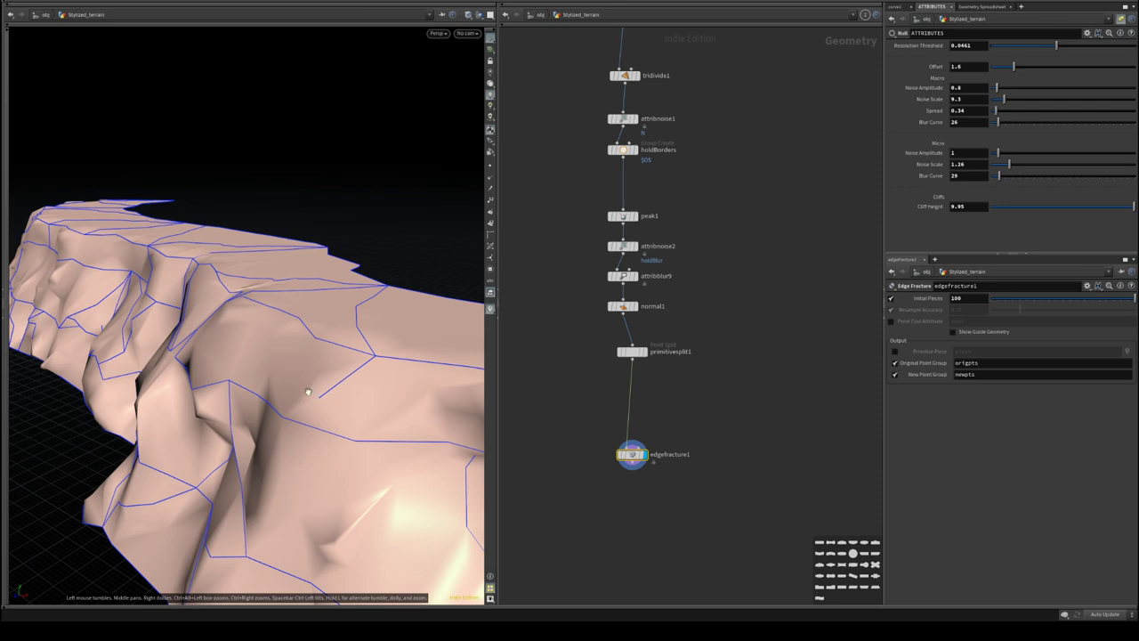
drag(308, 391, 284, 399)
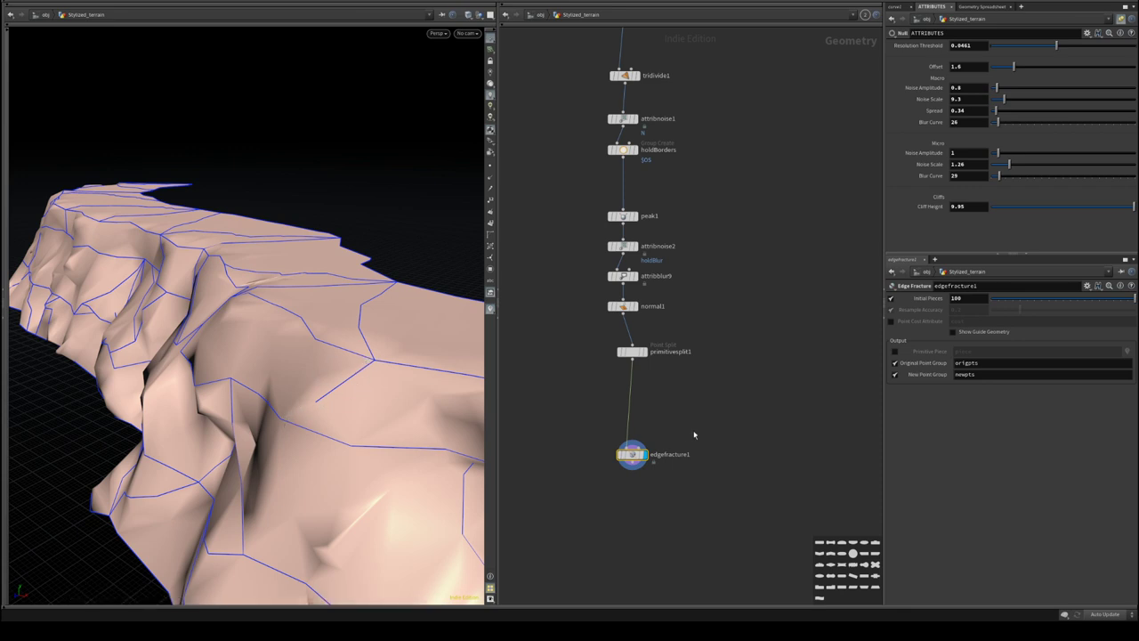
- Add a For-Each Connected Piece block below edgefracture1 and connect edgefracture1 to its connectivity node
middle_drag(685, 412, 686, 330)
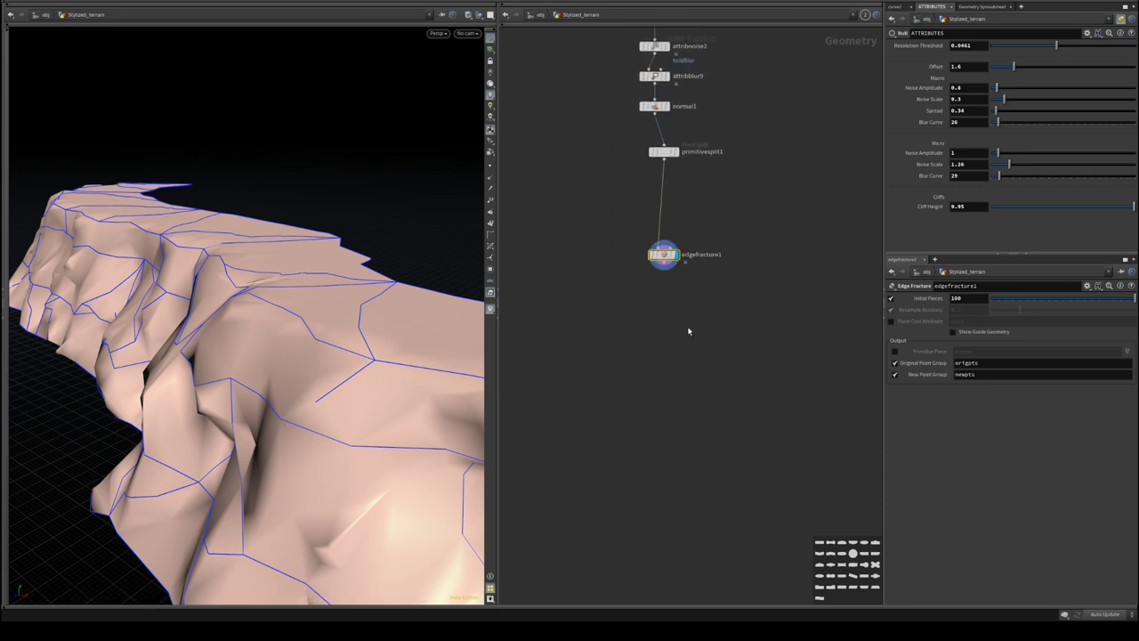
key(Tab)
text(for)
key(Down)
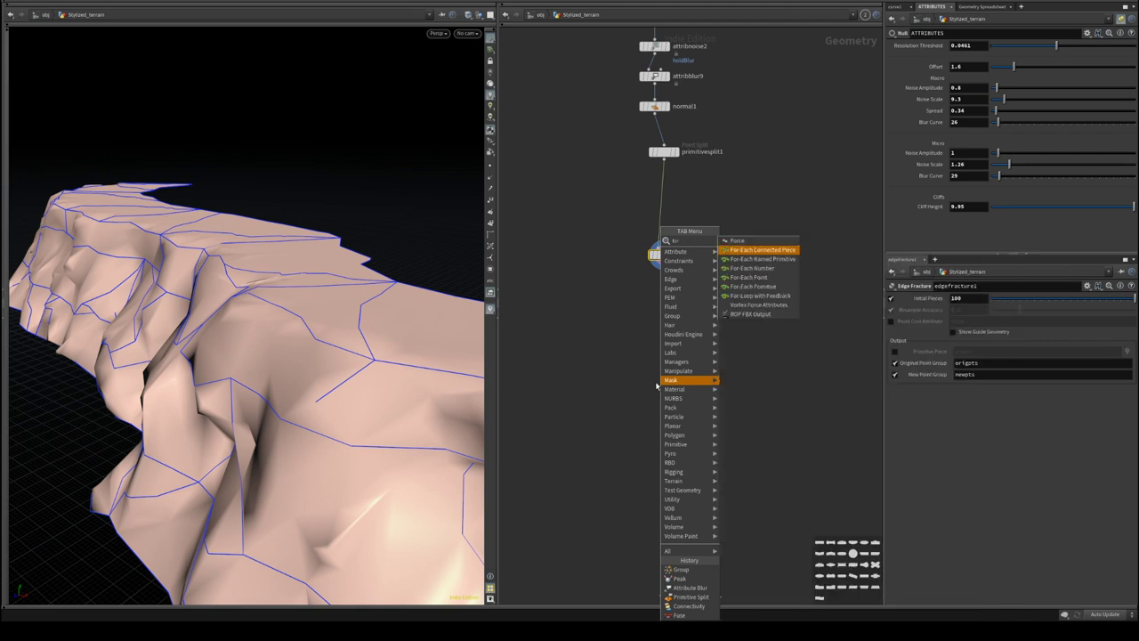
key(Return)
click(655, 384)
drag(664, 265, 655, 374)
- Insert a Fuse node between foreach_begin1 and foreach_end1 and display the loop's gathered output
click(668, 412)
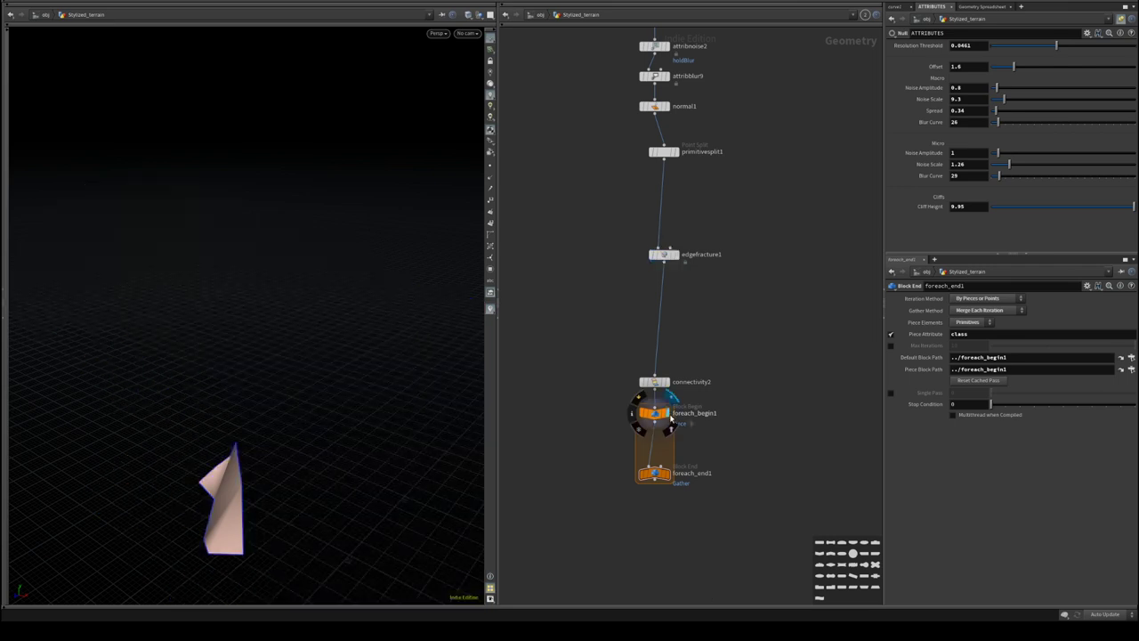
key(Tab)
text(fu)
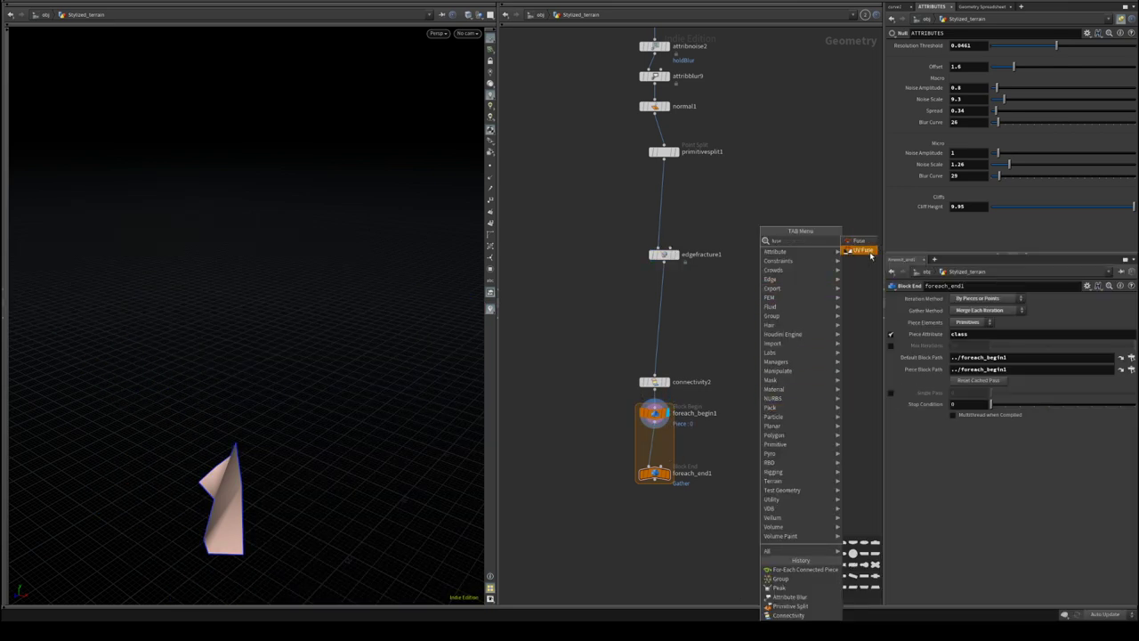
key(Return)
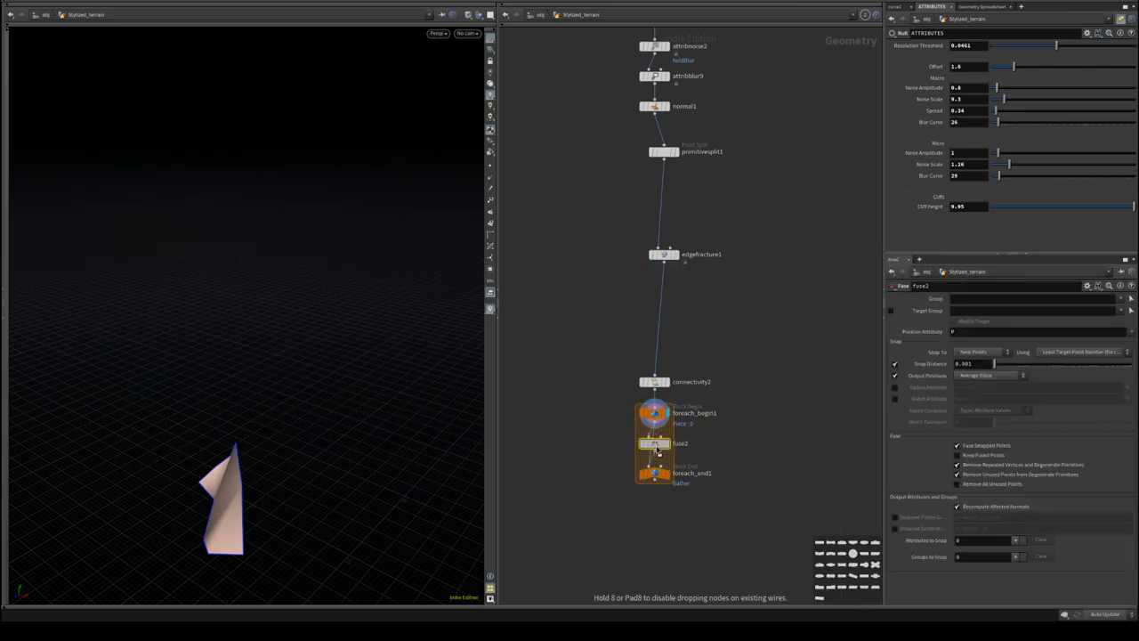
click(659, 453)
click(656, 477)
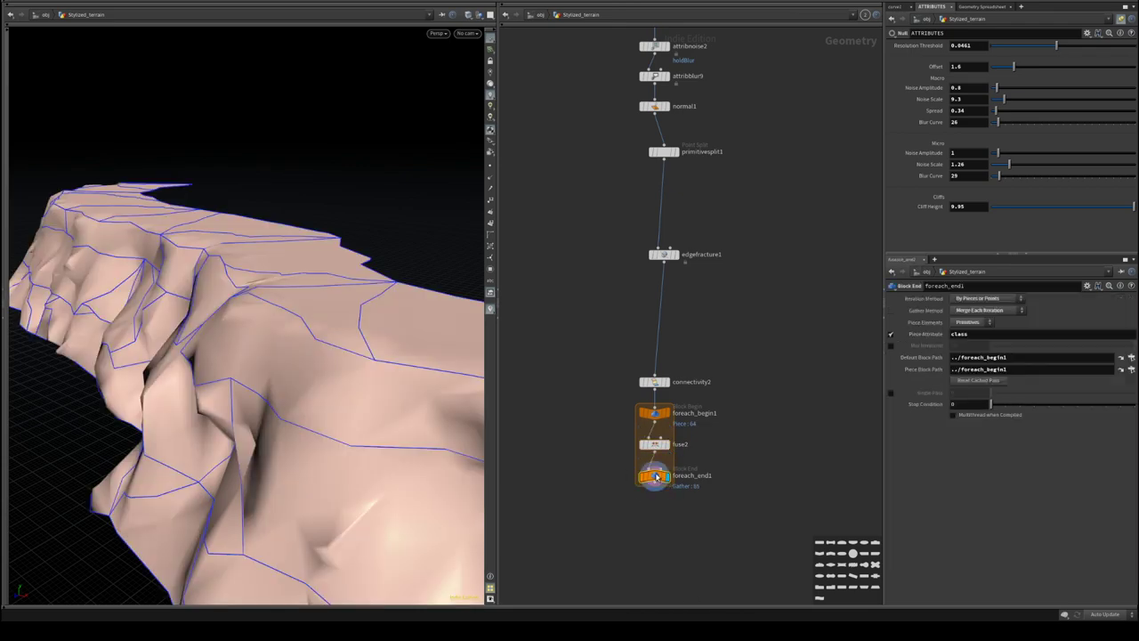
- Compare the fracture pieces before and after the fuse loop by displaying connectivity2 and foreach_end1 in turn
drag(356, 427, 308, 422)
right_drag(307, 422, 338, 432)
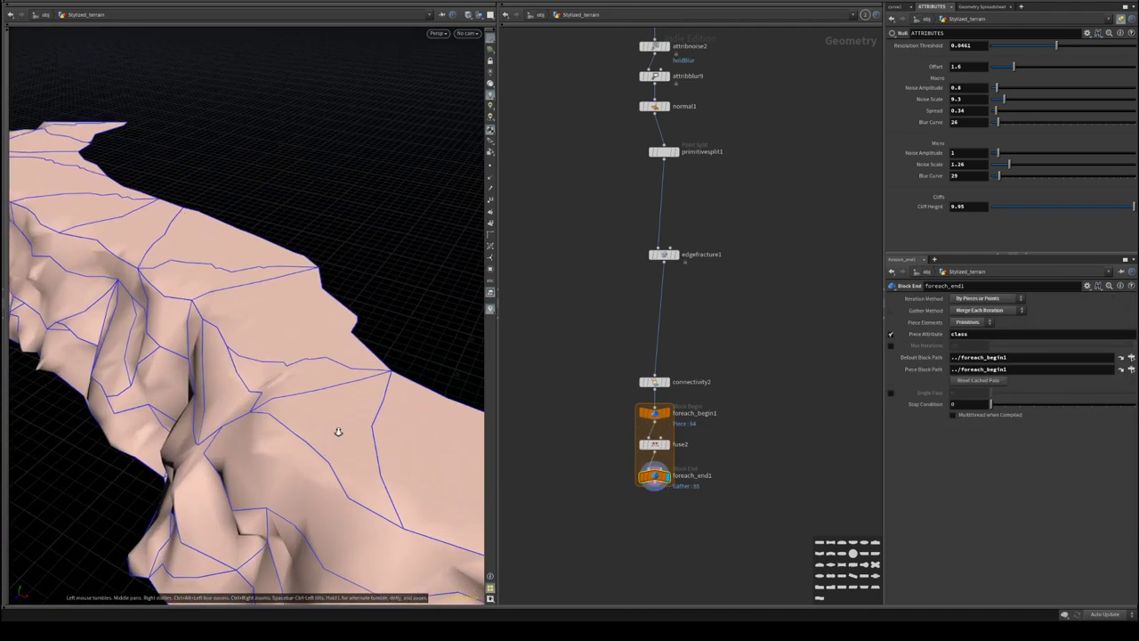
middle_drag(338, 432, 294, 369)
click(673, 372)
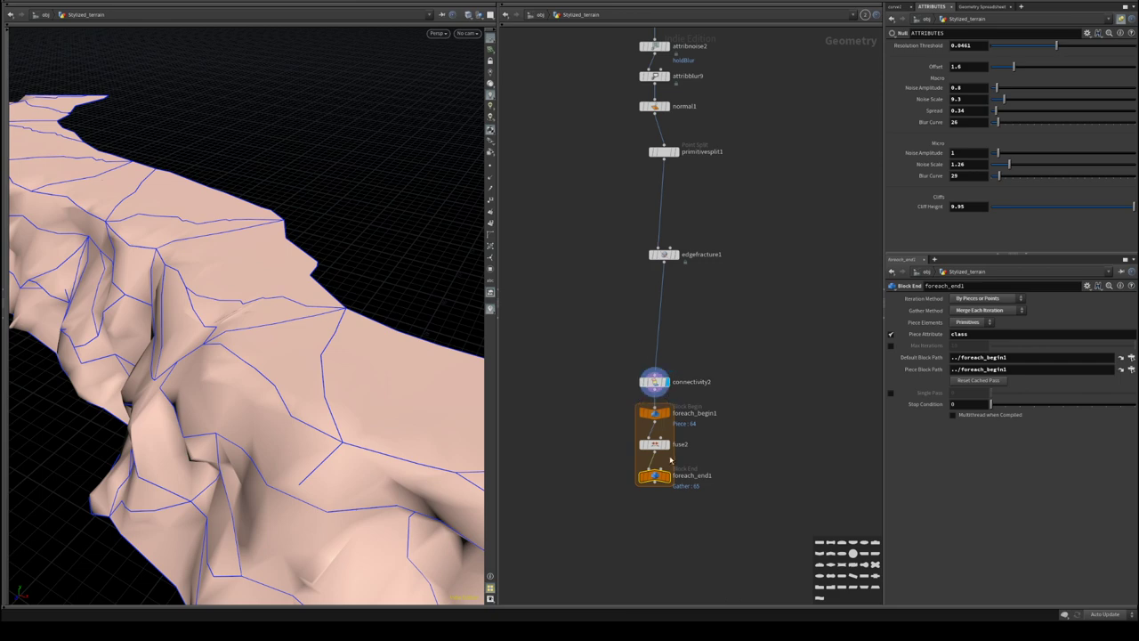
click(667, 476)
drag(374, 409, 307, 305)
- Set peak1's Distance to -2.8 while foreach_end1's output is displayed
middle_drag(771, 202, 726, 264)
click(659, 281)
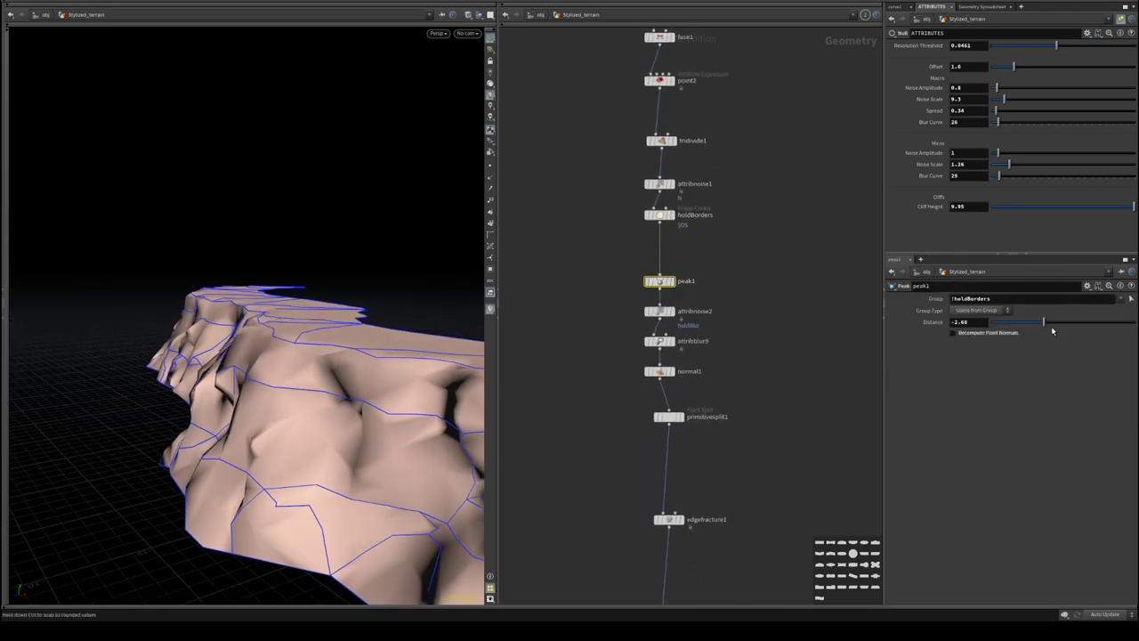
drag(1046, 328, 1050, 329)
drag(1059, 330, 1040, 335)
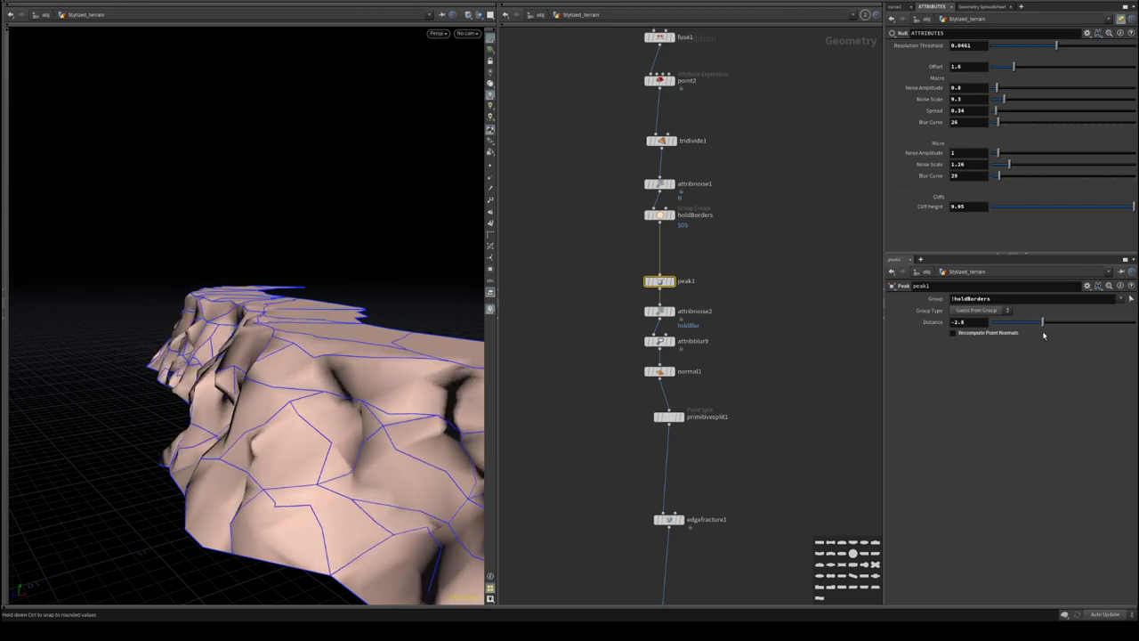
- Enable attribnoise1's Post-Process limits and set Minimum to -0.5 and Maximum to 0.24
middle_drag(699, 244, 682, 297)
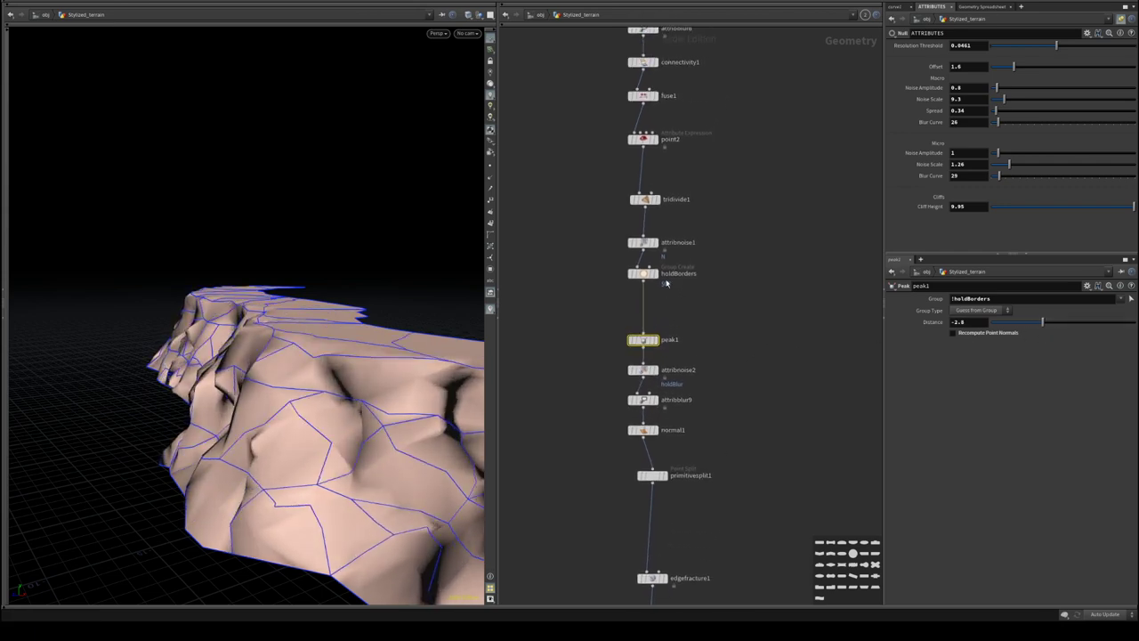
click(643, 242)
scroll(993, 489, down, 3)
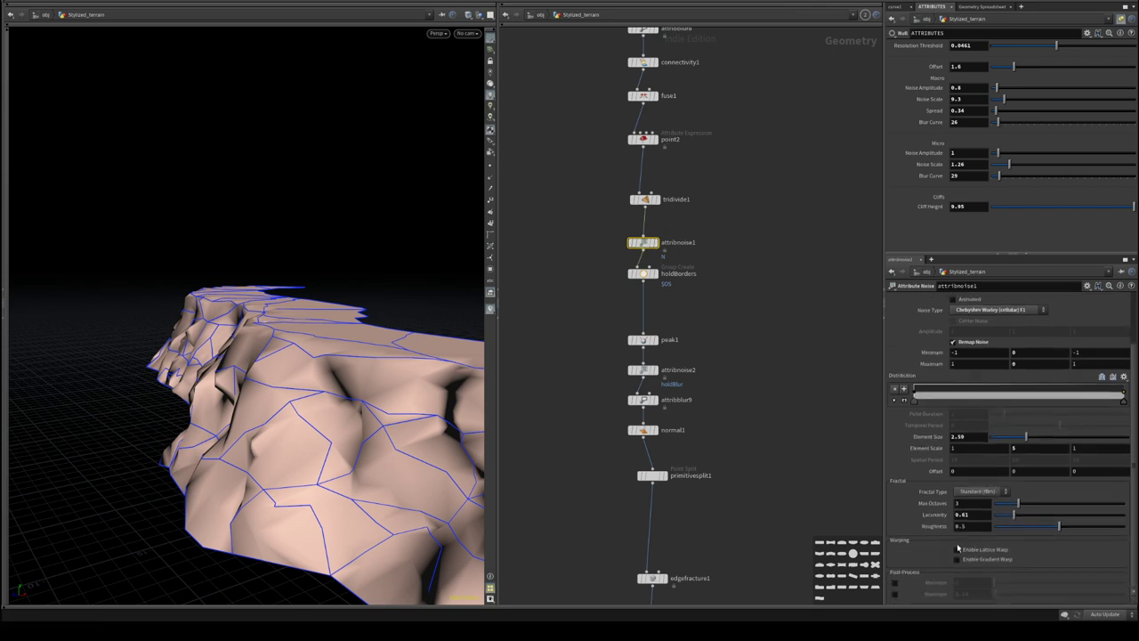
click(895, 583)
click(895, 594)
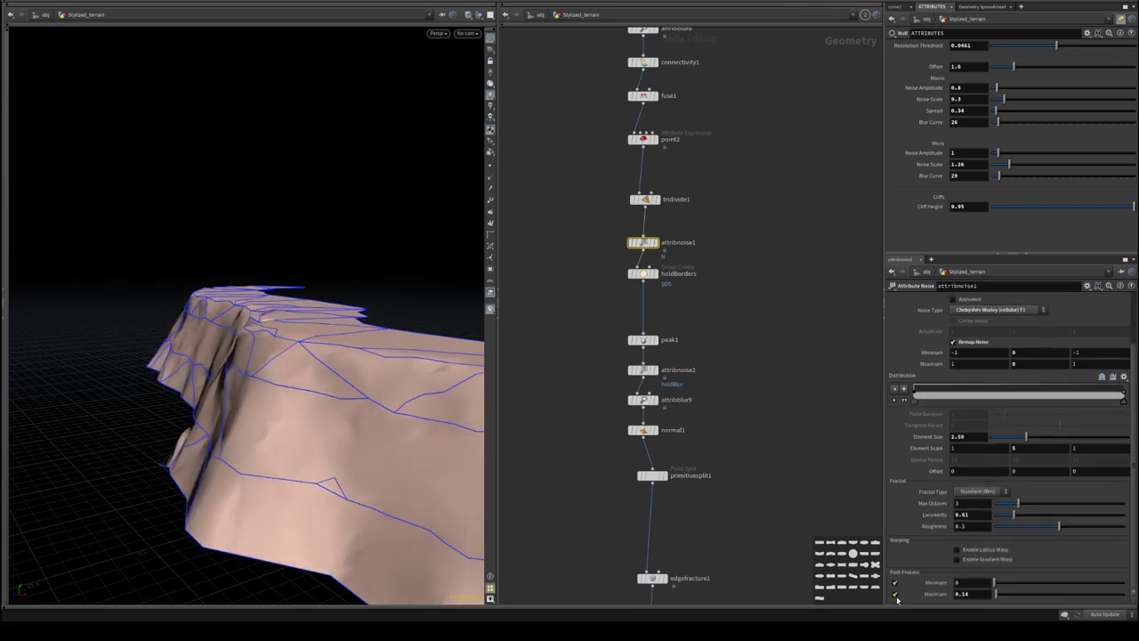
mouse_move(986, 594)
middle_down()
mouse_move(1005, 594)
mouse_move(986, 597)
mouse_move(957, 559)
mouse_move(994, 595)
mouse_move(981, 595)
middle_up()
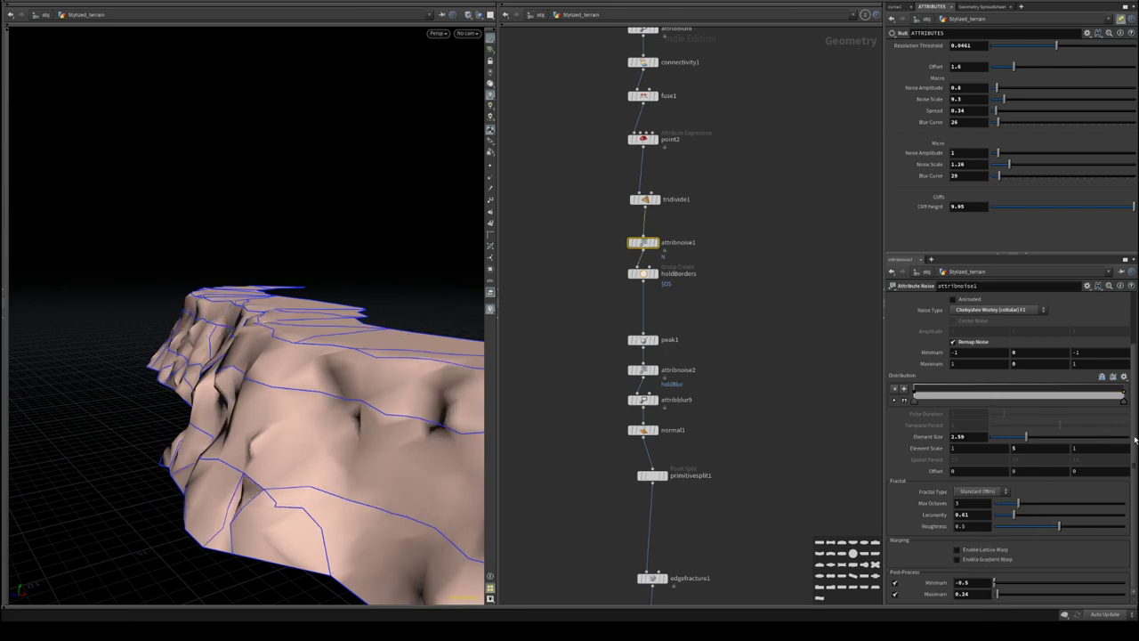
- Try a Lattice Warp of -0.158 on attribnoise1 and switch the lattice and gradient warps back off
click(977, 561)
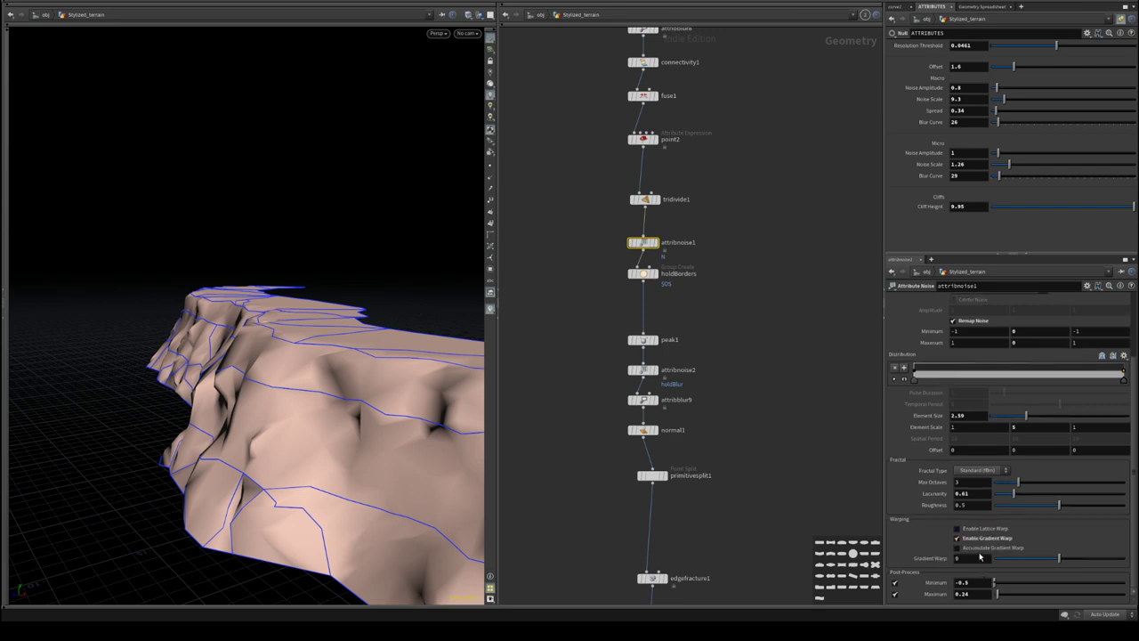
click(981, 528)
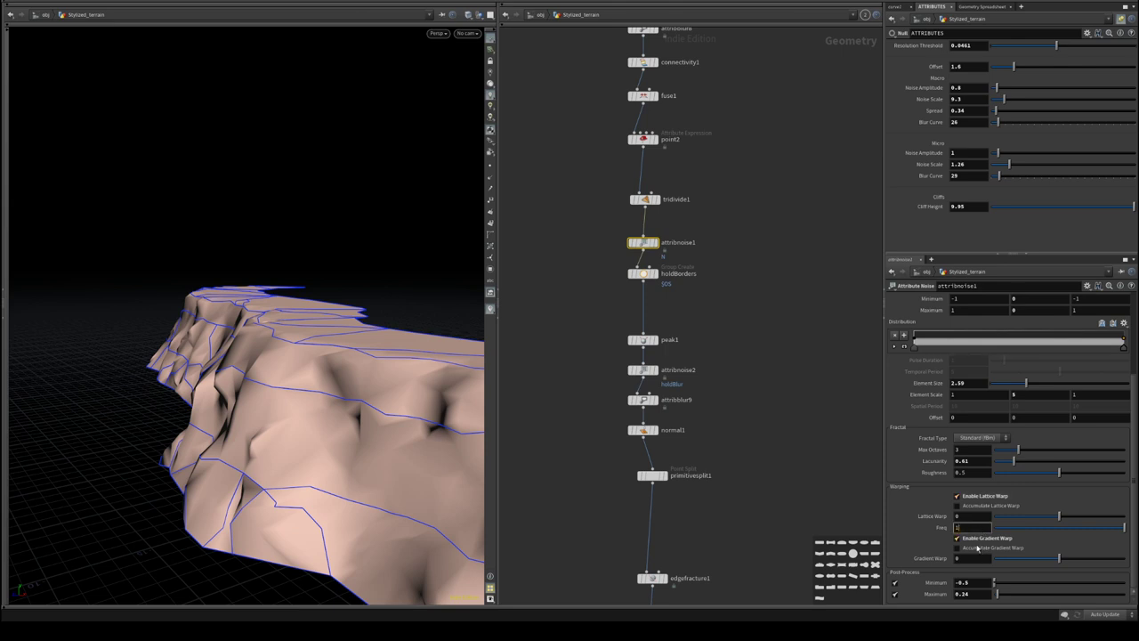
click(978, 539)
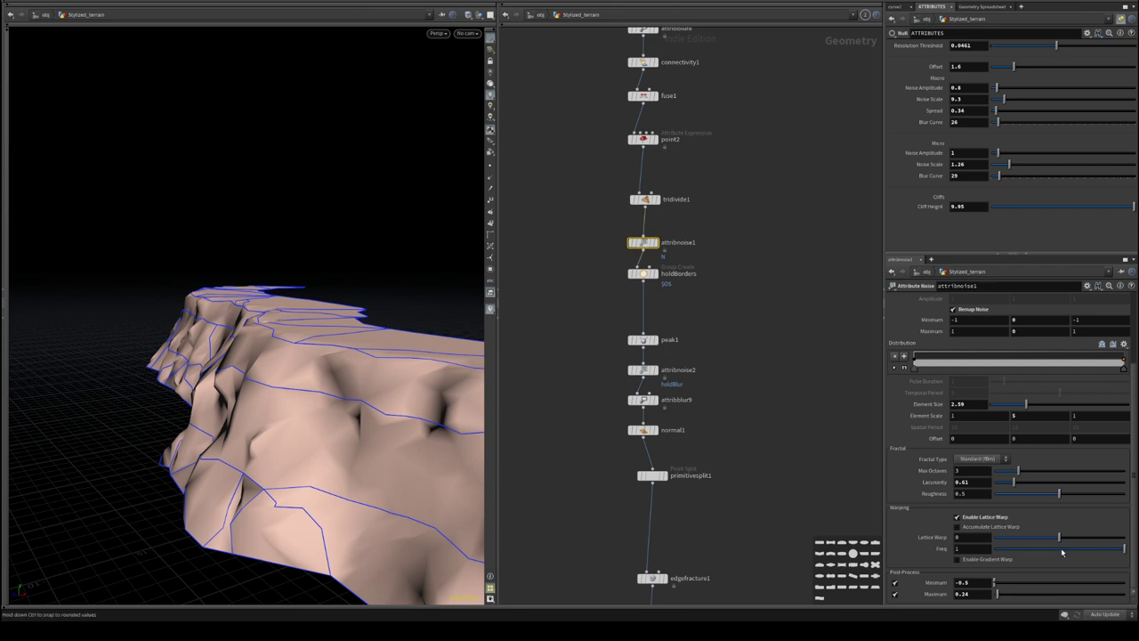
drag(1061, 539, 1038, 540)
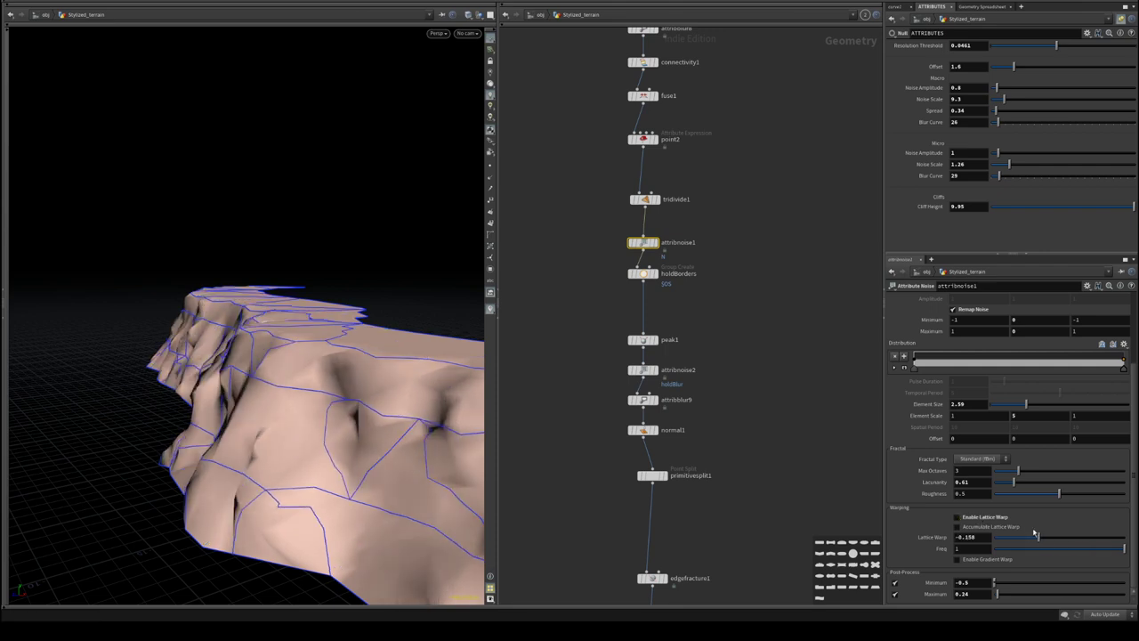
click(979, 518)
scroll(1133, 478, up, 3)
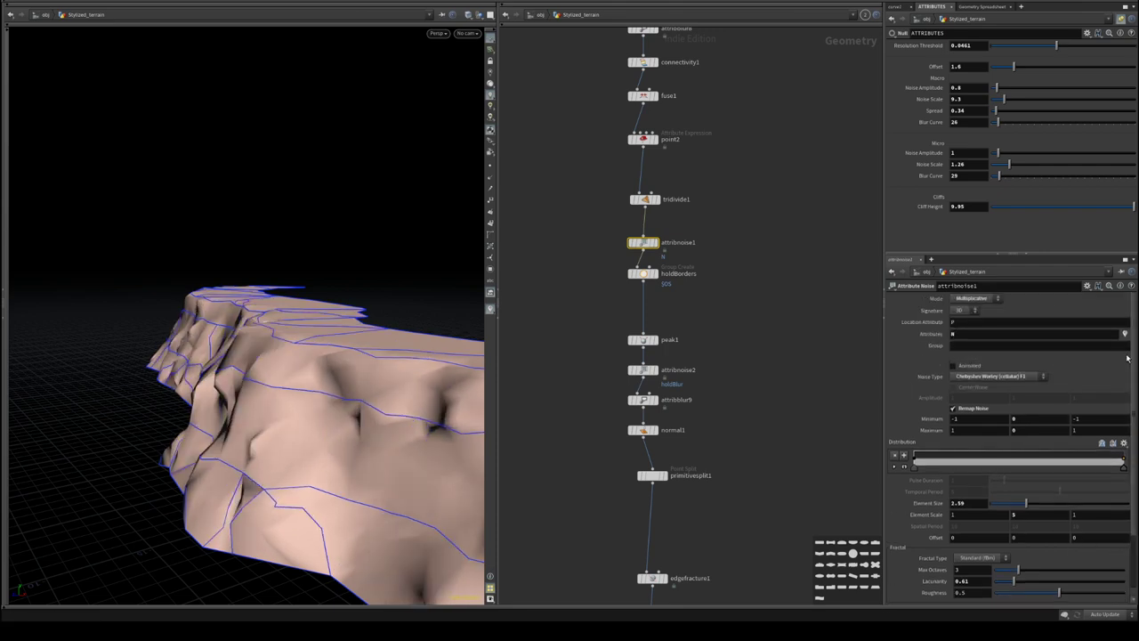
scroll(1136, 358, down, 3)
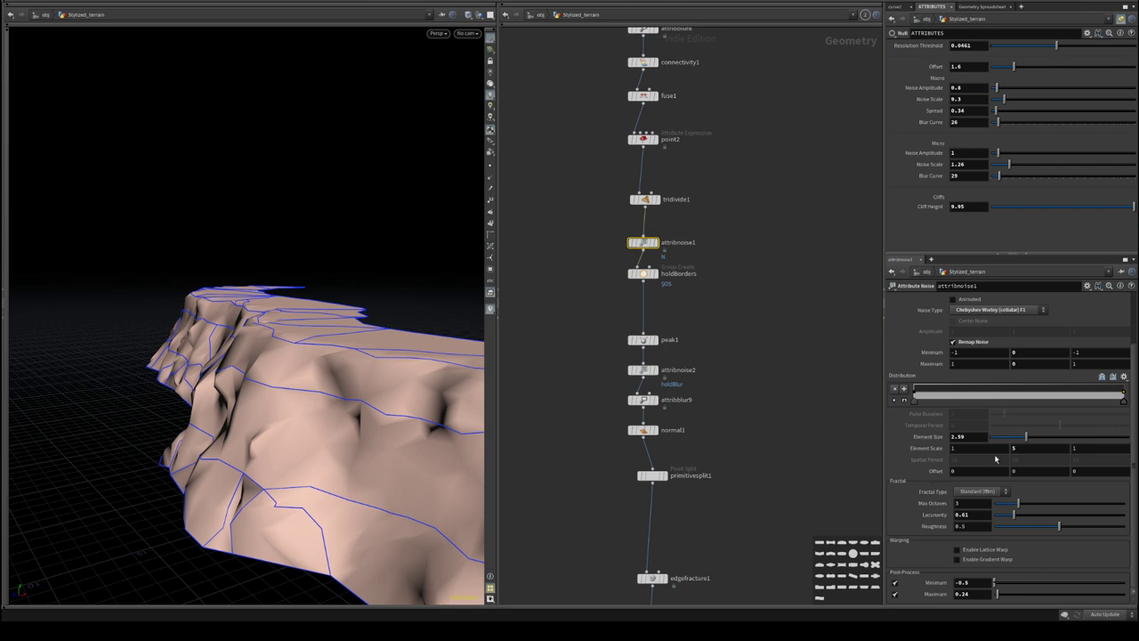
- Set attribnoise1's first Offset component to 1.8 and Post-Process Minimum to -0.2, undoing the excess changes to the limits
middle_drag(979, 476, 1053, 472)
middle_drag(749, 477, 722, 425)
mouse_move(967, 582)
middle_down()
mouse_move(1009, 555)
mouse_move(988, 553)
mouse_move(979, 593)
mouse_move(956, 550)
mouse_move(967, 549)
mouse_move(976, 599)
middle_up()
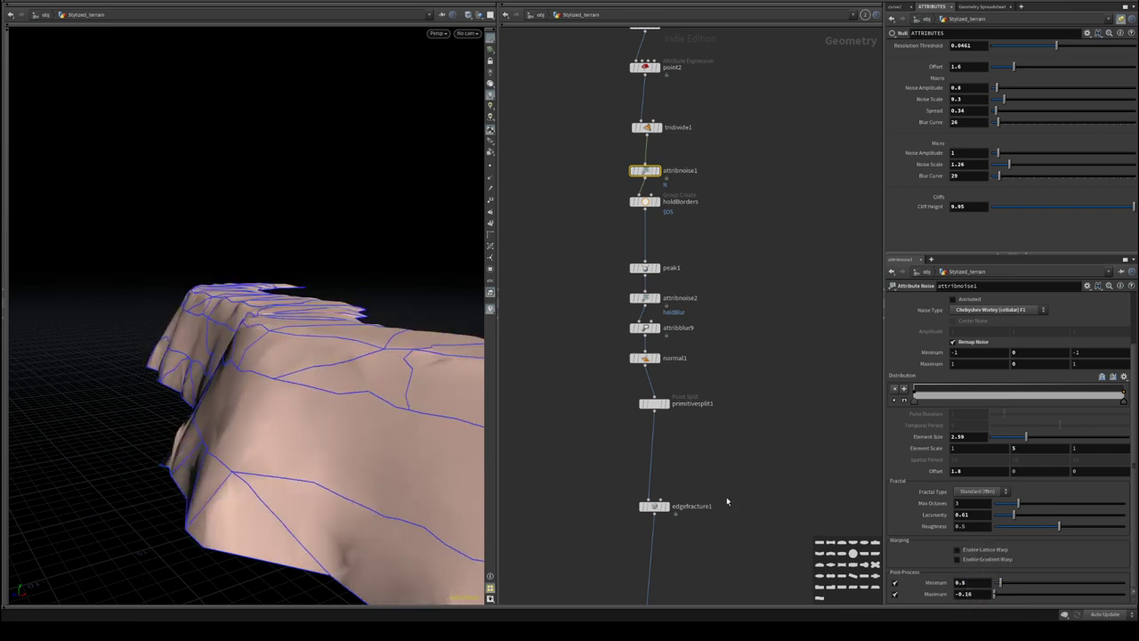
key(ctrl+z)
key(ctrl+z)
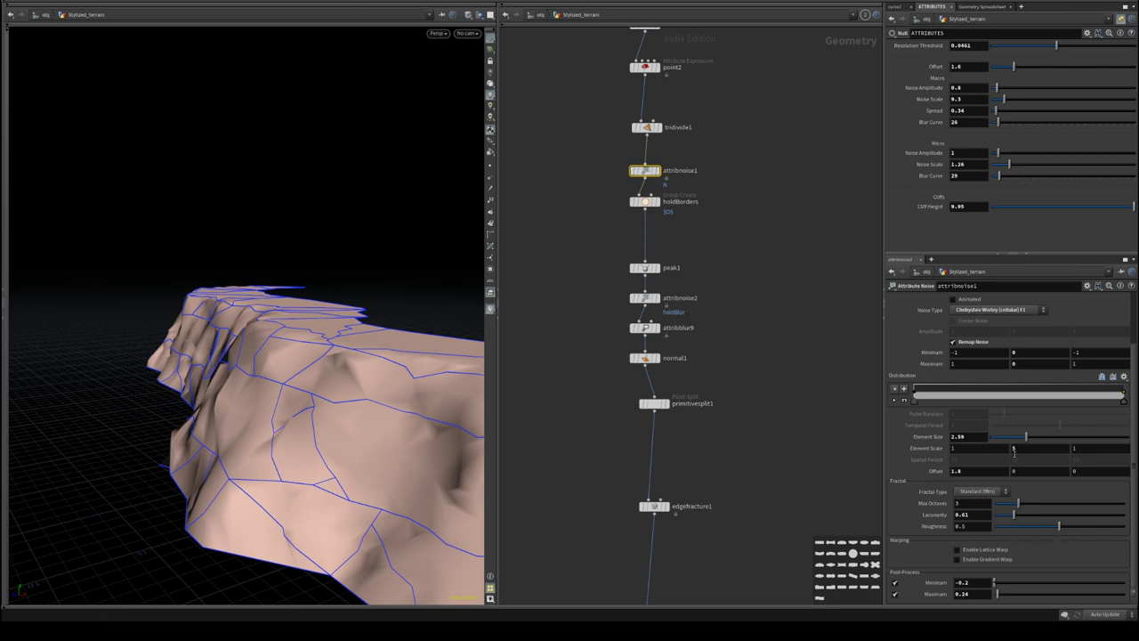
- Change attribnoise1's Noise Type to Sparse Convolution and set Element Size to 1.5
click(1011, 311)
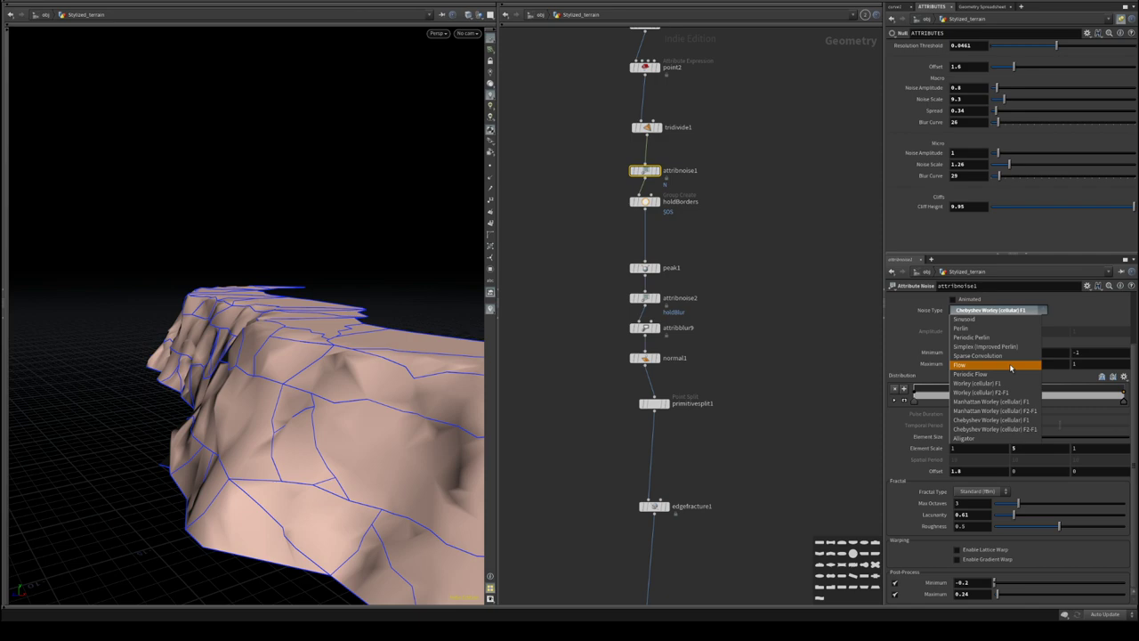
click(1009, 356)
alt+drag(195, 374, 374, 445)
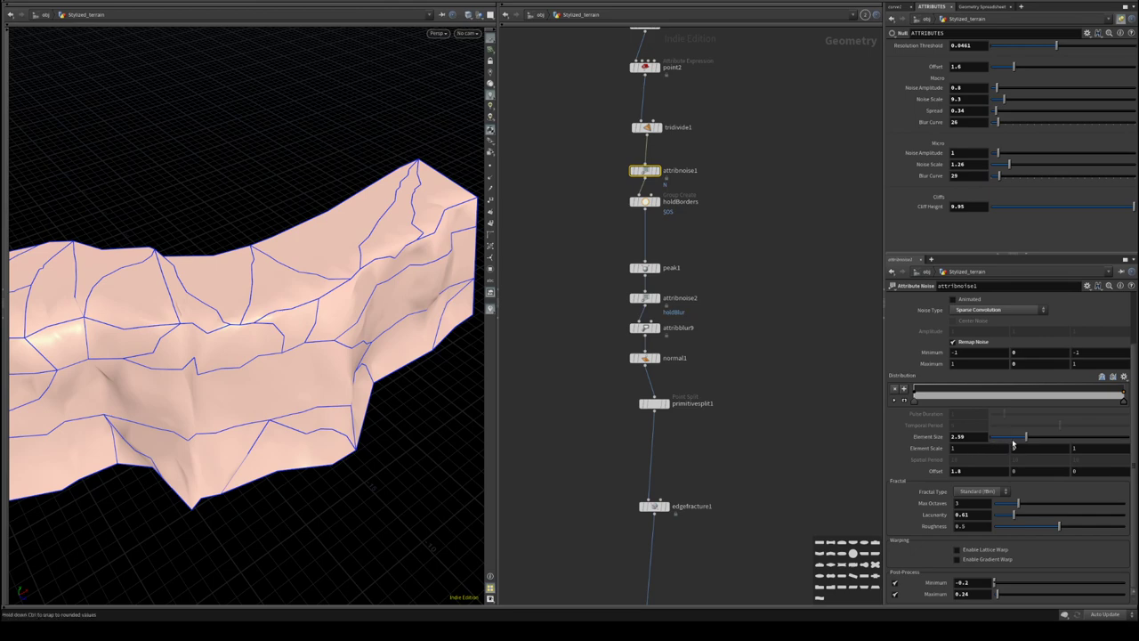
drag(1027, 440, 1004, 443)
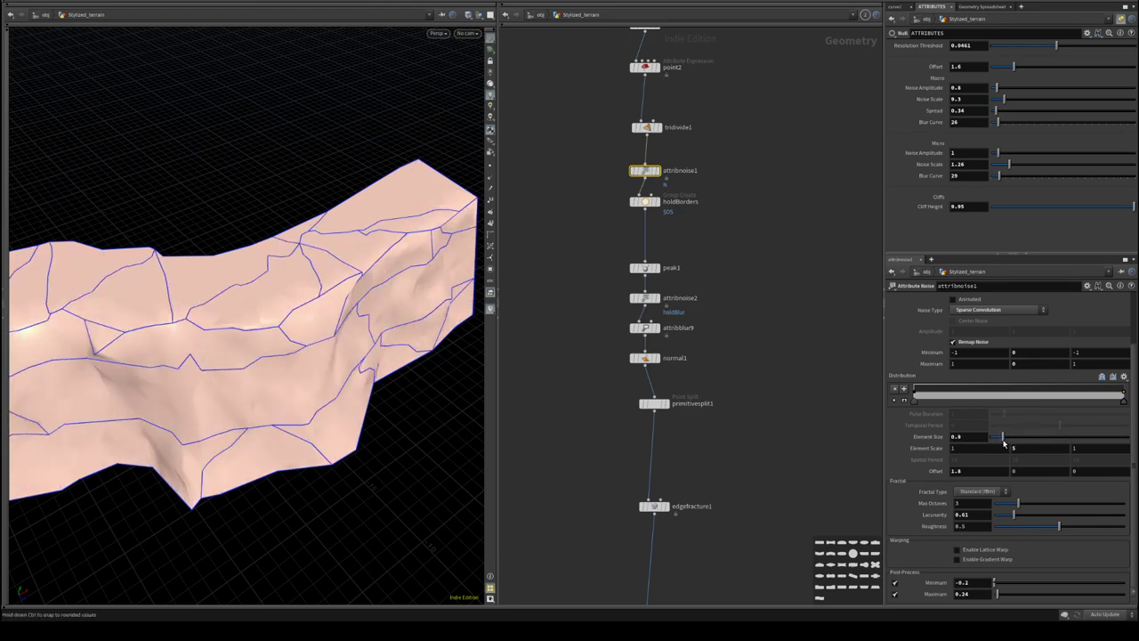
alt+drag(419, 347, 160, 352)
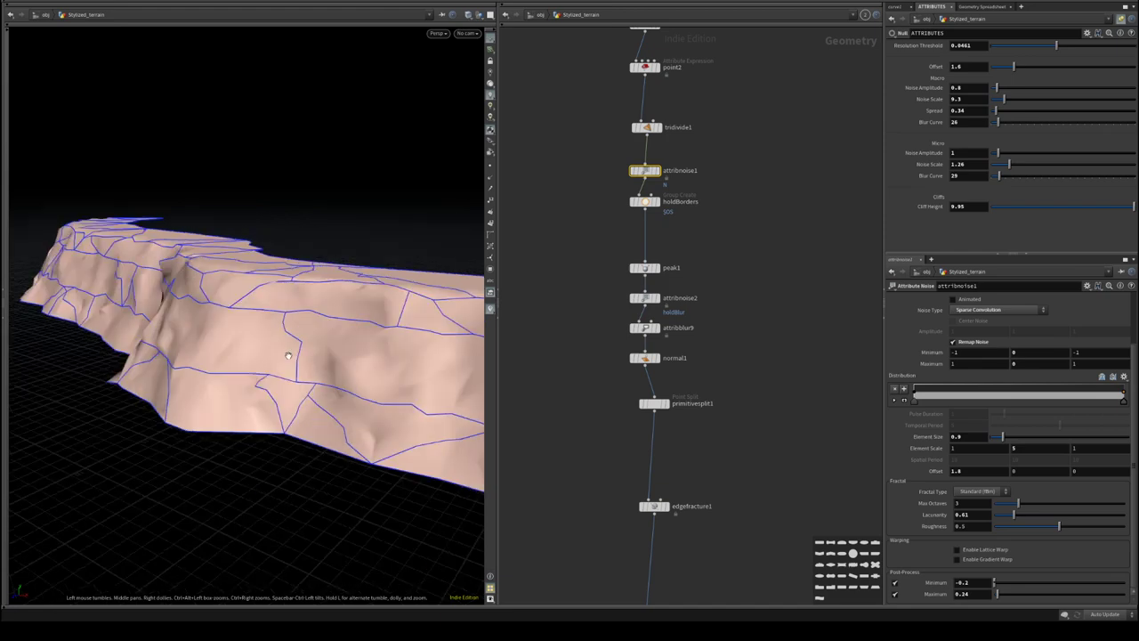
drag(1003, 443, 1013, 443)
- Show the wireframe over the shaded terrain and examine the mesh of the fractured cliff face up close
middle_drag(579, 452, 626, 272)
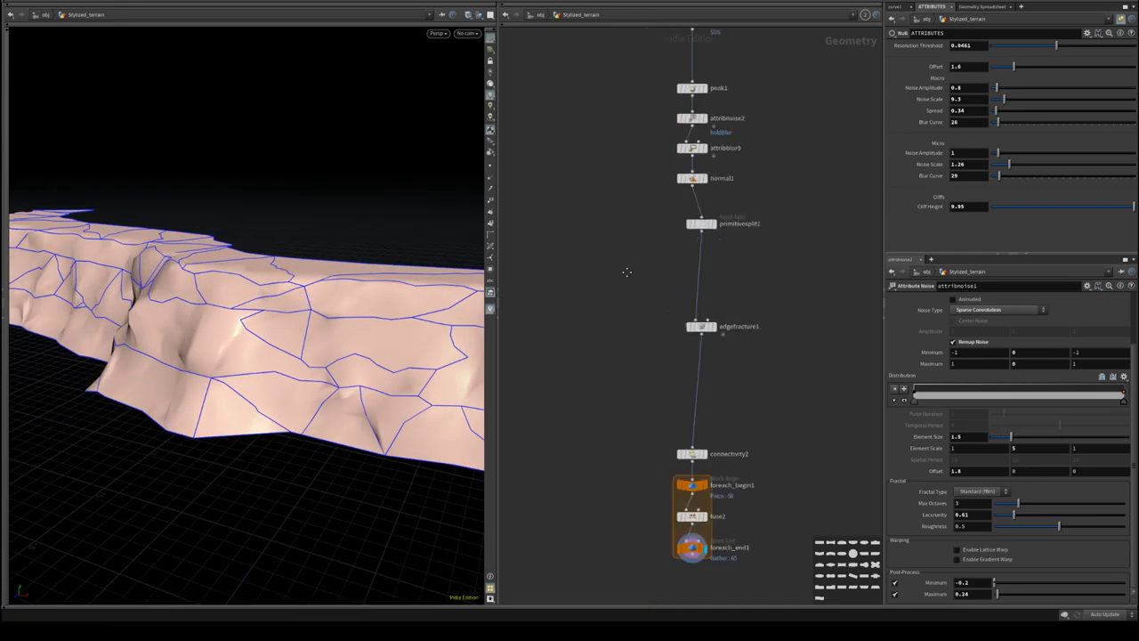
middle_drag(630, 521, 633, 348)
key(shift+w)
drag(223, 370, 256, 382)
right_drag(257, 382, 257, 397)
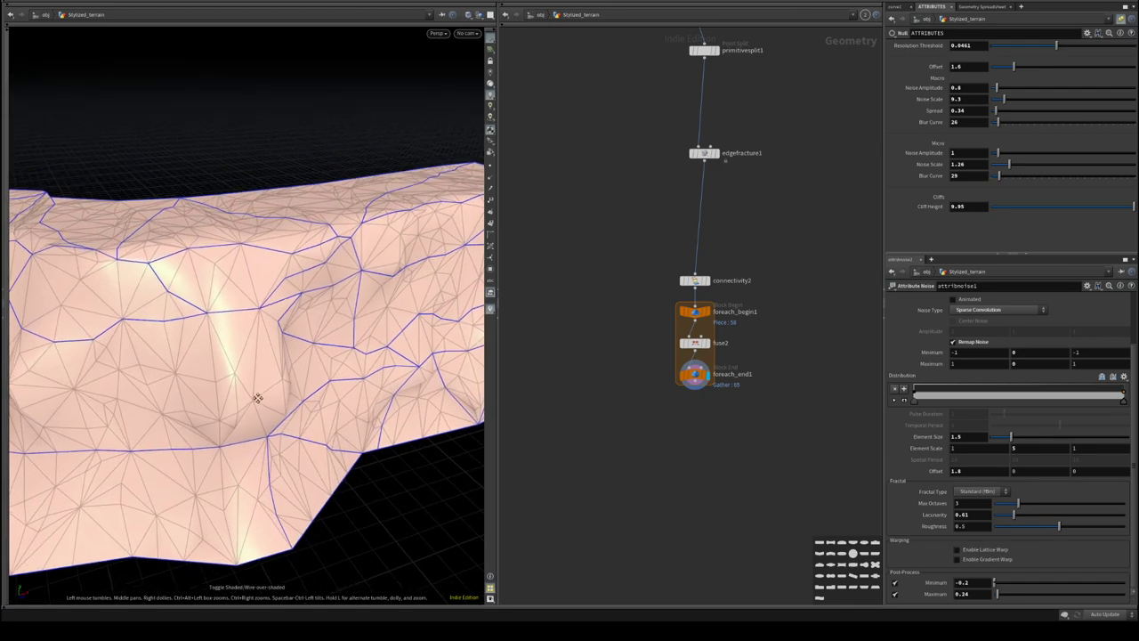
drag(257, 397, 244, 373)
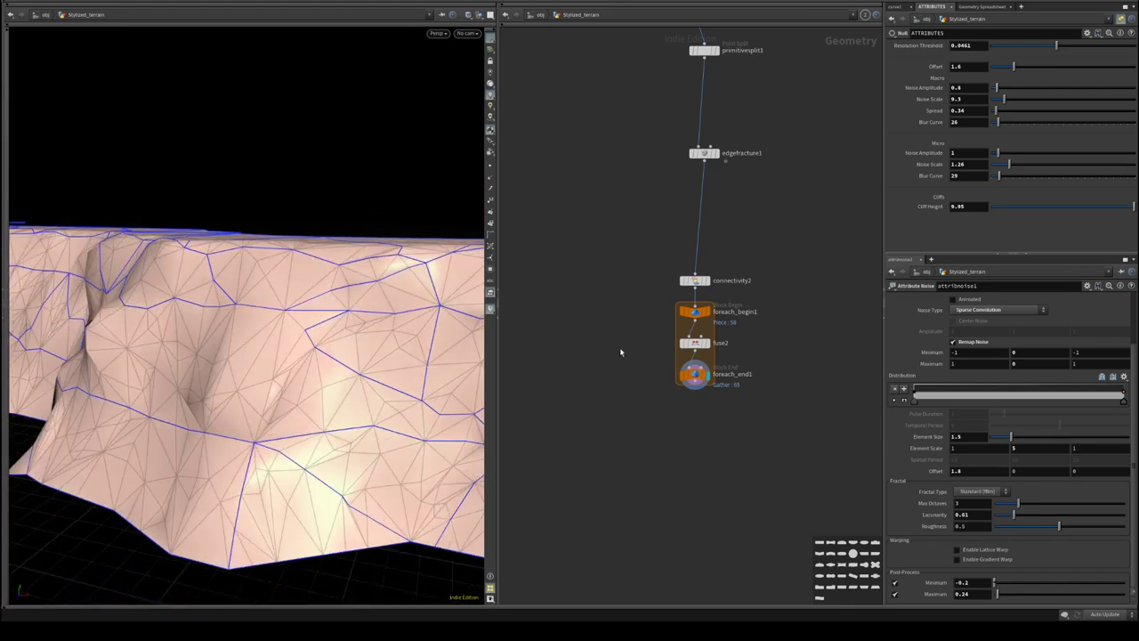
- Isolate one fracture piece by enabling Single Pass on foreach_end1, displaying its output and setting the pass to 9
click(704, 343)
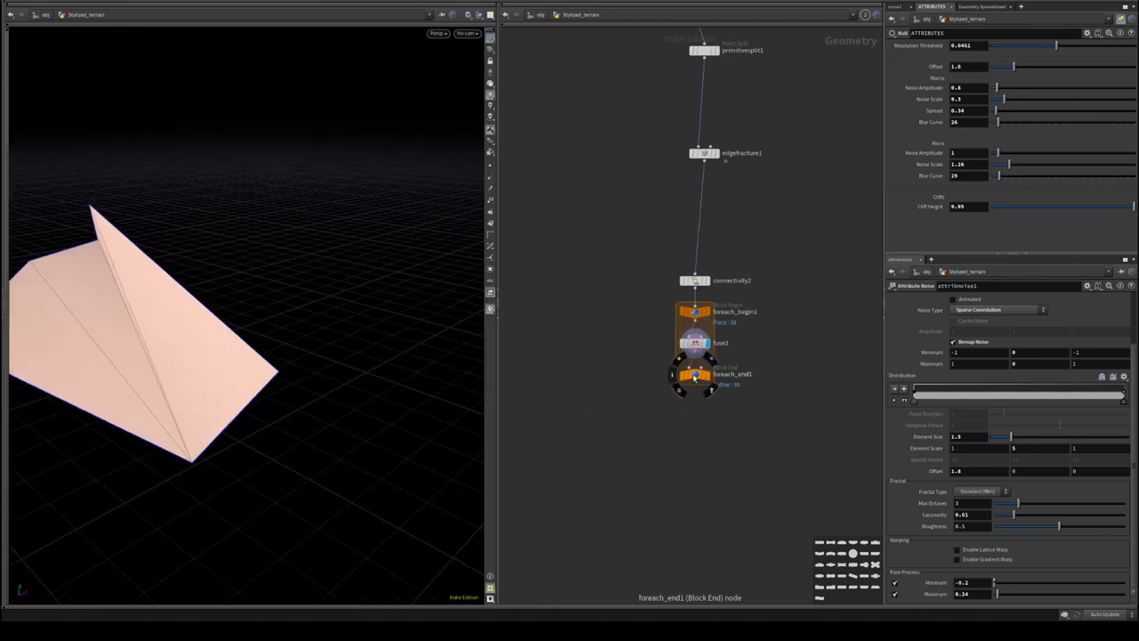
click(694, 377)
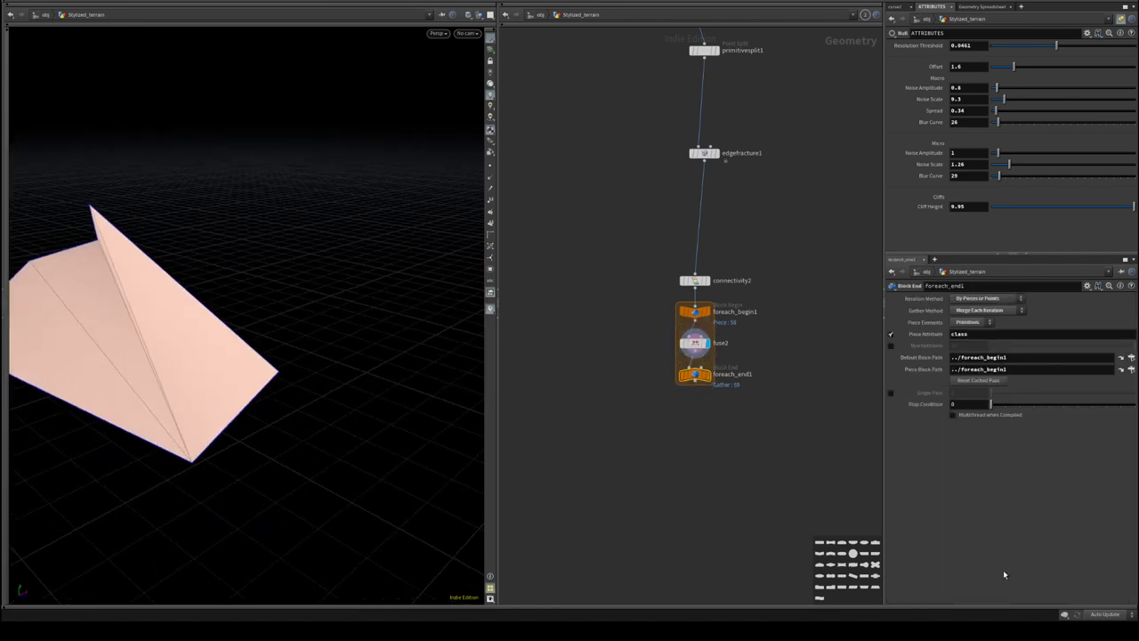
click(892, 393)
drag(388, 348, 374, 391)
click(707, 375)
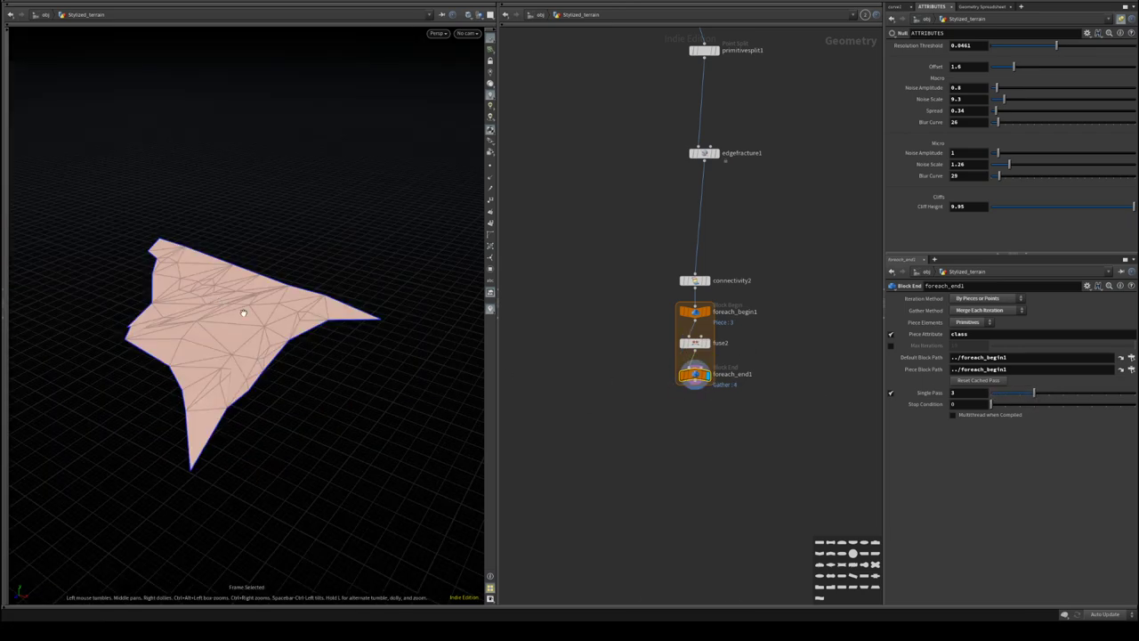
drag(1013, 398, 1054, 393)
key(ctrl+f)
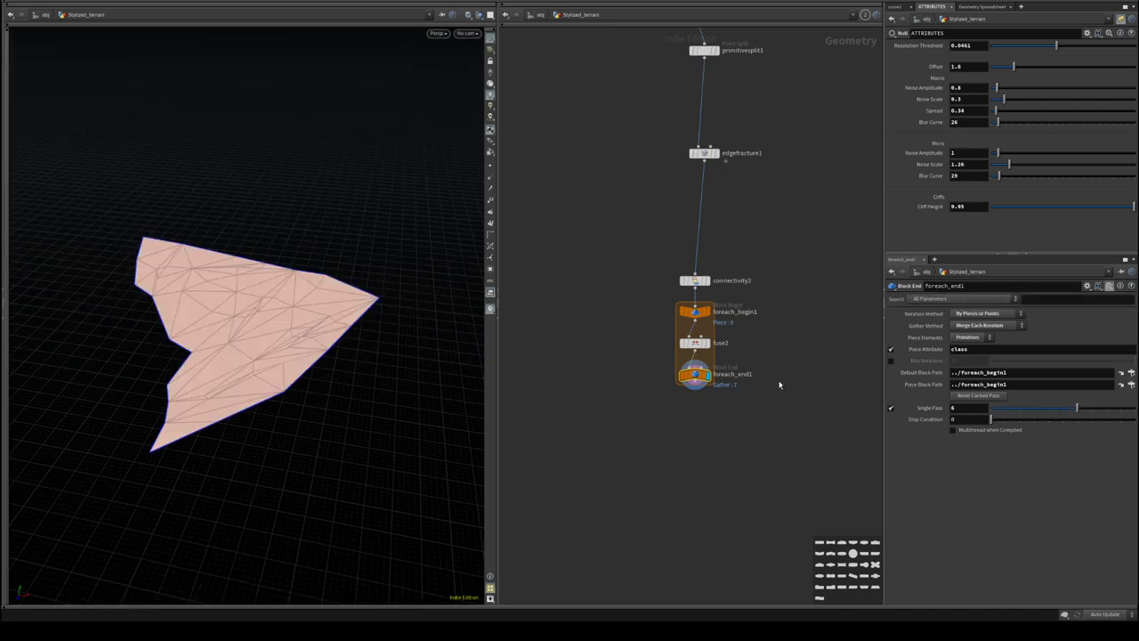
drag(1096, 410, 1121, 408)
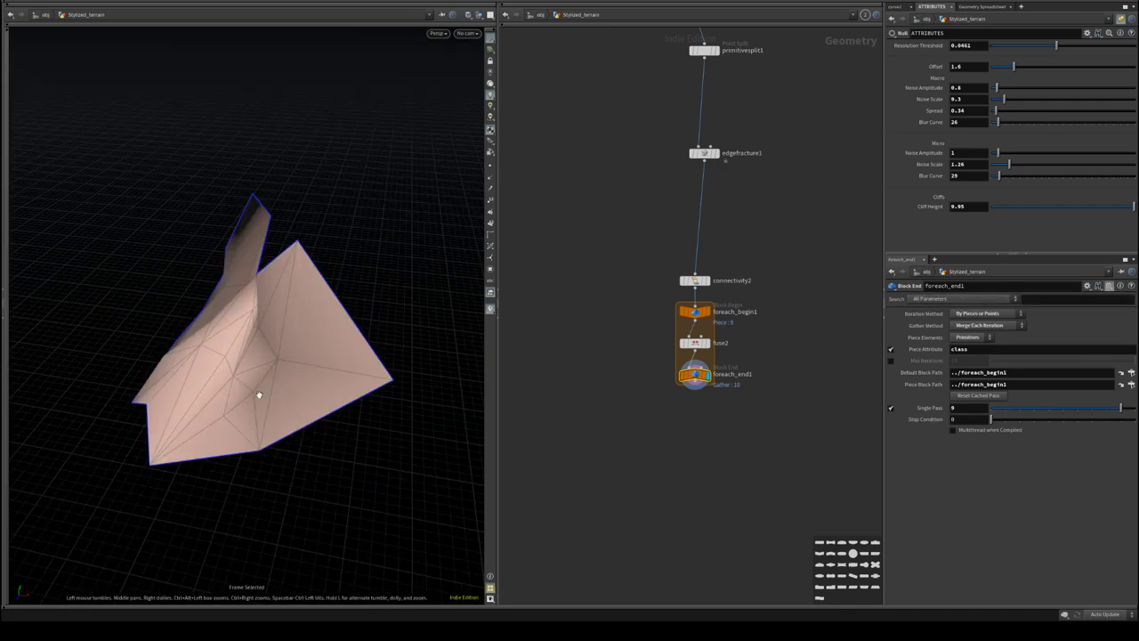
- Examine the triangulation of the isolated fracture piece from several angles
drag(258, 395, 341, 358)
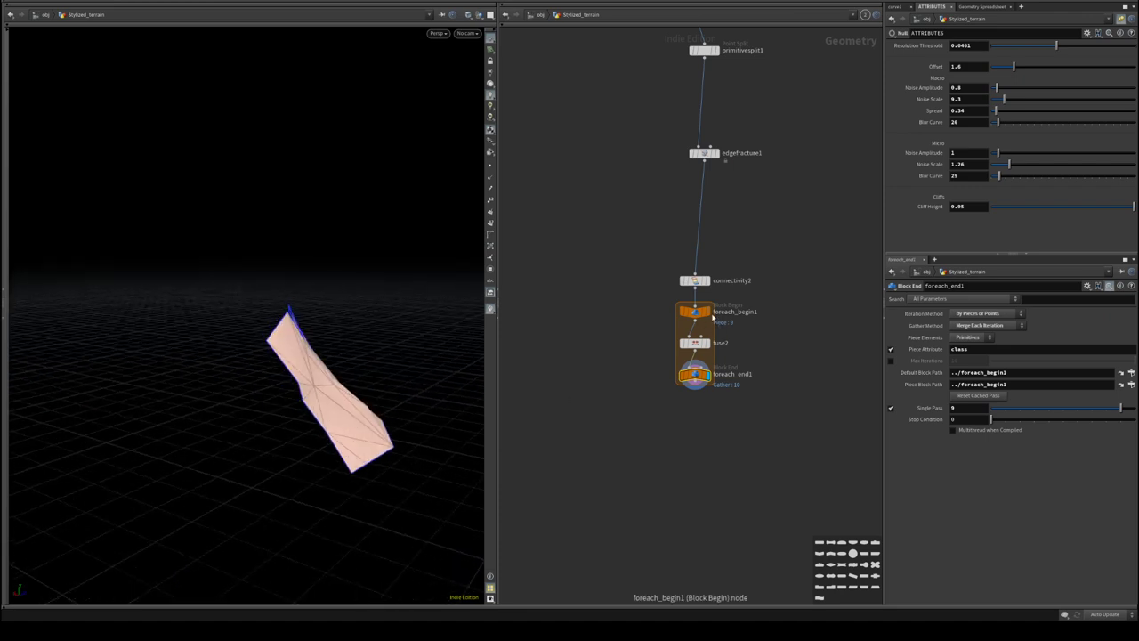
click(891, 408)
click(891, 407)
drag(293, 307, 142, 341)
right_drag(142, 342, 269, 351)
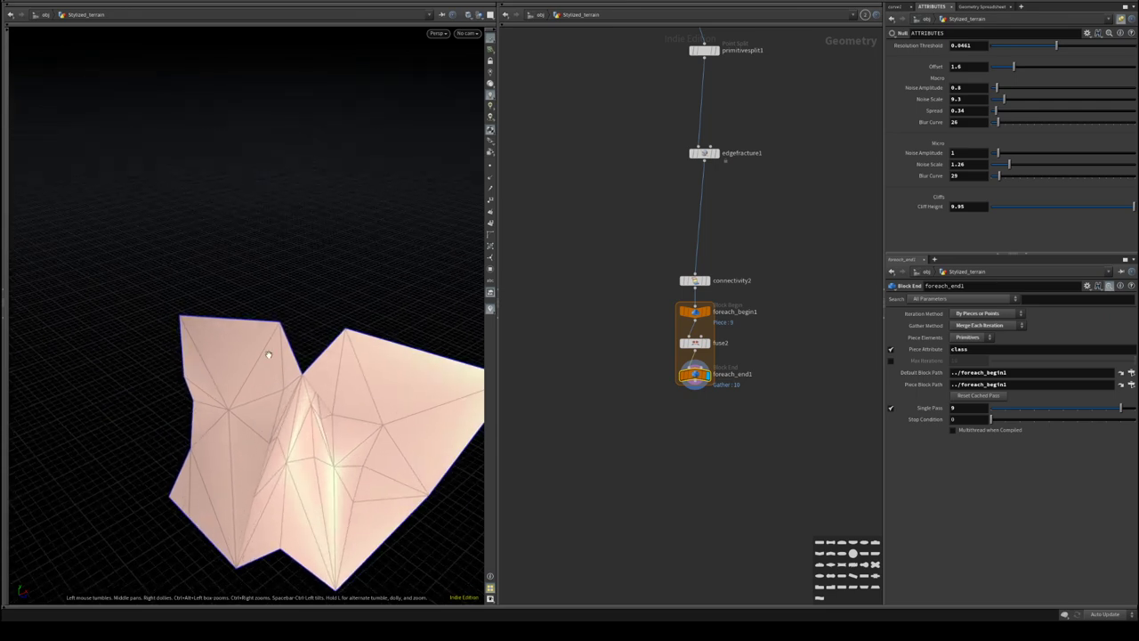
drag(269, 350, 224, 234)
drag(190, 420, 255, 326)
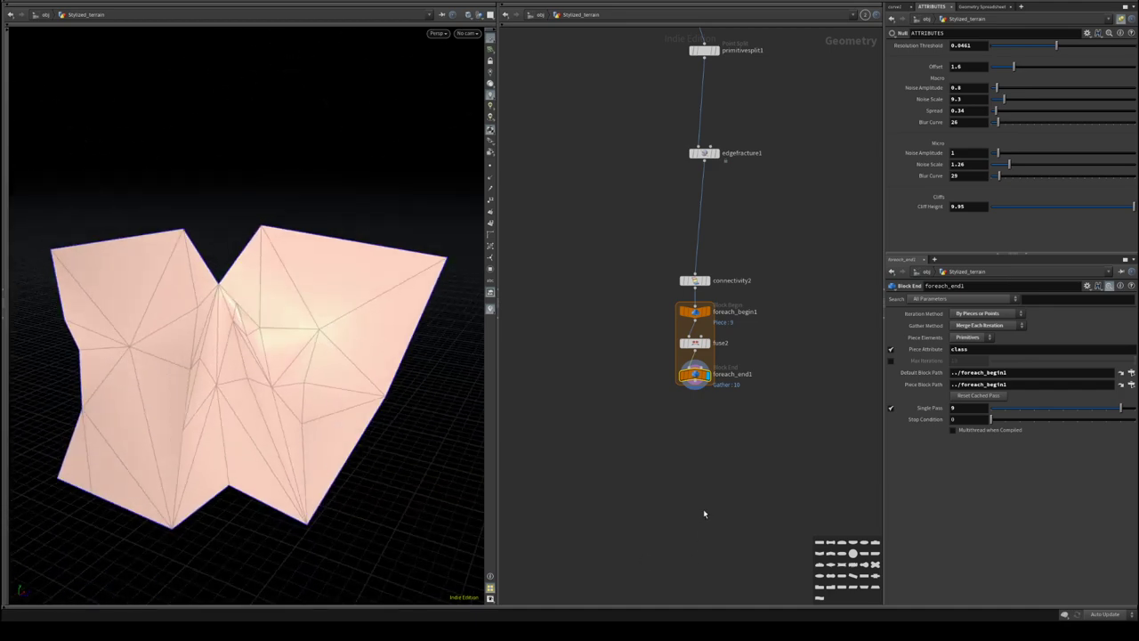
middle_drag(703, 514, 763, 452)
drag(240, 382, 254, 361)
middle_drag(707, 476, 690, 474)
- Add an unconnected Measure node below foreach_end1
key(Tab)
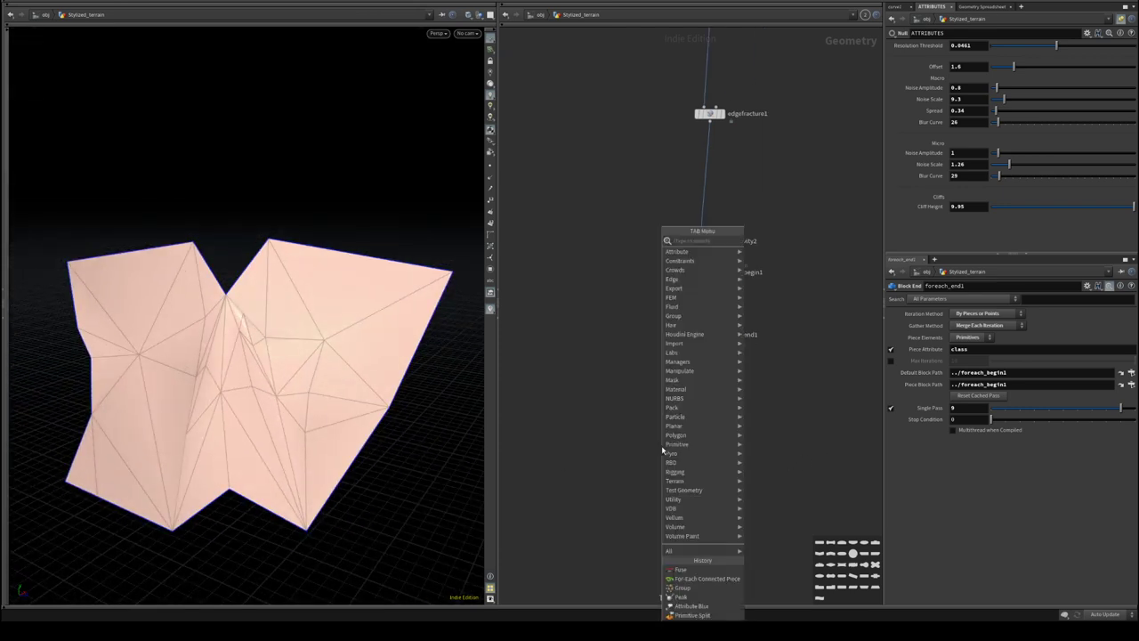
text(measure)
key(Return)
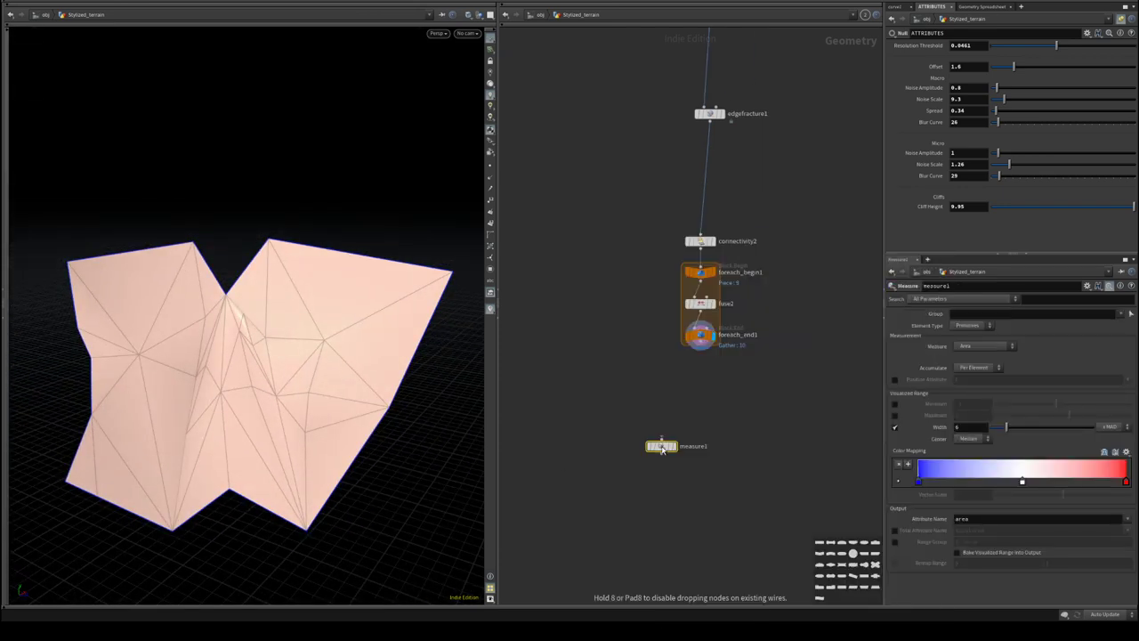
click(677, 447)
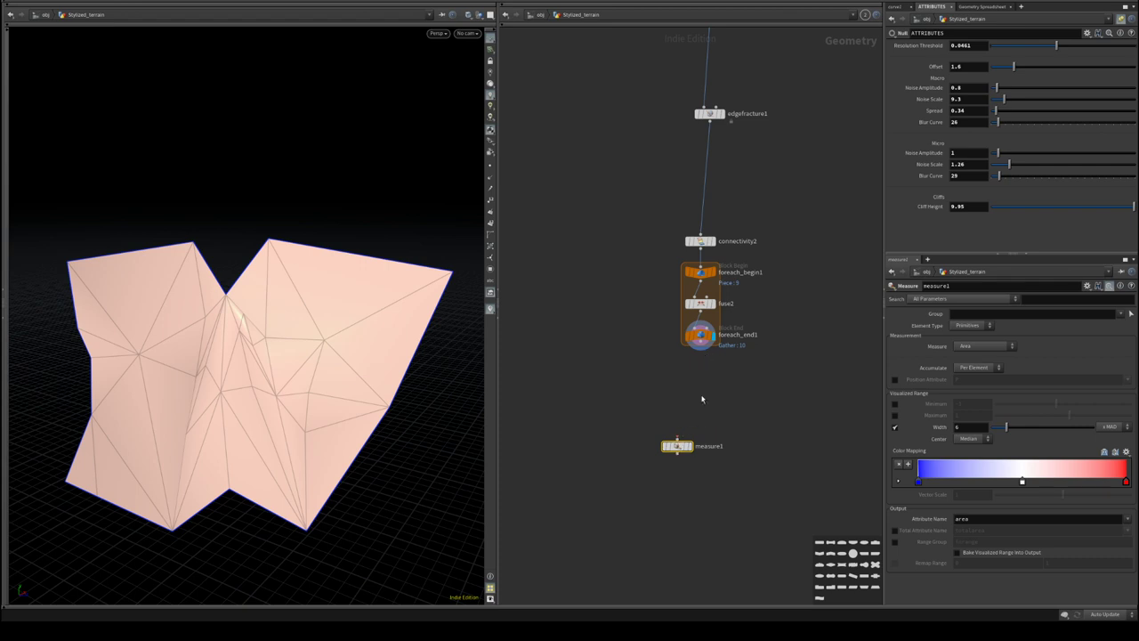
- Add a PolyReduce node connected to foreach_end1's output and display its result
key(Tab)
text(red)
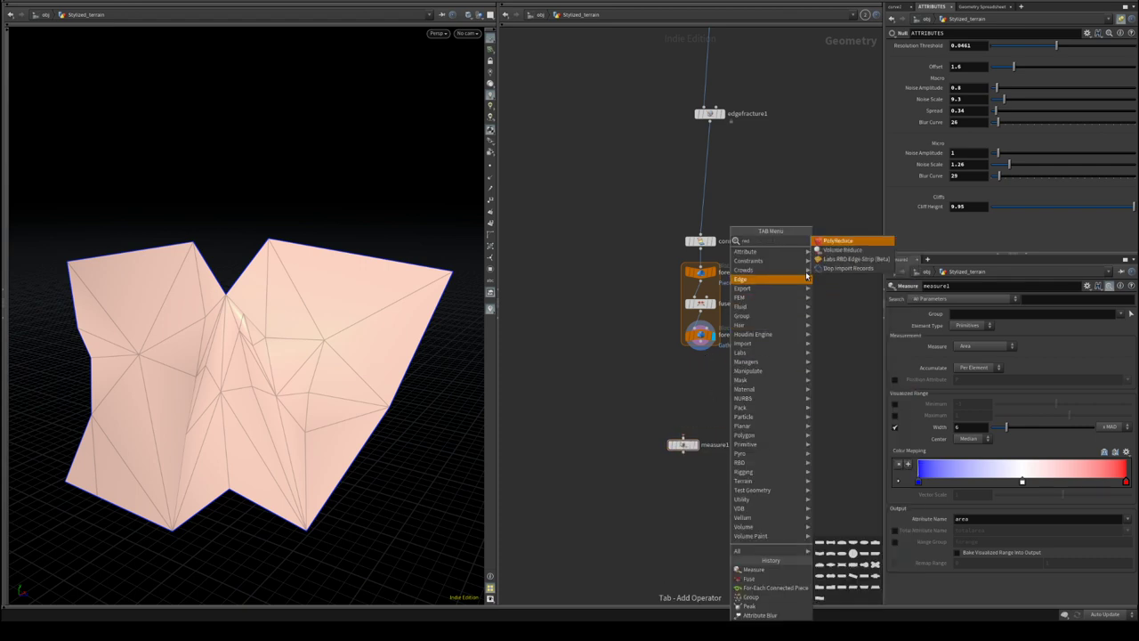
key(Return)
click(696, 385)
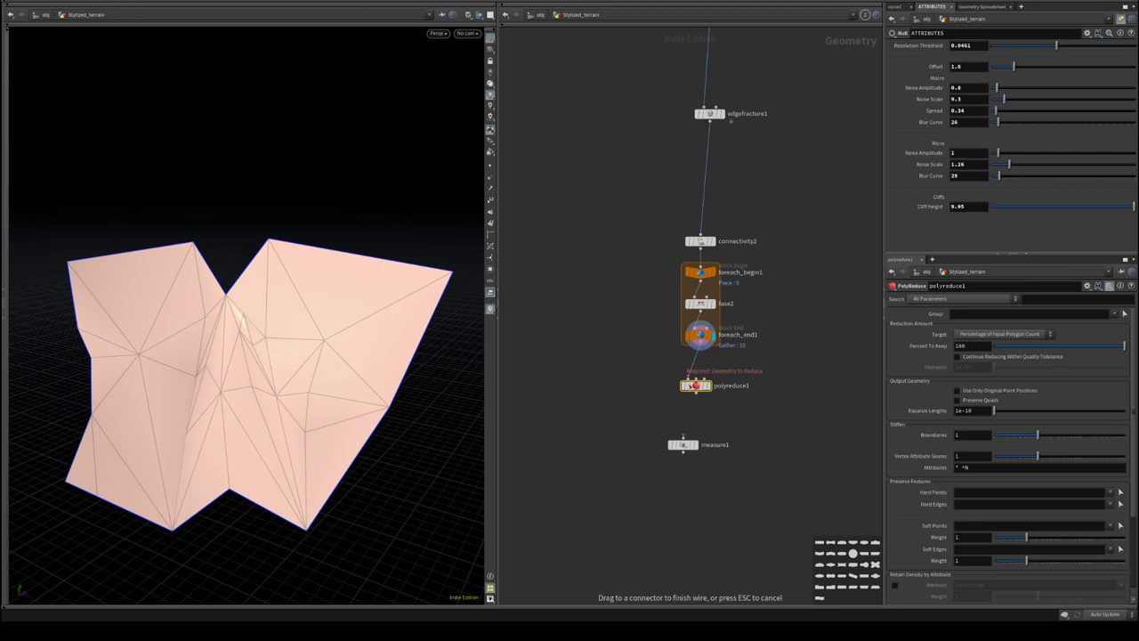
click(695, 382)
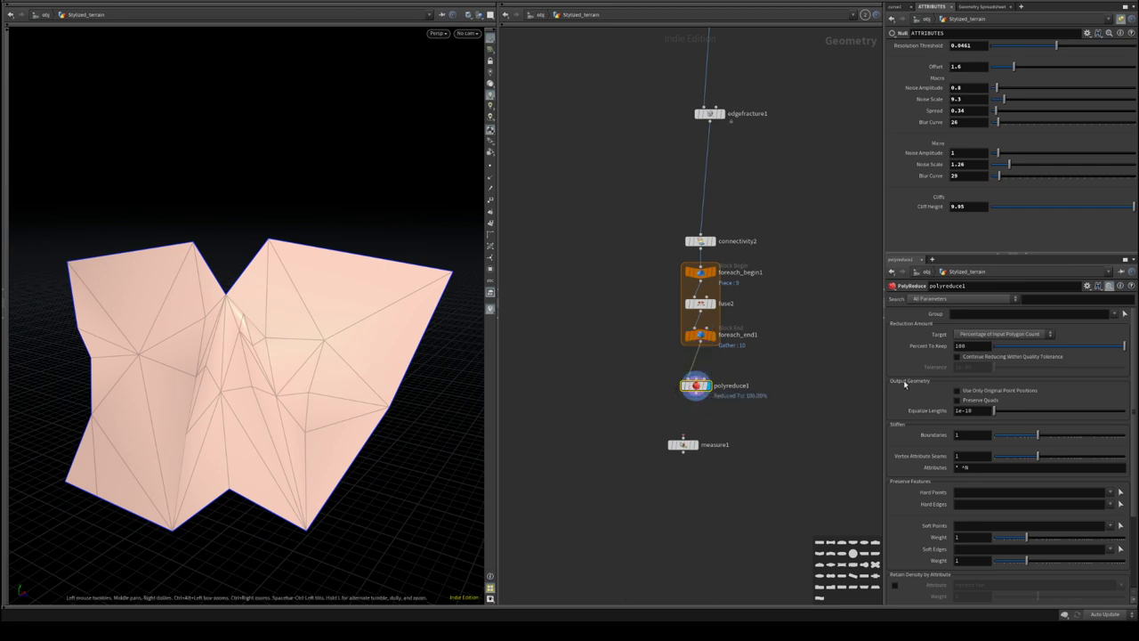
- Extend the loop block to insert polyreduce1 between fuse2 and foreach_end1, and set its Percent To Keep to 55.3
drag(638, 326, 757, 407)
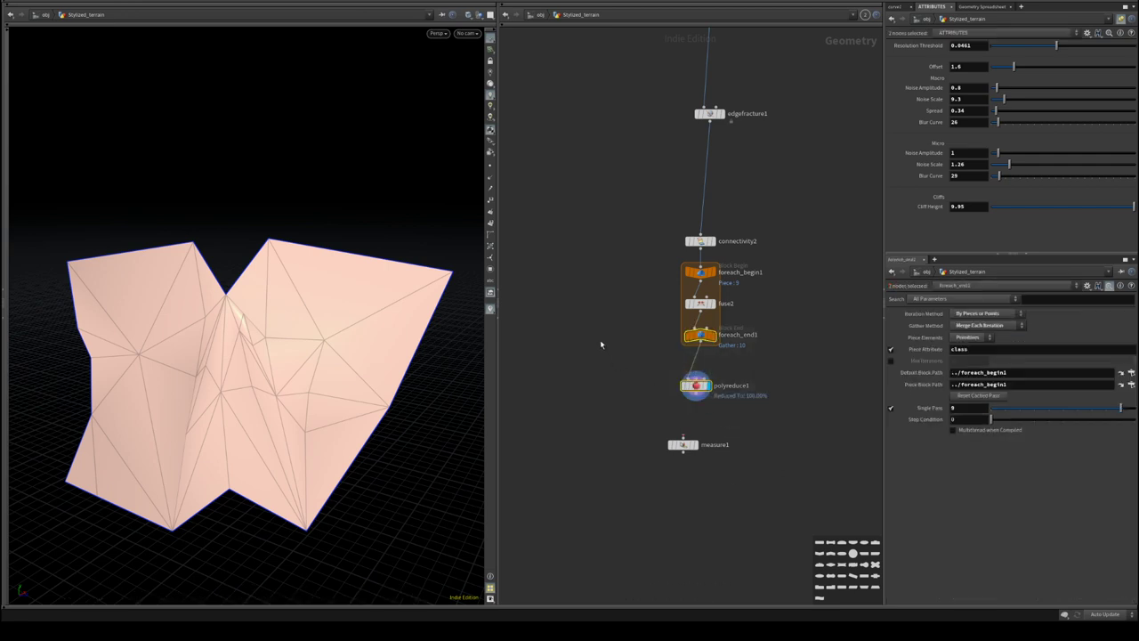
drag(600, 339, 789, 538)
drag(702, 329, 718, 501)
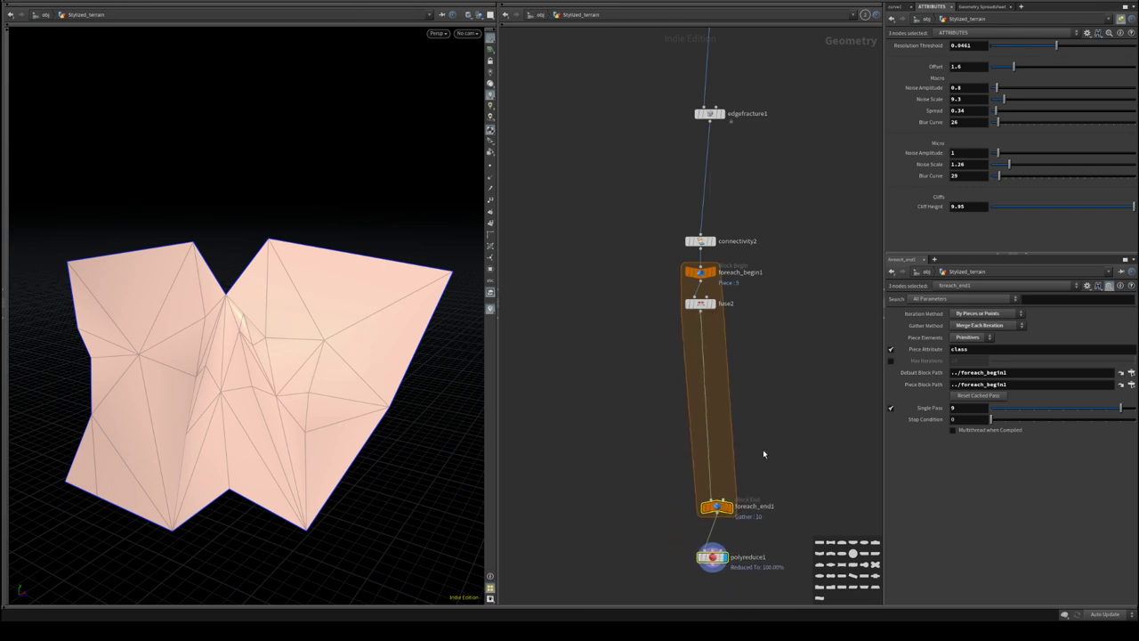
click(762, 453)
drag(720, 556, 699, 367)
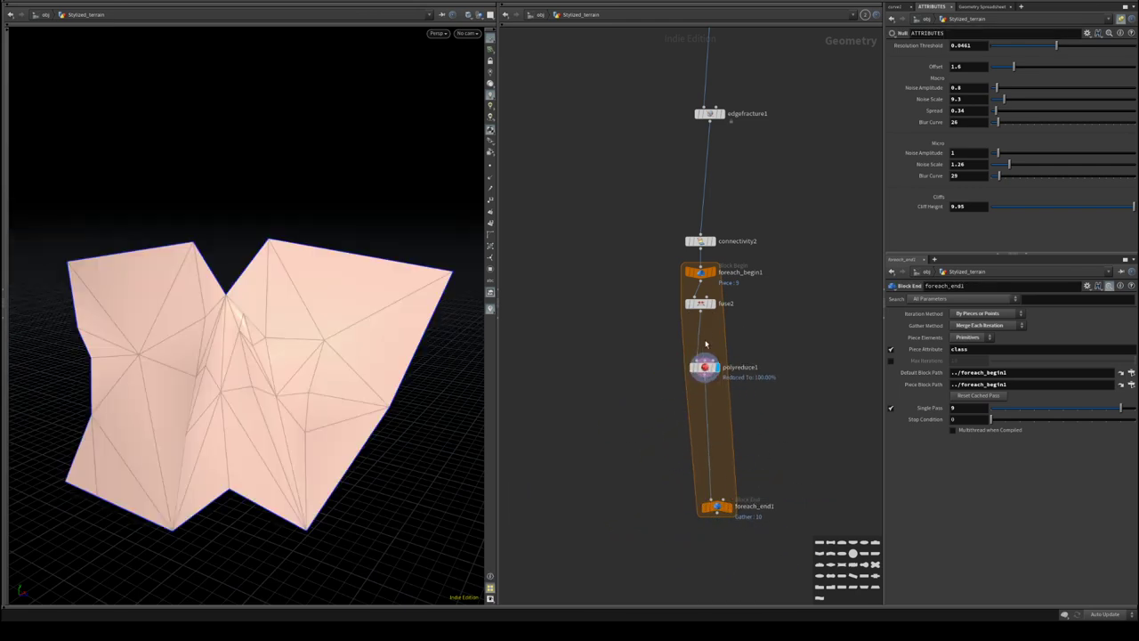
click(709, 369)
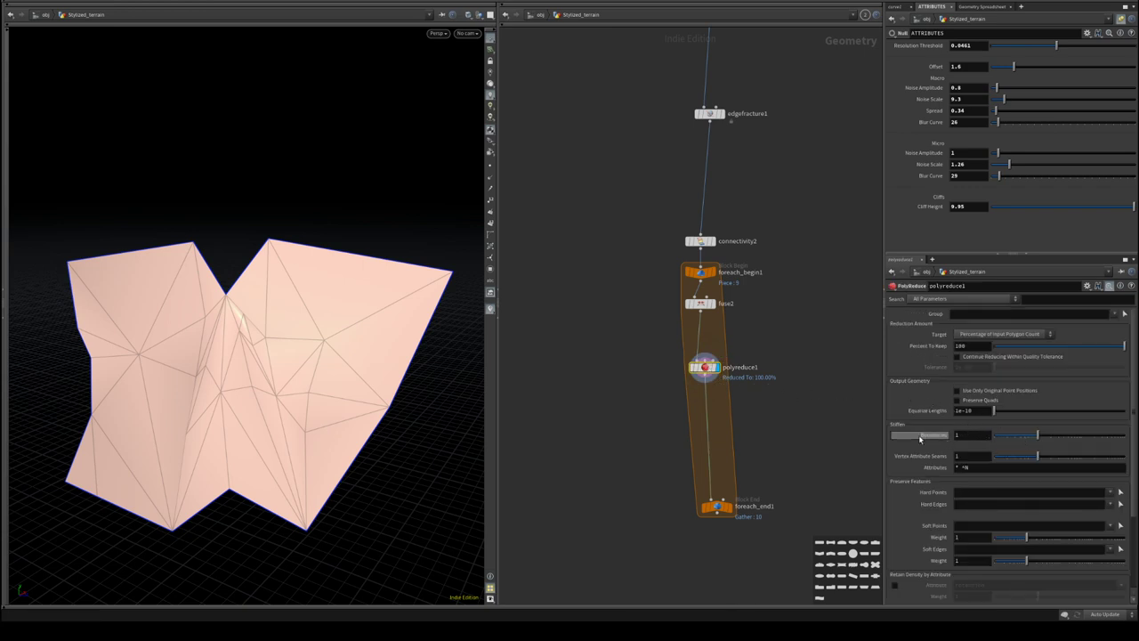
drag(1124, 345, 1067, 356)
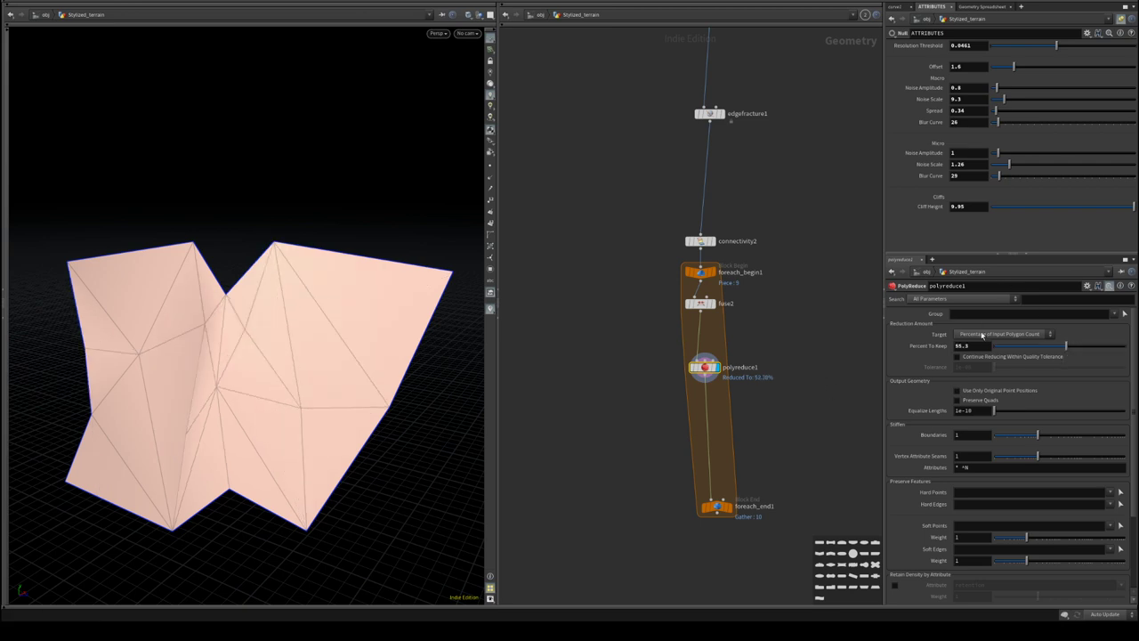
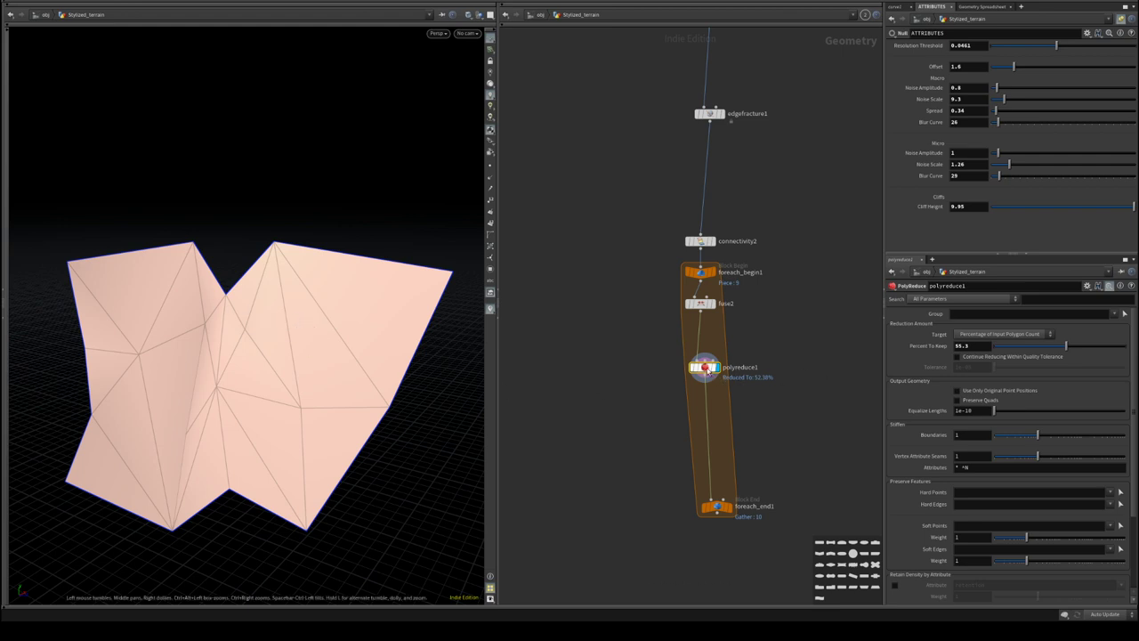
- Replace polyreduce1 with a Group Create node inserted between fuse2 and foreach_end1
key(Delete)
key(Tab)
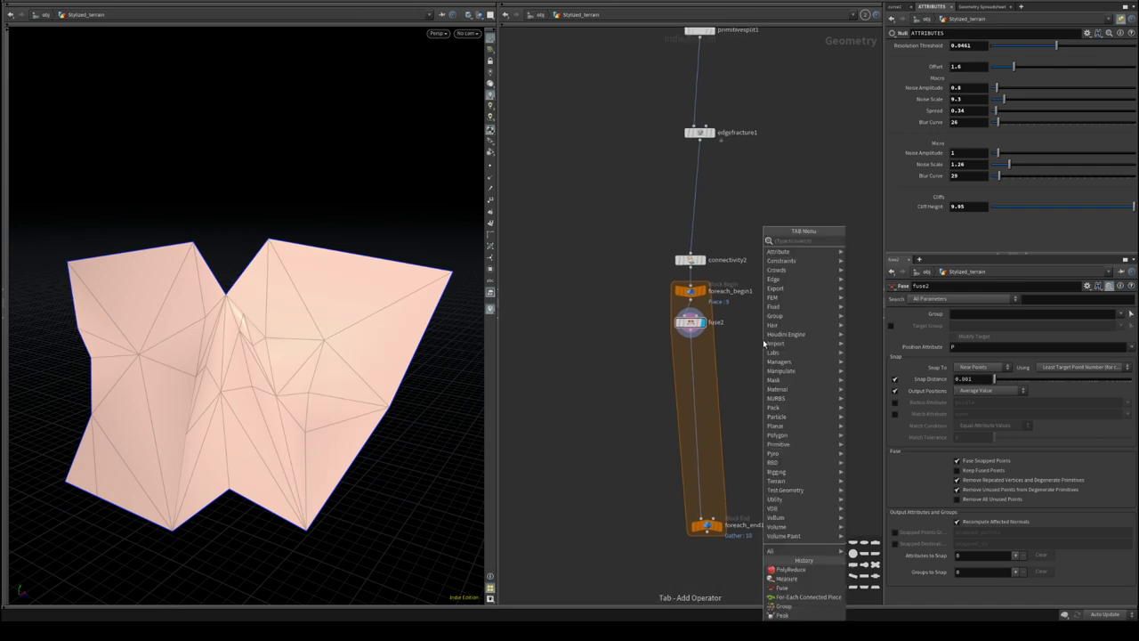
key(Escape)
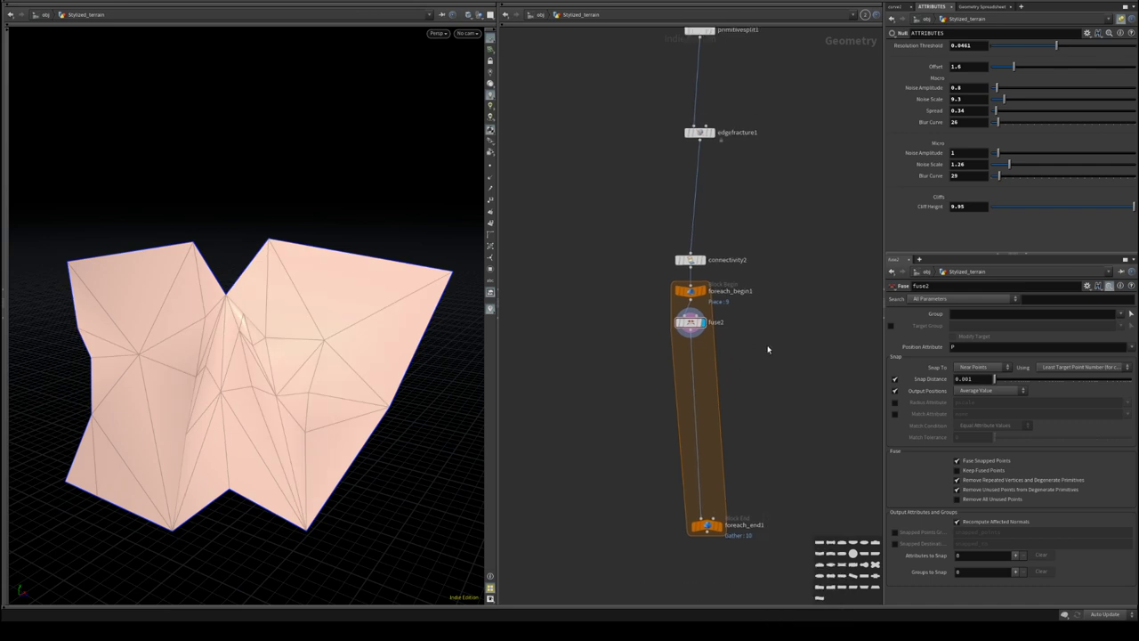
key(Tab)
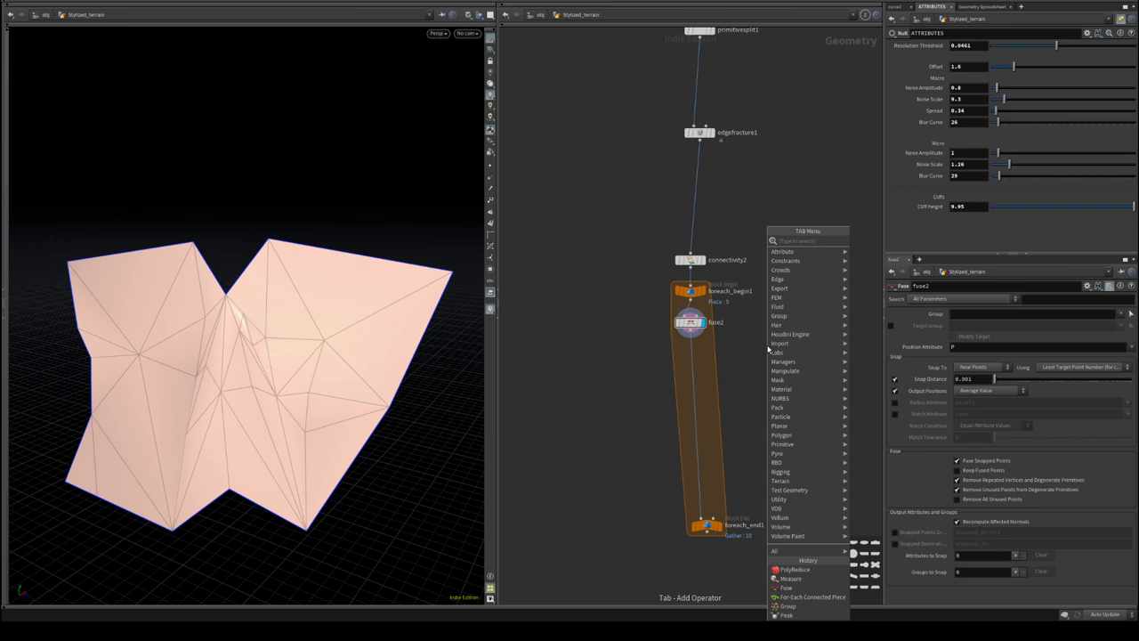
text(group)
key(Return)
click(764, 346)
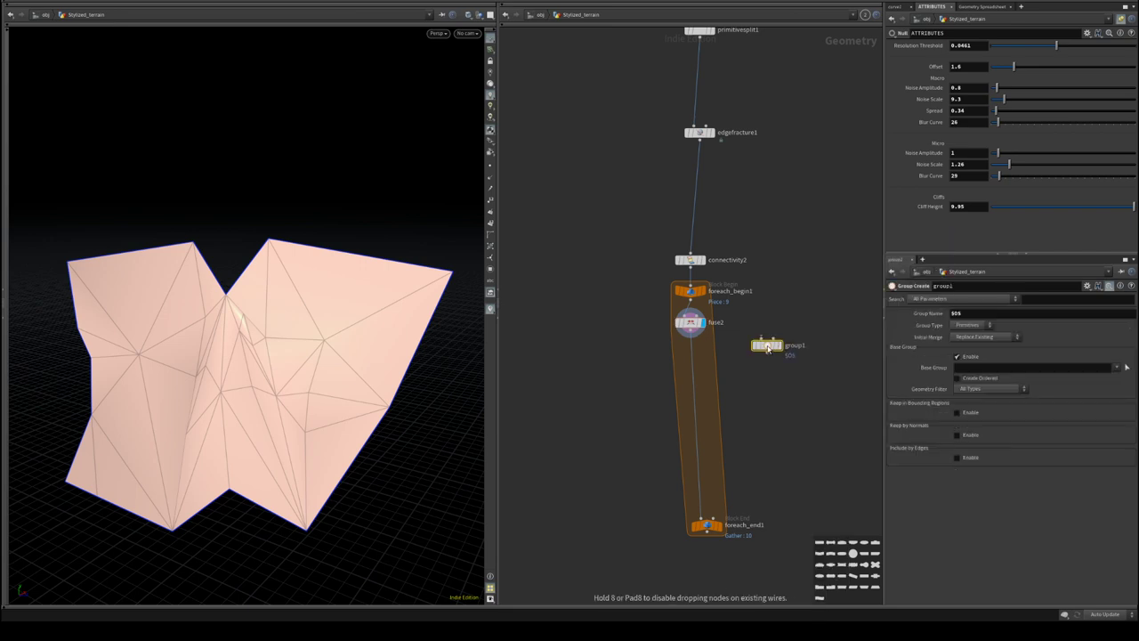
drag(764, 350, 688, 370)
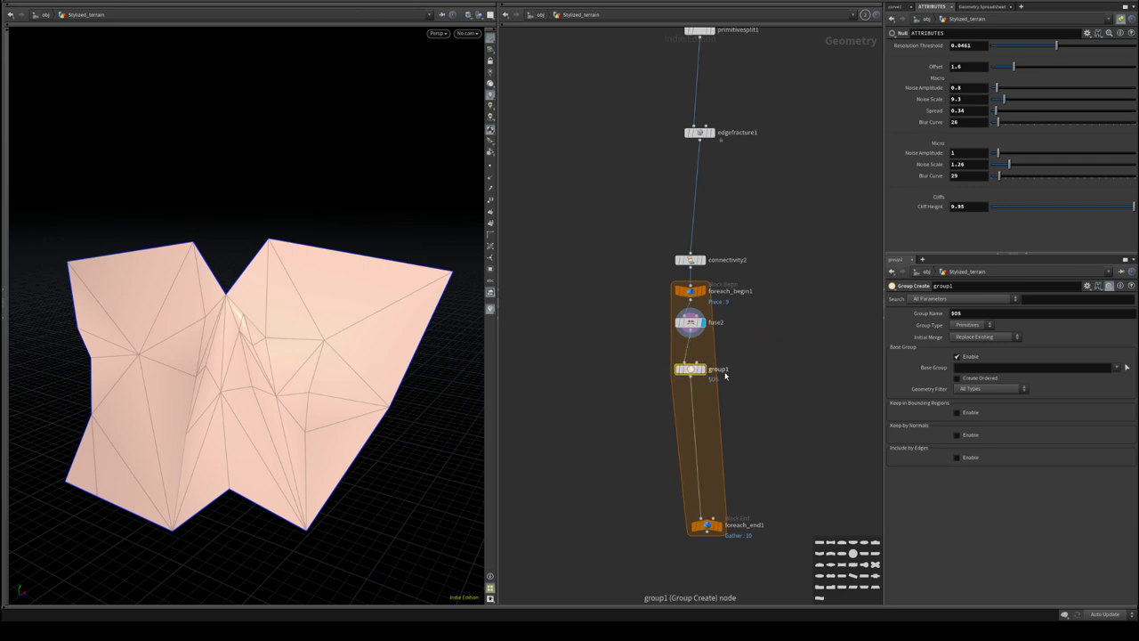
- Rename the new Group Create node to sharpedges and display its result
double_click(724, 372)
text(sharp)
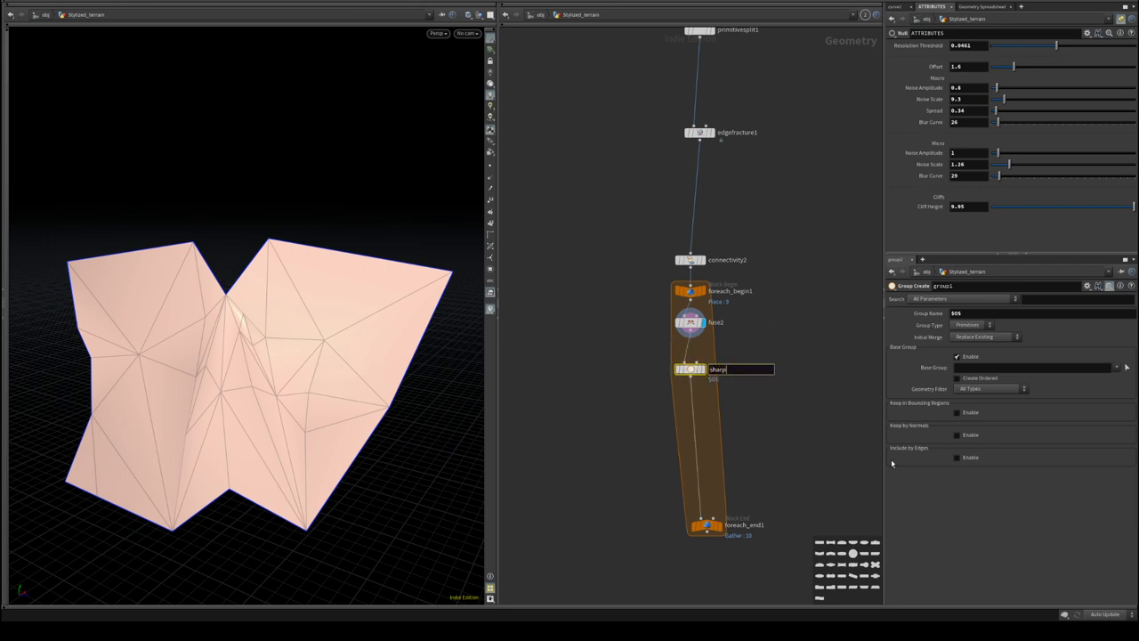
text(edges)
key(Return)
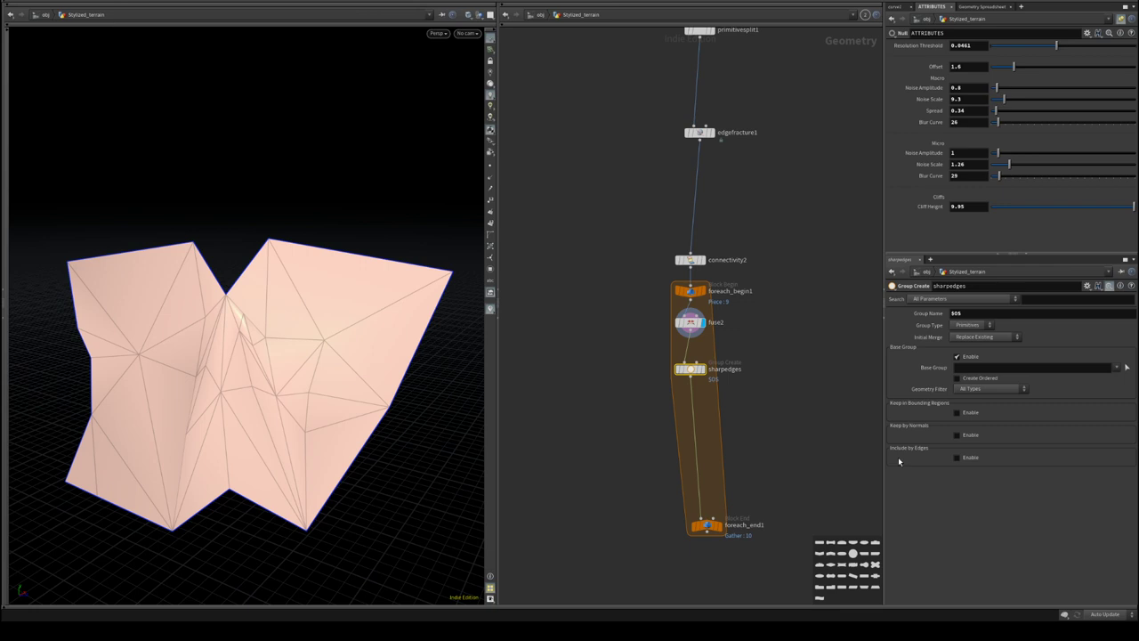
click(701, 369)
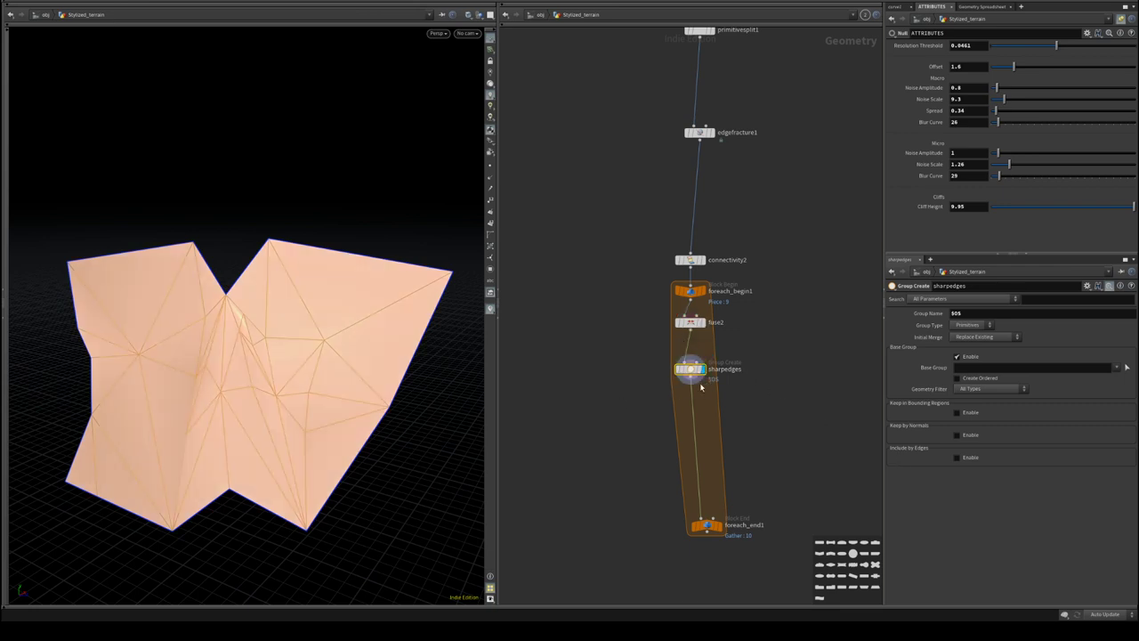
- Set the sharpedges group type to Edges and include edges by angle, with a minimum of 20 and a maximum of 102
click(970, 325)
click(970, 349)
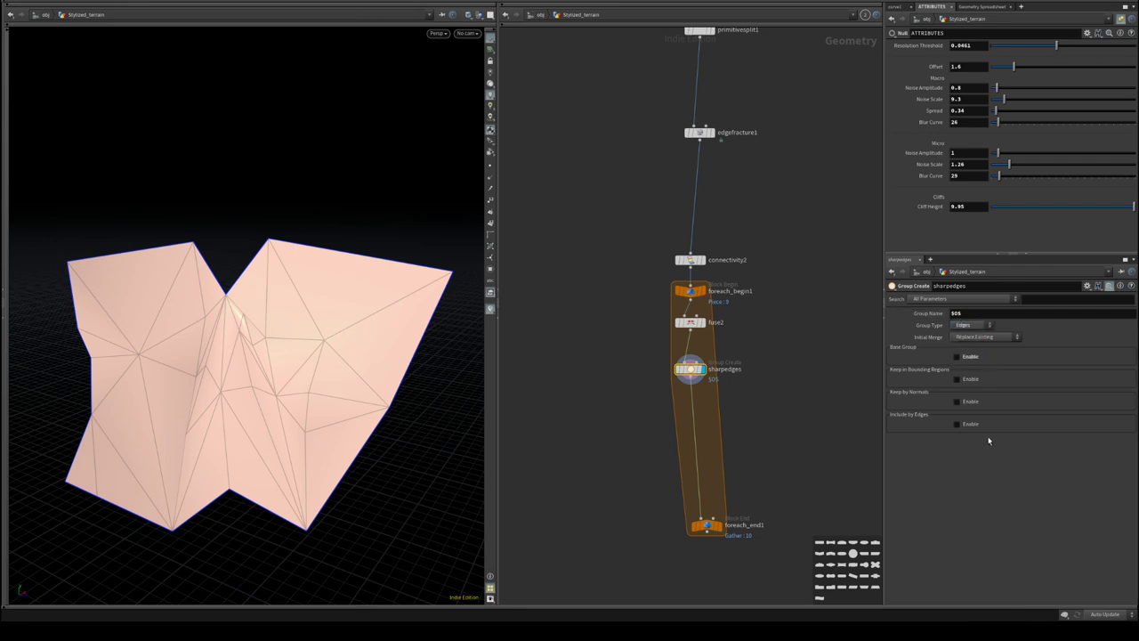
click(956, 424)
click(894, 435)
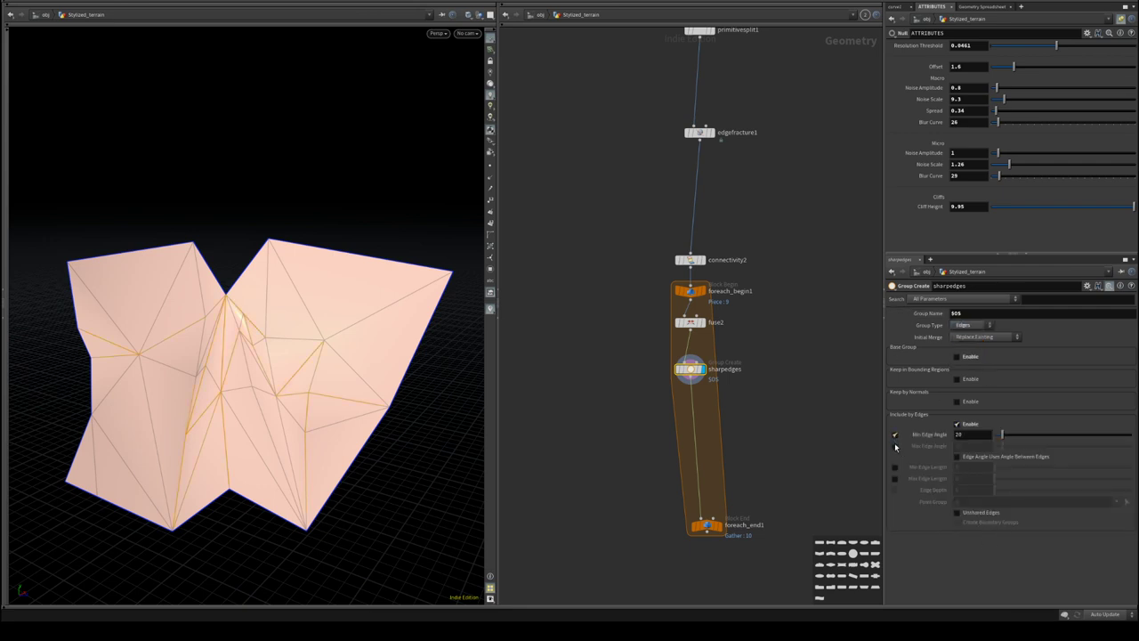
click(895, 446)
click(960, 435)
scroll(301, 383, up, 3)
drag(294, 384, 383, 387)
drag(1004, 445, 1051, 450)
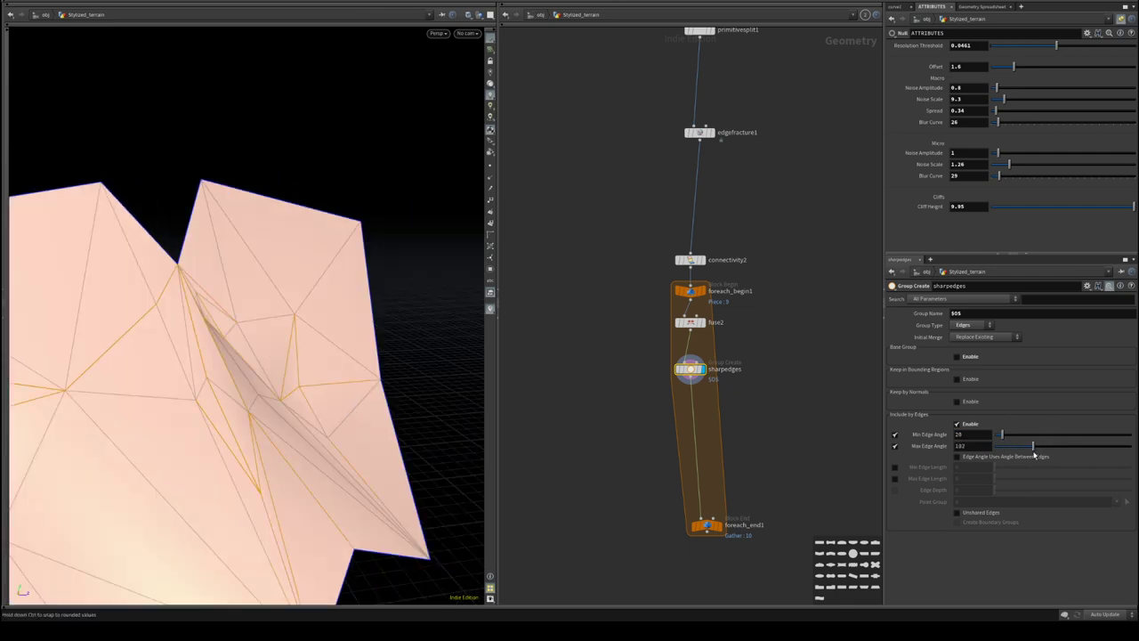
- Include unshared edges in the sharpedges group and set its edge angle range from 15 to 51, checking the selection in wireframe
drag(305, 368, 259, 359)
drag(174, 287, 194, 350)
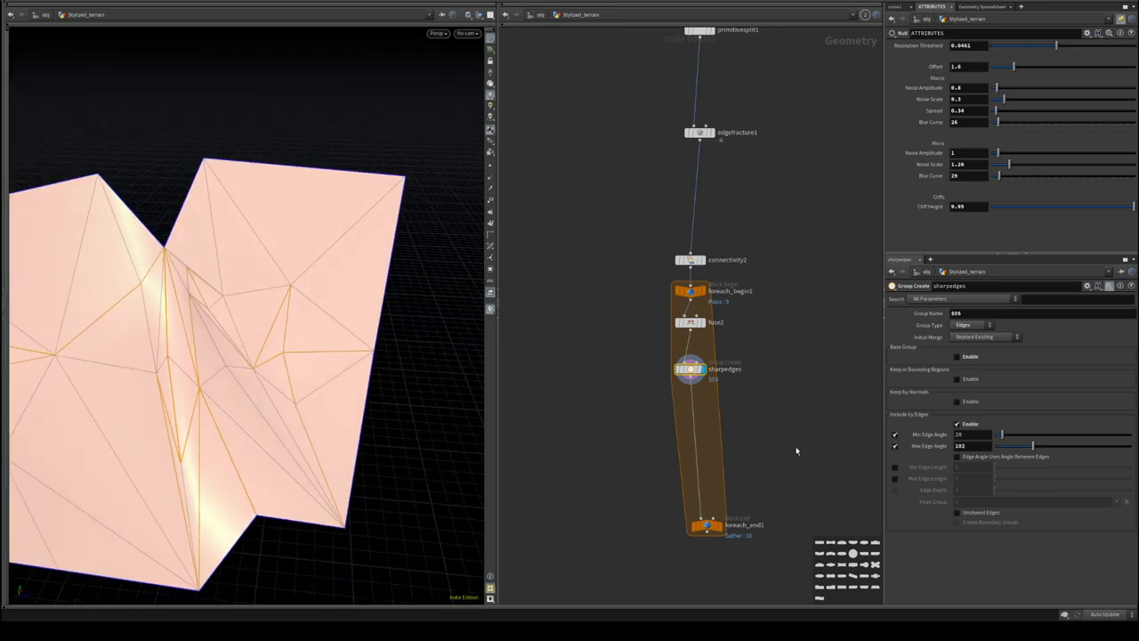
drag(1002, 434, 1008, 436)
key(w)
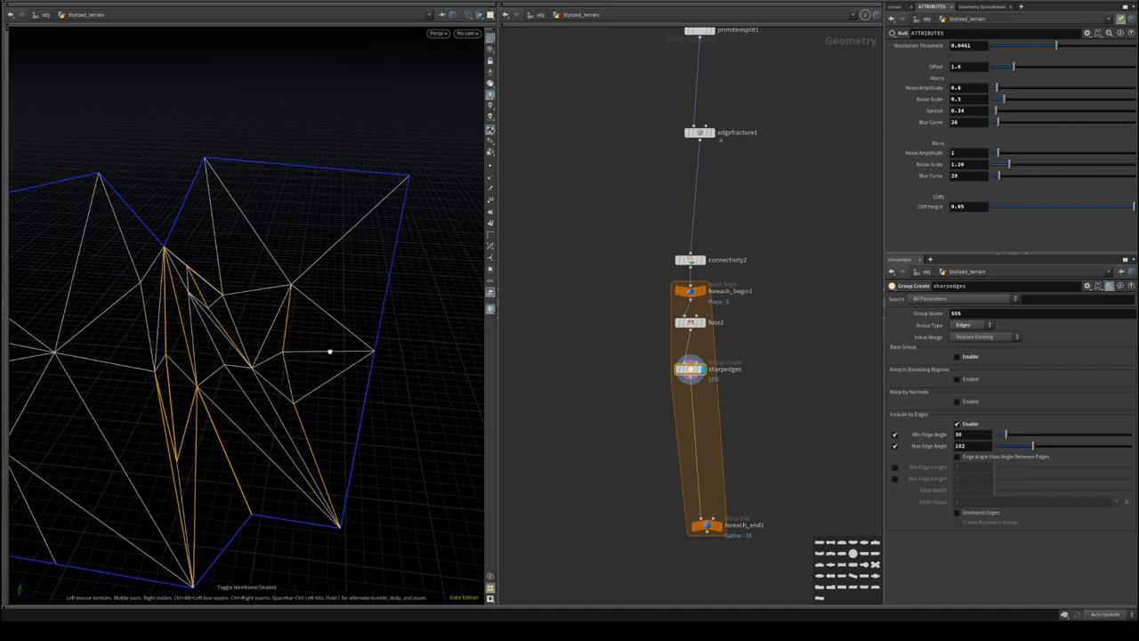
mouse_move(330, 351)
mouse_down()
mouse_move(374, 347)
mouse_move(322, 335)
mouse_up()
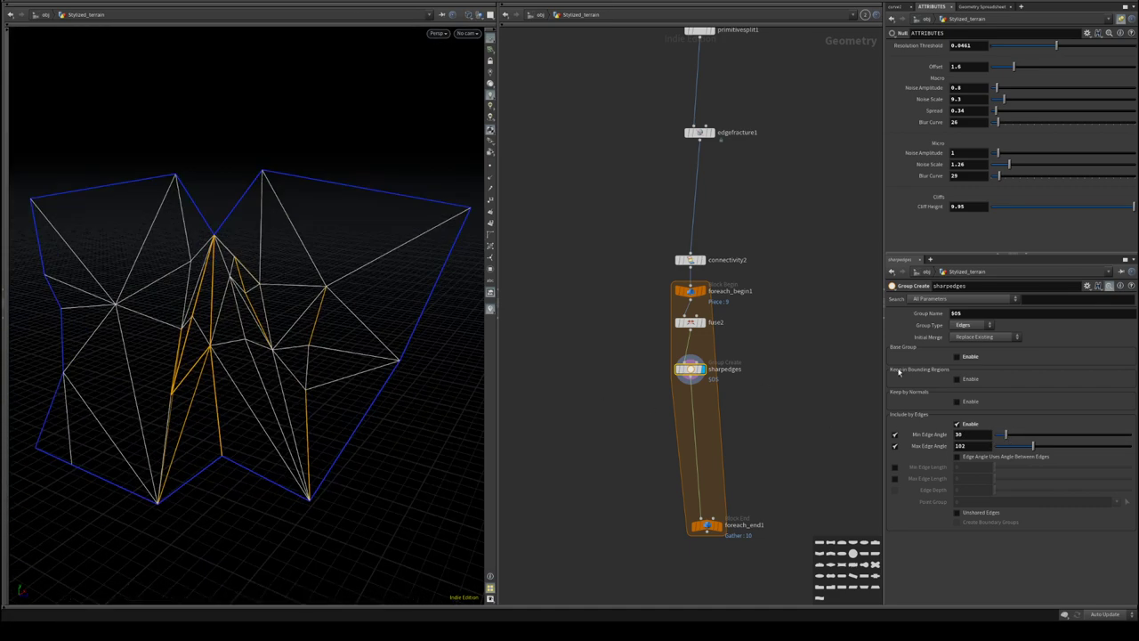
click(958, 513)
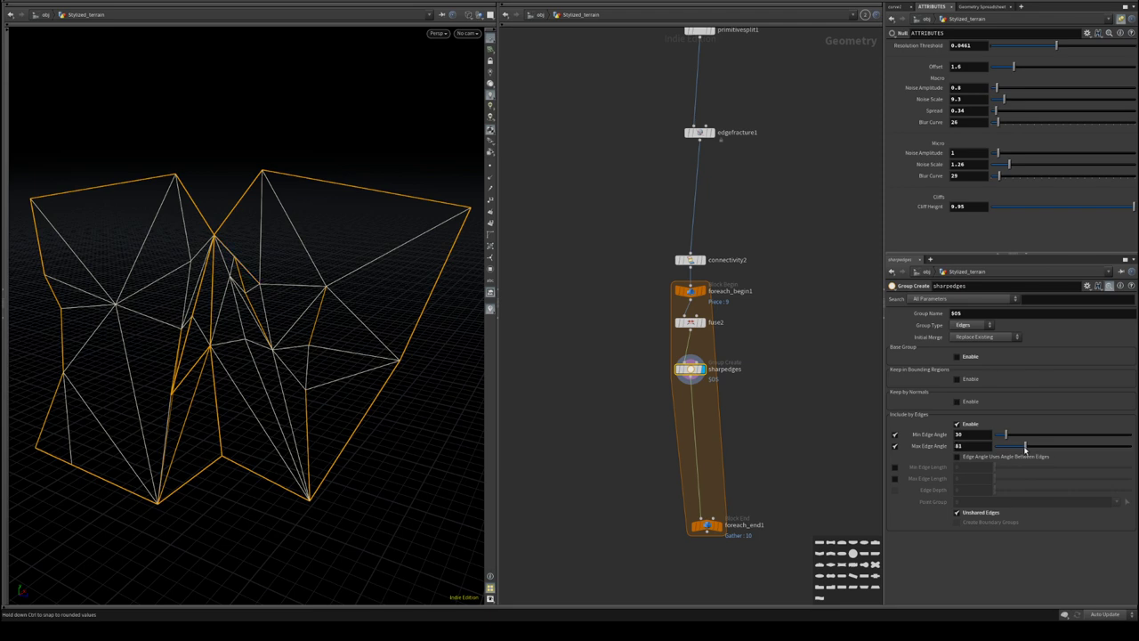
mouse_move(1006, 434)
mouse_down()
mouse_move(994, 436)
mouse_move(1008, 452)
mouse_up()
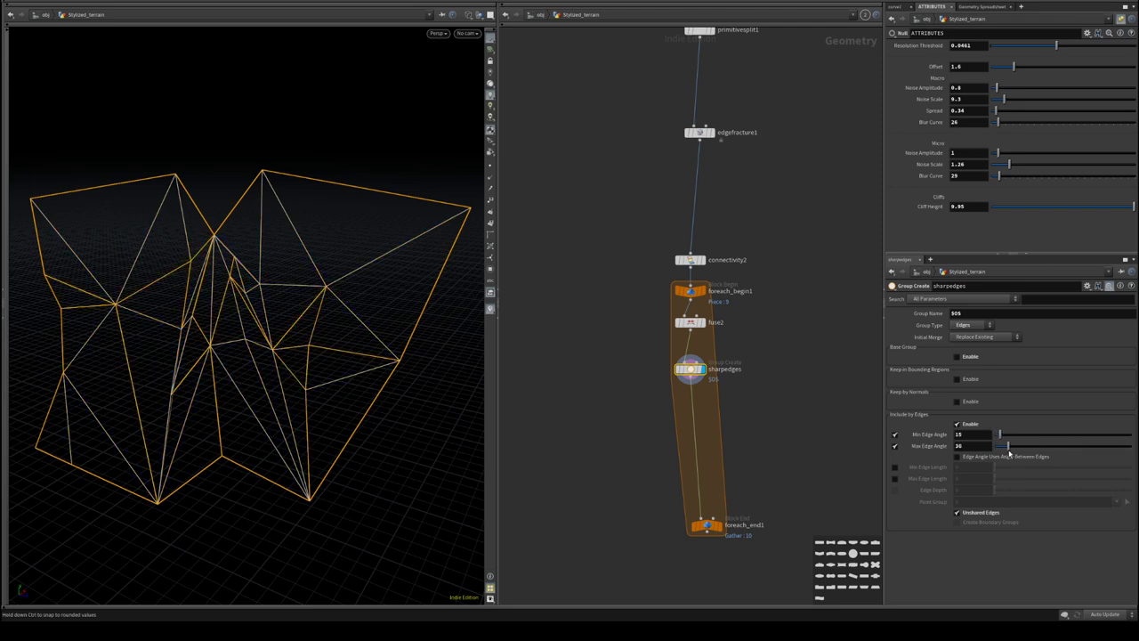
- Add a Dissolve node fed by the sharpedges output and display its result
middle_drag(798, 414, 809, 342)
key(Tab)
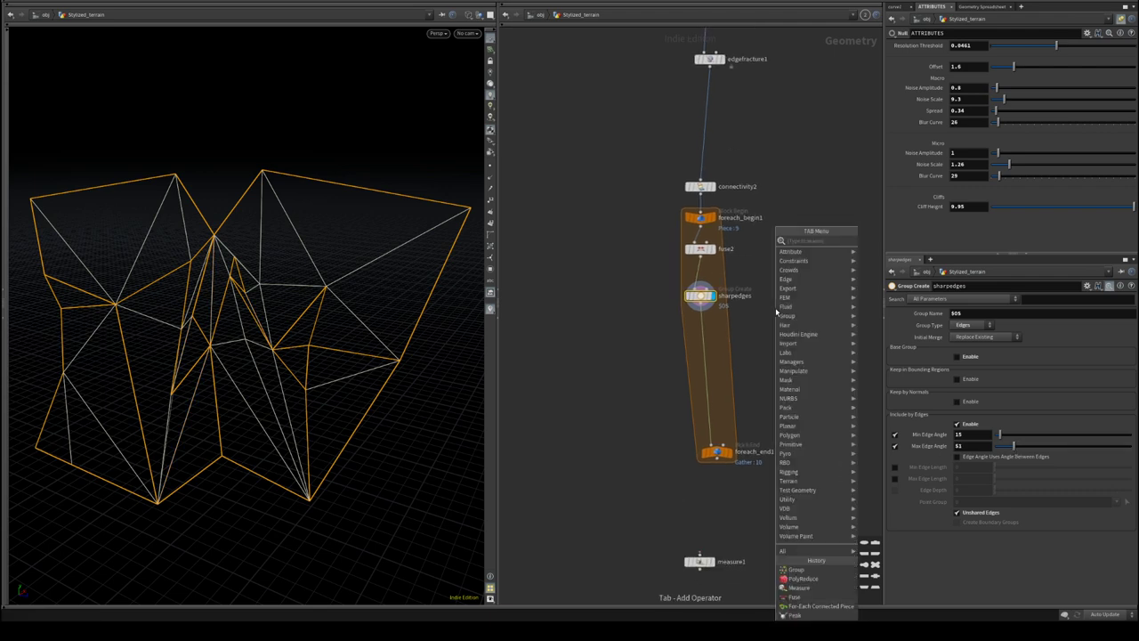
text(dissolve)
key(Return)
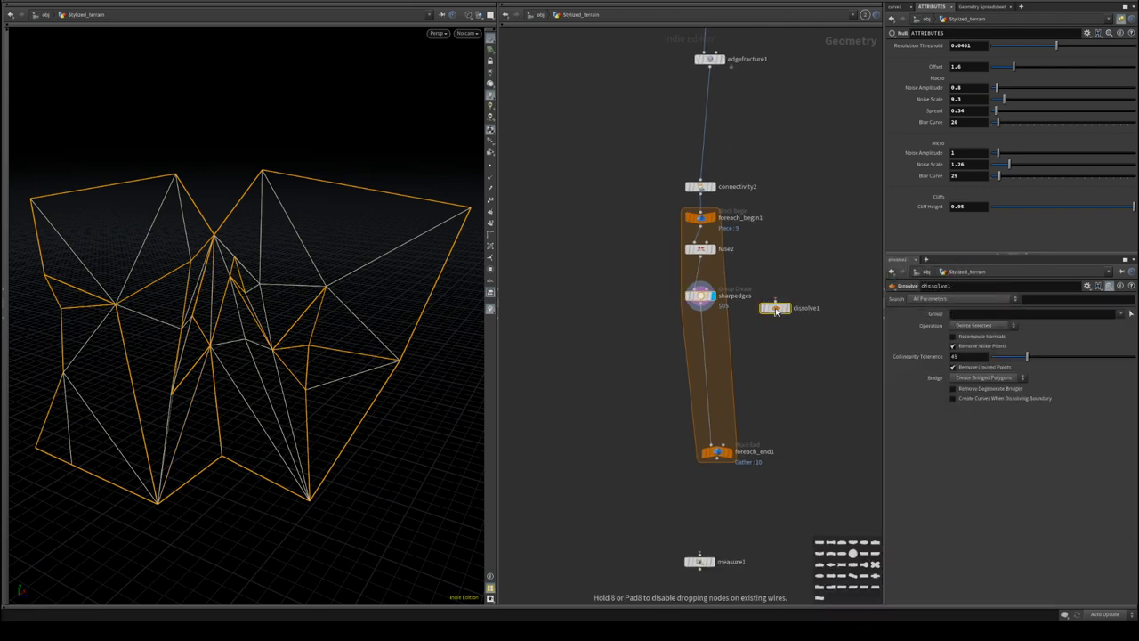
click(775, 309)
click(705, 297)
drag(702, 308, 776, 302)
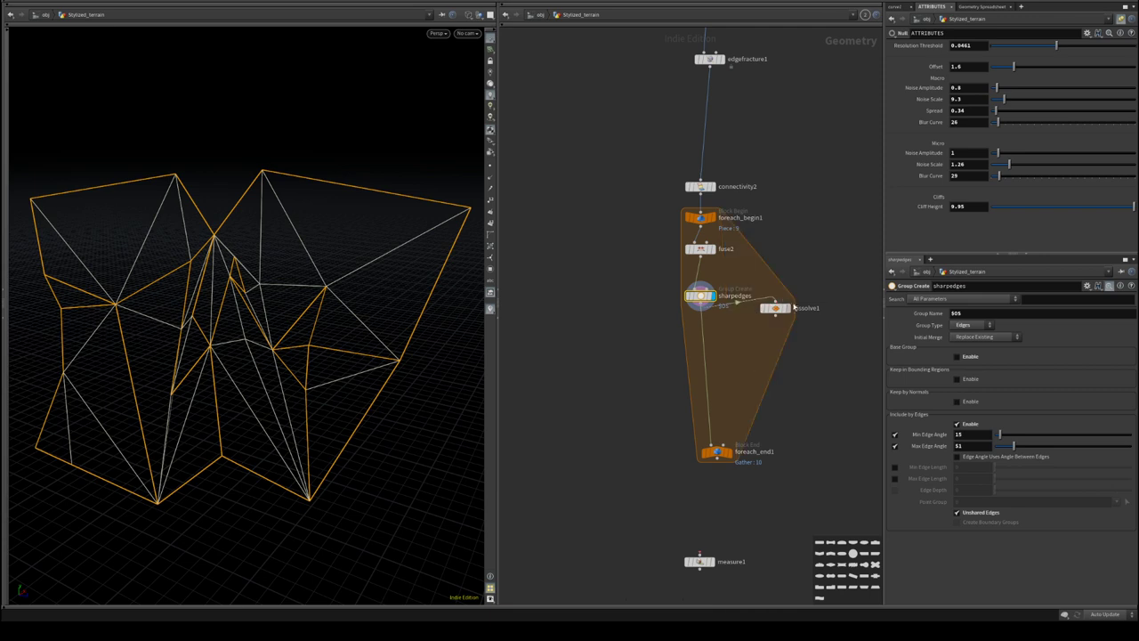
click(778, 310)
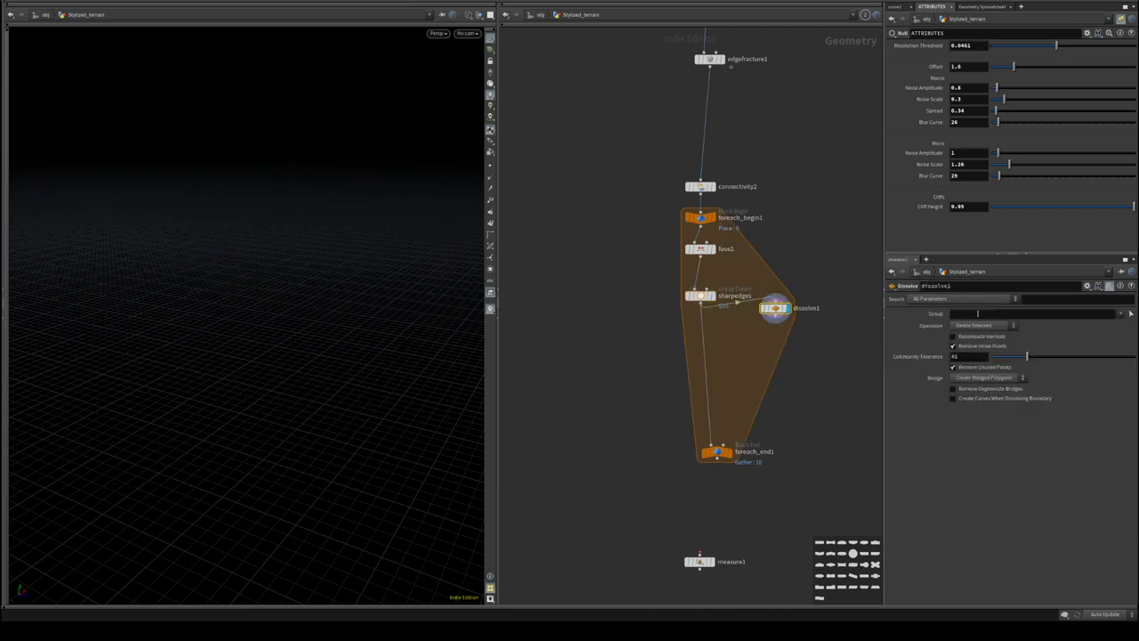
- Set dissolve1's group to sharpedges and its operation to Delete Non-Selected, and inspect the piece in shaded view
click(978, 314)
click(1131, 315)
click(1087, 340)
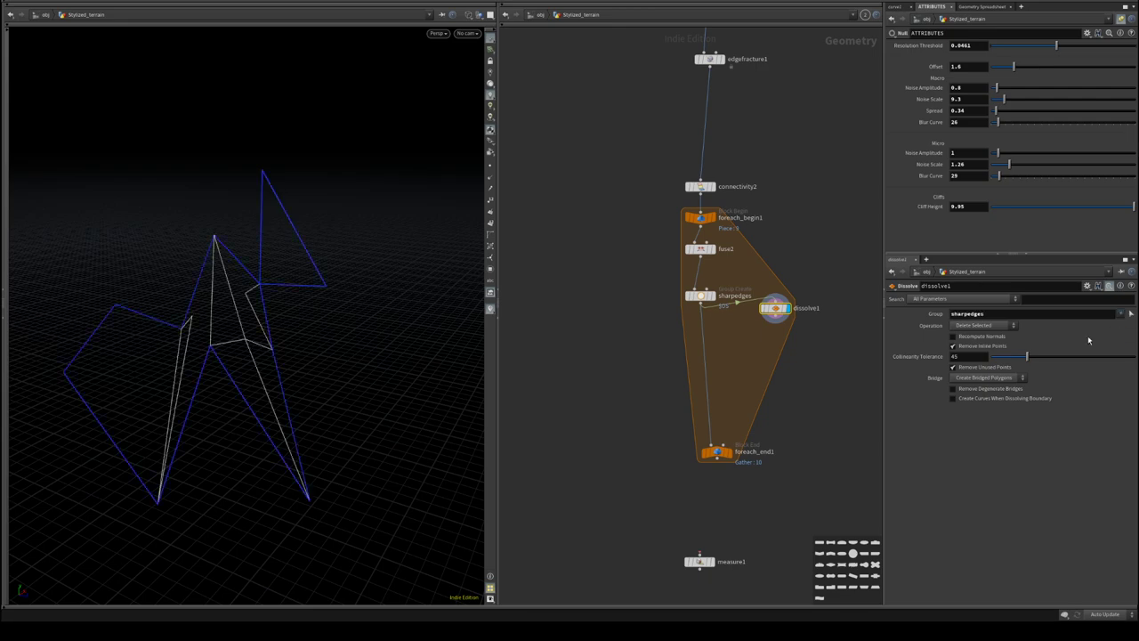
click(996, 326)
click(979, 337)
key(w)
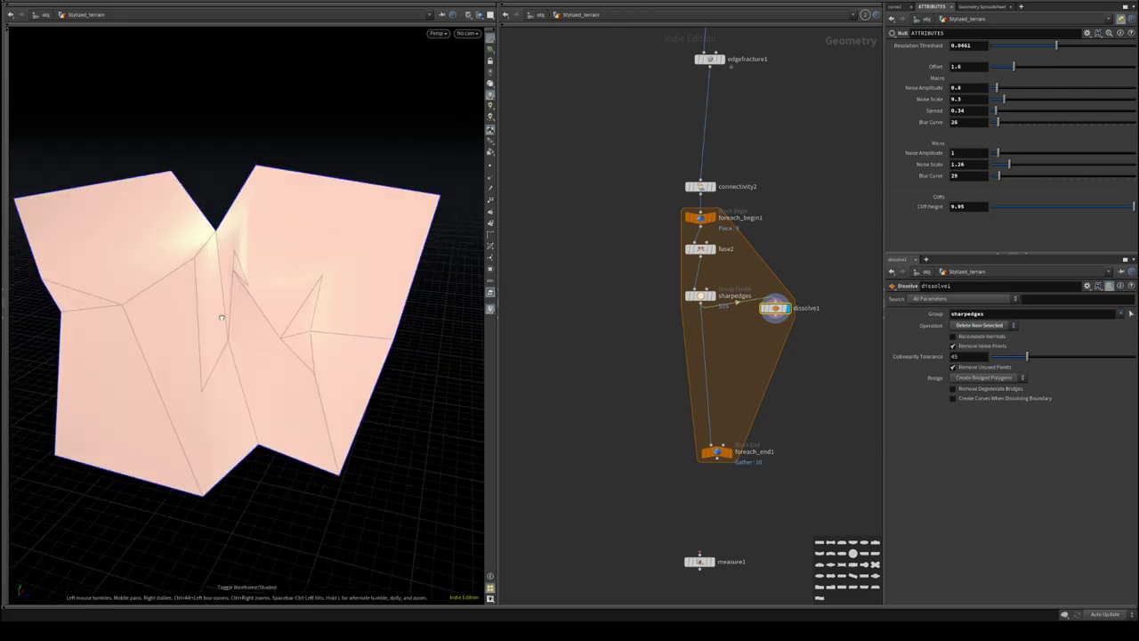
mouse_move(222, 318)
mouse_down()
mouse_move(234, 361)
mouse_move(383, 346)
mouse_move(311, 323)
mouse_move(185, 314)
mouse_move(244, 356)
mouse_up()
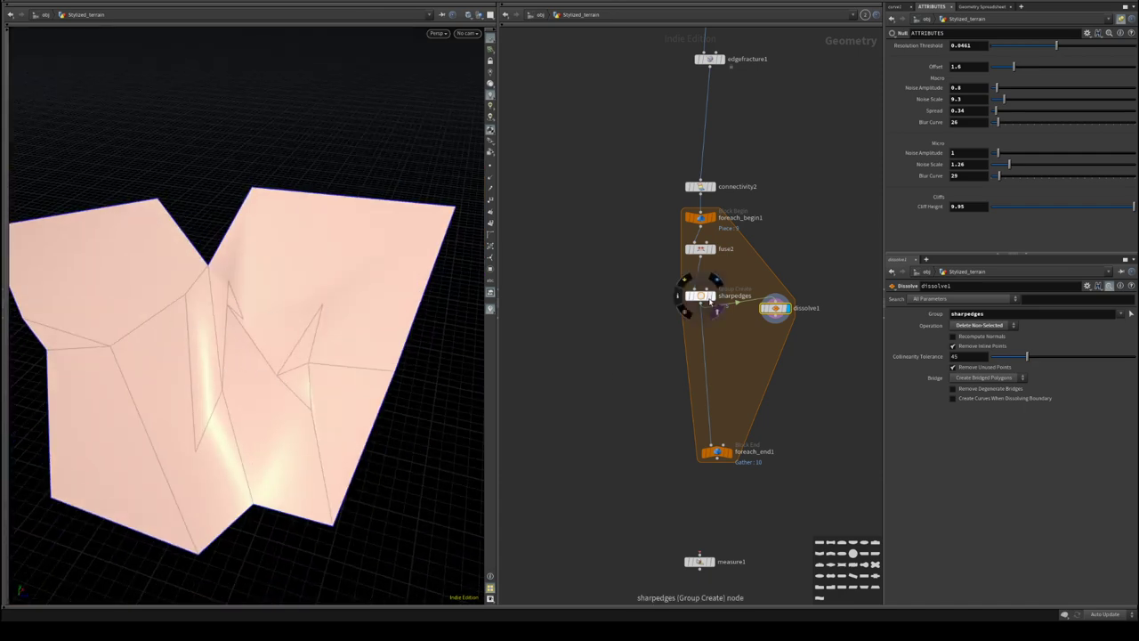
- Set the Min Edge Angle of sharpedges to 11 and inspect the dissolved piece from several angles
click(699, 295)
drag(1007, 432, 999, 437)
drag(270, 380, 265, 309)
drag(174, 283, 252, 374)
- Add an Attribute Blur node after dissolve1, display it, and view the smoothed piece in wireframe
middle_drag(771, 454, 761, 470)
drag(761, 470, 745, 489)
key(Tab)
text(blur)
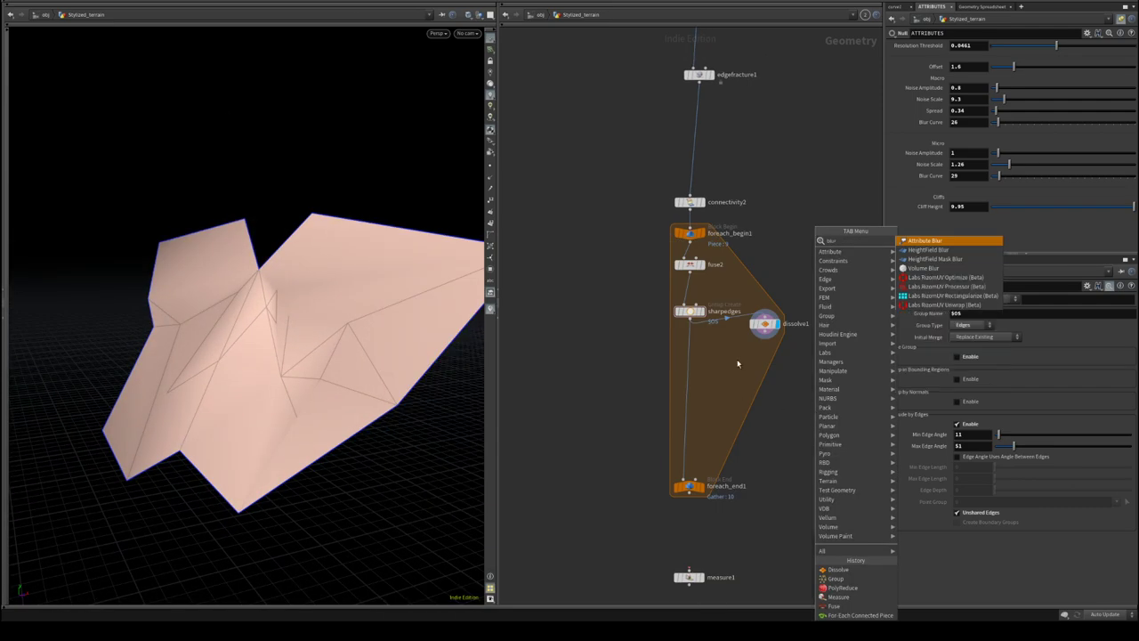
click(929, 243)
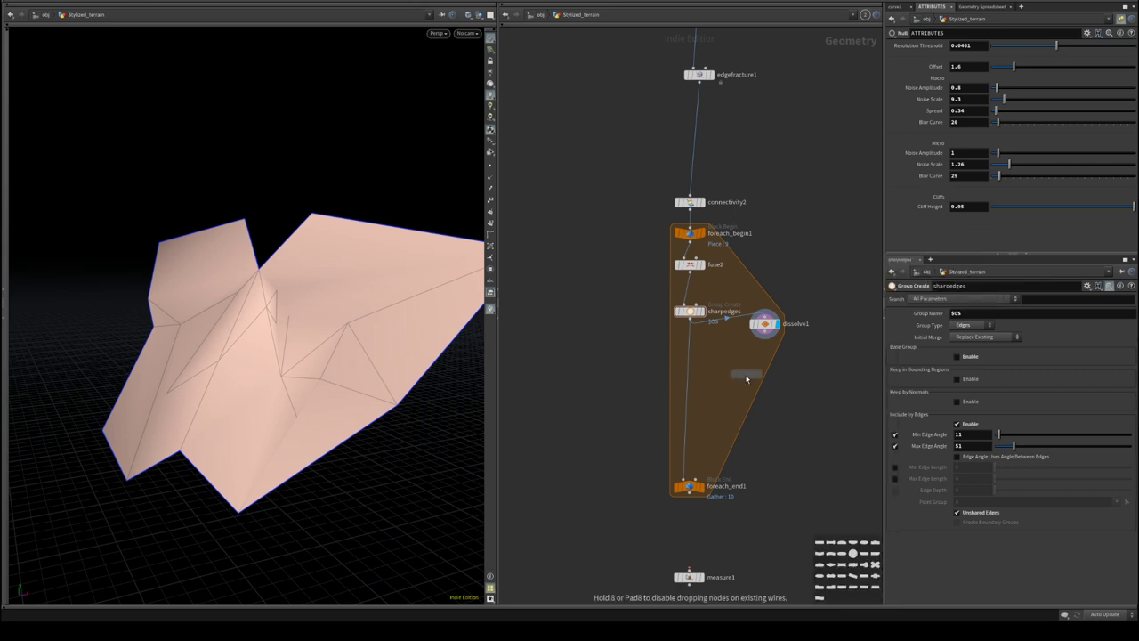
click(746, 378)
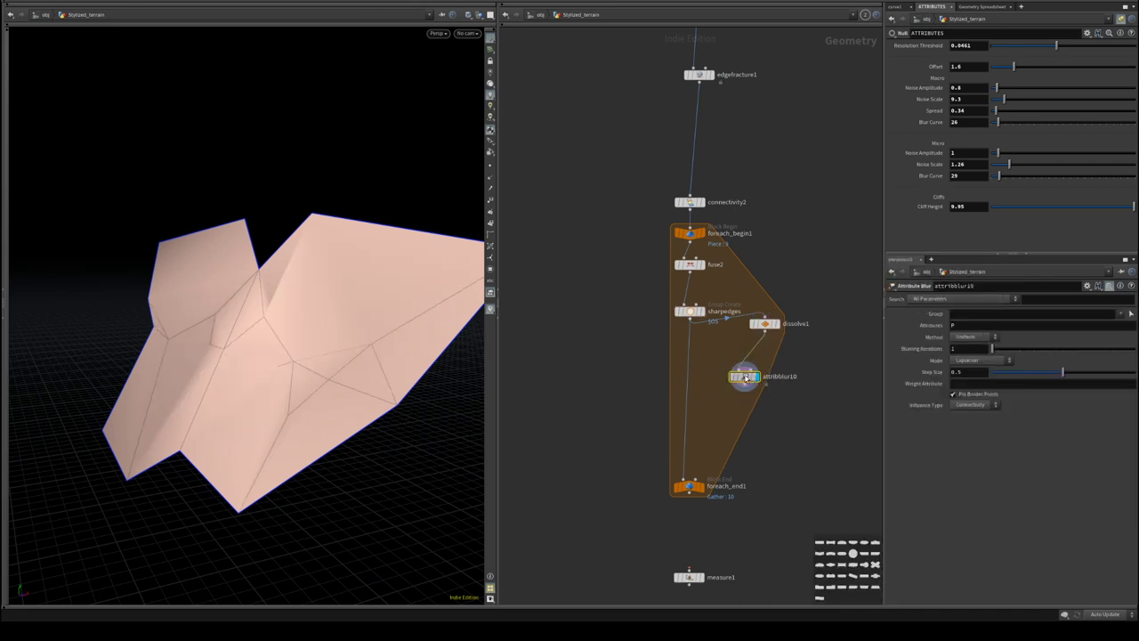
mouse_move(453, 322)
mouse_down()
mouse_move(330, 333)
mouse_move(346, 364)
mouse_move(247, 384)
mouse_move(227, 311)
mouse_up()
key(w)
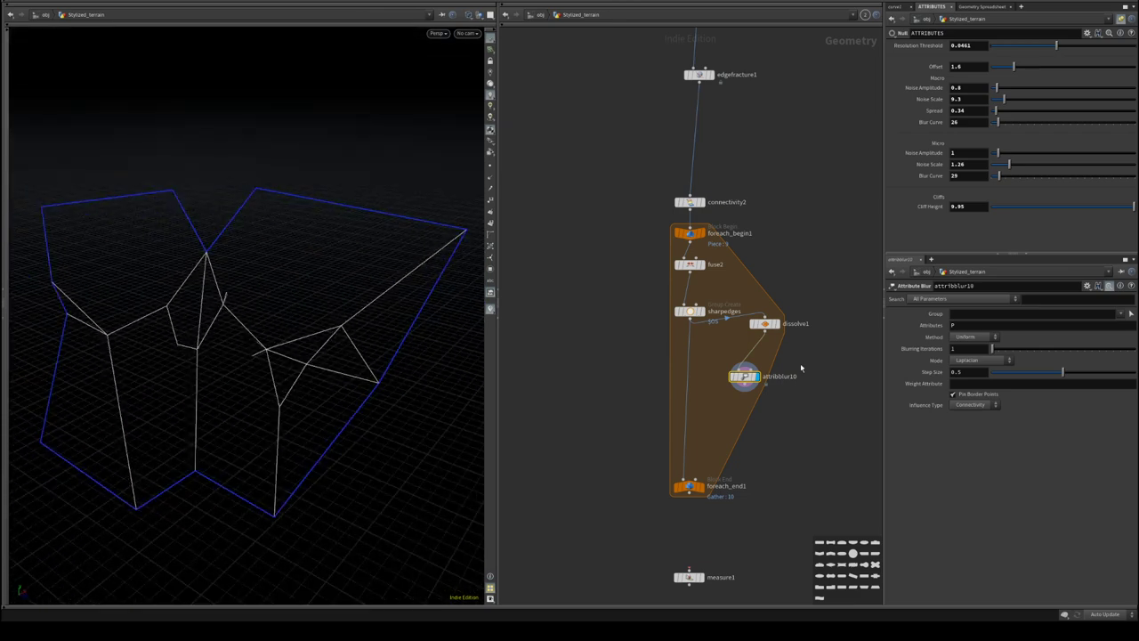
- Set dissolve1's Collinearity Tolerance to 0 and compare its result with the blurred one
click(764, 323)
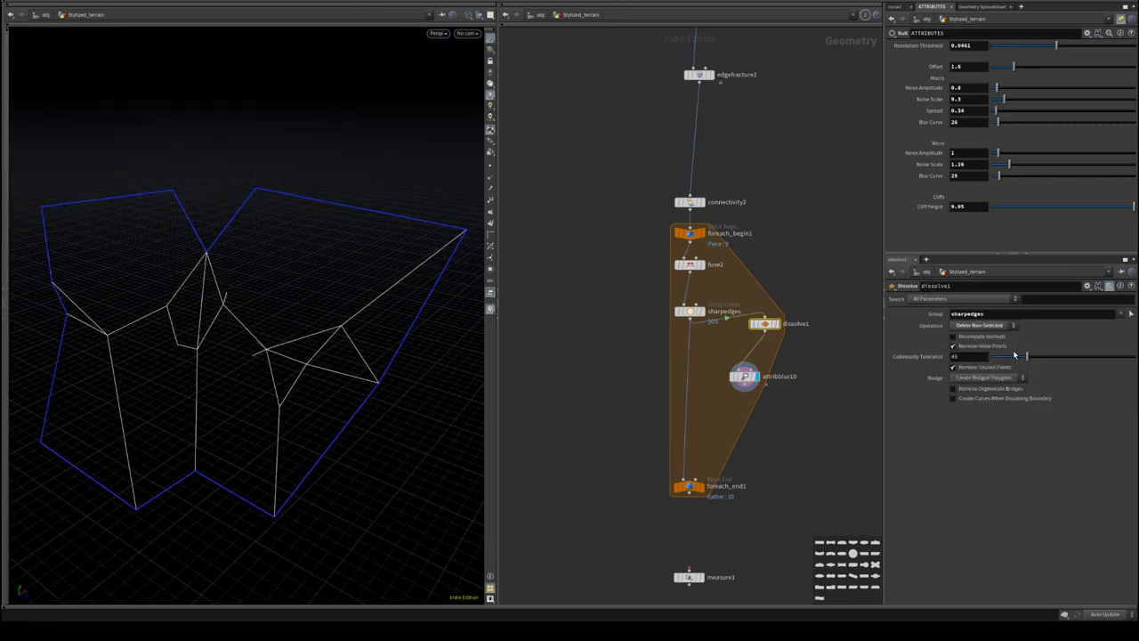
mouse_move(1014, 355)
mouse_down()
mouse_move(1081, 361)
mouse_move(1017, 356)
mouse_up()
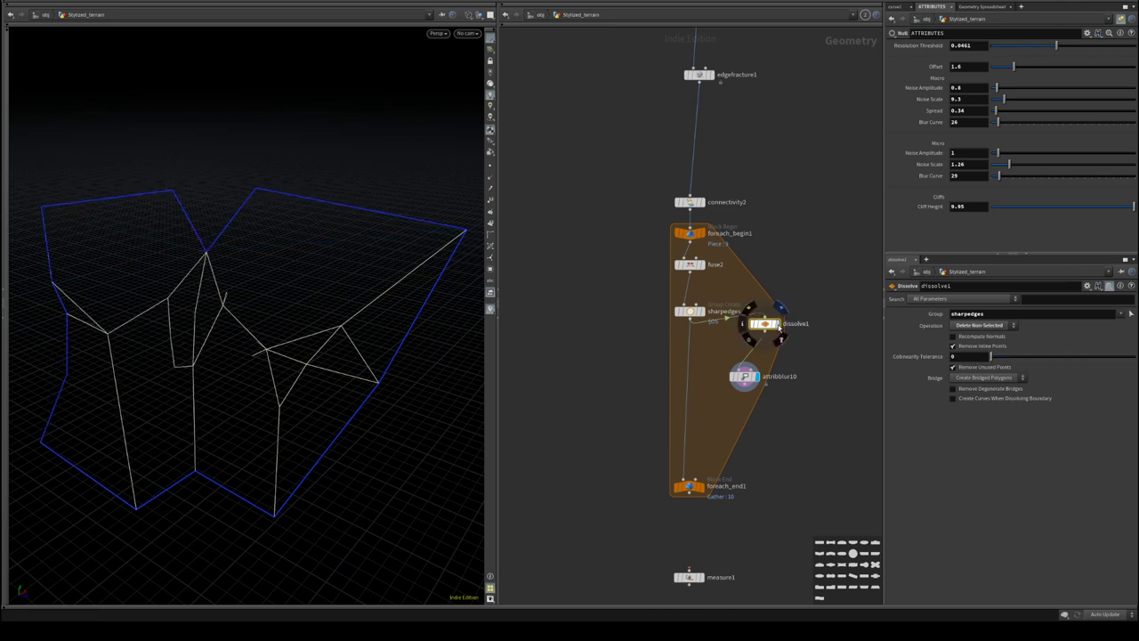
click(781, 324)
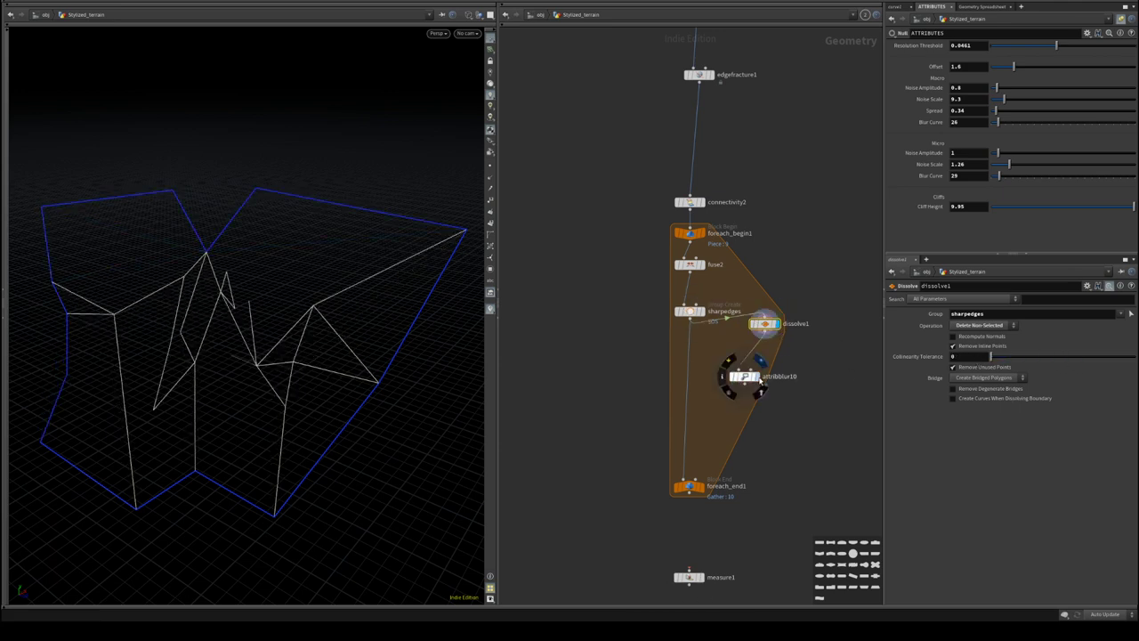
click(760, 383)
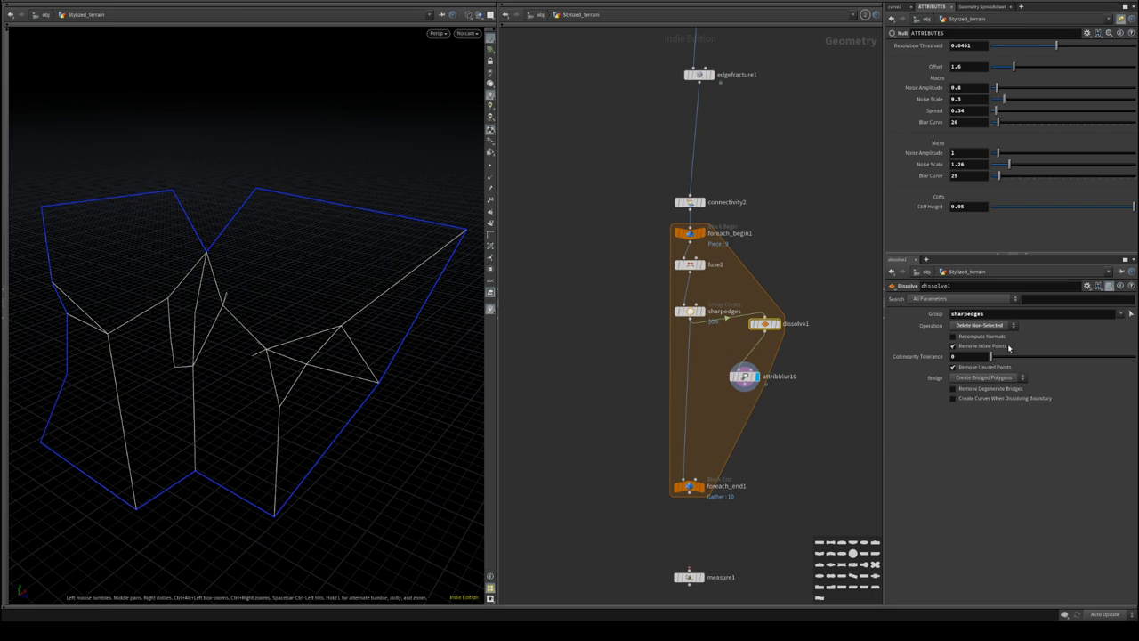
- Turn off Remove Inline Points on dissolve1, display the Attribute Blur result again and select that node
click(763, 328)
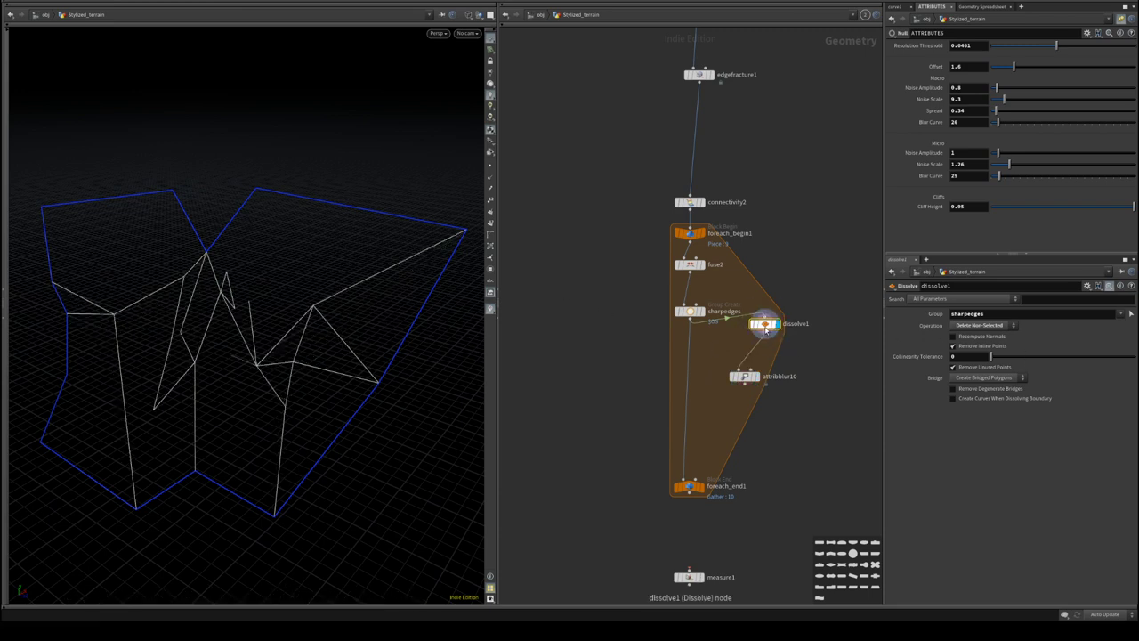
click(982, 347)
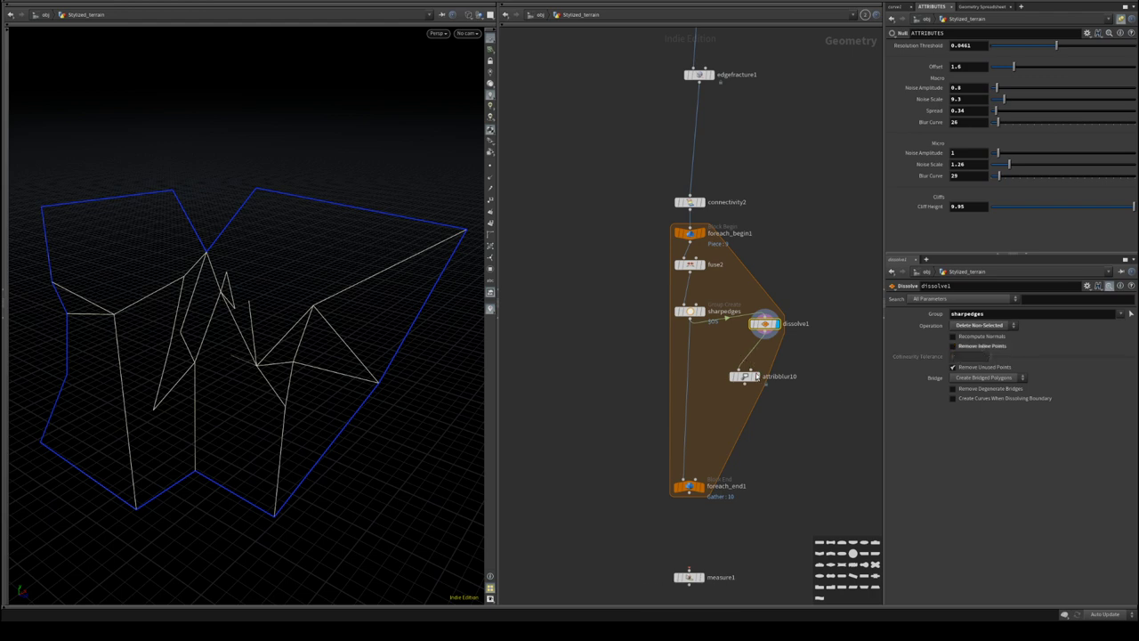
click(758, 378)
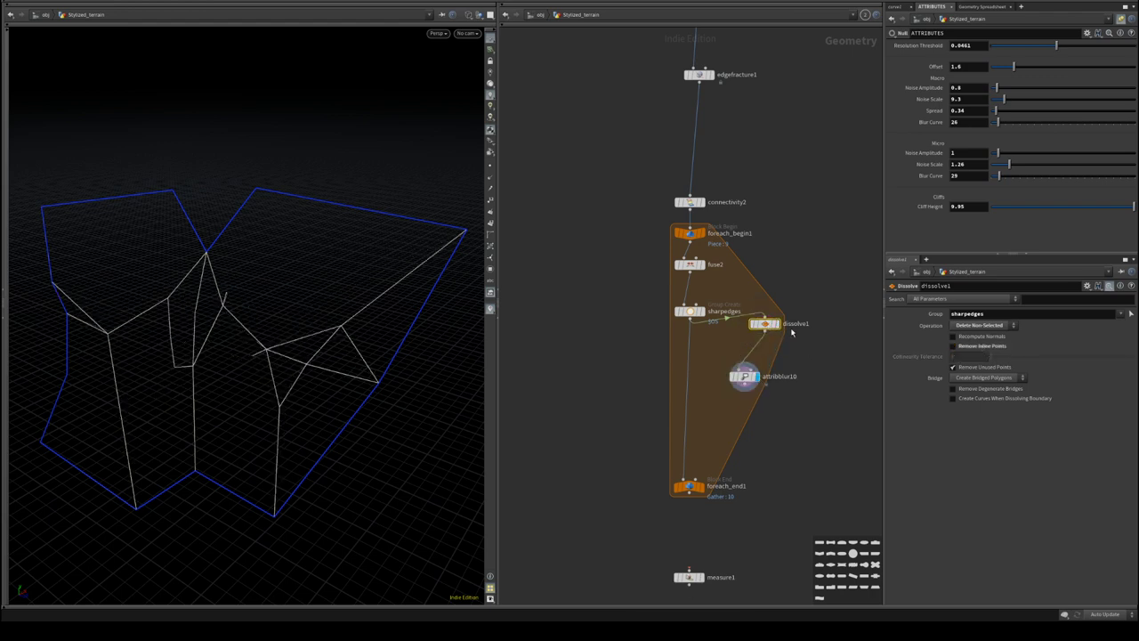
click(744, 377)
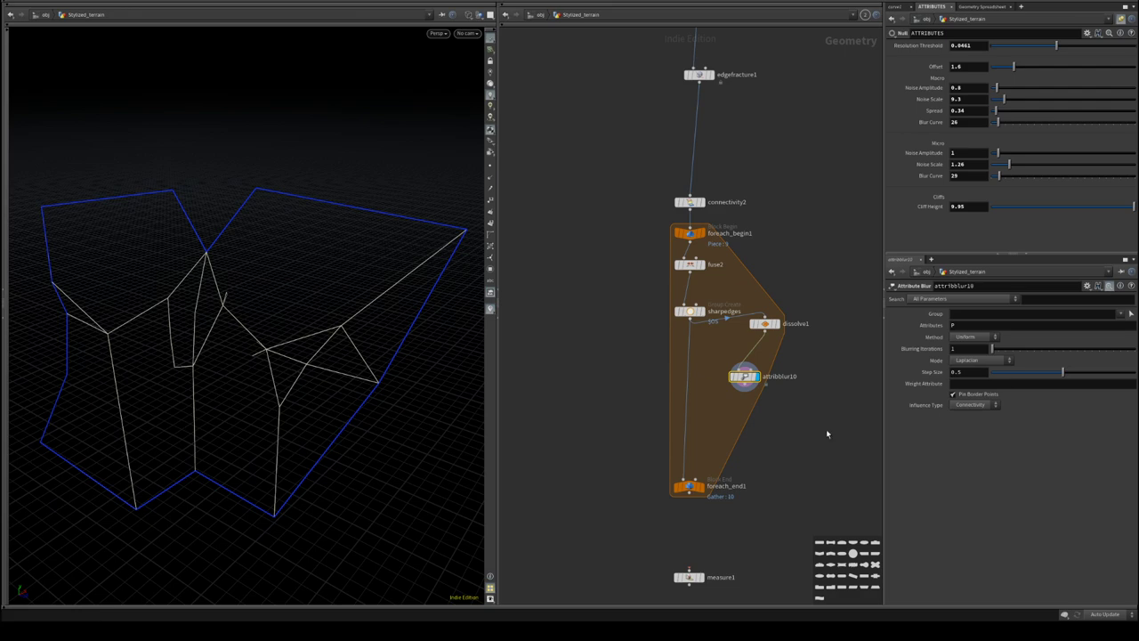
- Turn on Remove Degenerate Bridges on dissolve1, check the piece shaded and in wireframe, and display the Attribute Blur result again
click(765, 324)
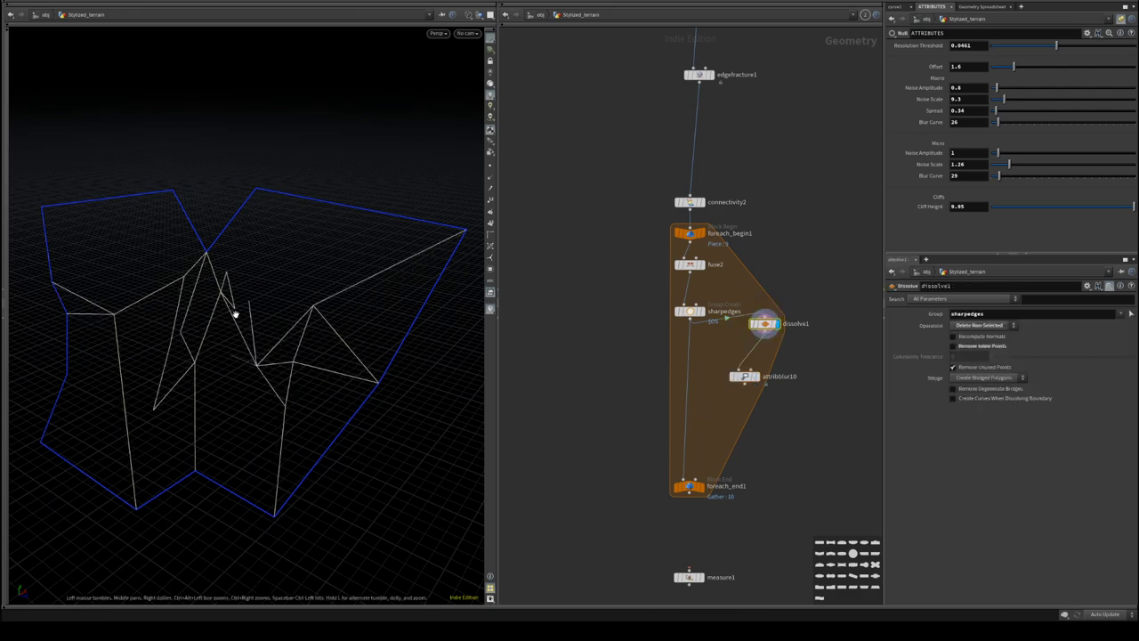
mouse_move(235, 314)
mouse_down()
mouse_move(241, 346)
mouse_move(216, 402)
mouse_move(234, 409)
mouse_up()
key(w)
scroll(233, 409, up, 3)
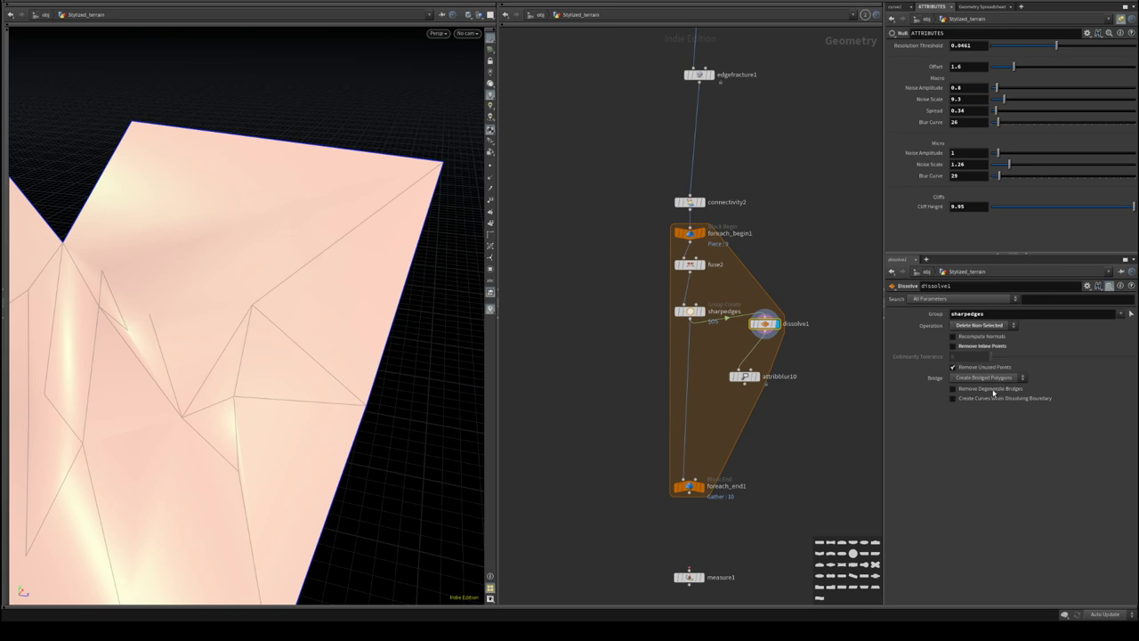
click(953, 389)
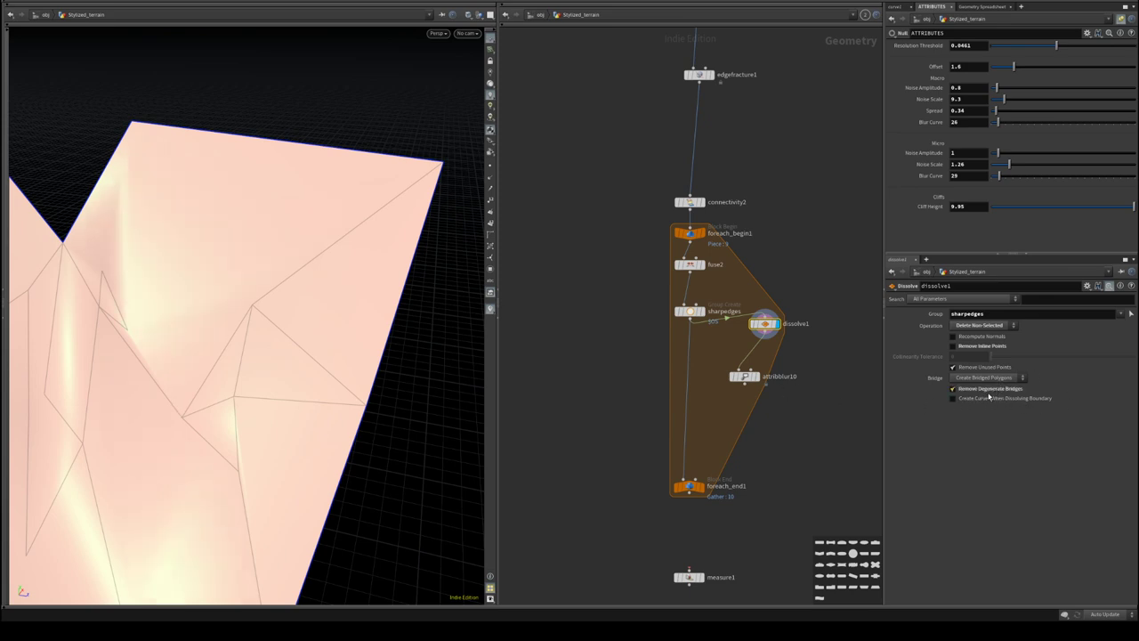
scroll(281, 323, down, 3)
key(w)
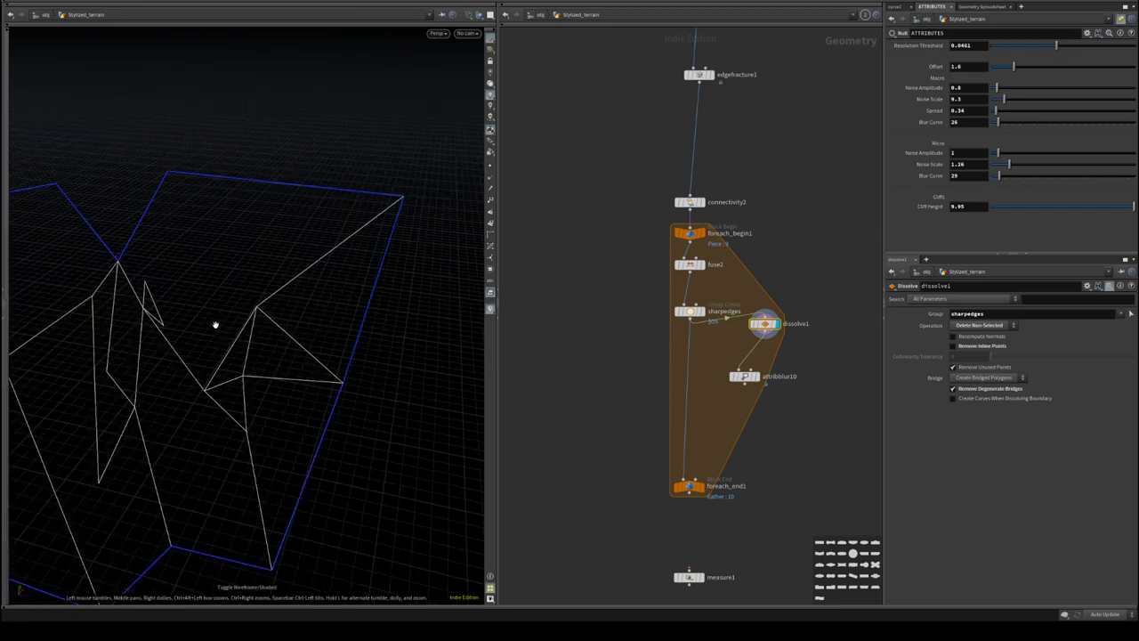
middle_drag(216, 325, 313, 344)
click(756, 377)
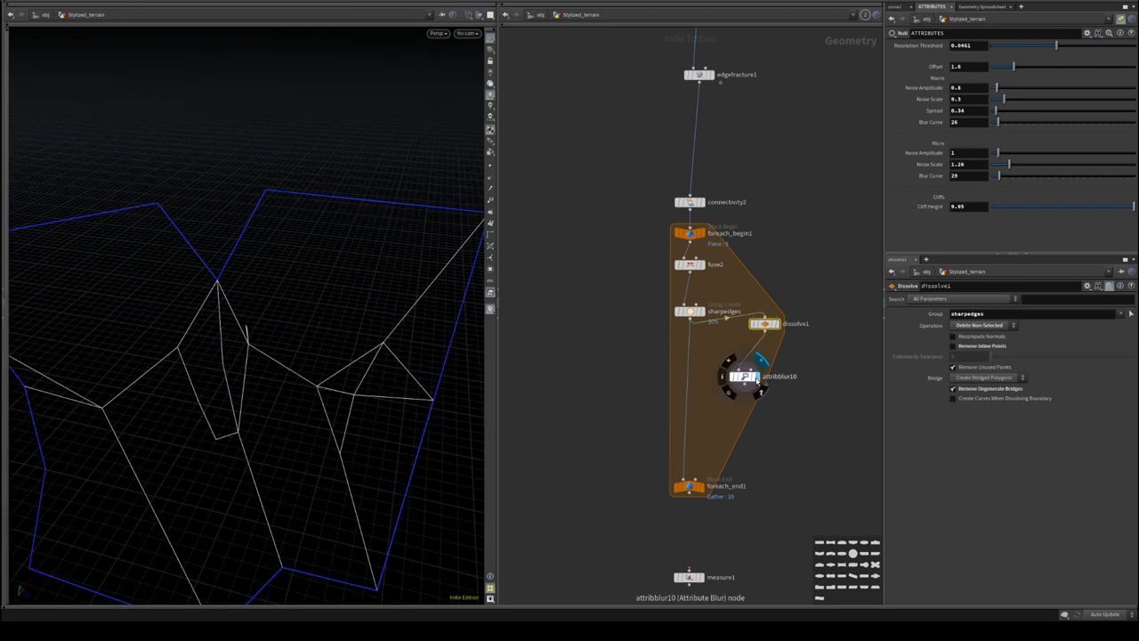
- Add a Divide node fed by dissolve1, display it and turn on Avoid Small Angles
key(Tab)
text(dis)
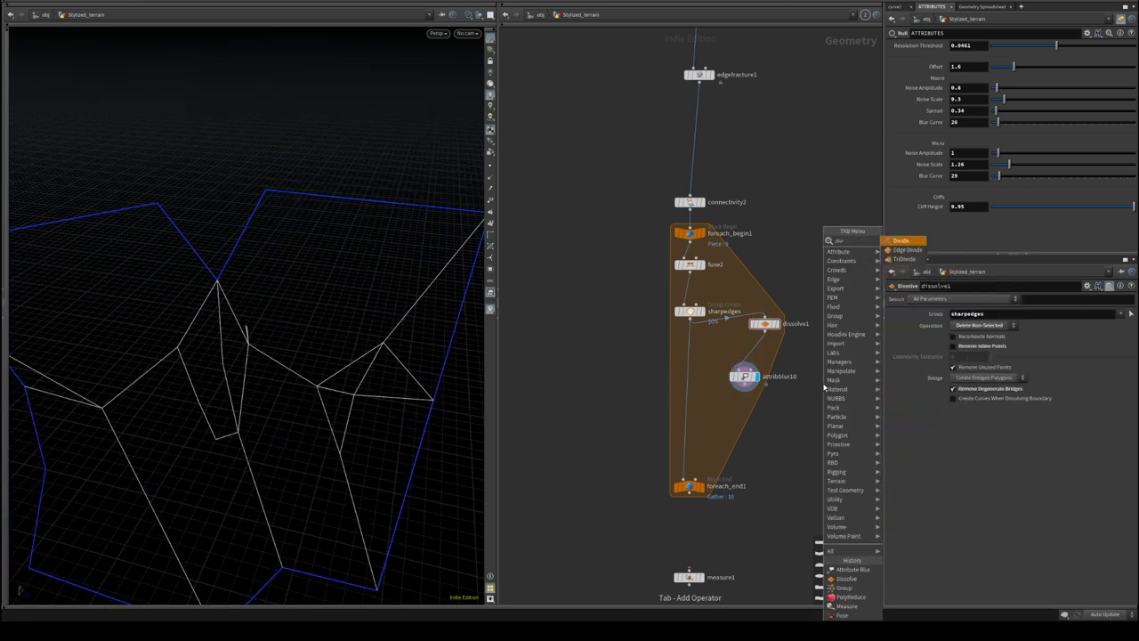
click(900, 242)
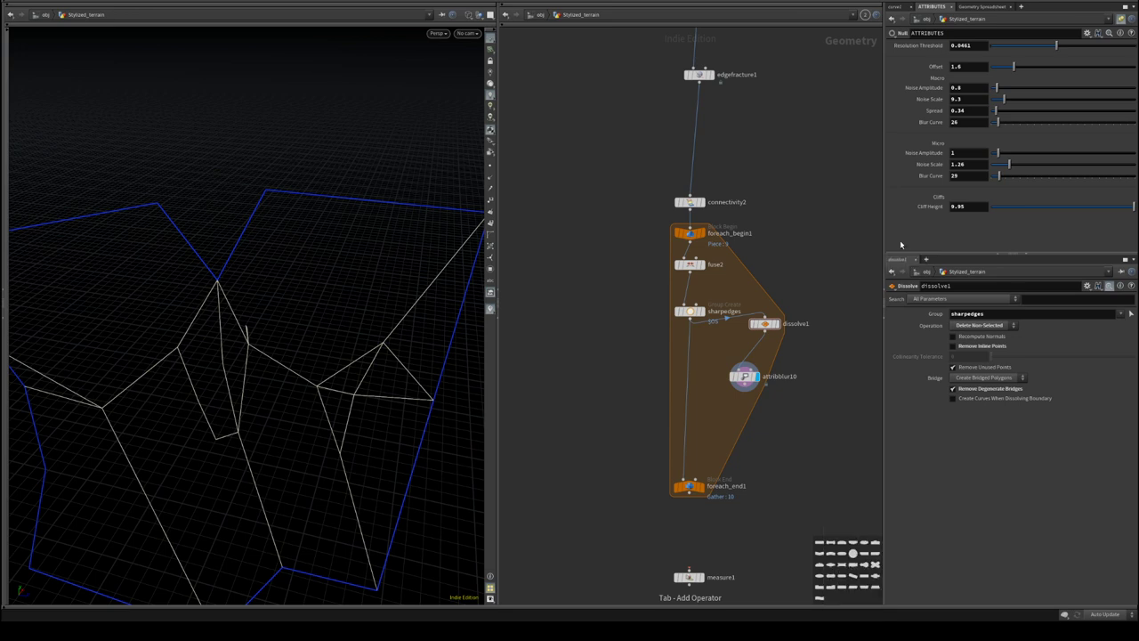
key(Tab)
mouse_move(869, 260)
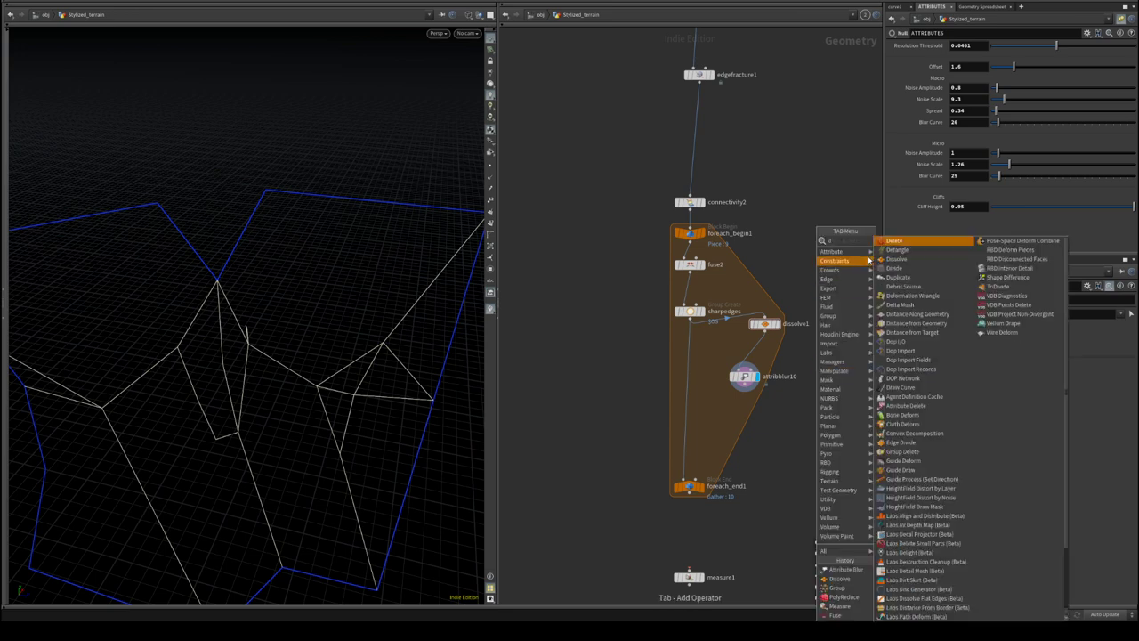
text(dis)
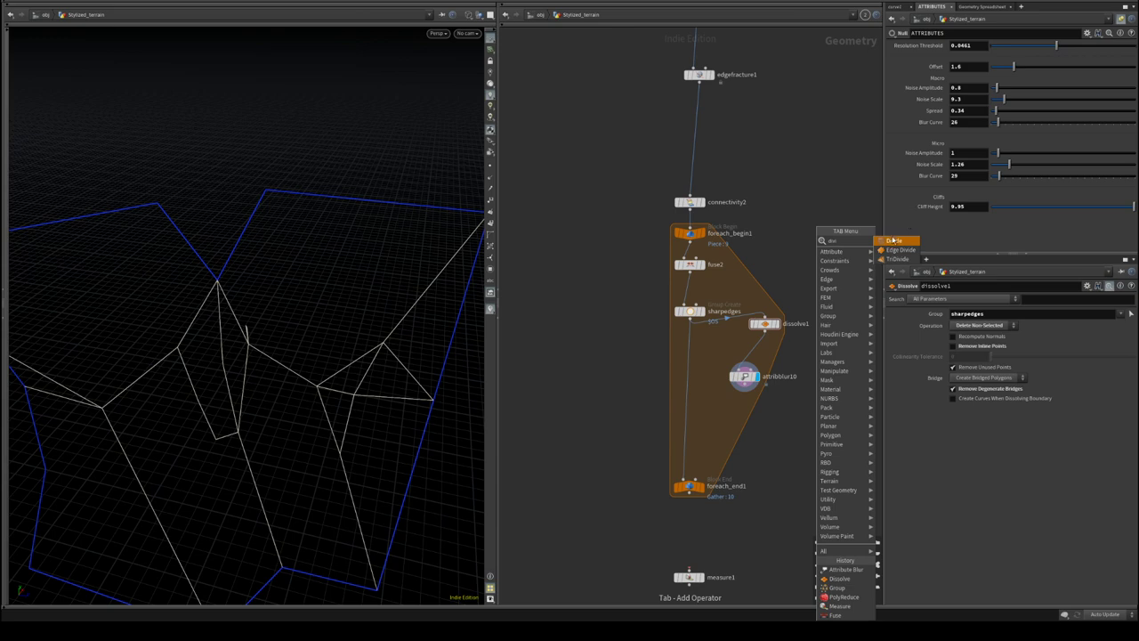
click(893, 241)
click(824, 391)
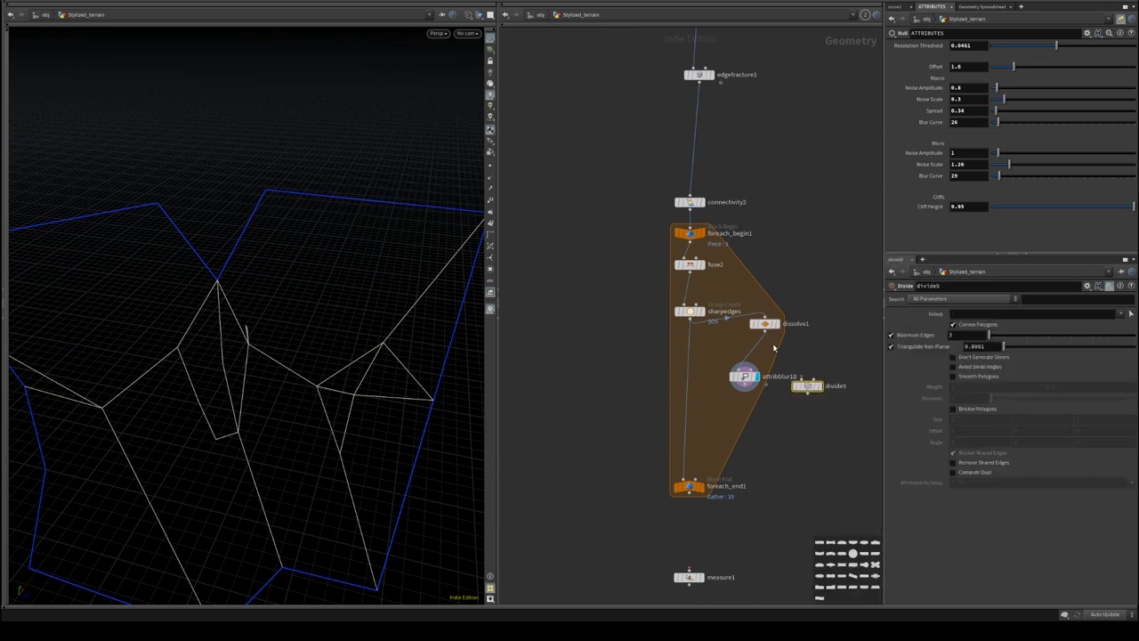
click(826, 391)
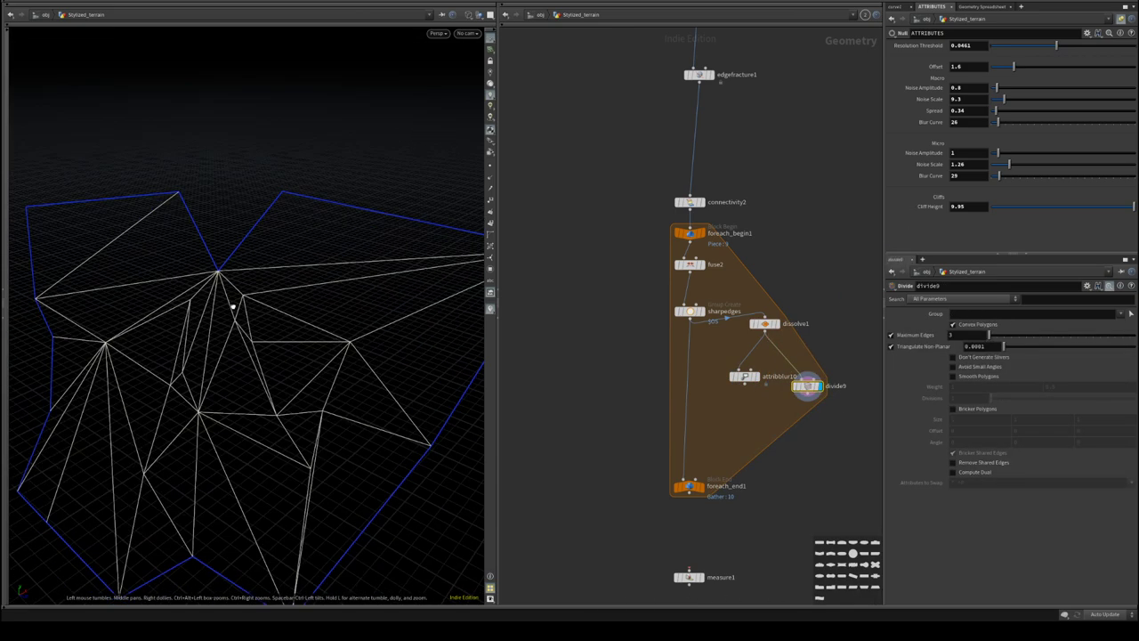
click(953, 365)
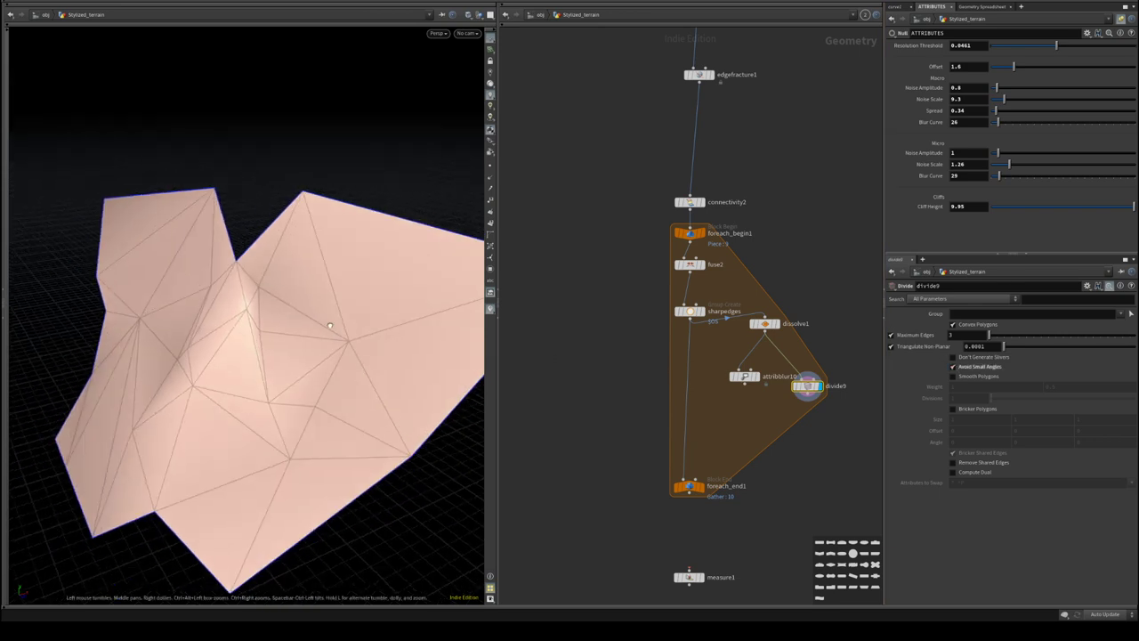
- Insert the Divide node between dissolve1 and attribblur10, and display the blurred result
drag(748, 378, 715, 424)
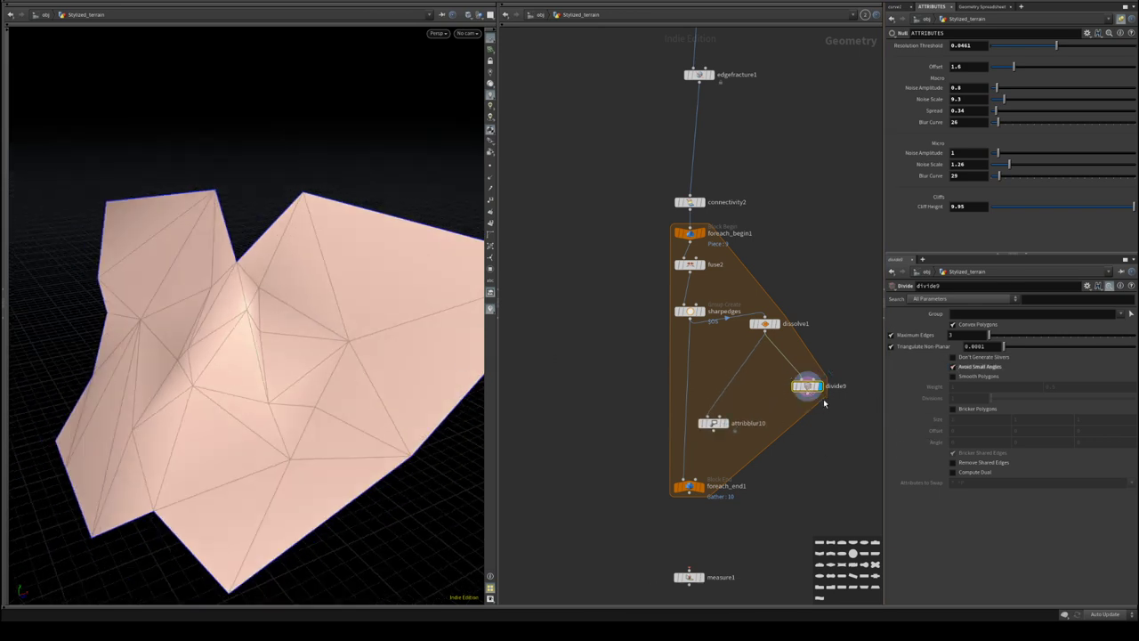
drag(807, 386, 744, 370)
click(718, 422)
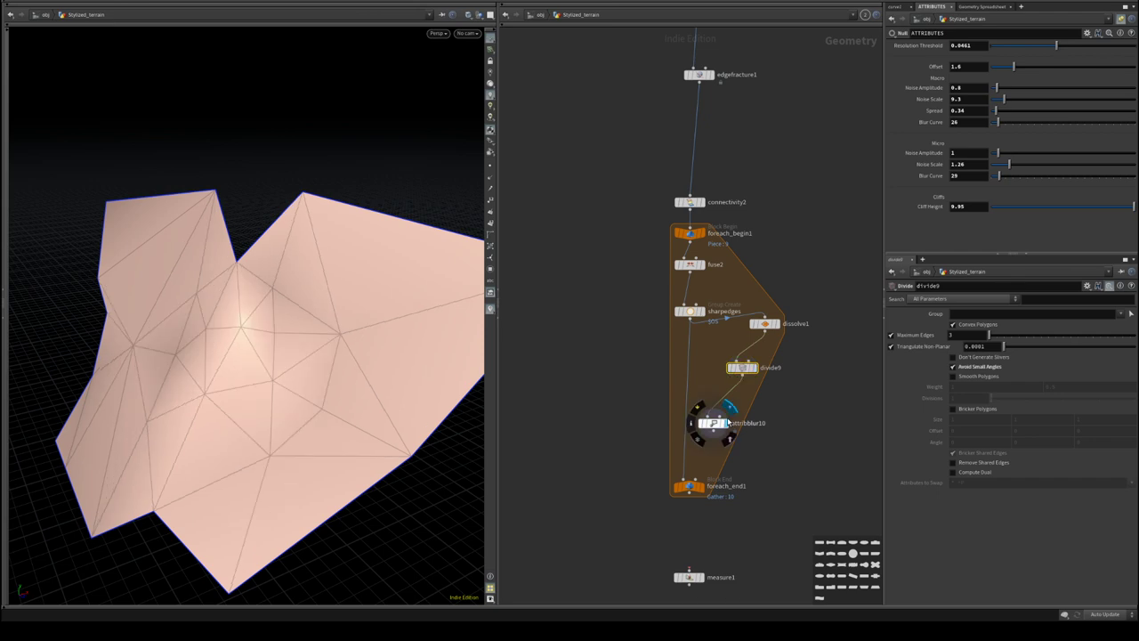
drag(255, 330, 270, 315)
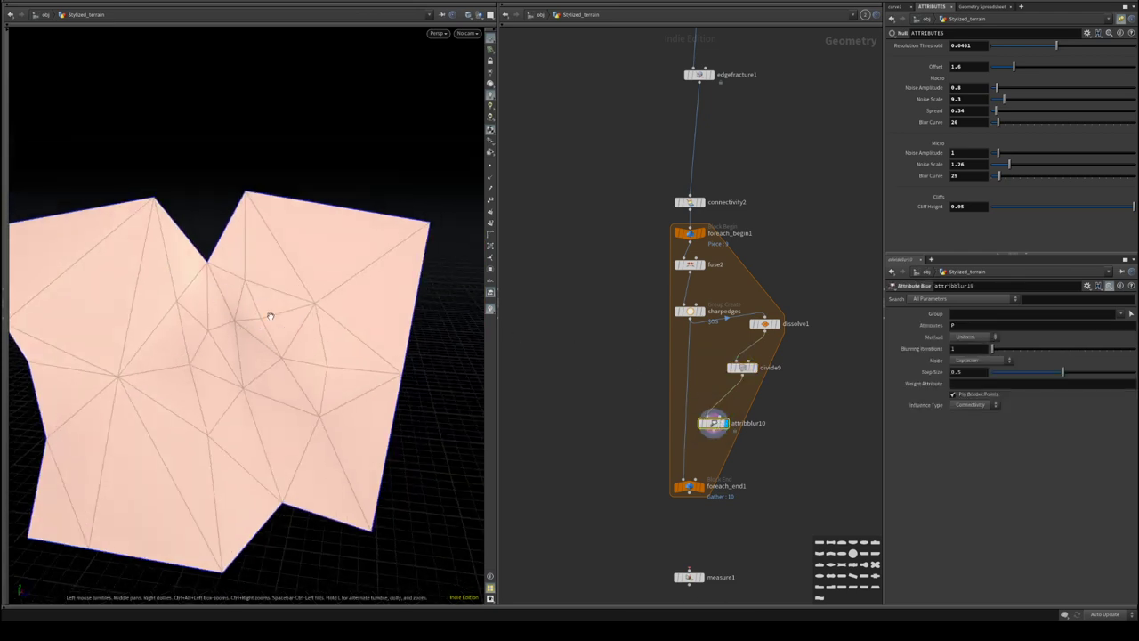
- Move foreach_end1 clear of the branch, rearrange the Divide and Attribute Blur nodes, and inspect the divided piece without blur
middle_drag(801, 463, 795, 437)
drag(683, 460, 557, 484)
drag(708, 396, 661, 380)
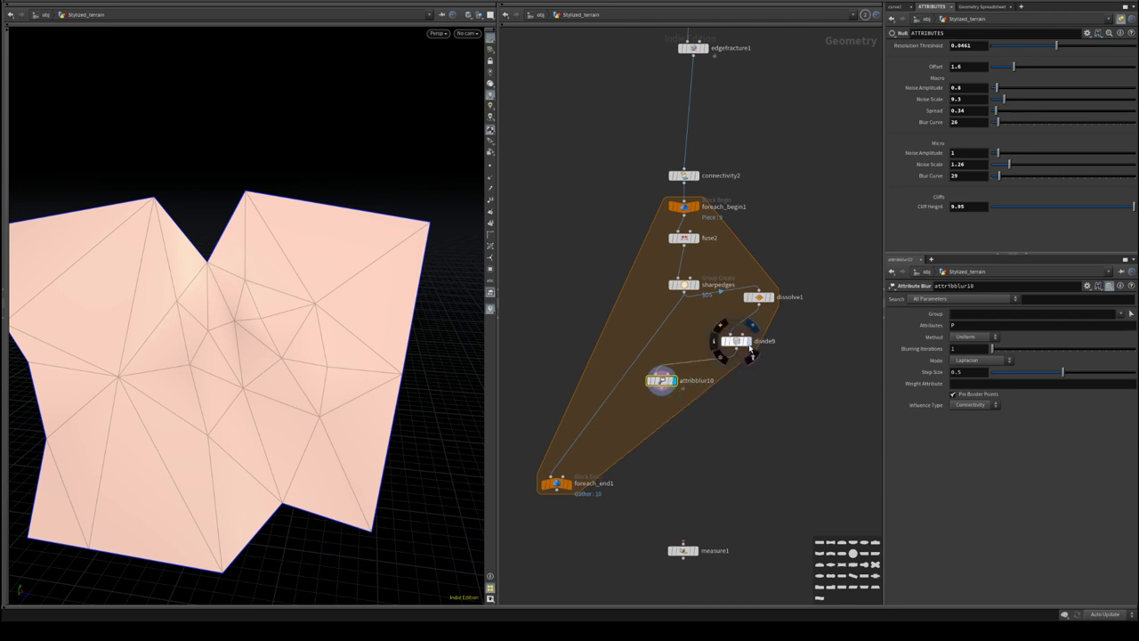
drag(736, 340, 691, 342)
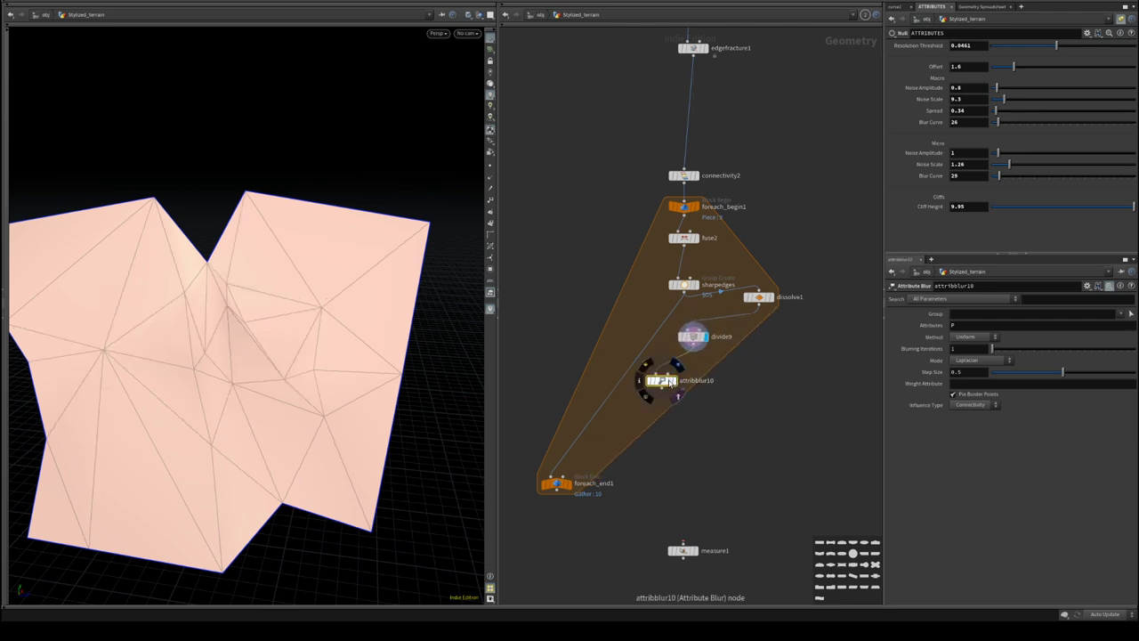
drag(662, 381, 759, 403)
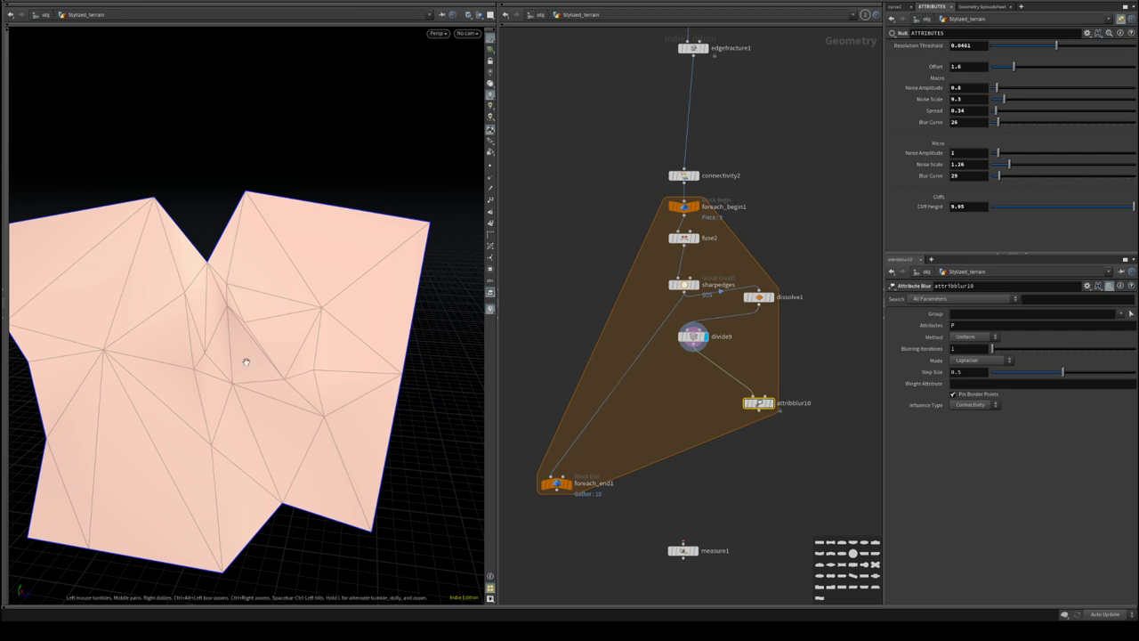
drag(247, 360, 270, 275)
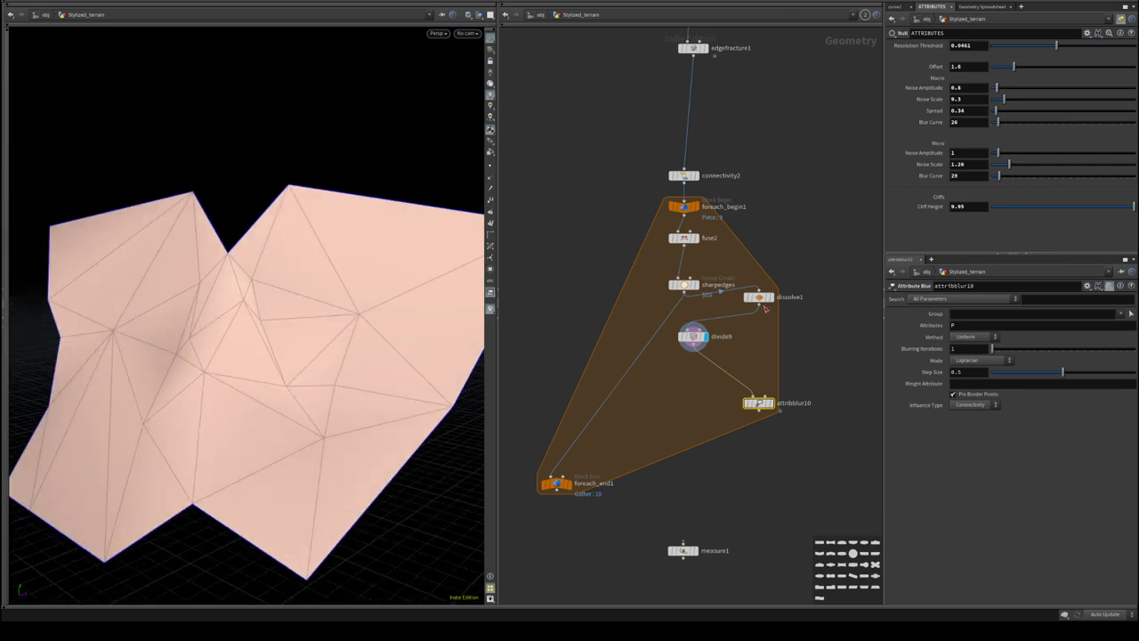
- Rewire attribblur10 directly after dissolve1 with the Divide node following it, and display the divided result
drag(758, 304, 755, 372)
drag(693, 338, 711, 443)
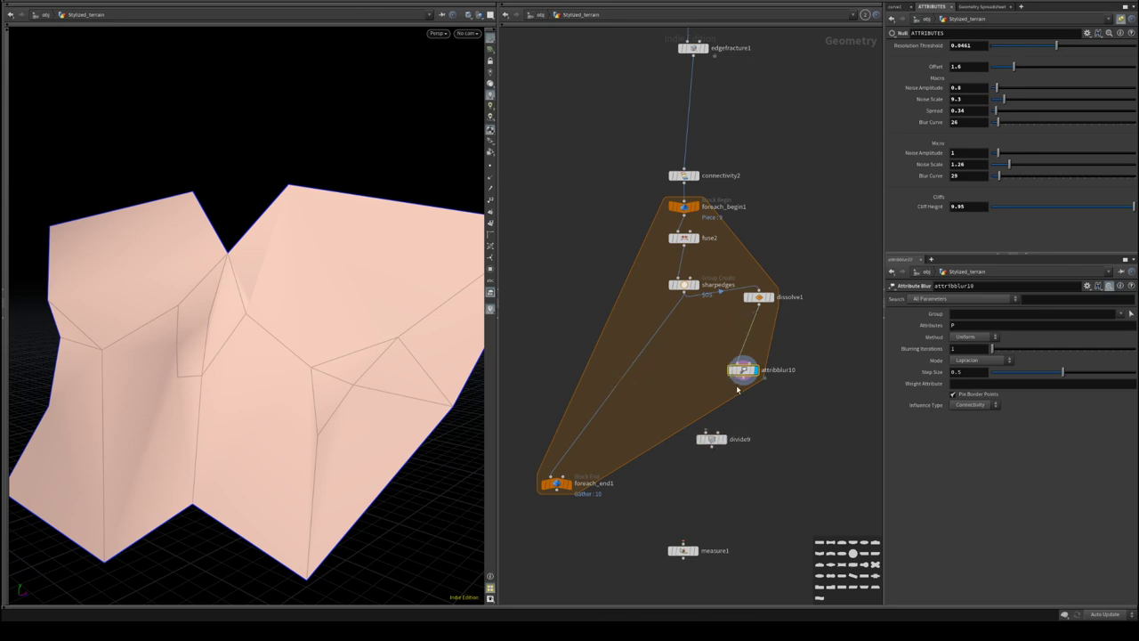
drag(742, 380, 706, 433)
click(725, 441)
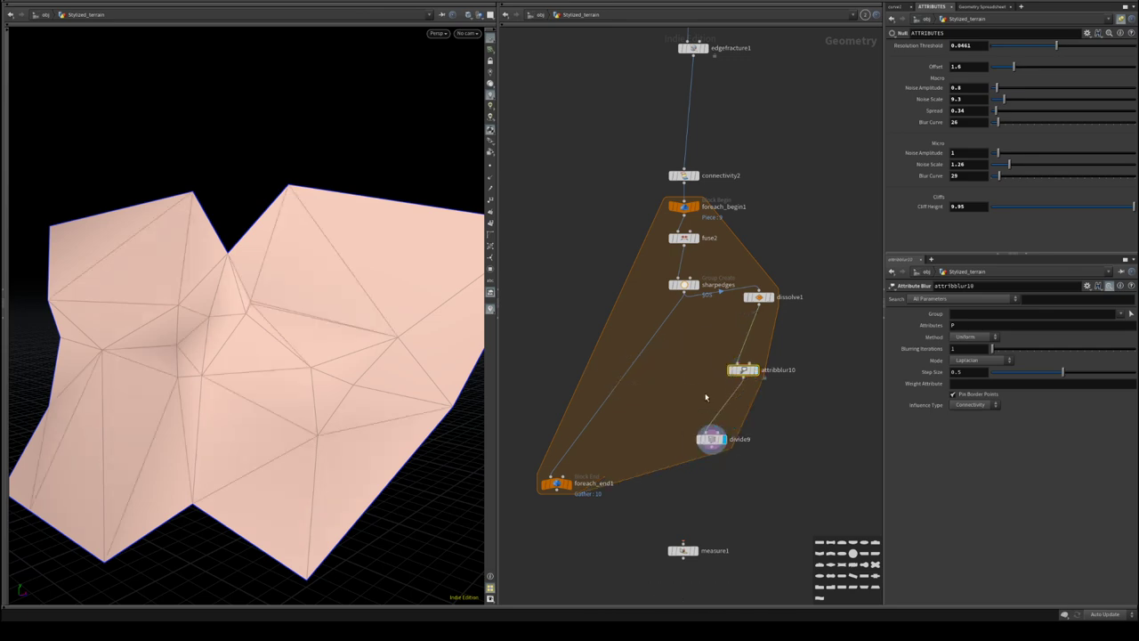
alt+drag(210, 324, 374, 369)
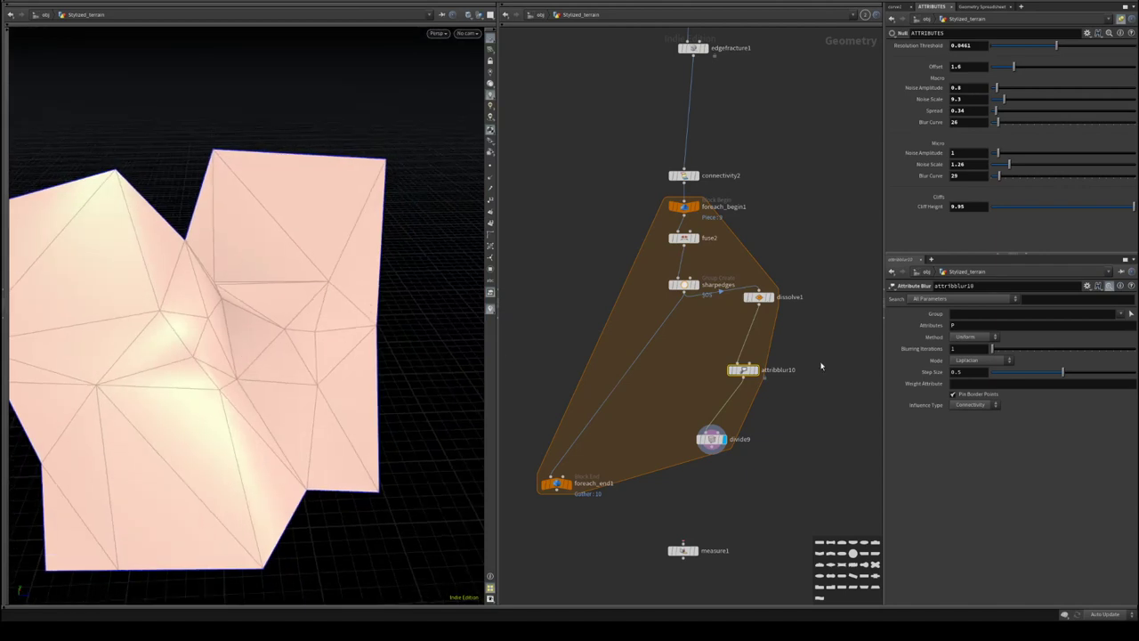
- Compare dissolve1 with attribblur10, and set the blur's Mode to Volume Preserving, Blurring Iterations to 7 and Method to Edge Length
click(776, 301)
click(775, 316)
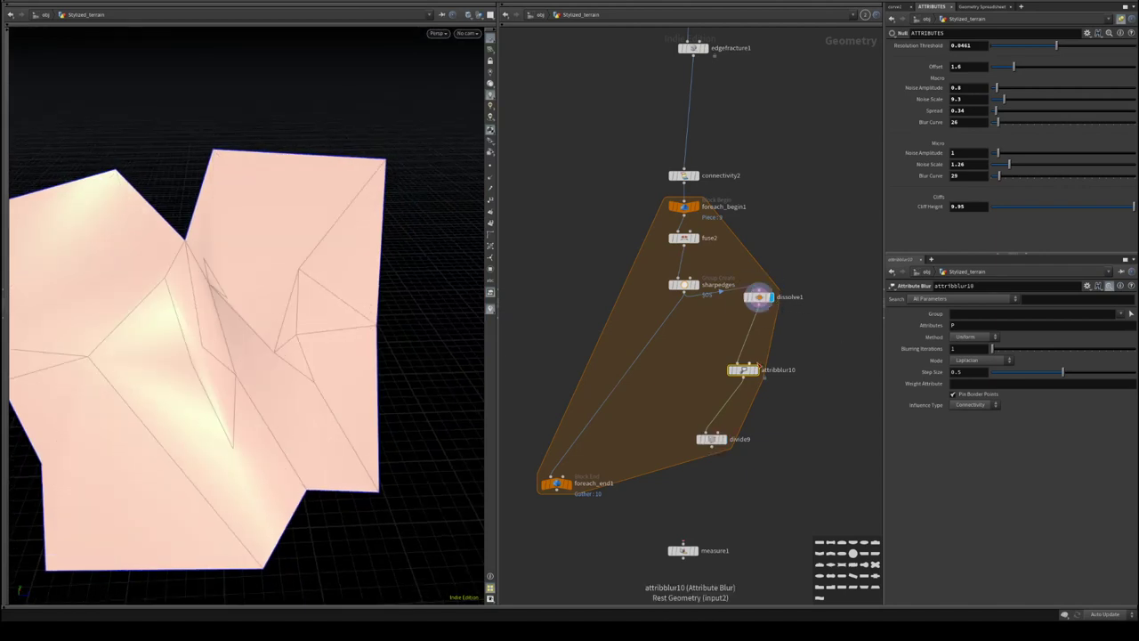
click(755, 371)
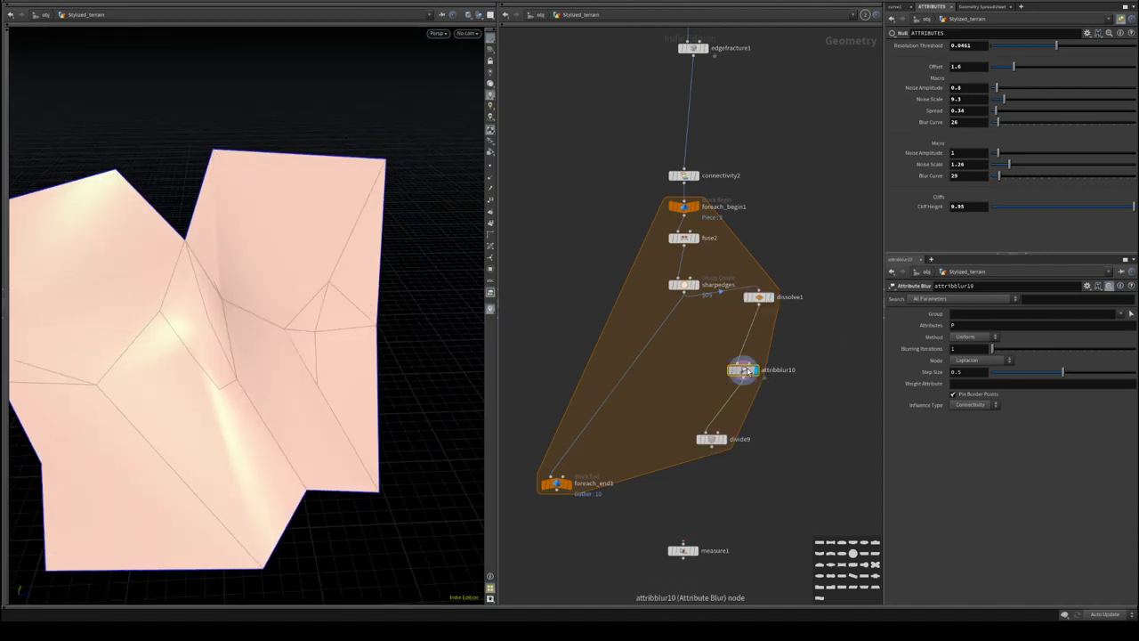
click(979, 359)
click(977, 378)
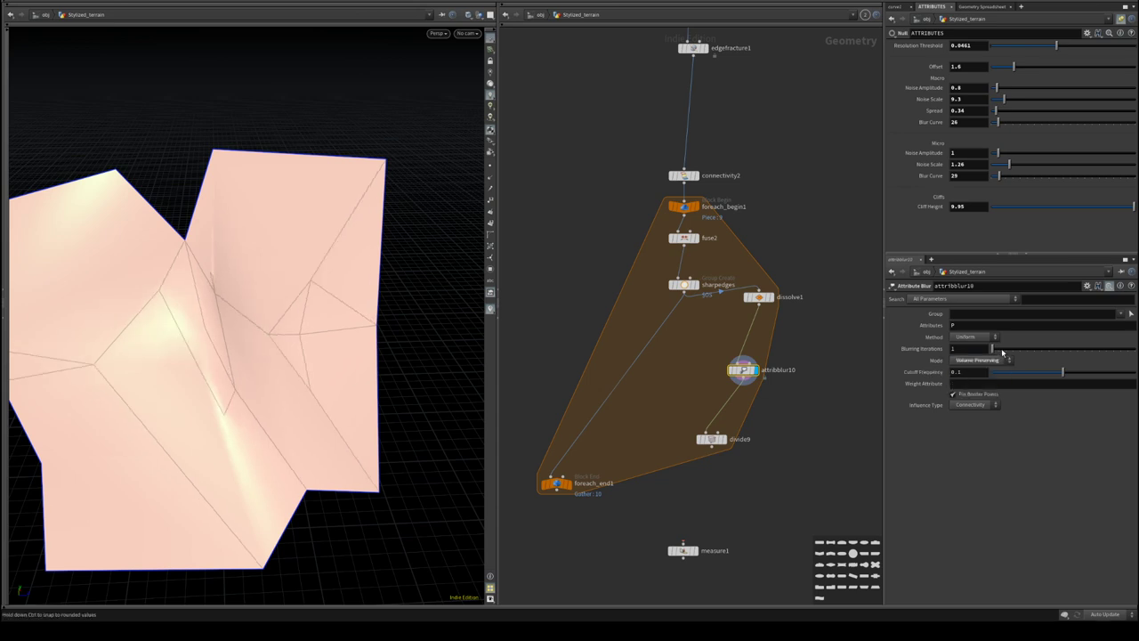
mouse_move(995, 349)
mouse_down()
mouse_move(1036, 356)
mouse_move(1001, 349)
mouse_up()
click(973, 337)
click(973, 355)
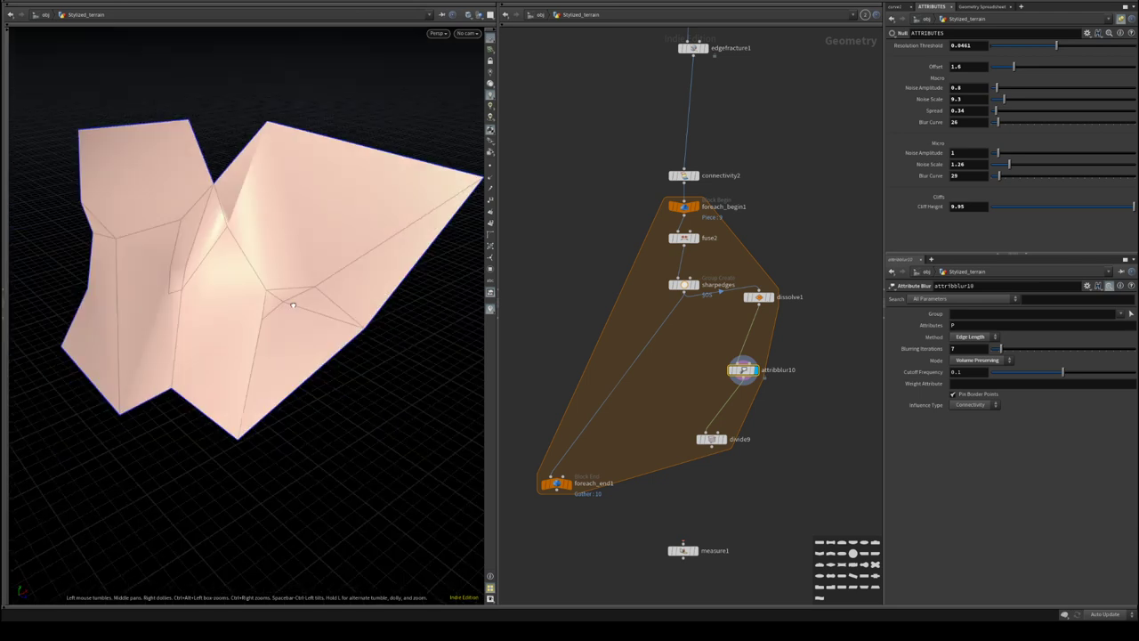
- Set attribblur10's Mode to Laplacian, Blurring Iterations to 1 and Step Size to 0.631, and inspect the piece
click(977, 360)
click(977, 370)
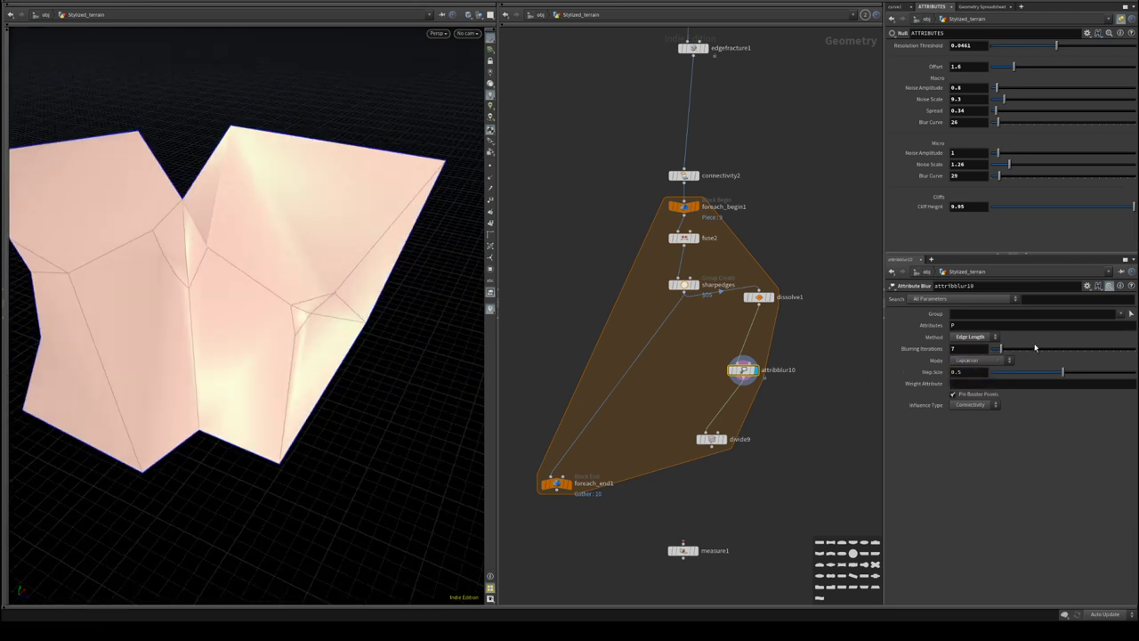
drag(1002, 350, 1082, 375)
alt+drag(294, 267, 157, 248)
alt+middle_drag(158, 248, 167, 271)
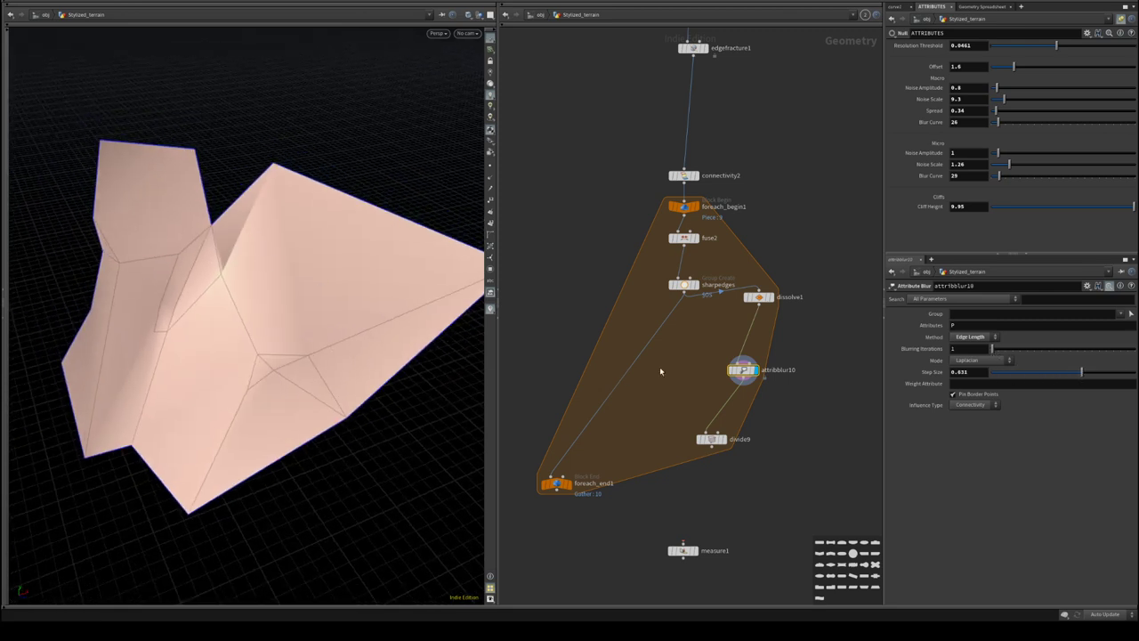
- Display divide9, add a Ray node below it and connect divide9 to the Ray node's first input
click(728, 440)
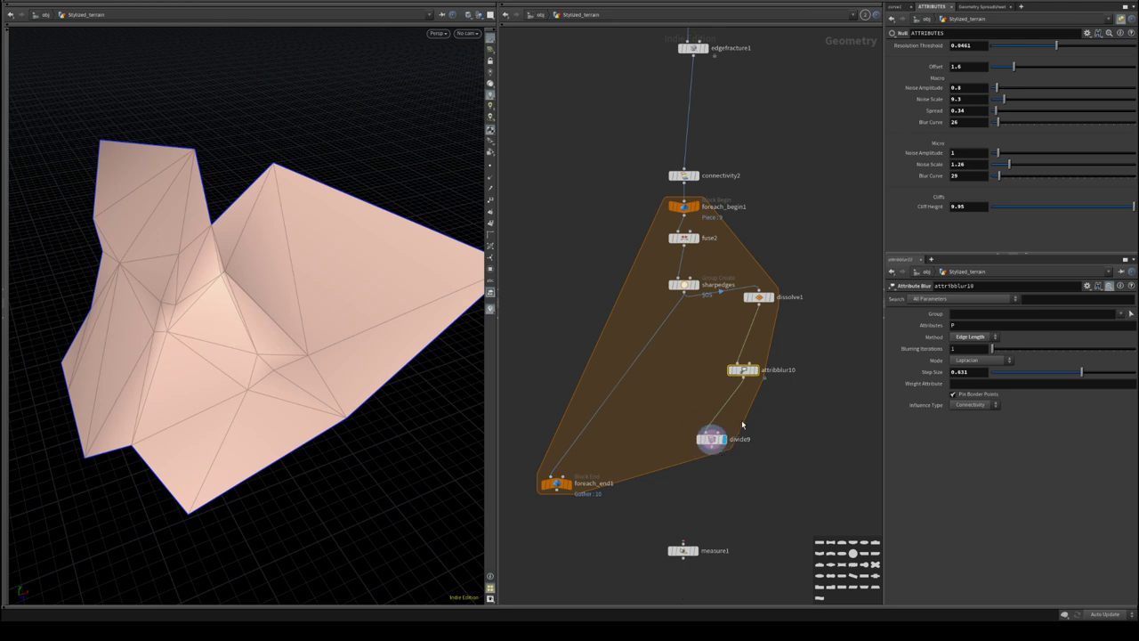
drag(709, 425, 733, 438)
key(Tab)
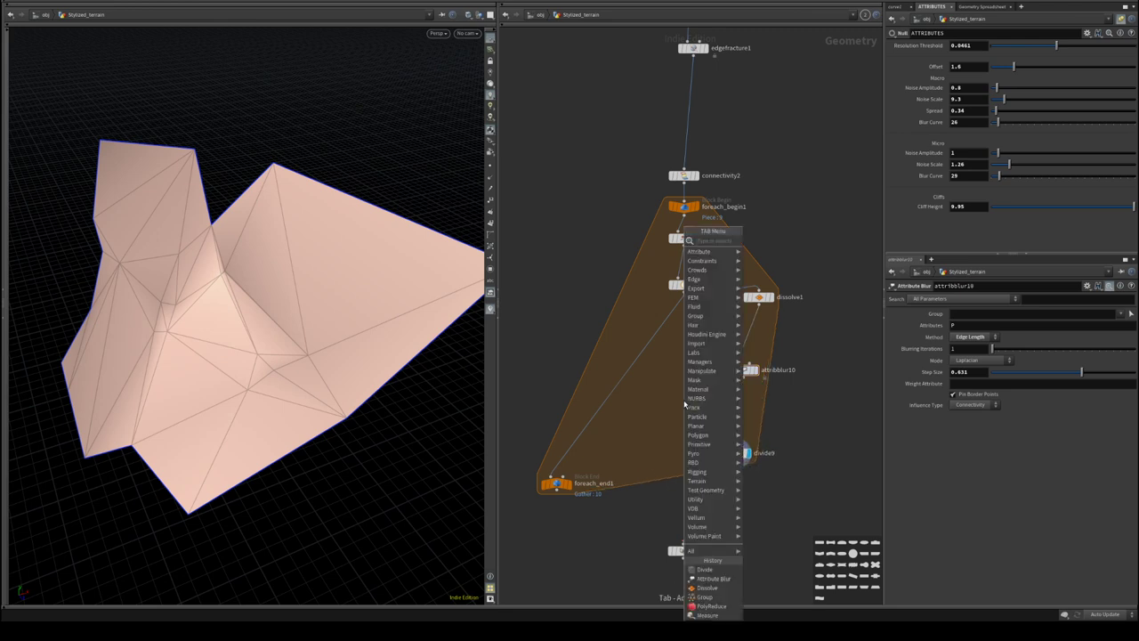
text(ray)
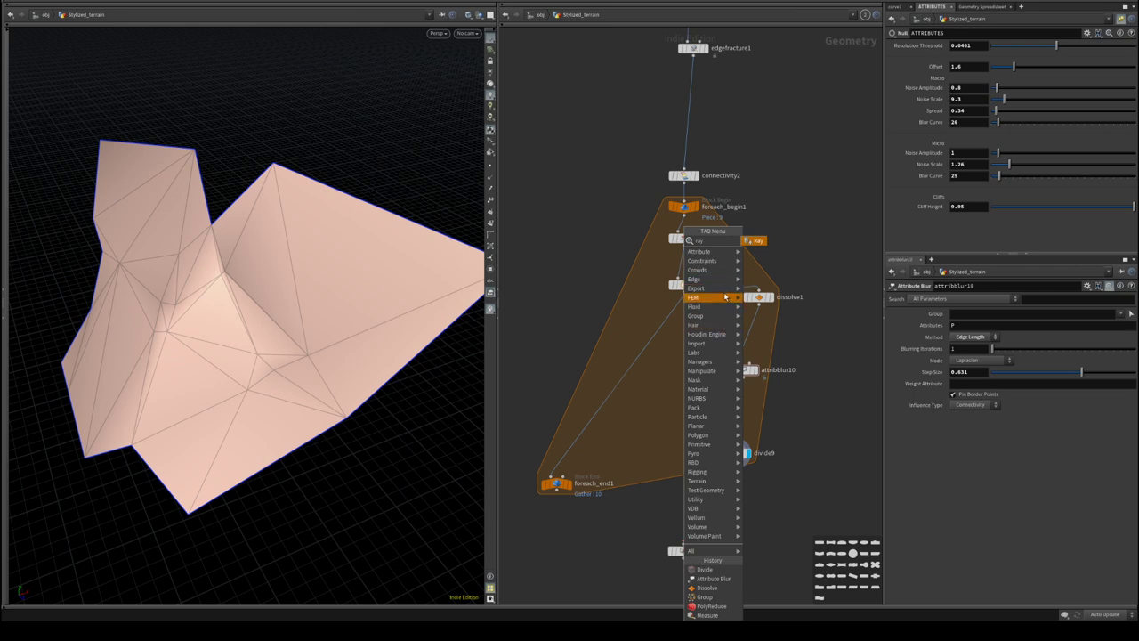
click(752, 241)
click(693, 390)
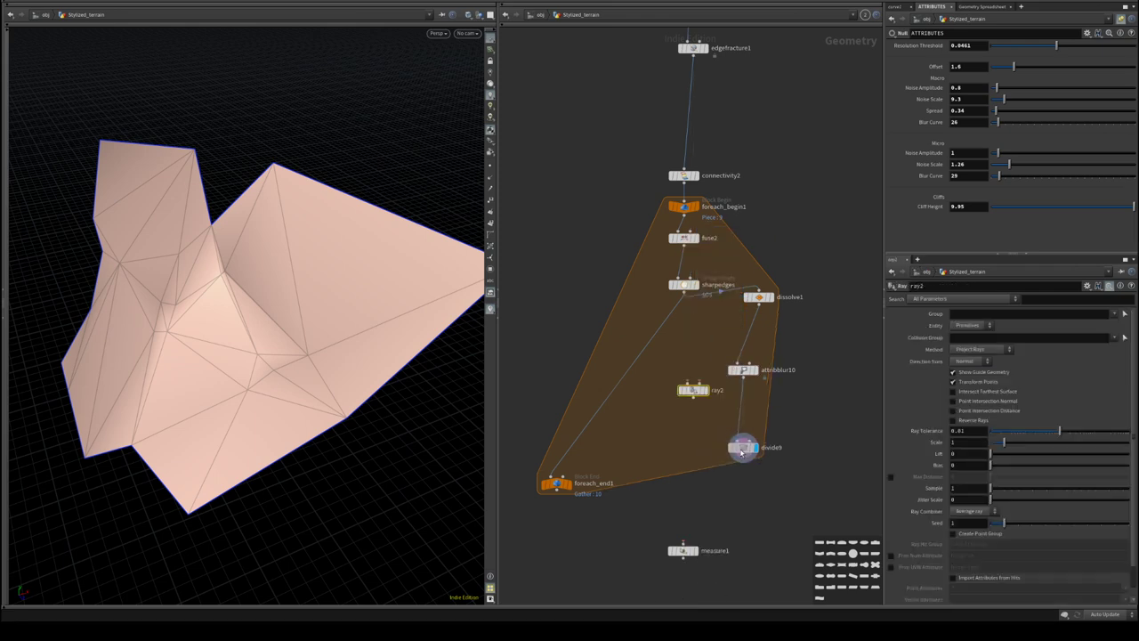
drag(694, 390, 728, 481)
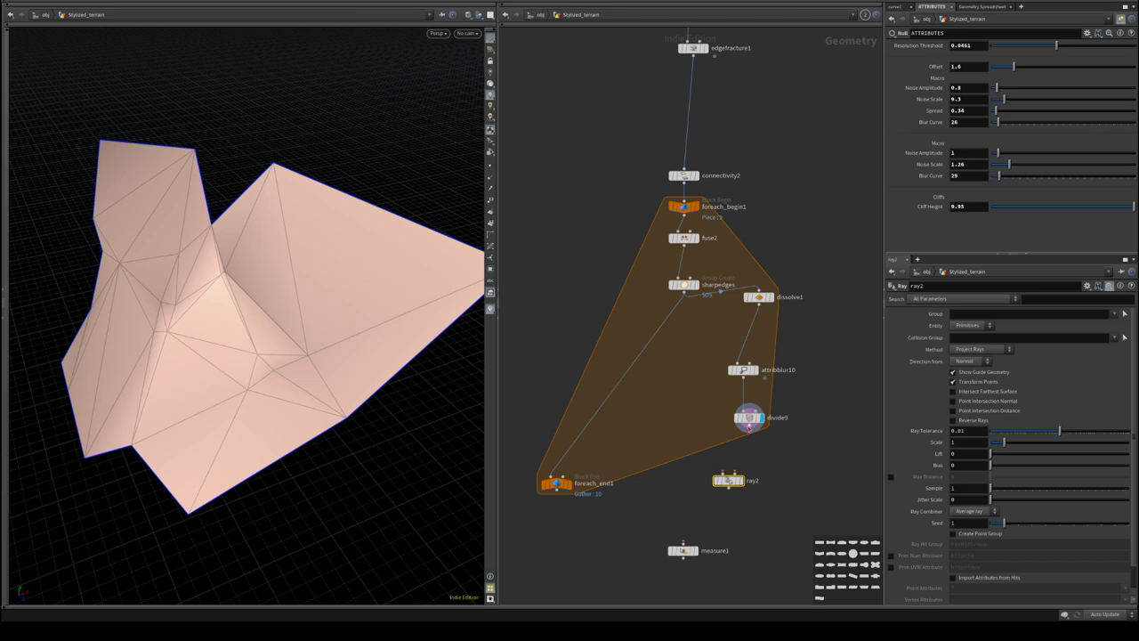
drag(749, 426, 744, 462)
- Connect dissolve1 to the Ray node's collision input, display the Ray node and inspect the projected piece
drag(716, 340, 767, 431)
click(800, 313)
click(758, 304)
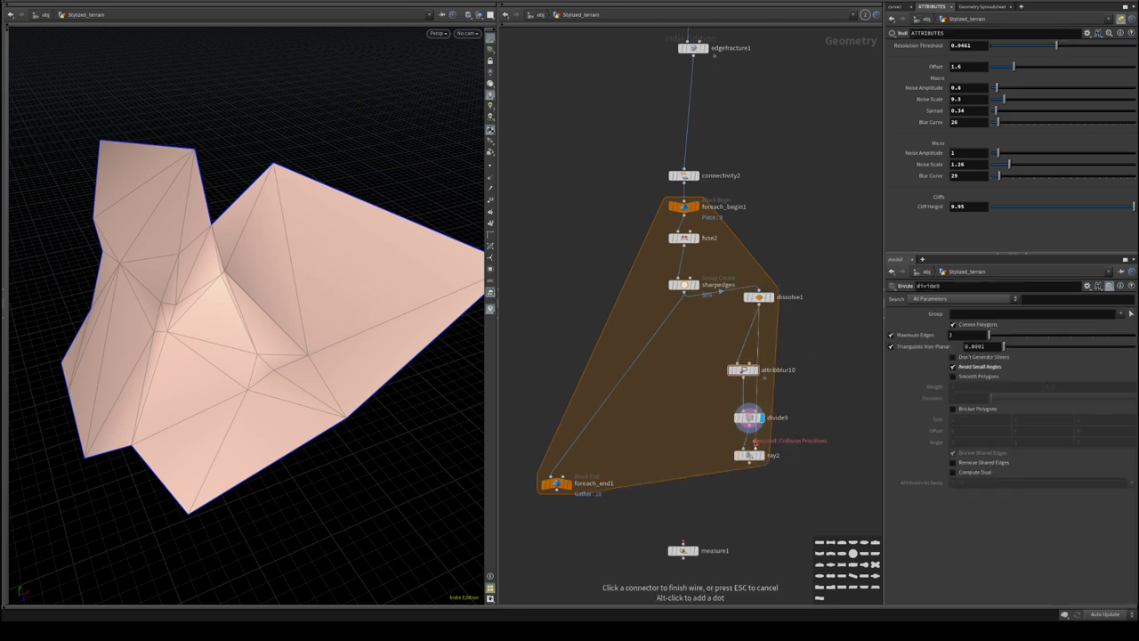
click(755, 447)
click(762, 454)
alt+drag(341, 366, 430, 369)
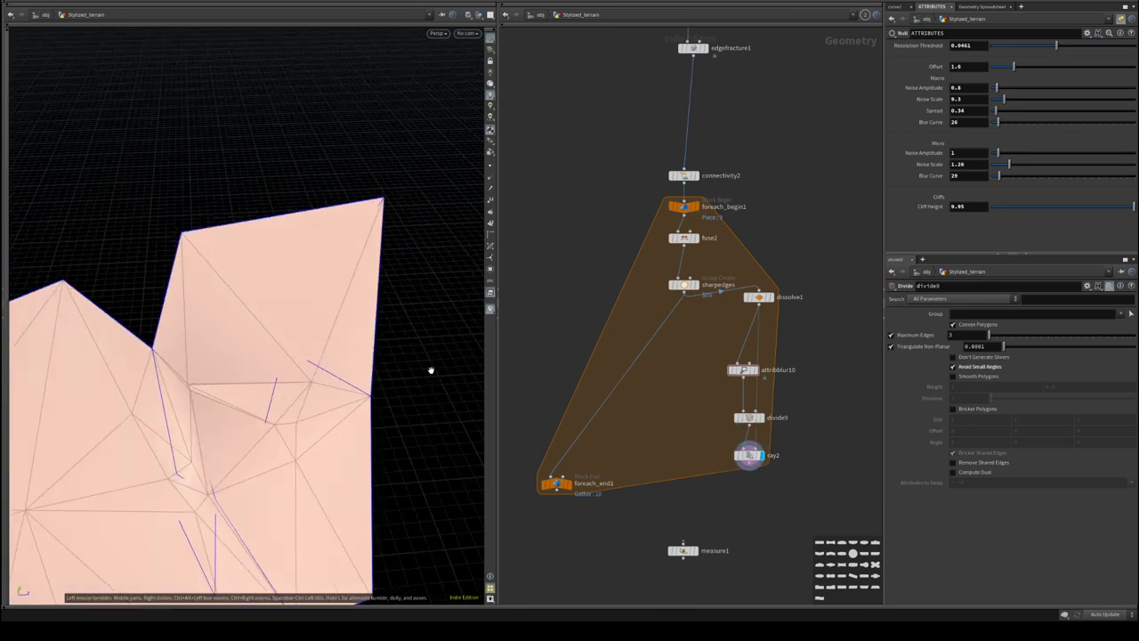
- Set ray2's Method to Minimum Distance, its Entity to Points and its Group to !holdBorders
click(746, 455)
click(986, 354)
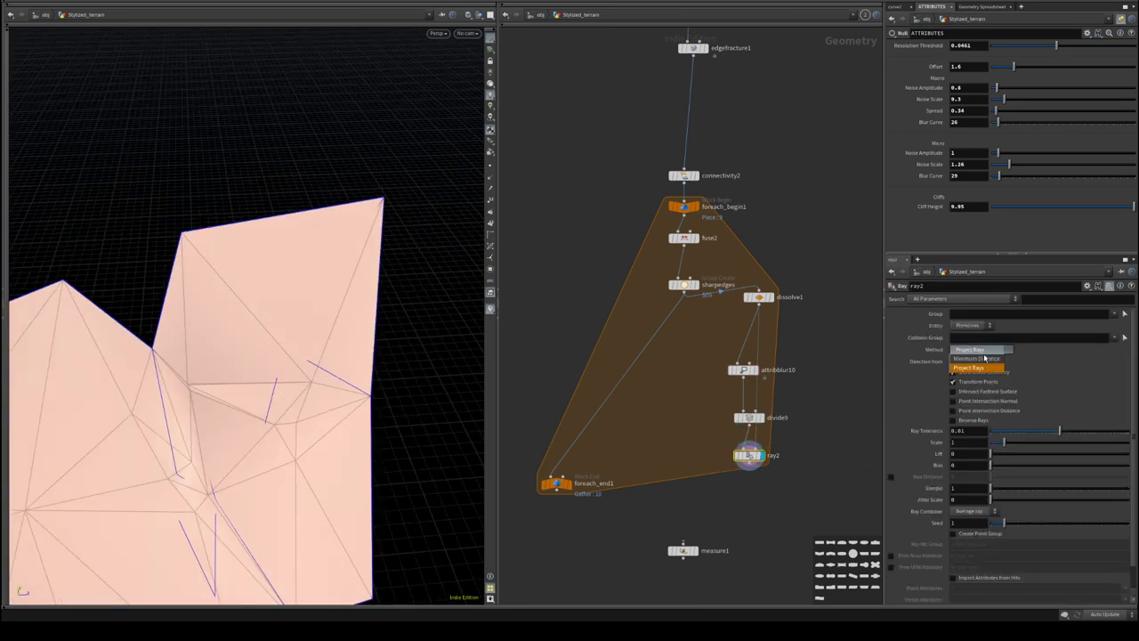
click(979, 369)
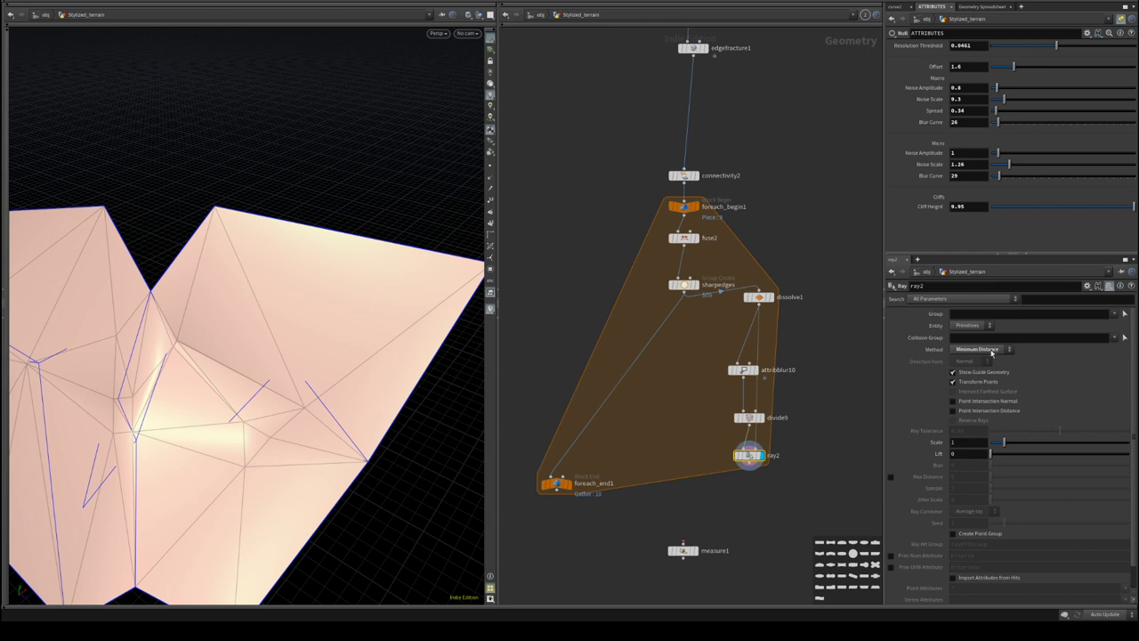
click(1113, 315)
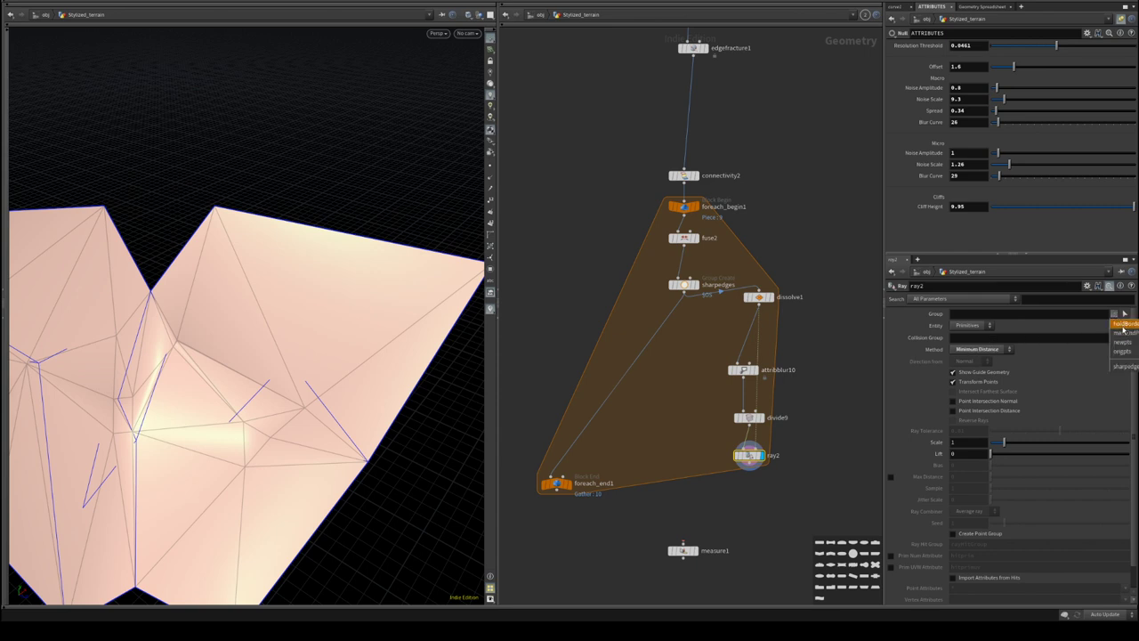
click(1123, 324)
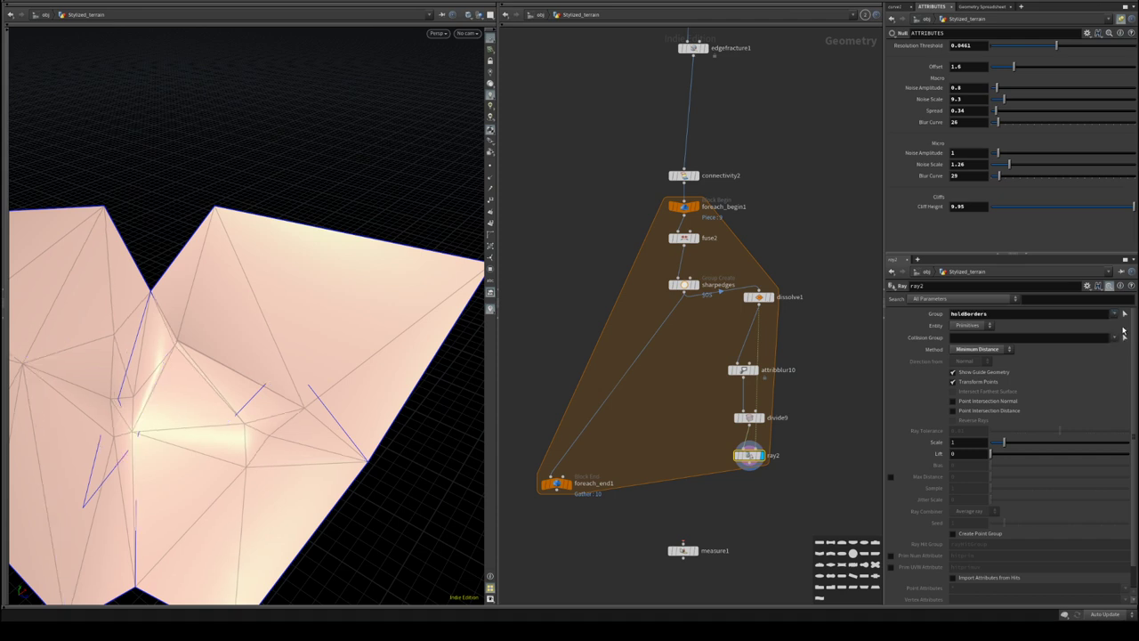
click(988, 326)
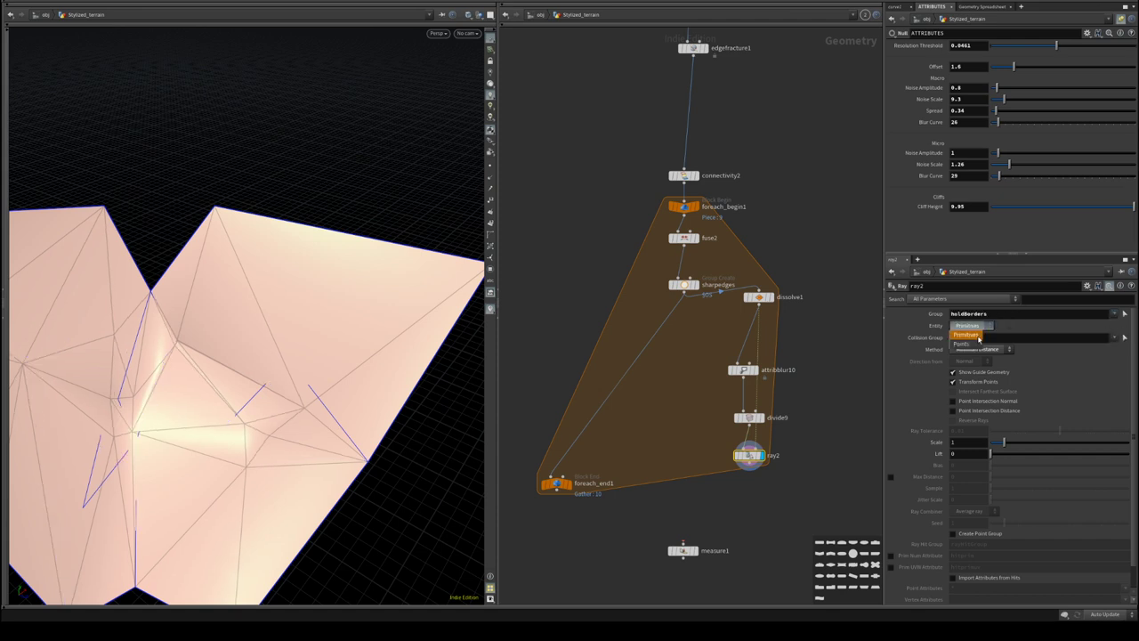
click(968, 339)
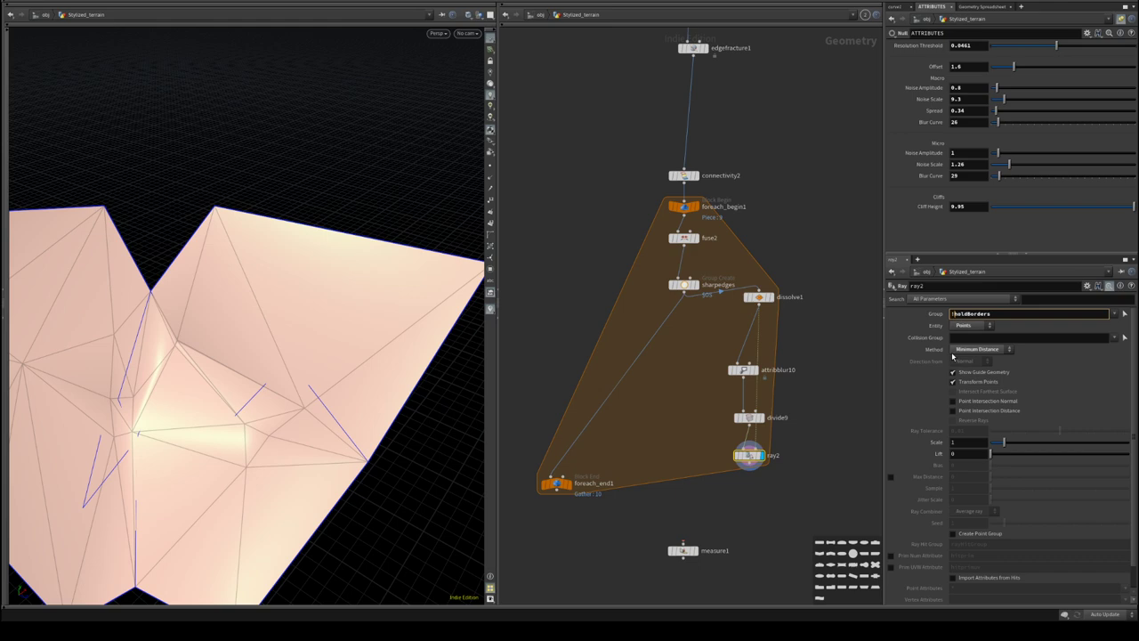
- Inspect the projected piece from another angle and clear ray2's Group
drag(374, 294, 315, 223)
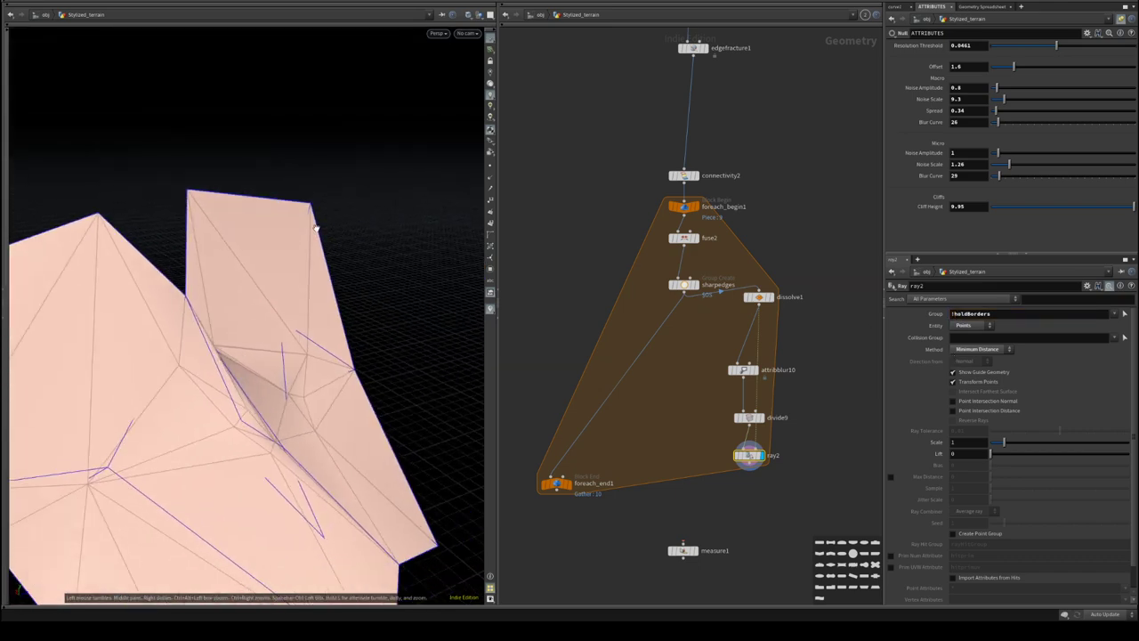
drag(958, 317, 884, 308)
key(BackSpace)
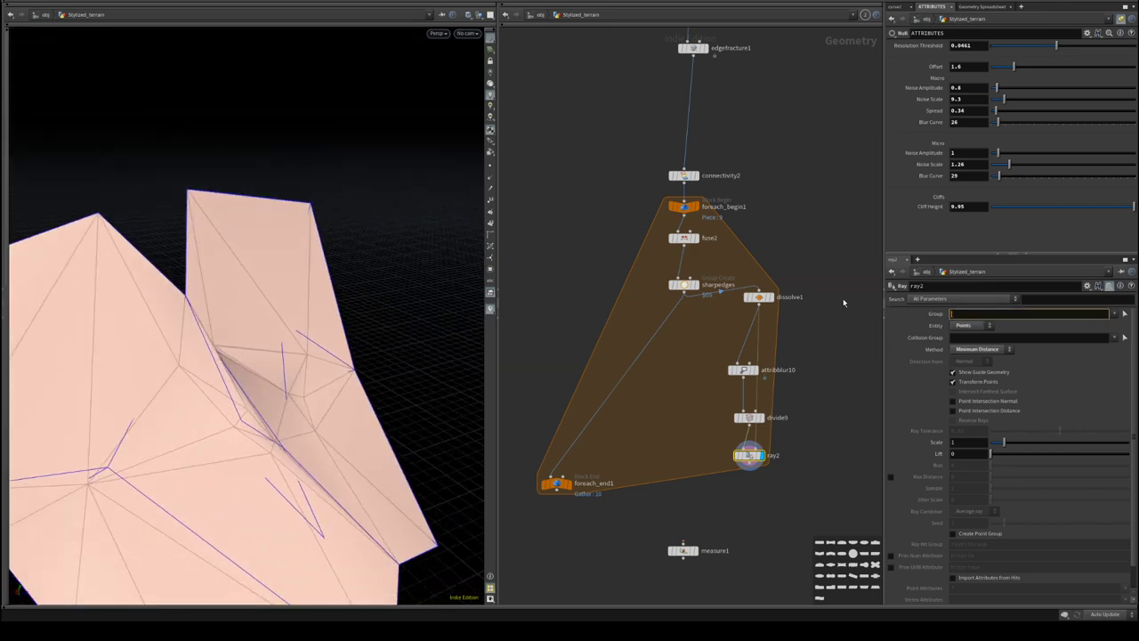
key(Return)
- Display sharpedges and add a Group Create node below it inside the for-each loop
middle_drag(790, 202, 757, 265)
click(669, 349)
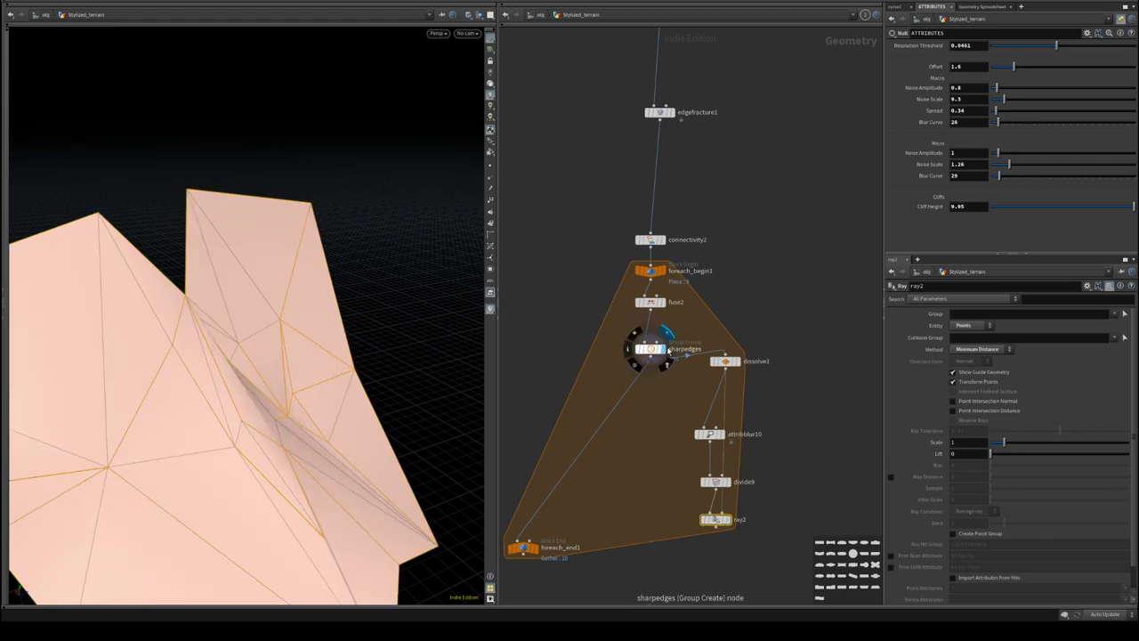
middle_drag(665, 353, 667, 280)
key(Tab)
text(grou)
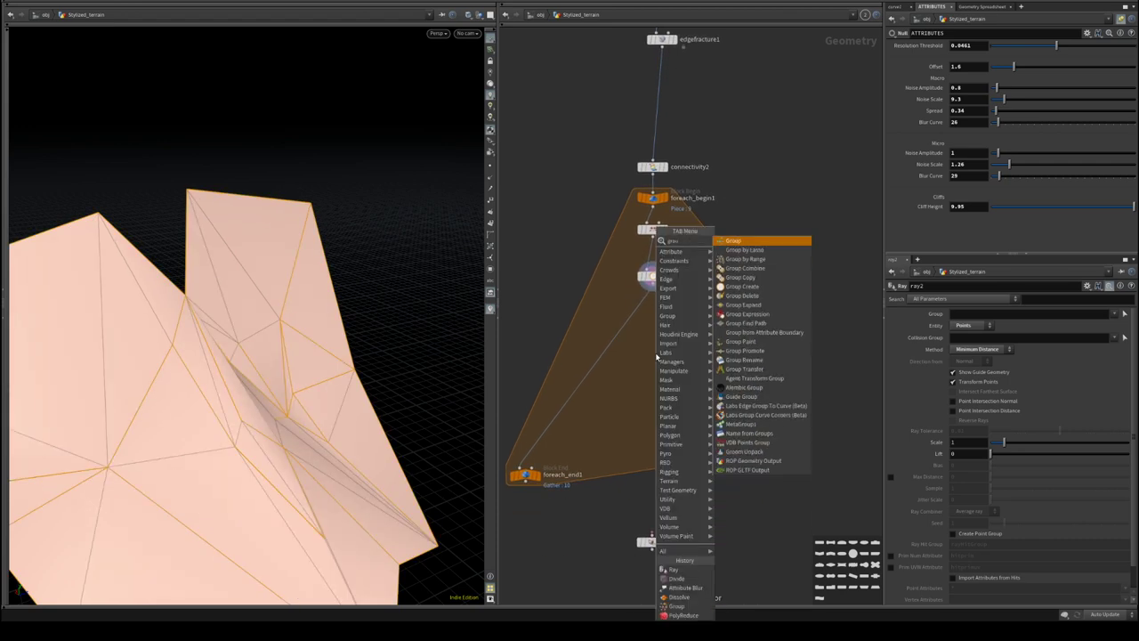
click(744, 286)
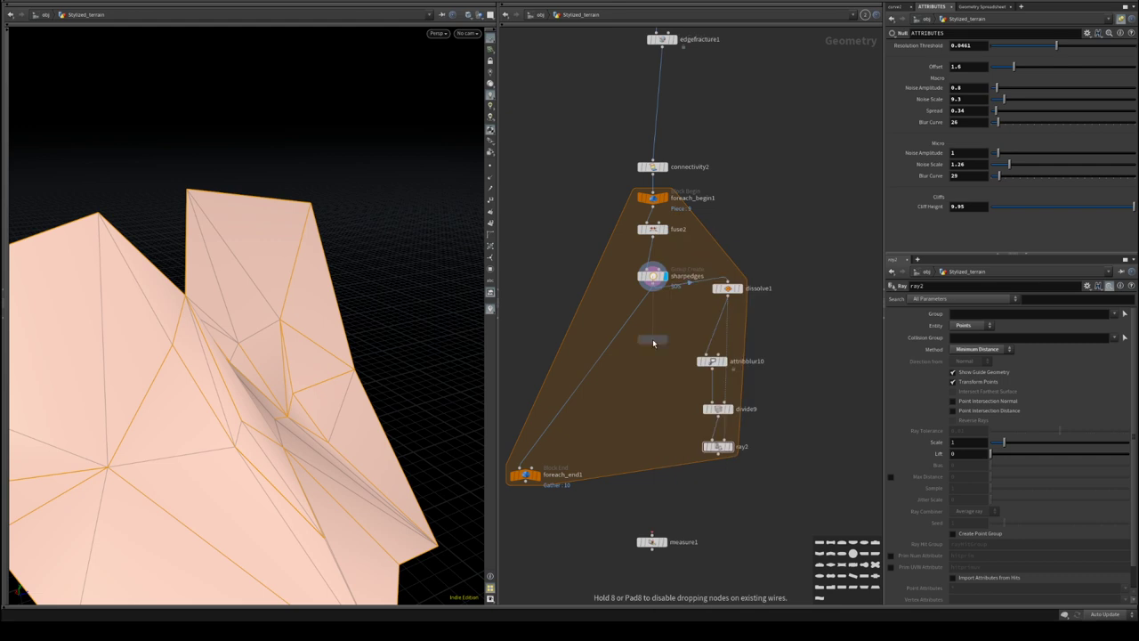
click(652, 338)
- Set group1's Group Type to Points, disable Base Group and include by edges using Unshared Edges
click(974, 325)
click(977, 334)
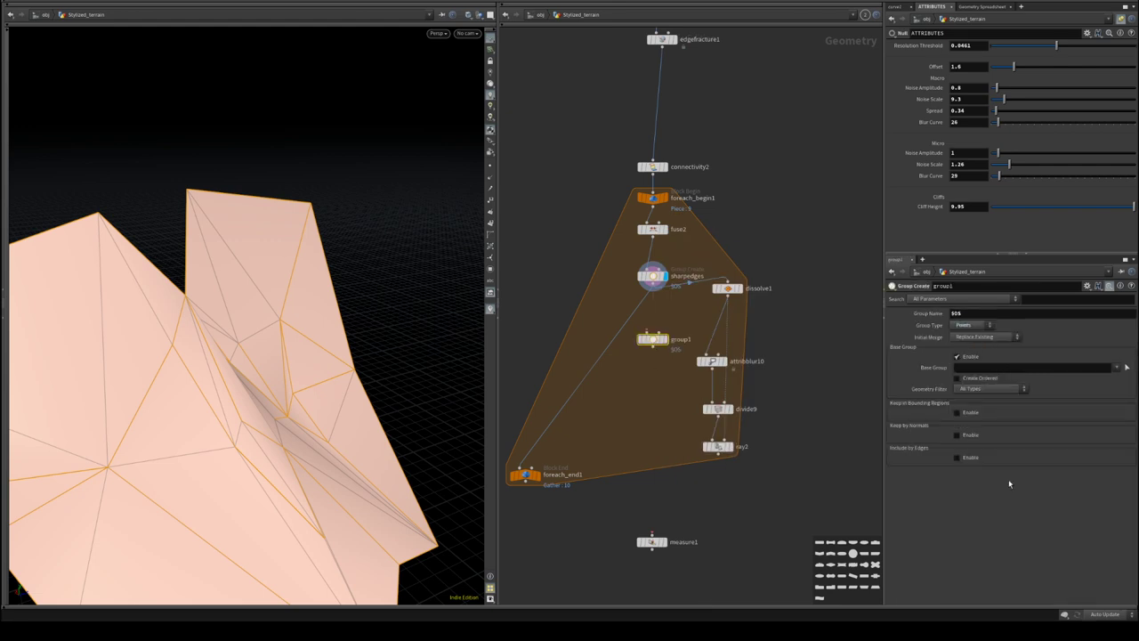
click(973, 357)
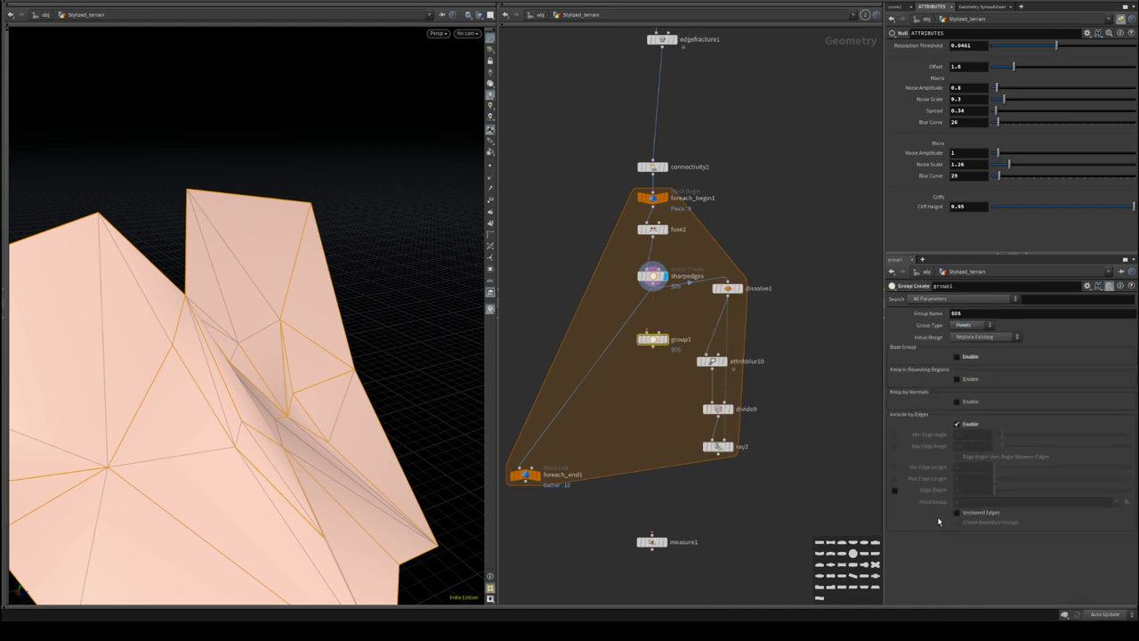
- Connect dissolve1 to group1, display group1 and inspect the grouped border points
drag(727, 296, 648, 332)
click(664, 340)
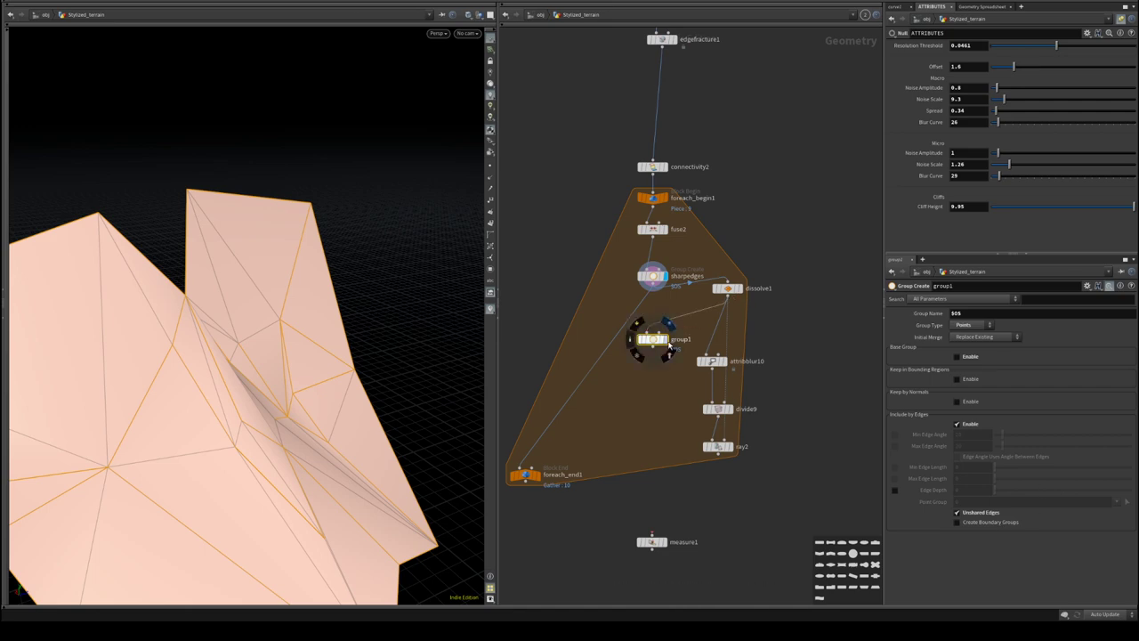
drag(318, 364, 234, 379)
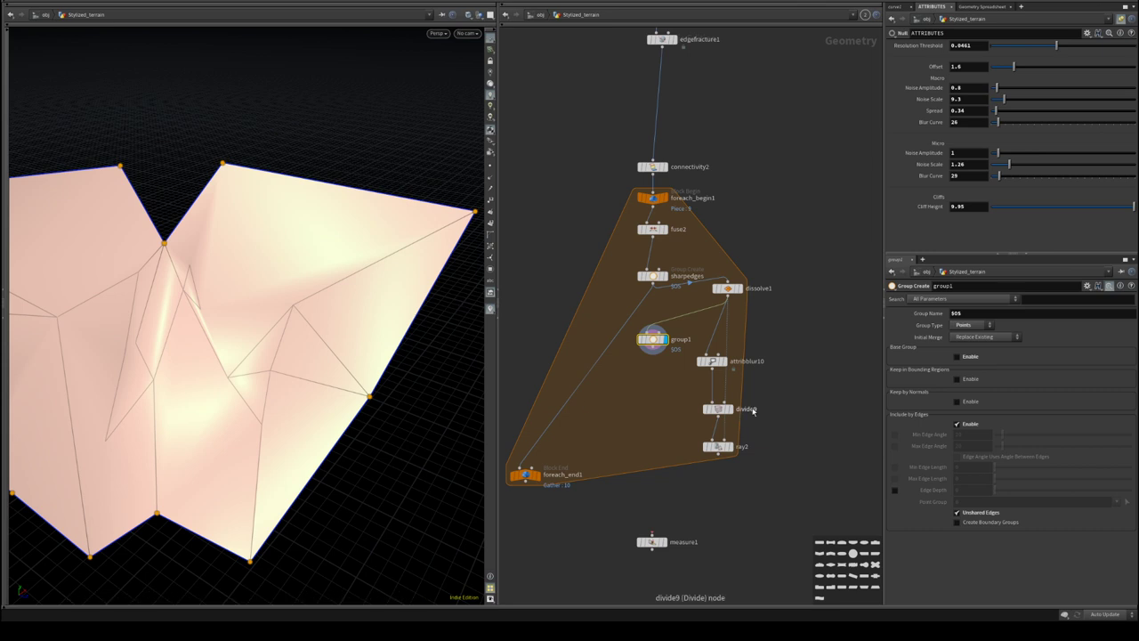
- Feed group1 into attribblur10 and ray2 in place of dissolve1, display ray2 and place it beneath group1
click(653, 348)
click(732, 447)
click(732, 448)
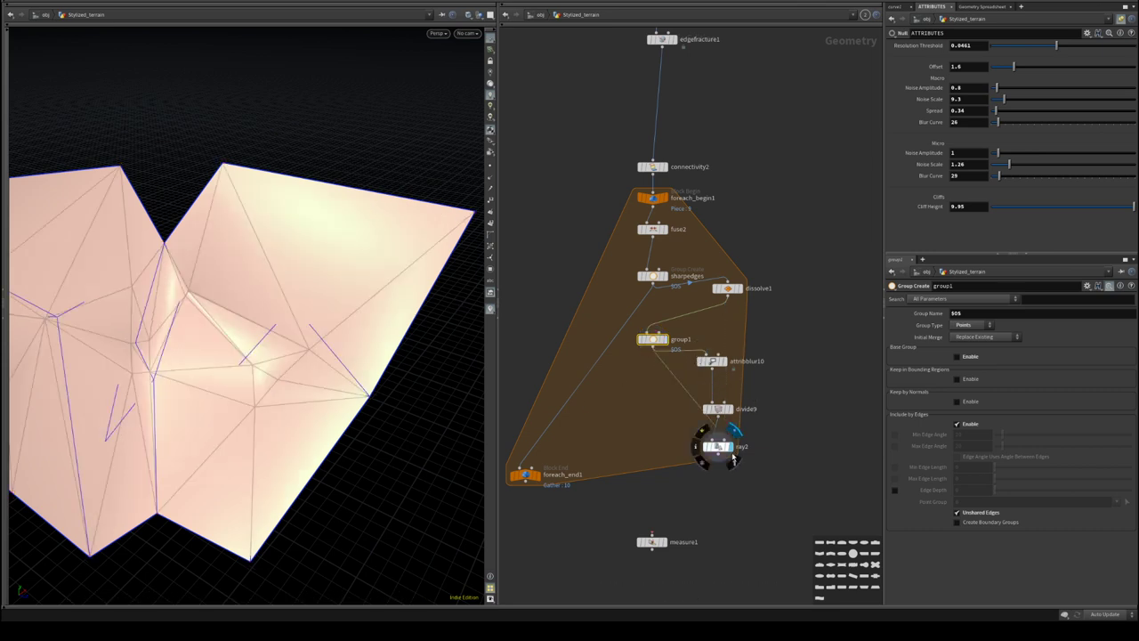
drag(717, 446, 641, 437)
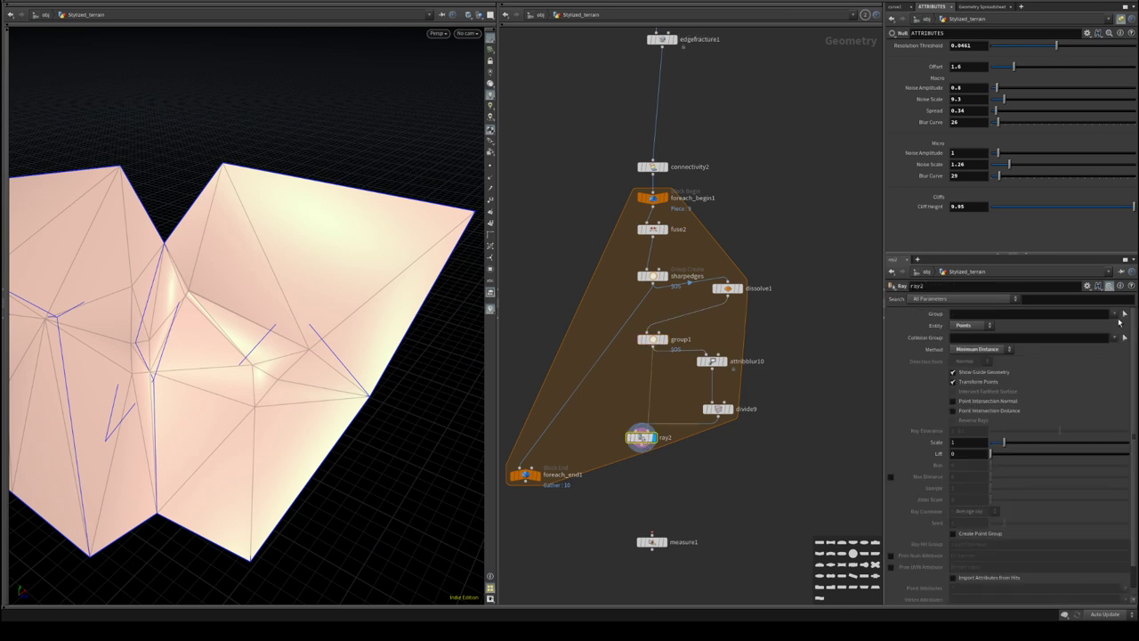
- Set ray2's Group to holdPnts and rename the group1 node holdPnts
click(1114, 313)
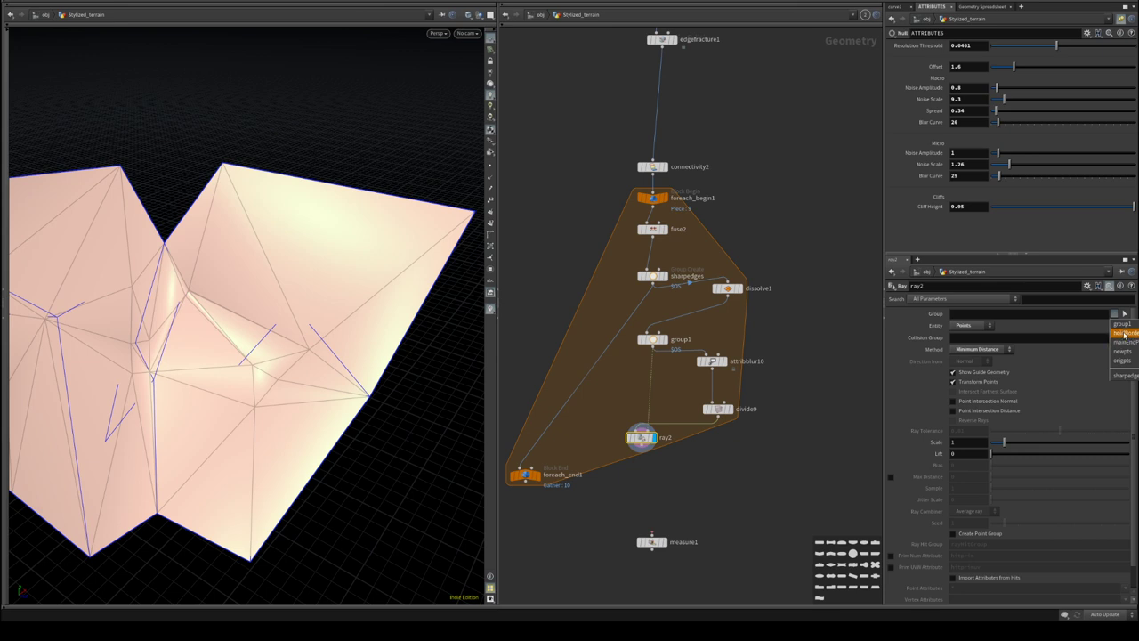
click(1122, 323)
click(998, 314)
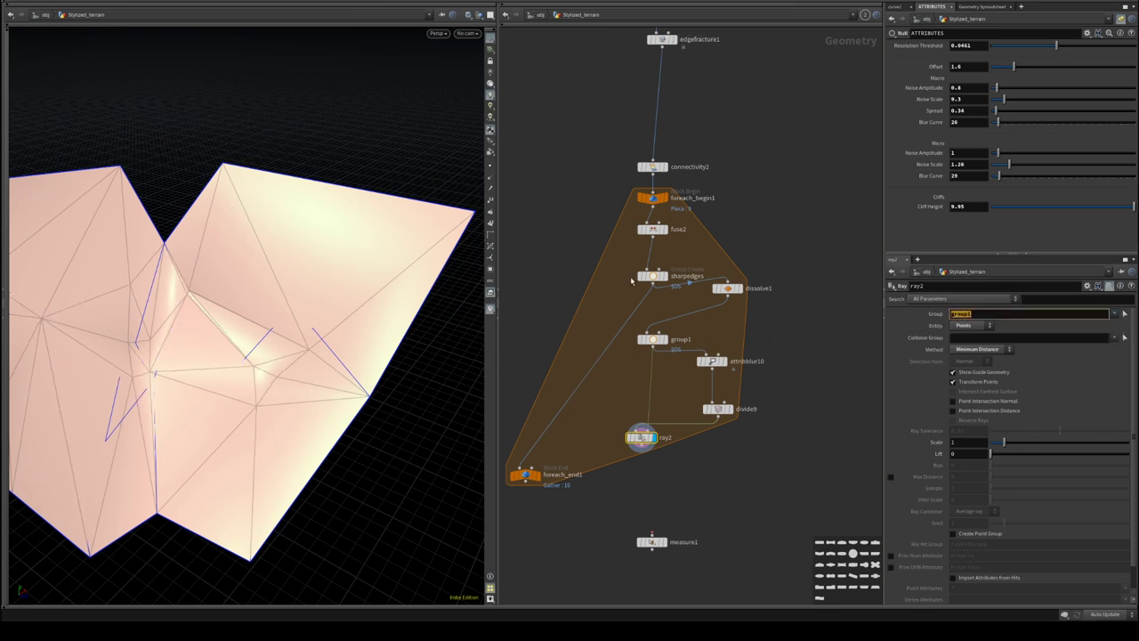
text(holdPnts)
key(Return)
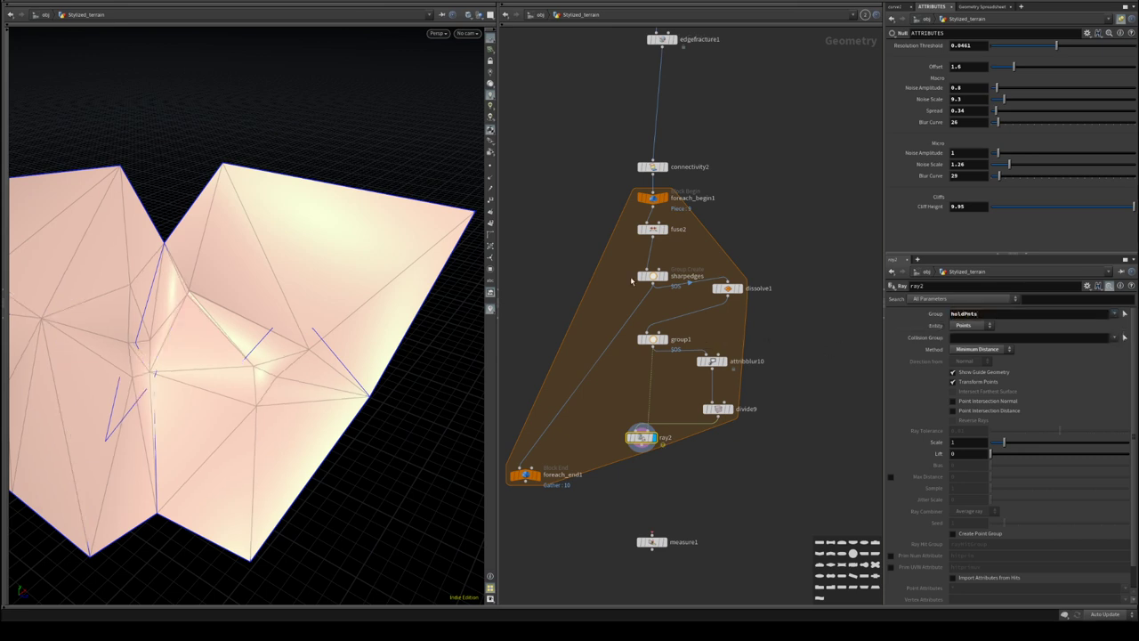
double_click(681, 339)
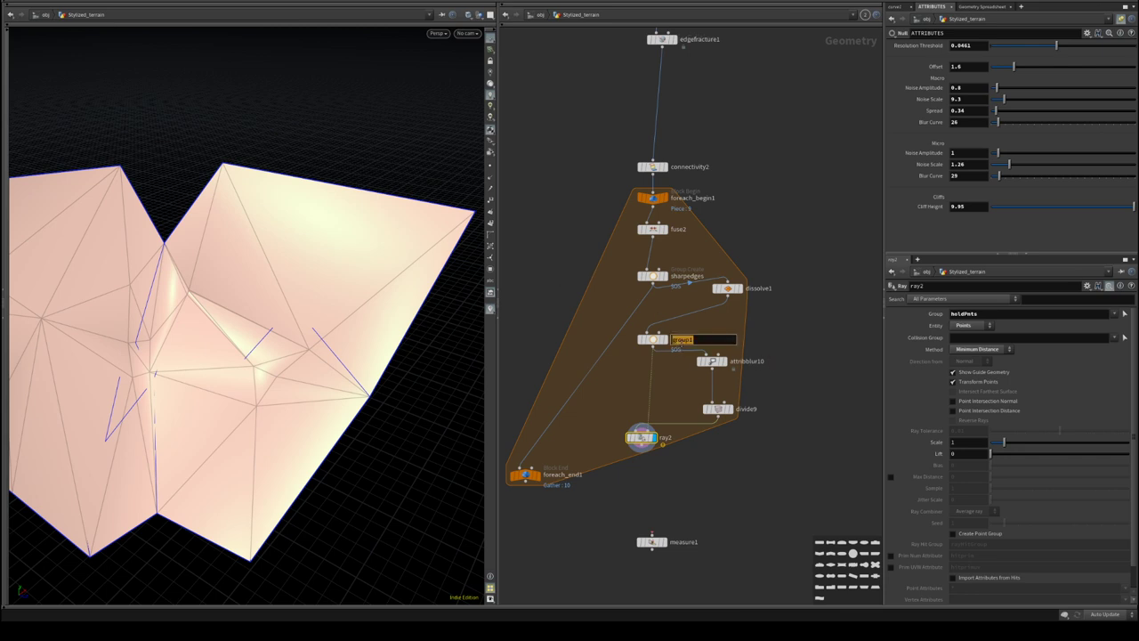
text(holdPnts)
key(Return)
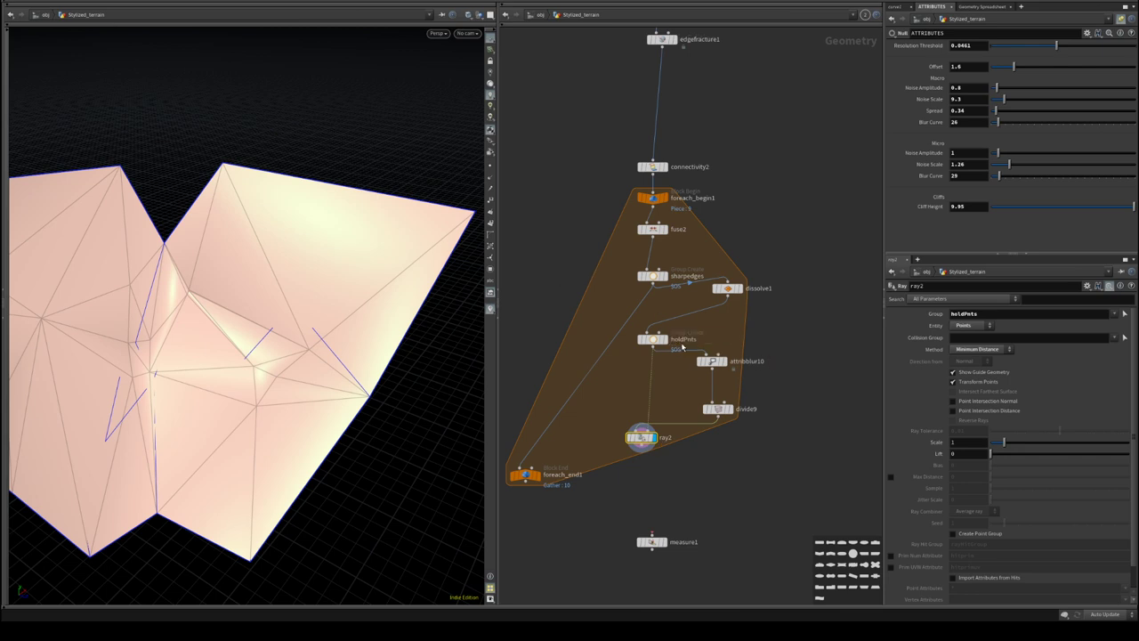
- Align ray2 under holdPnts, invert its Group to !holdPnts and compare the two nodes' results
drag(640, 437, 653, 426)
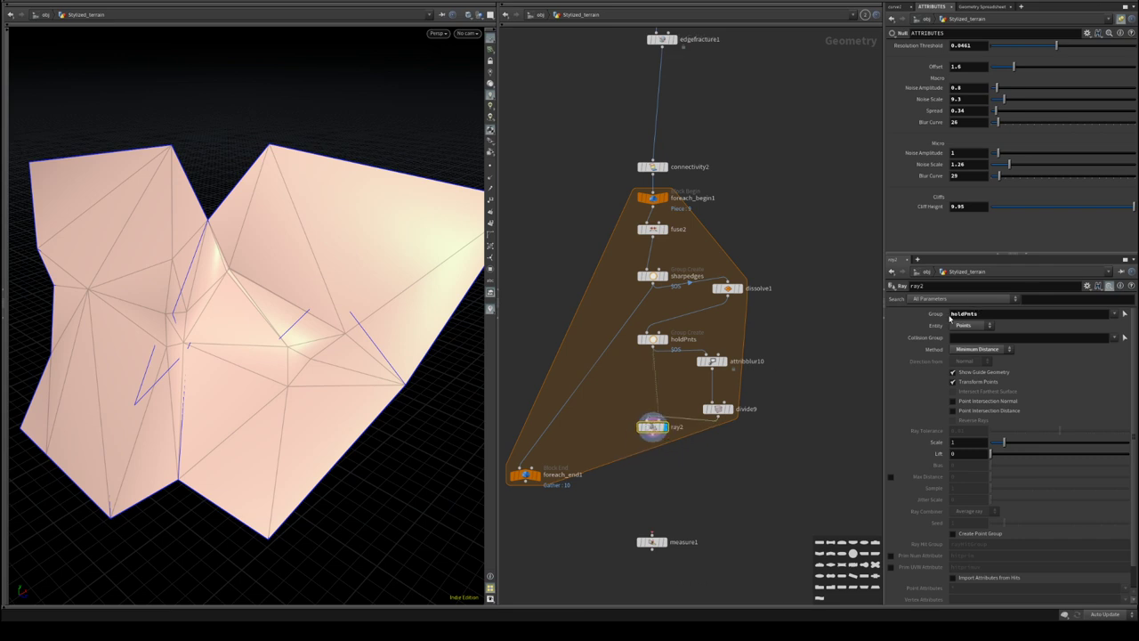
click(950, 316)
key(Return)
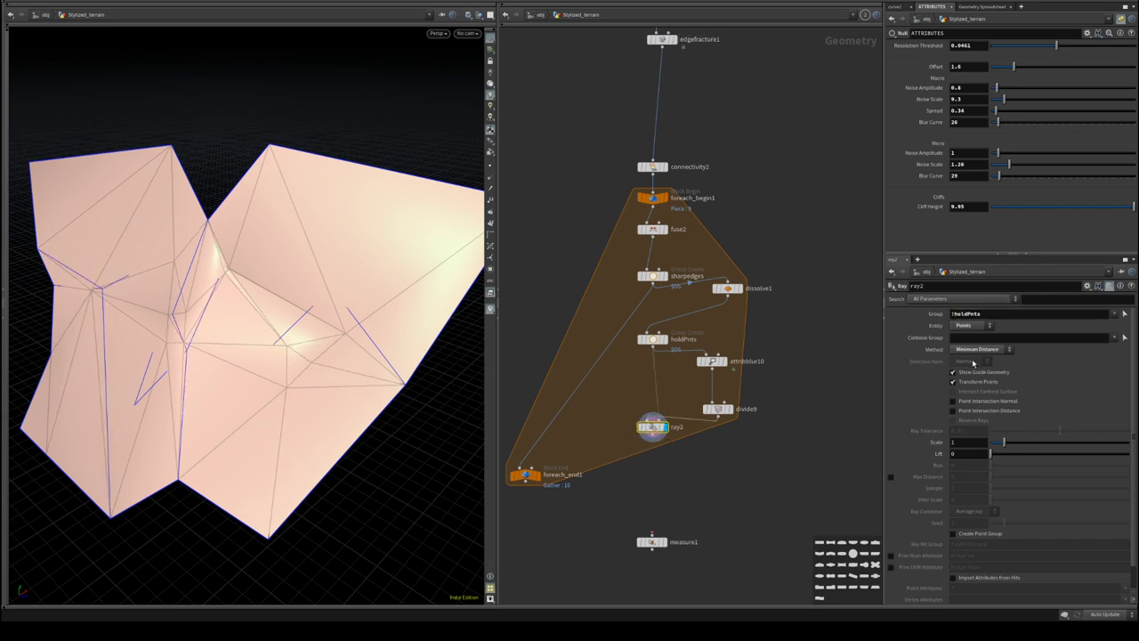
click(665, 339)
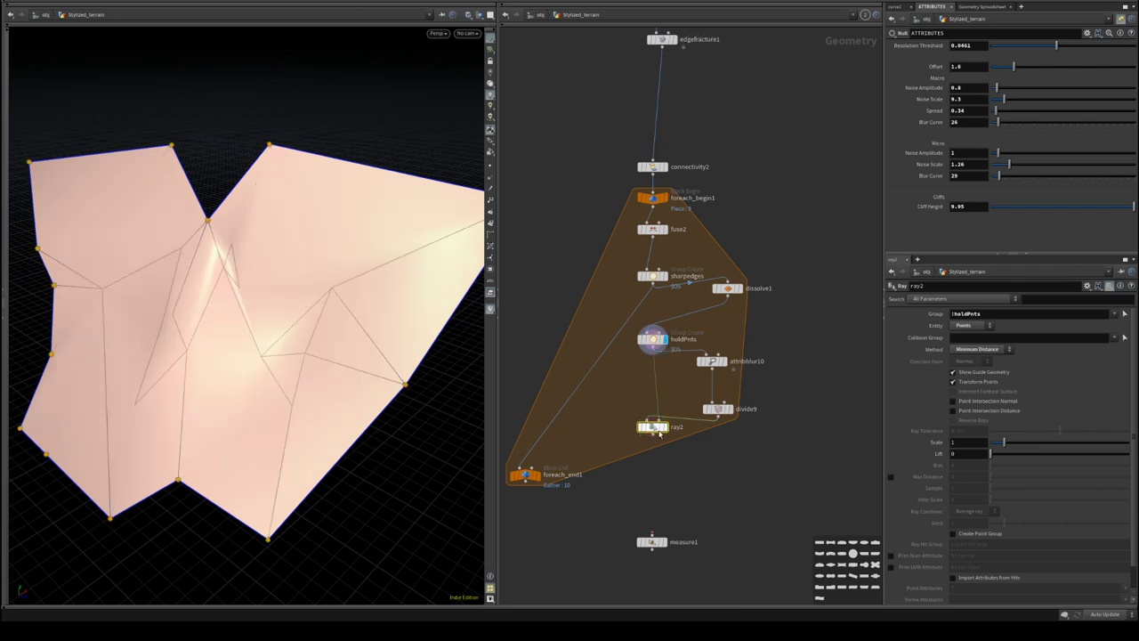
click(665, 428)
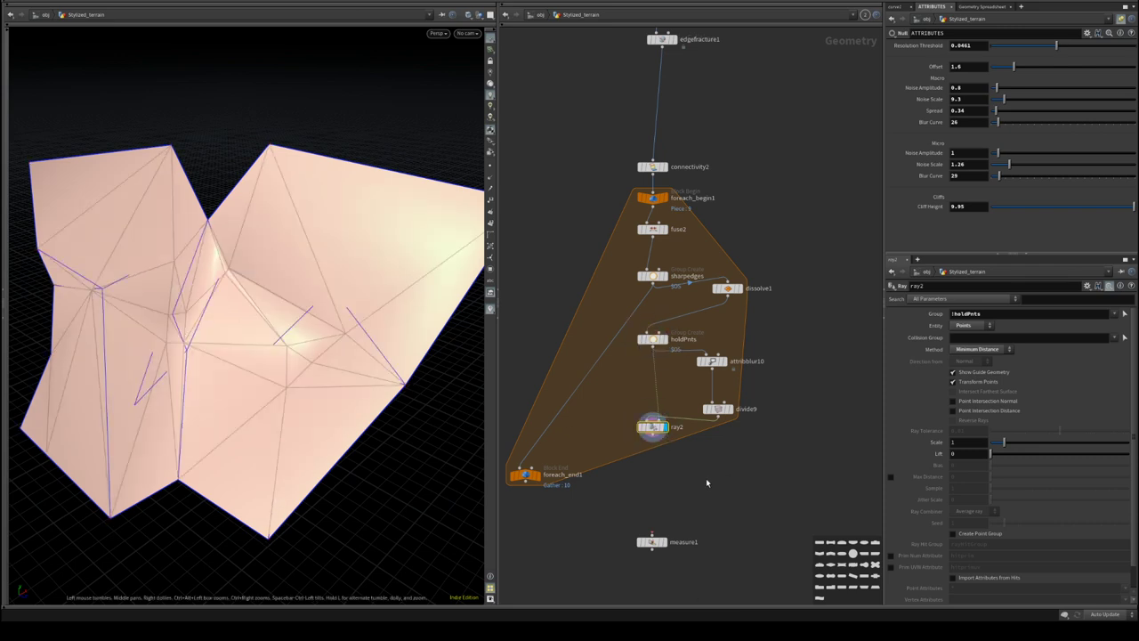
- Connect ray2 to foreach_end1 and save the scene
middle_drag(707, 480, 771, 422)
click(716, 379)
click(584, 409)
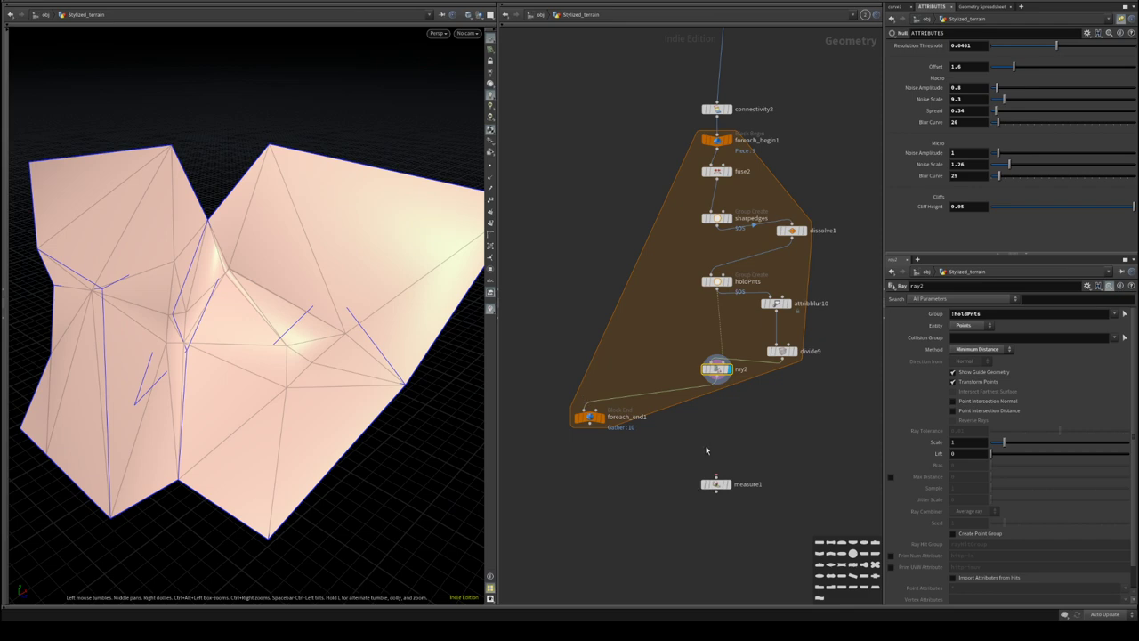
key(ctrl+s)
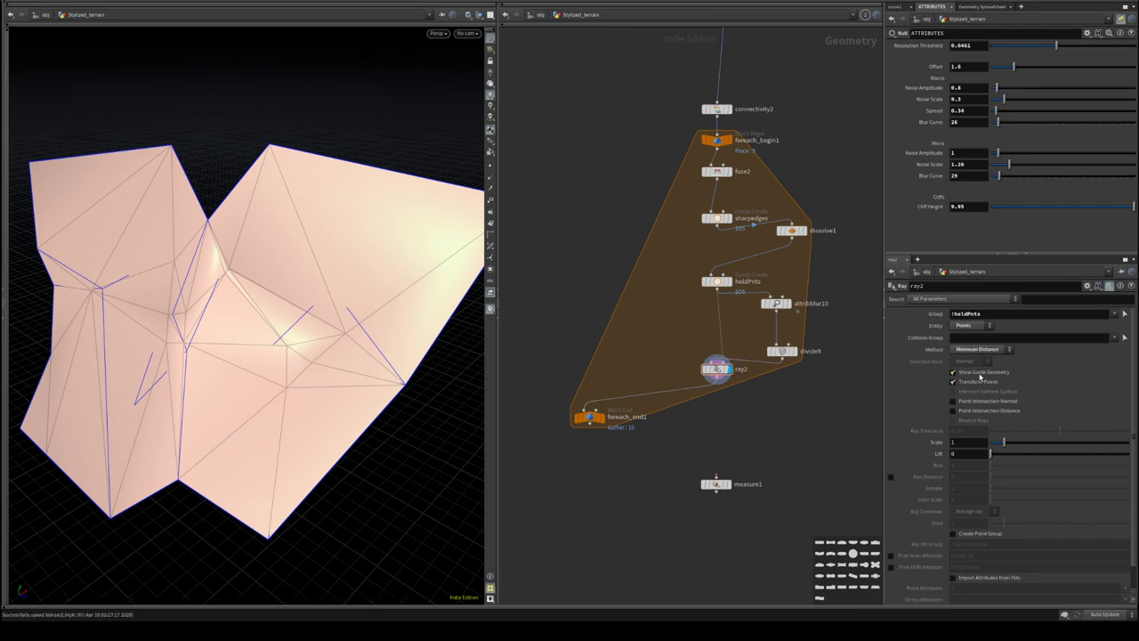
- Turn off ray2's Show Guide Geometry and set its Scale to 3.49
click(979, 378)
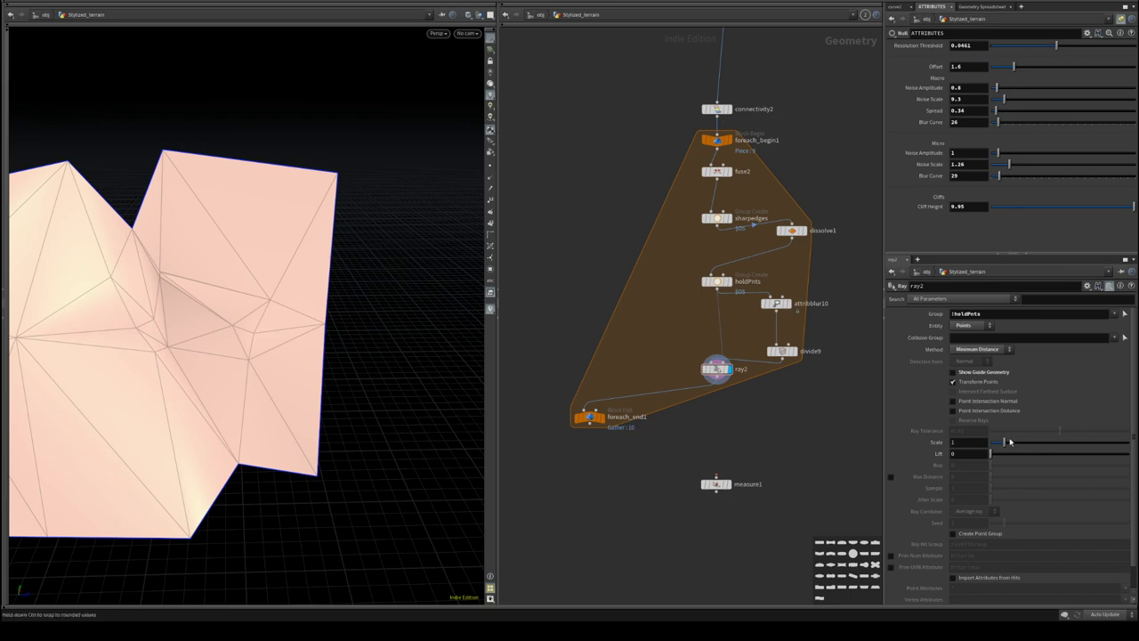
drag(1004, 442, 1050, 457)
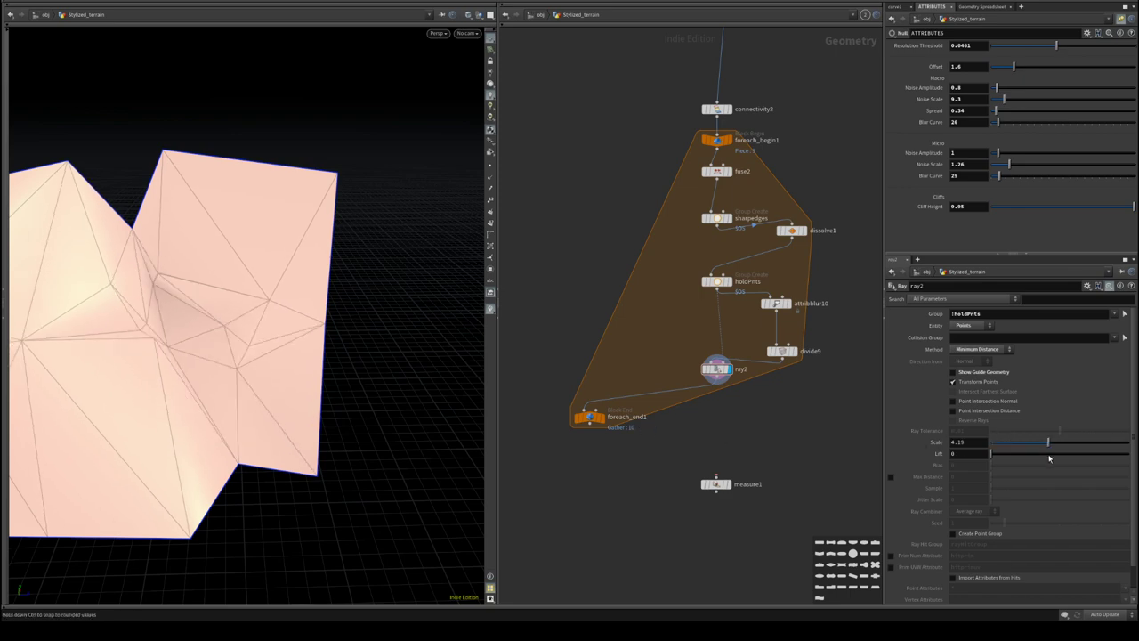
drag(258, 419, 276, 481)
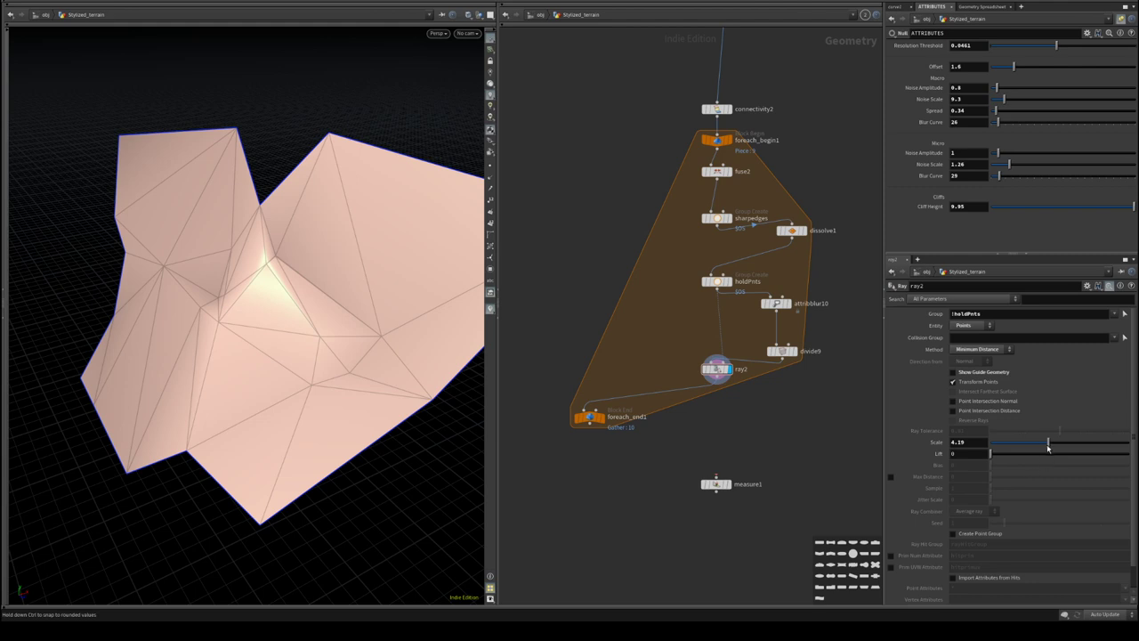
mouse_move(1048, 444)
mouse_down()
mouse_move(996, 445)
mouse_move(1039, 443)
mouse_up()
- Display attribblur10 and examine the blurred piece from several angles
middle_drag(820, 427, 723, 480)
scroll(723, 480, up, 3)
middle_drag(710, 334, 735, 361)
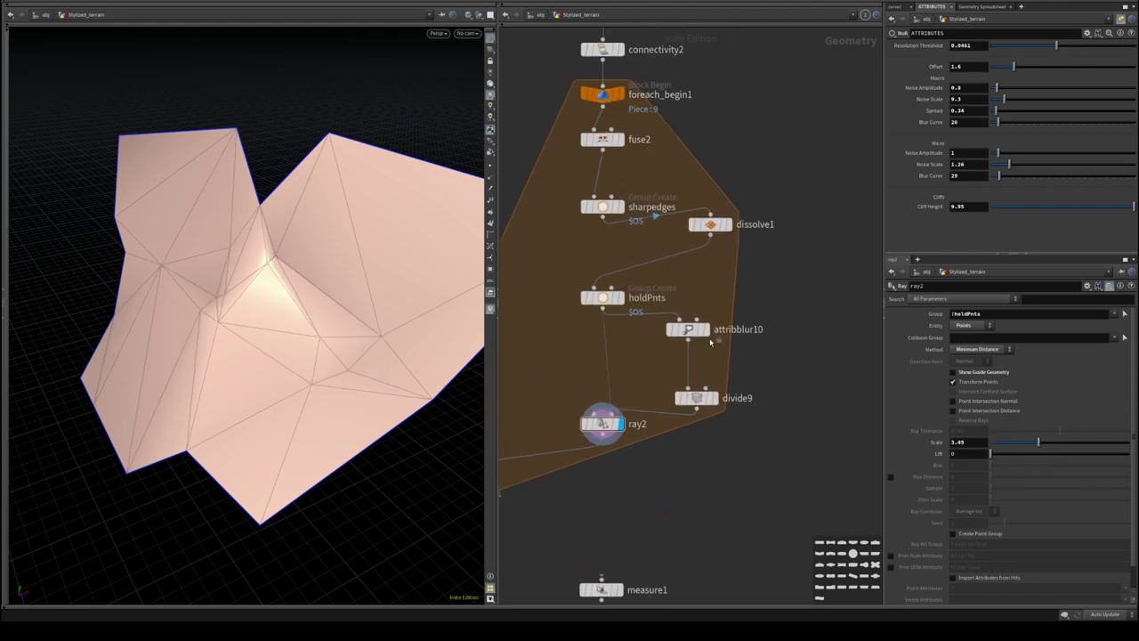
click(707, 330)
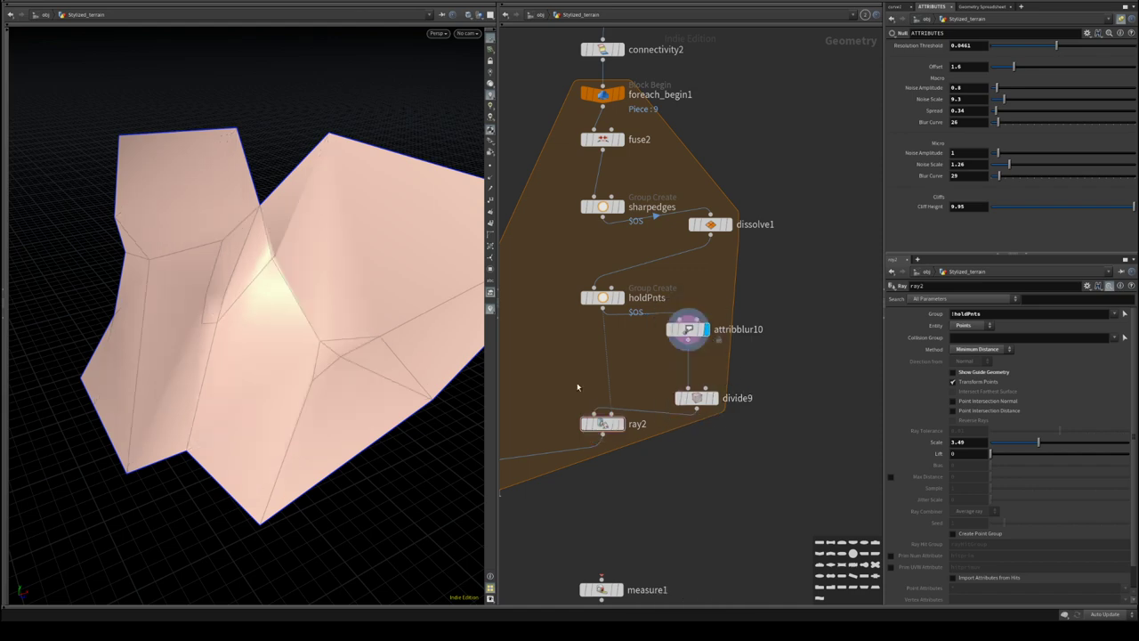
drag(212, 311, 310, 356)
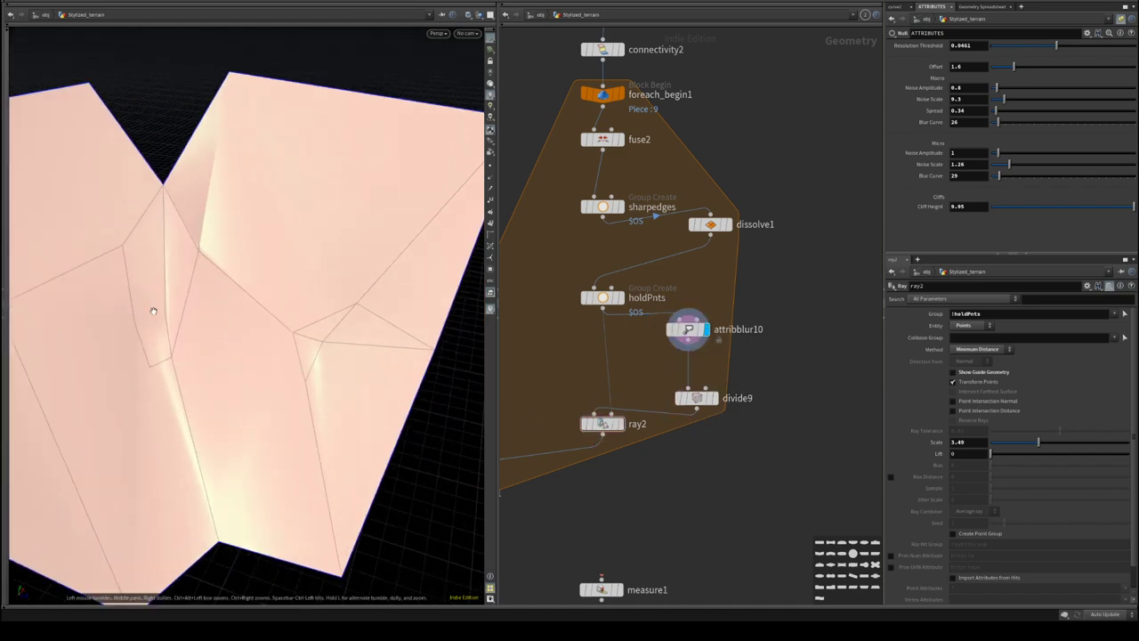
drag(154, 310, 217, 301)
key(h)
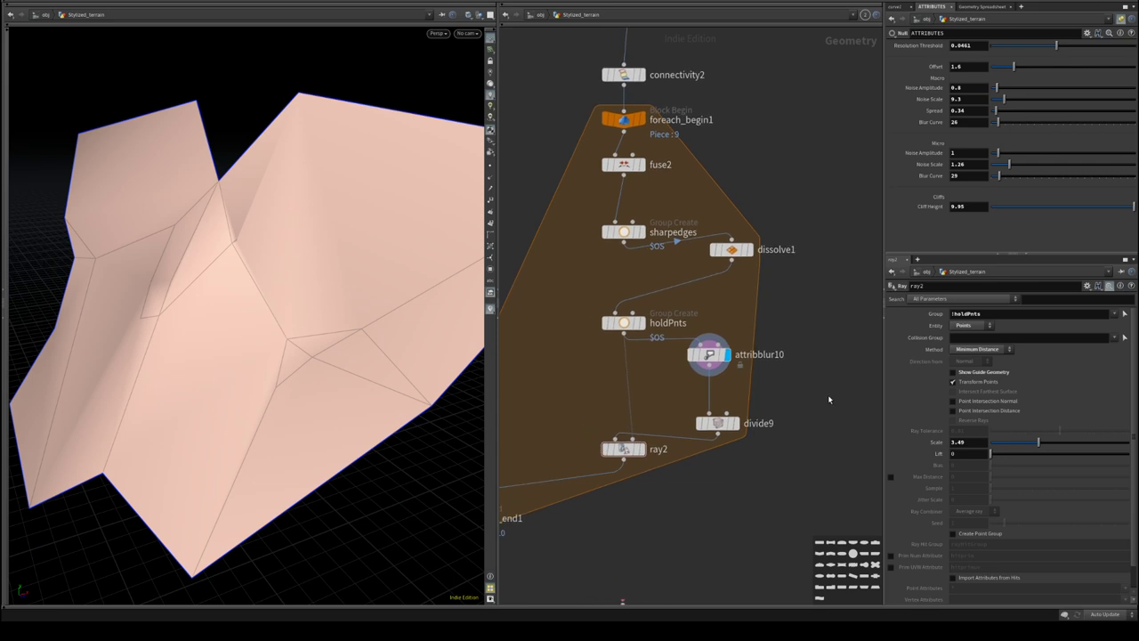
- Rearrange the nodes around ray2 and place a Peak node near divide9 inside the for-each loop
middle_drag(561, 389, 705, 330)
drag(573, 272, 842, 431)
middle_drag(825, 368, 708, 416)
drag(711, 369, 636, 462)
key(Tab)
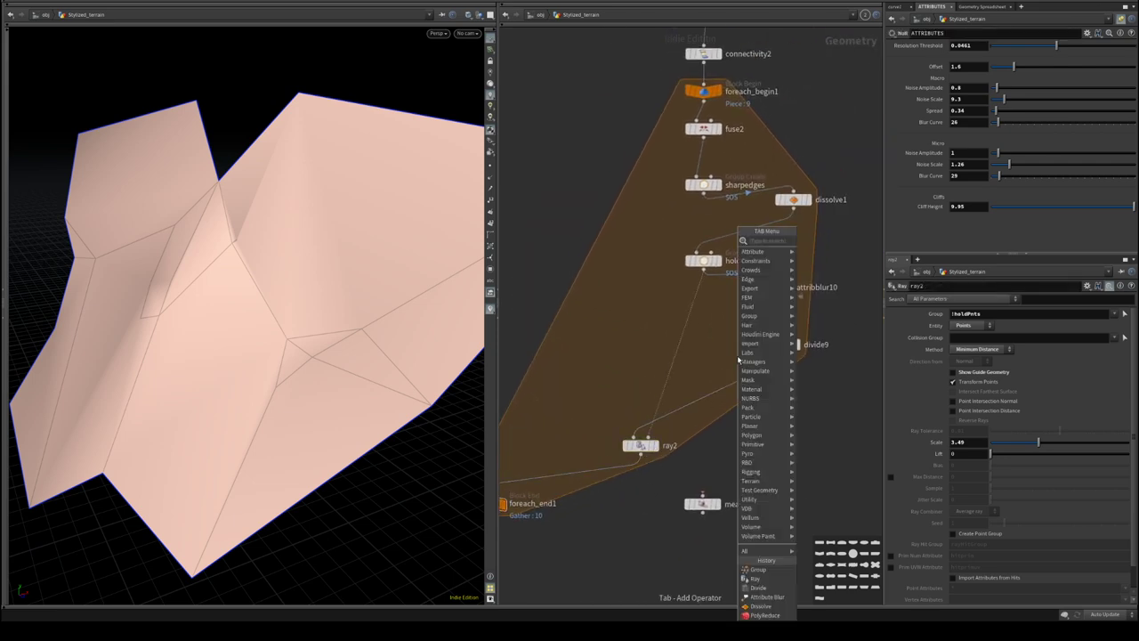
text(peak)
key(Return)
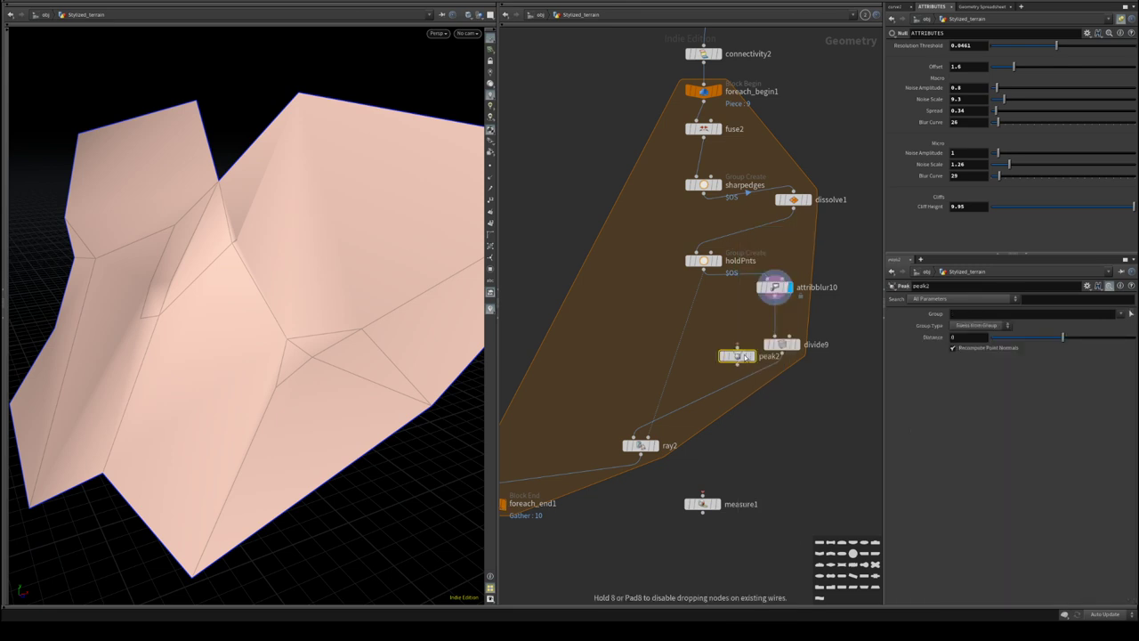
click(746, 357)
- Move divide9 down, wire peak2 between attribblur10 and divide9, and display peak2
drag(782, 346, 703, 407)
click(793, 330)
key(Escape)
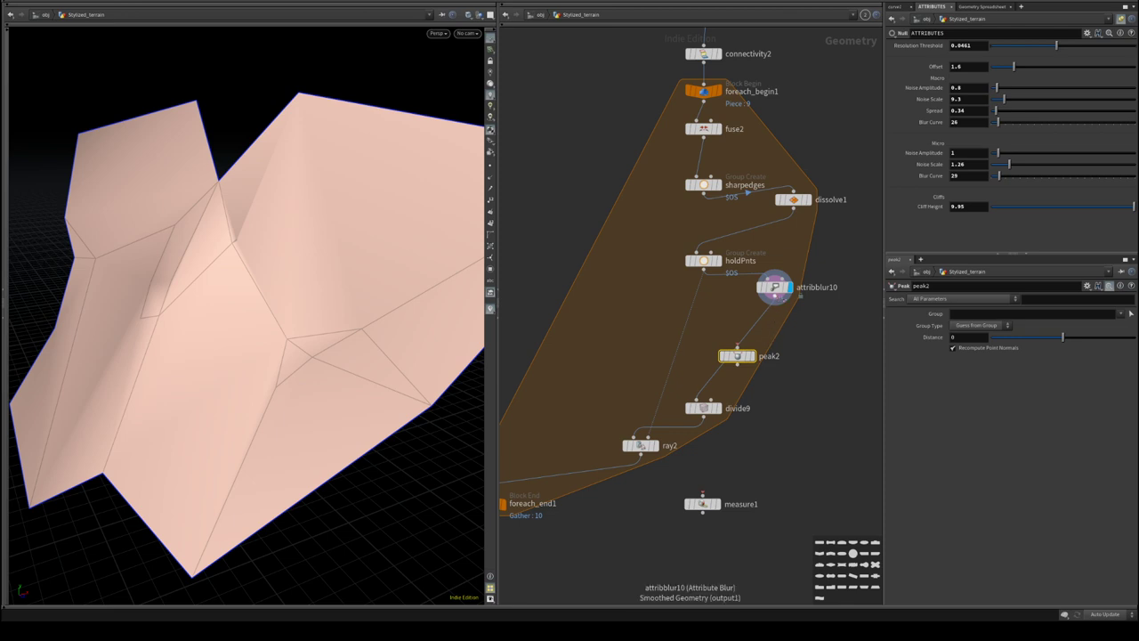
click(774, 304)
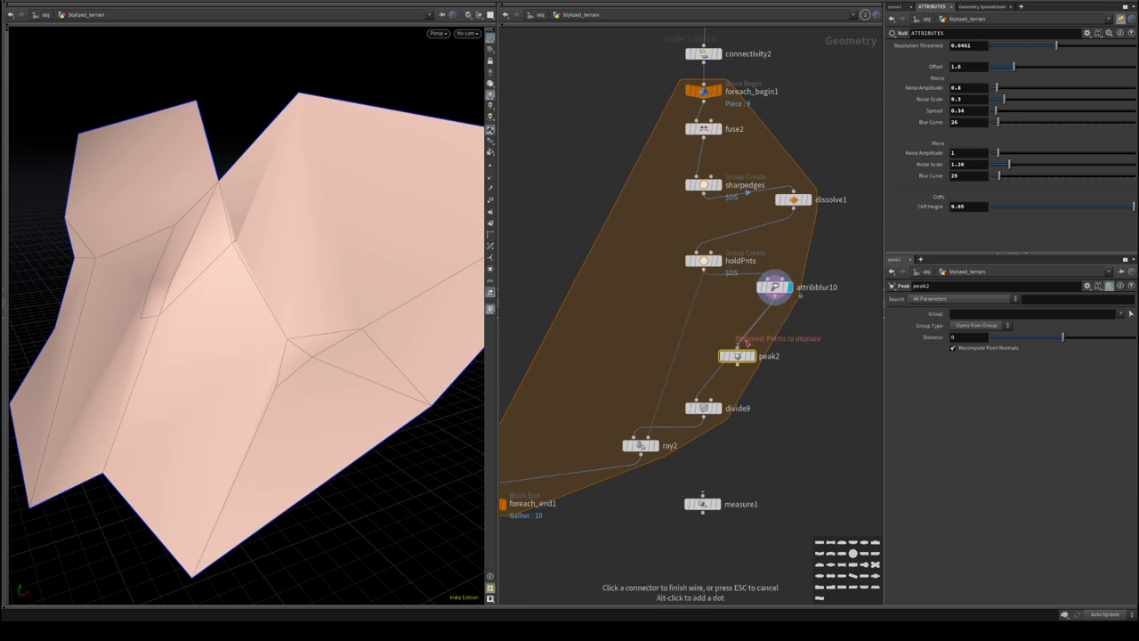
click(737, 352)
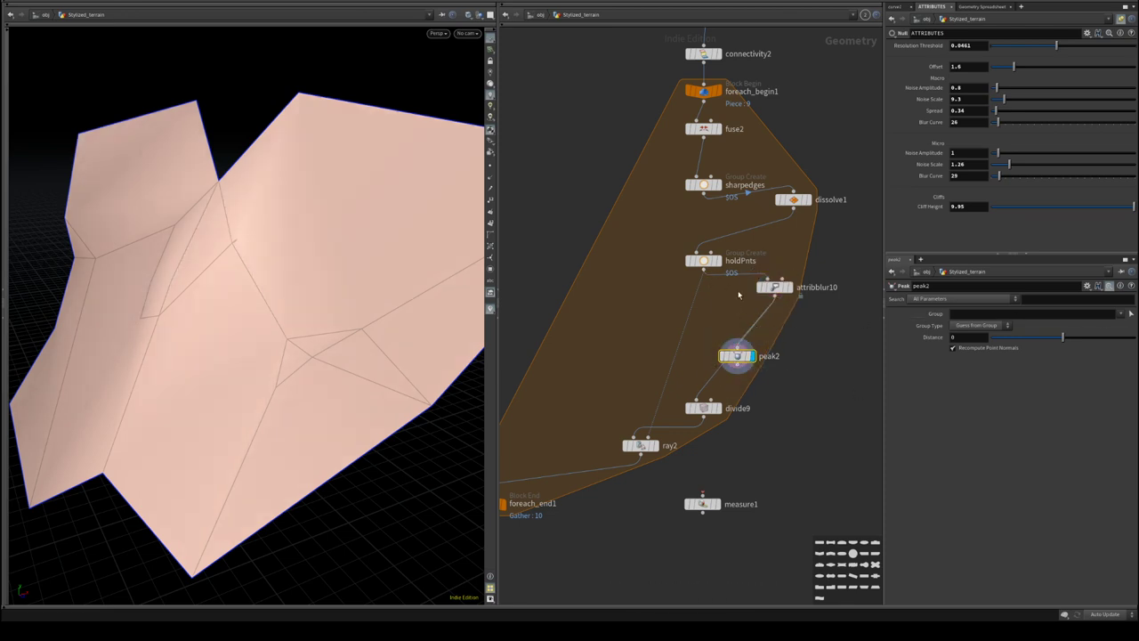
- Reinsert peak2 between holdPnts and attribblur10, set its Distance to 0.25 and turn off Recompute Point Normals
drag(737, 356, 696, 308)
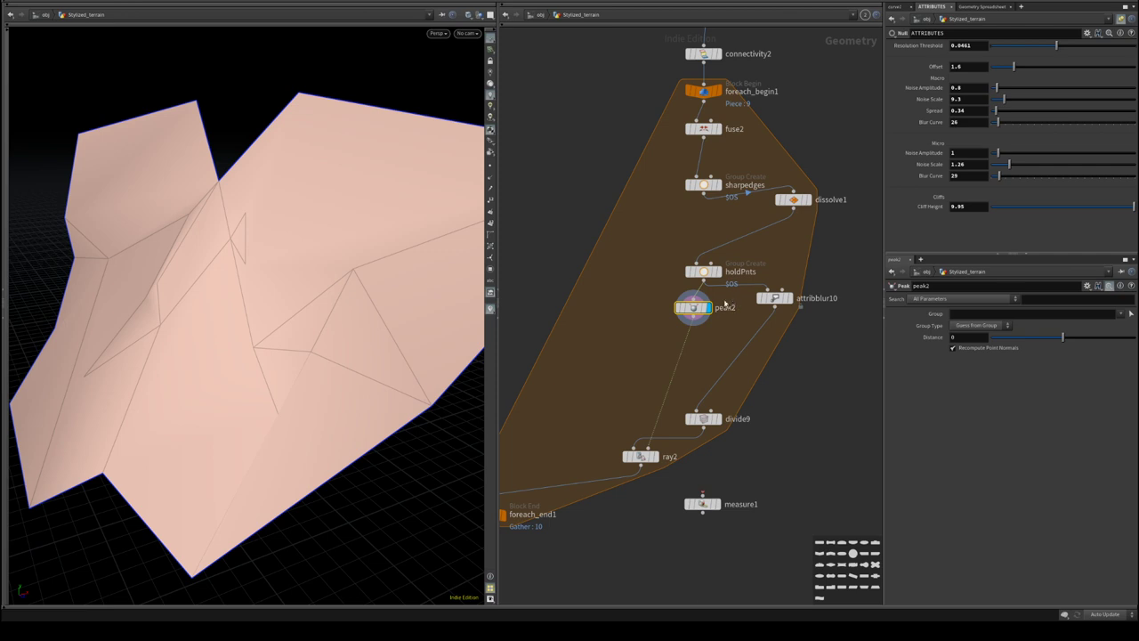
click(694, 318)
click(767, 290)
drag(1062, 337, 1065, 342)
click(955, 347)
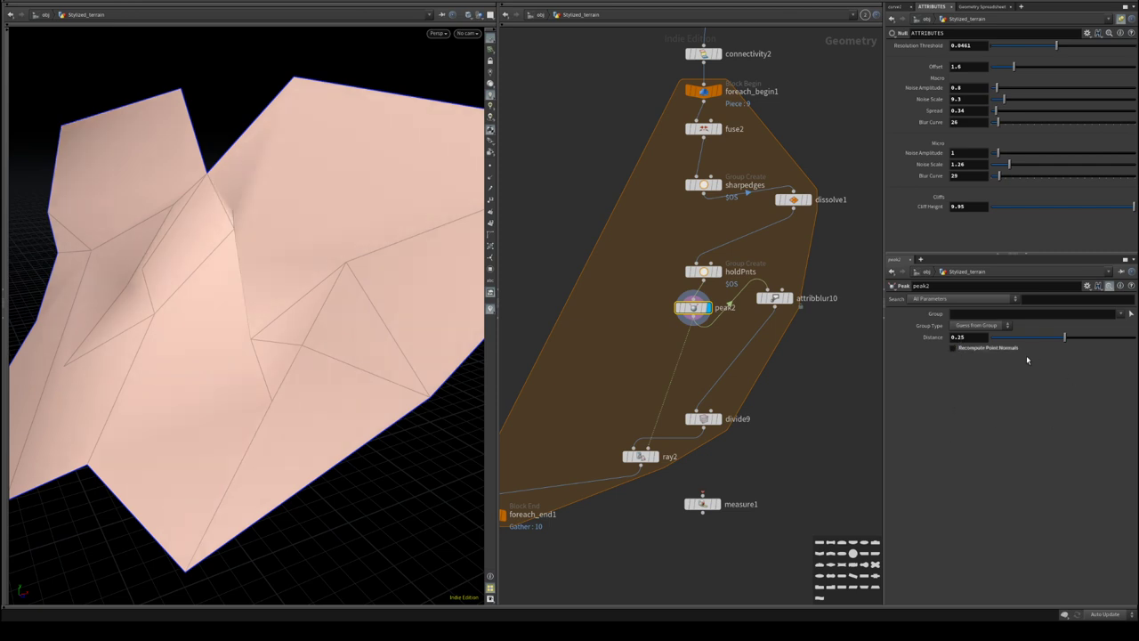
- Insert an Attribute Blur node between holdPnts and peak2 and set its Attributes to N
drag(713, 272, 702, 248)
key(Tab)
text(blur)
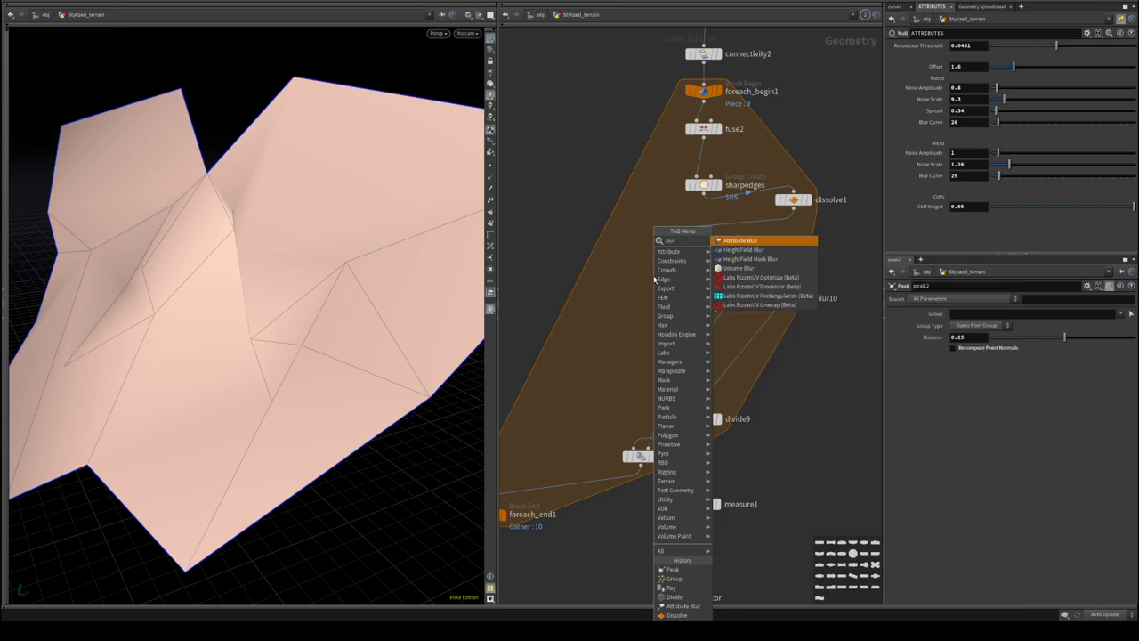
click(749, 240)
drag(634, 278, 691, 282)
double_click(971, 326)
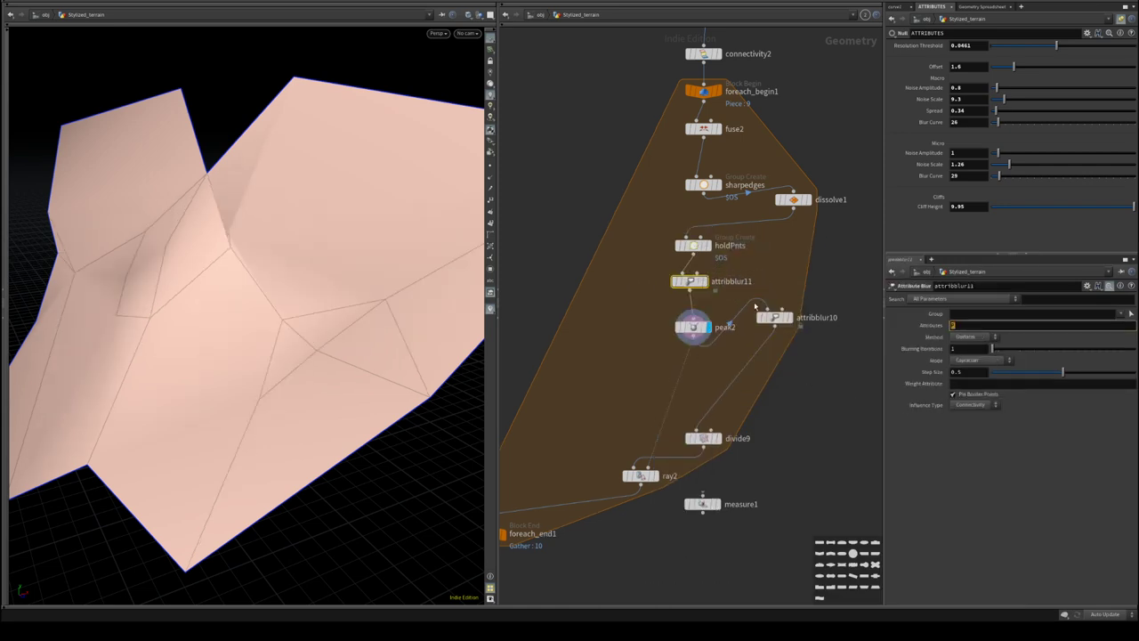
key(Return)
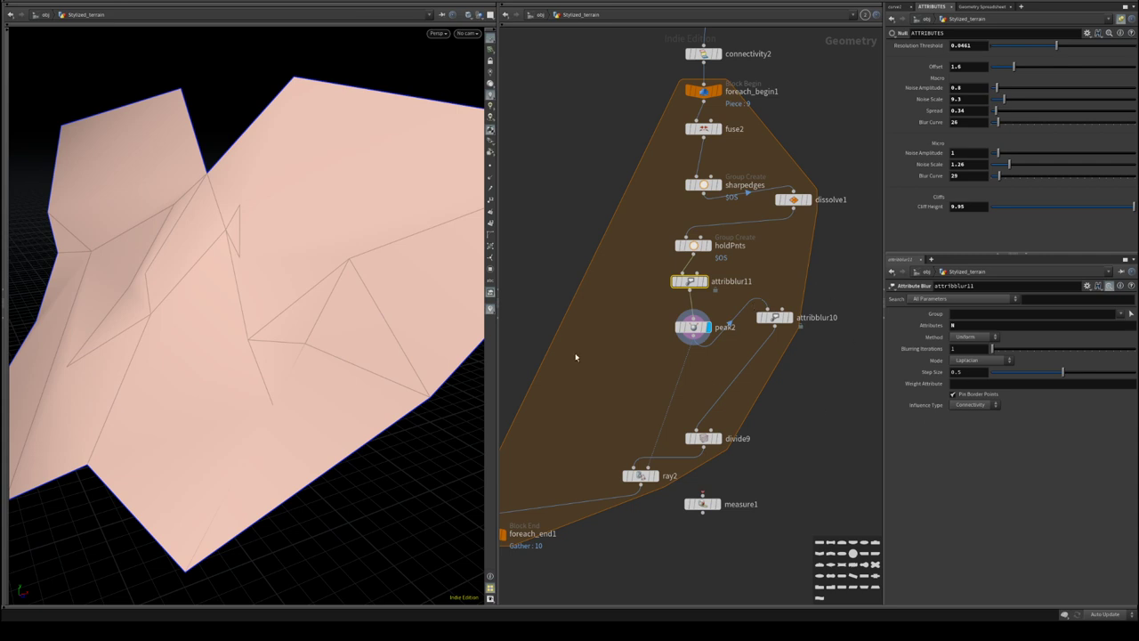
- Test a larger Distance on peak2 and raise attribblur11's Blurring Iterations to 100
click(694, 326)
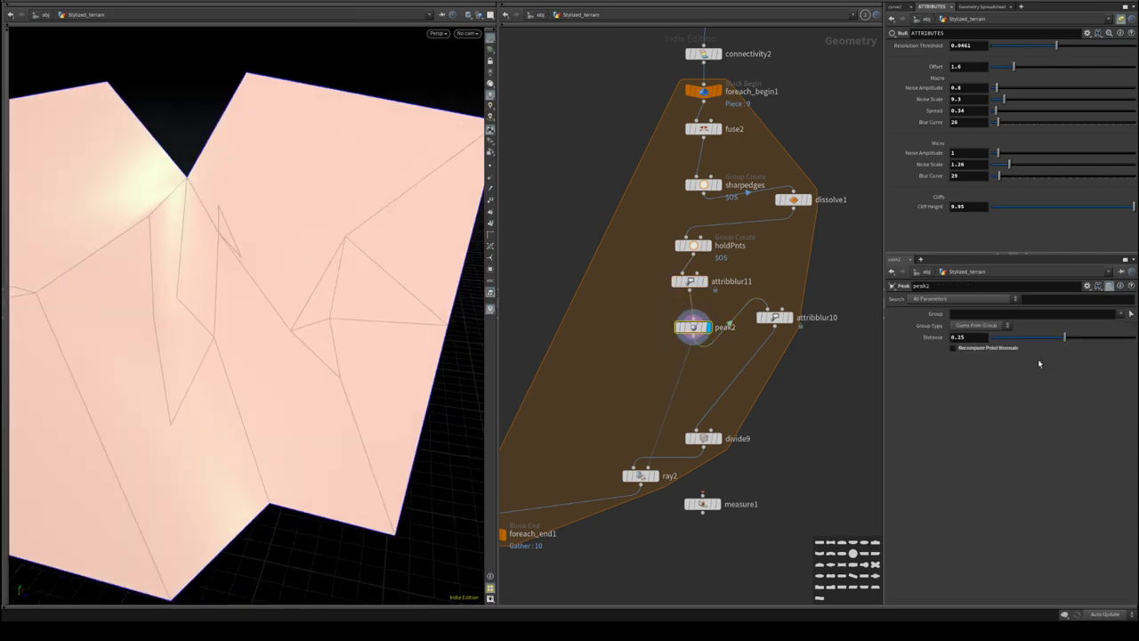
drag(1064, 336, 1070, 343)
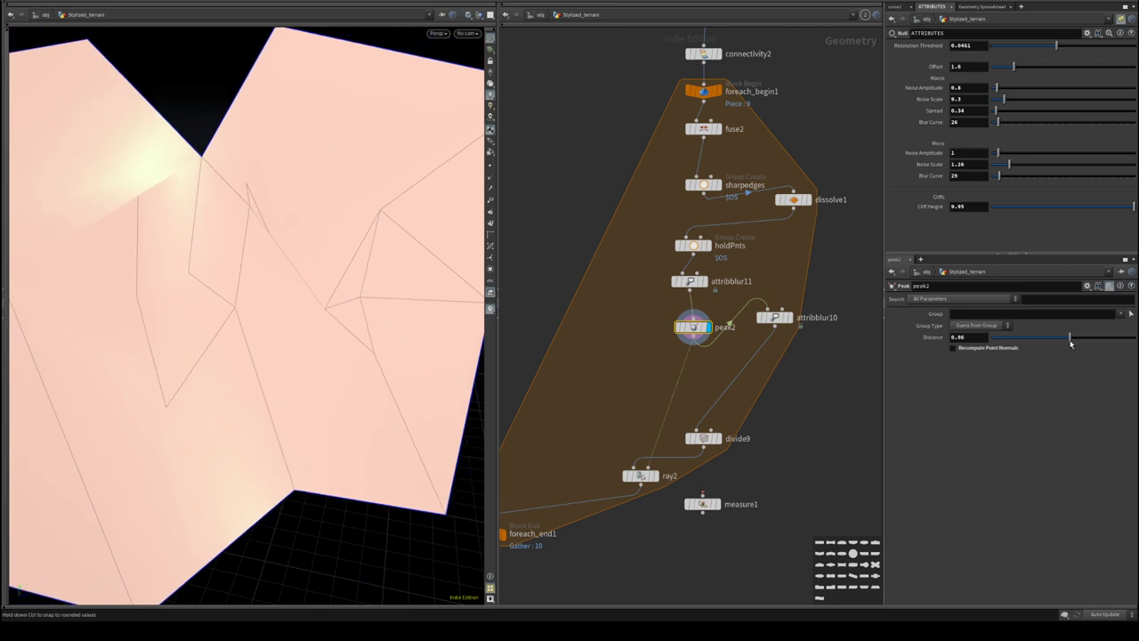
click(690, 282)
drag(995, 351, 1129, 353)
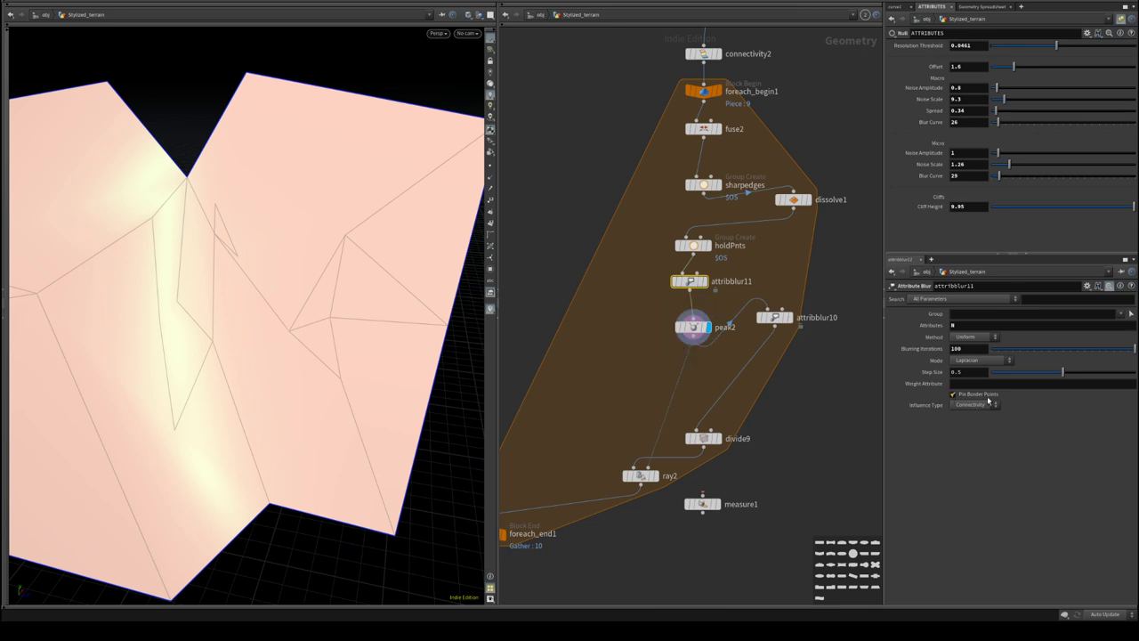
- Set peak2's Distance to 0.89, check the piece from another angle and align peak2 below attribblur11
click(694, 326)
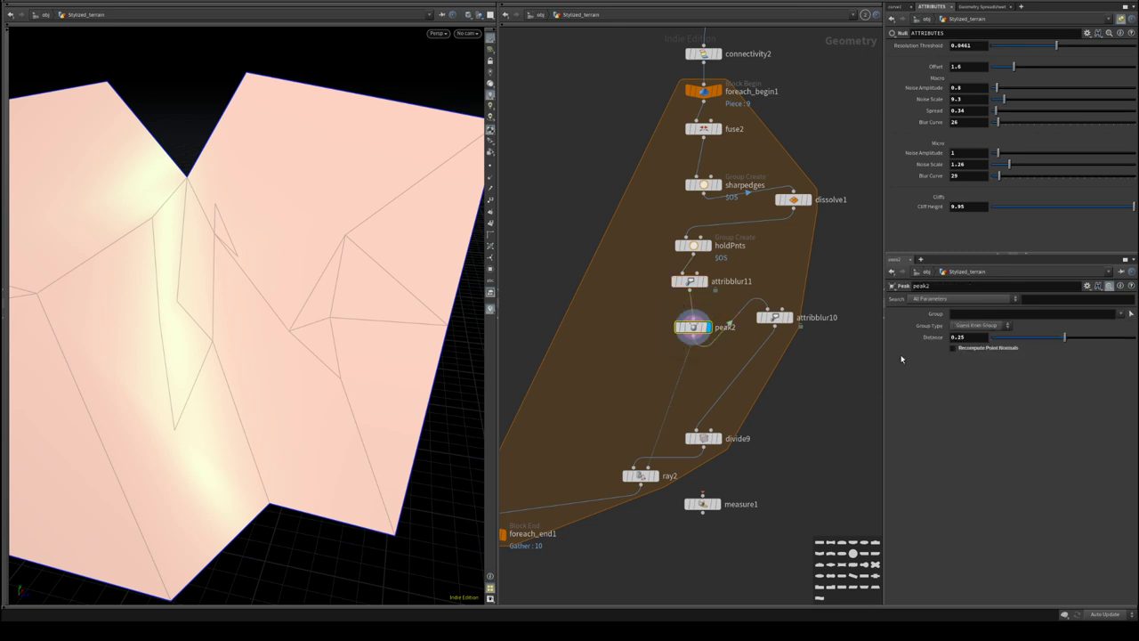
drag(1038, 339, 1069, 347)
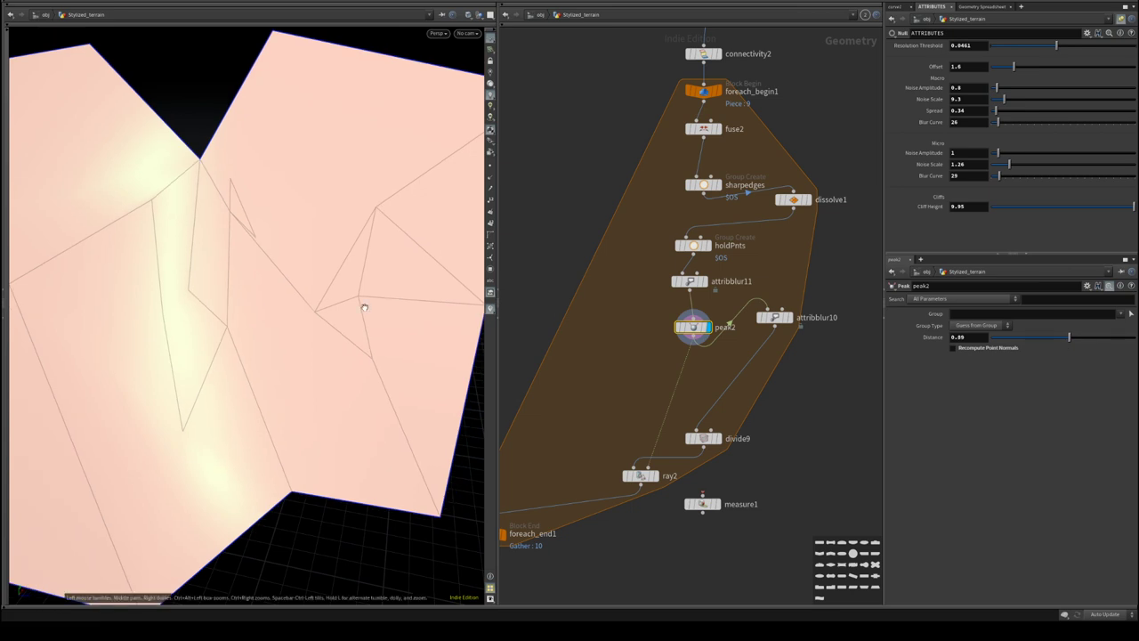
drag(364, 308, 537, 410)
drag(694, 327, 679, 321)
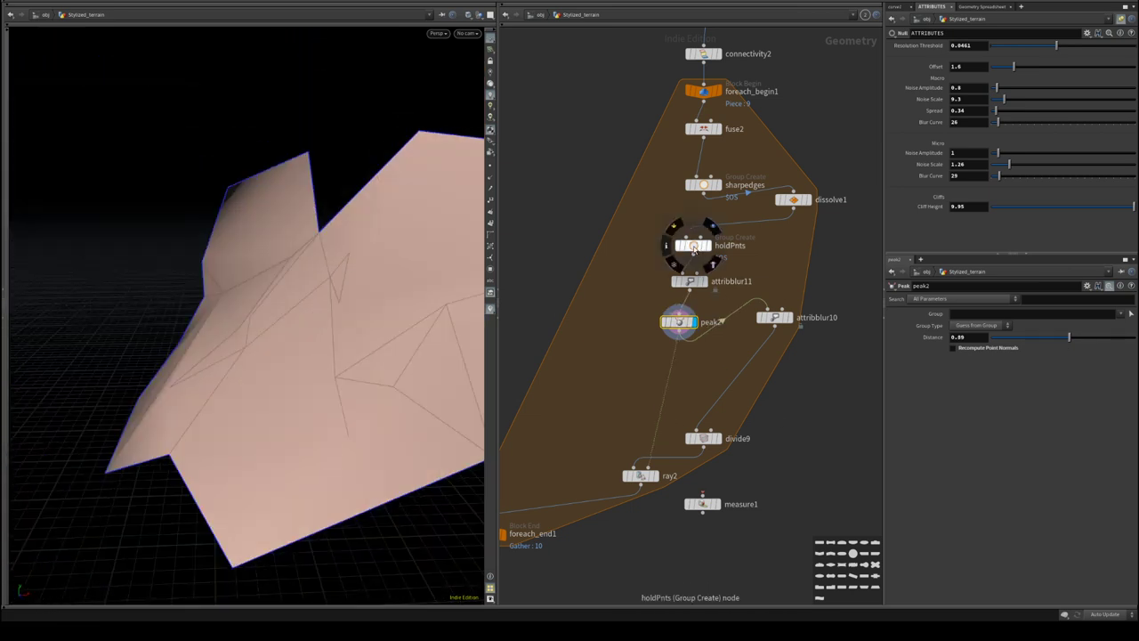
- Check the holdPnts group settings and set peak2's Group to !holdPnts
click(694, 249)
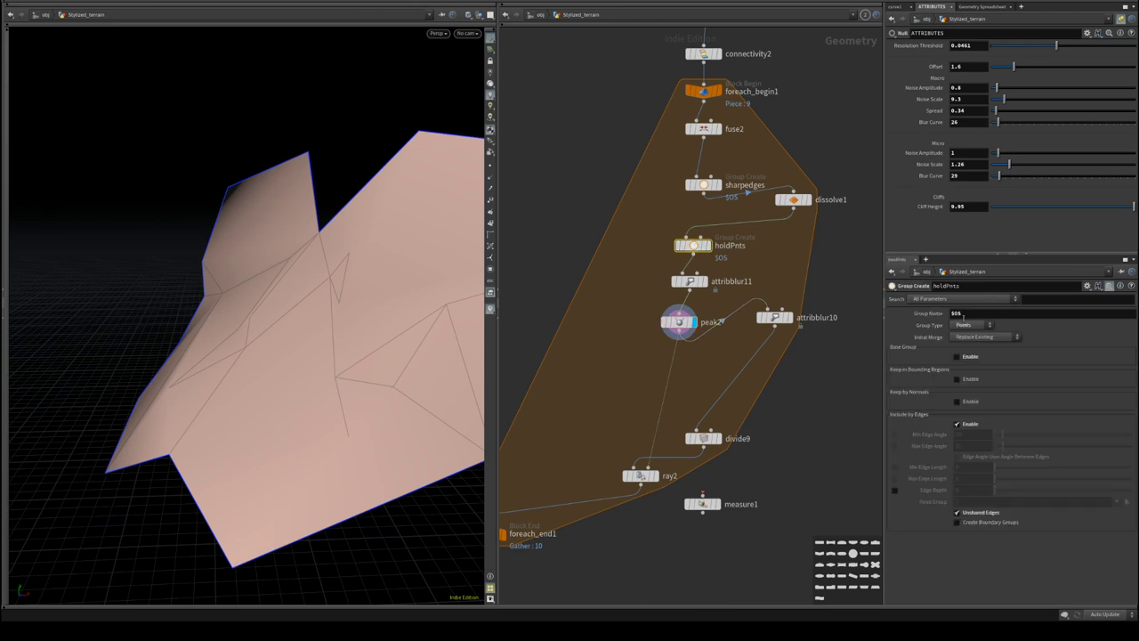
click(681, 322)
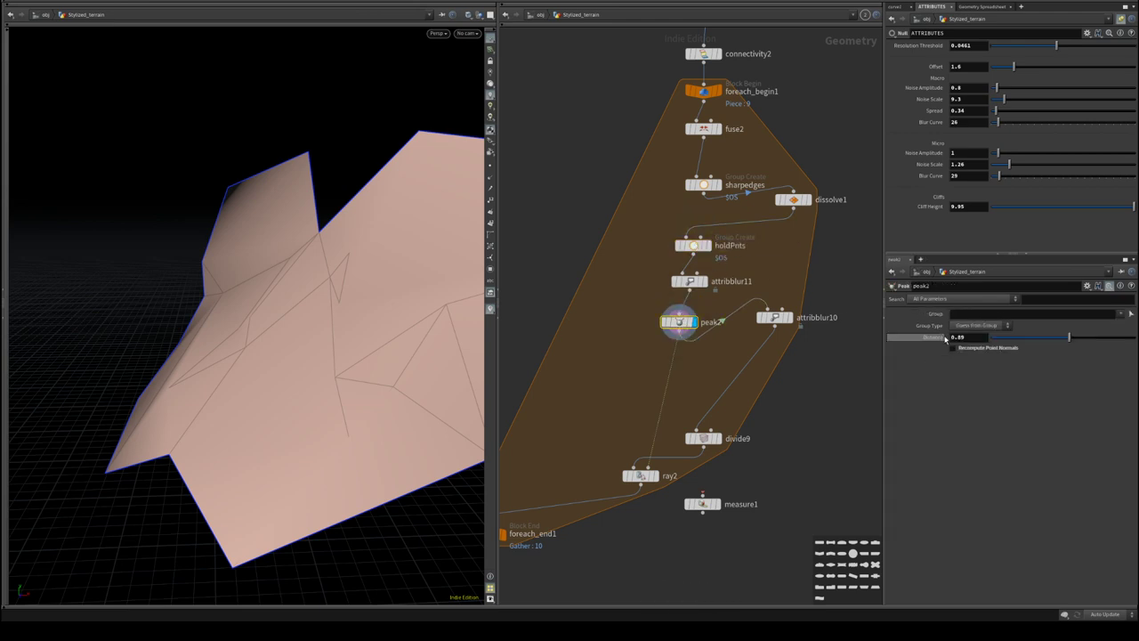
click(964, 314)
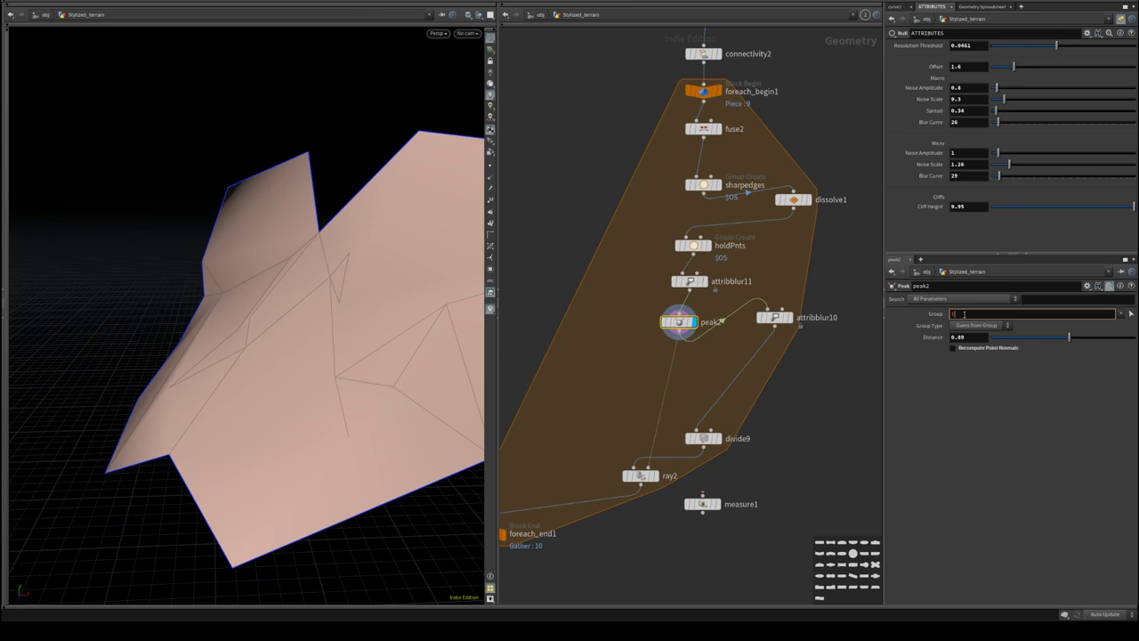
text(!holdPnts)
key(Return)
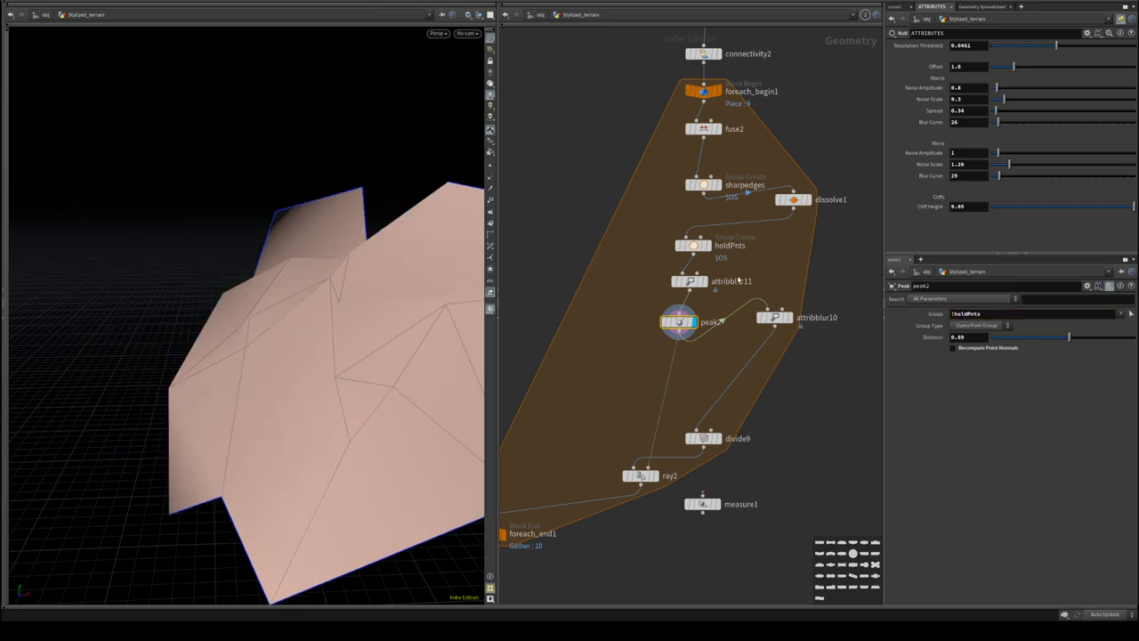
- Set peak2's Distance to 0.76 and display attribblur10
mouse_move(294, 294)
mouse_down()
mouse_move(287, 323)
mouse_move(358, 279)
mouse_move(239, 306)
mouse_move(255, 311)
mouse_move(276, 294)
mouse_up()
drag(1069, 337, 1077, 340)
click(788, 317)
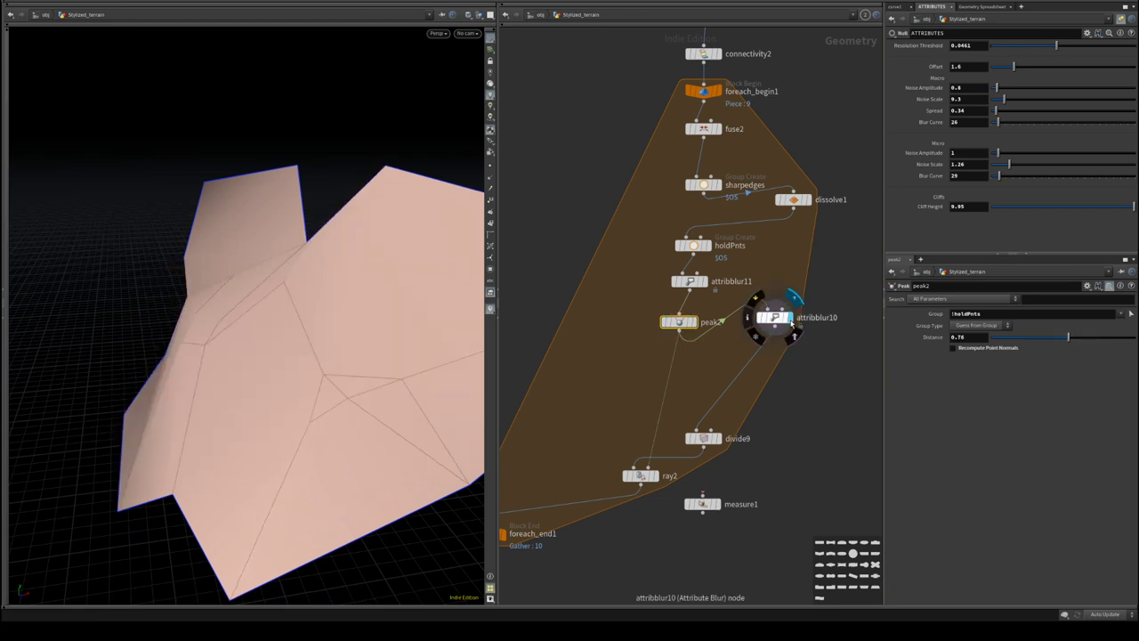
- Display divide9, turn off its Convex Polygons option and save the scene
key(Tab)
click(755, 417)
click(718, 438)
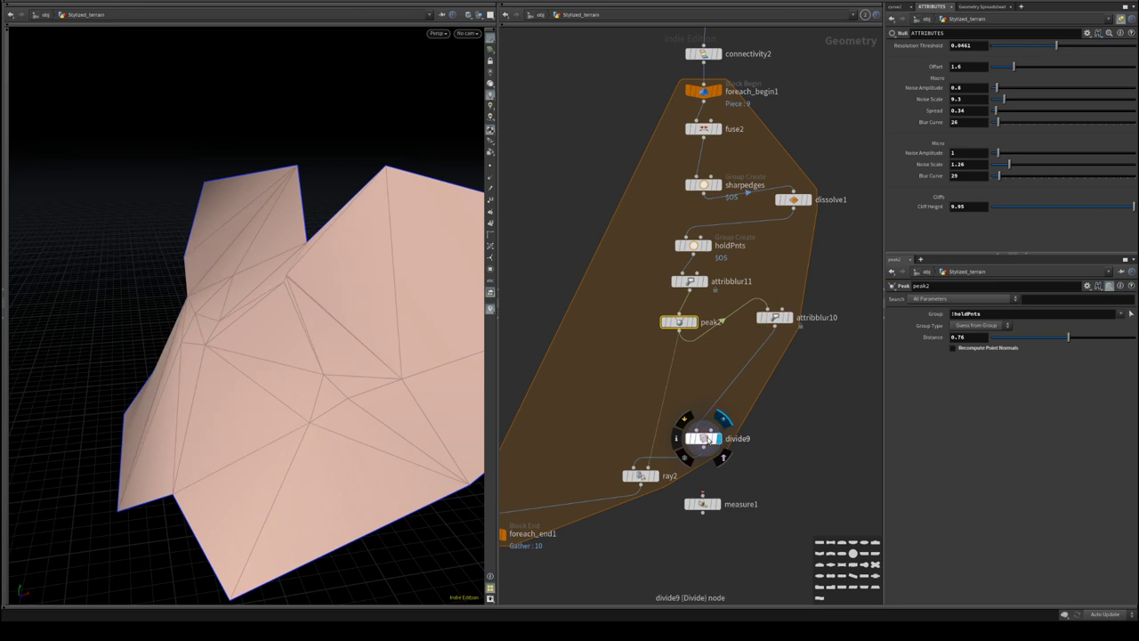
drag(707, 438, 728, 422)
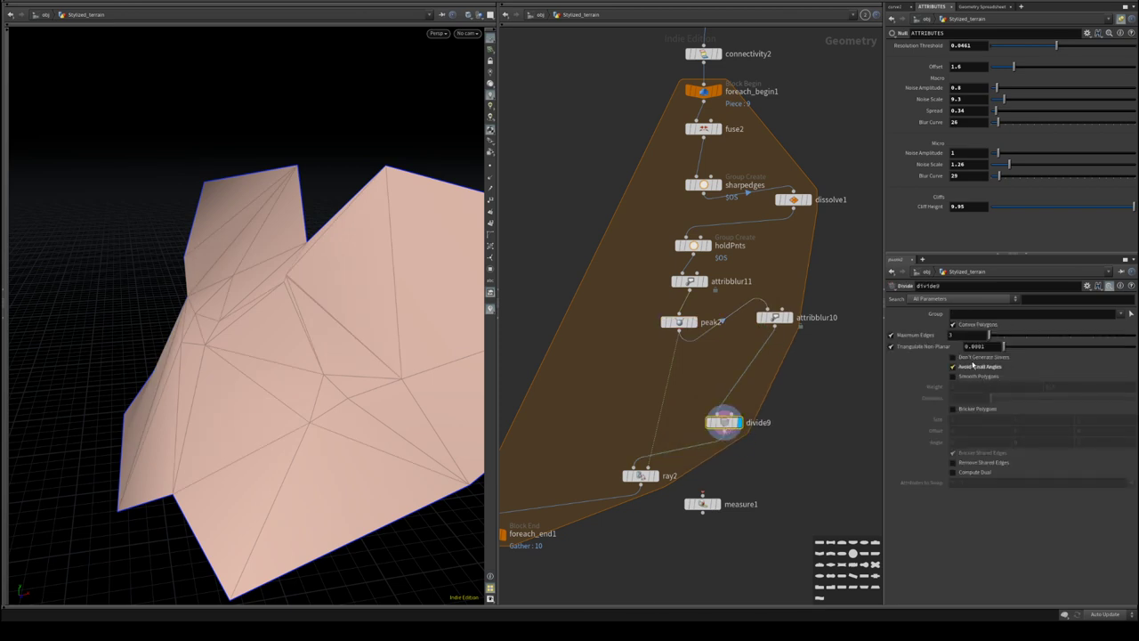
click(966, 327)
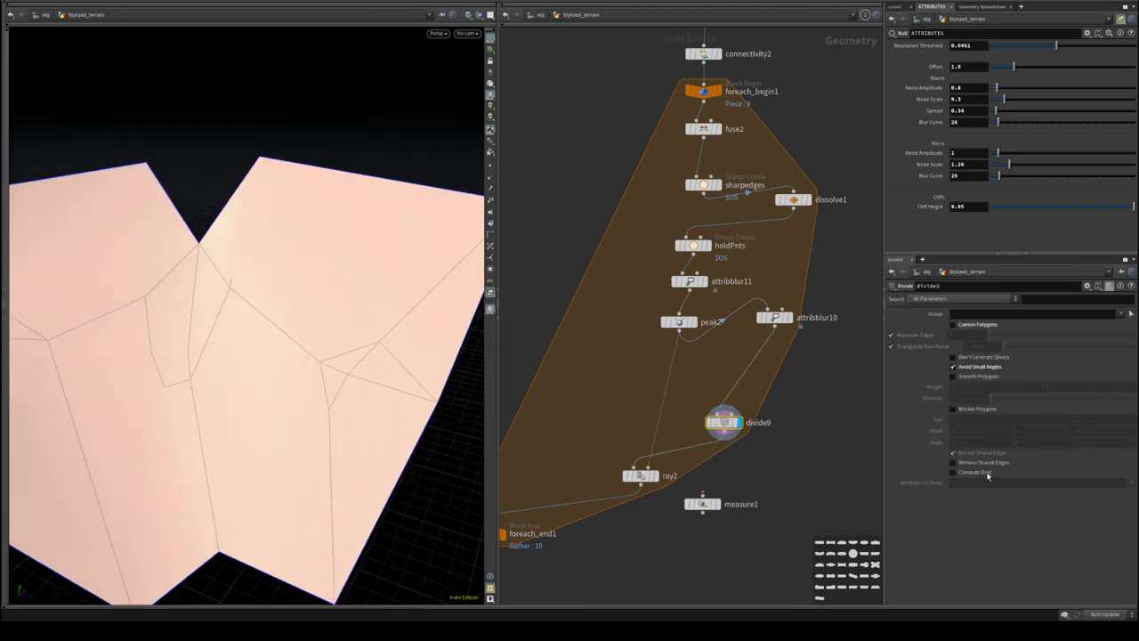
key(ctrl+s)
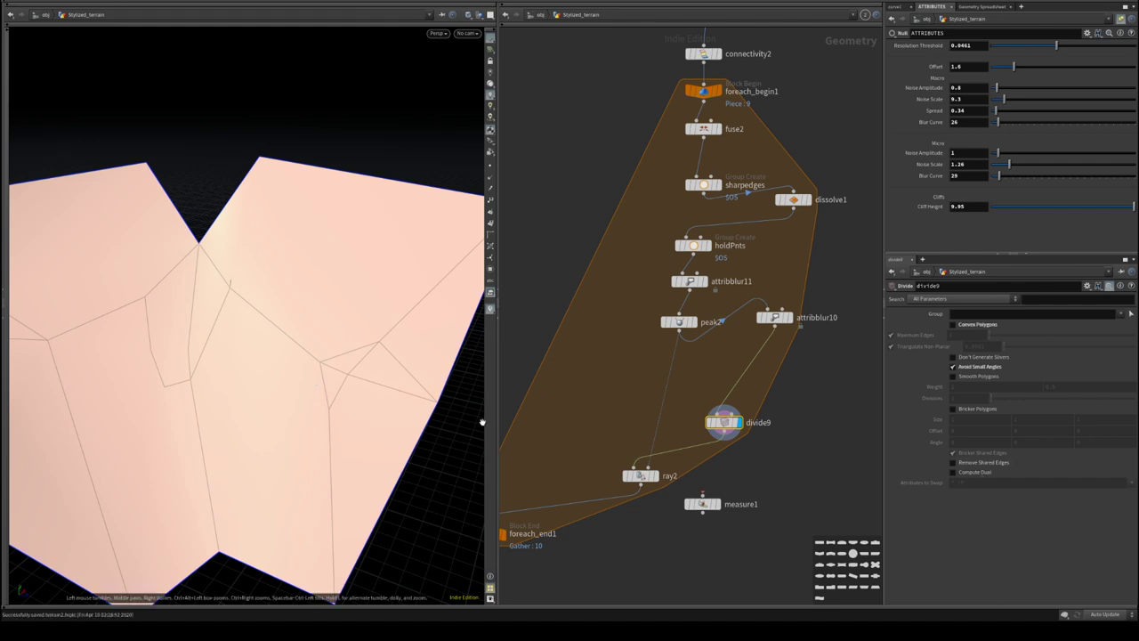
- Try divide9's Compute Dual option, and test Smooth Polygons with Weight values of 2.6 and 1.7
click(961, 474)
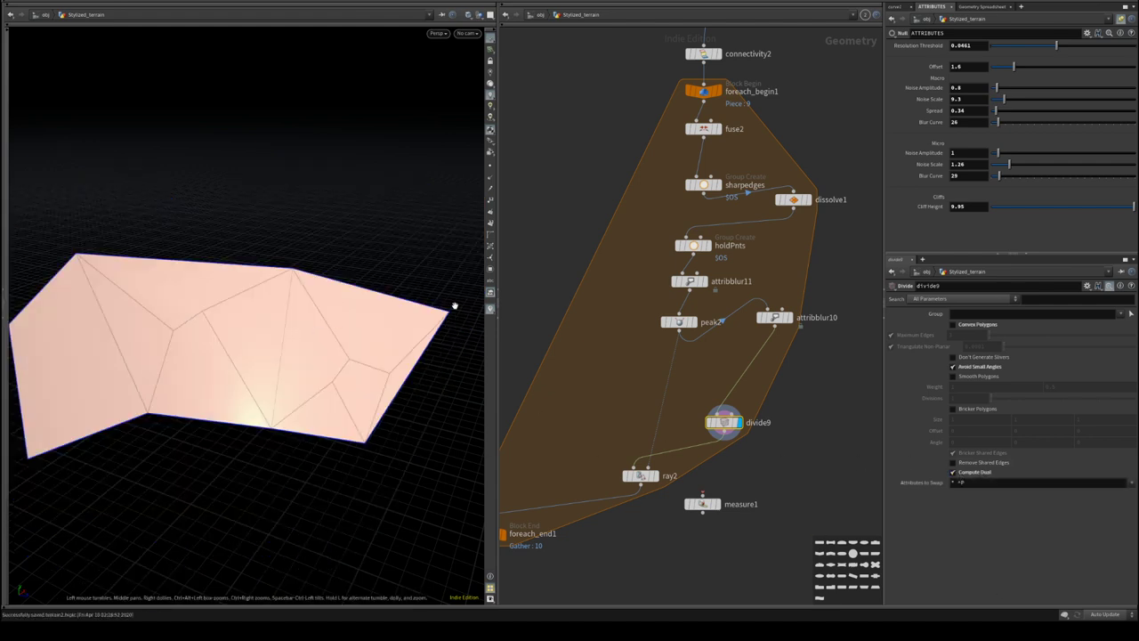
click(957, 472)
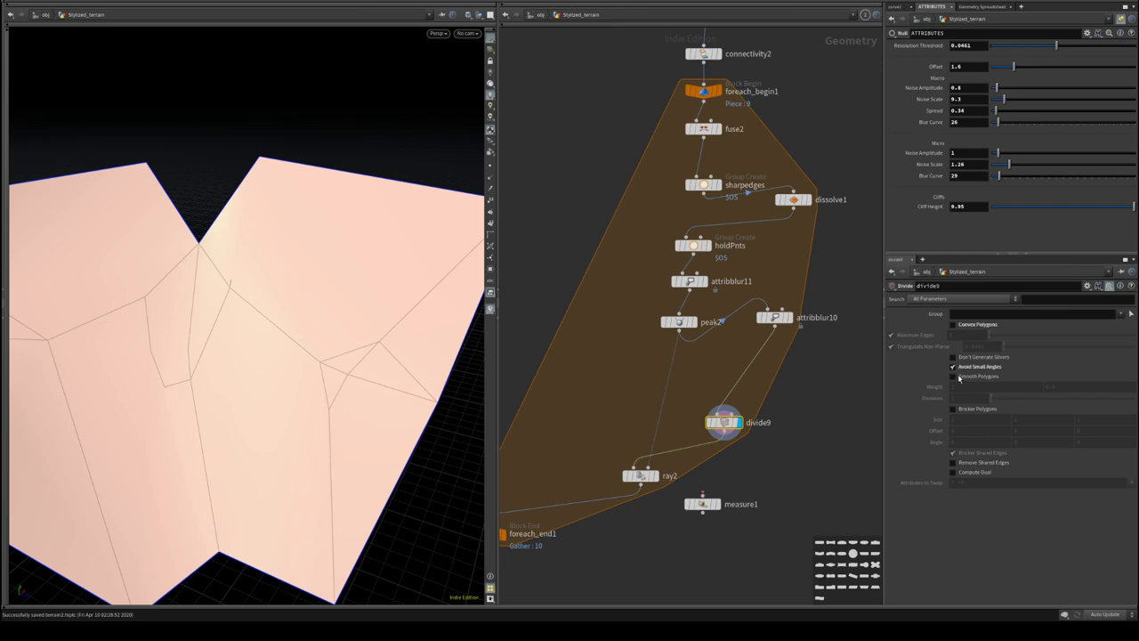
click(959, 376)
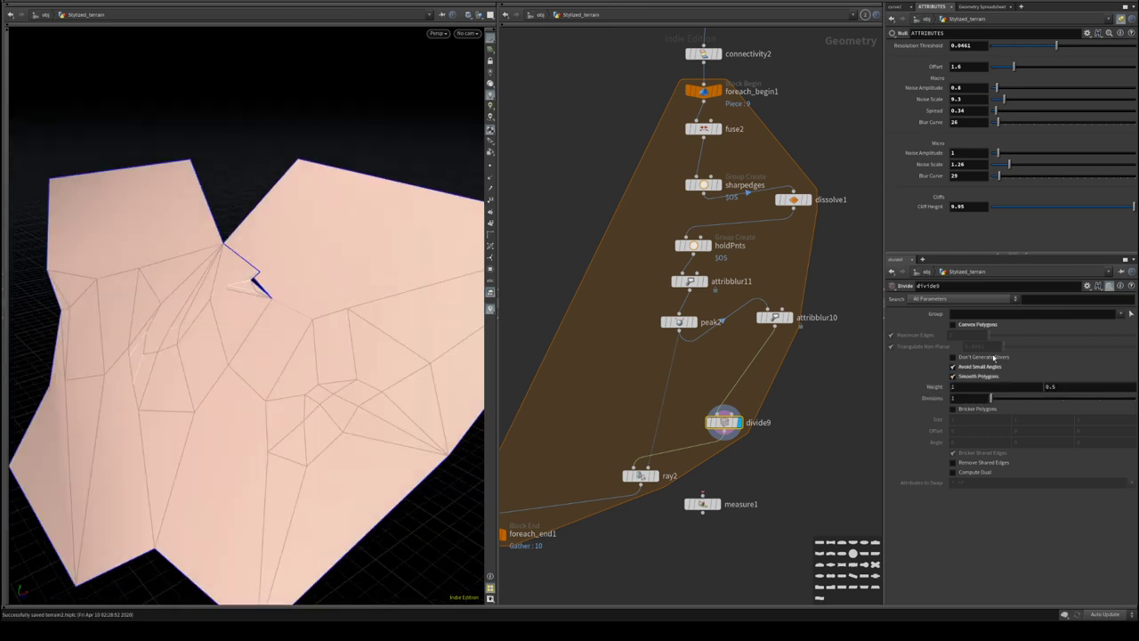
middle_drag(1057, 385, 1113, 394)
middle_drag(978, 385, 1050, 386)
mouse_move(267, 369)
alt+mouse_down()
mouse_move(299, 356)
mouse_move(257, 348)
alt+mouse_up()
alt+right_drag(257, 349, 185, 368)
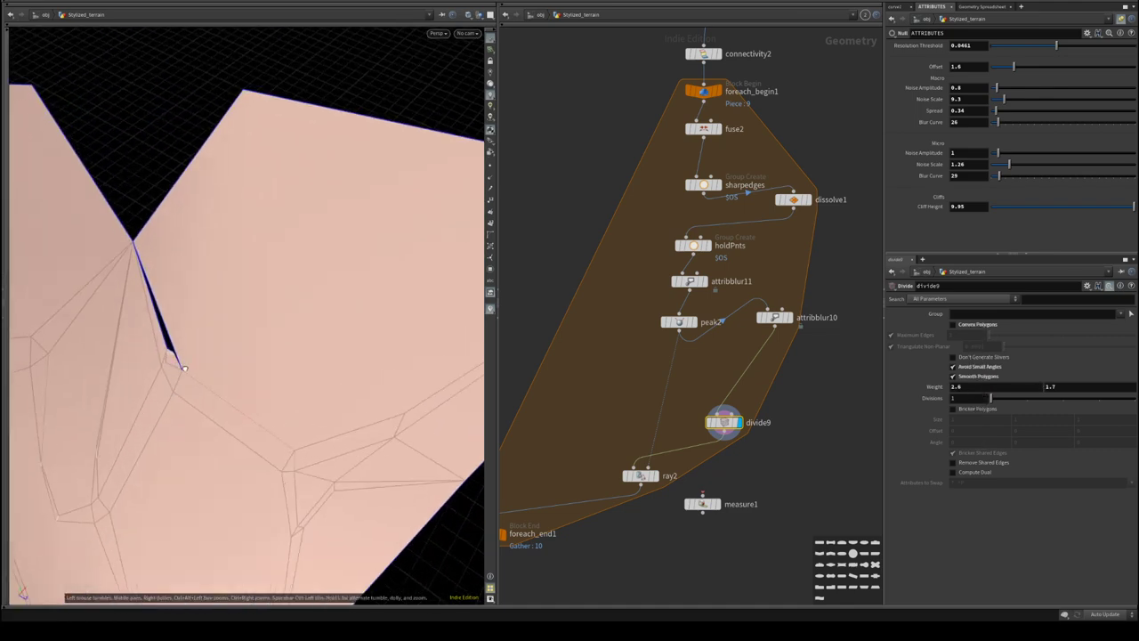
drag(184, 367, 269, 337)
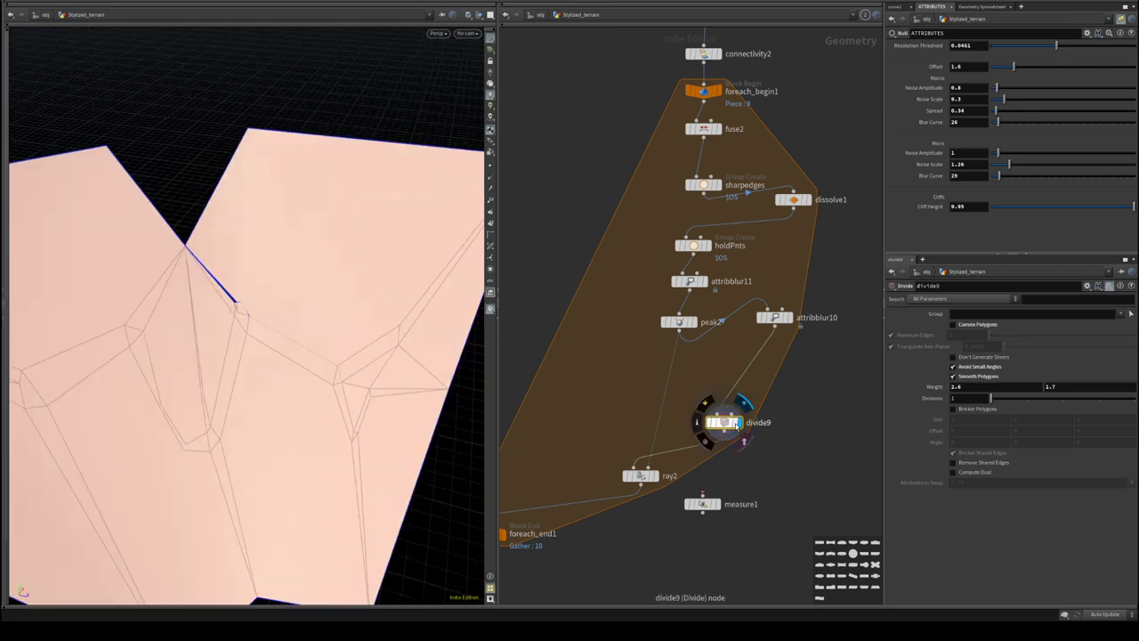
- Delete divide9 and place a PolyBevel node below attribblur10
key(Delete)
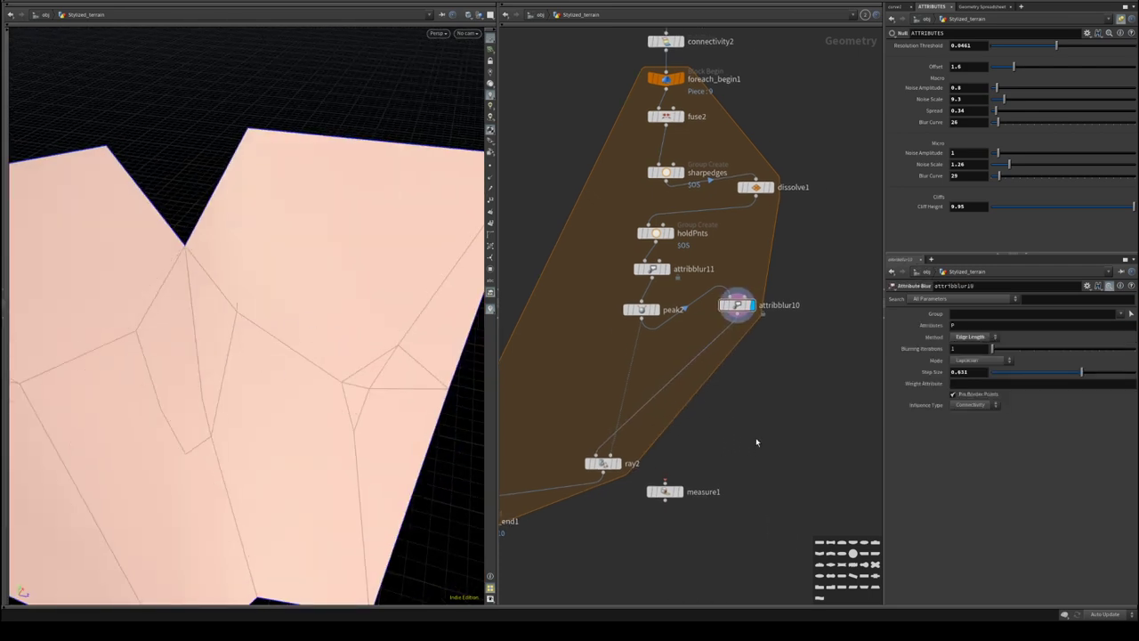
key(Tab)
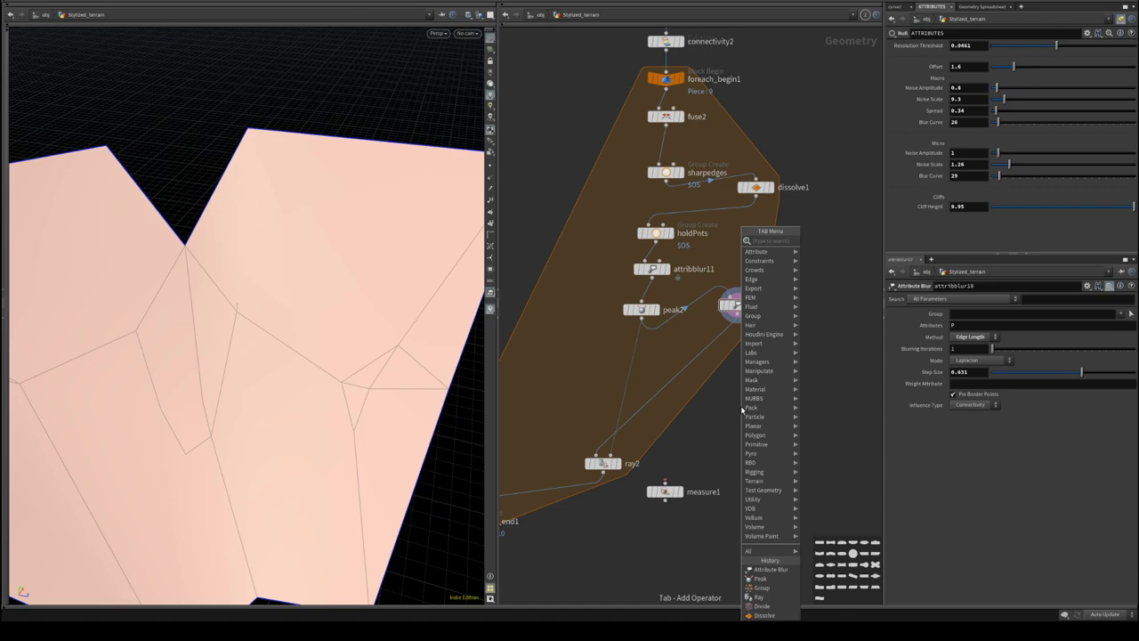
text(polybevel)
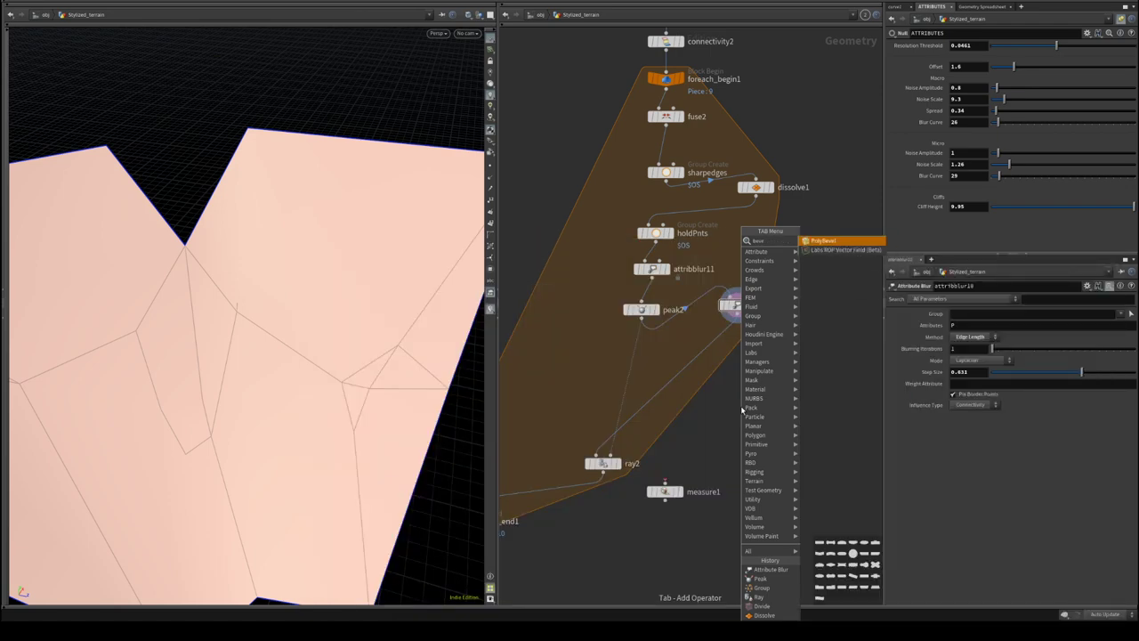
key(Return)
click(742, 406)
- Examine the piece's stray edges up close in wireframe and place a Fuse node above polybevel1
key(w)
mouse_move(197, 313)
mouse_down()
mouse_move(224, 333)
mouse_move(218, 305)
mouse_up()
scroll(284, 342, up, 4)
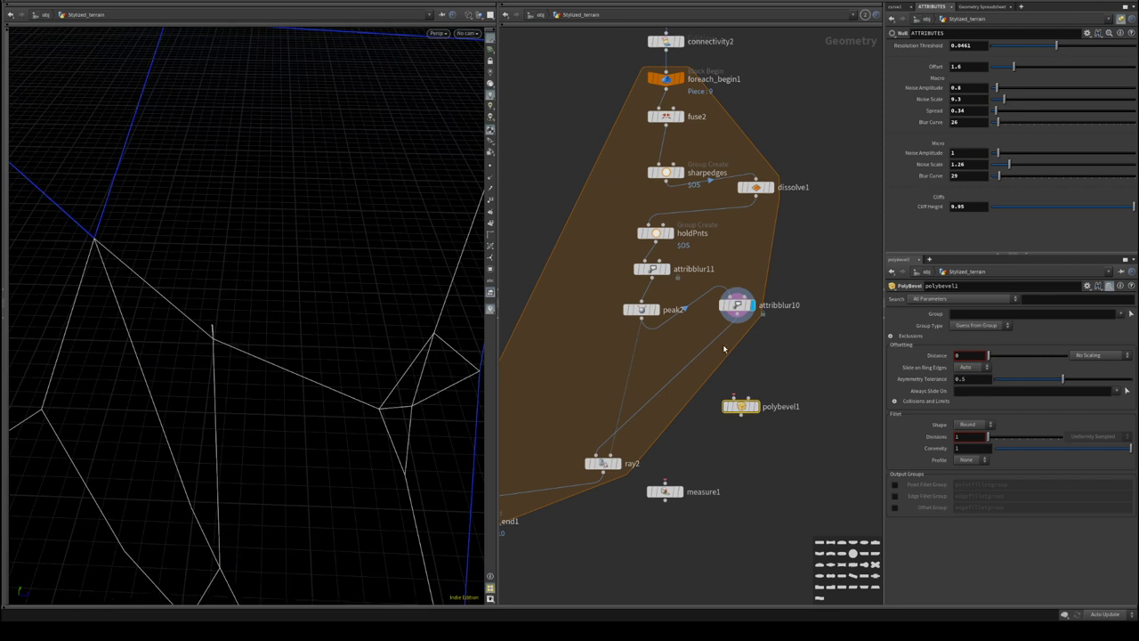
key(Tab)
text(fuse)
key(Return)
click(790, 368)
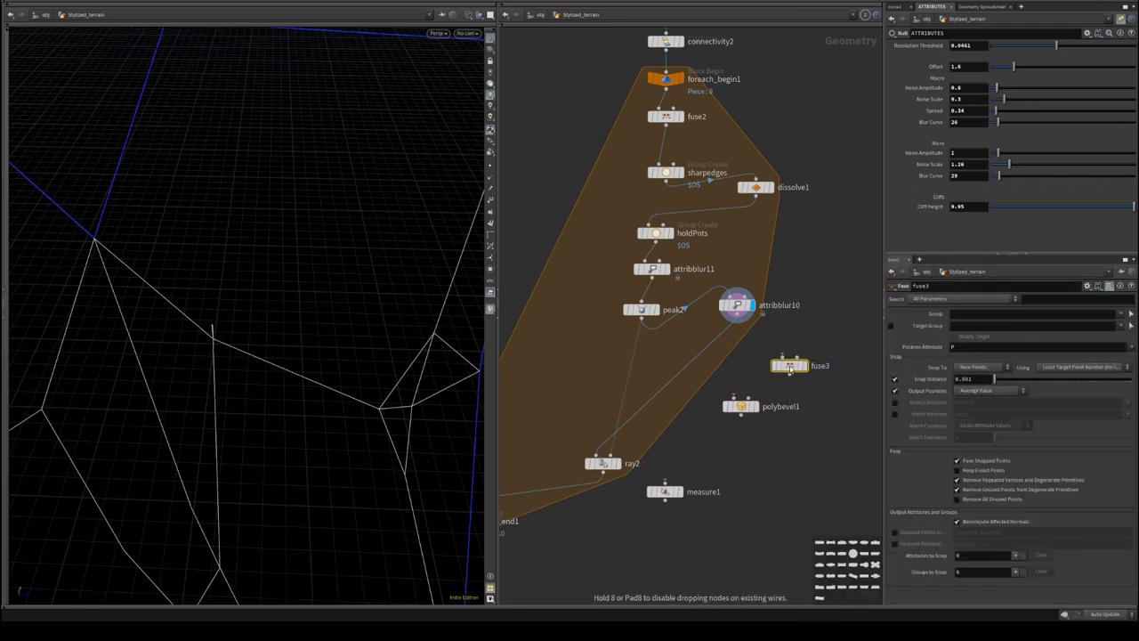
- Connect fuse3 below attribblur10, display it, try a Snap Distance of 1 and settle on 0.1
click(789, 368)
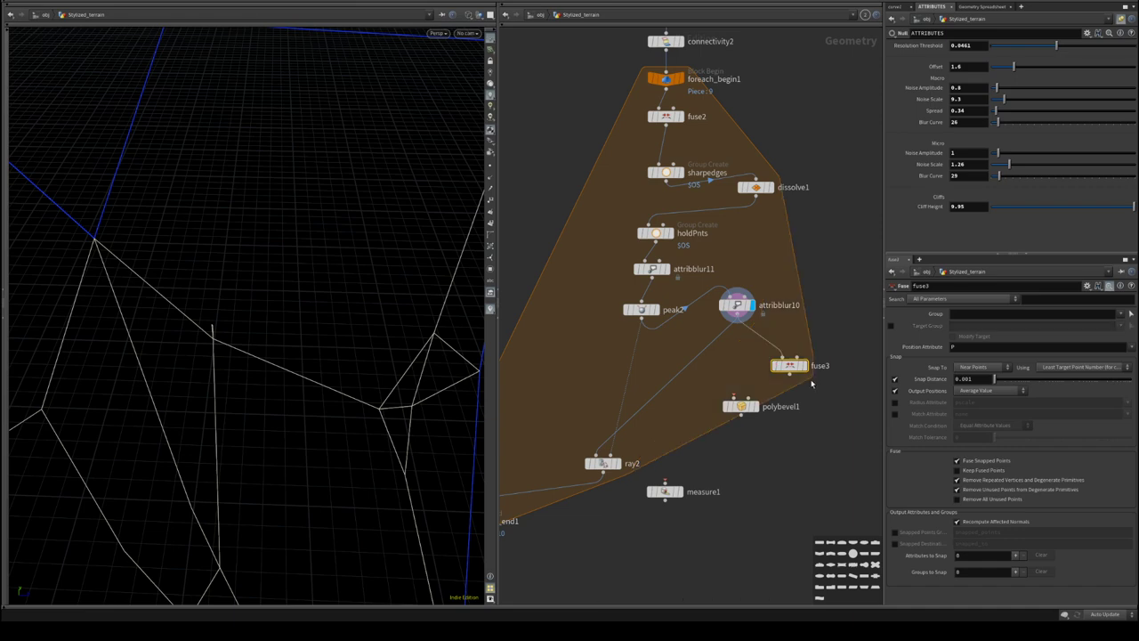
click(806, 367)
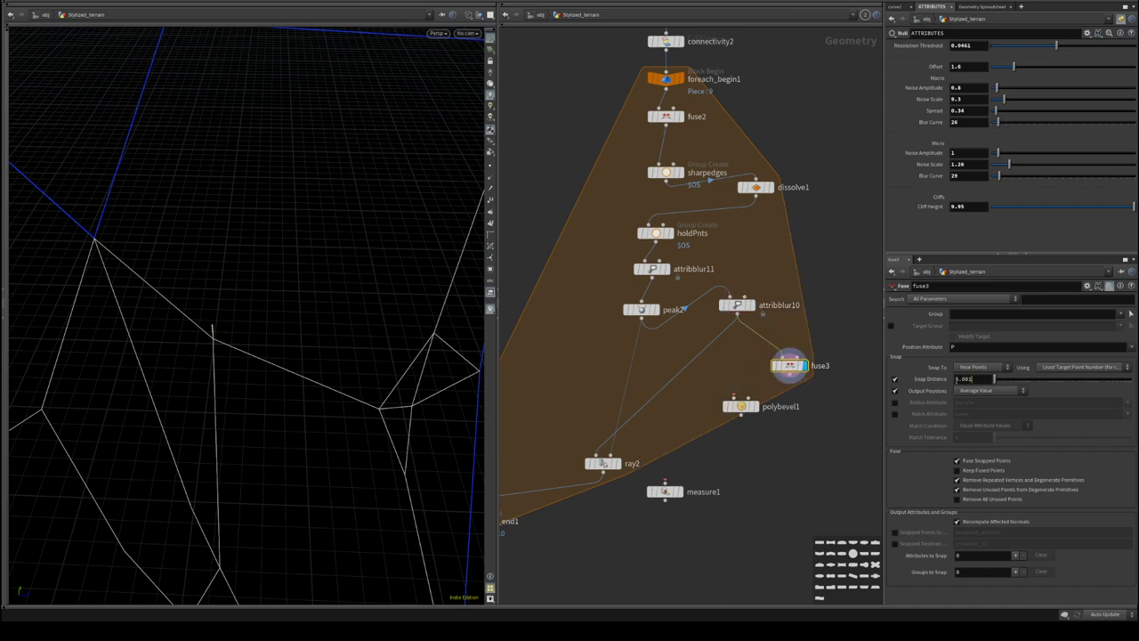
drag(974, 379, 790, 360)
text(1)
key(Return)
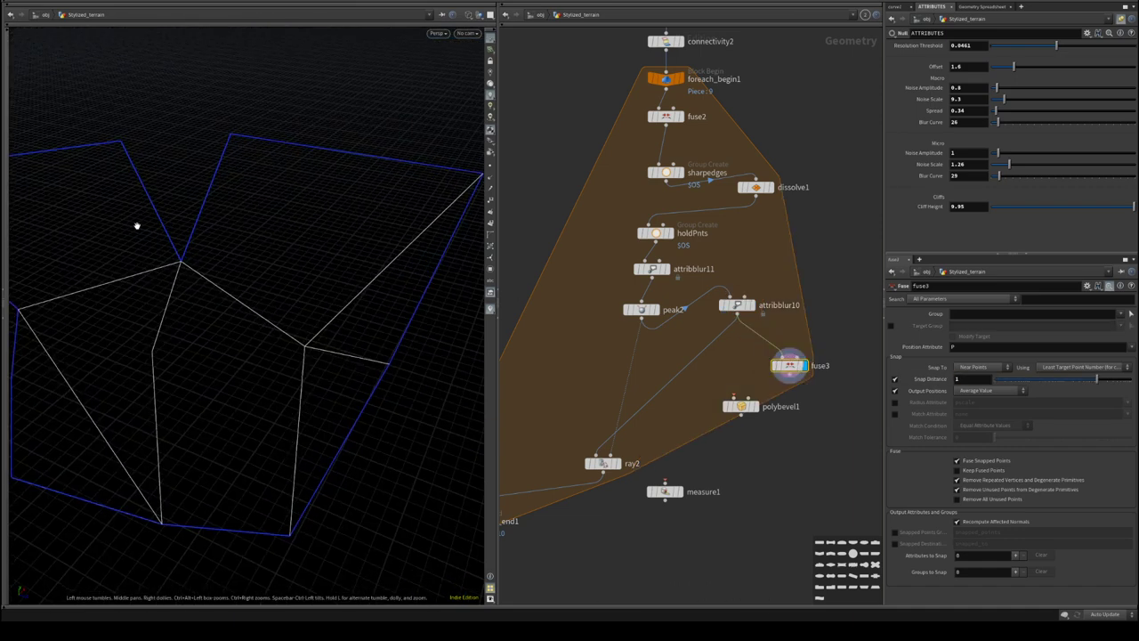
click(955, 379)
text(.)
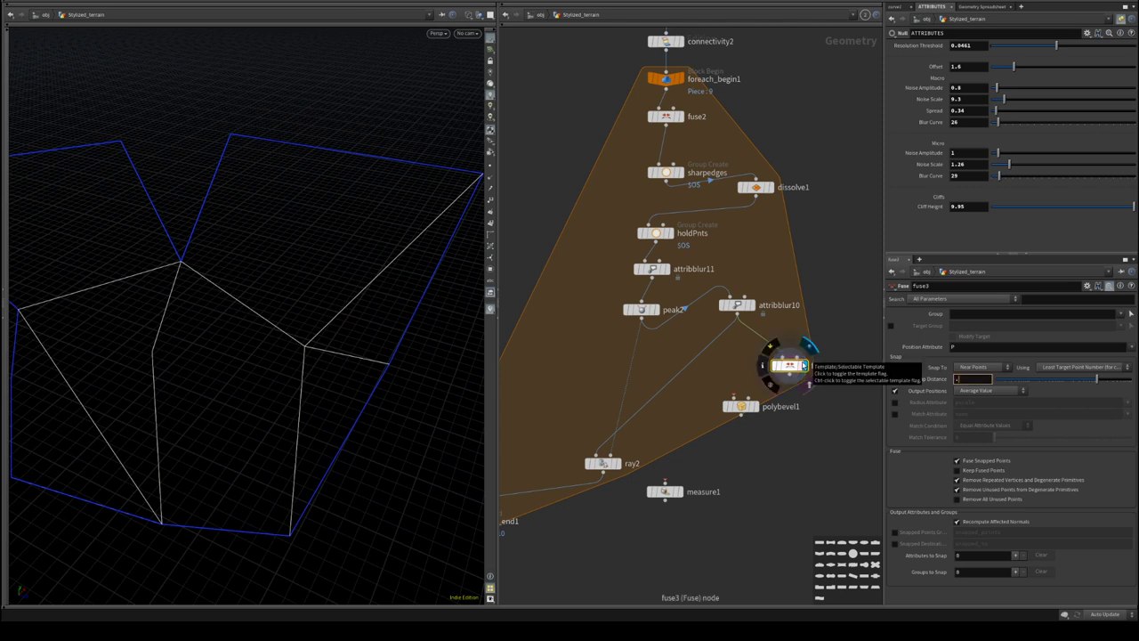
key(Return)
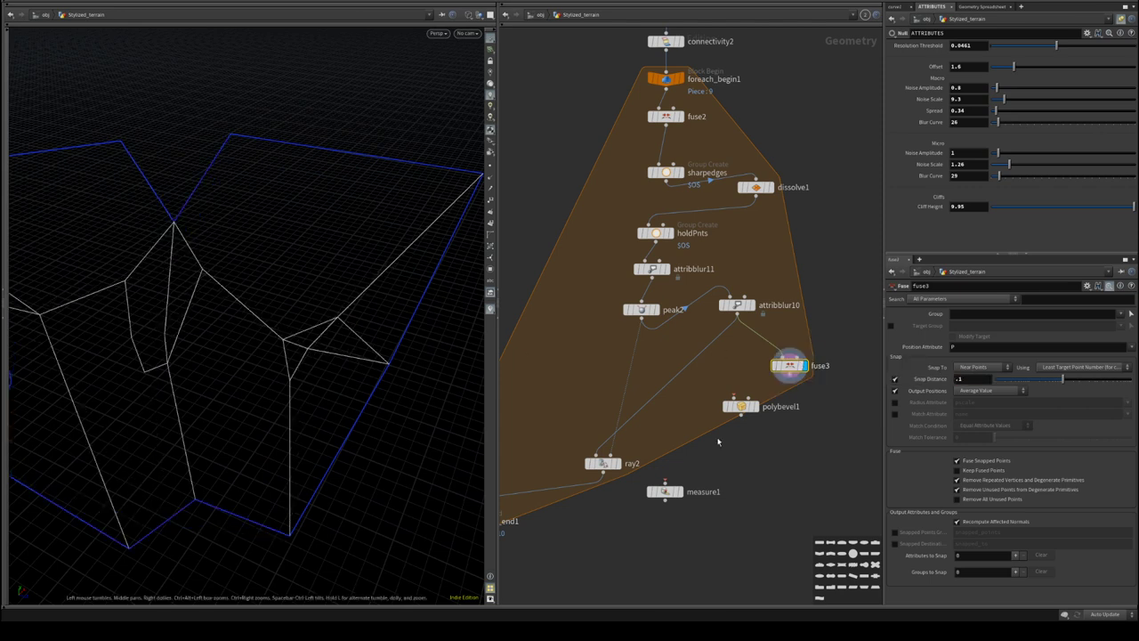
- Restrict fuse3 to the points outside the hold group by setting its Group to !holdPnts
click(1127, 314)
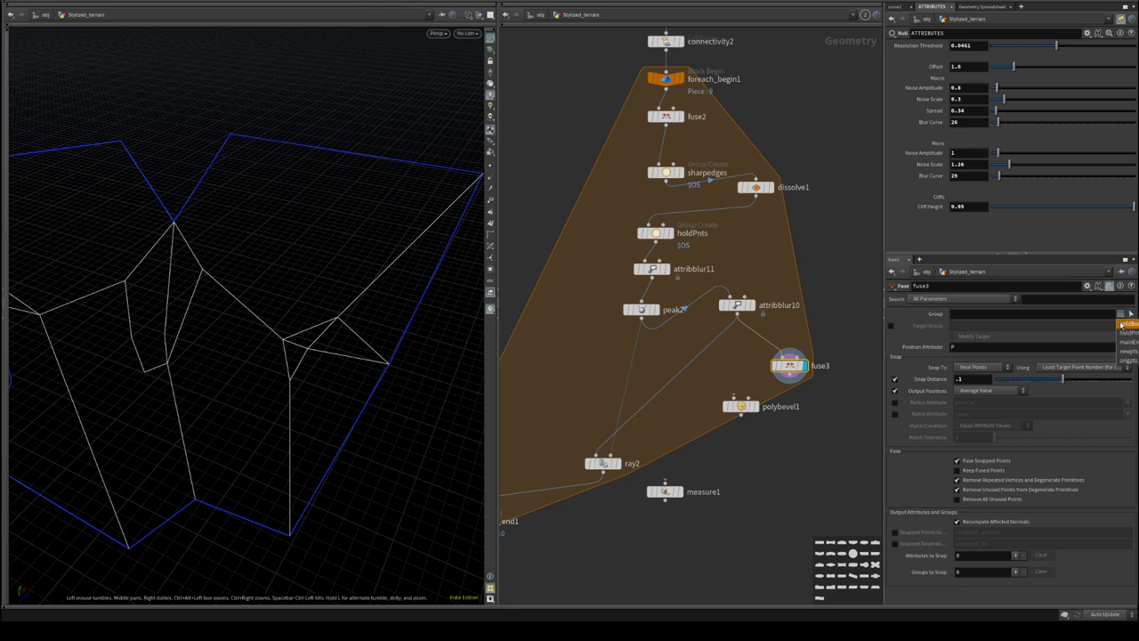
click(1127, 332)
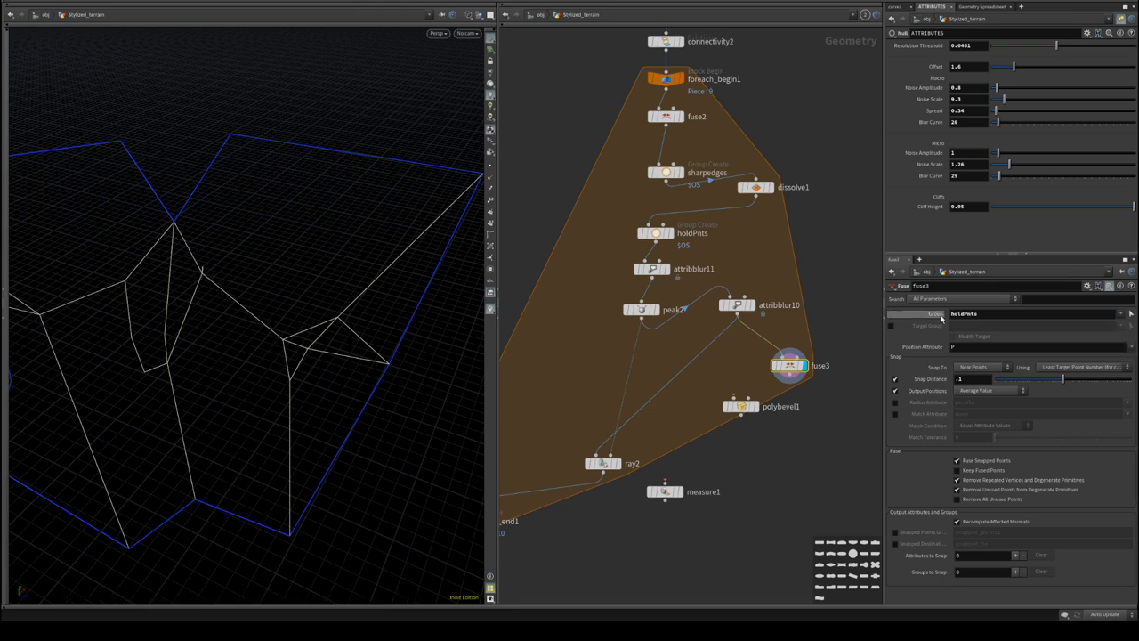
text(!)
key(Return)
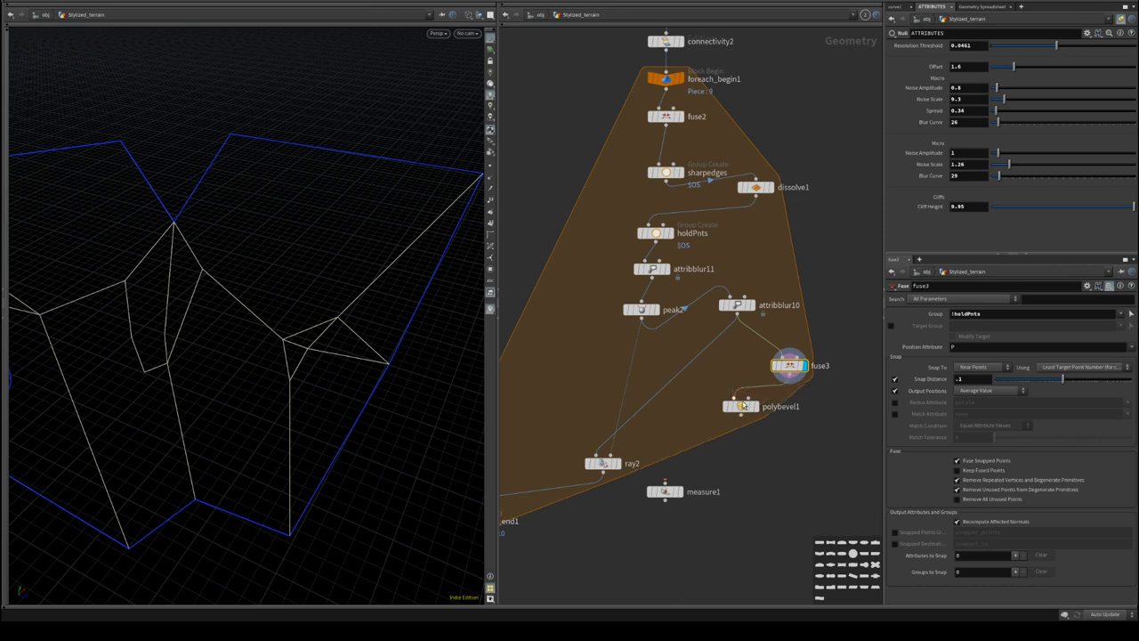
- Display polybevel1 shaded below fuse3 and insert another Fuse node, fuse4, between the two
click(741, 407)
key(w)
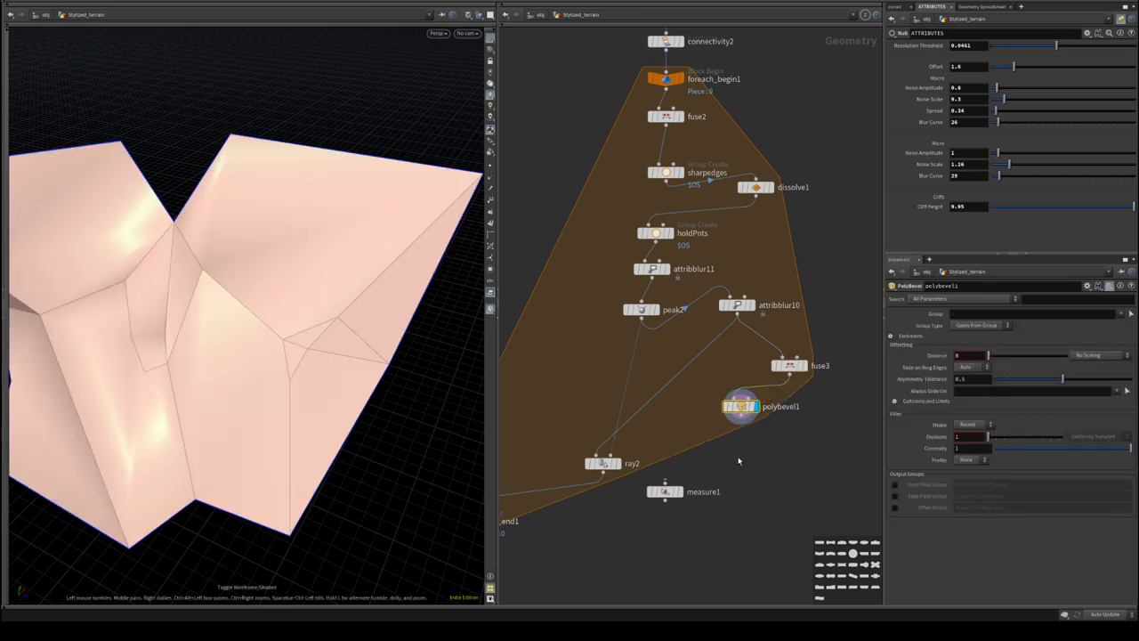
middle_drag(739, 461, 687, 426)
drag(688, 370, 716, 433)
key(Tab)
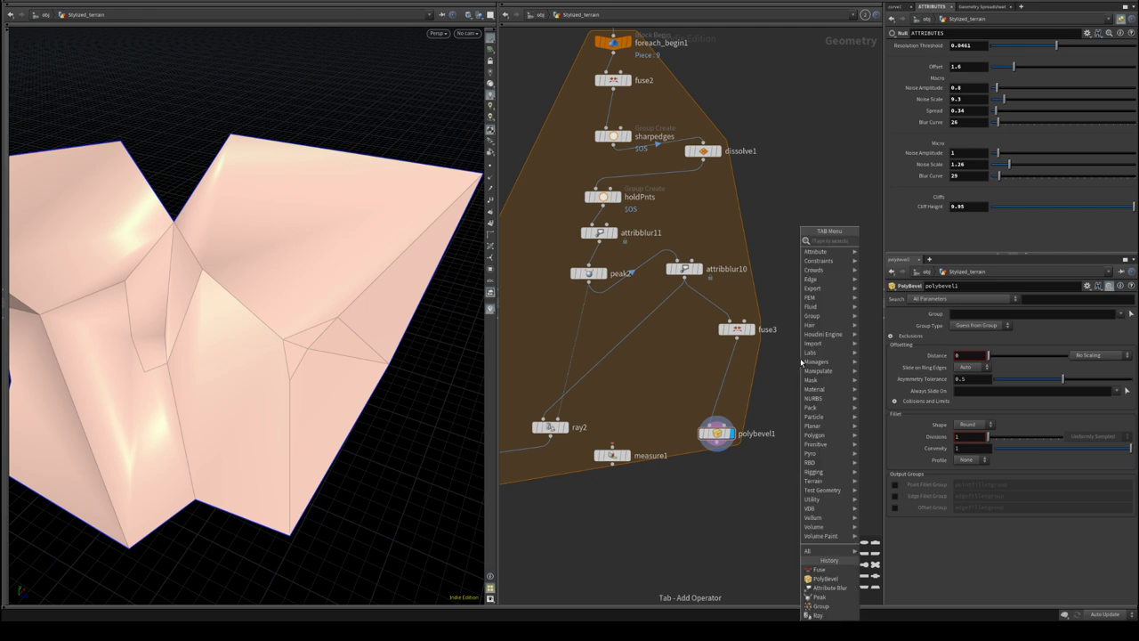
text(fuse)
key(Return)
click(728, 382)
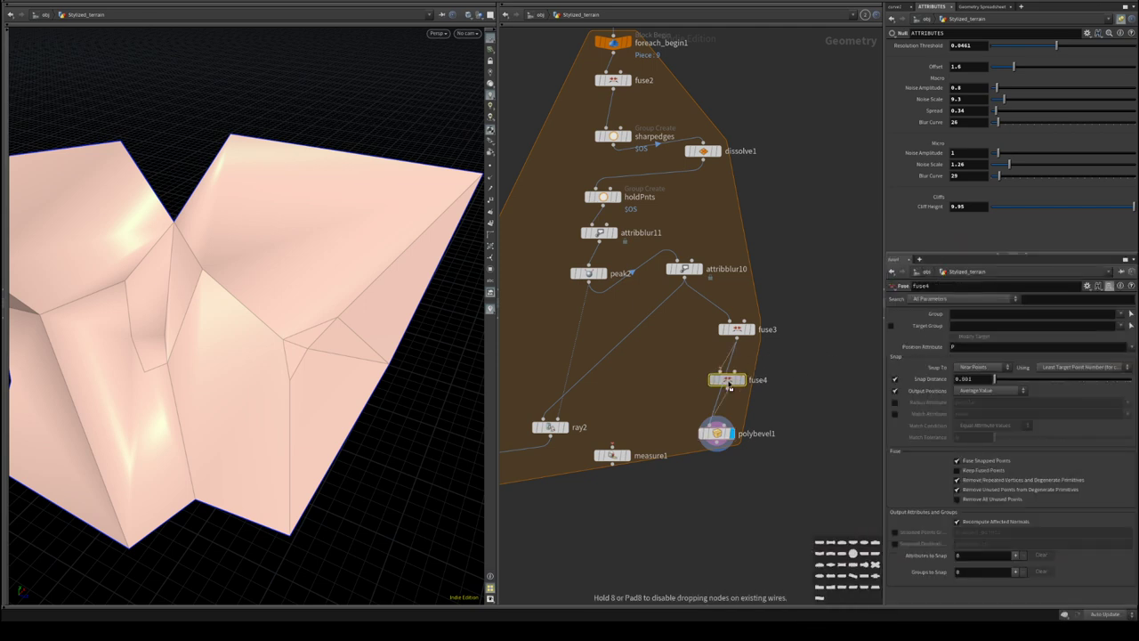
- Set polybevel1's Group to !holdBorders and its bevel Distance to 0.076, checking the bevels in wireframe
click(717, 434)
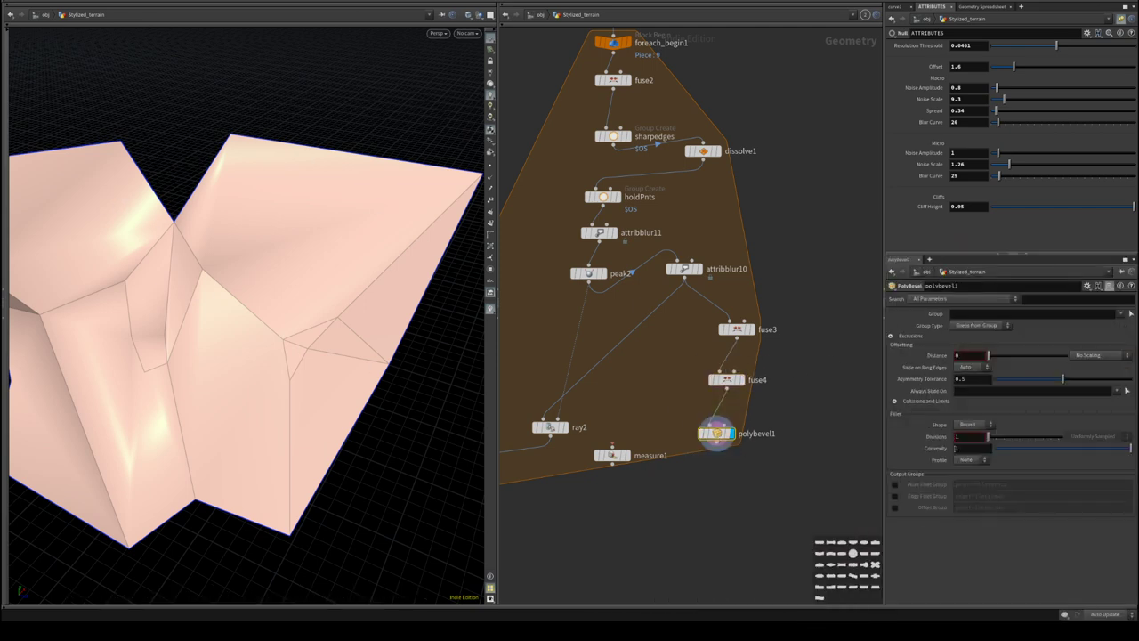
drag(989, 361, 995, 367)
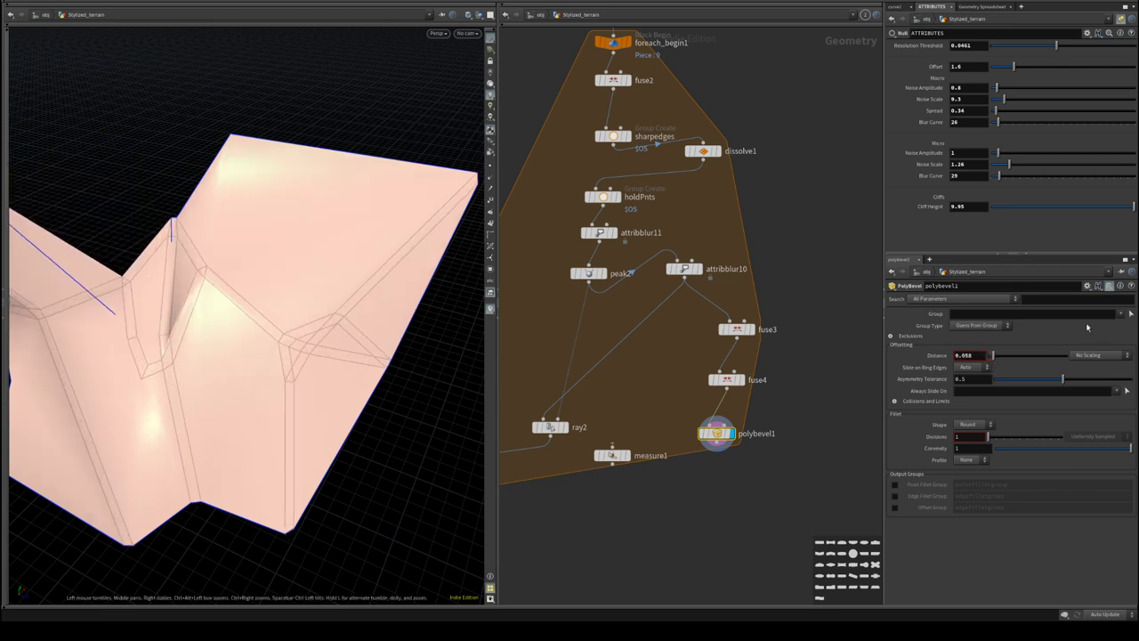
click(1119, 314)
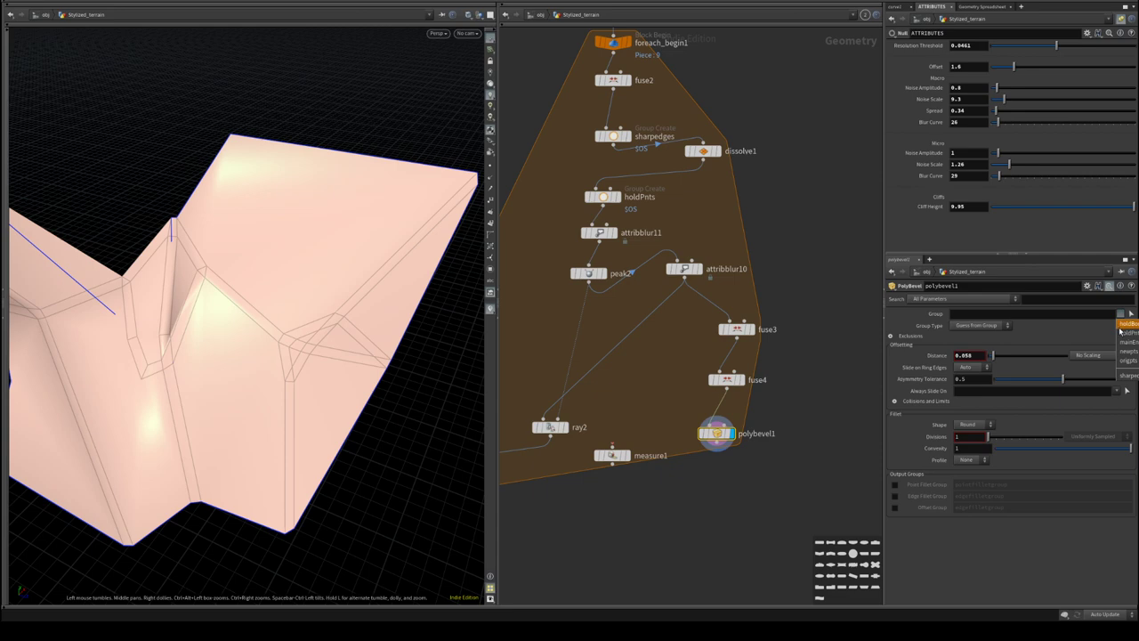
click(1124, 326)
click(952, 313)
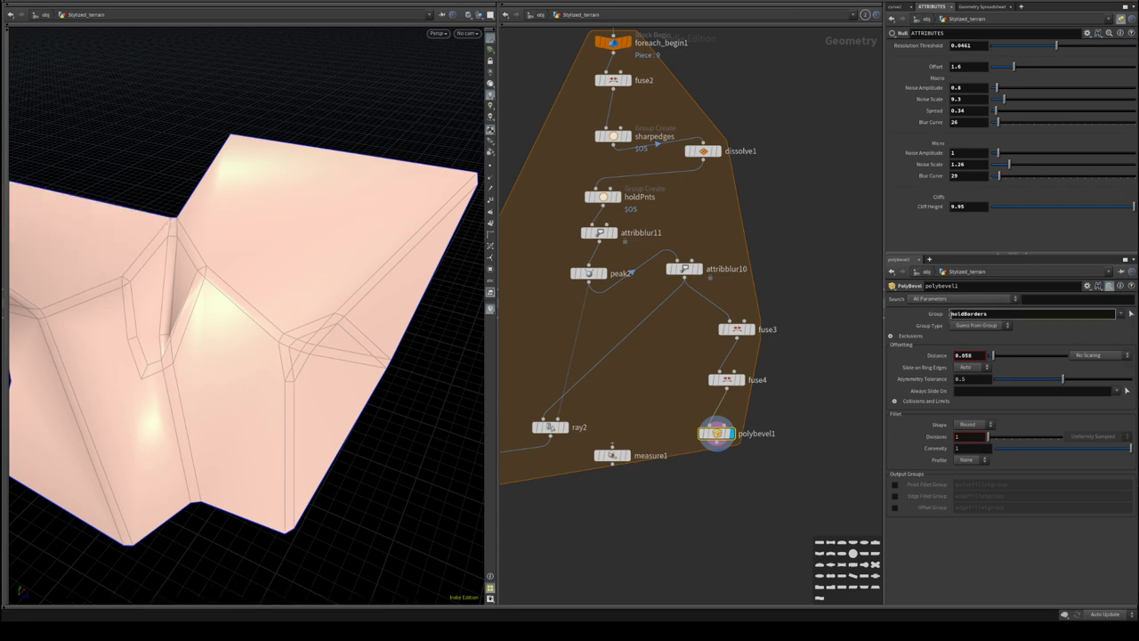
key(w)
mouse_move(405, 396)
mouse_down()
mouse_move(343, 341)
mouse_move(400, 389)
mouse_up()
drag(993, 355, 995, 356)
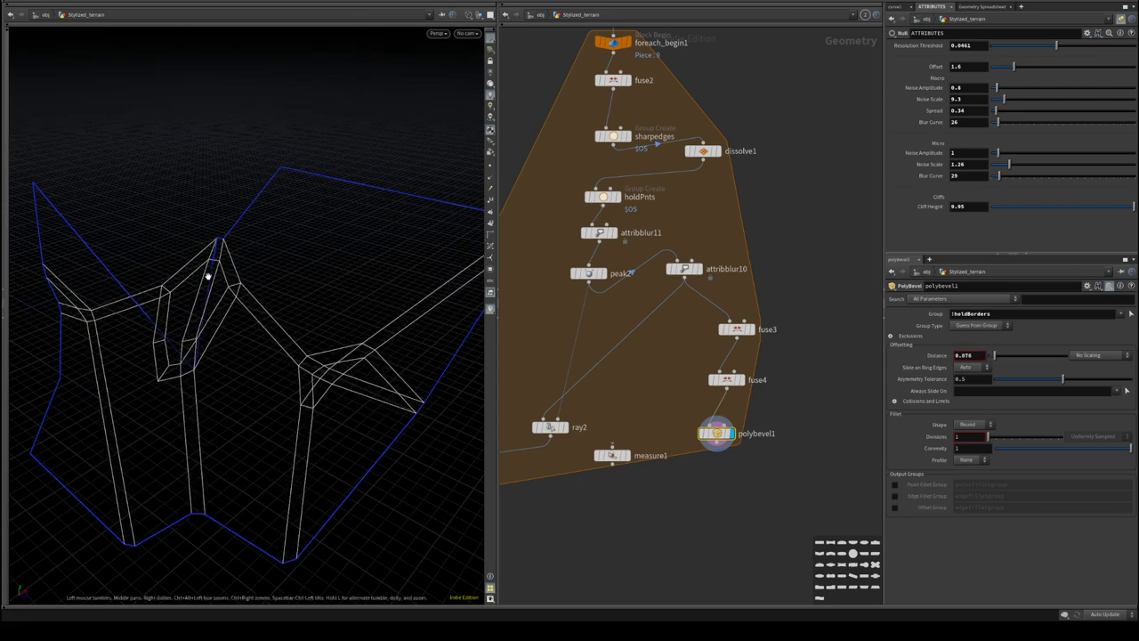
middle_drag(817, 371, 785, 361)
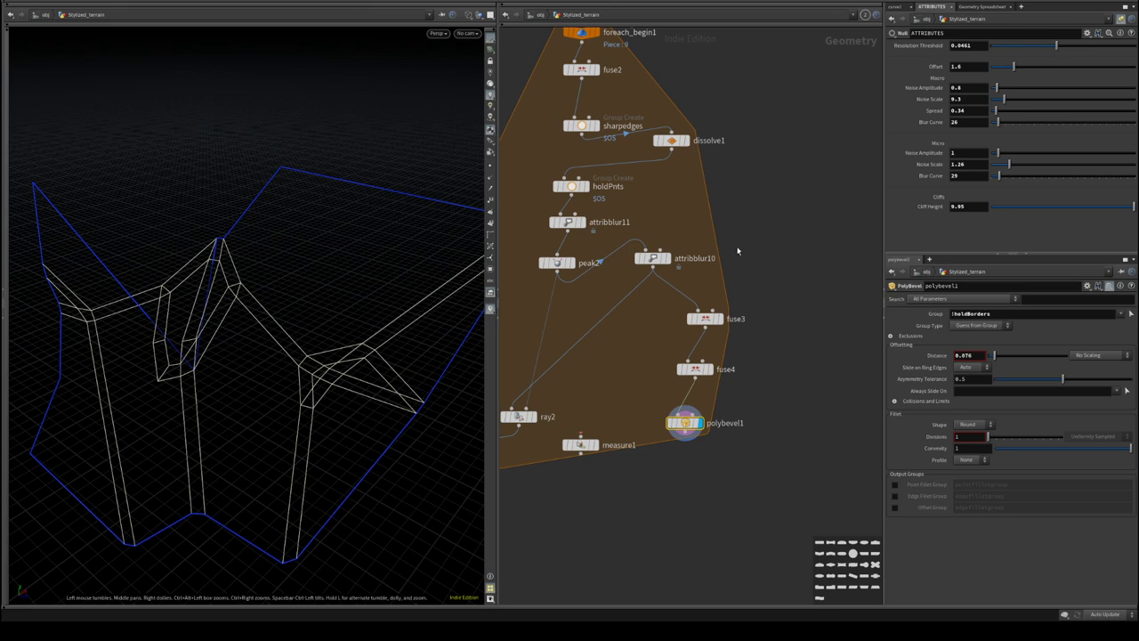
key(Tab)
text(pro)
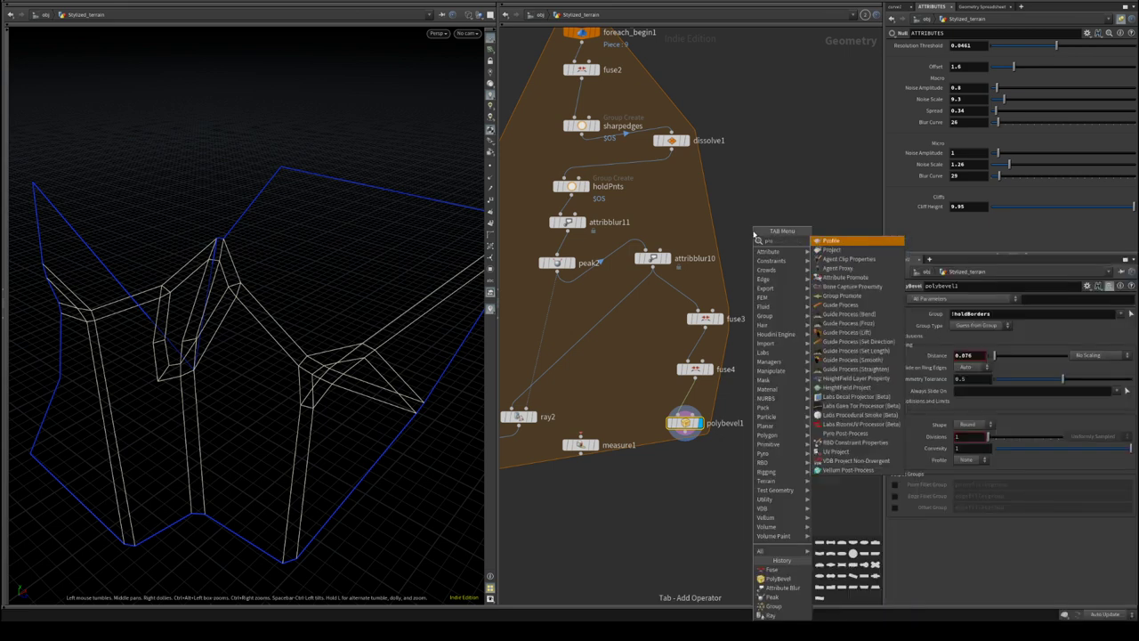
key(Escape)
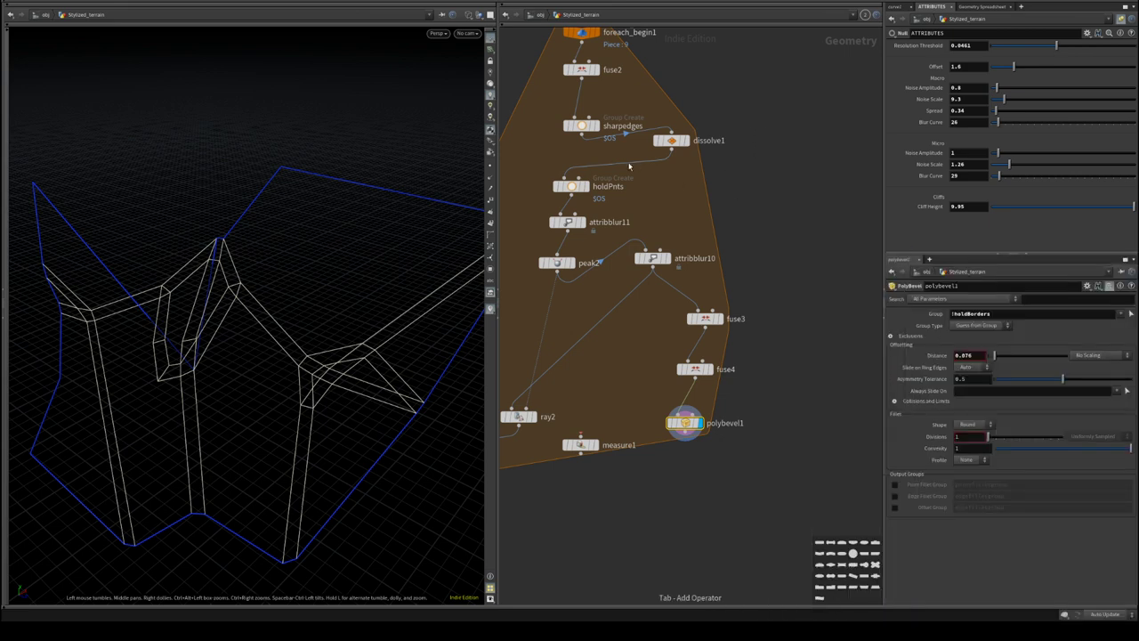
- Insert a copy of the holdPnts group node between fuse4 and polybevel1 and rename it holdEdges
alt+drag(571, 186, 769, 405)
scroll(742, 393, down, 4)
drag(659, 429, 721, 398)
scroll(792, 486, up, 3)
scroll(676, 410, up, 3)
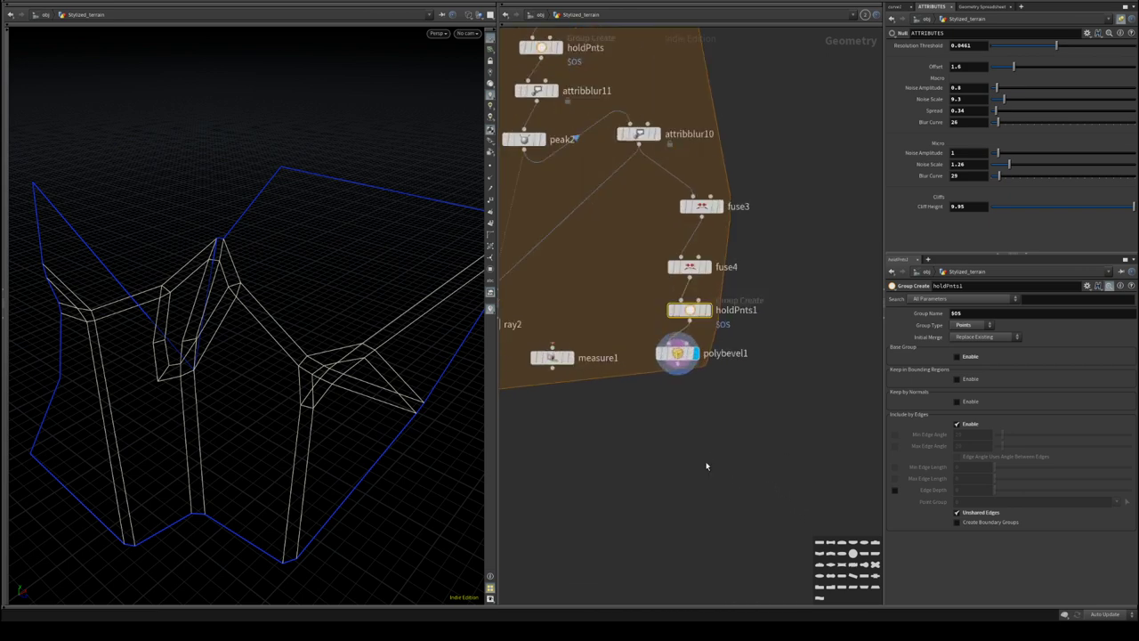
click(730, 280)
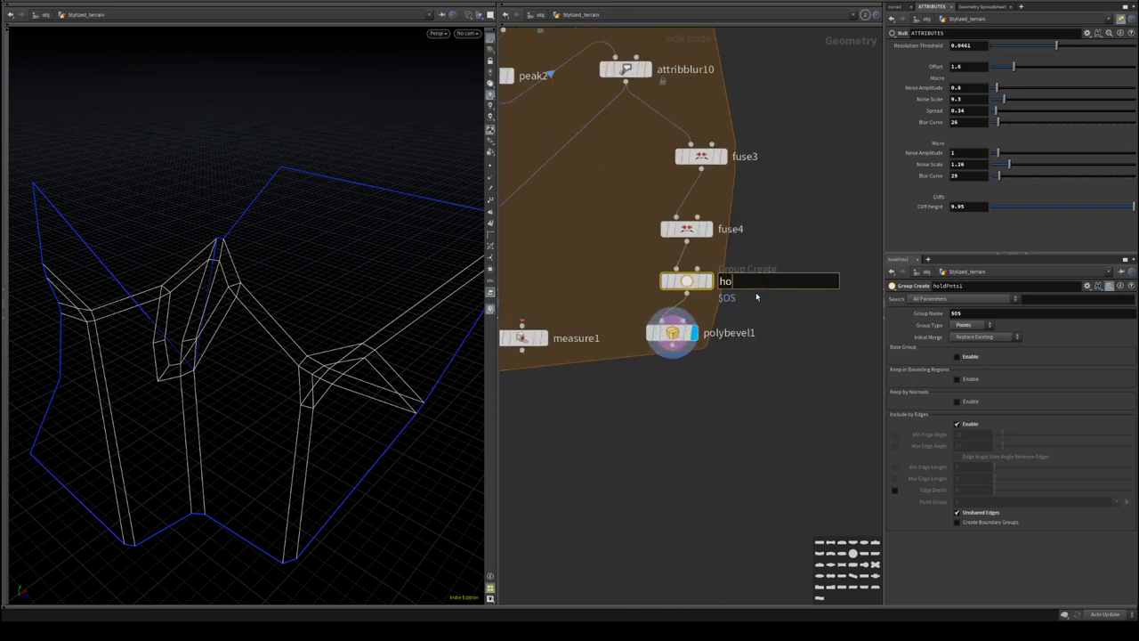
text(holdEdges)
key(Return)
double_click(769, 281)
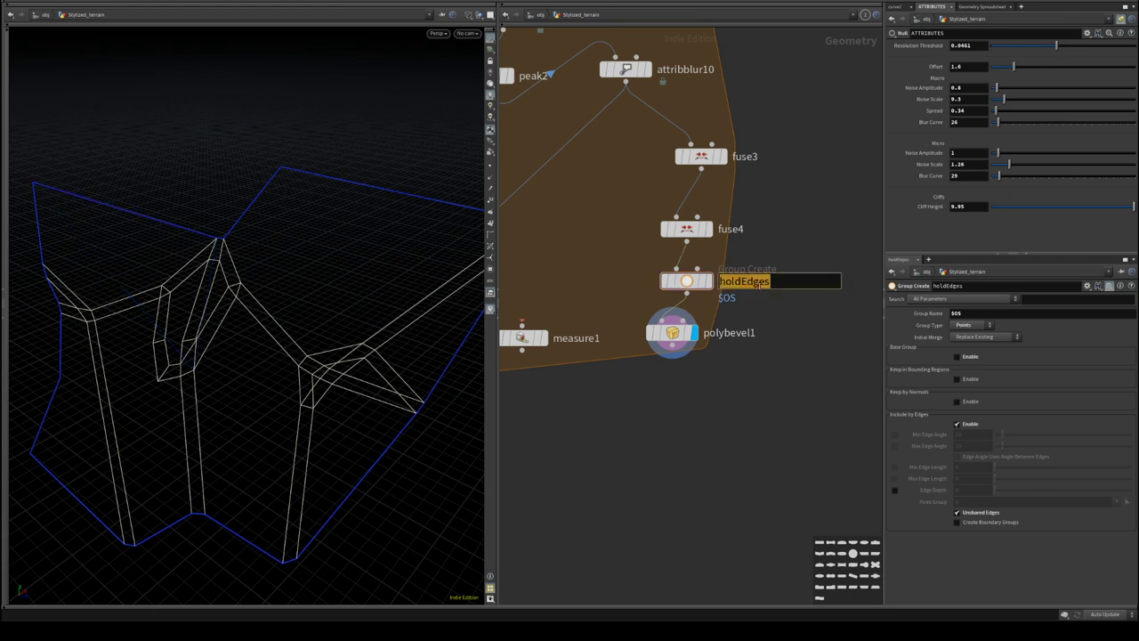
- Set polybevel1's Group to !holdEdges and reduce its bevel Distance to 0.041
click(671, 333)
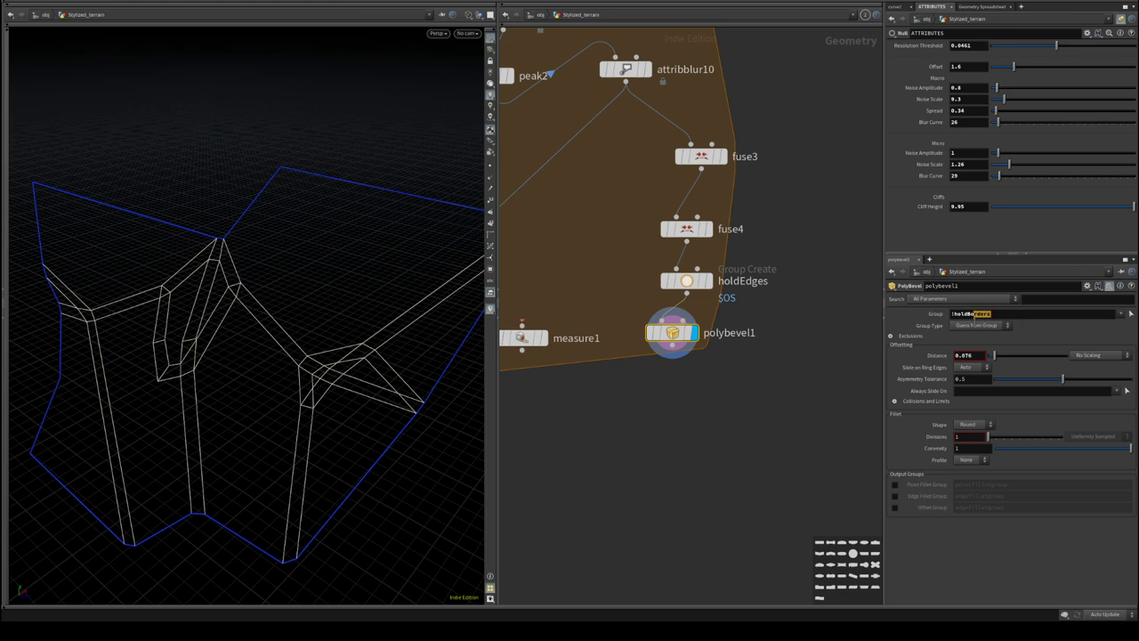
key(Return)
drag(1008, 356, 992, 359)
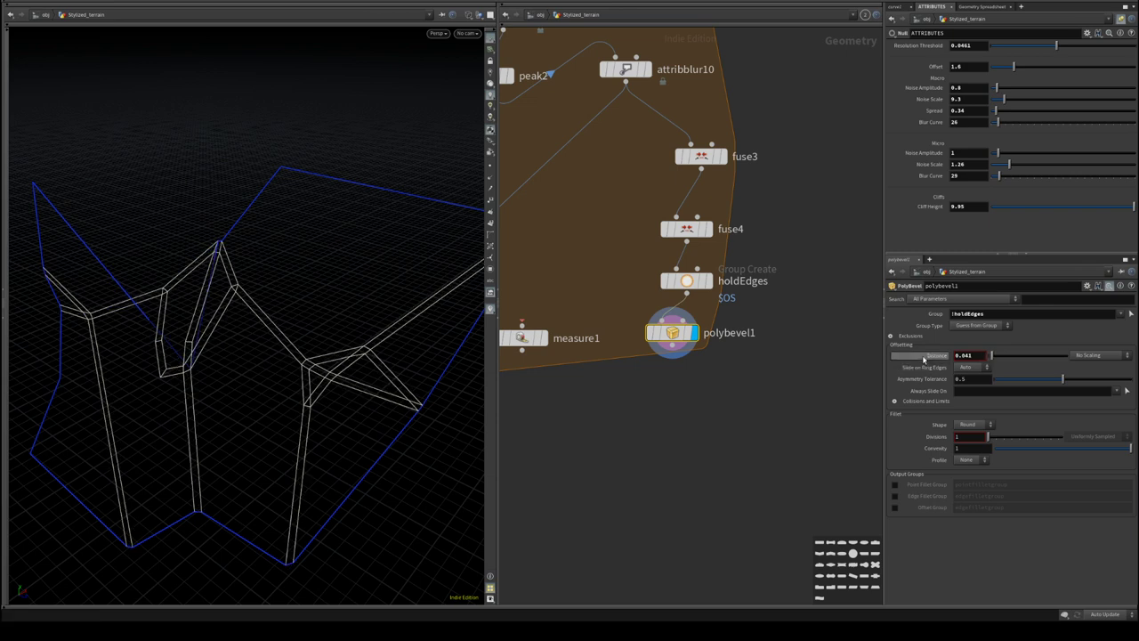
- In polybevel1's collision limits, set Stop Loops to Individually, and set Asymmetry Tolerance to 0.374
click(977, 425)
click(911, 402)
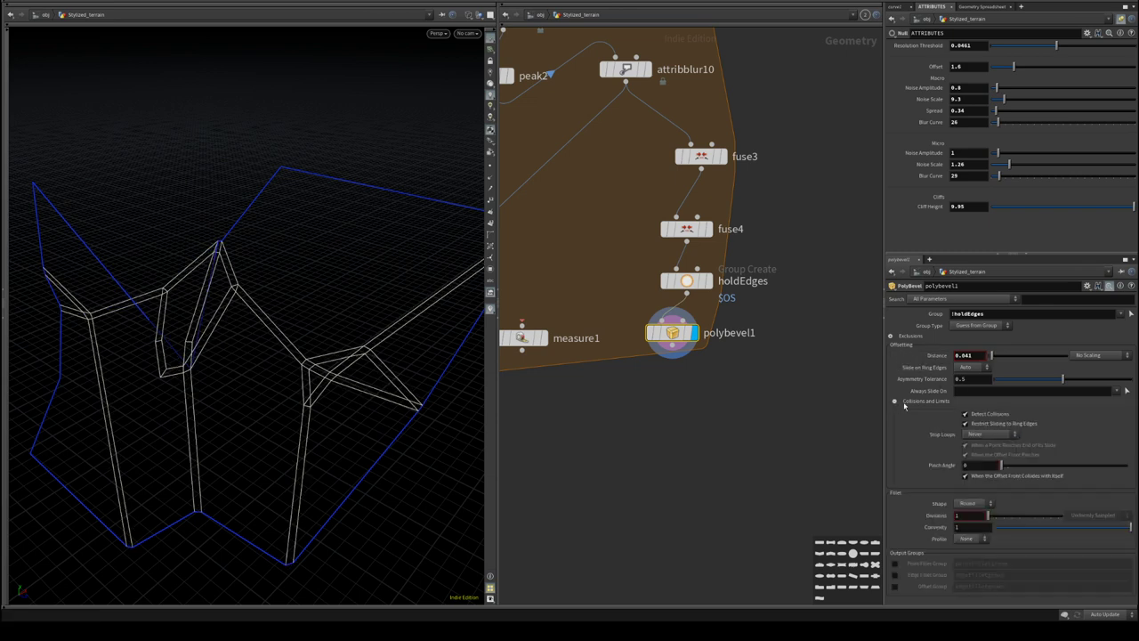
click(980, 435)
click(982, 452)
mouse_move(1024, 383)
mouse_down()
mouse_move(1097, 383)
mouse_move(1042, 383)
mouse_up()
- Enable Ignore Flat Edges in polybevel1's exclusions and set Maximum Normal Angle to 18.3
click(891, 336)
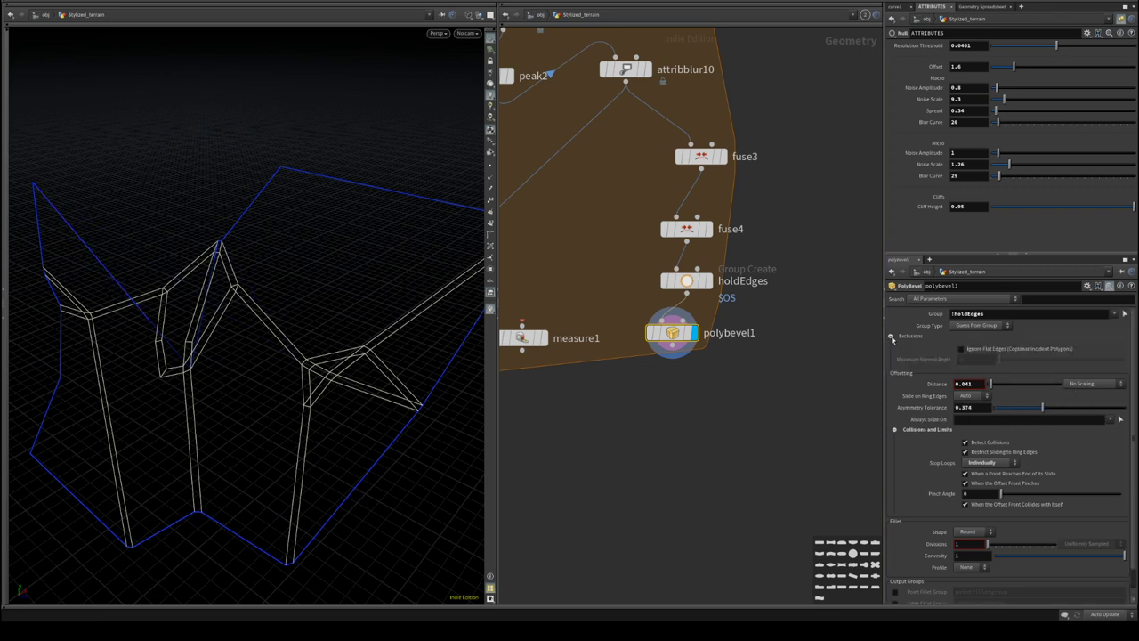
click(962, 350)
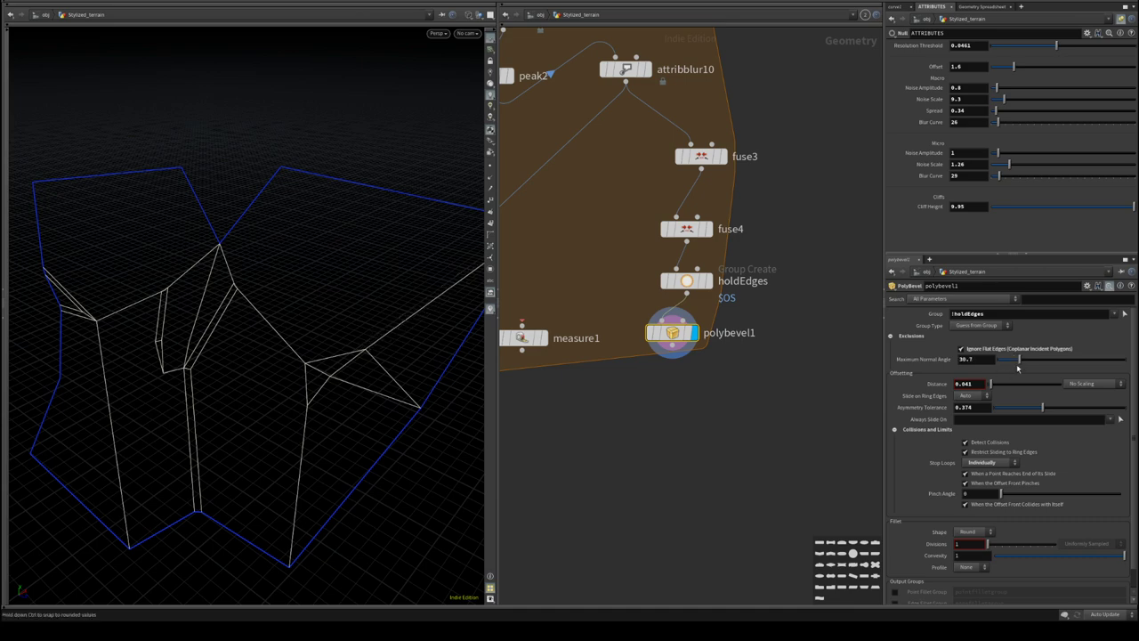
drag(1019, 365, 1009, 362)
alt+drag(241, 318, 297, 311)
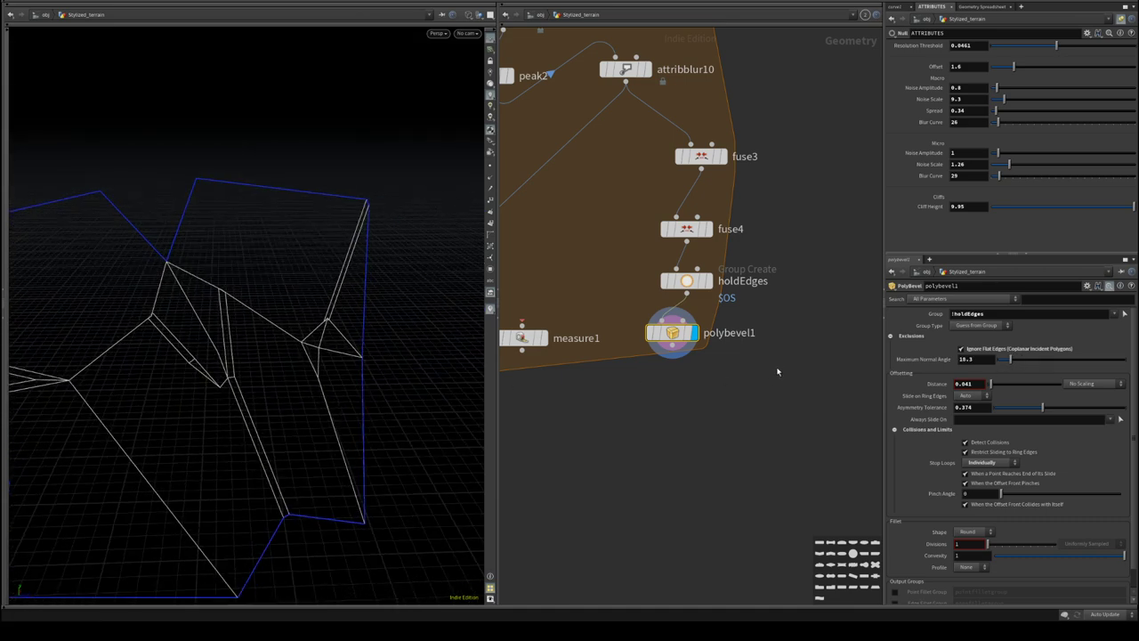
- Delete the polybevel1 node from the loop
key(Delete)
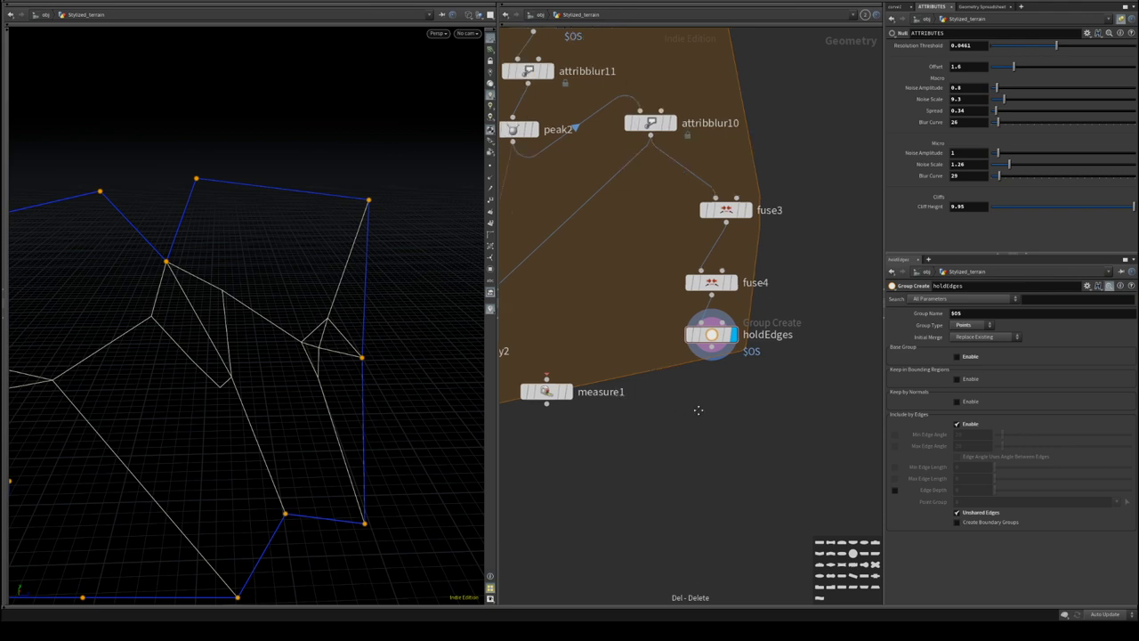
middle_drag(698, 411, 708, 382)
key(Tab)
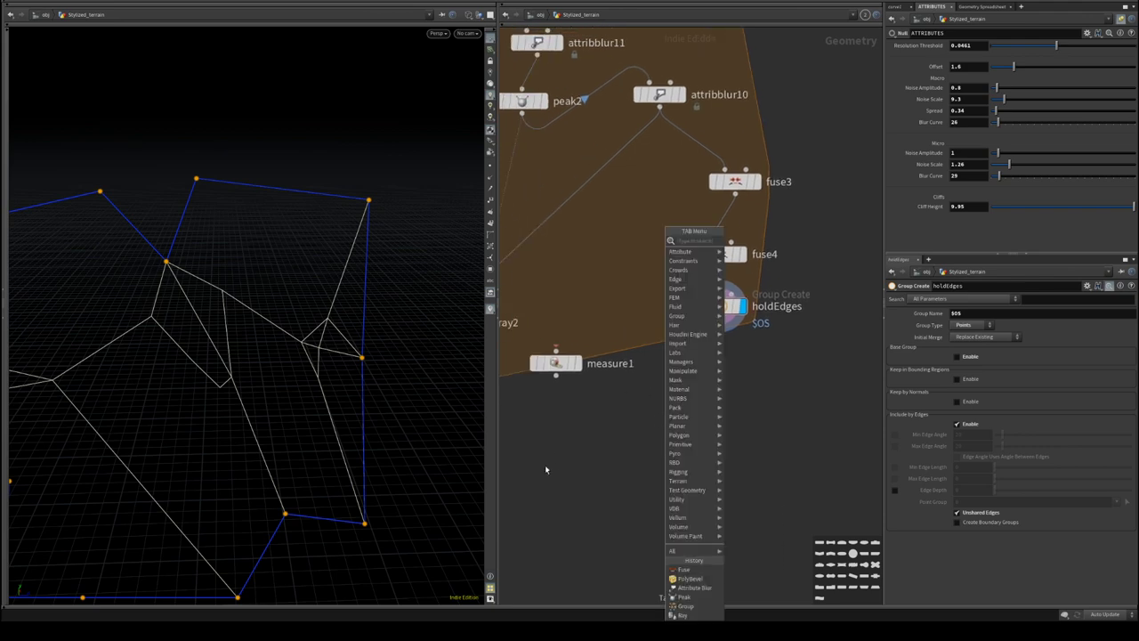
key(Escape)
- Connect measure1 to the output of holdEdges, display it and inspect the piece's wireframe
drag(721, 318, 556, 351)
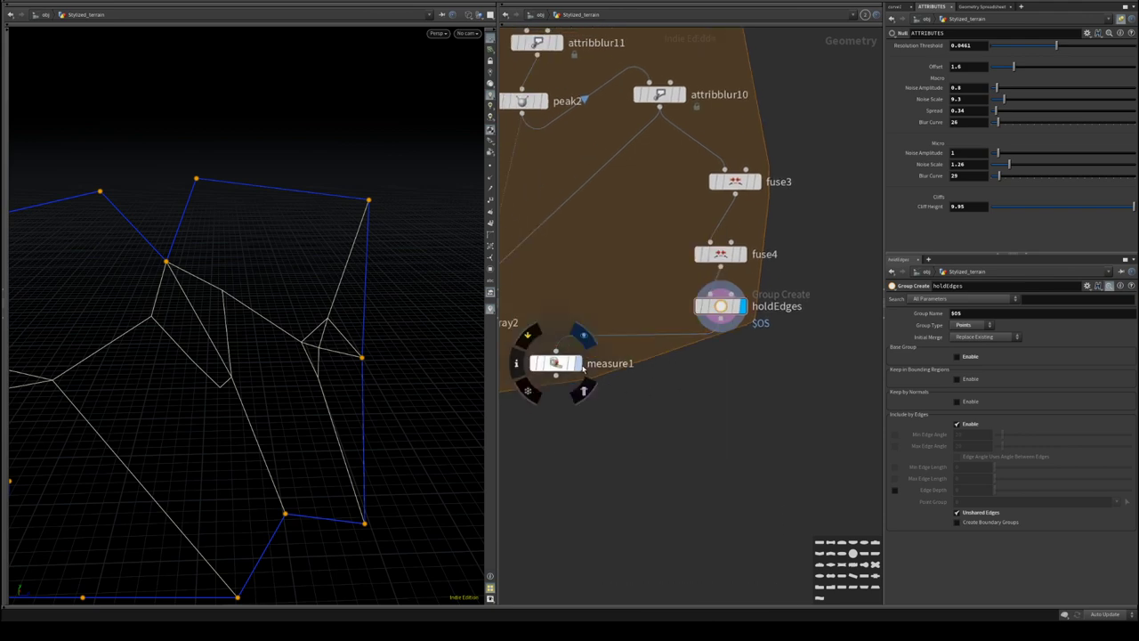
click(578, 363)
middle_drag(570, 373, 649, 374)
alt+drag(276, 341, 320, 322)
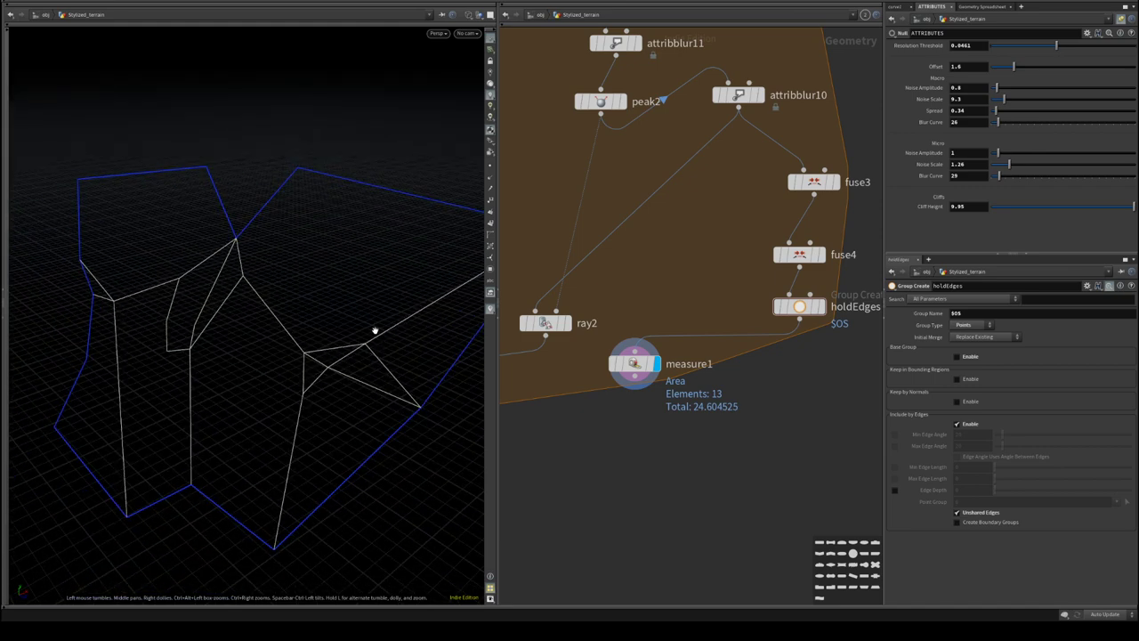
- Move ray2 further away from measure1 and delete the measure1 node
middle_drag(632, 404, 731, 375)
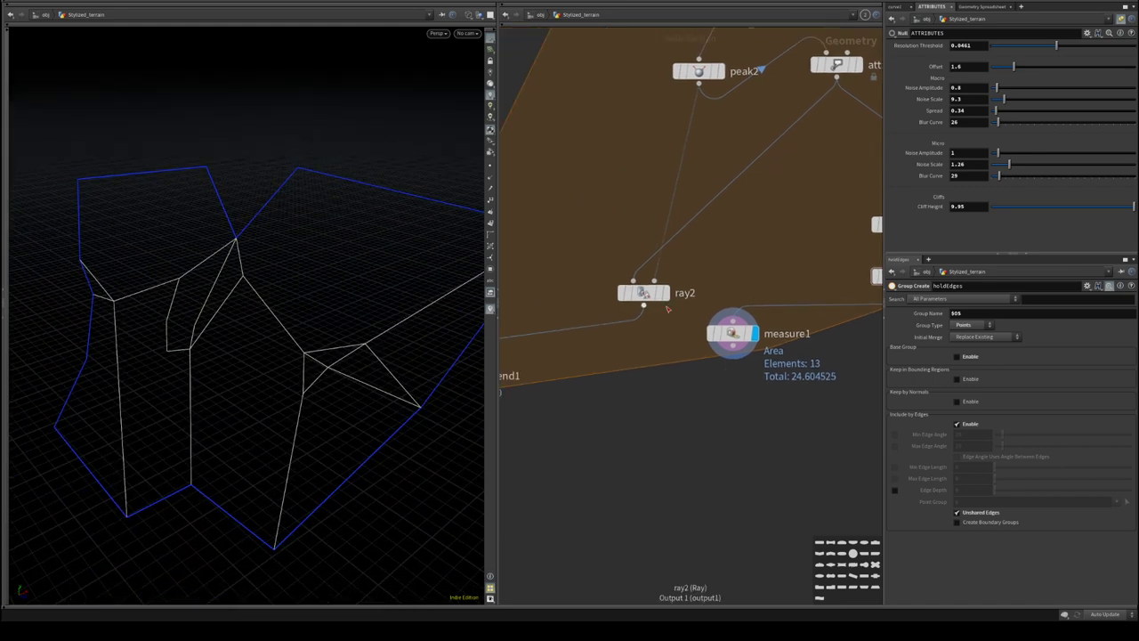
drag(651, 296, 603, 297)
scroll(737, 403, down, 3)
middle_drag(705, 377, 680, 453)
click(701, 425)
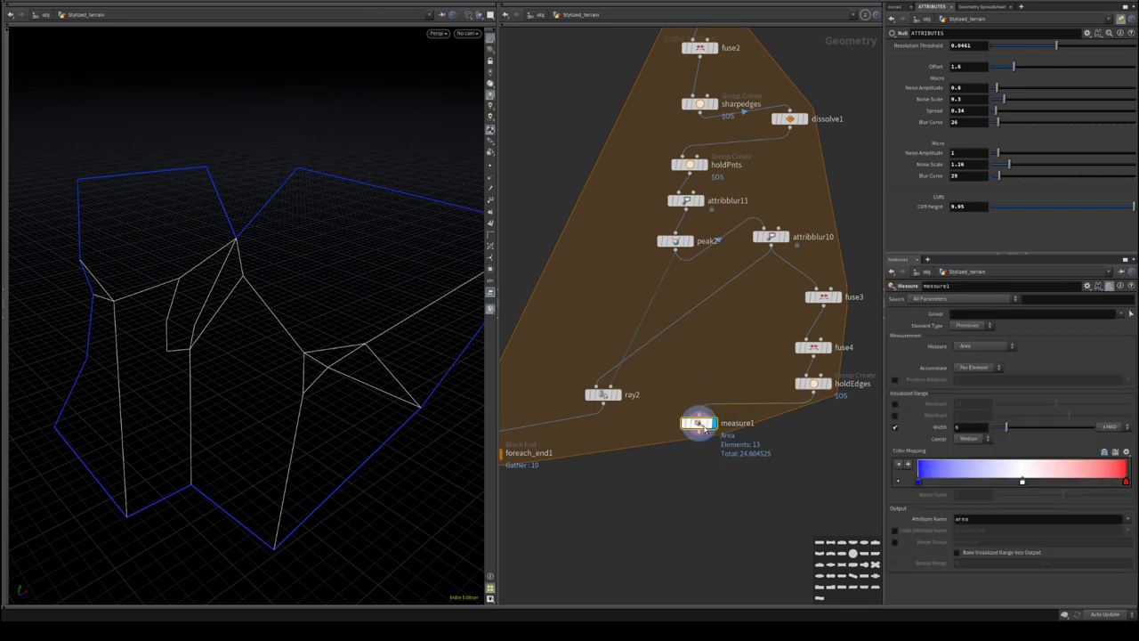
key(Delete)
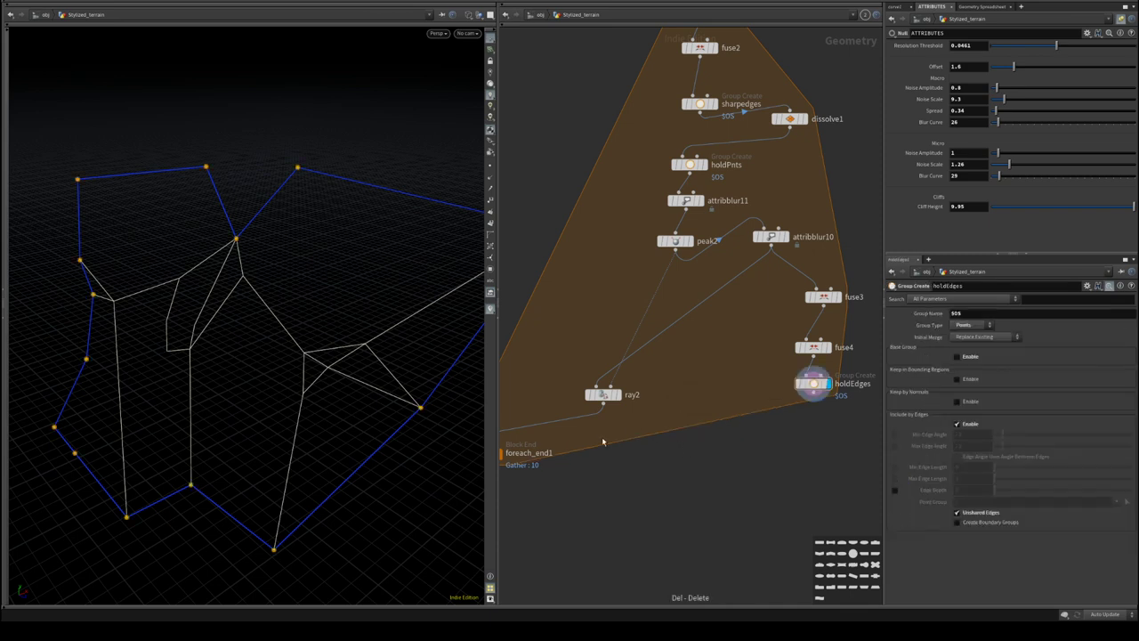
- Display the foreach_end1 node and turn off its Single Pass option so all pieces are processed
middle_drag(538, 465, 608, 423)
drag(569, 416, 614, 462)
click(614, 462)
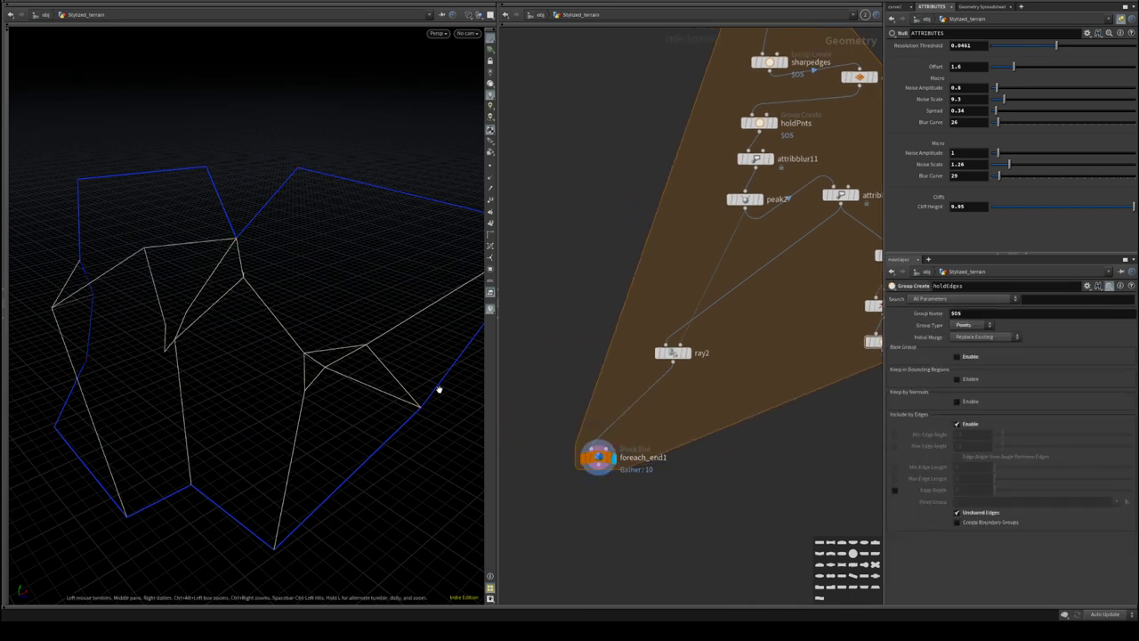
click(597, 456)
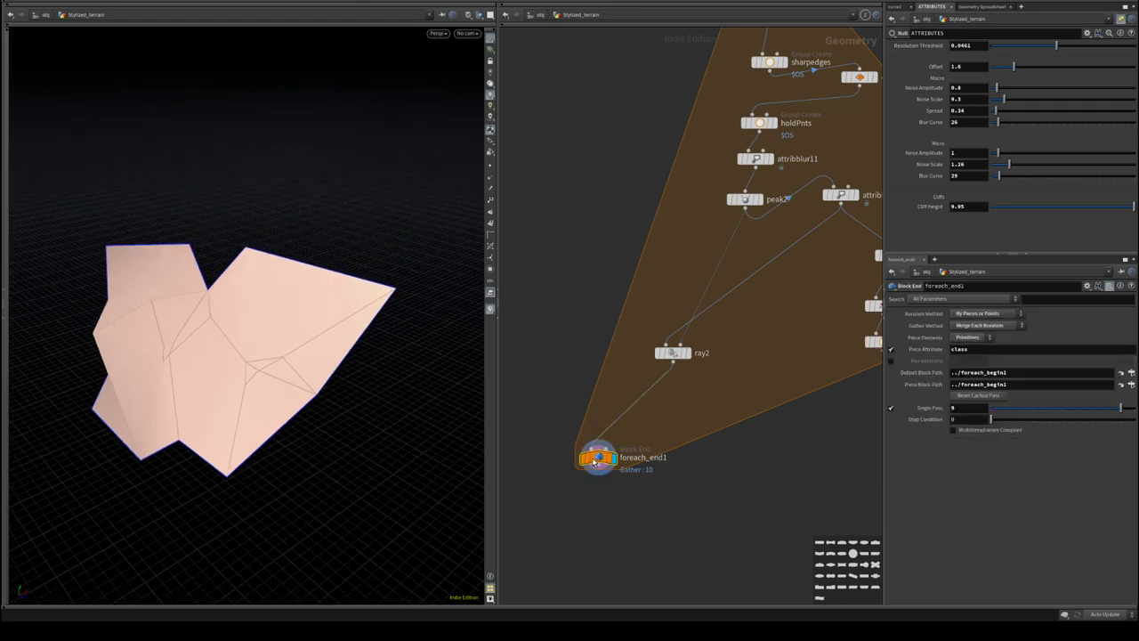
click(892, 408)
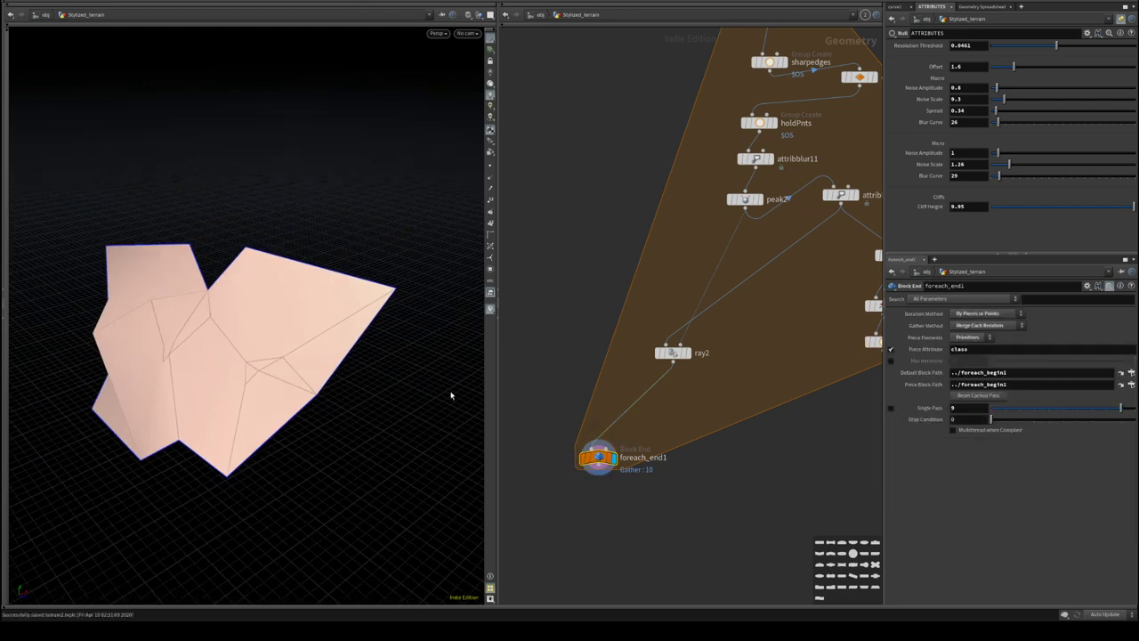
- Set the Distance of peak2 in the loop to 0.32
alt+right_drag(300, 277, 201, 303)
alt+drag(201, 302, 247, 297)
middle_drag(782, 277, 647, 446)
drag(611, 369, 593, 377)
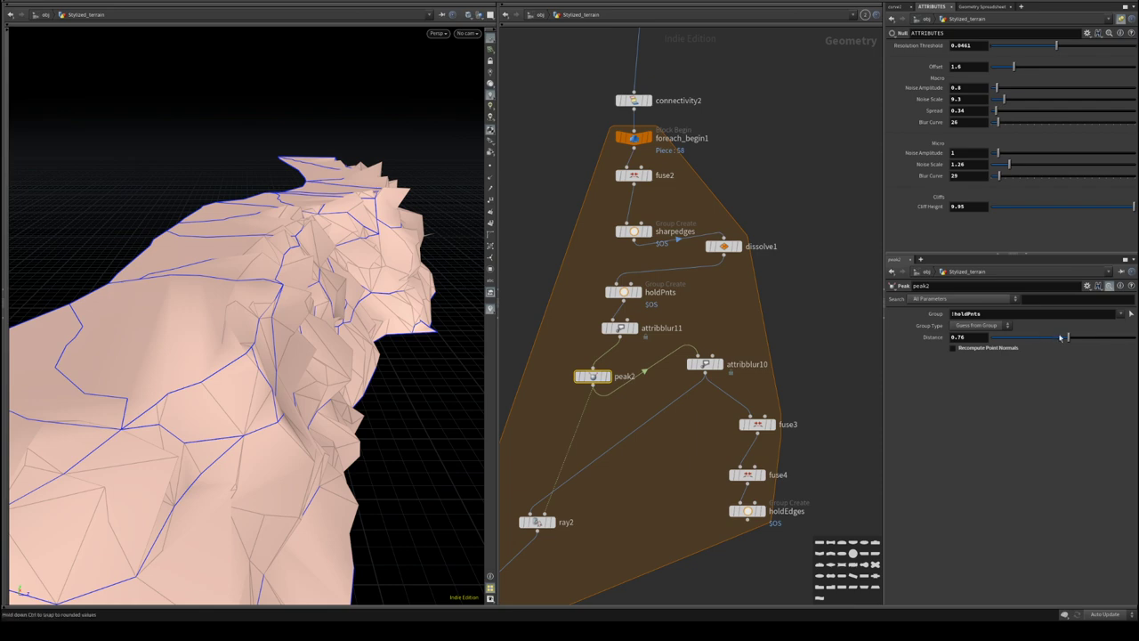
drag(1067, 339, 1047, 341)
drag(258, 303, 370, 324)
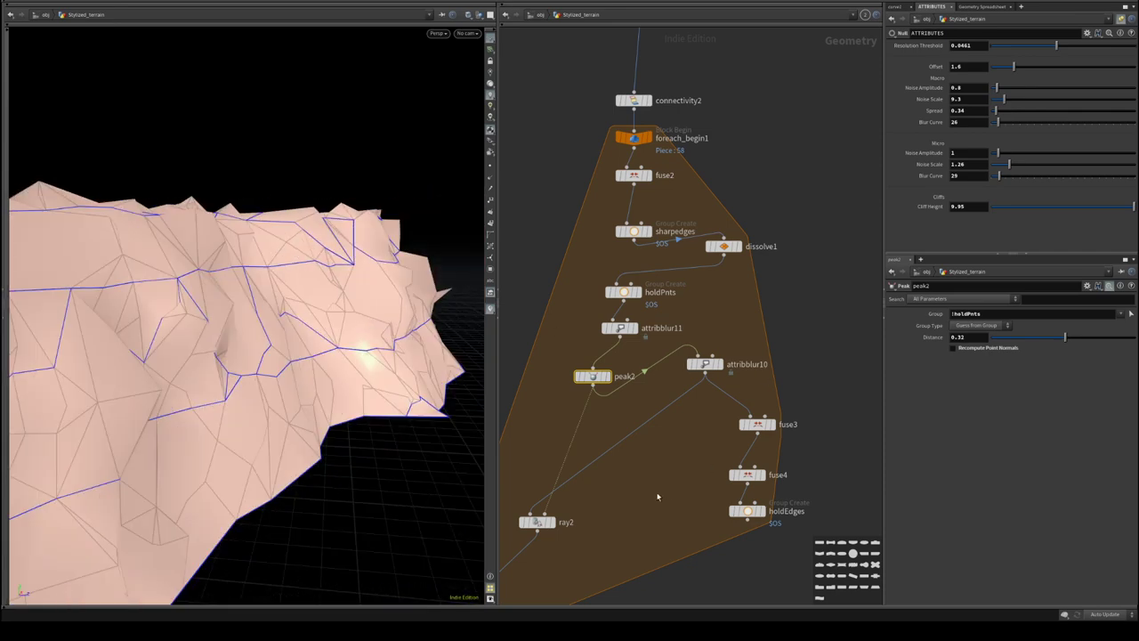
- Add a Normal node below foreach_end1, connect it to the loop's output and display it
middle_drag(657, 496, 889, 157)
key(Tab)
text(nor)
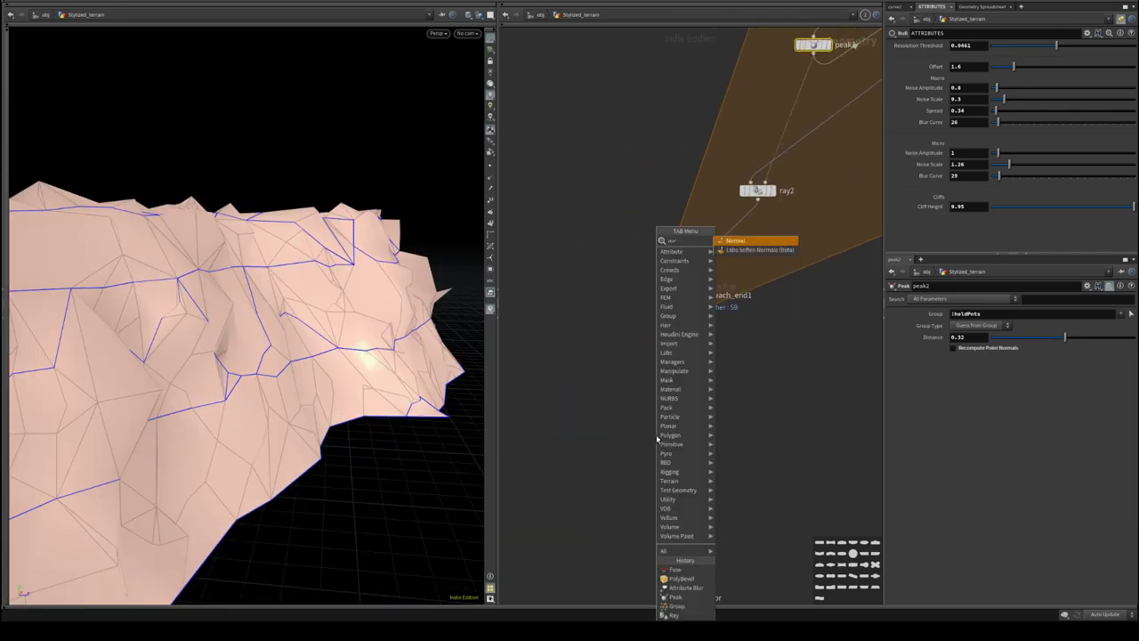
key(Return)
click(657, 437)
middle_drag(677, 381, 720, 382)
drag(356, 331, 164, 325)
click(727, 304)
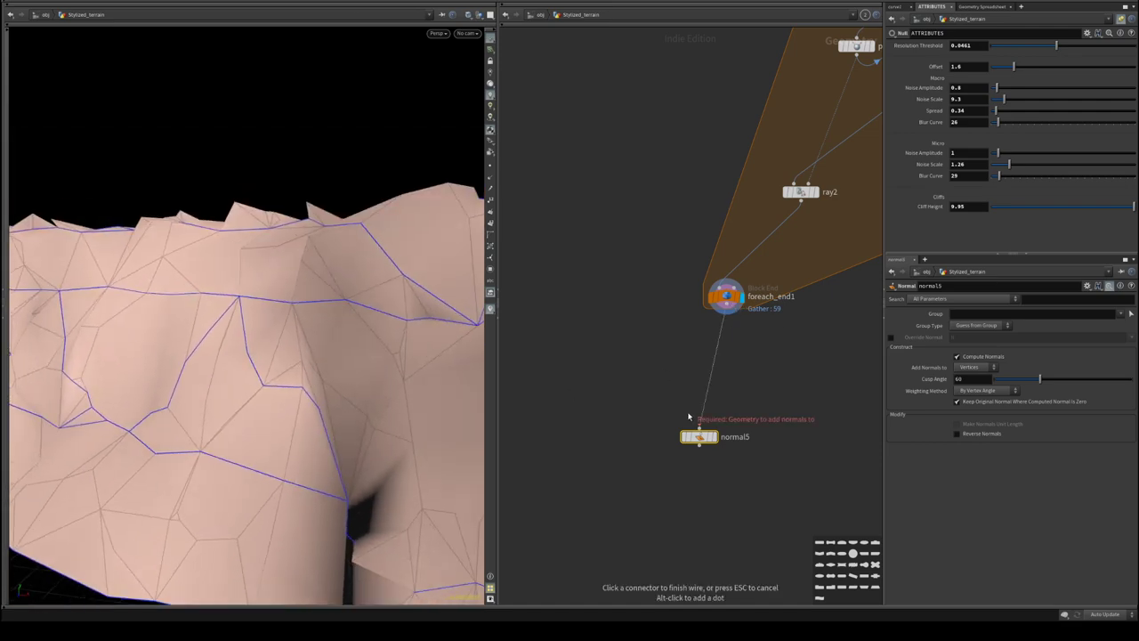
click(699, 427)
click(714, 437)
- Set normal5 to add normals to Points, with By Face Area as the weighting method
click(979, 367)
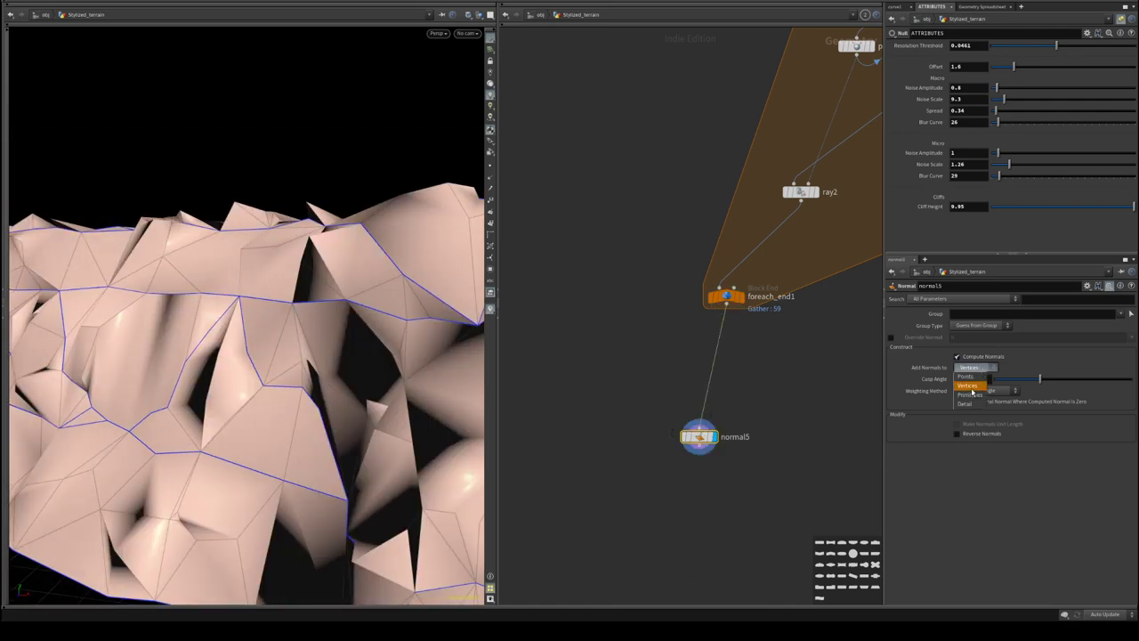
click(976, 377)
click(985, 393)
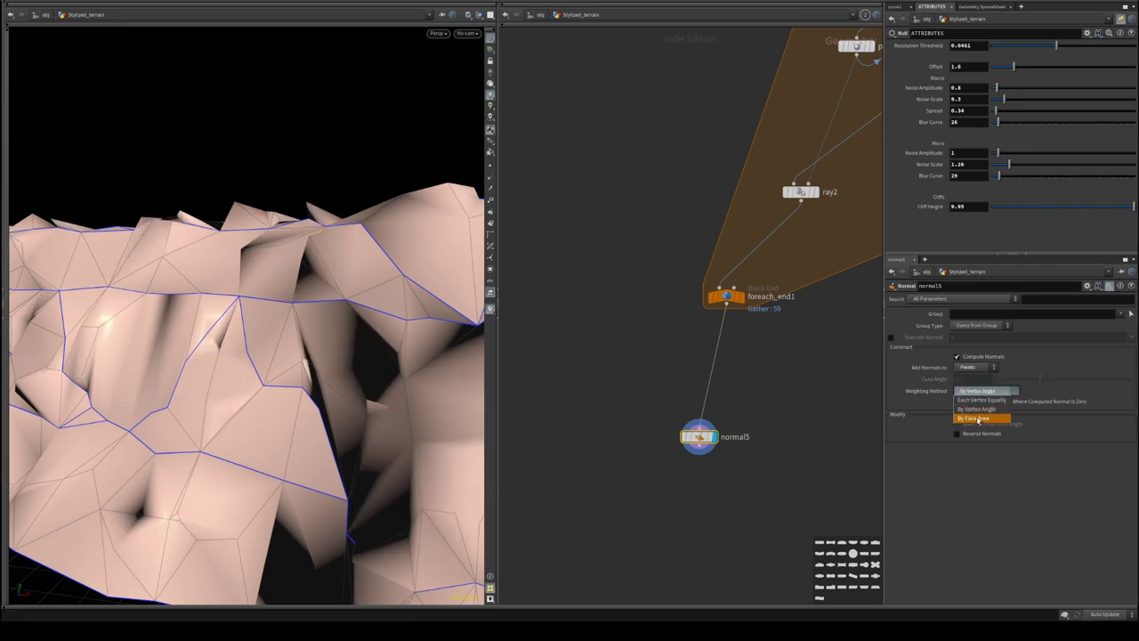
click(979, 418)
mouse_move(267, 400)
mouse_down()
mouse_move(258, 374)
mouse_move(273, 388)
mouse_move(223, 380)
mouse_up()
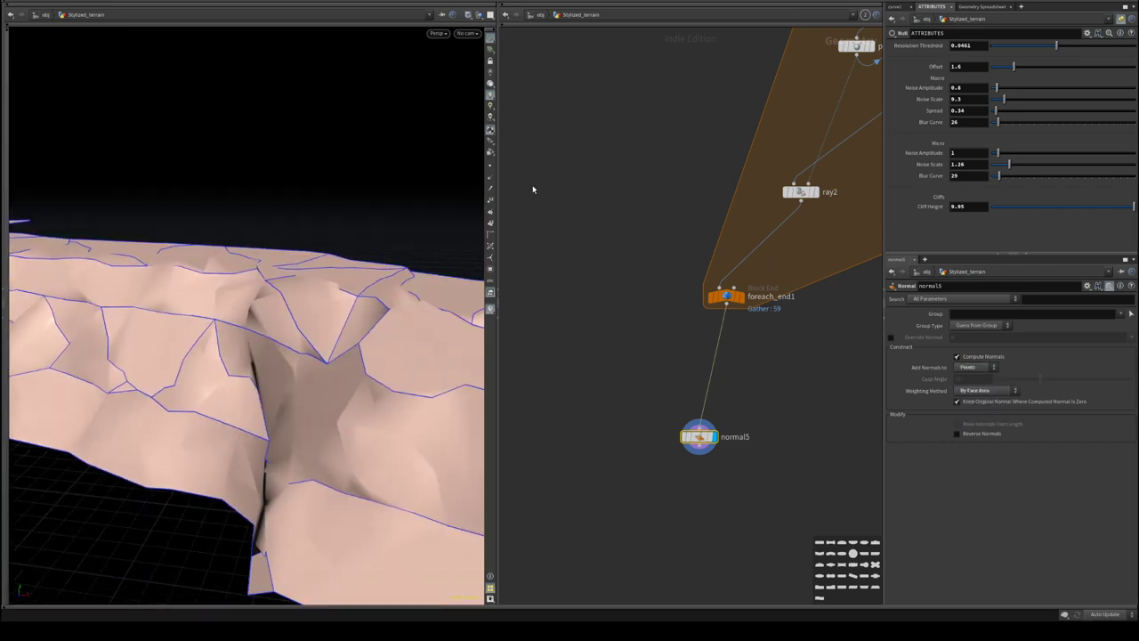
- Set the 3D boundaries marker to Off in the viewport's display options
key(d)
click(305, 211)
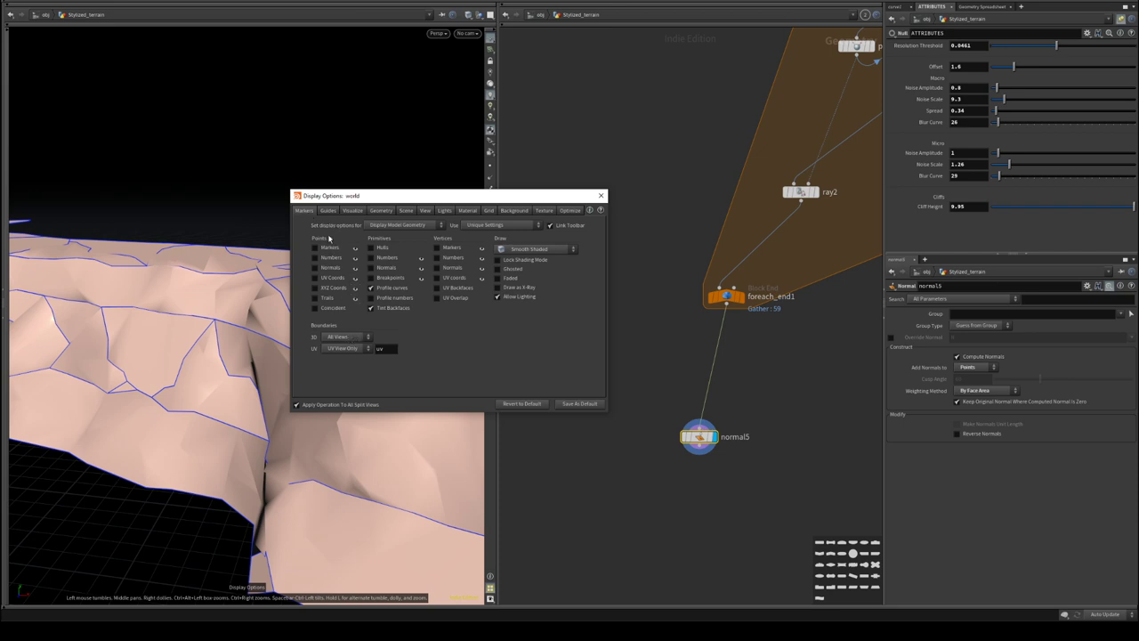
click(354, 339)
click(342, 345)
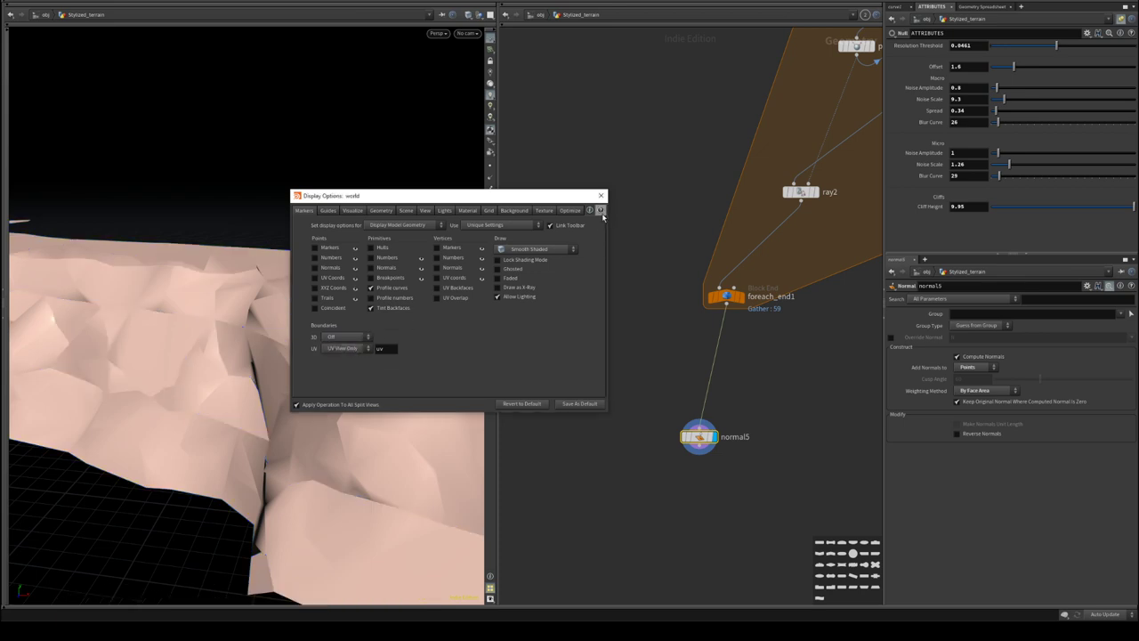
click(601, 194)
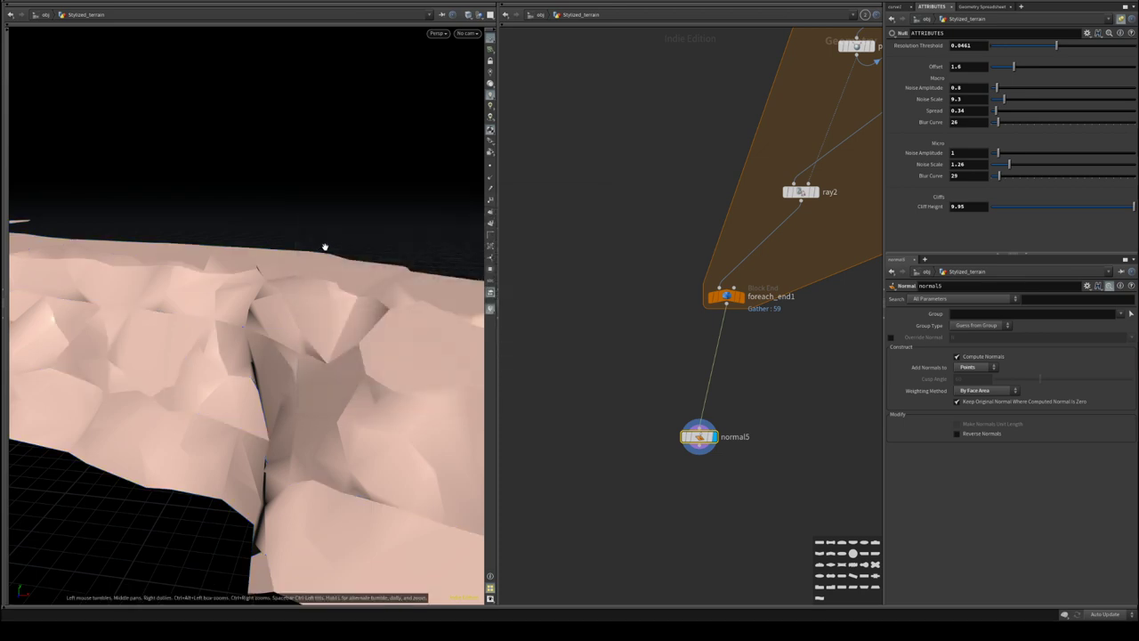
- Examine the cliff surface in the maximized viewport, first smooth shaded and with its wireframe shown as well
key(ctrl+b)
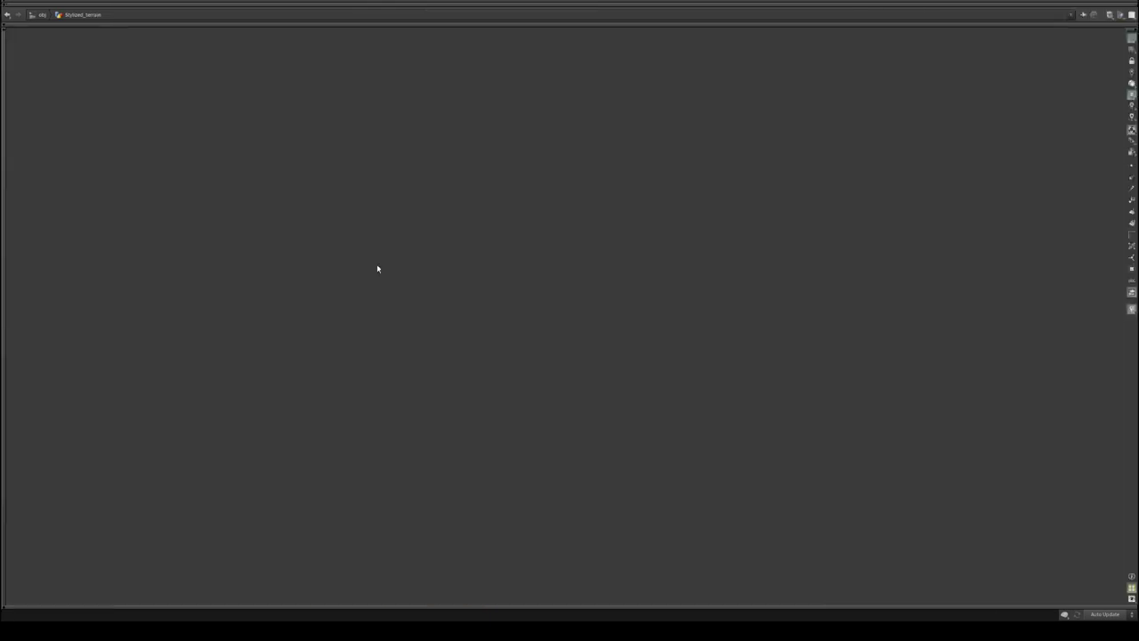
mouse_move(501, 330)
mouse_down()
mouse_move(435, 315)
mouse_move(445, 303)
mouse_move(443, 341)
mouse_move(487, 320)
mouse_up()
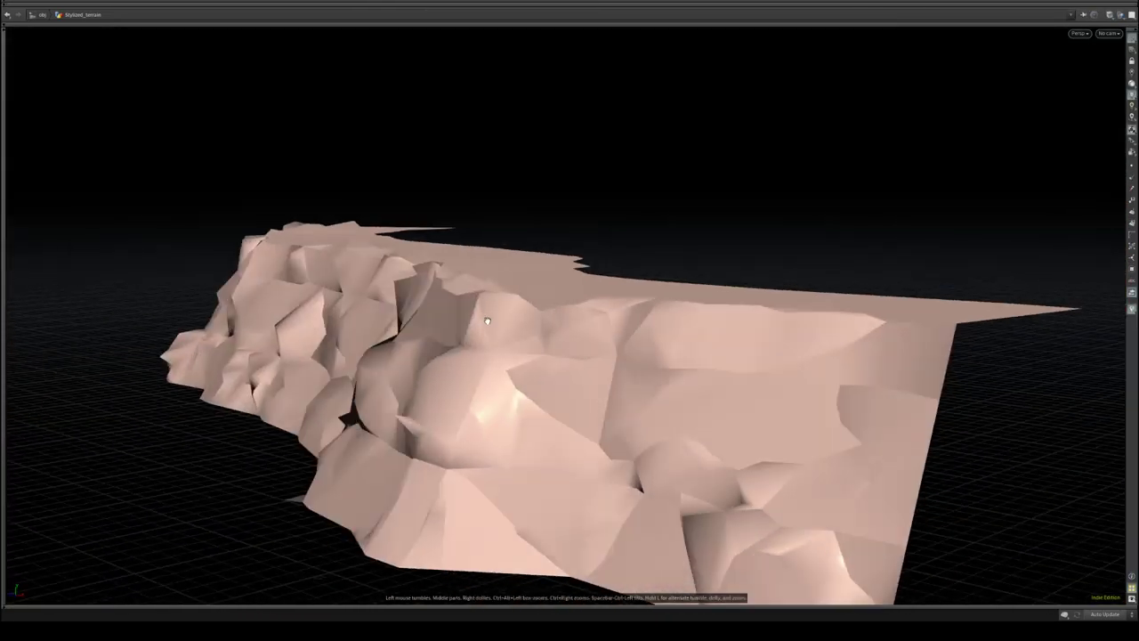
mouse_move(421, 386)
mouse_down()
mouse_move(633, 419)
mouse_move(740, 379)
mouse_move(667, 356)
mouse_move(465, 360)
mouse_move(242, 400)
mouse_move(475, 328)
mouse_move(380, 334)
mouse_move(399, 329)
mouse_up()
key(shift+w)
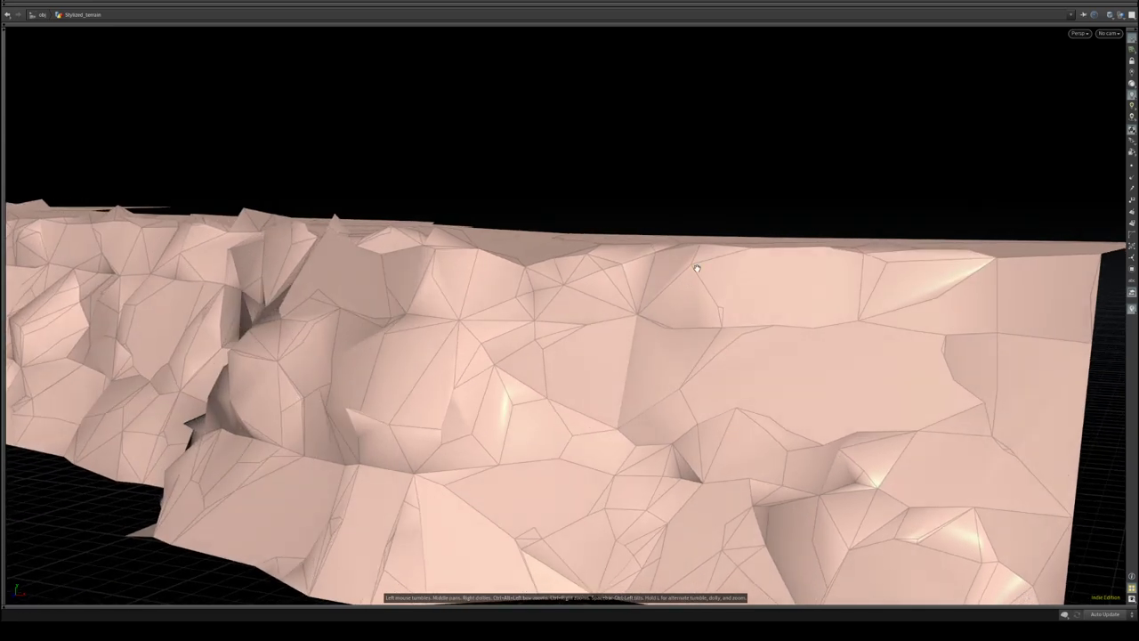
key(ctrl+b)
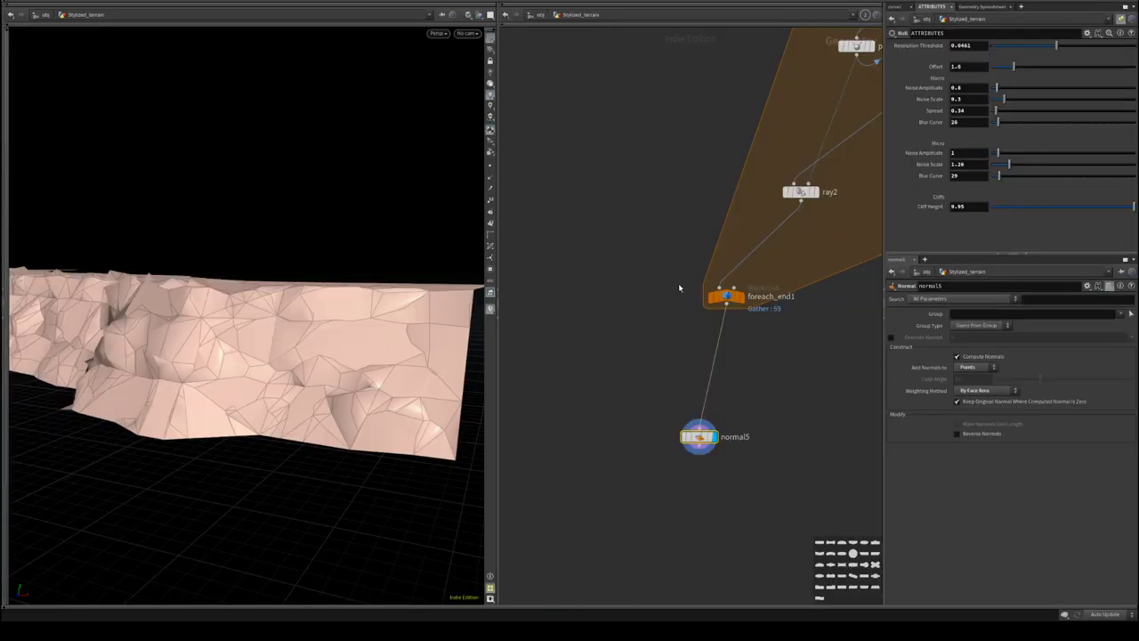
- Reduce the Distance of peak2 to 0.06 and check the cliffs up close
middle_drag(671, 159, 508, 460)
middle_drag(747, 378, 584, 388)
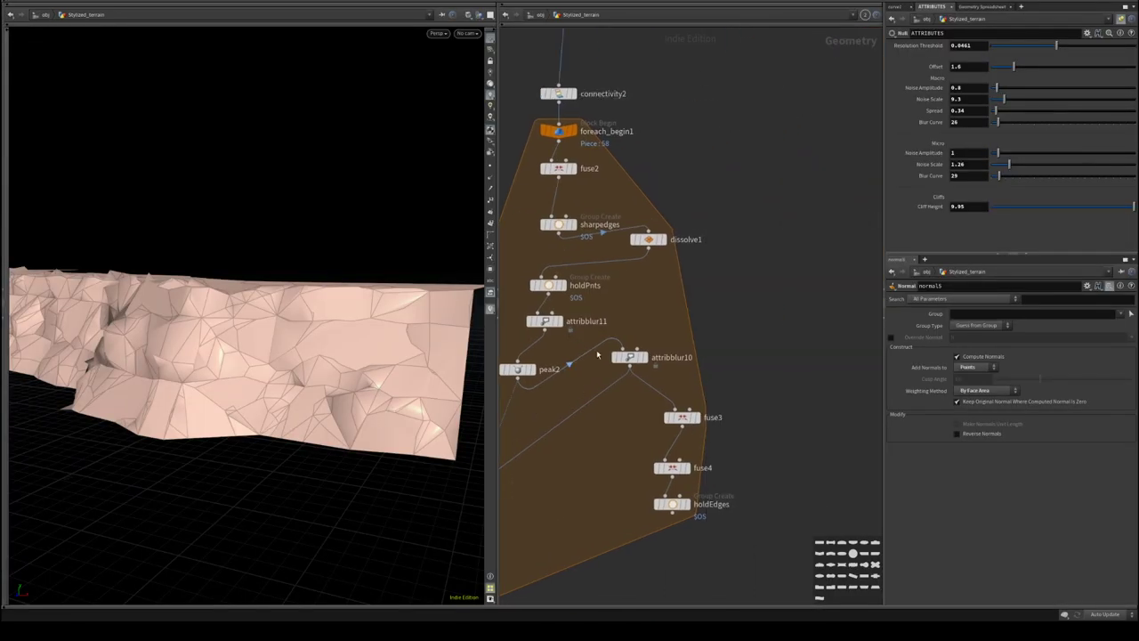
middle_drag(623, 450, 697, 427)
click(592, 347)
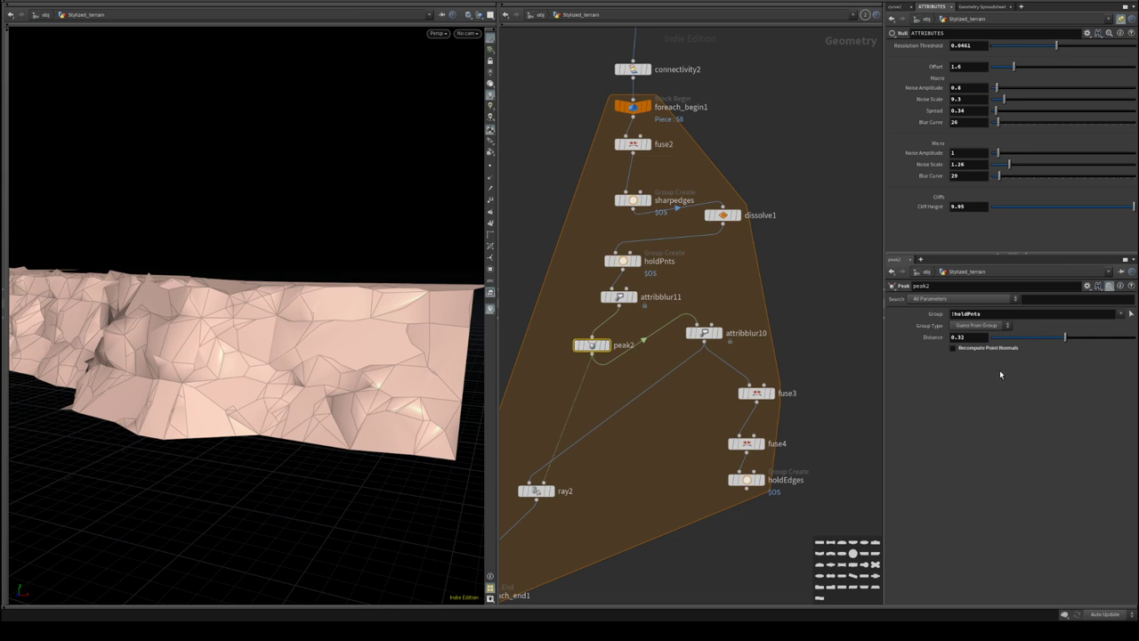
drag(1064, 344, 1065, 344)
alt+drag(383, 383, 341, 400)
alt+right_drag(341, 400, 329, 368)
drag(329, 368, 248, 415)
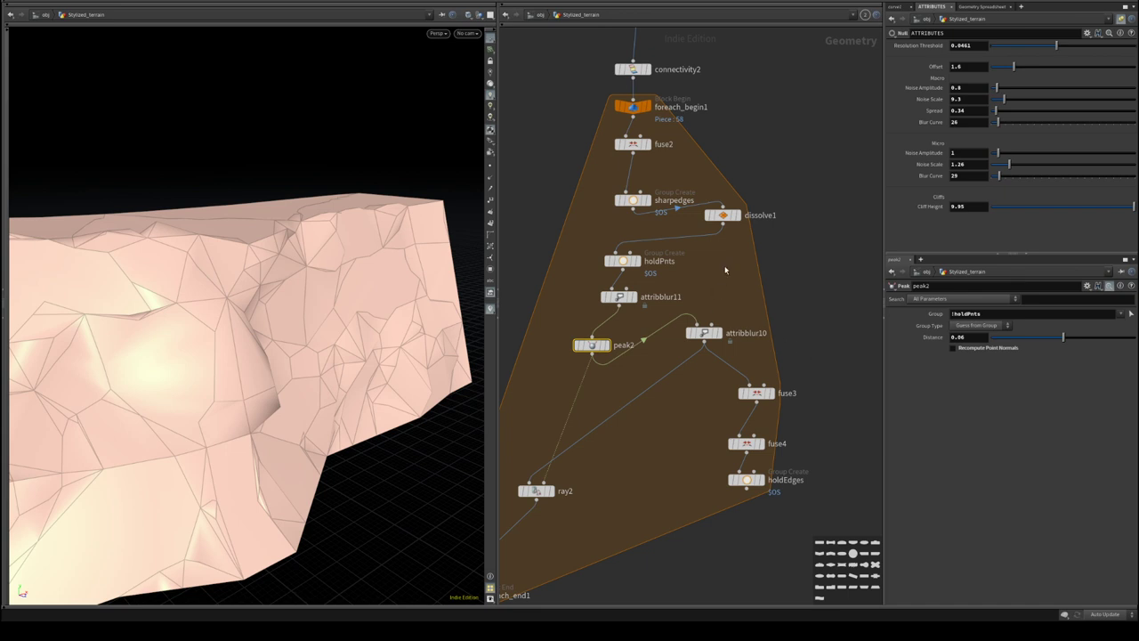
- Set the Max Edge Angle of sharpedges to 30 and try the Edge Angle Uses Angle Between Edges option
click(633, 199)
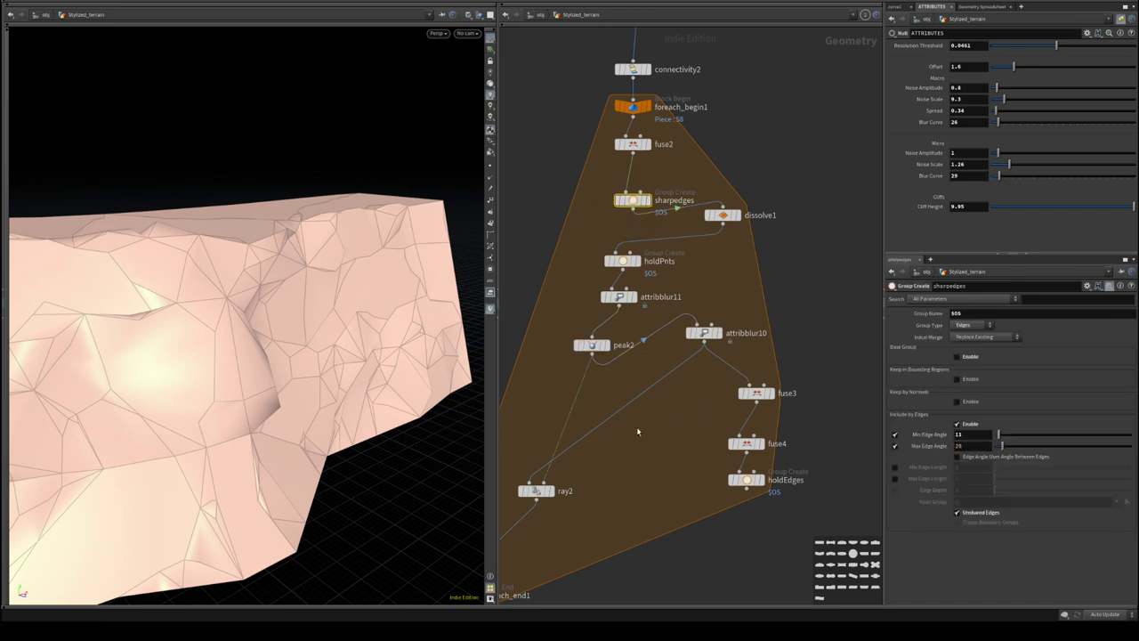
drag(445, 427, 472, 392)
click(989, 445)
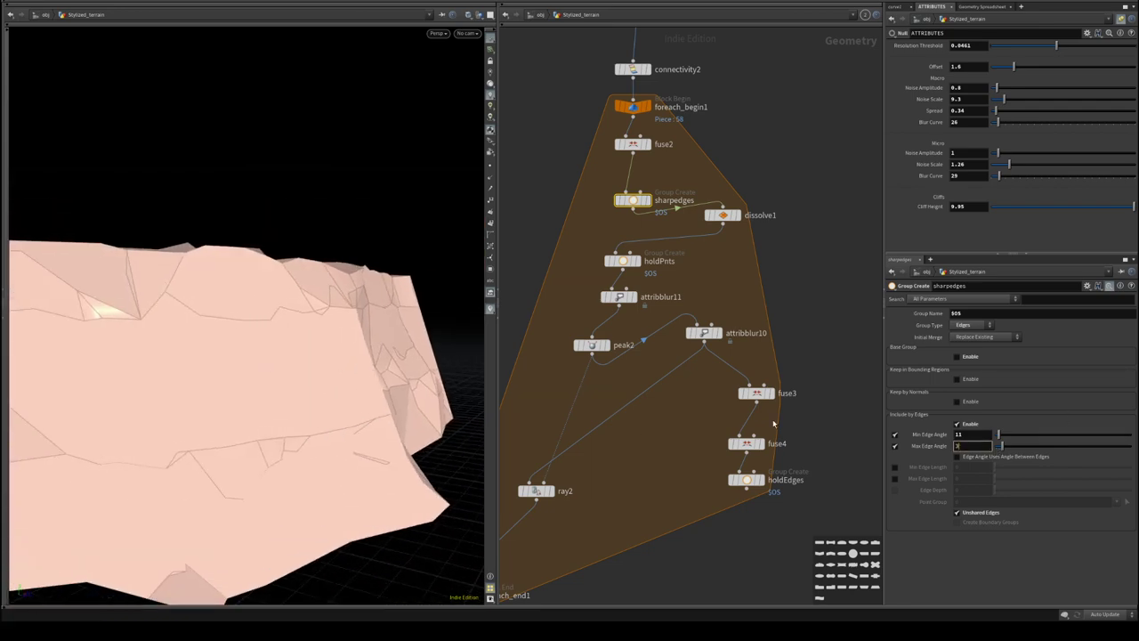
drag(367, 424, 356, 382)
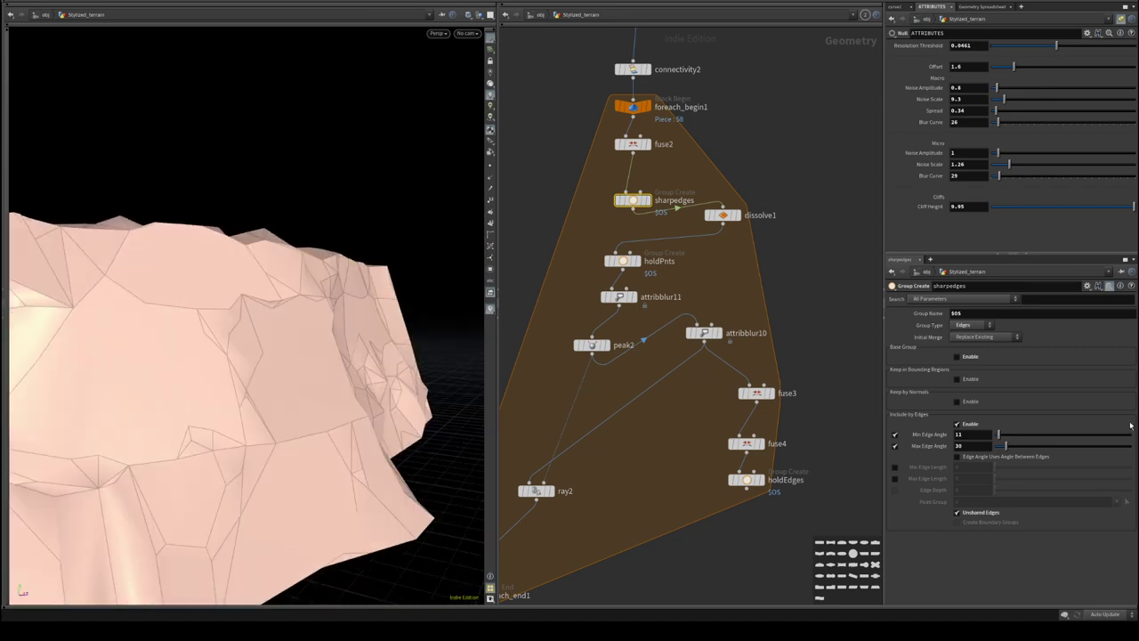
click(978, 459)
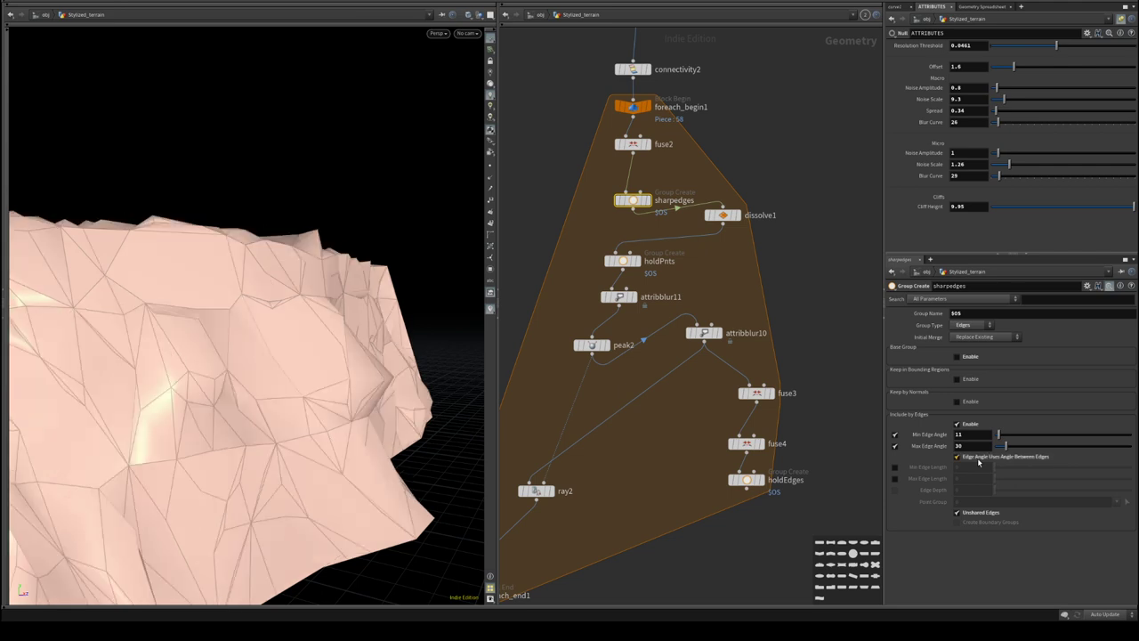
click(978, 459)
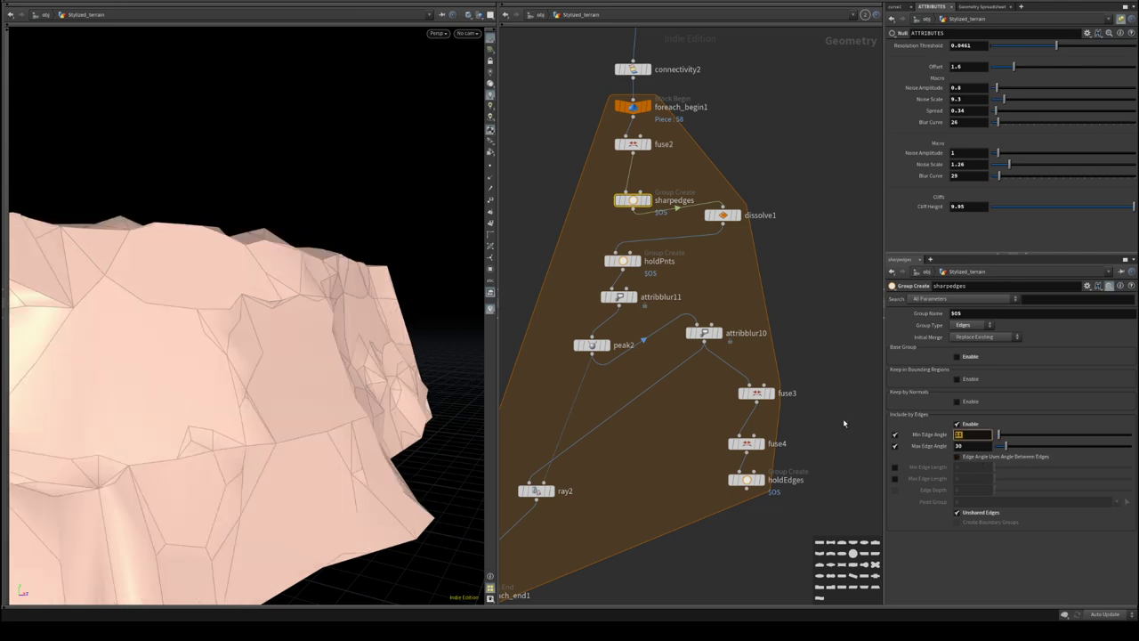
- Set the Min Edge Angle of sharpedges to 5 and the Max Edge Angle to 20
text(5)
key(Return)
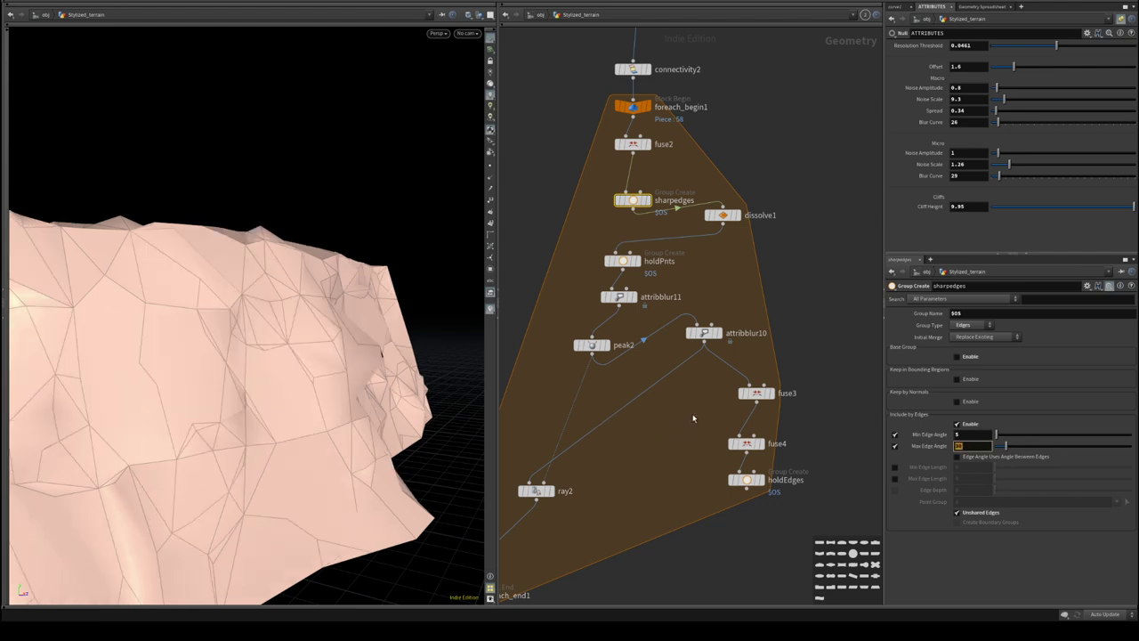
key(Return)
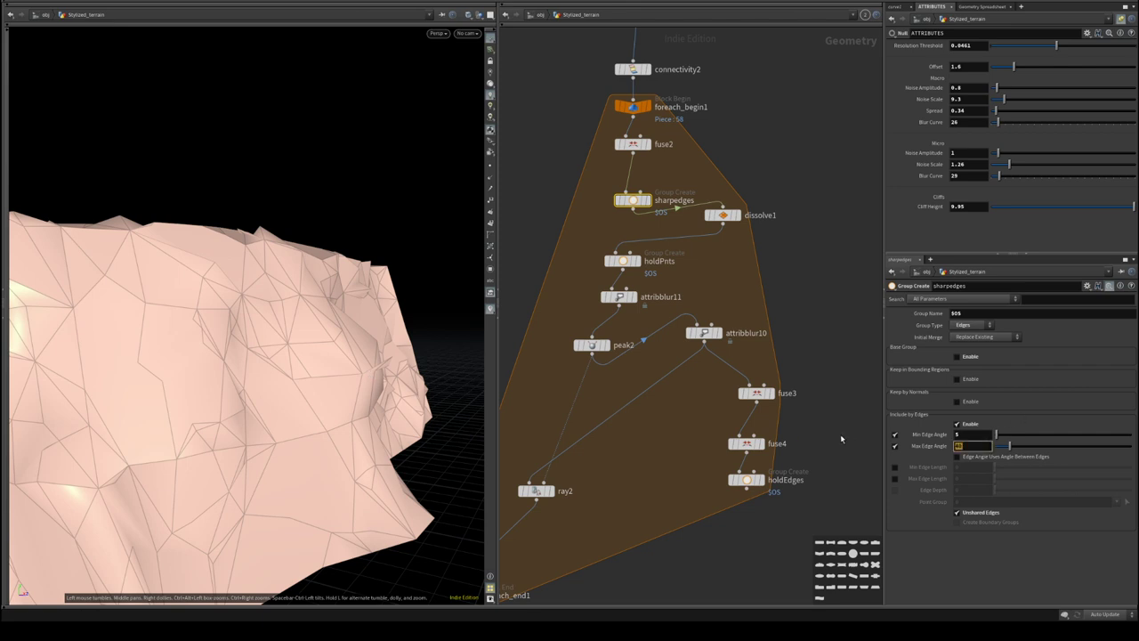
text(20)
key(Return)
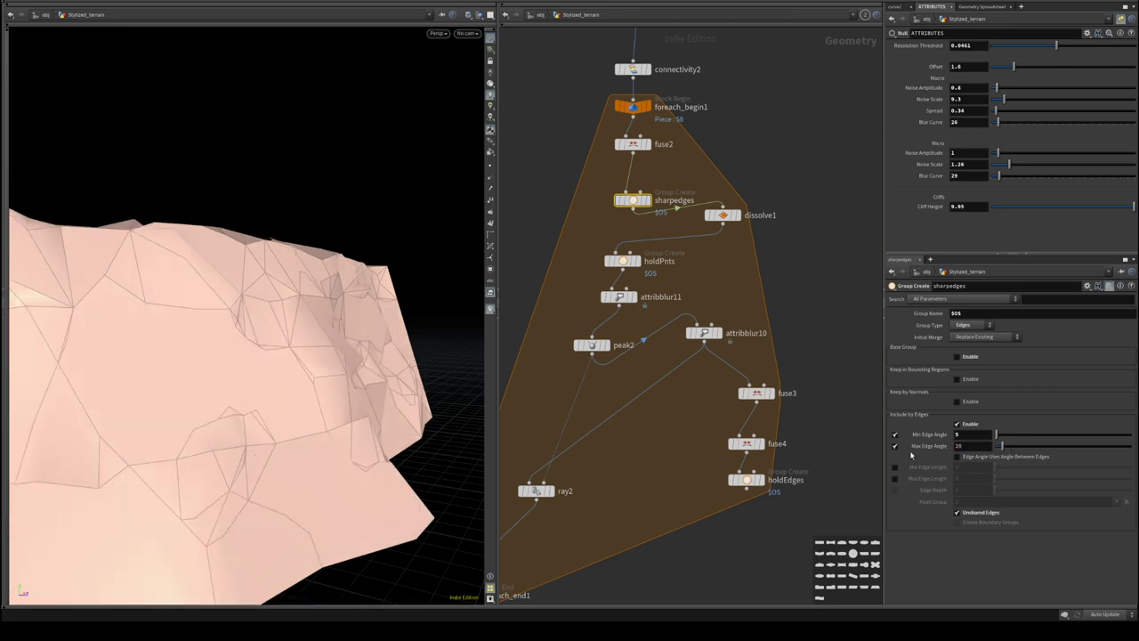
- Try a Min Edge Angle of 10 on sharpedges
alt+drag(426, 443, 1062, 448)
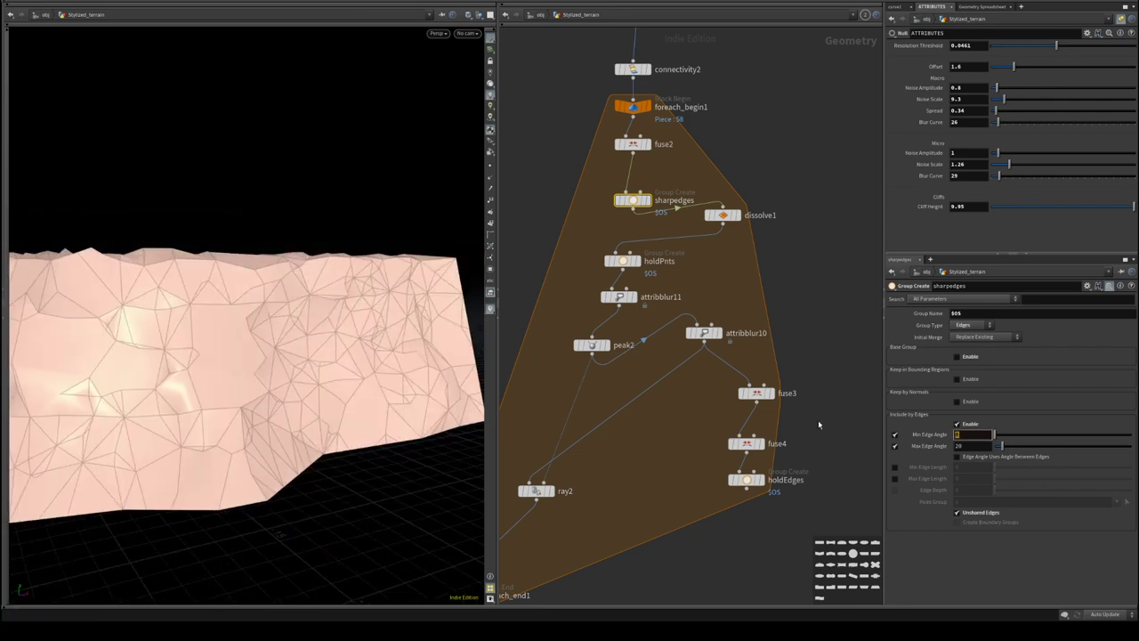
text(10)
key(Return)
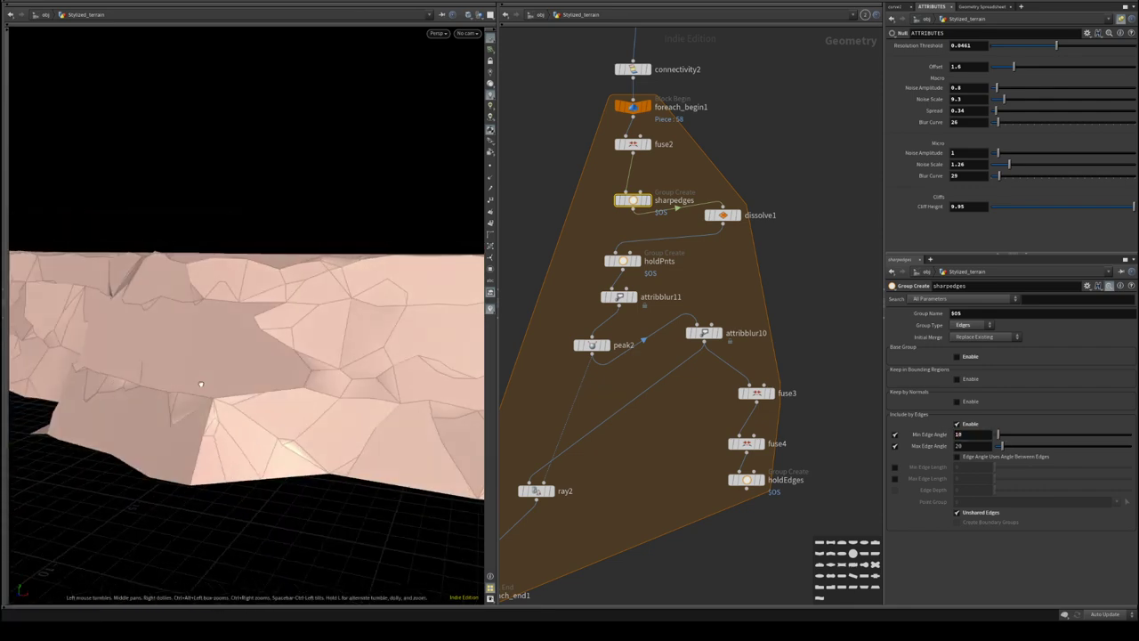
- Set the Min Edge Angle of sharpedges back to 5
alt+drag(201, 384, 824, 437)
drag(971, 434, 688, 418)
text(5)
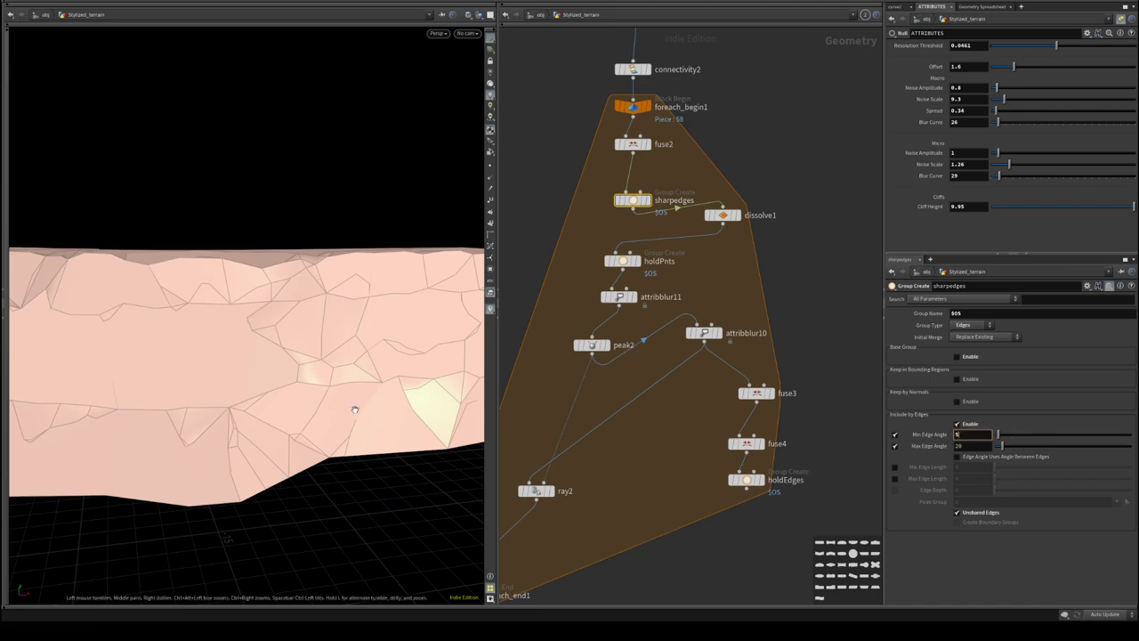
key(Return)
drag(295, 364, 643, 334)
- Add a PolyExtrude node to the network below normal5
middle_drag(753, 586, 907, 257)
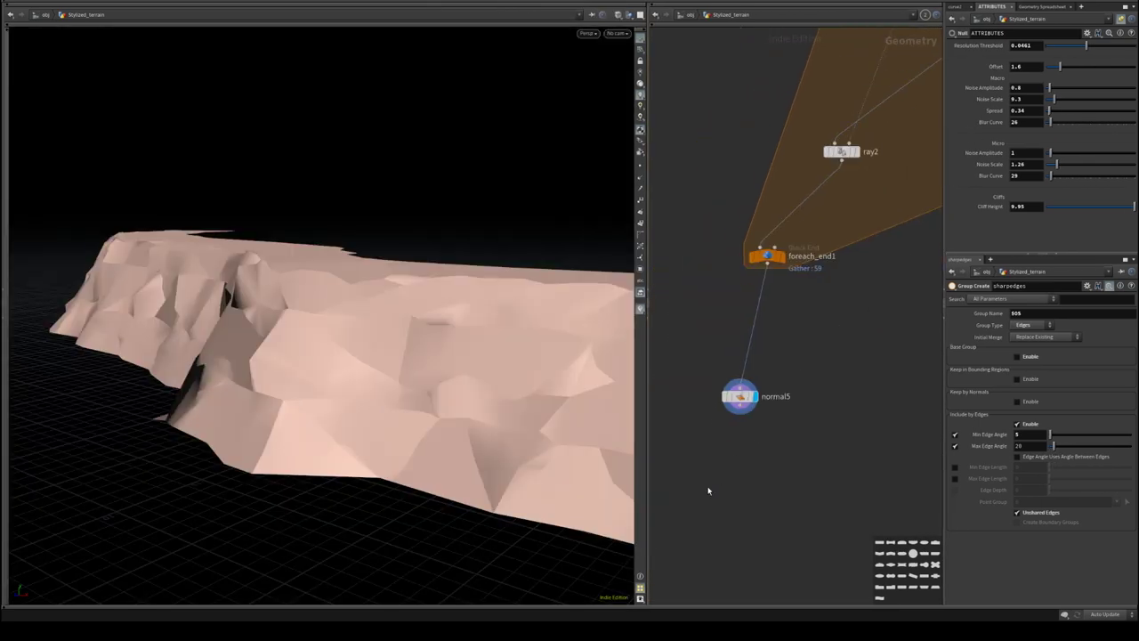
key(Tab)
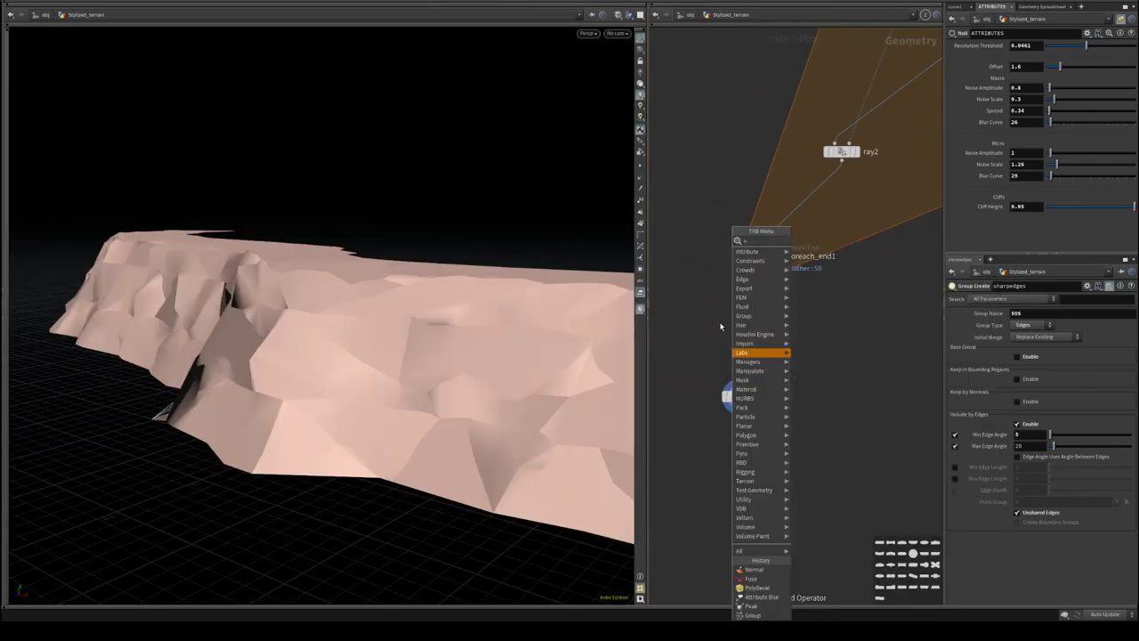
key(Escape)
middle_drag(699, 257, 762, 260)
key(Tab)
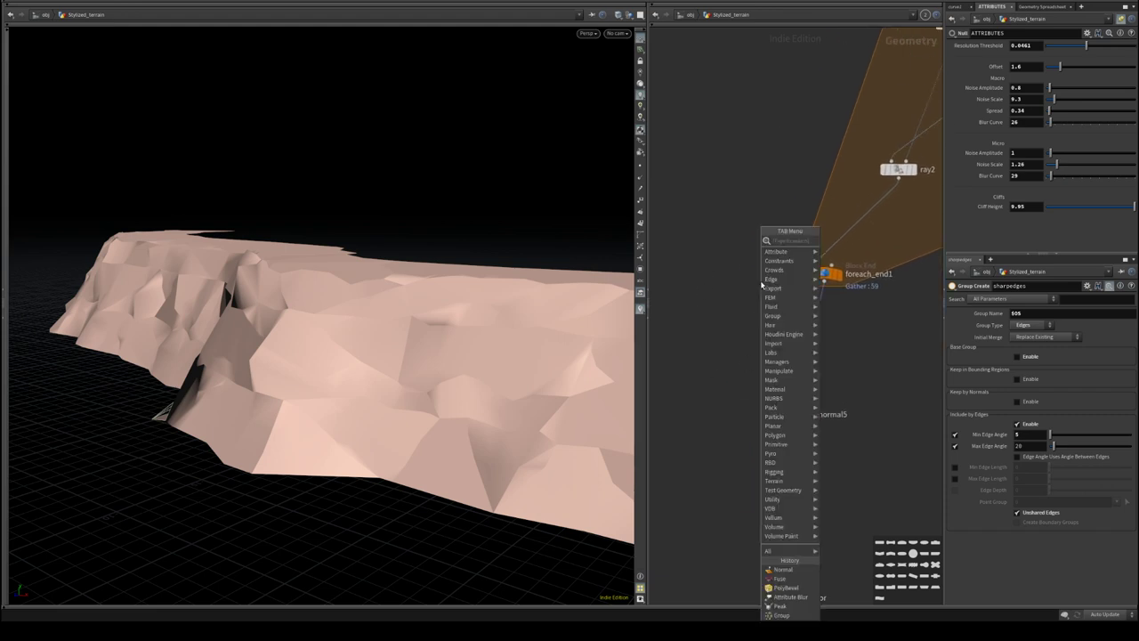
text(ex)
click(854, 434)
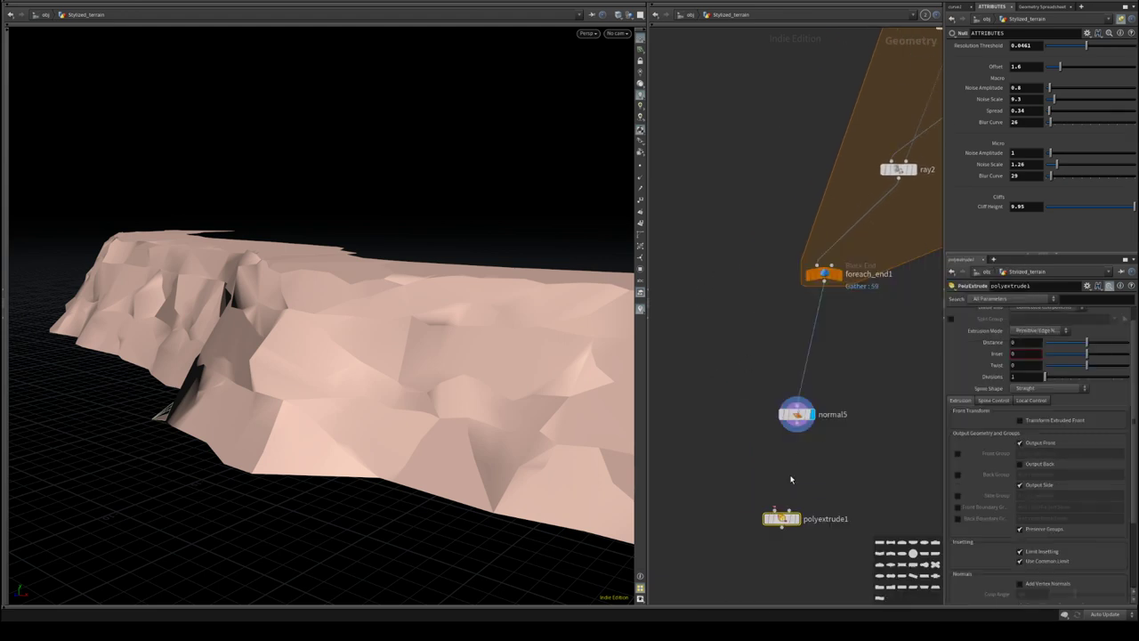
- Connect normal5 to polyextrude1, display the PolyExtrude and set its Distance to 0.04
drag(798, 430, 782, 512)
click(795, 518)
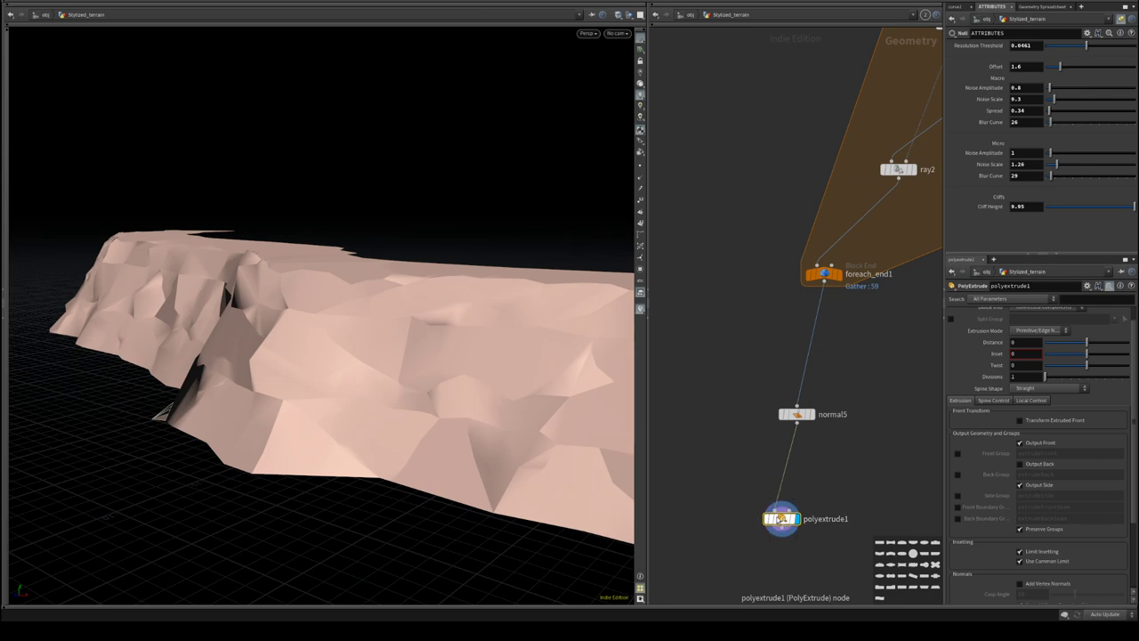
drag(1089, 347, 1089, 346)
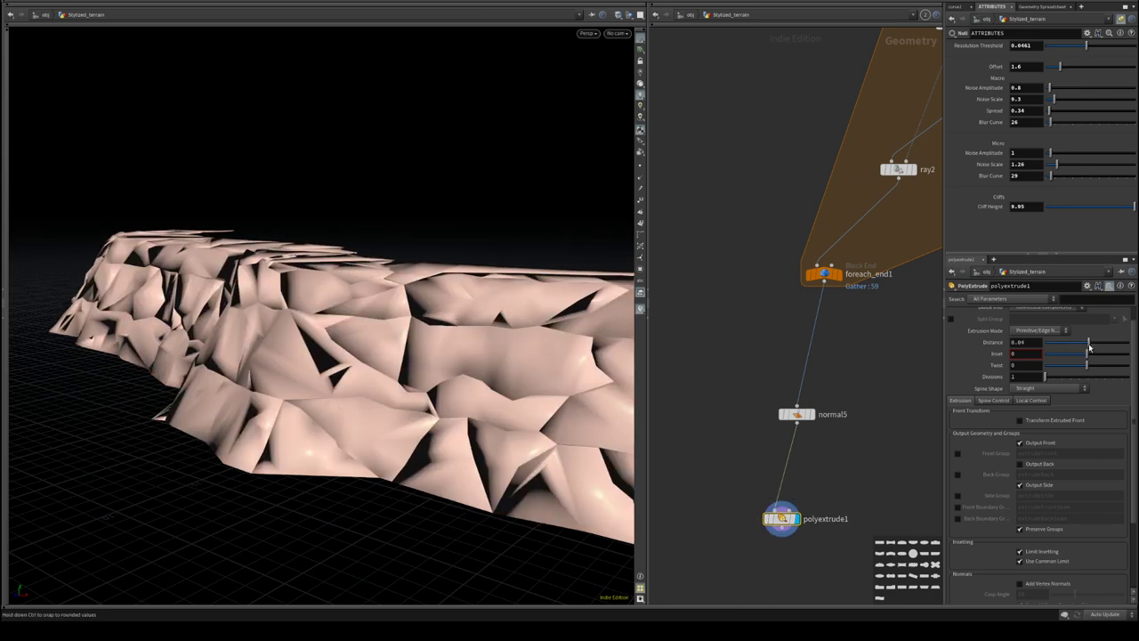
drag(418, 419, 316, 411)
mouse_move(317, 411)
right_down()
mouse_move(427, 407)
mouse_move(452, 386)
mouse_move(442, 389)
mouse_move(453, 404)
right_up()
key(shift+w)
drag(452, 404, 374, 405)
middle_drag(790, 599, 831, 416)
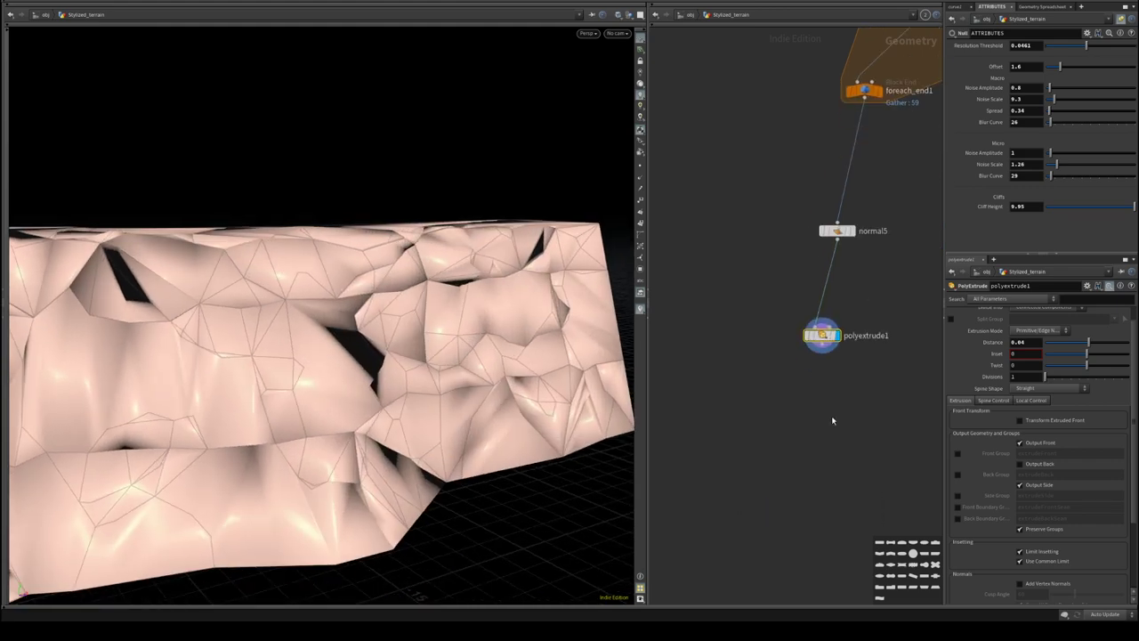
key(Tab)
text(bo)
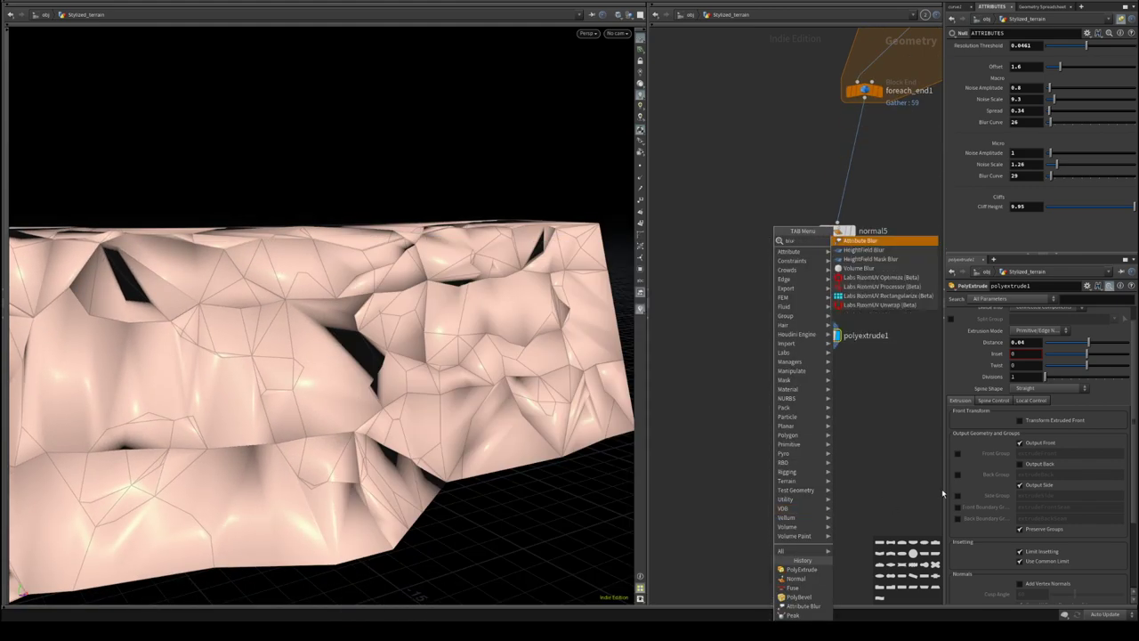
click(909, 451)
click(1020, 463)
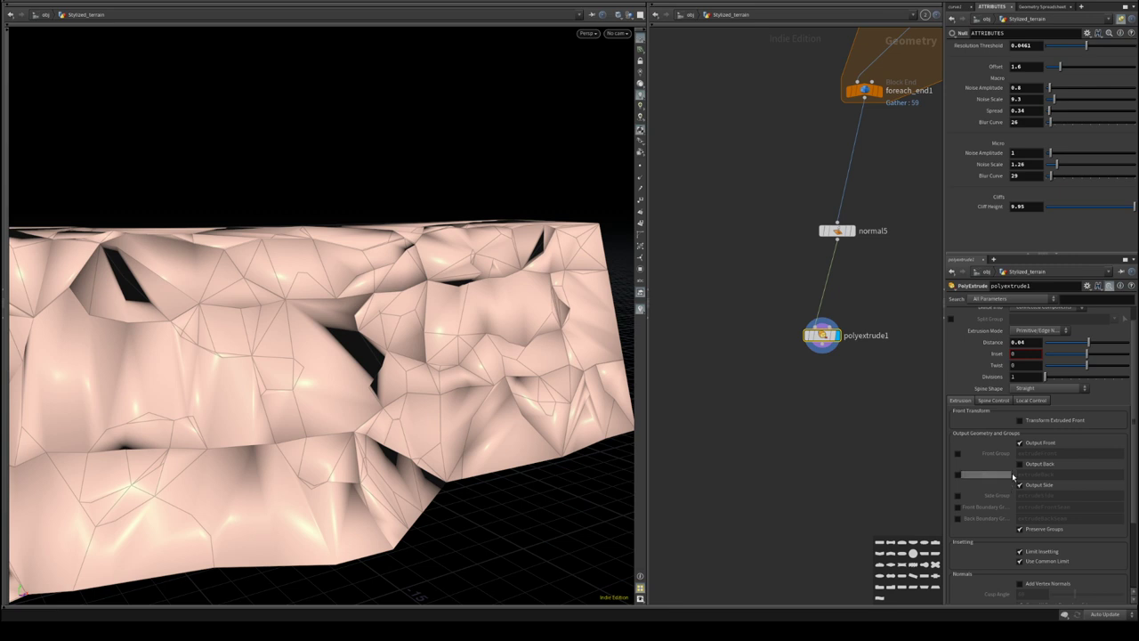
click(1020, 464)
- Enable the front boundary group extrudeFrontSeam on polyextrude1 and add a displayed Group Promote node below it
click(958, 507)
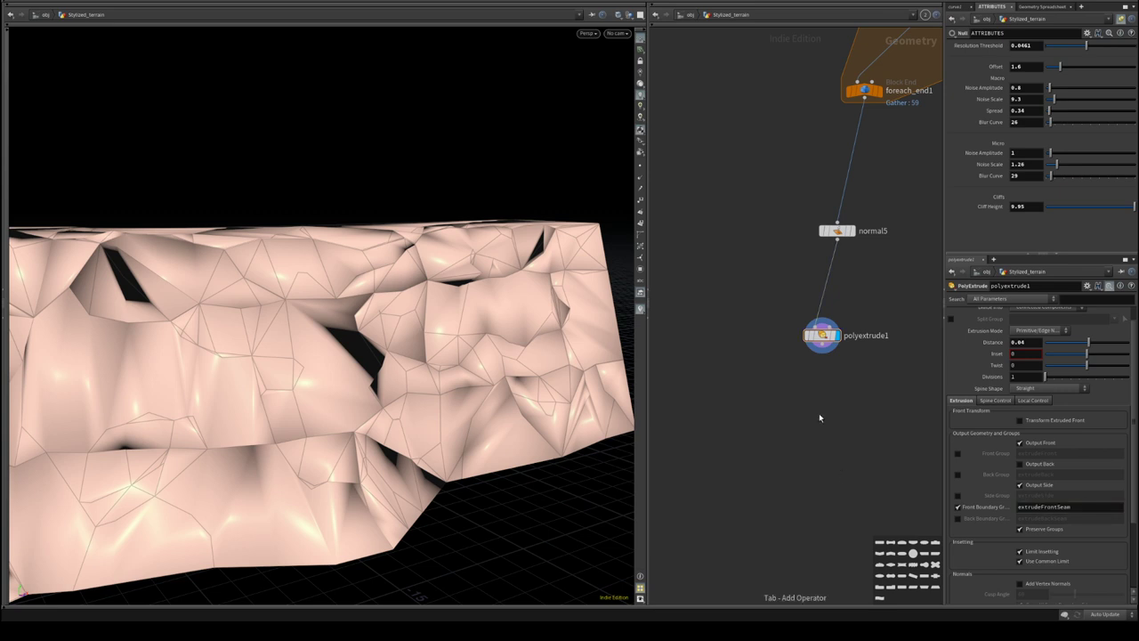
key(Tab)
key(Escape)
key(Tab)
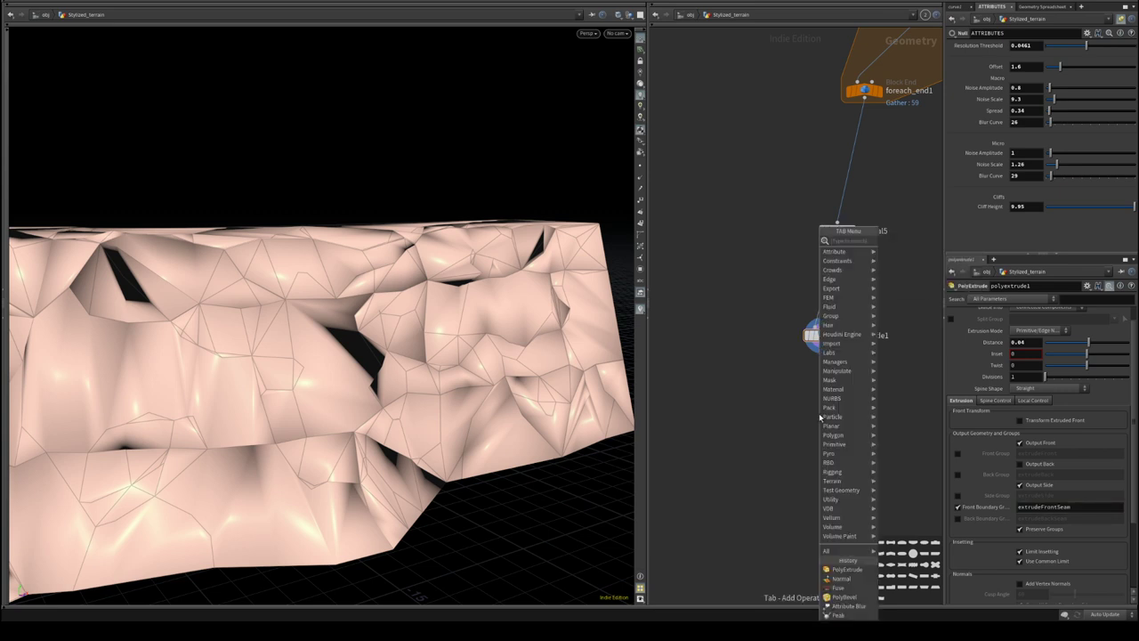
text(promo)
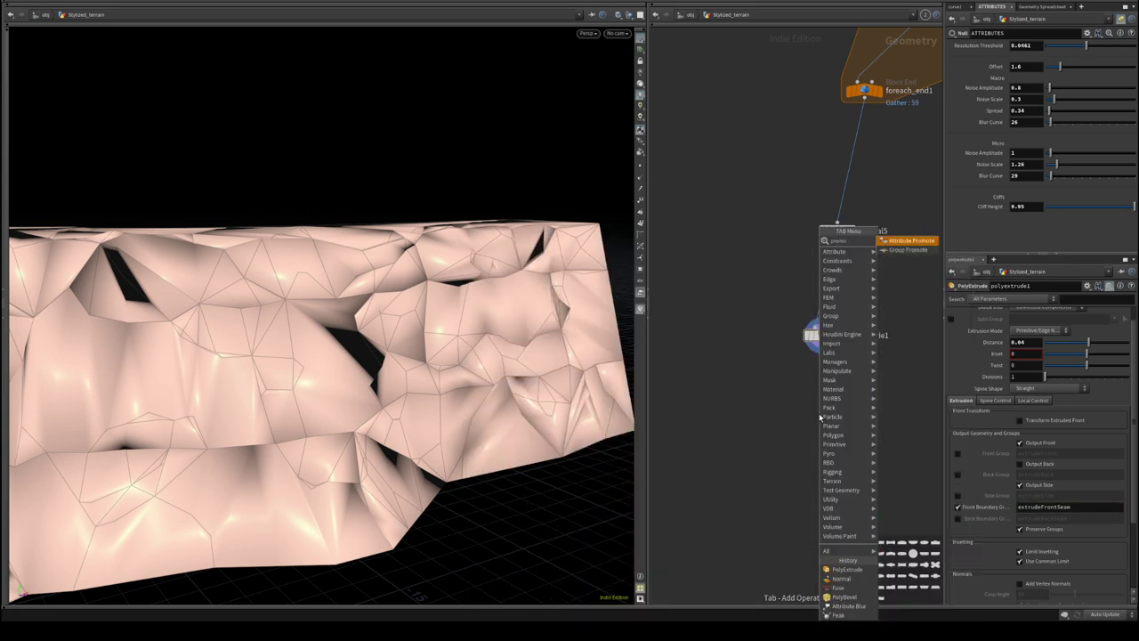
click(907, 252)
click(802, 408)
click(815, 408)
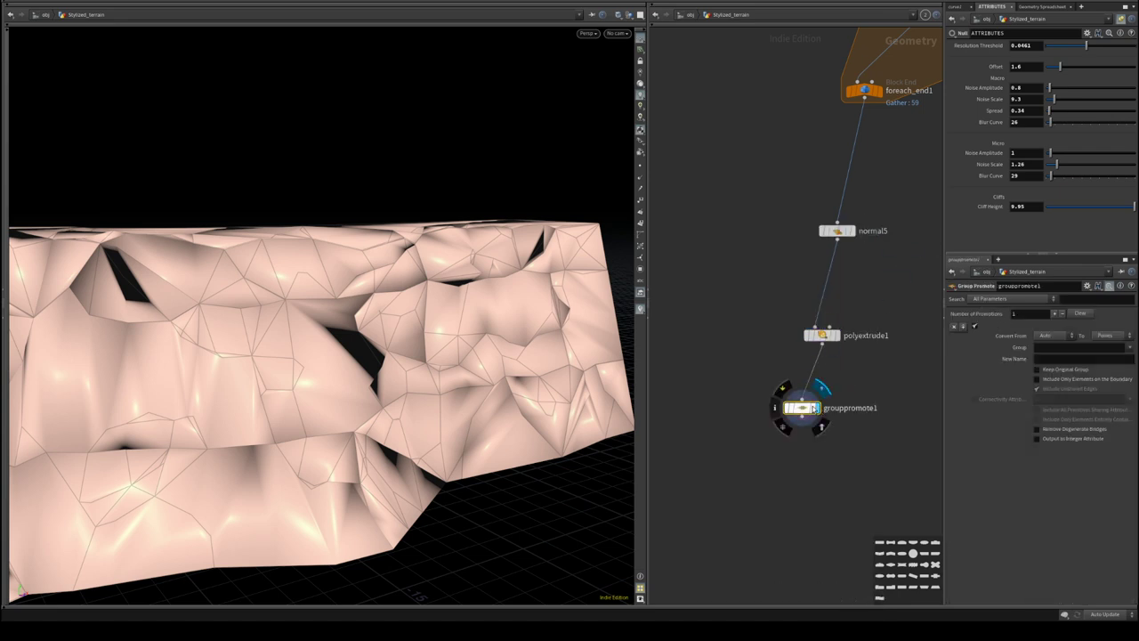
- Set the Group Promote's group to extrudeFrontSeam, converting it to points, and inspect the promoted points on the cliff
click(1128, 347)
click(1106, 410)
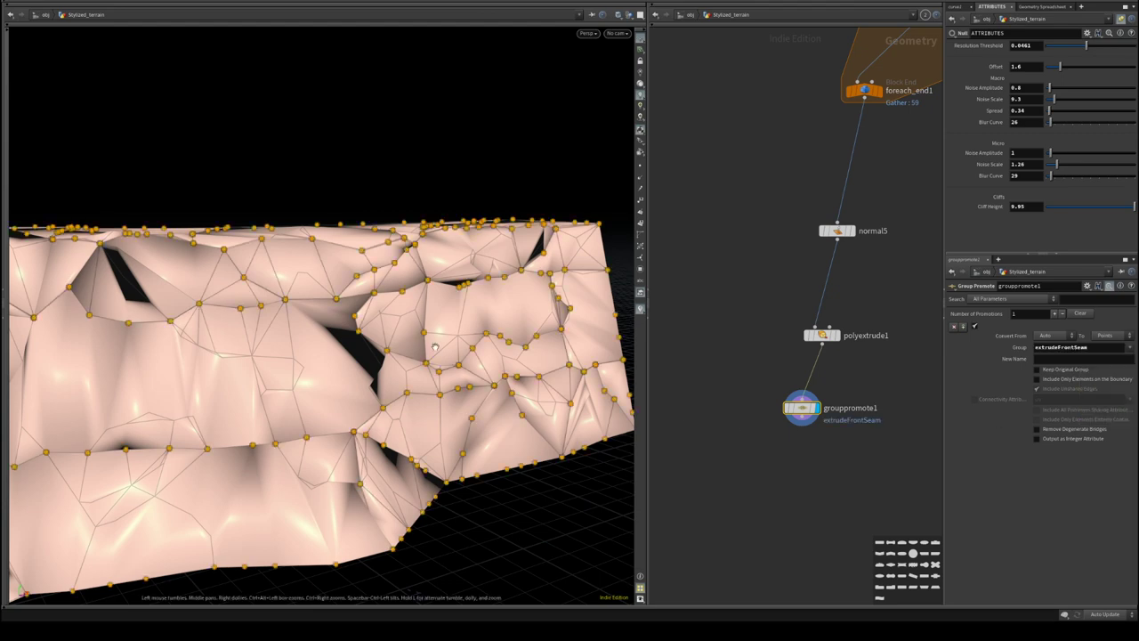
drag(436, 346, 435, 383)
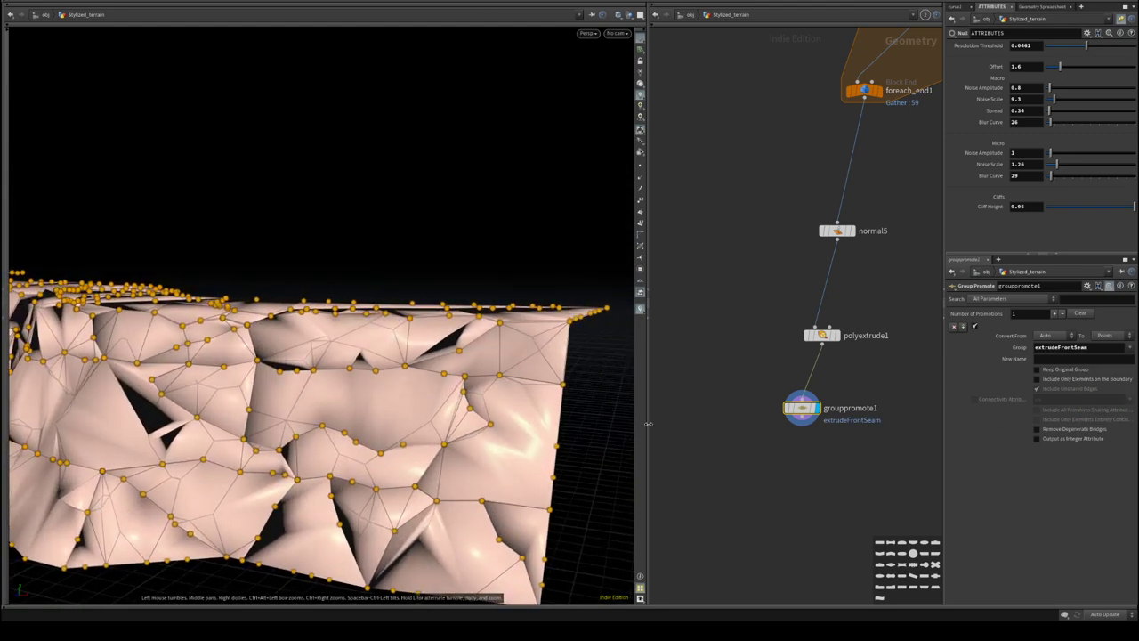
- Add an Attribute Blur below grouppromote1, display it and restrict it to the extrudeFrontSeam group
key(Tab)
text(b)
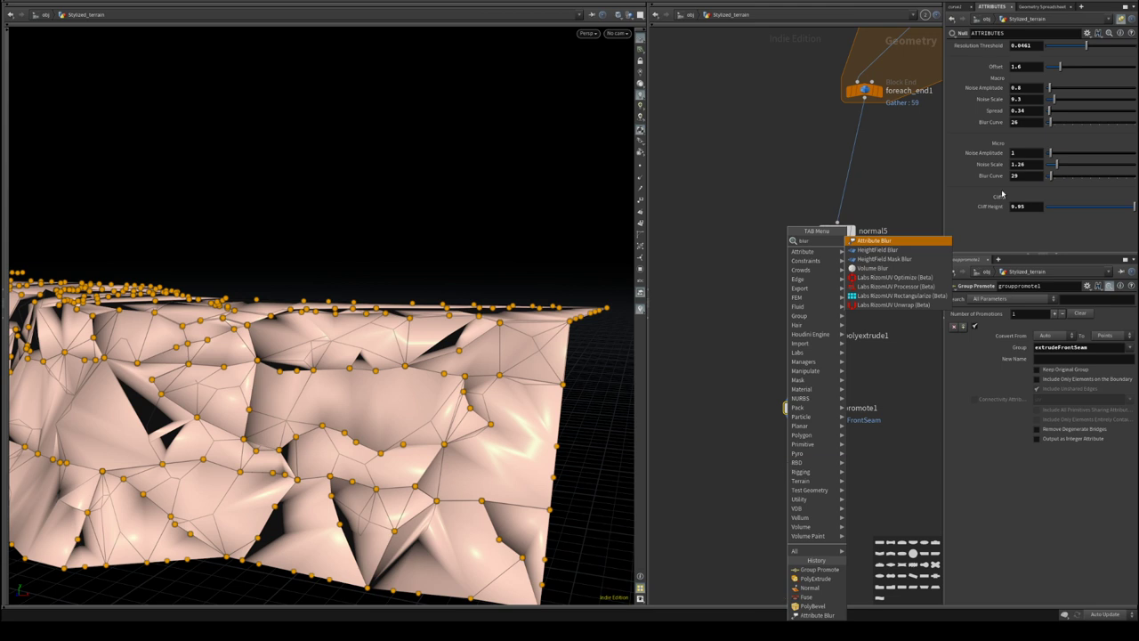
key(Return)
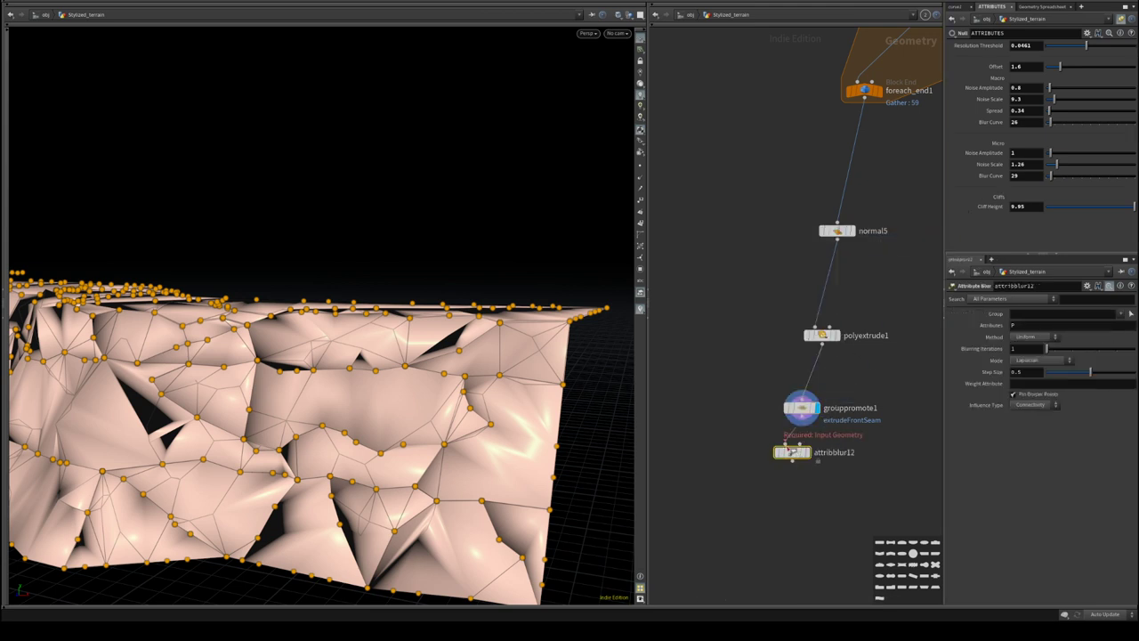
click(806, 452)
click(1120, 315)
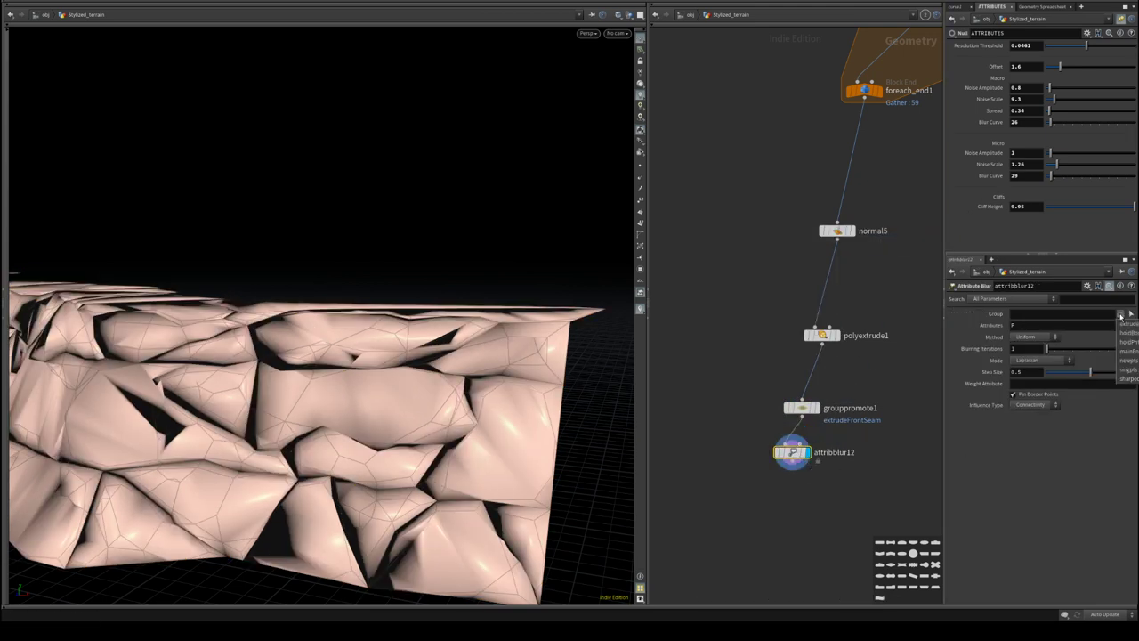
click(1127, 323)
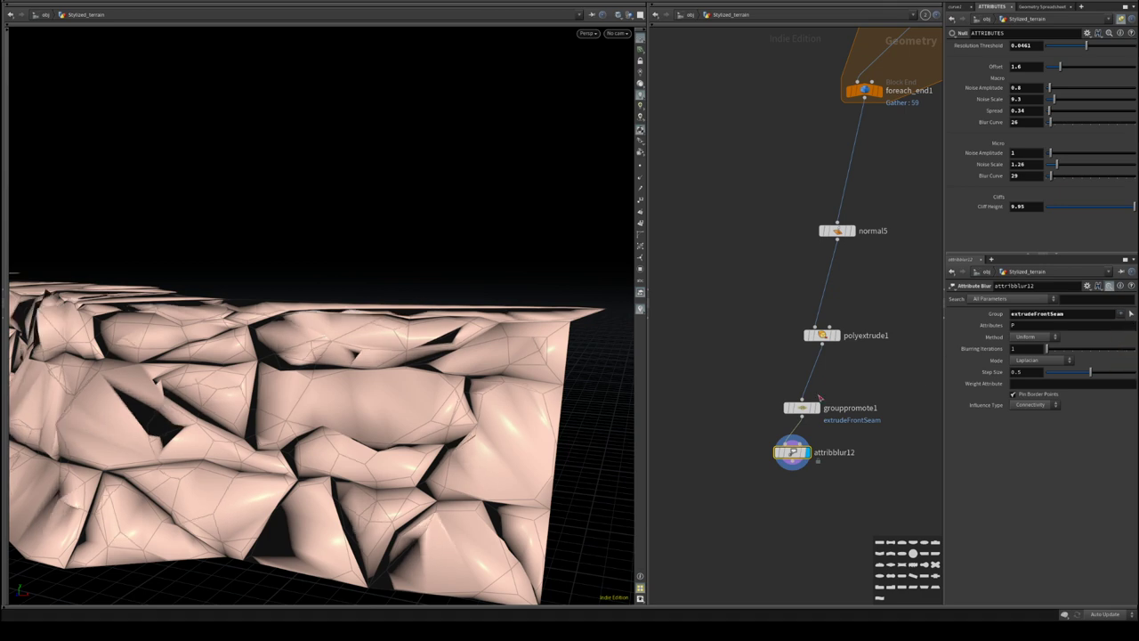
drag(299, 370, 602, 373)
key(shift+w)
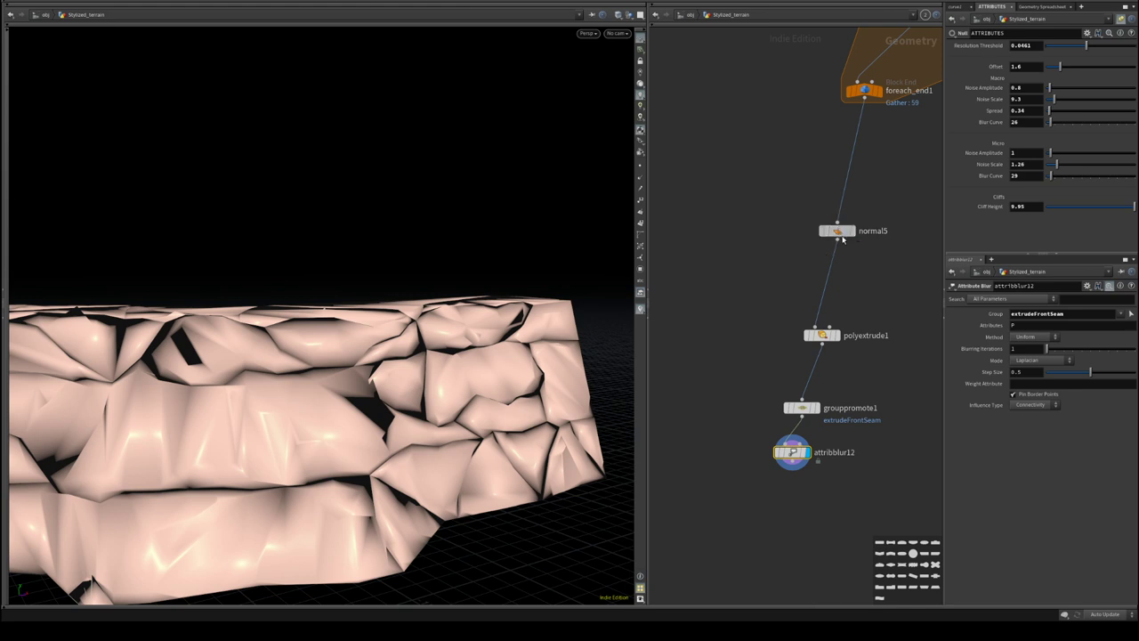
- Move normal5 from above polyextrude1 to below attribblur12 in the chain and display it
mouse_move(837, 231)
mouse_down()
mouse_move(728, 399)
mouse_move(801, 524)
mouse_up()
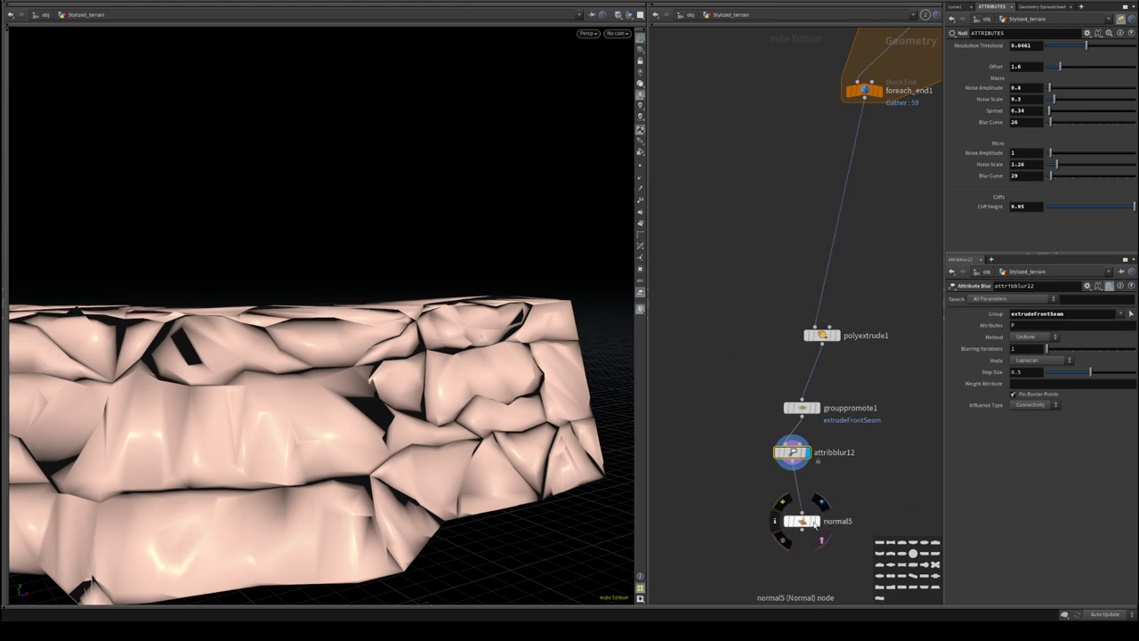
click(816, 523)
click(802, 522)
drag(267, 418, 311, 412)
- Adjust polyextrude1's Distance, and set attribblur12 to 2 blurring iterations in Volume Preserving mode
click(822, 335)
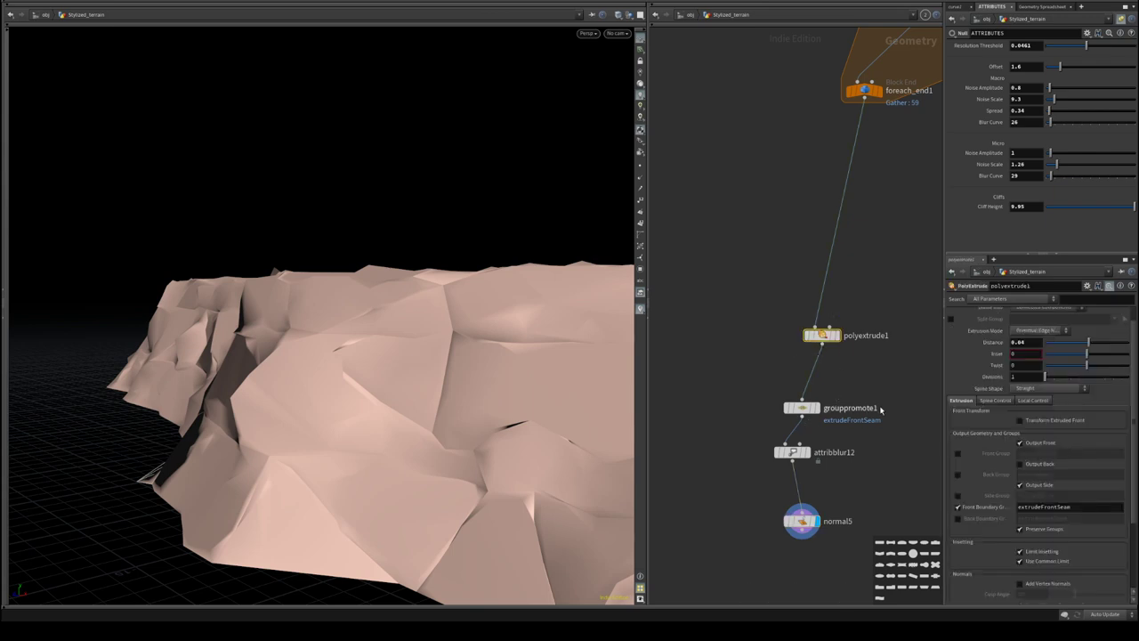
drag(1089, 341, 1049, 357)
click(801, 452)
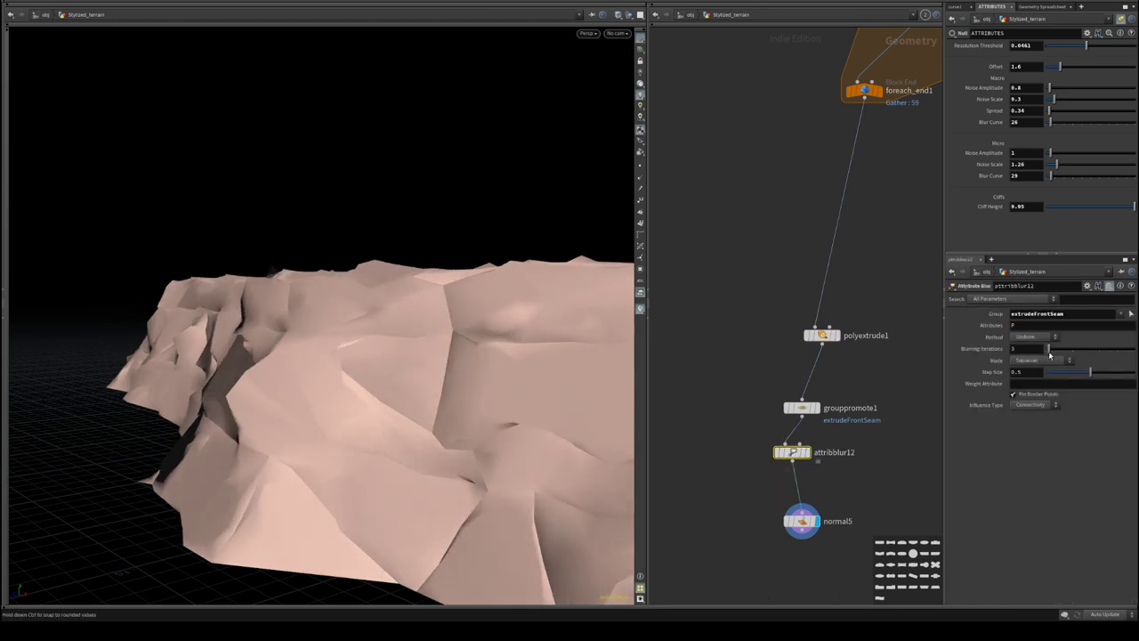
click(1041, 360)
click(1037, 377)
drag(623, 379, 354, 368)
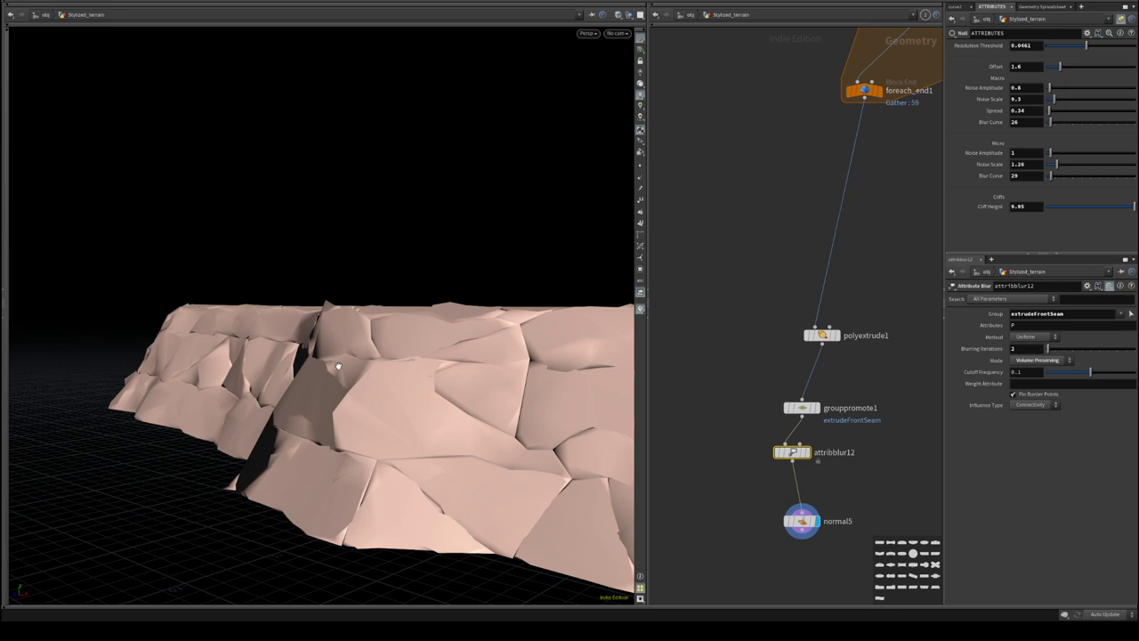
- Add an Attribute VOP node beside the chain below foreach_end1 and open its inner network
scroll(800, 290, down, 1)
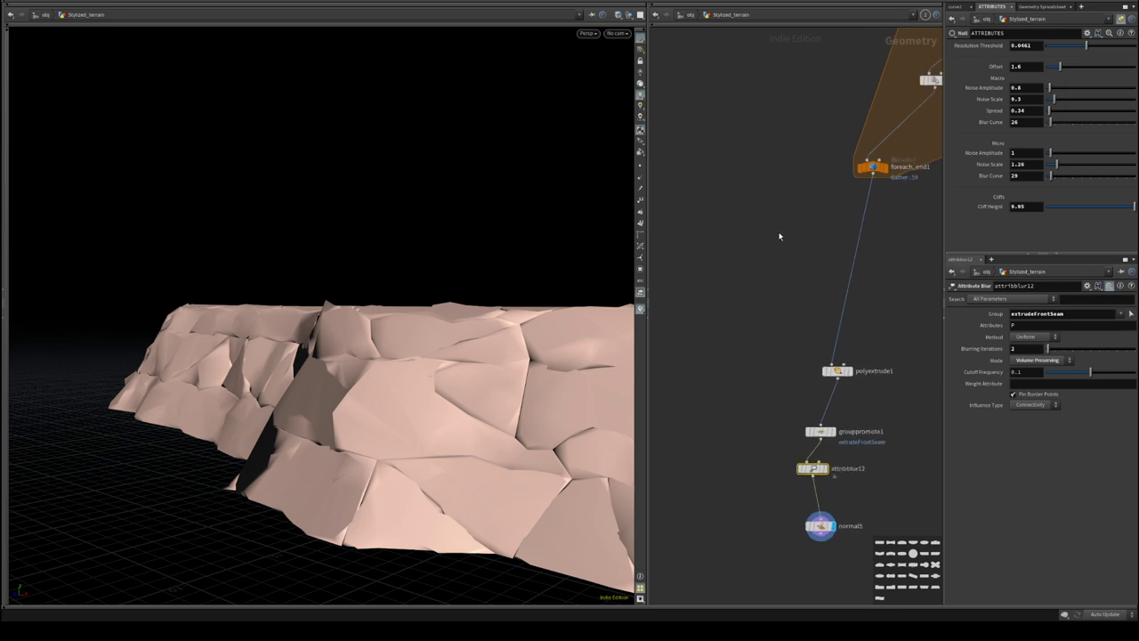
key(Tab)
text(vop)
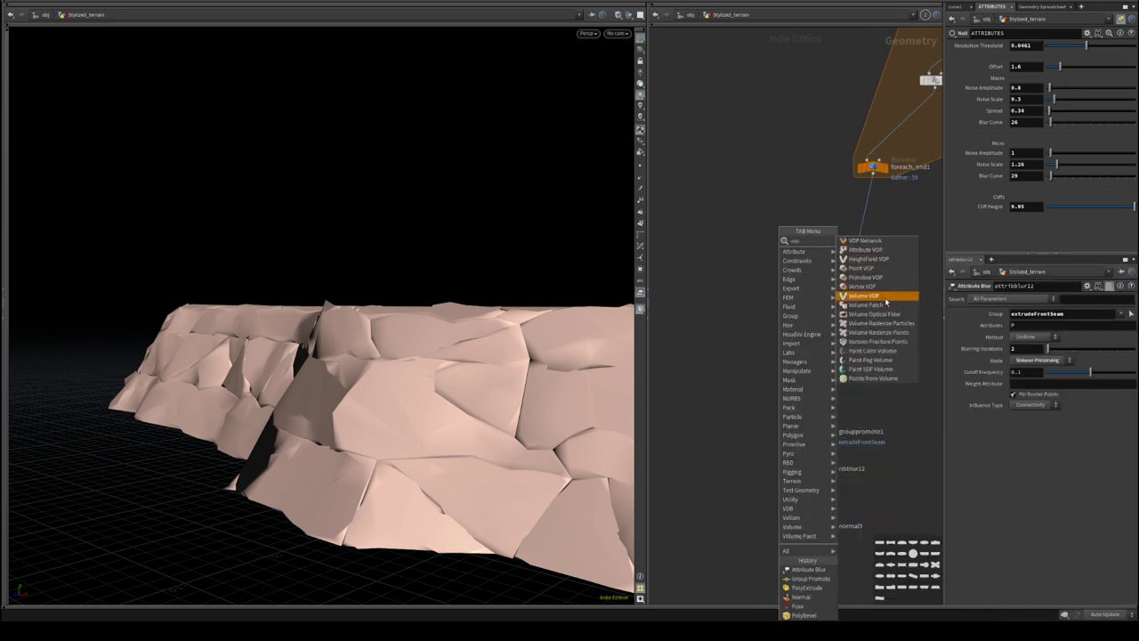
click(865, 250)
click(734, 265)
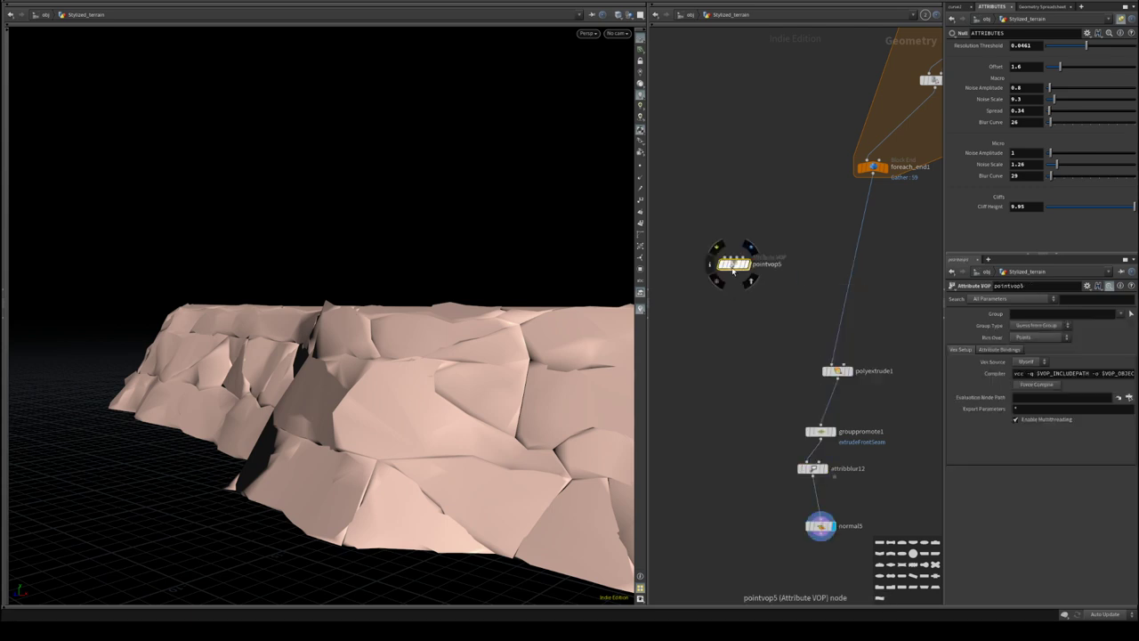
double_click(734, 264)
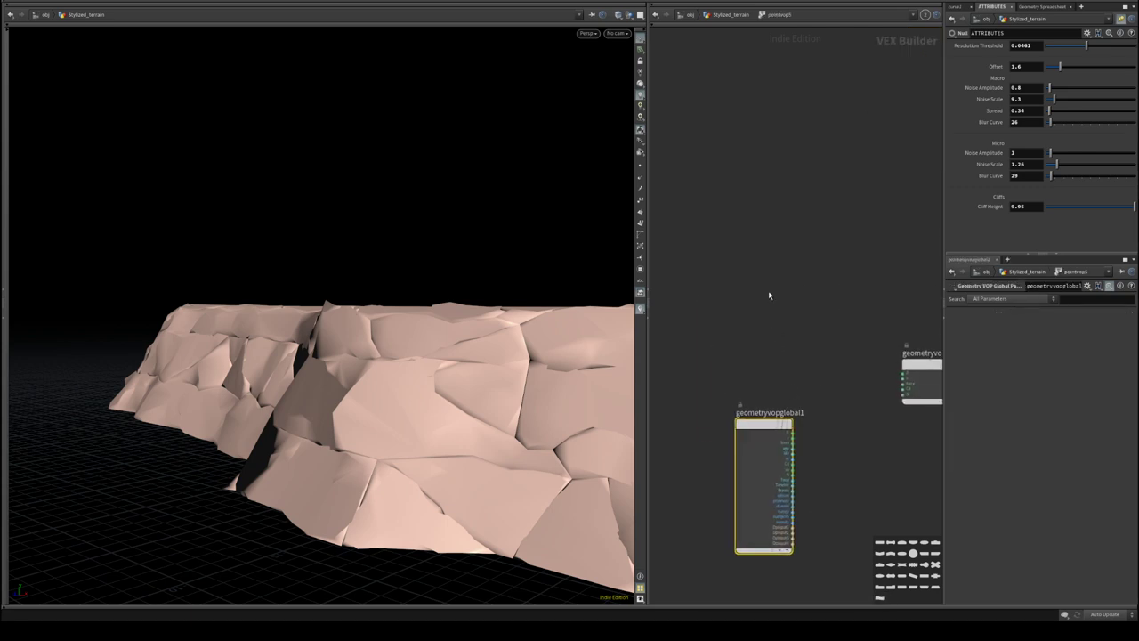
- Add a Bias node above the global parameters inside the Attribute VOP and return to the Stylized_terrain network
key(Tab)
text(bia)
key(Return)
click(768, 279)
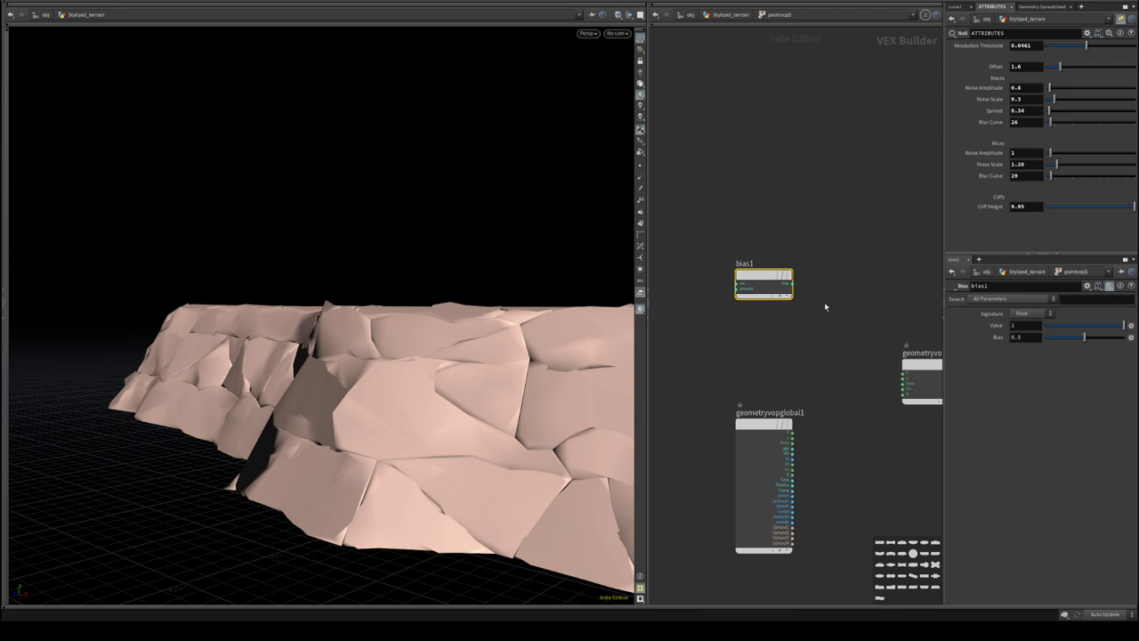
middle_drag(738, 272, 752, 272)
click(721, 14)
- Display foreach_end1's result and move the unconnected Attribute VOP up the network beside edgefracture1
middle_drag(892, 177, 826, 299)
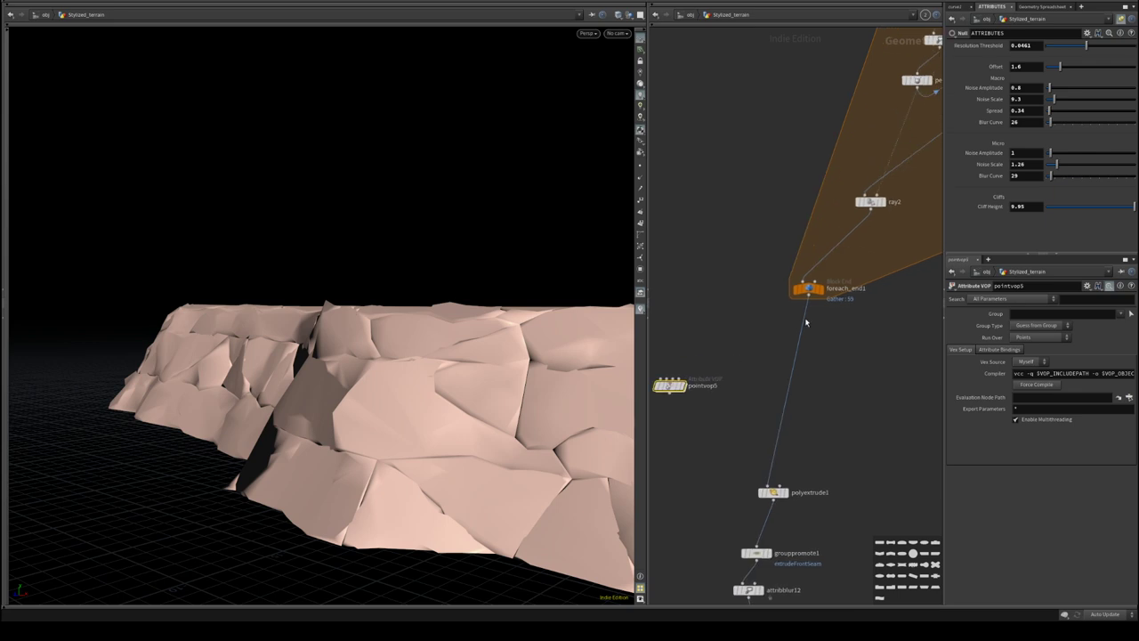
click(824, 272)
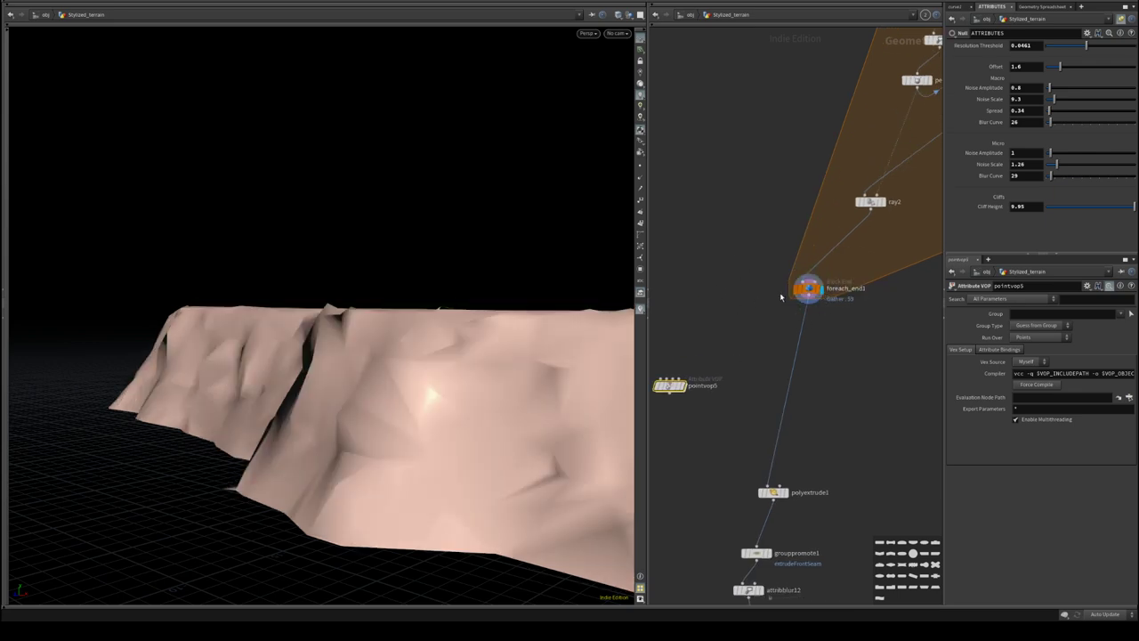
middle_drag(801, 175, 674, 394)
middle_drag(808, 360, 696, 640)
scroll(810, 293, down, 3)
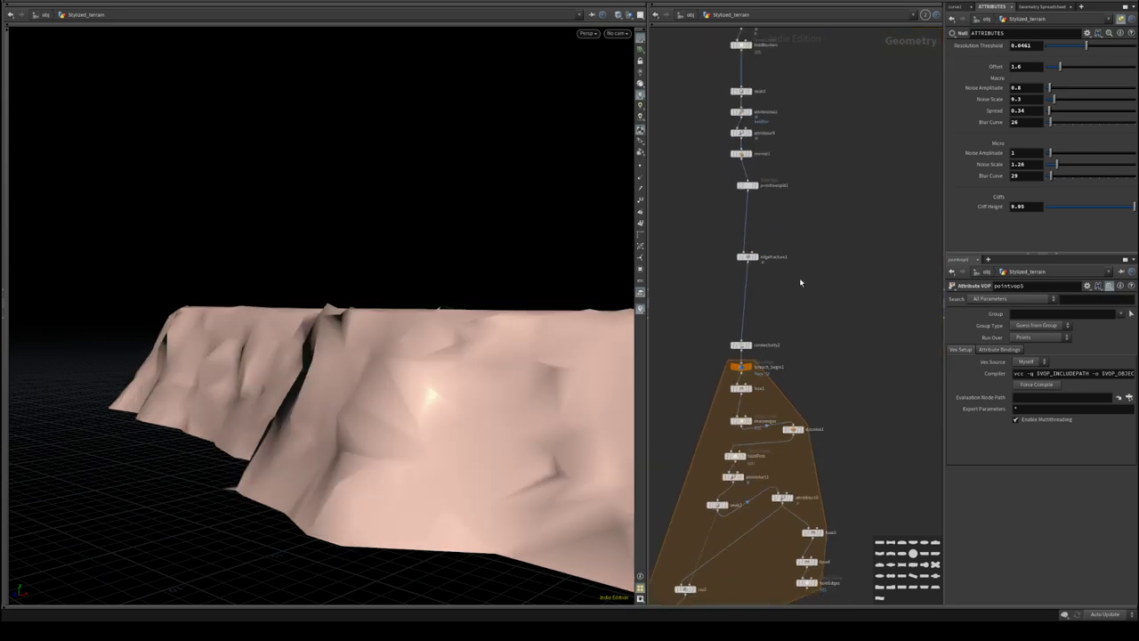
middle_drag(659, 445, 824, 240)
drag(711, 512, 864, 43)
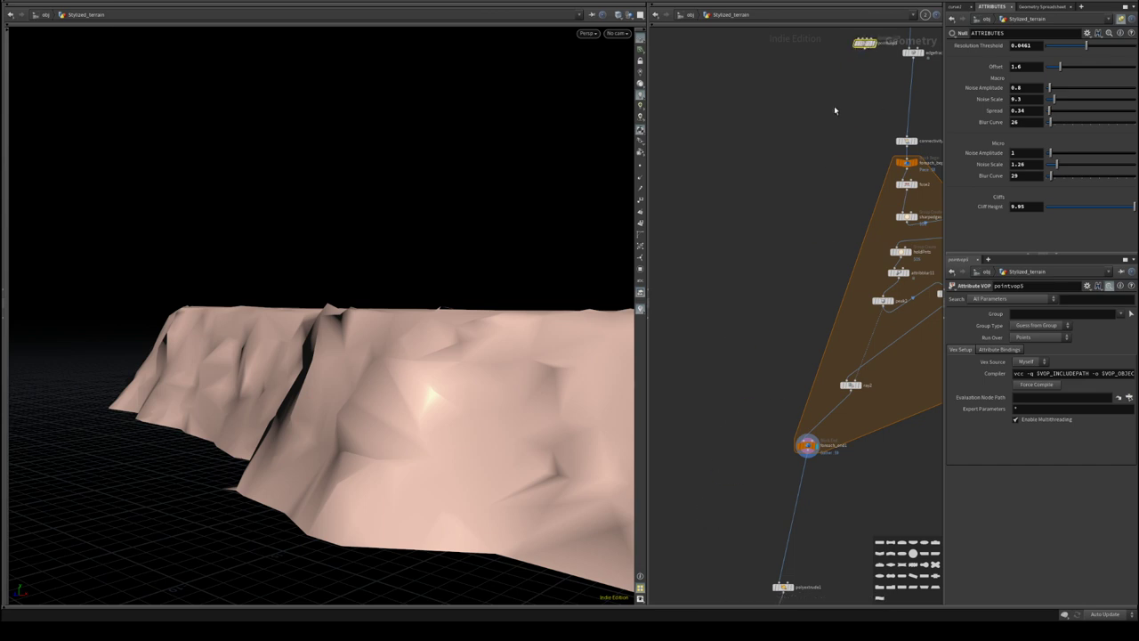
- Display attribnoise1's result and move the unconnected Attribute VOP farther up the network beside peak1
middle_drag(834, 105, 714, 430)
scroll(809, 315, up, 2)
middle_drag(822, 244, 837, 370)
middle_drag(814, 212, 805, 281)
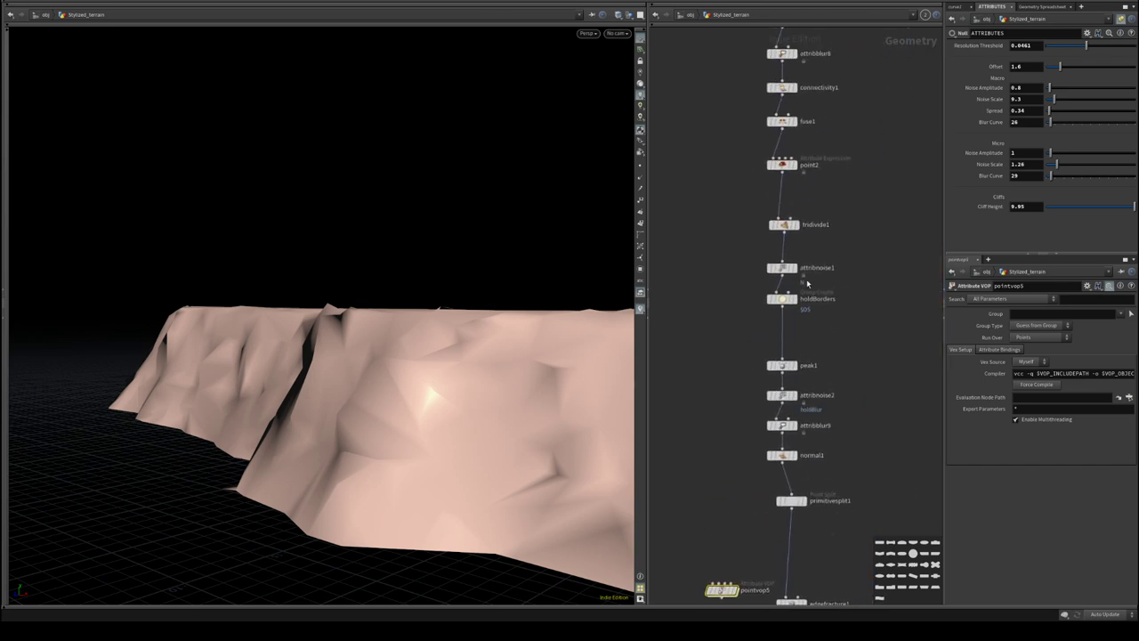
click(794, 267)
middle_drag(711, 603, 801, 421)
drag(809, 408, 812, 192)
middle_drag(809, 232, 750, 420)
- Show the normals in the viewport and display attribnoise2's result to examine their directions on the cliff
scroll(750, 422, up, 3)
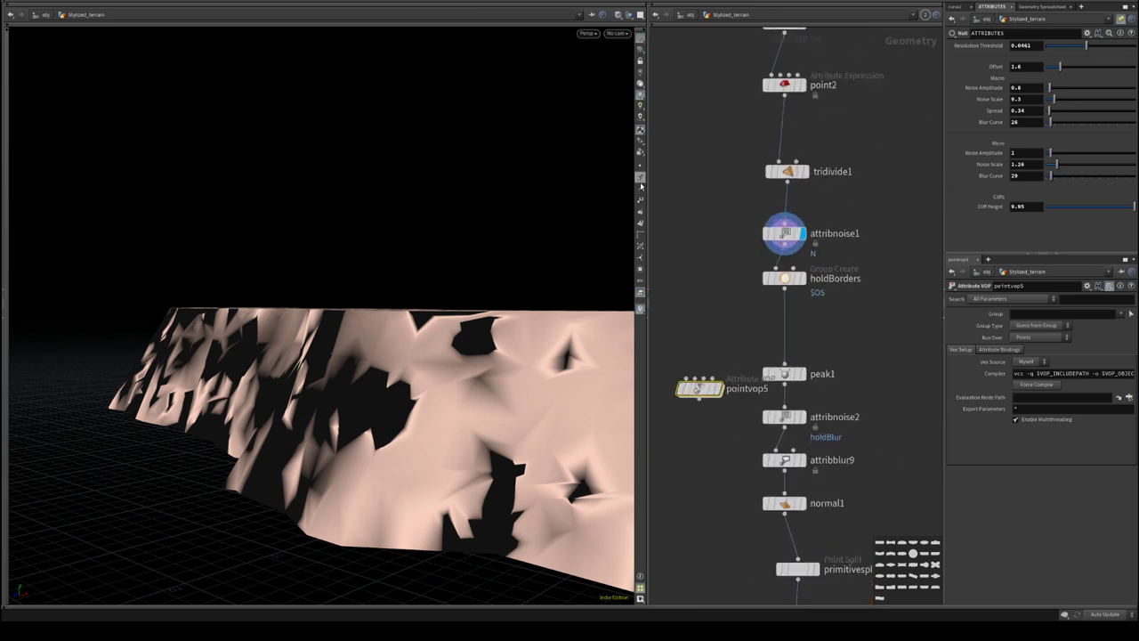
scroll(783, 356, down, 3)
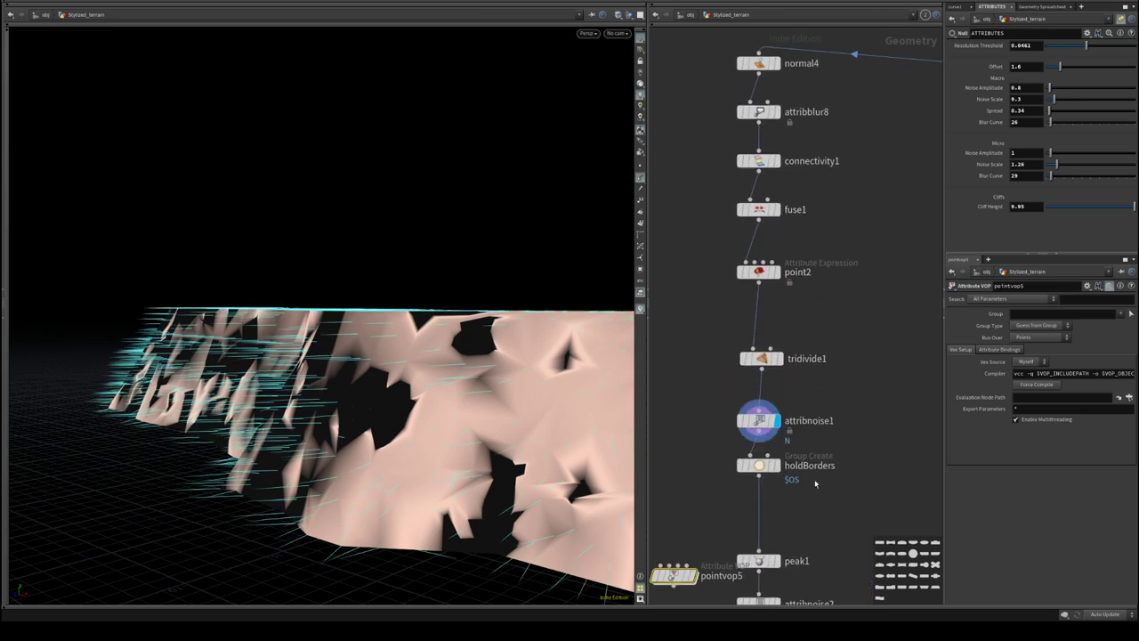
middle_drag(706, 469, 747, 279)
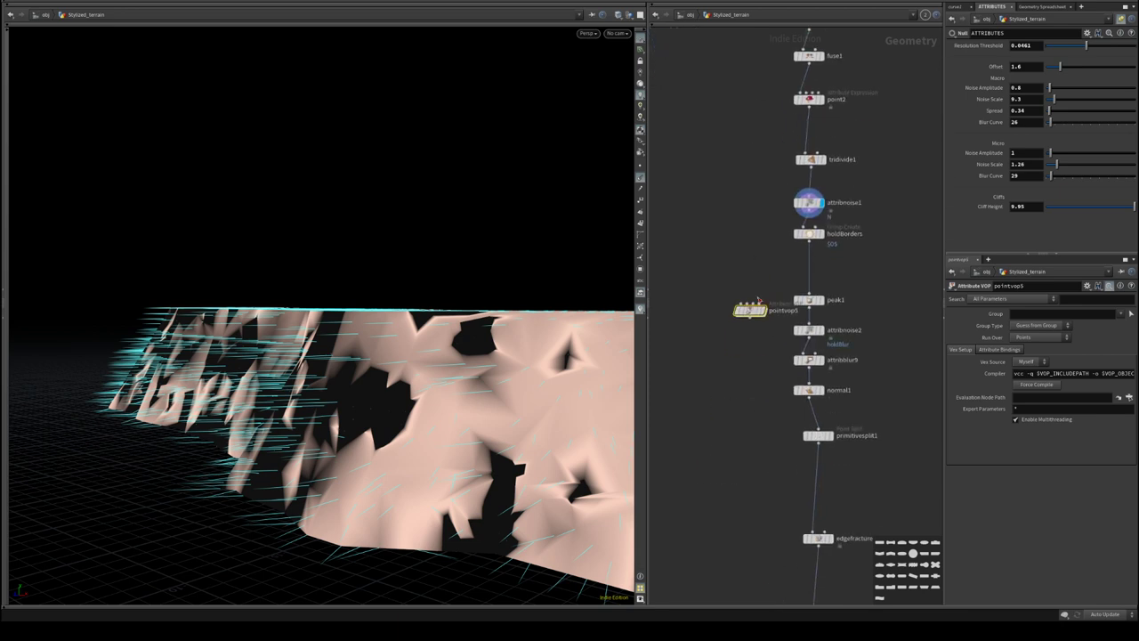
scroll(770, 295, up, 3)
middle_drag(762, 352, 741, 277)
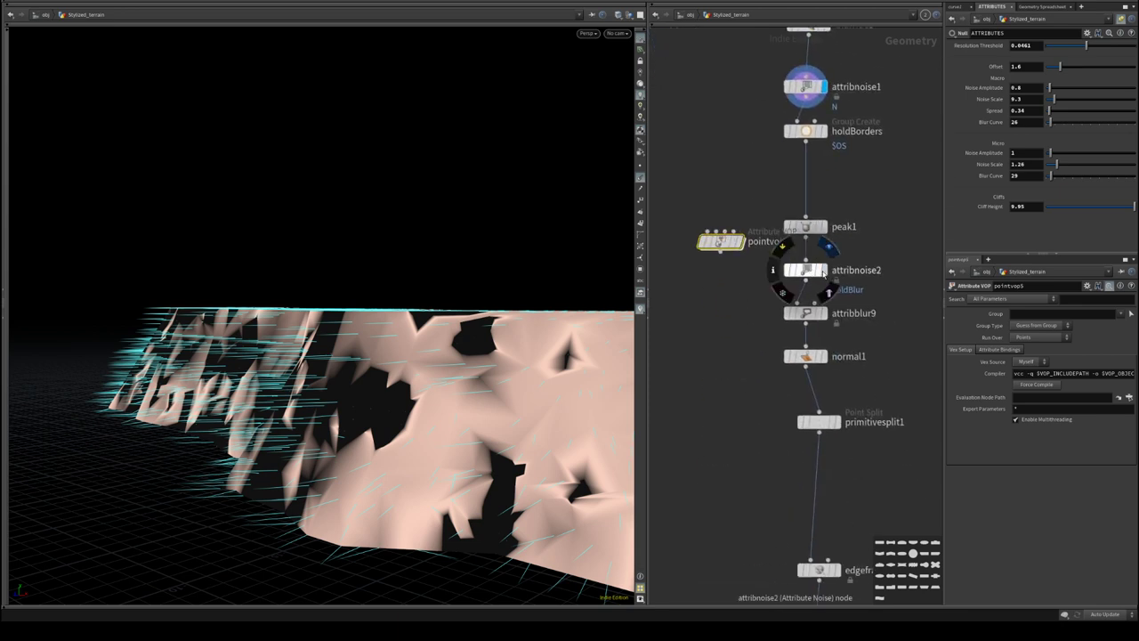
click(824, 272)
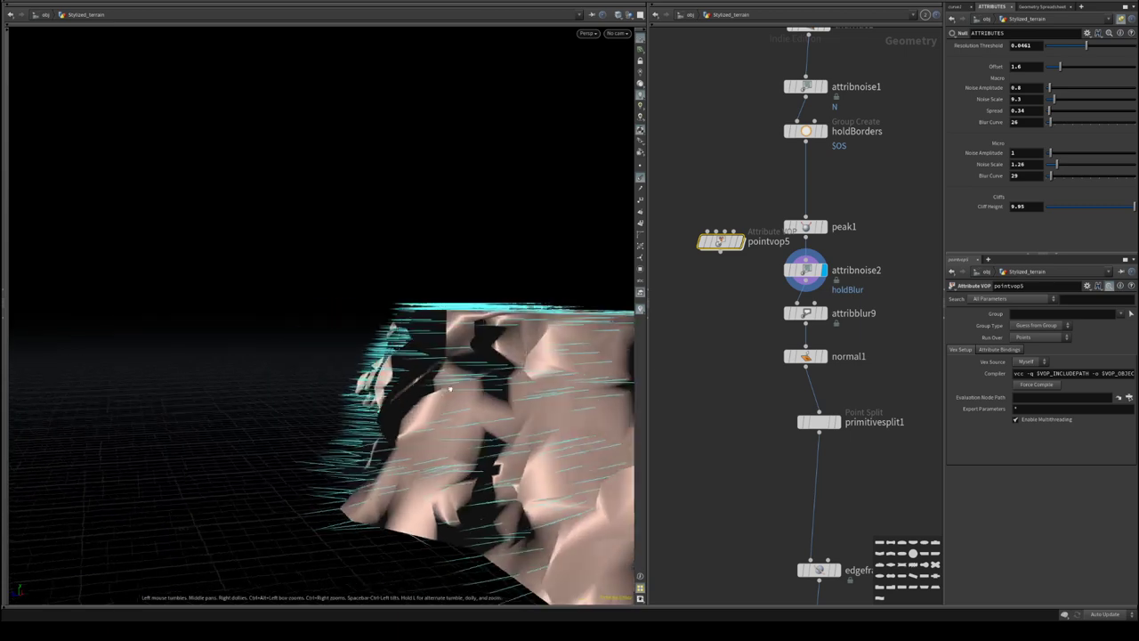
- Insert the loose Attribute VOP between holdBorders and peak1 and display its result
middle_drag(757, 317, 777, 387)
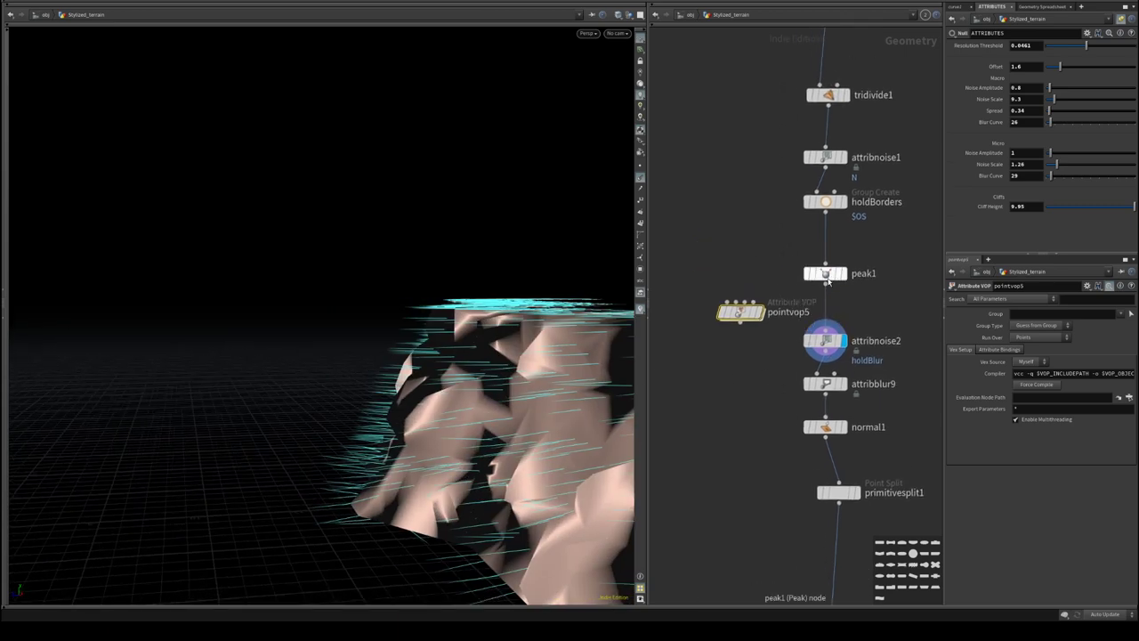
drag(741, 308, 824, 256)
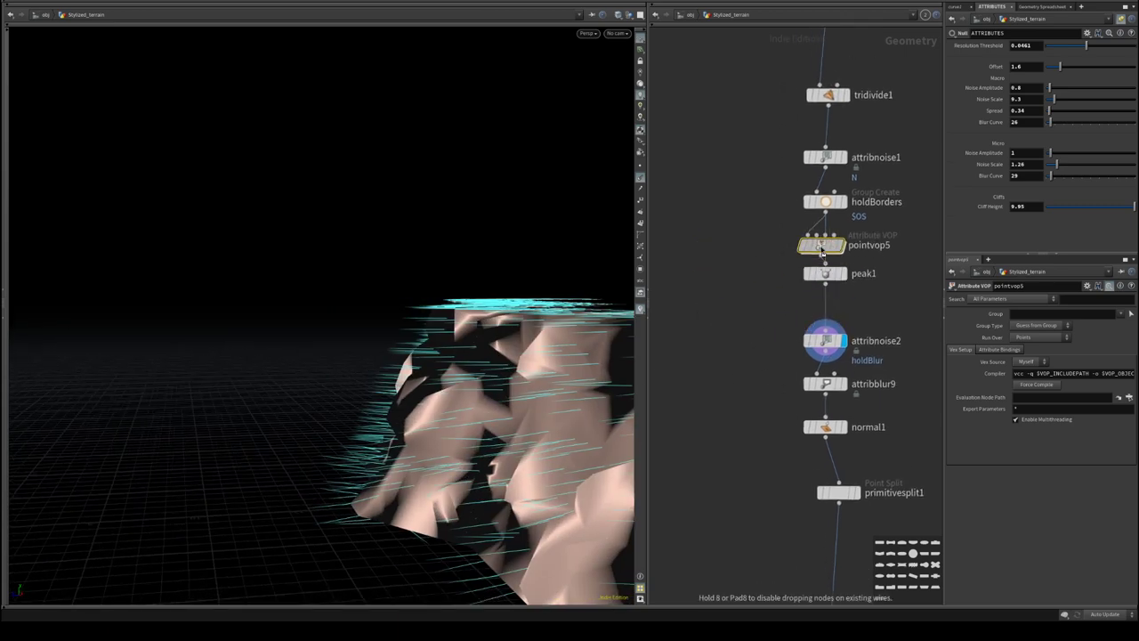
click(838, 247)
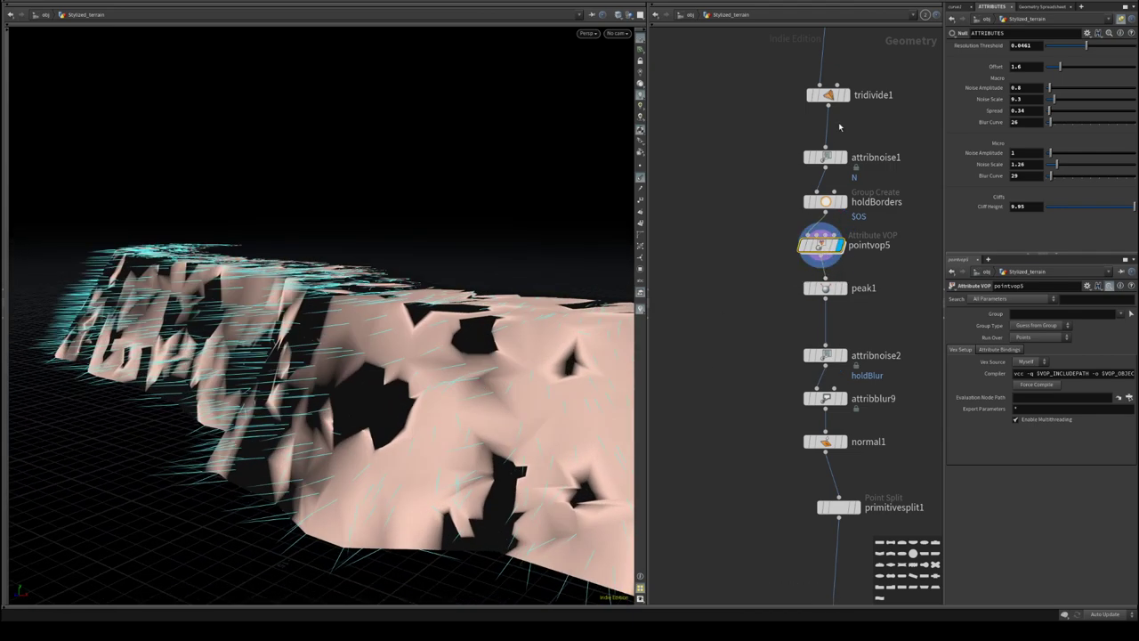
- Inside the Attribute VOP, wire the global N output into the Bias node's value input and reposition the Bias node
middle_drag(829, 276, 774, 413)
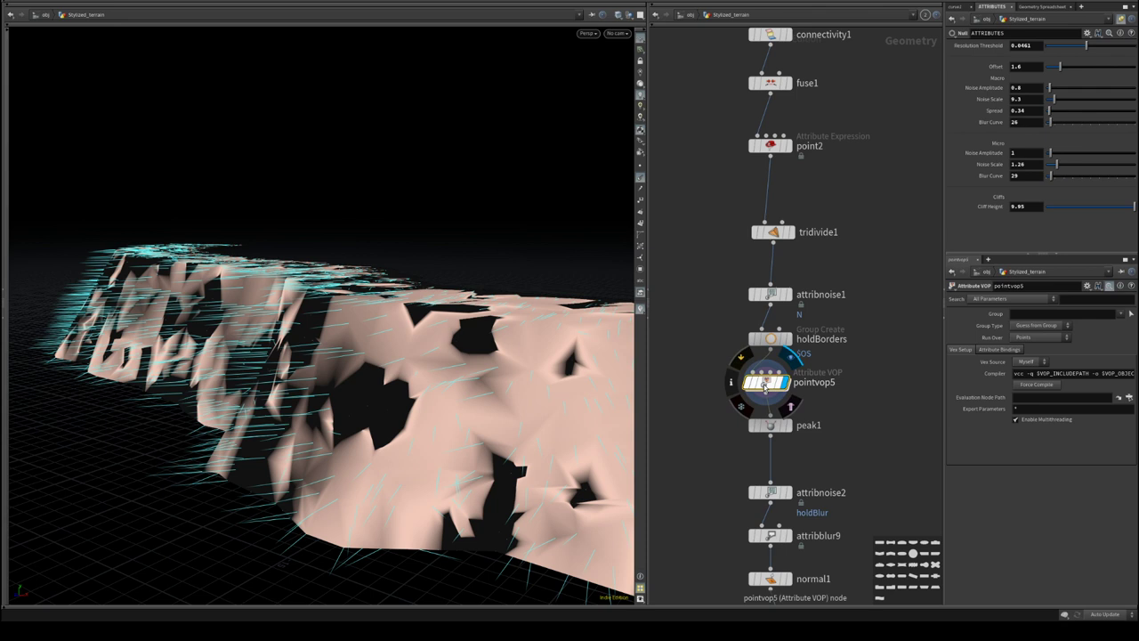
double_click(763, 387)
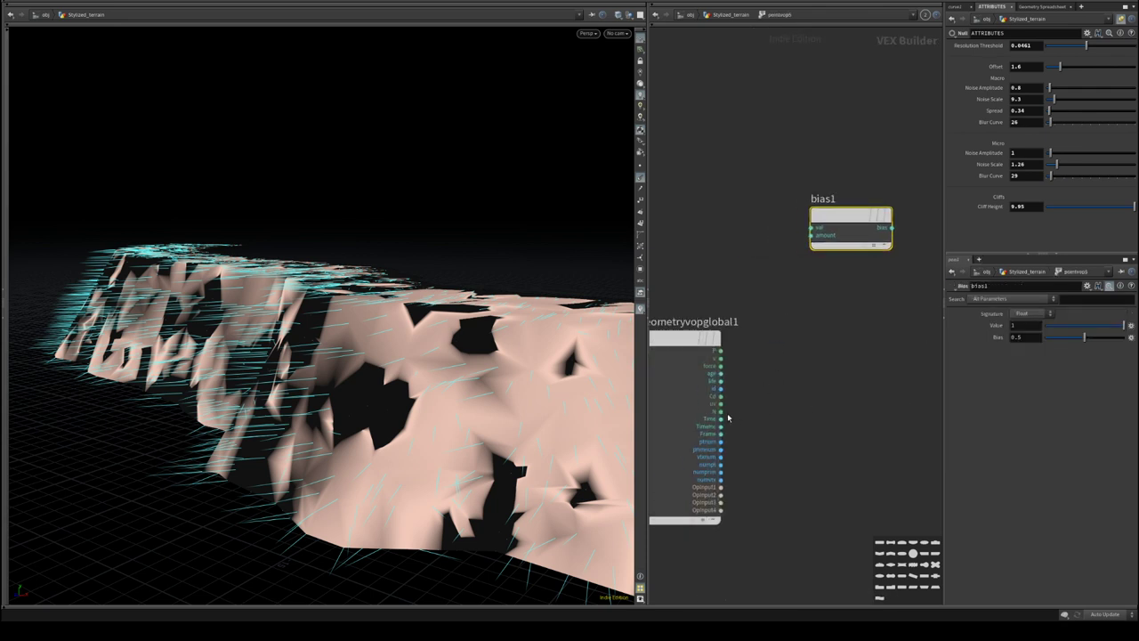
mouse_move(721, 411)
mouse_down()
mouse_move(813, 262)
mouse_move(810, 228)
mouse_up()
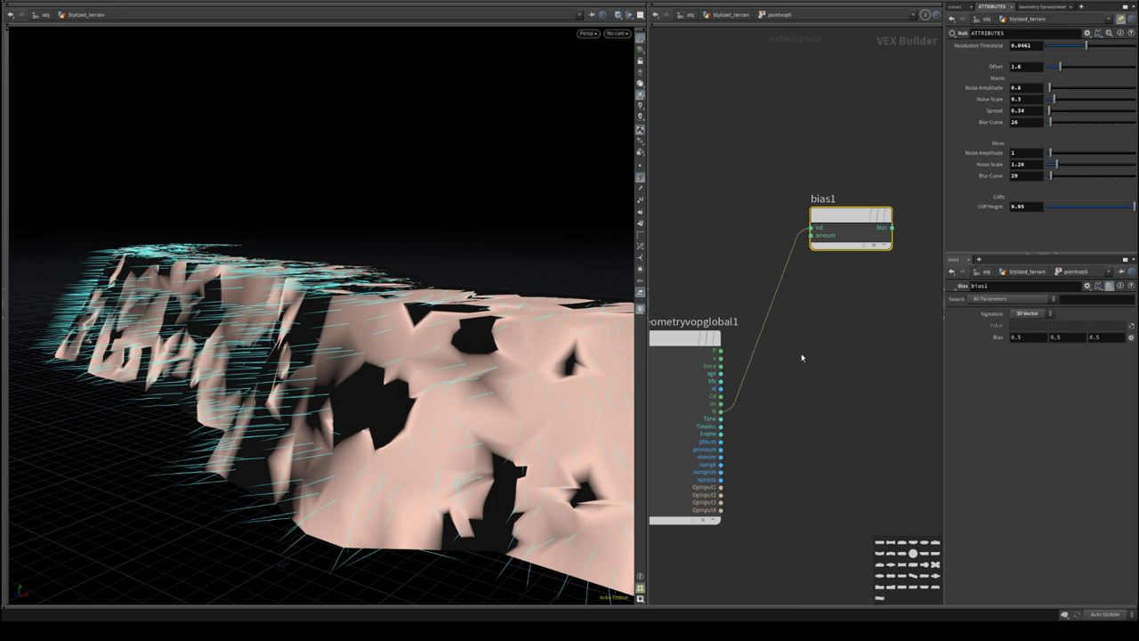
middle_drag(815, 351, 768, 414)
drag(811, 286, 852, 360)
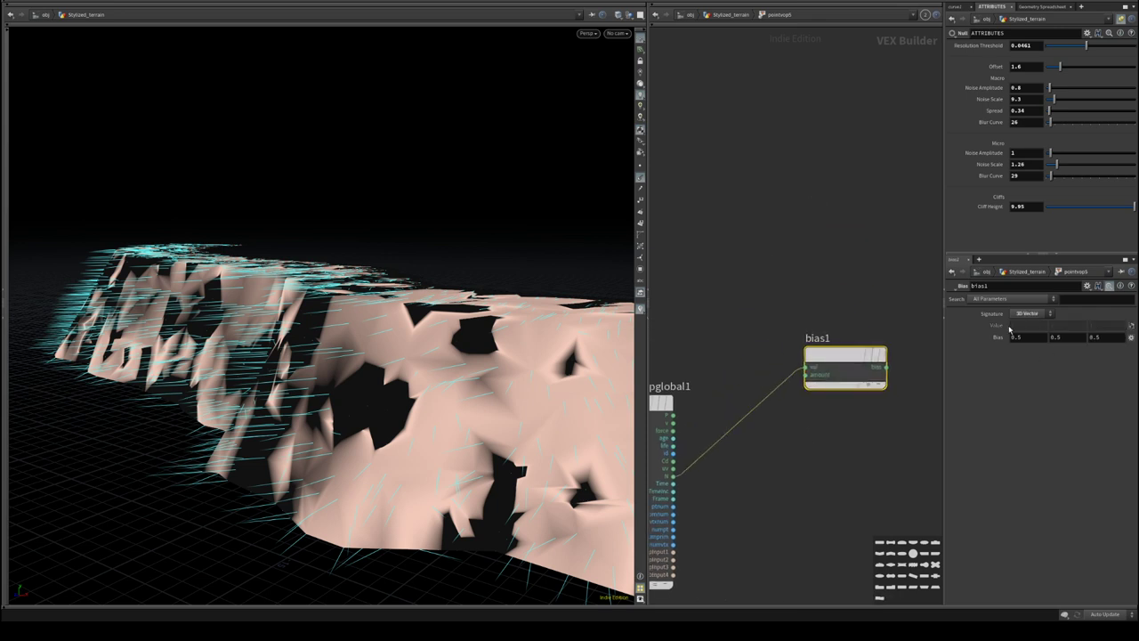
middle_drag(998, 336, 1034, 338)
key(ctrl+z)
- Connect the Bias node's result to the N input of the geometry output node
middle_drag(885, 401, 767, 376)
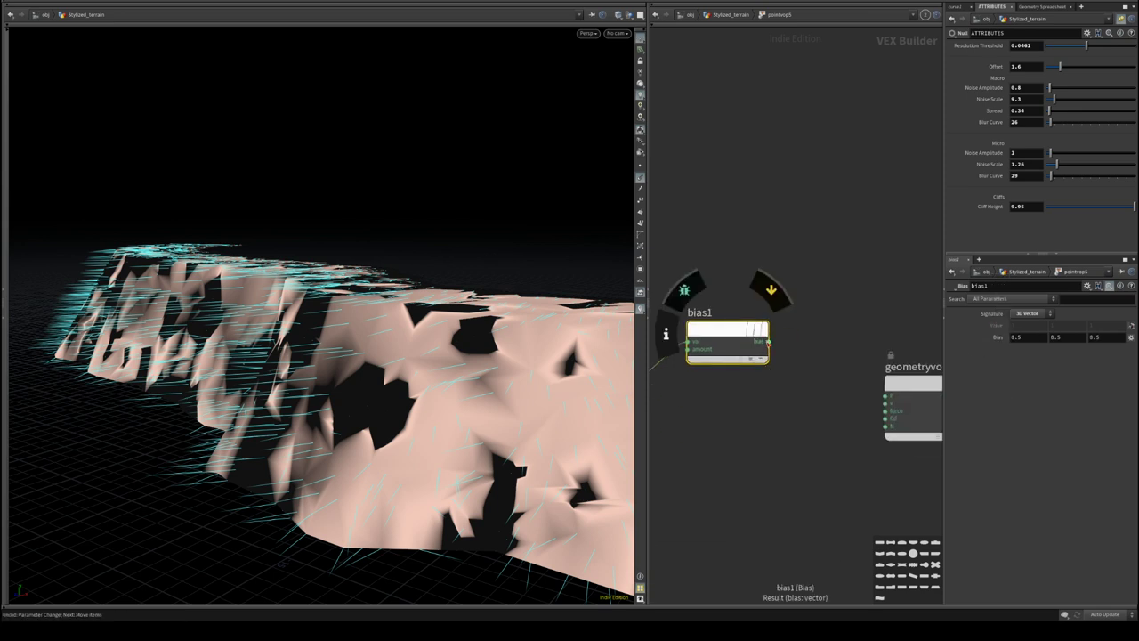
click(768, 341)
click(885, 426)
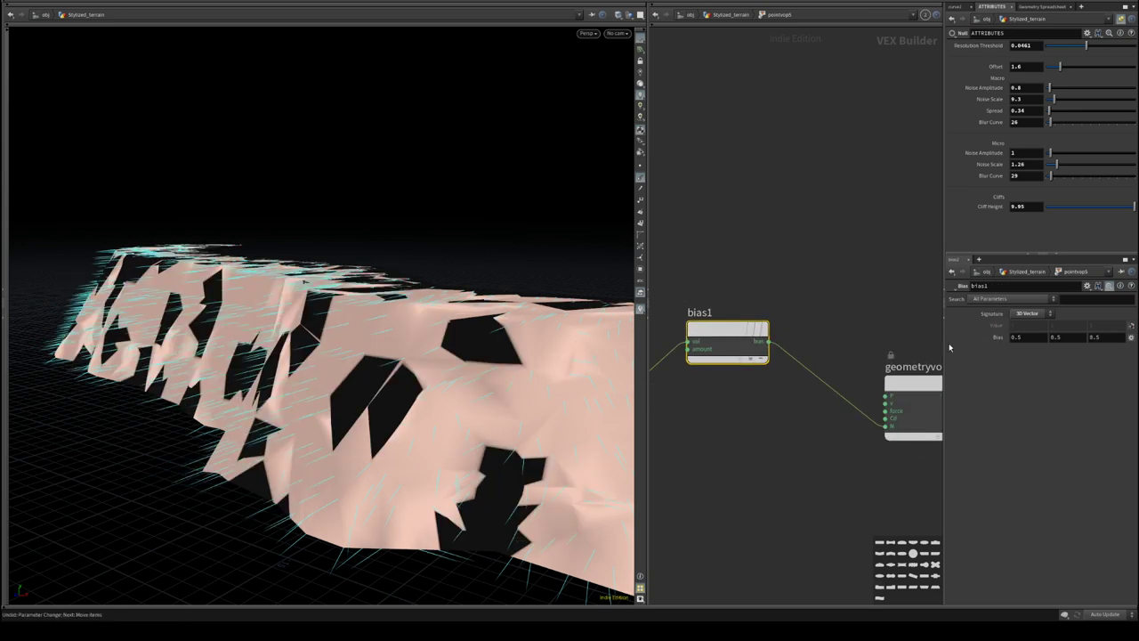
mouse_move(992, 343)
middle_down()
mouse_move(1028, 341)
mouse_move(991, 343)
middle_up()
middle_drag(786, 268, 932, 253)
scroll(772, 233, down, 3)
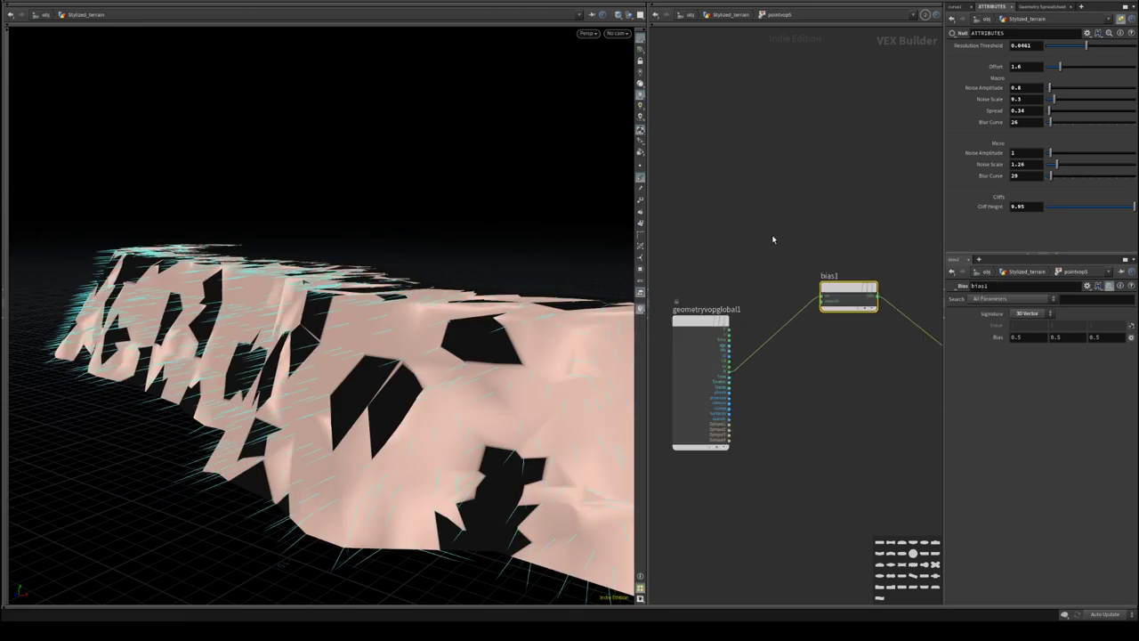
middle_drag(772, 234, 801, 274)
drag(725, 367, 668, 319)
scroll(808, 237, up, 3)
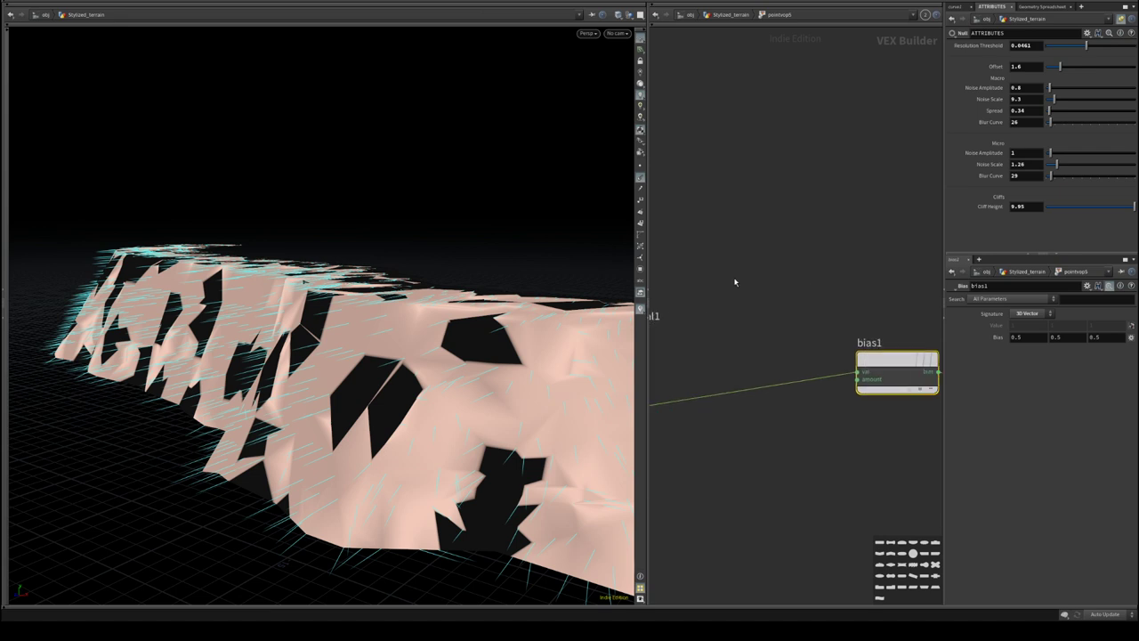
middle_drag(739, 282, 846, 260)
key(Tab)
text(vec)
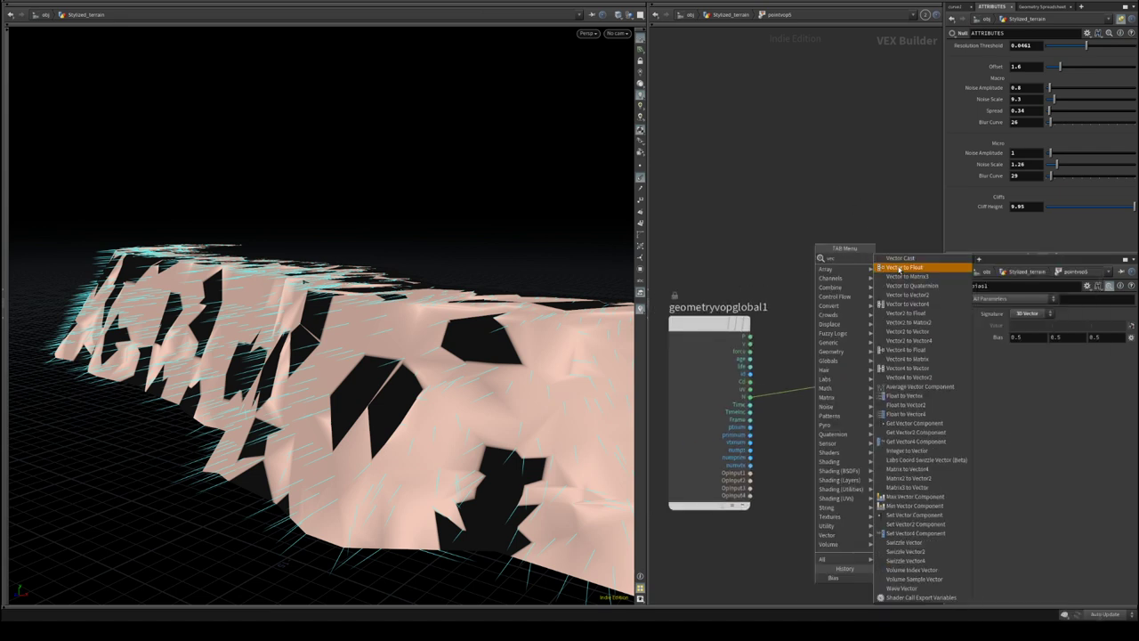
click(767, 222)
middle_drag(781, 389, 757, 405)
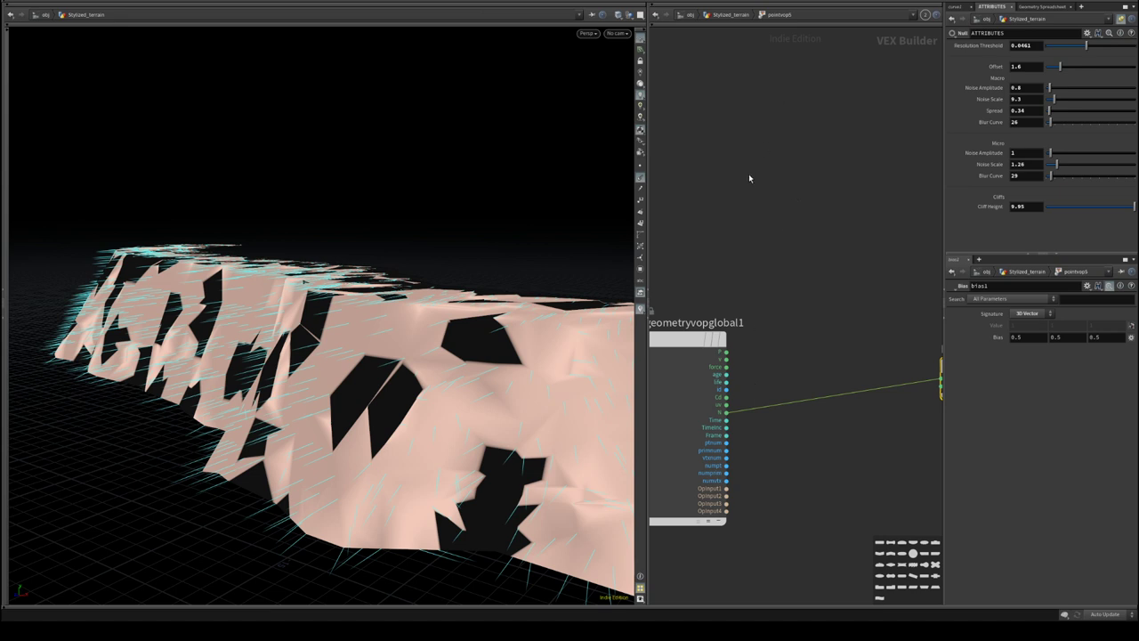
- Return to the Stylized_terrain network and delete the Attribute VOP between holdBorders and peak1
scroll(798, 172, down, 3)
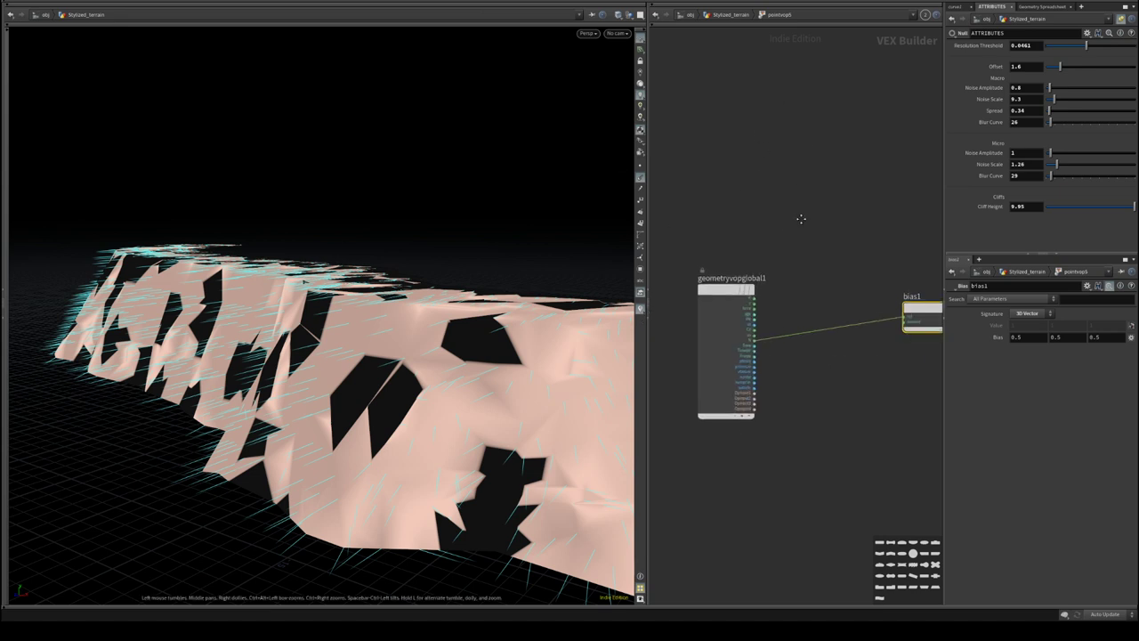
scroll(446, 222, down, 1)
click(732, 17)
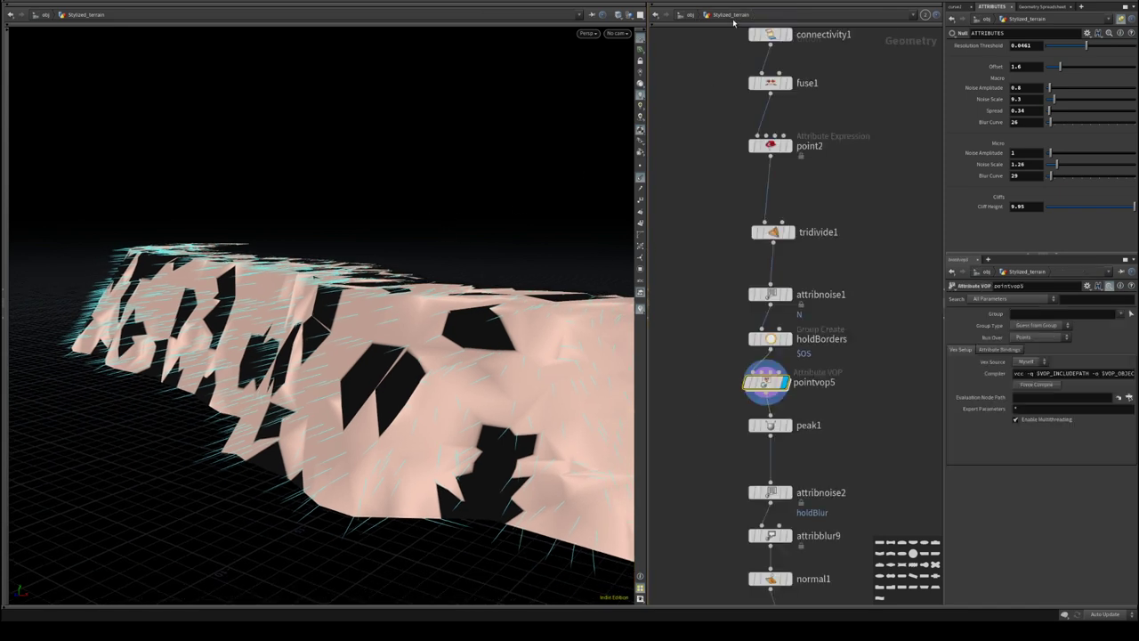
middle_drag(681, 205, 708, 197)
middle_drag(708, 316, 730, 276)
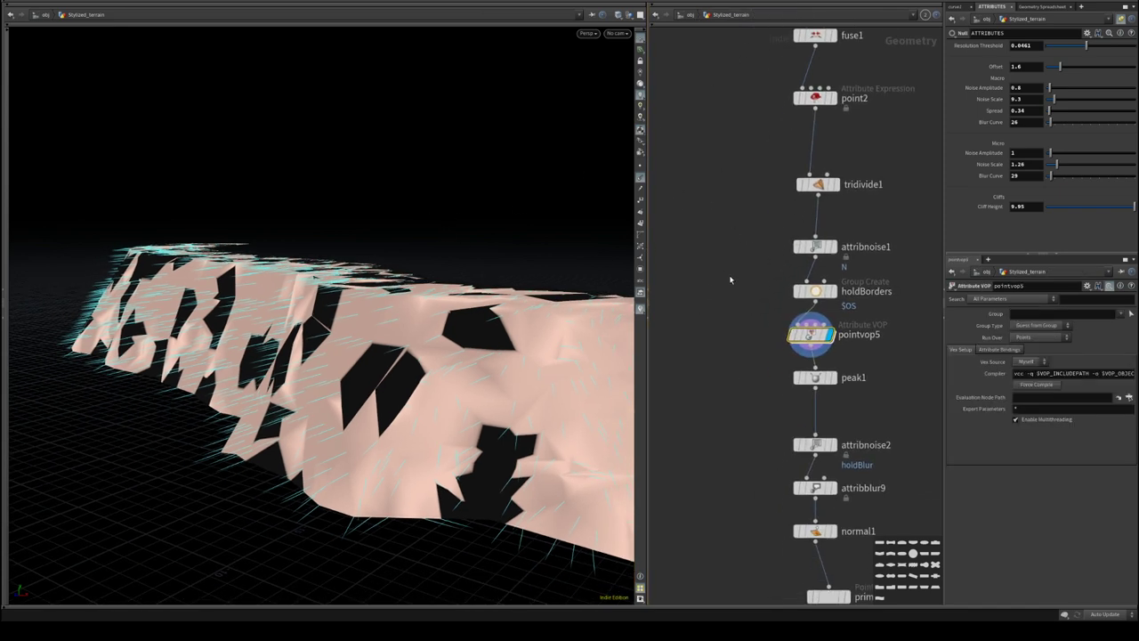
key(Delete)
- Display the result of the final Normal node below the attribute blur and hide the normals in the viewport
middle_drag(728, 392, 751, 284)
middle_drag(718, 486, 753, 283)
scroll(753, 282, down, 3)
middle_drag(724, 449, 775, 71)
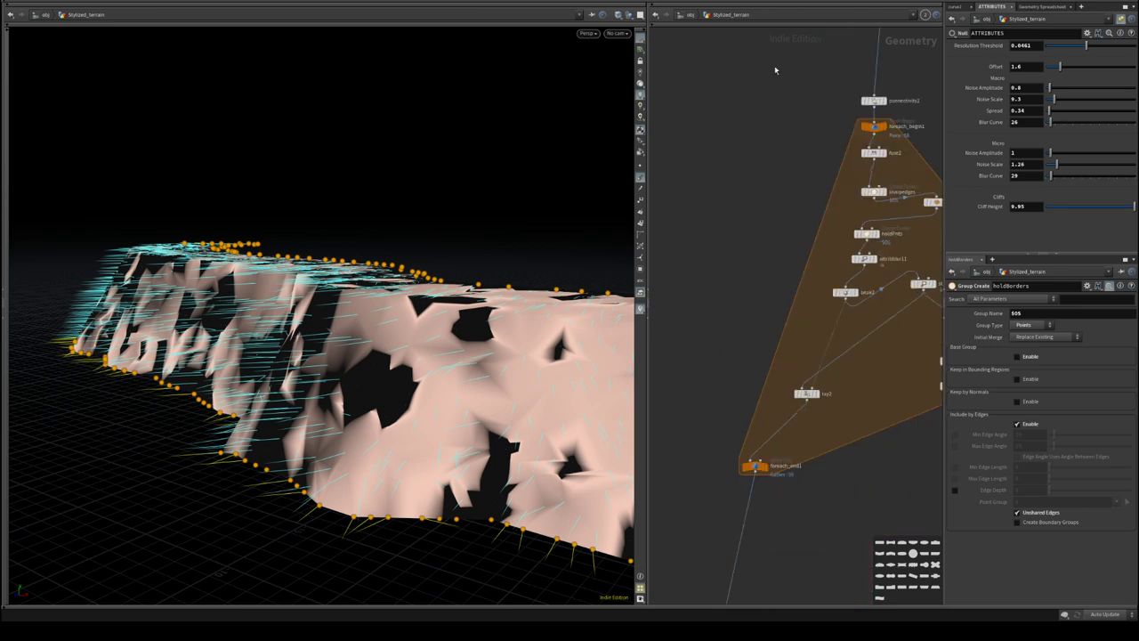
middle_drag(753, 498, 762, 86)
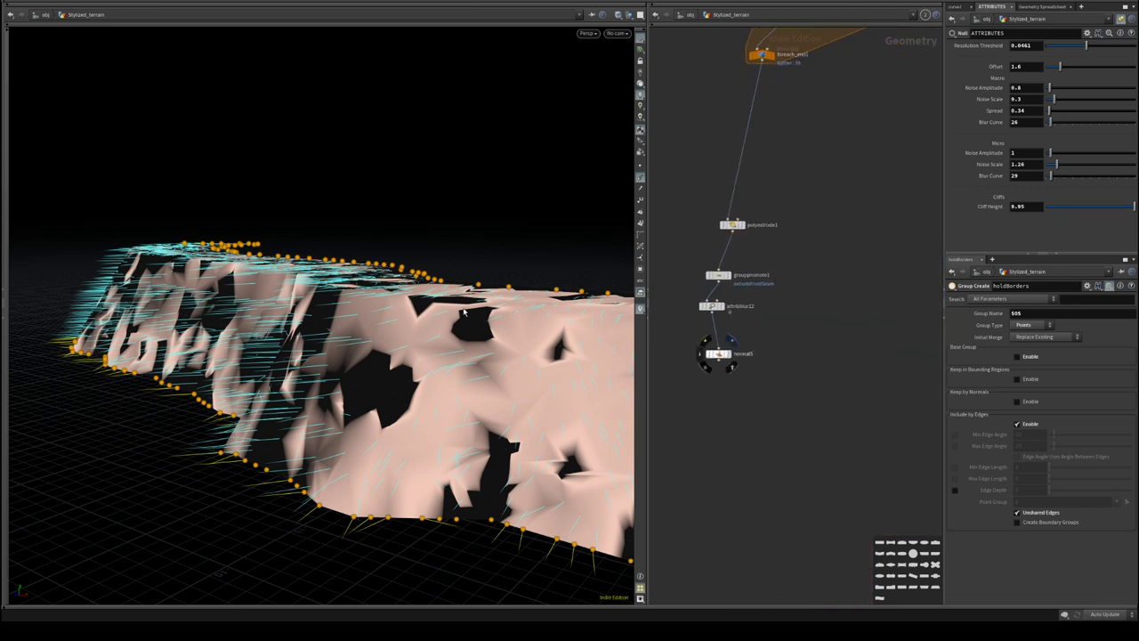
click(731, 355)
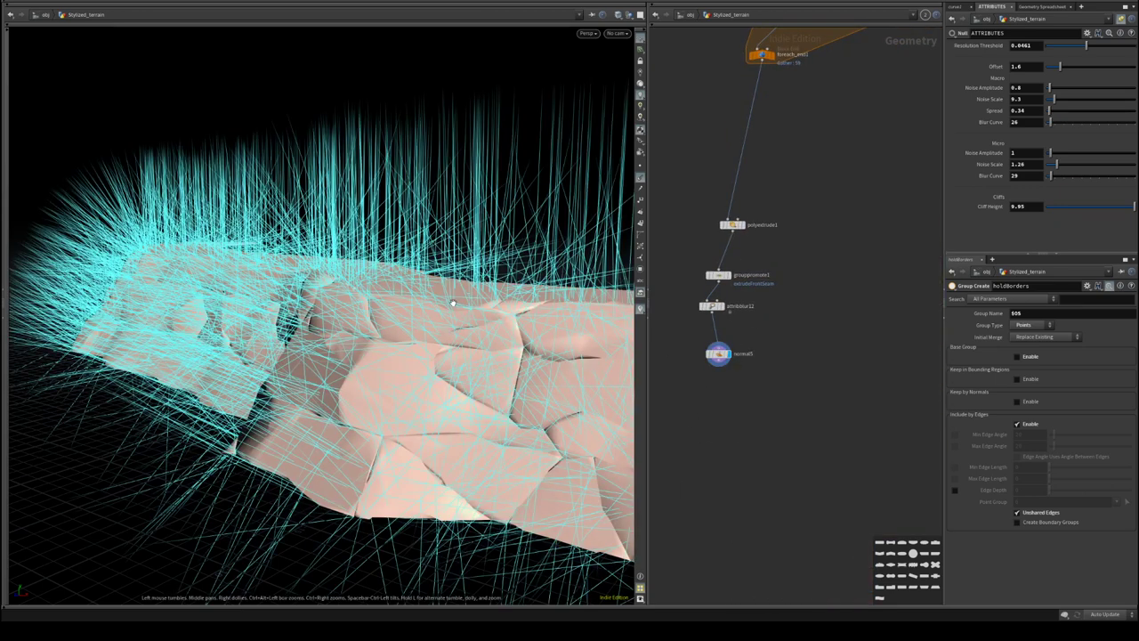
click(640, 179)
drag(418, 331, 433, 304)
- Review the material settings in the viewport display options, close them and examine the cliff face
key(d)
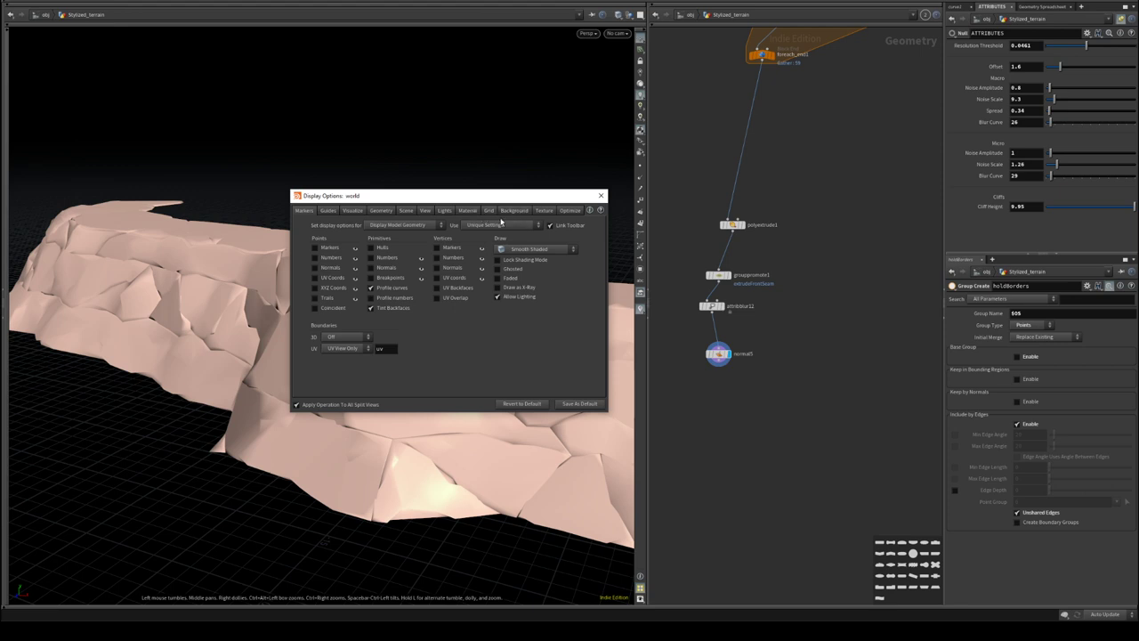
click(468, 211)
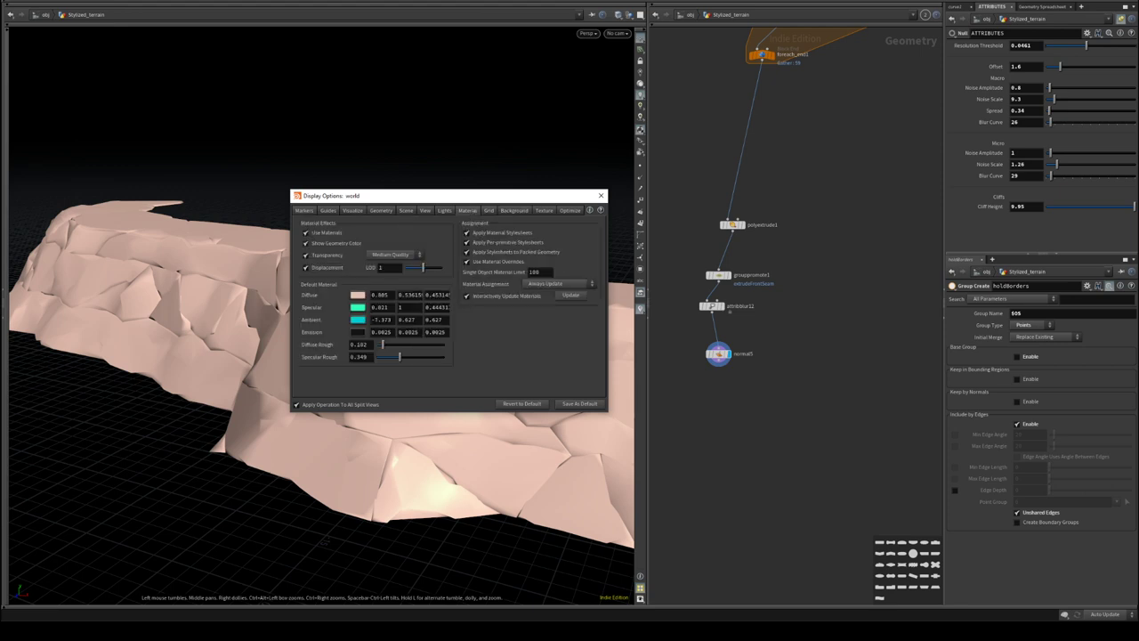
click(601, 195)
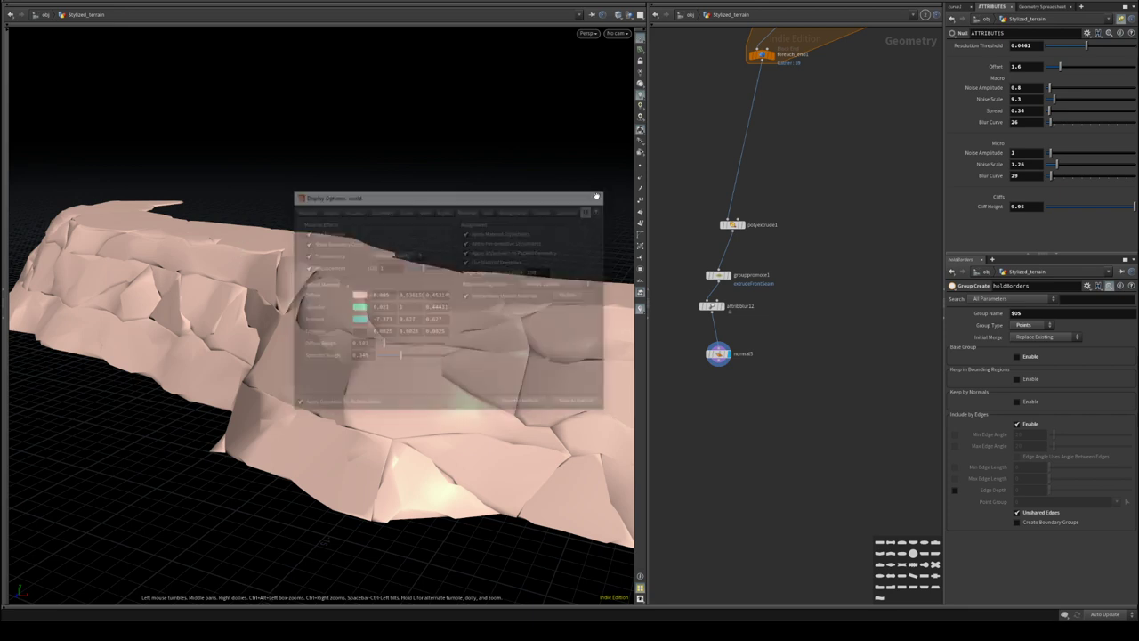
drag(281, 331, 359, 317)
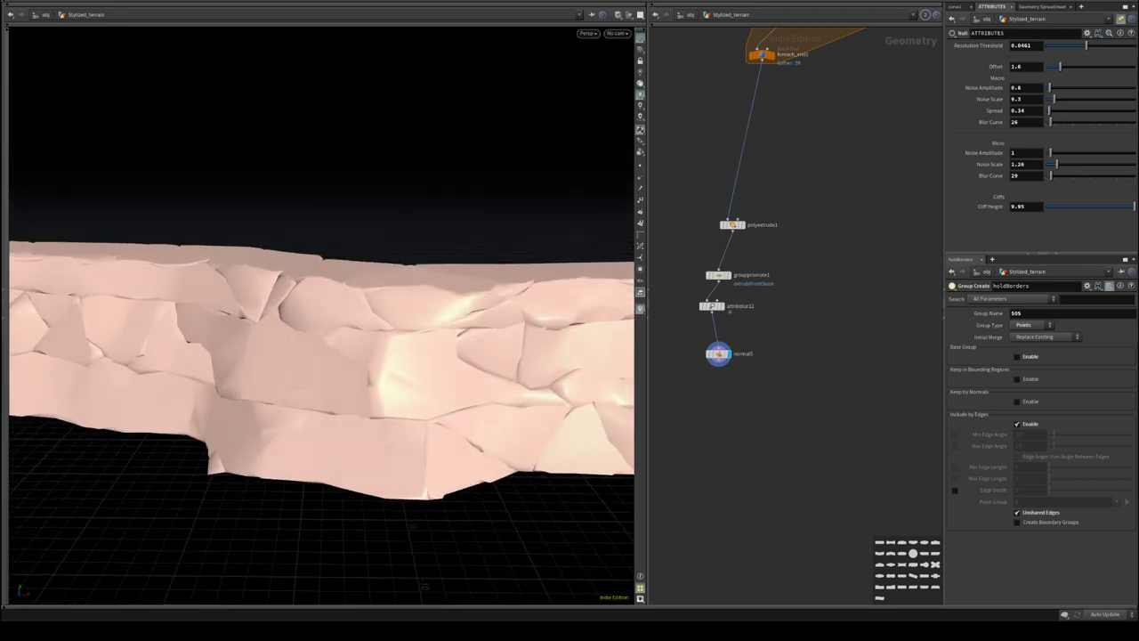